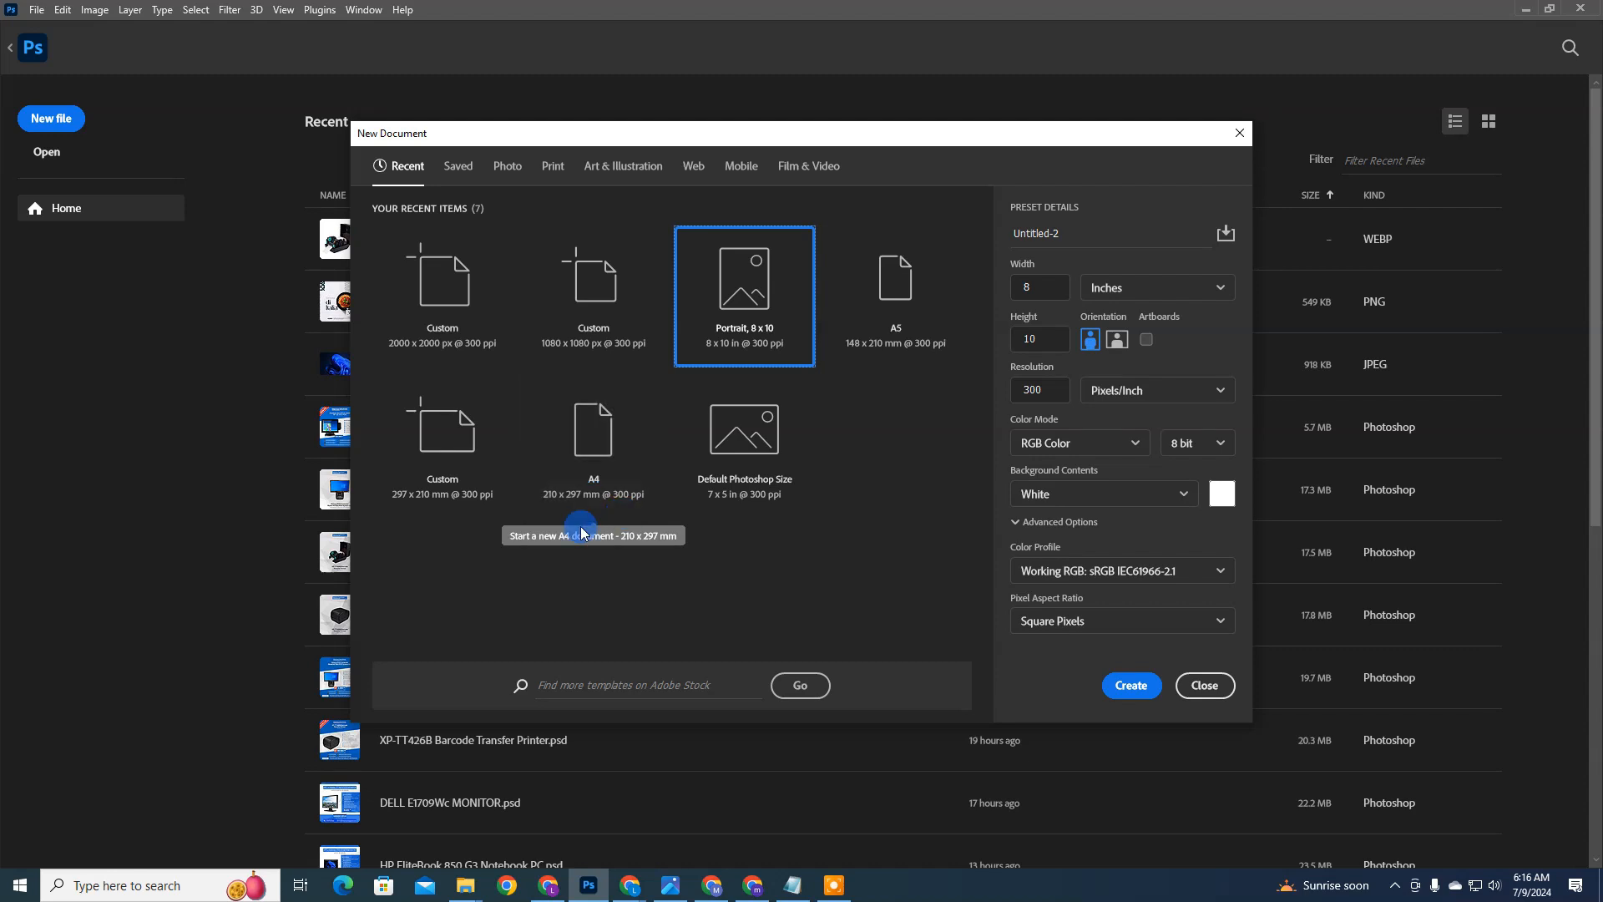
Step: Create a new RGB document from the Portrait, 8 x 10 preset at 300 pixels/inch, with centimeters as the unit
left_click(1077, 443)
left_click(1081, 441)
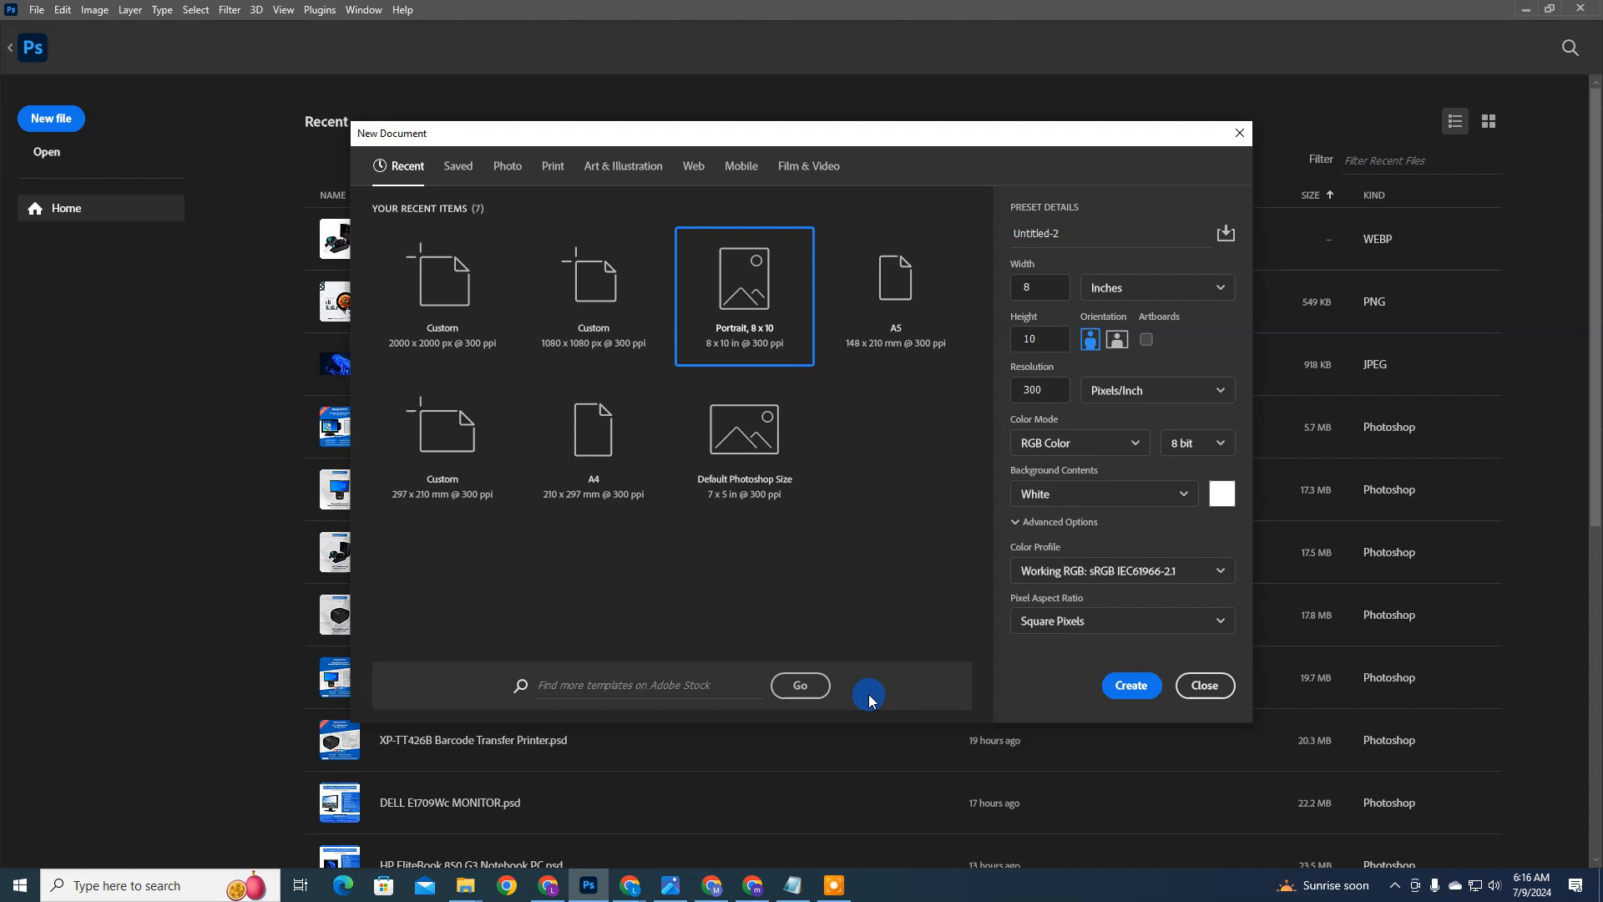
double_click(1052, 389)
double_click(1038, 286)
left_click(1188, 289)
left_click(1125, 368)
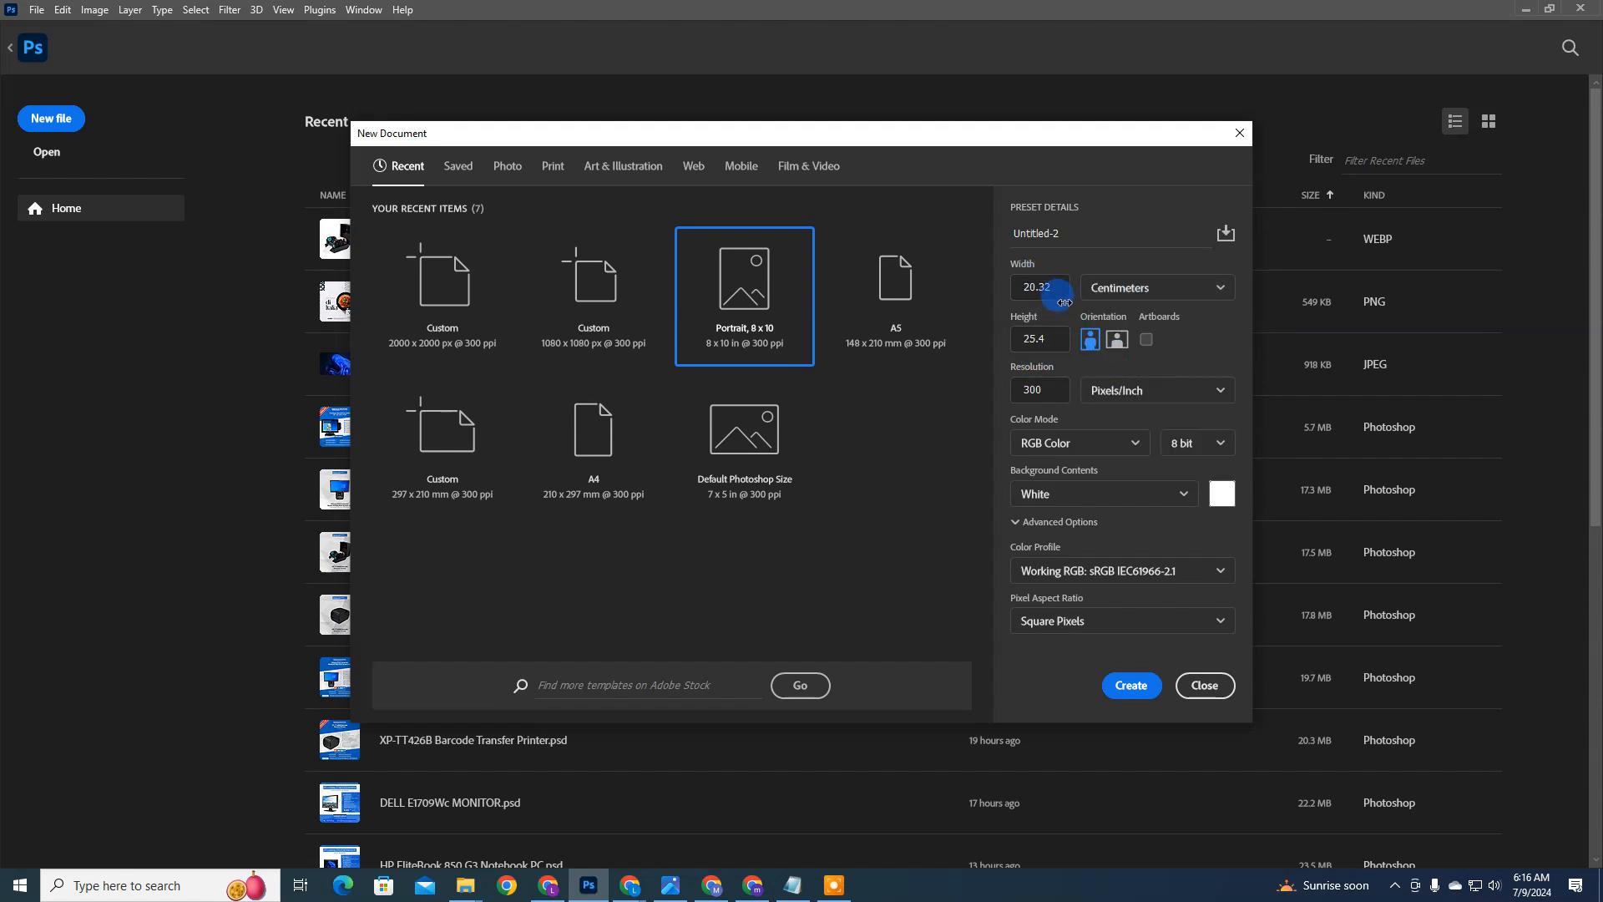
left_click(1144, 687)
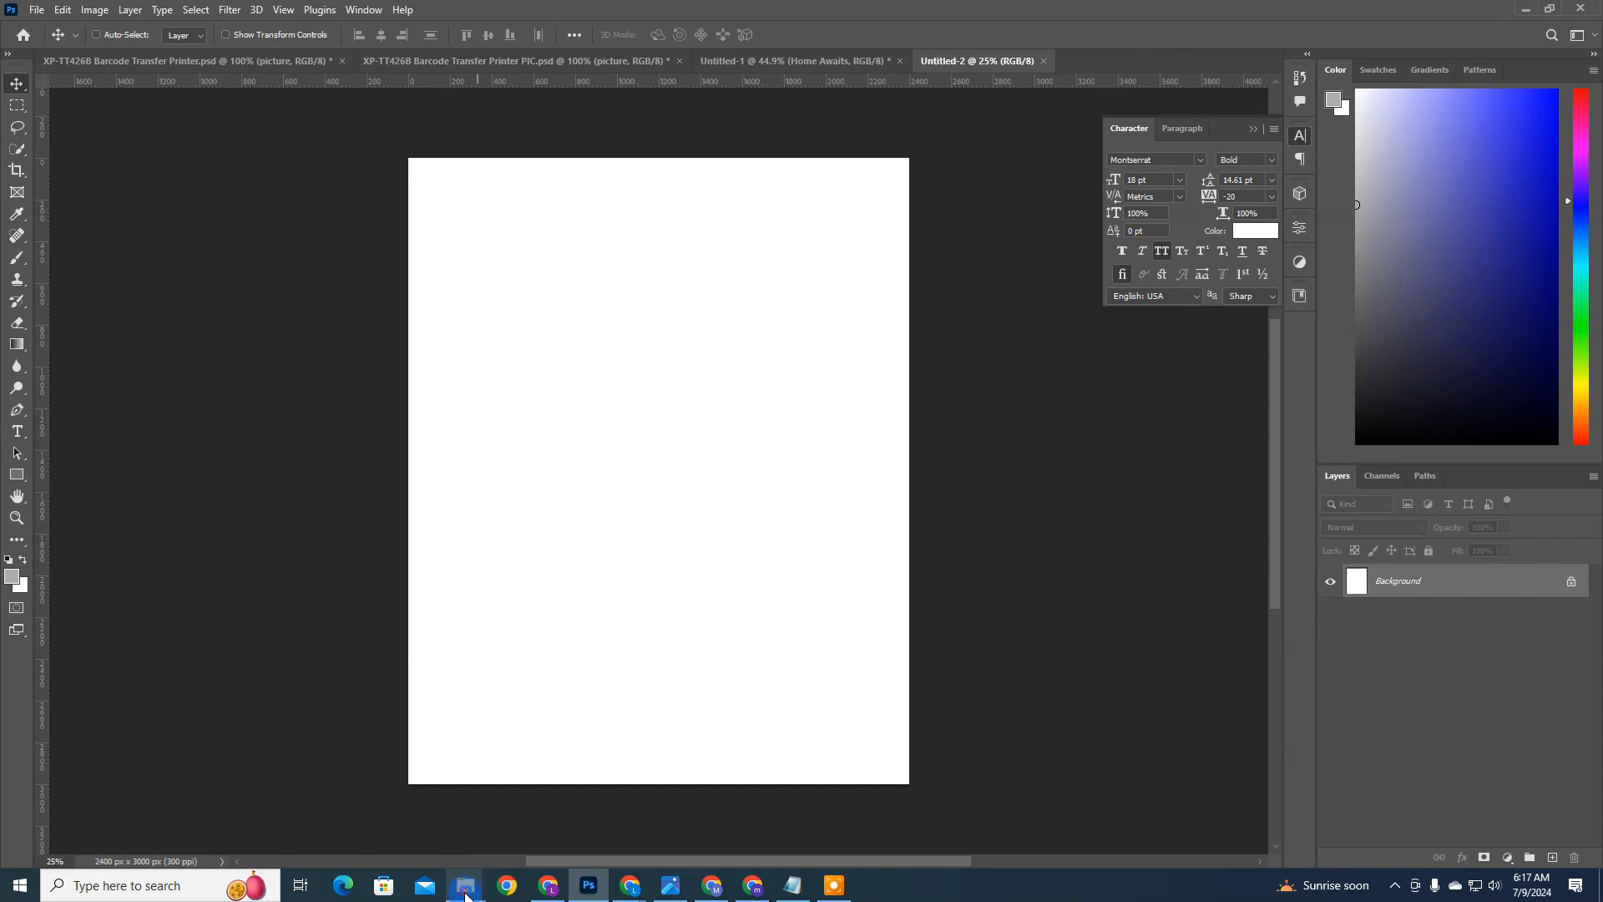
Step: Open the BRIEF text file in the Cleaning Flyer folder and review the brand name, services, short description and brand colors
mouse_move(468, 883)
left_click(429, 839)
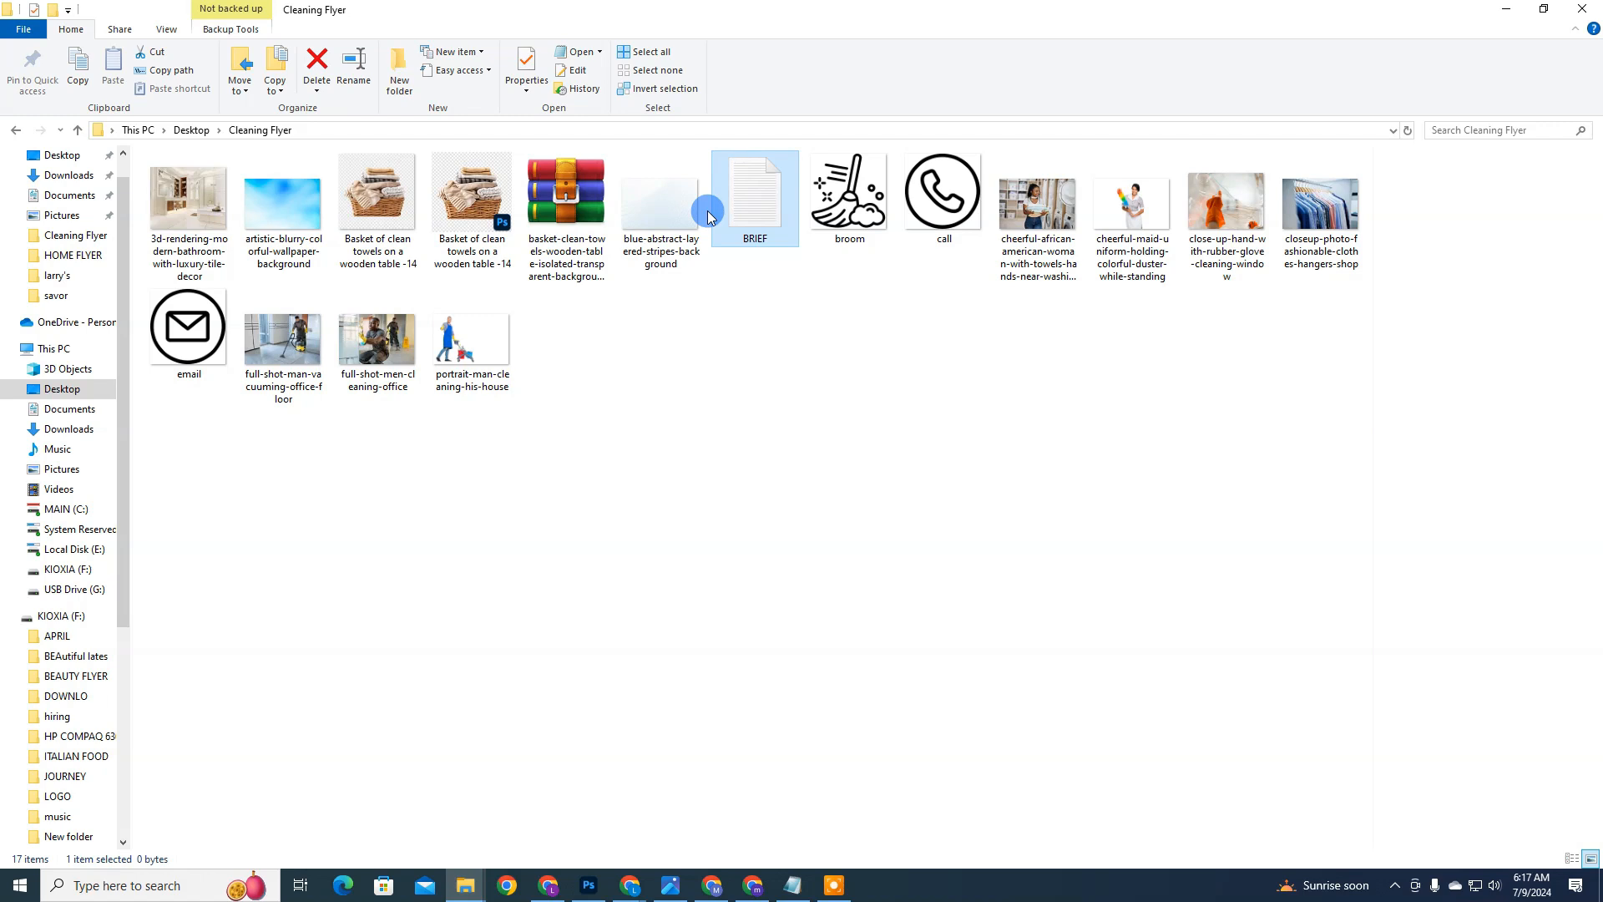
mouse_move(665, 238)
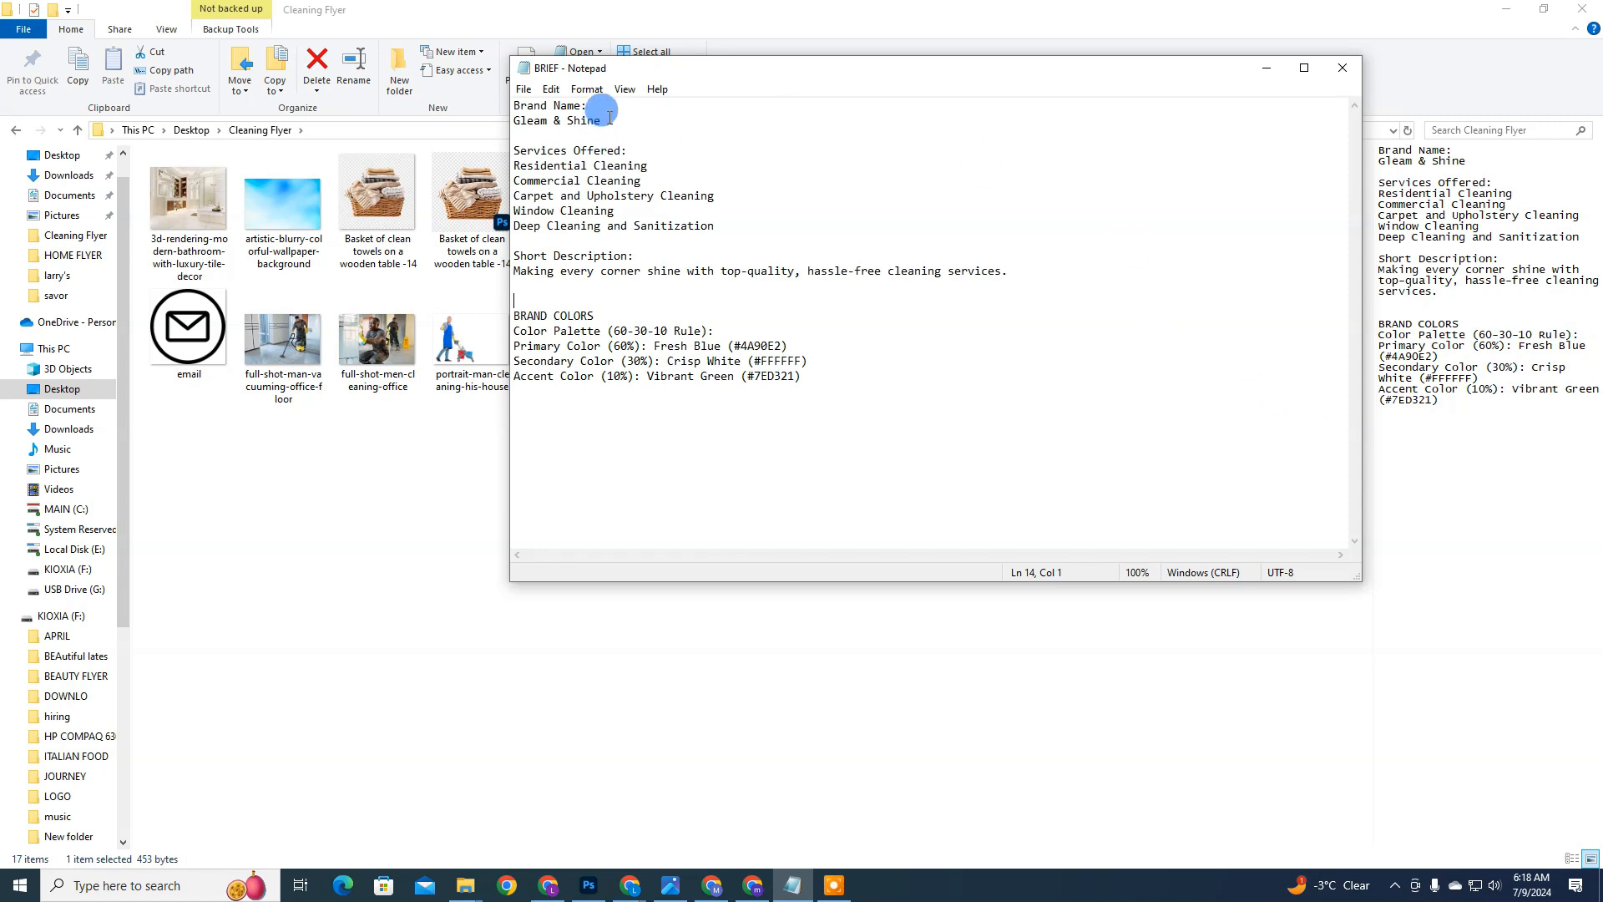
left_click_drag(602, 121, 484, 93)
left_click_drag(650, 212, 541, 171)
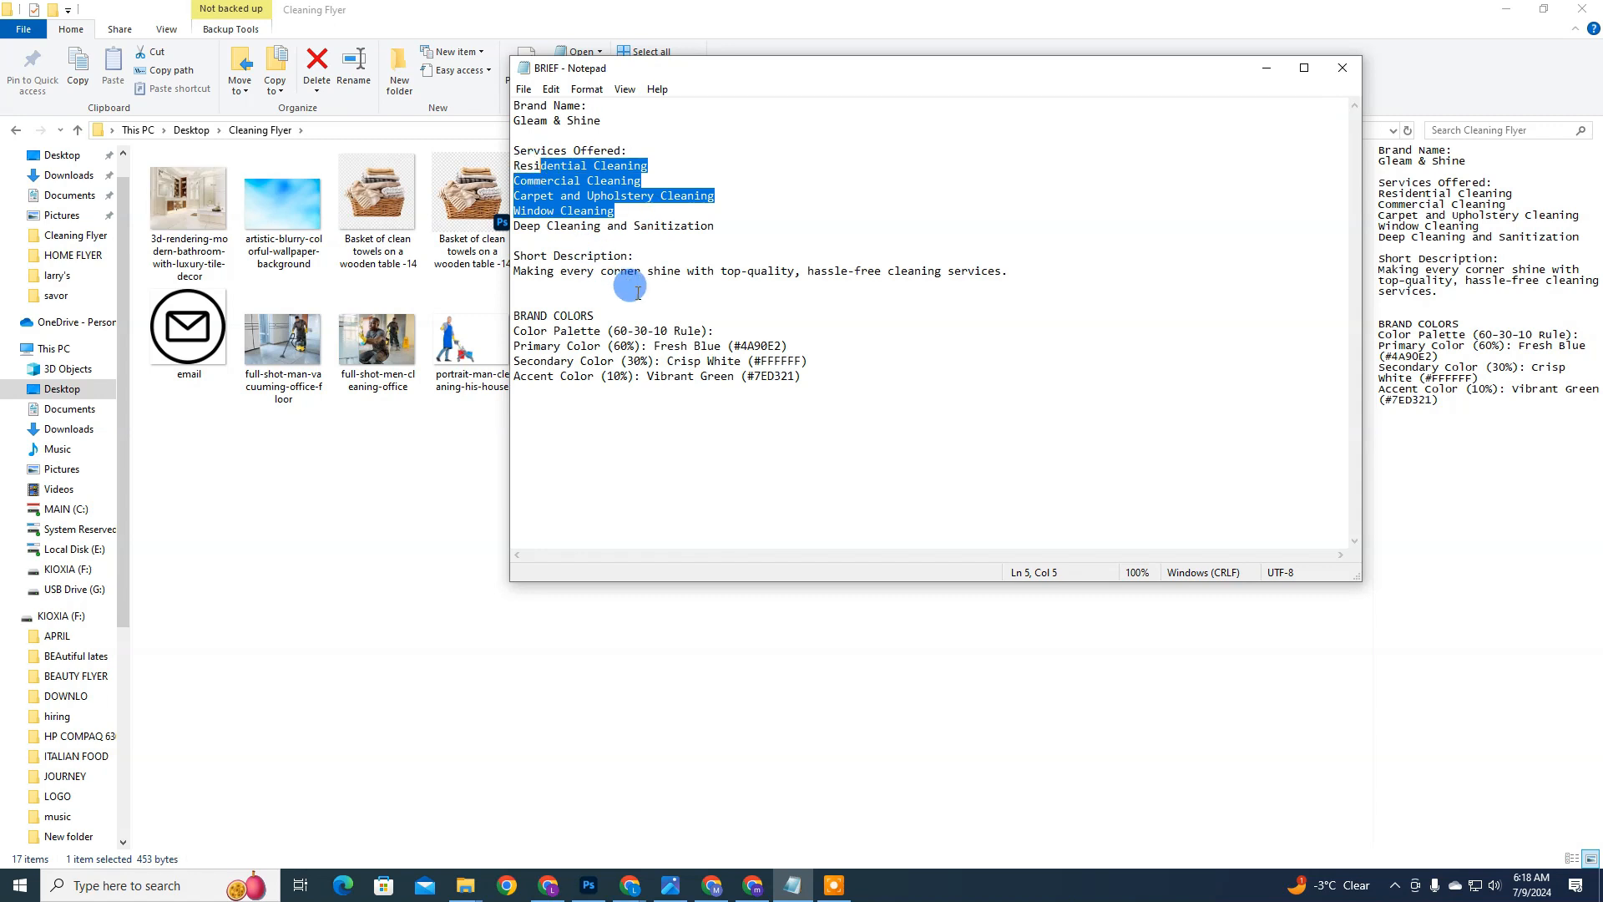
left_click_drag(700, 272, 506, 247)
left_click_drag(827, 380, 521, 317)
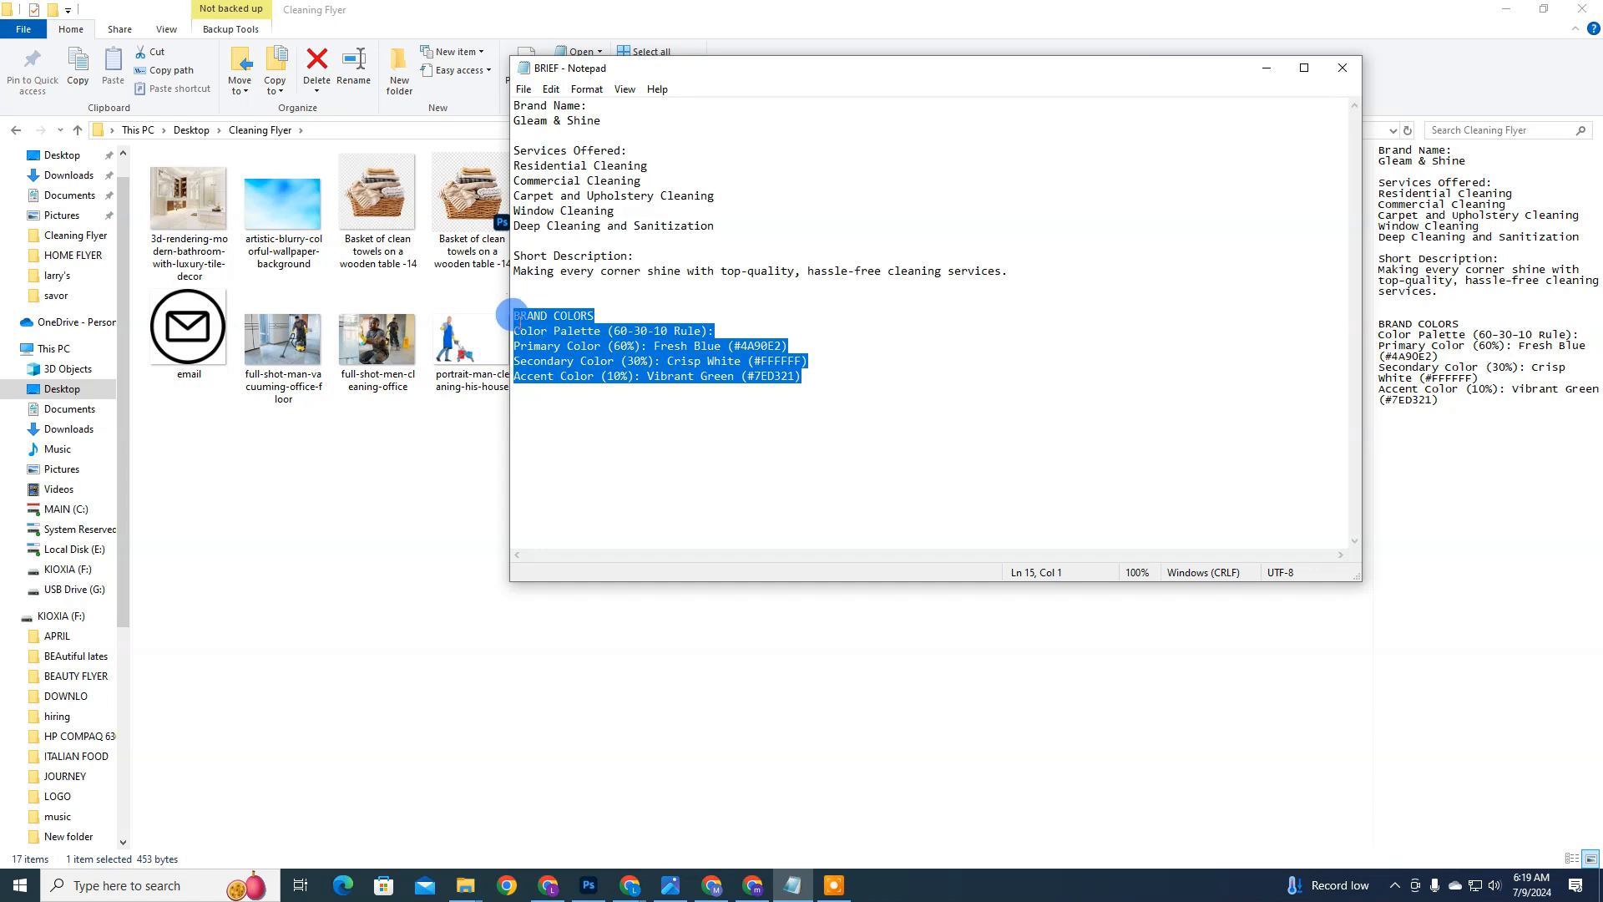
left_click(823, 386)
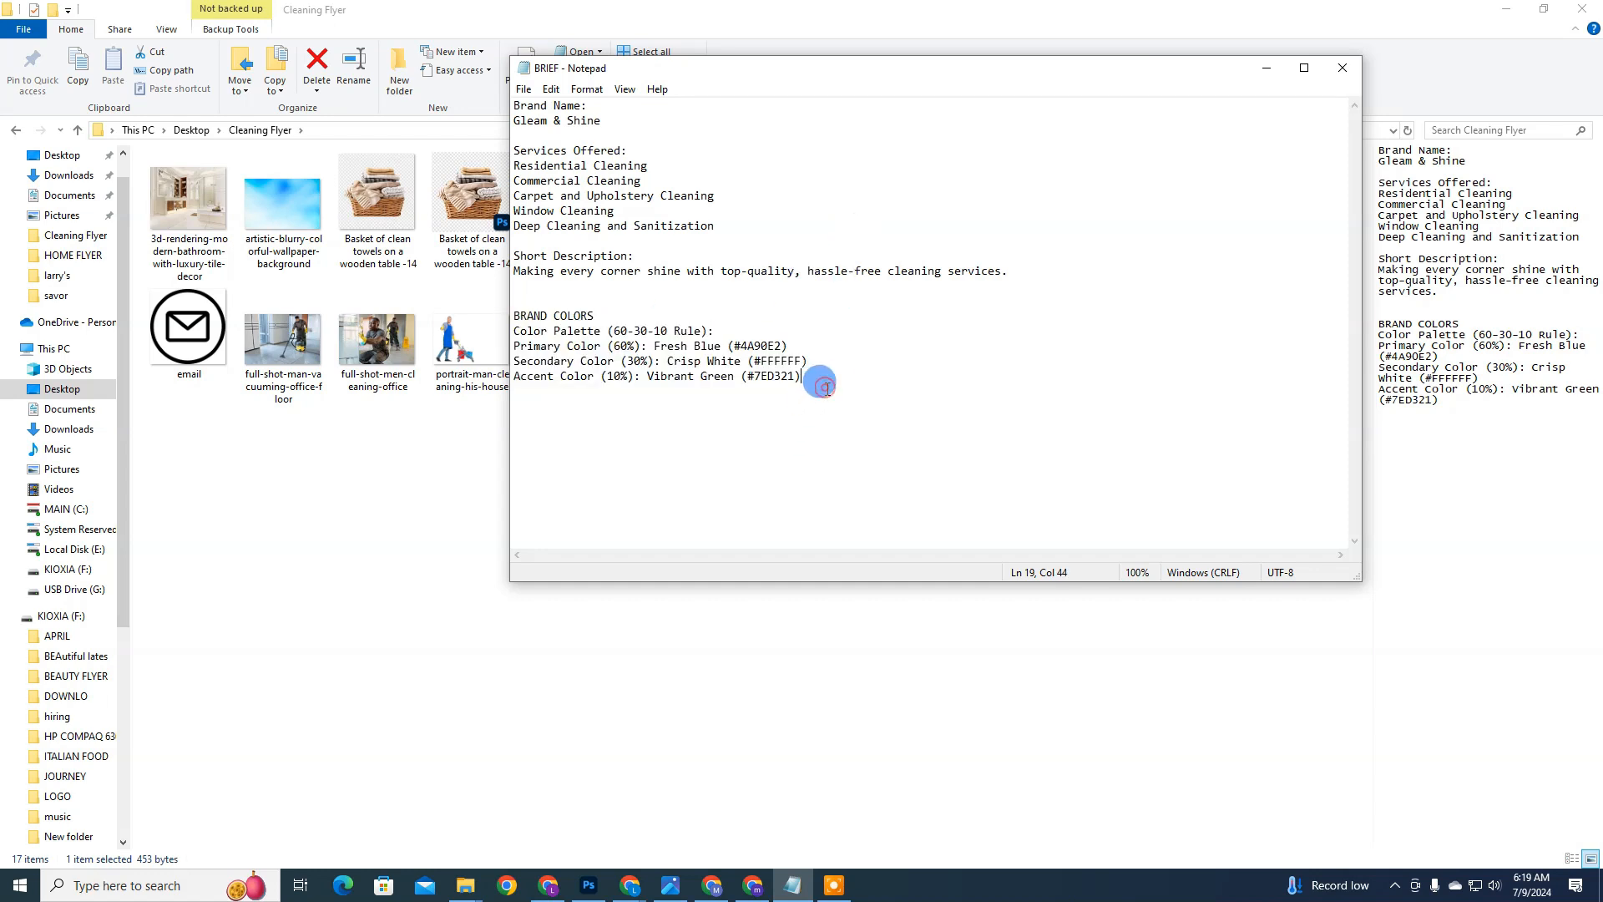
Step: Switch to Photoshop and place artistic-blurry-colorful-wallpaper-background from the Cleaning Flyer folder as an embedded image in the new document
key("alt+Tab")
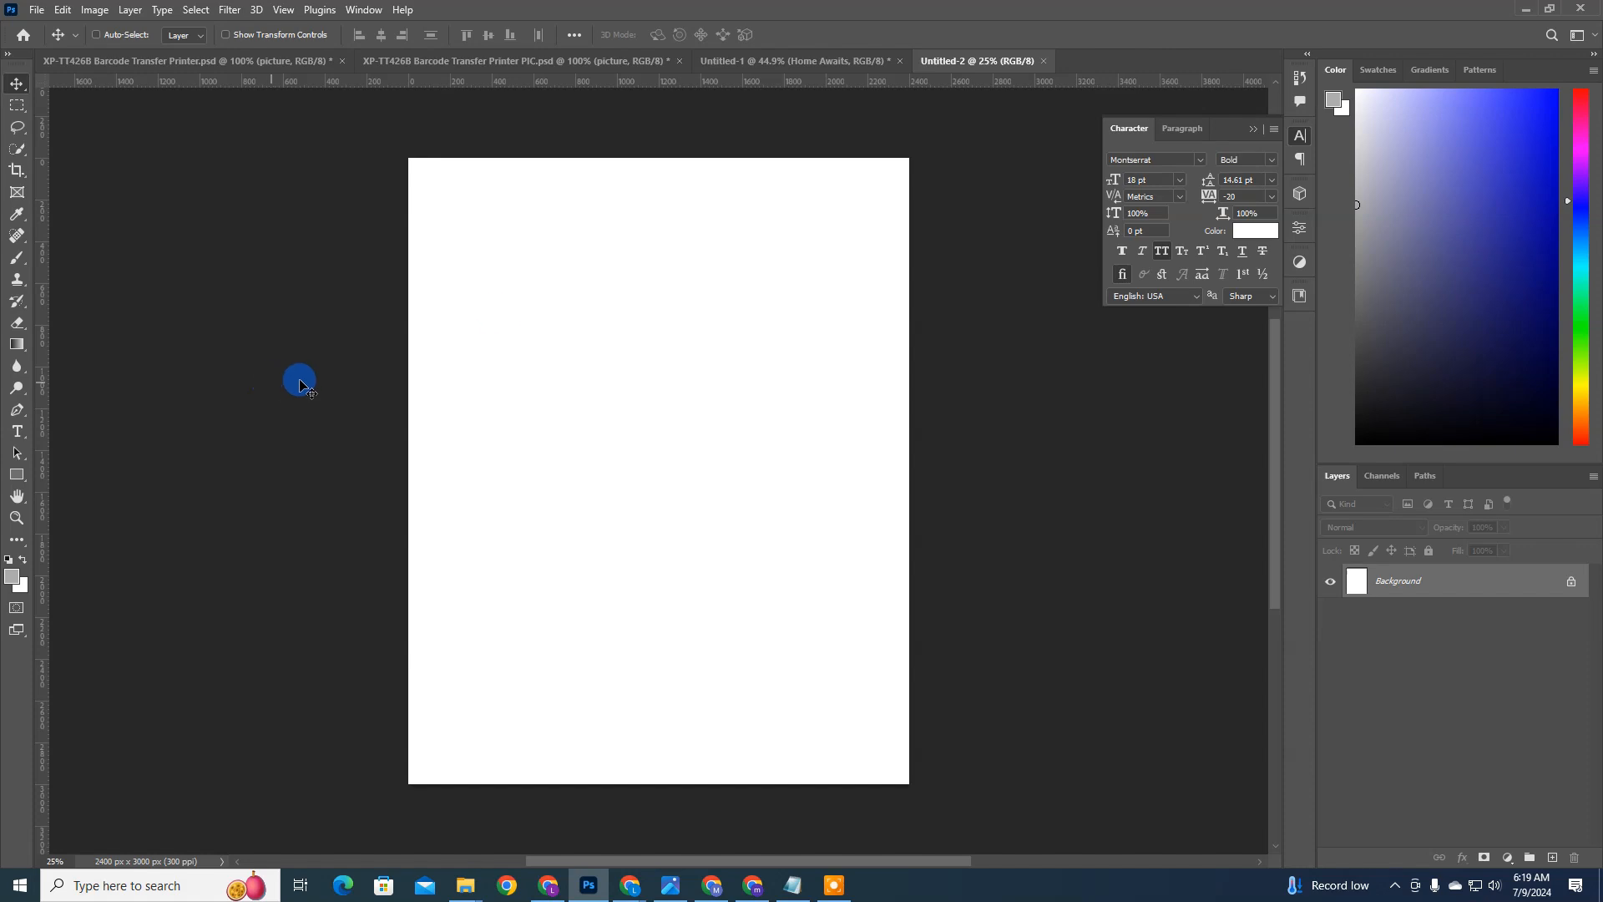
left_click(38, 10)
left_click(112, 329)
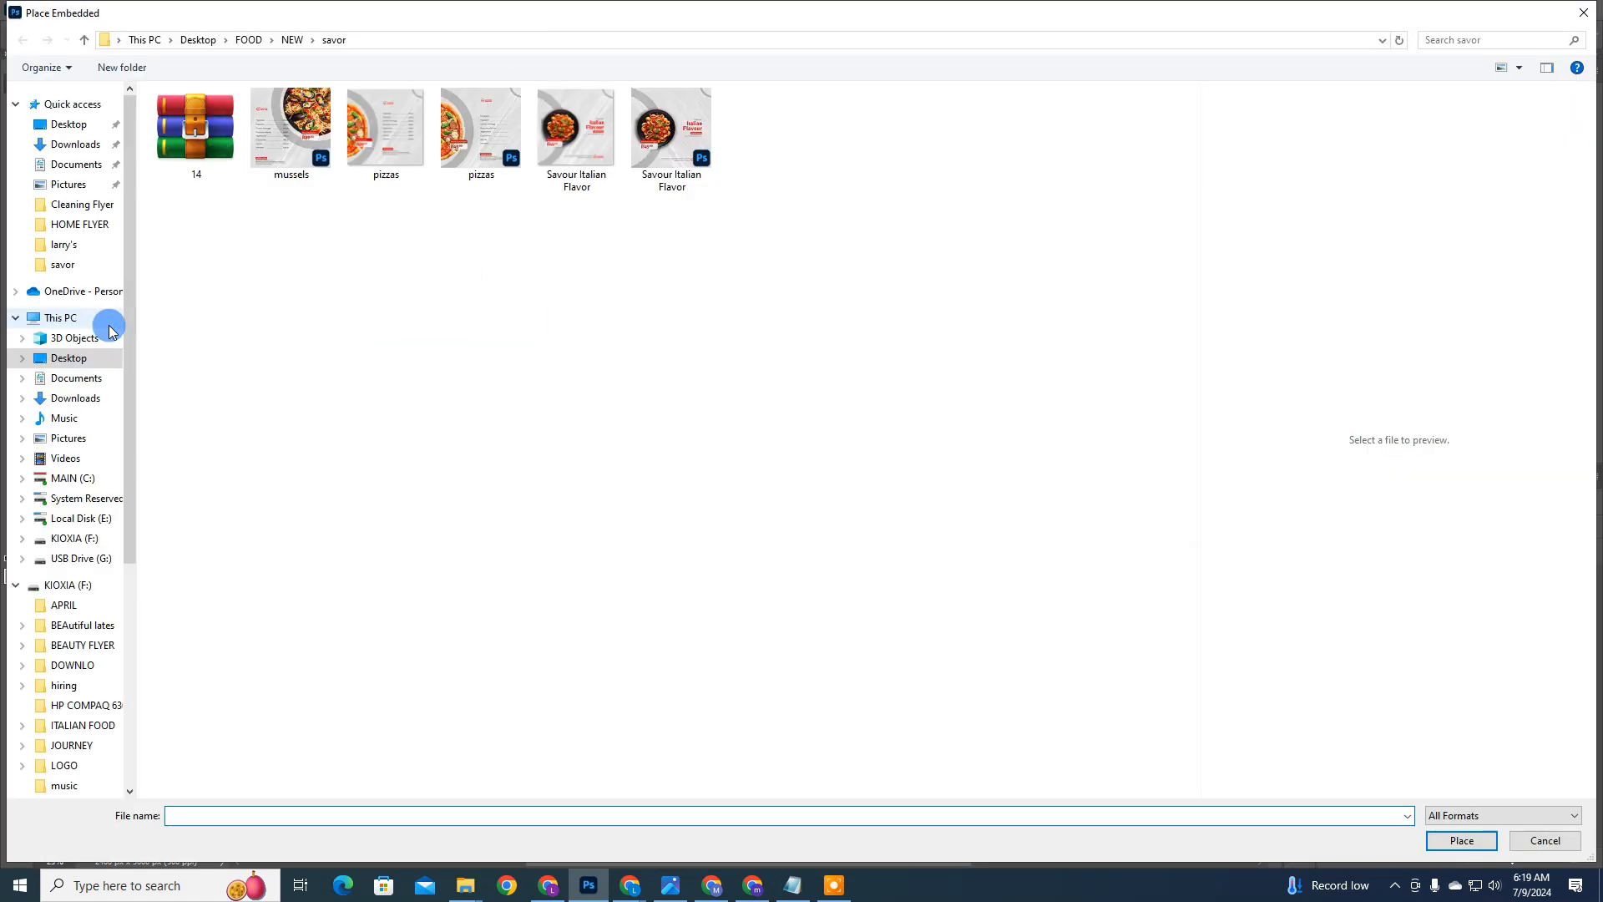
left_click(65, 208)
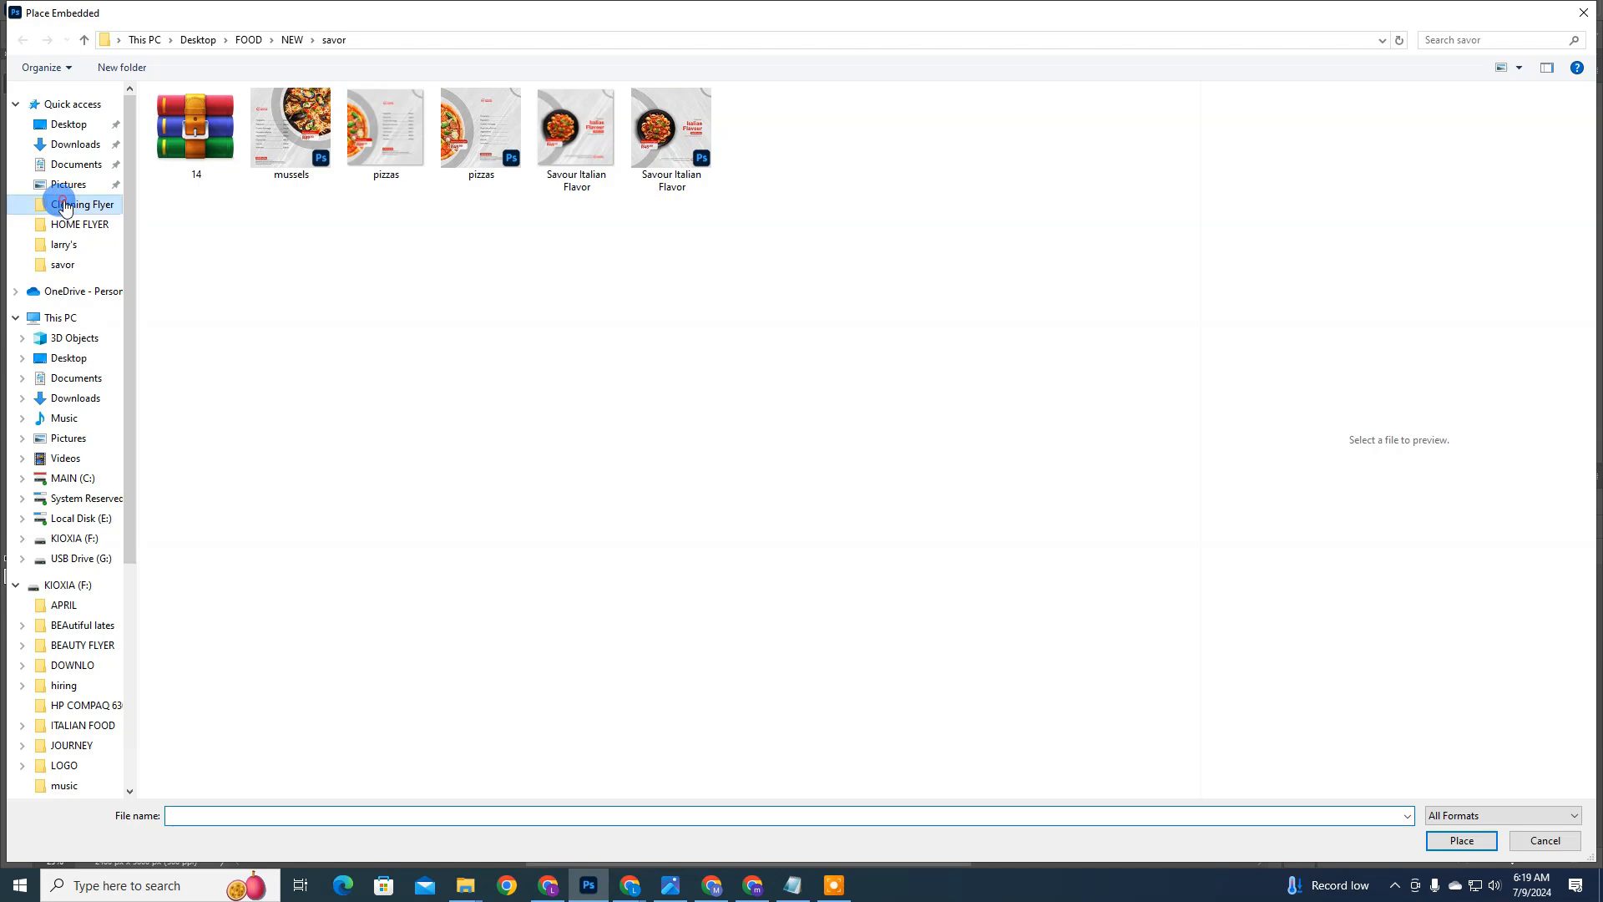
left_click(322, 169)
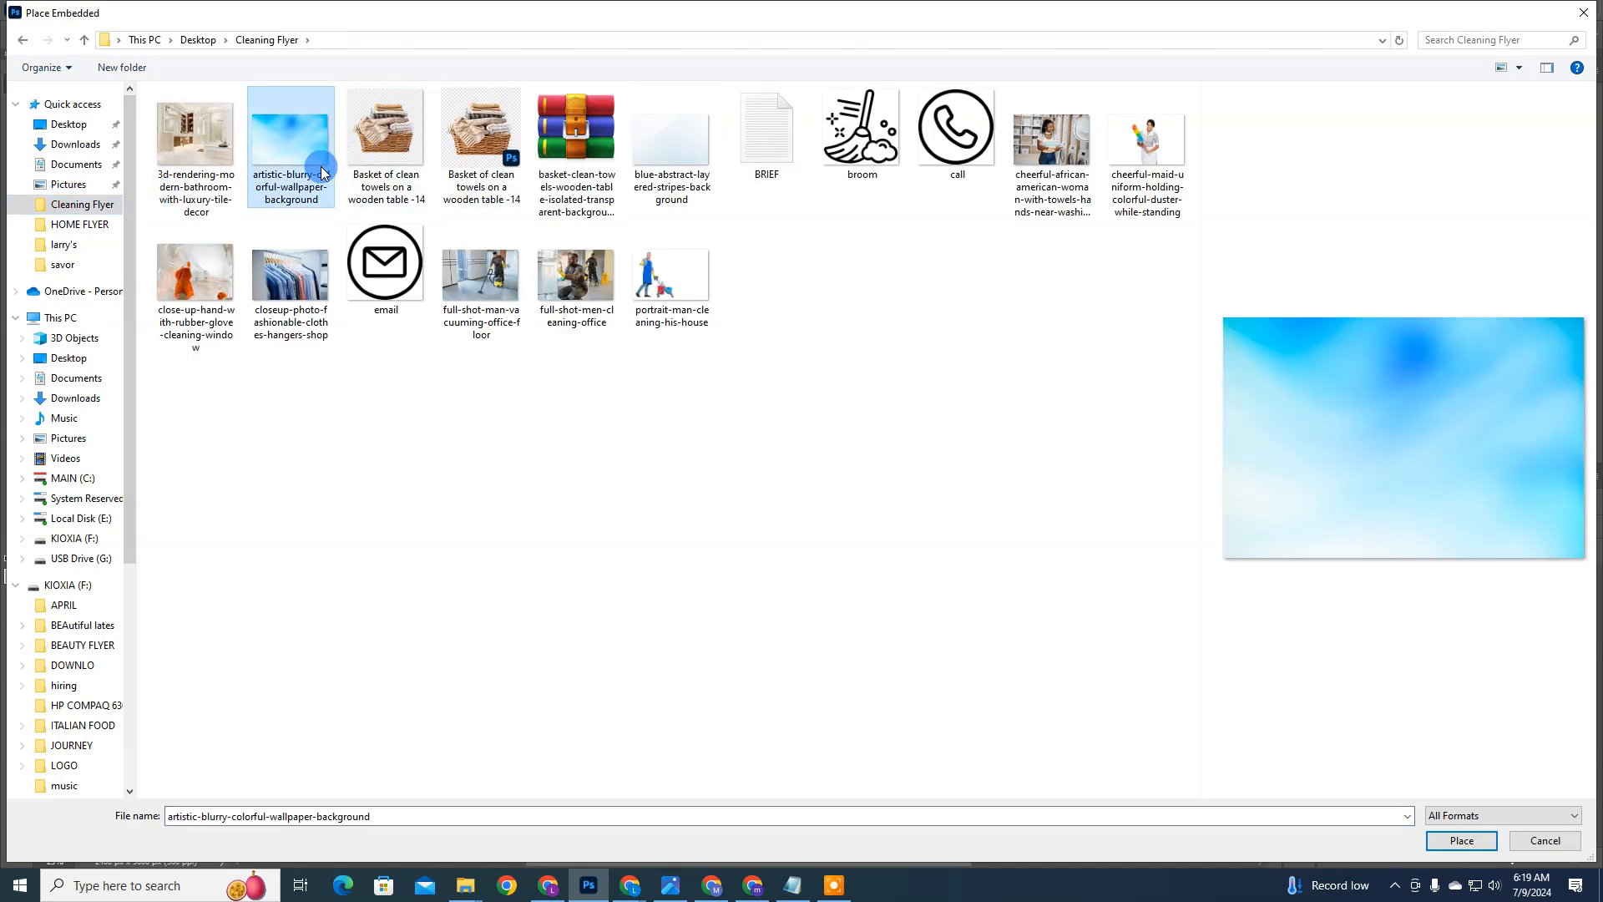
double_click(323, 169)
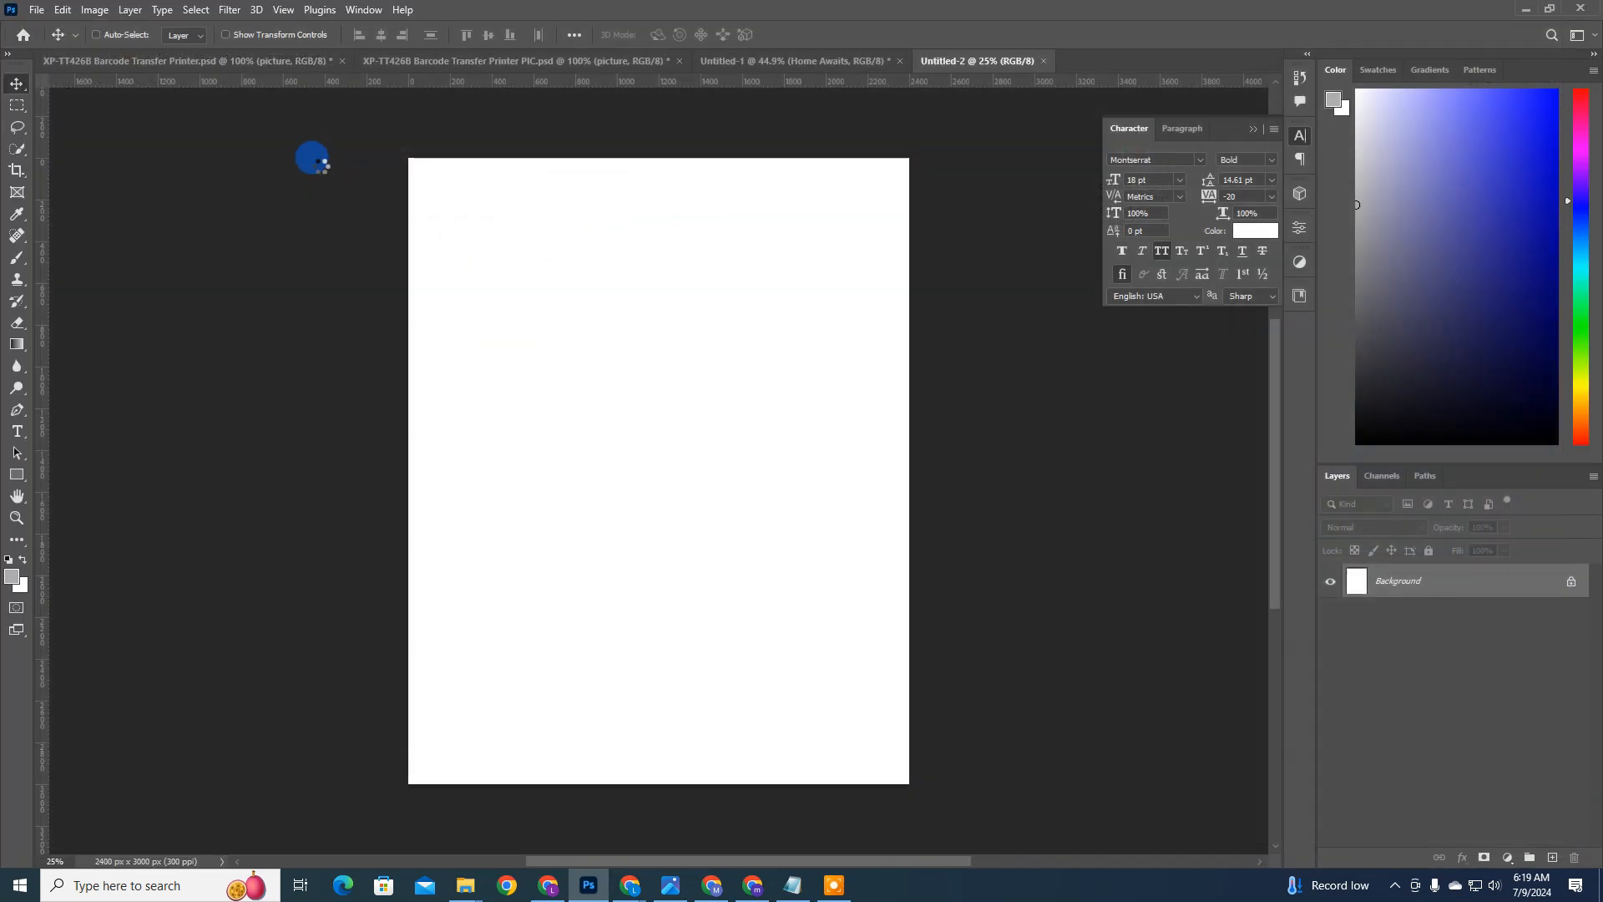
Step: Rotate the placed wallpaper image 90° clockwise and enlarge it until it covers the whole canvas
right_click(633, 441)
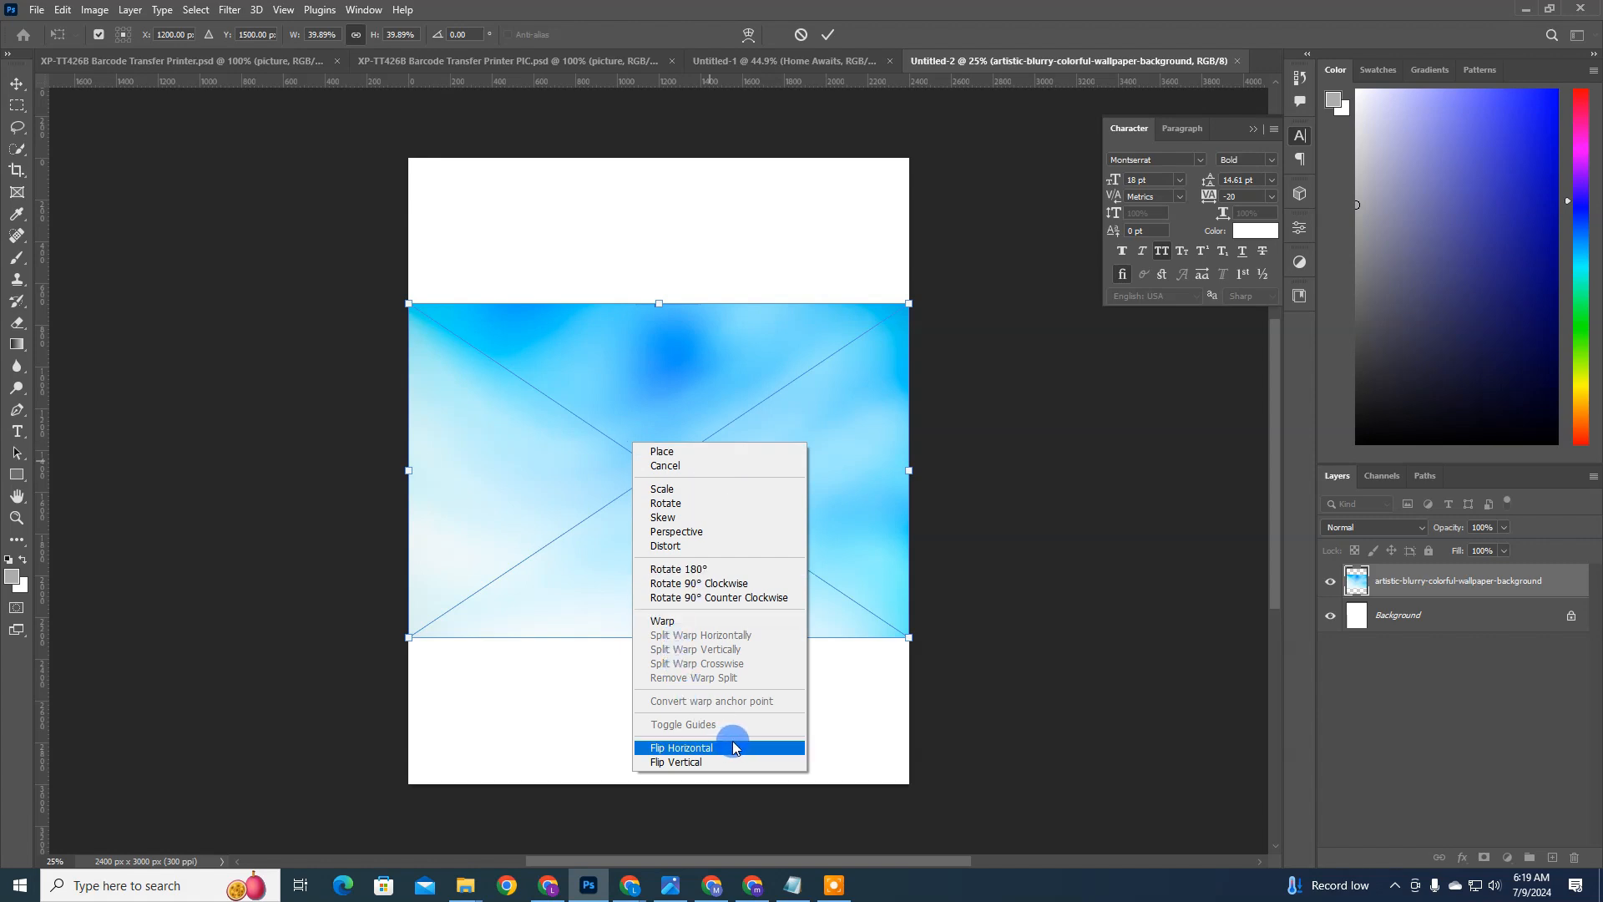
left_click(762, 587)
left_click_drag(373, 35, 394, 37)
key("Return")
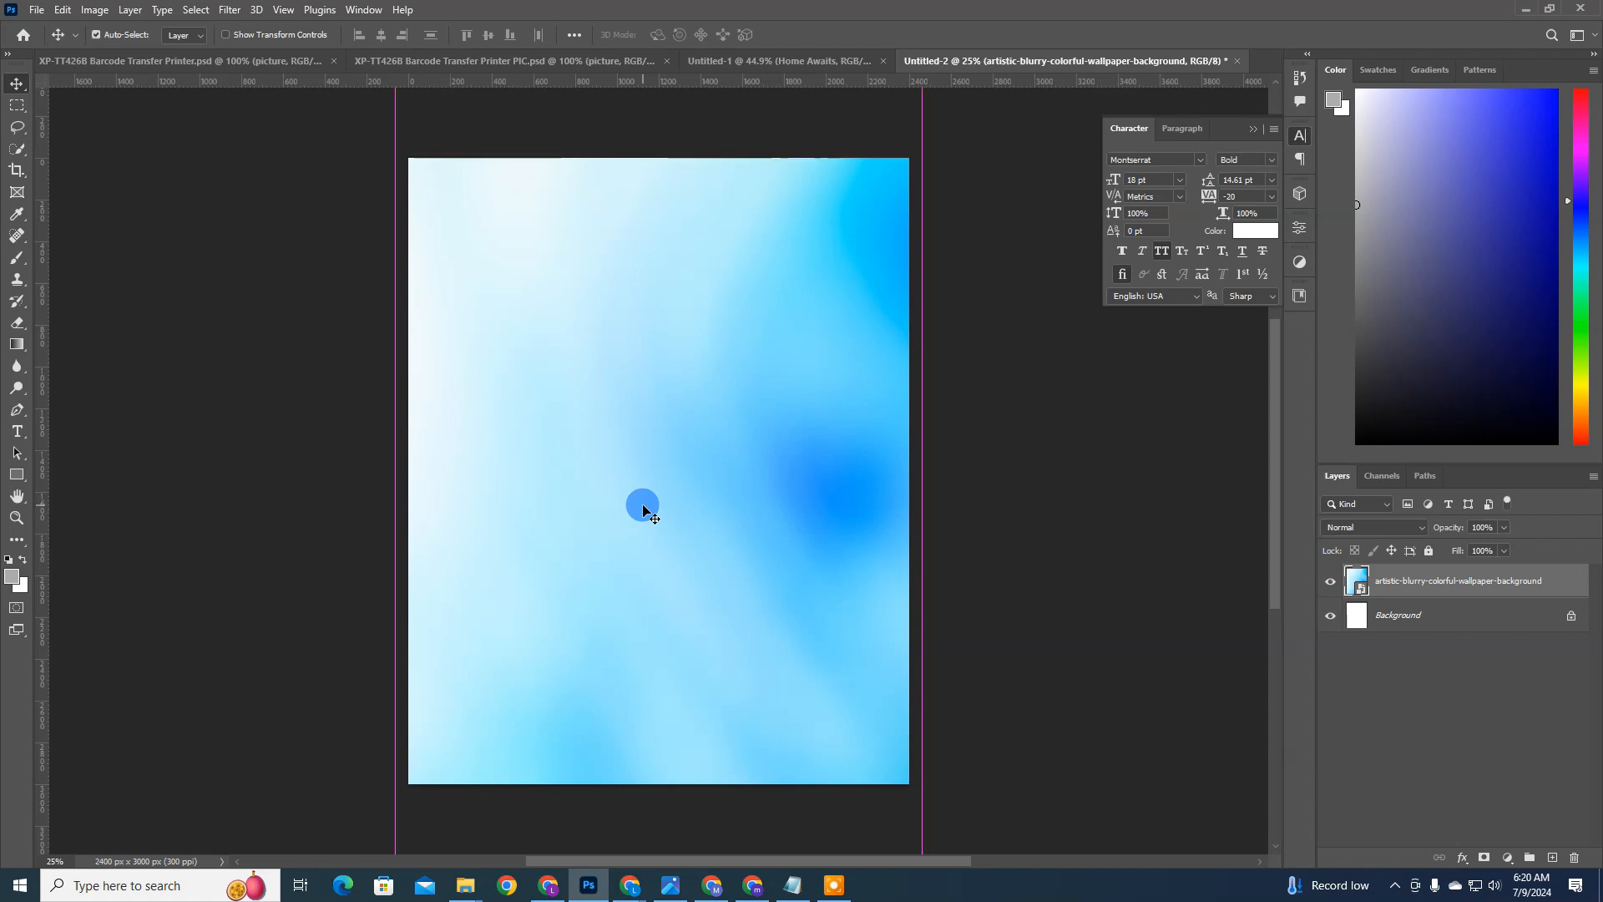
Step: Place the broom image from the Cleaning Flyer folder as an embedded layer above the wallpaper background
scroll(643, 509, "up", 1)
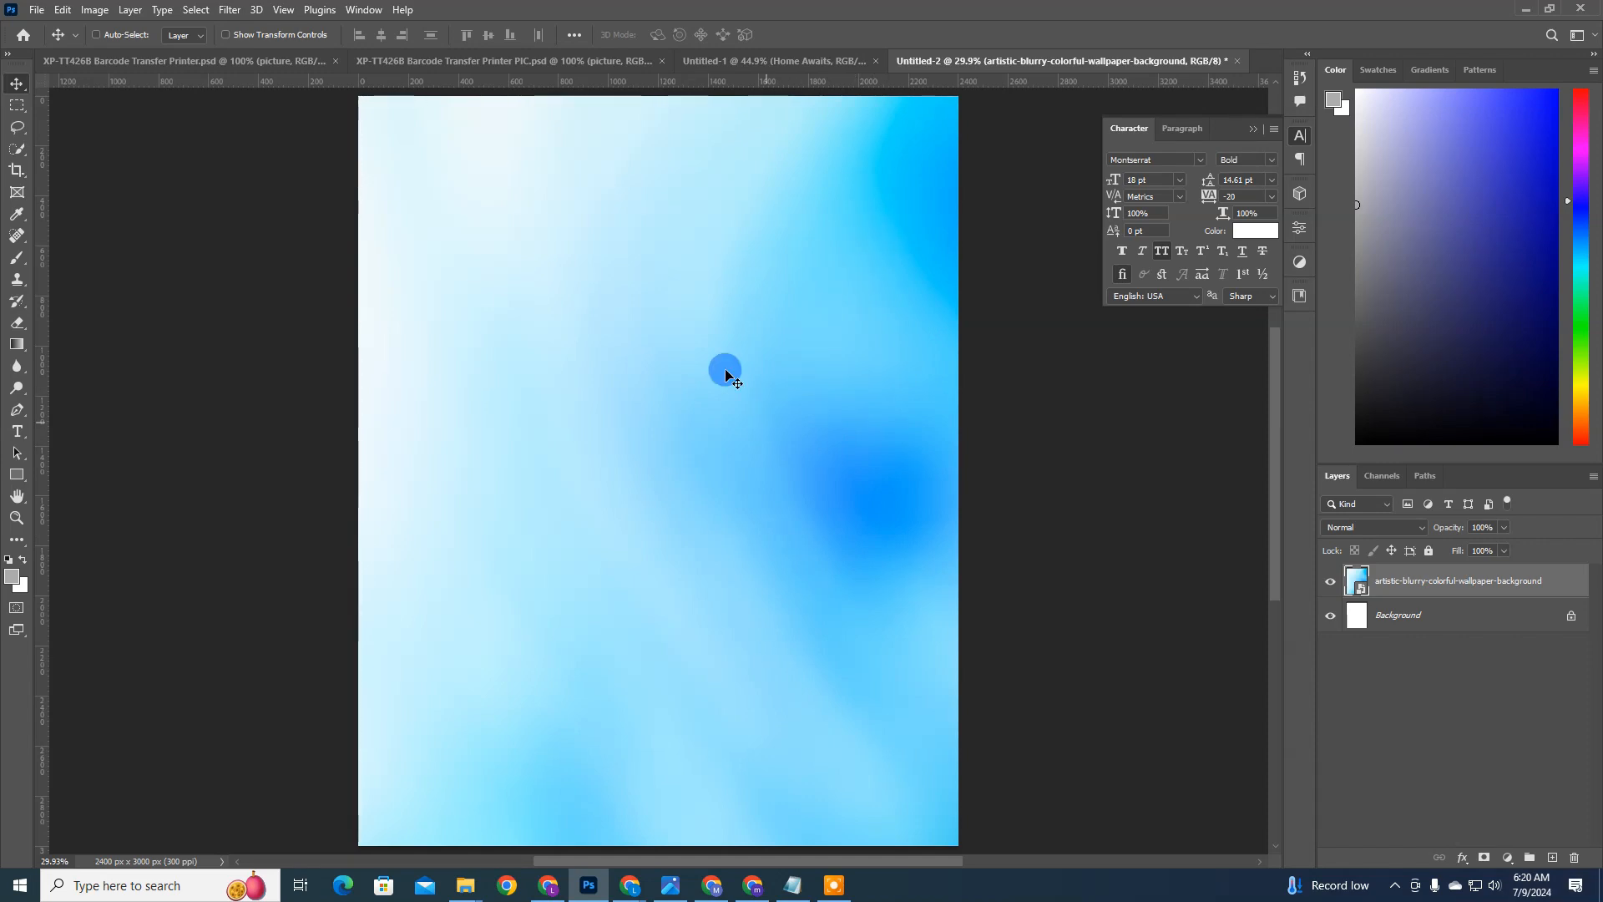
left_click(38, 10)
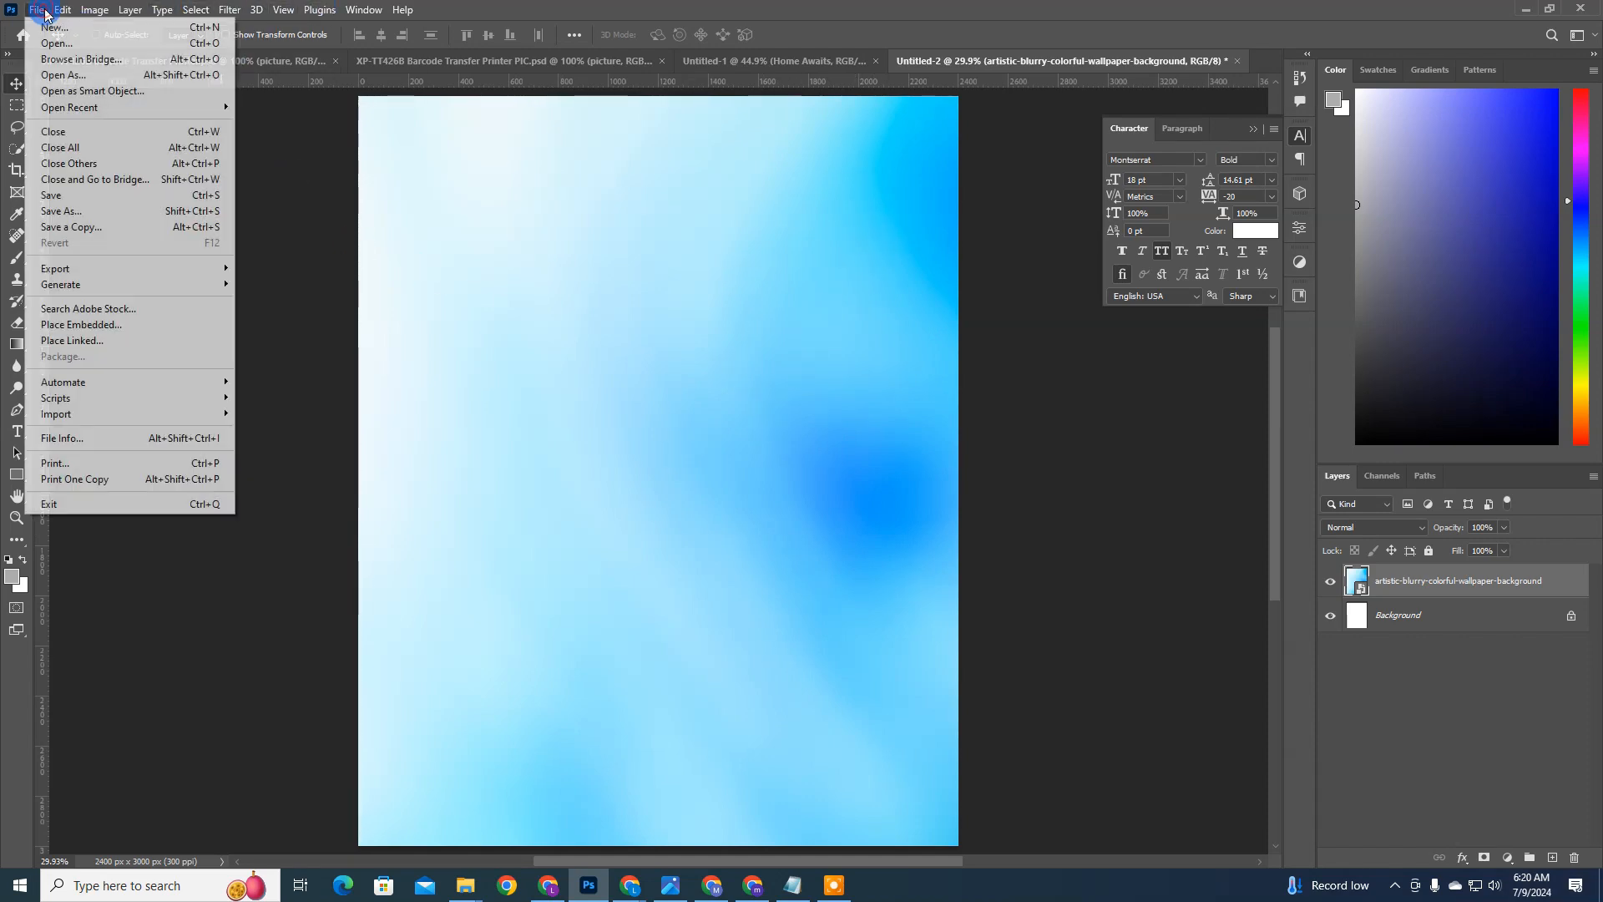
left_click(79, 323)
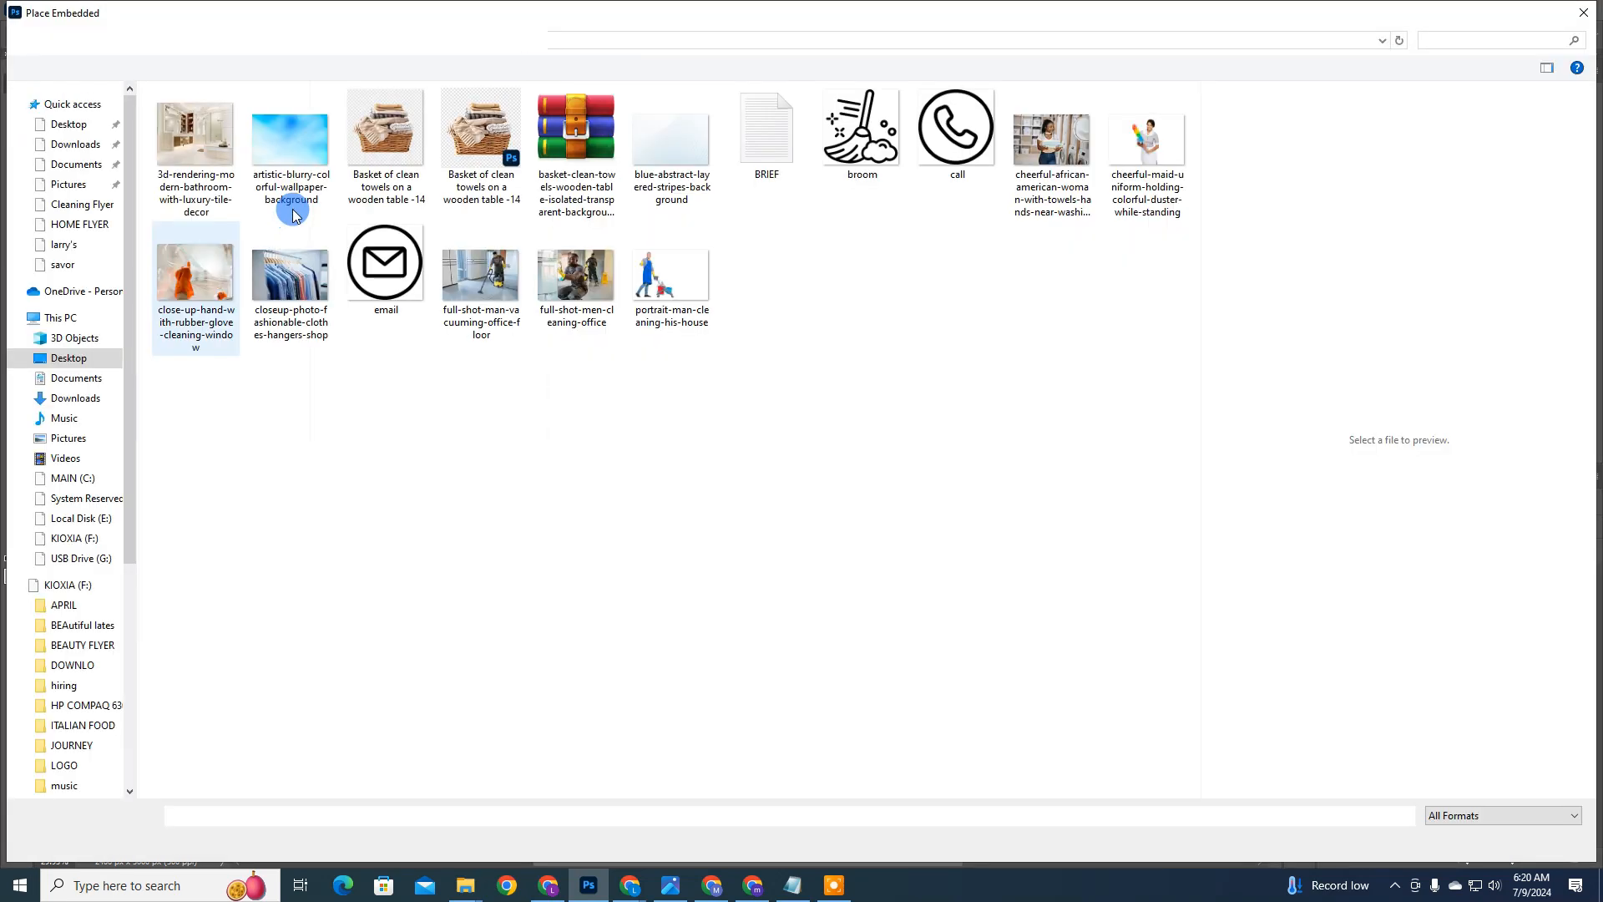
left_click(293, 215)
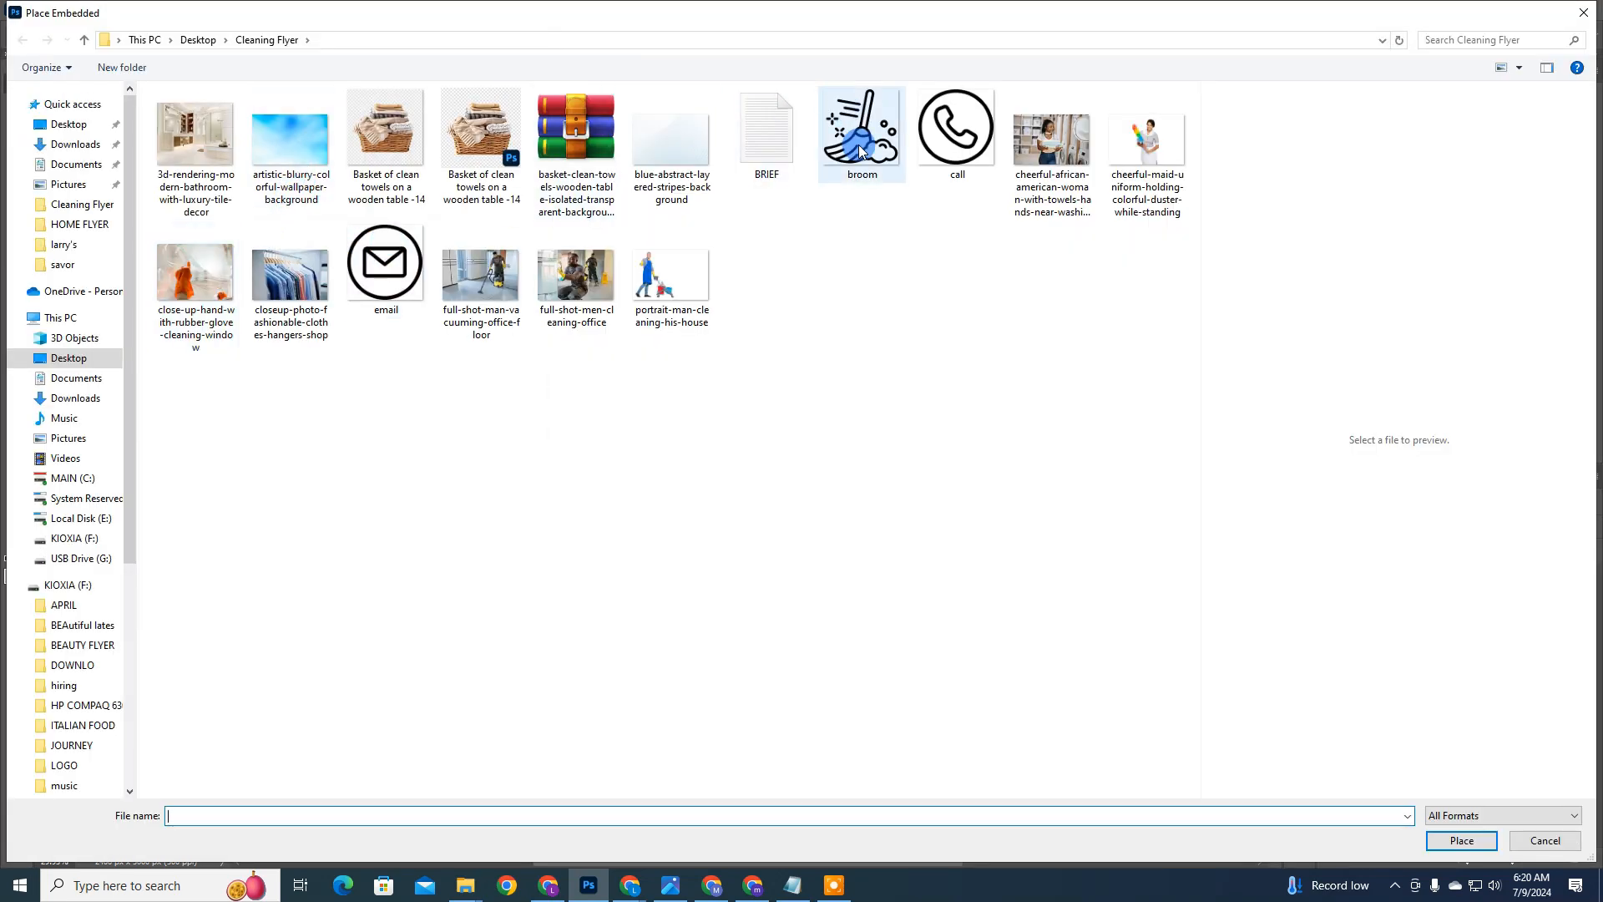
key("Return")
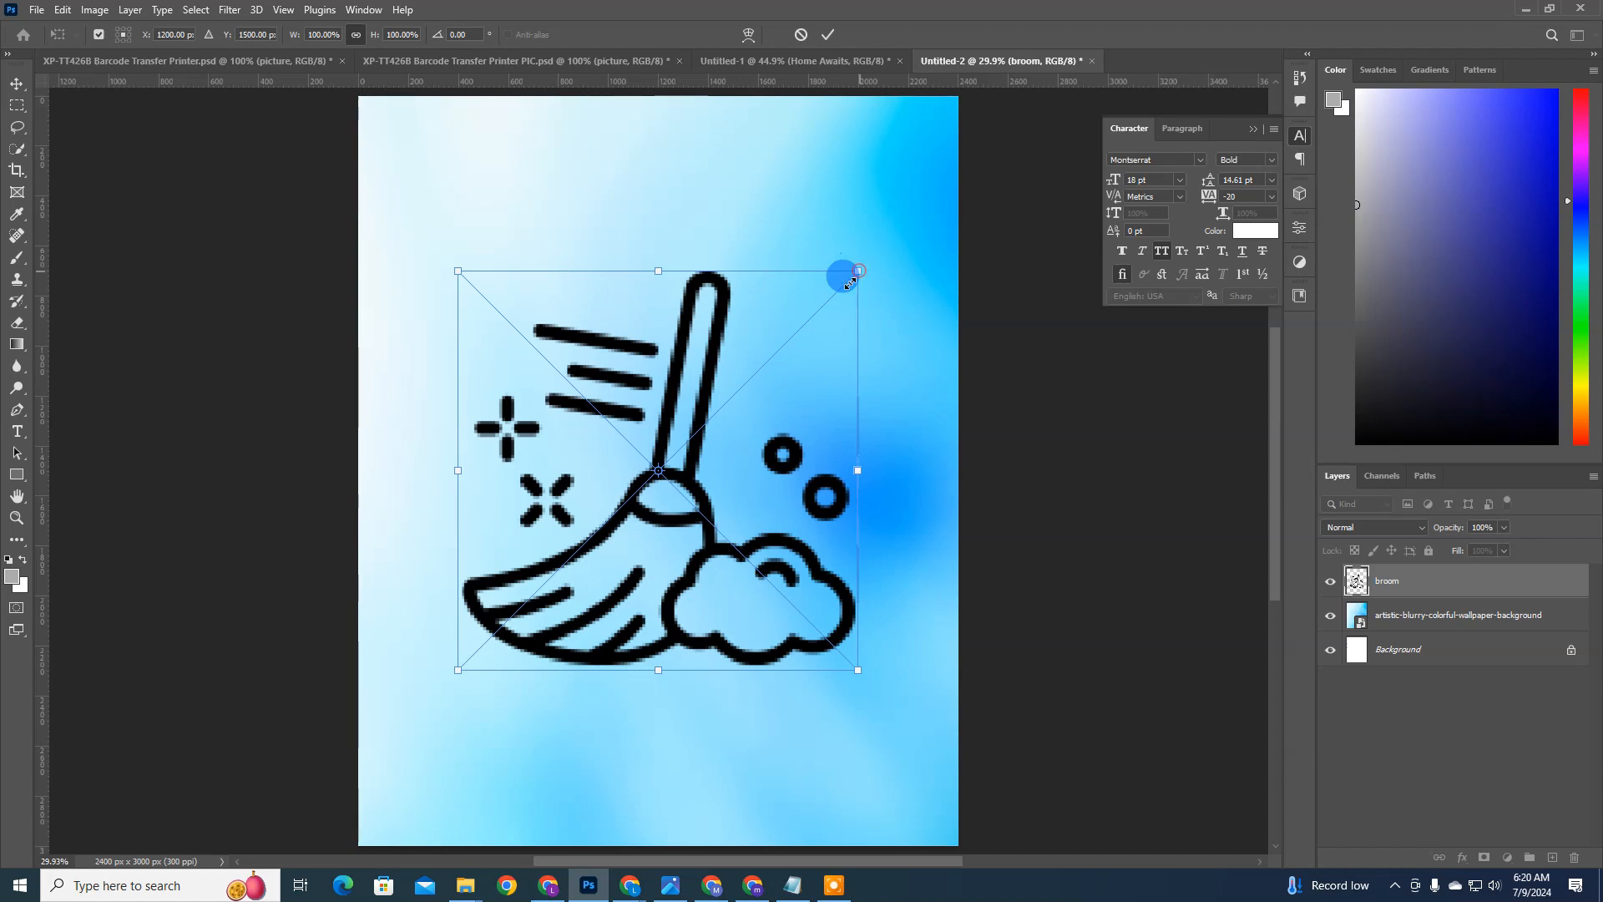
Step: Scale the broom icon down to about 18% and shift it upward on the canvas
left_click_drag(844, 272, 615, 472)
double_click(580, 580)
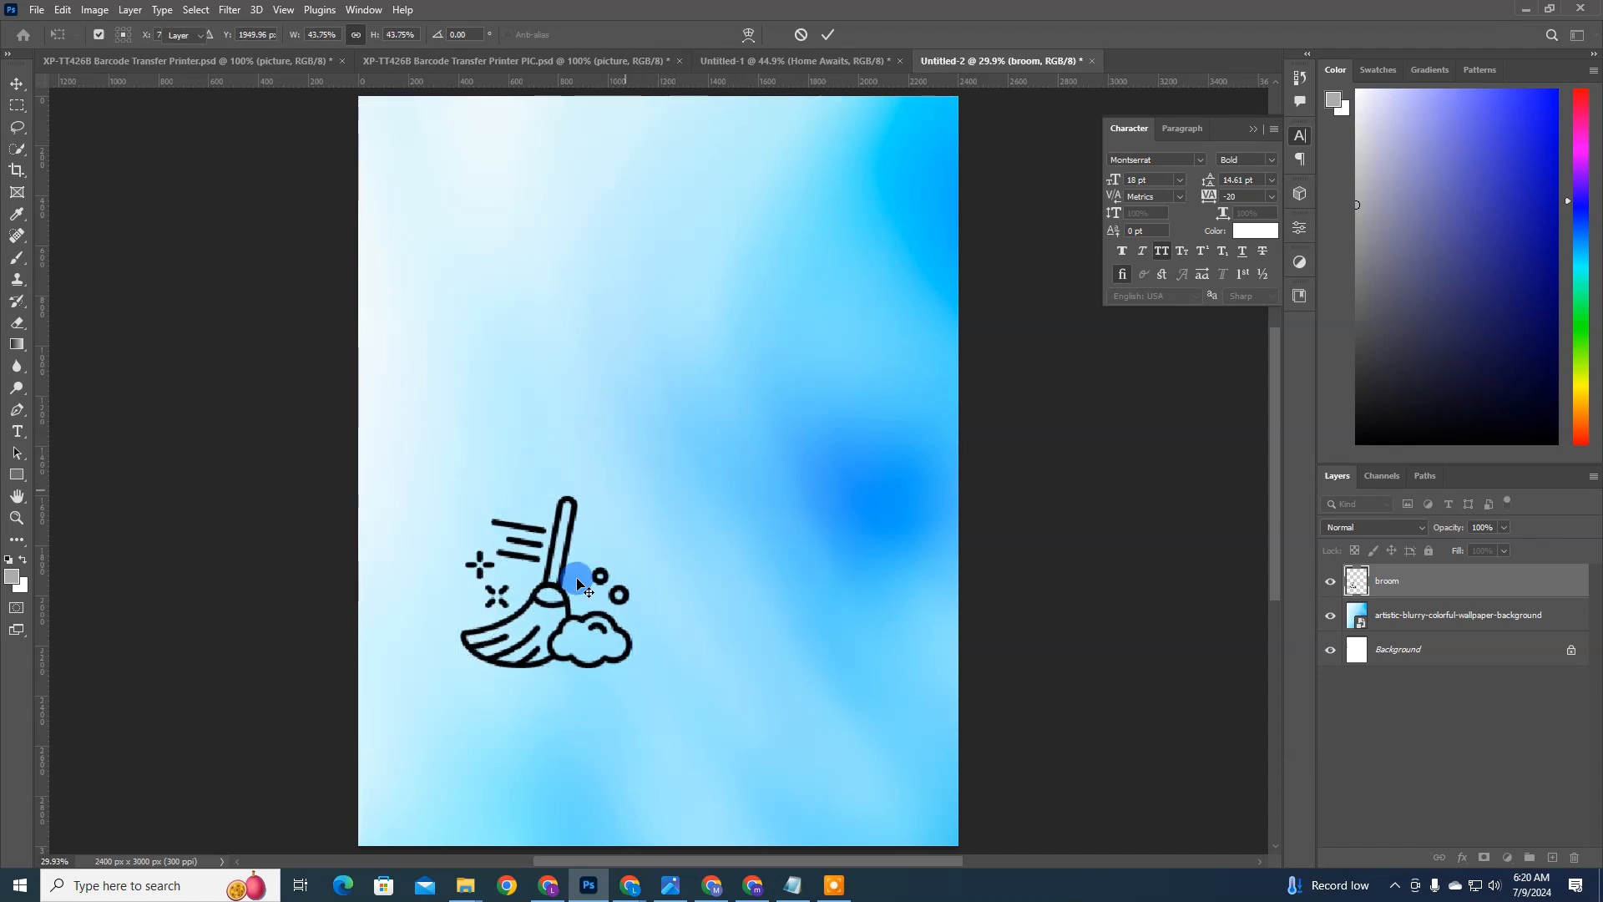
left_click_drag(587, 590, 603, 448)
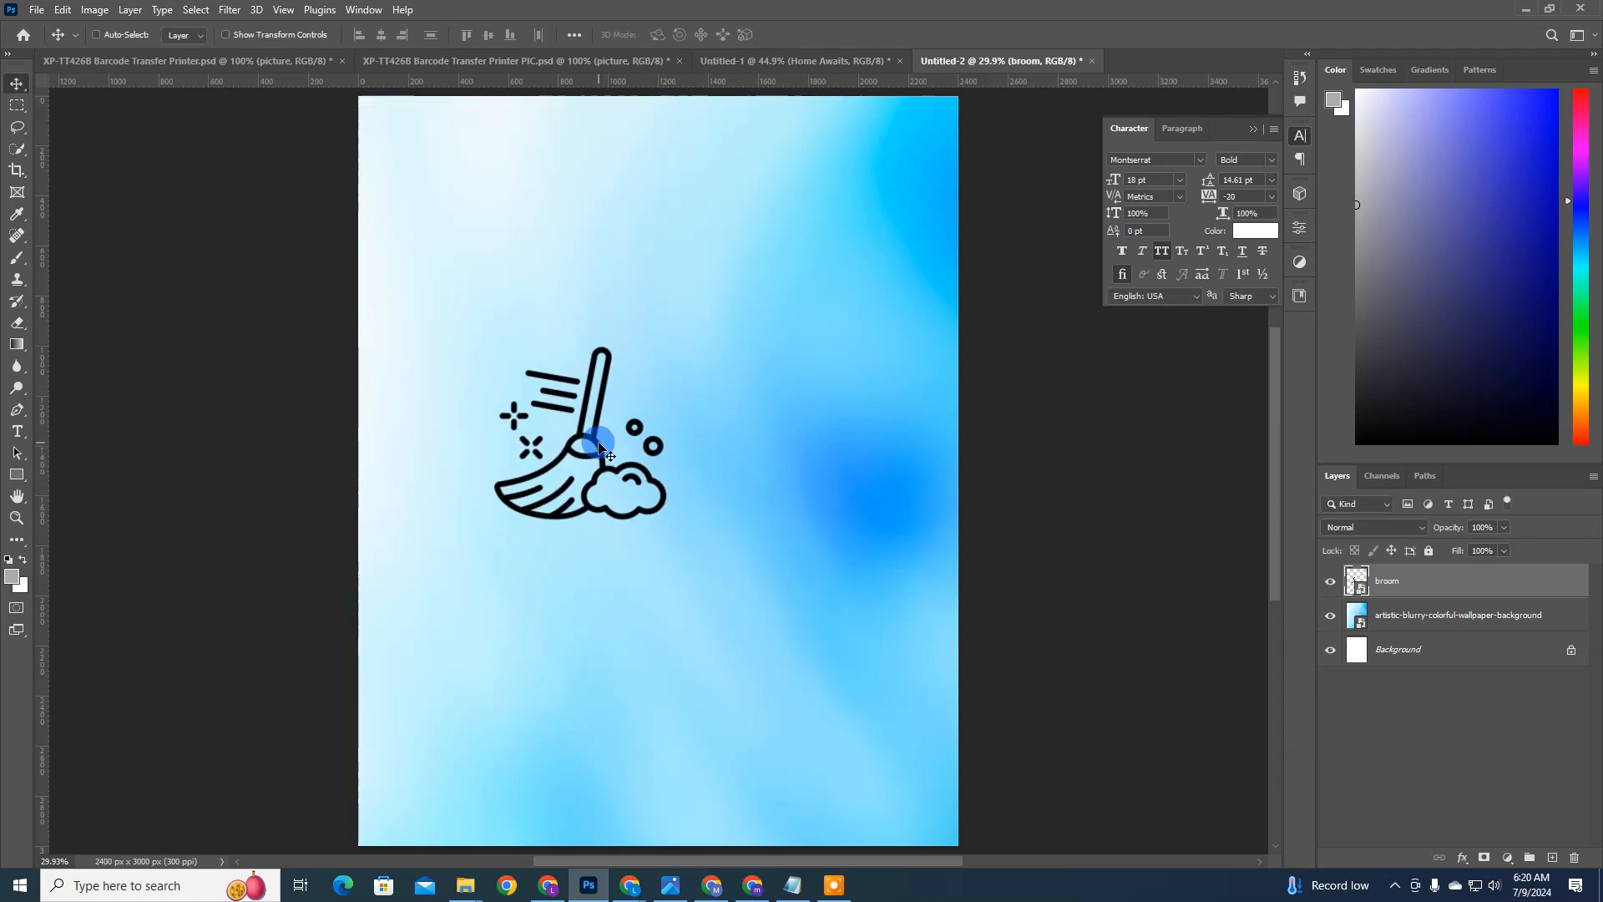
key("ctrl+t")
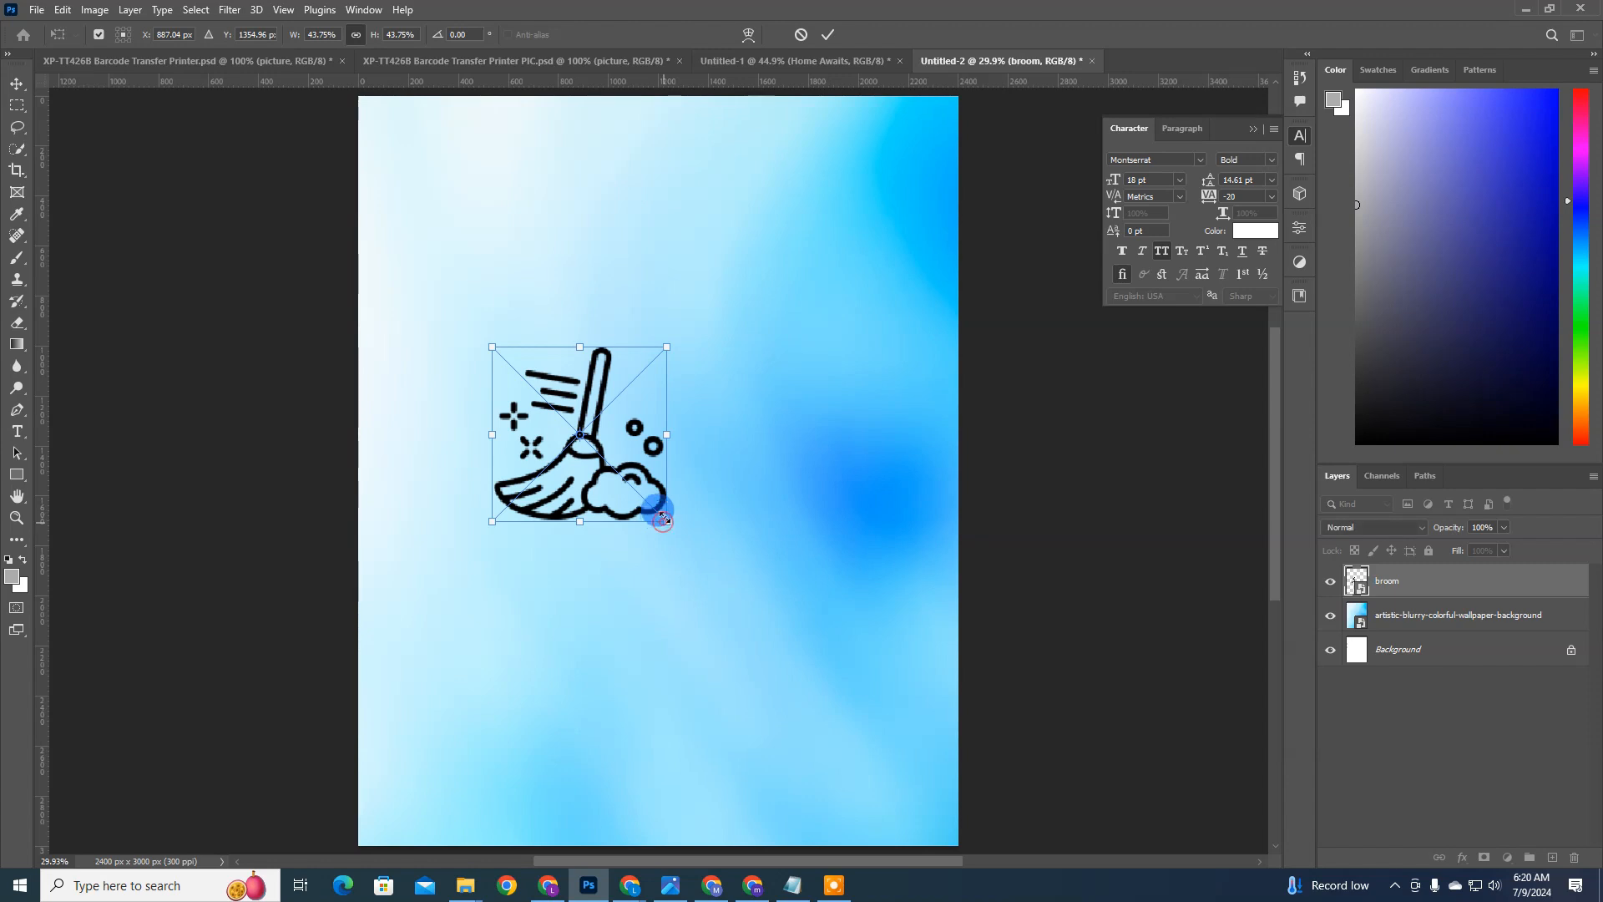
left_click_drag(664, 515, 626, 343)
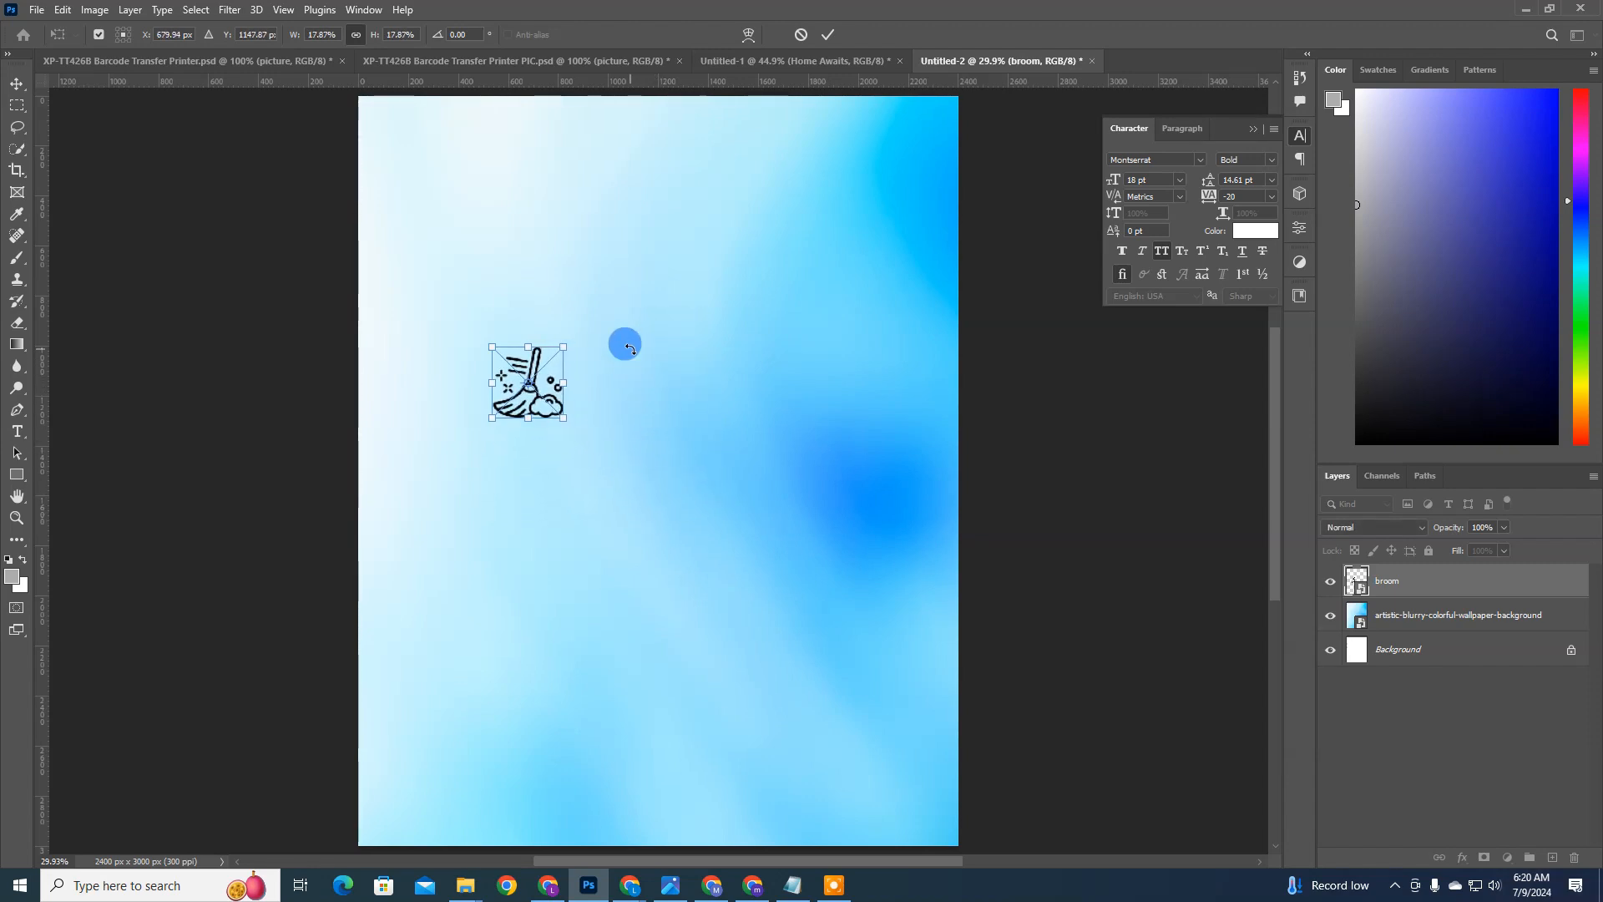
left_click(565, 432)
Step: Move the broom icon to the upper-left corner of the flyer and make it slightly smaller
left_click_drag(571, 420, 542, 209)
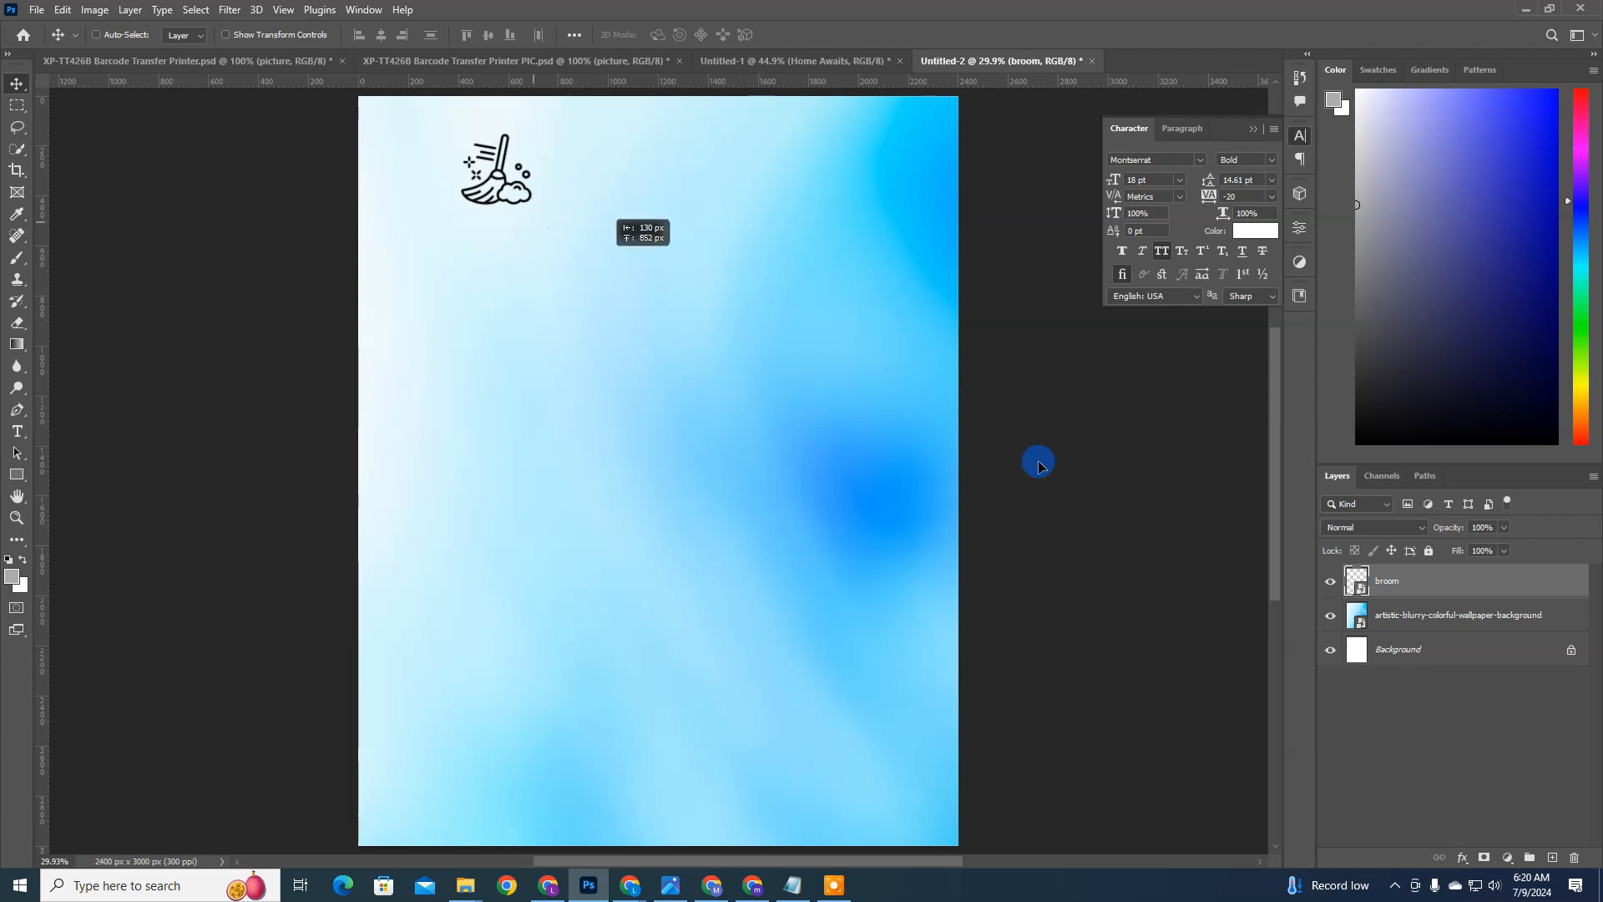
left_click_drag(382, 215, 515, 233)
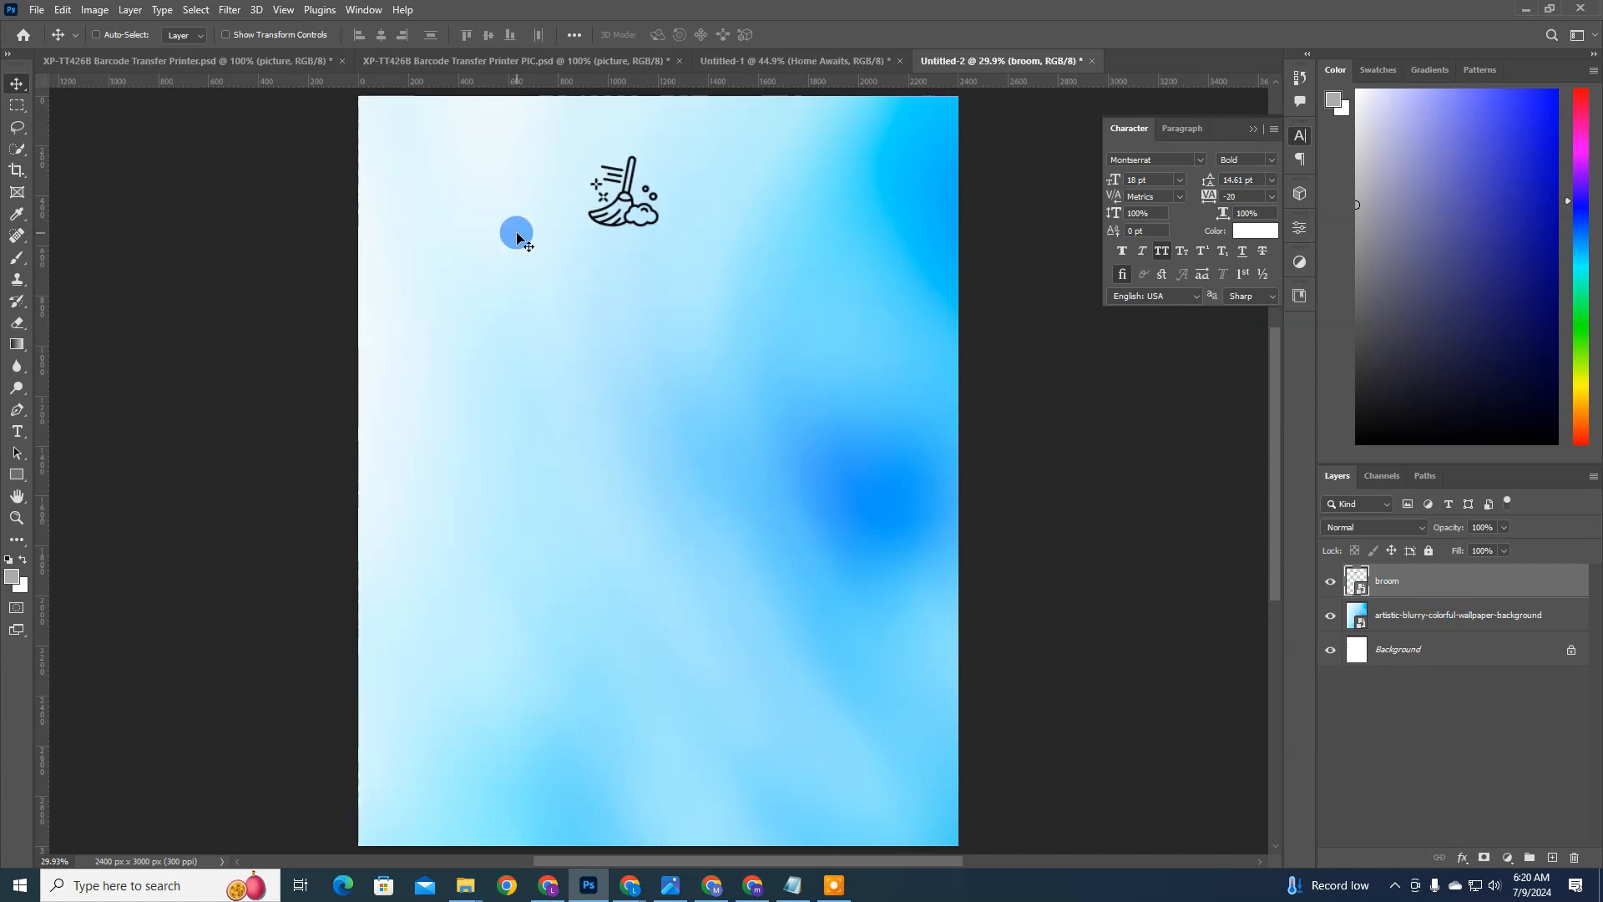
left_click_drag(601, 201, 478, 180)
key("ctrl+t")
left_click(483, 250)
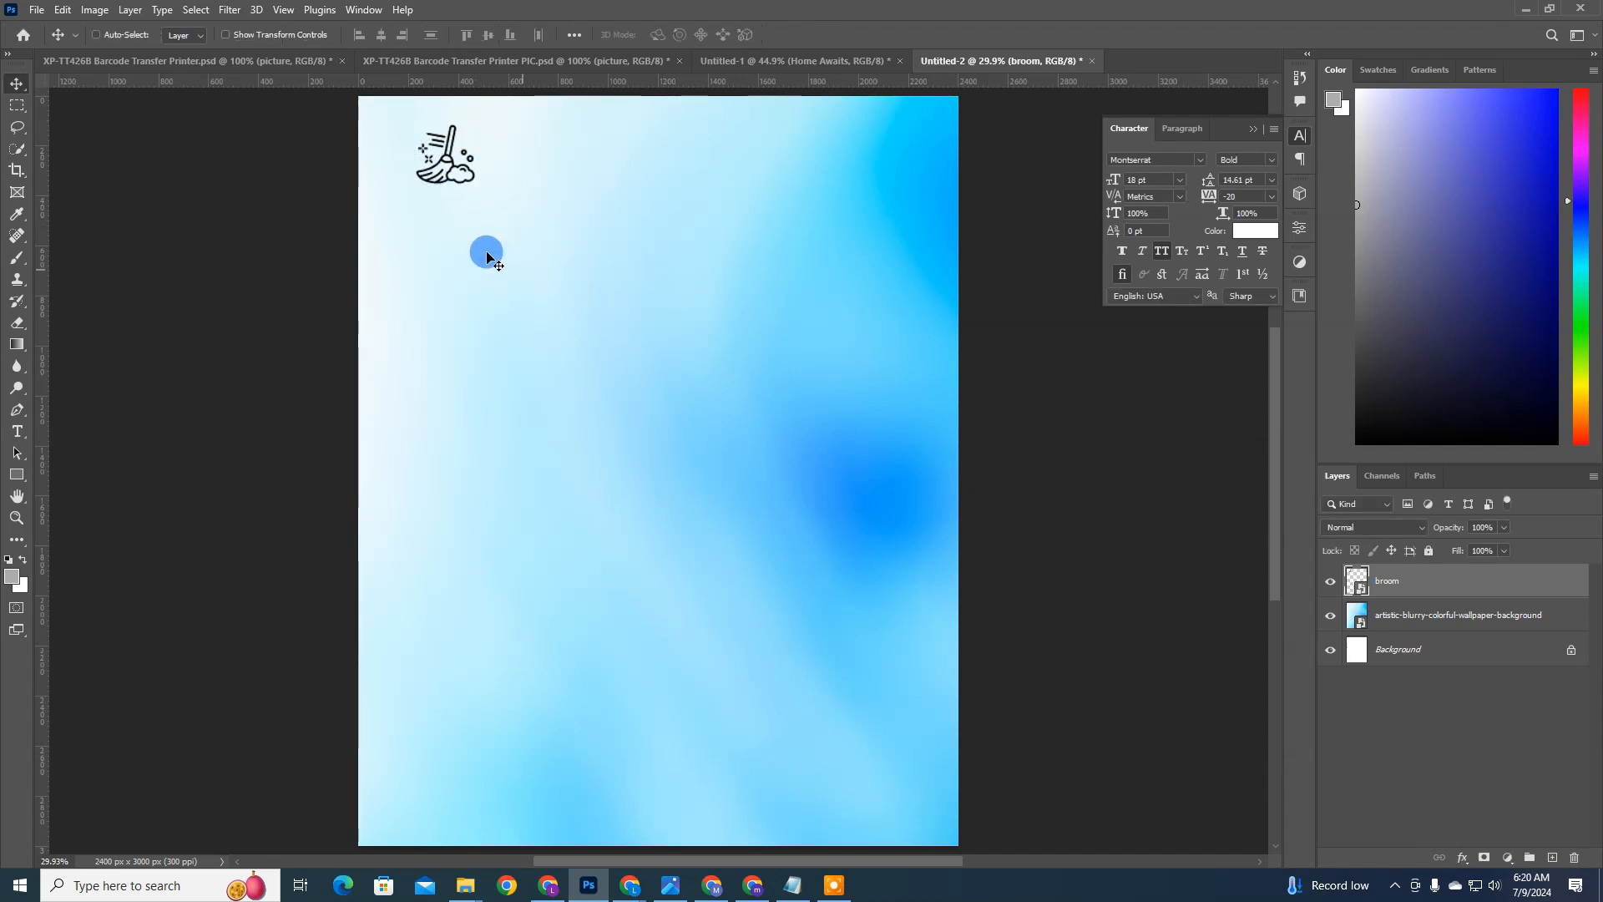
Step: Hide the broom layer and copy the accent color code #7ED321 from the brand colors in the BRIEF text file
left_click(1332, 583)
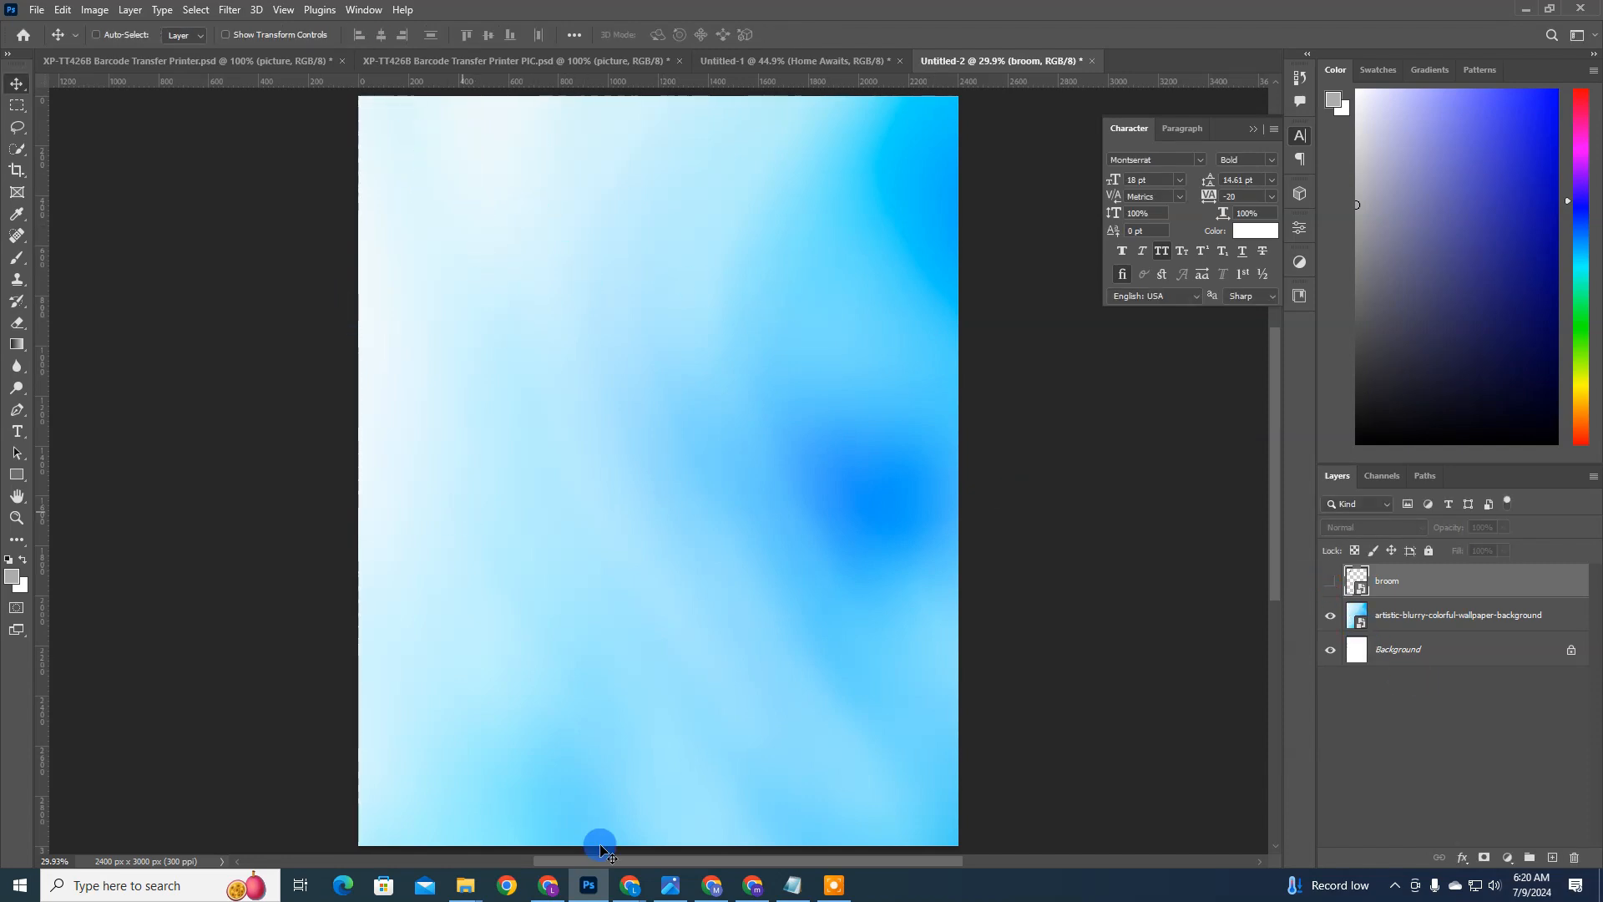
left_click(791, 886)
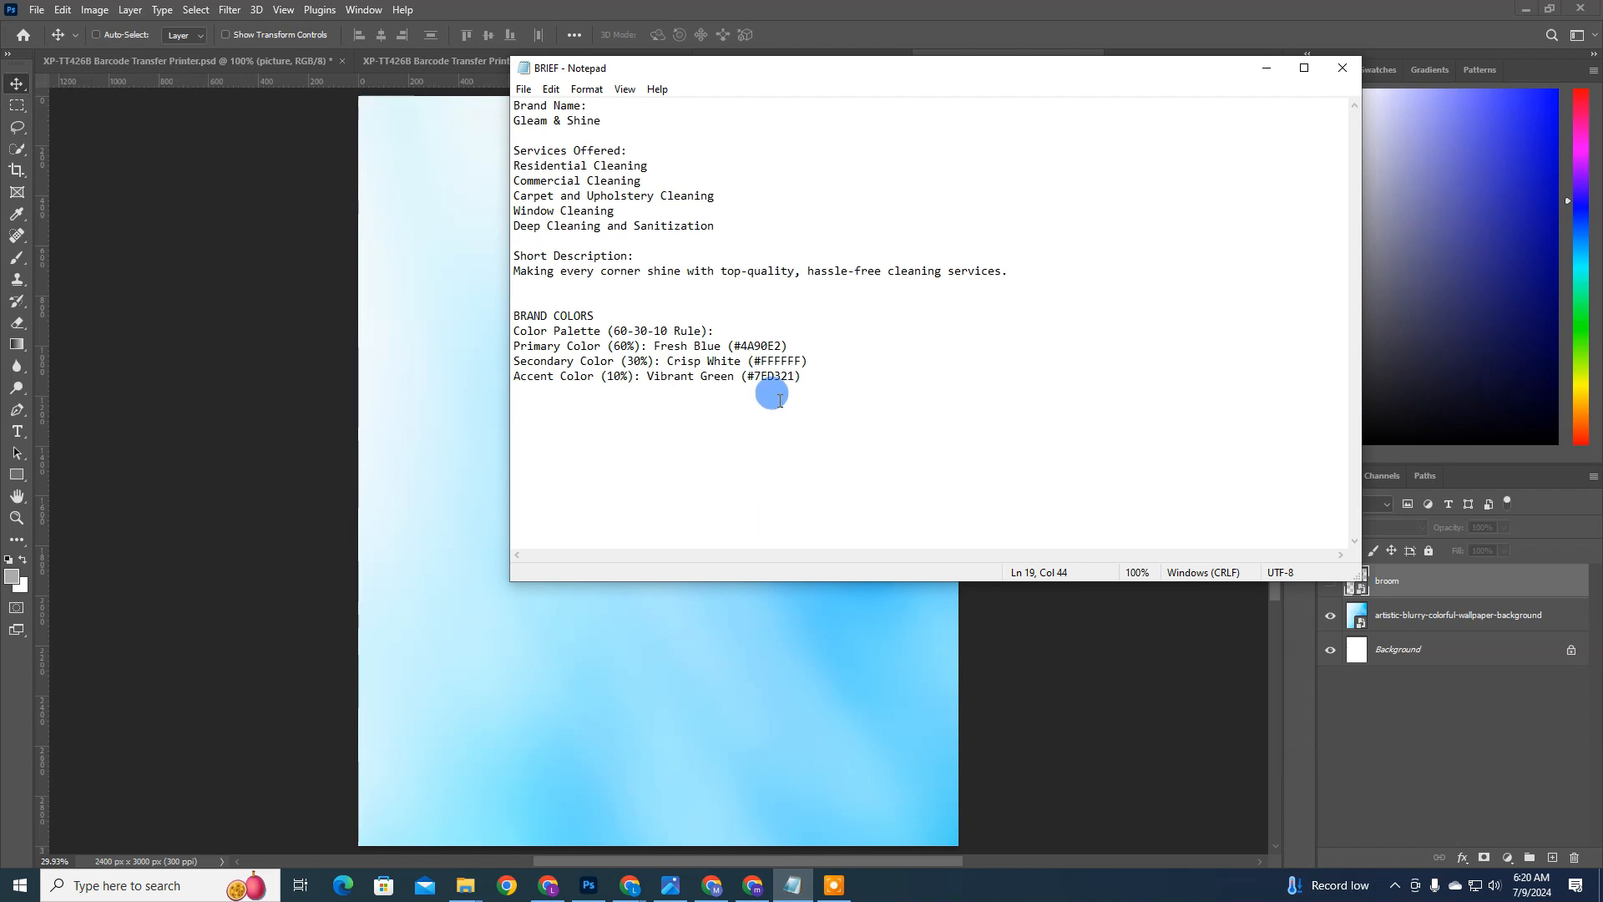
double_click(755, 345)
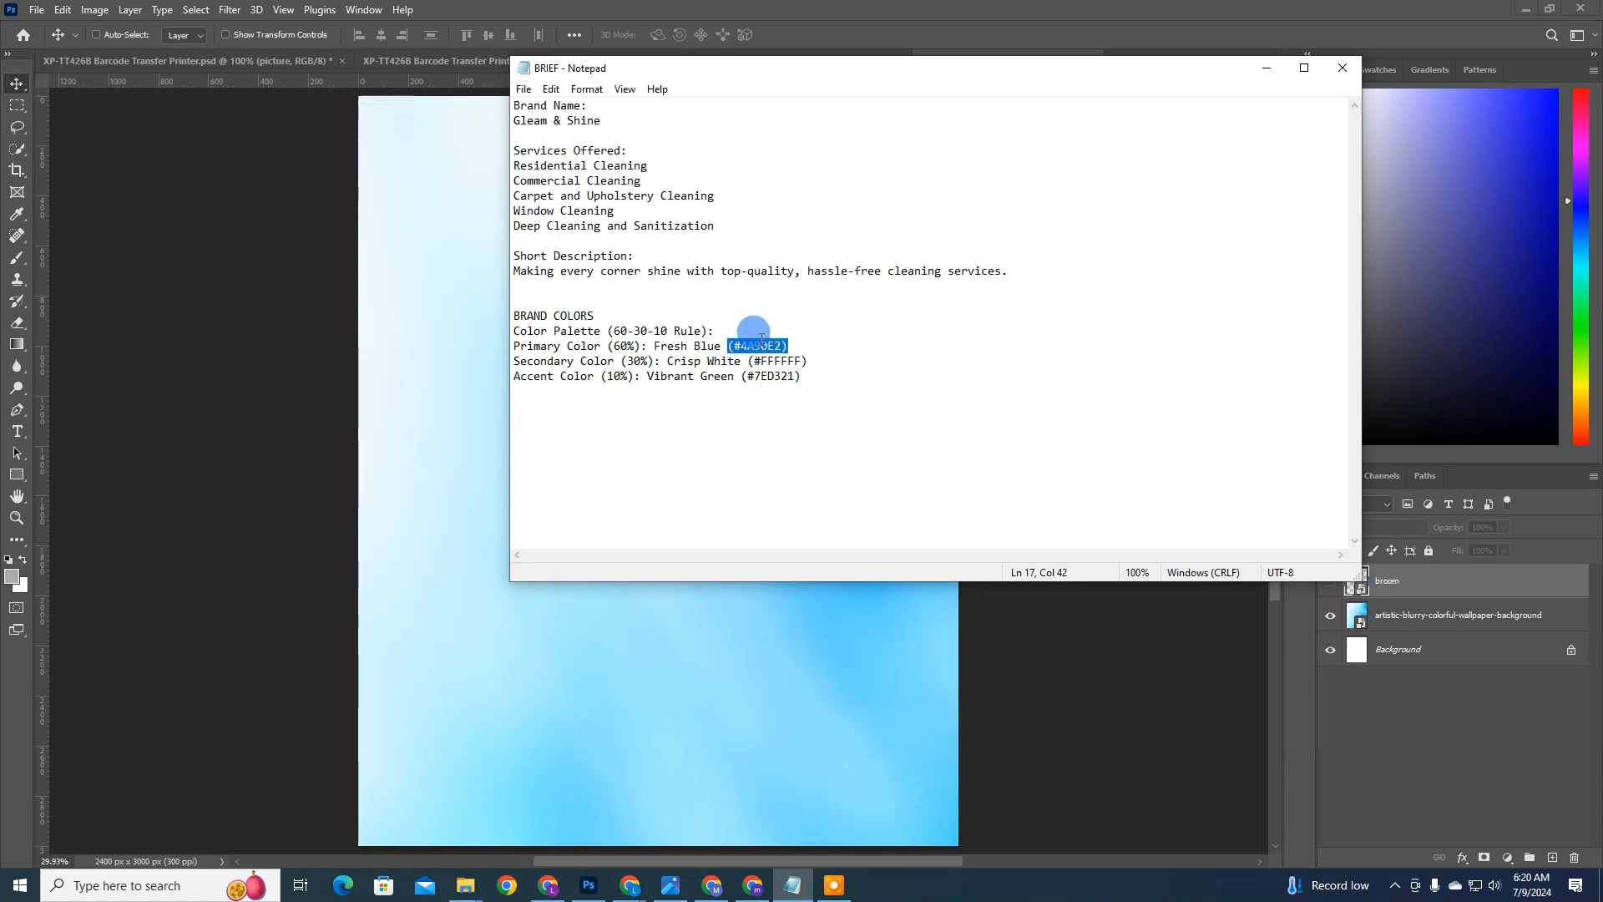
double_click(769, 360)
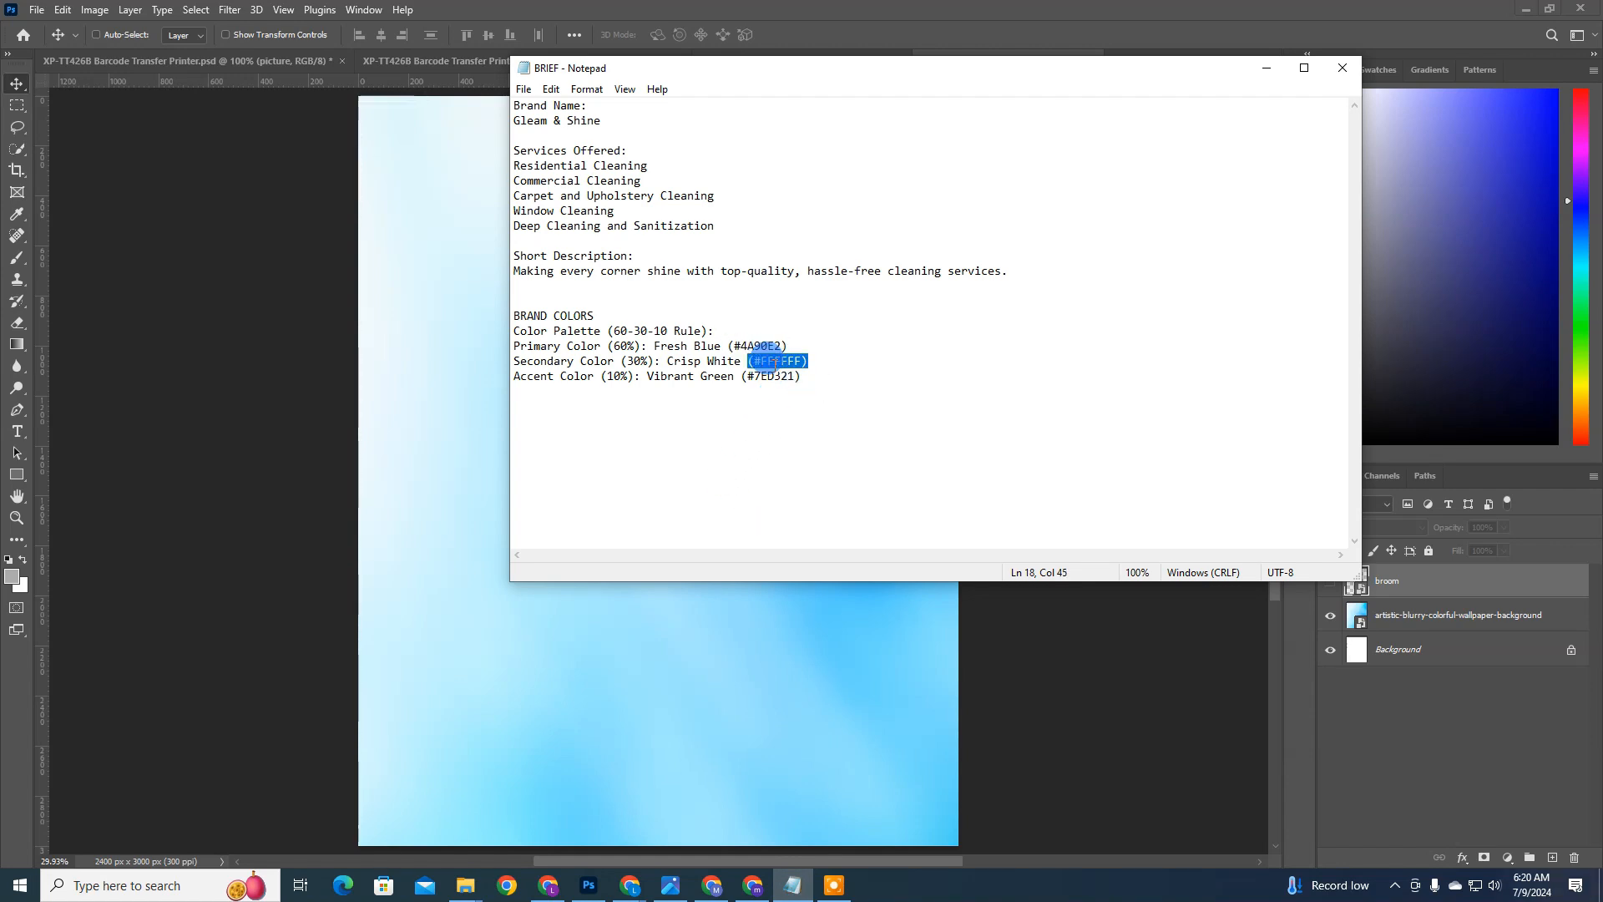
double_click(770, 377)
key("ctrl+c")
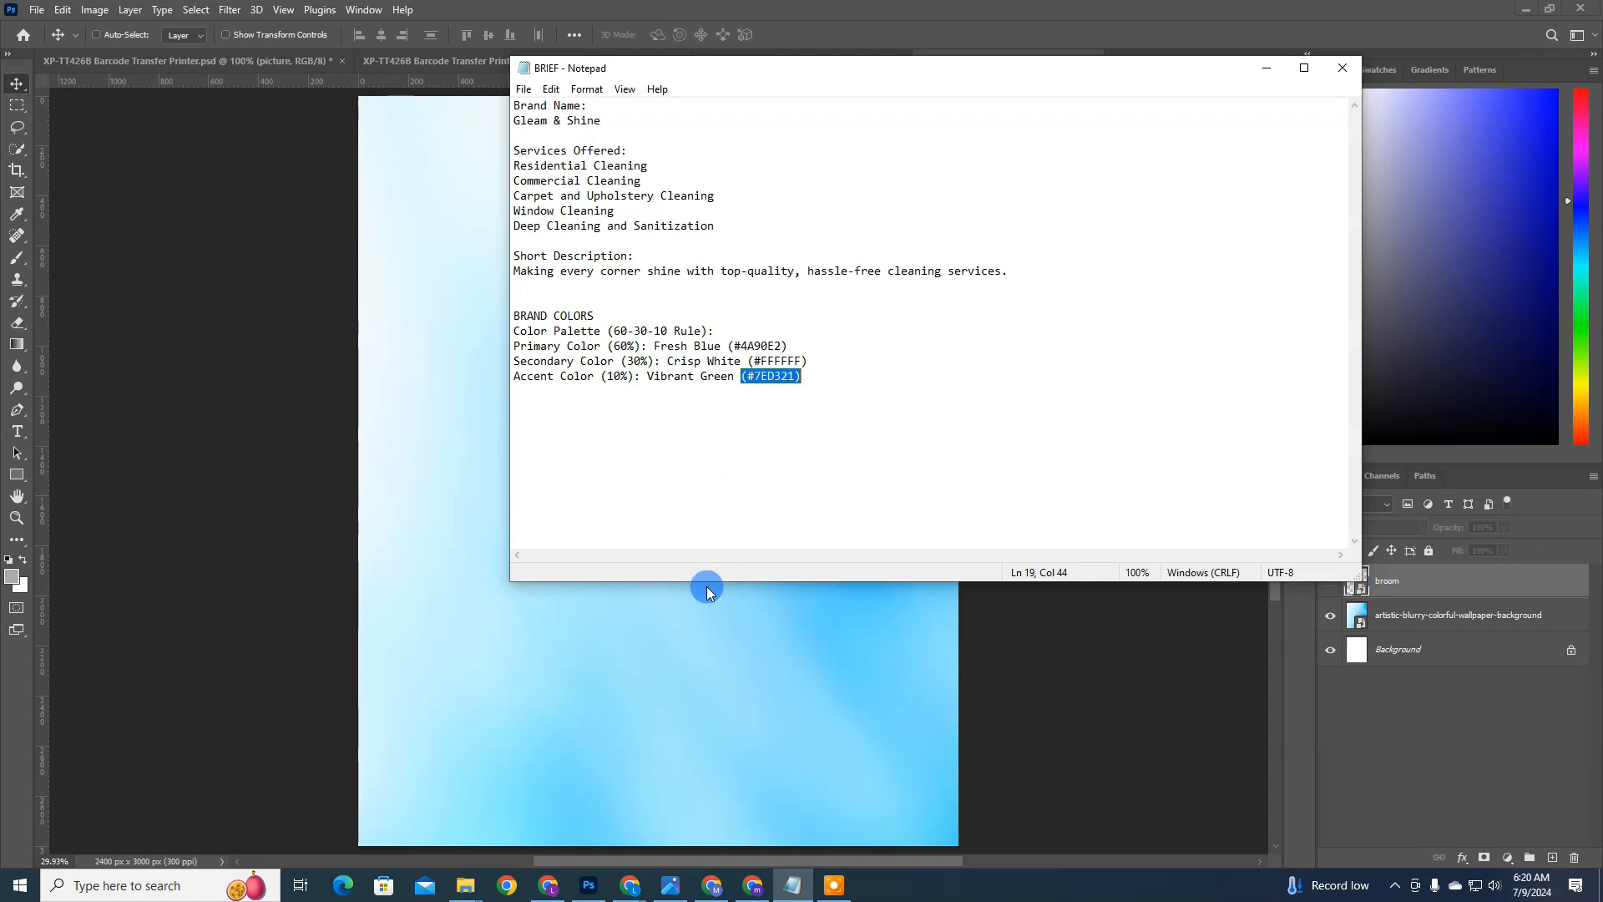
Step: Back in Photoshop, draw a small square of about 77 px on the canvas and fill it with #7ED321
left_click(681, 631)
key("u")
mouse_move(560, 288)
left_mouse_down()
mouse_move(571, 329)
mouse_move(579, 308)
left_mouse_up()
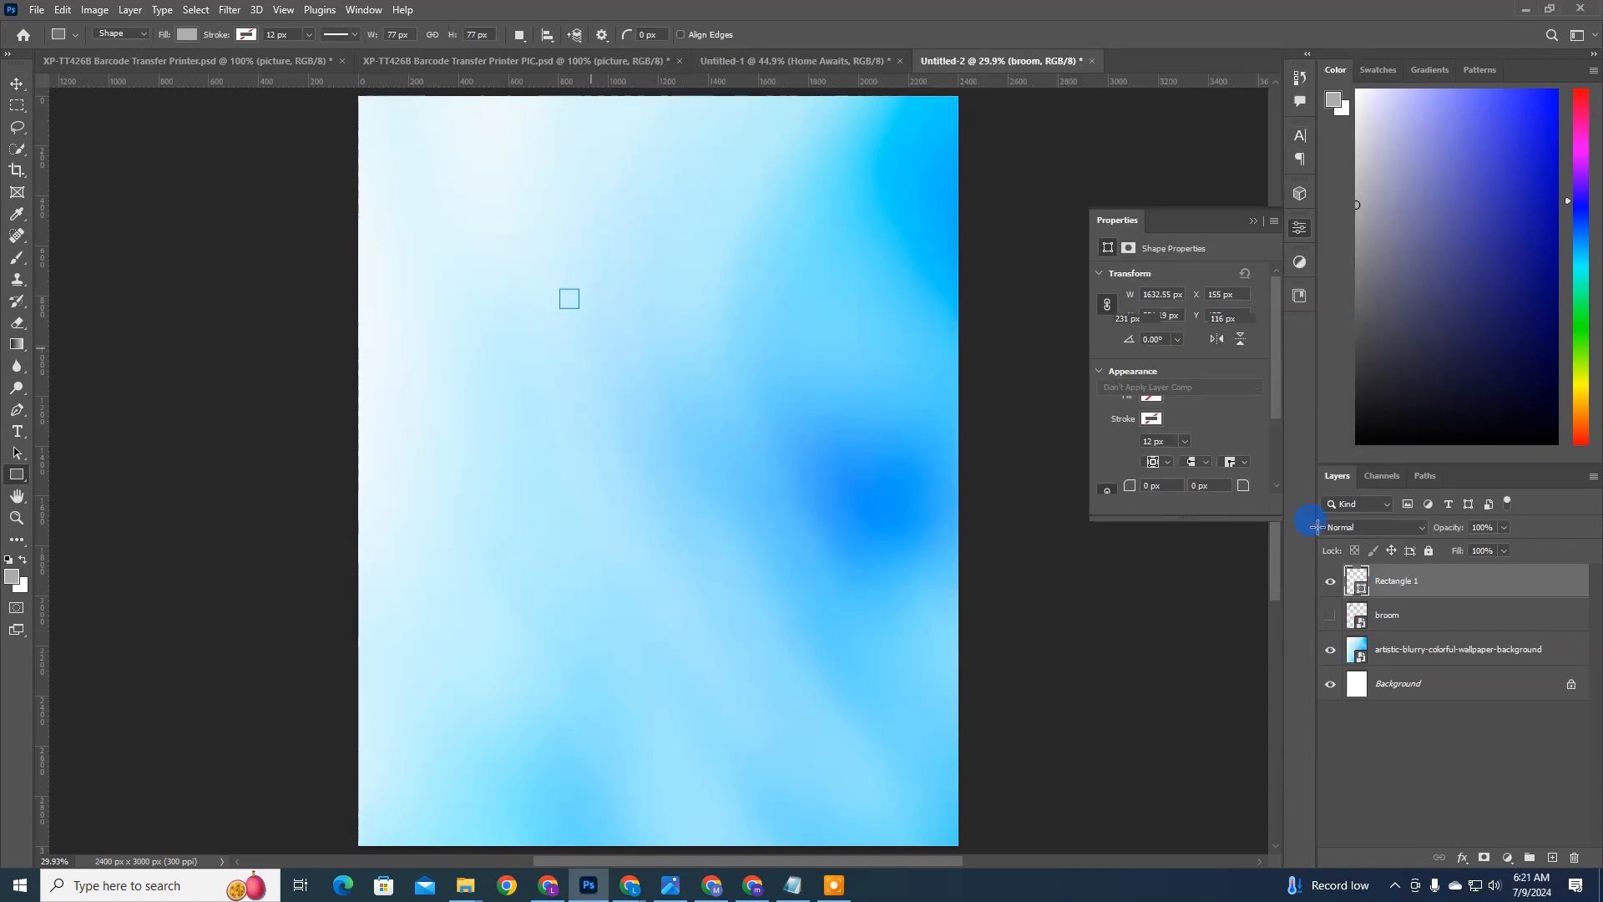
double_click(1363, 587)
key("ctrl+v")
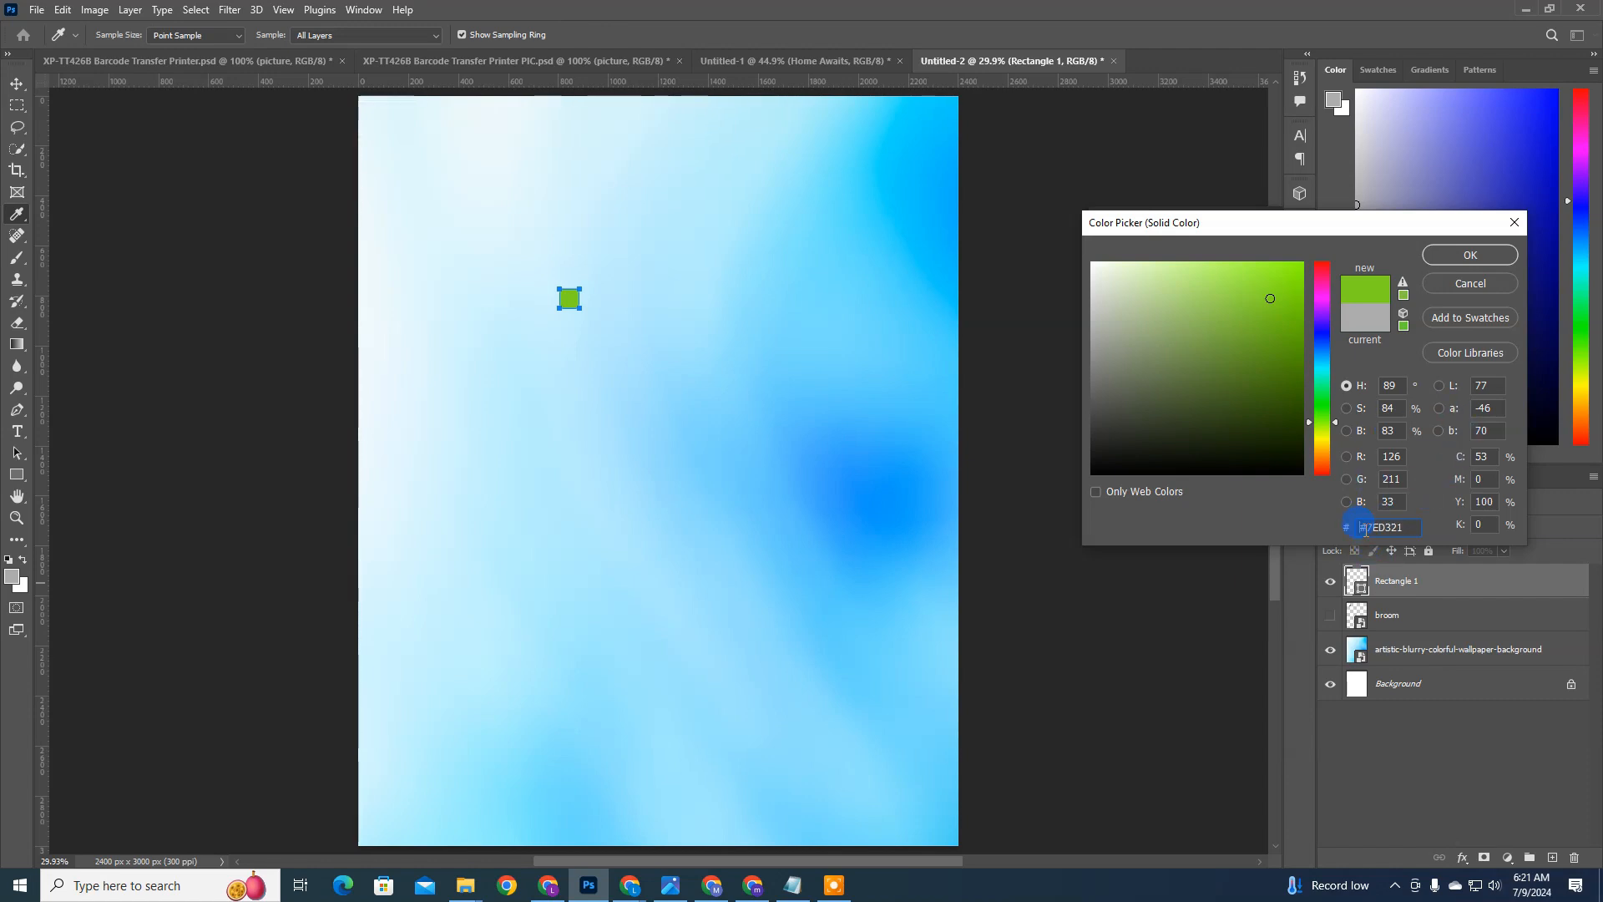
key("Return")
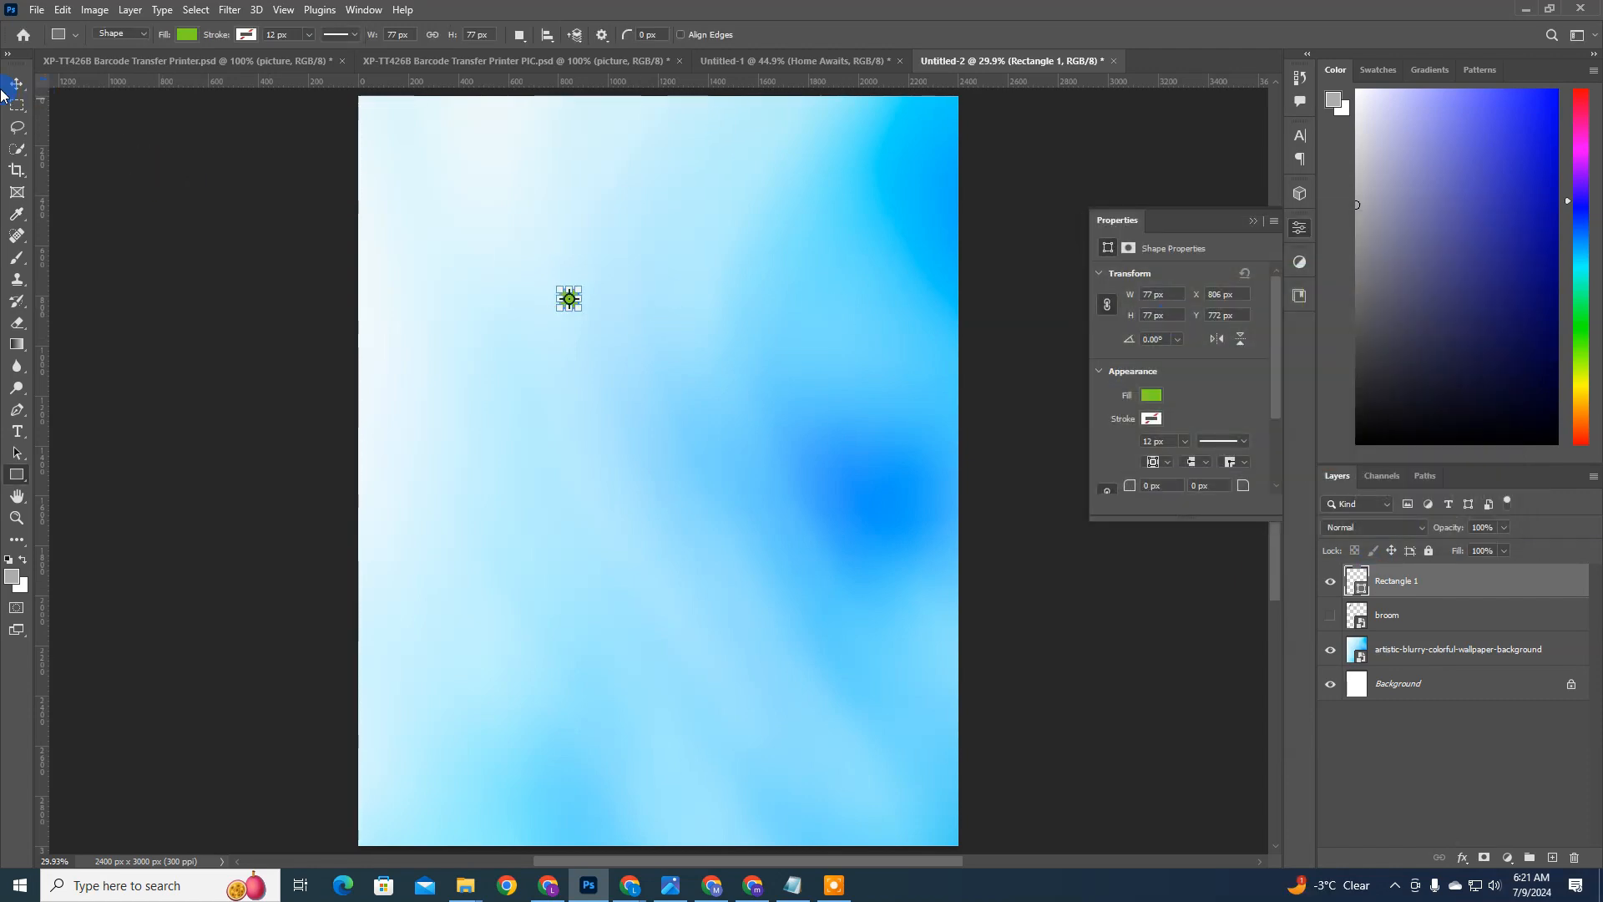
Step: Duplicate the green square twice and place the copies below it in a vertical column
left_click(16, 83)
key("ctrl+j")
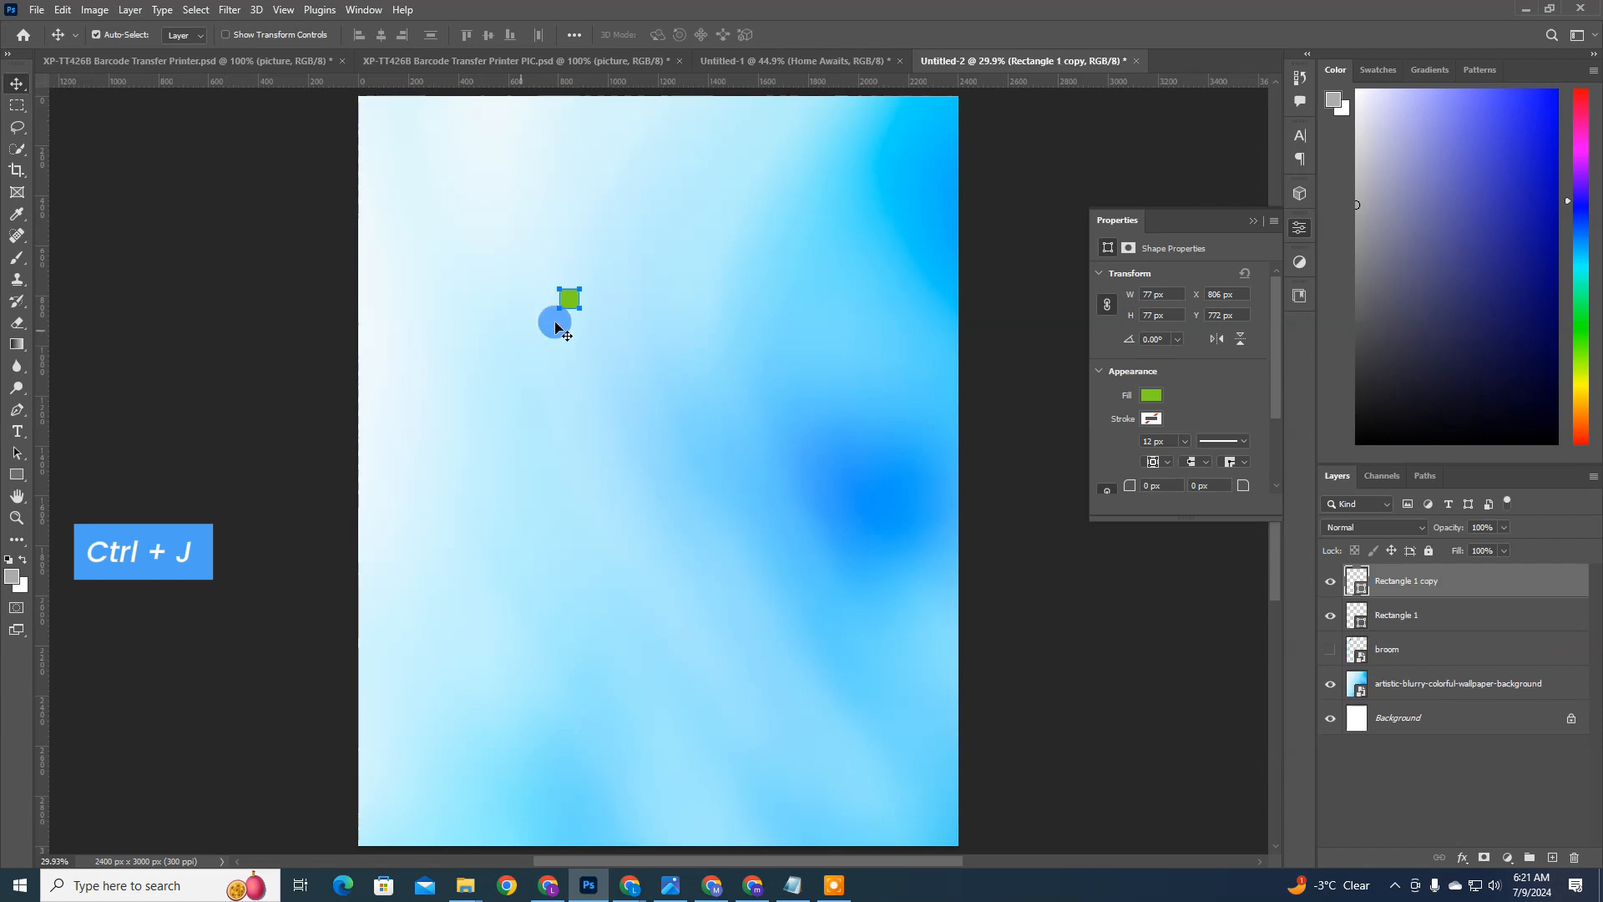
left_click_drag(569, 302, 579, 392)
key("ctrl+j")
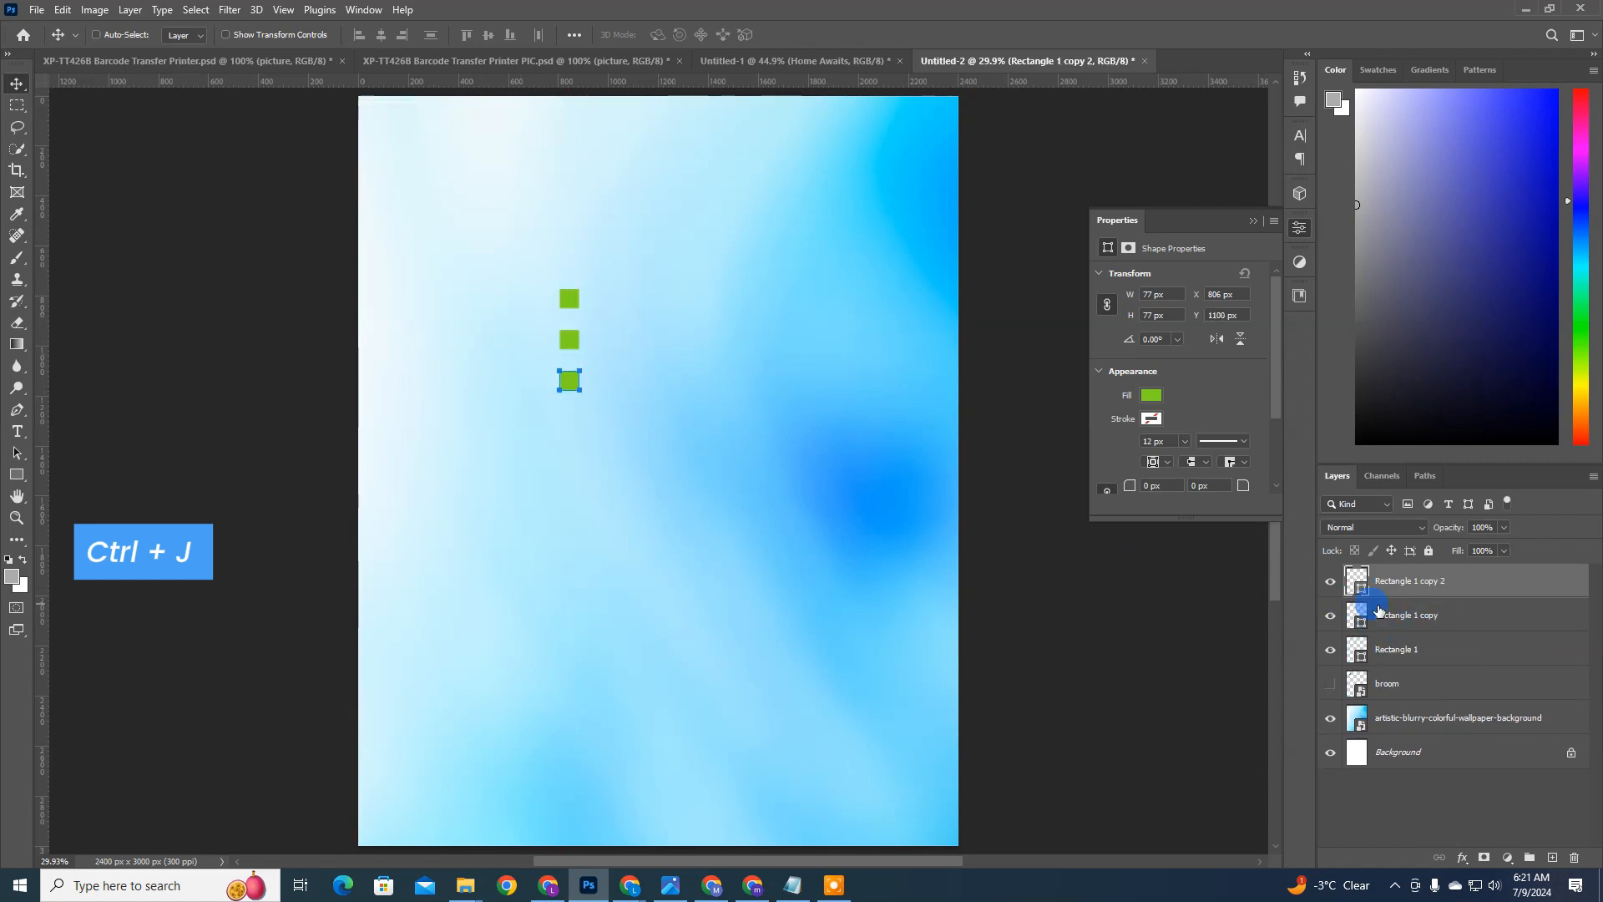
Step: Change the topmost square's fill to the primary brand color #4A90E2
double_click(1358, 658)
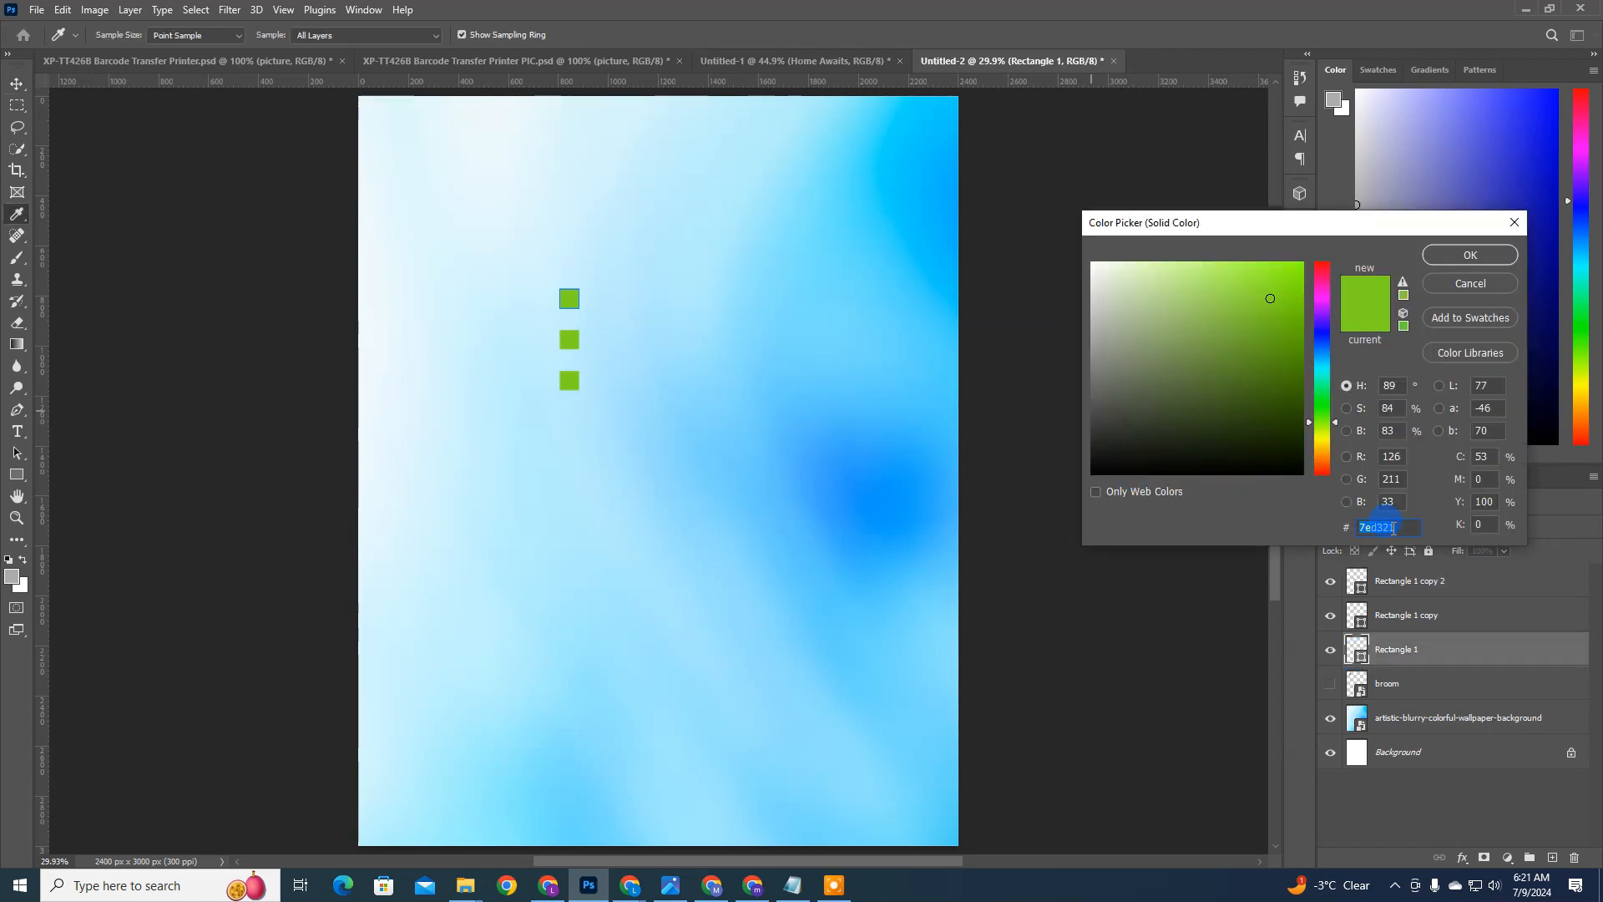
key("super+v")
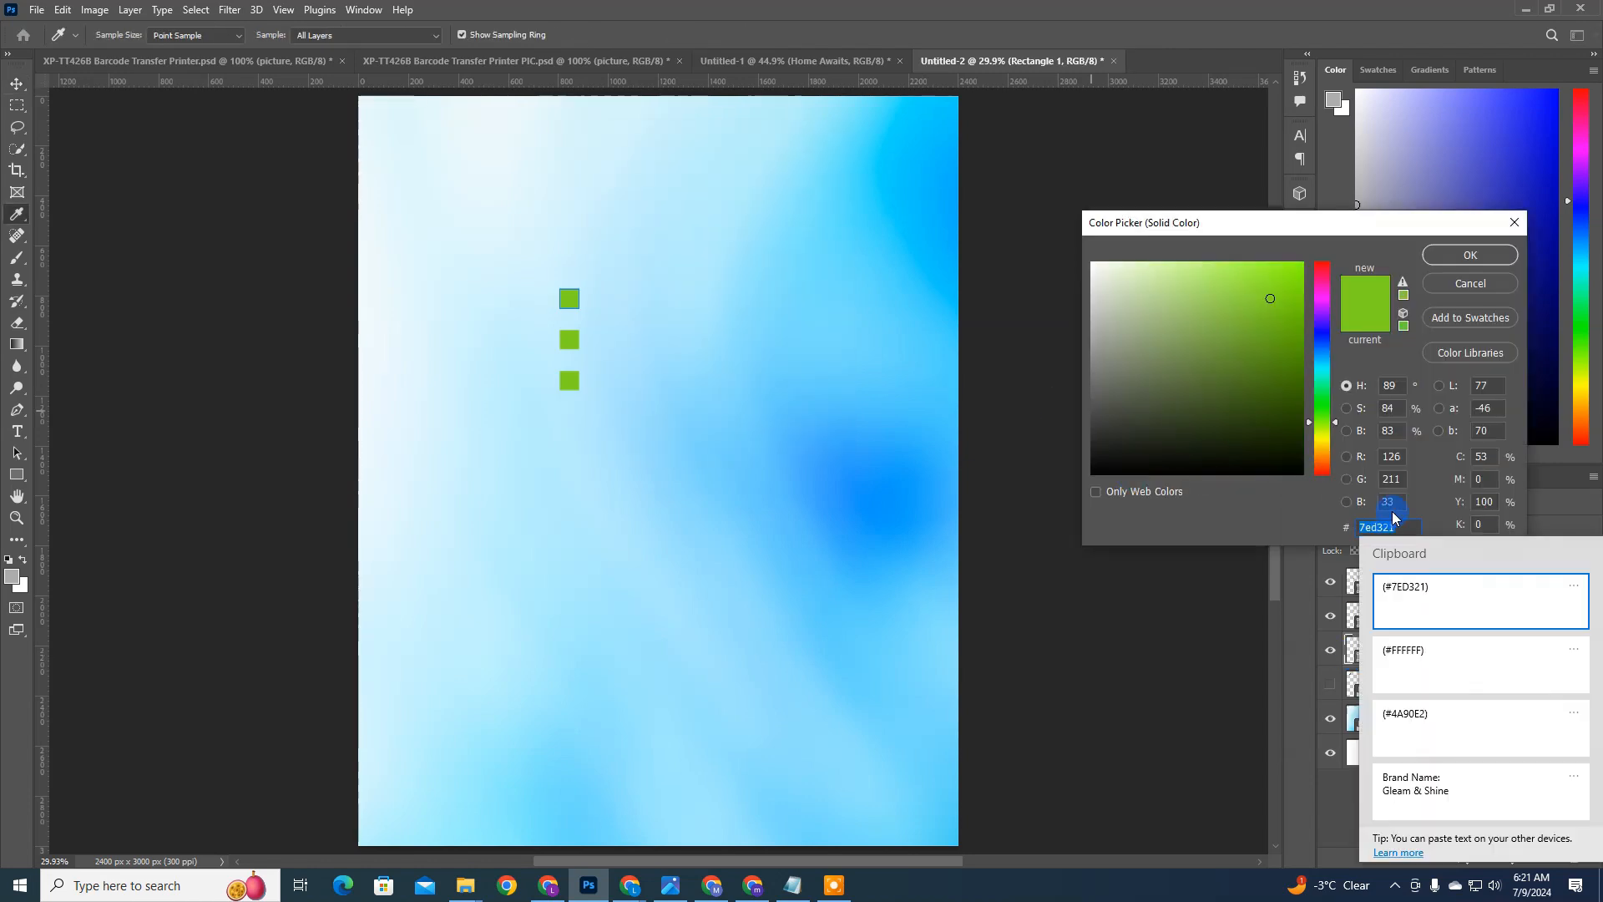
left_click(1438, 723)
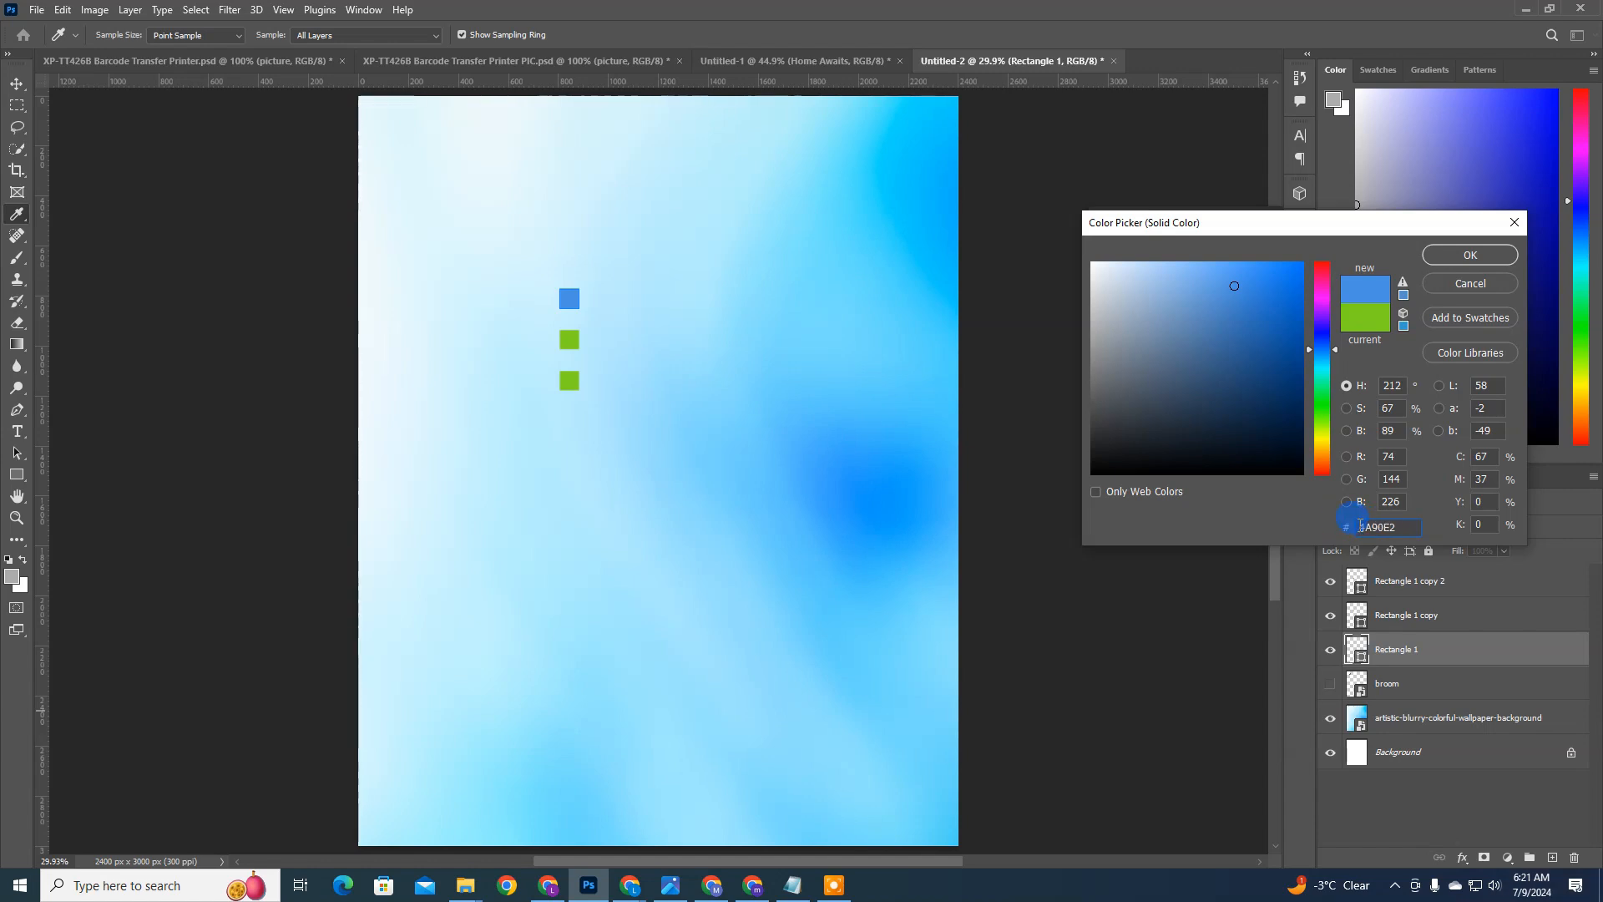
key("Return")
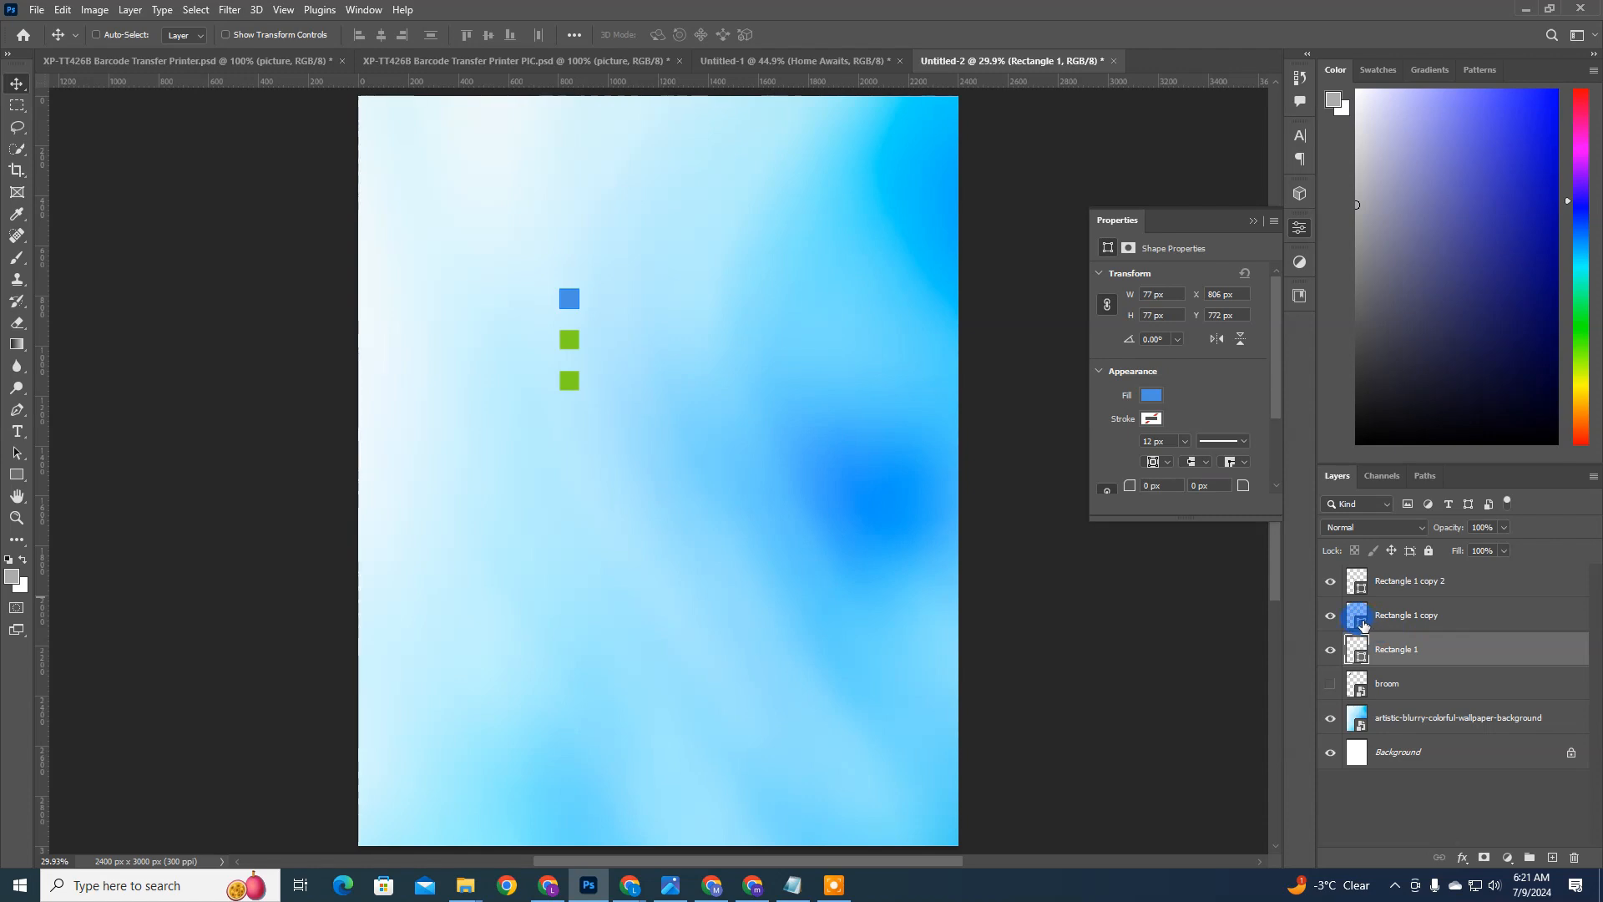
Step: Change the middle square's fill to the secondary brand color #FFFFFF
double_click(1363, 624)
key("super+v")
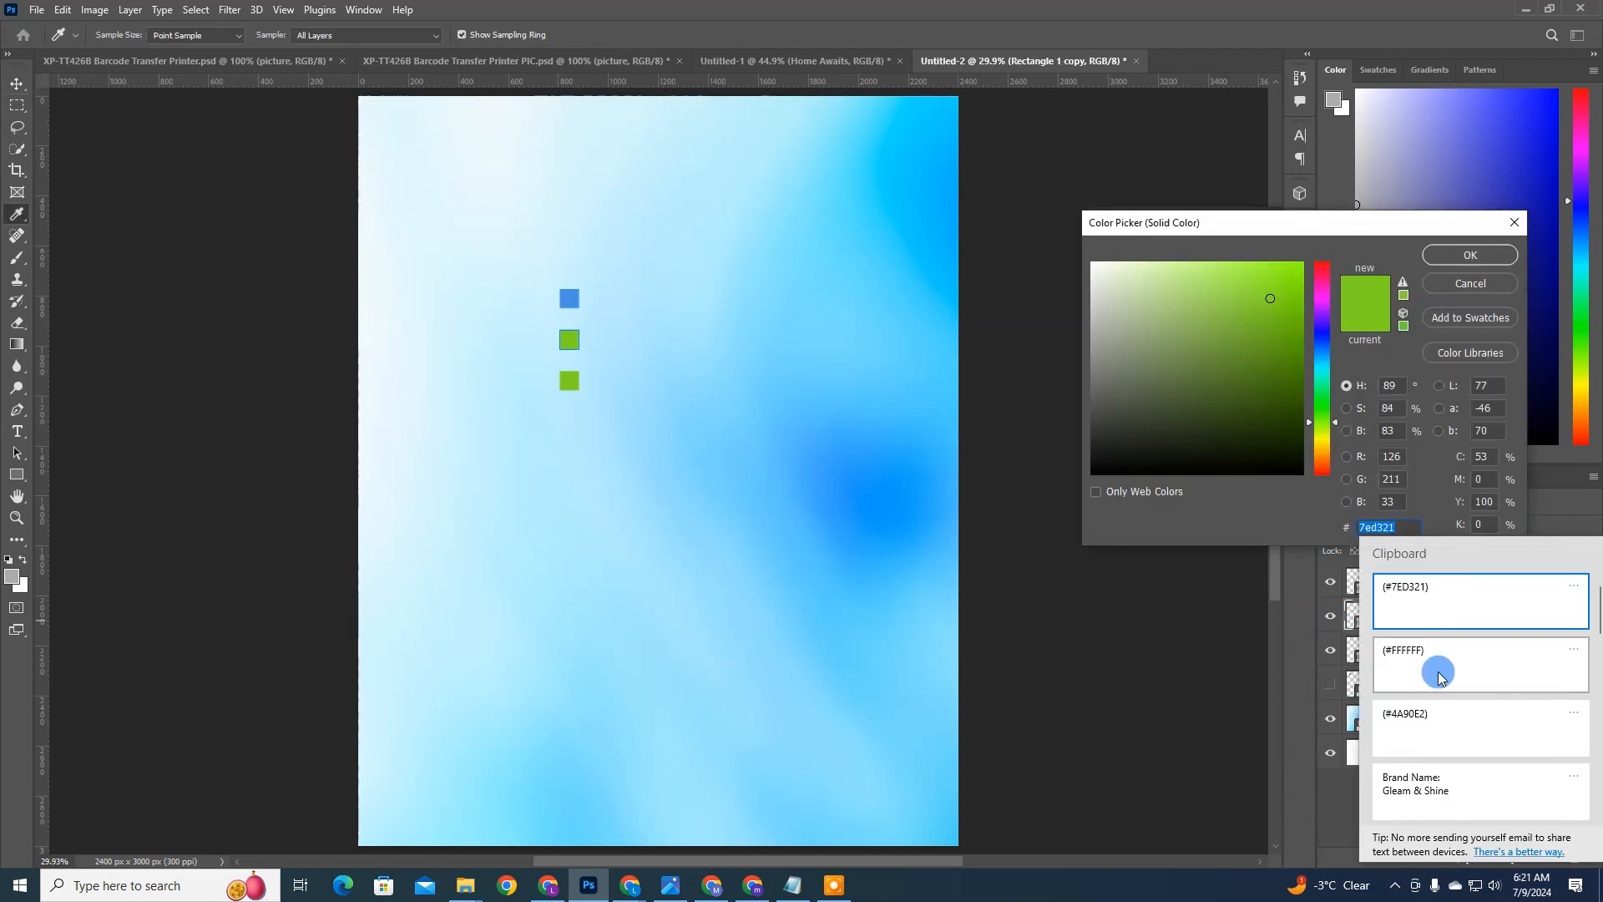
left_click(1430, 656)
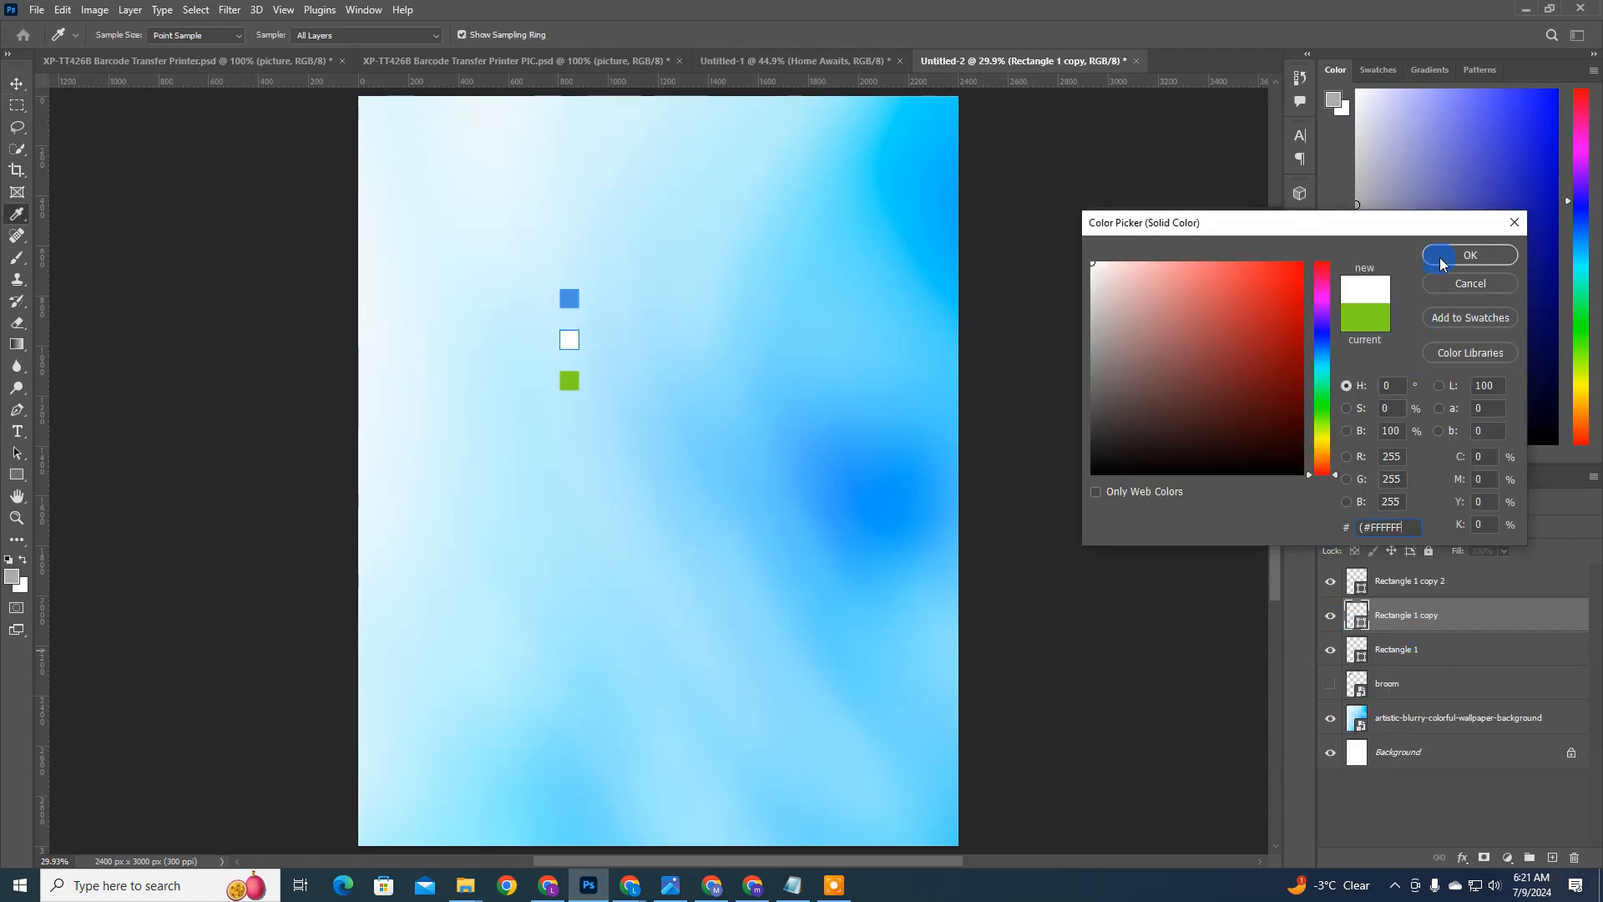
left_click_drag(1370, 527, 1339, 532)
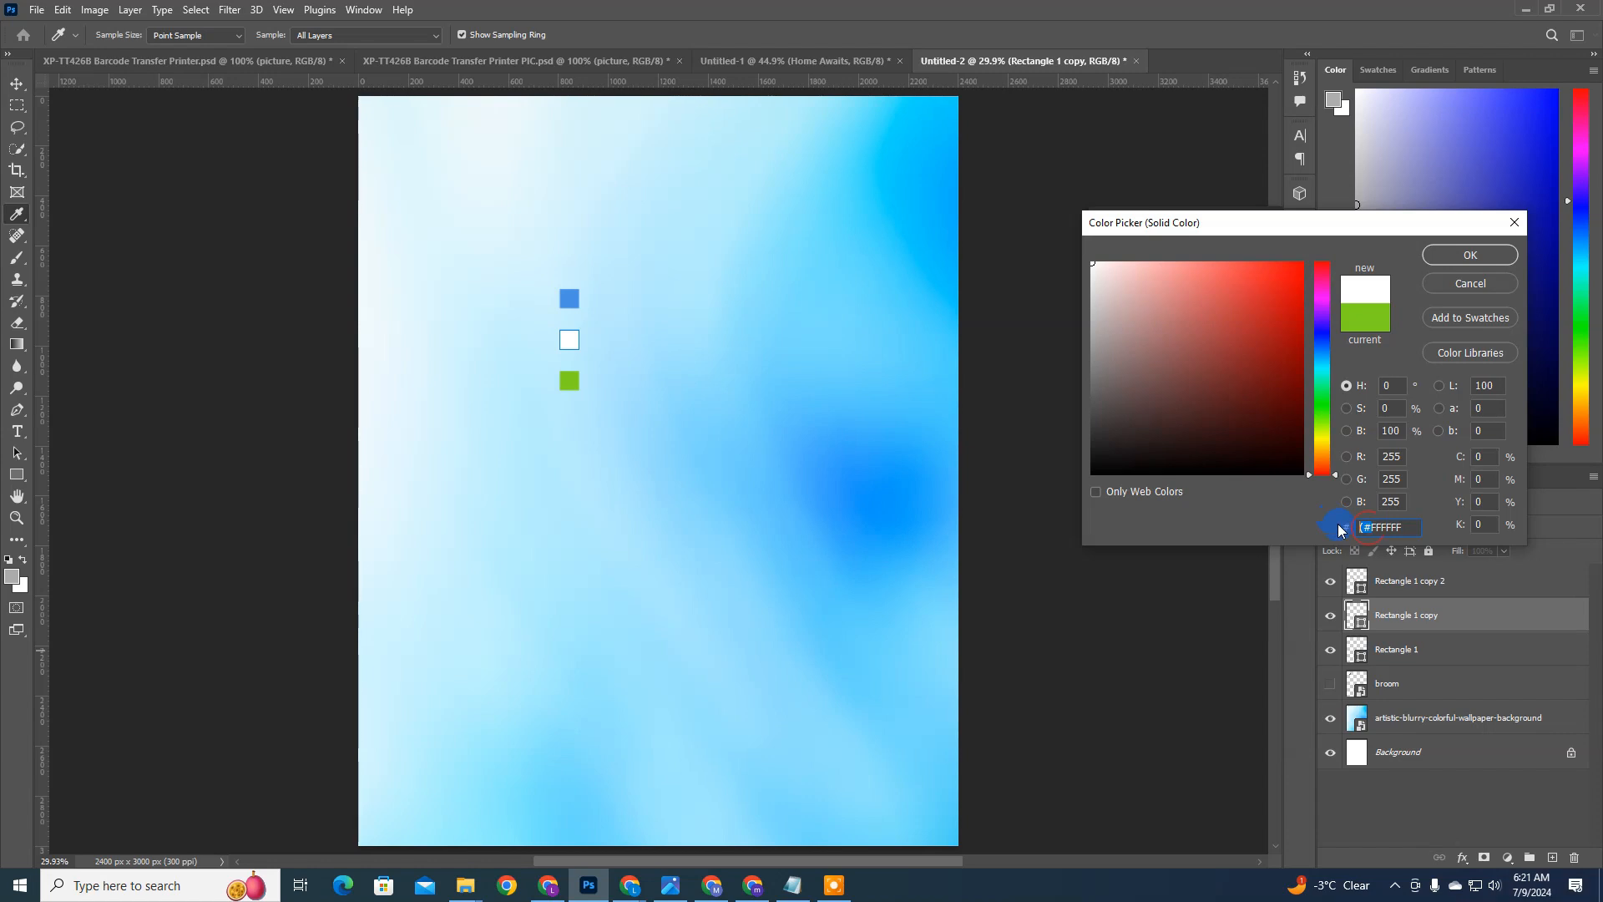
key("Return")
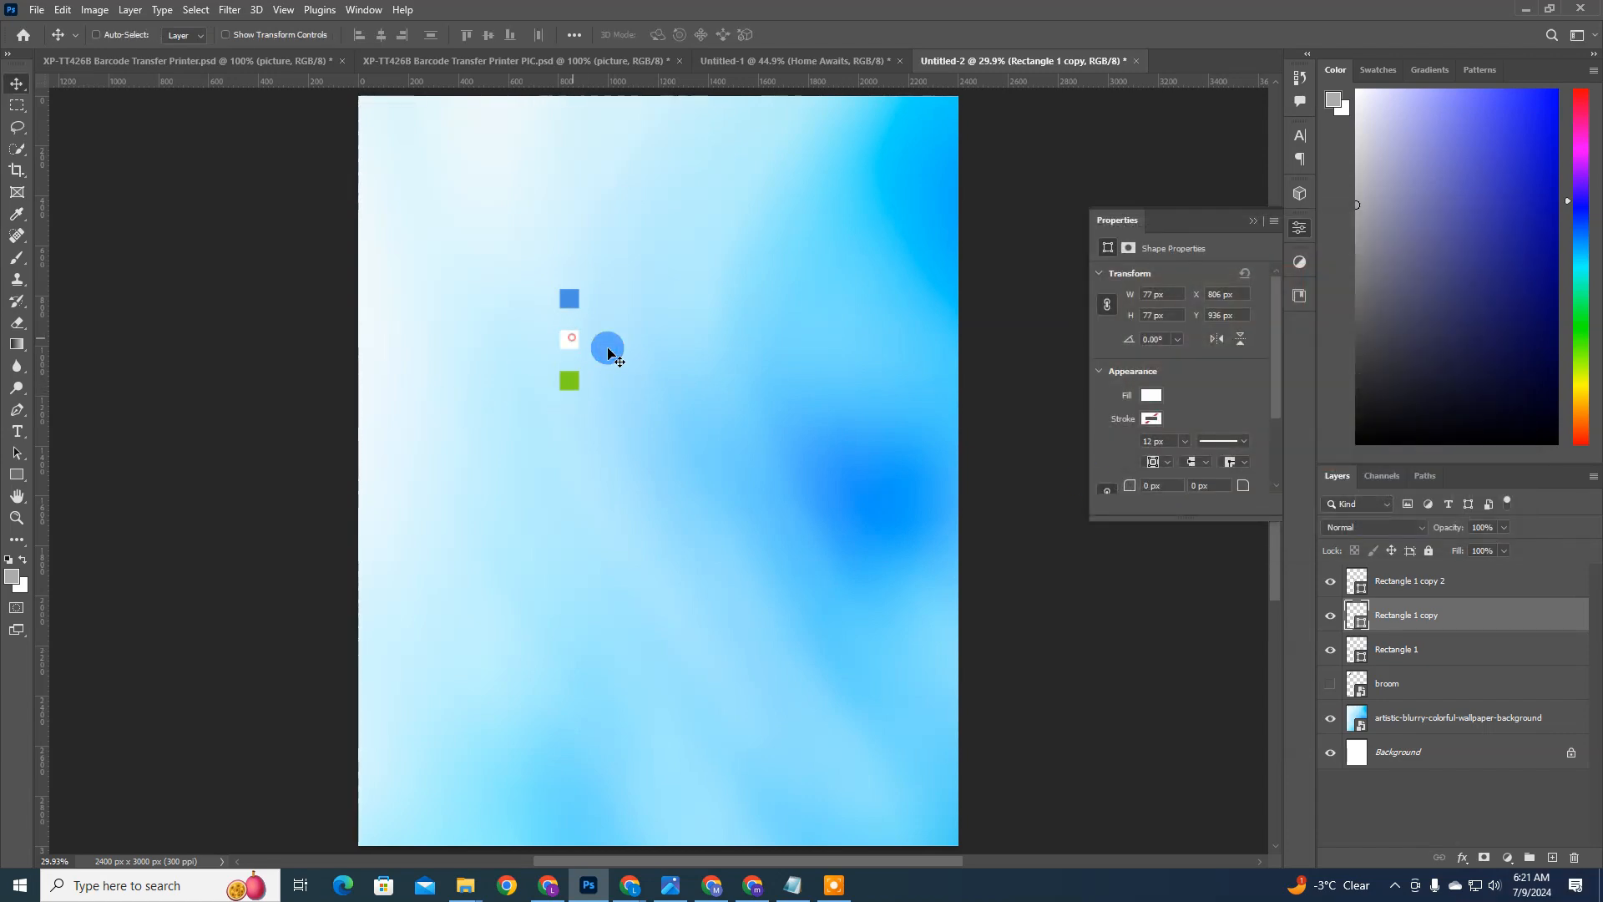
Step: Move the white and green squares closer to the blue one and distribute all three evenly in the column
left_click_drag(748, 441, 748, 429)
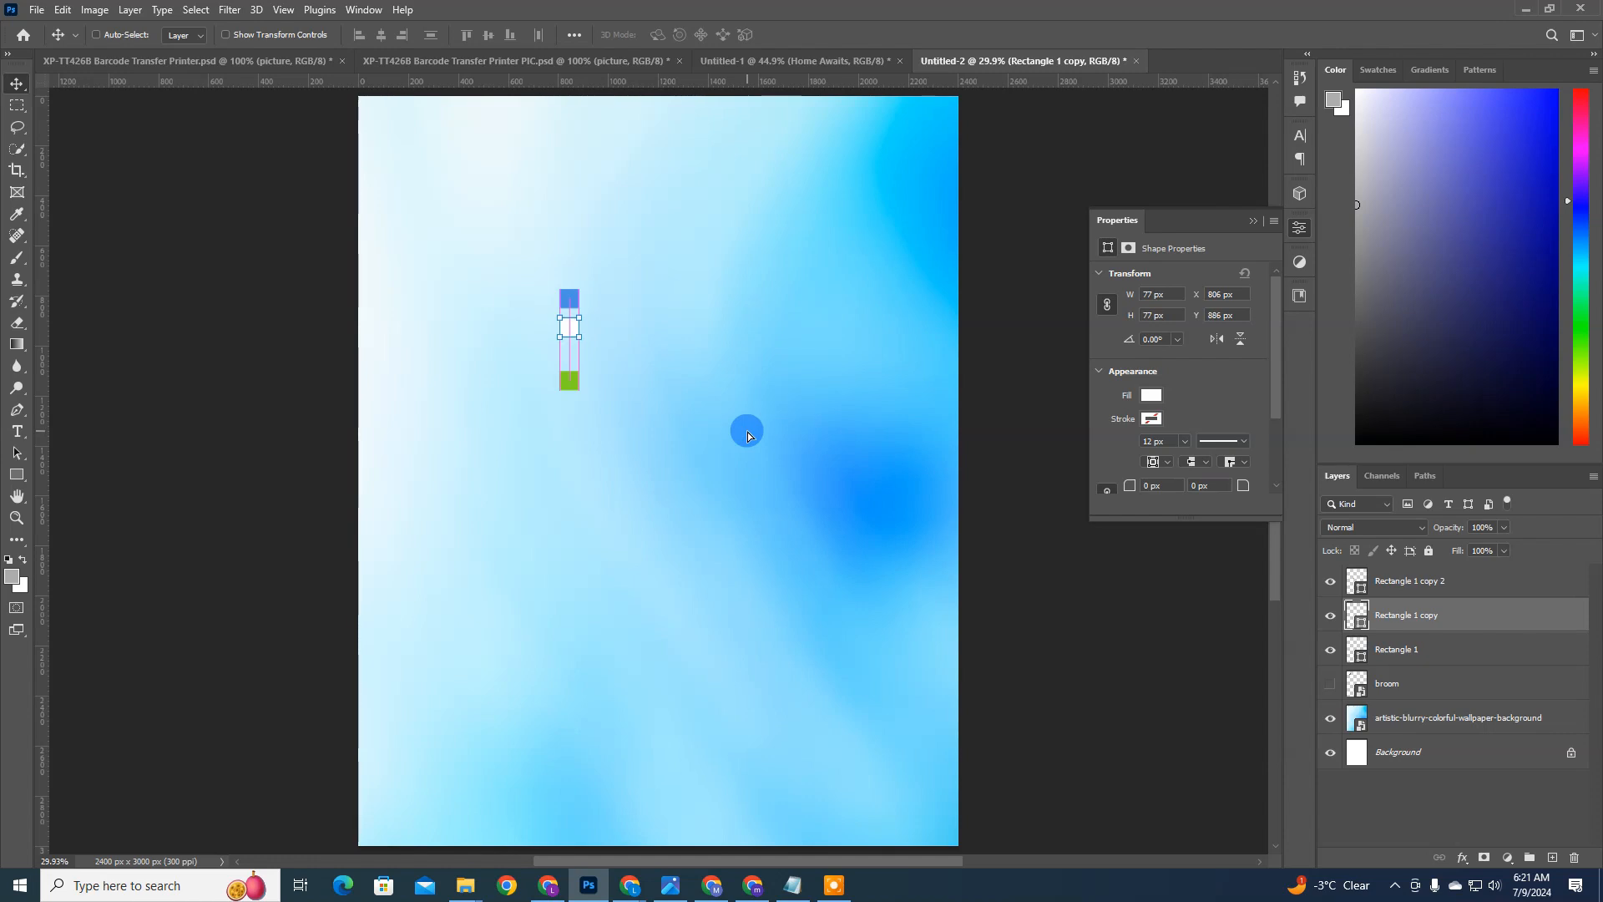
left_click(1400, 576)
left_click_drag(751, 494, 763, 476)
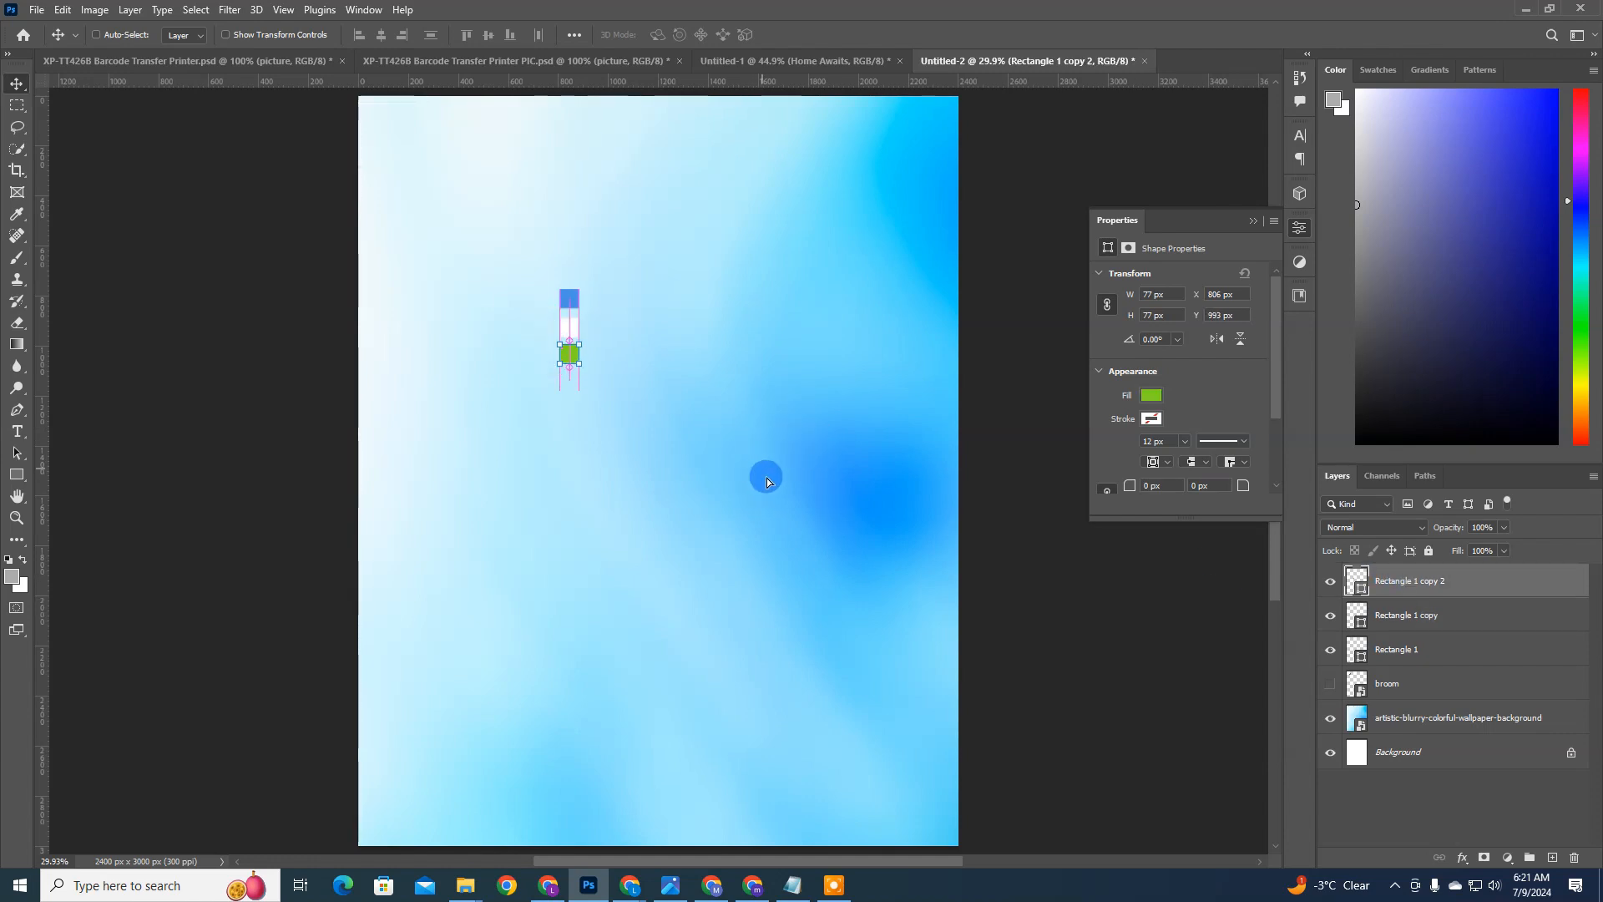
left_click(1434, 642, "shift")
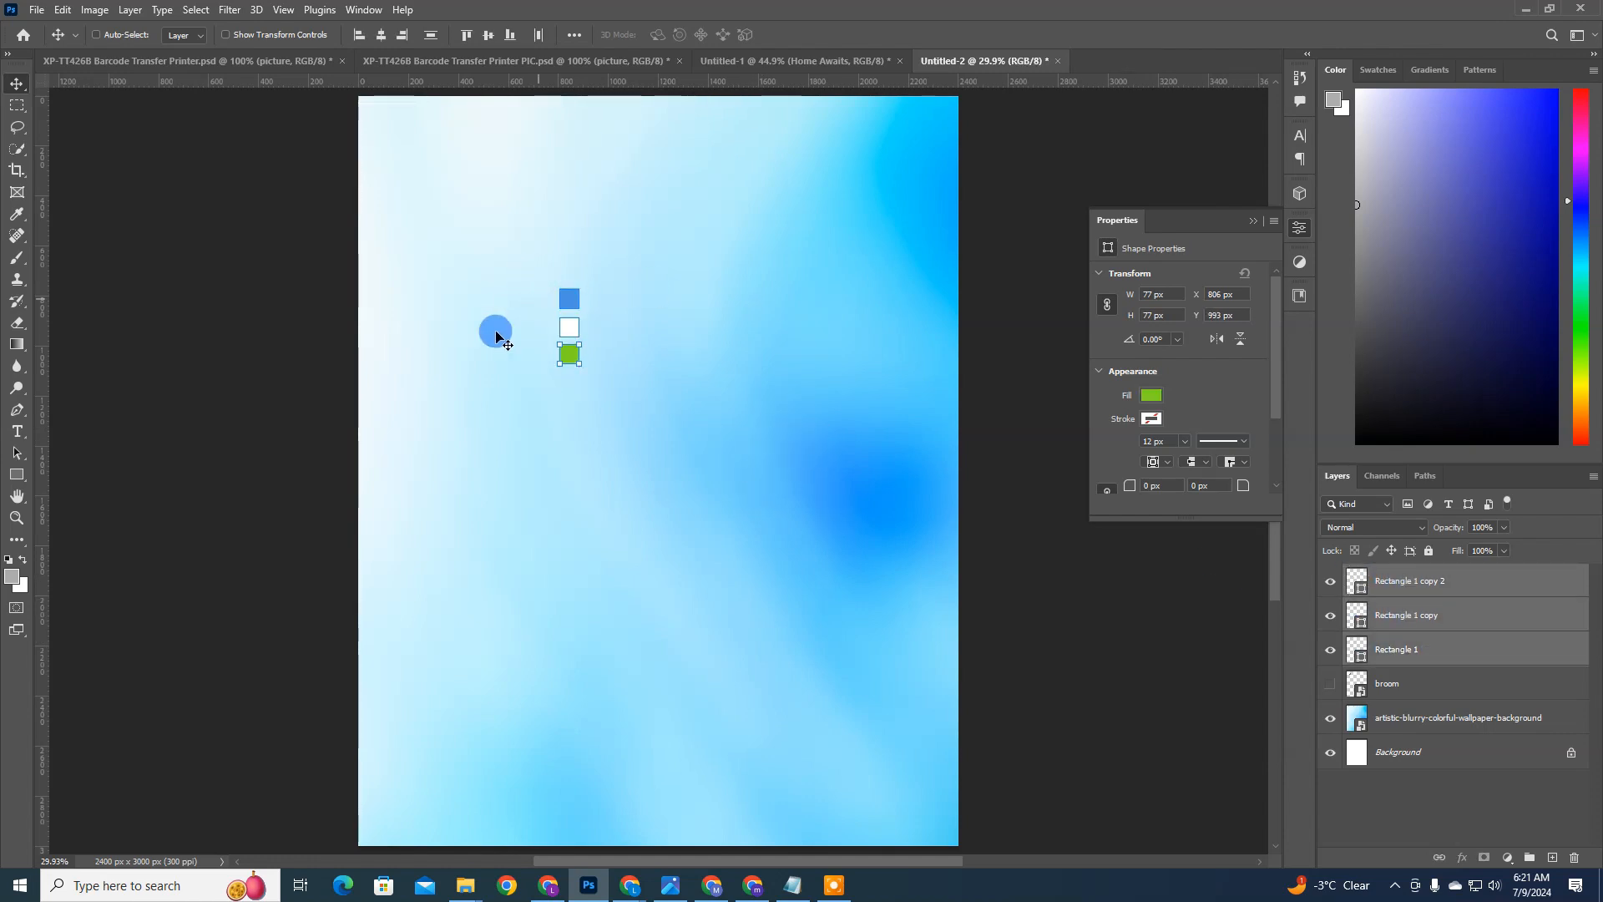
left_click(432, 35)
Step: Move the three swatches to the flyer's upper-left area and group their layers under the name colors
left_click_drag(705, 518, 556, 378)
key("ctrl+g")
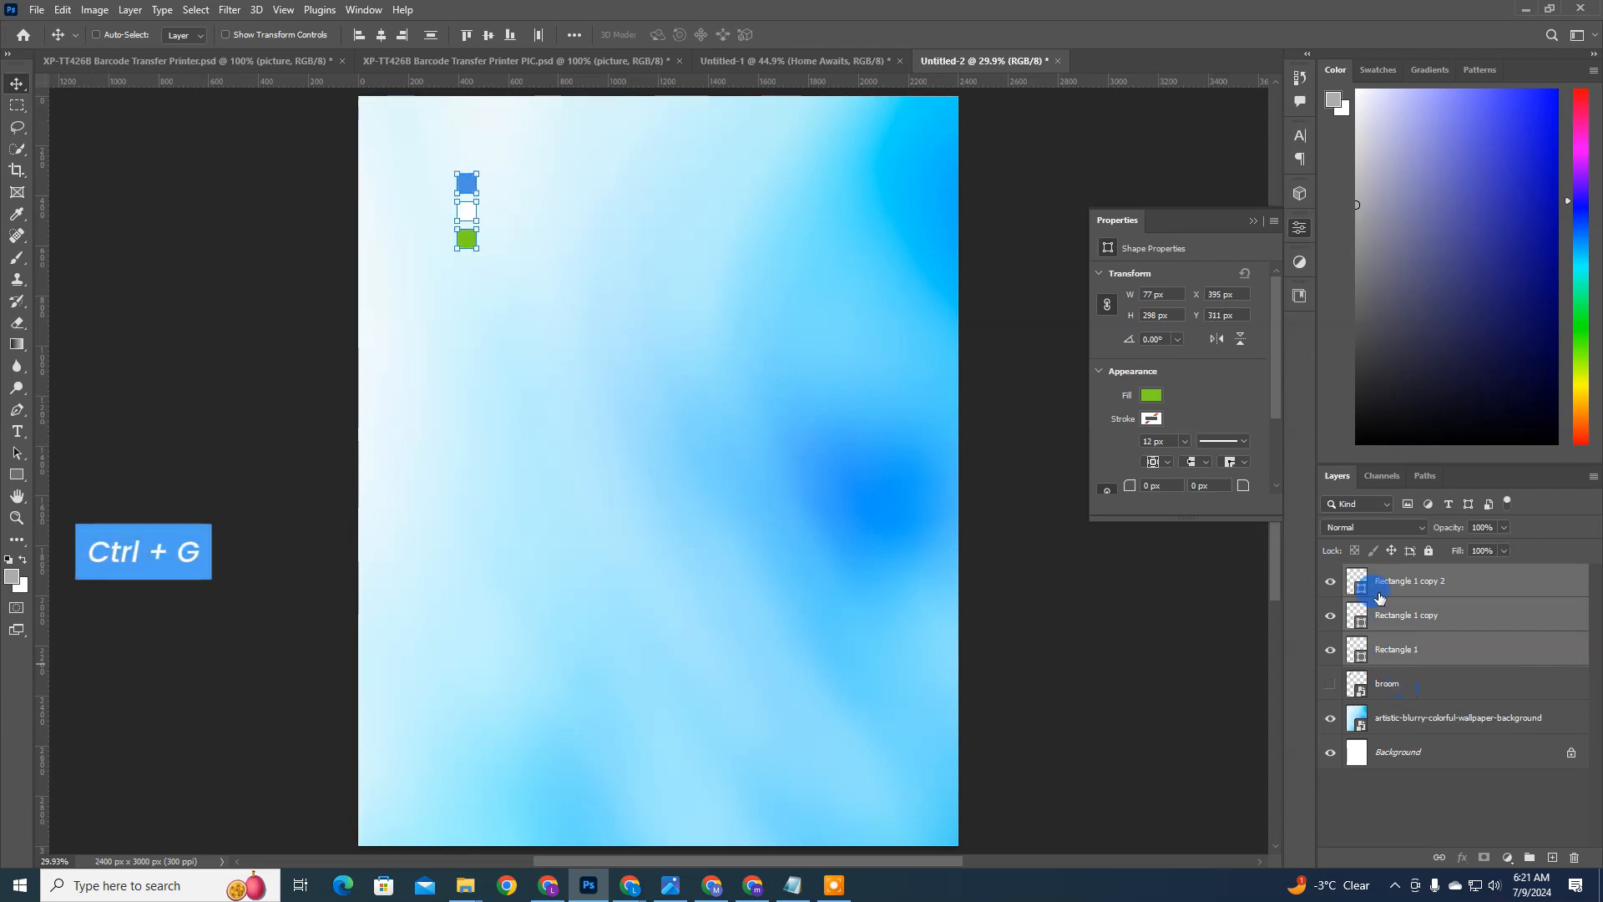
key("ctrl+g")
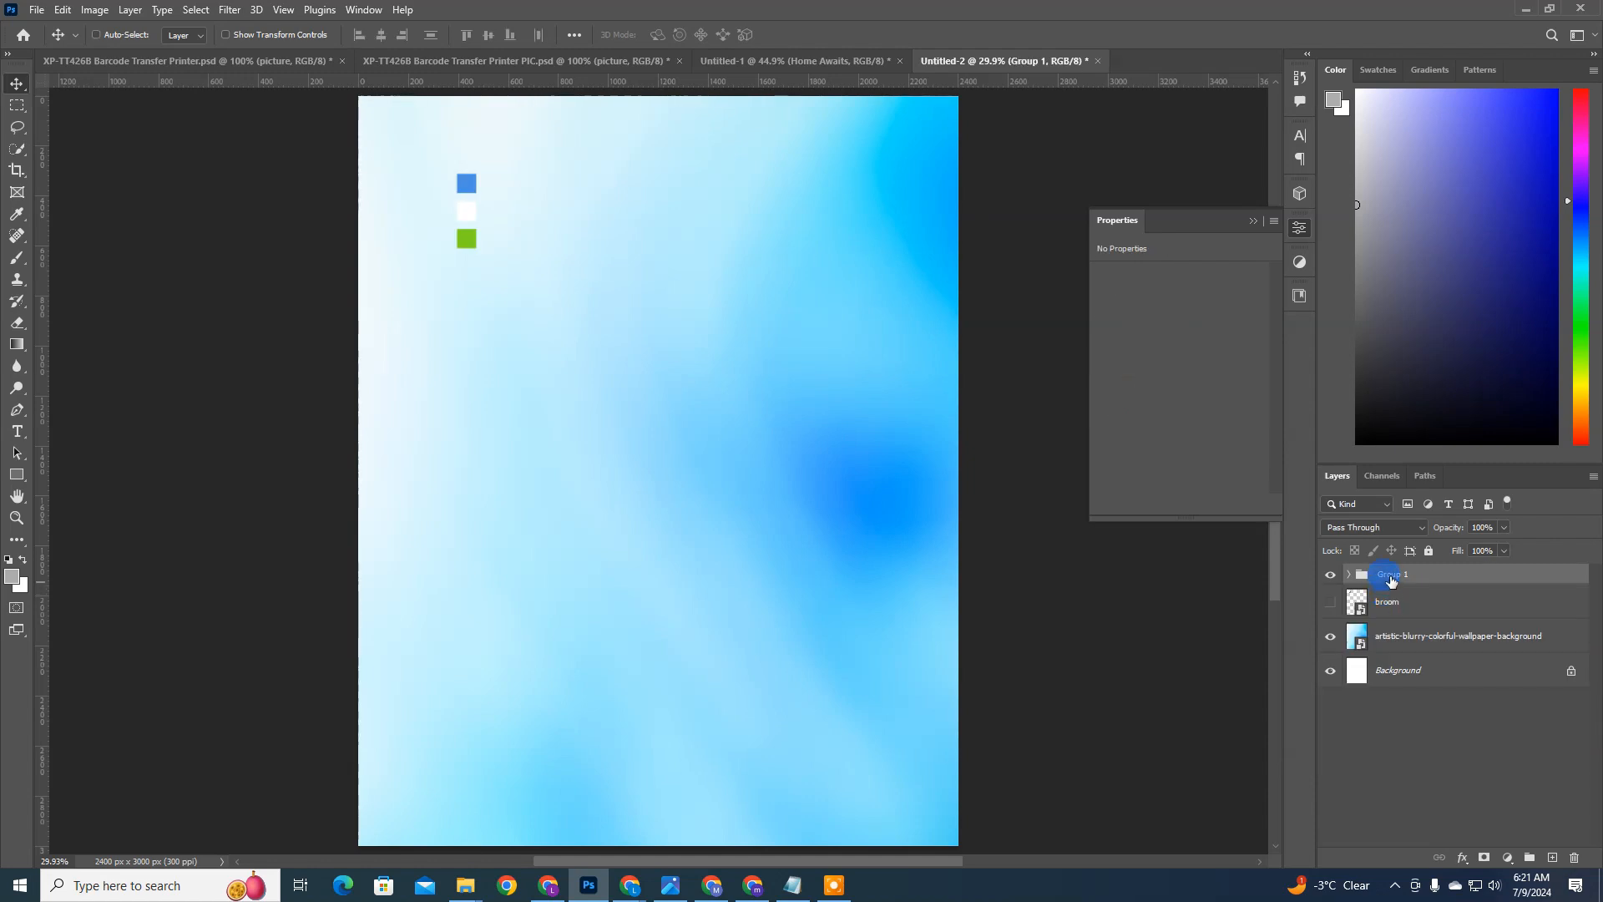
double_click(1391, 576)
type("colors")
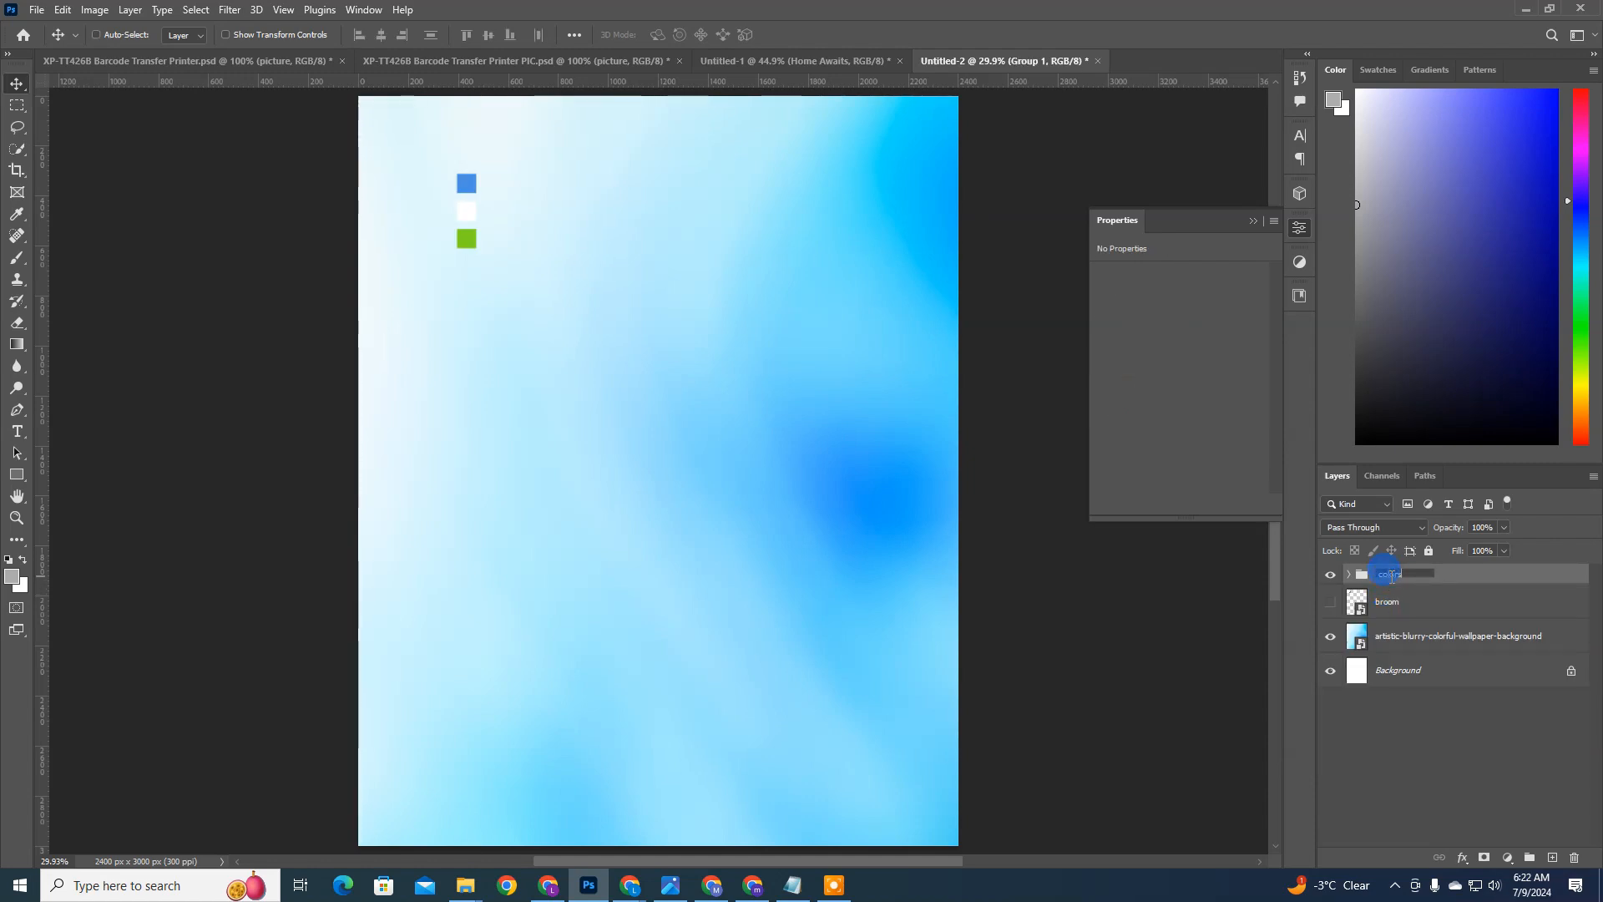
key("Return")
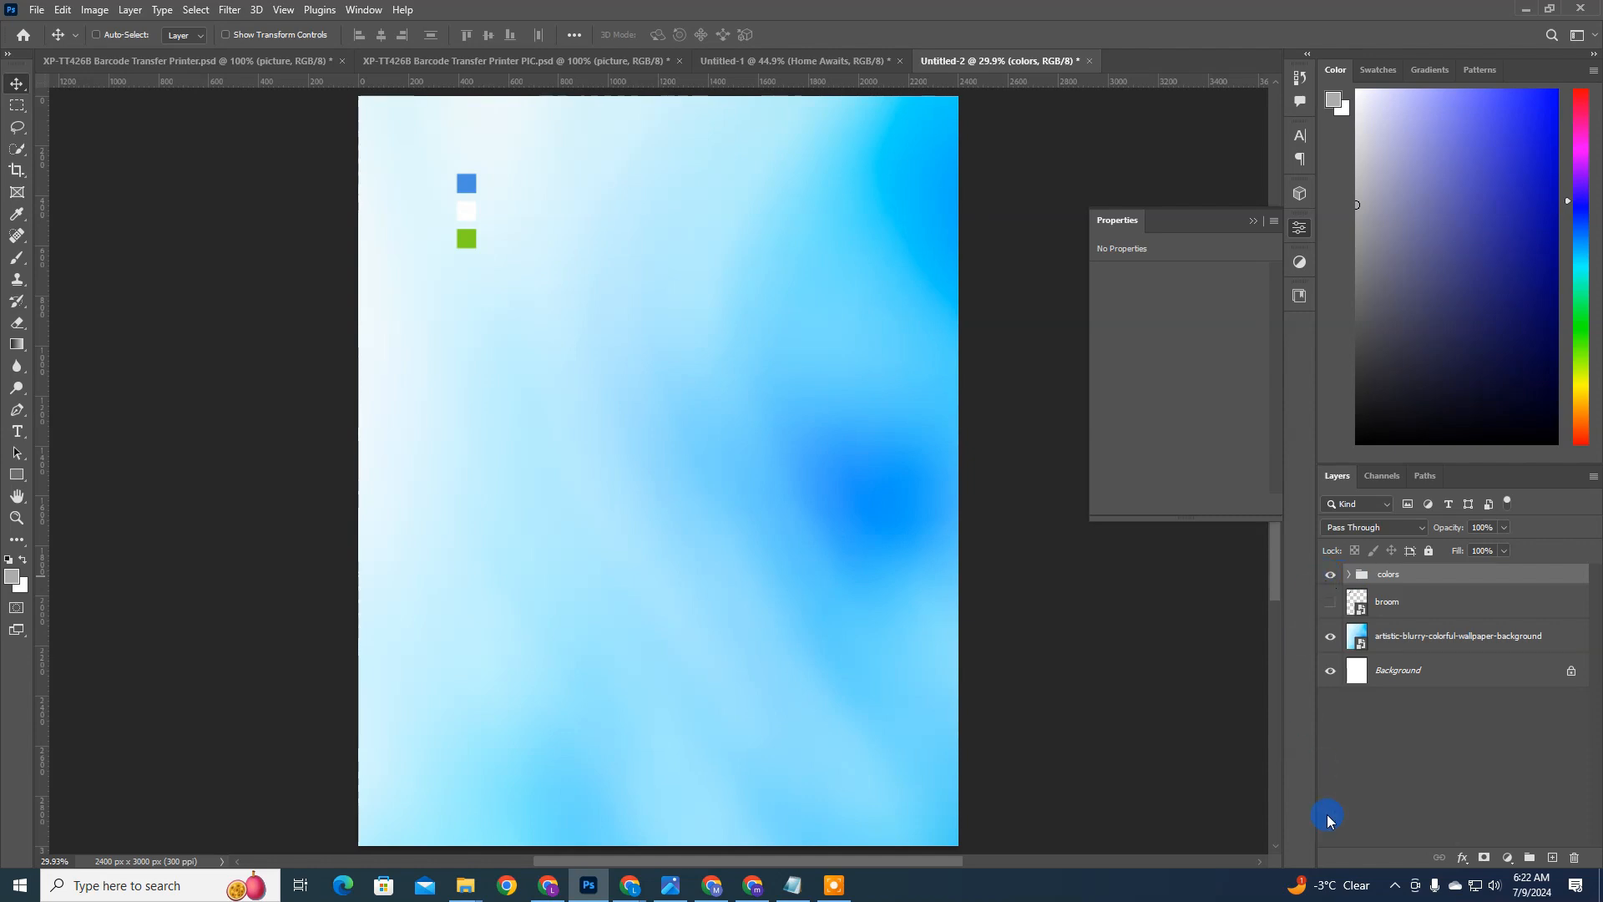
left_click(1402, 894)
left_click(1402, 894)
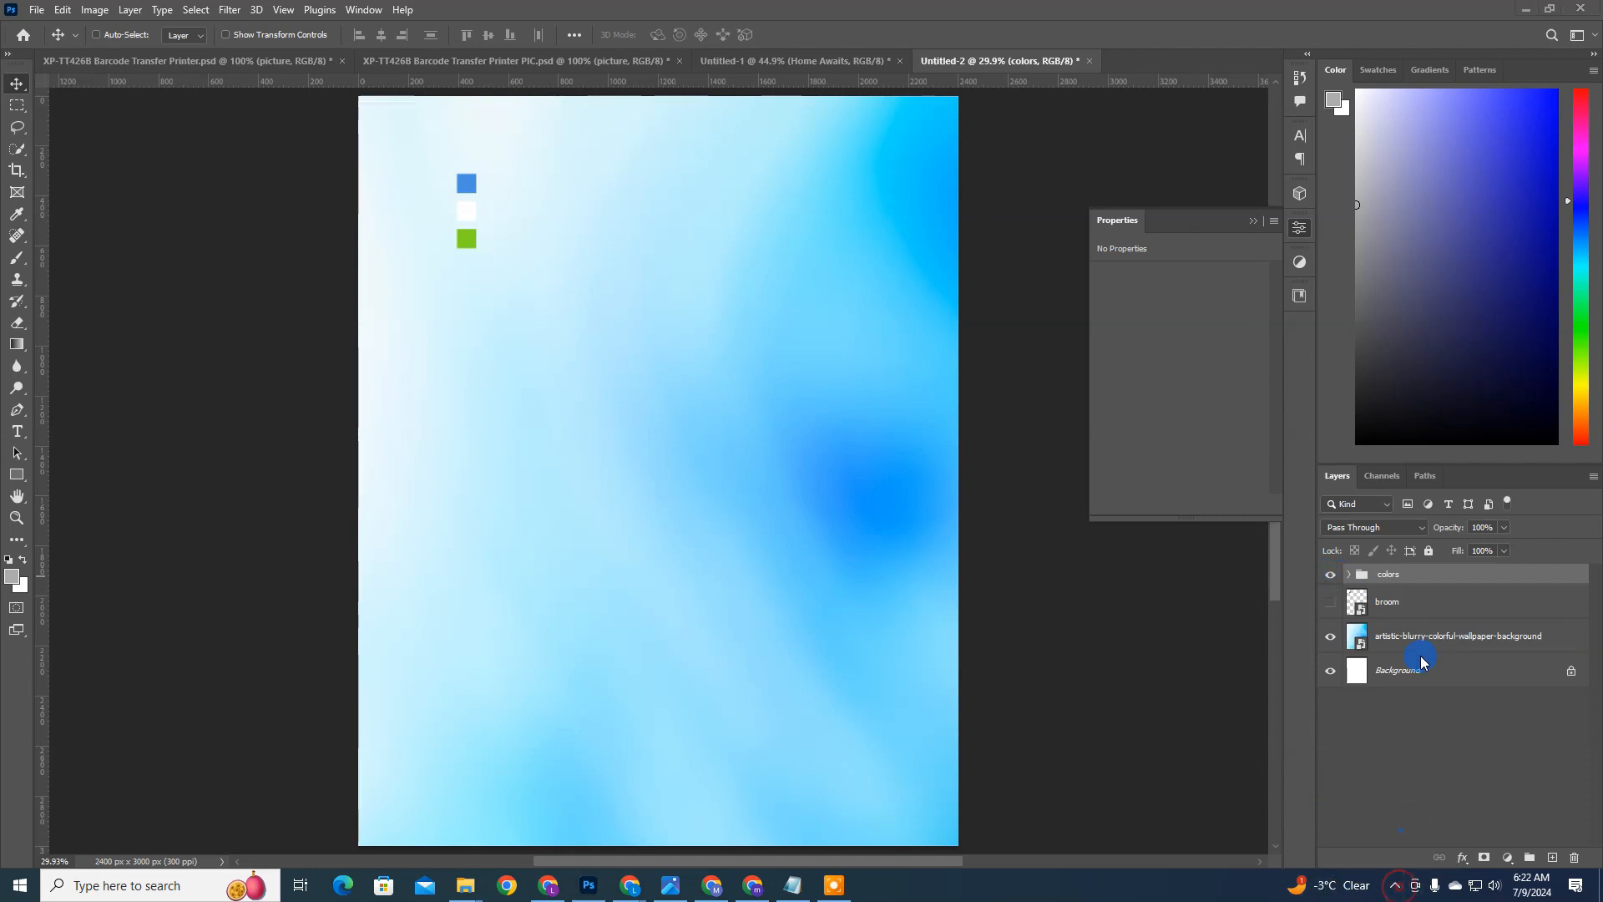
left_click(1328, 575)
left_click(1330, 575)
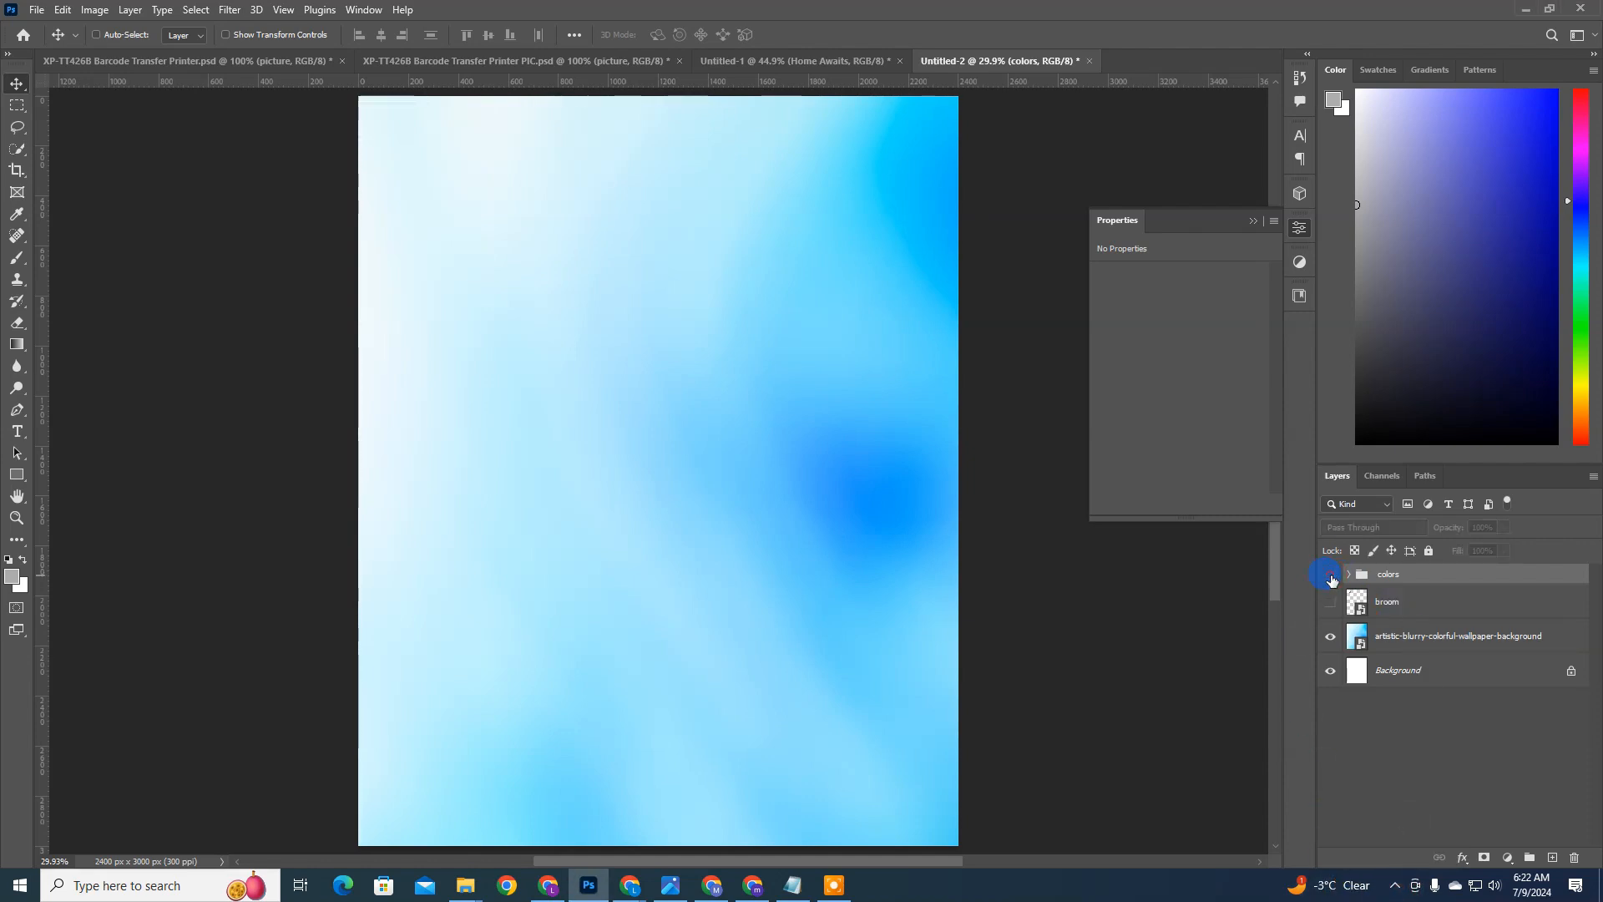
left_click(1331, 576)
Step: Add a Solid Color fill layer directly above the Background layer, sampling #4A90E2 from the blue swatch
left_click(1398, 643)
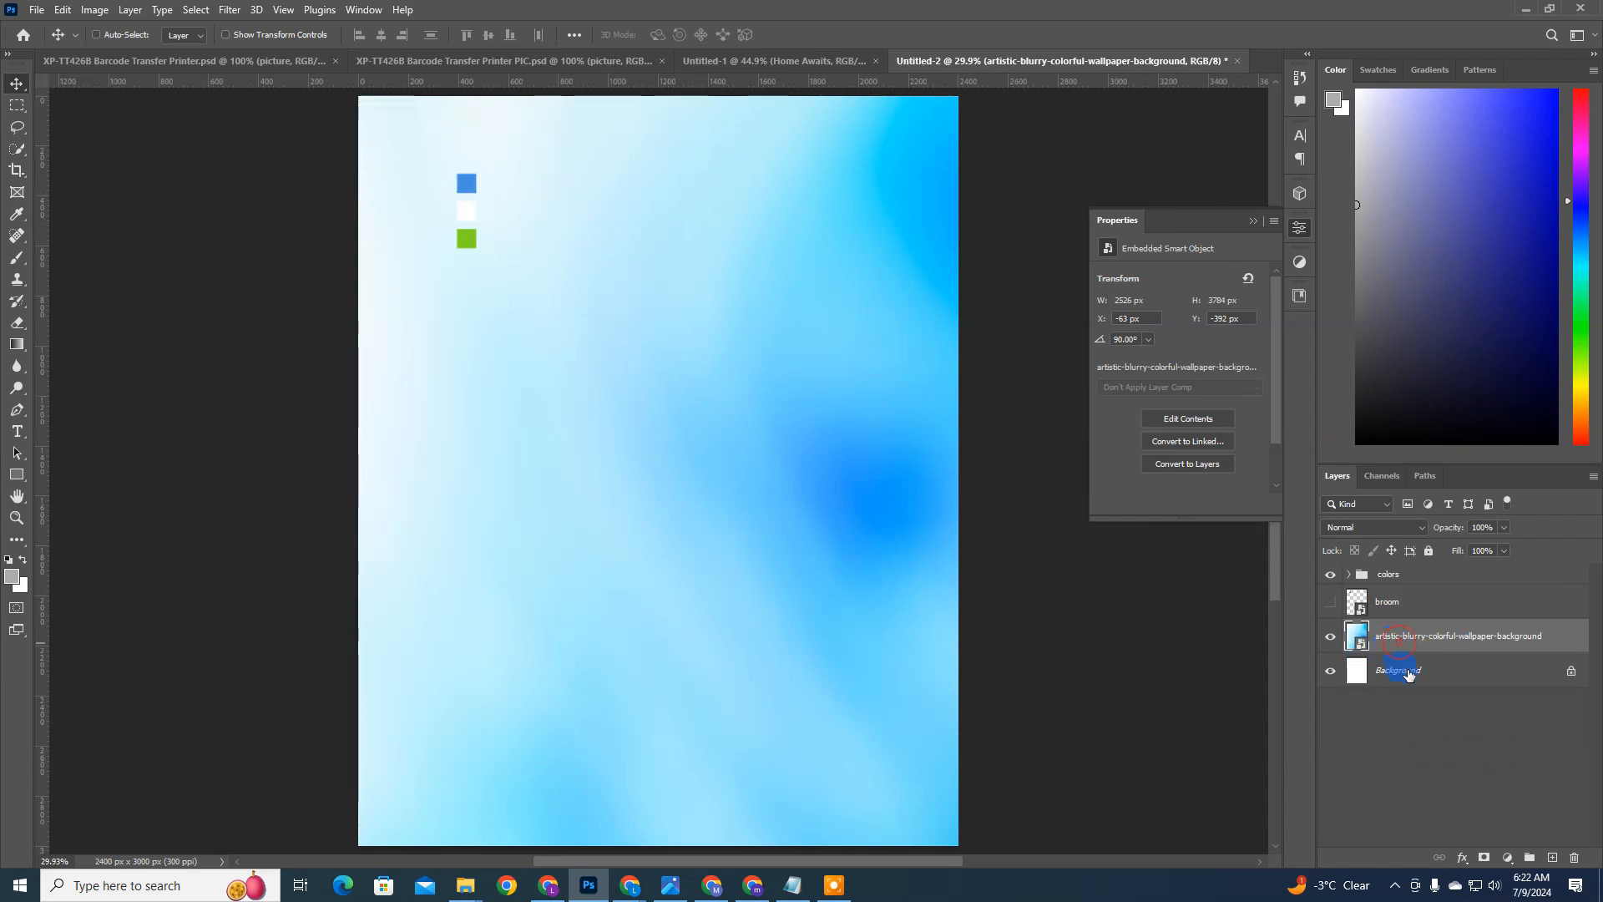
left_click(1471, 681)
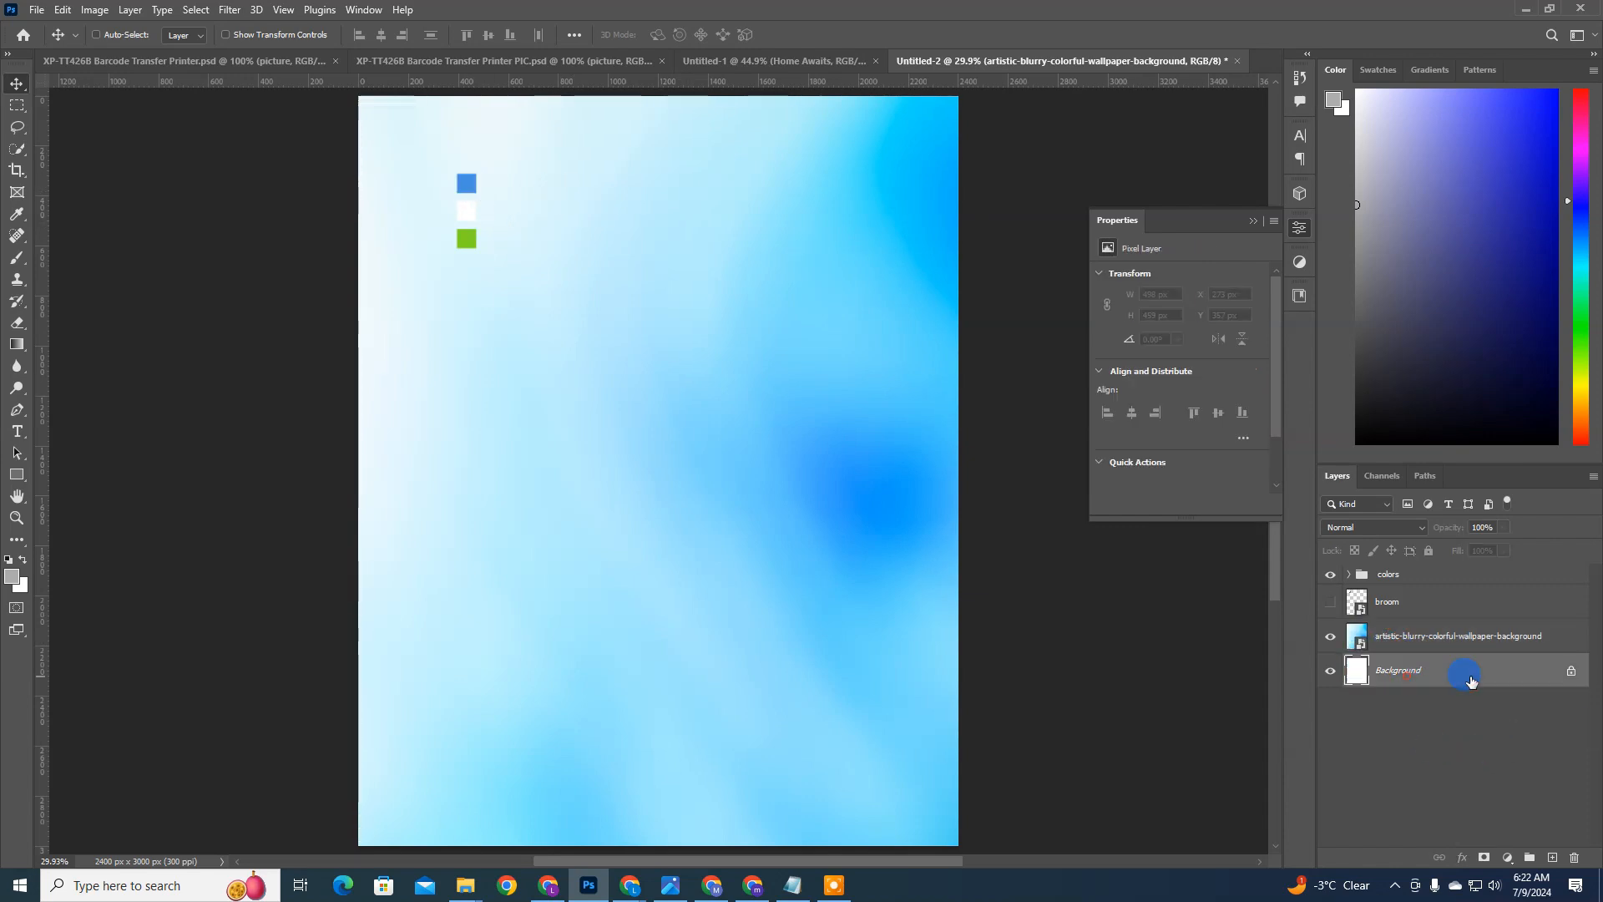
left_click(1508, 851)
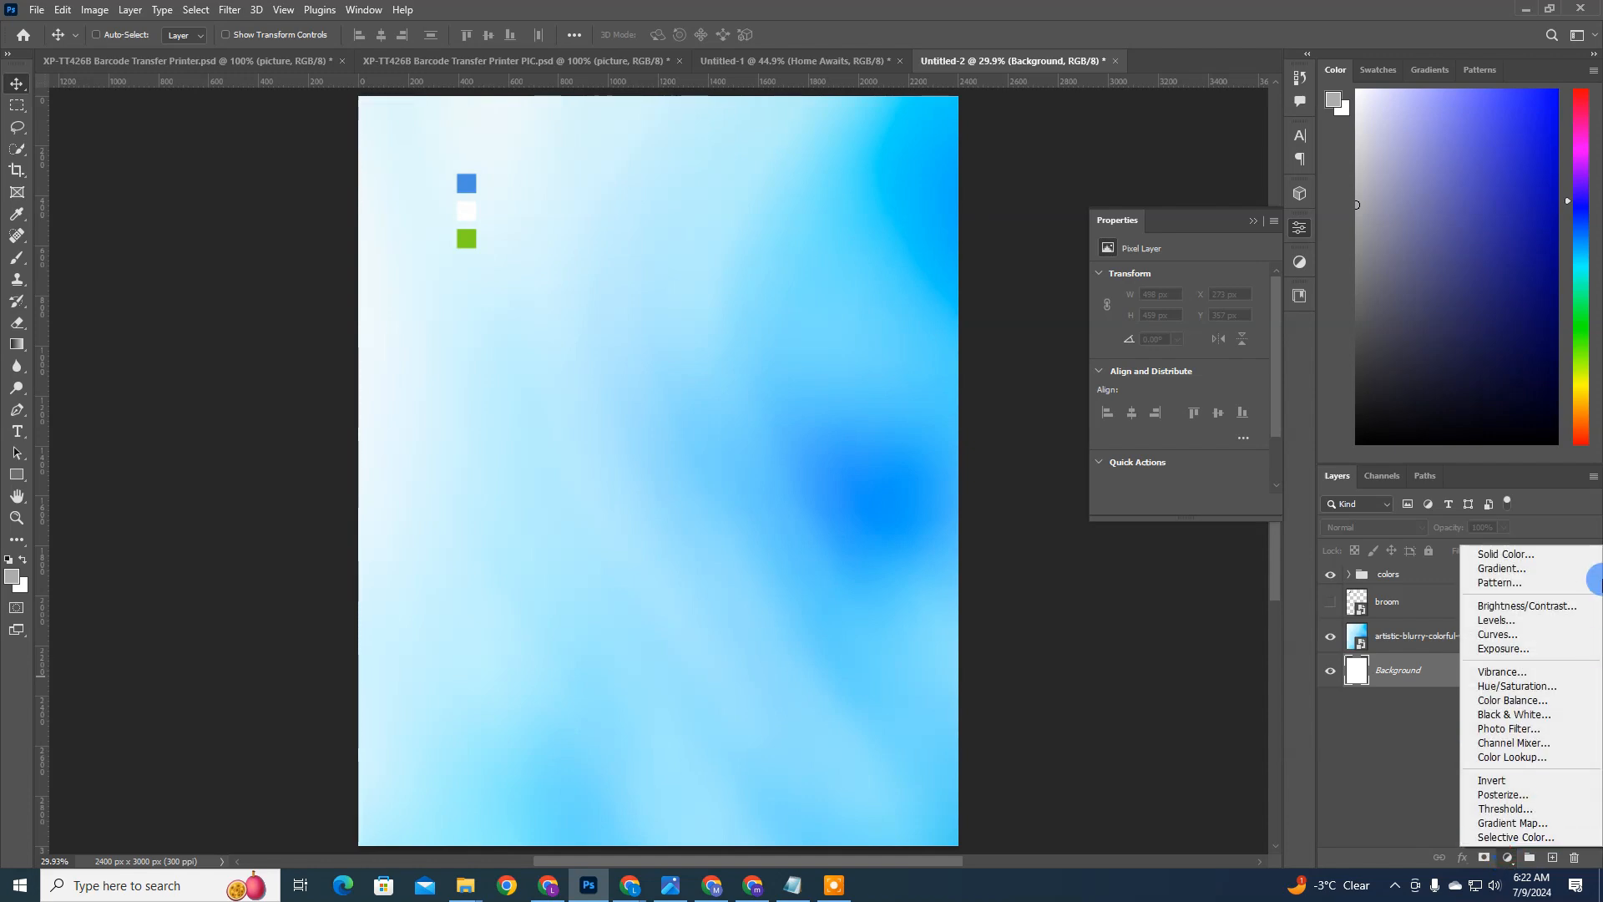
left_click(1516, 555)
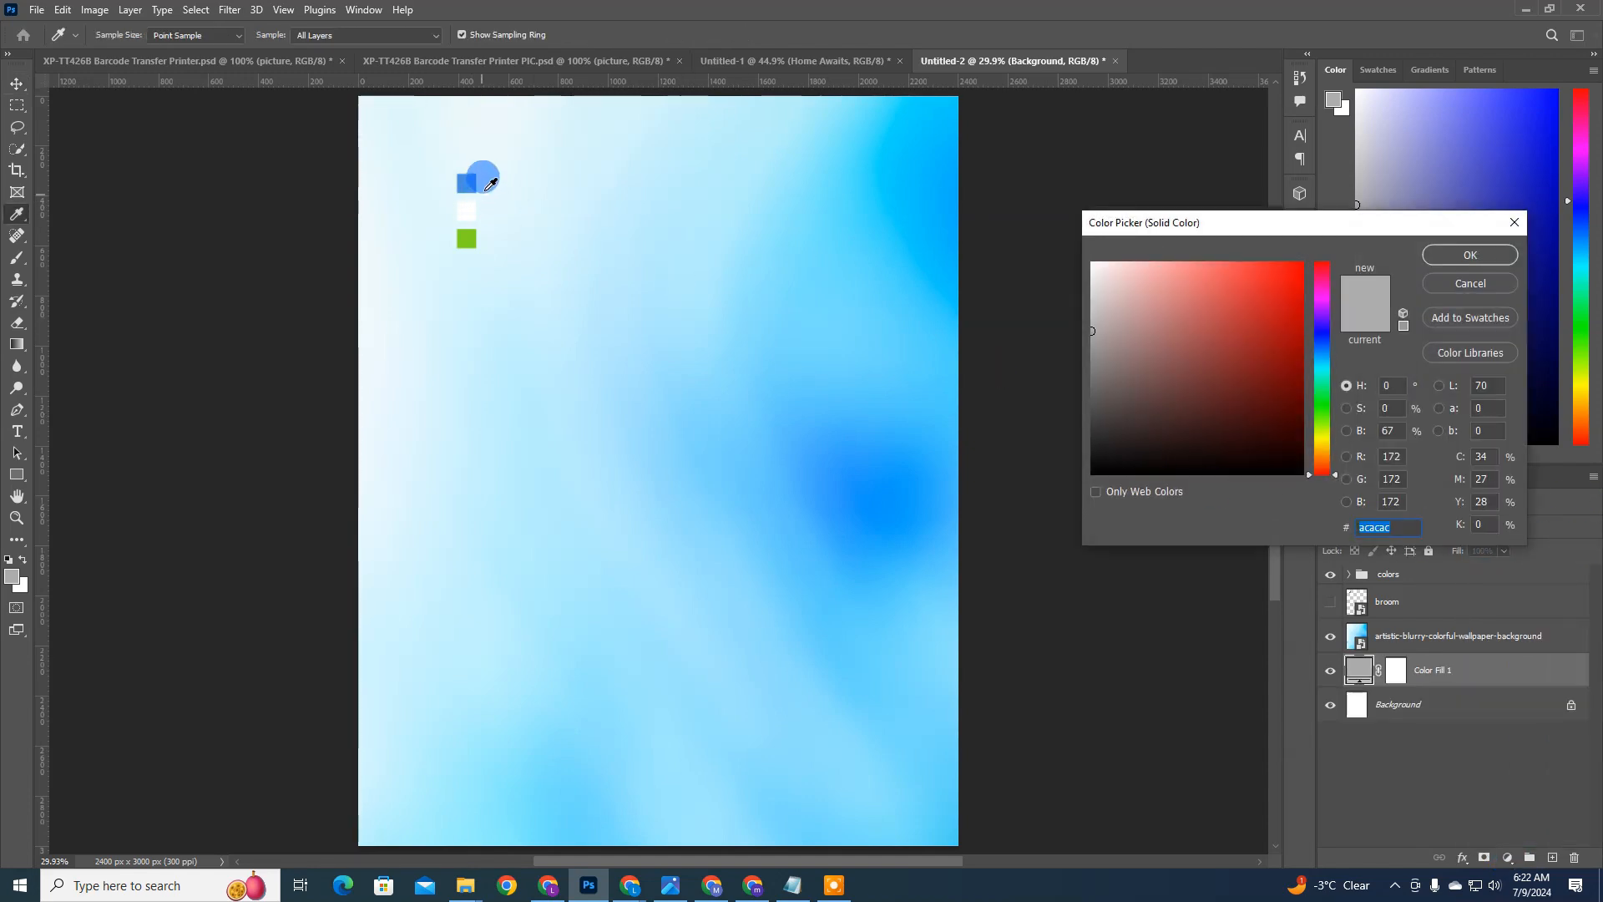
left_click(481, 182)
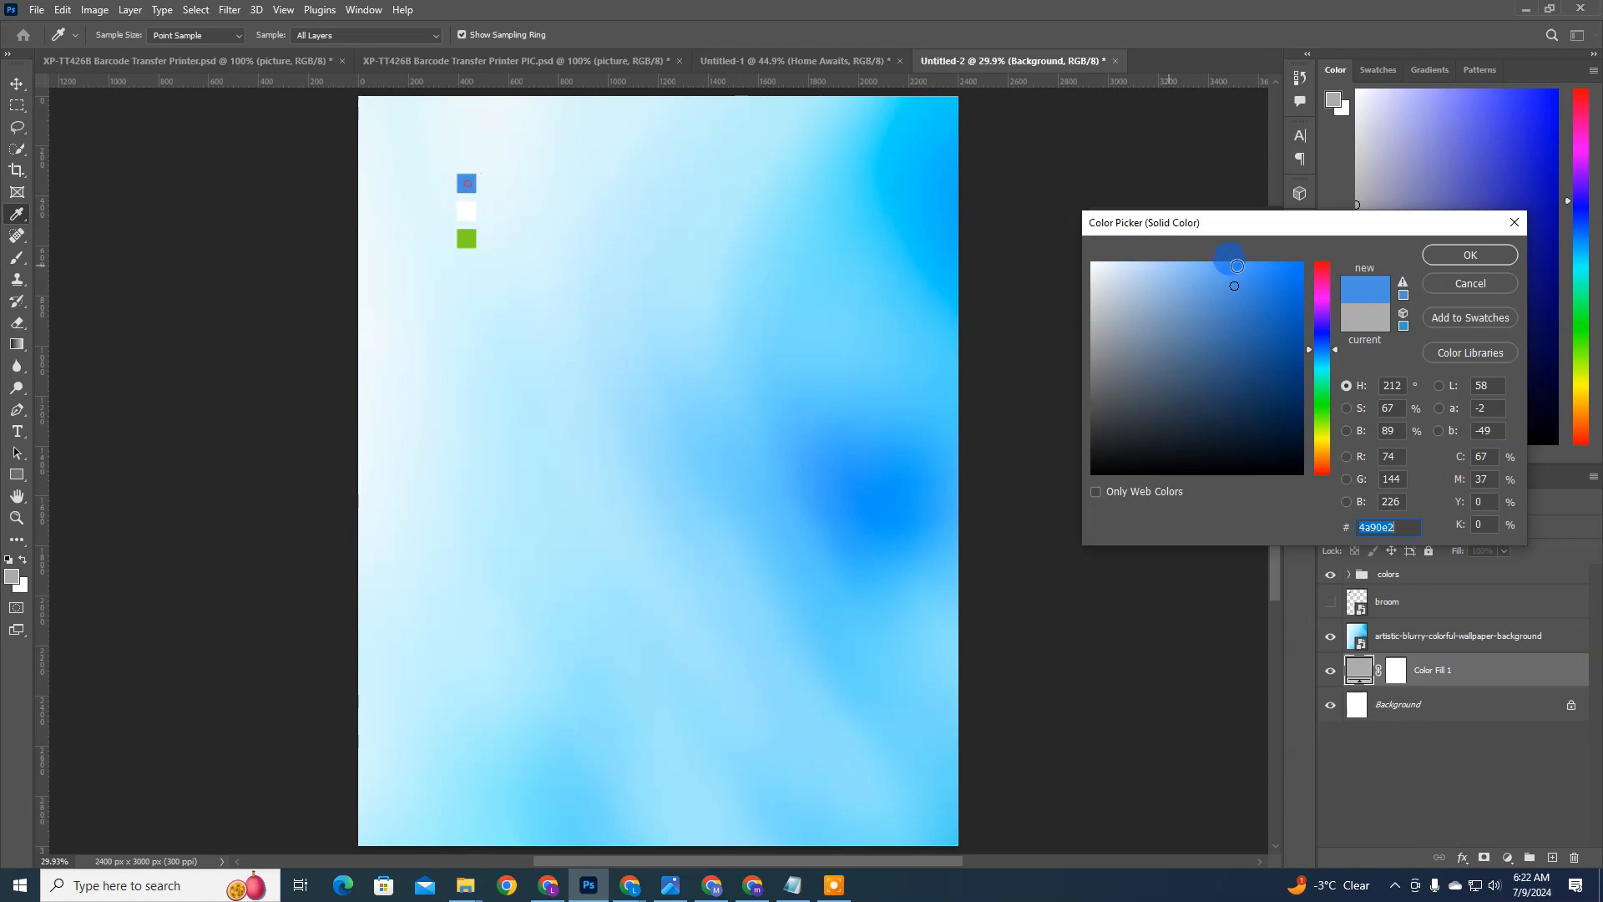
left_click(1499, 255)
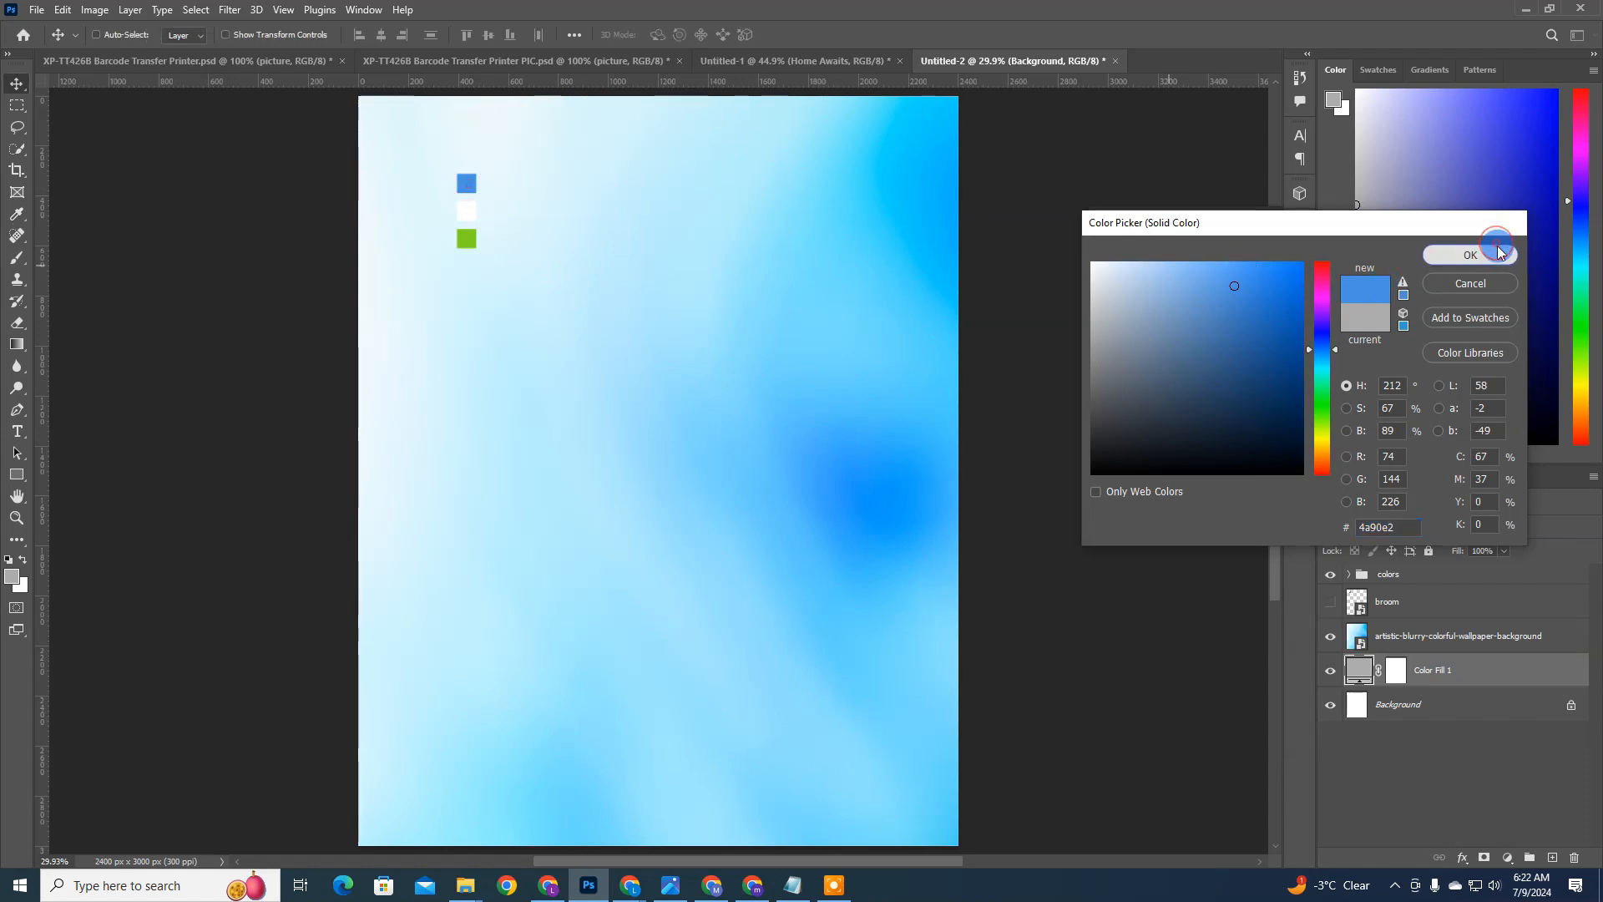
Step: Set the wallpaper layer's blend mode to Luminosity and its opacity to 61%
left_click(1406, 645)
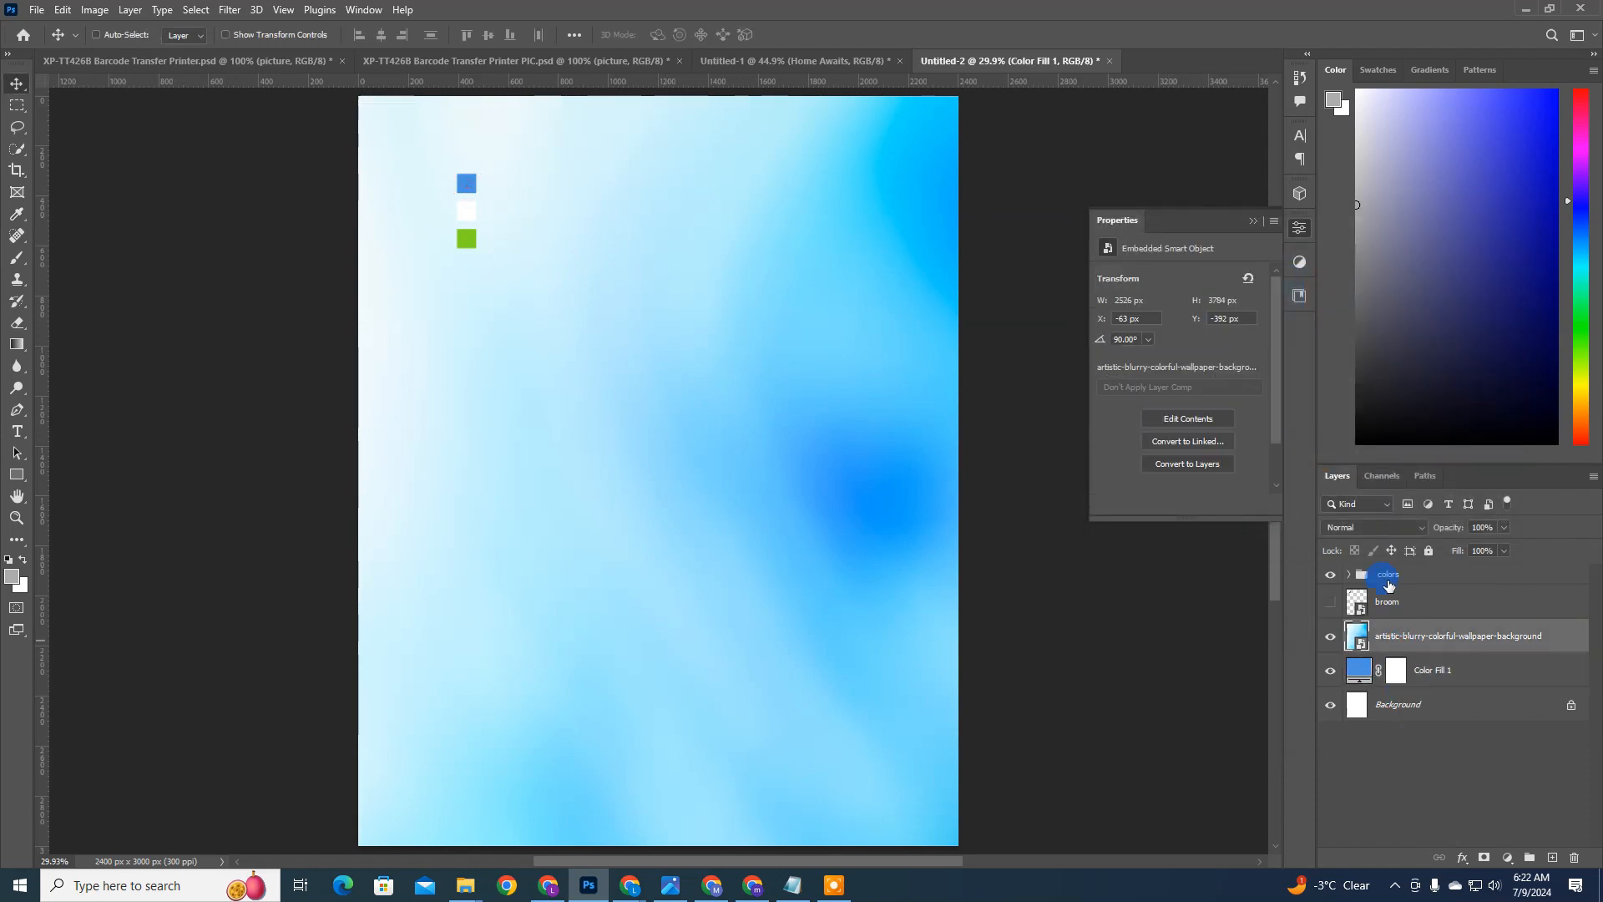
left_click(1406, 527)
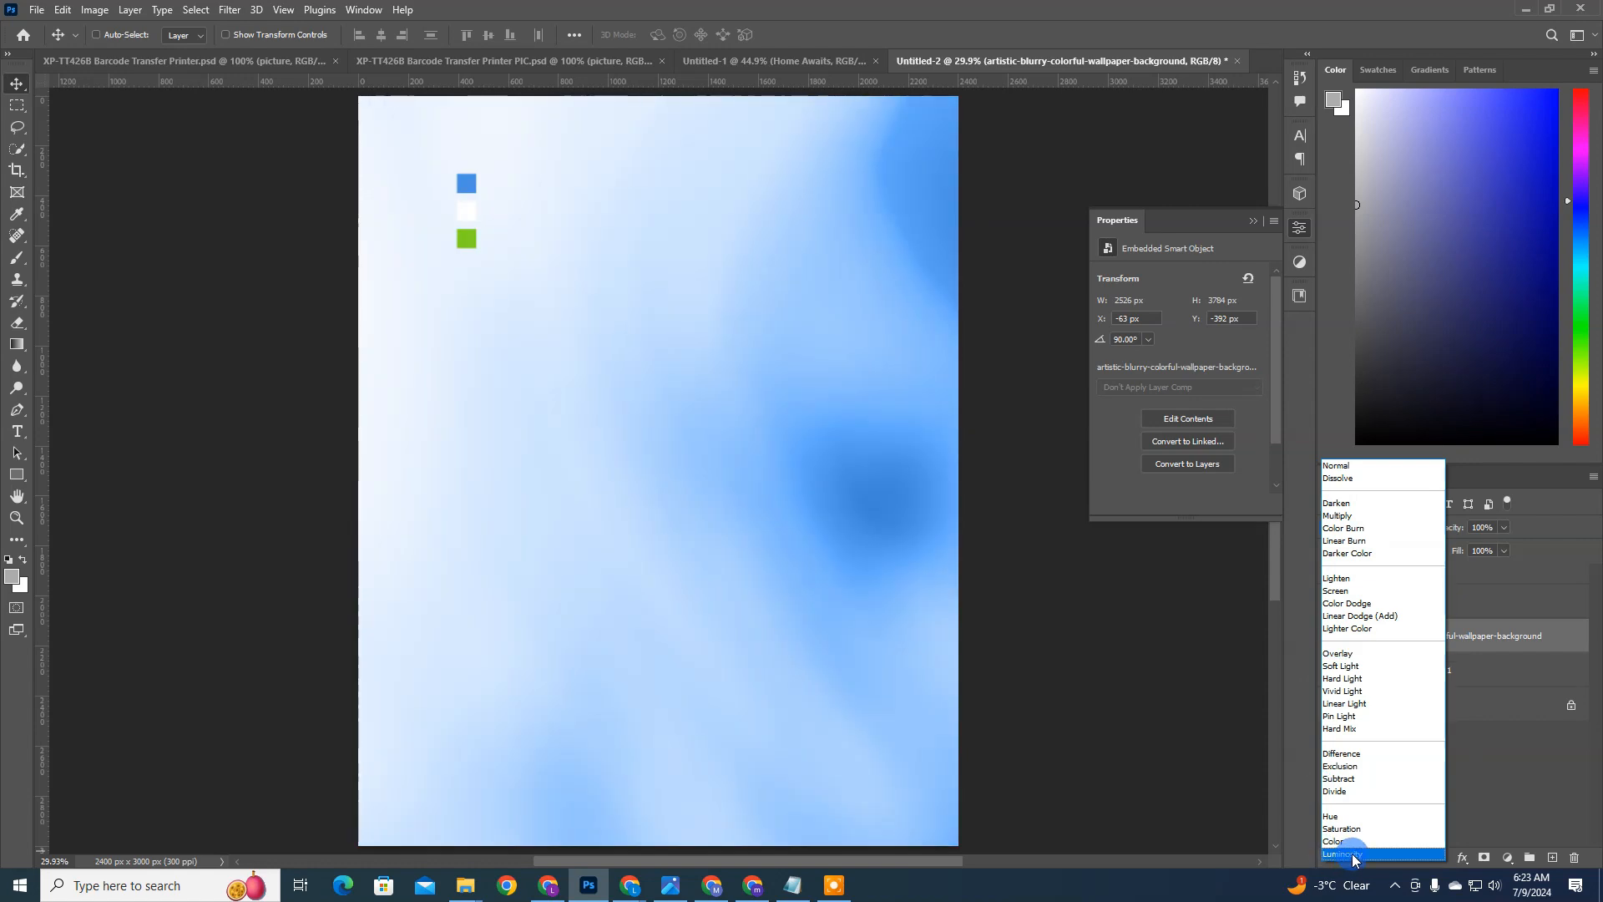
left_click(1346, 853)
left_click_drag(1463, 529, 1433, 527)
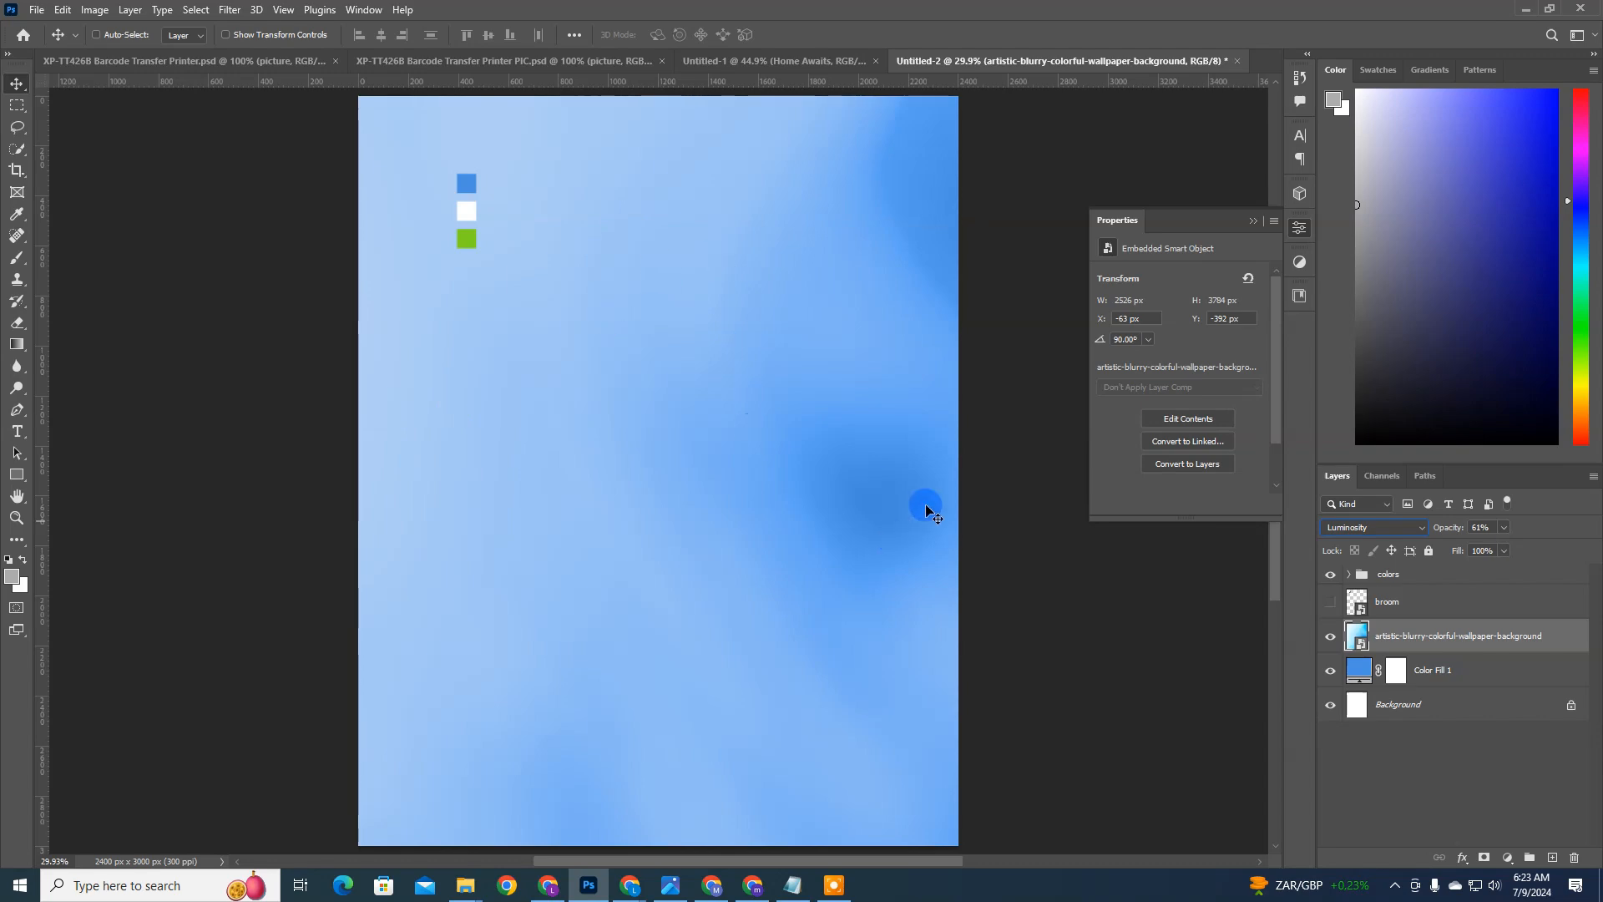
Step: Try 53% opacity and preview other blend modes such as Pin Light on the wallpaper layer, returning its opacity to 61%
left_click_drag(1448, 528, 1442, 528)
left_click(1406, 527)
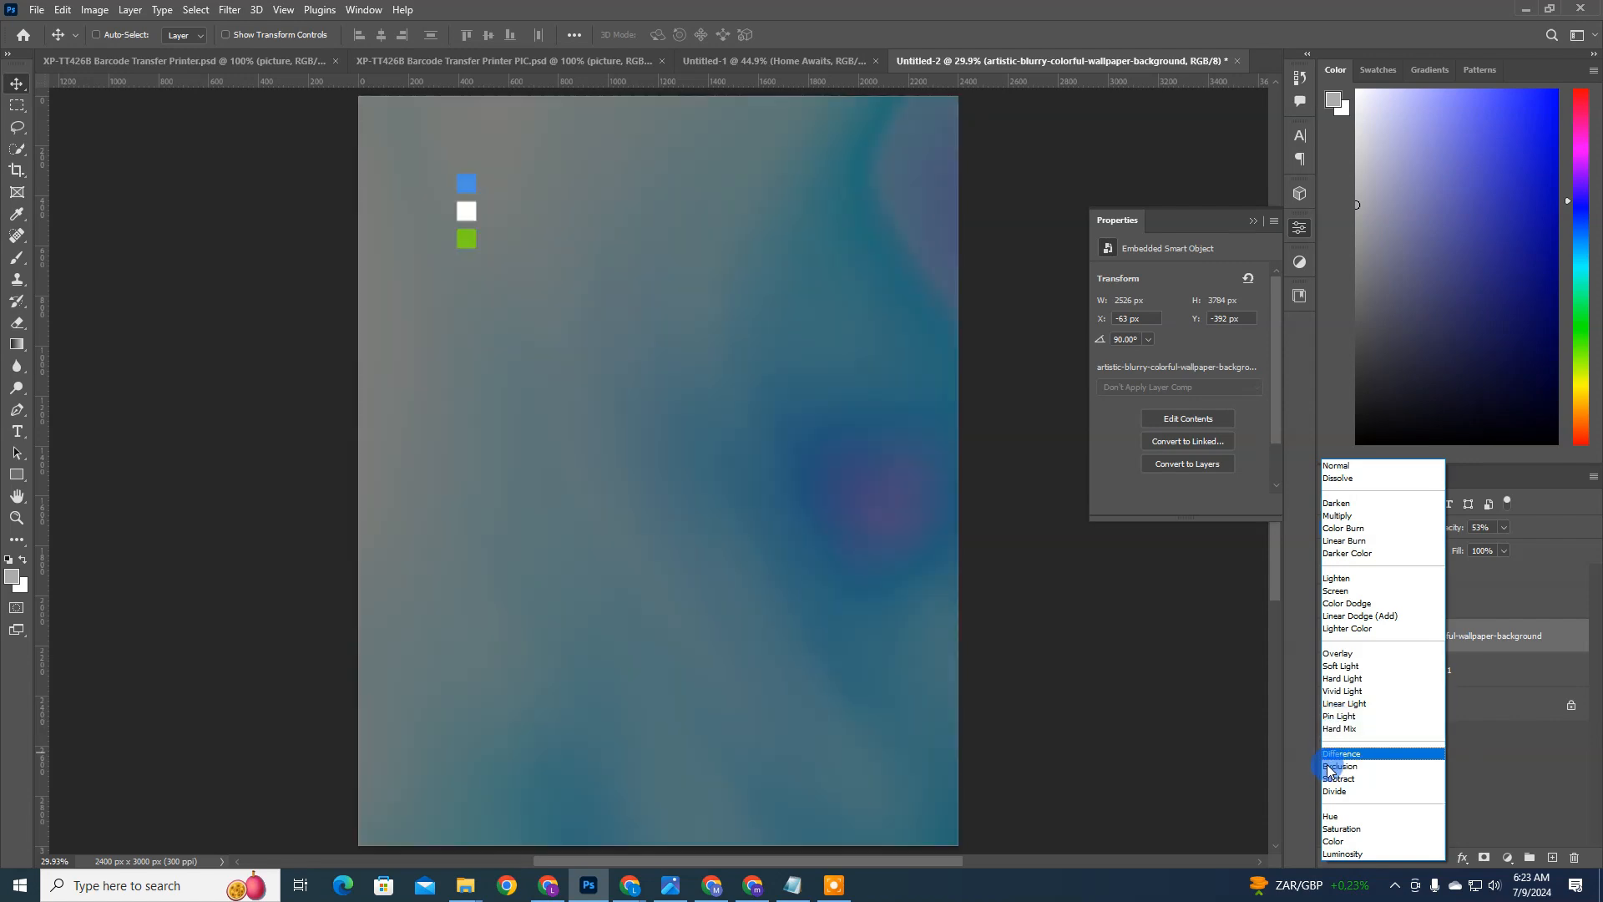
left_click(1028, 663)
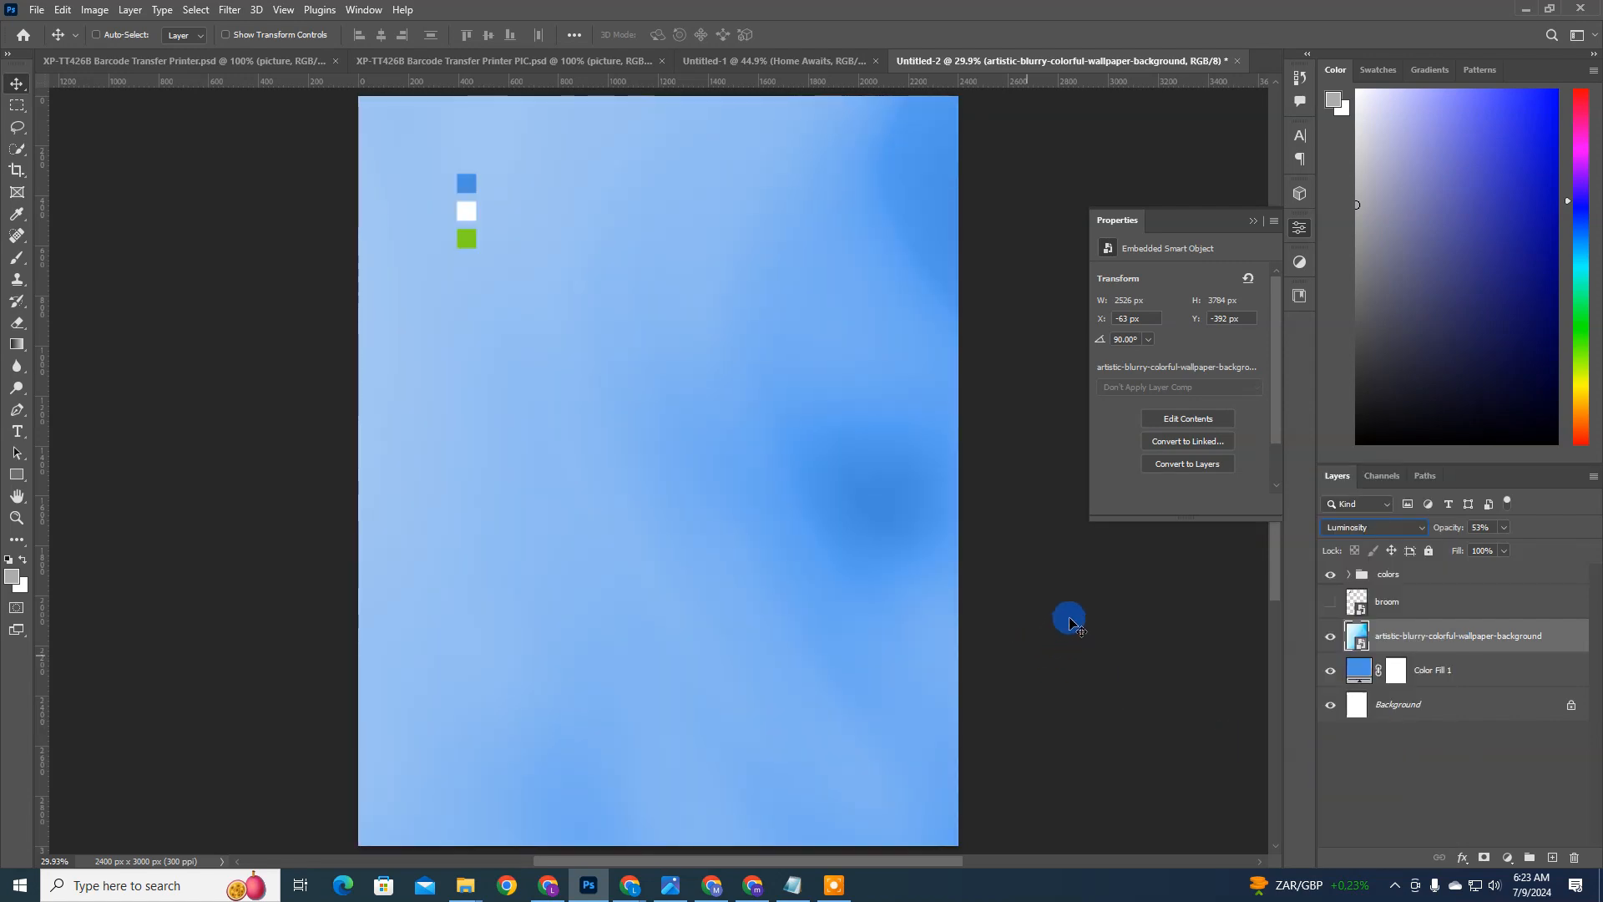
left_click_drag(1443, 531, 1450, 531)
Step: Review the brand name and the services offered in the Notepad brief, and return to the Photoshop flyer
key("t")
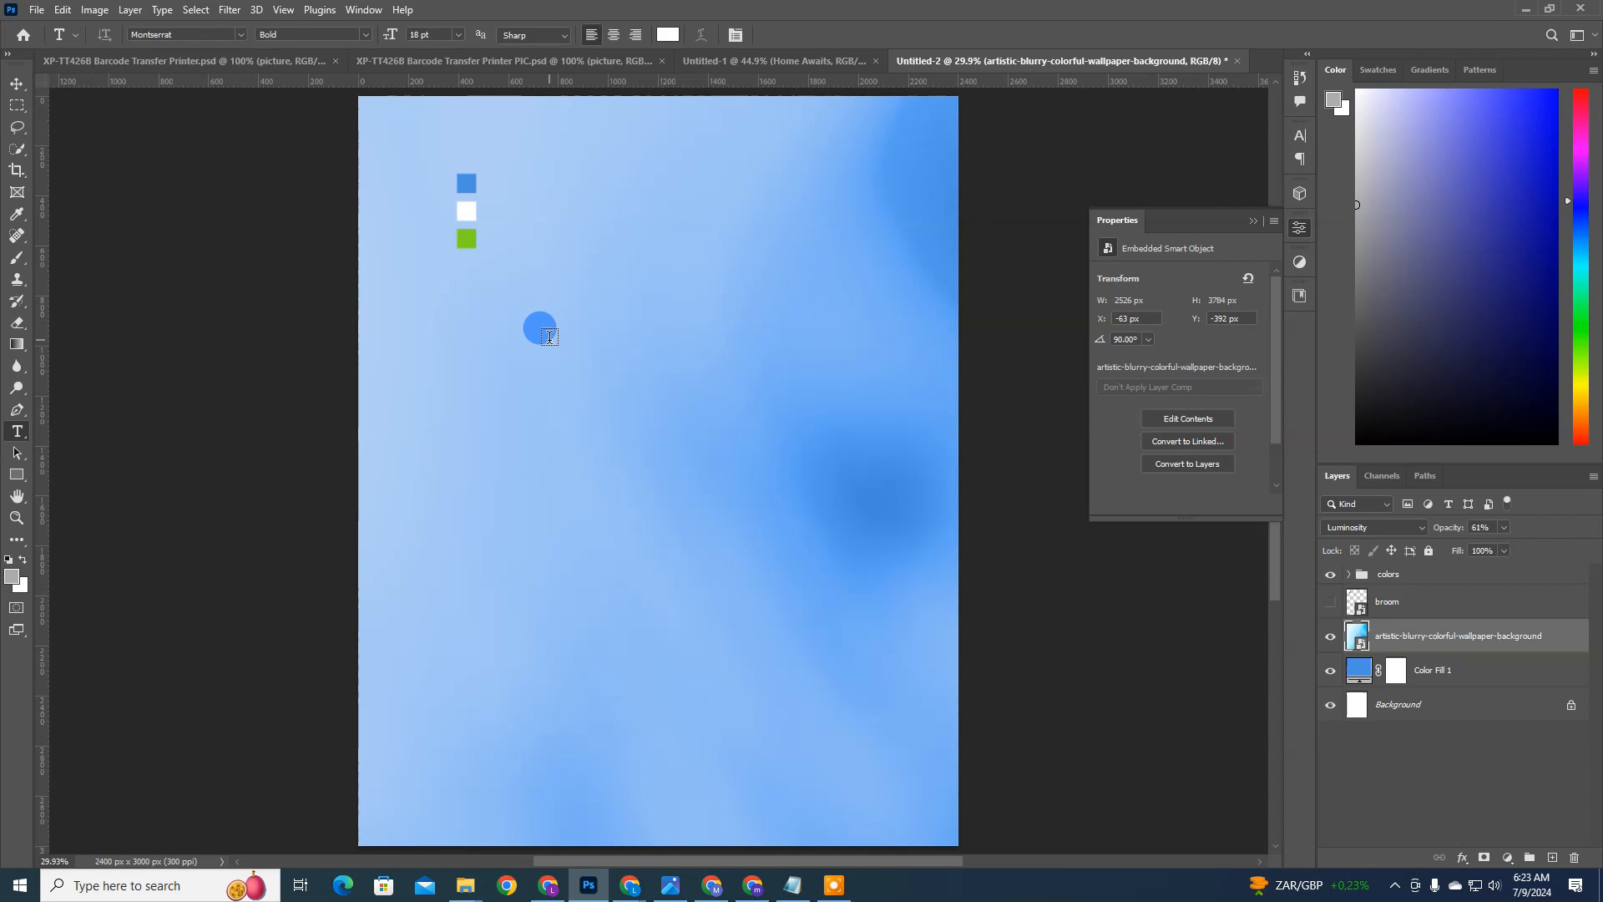
left_click(792, 885)
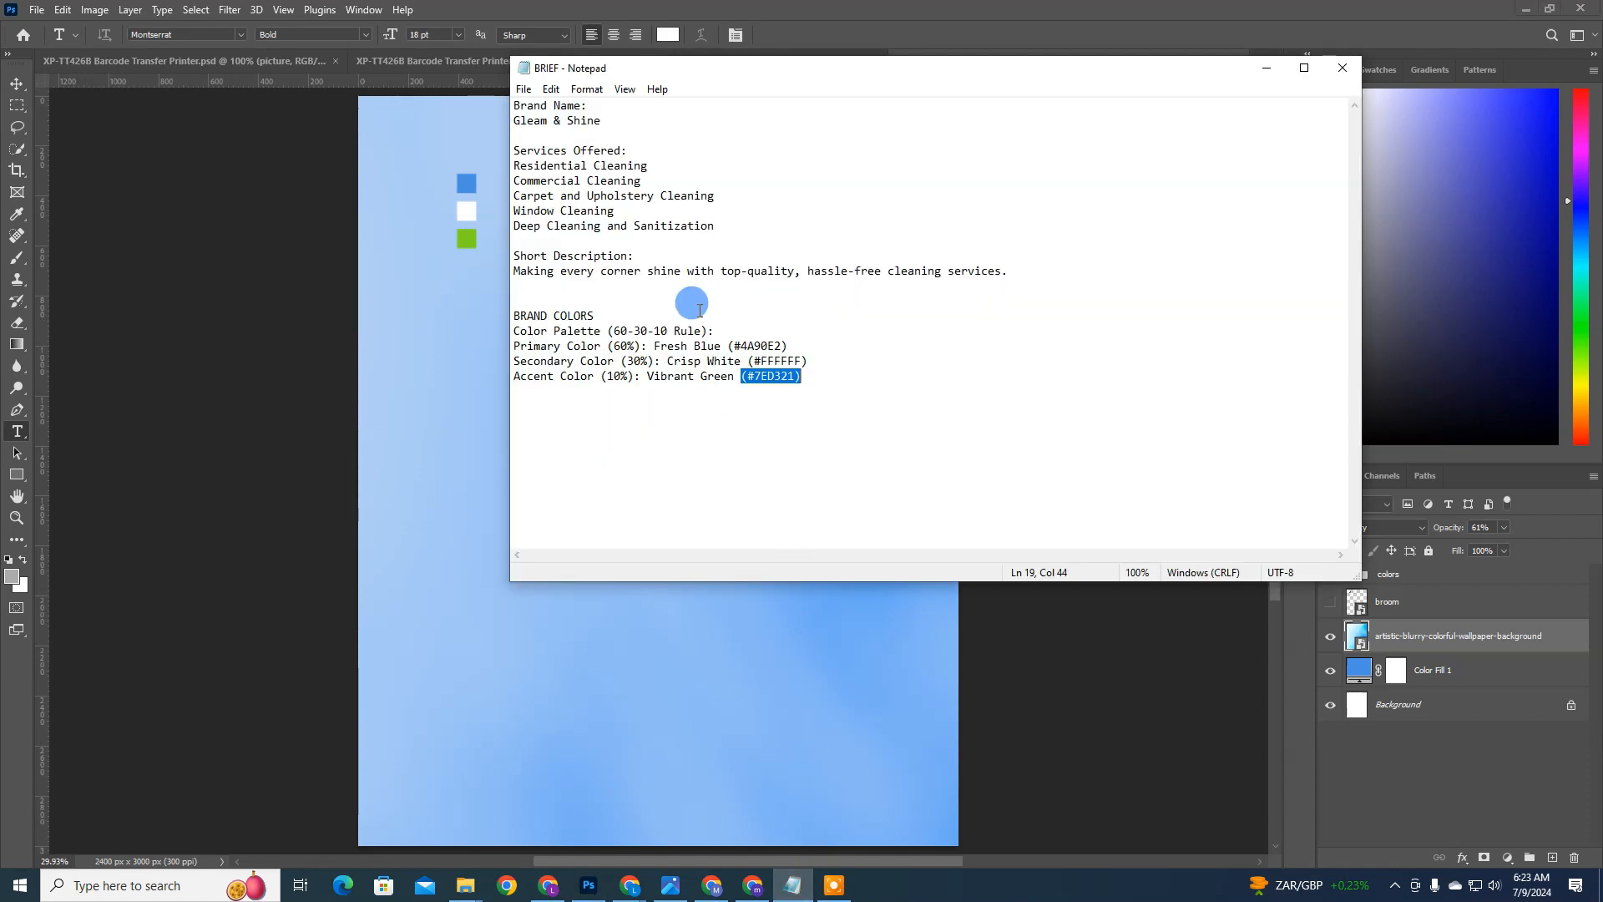
left_click_drag(610, 122, 439, 121)
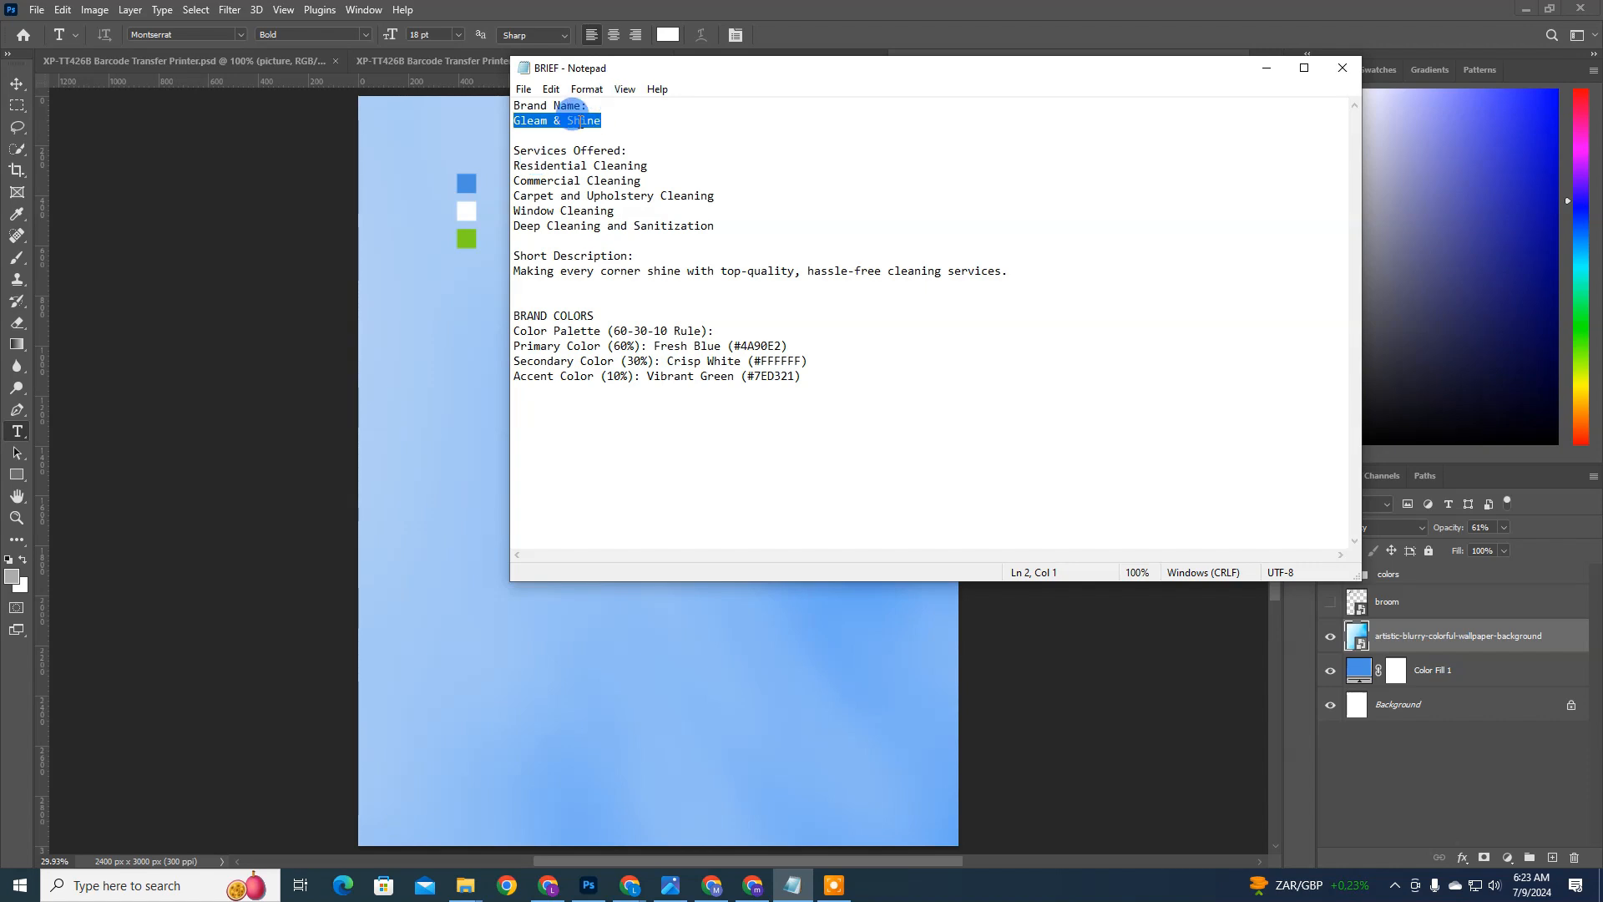
left_click(563, 139)
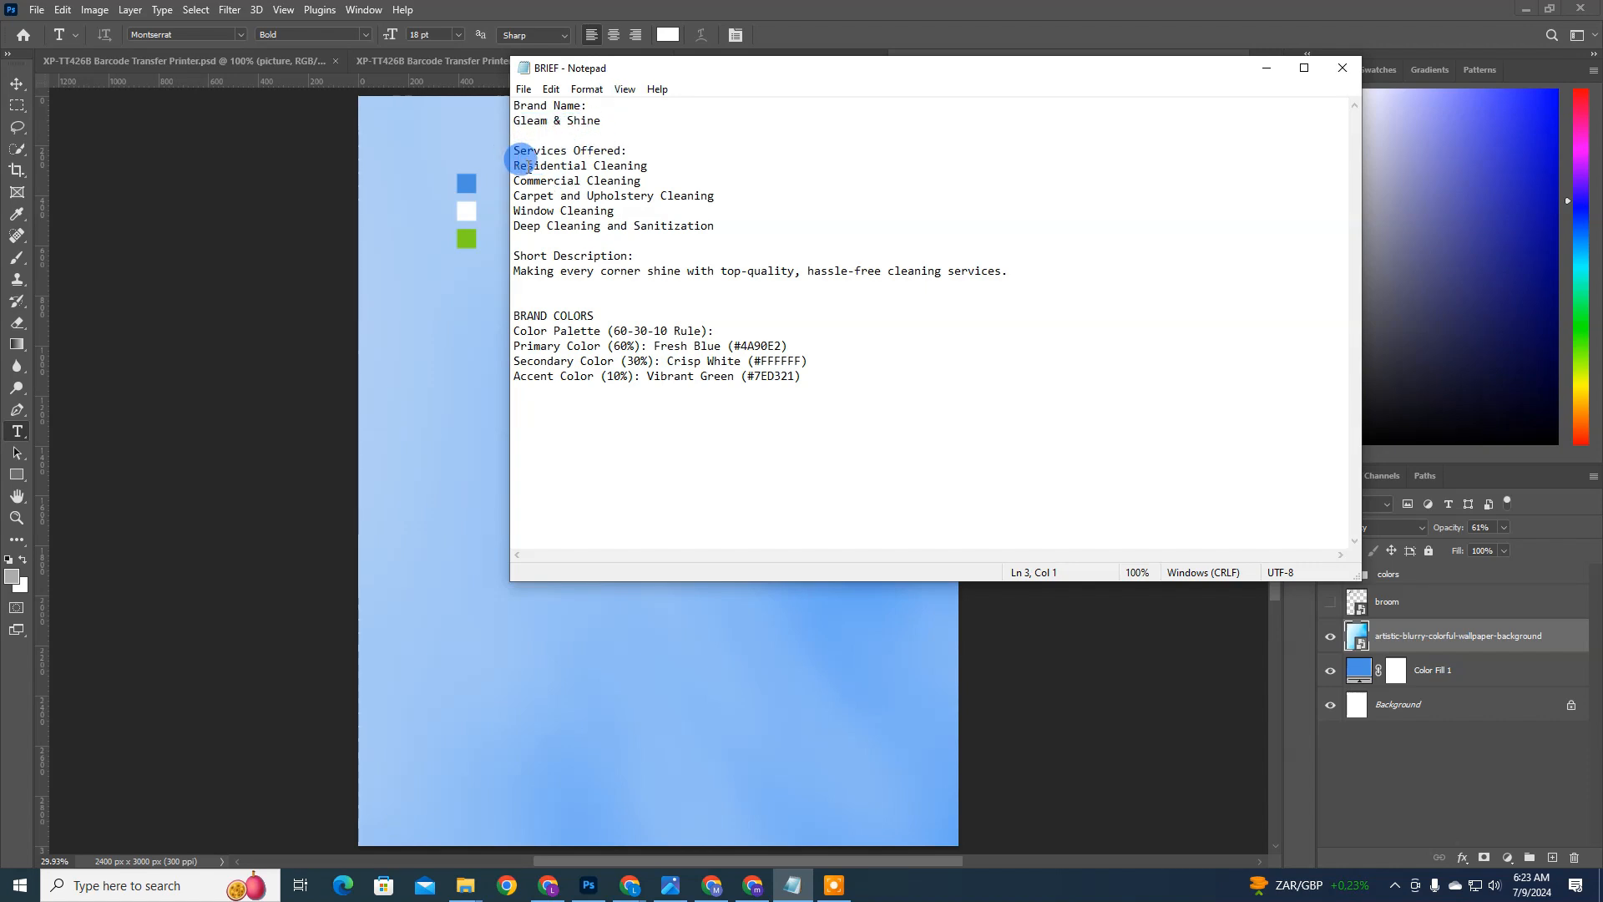
left_click_drag(513, 163, 556, 178)
left_click(557, 187)
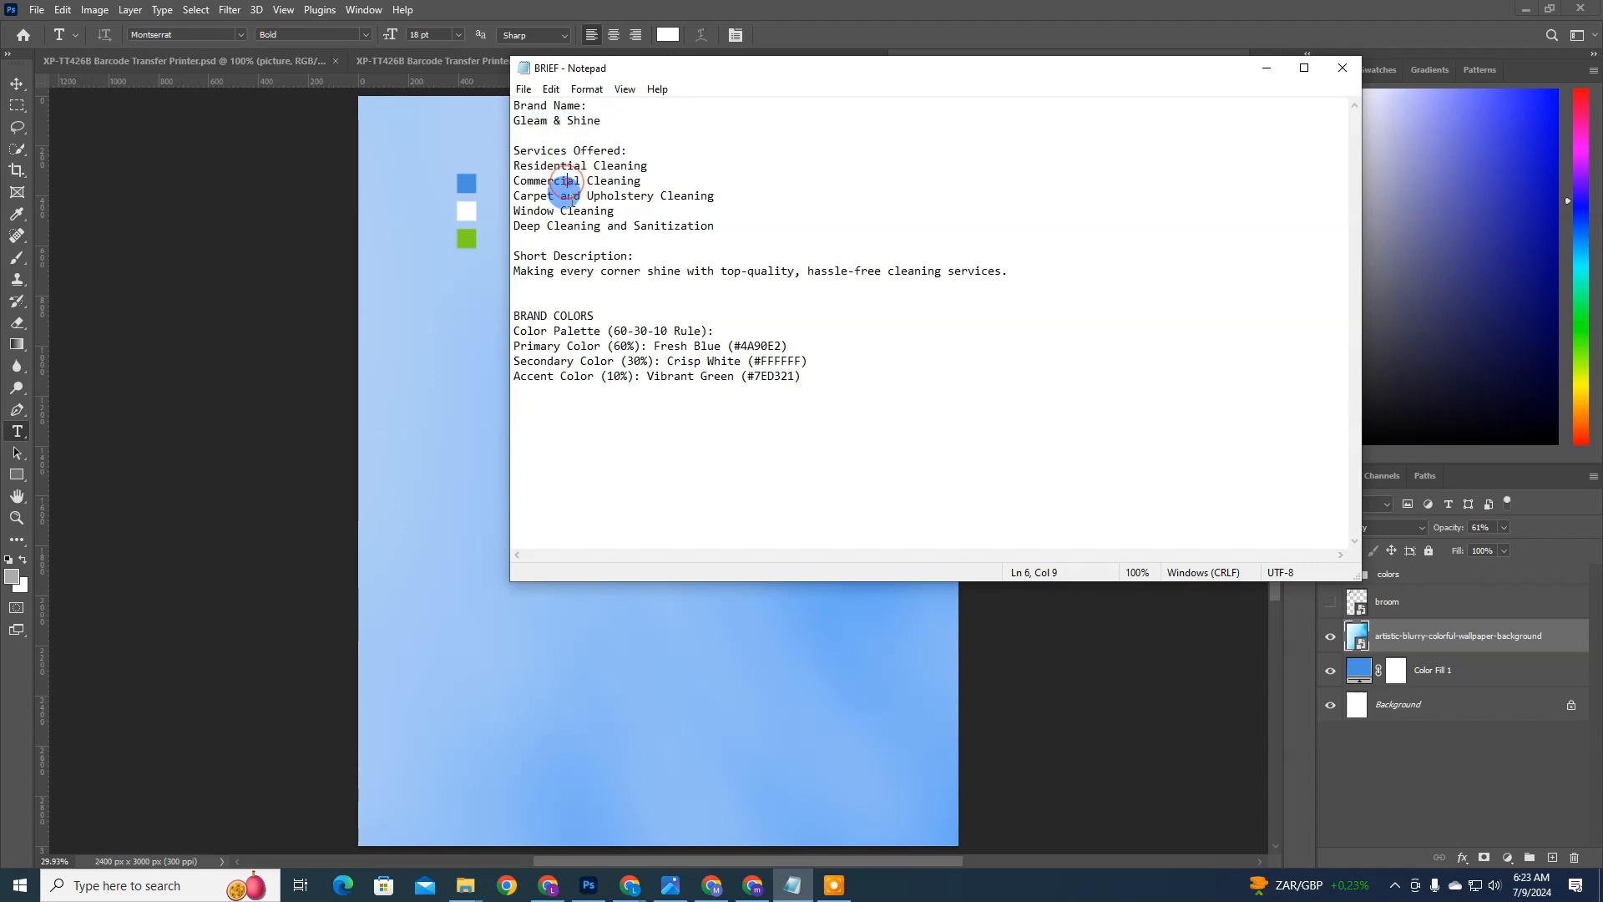
left_click(569, 226)
left_click(554, 224)
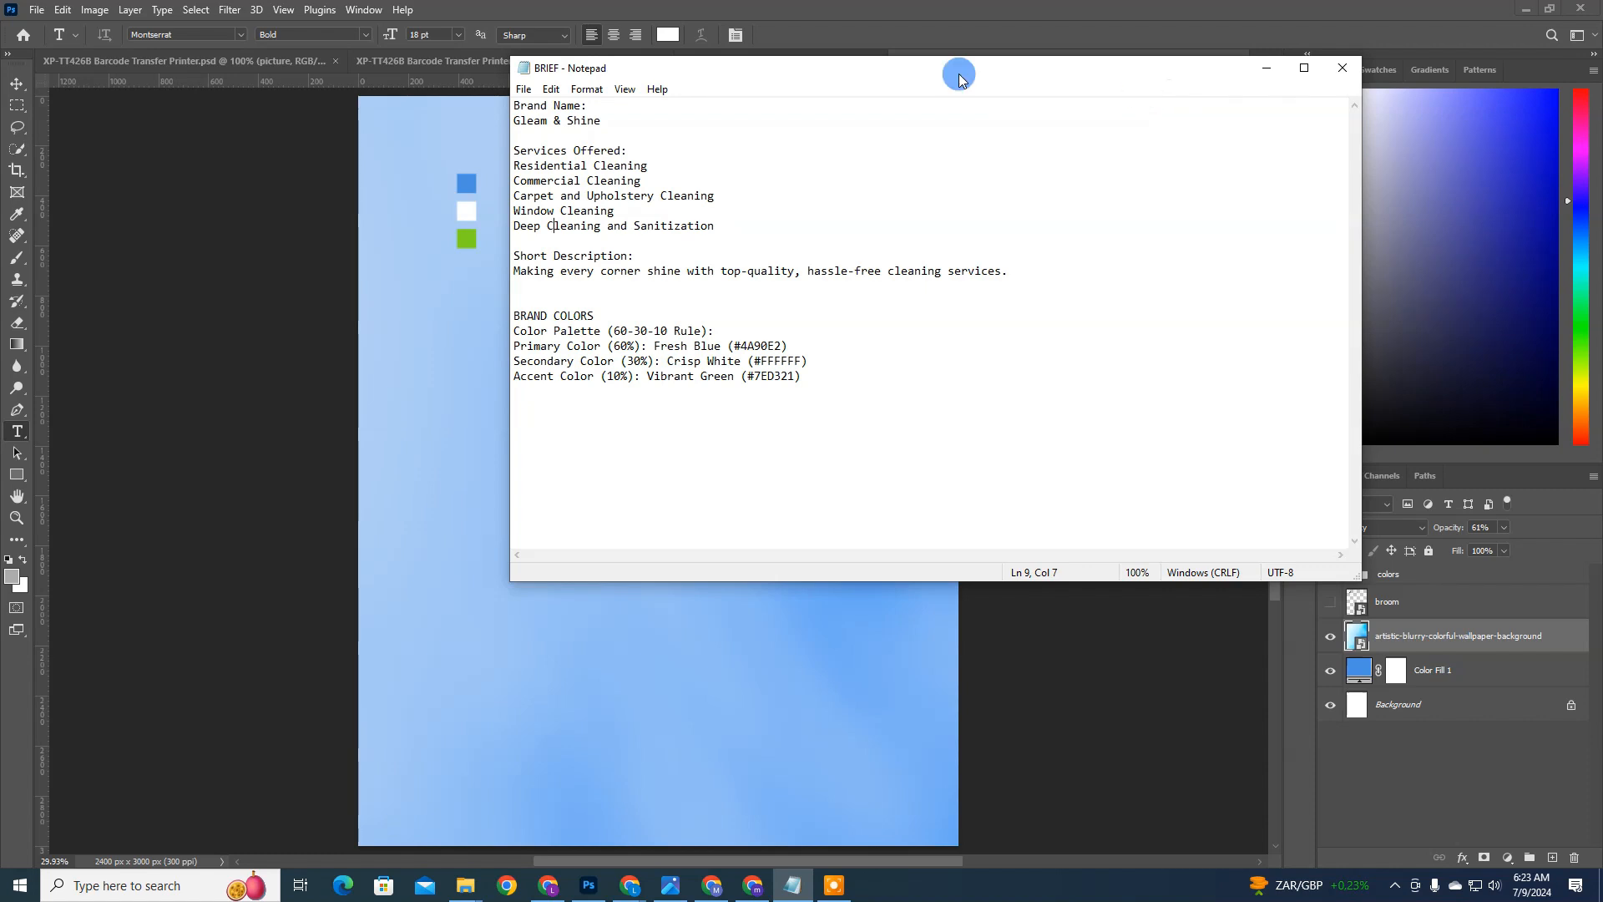
left_click_drag(726, 229, 453, 146)
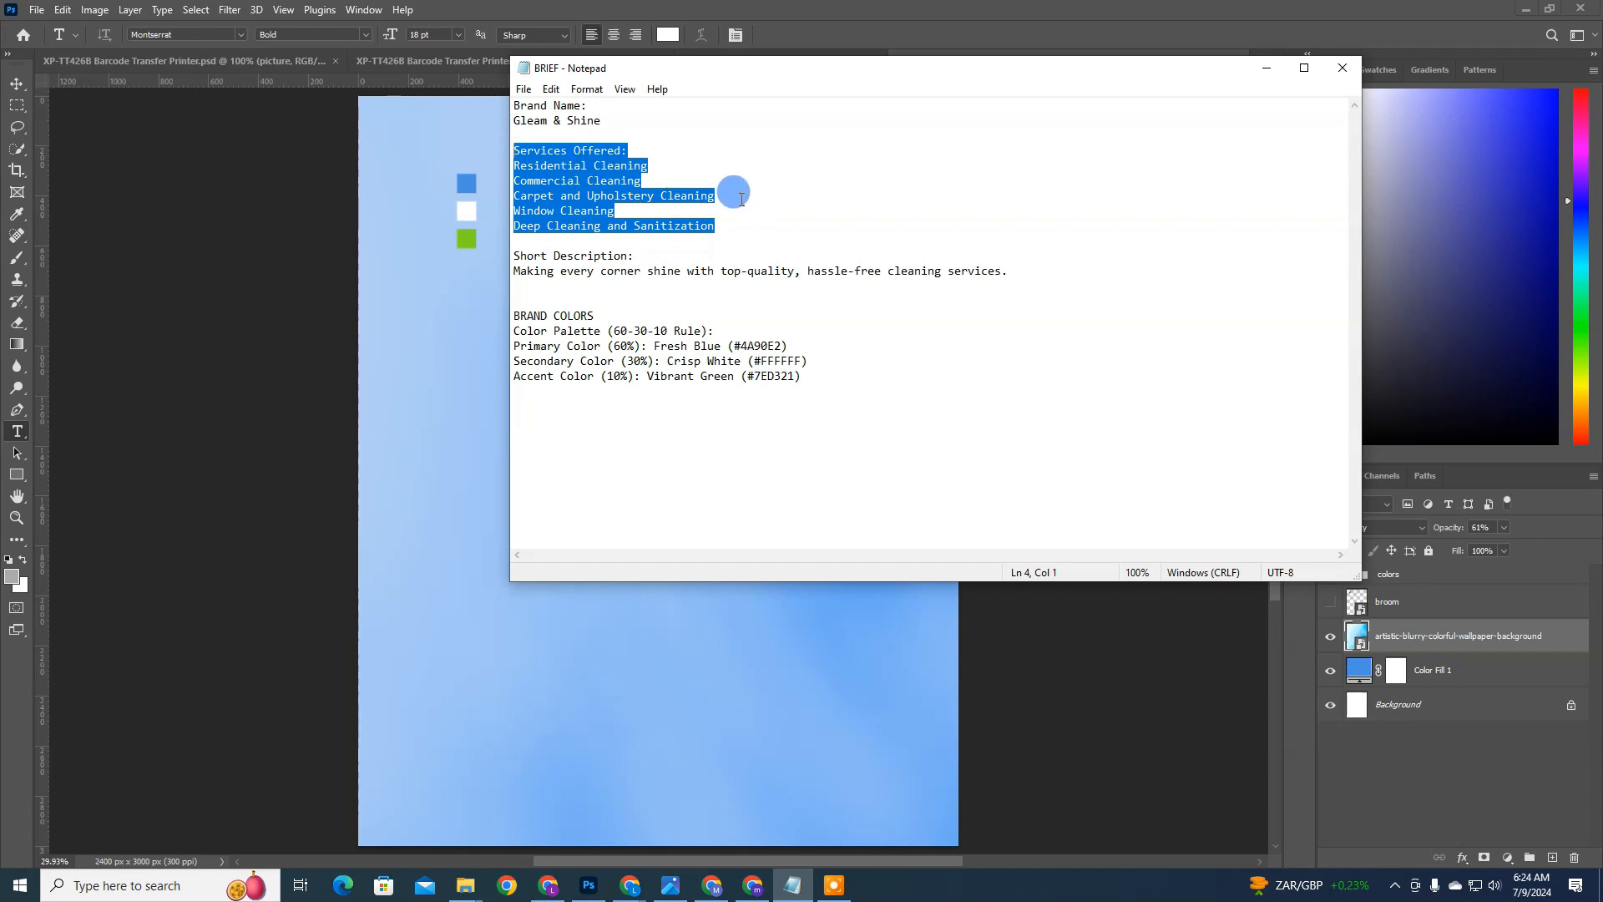
left_click(462, 326)
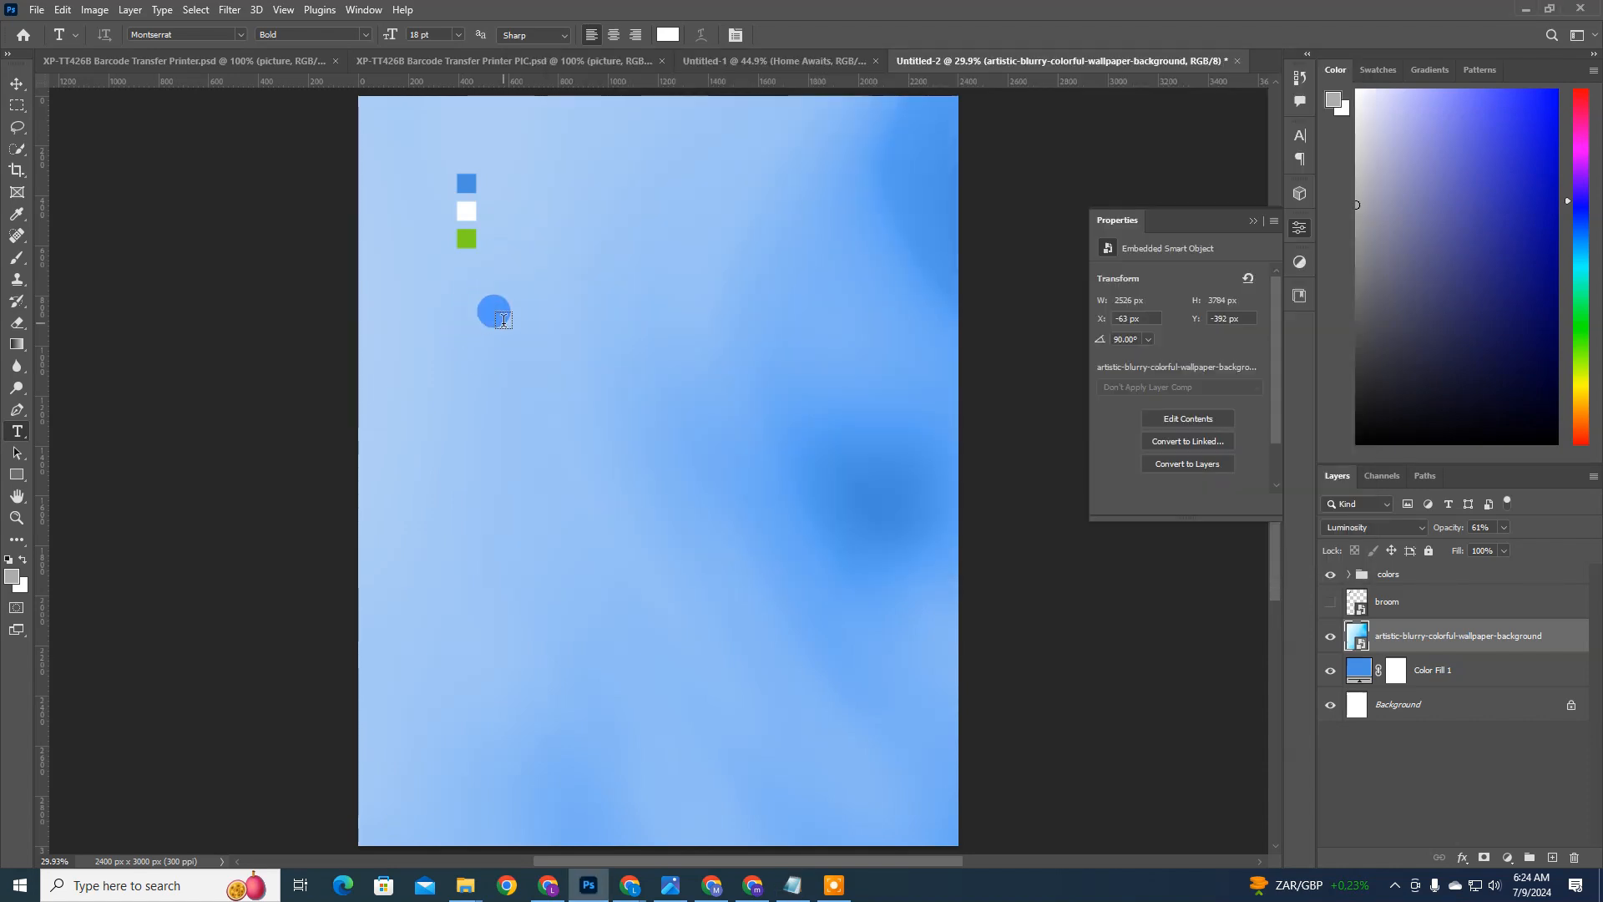
Step: Add a white 18 pt Montserrat Bold text line reading "HOME & OFFICE" below the color swatches
left_click(503, 319)
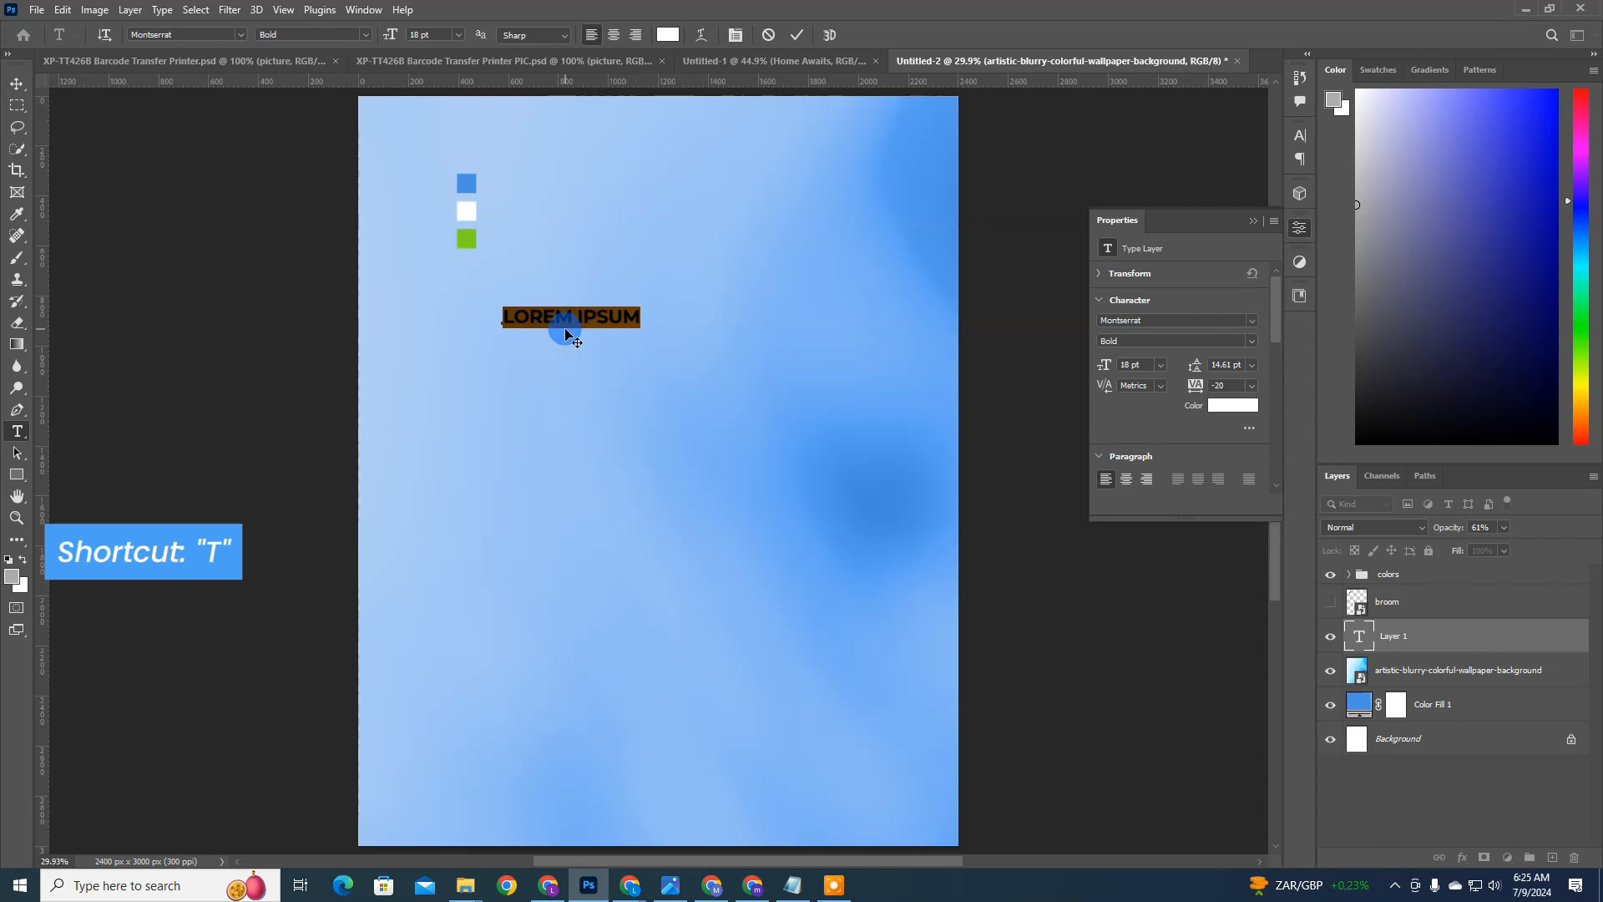
key("ctrl+a")
type("HO")
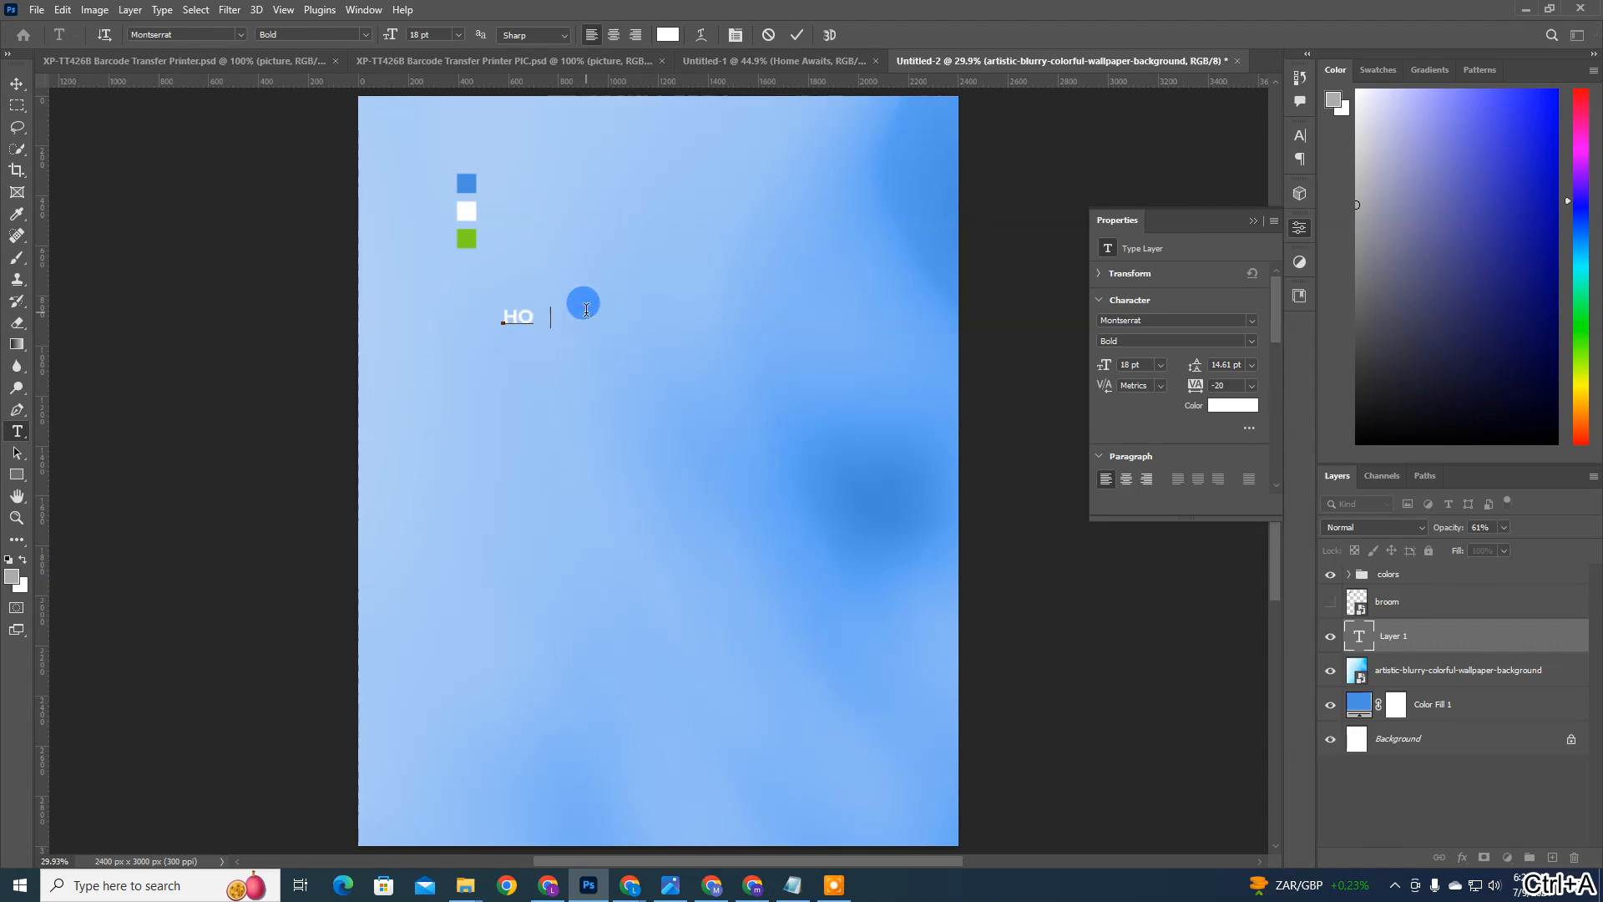
type("ME ")
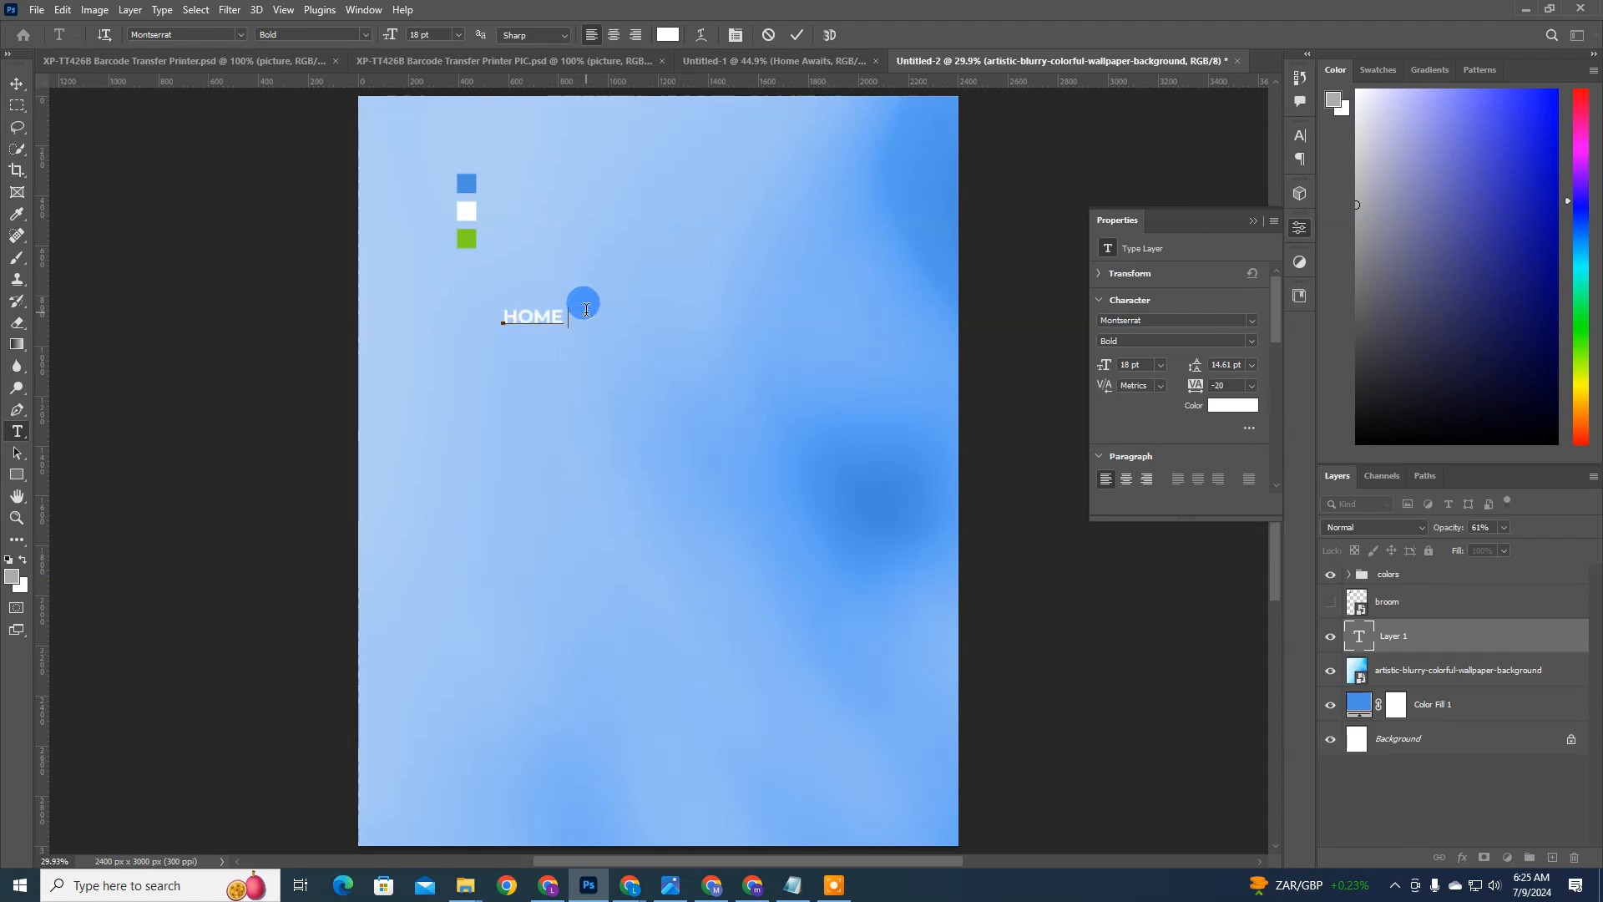
type("& OFFICE")
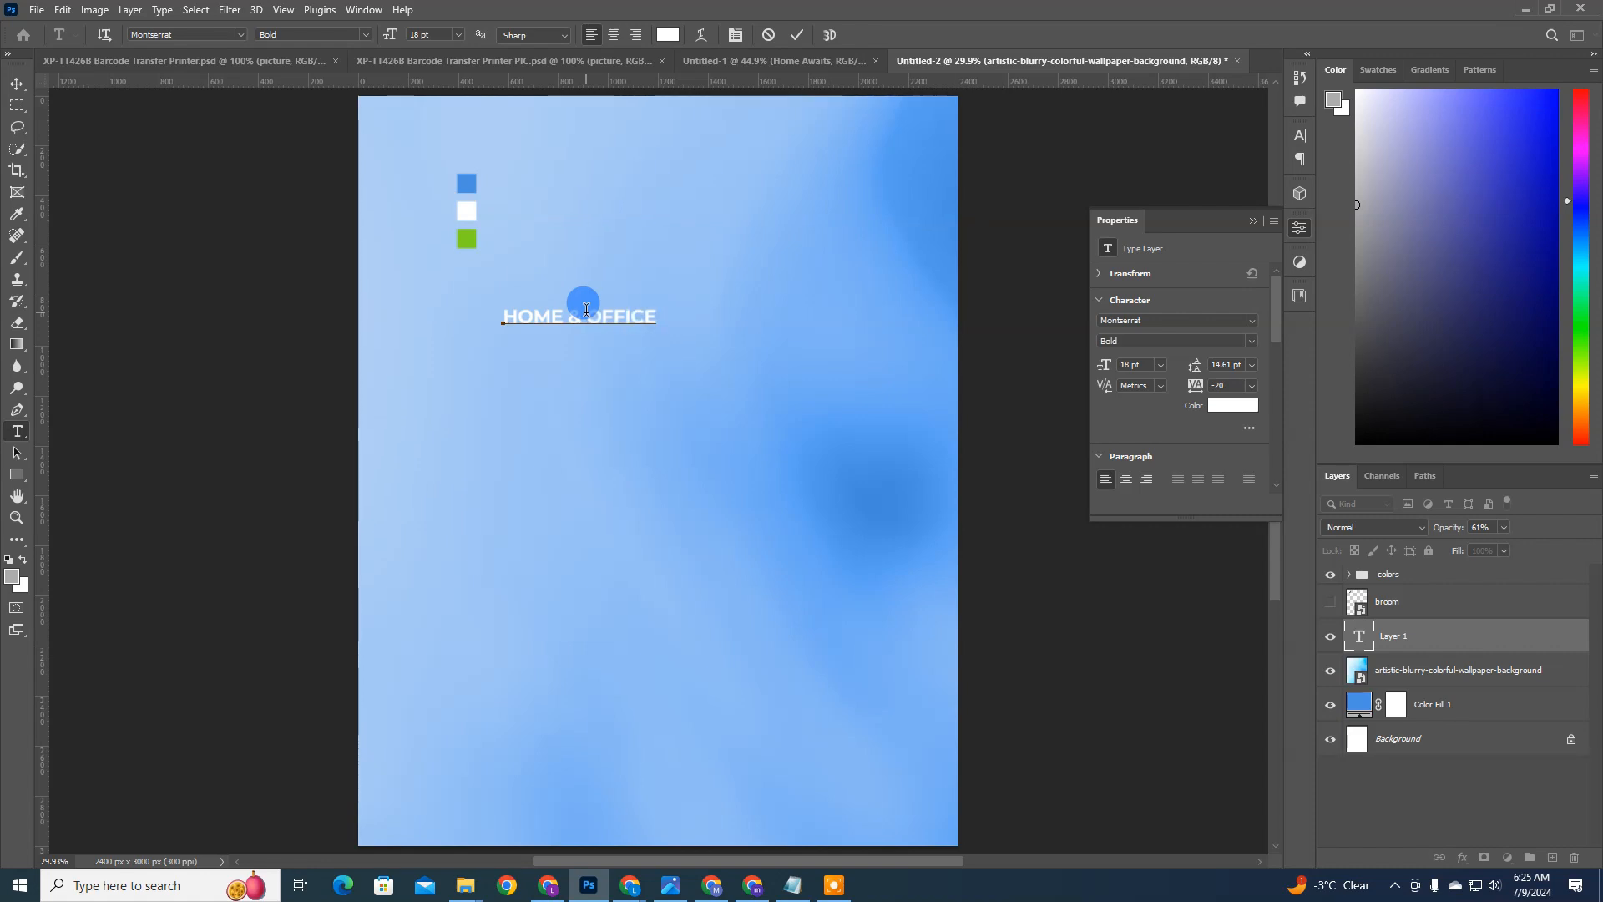
key("ctrl+Return")
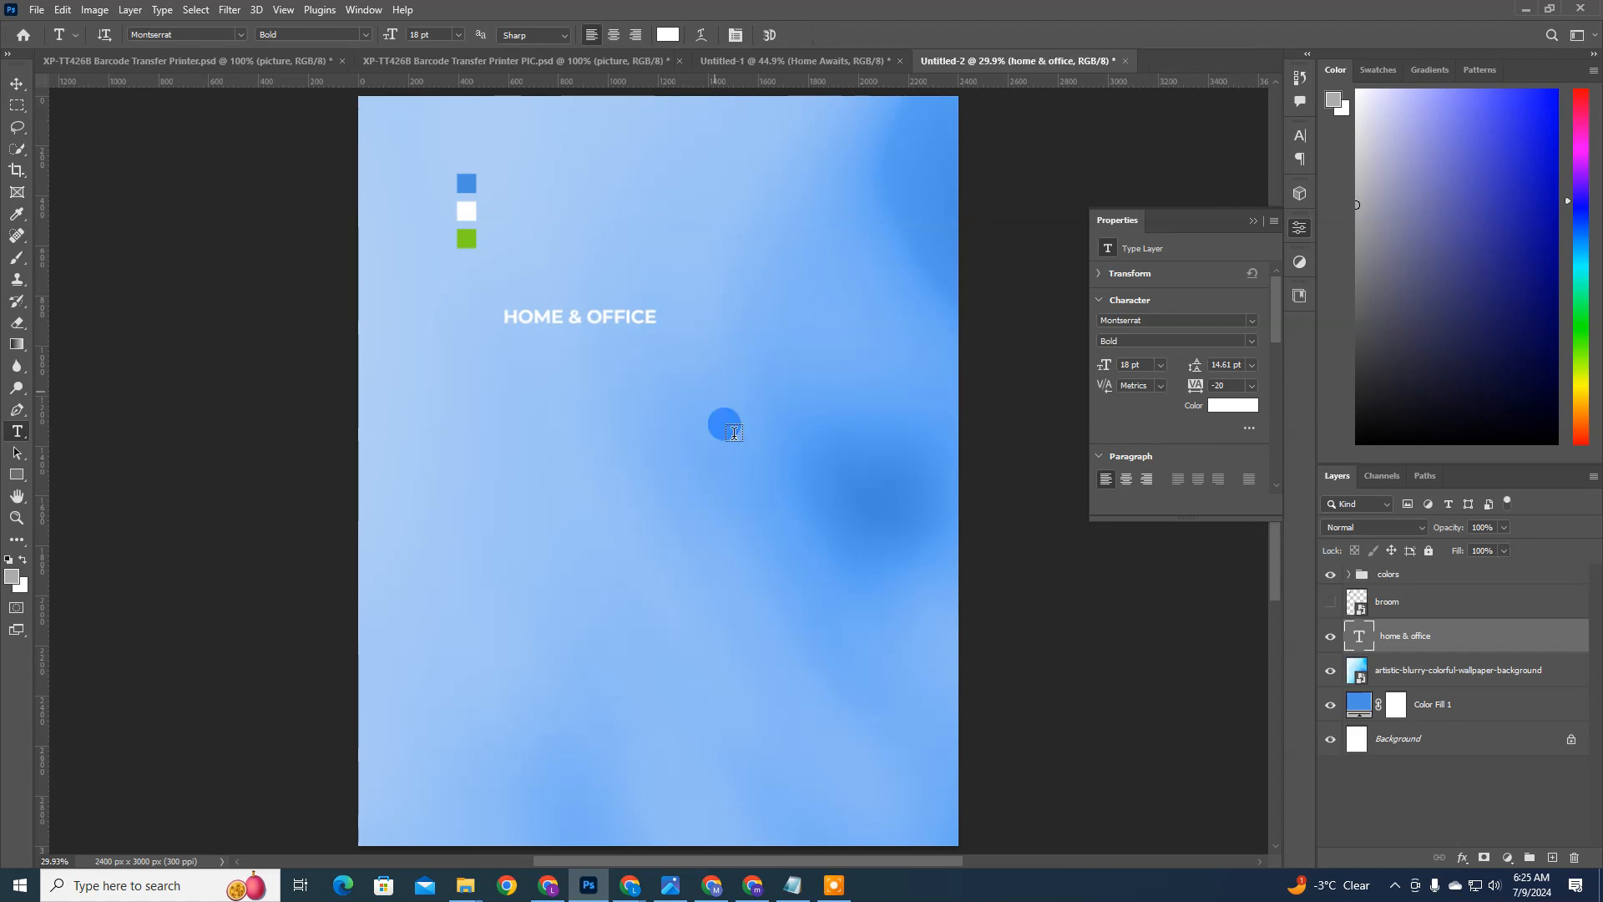
Step: Duplicate the home & office text layer and place the copy about 117 px directly below the original
key("v")
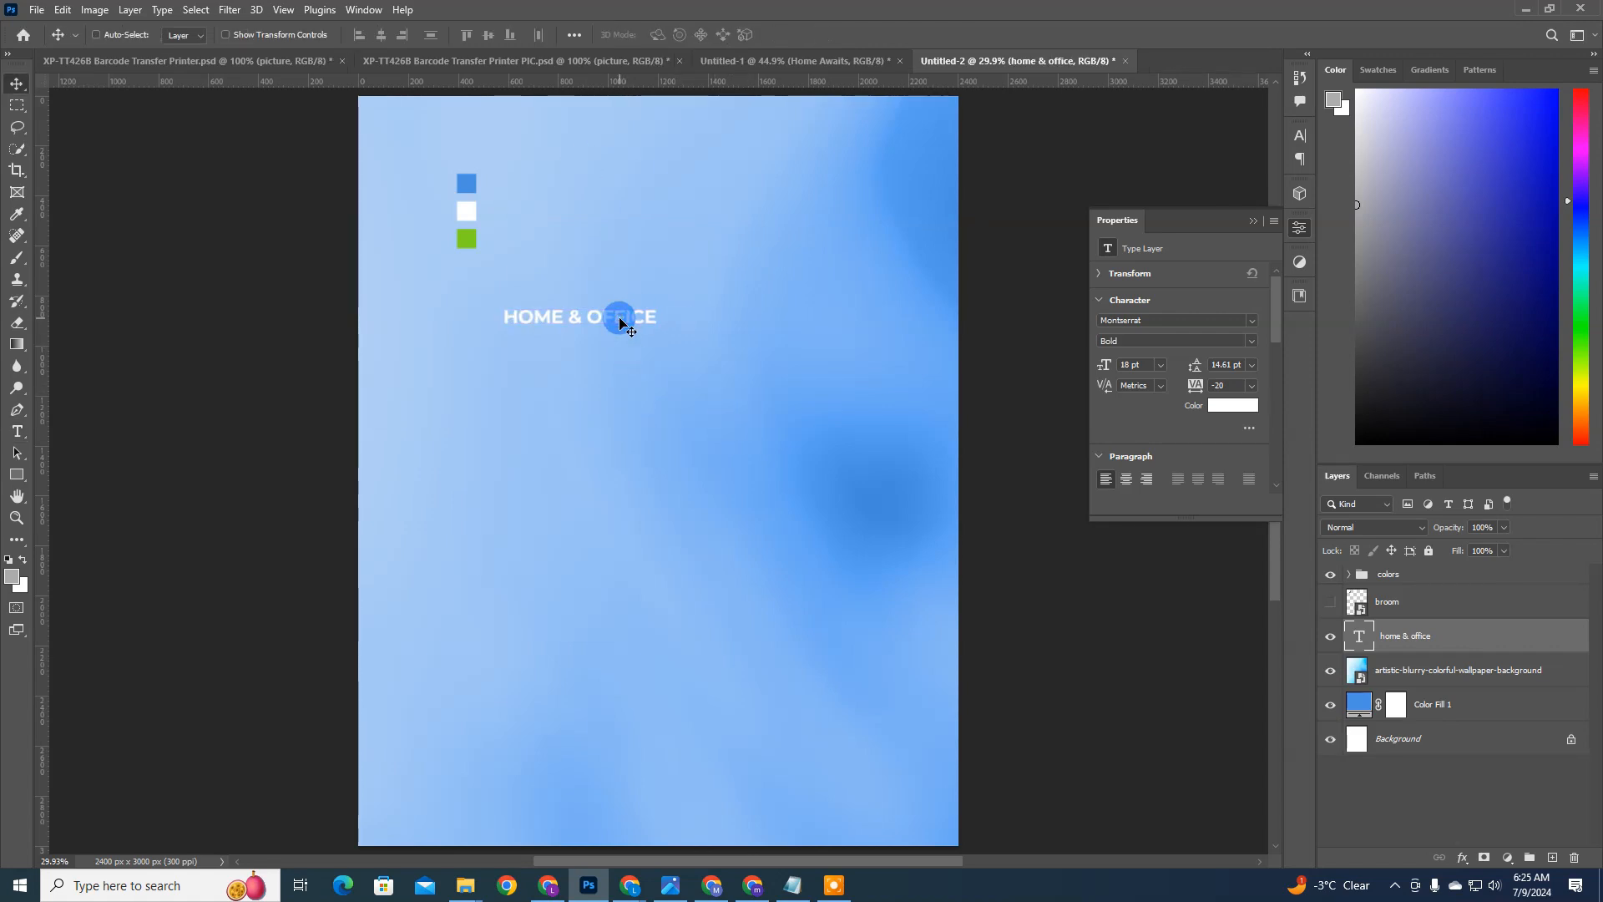
right_click(1448, 628)
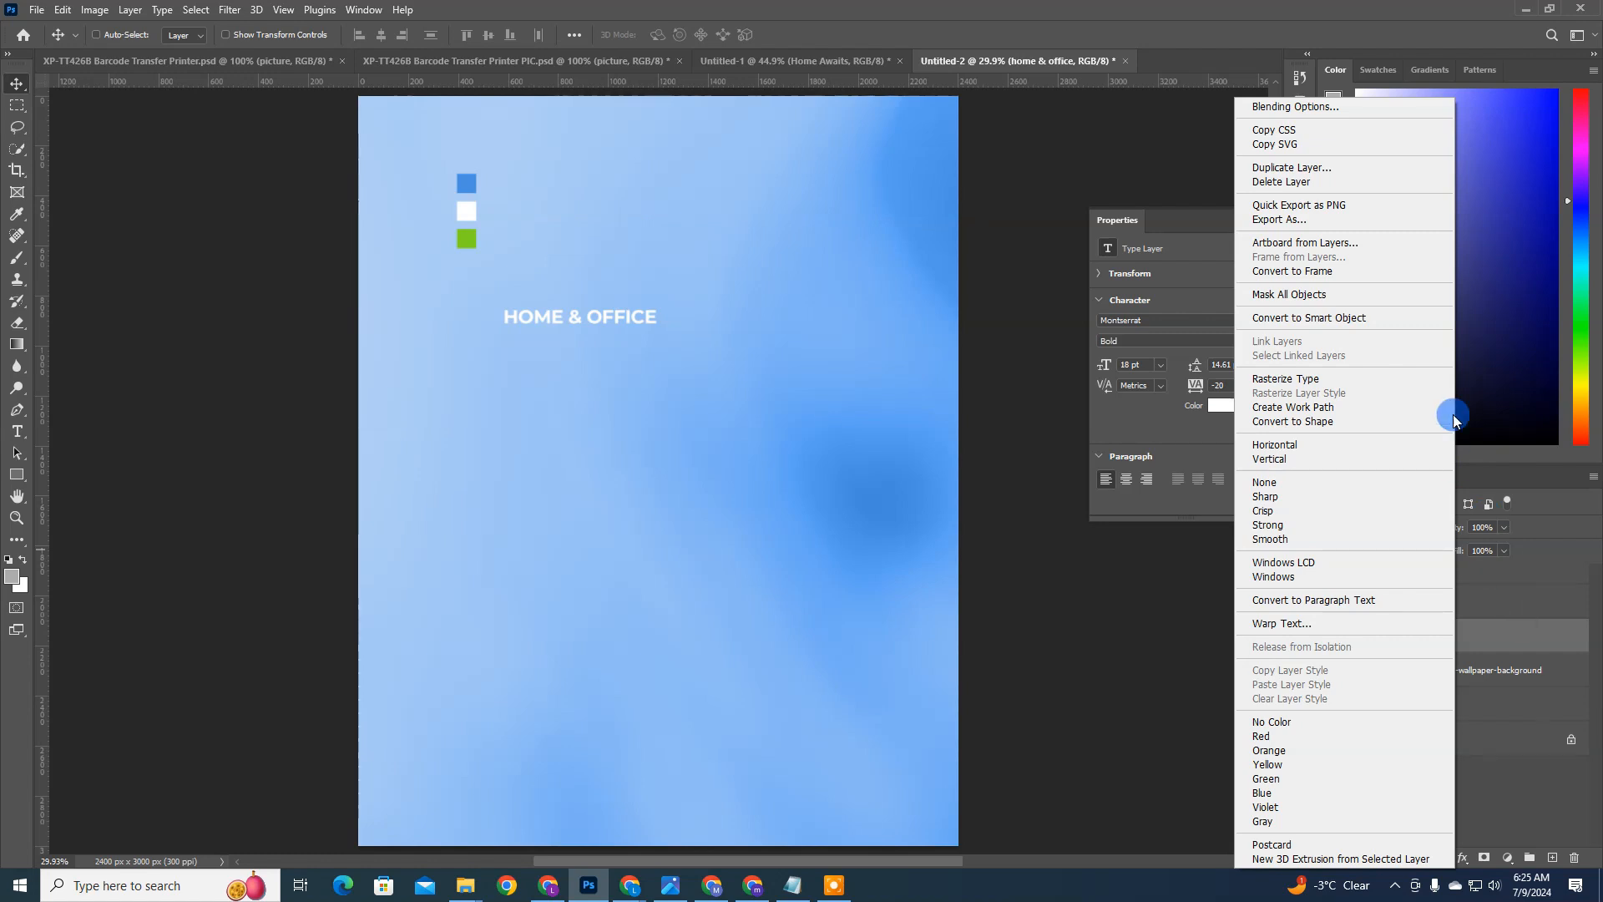
left_click(1336, 167)
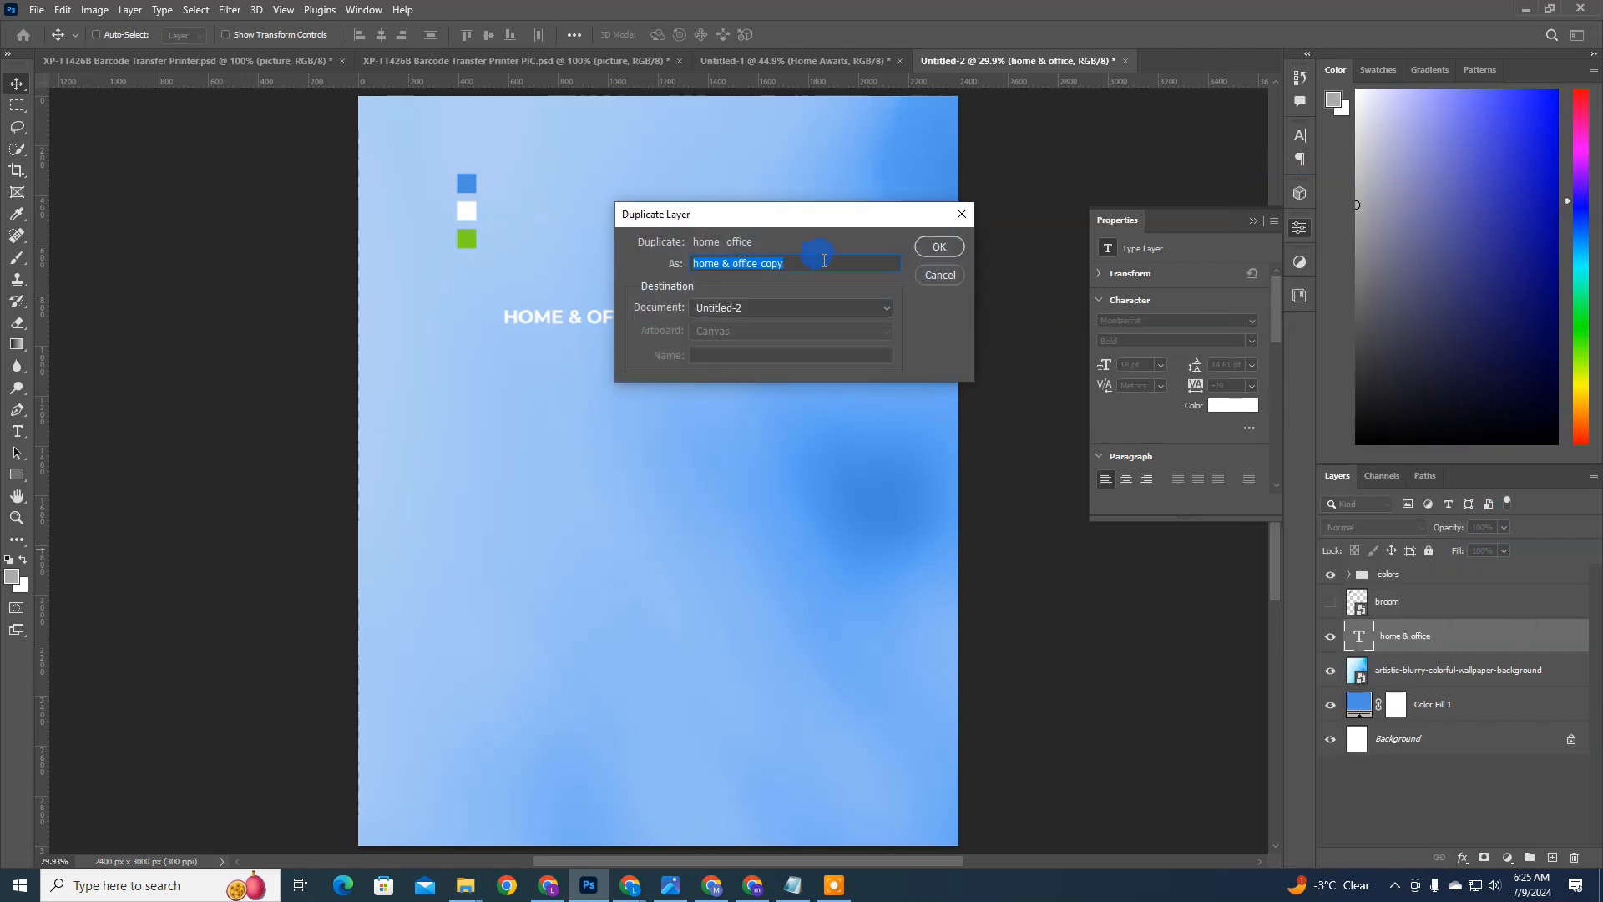
left_click(962, 247)
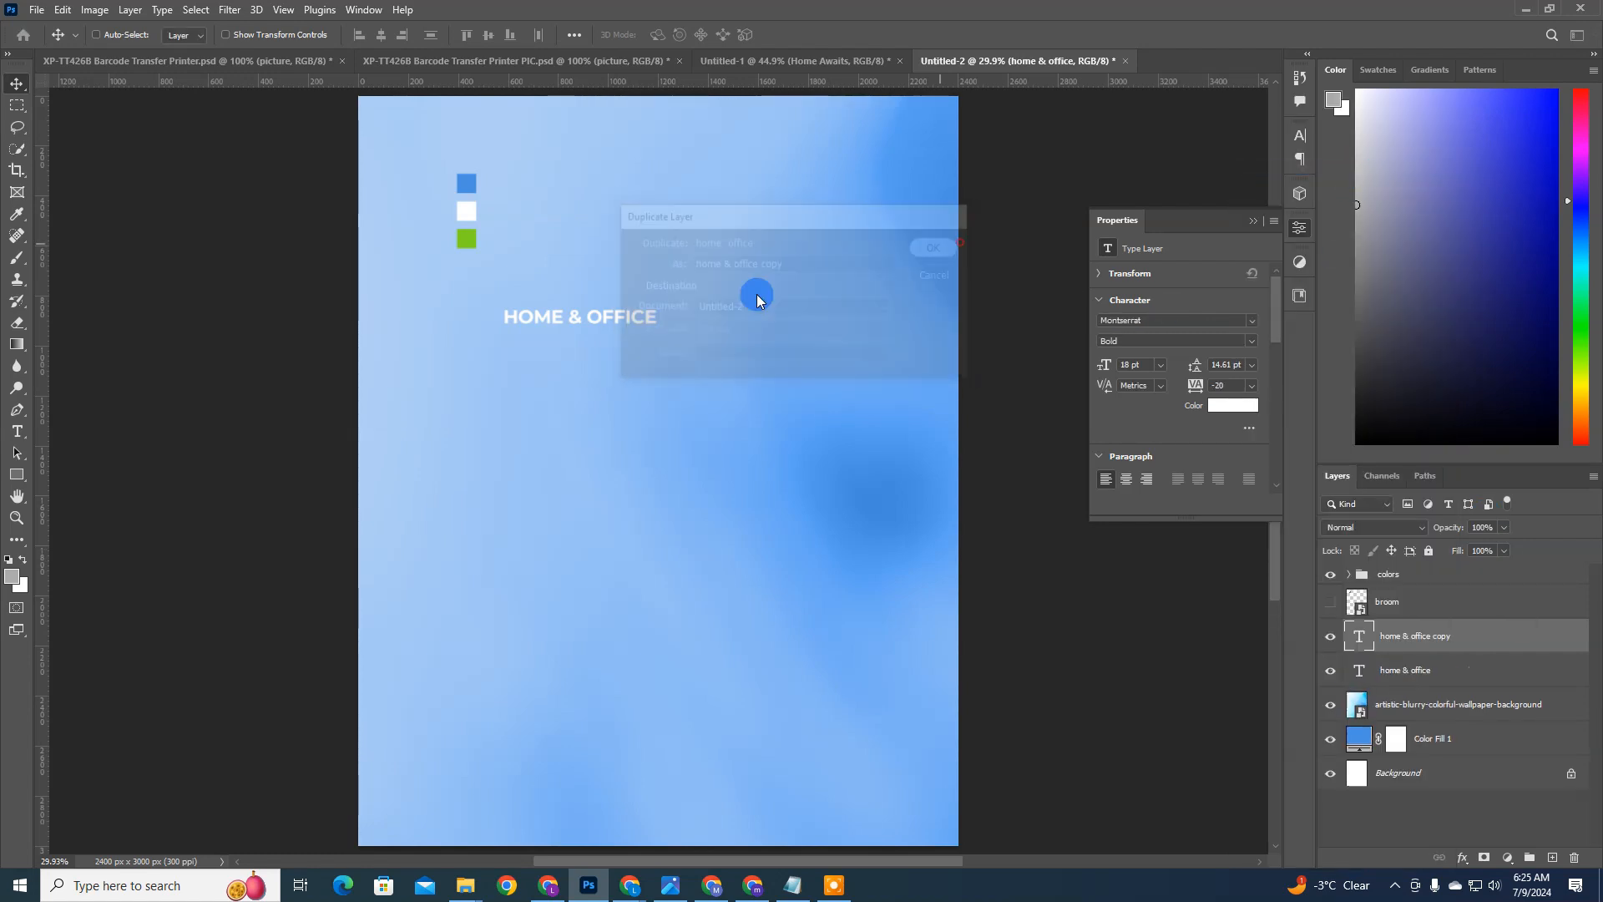
left_click_drag(626, 318, 615, 345)
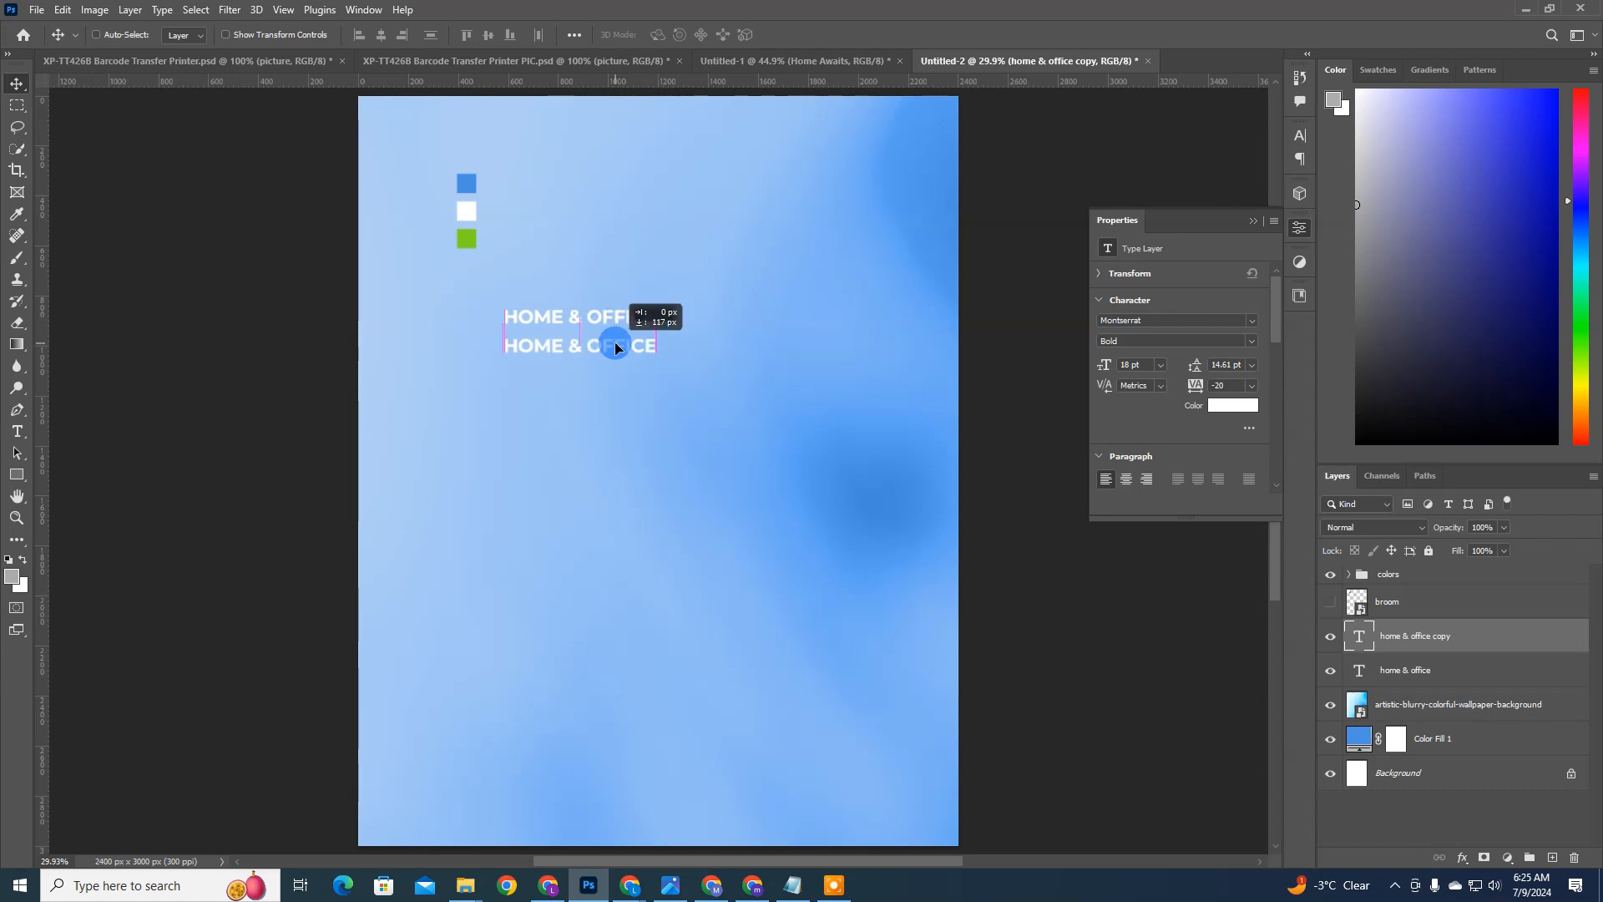
Step: Replace the duplicated line's text with "Cleaning Services"
double_click(1361, 639)
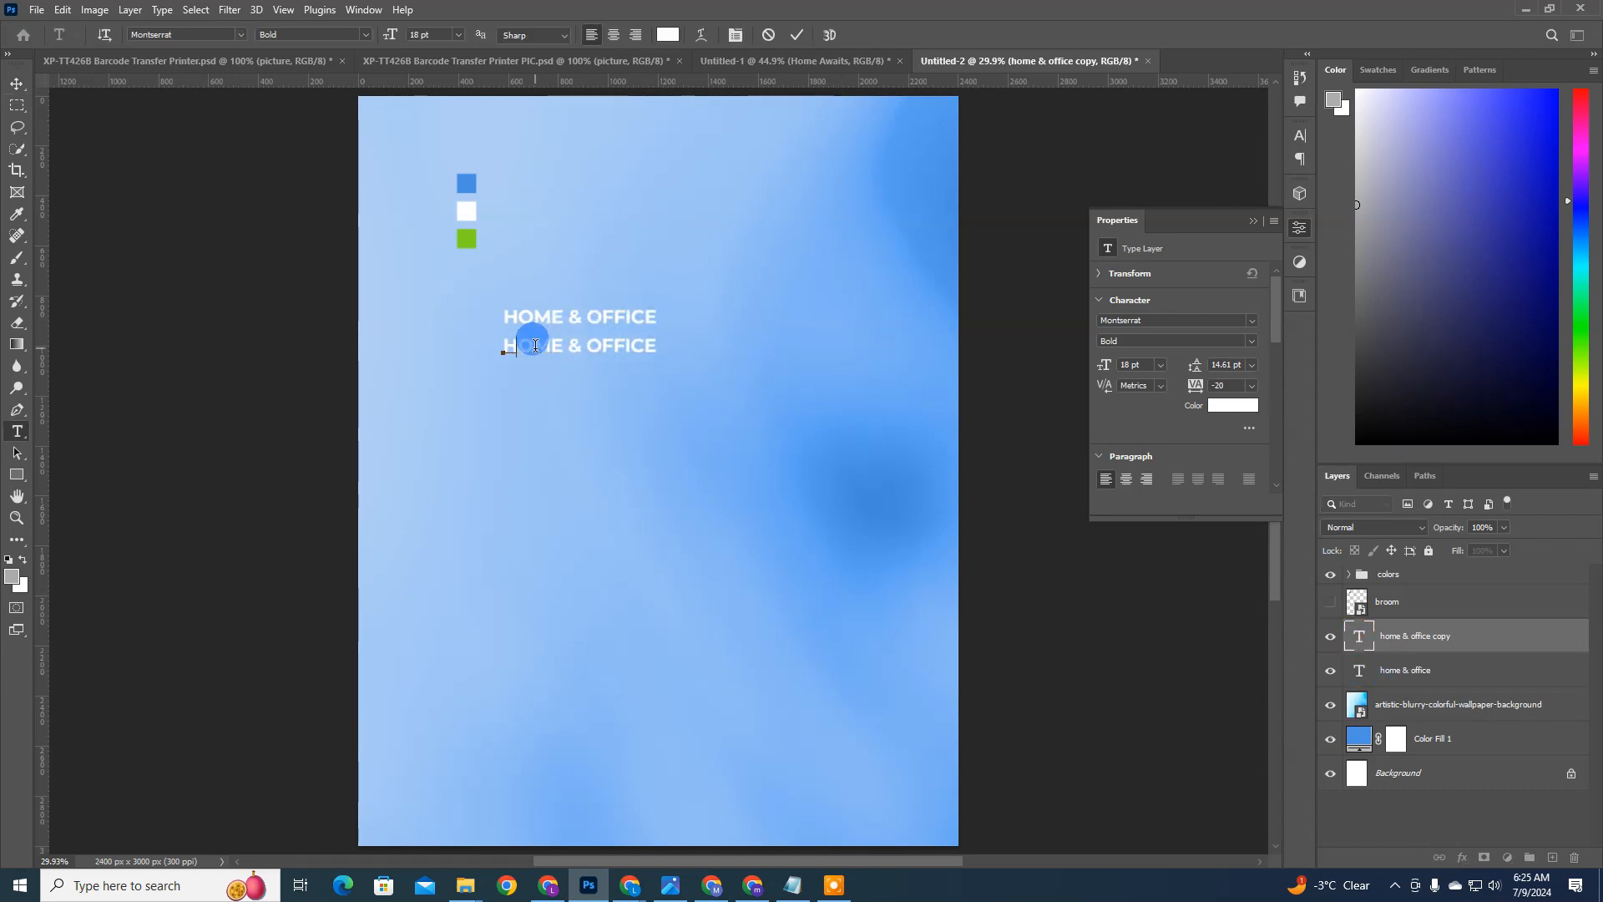
type("CO")
key("BackSpace")
key("BackSpace")
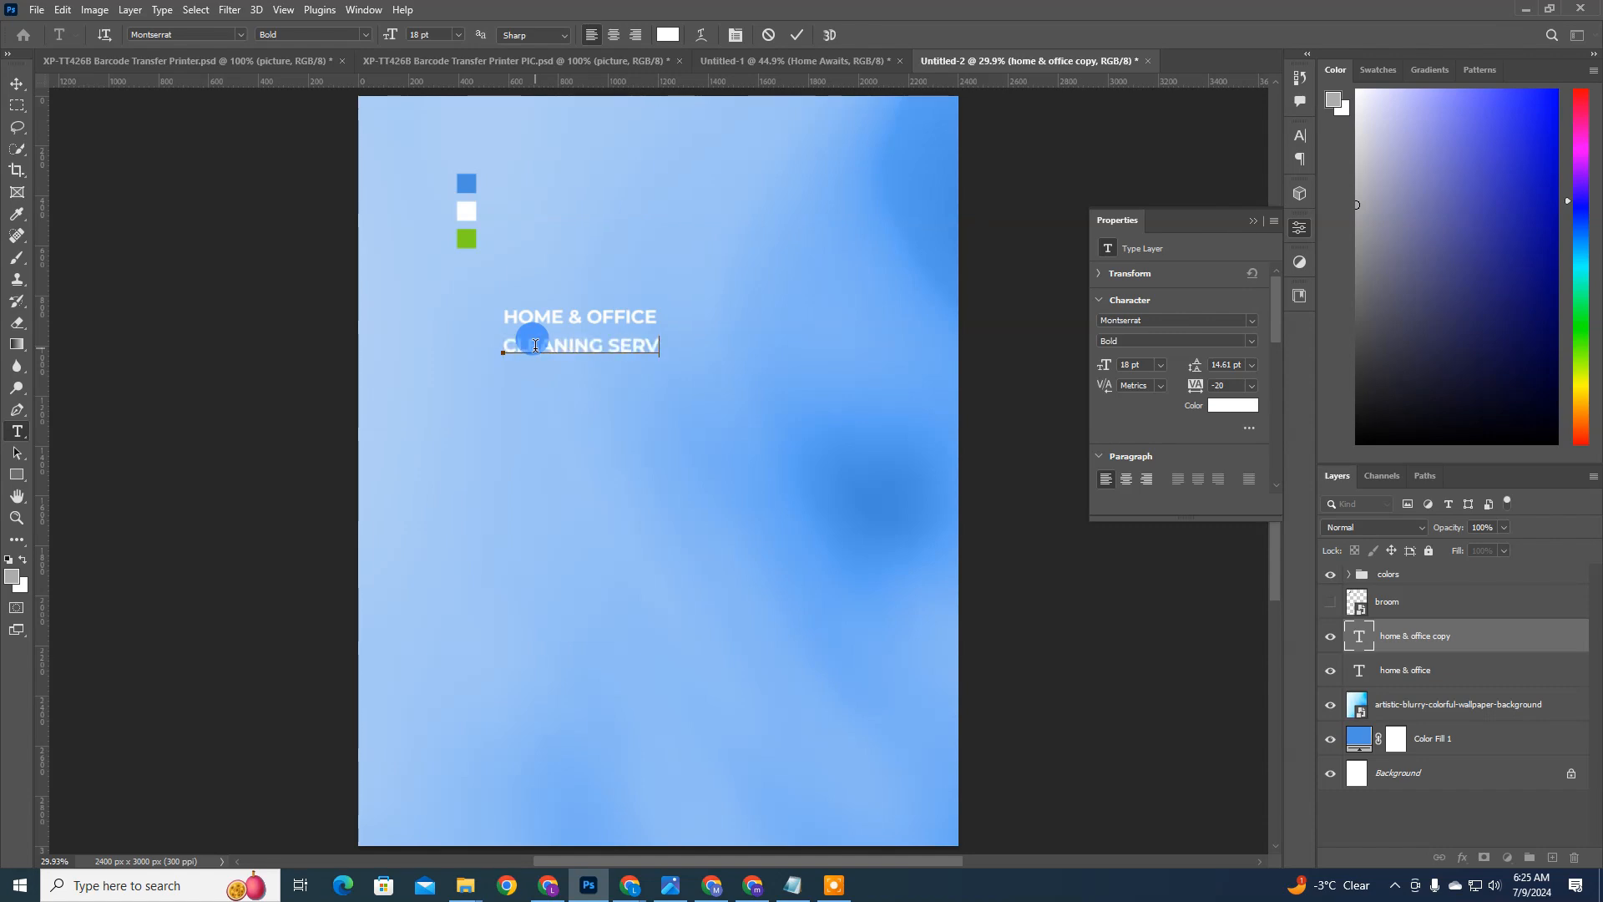
key("ctrl+Return")
key("v")
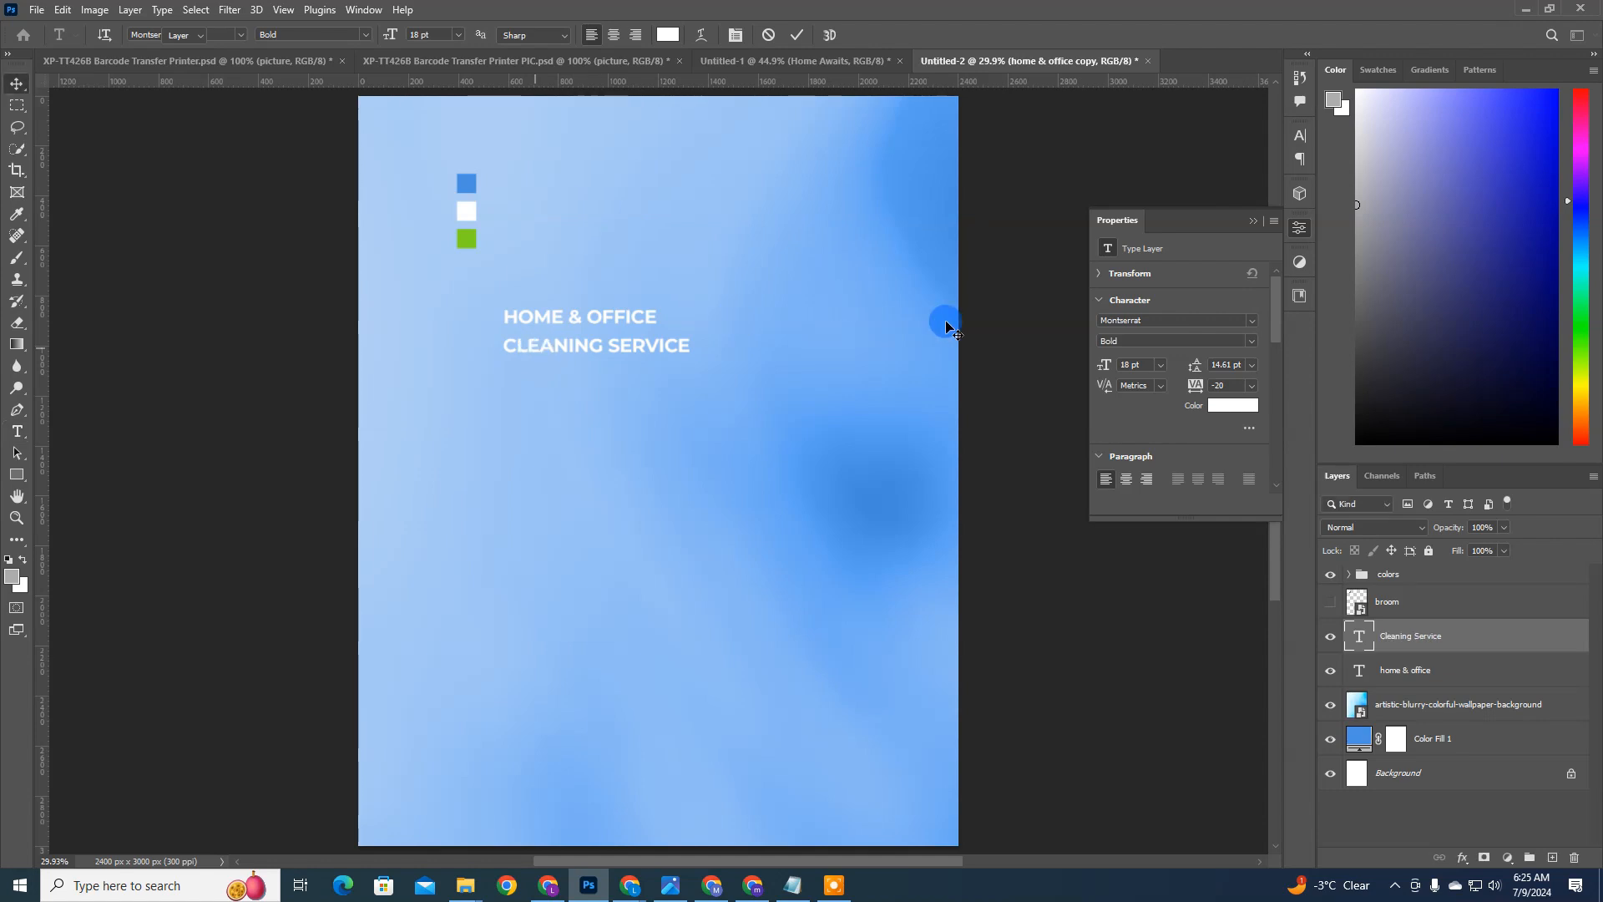
double_click(689, 342)
type("s")
key("ctrl+Return")
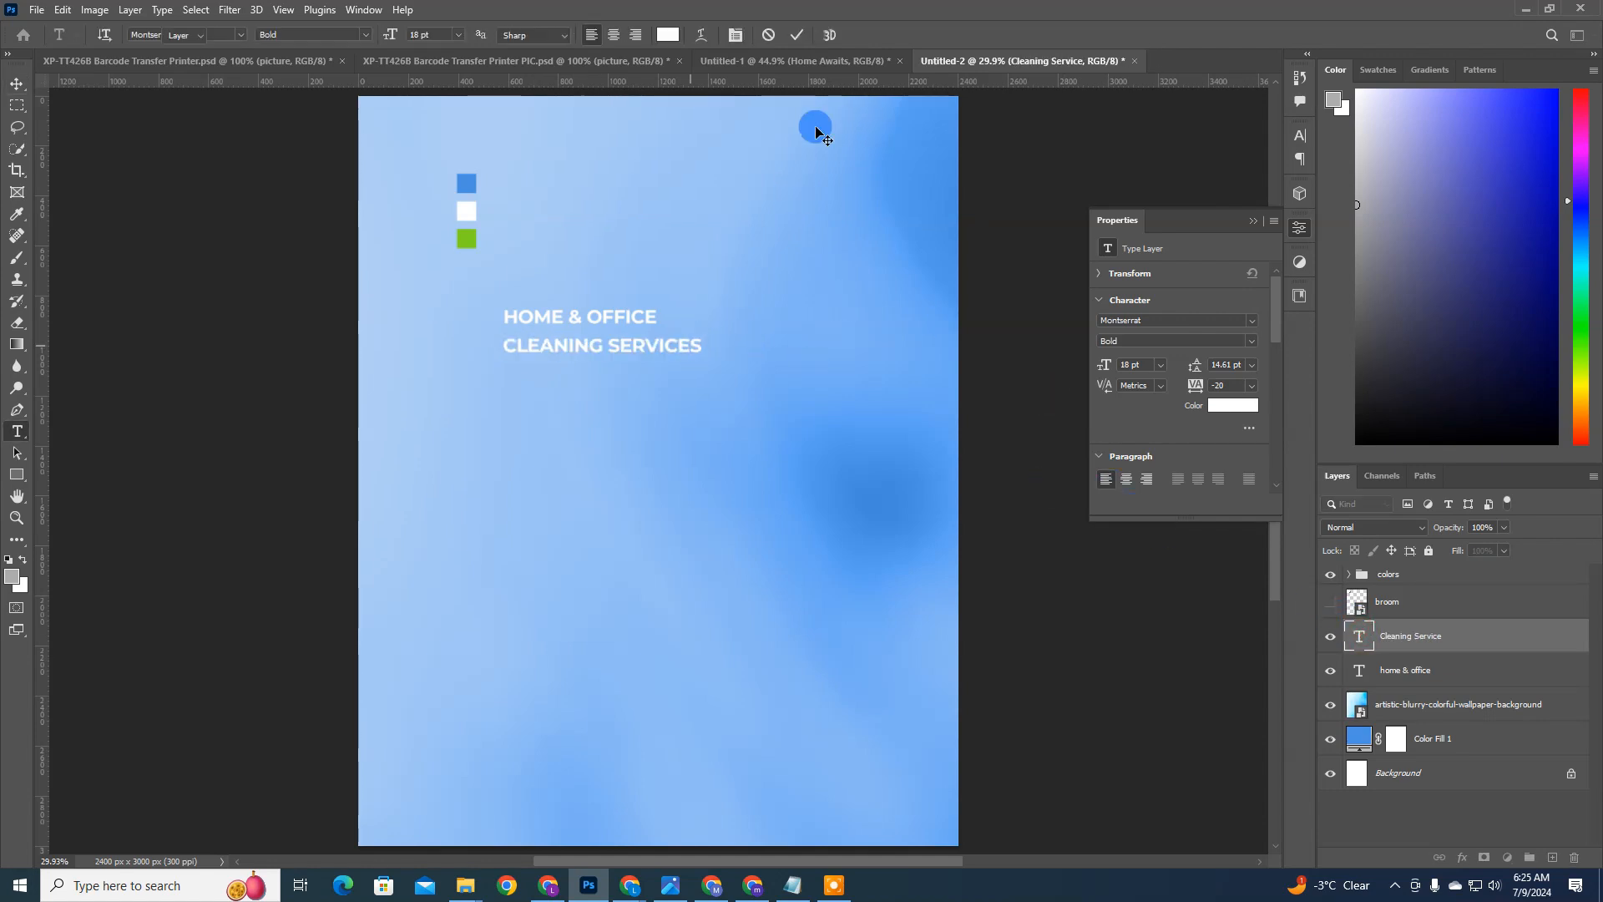
key("v")
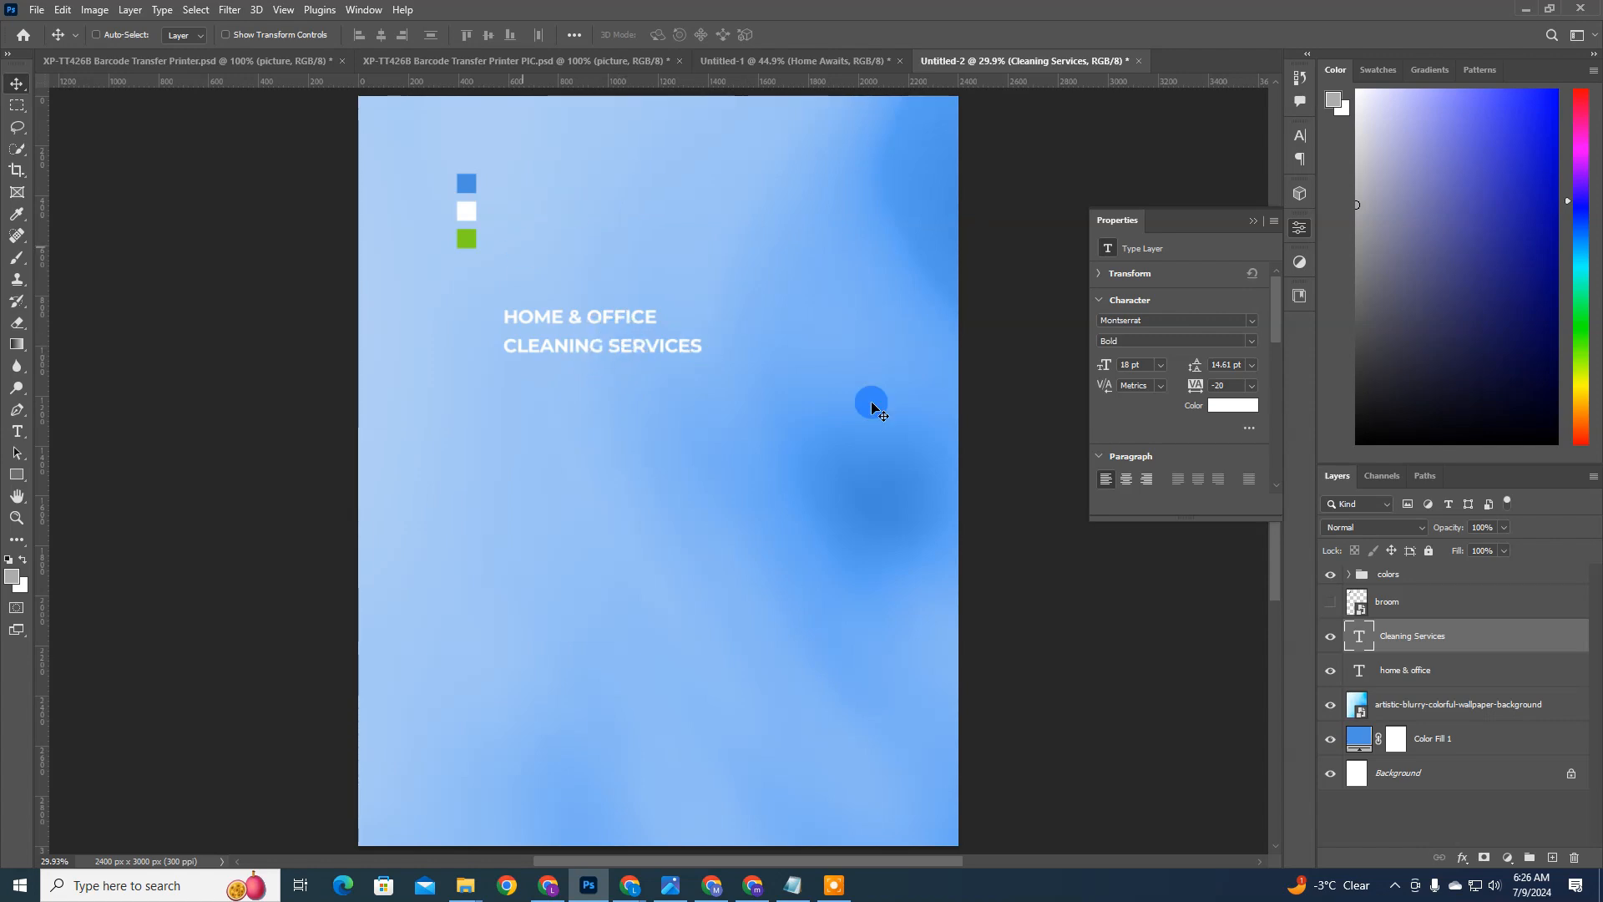
Step: Turn off All Caps for both headline text layers and shift them together down and right on the flyer
left_click(1300, 136)
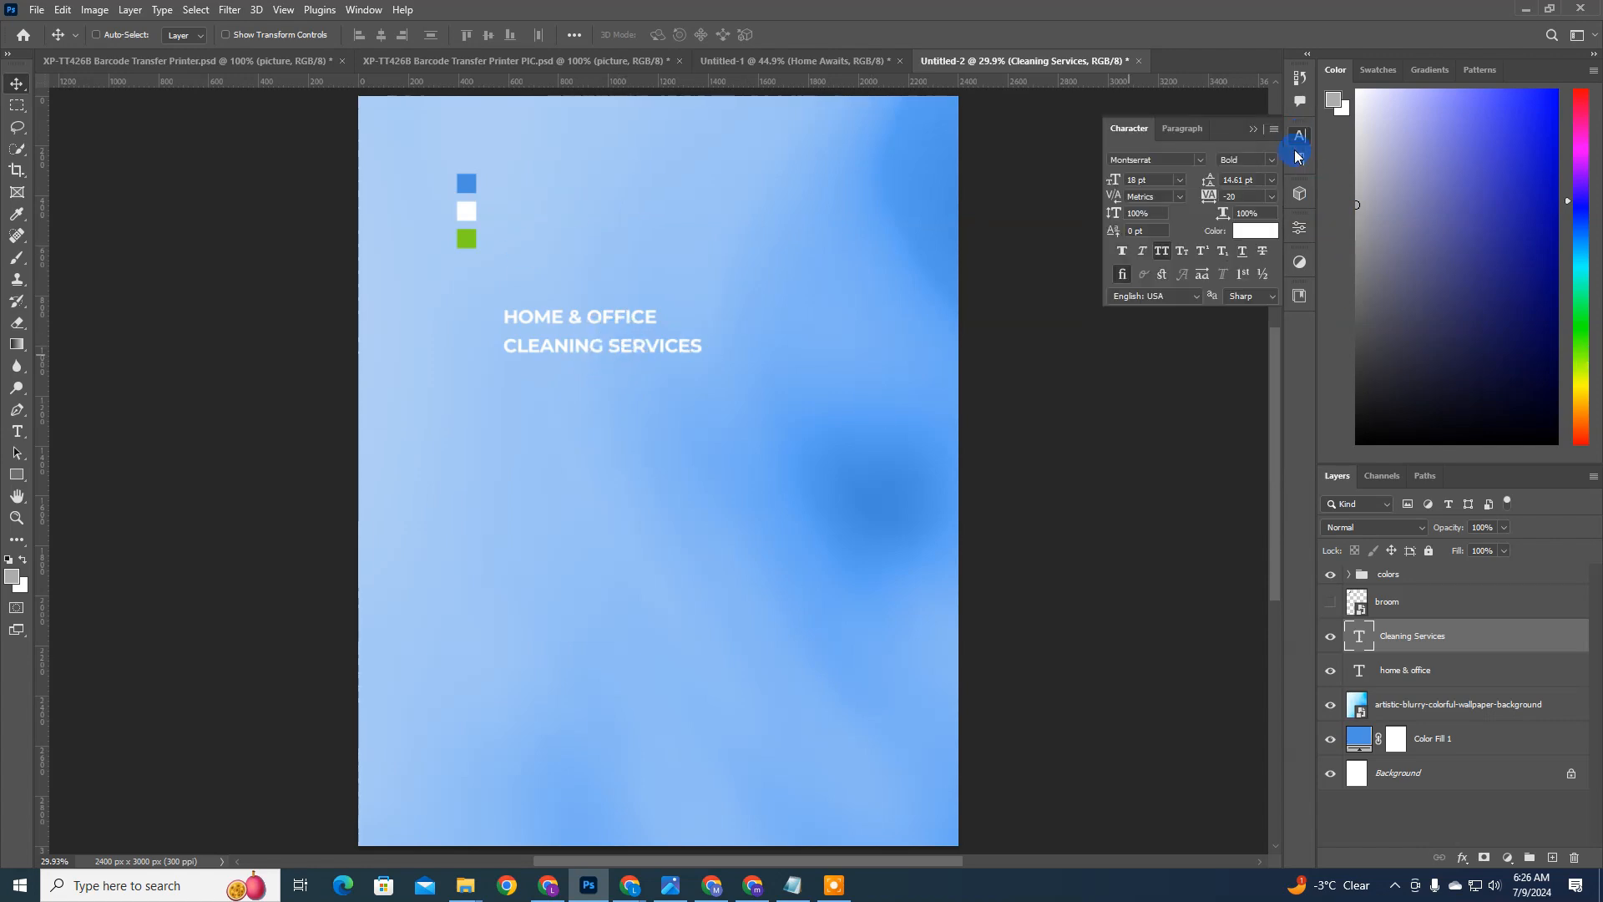
left_click(1412, 676)
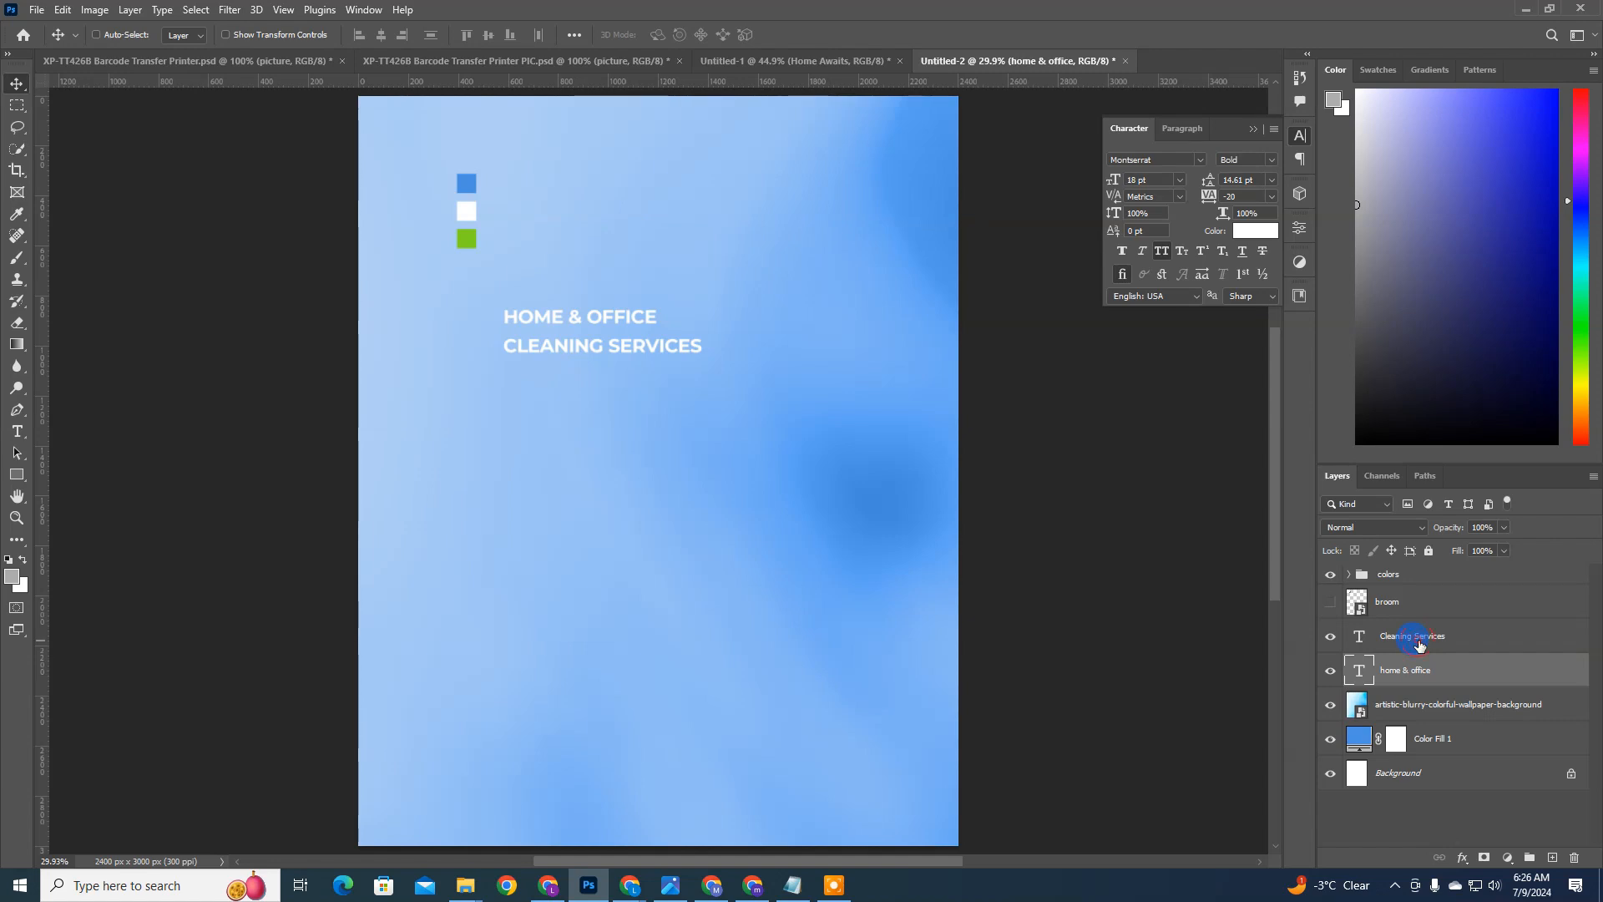
left_click(1418, 644)
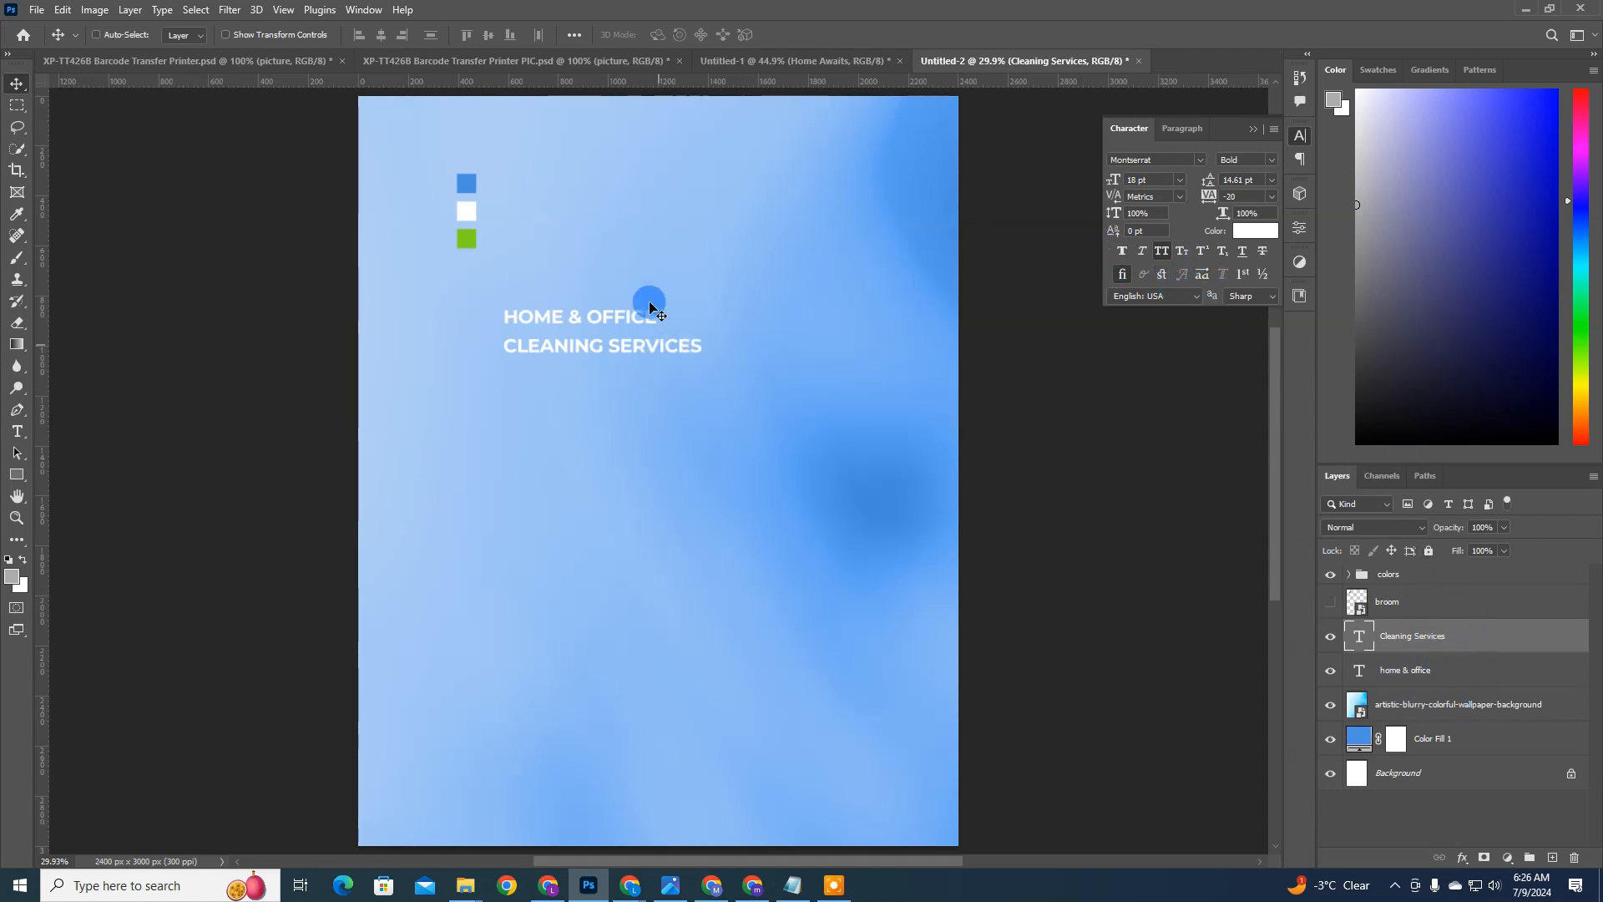
left_click(1476, 664)
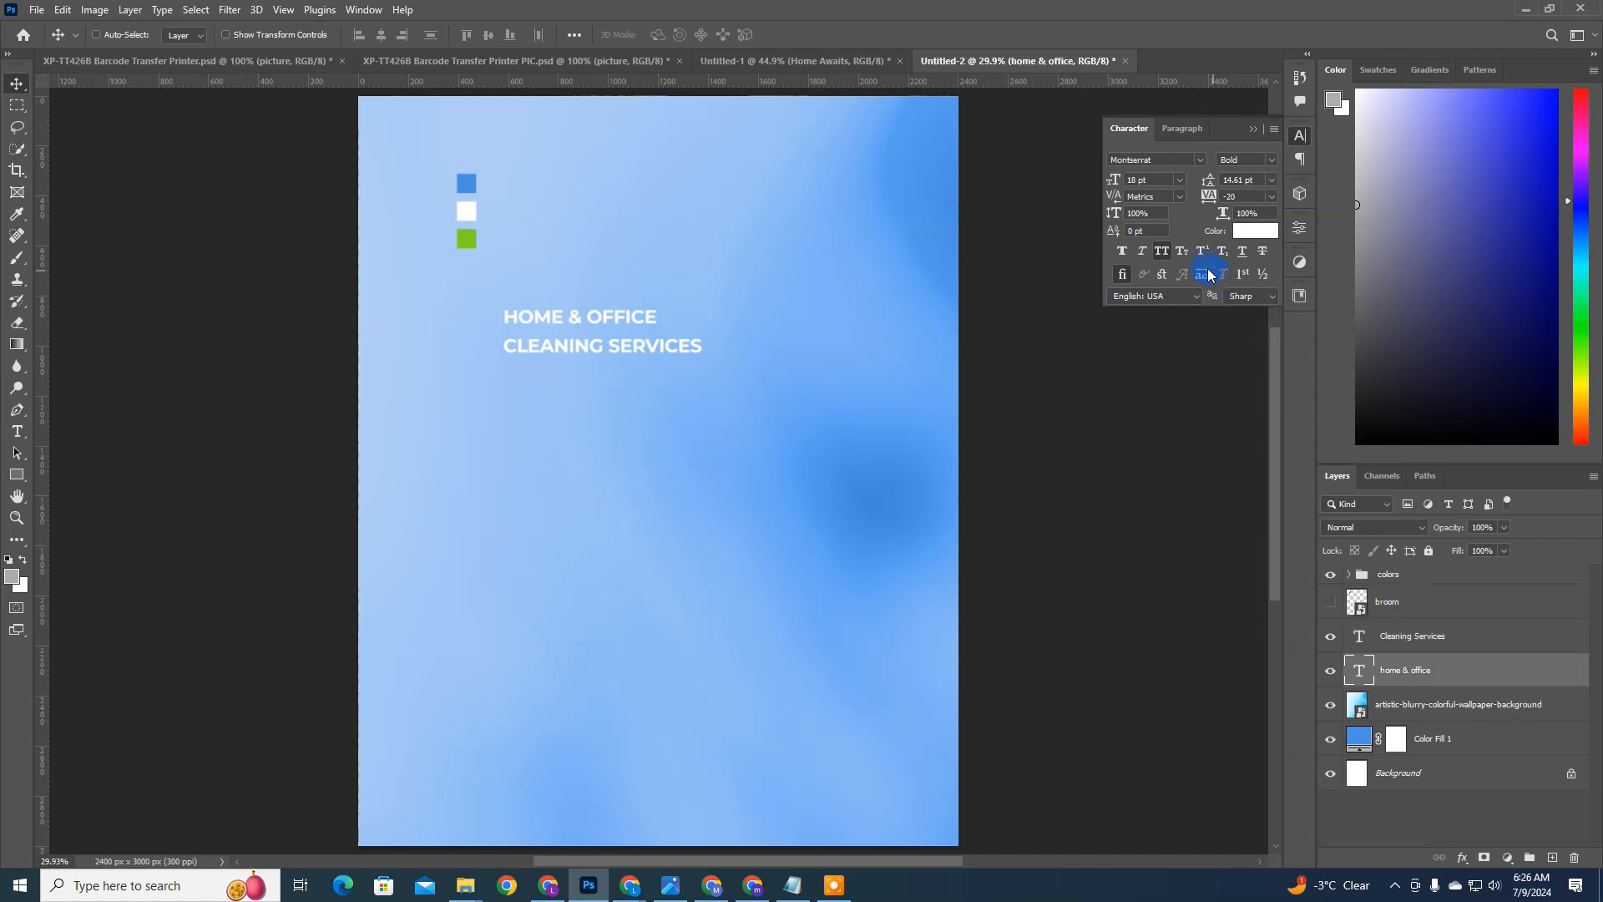
left_click(1426, 622, "shift")
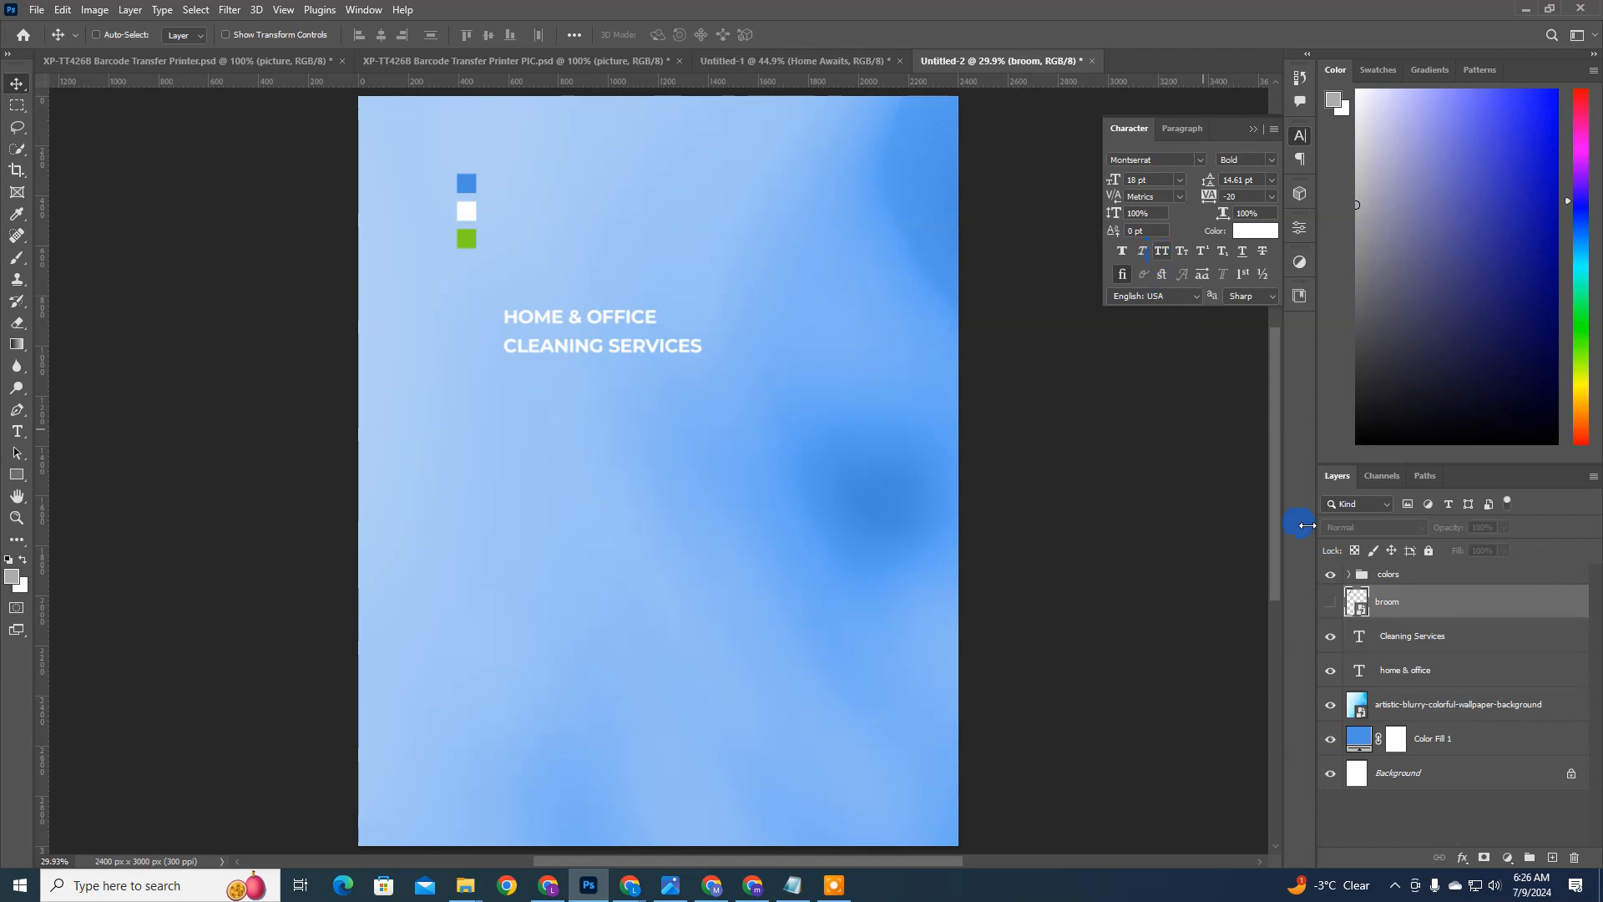
left_click(1420, 664)
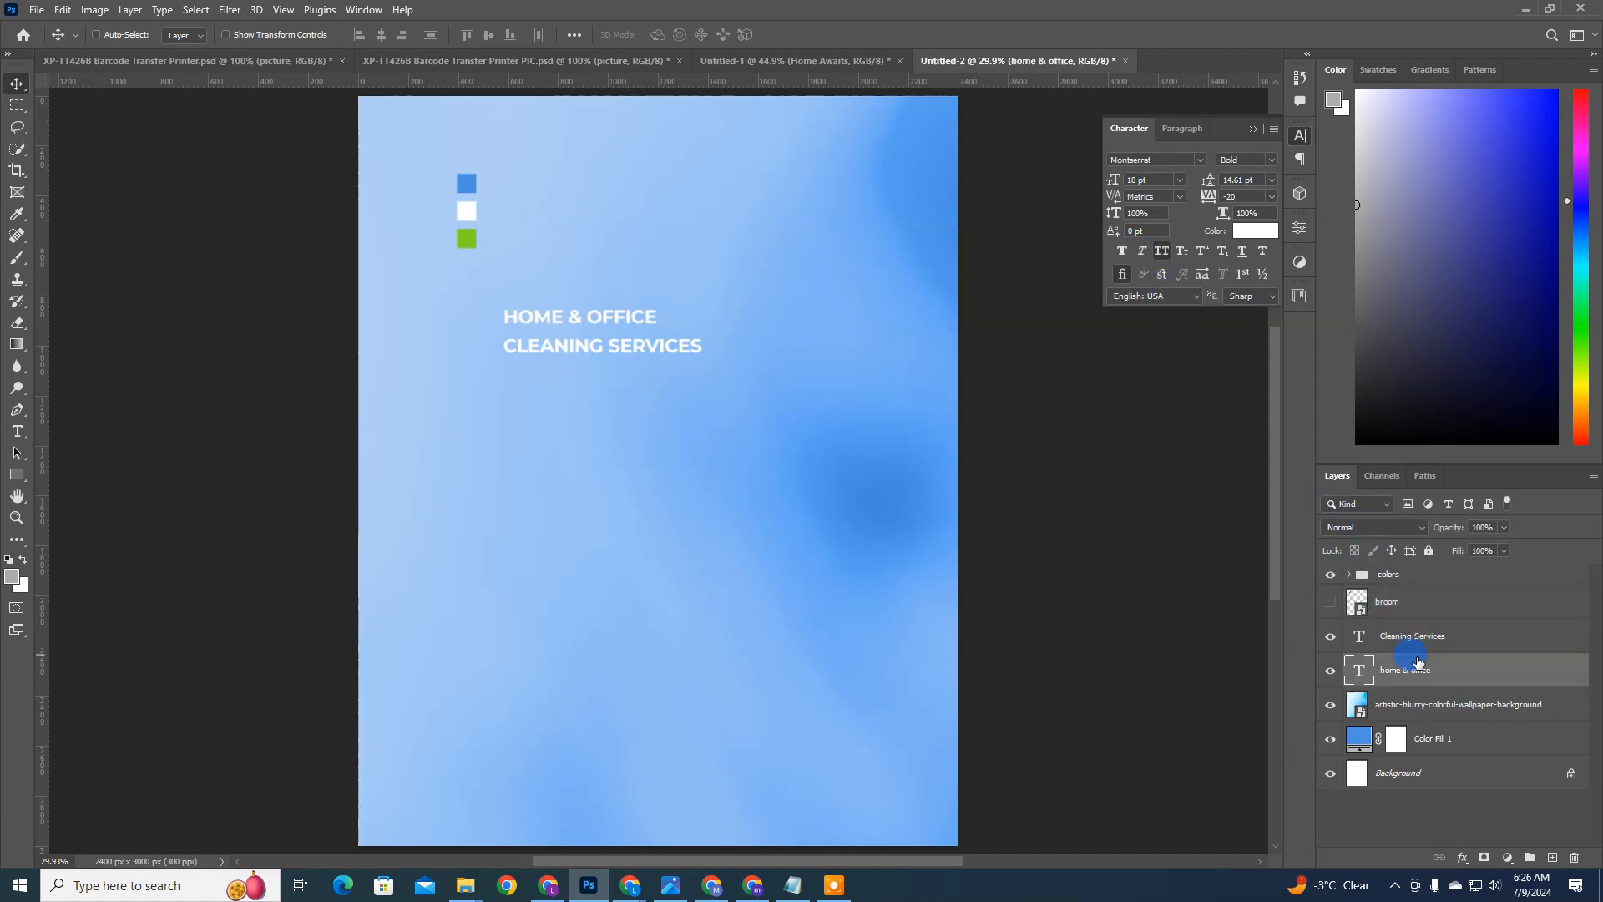
left_click(1414, 643, "shift")
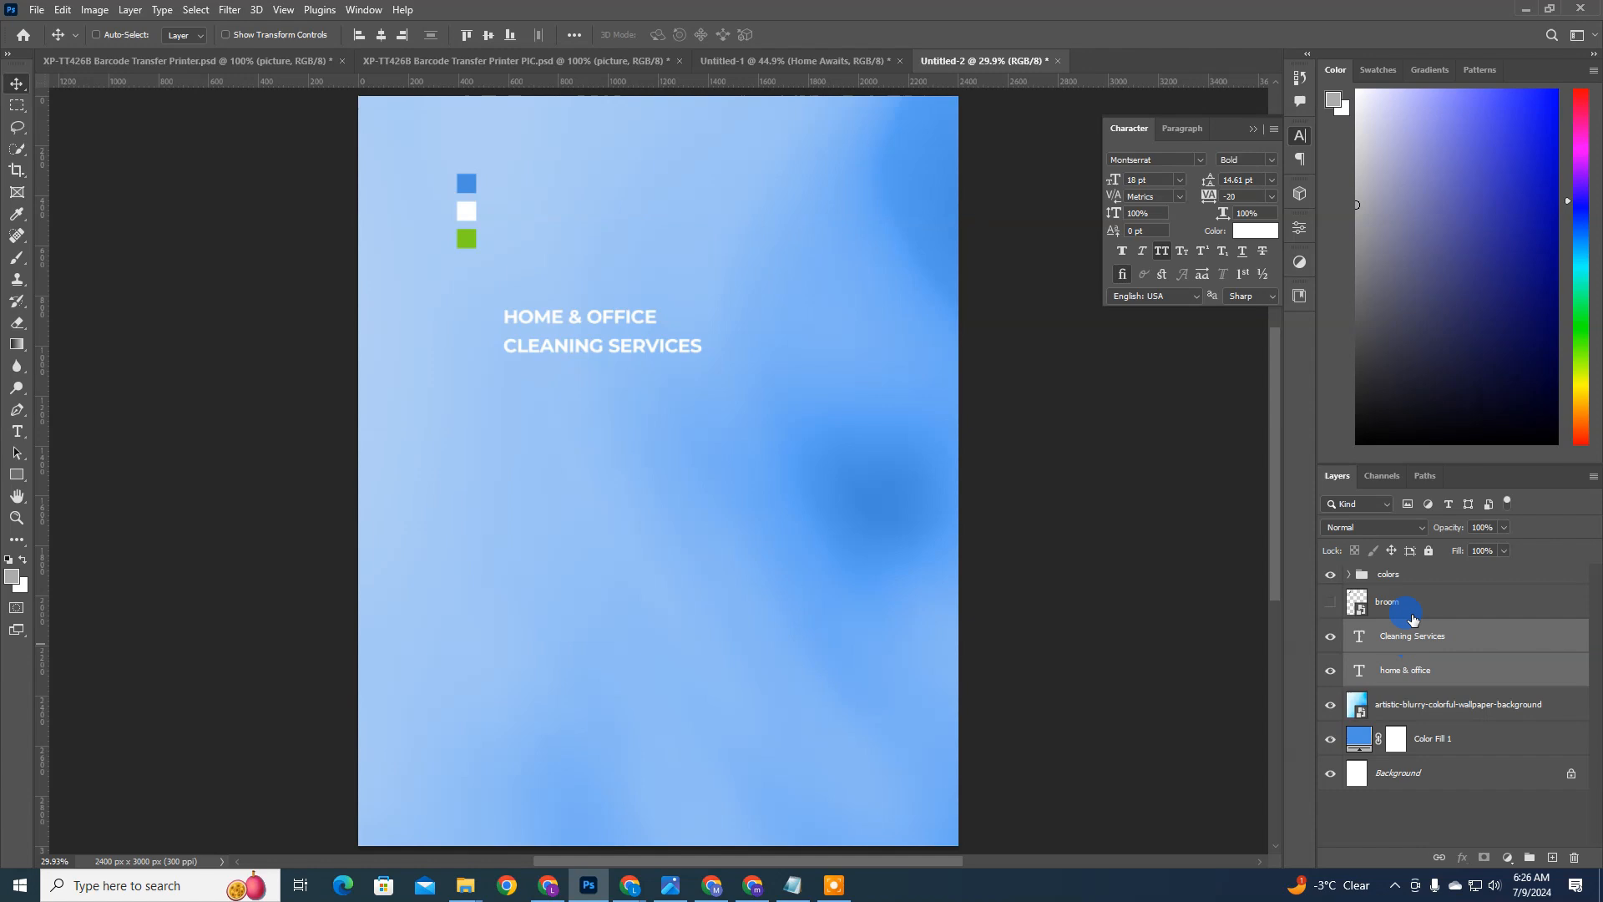
left_click(1167, 253)
left_click_drag(623, 349, 667, 412)
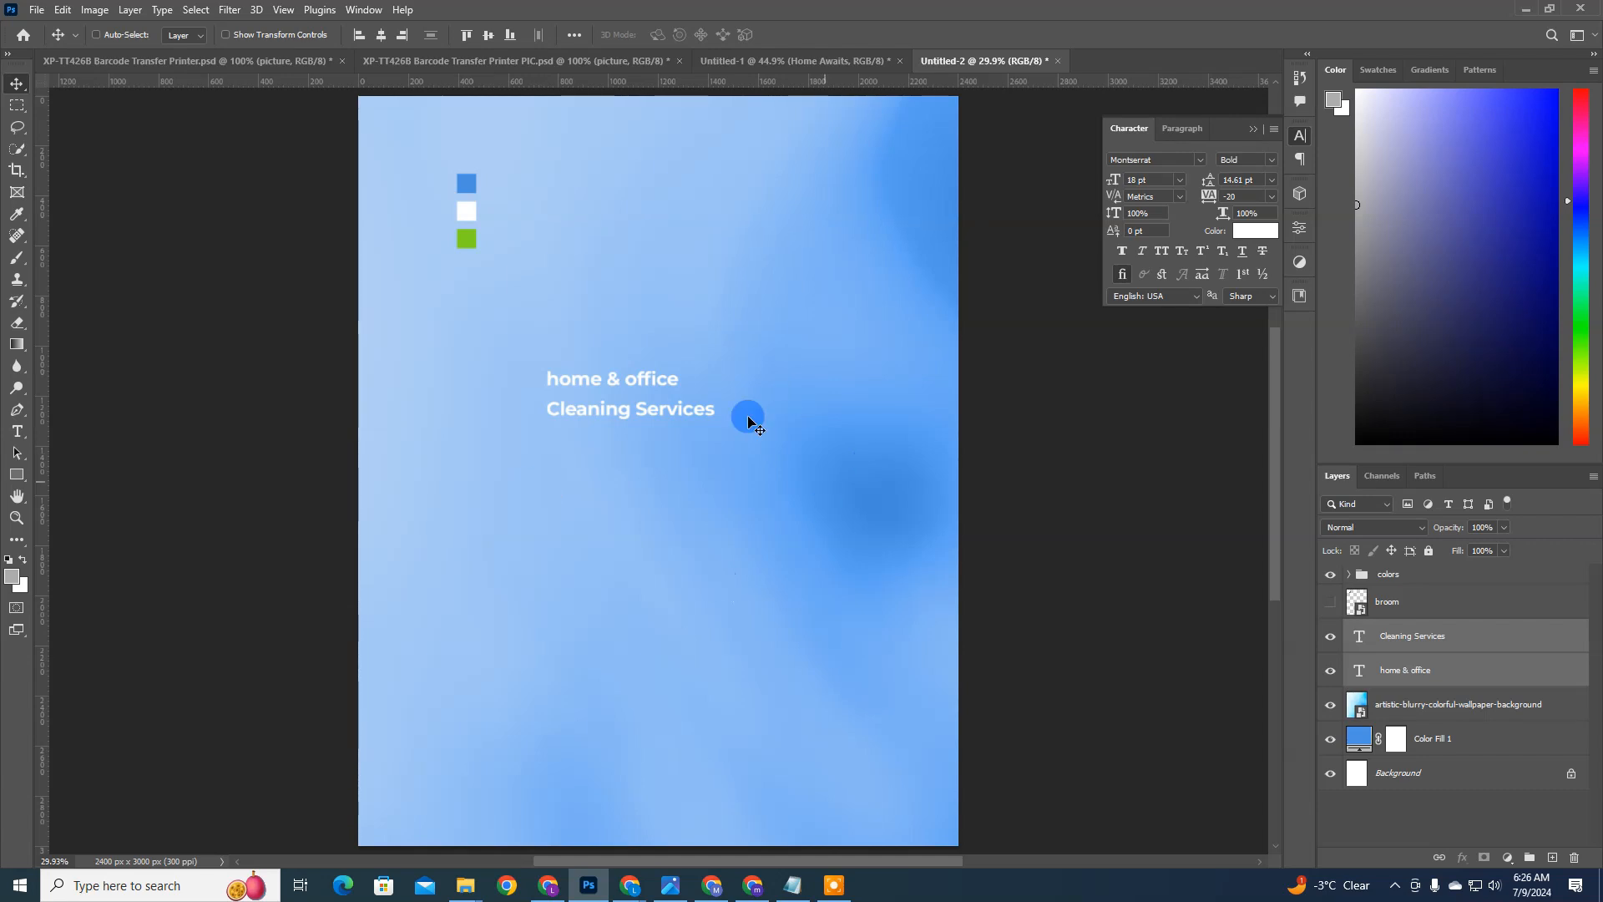
Step: Capitalize the initials in the upper headline line so it reads "Home & Office"
left_click(1359, 671, "ctrl")
double_click(554, 376)
left_click(548, 372)
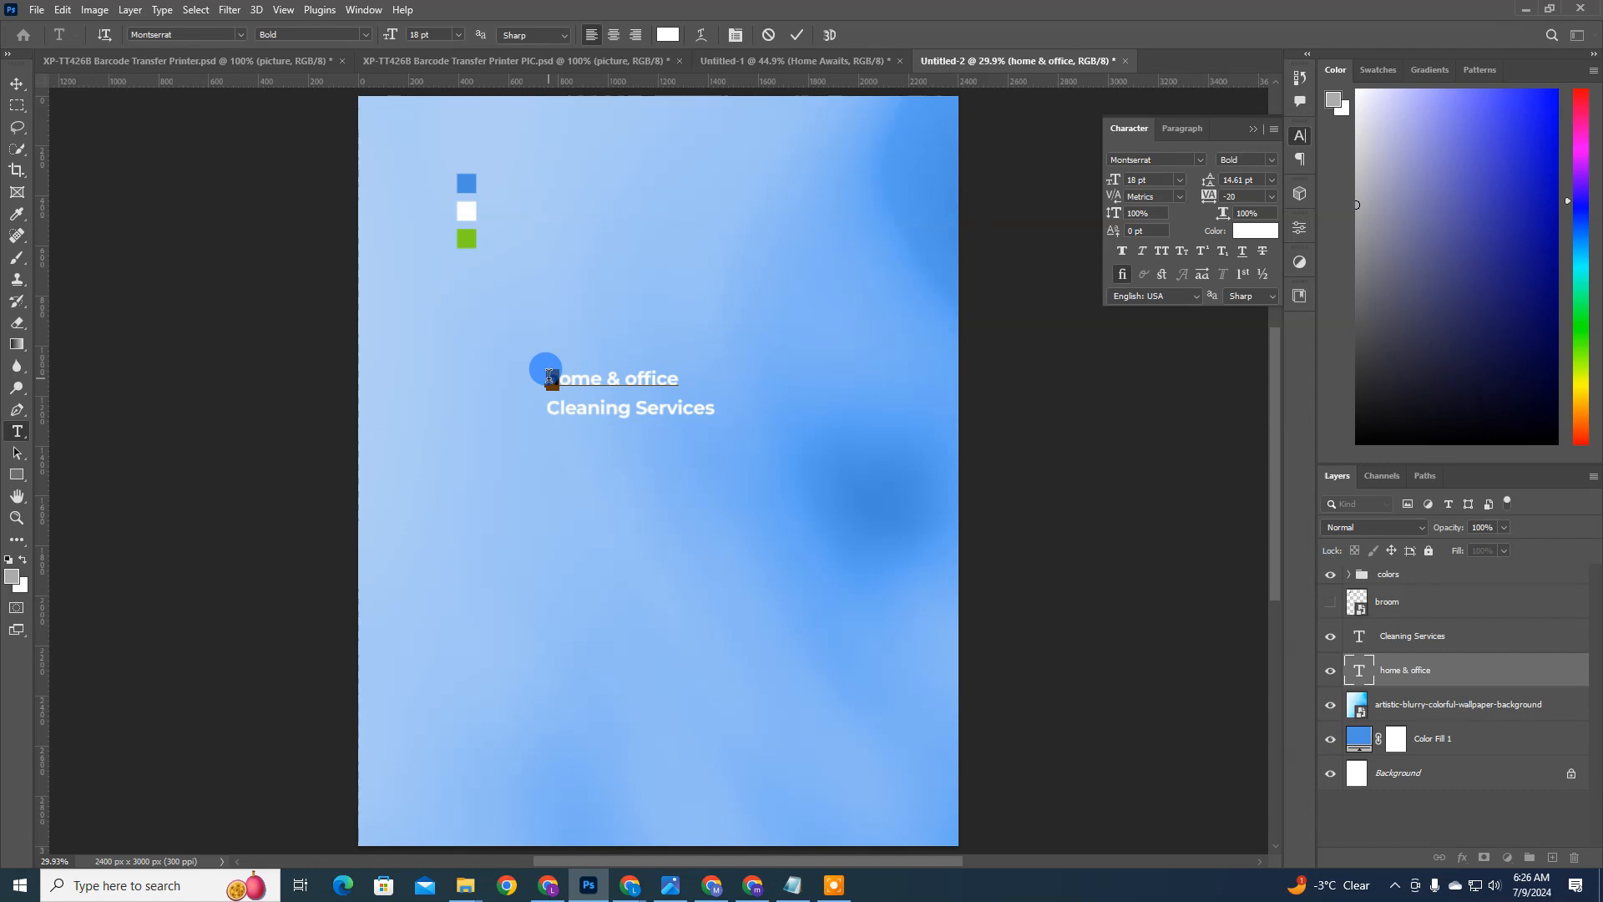
key("Delete")
type("H")
left_click_drag(636, 377, 632, 376)
type("O")
key("ctrl+Return")
key("v")
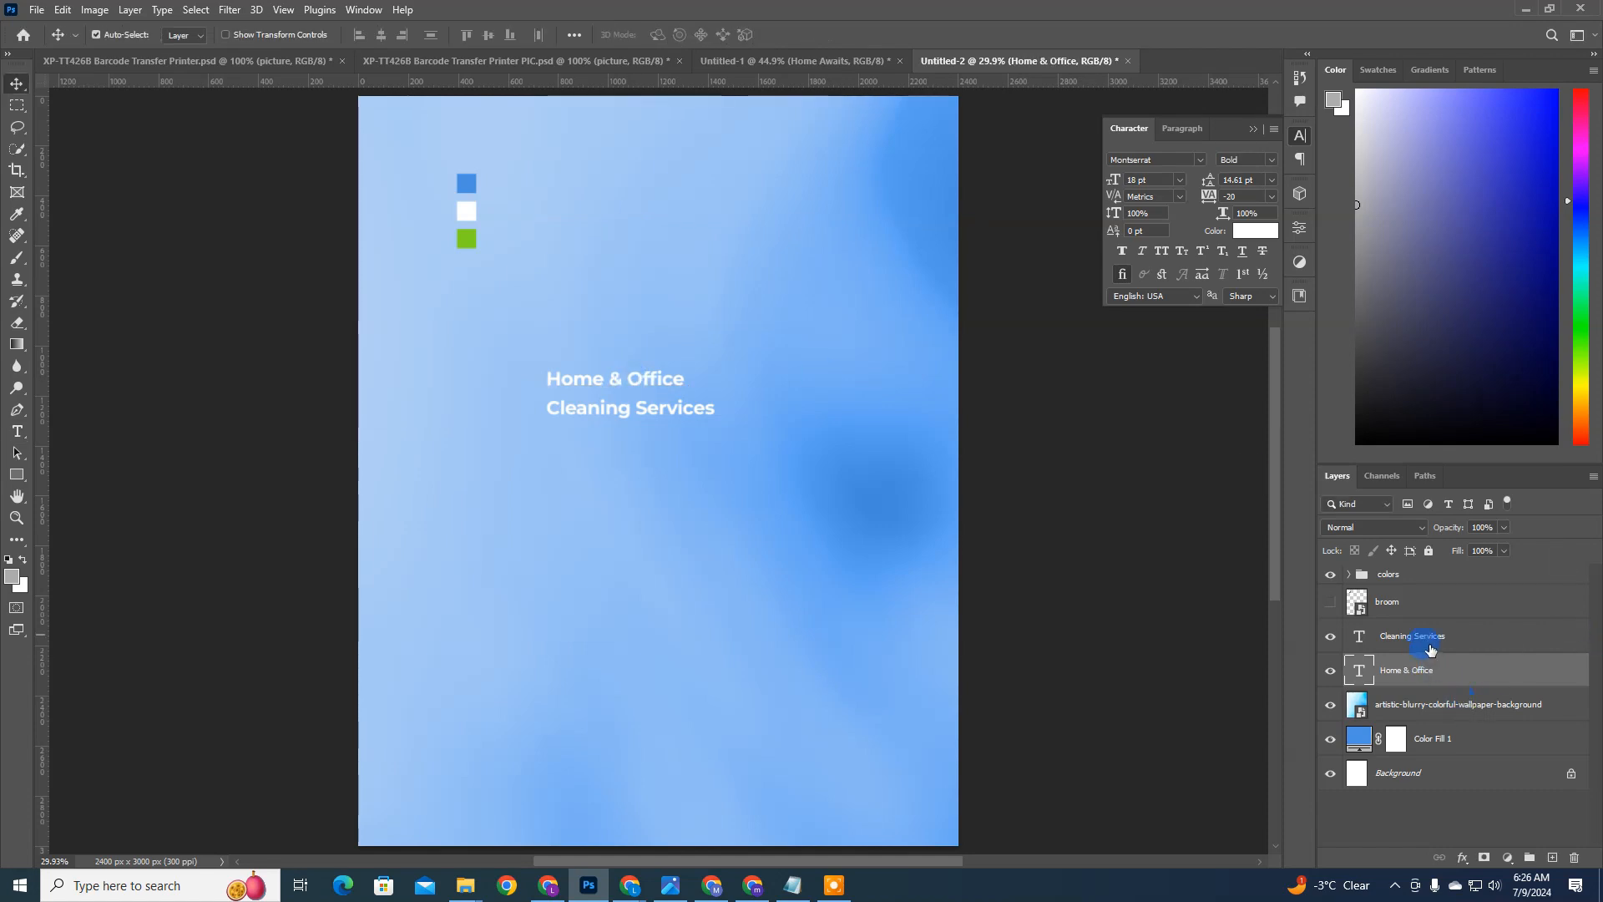
Step: Scale both headline text layers together to about 214% and move them up near the top of the flyer
left_click(1430, 649, "shift")
key("ctrl+t")
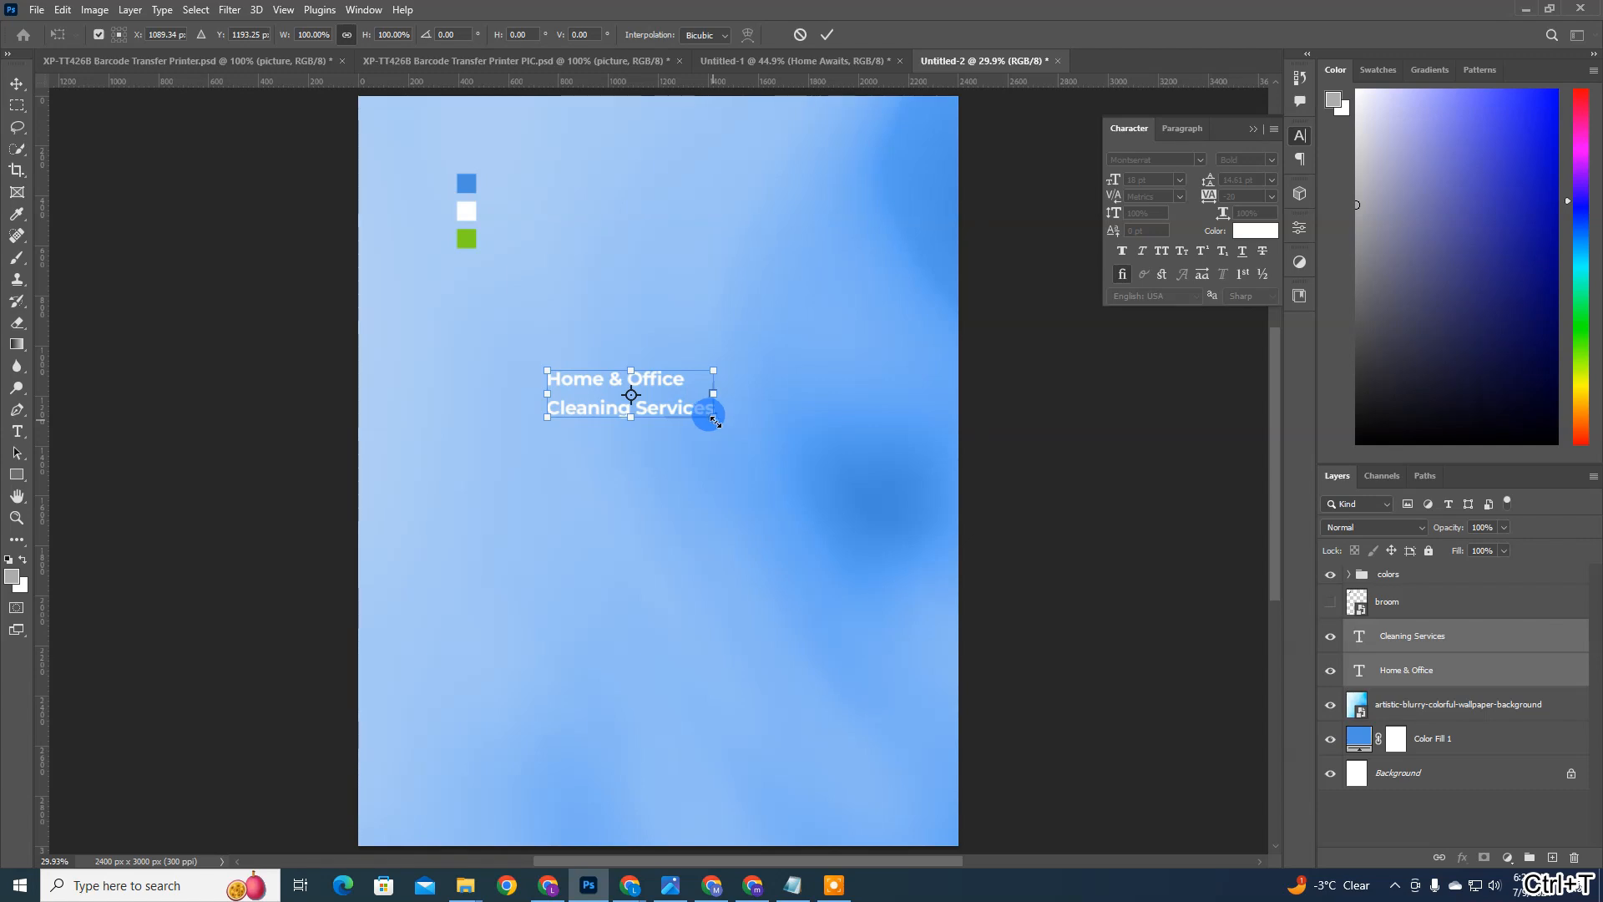
left_click_drag(714, 418, 877, 556)
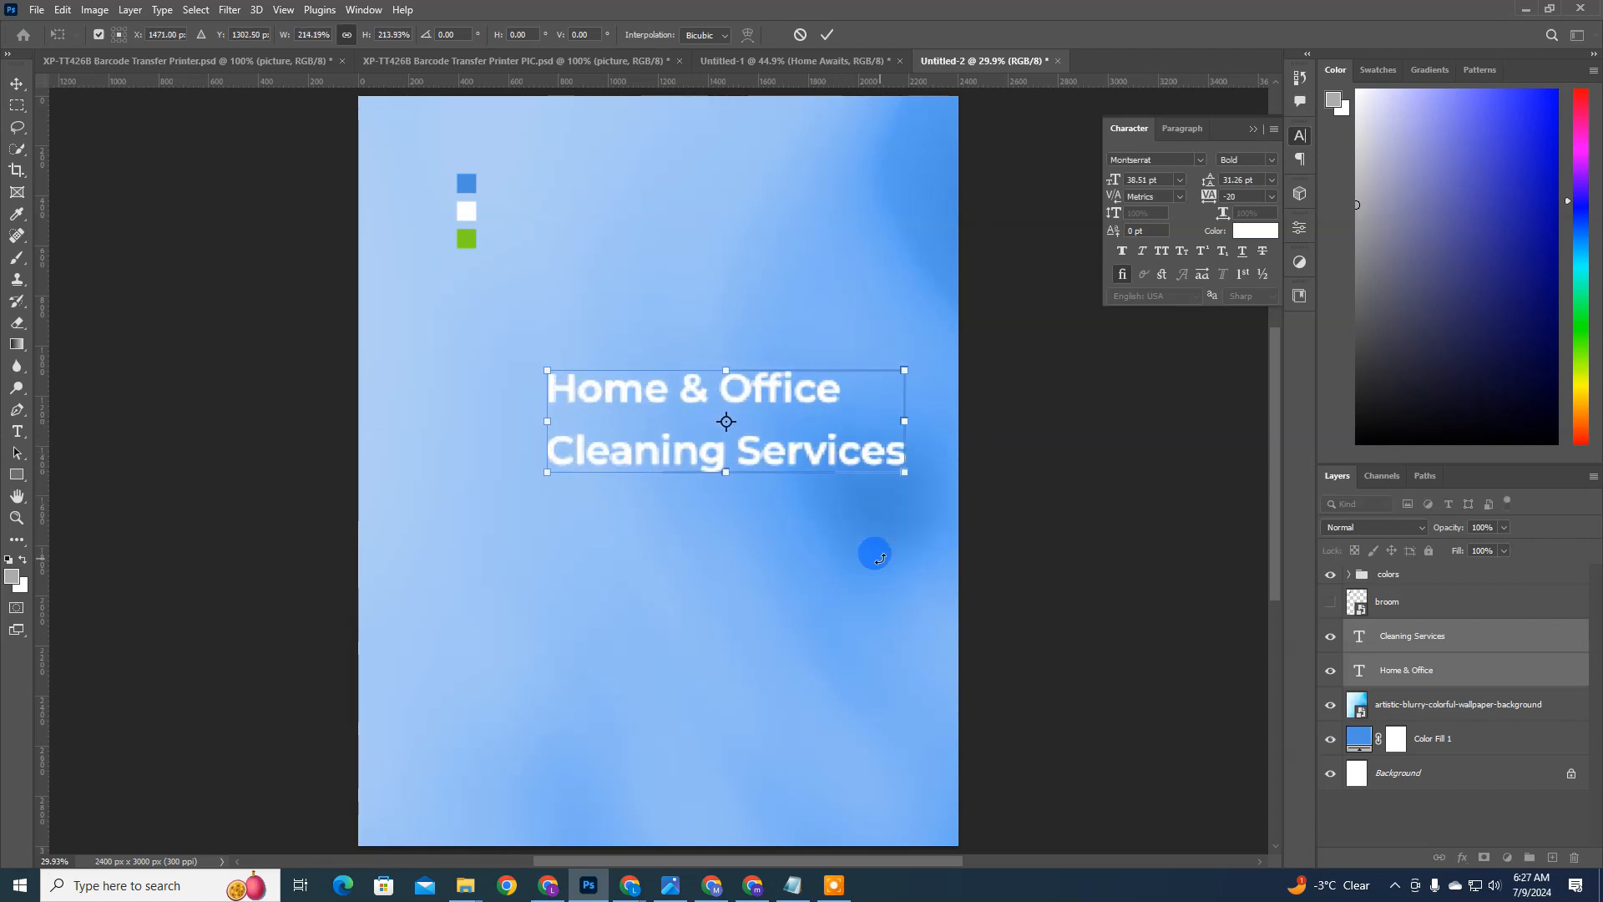
key("Return")
left_click_drag(803, 427, 725, 308)
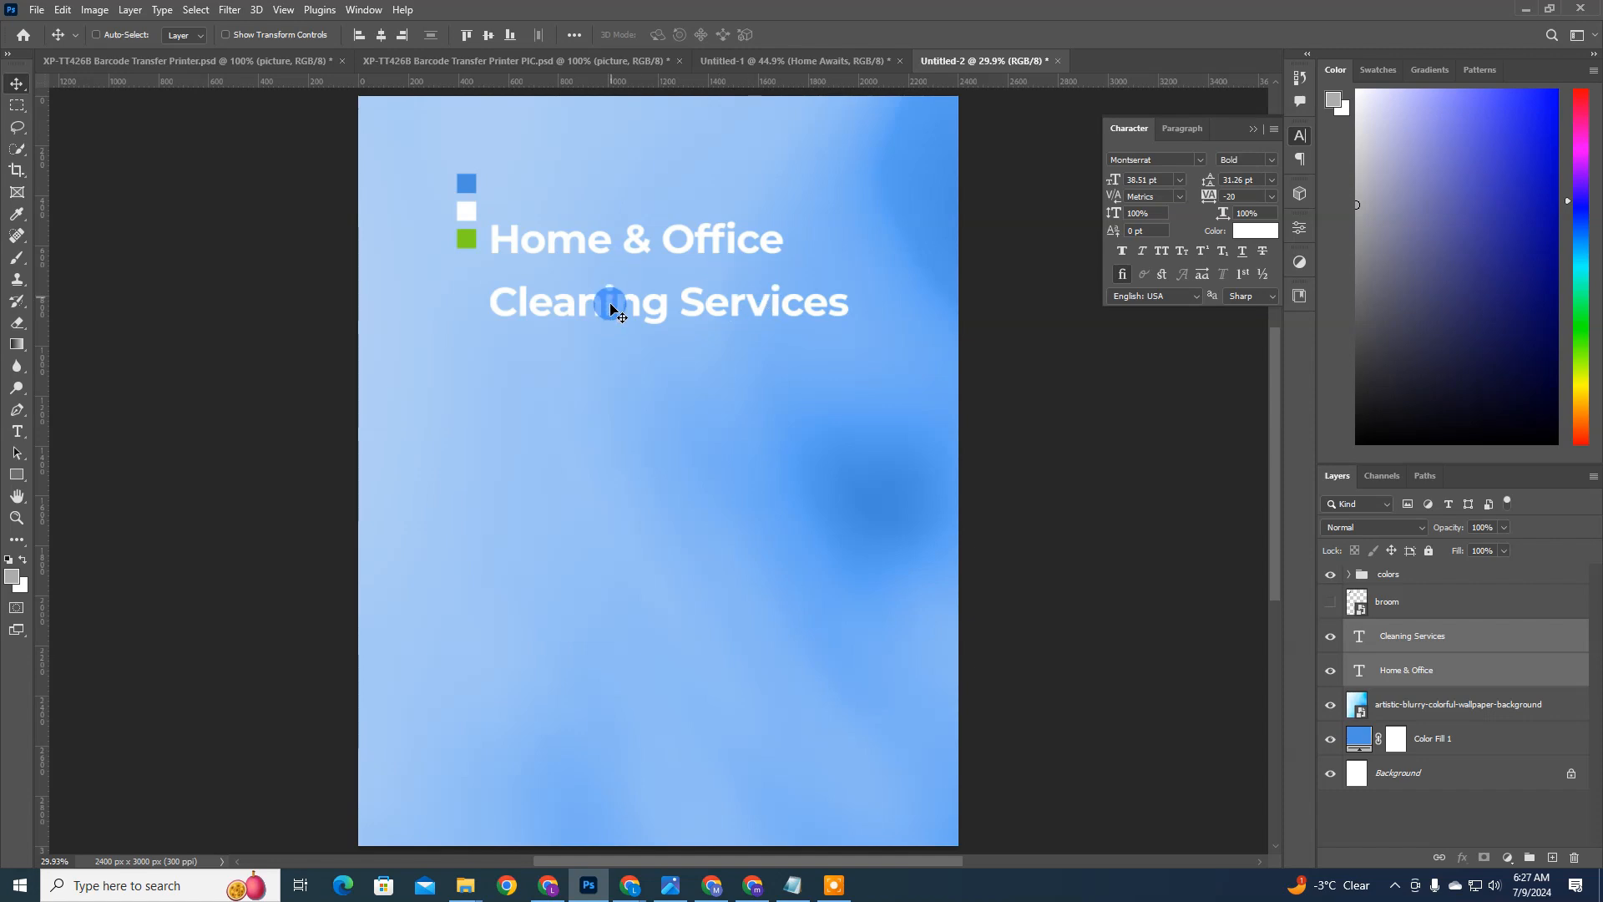
Step: Hide the colors group and move both headline text layers together slightly down and to the left
left_click(1388, 576)
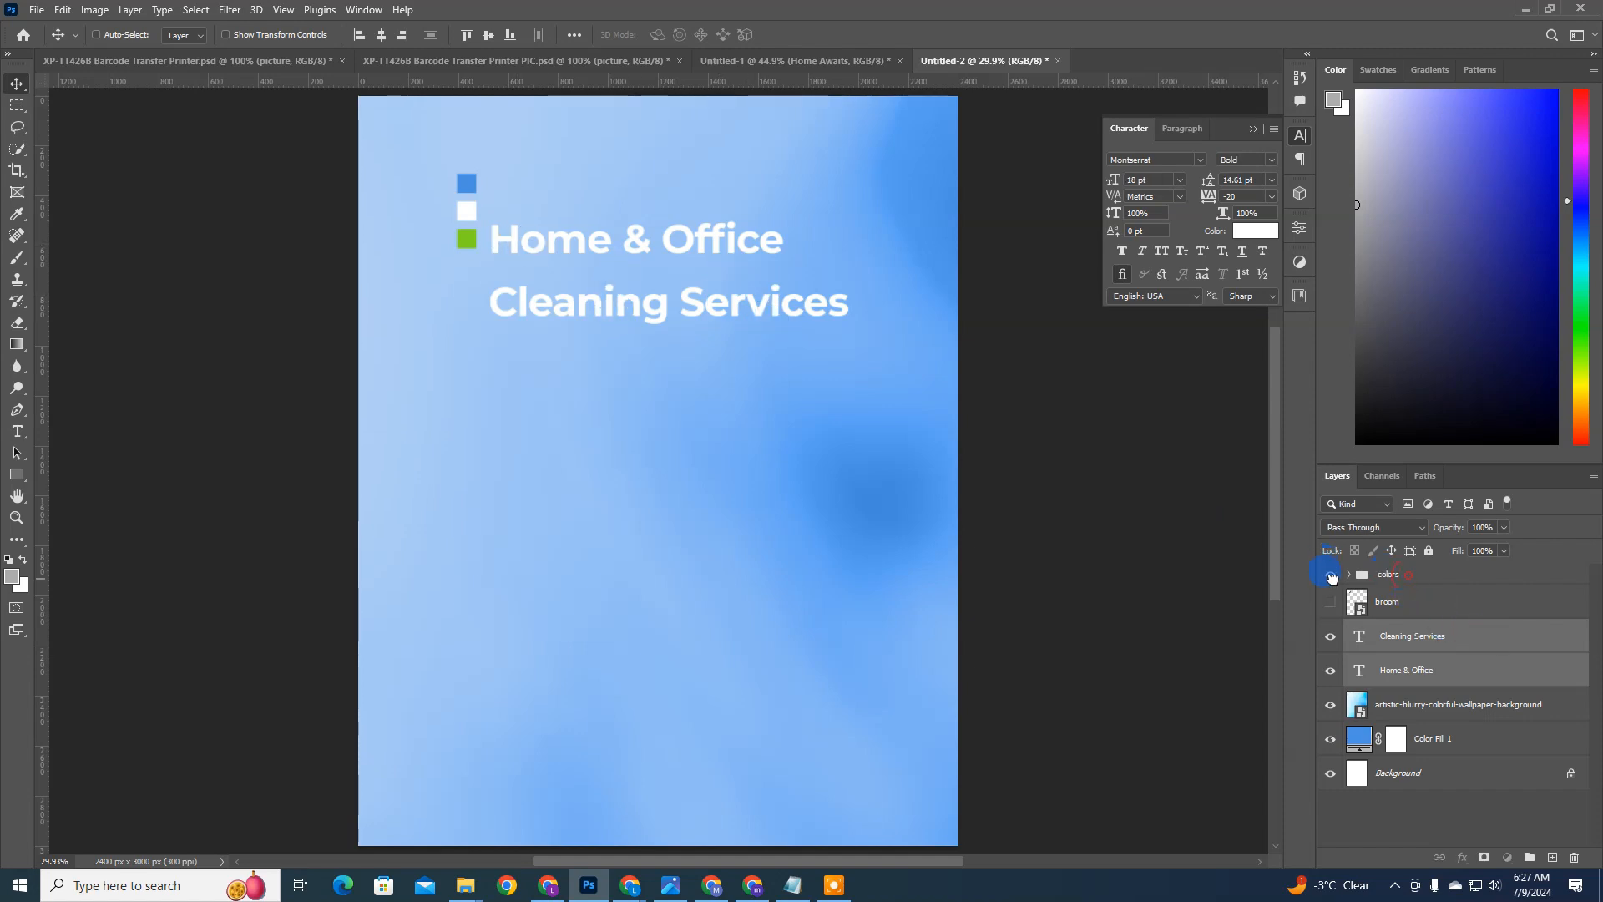
left_click(1330, 574)
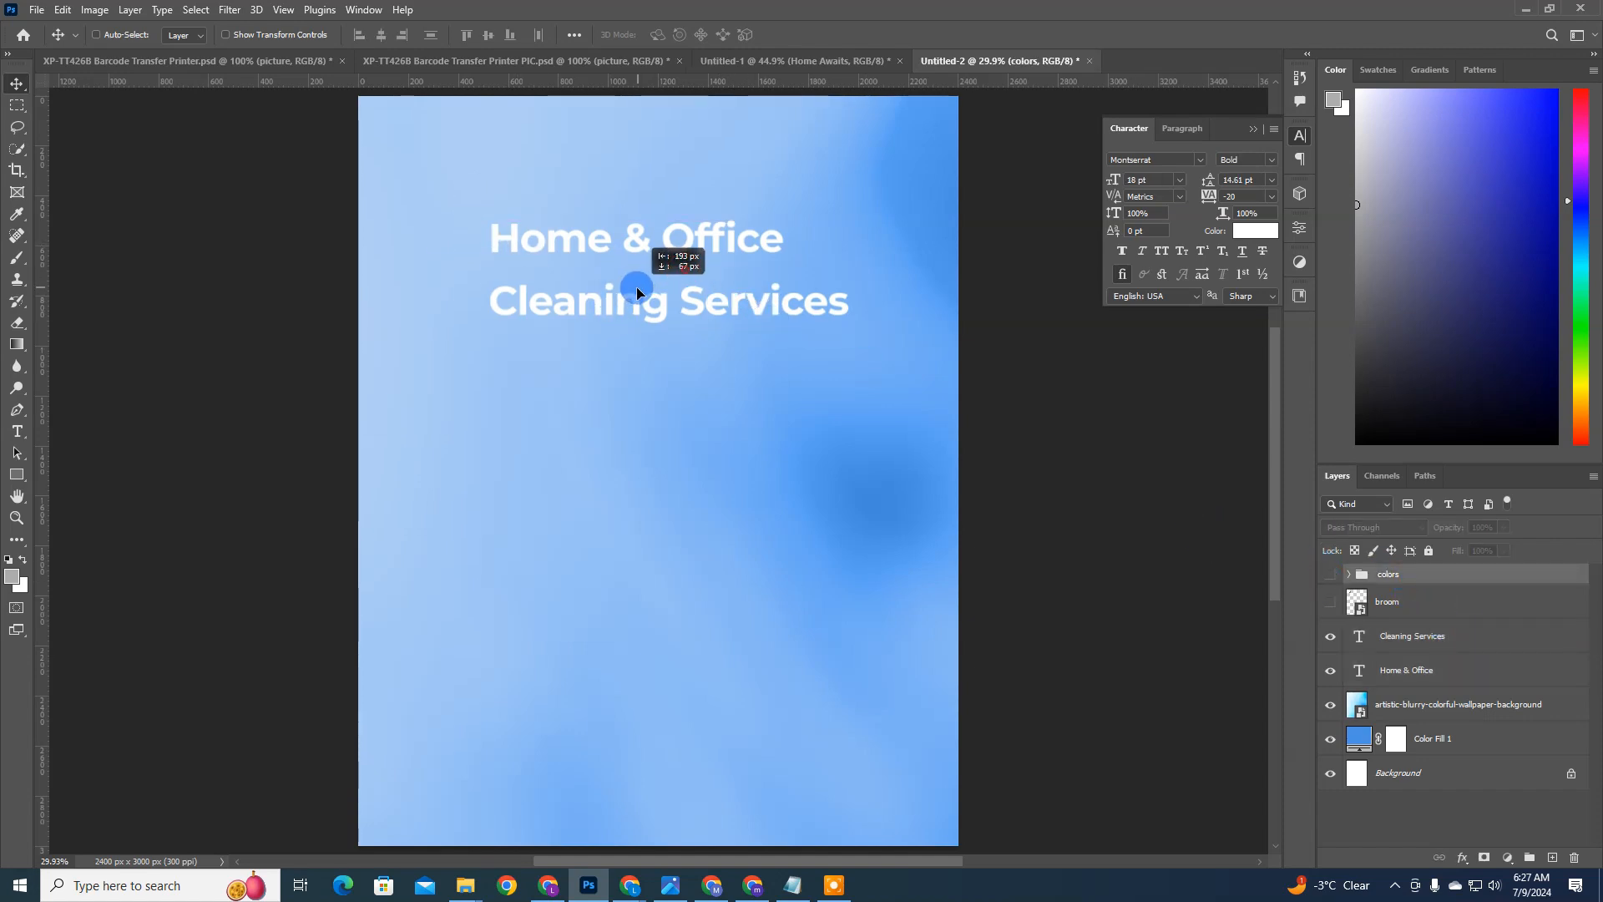
left_click(1413, 644)
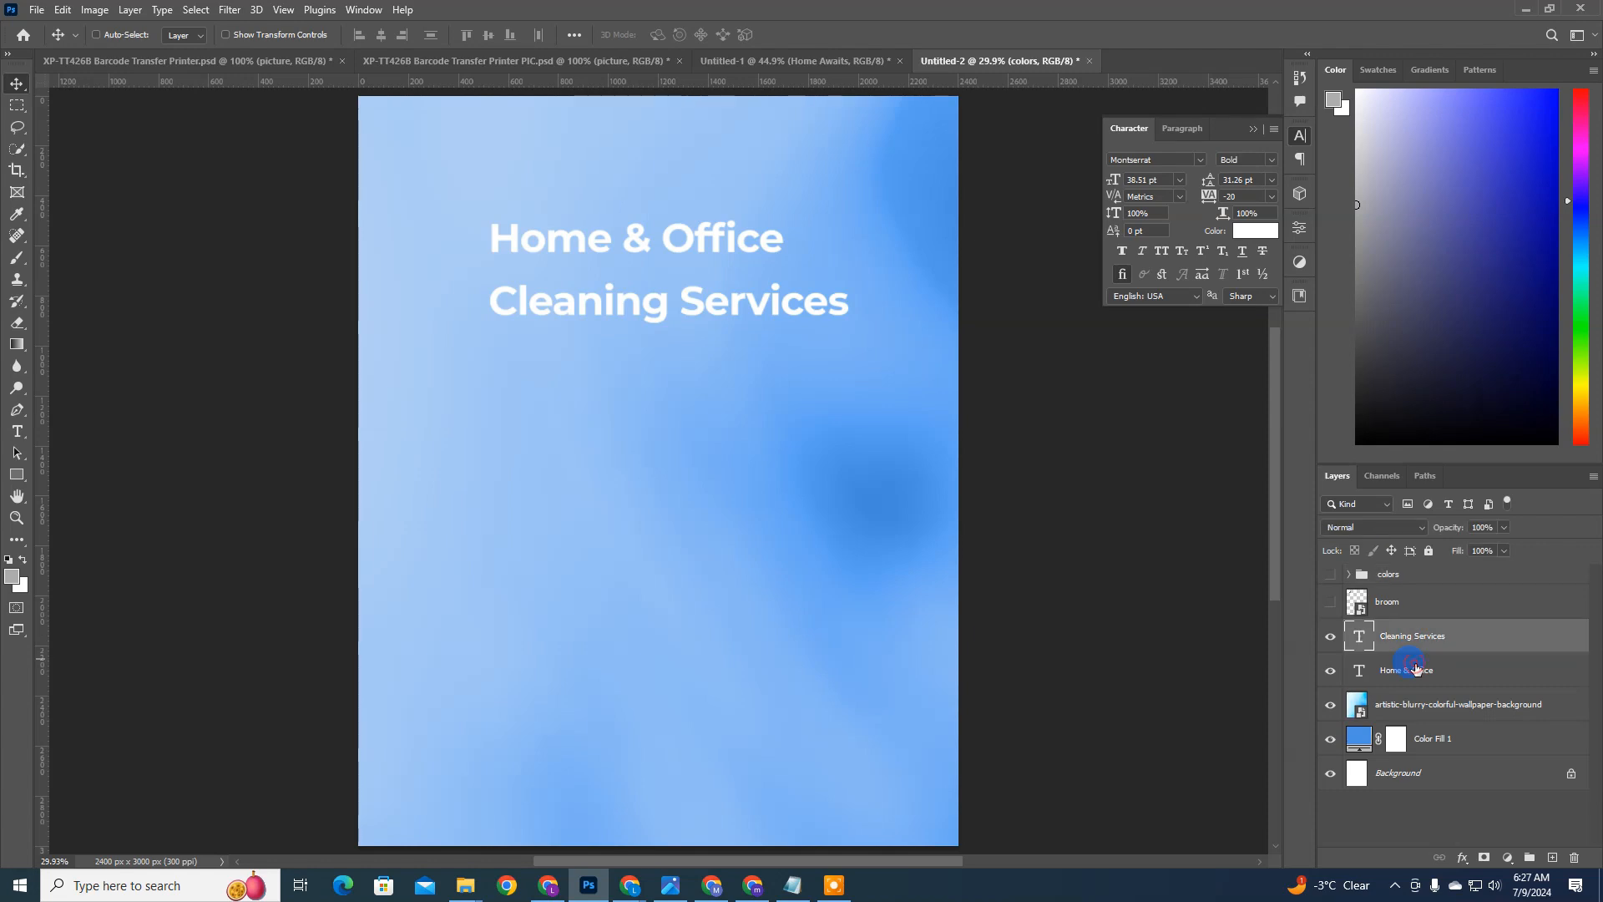
left_click(1414, 668, "shift")
left_click_drag(764, 323, 716, 349)
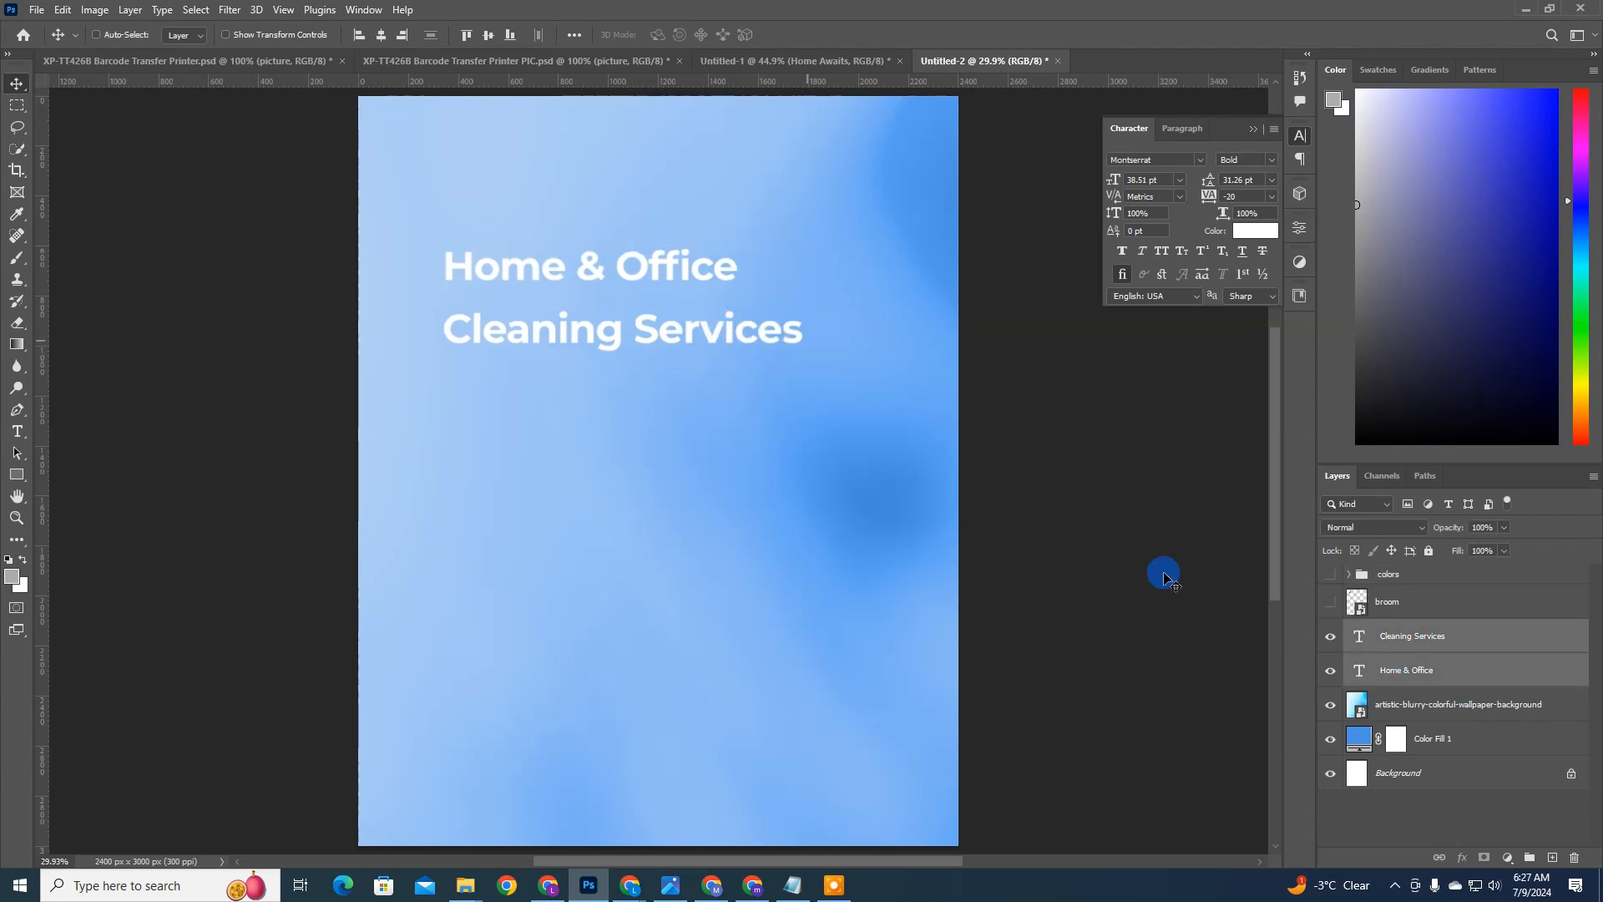
Step: Set the font weight of the Home & Office text to Medium
left_click(1434, 668)
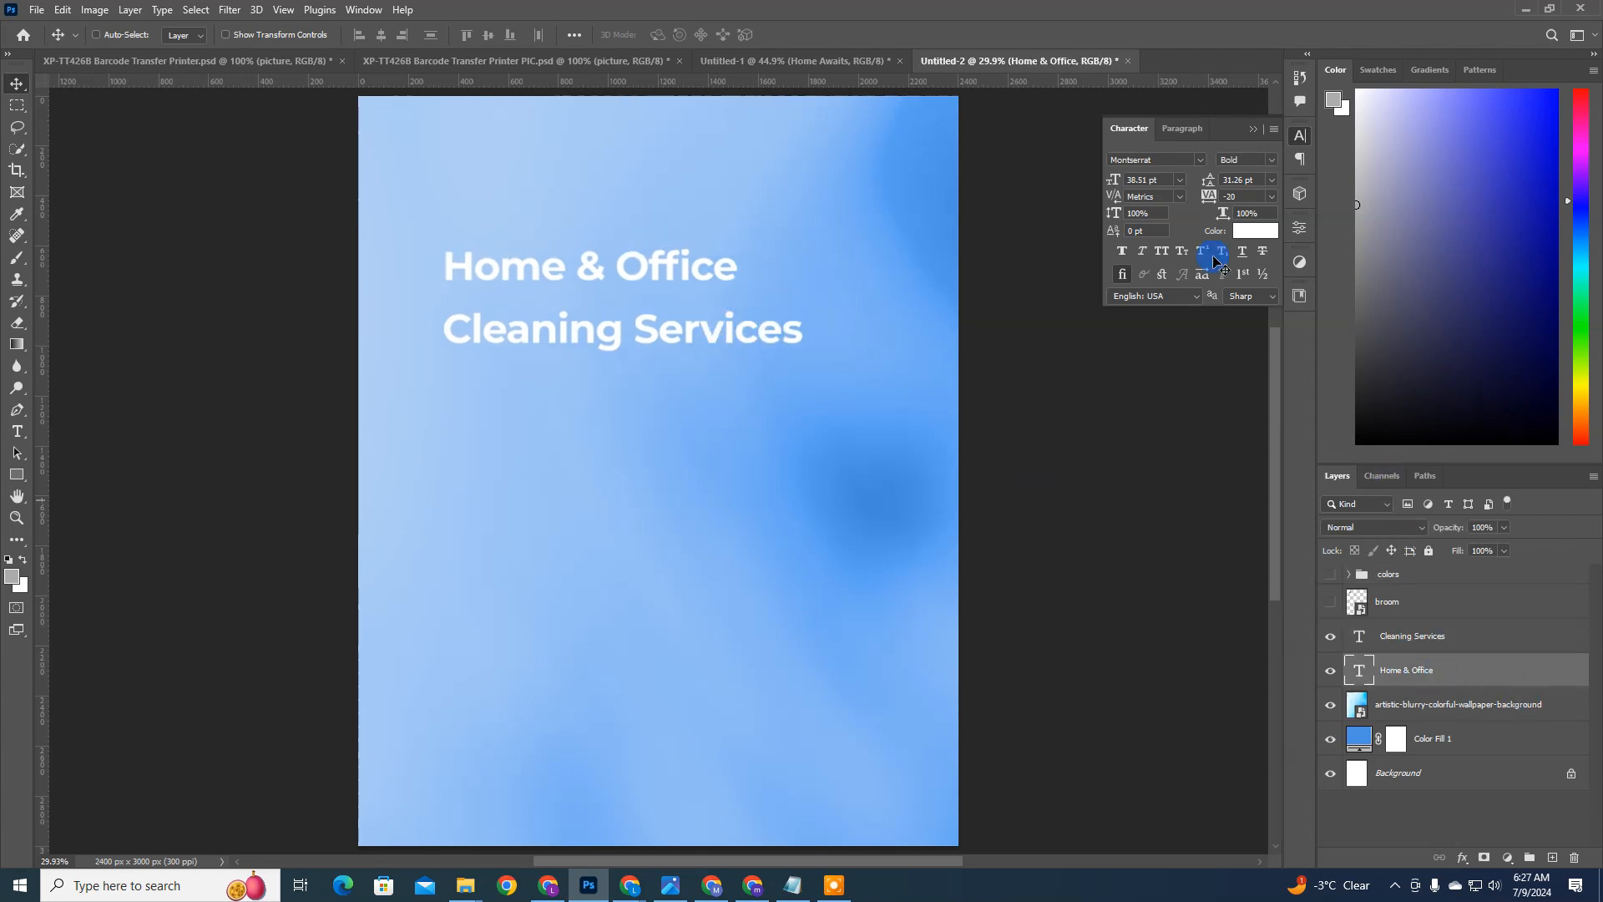
left_click(1270, 159)
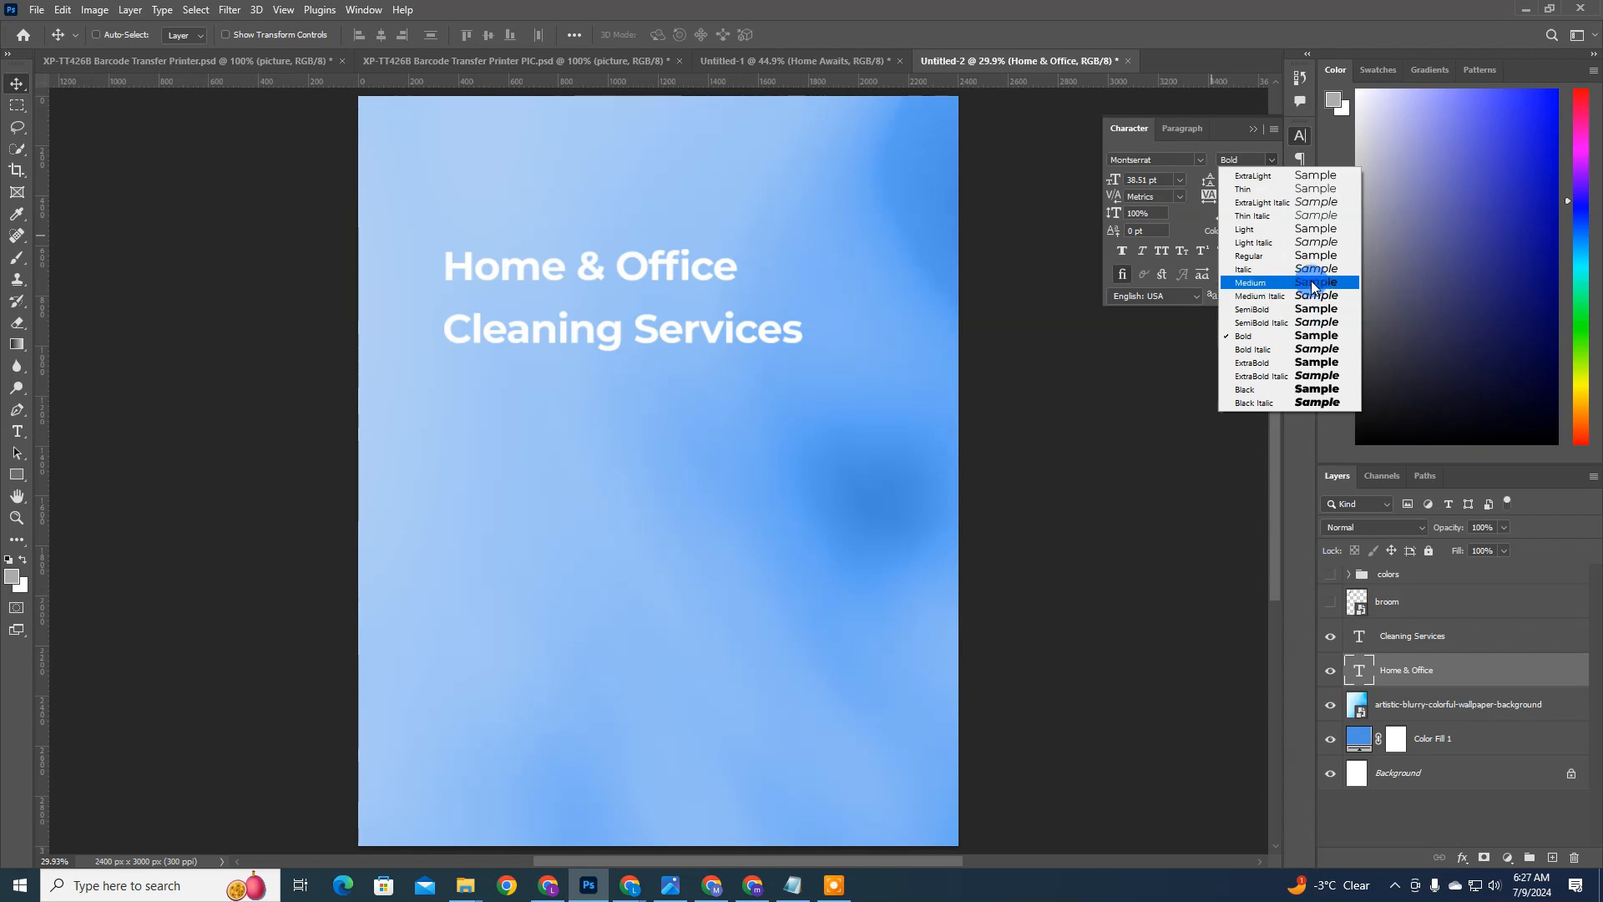
left_click(1310, 282)
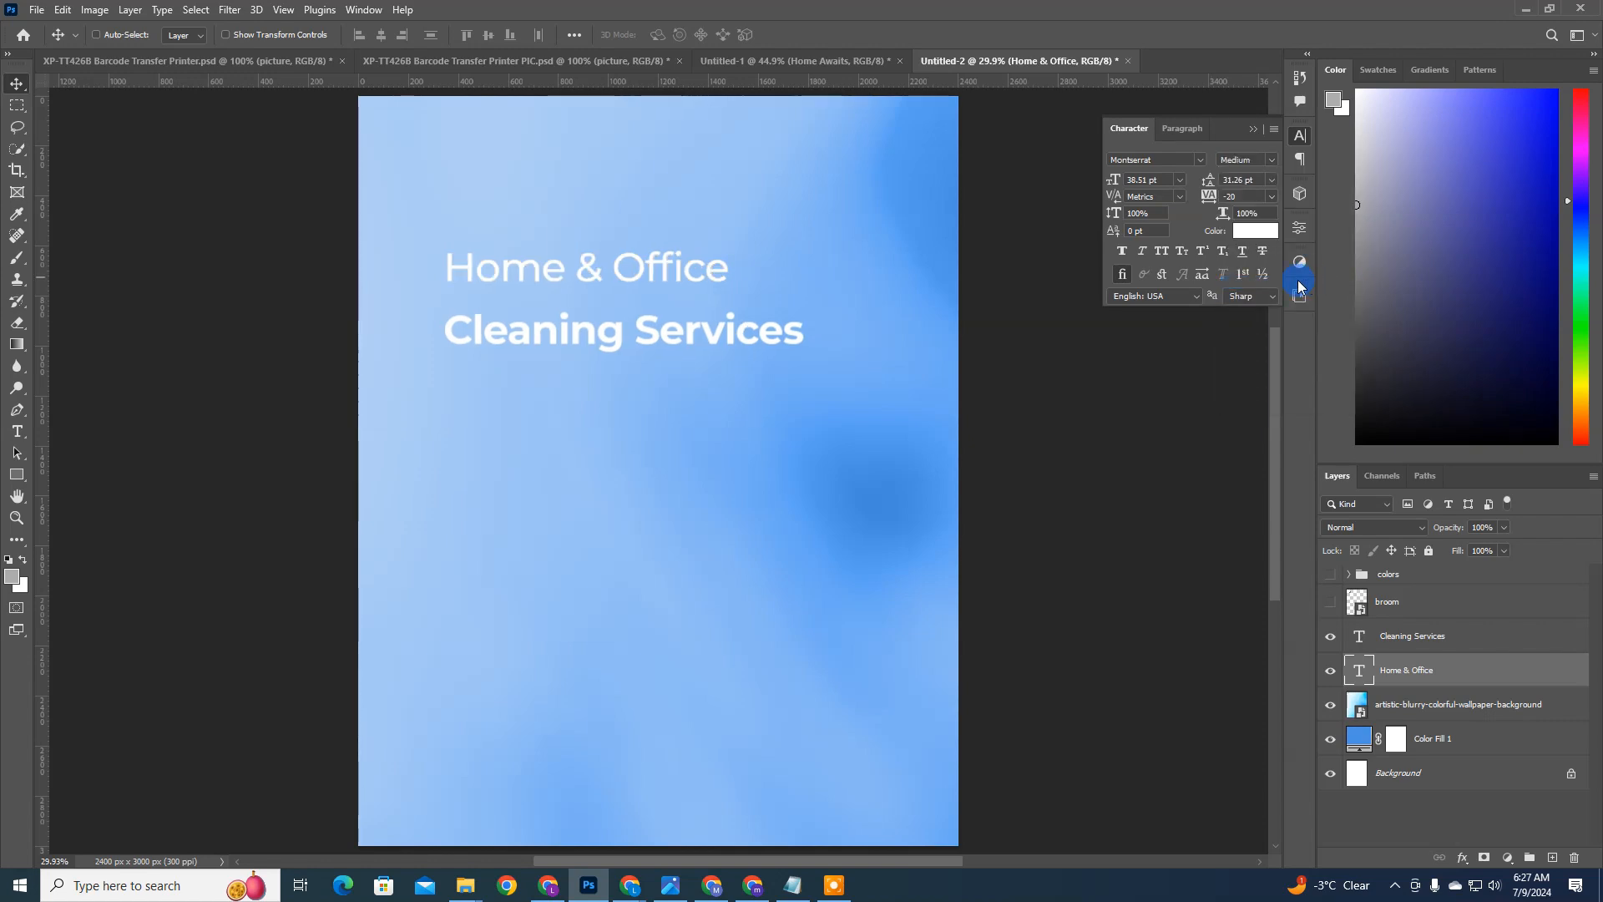
Step: Apply All Caps to the Cleaning Services text and move it up close beneath the Home & Office line
left_click(704, 341)
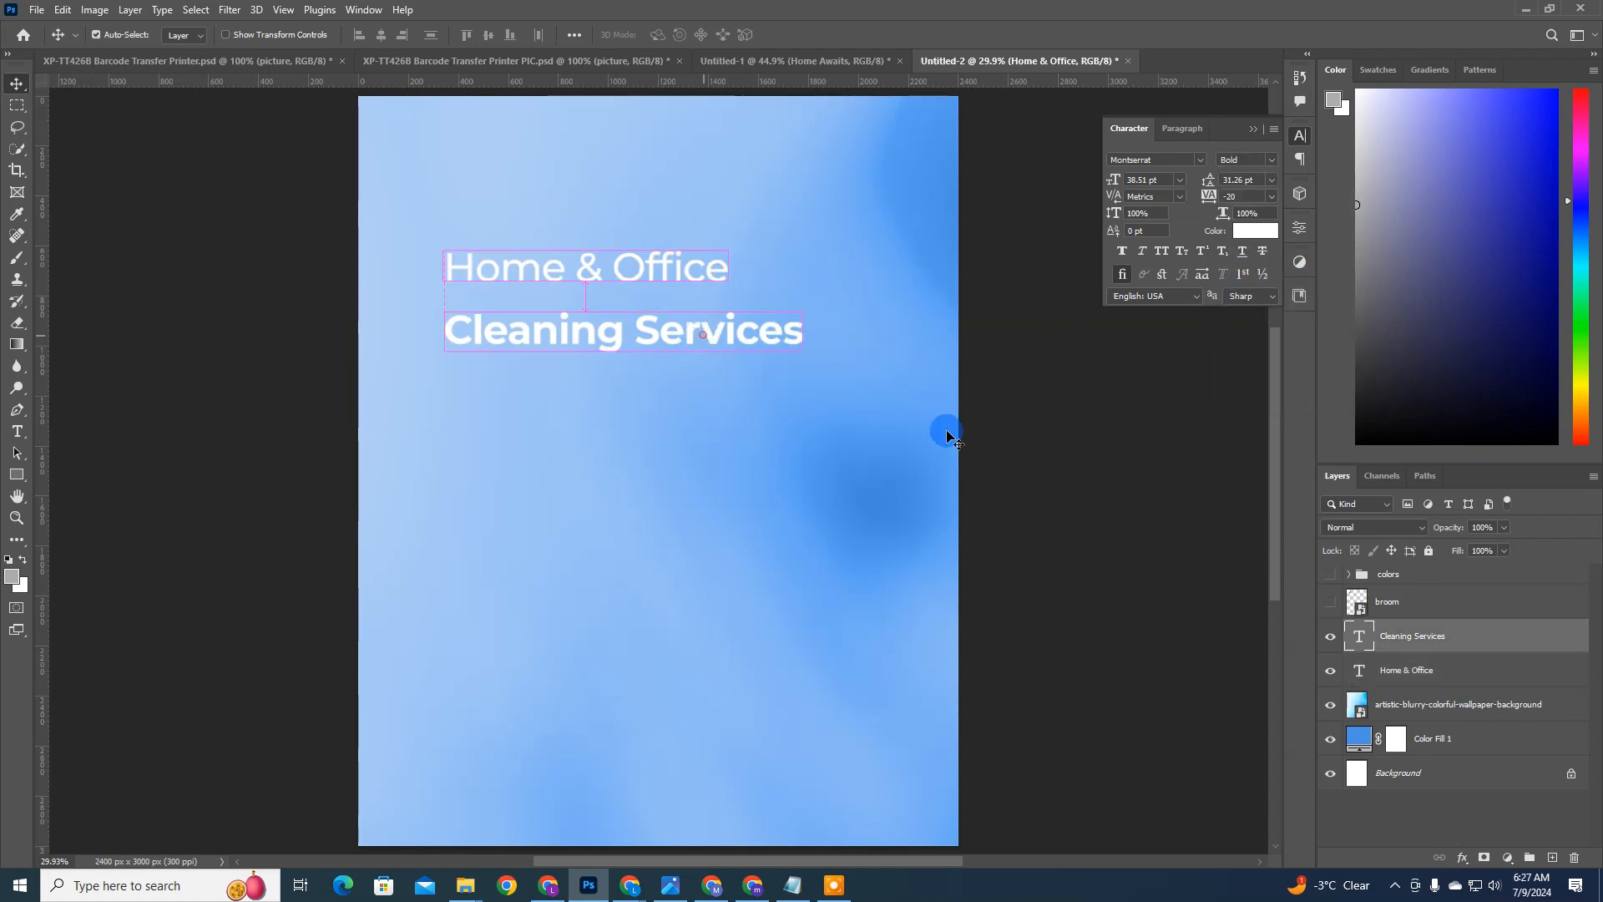
left_click(1161, 251)
left_click(745, 334, "ctrl")
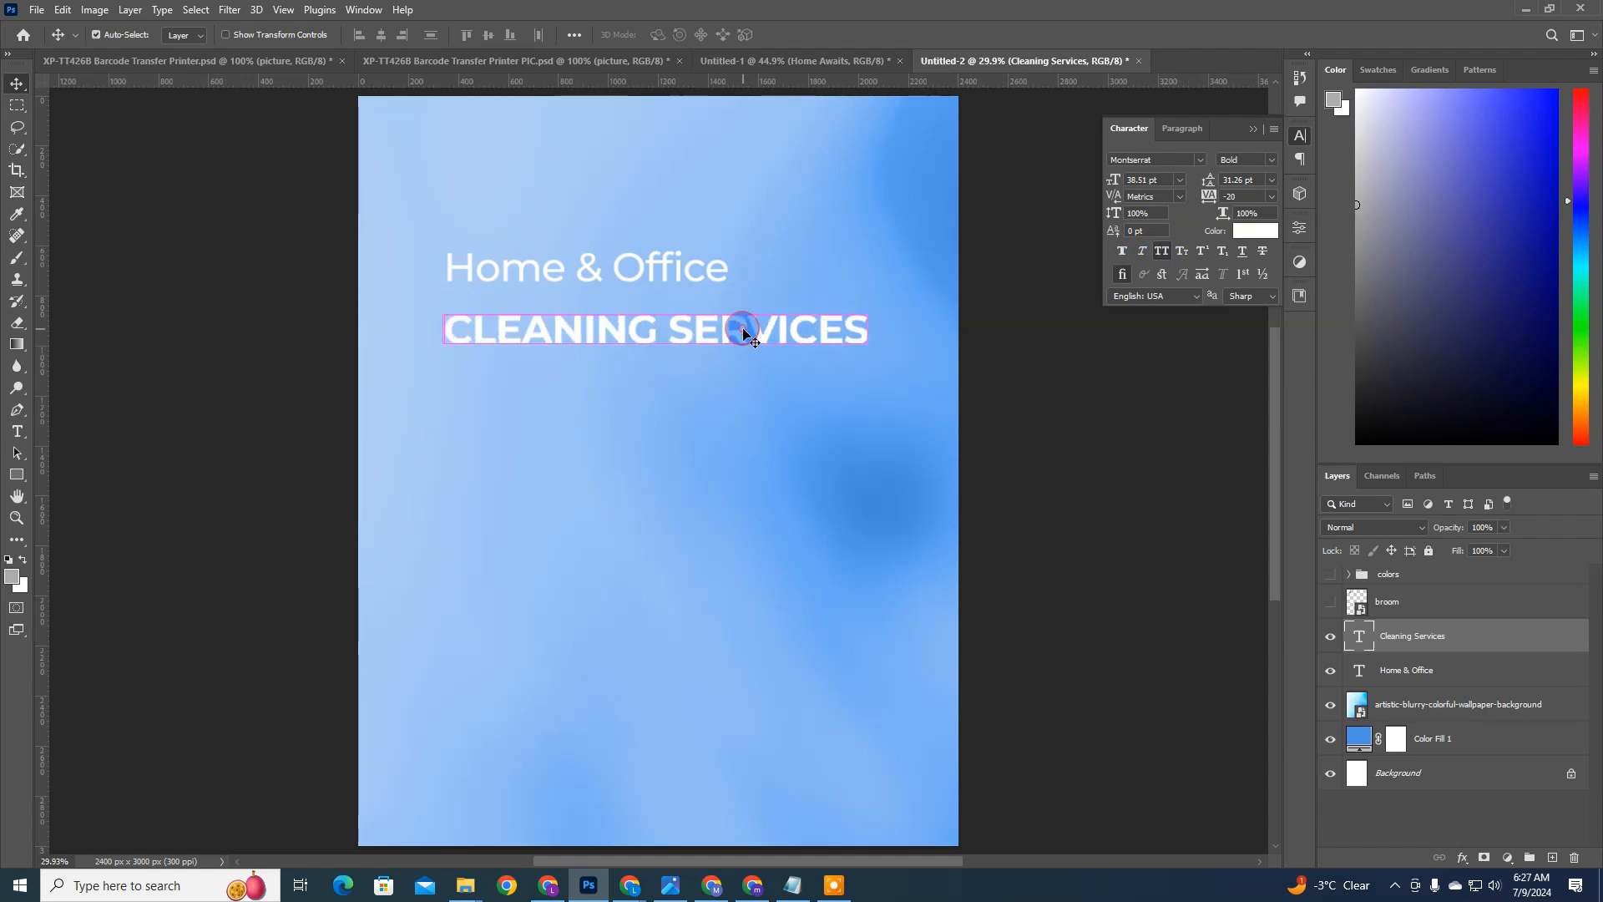
left_click_drag(746, 334, 730, 304)
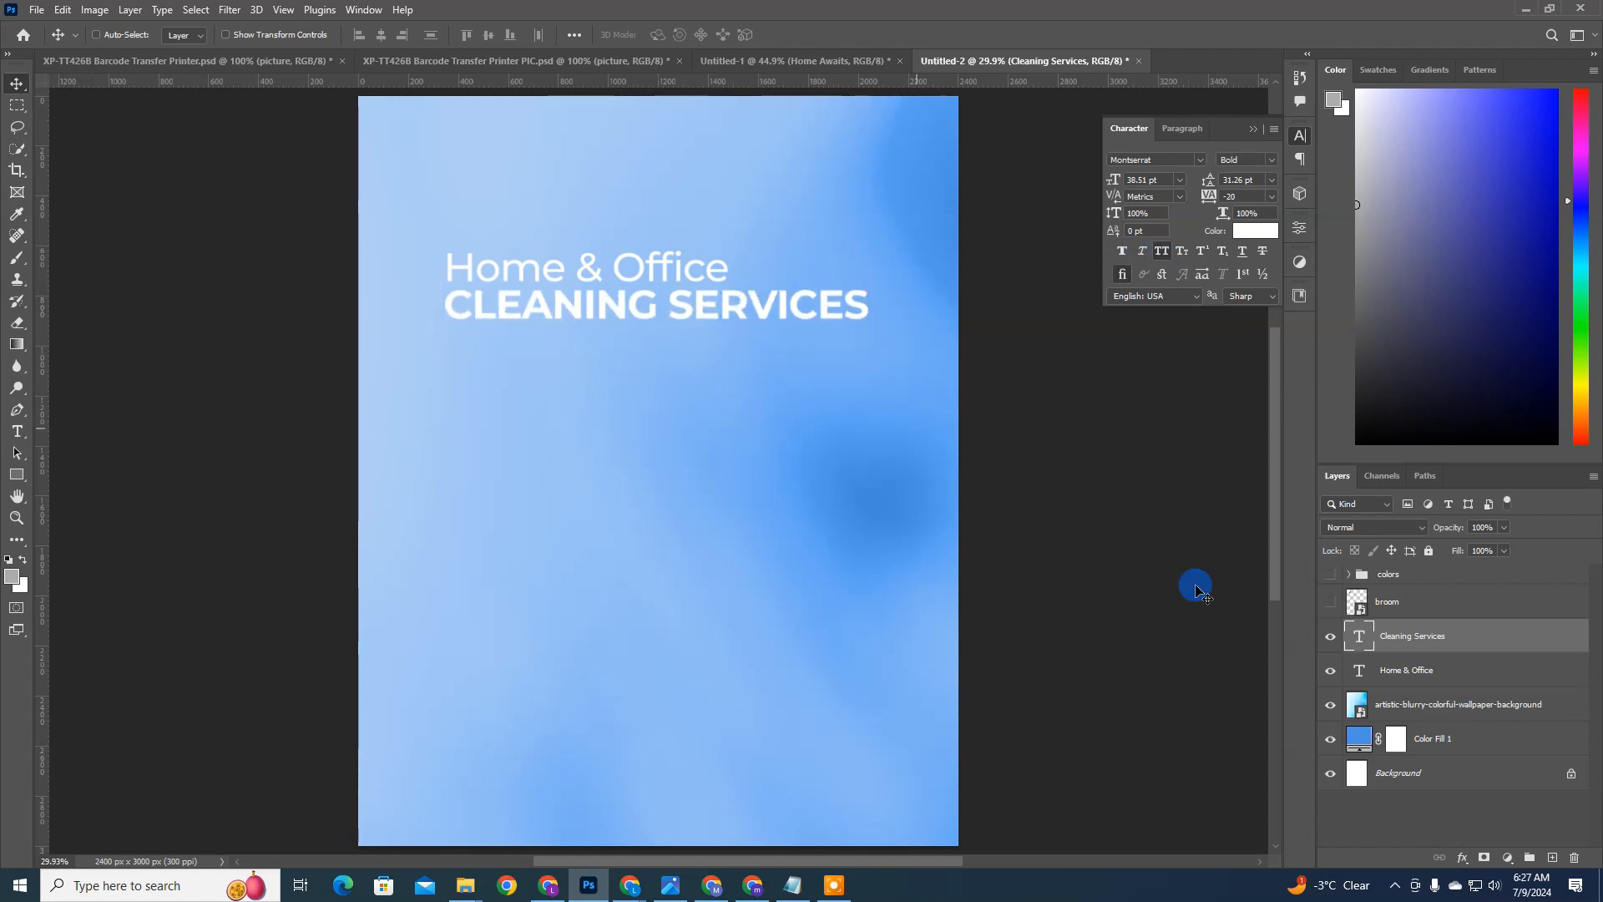
Step: Break the CLEANING SERVICES text onto two lines, with SERVICES below CLEANING
double_click(680, 303)
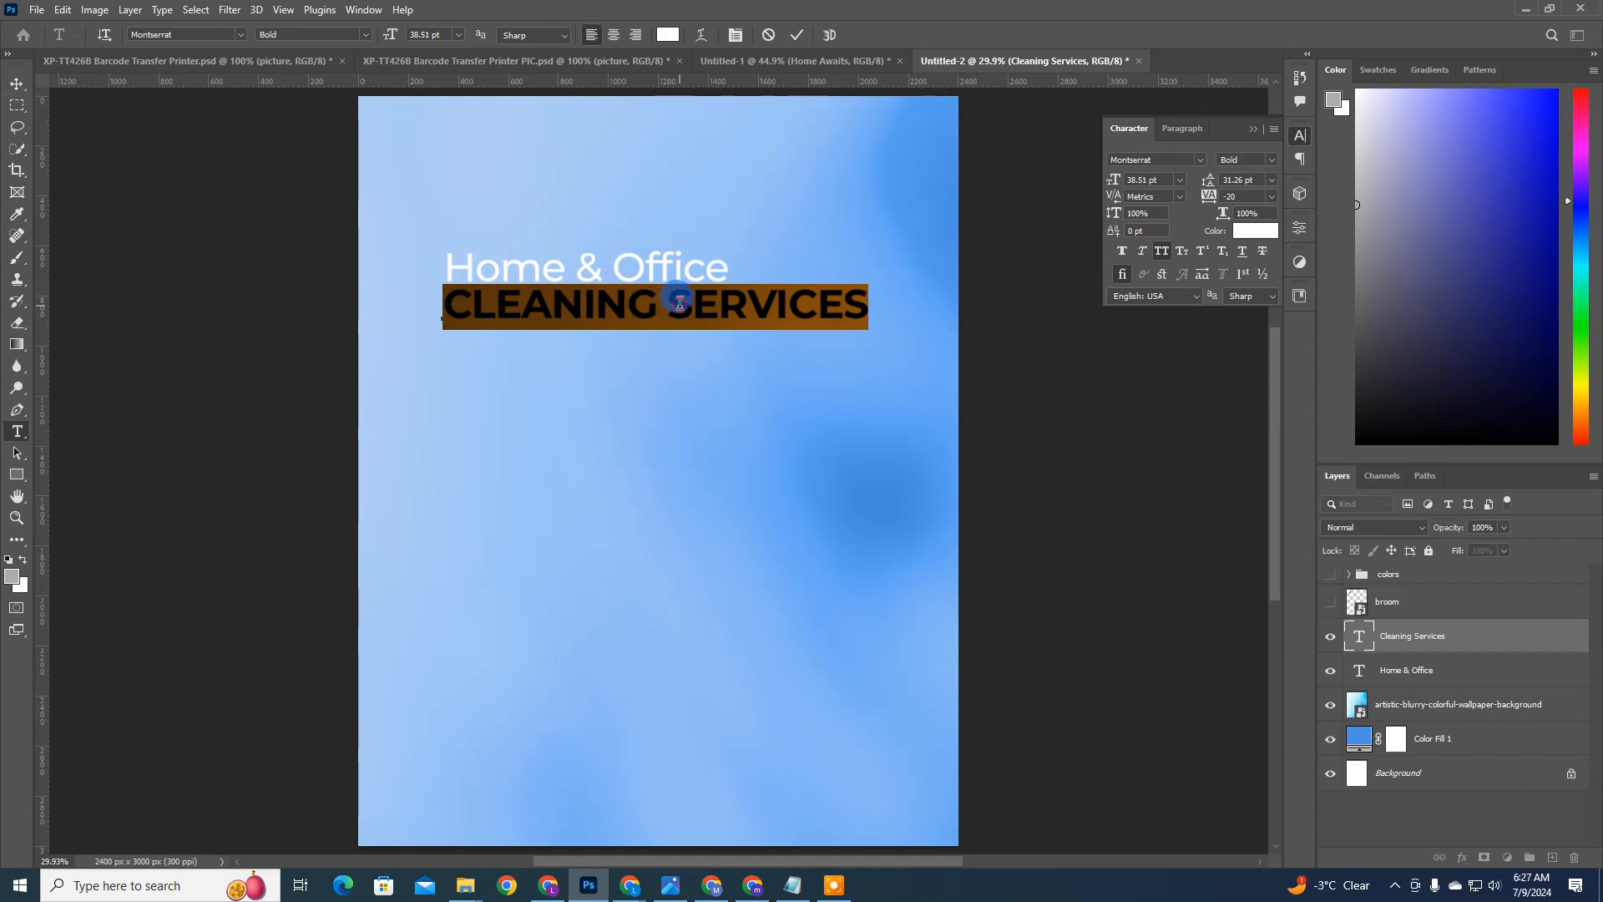
left_click(680, 303)
key("Return")
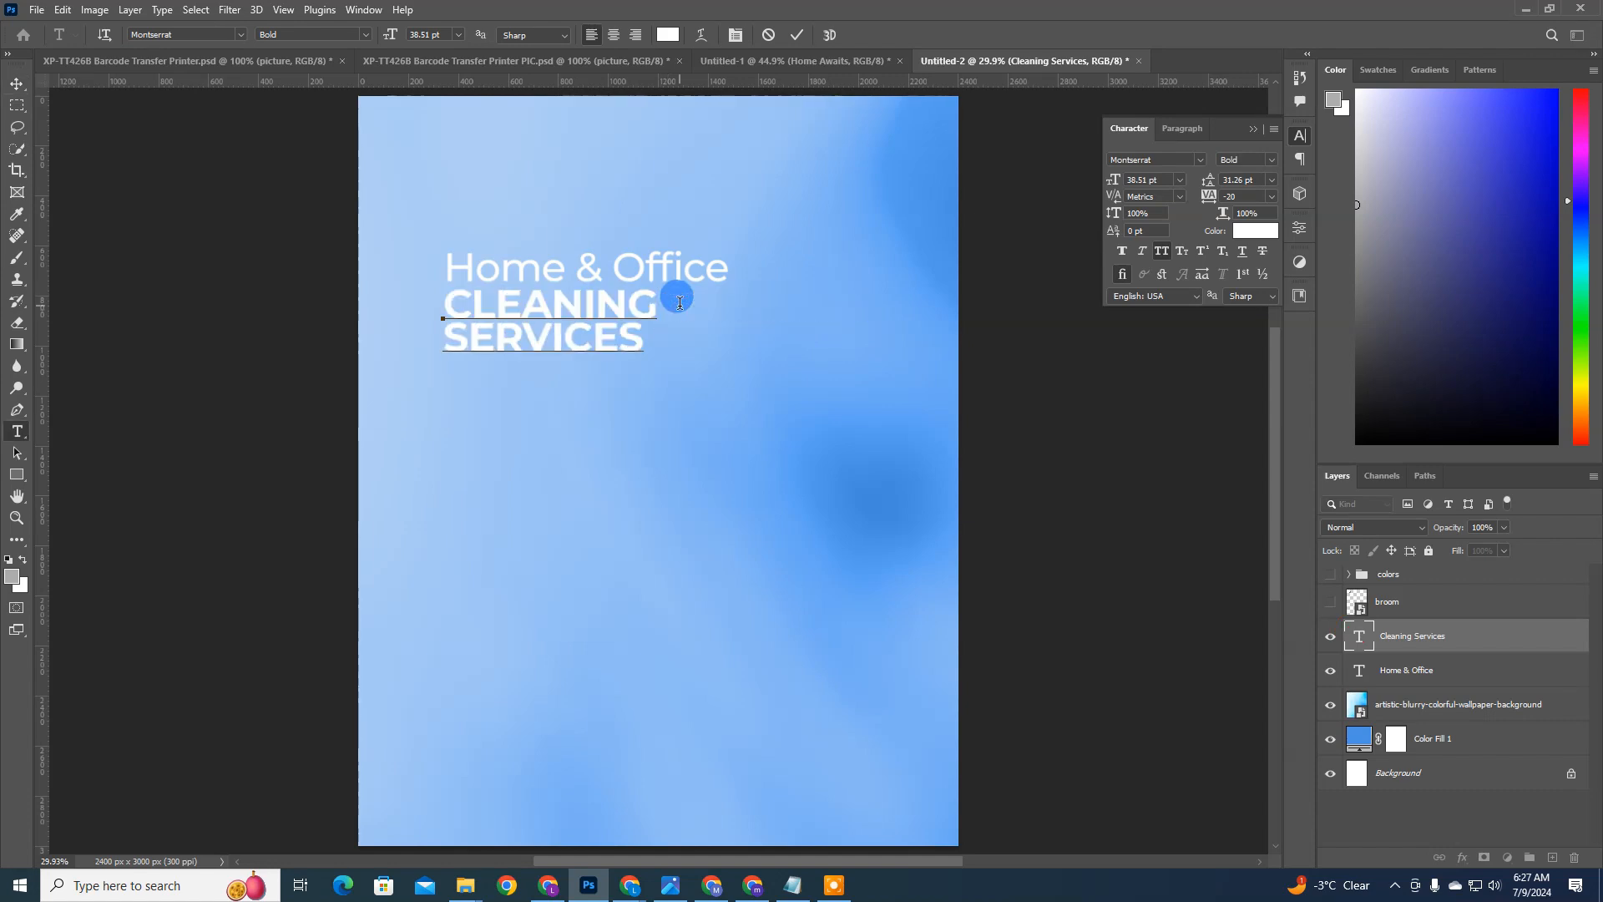
left_click(697, 376)
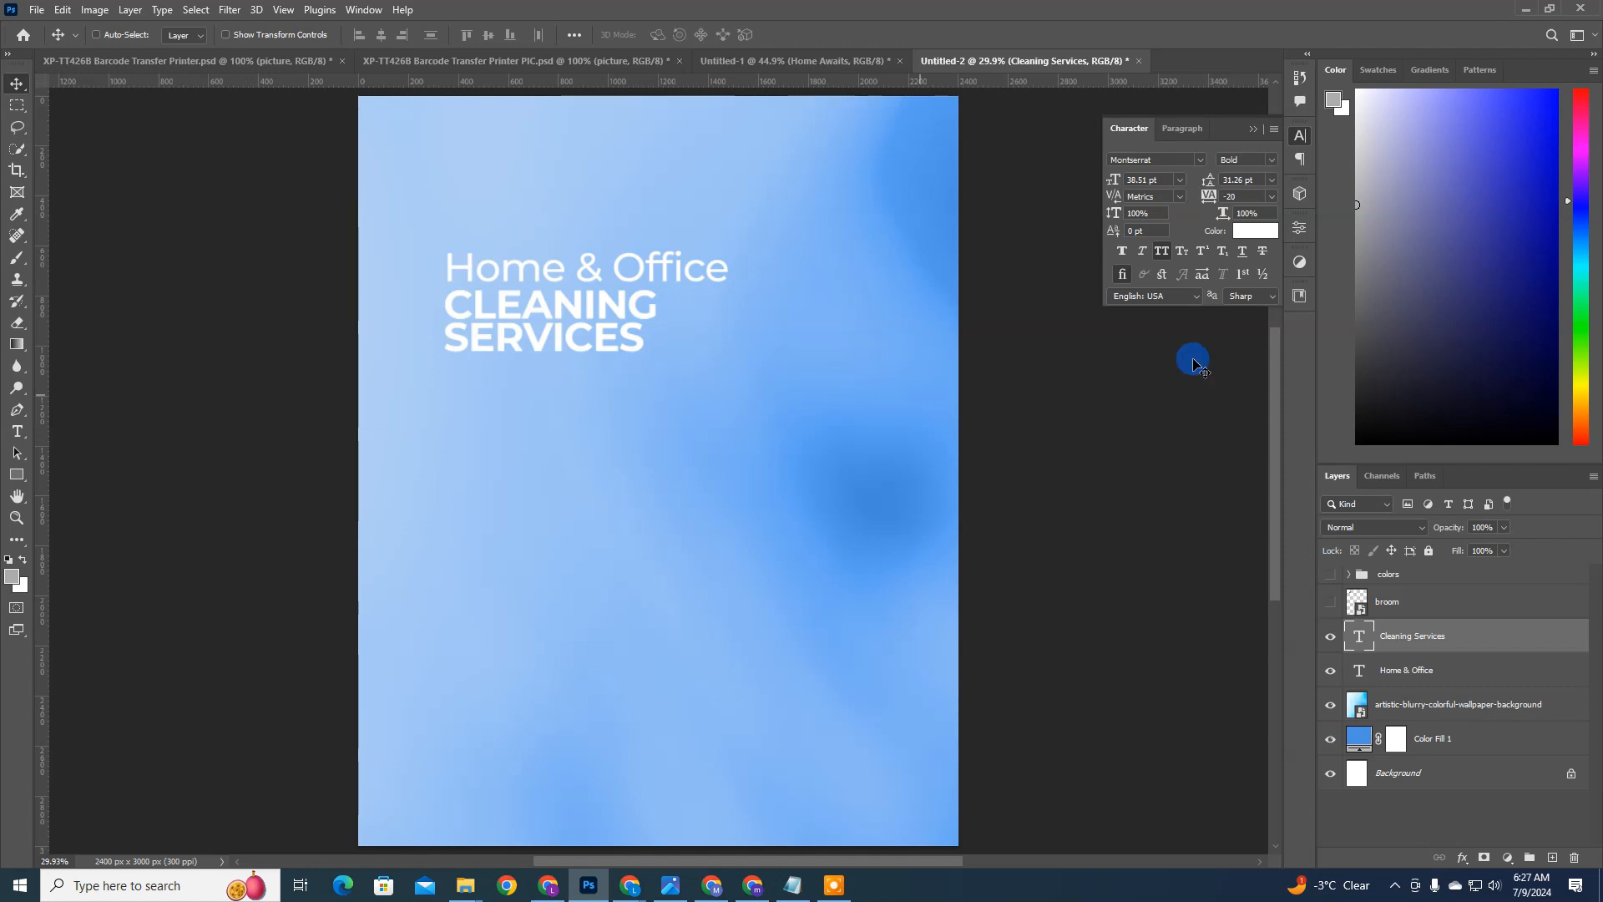
Step: Set the leading of the two-line CLEANING SERVICES text to 37 pt
left_click(1225, 160)
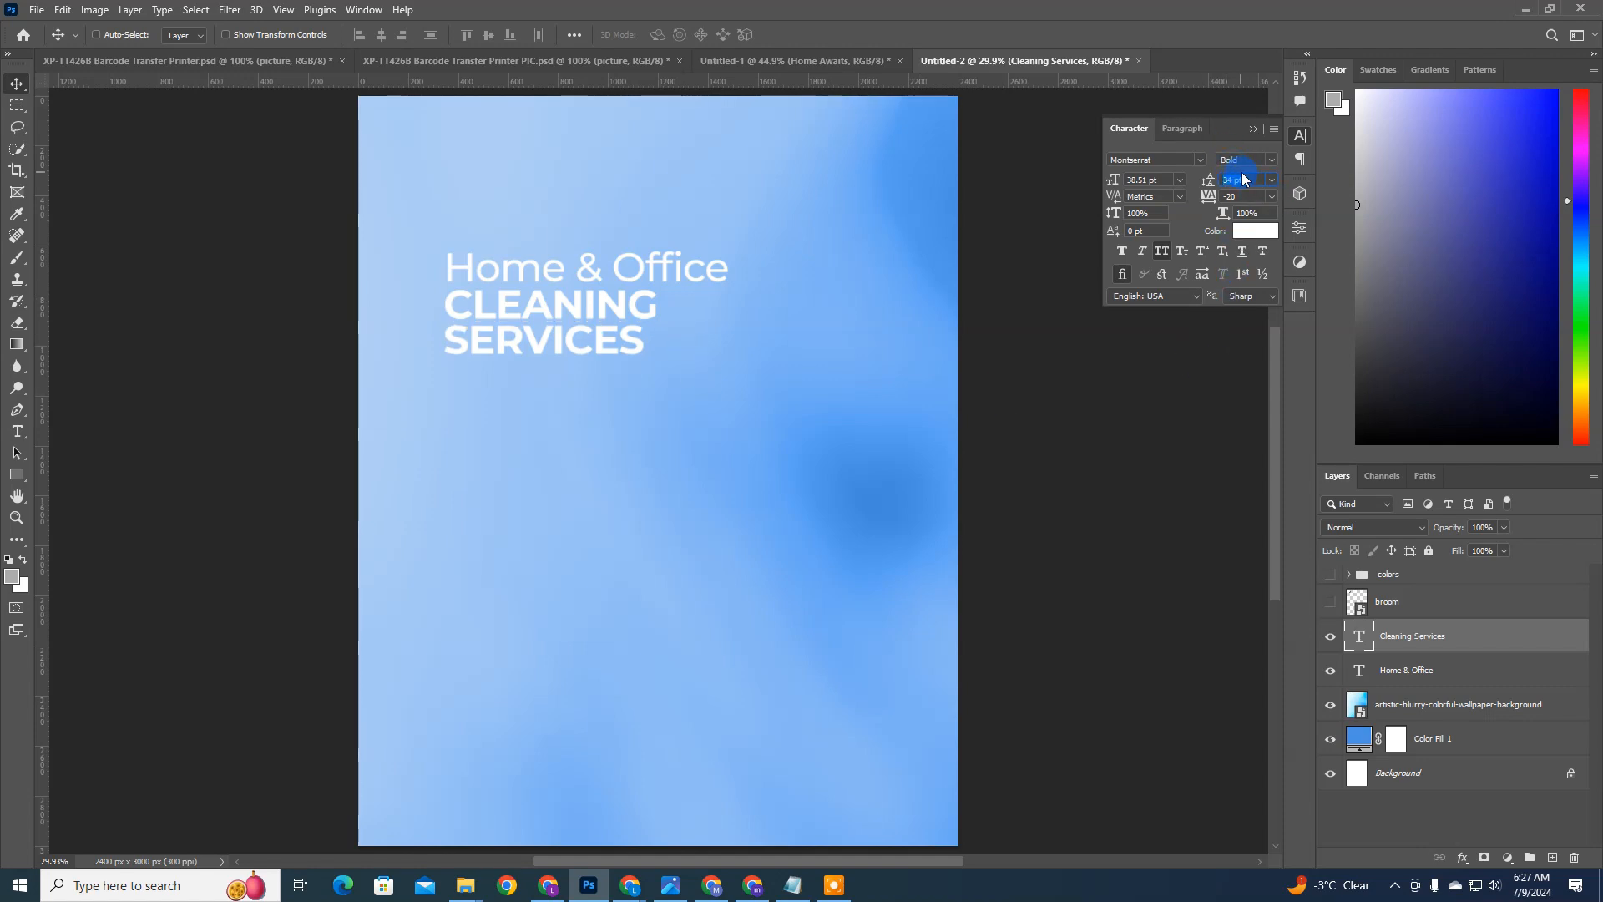
key("Up")
key("Up")
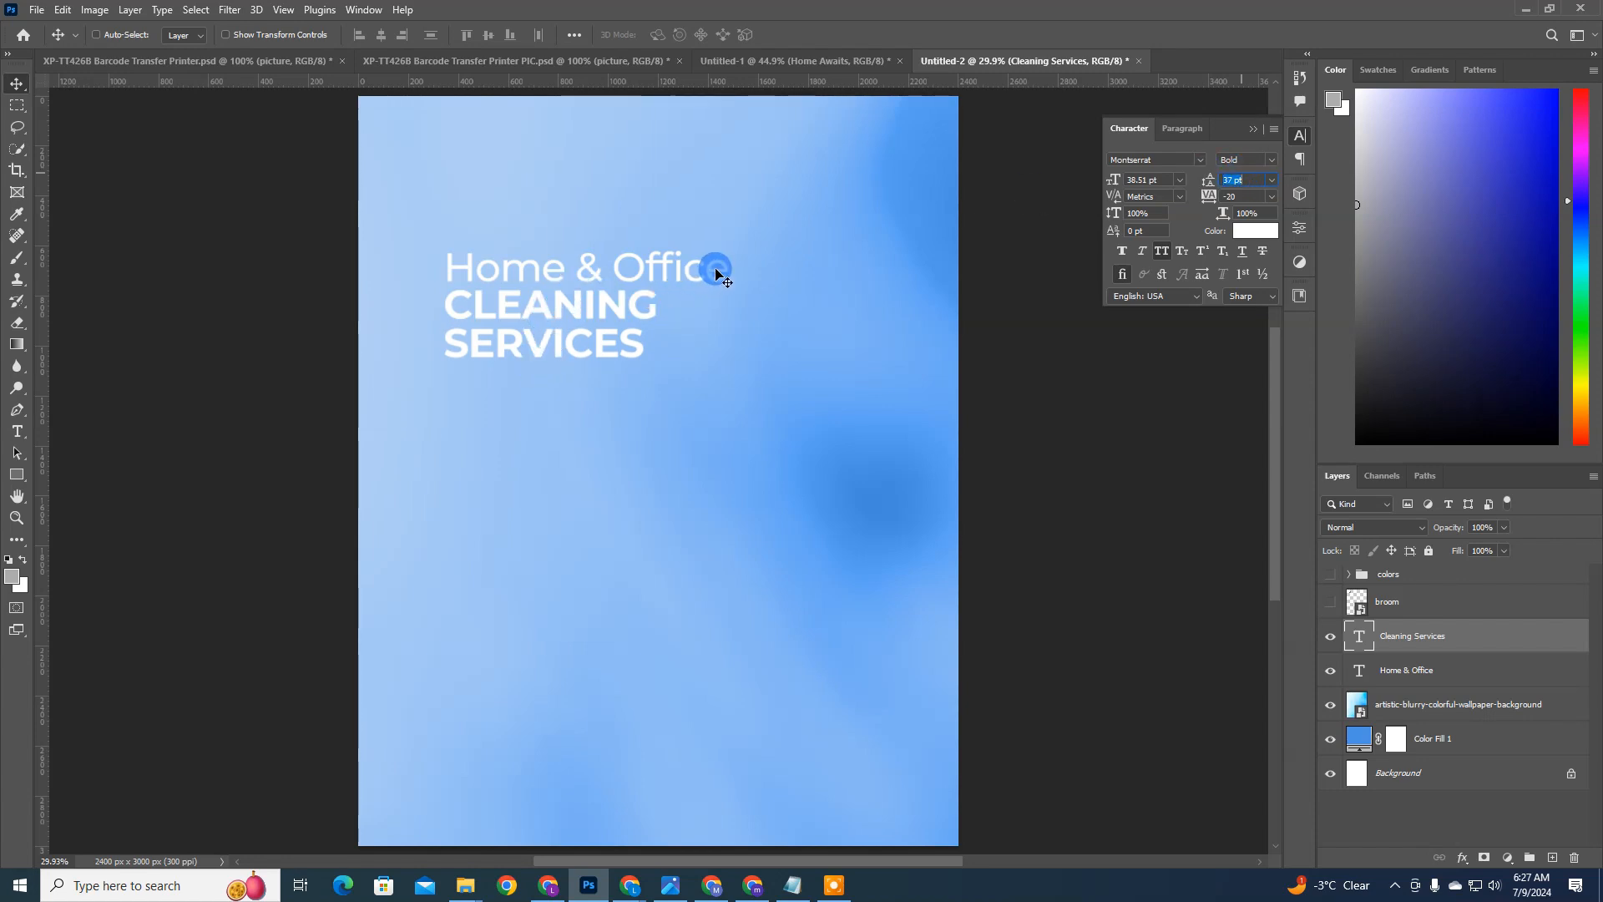
key("ctrl")
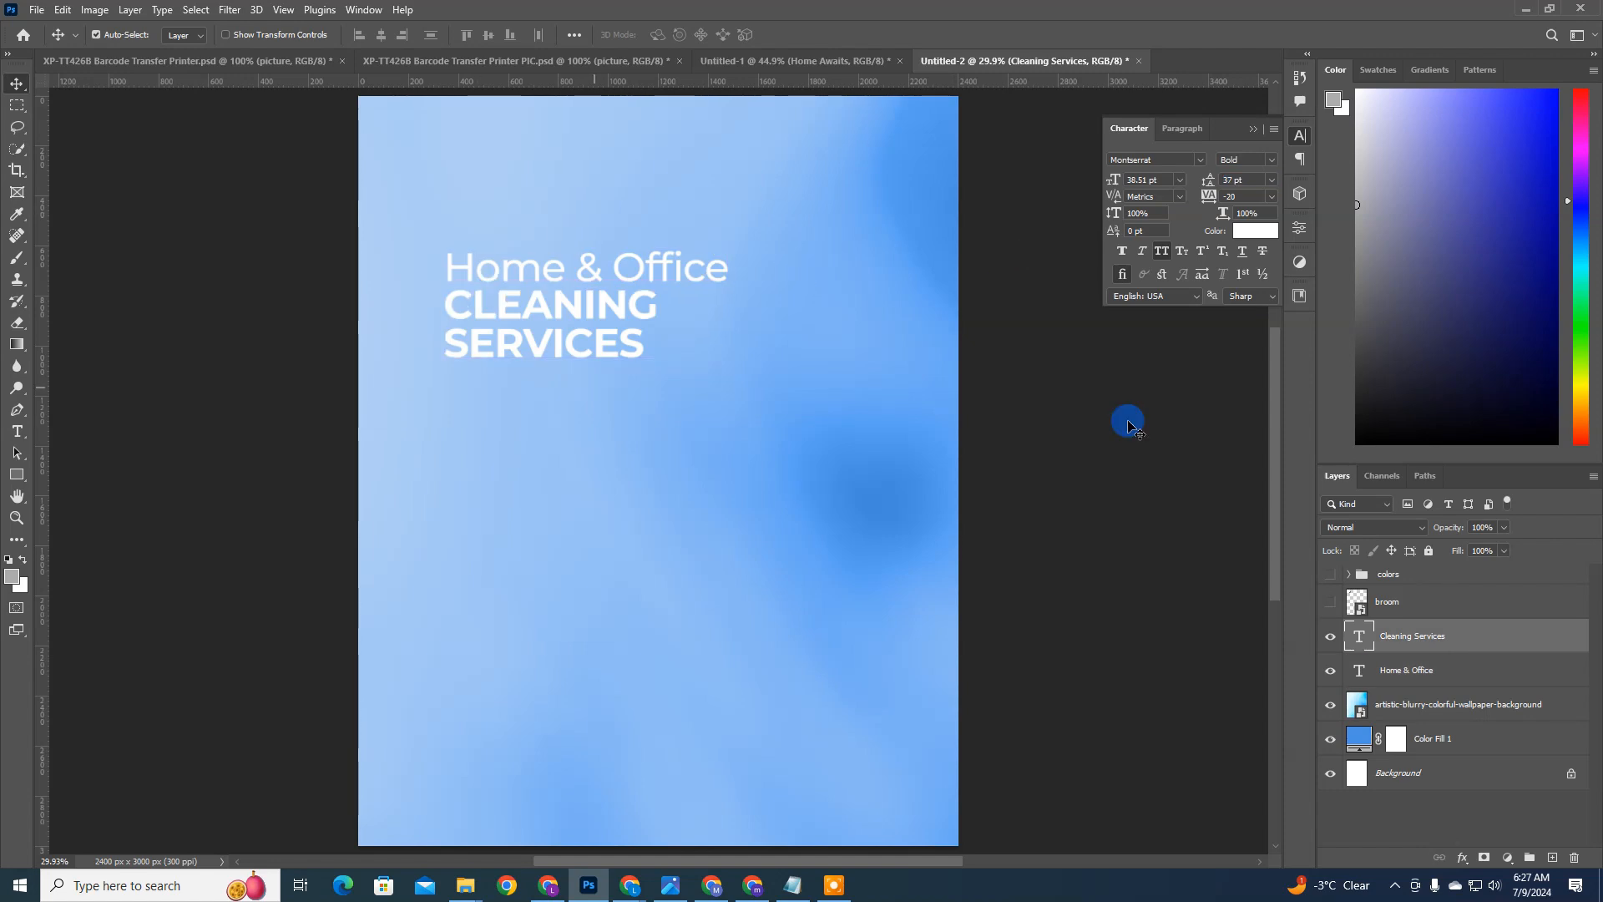
Step: Try scaling the CLEANING SERVICES text to about 128% around its centre, and undo the scaling
key("ctrl+t")
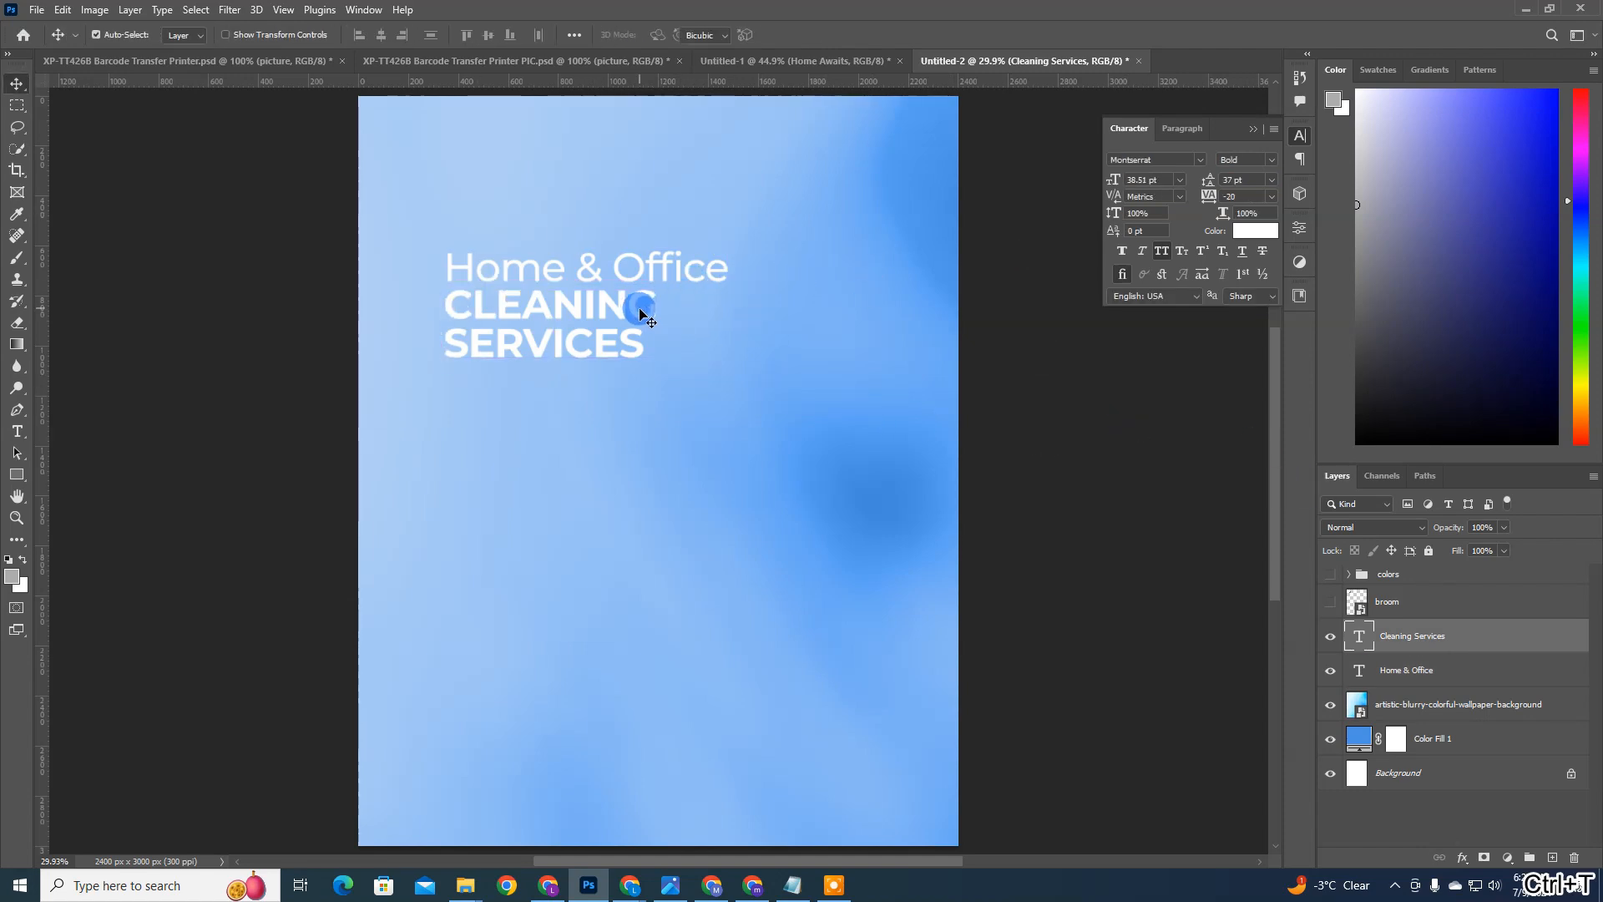
left_click_drag(660, 324, 718, 327)
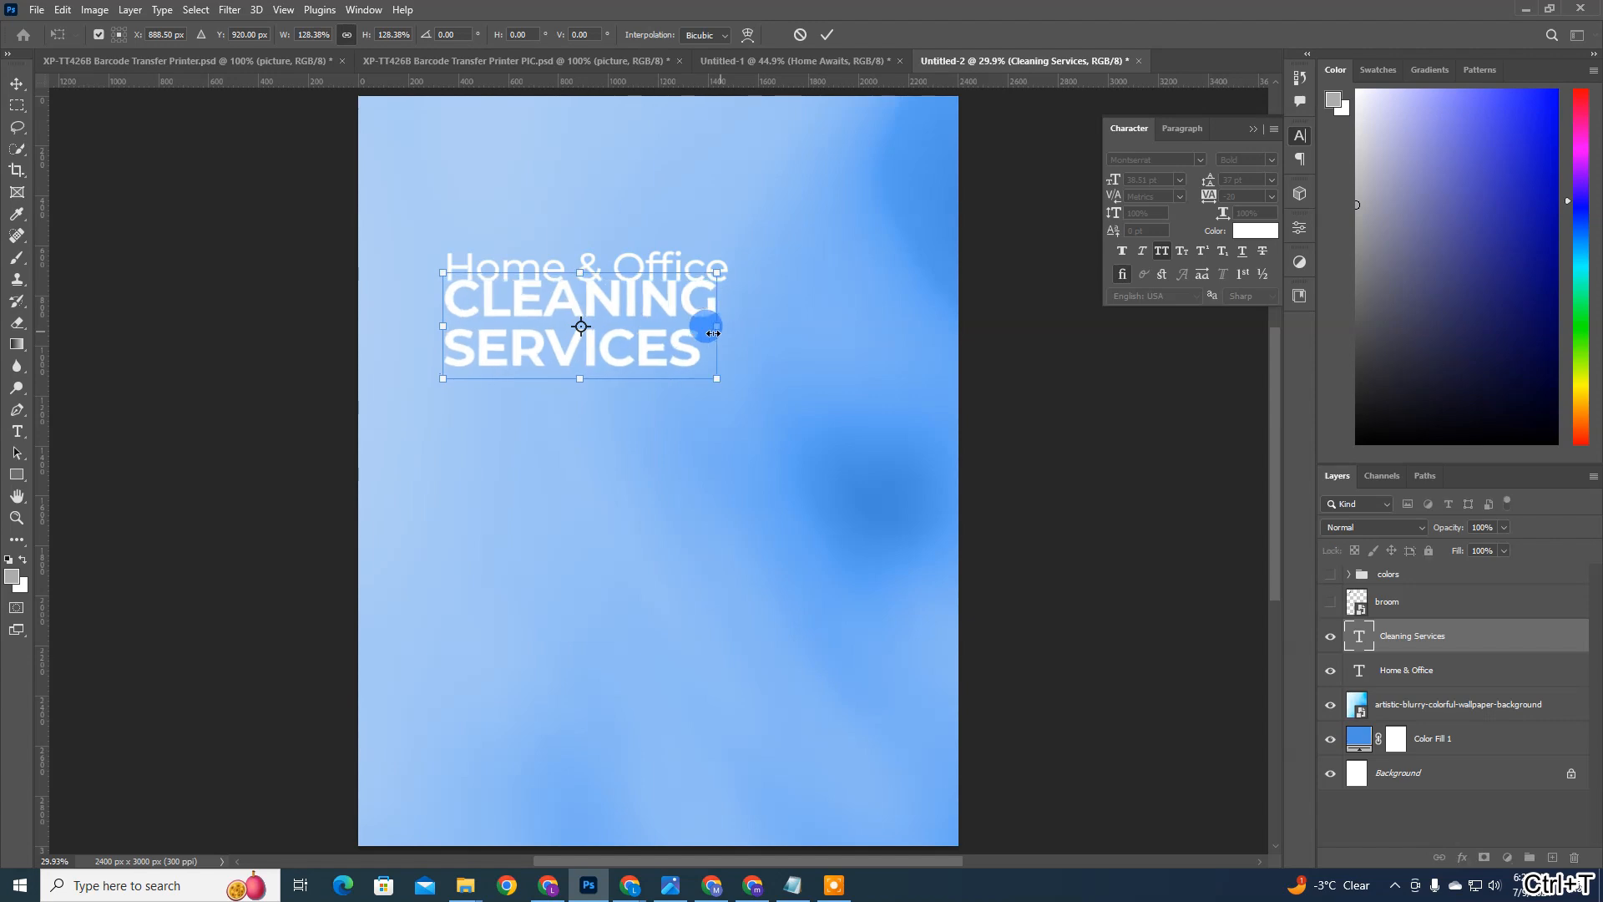
key("Return")
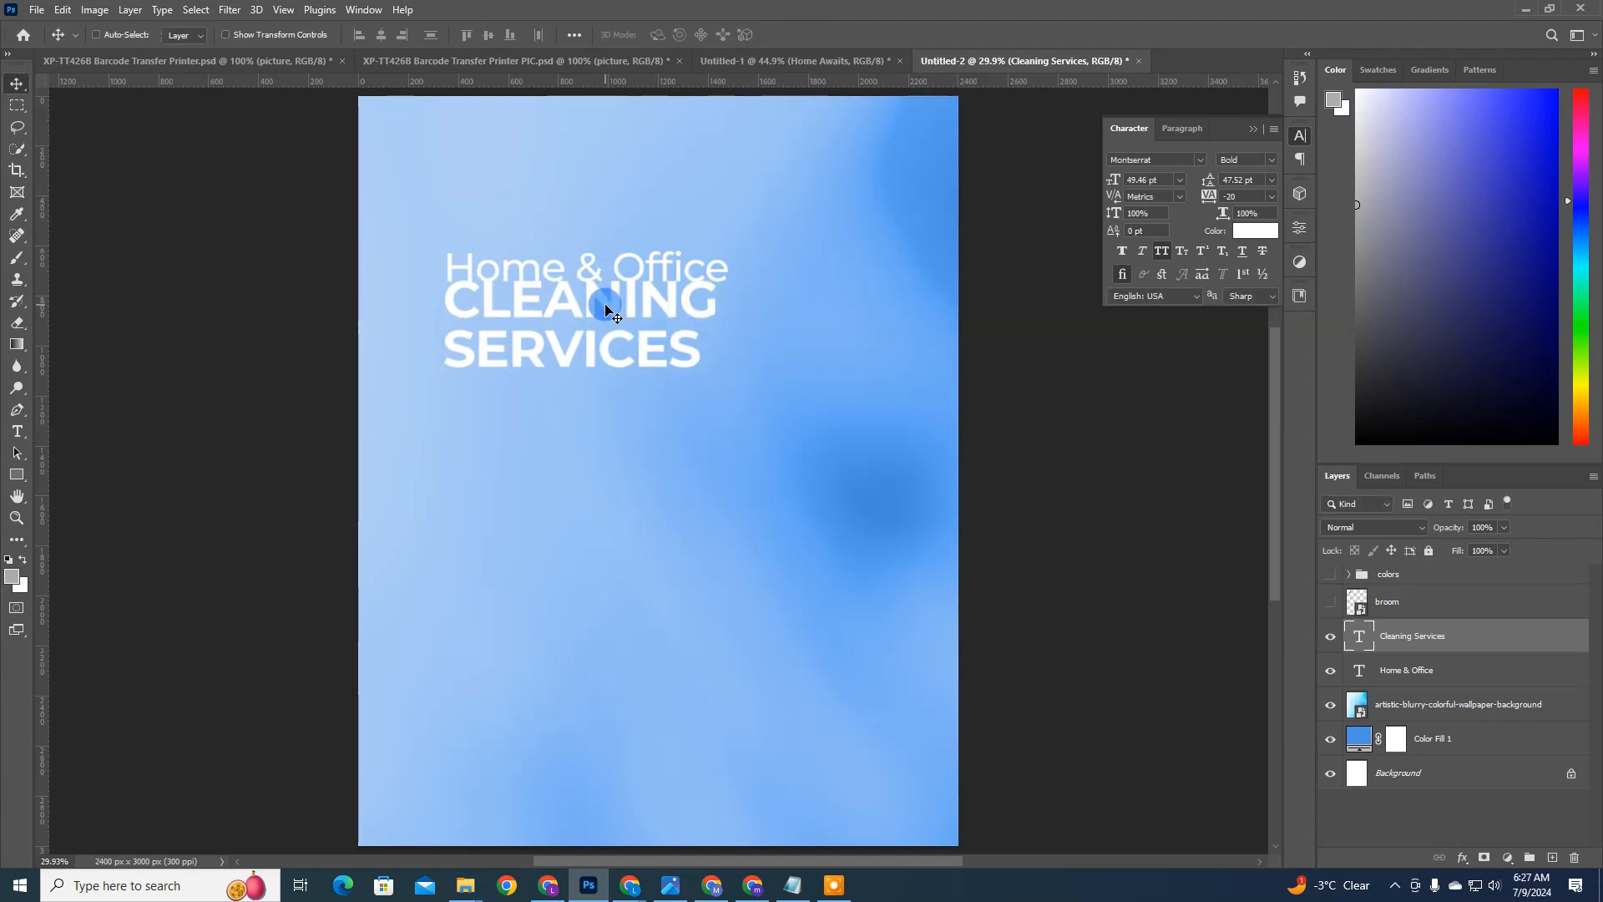
key("ctrl+z")
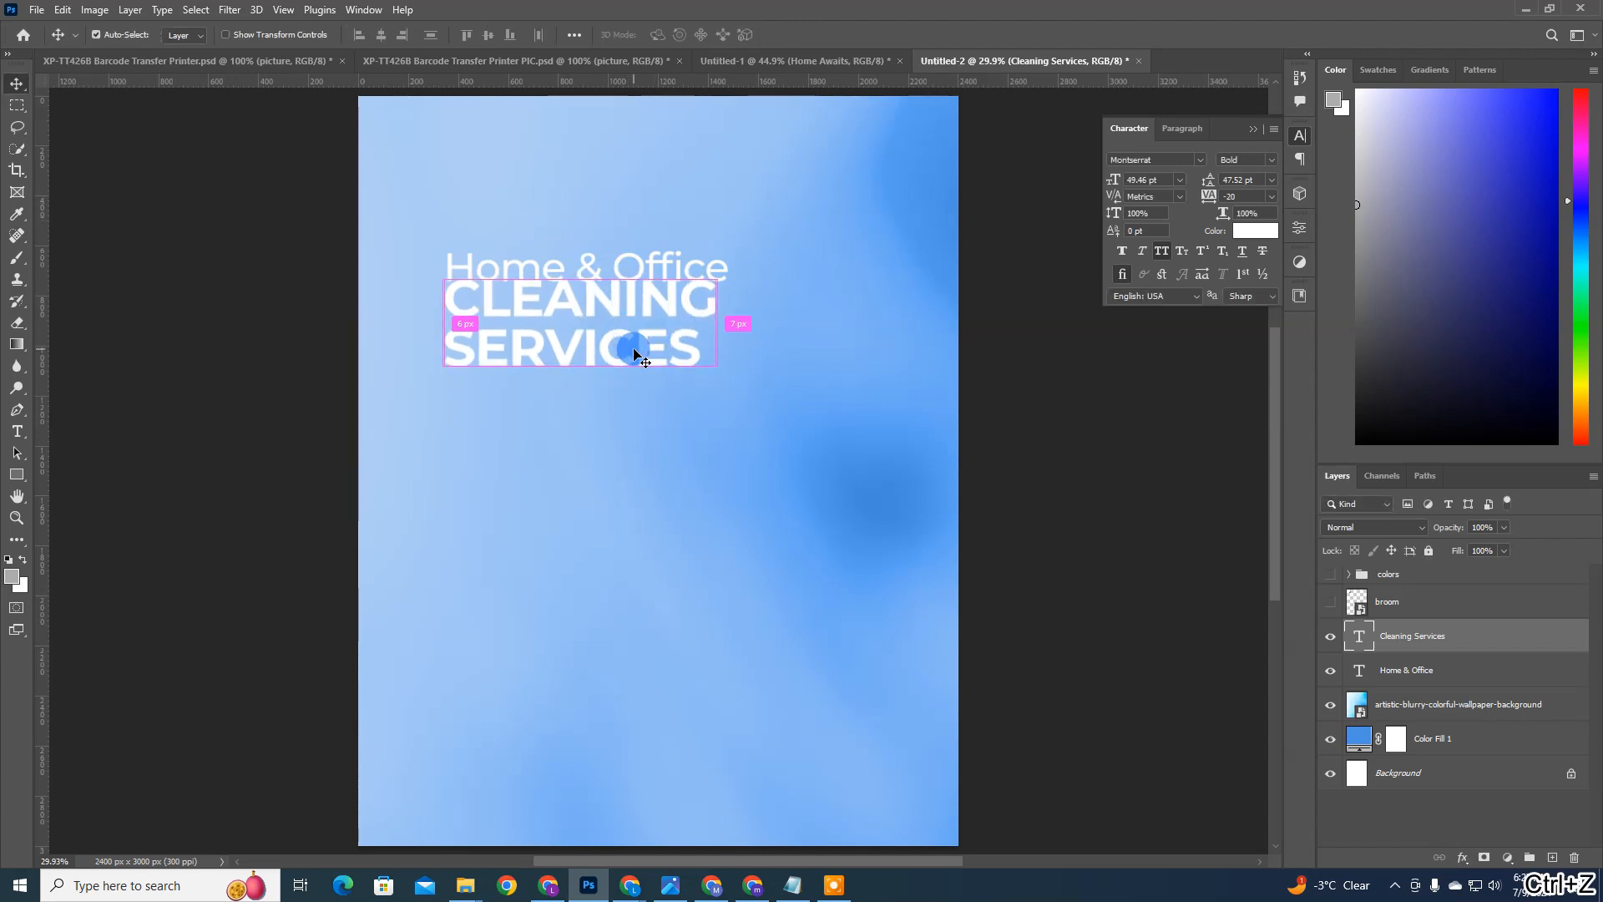
key("ctrl+z")
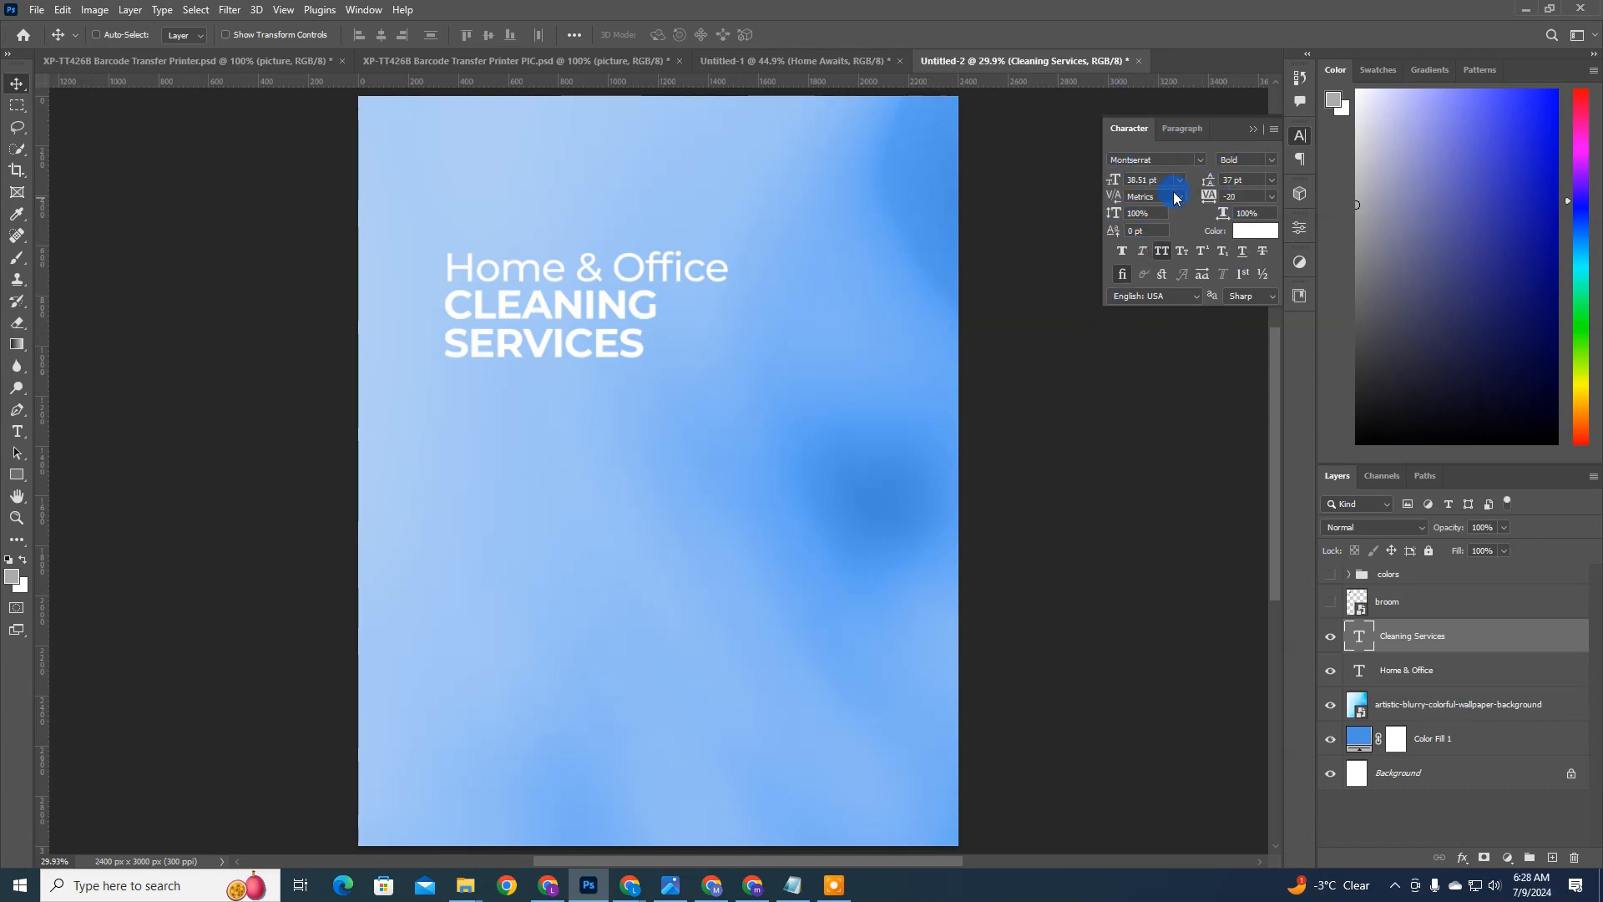
Step: Try enlarging the CLEANING SERVICES text by raising its font size to 53 pt
left_click(1241, 179)
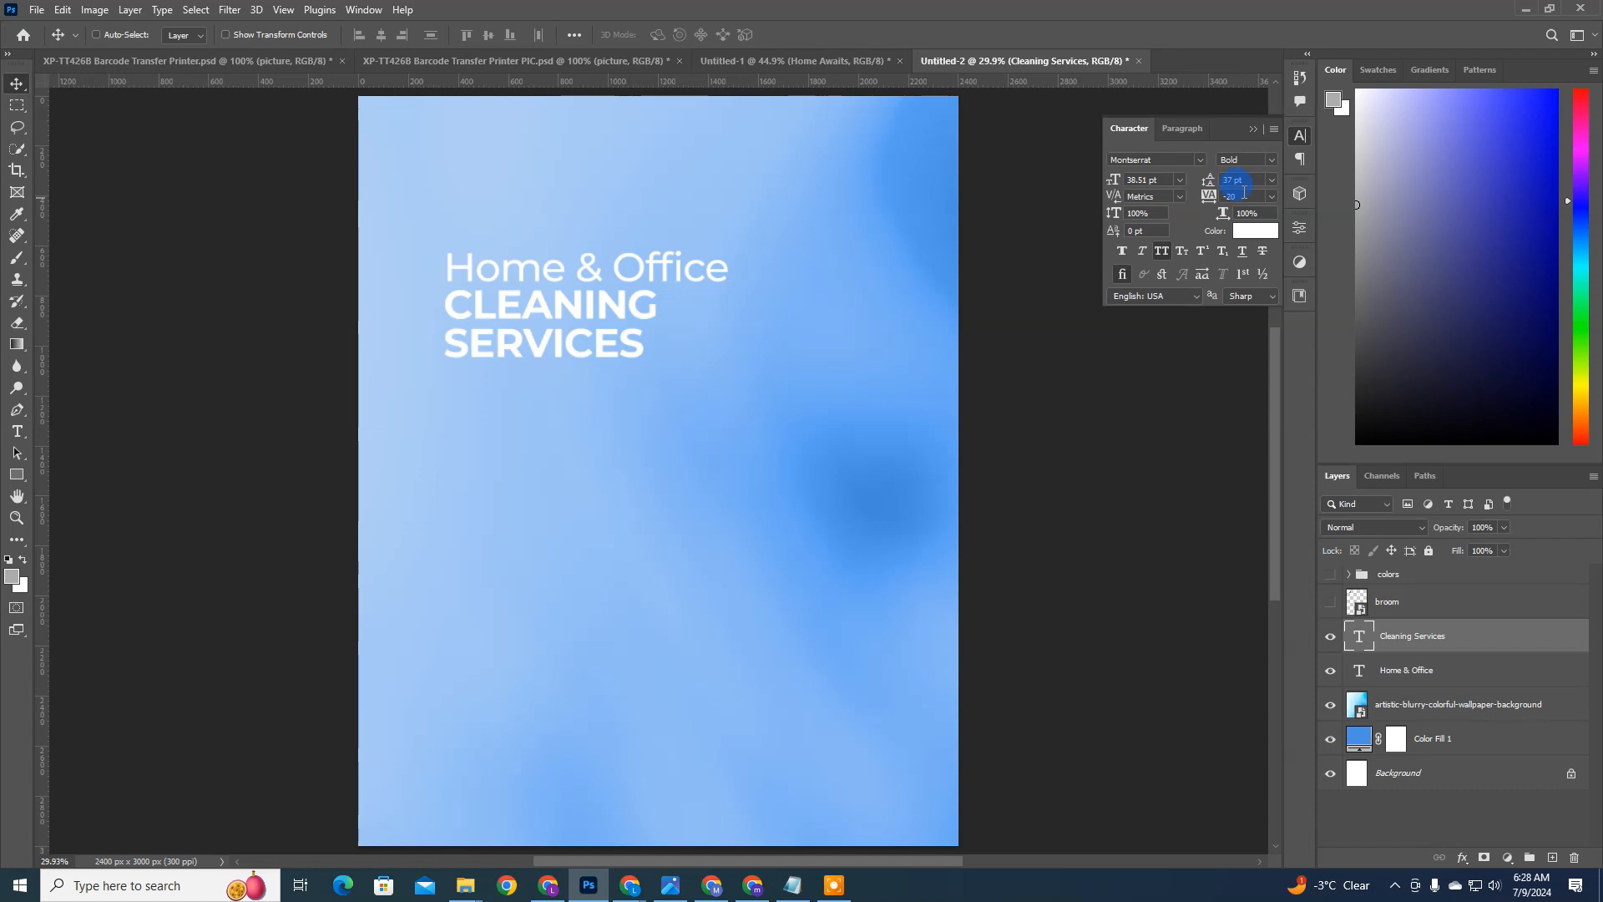
left_click(878, 266)
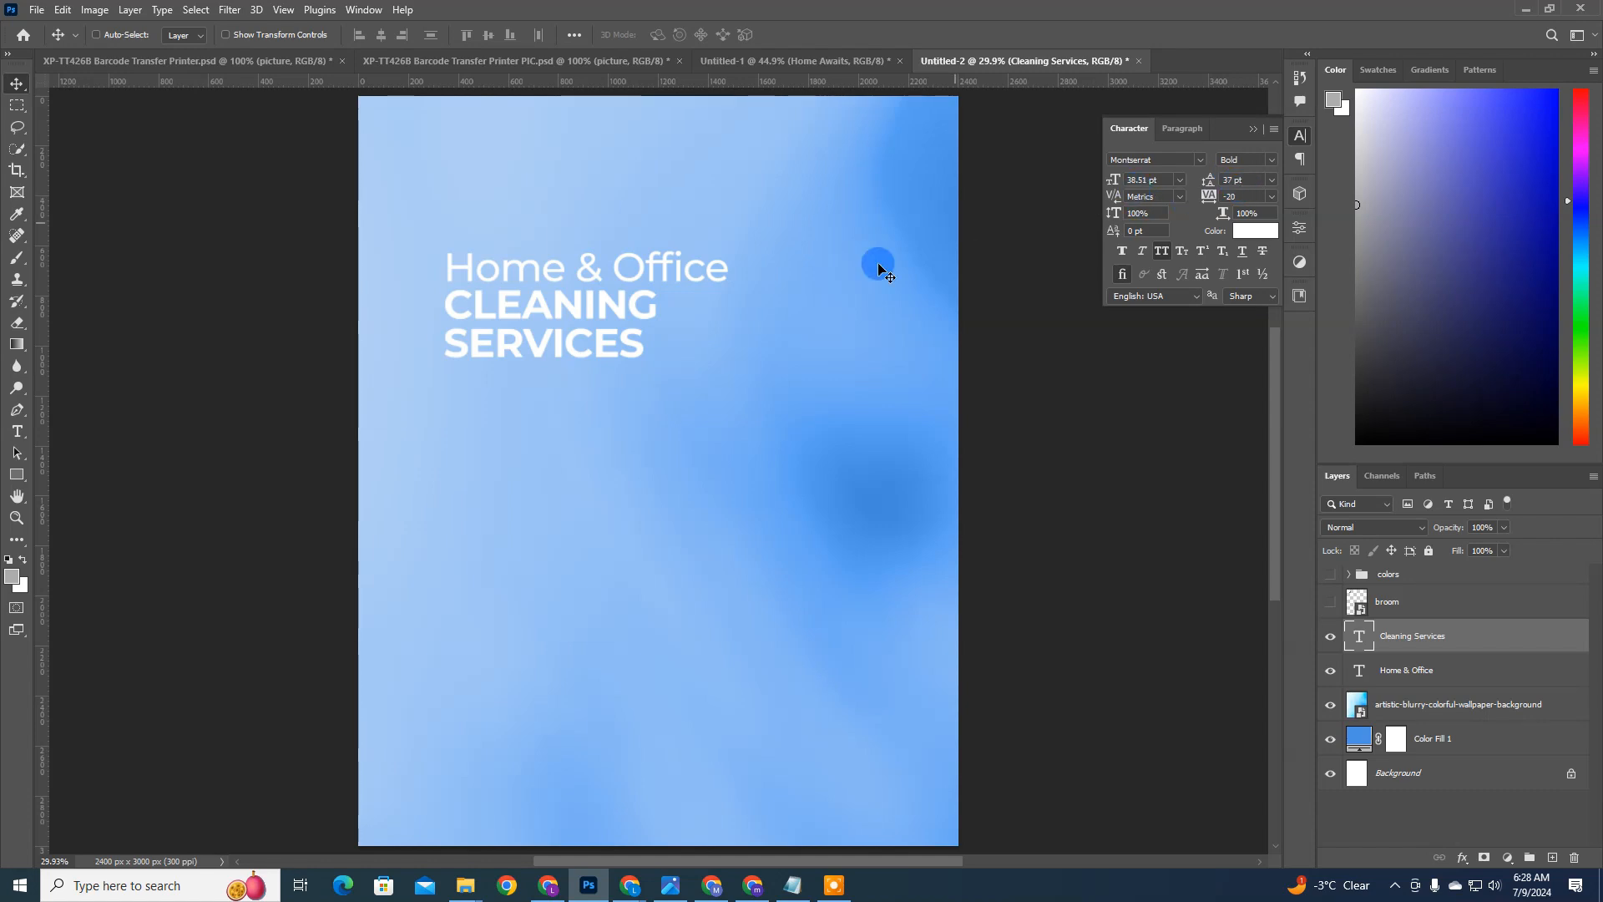
left_click(607, 341)
left_click(1124, 165)
left_click_drag(1121, 179, 1127, 176)
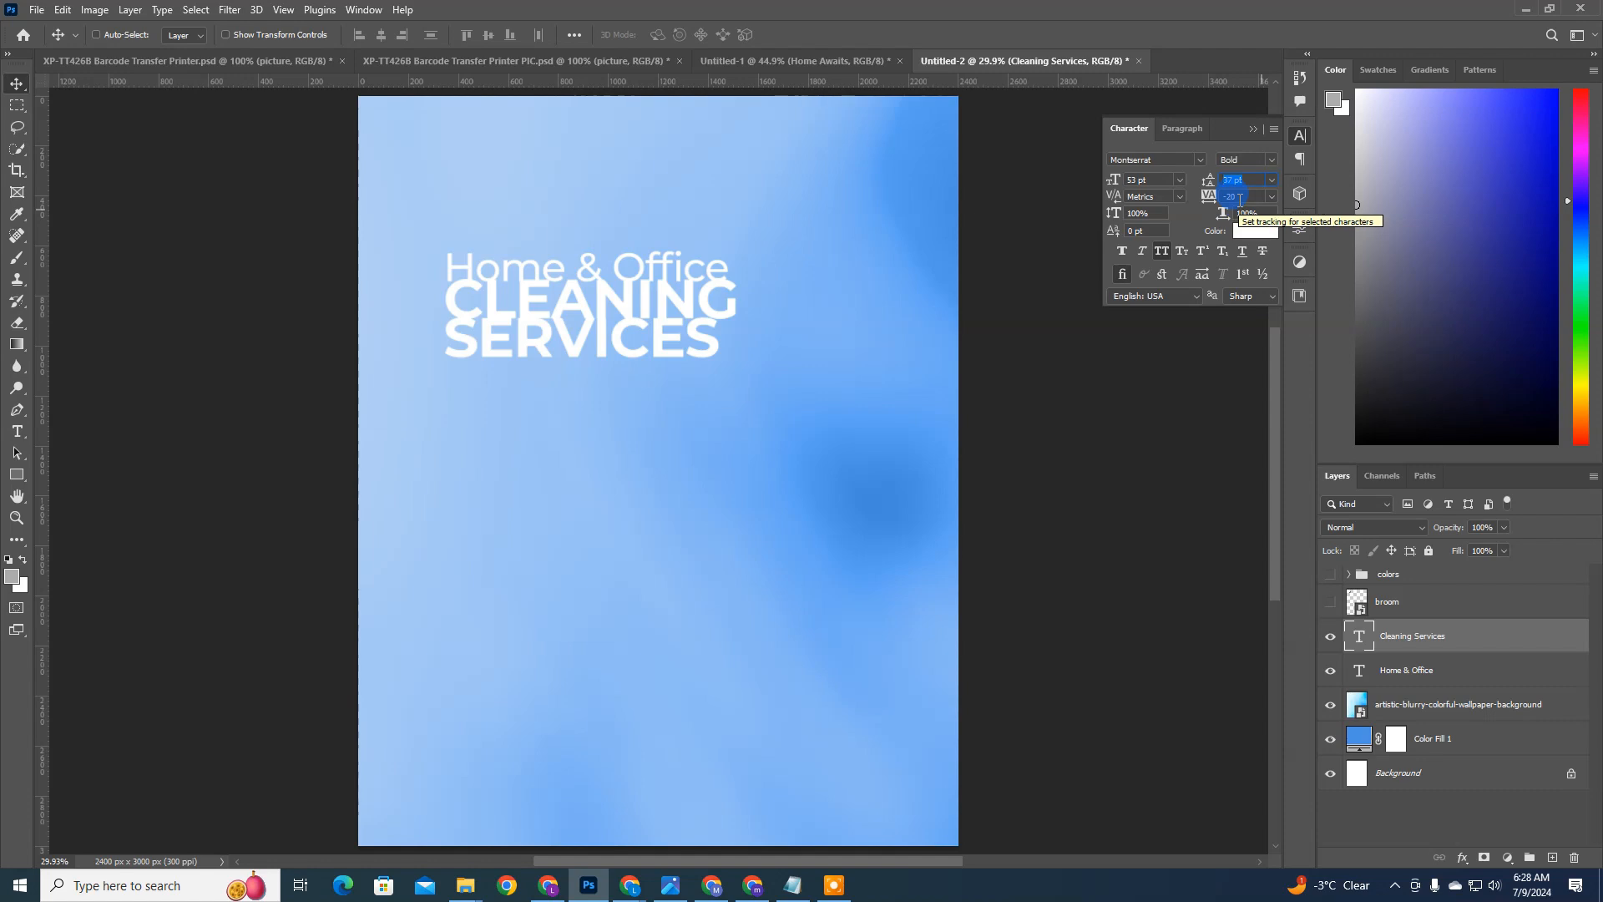
Step: Scale the CLEANING SERVICES text to about 128% from its lower-right corner, keeping its upper-left corner in place
key("ctrl+t")
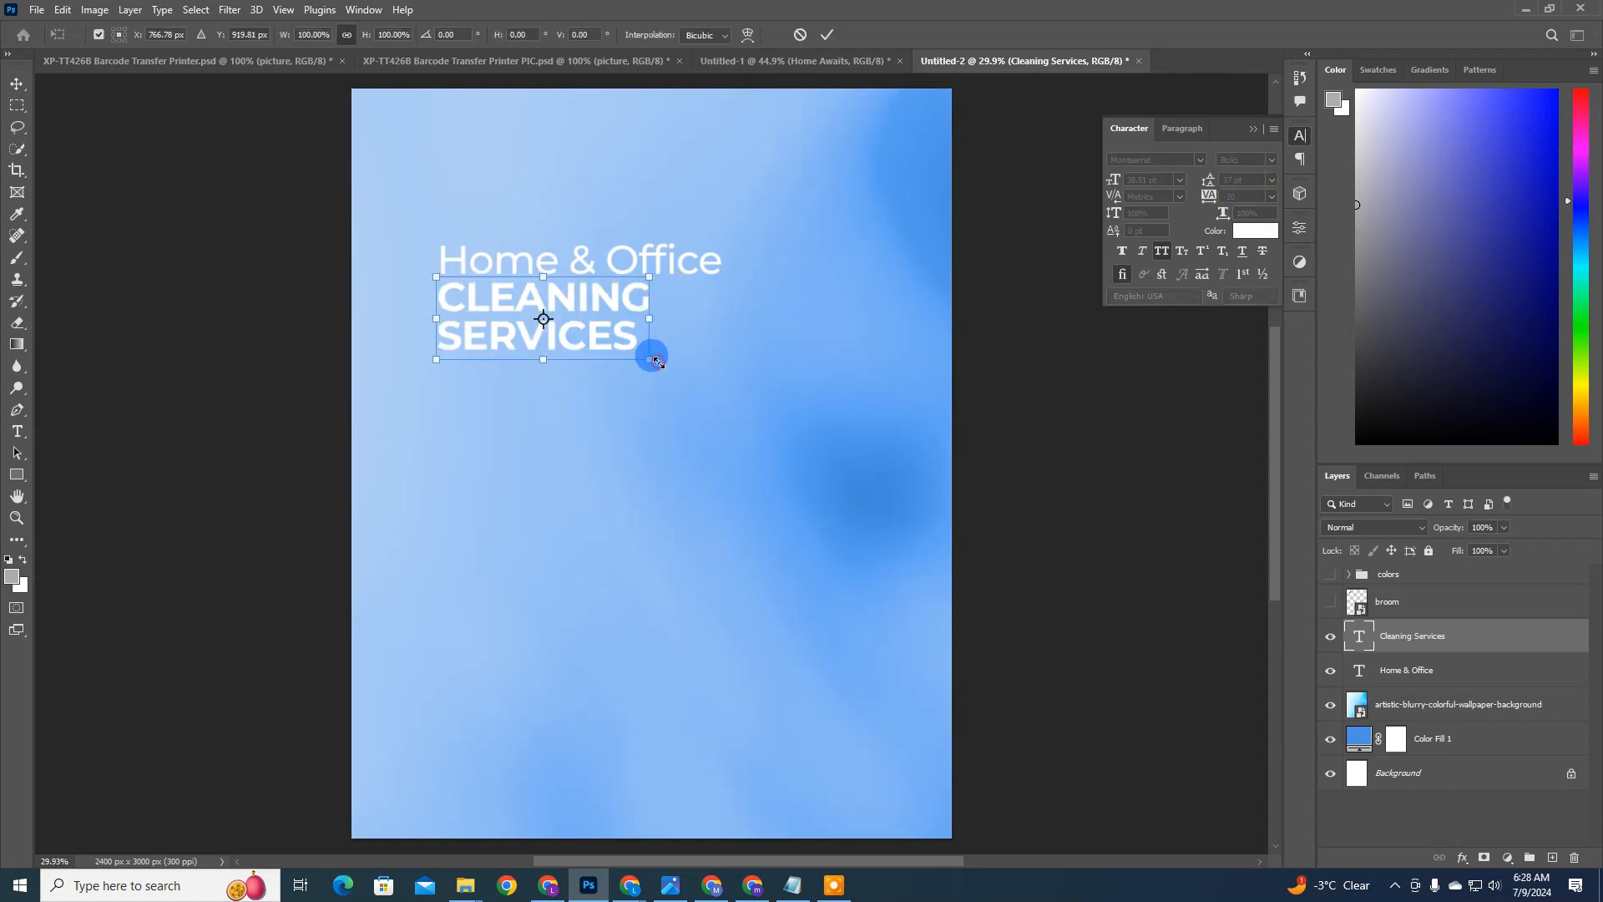
left_click_drag(657, 361, 690, 383)
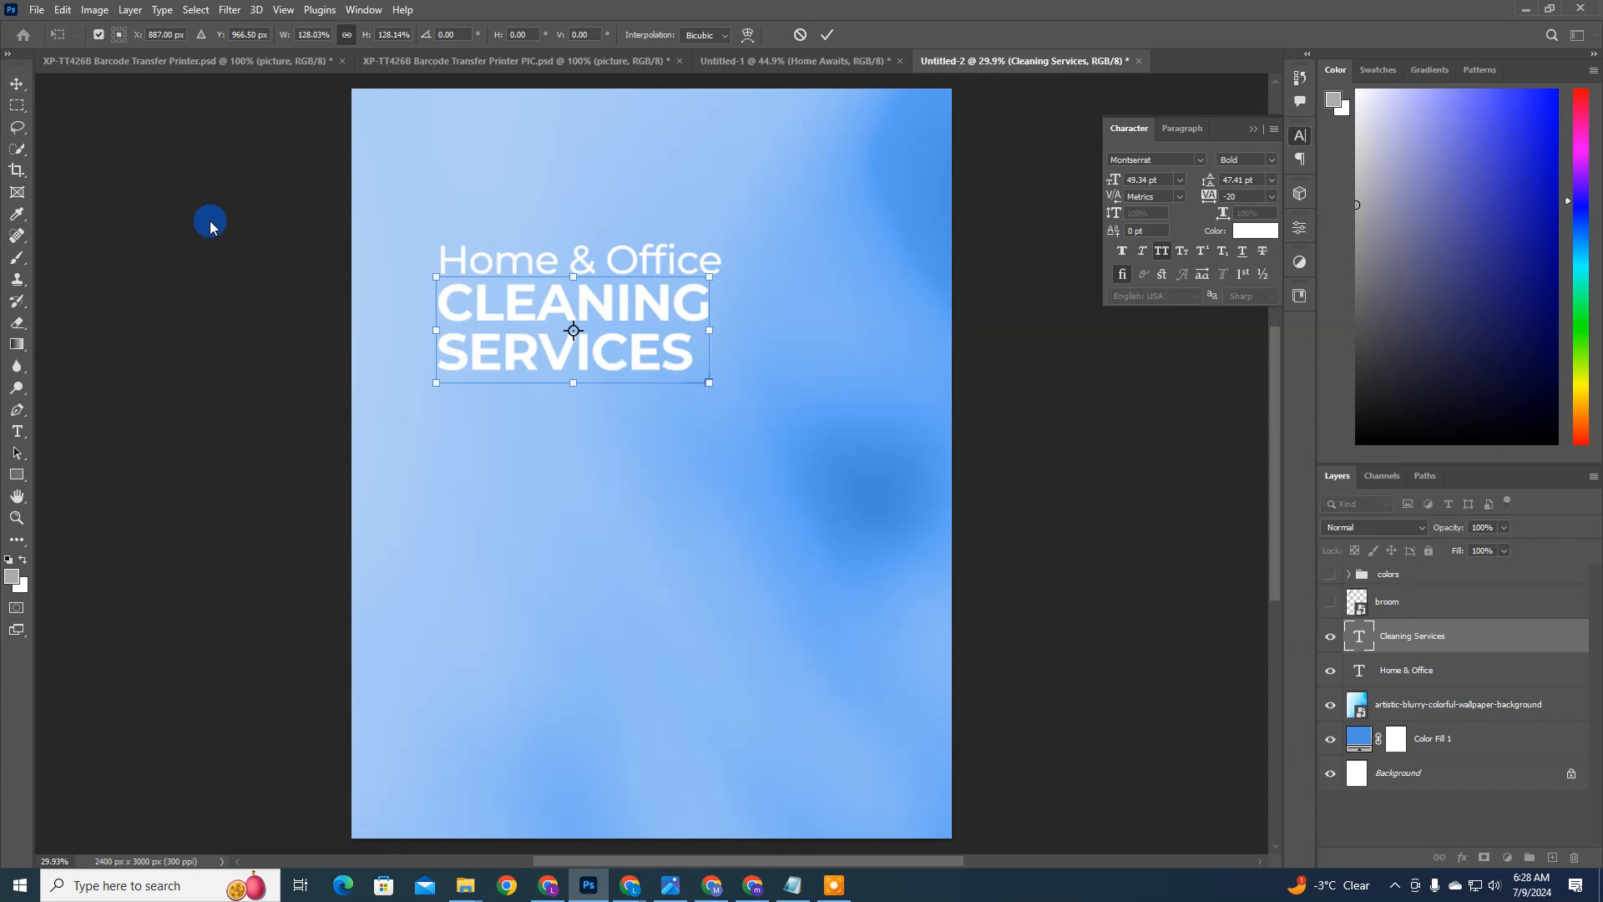
left_click(98, 213)
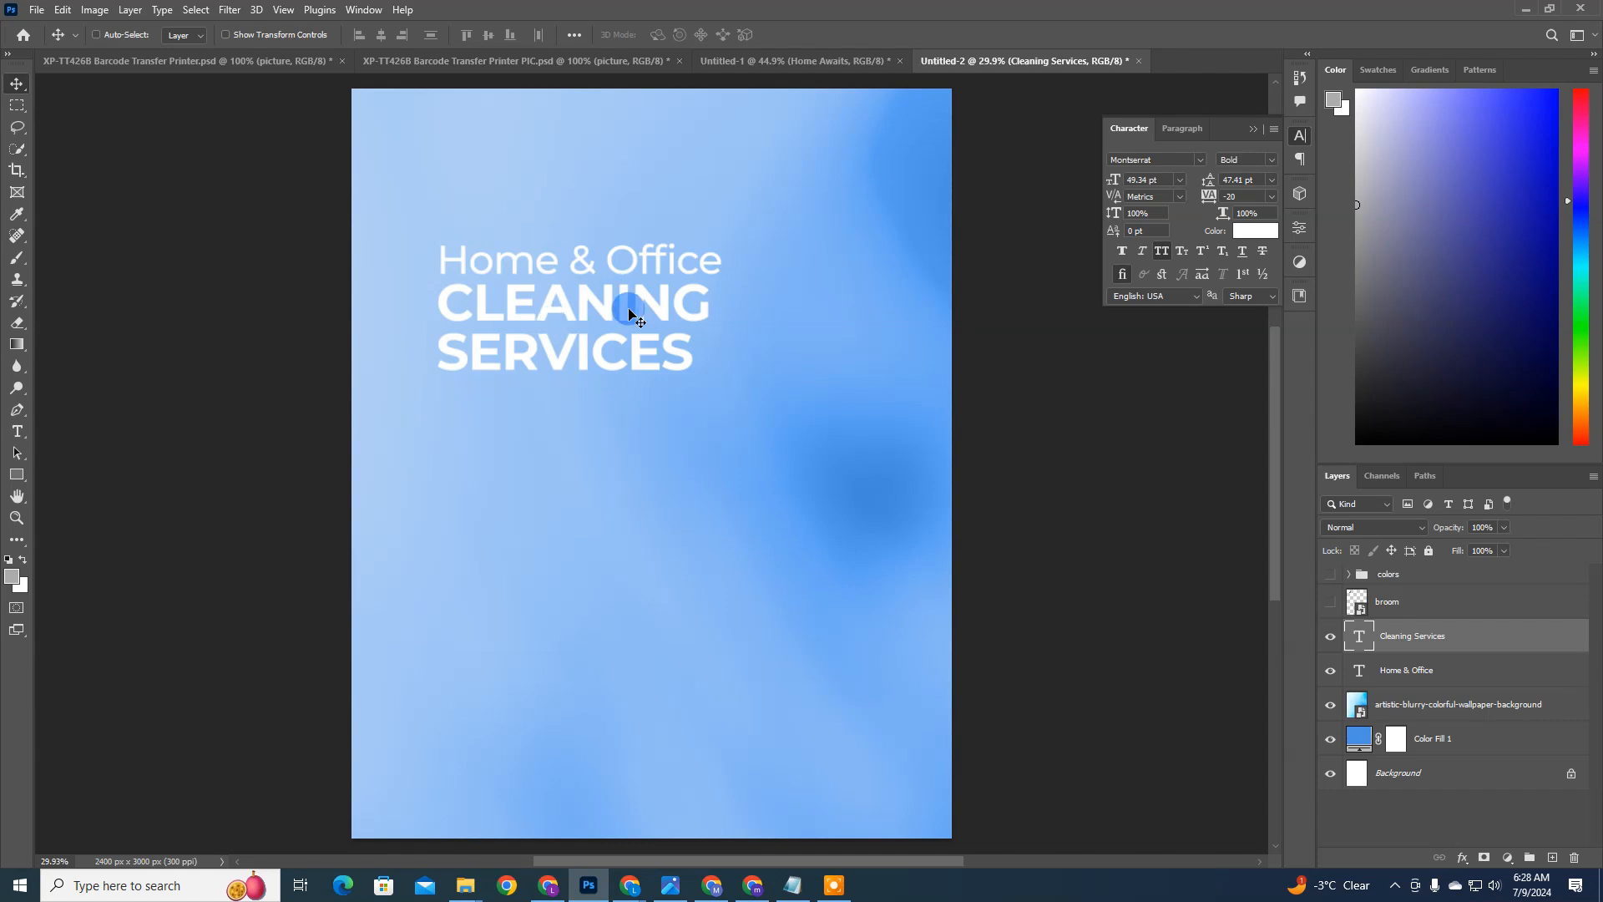
Step: Set the font size of the Home & Office text to 35 pt
key("ctrl")
left_click(656, 260, "ctrl")
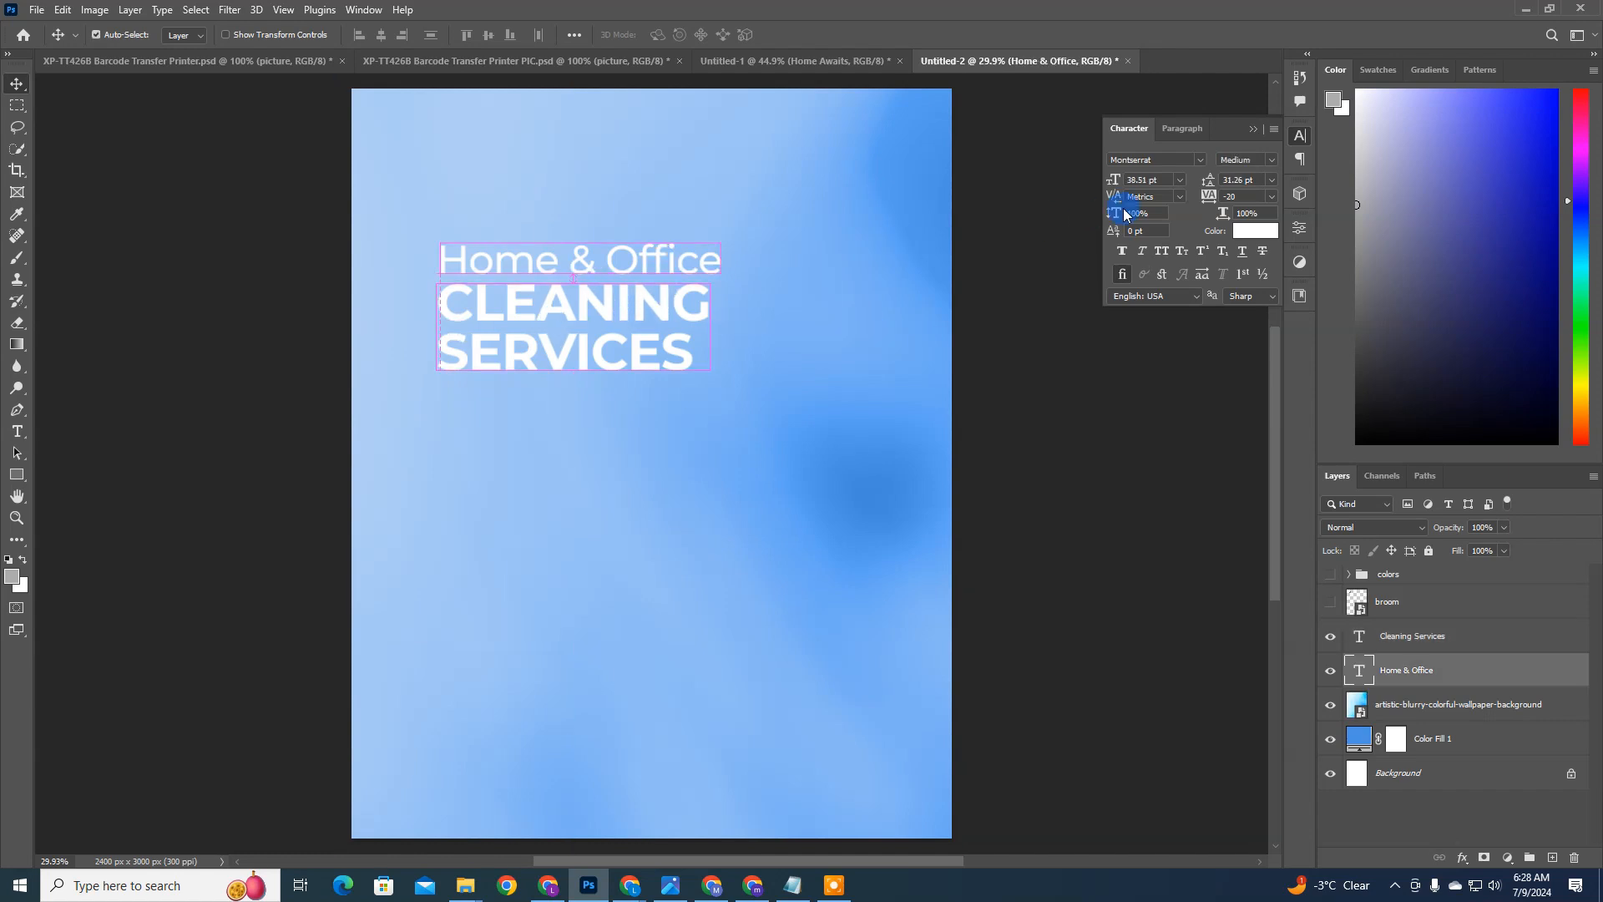
type("35")
key("Return")
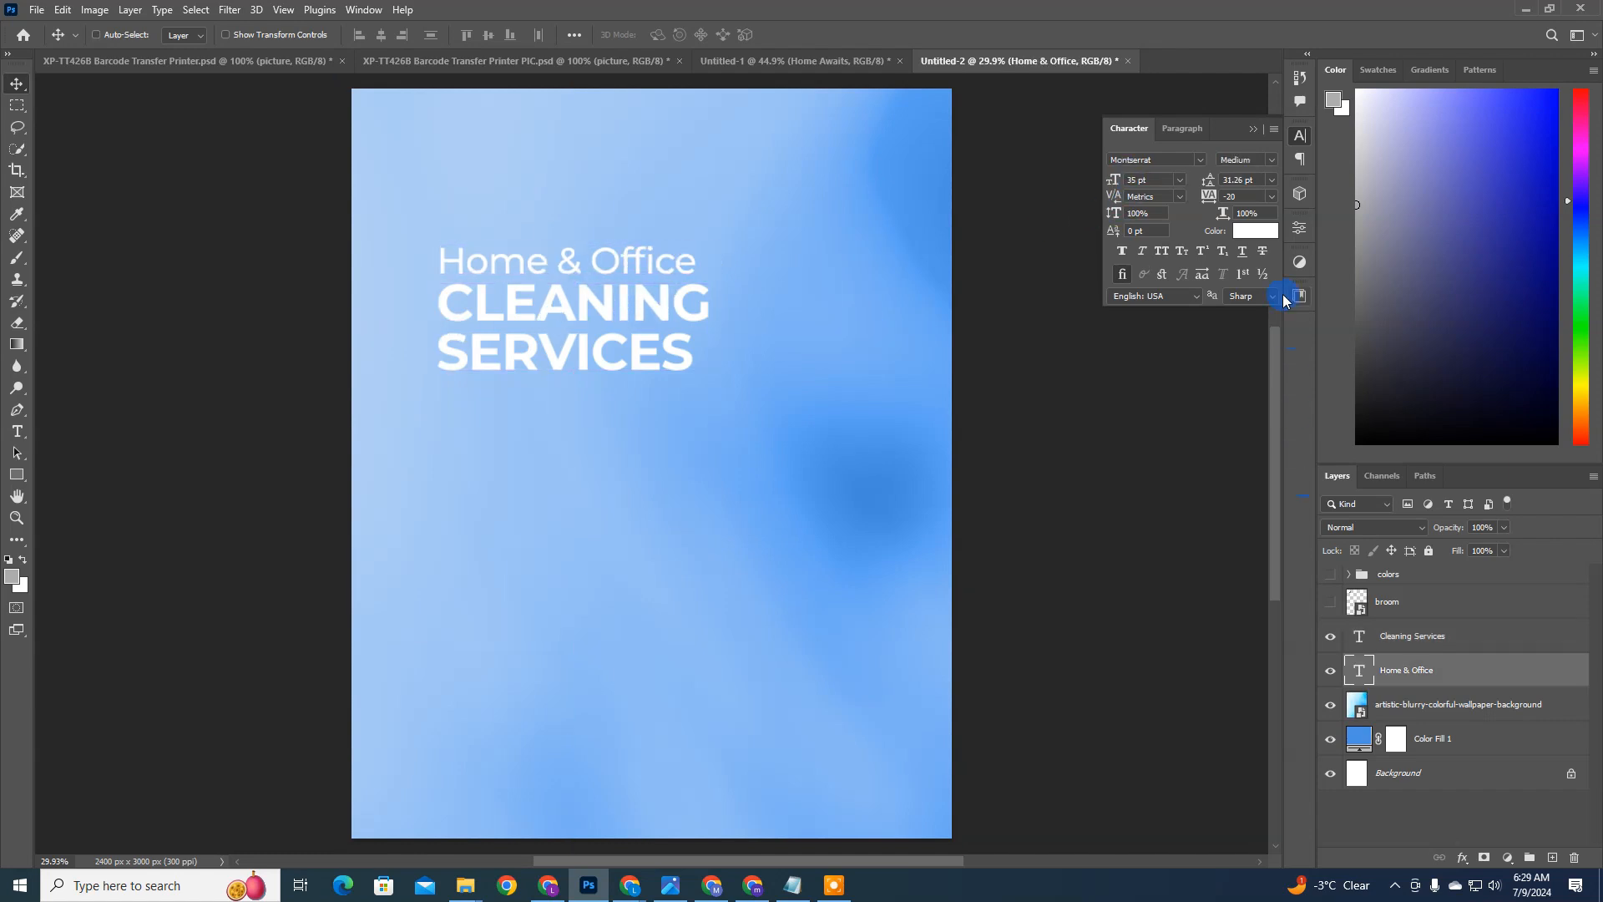
Step: Try the Regular font weight on the Home & Office text and switch it back to Medium
left_click(1265, 158)
left_click(1261, 255)
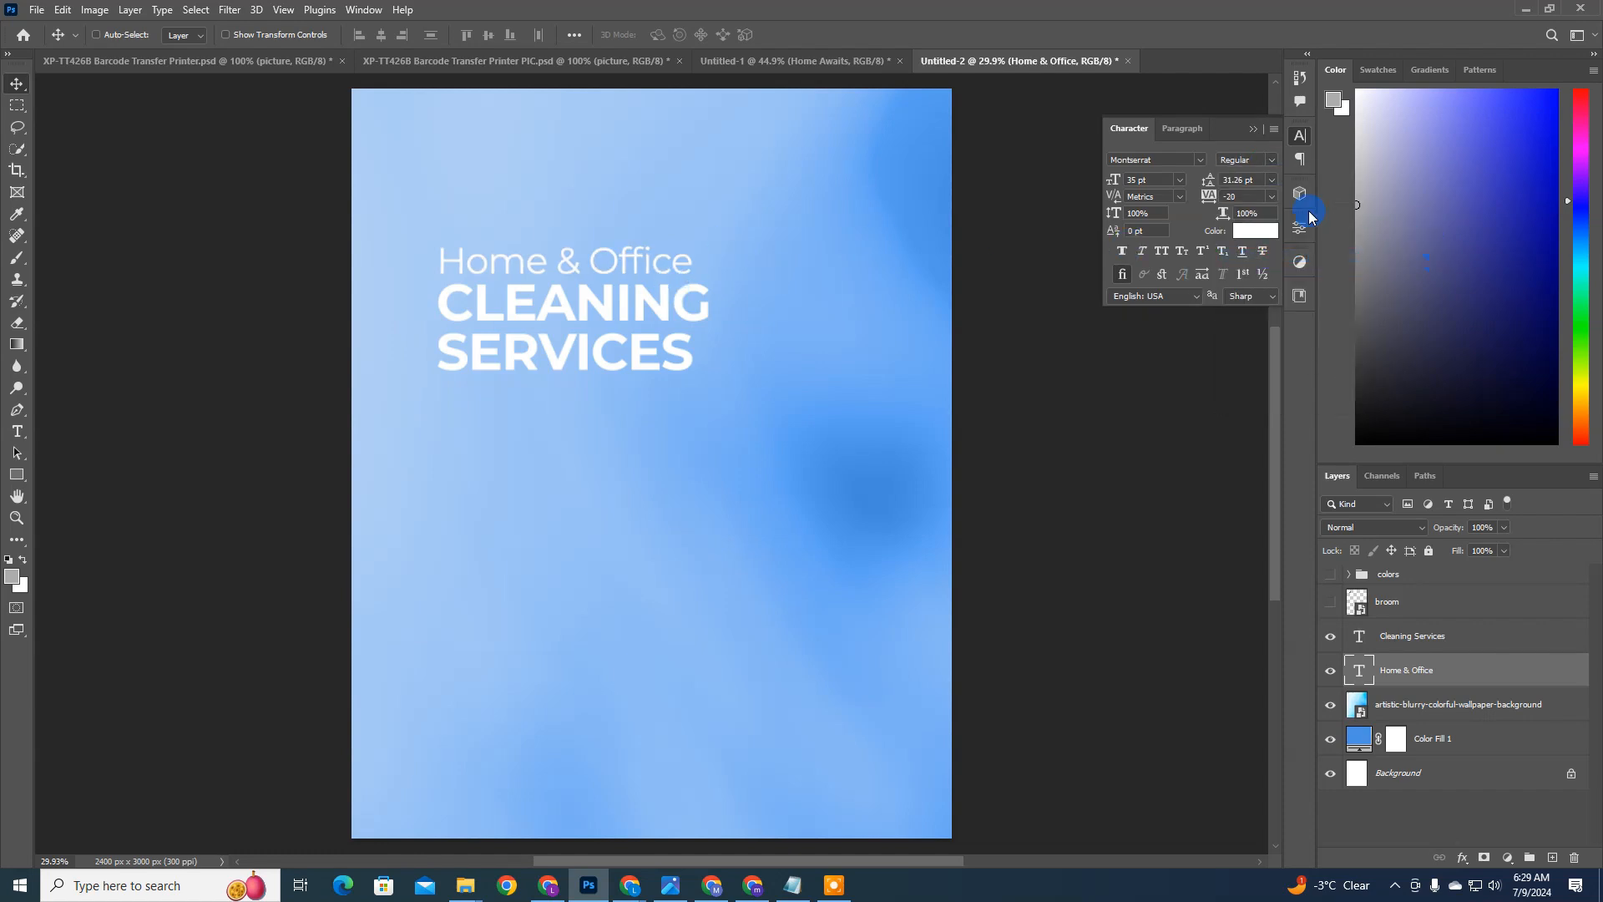
left_click(1273, 166)
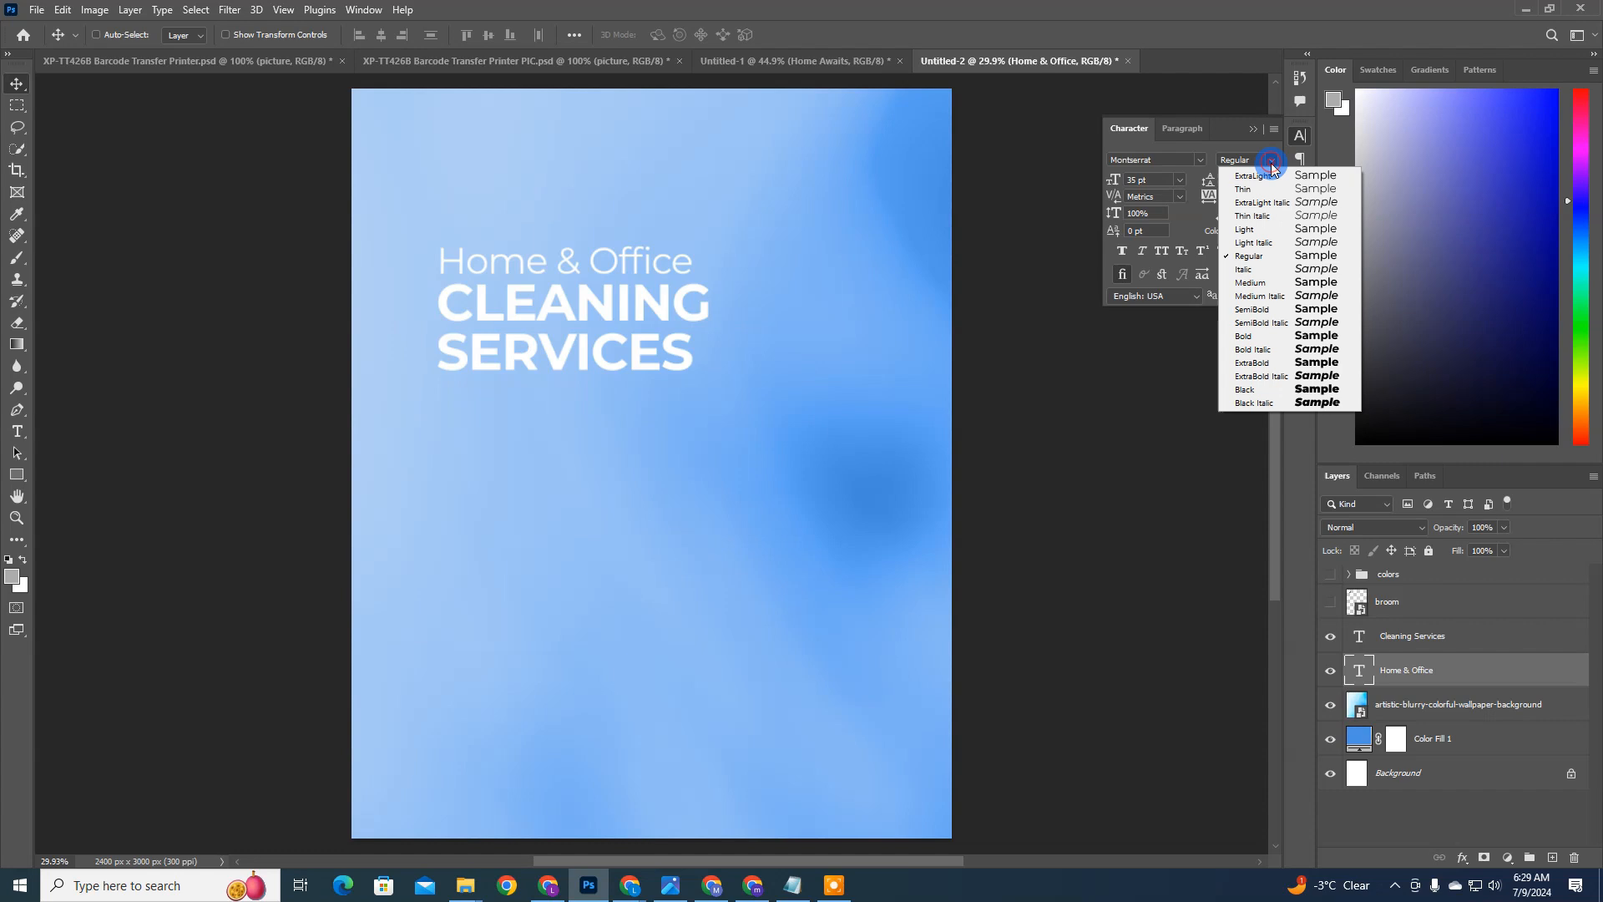
left_click(1297, 282)
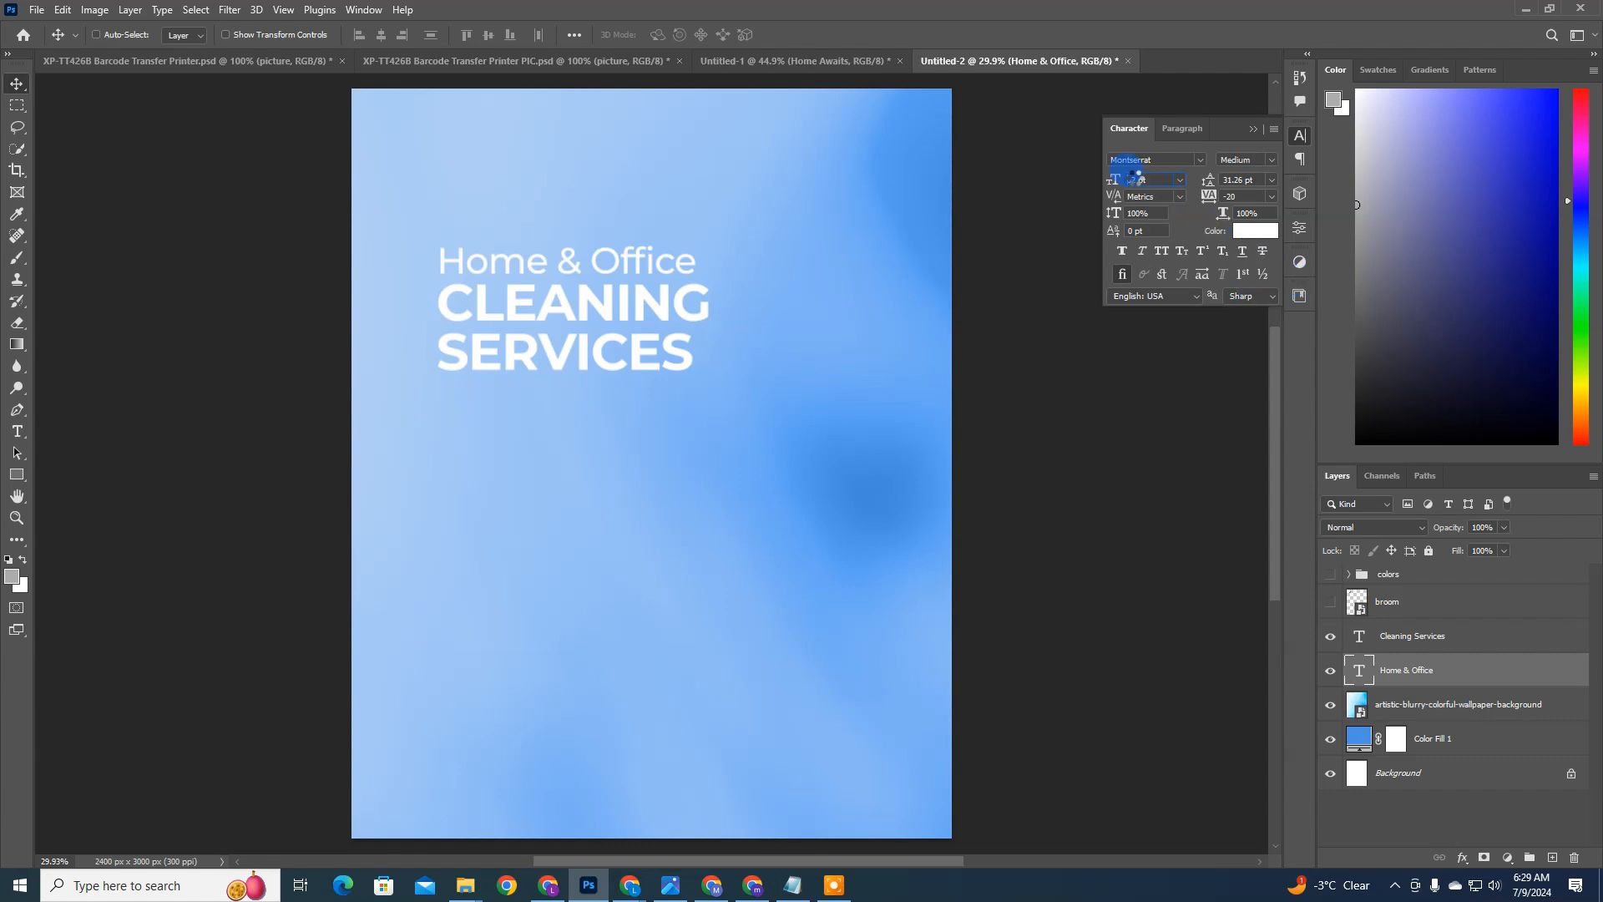
Step: Reduce the font size of the Home & Office text to 28 pt
scroll(1135, 179, "down", 1)
scroll(1136, 179, "down", 1)
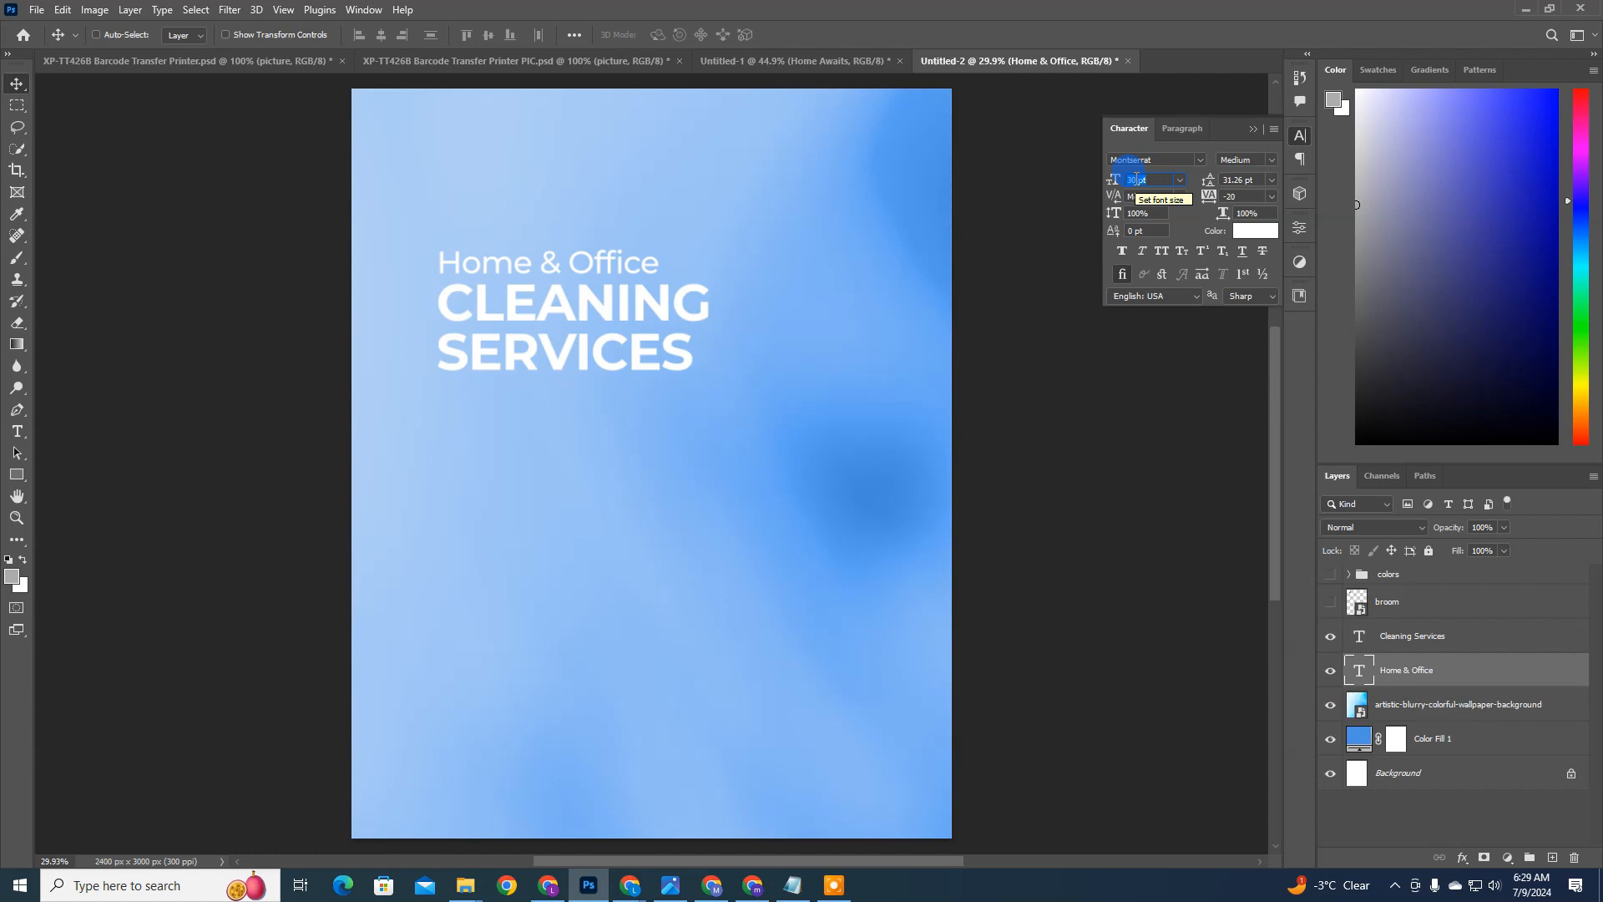
scroll(1136, 178, "down", 2)
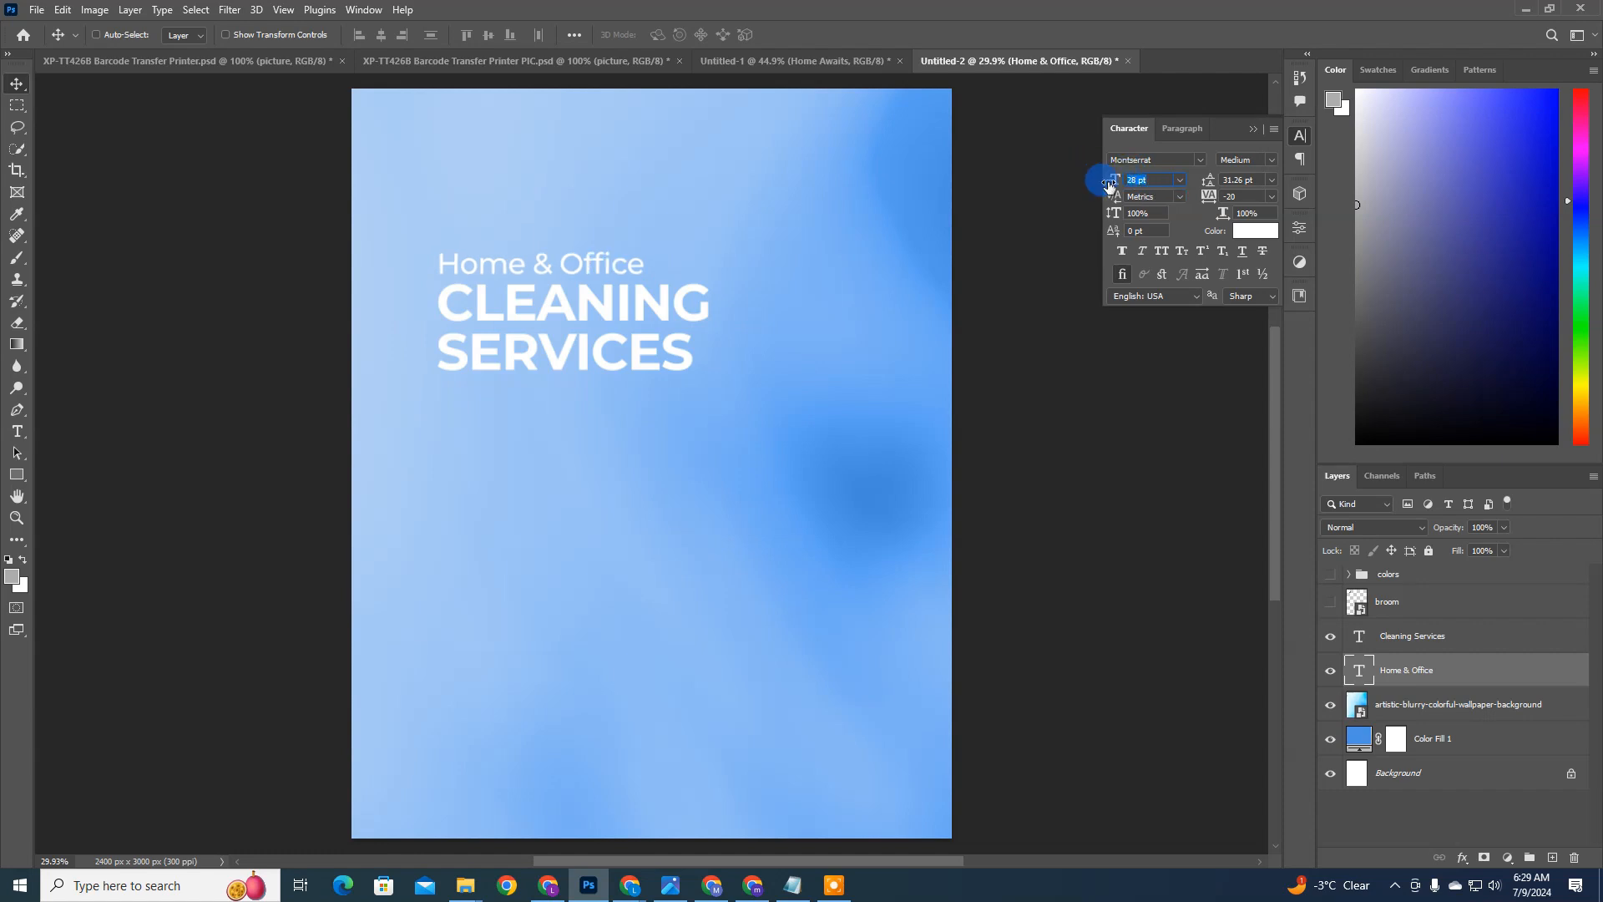
left_click(1154, 161)
left_click(1429, 679)
left_click(1439, 645)
left_click(1443, 665)
left_click(1440, 647)
left_click(1444, 666)
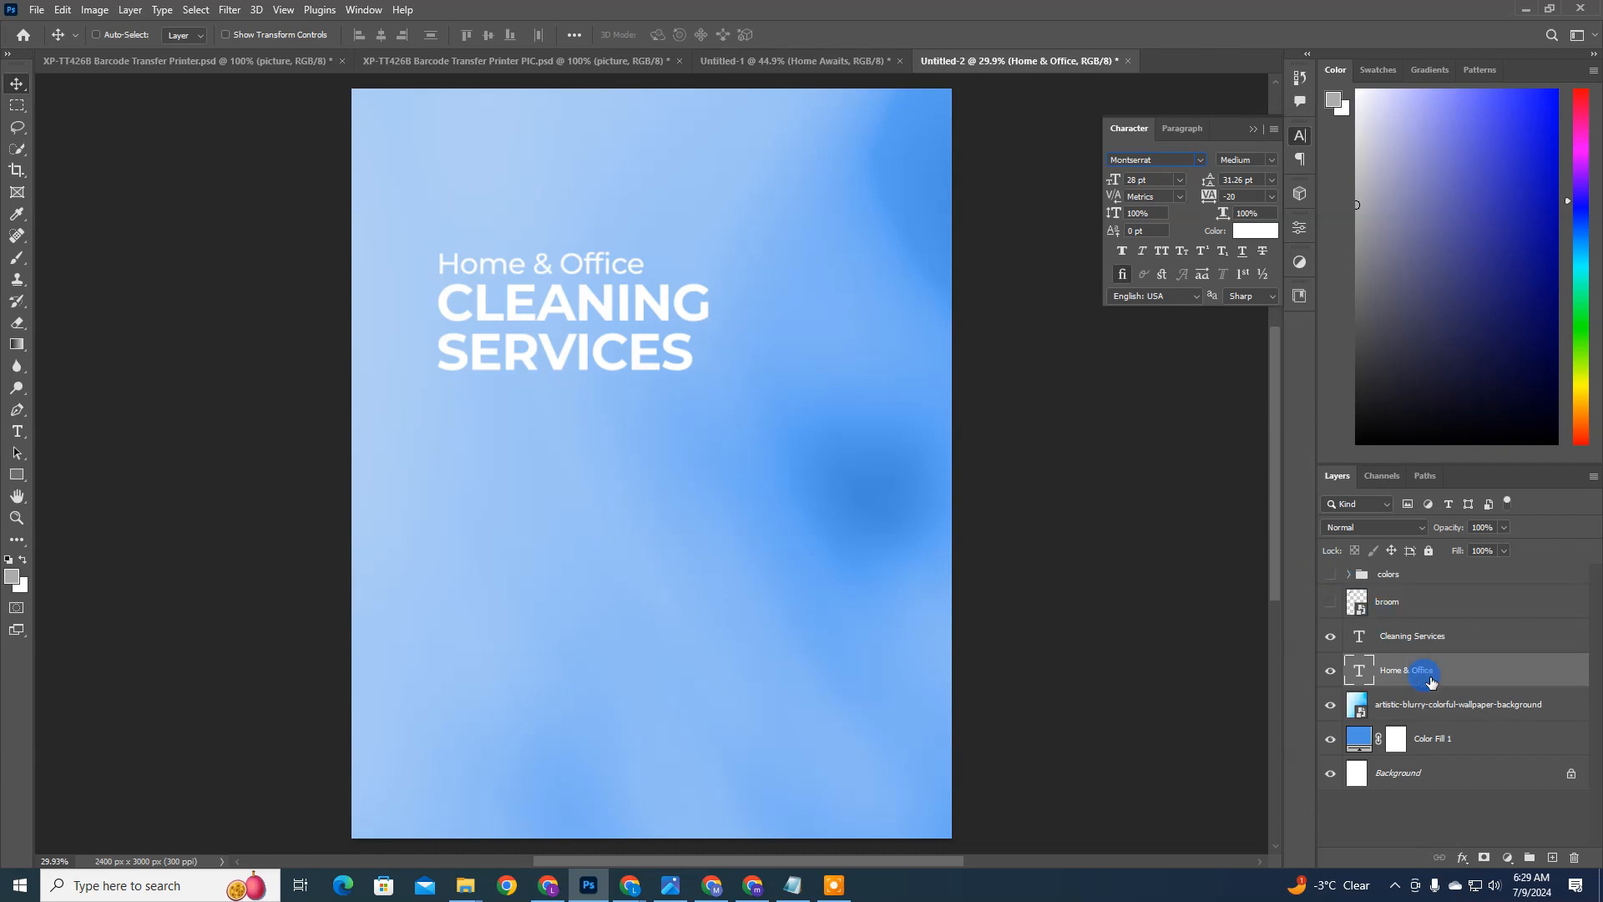
Step: Move the Home & Office and CLEANING SERVICES texts together slightly down and toward the flyer's left edge
left_click(1419, 639, "ctrl")
mouse_move(732, 381)
left_mouse_down()
mouse_move(741, 426)
mouse_move(741, 401)
left_mouse_up()
key("ctrl+z")
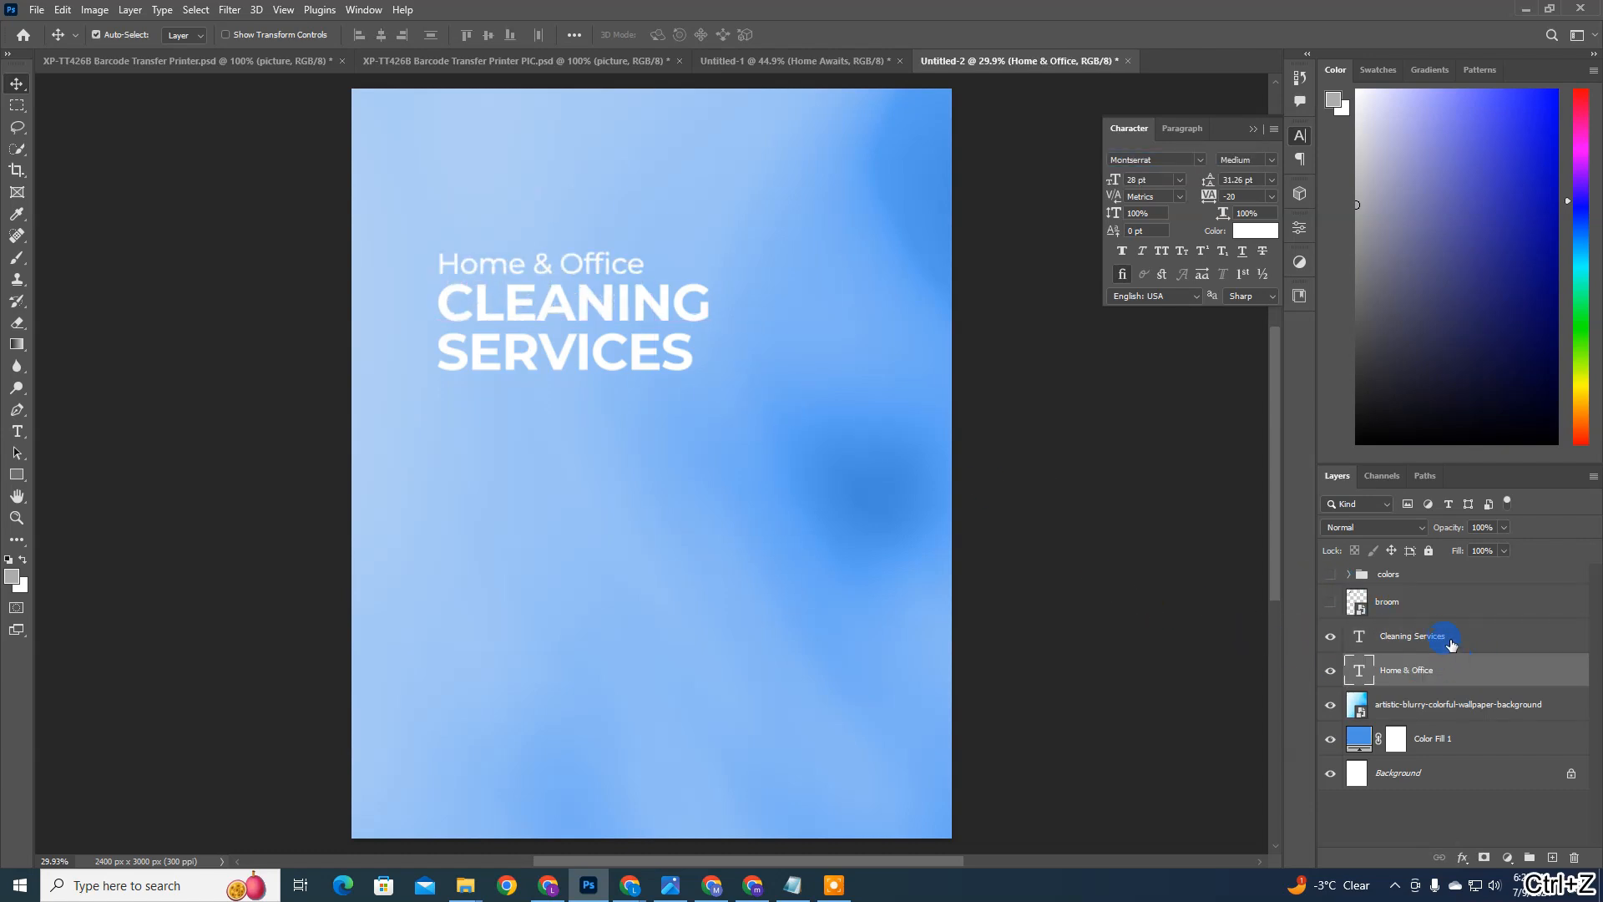
left_click_drag(969, 447, 798, 385)
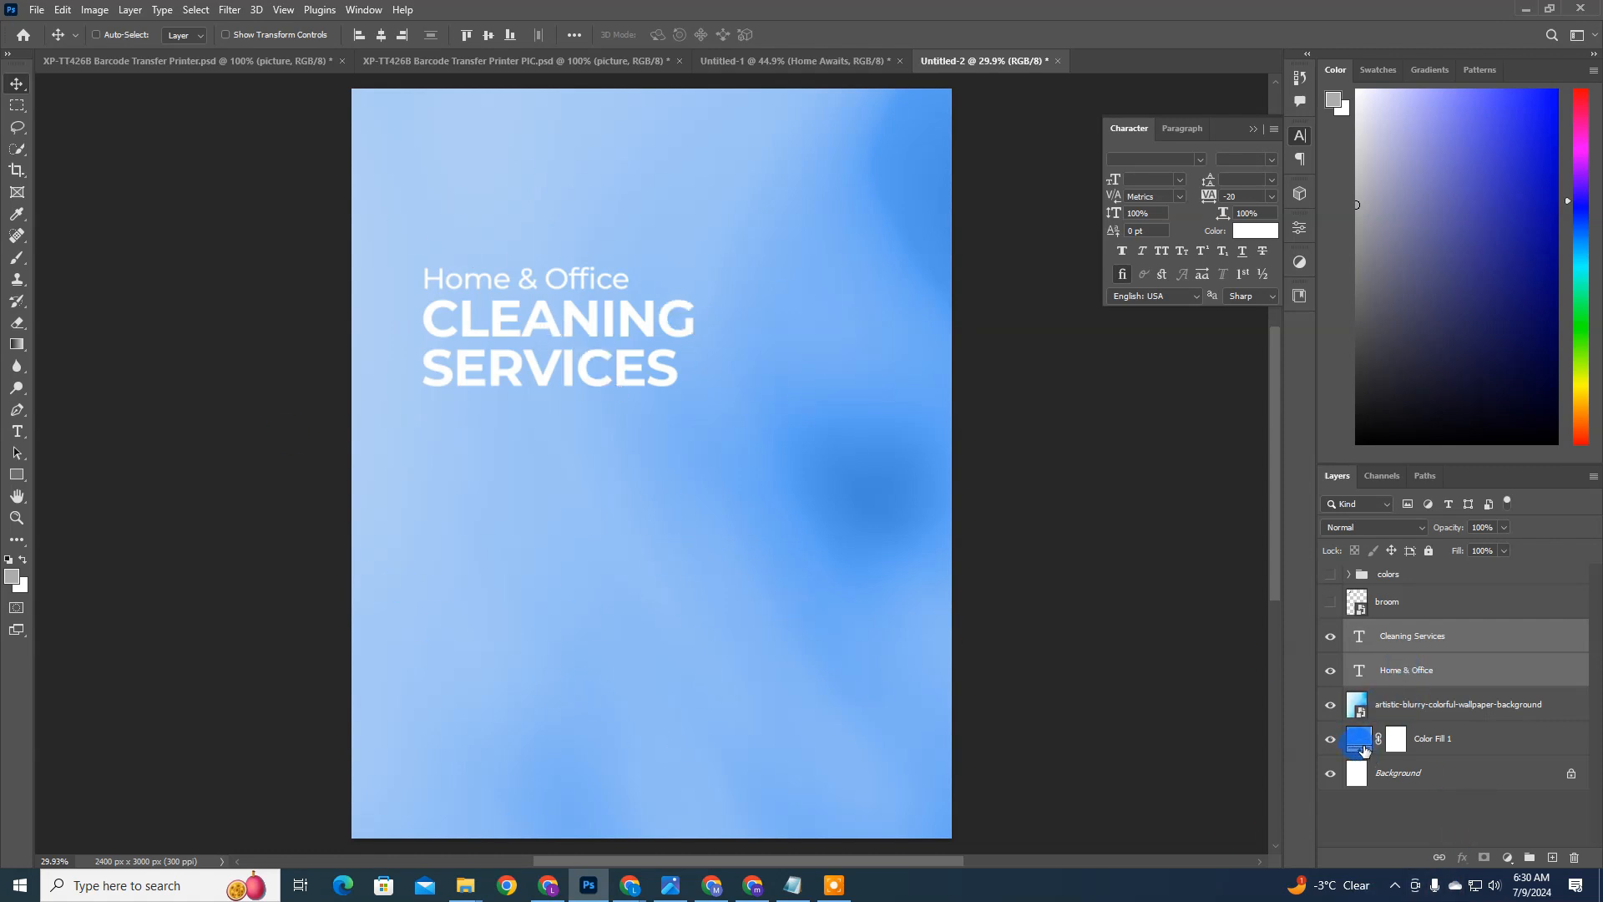
Step: Try the Normal blend mode at 100% opacity on the blurry wallpaper layer with the blue fill hidden, and undo it
left_click(1416, 704)
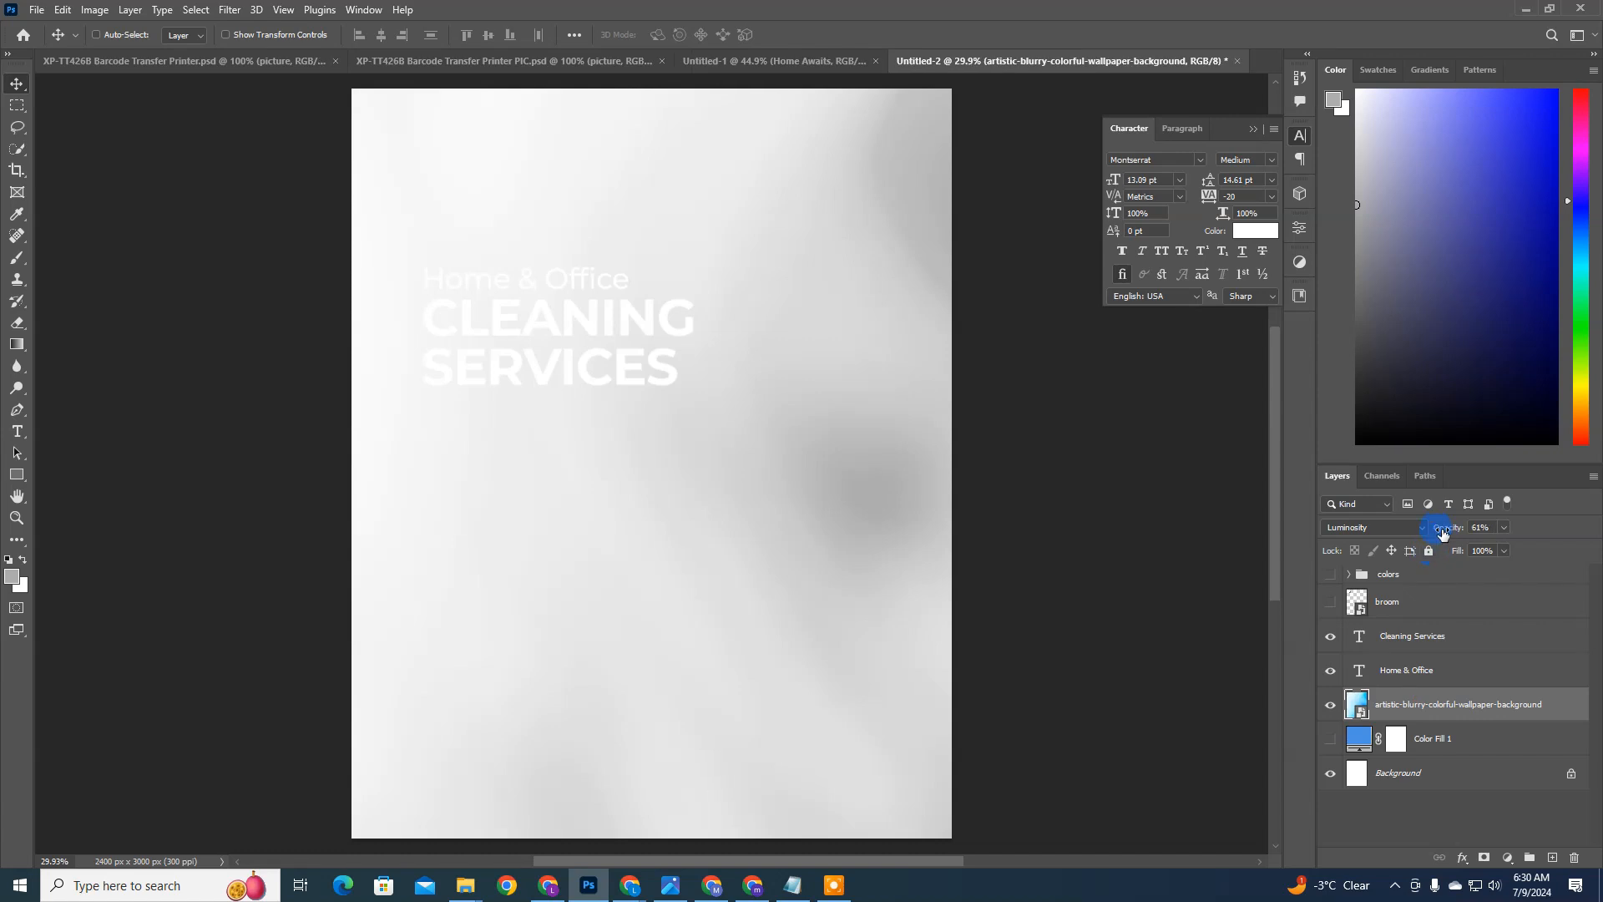
left_click(1423, 527)
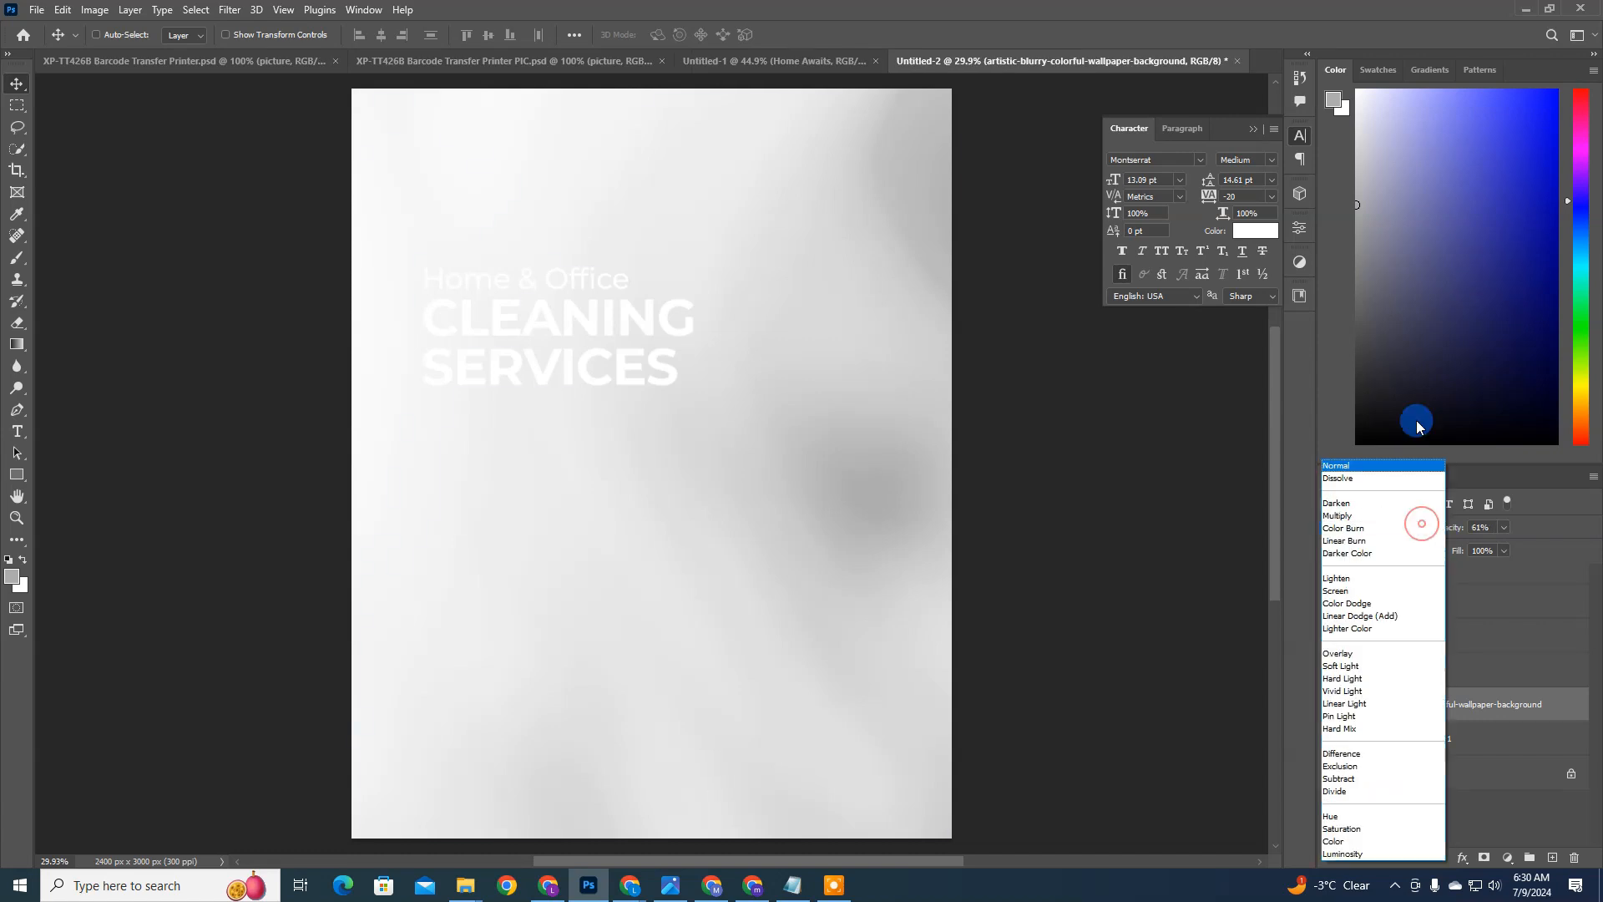
left_click(1360, 458)
left_click(1365, 527)
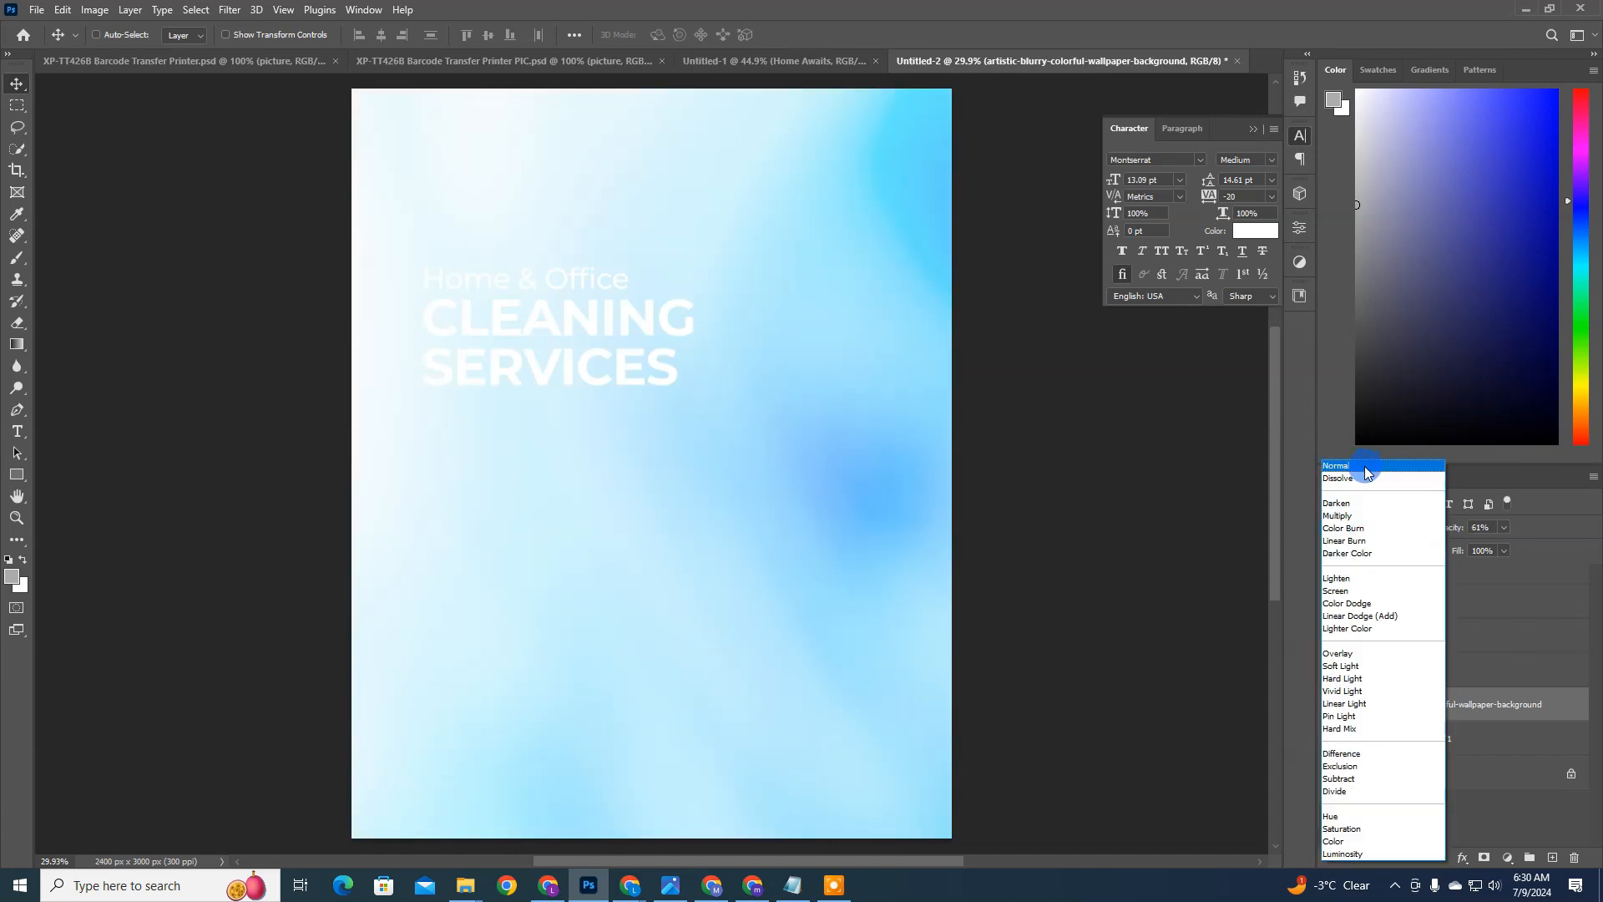
left_click(1364, 465)
left_click_drag(1445, 527, 1598, 611)
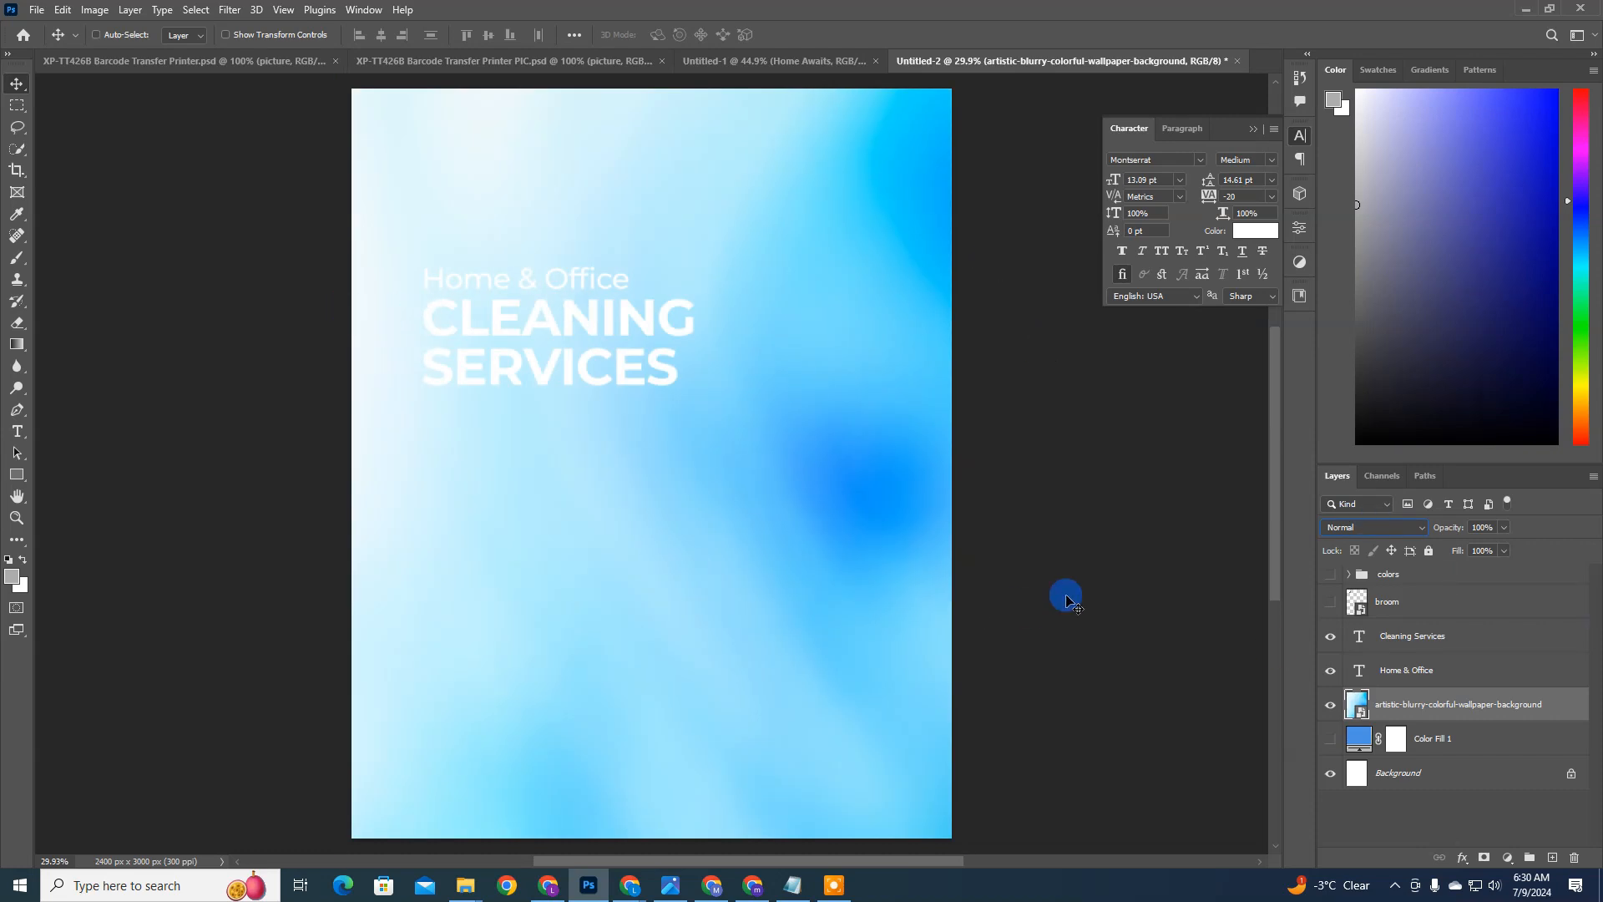
key("ctrl+z")
key("ctrl+z")
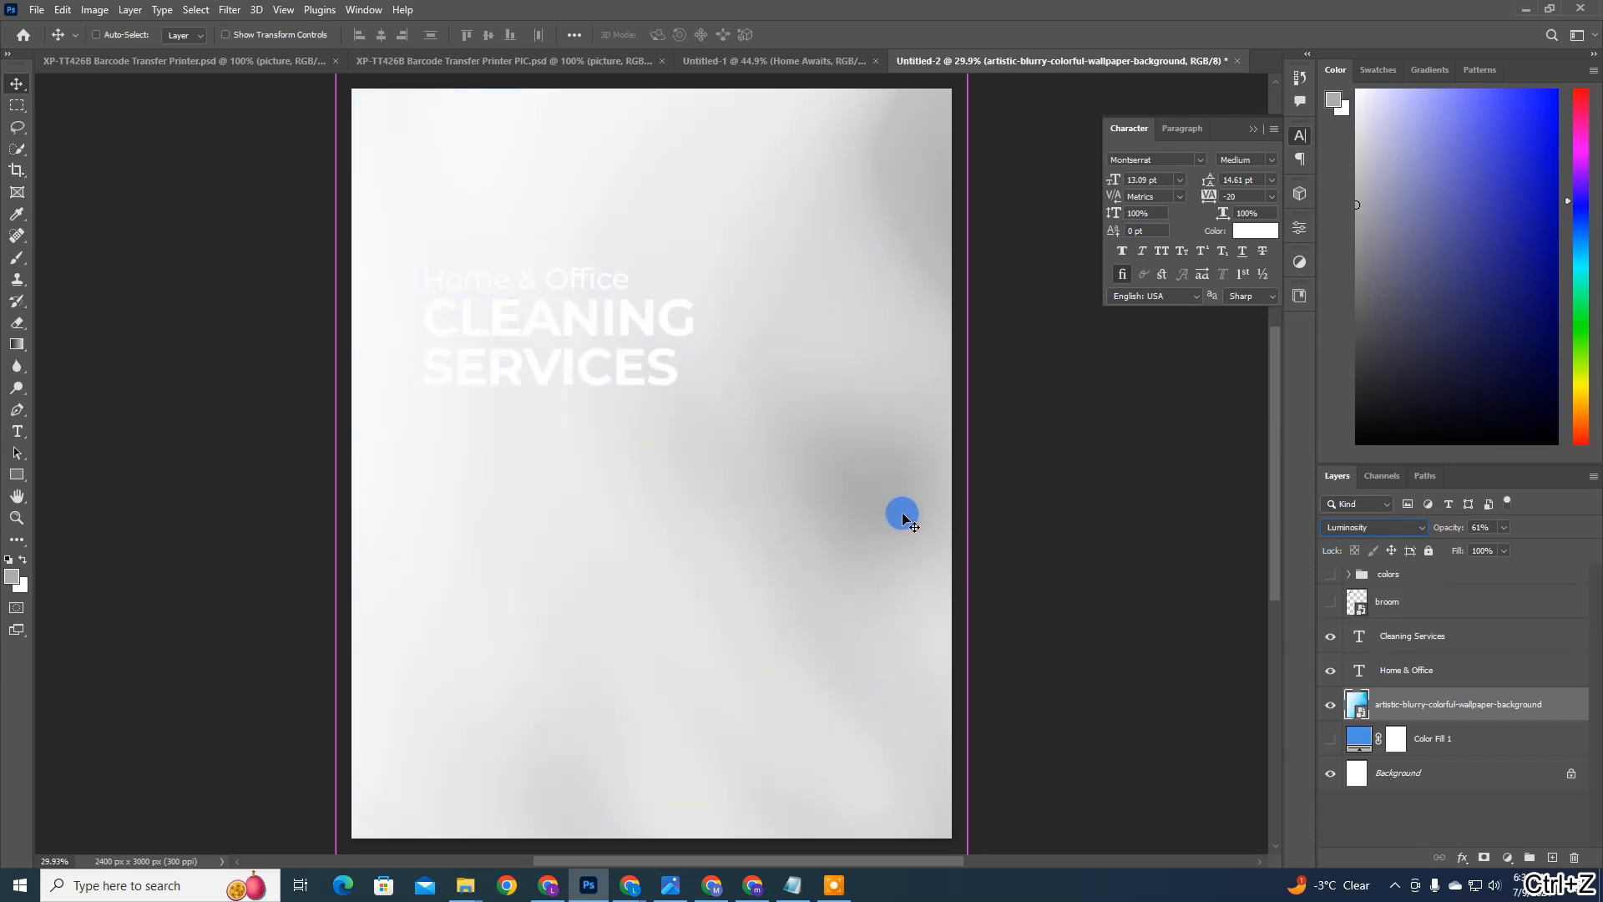
key("ctrl+z")
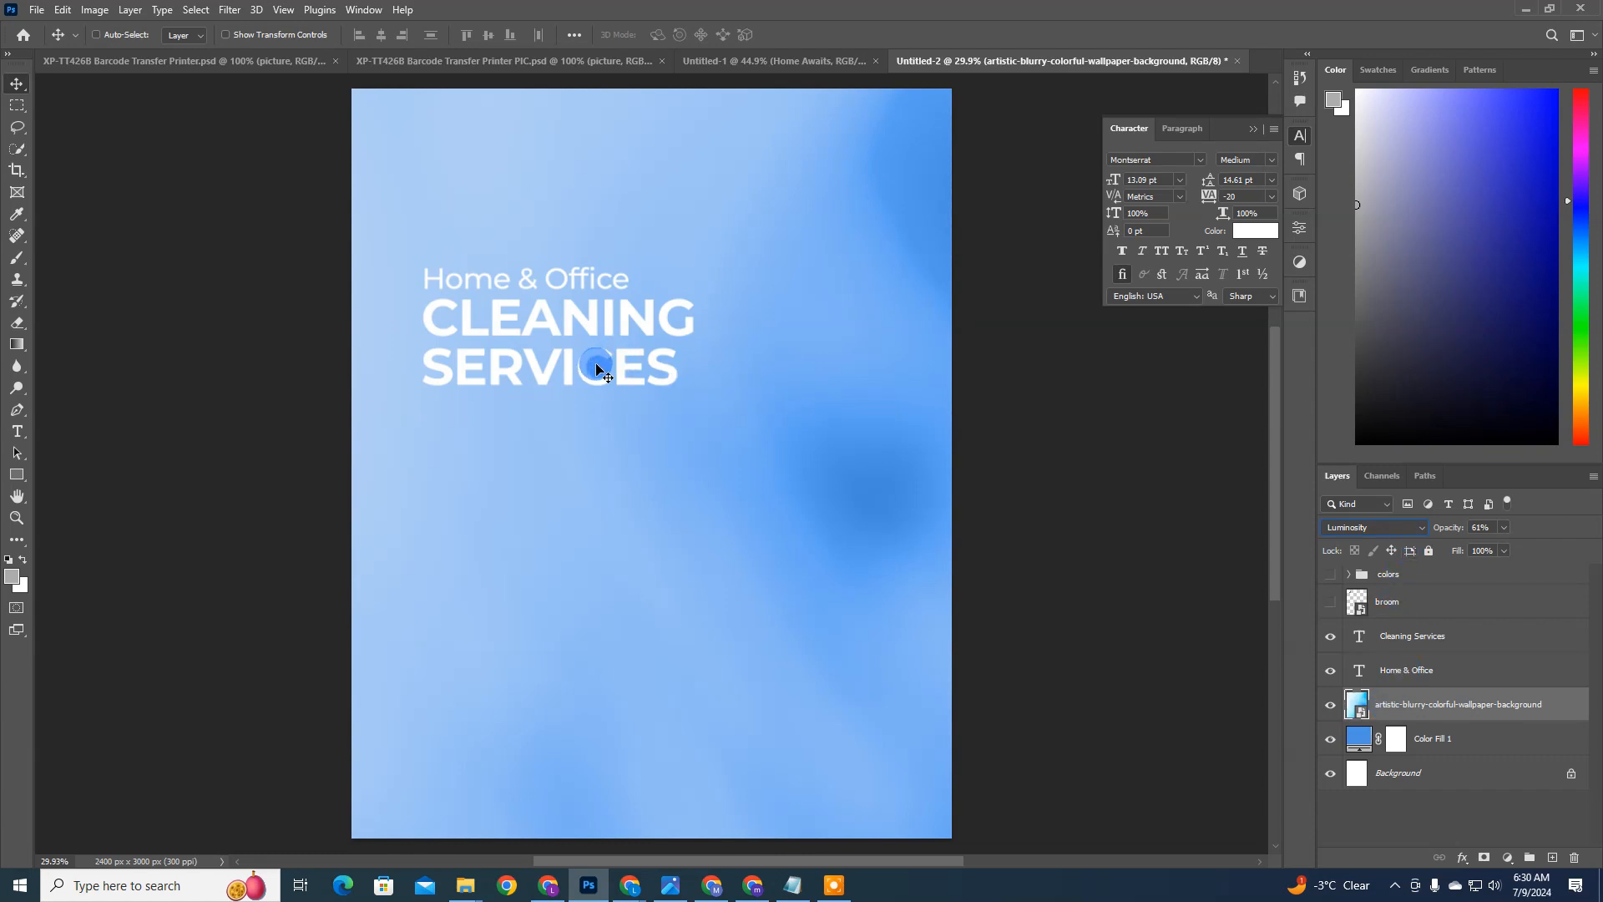
Step: Show the broom icon, scale it down and line it up with the left edge of the headline
left_click(1331, 602)
left_click(1403, 610)
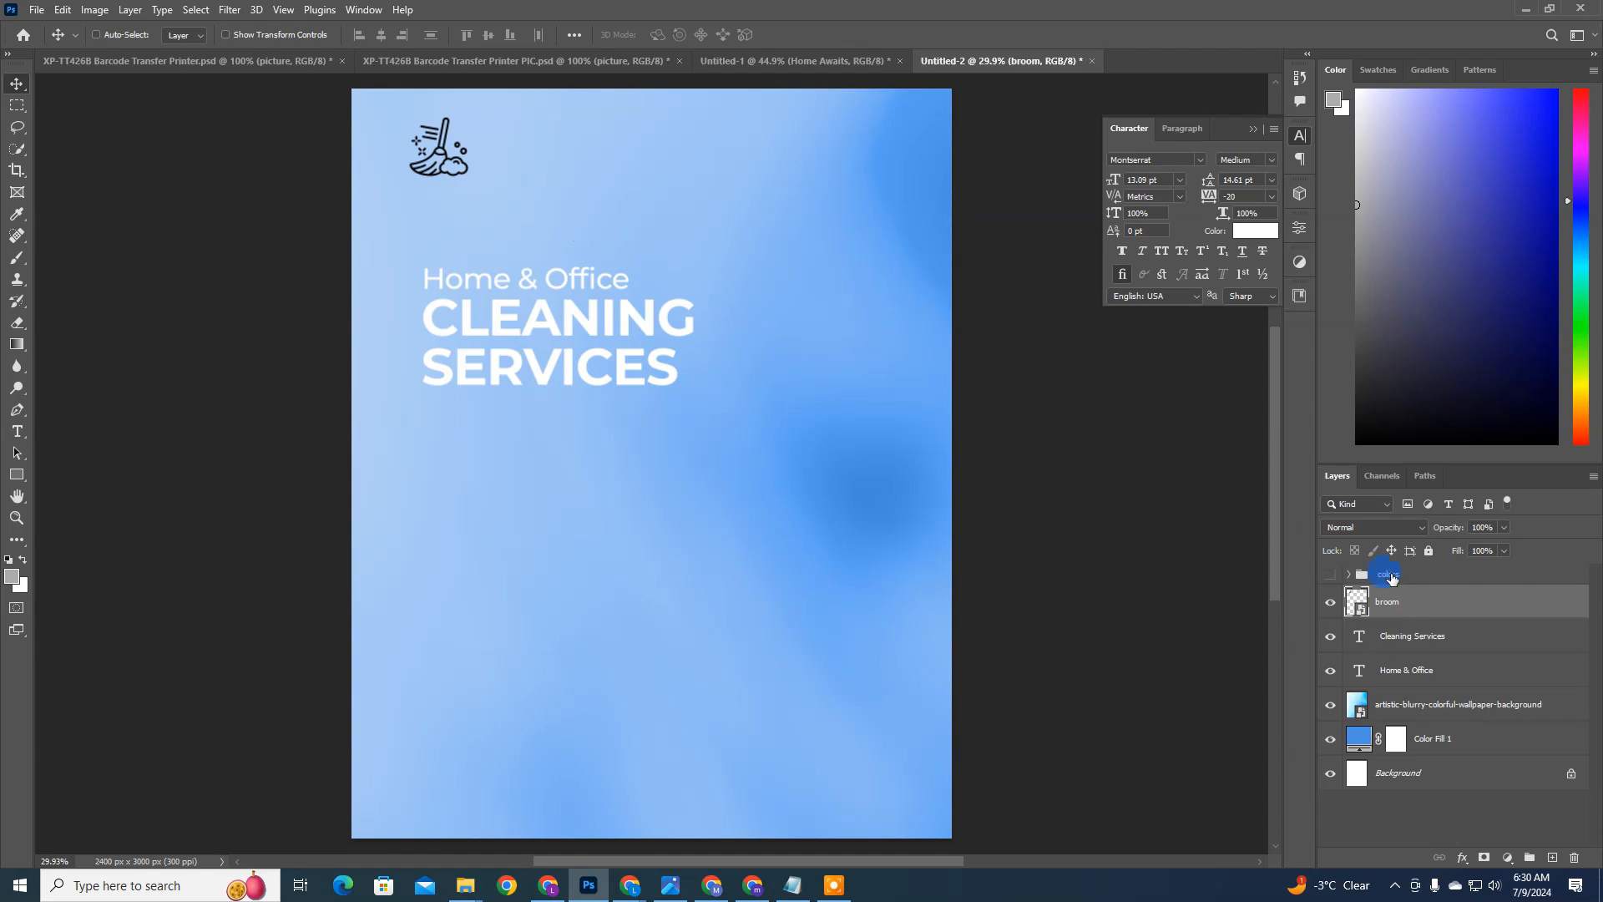
key("ctrl+t")
left_click_drag(470, 177, 501, 190)
key("Return")
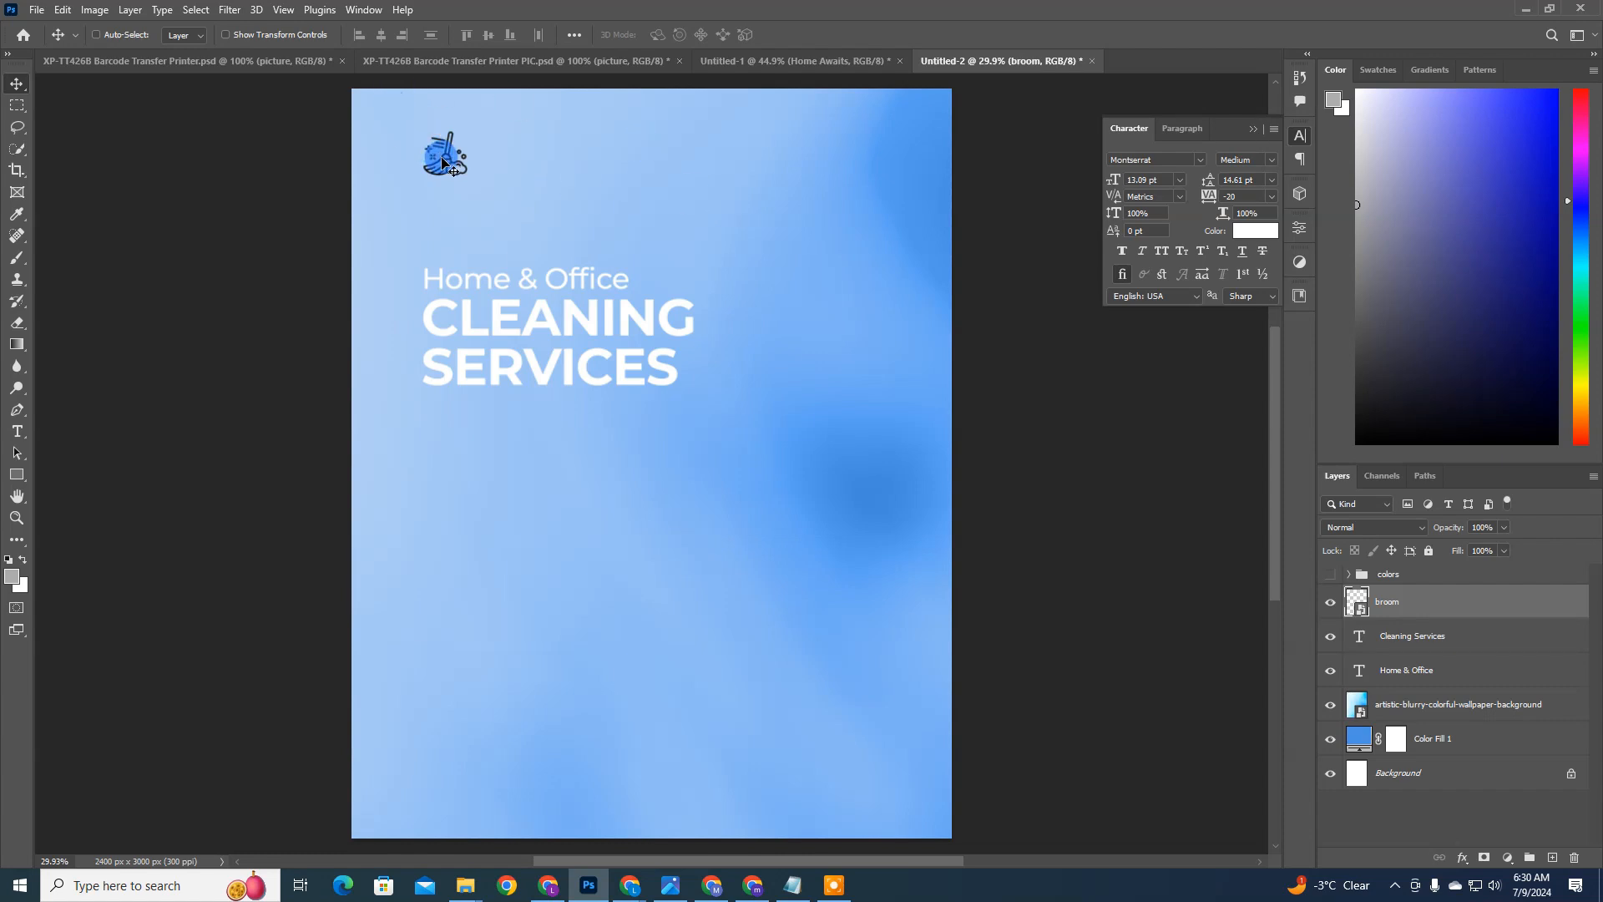
double_click(1389, 599)
double_click(1514, 602)
left_click(992, 226)
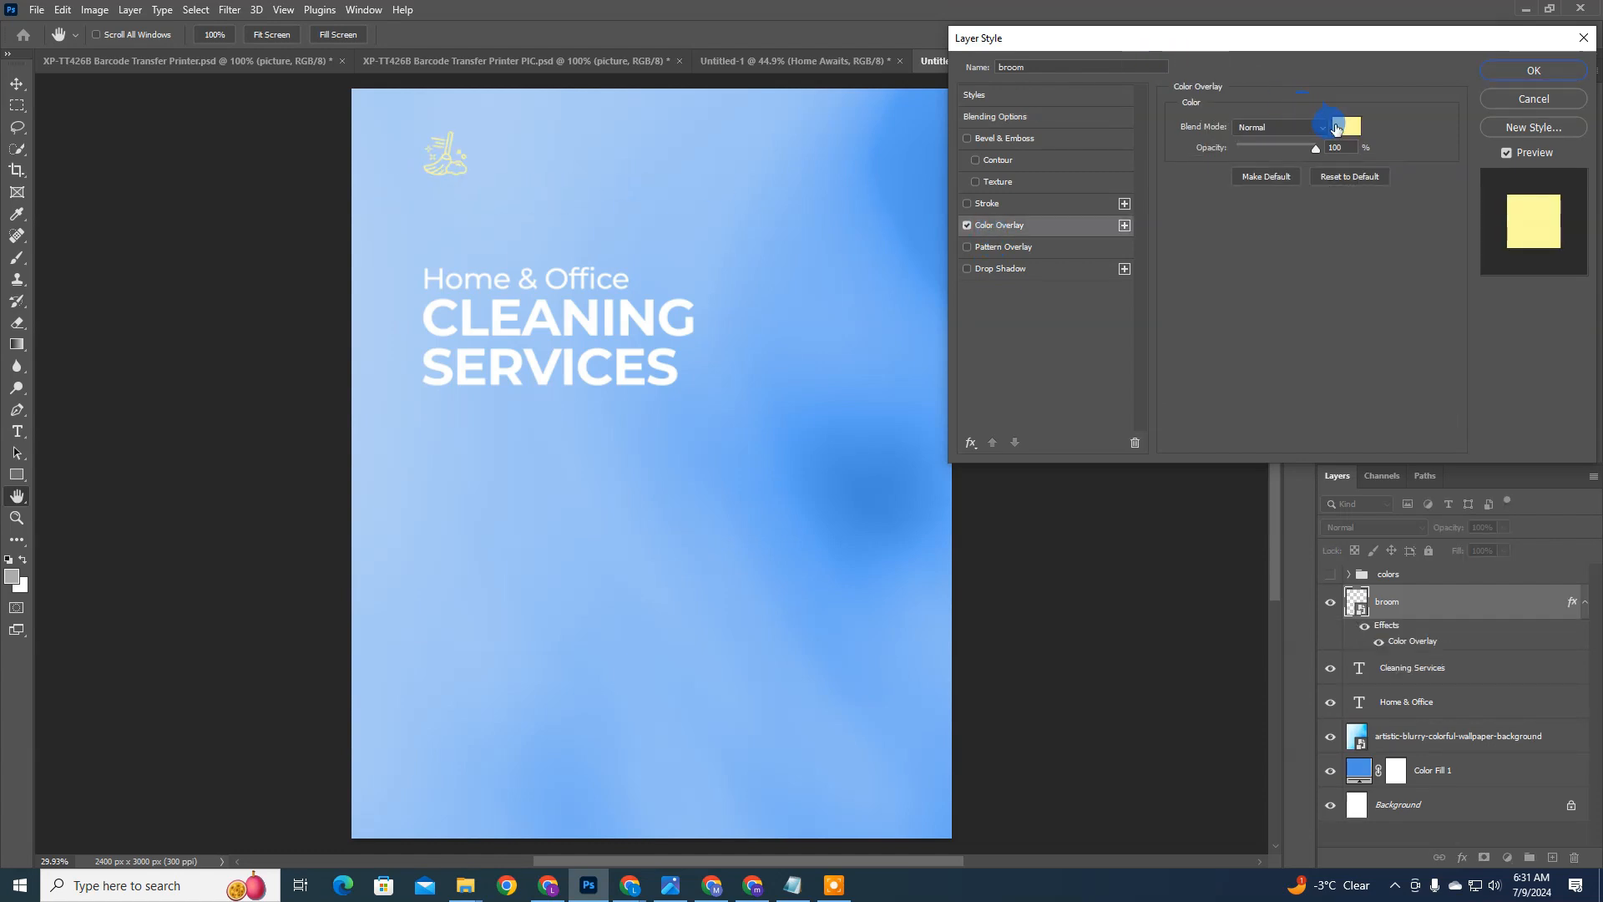
left_click(1336, 128)
left_click_drag(1170, 337, 1092, 263)
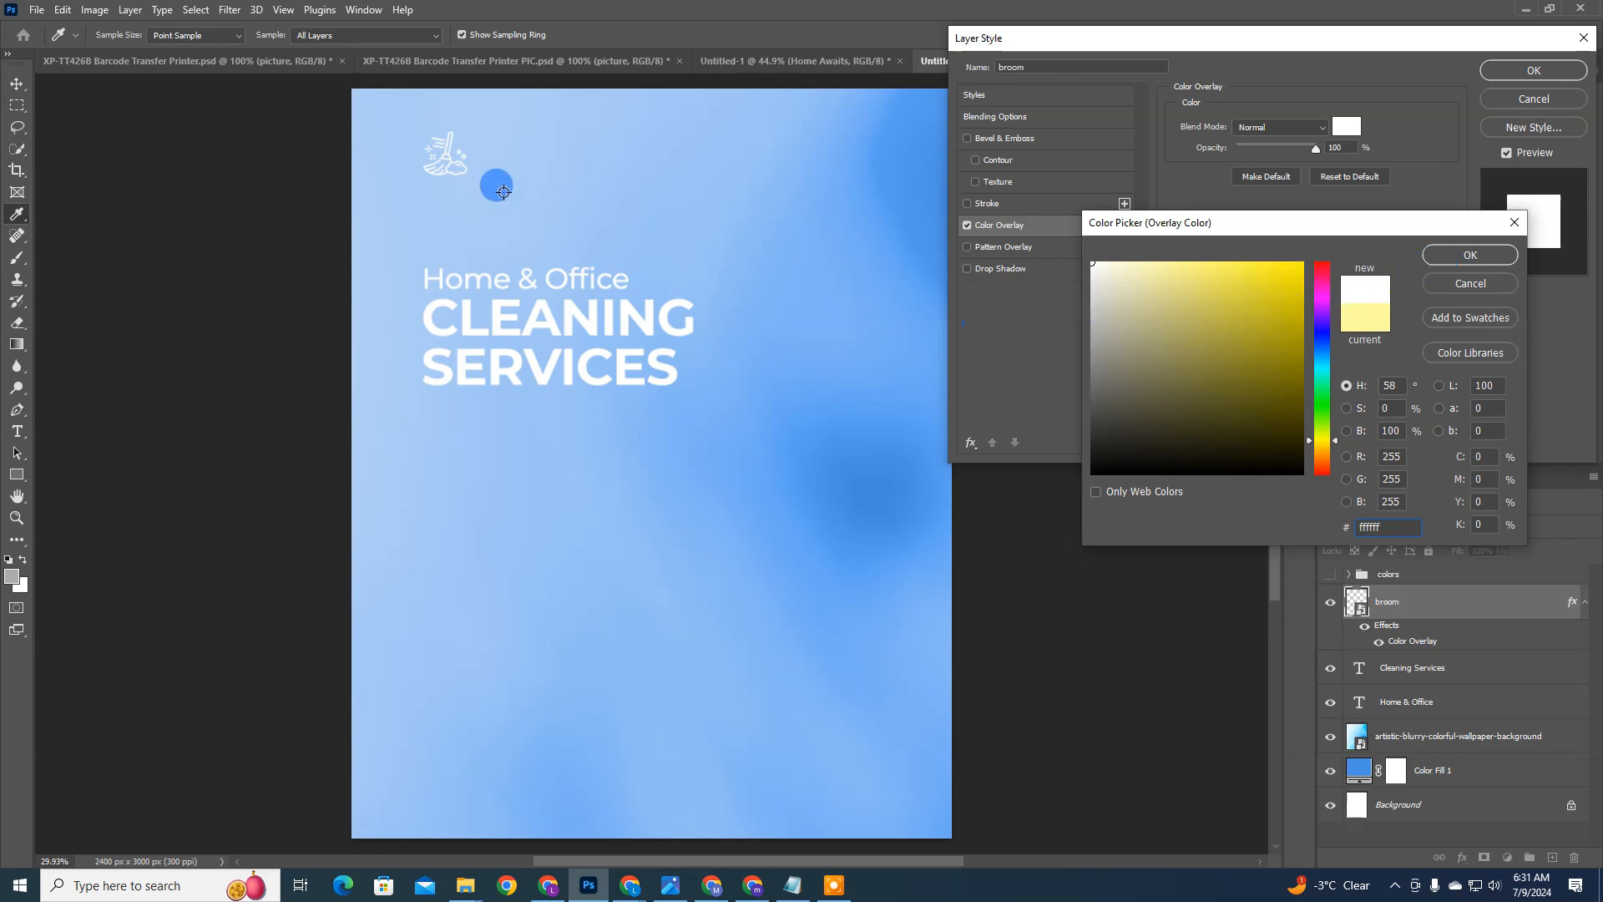
left_click_drag(1285, 336, 1319, 264)
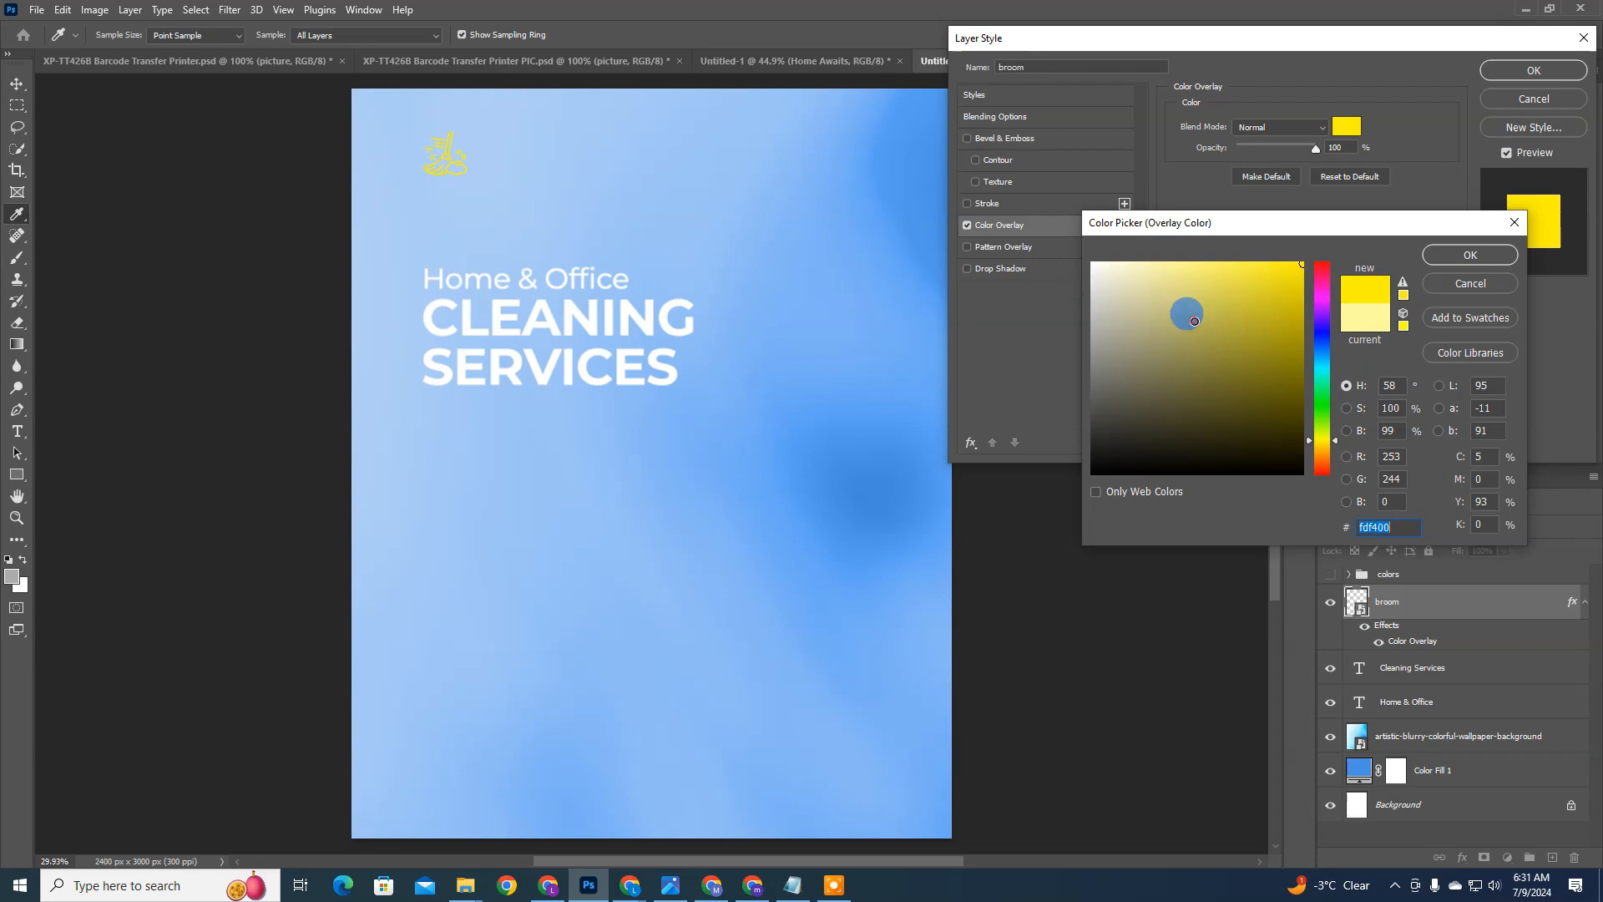
left_click_drag(1185, 312, 1089, 261)
left_click(1463, 280)
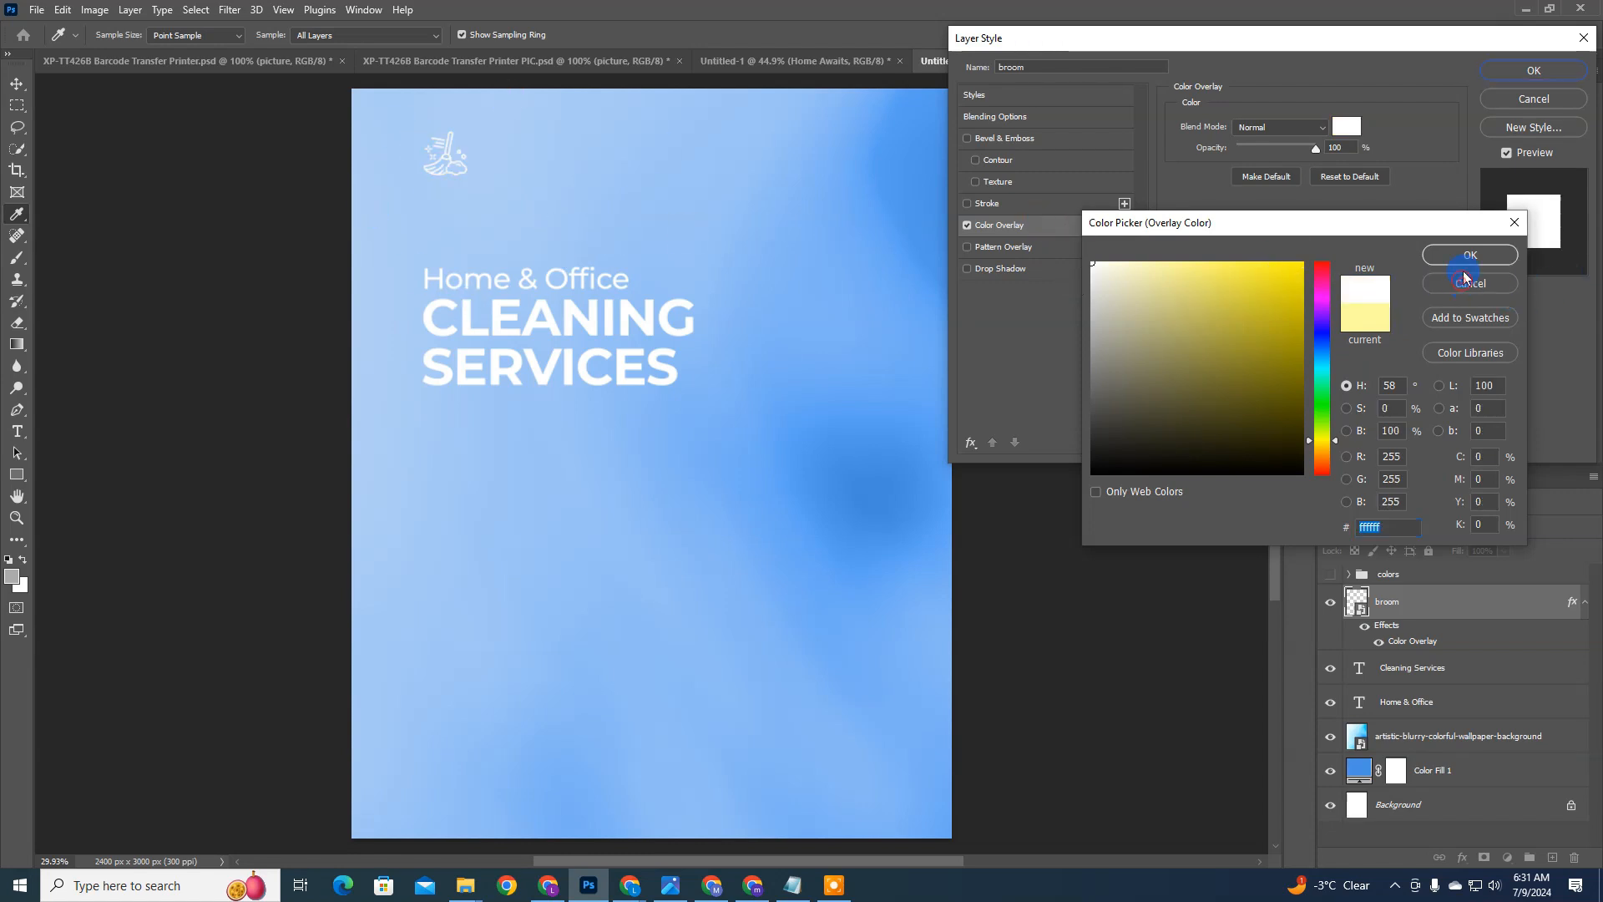
left_click(1534, 99)
Step: Add a Solid Color fill layer in pale yellow (#ffeeb2) directly above the broom layer
left_click(1486, 857)
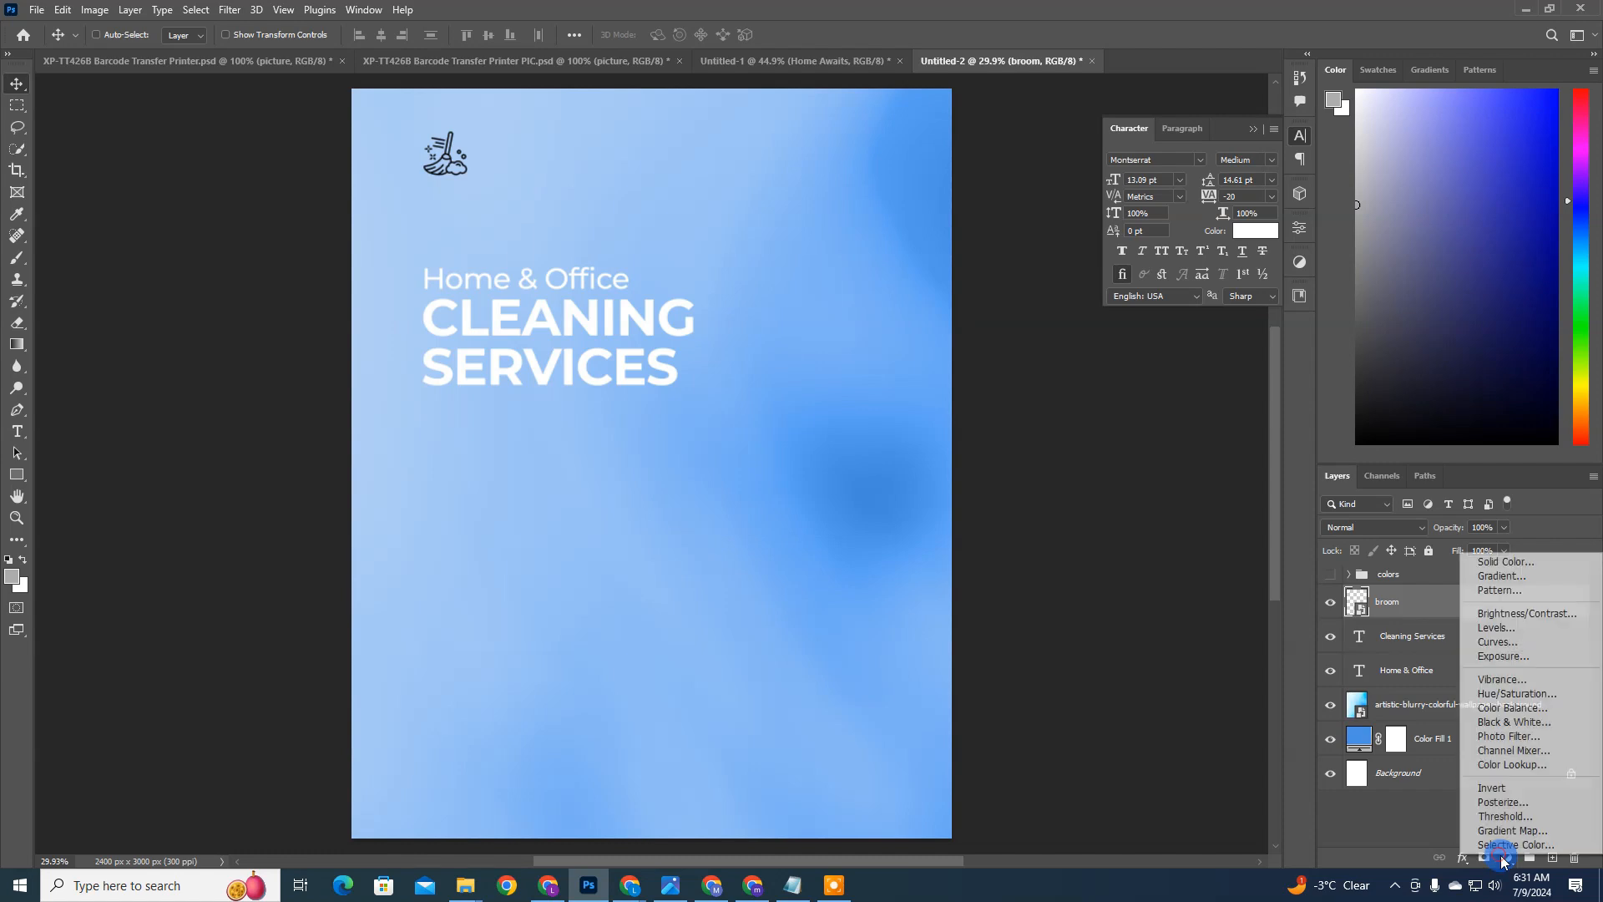
left_click(1541, 567)
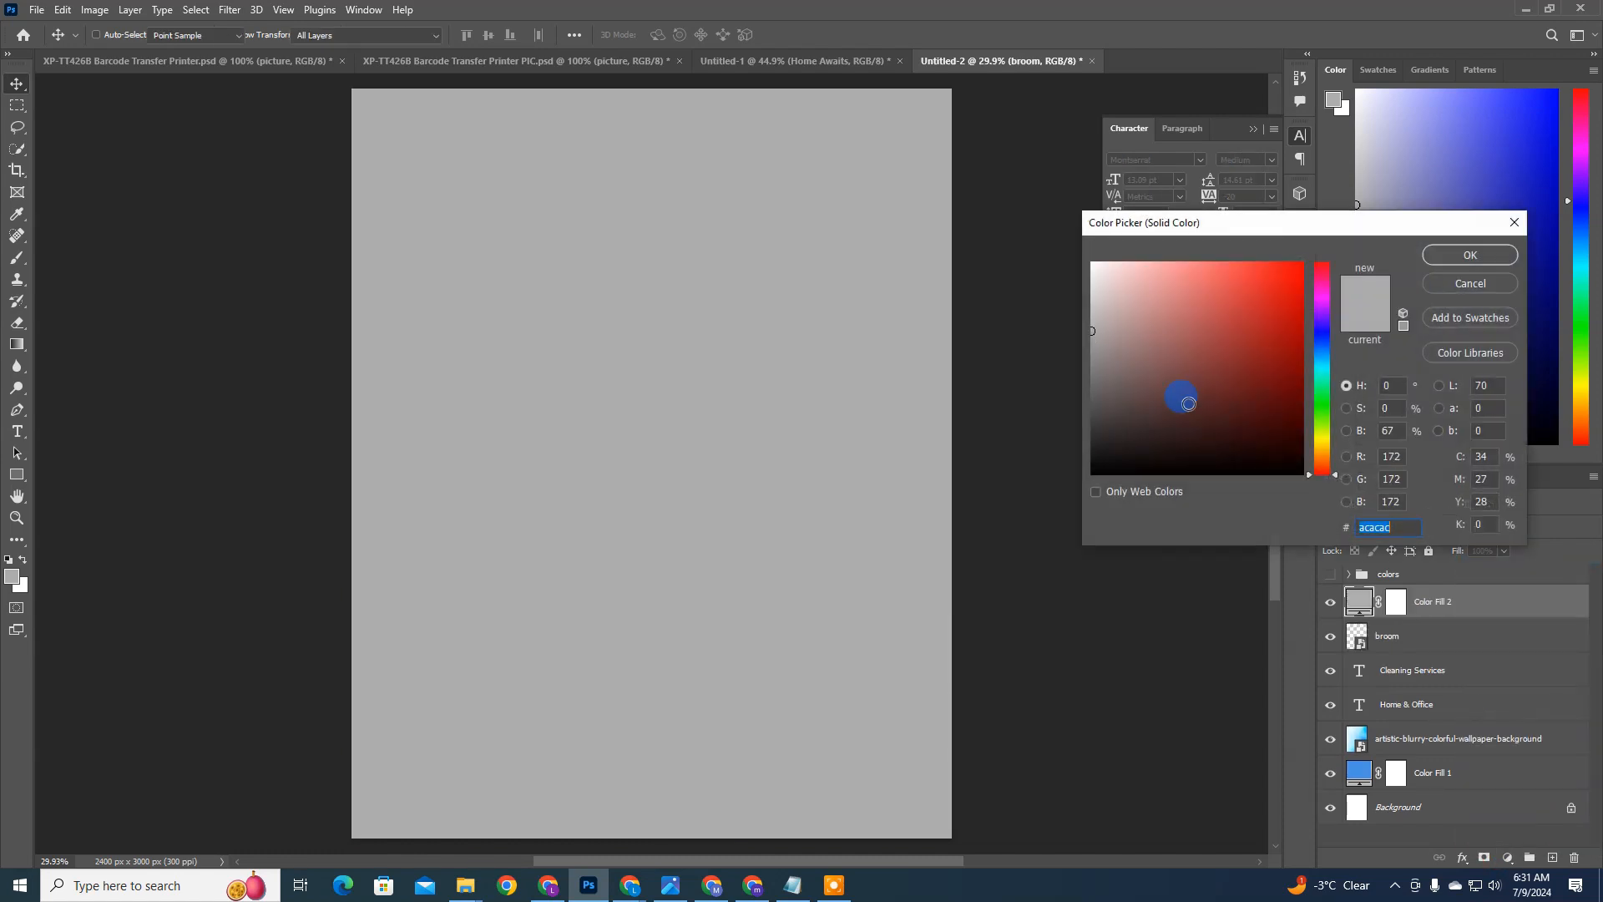
left_click_drag(1320, 362, 1321, 438)
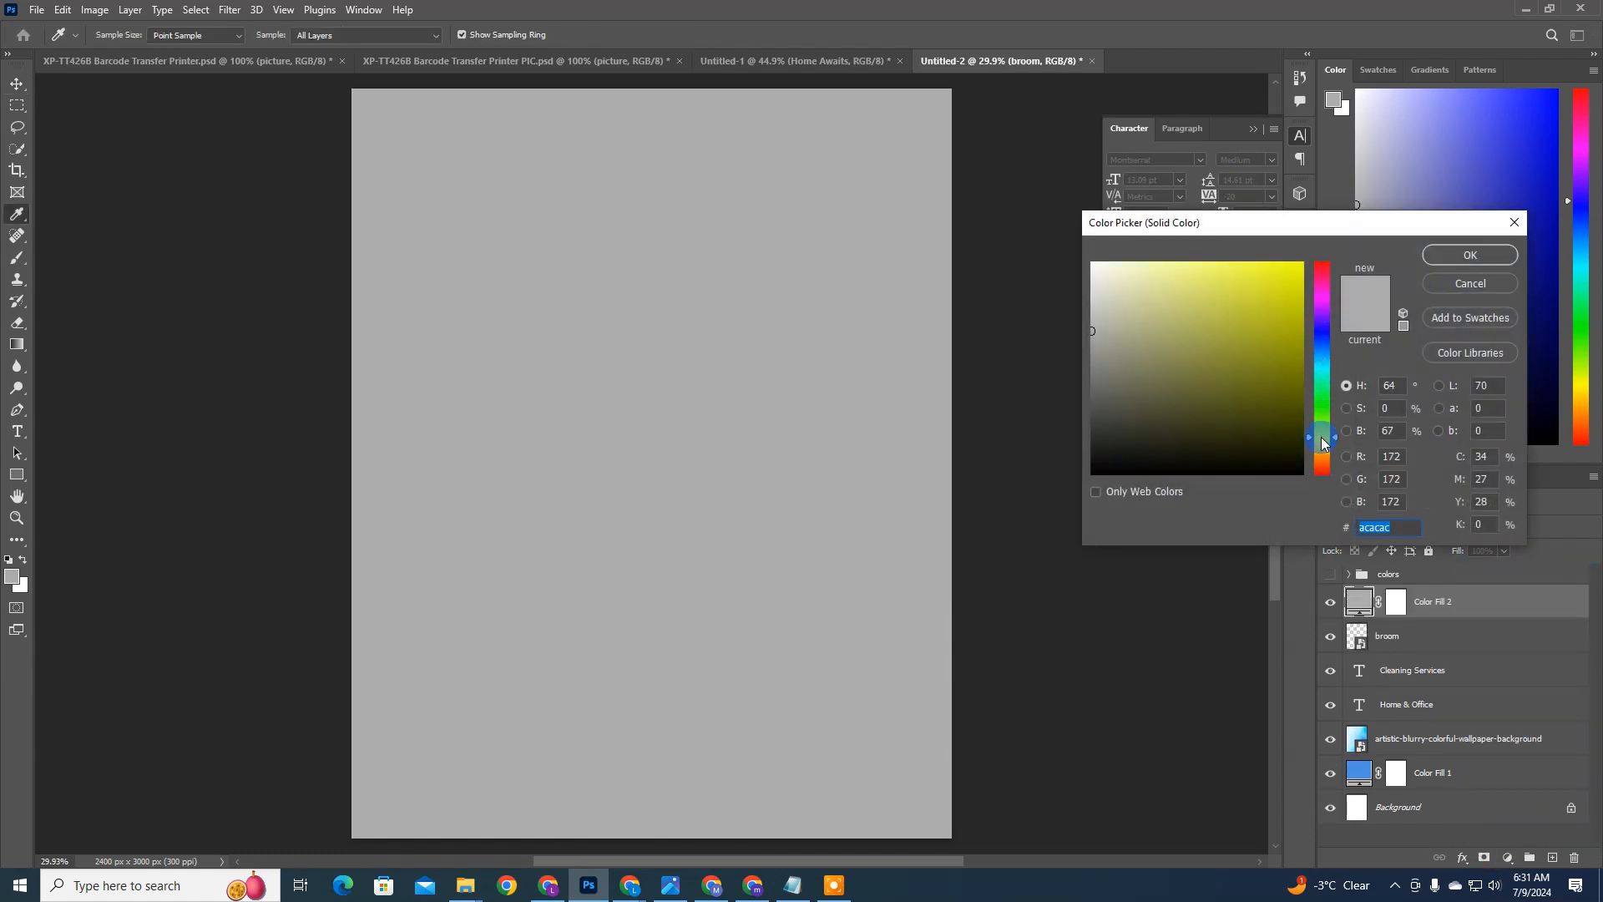
left_click_drag(1211, 316, 1272, 257)
left_click(1319, 447)
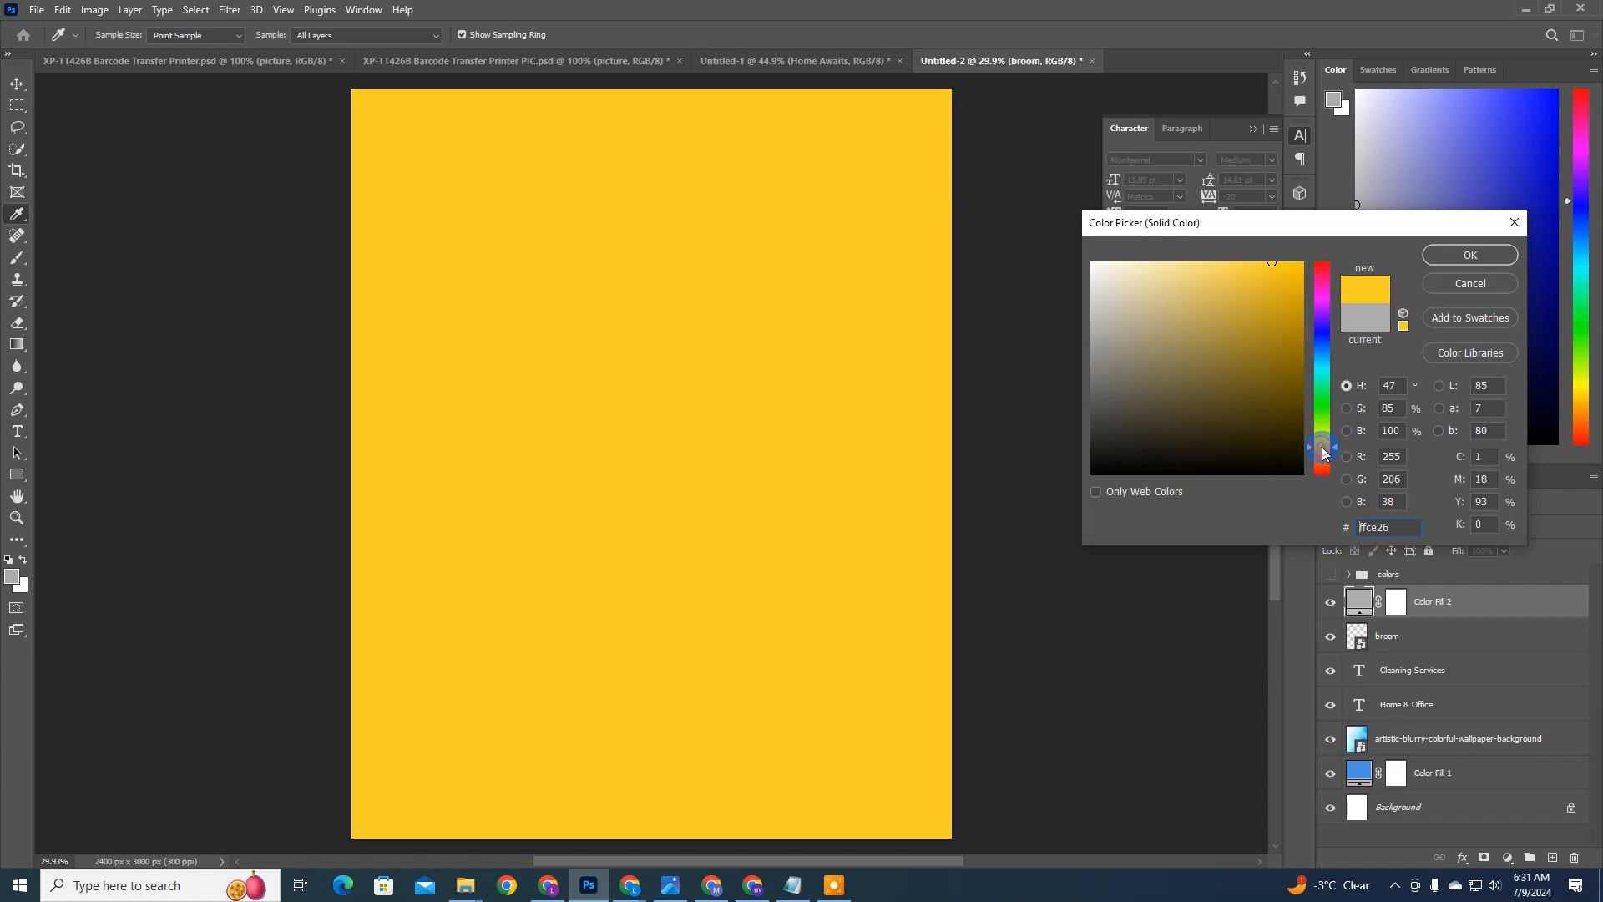
left_click_drag(1224, 333, 1179, 227)
left_click(1168, 276)
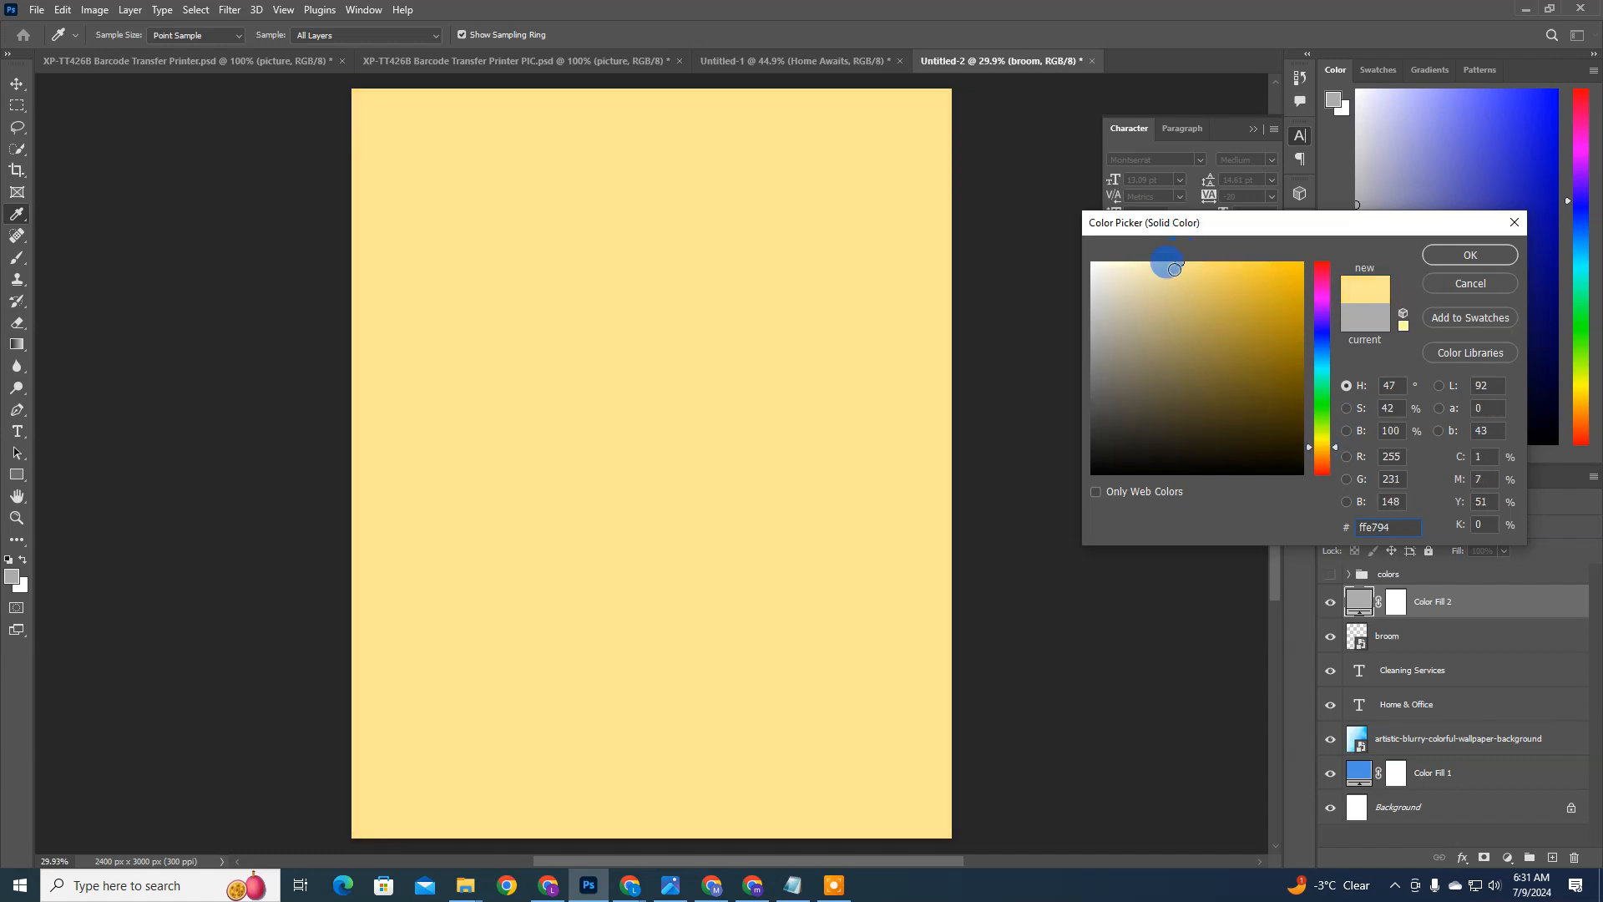
key("Return")
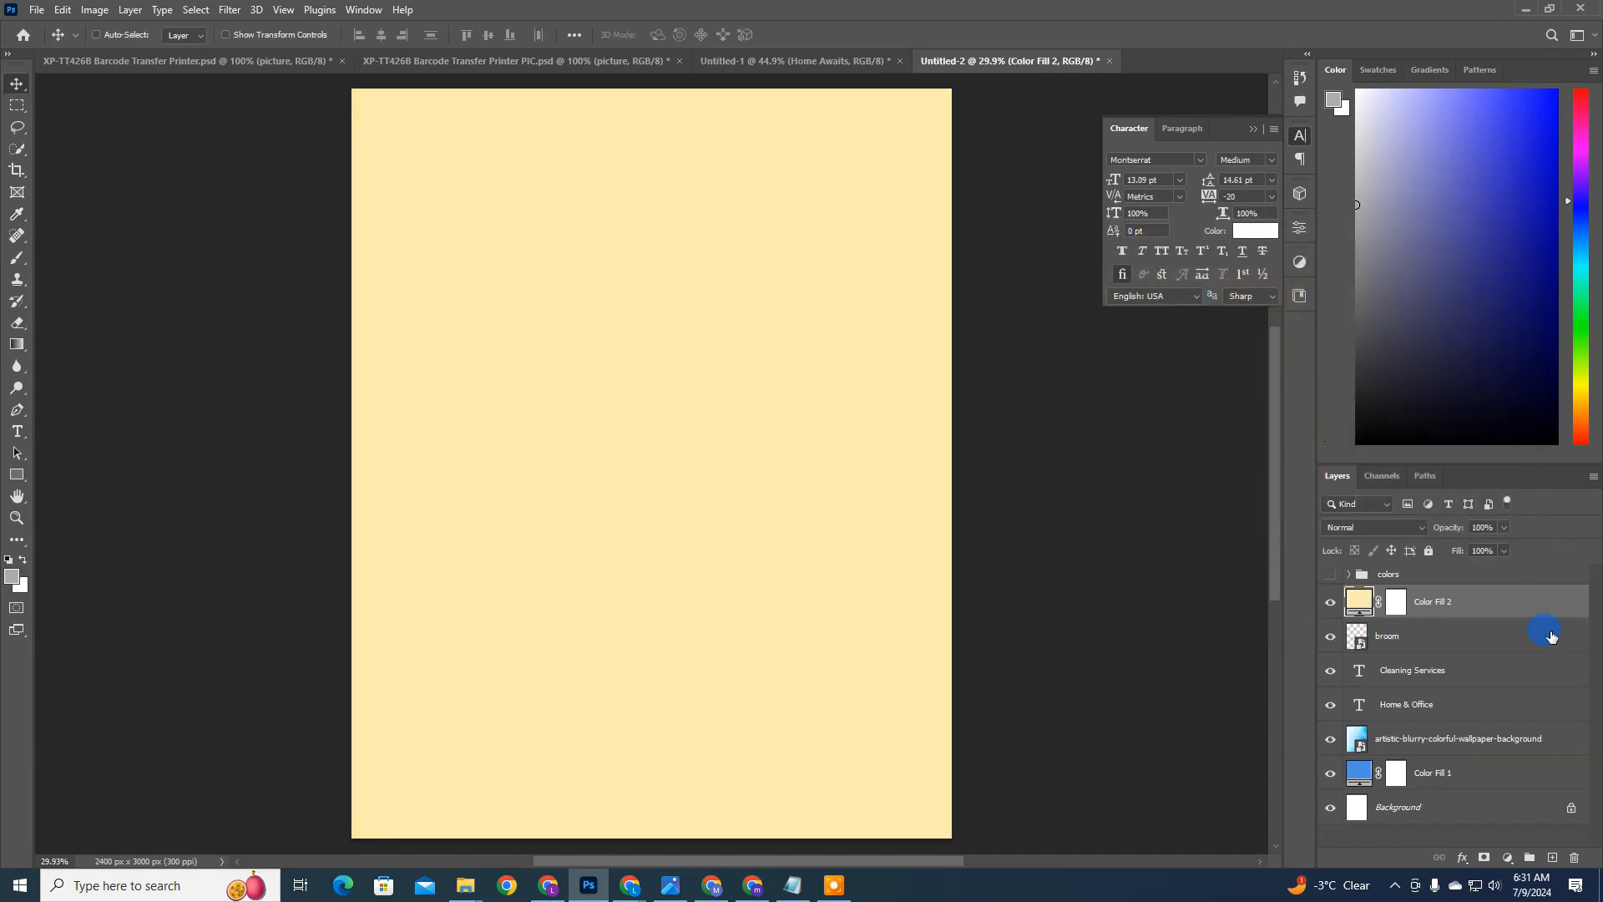
Step: Clip the pale yellow fill layer to the broom icon with a clipping mask
right_click(1462, 603)
right_click(1499, 598)
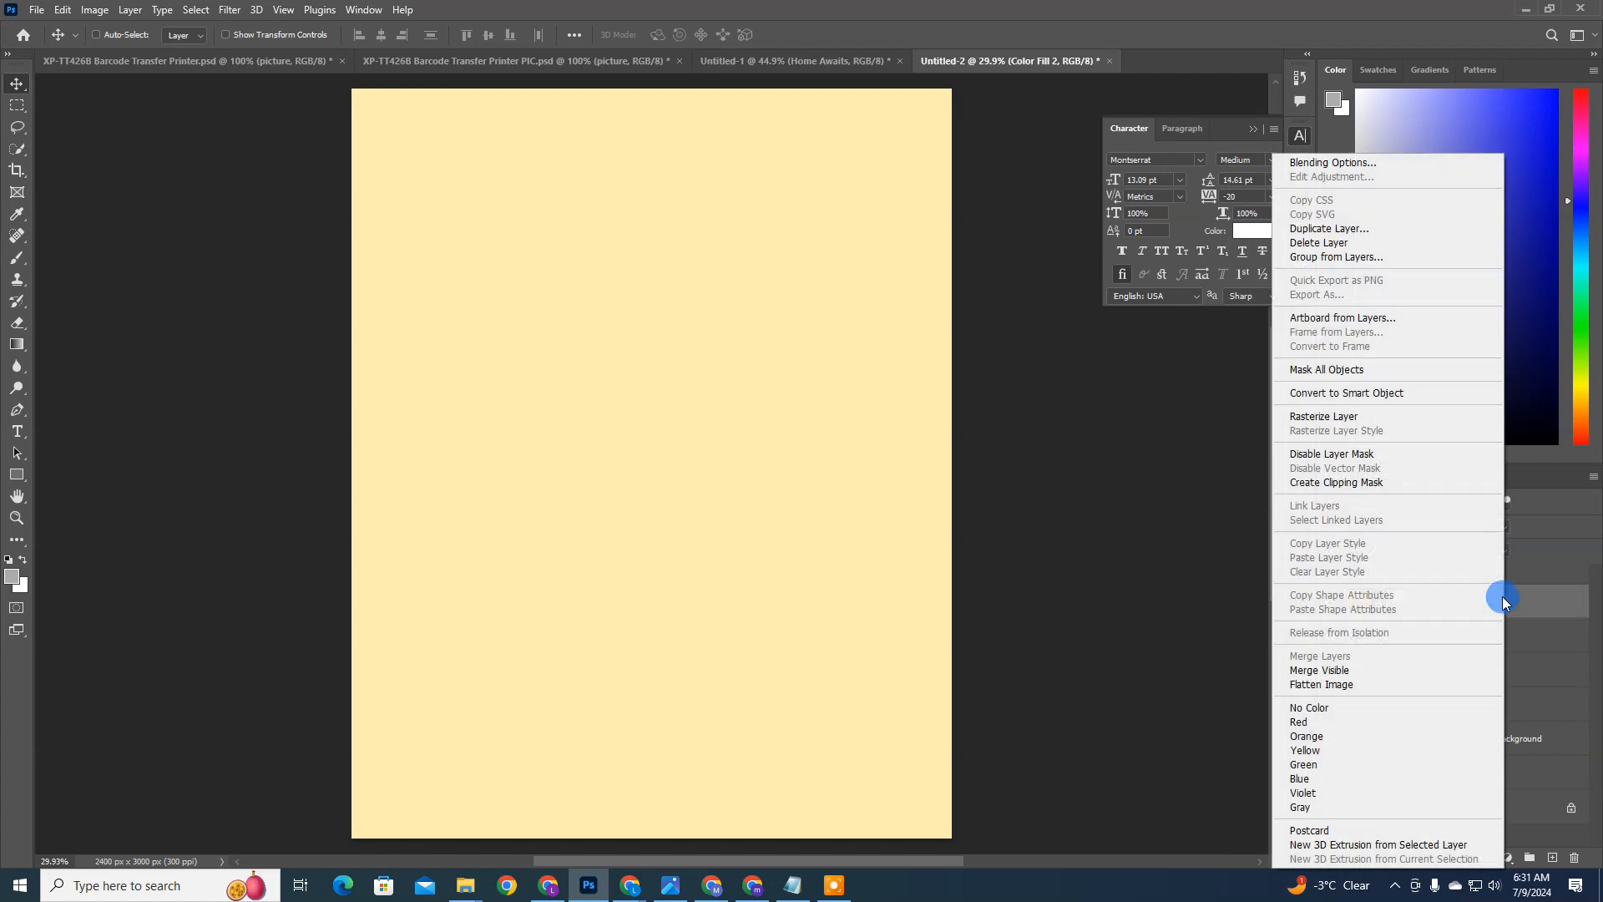
left_click(1401, 496)
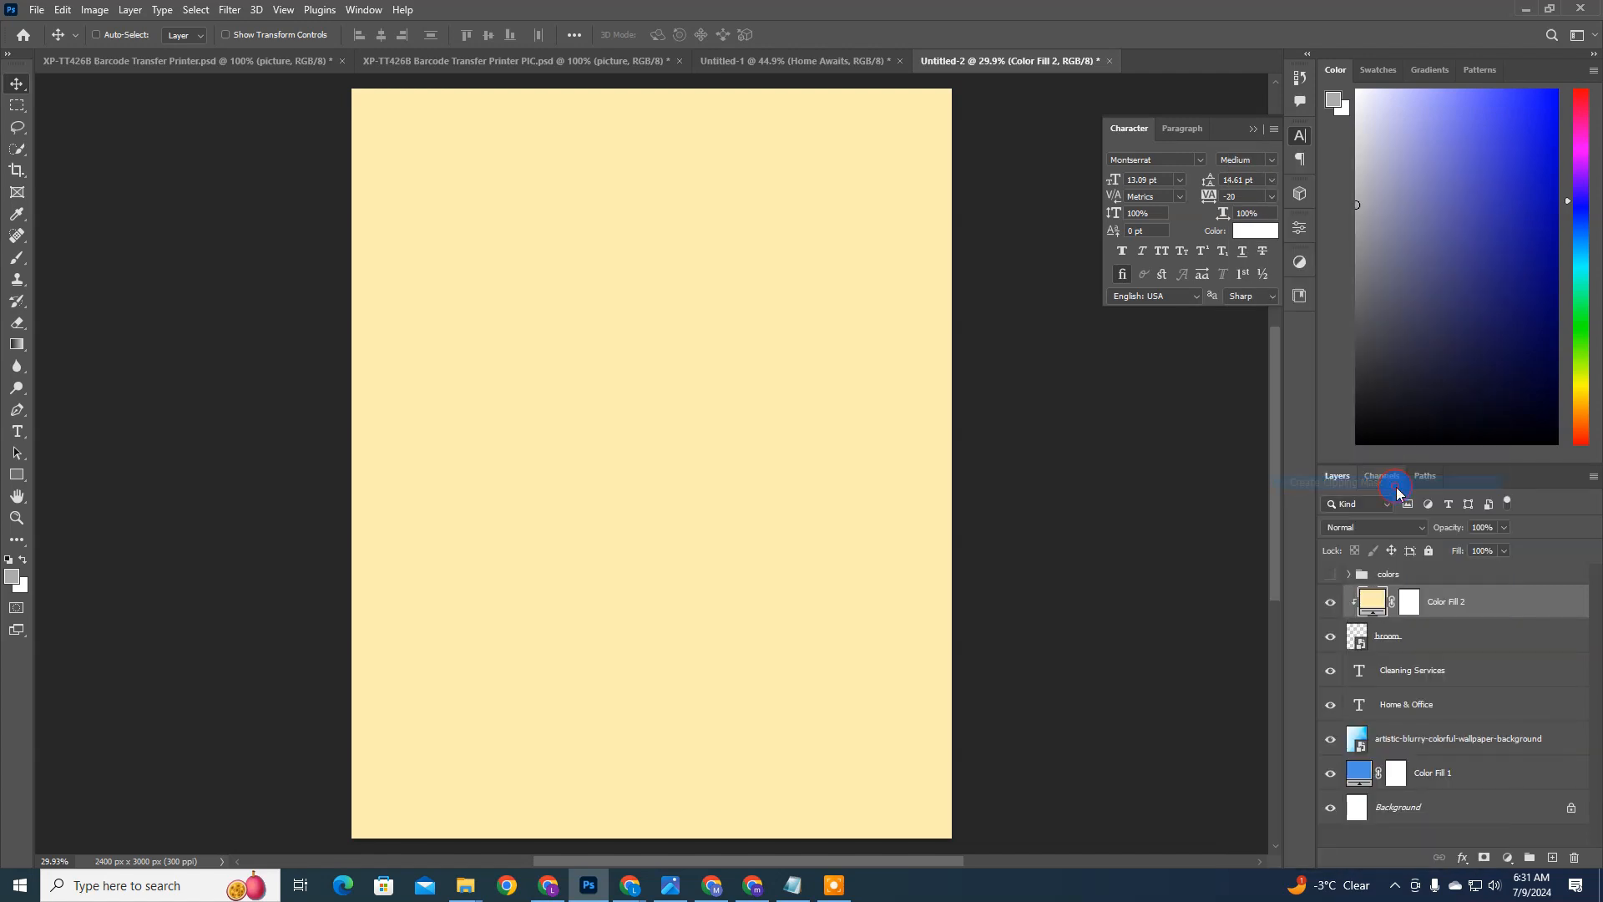
left_click(1373, 598)
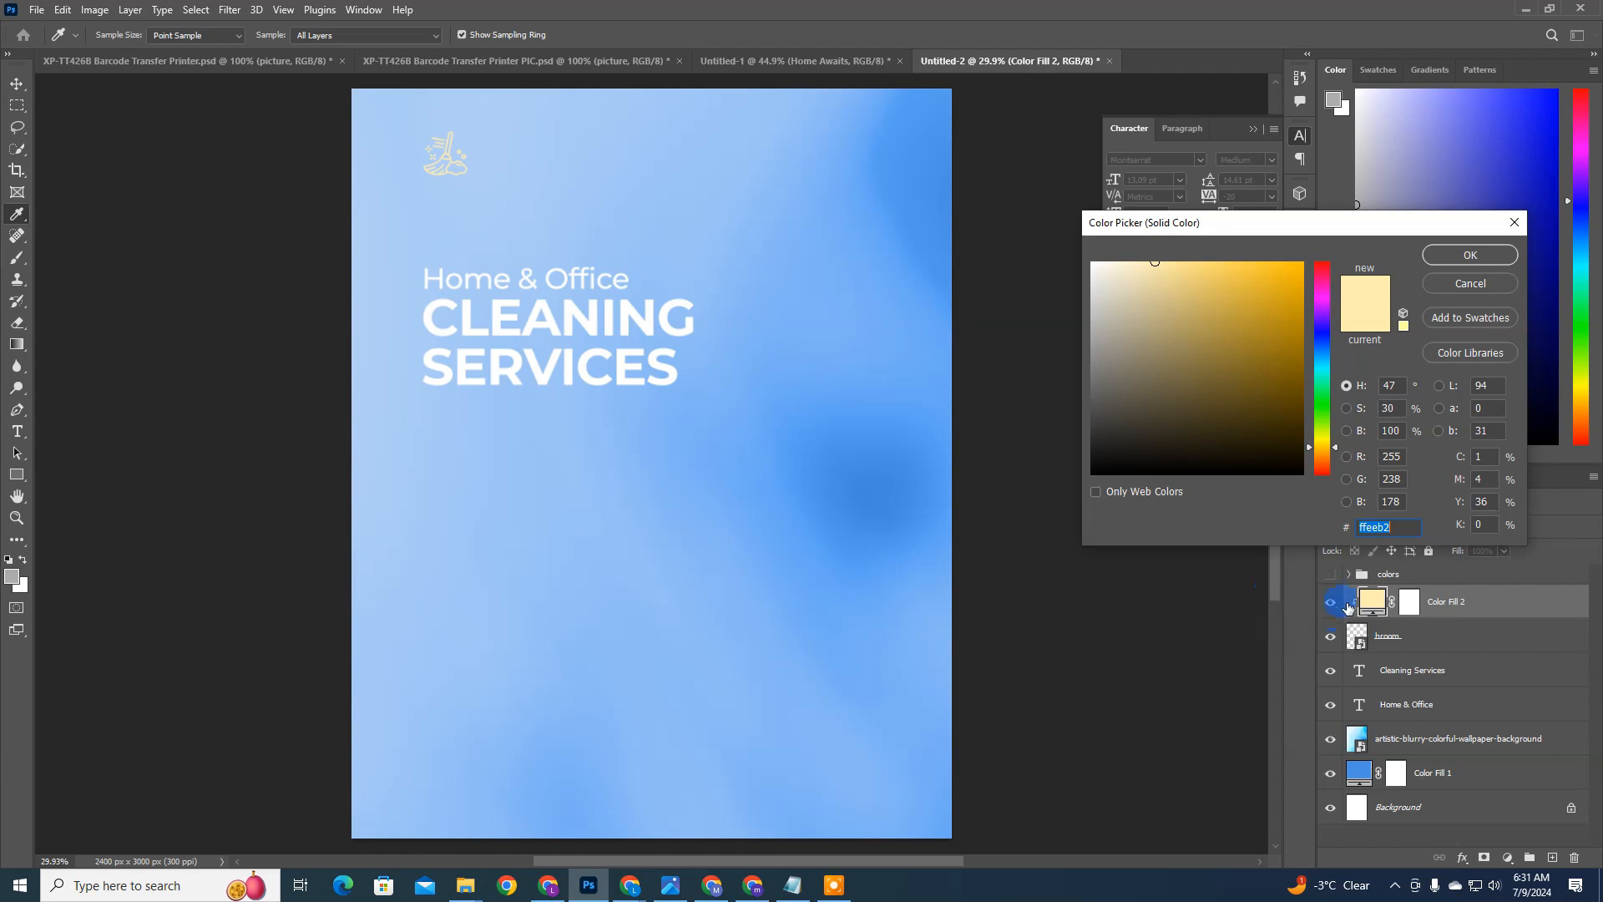
left_click(1375, 527)
left_click_drag(1250, 344, 1254, 304)
left_click(1470, 283)
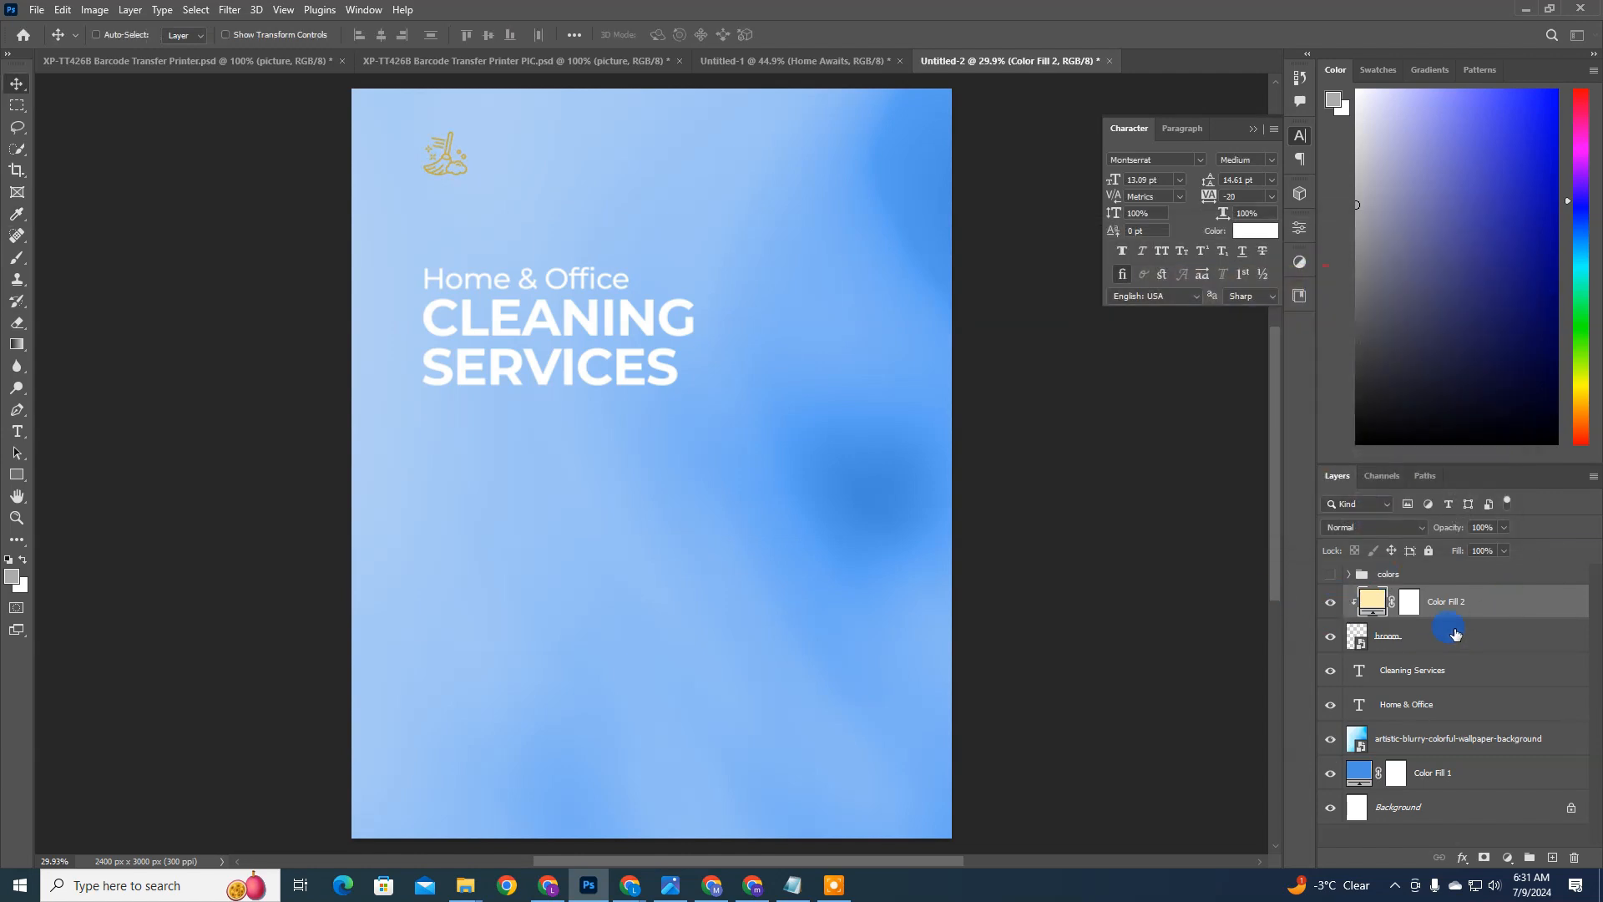
Step: Set the color of the fill clipped to the broom icon to #ffeca9
left_click(1376, 603)
double_click(1372, 605)
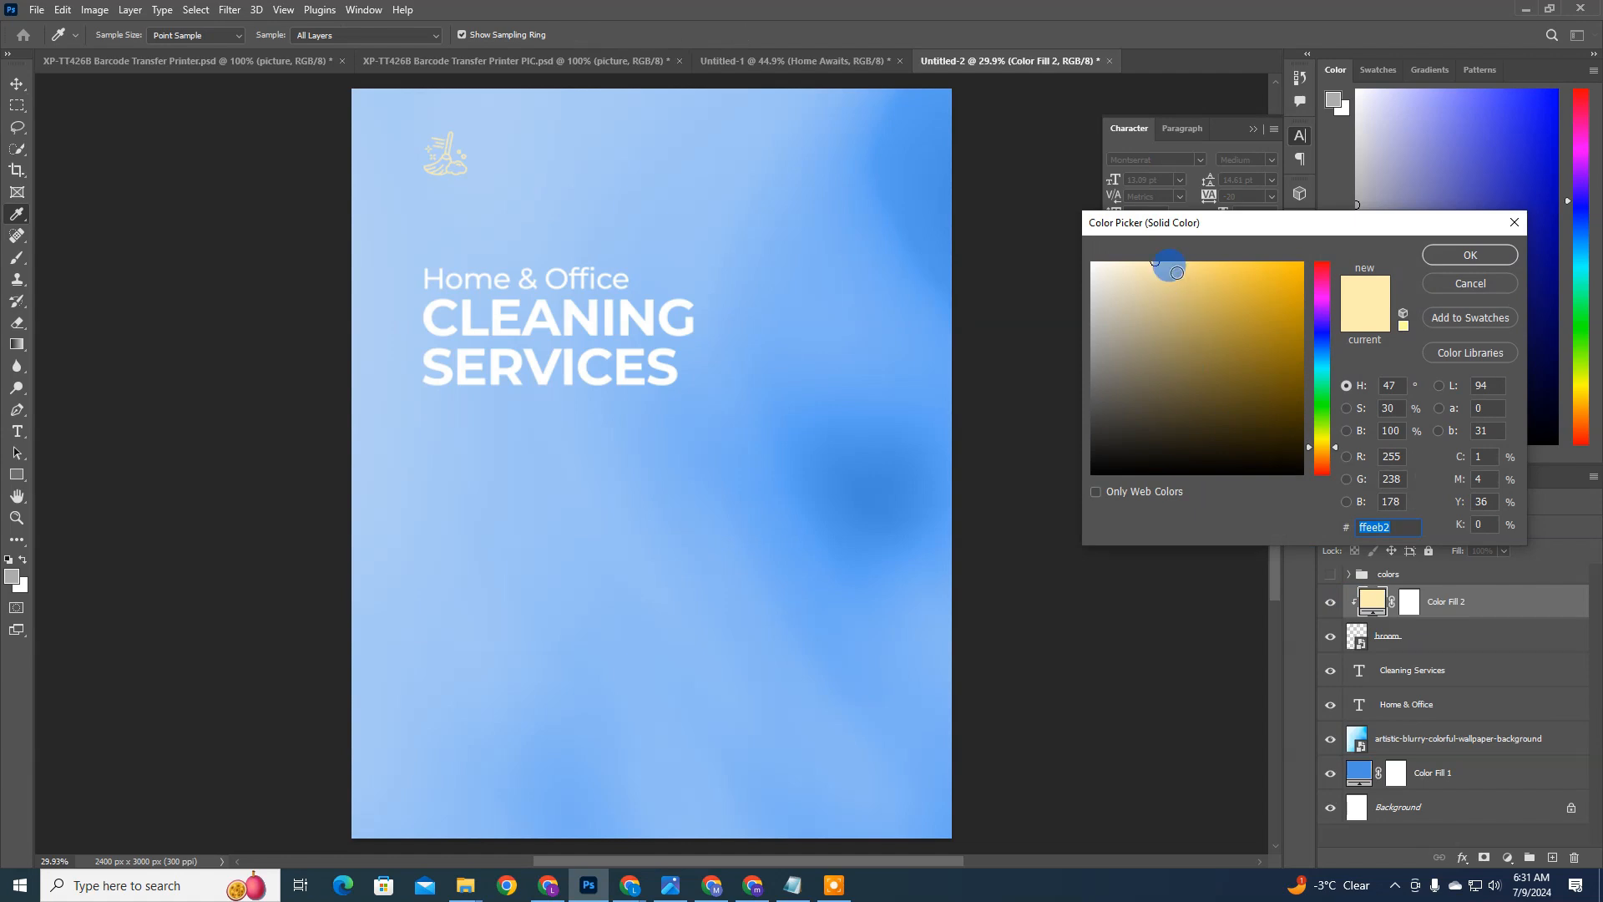
left_click(1467, 255)
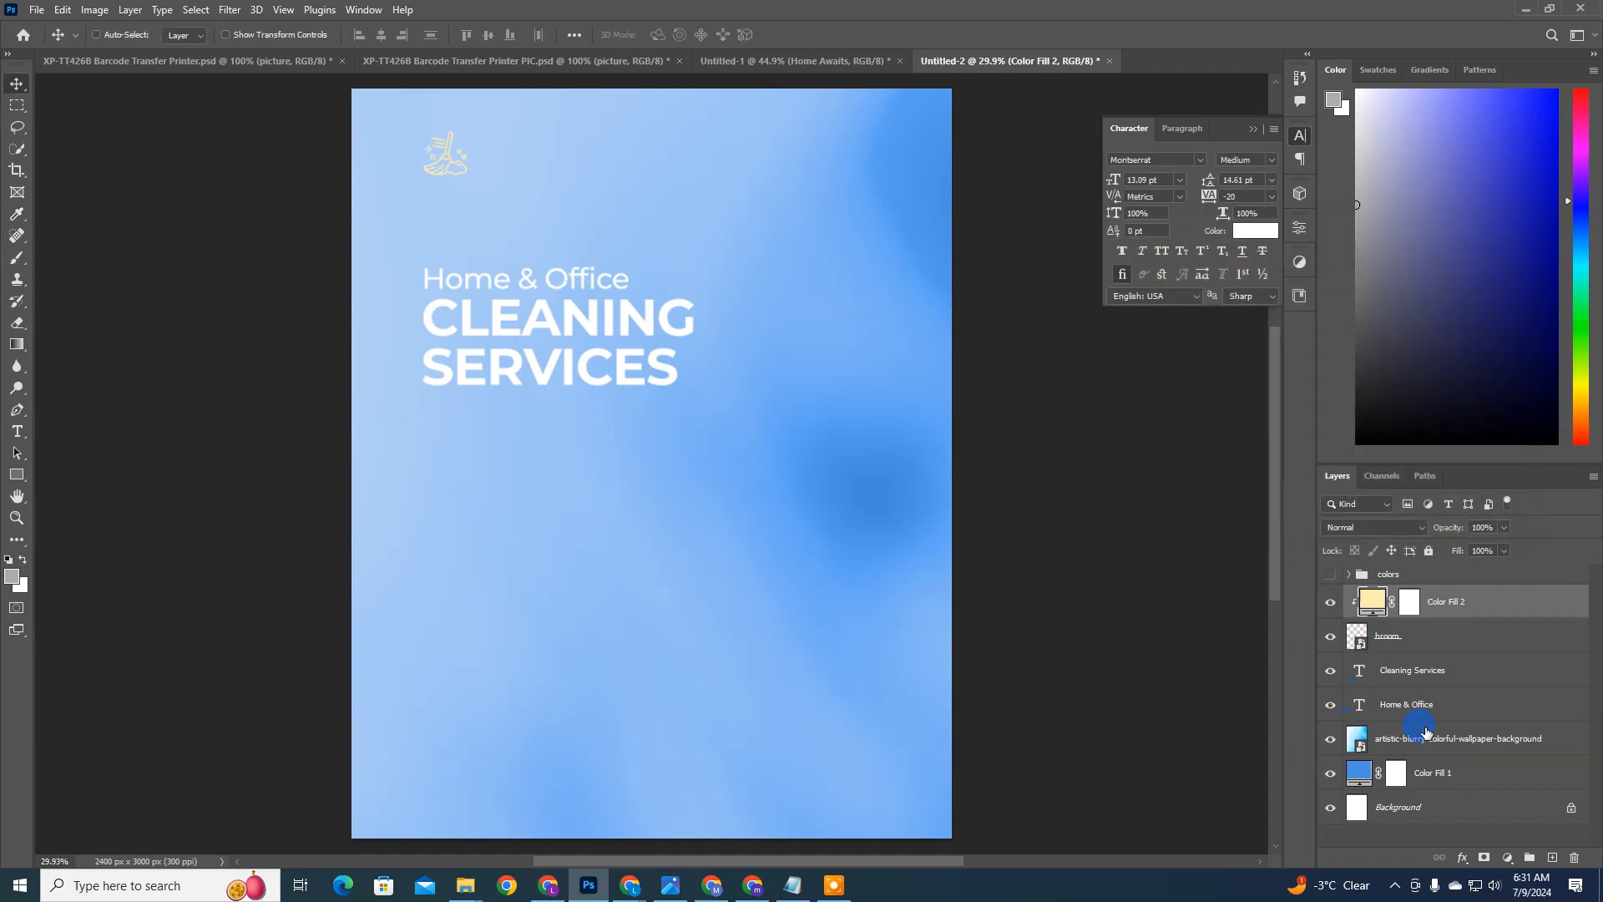
Step: Compare the flyer with and without the blurry wallpaper layer and leave that layer hidden
left_click(1325, 745)
left_click(1329, 739)
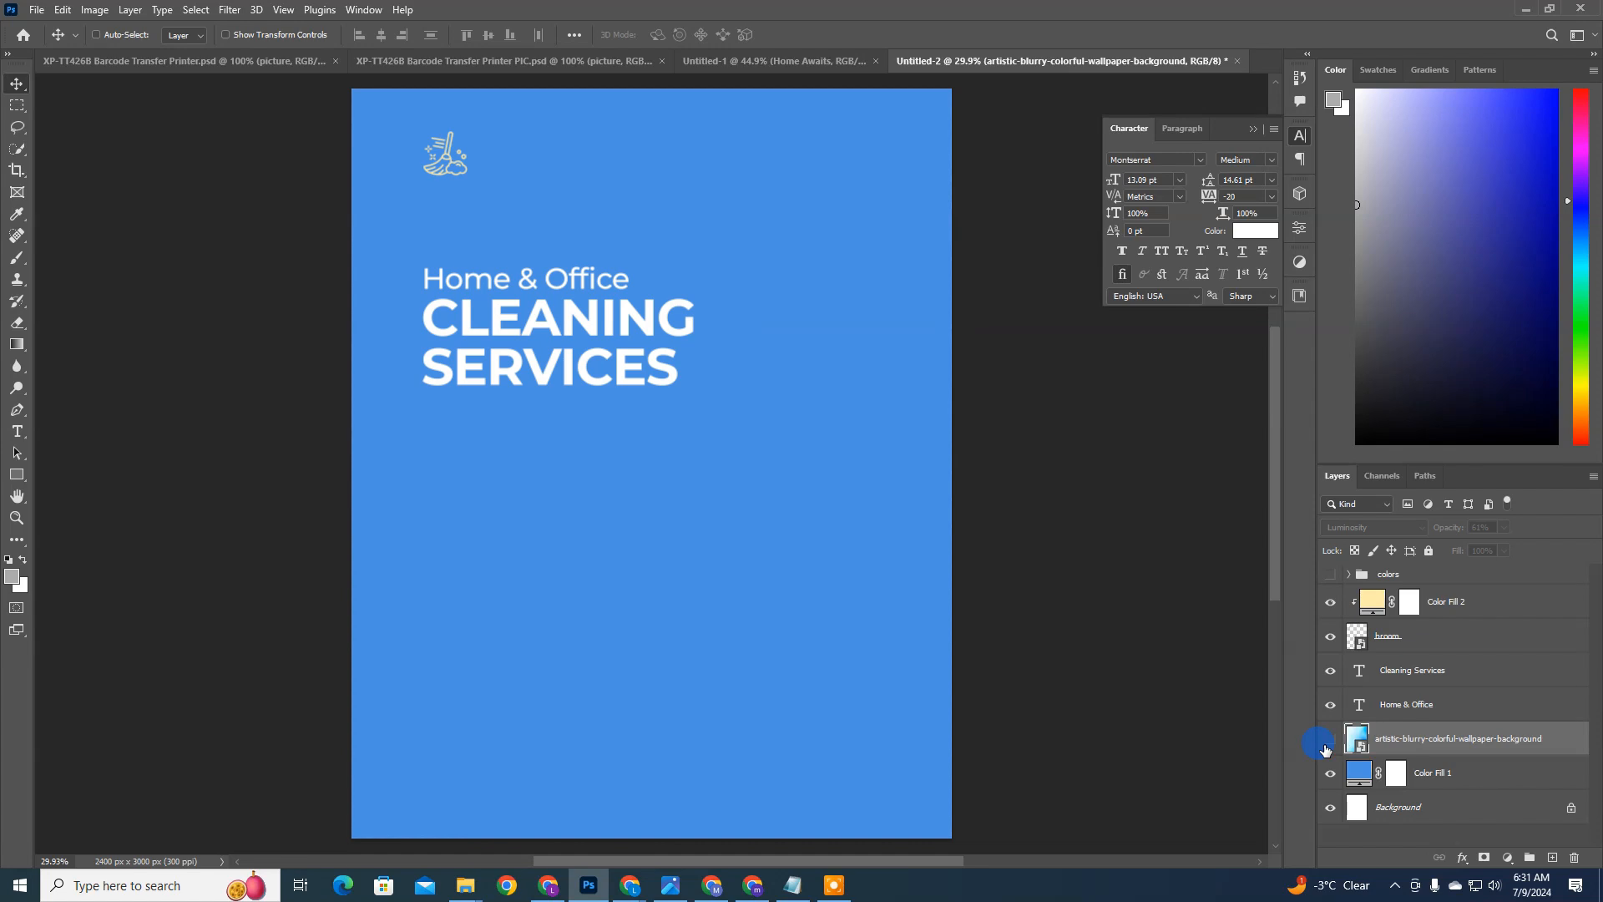
left_click(1329, 741)
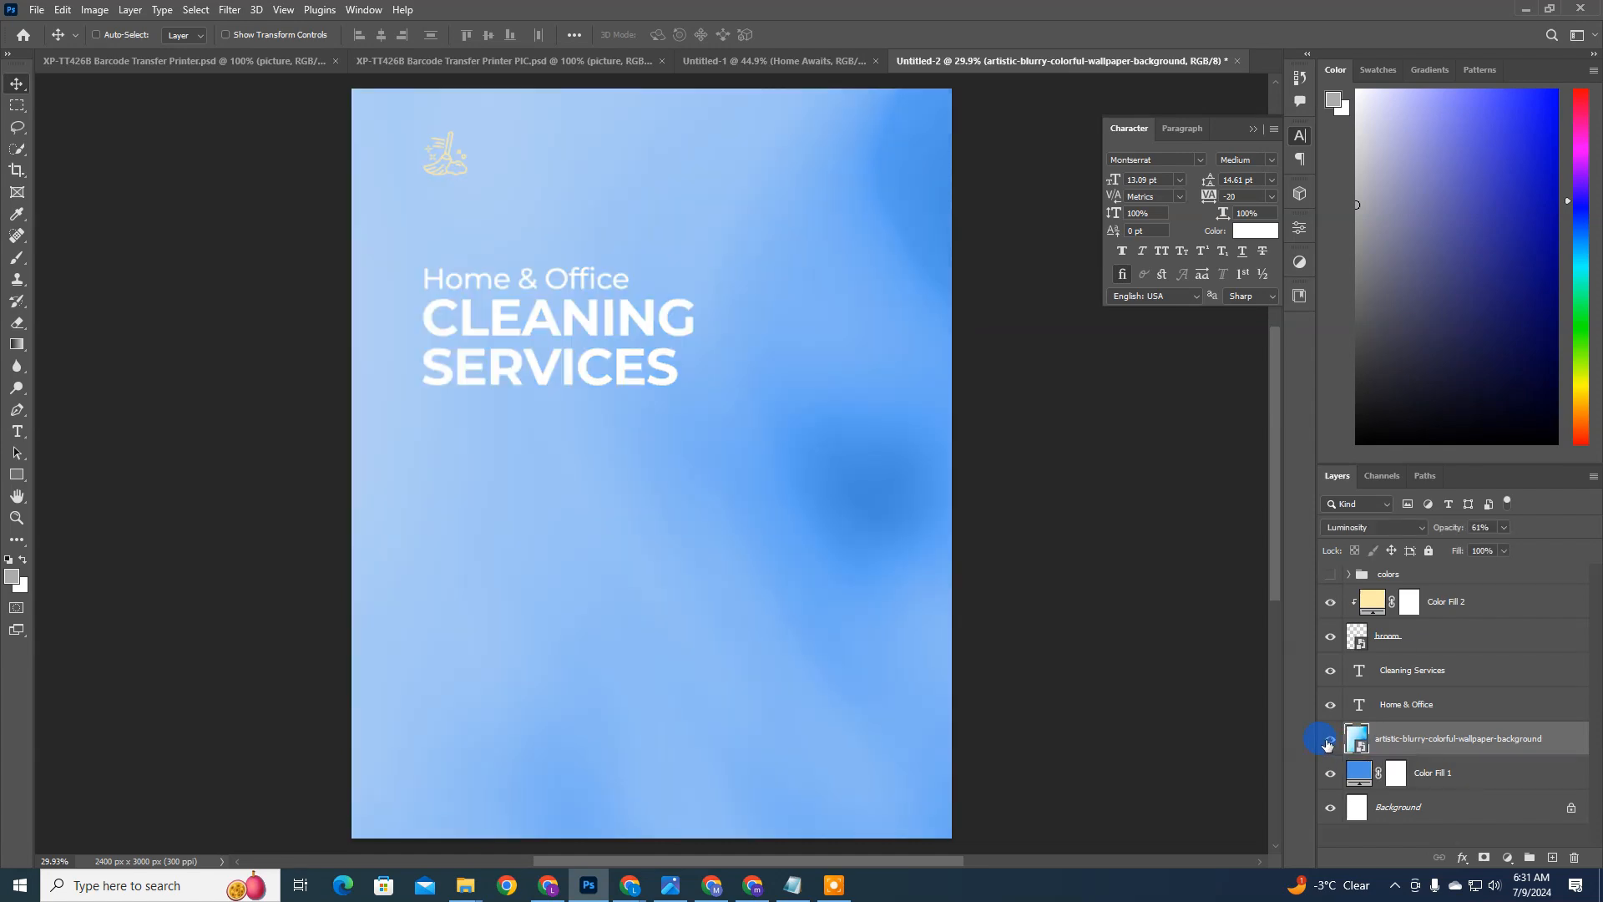
left_click(1329, 743)
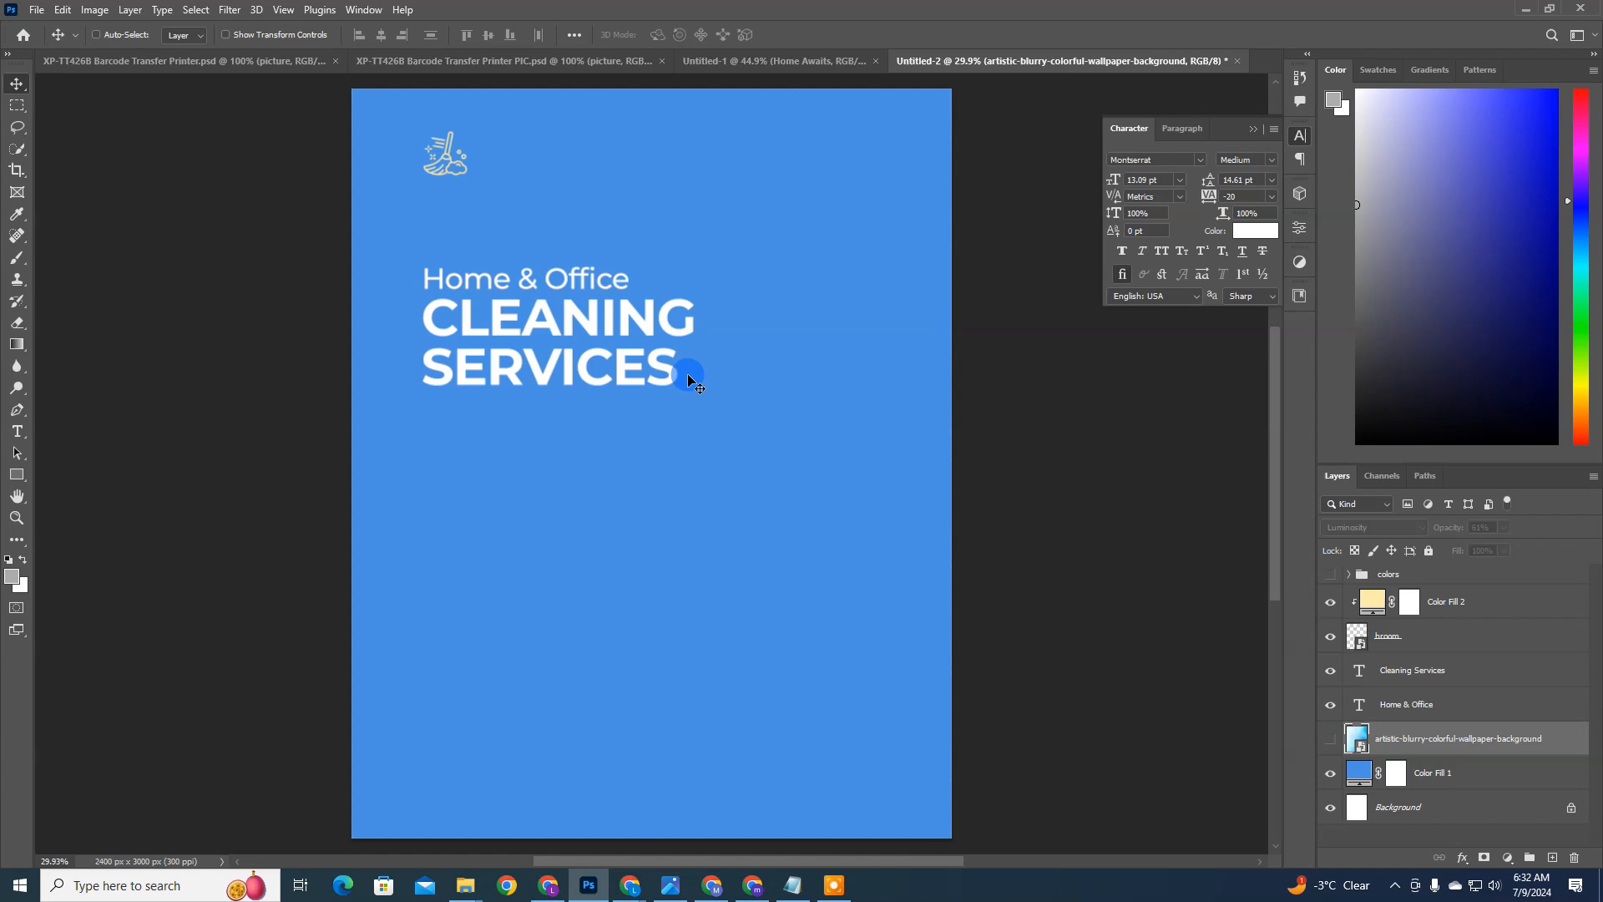
Step: Place the blue-abstract-layered-stripes-background image as an embedded file and rotate it 90° clockwise
left_click(37, 10)
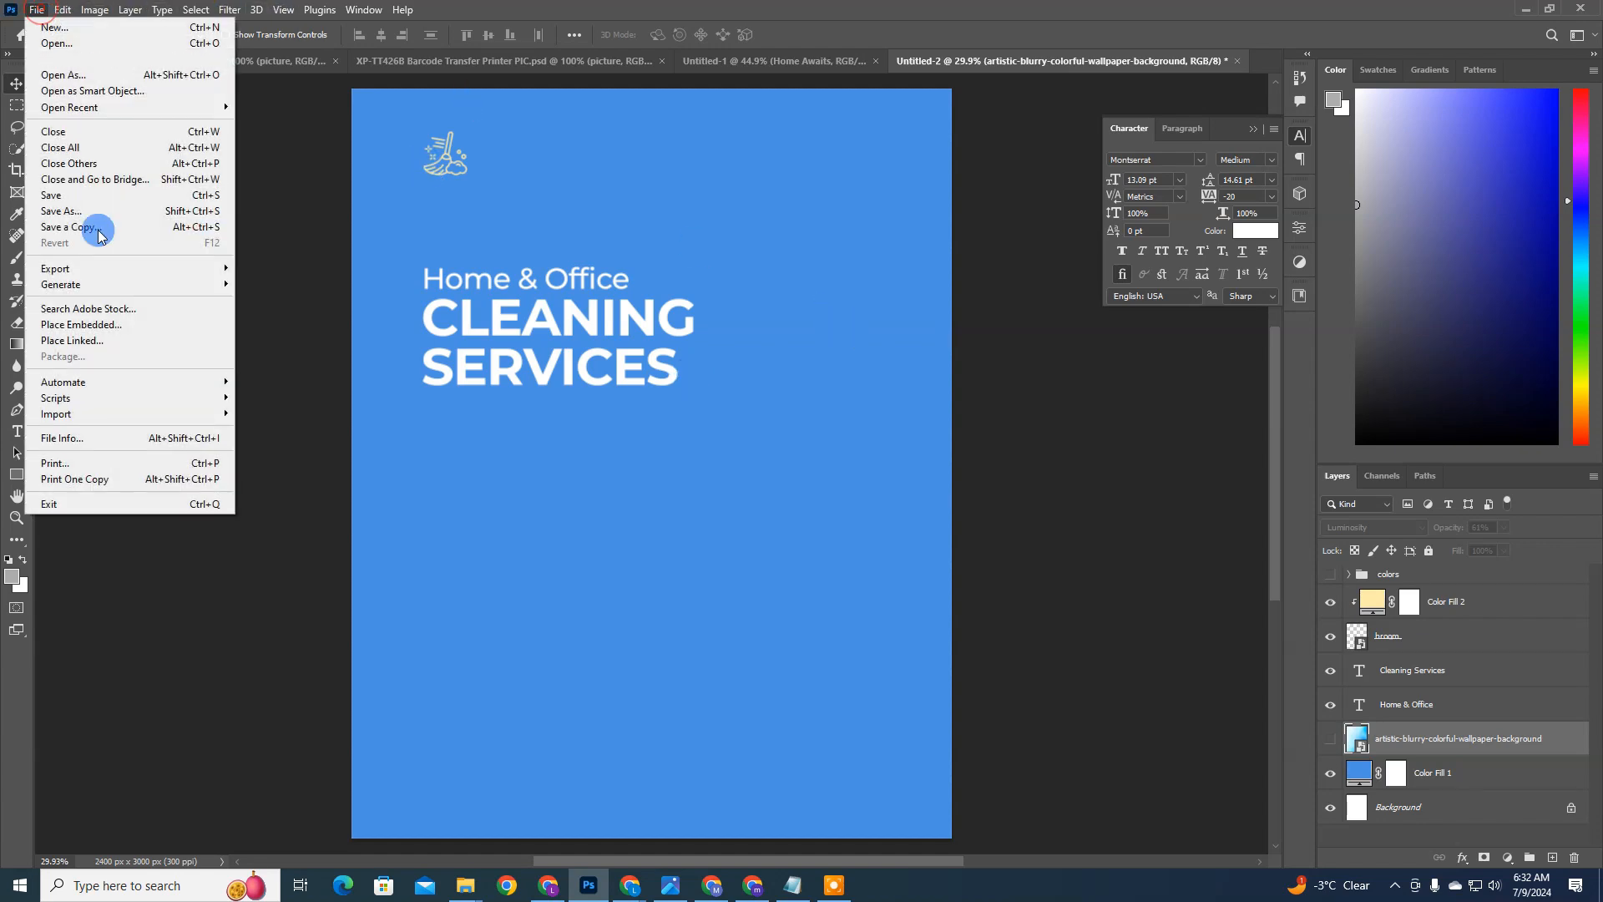
left_click(138, 324)
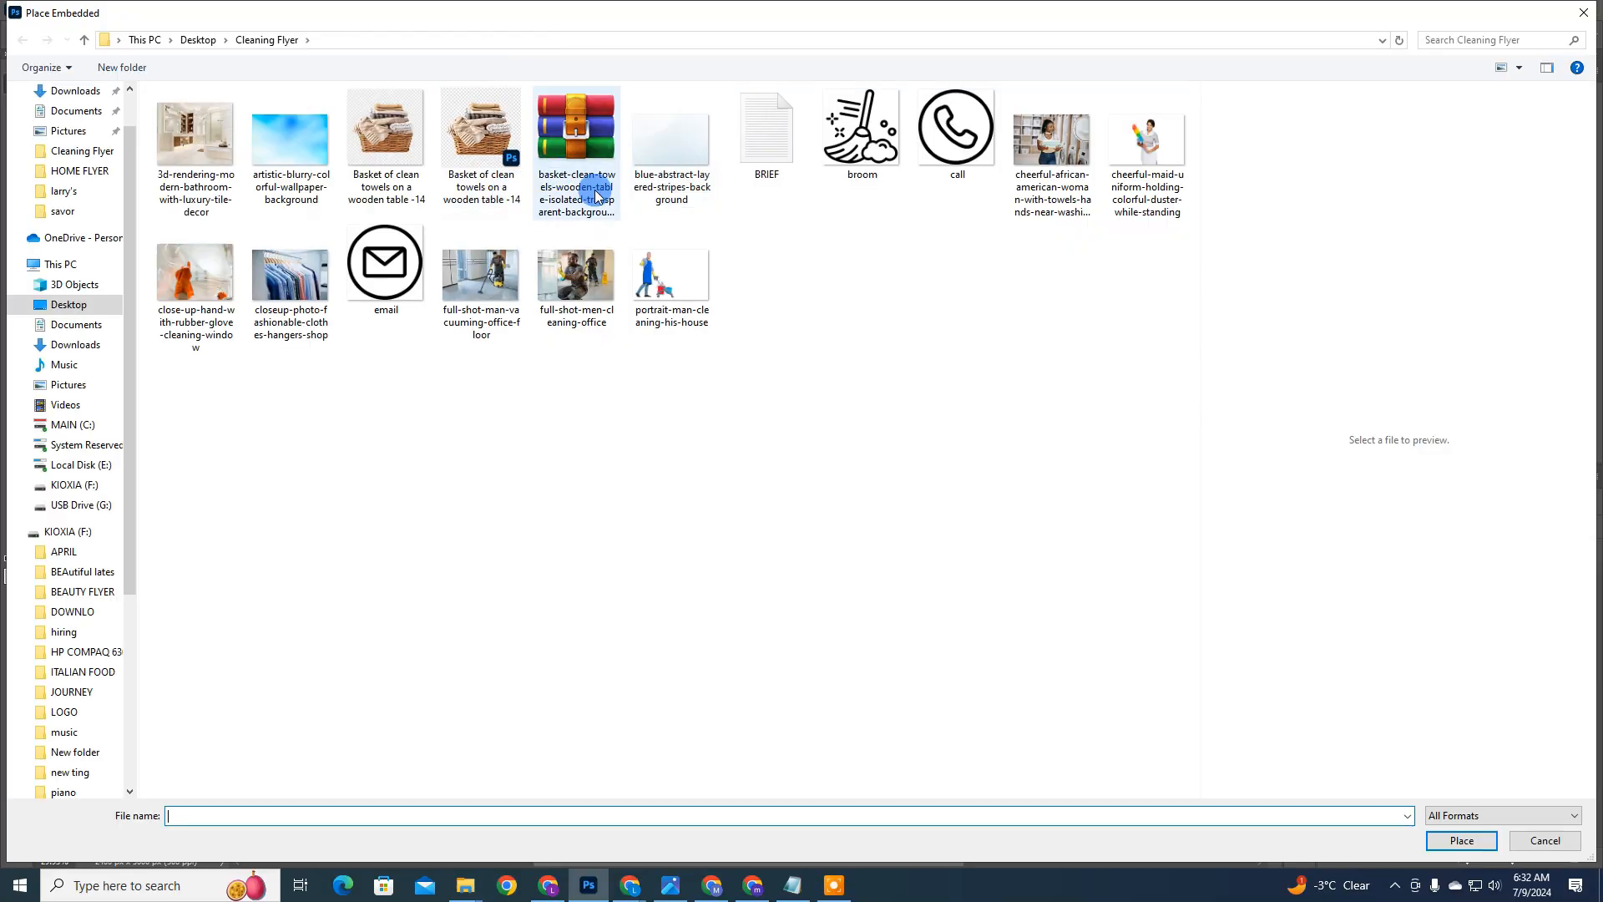
left_click(674, 160)
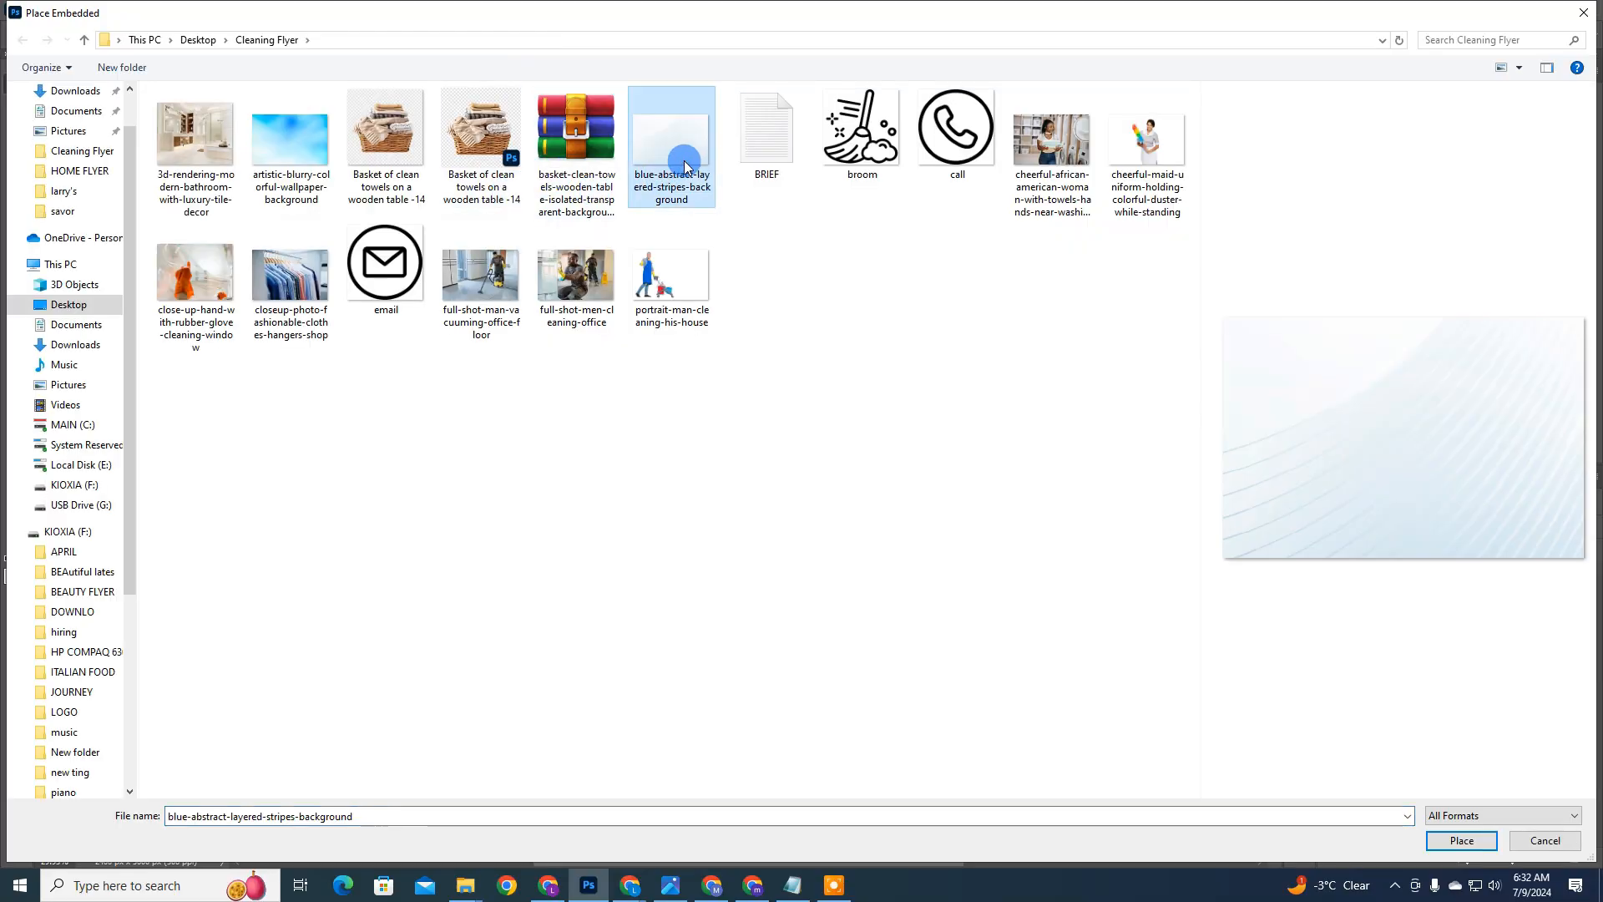
double_click(684, 160)
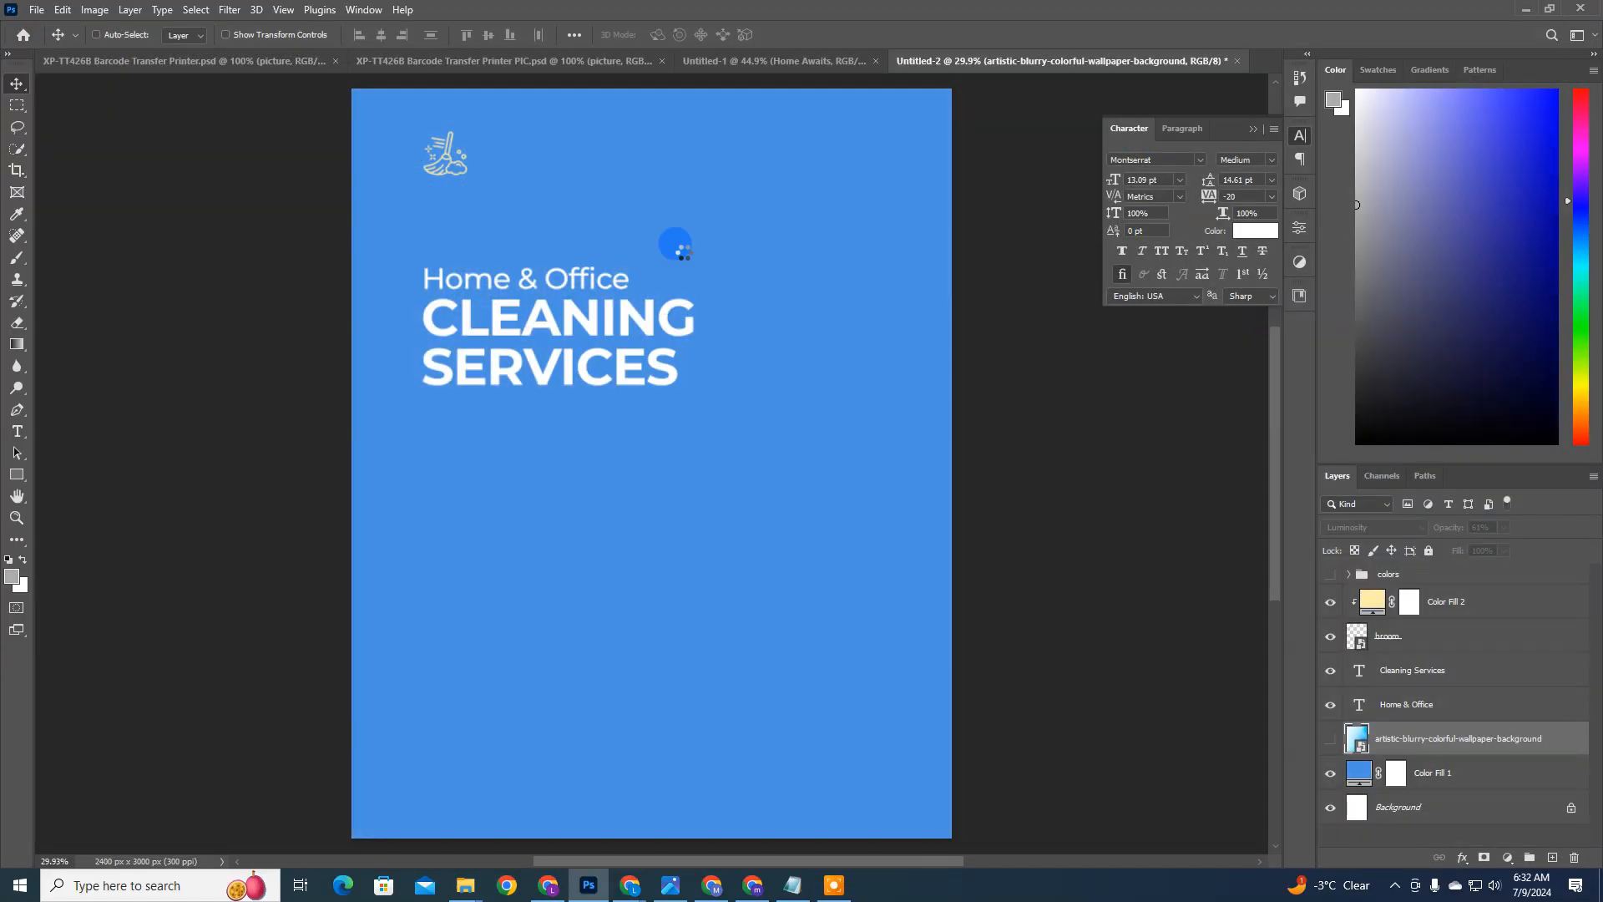
right_click(688, 386)
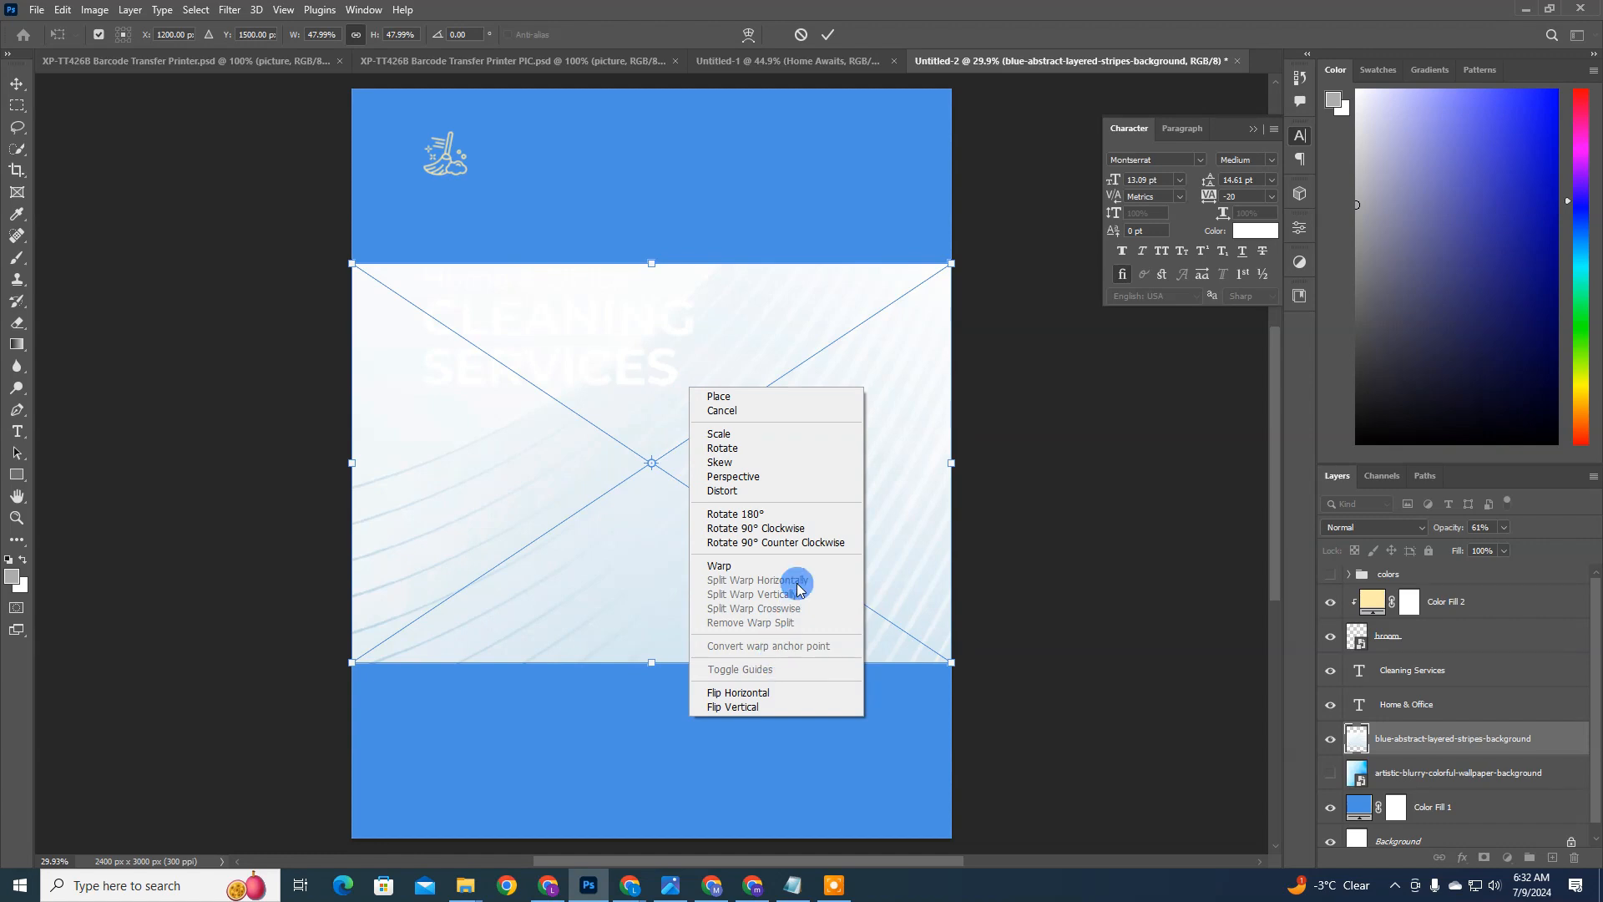
left_click(789, 528)
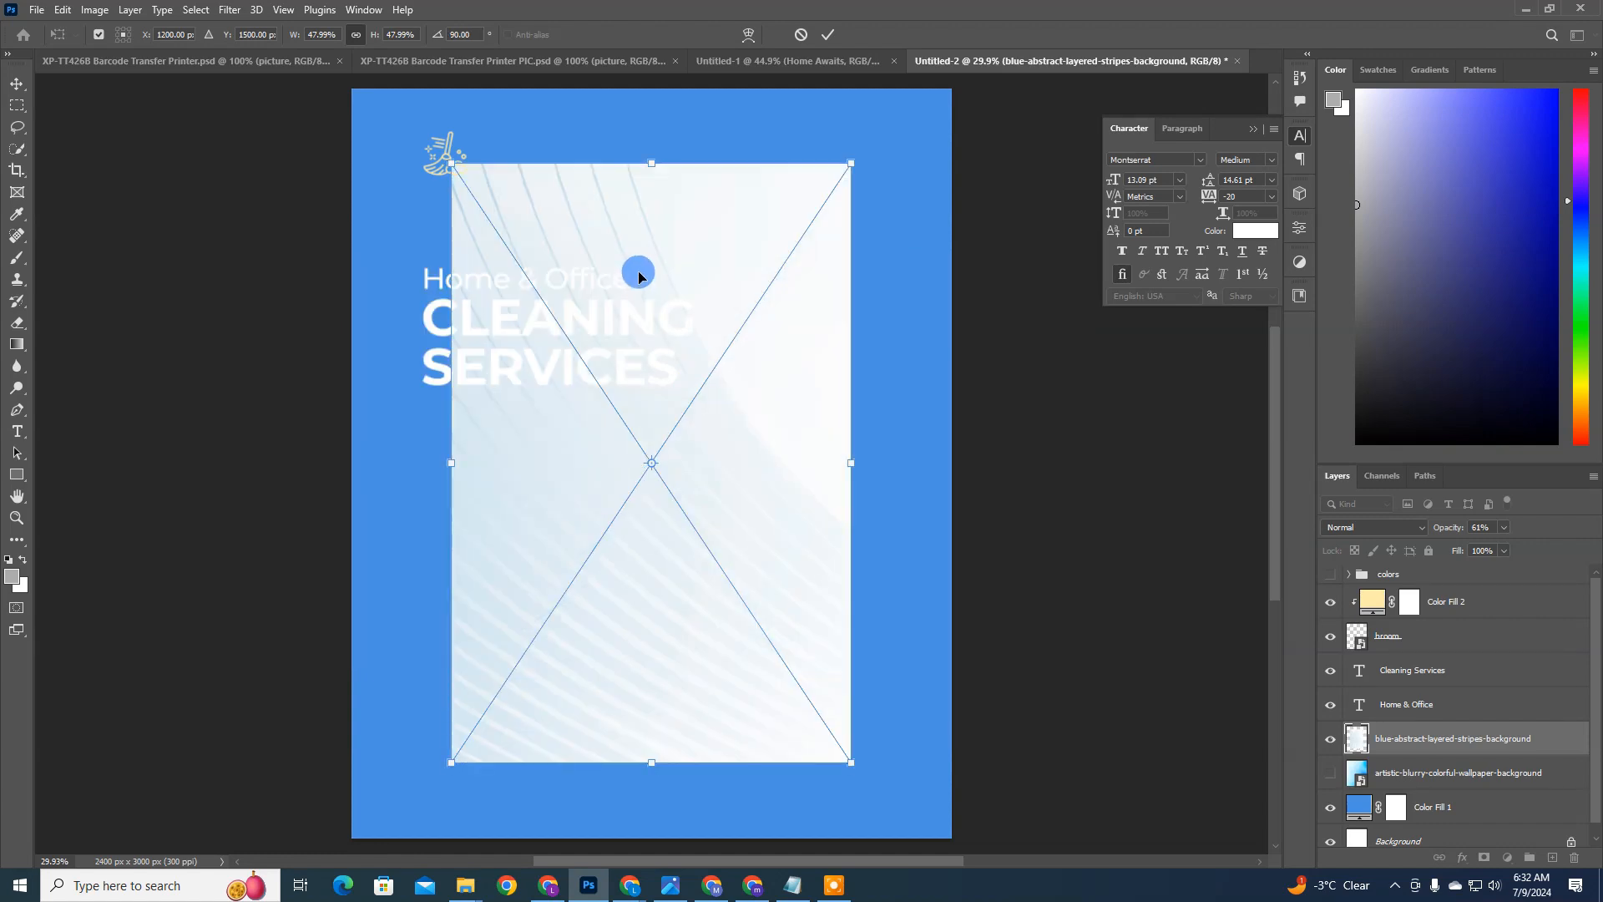
Step: Scale the stripes background to about 75% so it covers the whole page and set its blend mode to Divide
left_click_drag(373, 35, 394, 35)
left_click(325, 37)
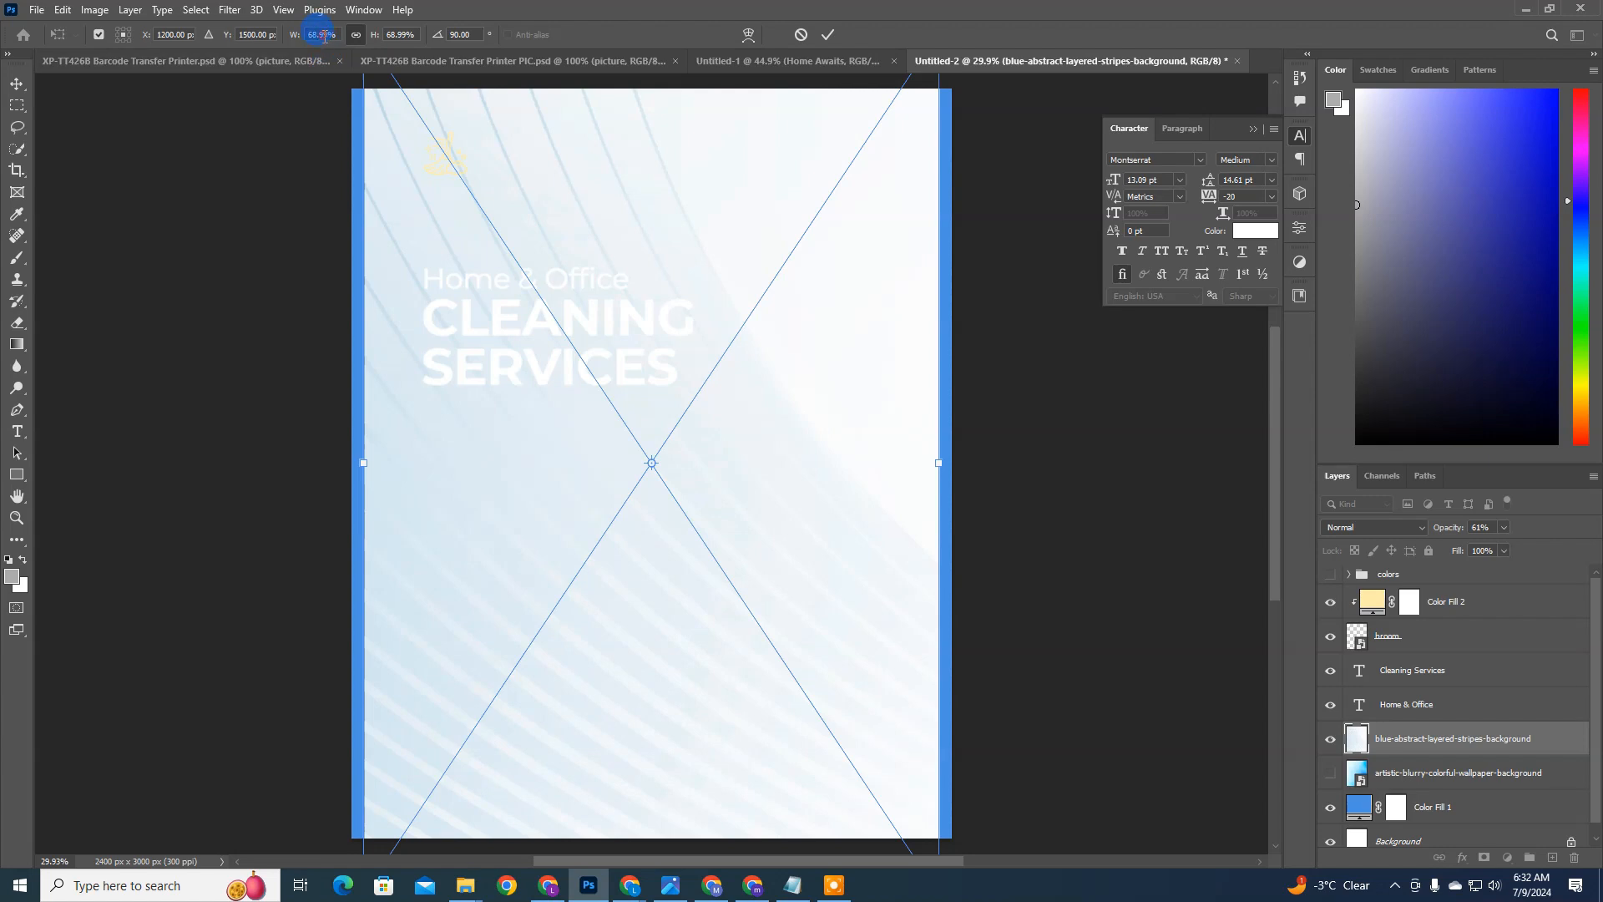
key("Up")
key("Up")
key("Up")
key("Up")
key("Up")
key("Up")
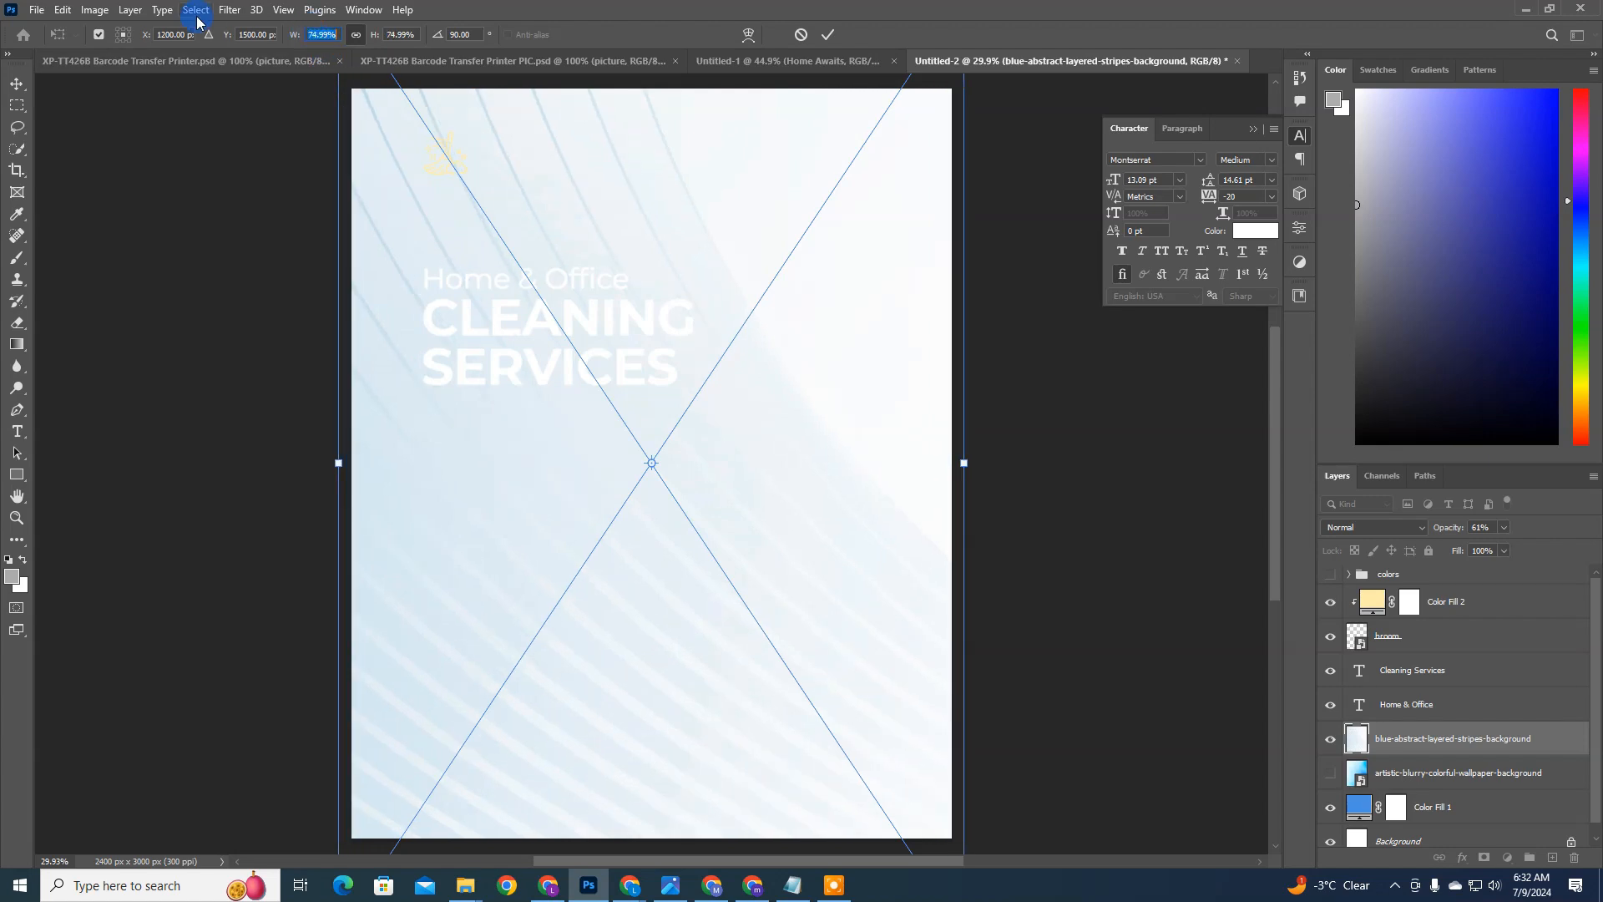
key("Return")
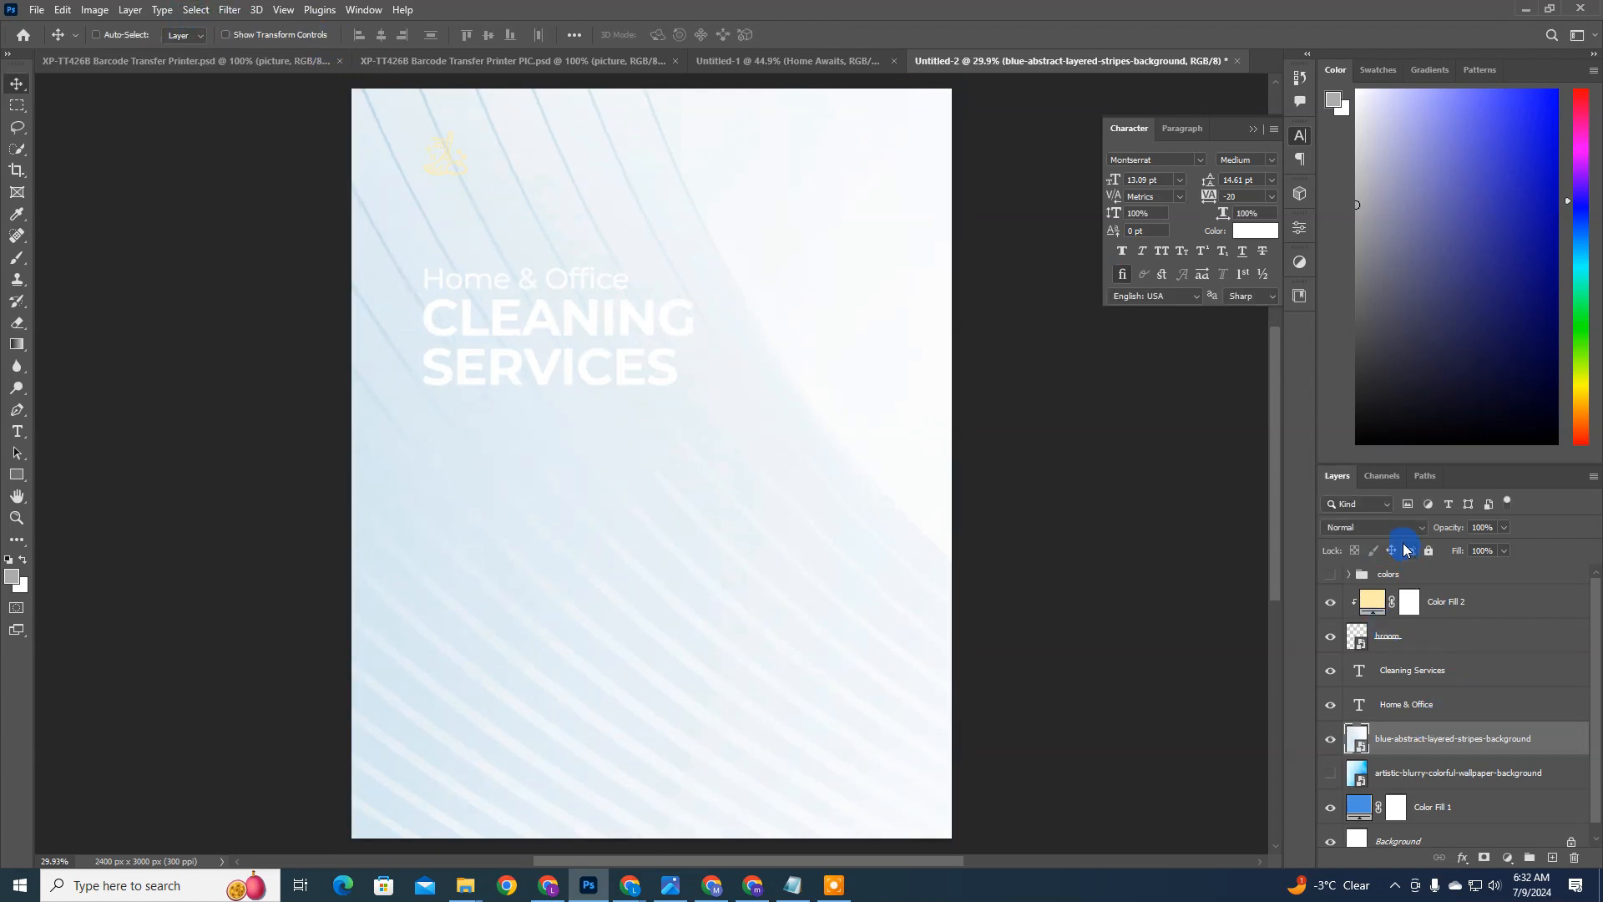
left_click(1399, 524)
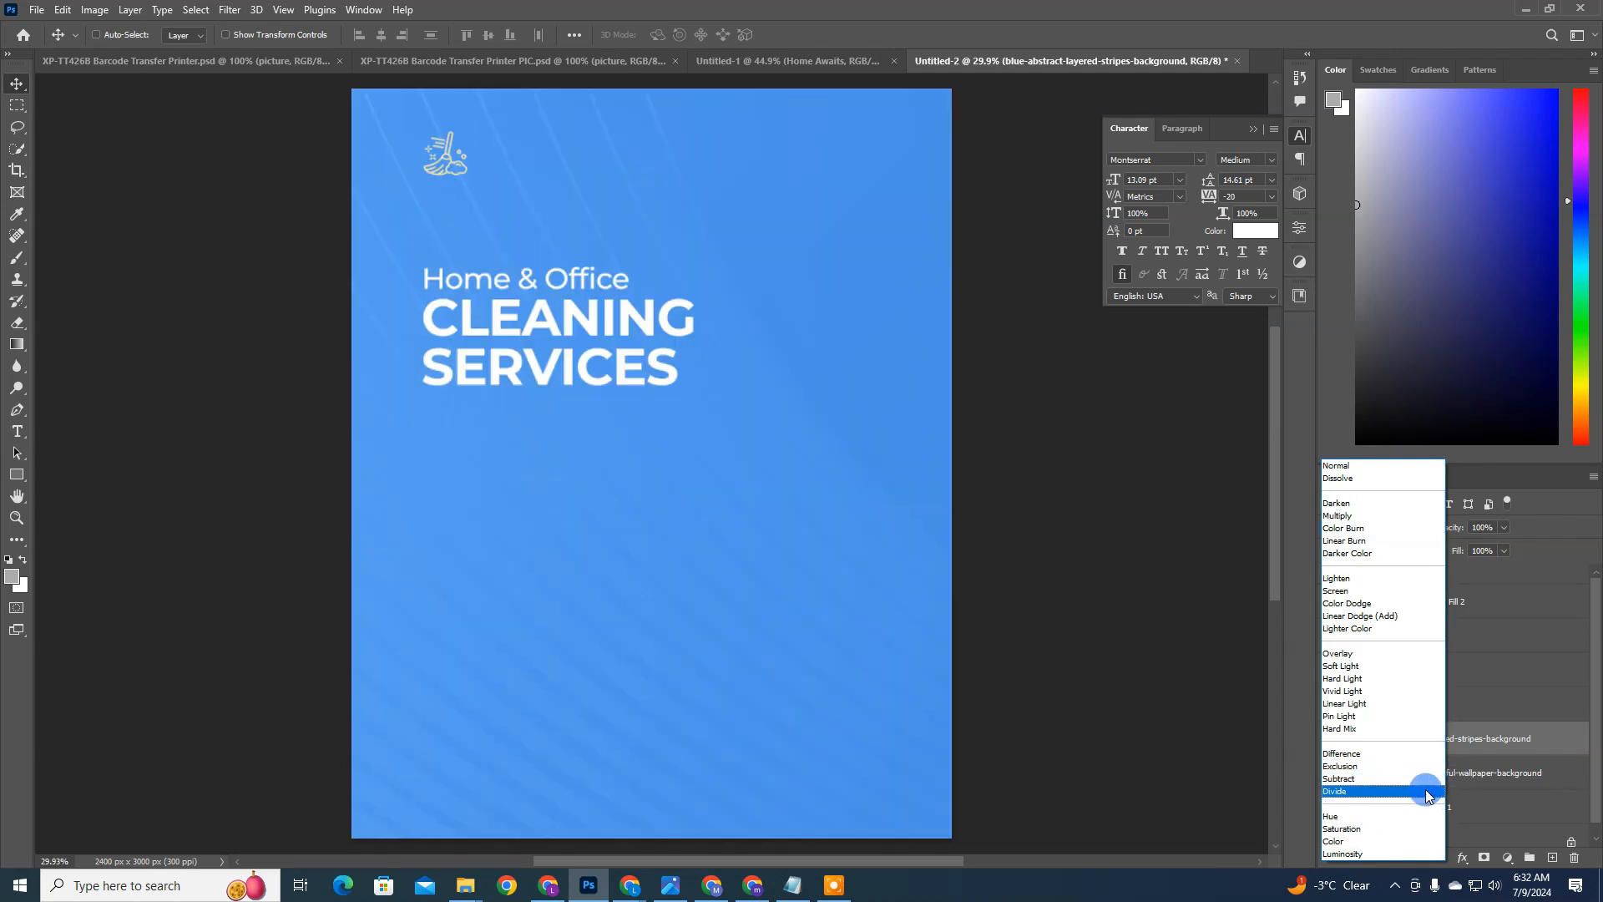
left_click(1425, 790)
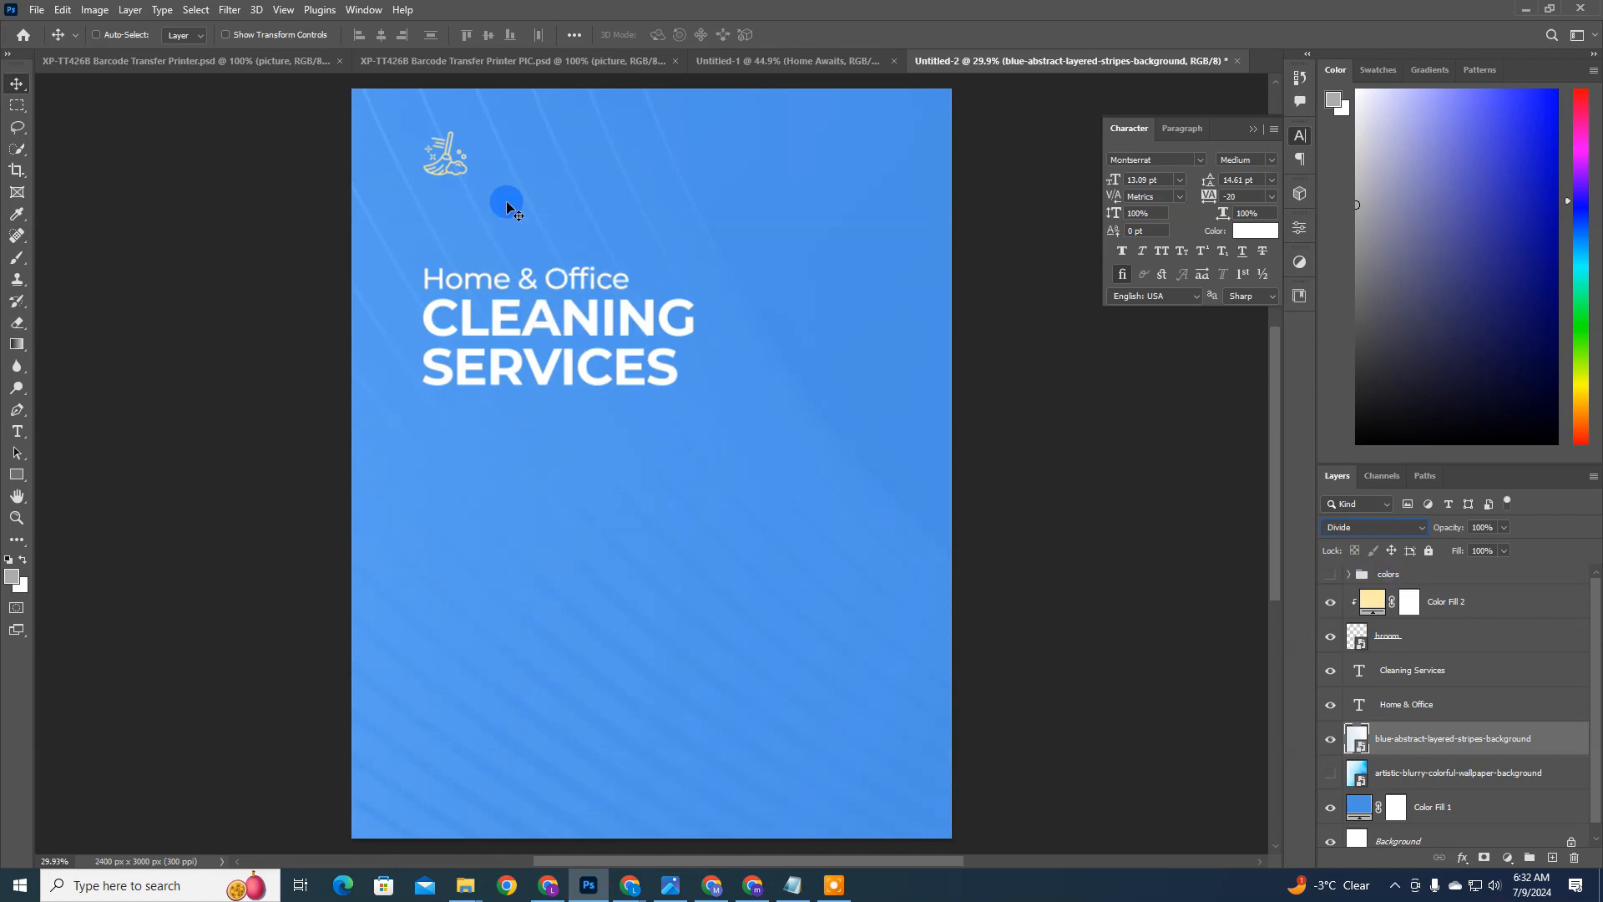
Step: Preview the candidate photos in the Cleaning Flyer folder for embedding, including the towel basket, modern bathroom and maid with duster
left_click(31, 15)
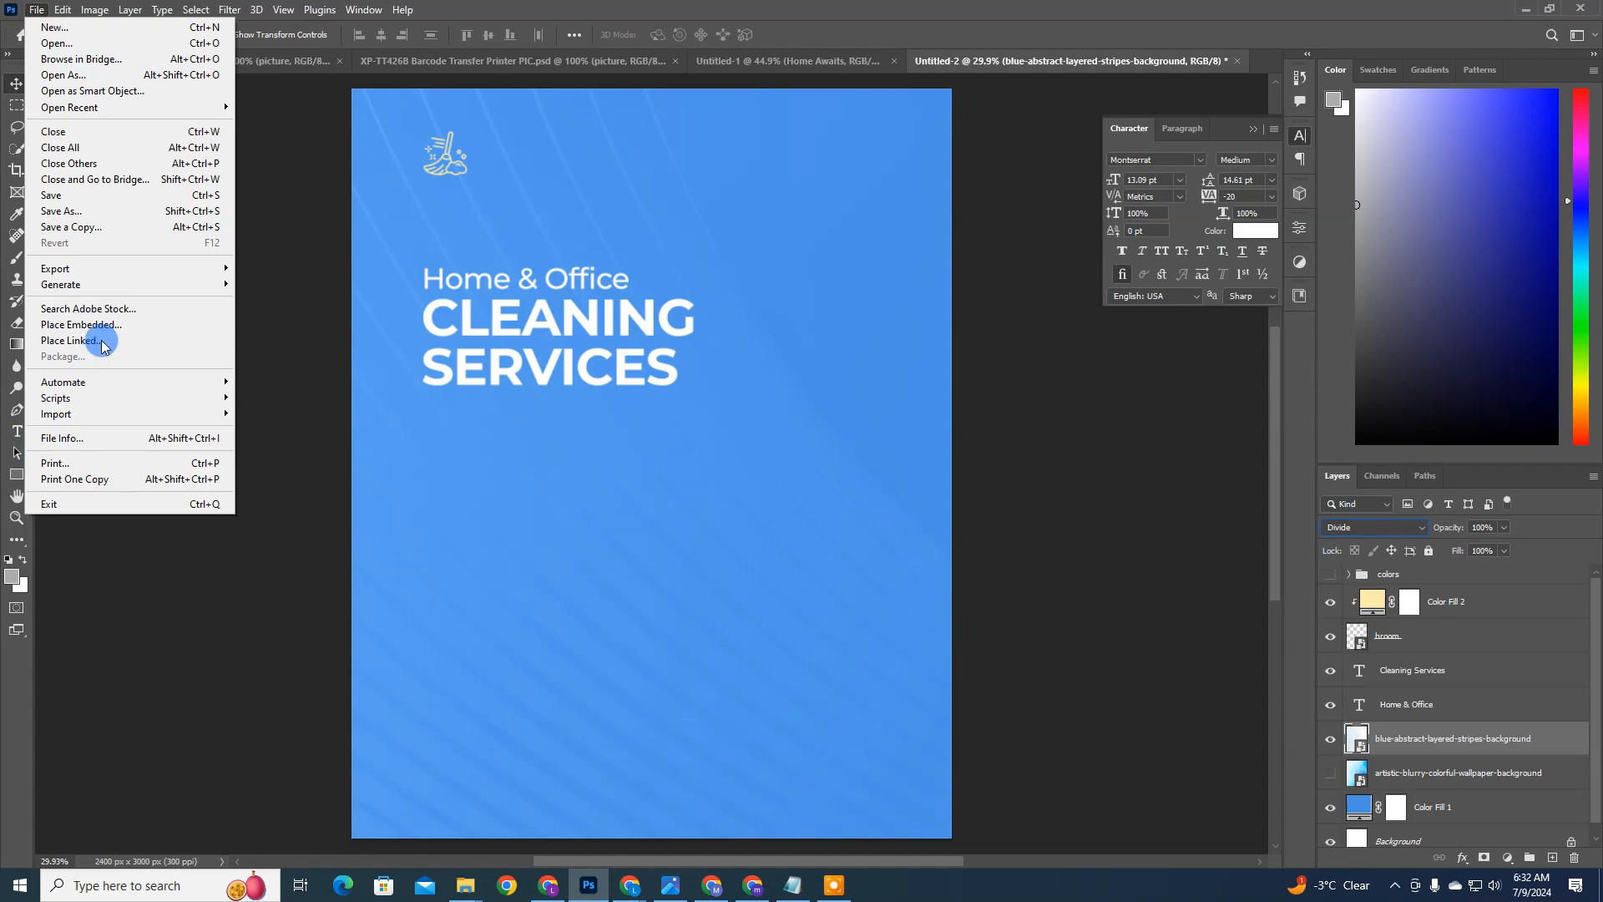
left_click(107, 324)
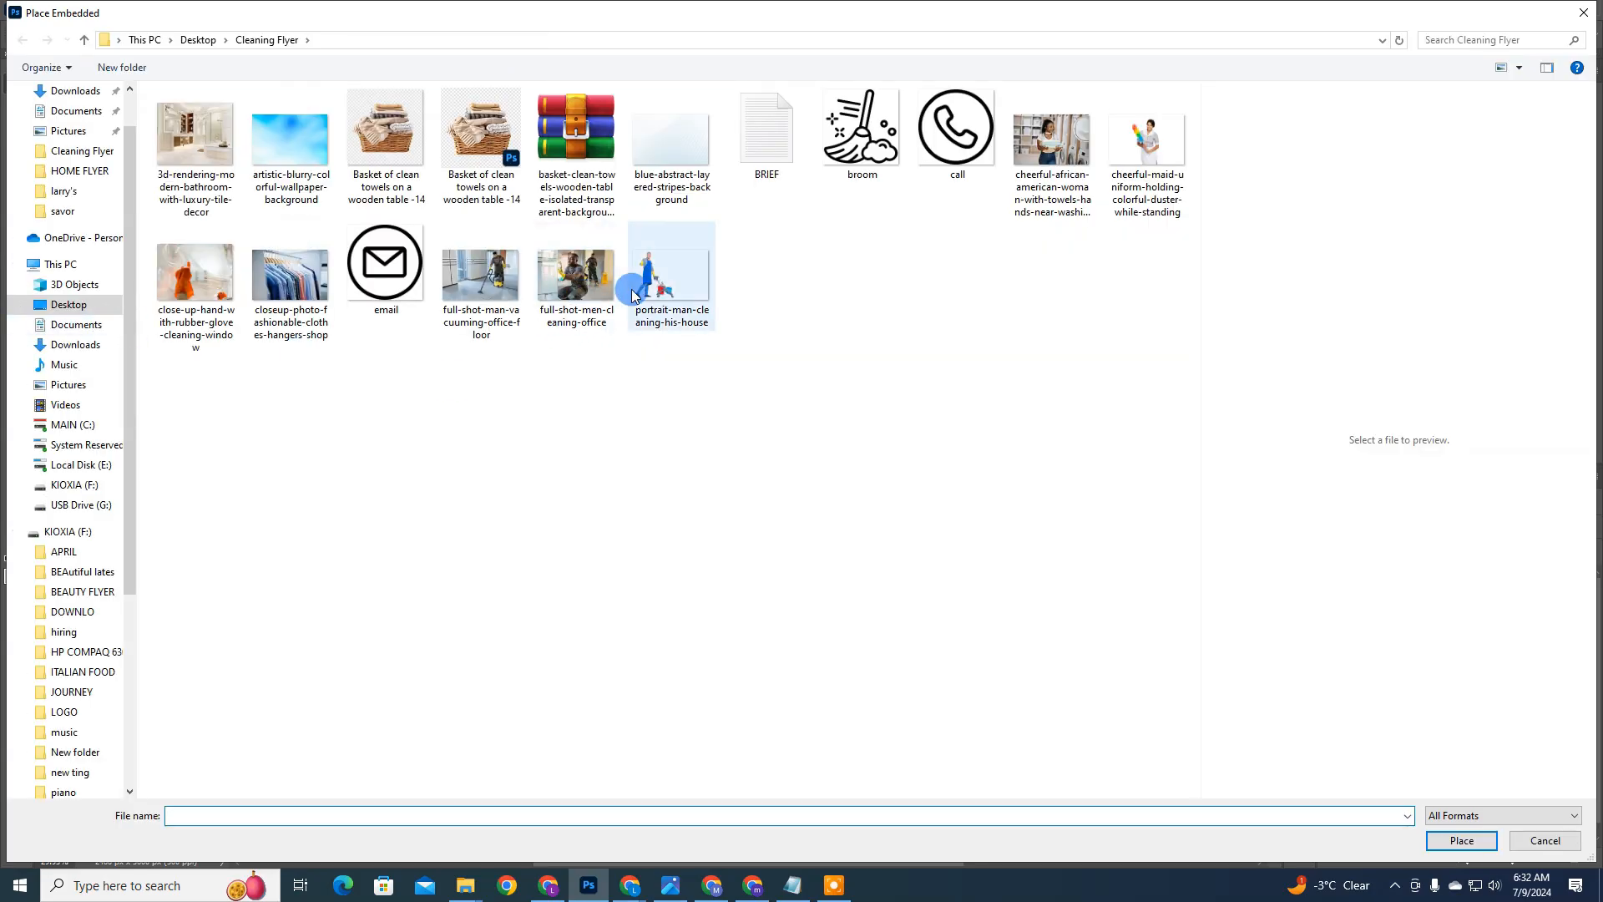
left_click(409, 152)
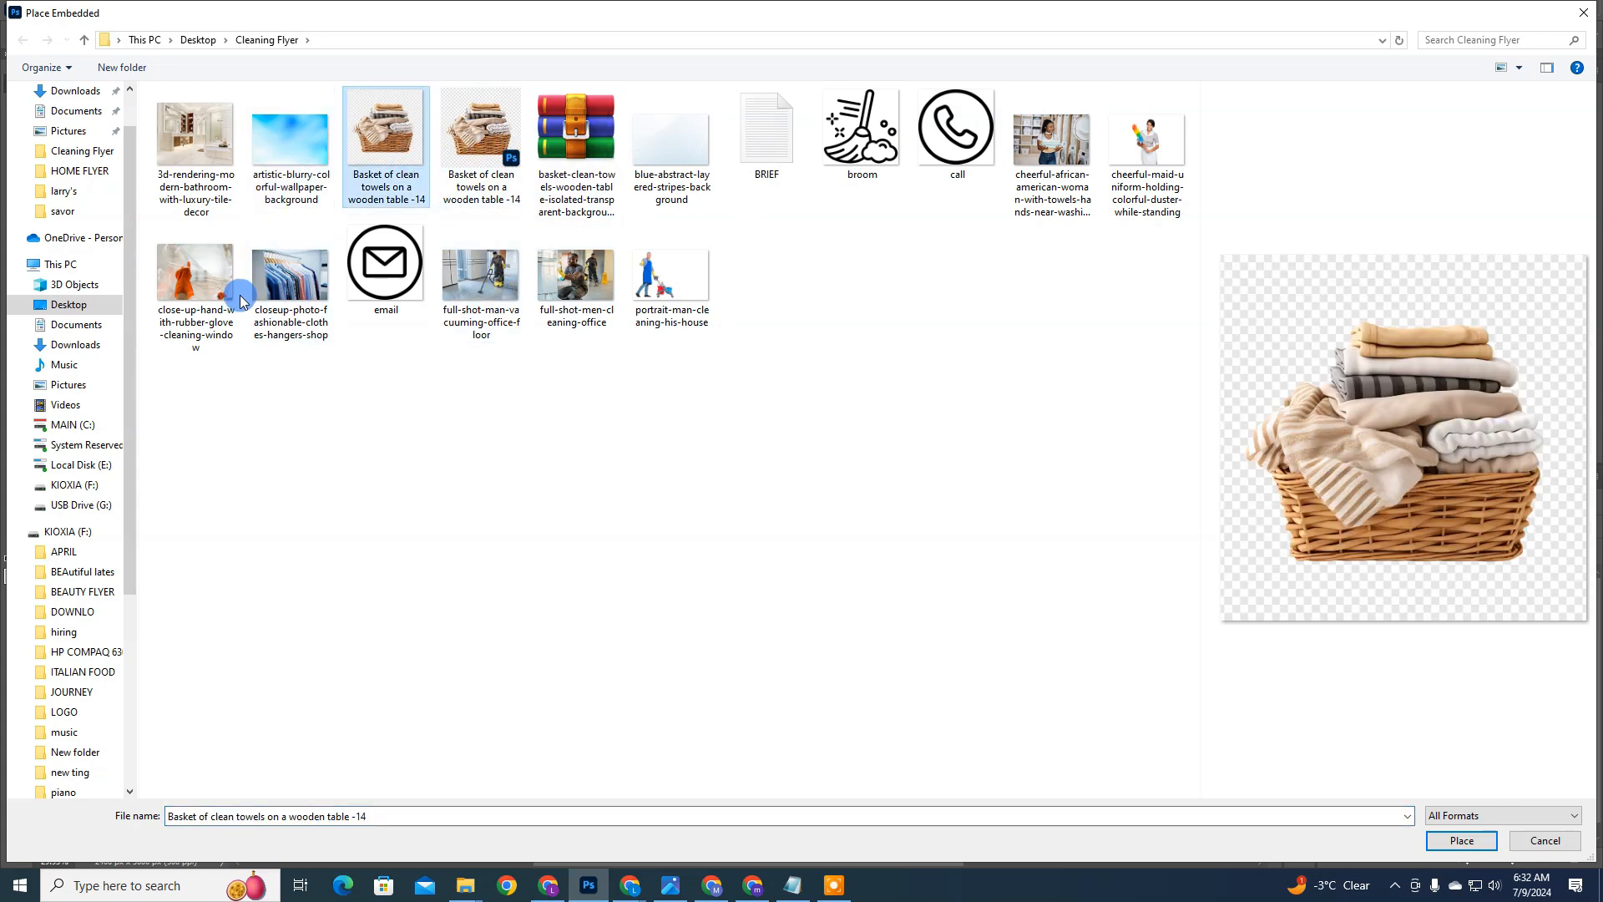
left_click(291, 276)
left_click(190, 307)
left_click(215, 137)
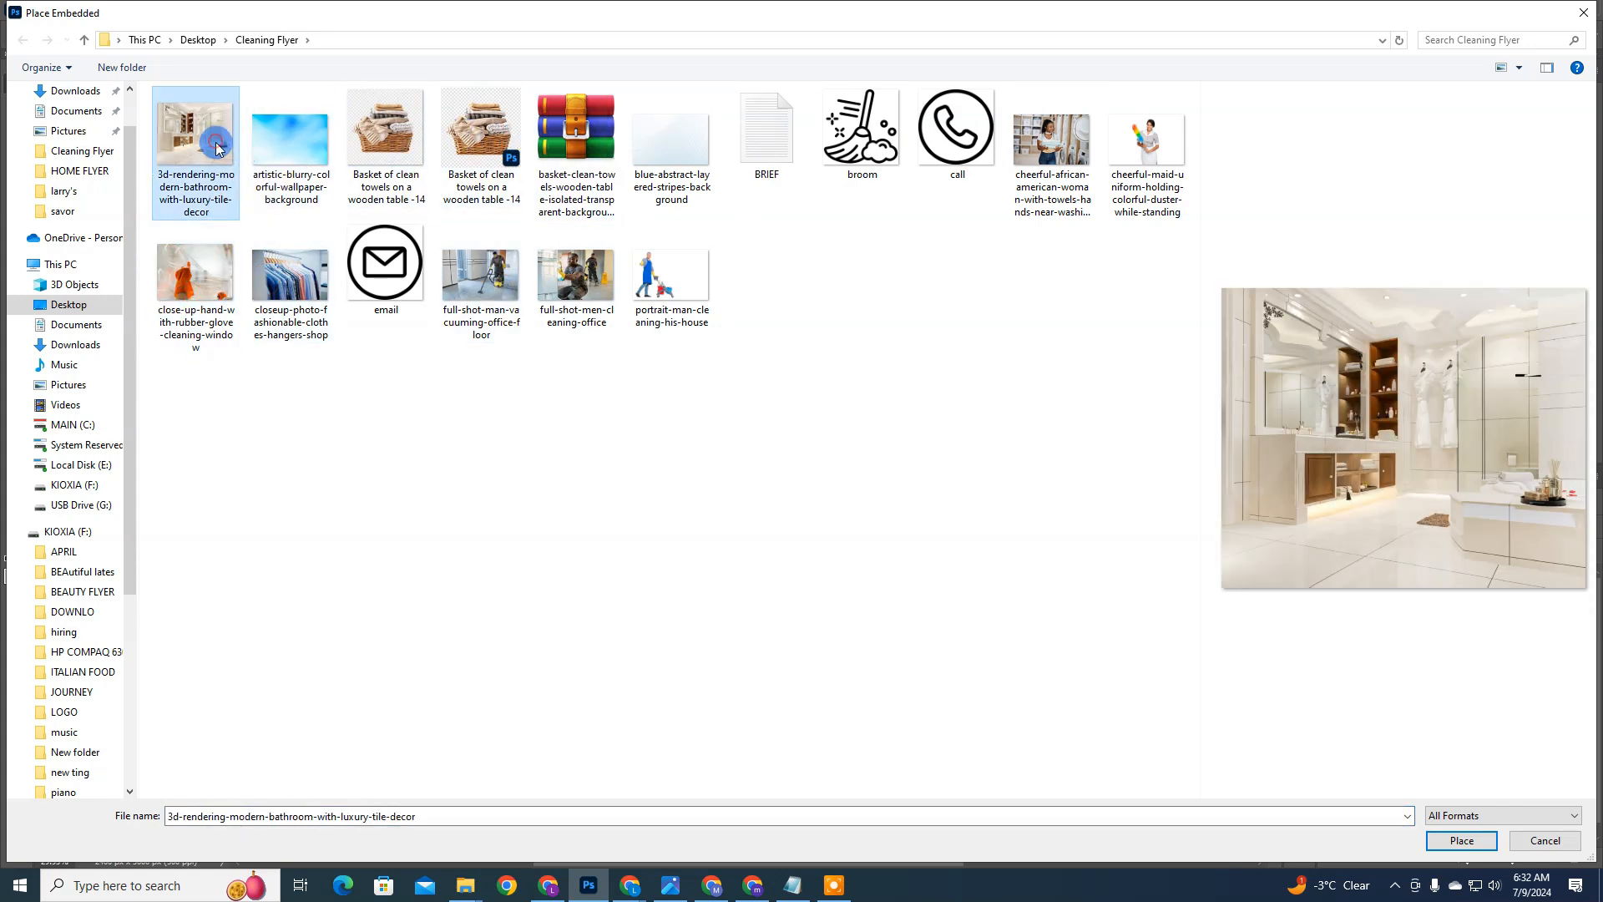
left_click(1051, 125)
left_click(1147, 134)
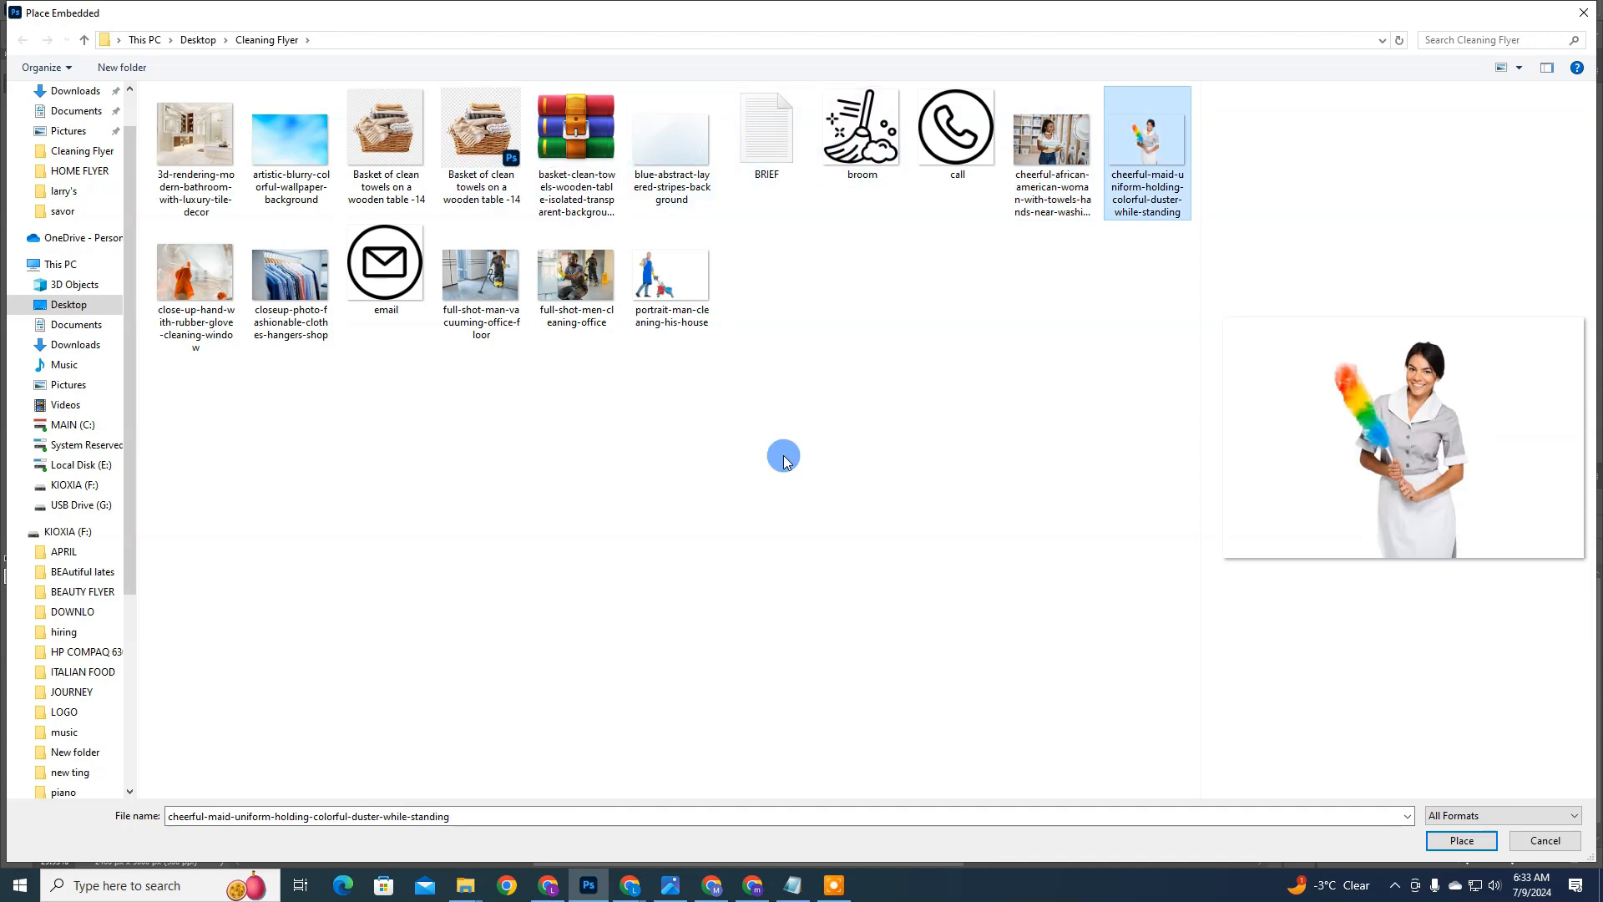
left_click(944, 297)
left_click(1155, 157)
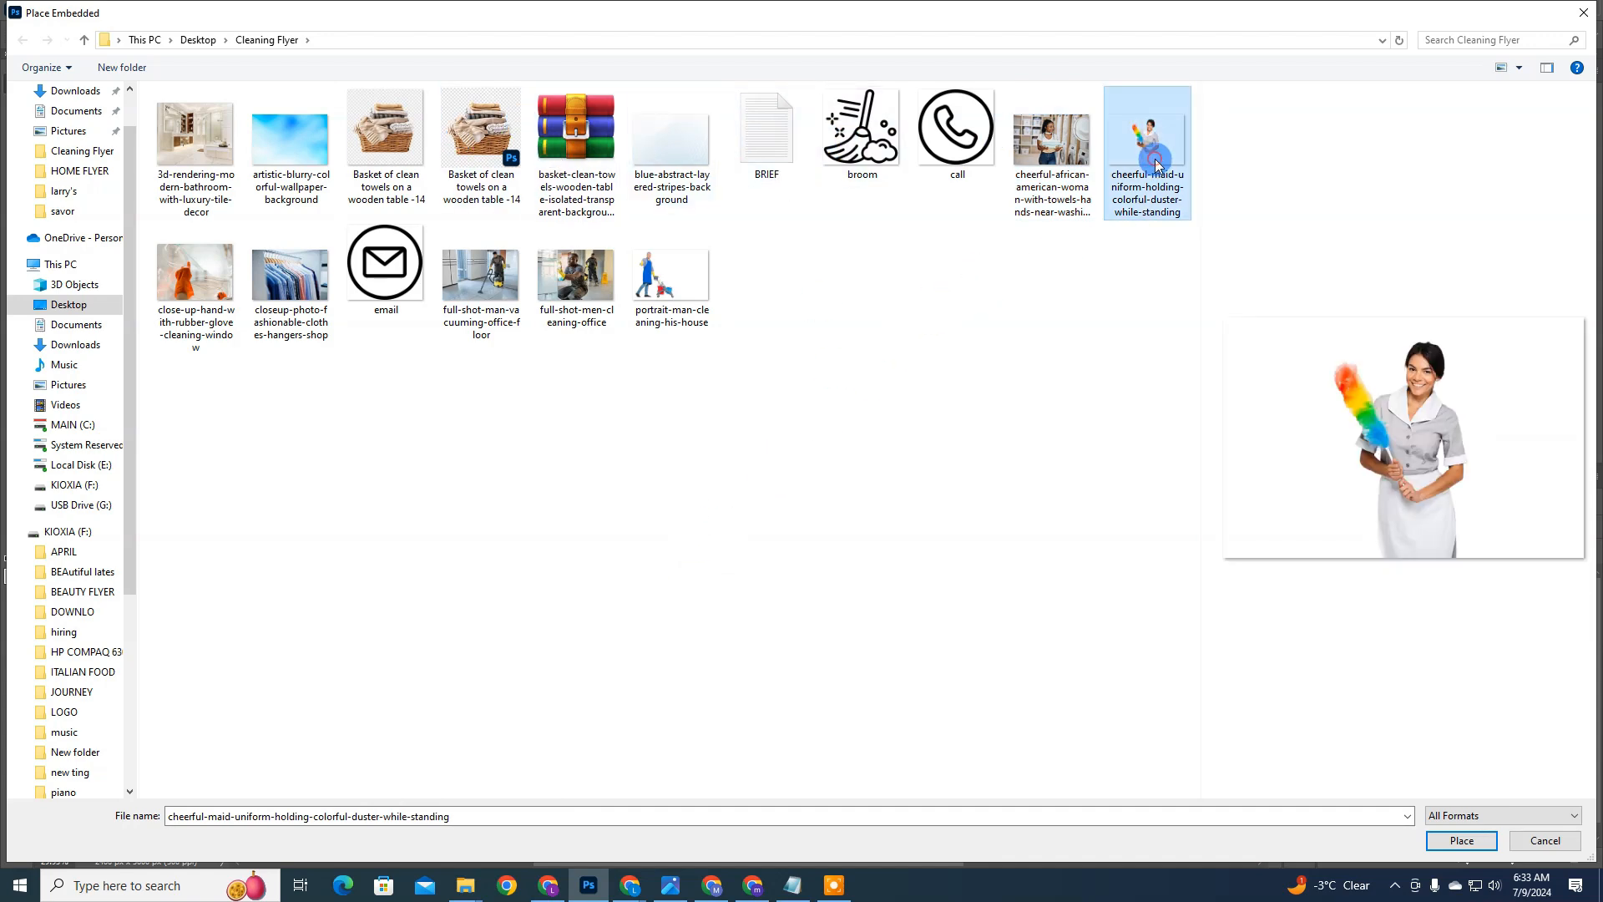
Step: Switch to Chrome and download the Freepik smiling housekeeper PNG as full-length-portrait-attractive-smiling-housekeeper in the Cleaning Flyer folder
left_click_drag(639, 893, 589, 896)
mouse_move(589, 896)
left_click(498, 814)
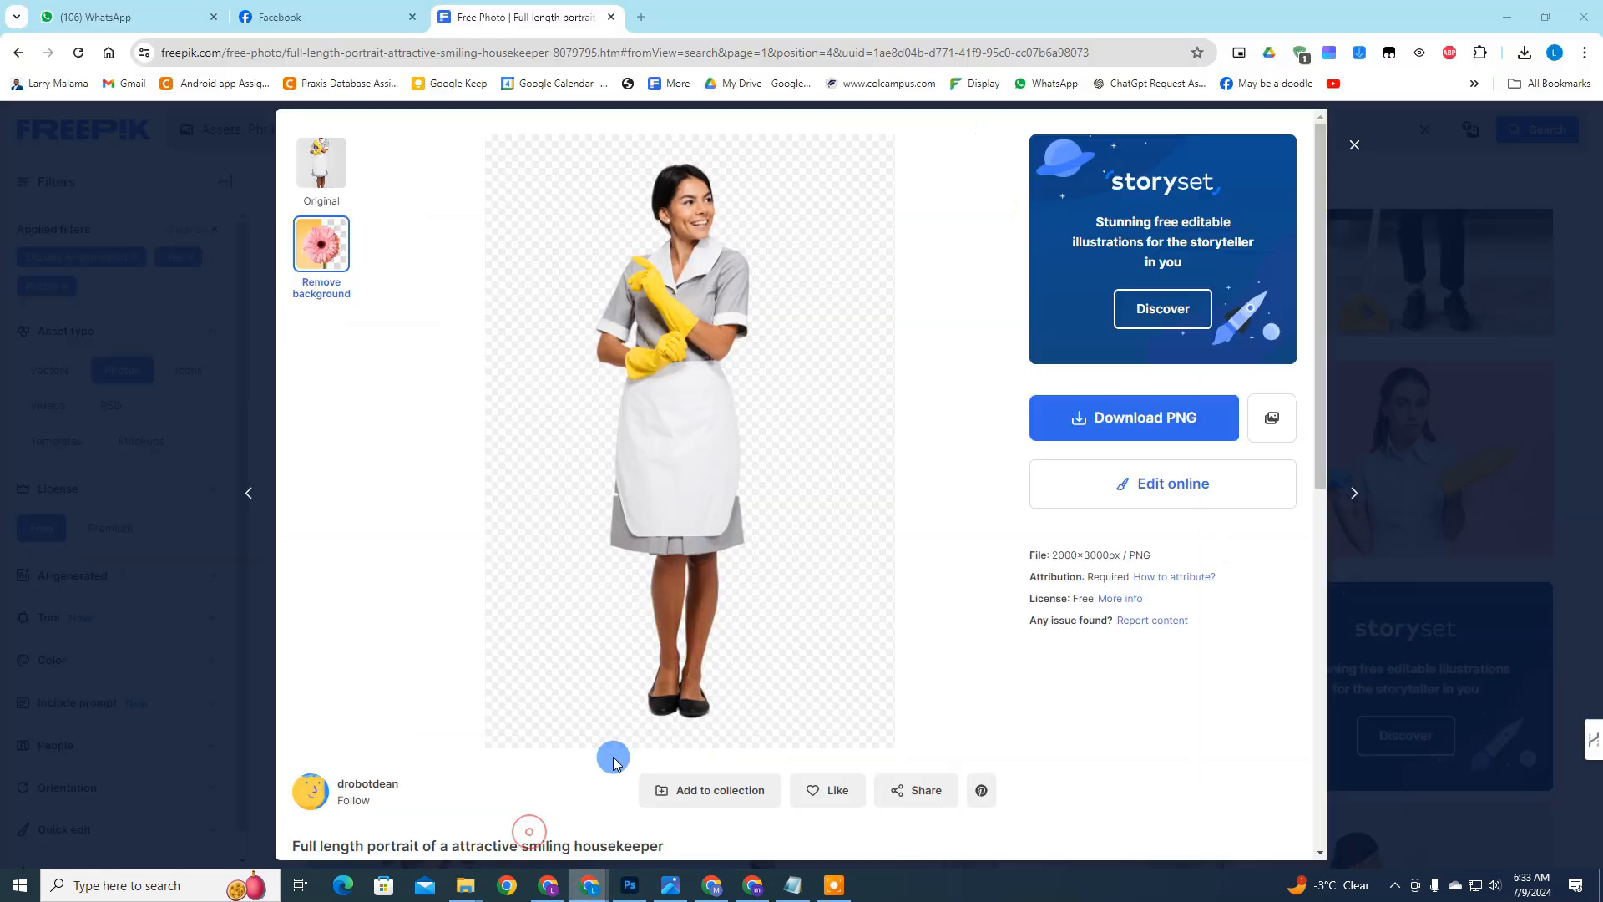
left_click(1109, 418)
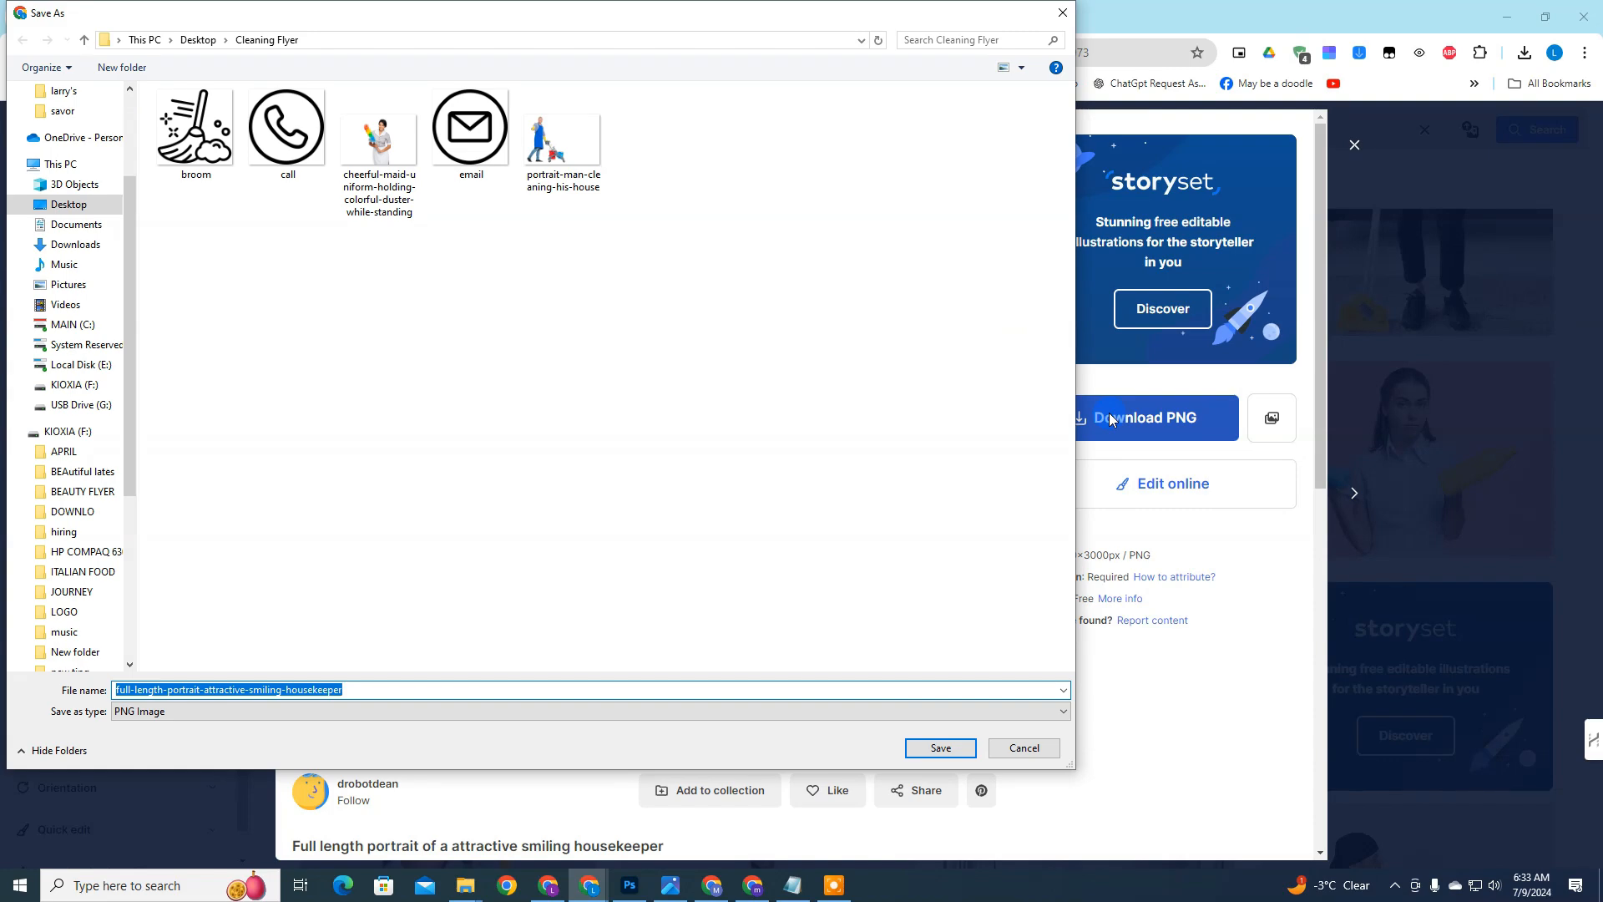
key("Return")
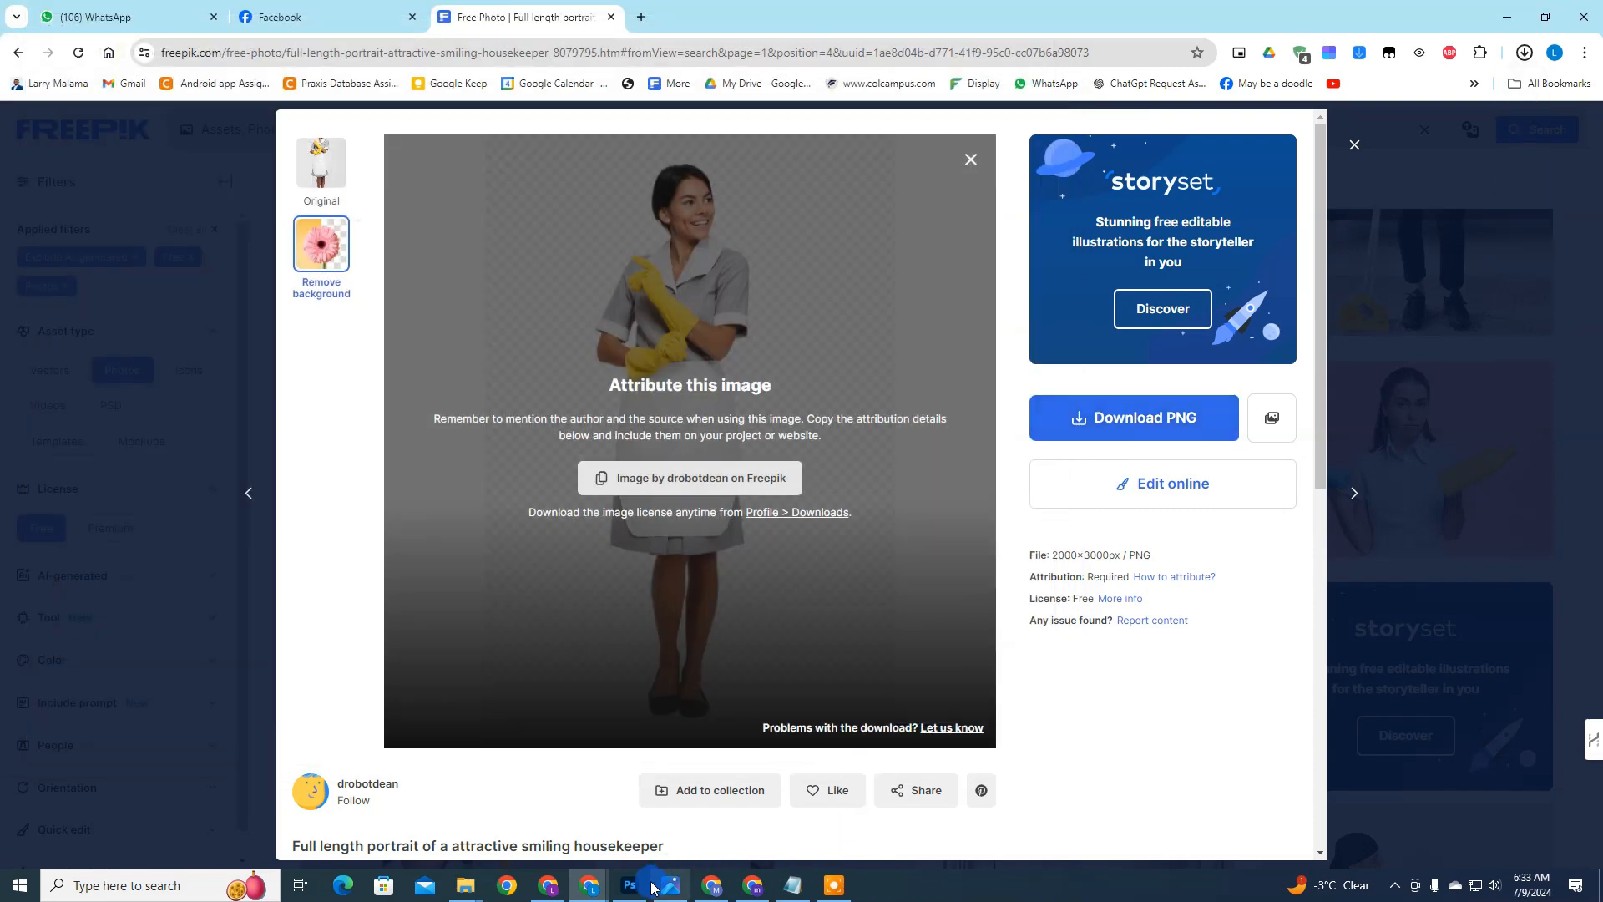
Step: Back in Photoshop, embed full-length-portrait-attractive-smiling-housekeeper and enlarge it to about 32%, beside the headline on the flyer's right
left_click(631, 887)
left_click(1084, 527)
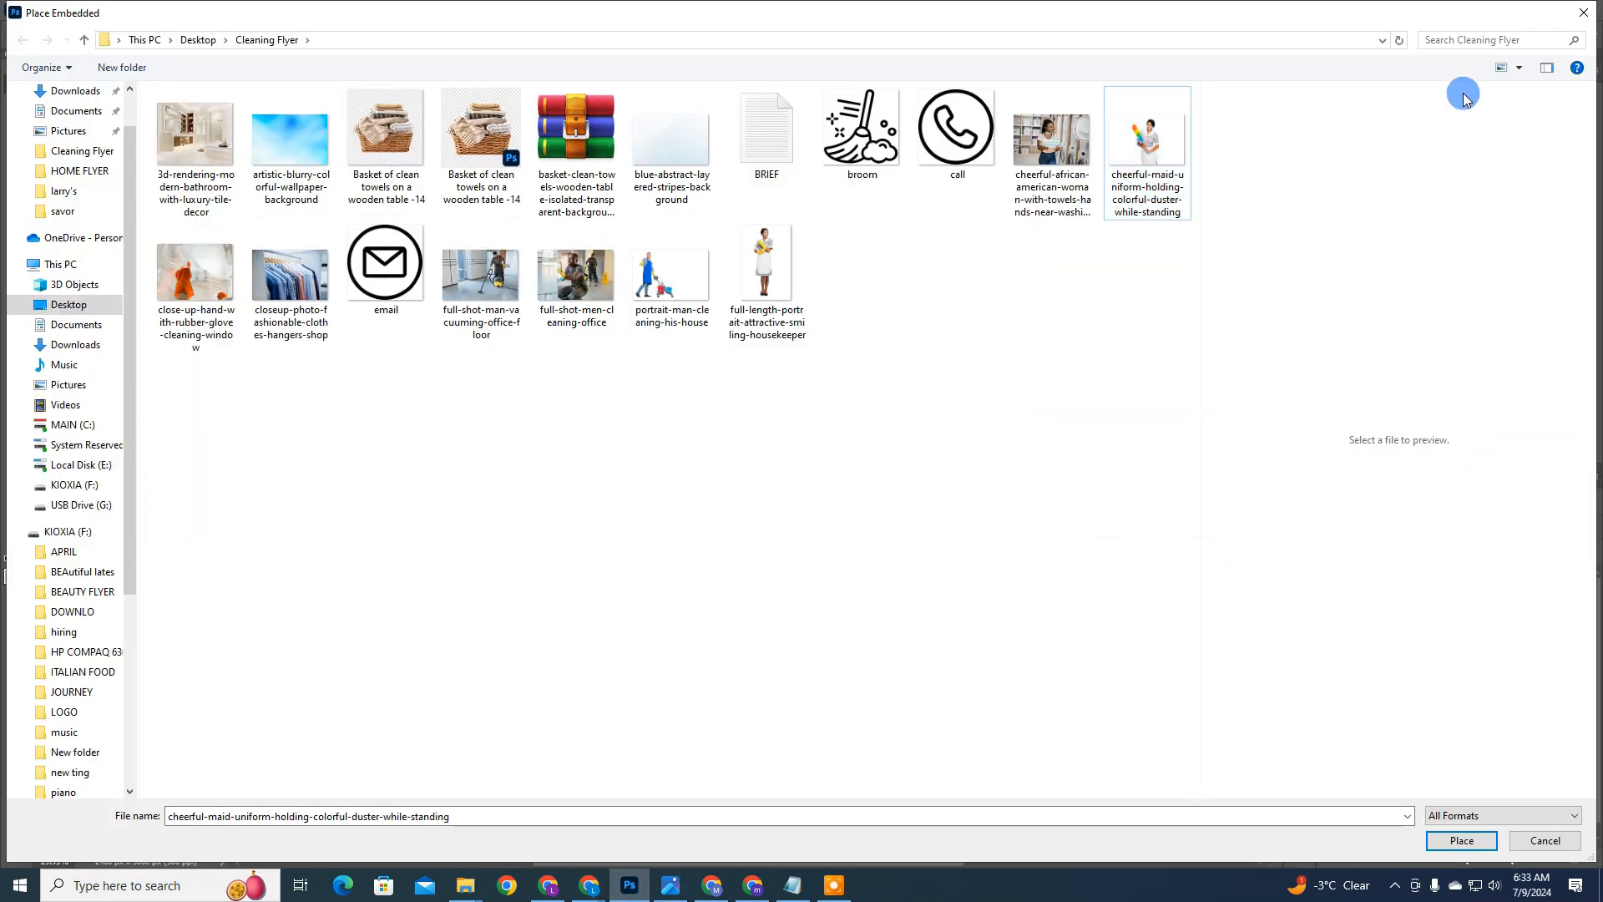
left_click(1398, 39)
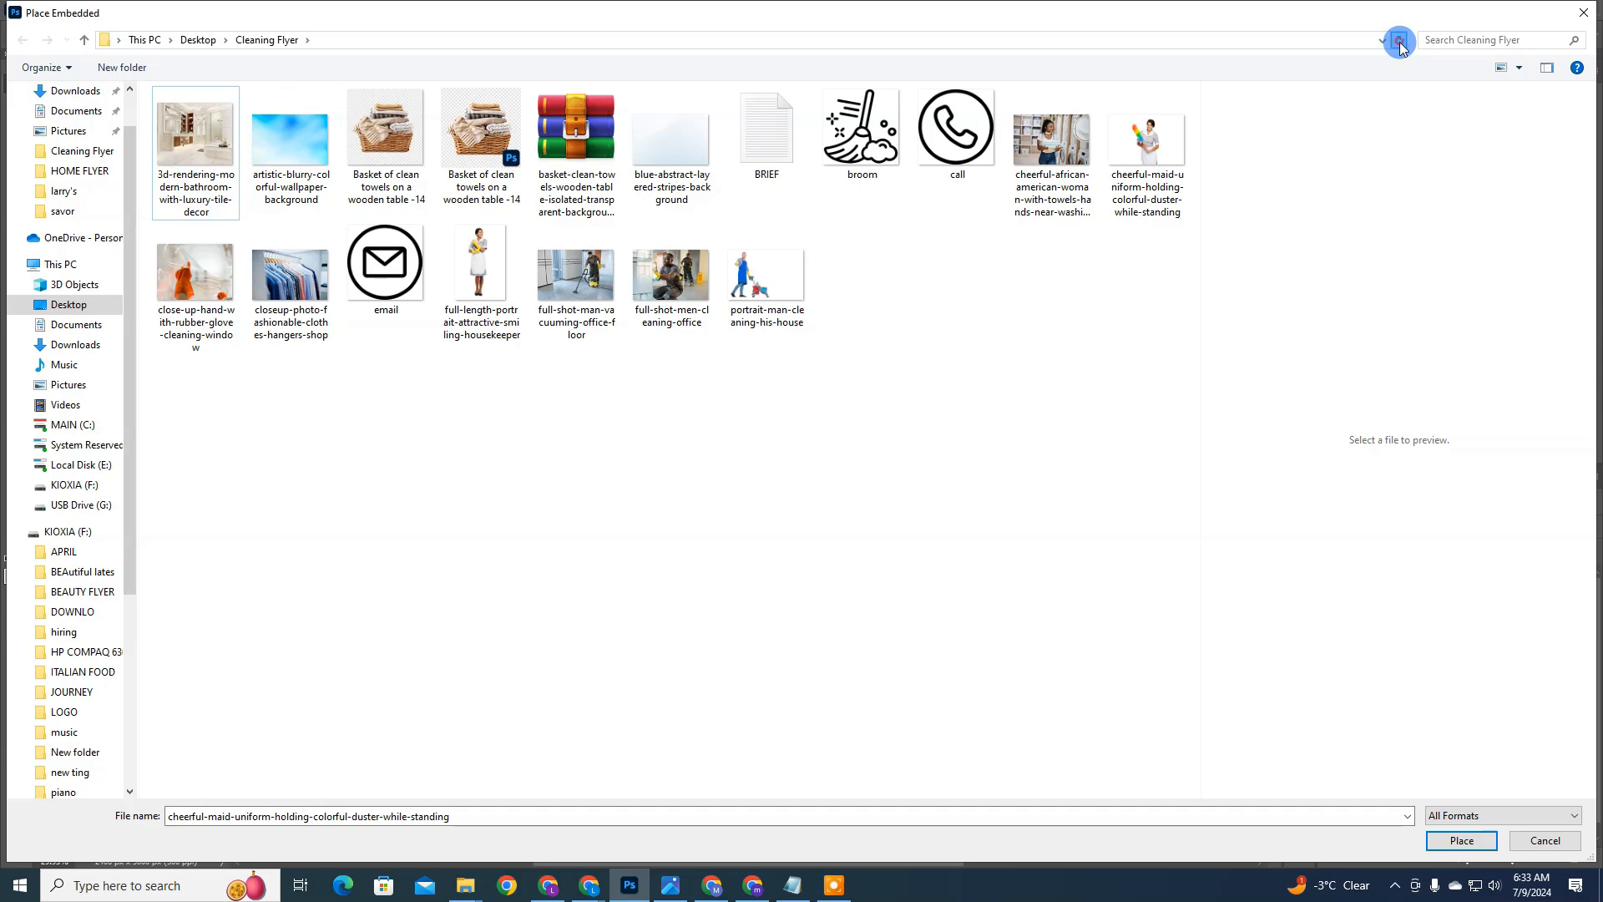
double_click(480, 269)
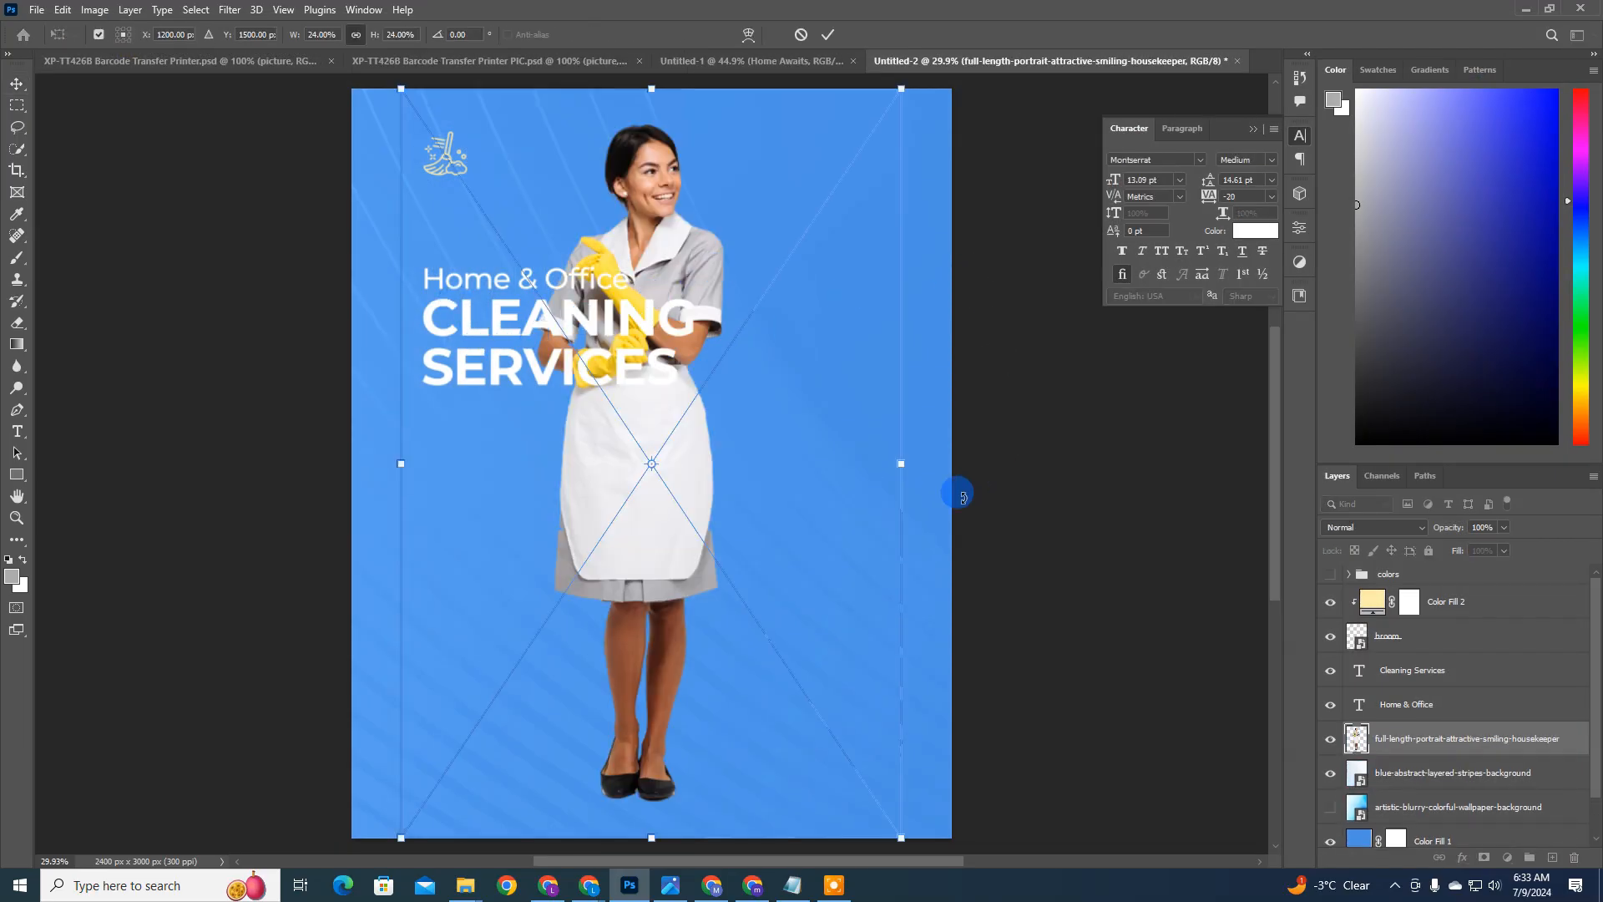
left_click_drag(902, 464, 1067, 462)
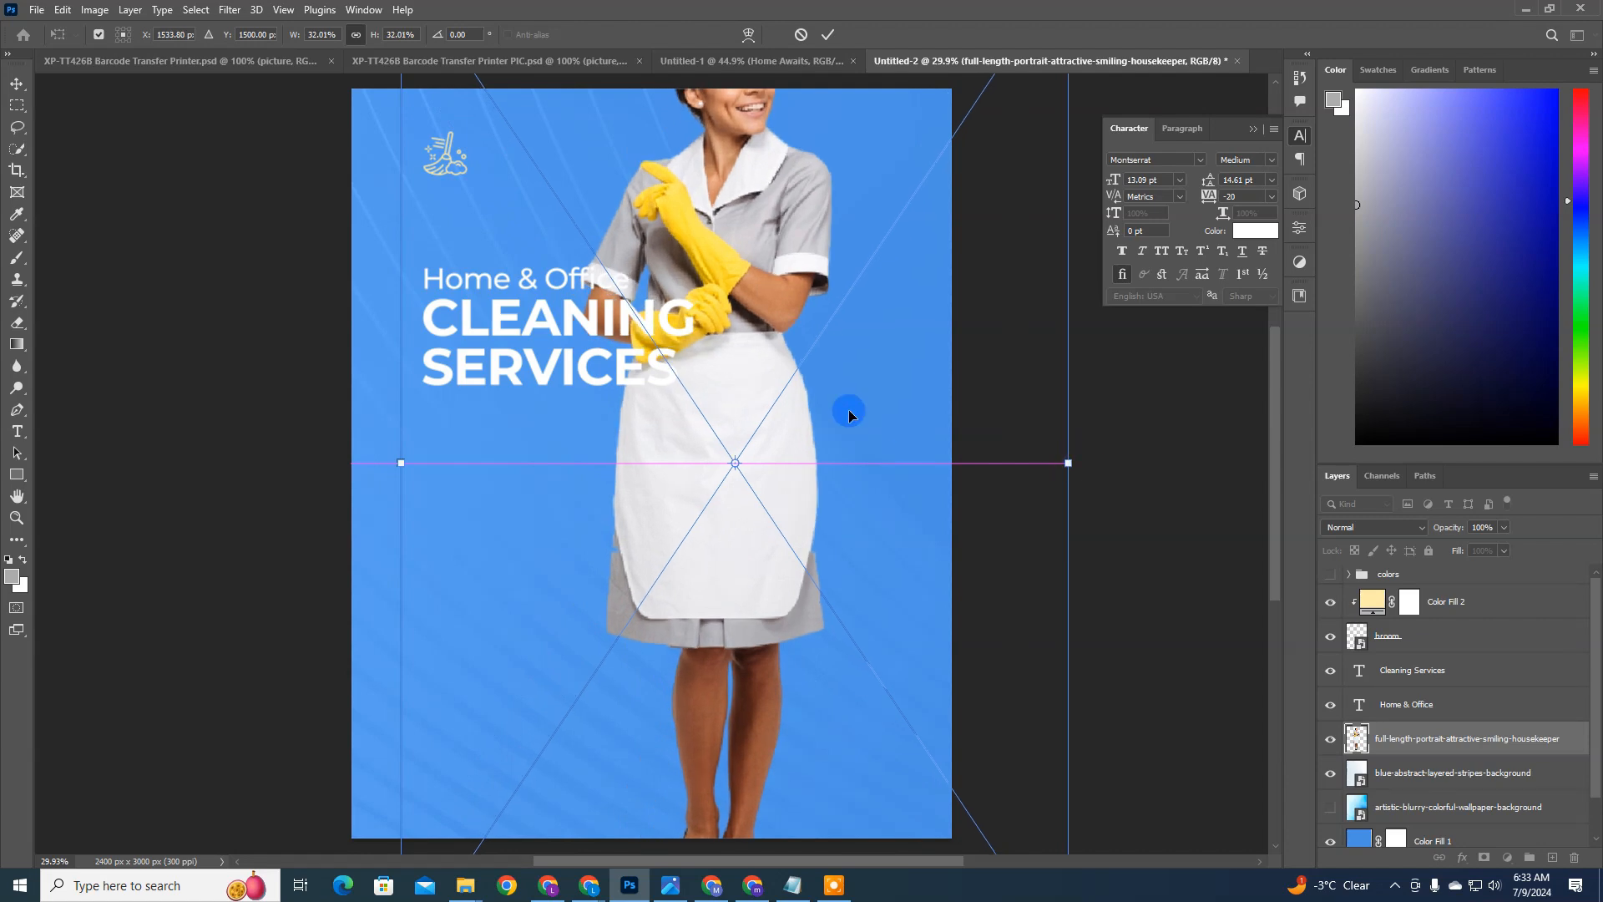
left_click_drag(849, 409, 938, 491)
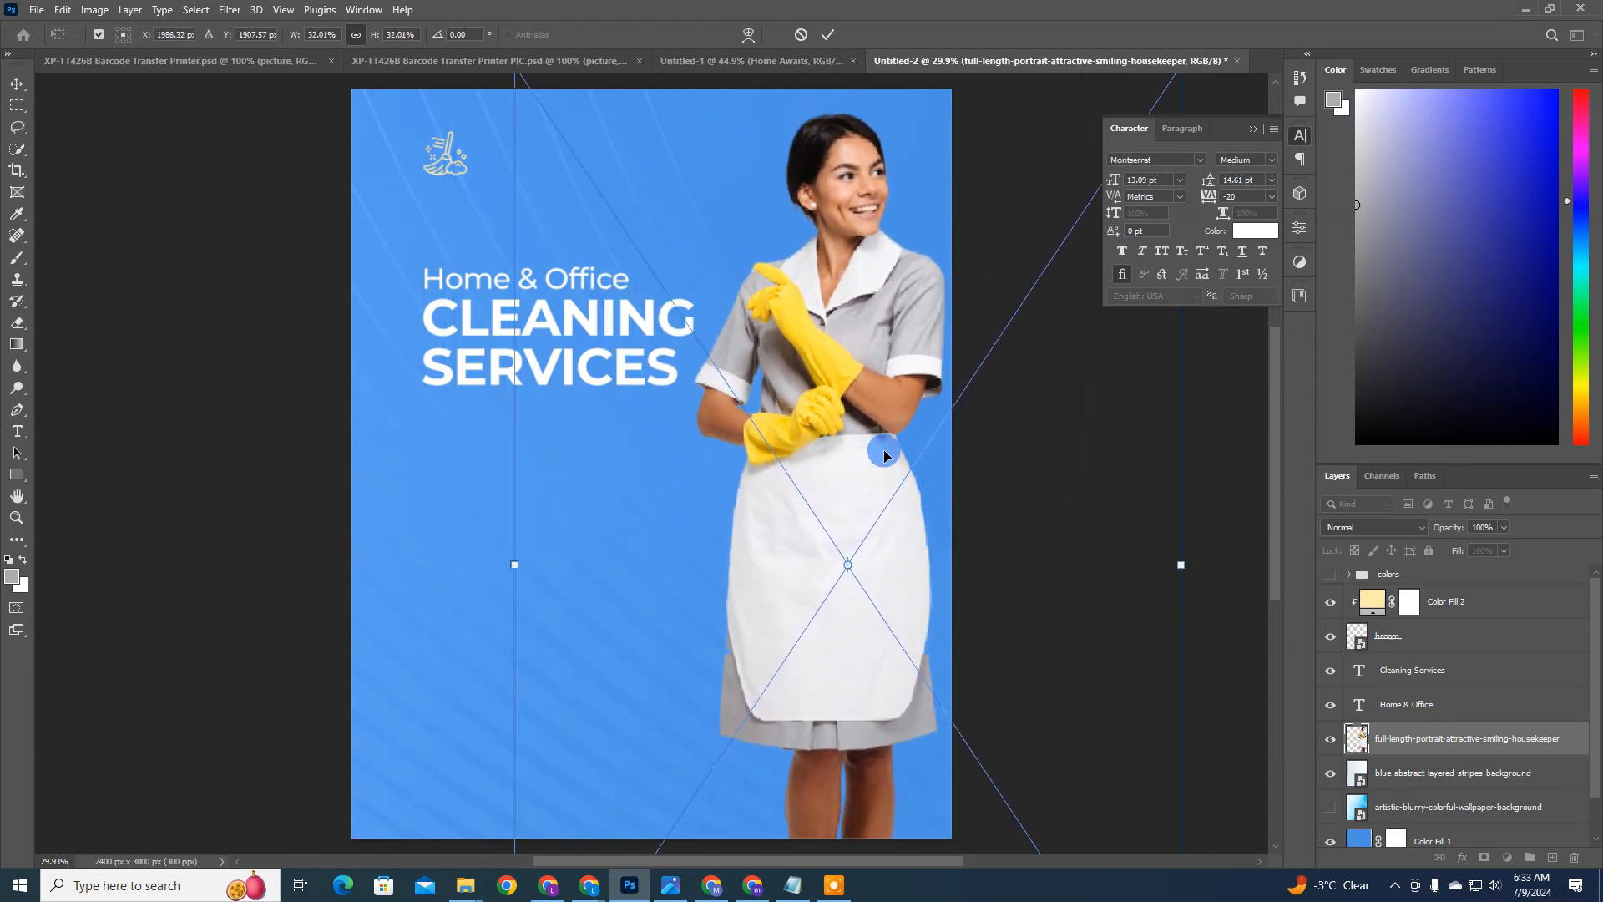
Step: Flip the housekeeper image horizontally, shift it slightly left and commit the placement
right_click(883, 452)
left_click(925, 757)
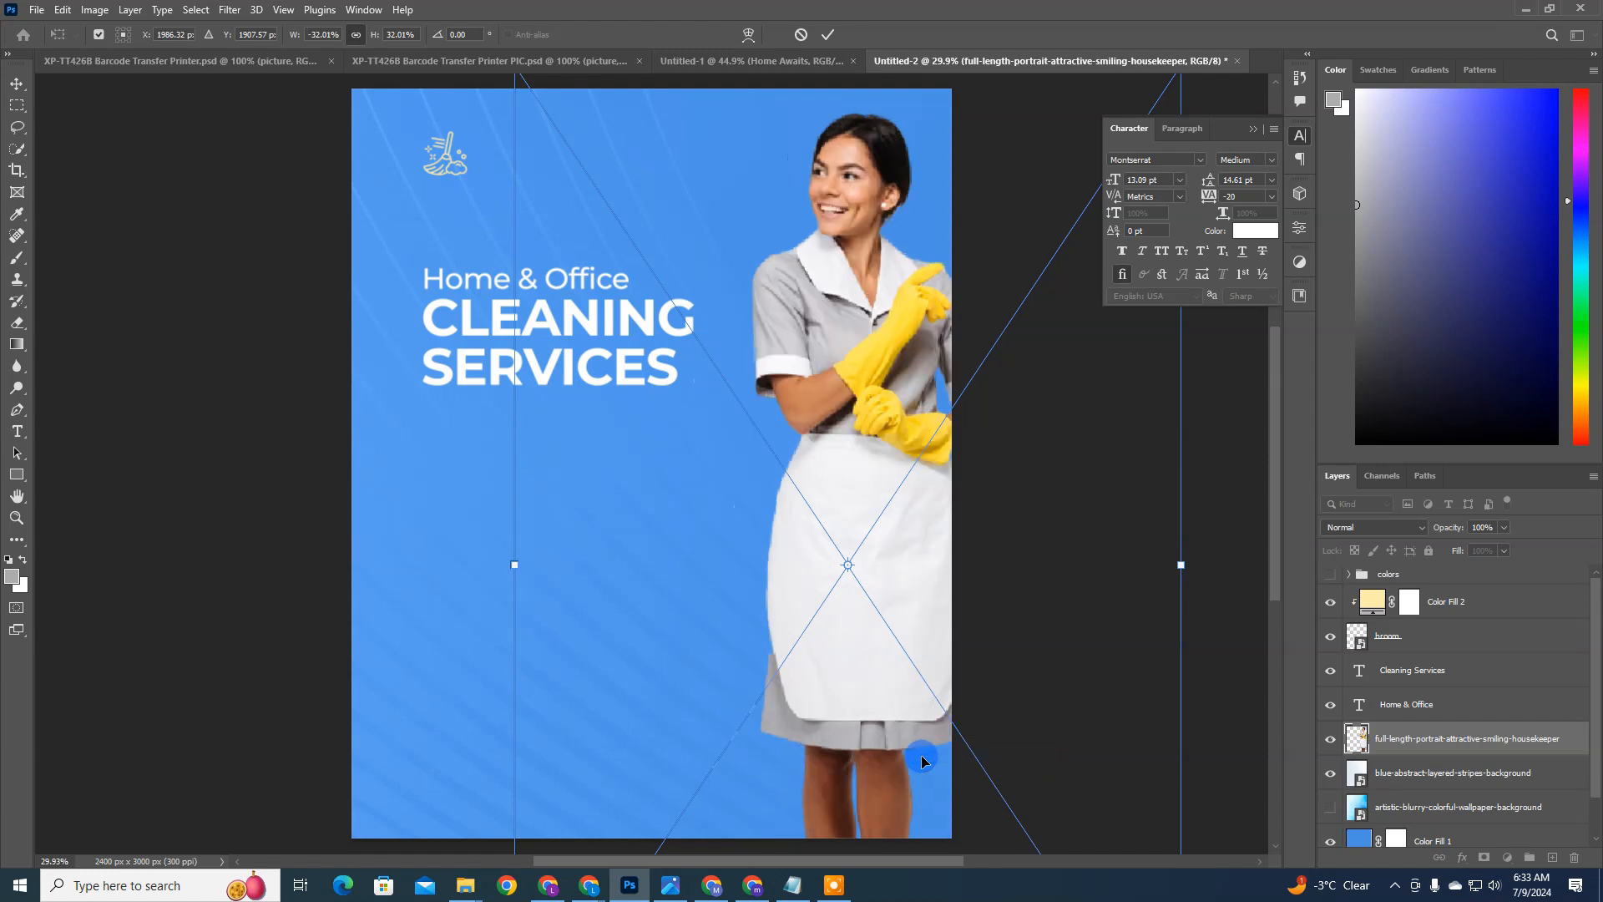
left_click_drag(875, 615, 849, 619)
right_click(868, 539)
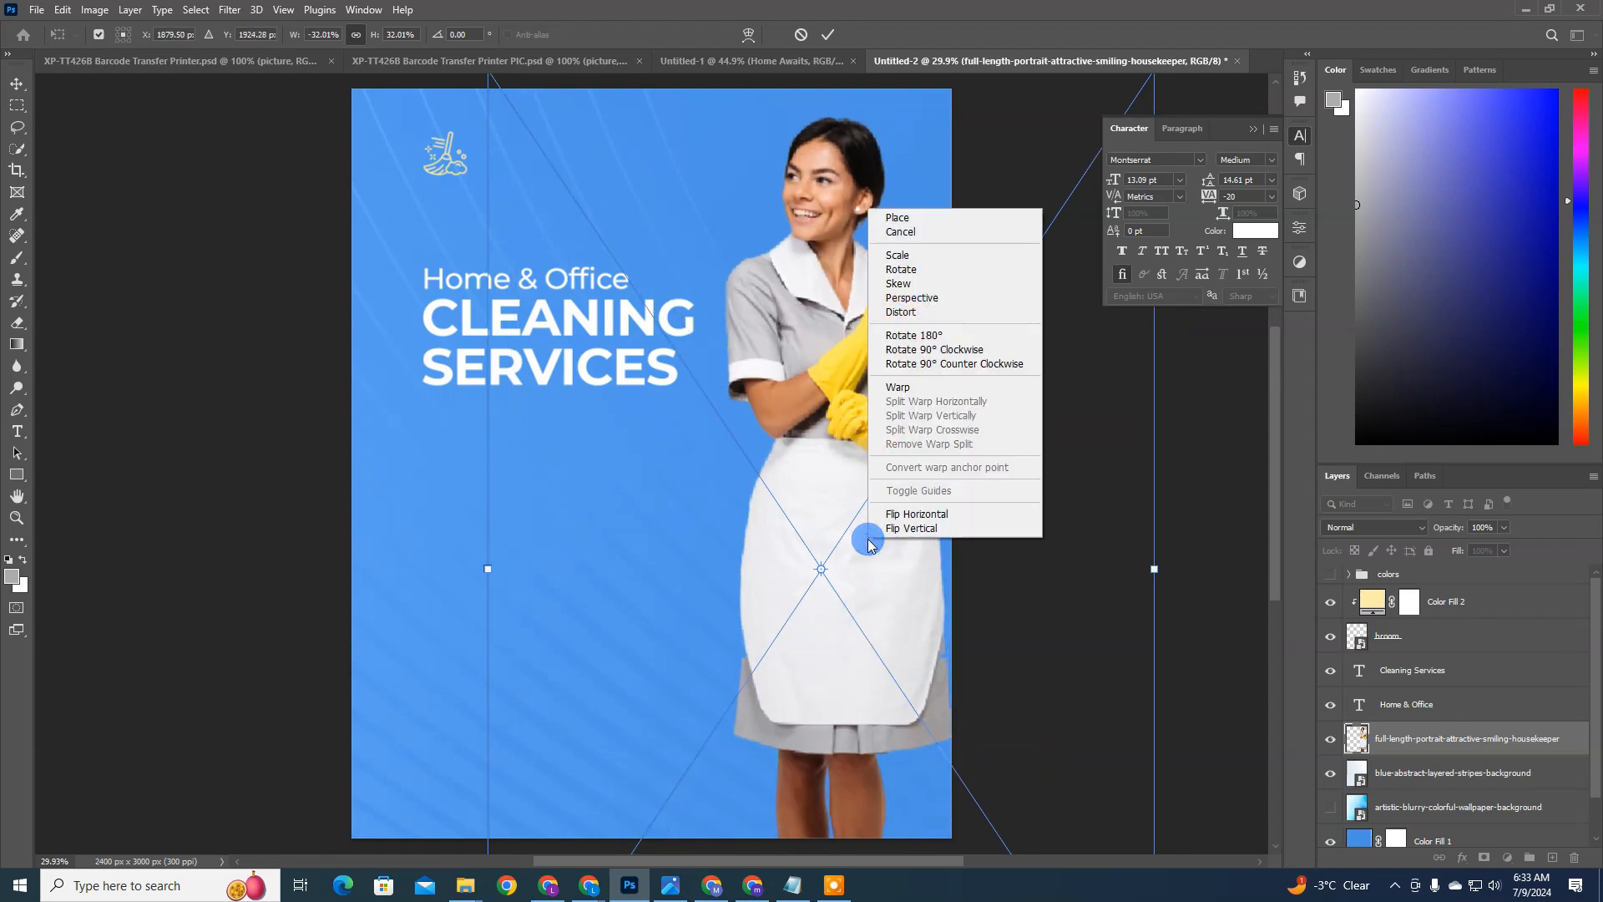
left_click(829, 35)
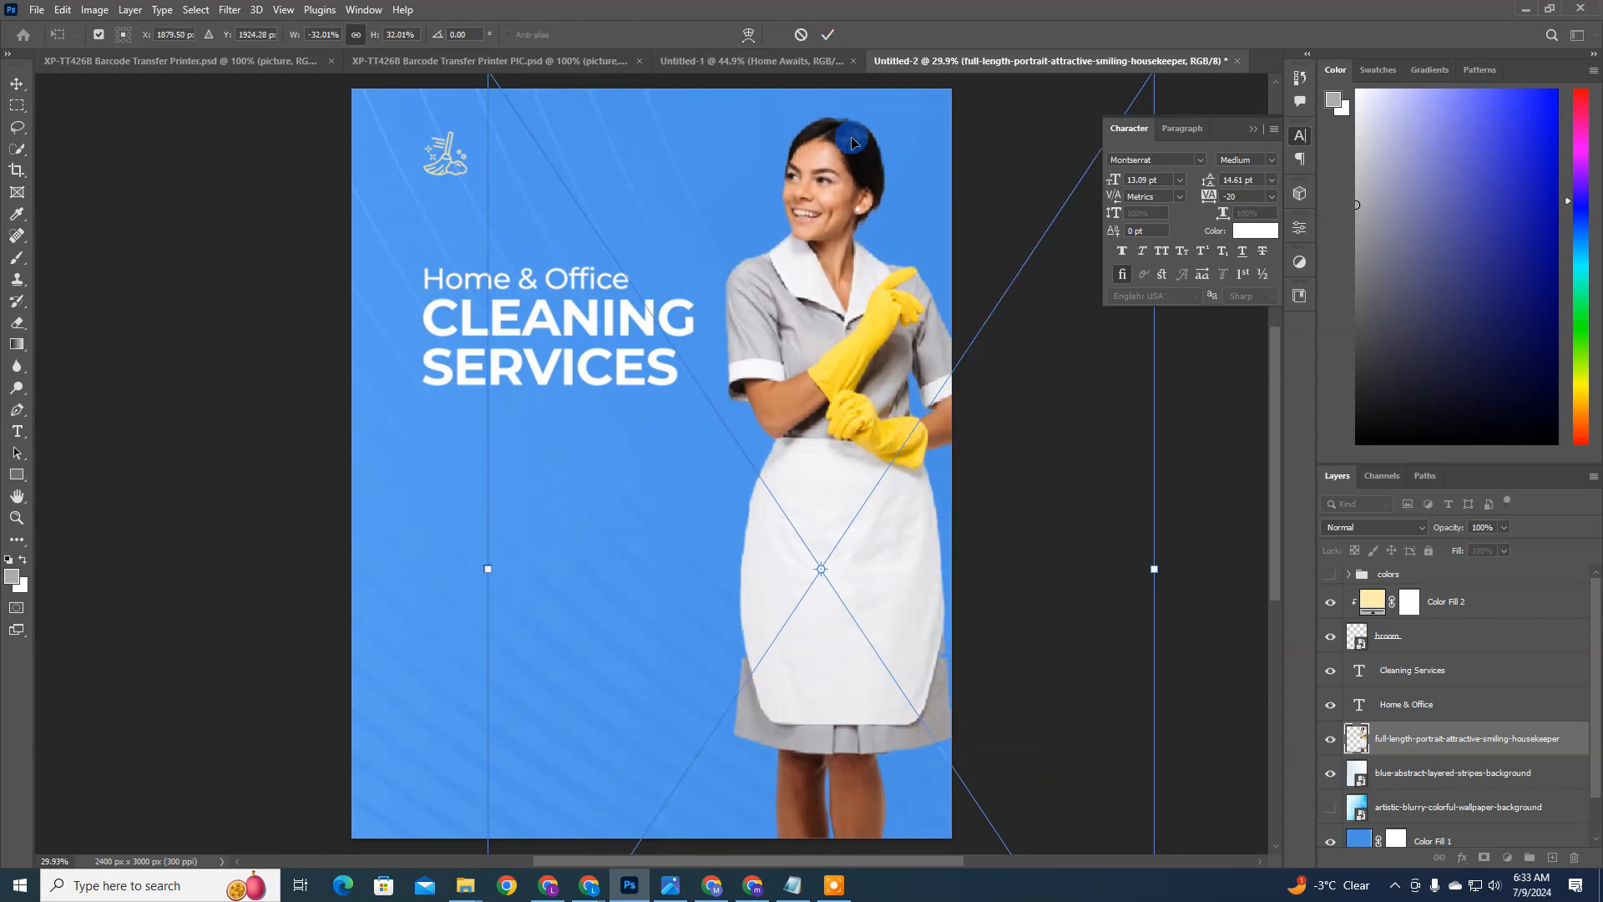
left_click(827, 35)
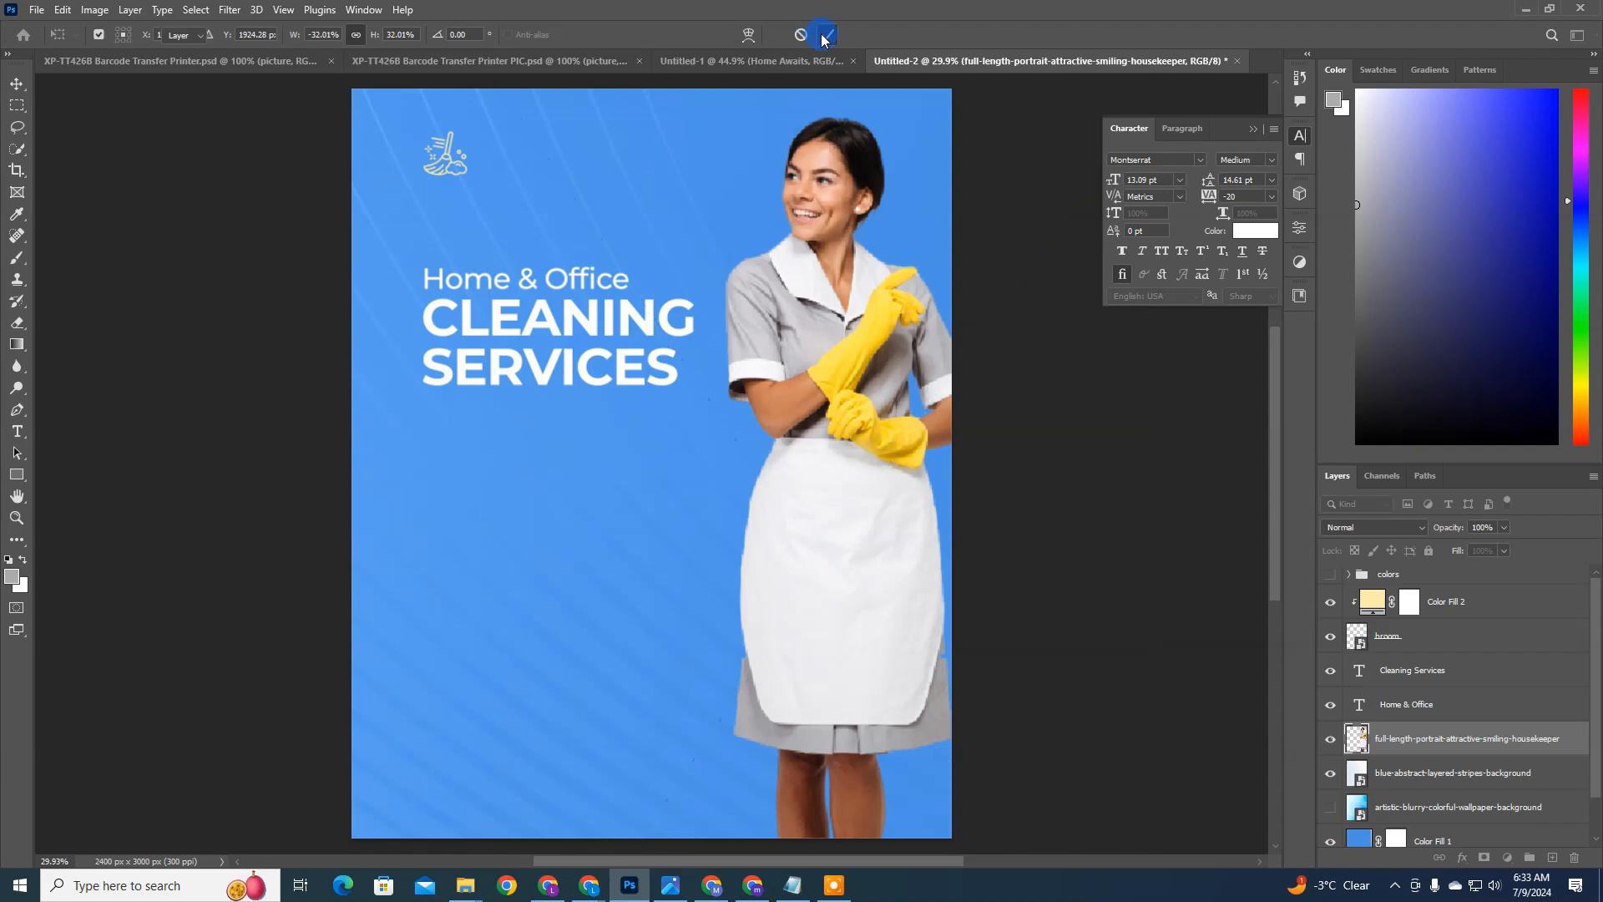
Step: Flip the housekeeper horizontally again and move her slightly lower, close to the flyer's right edge
left_click_drag(852, 277, 852, 283)
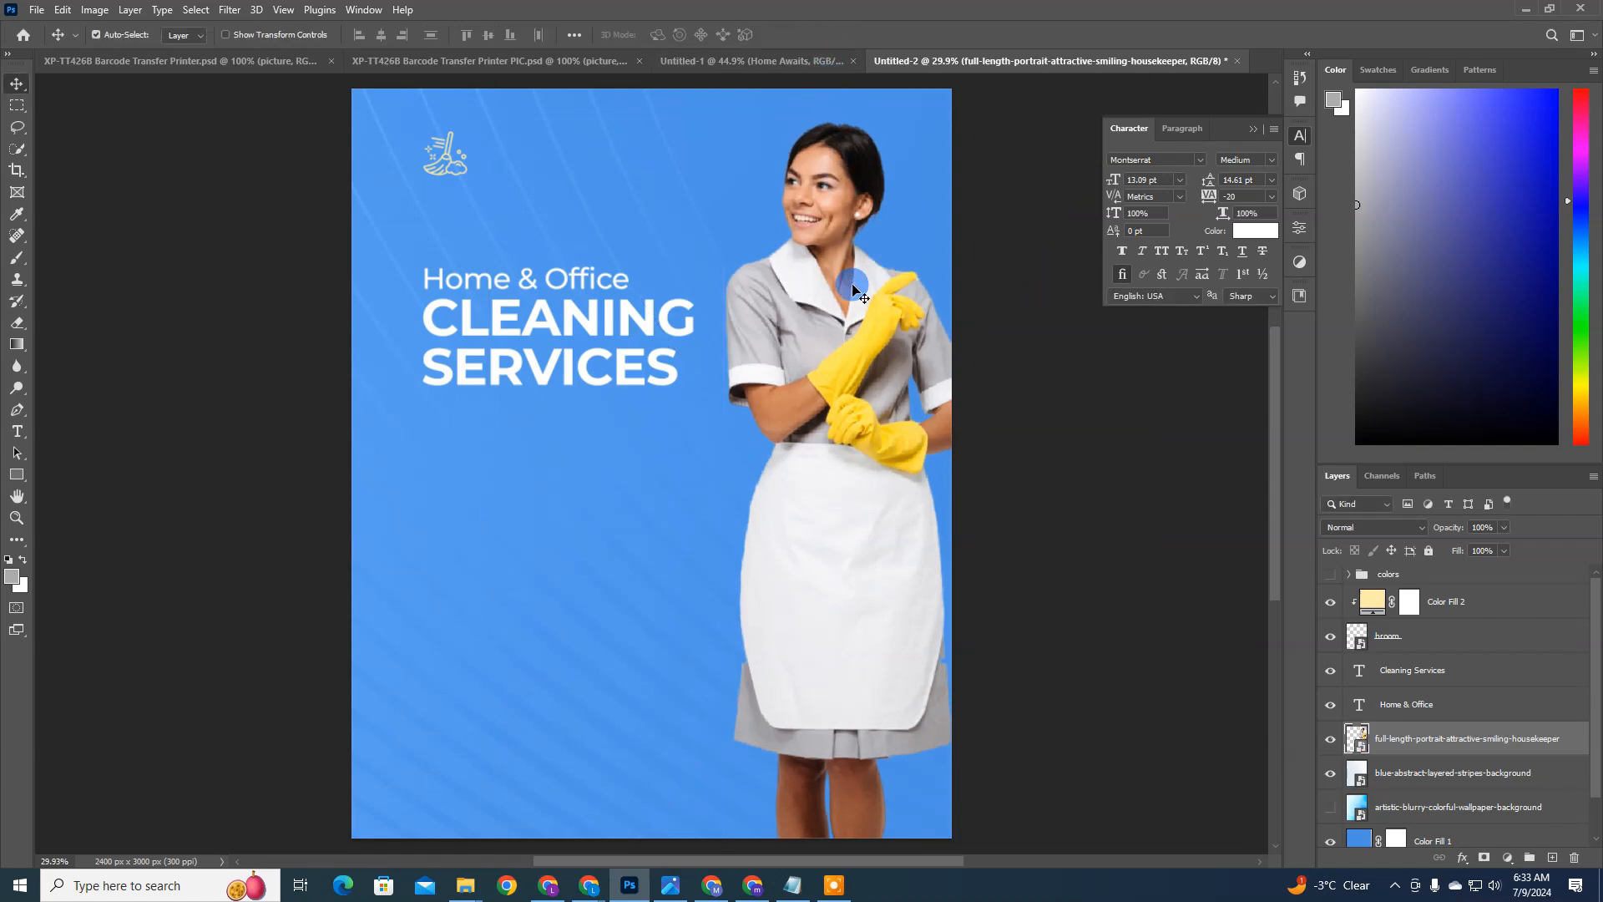
key("ctrl+t")
right_click(852, 283)
left_click(910, 592)
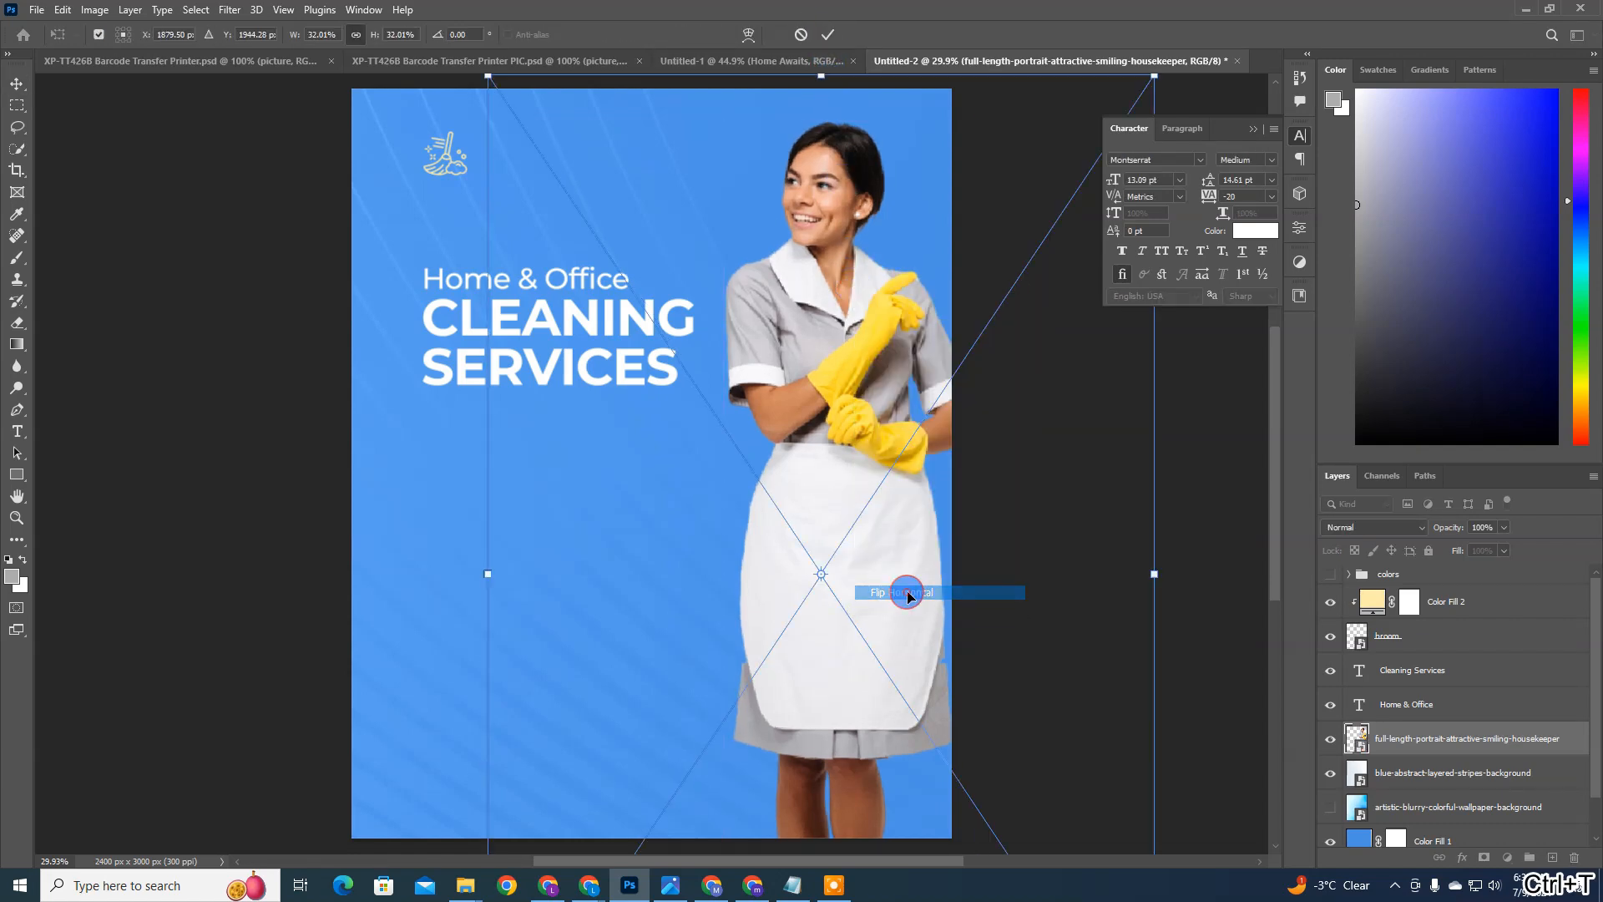
key("Return")
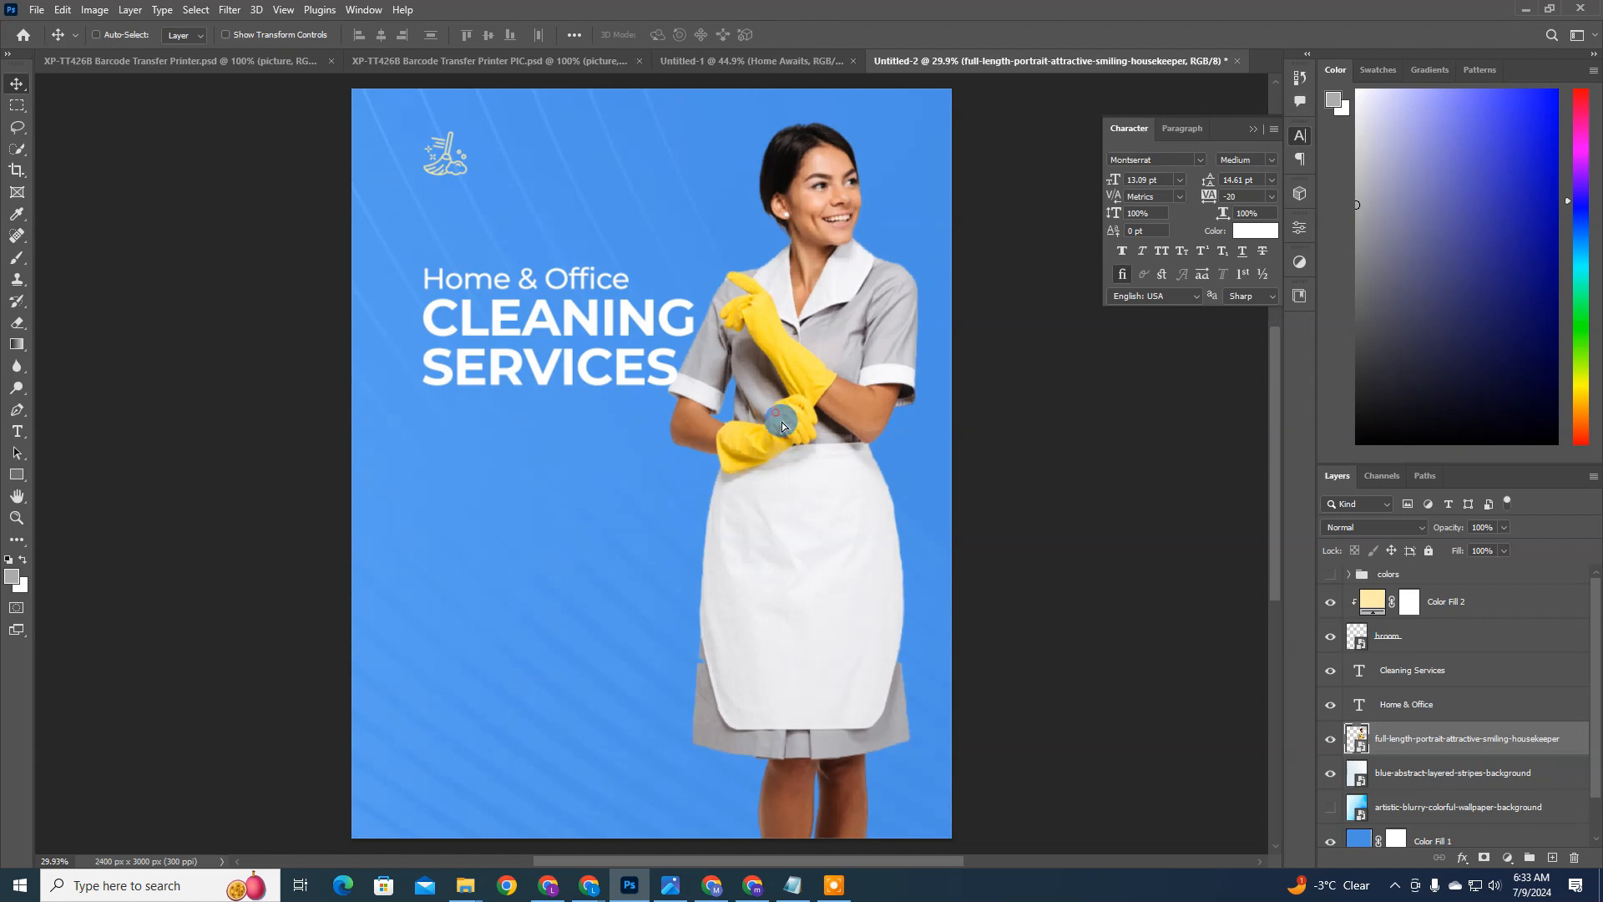
left_click_drag(782, 422, 811, 437)
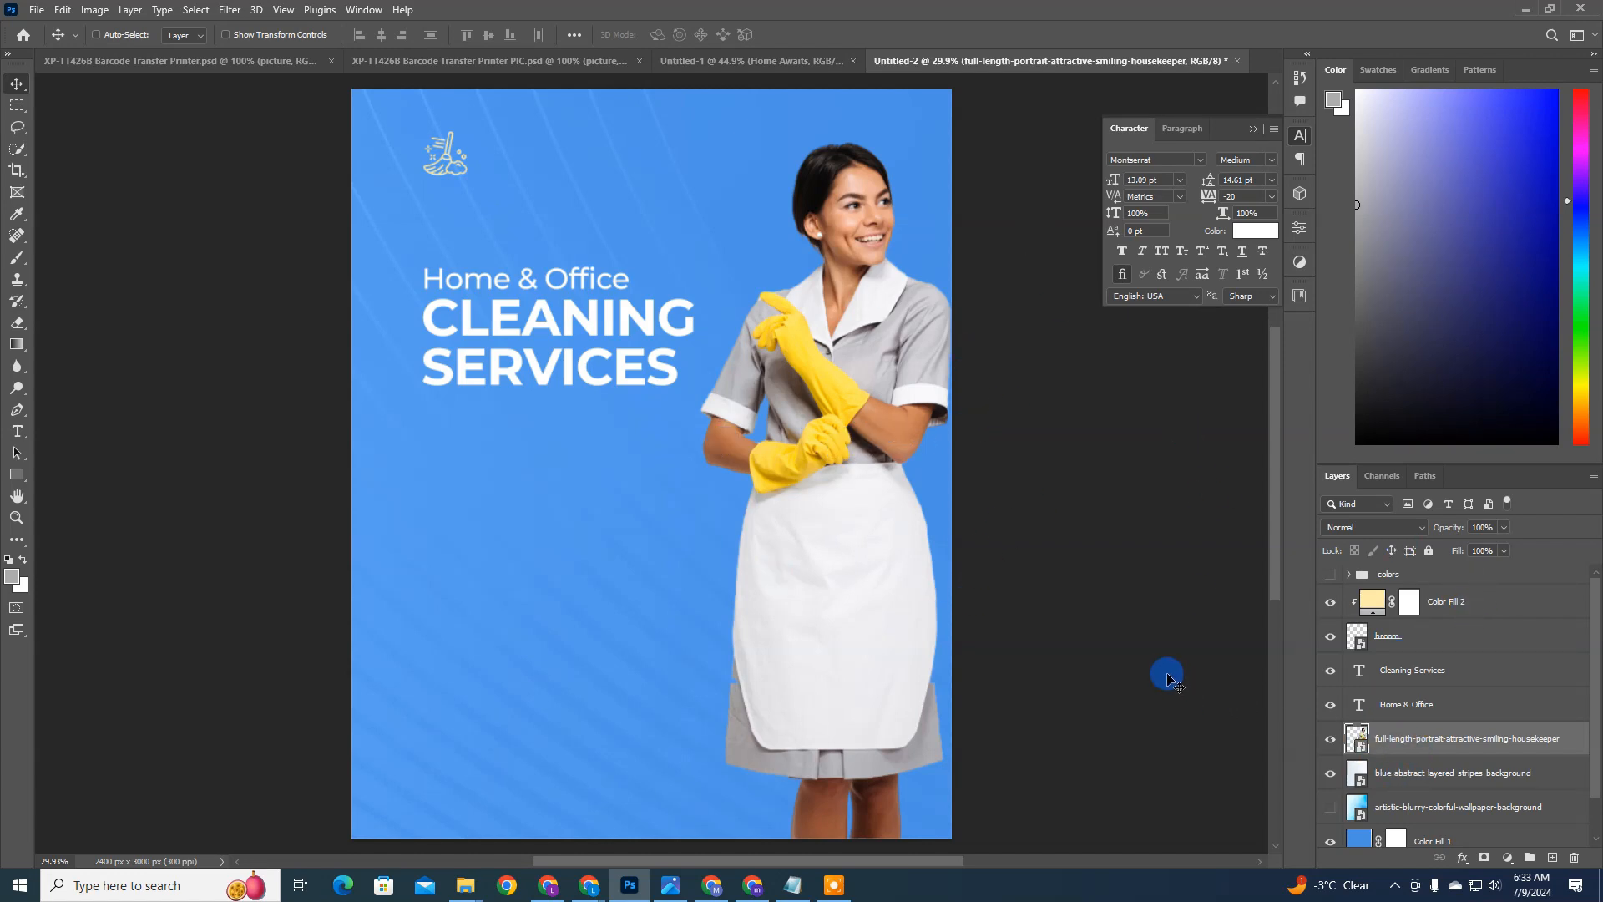
Step: Draw a grey rectangle without stroke, about 2380 by 1730 px, over the flyer area below the headline
key("u")
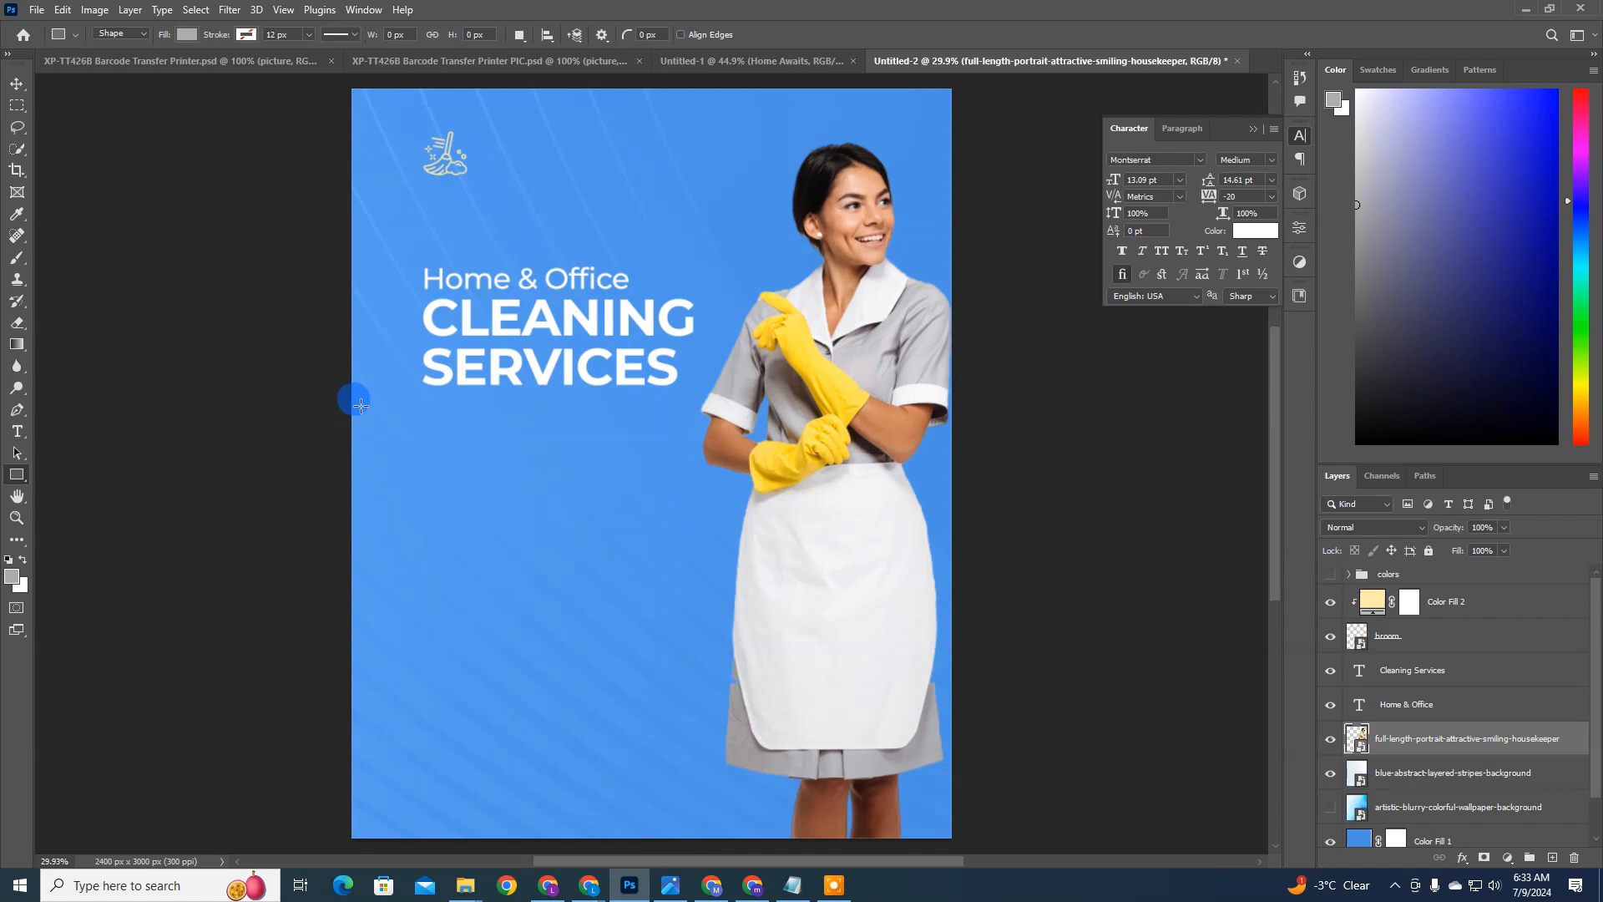
left_click_drag(360, 406, 953, 839)
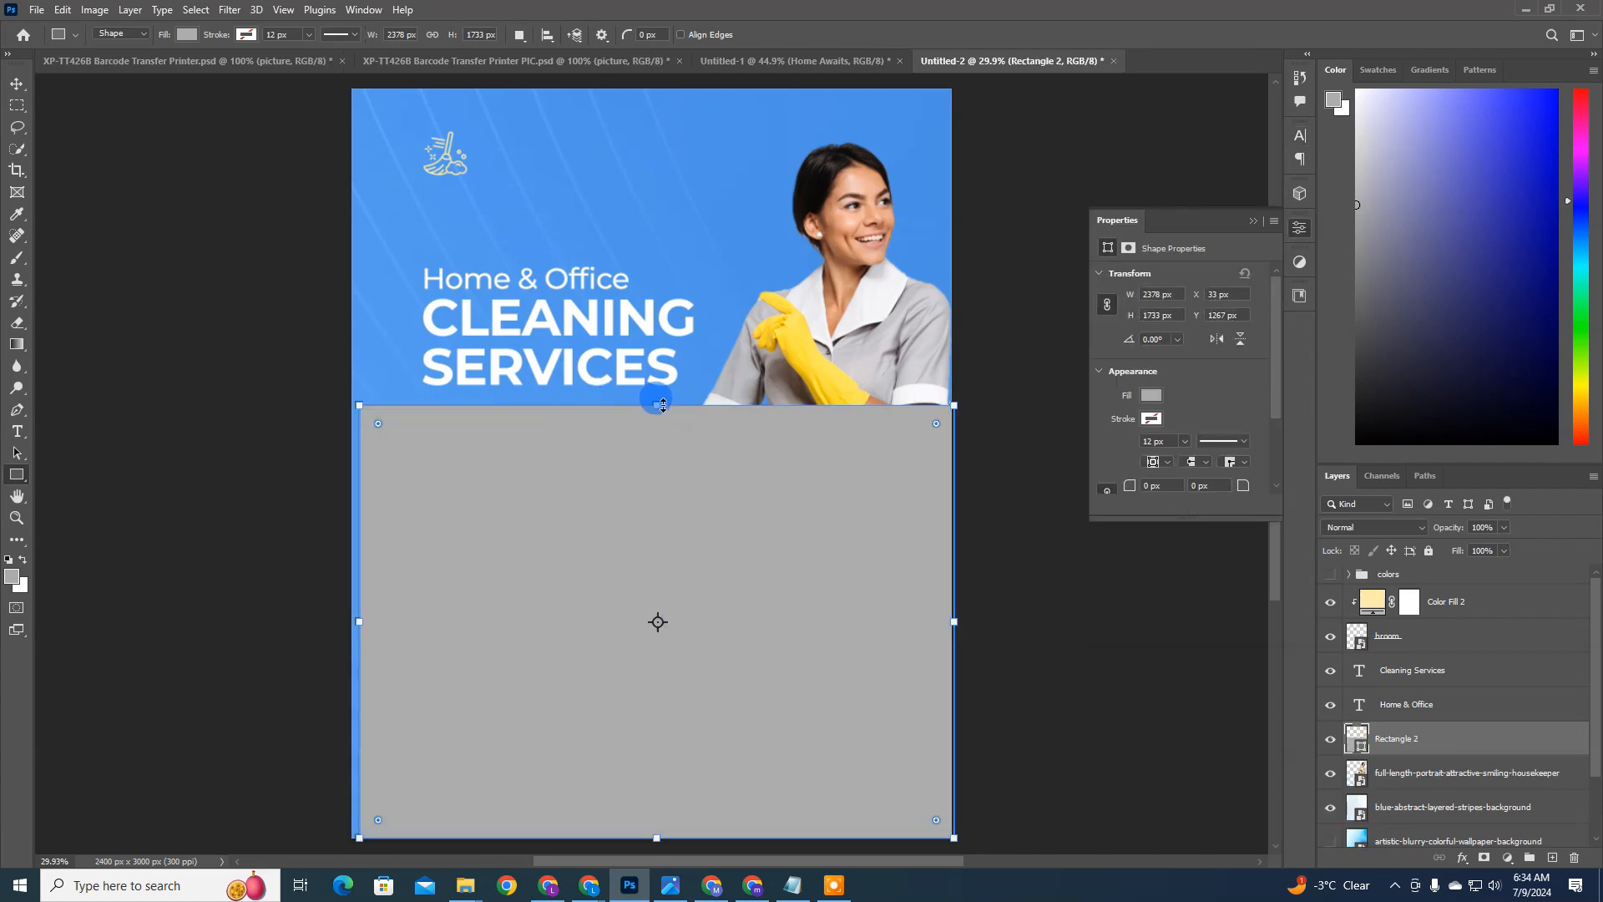
Step: Shrink the grey rectangle to about 2200 by 1610 px, lowering its upper edge and narrowing it from both sides
left_click_drag(656, 406, 656, 435)
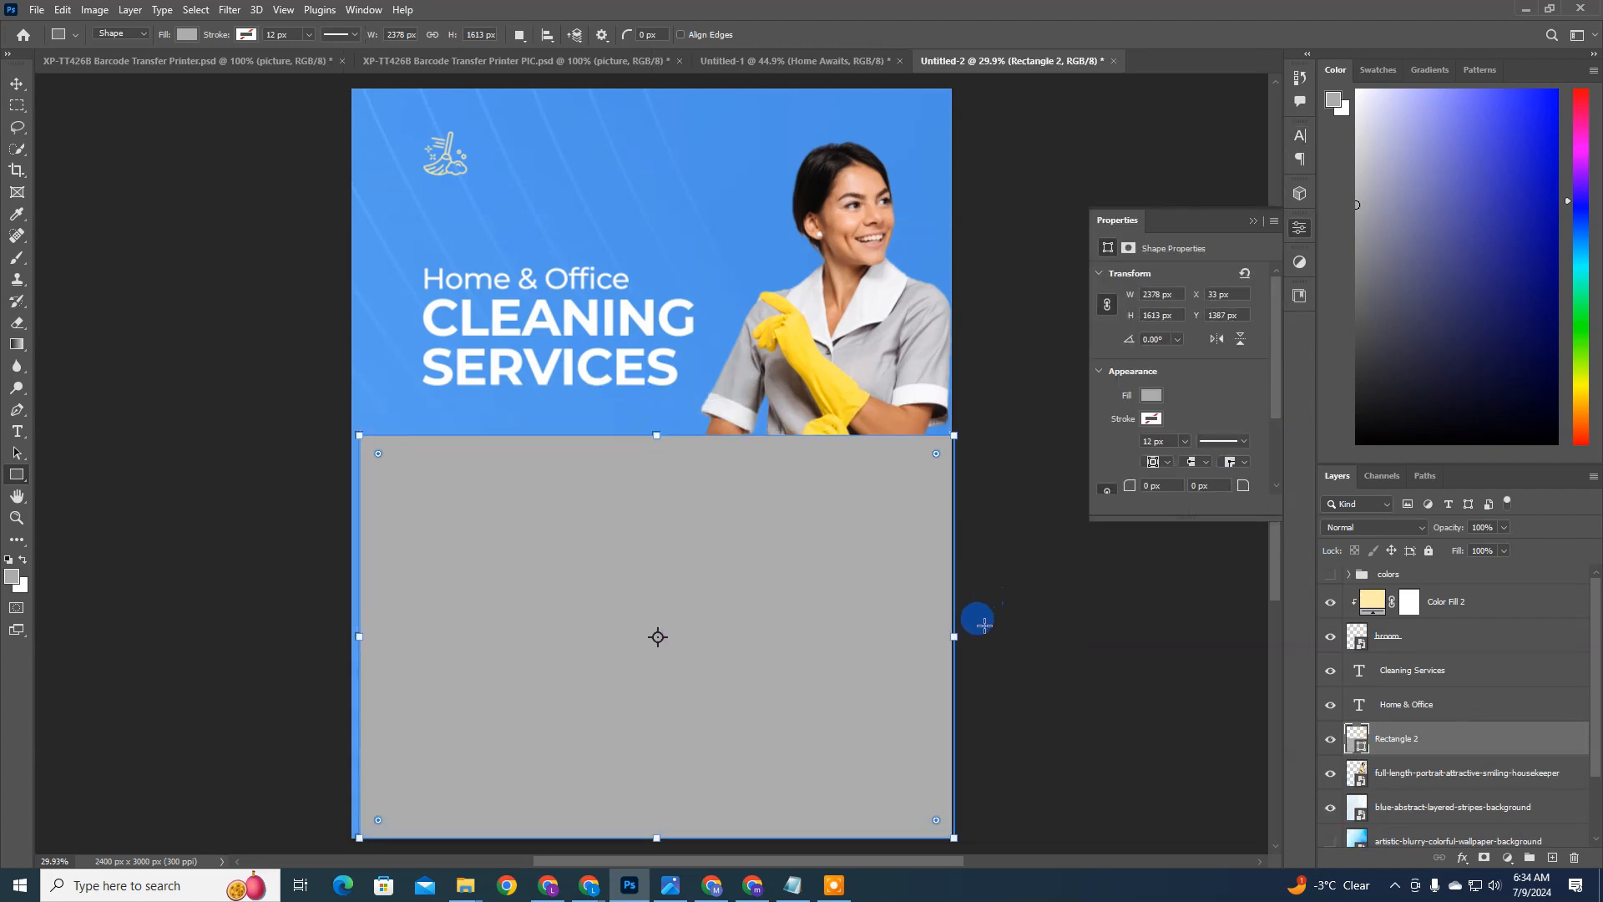
left_click_drag(952, 634, 919, 633)
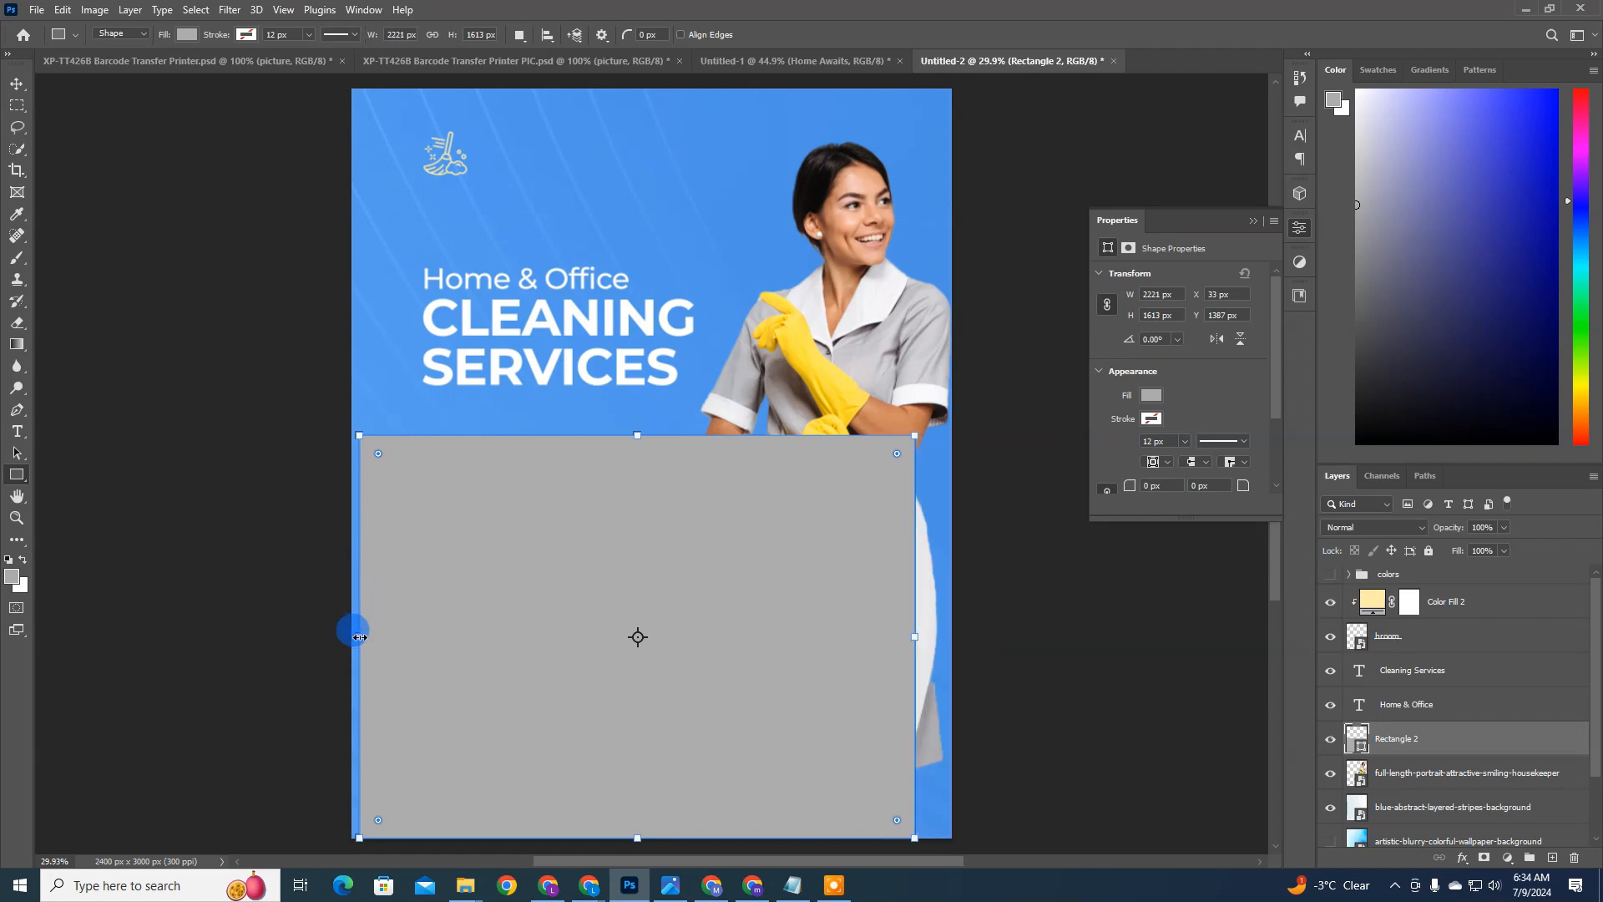
left_click_drag(359, 637, 364, 637)
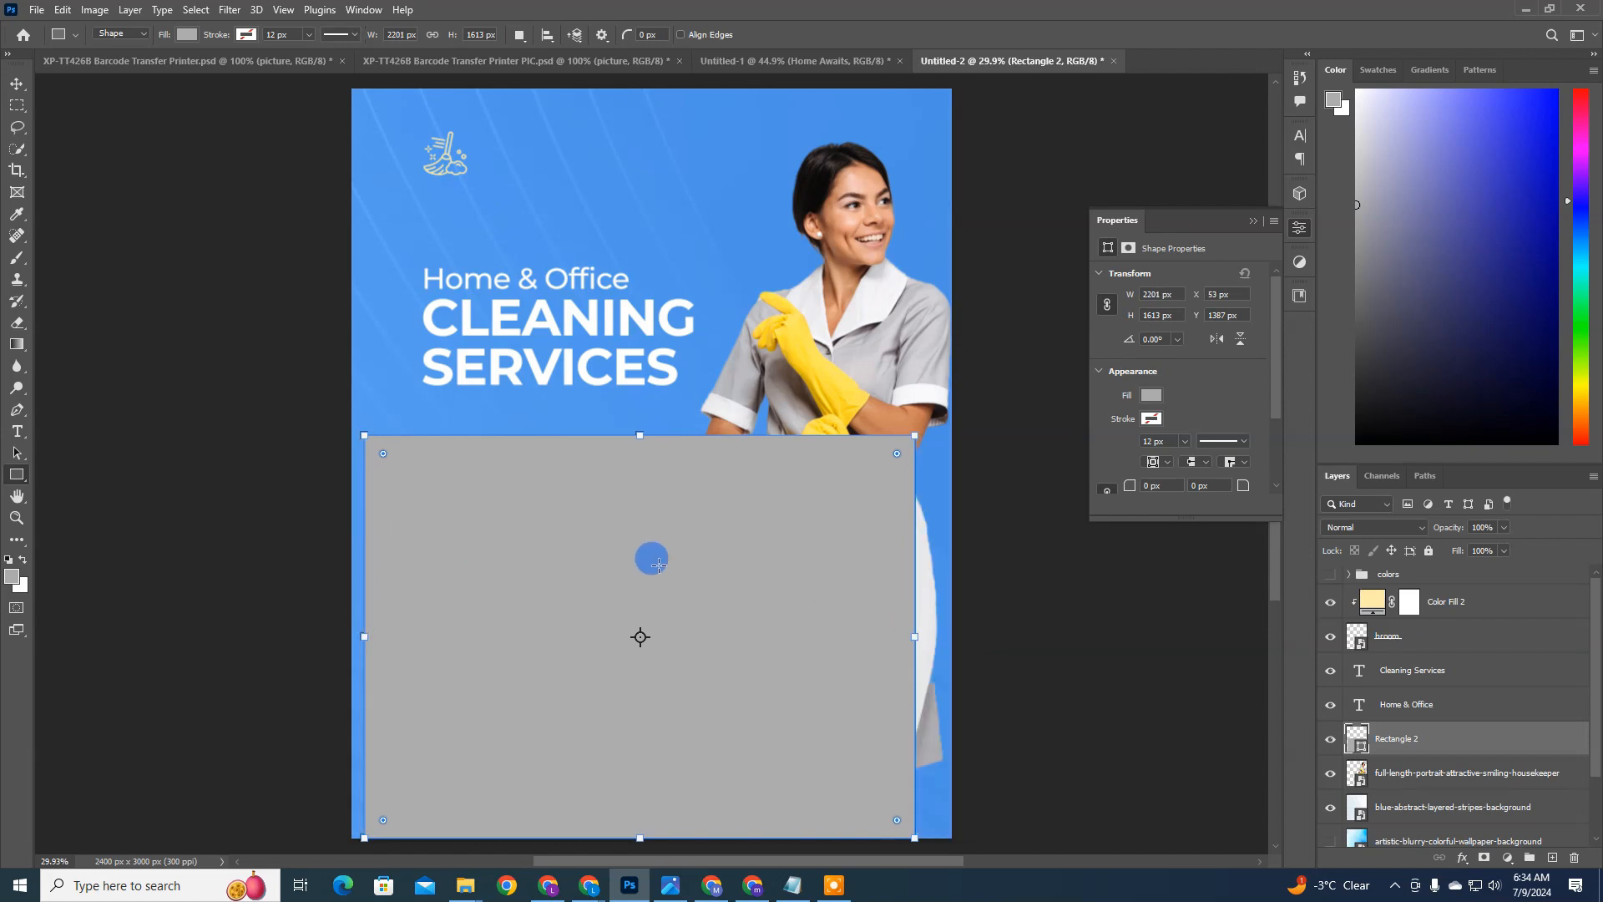
Step: Center the grey rectangle horizontally on the whole canvas and clear the selection
key("ctrl+a")
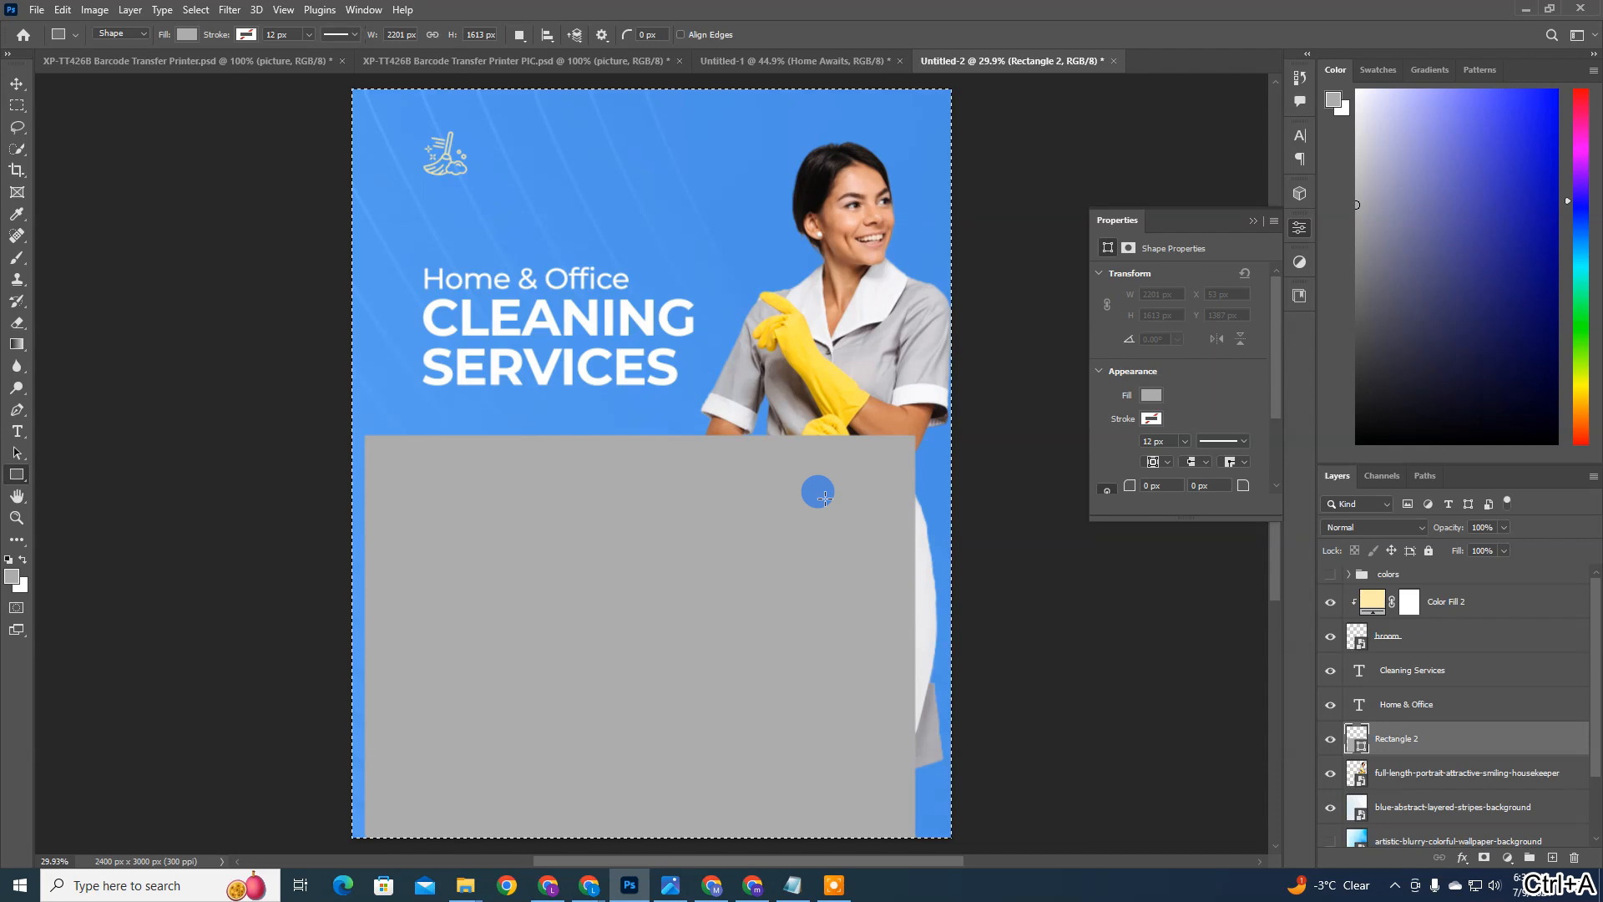
key("v")
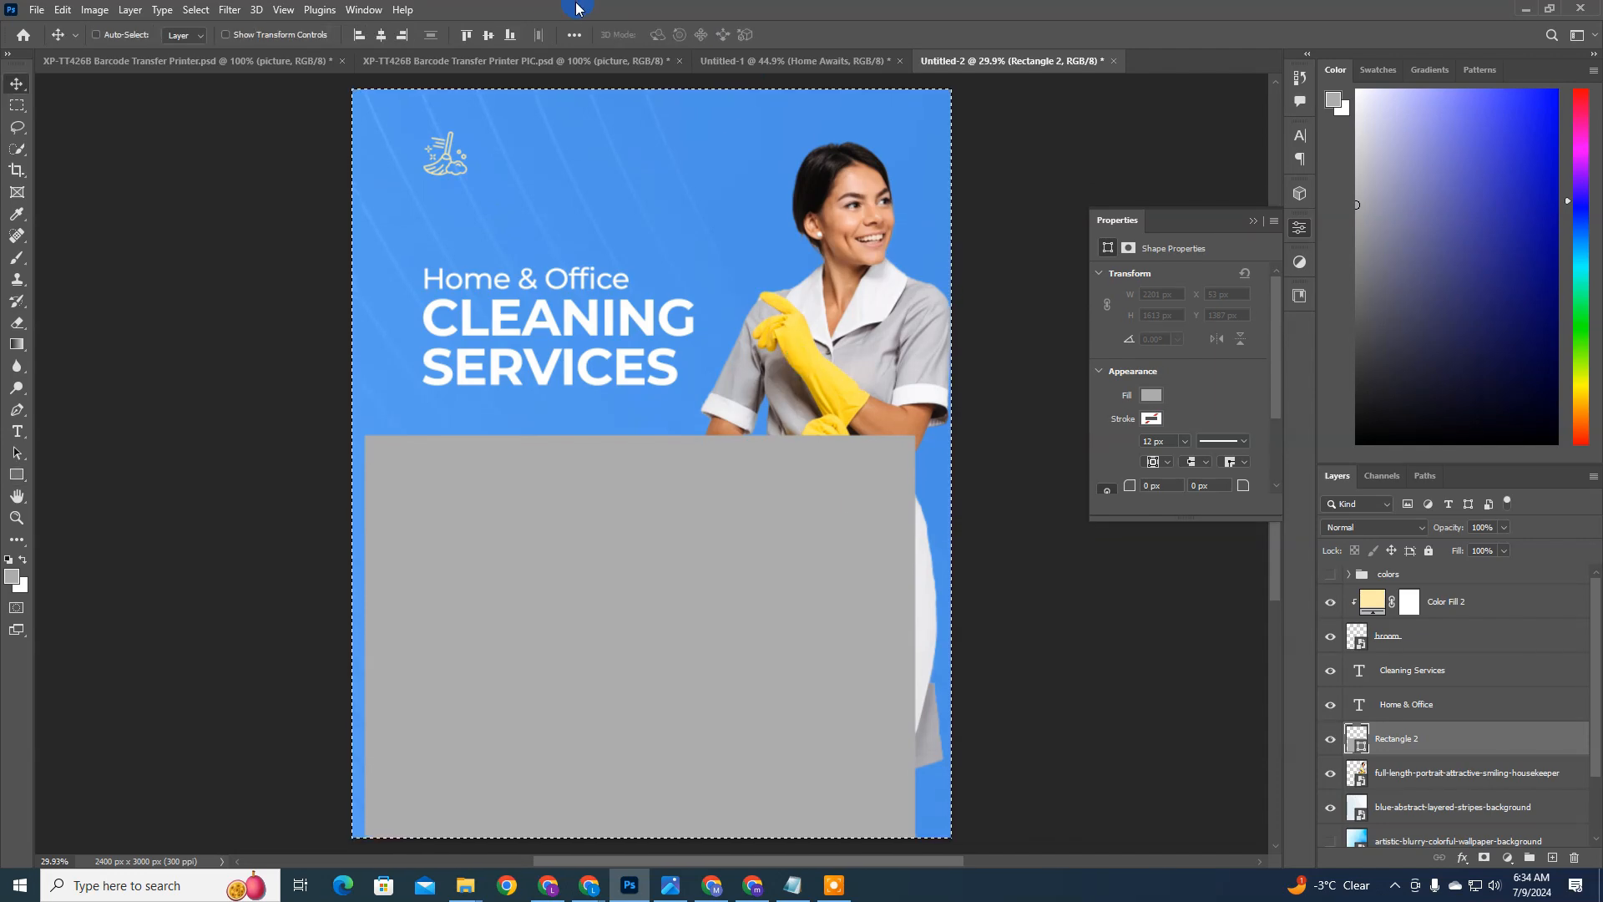
left_click(532, 37)
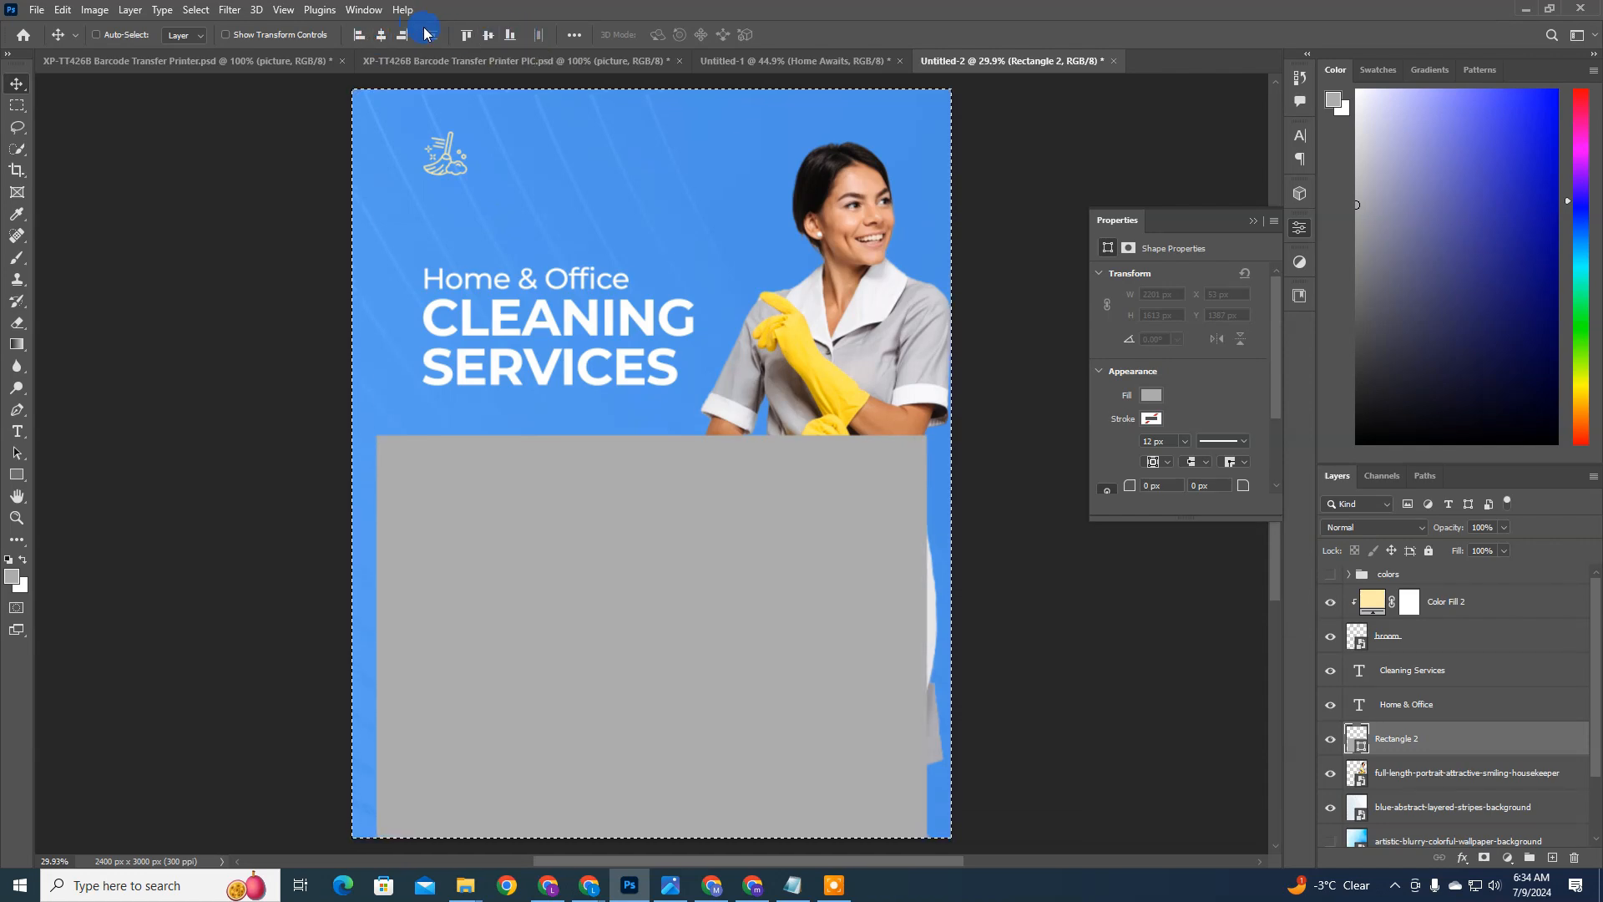
key("ctrl+d")
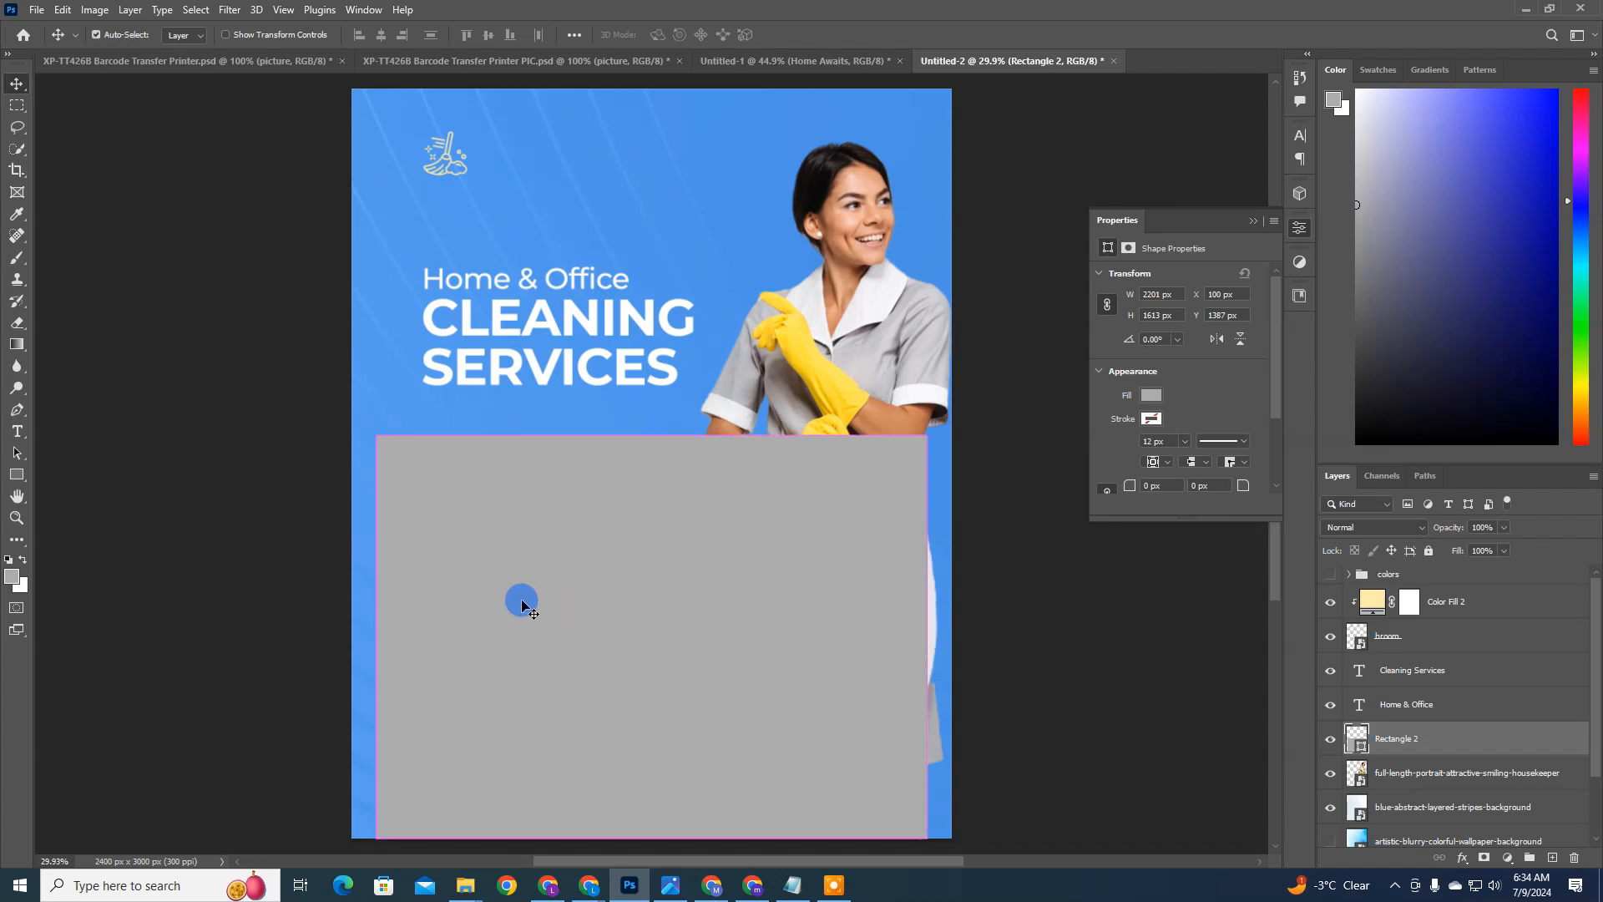
Step: Shorten the grey rectangle from below to about 1526 px high, leaving a margin at the flyer's lower edge
key("ctrl+t")
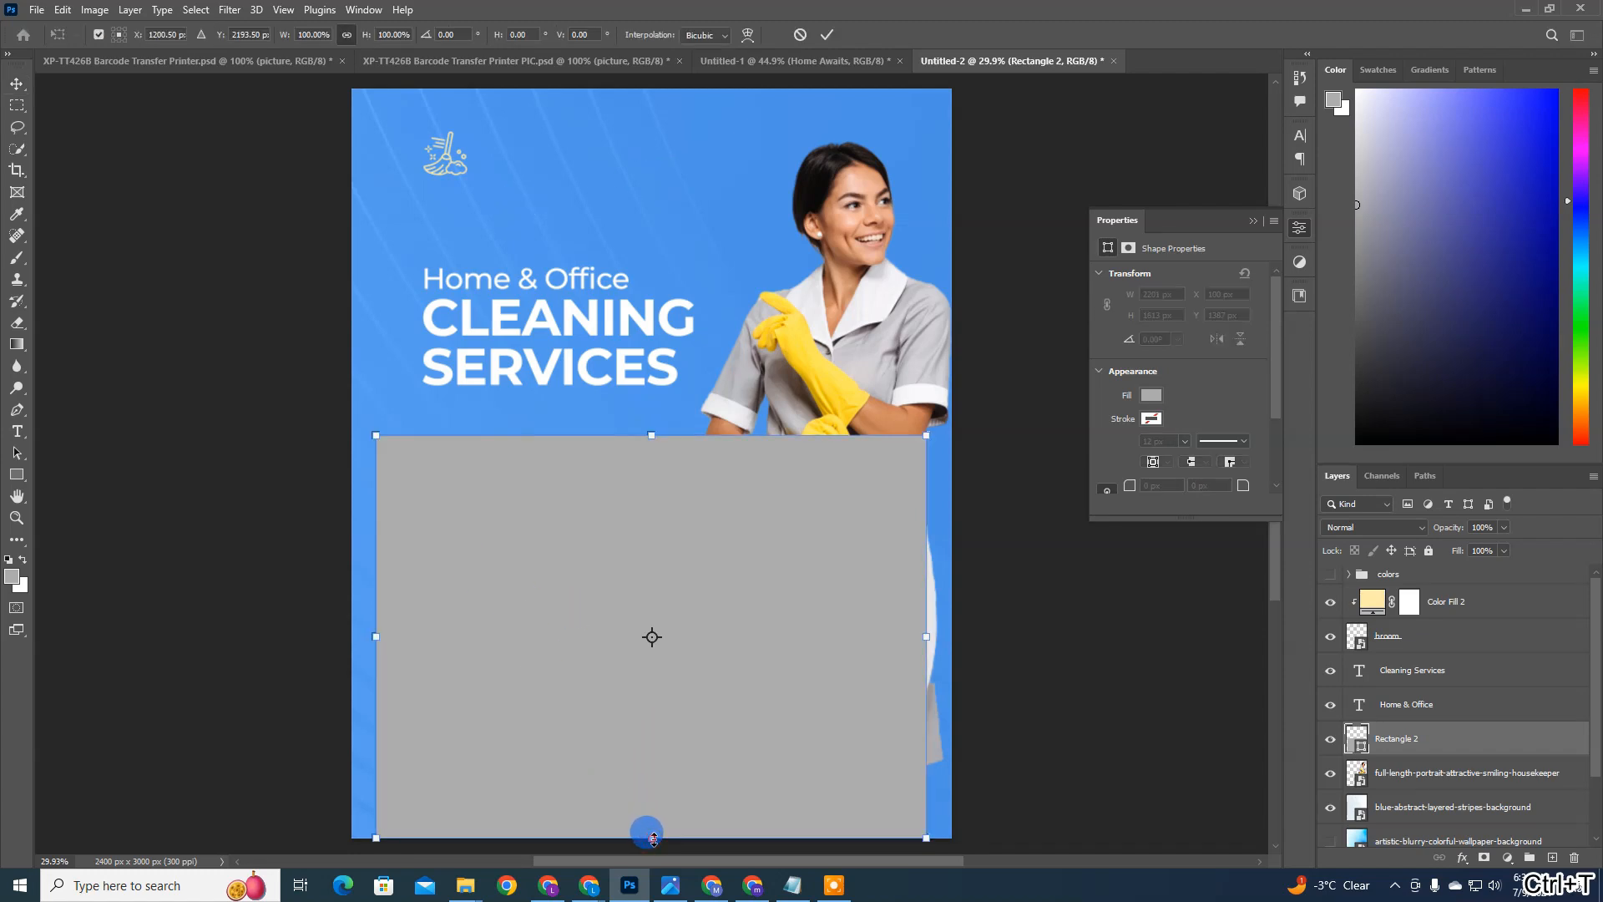
left_click_drag(654, 838, 643, 814)
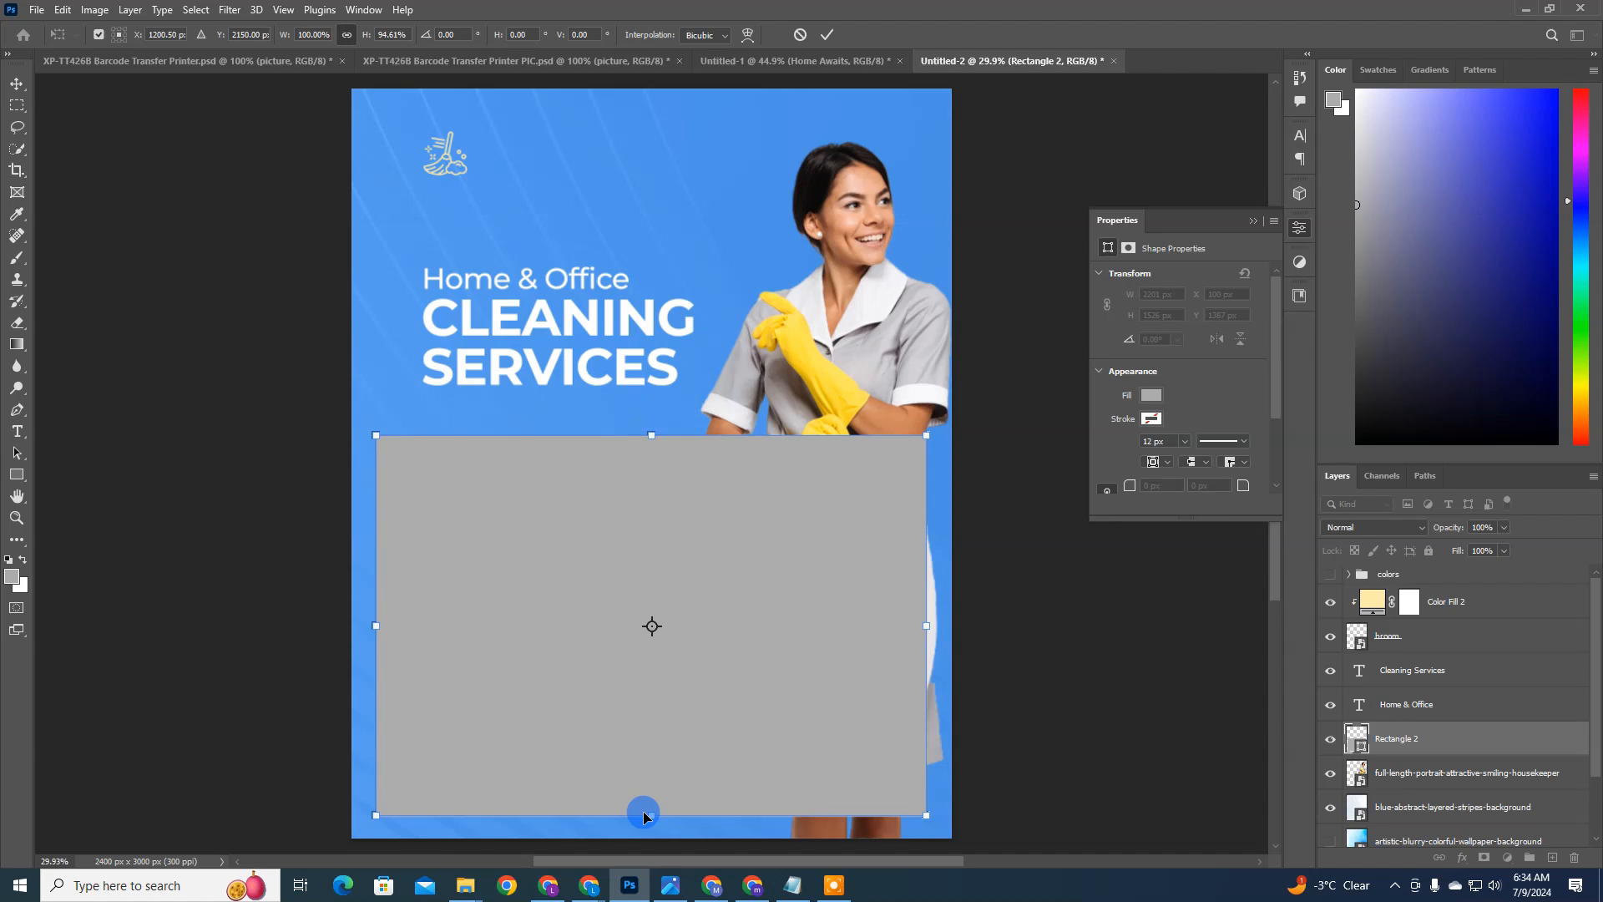
double_click(603, 783)
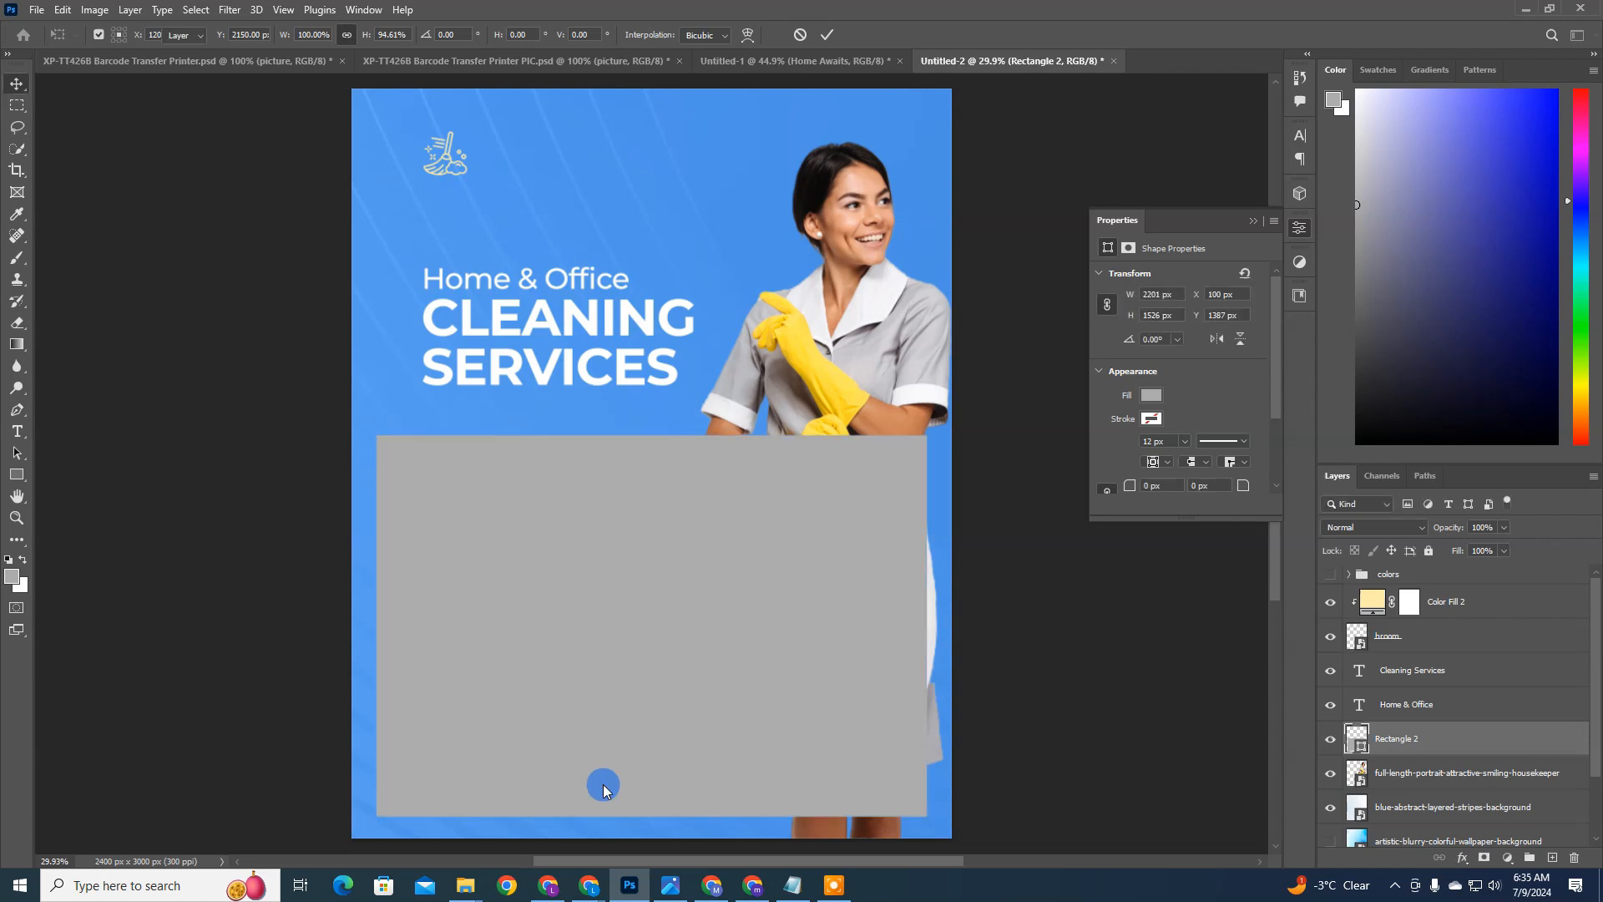
Step: Change the rectangle's fill color to white, ffffff
double_click(1358, 745)
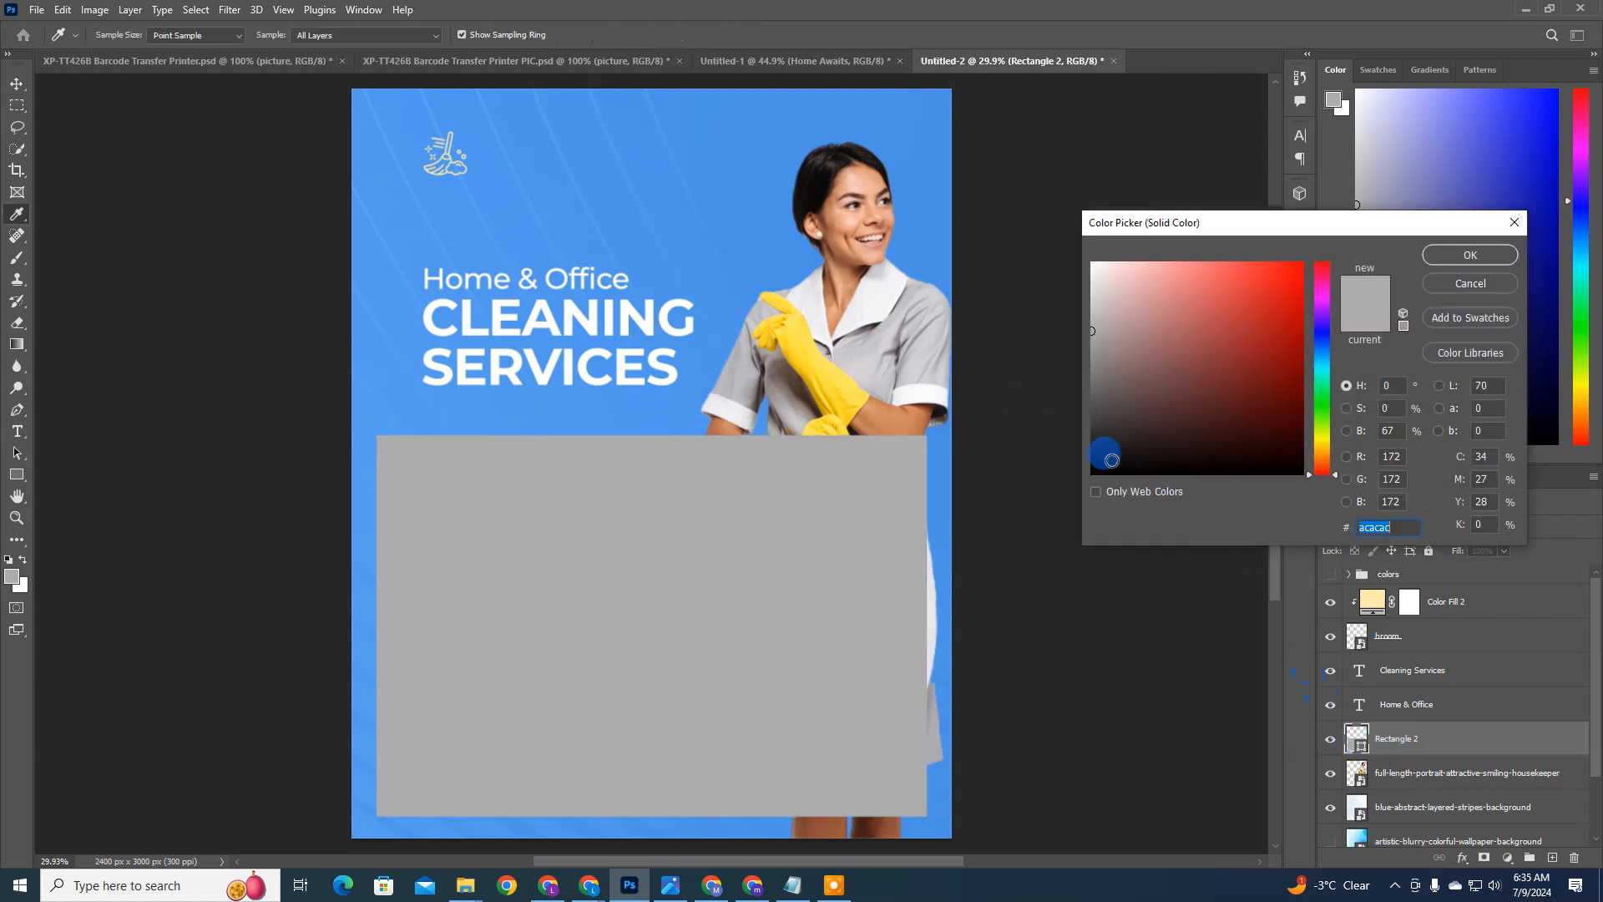
left_click(1056, 212)
type("ffffff")
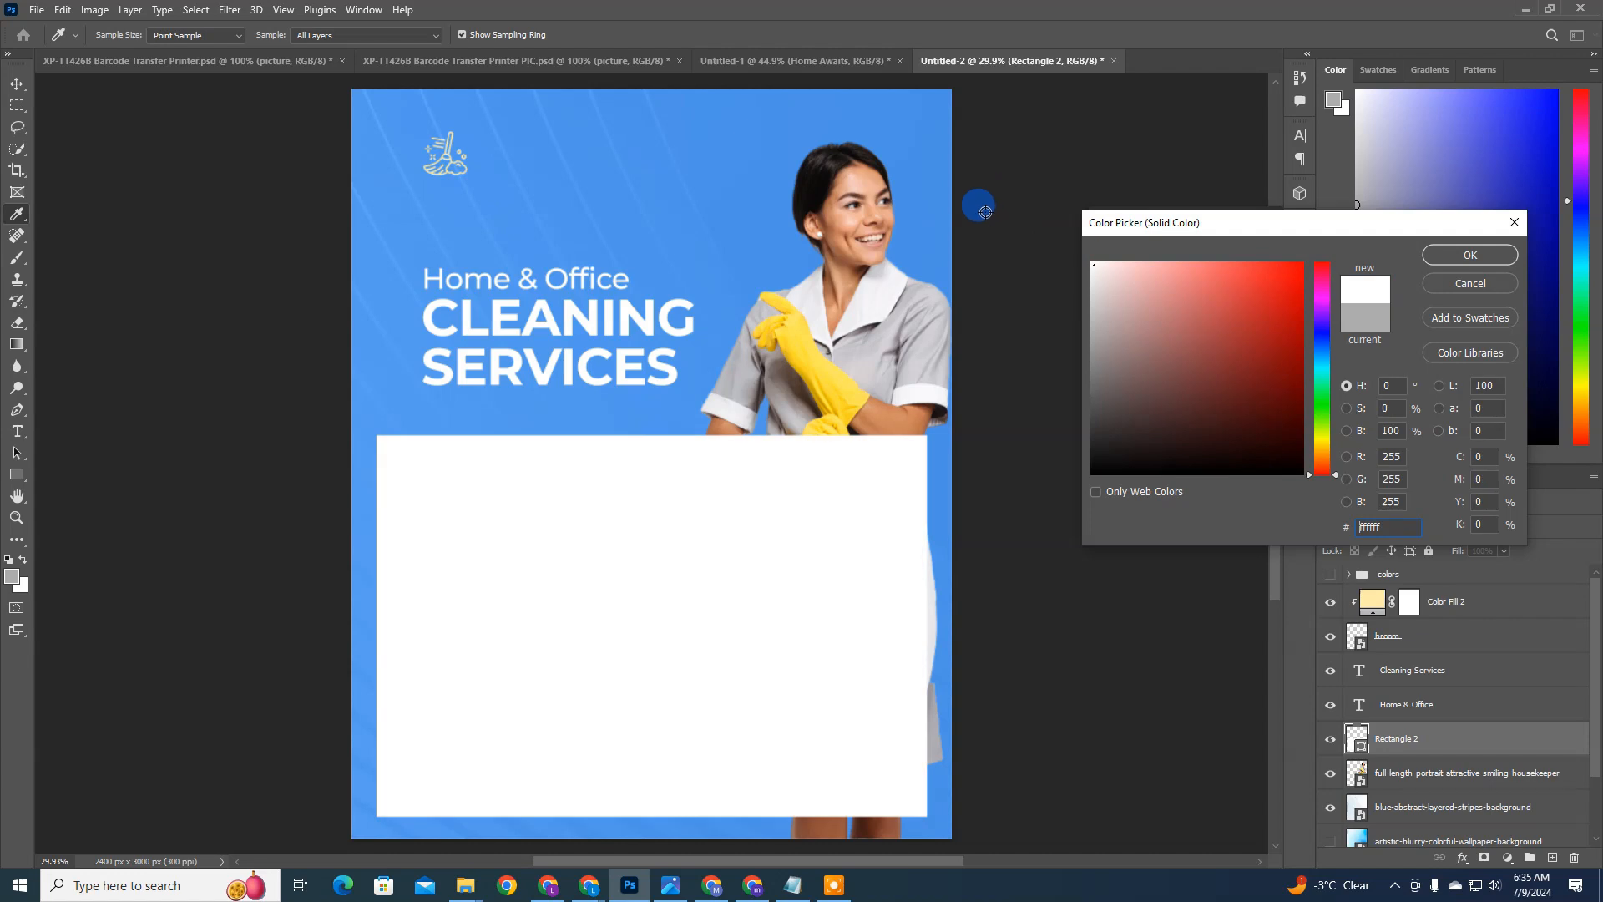
key("Return")
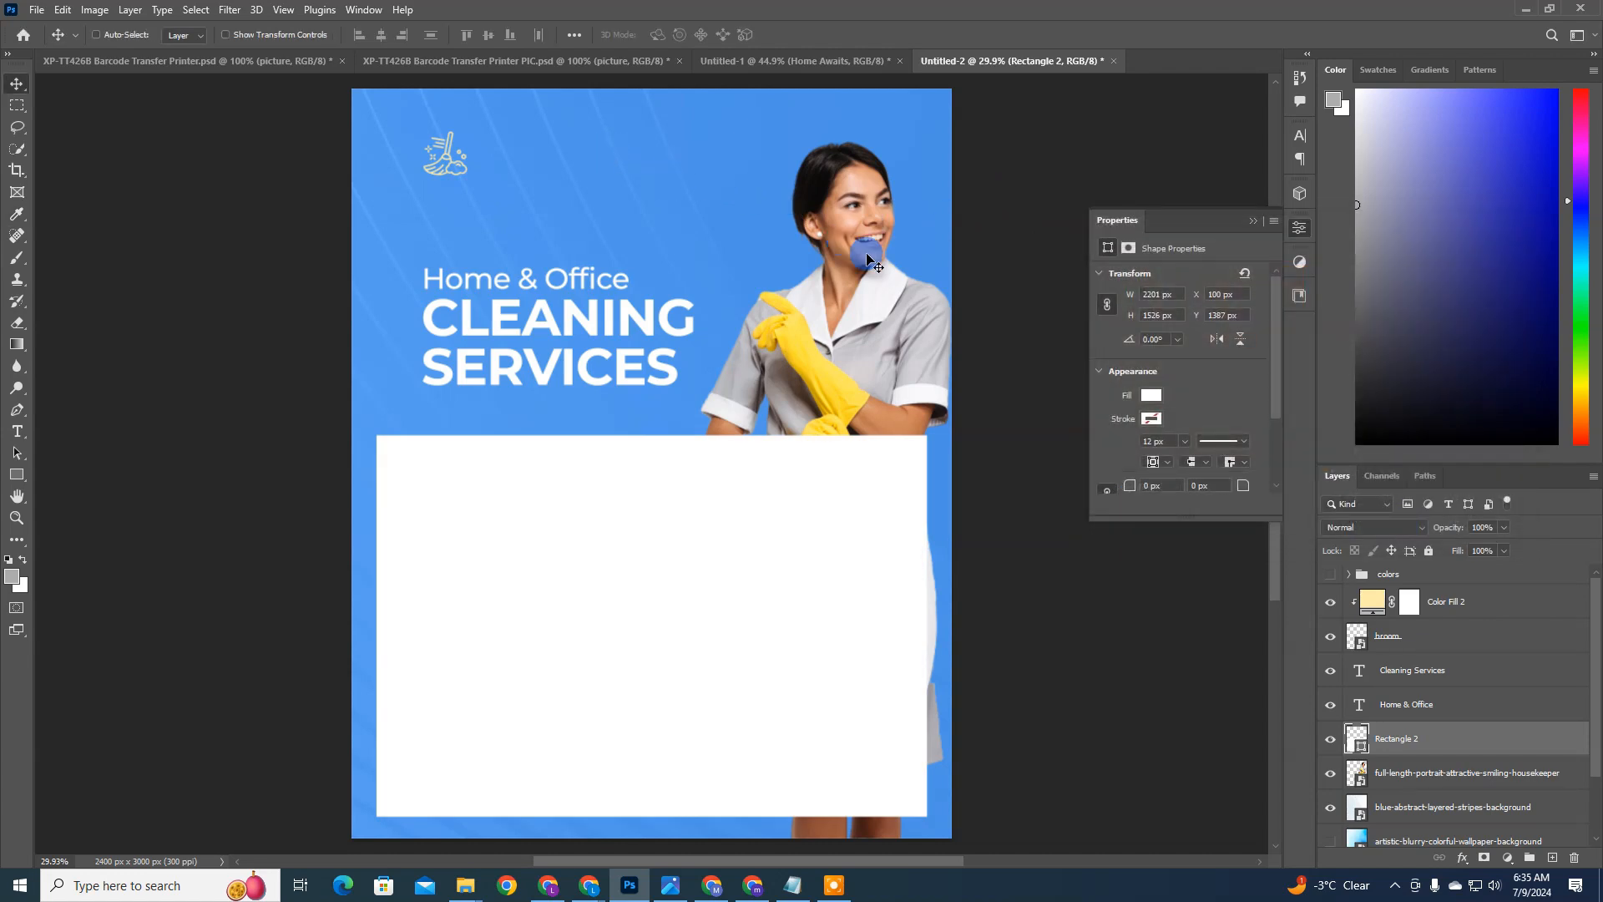
Step: Bring the housekeeper layer above the white rectangle and move her up to the flyer's upper edge
left_click_drag(1412, 772, 1411, 731)
left_click_drag(875, 595, 872, 537)
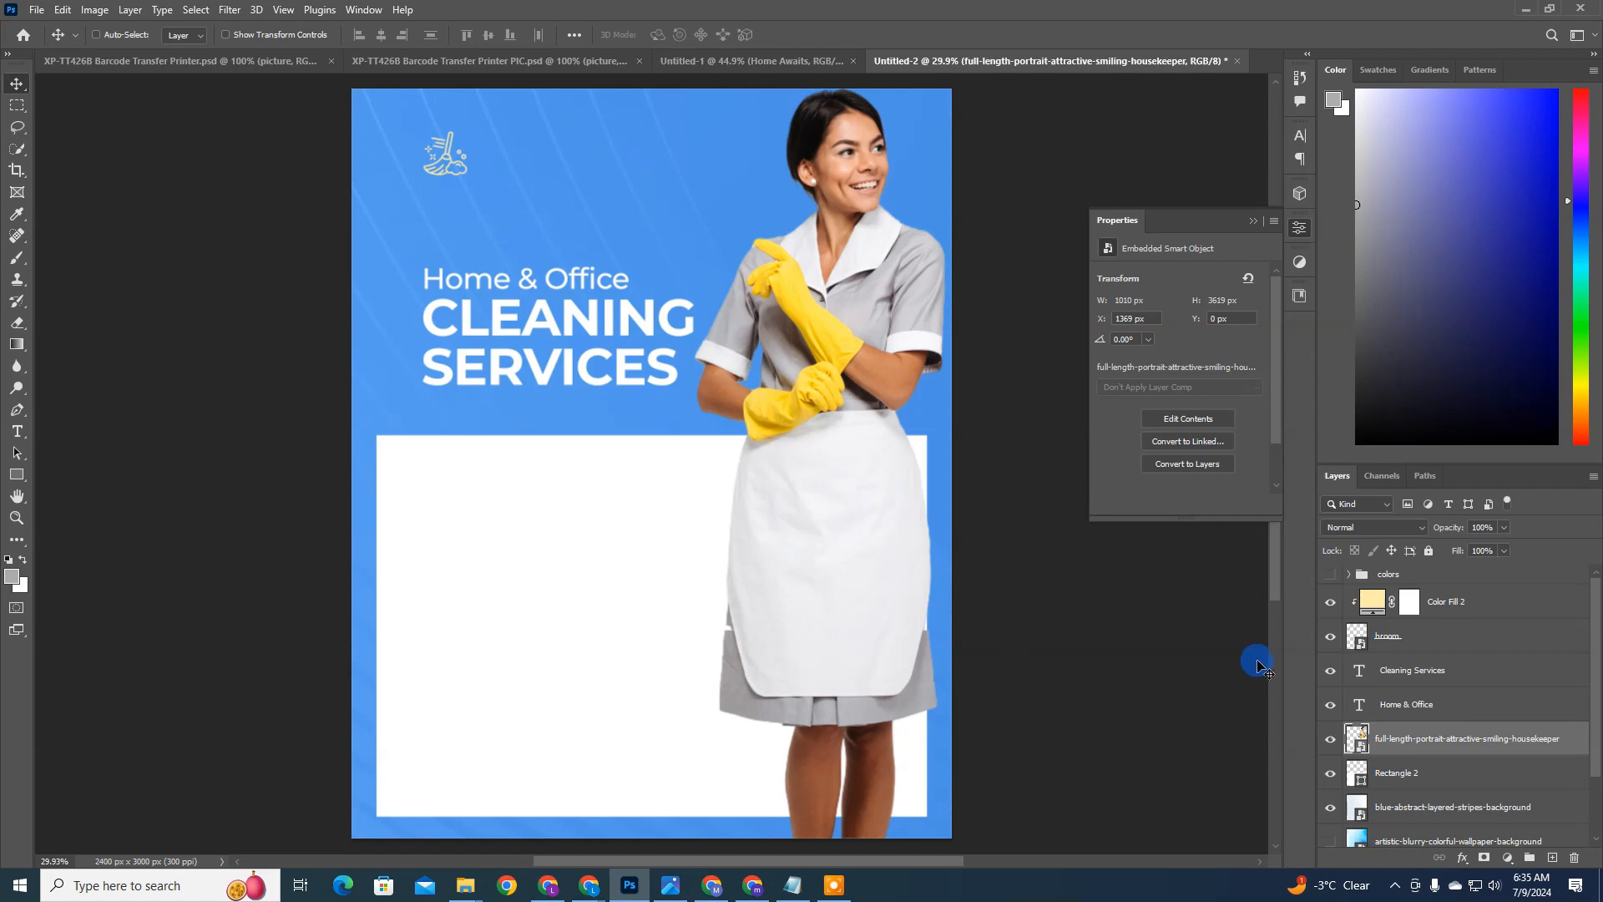
Step: Embed artistic-blurry-colorful-wallpaper-background directly above the white rectangle's layer and move it down over the rectangle
left_click(628, 465, "ctrl")
scroll(678, 552, "down", 2)
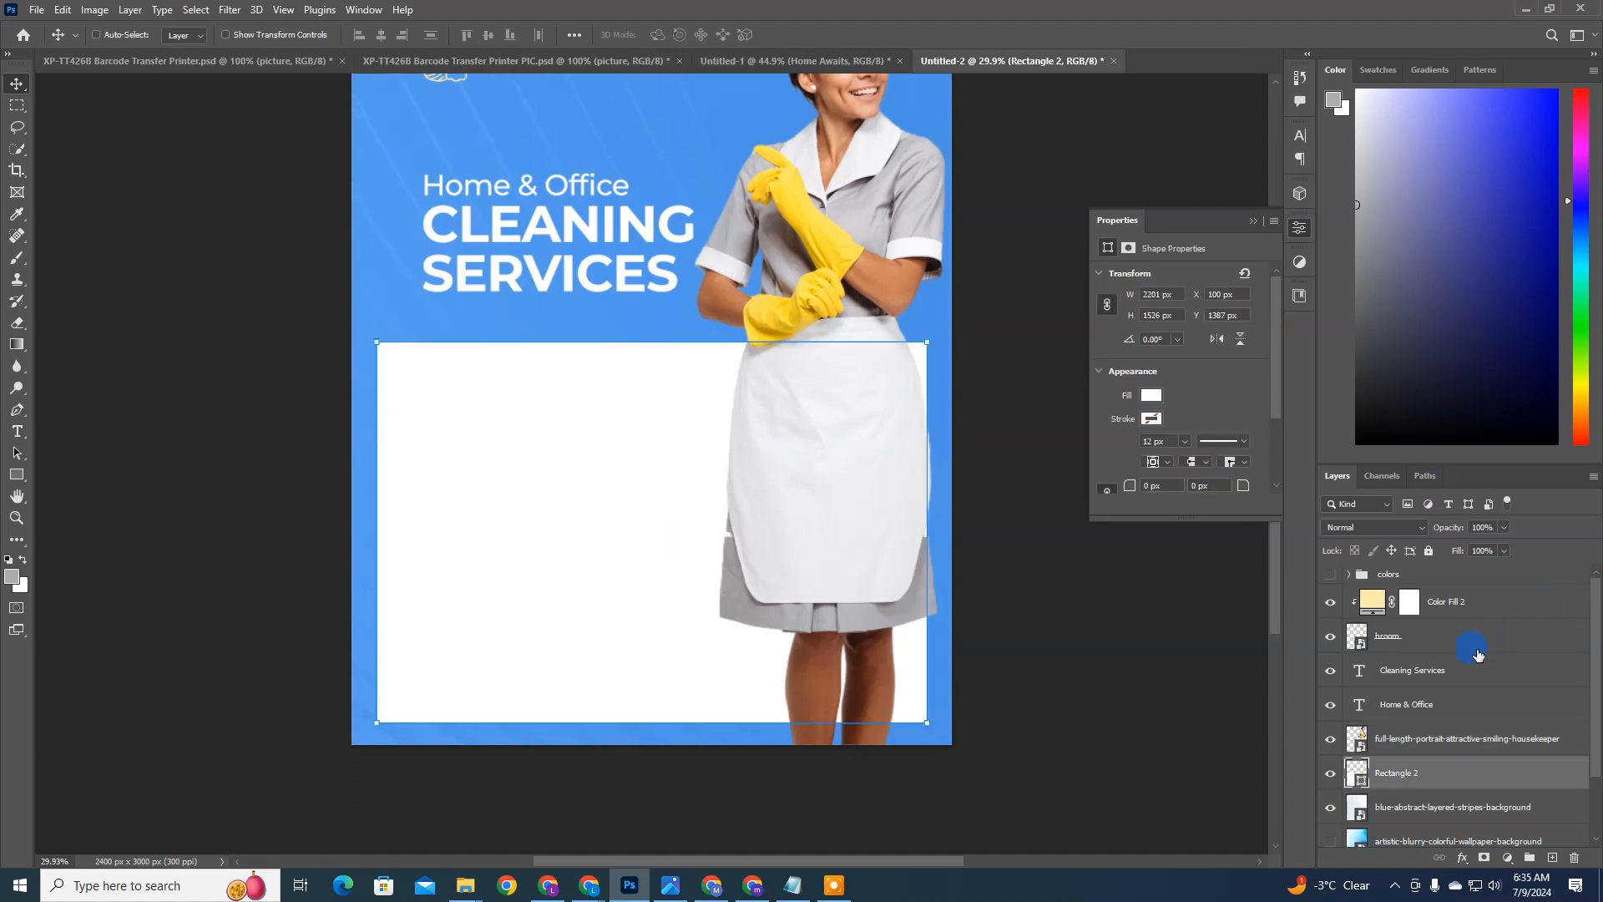
left_click(37, 9)
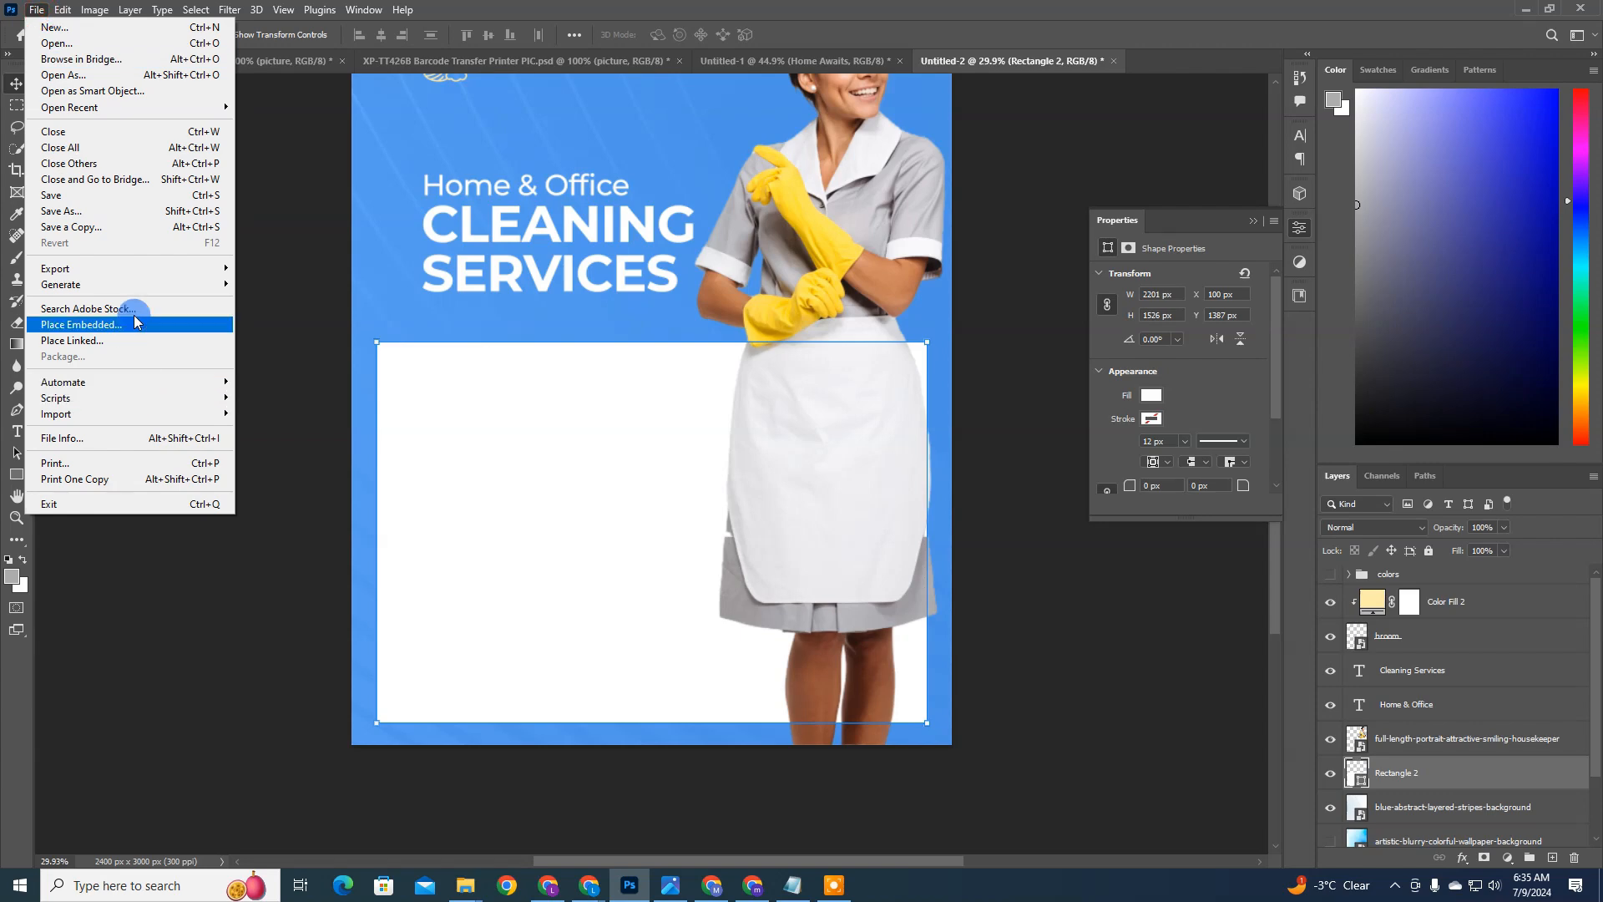
left_click(625, 240)
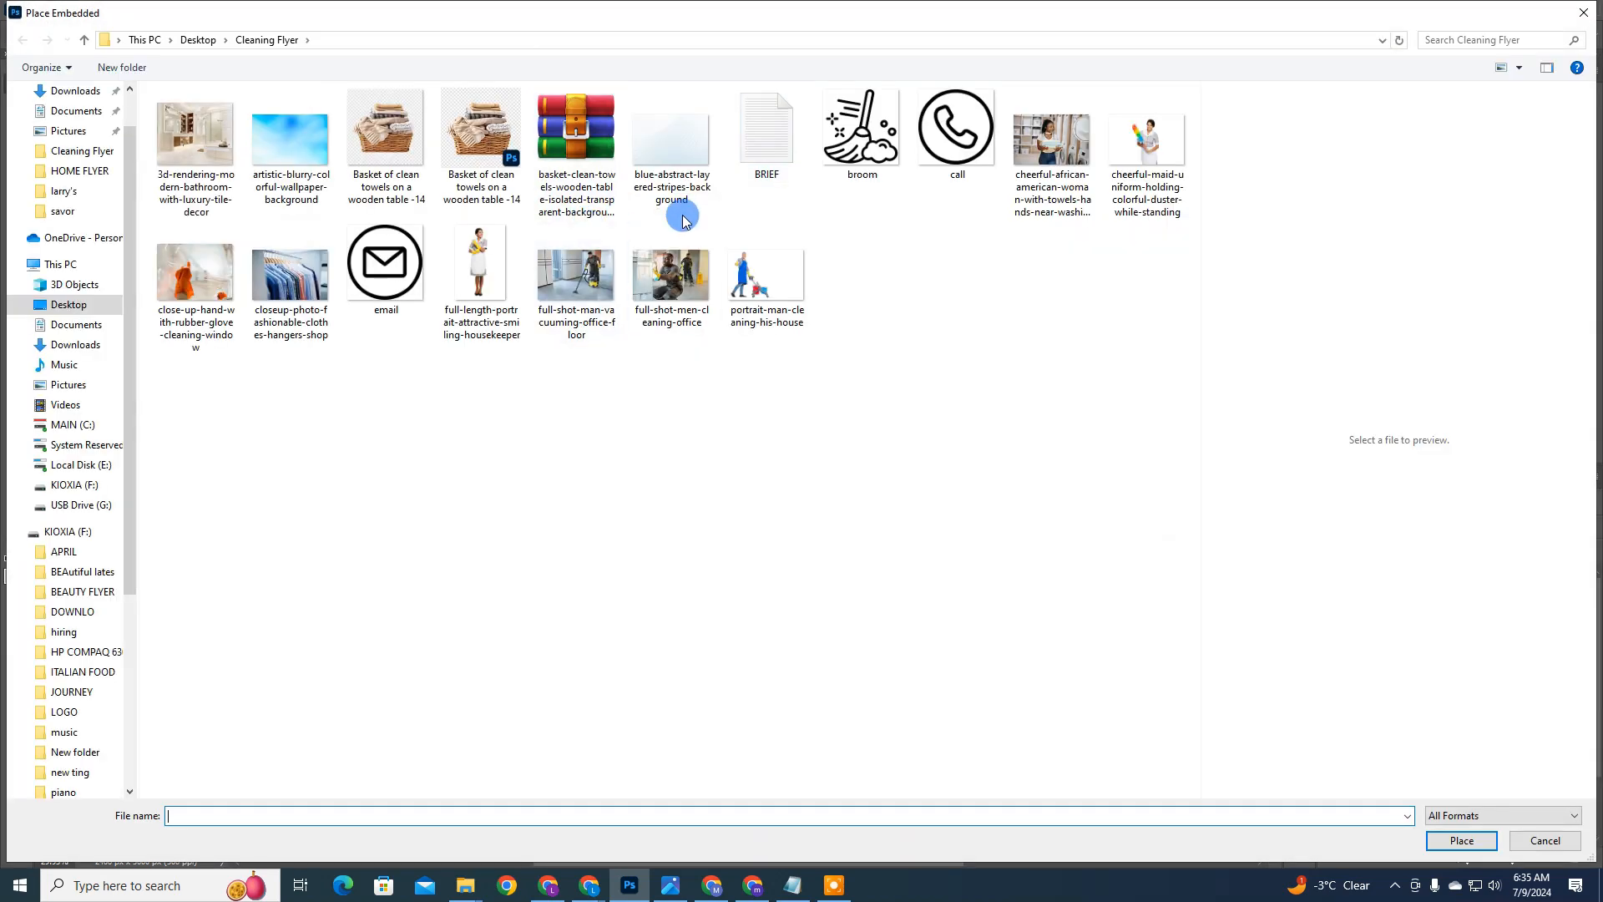
left_click(681, 209)
left_click(285, 148)
double_click(286, 148)
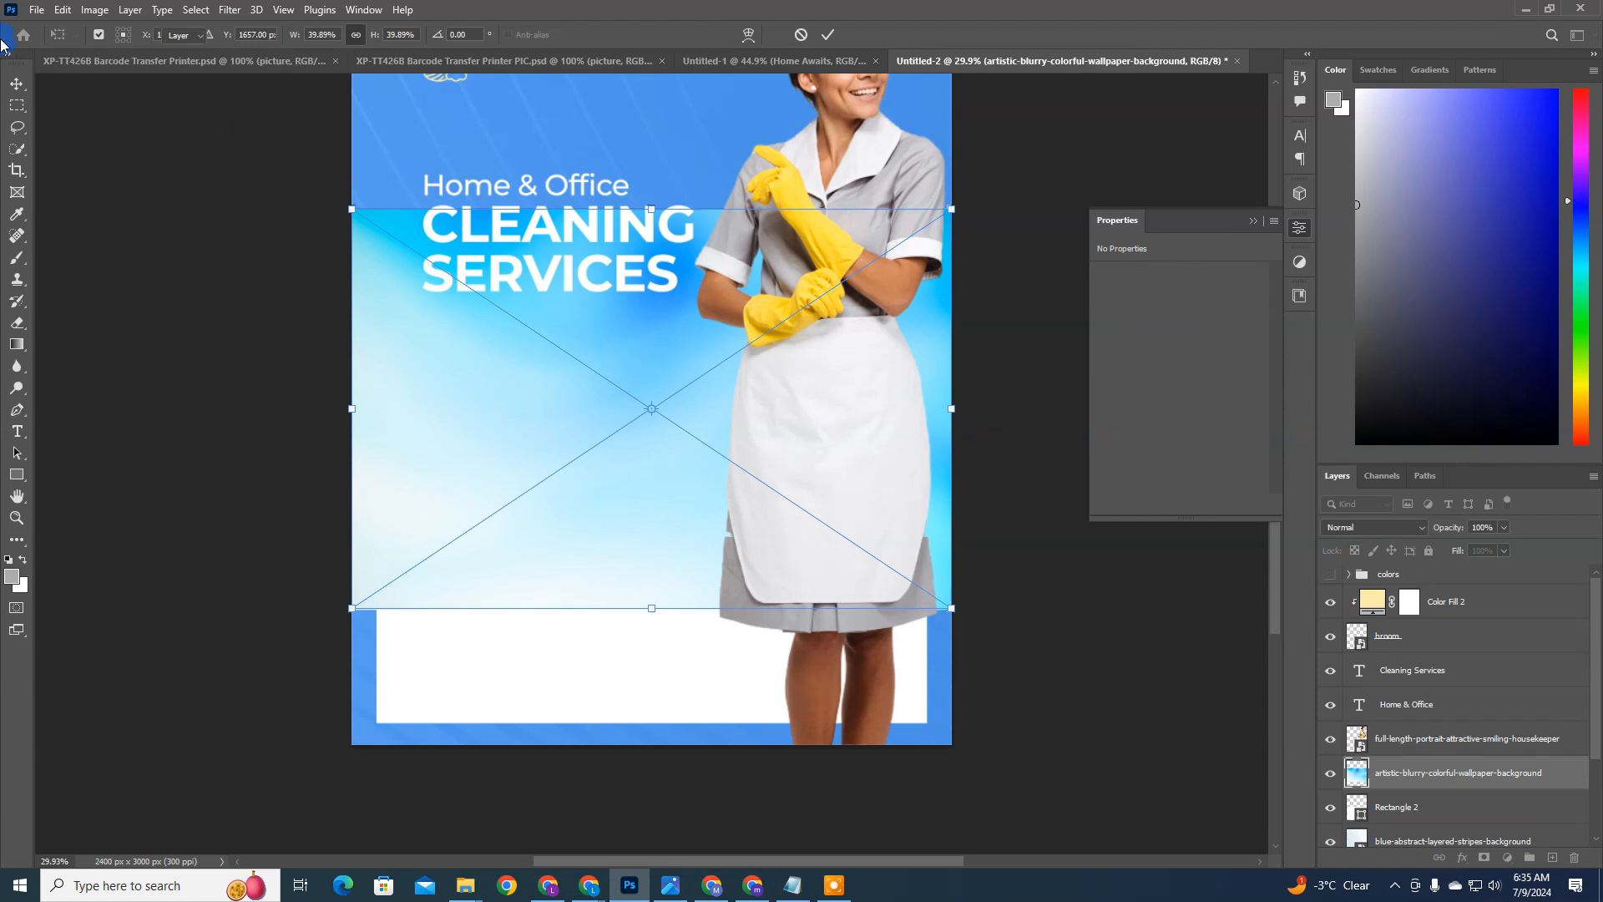
double_click(531, 427)
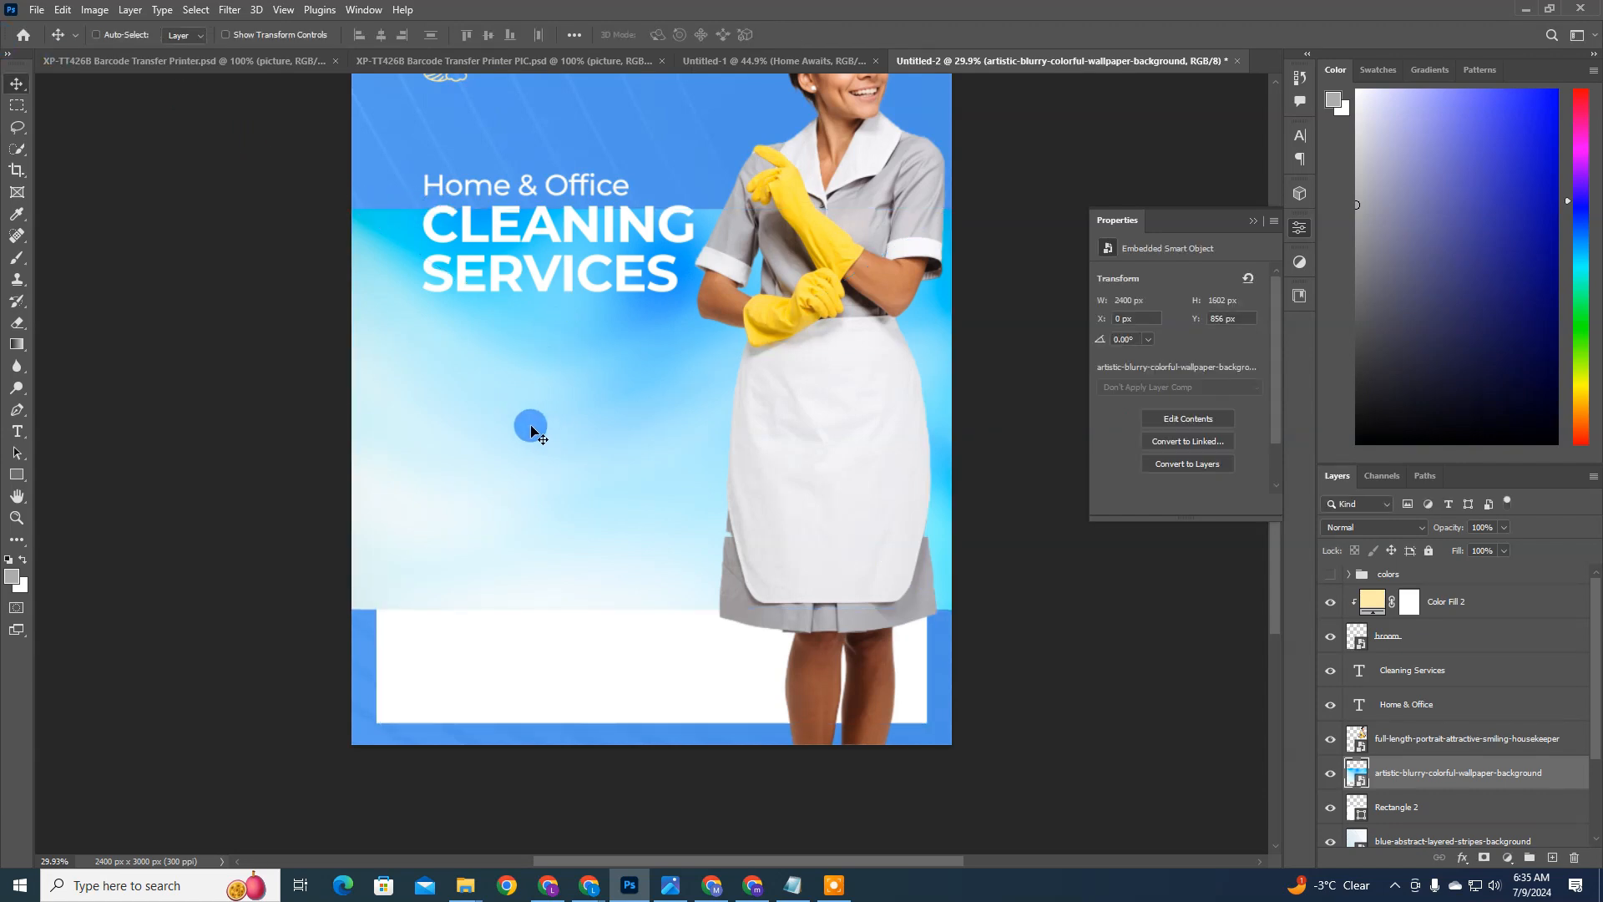
left_click_drag(531, 429, 501, 547)
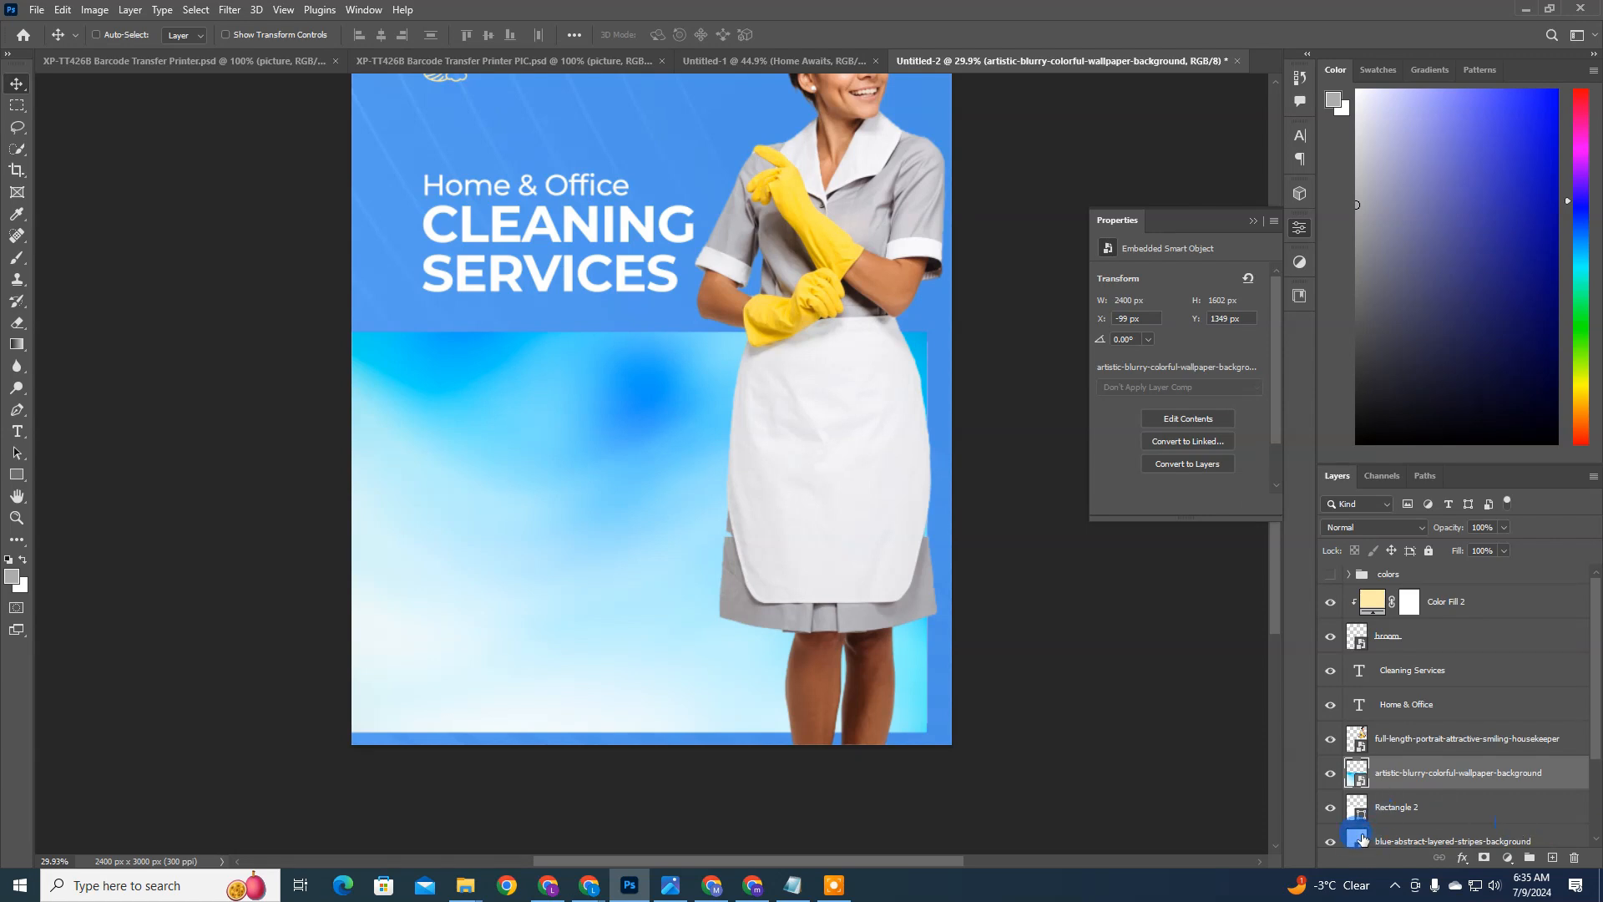
Step: Clip the blurry wallpaper image to the white rectangle with a clipping mask
right_click(1408, 778)
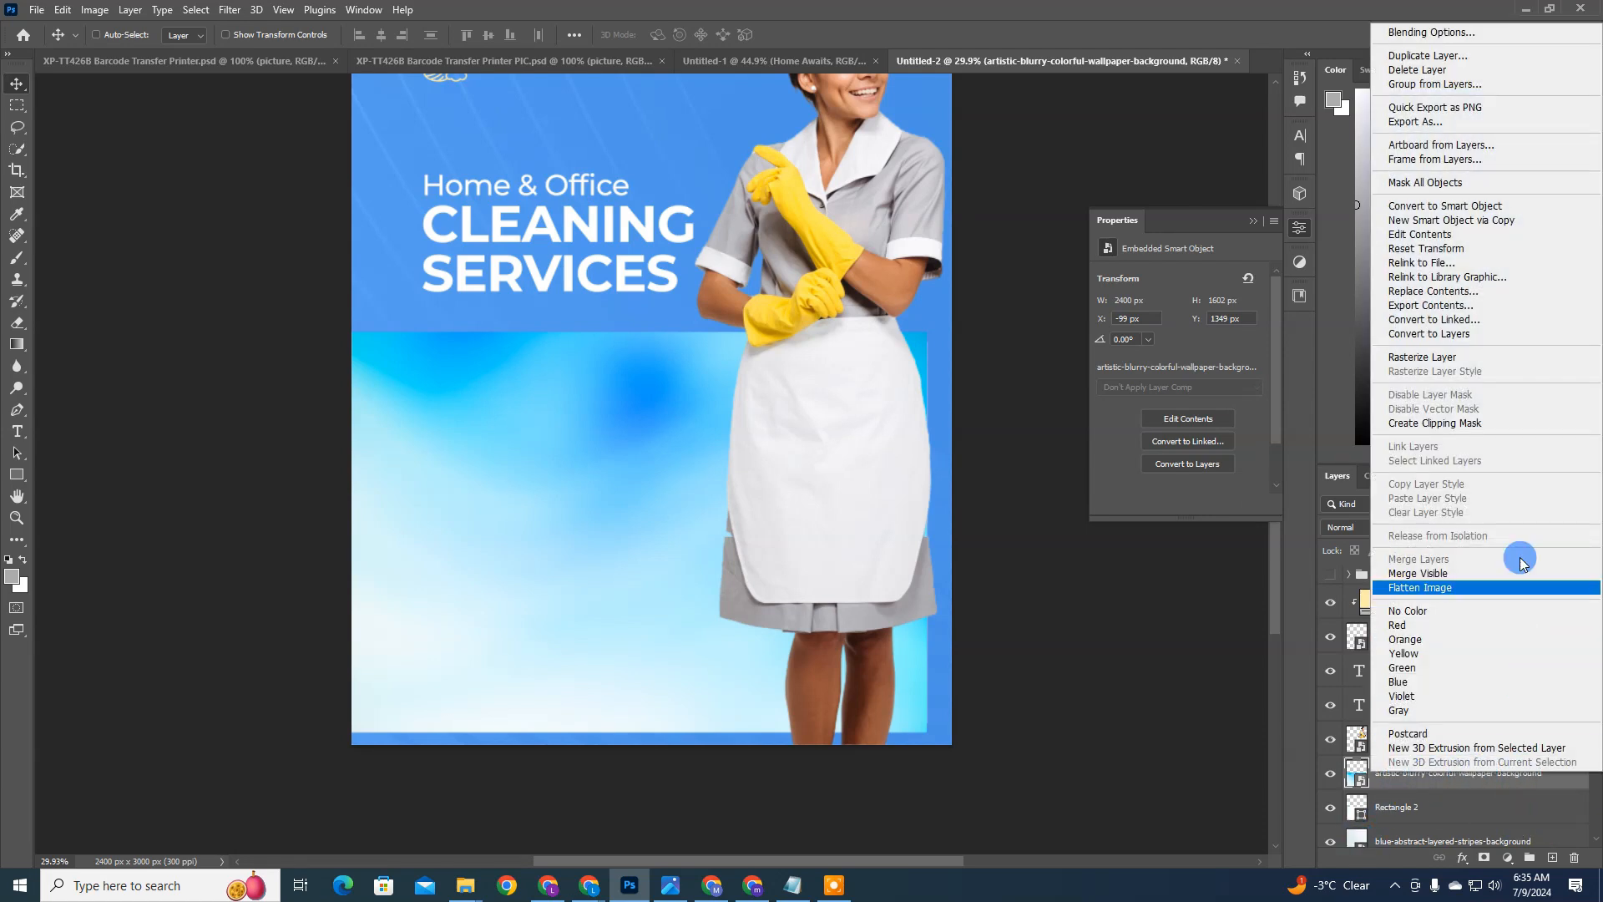
left_click(1276, 698)
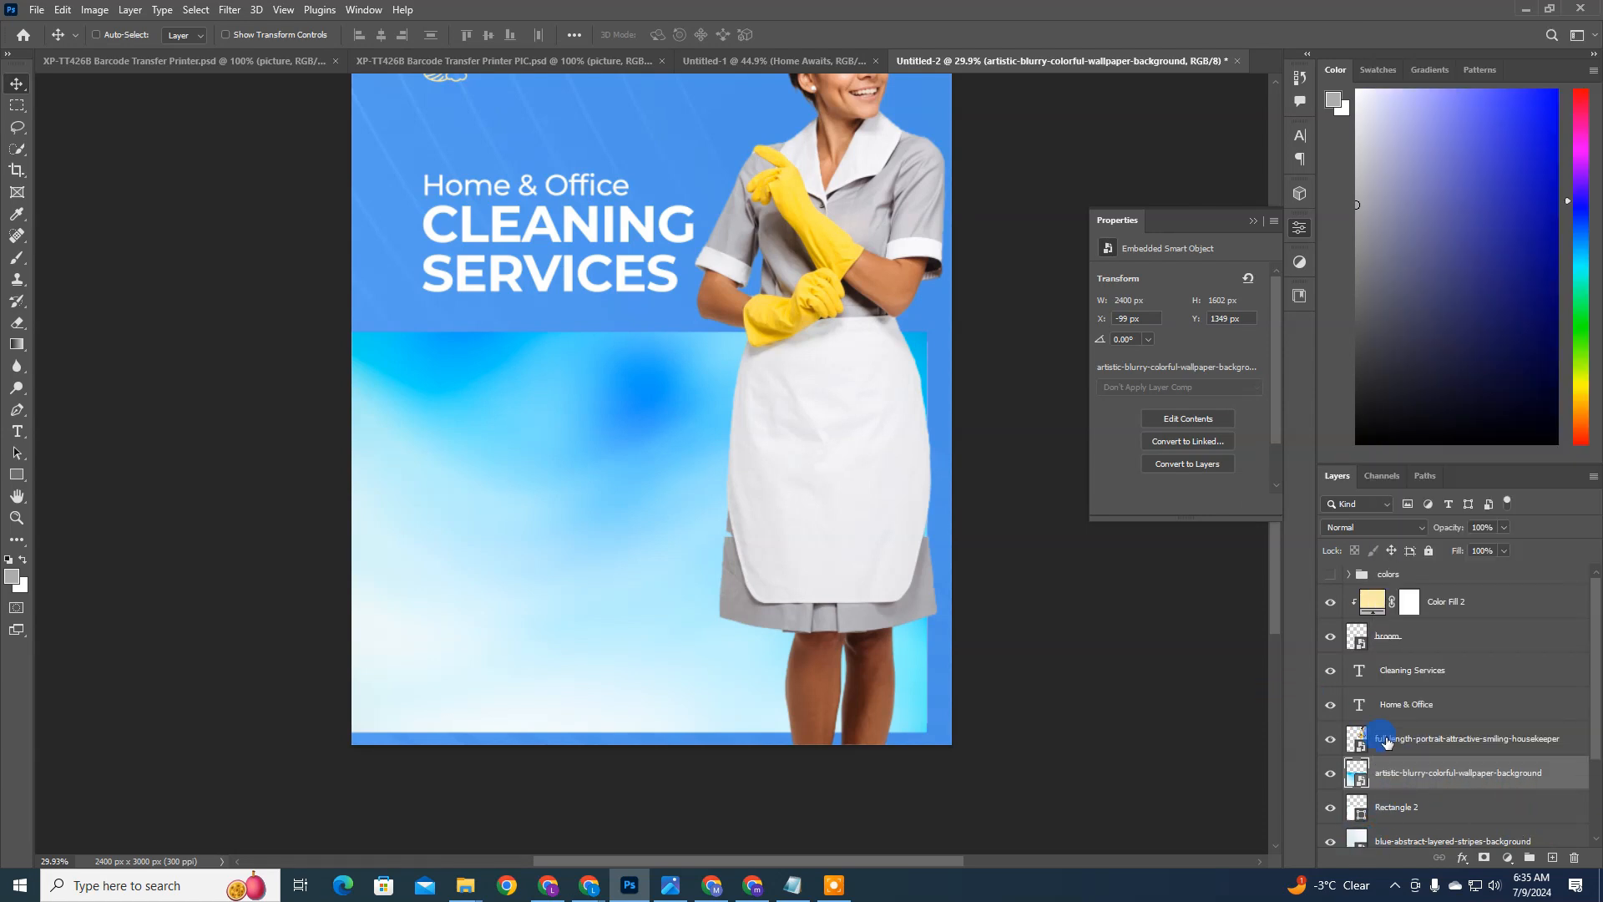
key("ctrl+alt+g")
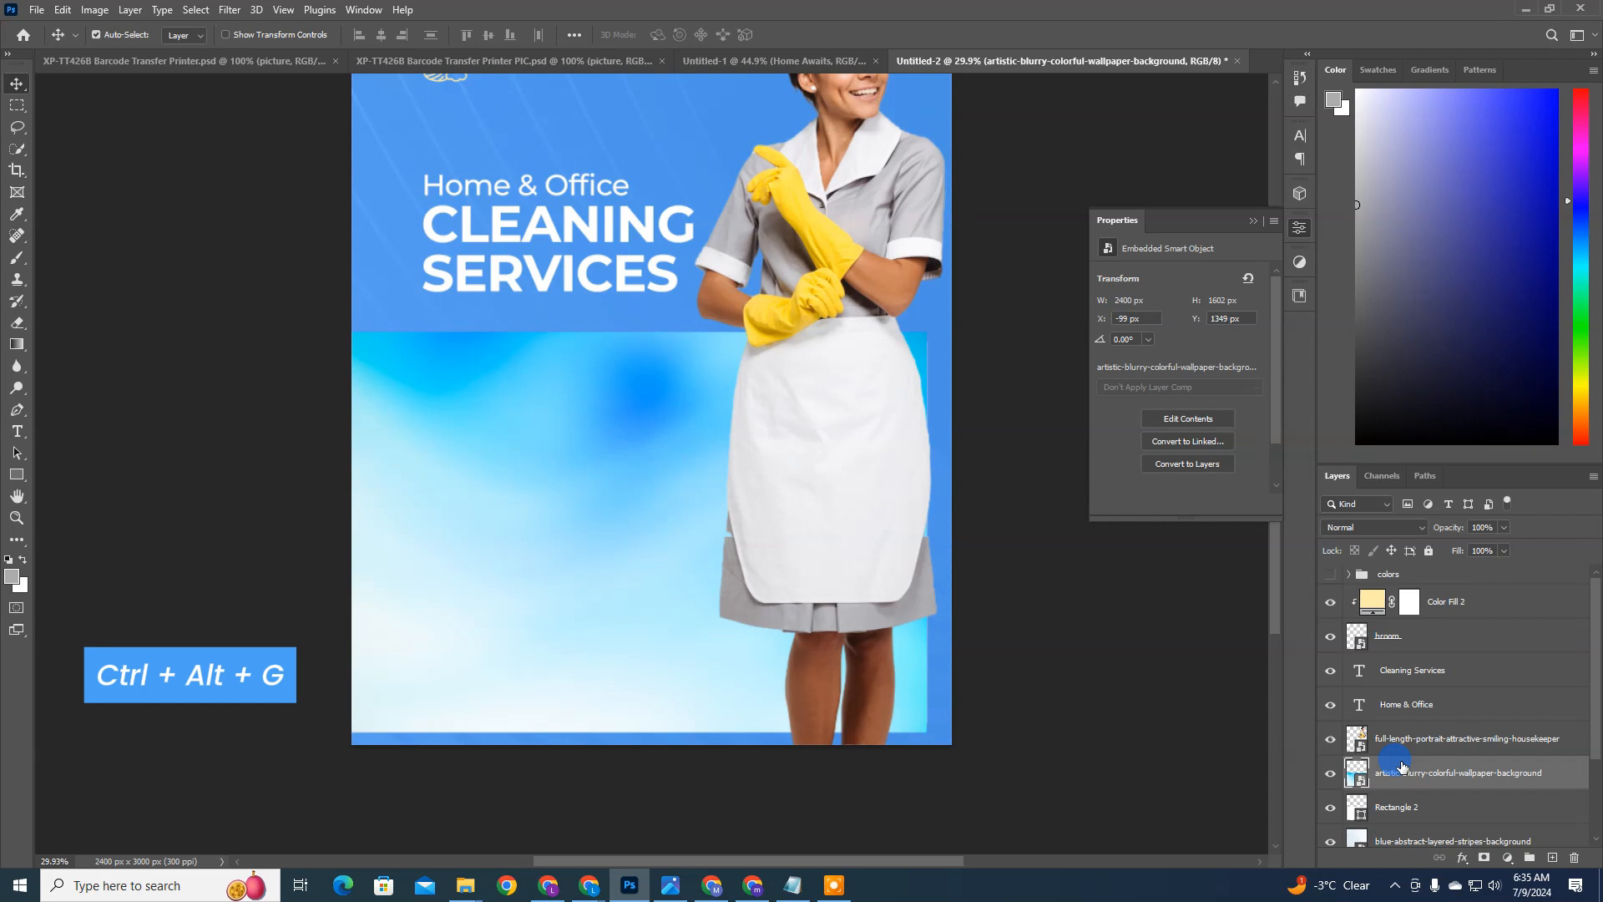
key("ctrl+alt+g")
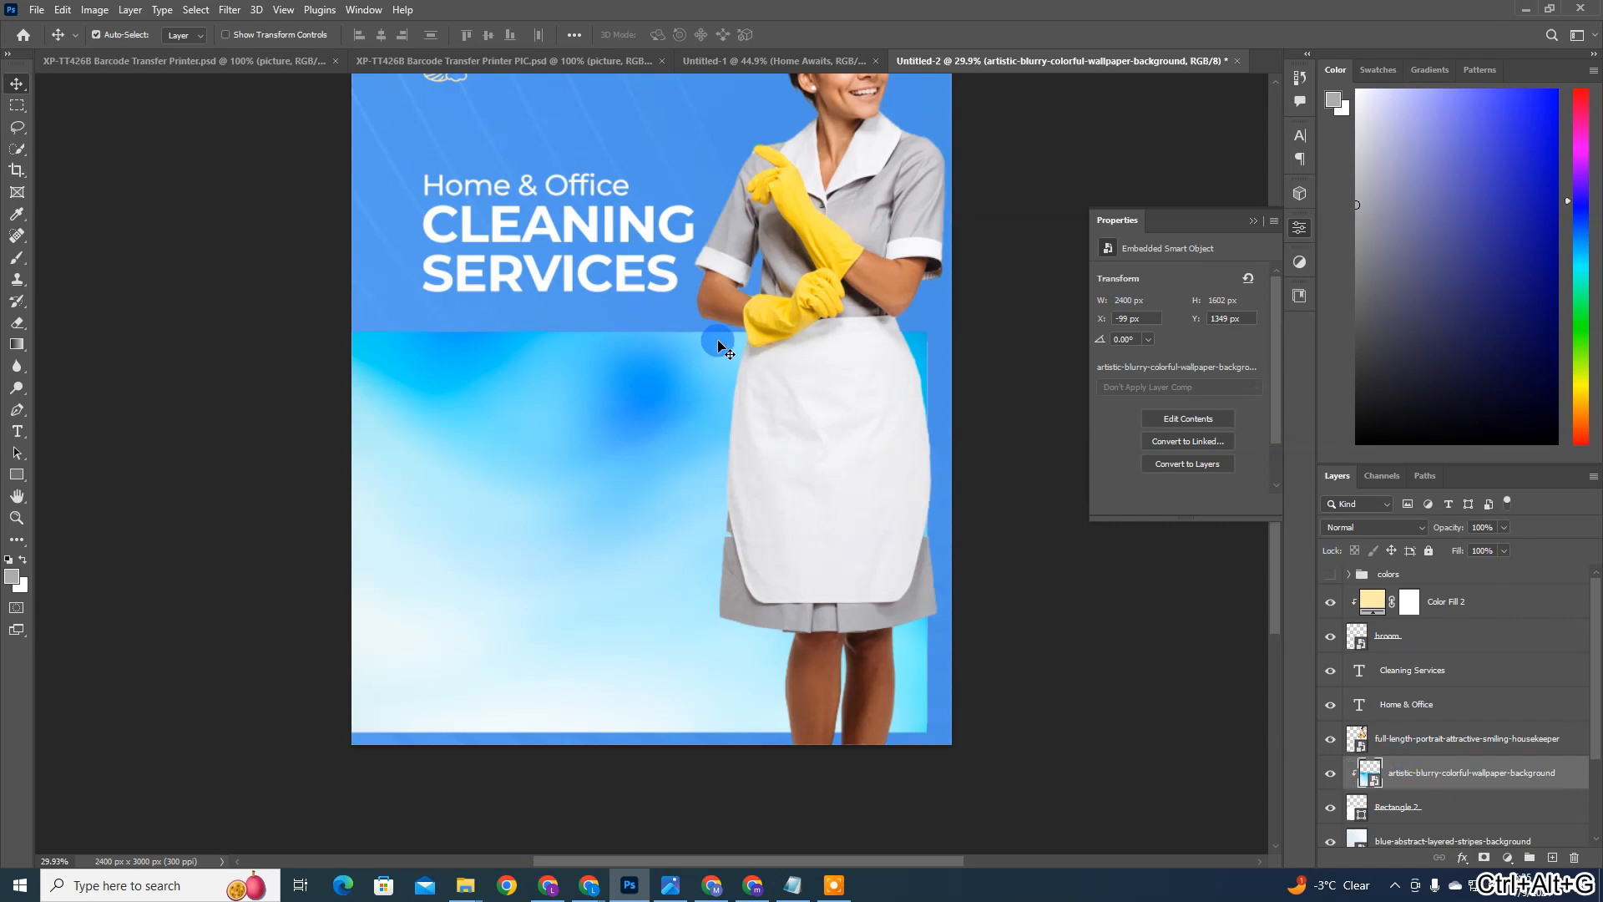
Step: Set the wallpaper layer's opacity to 51% and, after trying Luminosity, its blending mode to Multiply
left_click(1400, 532)
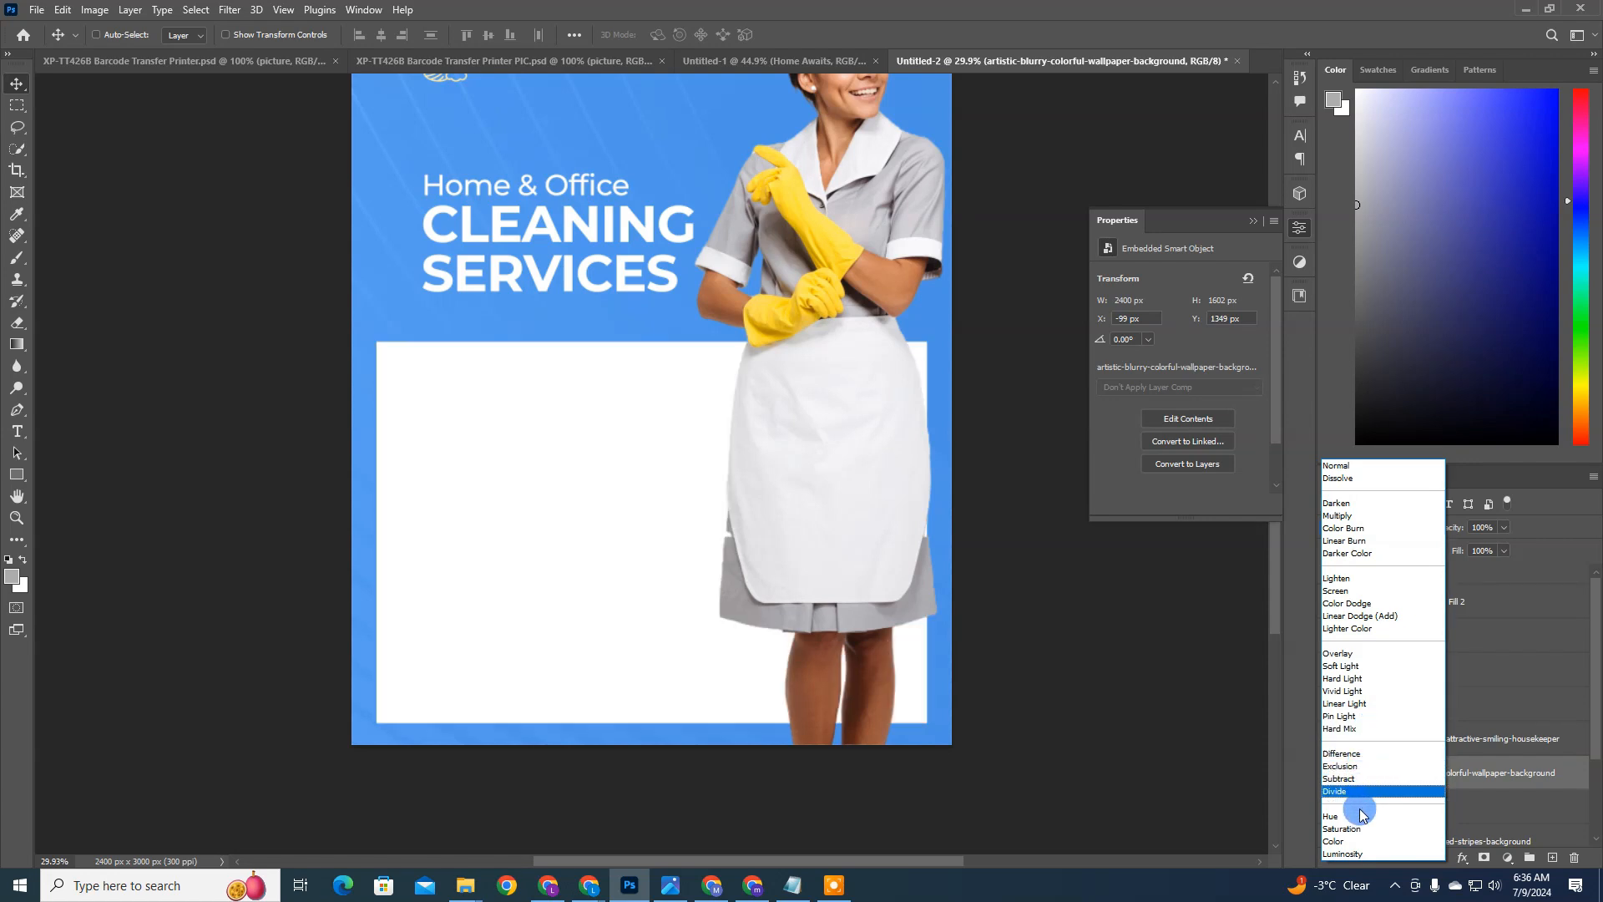
left_click(1350, 854)
left_click_drag(1414, 526, 1414, 526)
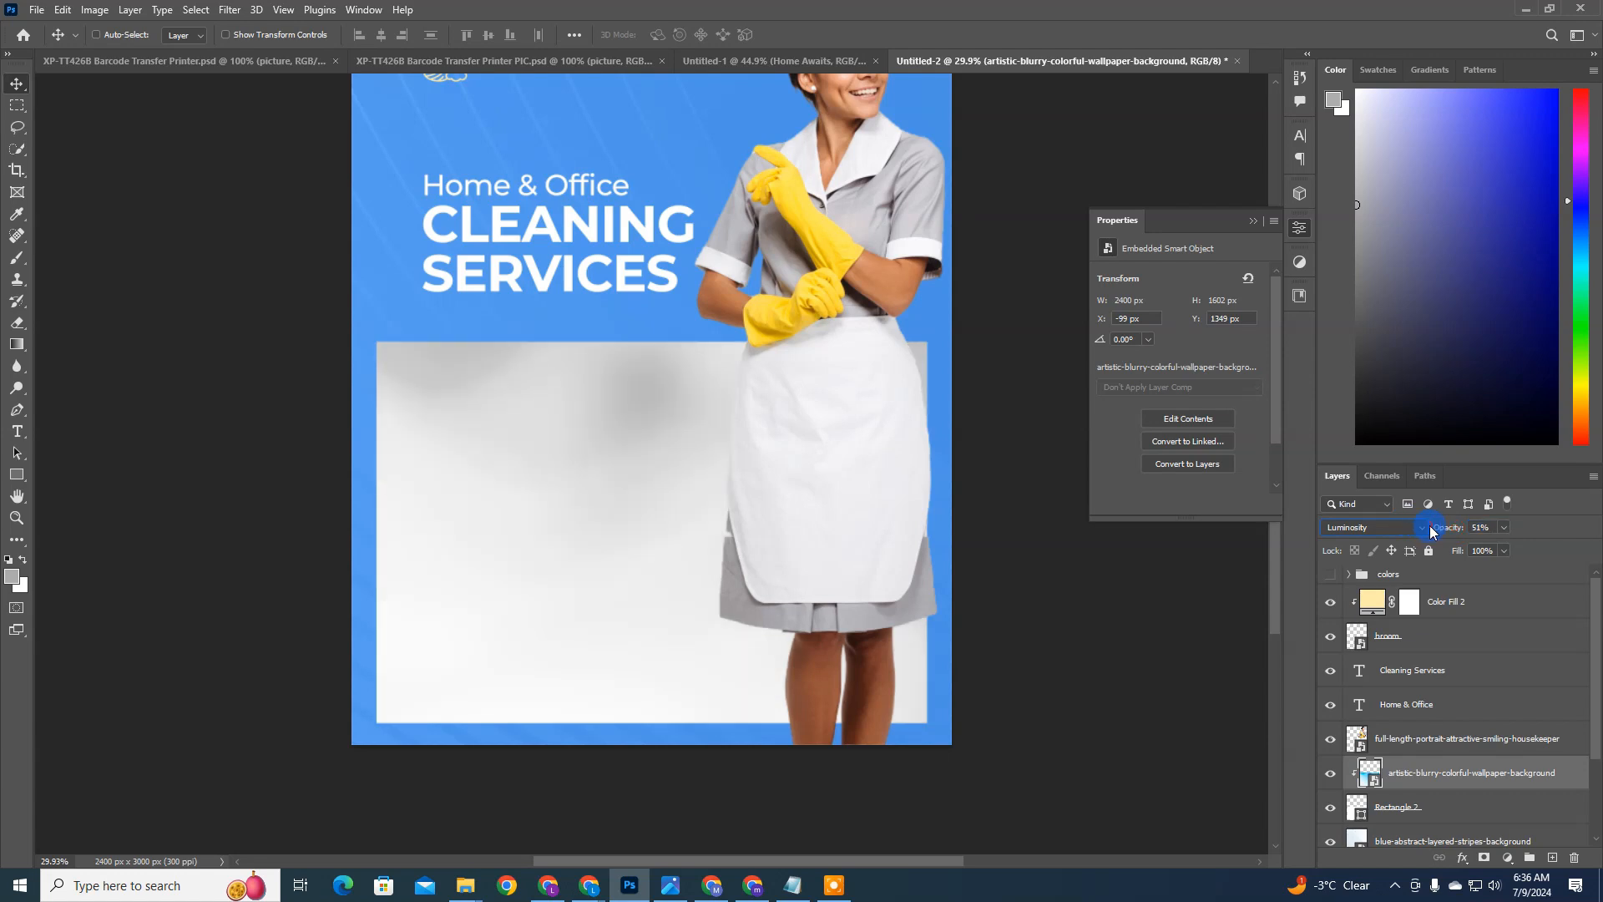
left_click(1383, 528)
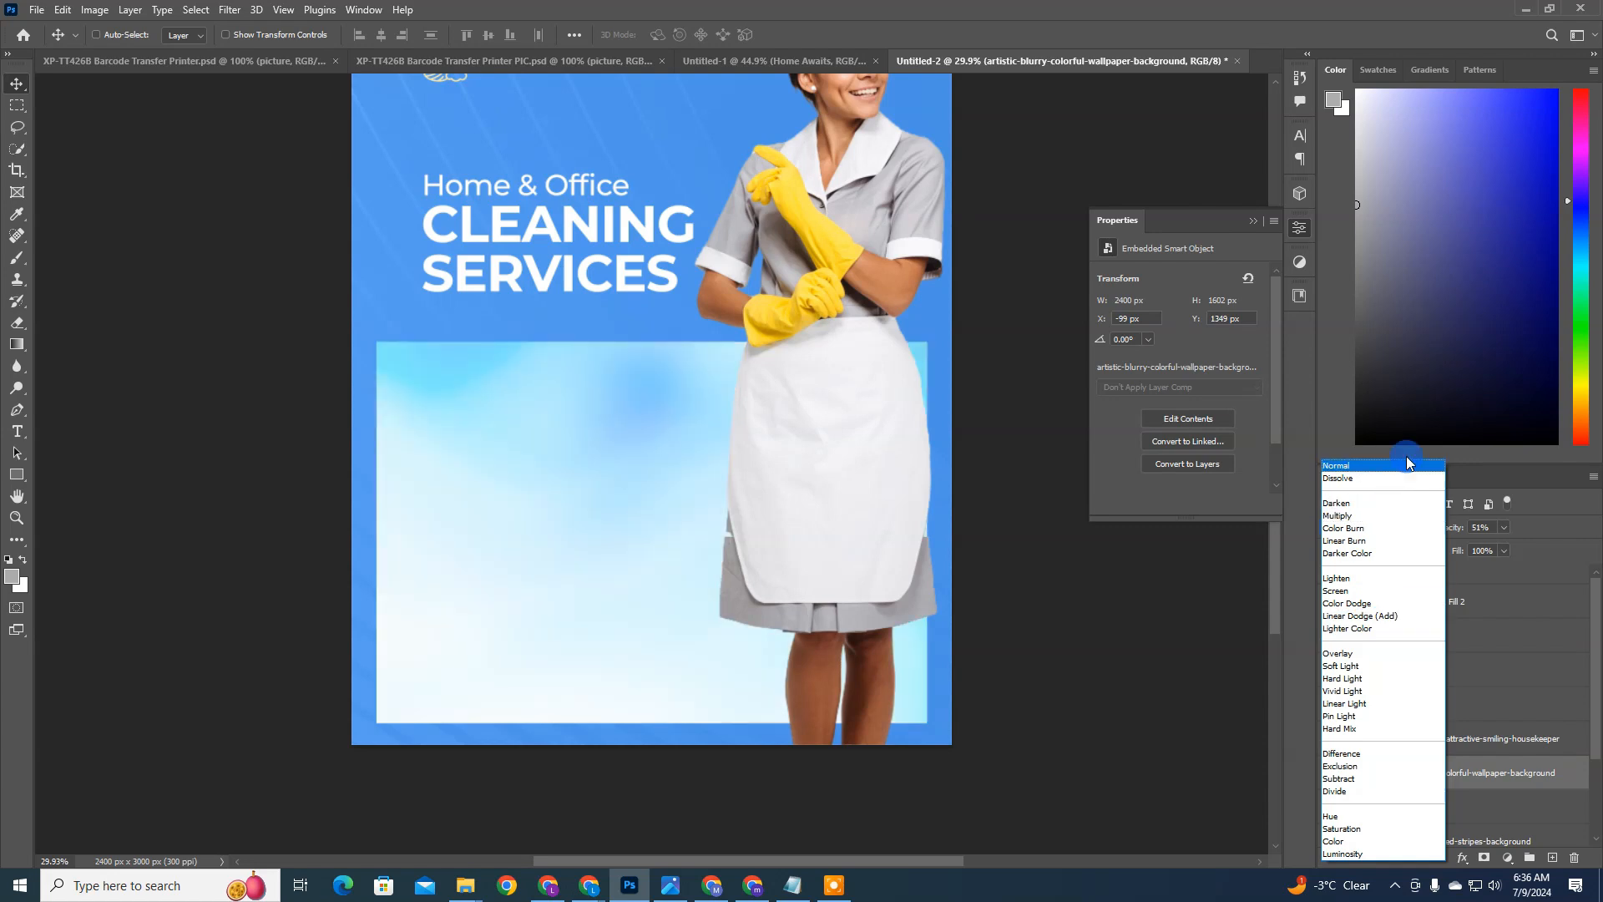
left_click(1376, 515)
Step: Enlarge the clipped wallpaper image to about 3702 by 2471 px and reposition it inside the rectangle for a paler gradient
key("ctrl+t")
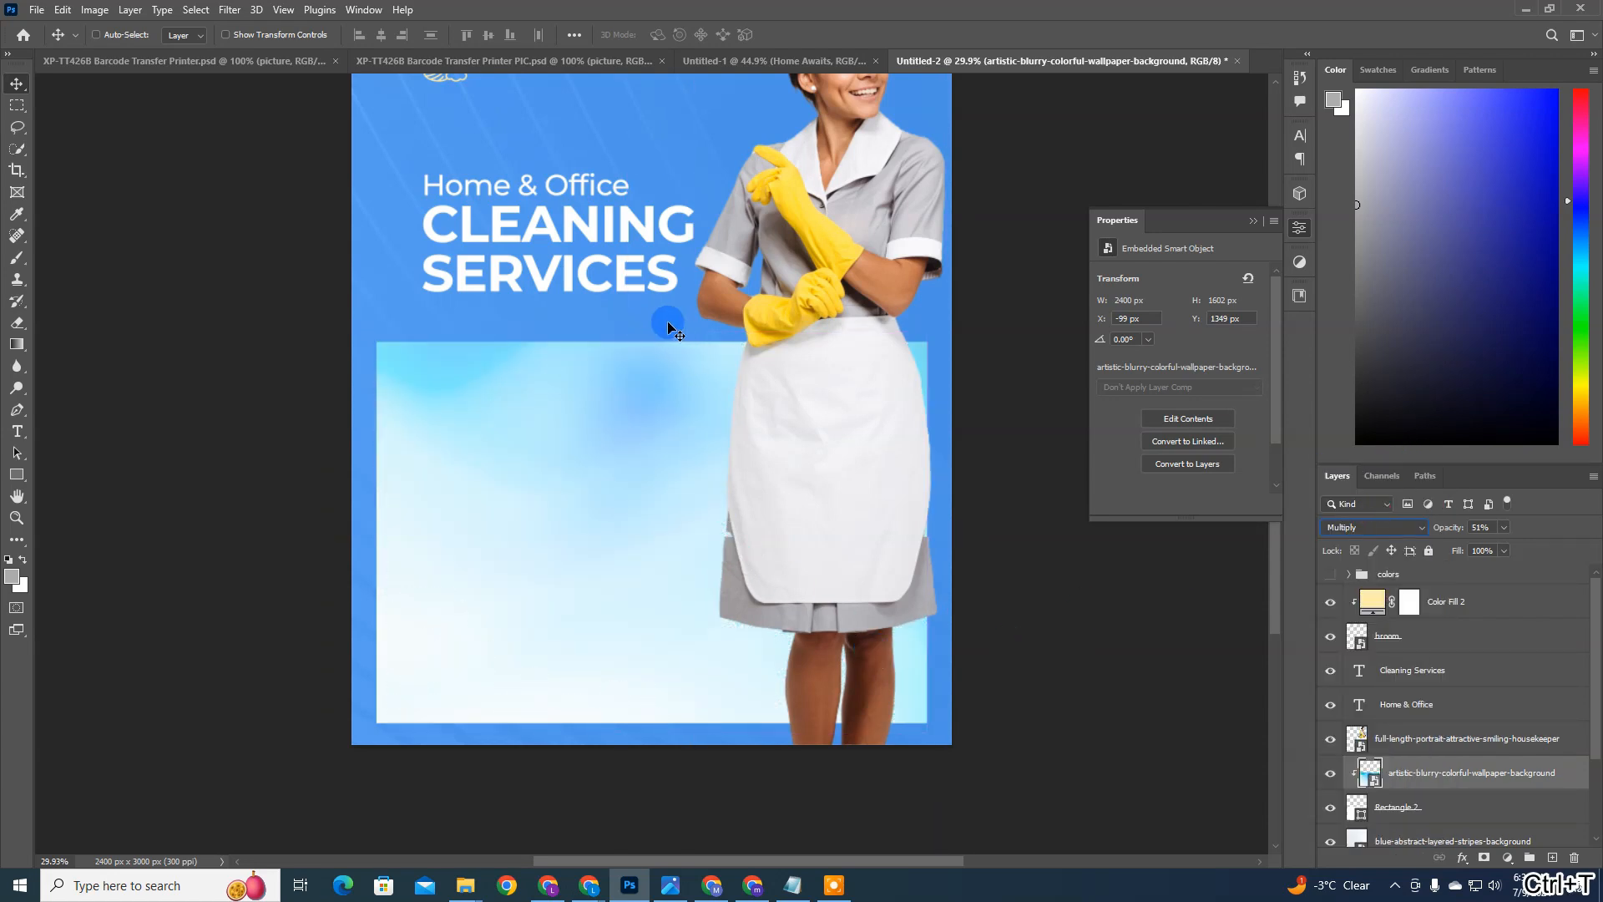
key("ctrl+t")
left_click_drag(626, 333, 564, 138)
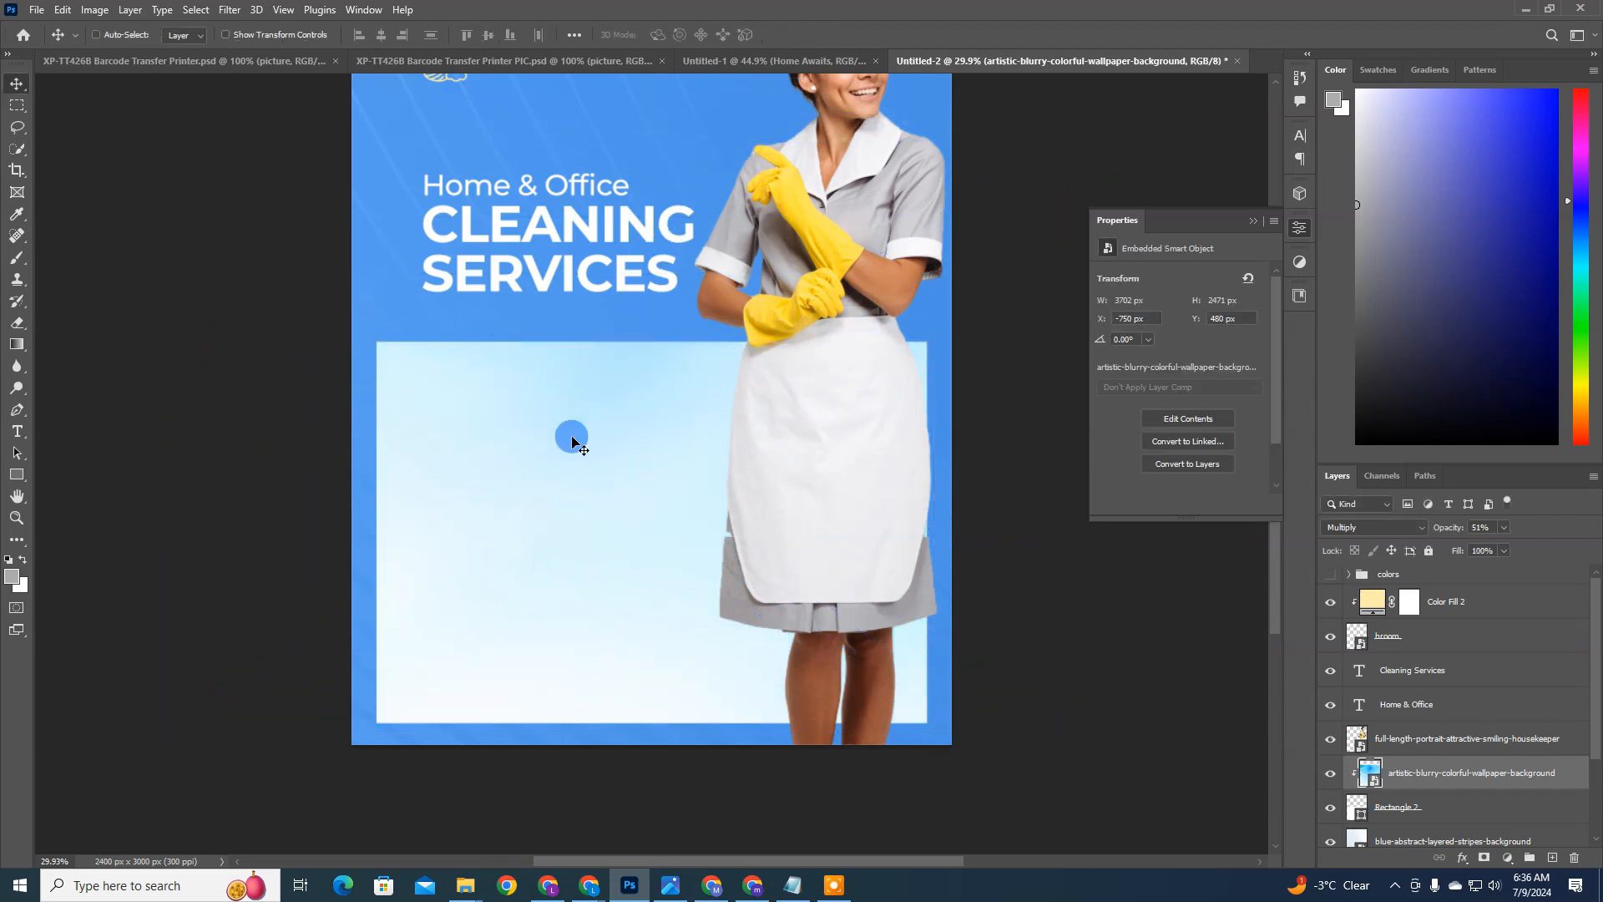
left_click_drag(572, 436, 584, 451)
Step: Move the housekeeper slightly lower and right, and place her layer behind the rectangle so it hides her lower body
key("ctrl+0")
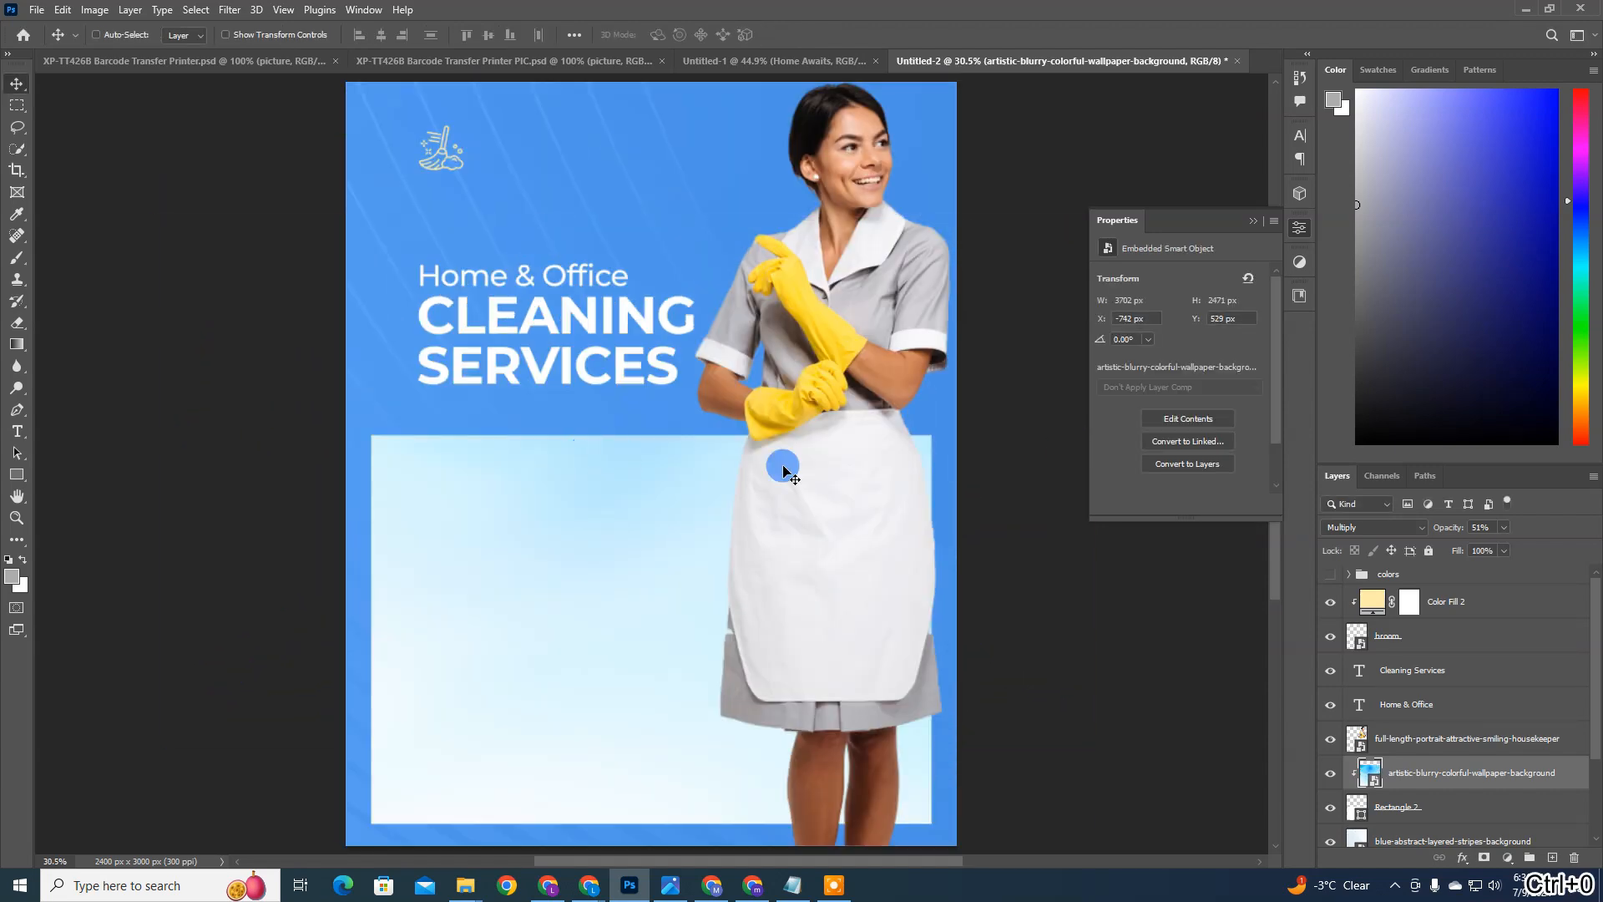
left_click_drag(854, 376, 861, 410)
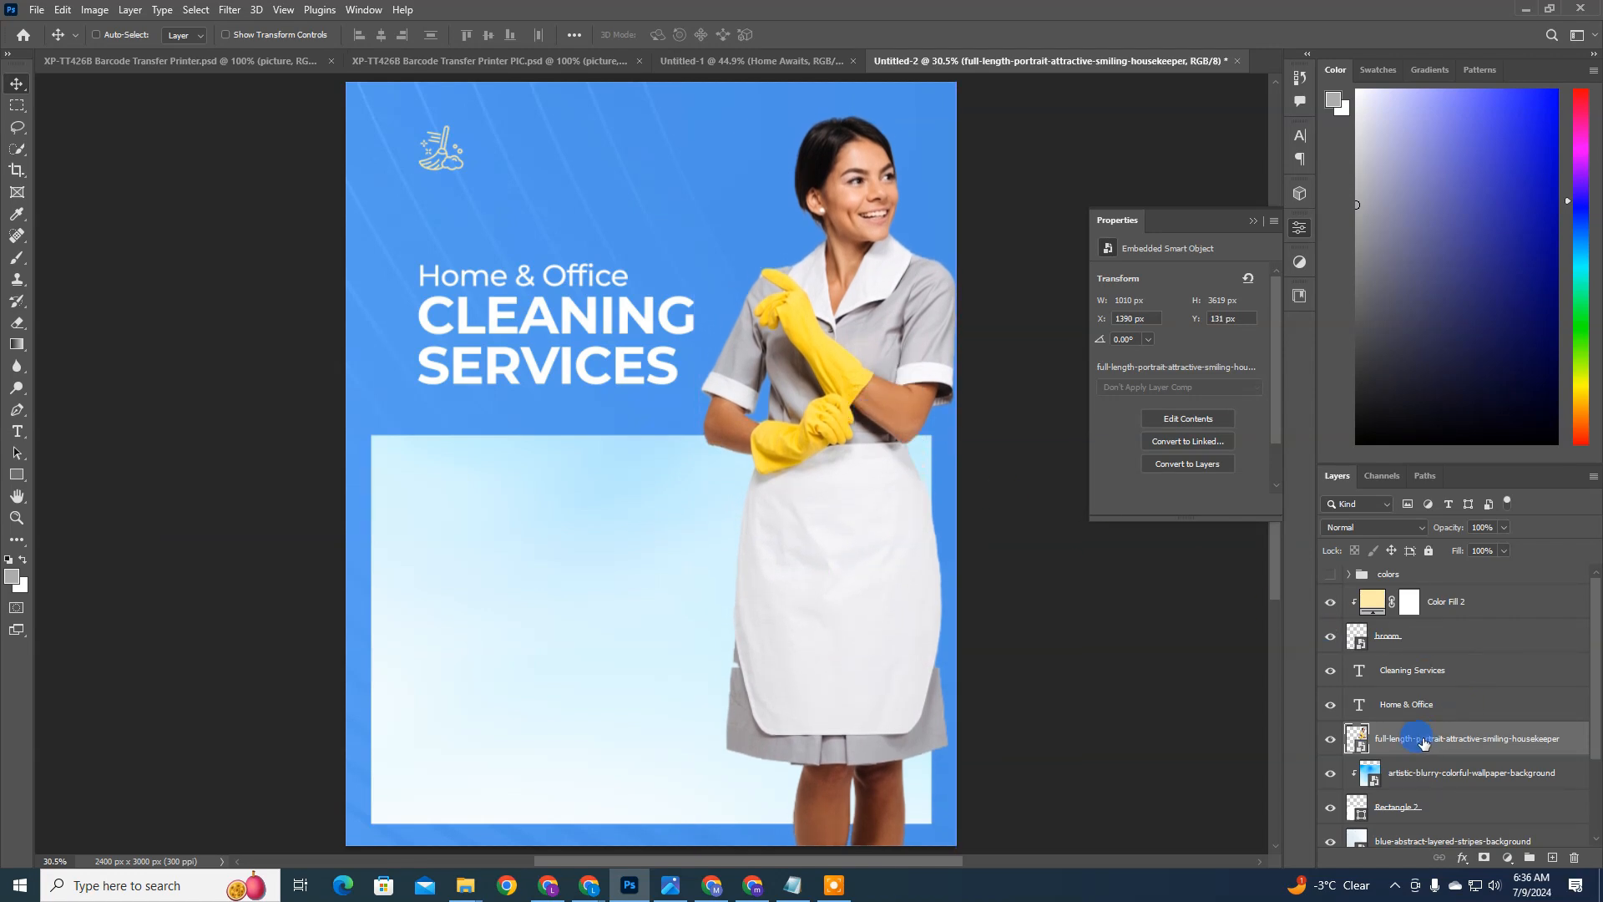
left_click_drag(1422, 738, 1403, 824)
left_click_drag(923, 530, 983, 475)
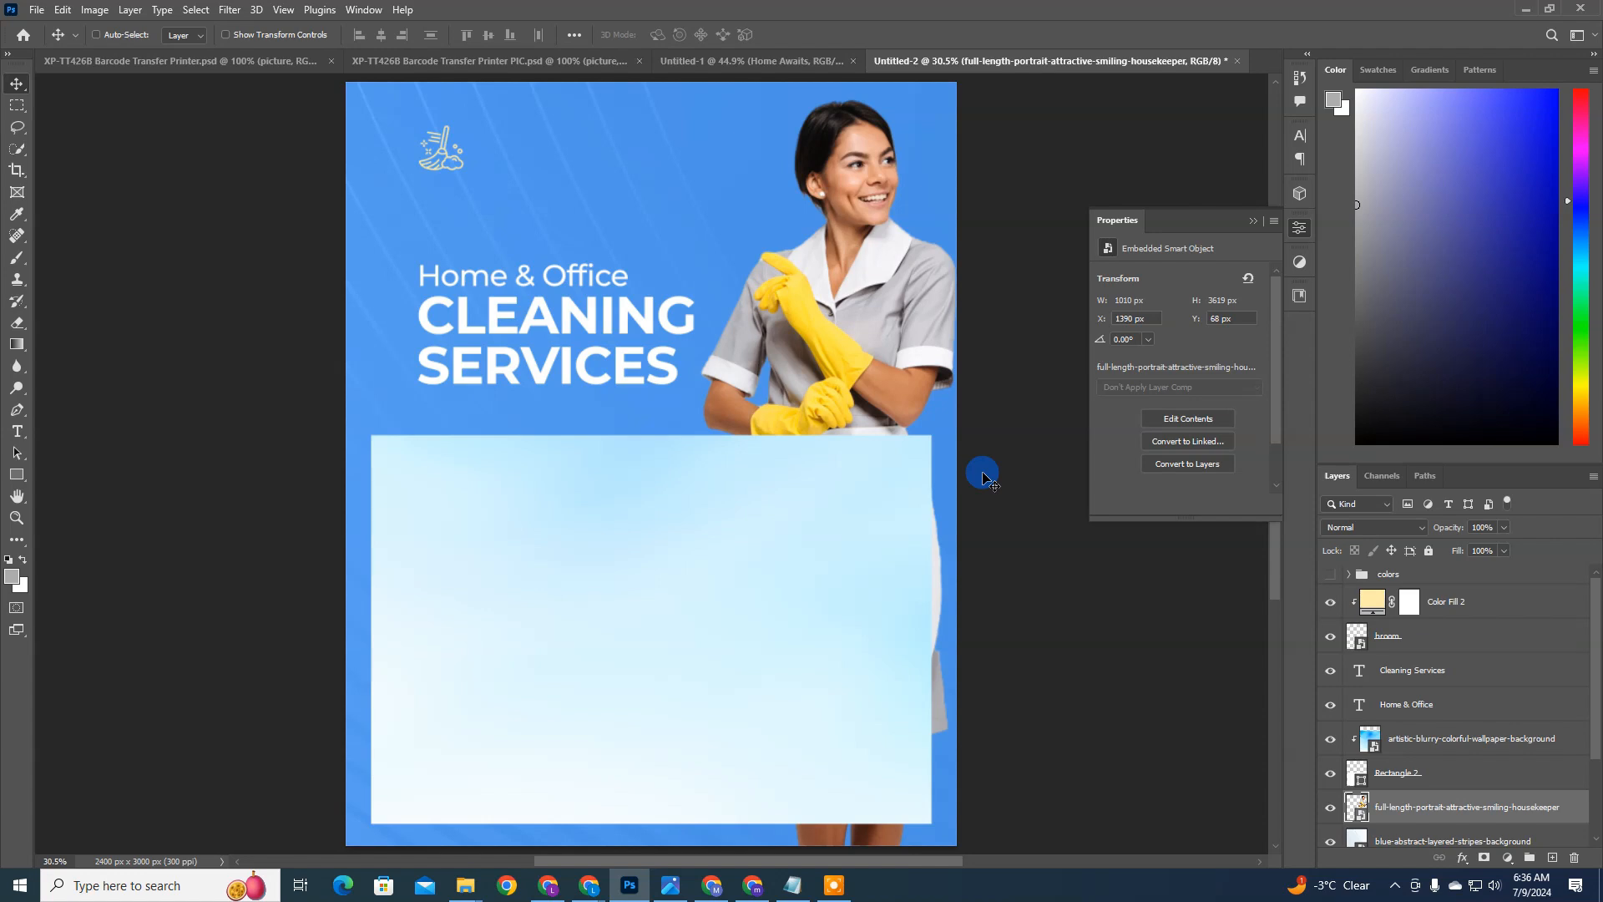
Step: Enlarge the pale blue rectangle to about 2481 by 1720 px and move it down to Y about 1445 px so it spans the flyer's full width
left_click(837, 490, "ctrl")
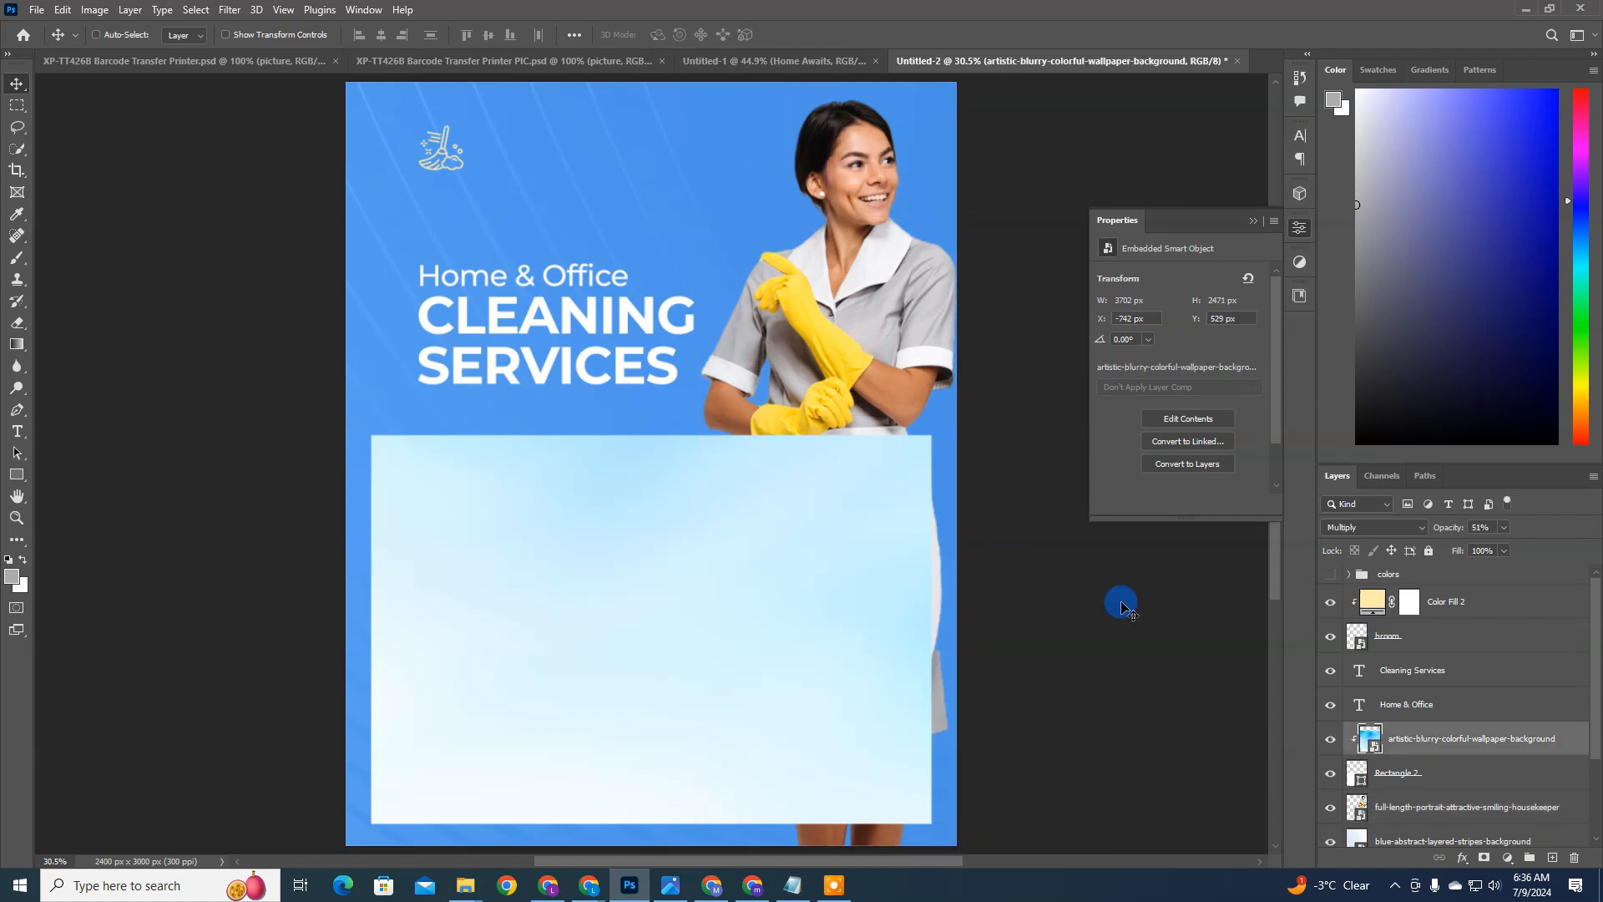
key("ctrl+t")
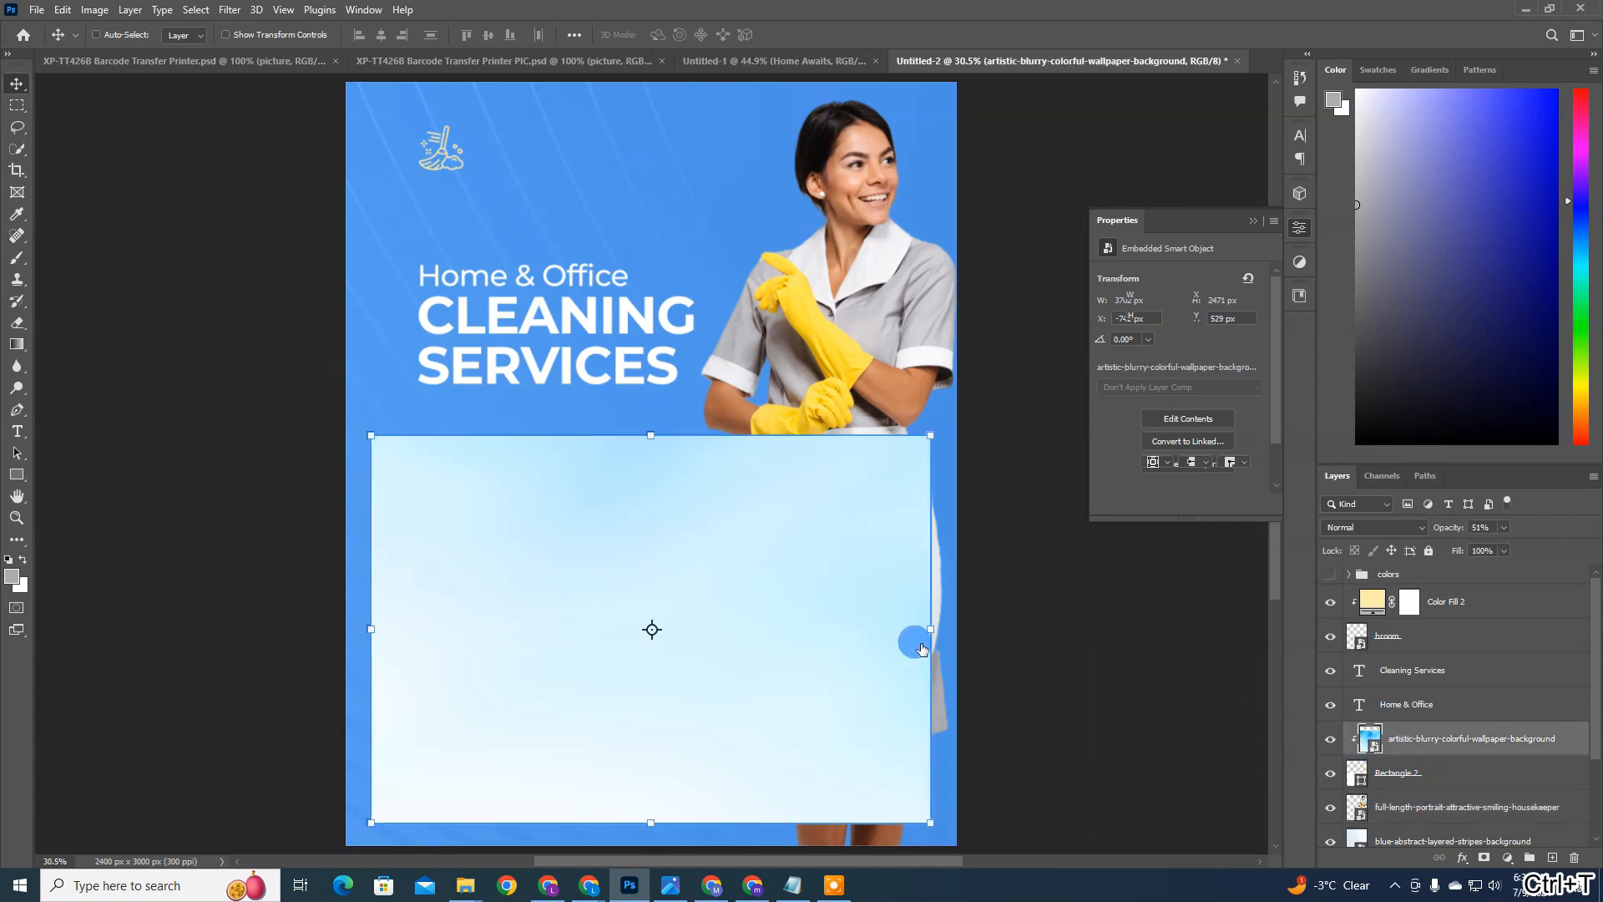
left_click_drag(928, 627, 976, 628)
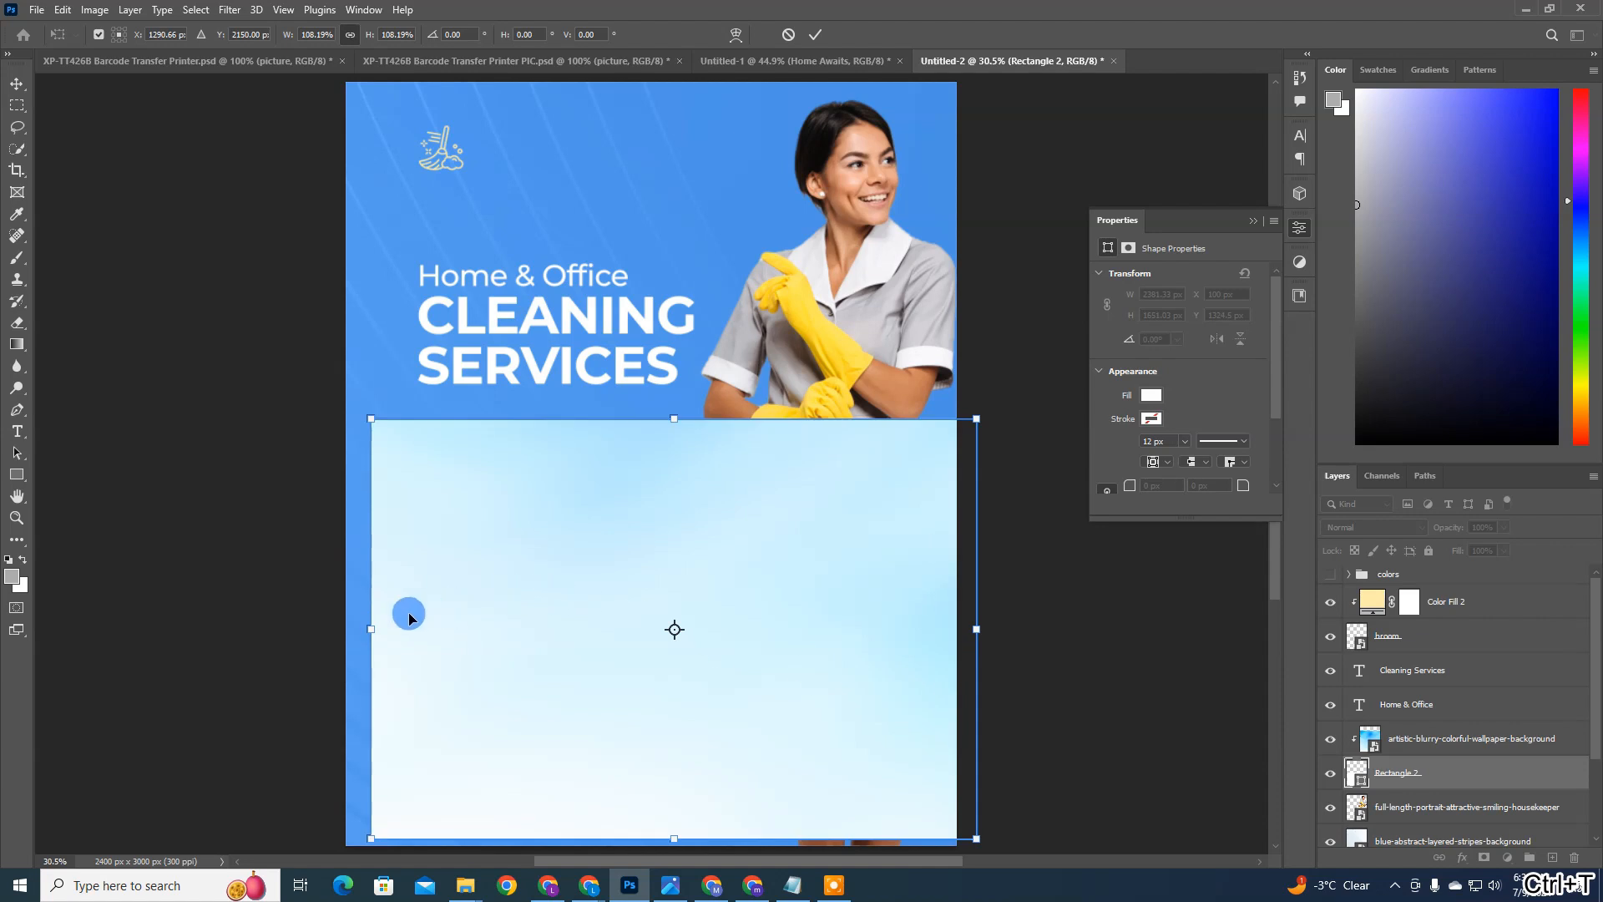
left_click_drag(371, 628, 344, 622)
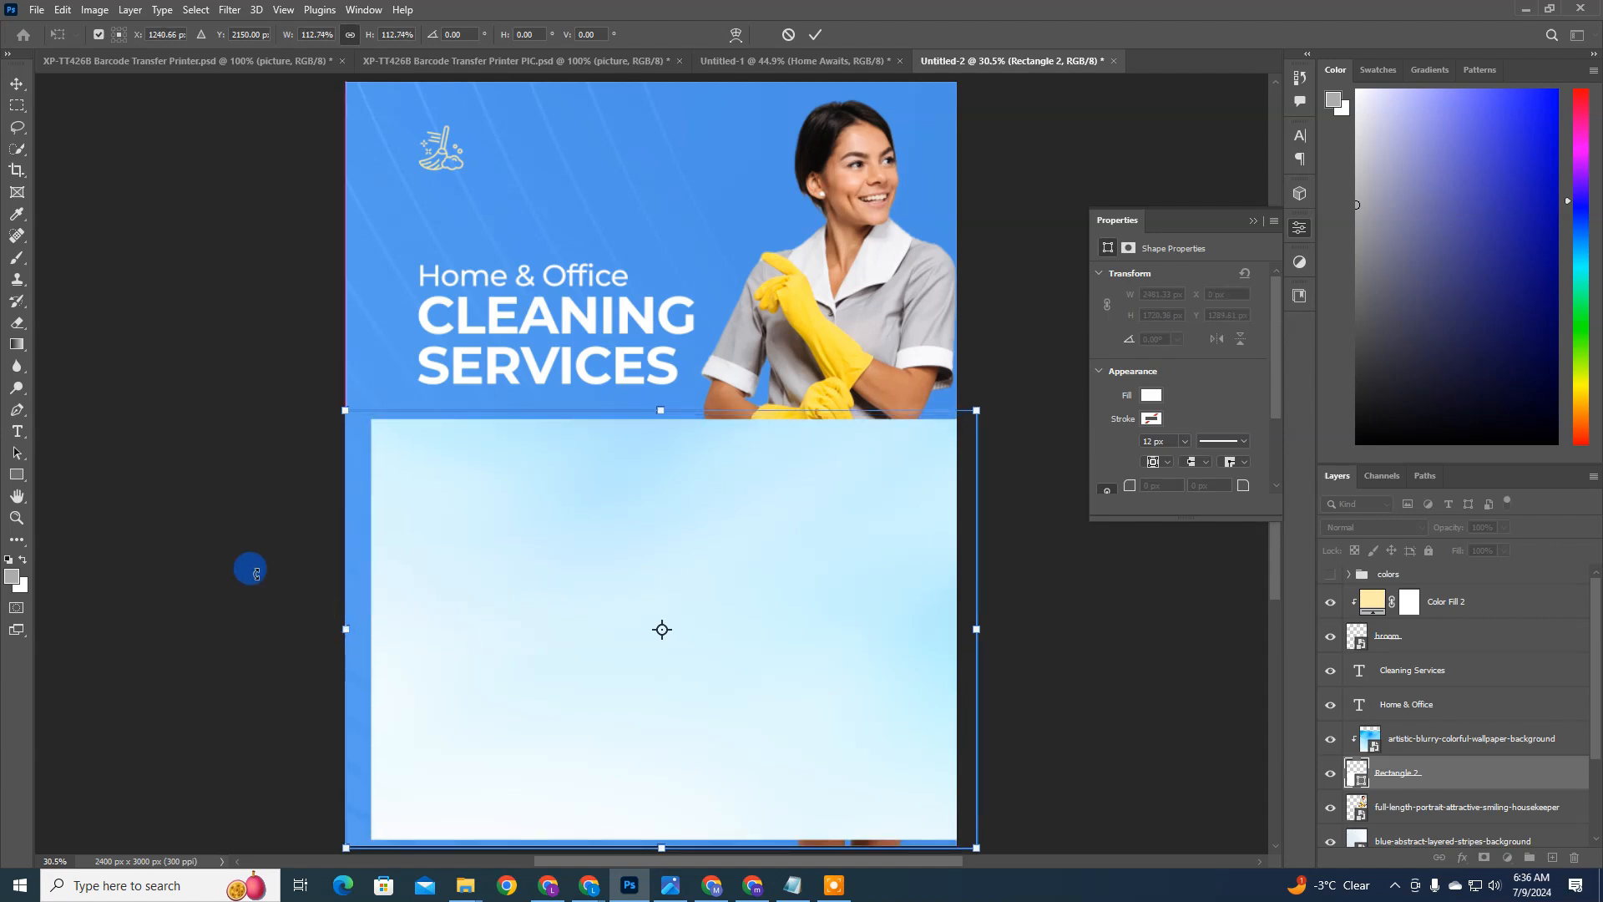
left_click(251, 569)
left_click_drag(780, 459, 855, 462)
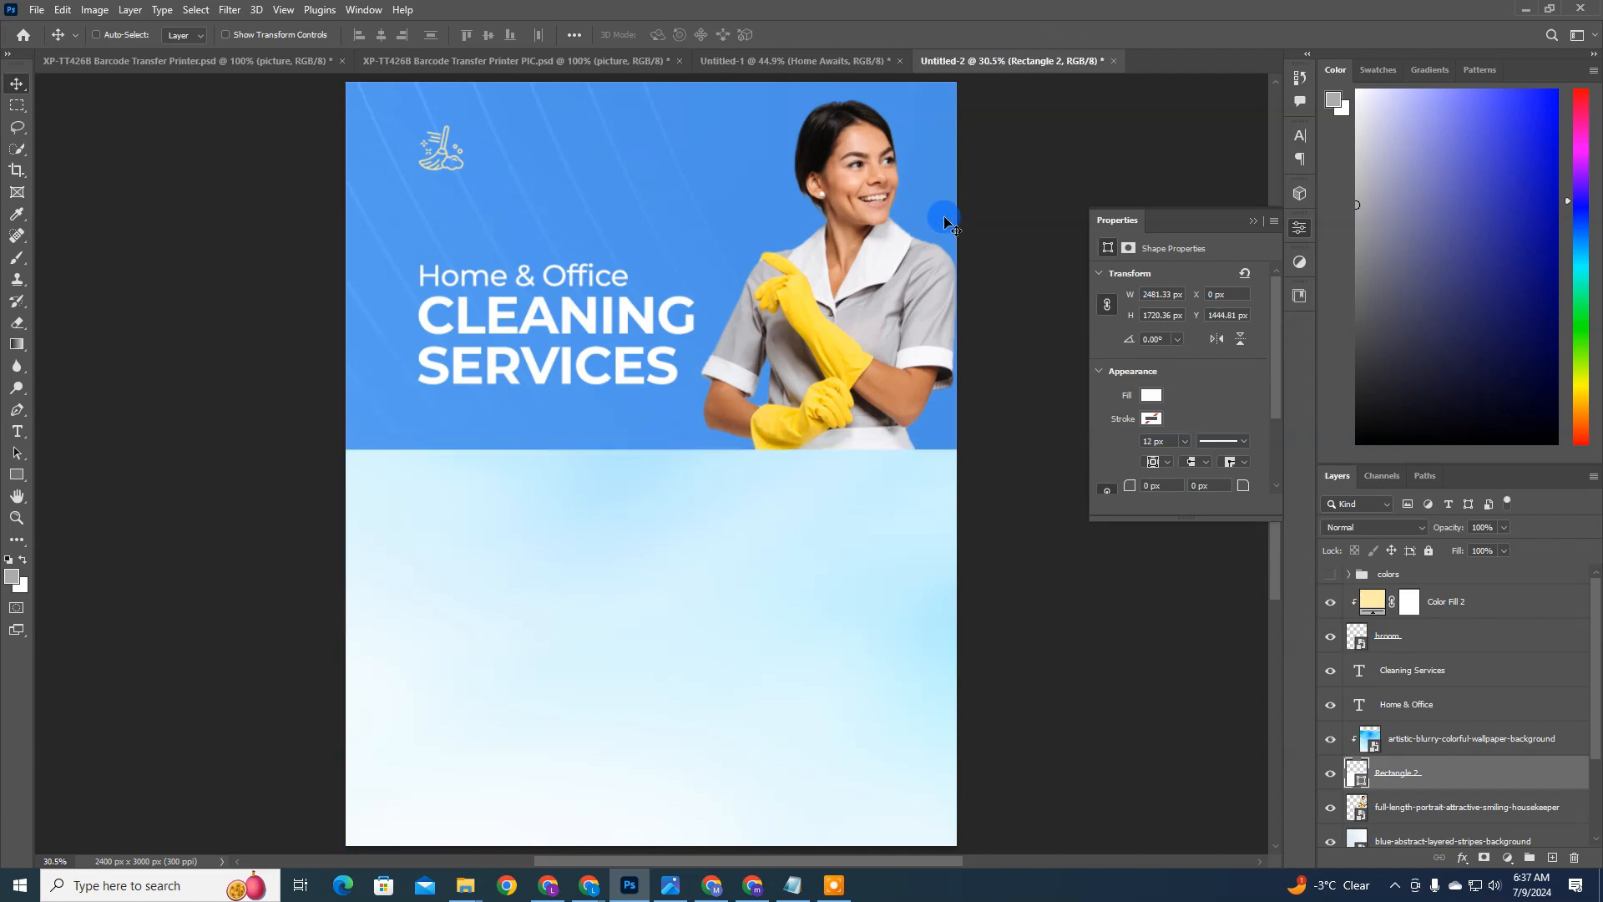
Step: Open the Camera Raw Filter on the housekeeper layer and raise Texture to +62, checking the effect on her face
scroll(921, 439, "up", 3)
left_click(1408, 811)
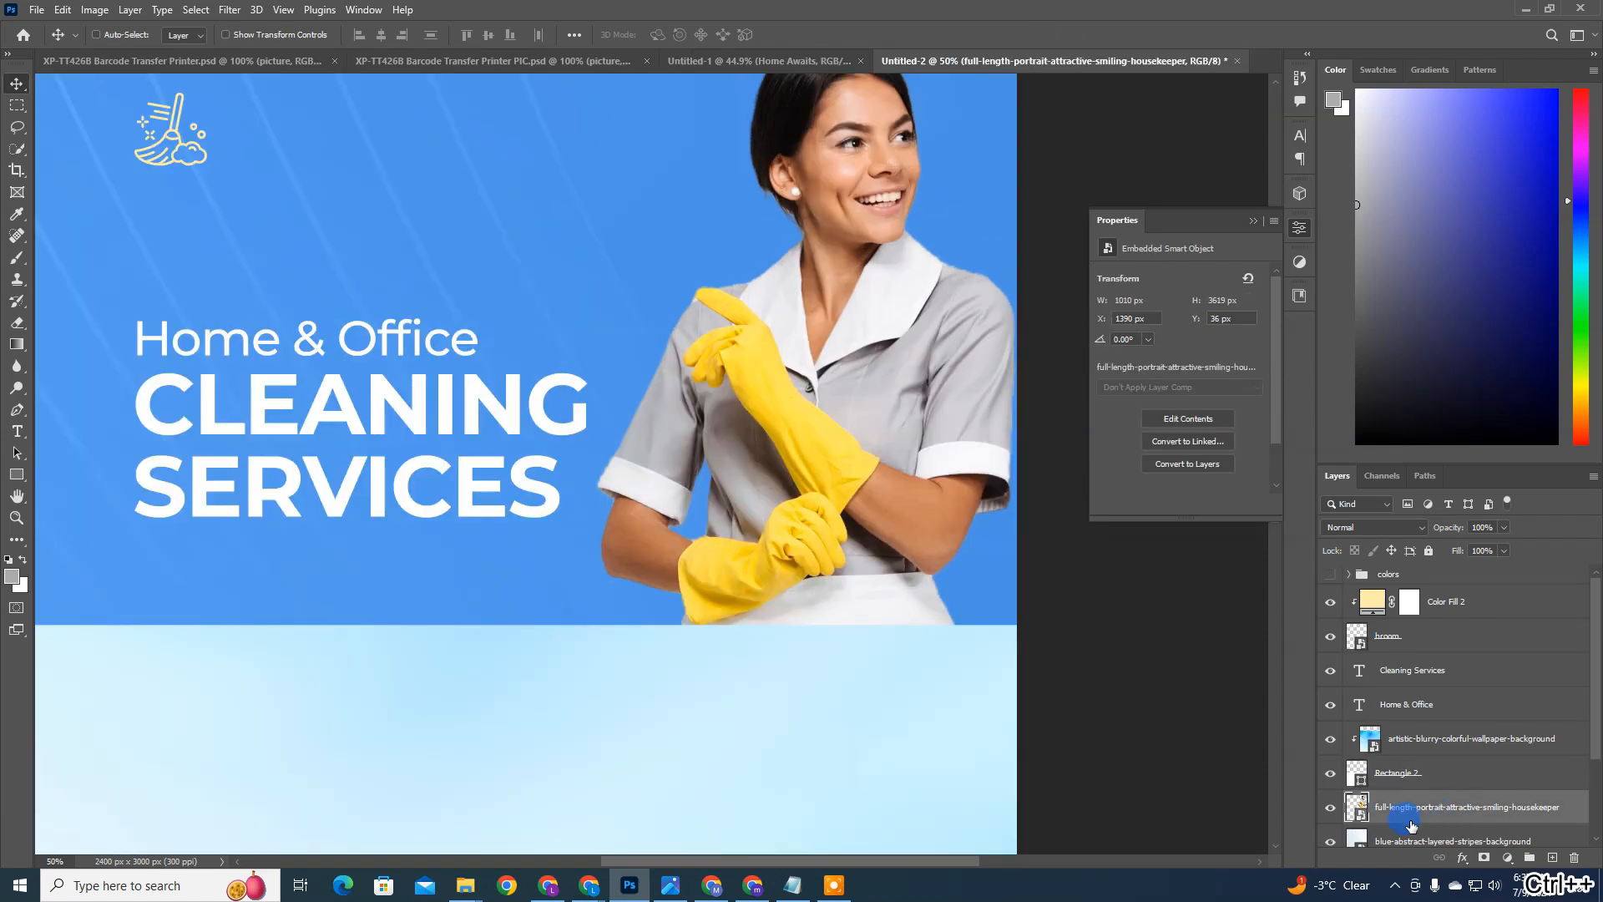
left_click(230, 10)
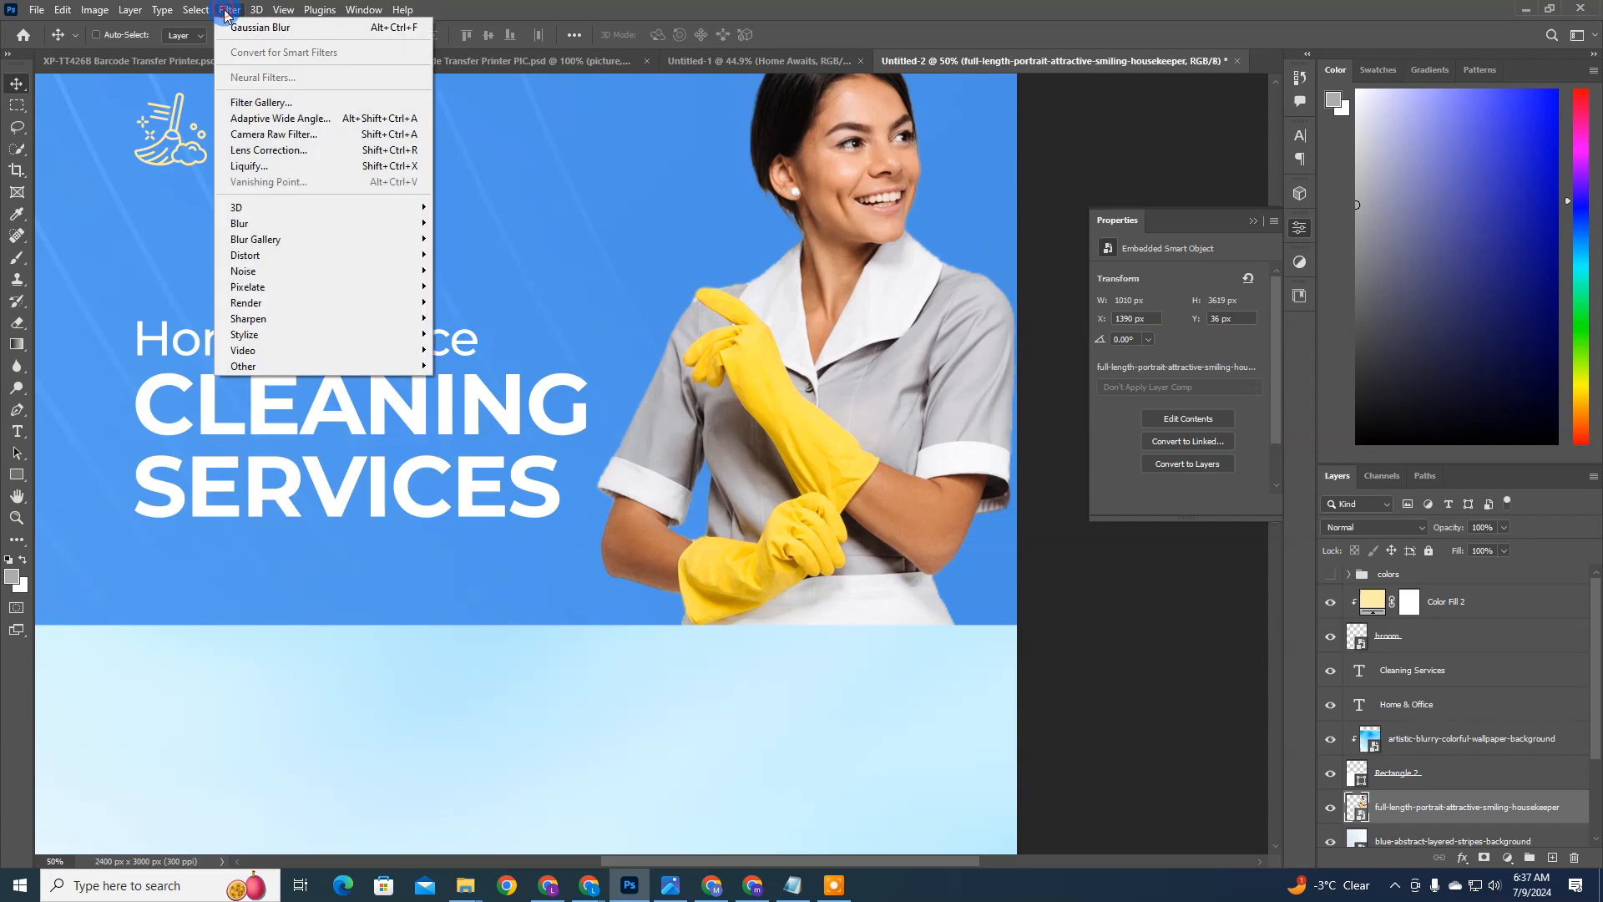
left_click(284, 136)
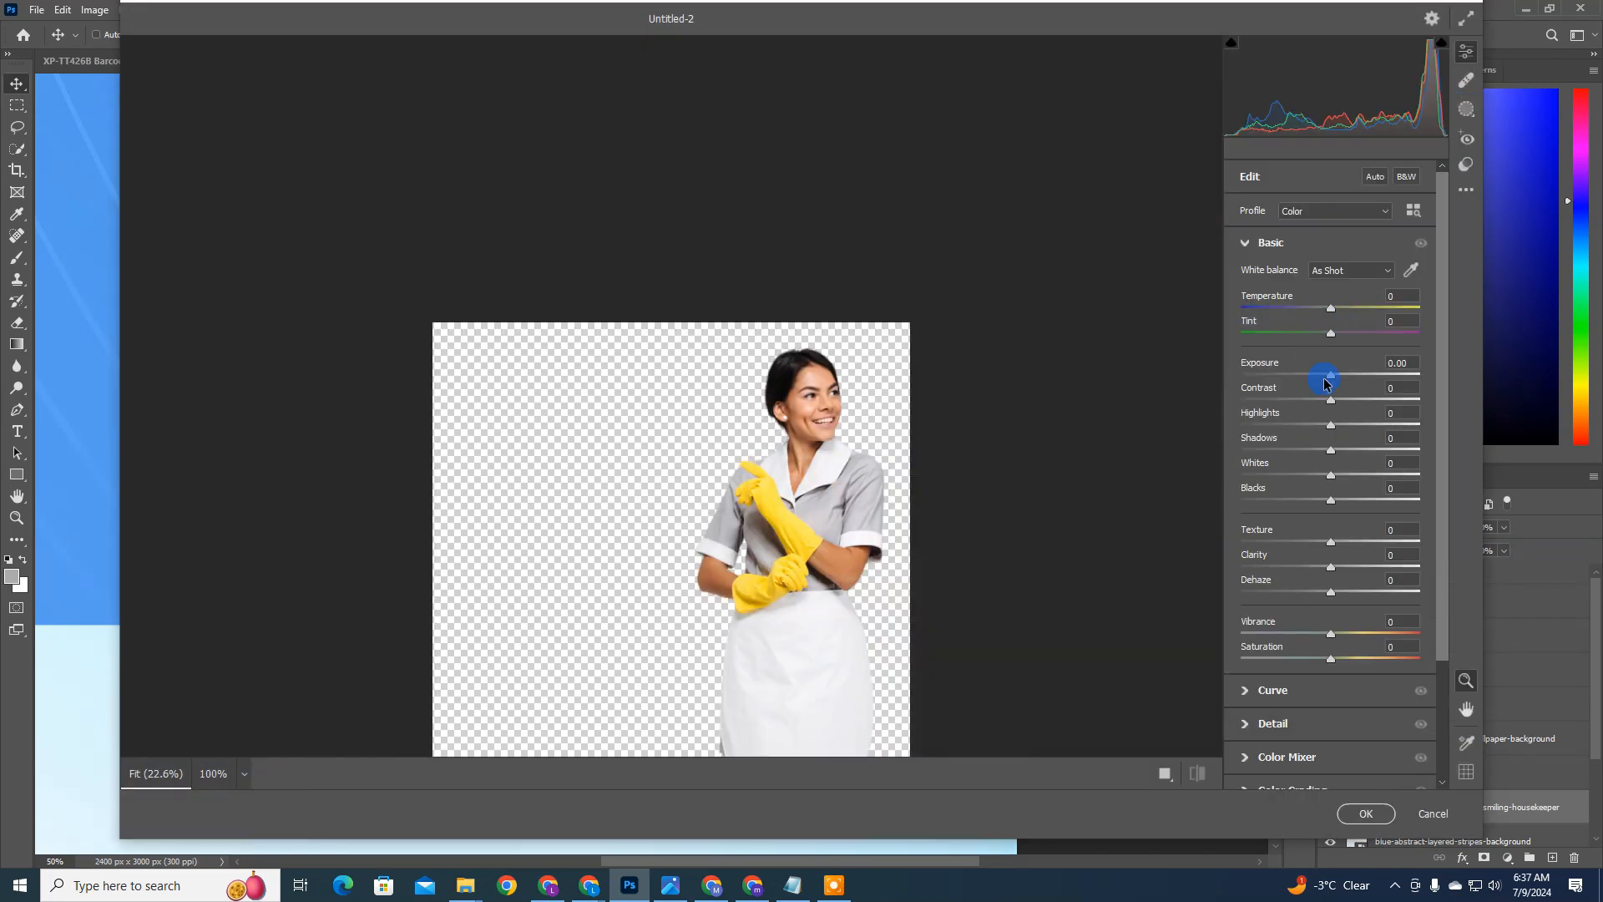
left_click(780, 375)
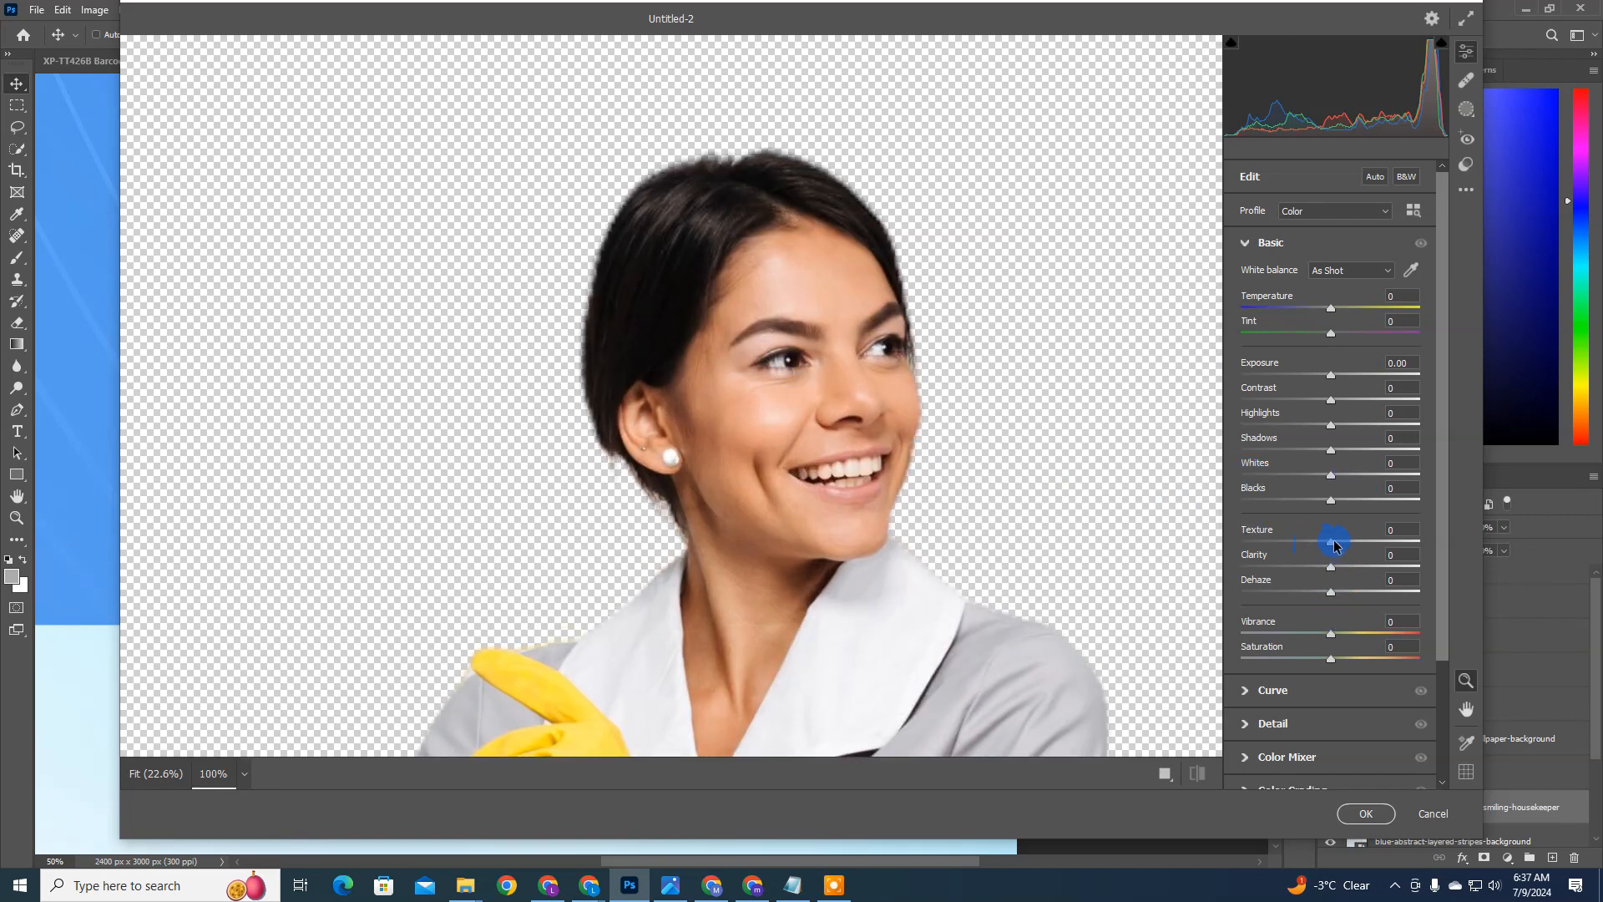
left_click_drag(1364, 546, 1377, 542)
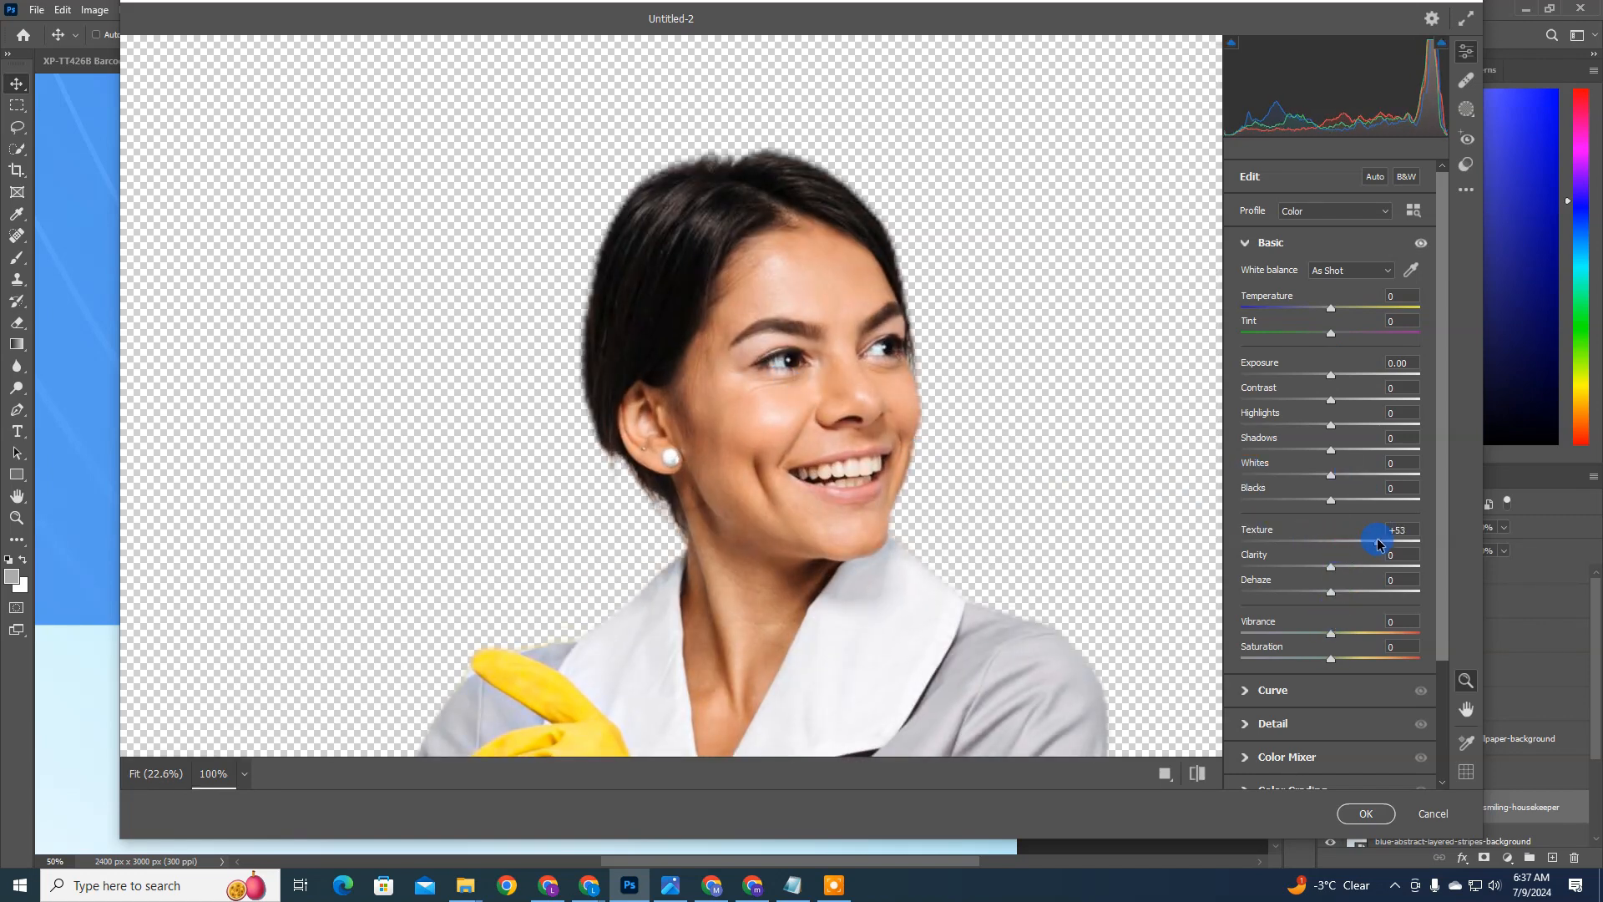
left_click(783, 412)
left_click(790, 125)
left_click(1445, 562)
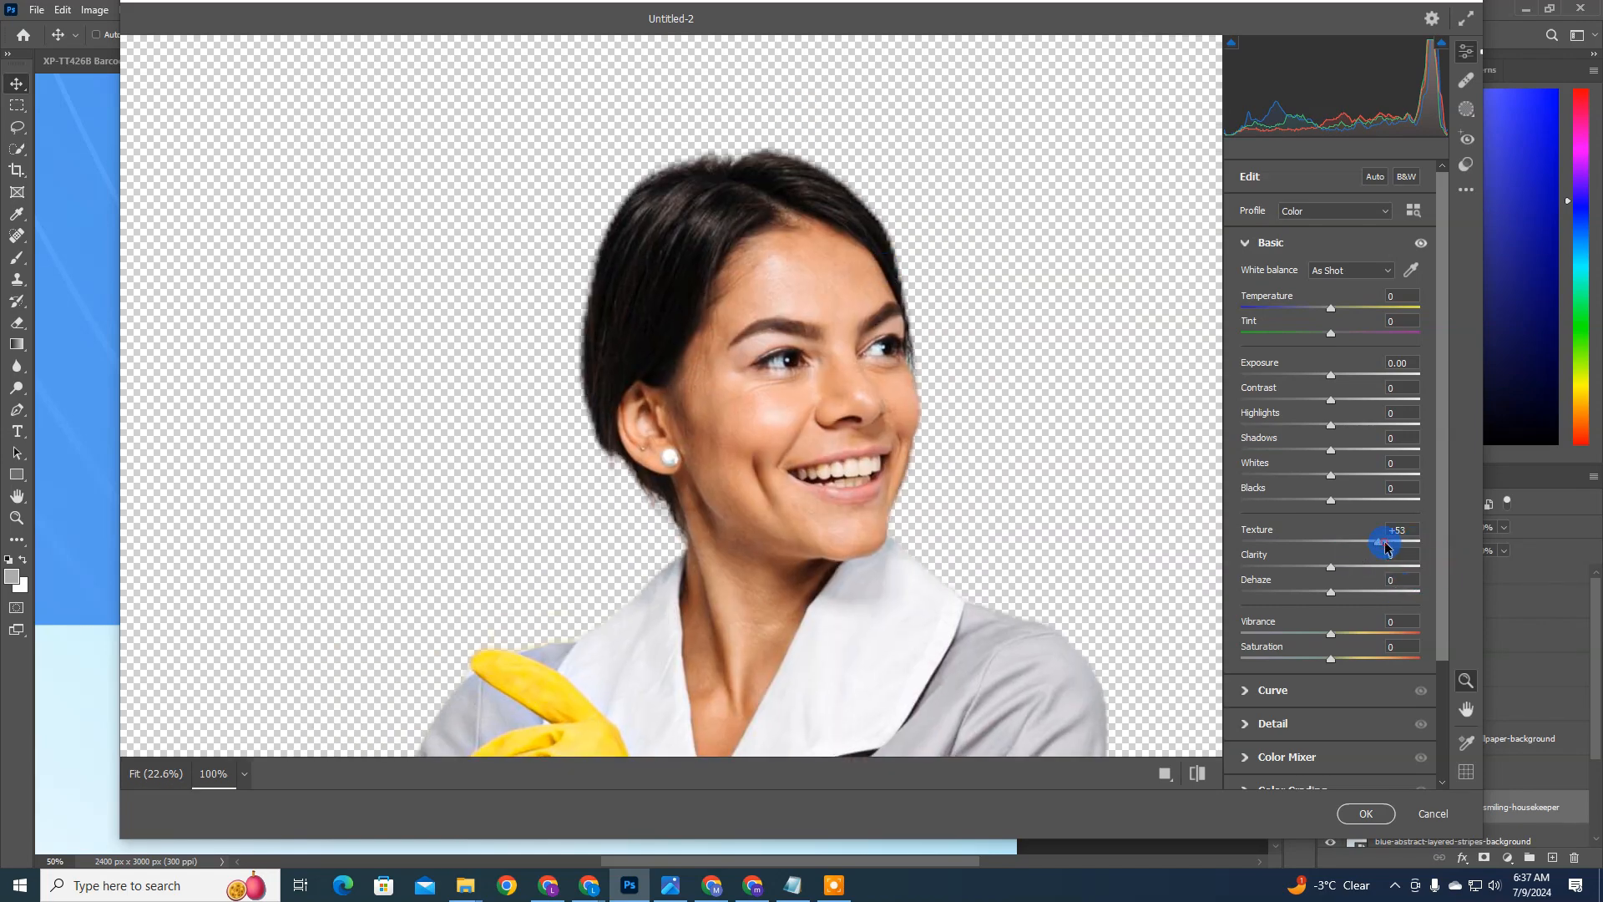
left_click_drag(1387, 548, 1388, 544)
Step: Brighten the housekeeper by setting Exposure to +0.50 and Highlights to +47 in the Camera Raw Filter
left_click_drag(1331, 373, 1340, 374)
left_click(869, 363)
left_click(796, 93)
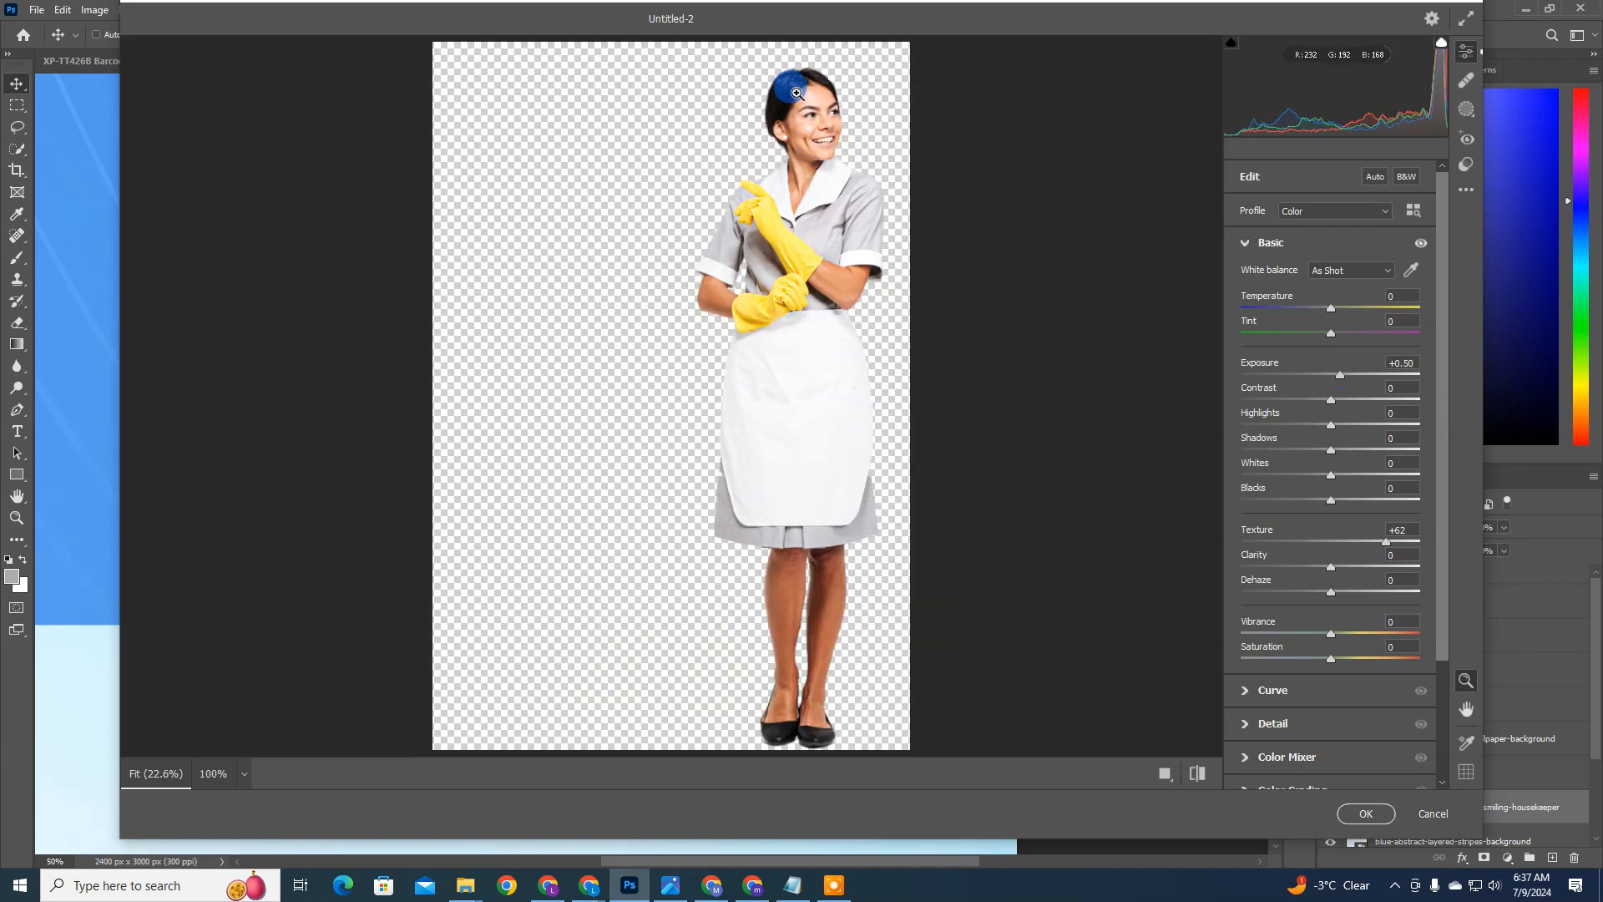
left_click(1331, 330)
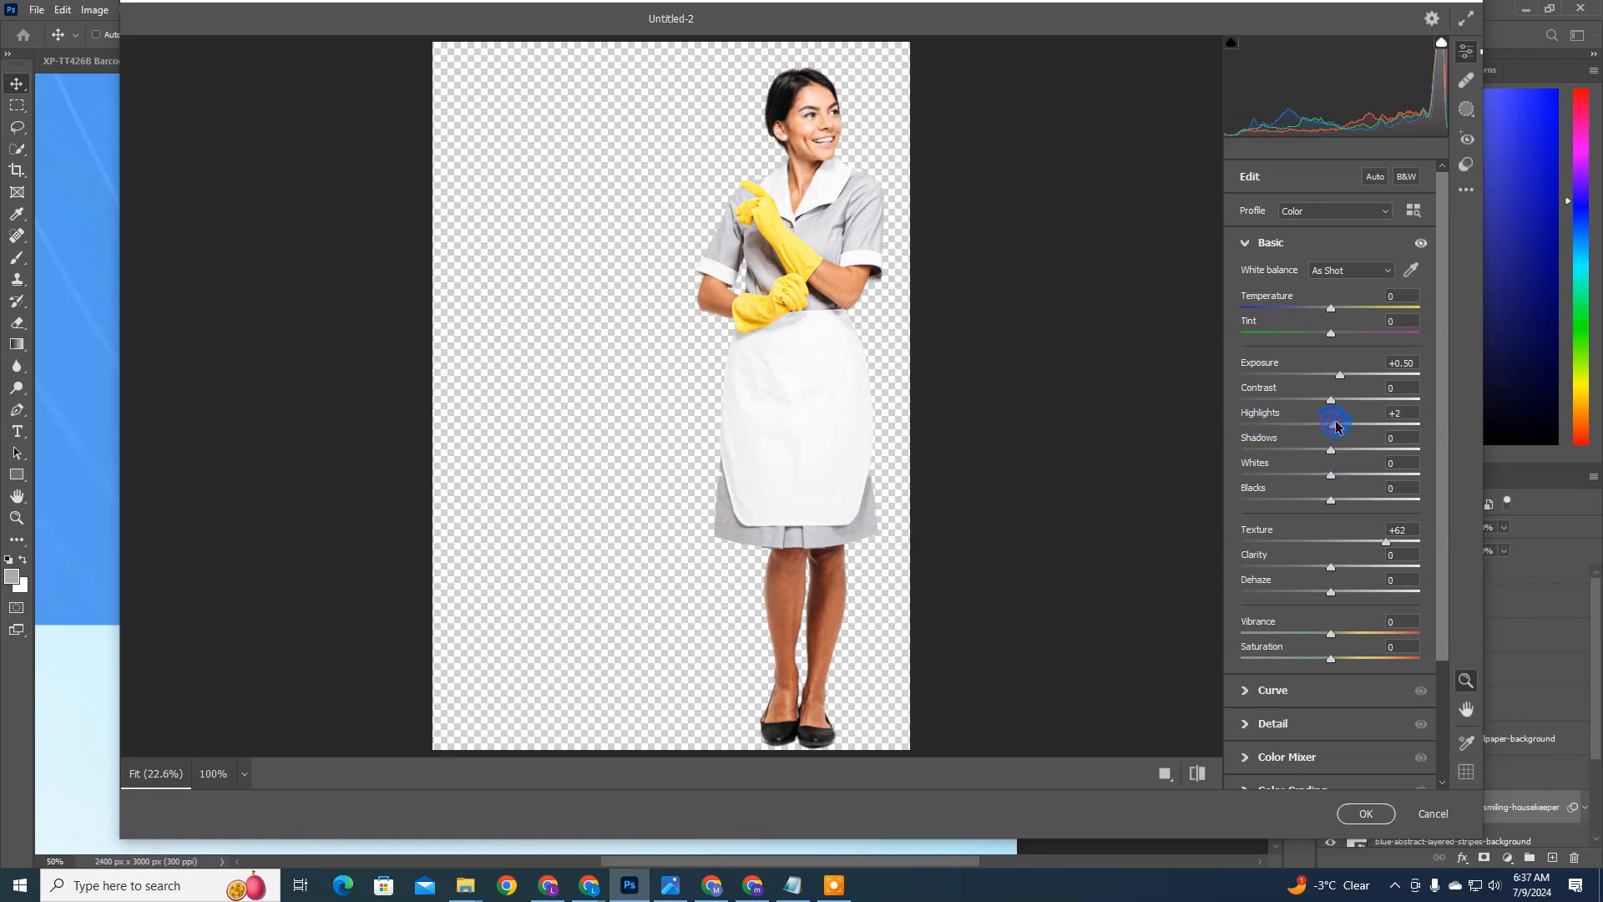
left_click_drag(1336, 427, 1373, 422)
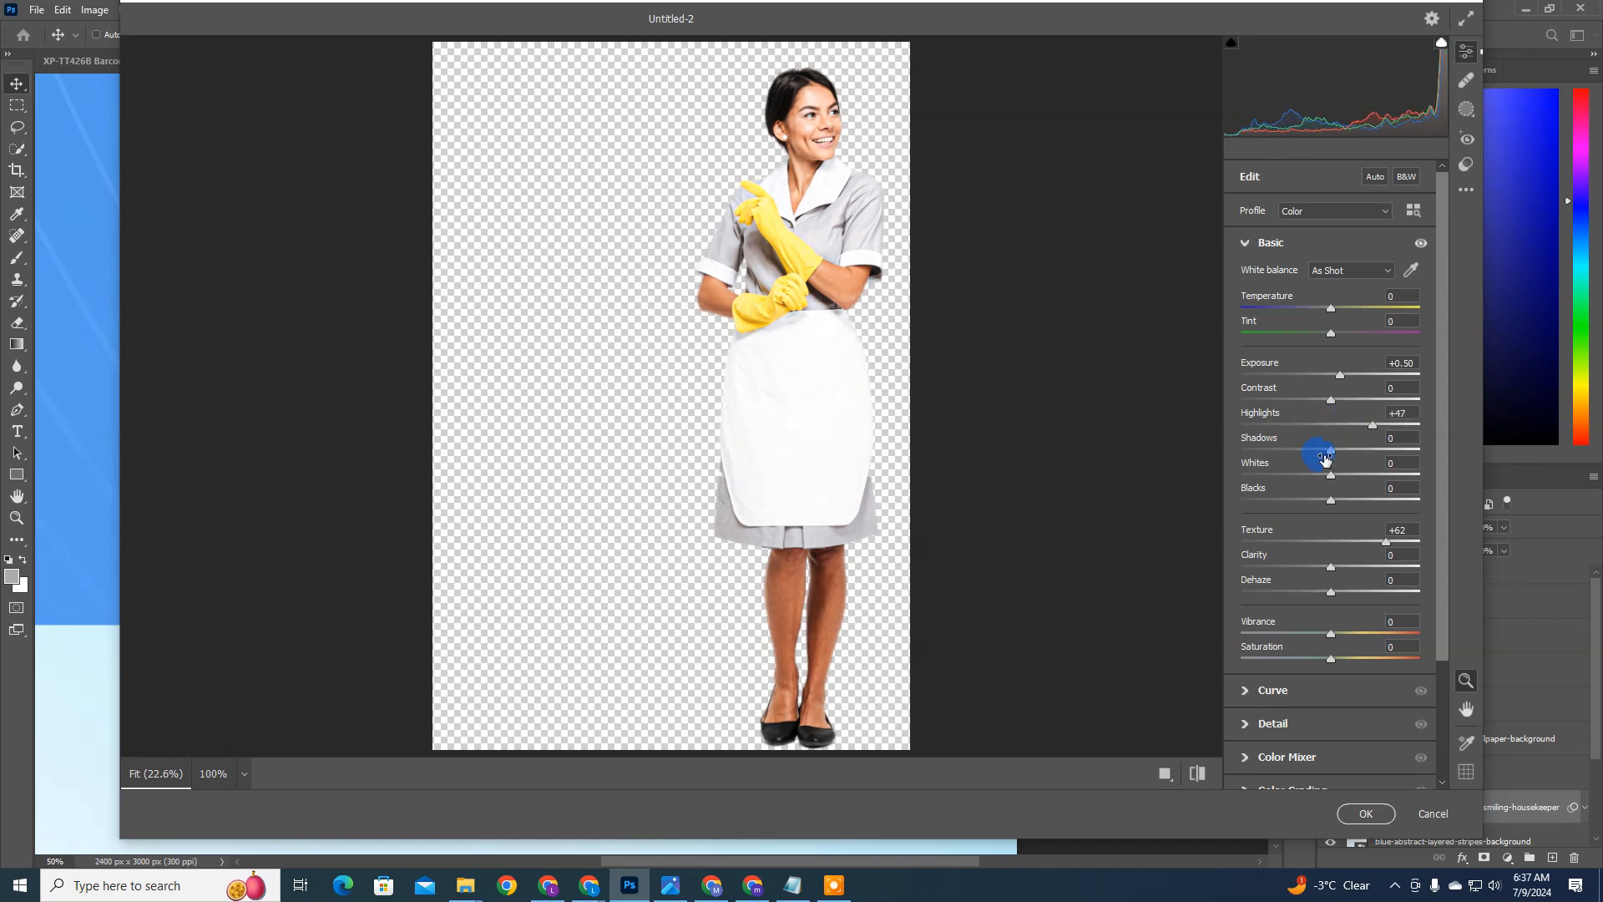
Step: Set the housekeeper's Whites to -12 and Blacks to -15, raise the color intensity slightly, and apply the Camera Raw Filter
left_click_drag(1320, 494, 1317, 443)
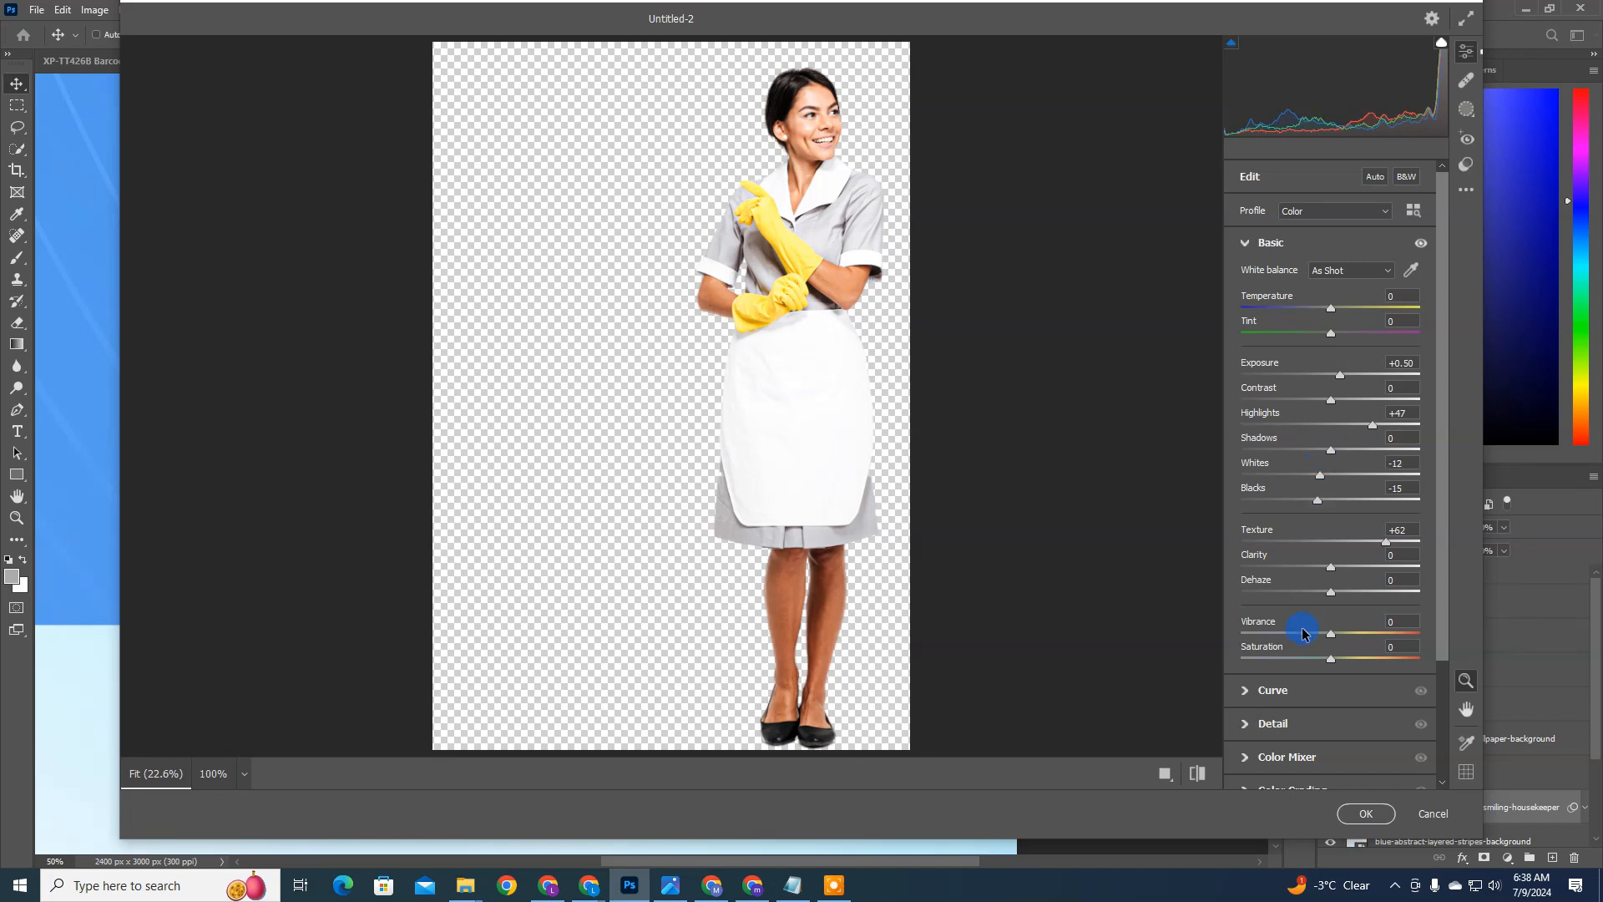
left_click_drag(1334, 640, 1341, 659)
left_click(1376, 814)
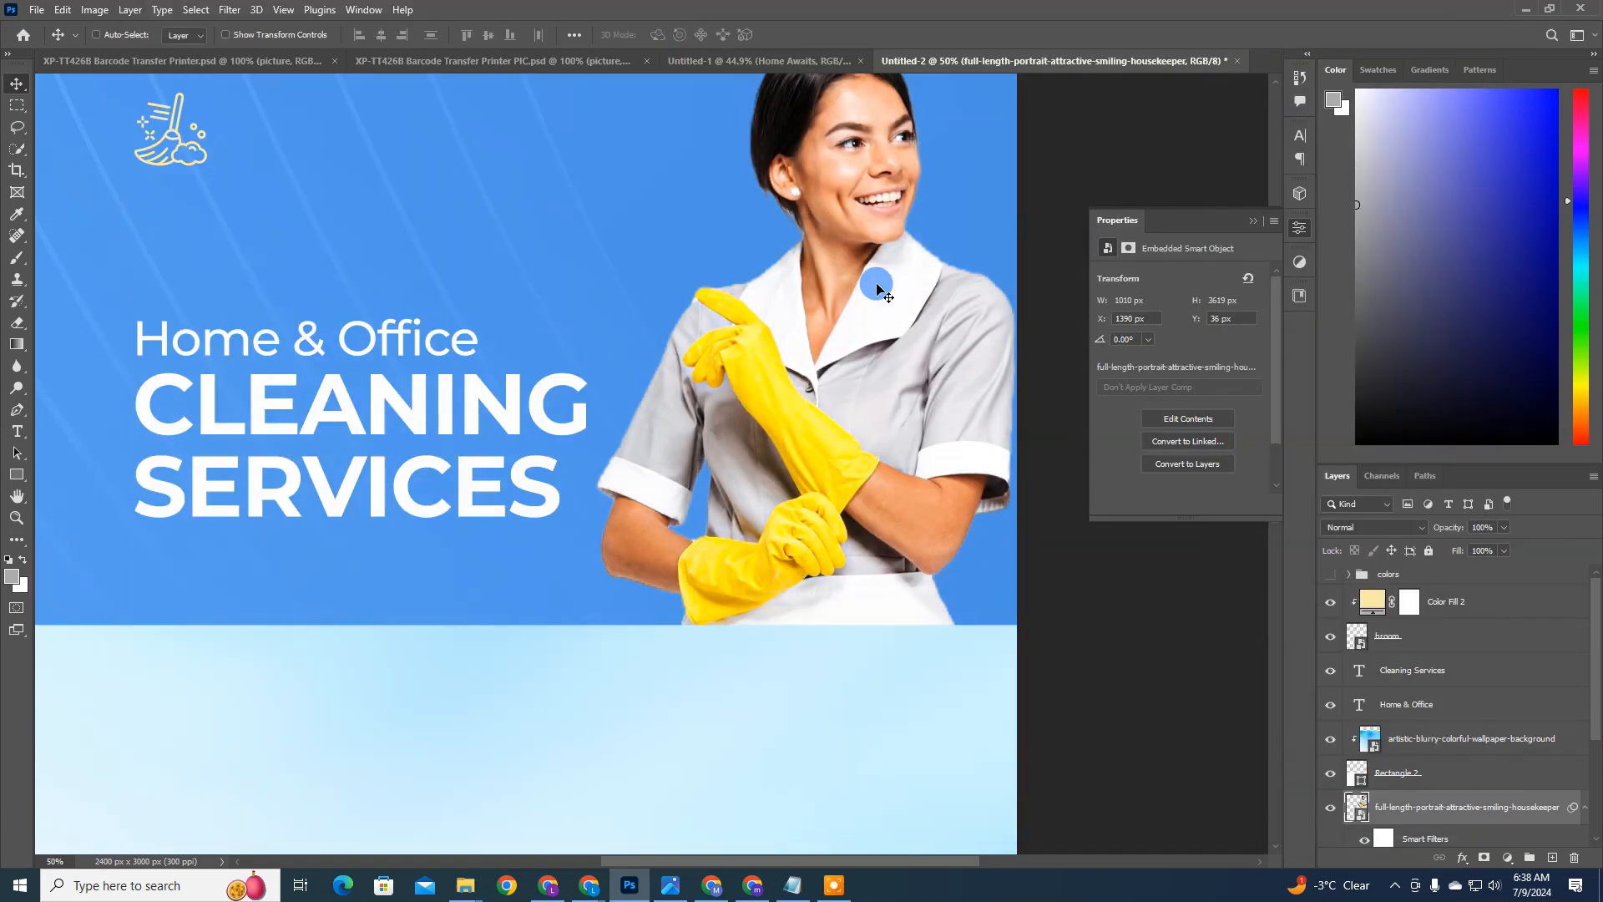
key("ctrl+0")
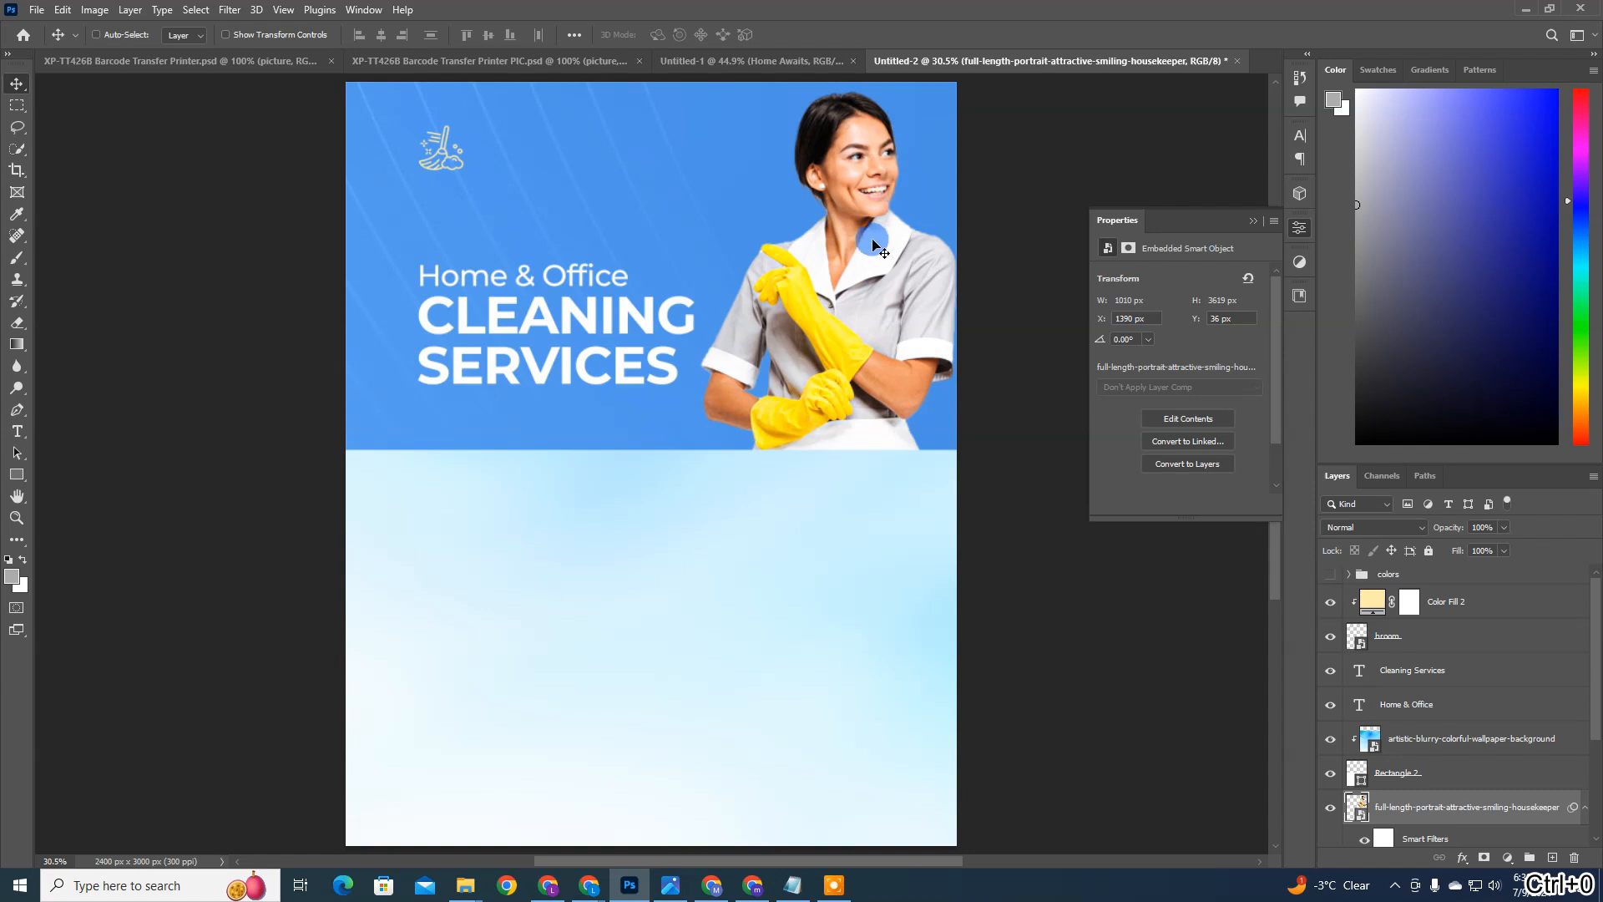
Step: Open the Camera Raw Filter again on the housekeeper layer for further adjustment
double_click(1503, 810)
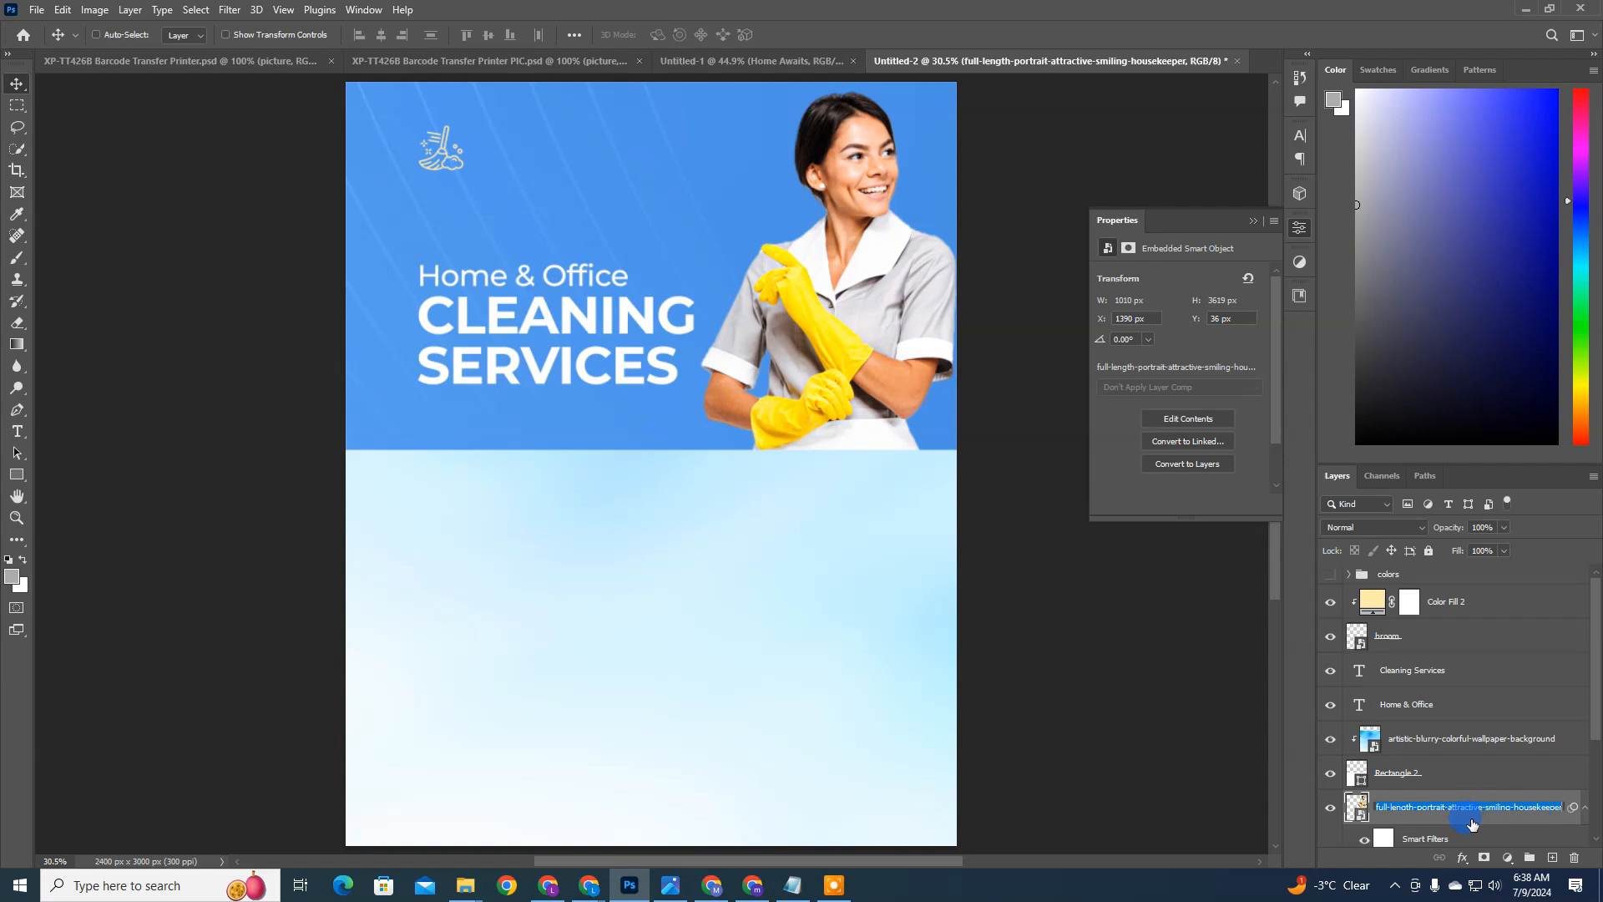
left_click(1438, 838)
scroll(792, 384, "down", 1)
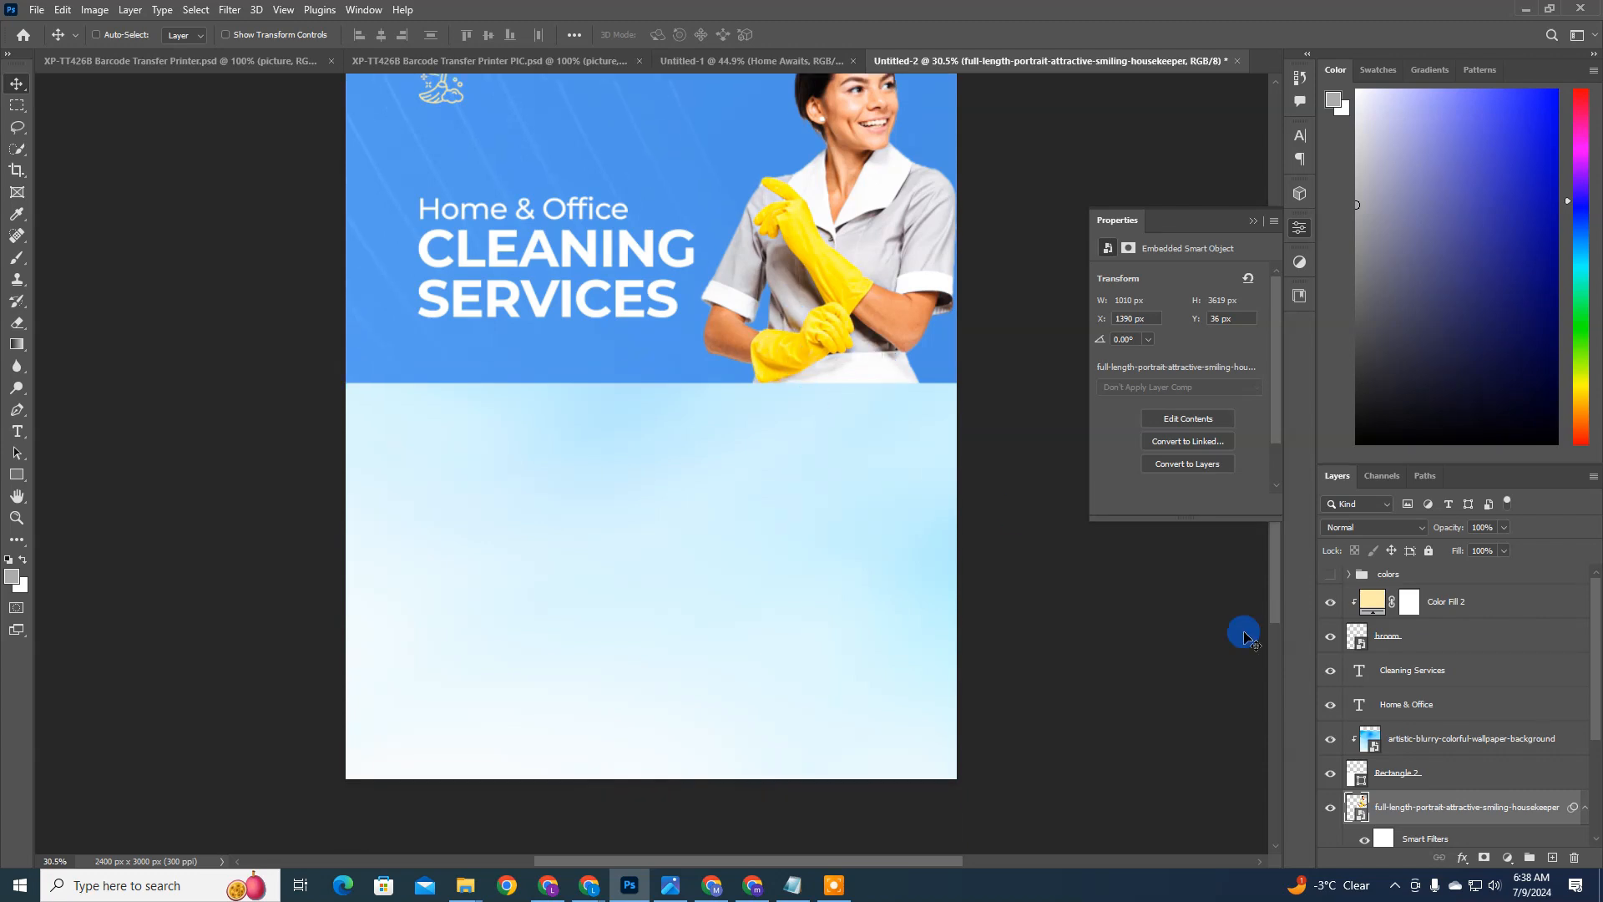
left_click(227, 10)
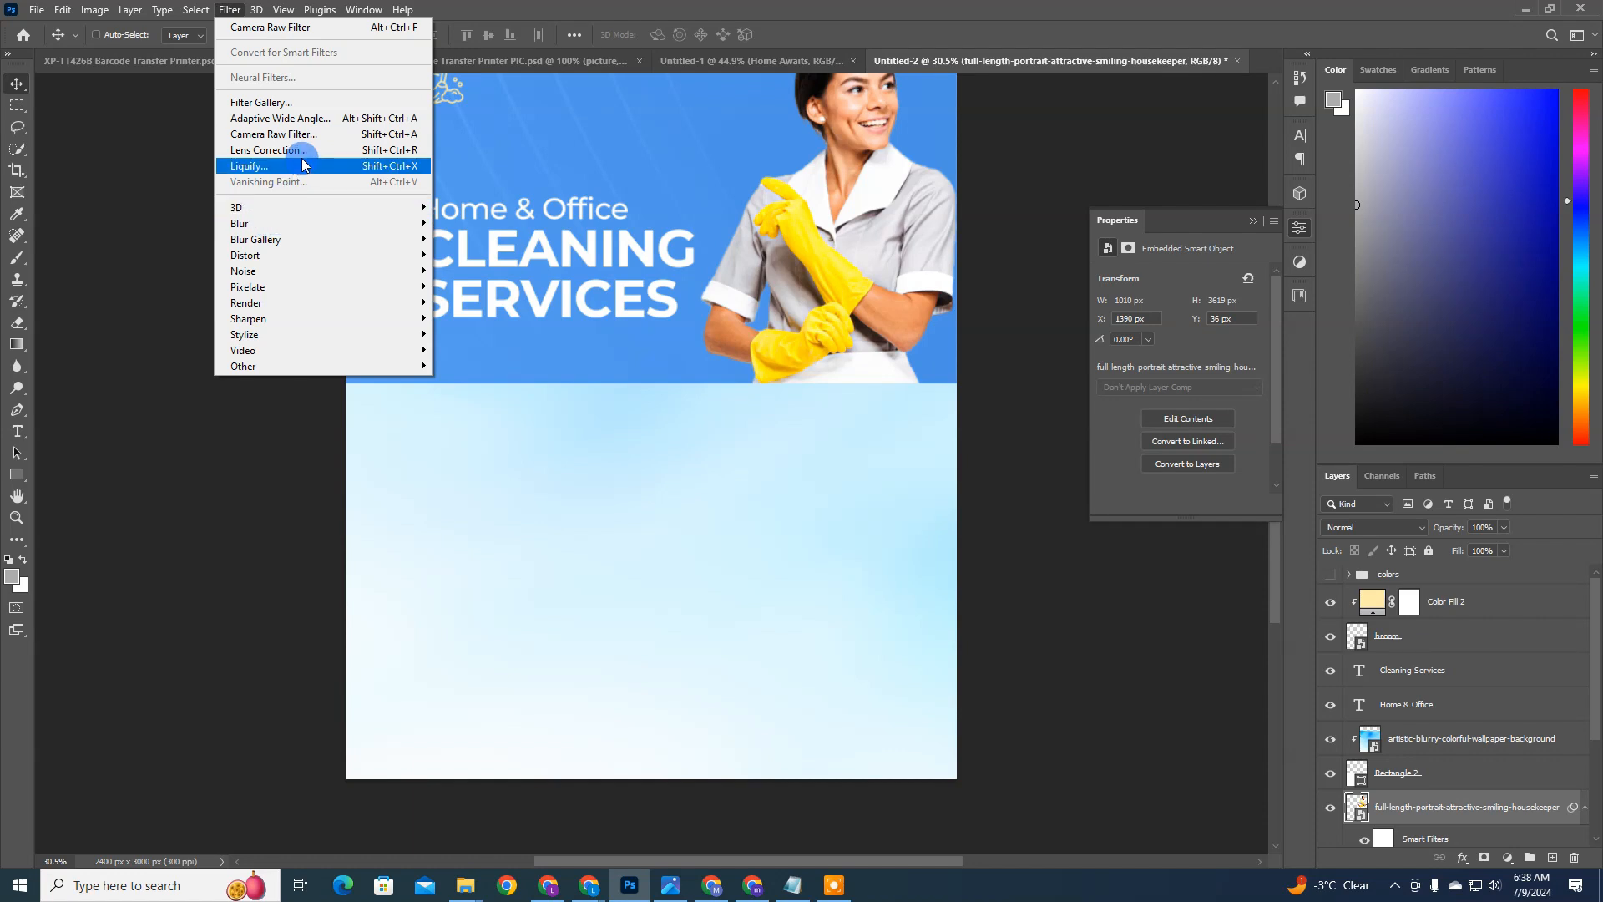
left_click(306, 132)
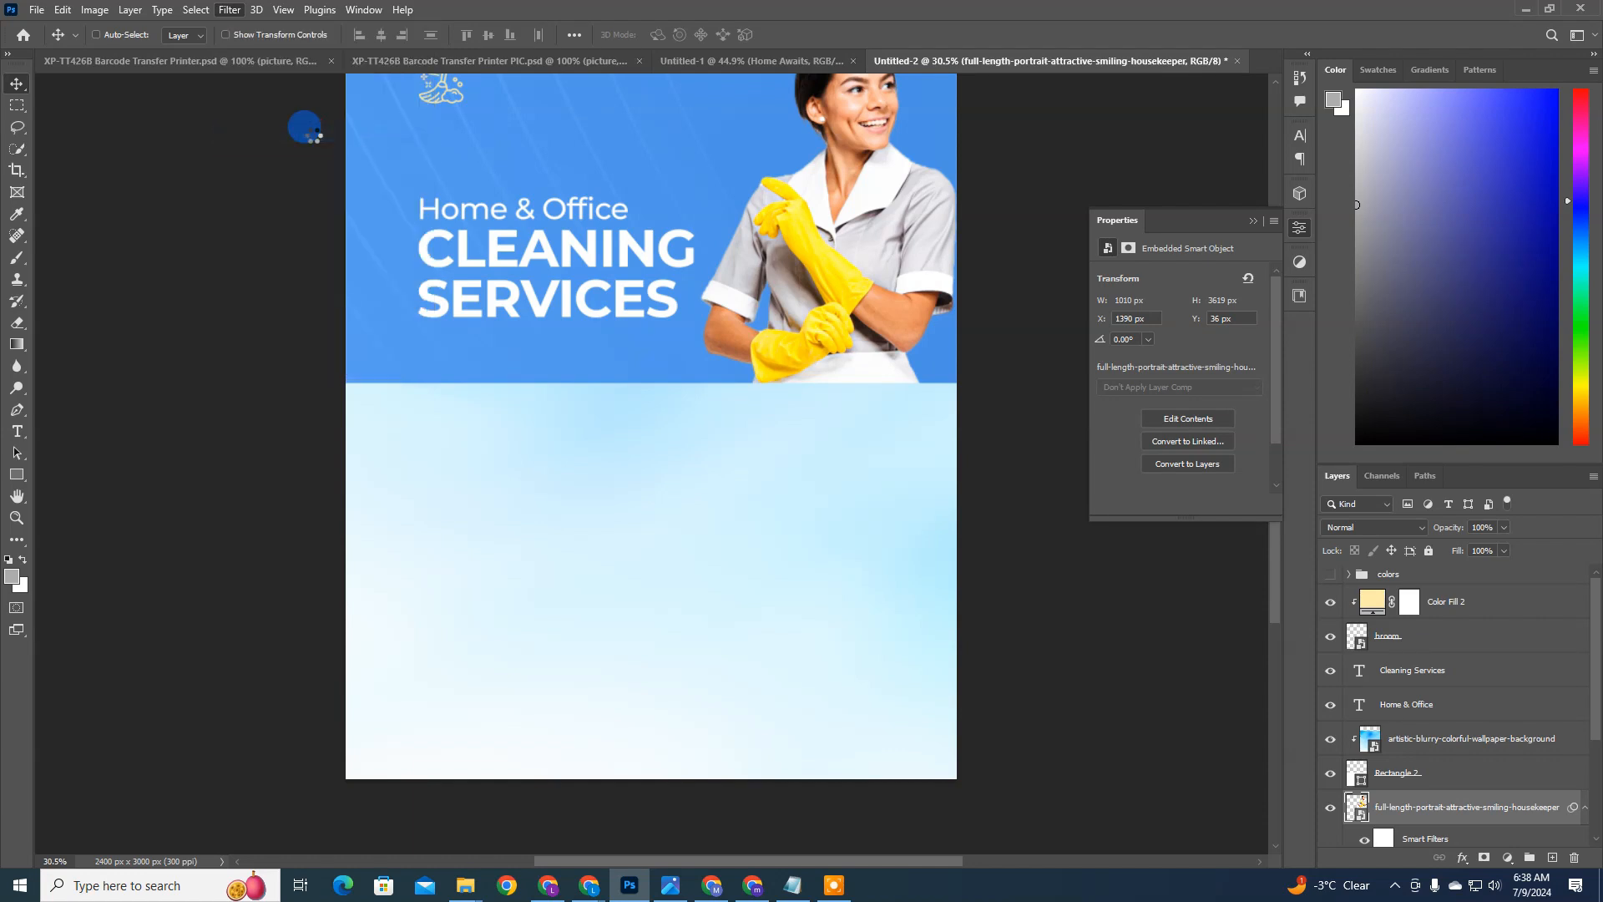
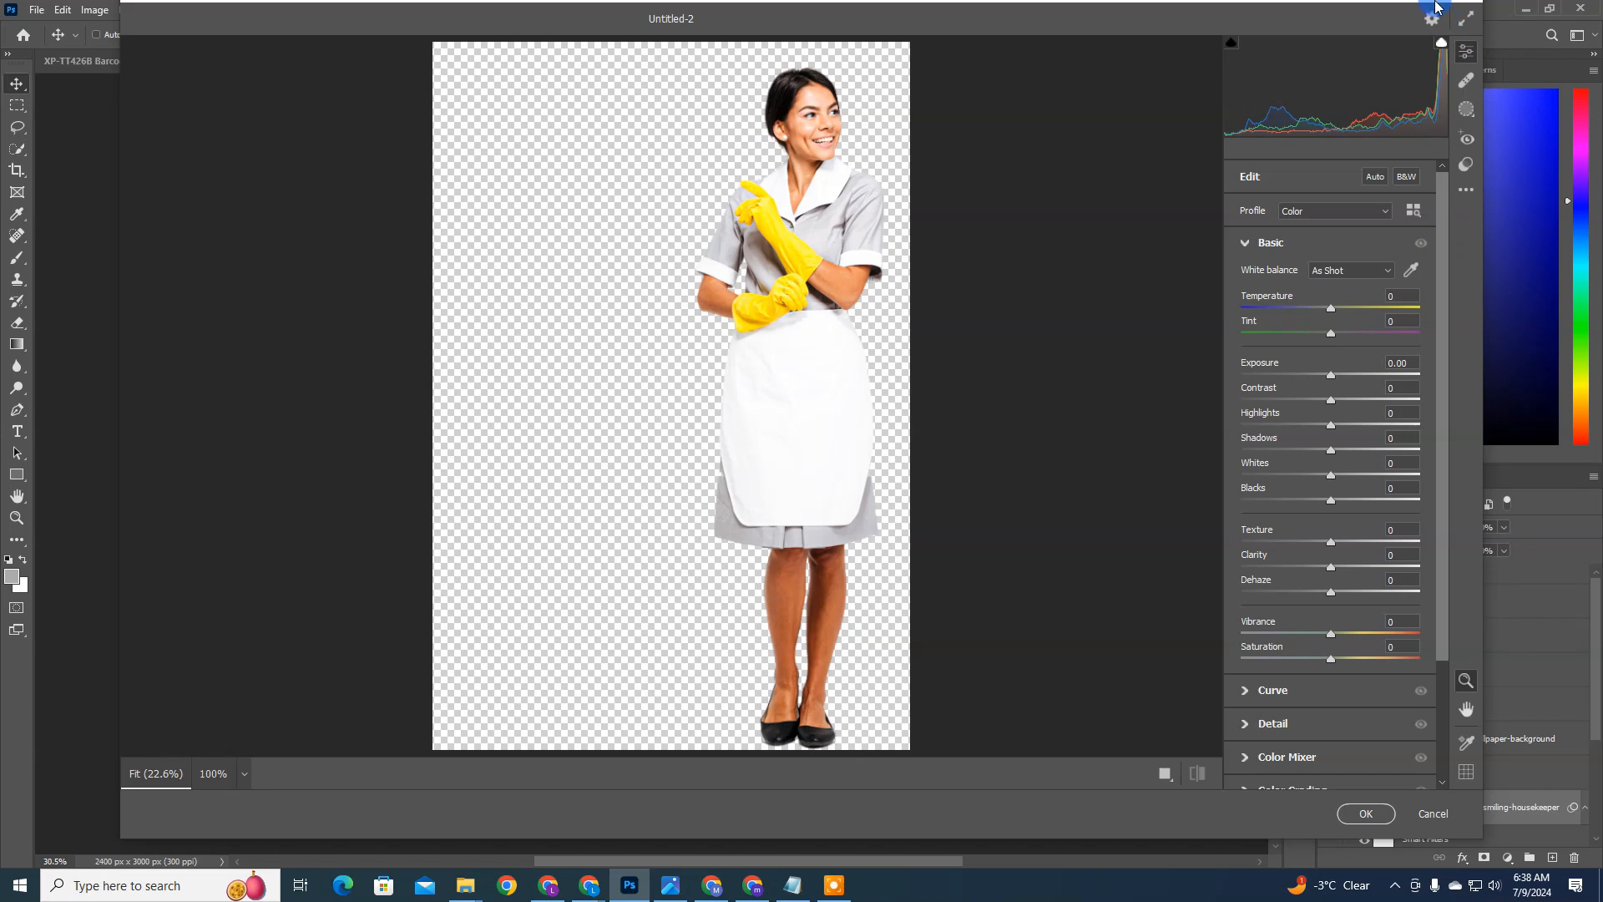
Step: Cancel the extra Camera Raw Filter and toggle the housekeeper's smart filters off and on to compare the photo
left_click(1432, 814)
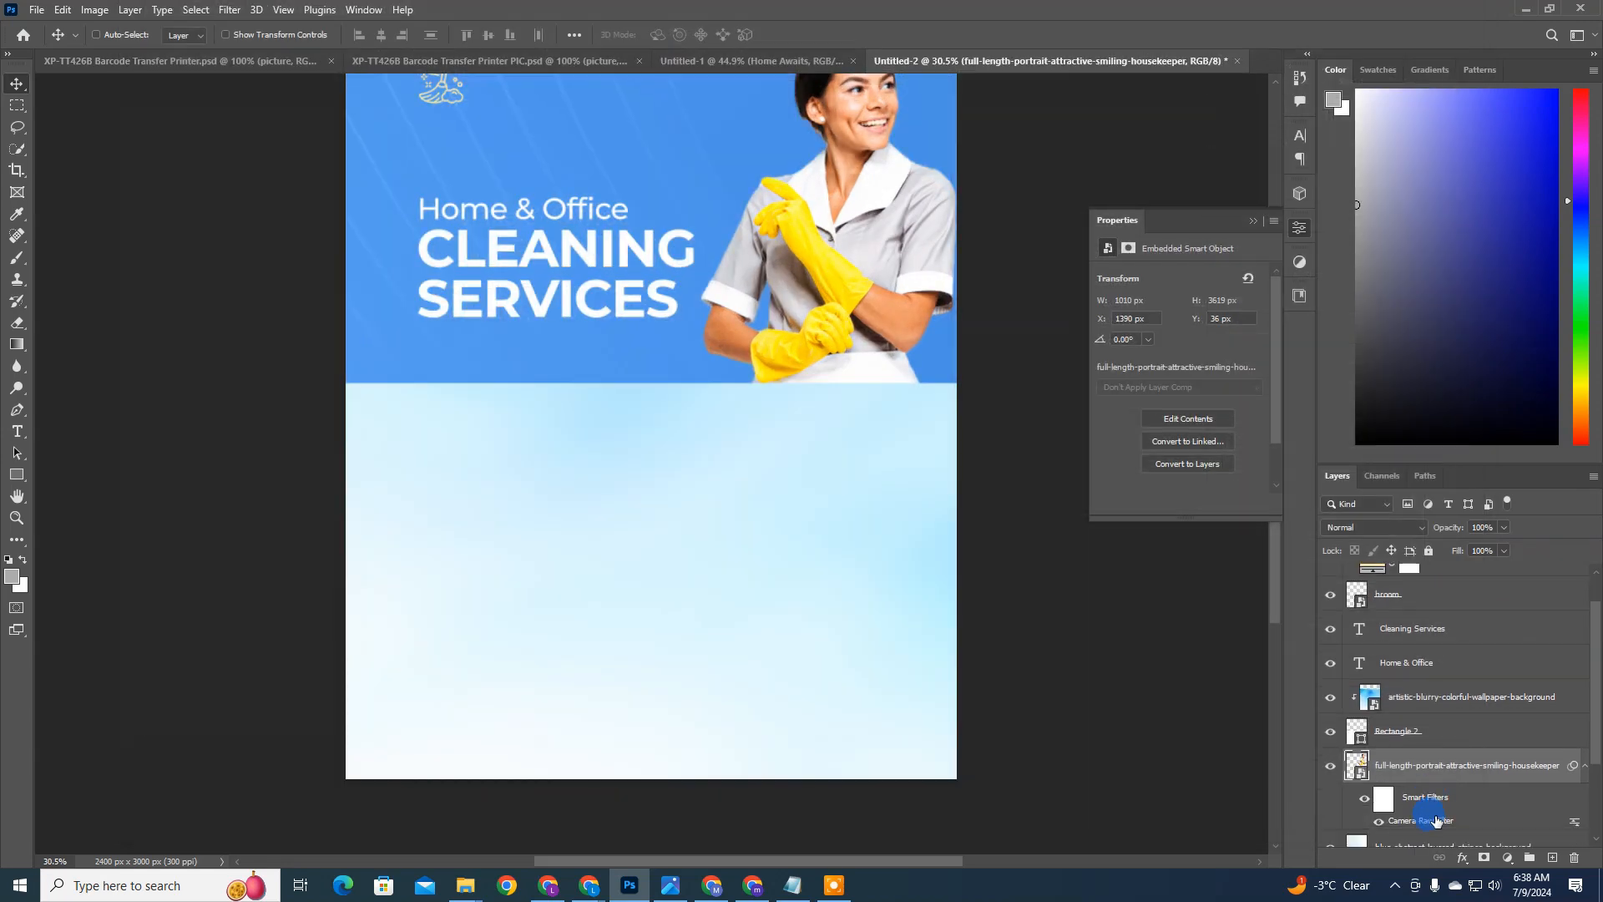
right_click(1444, 769)
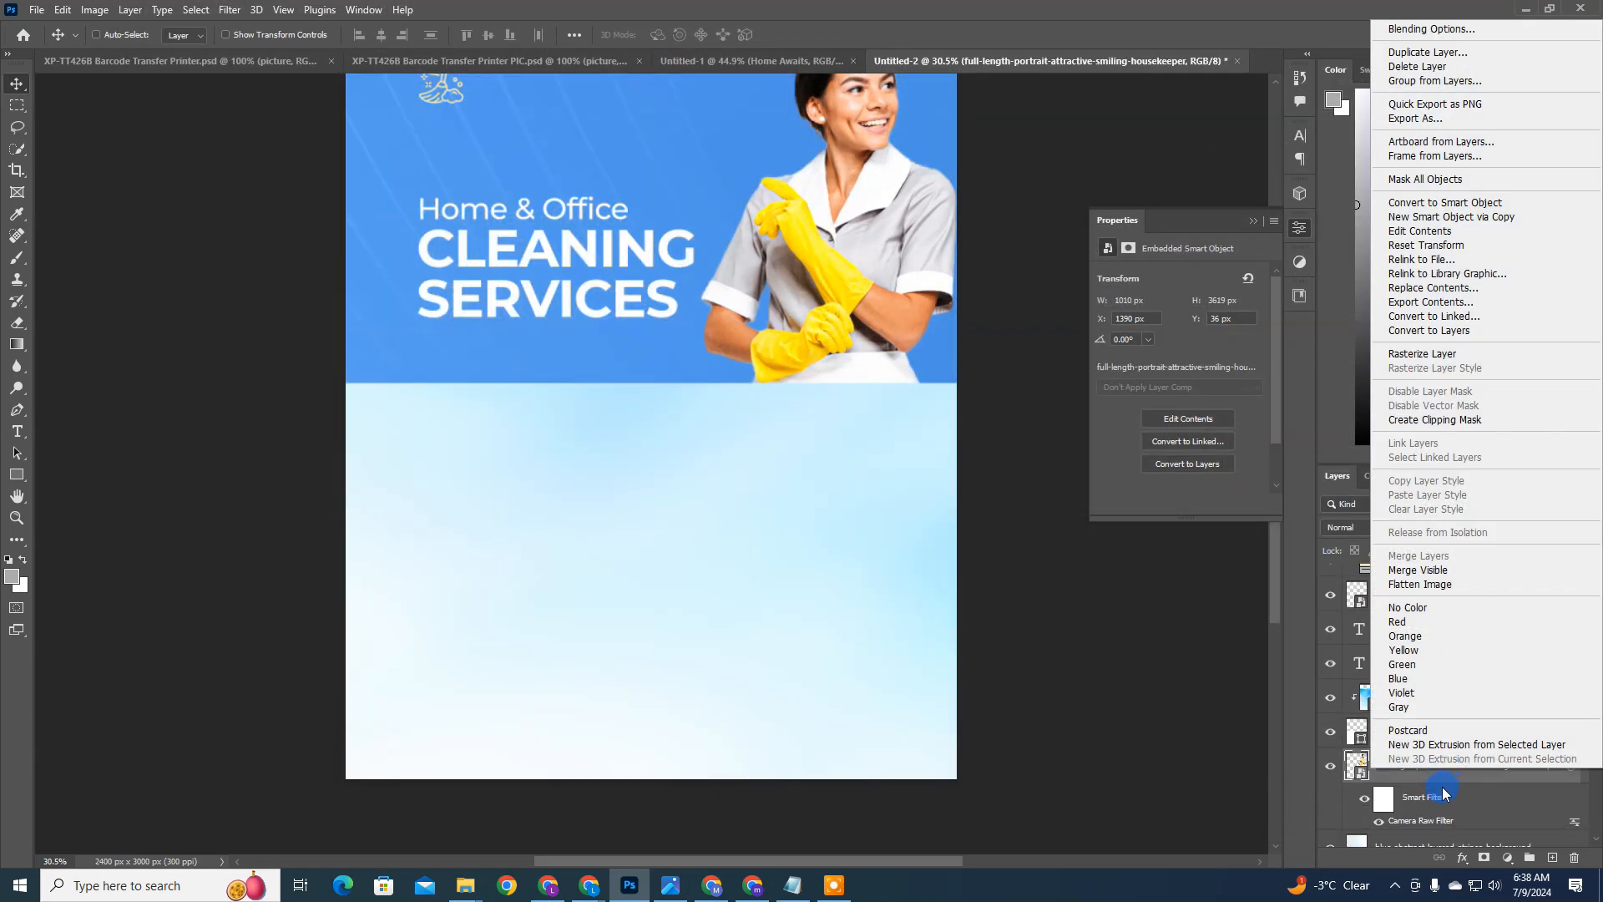
left_click(1440, 787)
left_click(1366, 804)
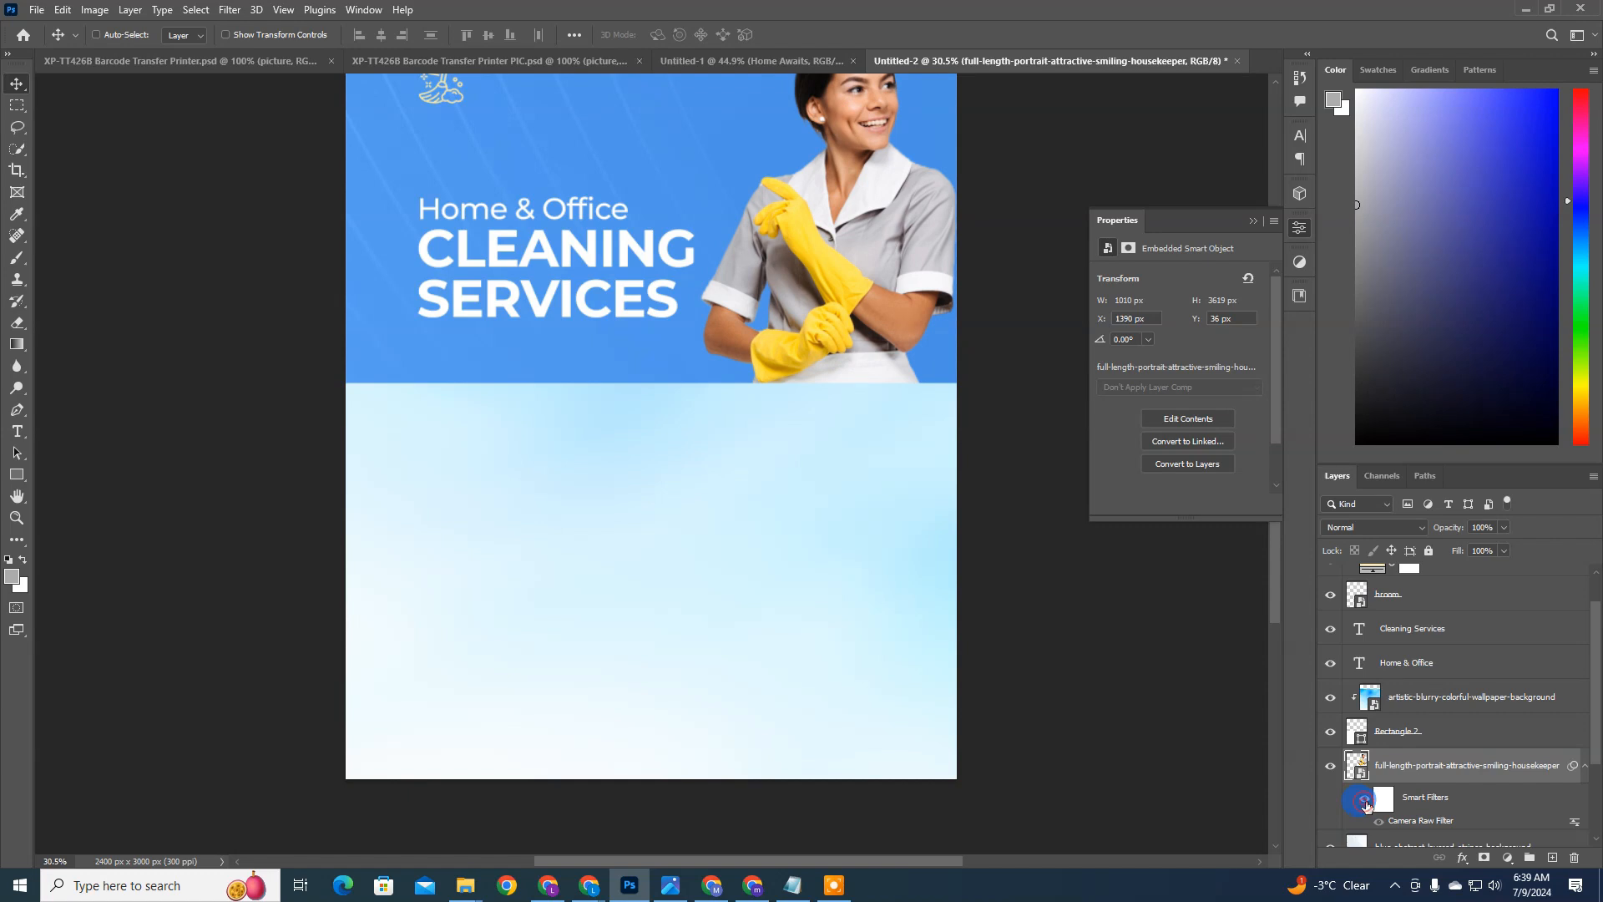
left_click(1366, 801)
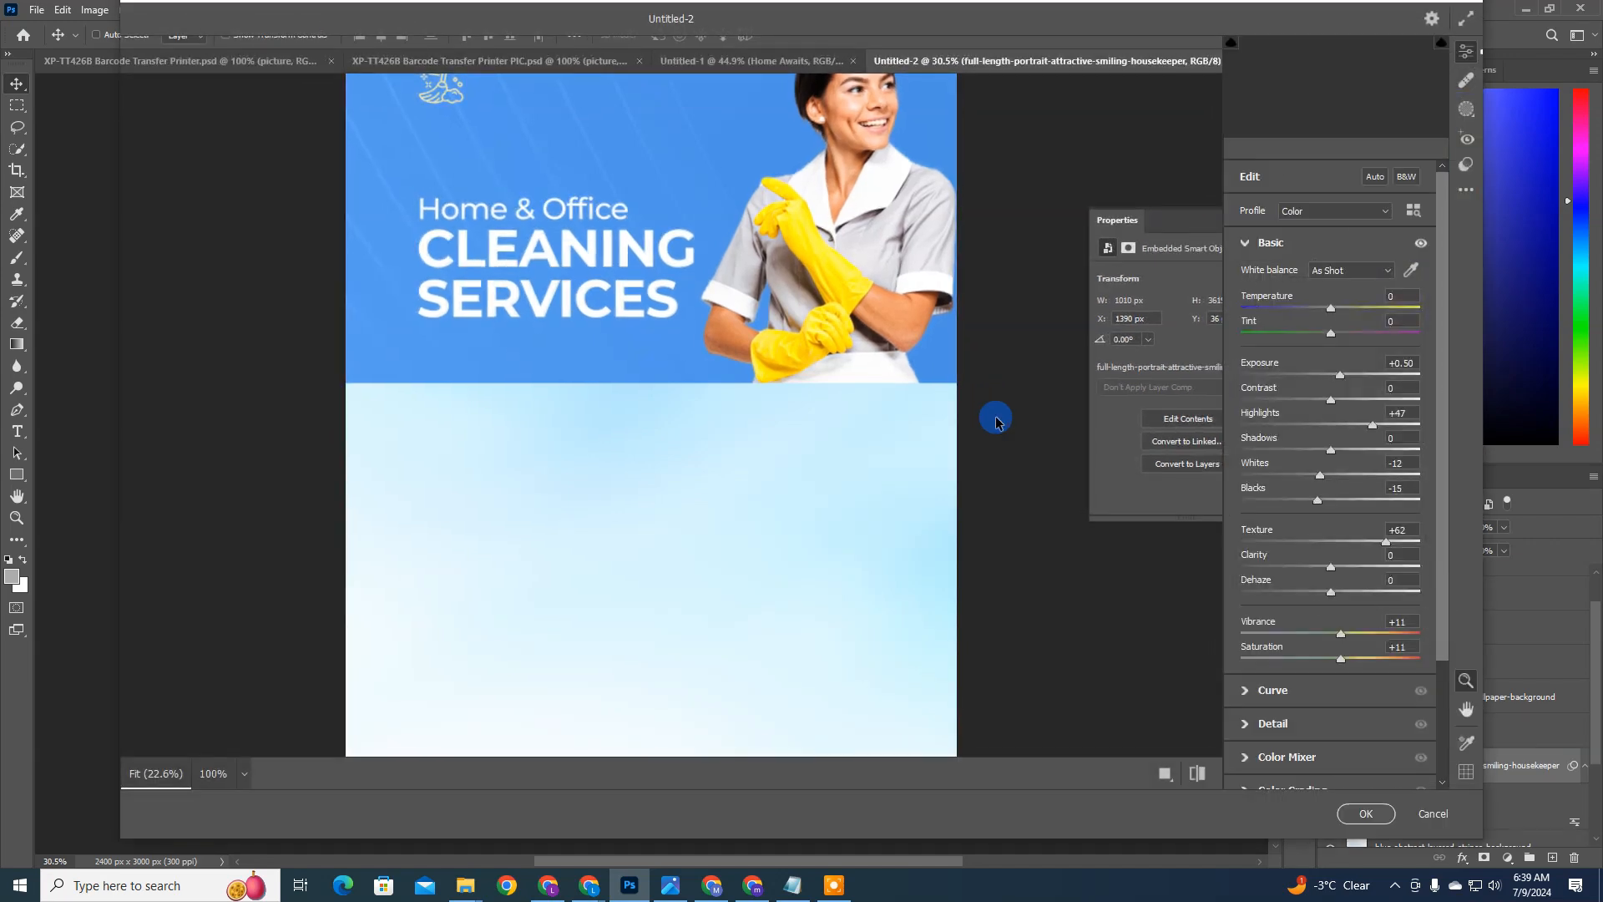
Step: Re-edit the housekeeper's applied Camera Raw Filter, lowering Vibrance to +7 and reducing Saturation
key("Escape")
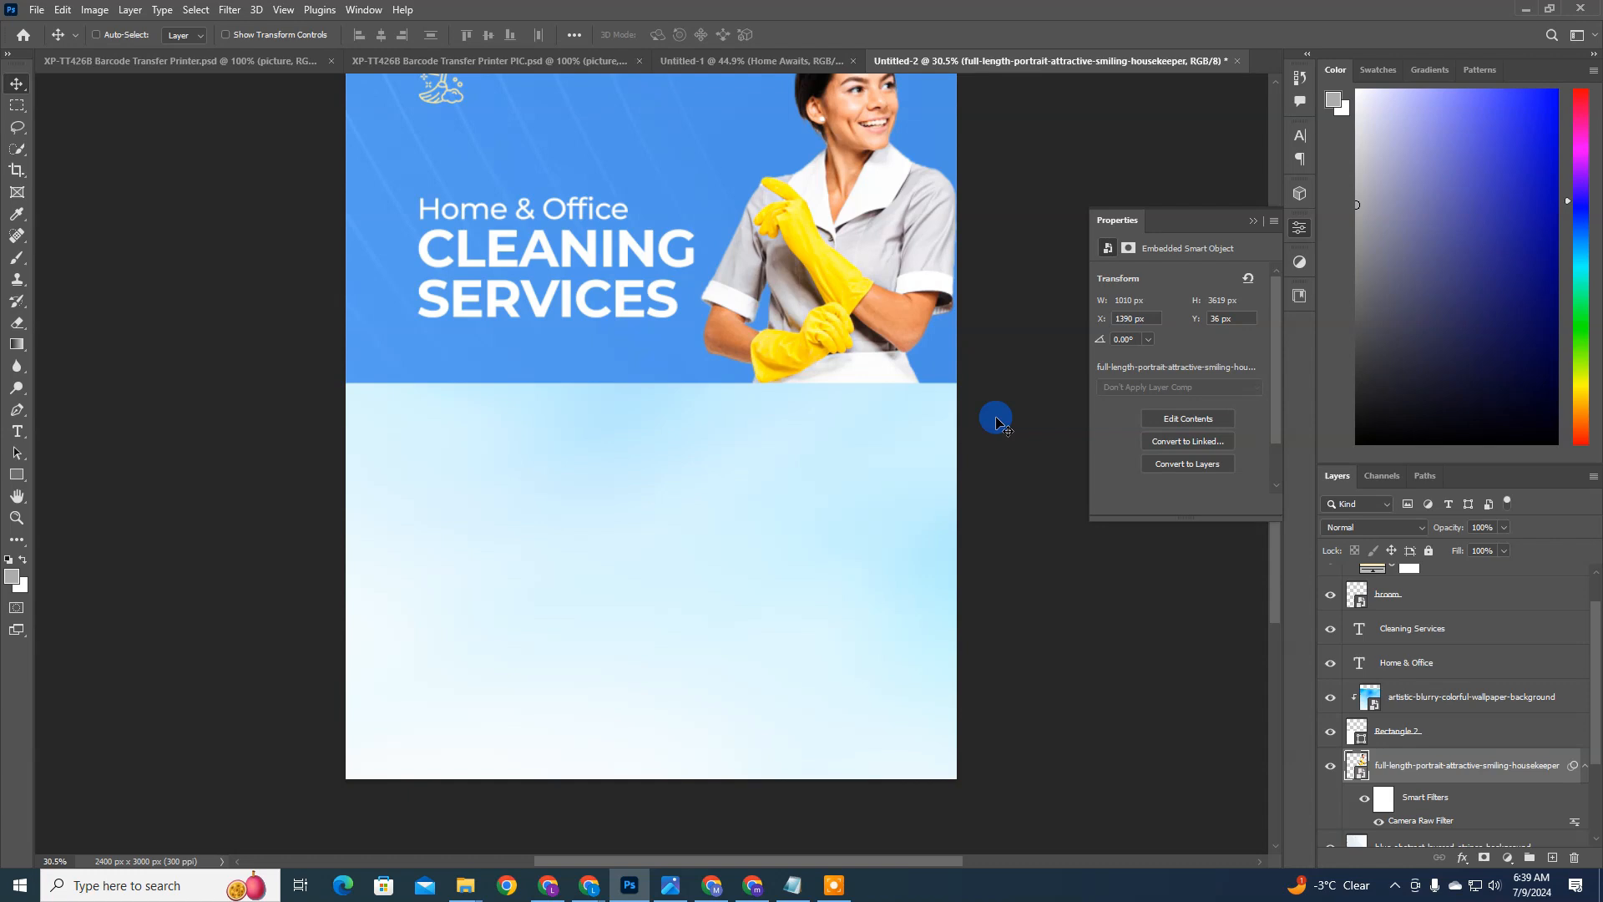
scroll(876, 224, "up", 1)
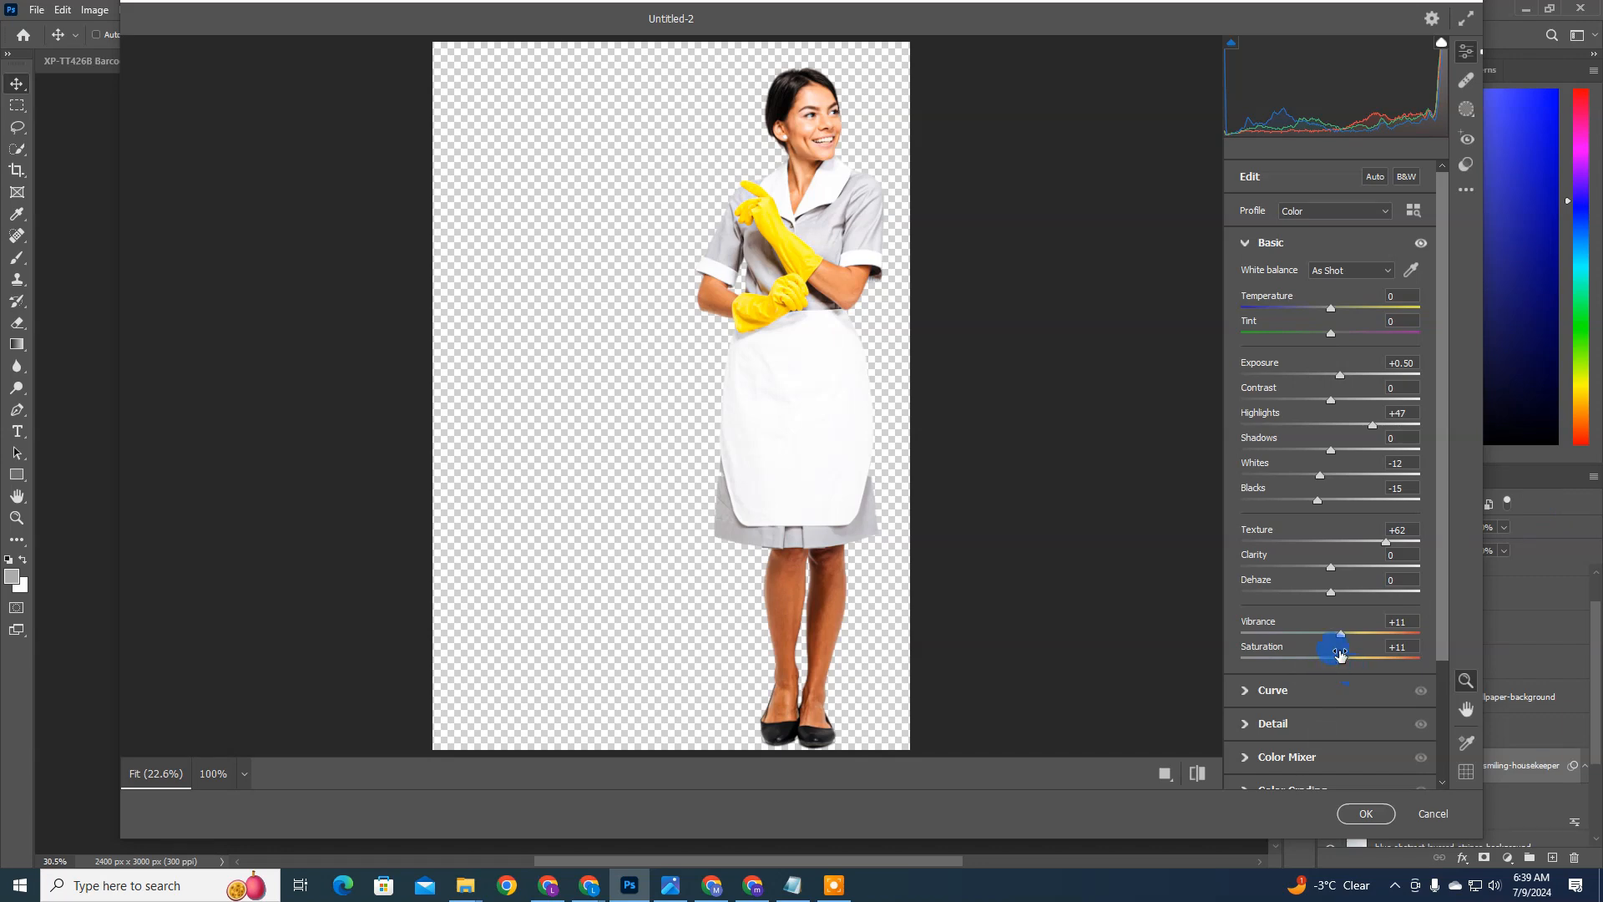
mouse_move(1344, 662)
left_mouse_down()
mouse_move(1321, 658)
mouse_move(1338, 638)
mouse_move(1329, 664)
left_mouse_up()
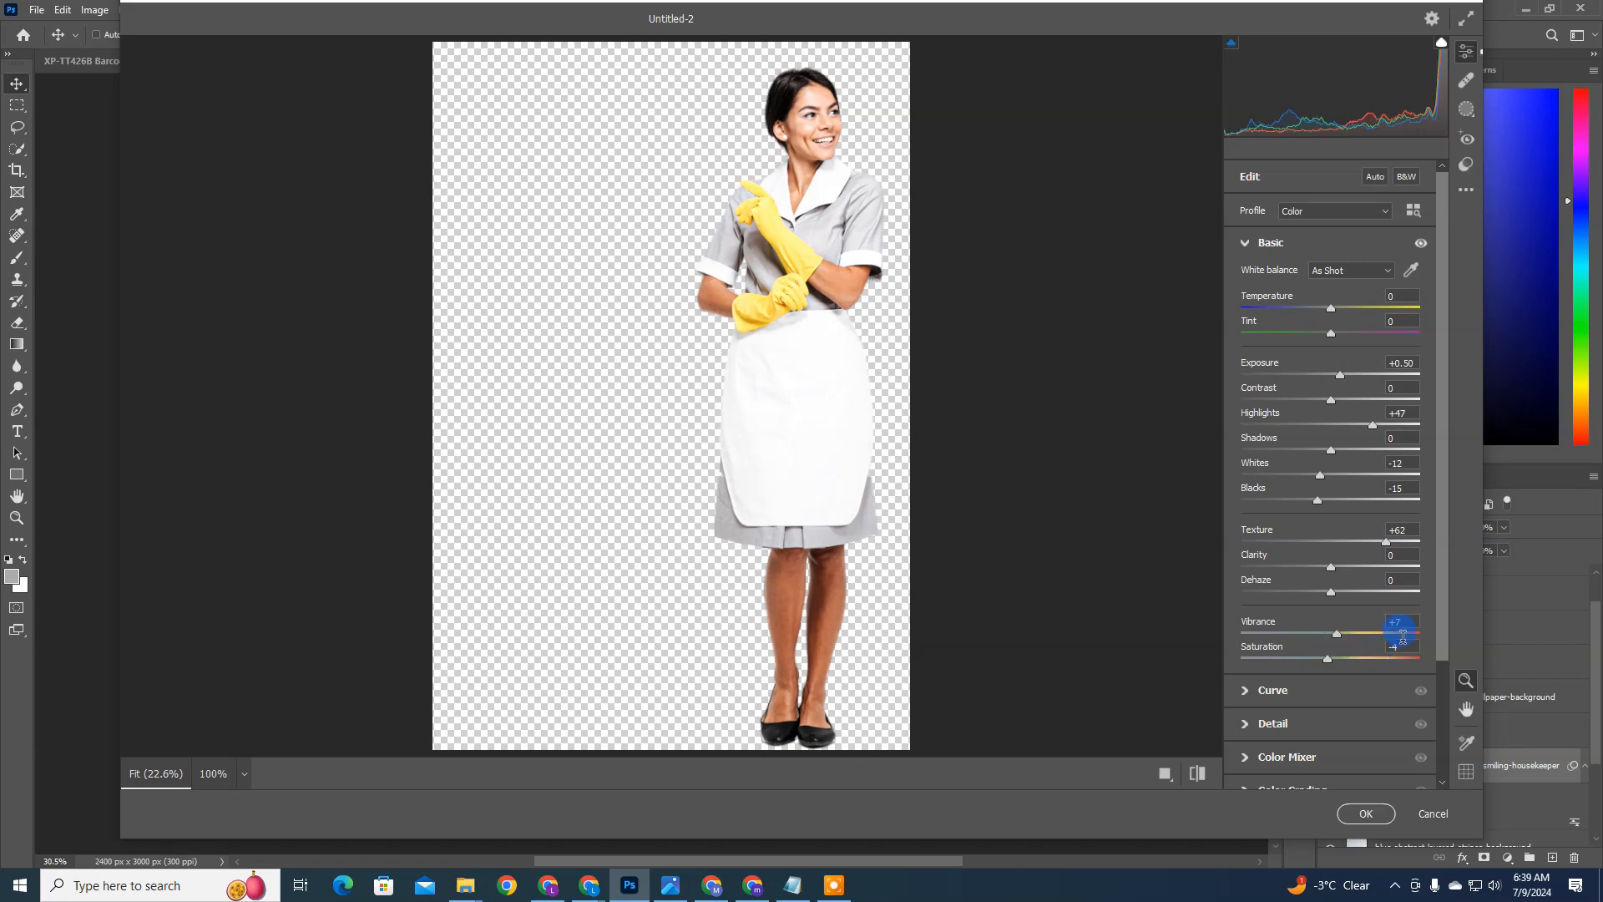
left_click(1331, 662)
left_click(1366, 814)
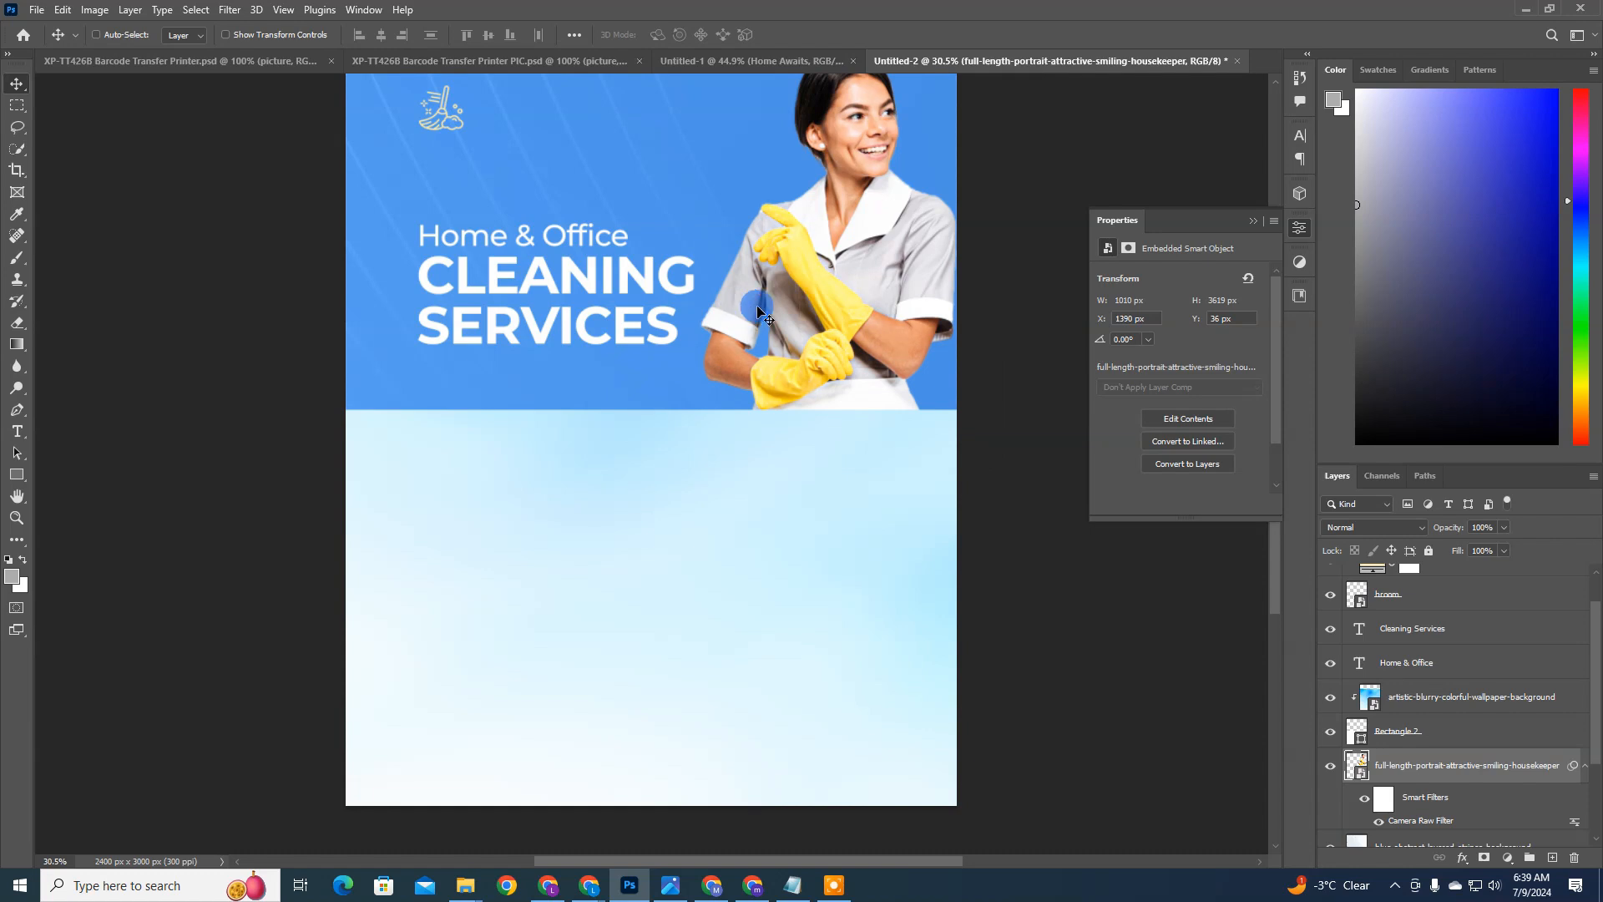
Step: Select the Rectangle 2 shape layer that forms the pale blue content panel
scroll(758, 311, "up", 2)
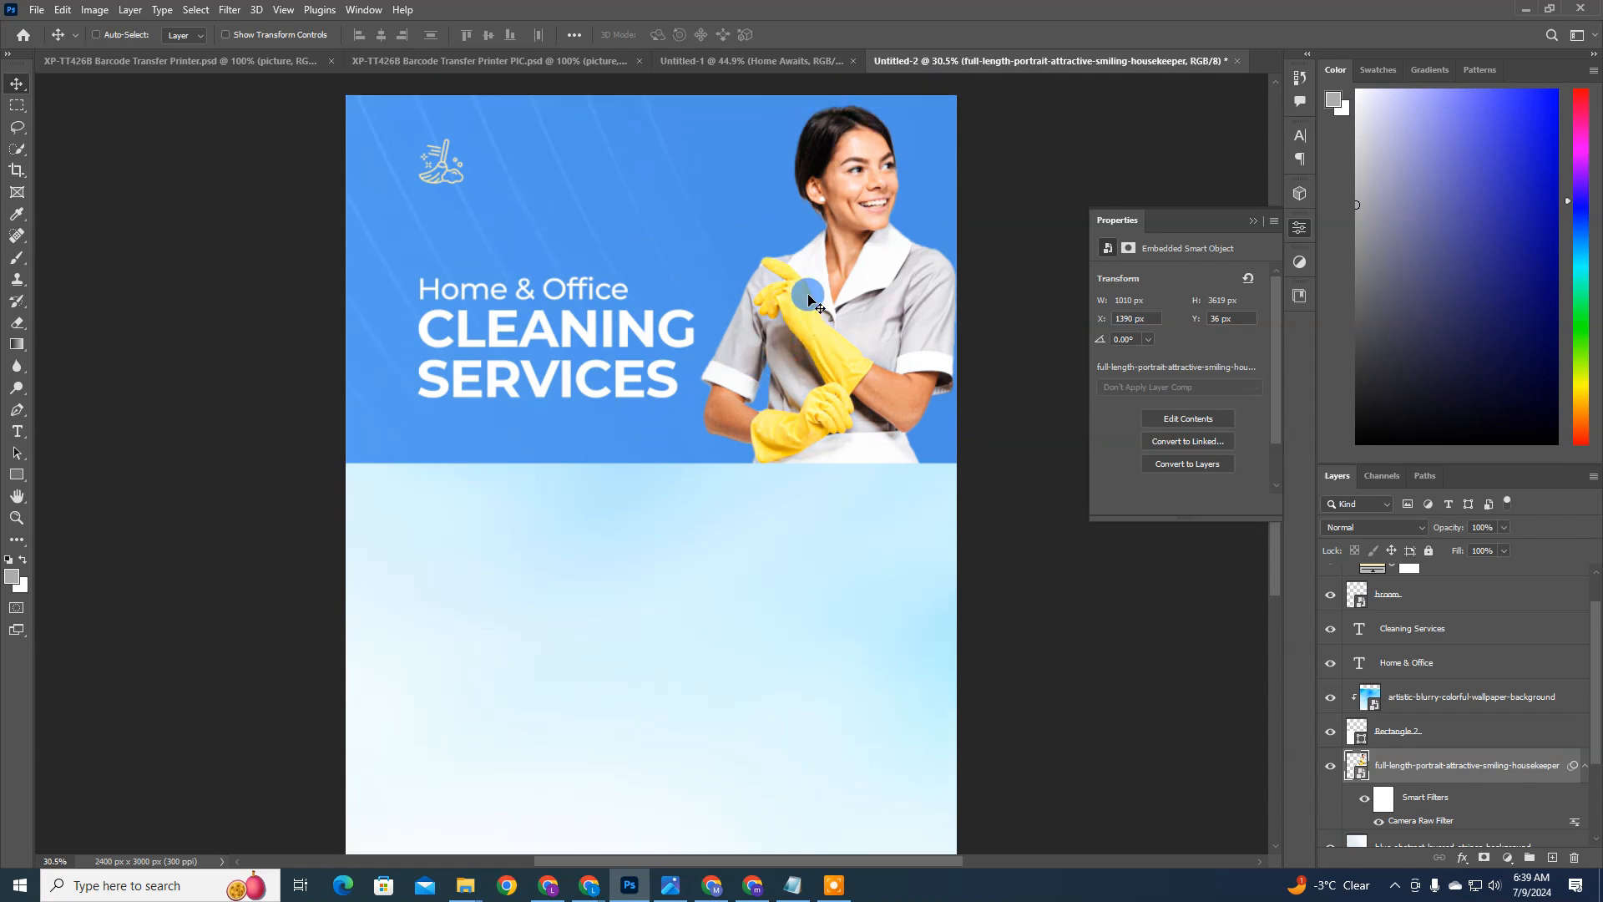
key("ctrl+0")
left_click(557, 579, "ctrl")
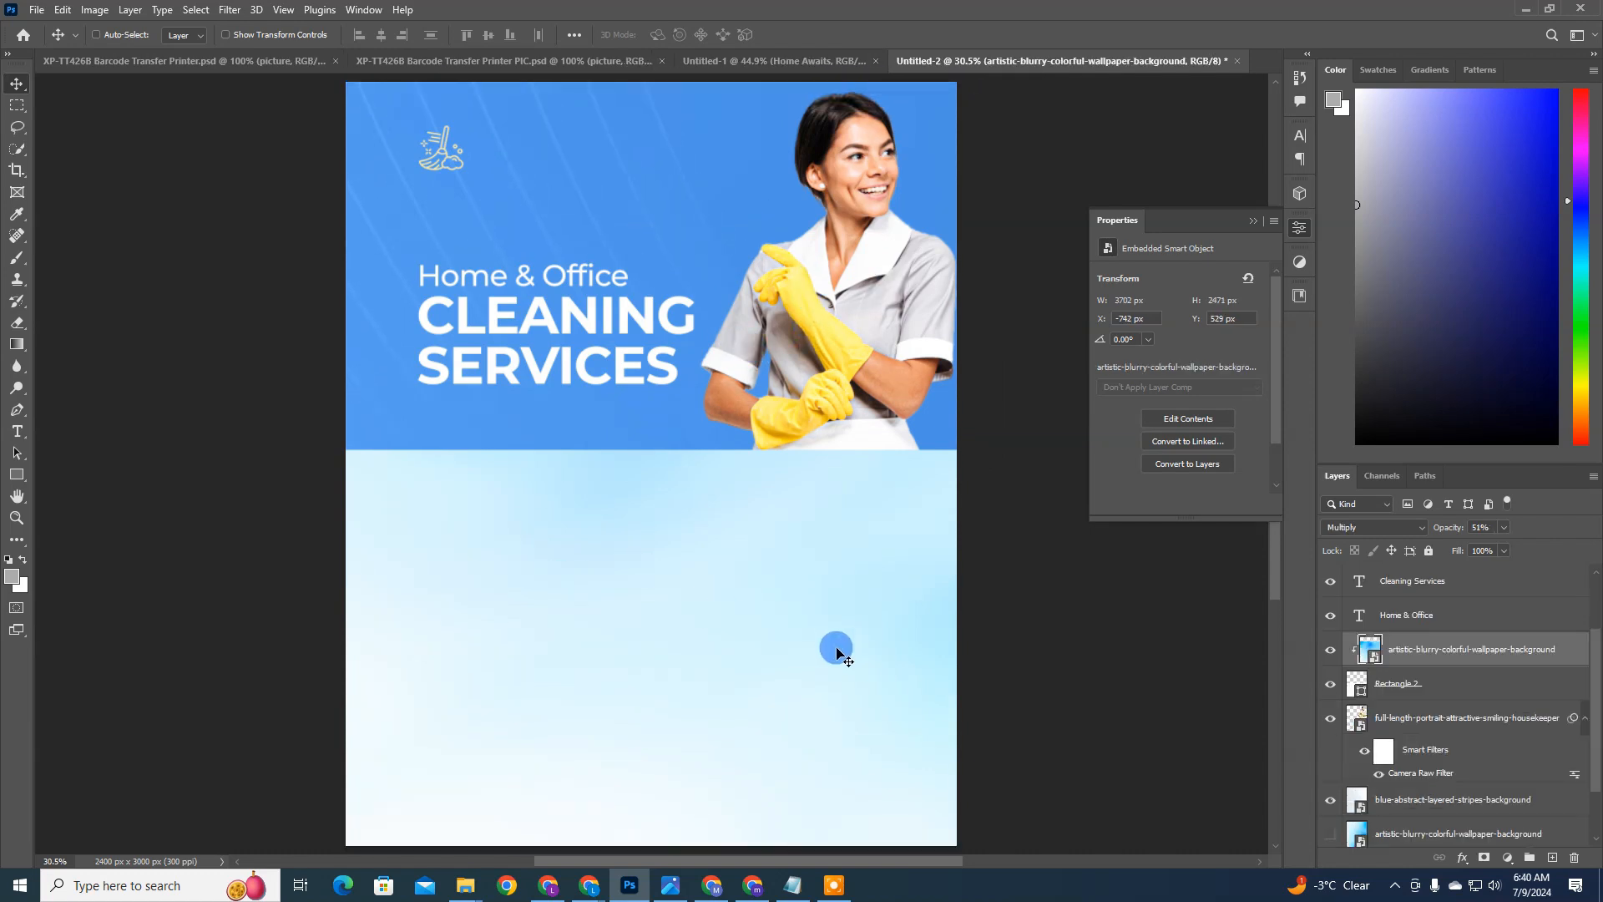
left_click(836, 648, "ctrl")
left_click(1428, 692)
key("ctrl+t")
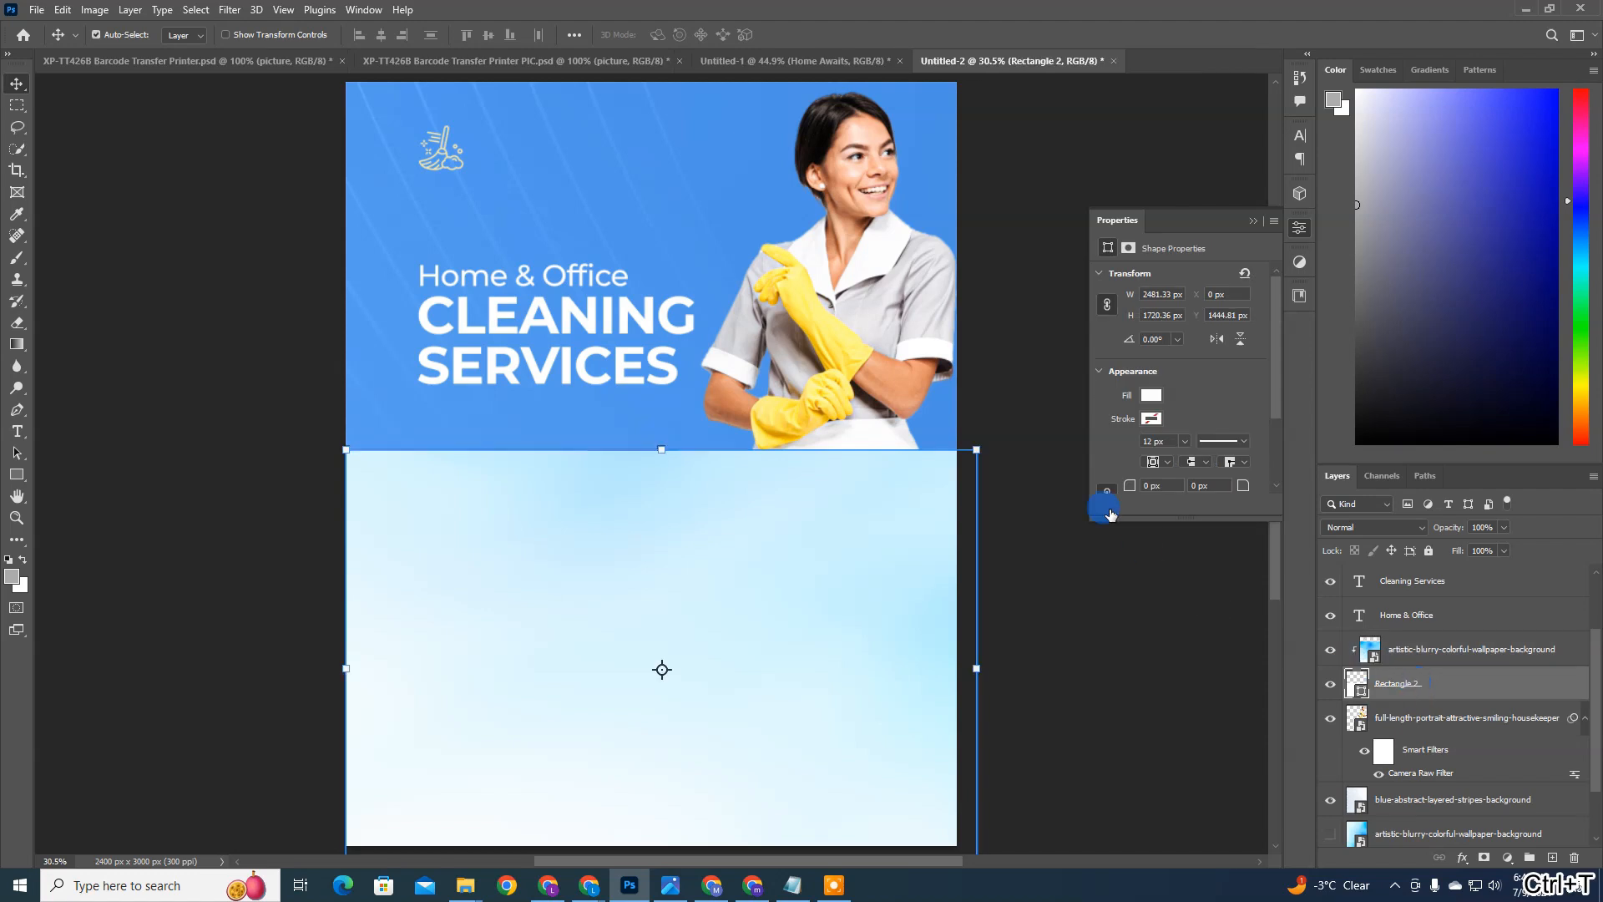
left_click_drag(978, 451, 977, 398)
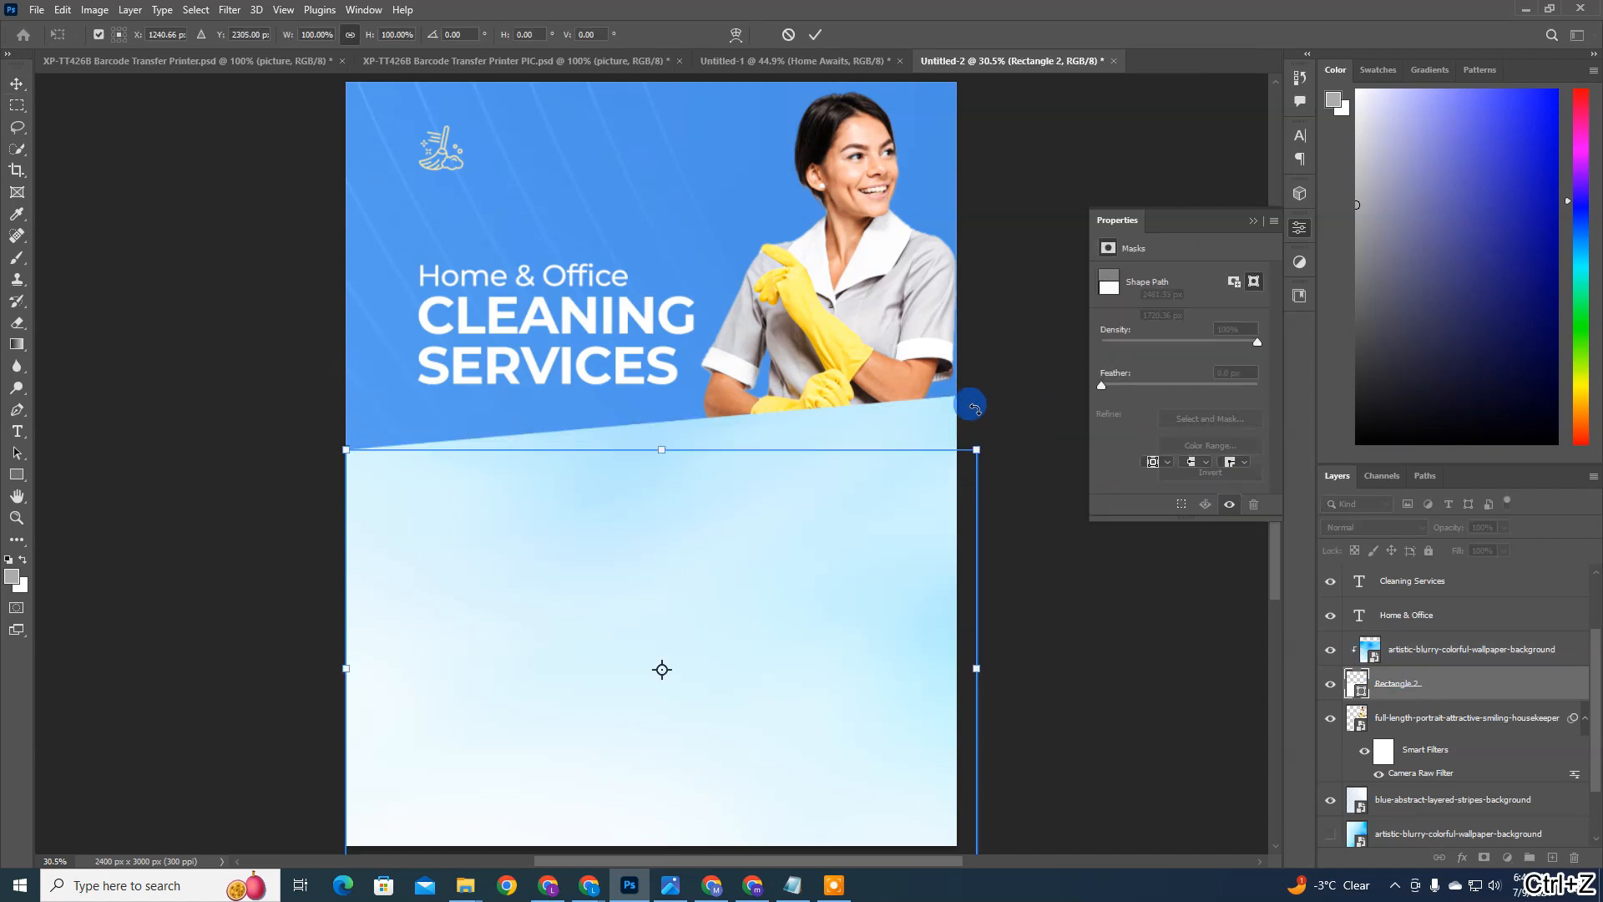
key("ctrl+z")
left_click(786, 36)
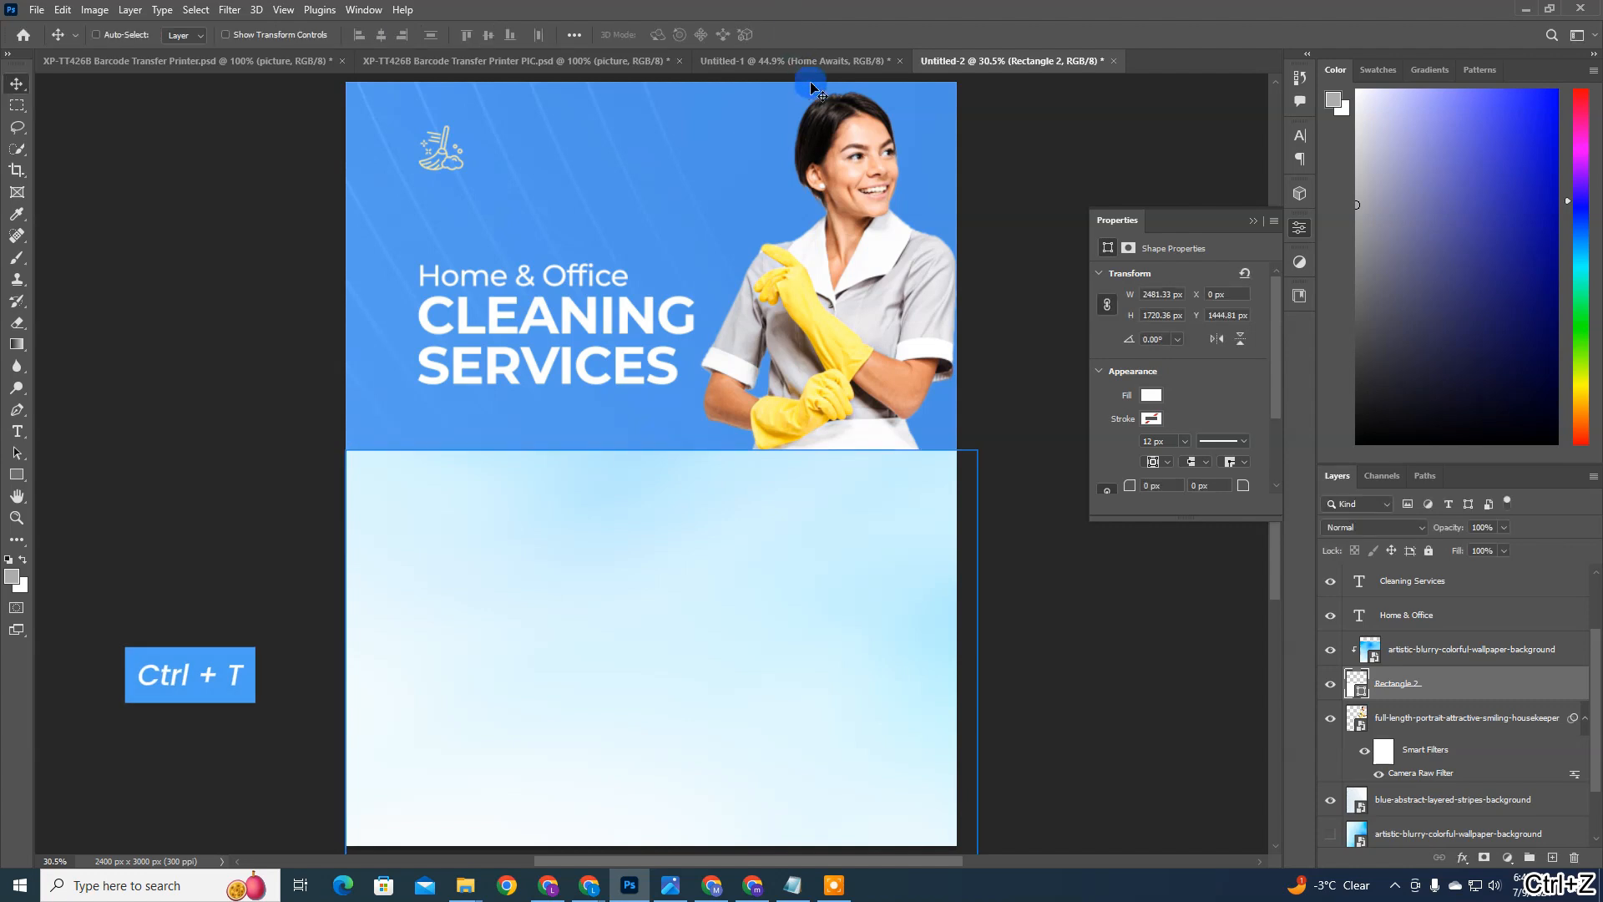
Step: Slant the panel's top edge upward to the right by about 6.1° and fit it to the flyer's width, slightly lower down
key("ctrl+t")
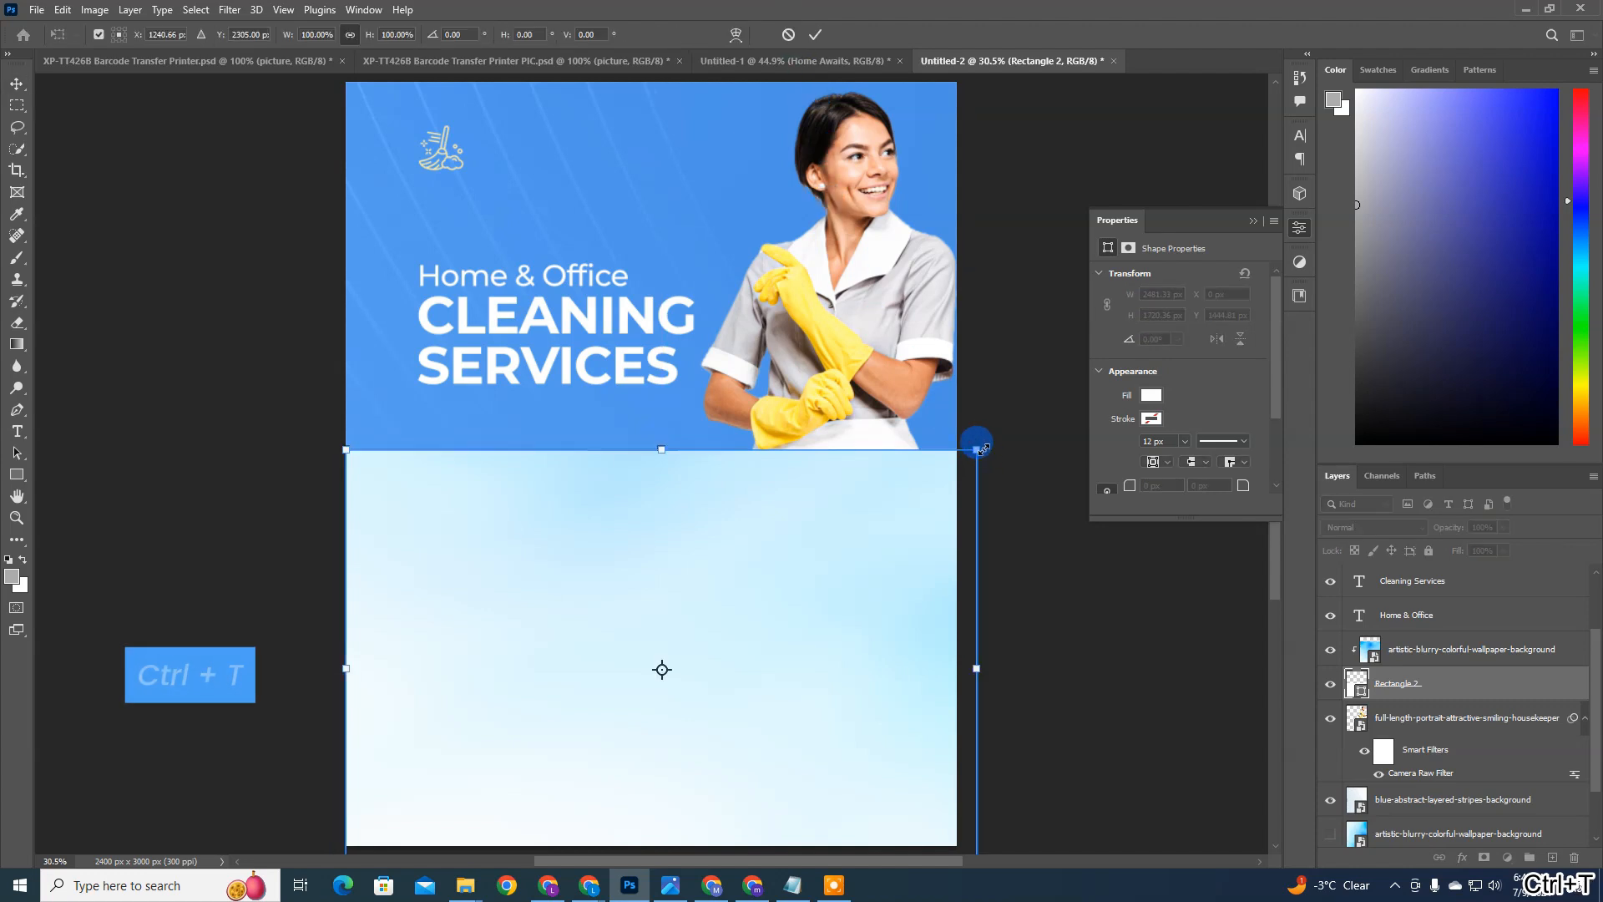
left_click_drag(982, 452, 994, 376)
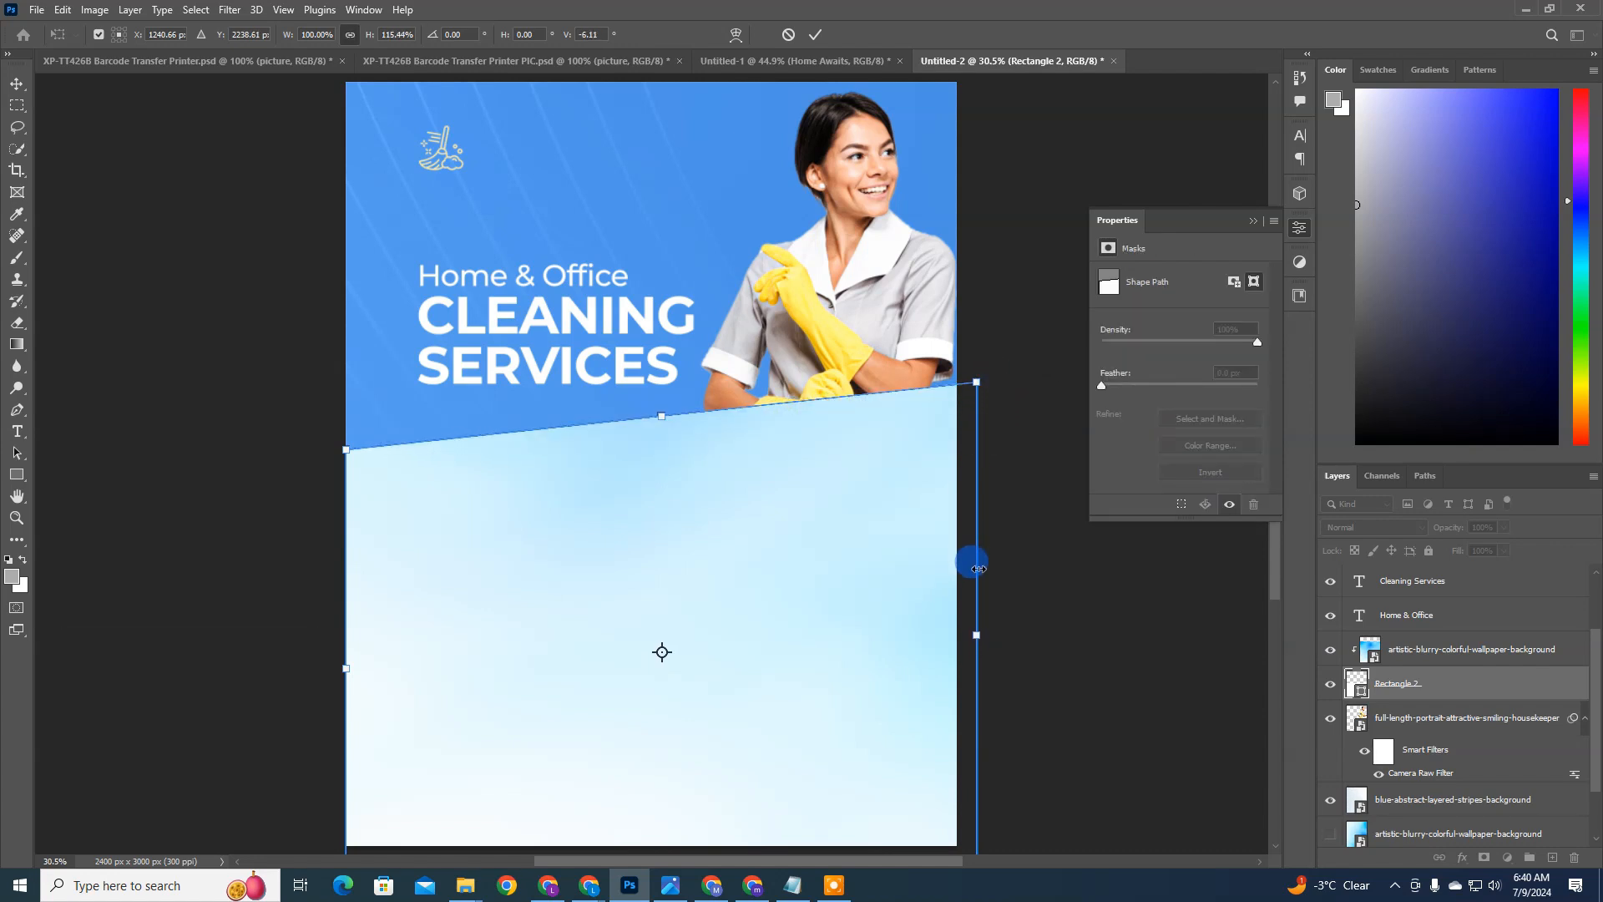
left_click_drag(973, 619, 958, 619)
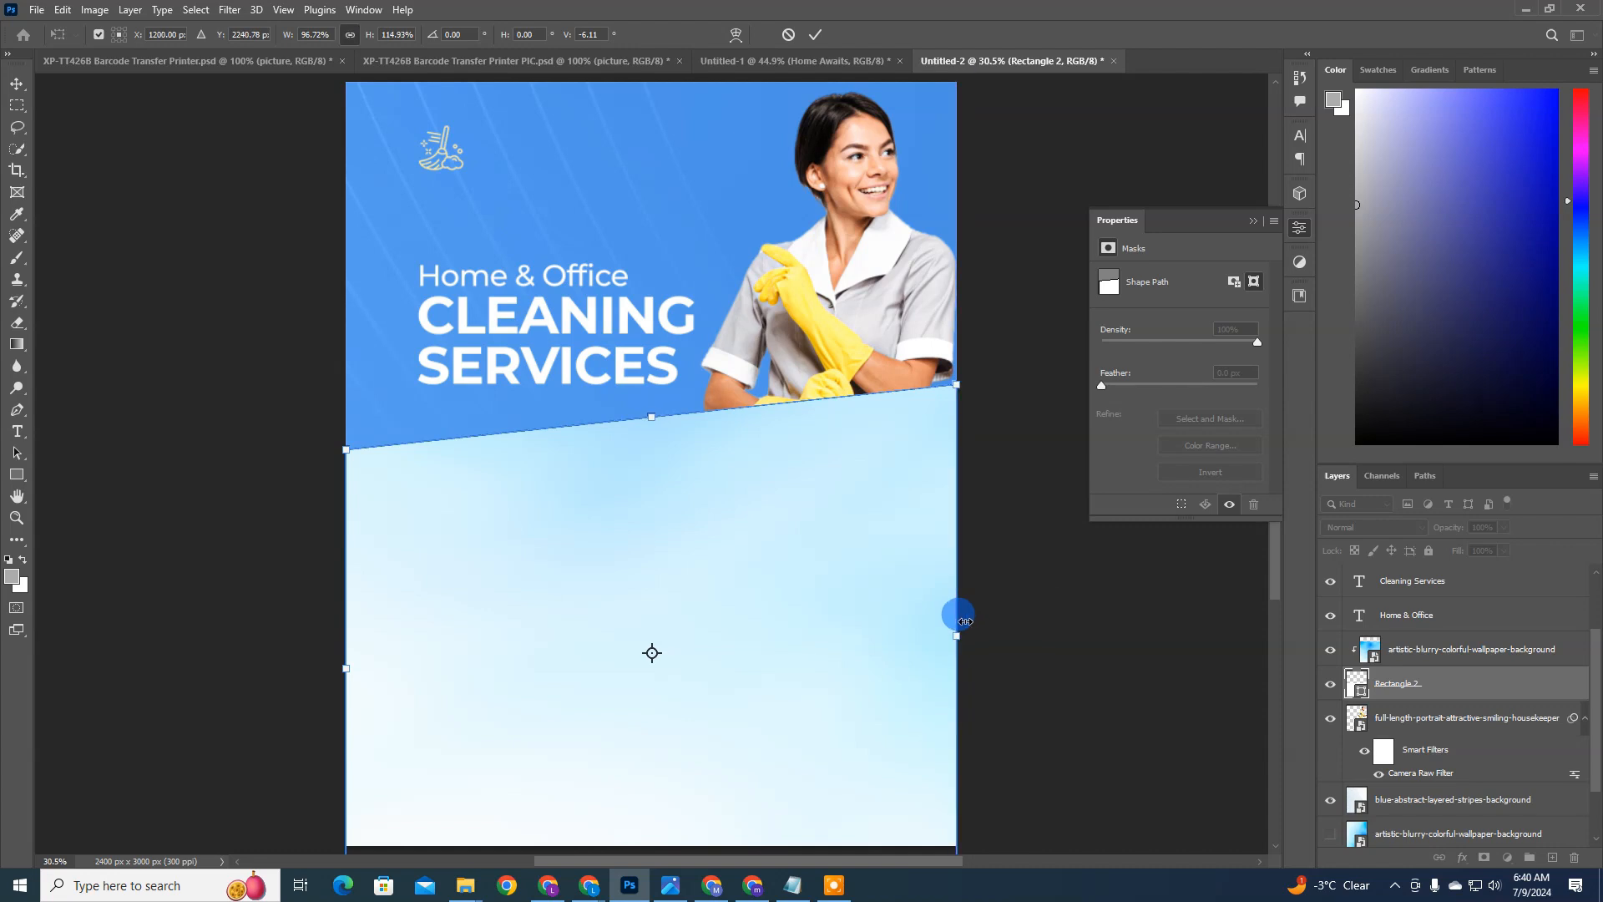
double_click(731, 530)
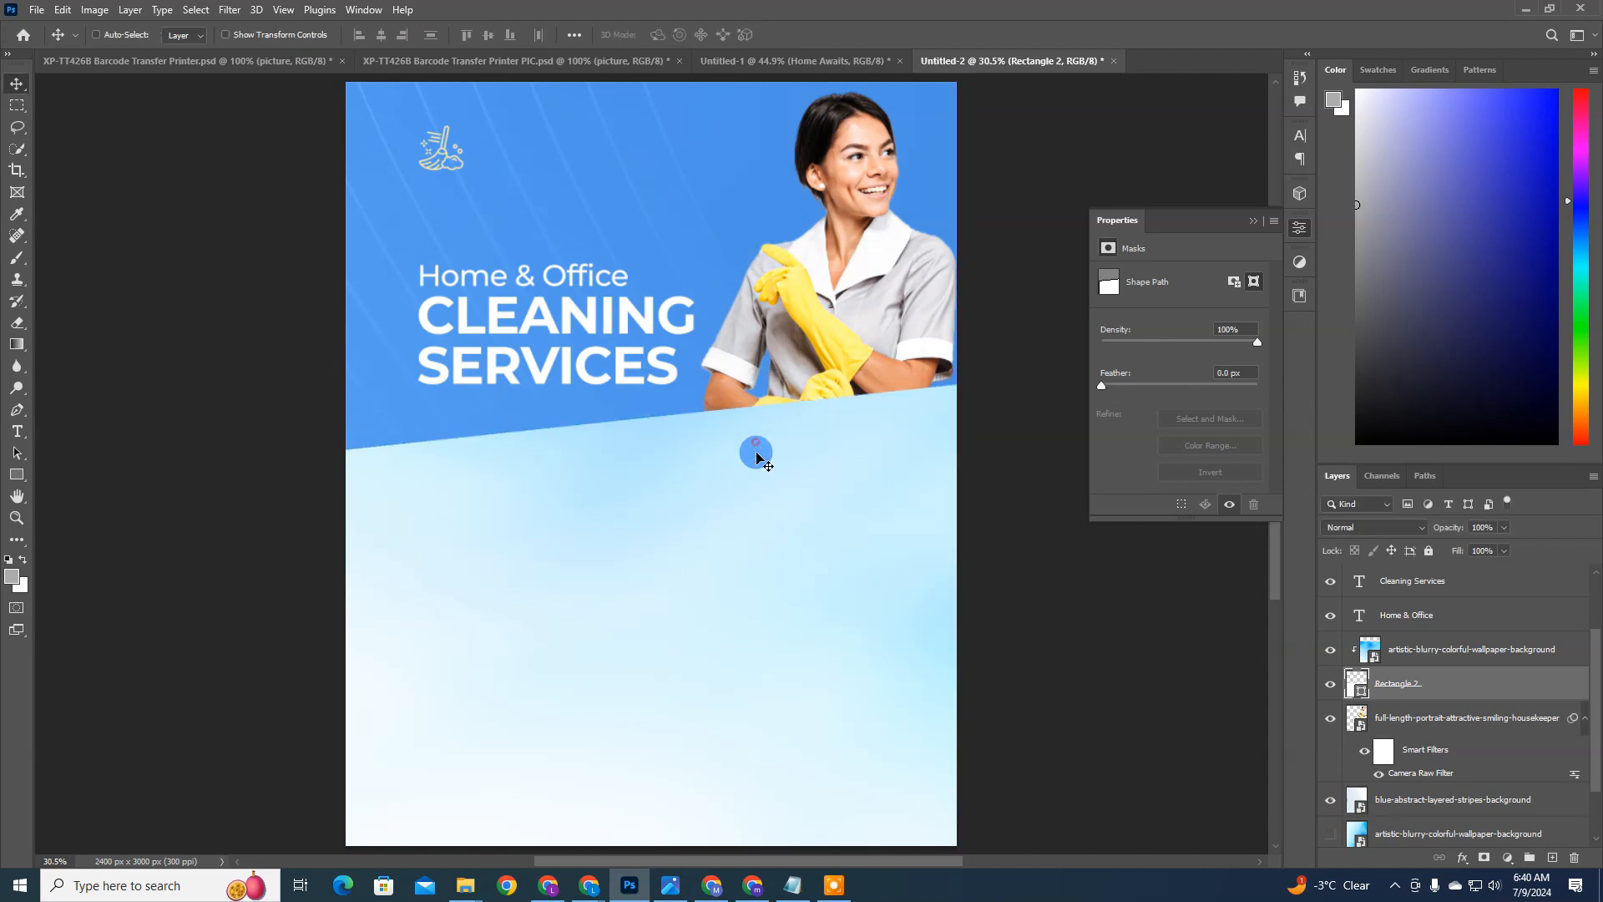
left_click_drag(755, 456, 757, 477)
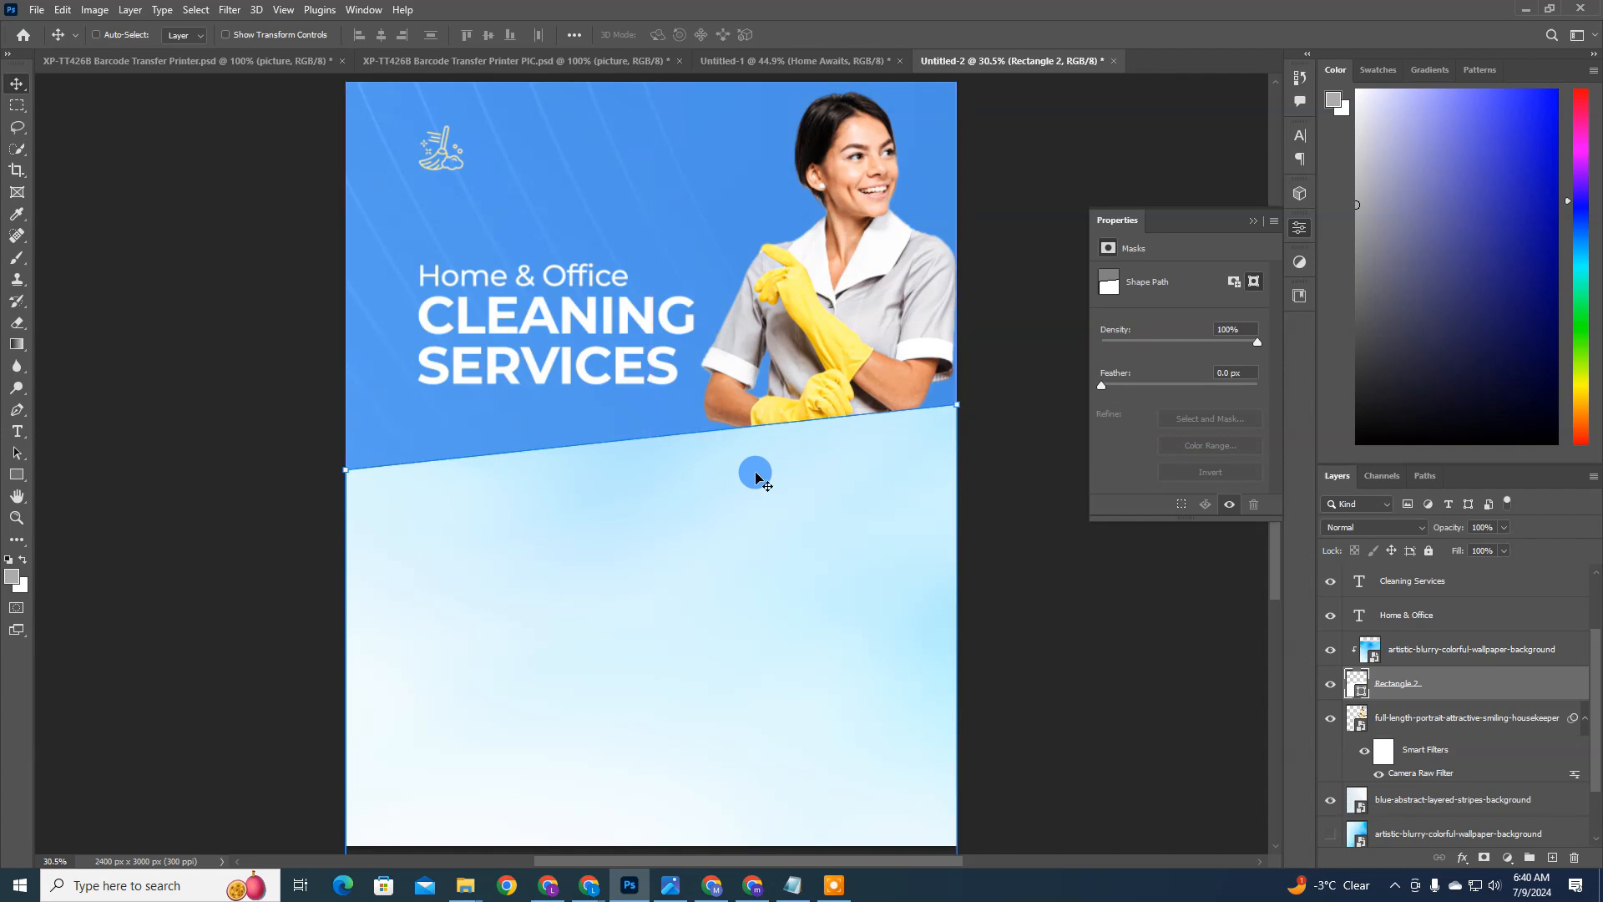
scroll(810, 524, "down", 1)
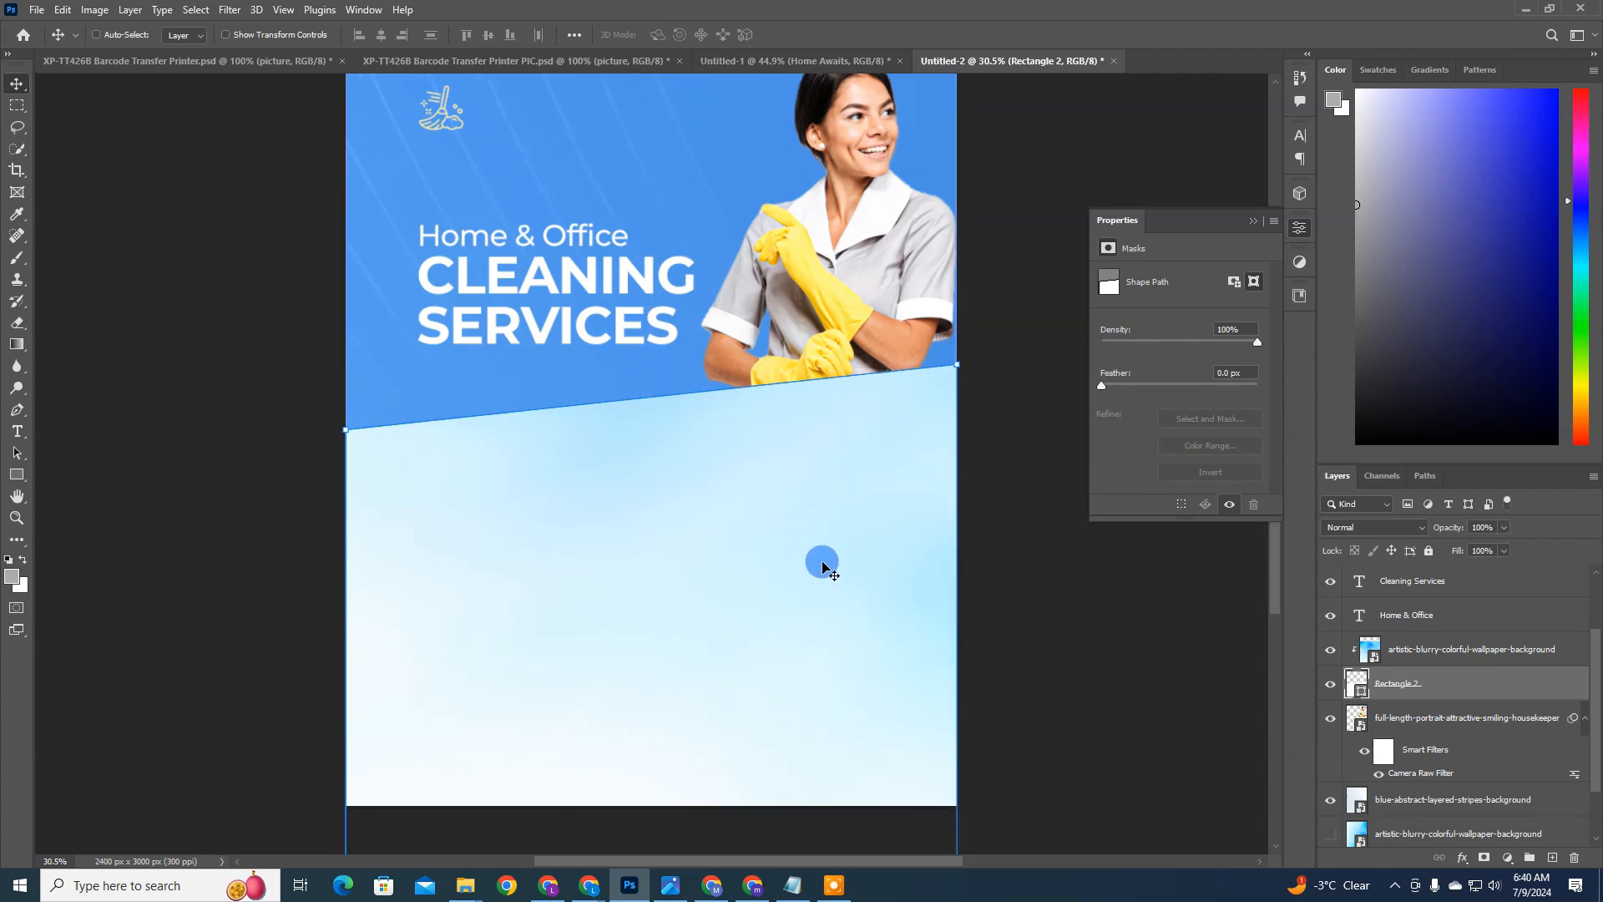
Step: Duplicate the Rectangle 2 panel shape and move the original layer beneath the housekeeper layer
left_click(1433, 655)
left_click(1432, 679)
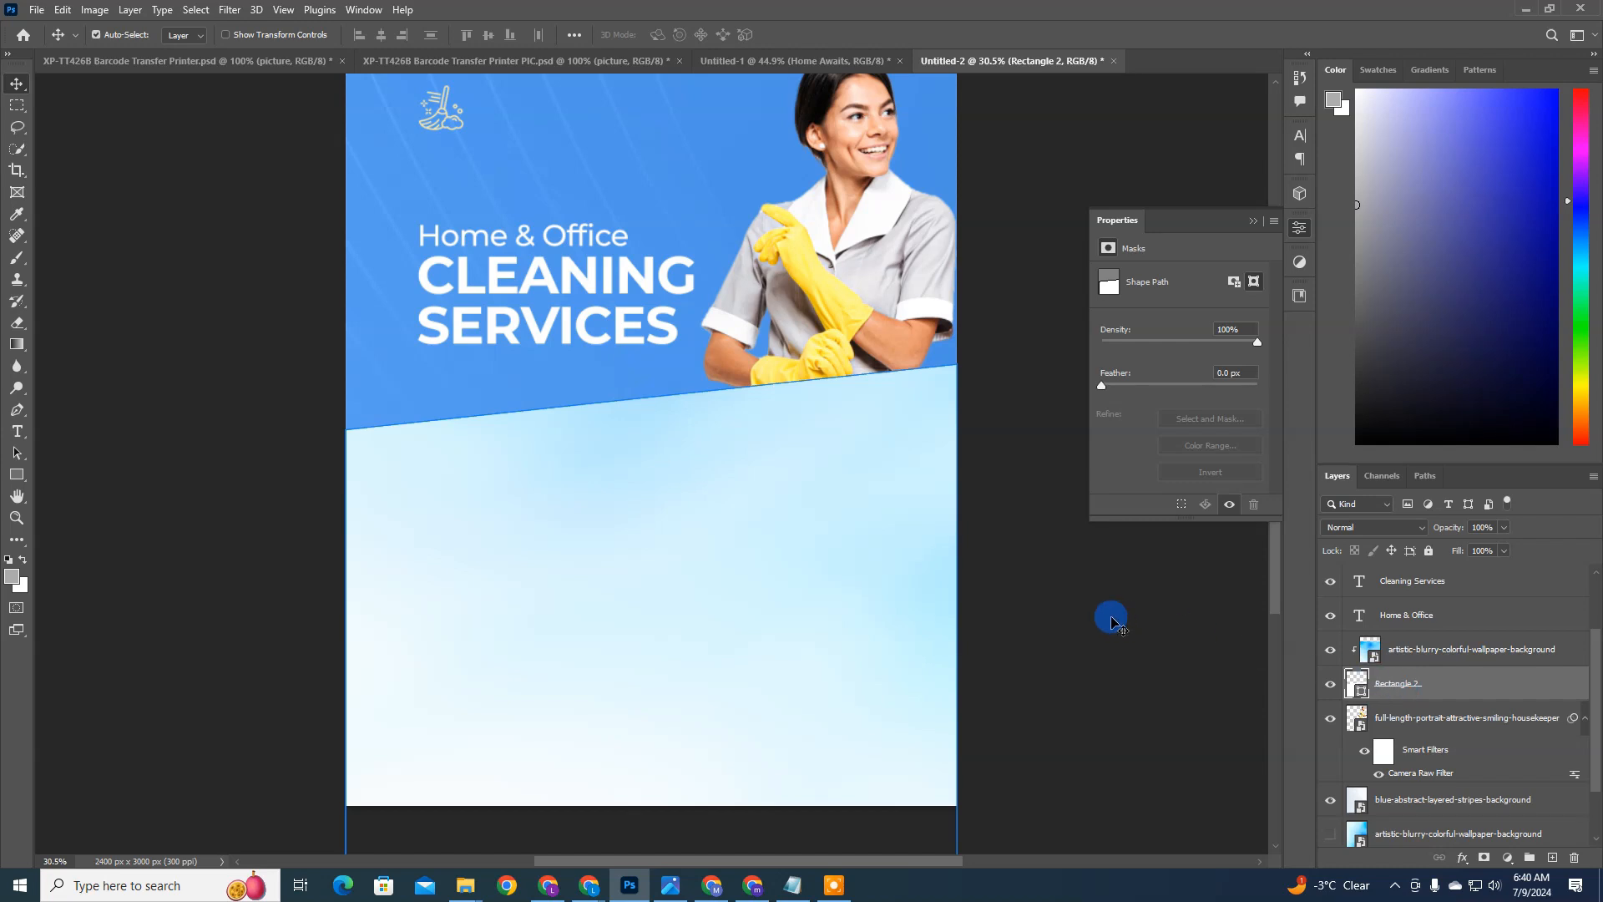
key("ctrl+j")
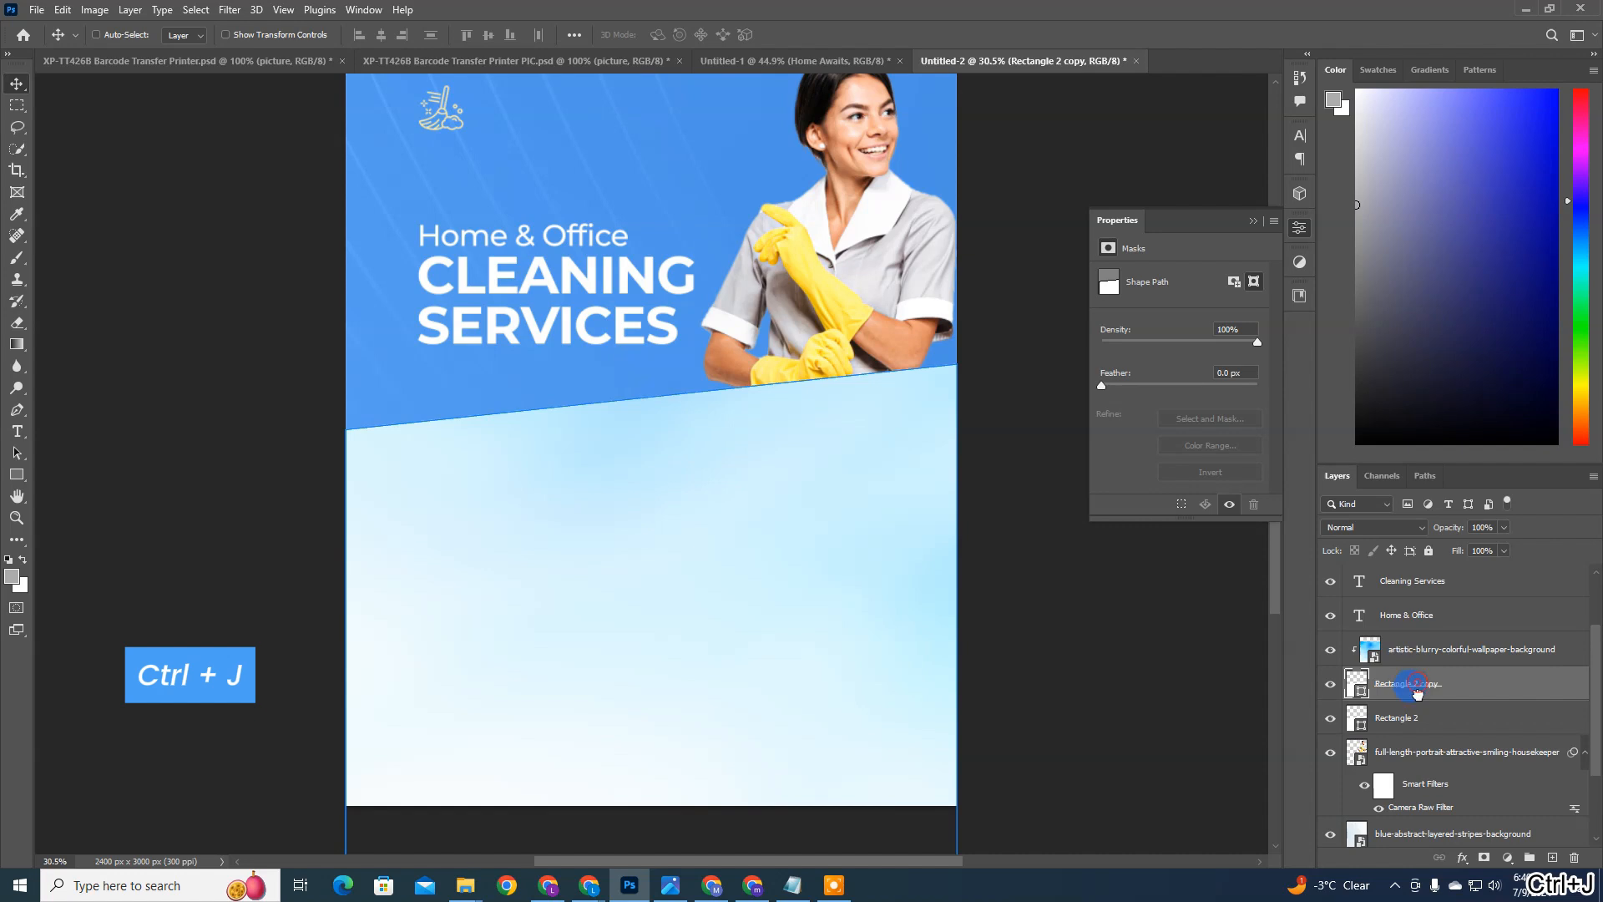
left_click(1423, 716)
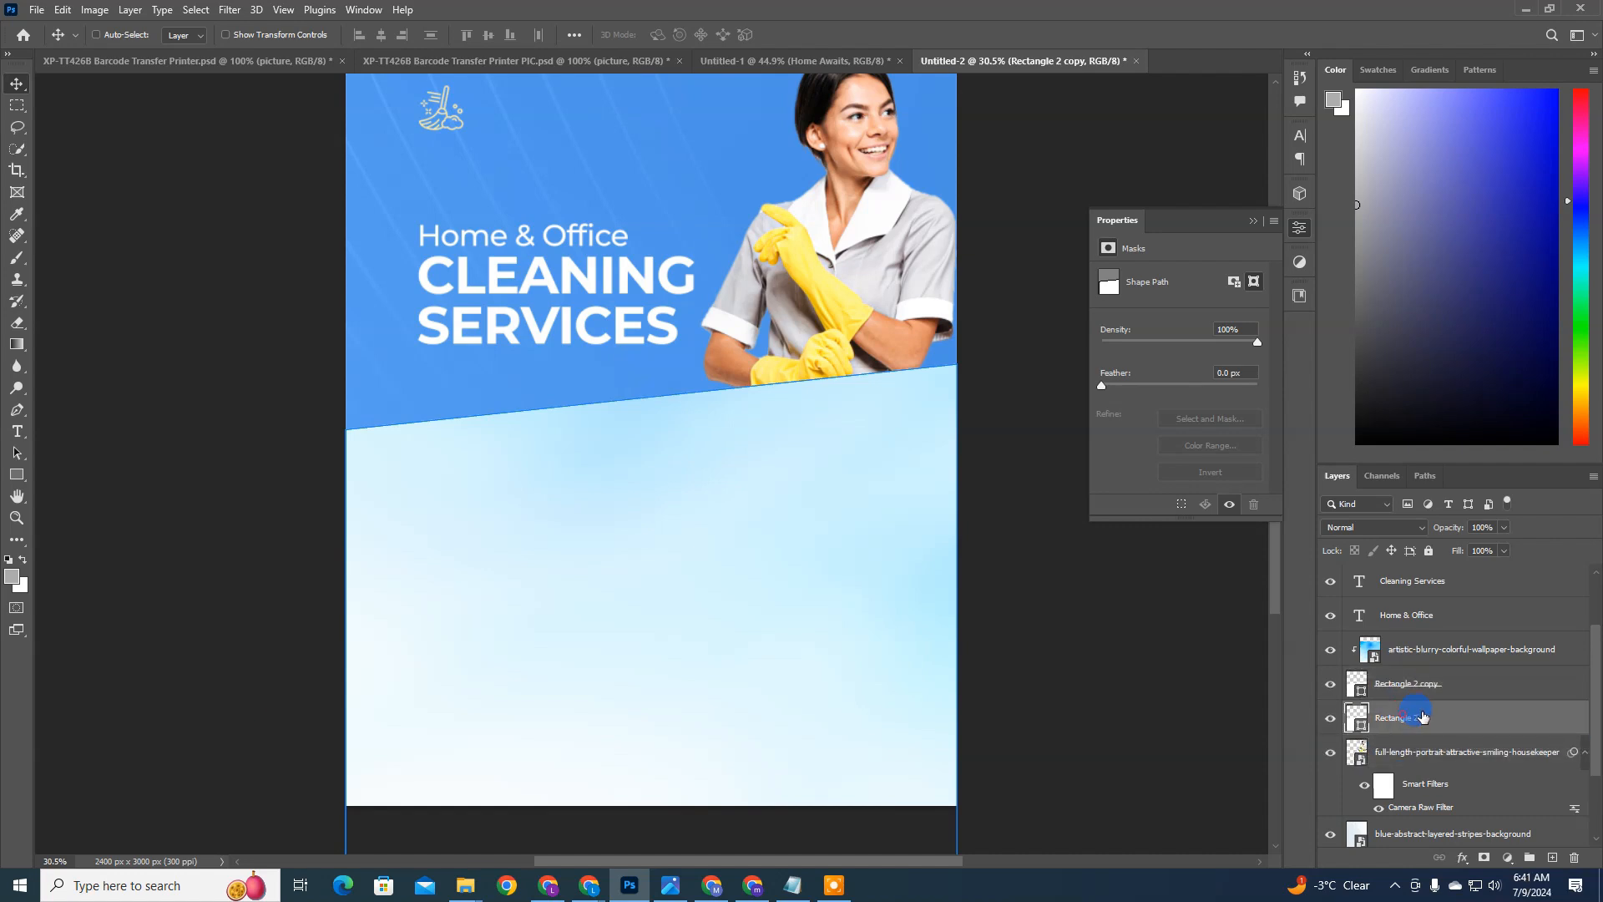
left_click_drag(1423, 716, 1411, 824)
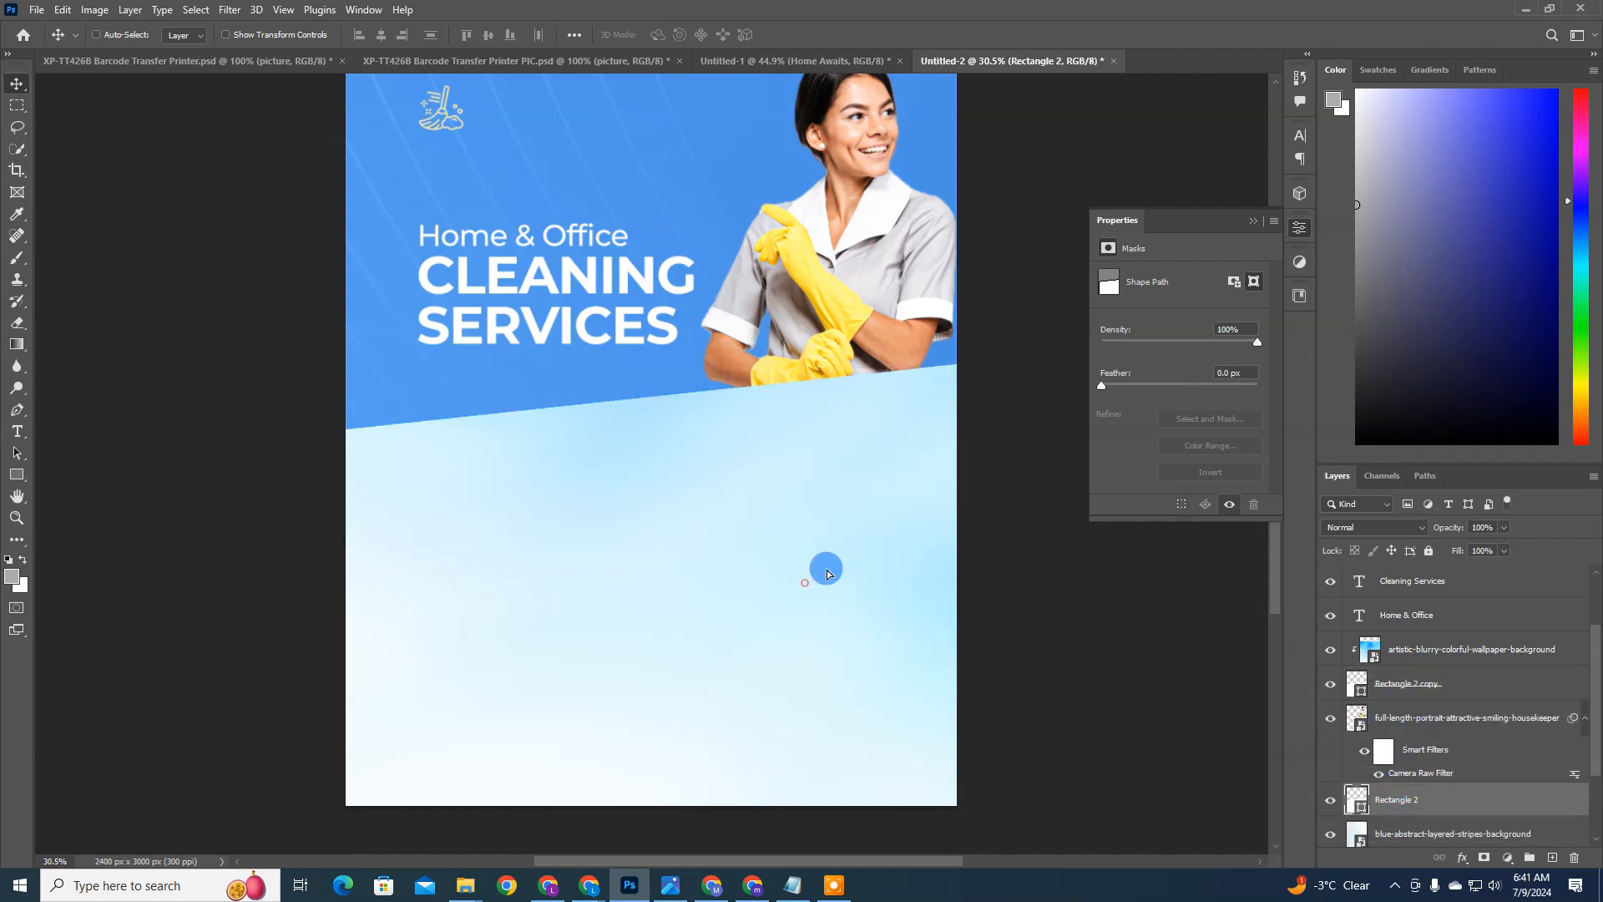
Step: Raise the original Rectangle 2 so a slanted band shows above the panel, behind the housekeeper
left_click_drag(828, 574, 804, 535)
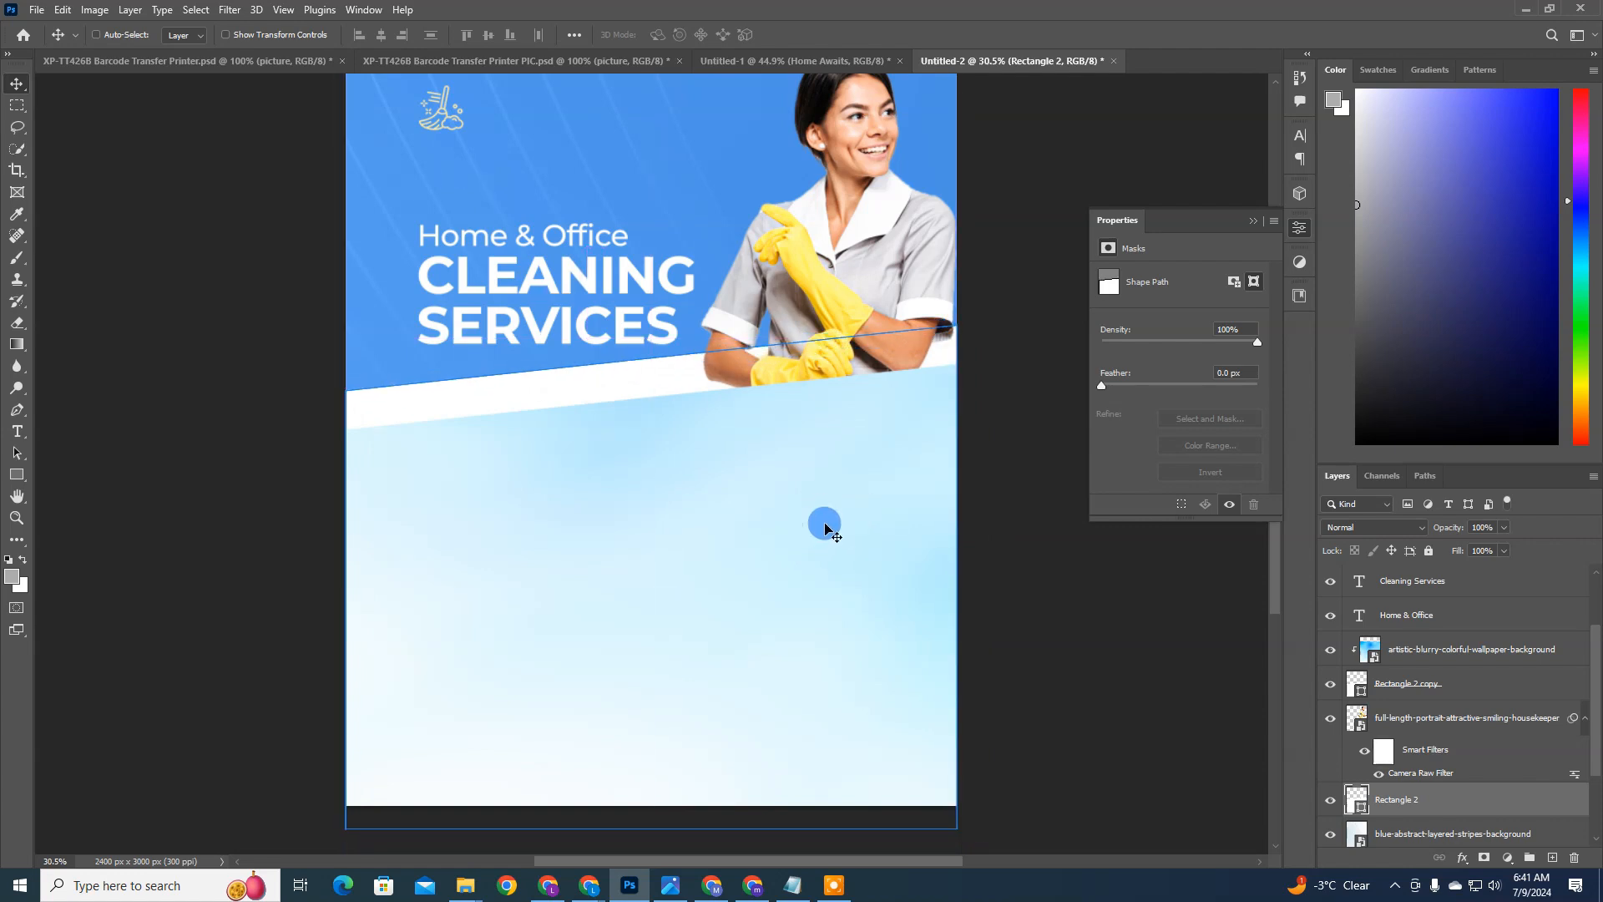
key("Down")
key("Down")
key("Down")
key("Down")
key("Down")
key("Down")
key("Down")
key("Down")
key("Down")
key("Down")
key("Down")
key("Down")
key("Down")
key("Down")
key("Down")
key("Down")
key("Down")
key("Down")
key("Down")
key("Down")
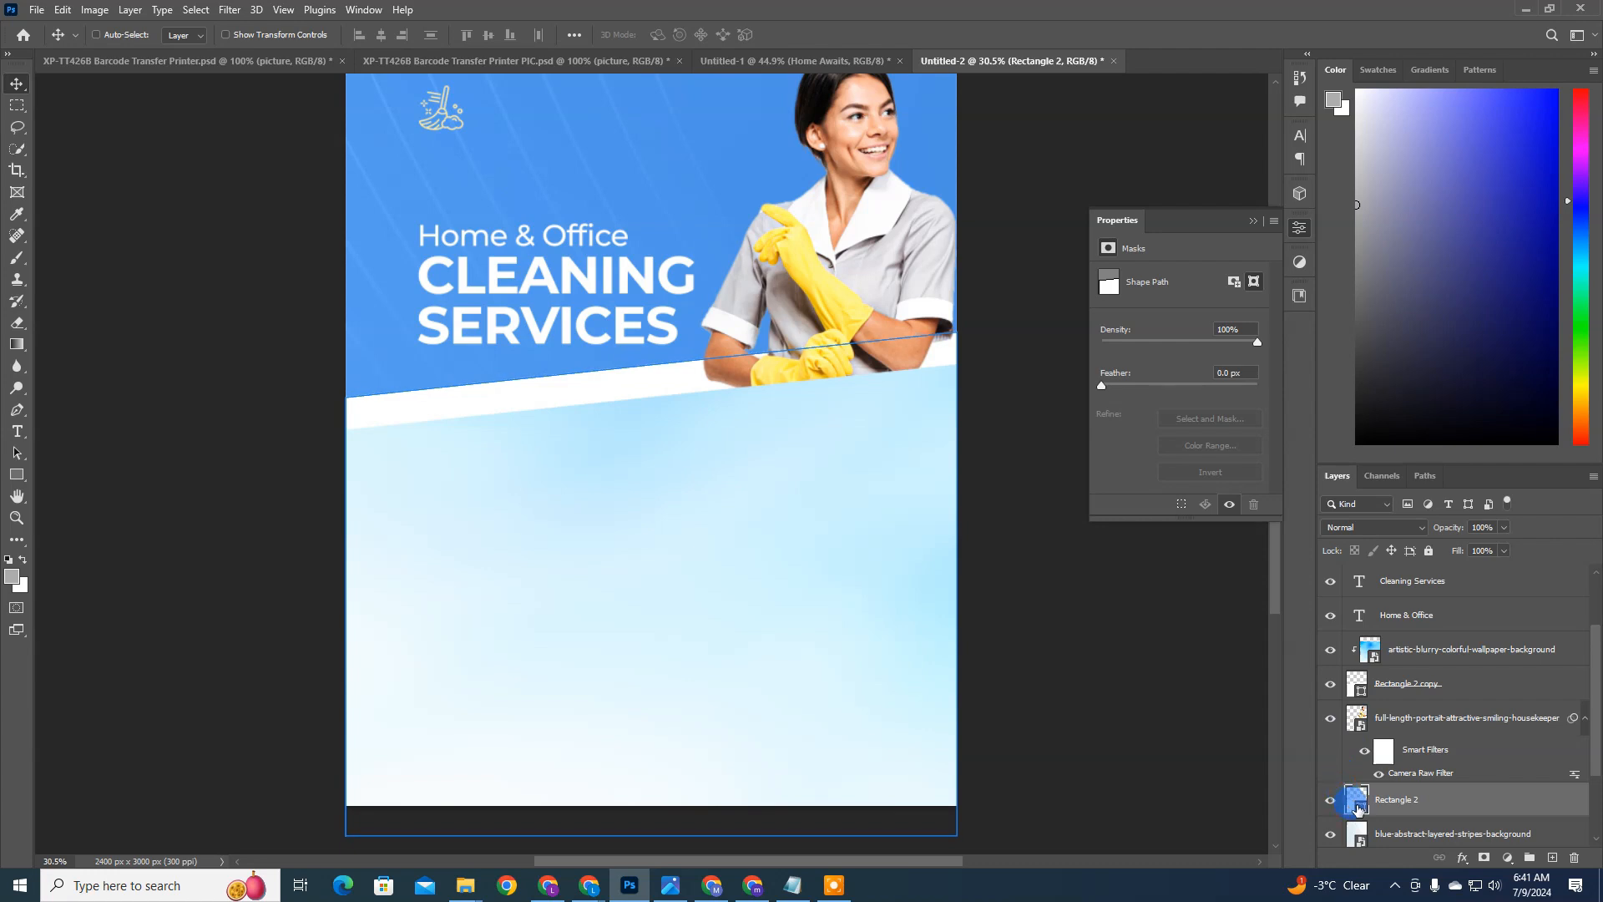
Step: Fill the slanted band shape Rectangle 2 with bright blue #4ba0ff
double_click(1358, 809)
left_click_drag(799, 389, 1237, 249)
mouse_move(1343, 373)
left_mouse_down()
mouse_move(1327, 333)
mouse_move(1328, 356)
left_mouse_up()
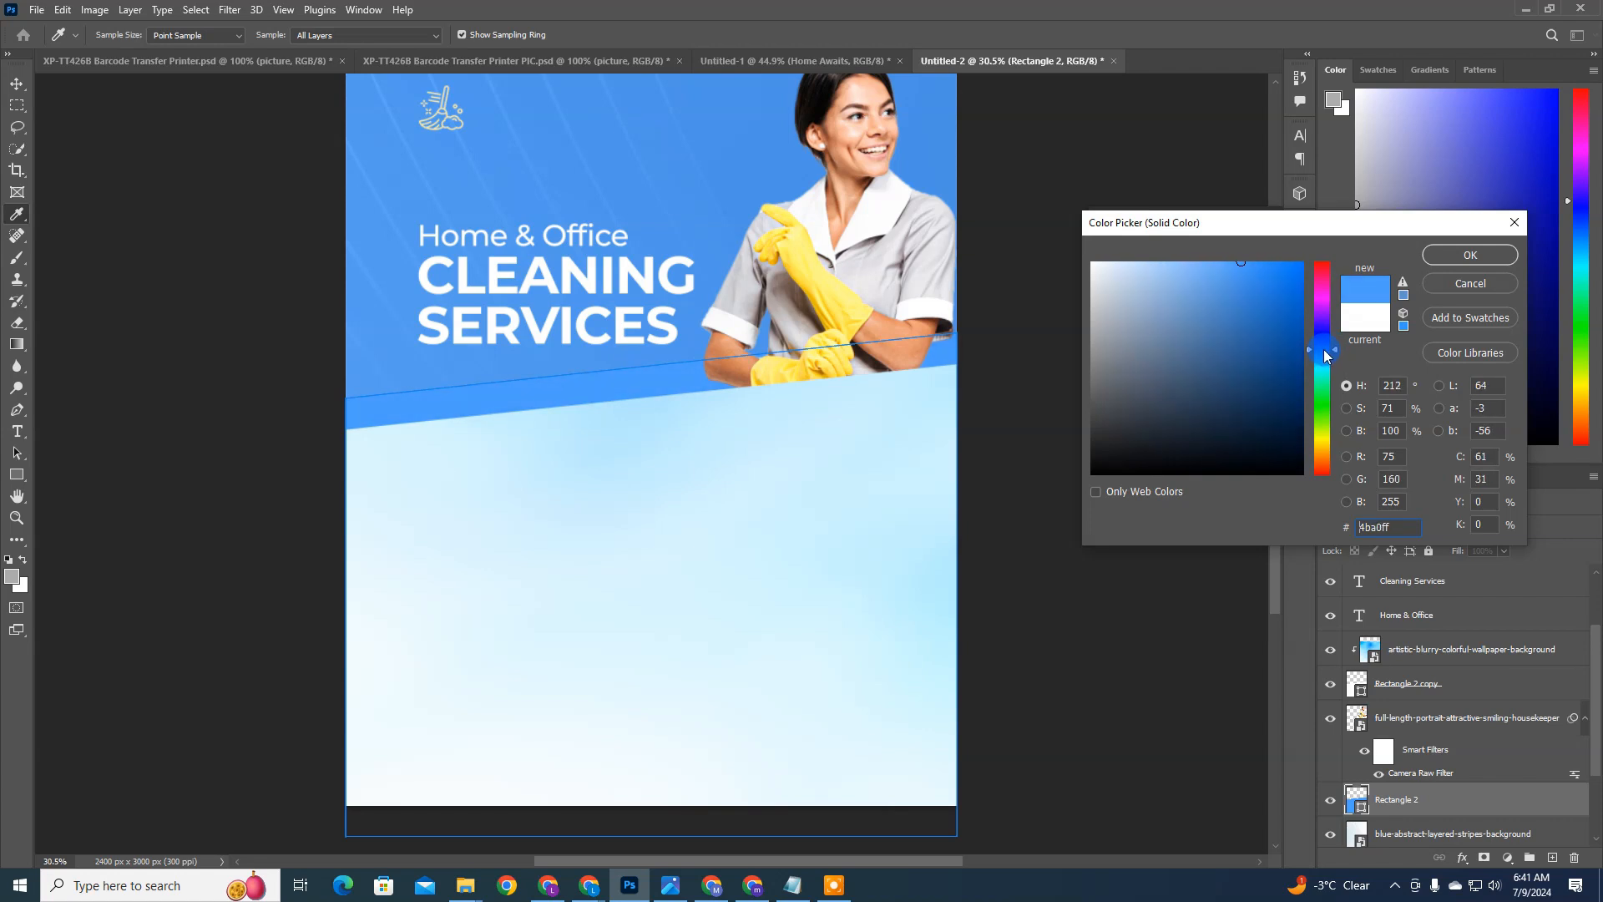
left_click(1470, 254)
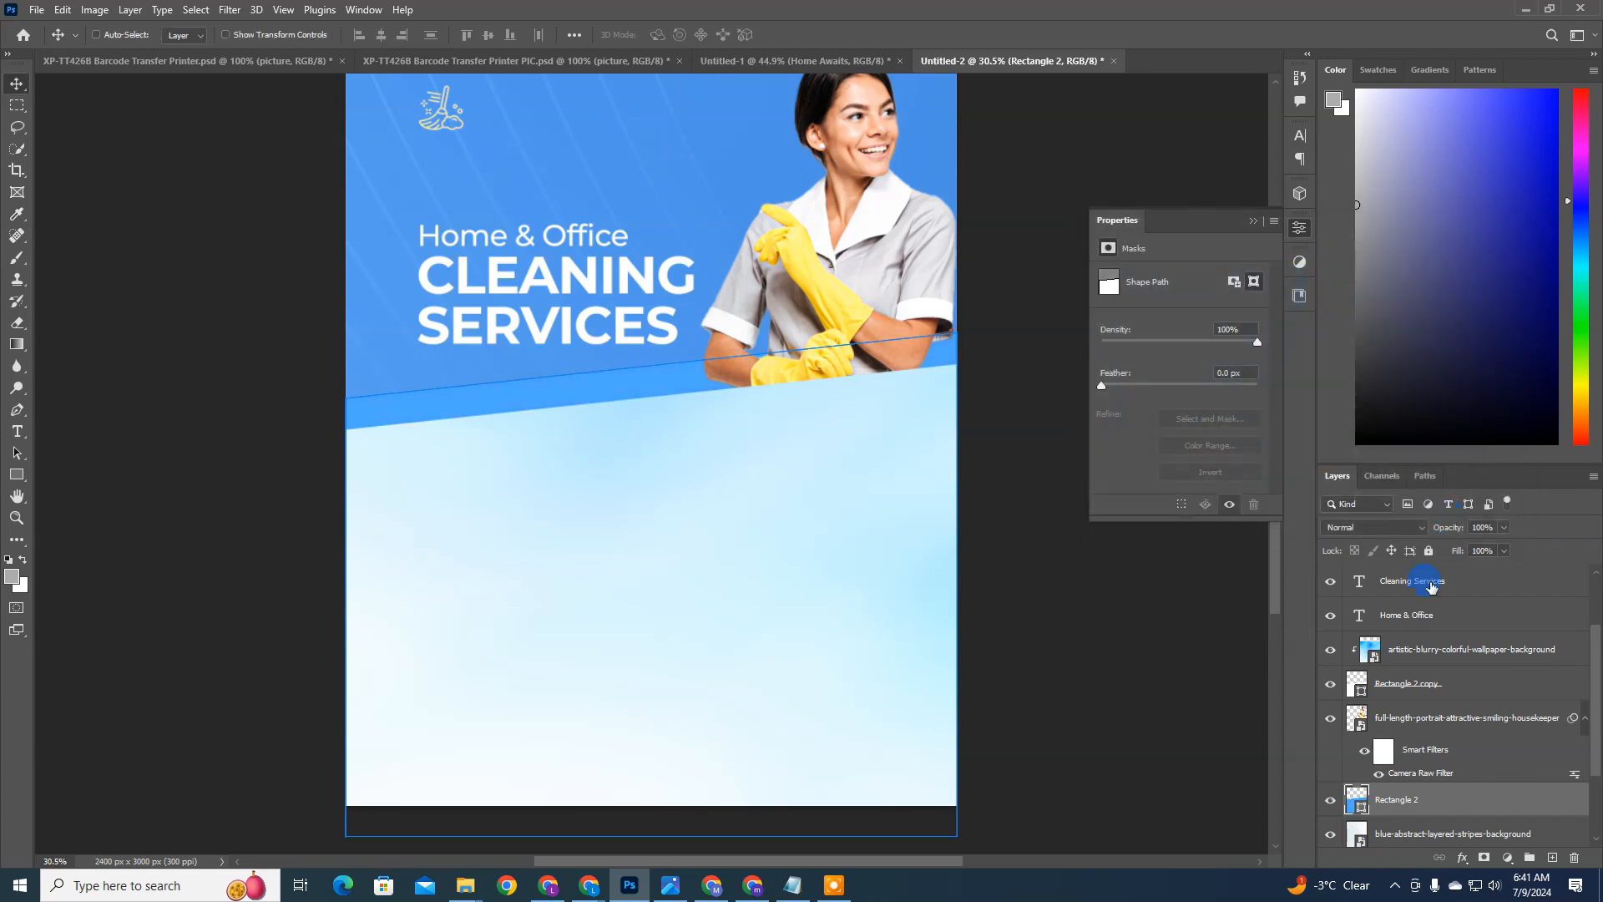
Step: Skew the Home & Office and Cleaning Services text layers together vertically by about -6.06° to match the panel's slant
left_click(1438, 605)
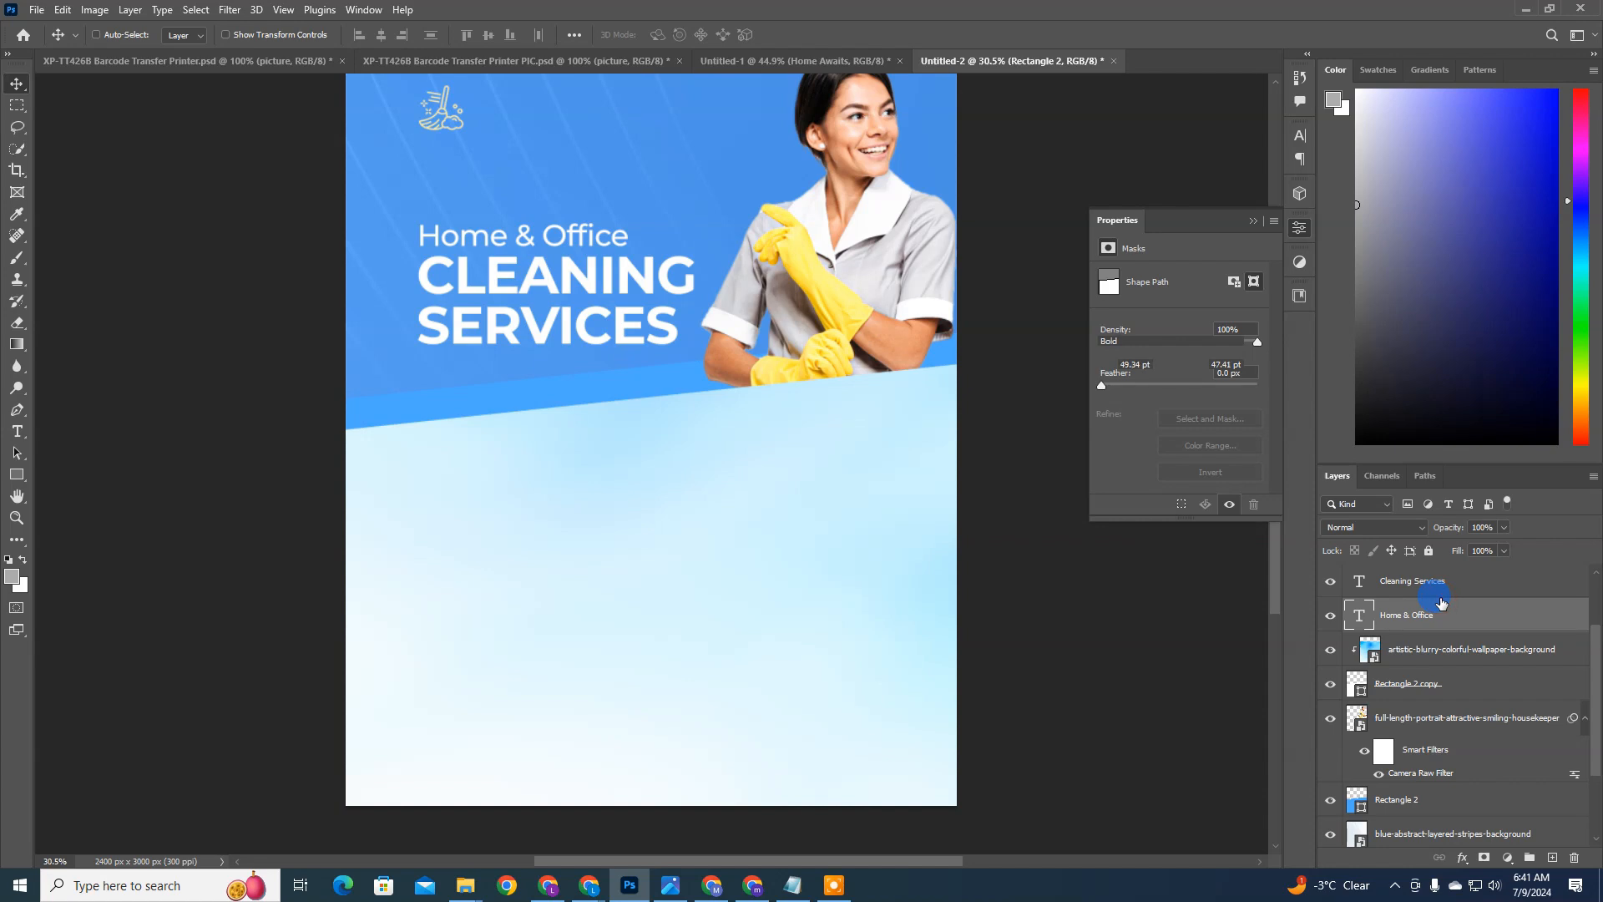
left_click(1439, 587)
left_click(648, 370, "ctrl")
scroll(740, 392, "up", 1)
left_click(598, 268, "ctrl")
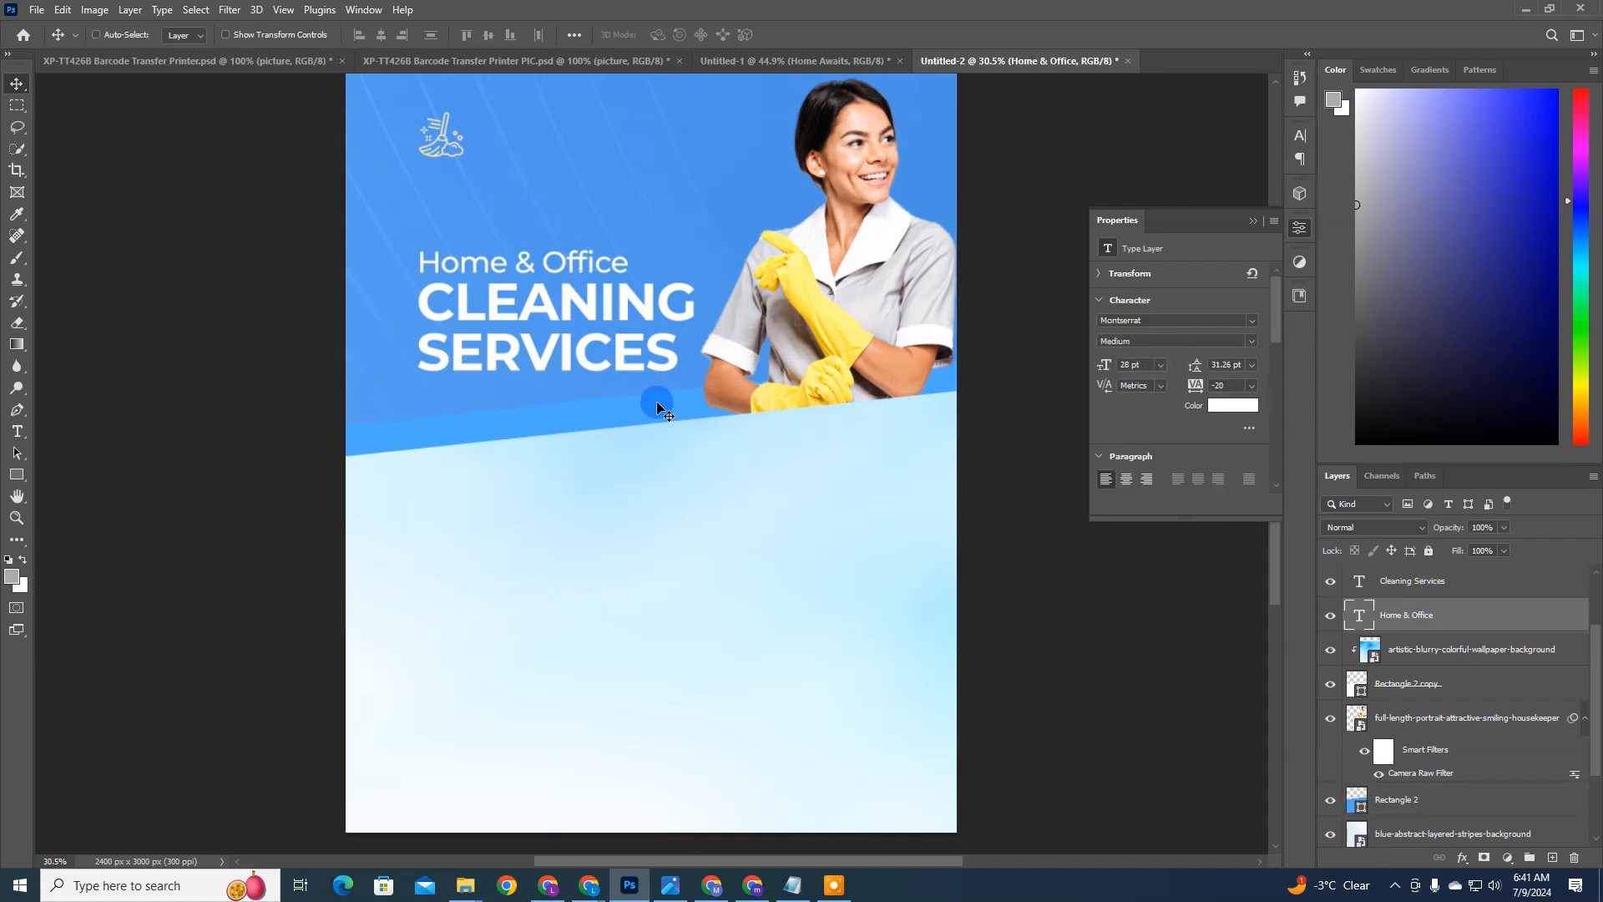
scroll(1403, 637, "up", 1)
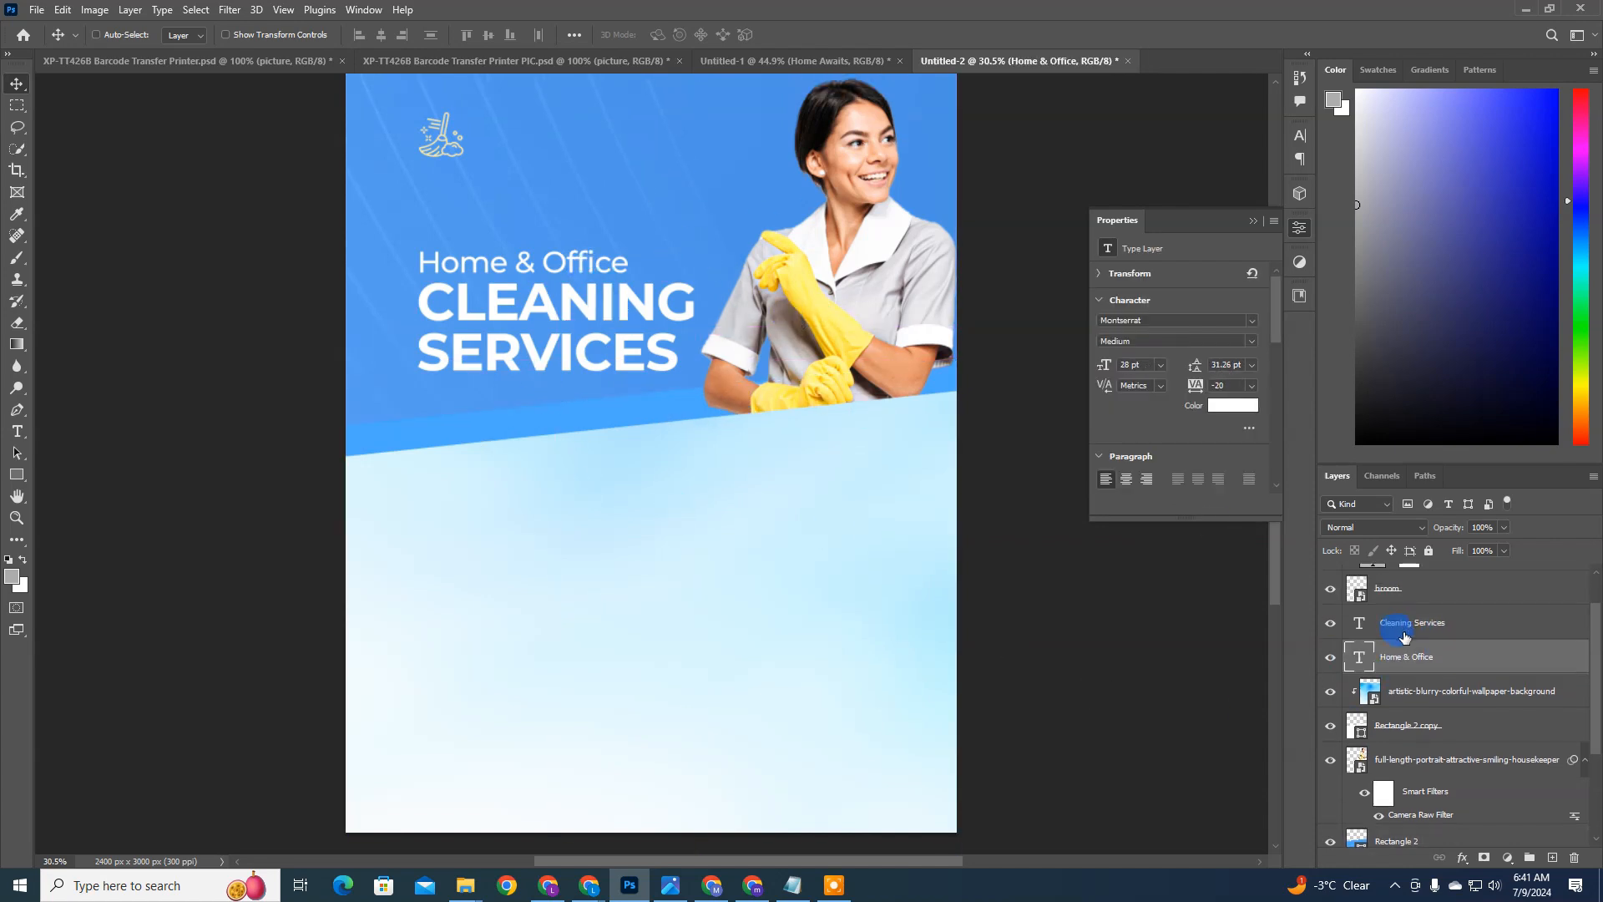
left_click(1410, 632, "ctrl")
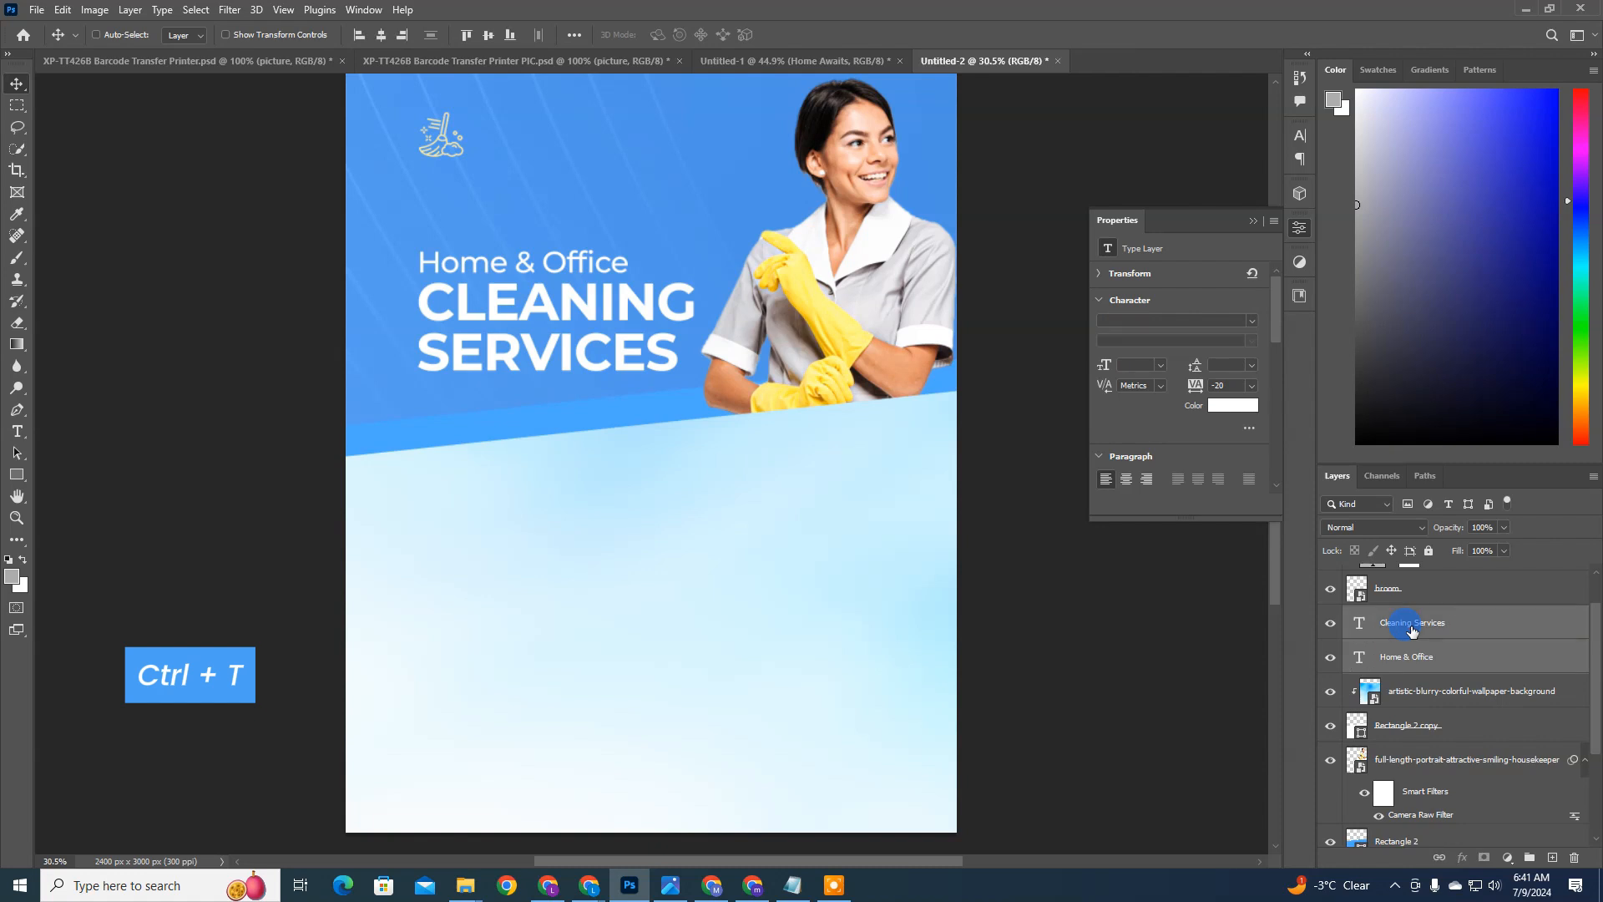
key("ctrl+t")
left_click_drag(701, 244, 703, 226)
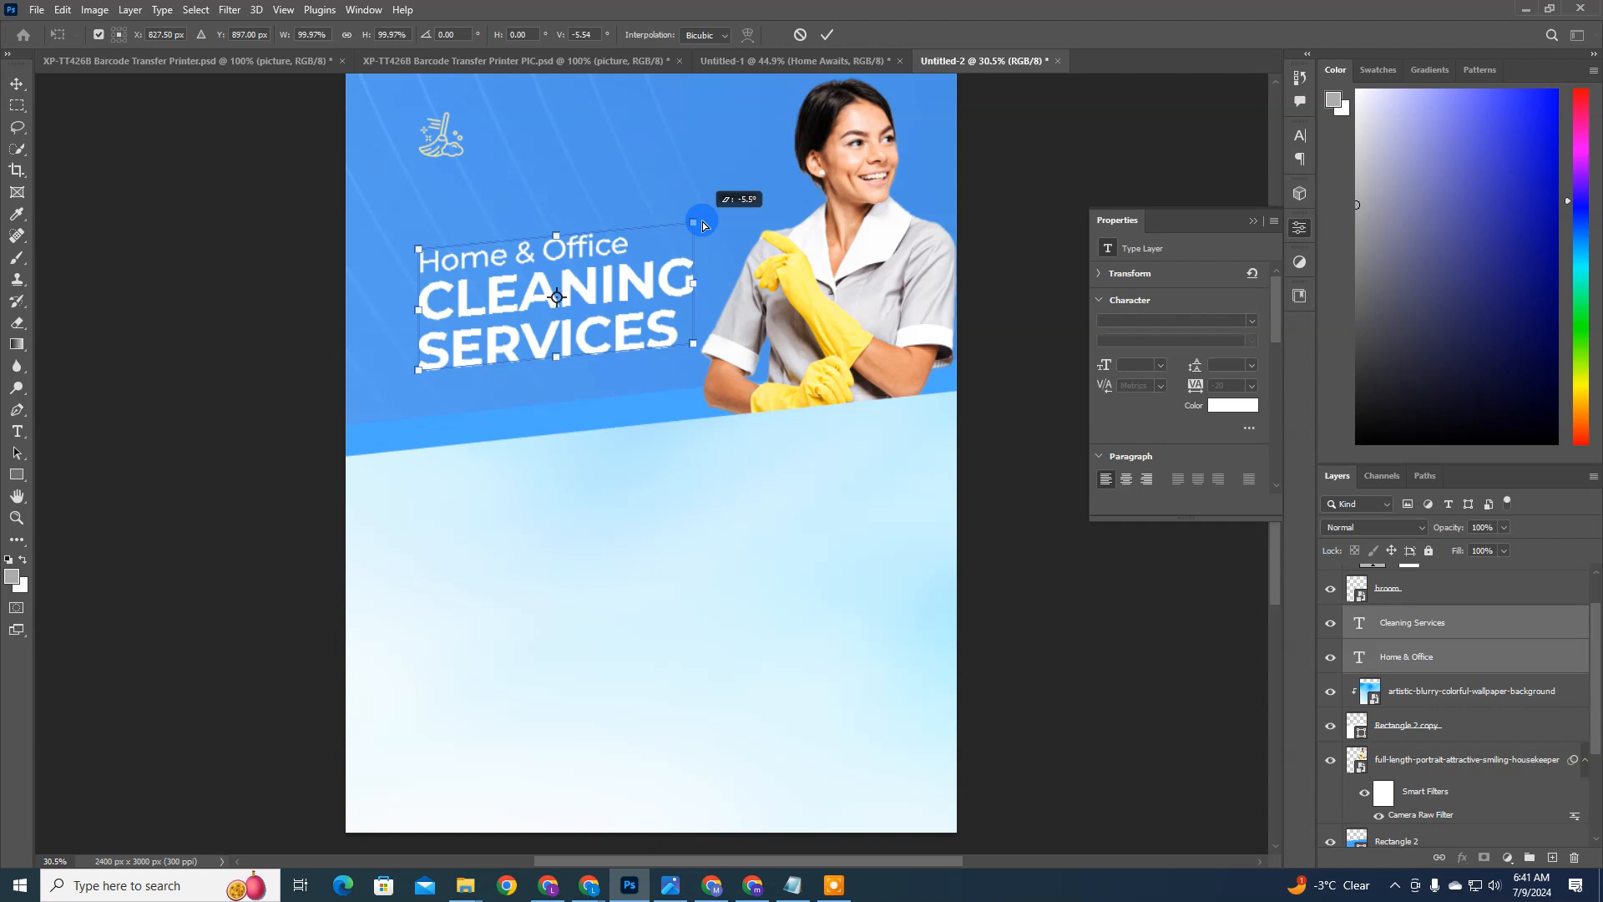
left_click_drag(704, 226, 695, 214)
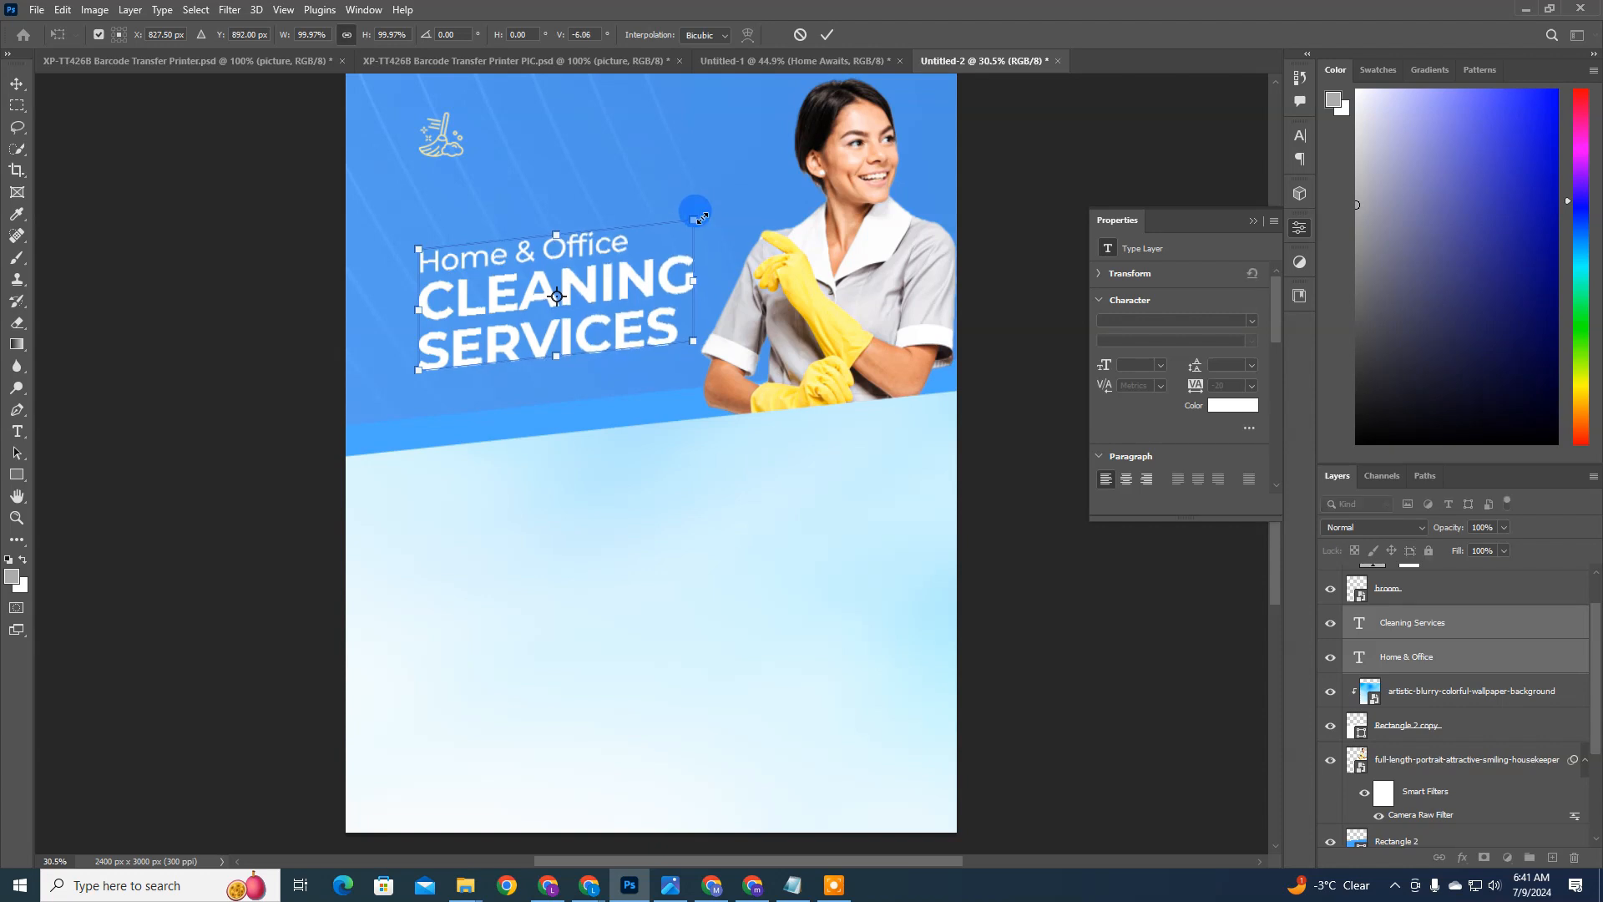
key("Return")
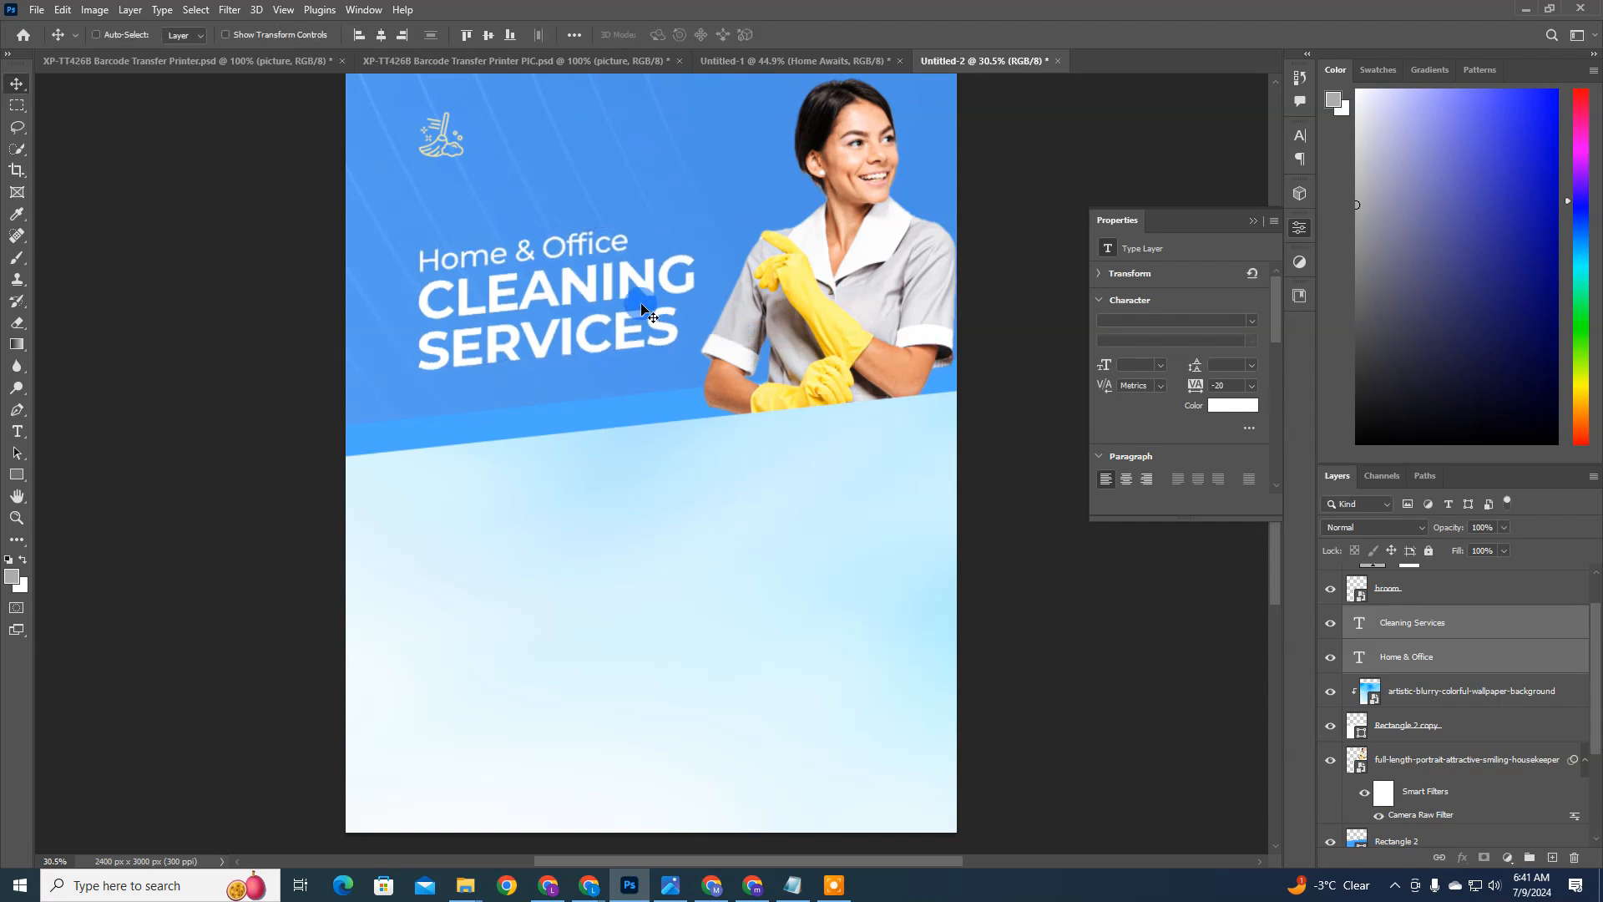
Step: Shift the slanted headline text slightly to the left, away from the housekeeper
mouse_move(639, 323)
left_mouse_down()
mouse_move(627, 355)
mouse_move(654, 288)
mouse_move(612, 310)
left_mouse_up()
key("shift+Left")
key("shift+Left")
key("shift+Left")
key("shift+Left")
key("shift+Left")
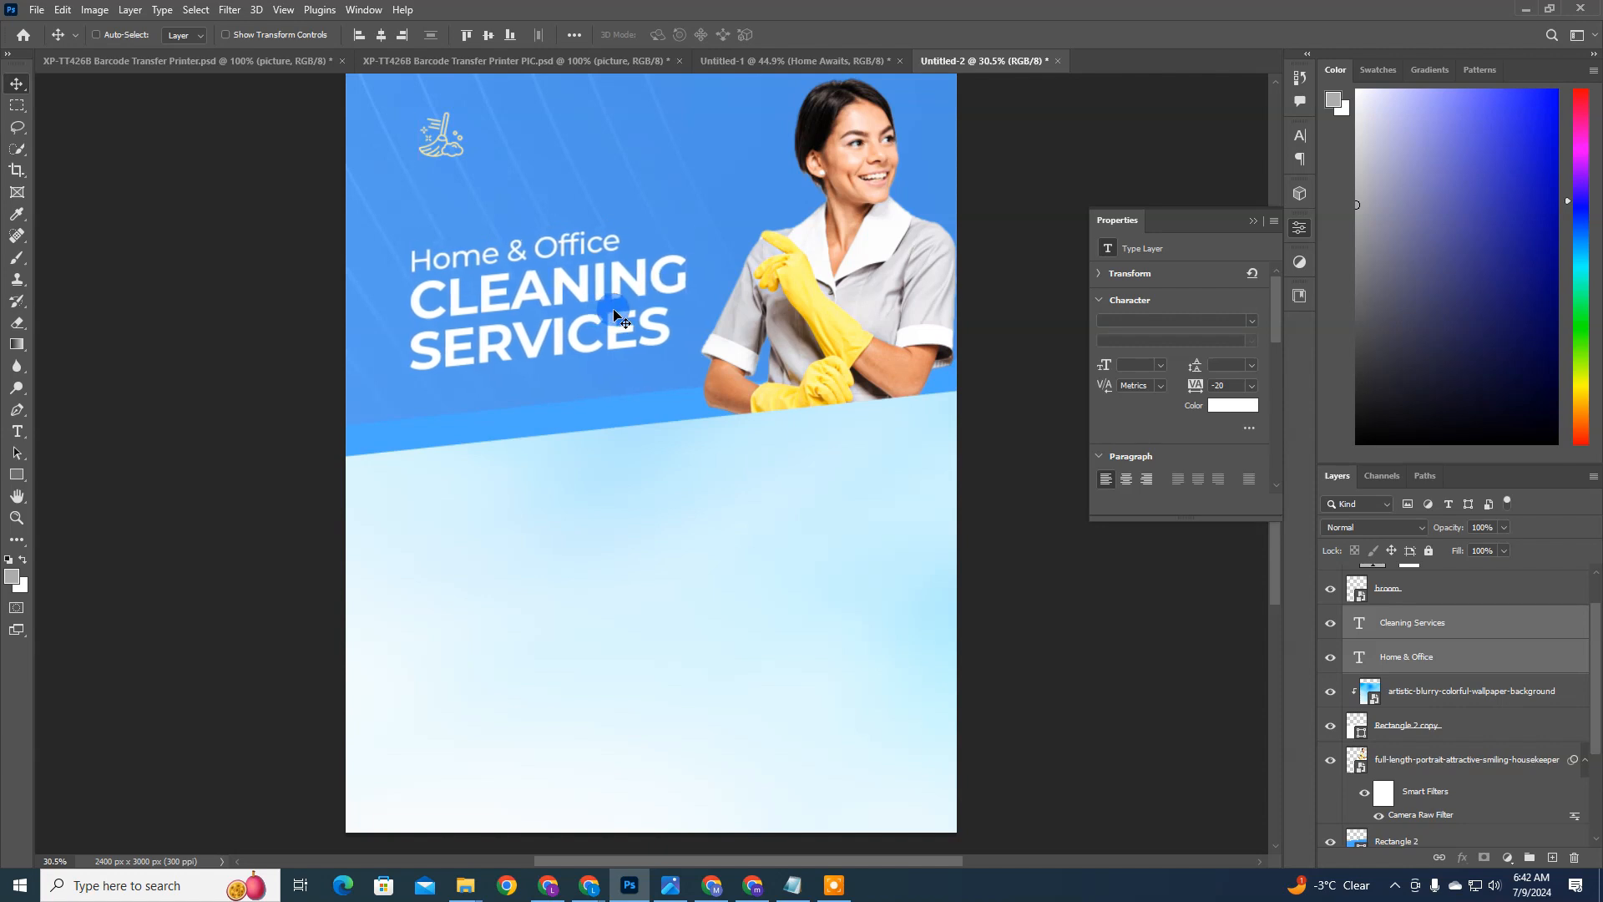
scroll(615, 316, "up", 1)
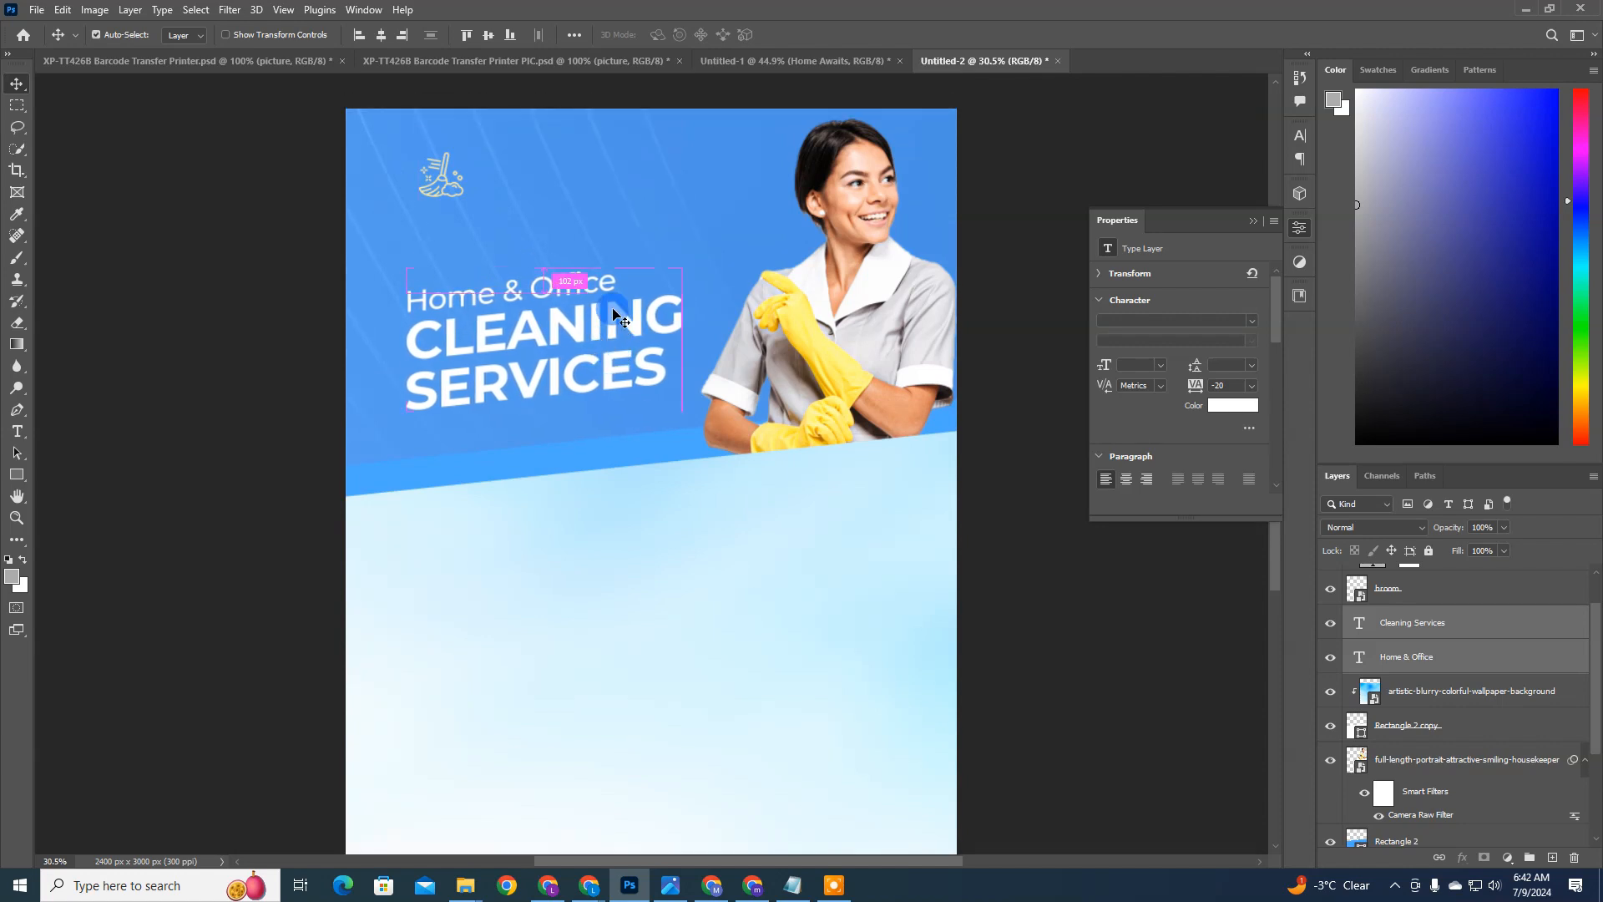
key("ctrl+0")
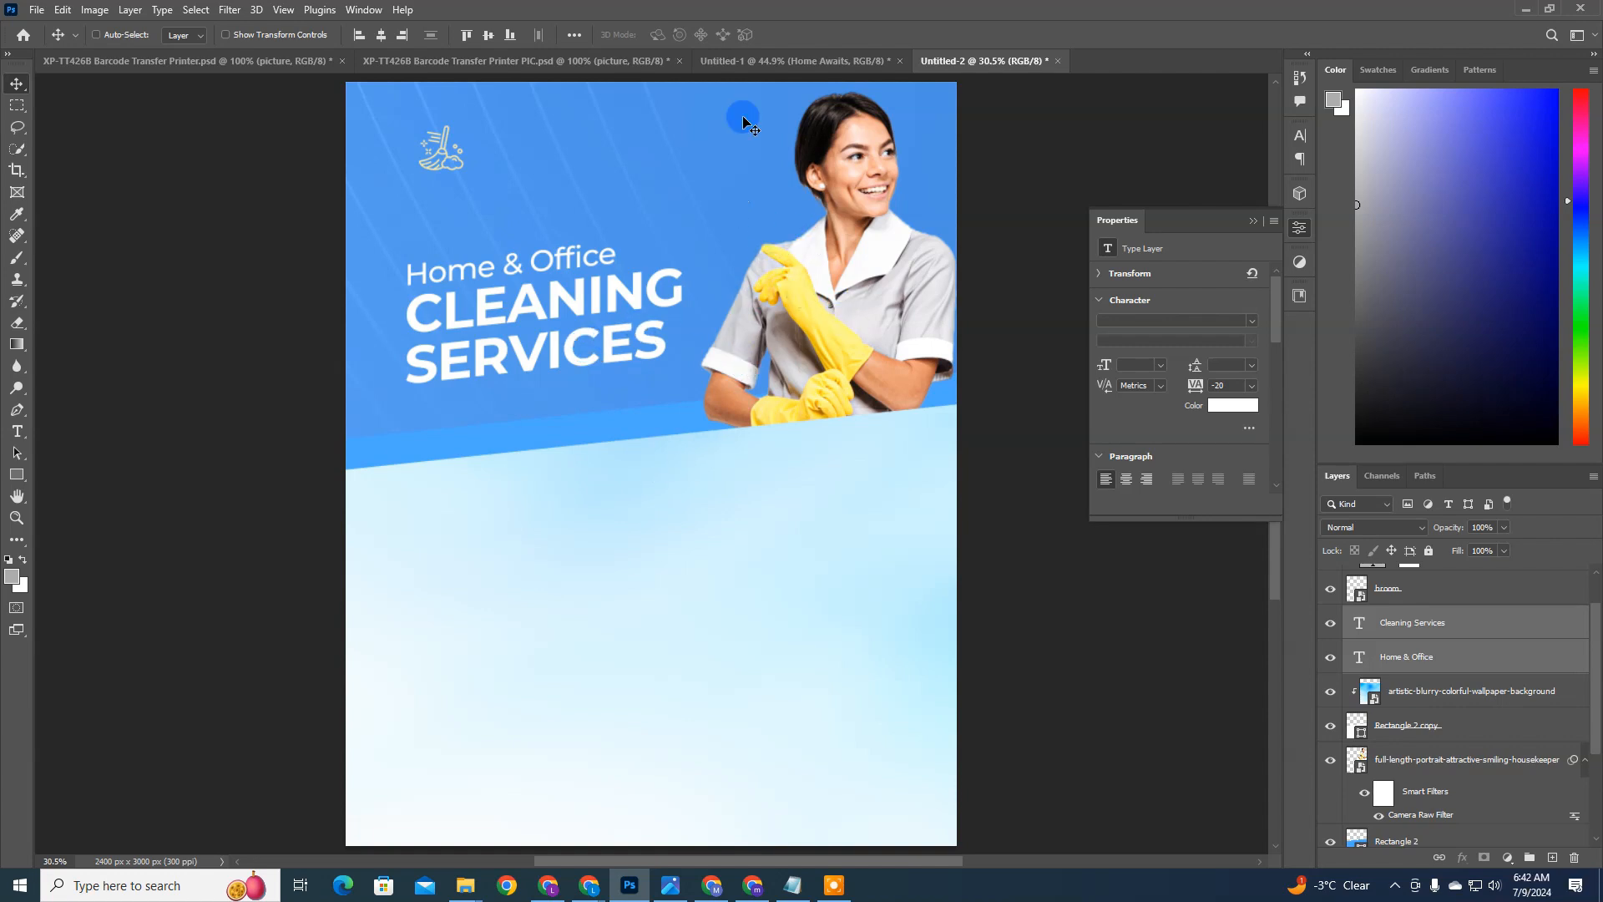
left_click(442, 153, "ctrl")
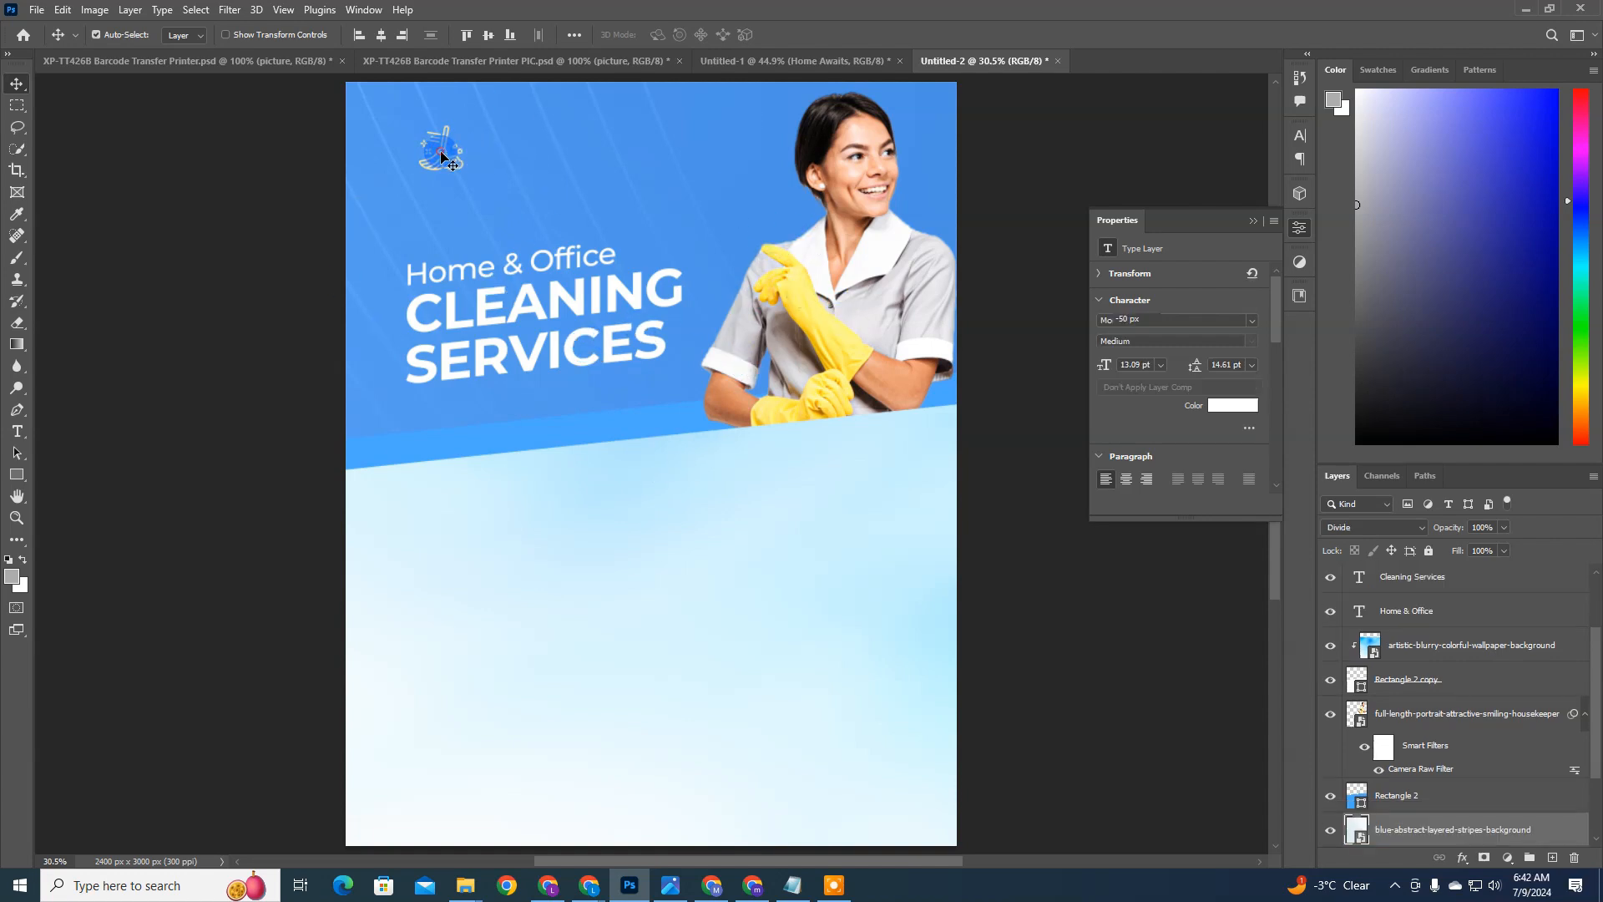
left_click_drag(435, 156, 448, 156)
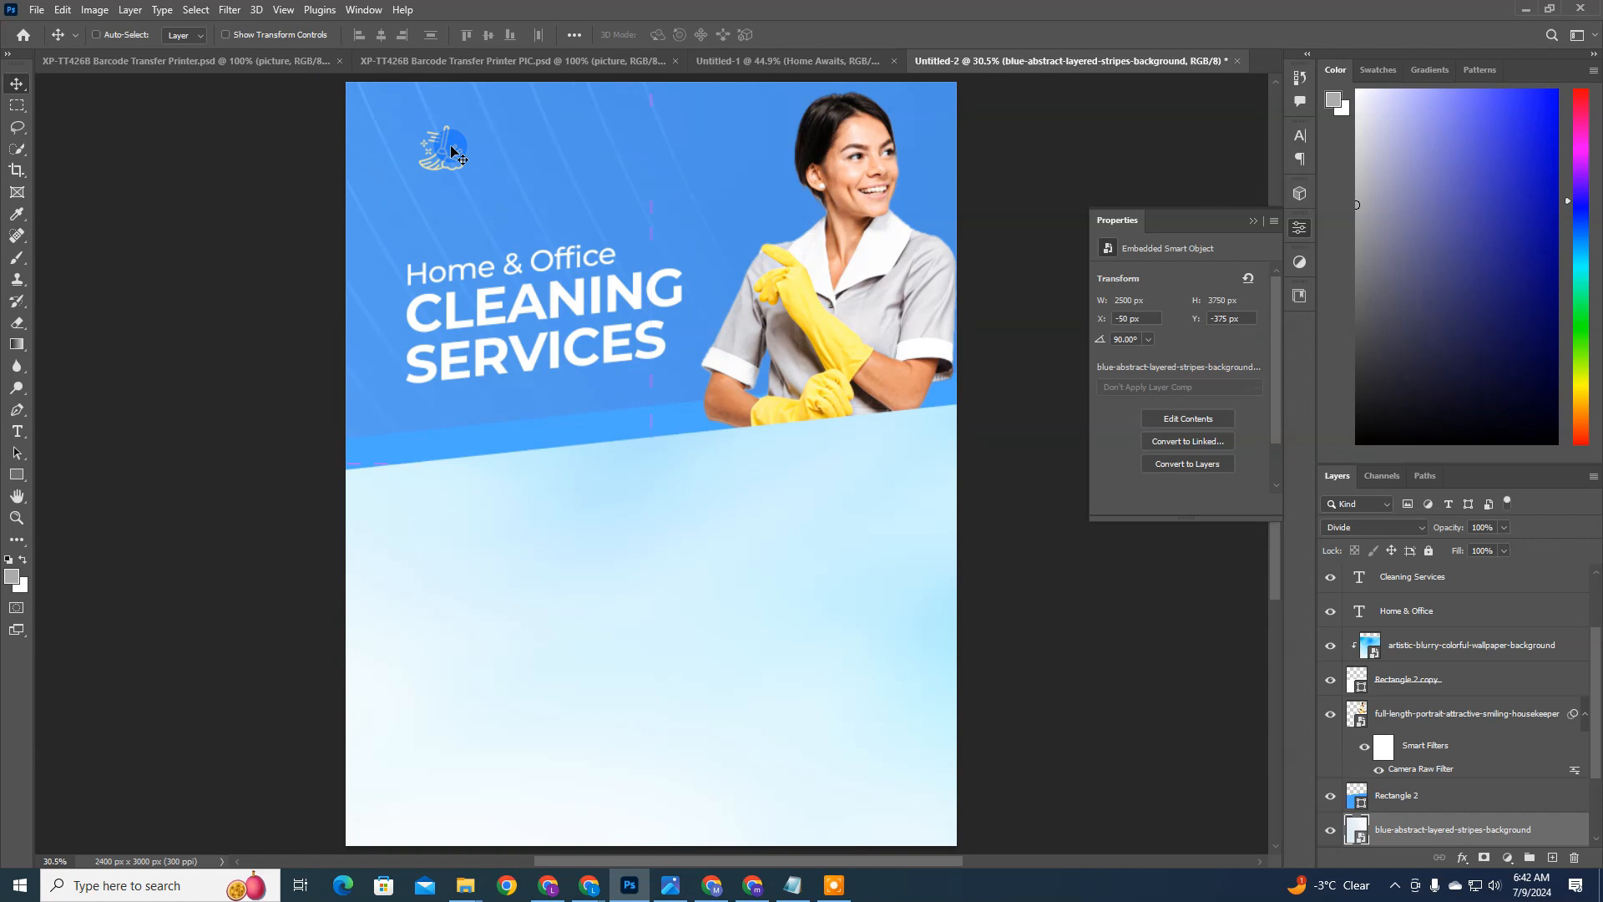
Step: Add a text line reading Gleam & Shine, the brand name from the Notepad brief, between the broom icon and the housekeeper
key("t")
left_click(578, 159)
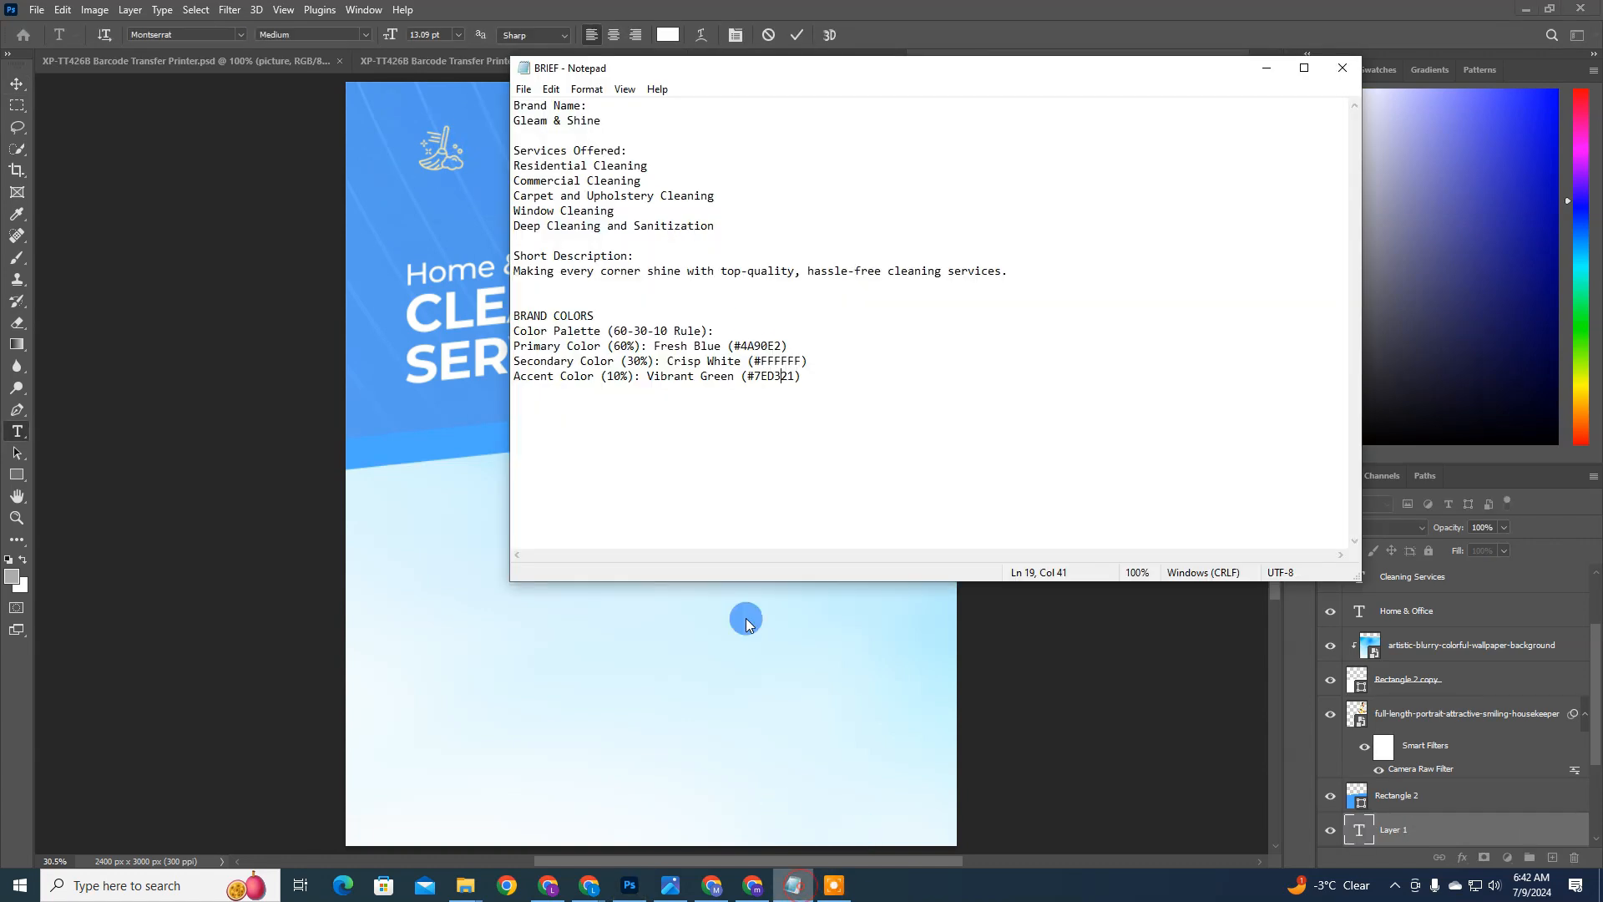
left_click(793, 885)
left_click_drag(602, 121, 482, 117)
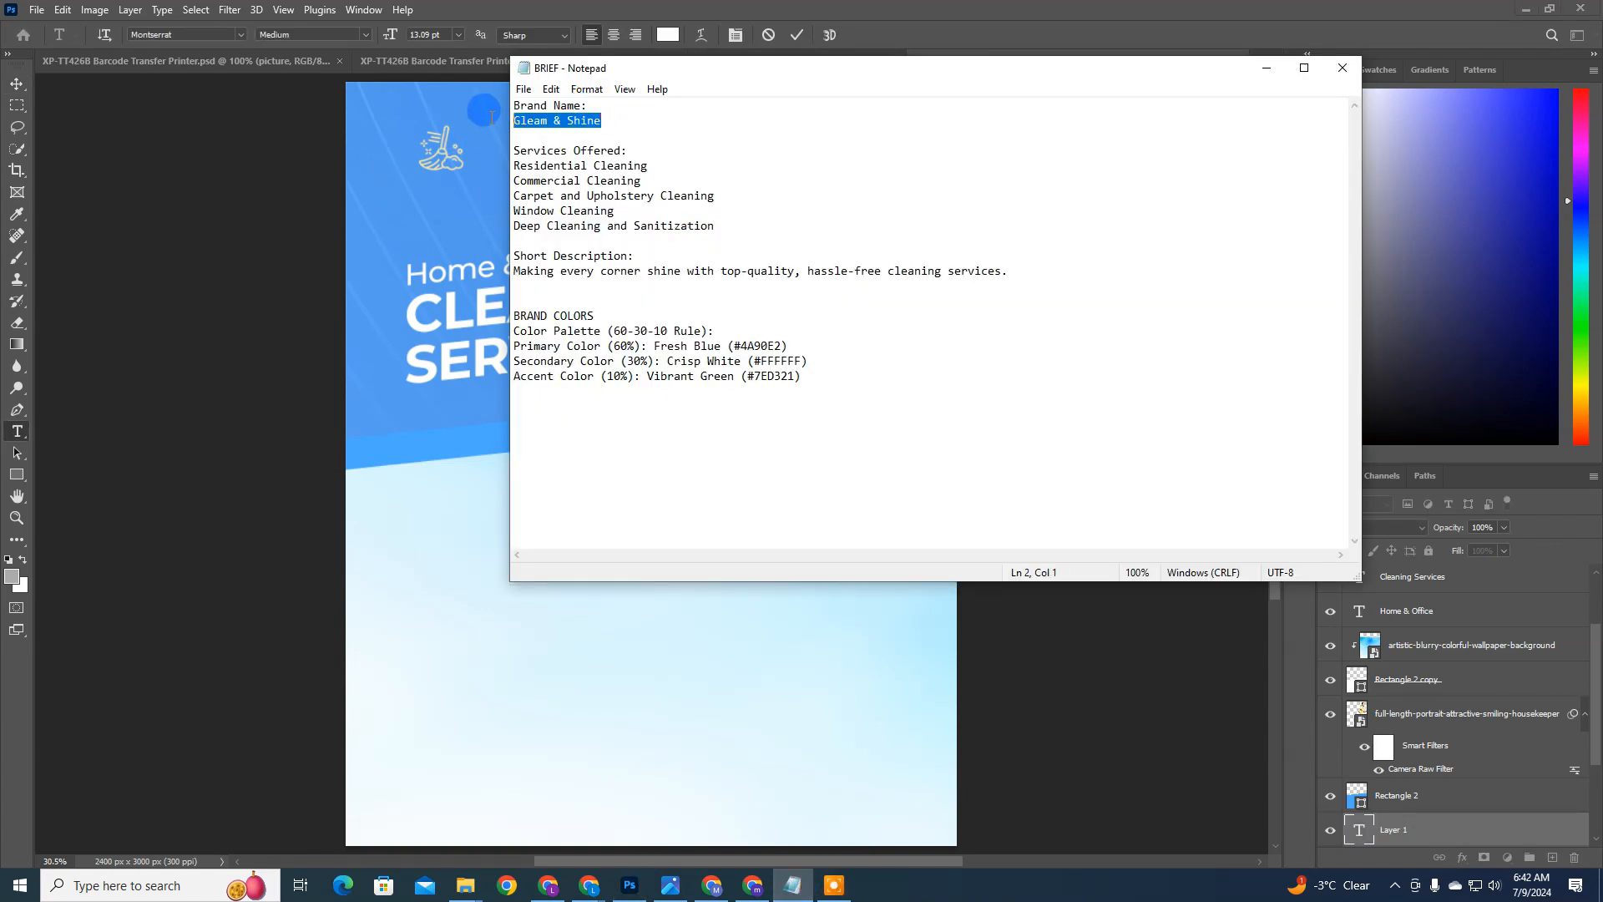
key("ctrl+c")
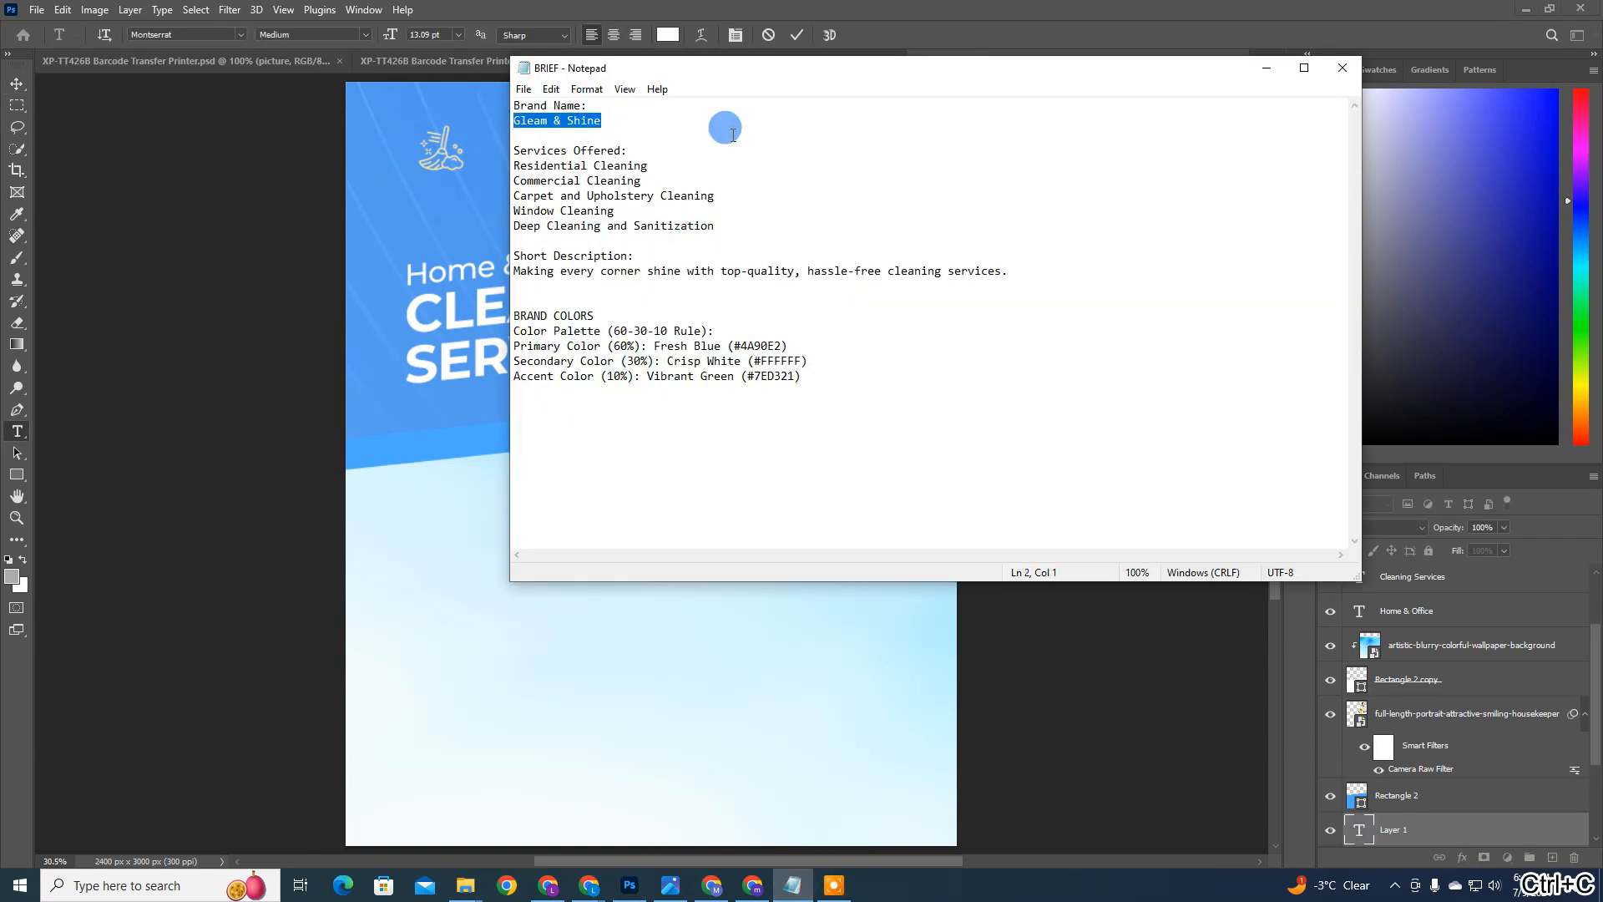
left_click(793, 49)
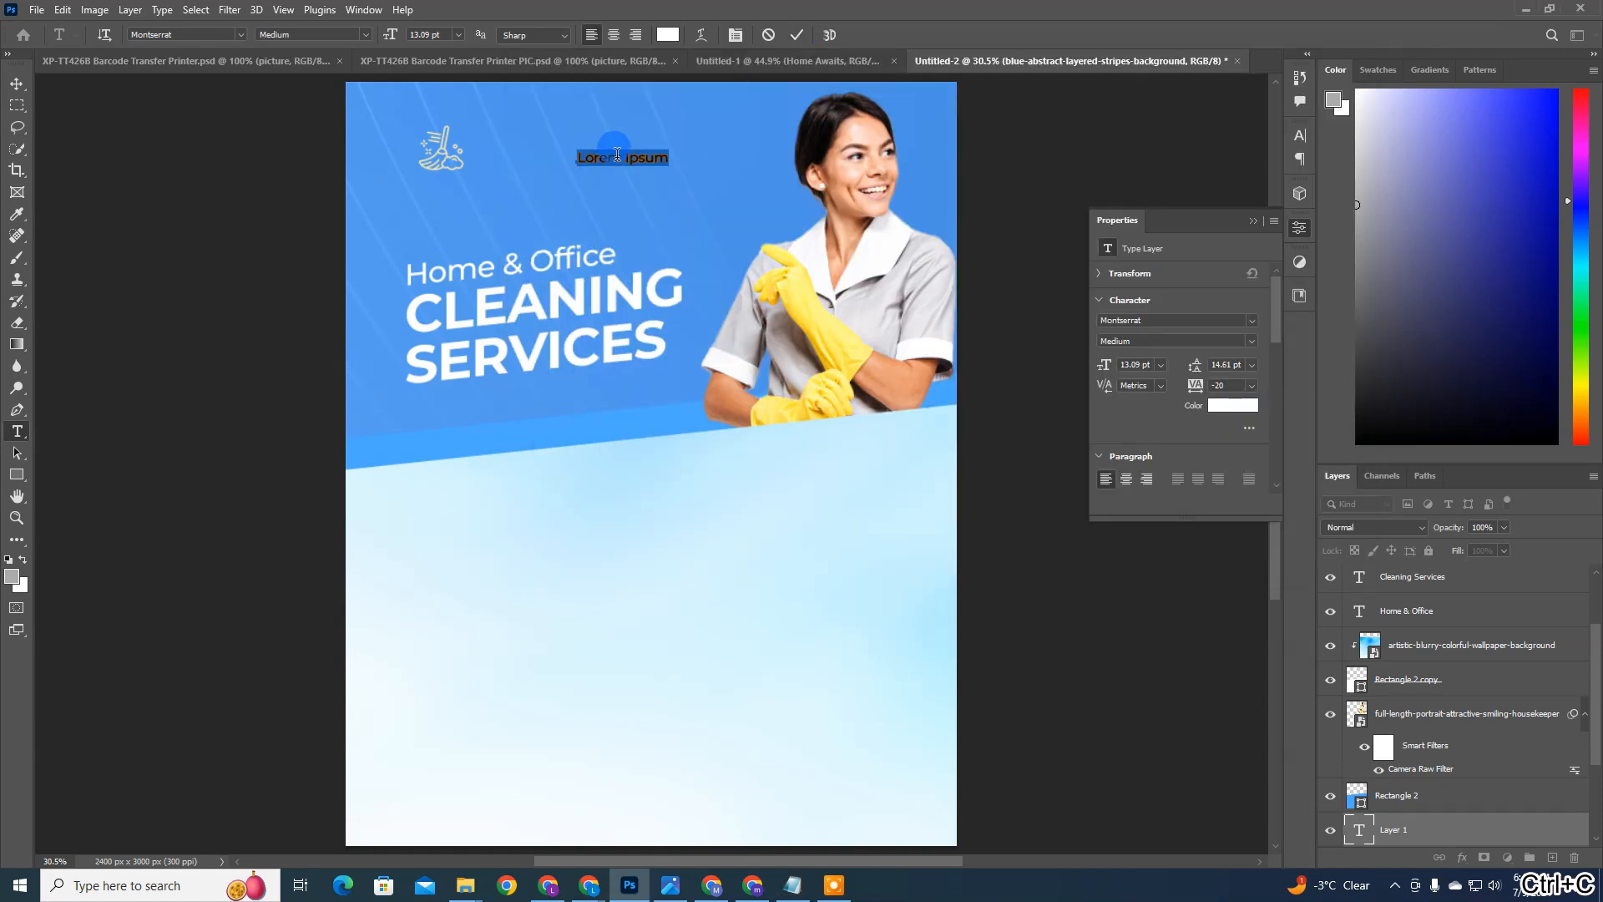
key("BackSpace")
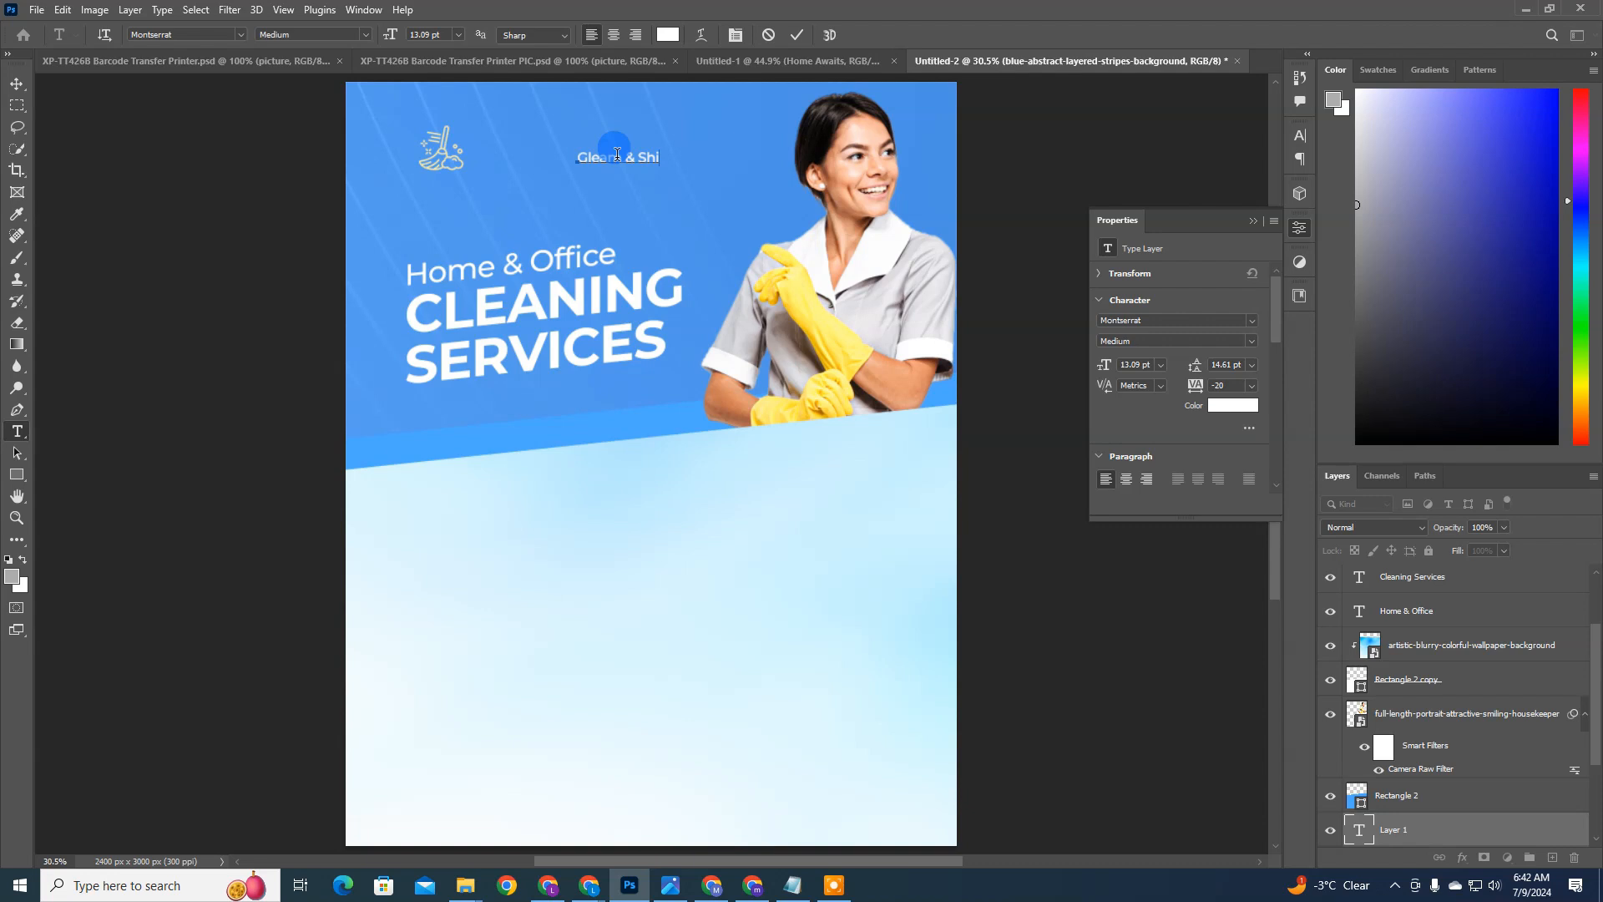
left_click(1157, 243)
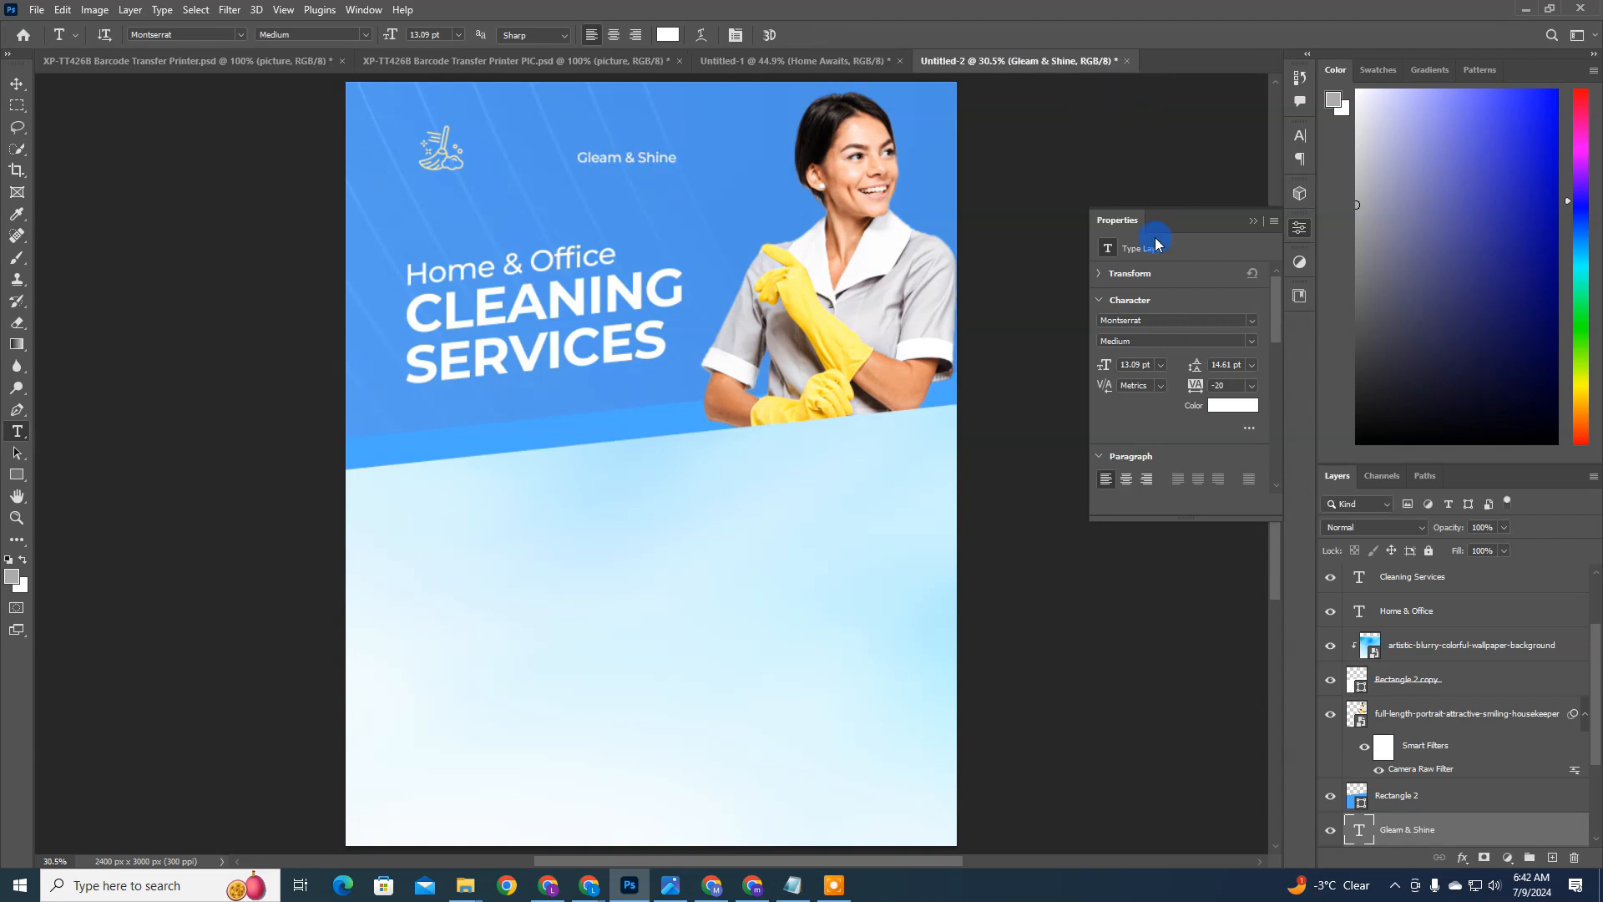
Step: Format the Gleam & Shine text as Montserrat Bold, 30 pt, in all caps
left_click(1299, 135)
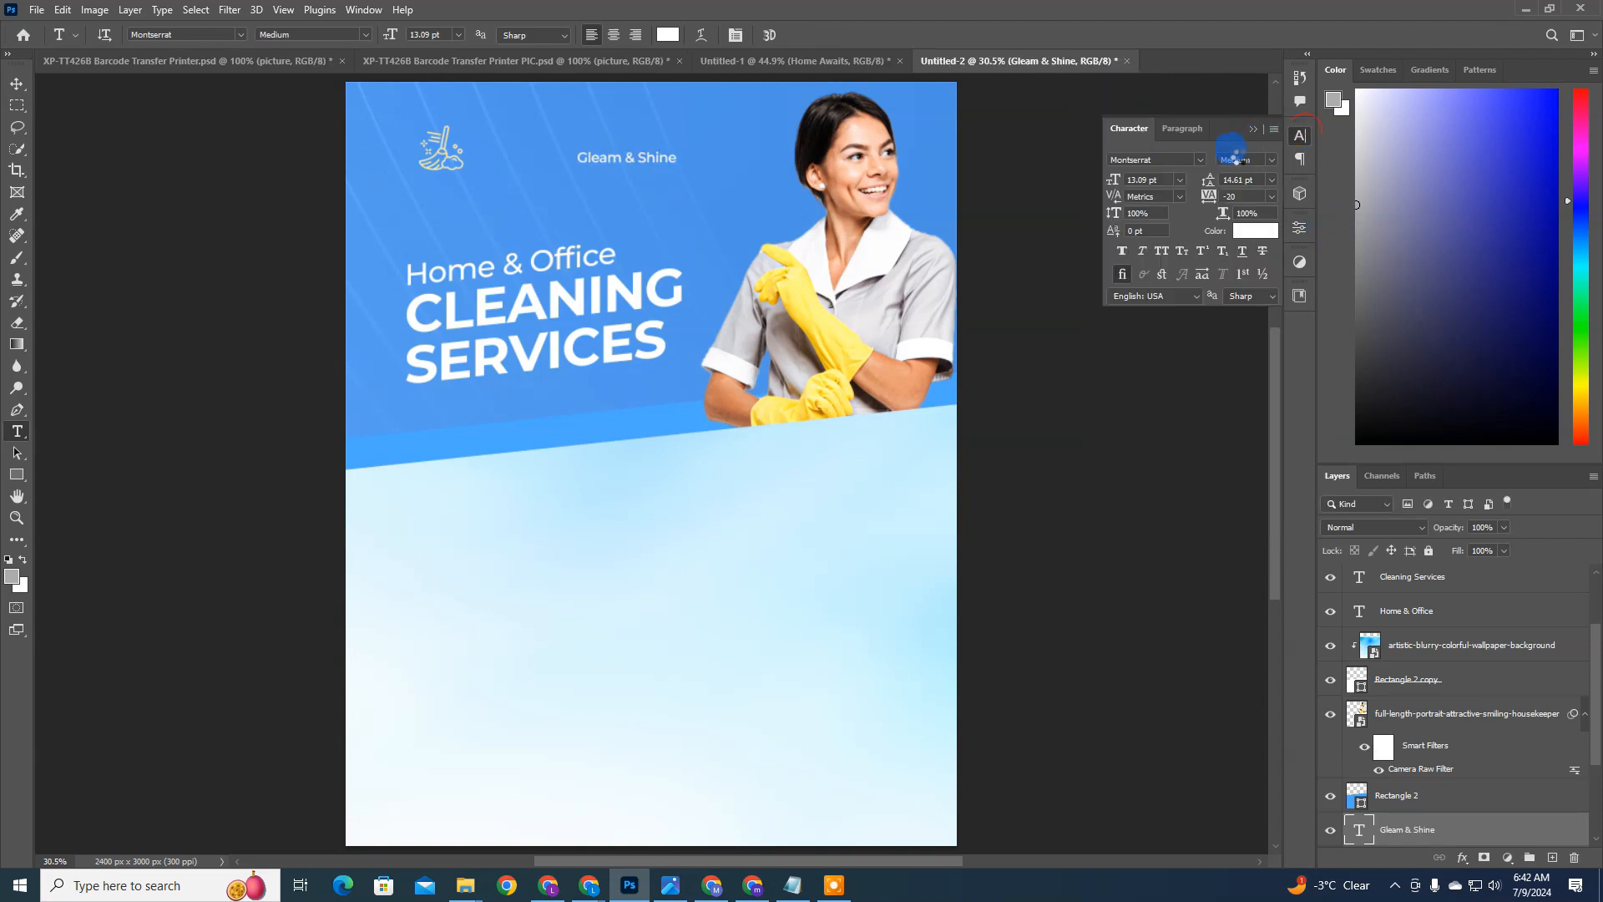
left_click(1202, 161)
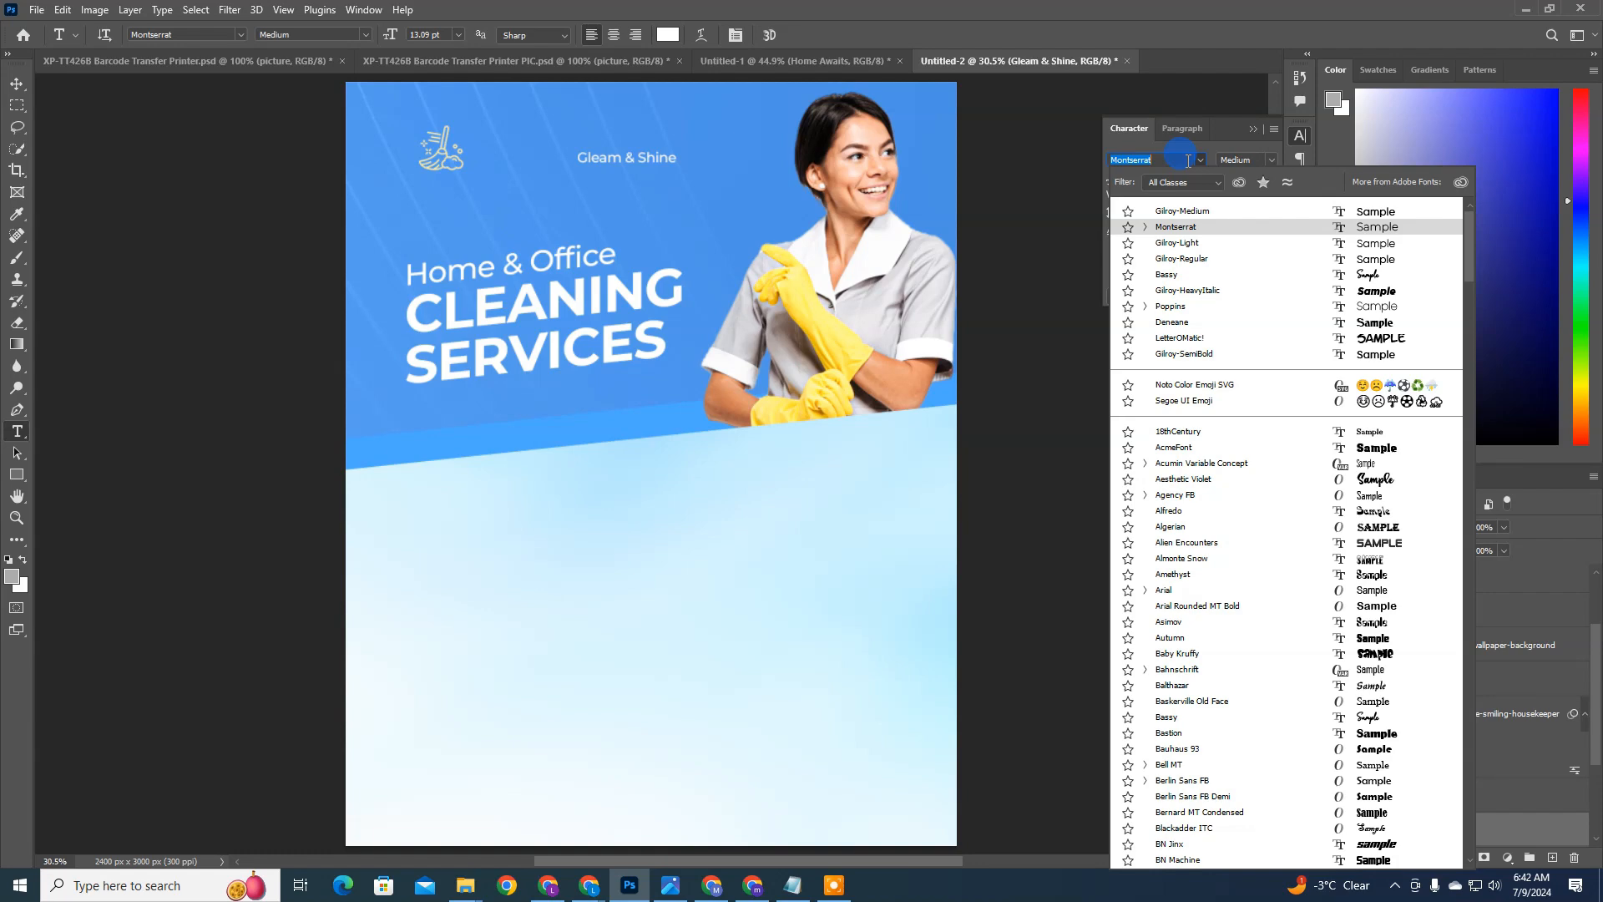
type("montse")
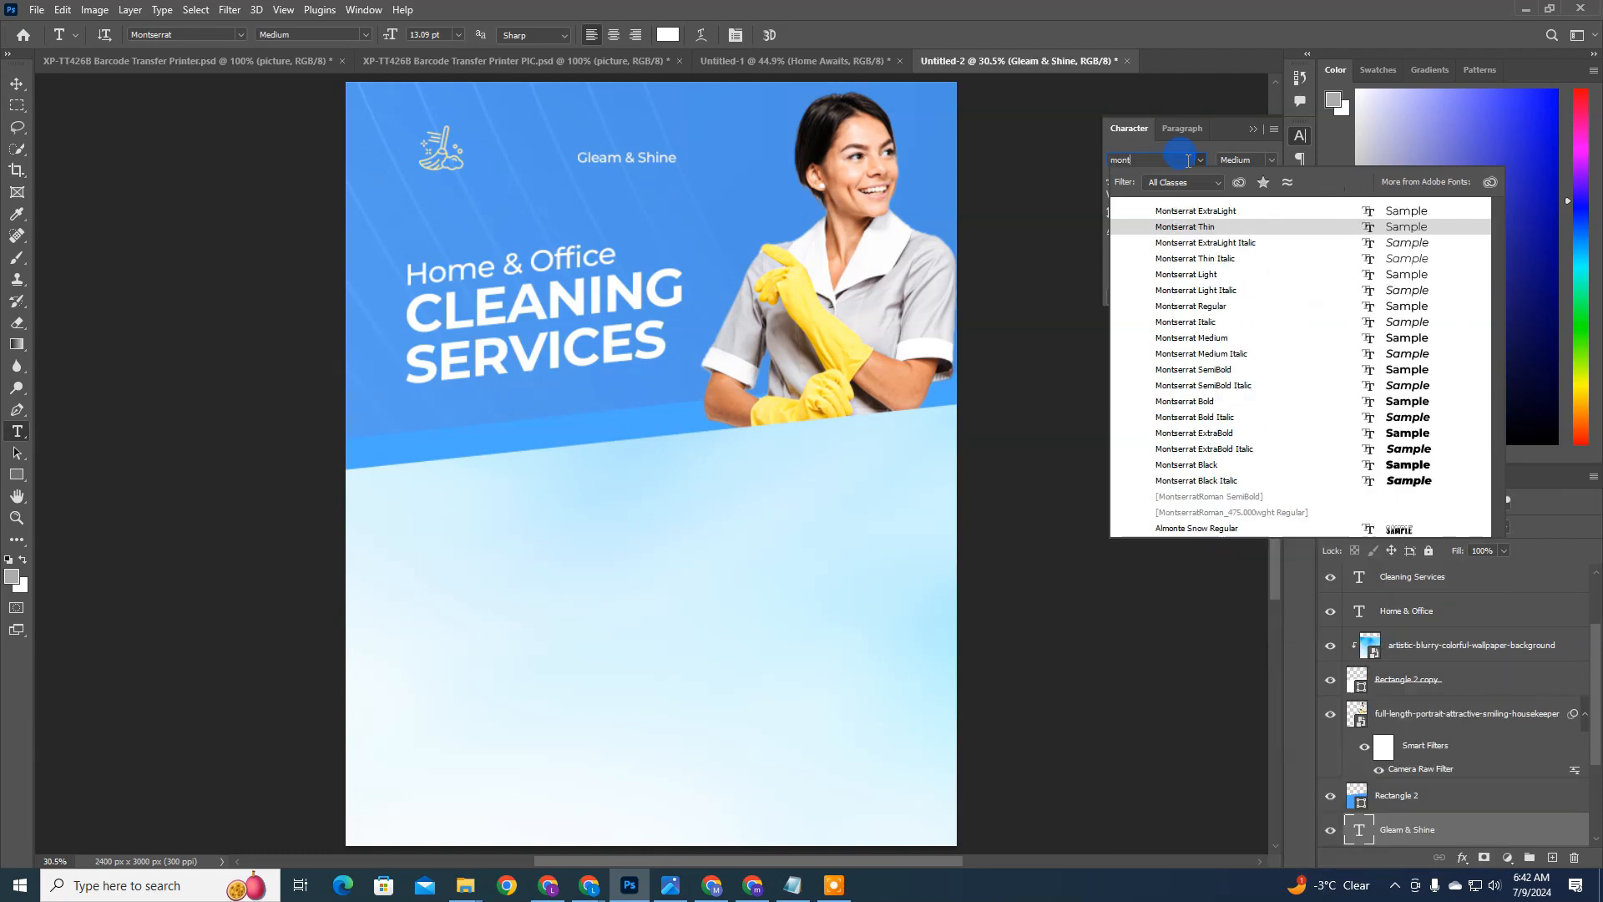
left_click(1216, 407)
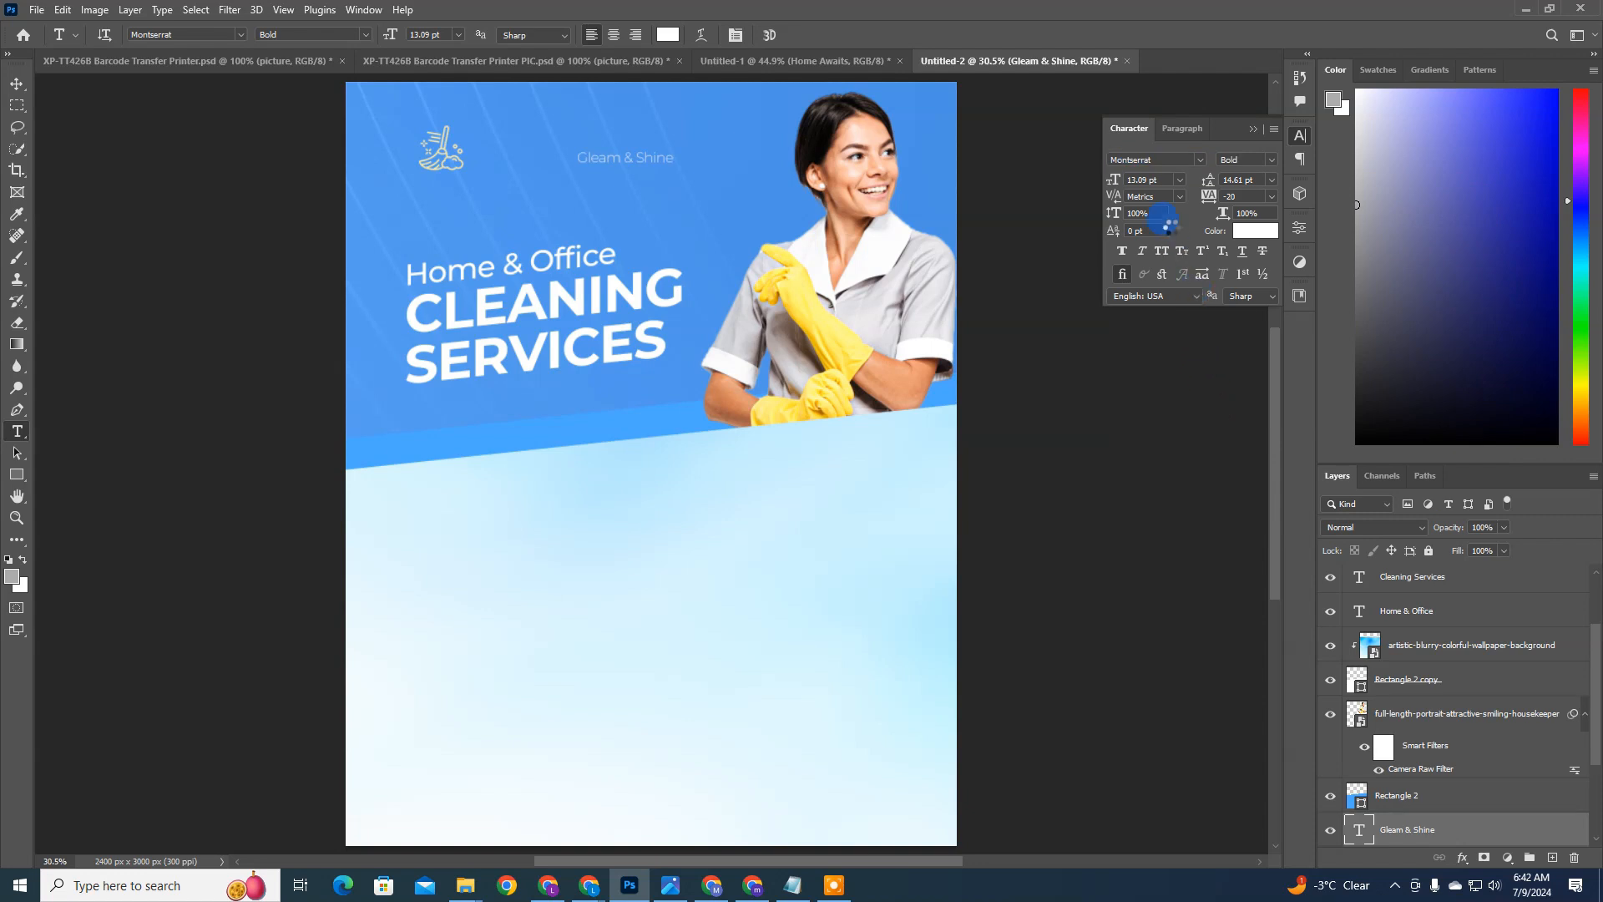
left_click(1181, 181)
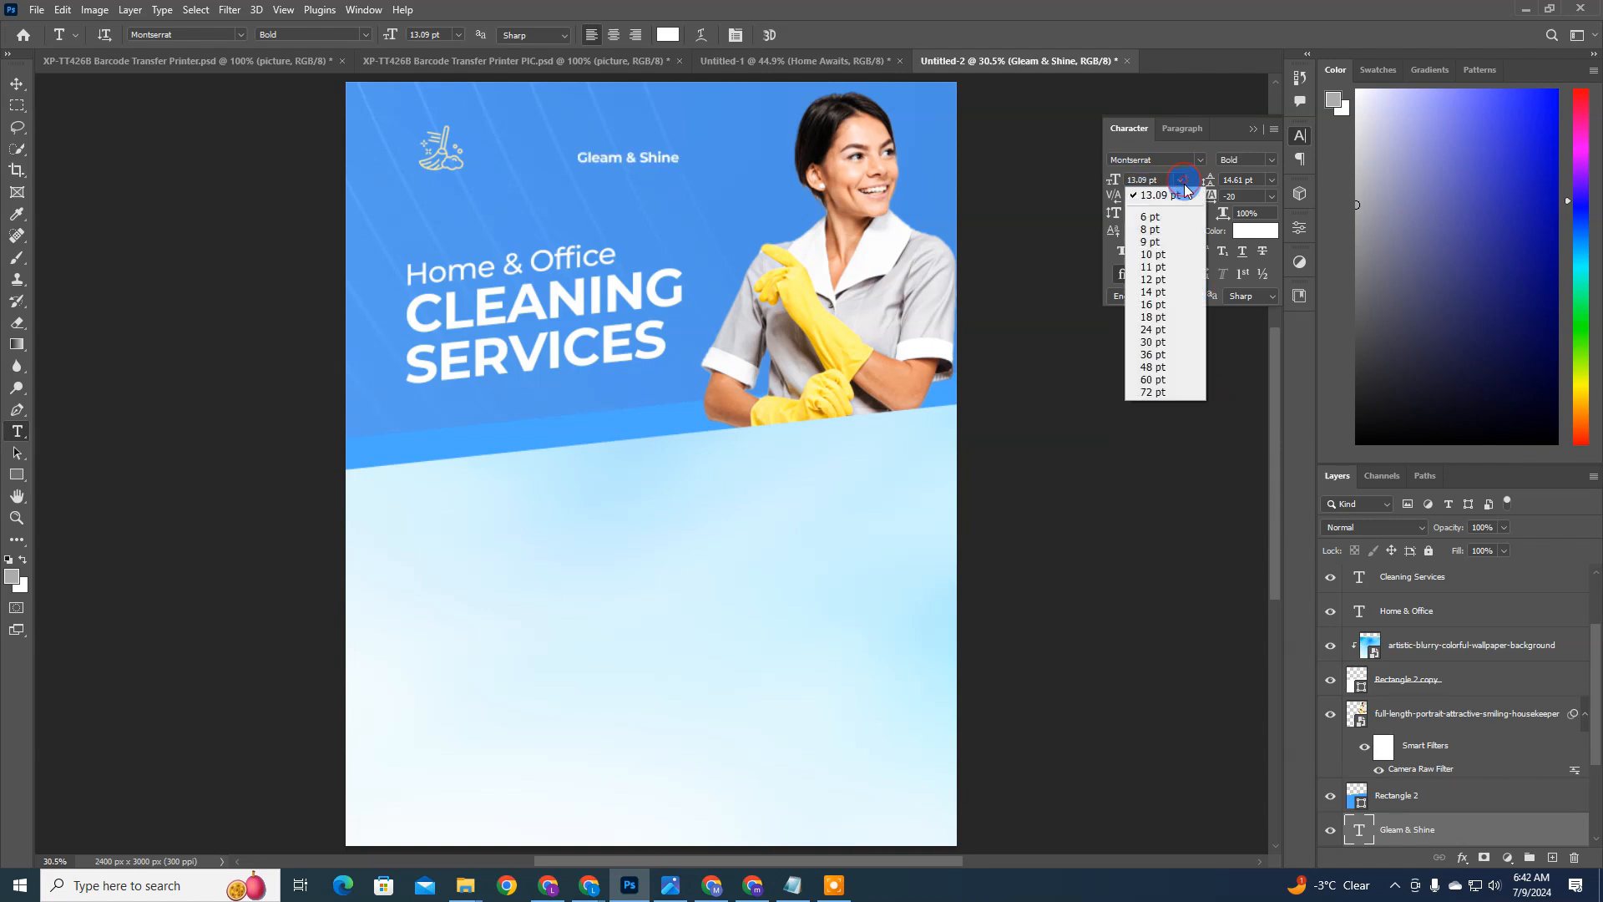
left_click(1169, 338)
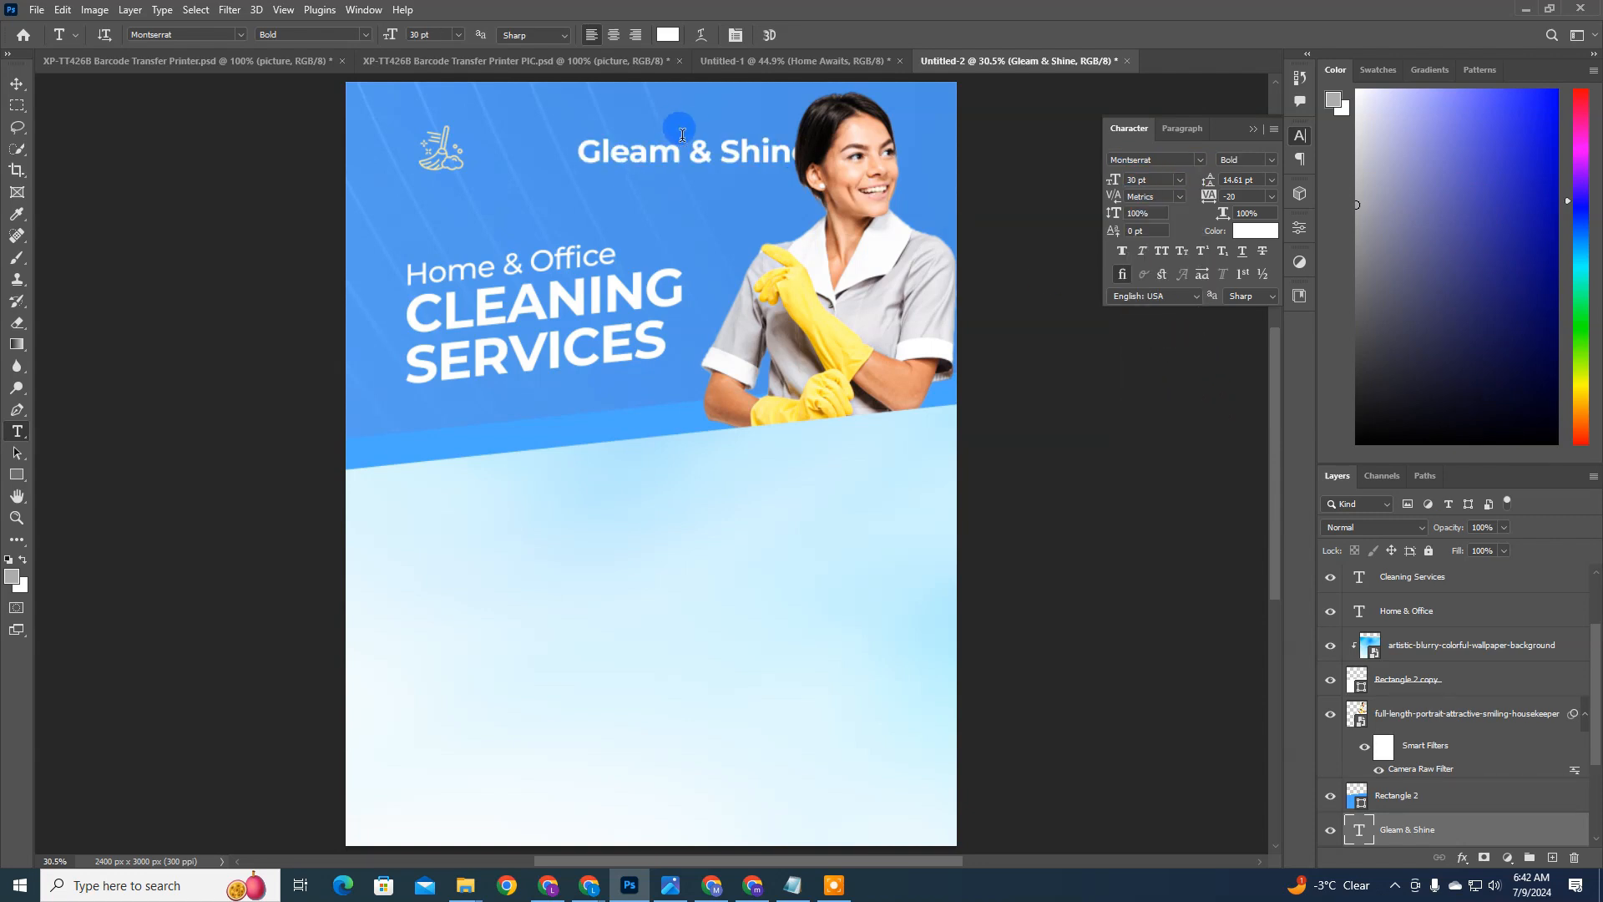
left_click(1161, 251)
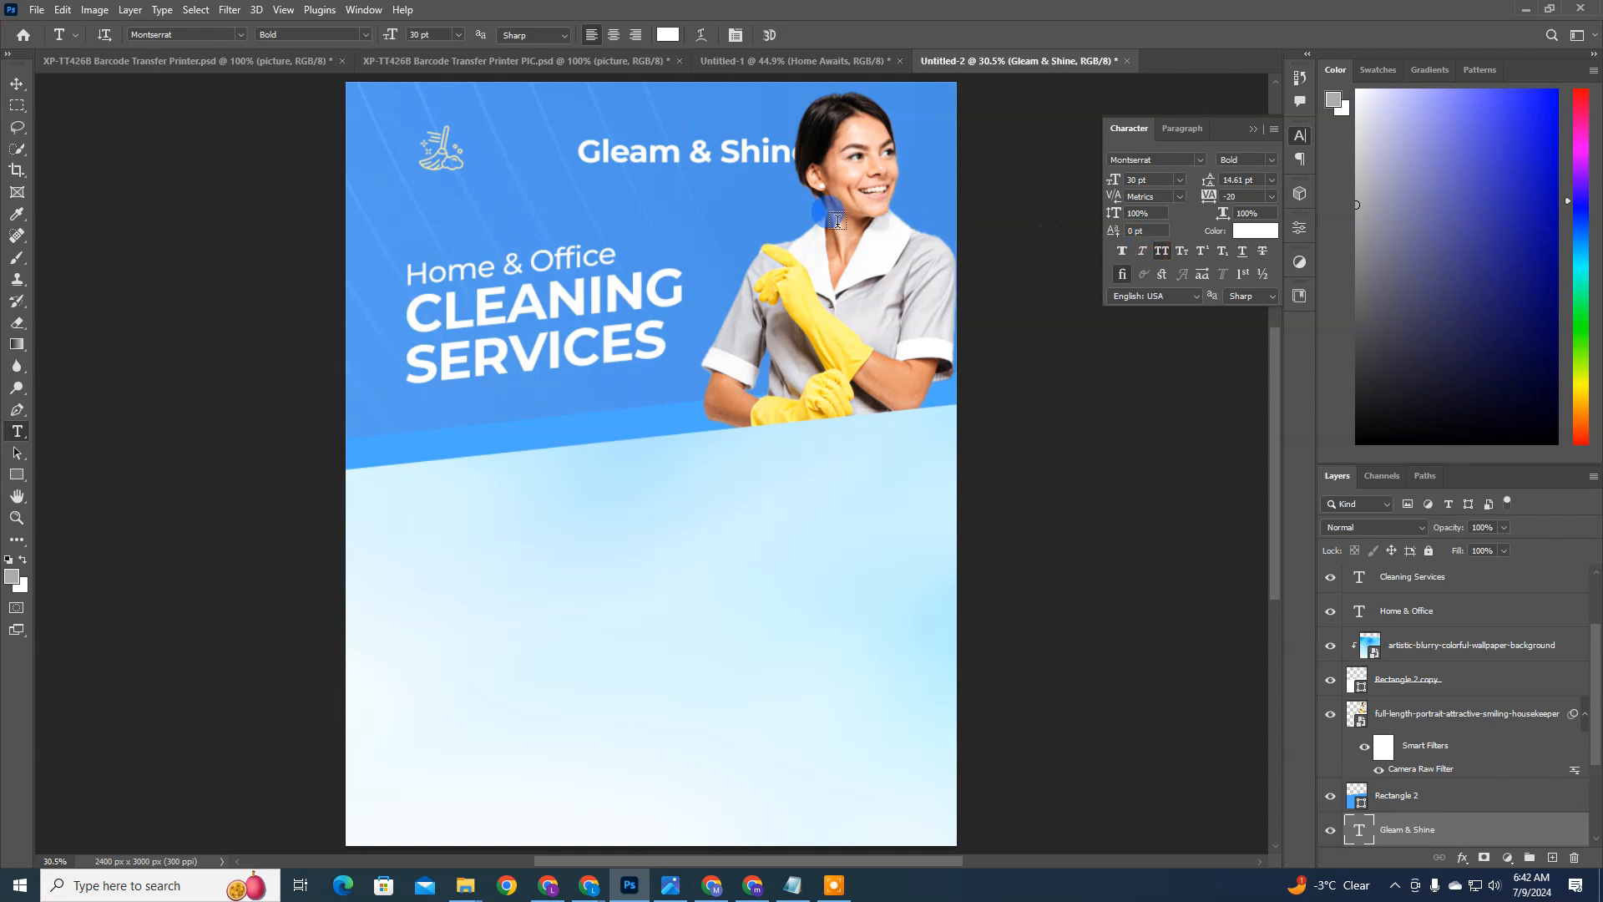
Step: Scale the Gleam & Shine text down to about 18 pt and place it directly beside the broom icon
left_click(17, 83)
left_click_drag(664, 202, 626, 197)
key("ctrl+t")
left_click_drag(745, 167, 588, 151)
key("Return")
key("ctrl+t")
key("Return")
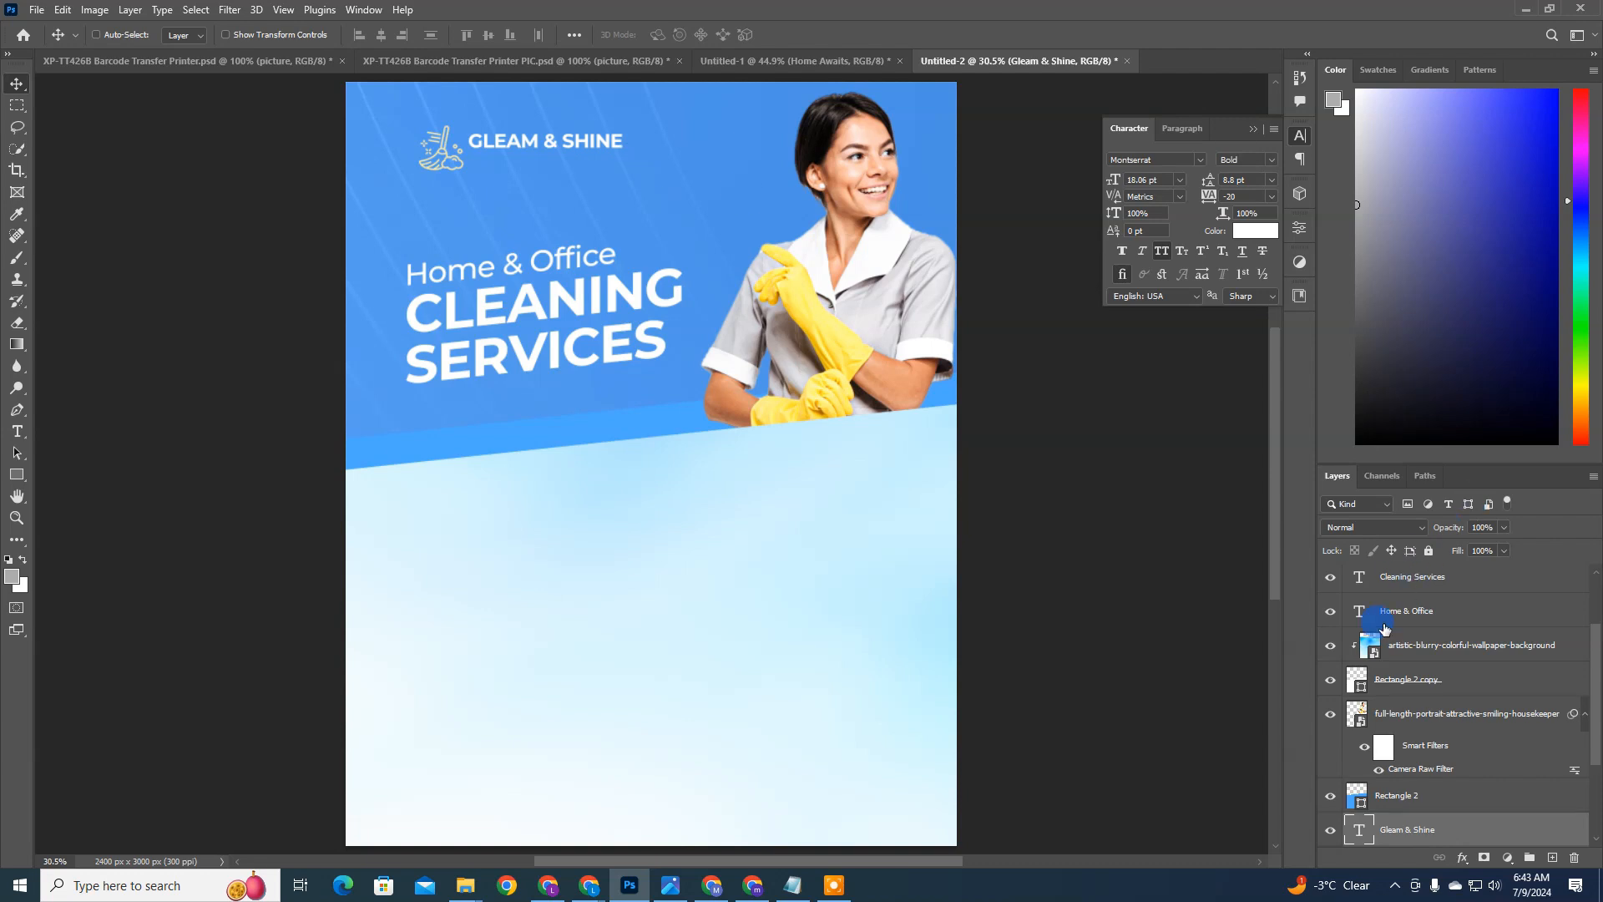
Step: Break the brand name into two lines after GLEAM and set its leading to 16 pt
double_click(1361, 829)
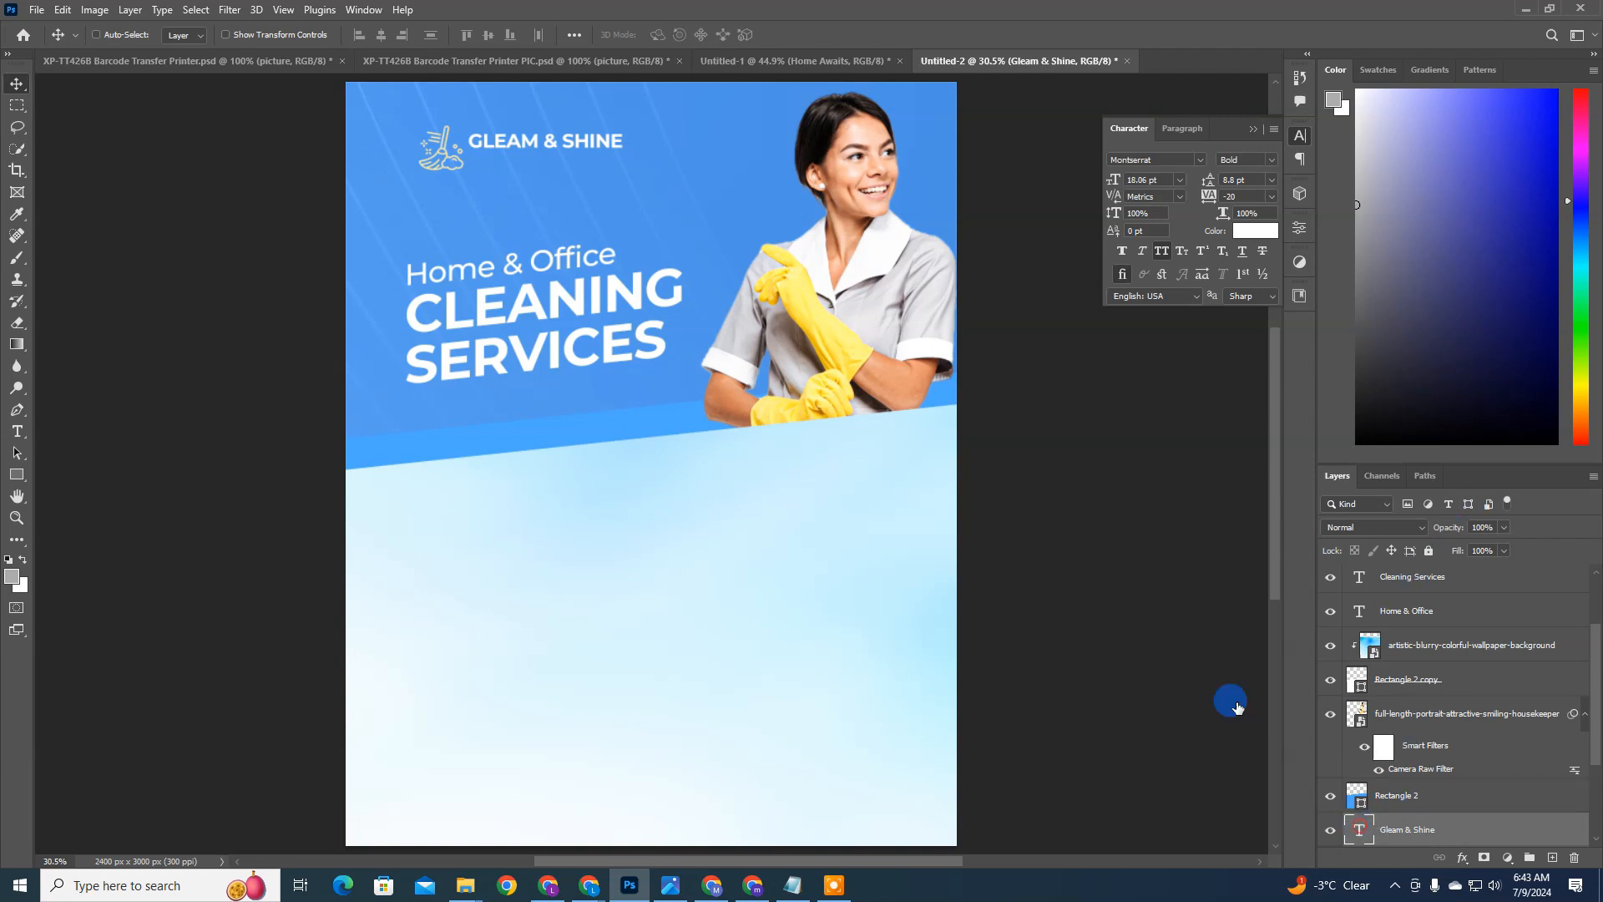
double_click(550, 140)
key("Return")
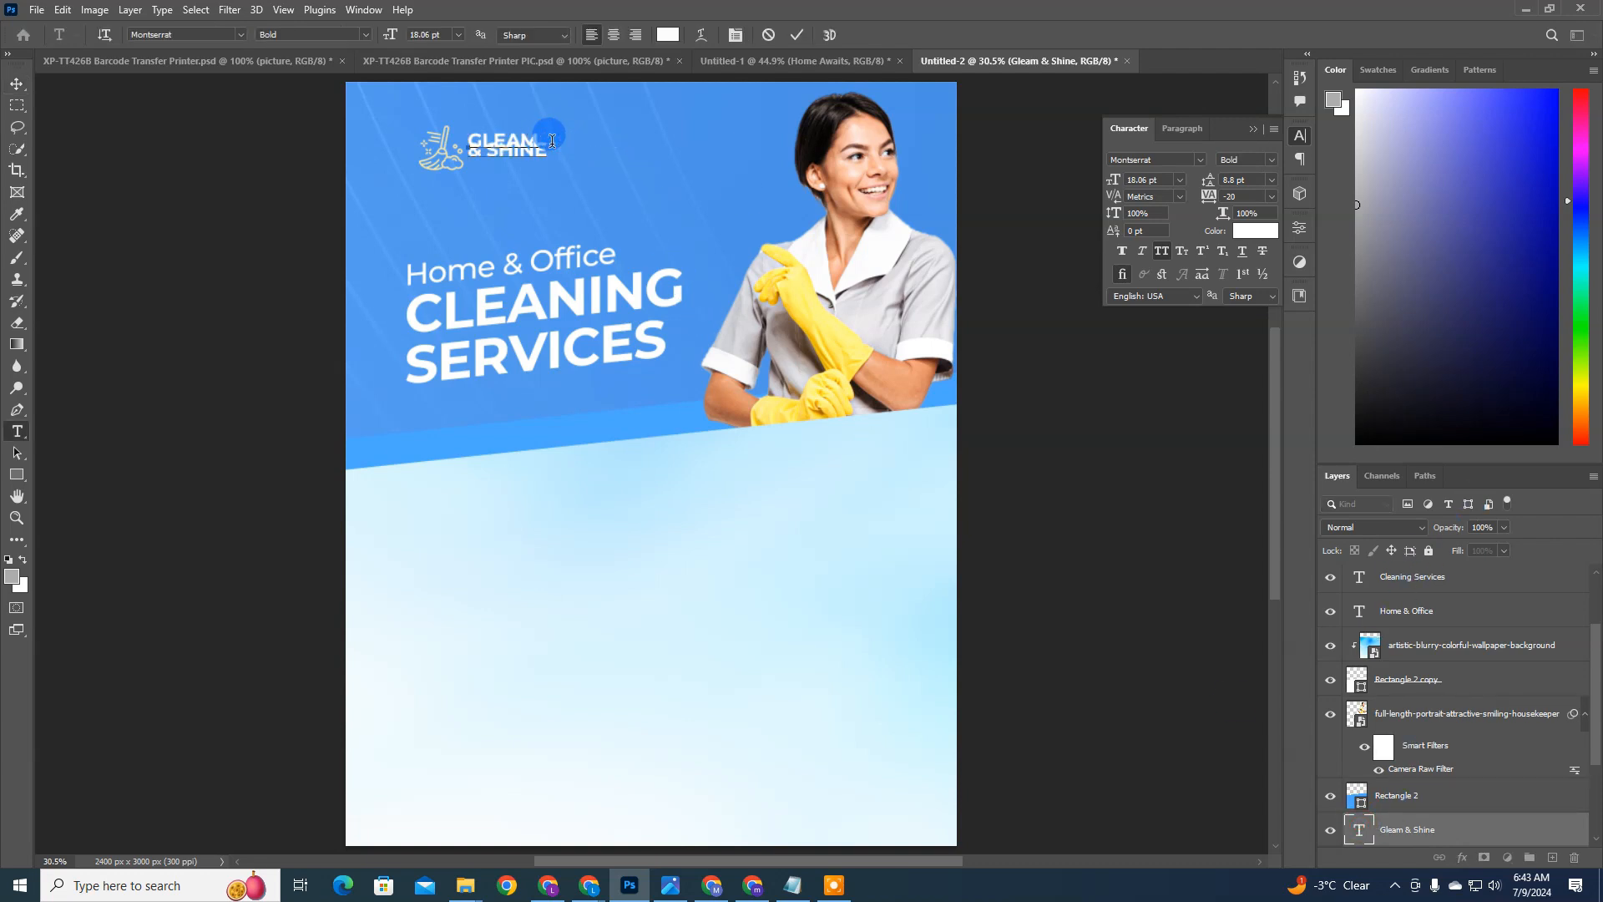
key("ctrl+Return")
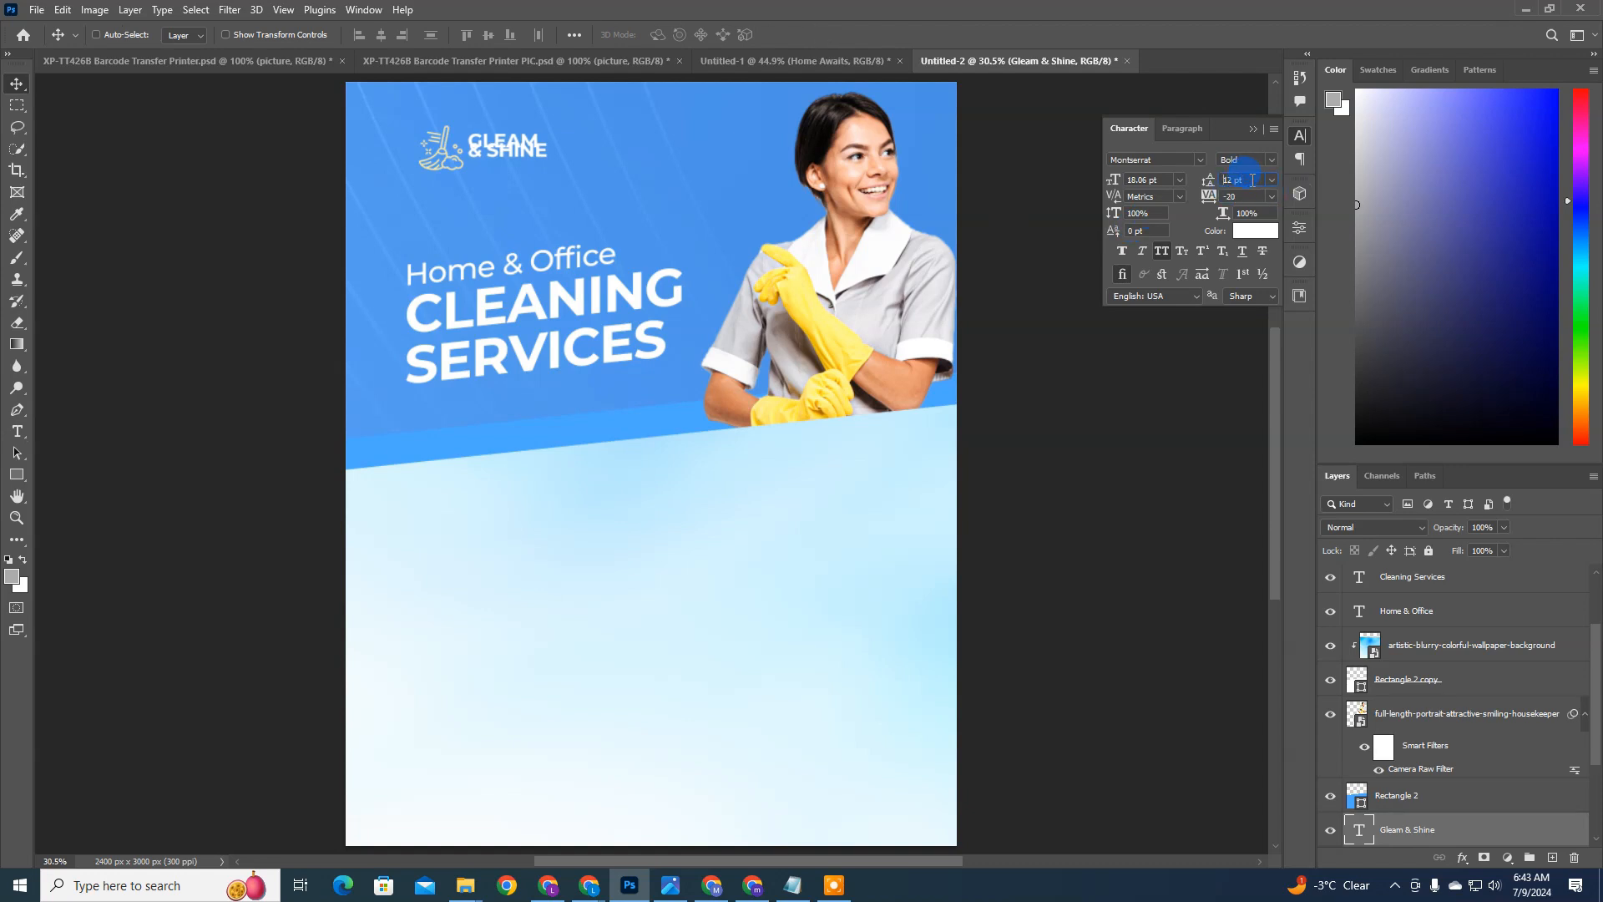
key("Up")
left_click_drag(1174, 180, 999, 175)
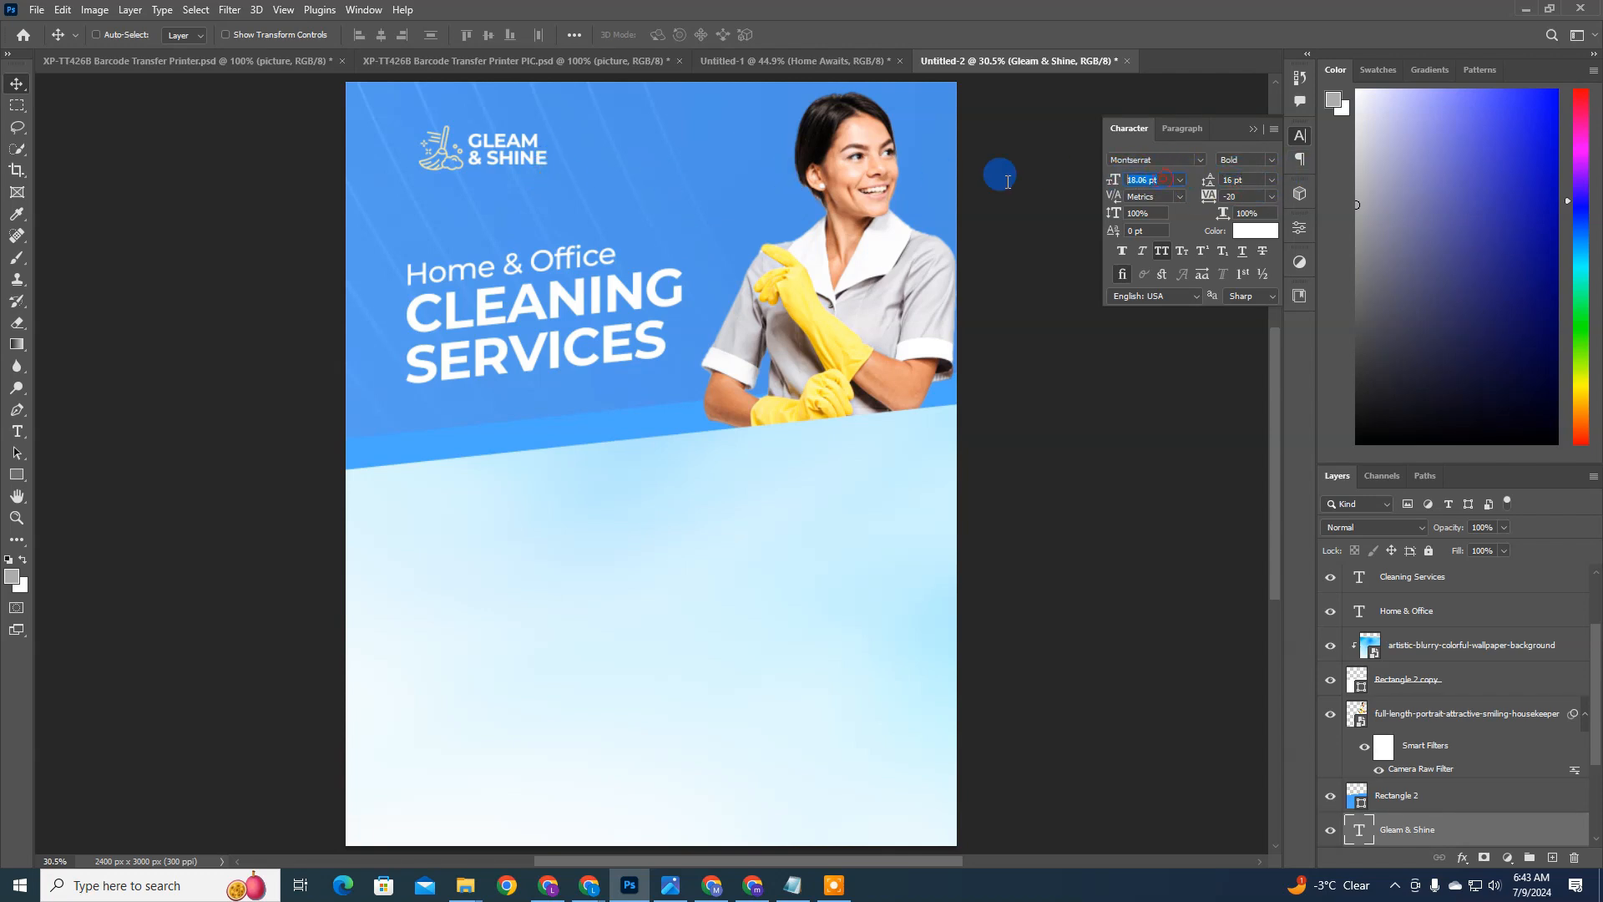
left_click_drag(1250, 179, 1074, 178)
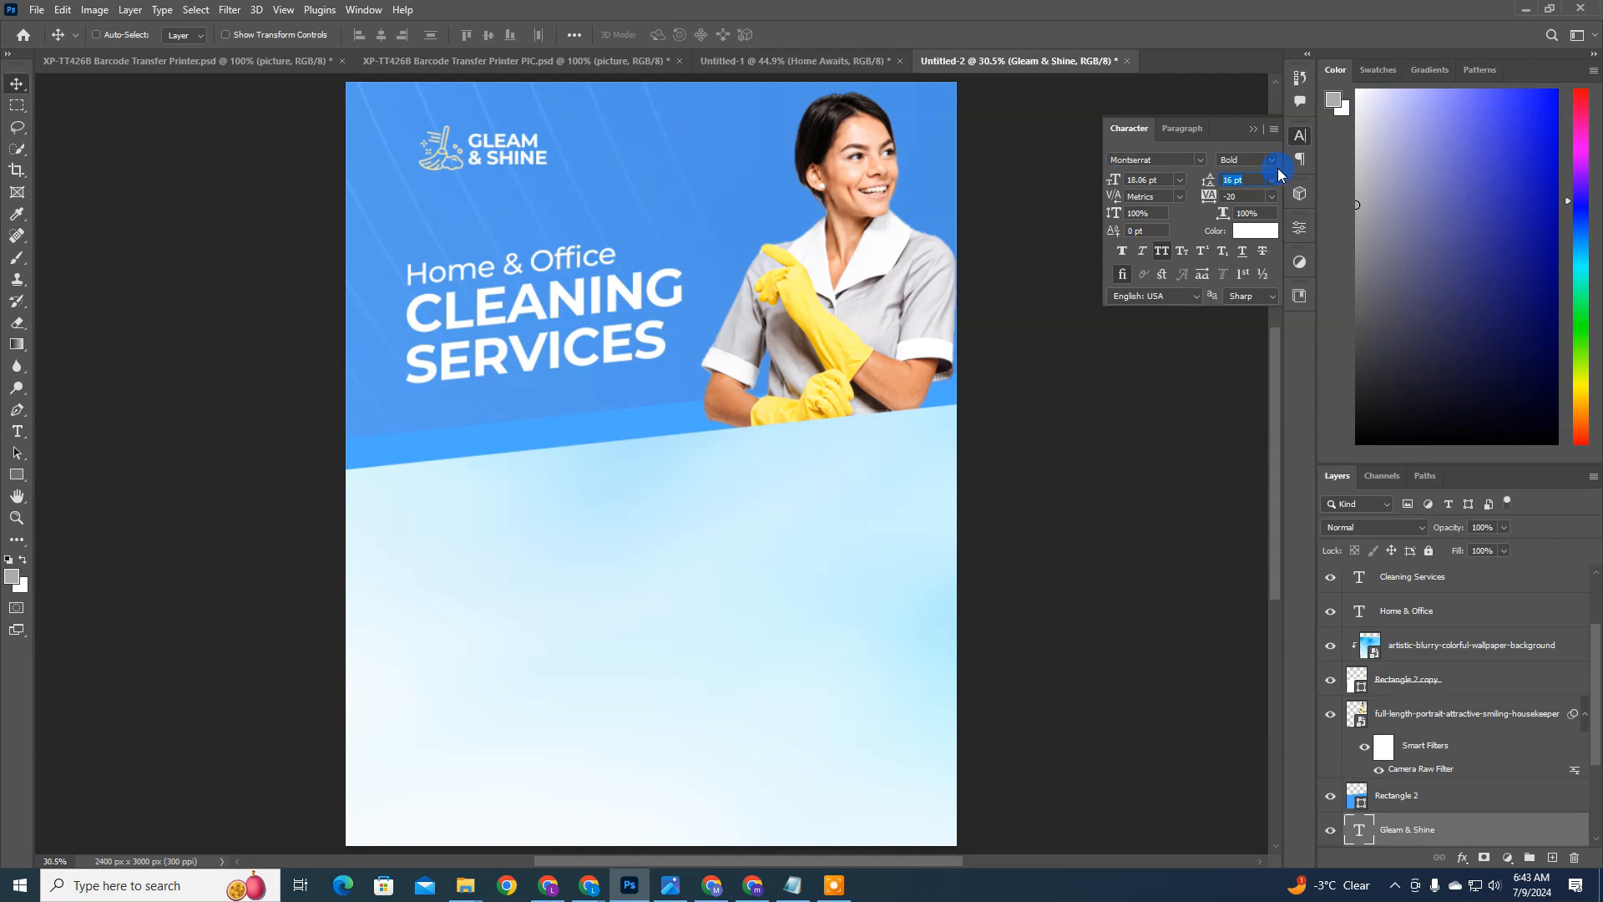
left_click_drag(1246, 177, 1111, 182)
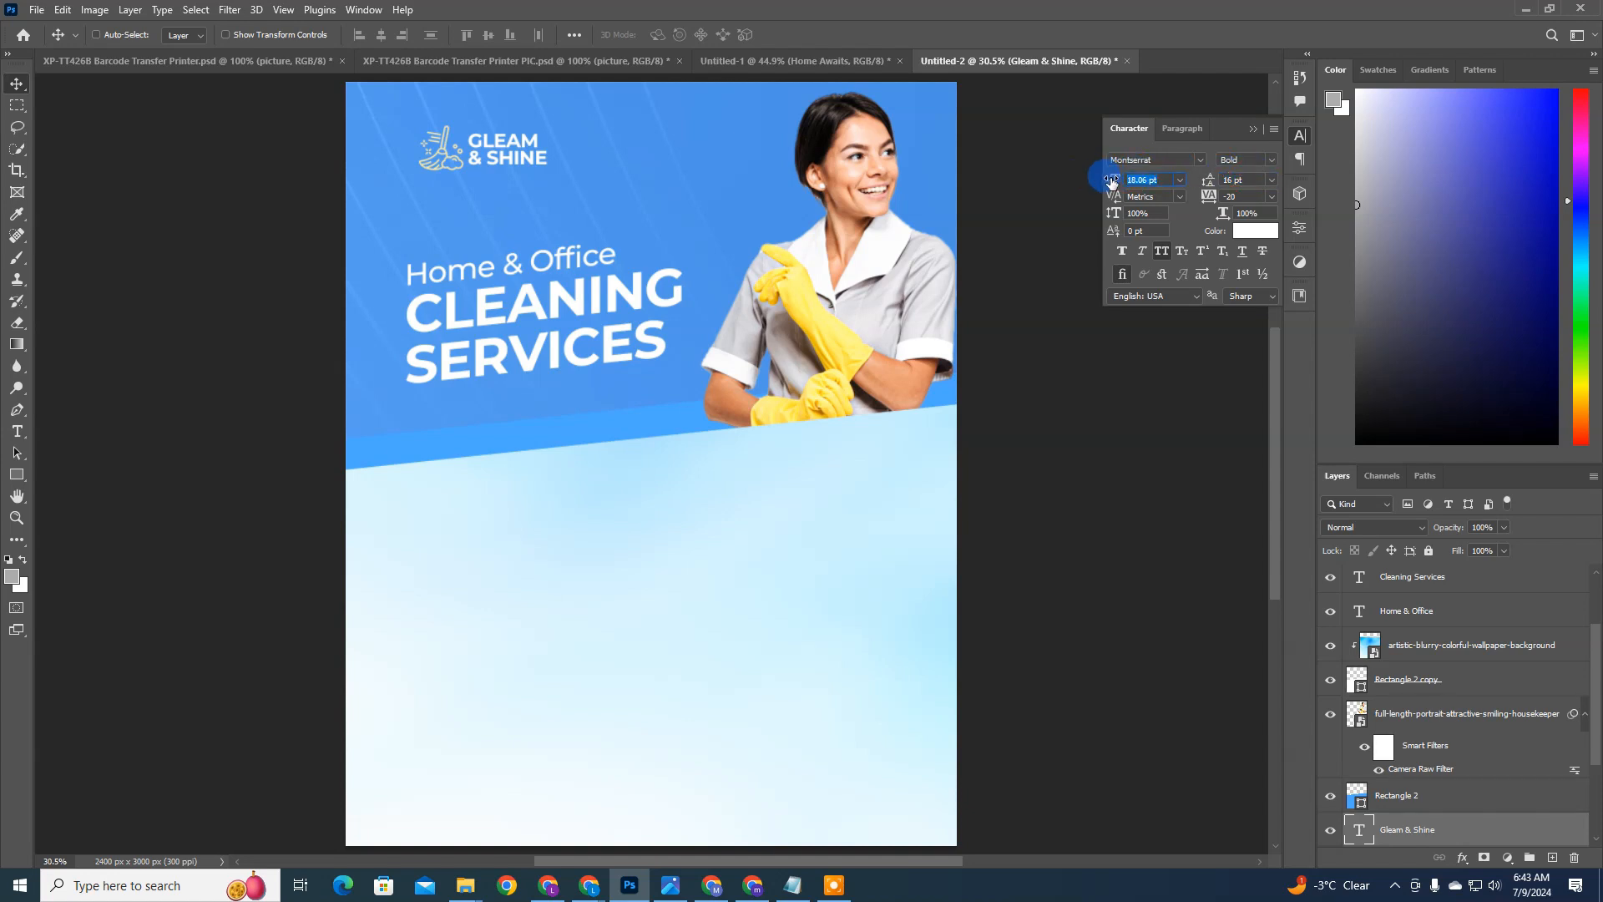
left_click_drag(1249, 179, 1215, 180)
key("ctrl+z")
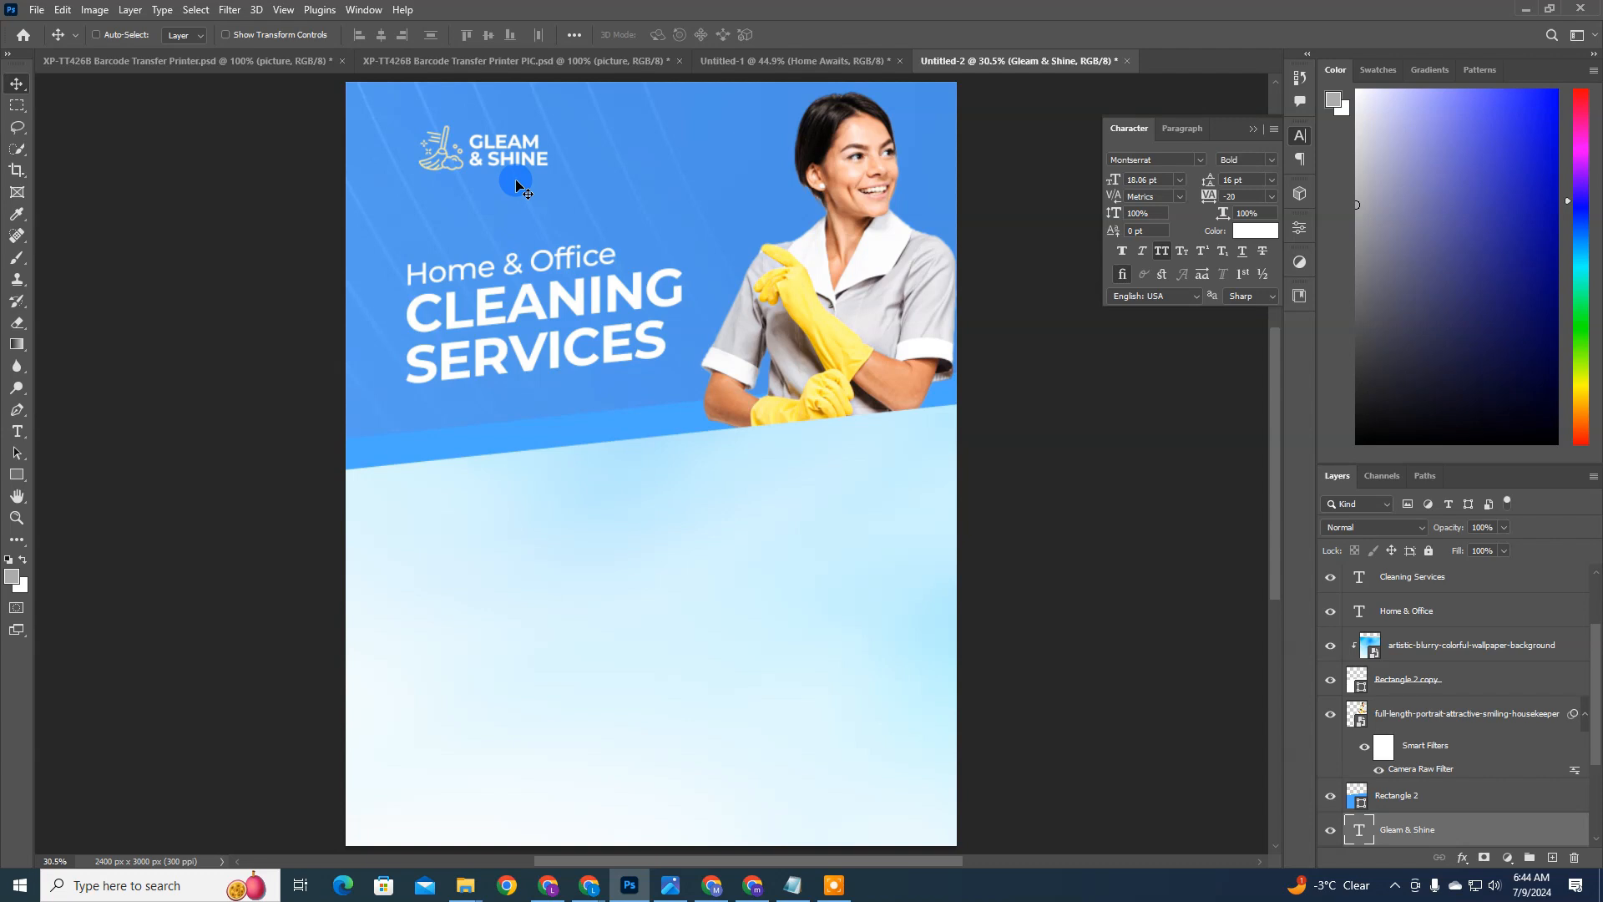
Step: Scale the broom icon down slightly so it matches the two-line brand name beside it
scroll(1420, 801, "down", 2)
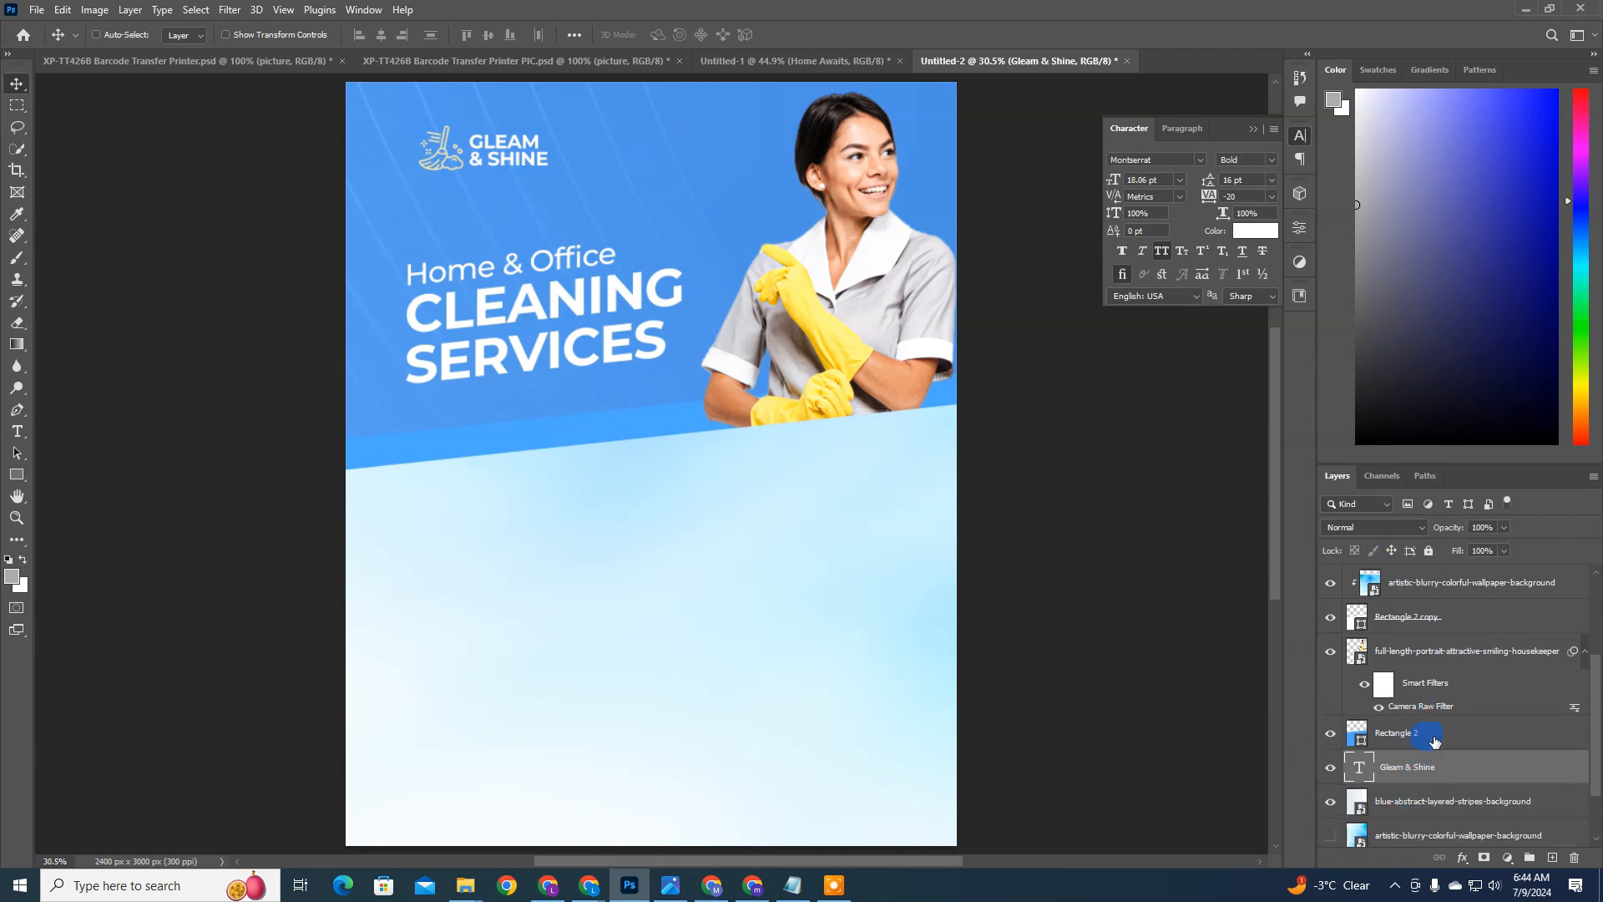
scroll(1422, 734, "up", 5)
left_click(1411, 637)
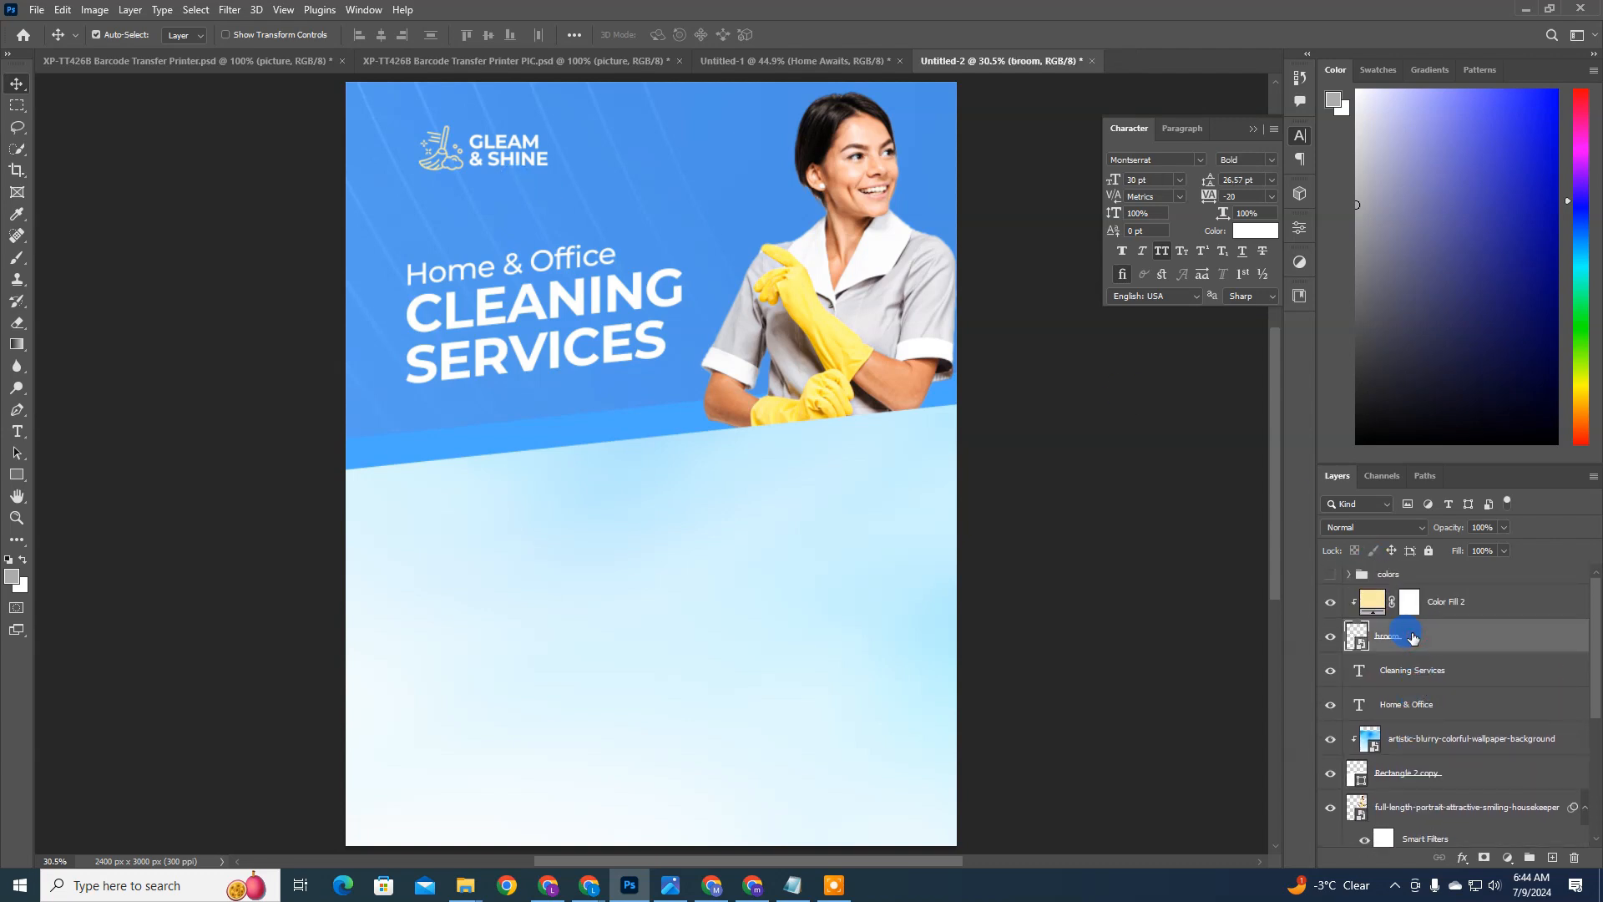
key("ctrl+t")
left_click(407, 35)
key("Down")
key("Down")
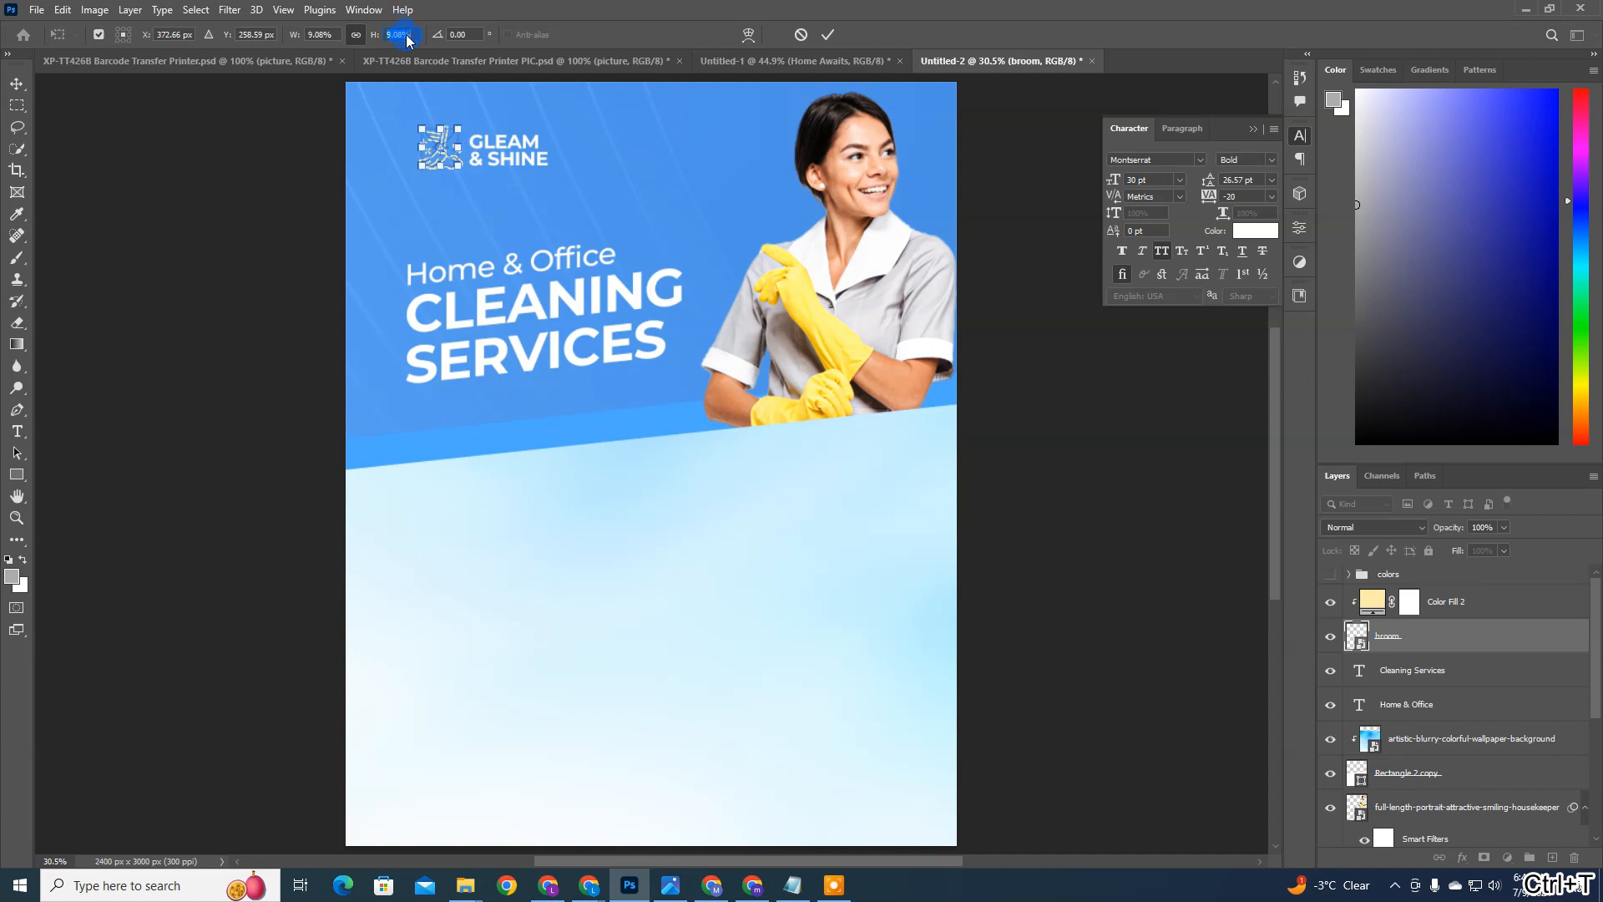
left_click_drag(464, 87, 570, 156)
Step: Add a Stroke effect to the broom layer with its fill type set to Color
left_click(1524, 640)
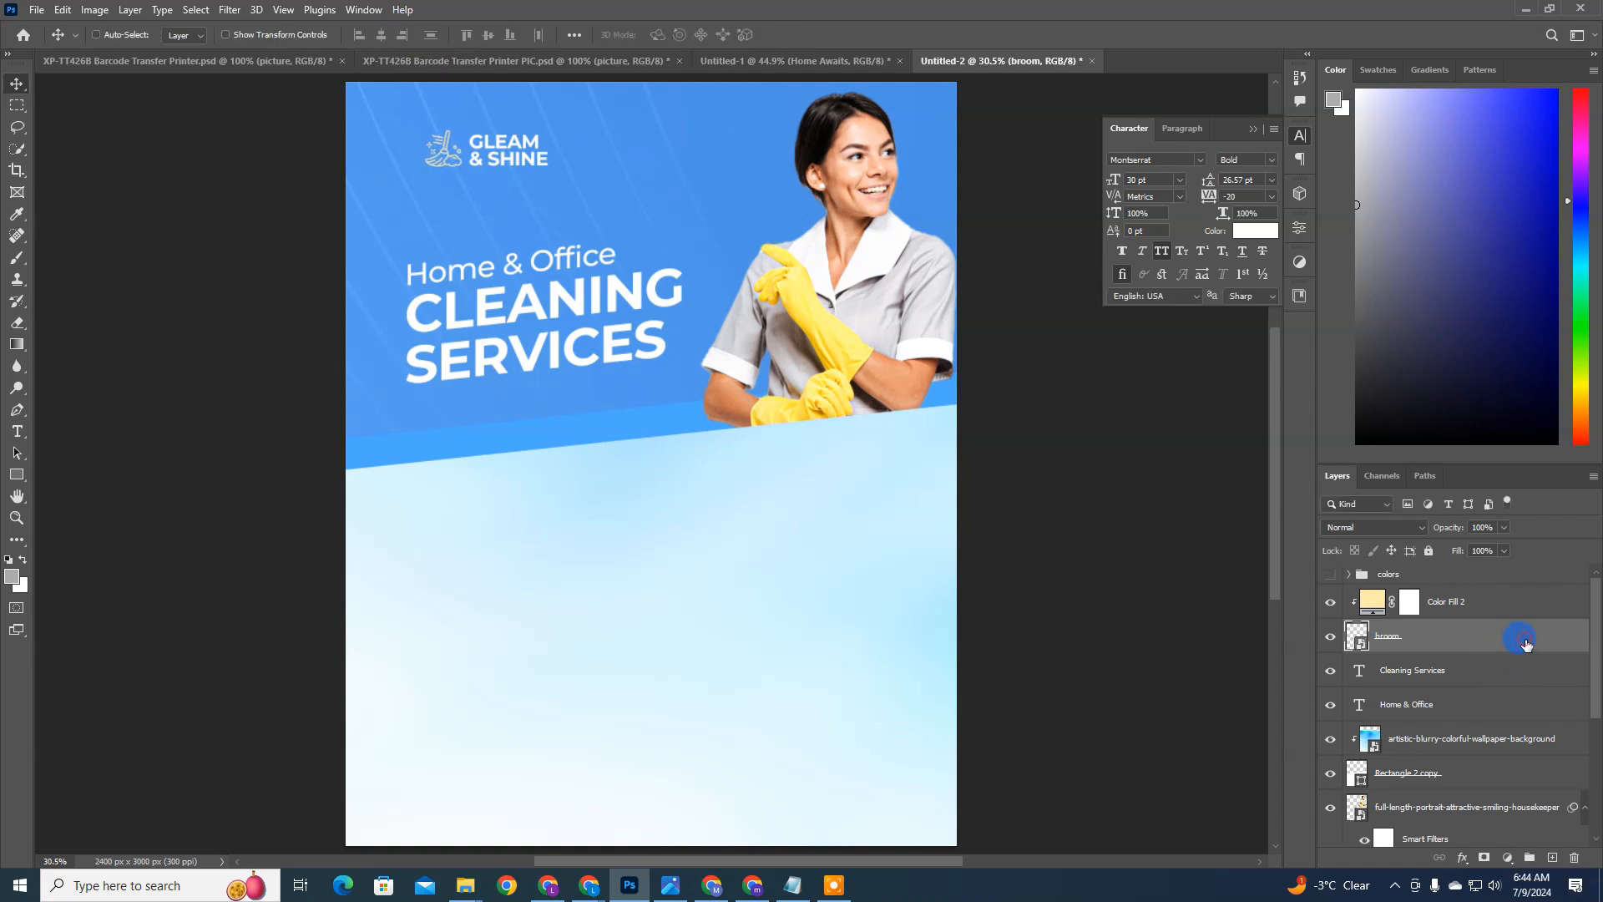
double_click(1526, 644)
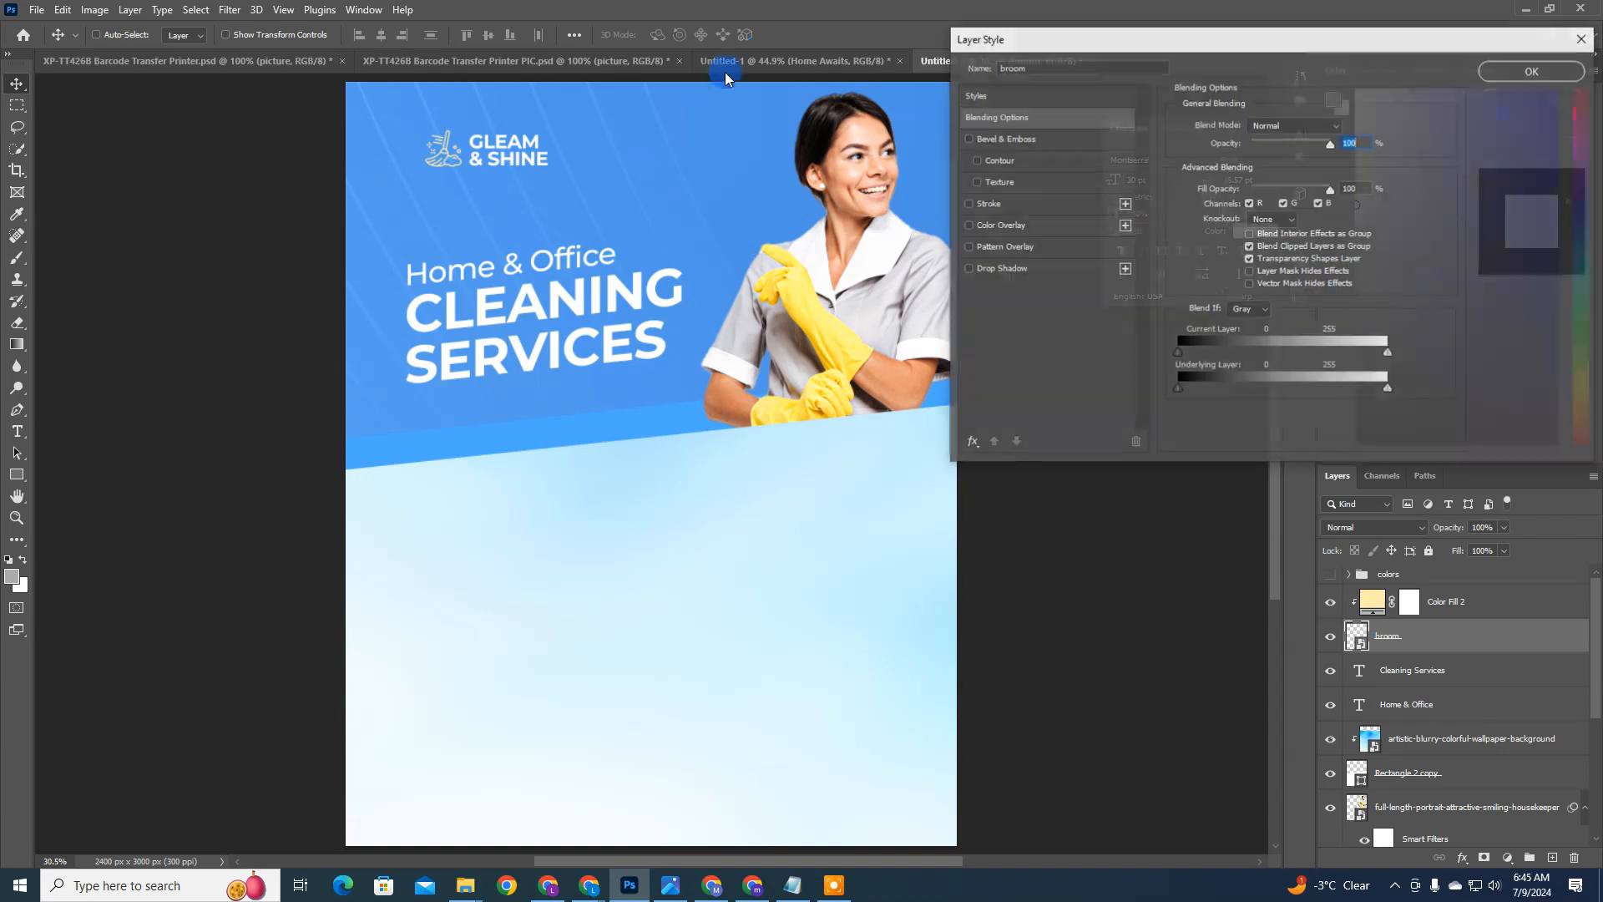
left_click(992, 209)
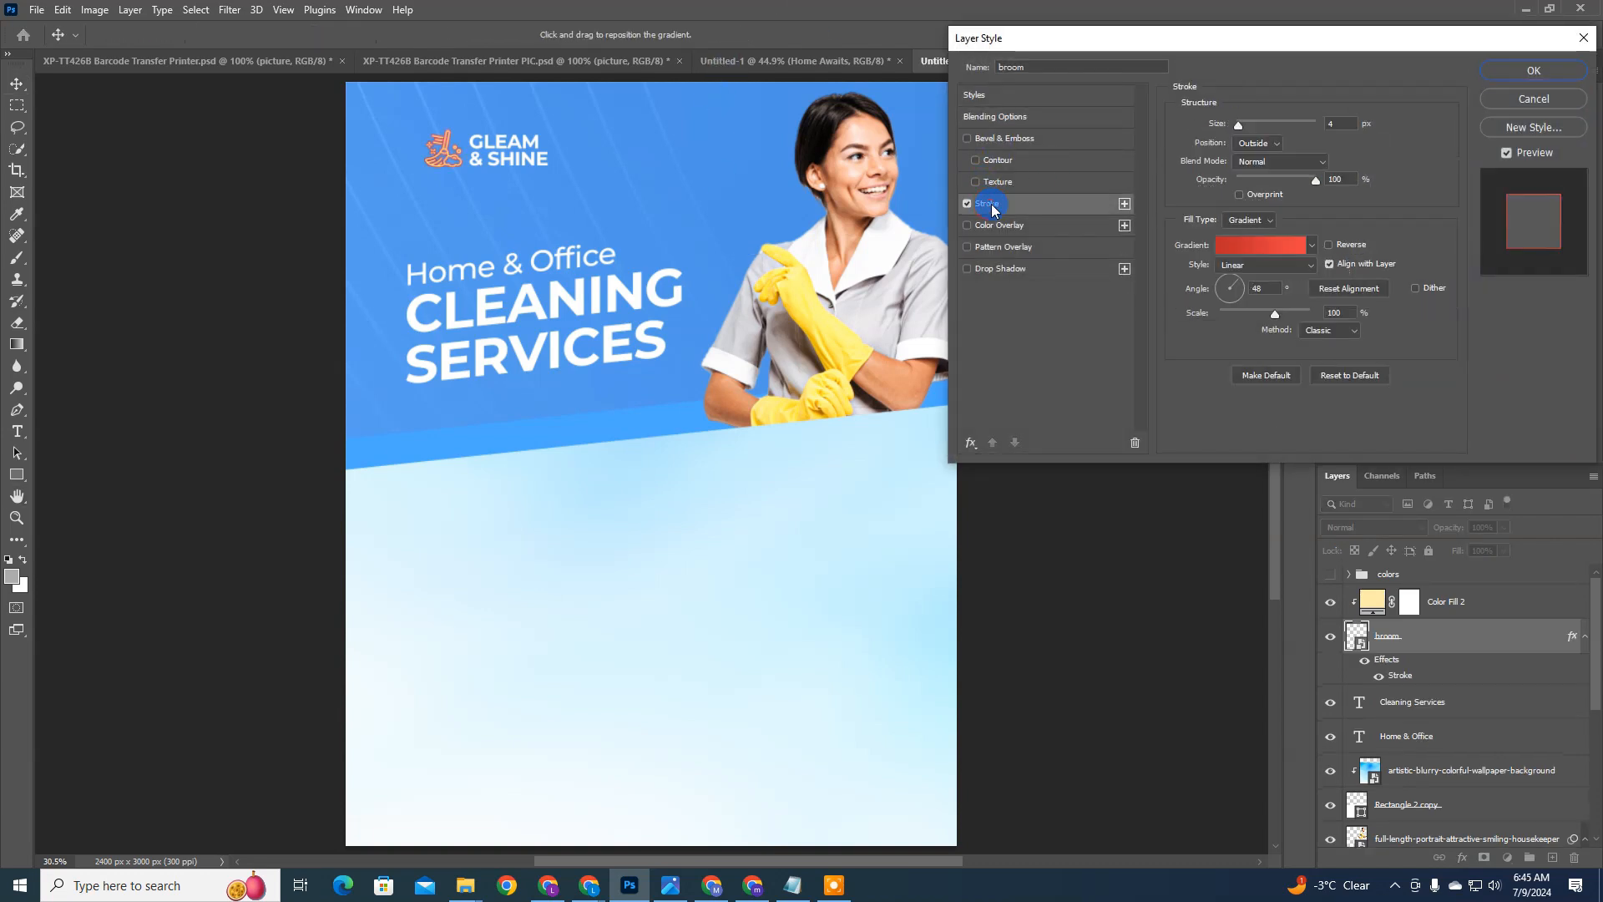
left_click(1282, 259)
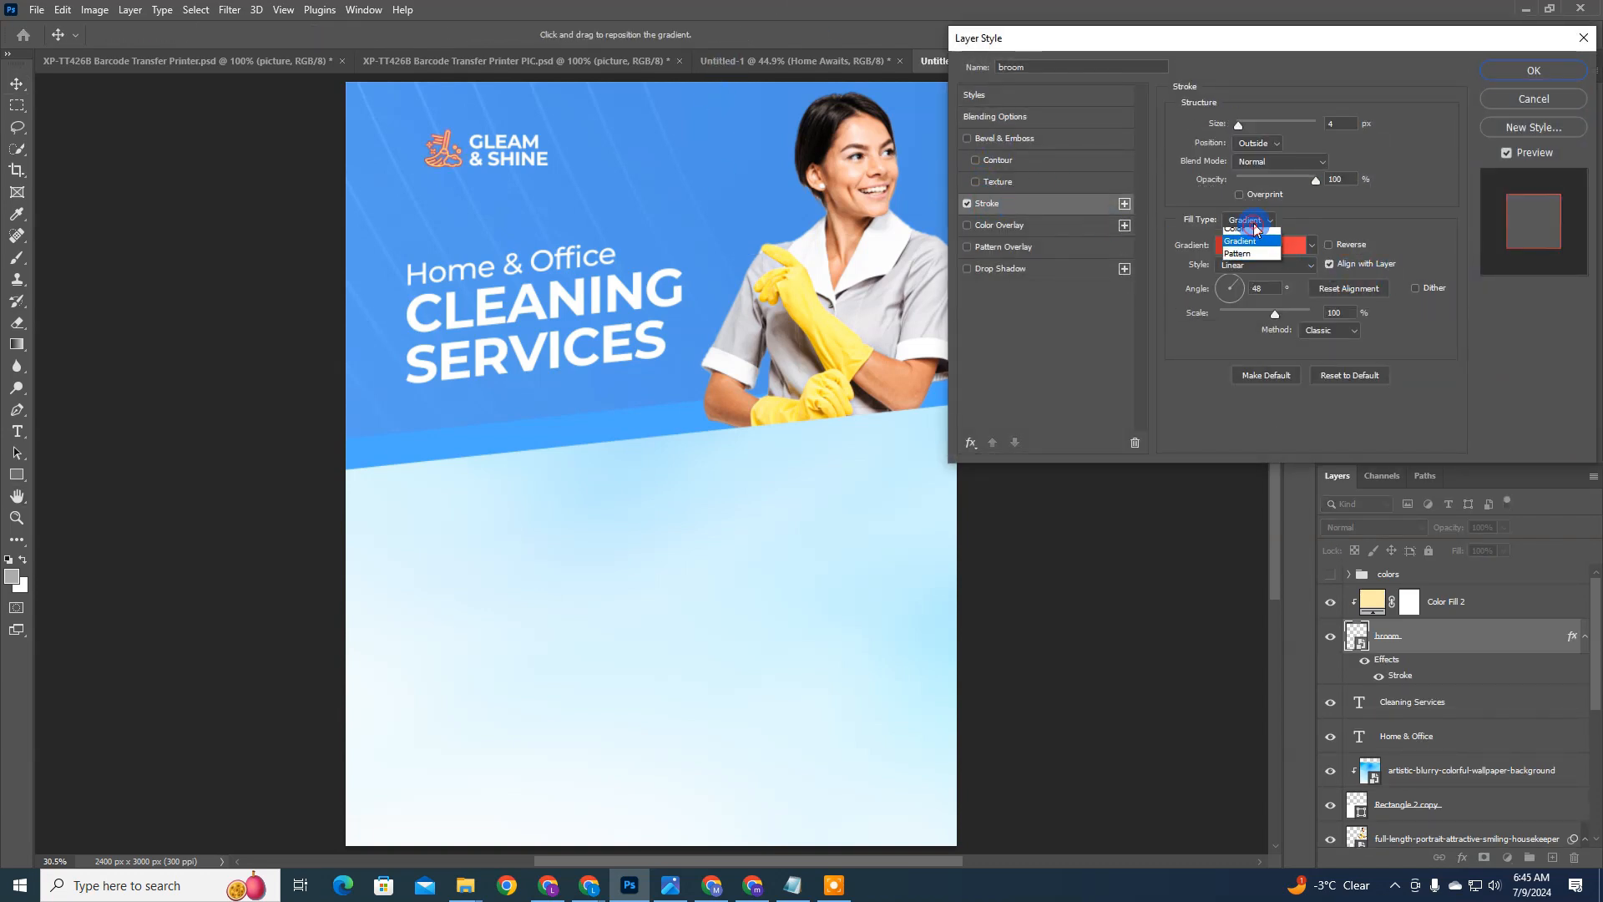
left_click(1250, 220)
left_click(1246, 234)
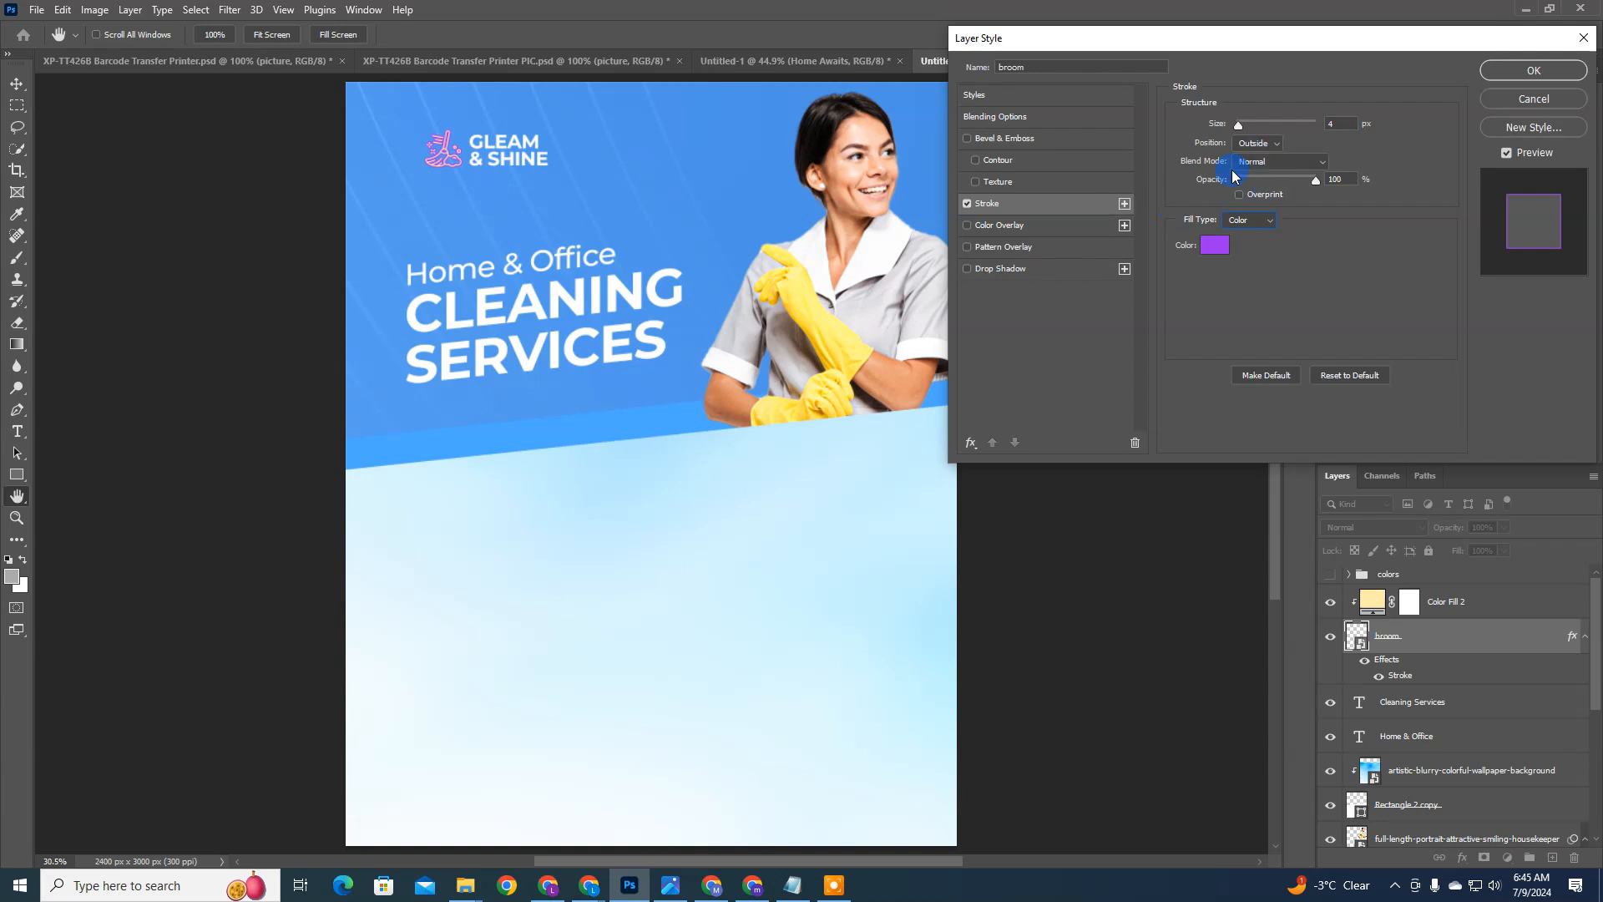
Step: Set the broom's stroke colour to pale yellow #fff7ad, starting from a sample of the housekeeper's yellow glove
left_click(1203, 243)
left_click(814, 307)
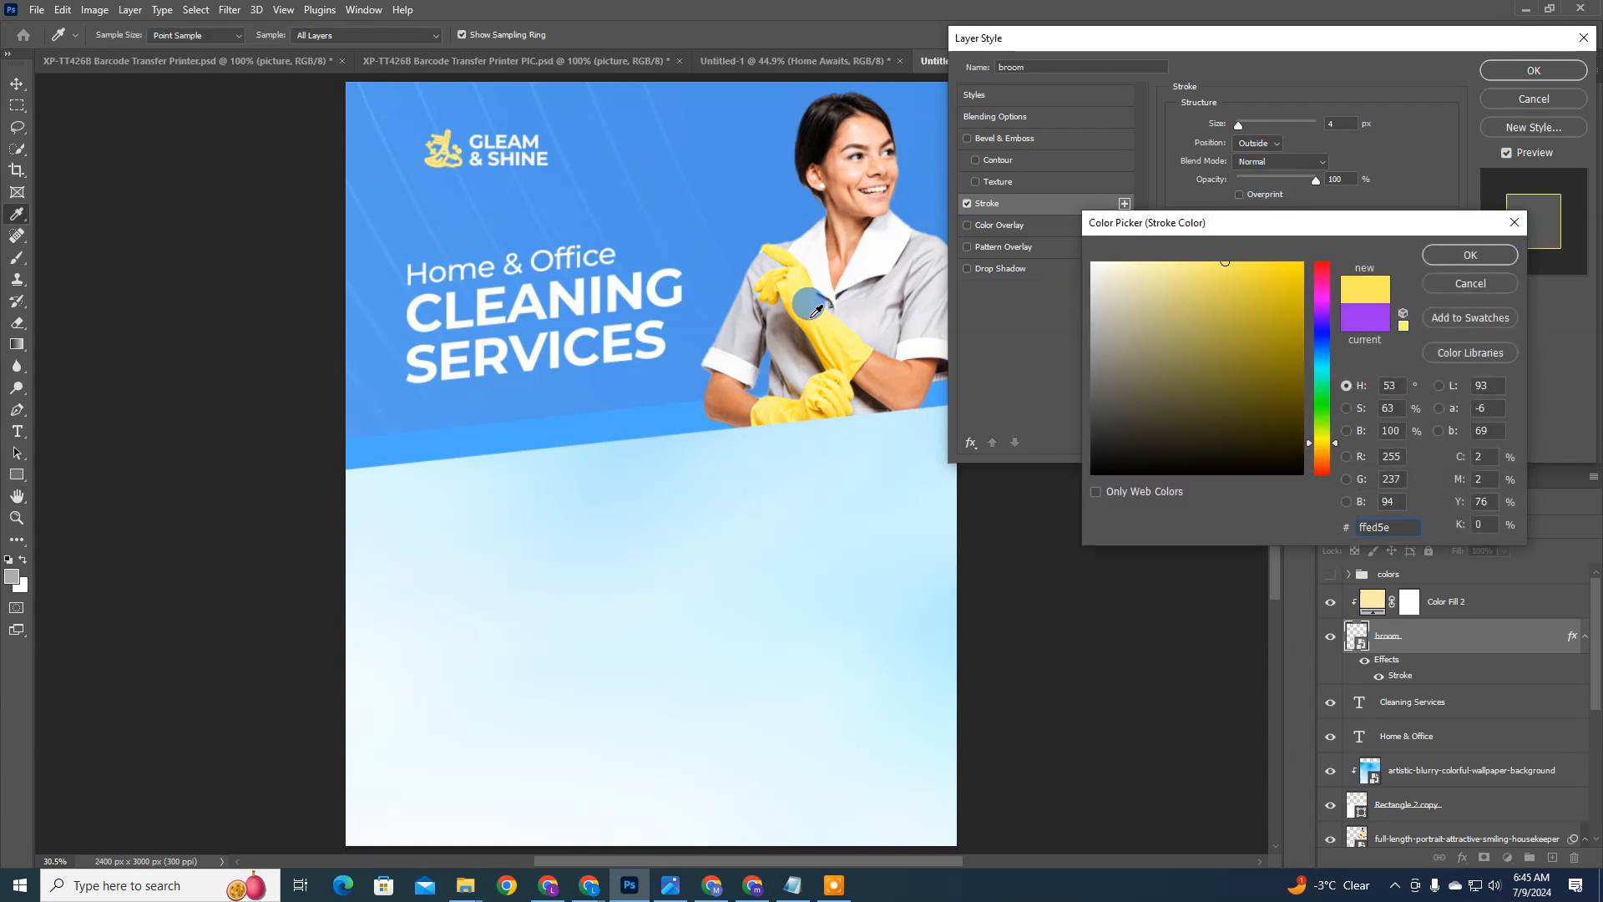
left_click(1159, 261)
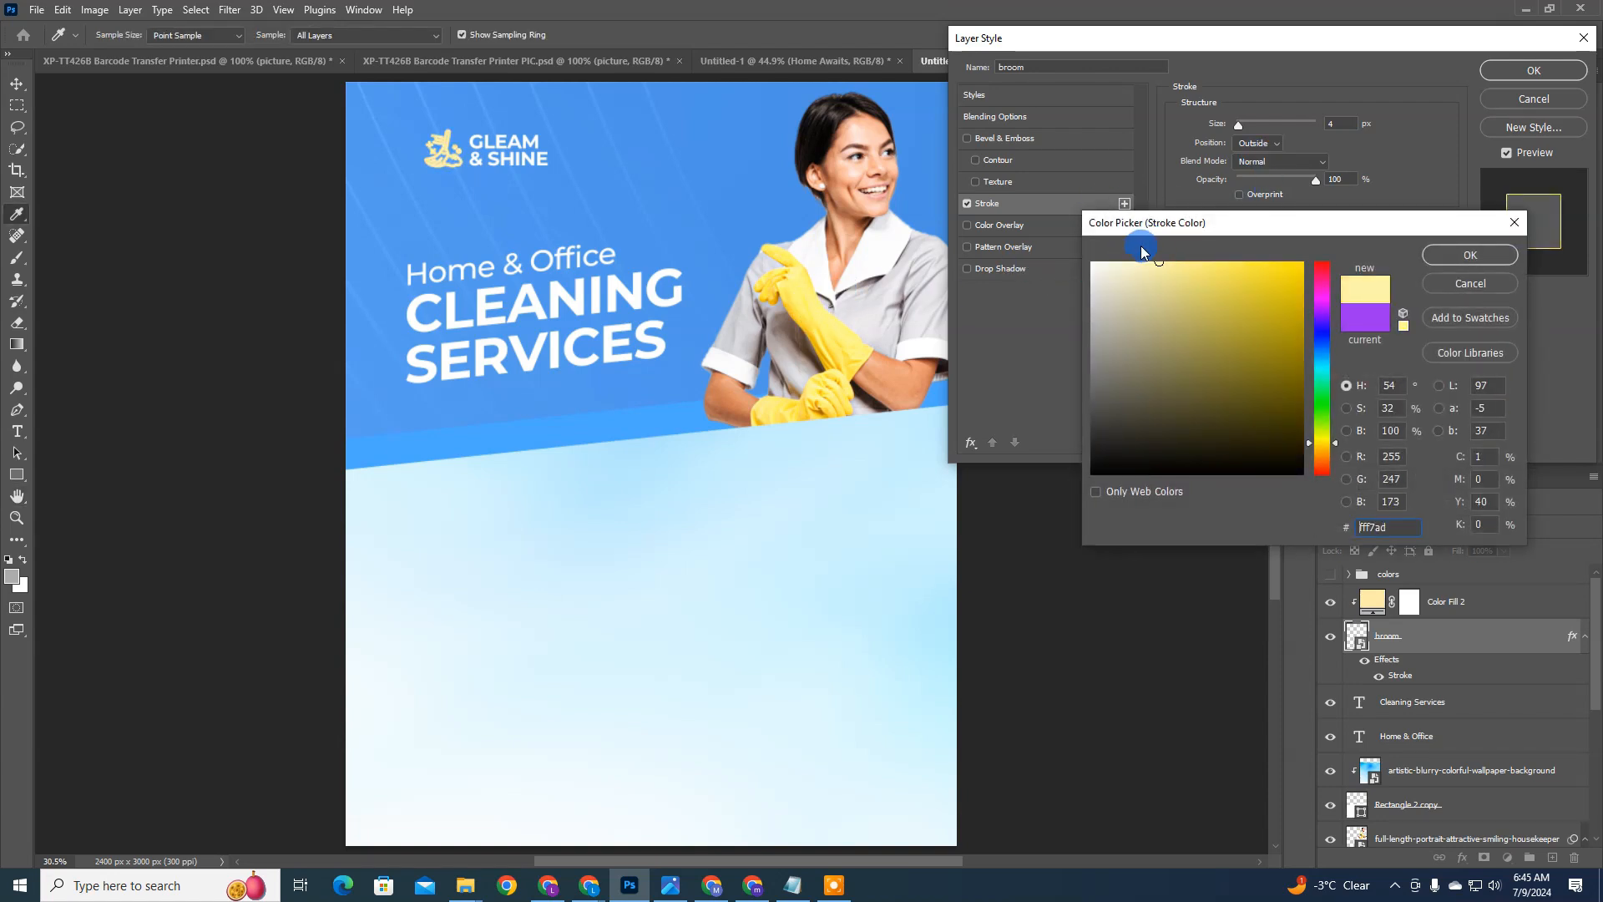
key("Return")
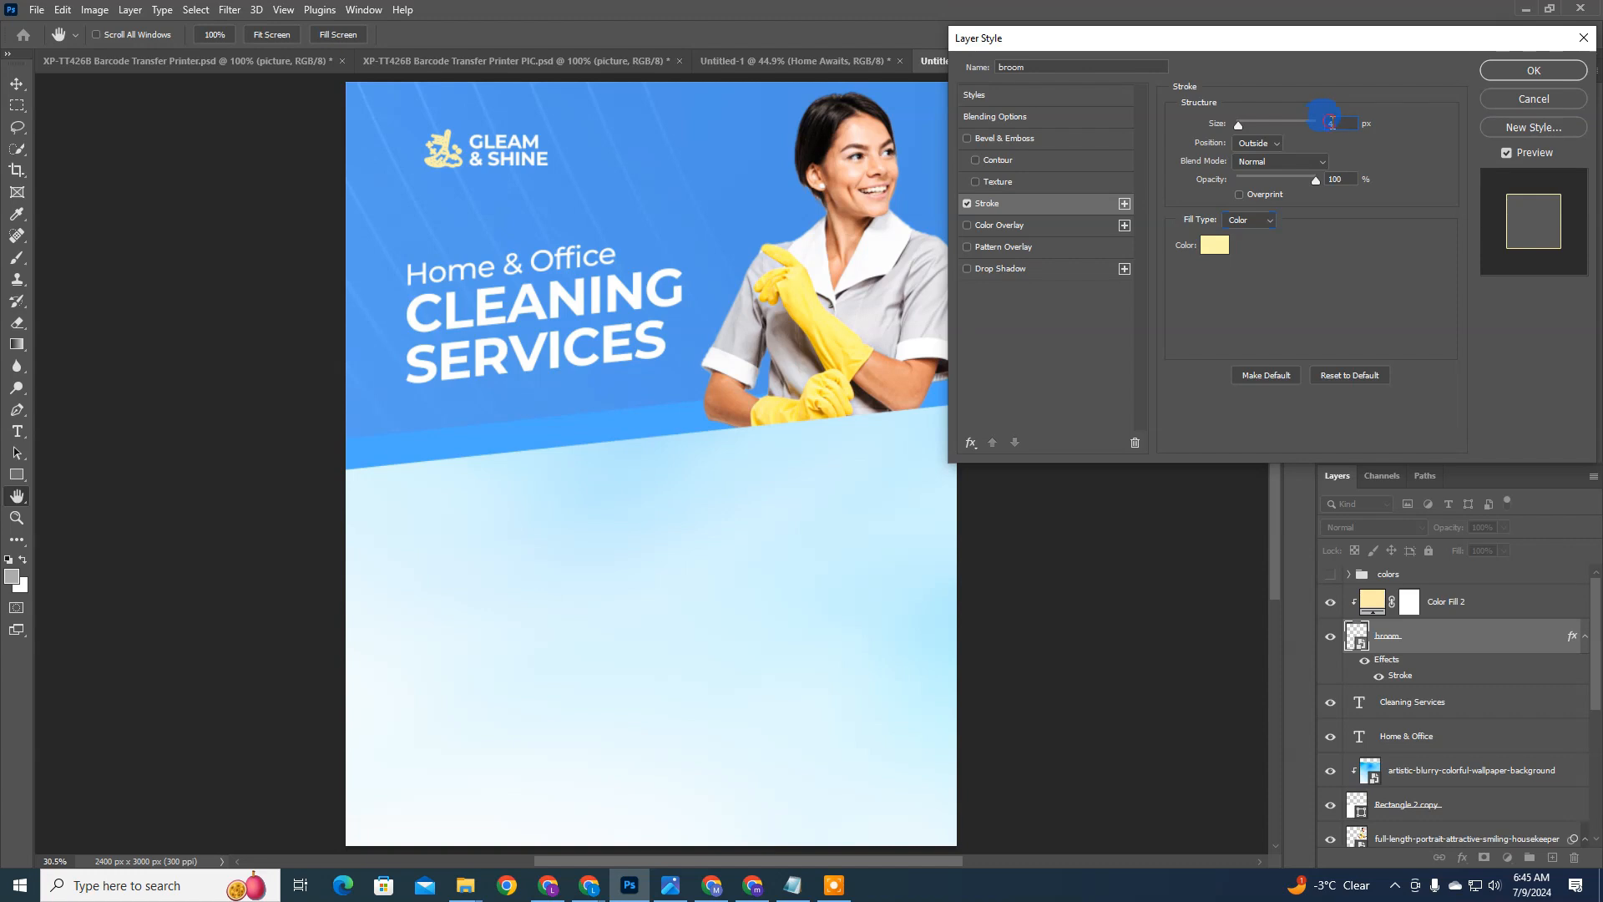
Step: Reduce the size of the broom's stroke and apply the layer style
scroll(1334, 122, "down", 2)
left_click(1535, 70)
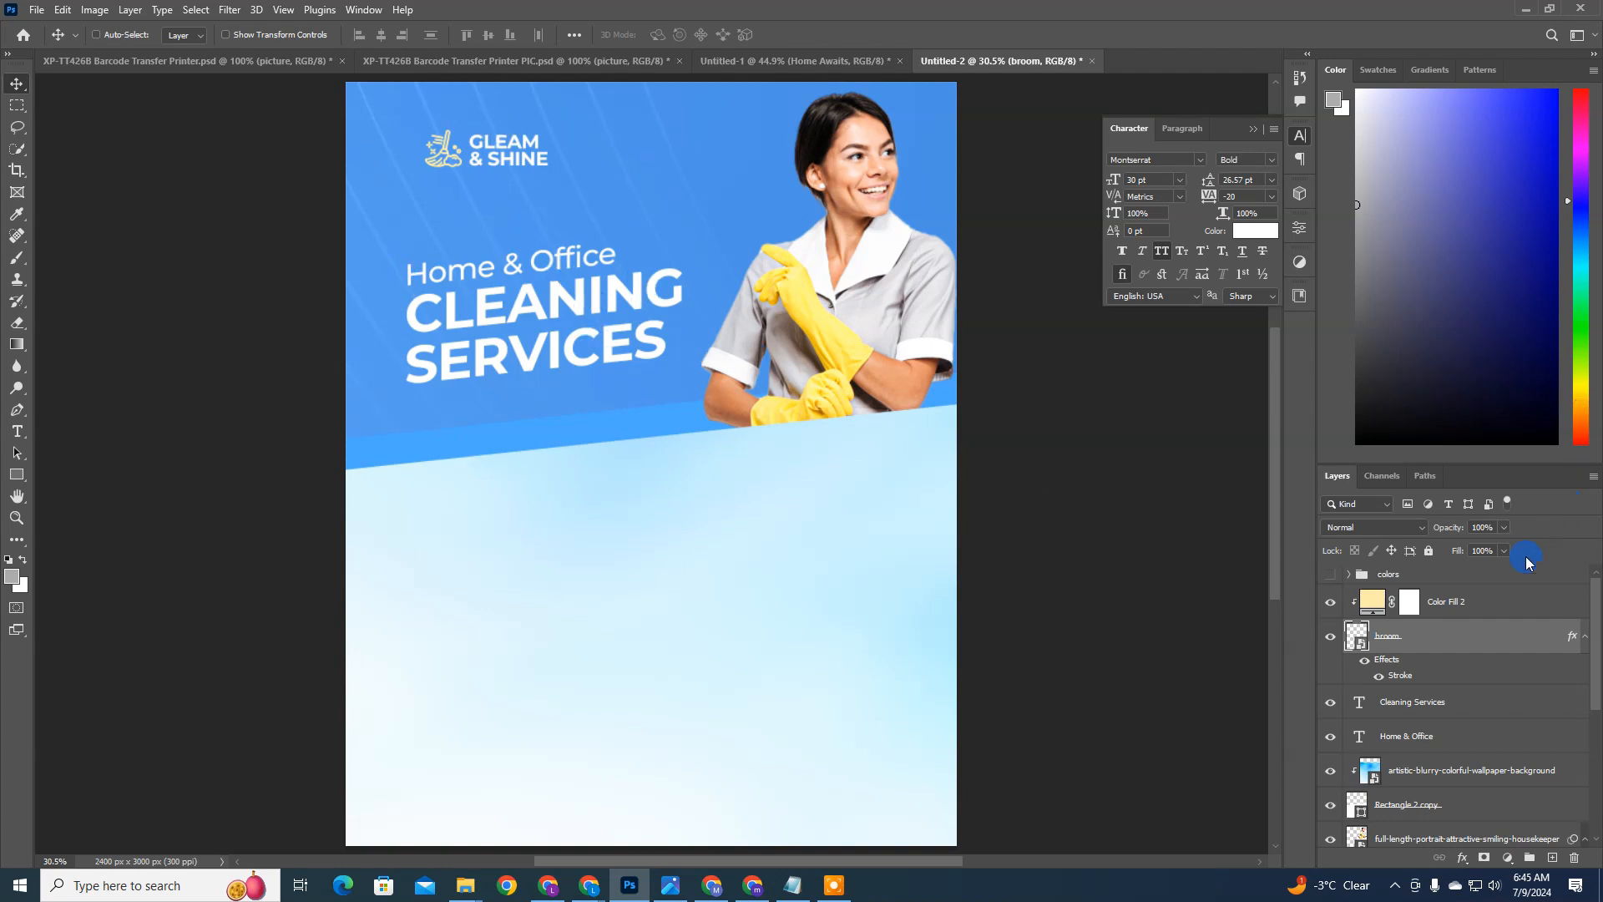
Step: Switch to the BRIEF file in Notepad and copy the short description "Making every corner shine with top-quality, hassle-free cleaning services."
scroll(646, 334, "down", 1)
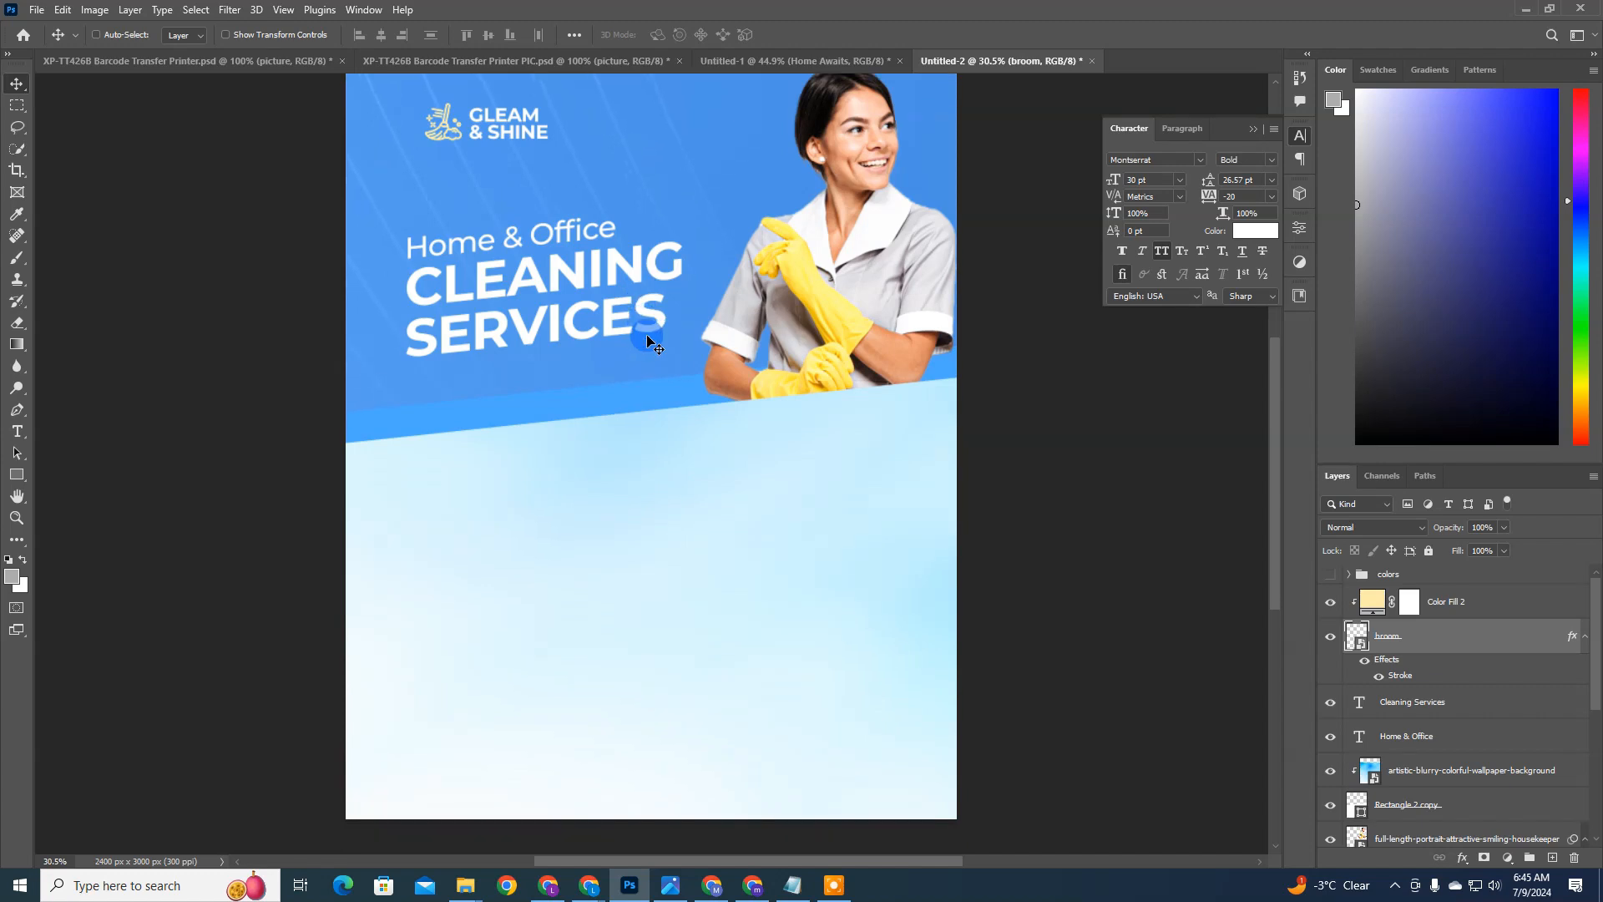
left_click(528, 242, "ctrl")
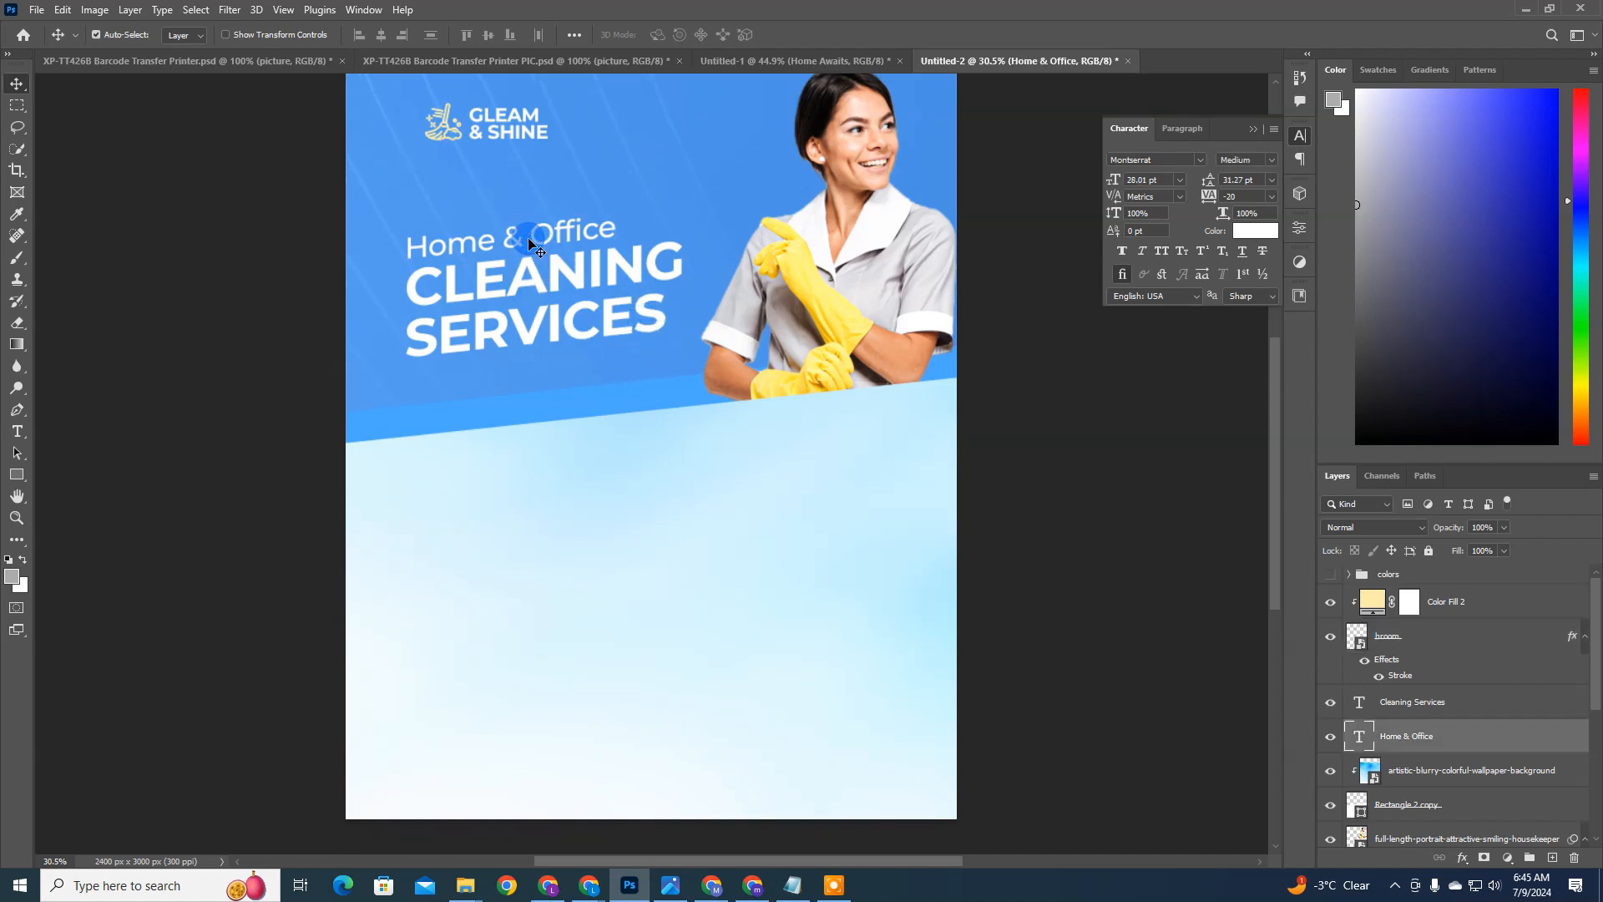
left_click(793, 885)
left_click_drag(521, 272, 1073, 285)
left_click(1072, 282)
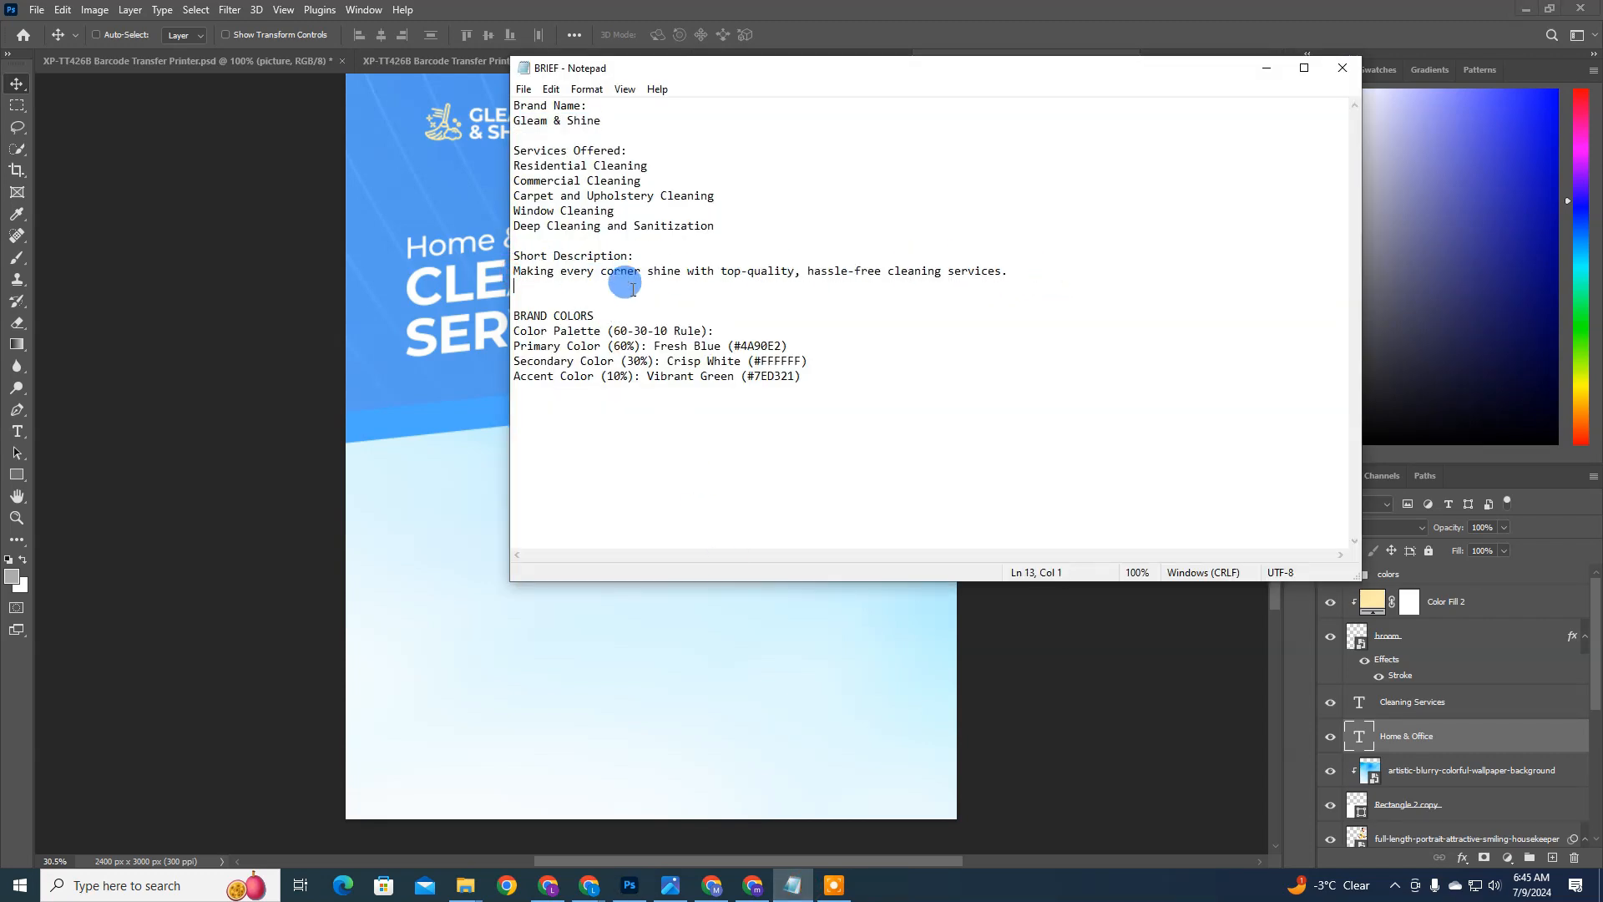
left_click_drag(546, 290, 505, 269)
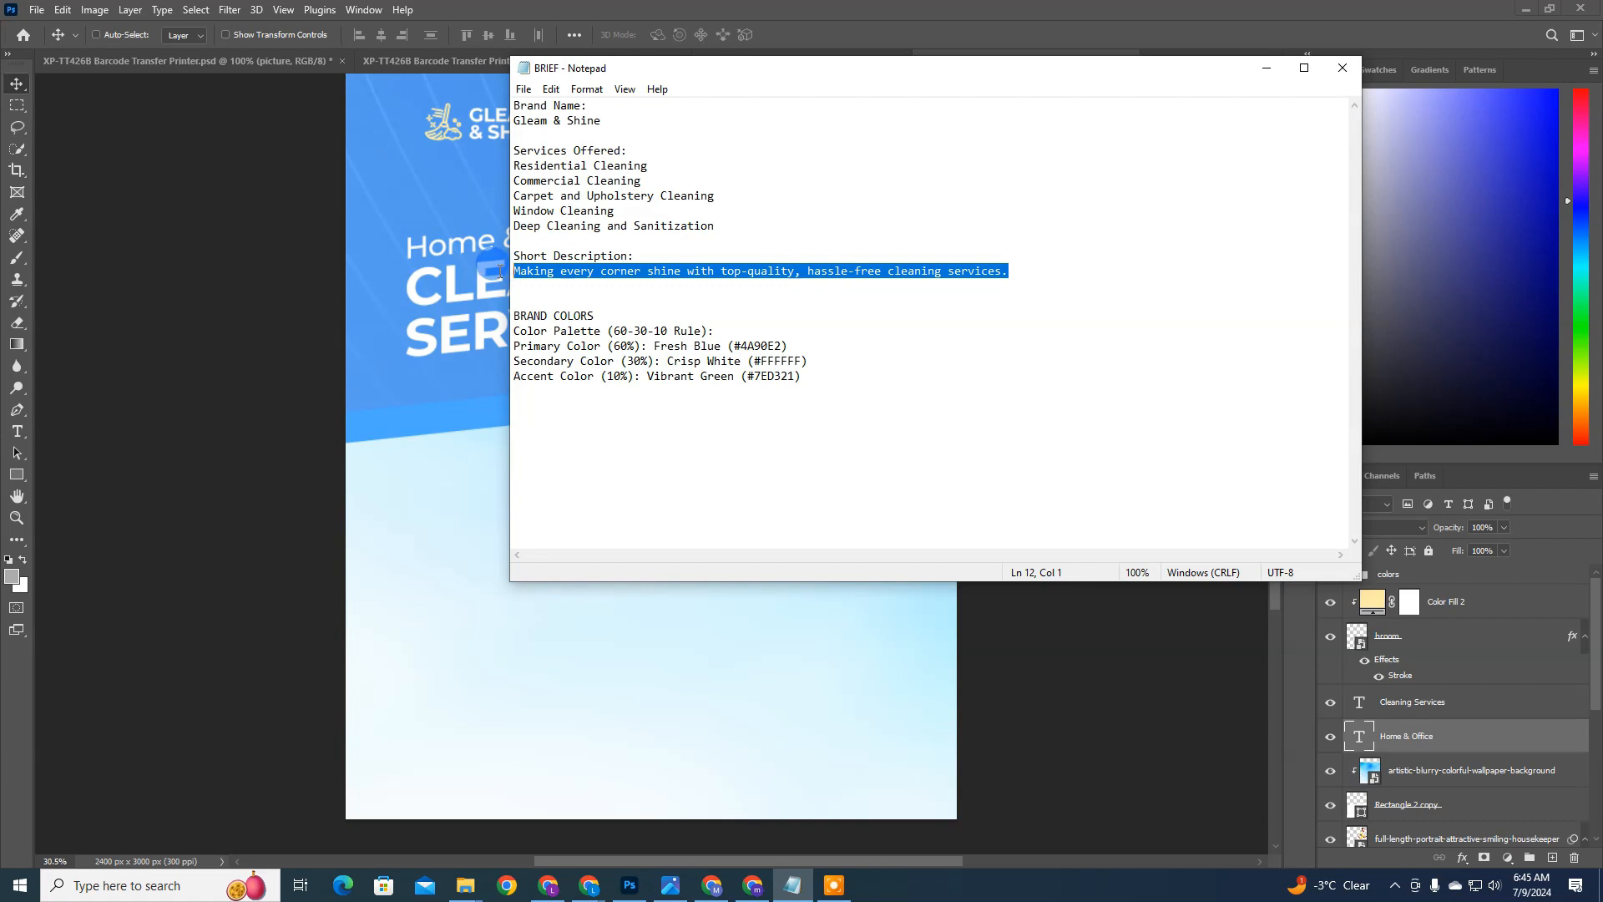
key("ctrl+c")
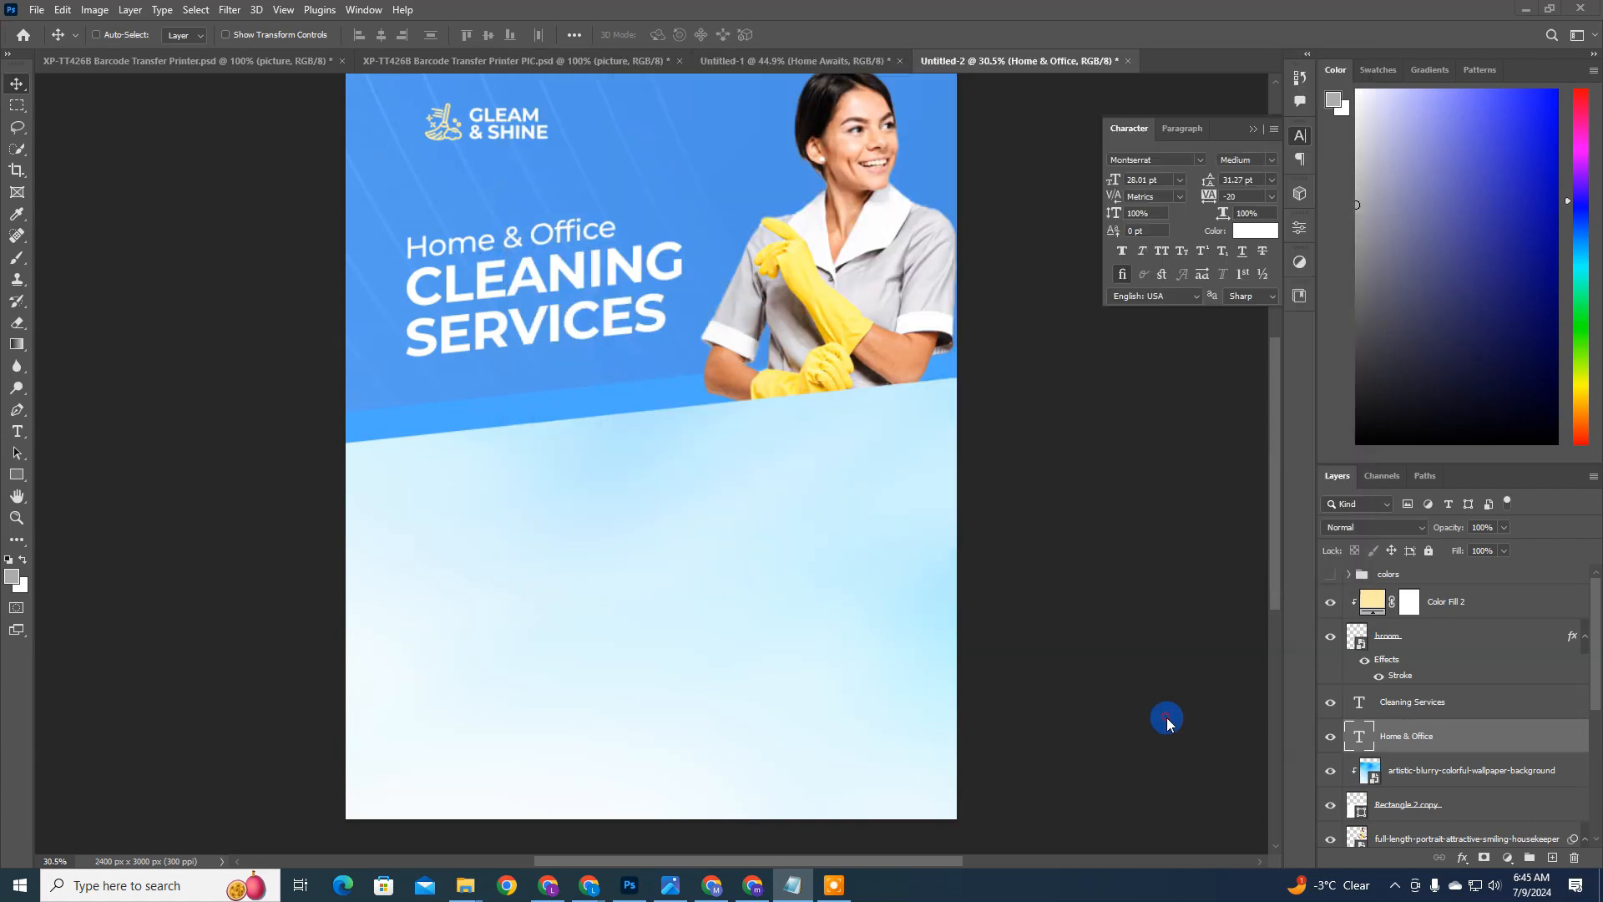
Step: Return to the flyer in Photoshop and move both headline text layers up together, closer to the logo
left_click(1167, 719)
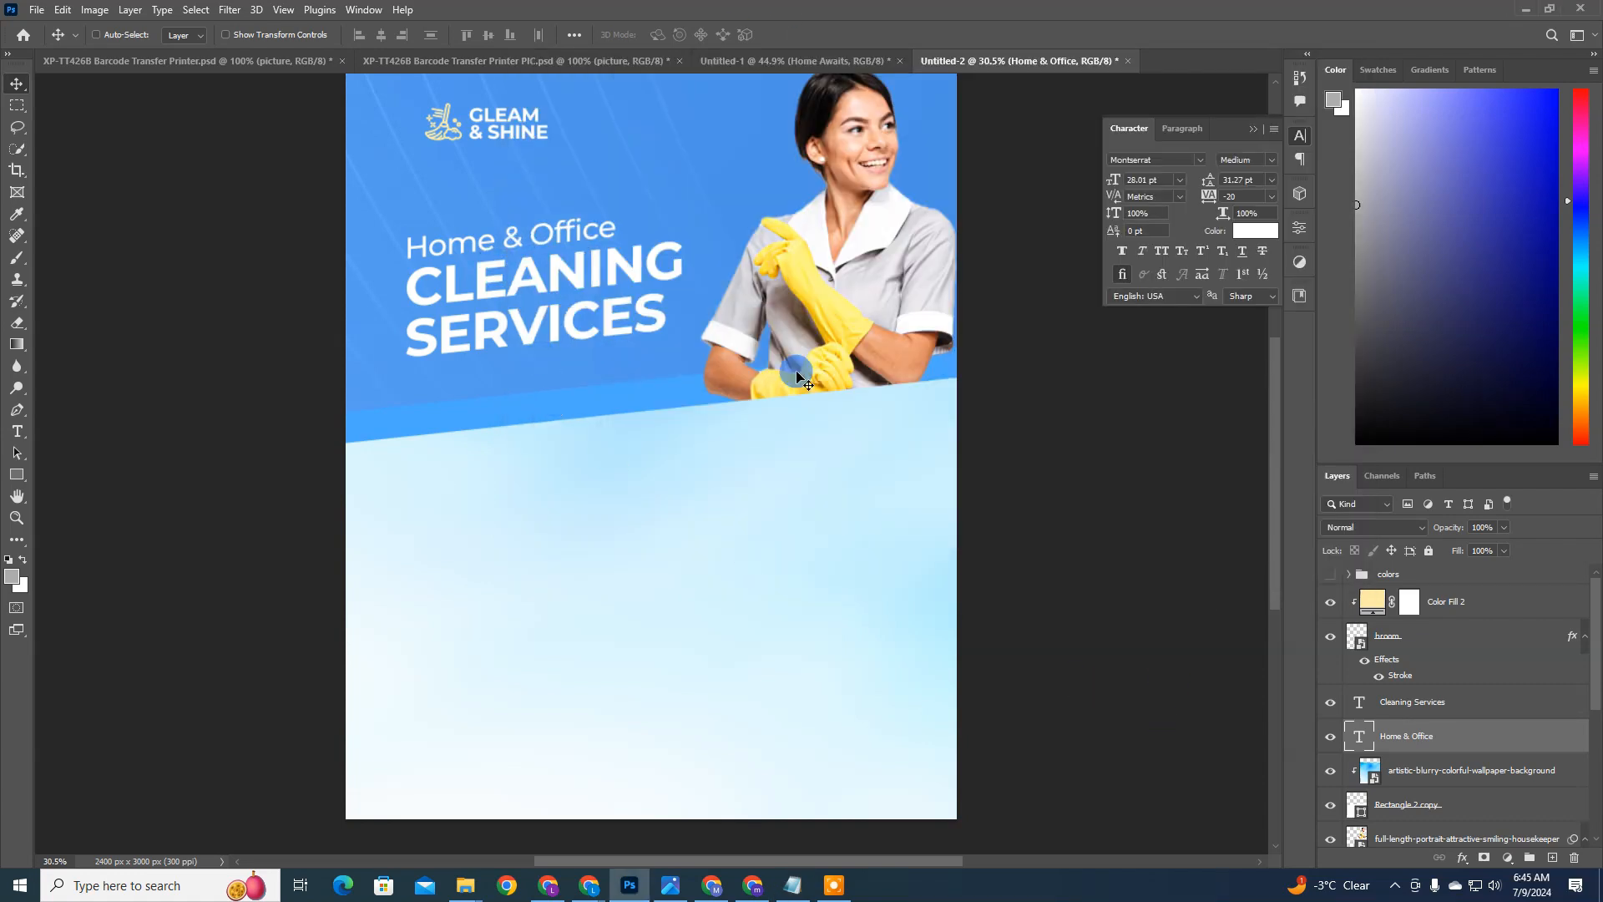
left_click(1457, 705, "ctrl")
left_click_drag(515, 398, 520, 342)
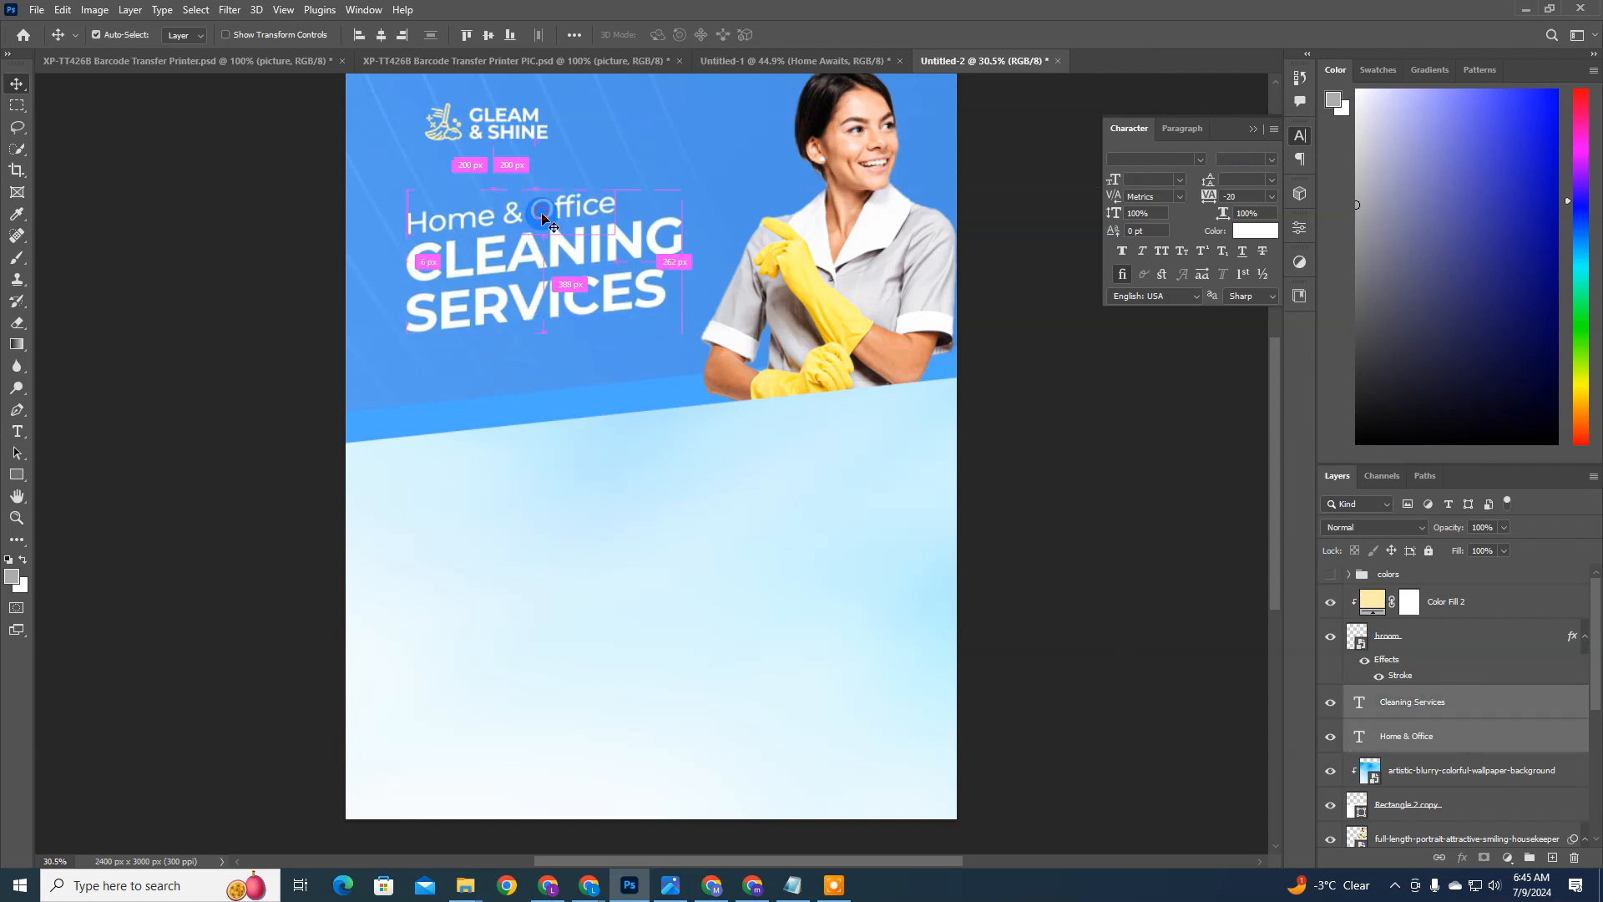
left_click(1438, 742)
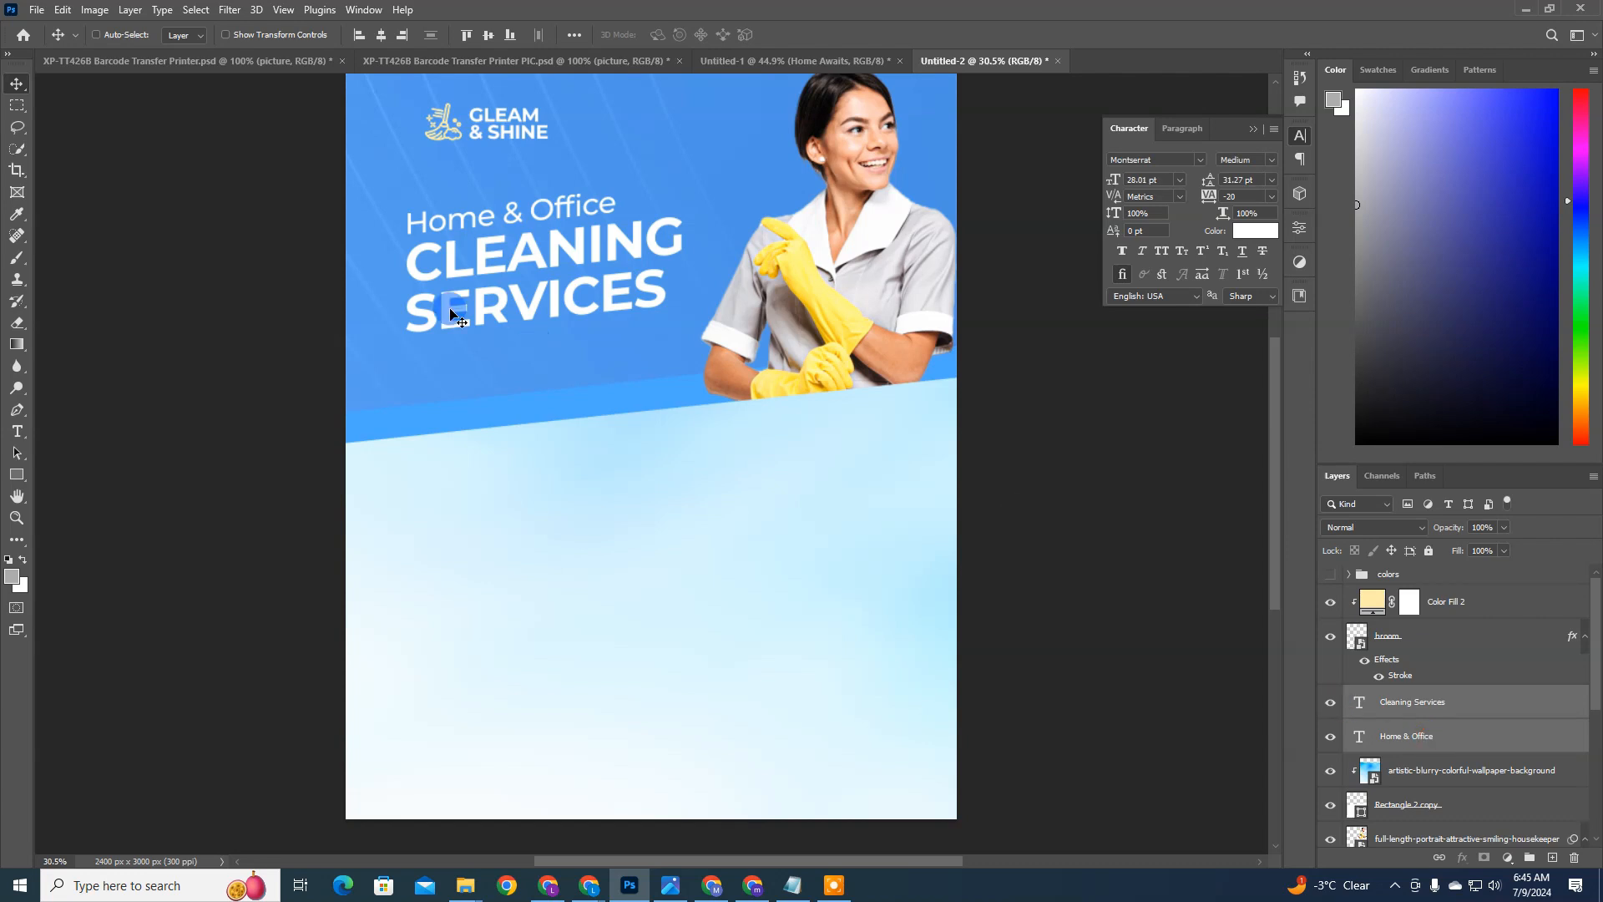
left_click(497, 222, "ctrl")
key("ctrl+j")
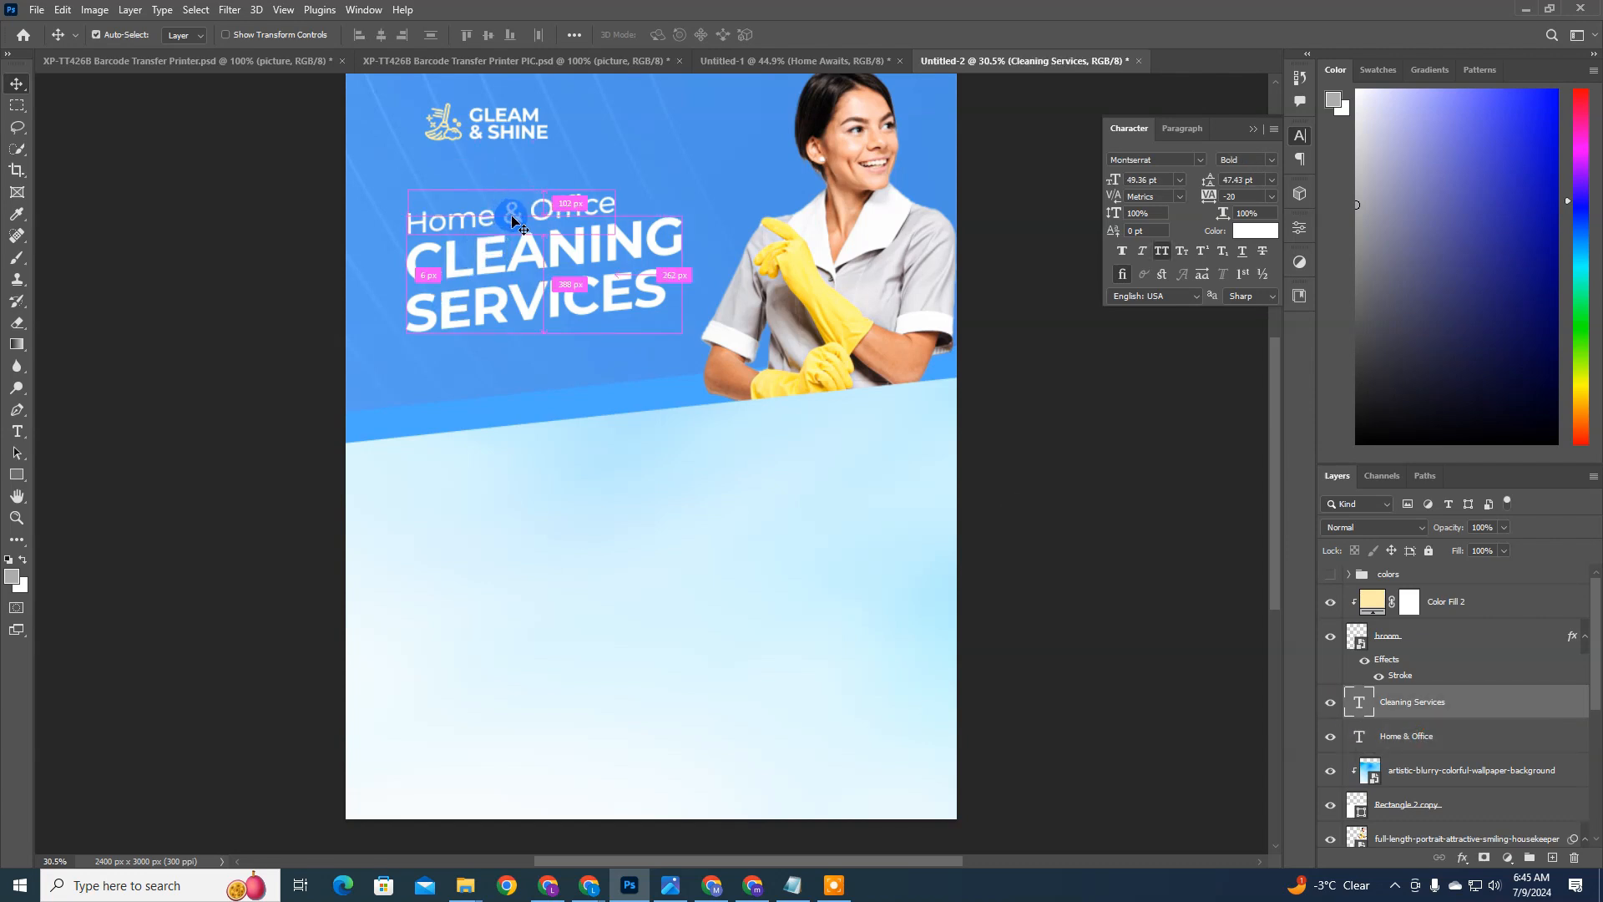
left_click_drag(504, 224, 484, 386)
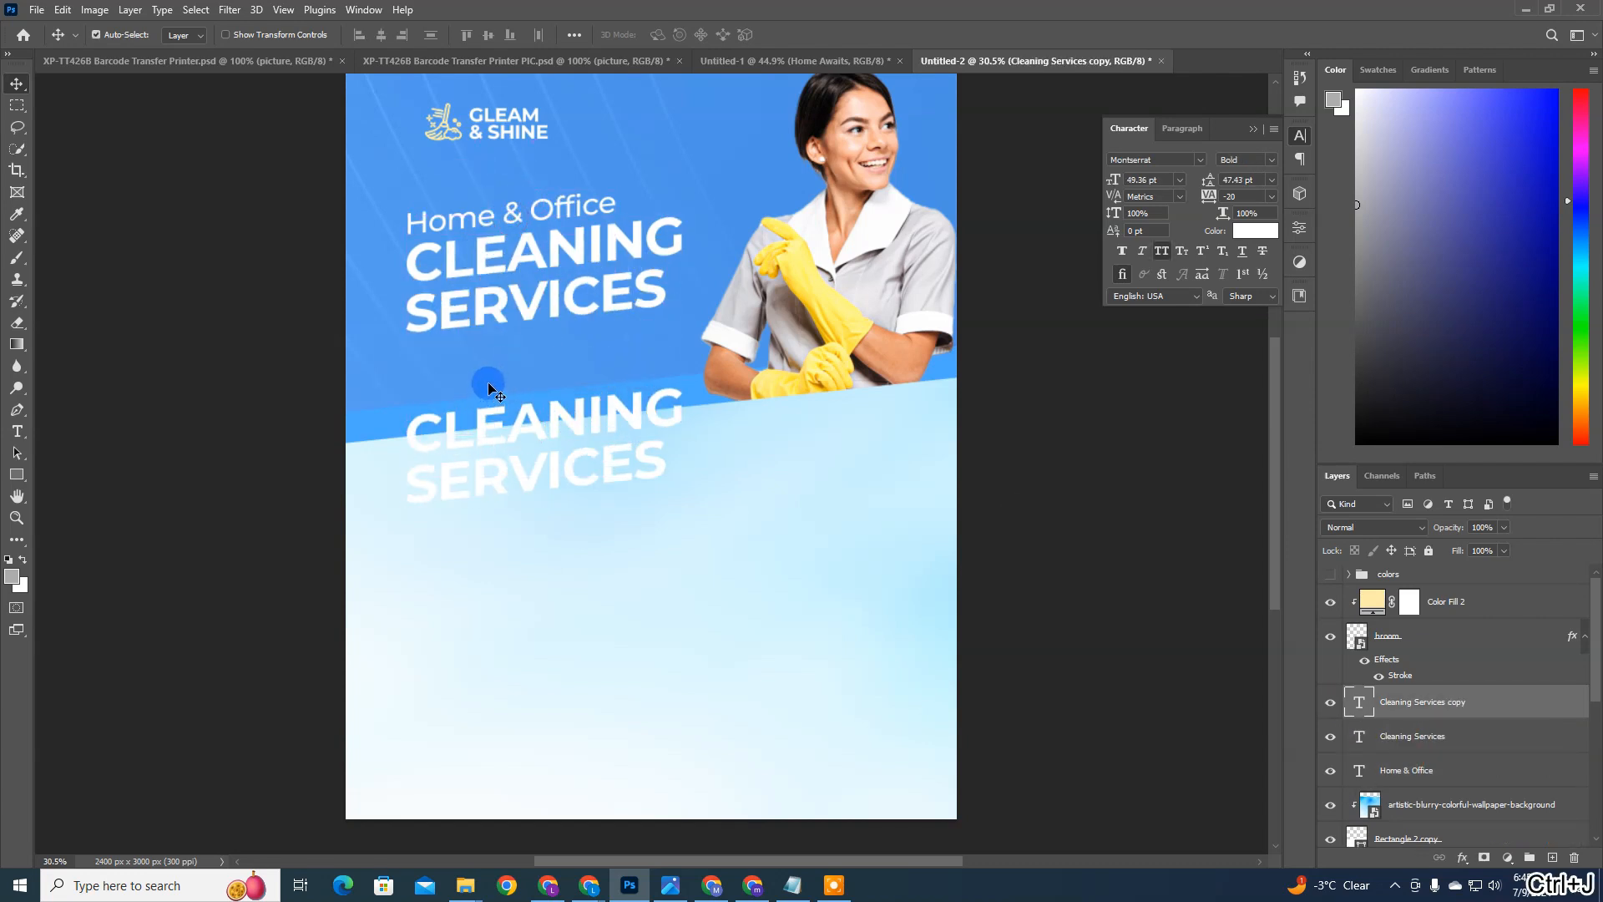
key("ctrl+z")
key("ctrl+z")
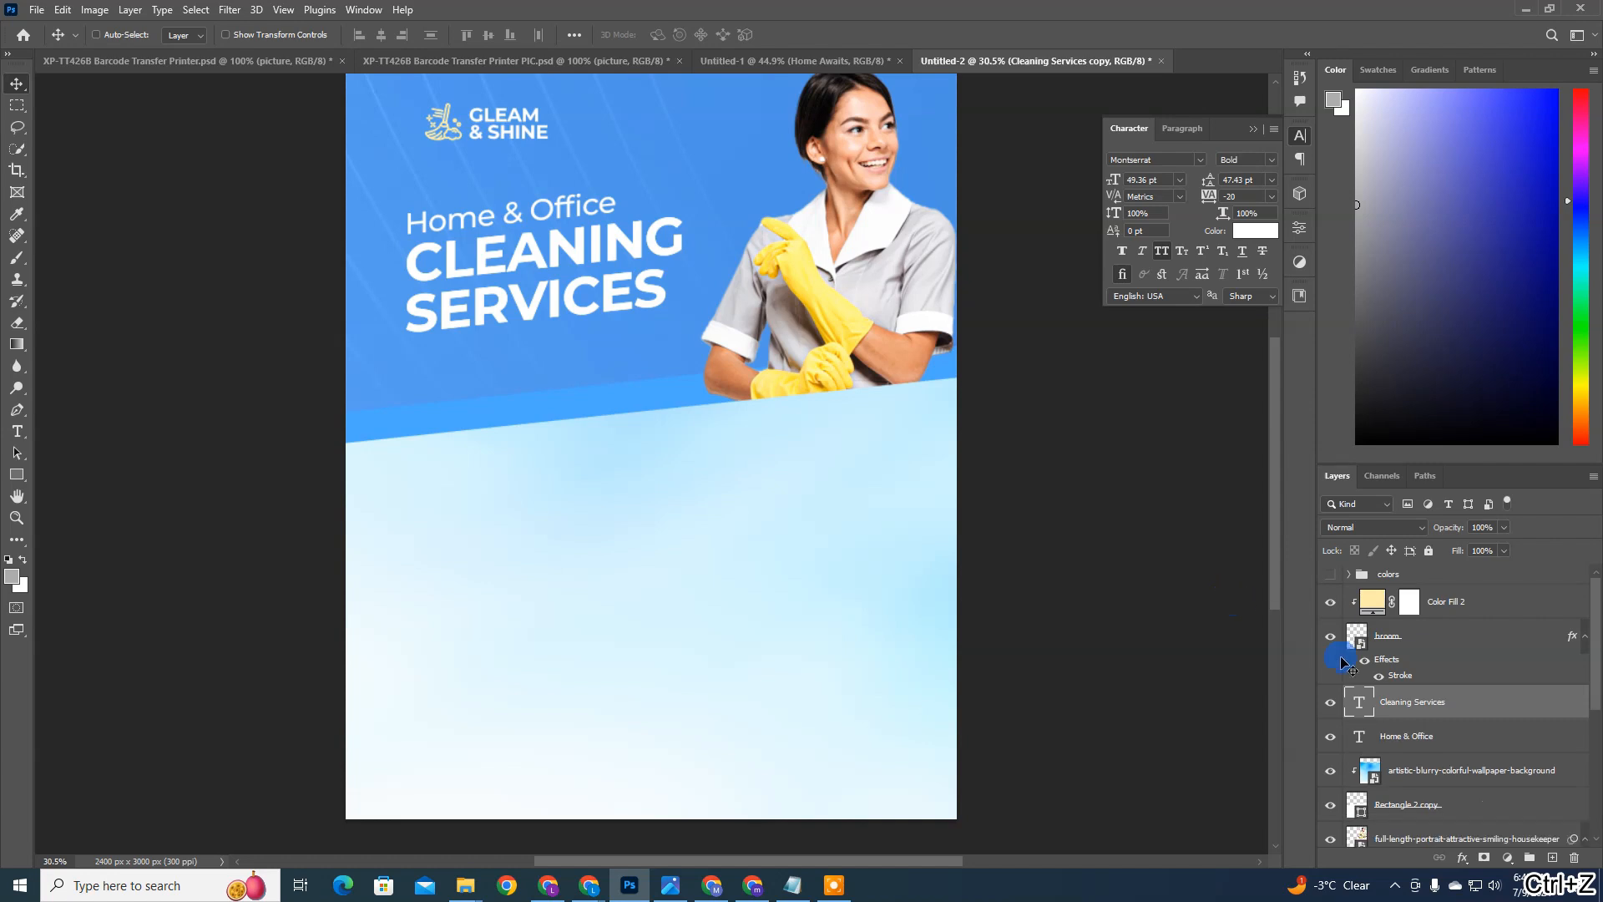
Step: Duplicate the Home & Office text layer and place the copy below the CLEANING SERVICES headline
left_click(1432, 733)
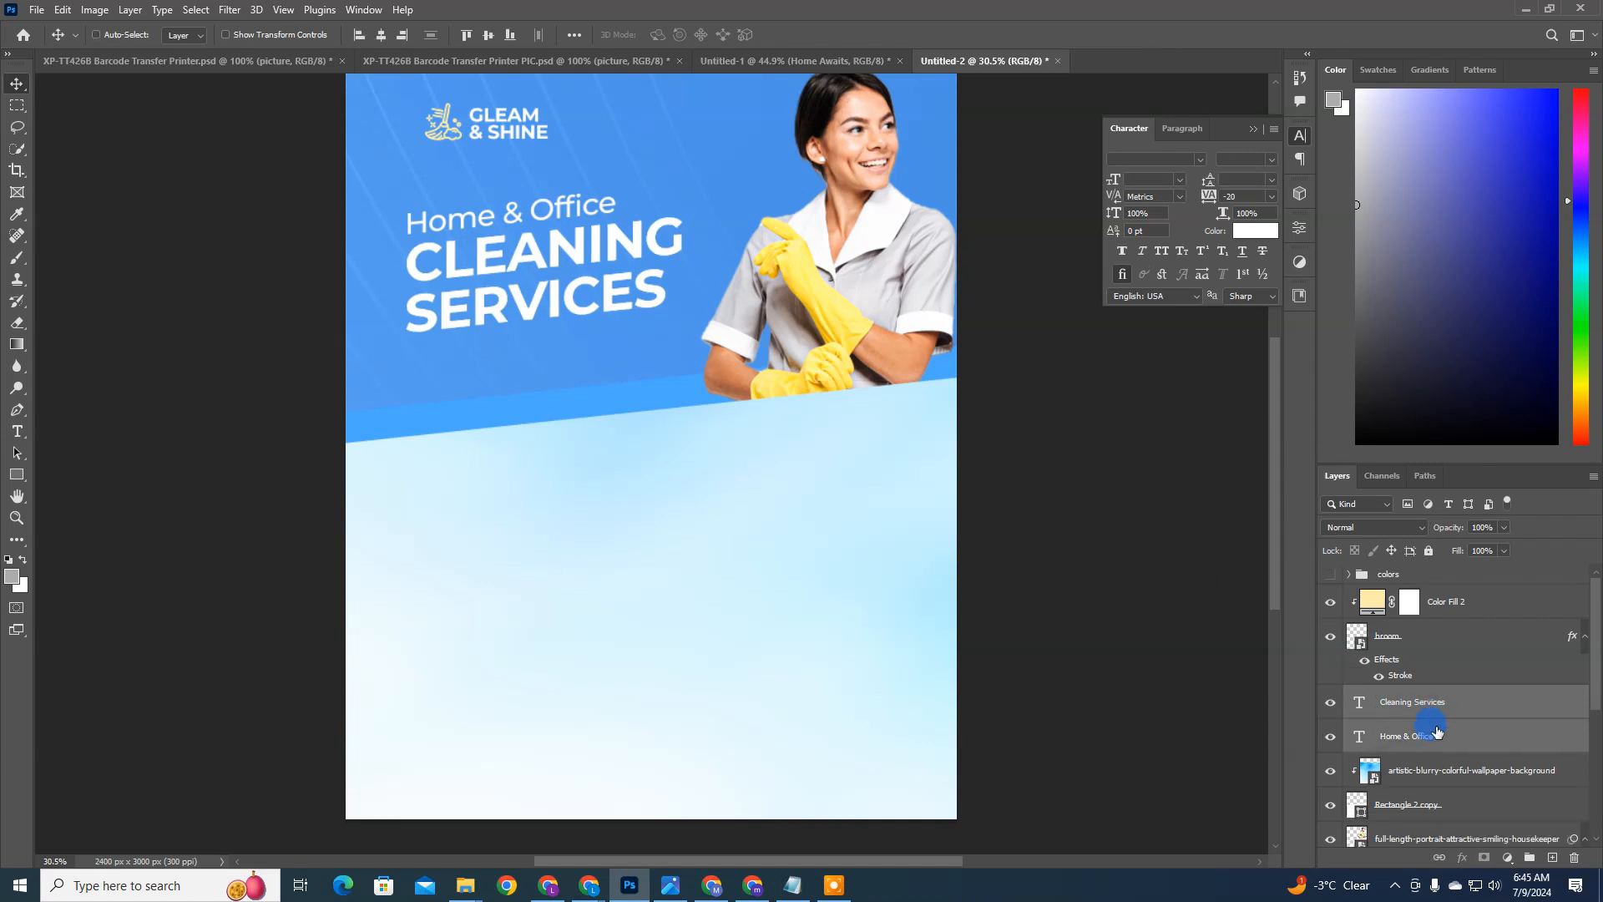
key("ctrl+j")
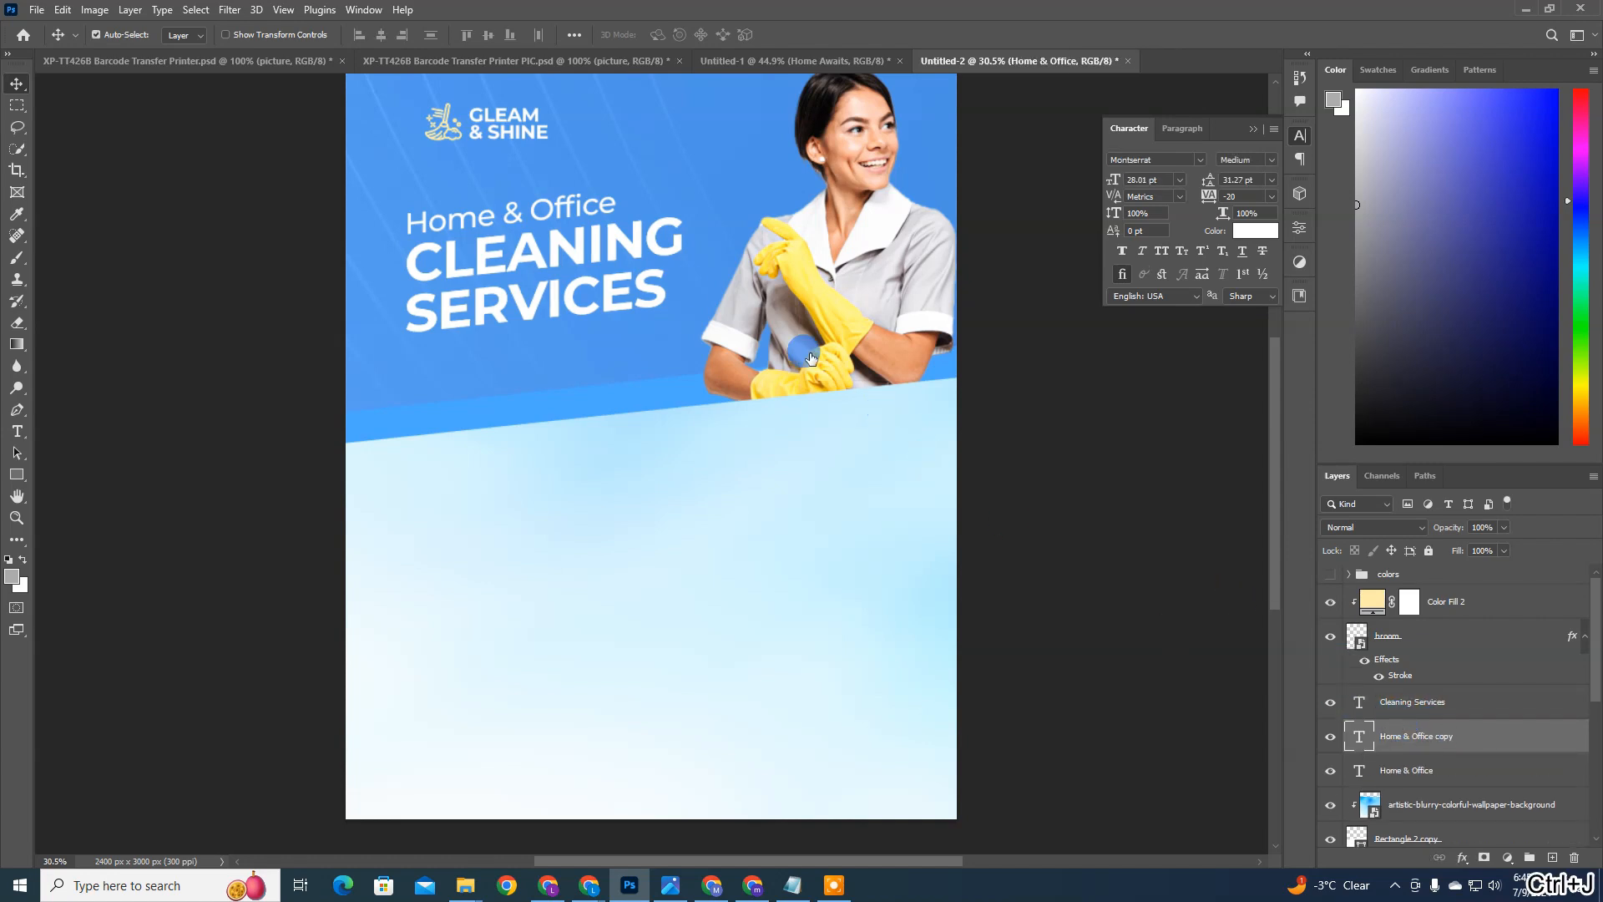
left_click_drag(561, 242, 560, 429)
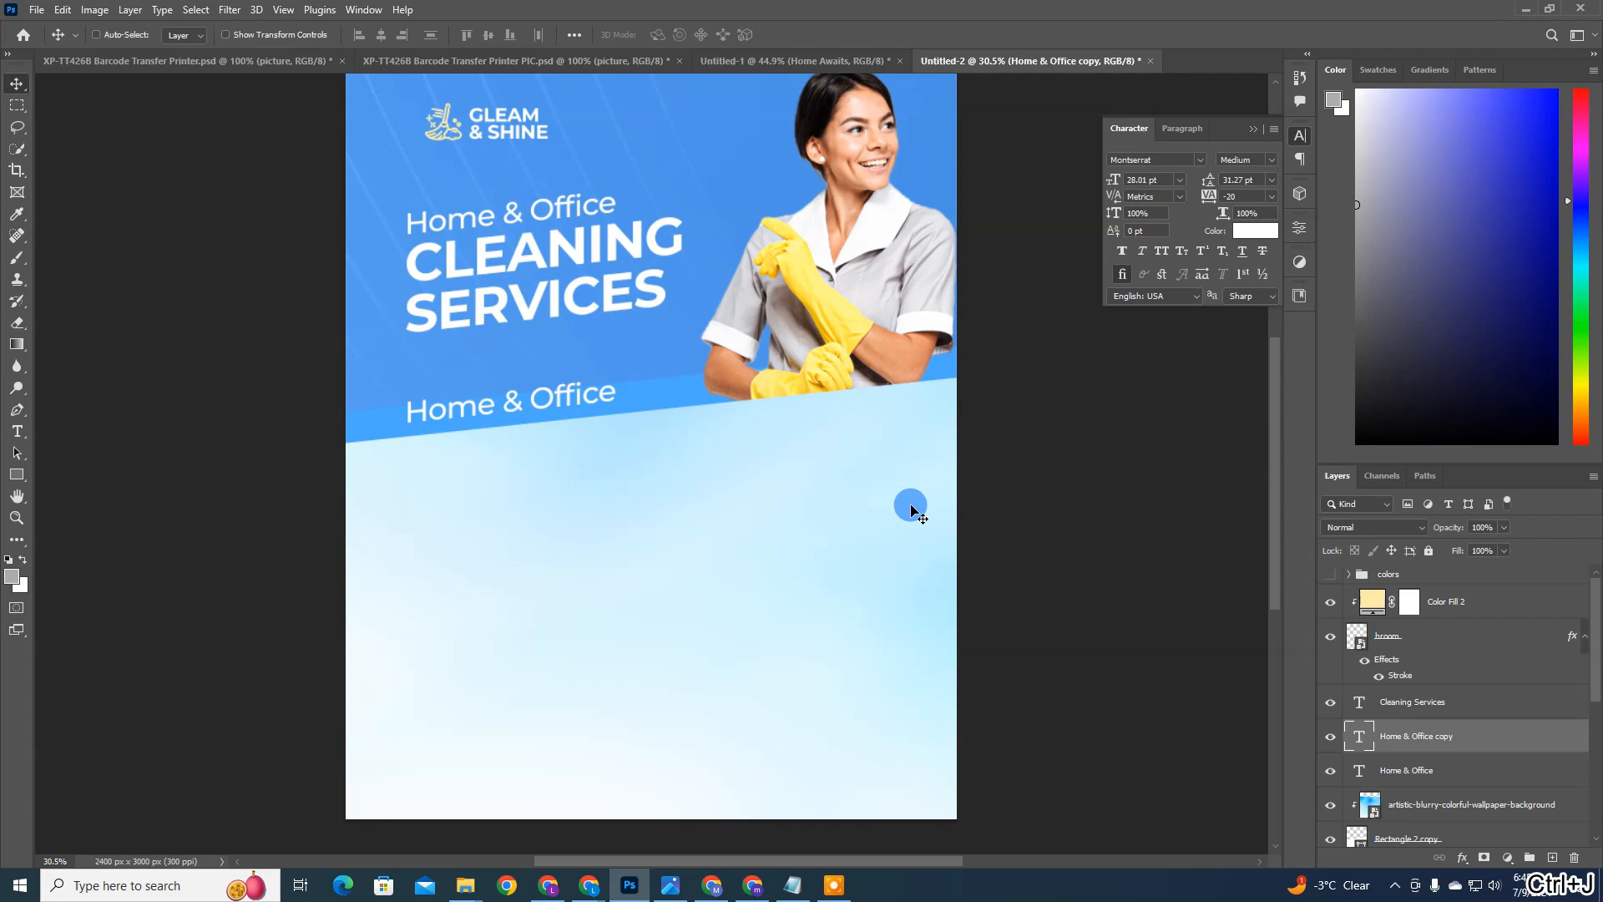
Step: Replace the copied line's text with "Making every corner shine with top-quality, hassle-free cleaning services."
double_click(1360, 738)
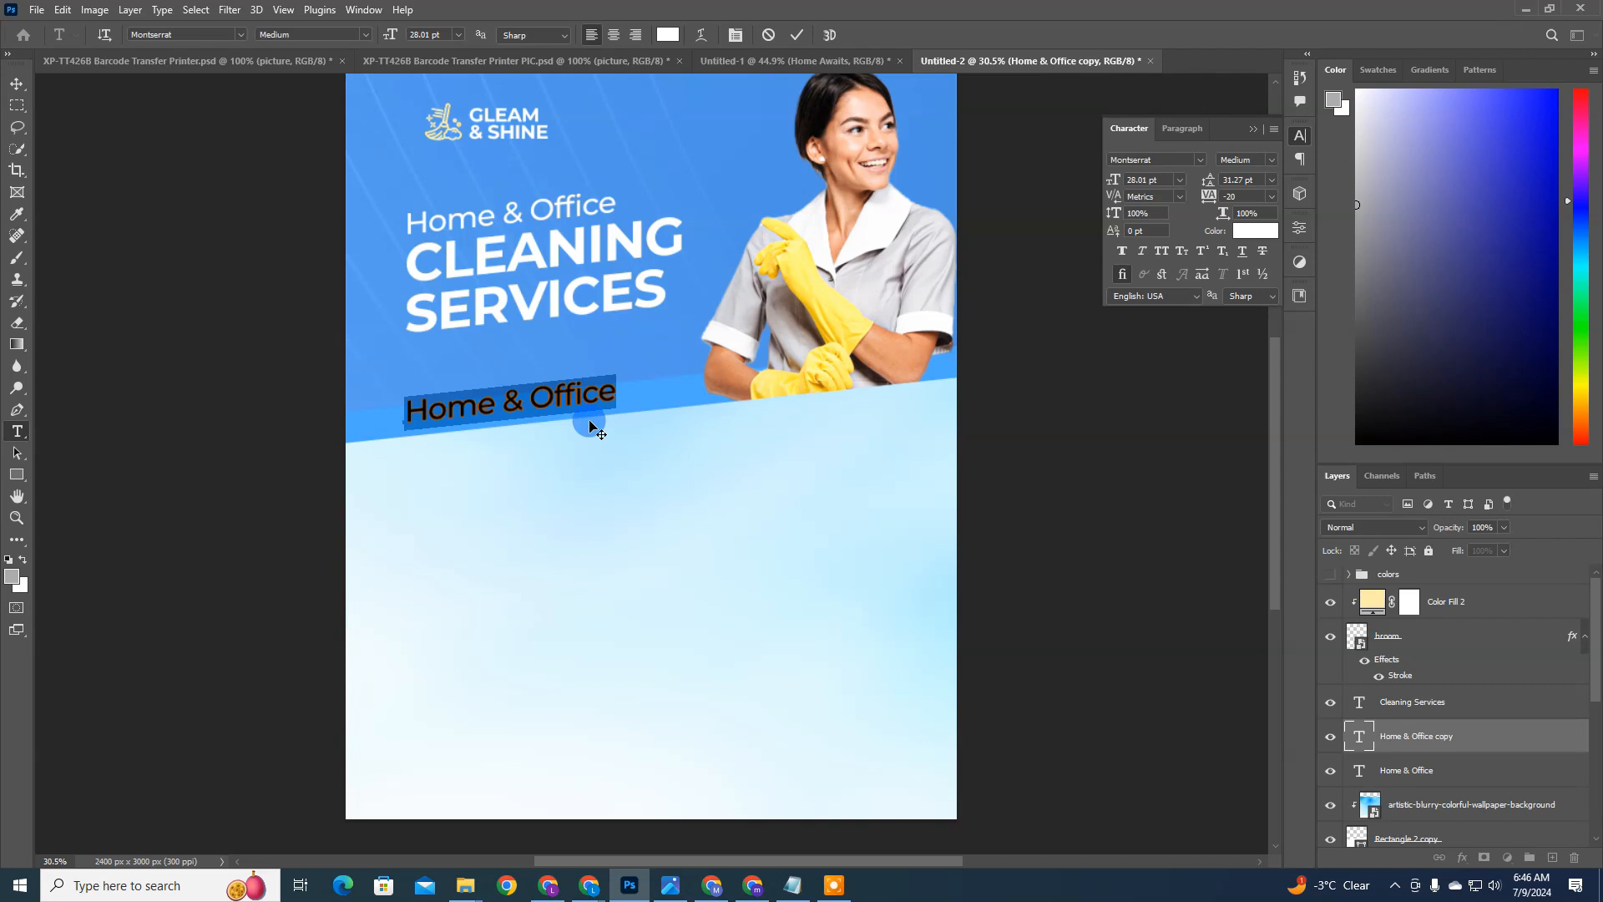
key("super+v")
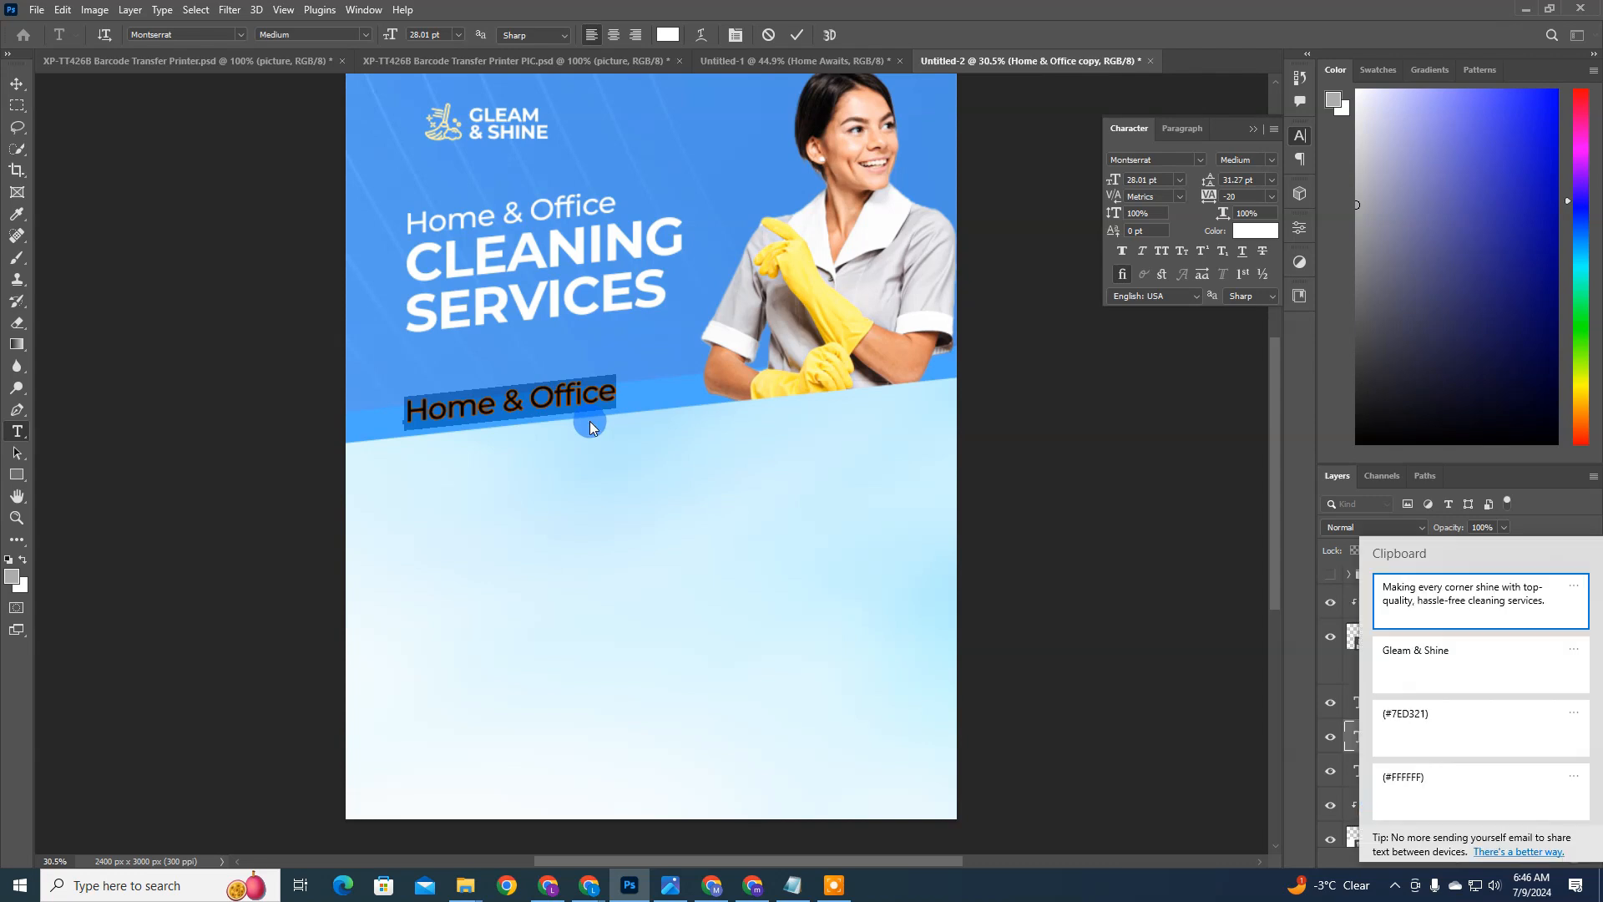
left_click(1466, 603)
left_click(628, 393)
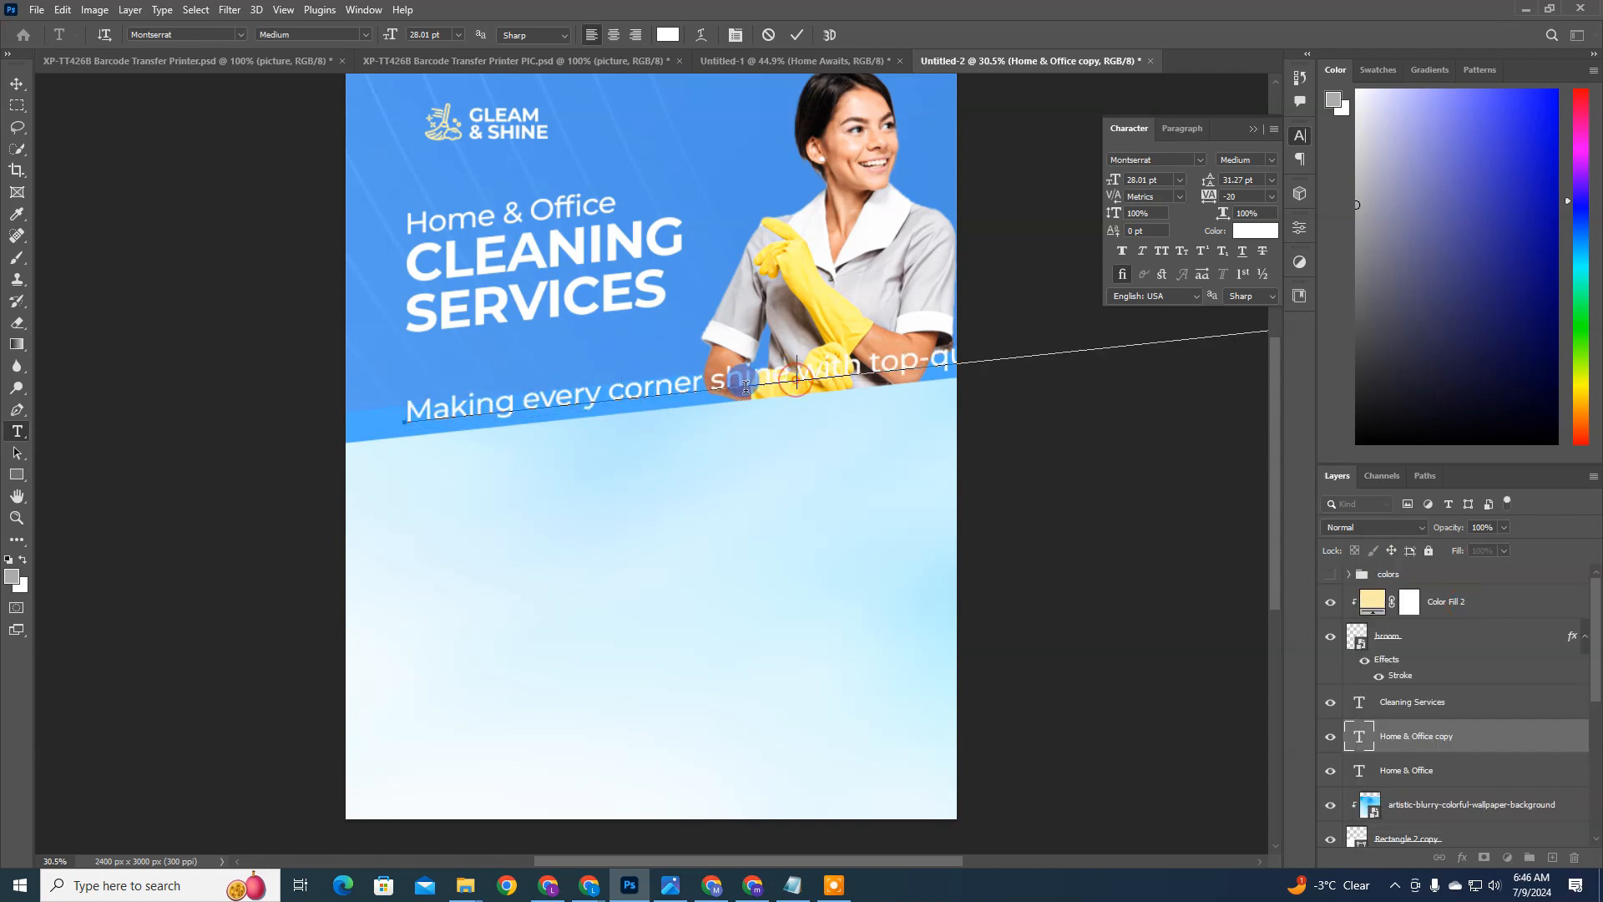
Step: Break the description into three lines, after "corner" and after "top-quality,"
left_click(716, 387)
key("BackSpace")
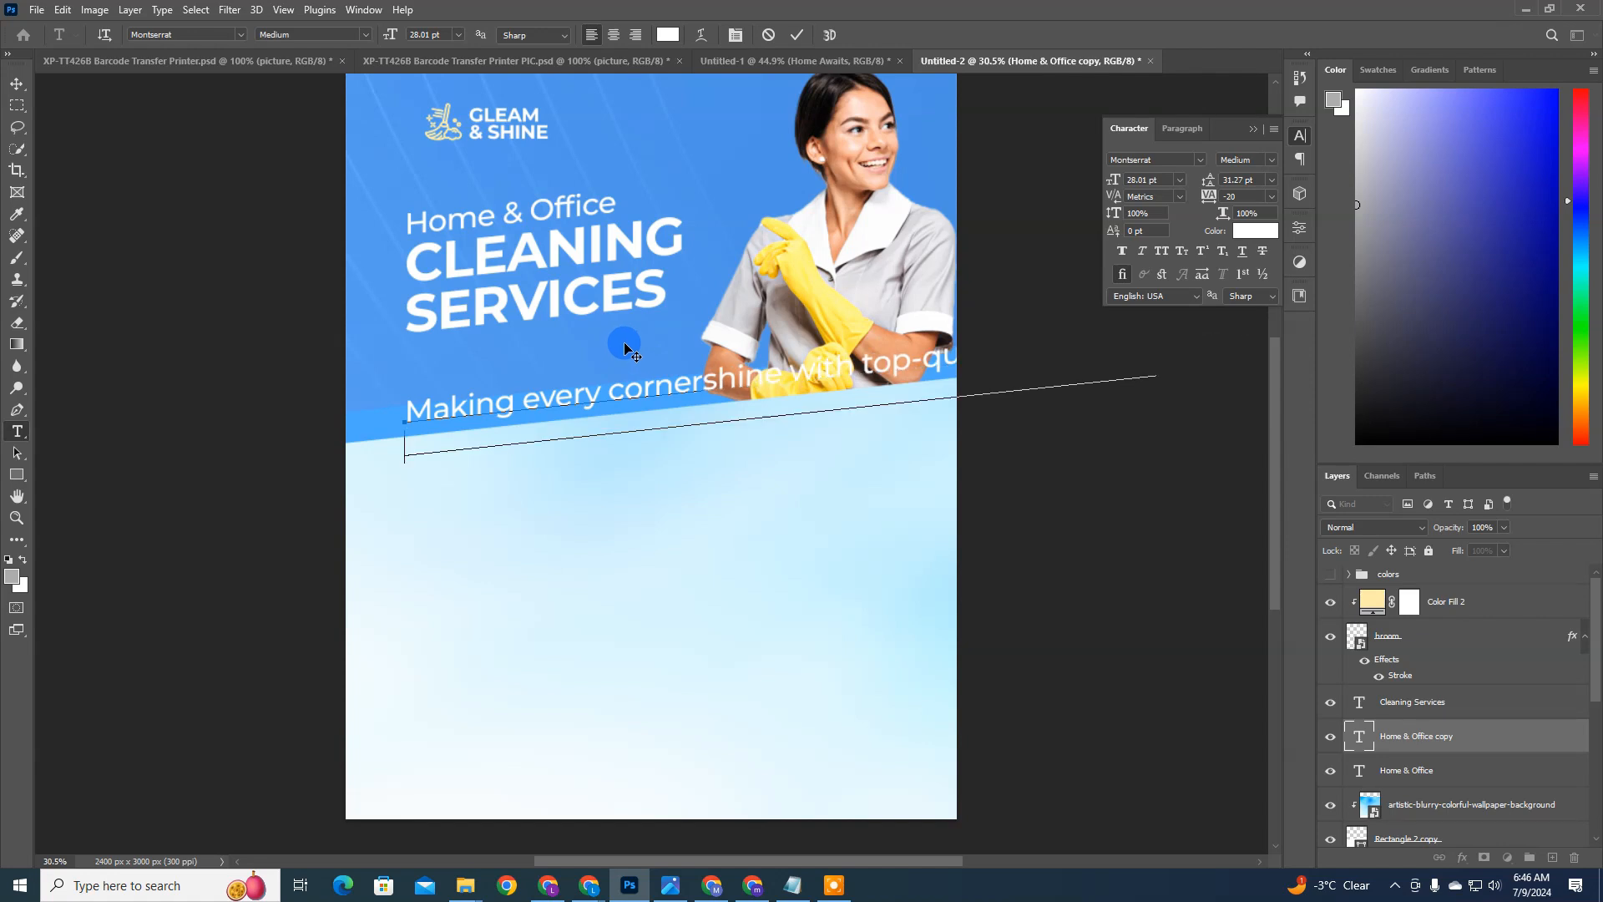
key("Return")
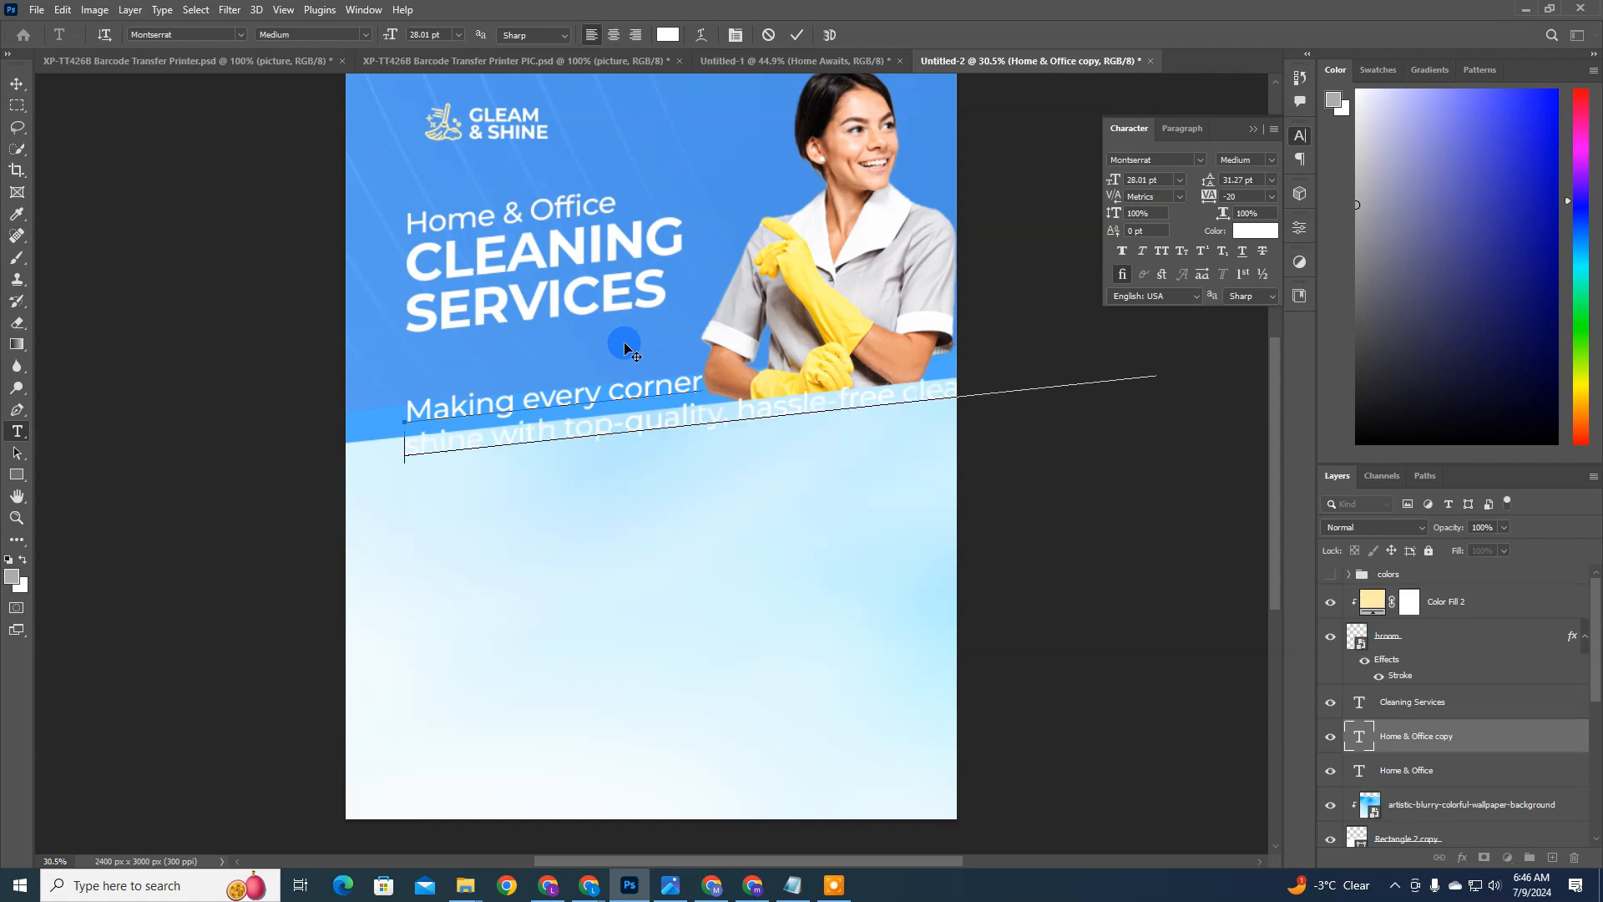
key("ctrl+Return")
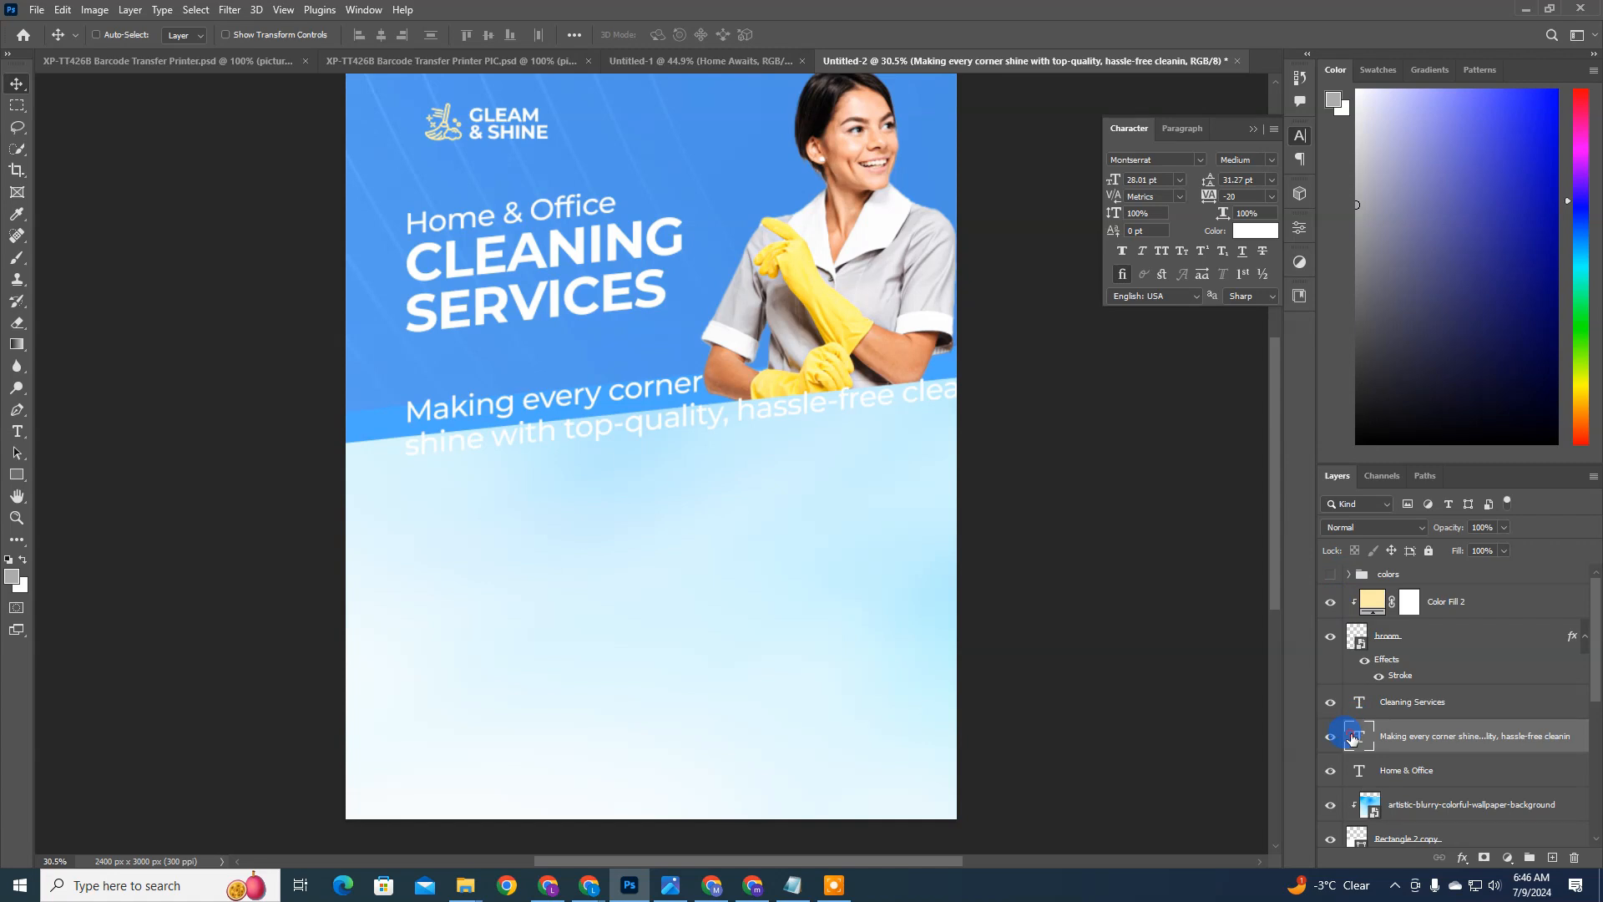
double_click(1353, 738)
left_click(741, 413)
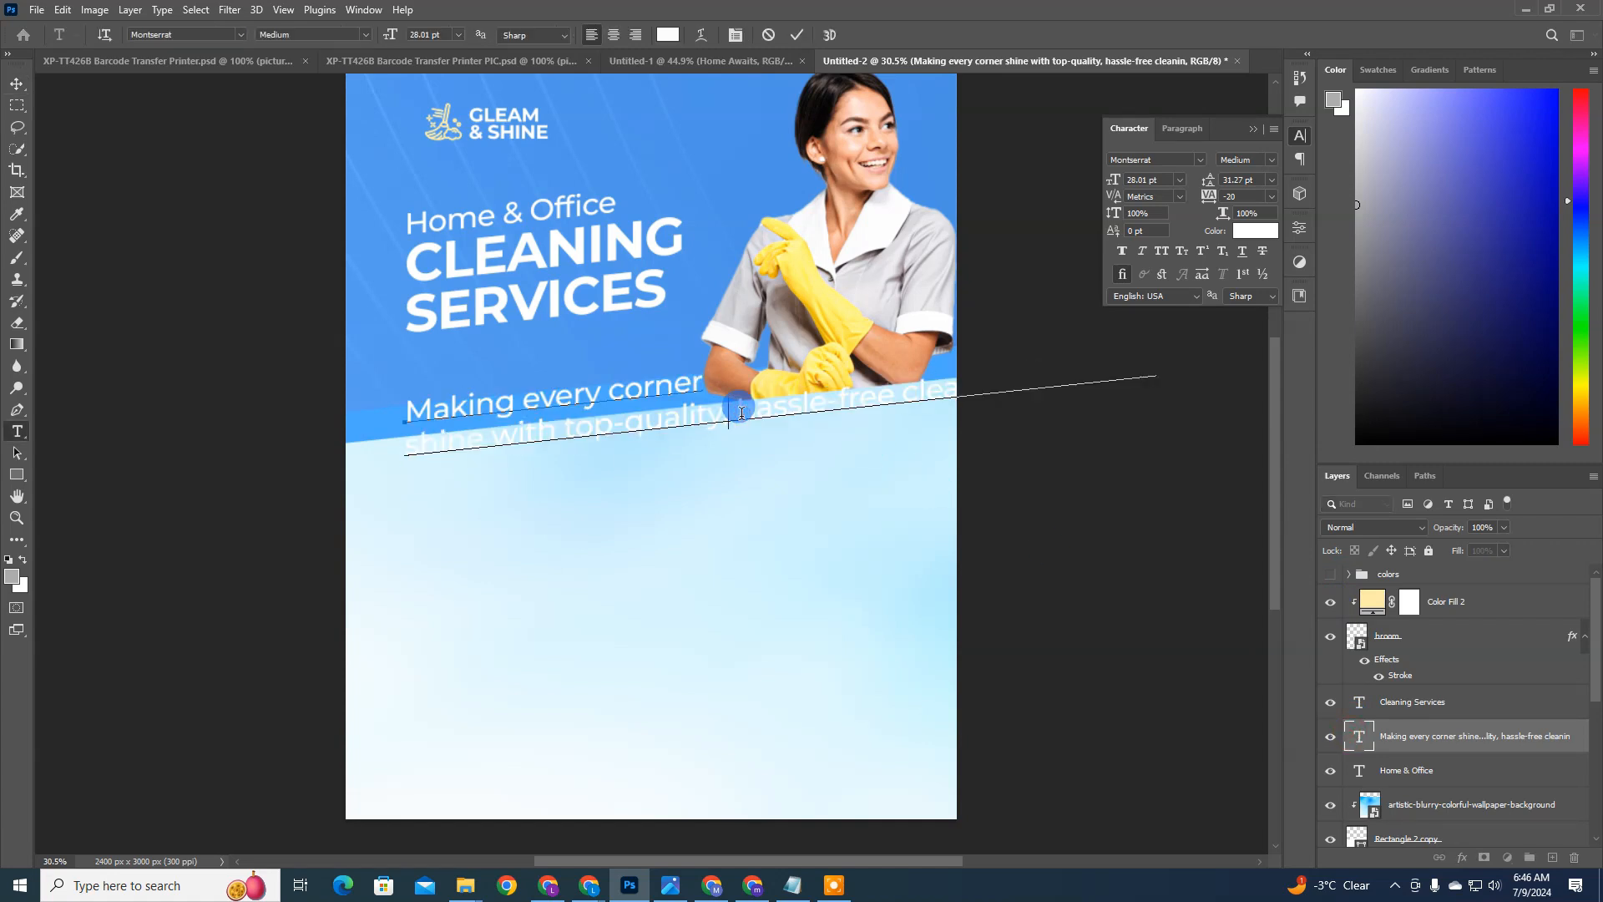
key("Return")
key("ctrl+Return")
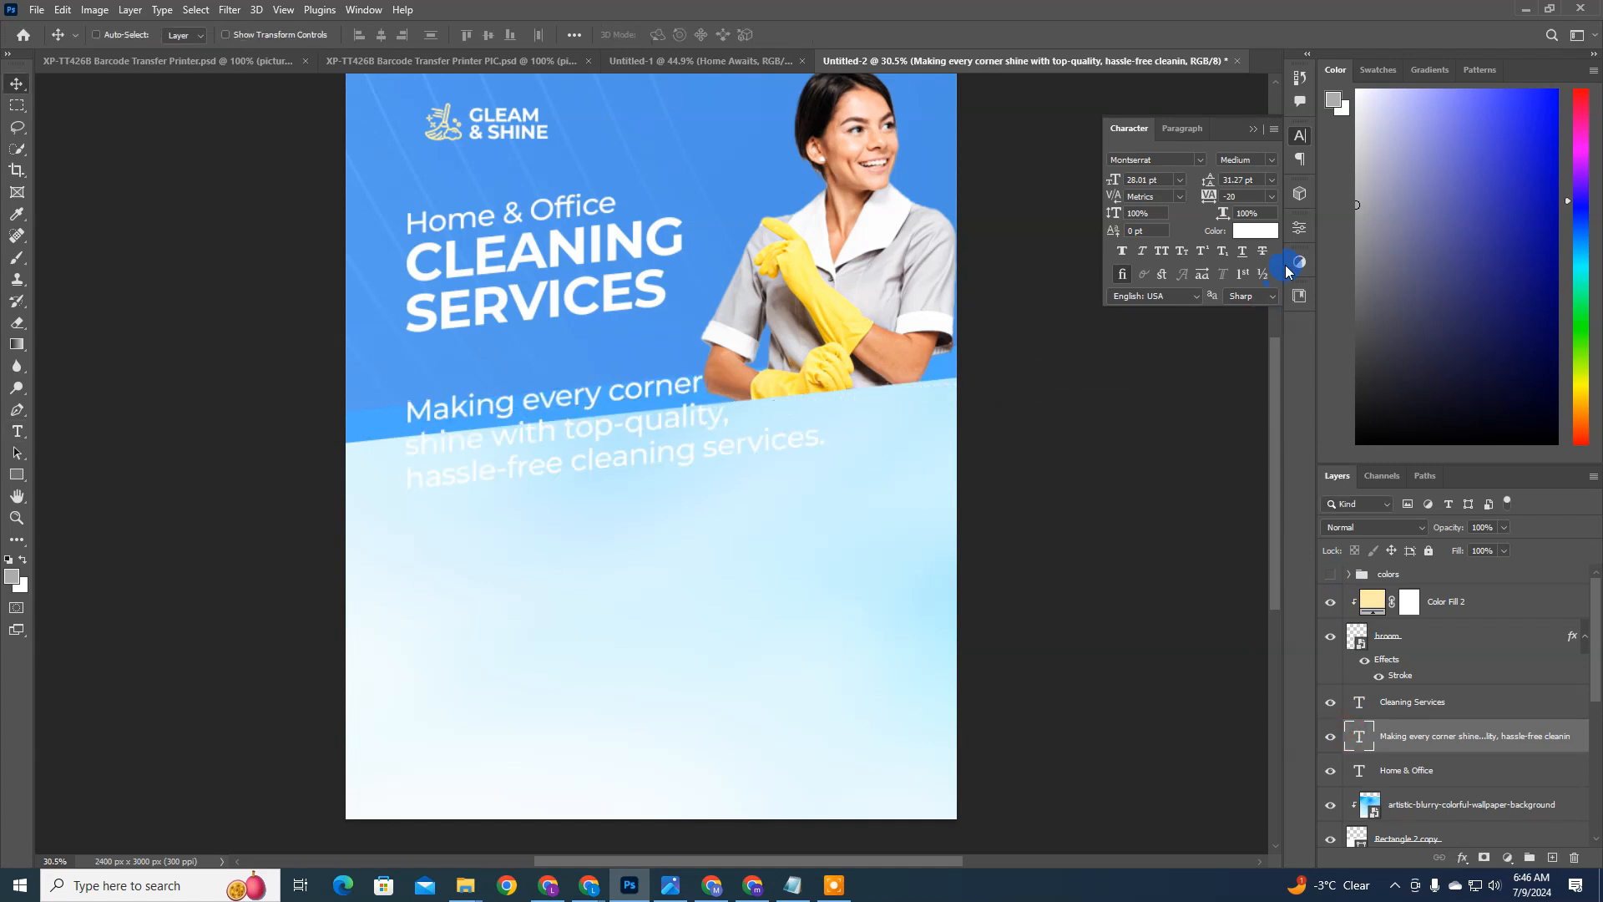
Step: Set the description text's leading to 26 pt and its font size to 19 pt
left_click(1233, 161)
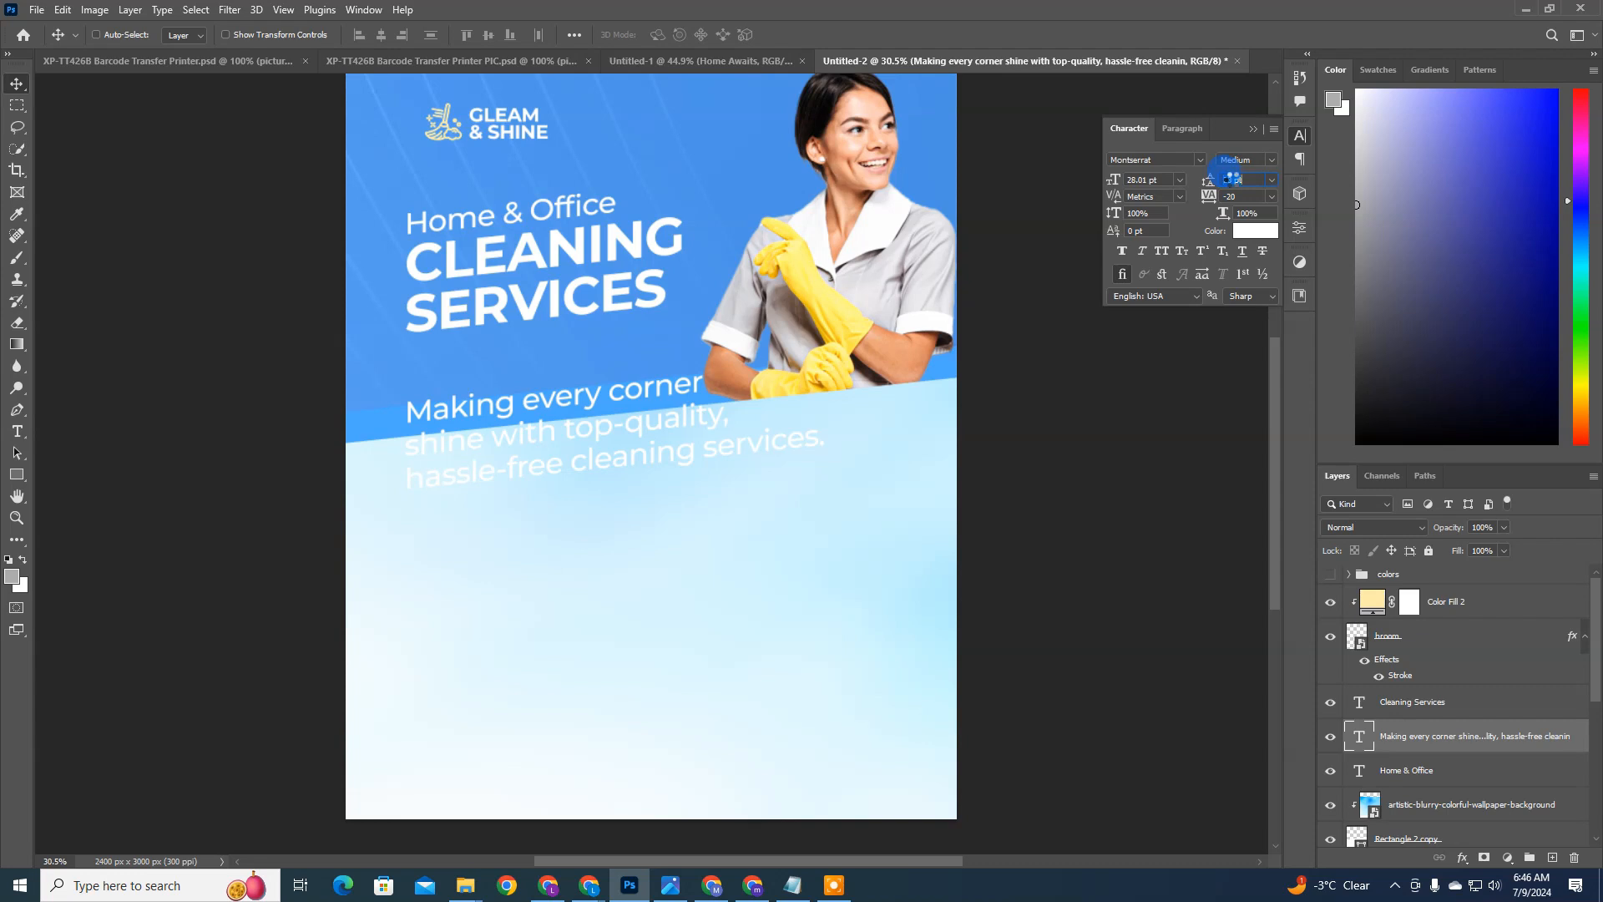
type("27")
key("Return")
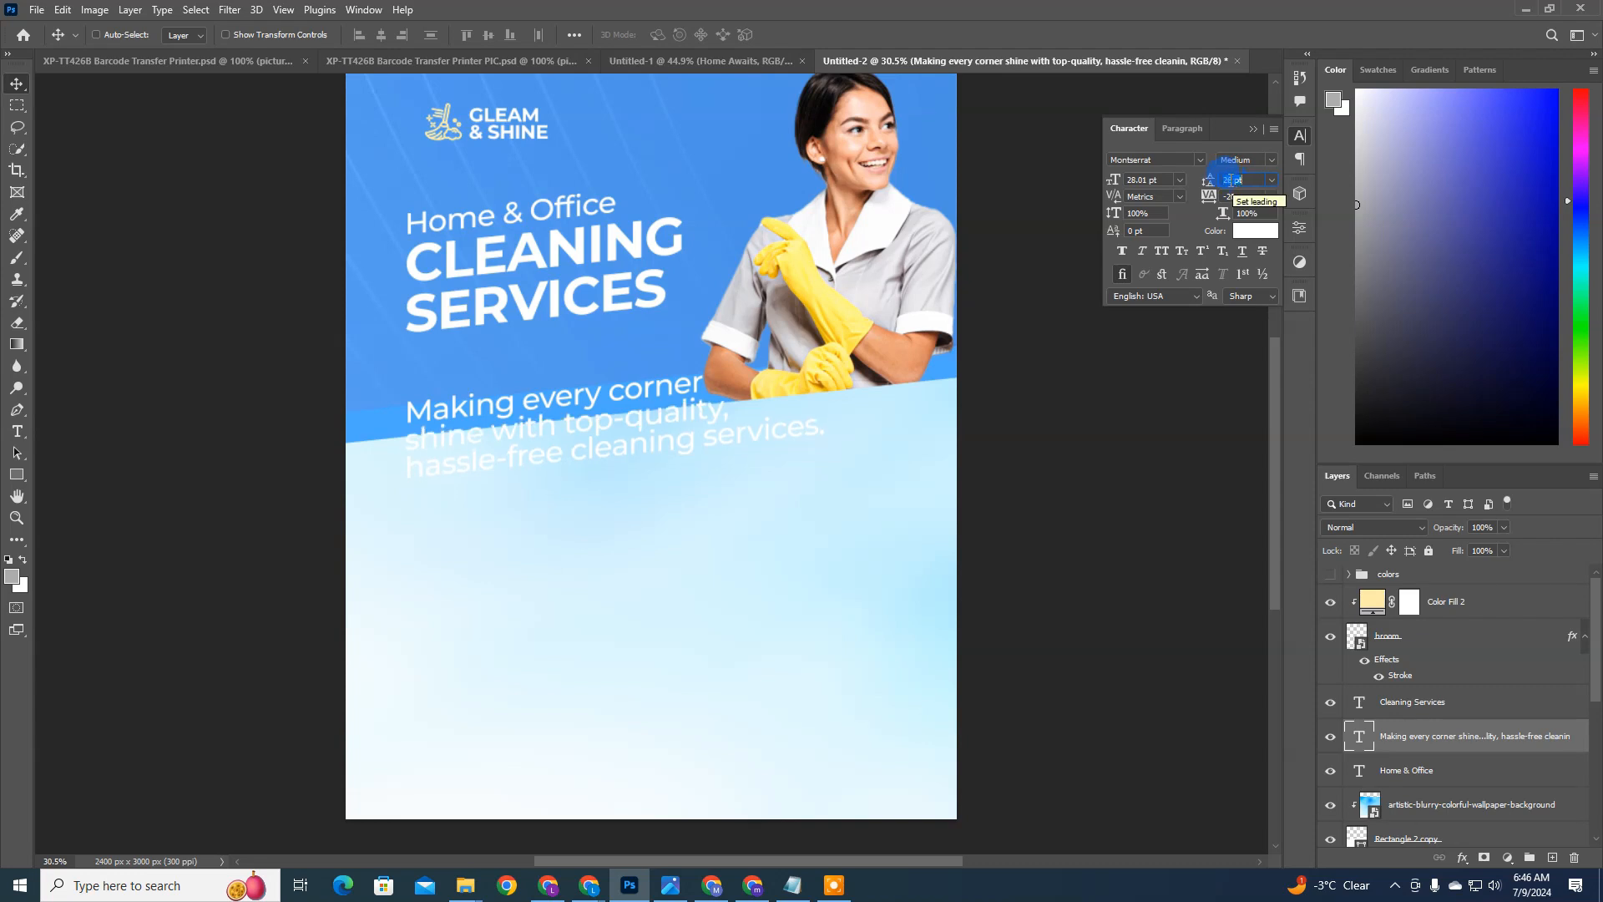
left_click(1151, 179)
scroll(1151, 179, "down", 1)
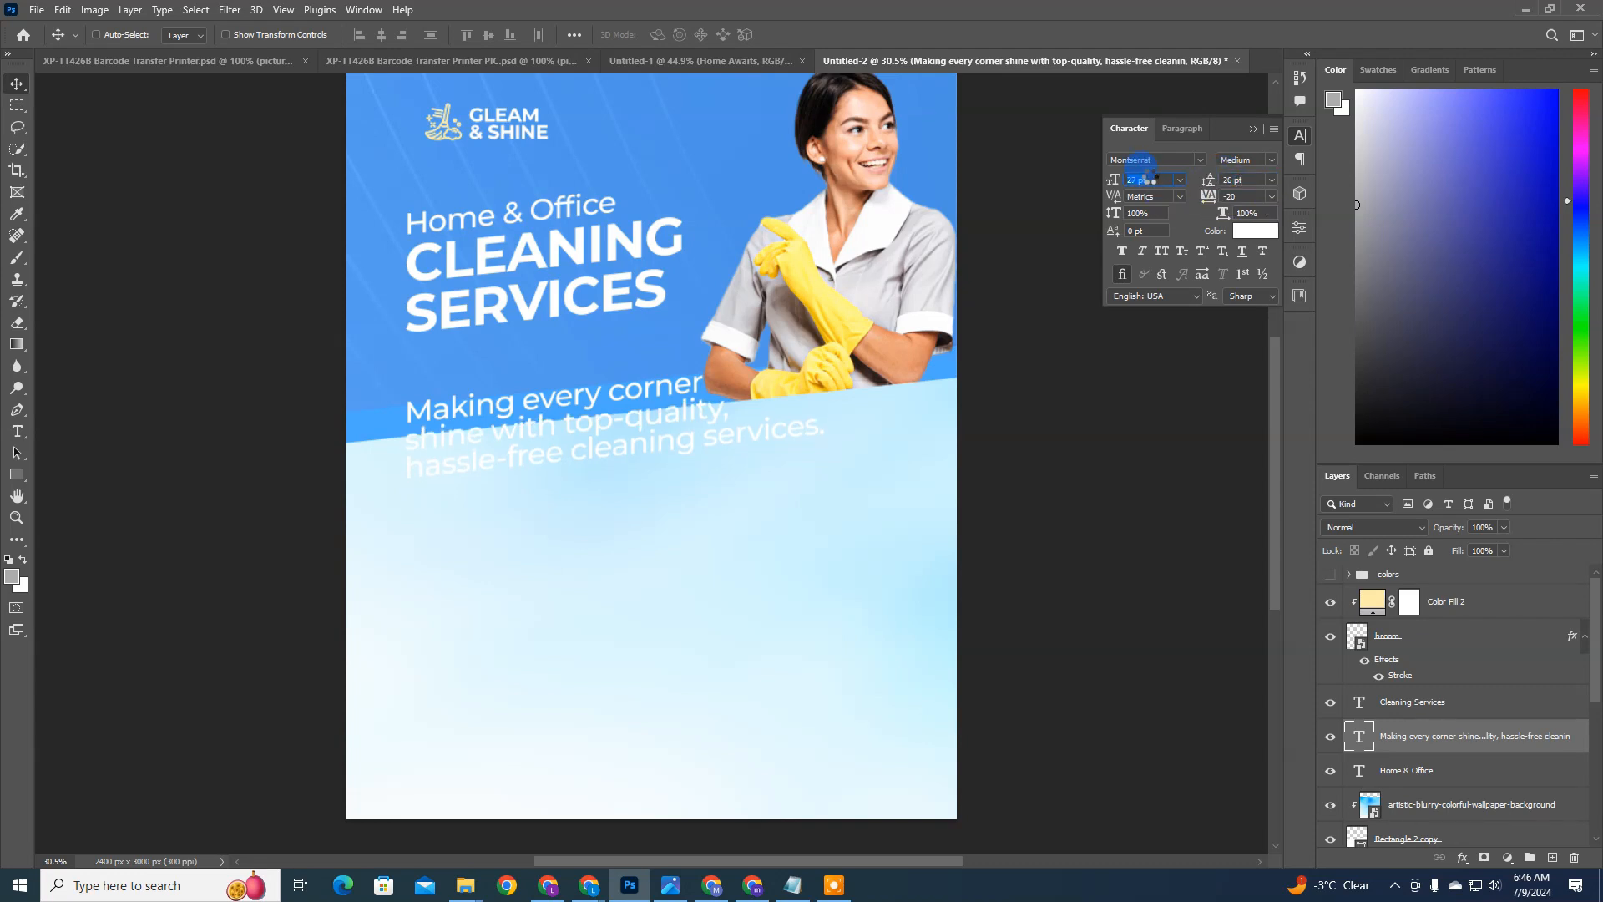
scroll(1149, 179, "down", 1)
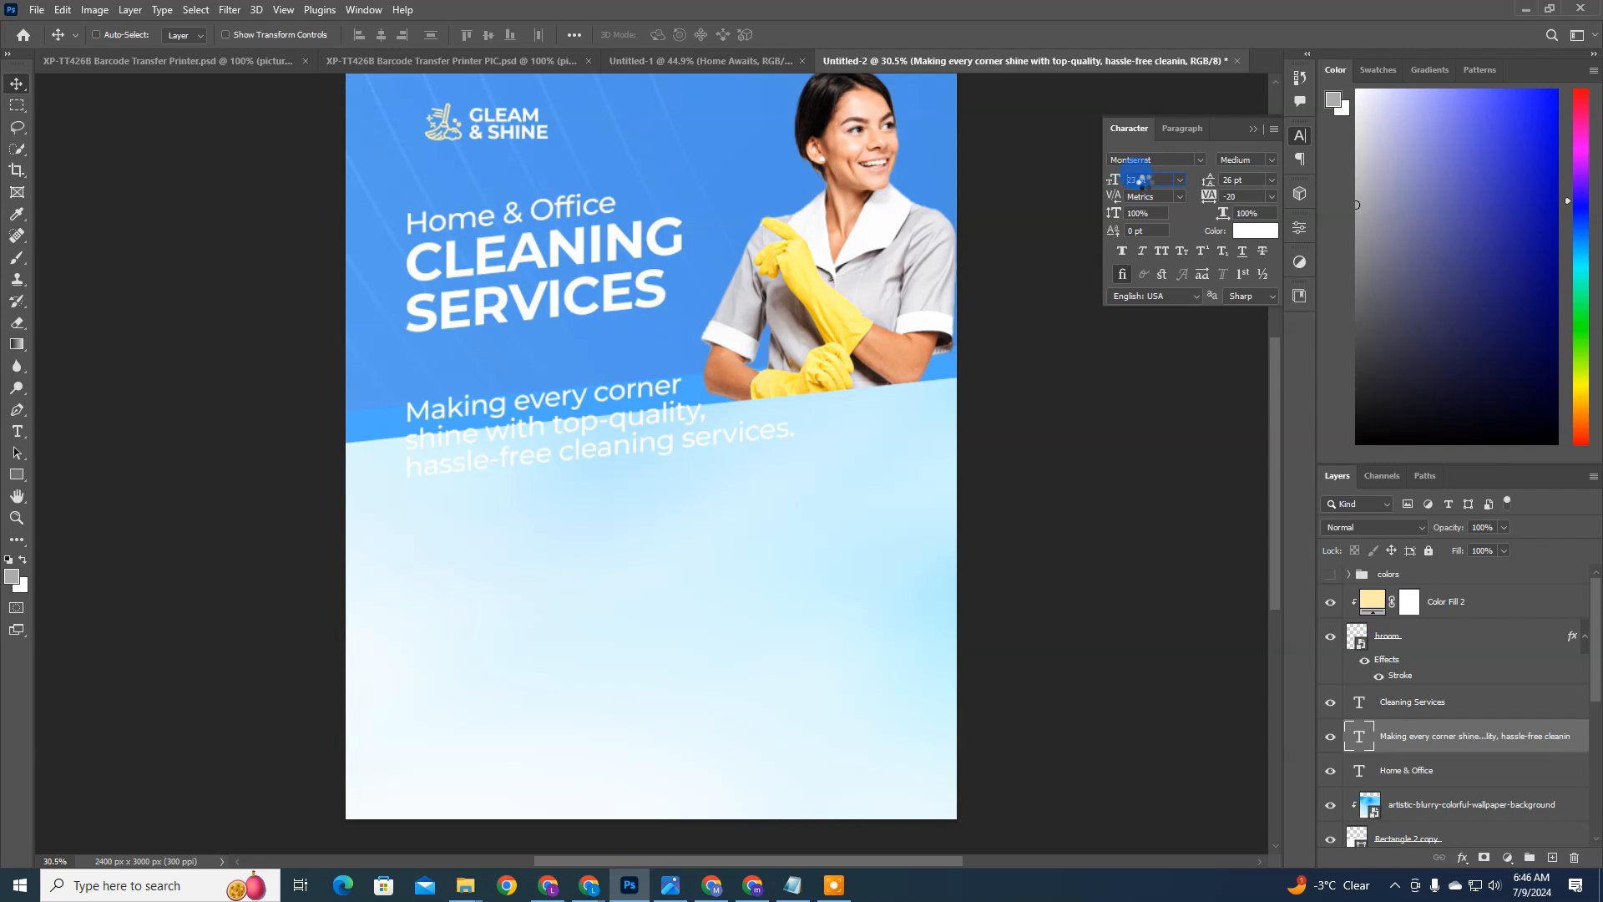
scroll(1146, 180, "down", 3)
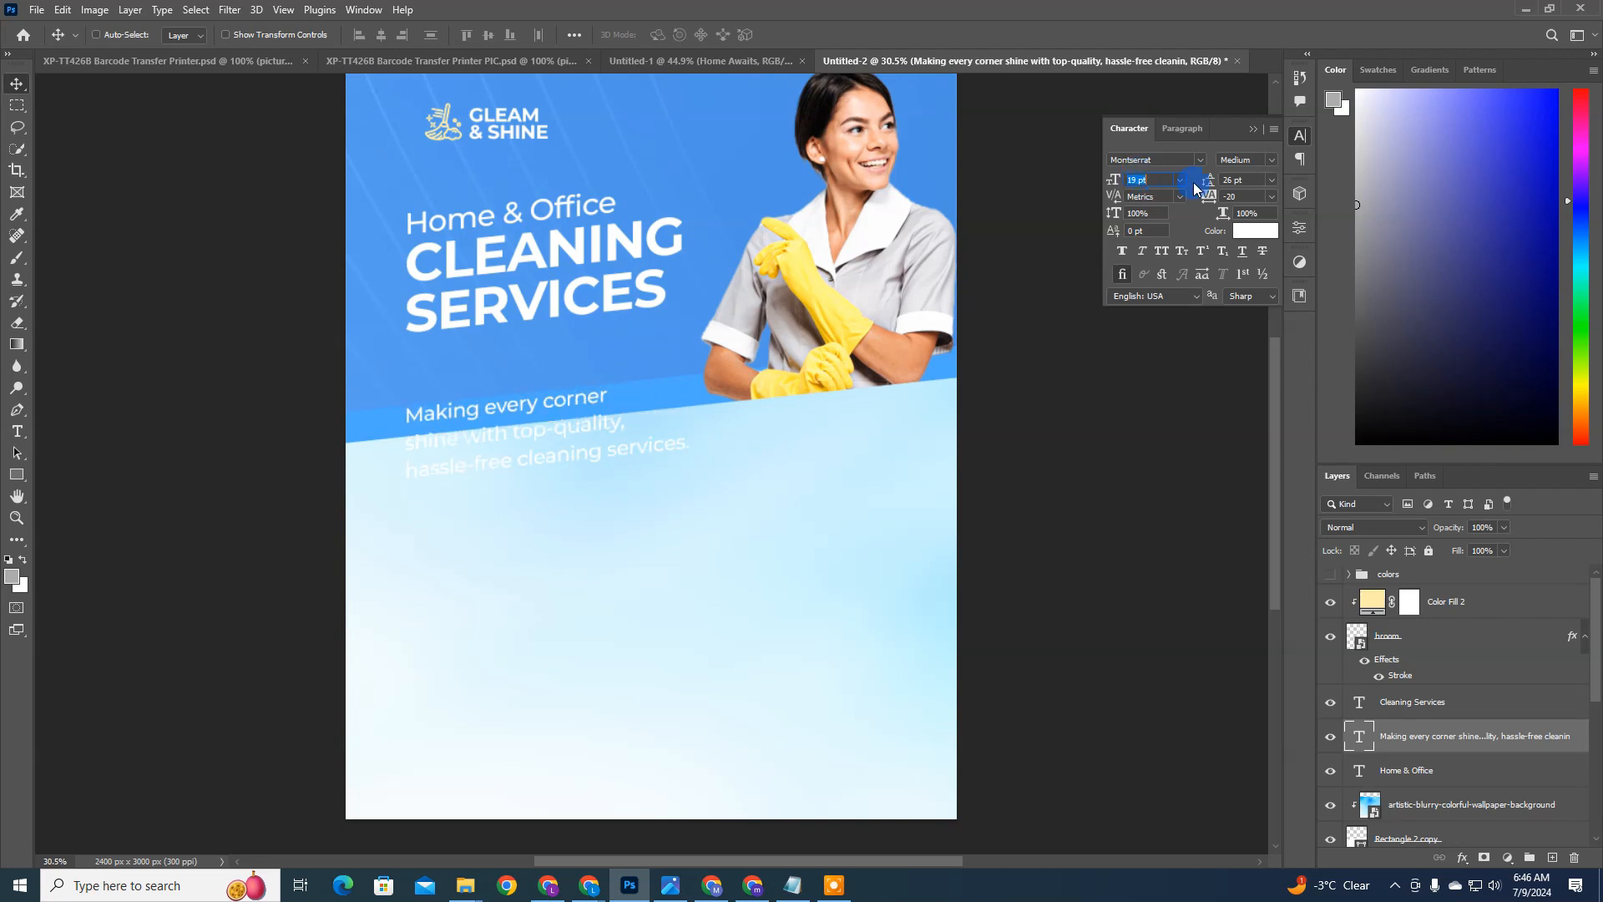
Step: Reduce the description text to a 14 pt font size with 17 pt leading
left_click(1248, 180)
scroll(1247, 180, "down", 1)
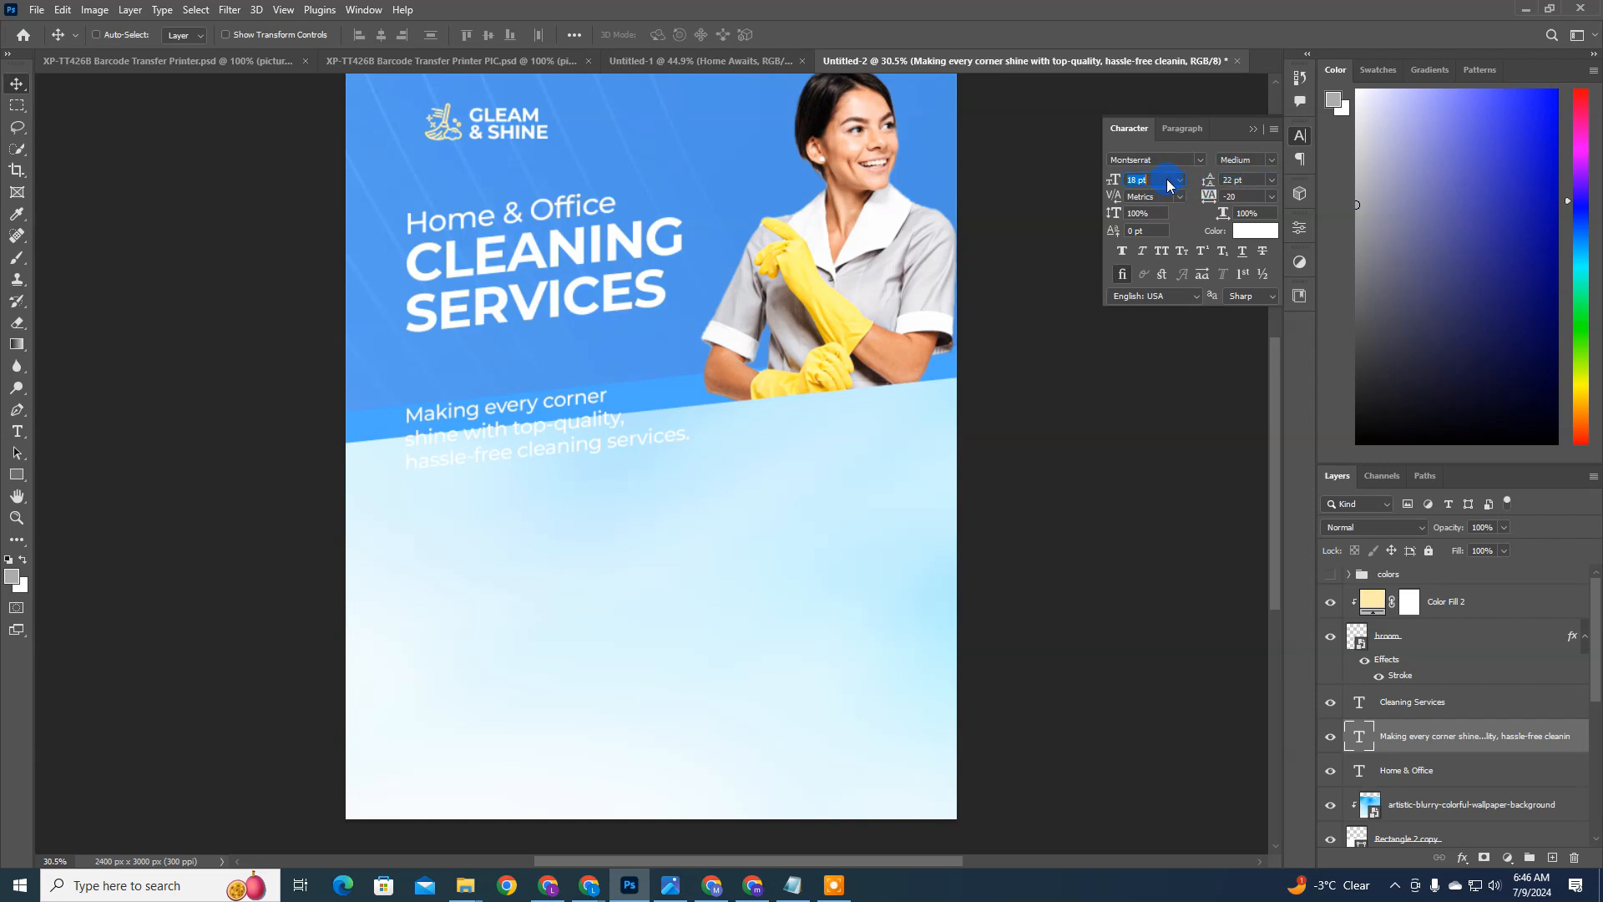
scroll(1167, 182, "down", 1)
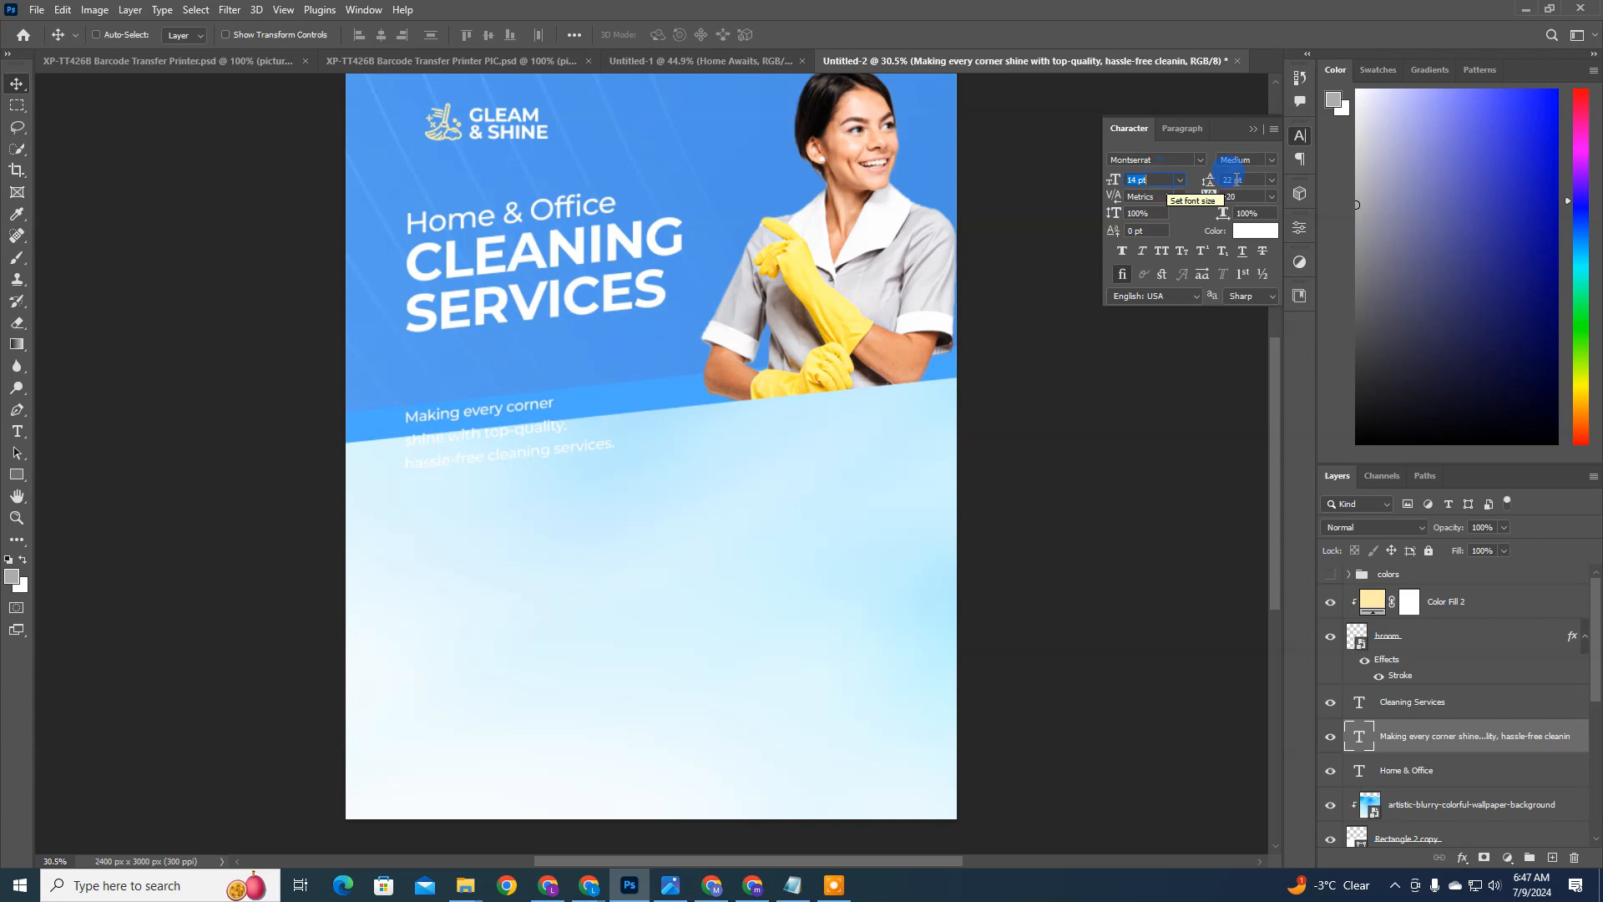
left_click(1240, 182)
scroll(1240, 181, "down", 1)
scroll(1242, 180, "down", 1)
scroll(1240, 182, "down", 1)
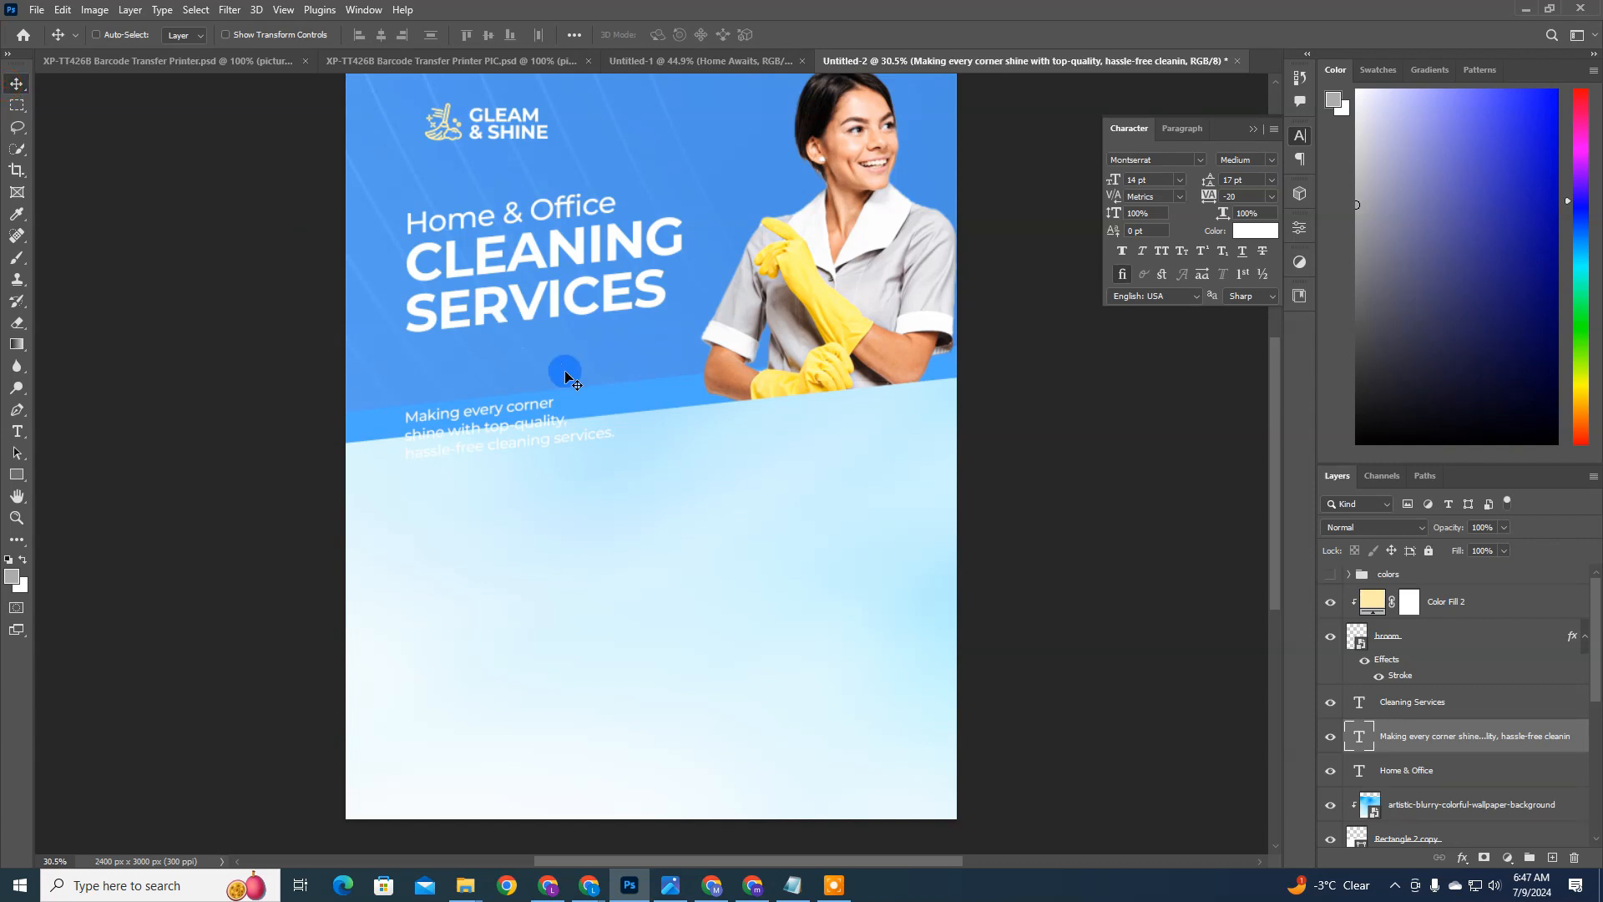
Step: Set the description to 12 pt with 14 pt leading and move it up onto the blue area beneath the headline
left_click_drag(567, 432, 582, 374)
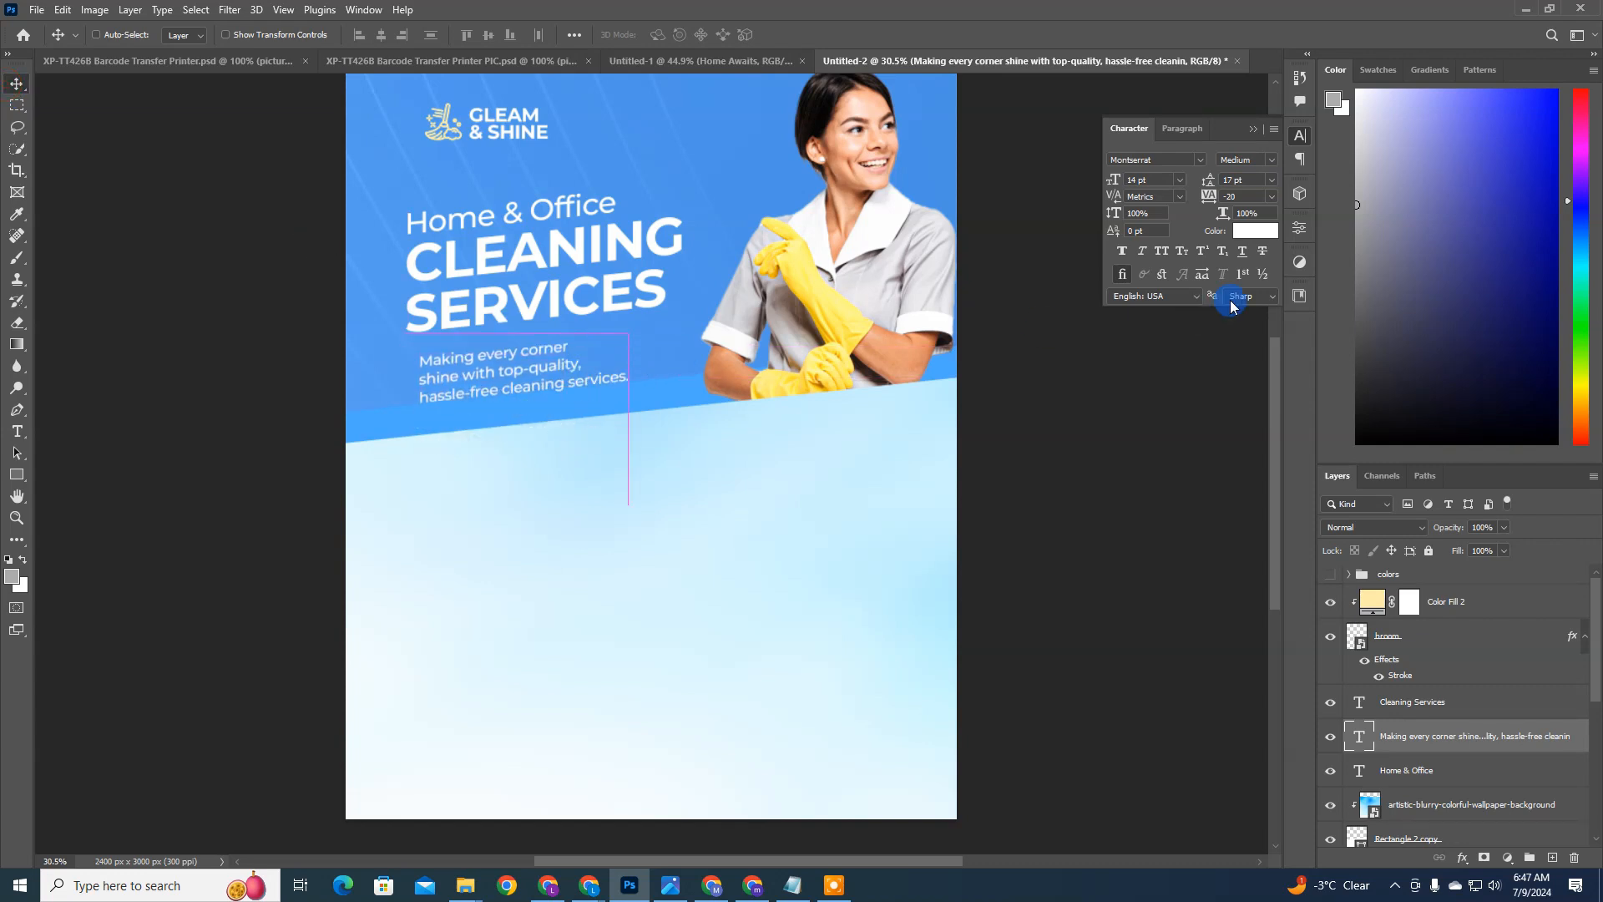
key("ctrl+z")
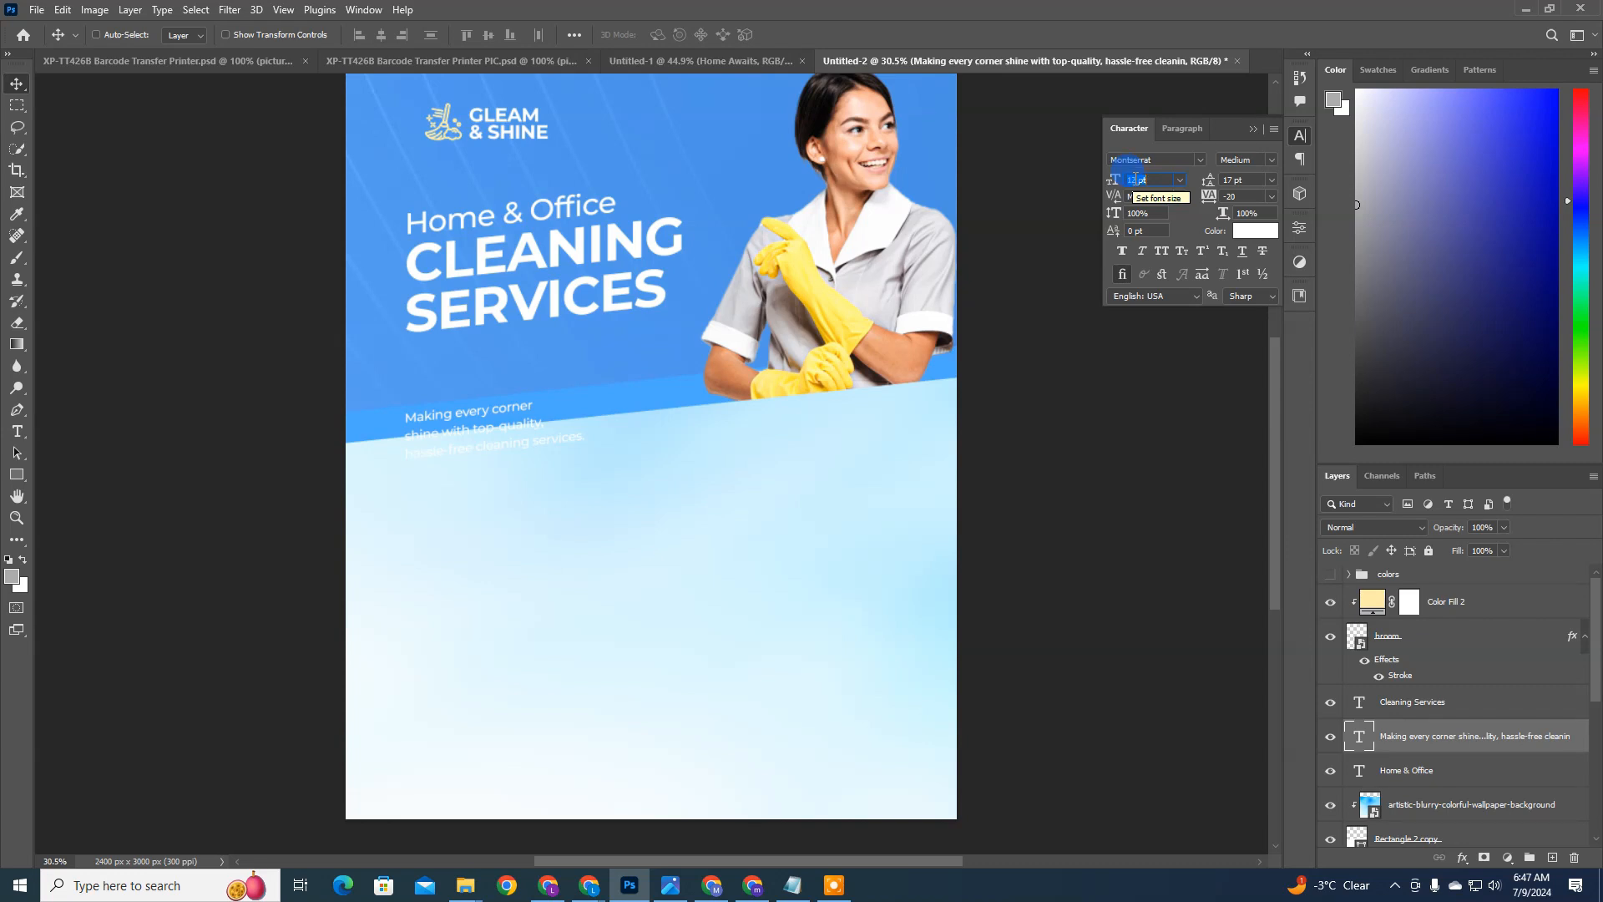
left_click_drag(672, 449, 680, 383)
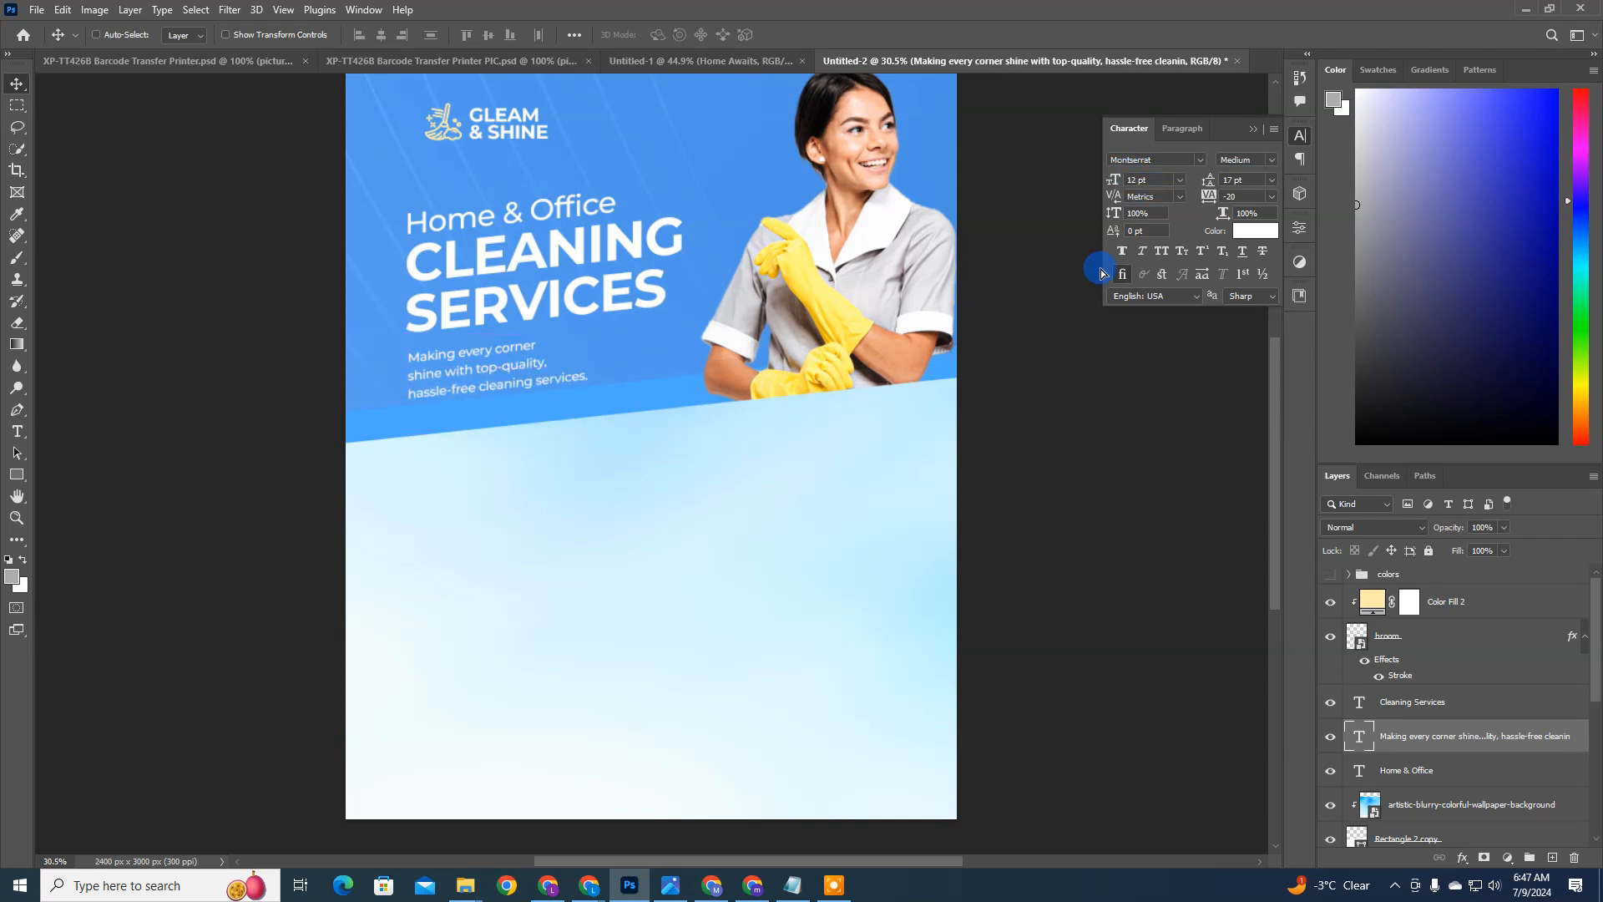
key("ctrl+z")
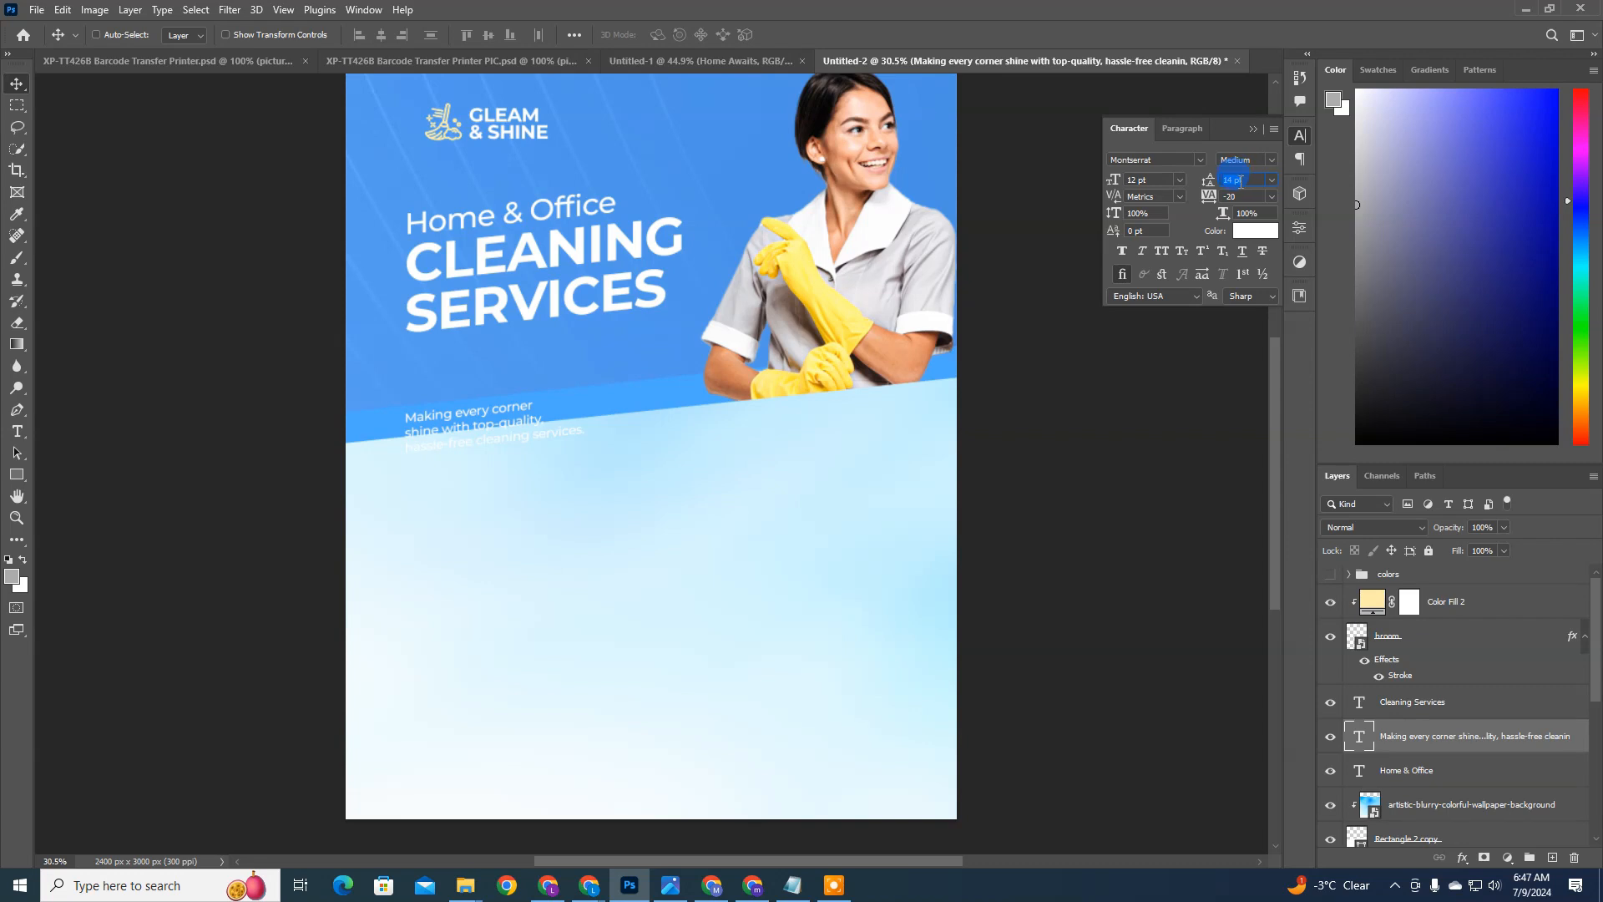
left_click_drag(493, 475, 499, 376)
key("ctrl+z")
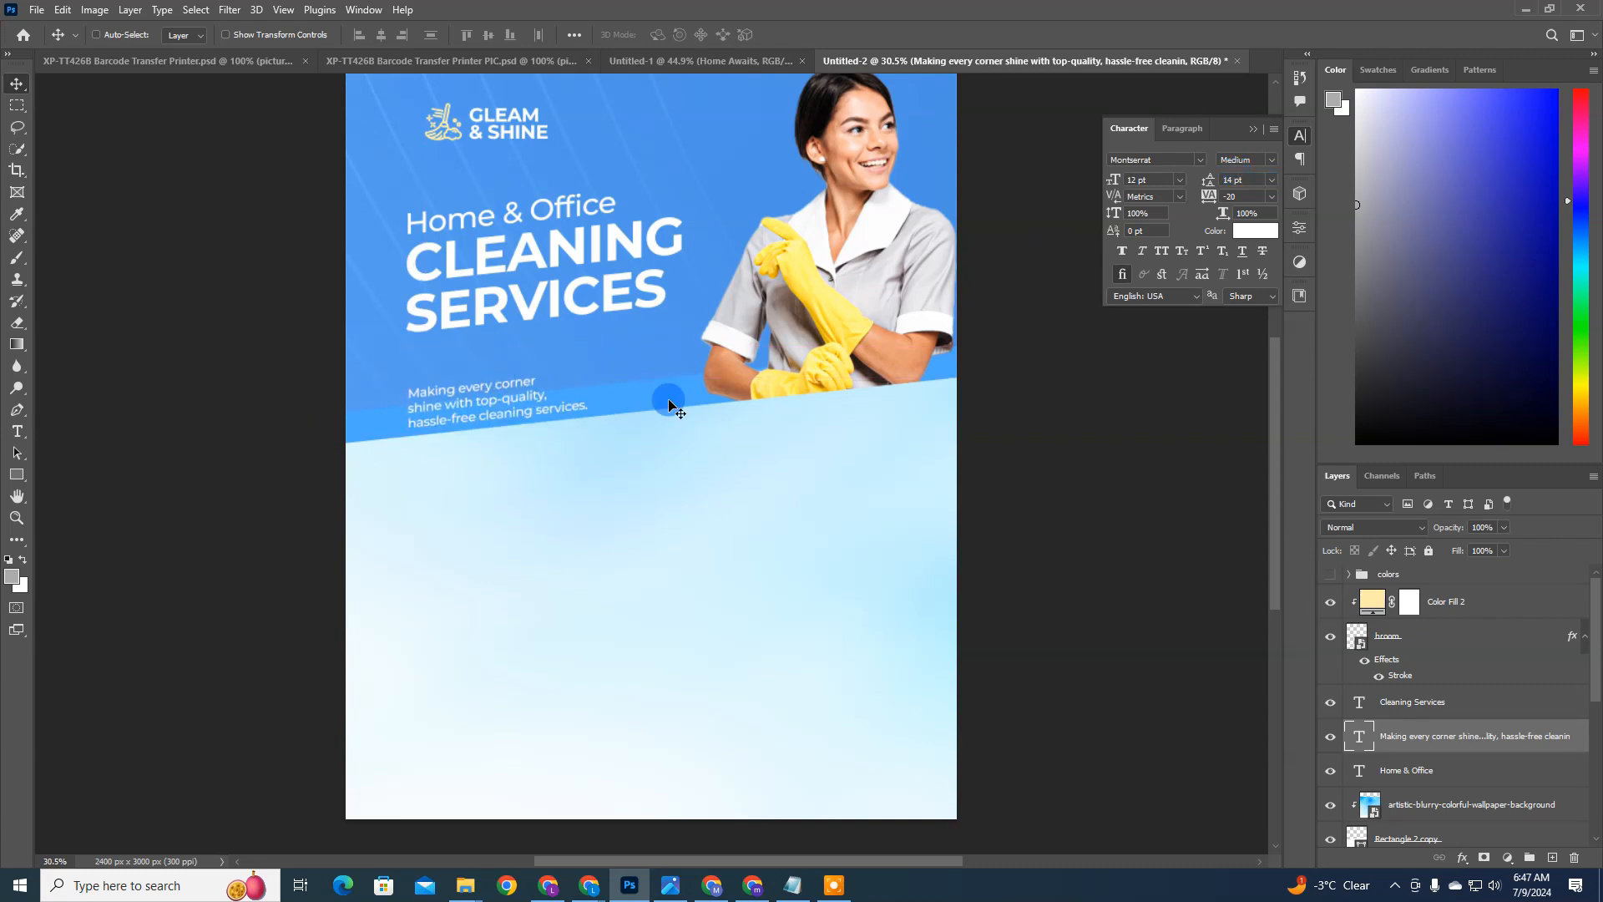
Step: Remove the line break after "corner" so the description runs on two lines, breaking only after "top-quality,"
double_click(406, 423)
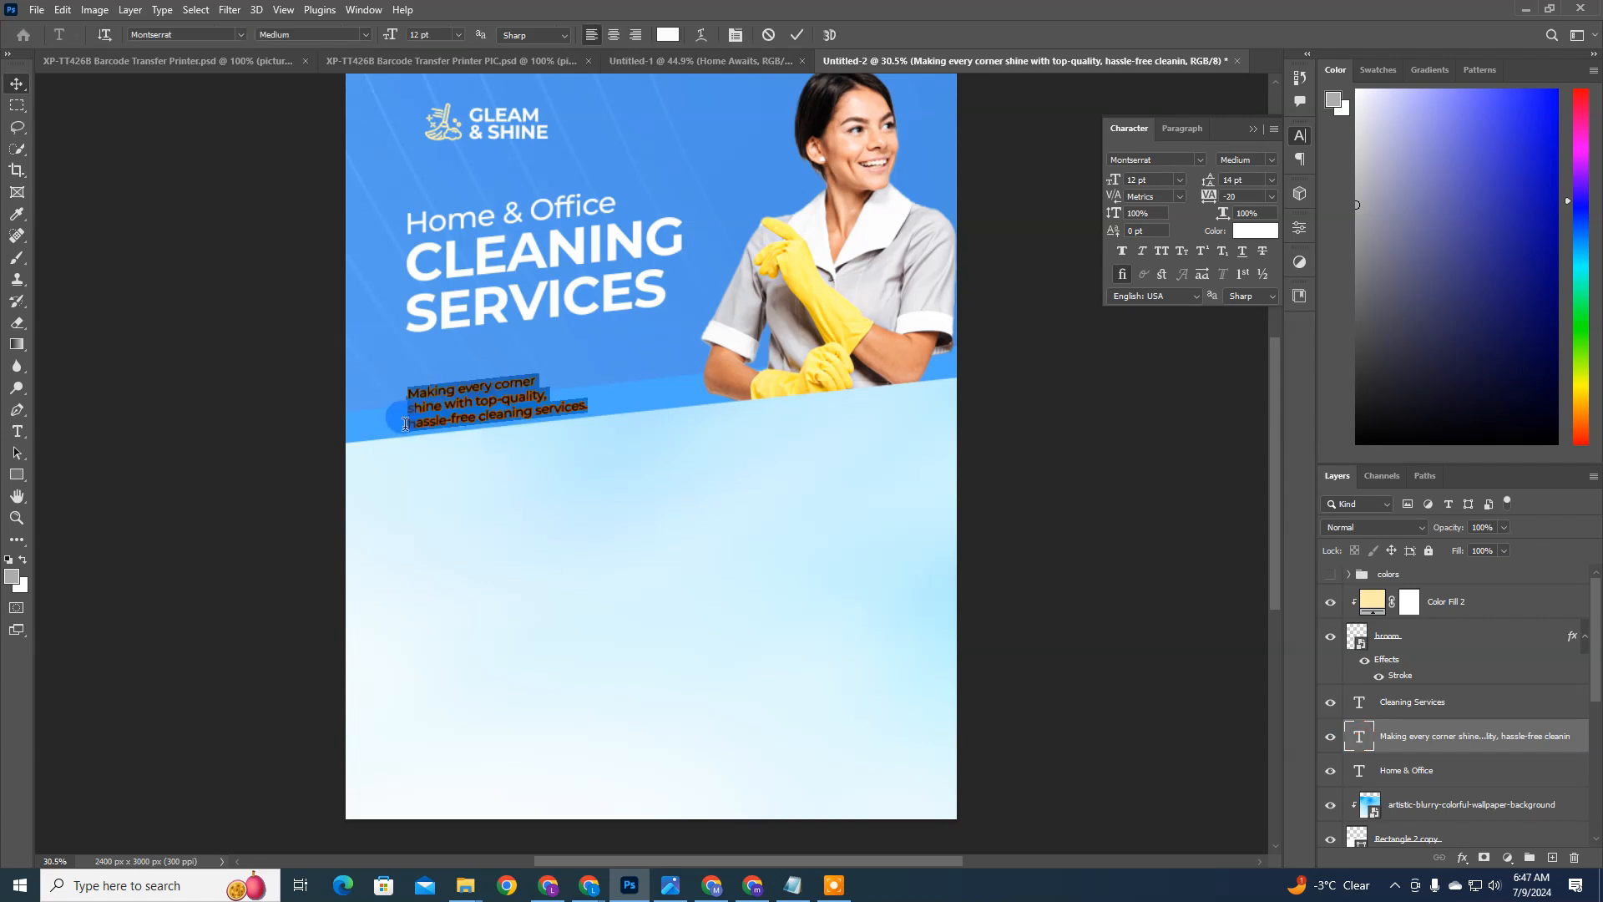
left_click(406, 424)
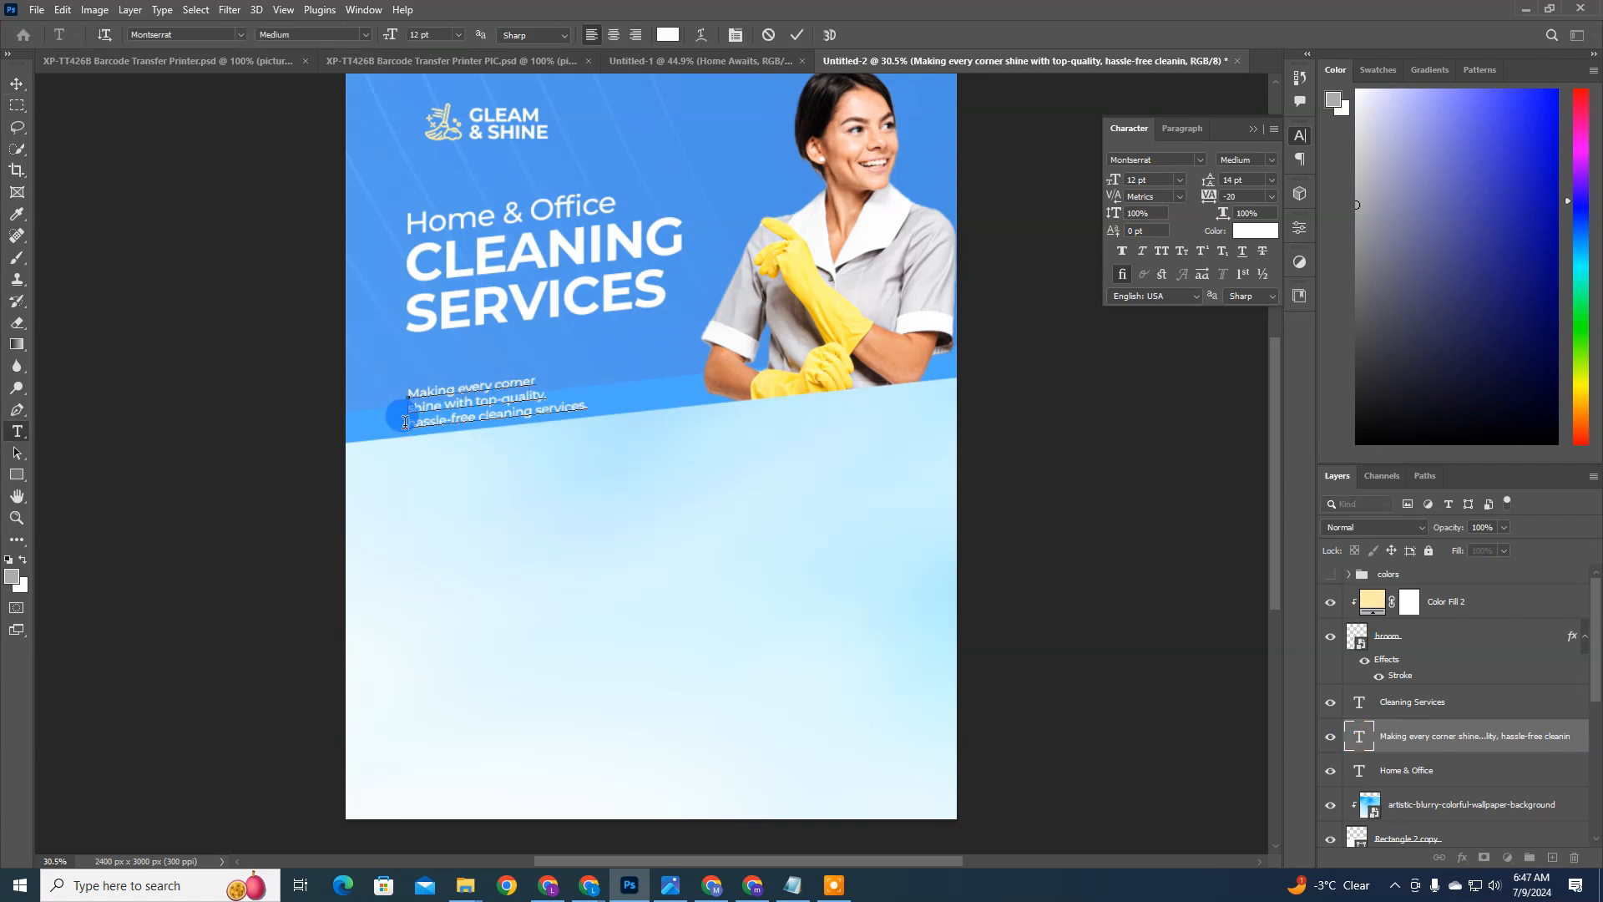
key("Delete")
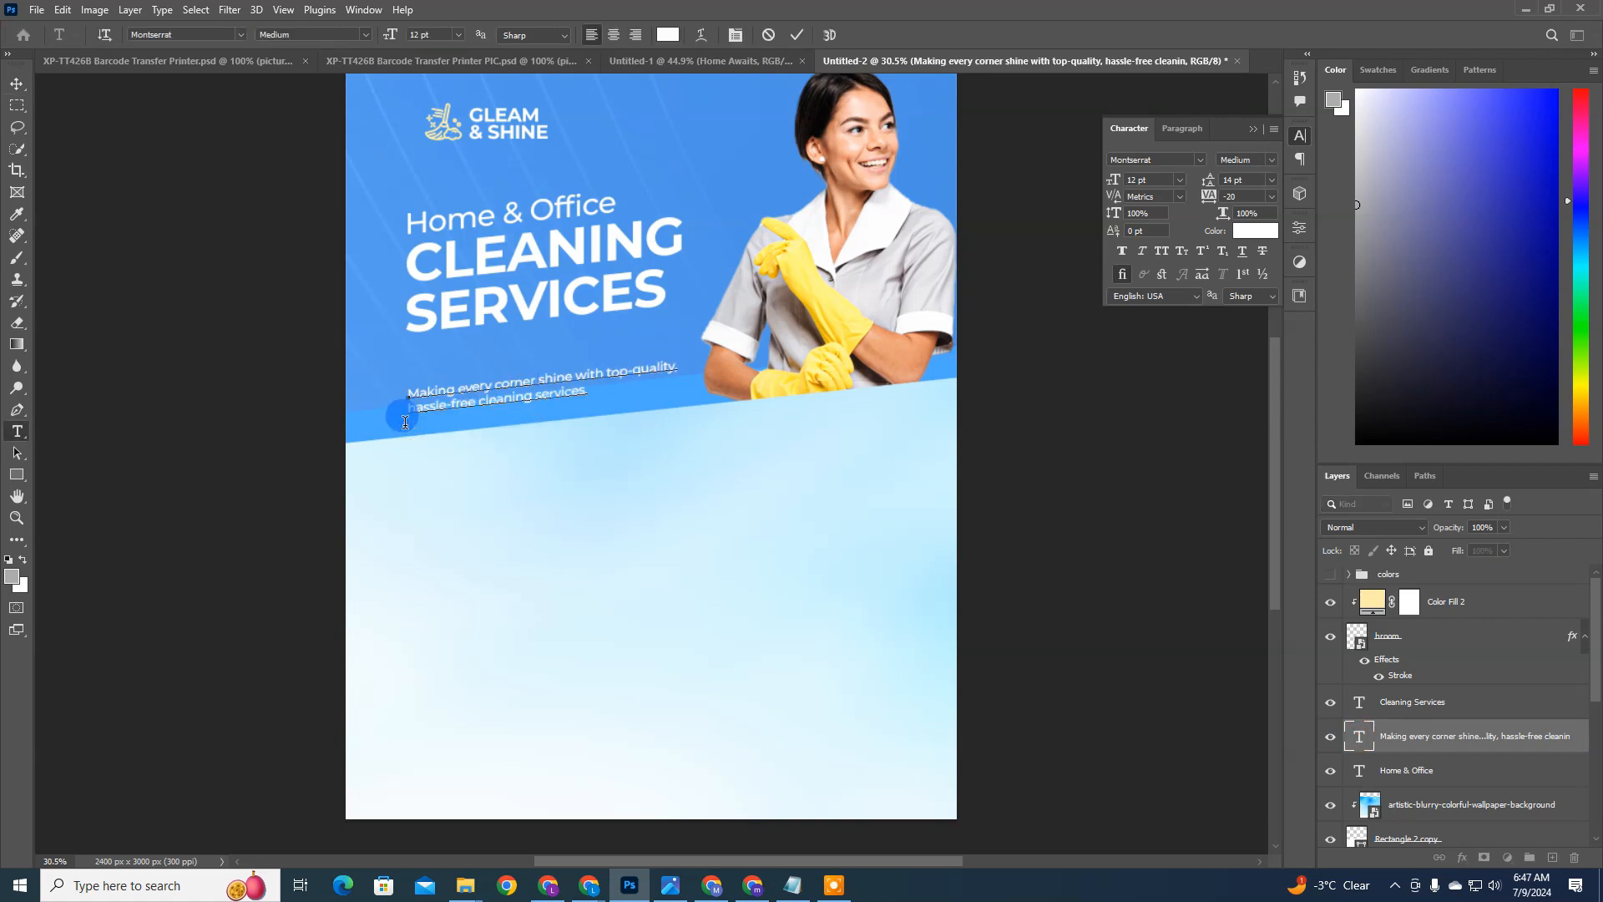
key("ctrl+Return")
key("v")
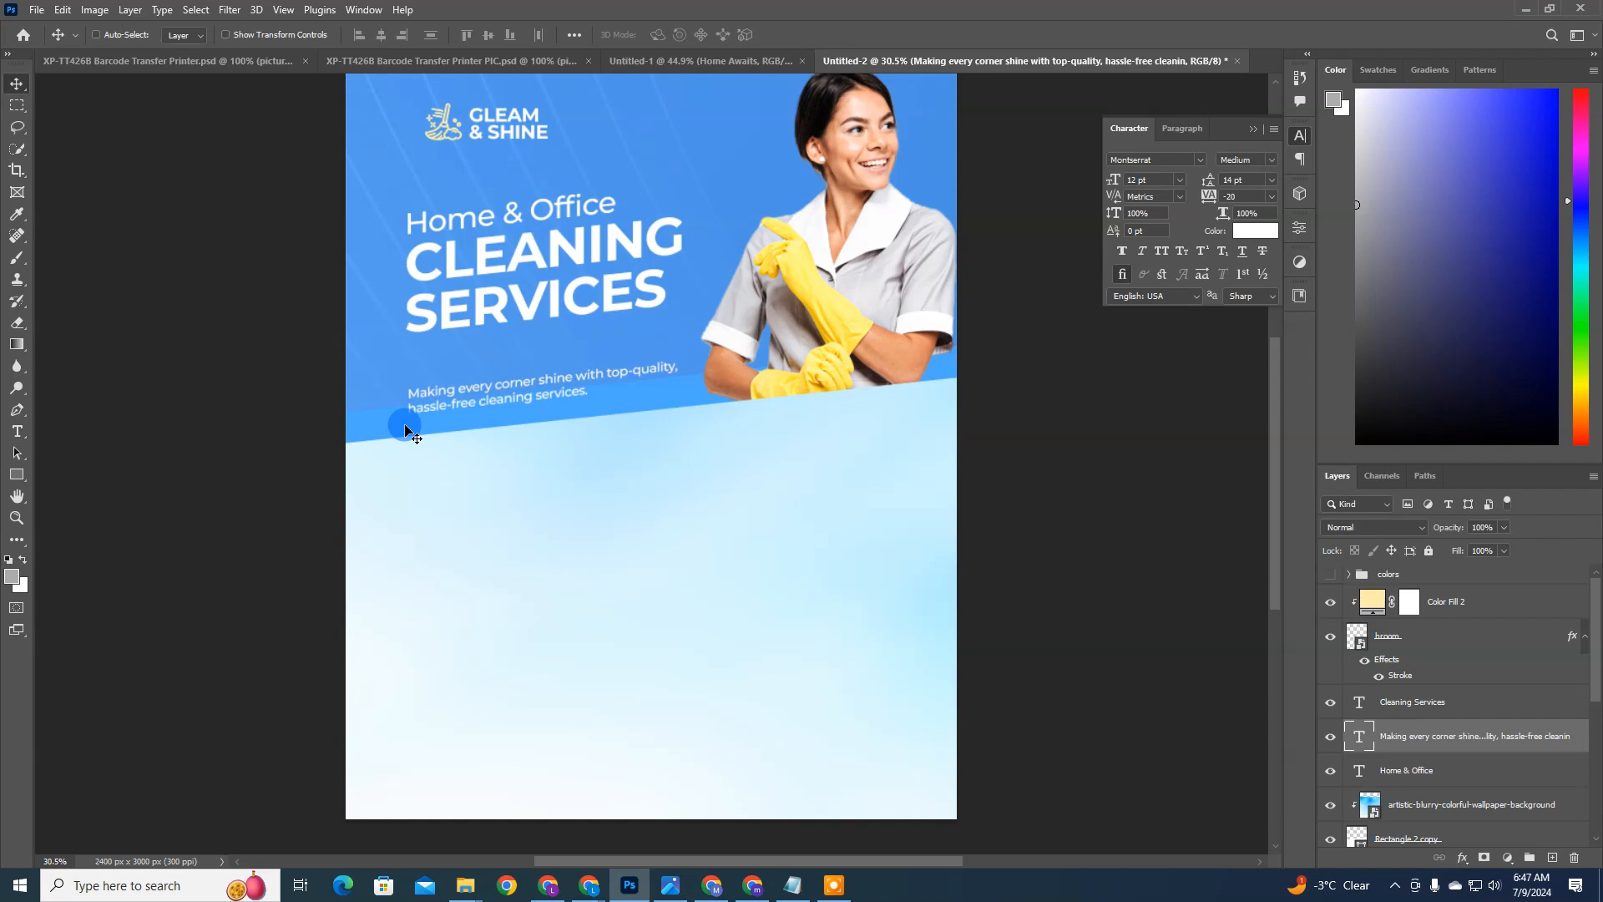
Step: Nudge the two-line description up, closer to the "CLEANING SERVICES" headline
key("shift+Up")
key("shift+Up")
key("Up")
key("Up")
key("shift+Up")
key("shift+Up")
key("shift+Up")
key("shift+Up")
key("shift+Up")
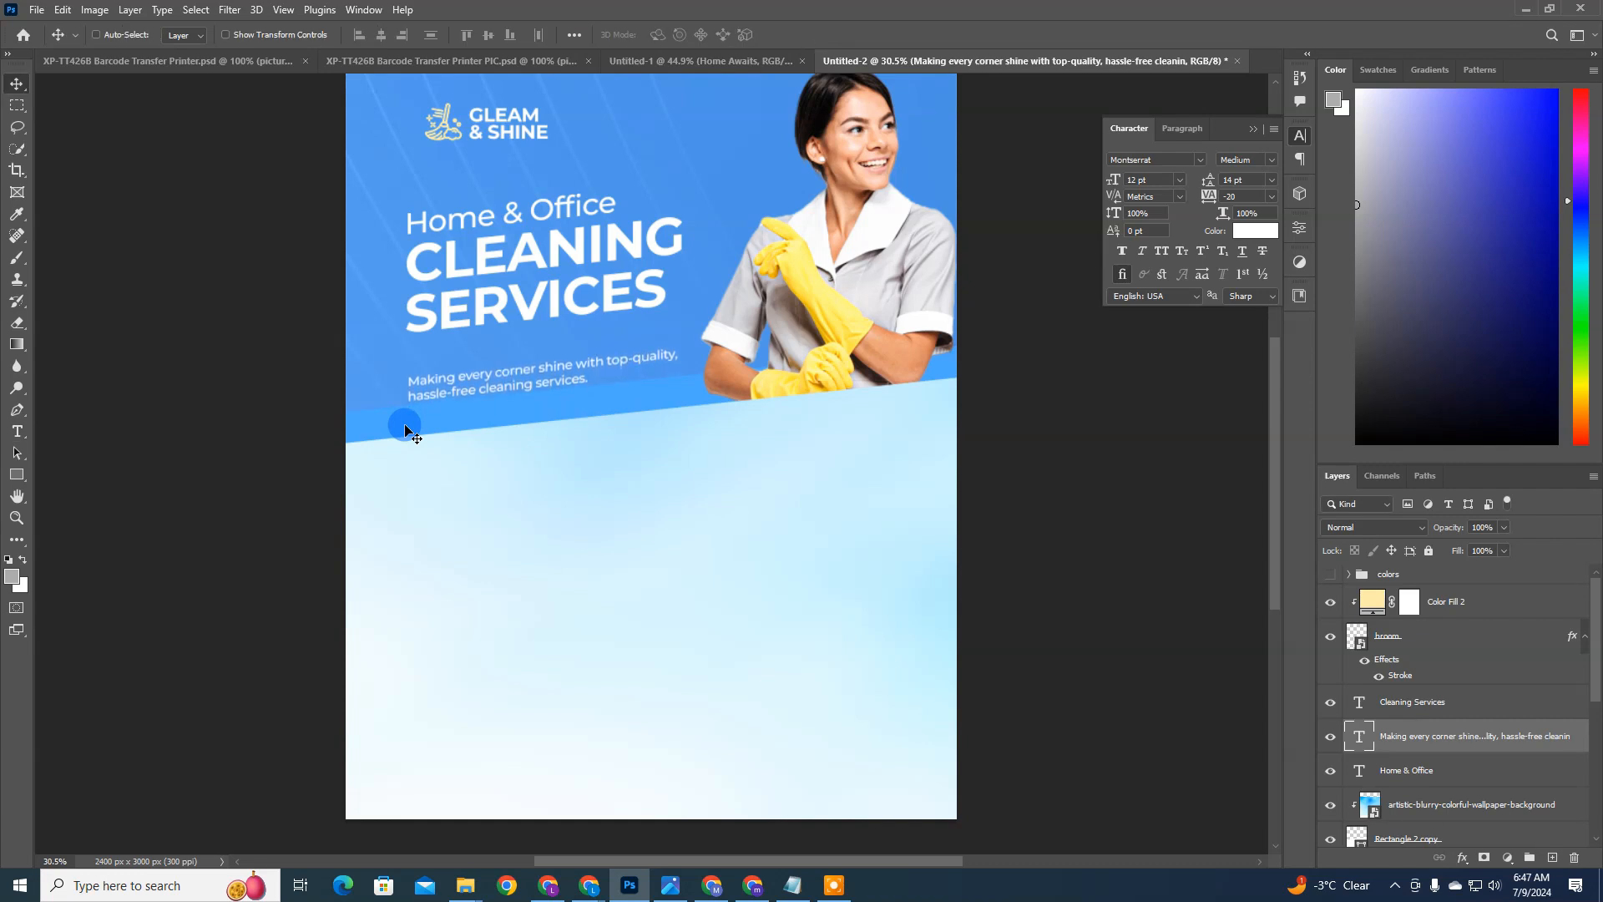
key("shift+Up")
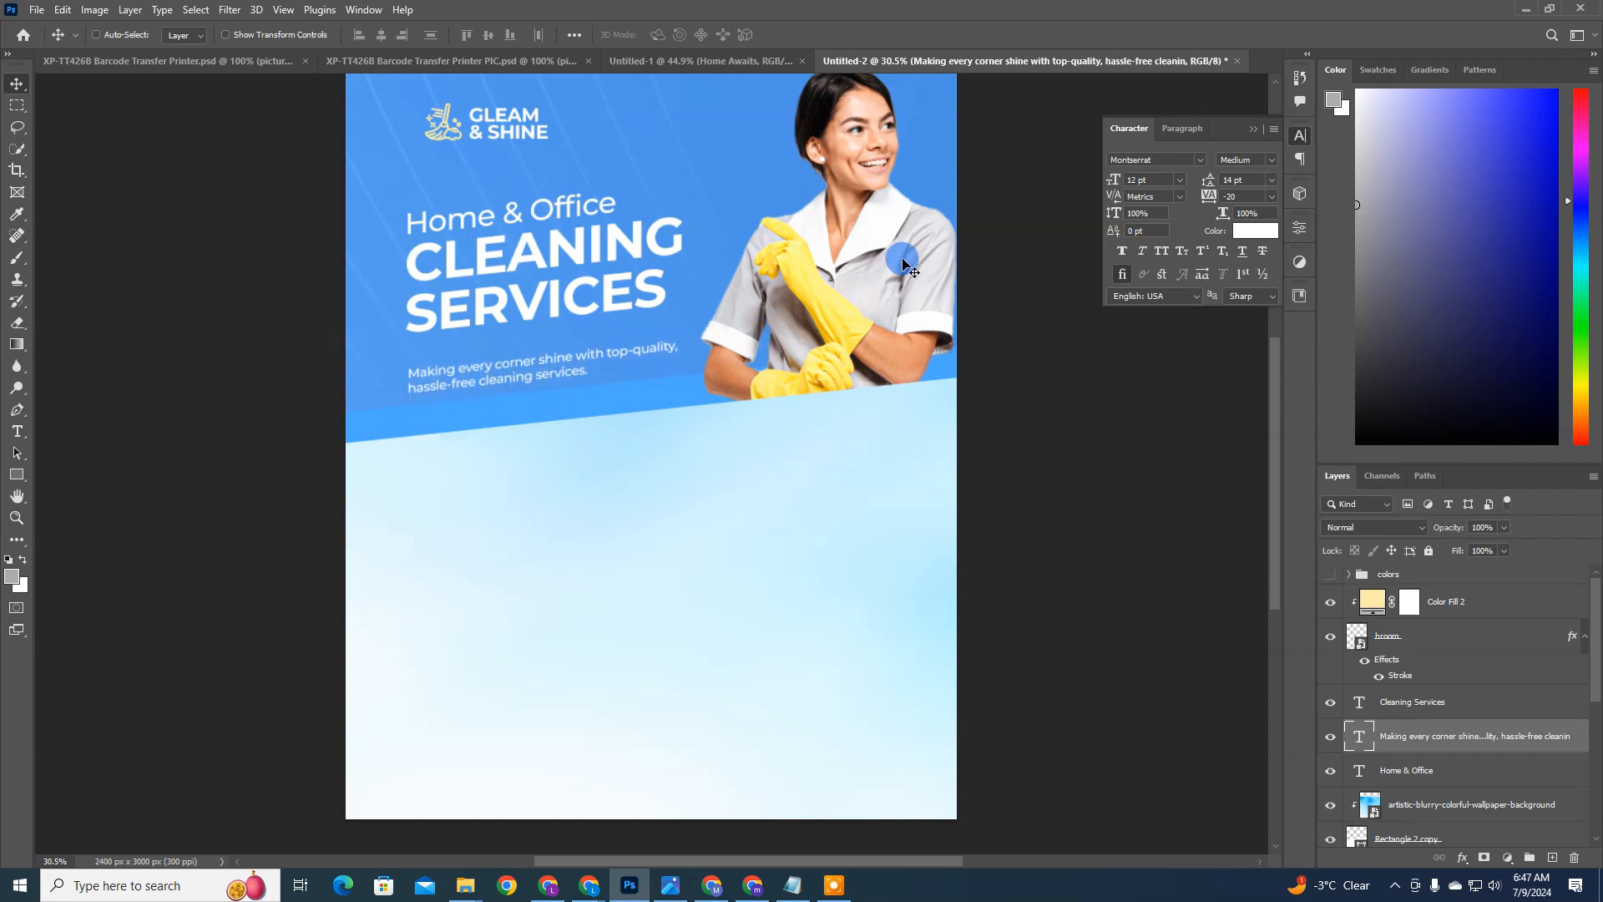
Step: Change the description's font to Raleway Medium and set its size to 13 pt
left_click(1176, 158)
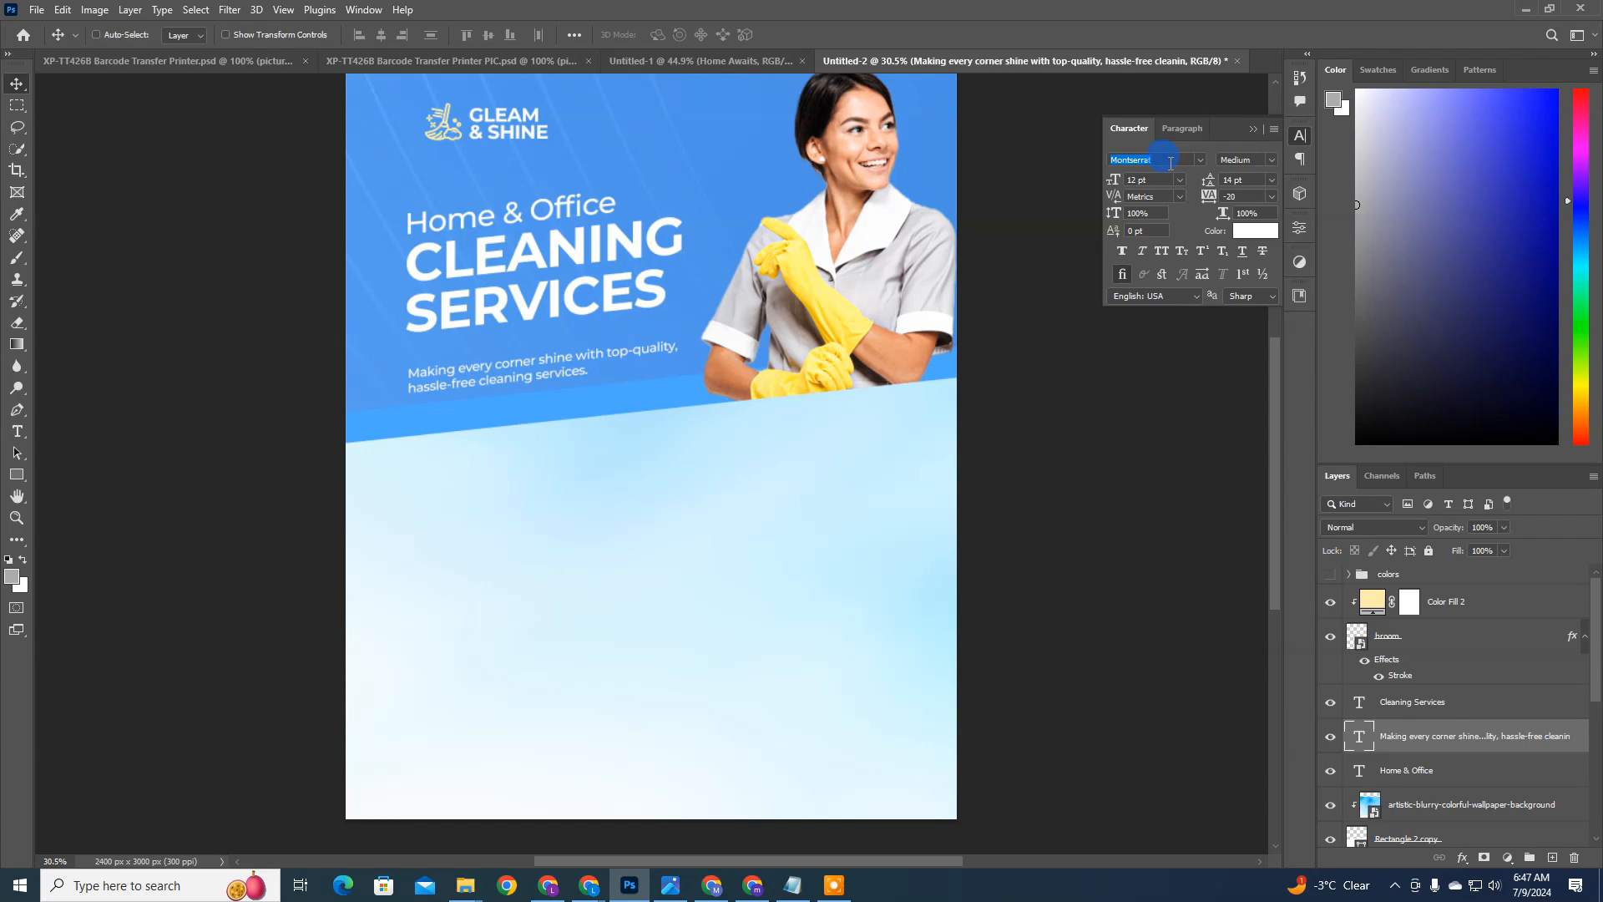
type("ralew")
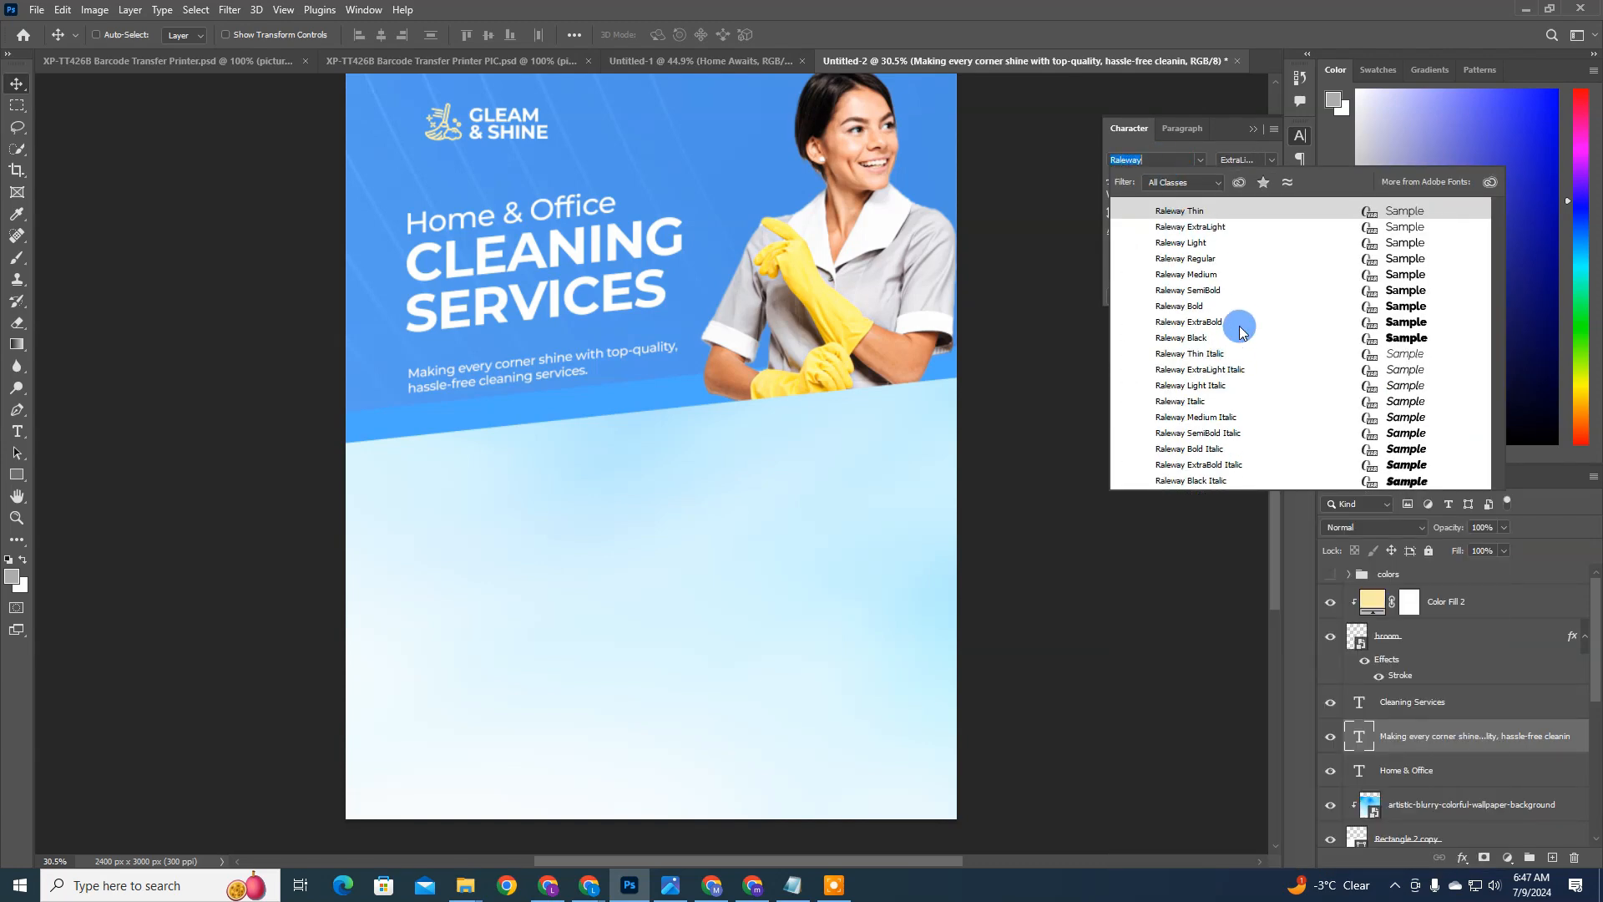
left_click(1215, 275)
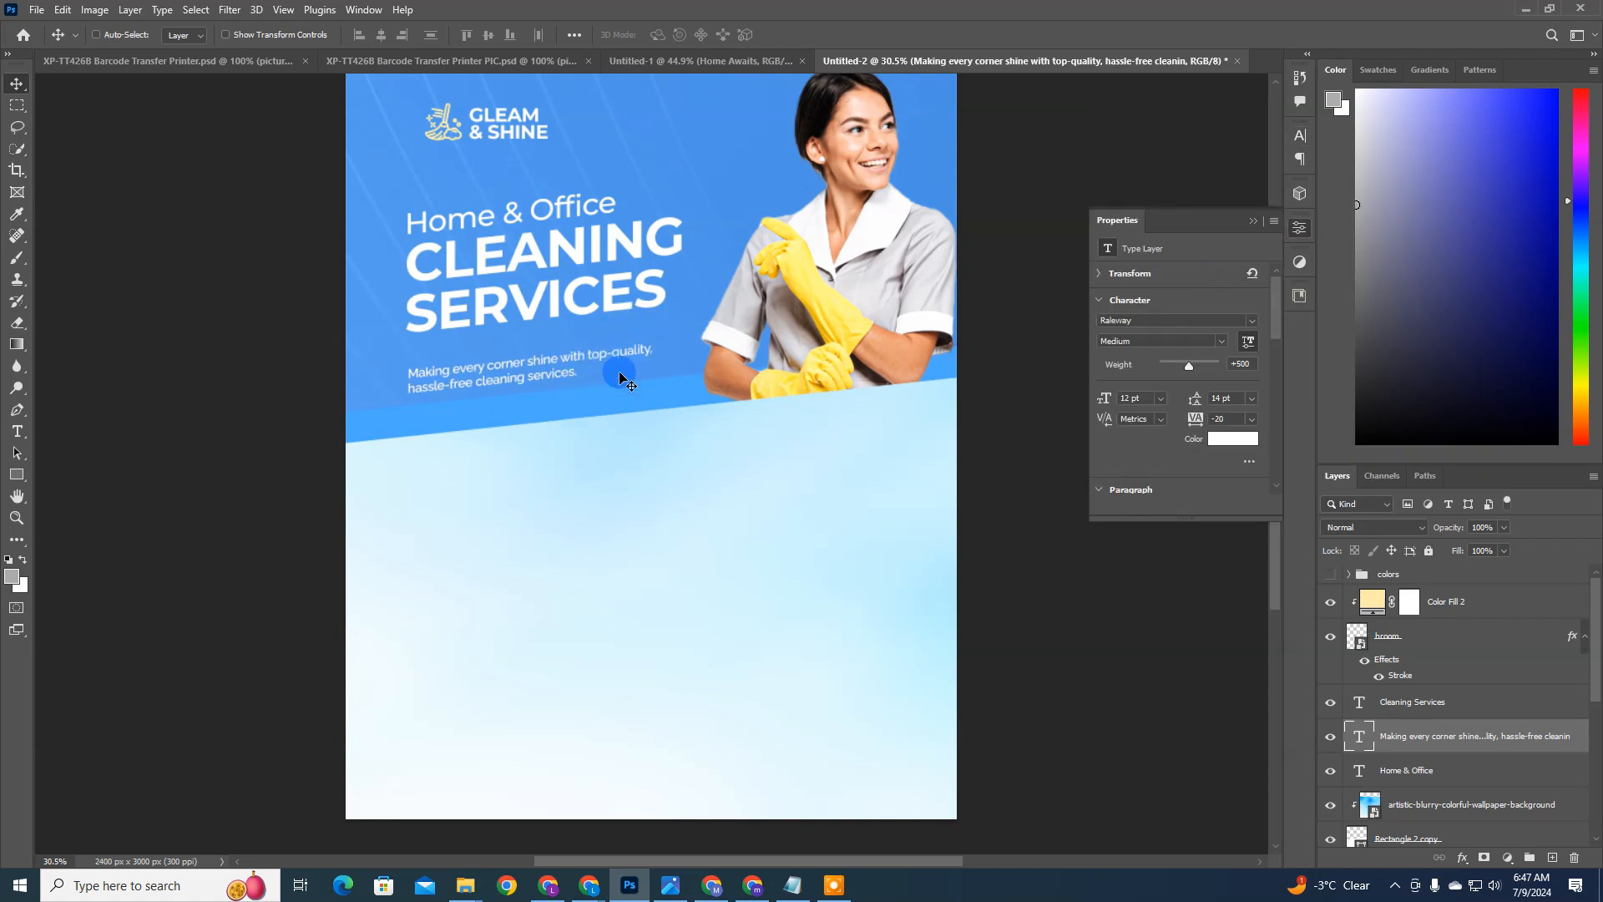
scroll(618, 371, "up", 1)
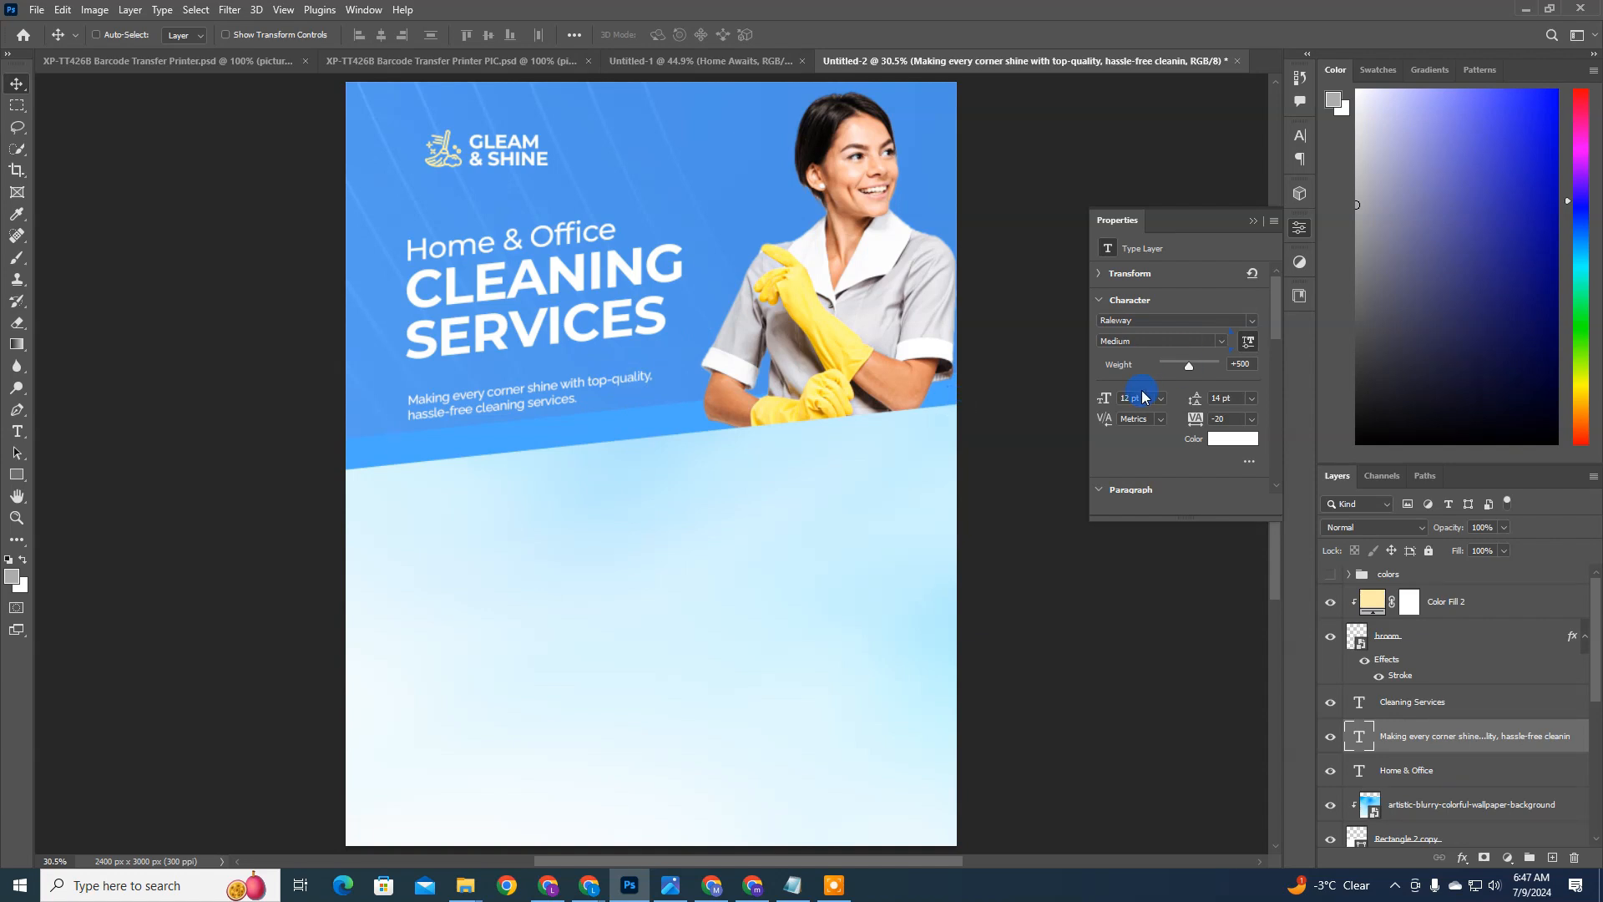
key("Return")
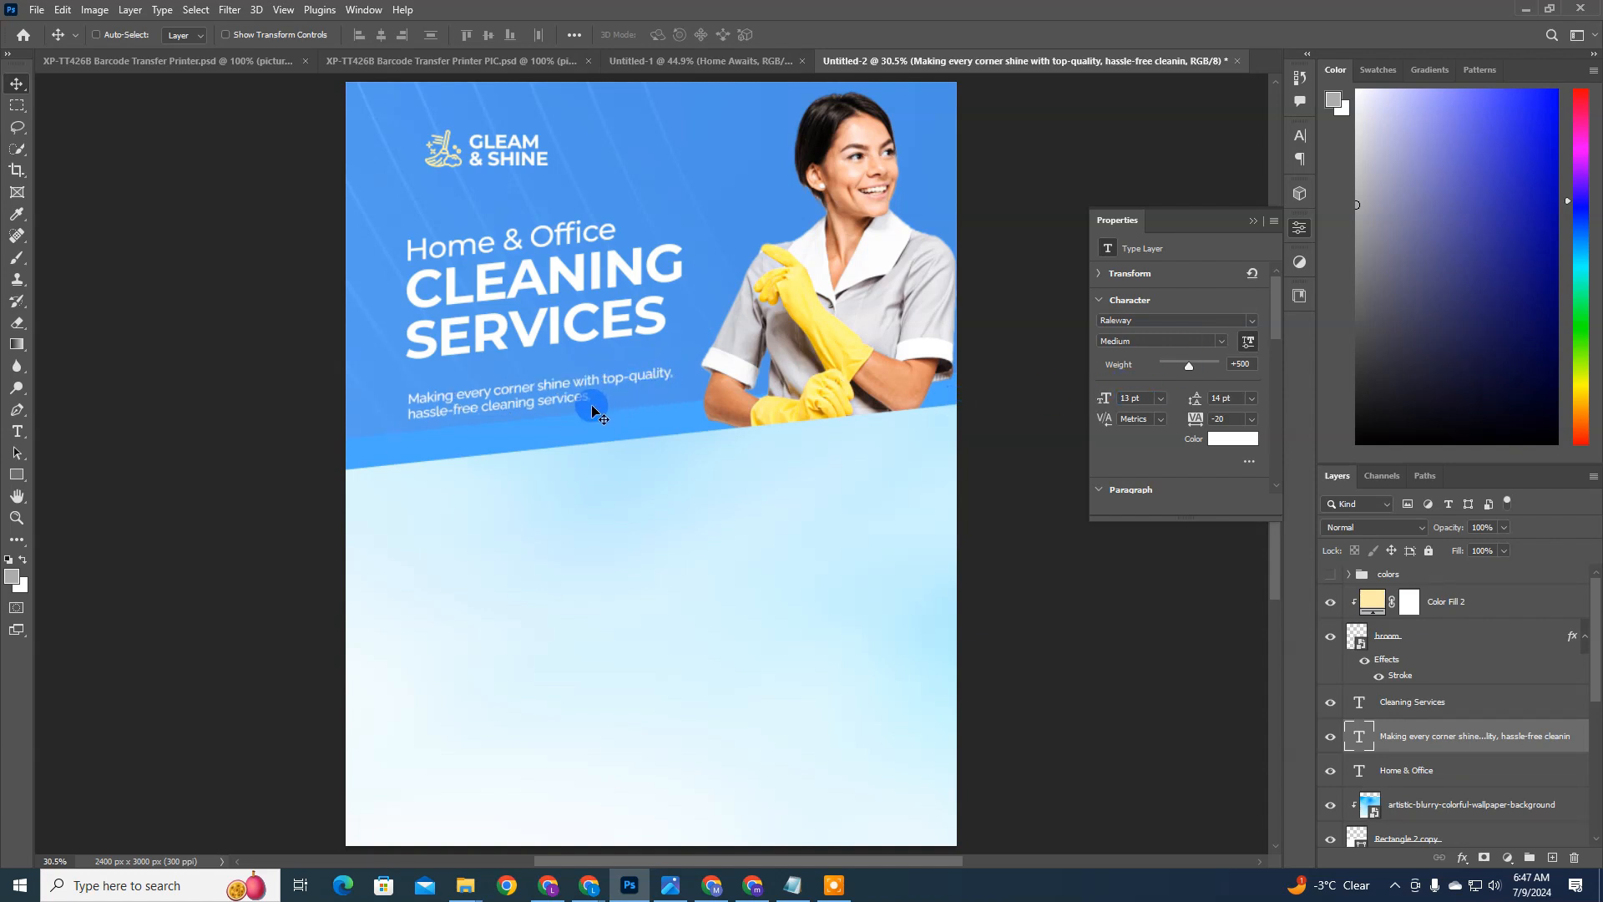
Step: Nudge the description slightly further up beneath the headline, aligned with the headline's left edge
key("Up")
key("Up")
key("Up")
key("Up")
key("Up")
key("Up")
key("Up")
key("Up")
key("Up")
key("Up")
key("Up")
key("Up")
key("Up")
key("Up")
key("Up")
key("Up")
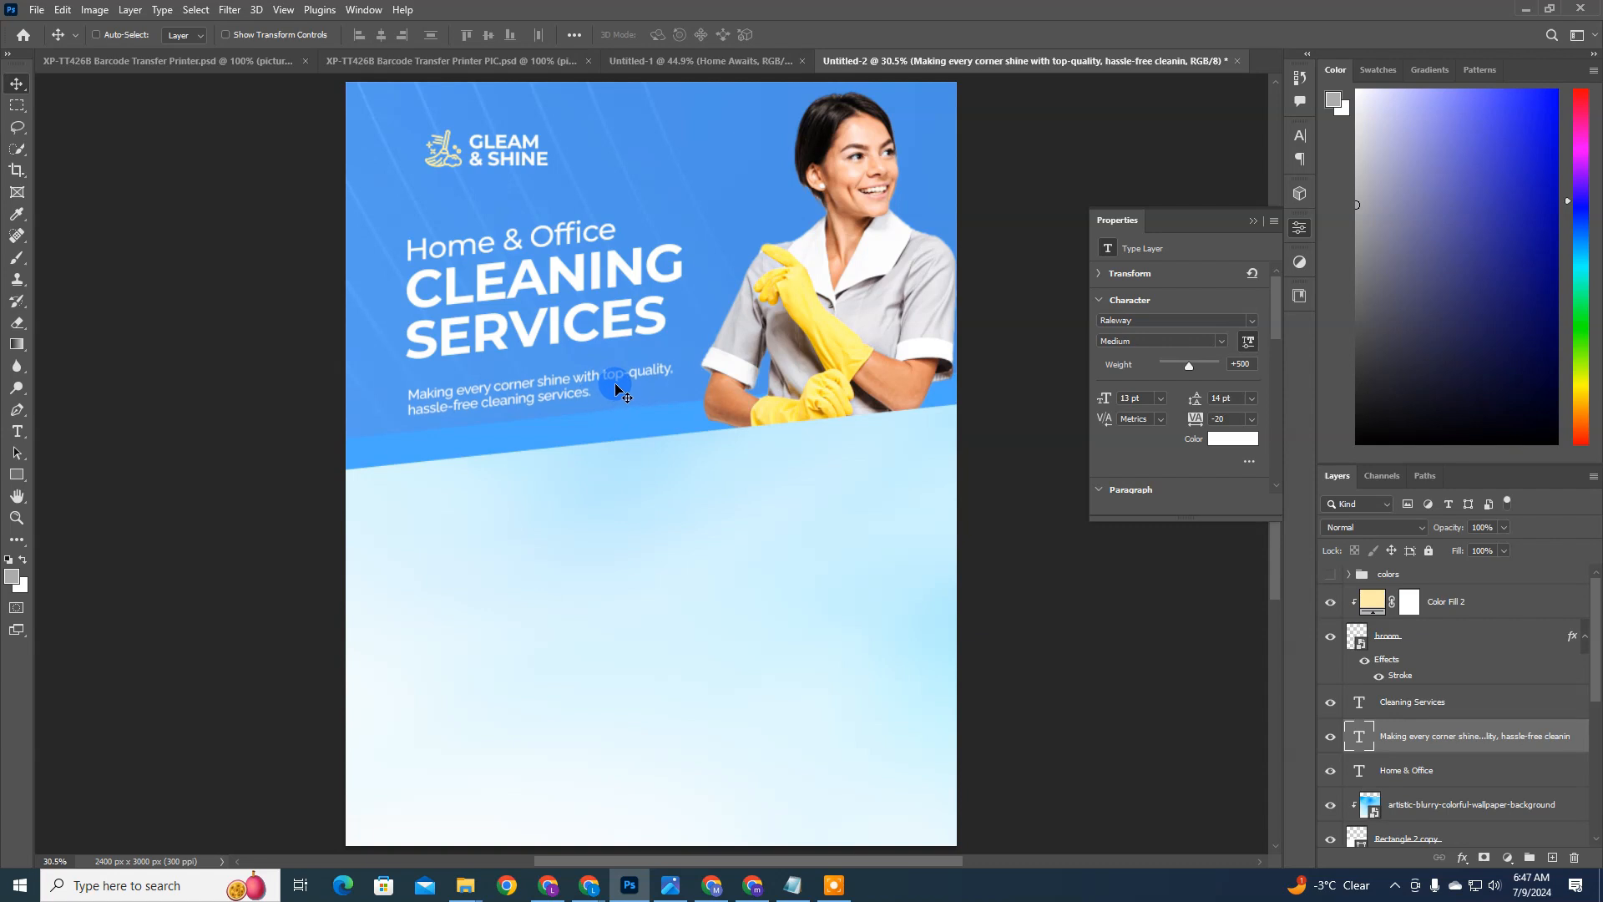
key("Right")
key("Right")
key("Right")
key("Right")
key("Right")
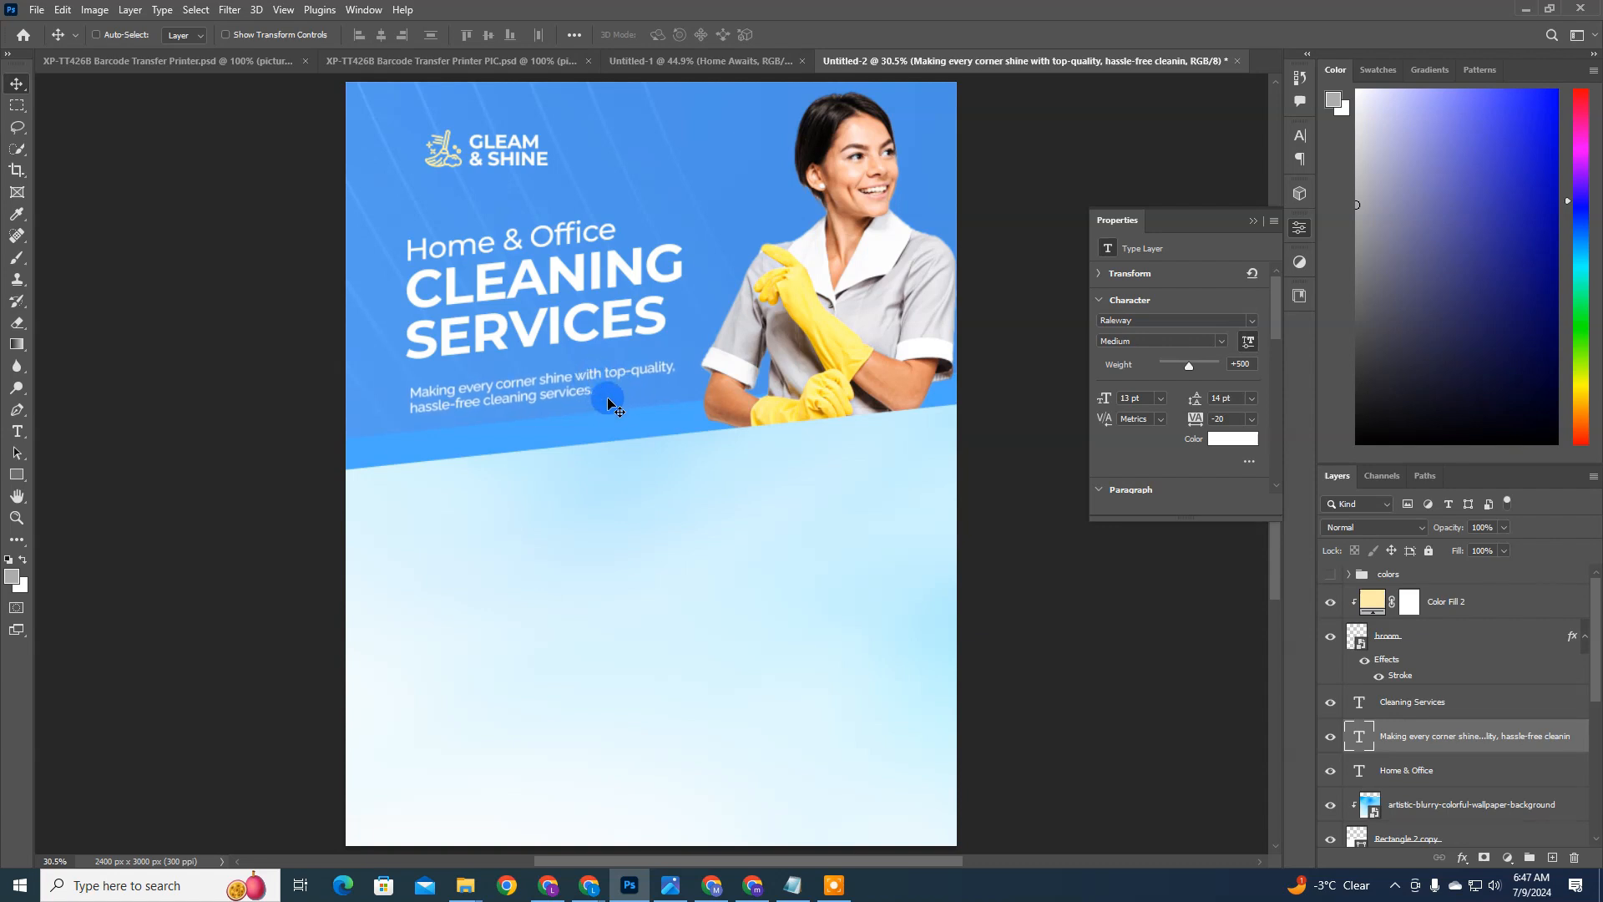
key("Left")
key("Left")
key("Left")
key("Left")
key("Left")
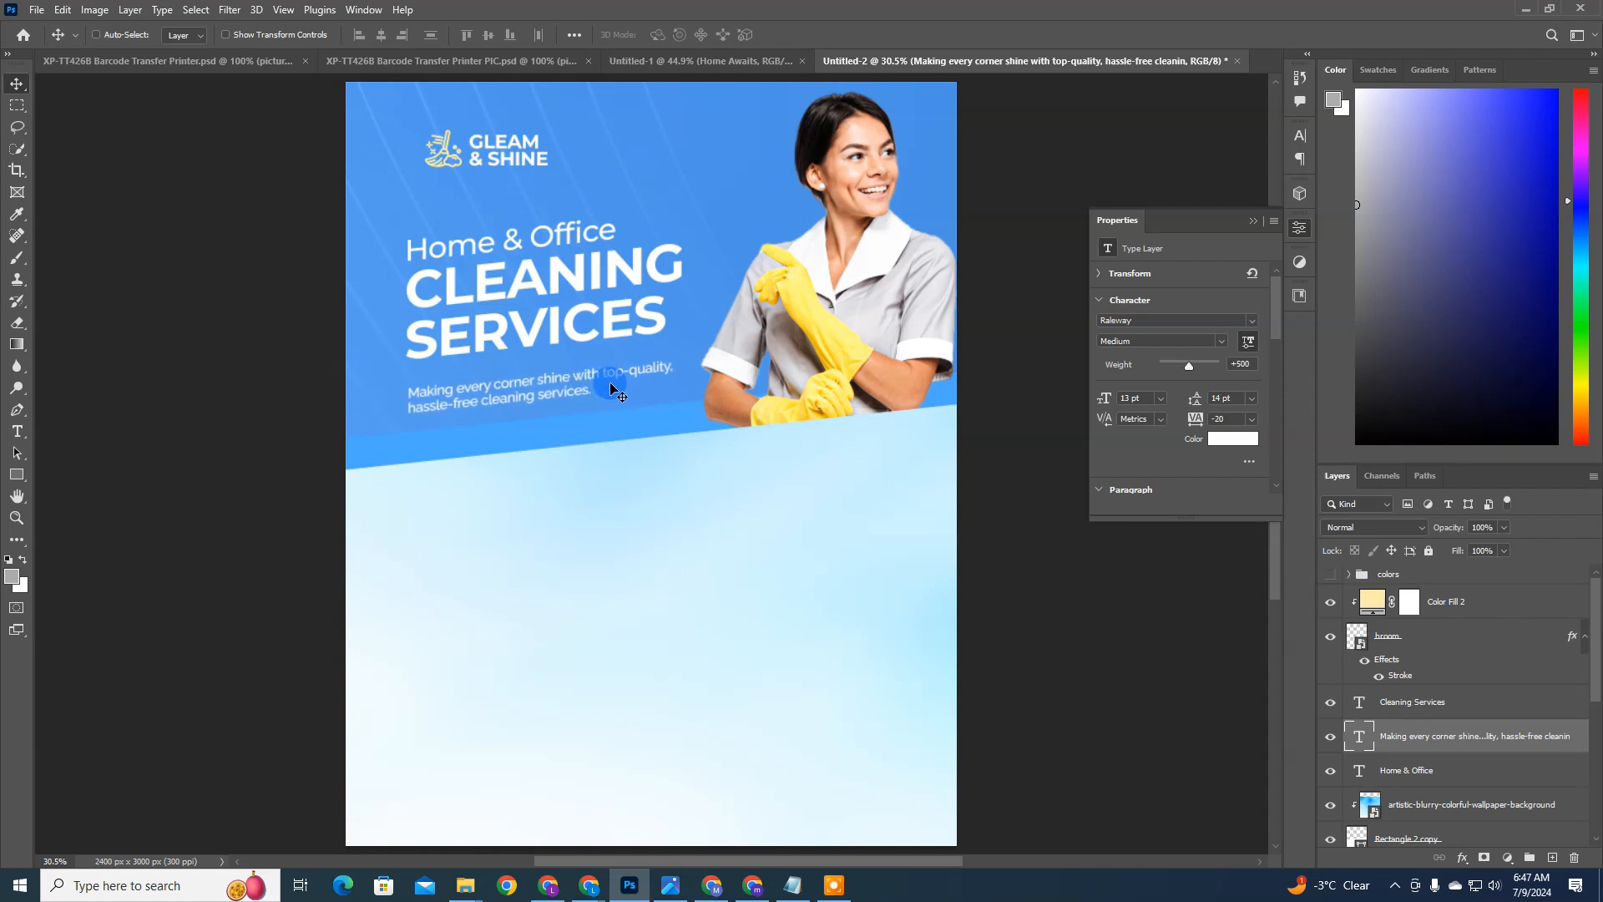
key("Up")
key("Up")
key("Up")
key("Up")
key("Up")
key("Up")
key("Up")
key("Up")
key("Up")
key("Up")
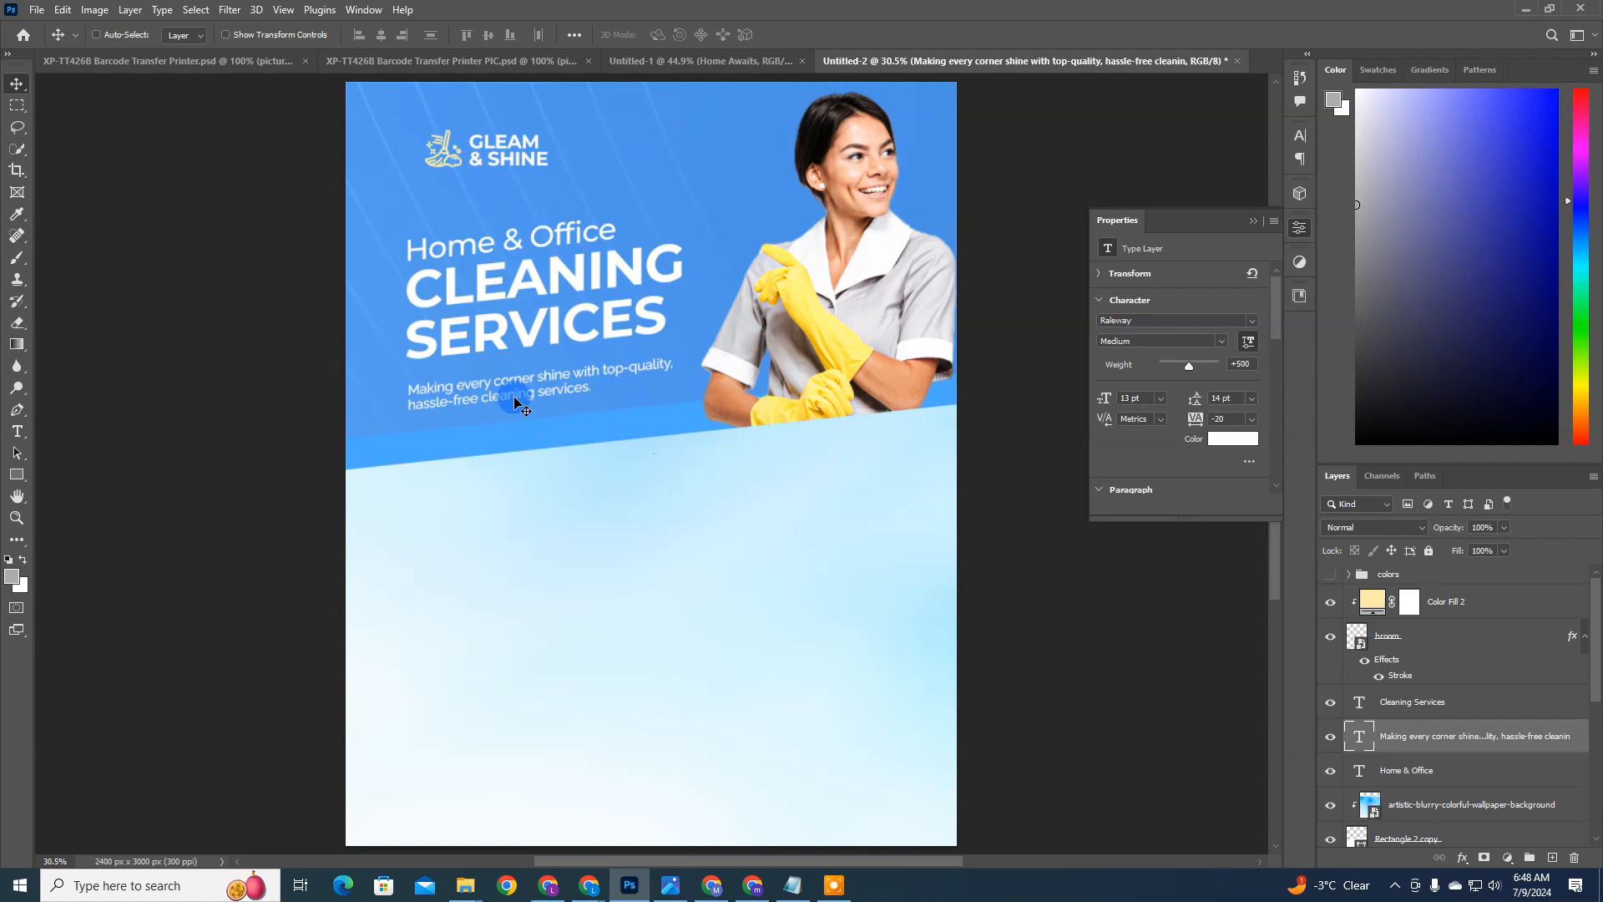
Step: Shift the description to the right, leaving room for a bullet between its start and the headline's left edge
key("Right")
key("Right")
key("Right")
key("Right")
key("Right")
key("Right")
key("Right")
key("Right")
key("Right")
key("Right")
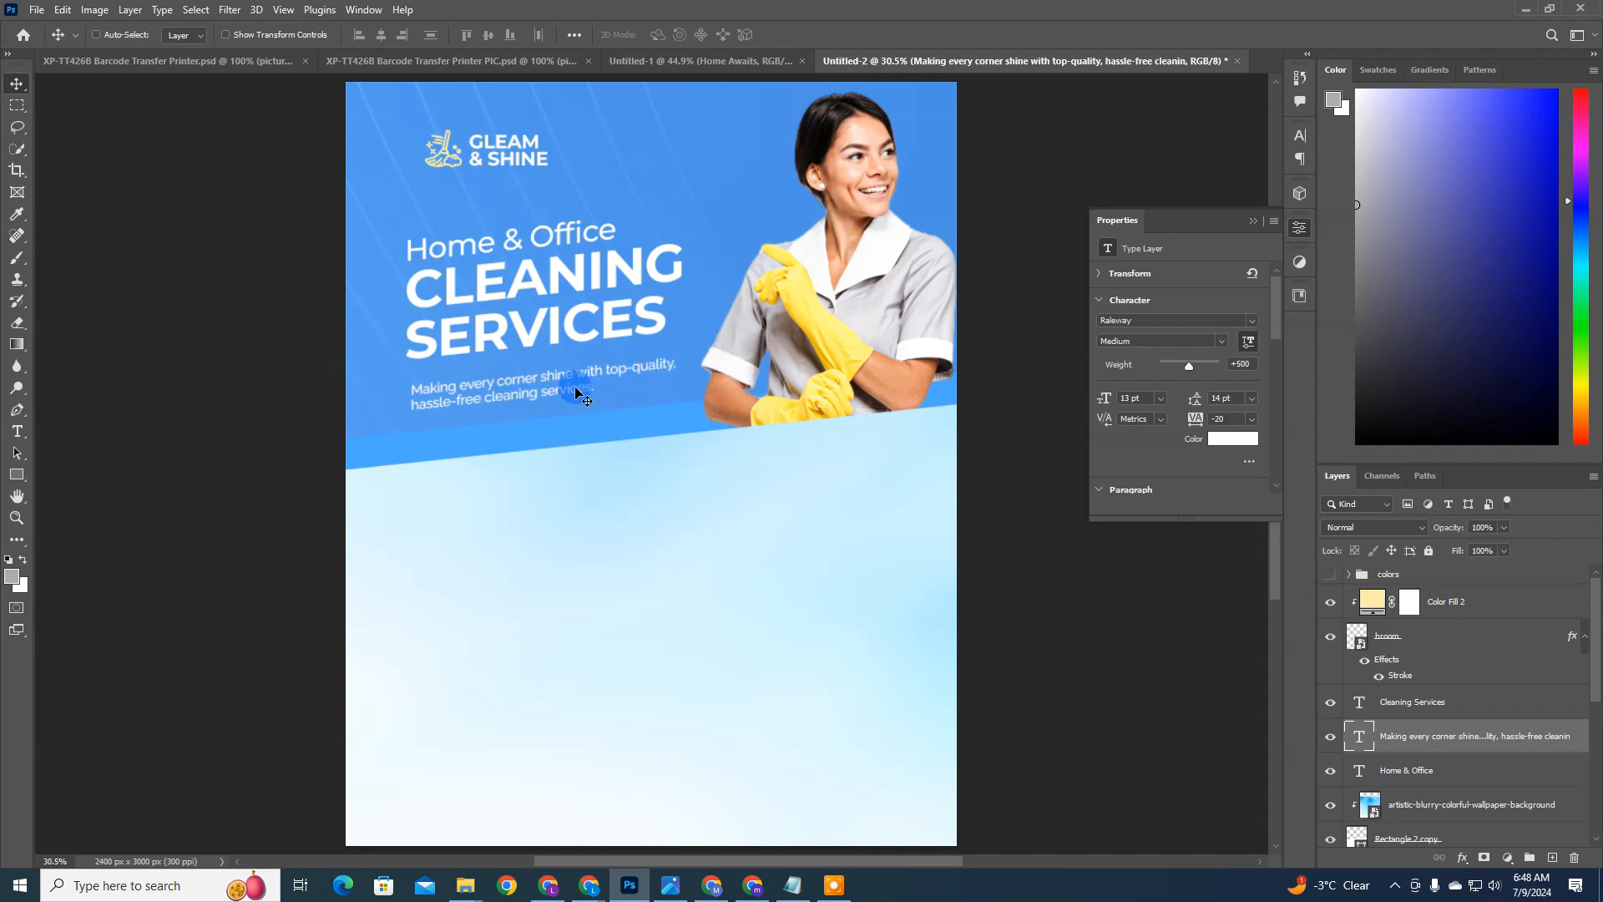
left_click_drag(576, 393, 591, 395)
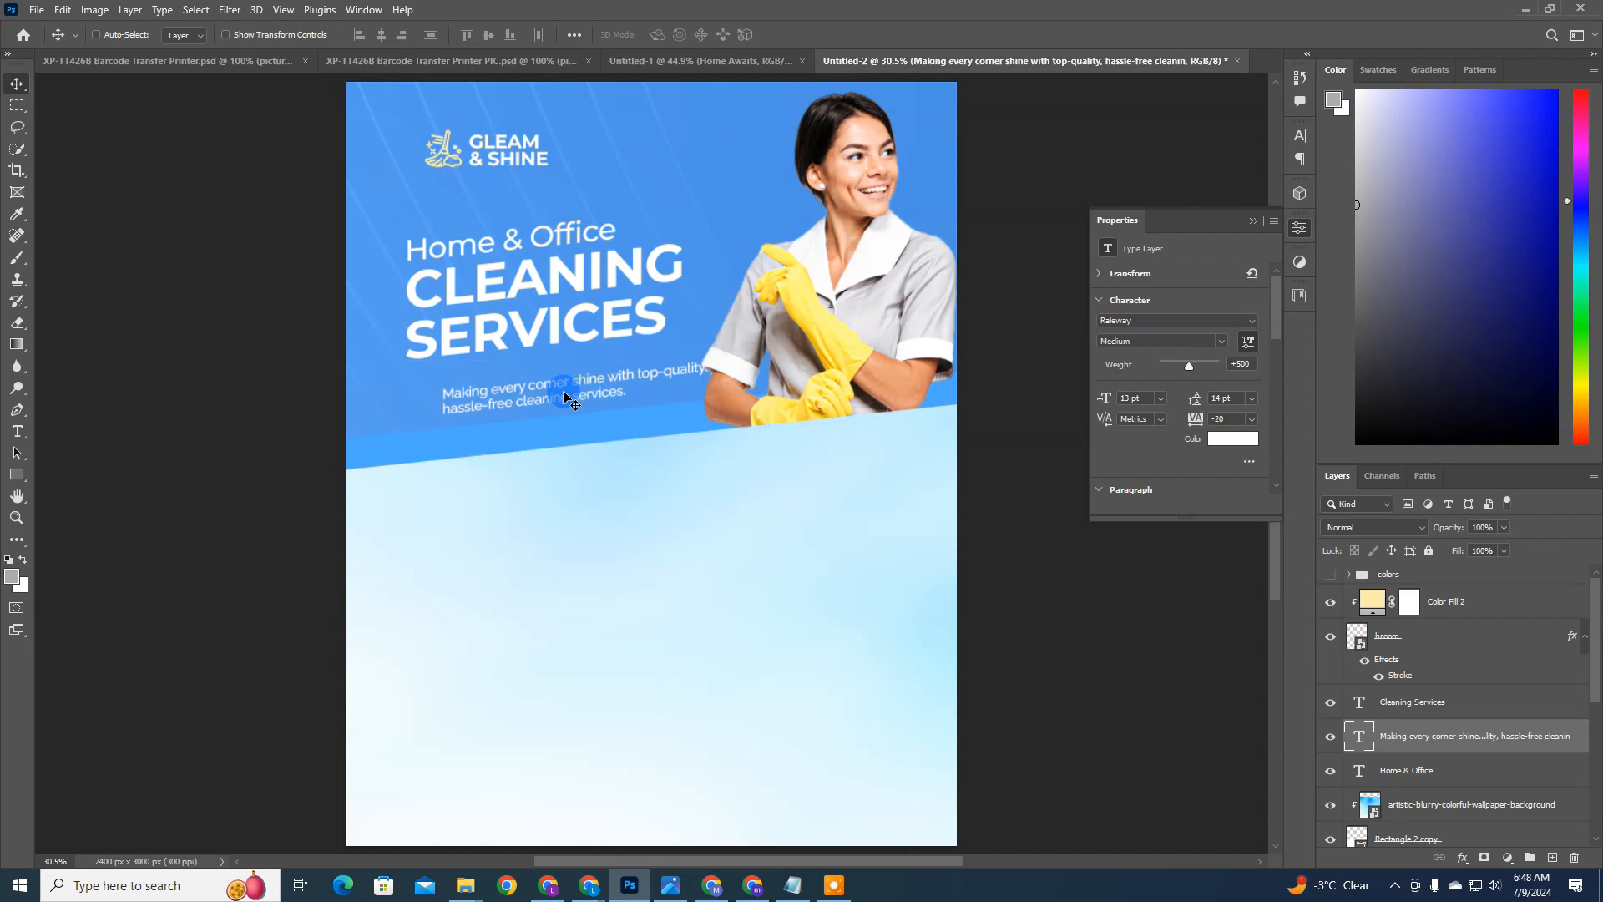
Step: Draw a triangle about 88 by 77 px near the blue area's left edge and fill it with yellow
key("u")
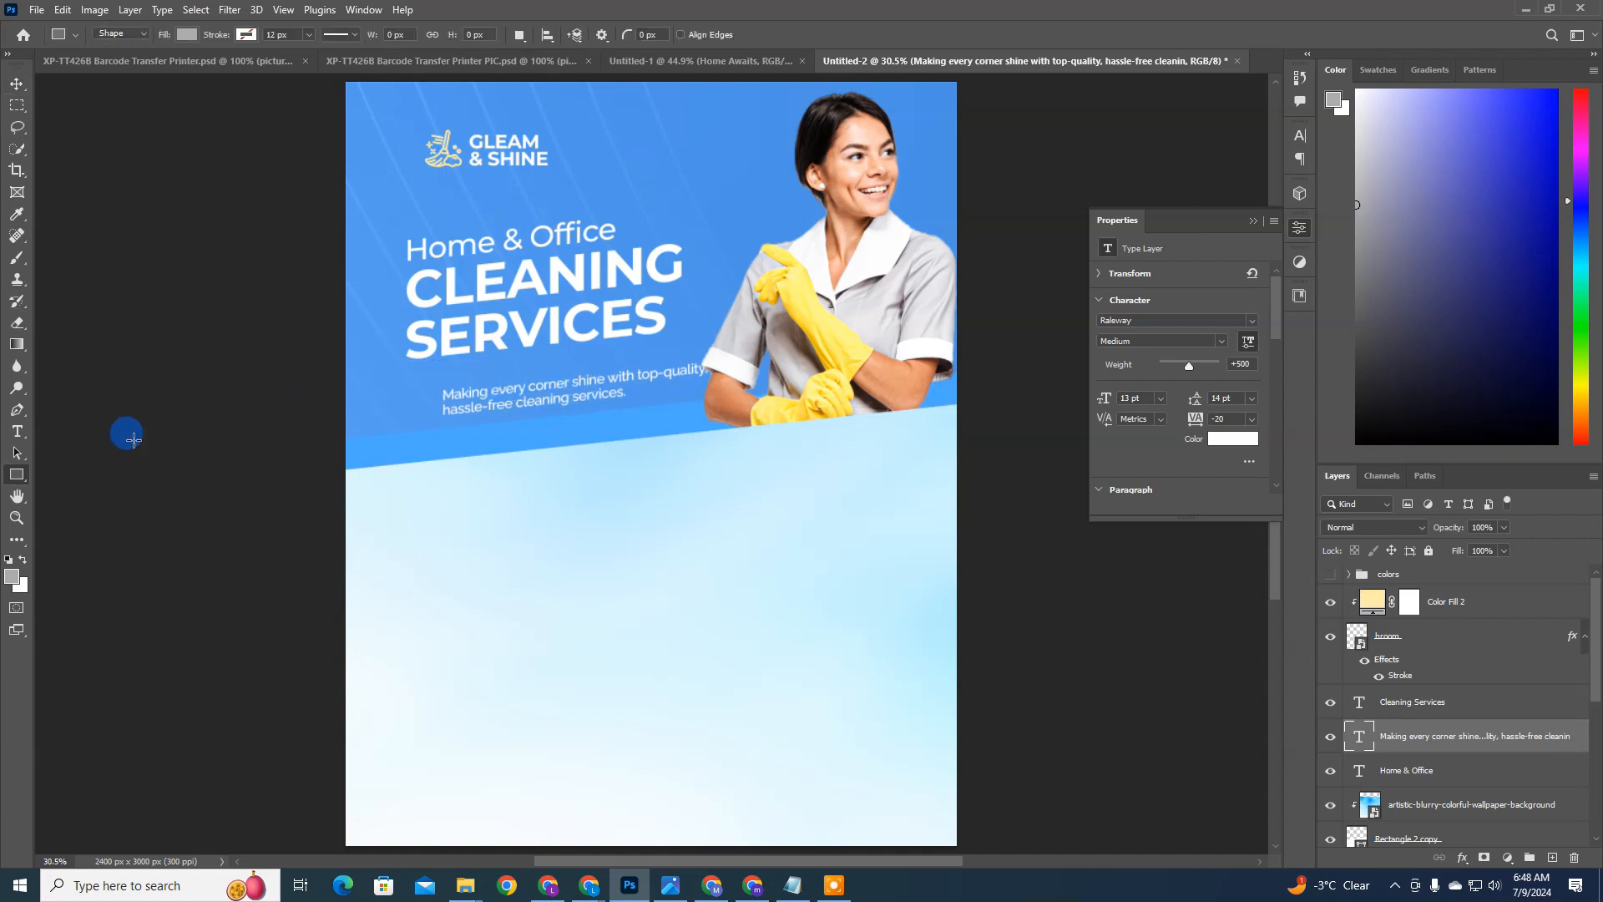
right_click(15, 474)
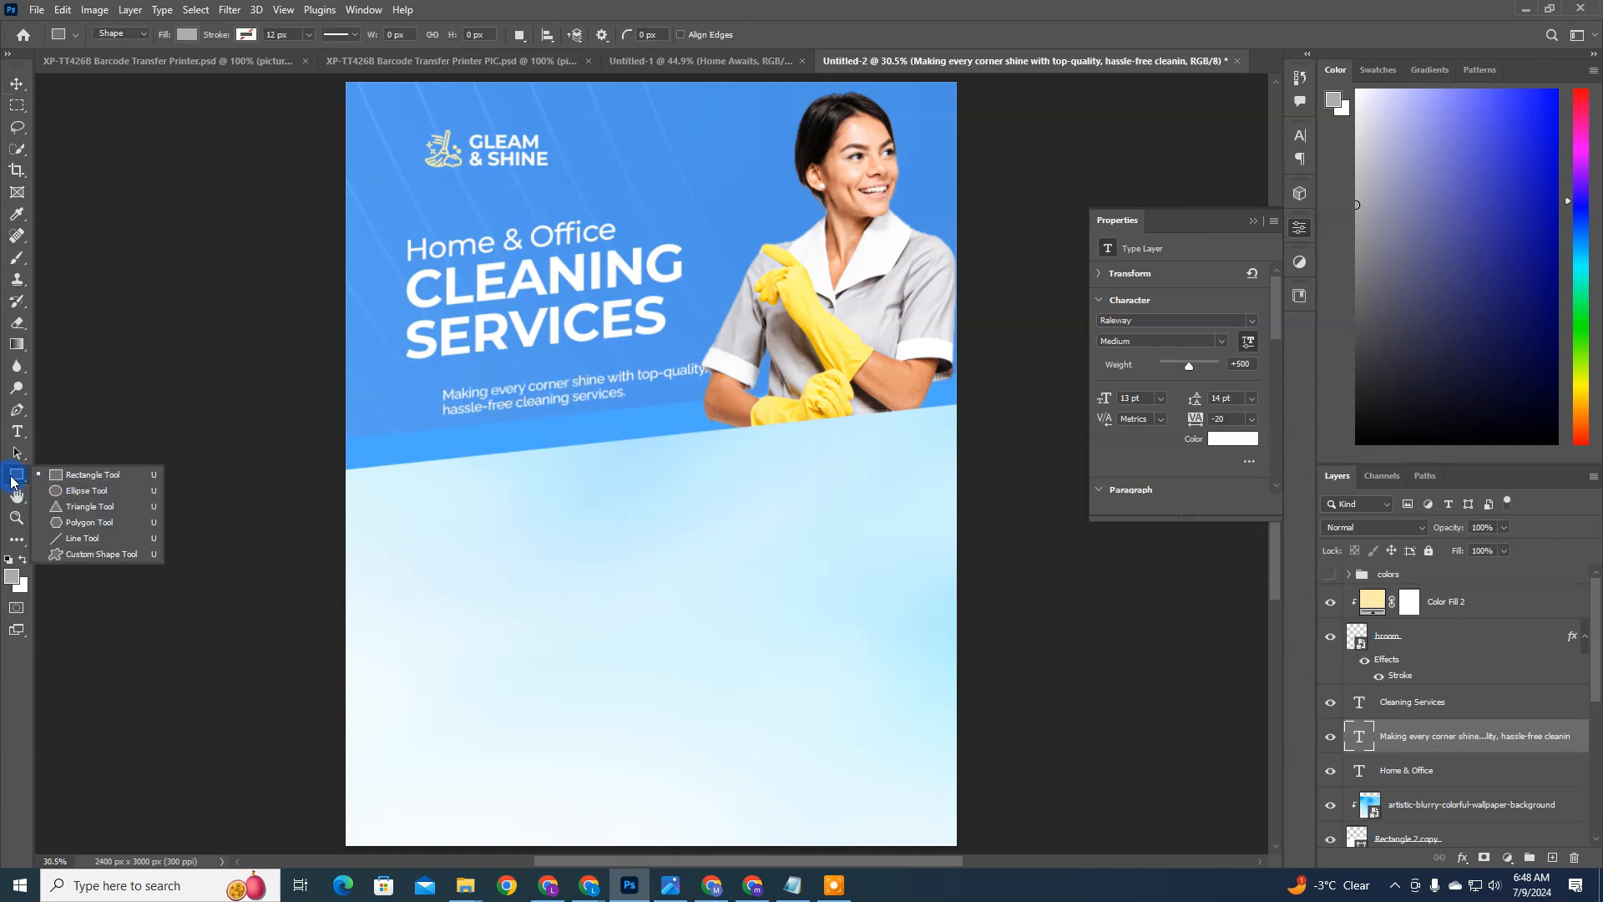
left_click(81, 507)
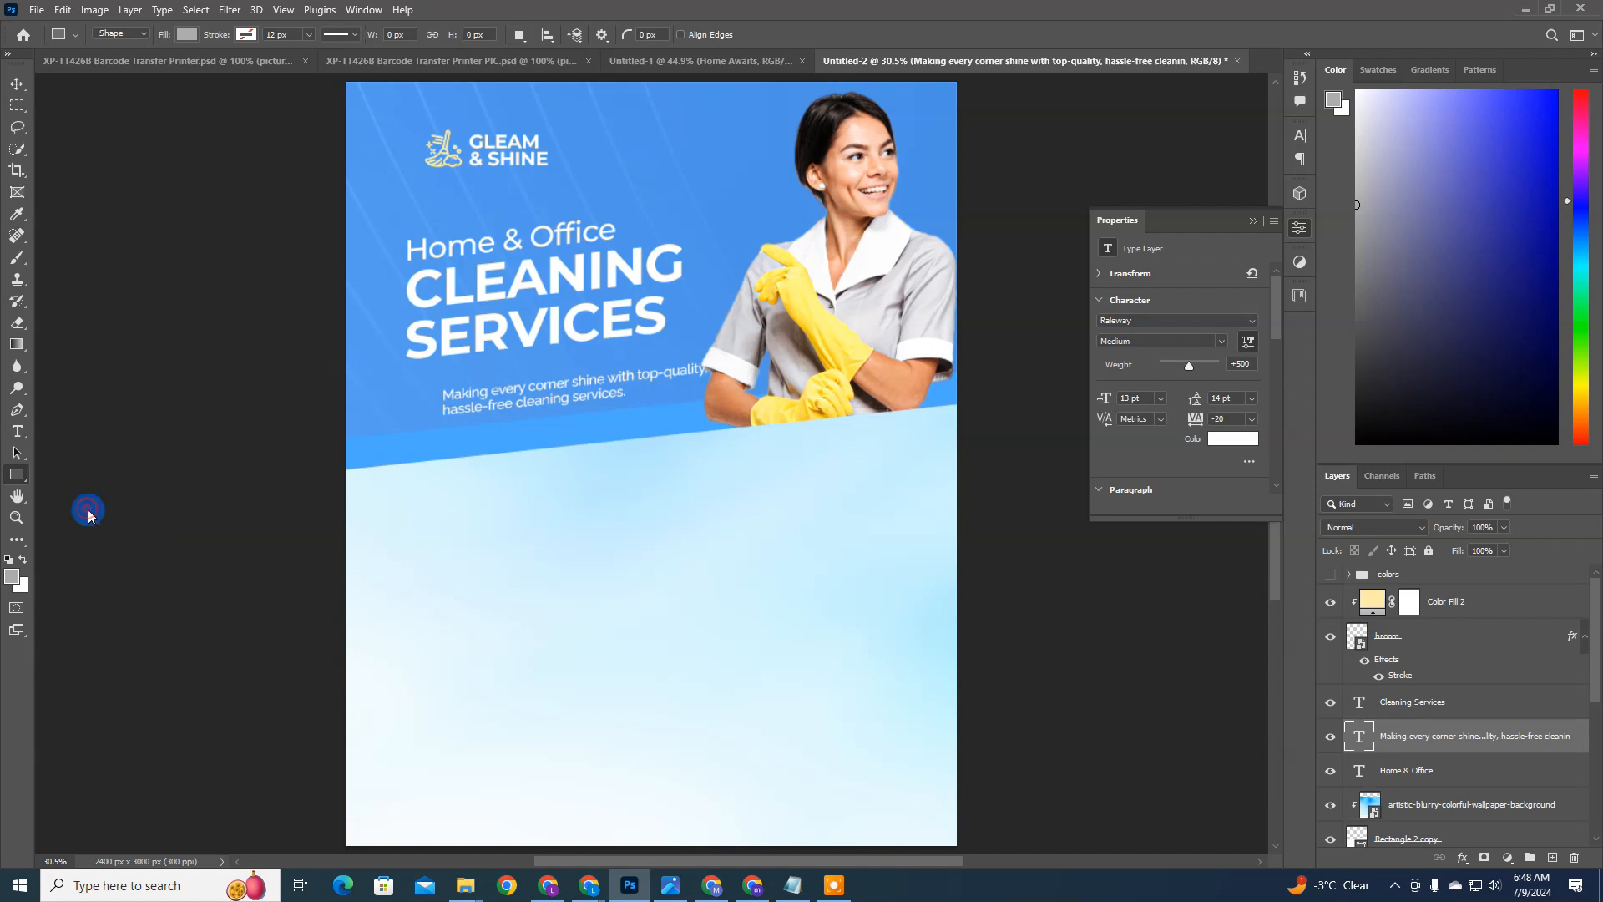
left_click_drag(364, 416, 388, 452)
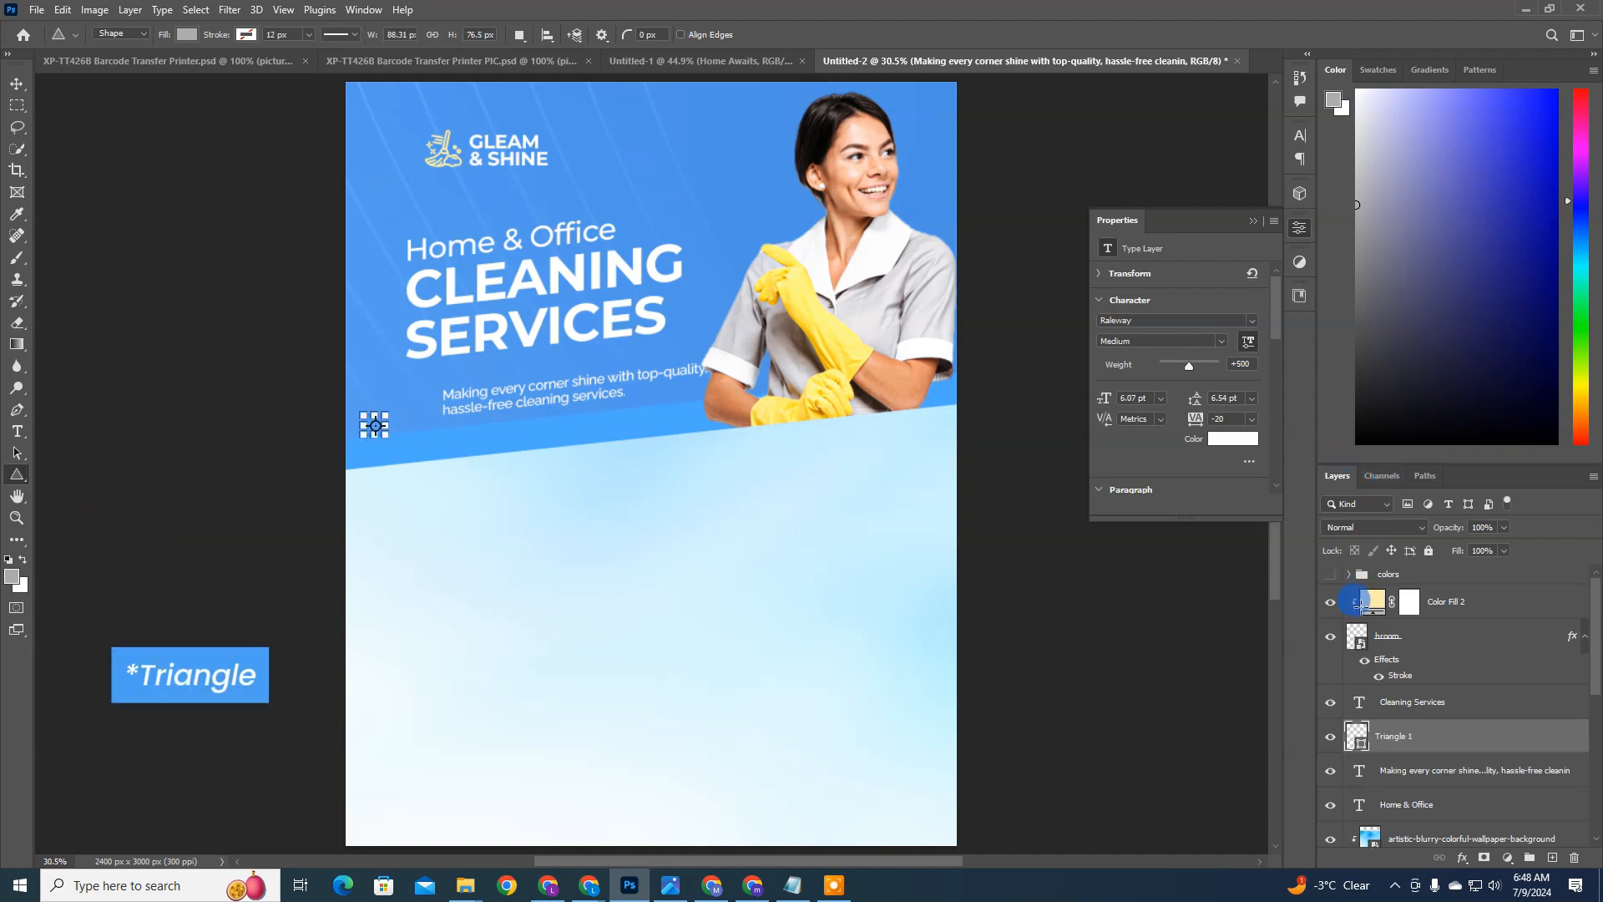
double_click(1357, 739)
left_click_drag(808, 318, 824, 302)
key("Return")
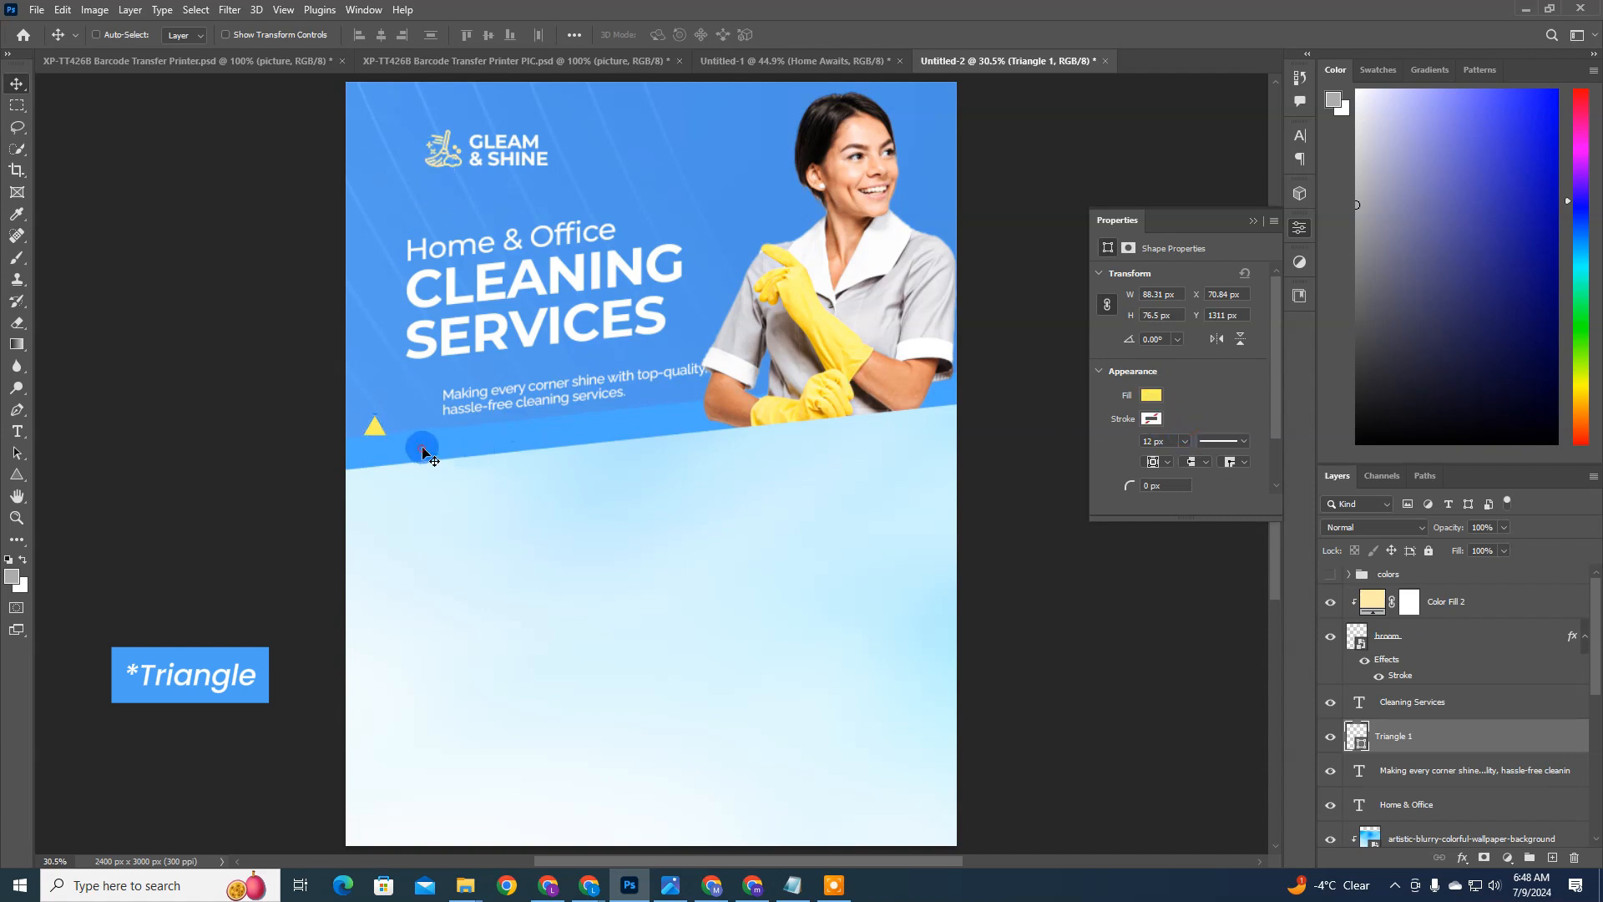
Step: Place the yellow triangle in front of the description and rotate it to point toward the text, at about -43°
left_click_drag(424, 456, 405, 372)
key("ctrl+t")
key("Return")
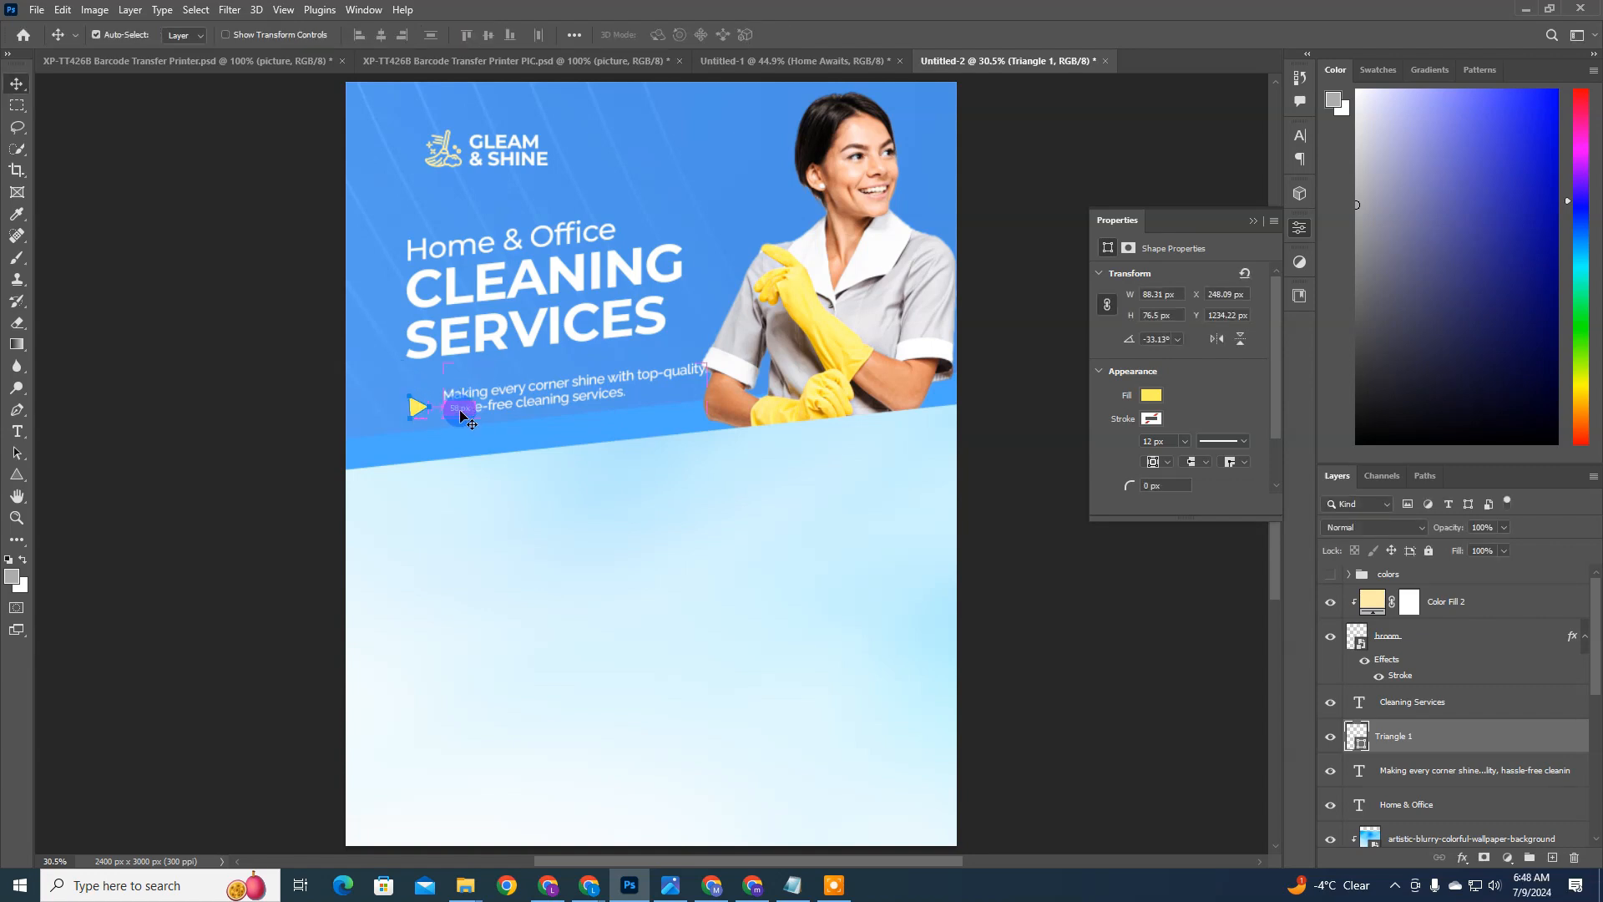
key("ctrl+t")
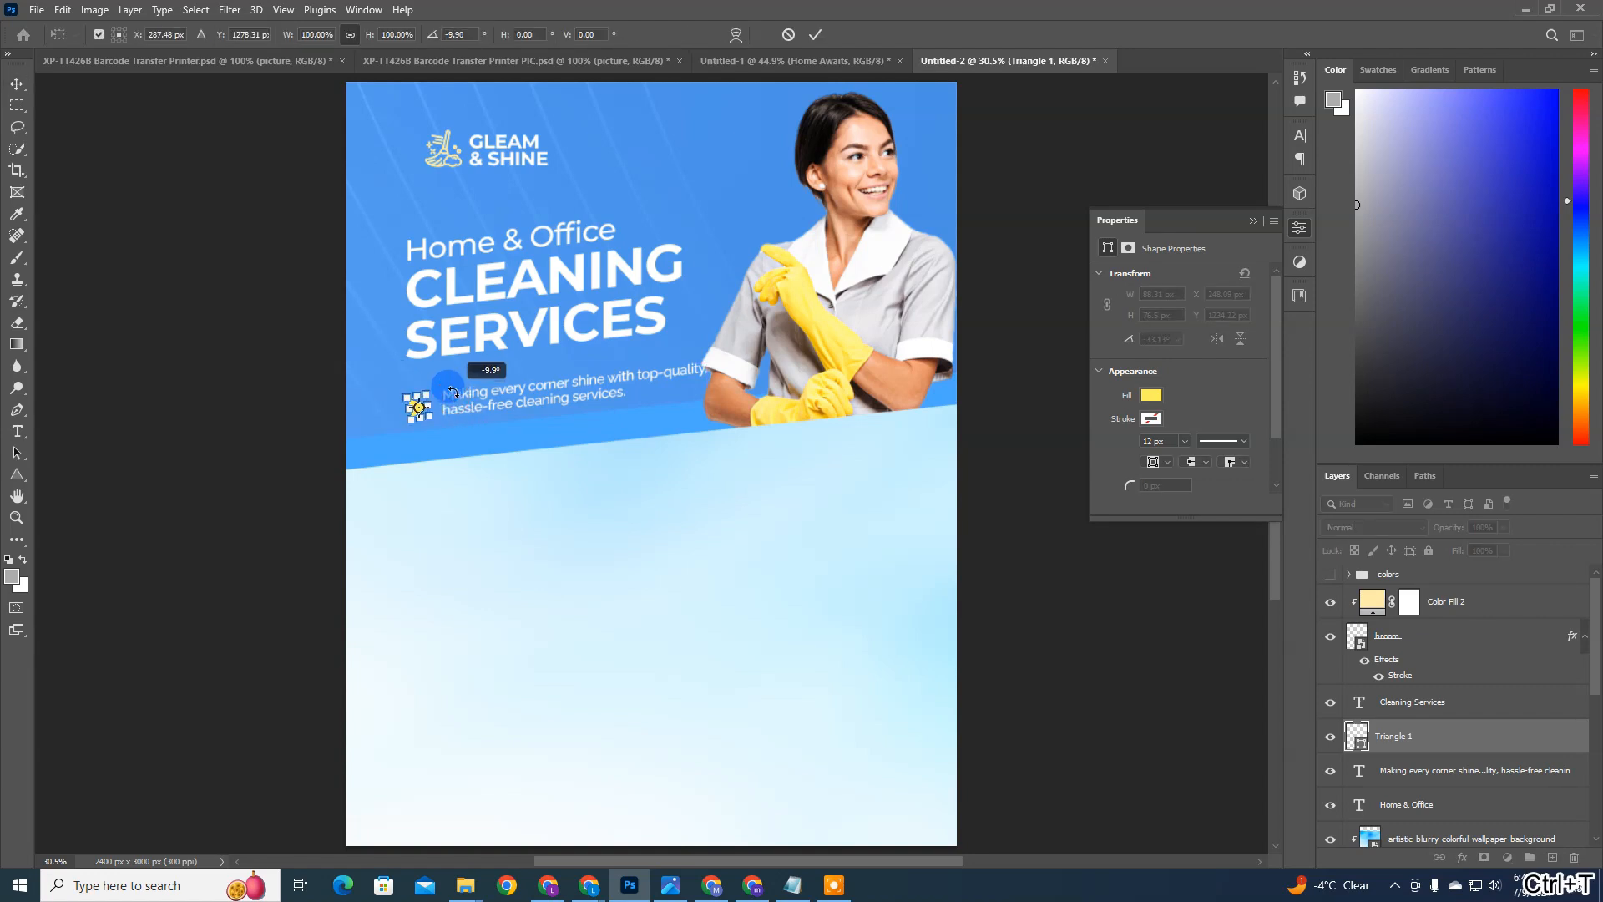
left_click_drag(452, 391, 451, 390)
key("Return")
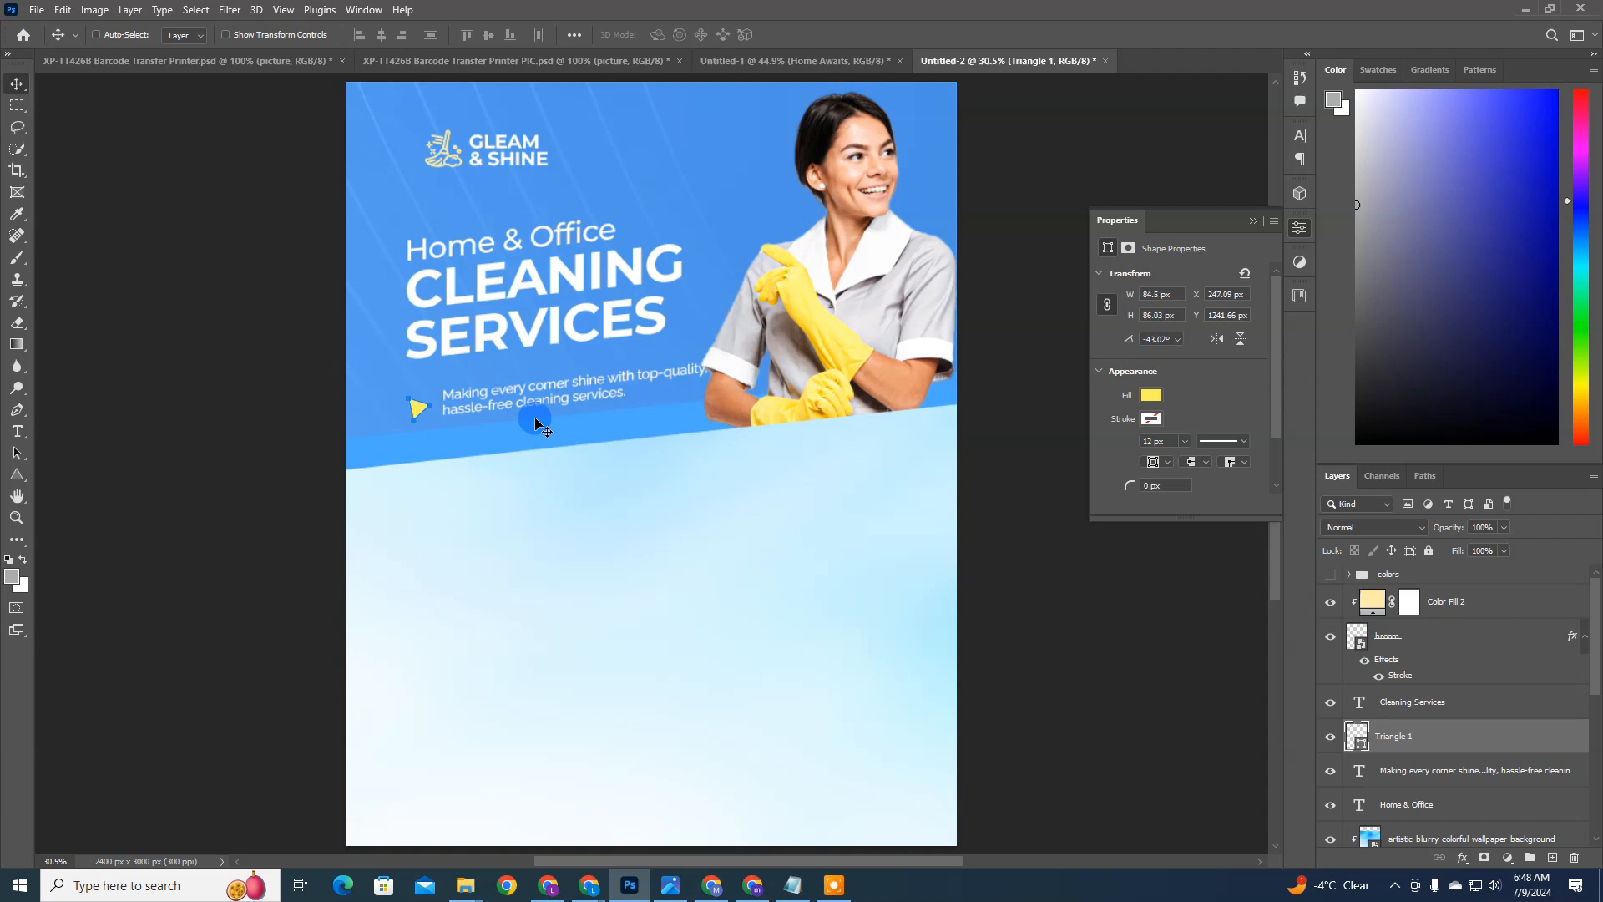
Step: Move the triangle closer to the description and rotate it to about -29°
key("ctrl+plus")
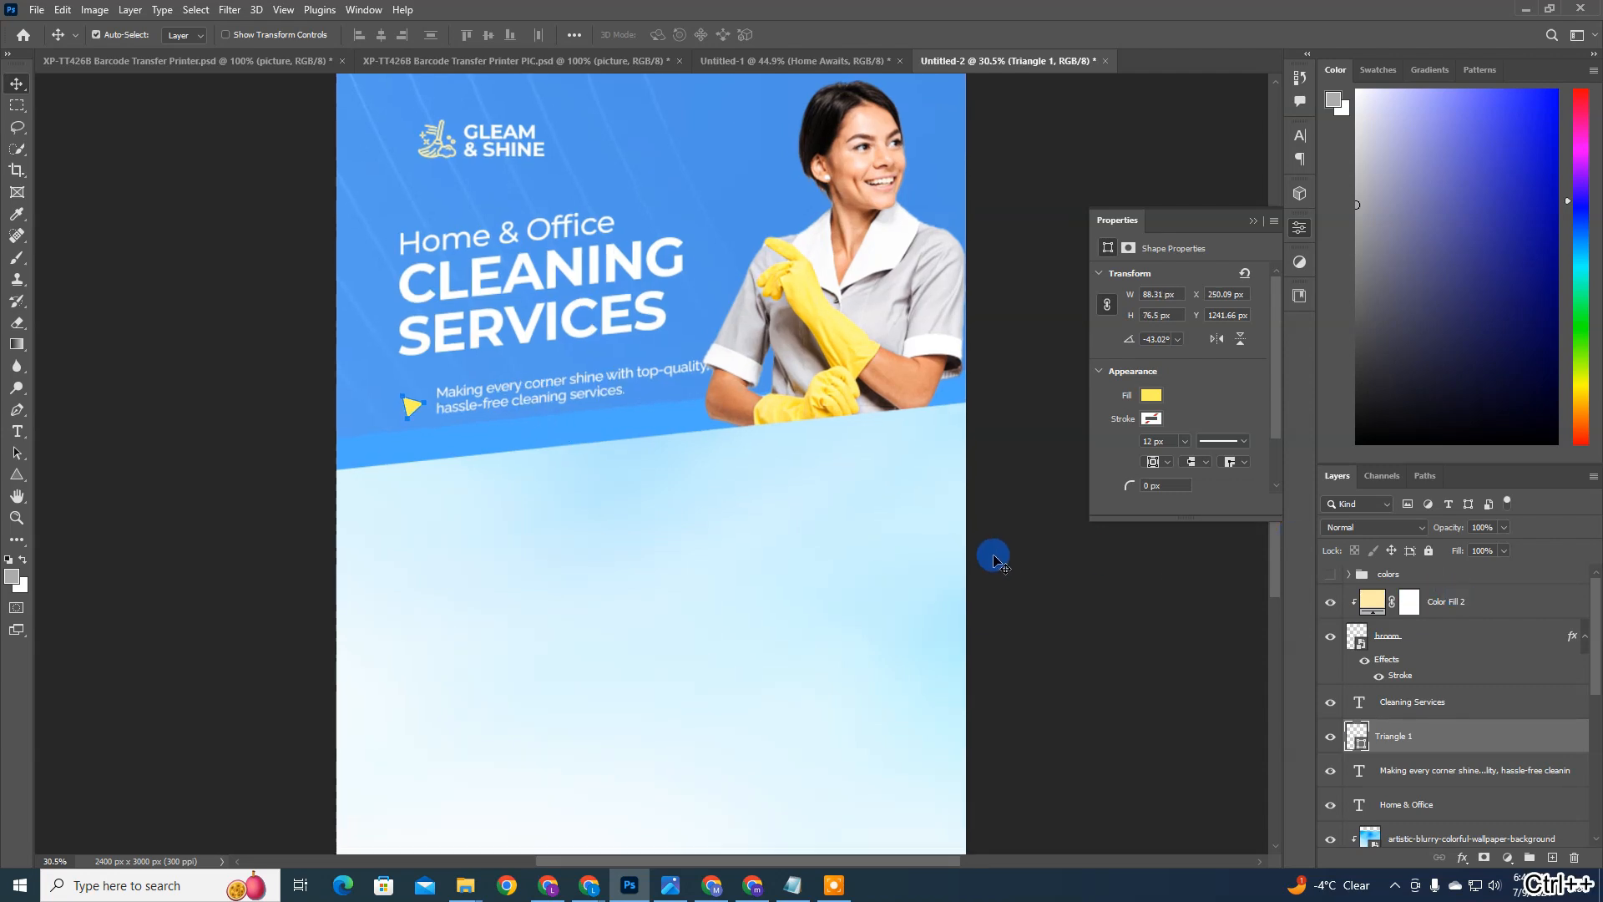
left_click_drag(710, 425, 965, 344)
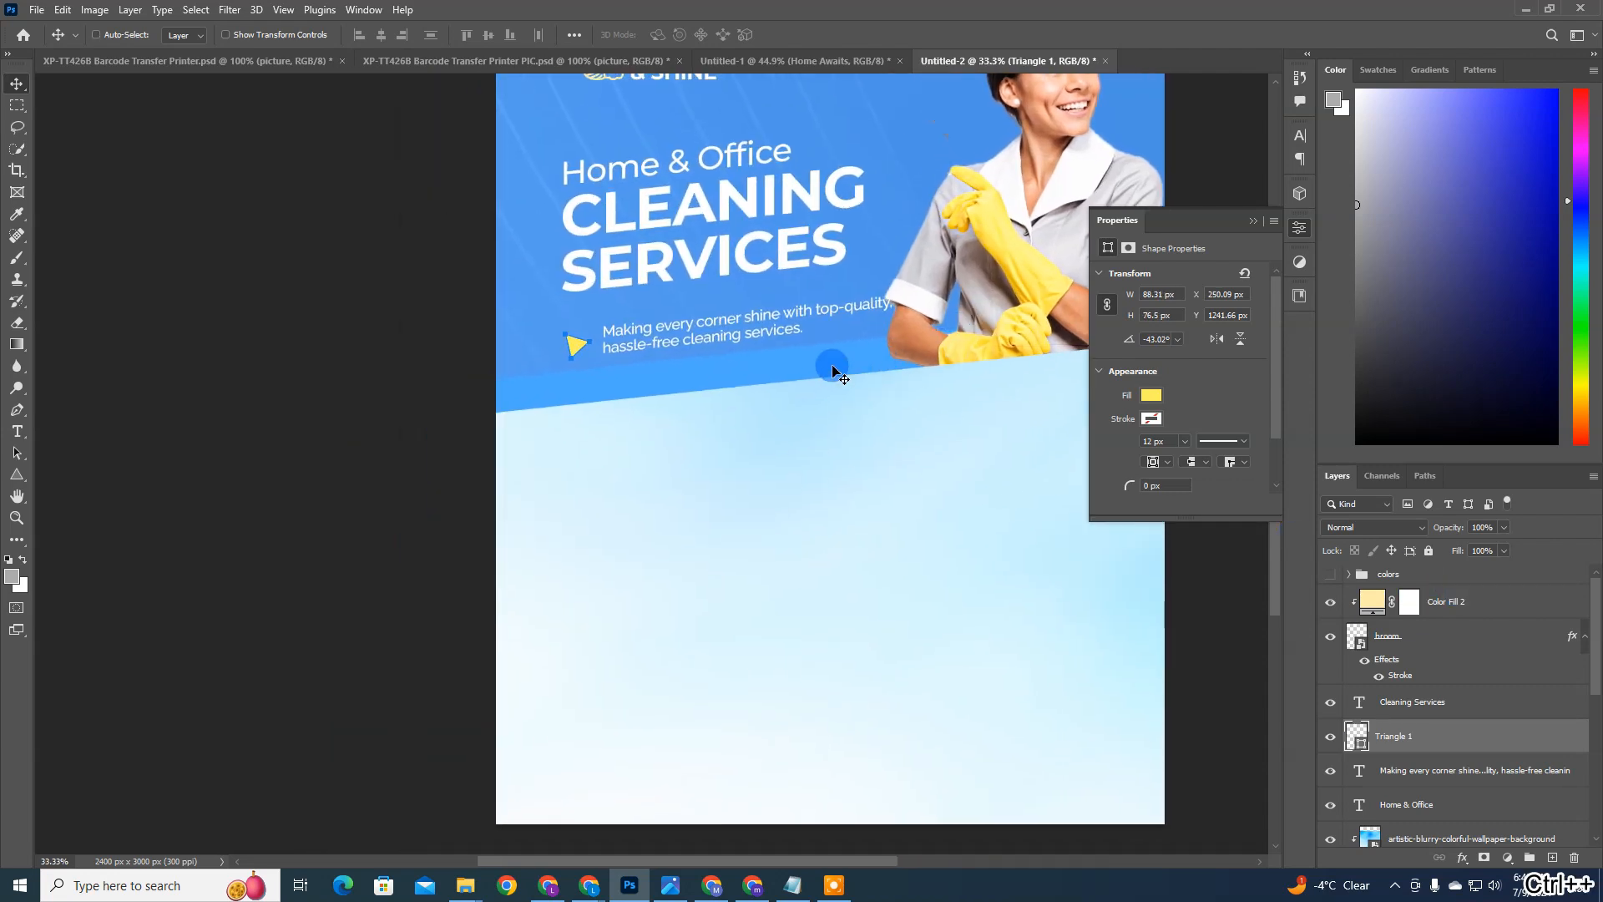
left_click_drag(755, 360, 764, 355)
key("ctrl+t")
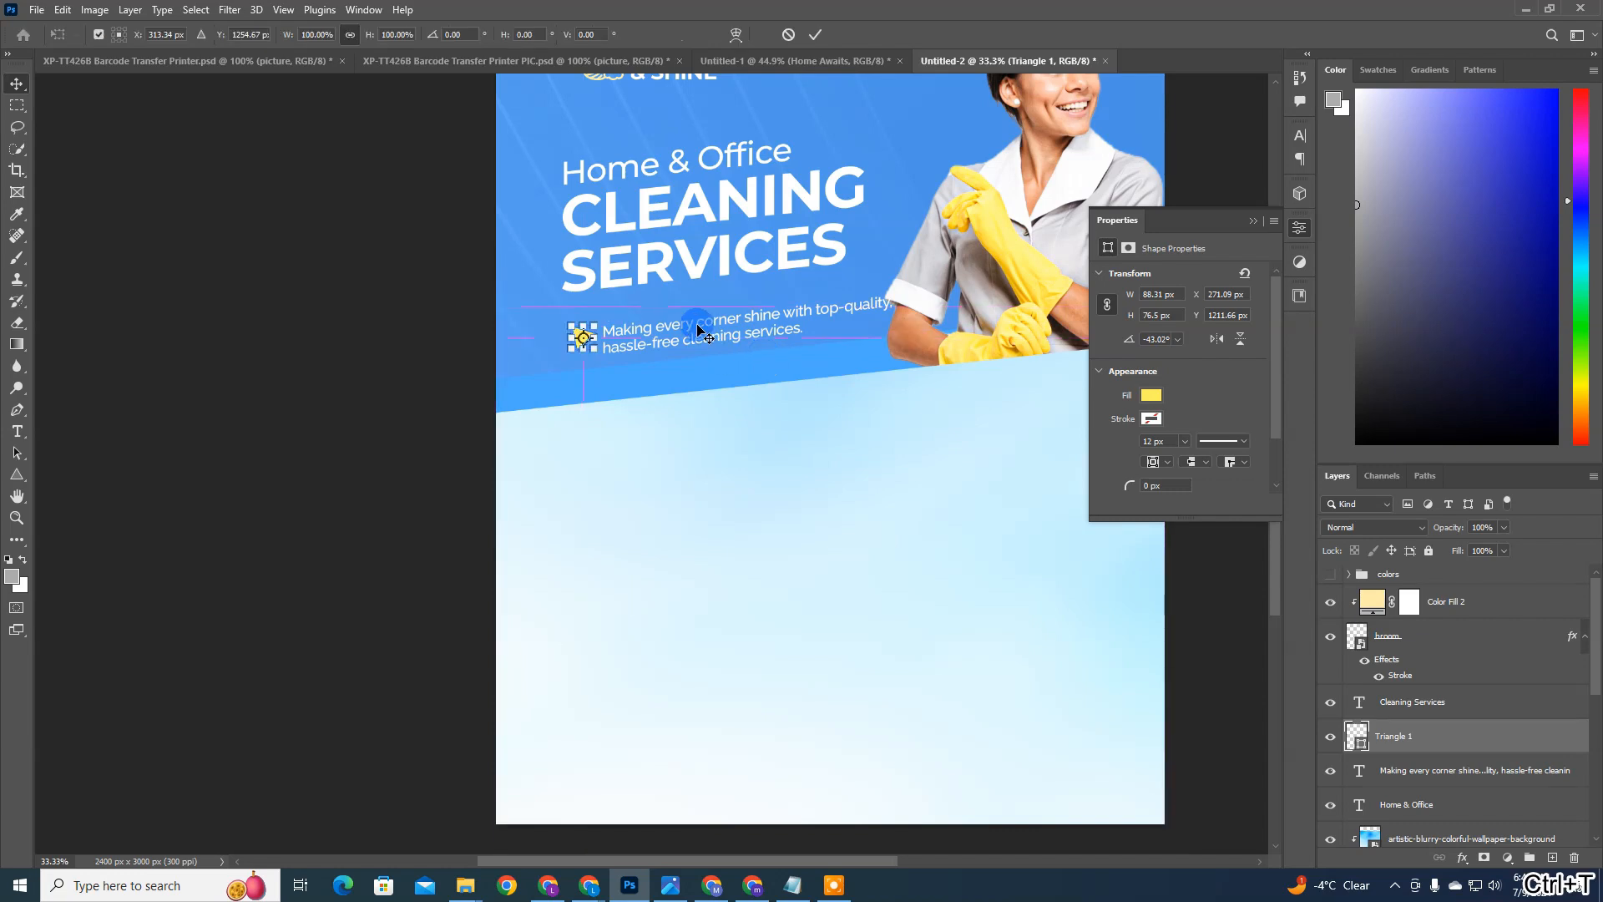
left_click_drag(663, 317, 660, 330)
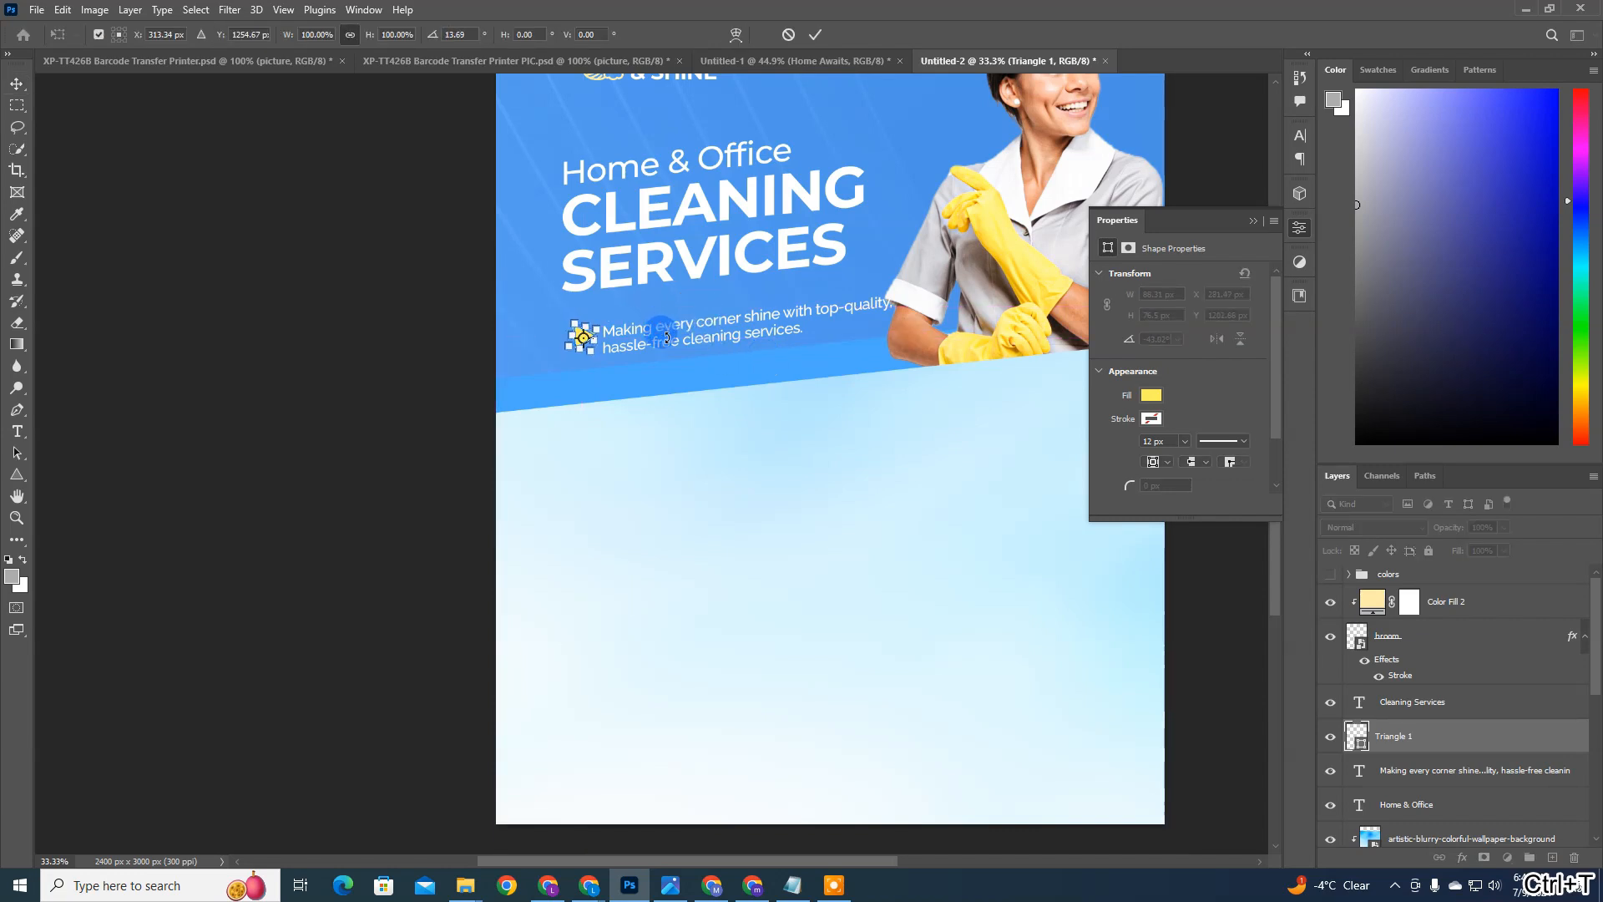
key("Return")
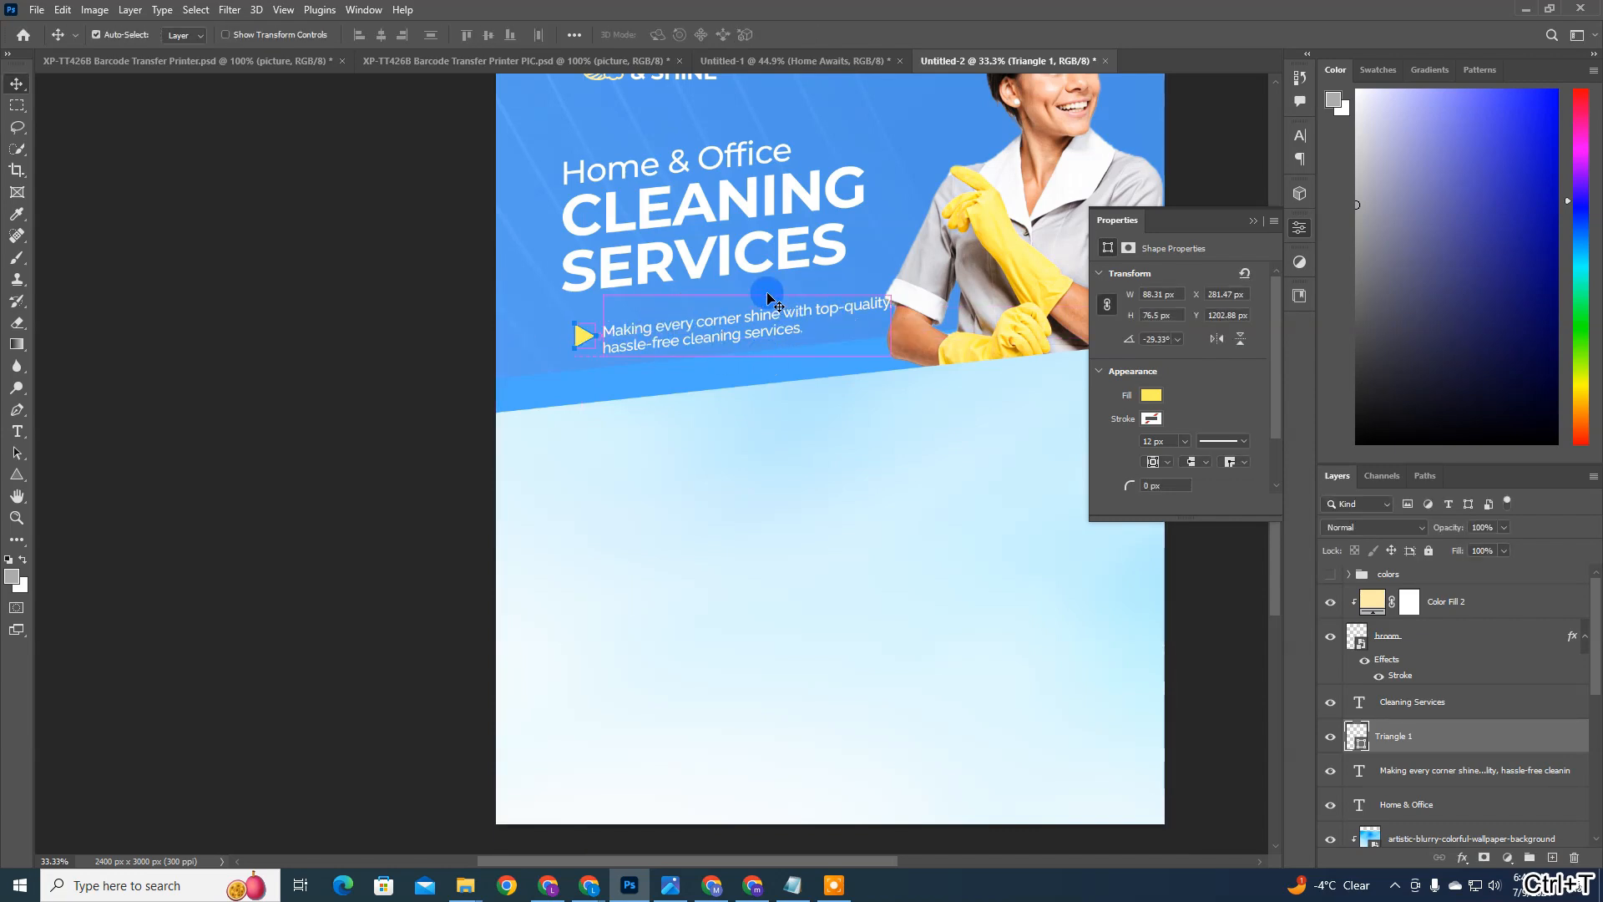
Step: Fine-tune the triangle's rotation to about -39° to follow the slant of the description
key("ctrl+t")
left_click_drag(605, 297, 601, 297)
key("Return")
key("ctrl+t")
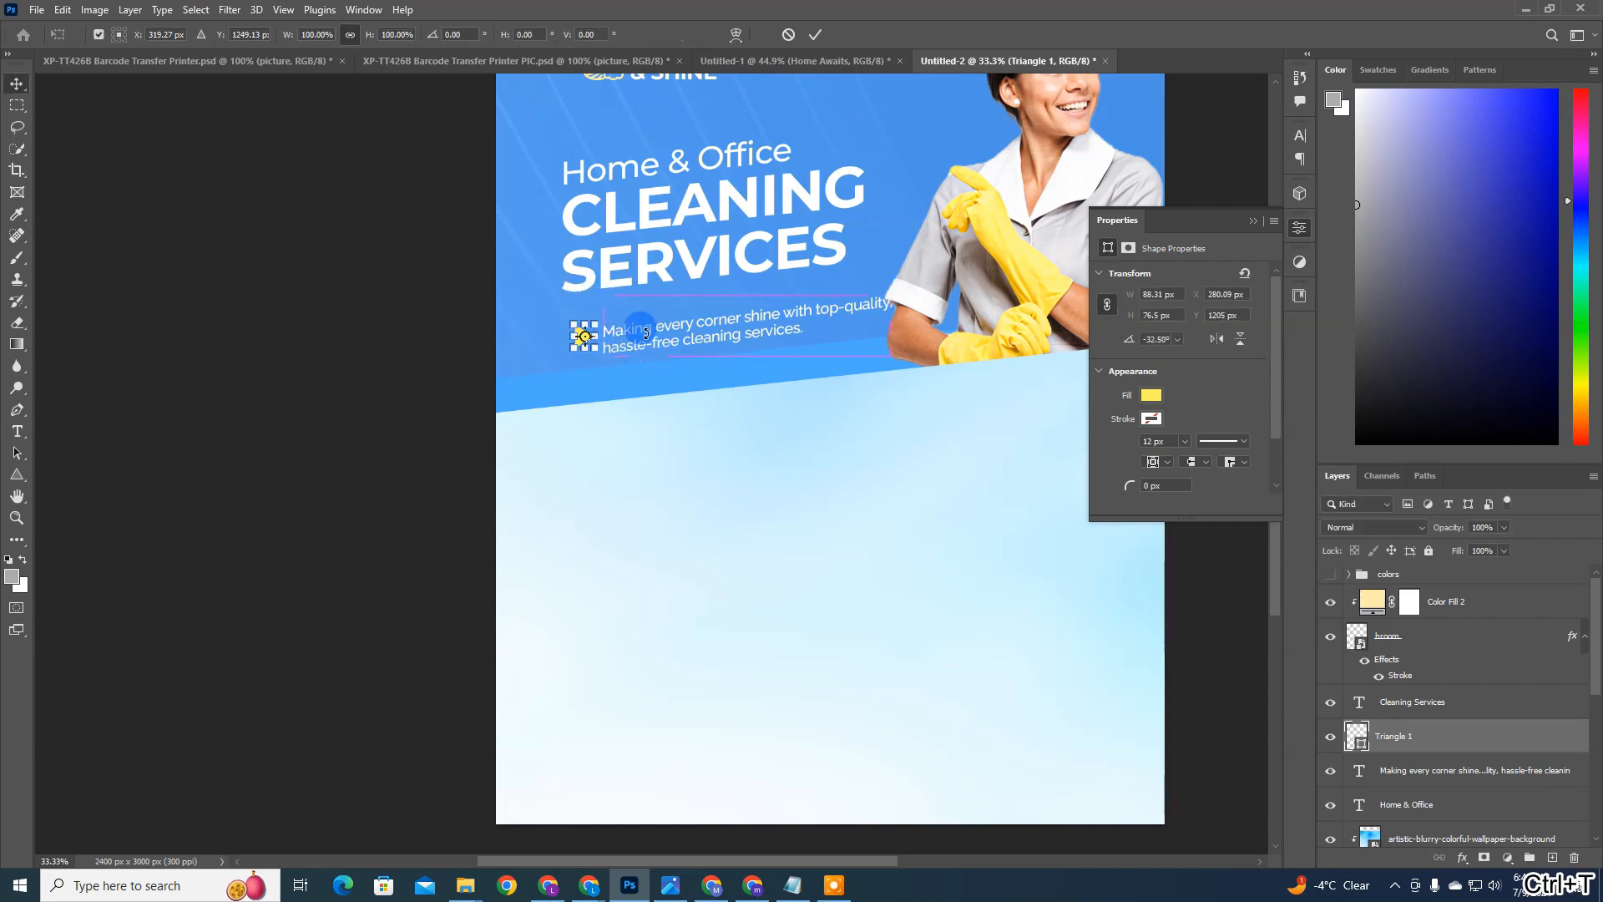
left_click_drag(646, 326, 648, 330)
key("Return")
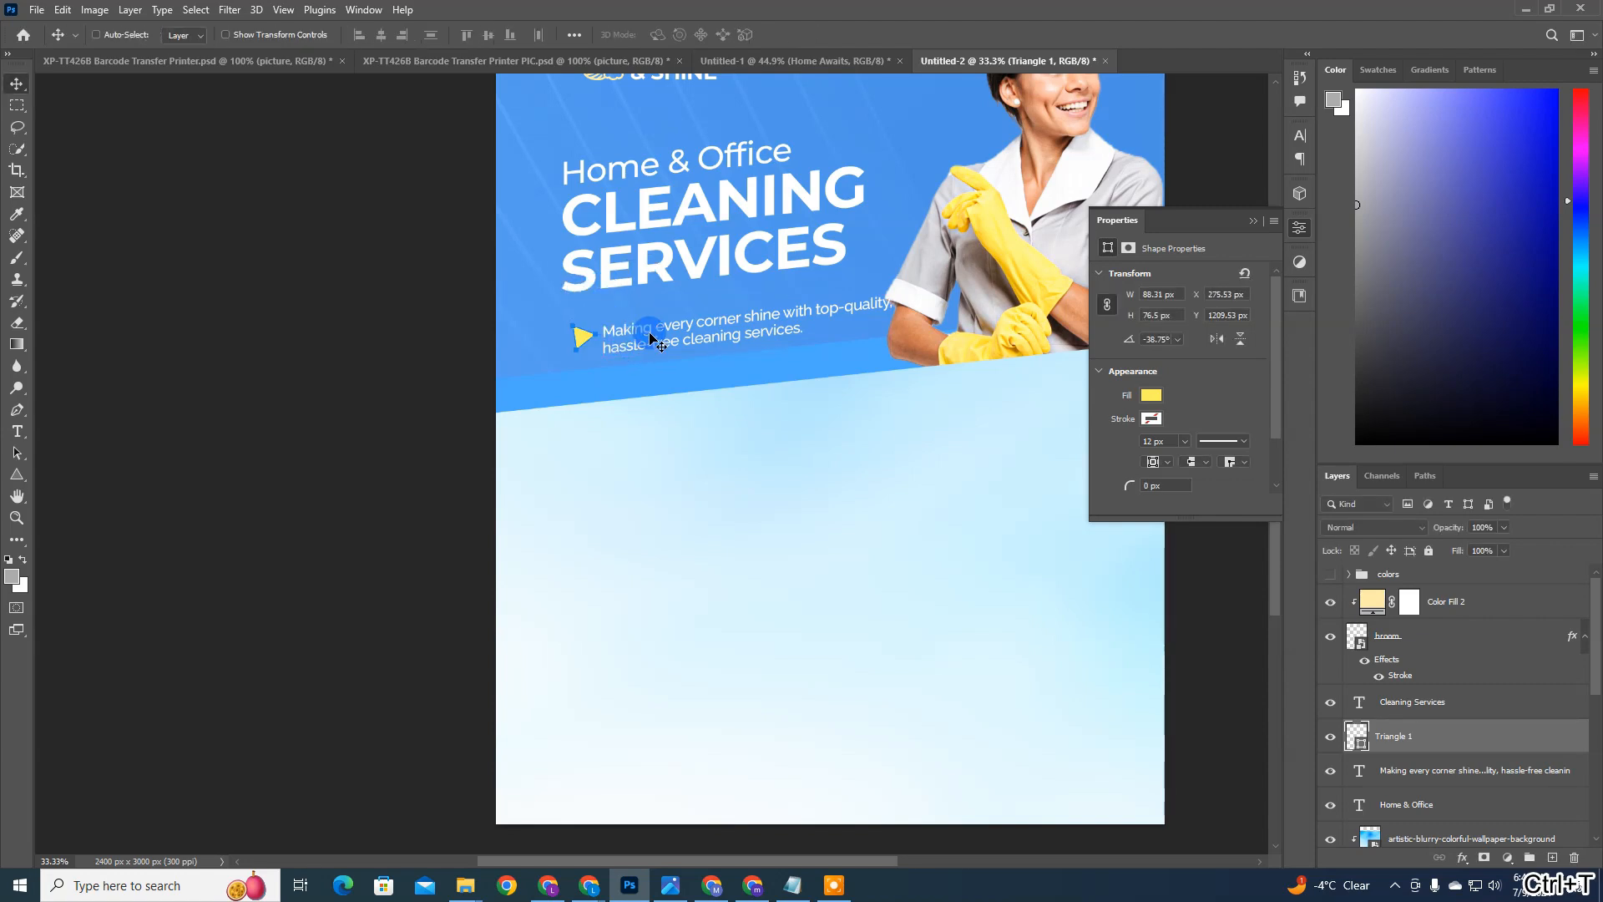
Step: Nudge the triangle down about 8 px beside the description's two lines and finalize its transform
key("Down")
key("Down")
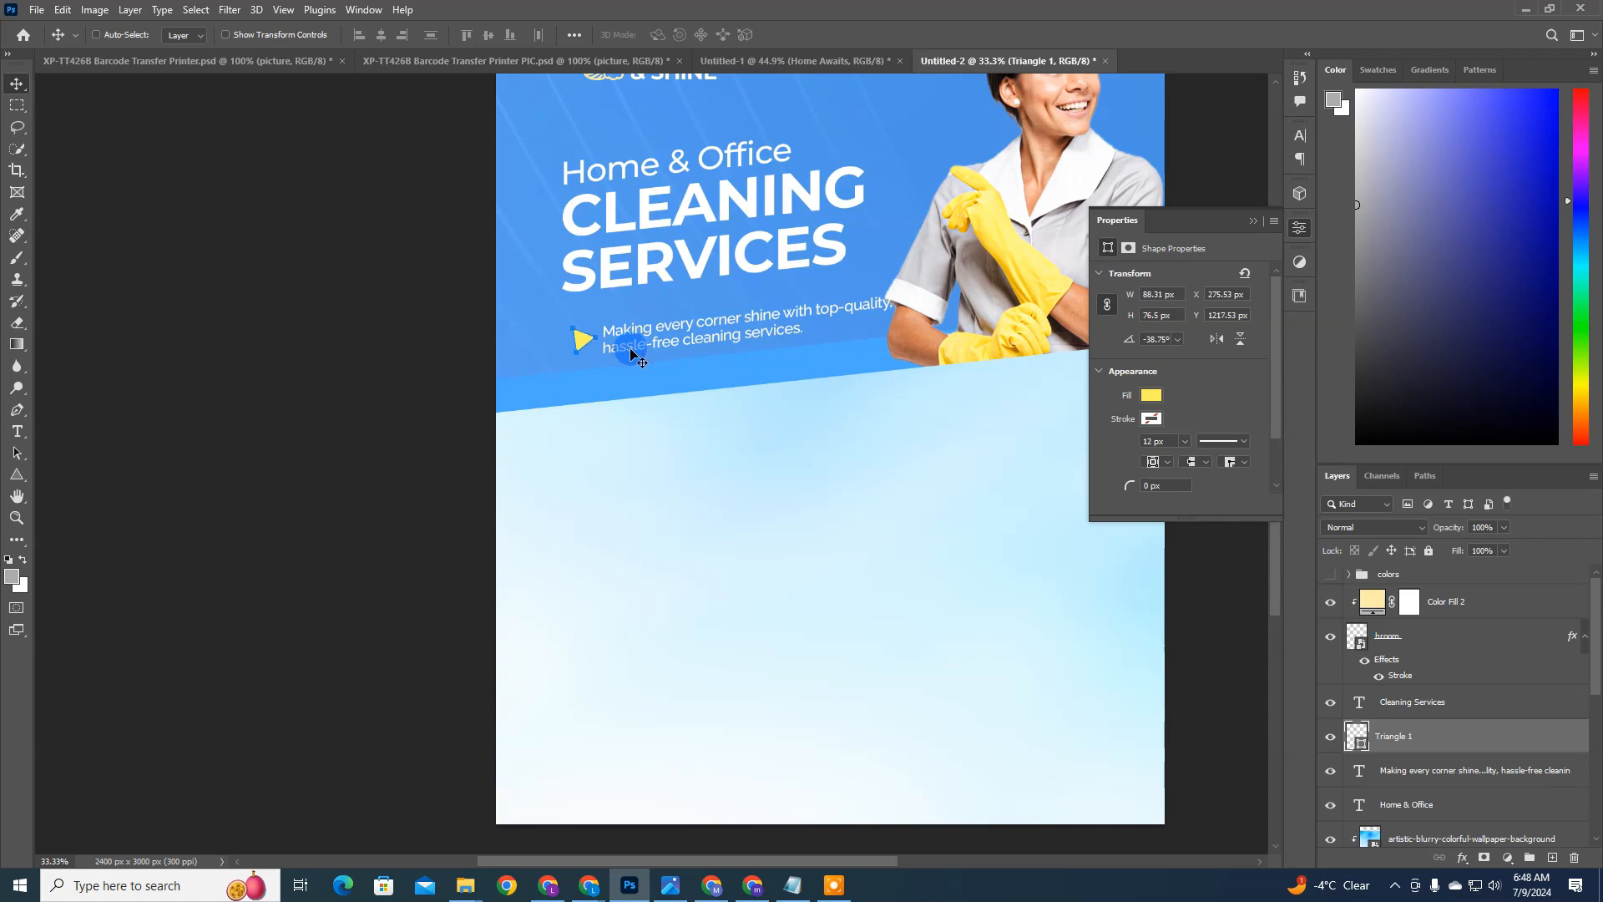
key("ctrl+t")
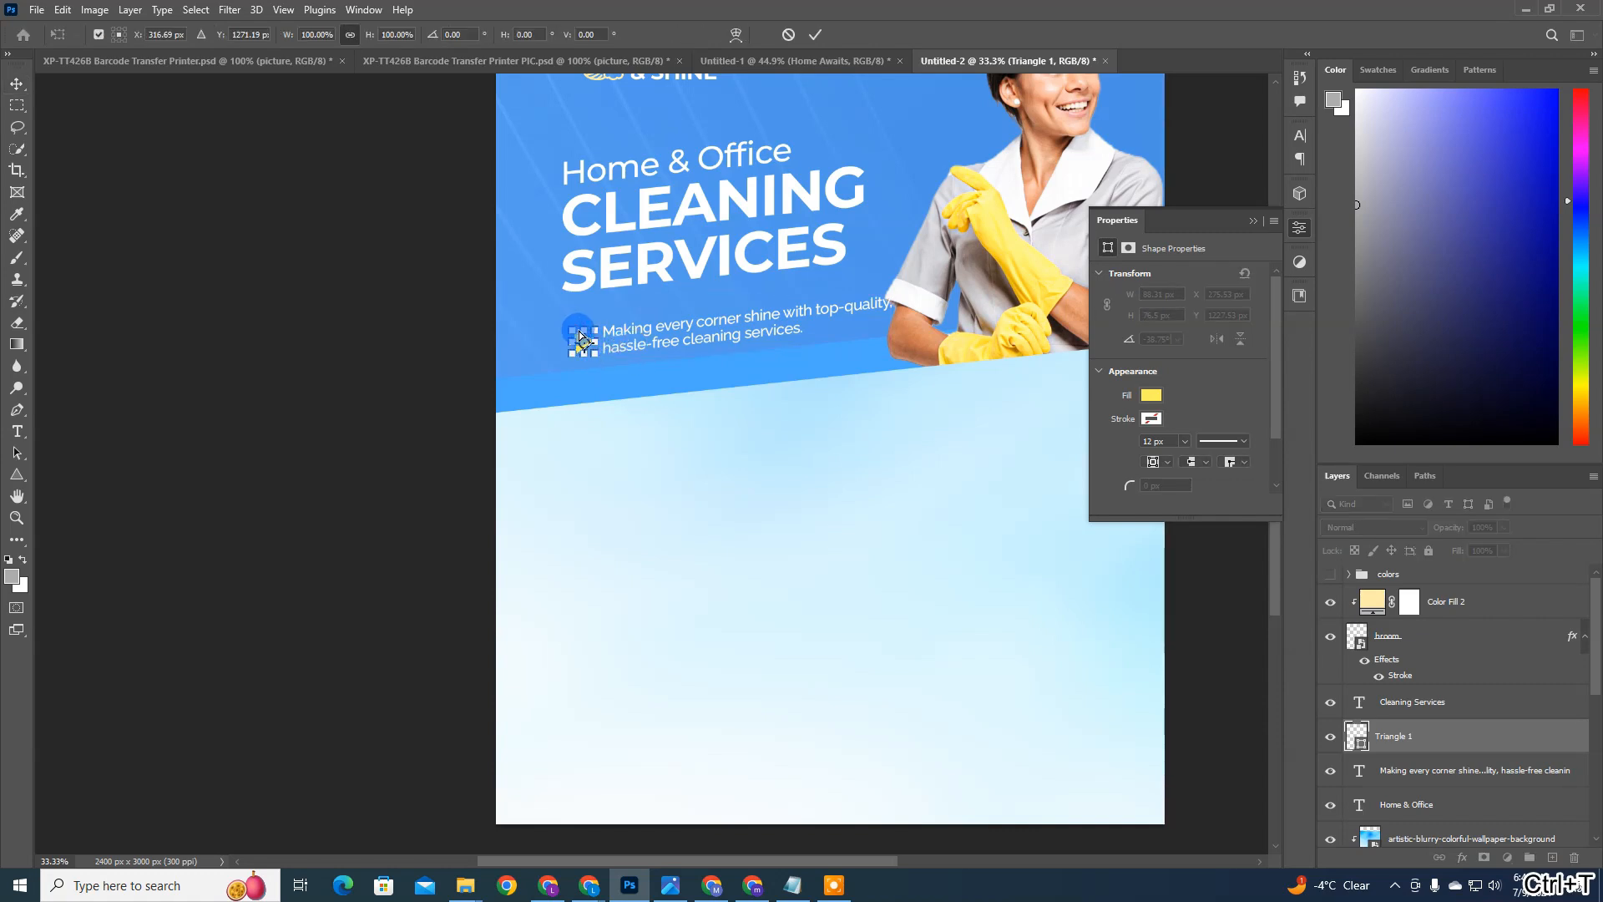
key("Return")
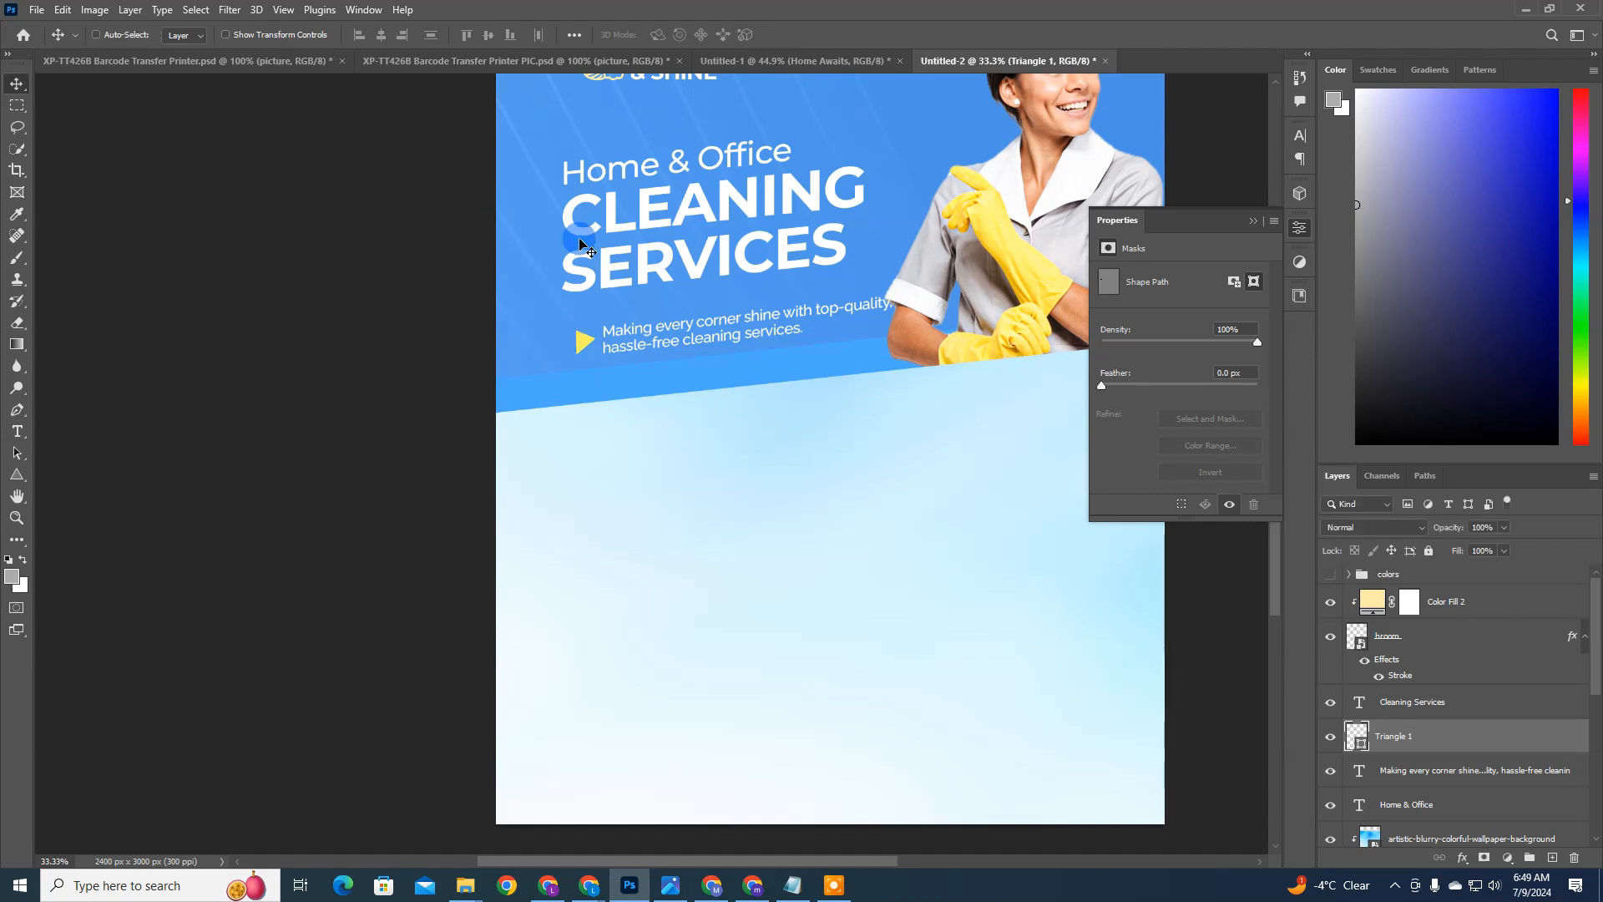
Step: Move the triangle and description together slightly up and left, and set the description's font weight to SemiBold
left_click(1450, 782, "ctrl")
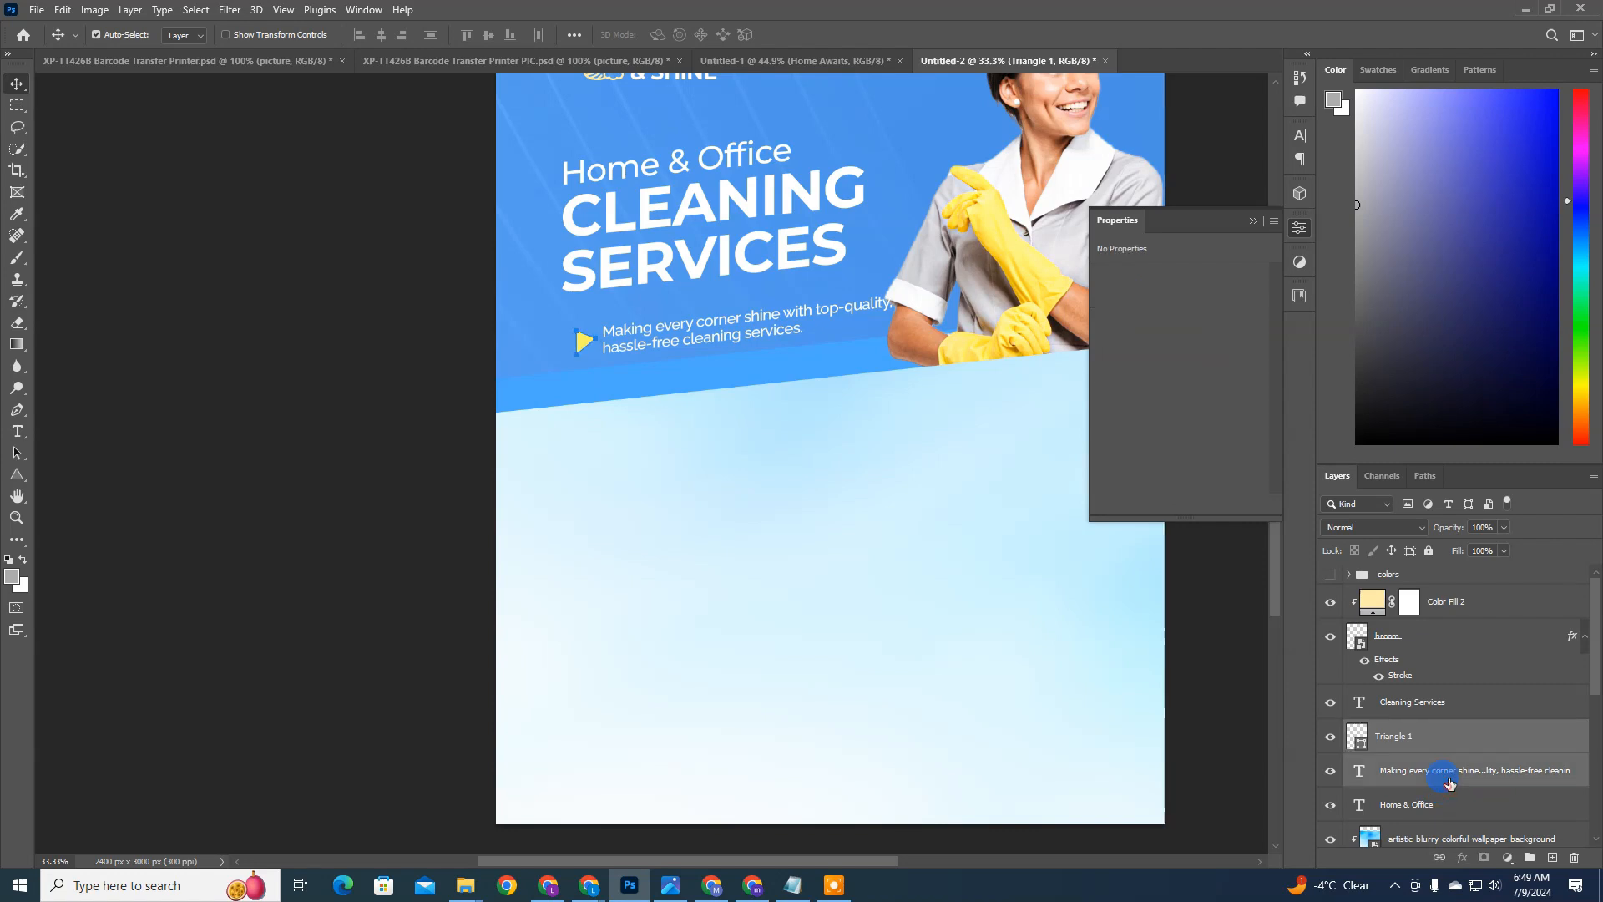
left_click_drag(941, 587, 815, 379)
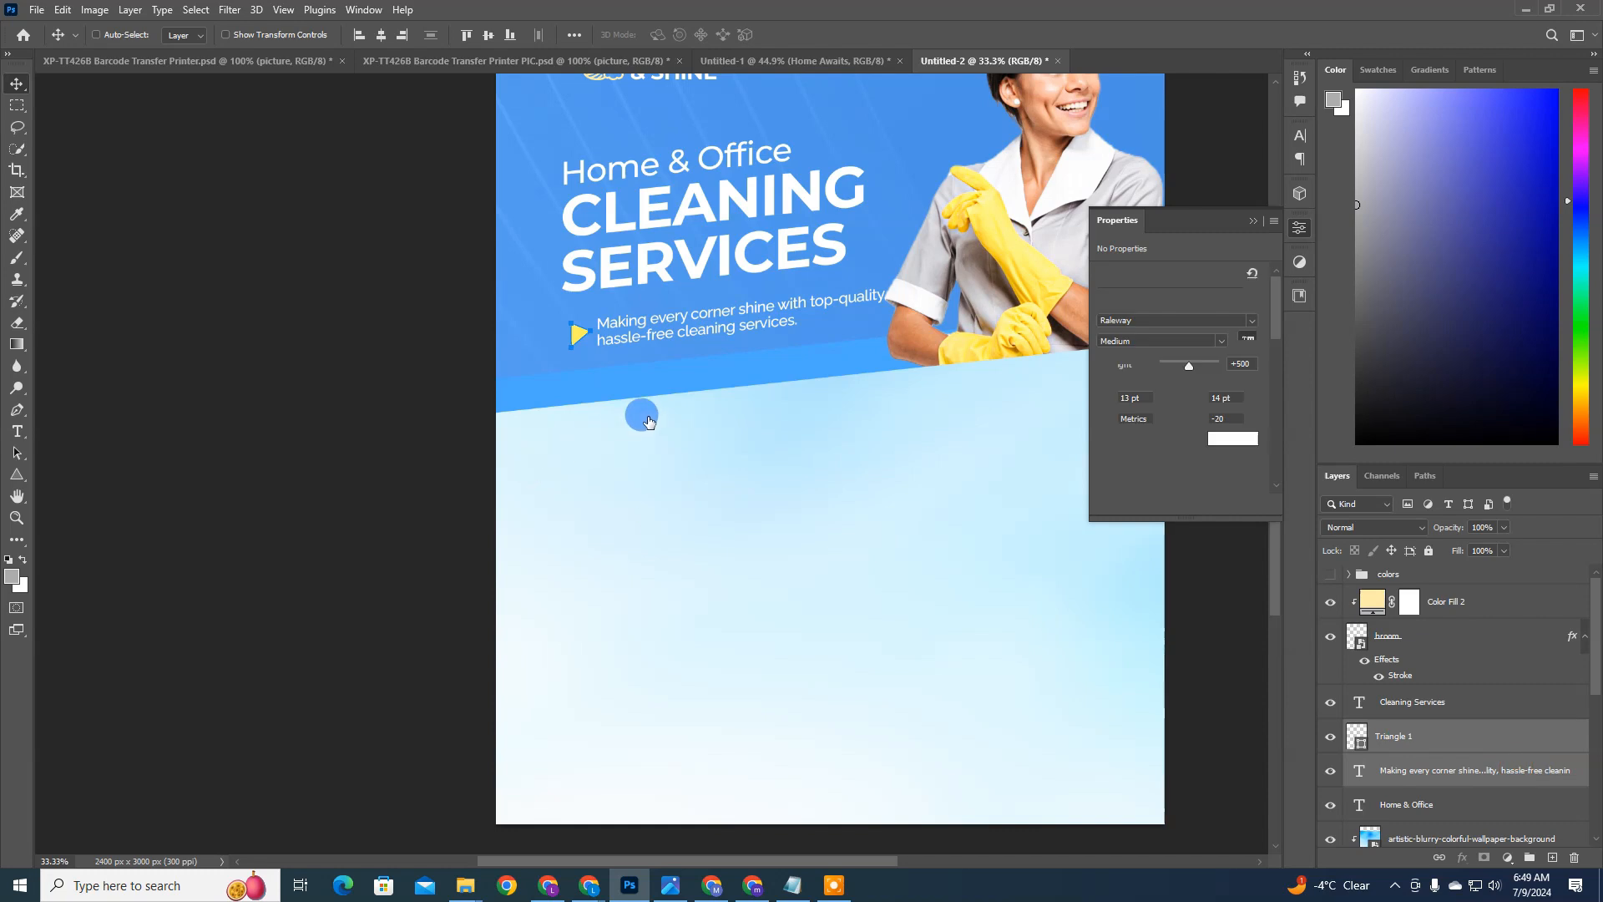
key("shift+Left")
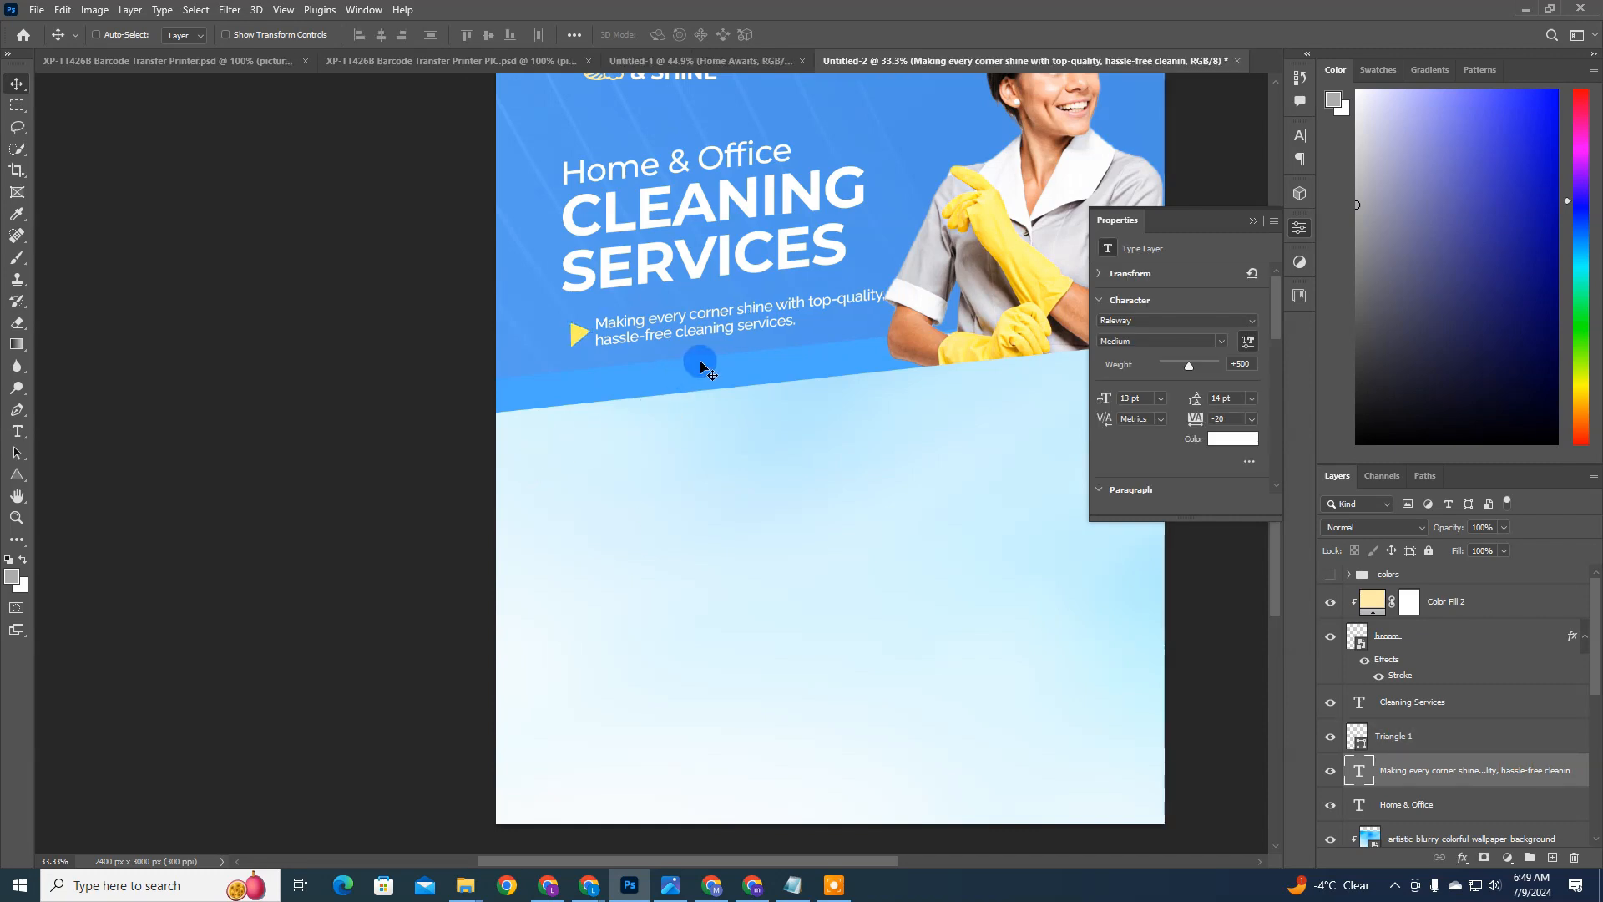
left_click(1220, 342)
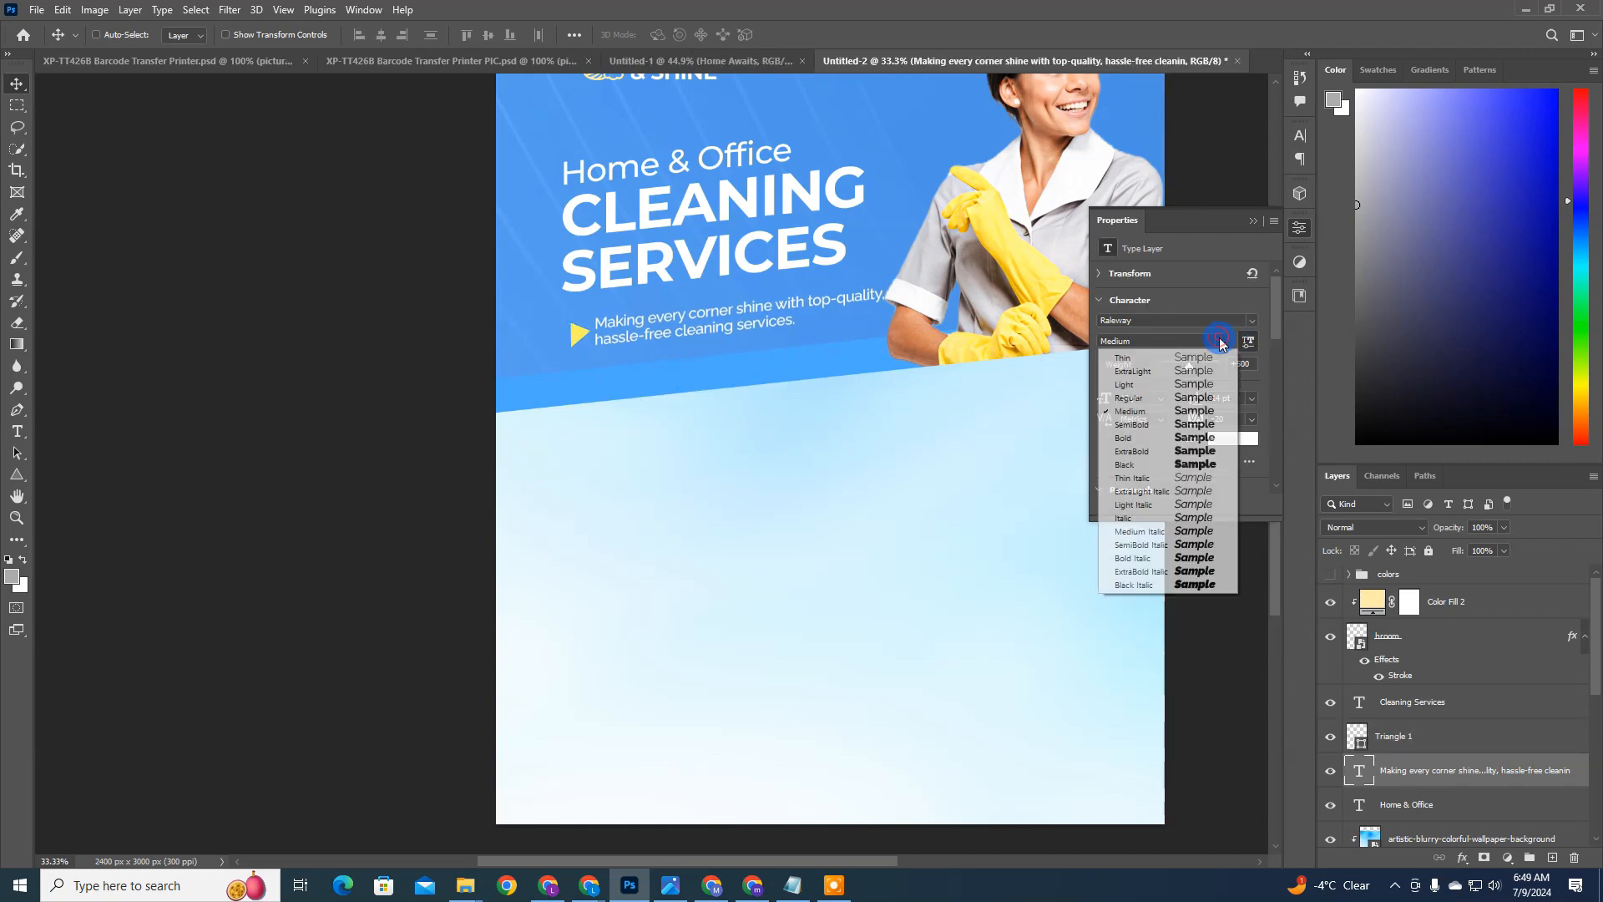
left_click(1160, 426)
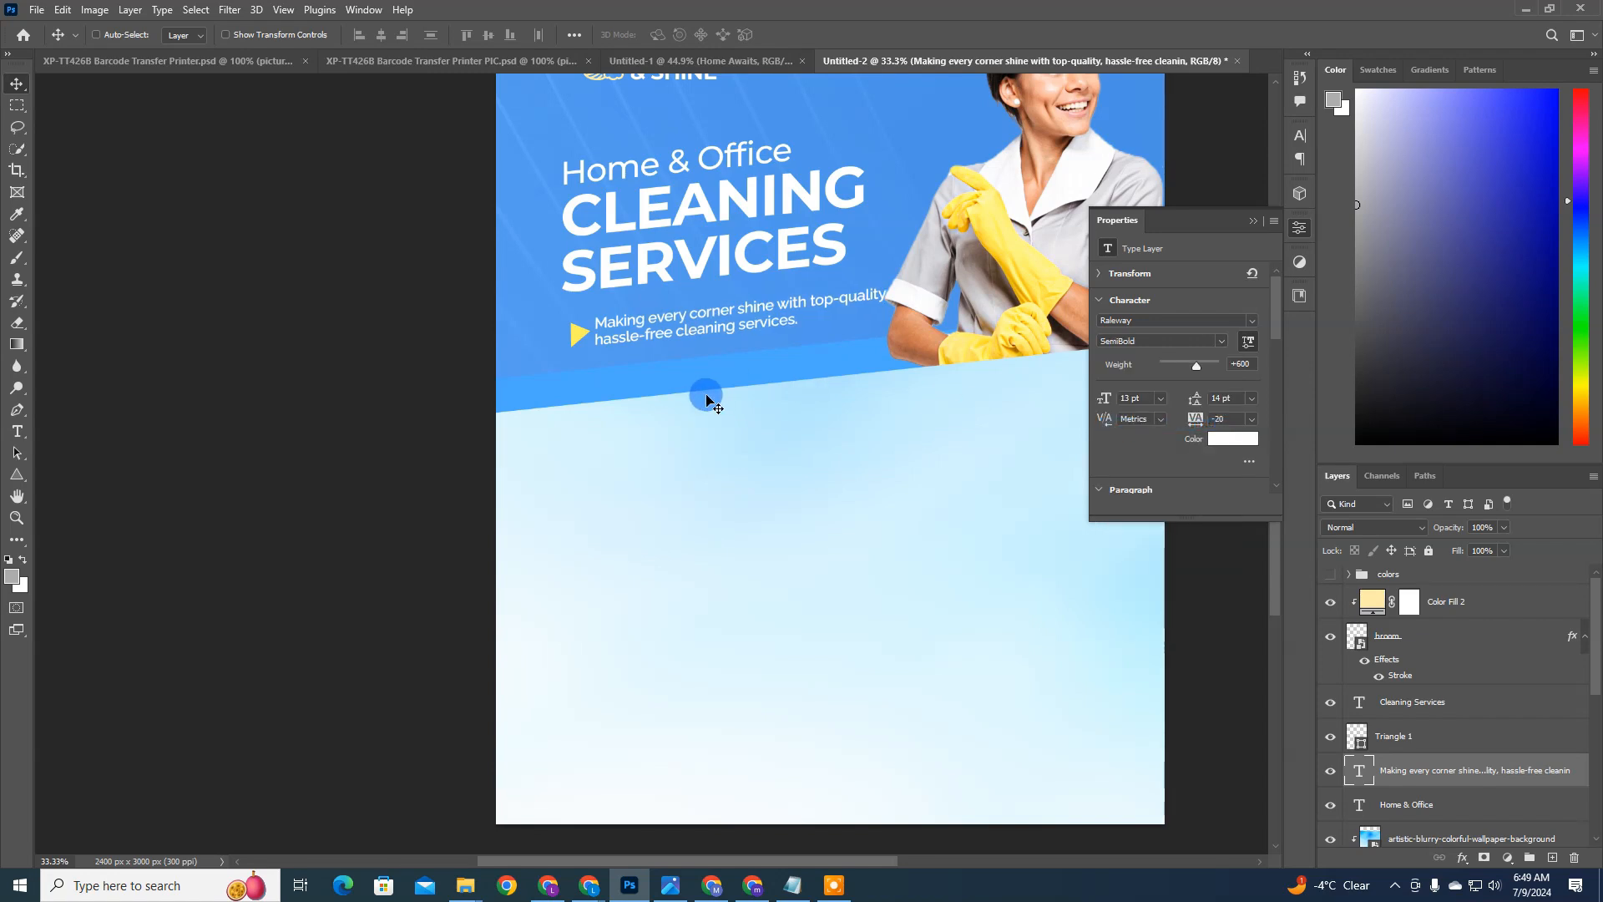
Step: Shift the housekeeper photo slightly right, away from the end of the description's first line
key("ctrl+0")
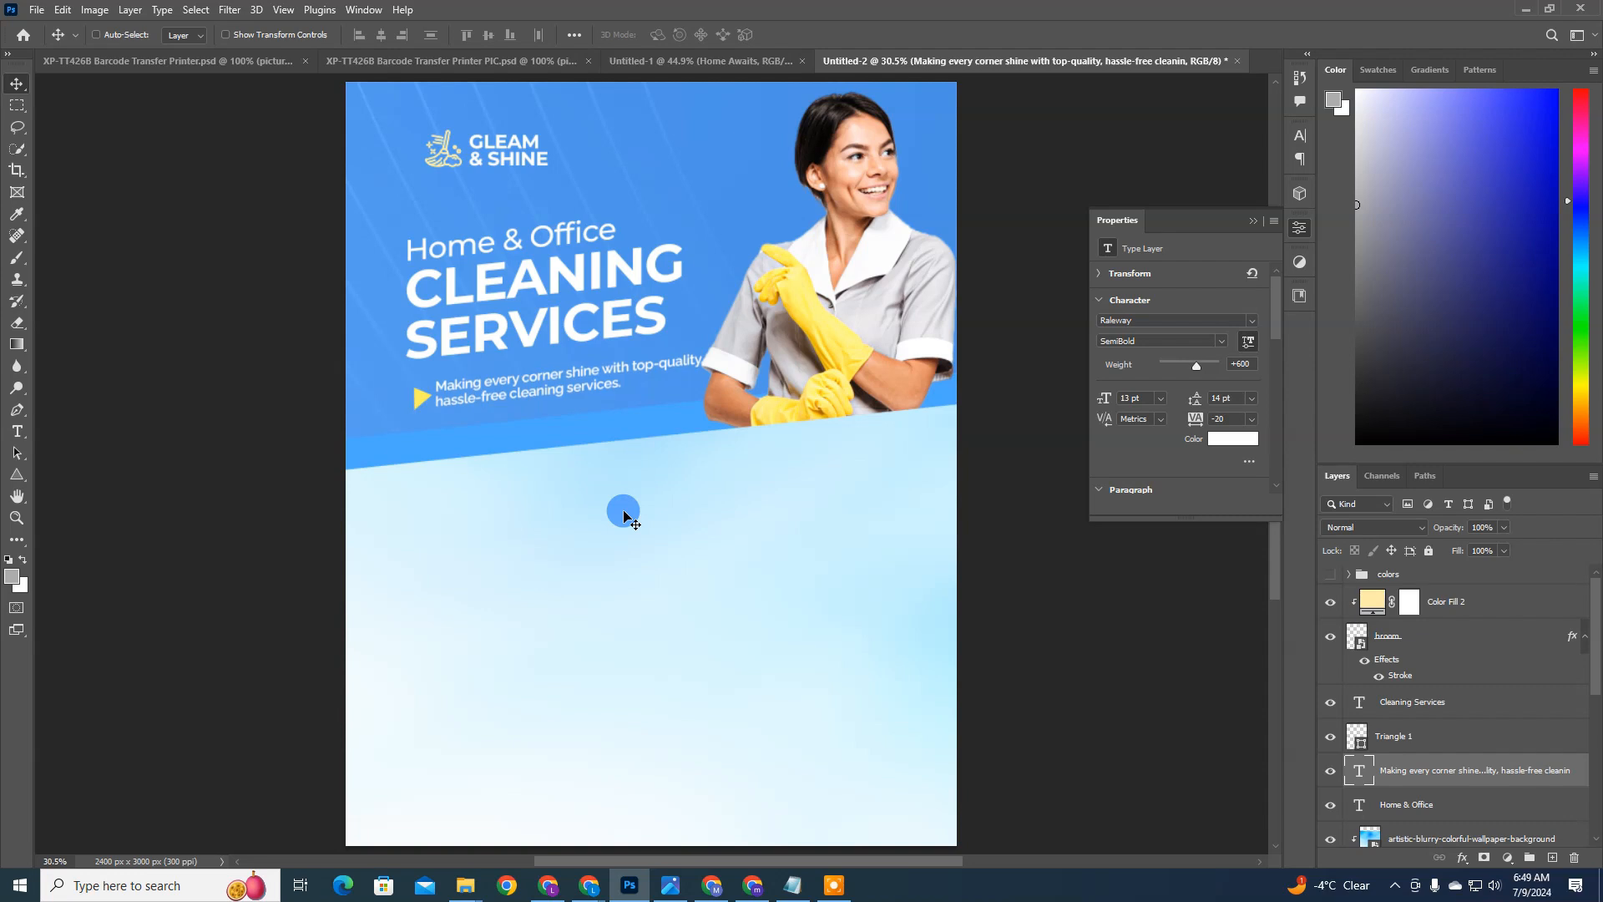
left_click(842, 328, "ctrl")
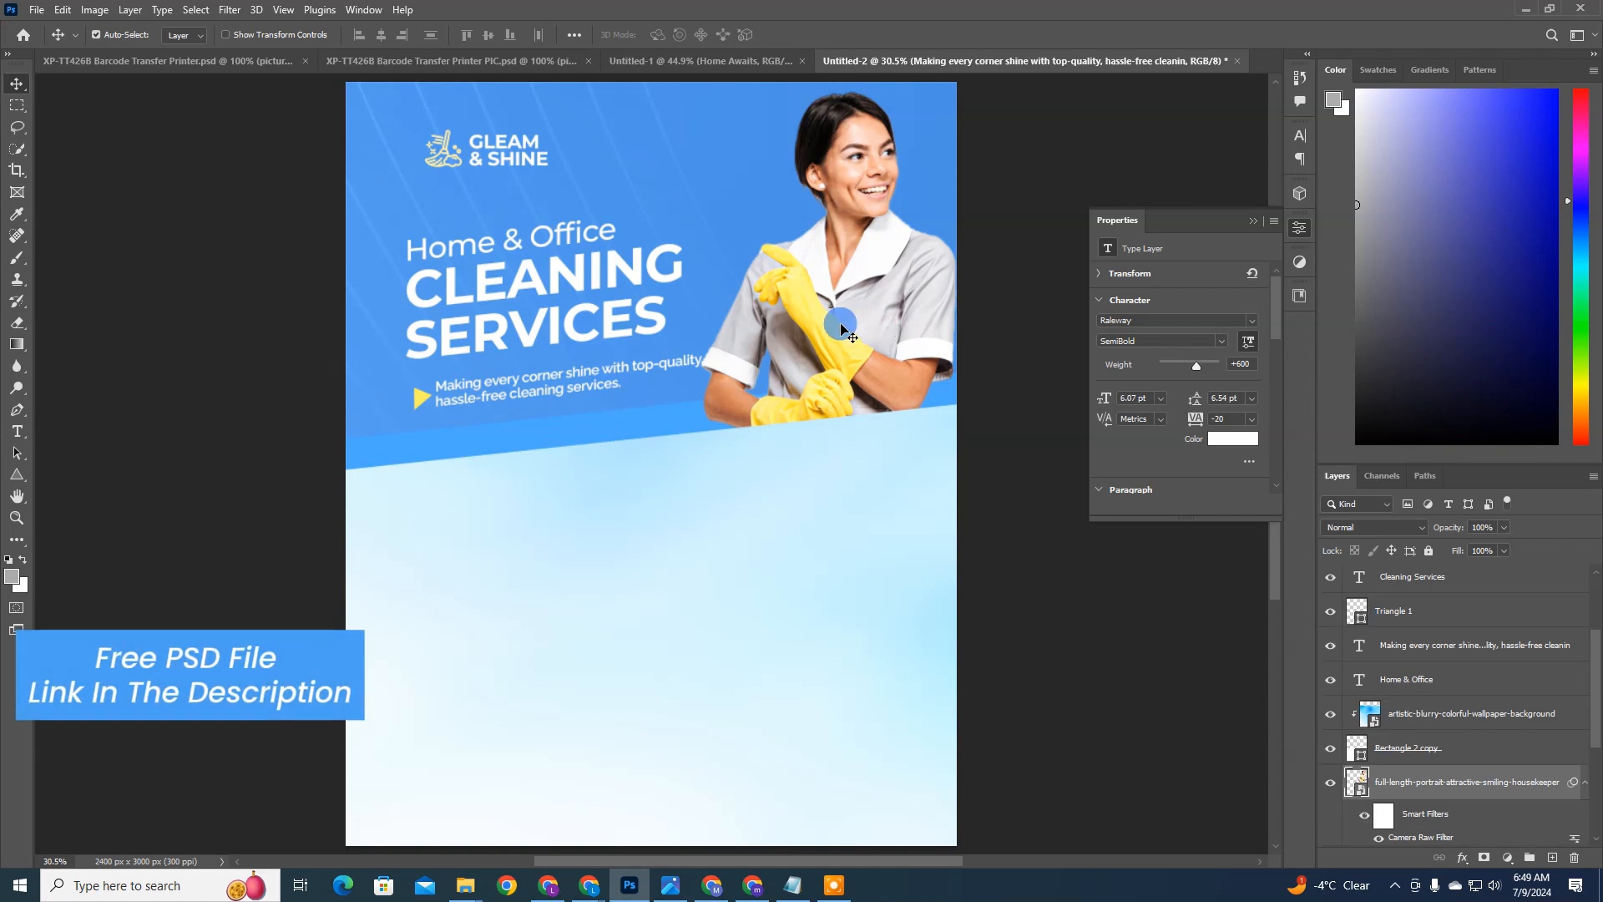
left_click_drag(842, 329, 855, 326)
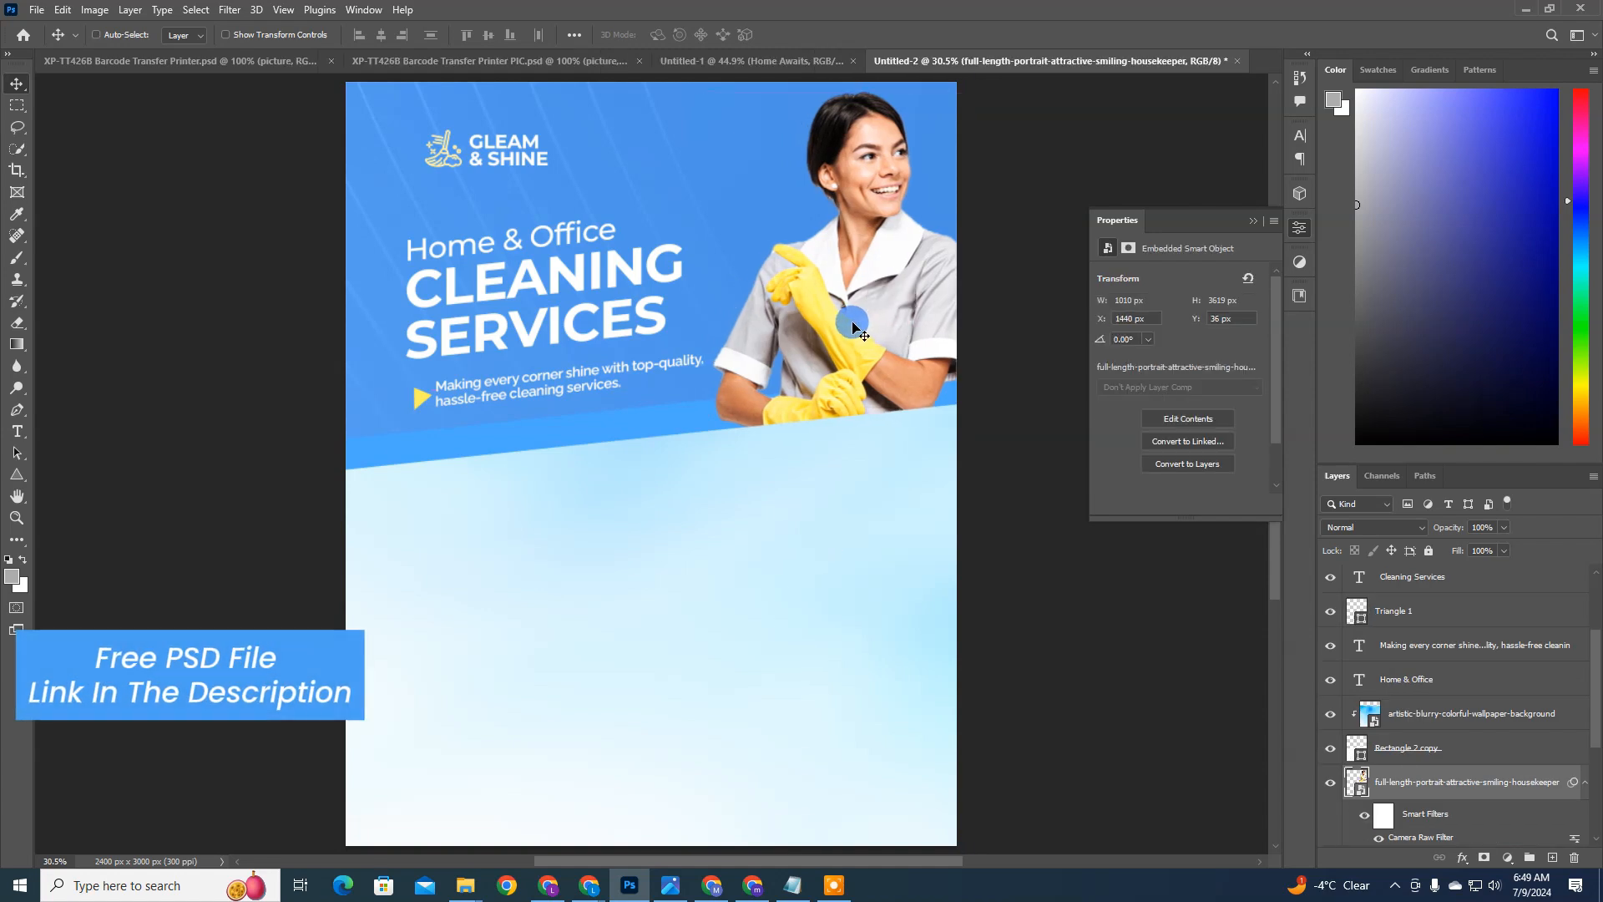
Step: Collapse the broom layer's effects and move the Home & Office text layer directly above Cleaning Services
left_click(519, 389, "ctrl")
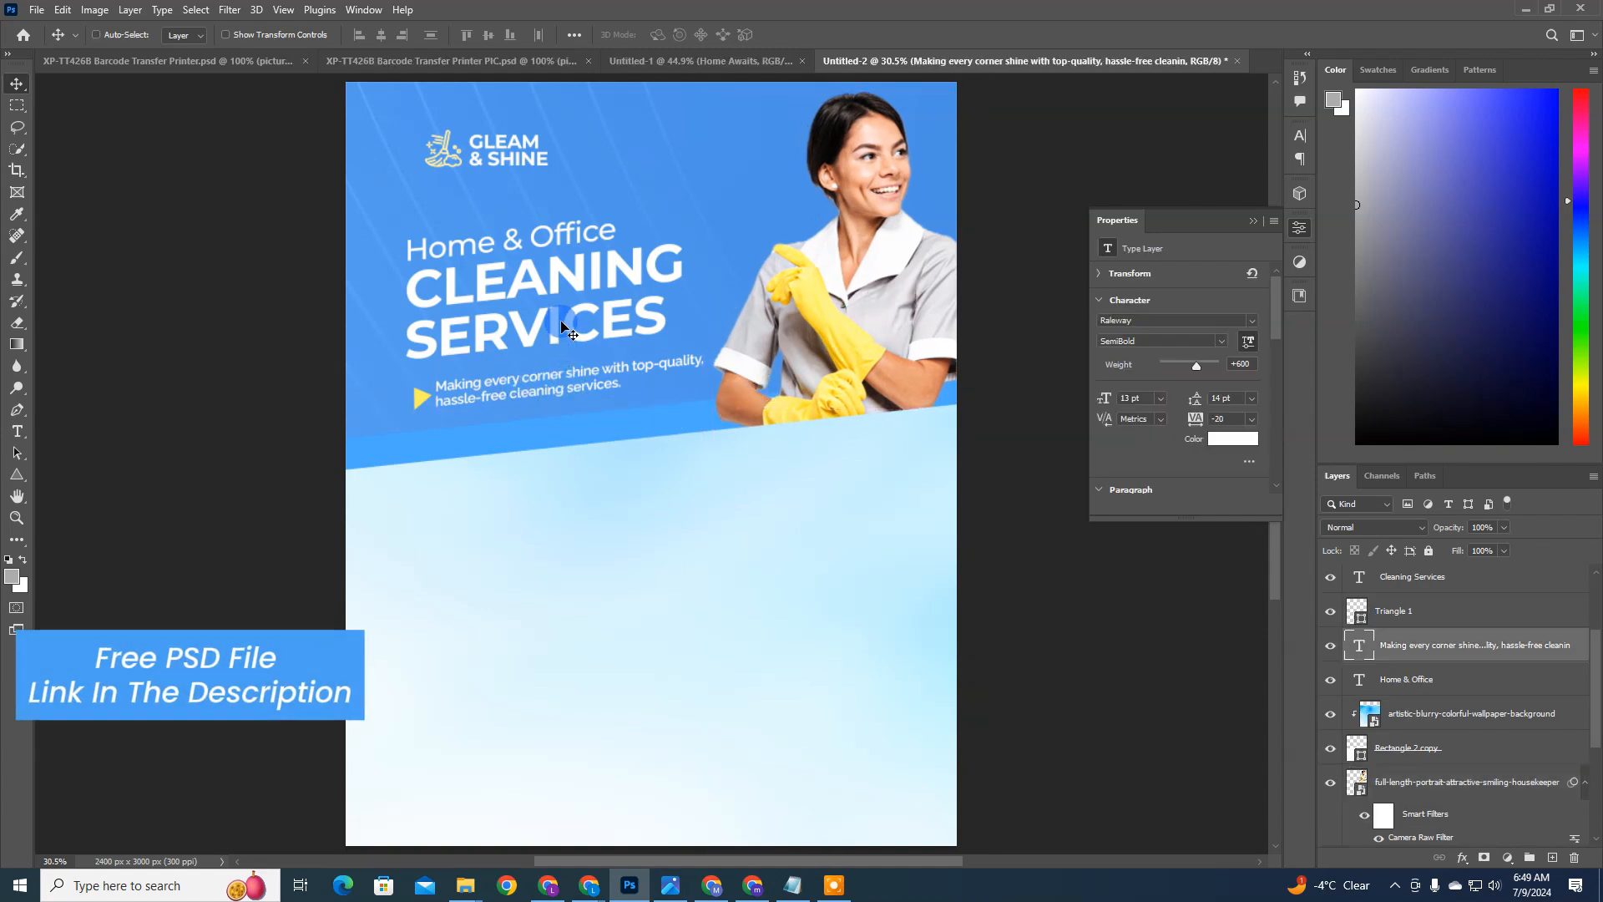
left_click(1408, 626)
scroll(1431, 625, "up", 1)
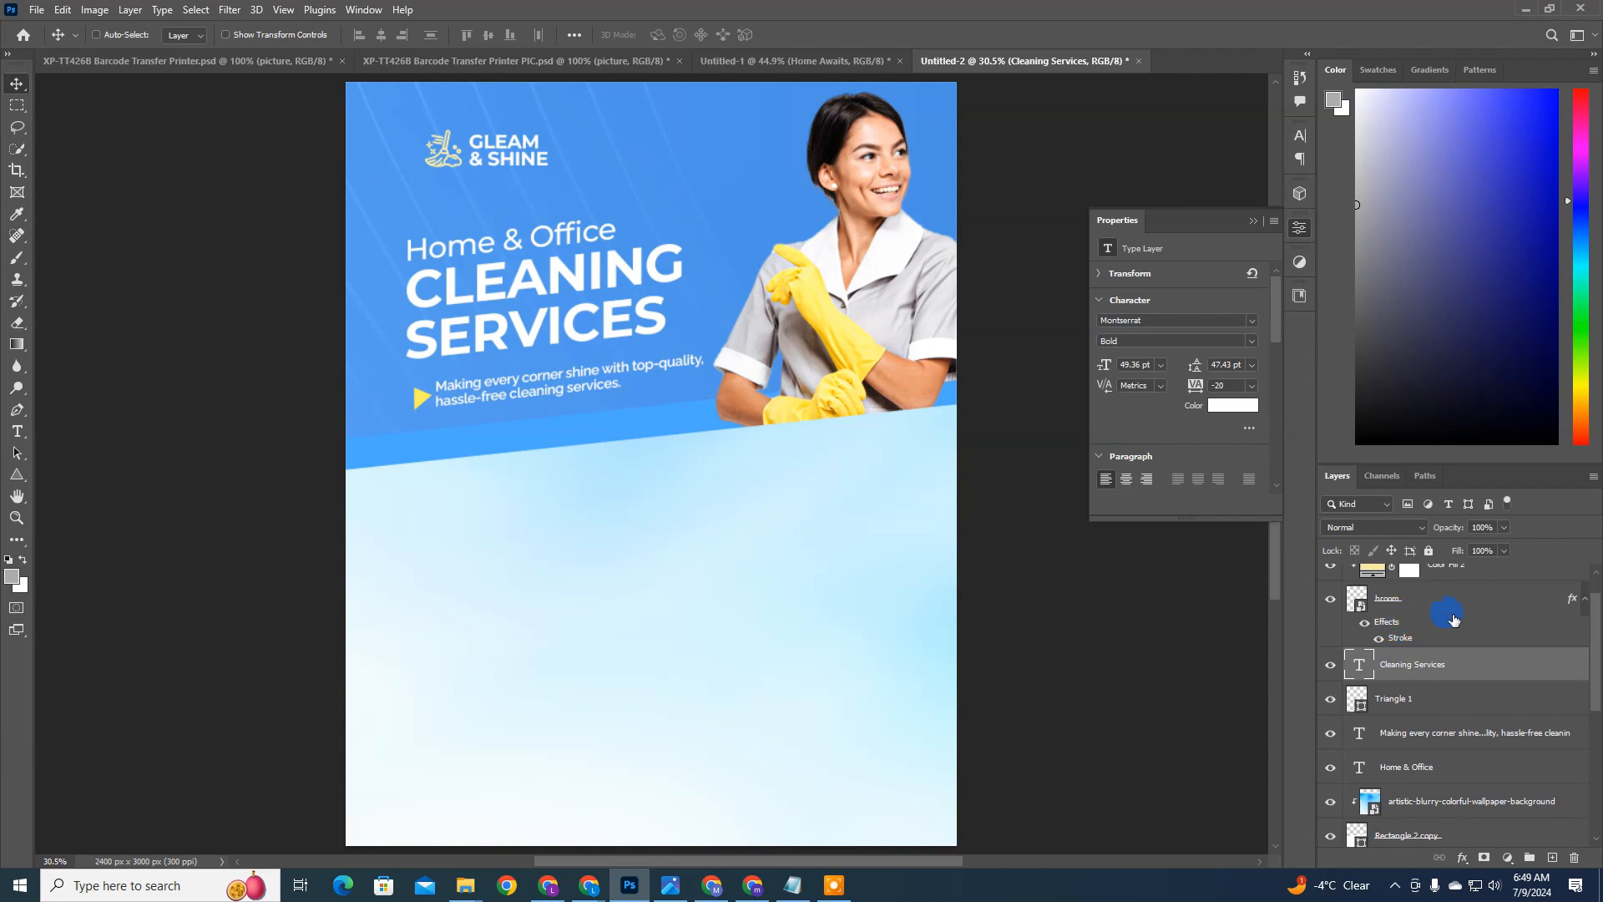
left_click(1583, 598)
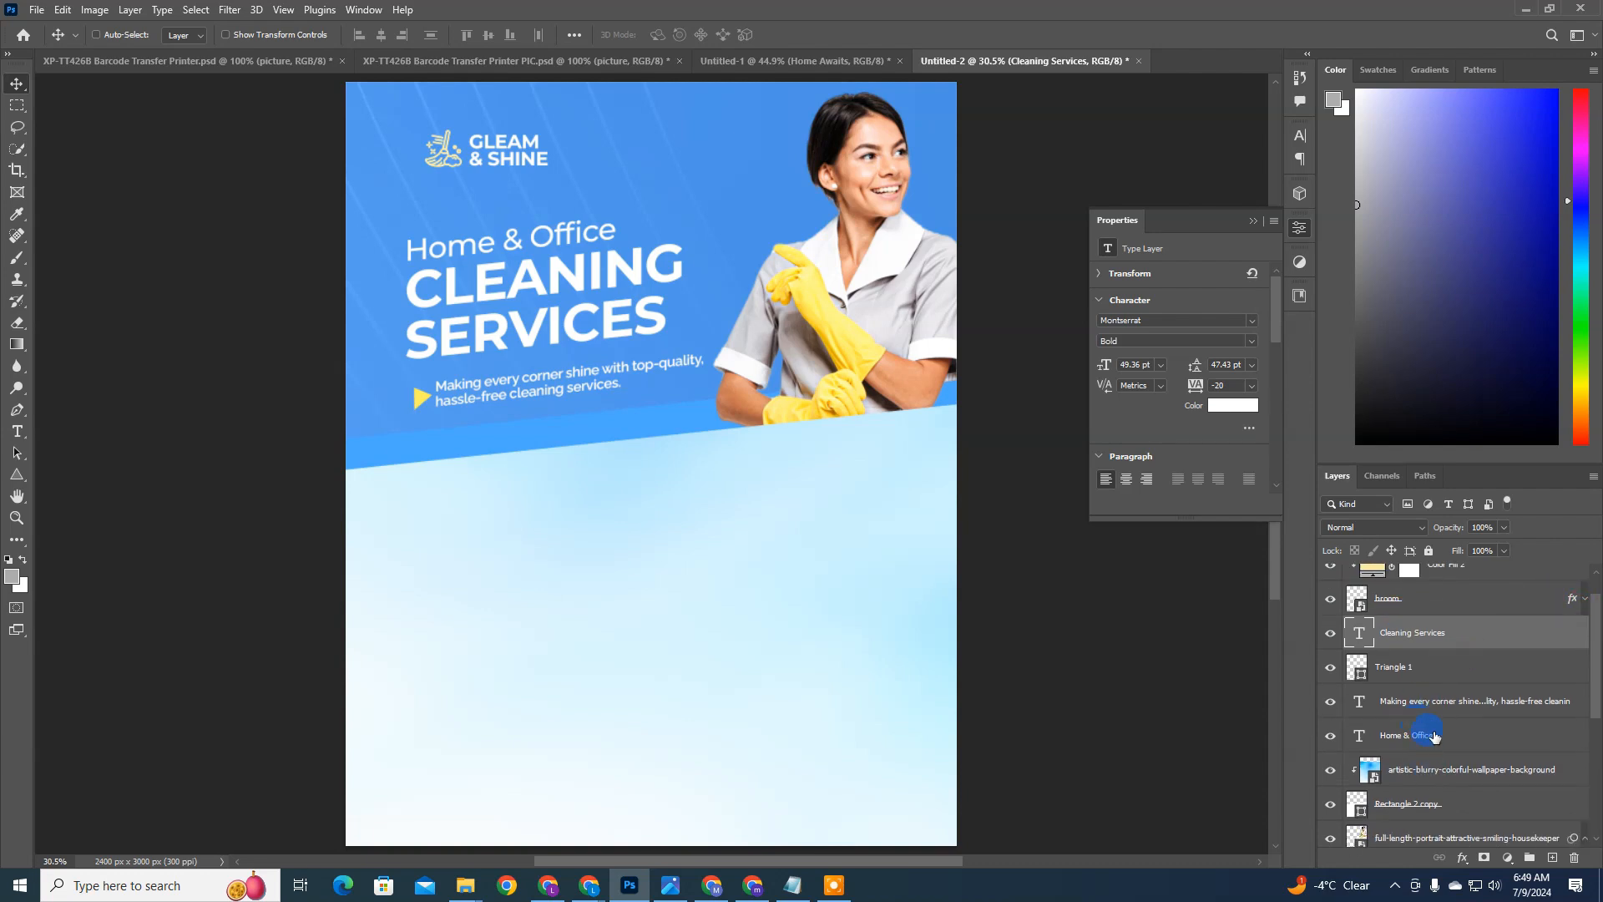
left_click_drag(1434, 735, 1418, 619)
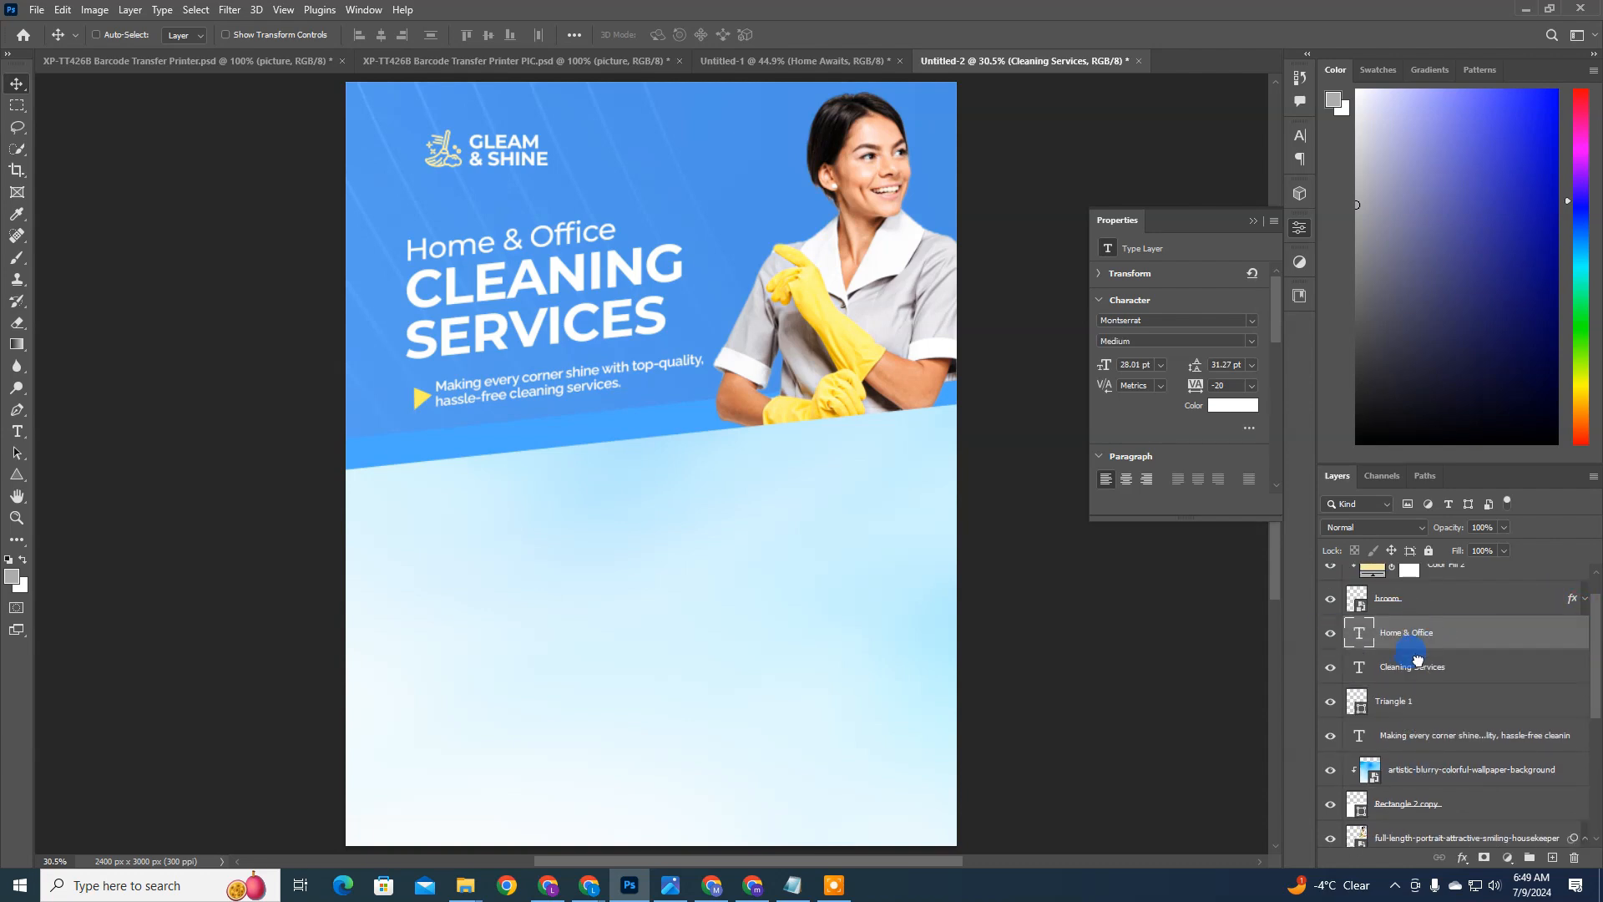
Step: Try shifting the Home & Office and Cleaning Services headline lines together slightly up and left, and undo the move
left_click(1418, 668, "shift")
left_click_drag(787, 413, 785, 409)
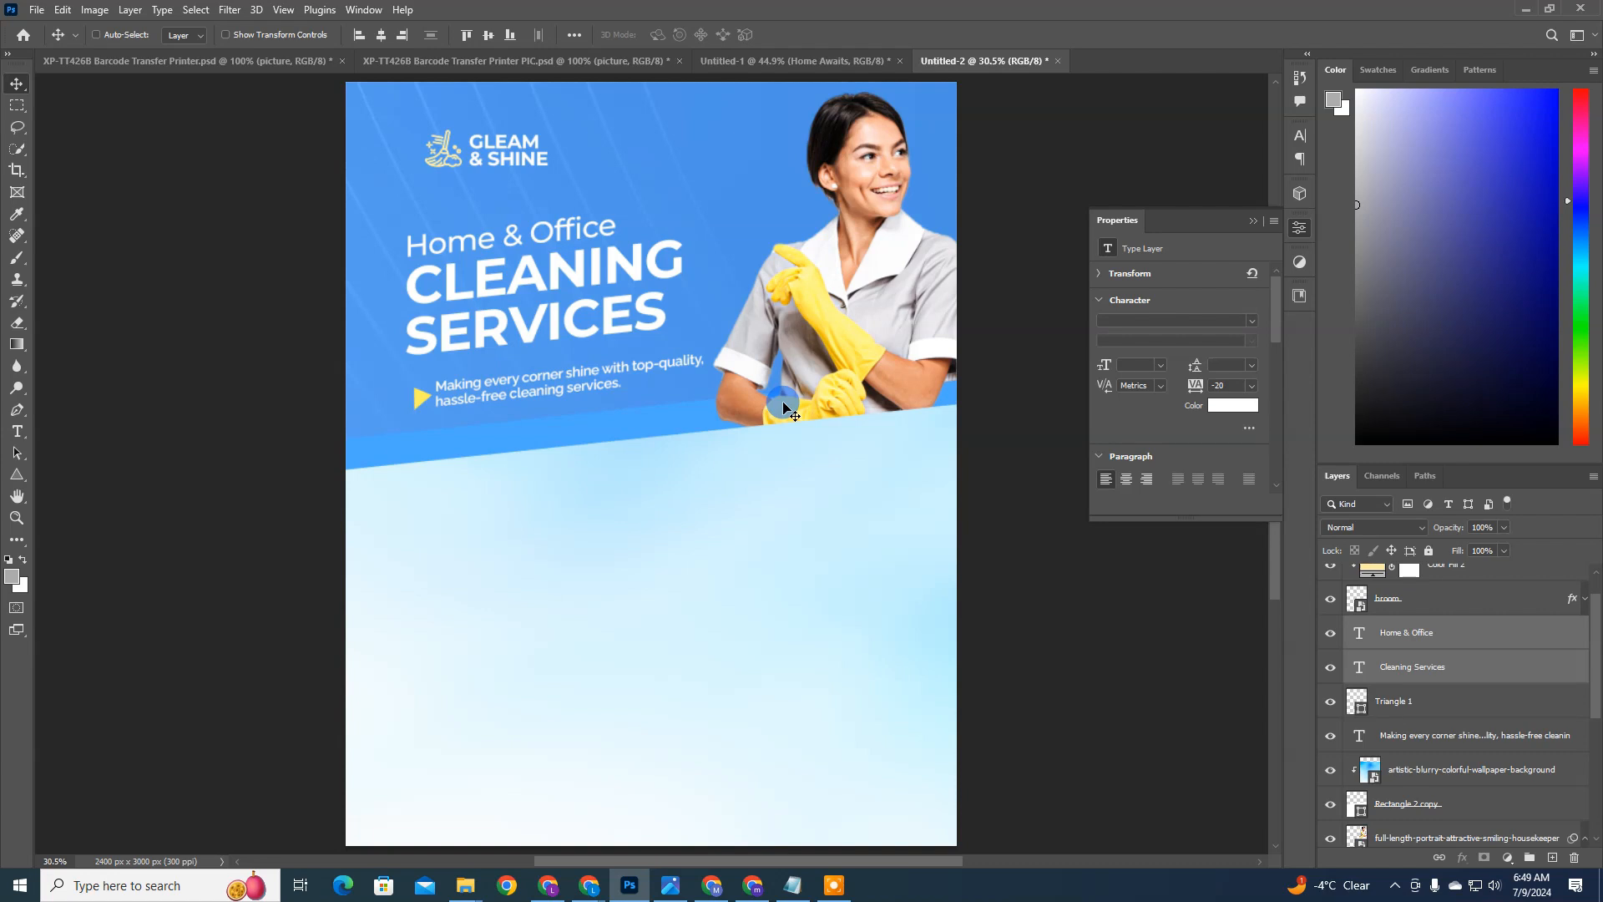
scroll(661, 366, "down", 4)
scroll(579, 332, "up", 1)
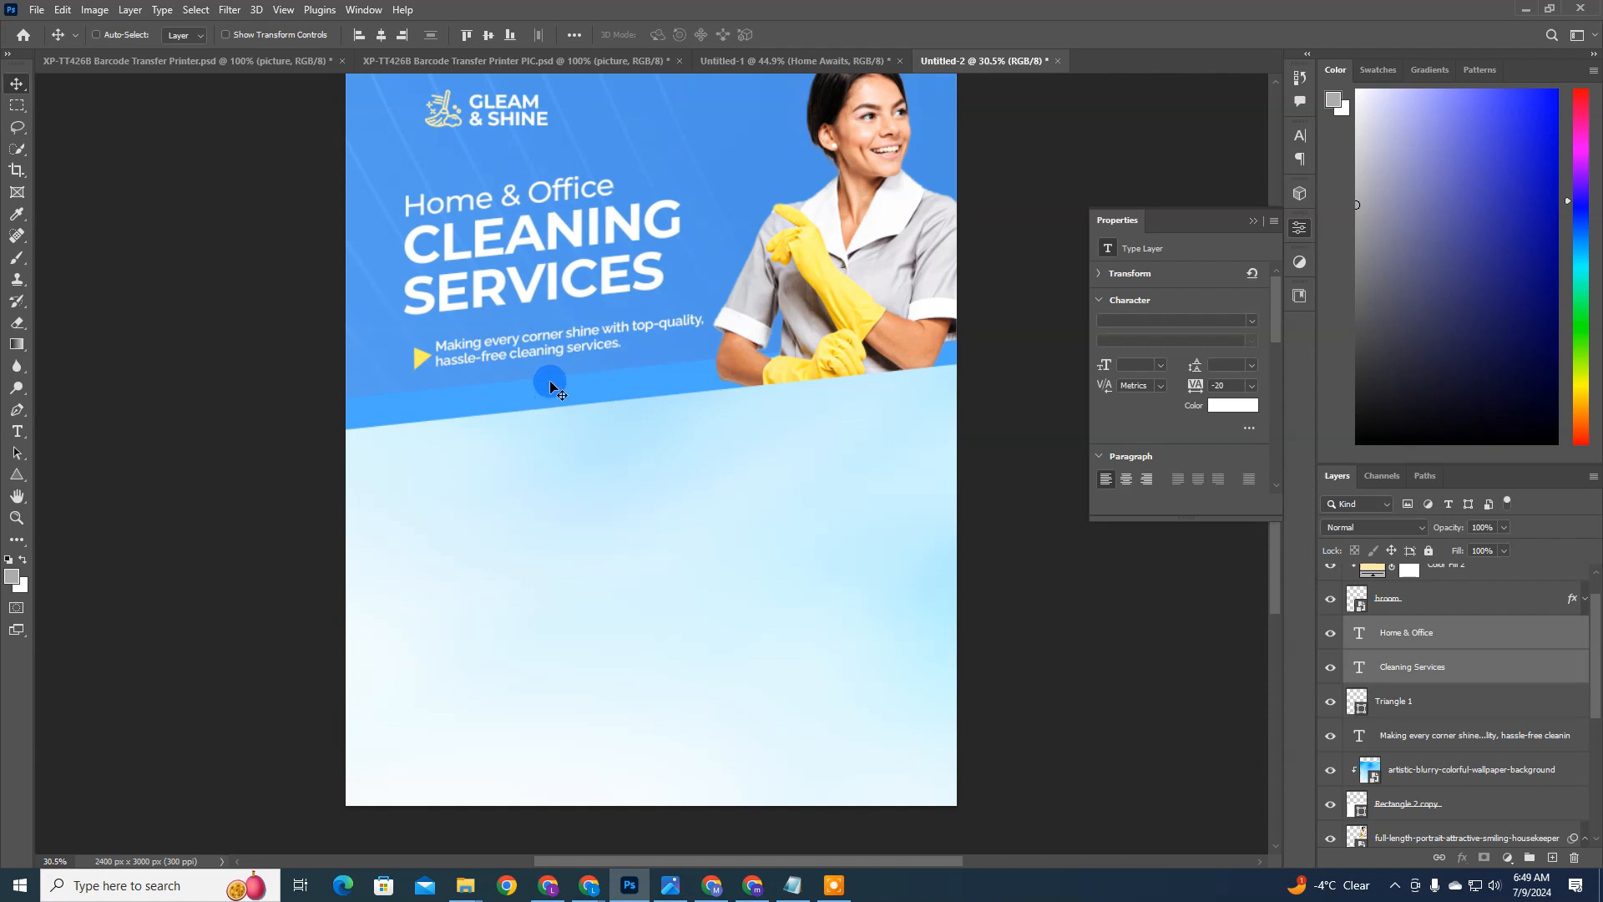
key("ctrl+z")
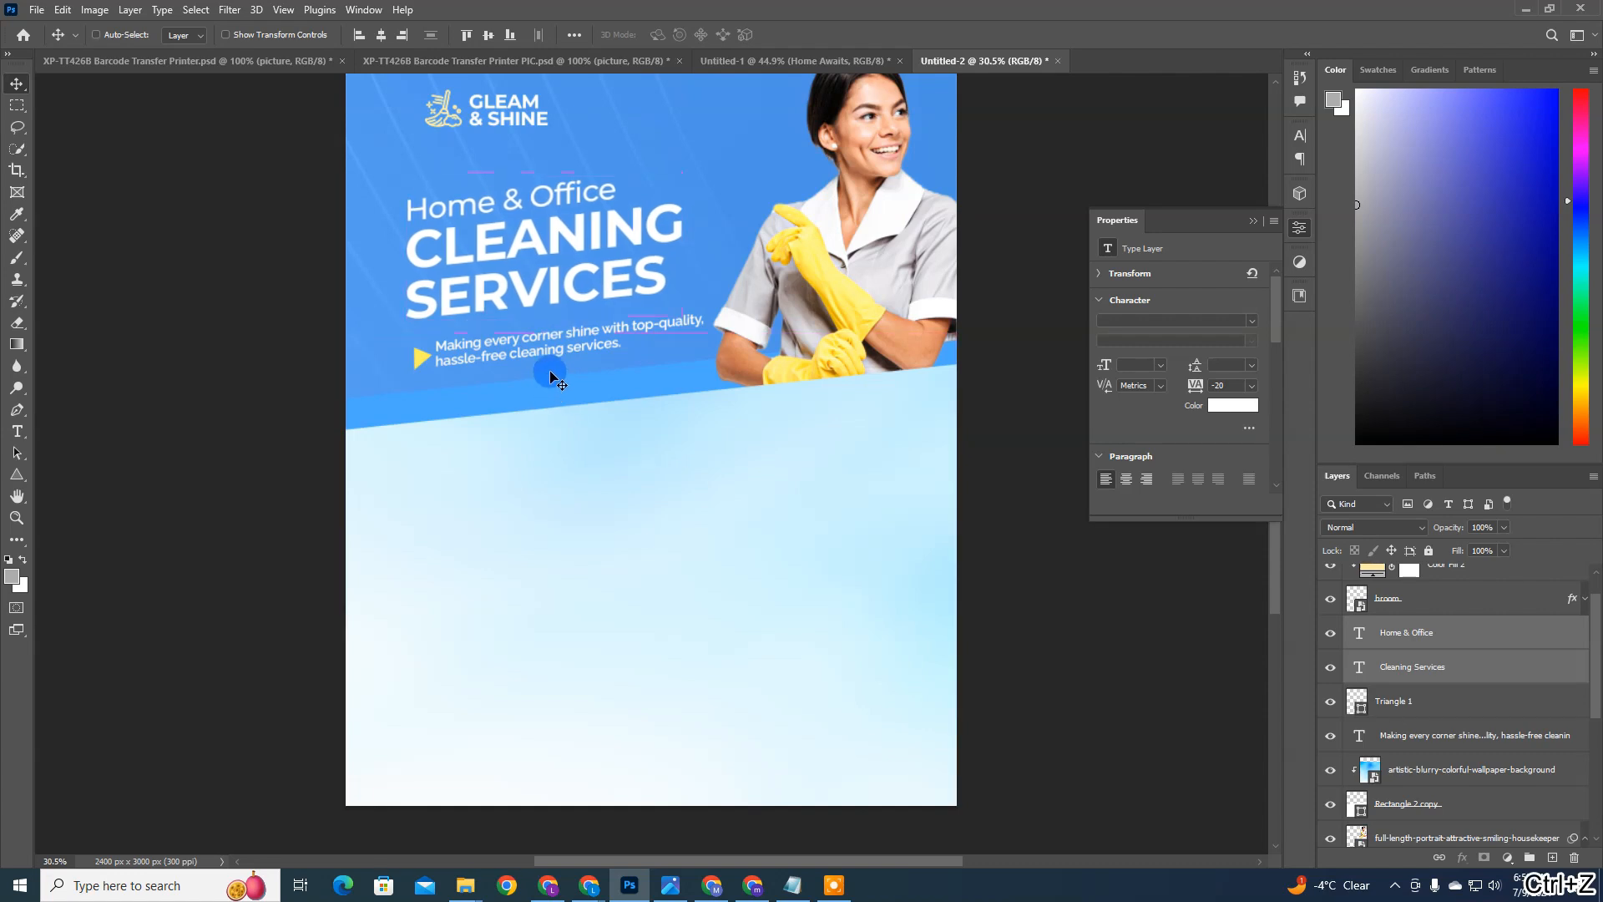
key("ctrl+z")
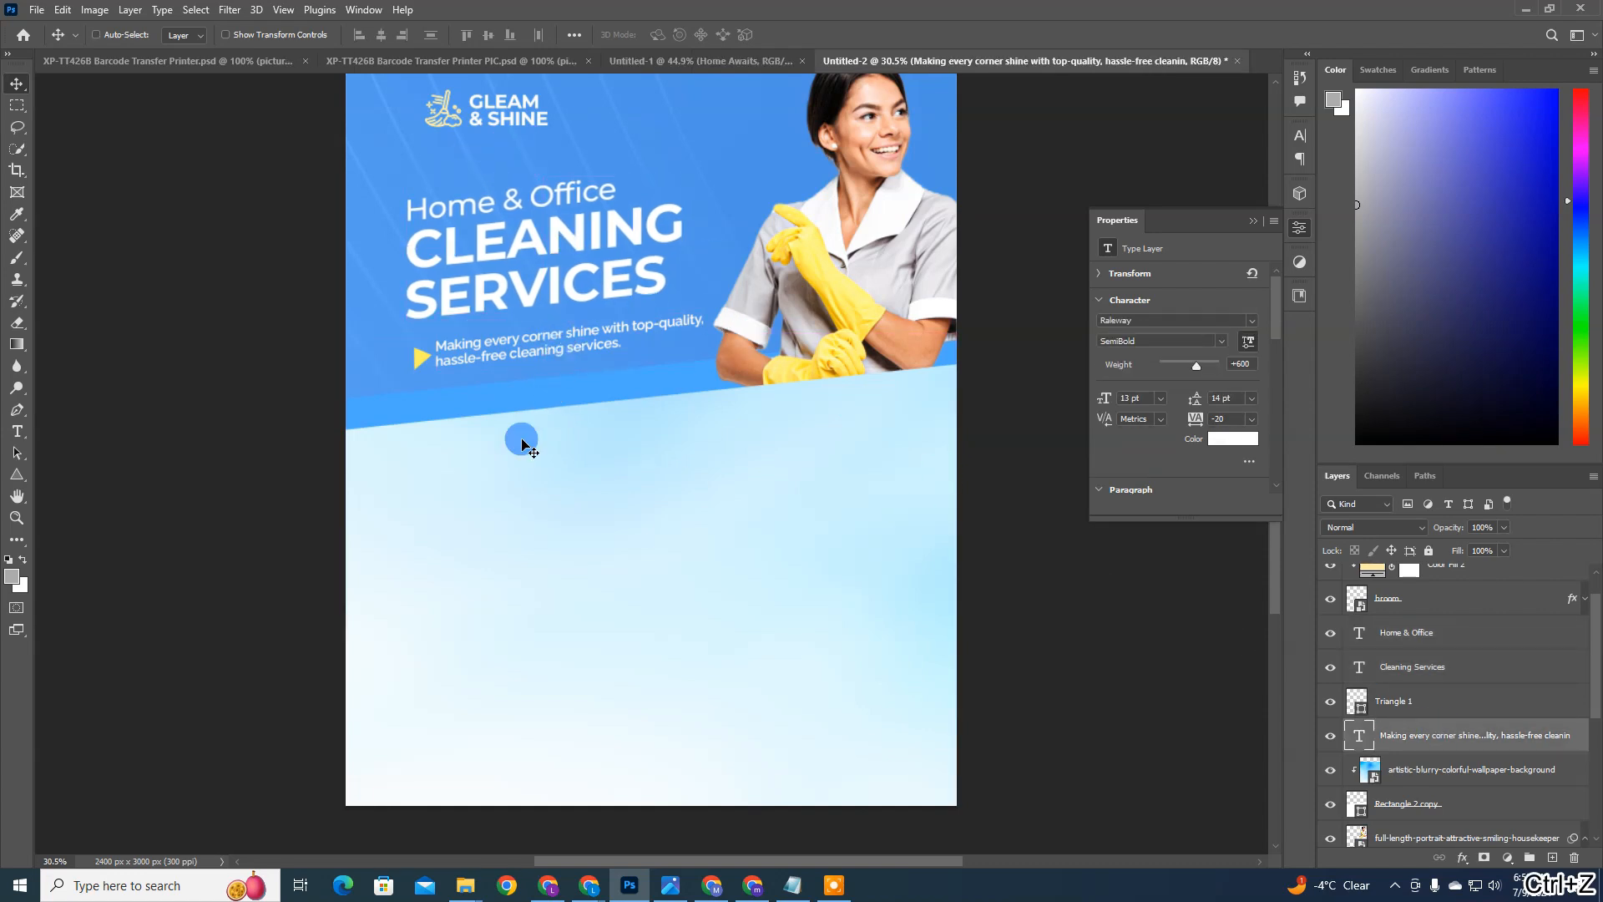
scroll(629, 401, "up", 3)
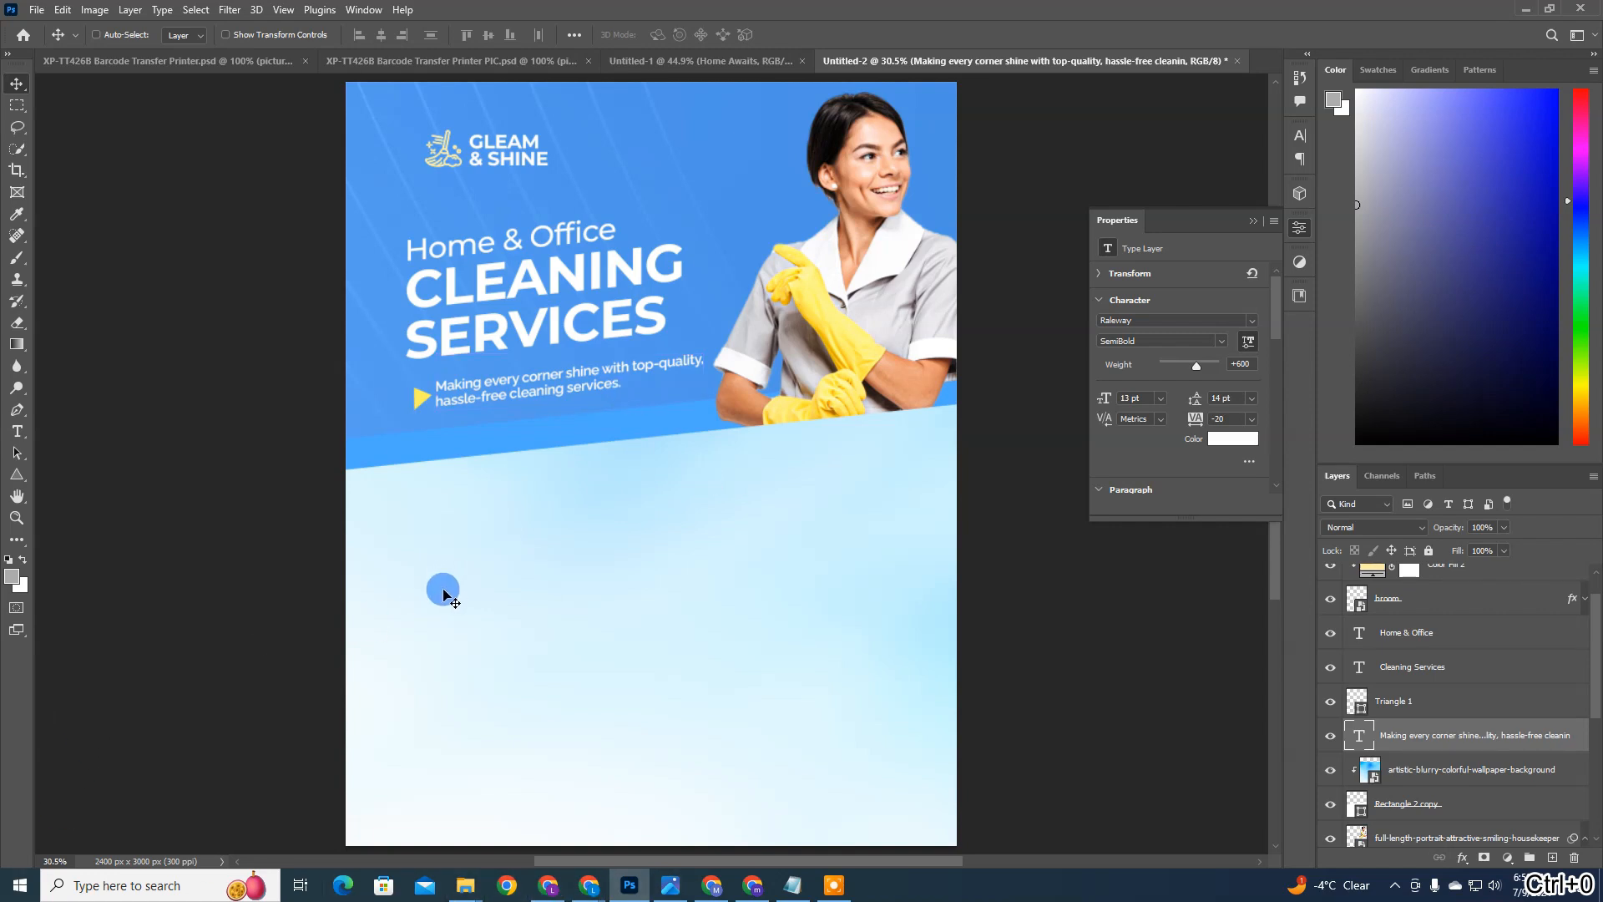
key("u")
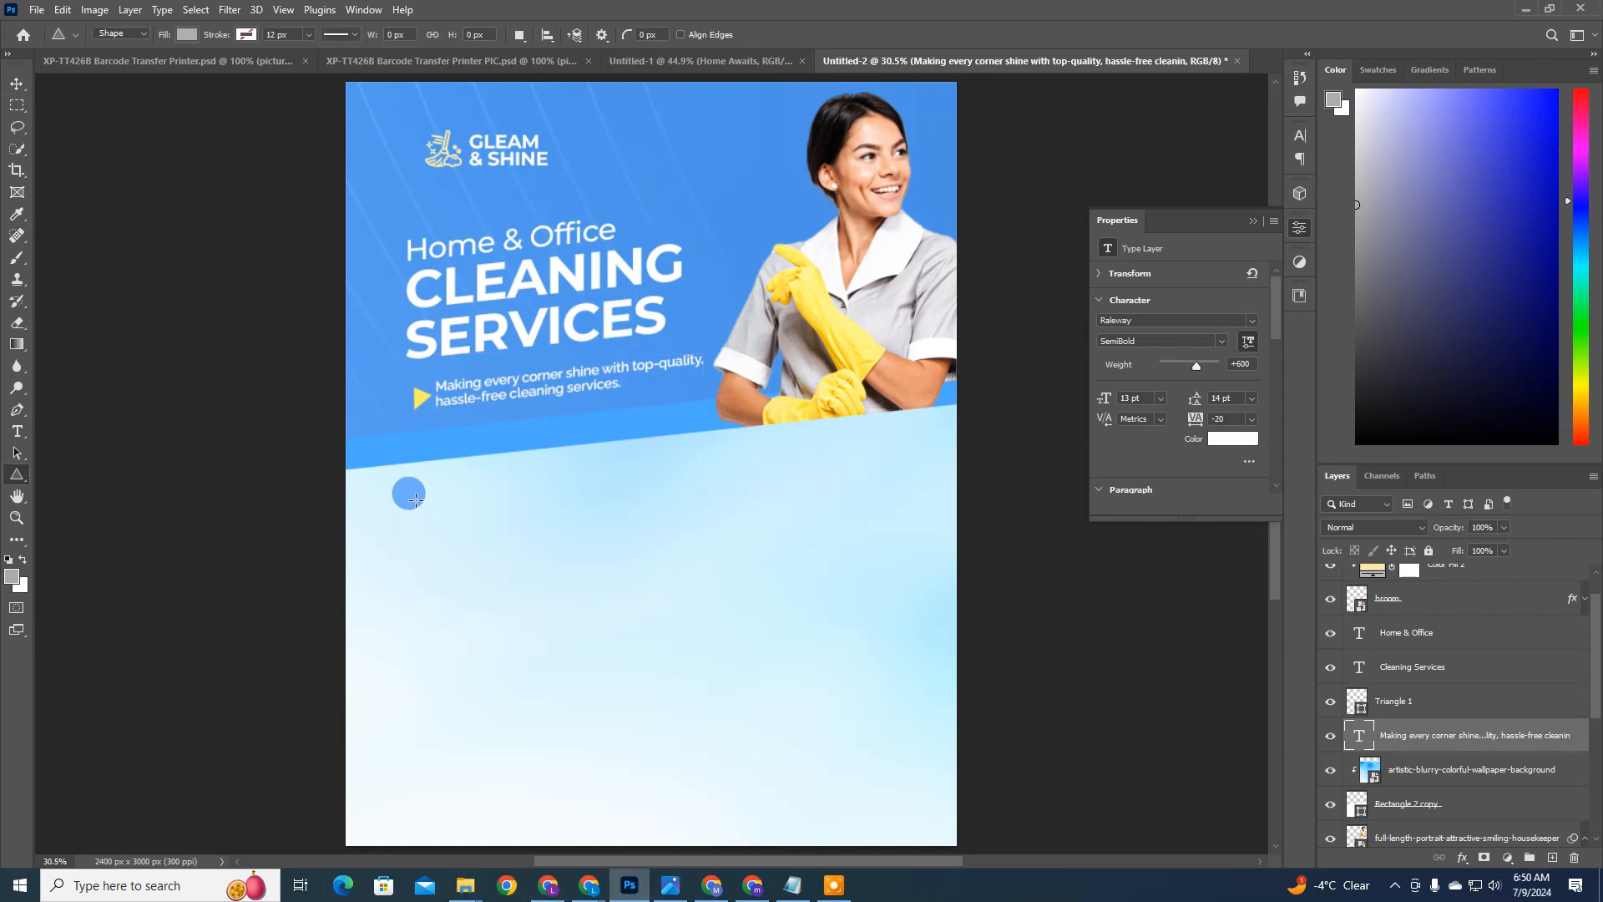
left_click_drag(399, 498, 574, 609)
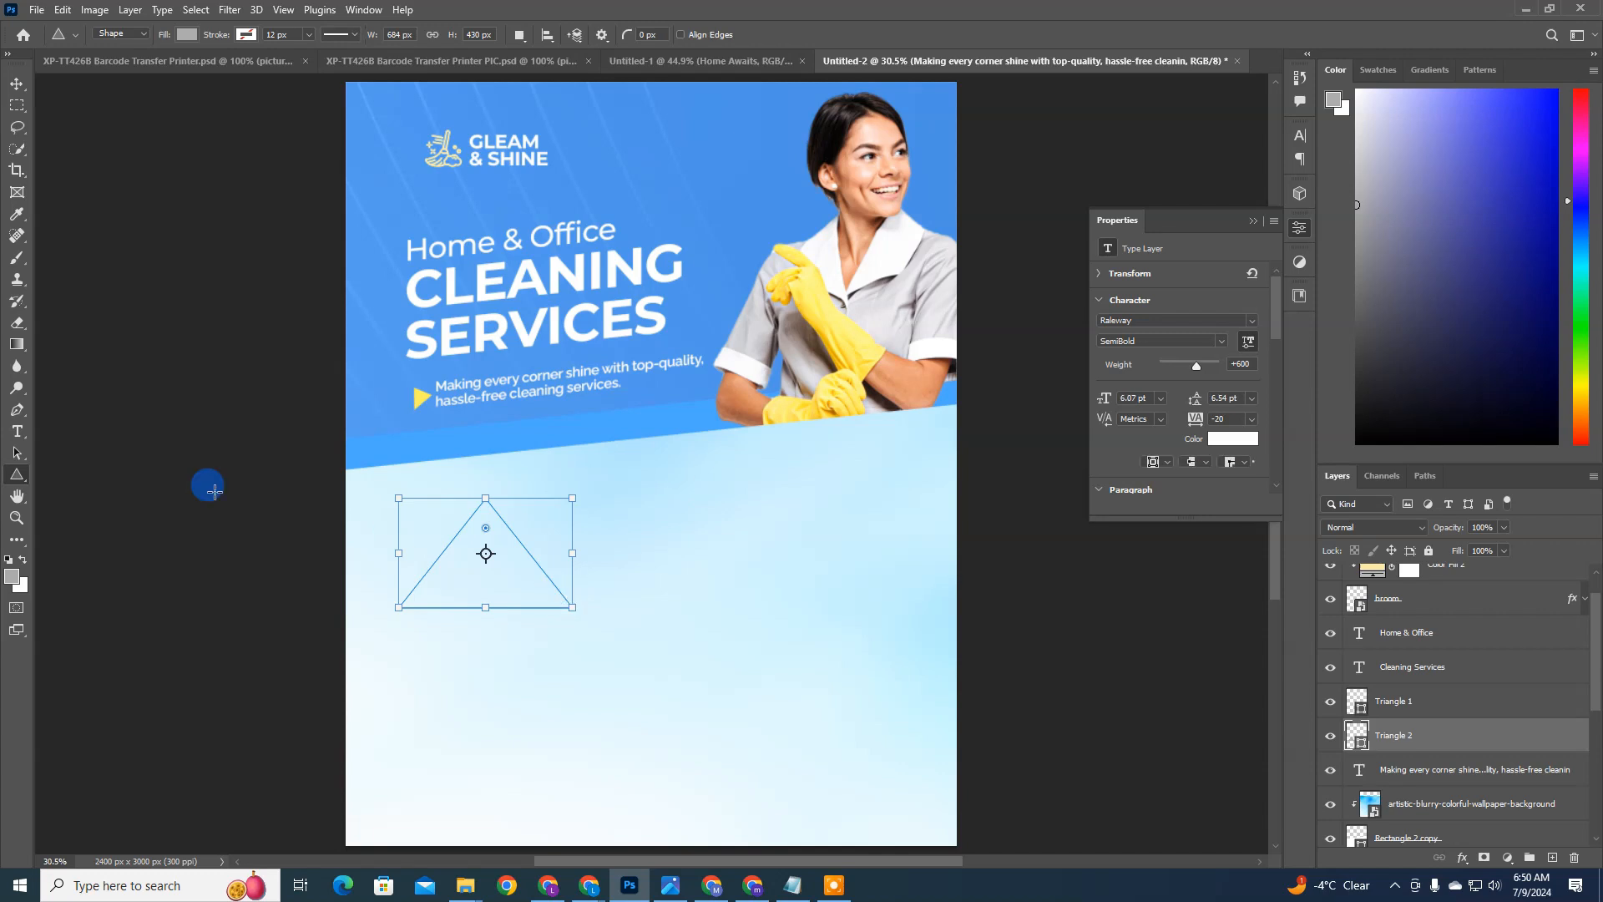
key("ctrl+z")
Step: Draw a grey rectangle about 757 × 437 px on the pale panel, under the triangle-bulleted description
left_click(13, 473)
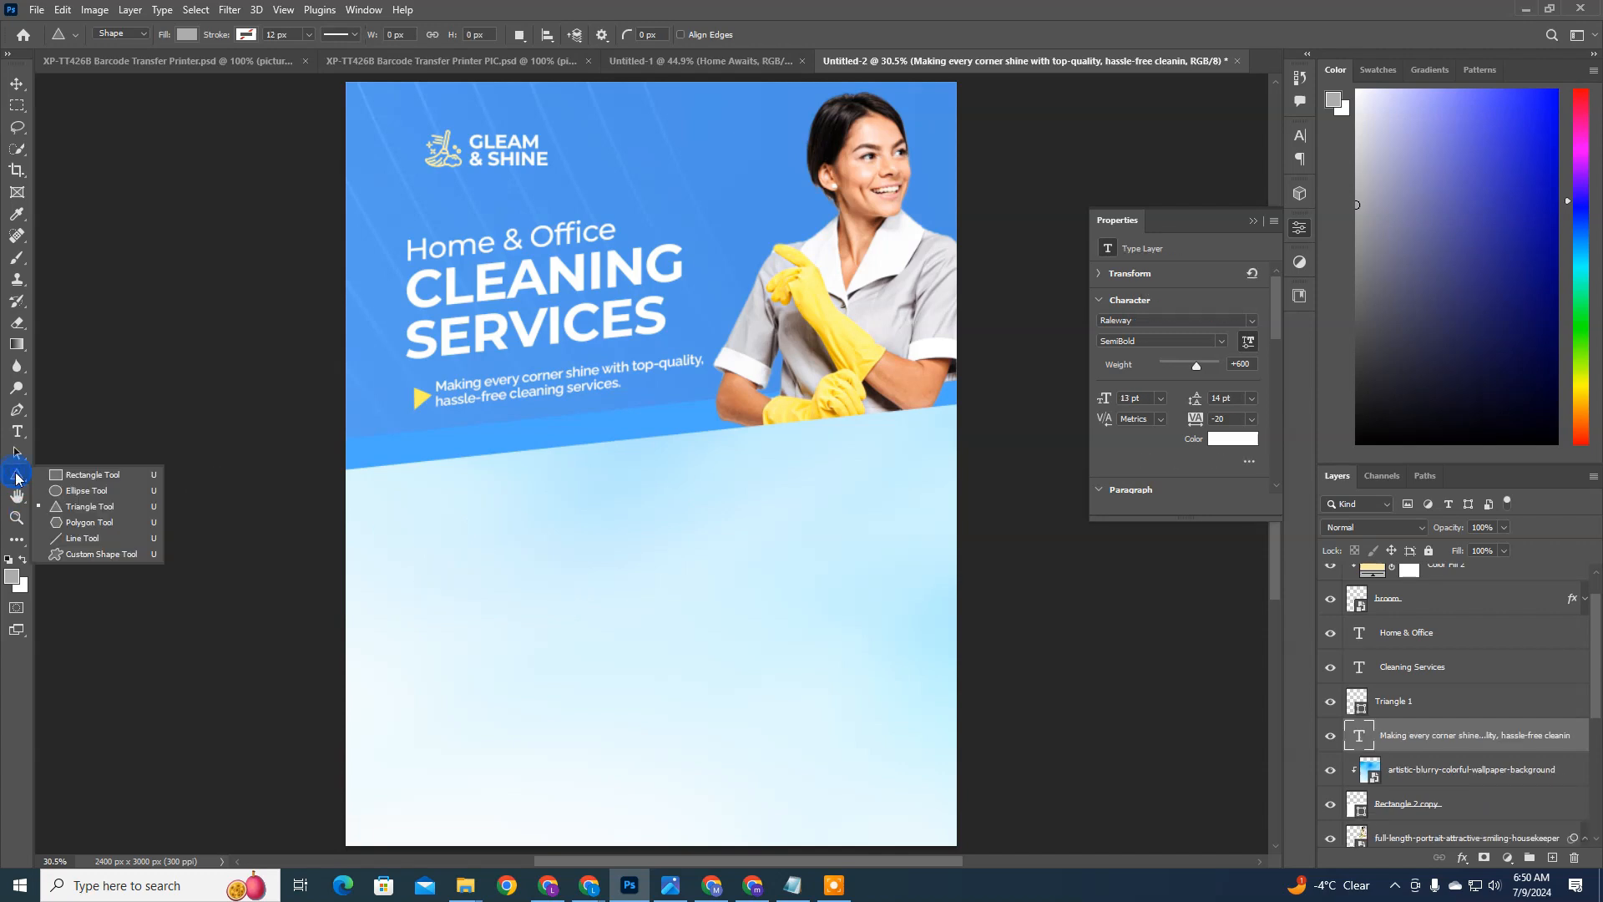
left_click(84, 482)
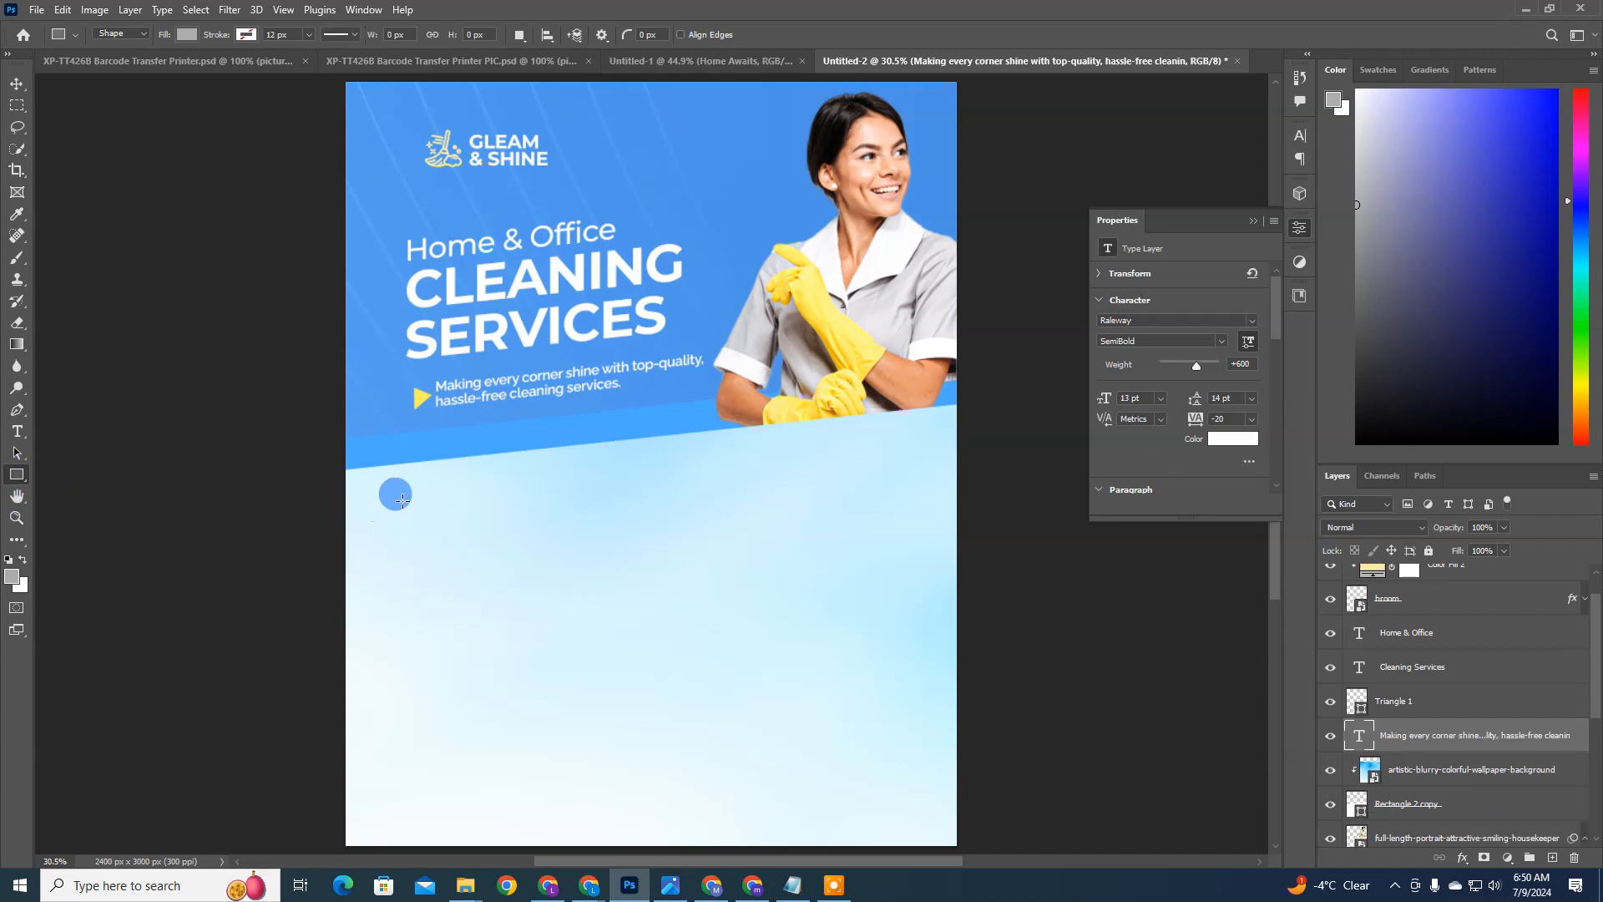
left_click_drag(399, 489, 592, 598)
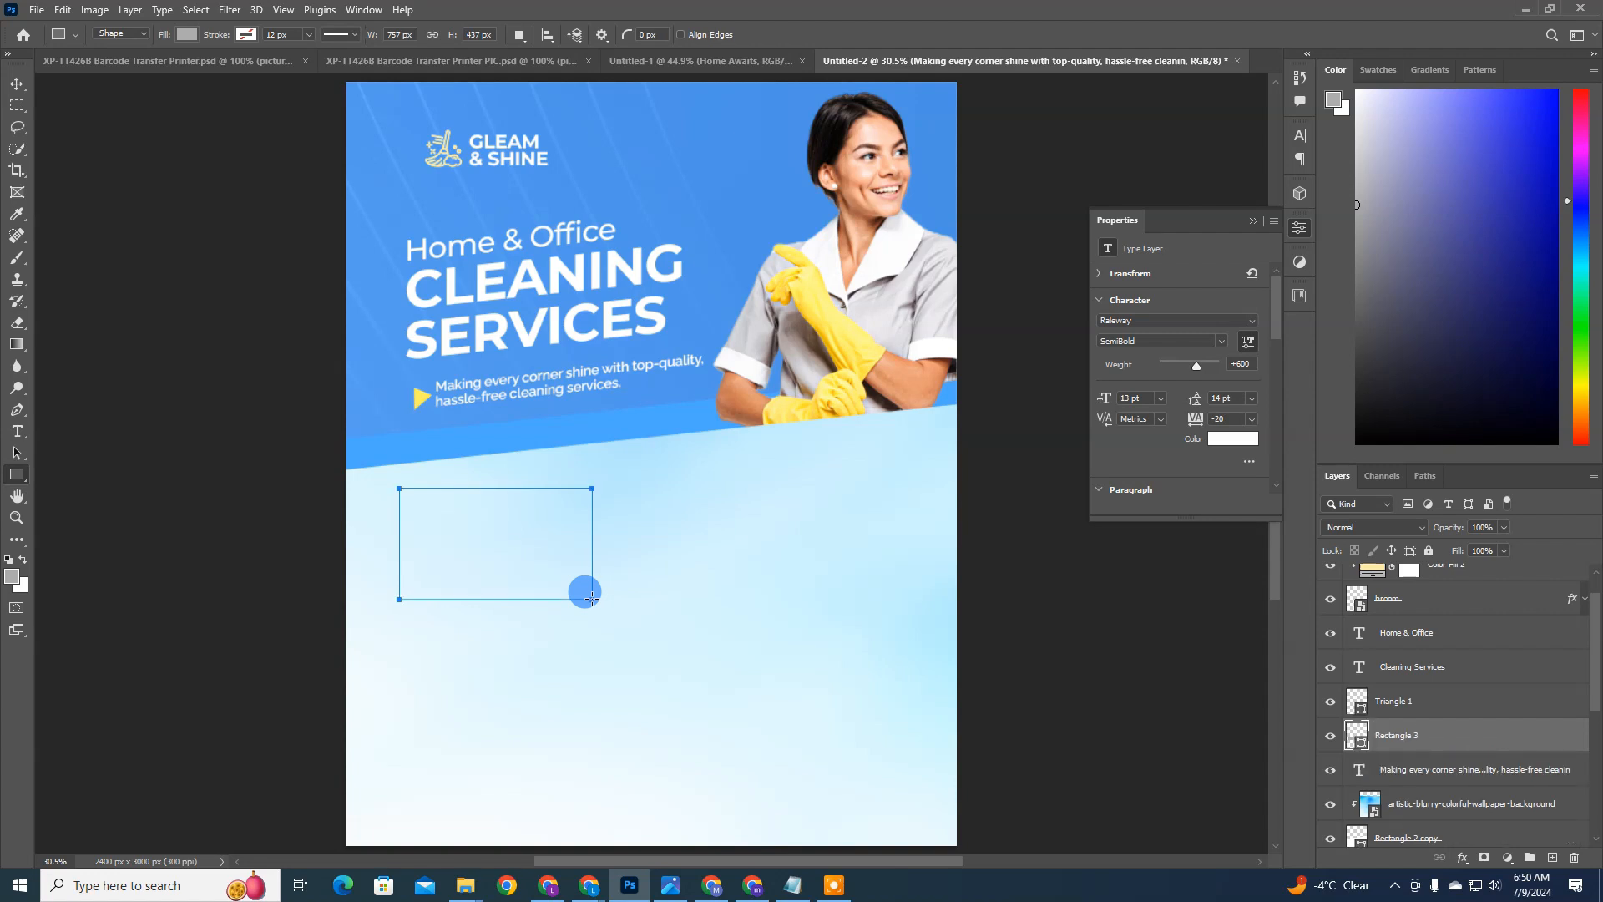
Step: Duplicate the grey rectangle twice and place the copies beside it to form a horizontal row of three
left_click(15, 84)
key("ctrl+j")
left_click_drag(471, 512, 650, 521)
key("ctrl+z")
key("ctrl+j")
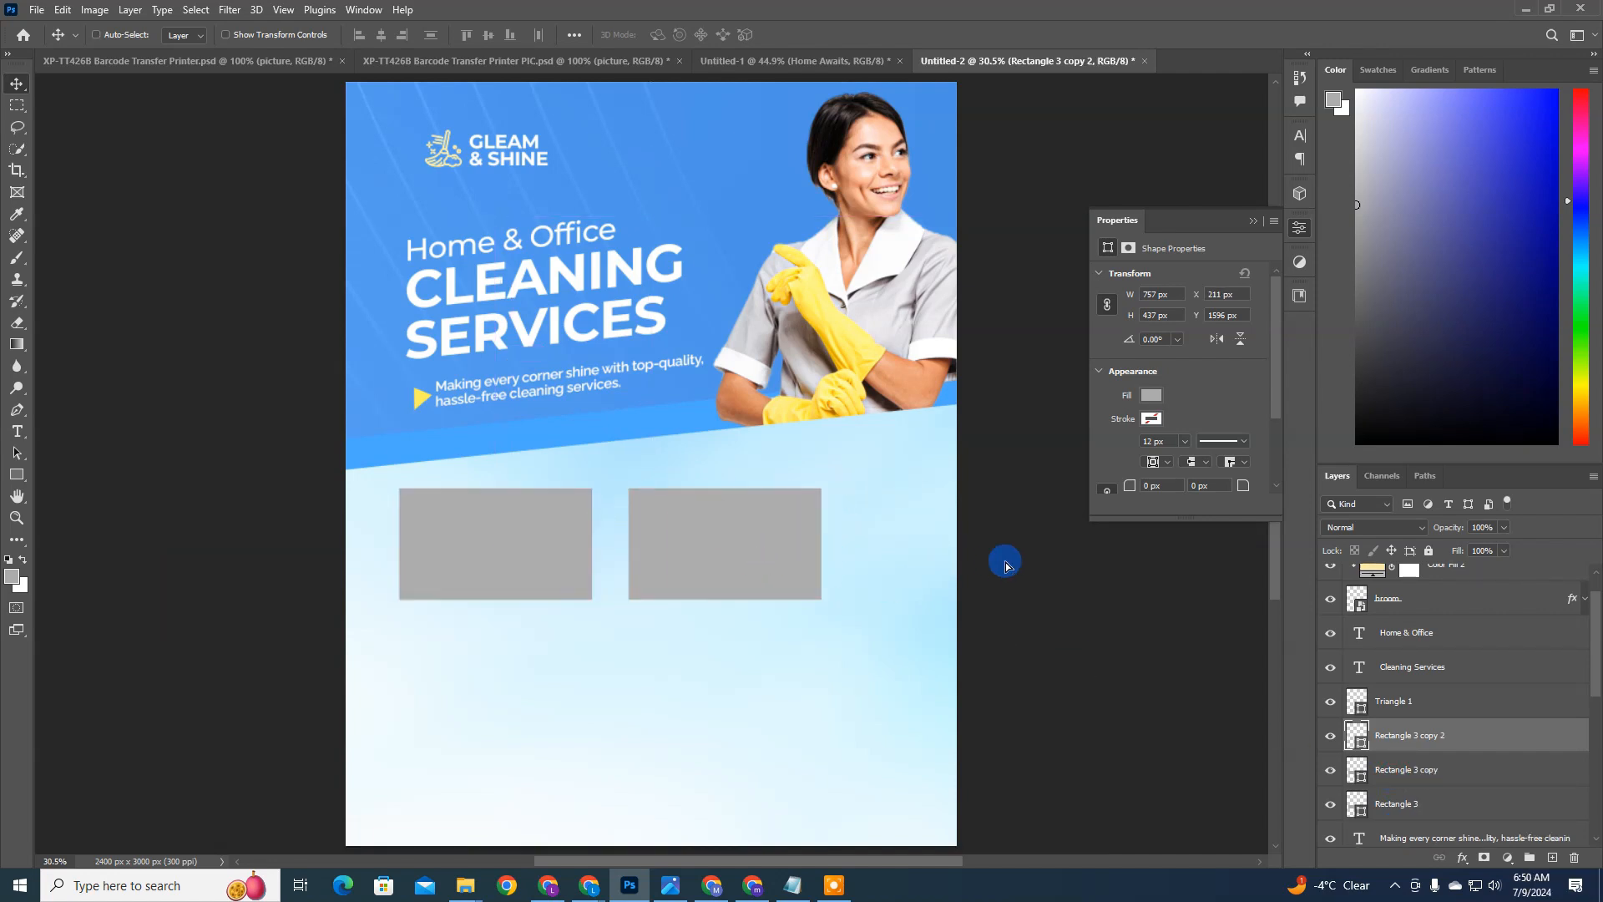
left_click(759, 530, "ctrl")
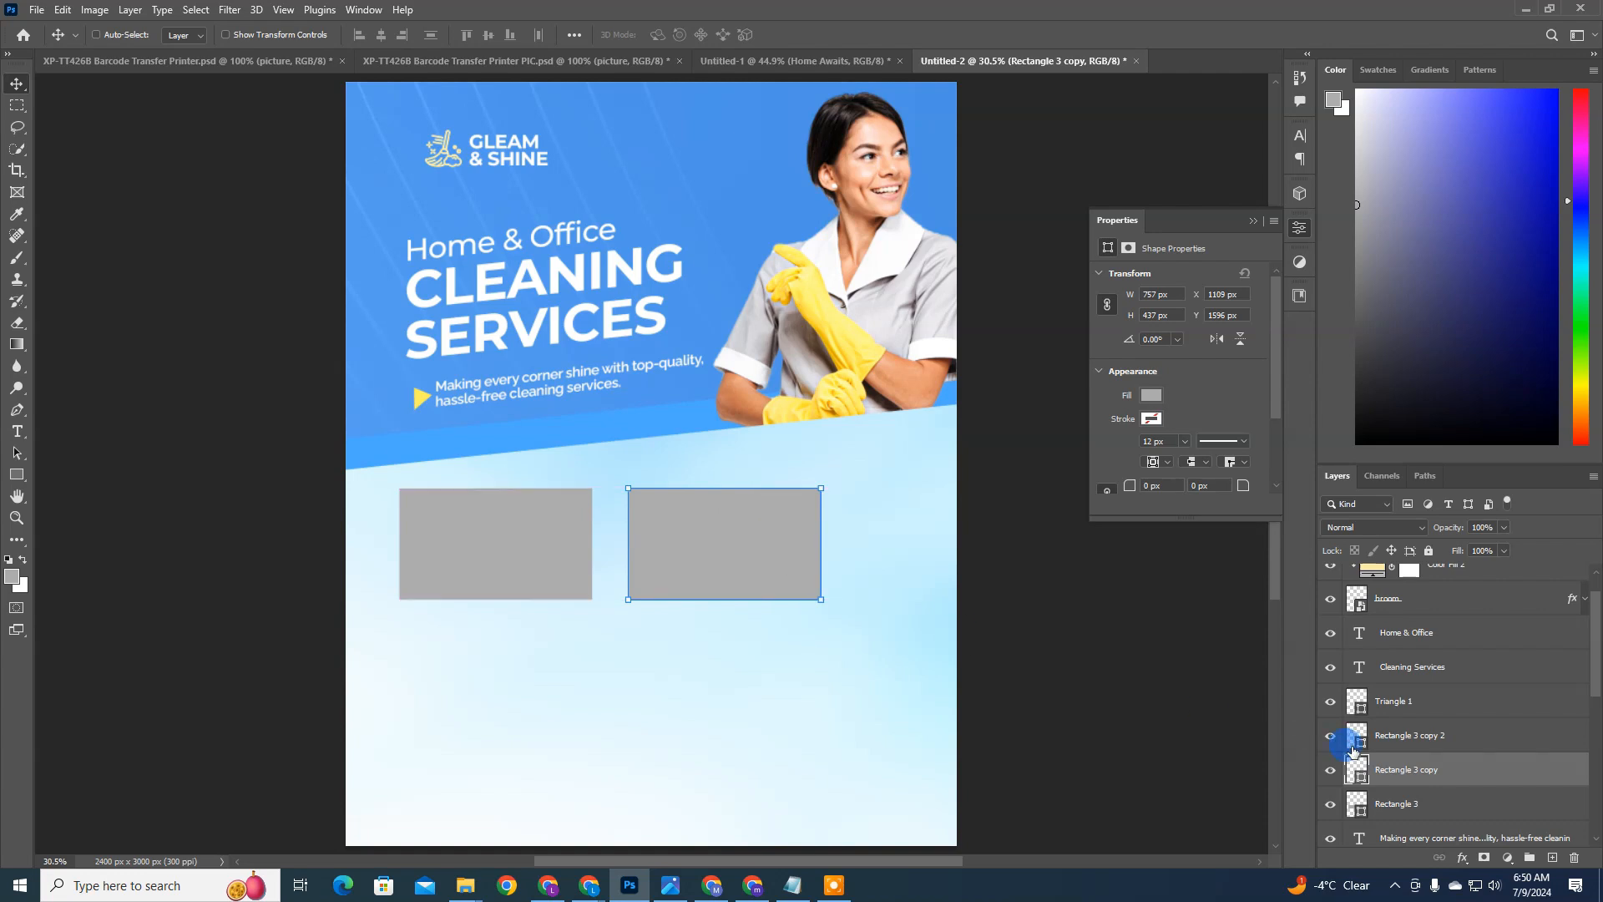
left_click_drag(738, 608, 951, 609)
left_click(1401, 804, "shift")
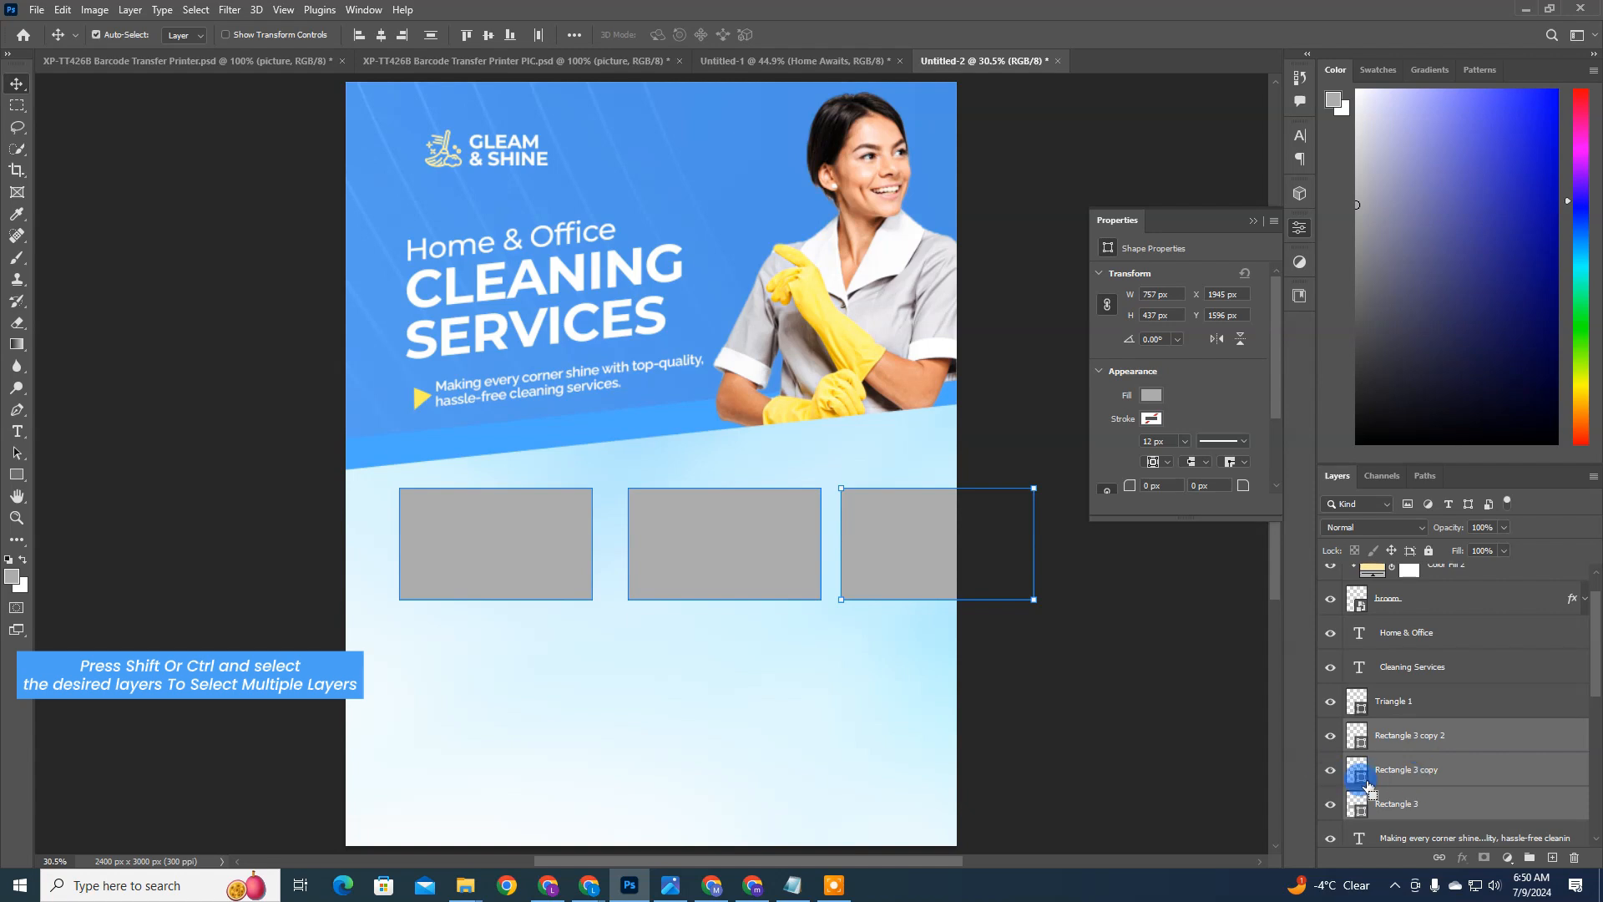
key("ctrl+t")
left_click_drag(1033, 487, 904, 517)
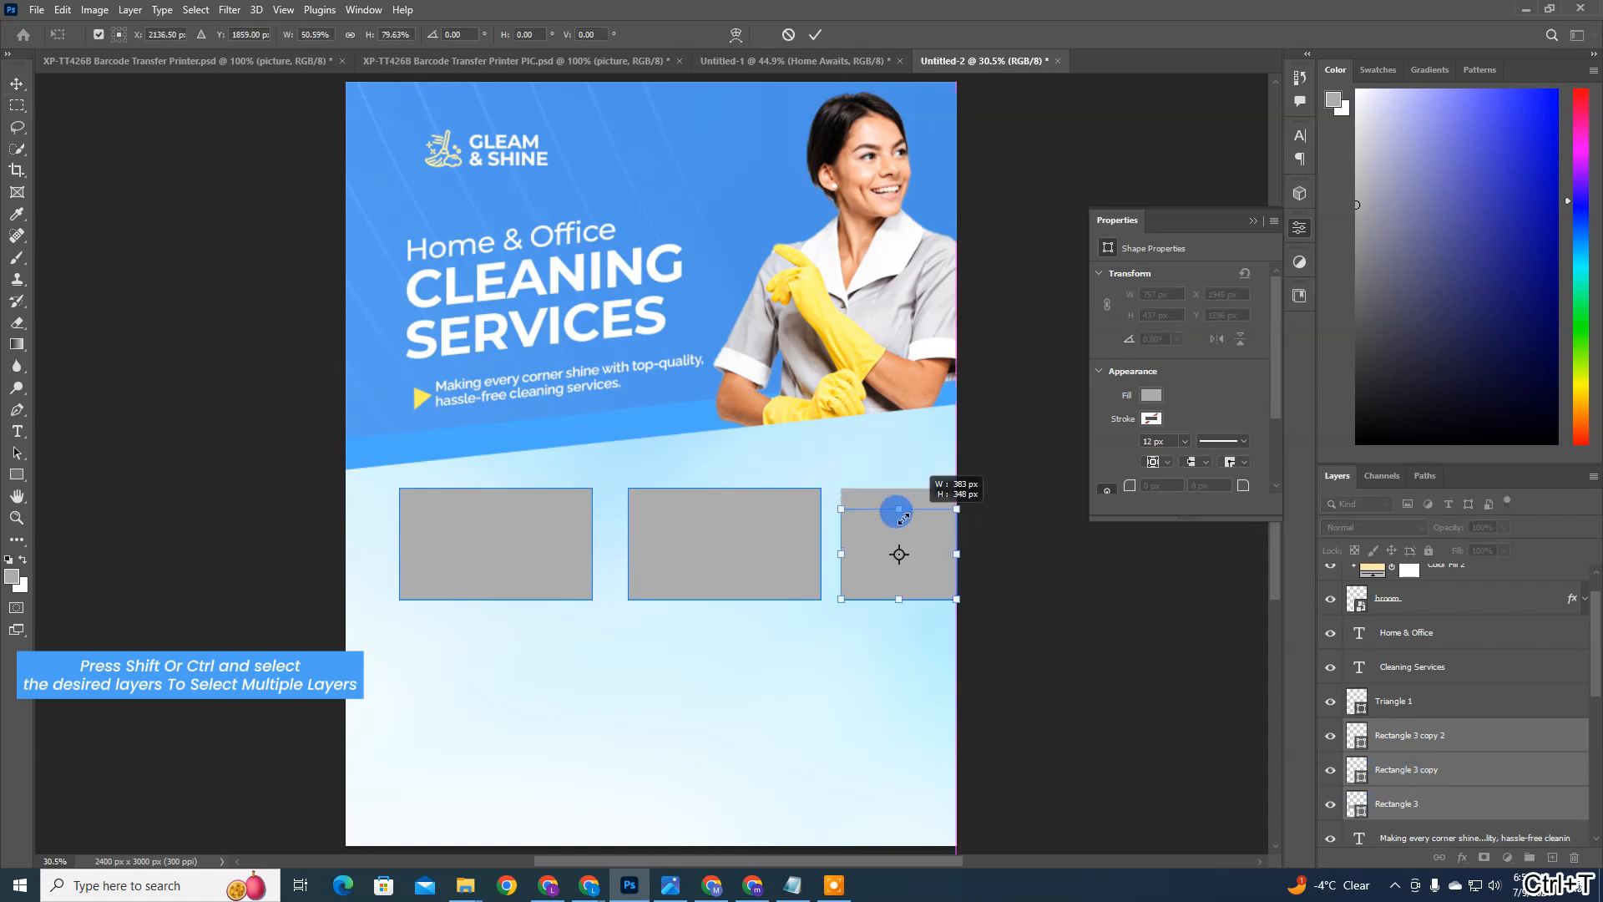
left_click(788, 34)
Step: Scale the three rectangles together to about 74% so the row fits on the page, and space them evenly
left_click(1433, 703)
left_click(1426, 741)
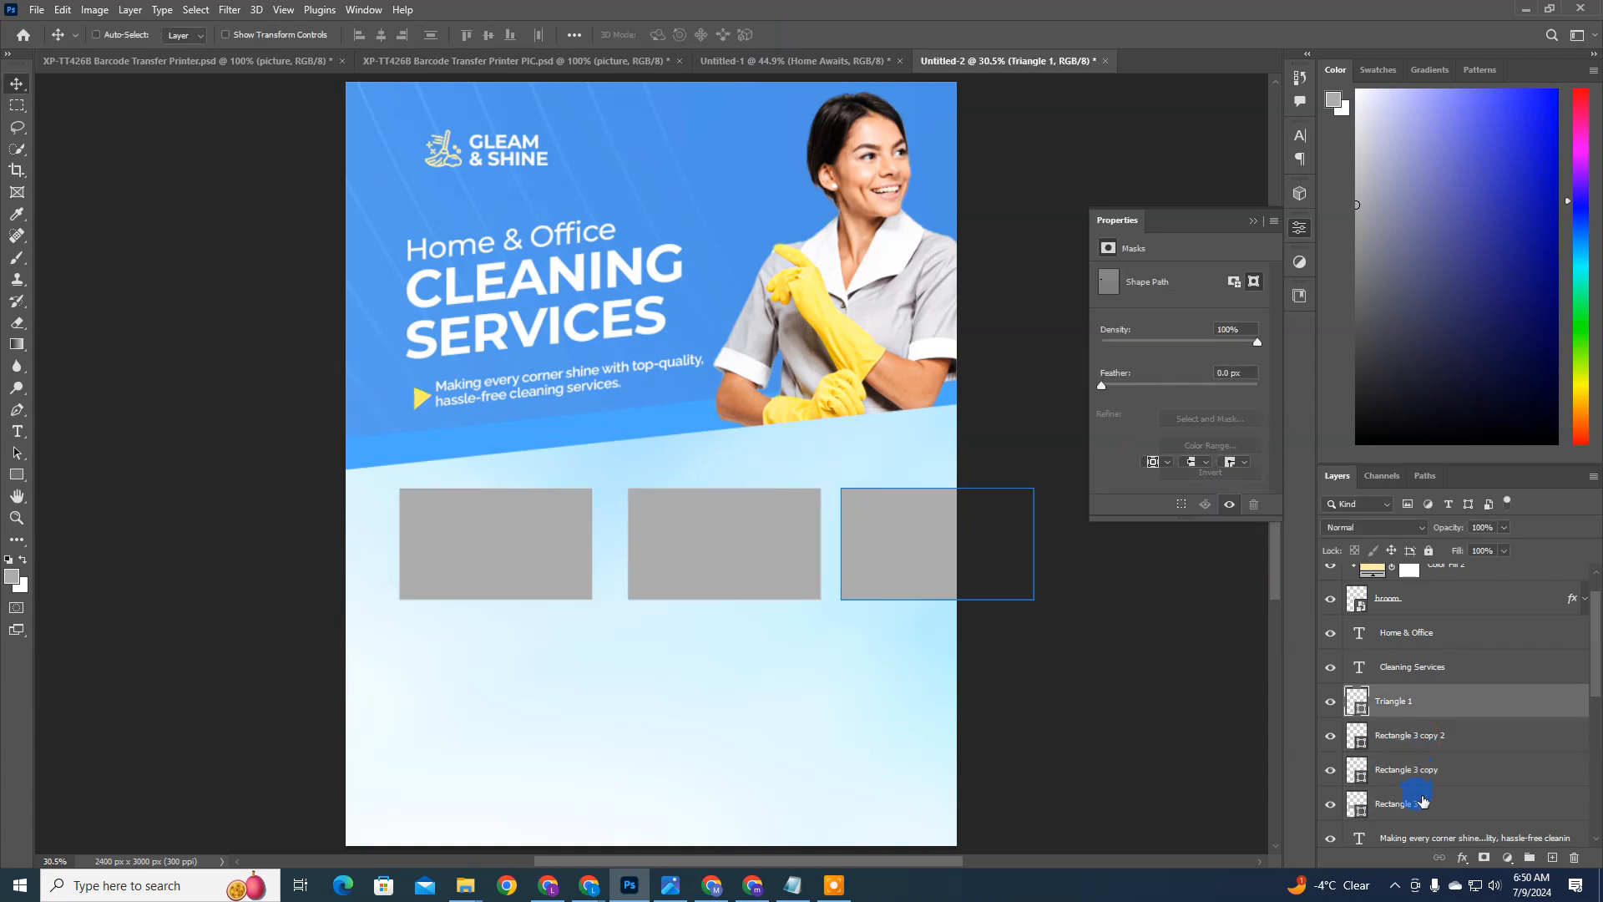
left_click(1419, 808, "shift")
left_click_drag(891, 584, 887, 556)
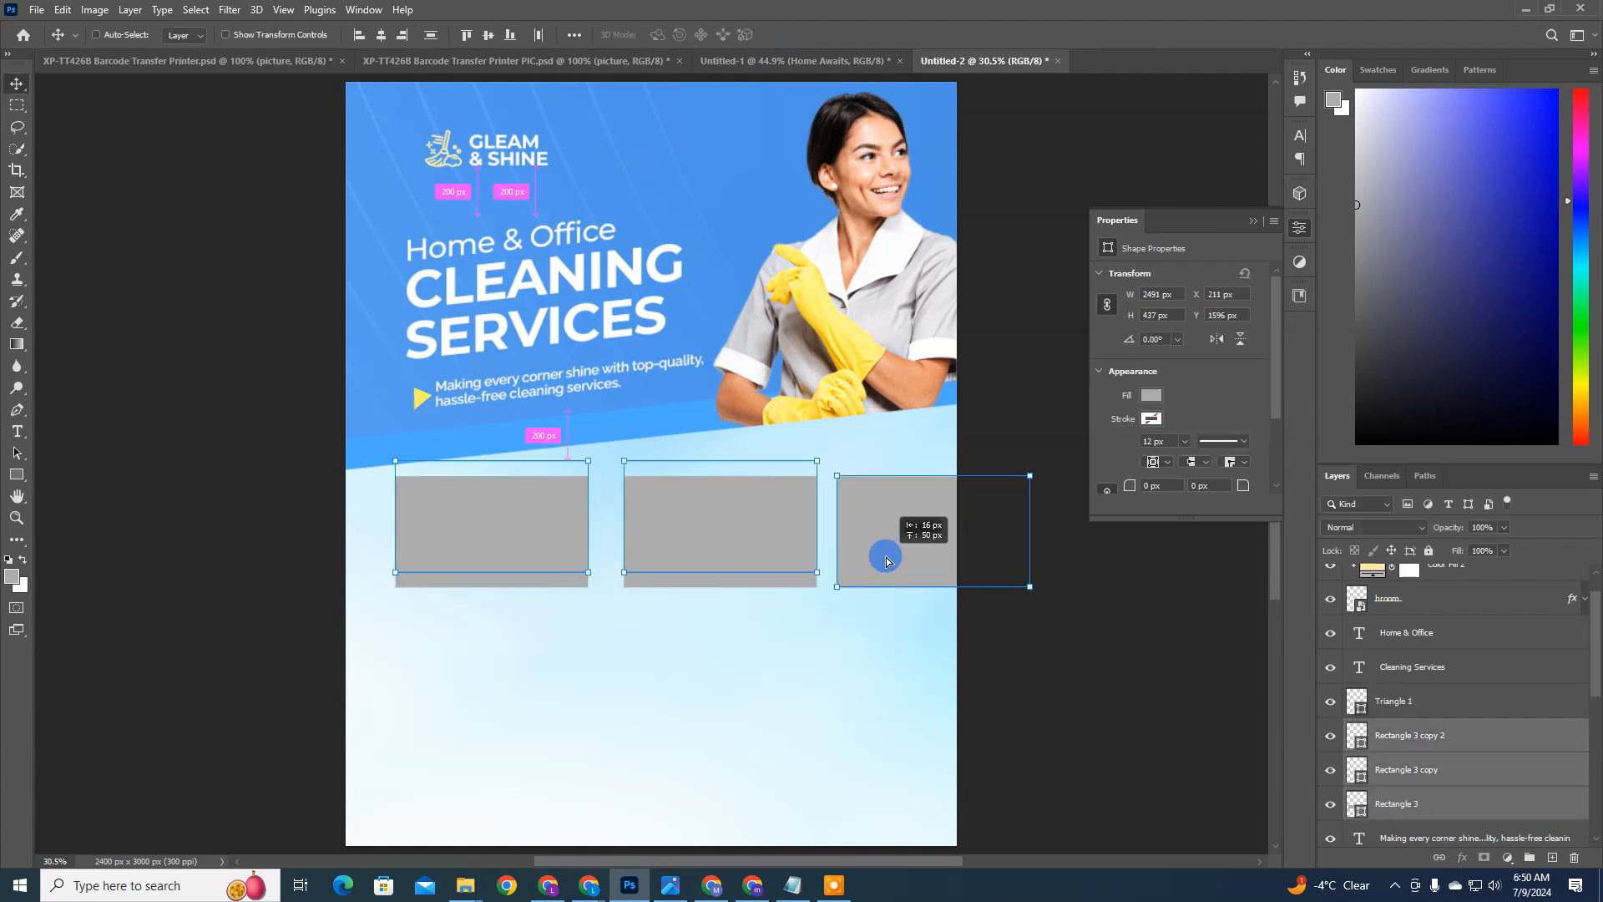
key("ctrl+t")
left_click_drag(1028, 516, 866, 509)
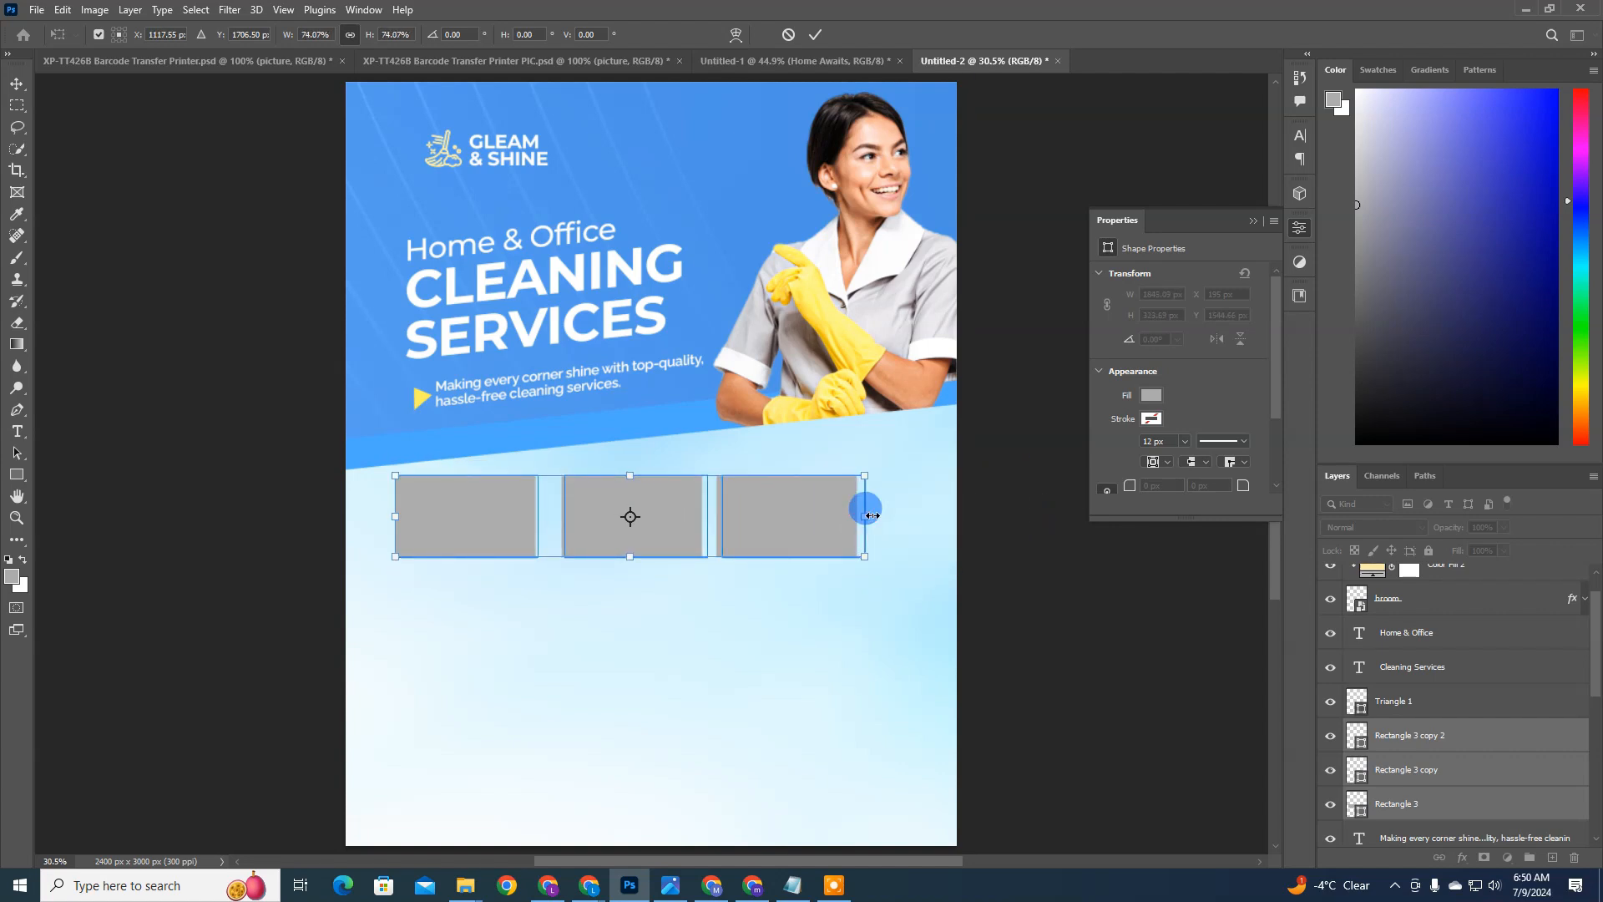
key("Return")
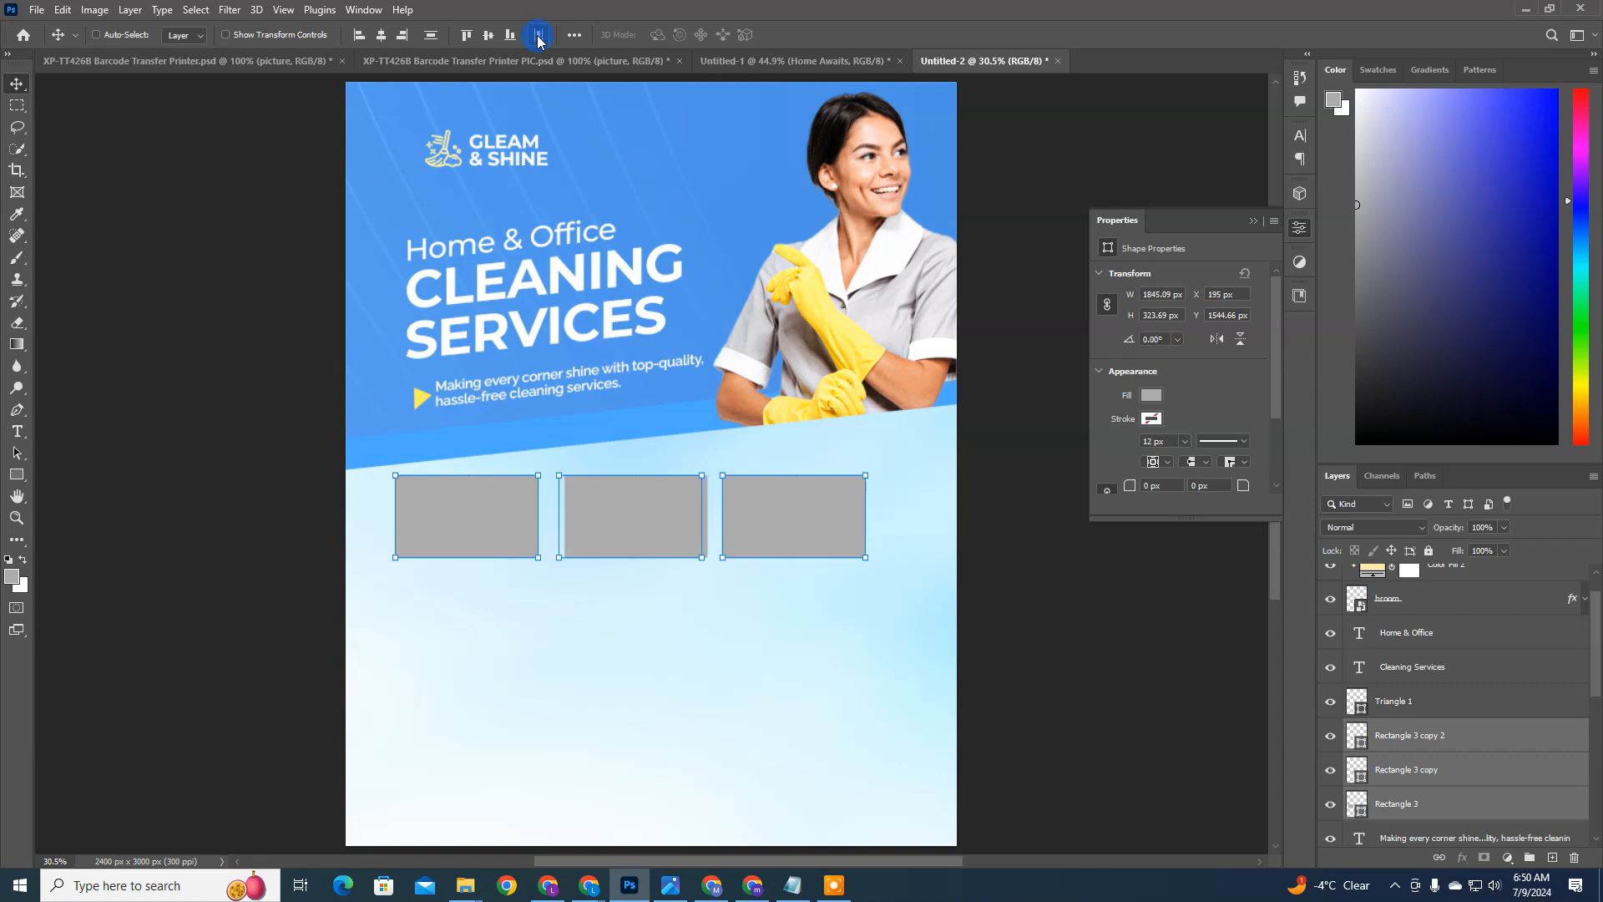
Step: Move the row of three grey rectangles down the pale panel to about X 186, Y 1650 px
left_click_drag(888, 511, 886, 544)
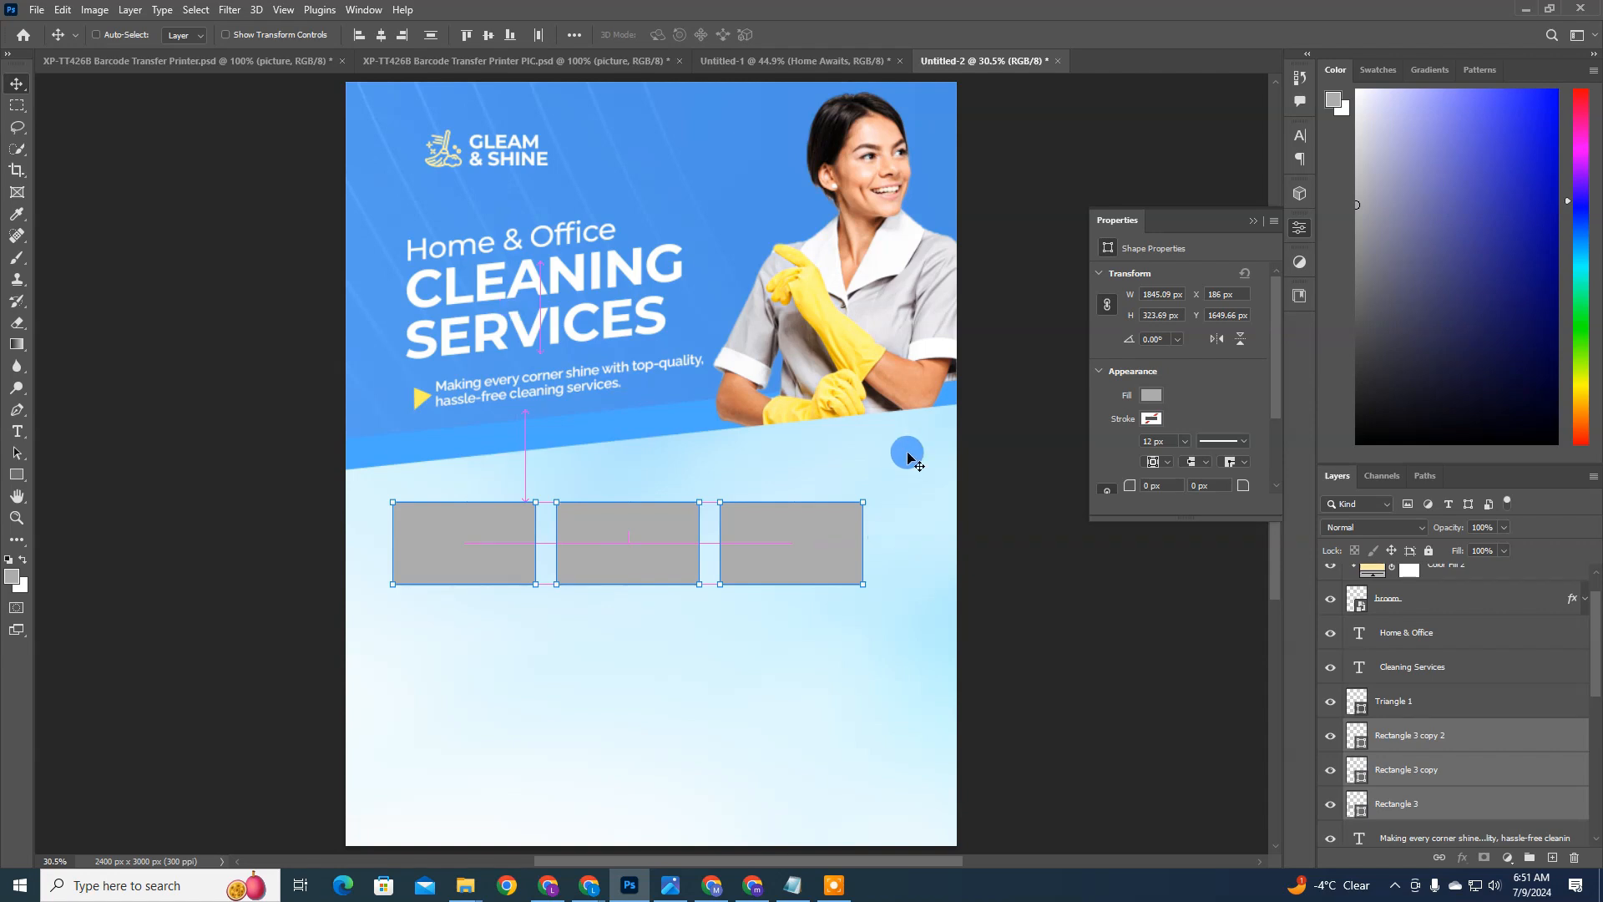
Step: Try slanting the row of three rectangles by about -6.19° vertical skew and shifting it slightly, and undo the changes
key("ctrl+t")
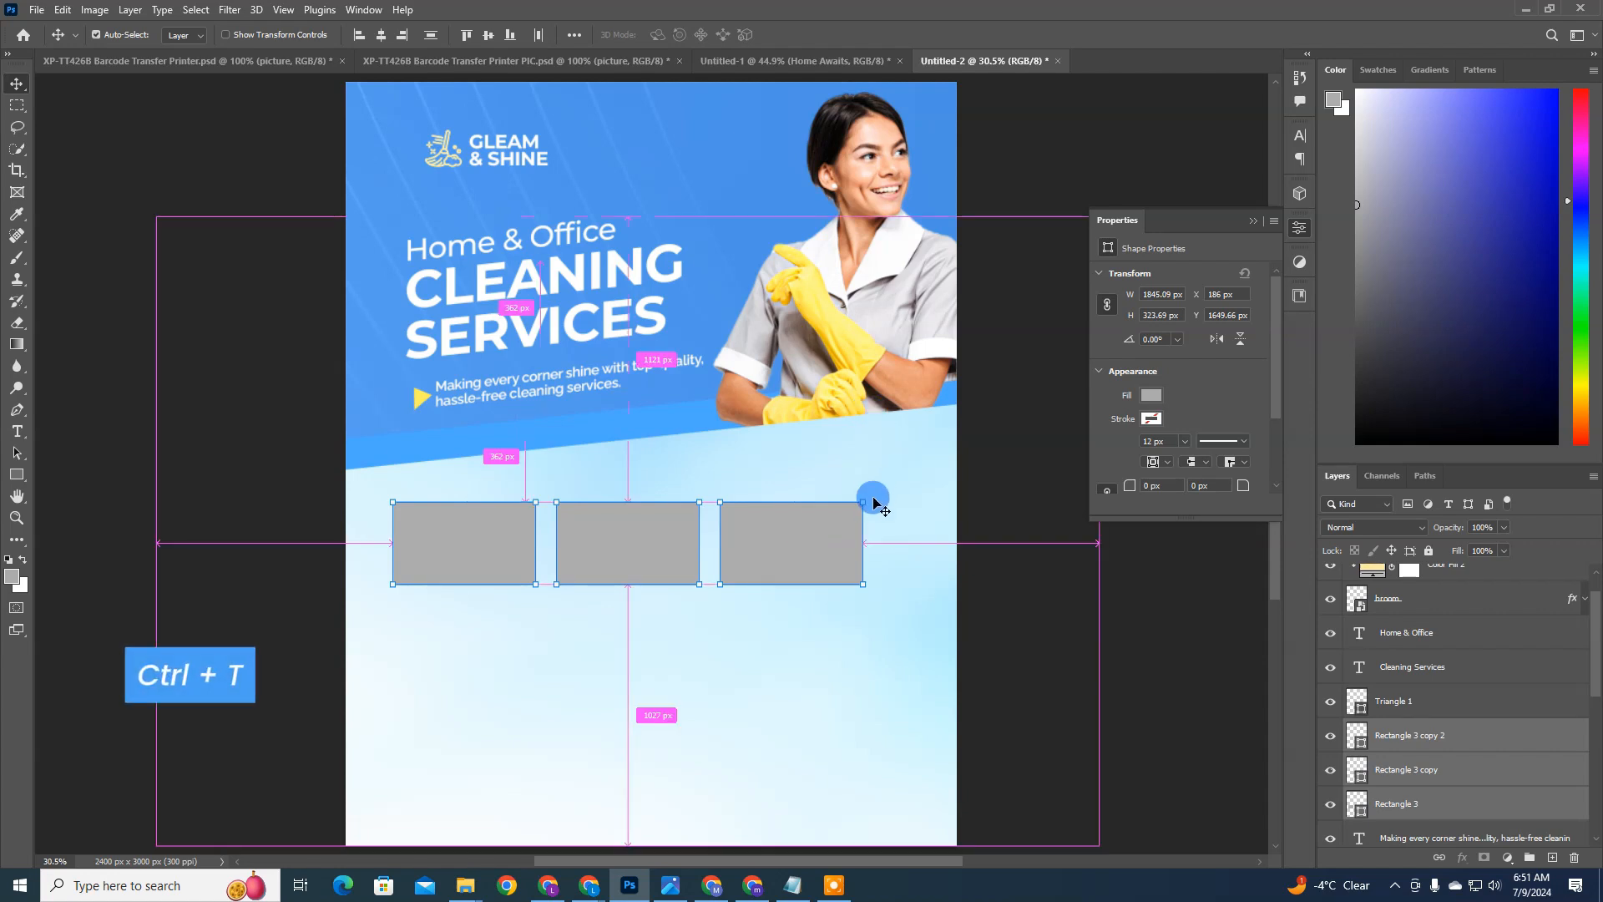
left_click_drag(862, 501, 868, 492)
key("ctrl+z")
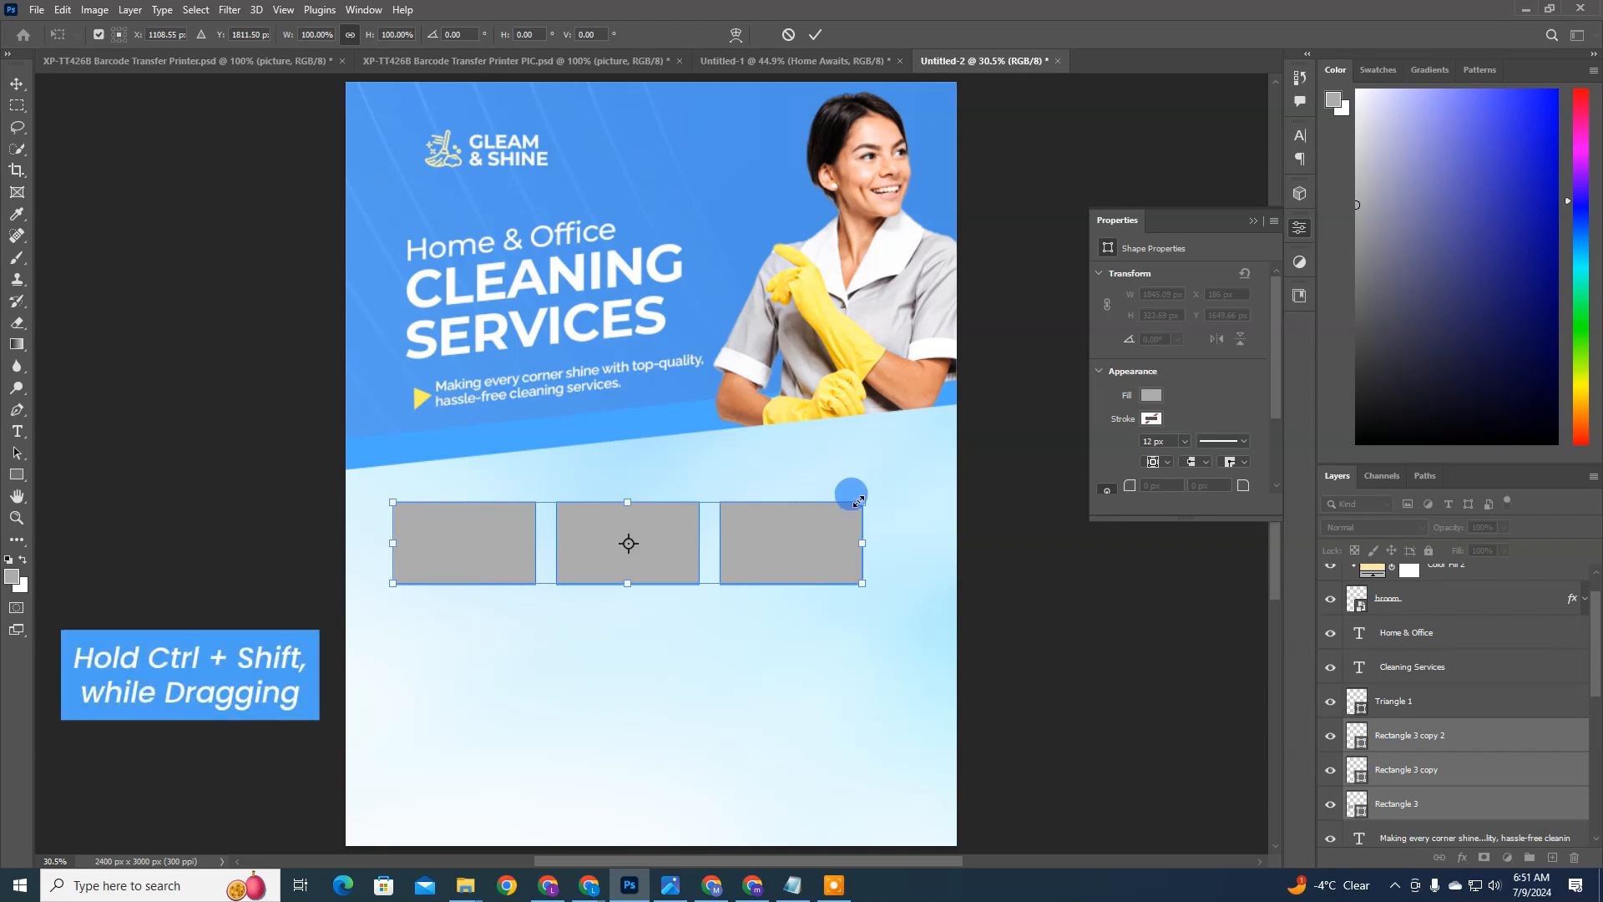
left_click_drag(862, 504, 872, 457)
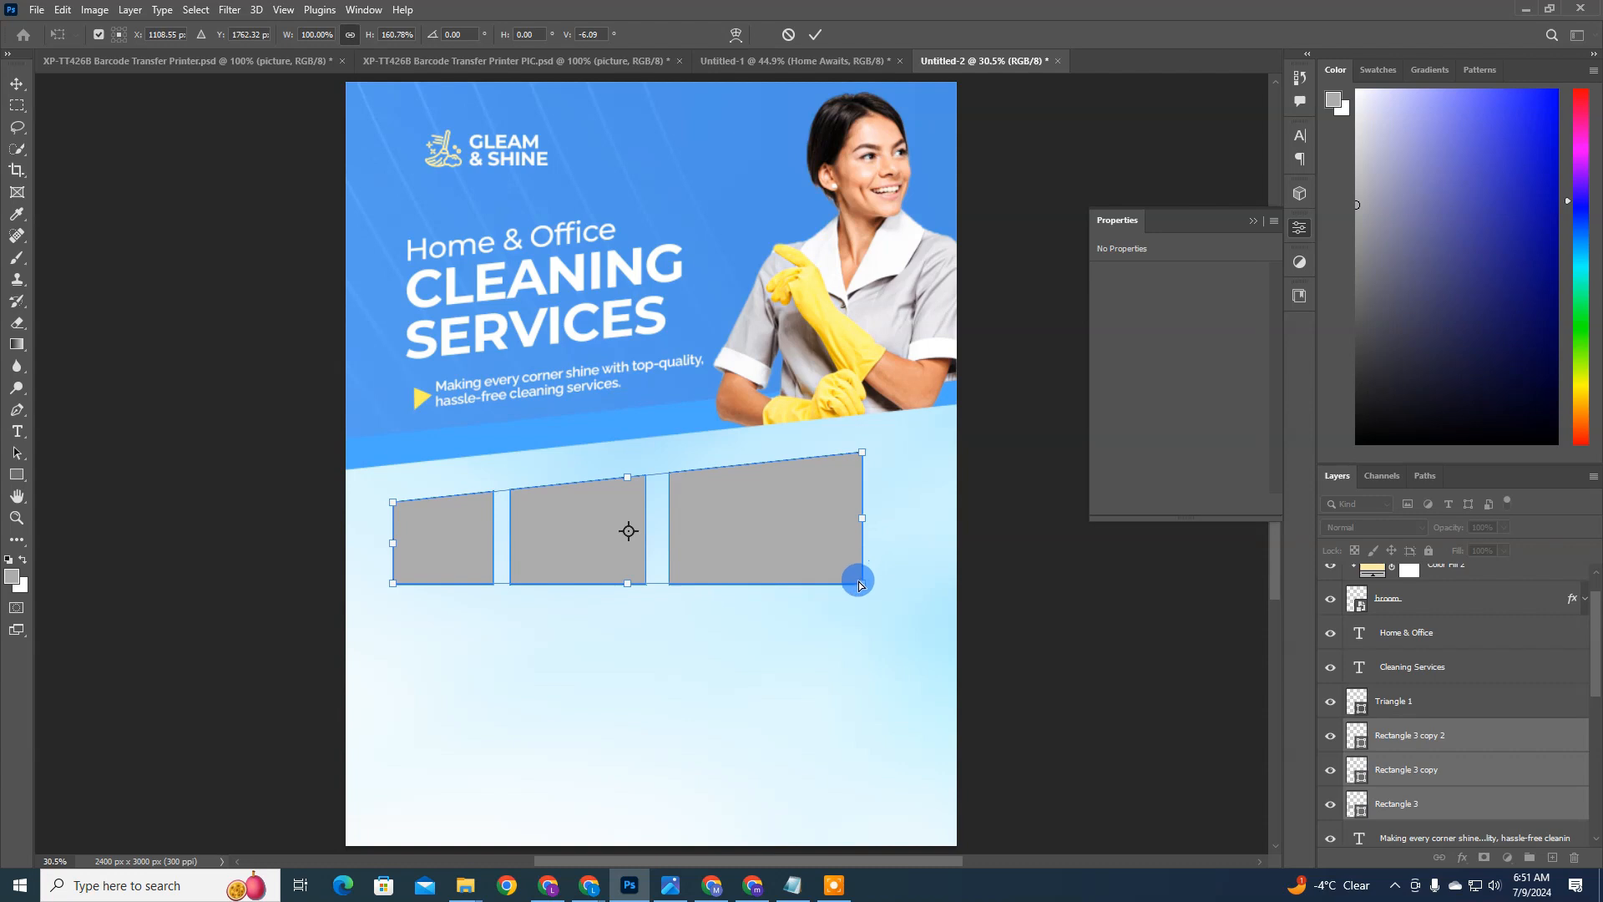
left_click_drag(862, 583, 830, 497)
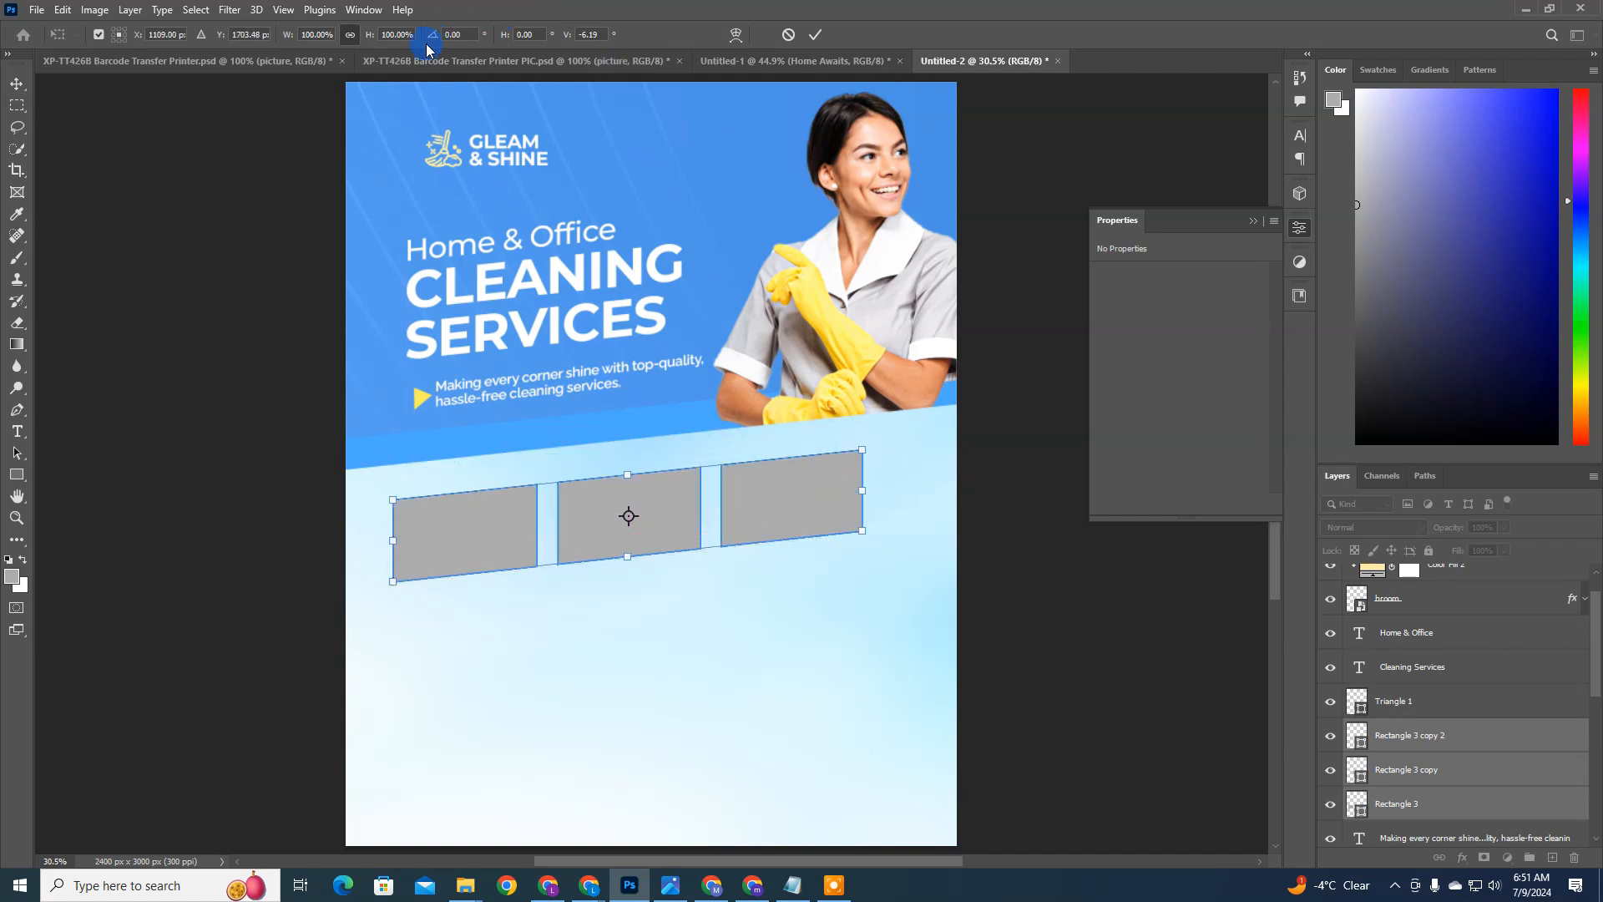
key("Return")
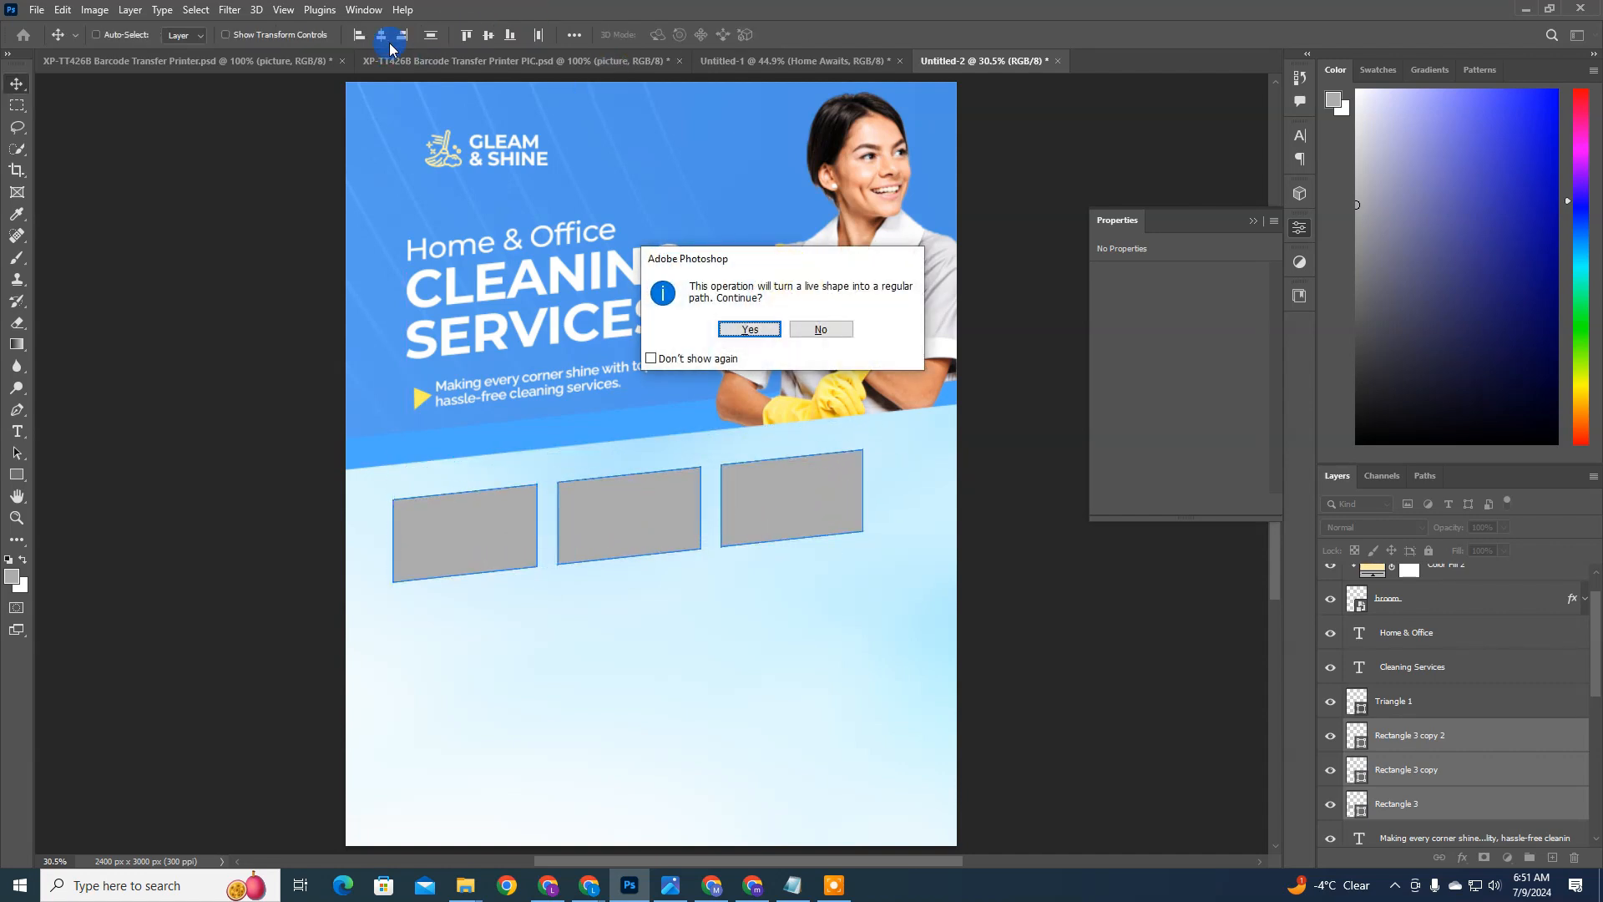
left_click(751, 330)
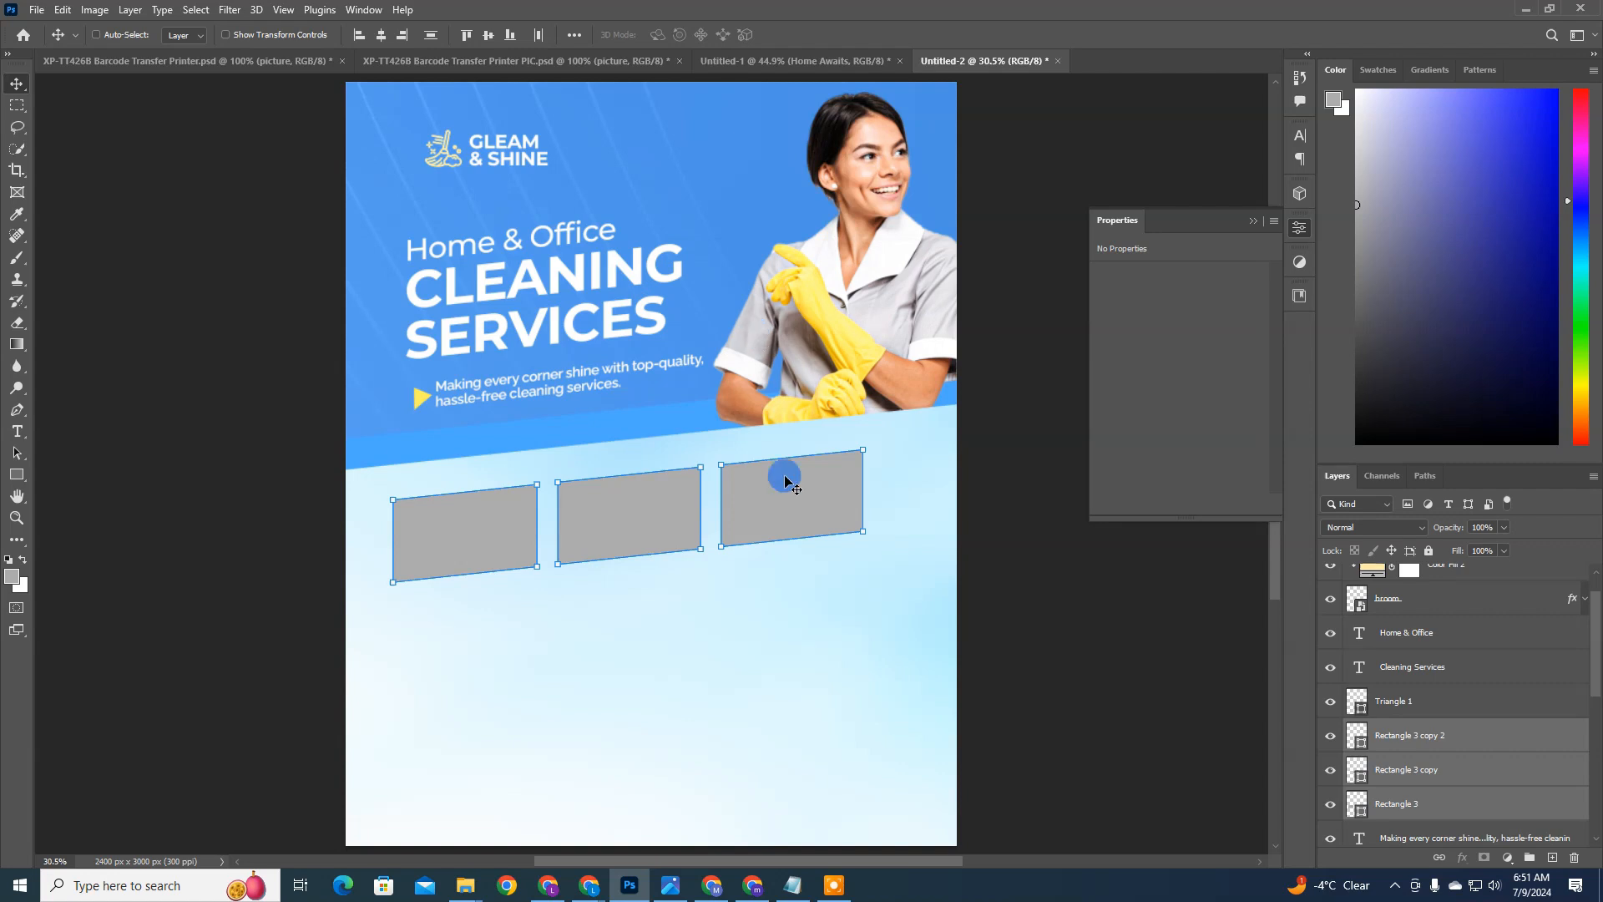
scroll(833, 612, "up", 1)
left_click_drag(834, 612, 844, 602)
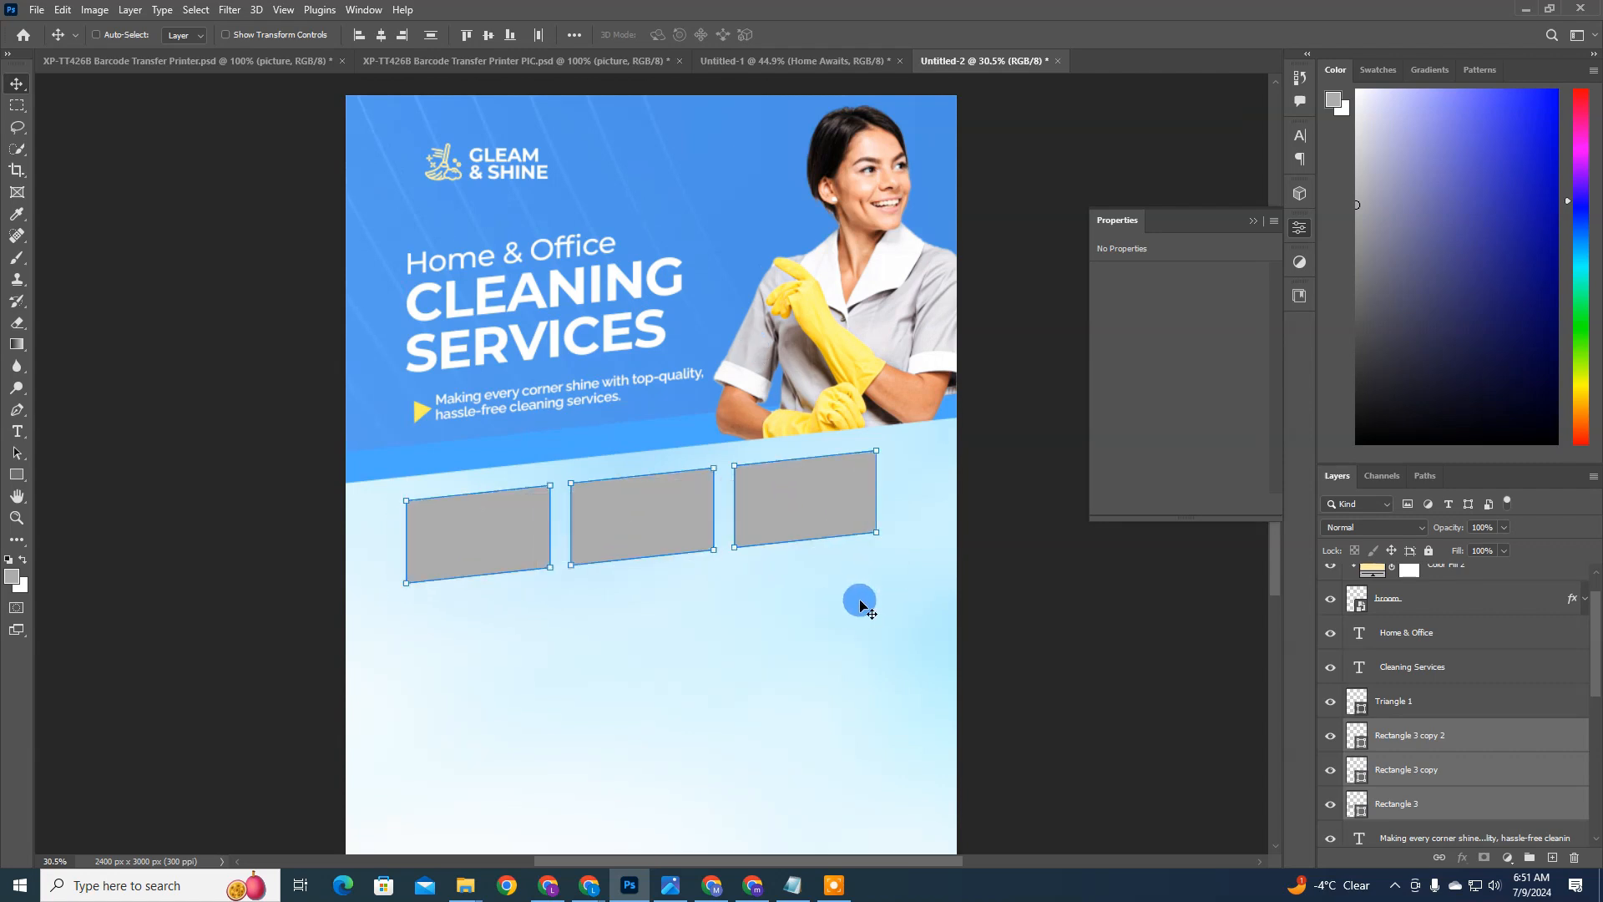
key("ctrl+z")
key("ctrl+z")
key("ctrl+z")
key("ctrl+z")
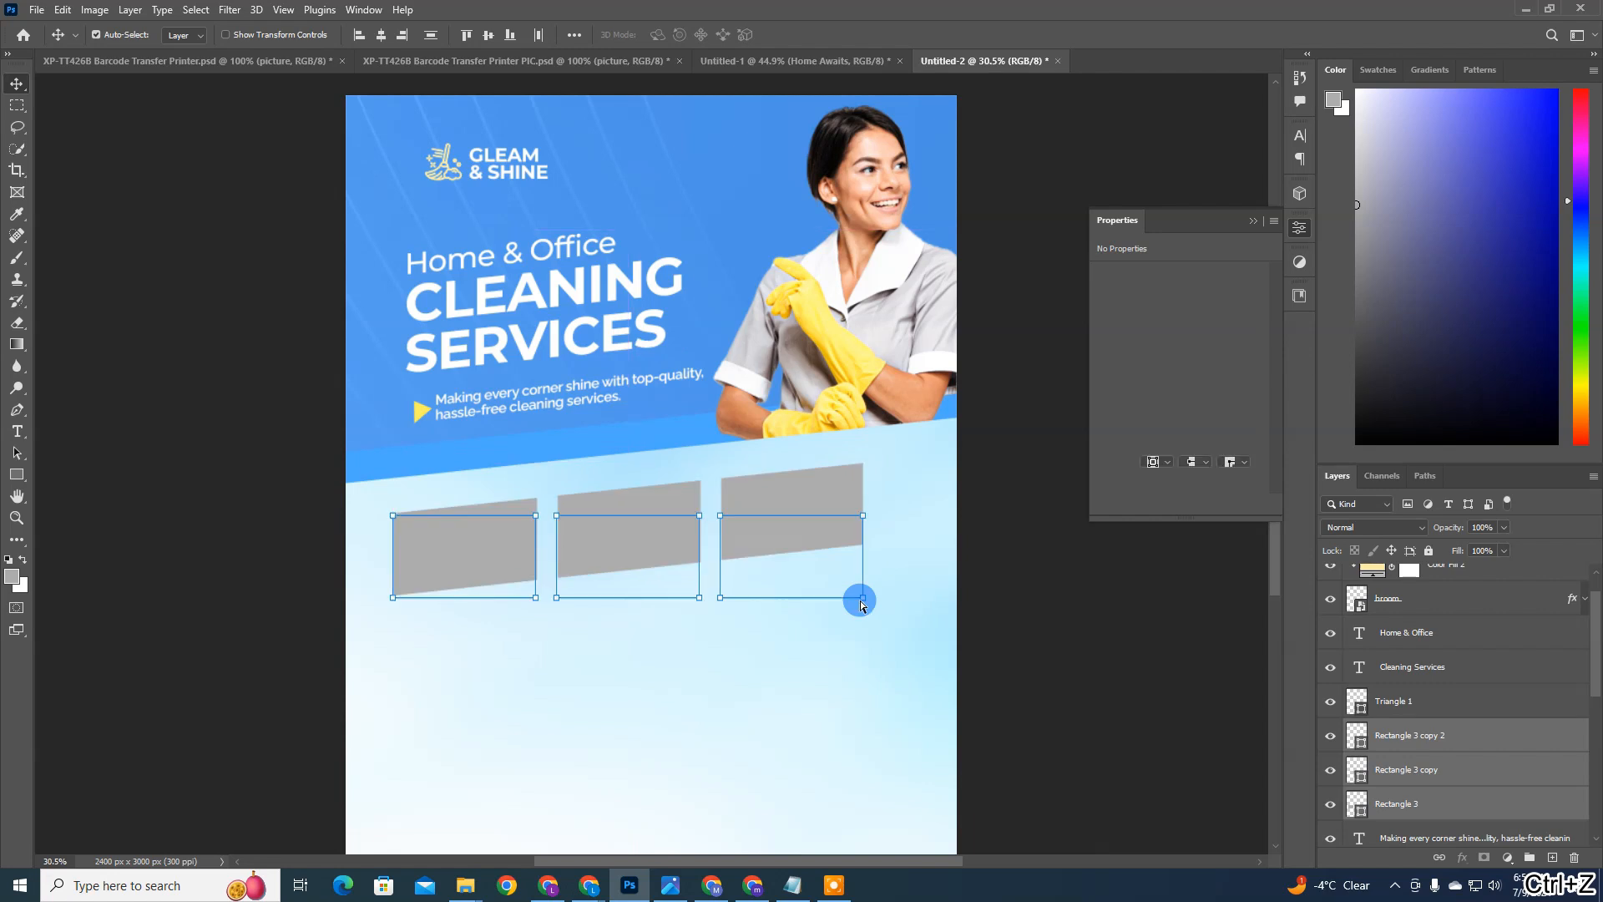
Step: Enlarge the three rectangles together to about 106% width and 123% height, making the row 1956 × 398 px
key("ctrl+t")
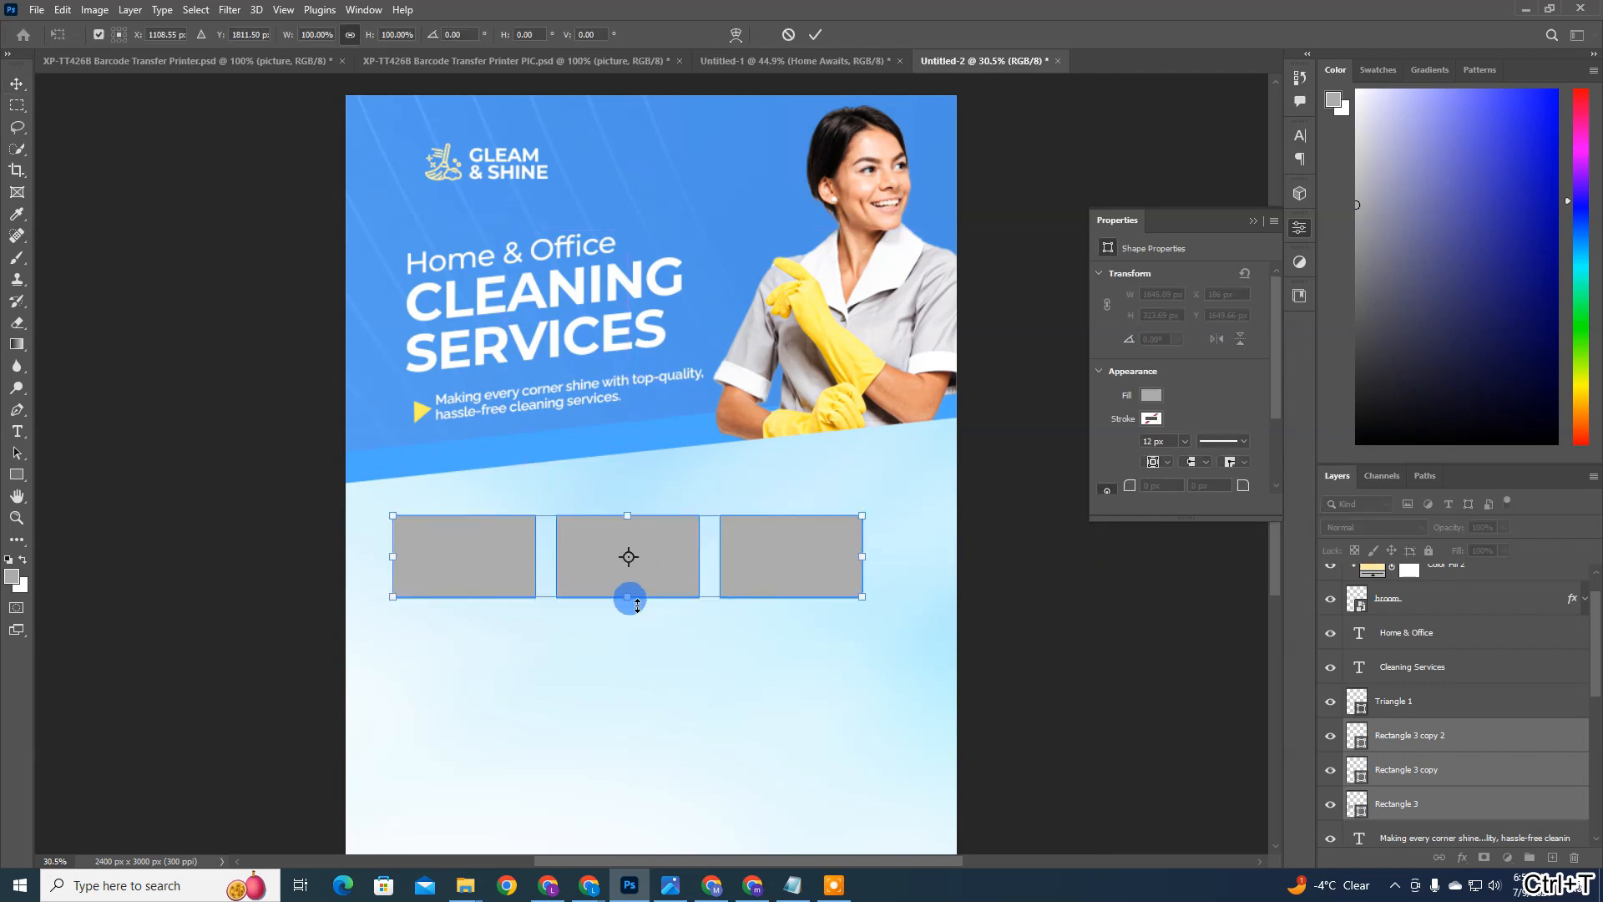
left_click_drag(636, 602, 633, 624)
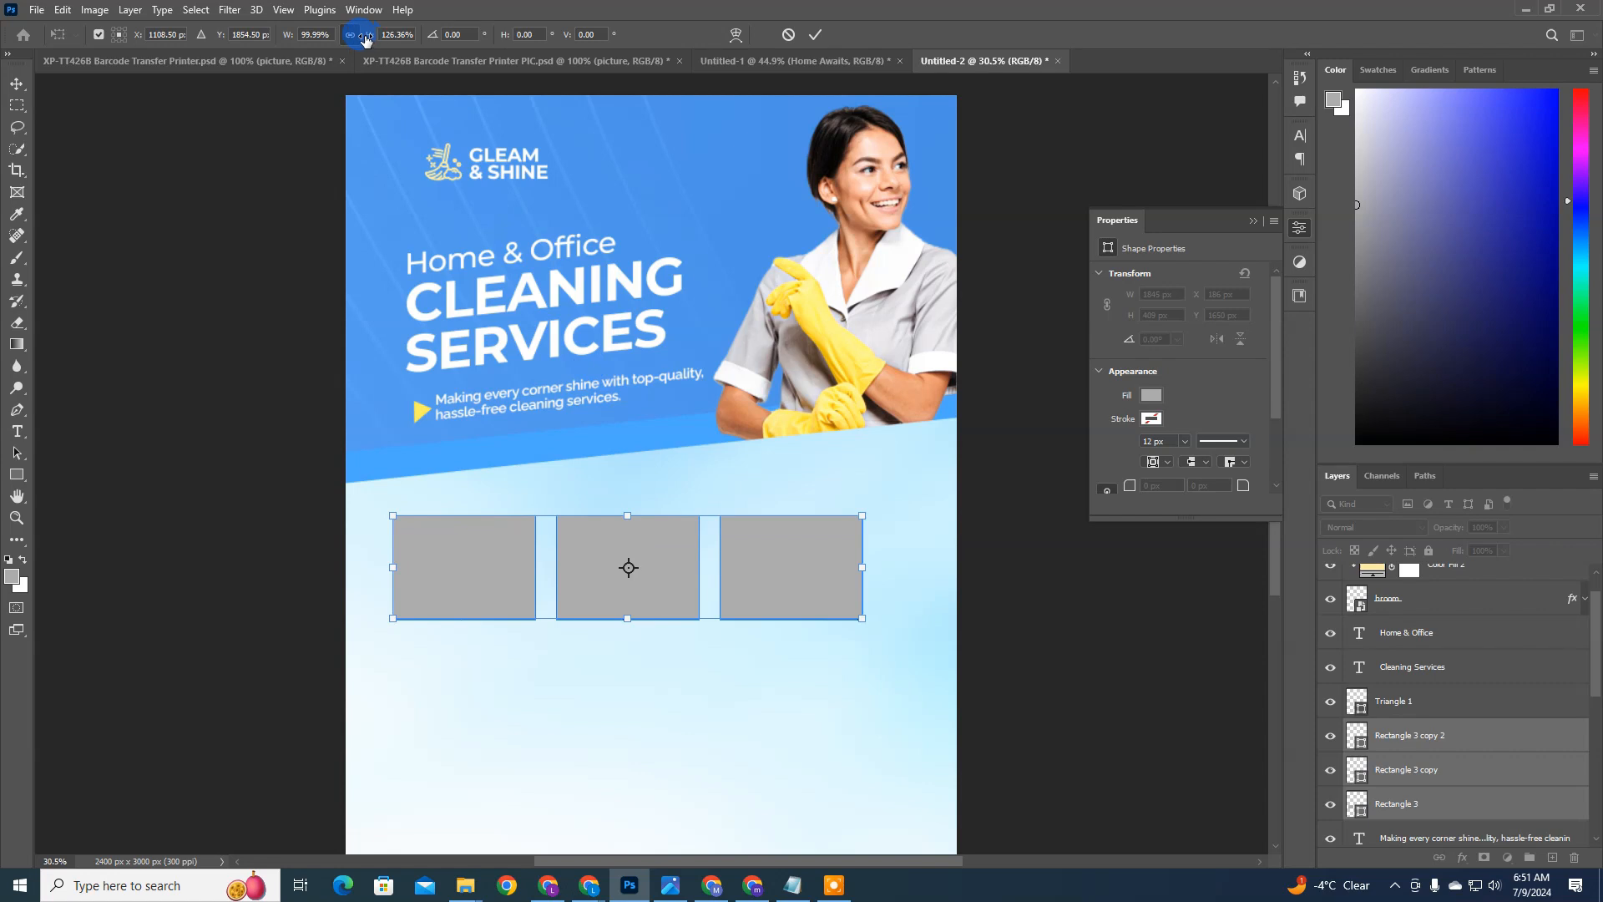
left_click_drag(368, 40, 373, 40)
key("ctrl+z")
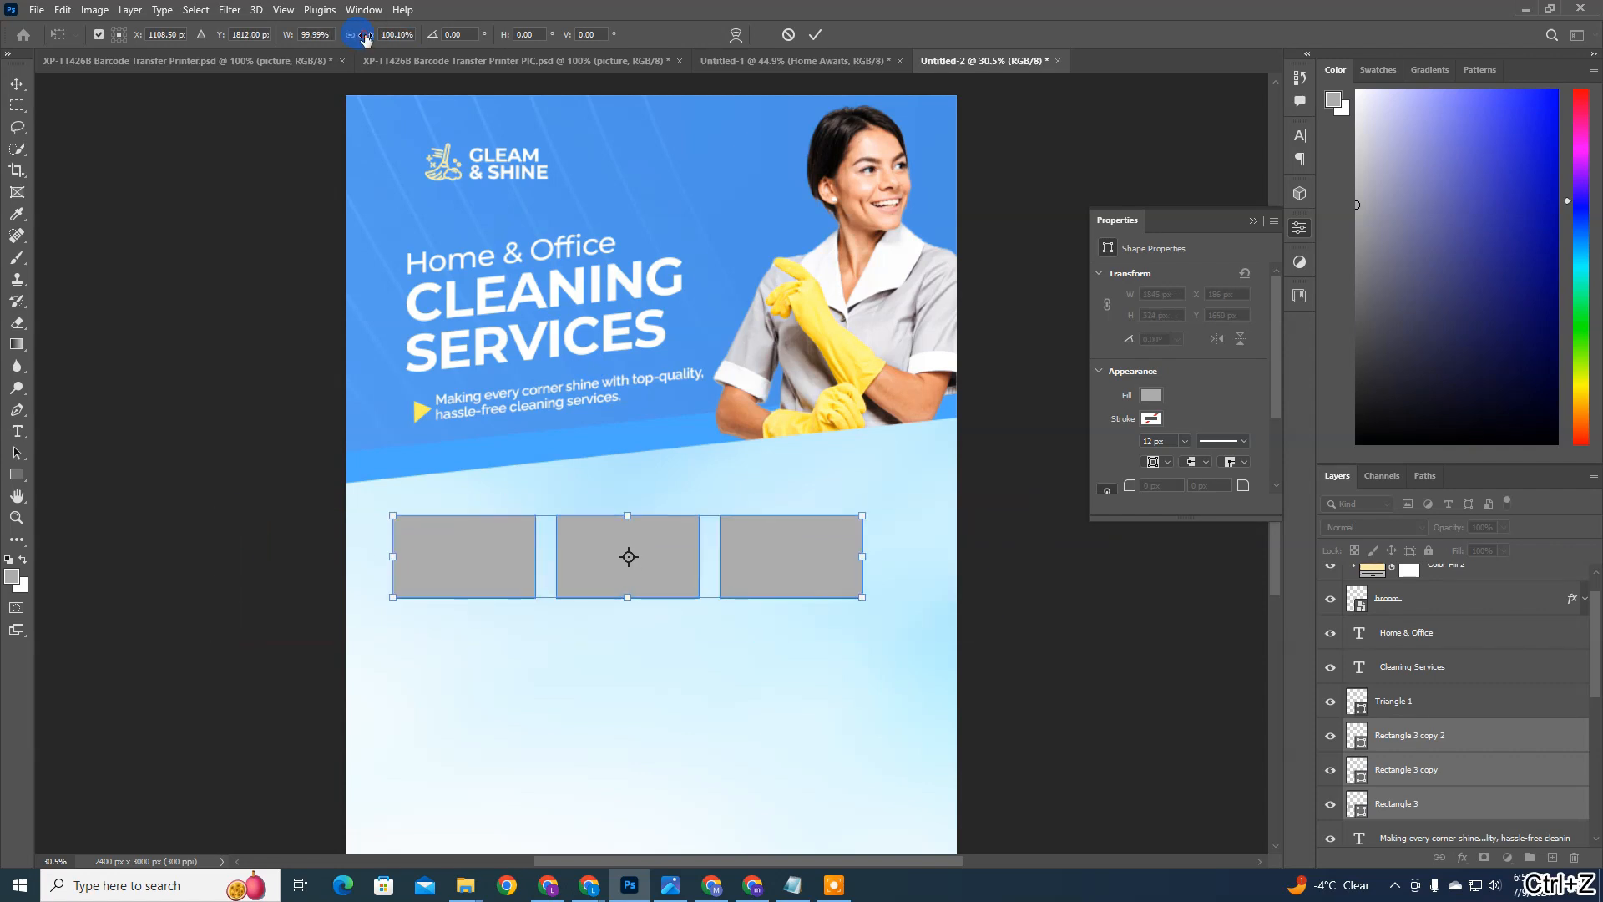
left_click_drag(365, 39, 299, 39)
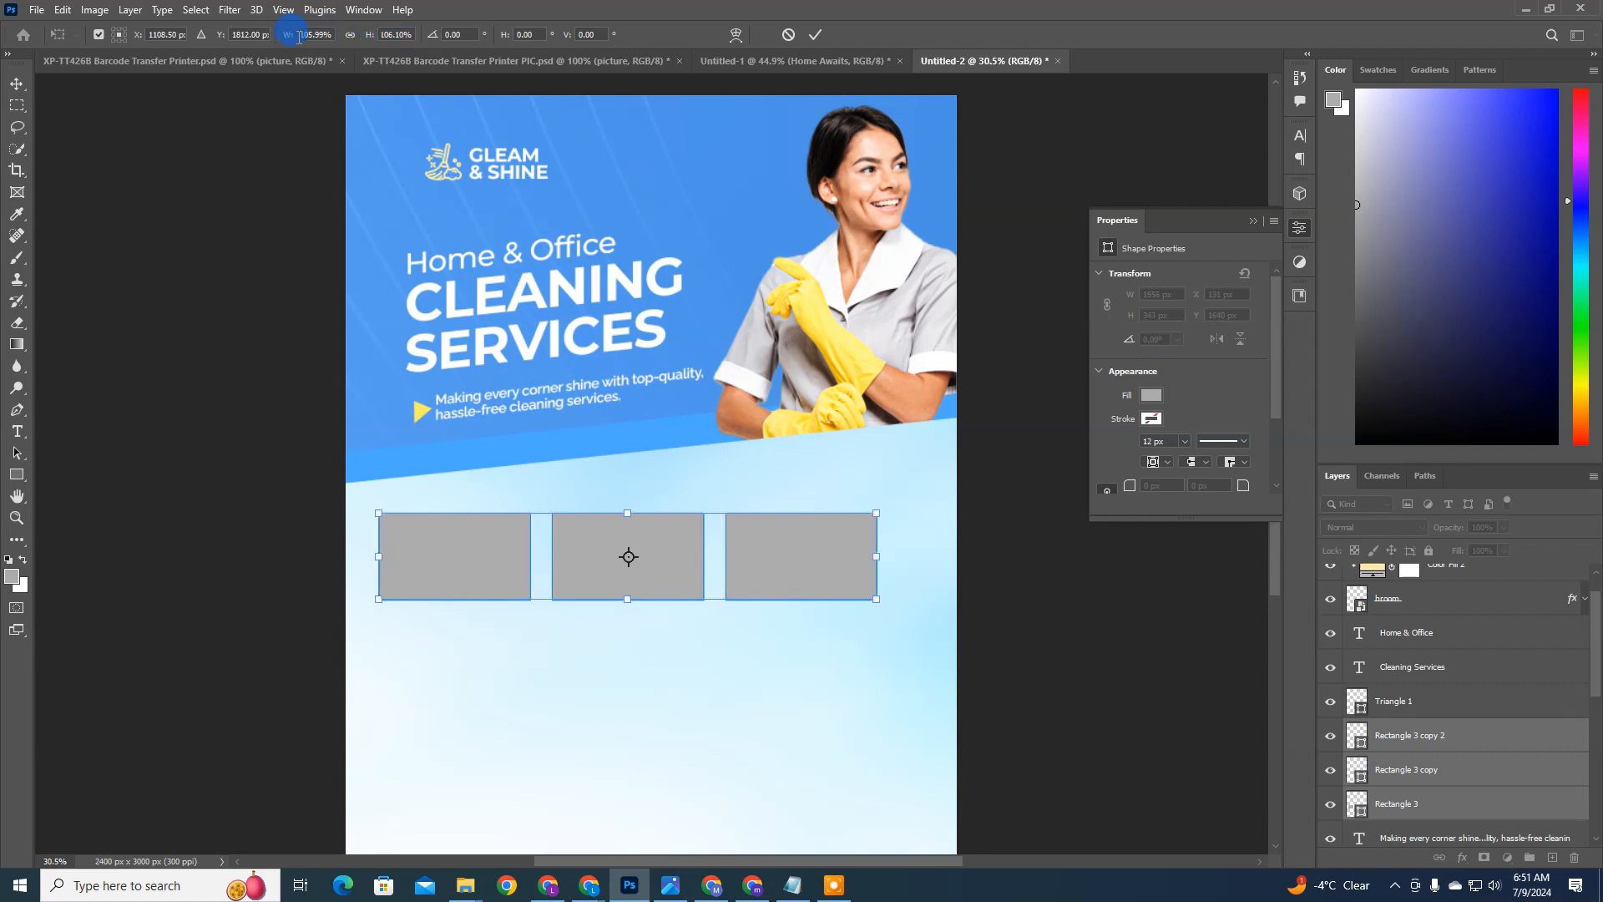
left_click_drag(368, 38, 365, 36)
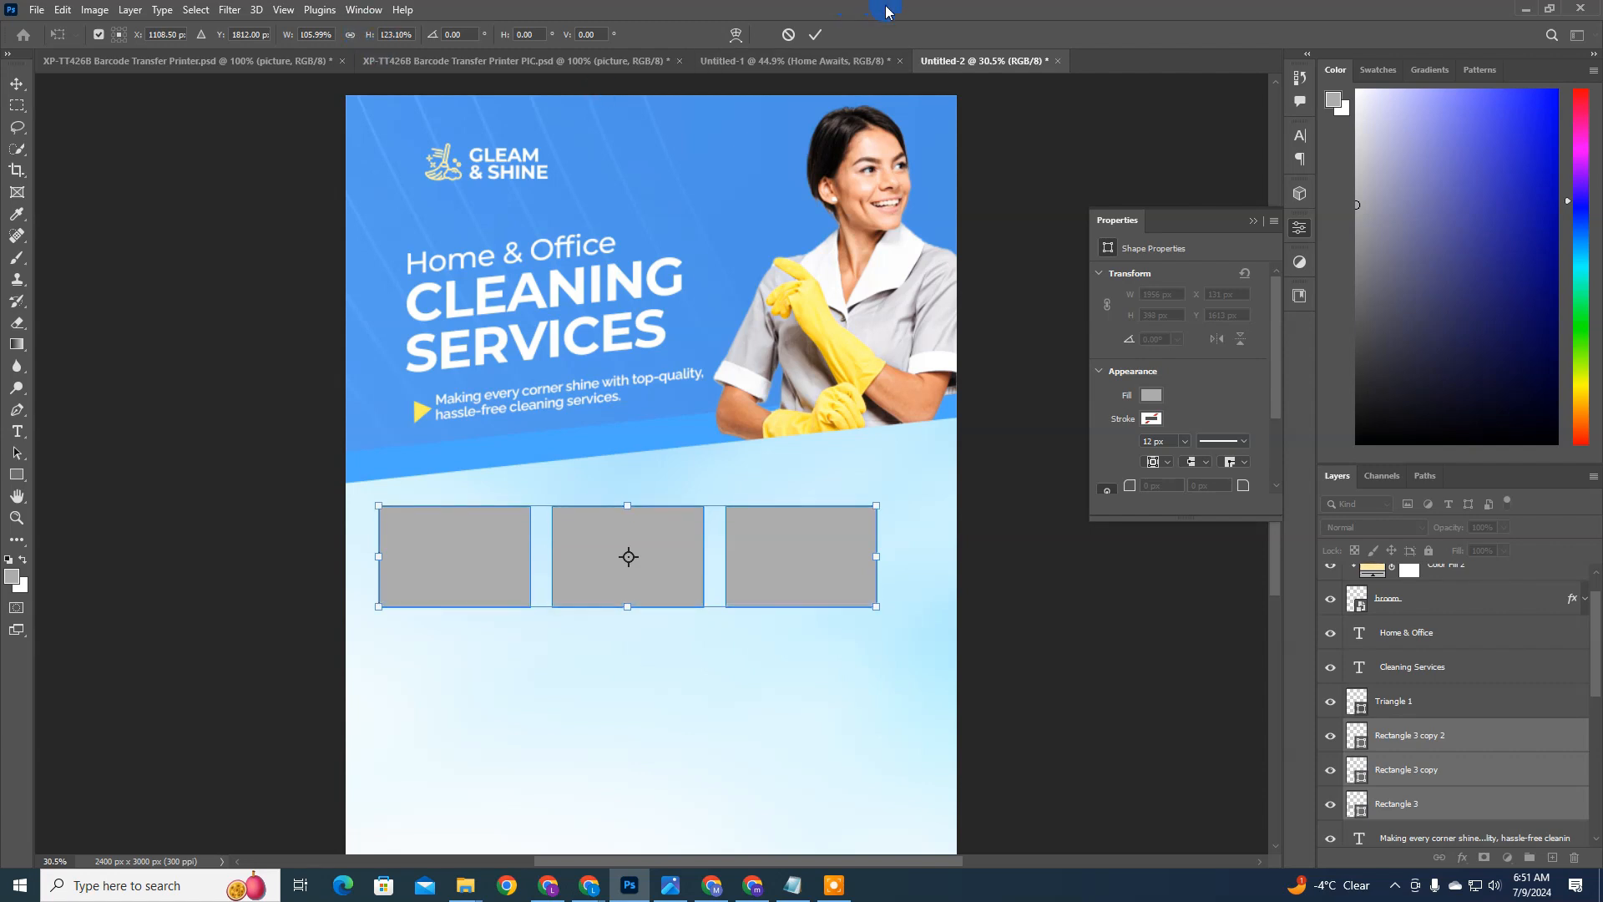
left_click(819, 36)
Step: Skew the row of three rectangles vertically by about -6.98° parallel to the blue panel's edge, accepting conversion to regular paths
key("ctrl+t")
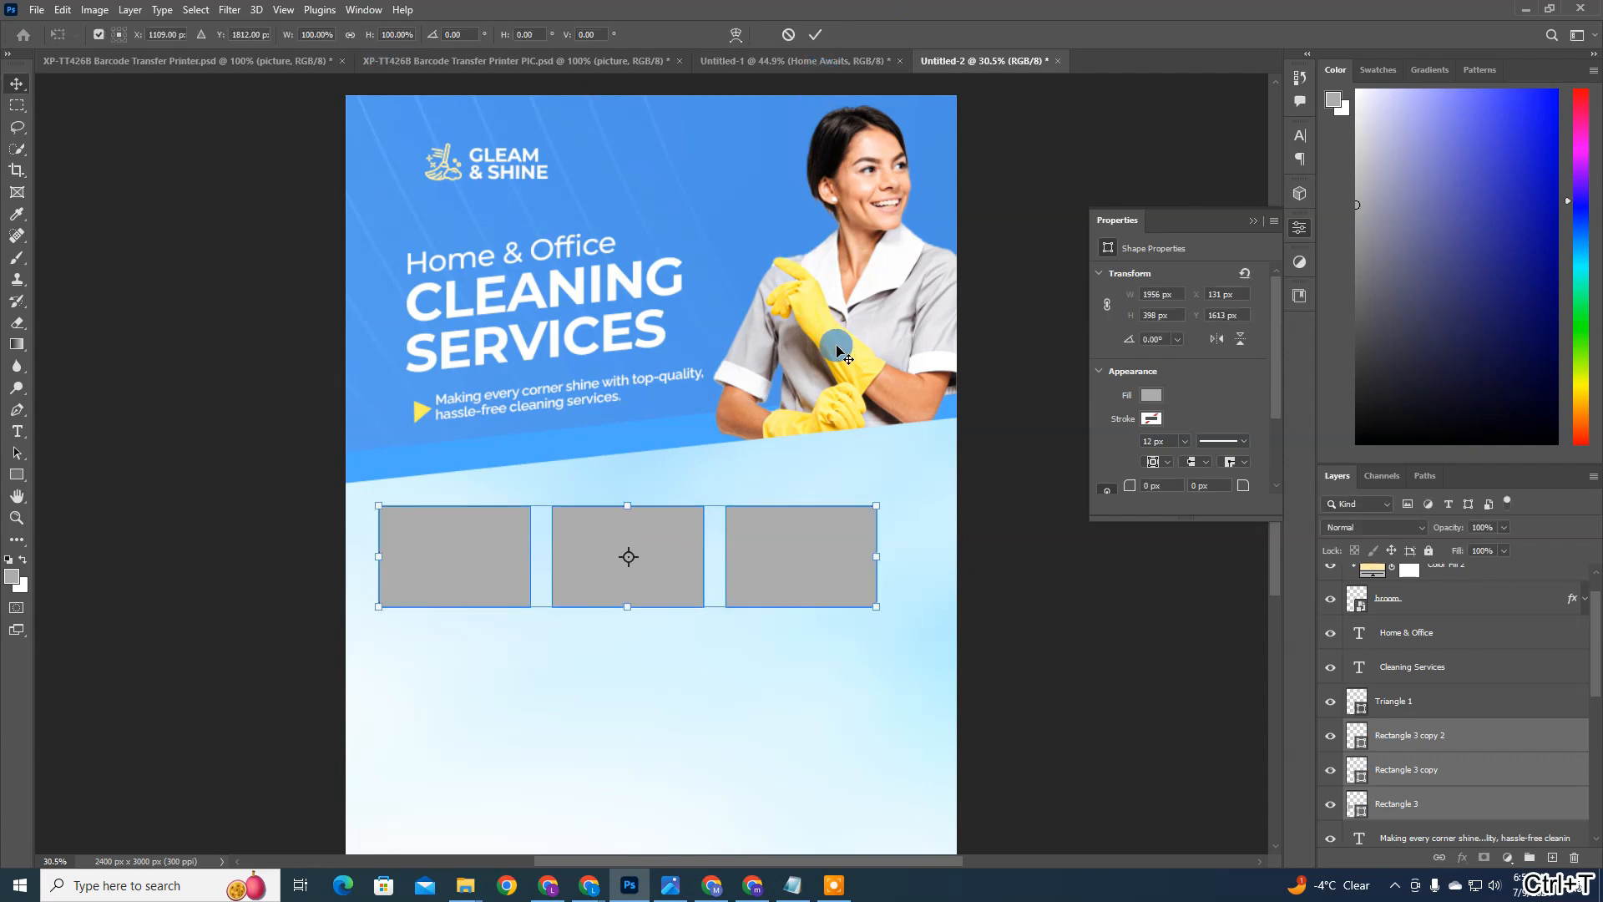
left_click_drag(873, 503, 874, 449)
left_click_drag(876, 607, 844, 516)
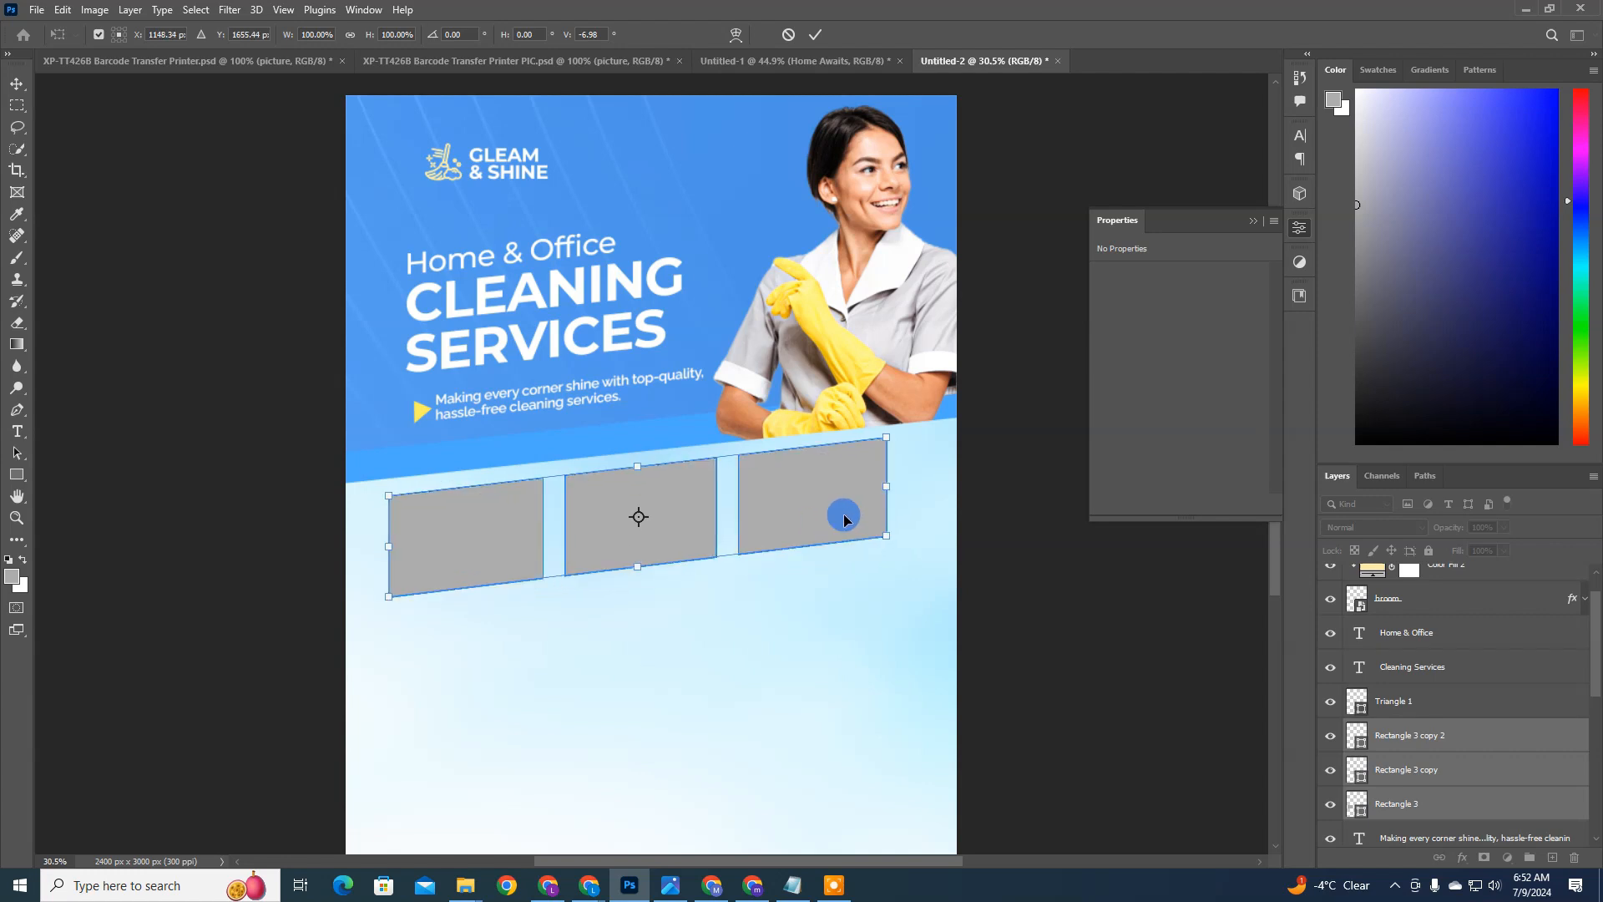
key("Return")
left_click(751, 329)
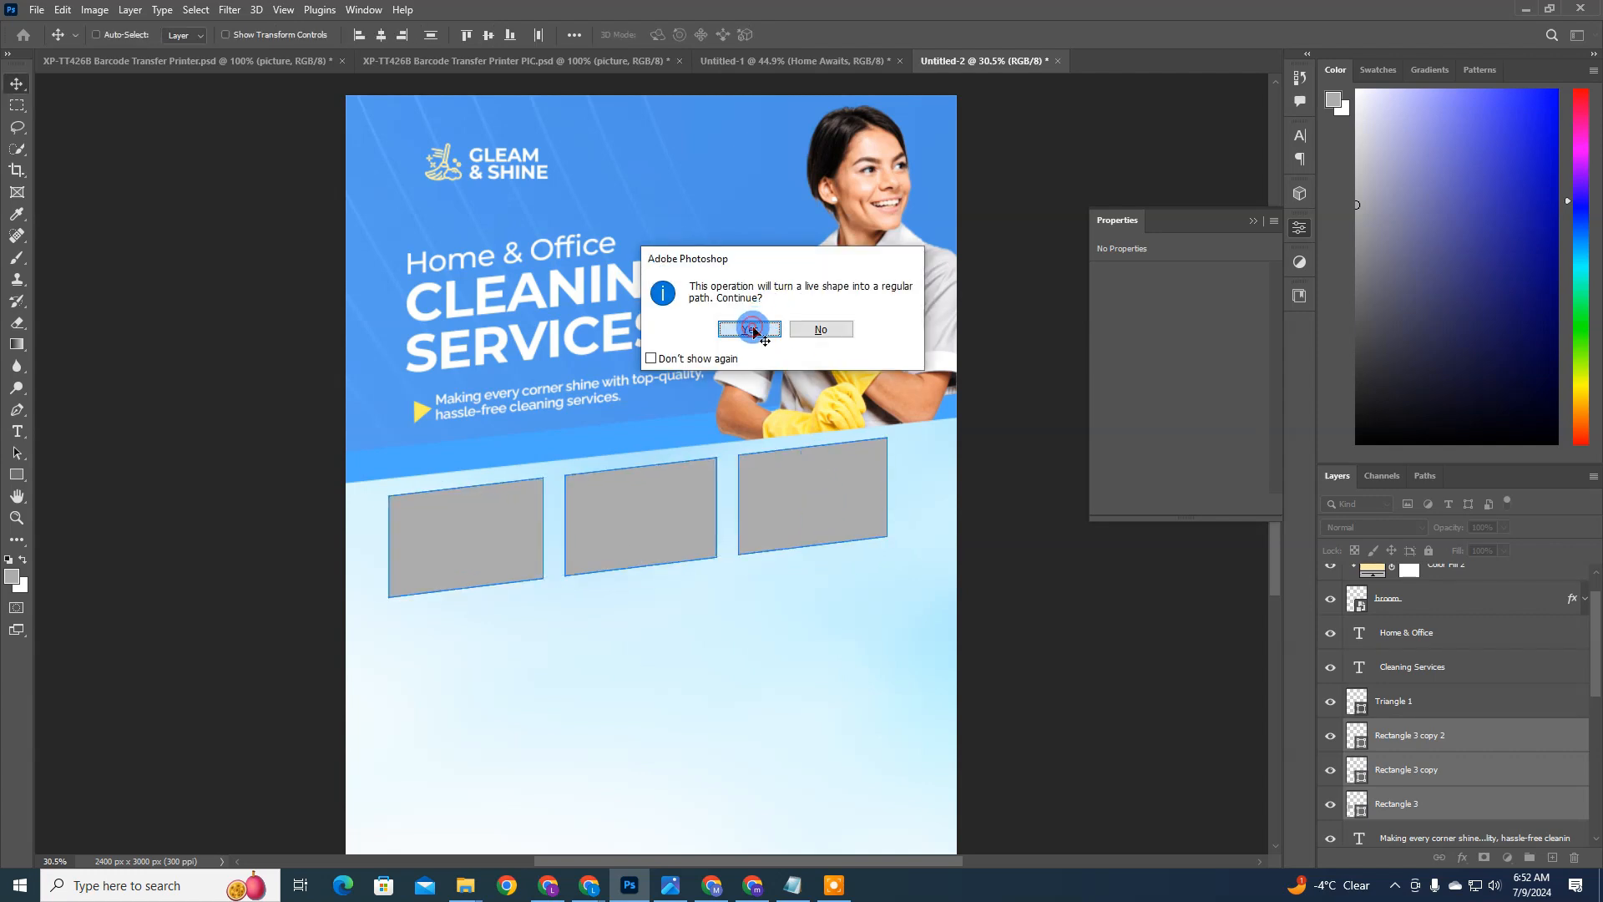
Step: Nudge the slanted row of three boxes slightly left, fine-tuning its height below the blue edge
key("Down")
key("Down")
key("Down")
key("Down")
key("Down")
key("Down")
key("Down")
key("Down")
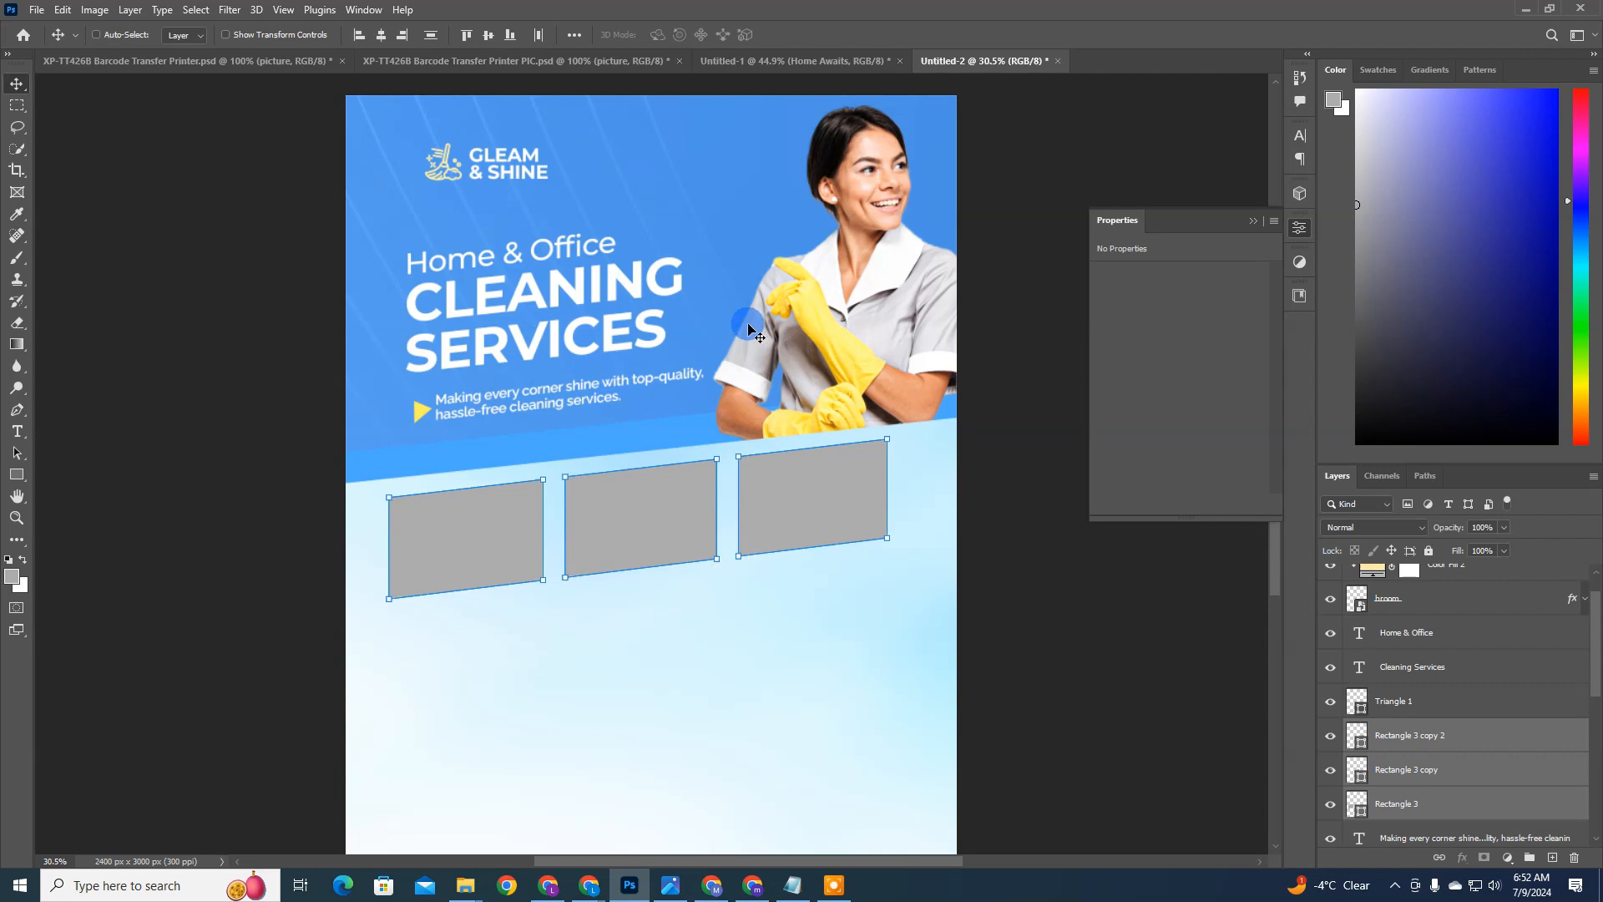
key("Left")
key("Left")
key("Left")
key("Left")
key("Left")
key("Left")
key("Left")
key("Left")
key("Up")
key("Up")
key("Up")
key("Up")
key("Up")
key("Up")
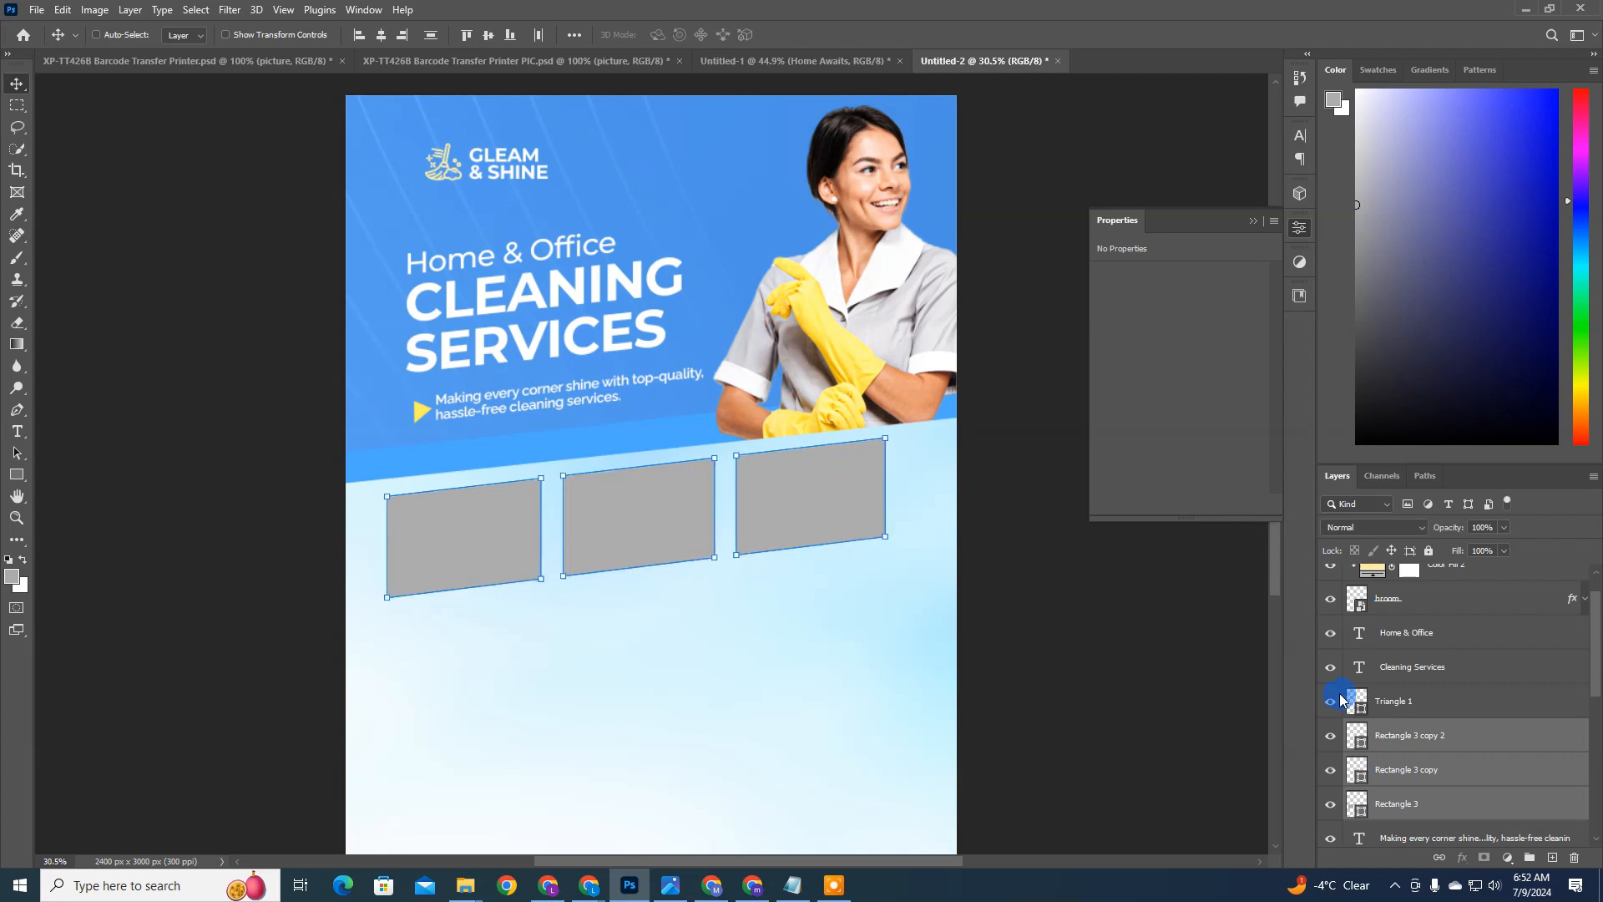
Step: Place the closeup-photo-fashionable-clothes-hangers-shop image as an embedded object directly above the rightmost box's layer
left_click(1480, 736)
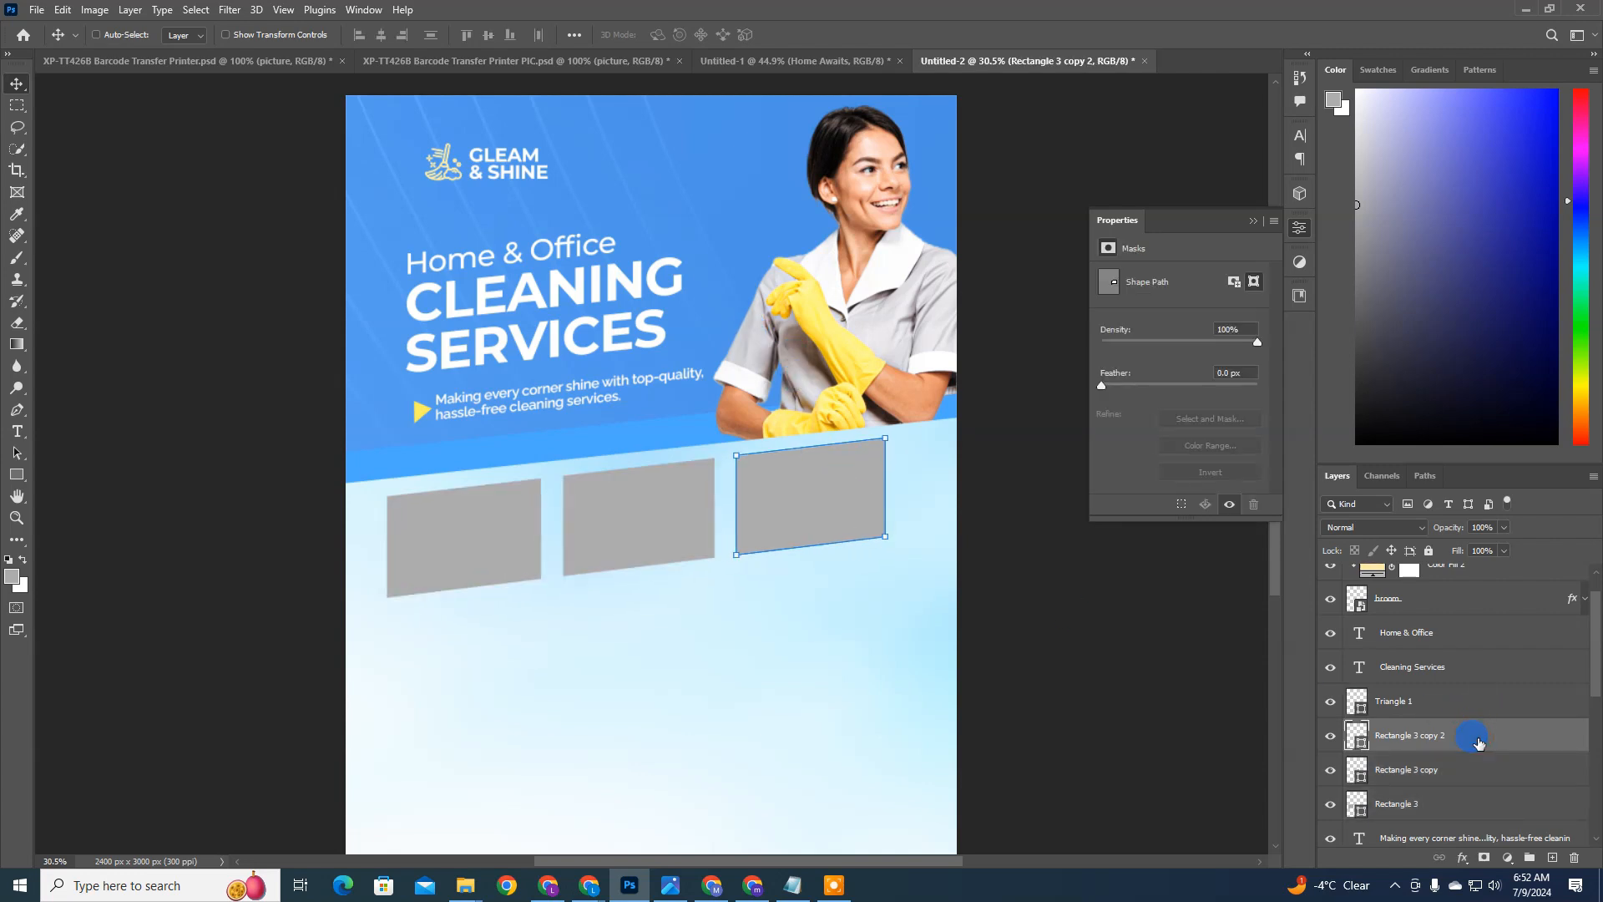
left_click(37, 10)
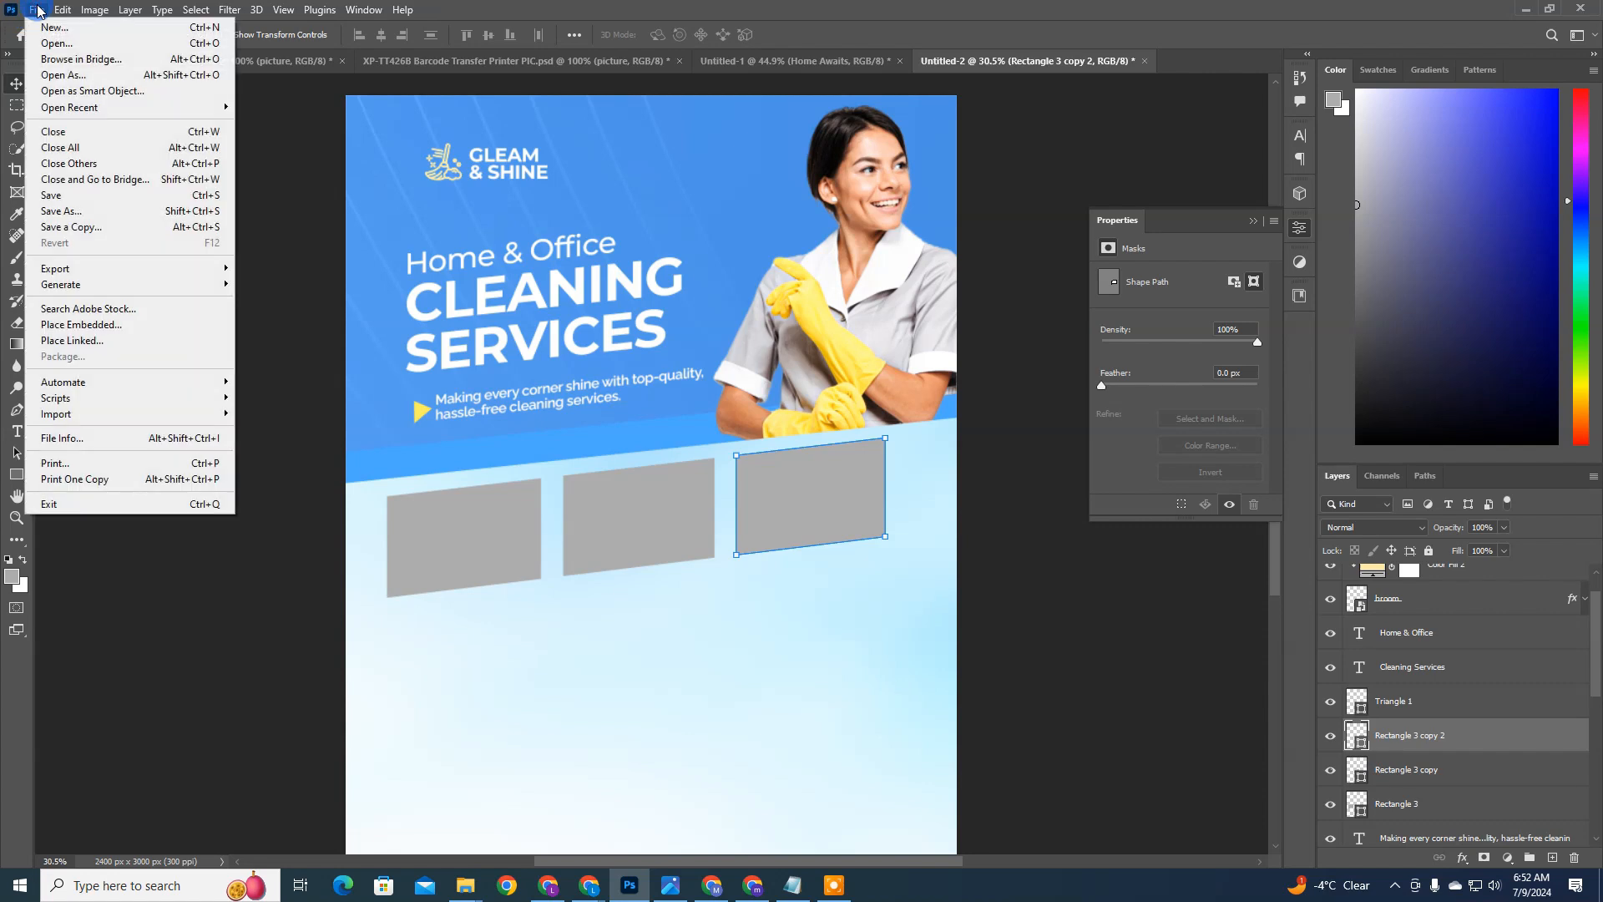
left_click(112, 326)
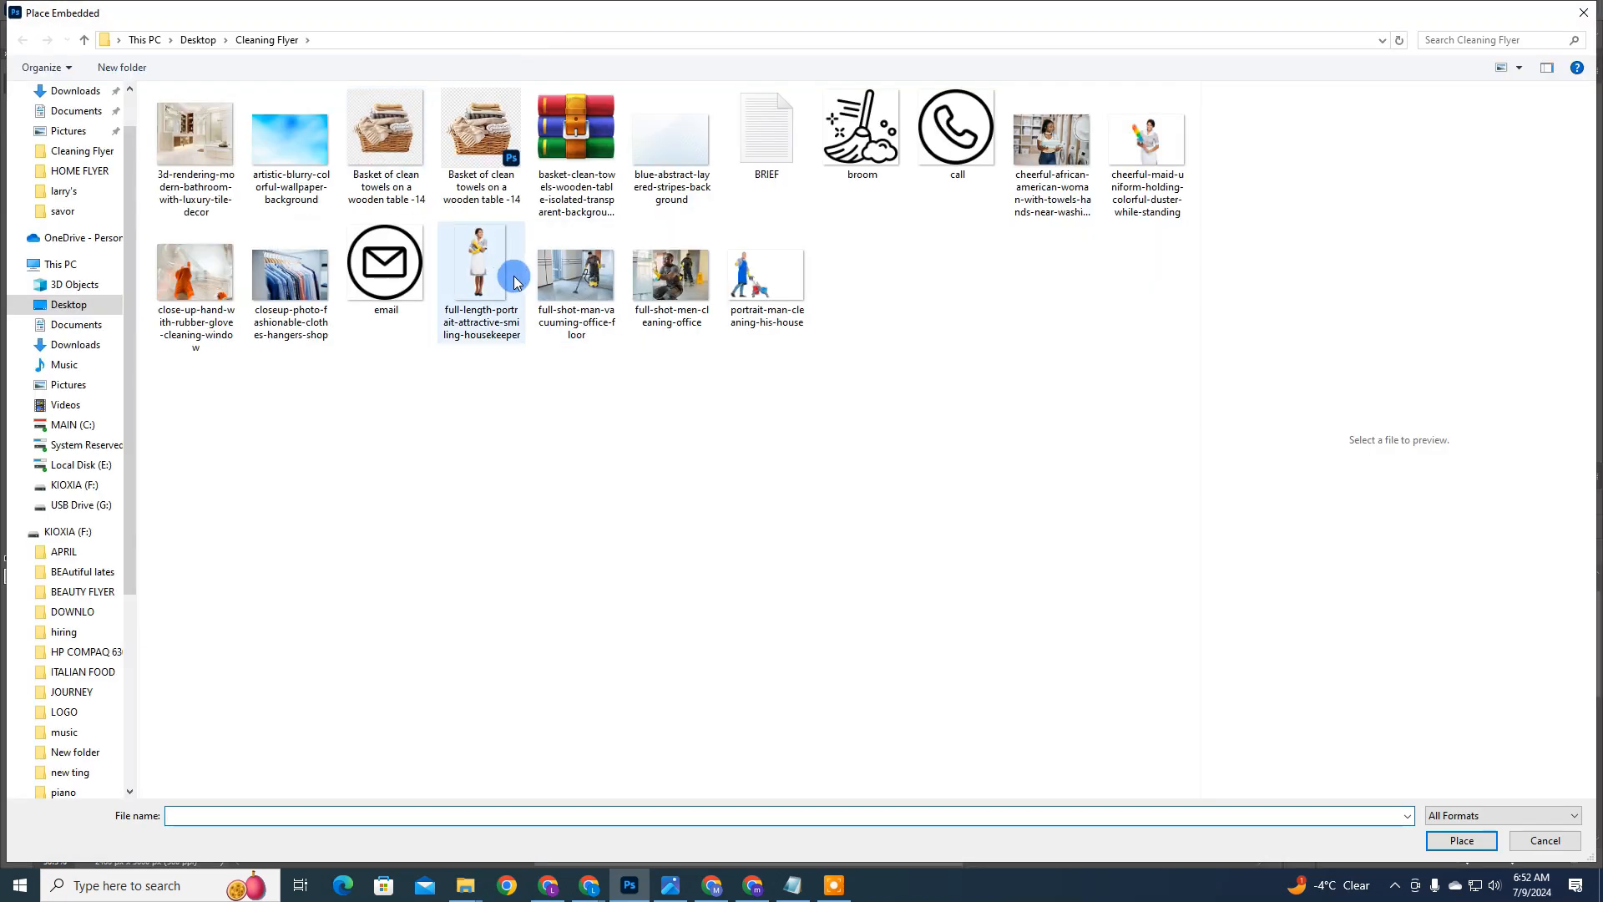
left_click(576, 276)
left_click(672, 276)
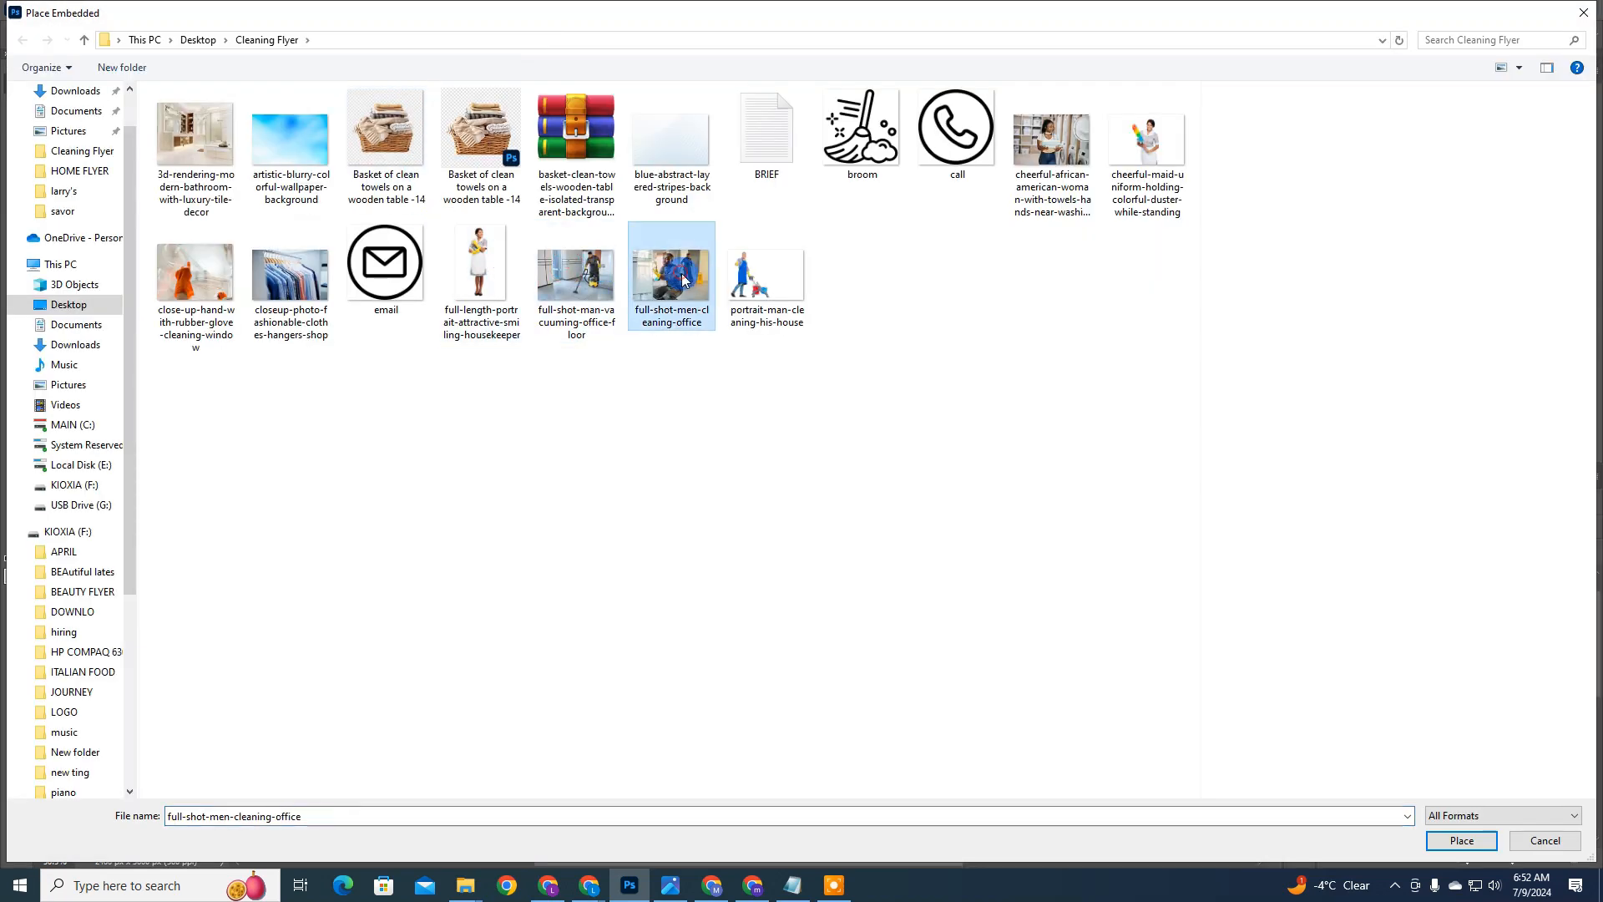
left_click(185, 159)
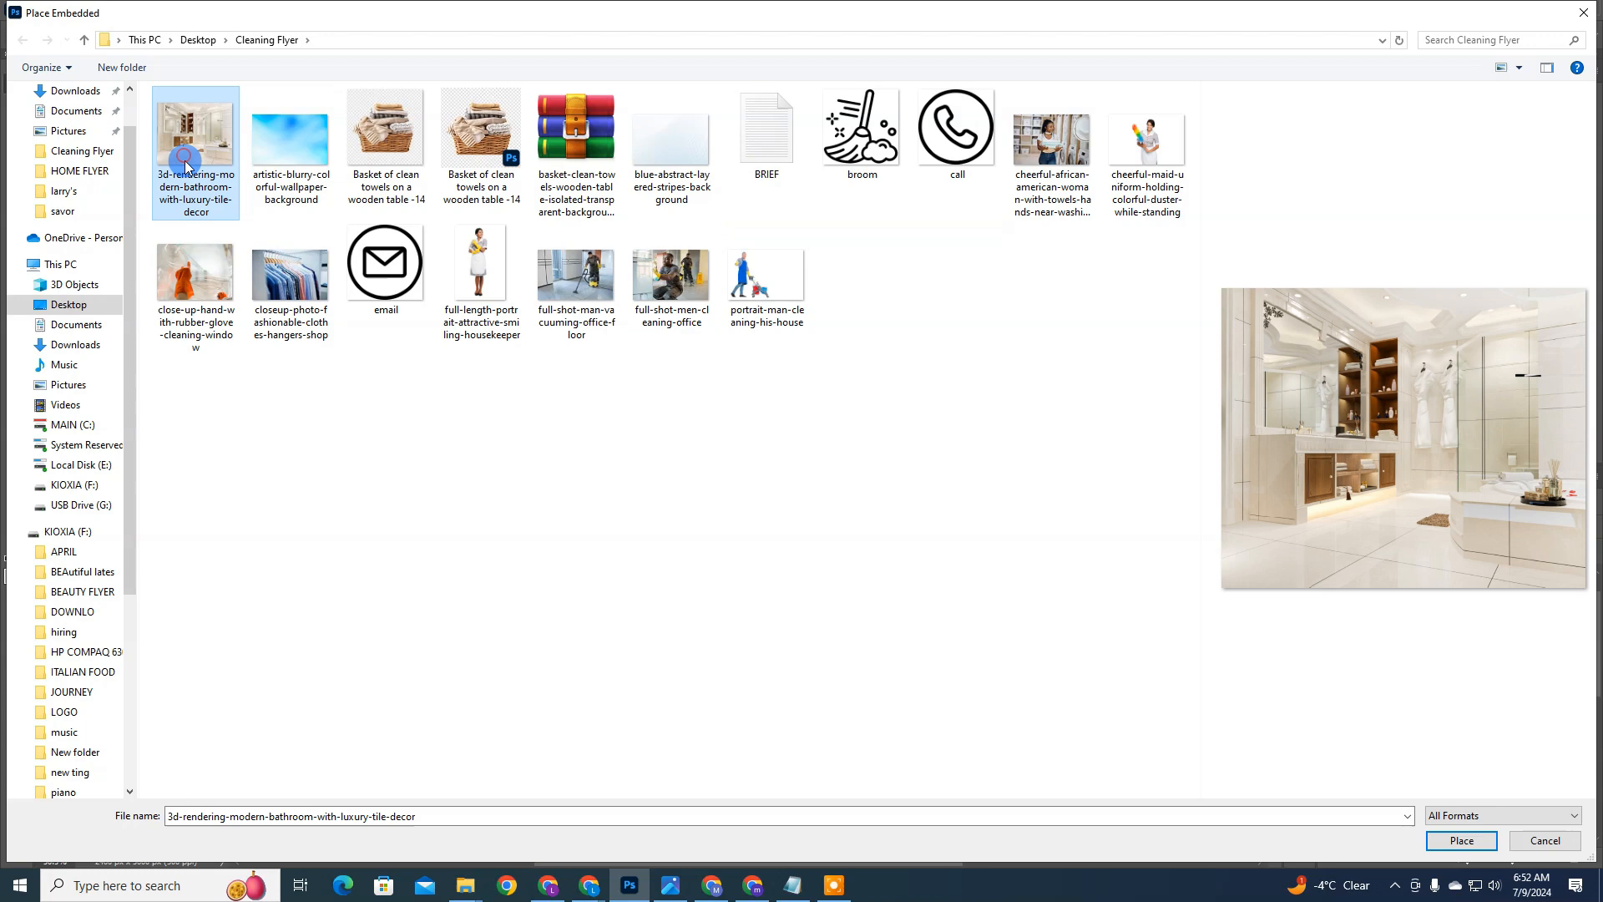
left_click(280, 267)
left_click(355, 276)
left_click(307, 284)
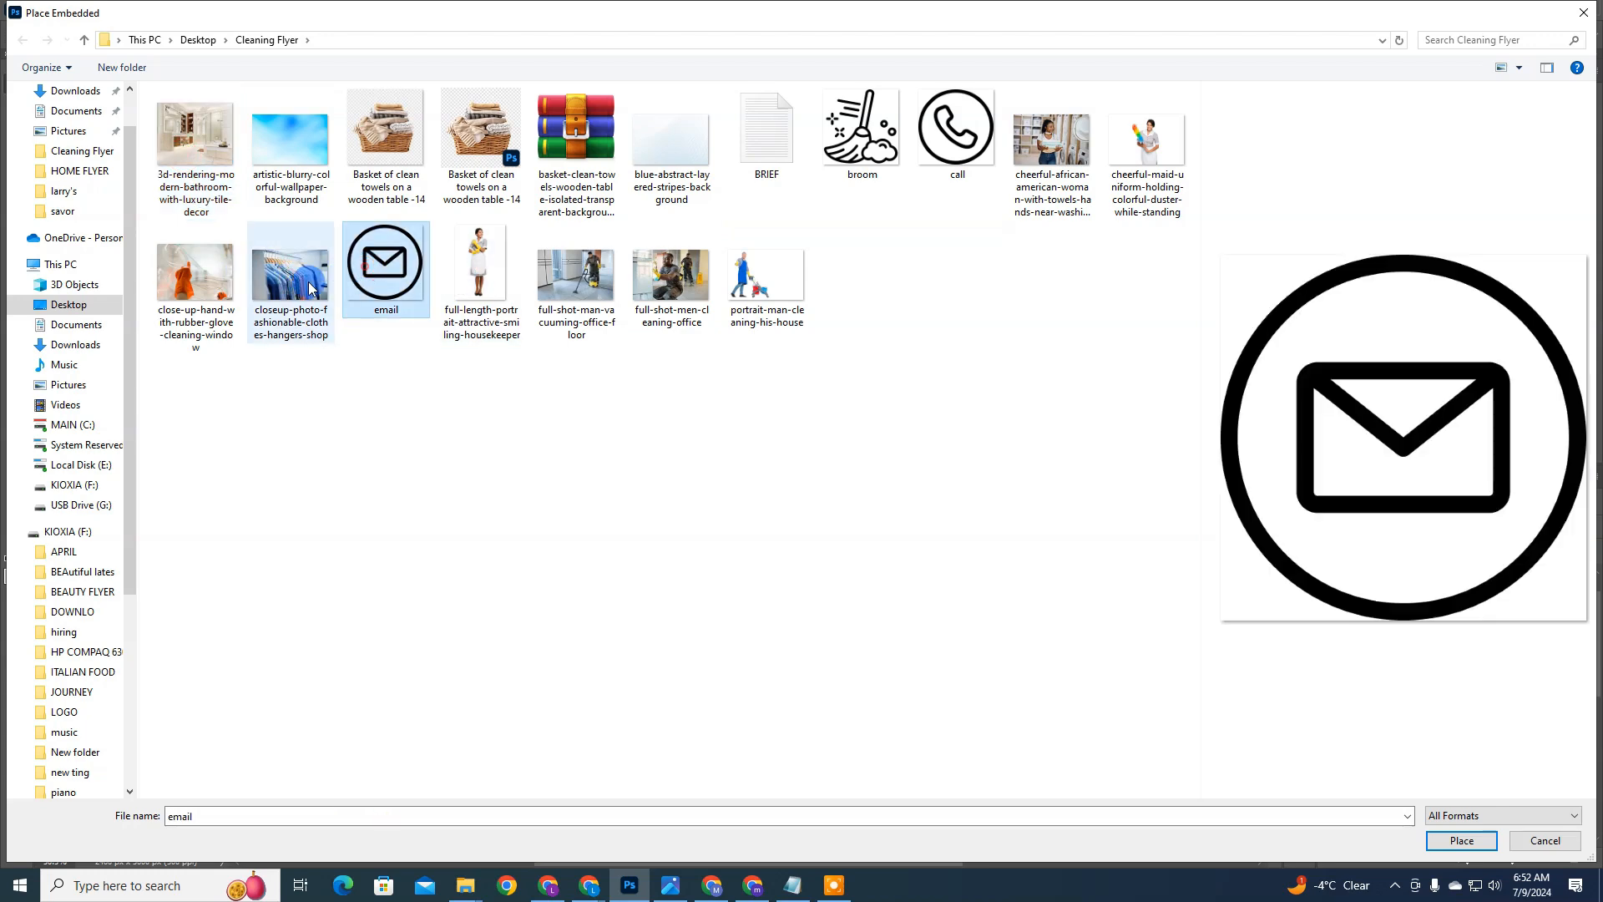
double_click(309, 288)
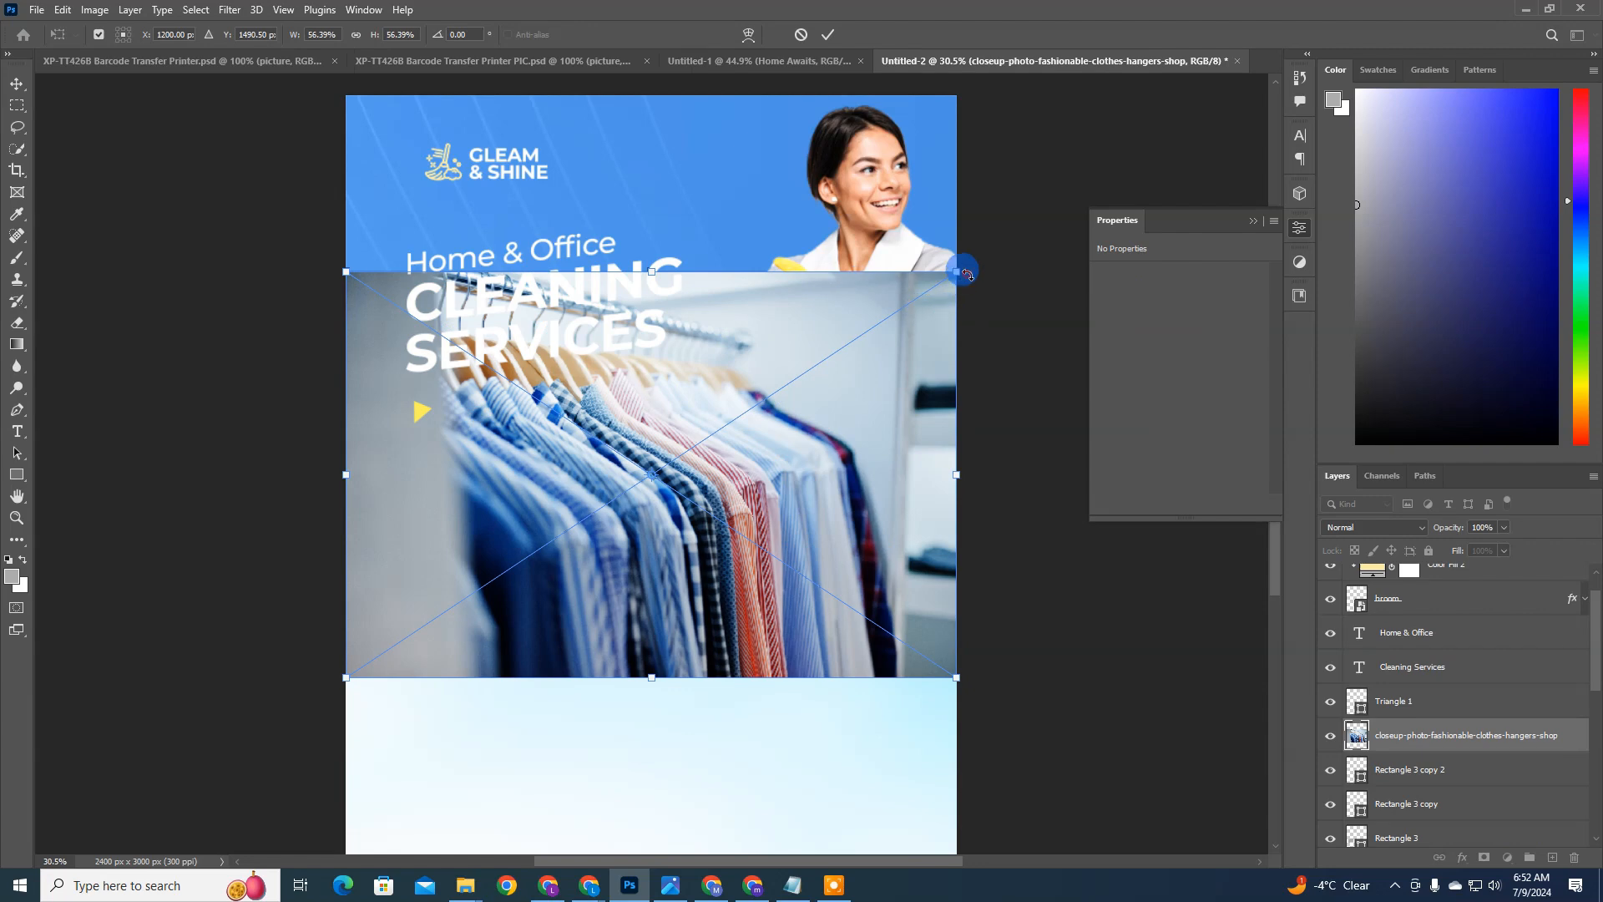
Step: Shrink the clothes photo to about 714 × 474 px over the rightmost box and clip it to that box
left_click_drag(967, 274, 933, 301)
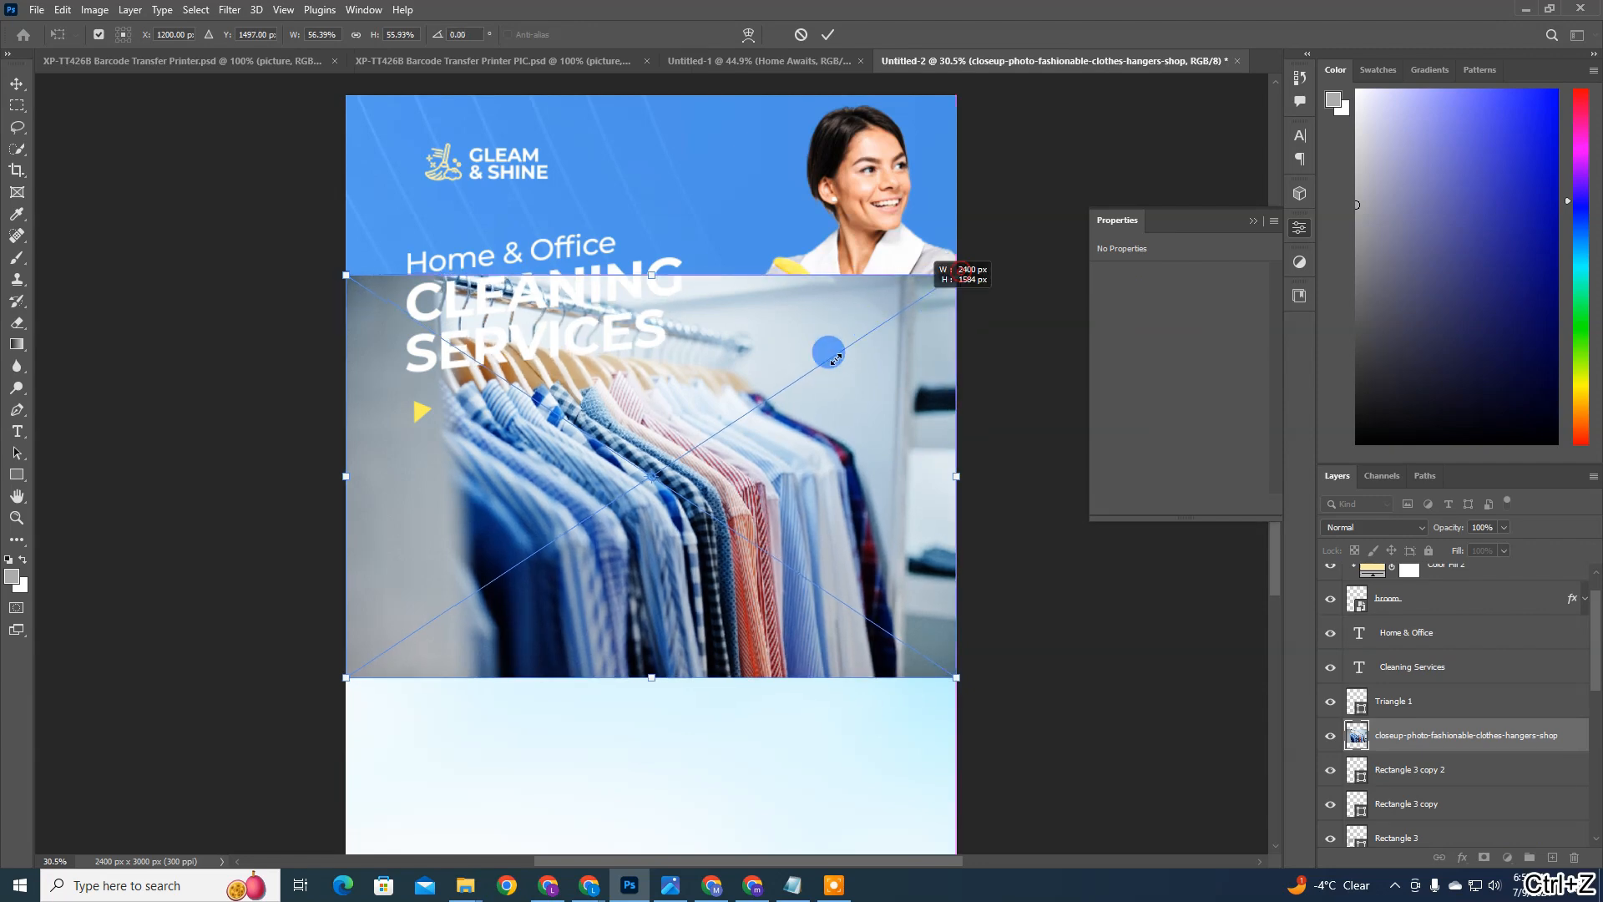
key("ctrl+z")
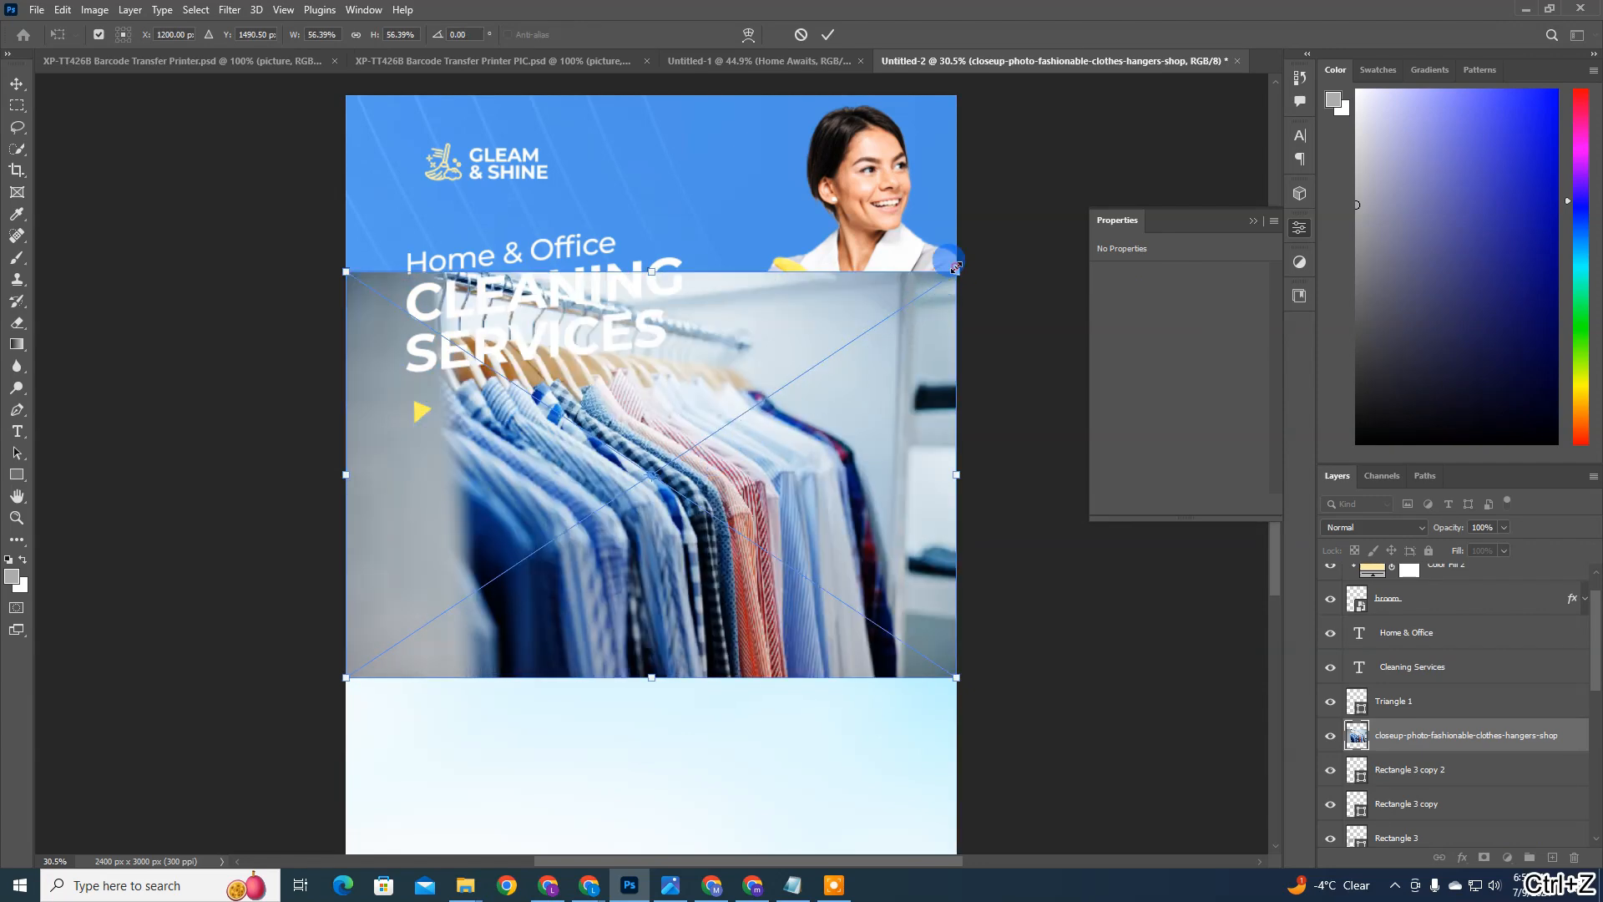
left_click_drag(956, 267, 601, 548)
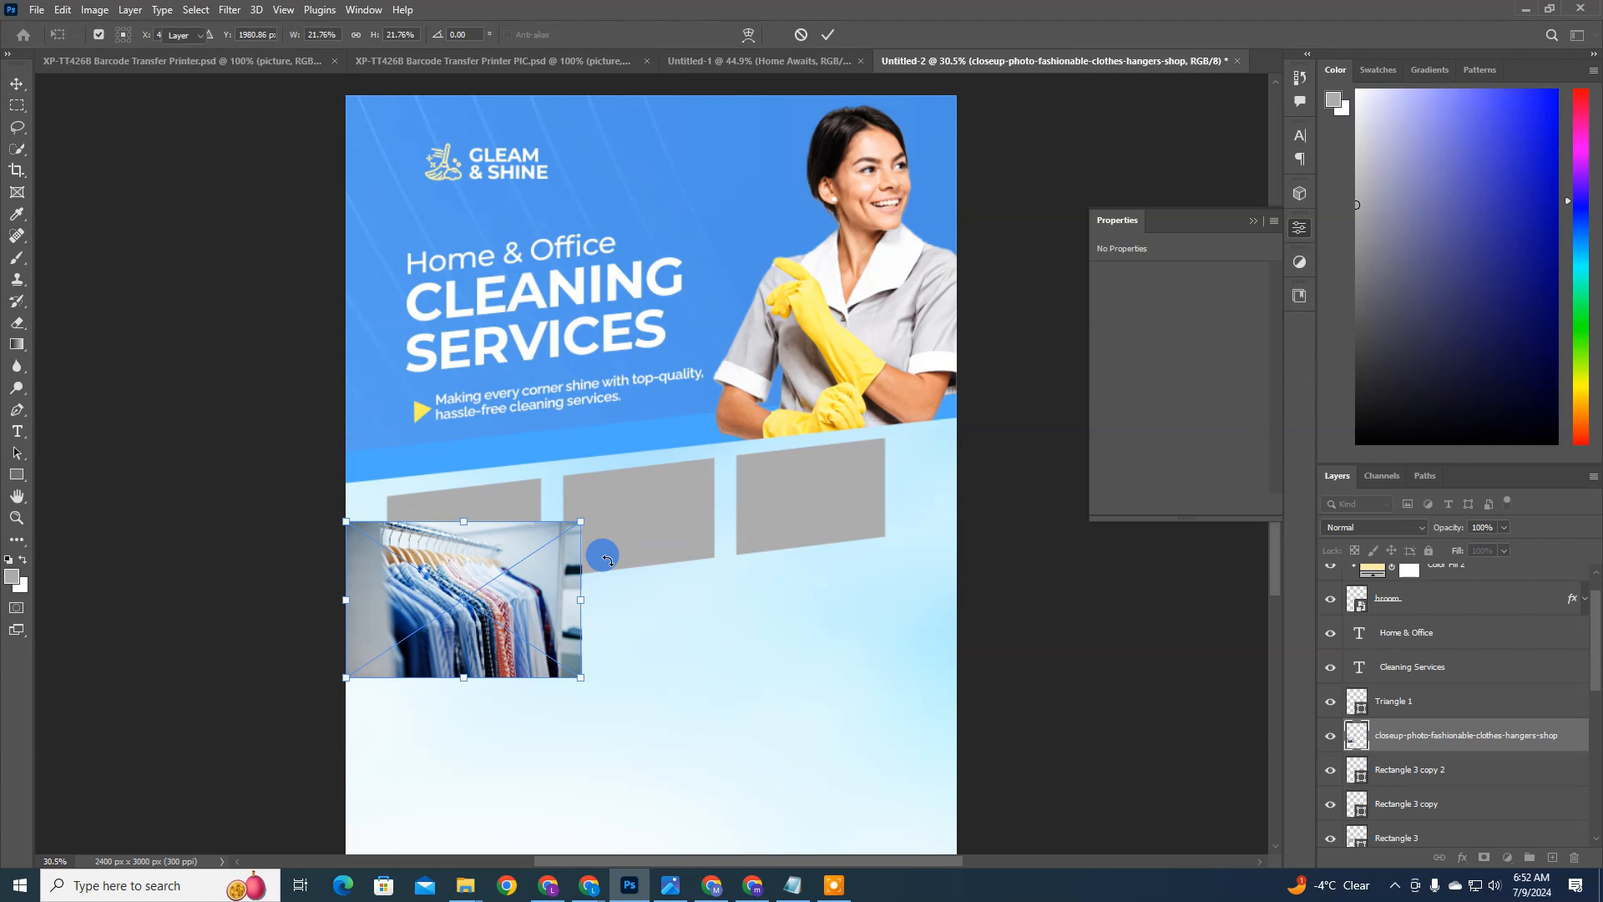
key("Return")
mouse_move(499, 588)
left_mouse_down()
mouse_move(543, 558)
mouse_move(854, 482)
mouse_move(863, 512)
left_mouse_up()
left_click(1453, 737)
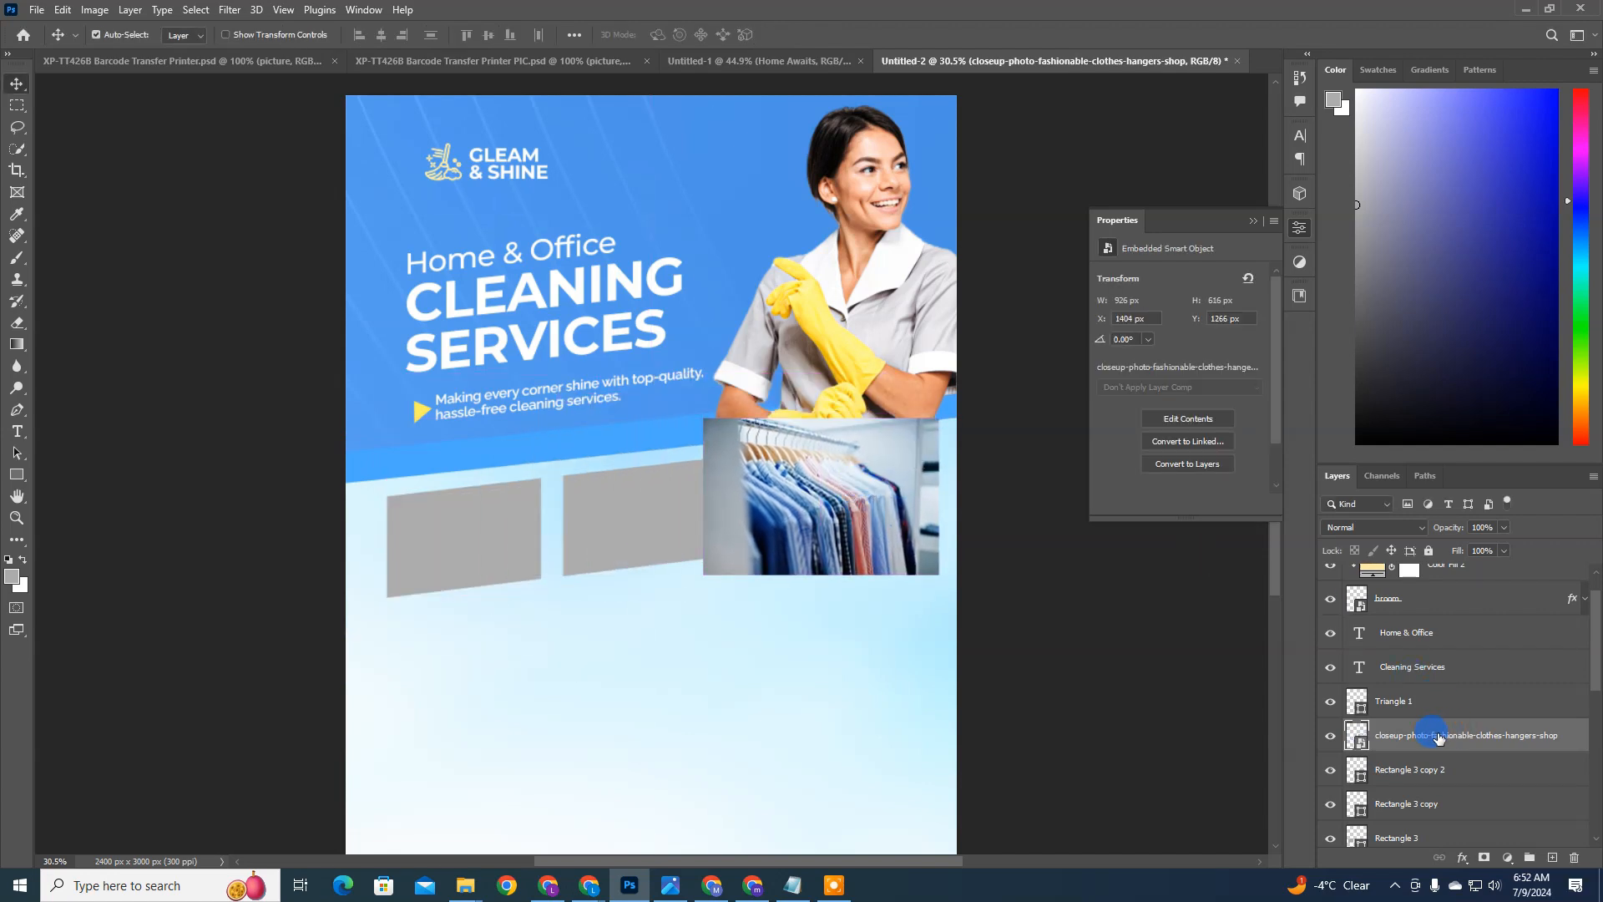
key("ctrl+alt+g")
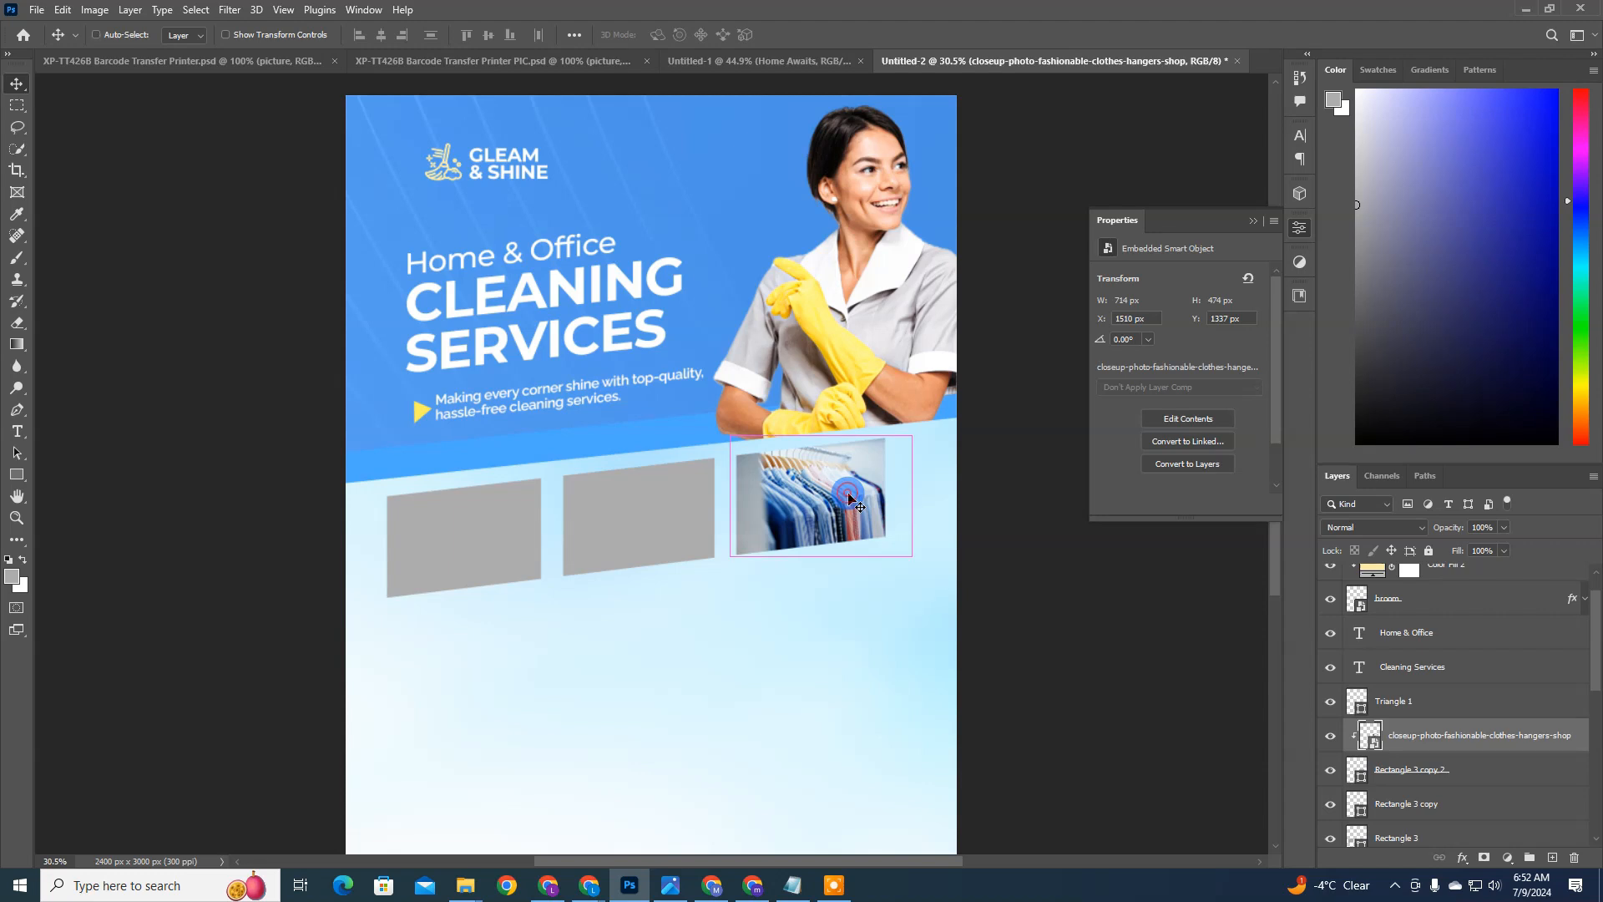
Step: Hide the artistic-blurry-colorful-wallpaper-background layer that tints the lower panel
left_click(943, 714, "ctrl")
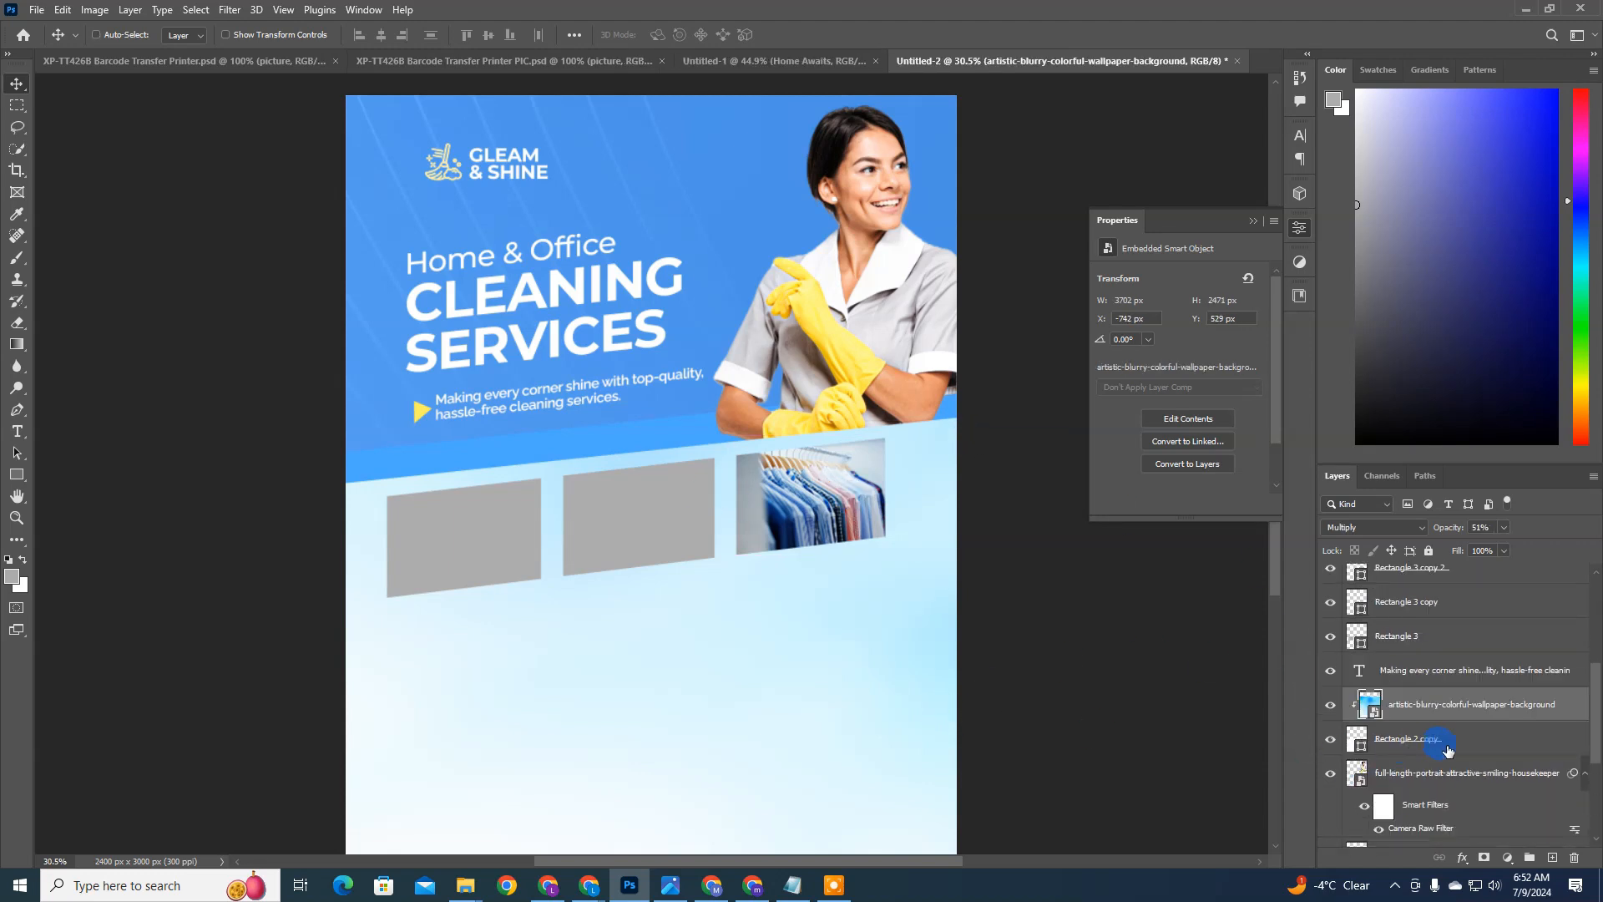
left_click(1333, 707)
left_click(1333, 706)
left_click(1333, 706)
scroll(678, 513, "up", 1)
Step: Place the close-up-hand-with-rubber-glove-cleaning-window image as an embedded object directly above the middle box's layer
left_click(678, 513, "ctrl")
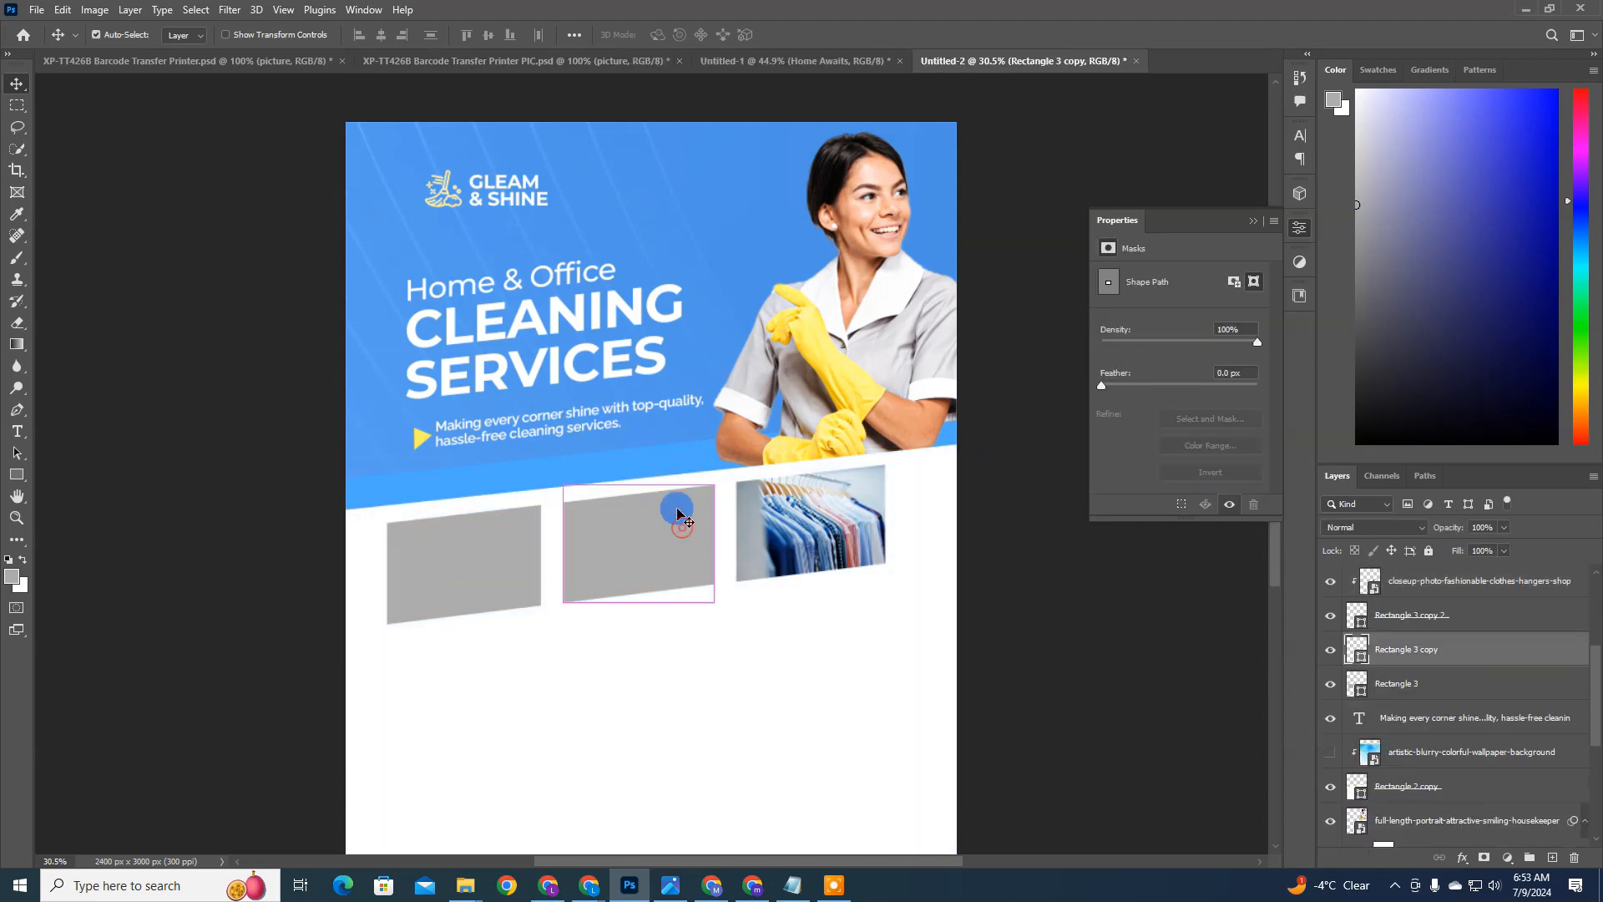
left_click(37, 9)
left_click(99, 324)
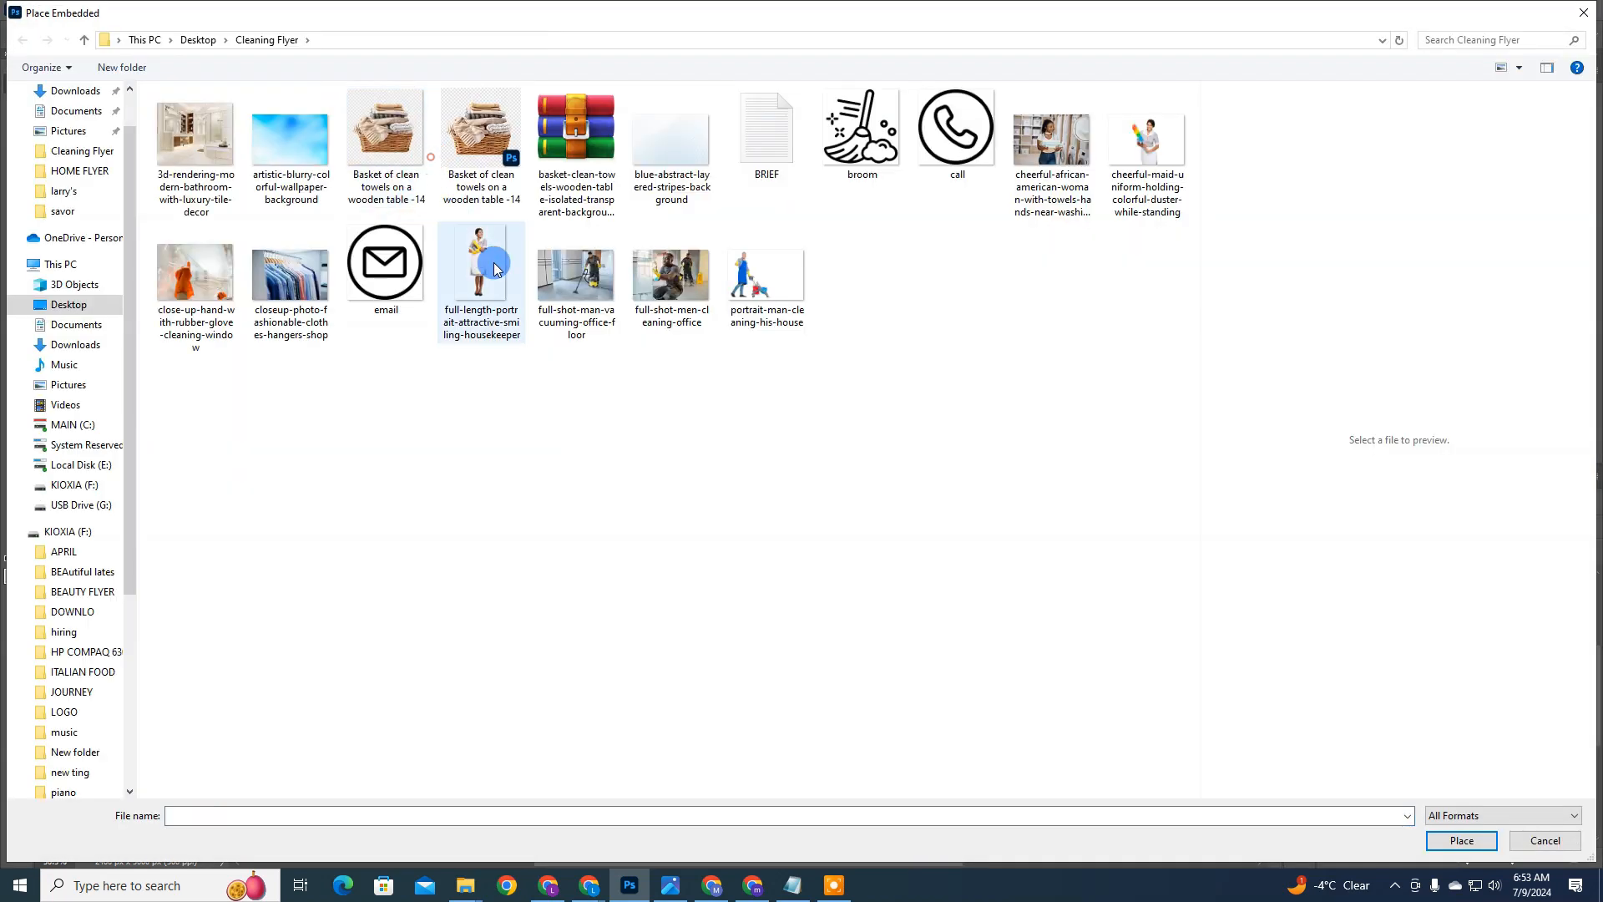
left_click(494, 269)
left_click(576, 276)
left_click(1048, 142)
left_click(280, 302)
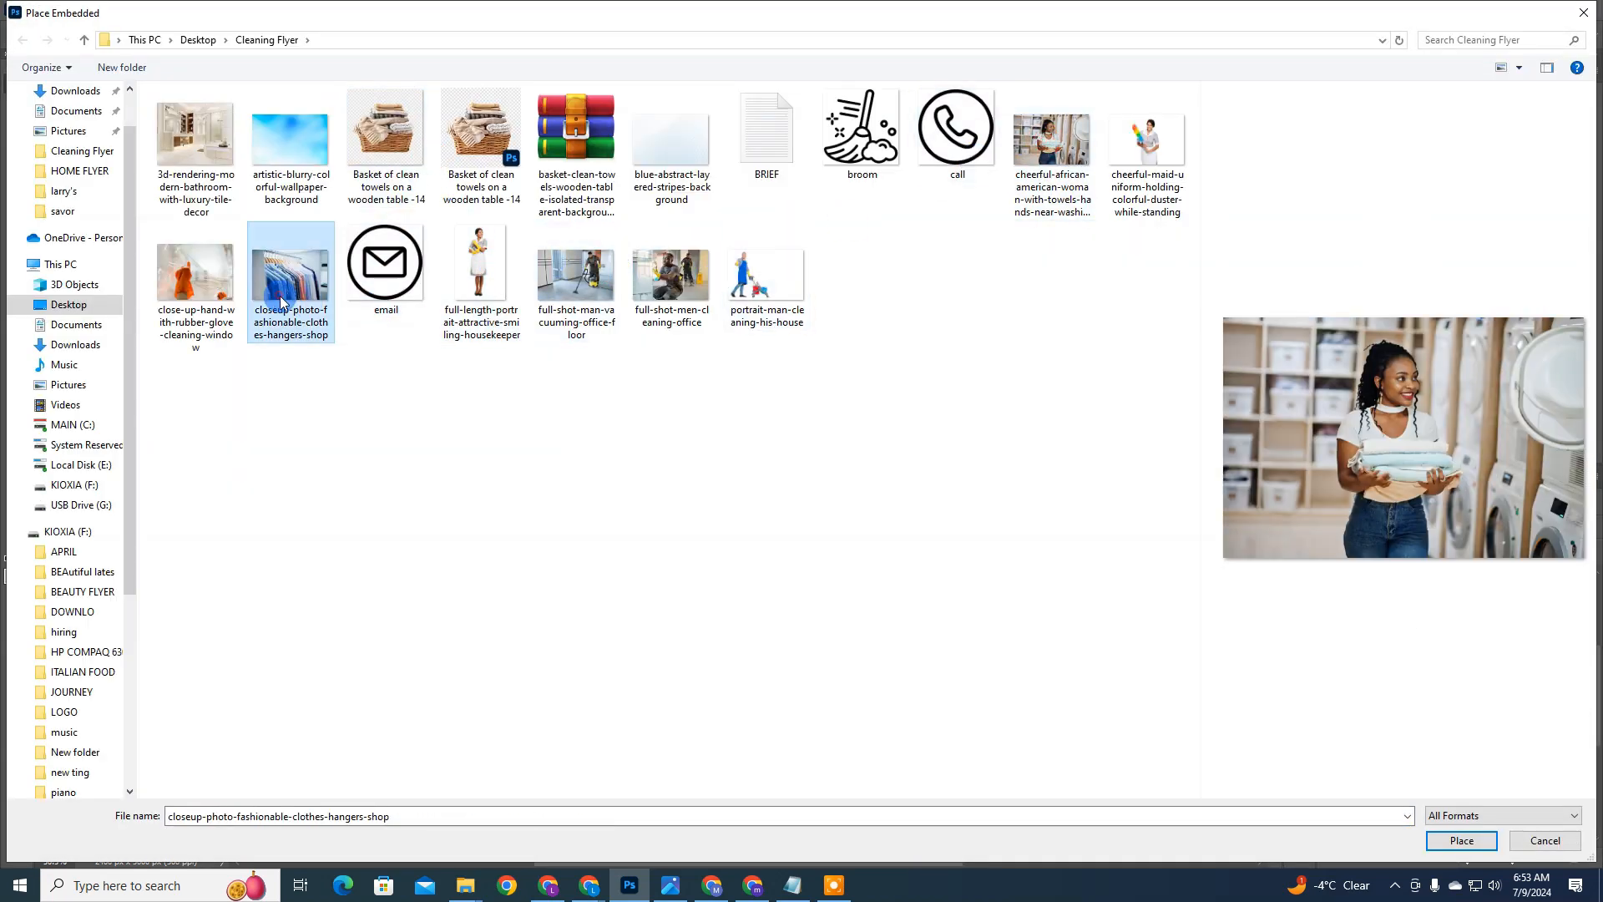
double_click(195, 271)
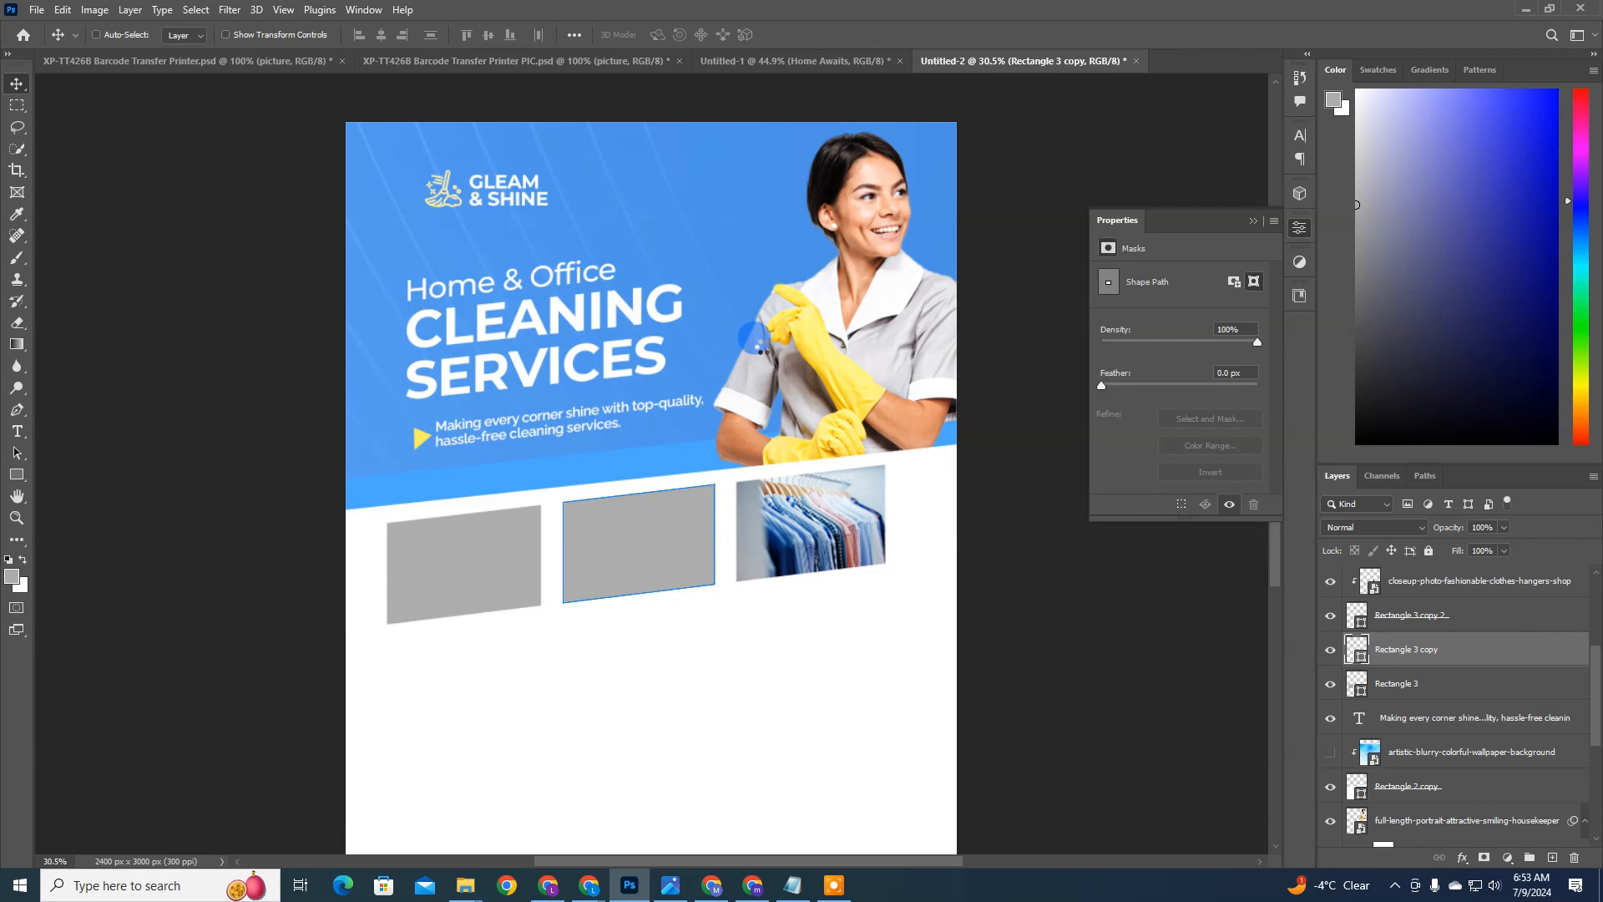
Step: Shrink the rubber-glove photo to about 647 × 486 px, clip it to the middle box and position the glove near the box's center
left_click_drag(955, 258, 552, 560)
left_click_drag(480, 601, 710, 545)
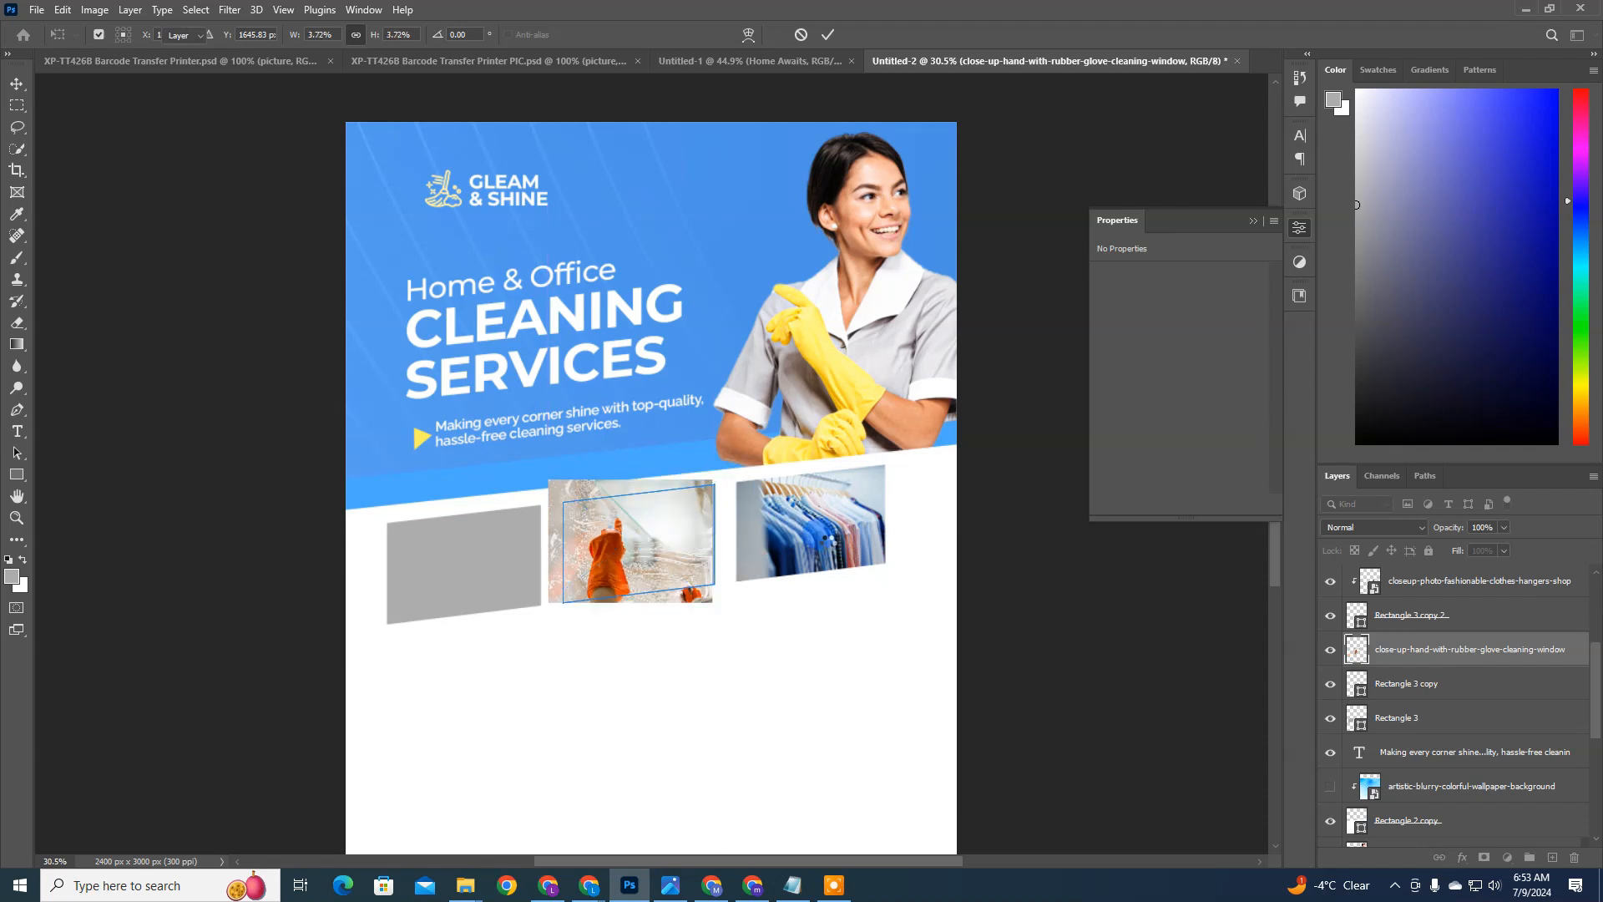
key("Return")
key("ctrl+alt+g")
left_click_drag(693, 541, 761, 571)
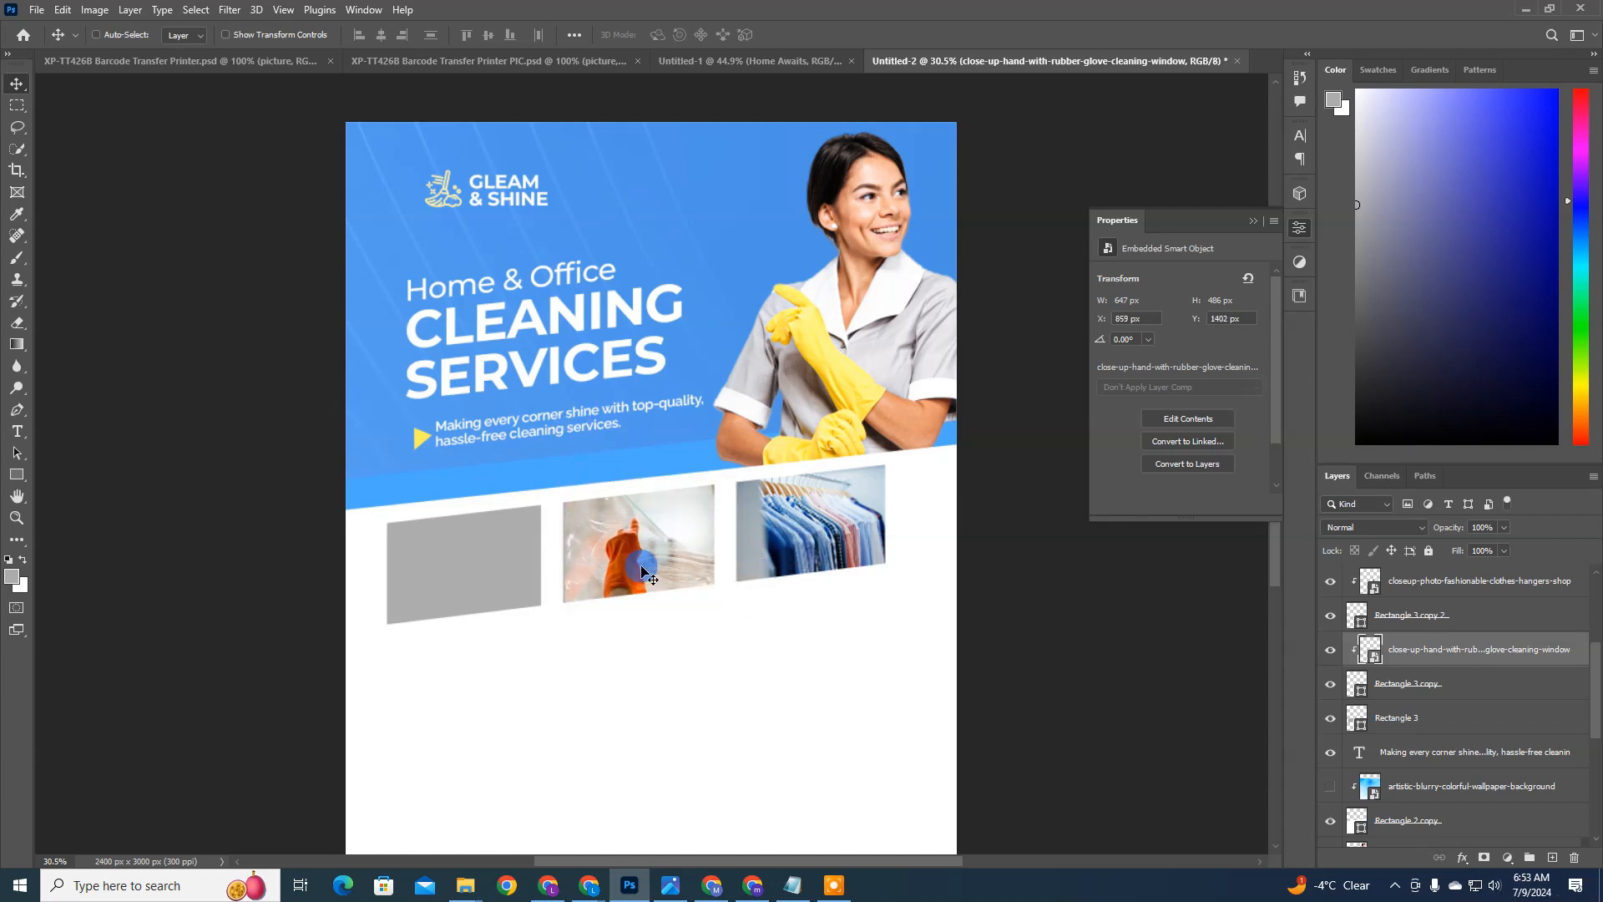
mouse_move(642, 571)
left_mouse_down()
mouse_move(596, 559)
mouse_move(620, 548)
left_mouse_up()
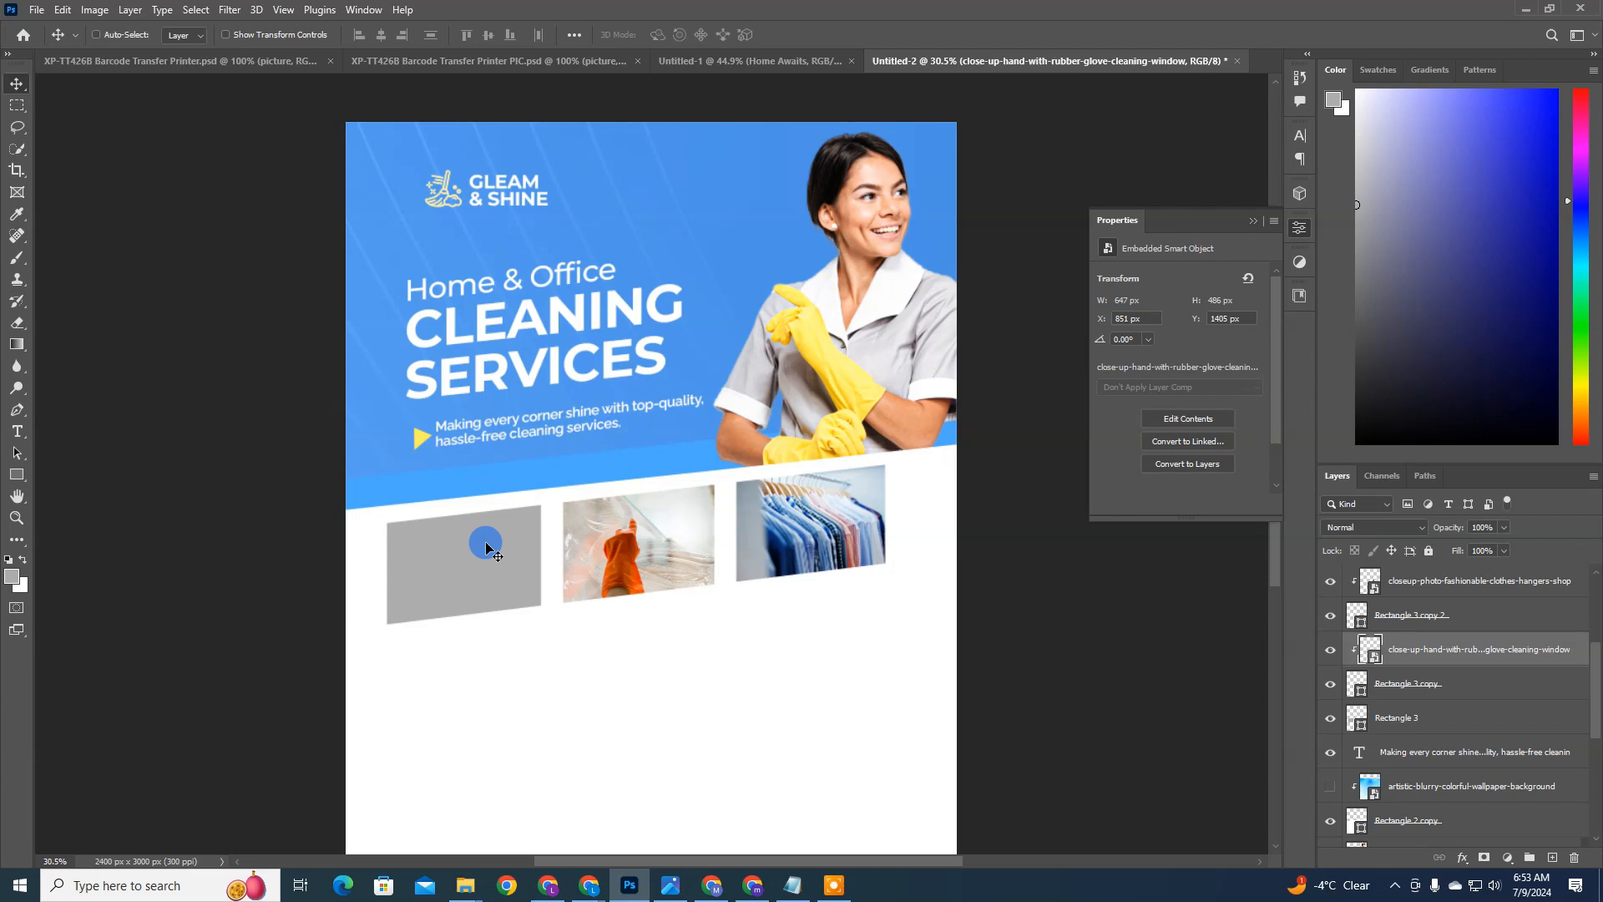
Step: Place the full-shot-men-cleaning-office image as an embedded object directly above the leftmost box's layer
left_click(486, 546, "ctrl")
left_click(39, 10)
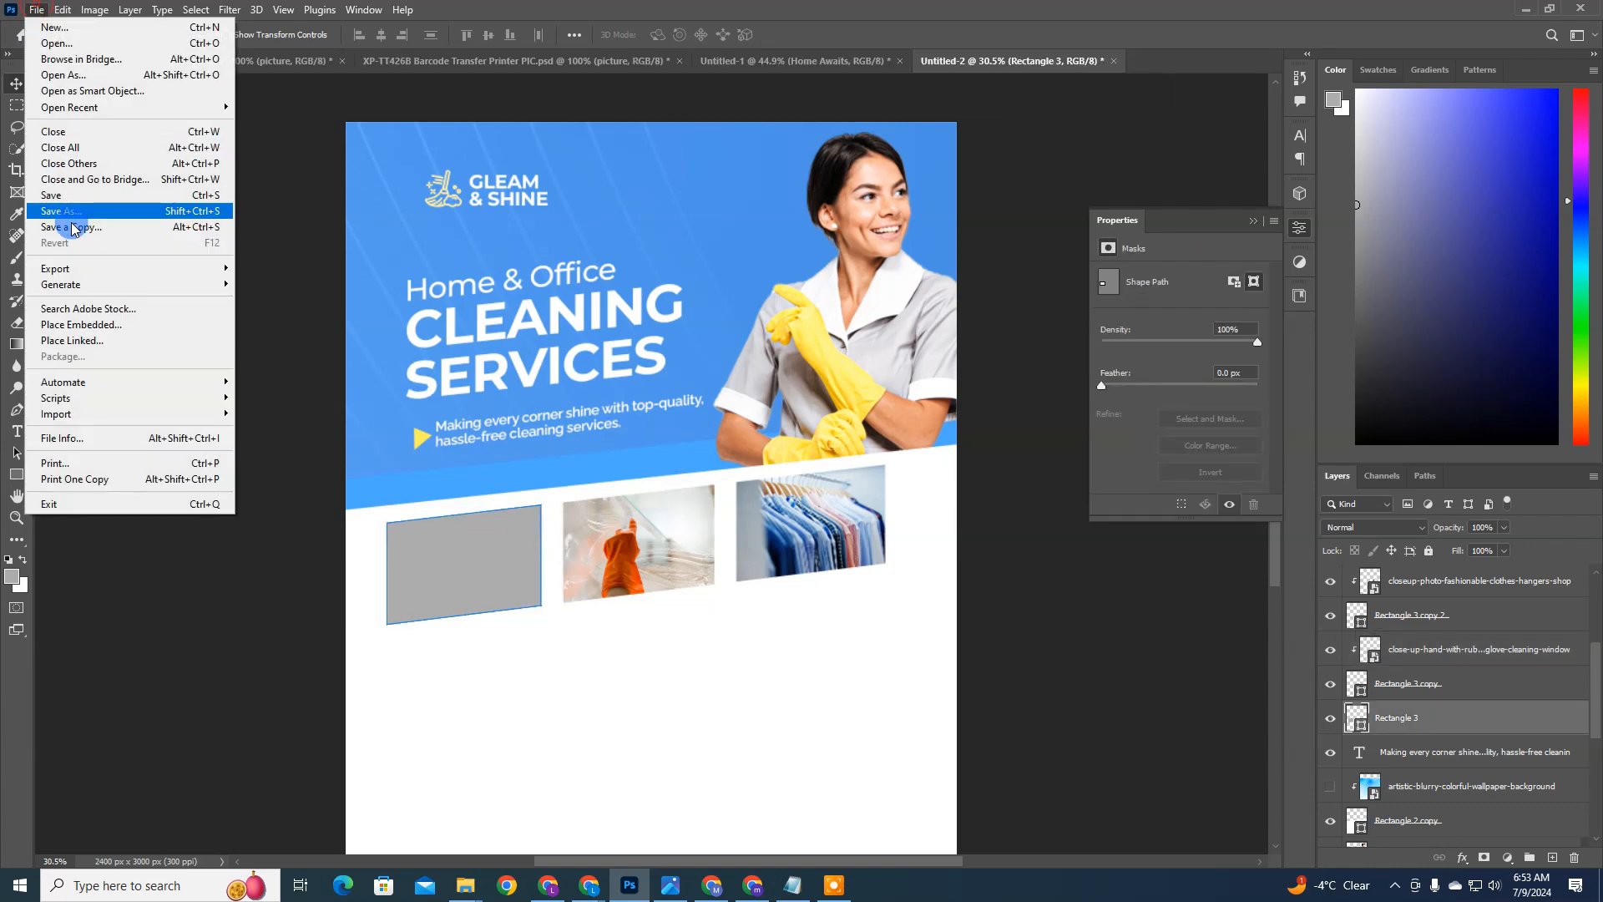
left_click(125, 326)
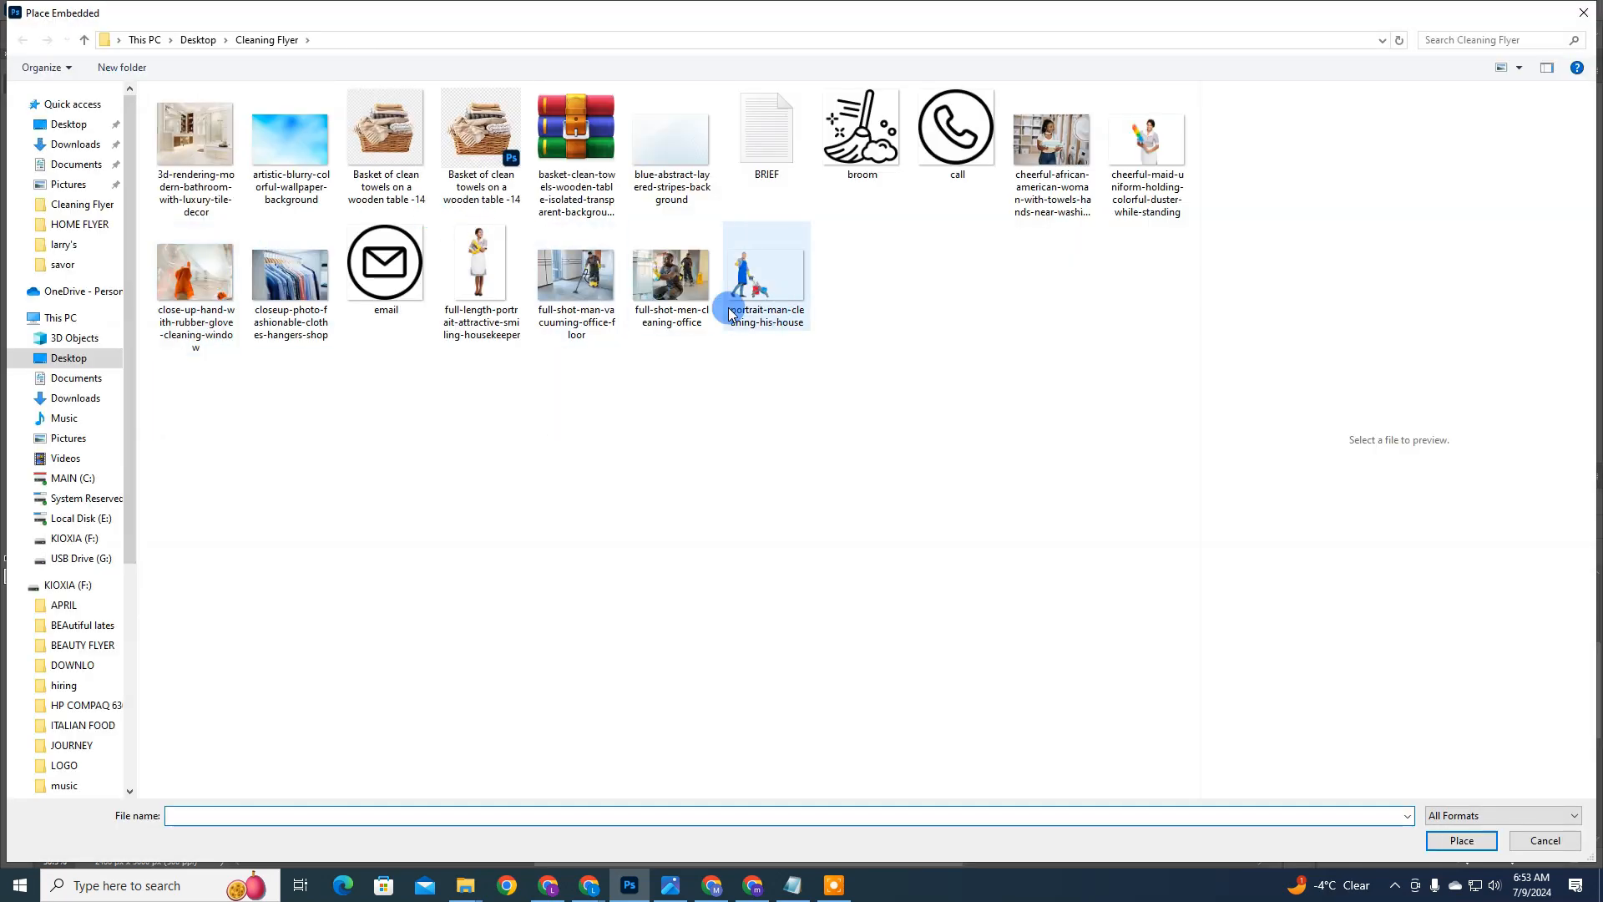
left_click(591, 278)
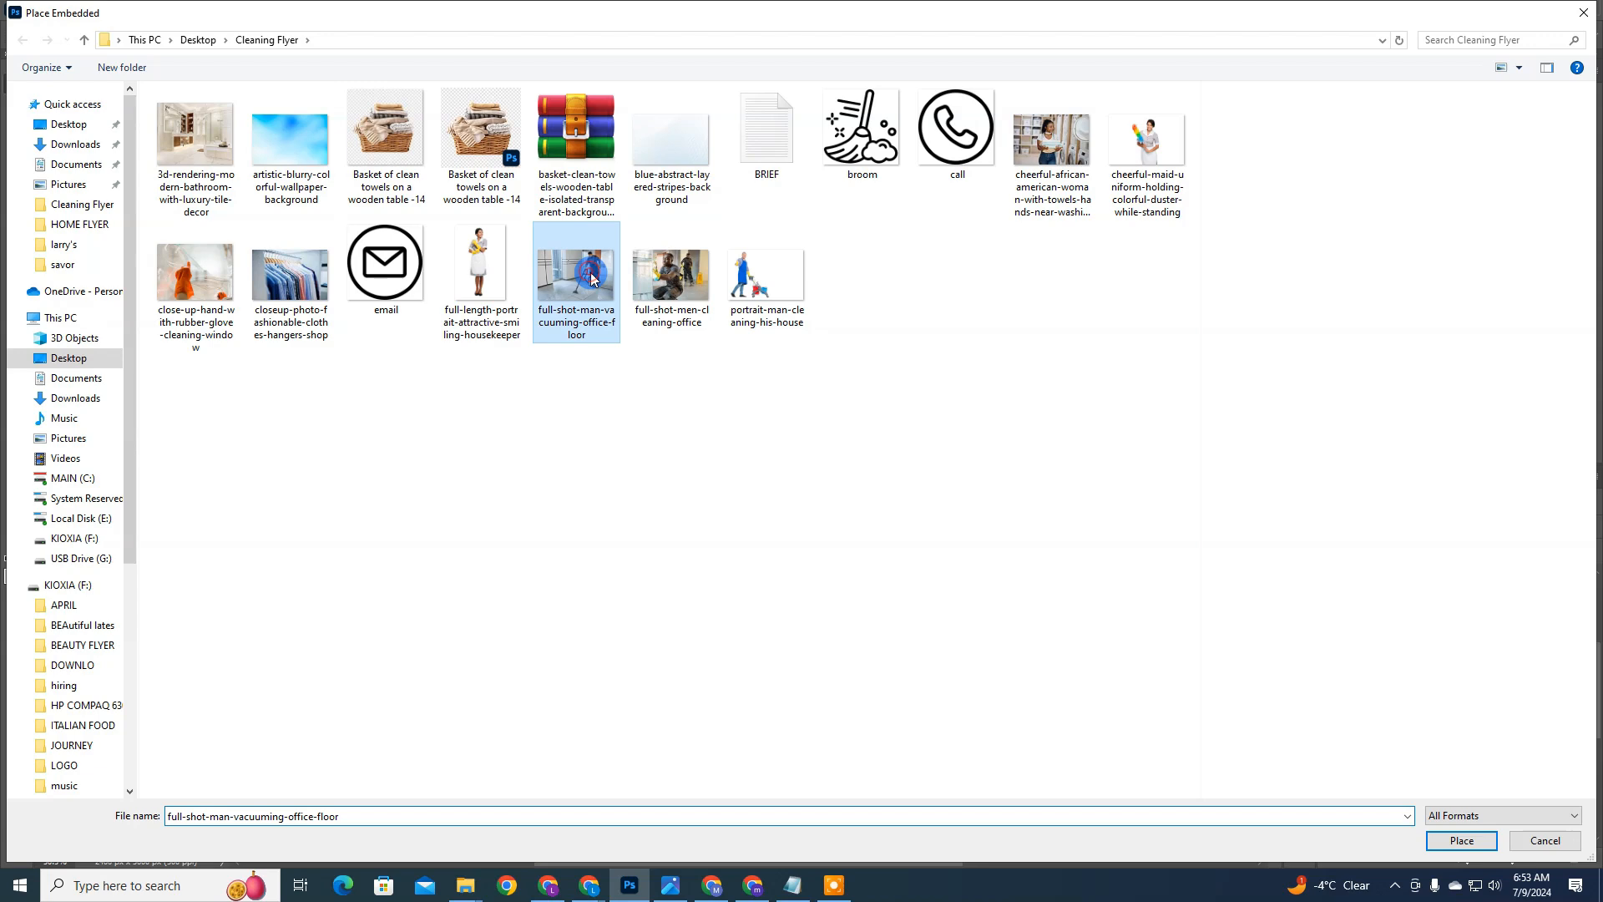
left_click(654, 279)
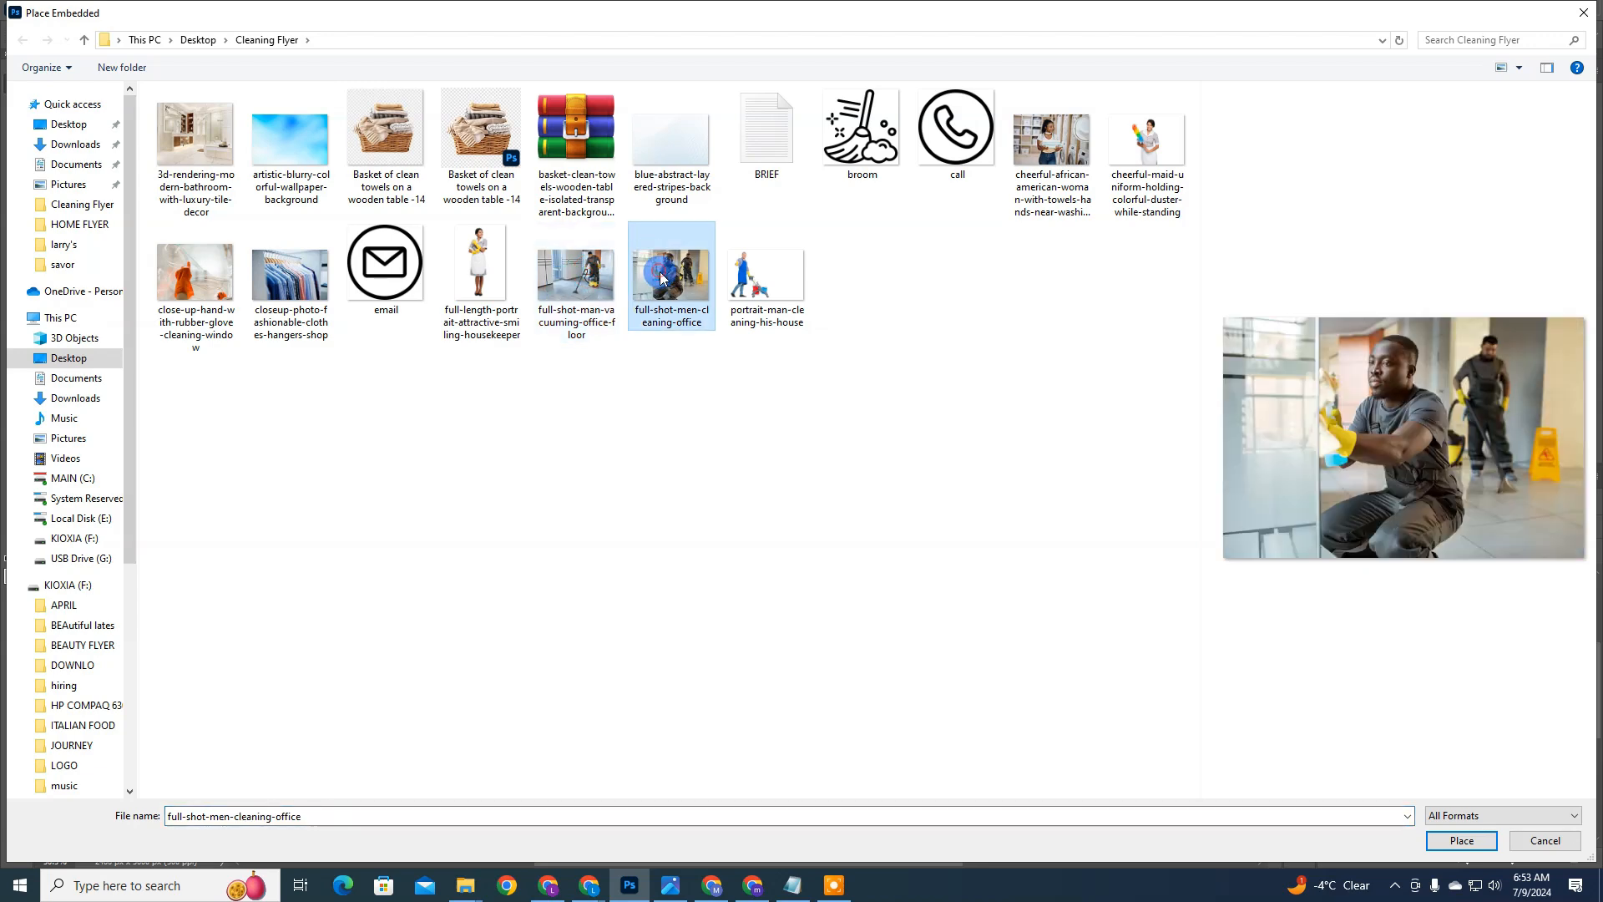
double_click(660, 277)
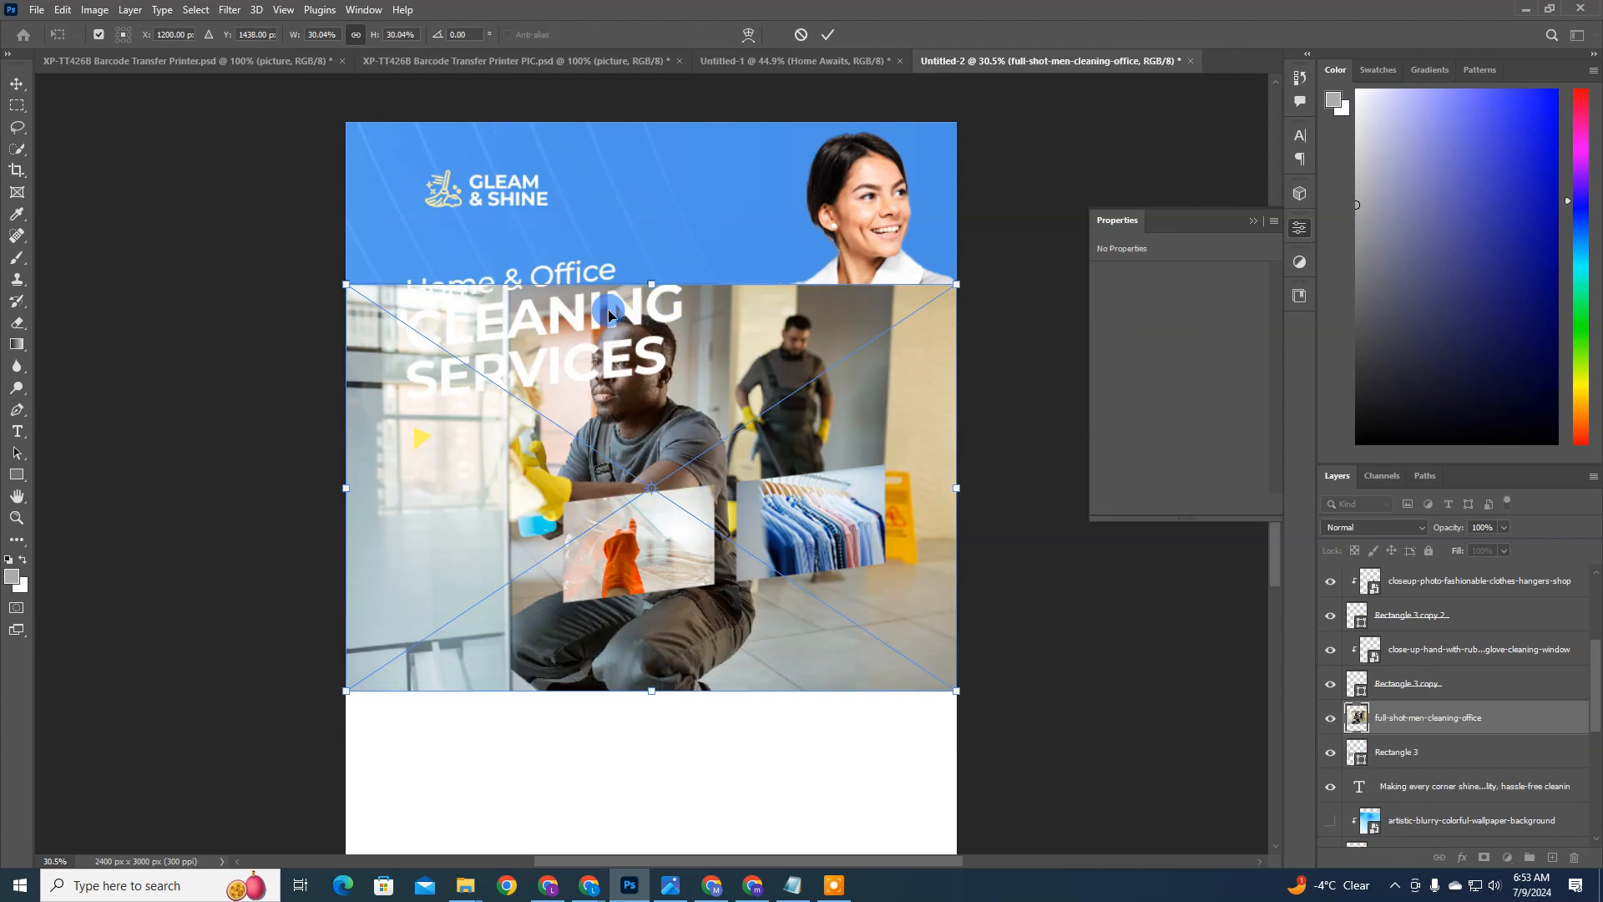
Step: Shrink the office cleaners photo to about 14.5% scale, move it over the leftmost box and clip it to that box
left_click_drag(653, 298, 628, 494)
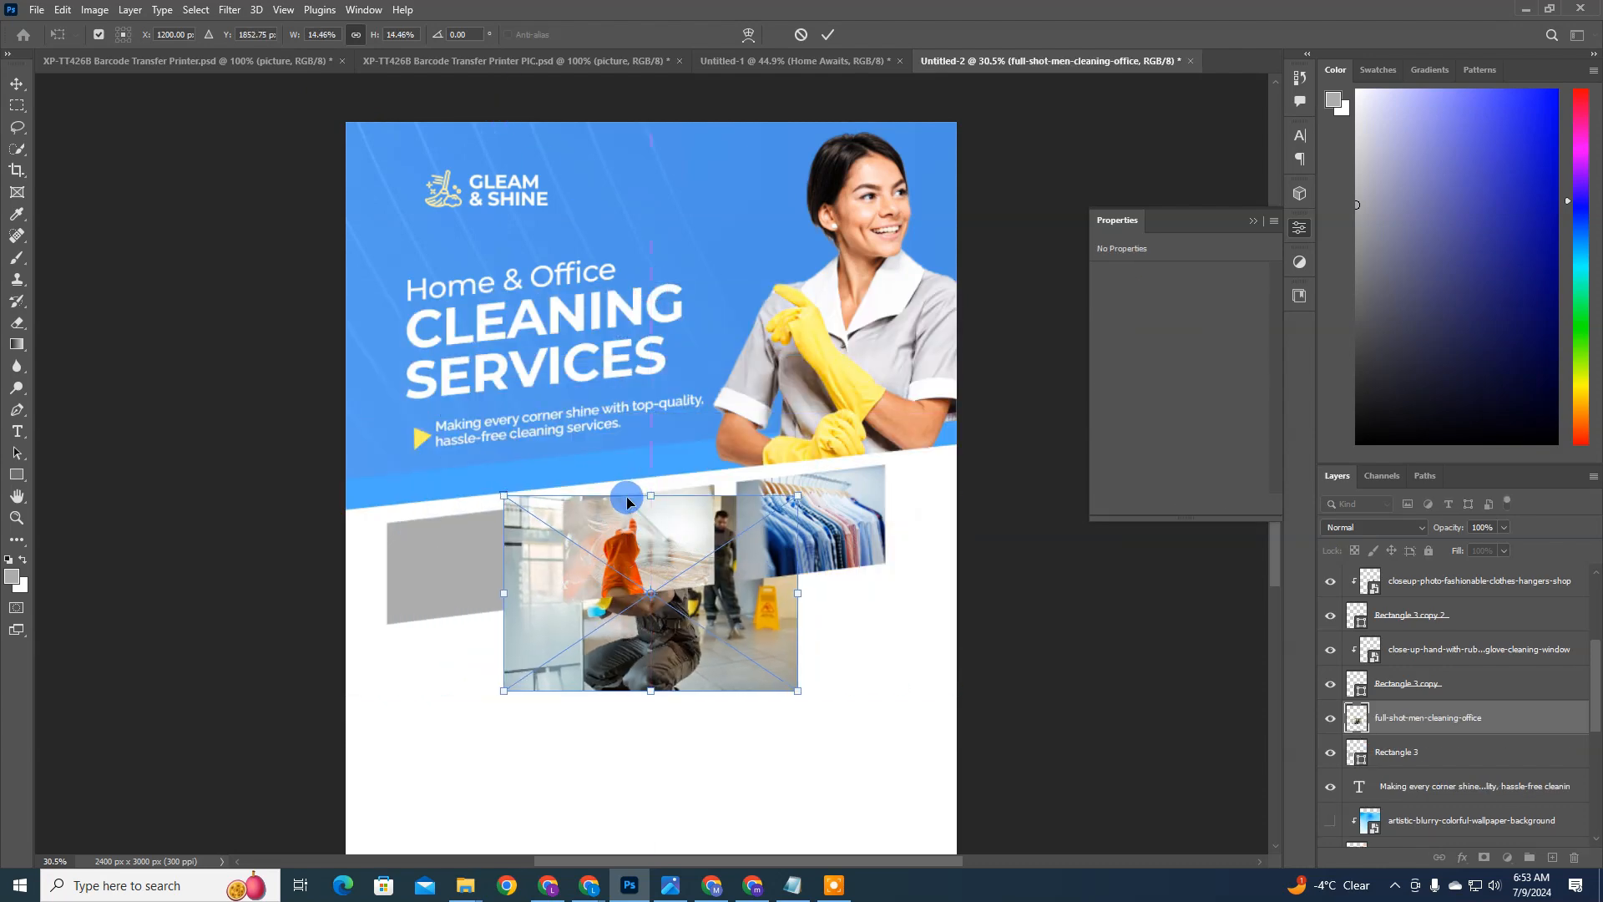
key("Return")
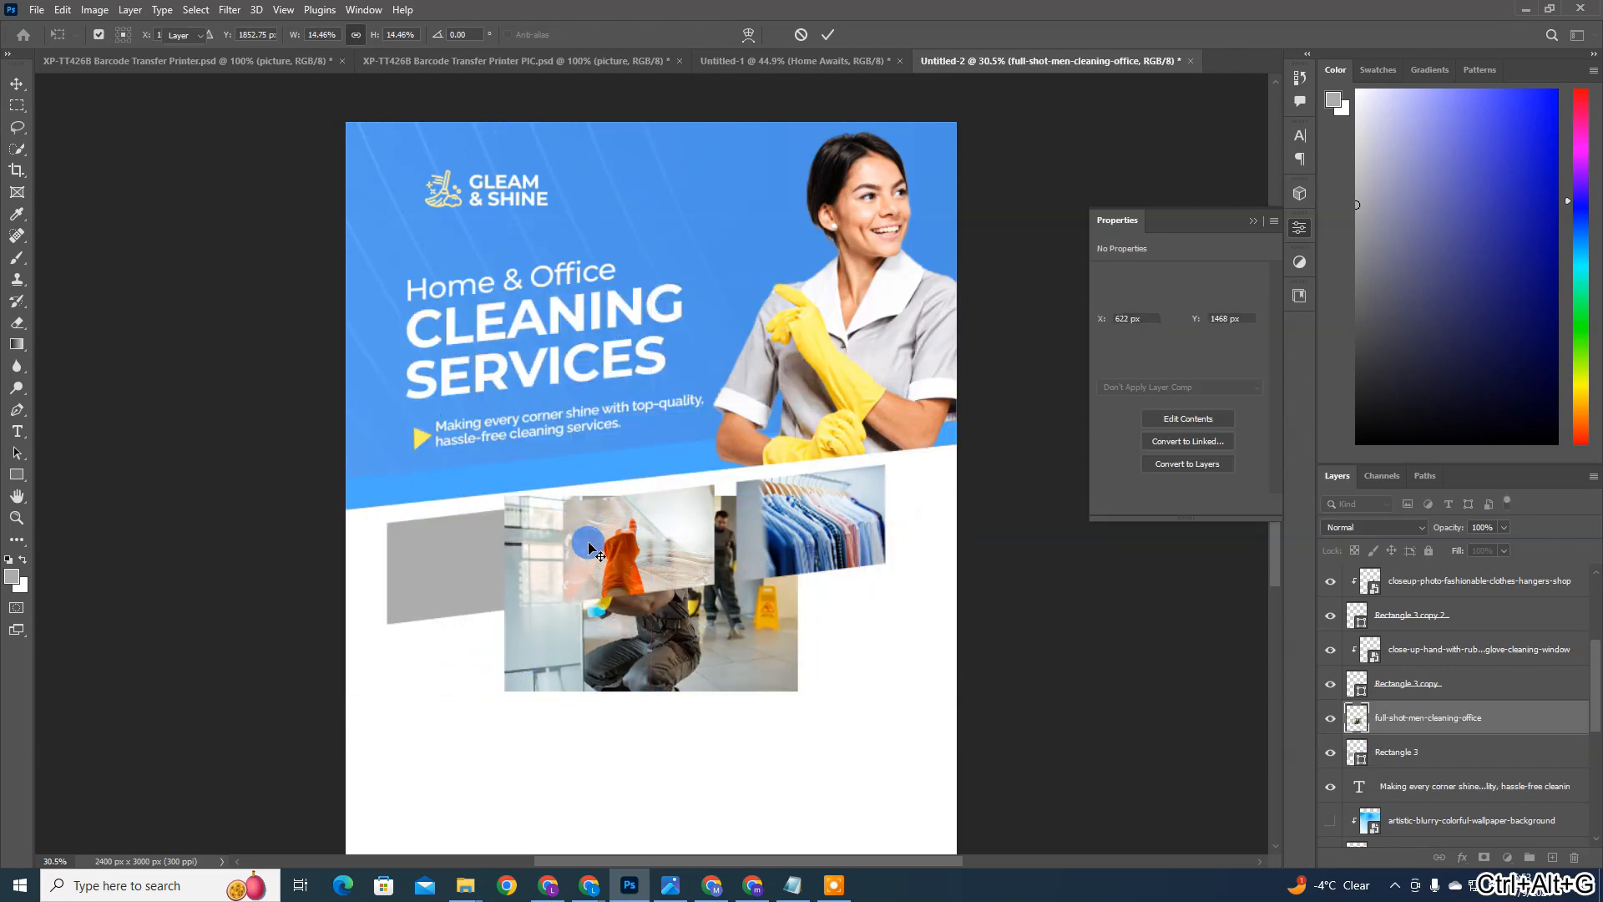
key("ctrl+alt+g")
left_click_drag(614, 570, 532, 551)
key("ctrl+alt+g")
Step: Resize the clipped office cleaners photo to about 740 × 494 px and reposition it so both men fit in the box
key("ctrl+t")
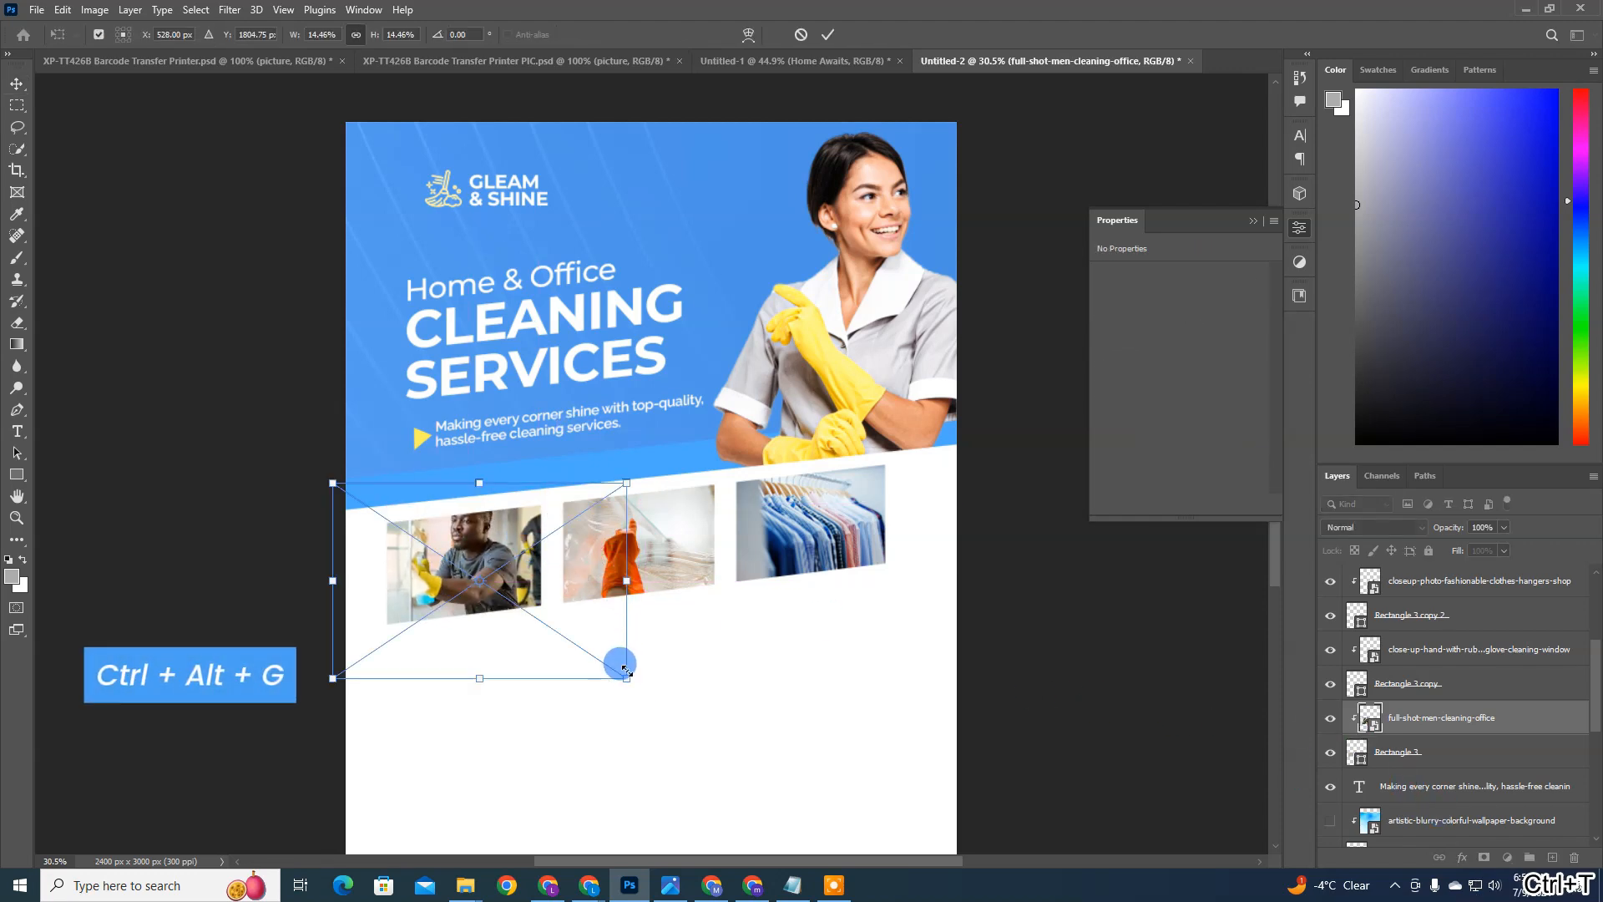
left_click_drag(619, 662, 547, 579)
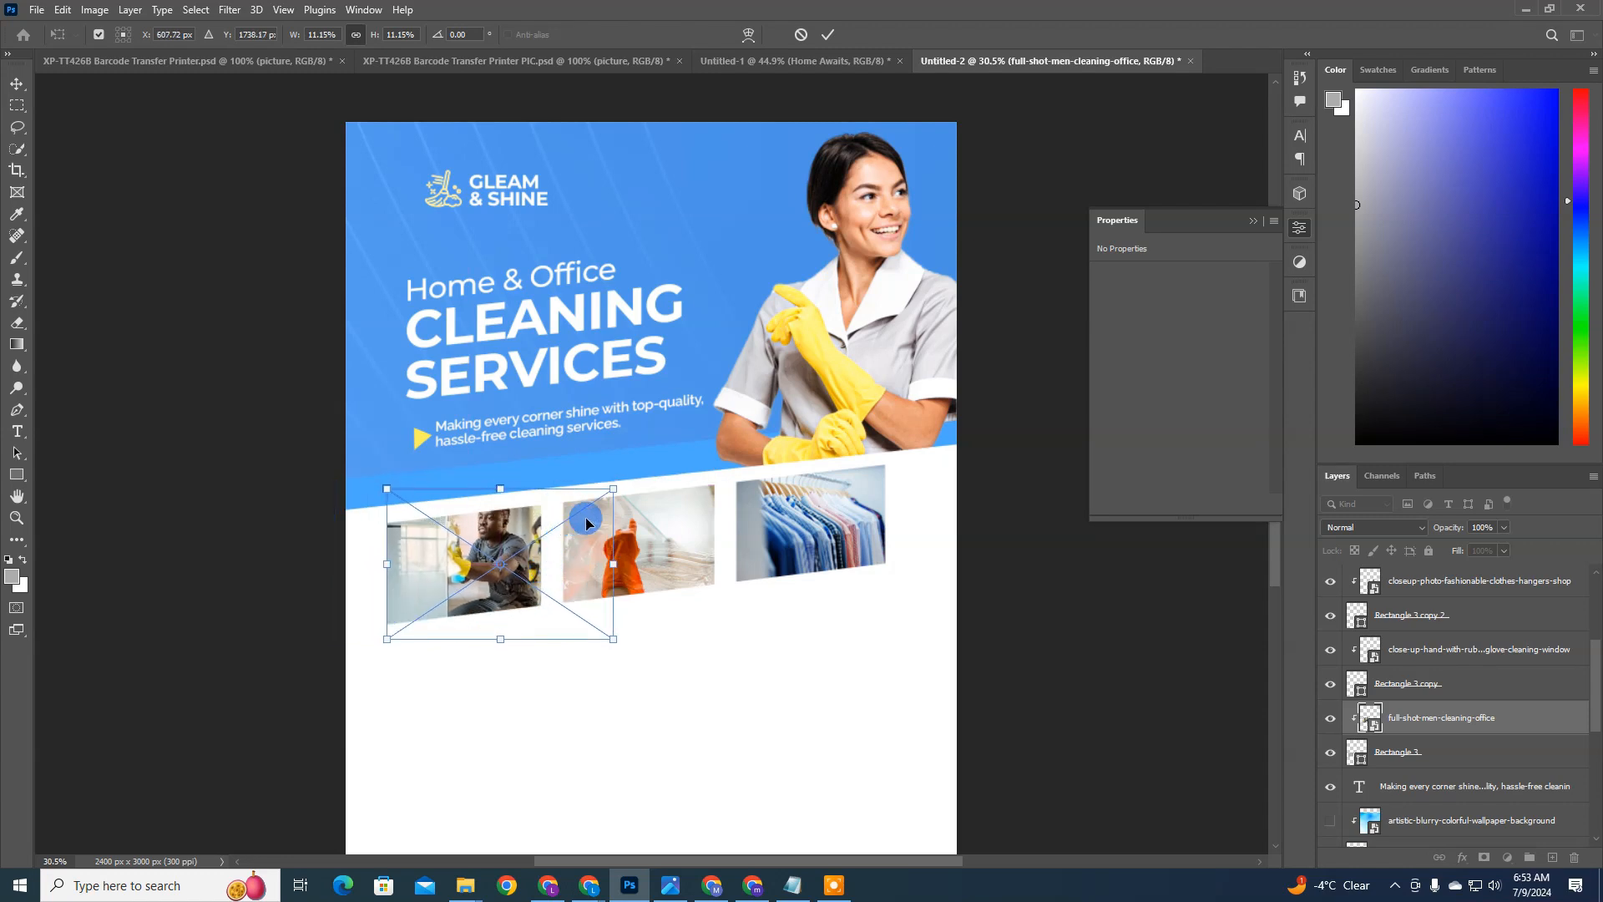
left_click_drag(614, 489, 572, 512)
left_click_drag(502, 553, 496, 538)
double_click(486, 528)
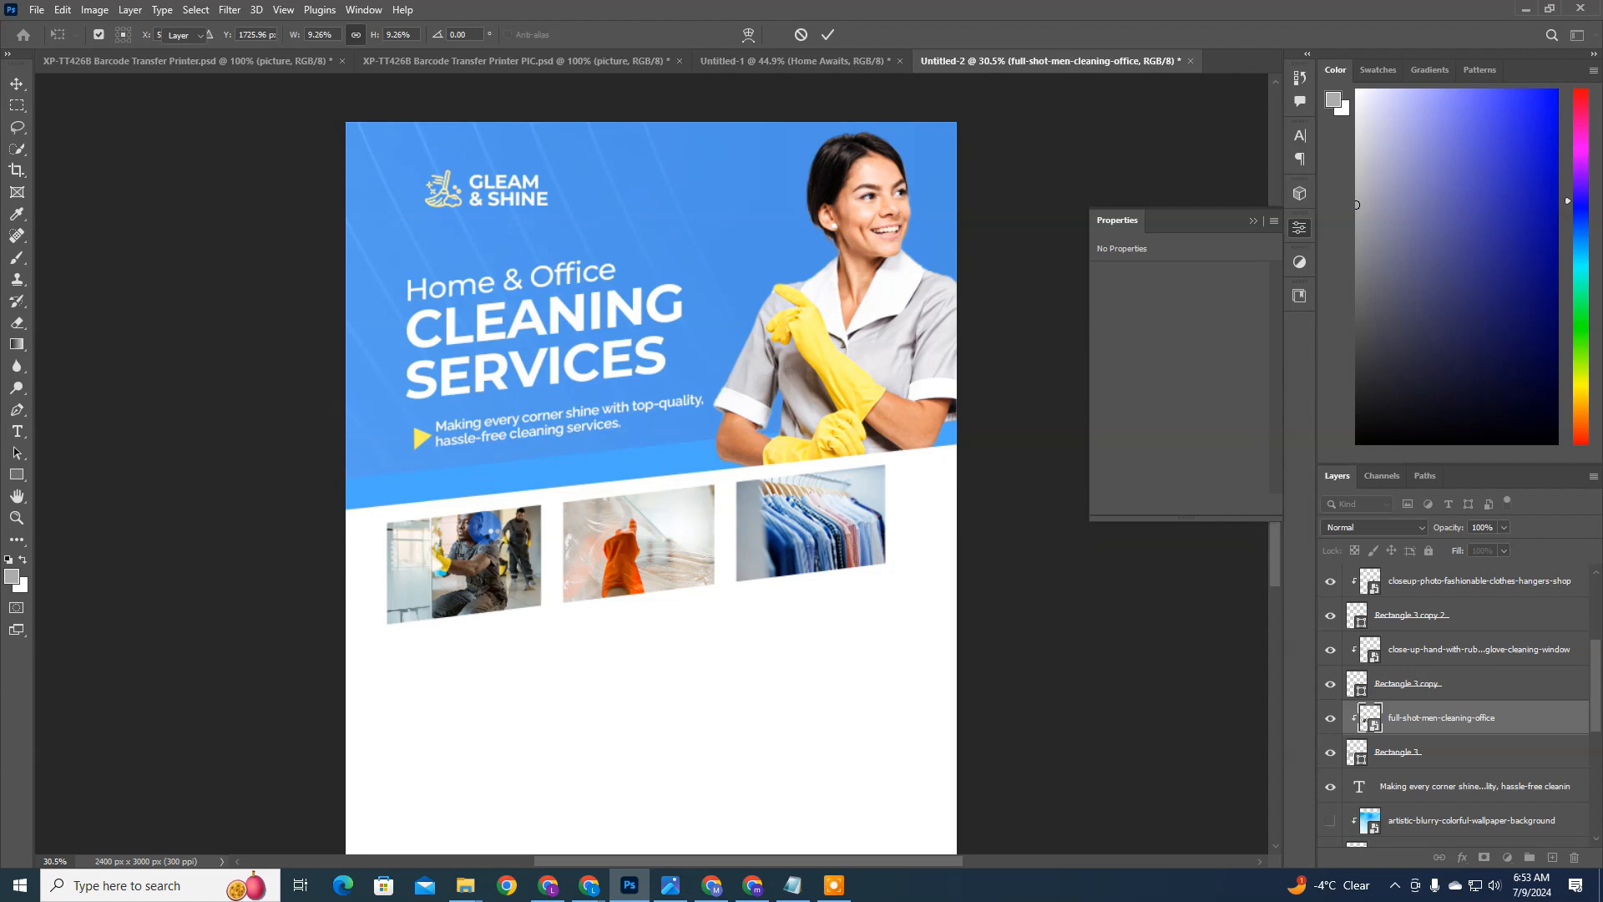
Step: Group the three boxes with their clipped photos under the name IMAGES and nudge the group slightly right and down
scroll(1420, 641, "up", 3)
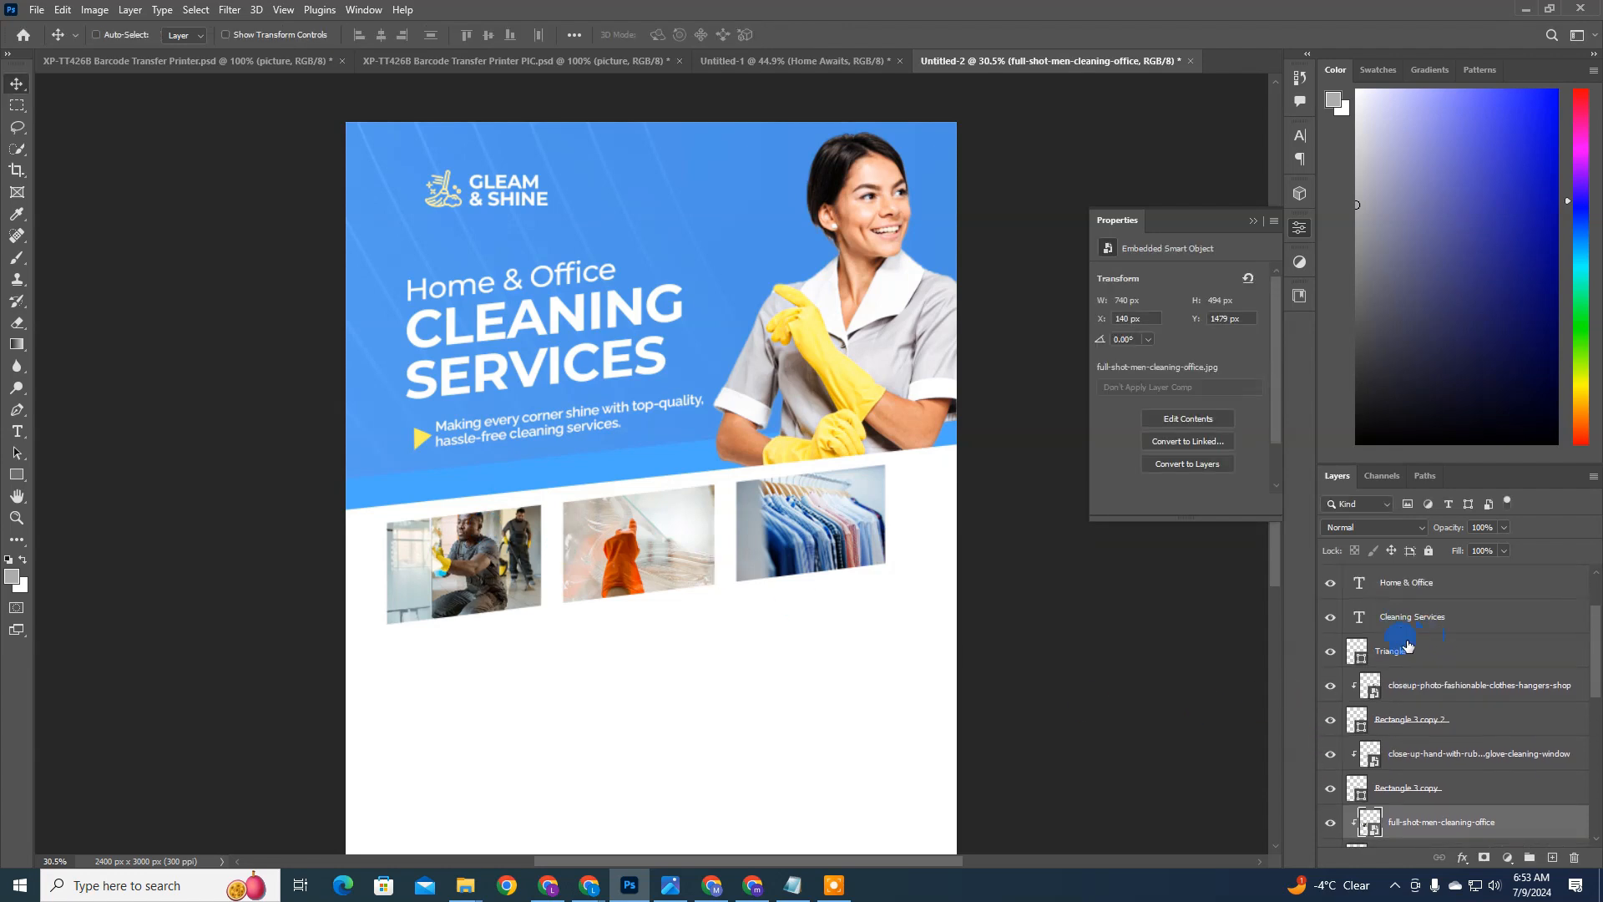
left_click(1411, 700, "shift")
scroll(1419, 701, "down", 3)
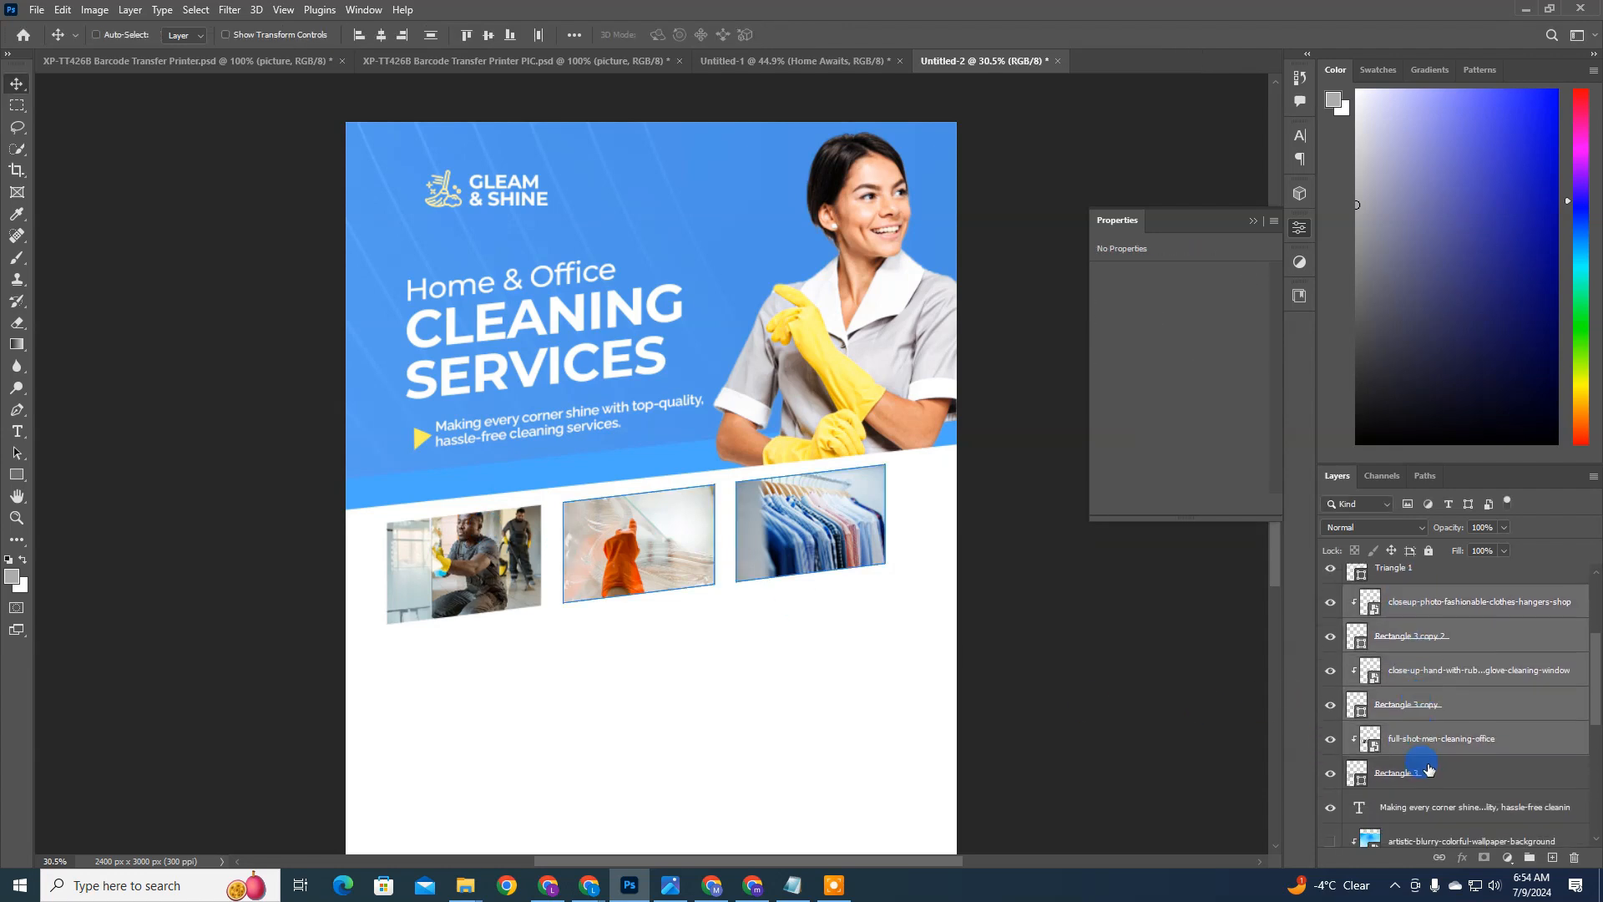
left_click(1427, 773, "ctrl")
key("ctrl+g")
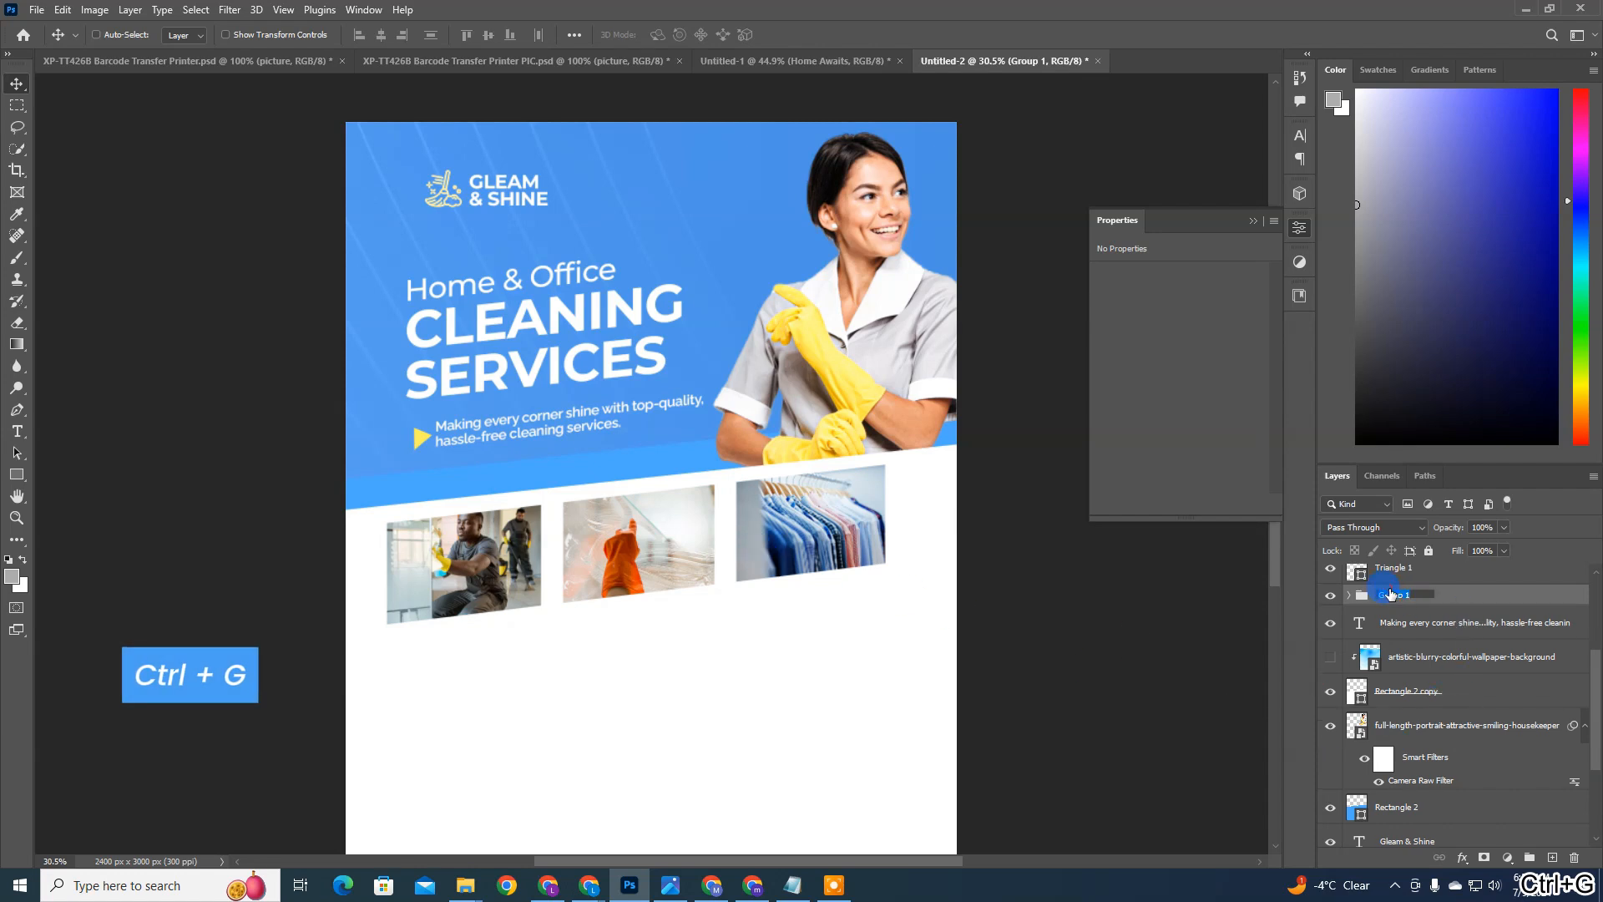
type("i")
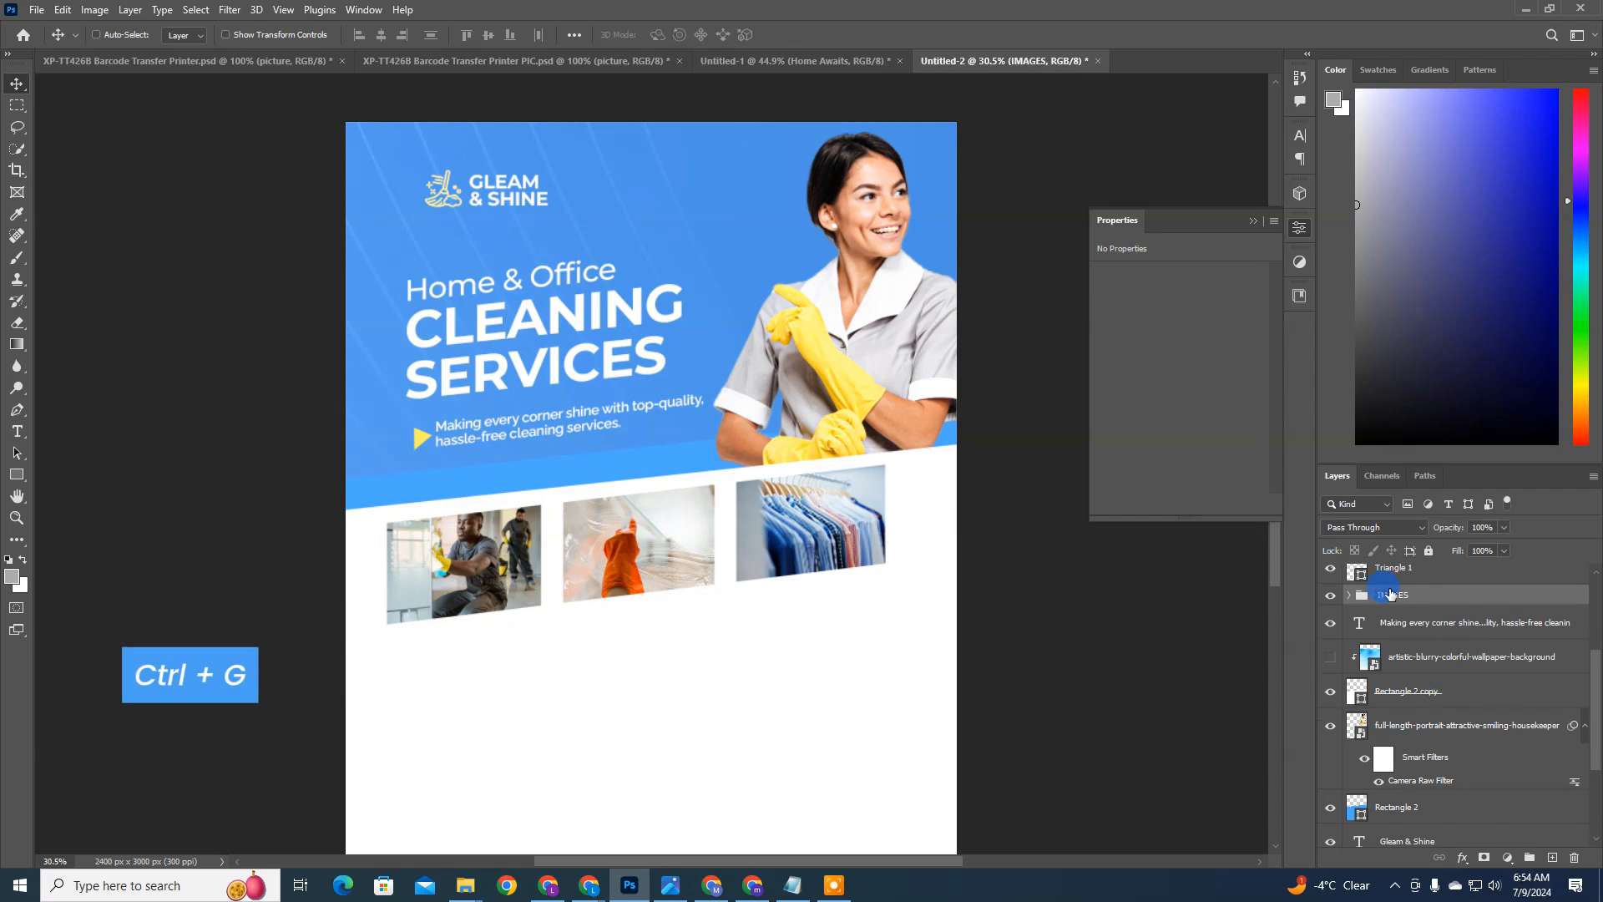
left_click_drag(810, 563, 815, 565)
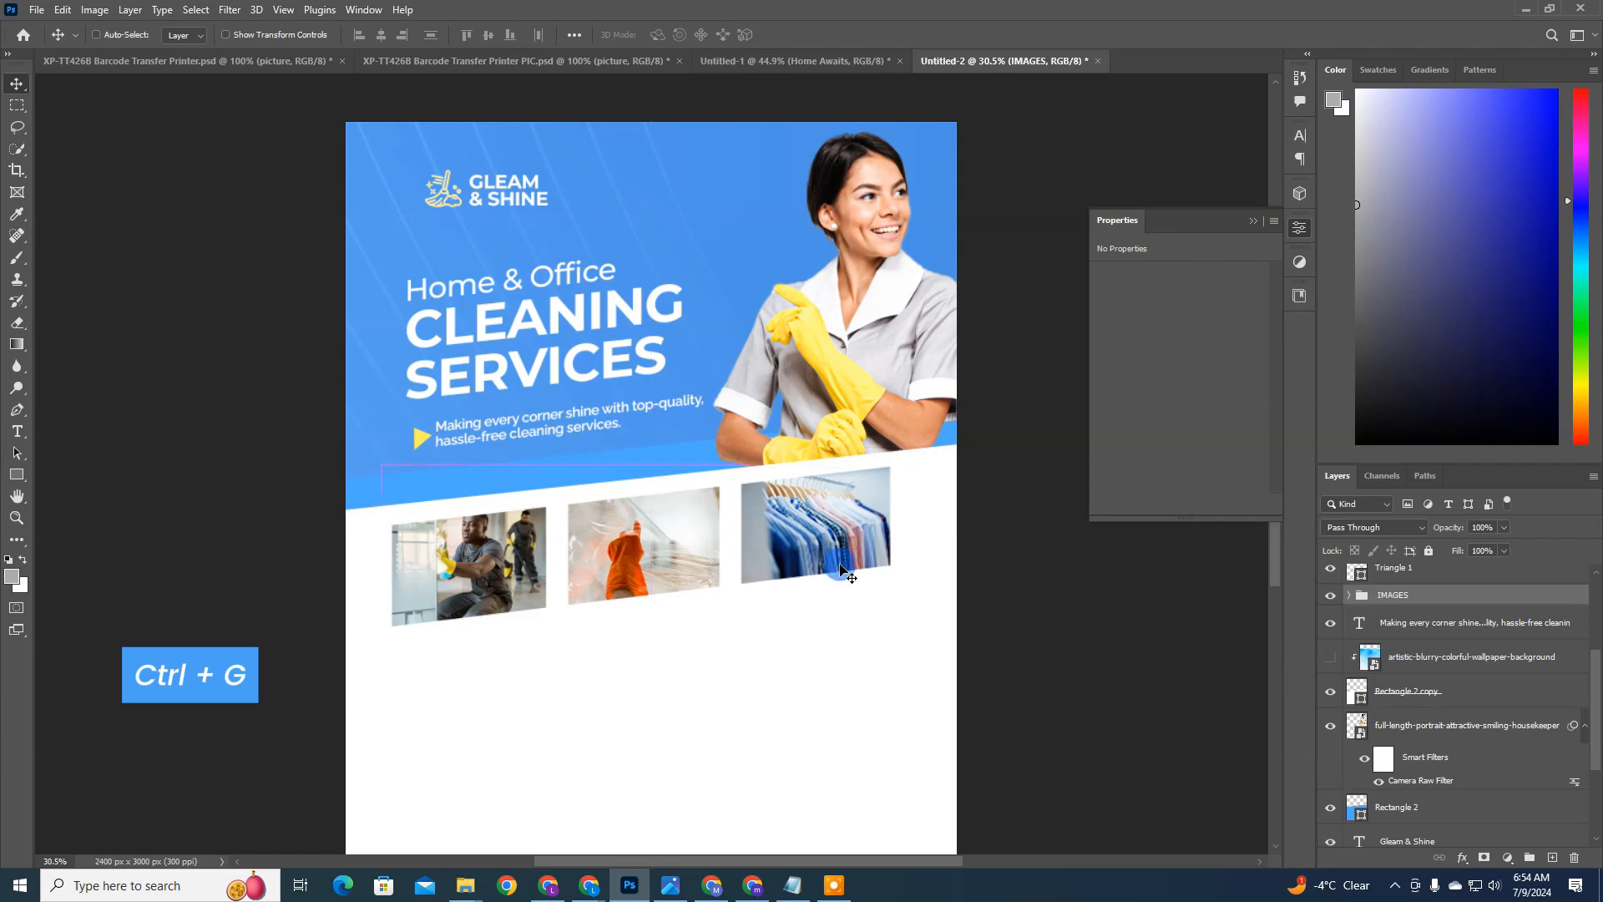
Step: Add an outside stroke to the IMAGES group in the flyer's background blue, 4c93e6
left_click(1425, 458)
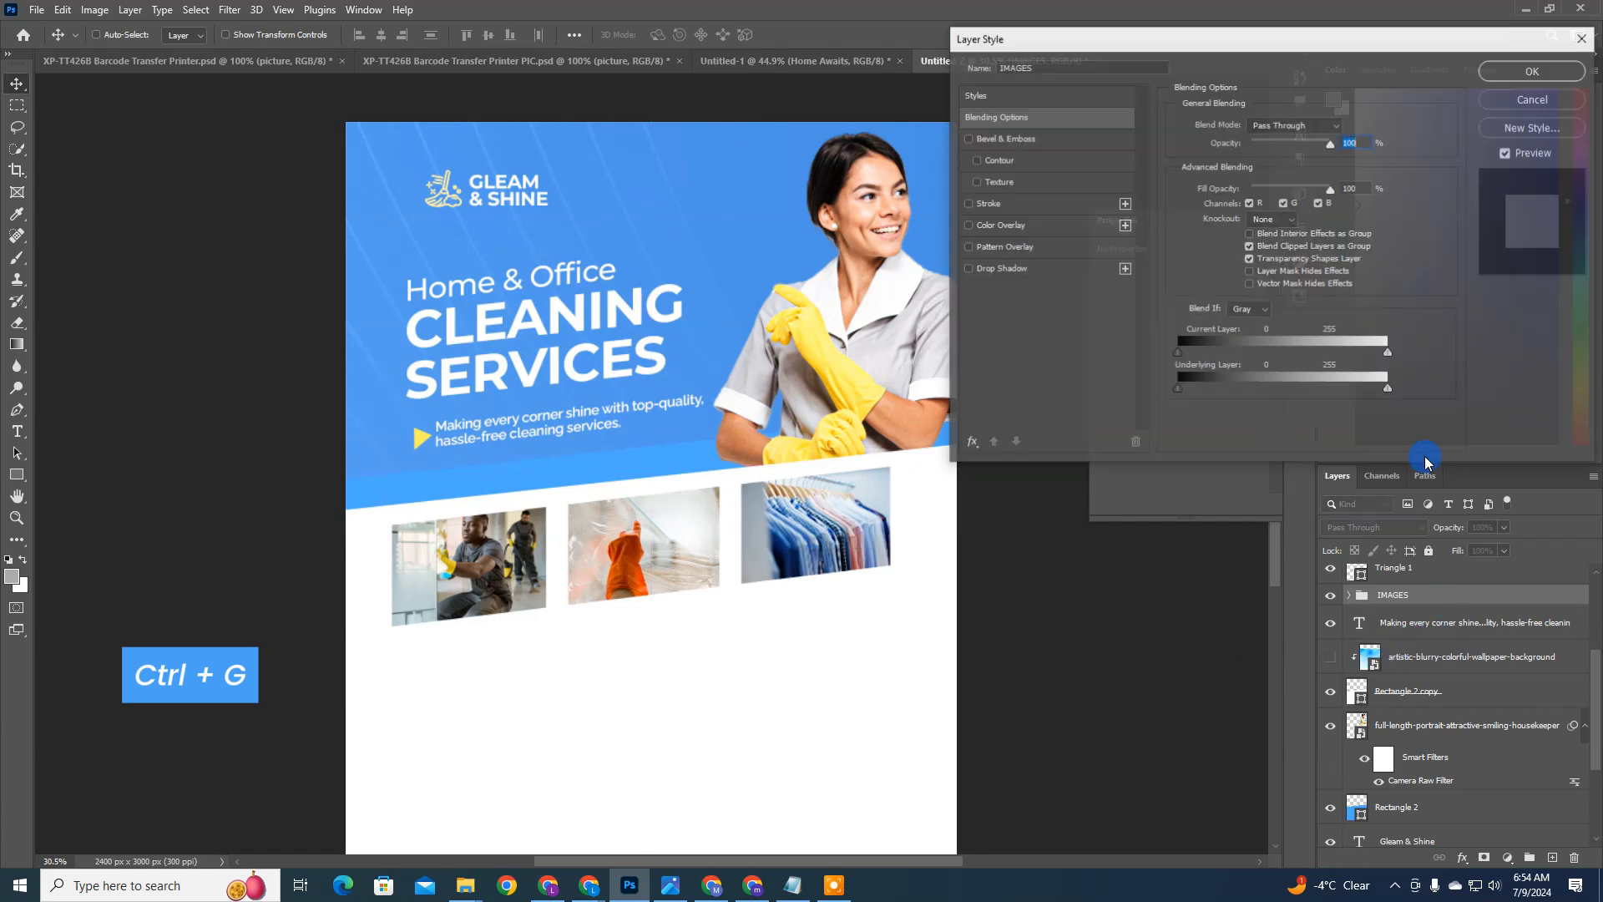
left_click(1010, 214)
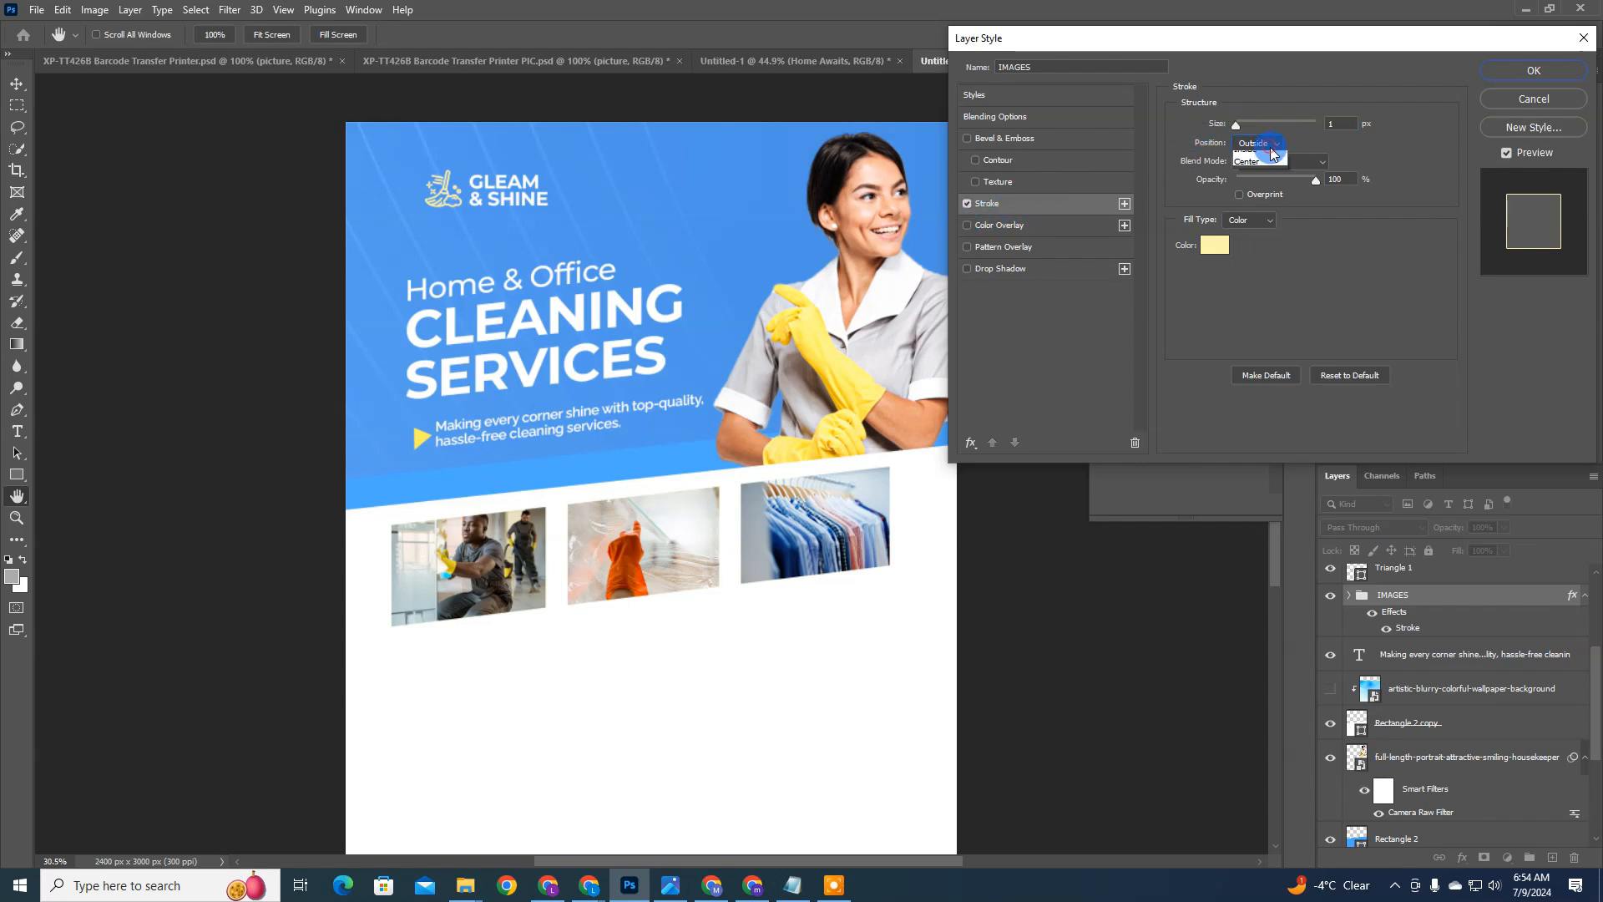
left_click(1271, 147)
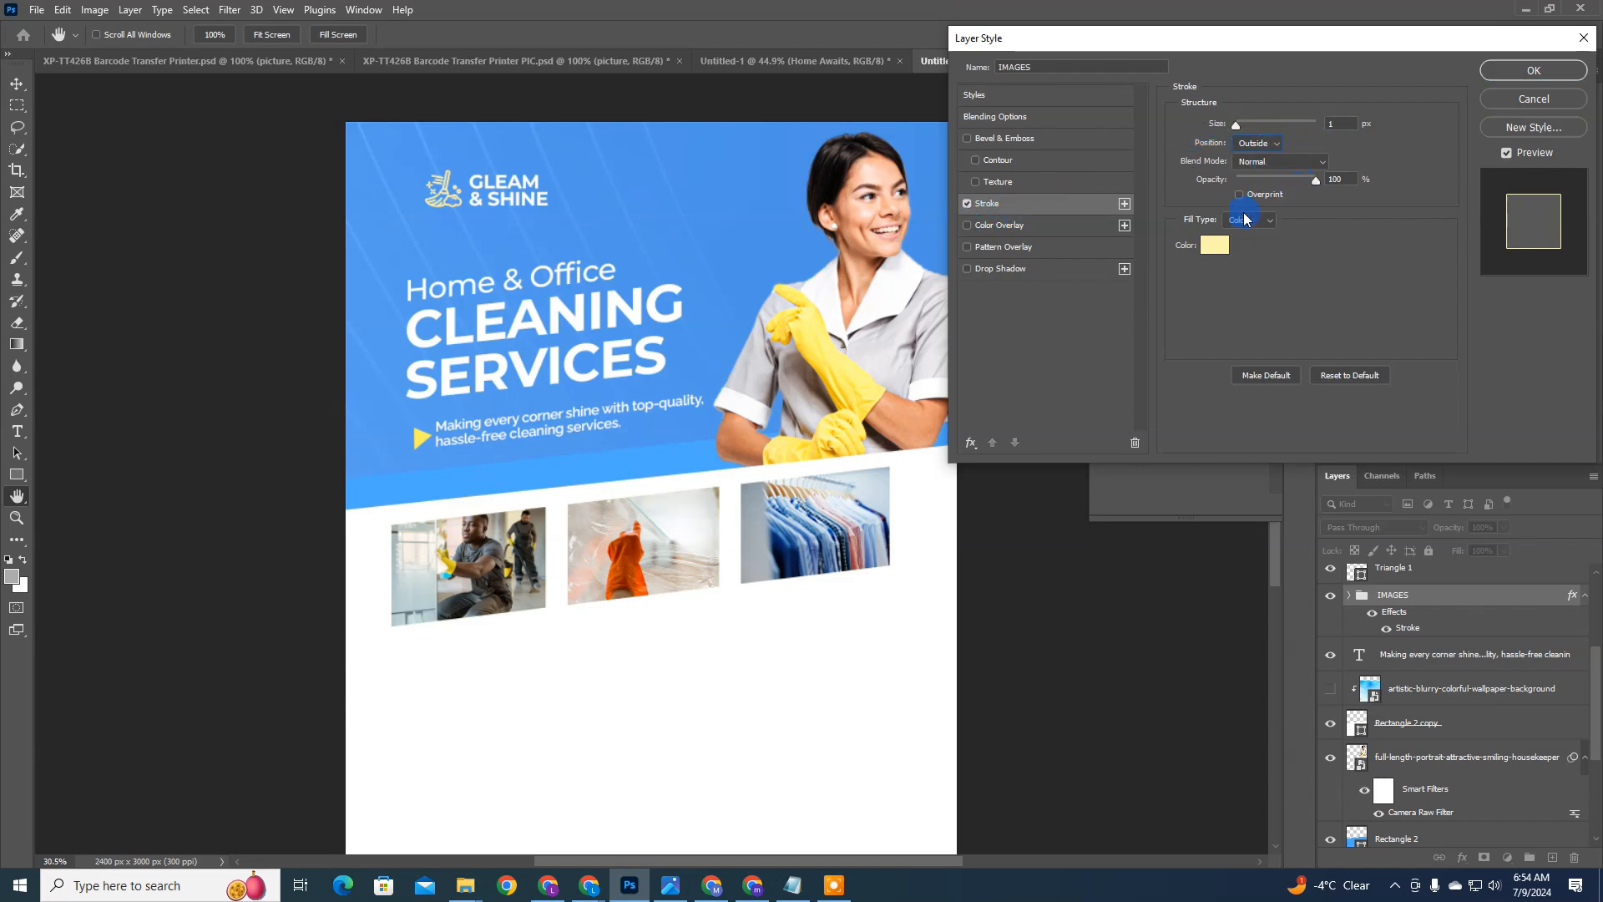
left_click(1215, 244)
left_click(766, 255)
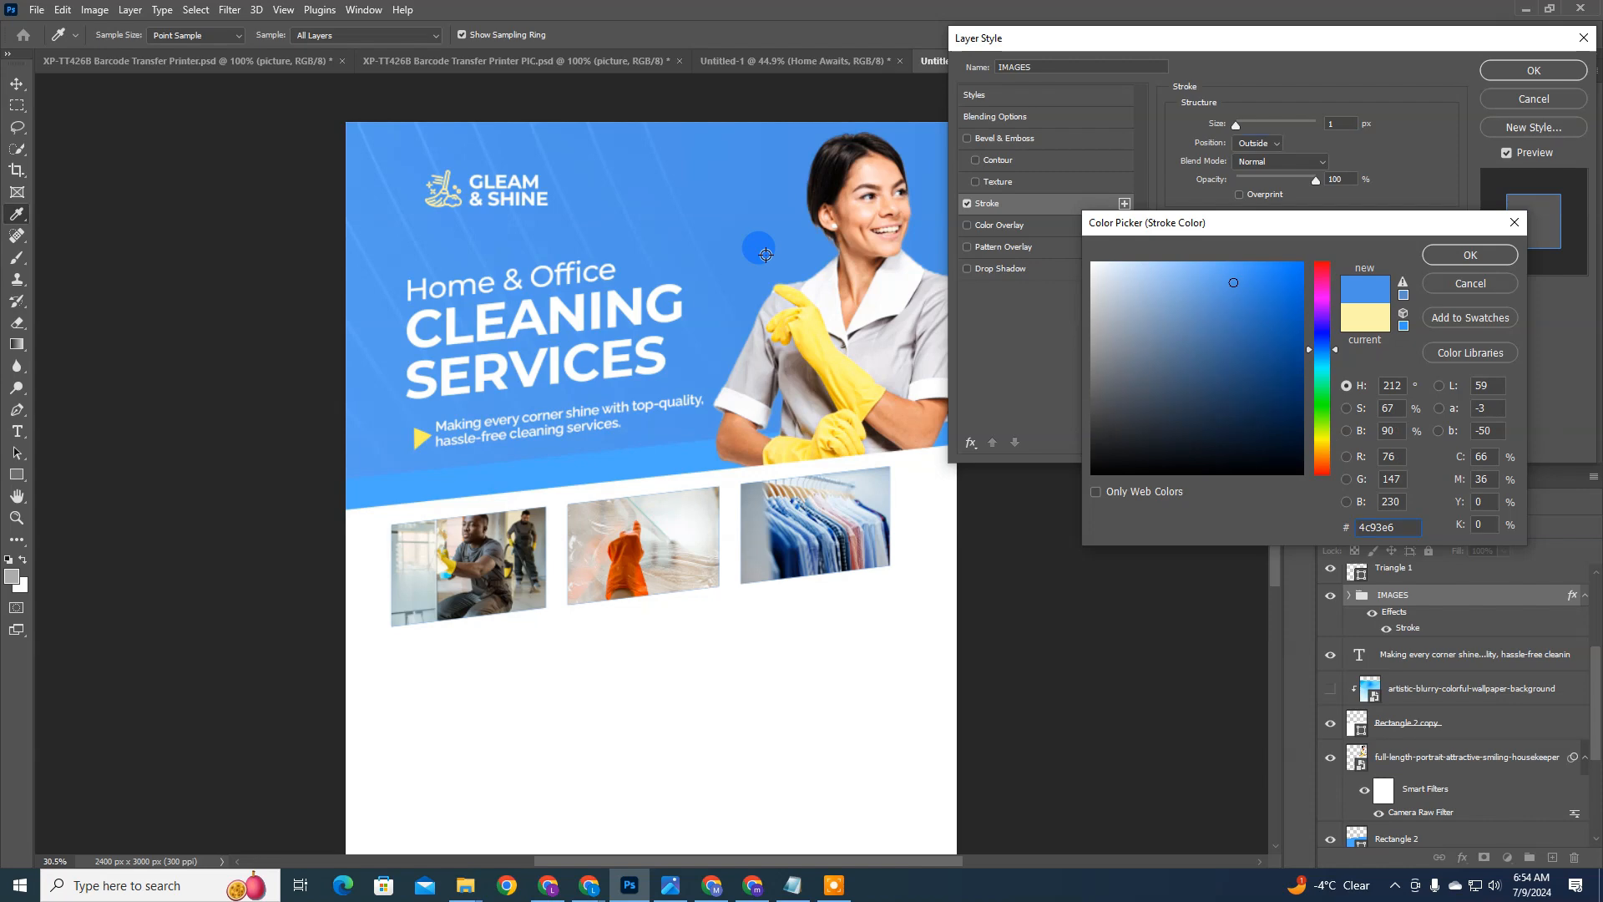
key("Return")
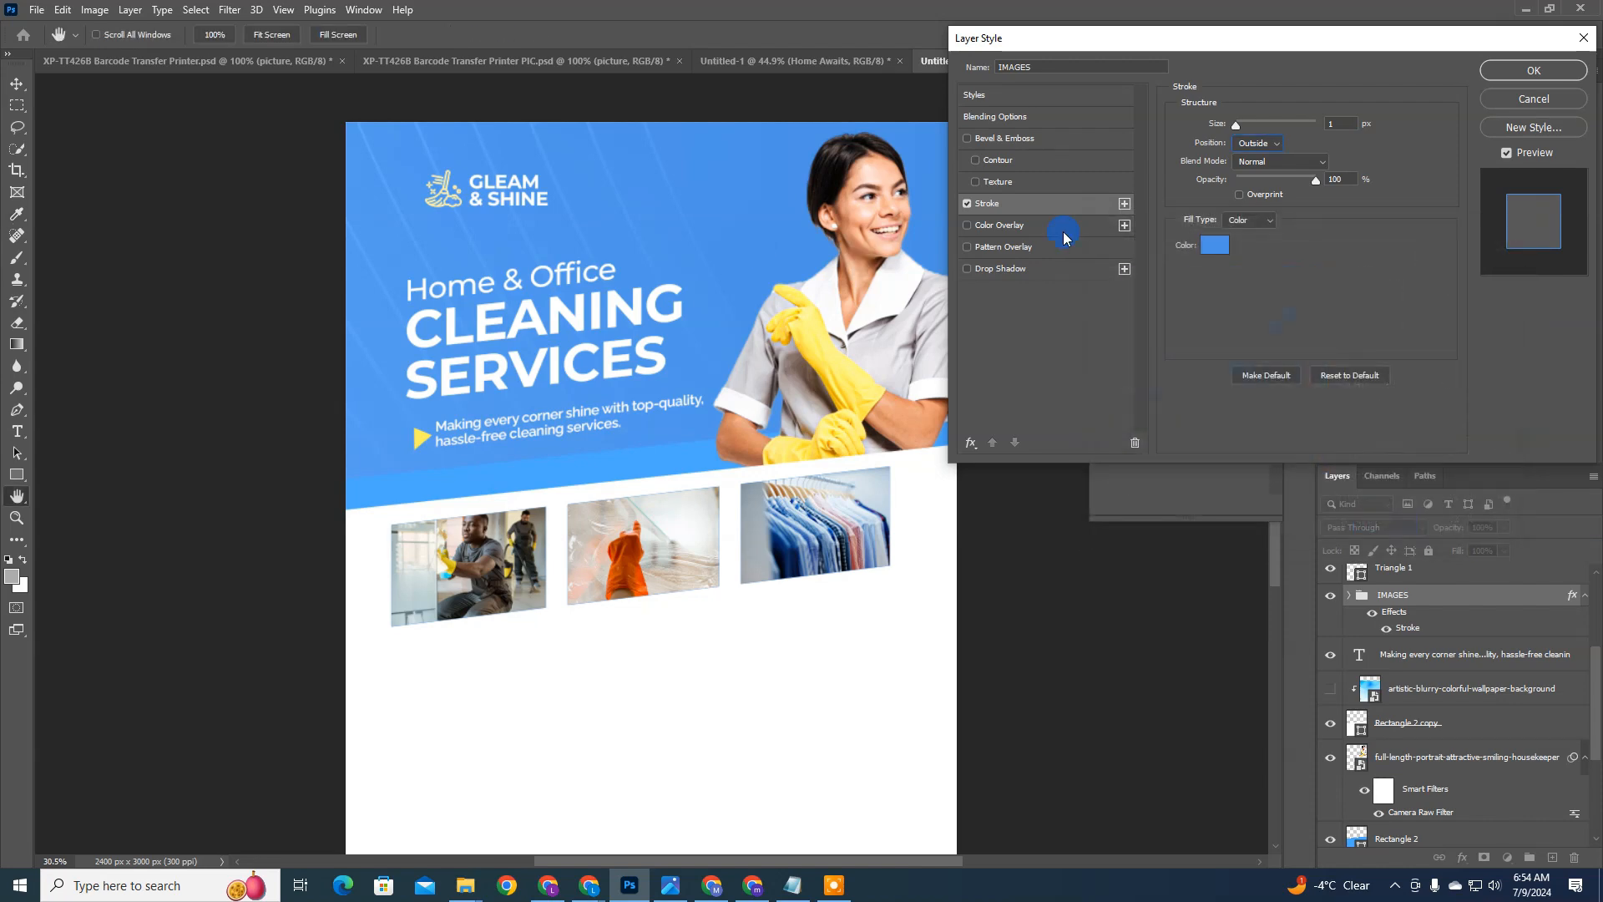
Step: Try thicker stroke sizes on the IMAGES group, including 10 px and about 7 px
left_click(1313, 124)
left_click_drag(1301, 133, 1244, 127)
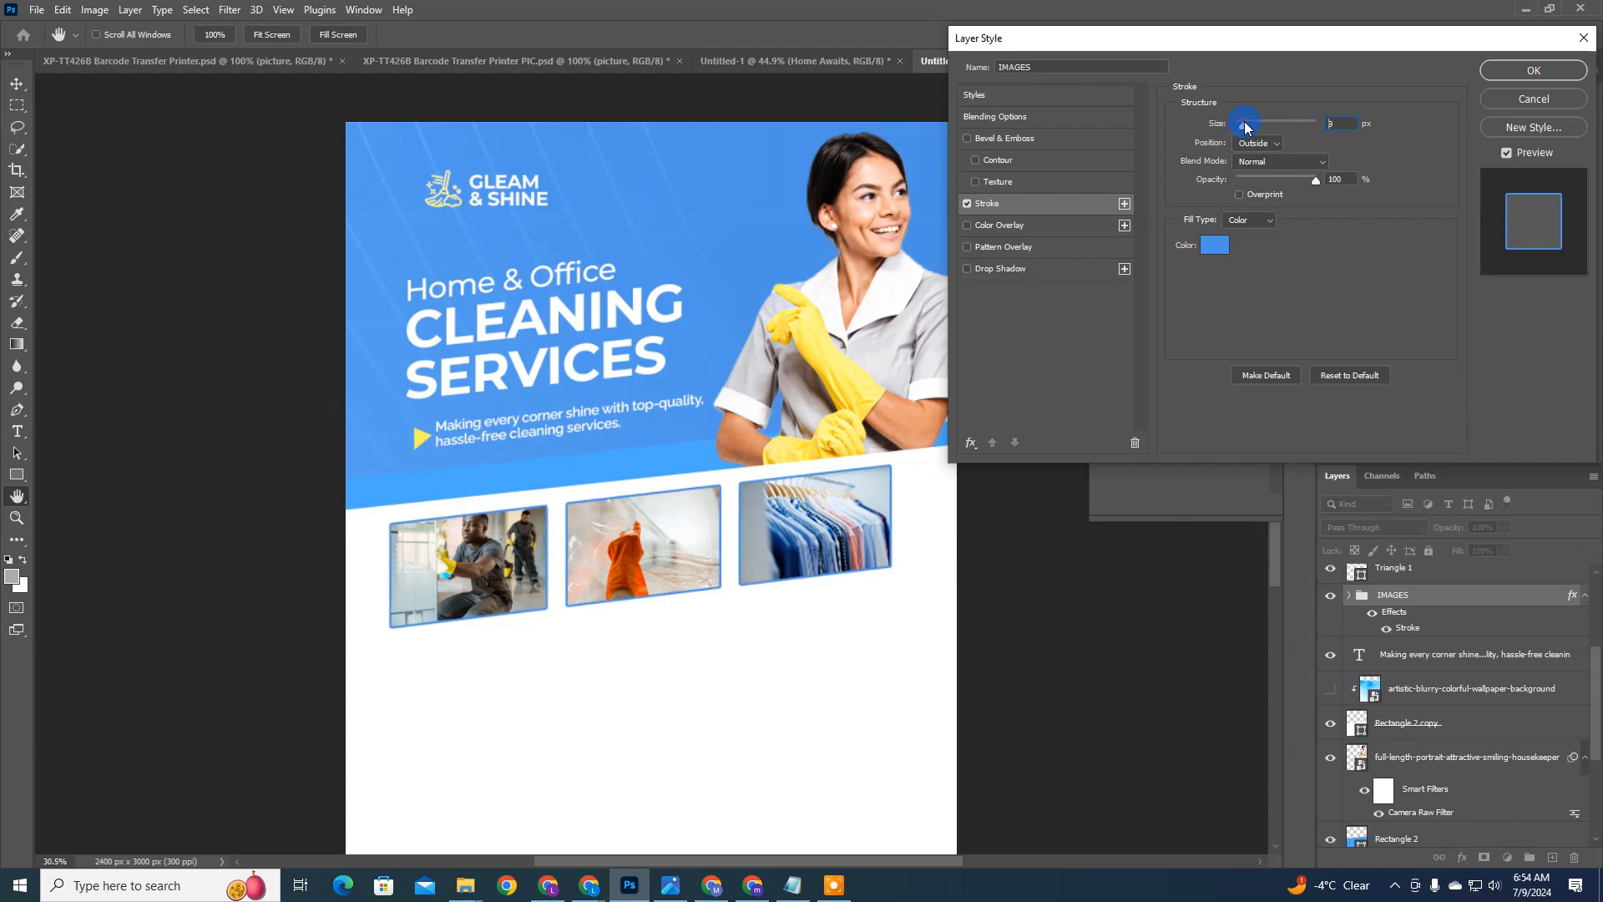
left_click_drag(1245, 126, 1248, 126)
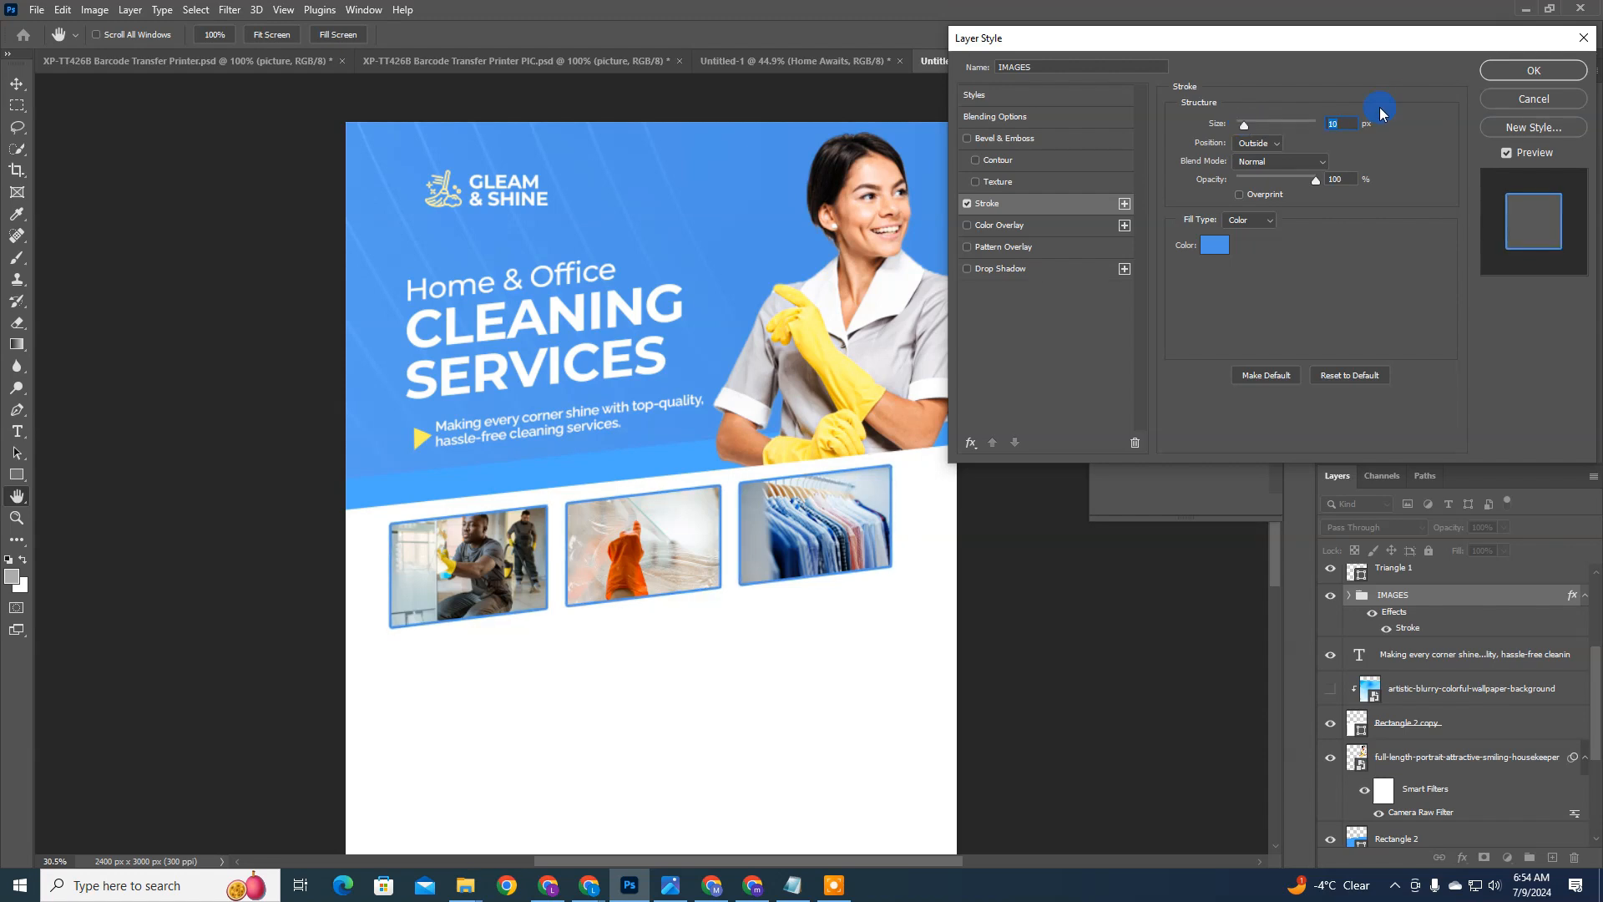
key("Down")
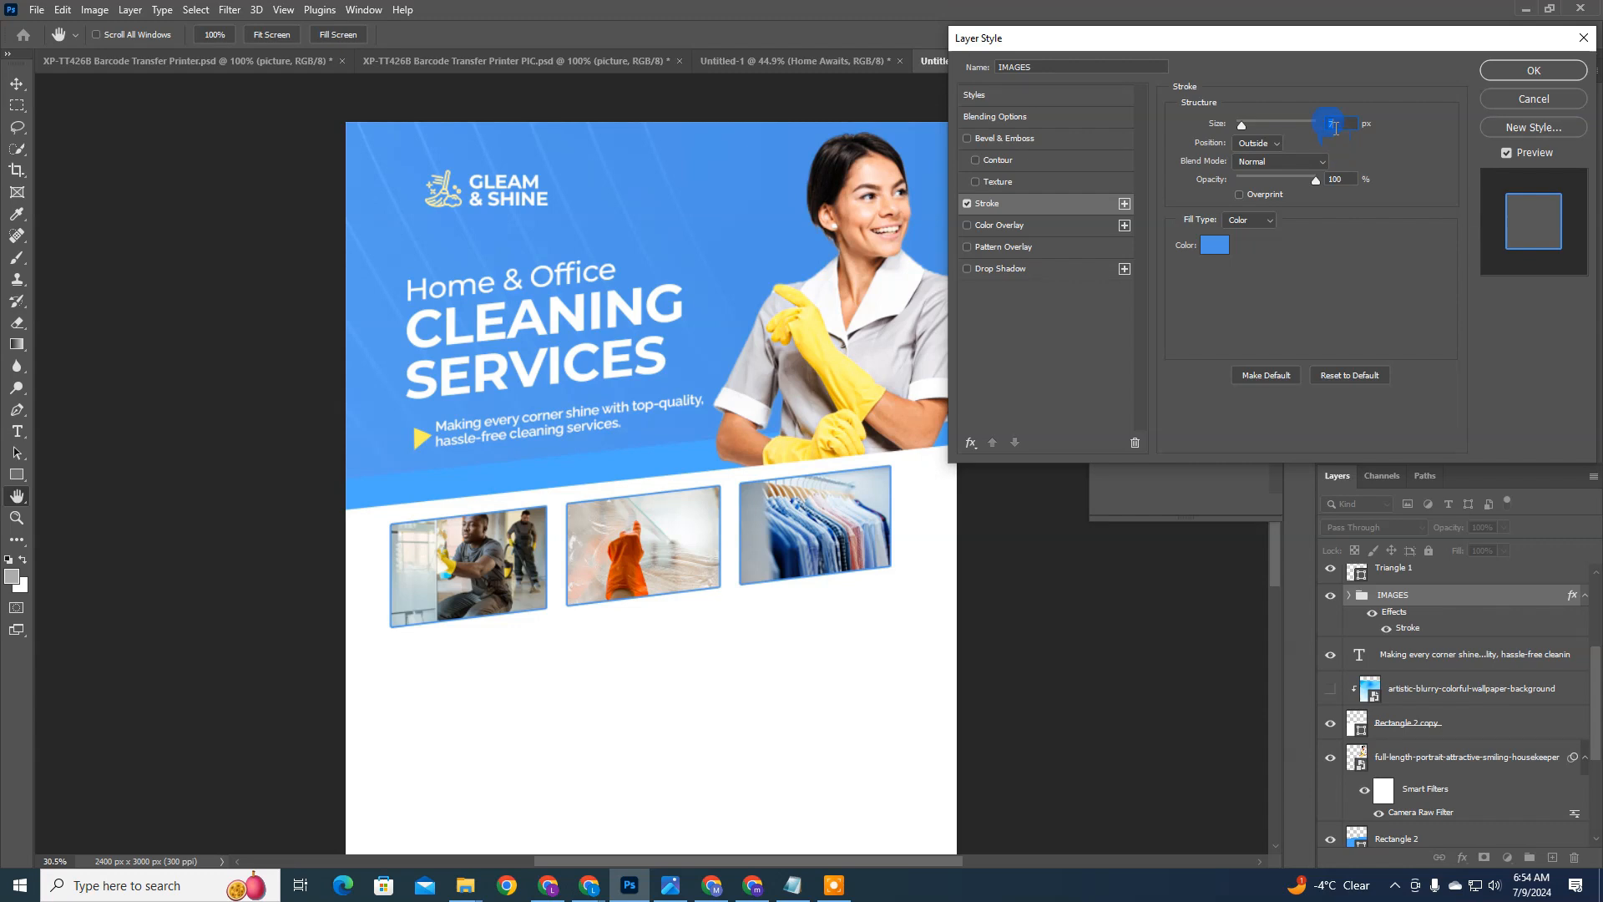
Step: Recolor the IMAGES group's stroke to dark gray 393939 and reduce its size to 4 px
left_click(1211, 244)
mouse_move(1103, 363)
left_mouse_down()
mouse_move(1063, 436)
mouse_move(1081, 411)
mouse_move(1028, 444)
mouse_move(1059, 428)
left_mouse_up()
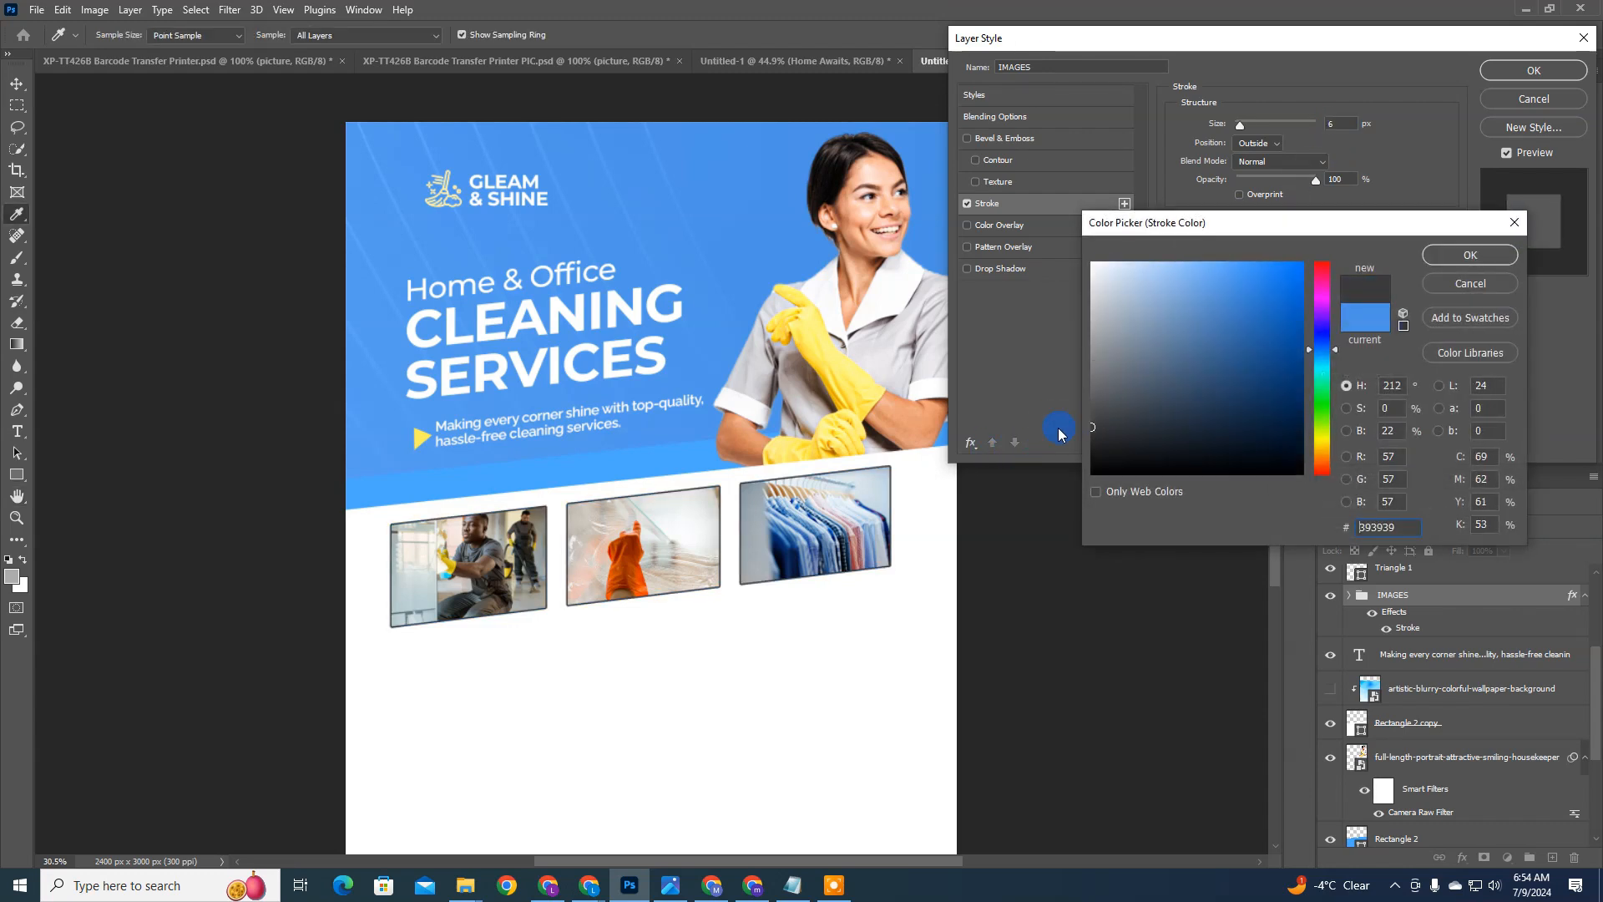
key("Return")
scroll(1334, 127, "down", 2)
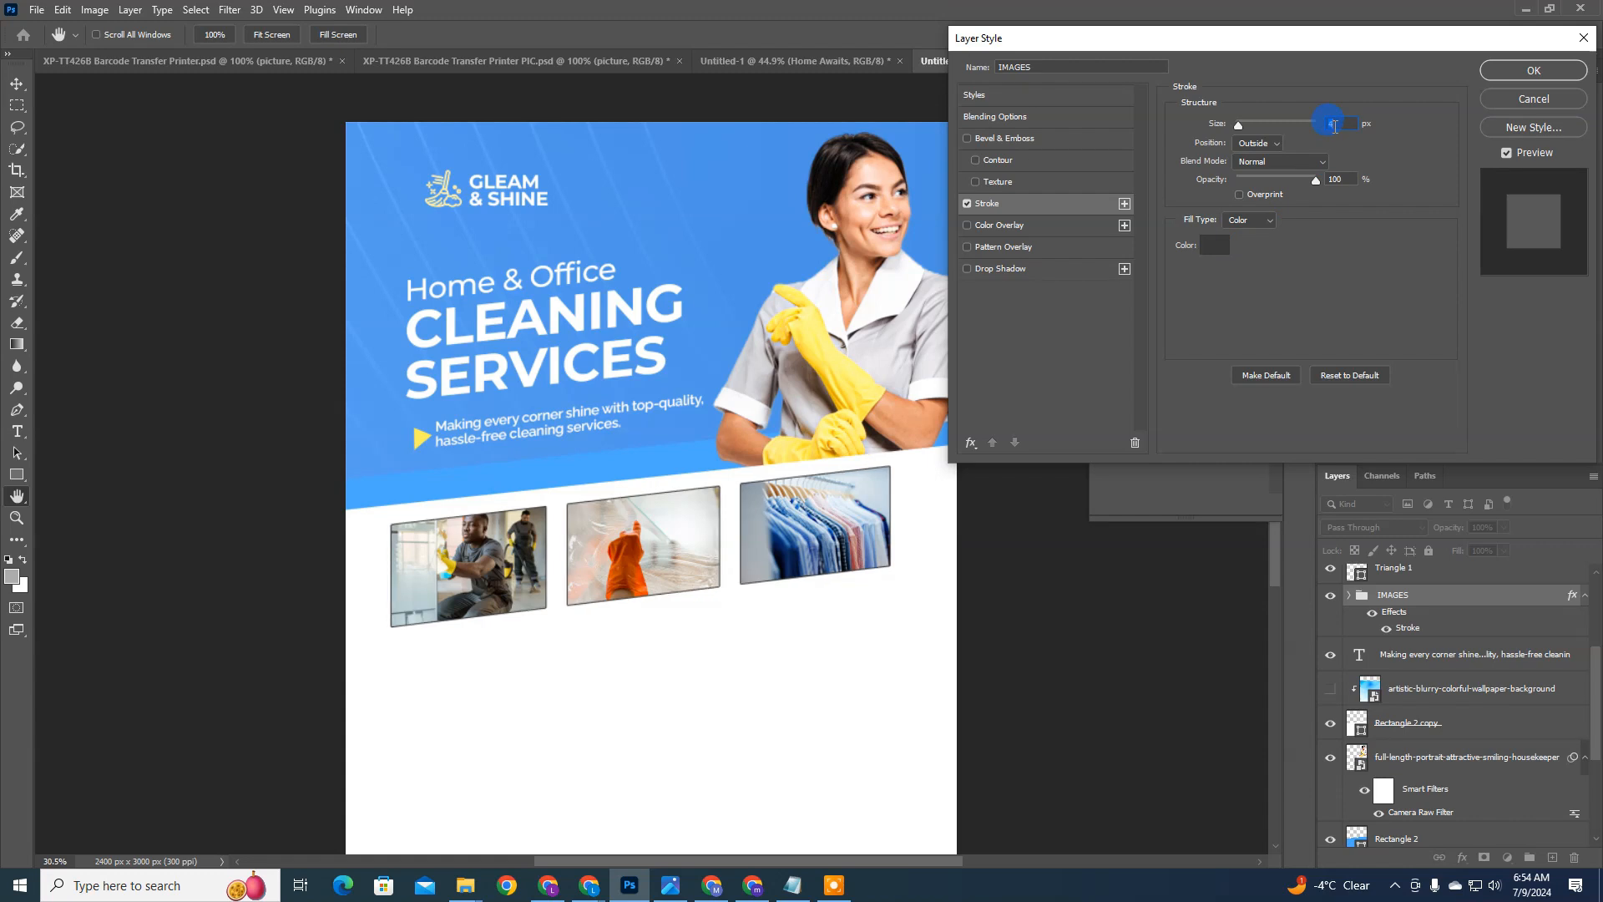
Step: Set the stroke position to Center with opacity about 73% and apply the layer style to the IMAGES group
left_click(1278, 146)
left_click(1259, 166)
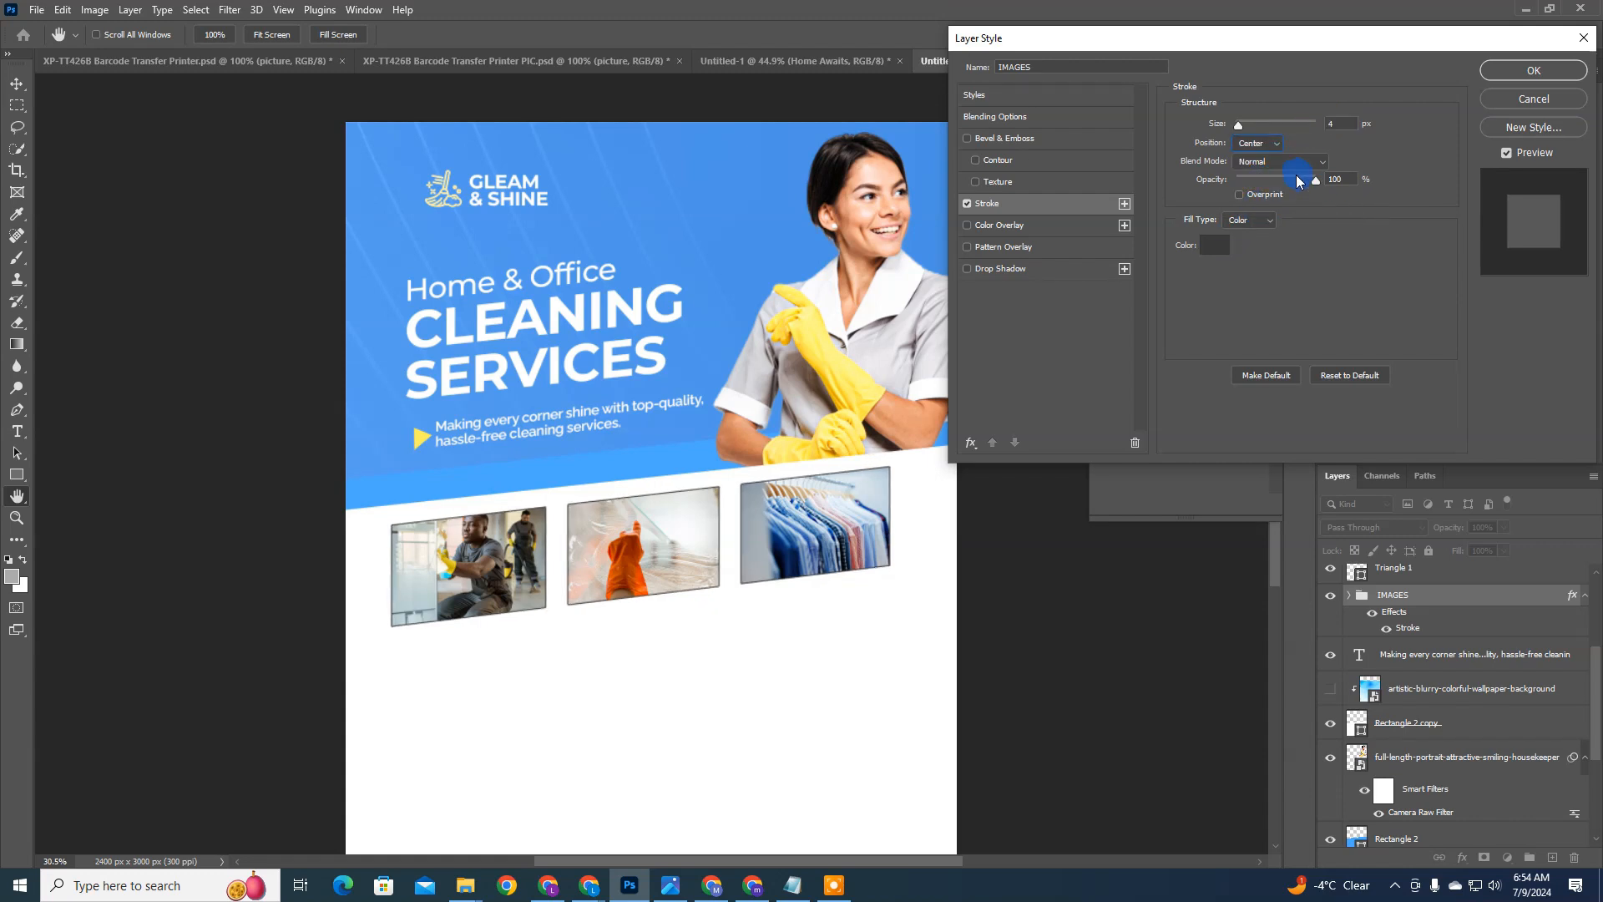
left_click_drag(1299, 181, 1291, 180)
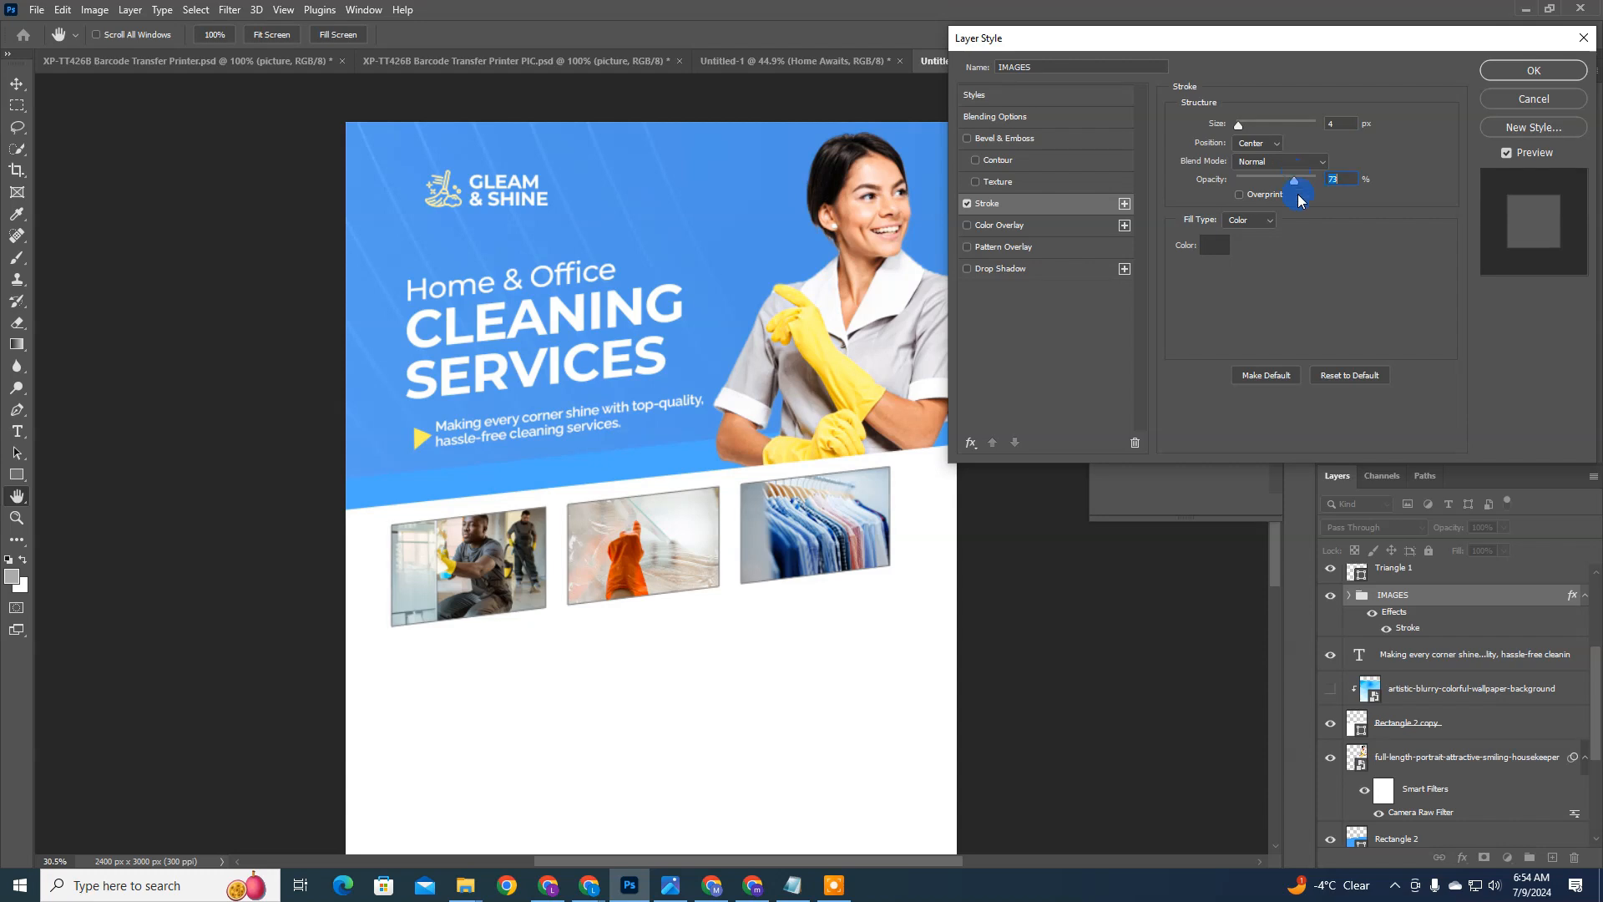
left_click(1496, 79)
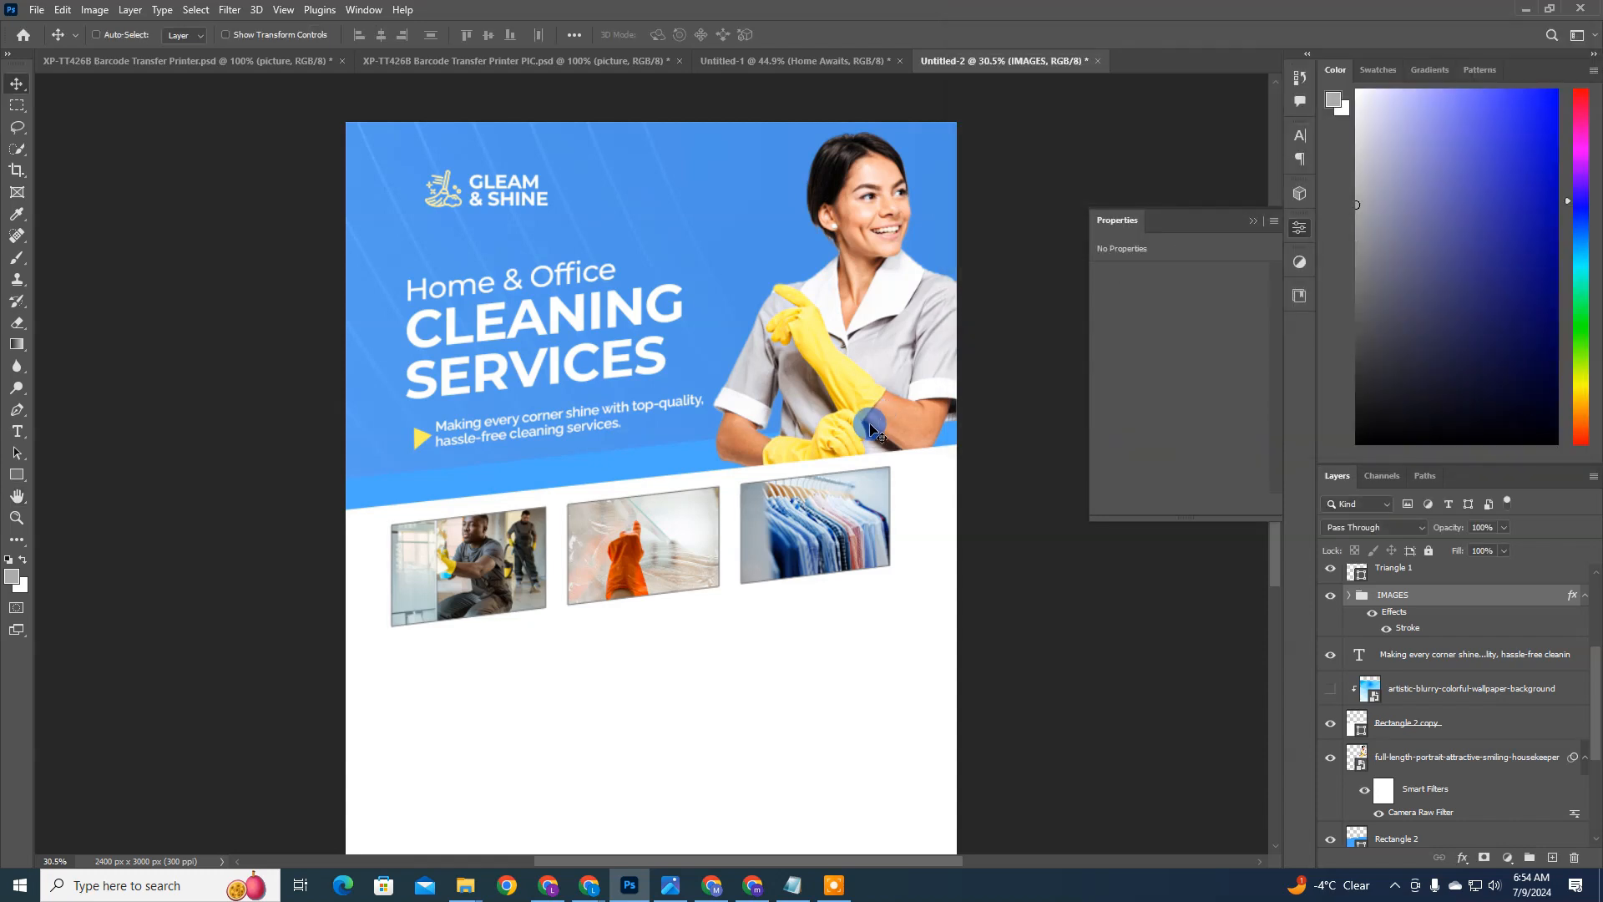
Step: Move the housekeeper photo left to an X position of 1357 px so her arm sits inside the flyer's edge
left_click_drag(862, 261, 847, 281)
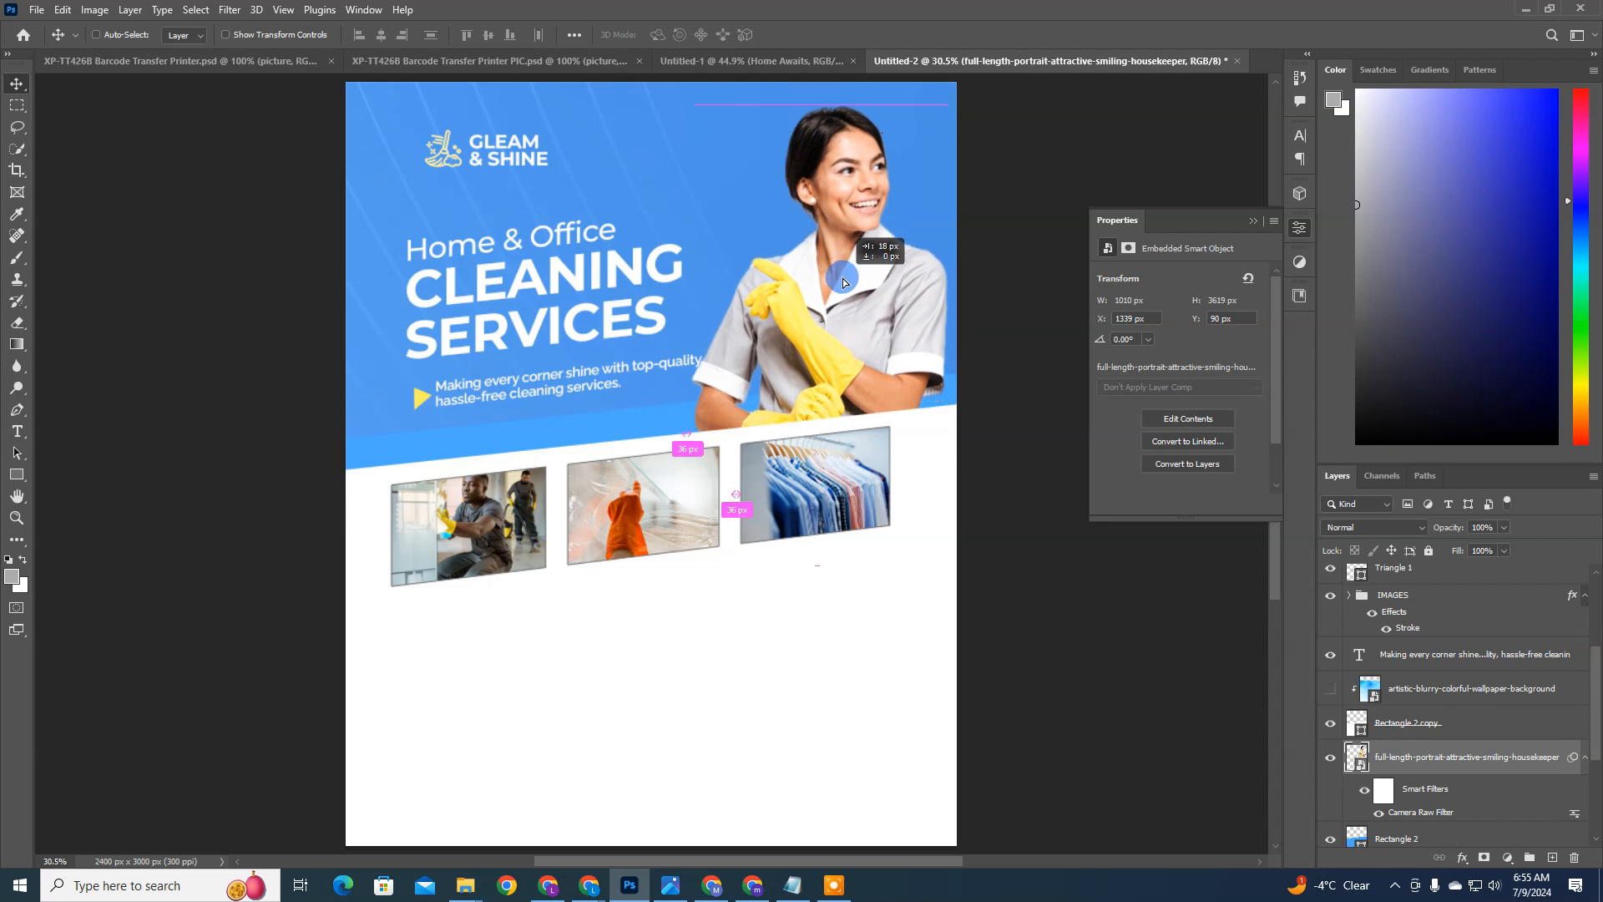
left_click(440, 288)
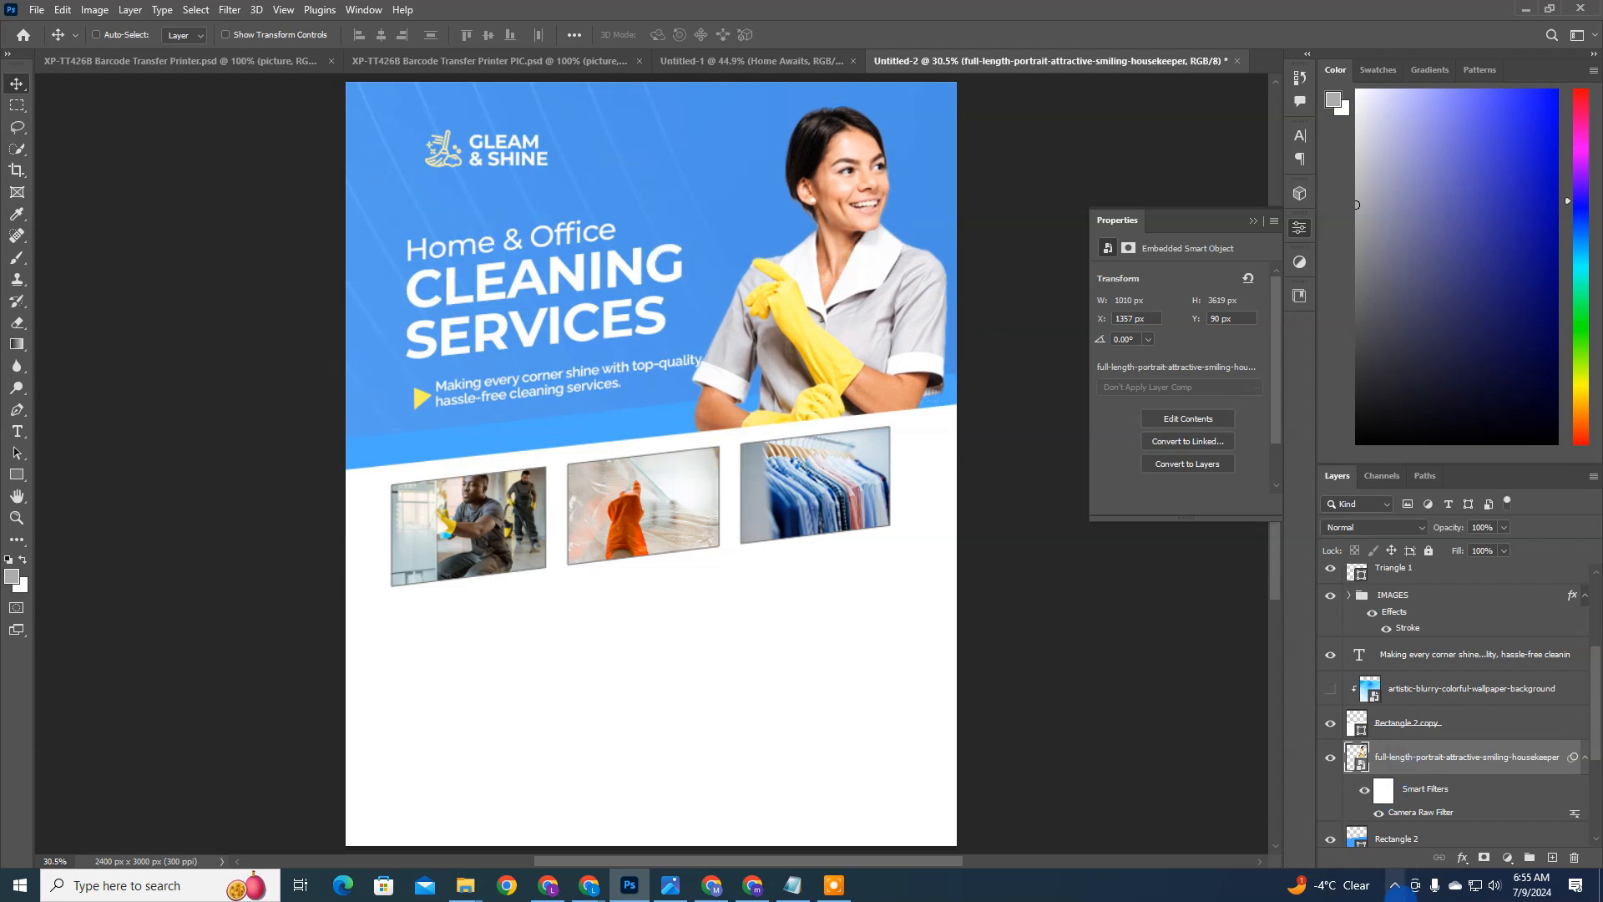
left_click(1395, 891)
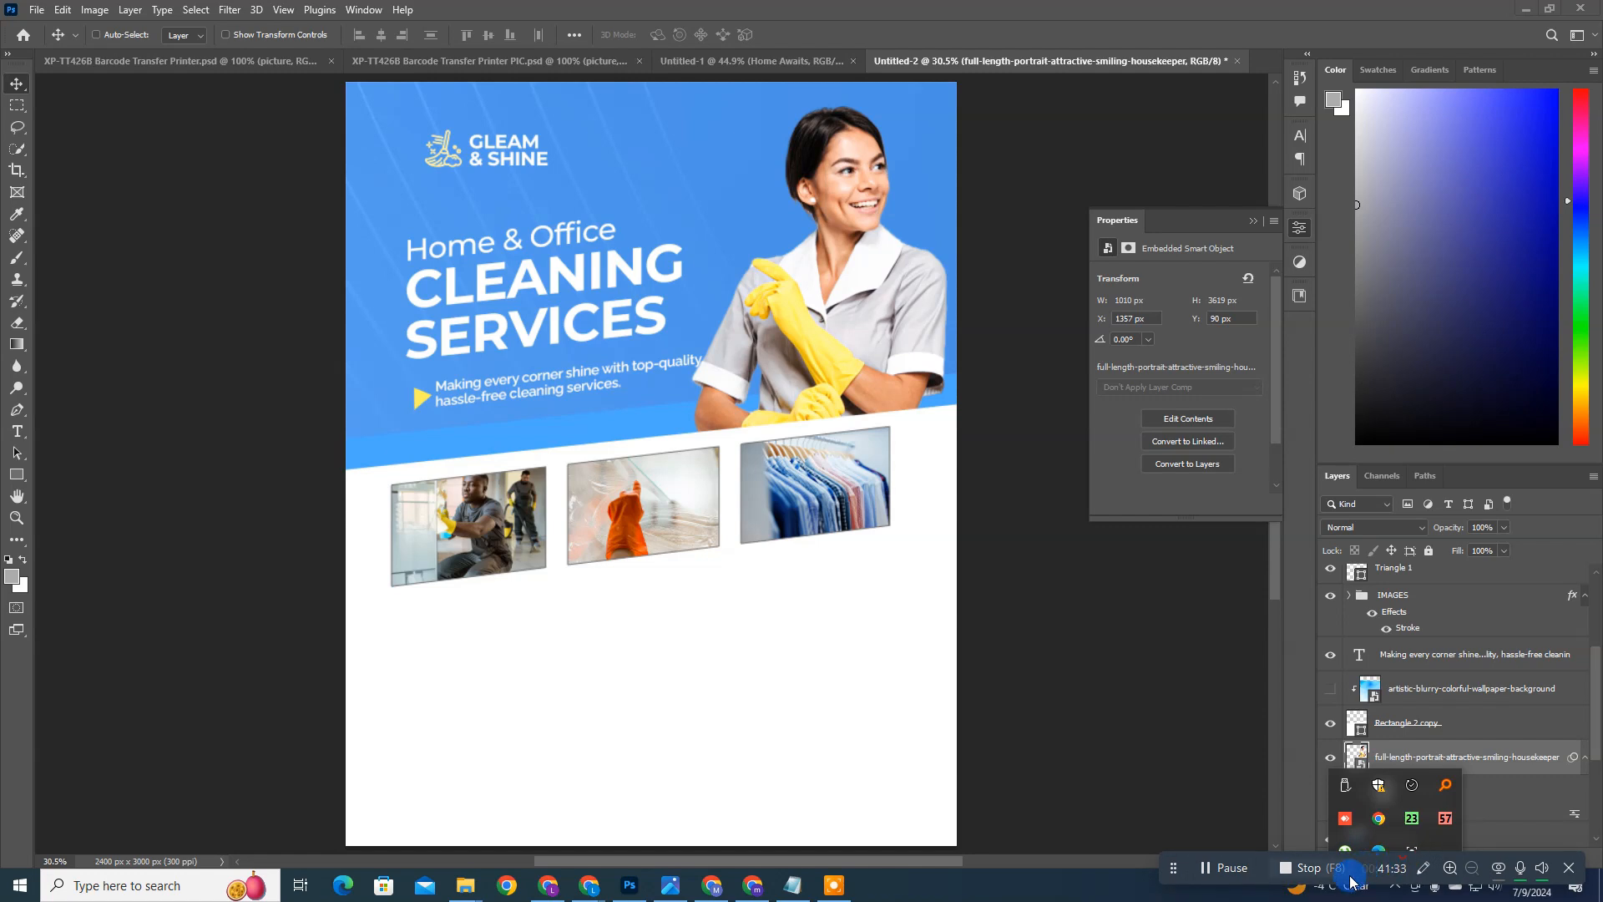
left_click(1421, 868)
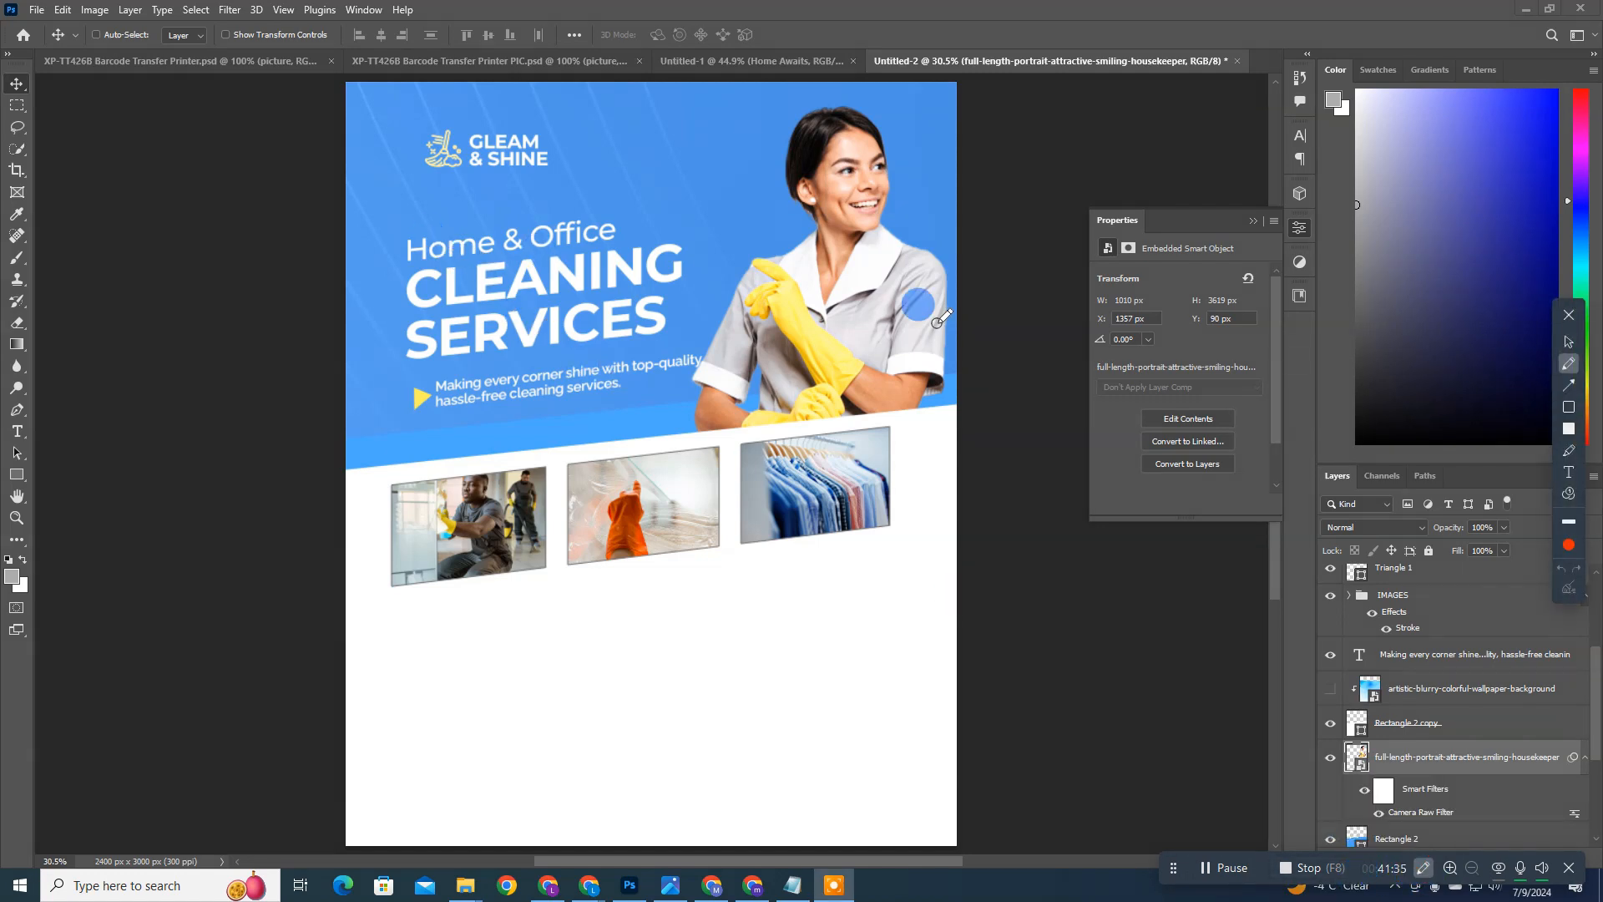
left_click(1569, 365)
left_click_drag(451, 220, 585, 203)
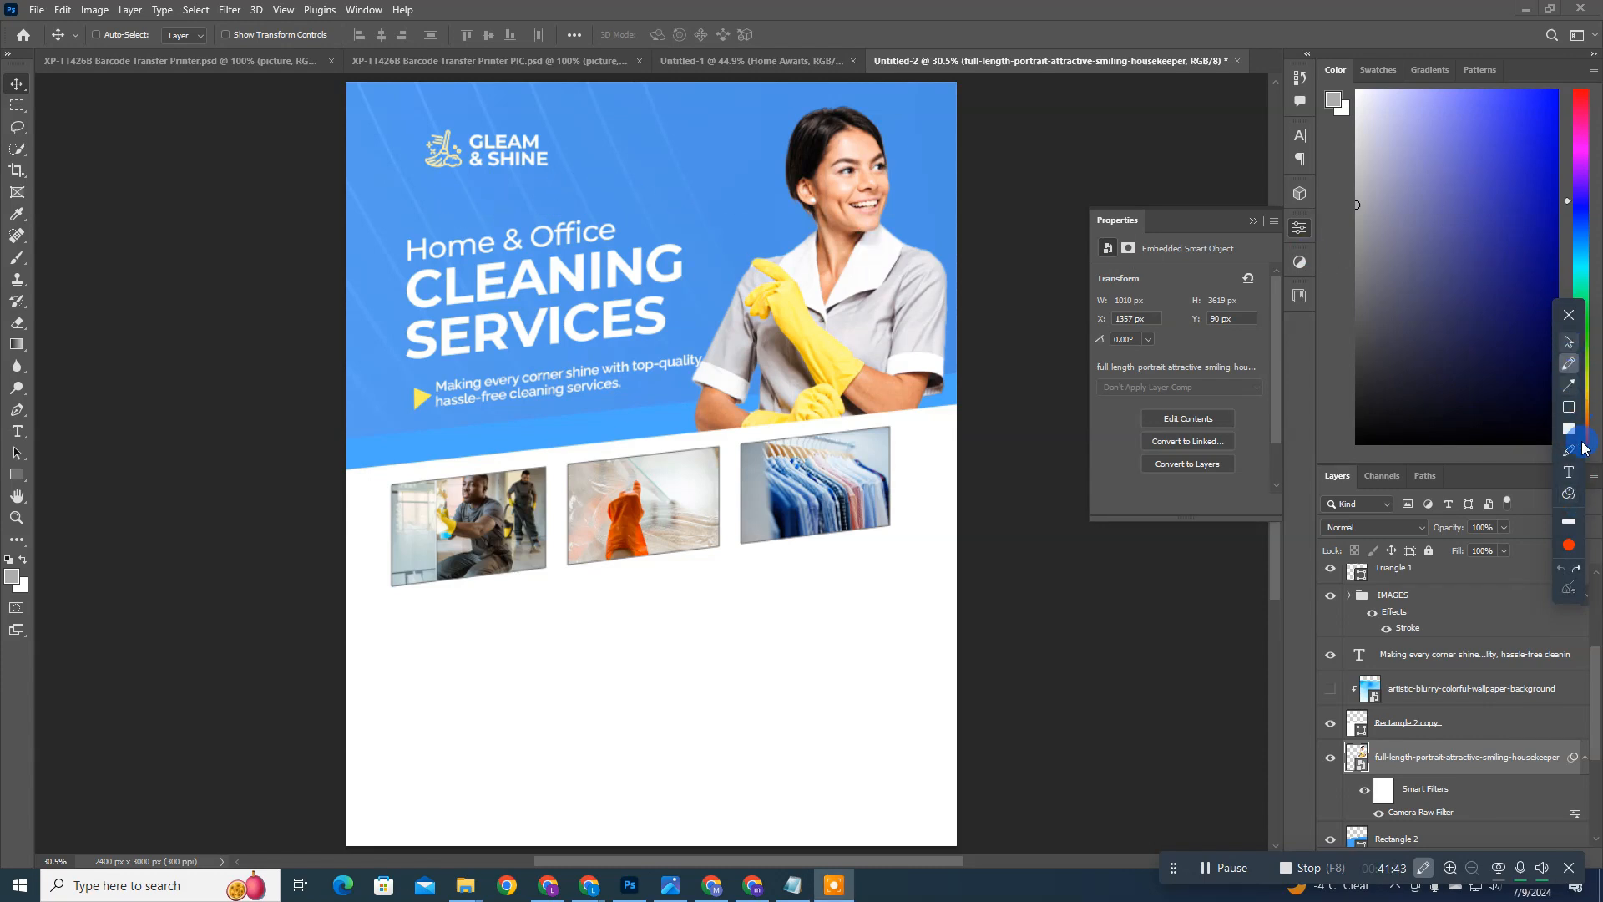
left_click(1571, 524)
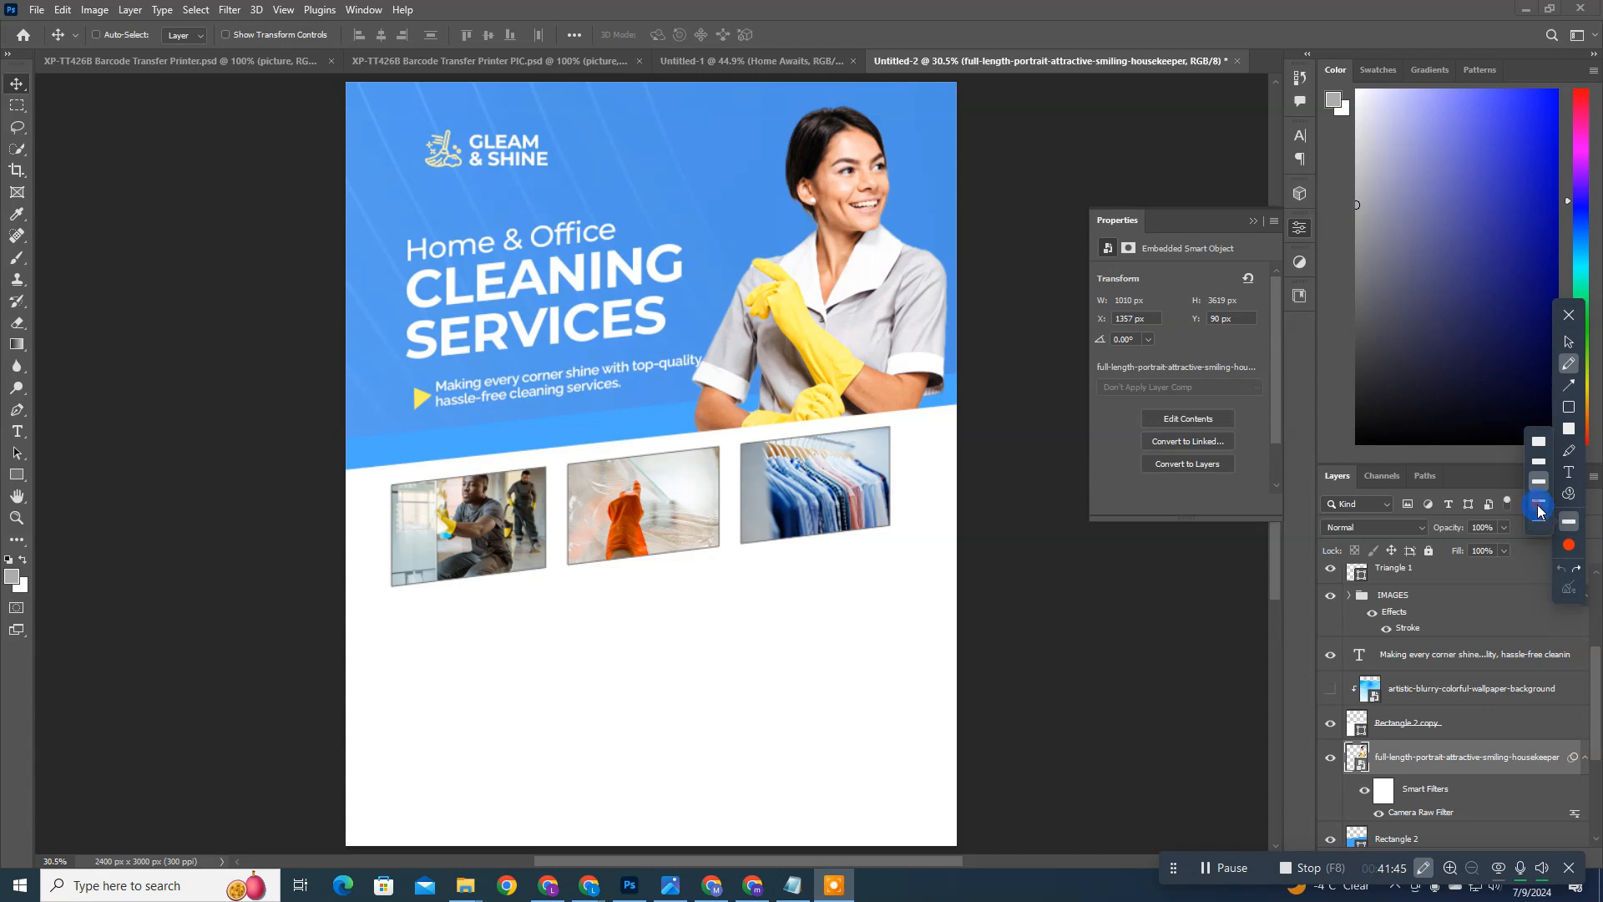
left_click(1539, 507)
left_click(493, 248)
mouse_move(415, 227)
left_mouse_down()
mouse_move(607, 173)
mouse_move(605, 197)
left_mouse_up()
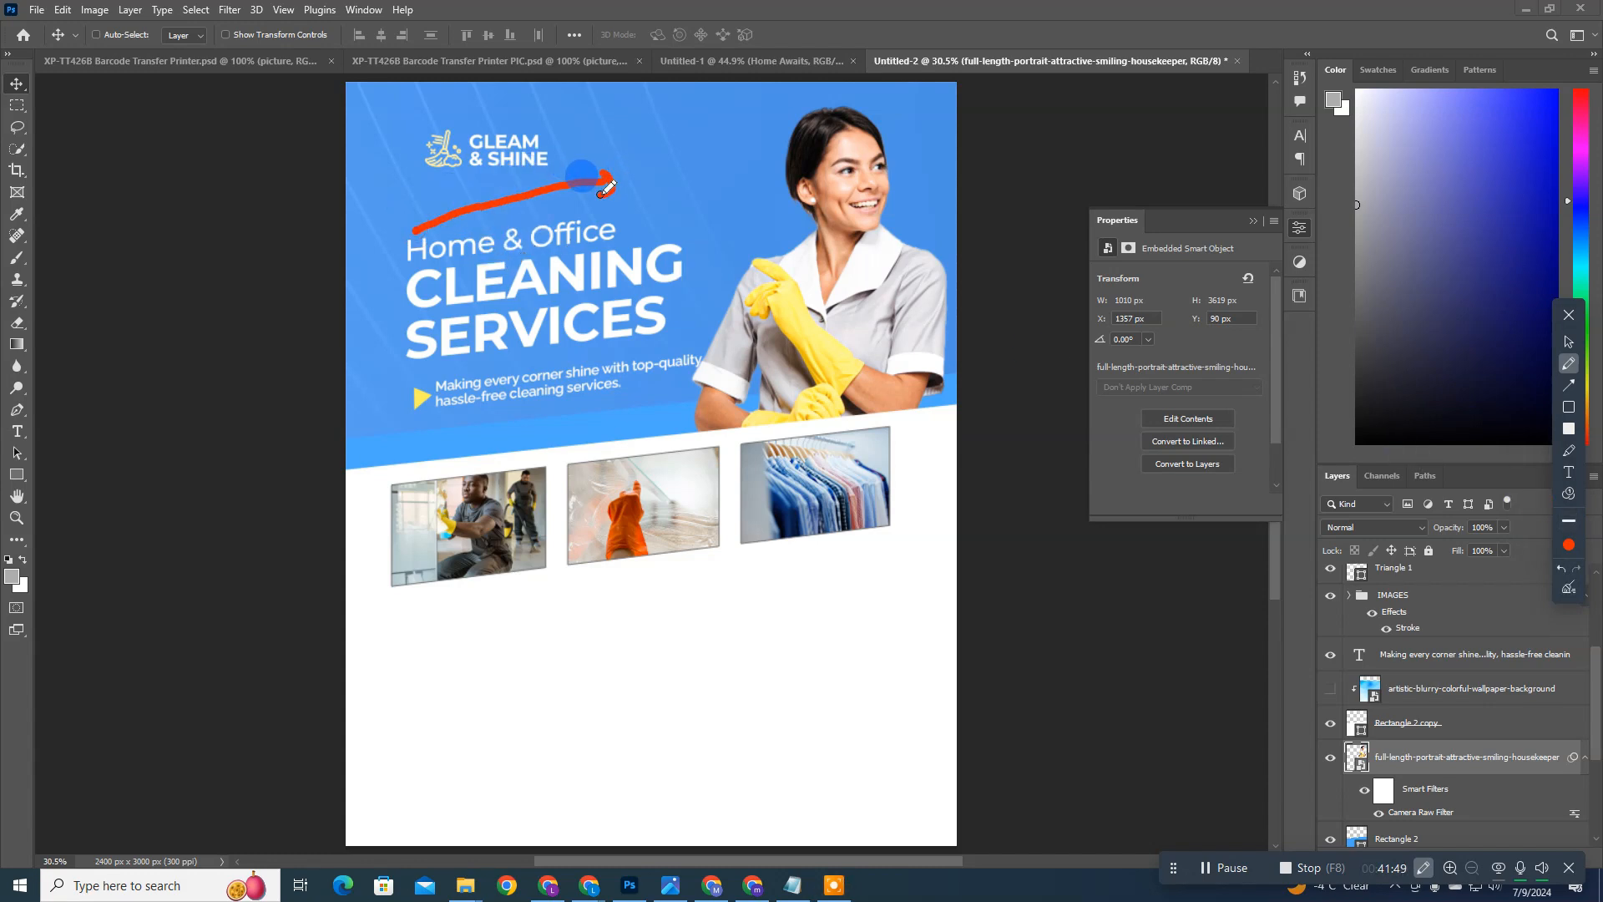
mouse_move(437, 385)
left_mouse_down()
mouse_move(718, 340)
mouse_move(716, 359)
left_mouse_up()
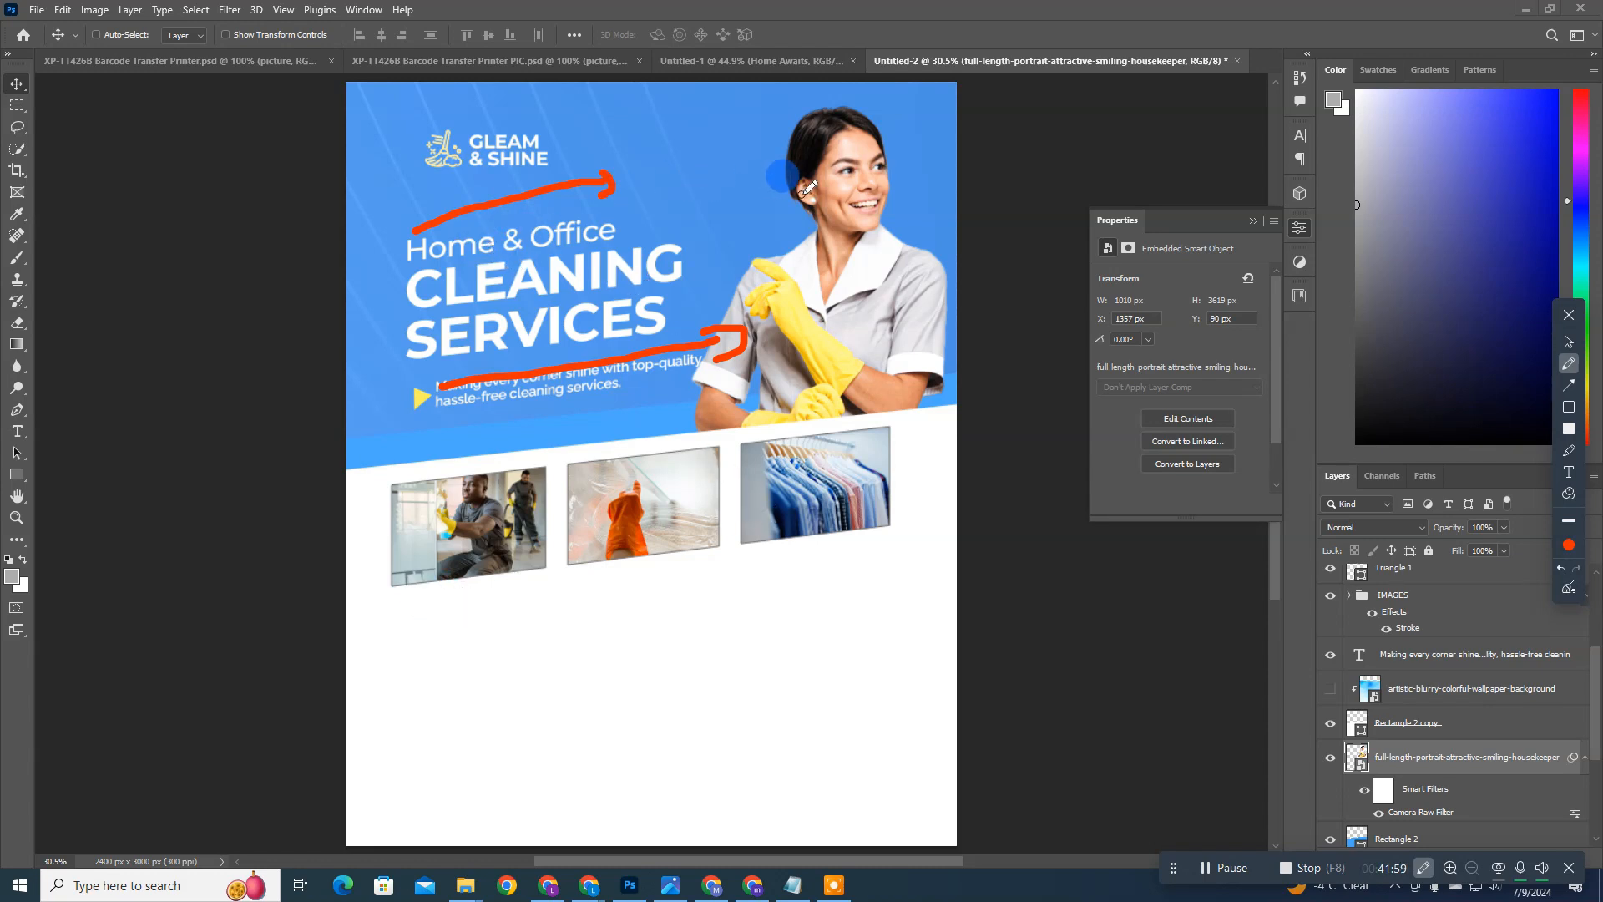
mouse_move(908, 161)
left_mouse_down()
mouse_move(987, 131)
mouse_move(960, 150)
left_mouse_up()
mouse_move(935, 251)
left_mouse_down()
mouse_move(964, 235)
mouse_move(994, 266)
left_mouse_up()
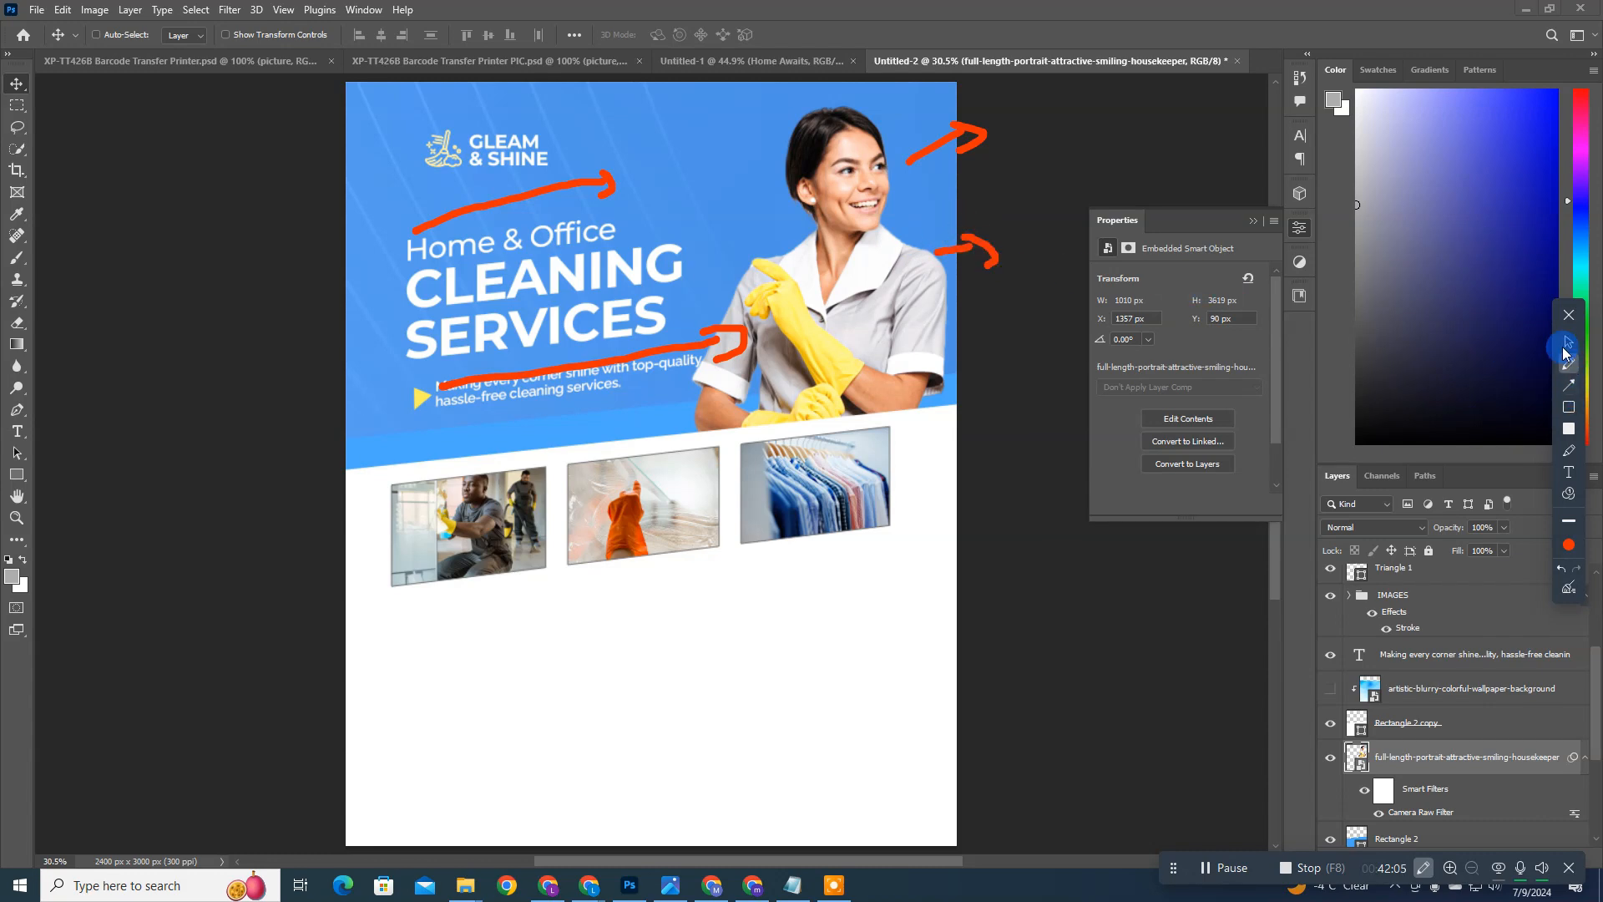
left_click(1569, 429)
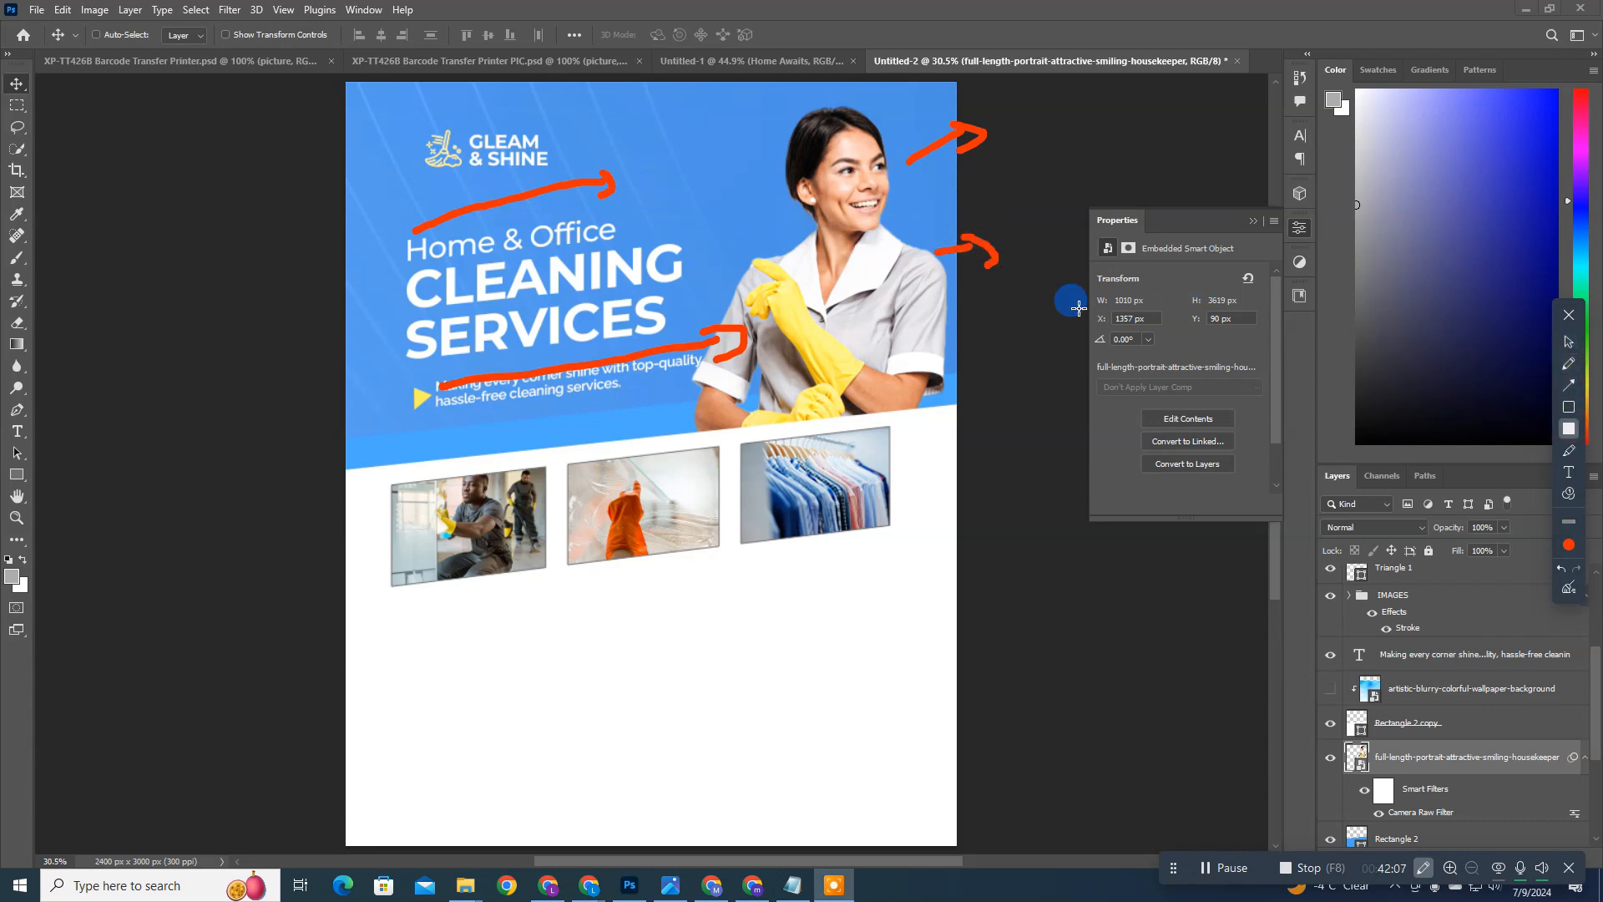
mouse_move(615, 174)
left_mouse_down()
mouse_move(568, 194)
mouse_move(583, 178)
left_mouse_up()
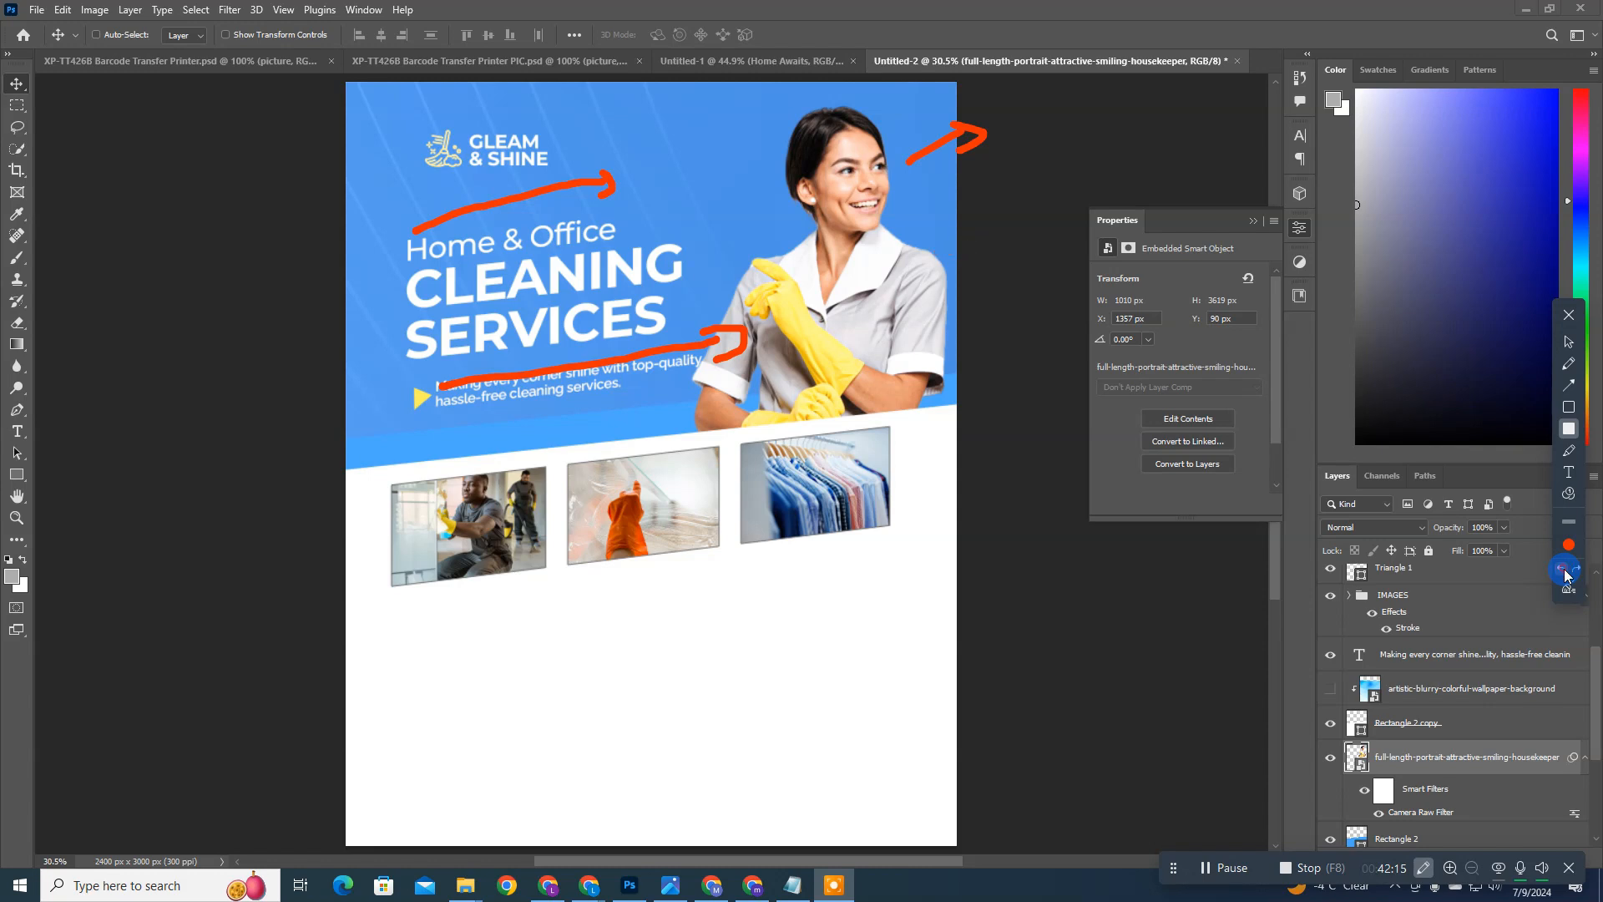
left_click(1566, 574)
left_click(1565, 574)
left_click(1566, 573)
left_click(1566, 574)
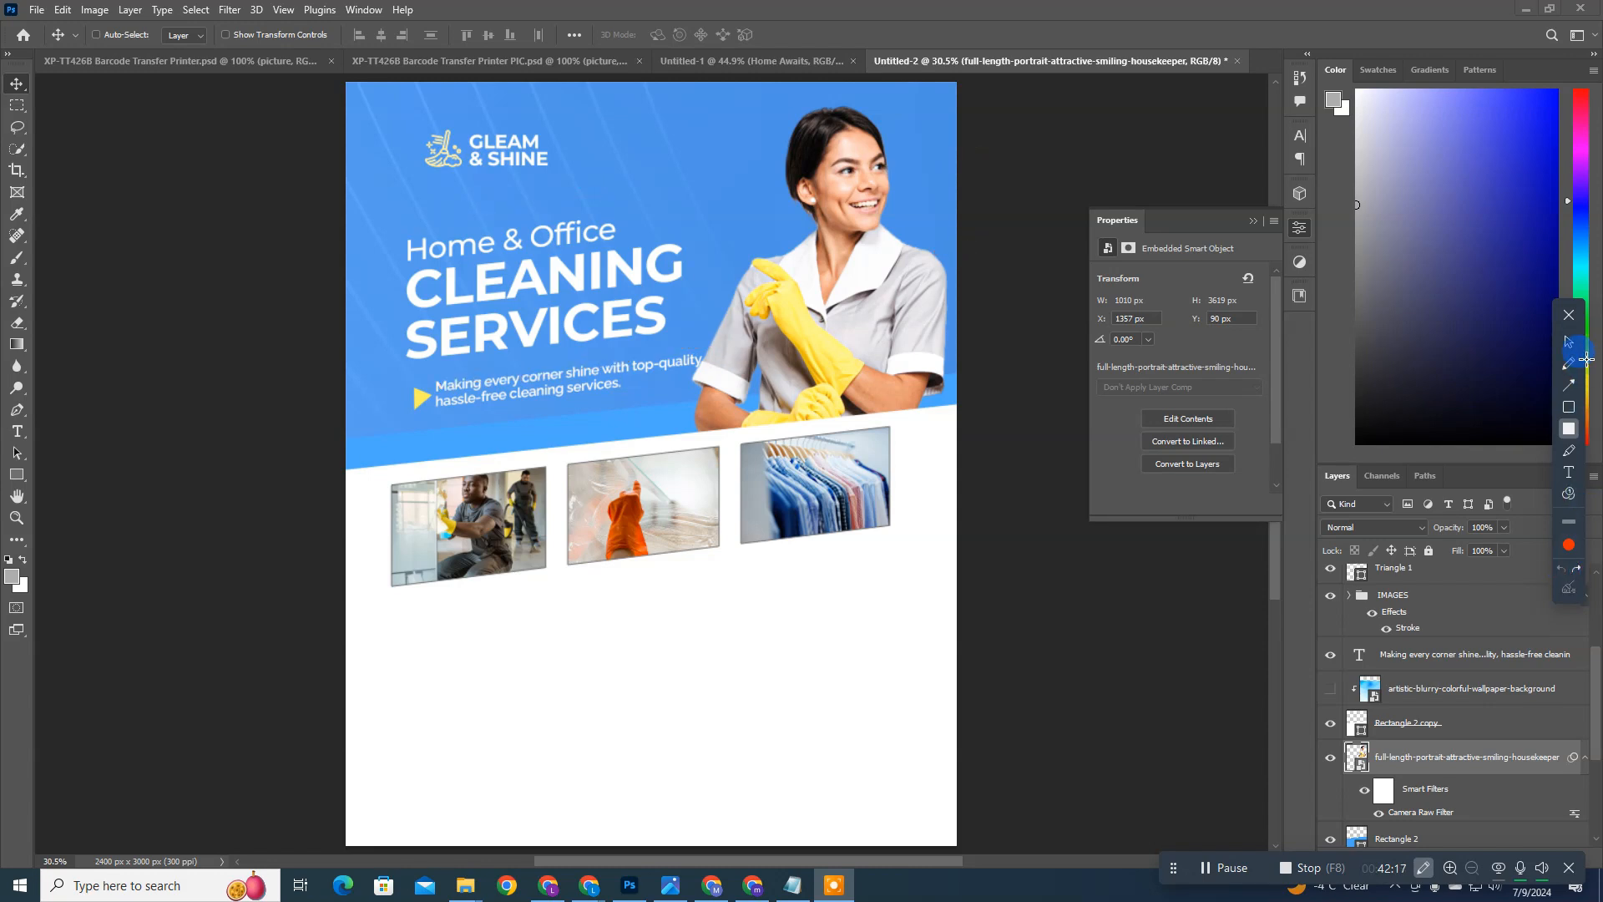
left_click(1570, 315)
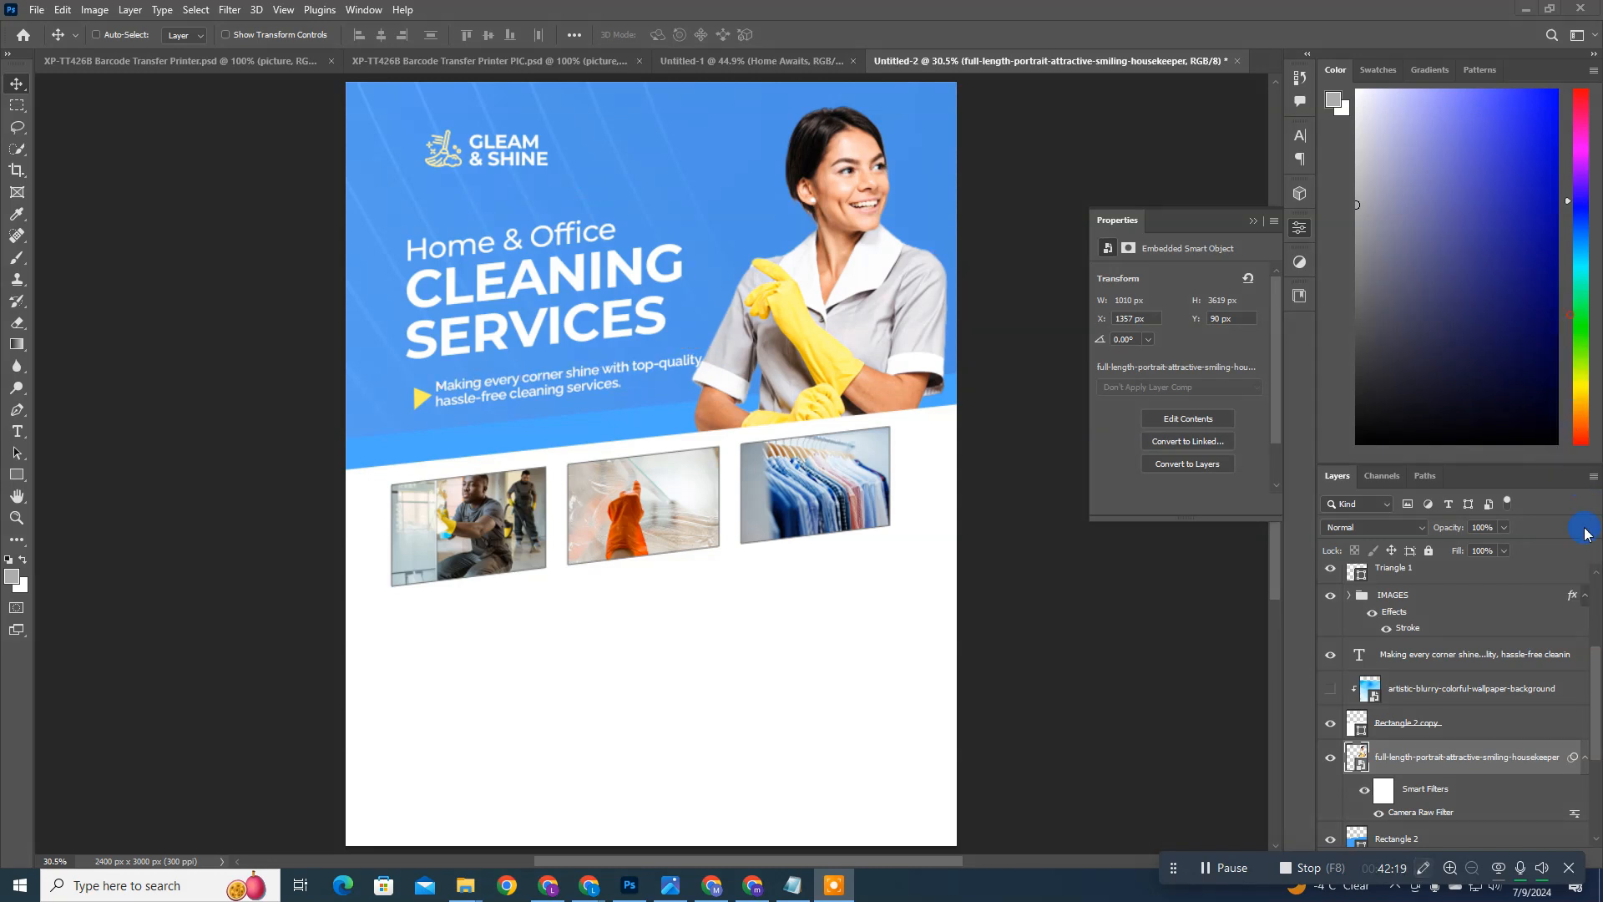
Step: Switch to the BRIEF file in Notepad and review the Services Offered list before returning to the flyer in Photoshop
scroll(760, 501, "down", 1)
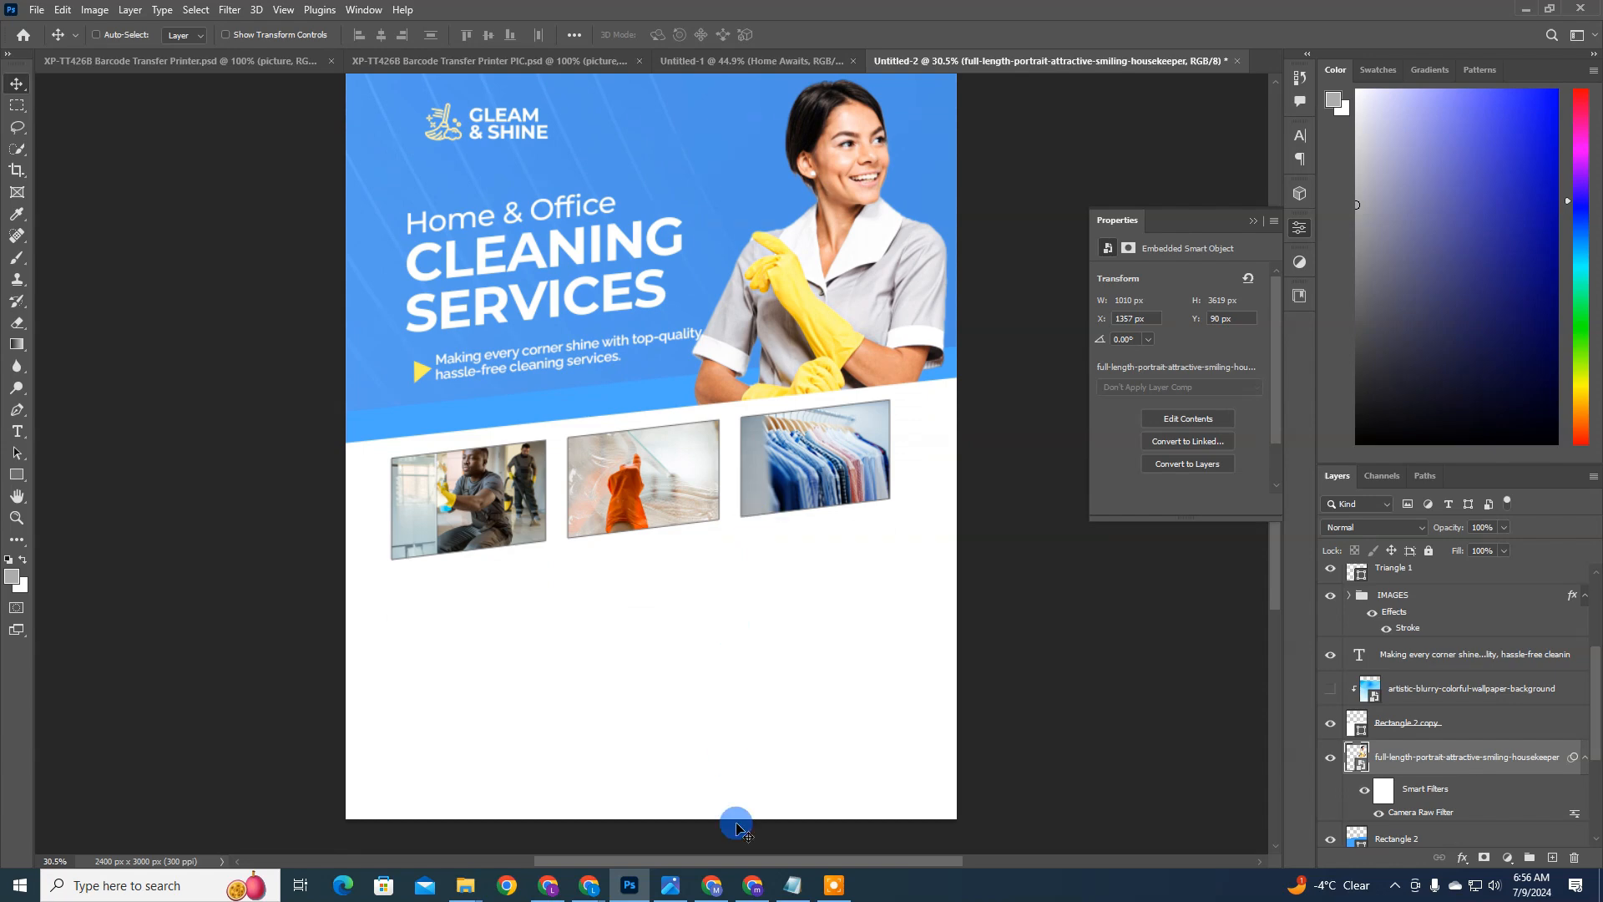
left_click(794, 887)
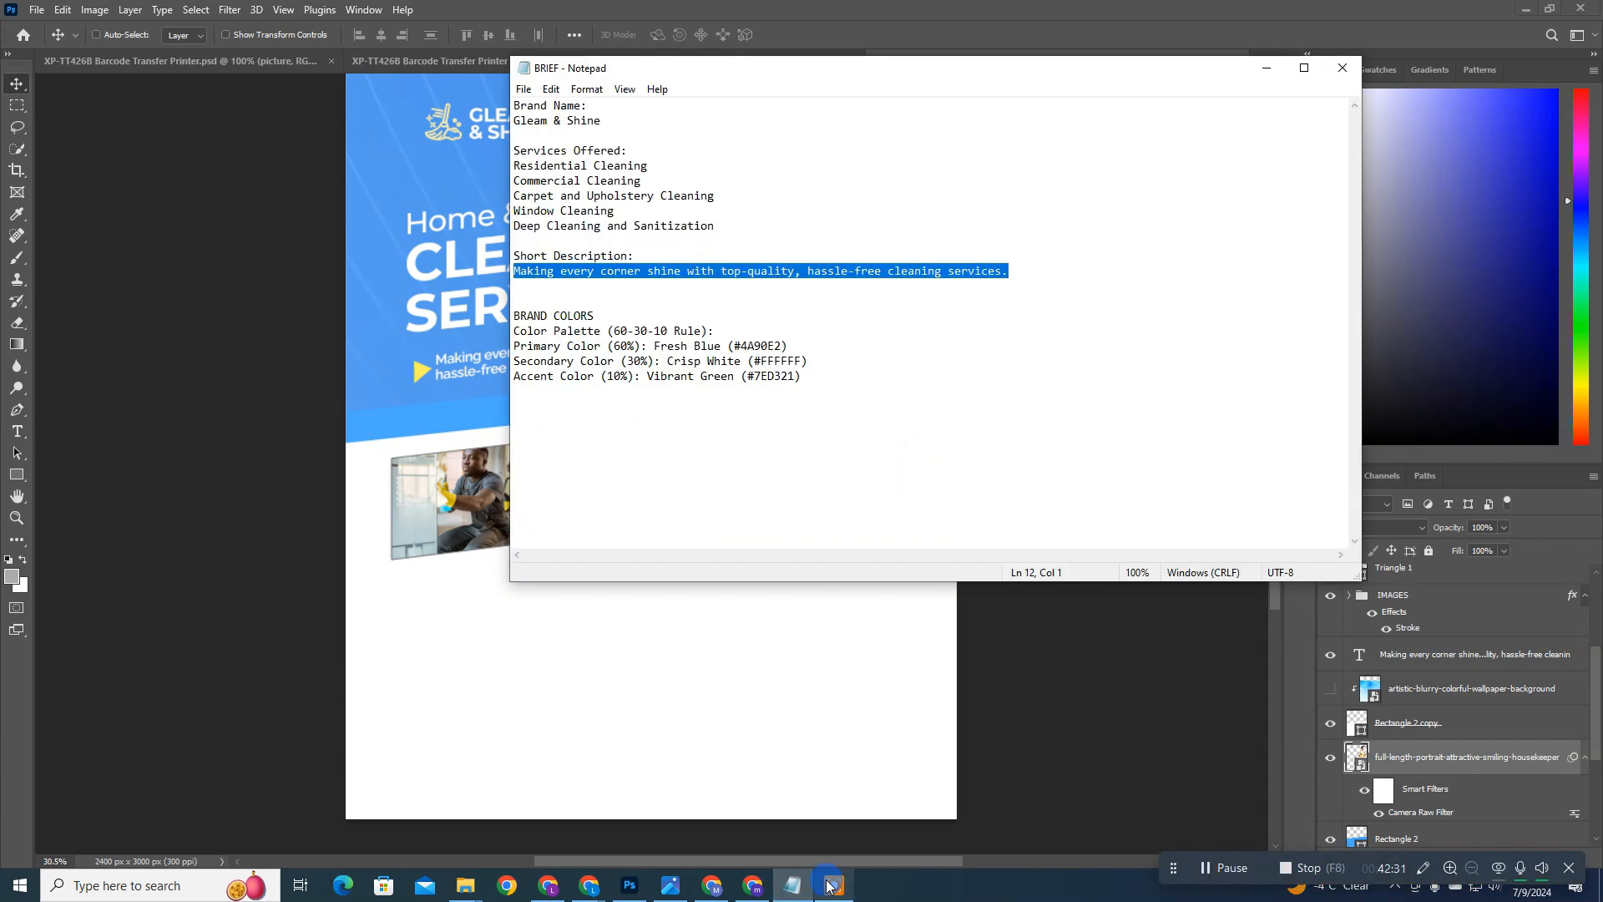
left_click(834, 887)
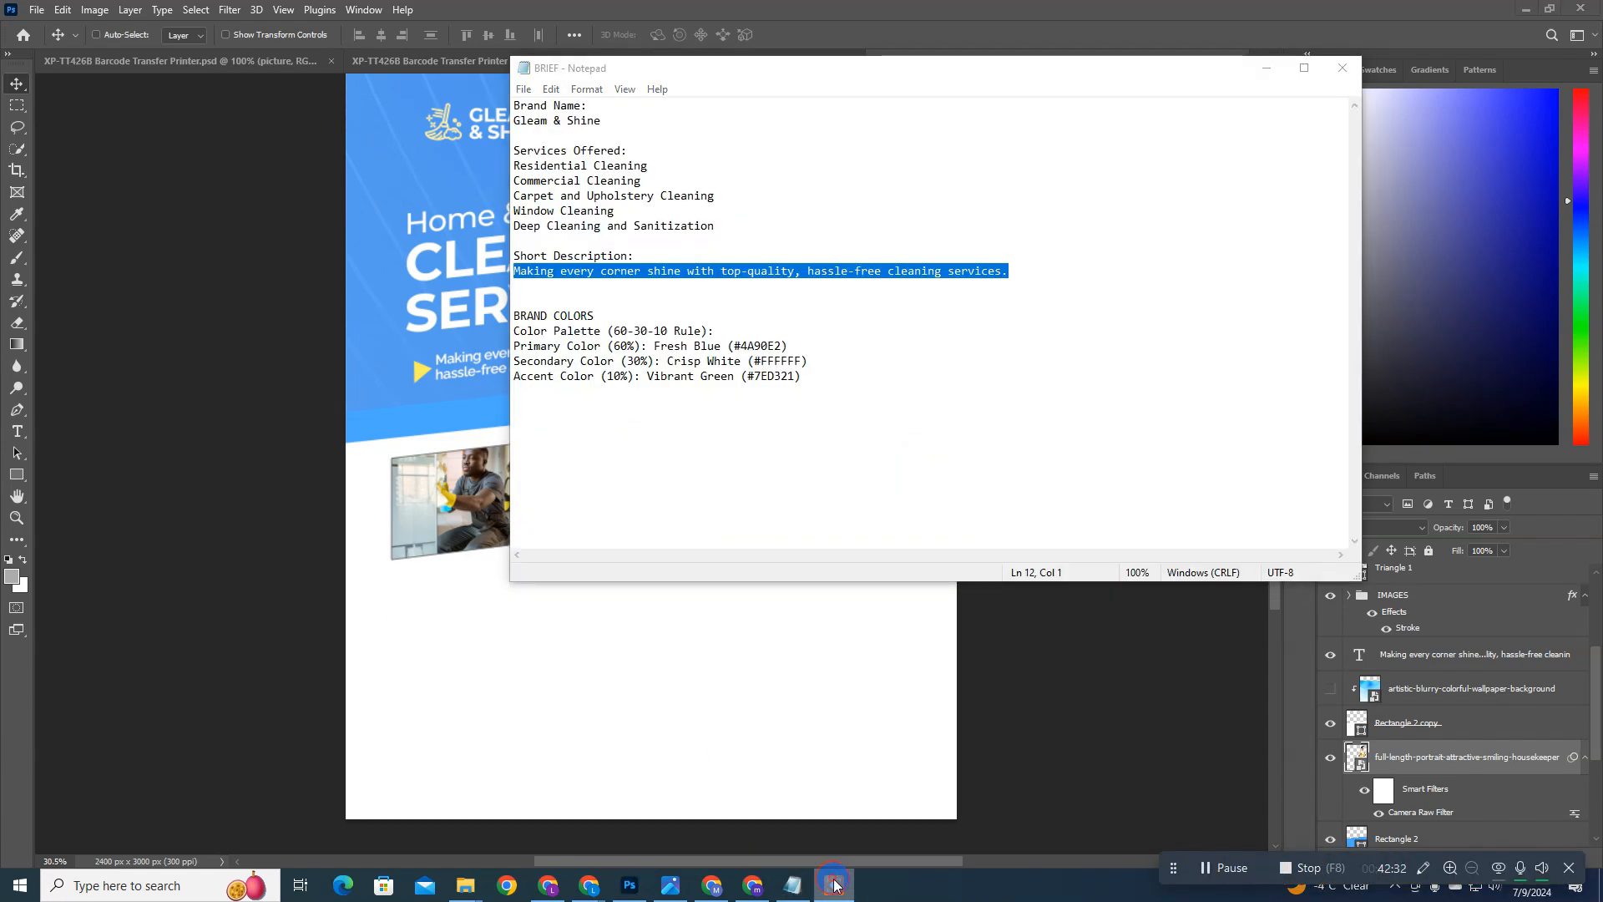
left_click(1576, 871)
left_click_drag(816, 363, 479, 136)
left_click(716, 219)
left_click(599, 170)
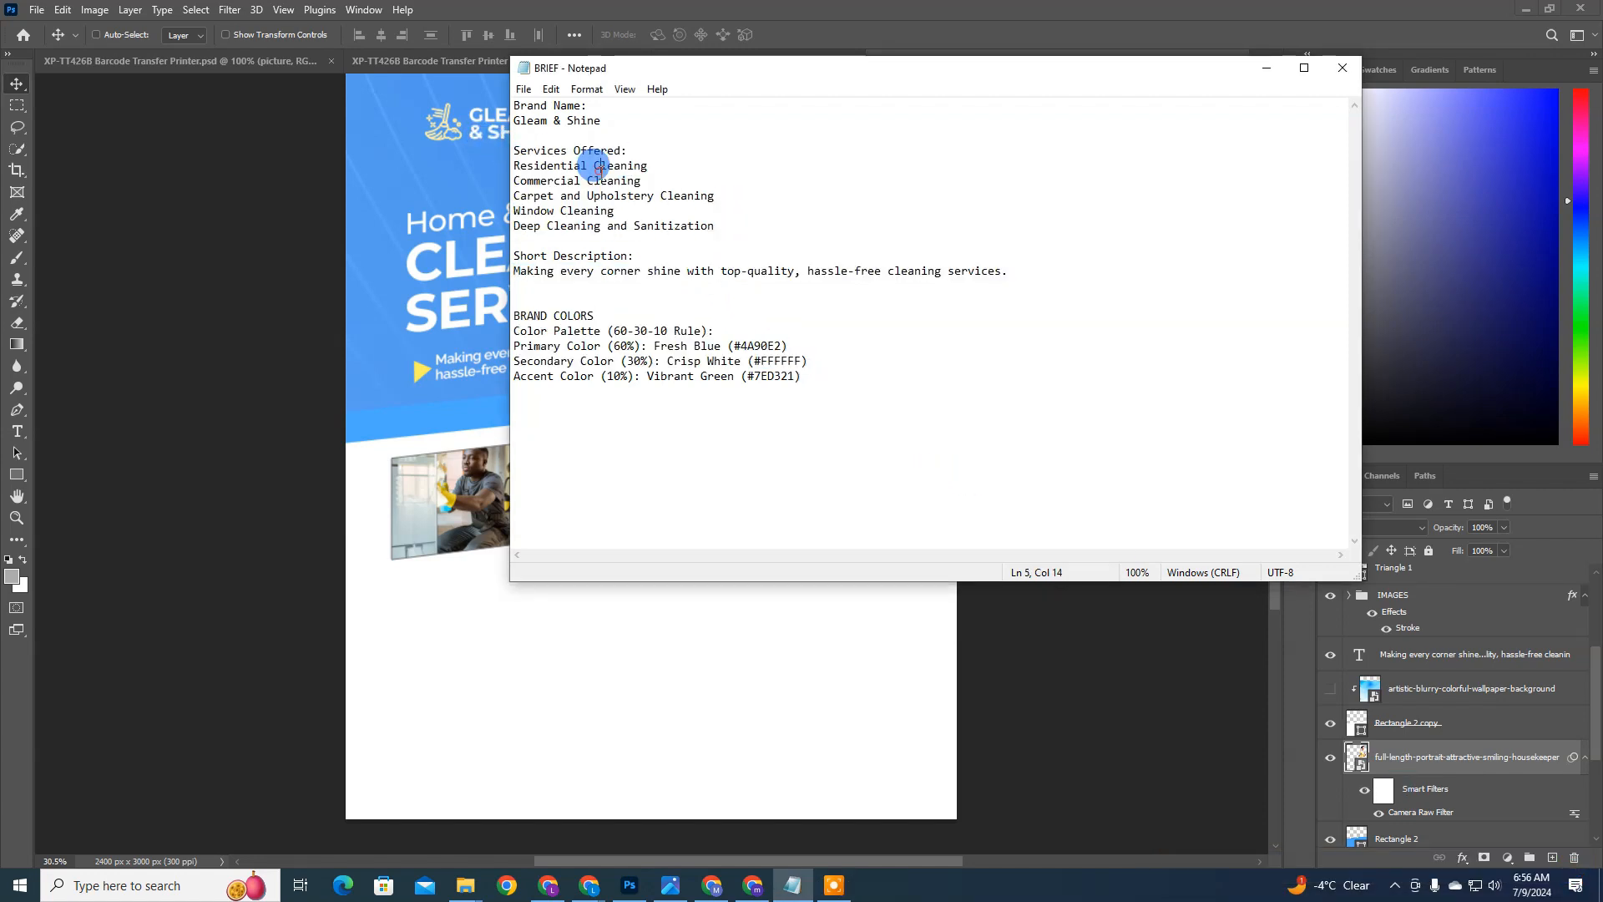
left_click_drag(694, 195, 499, 148)
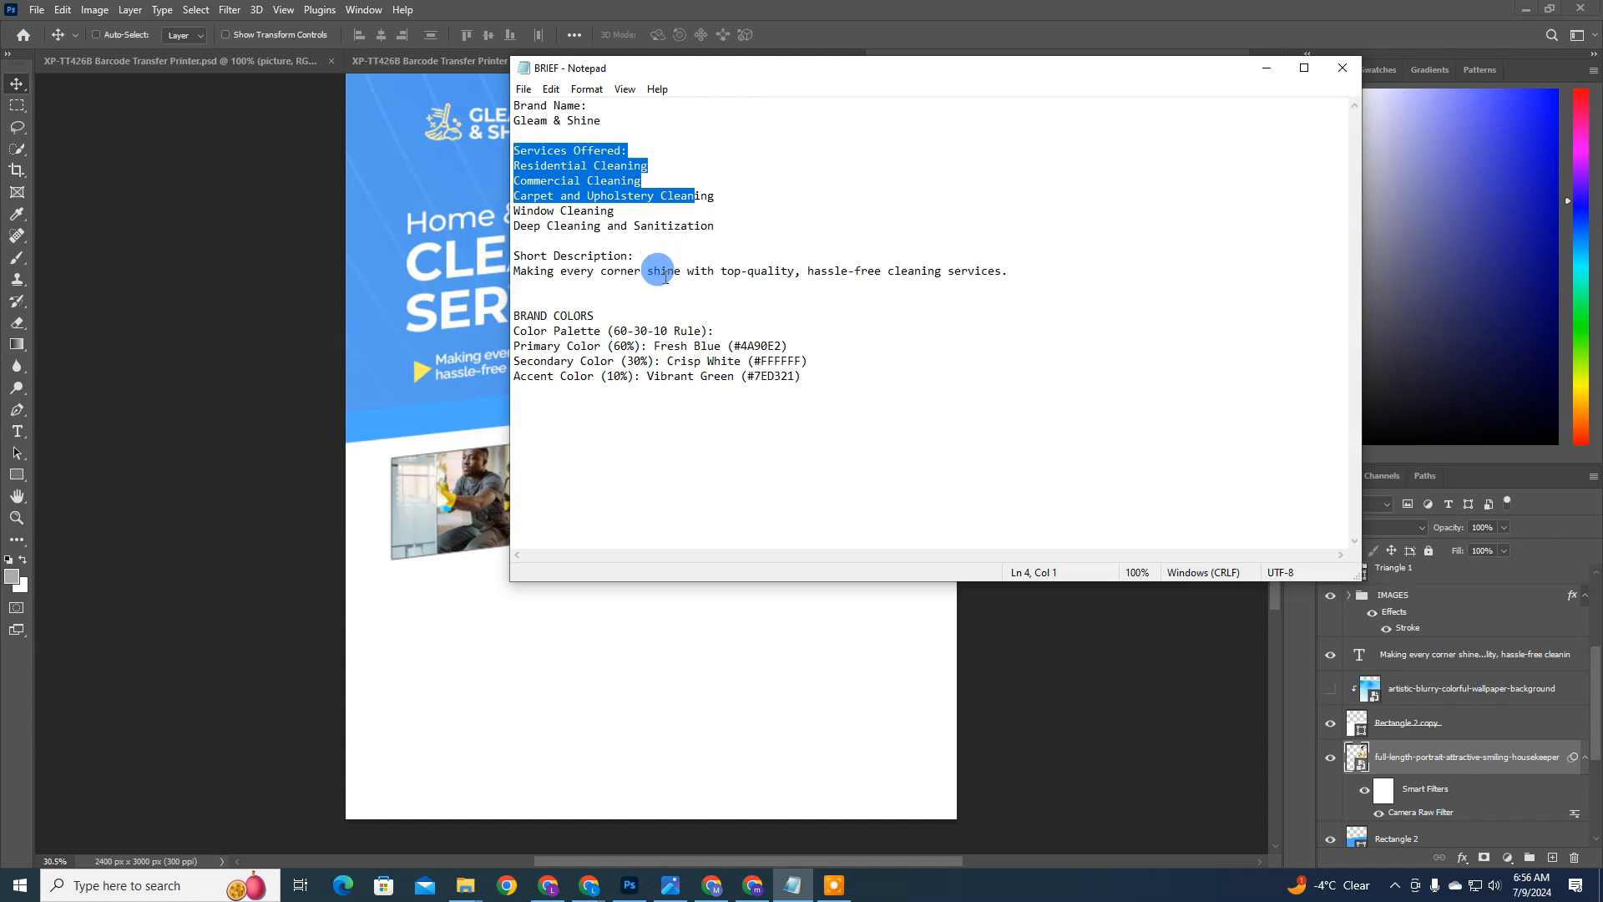
left_click(603, 616)
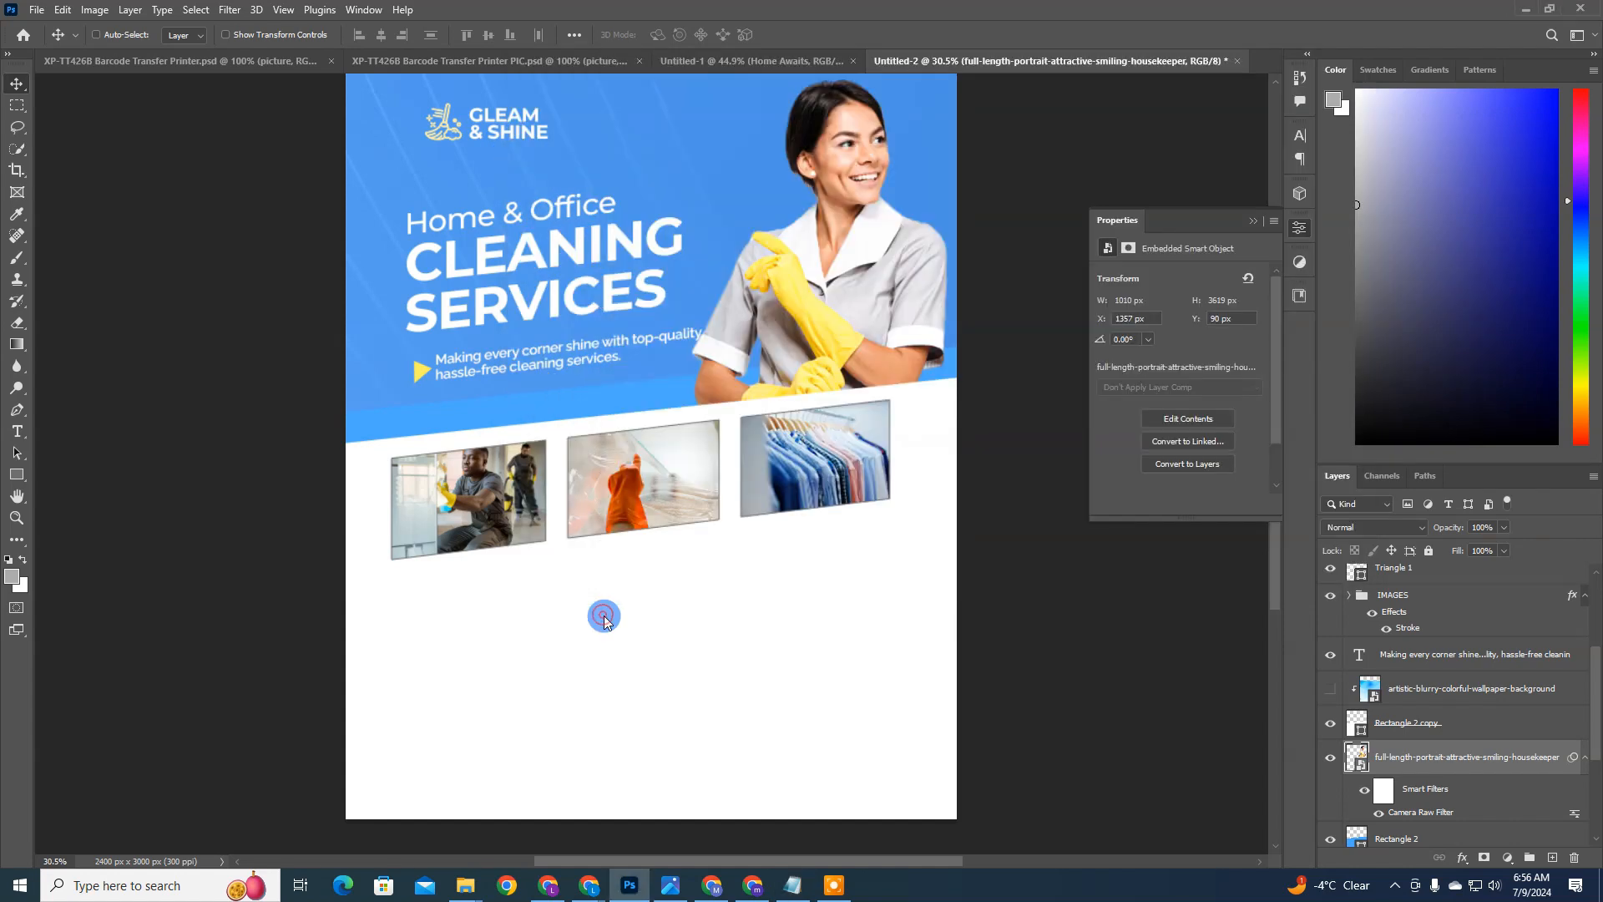
Step: Duplicate the tagline text, place the copy below the photo row and color it near-black 1c1c1c
left_click(587, 358, "ctrl")
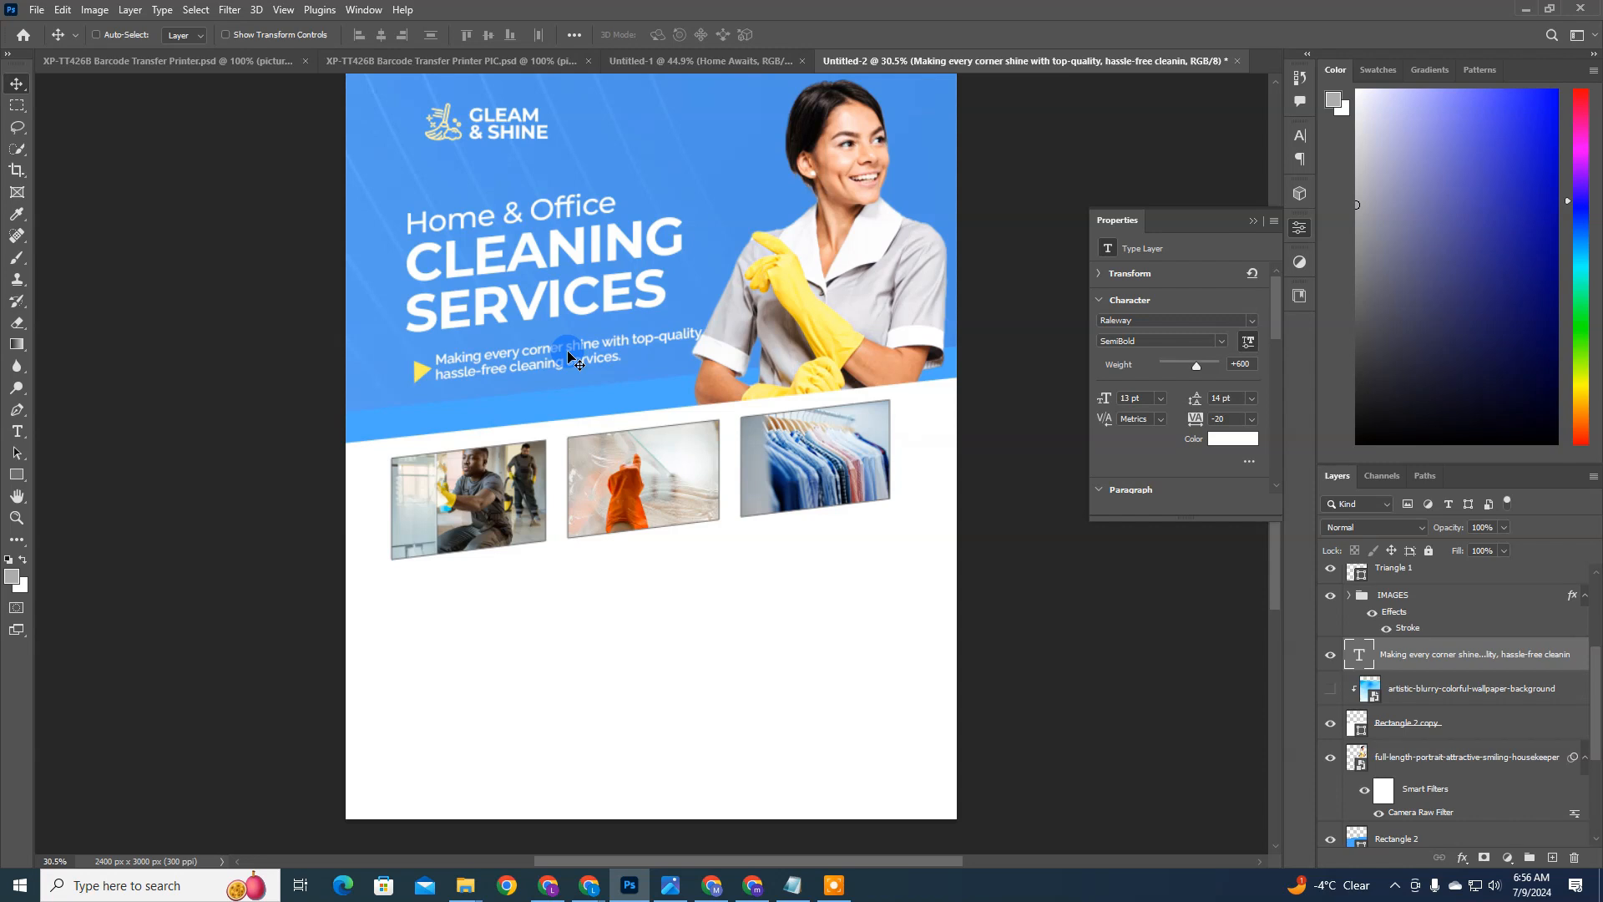
key("ctrl+j")
left_click_drag(568, 356, 554, 592)
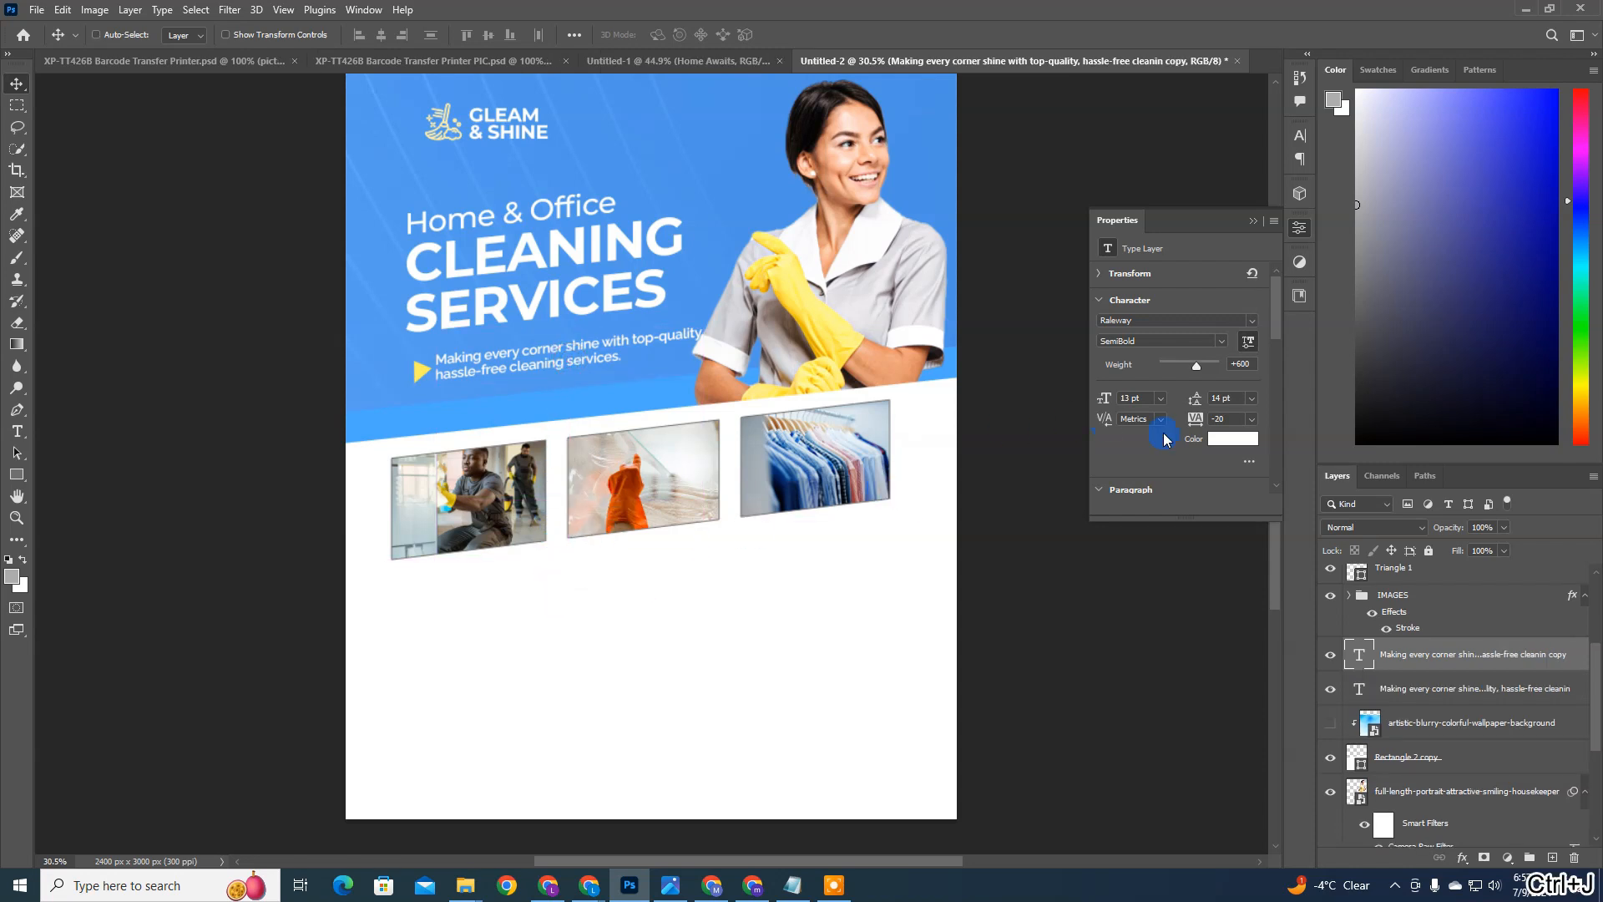
left_click(1221, 439)
left_click_drag(1155, 440, 1111, 421)
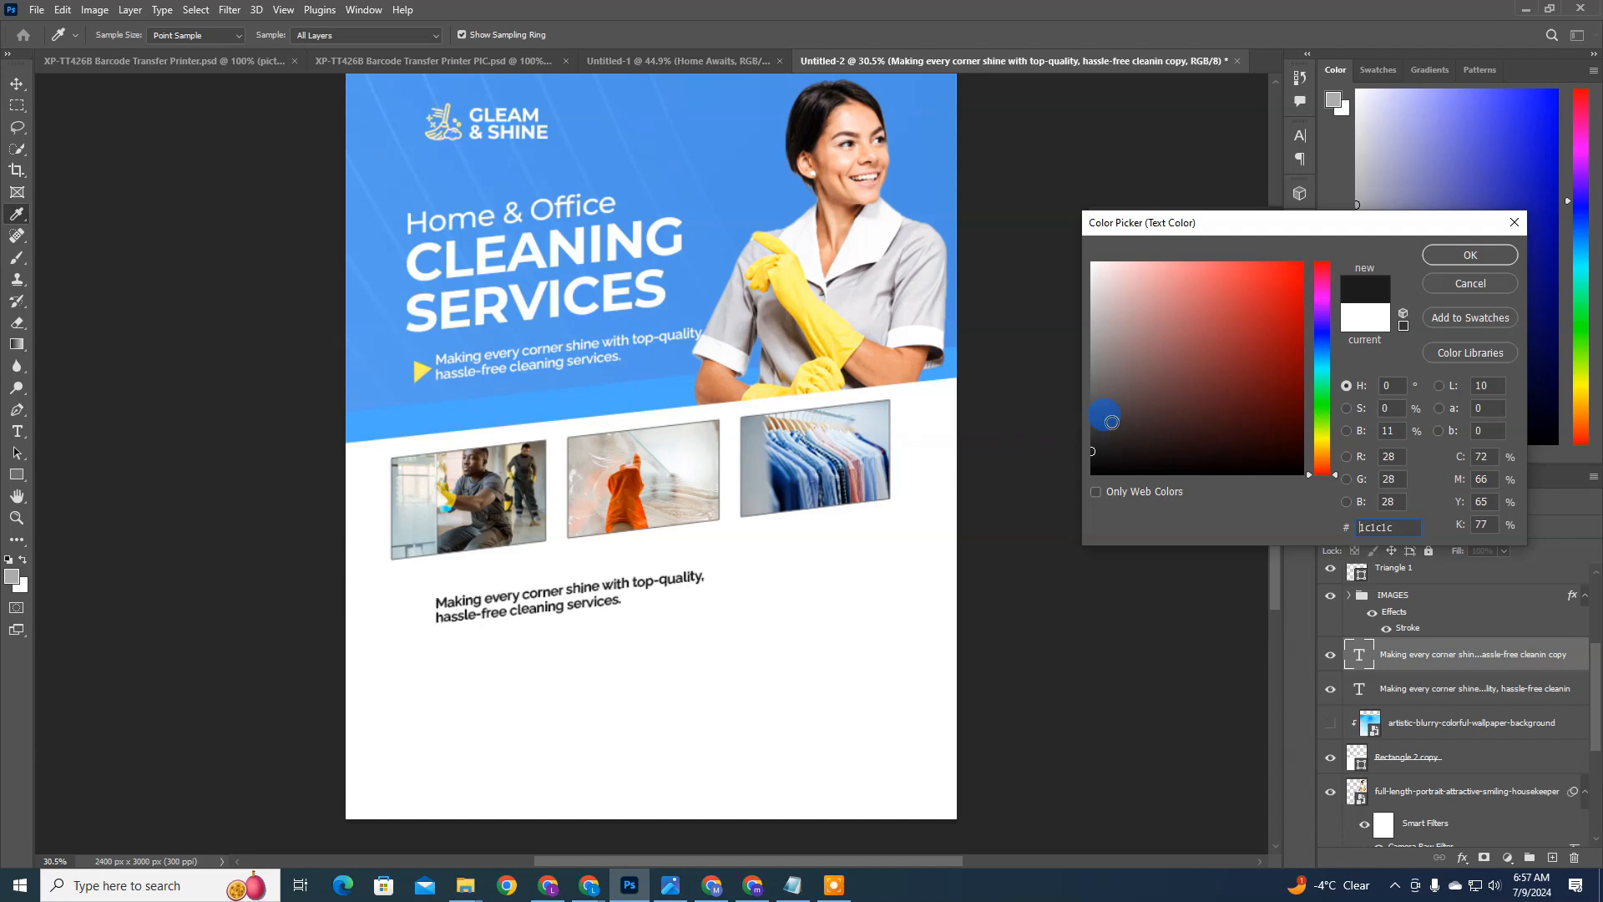
key("Return")
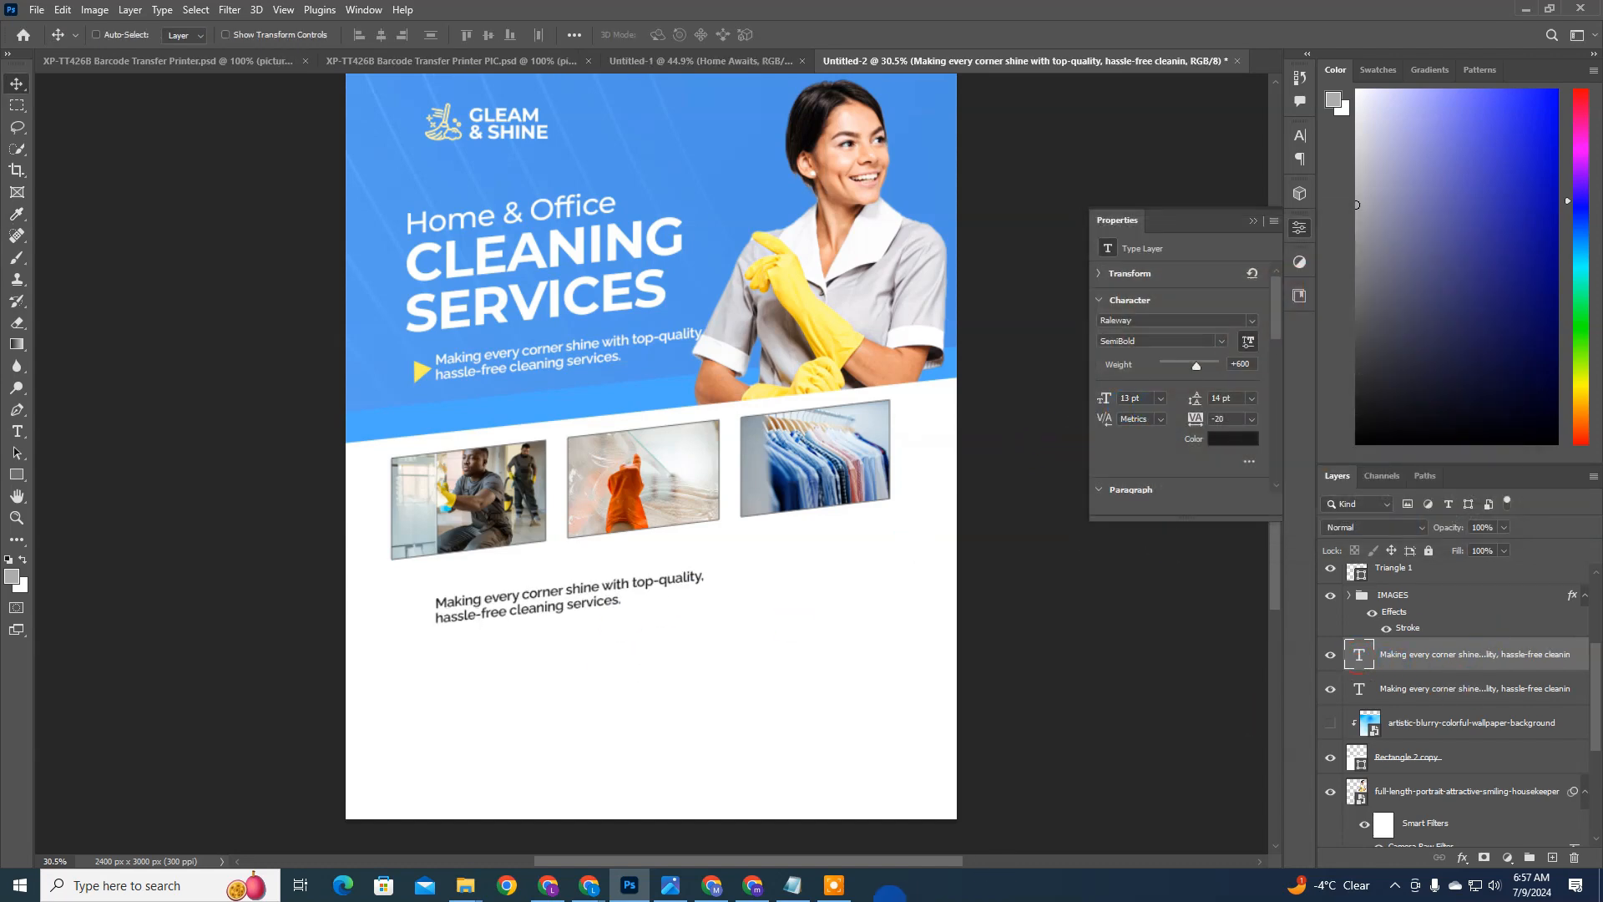
Step: Copy the five services, Residential Cleaning through Deep Cleaning and Sanitization, from the Notepad brief and replace the duplicated tagline's text in Photoshop with them
left_click(793, 885)
left_click_drag(715, 225, 512, 166)
key("ctrl+c")
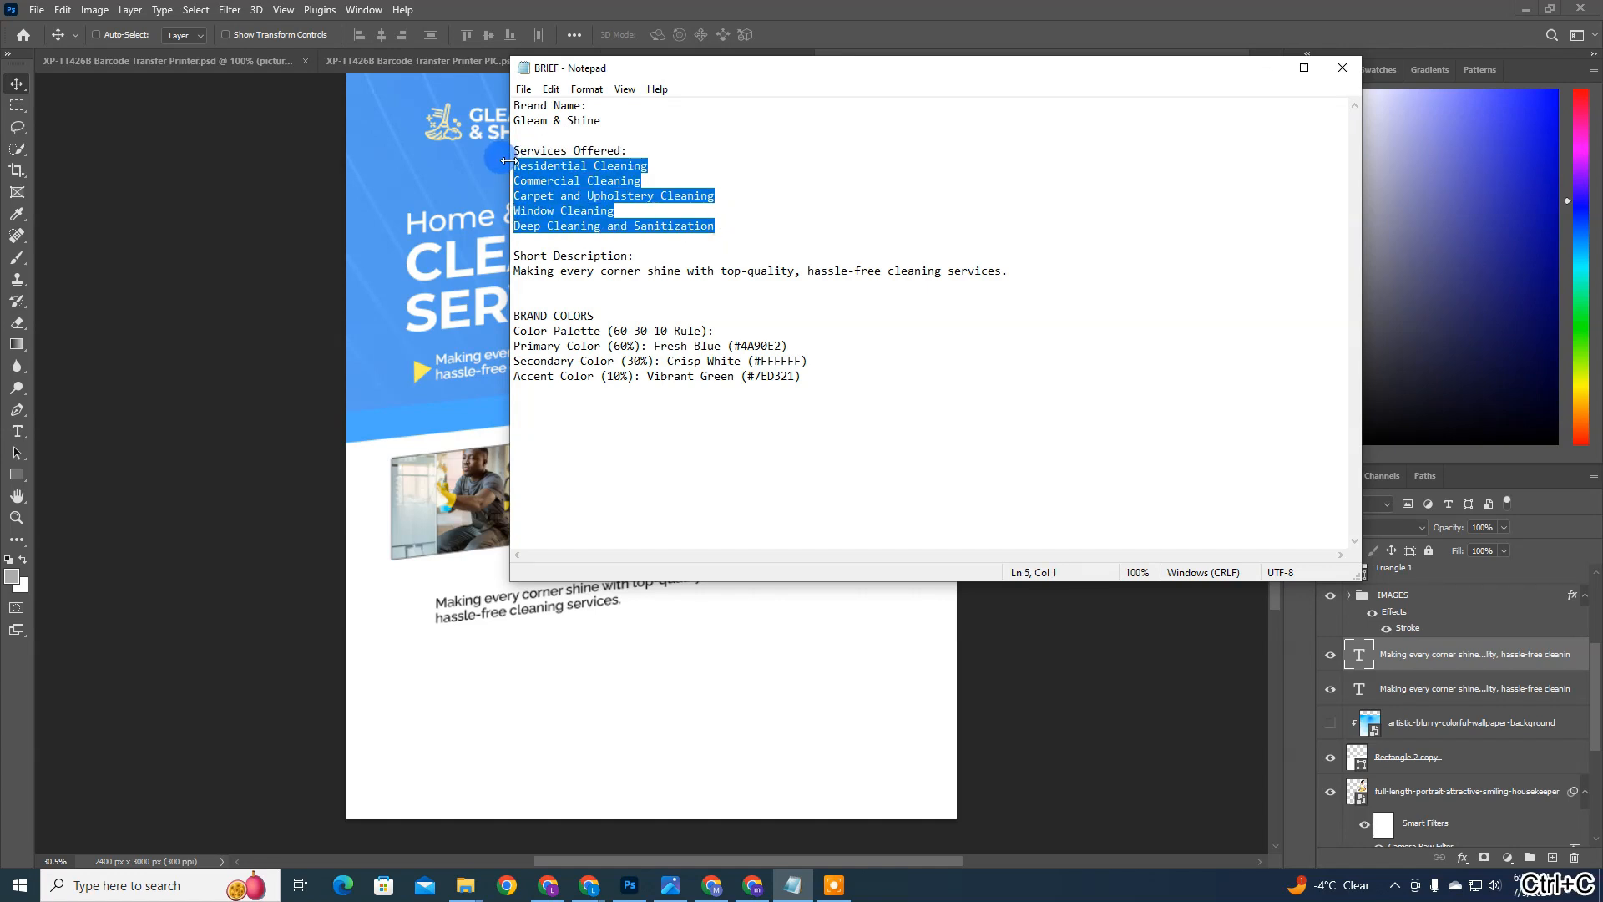
left_click(988, 729)
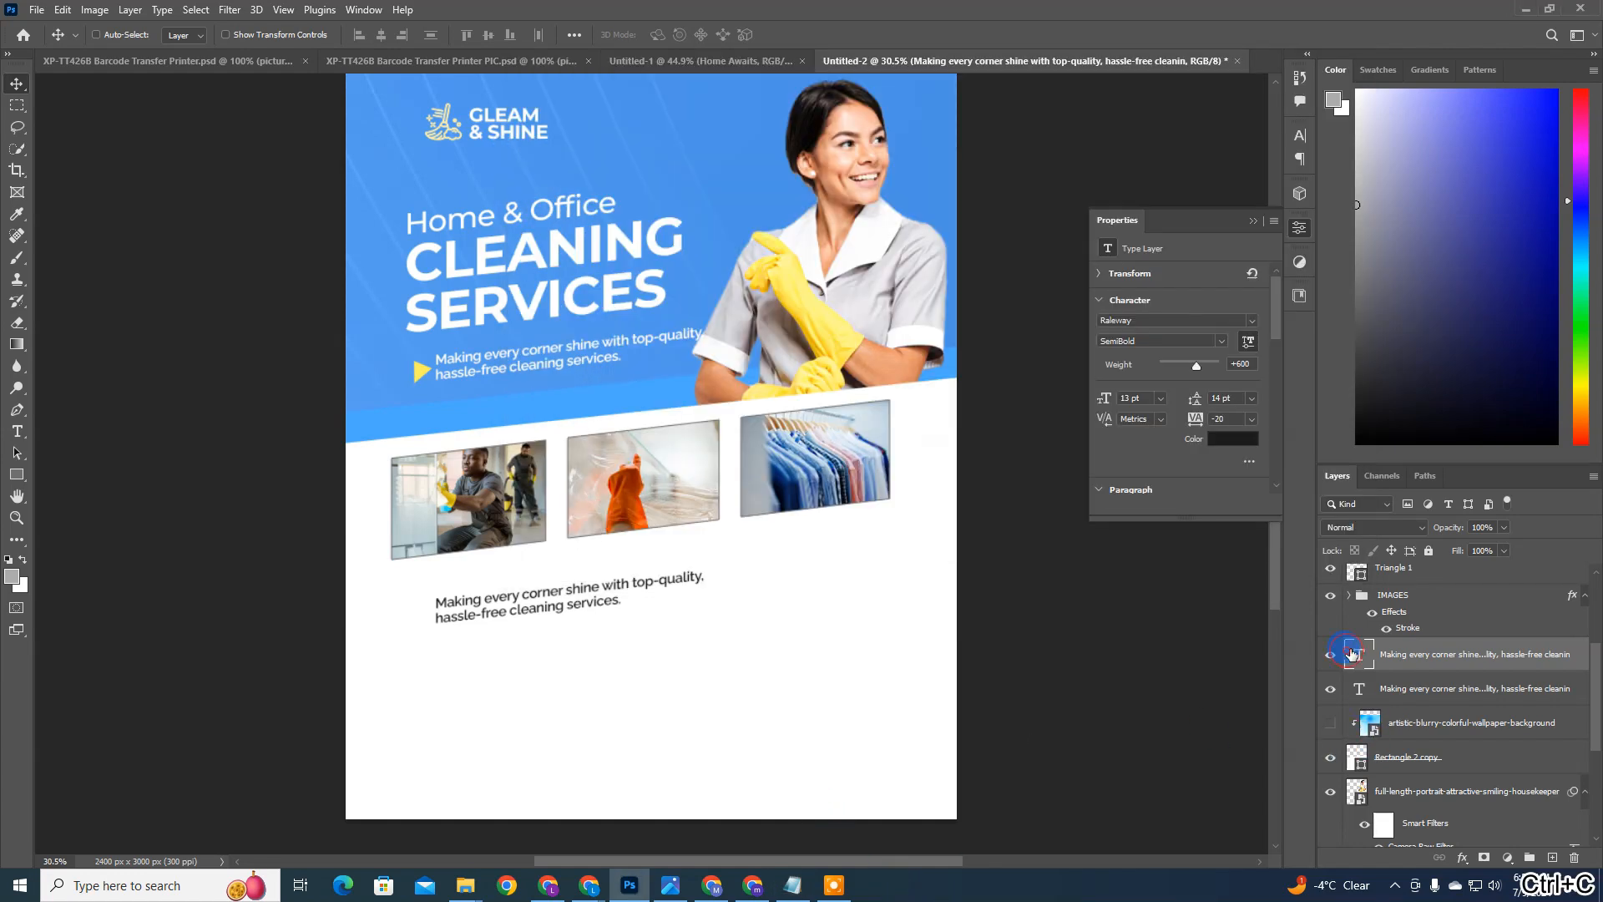
double_click(1350, 653)
mouse_move(644, 608)
left_mouse_down()
mouse_move(494, 599)
mouse_move(631, 604)
left_mouse_up()
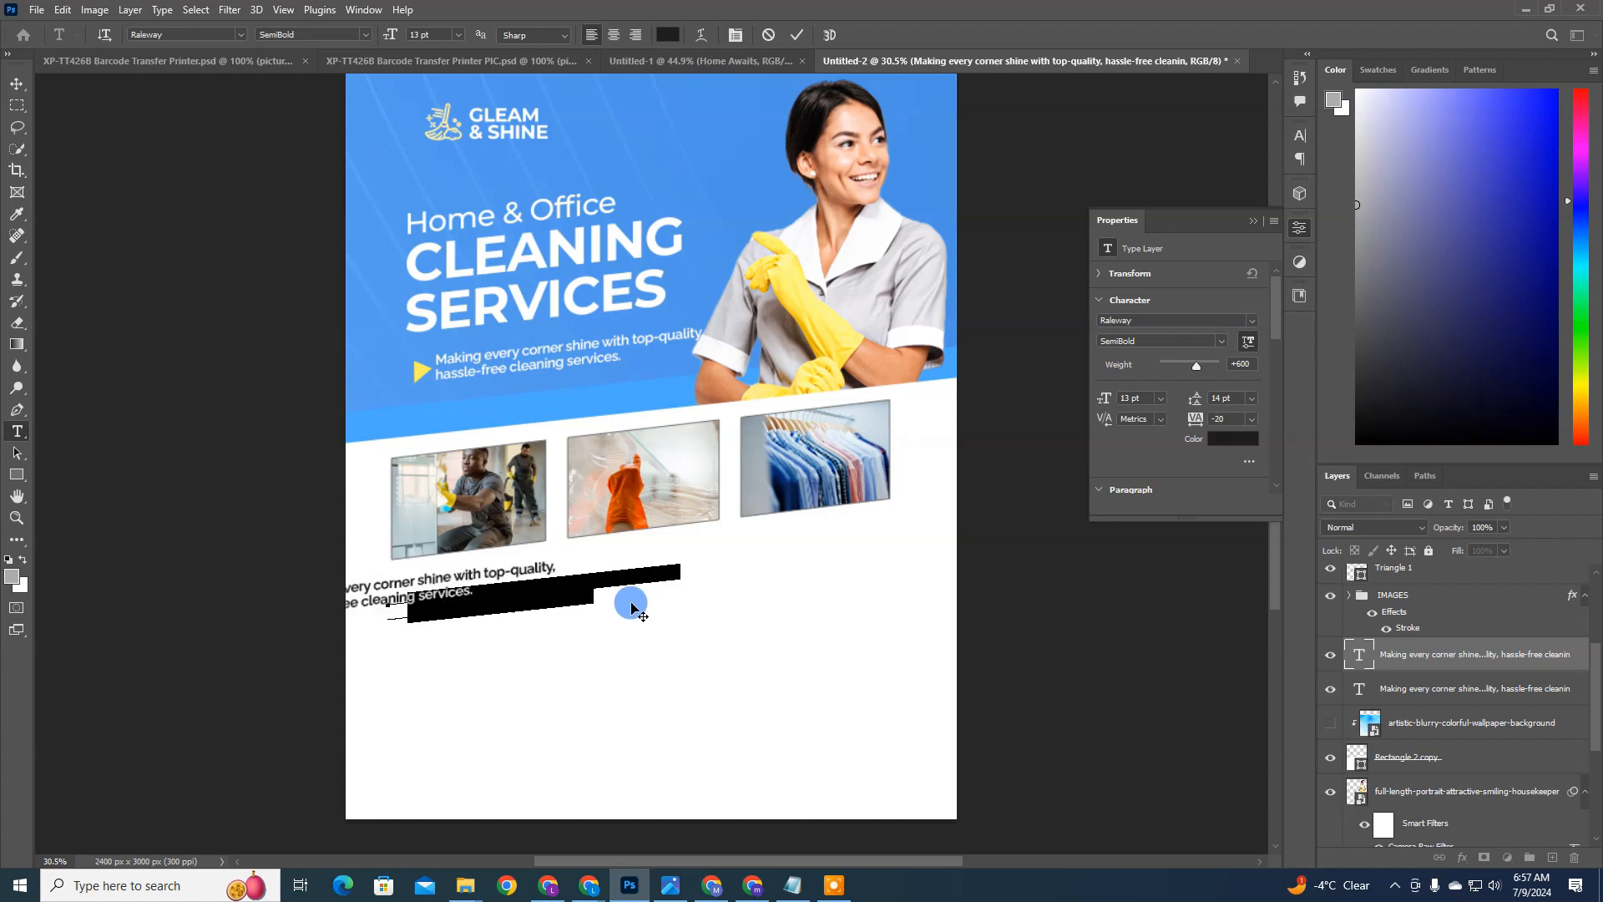
key("ctrl+v")
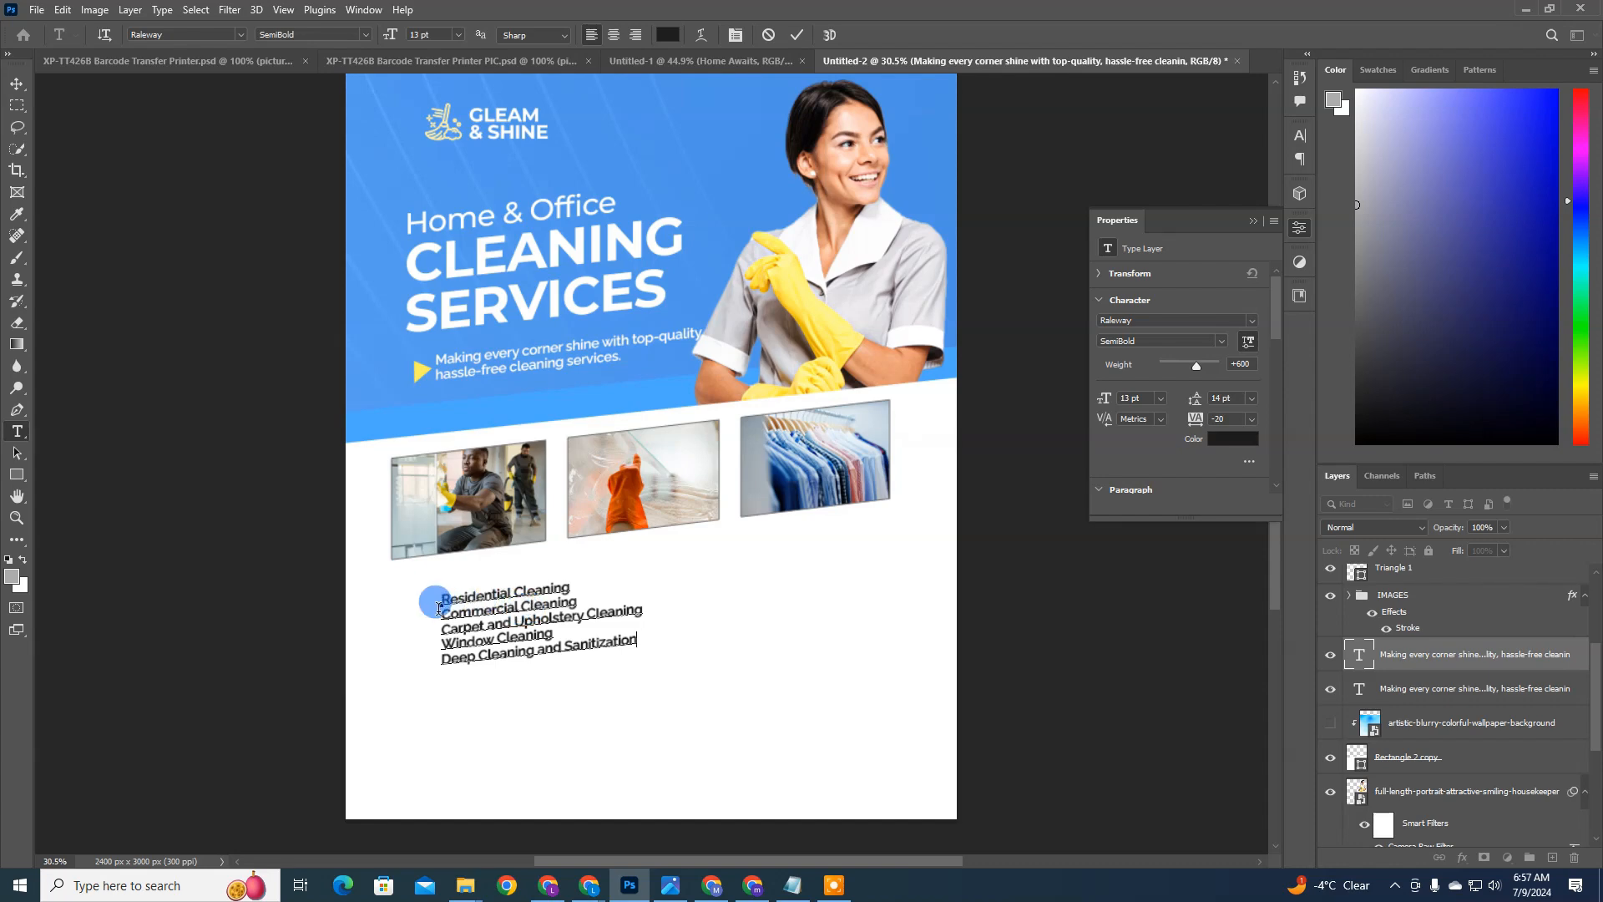
Step: Arrange the services text in two columns, with Commercial Cleaning beside Residential Cleaning and Window Cleaning beside Carpet and Upholstery Cleaning
key("Delete")
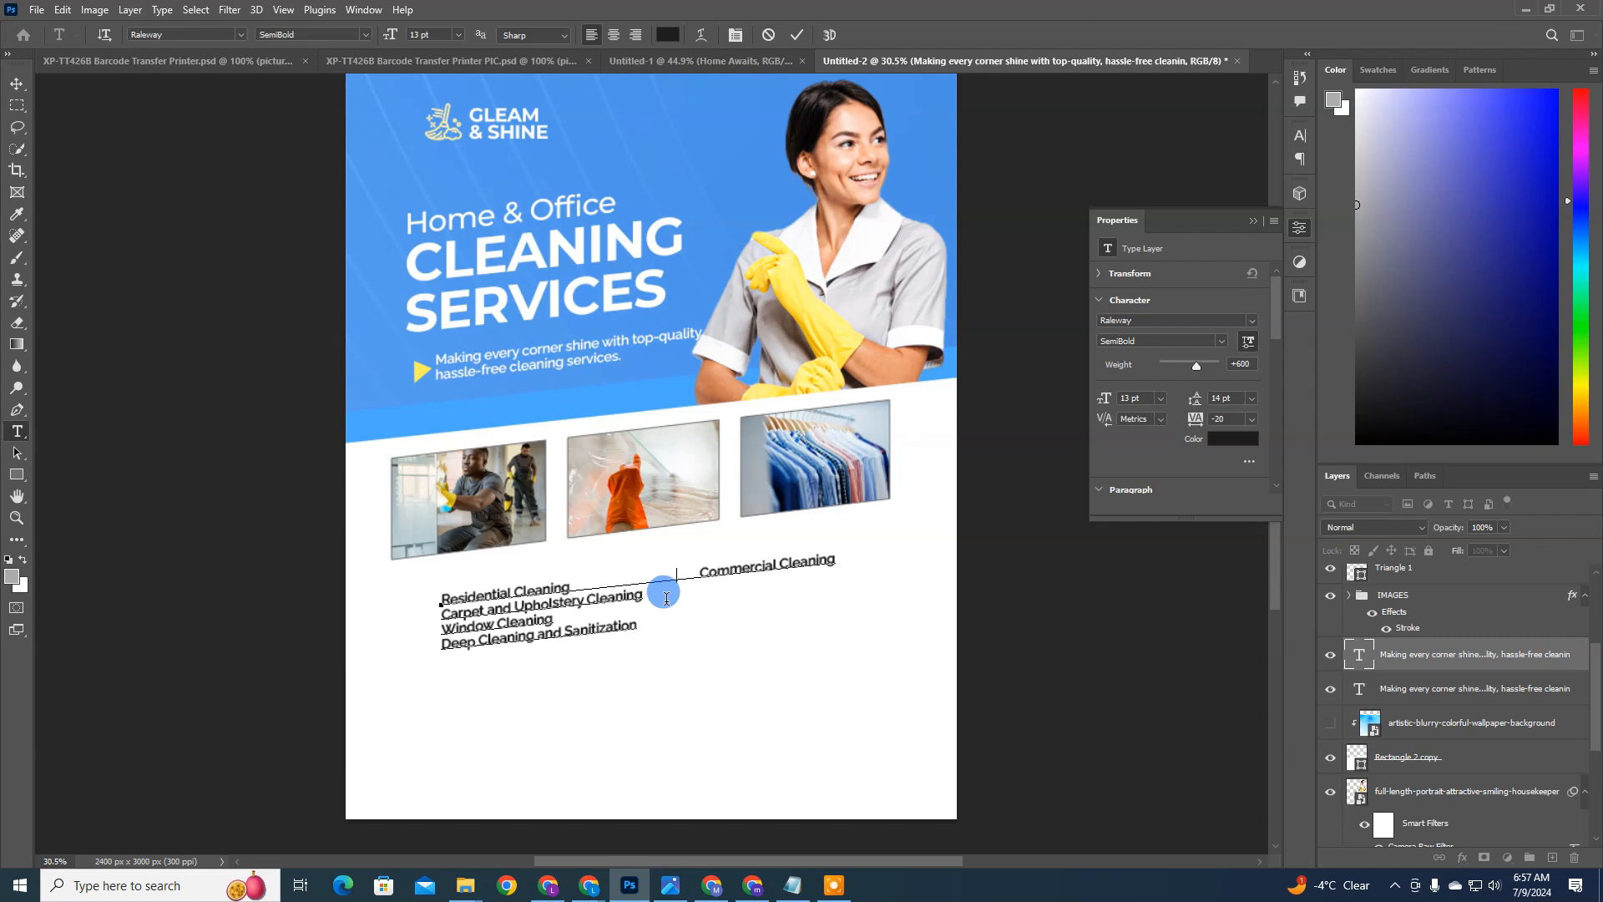
key("BackSpace")
key("BackSpace")
key("BackSpace")
key("BackSpace")
key("BackSpace")
key("BackSpace")
key("BackSpace")
key("BackSpace")
key("BackSpace")
key("BackSpace")
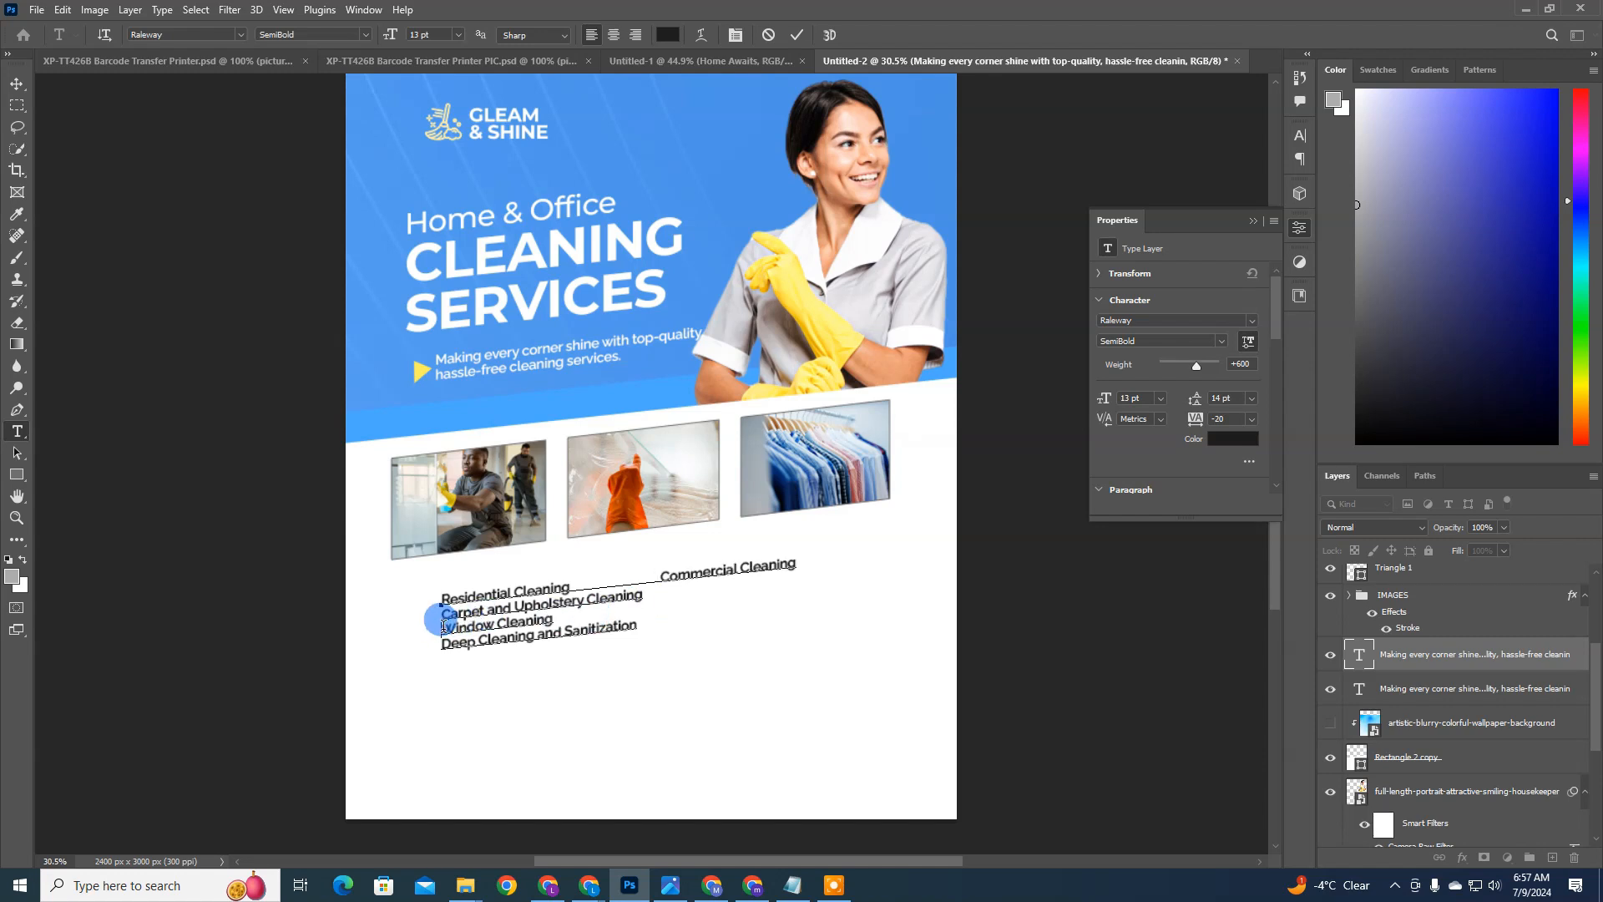
key("BackSpace")
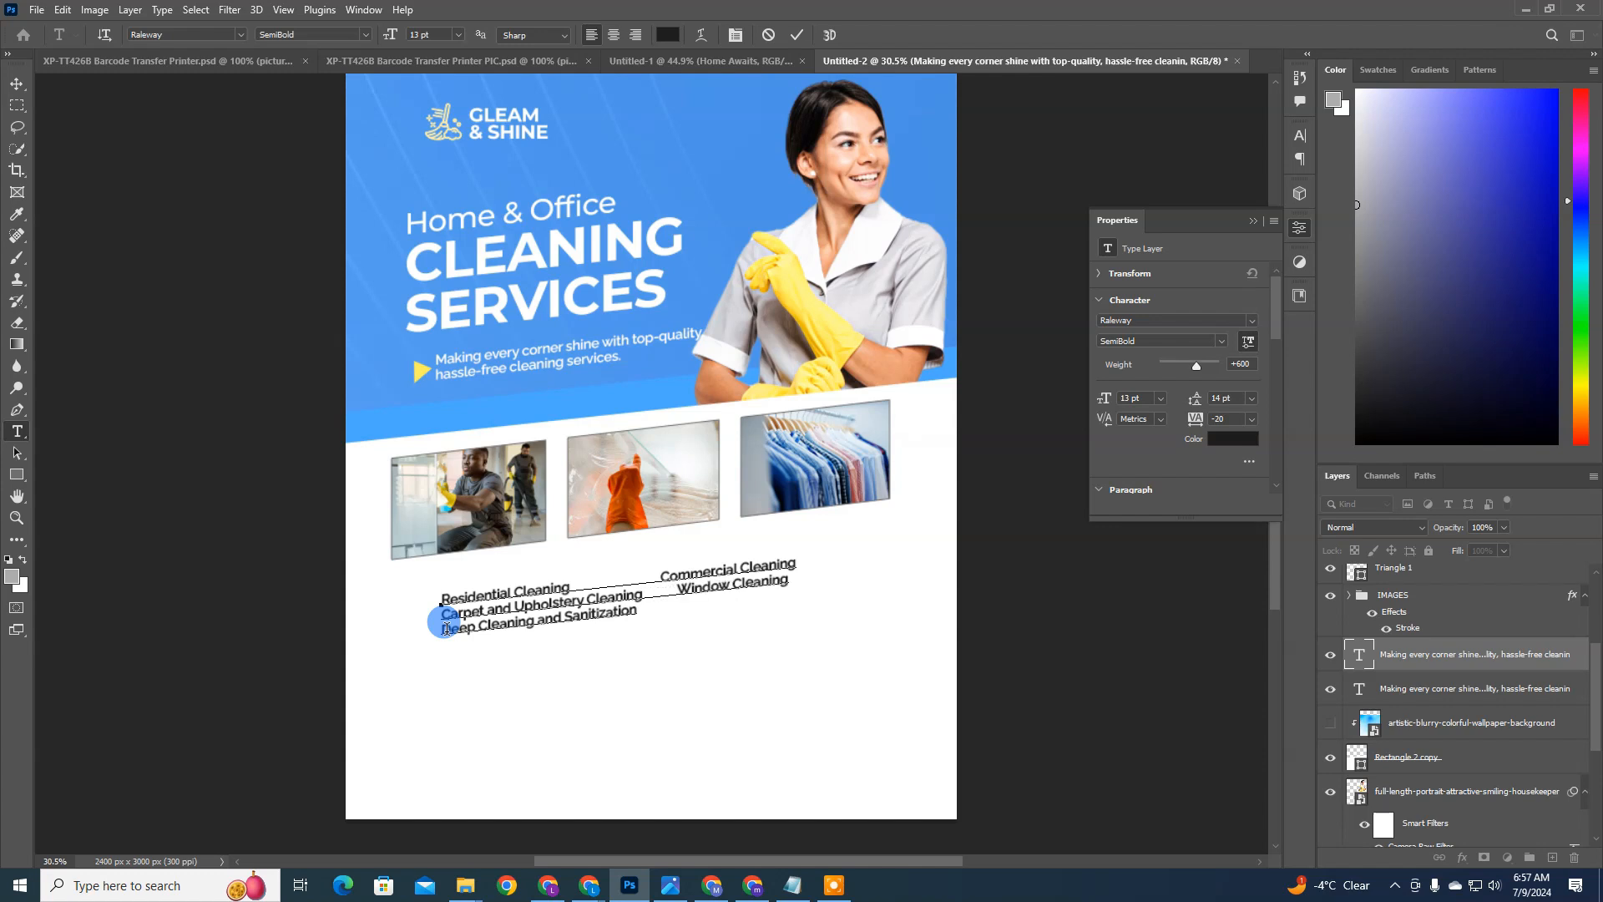
key("BackSpace")
key("BackSpace")
key("BackSpace")
key("BackSpace")
key("BackSpace")
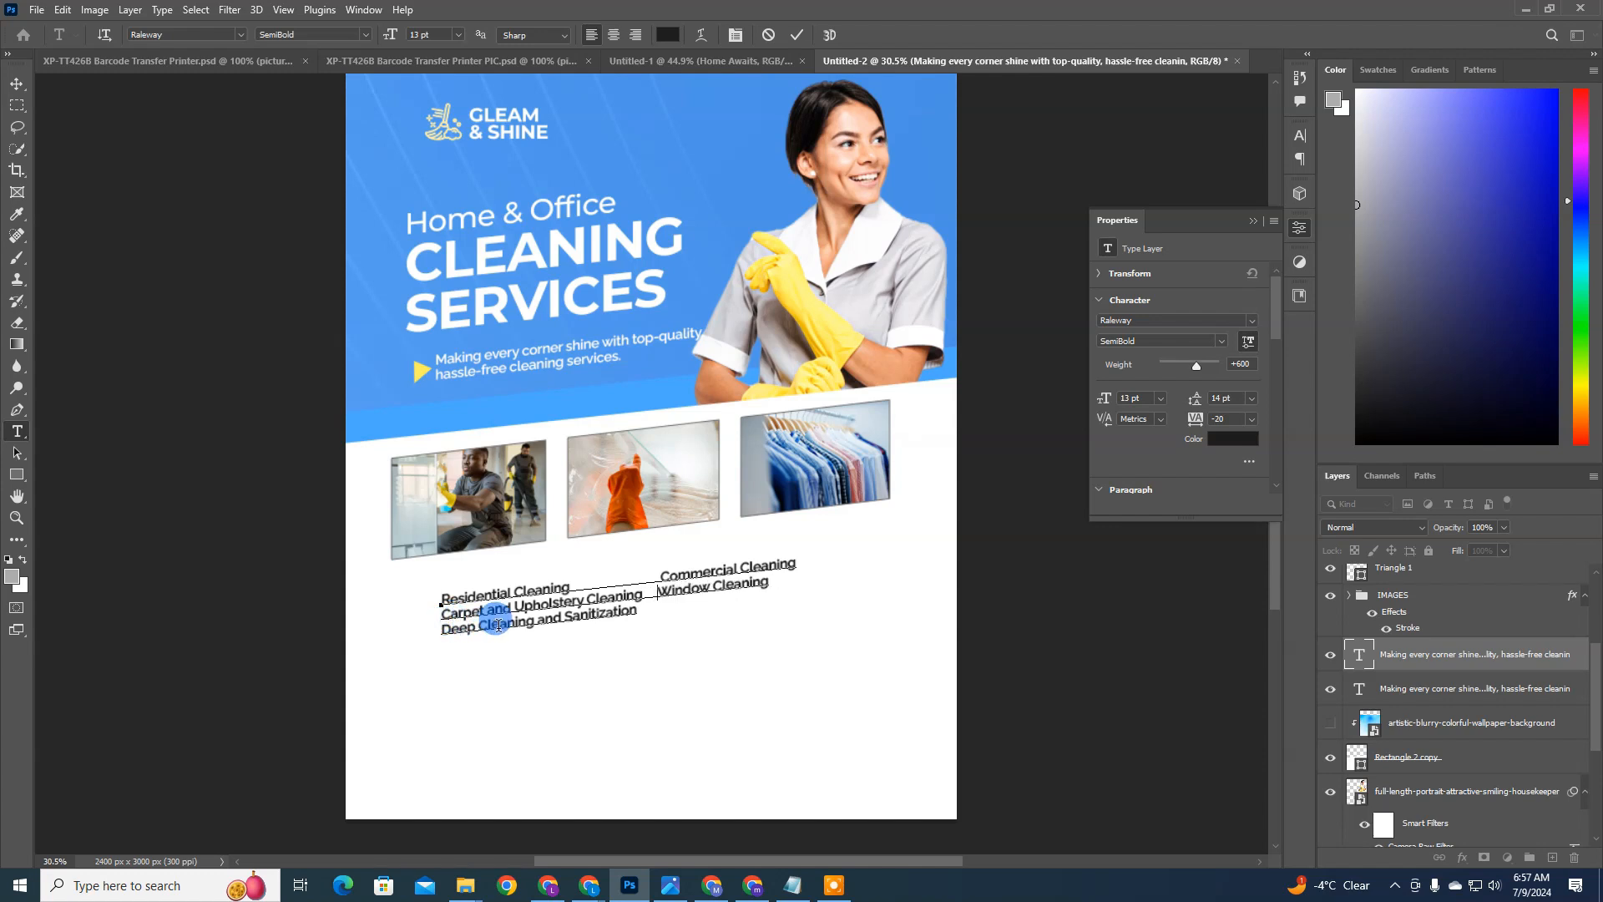
left_click(444, 628)
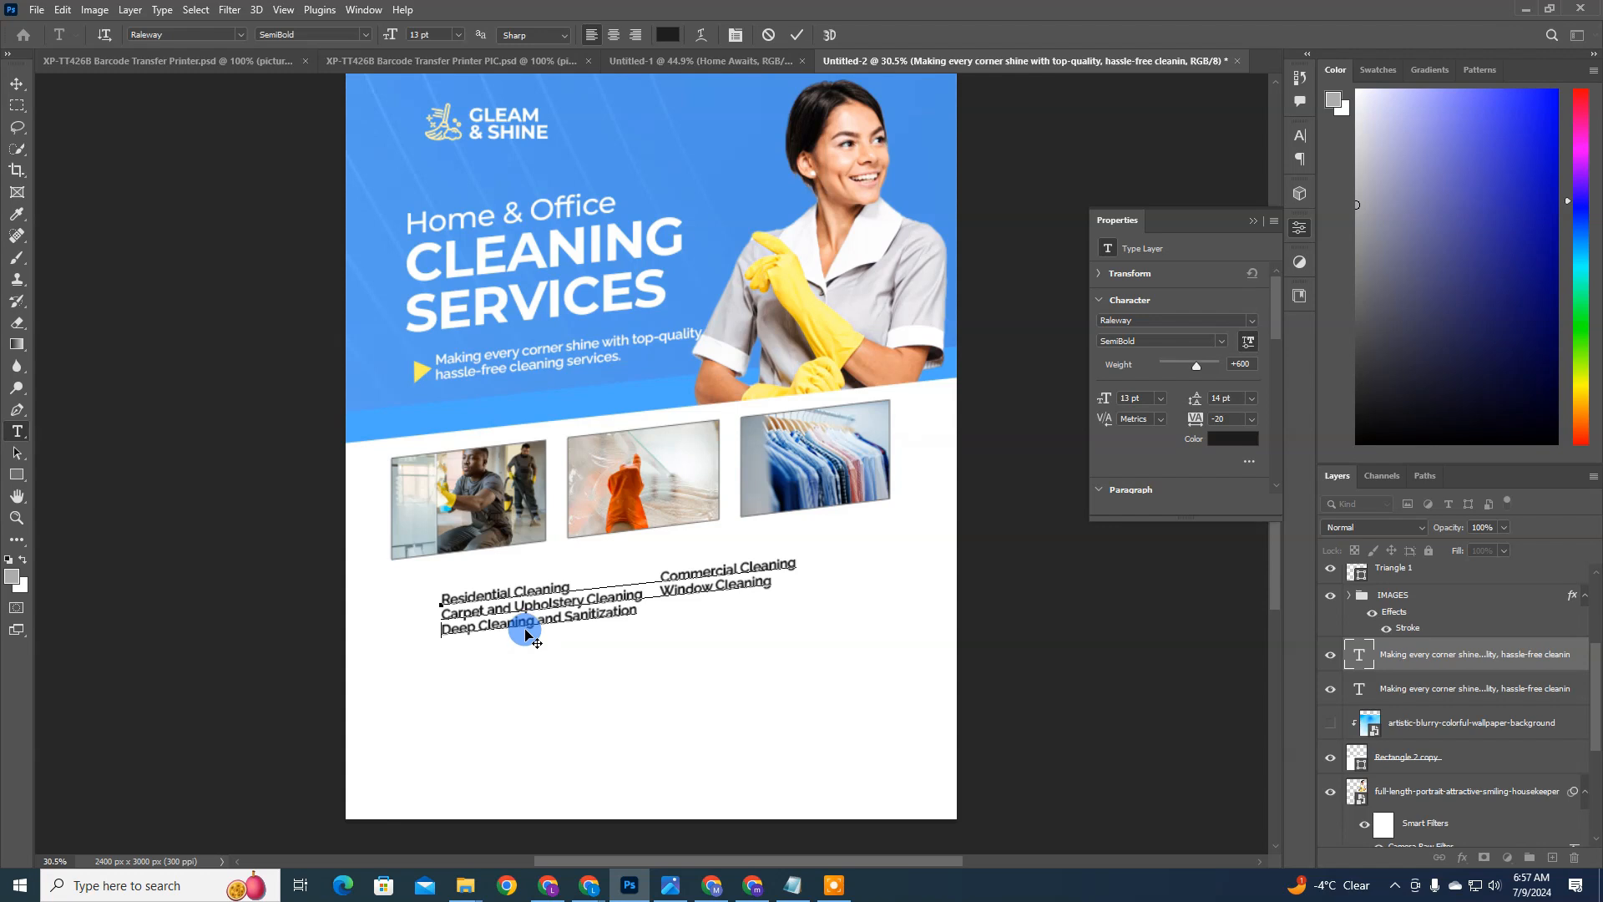
key("ctrl+Return")
key("v")
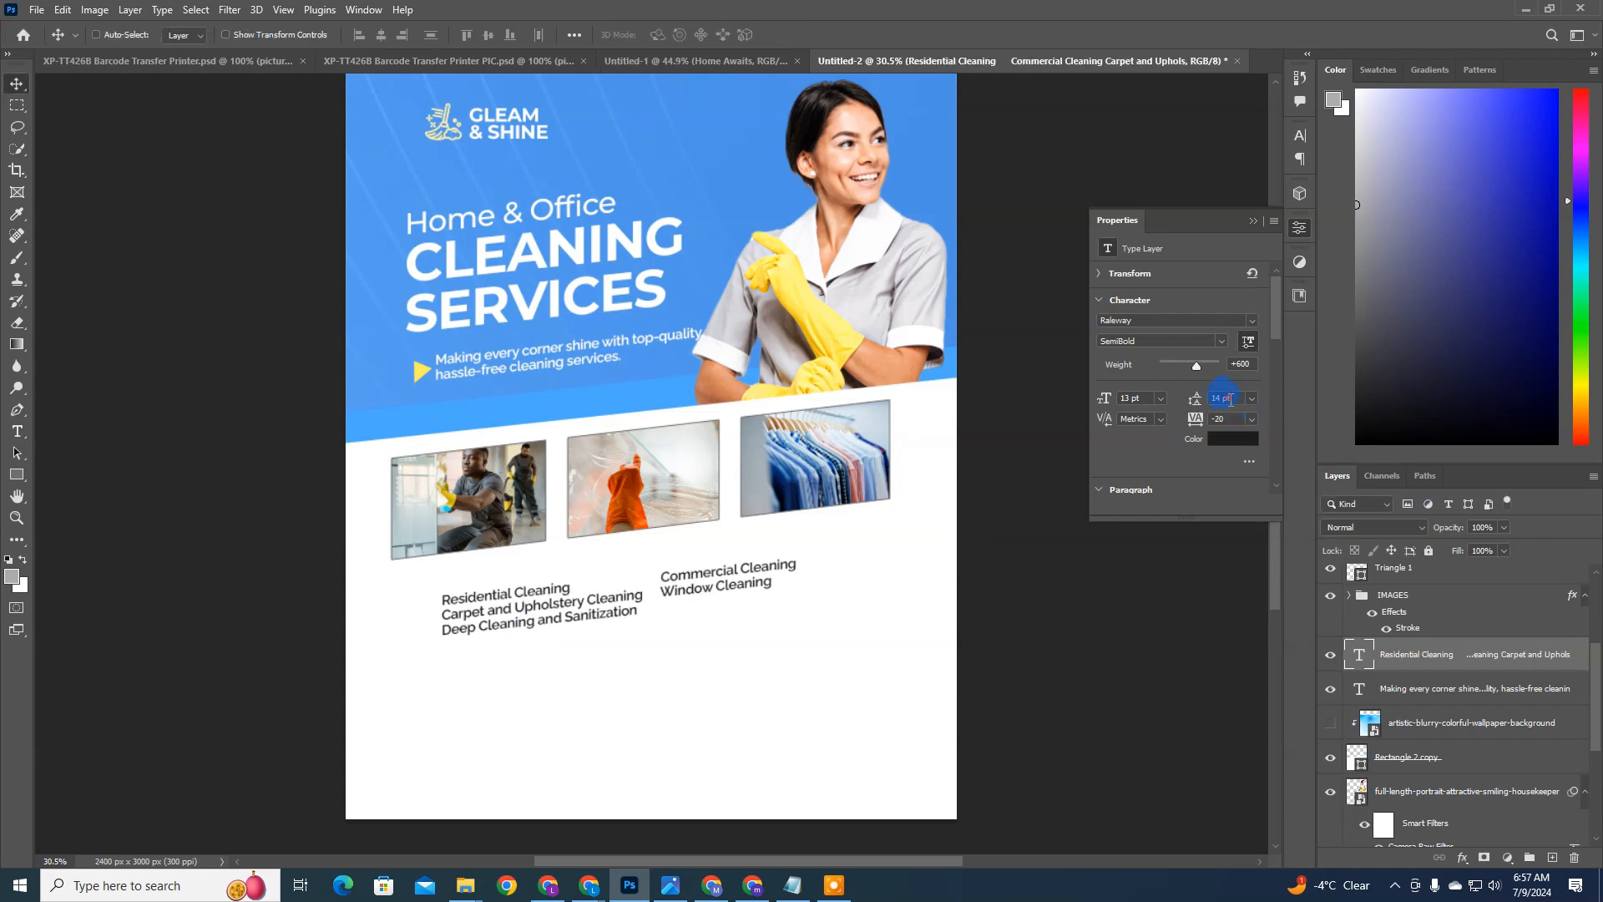
Step: Set the services list's tracking to 0 and its leading to 24 pt, keeping the Raleway SemiBold style
key("Return")
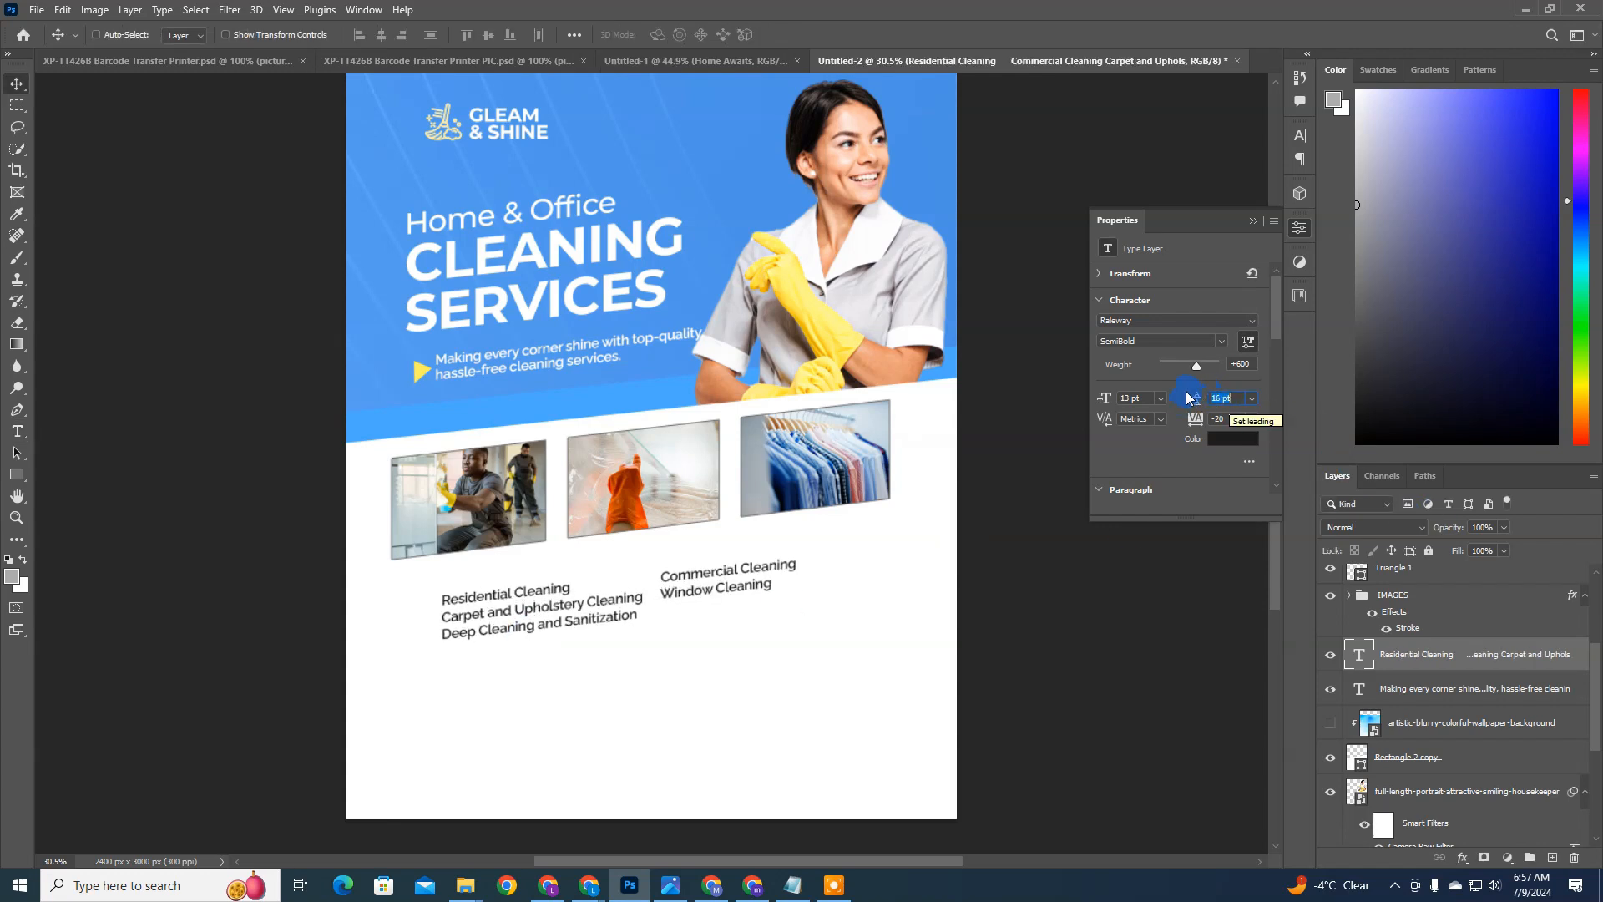
left_click(1221, 343)
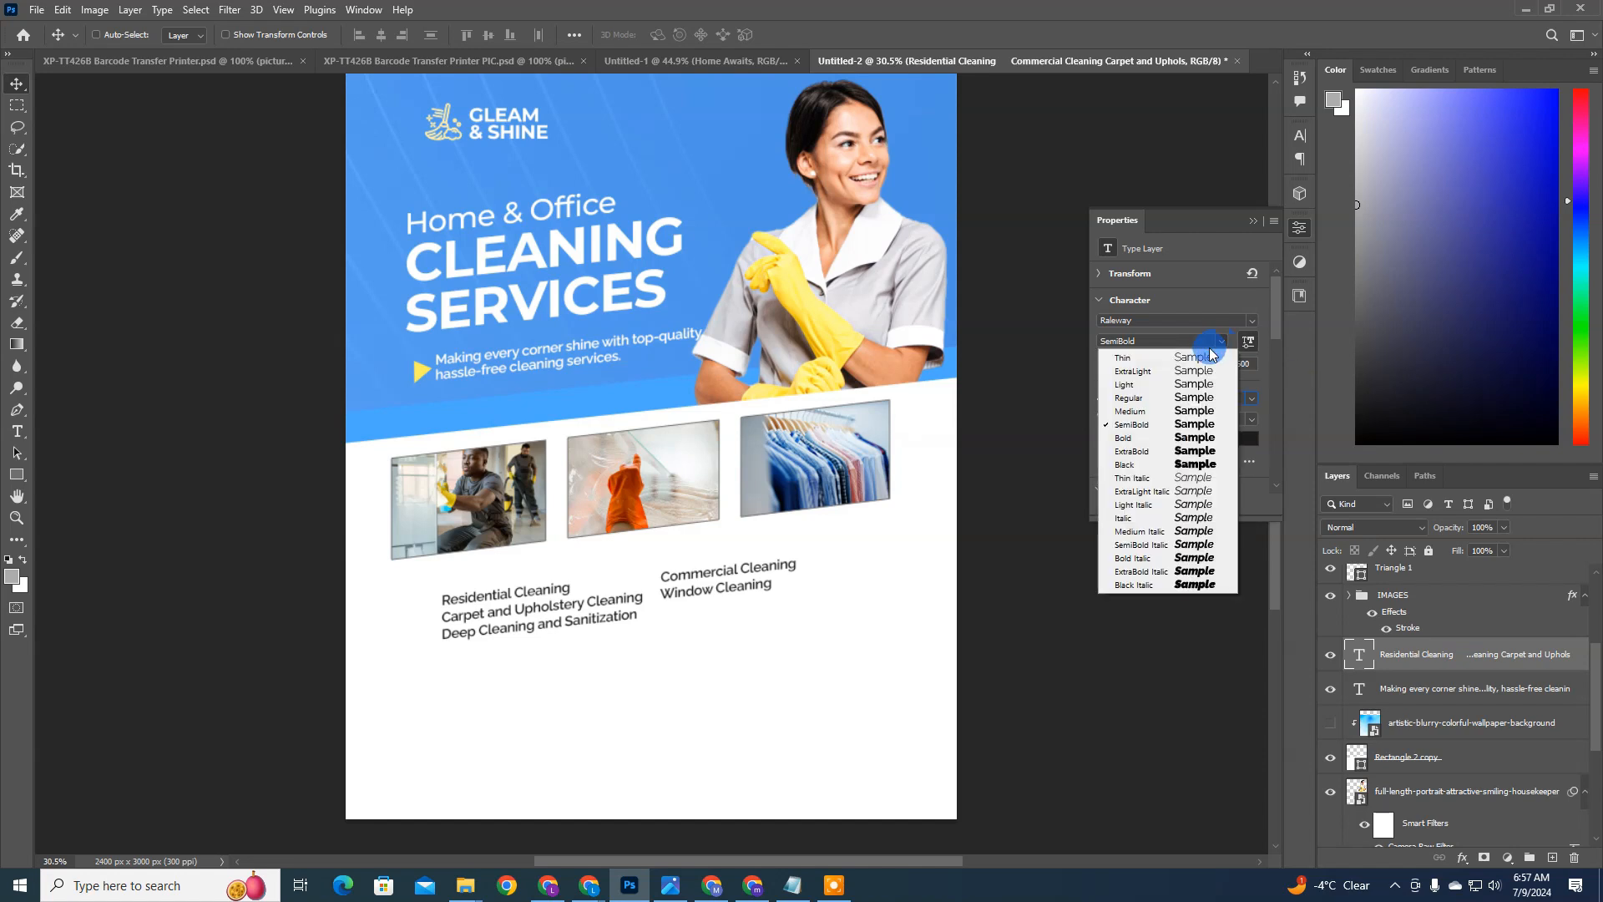
left_click(1238, 376)
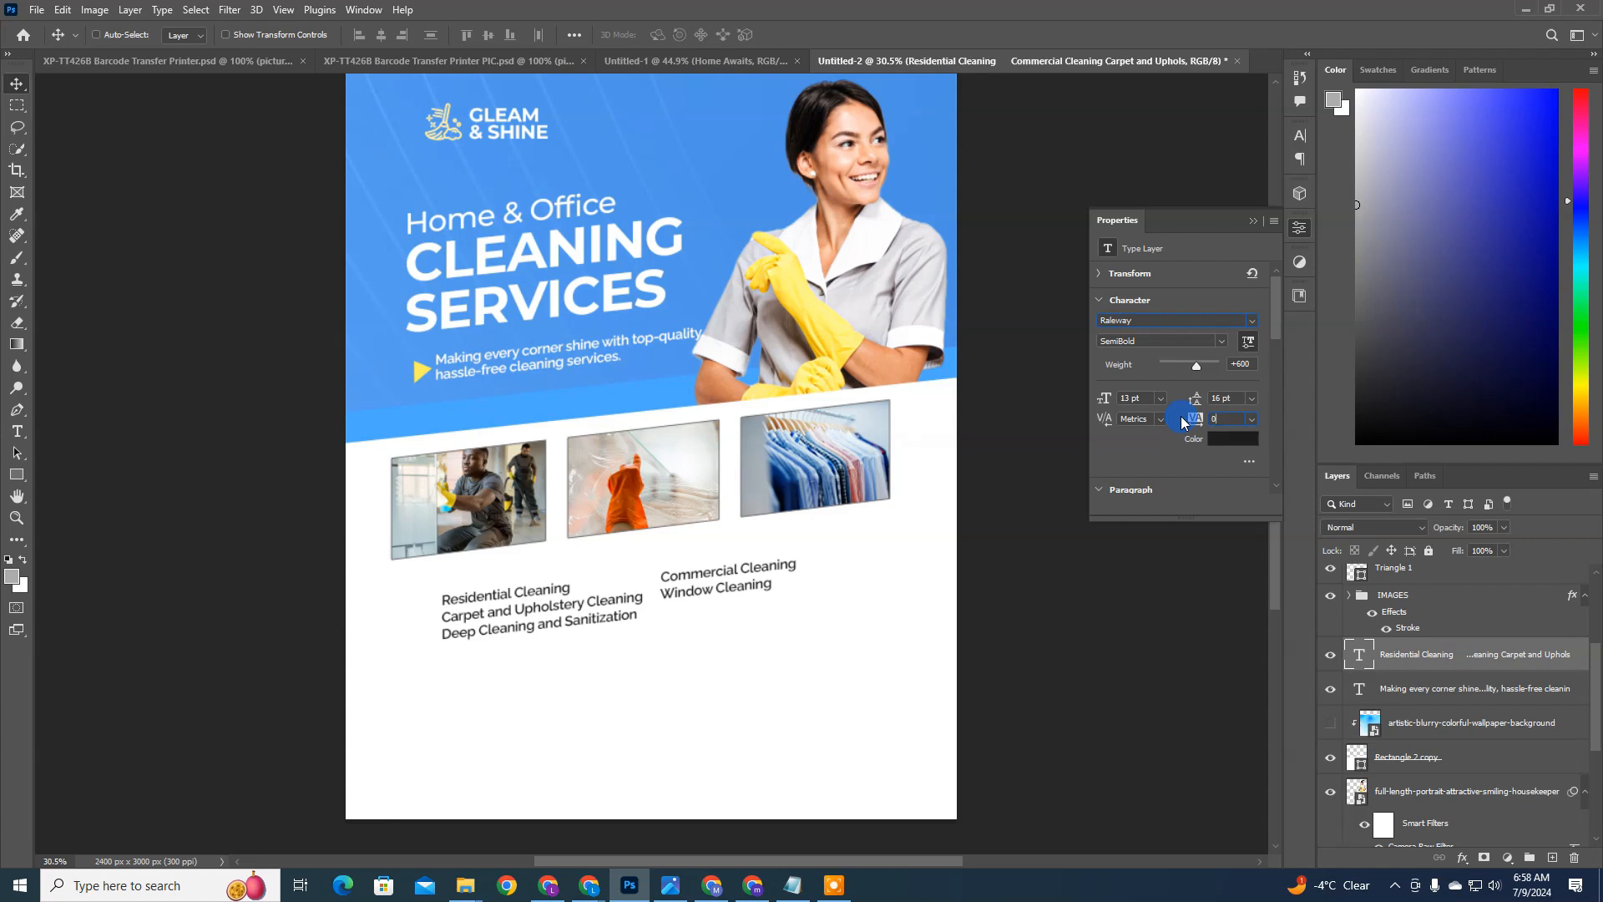
mouse_move(654, 613)
left_mouse_down()
mouse_move(638, 611)
mouse_move(644, 624)
mouse_move(673, 594)
left_mouse_up()
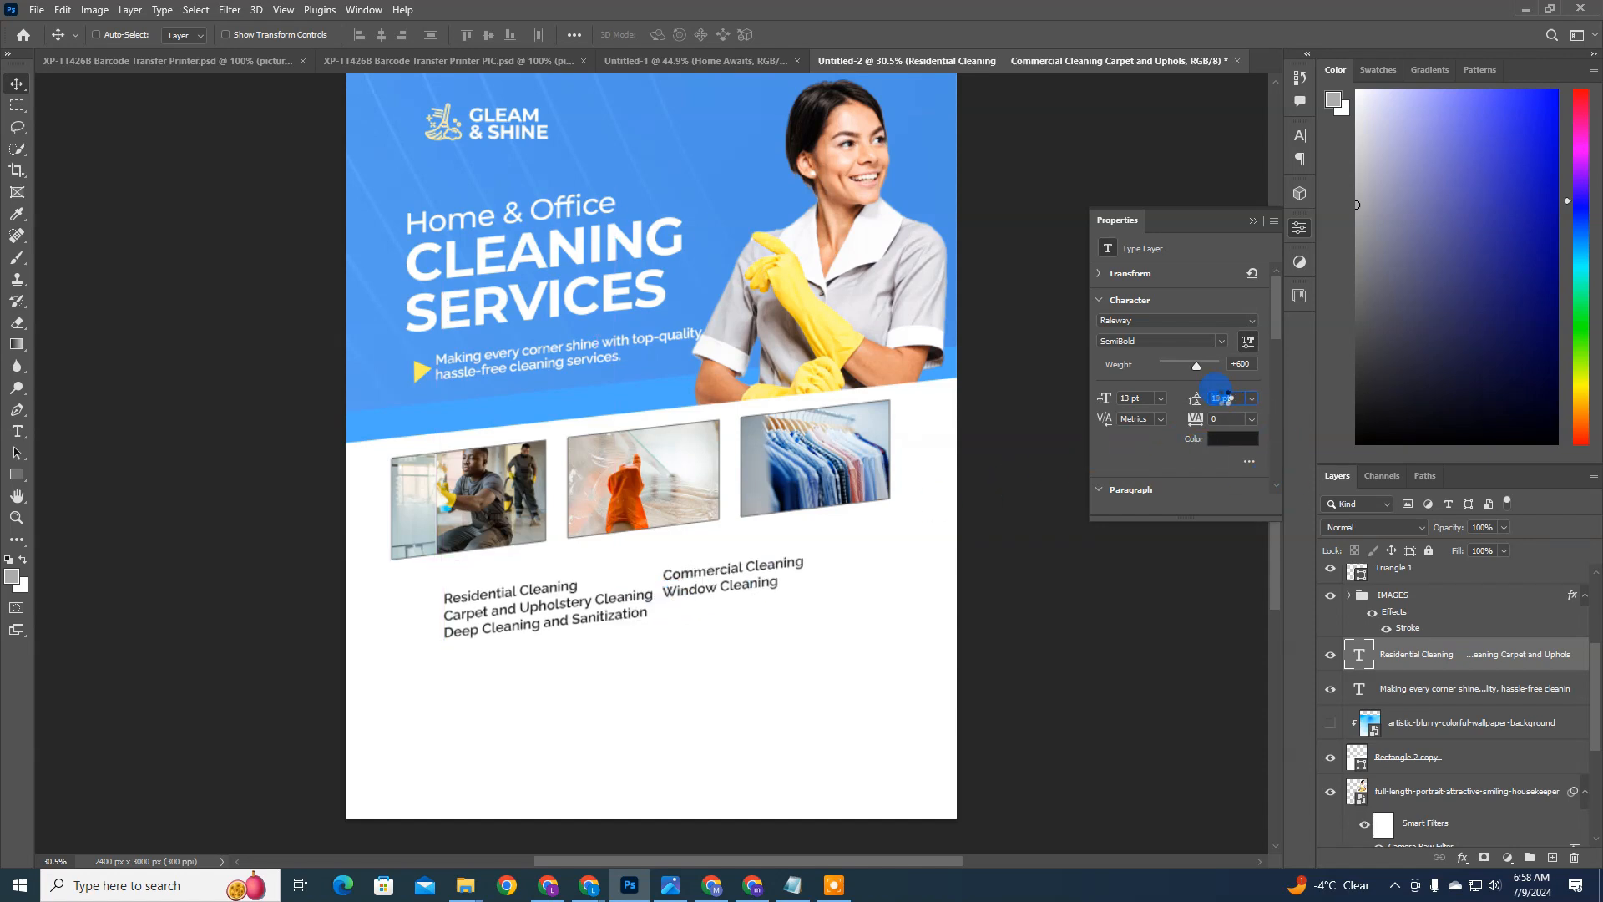
left_click_drag(1198, 394, 1224, 399)
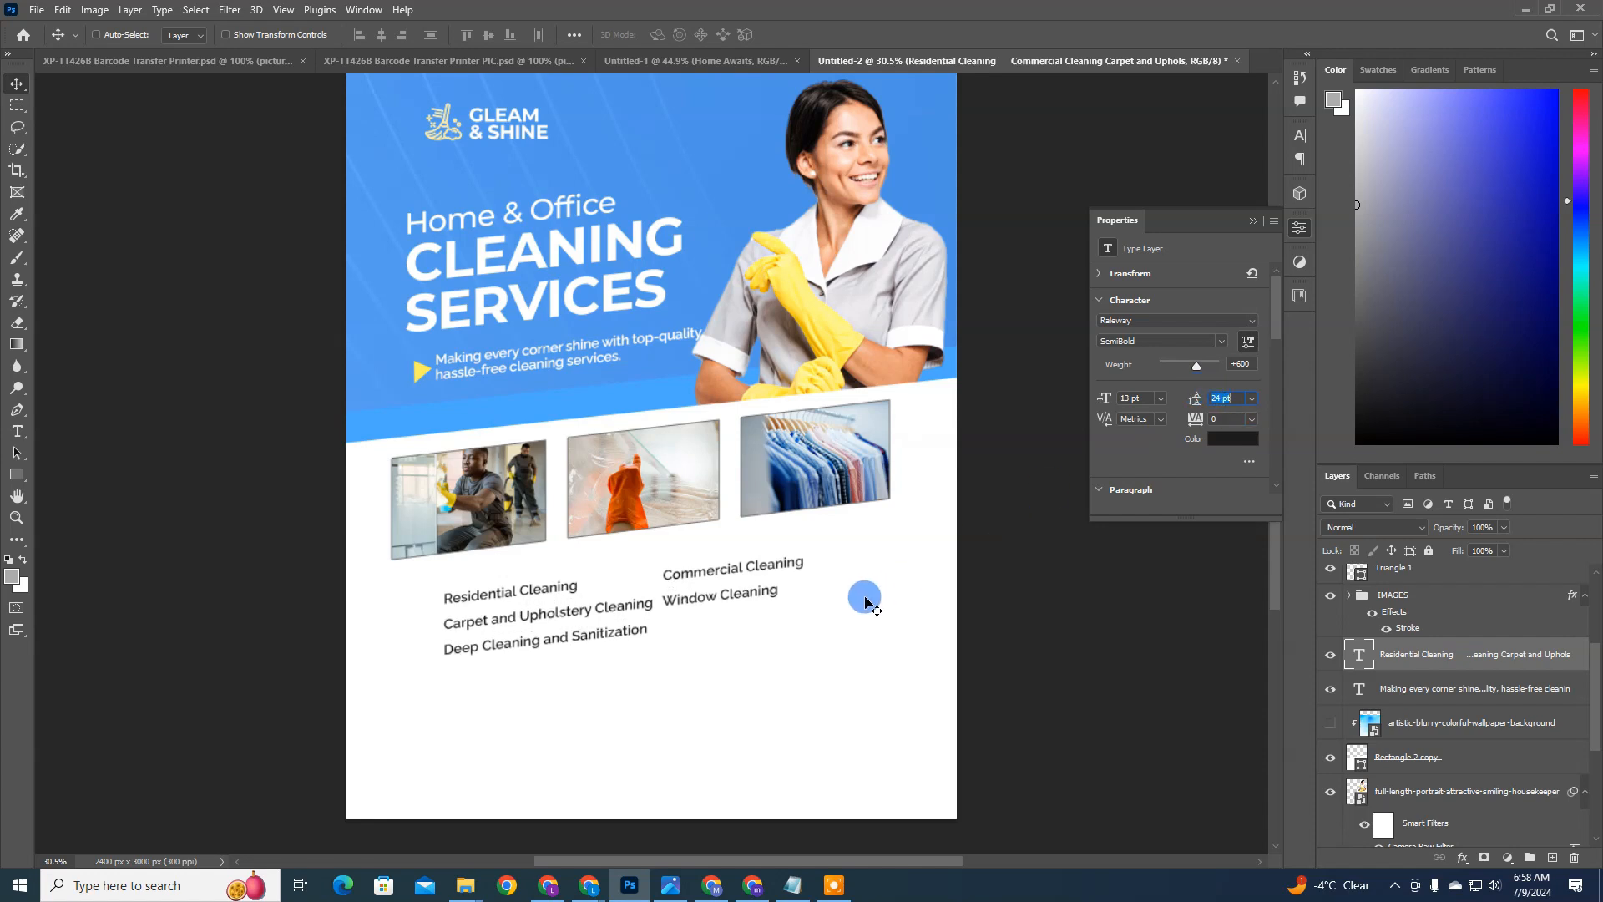
scroll(866, 601, "down", 1)
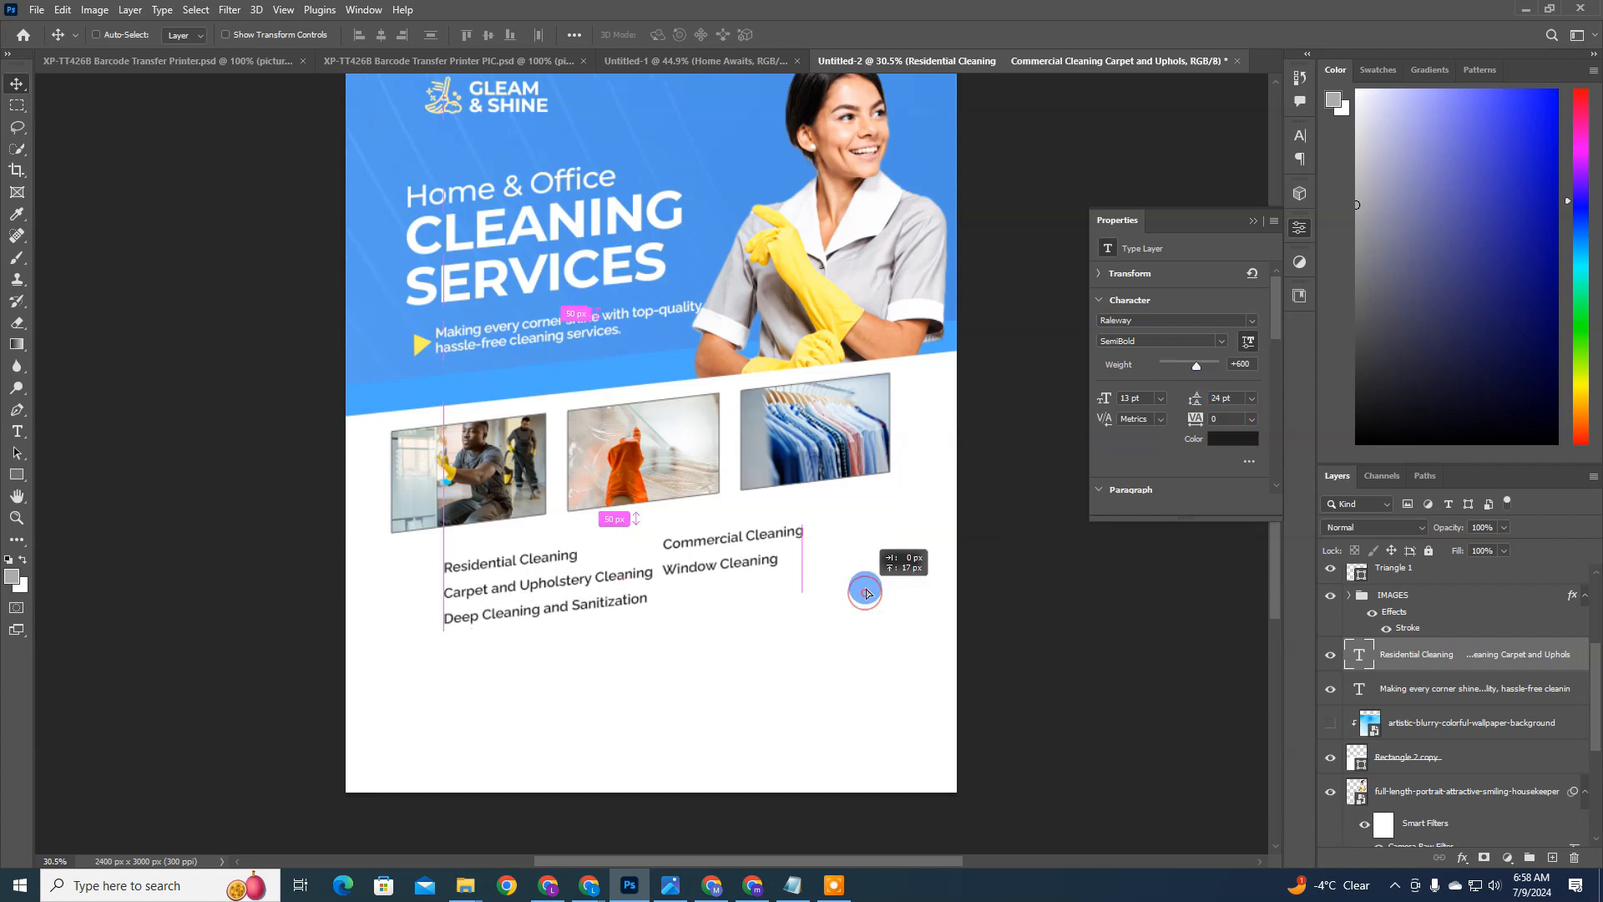
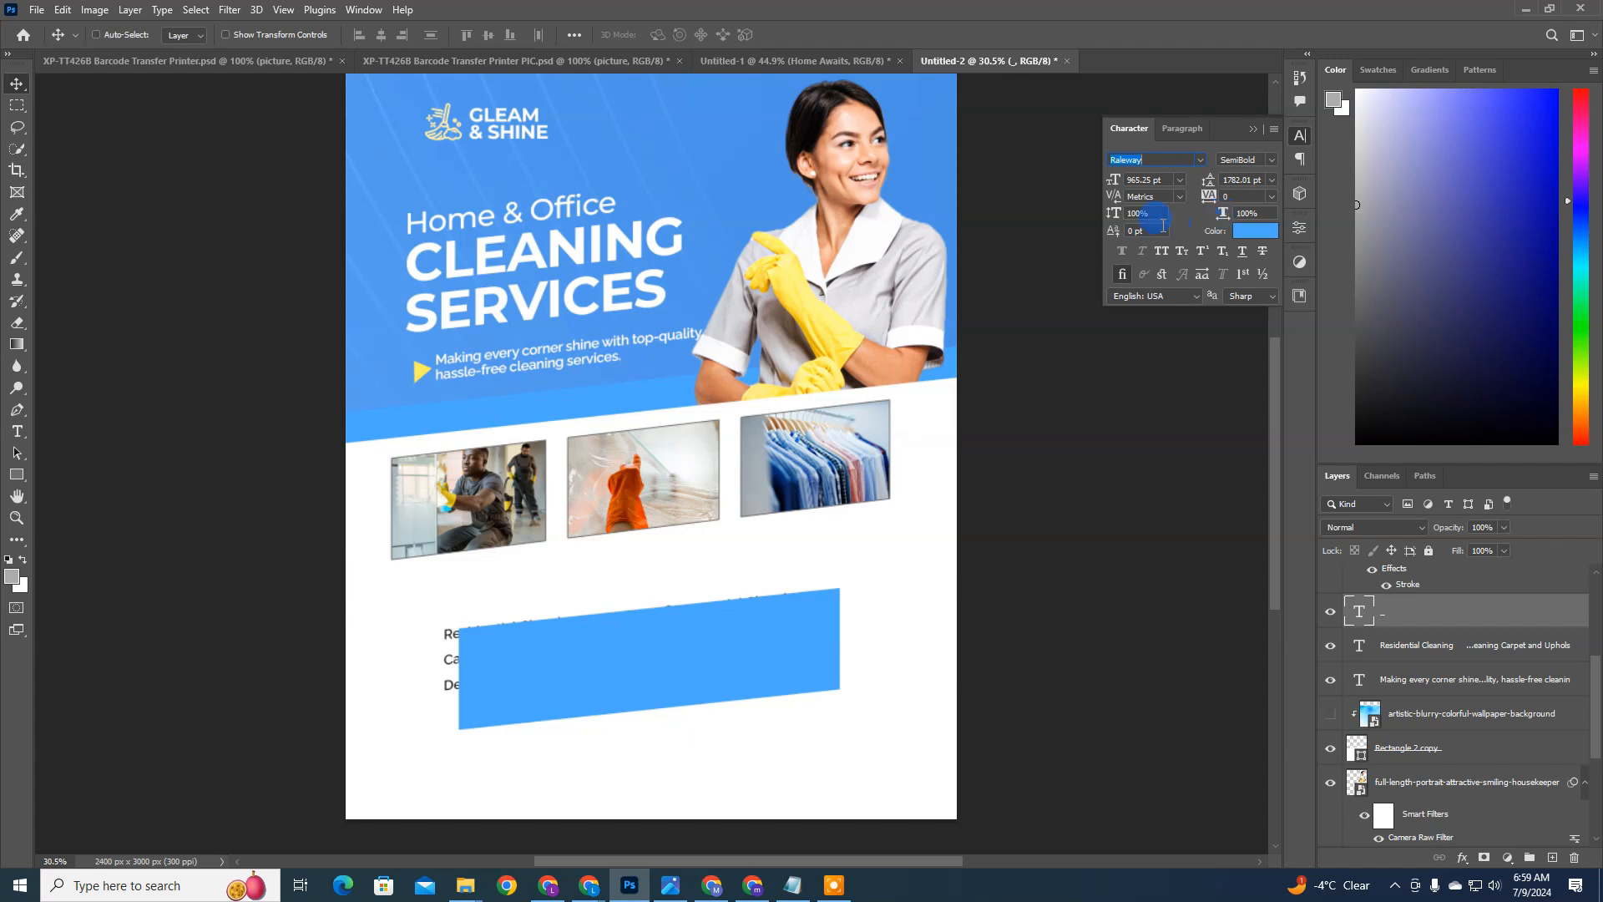
Step: Set the vertical scale of the blue dash shape to 20% to make it a thin slanted bar
left_click_drag(1114, 218, 1131, 234)
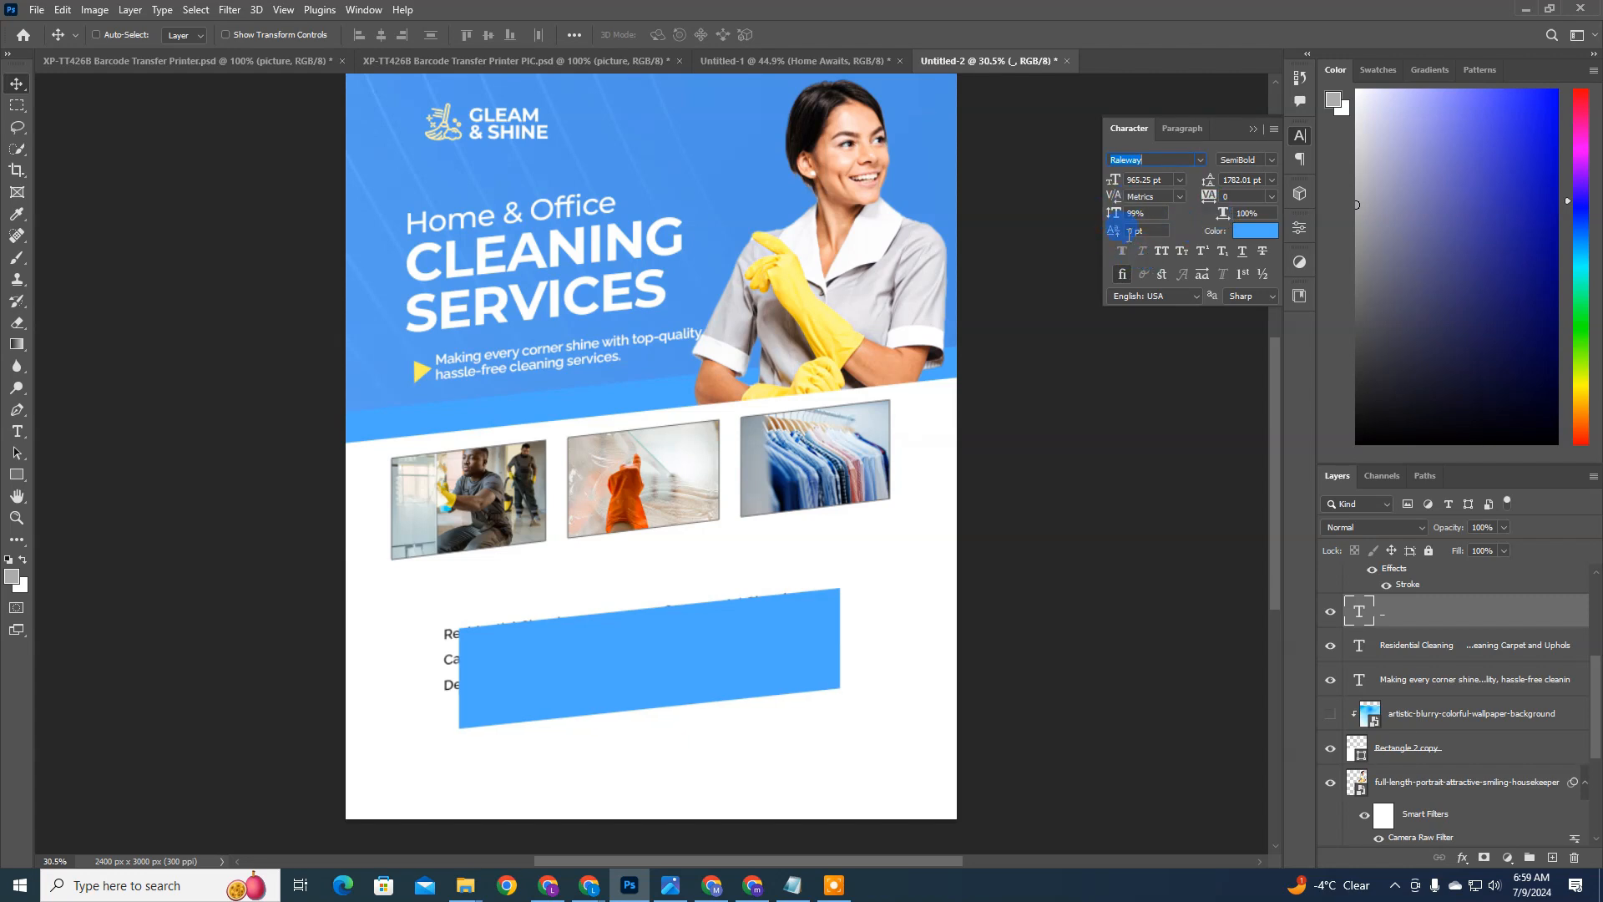
left_click_drag(1114, 218, 952, 230)
left_click_drag(1115, 214, 1099, 209)
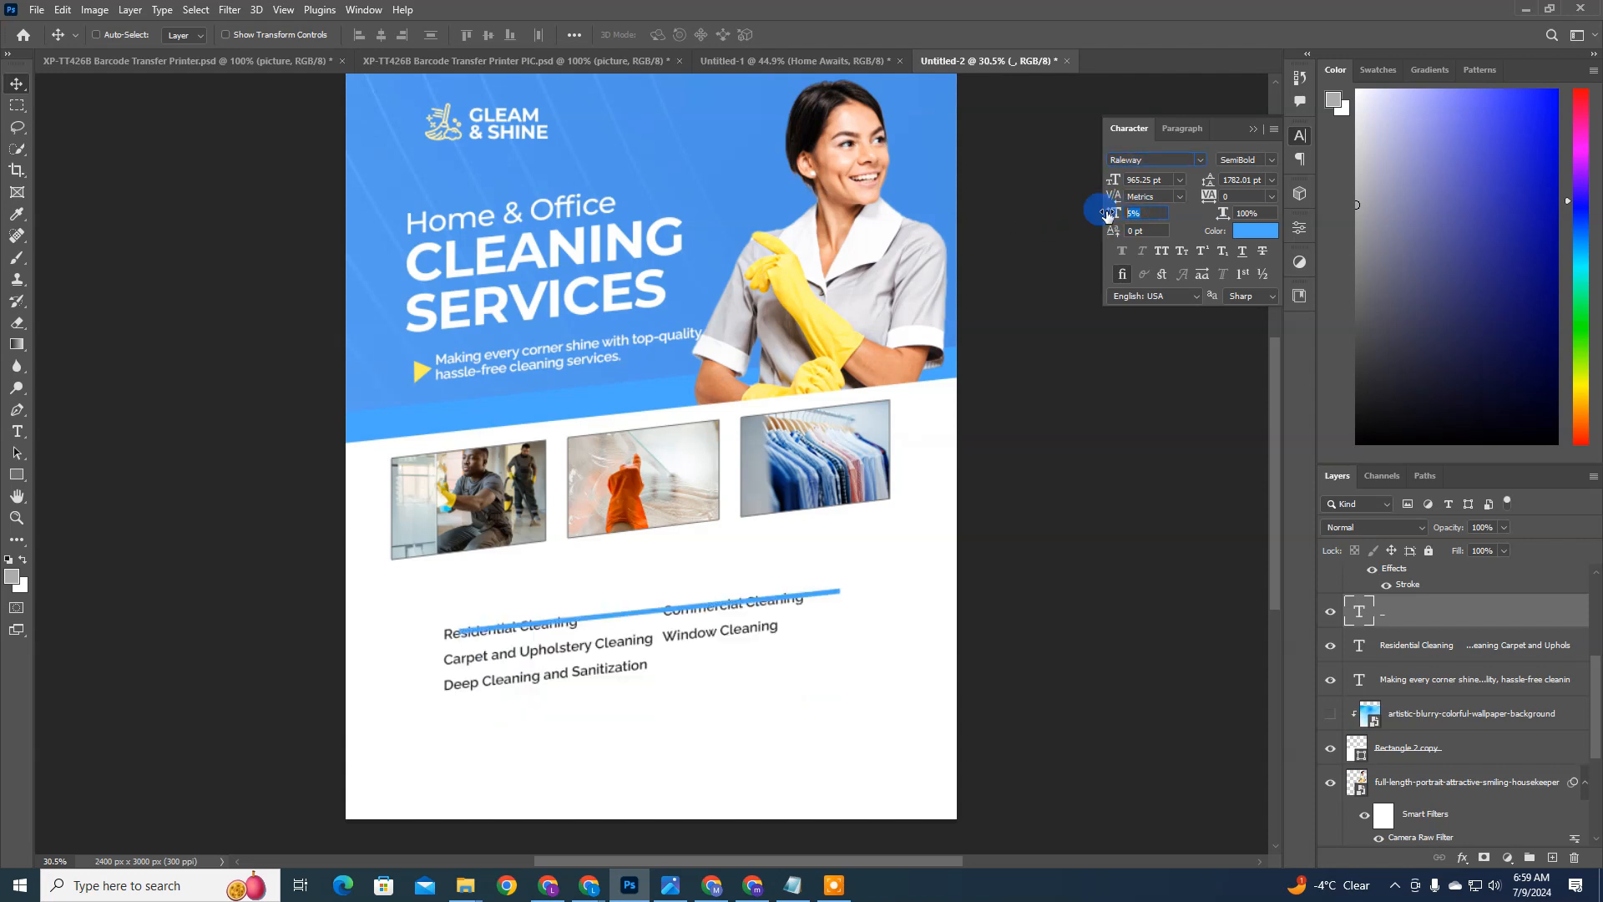
type("20")
key("Return")
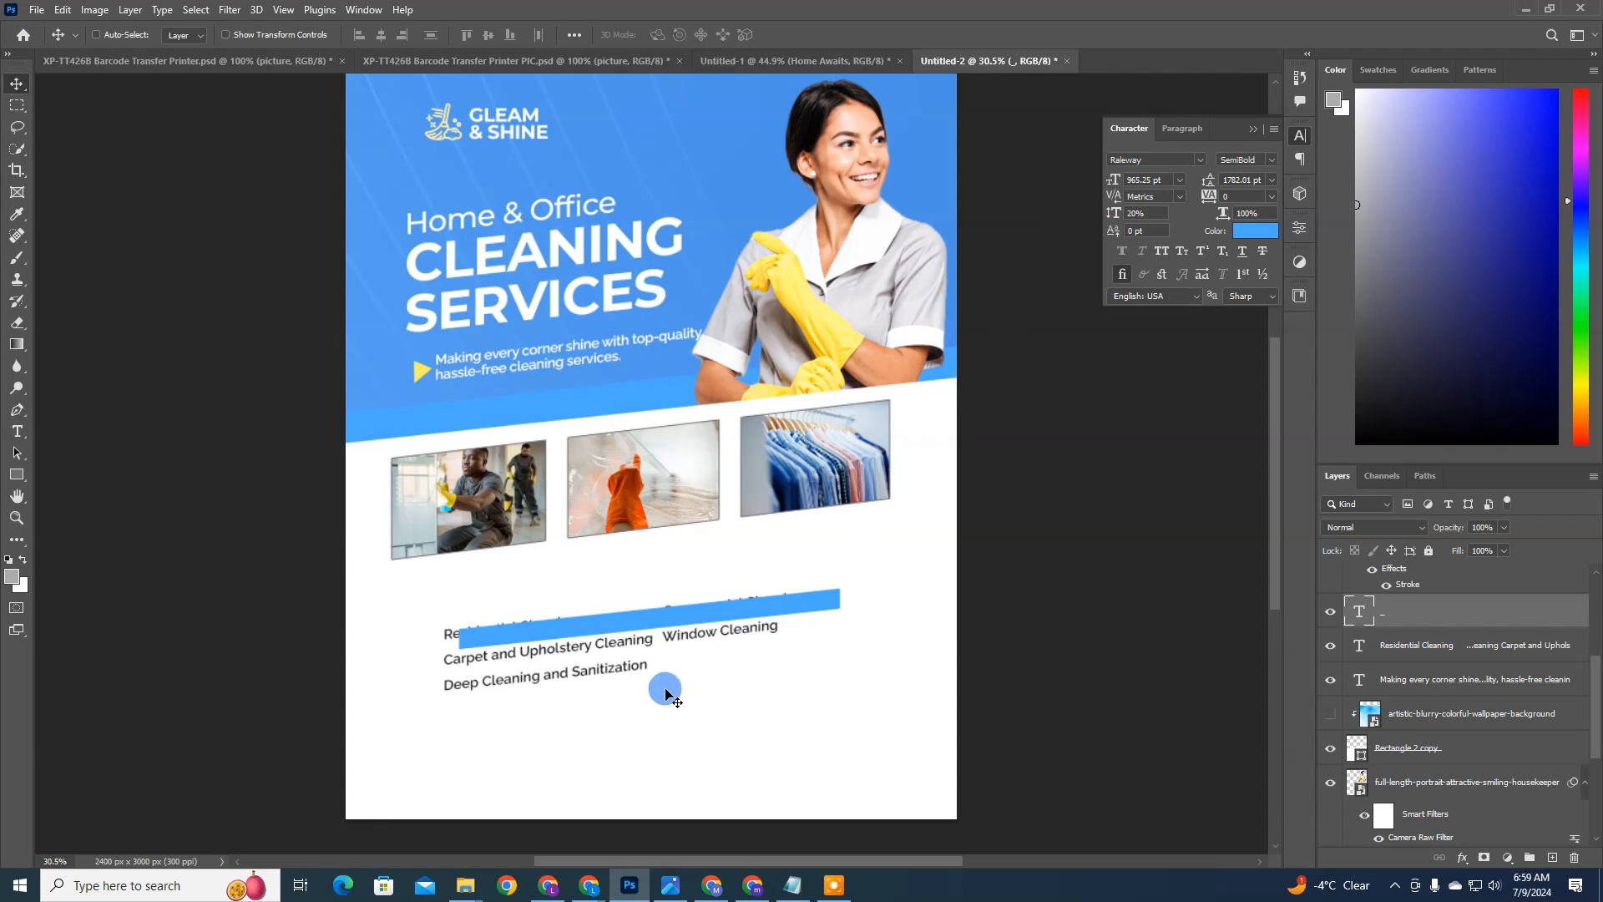
Step: Move the thin blue bar up between the photo row and the services list, starting it at the page's left edge
left_click_drag(662, 685, 578, 638)
key("ctrl+t")
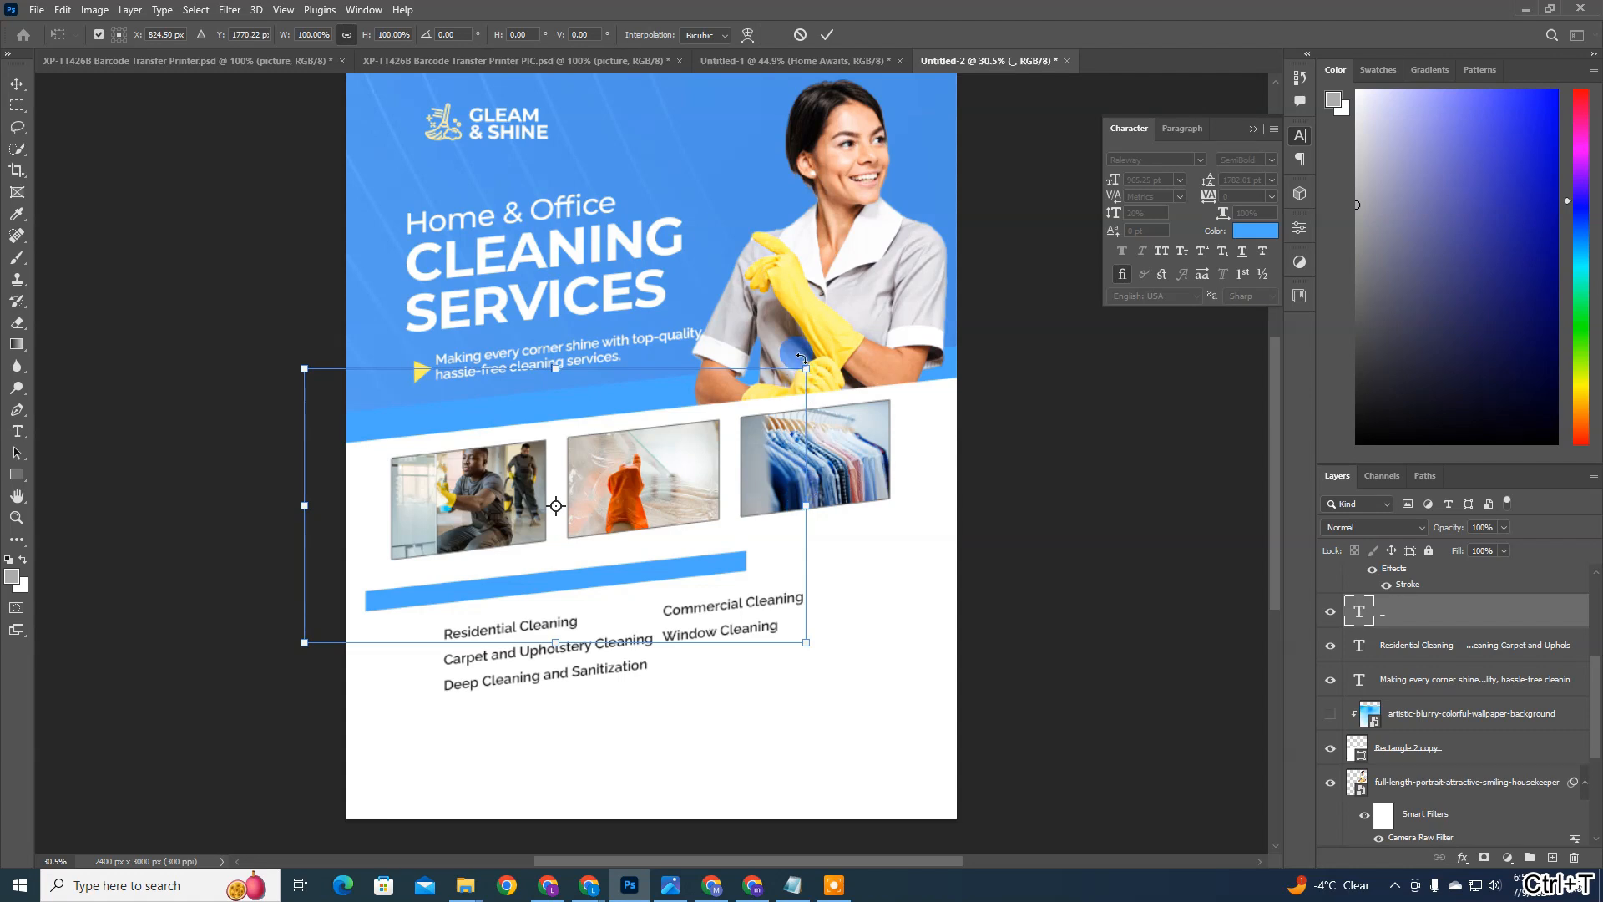
key("Return")
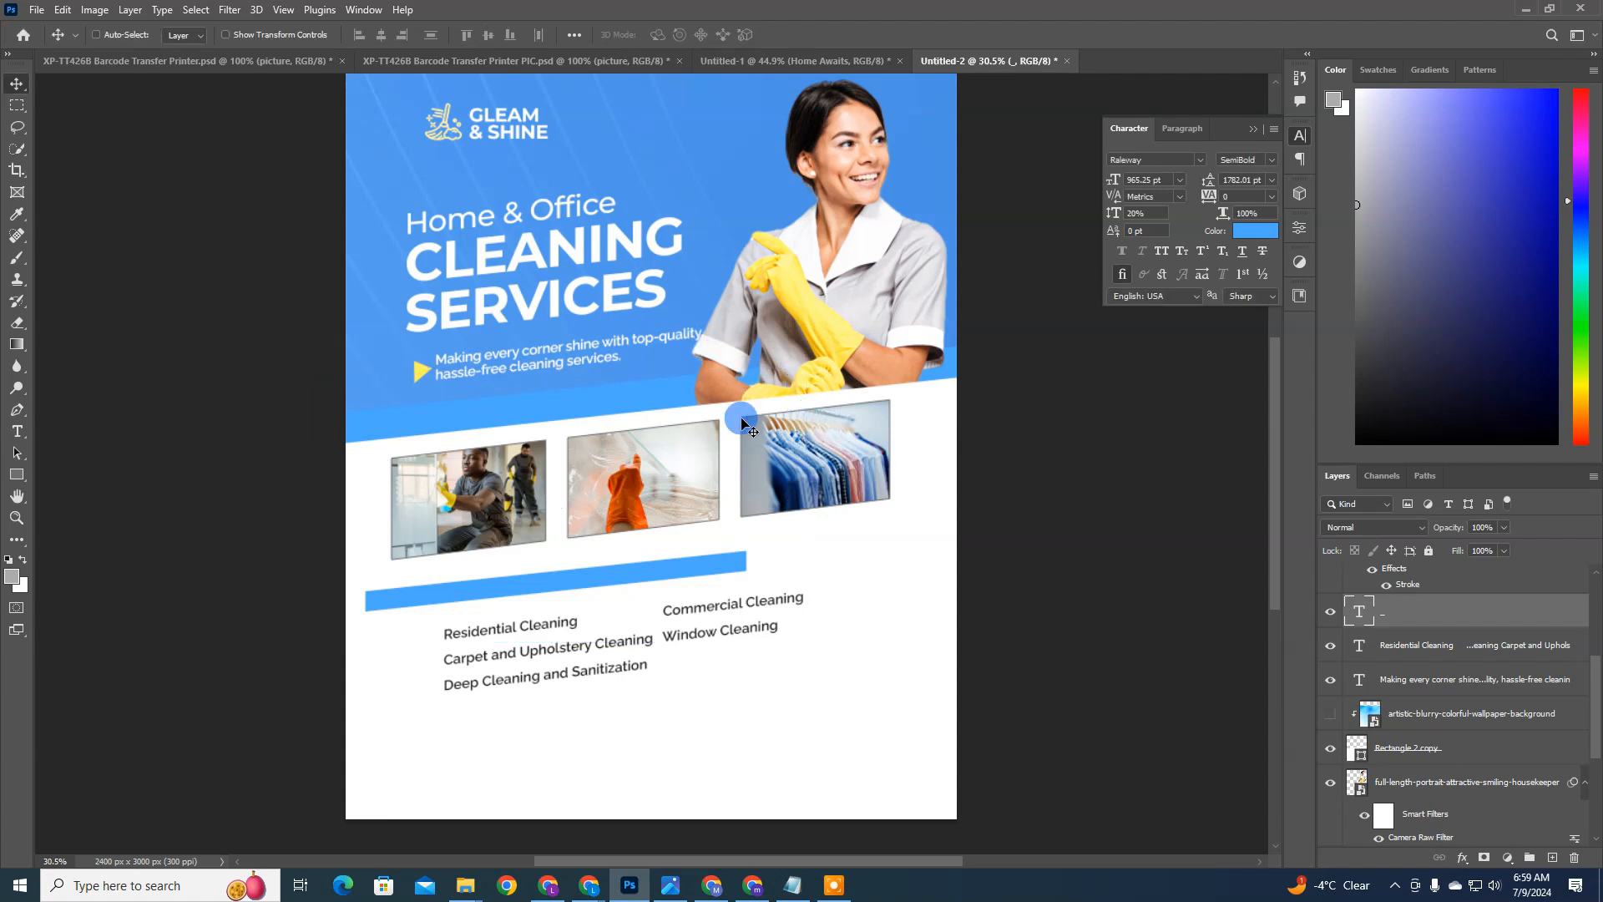
left_click_drag(676, 540, 646, 533)
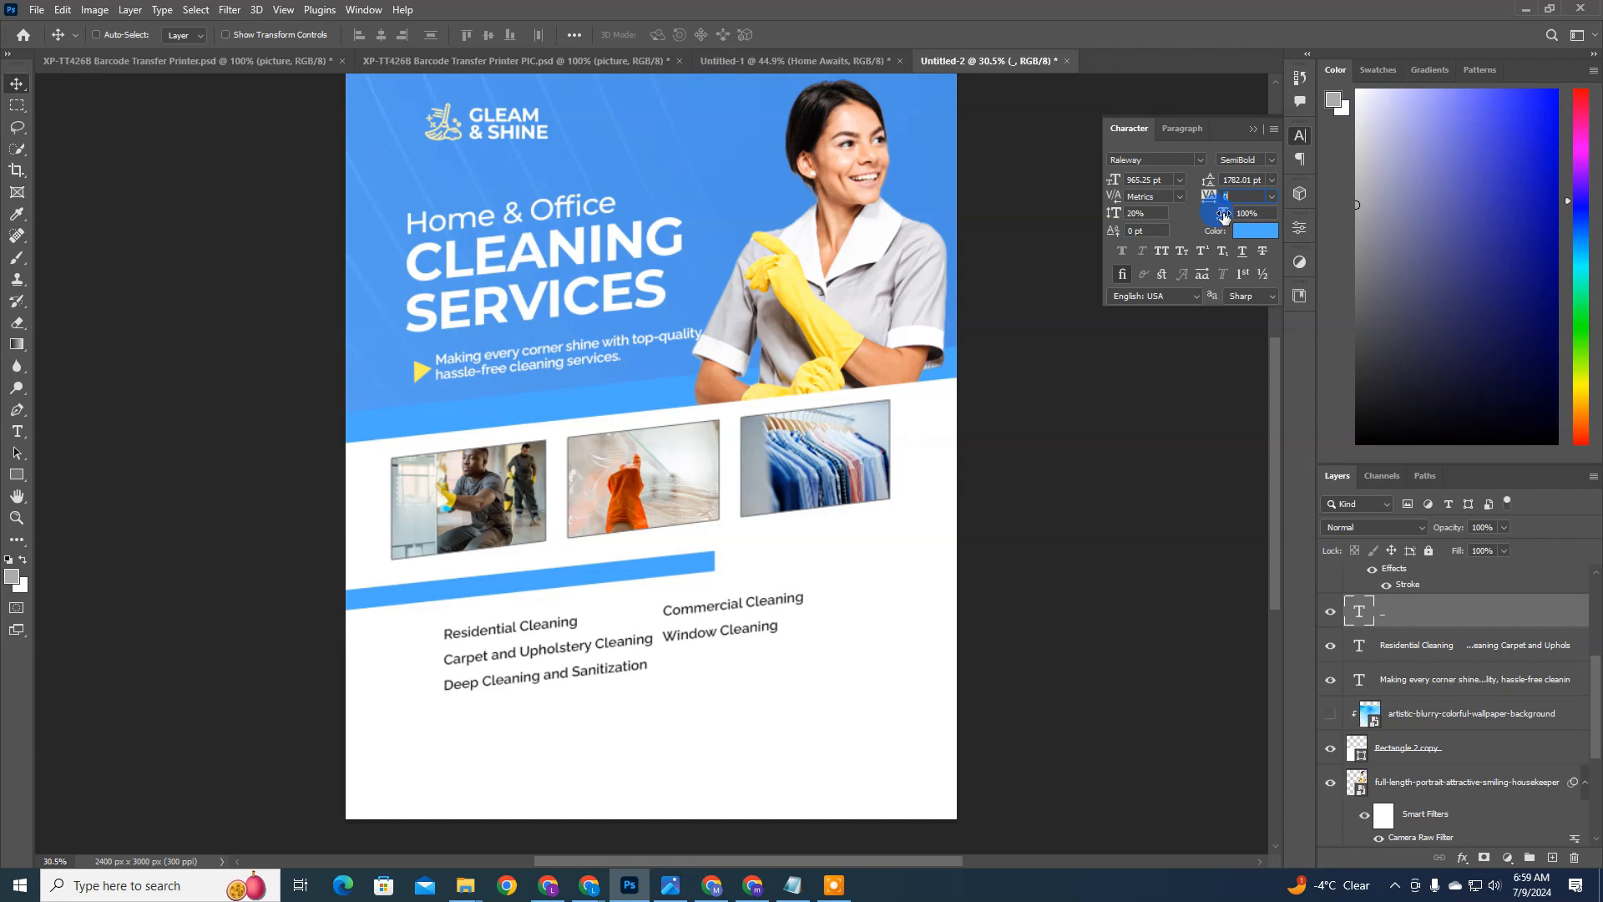
Step: Widen the blue bar to 297% horizontal scale and position it across the full page width under the photos
left_click_drag(1229, 217, 1357, 202)
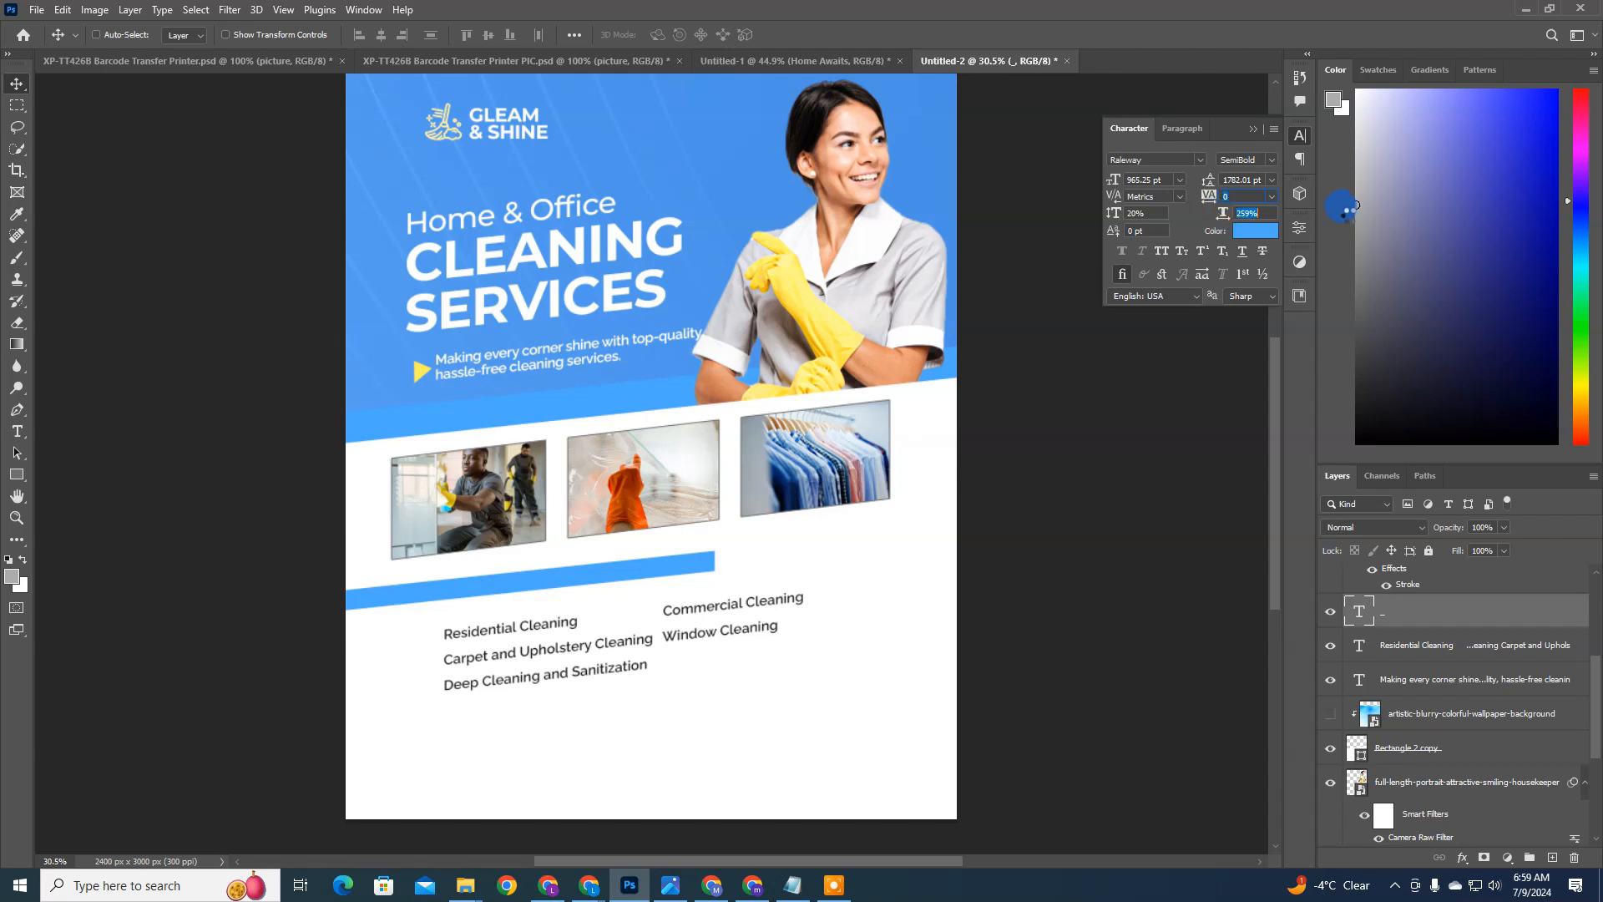
left_click_drag(1224, 214, 1257, 214)
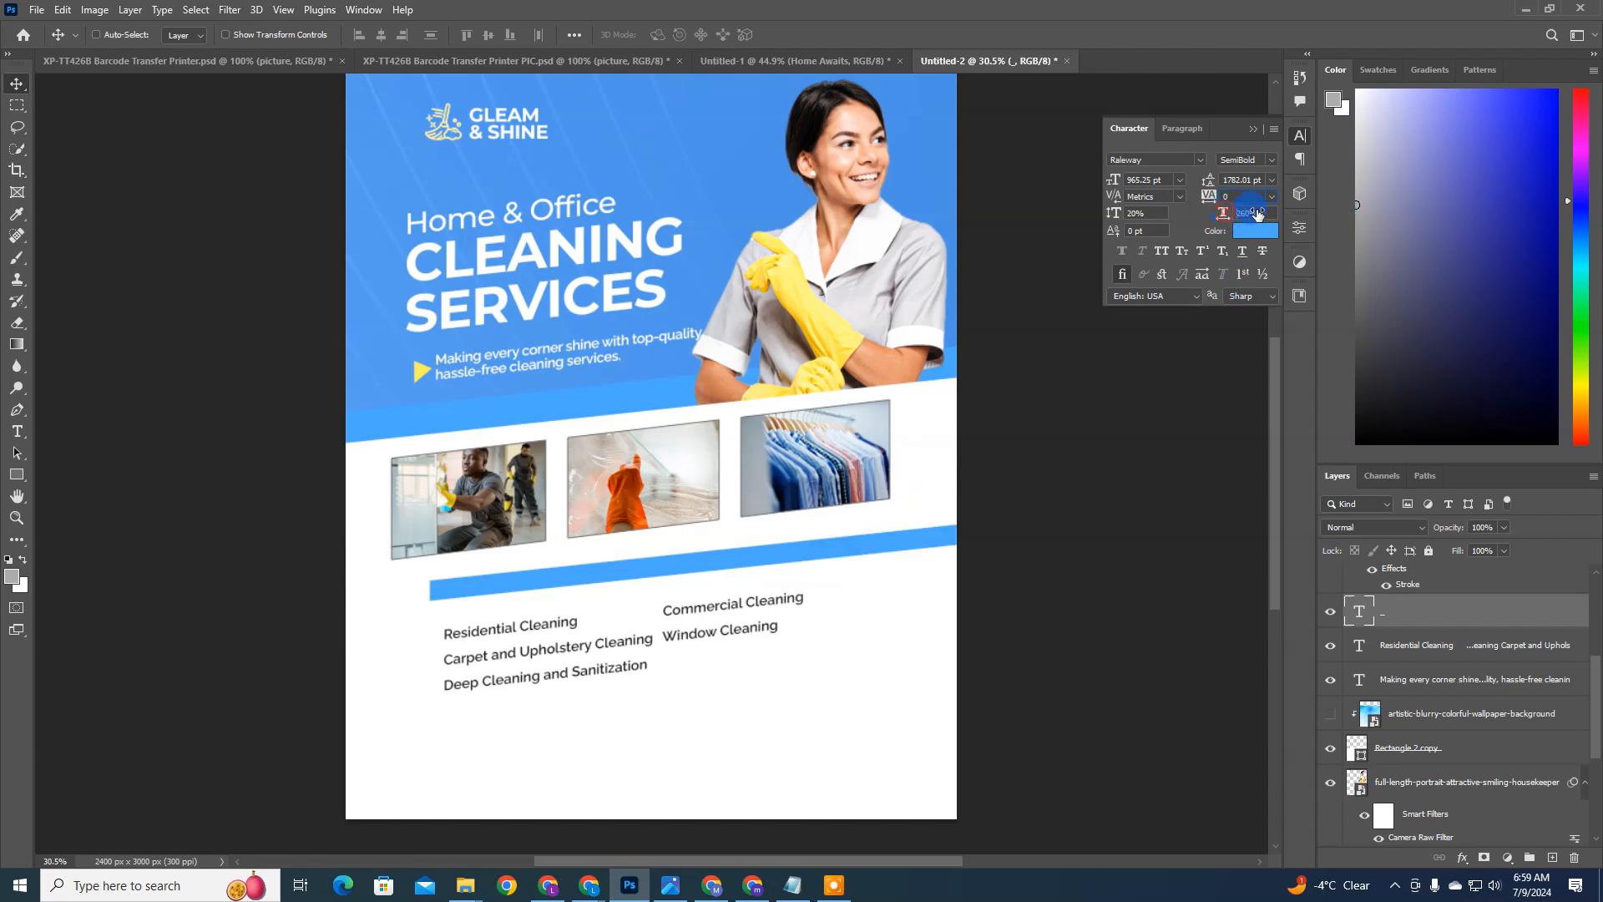
mouse_move(919, 536)
left_mouse_down()
mouse_move(780, 547)
mouse_move(894, 537)
mouse_move(922, 501)
mouse_move(906, 517)
left_mouse_up()
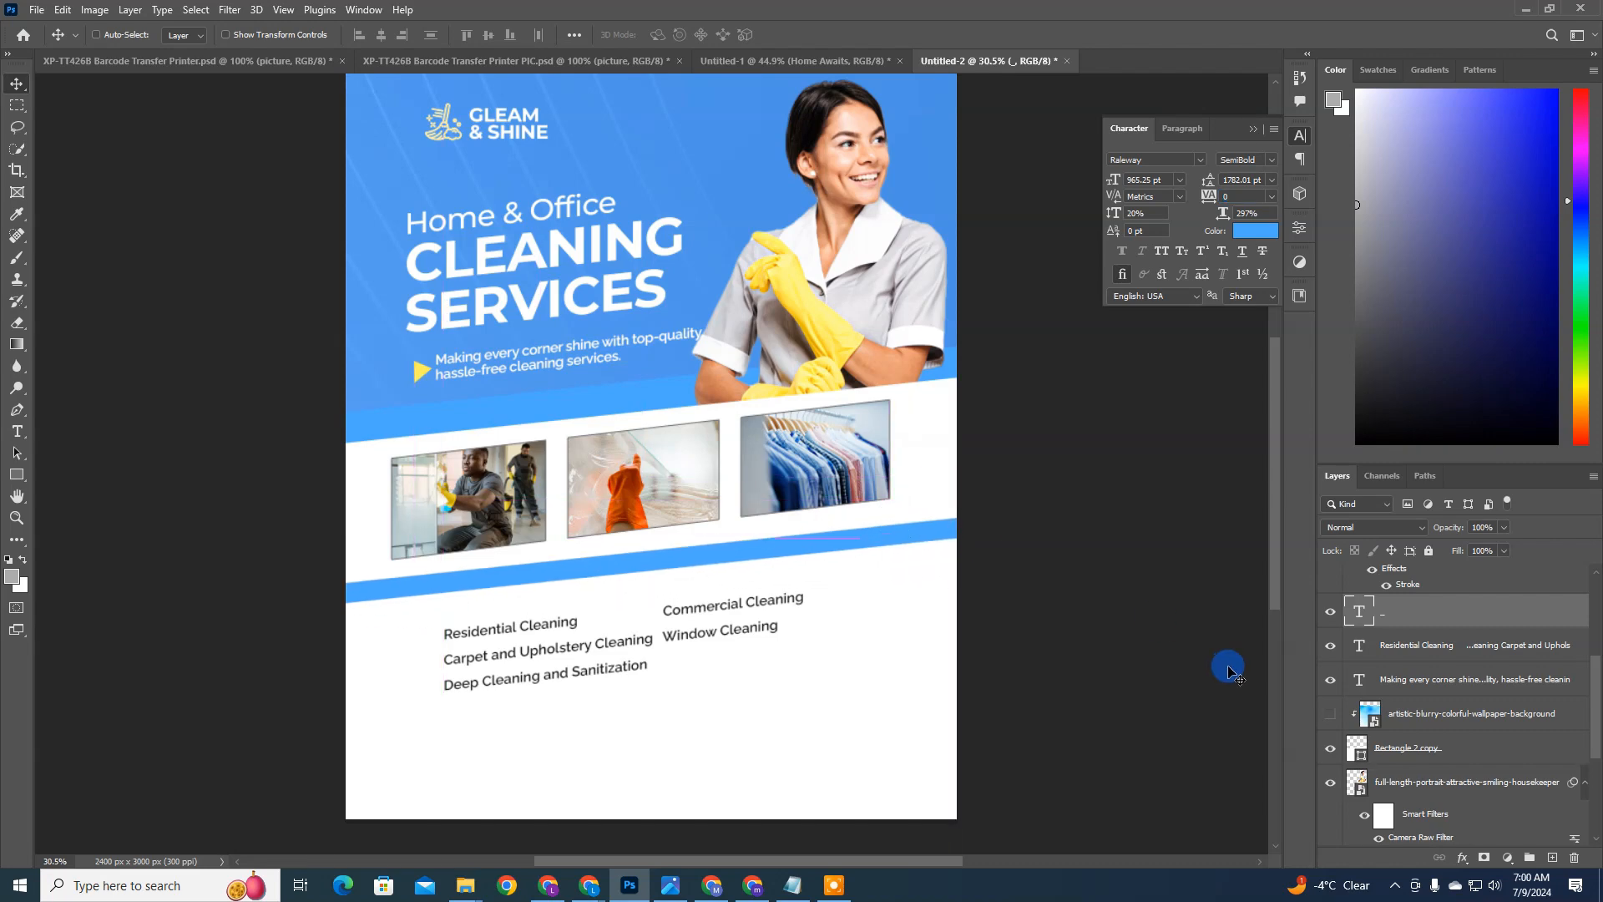
left_click_drag(1170, 551, 1177, 555)
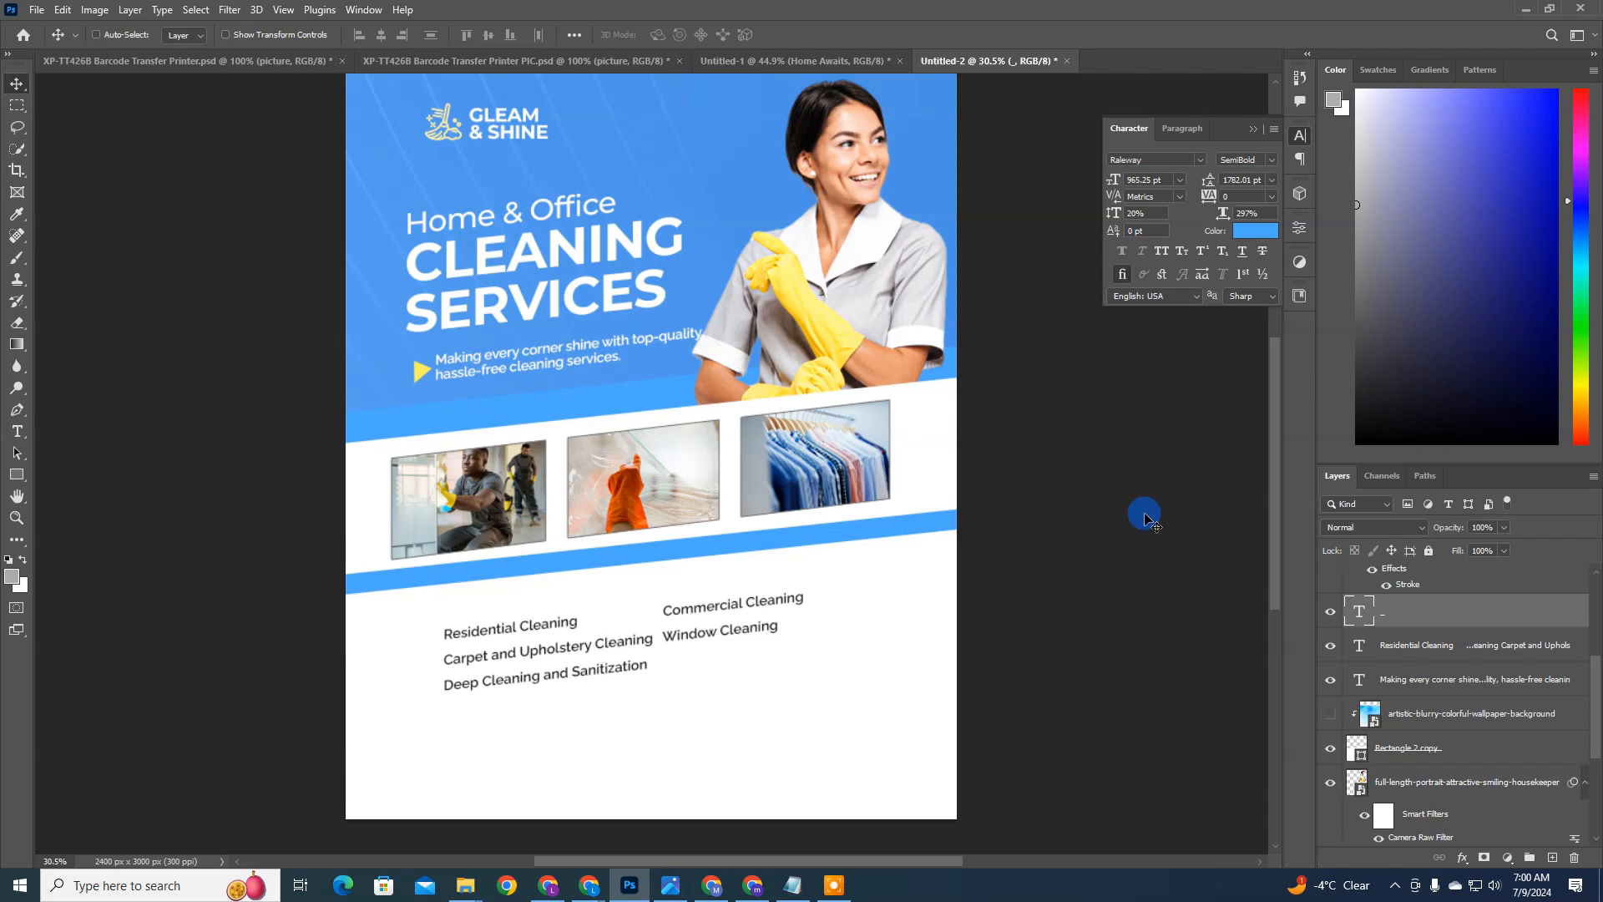
Step: Rotate the blue bar slightly counterclockwise to follow the slant of the photo row
key("ctrl+t")
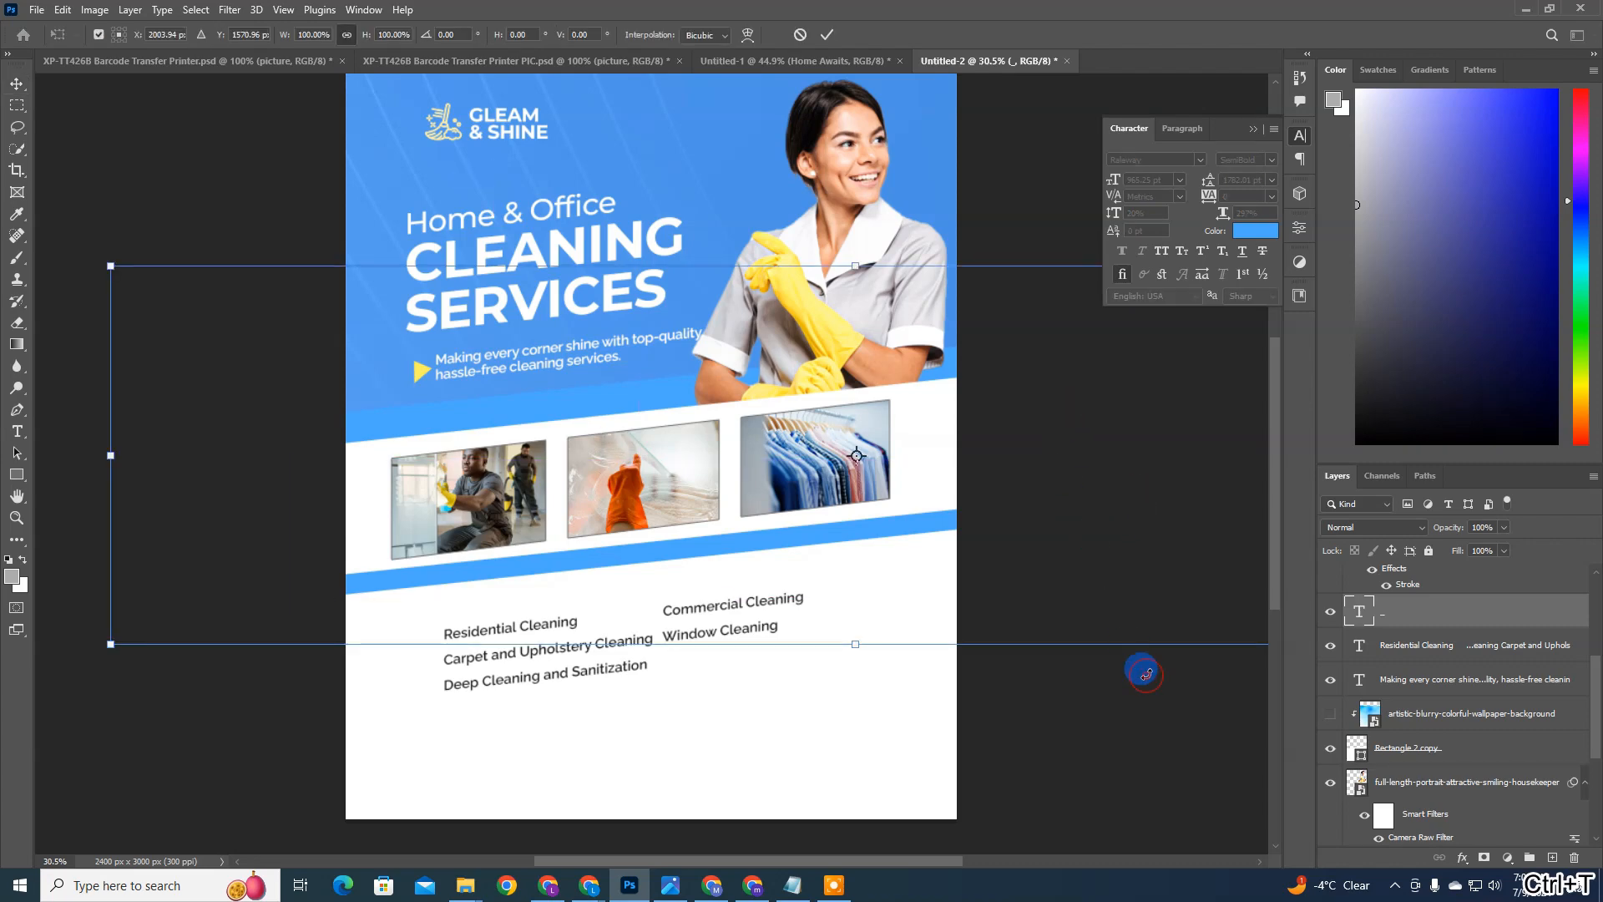
left_click_drag(1146, 675, 1136, 657)
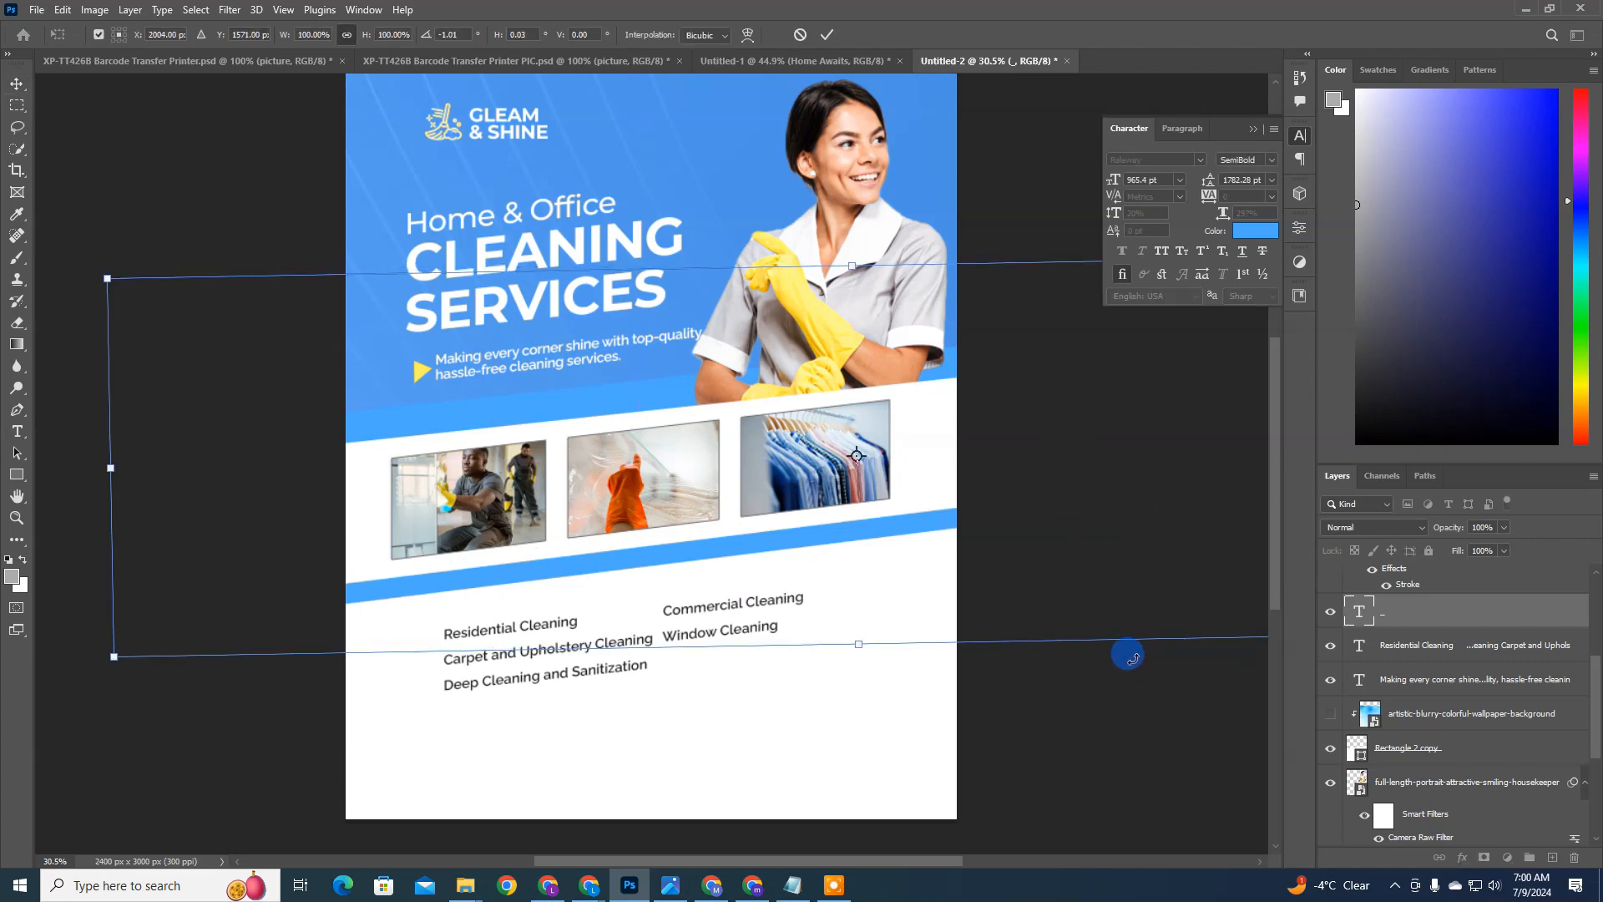
key("Return")
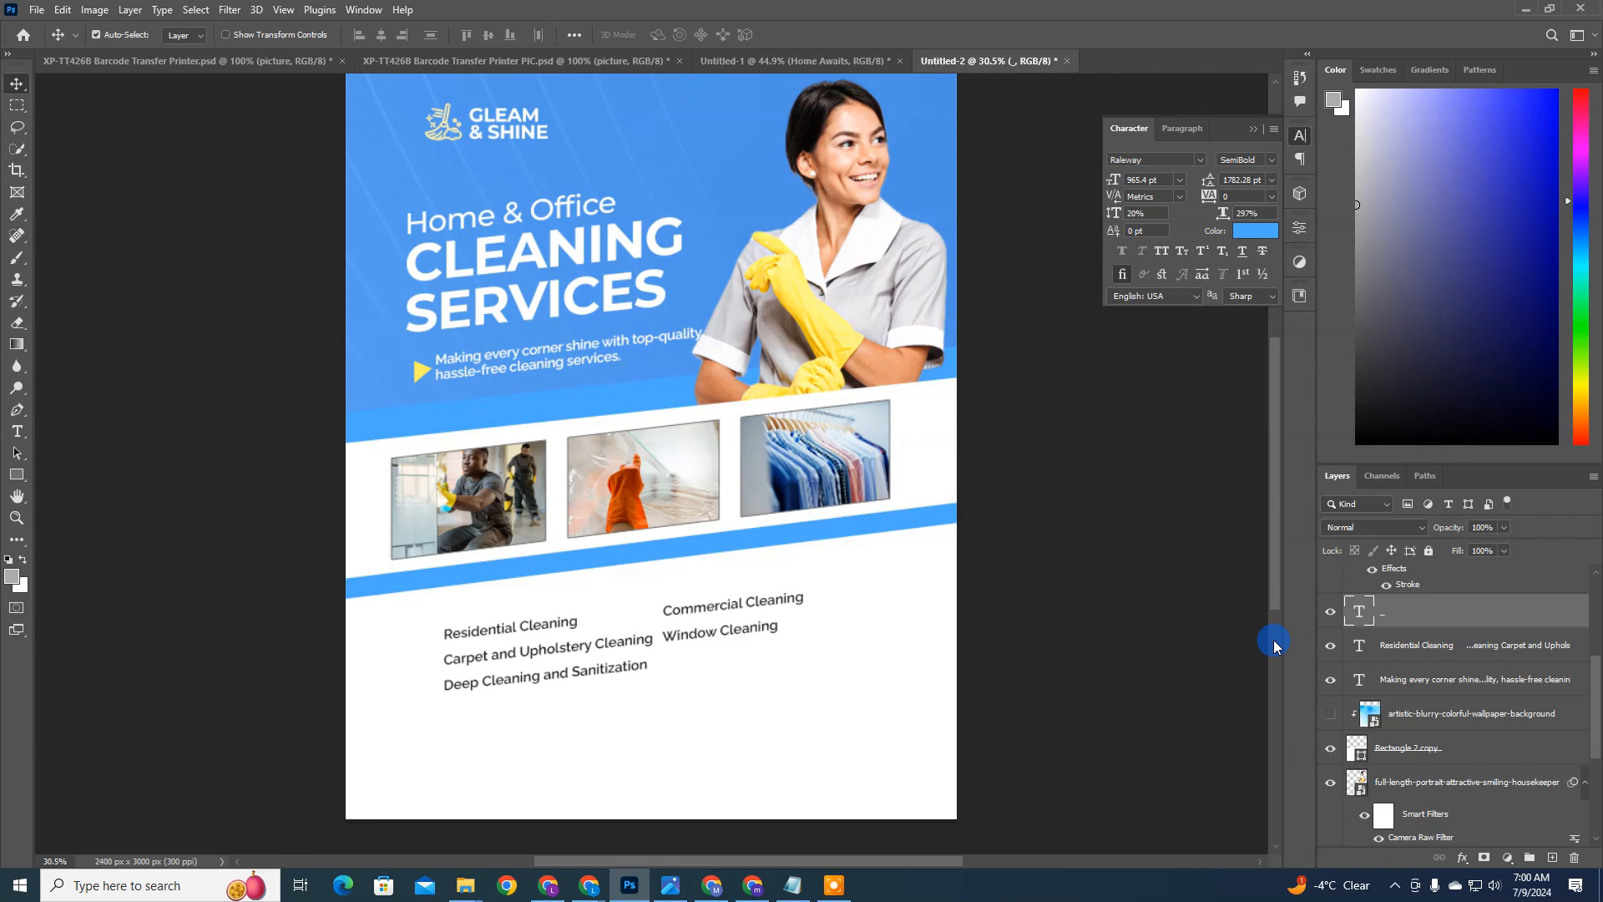
Step: Thicken the blue bar by setting its vertical scale to 30%
key("ctrl+0")
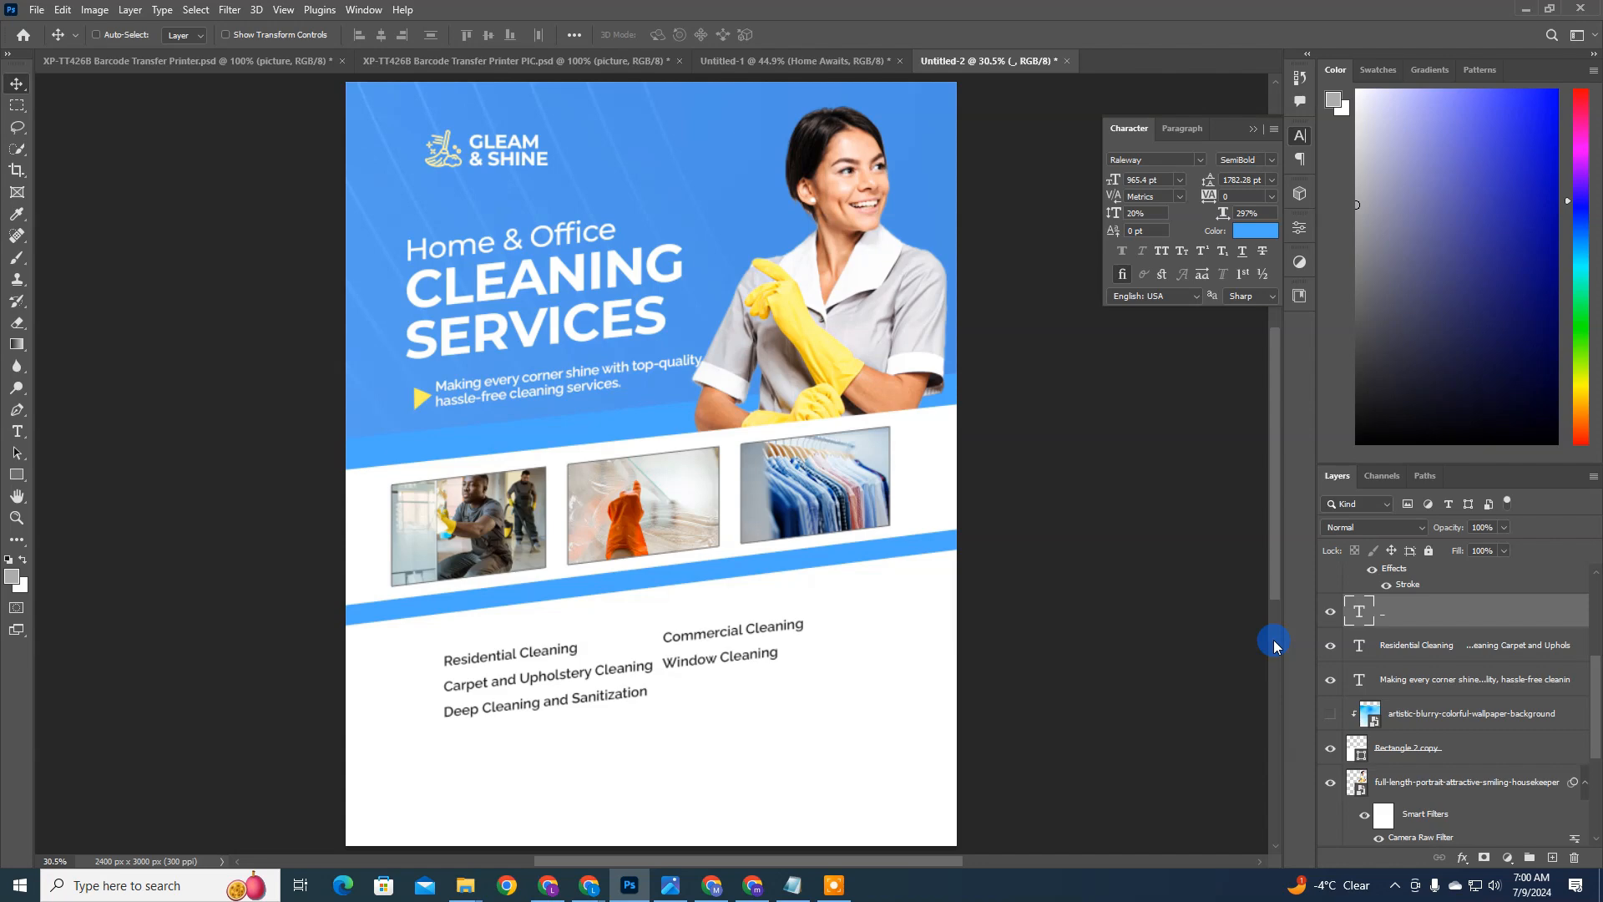
left_click(1145, 214)
left_click_drag(1085, 215, 1090, 215)
left_click_drag(1088, 215, 988, 543)
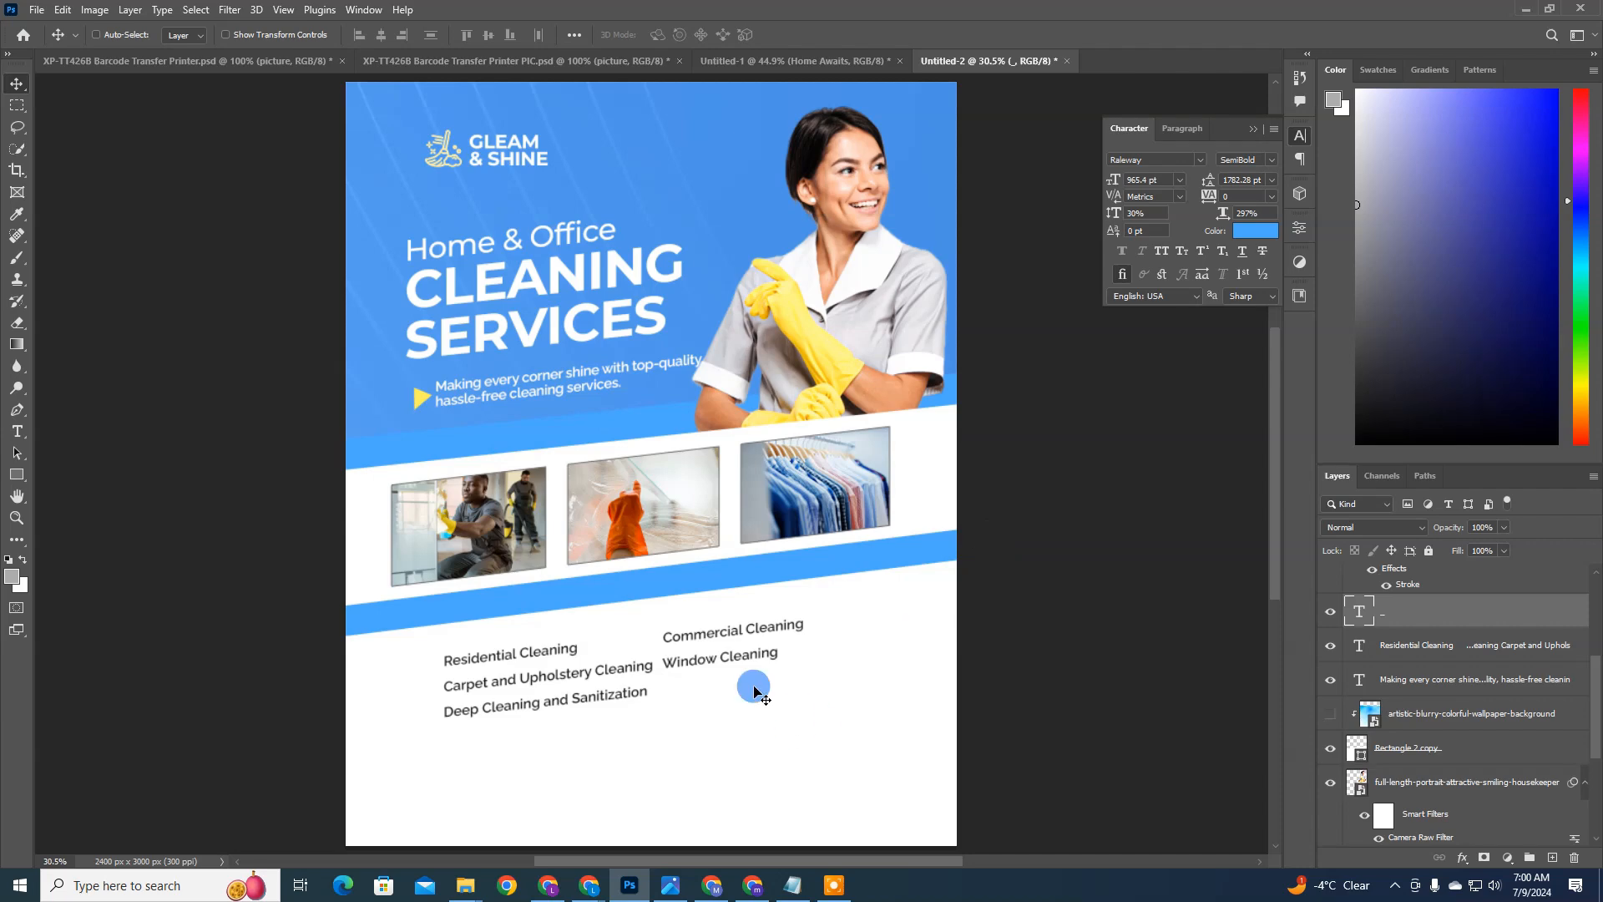
Step: Set the services list to 18 pt in all caps with tracking of -20
left_click(704, 661, "ctrl")
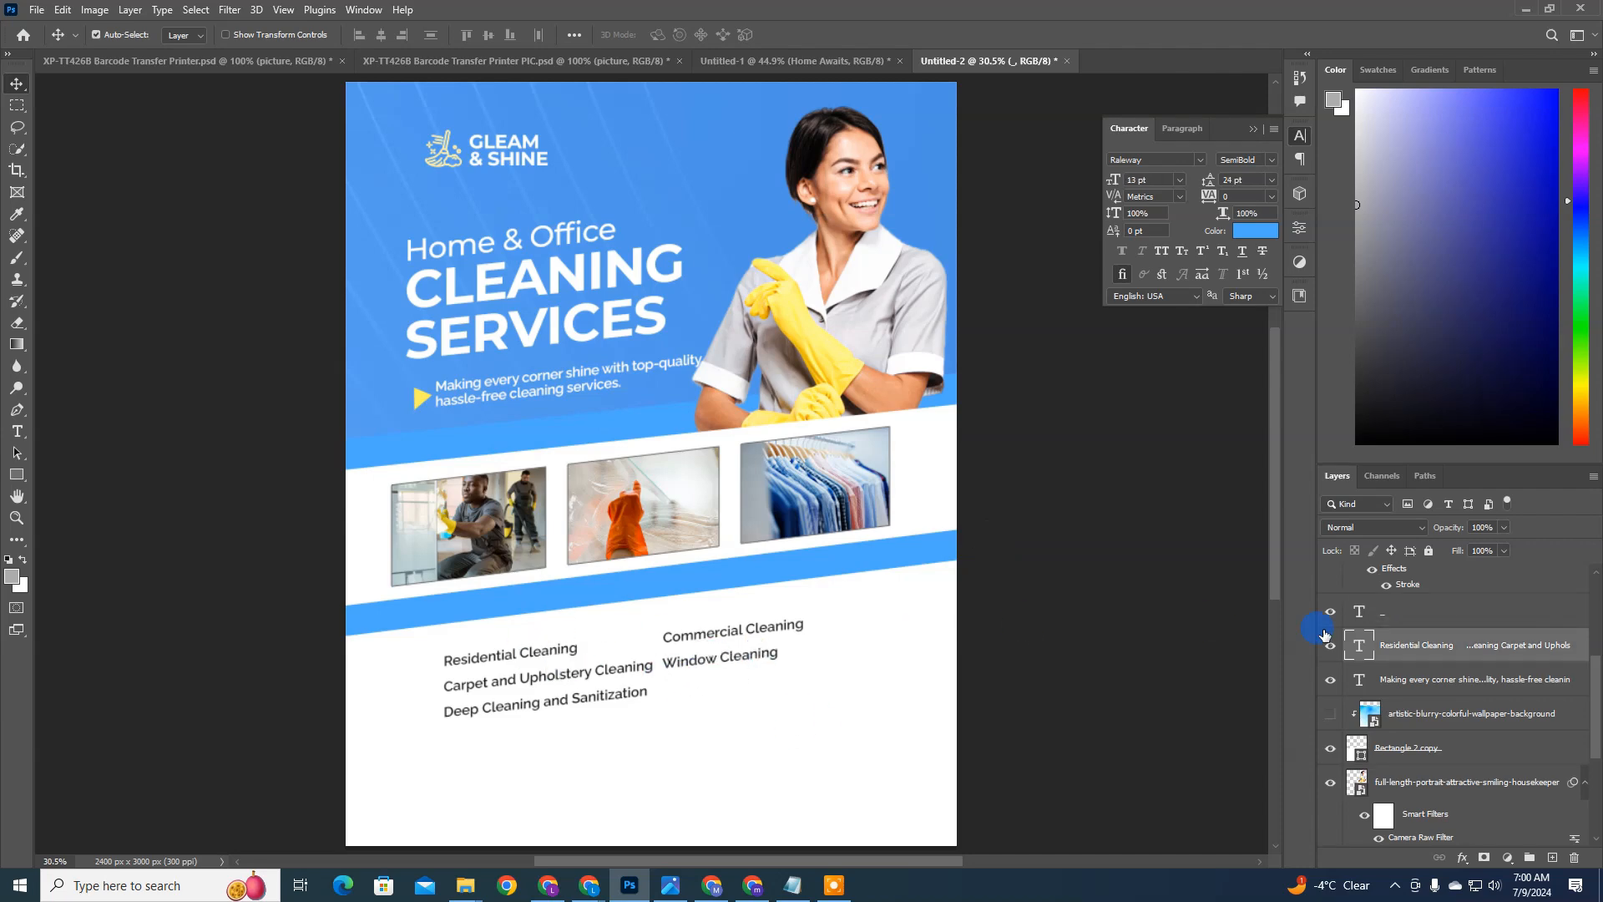
left_click(1233, 183)
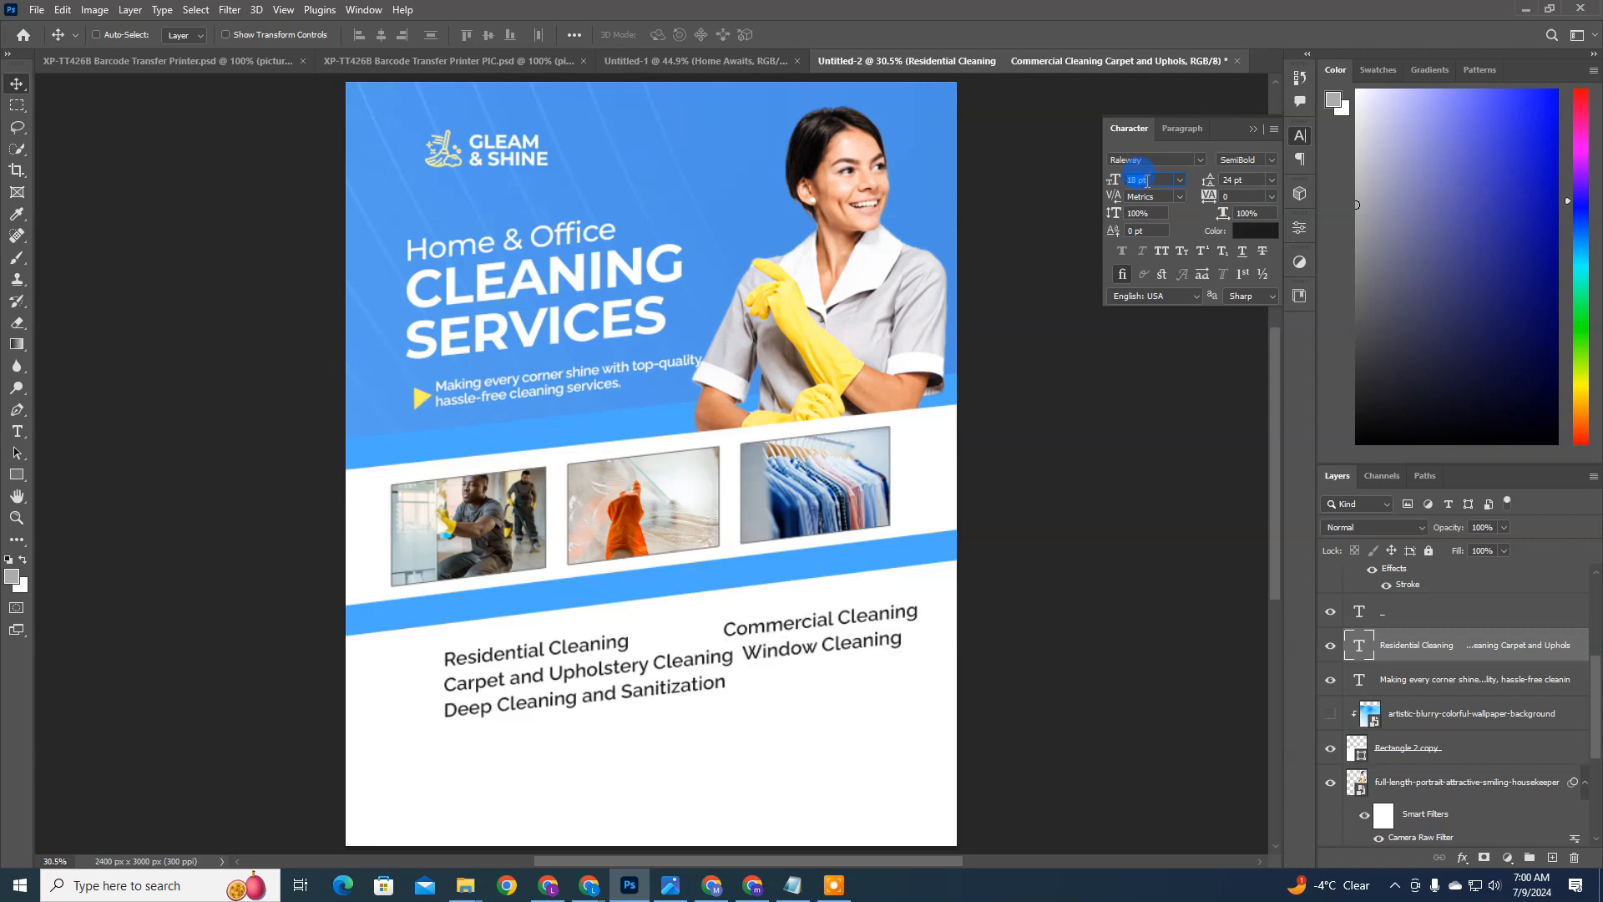
left_click(1138, 232)
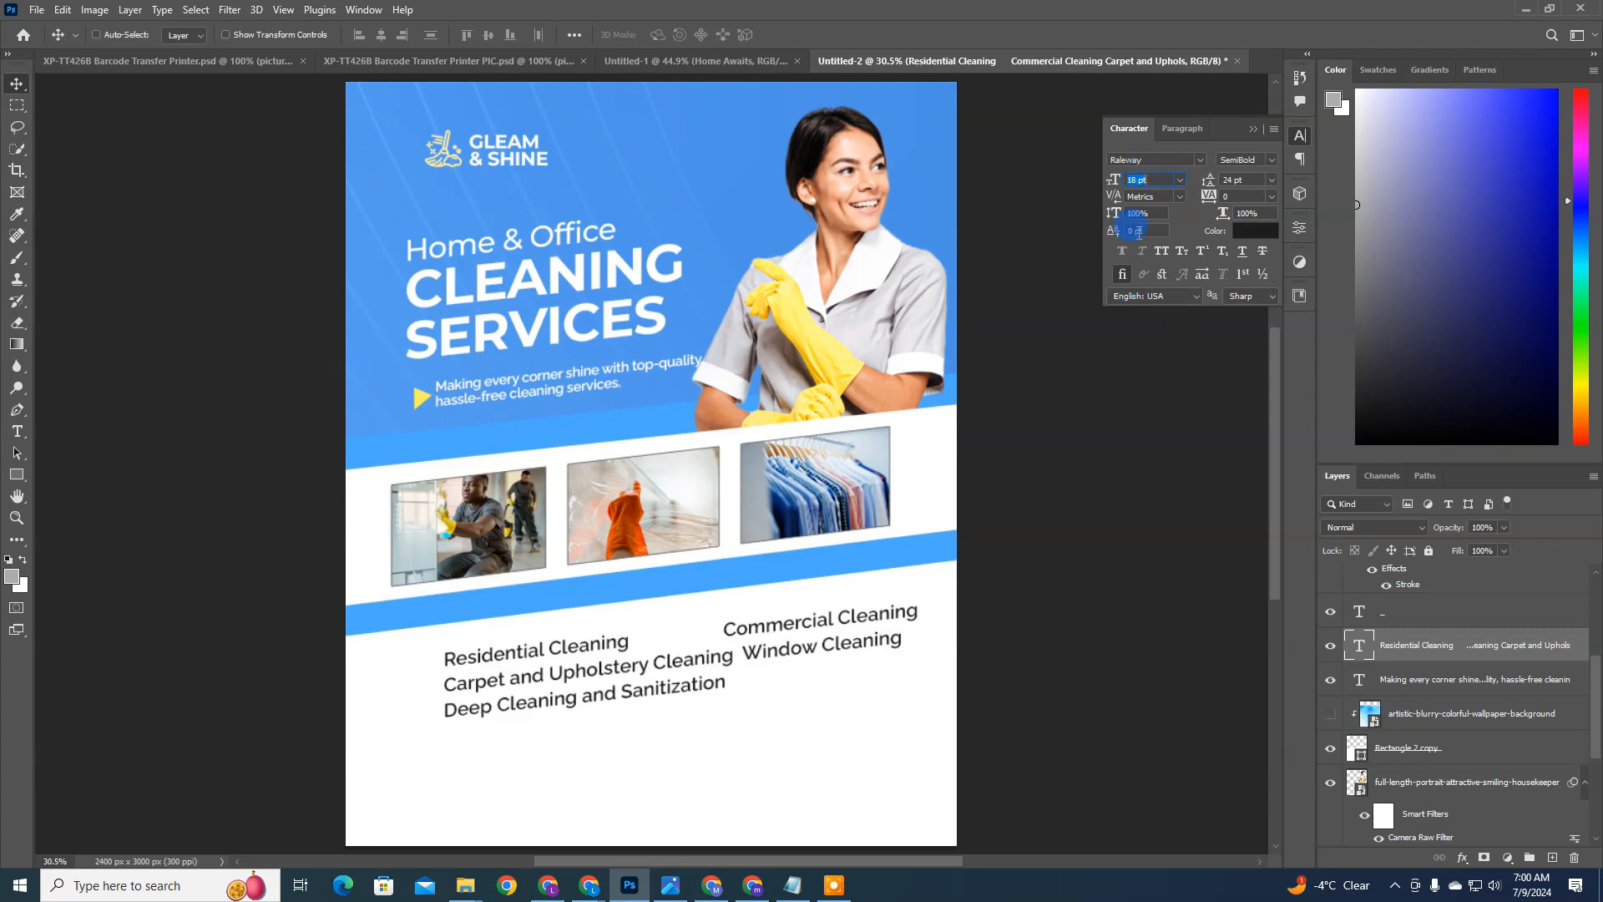
left_click(1159, 246)
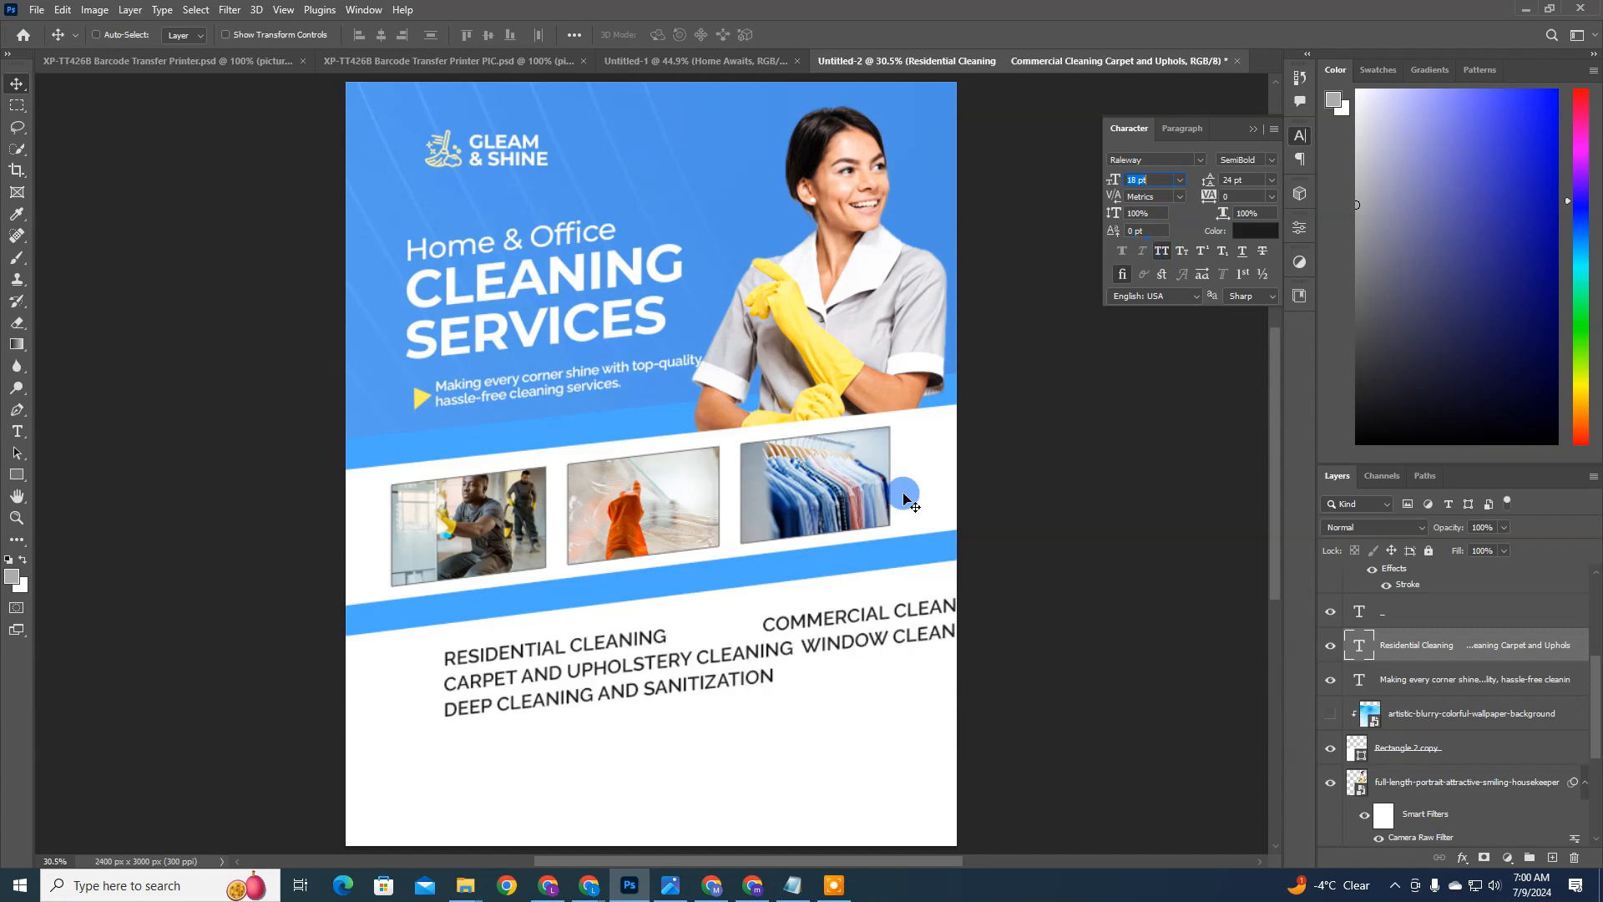
left_click(1144, 180)
left_click(1247, 212)
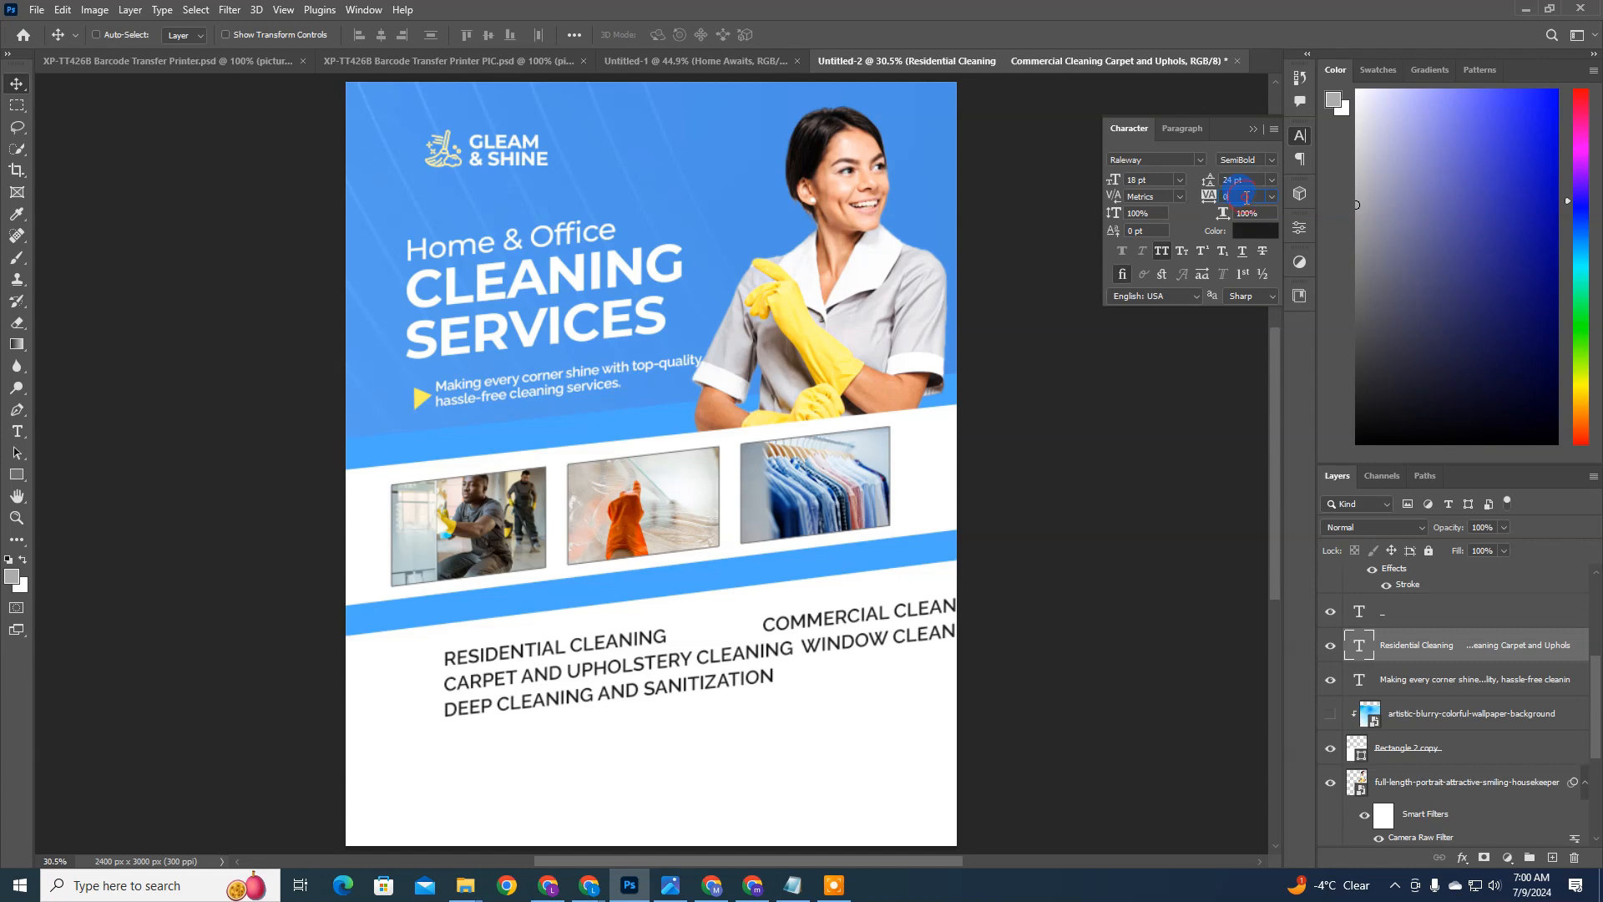
key("Return")
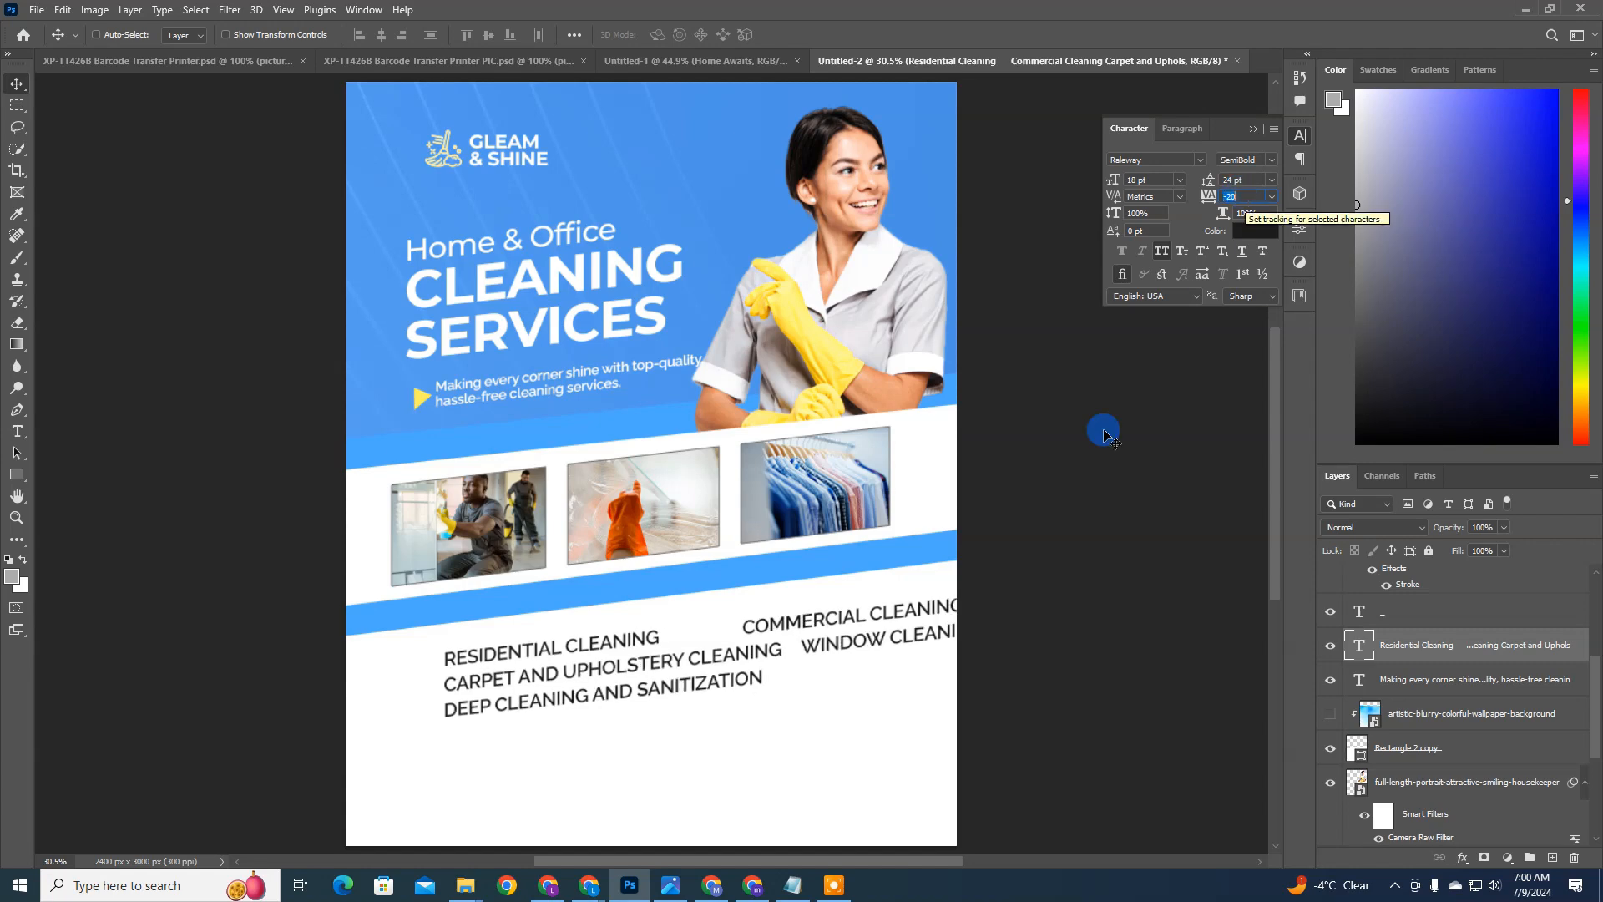
Step: Reduce the services list to 16 pt and reposition it within the page width just below the blue bar
left_click_drag(873, 619, 790, 637)
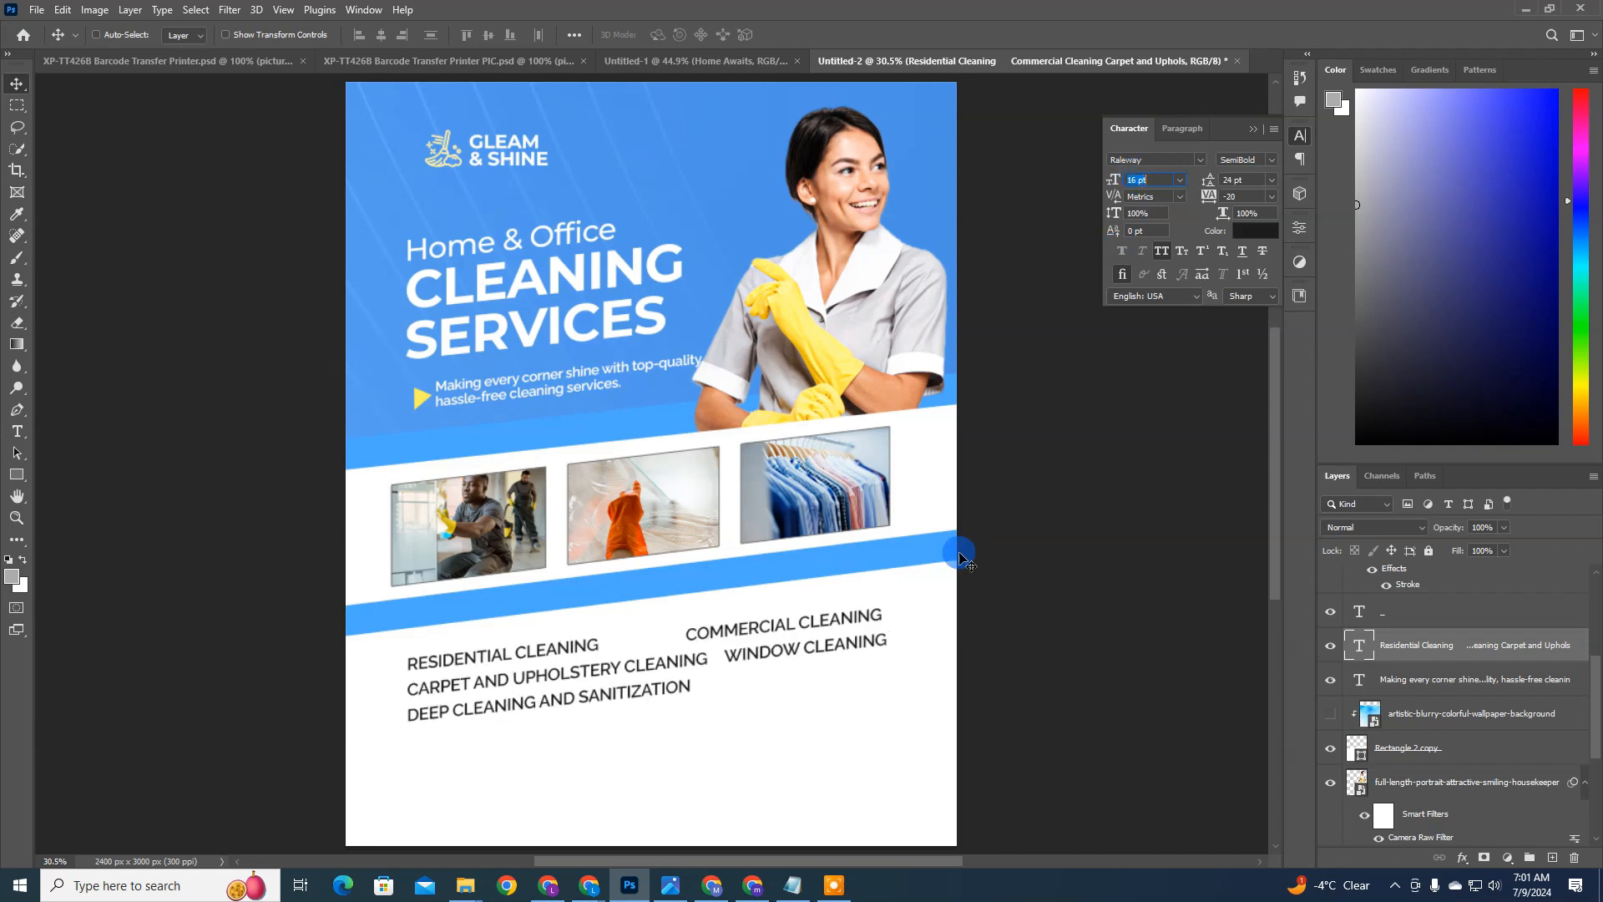
left_click_drag(916, 623, 924, 609)
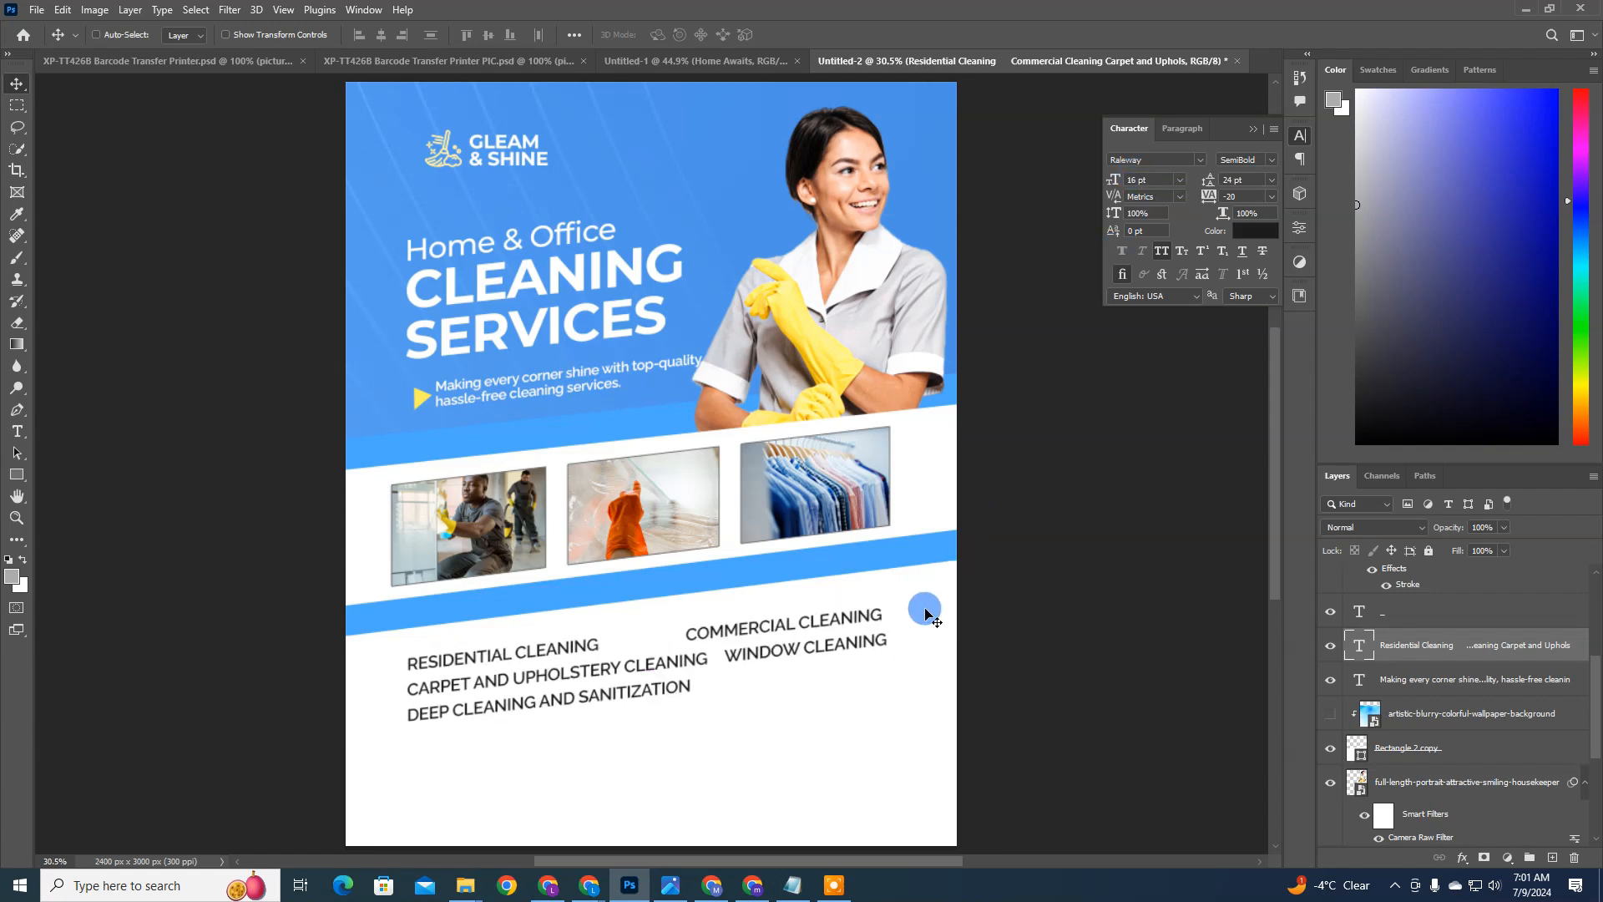
mouse_move(847, 650)
left_mouse_down()
mouse_move(852, 631)
mouse_move(841, 657)
mouse_move(825, 635)
left_mouse_up()
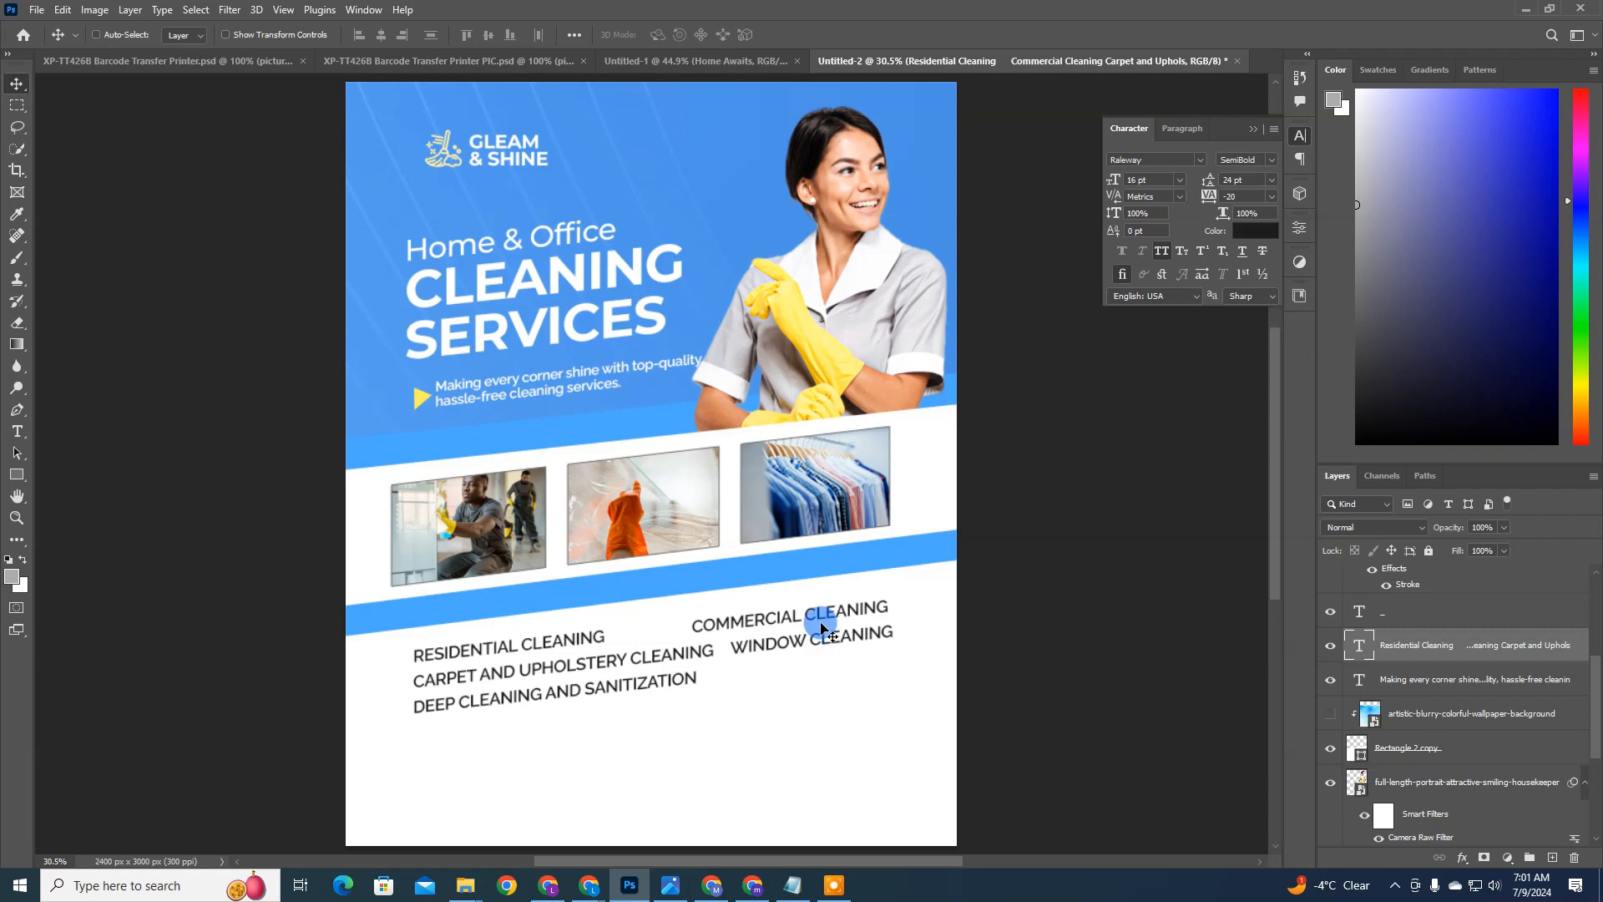
Step: Cut Carpet and Upholstery Cleaning from the second line and paste it after Window Cleaning in the second column
double_click(1356, 658)
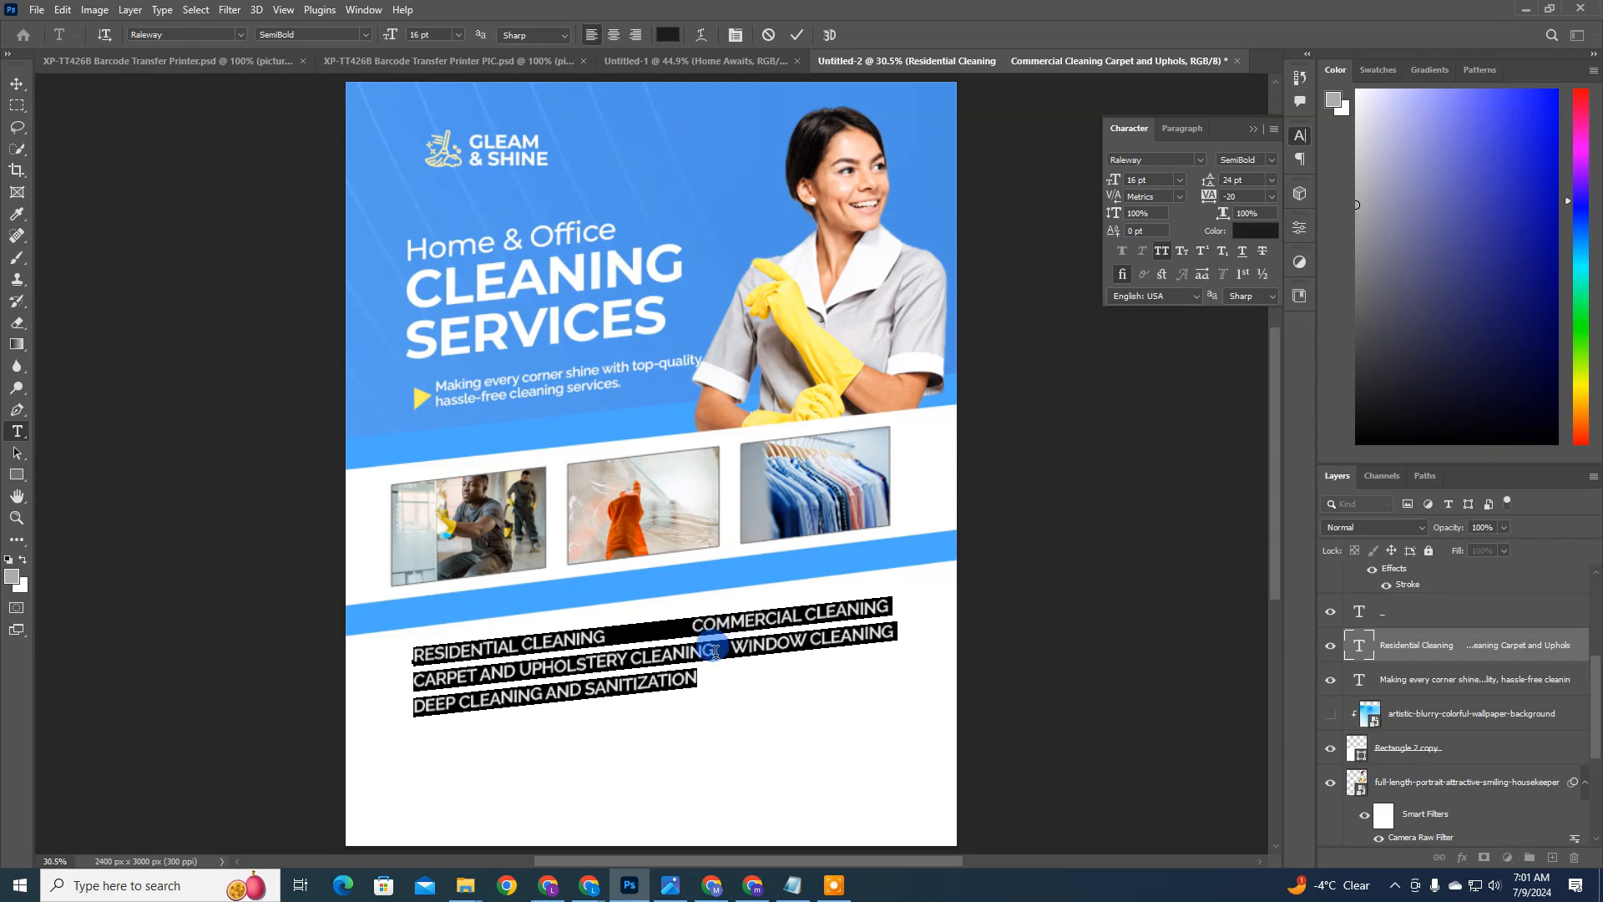
left_click_drag(716, 652, 415, 676)
left_click(499, 642)
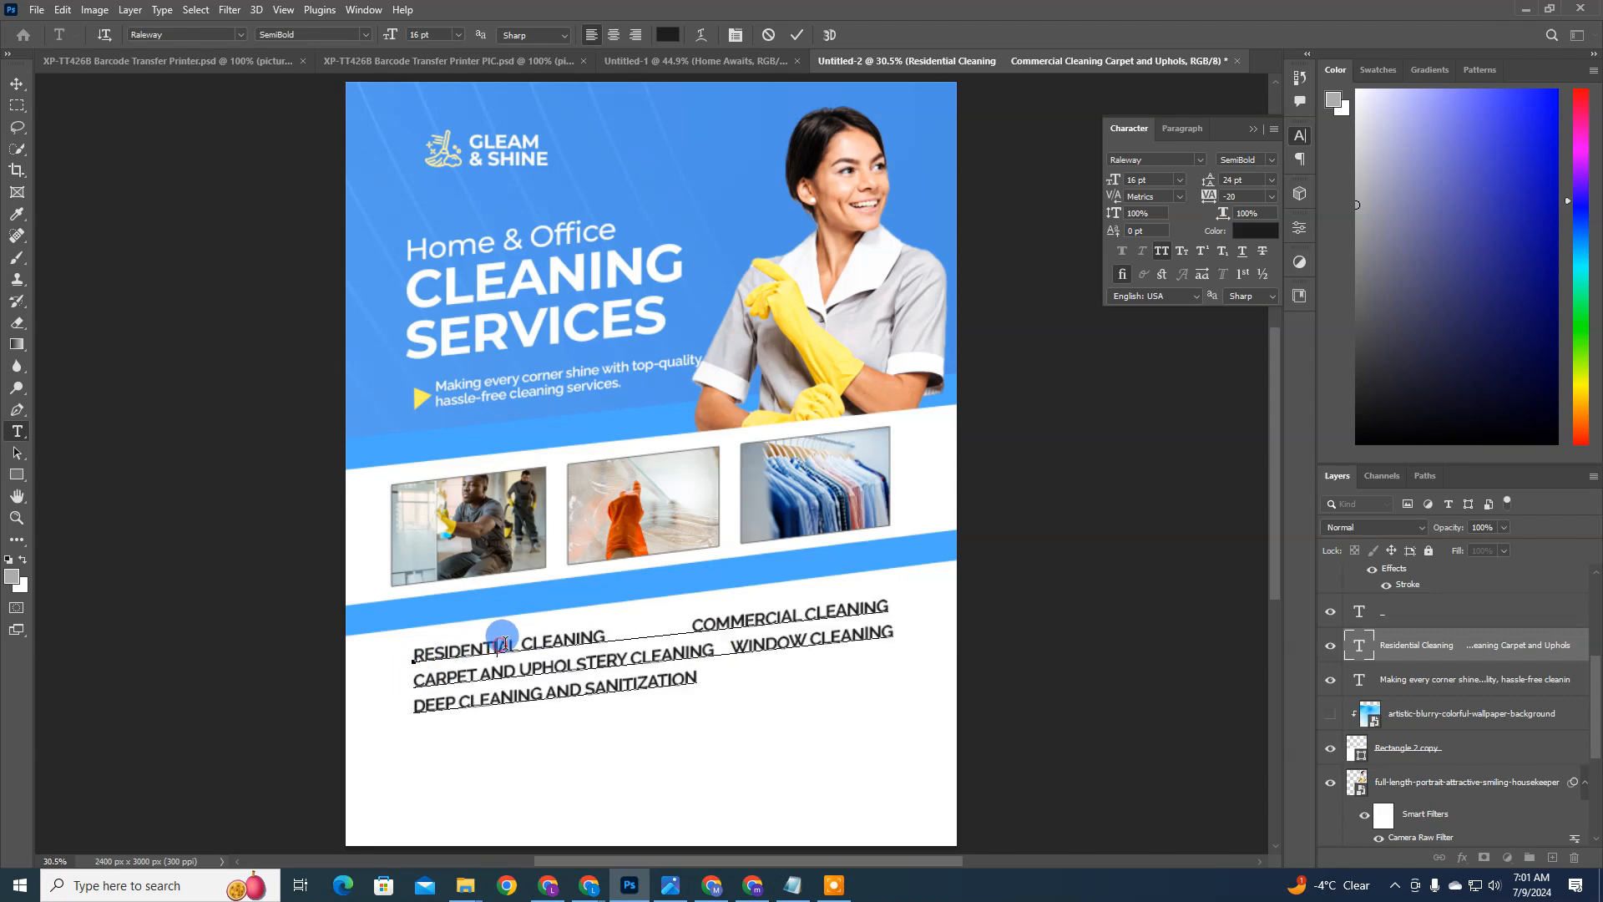
left_click(714, 650)
left_click_drag(713, 650, 361, 665)
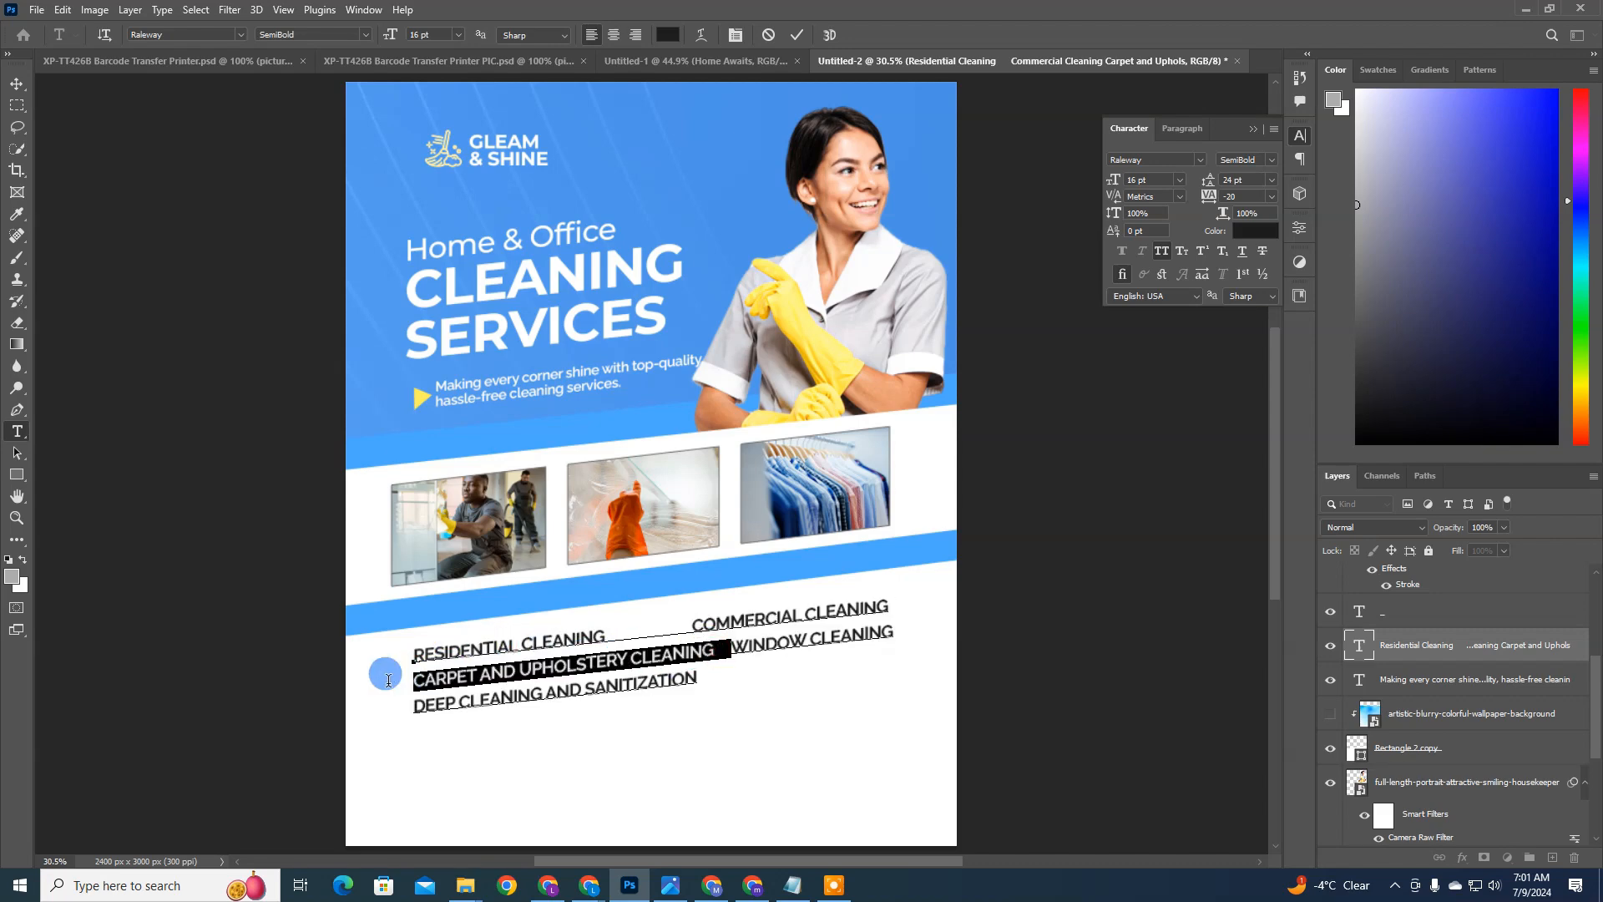
key("ctrl+x")
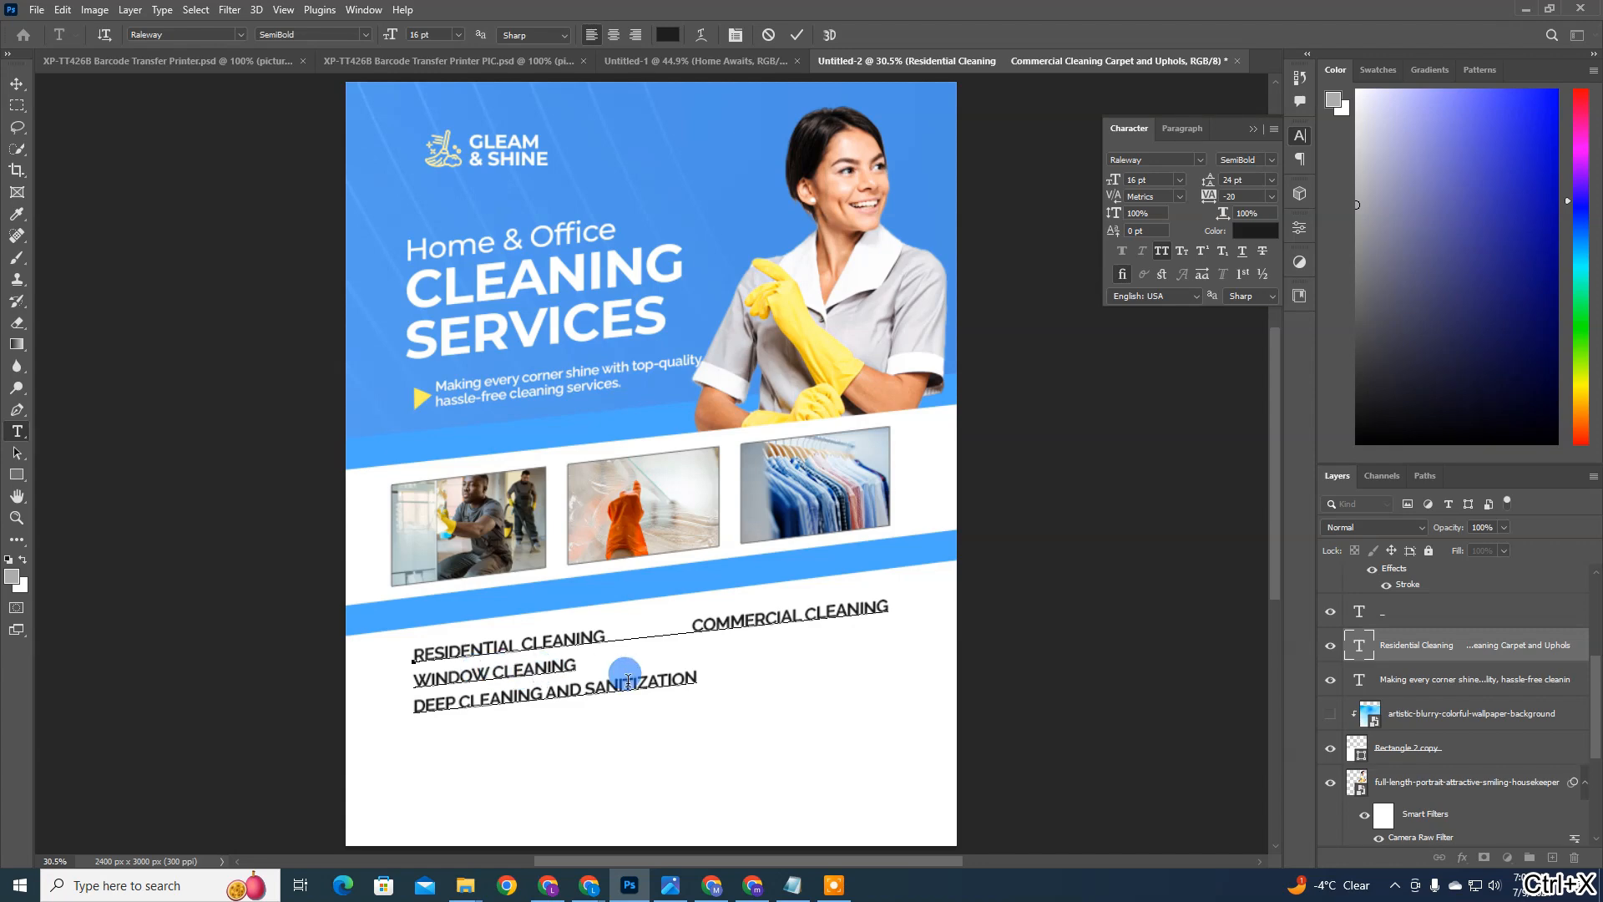
left_click(653, 665)
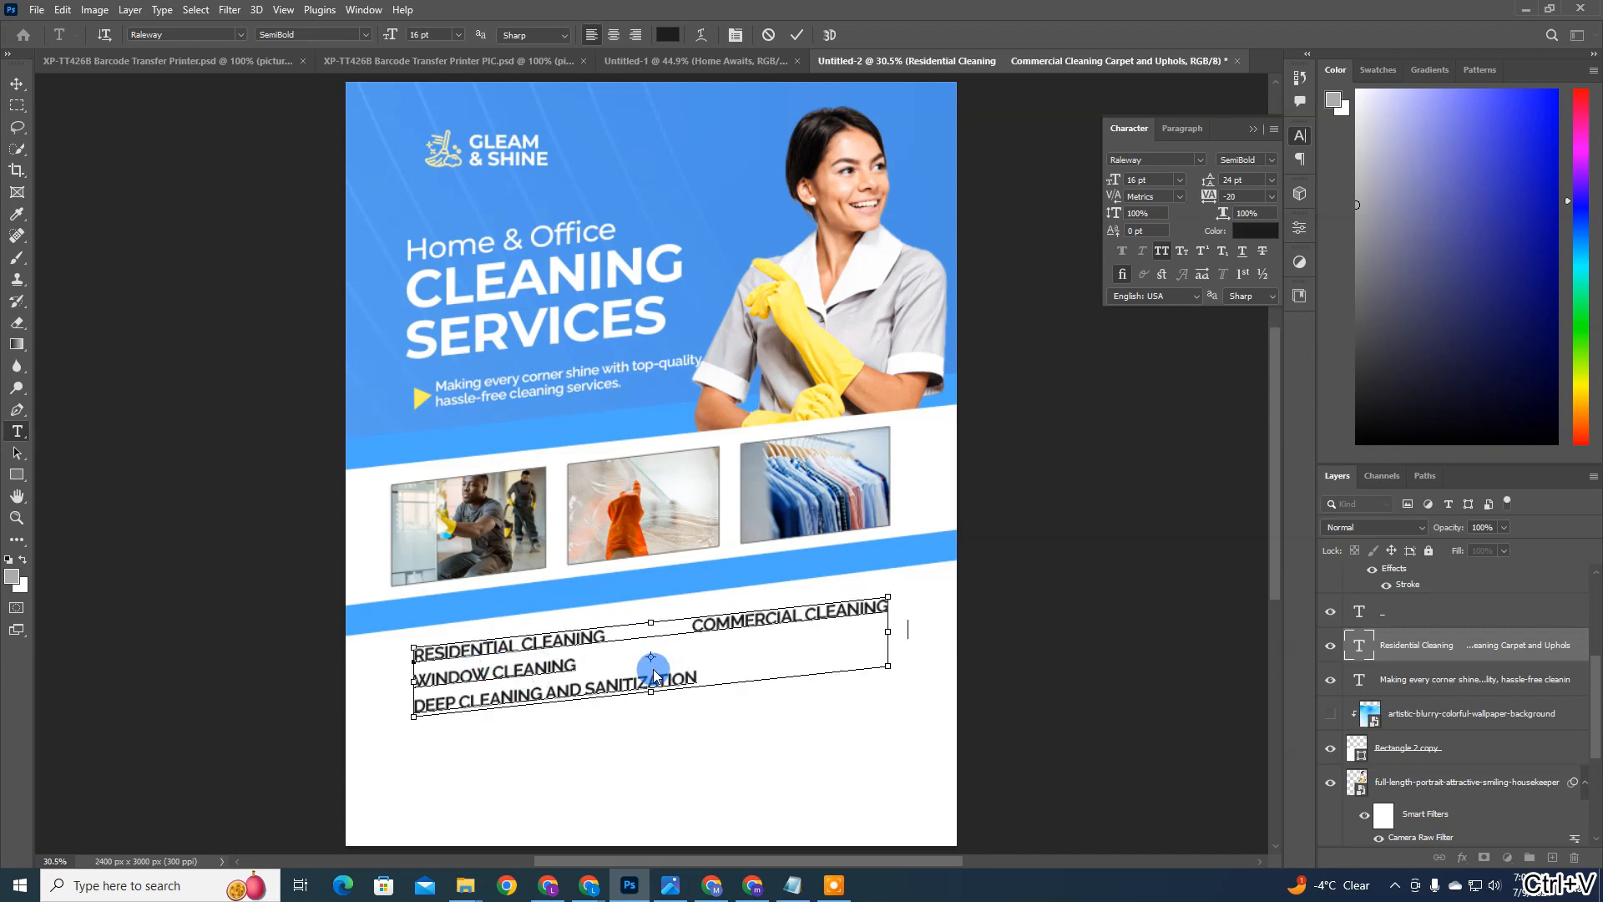
key("ctrl+v")
left_click(618, 668)
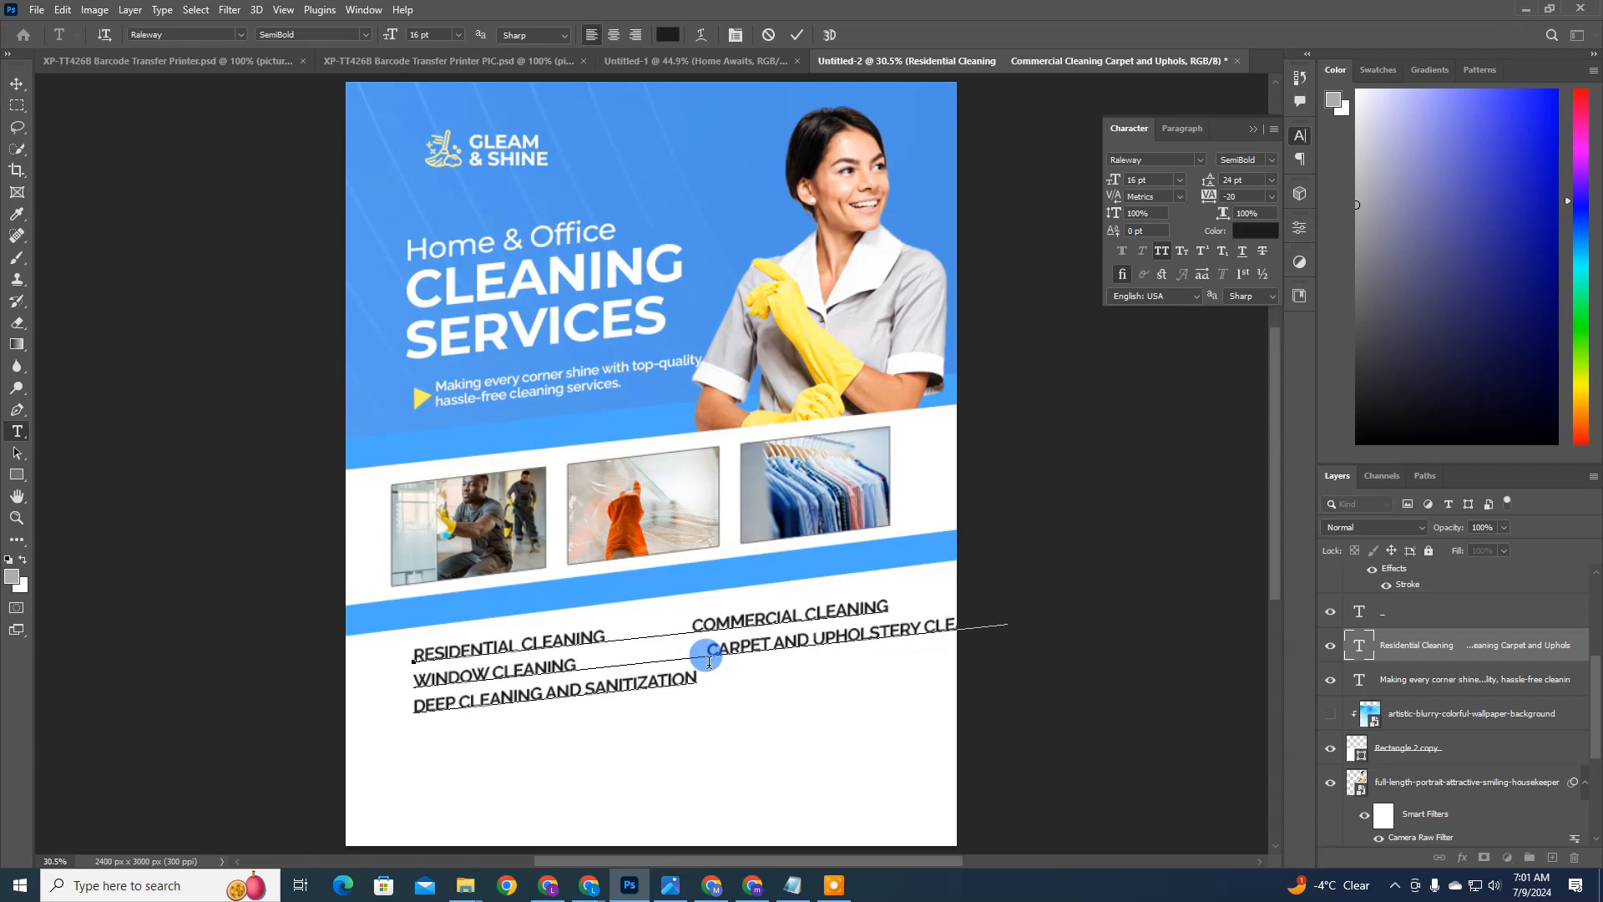
Step: Delete spaces before Carpet and Upholstery Cleaning and Commercial Cleaning to align the second column closer to the first
key("BackSpace")
key("BackSpace")
key("BackSpace")
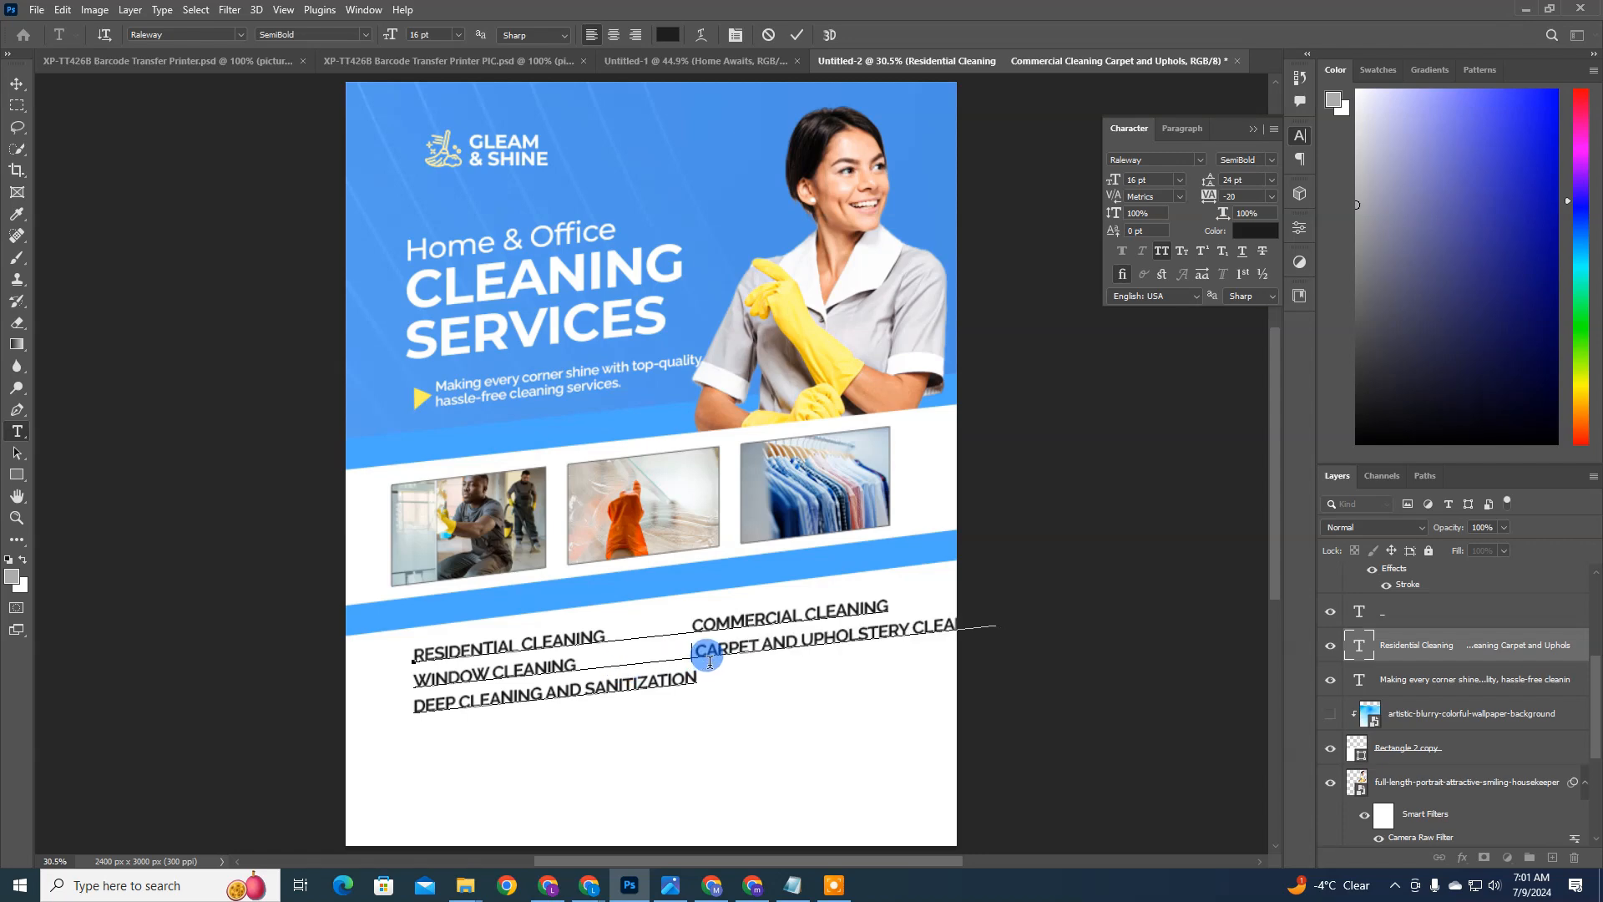
key("BackSpace")
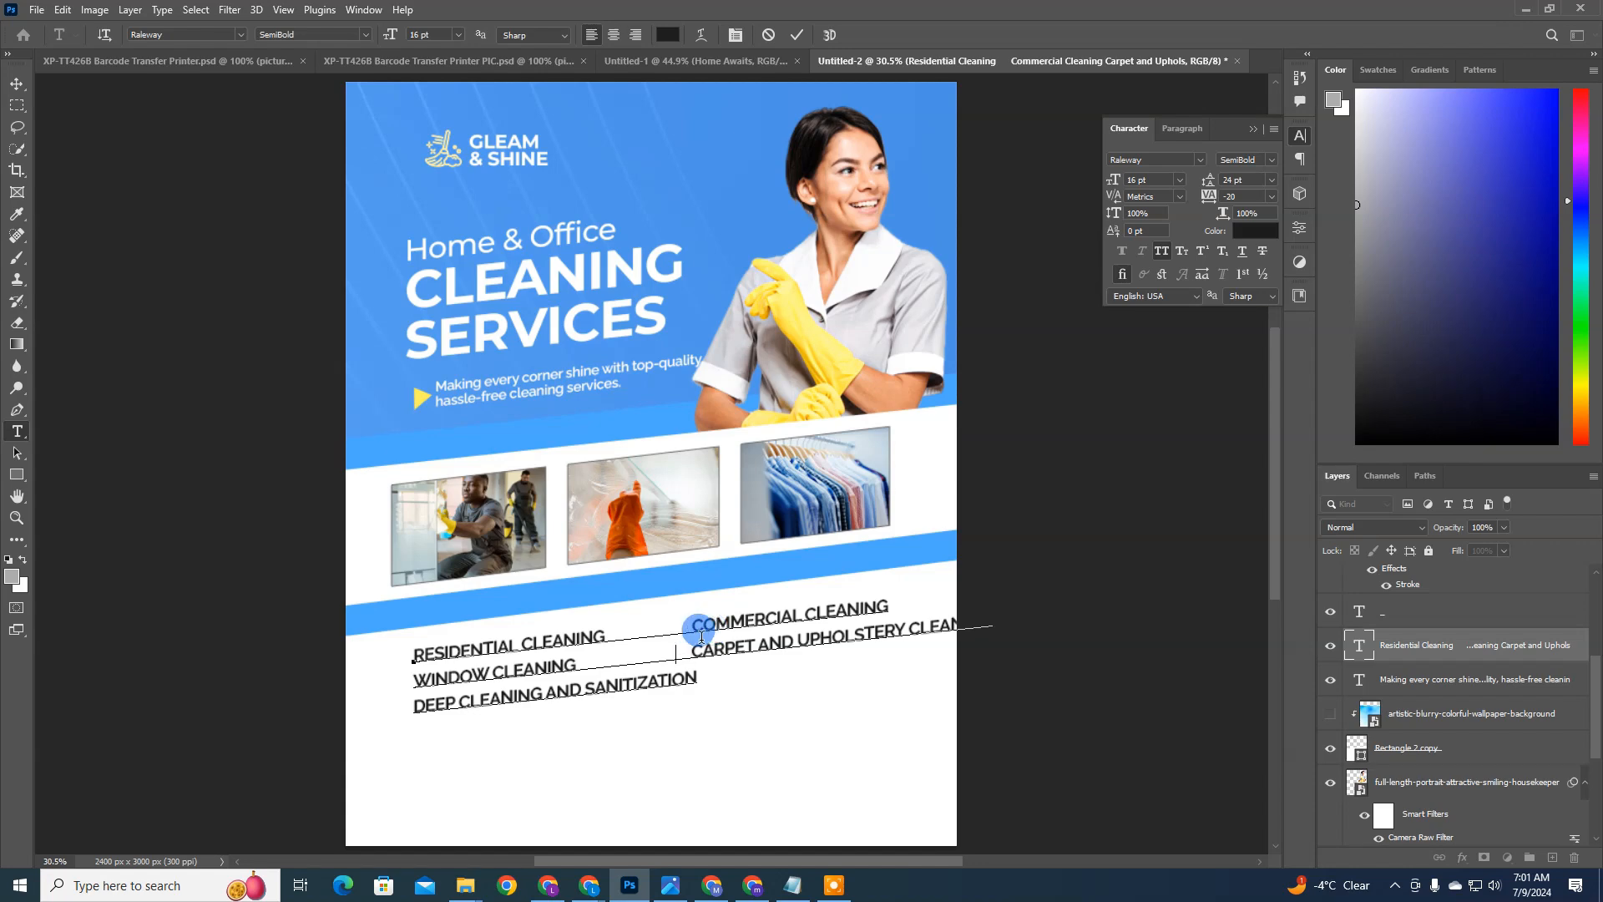
key("BackSpace")
key("BackSpace")
key("BackSpace")
left_click(682, 628)
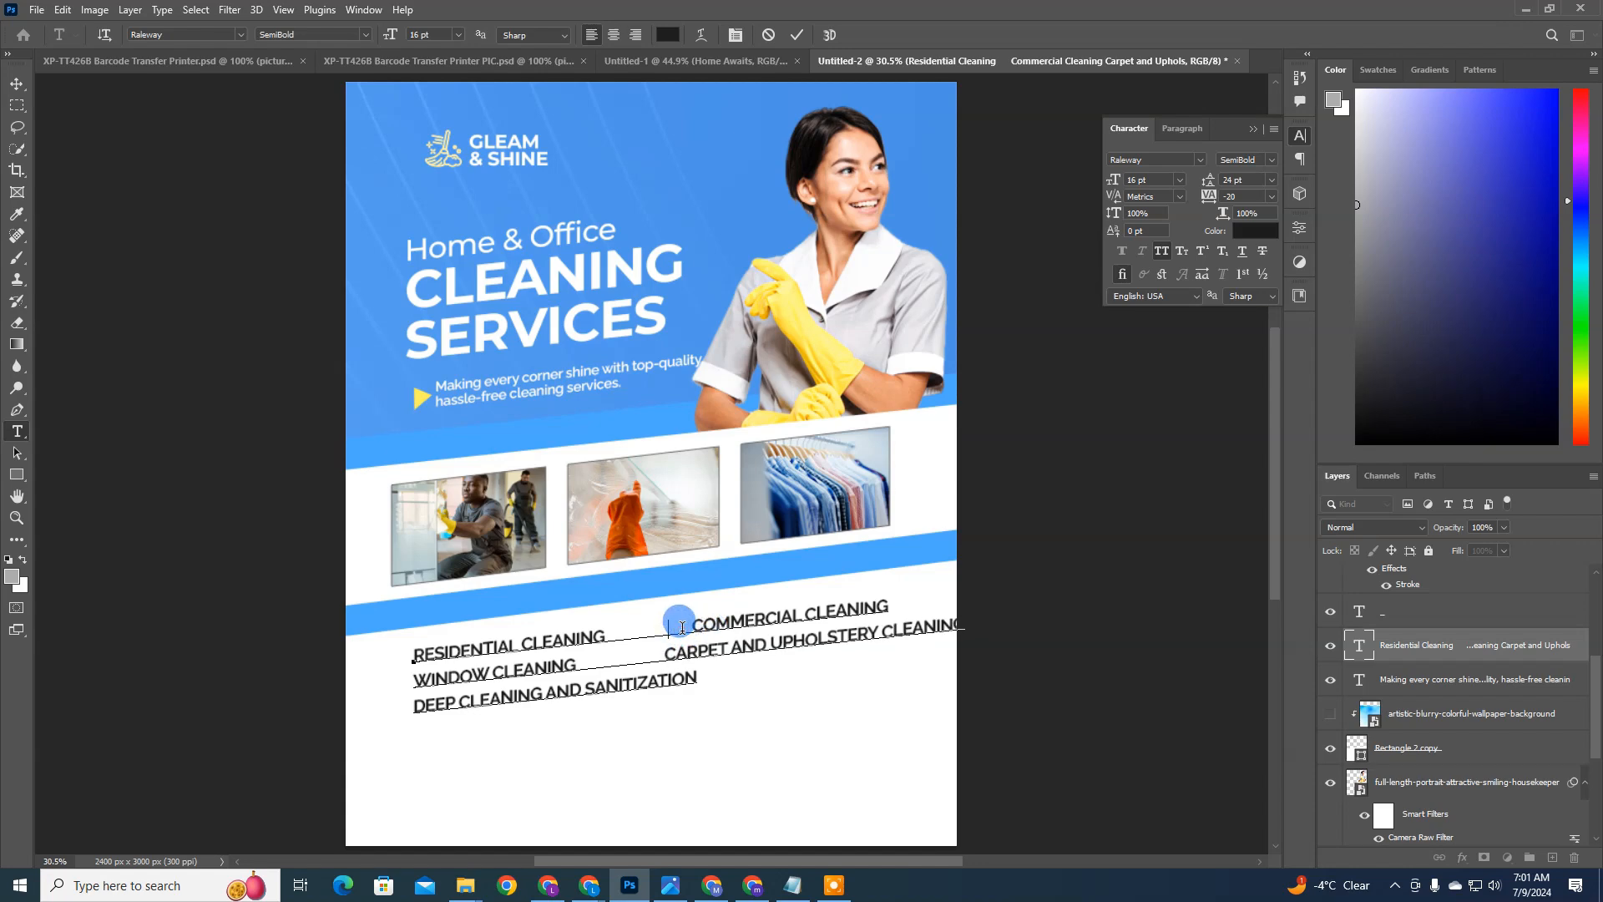
key("BackSpace")
key("BackSpace")
key("BackSpace")
key("BackSpace")
key("BackSpace")
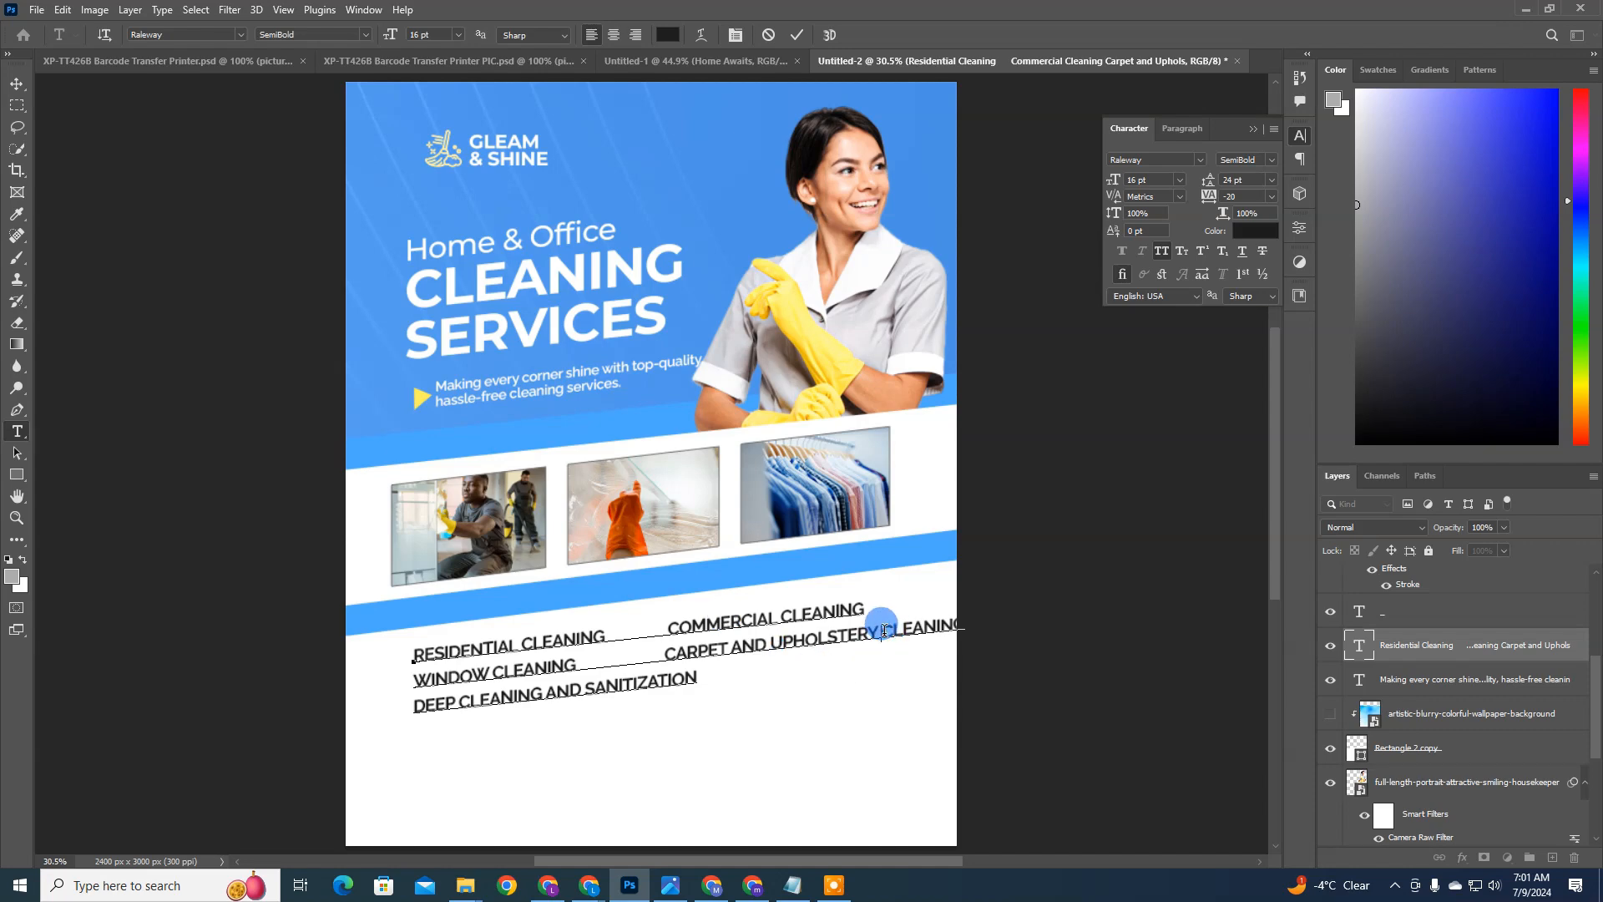
key("ctrl+Return")
key("v")
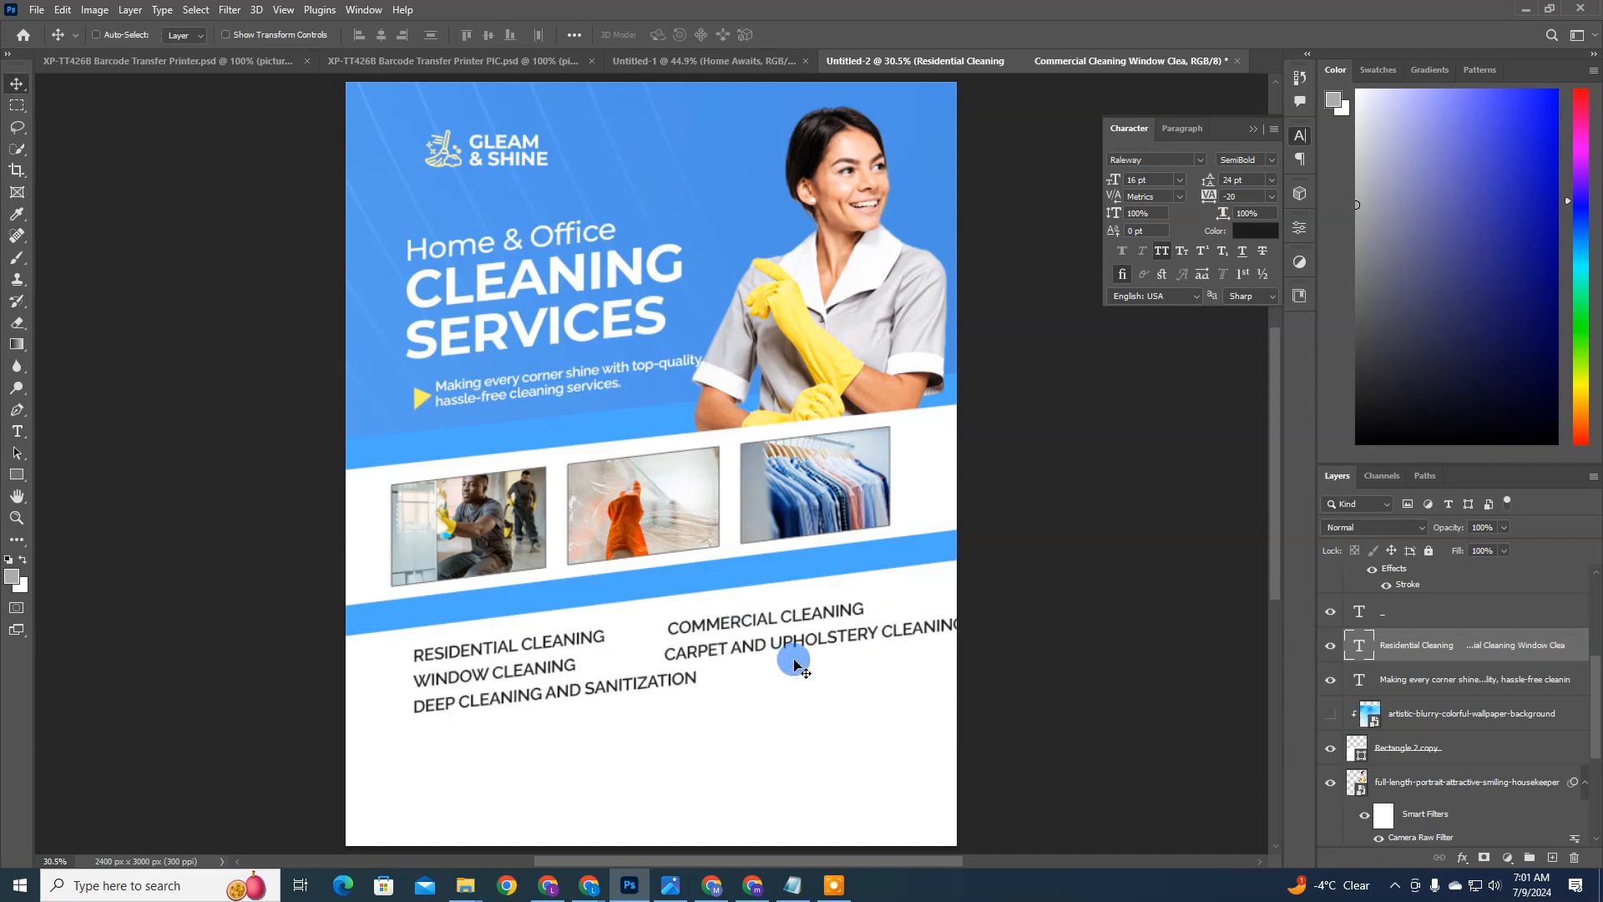
Step: Break Cleaning off Carpet and Upholstery onto a new line and align it beneath Carpet in the second column
double_click(1363, 644)
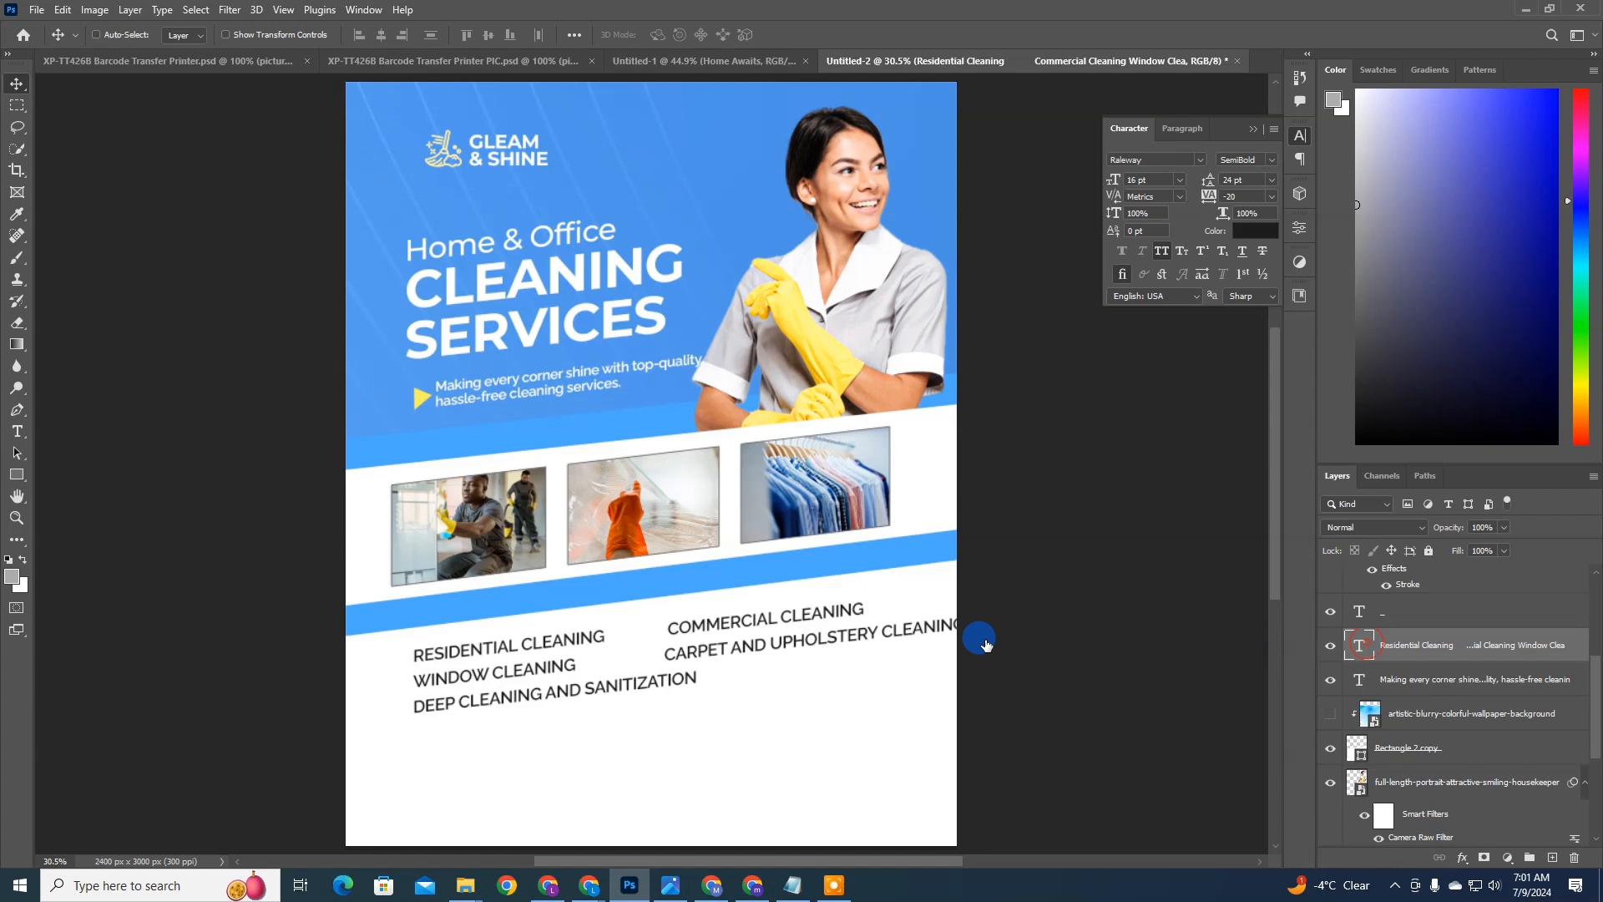
left_click(882, 628)
key("Return")
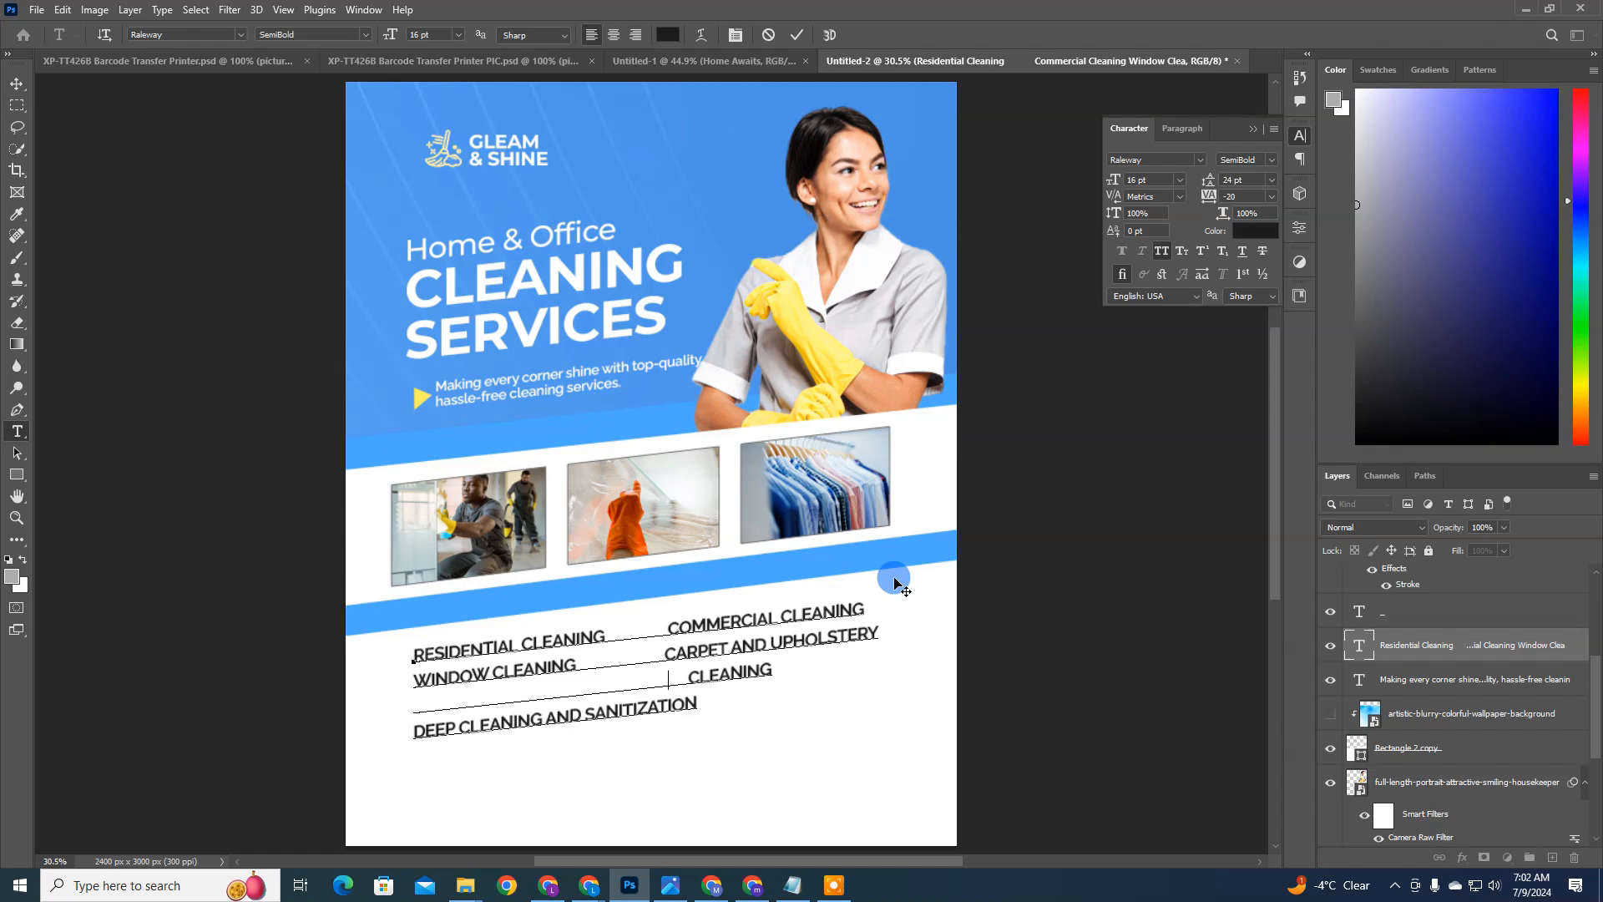
key("BackSpace")
key("BackSpace")
key("BackSpace")
key("BackSpace")
key("BackSpace")
key("BackSpace")
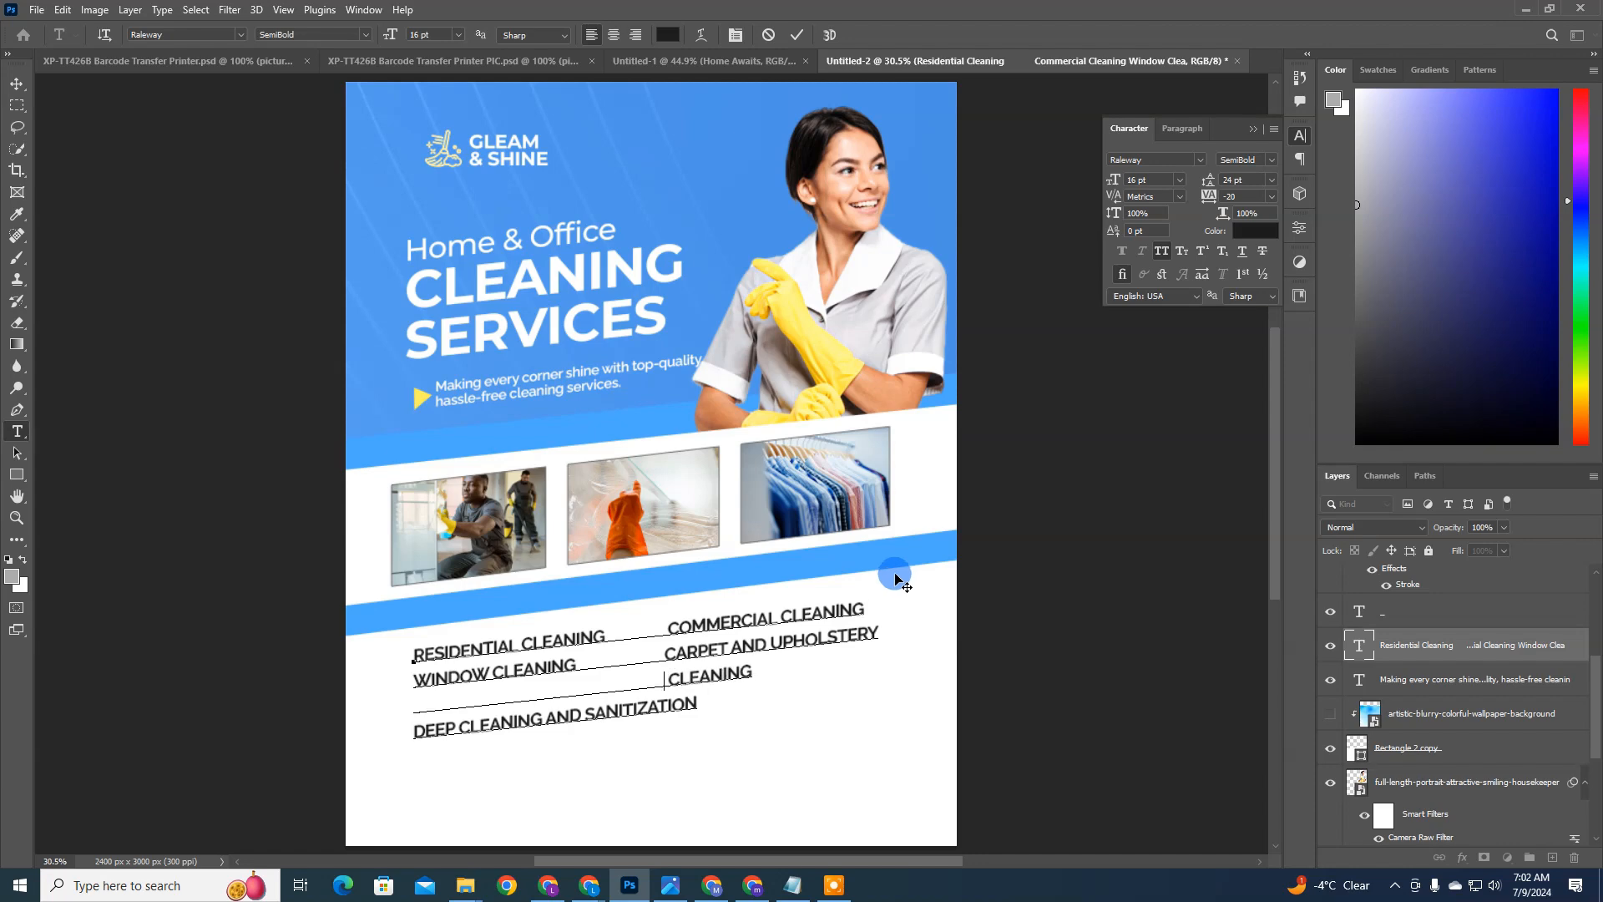
key("BackSpace")
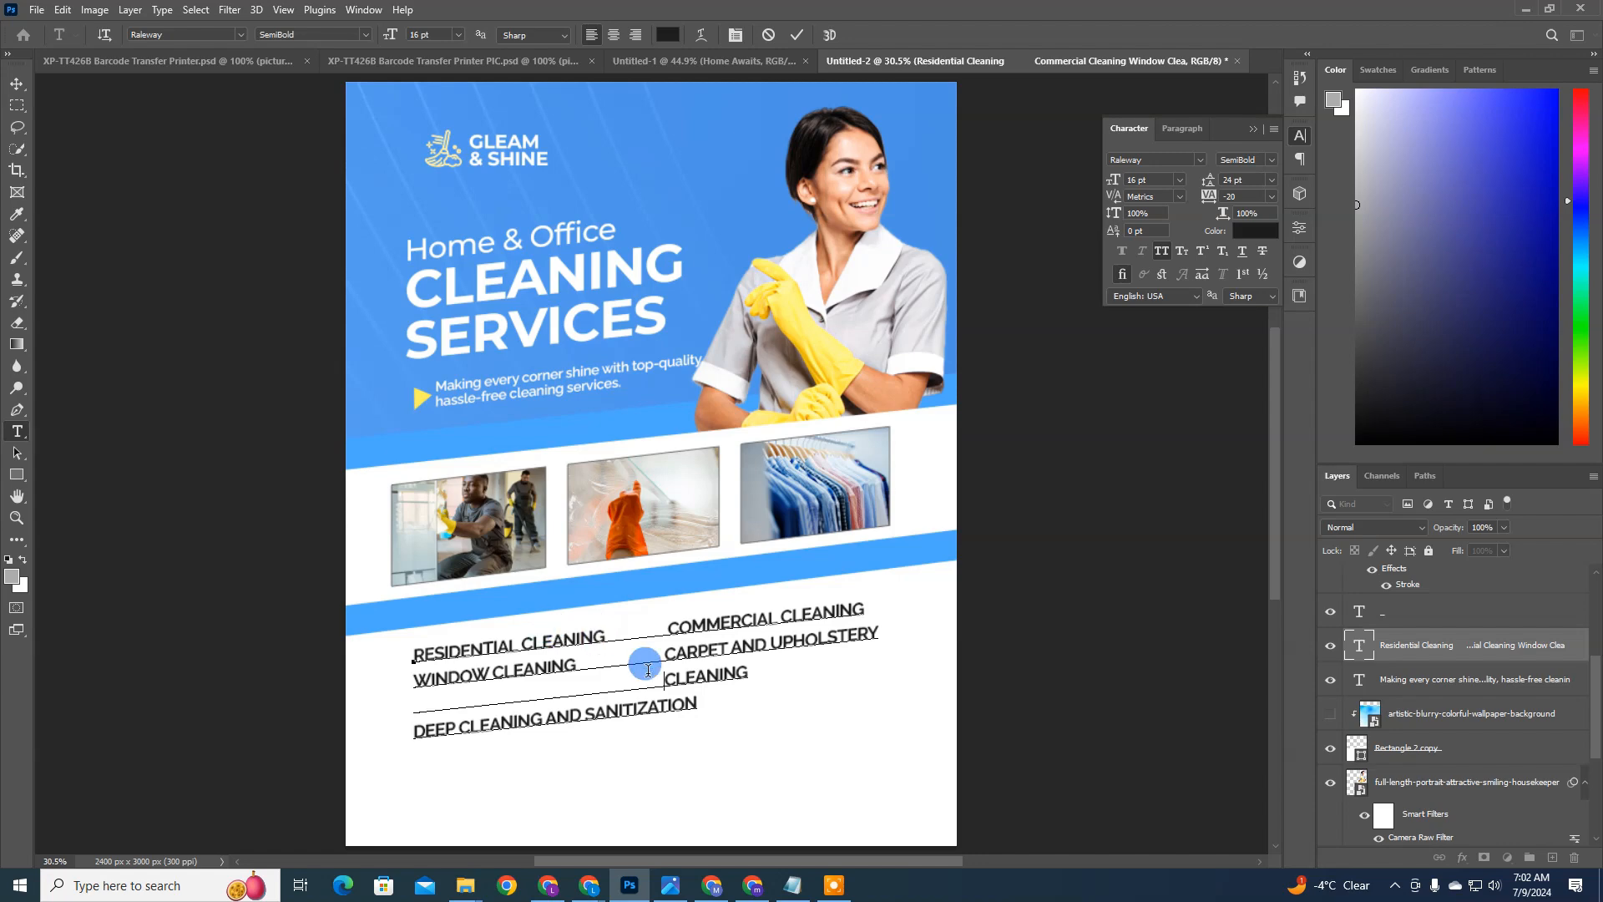
Step: Cut the Deep Cleaning and Sanitization line from the services list and commit the text edit
left_click_drag(687, 704, 368, 712)
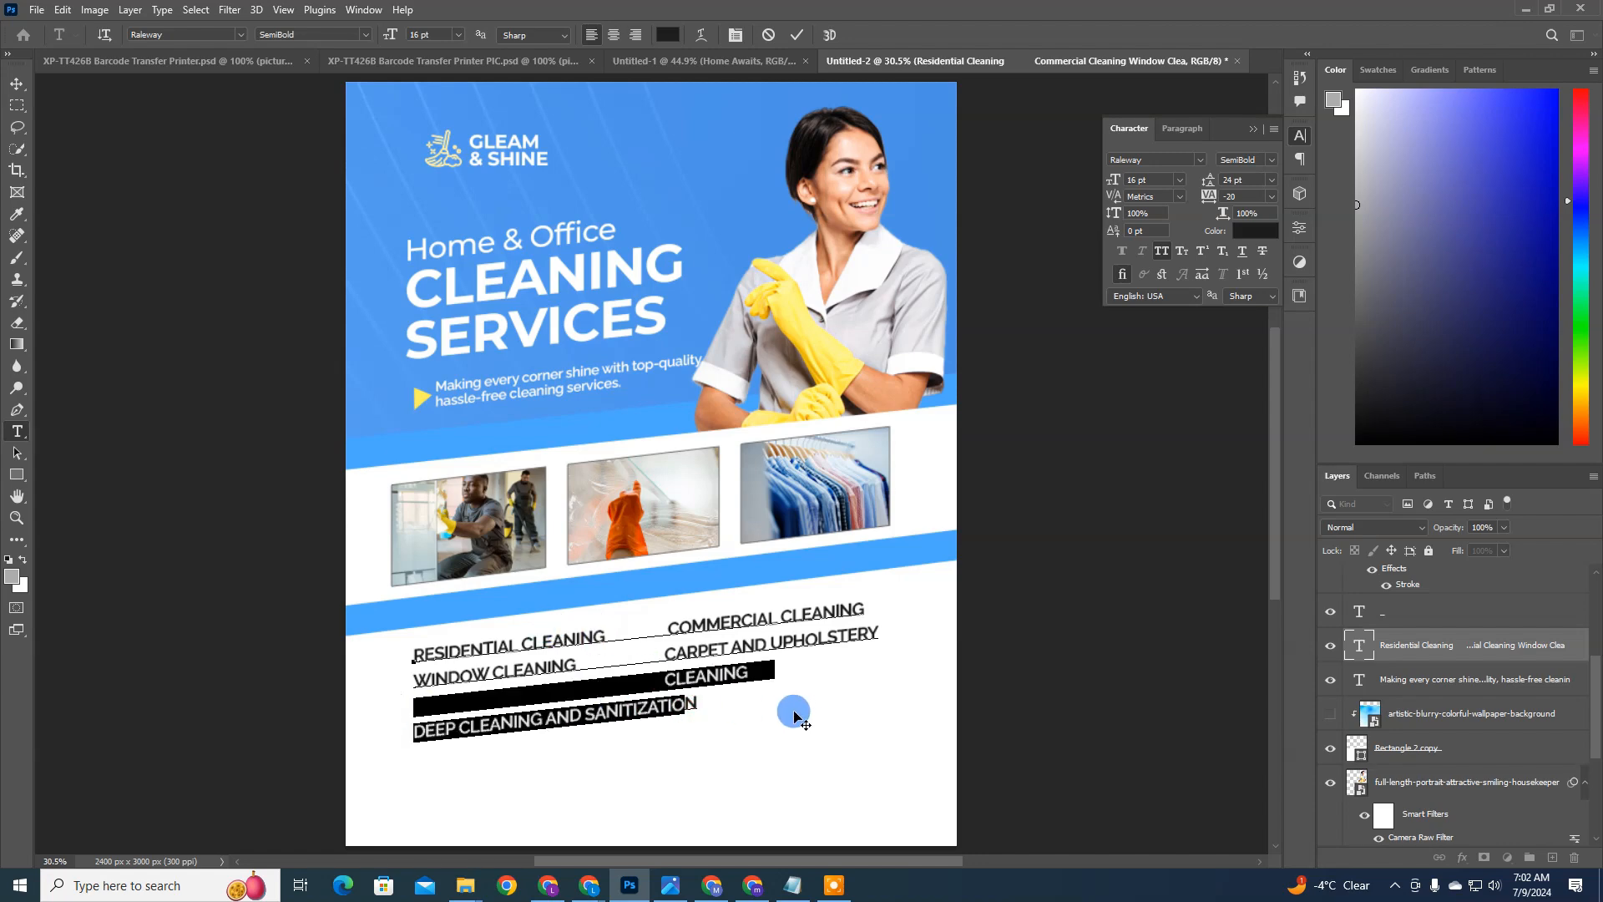
left_click(703, 700)
left_click_drag(704, 700, 376, 738)
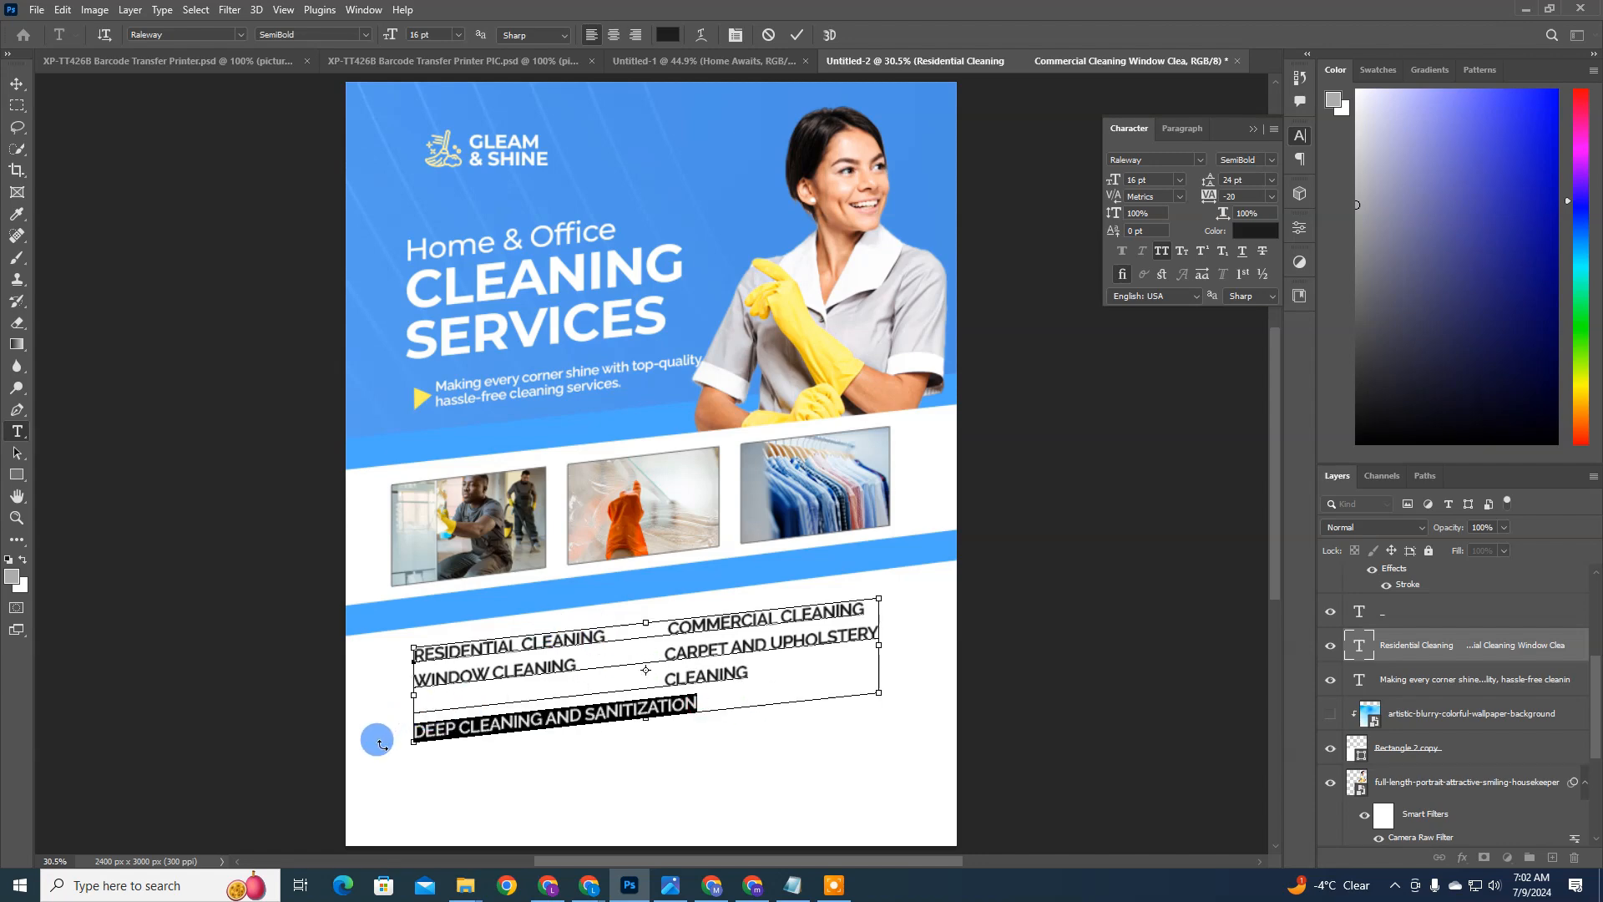
key("ctrl+x")
left_click(352, 785)
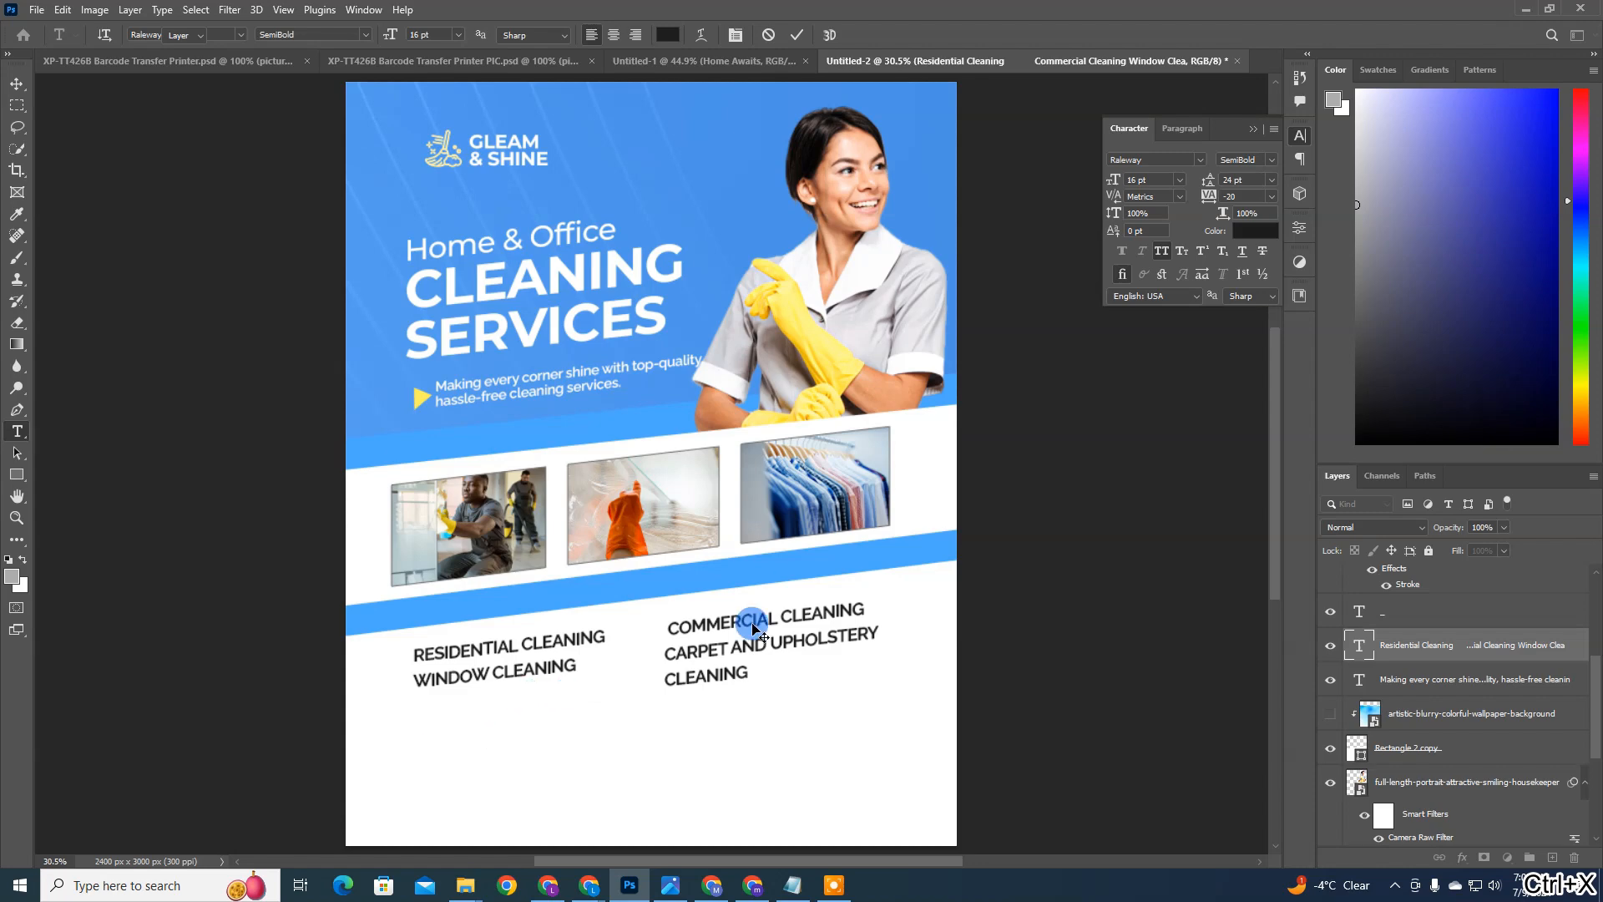
key("v")
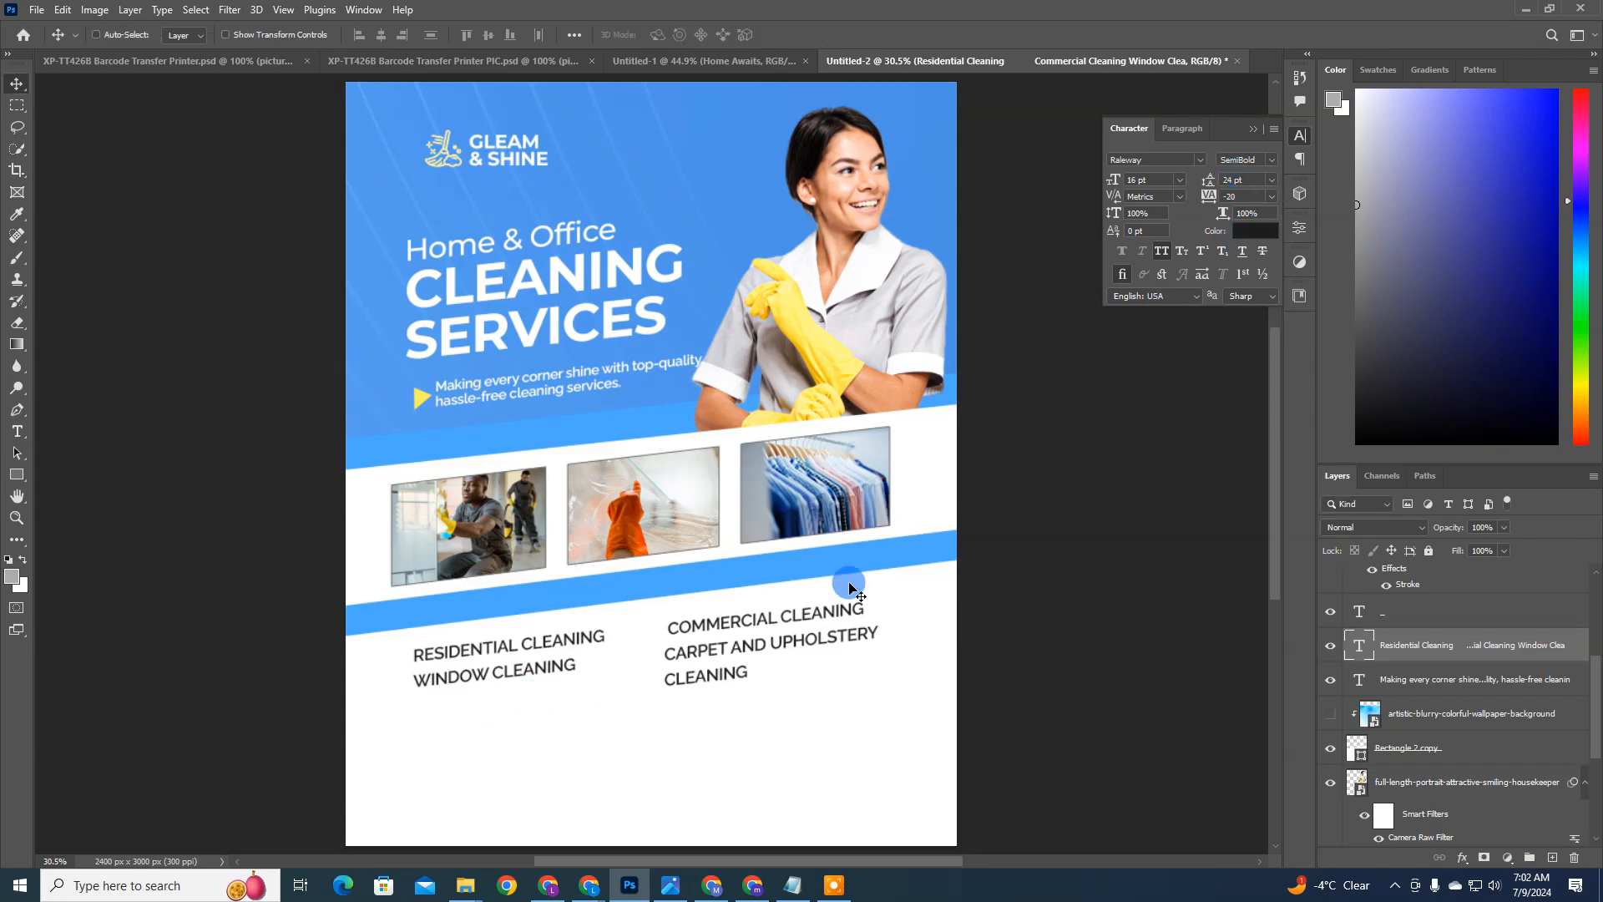
double_click(1348, 648)
left_click_drag(760, 669, 798, 680)
left_click(1102, 673)
key("v")
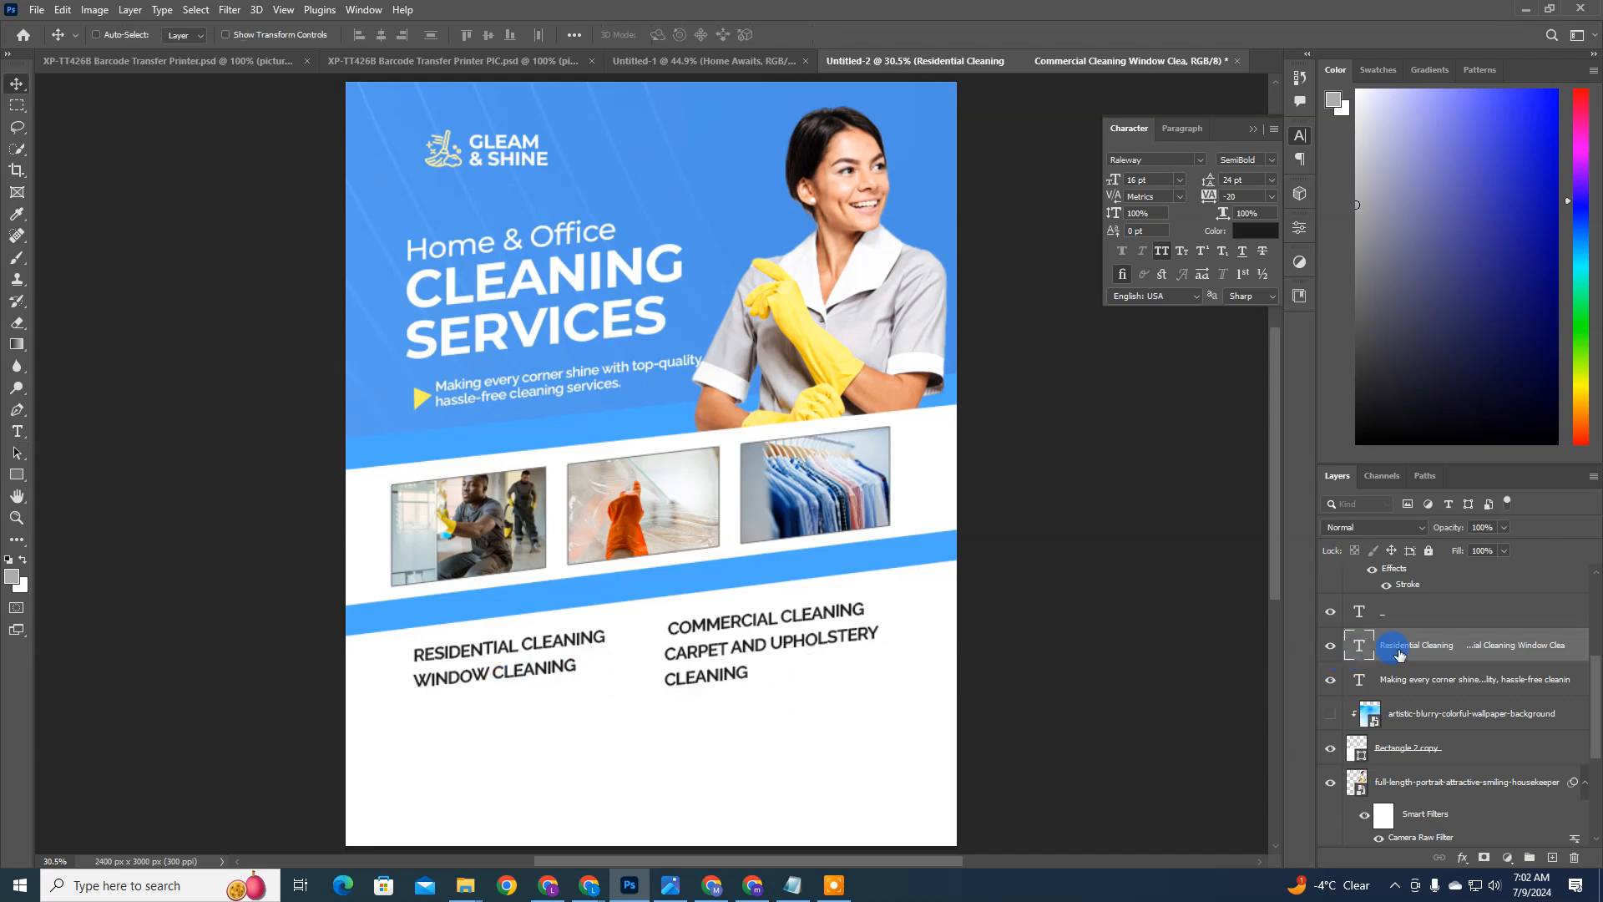
Step: Duplicate the services list below the original and delete the Residential Cleaning and Commercial Cleaning line from the copy
key("ctrl+j")
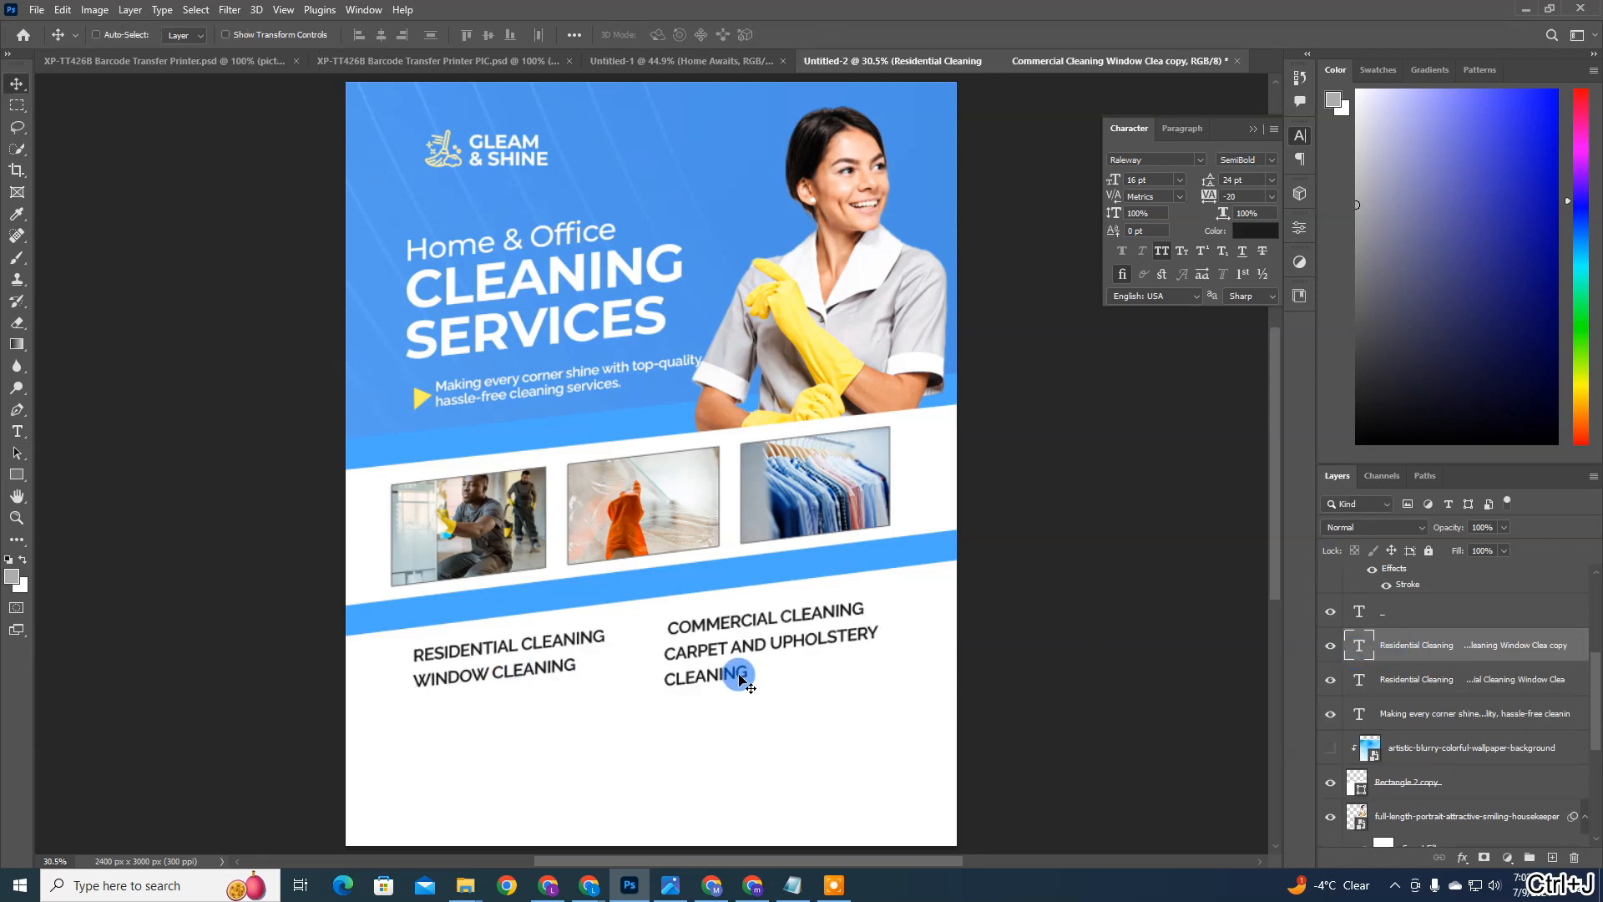
left_click_drag(739, 678, 716, 773)
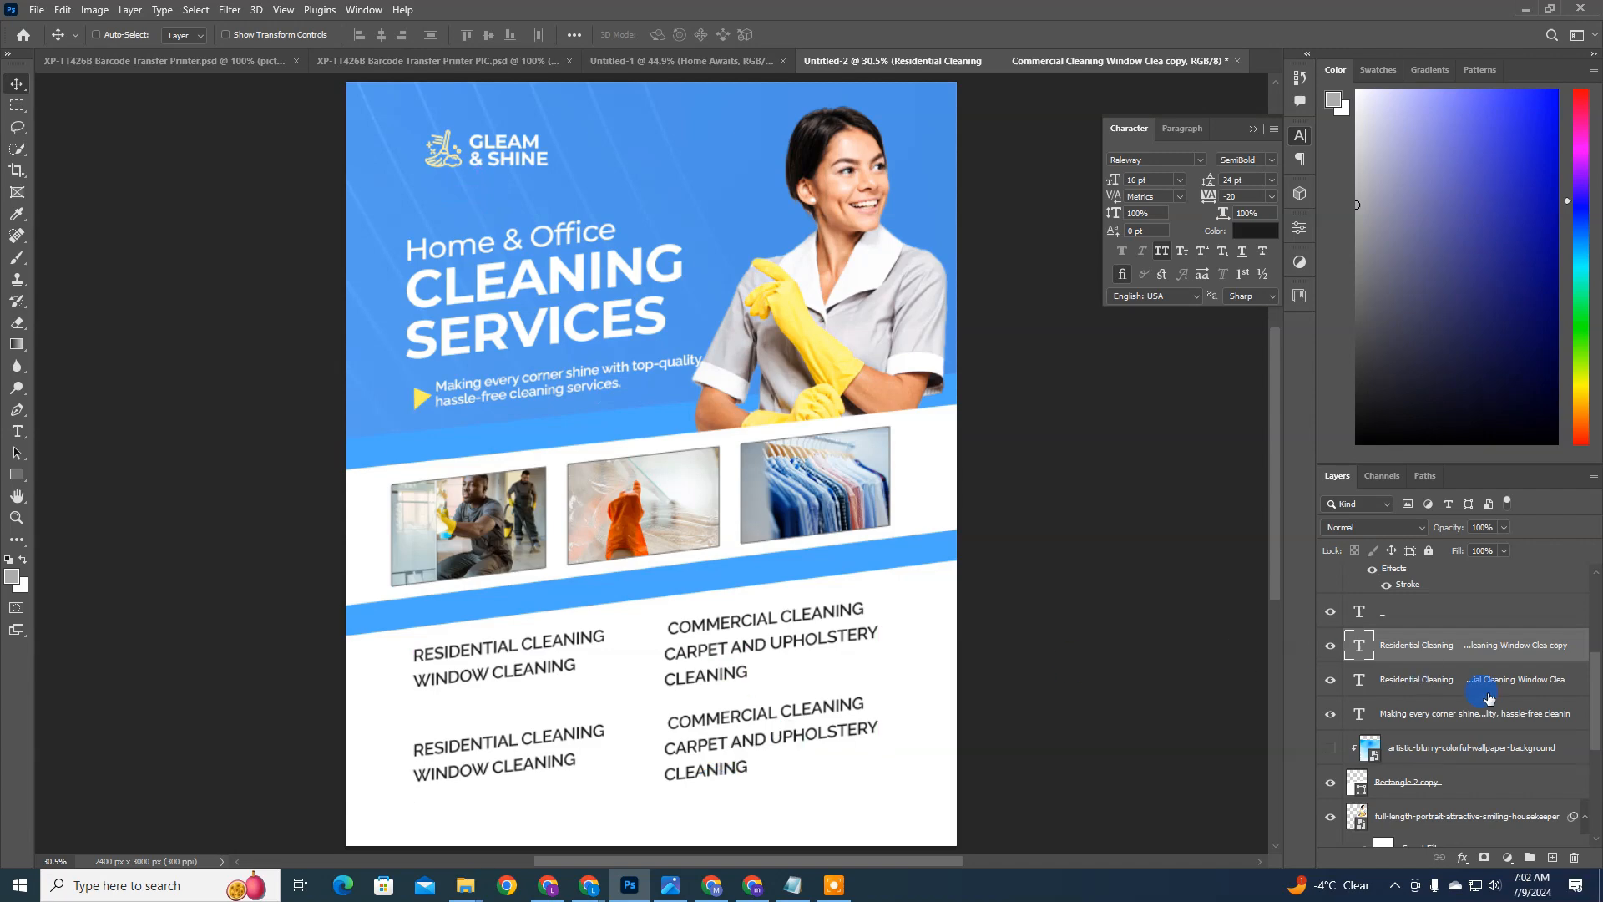
double_click(1352, 648)
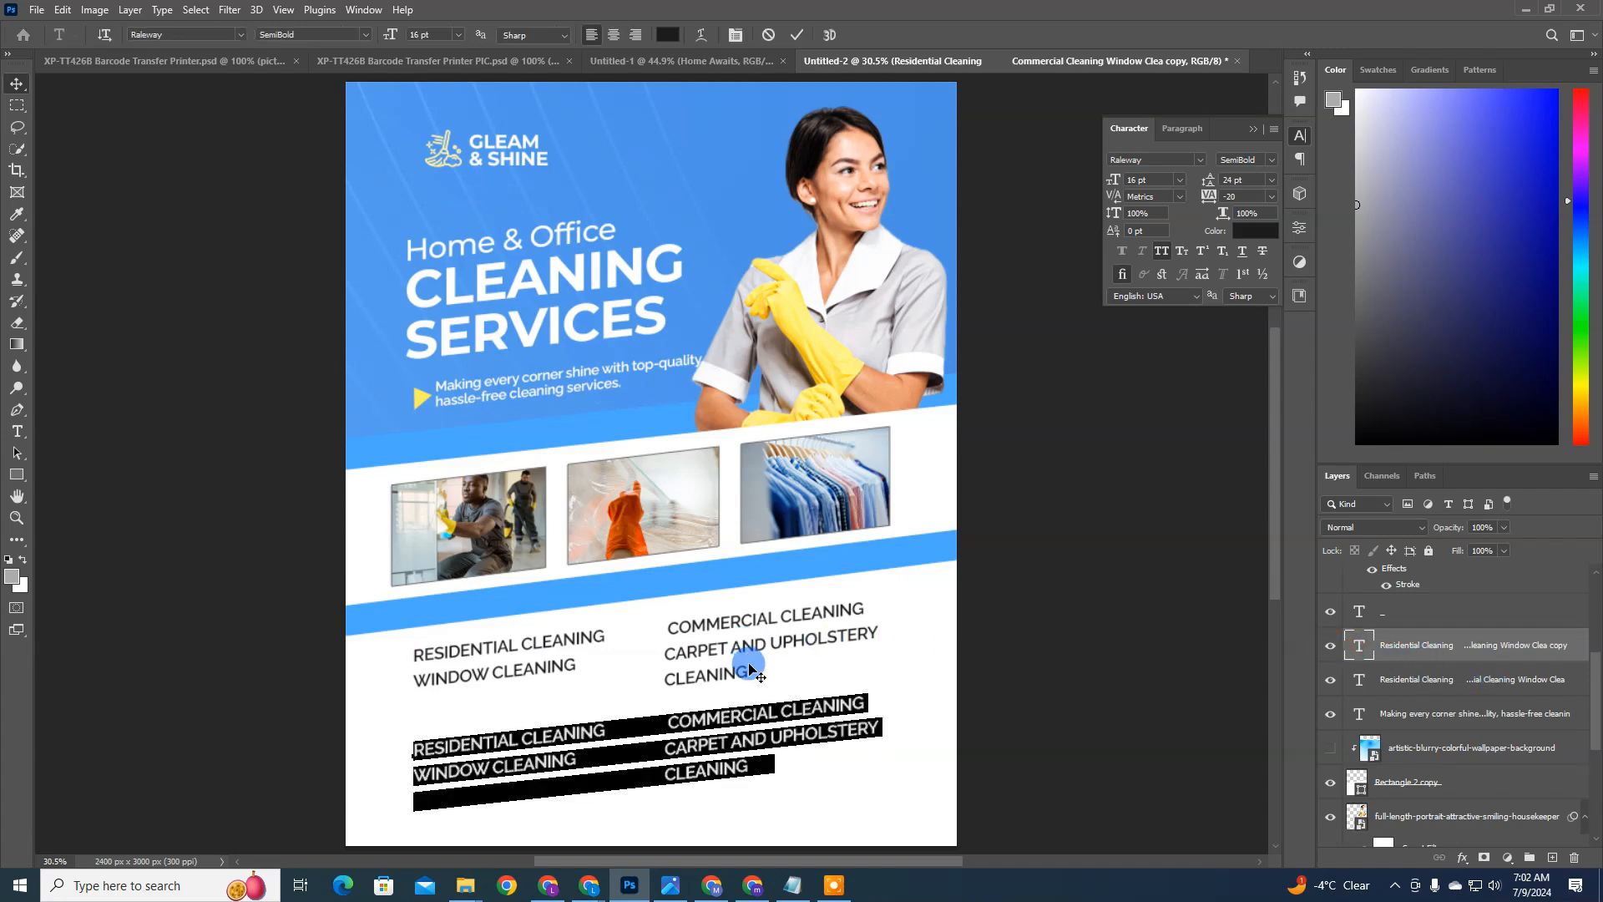
left_click_drag(869, 707, 369, 756)
key("BackSpace")
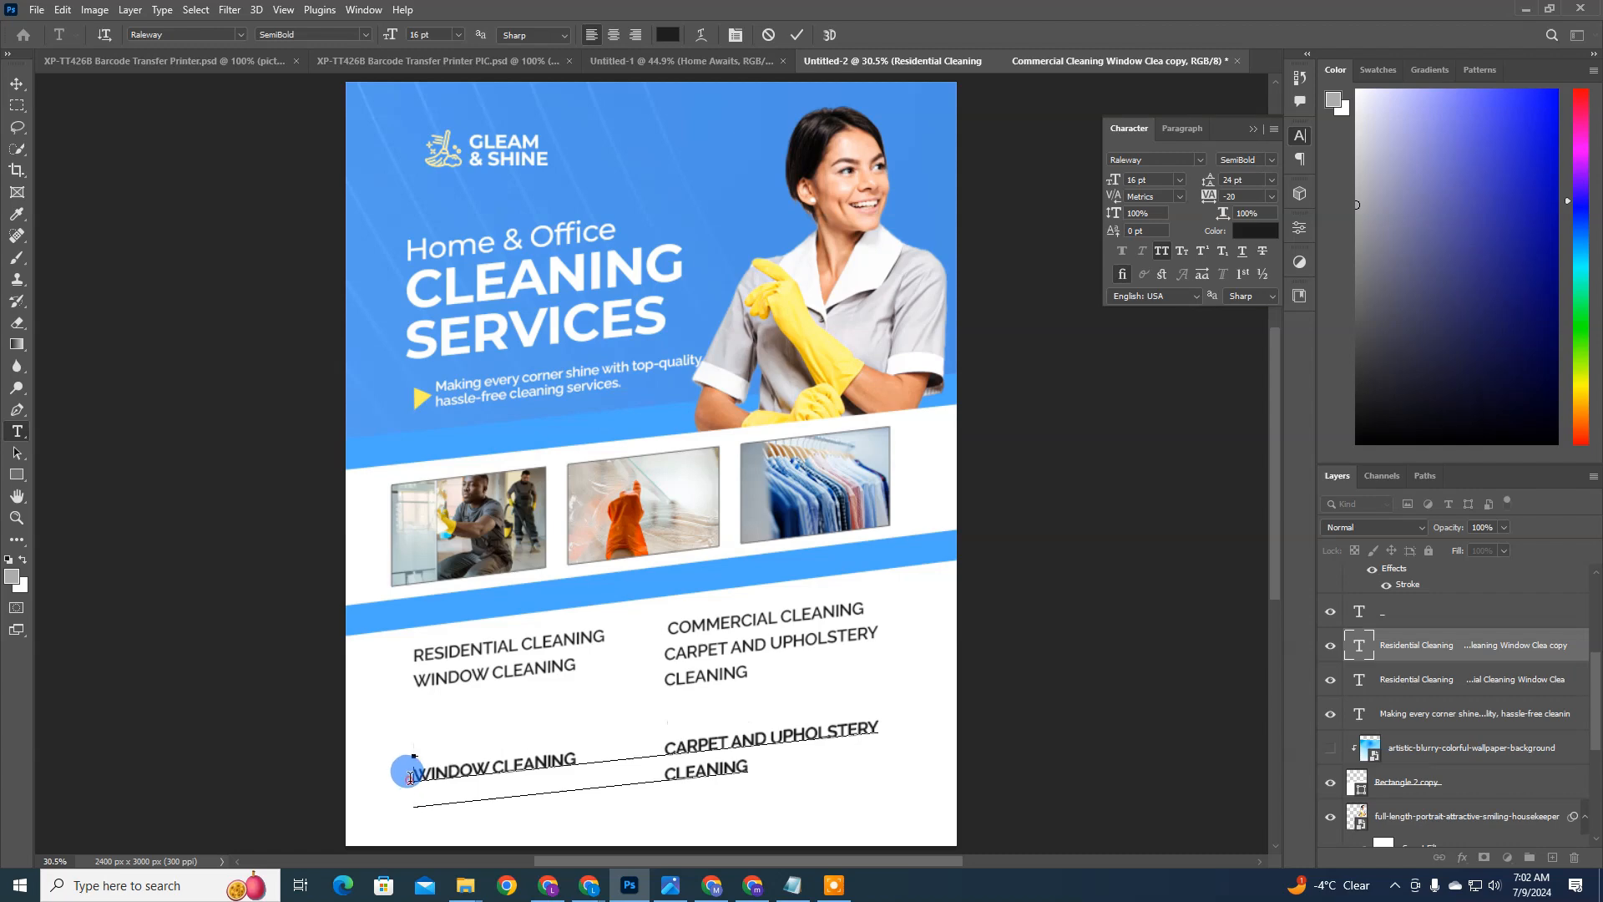
key("Delete")
key("Escape")
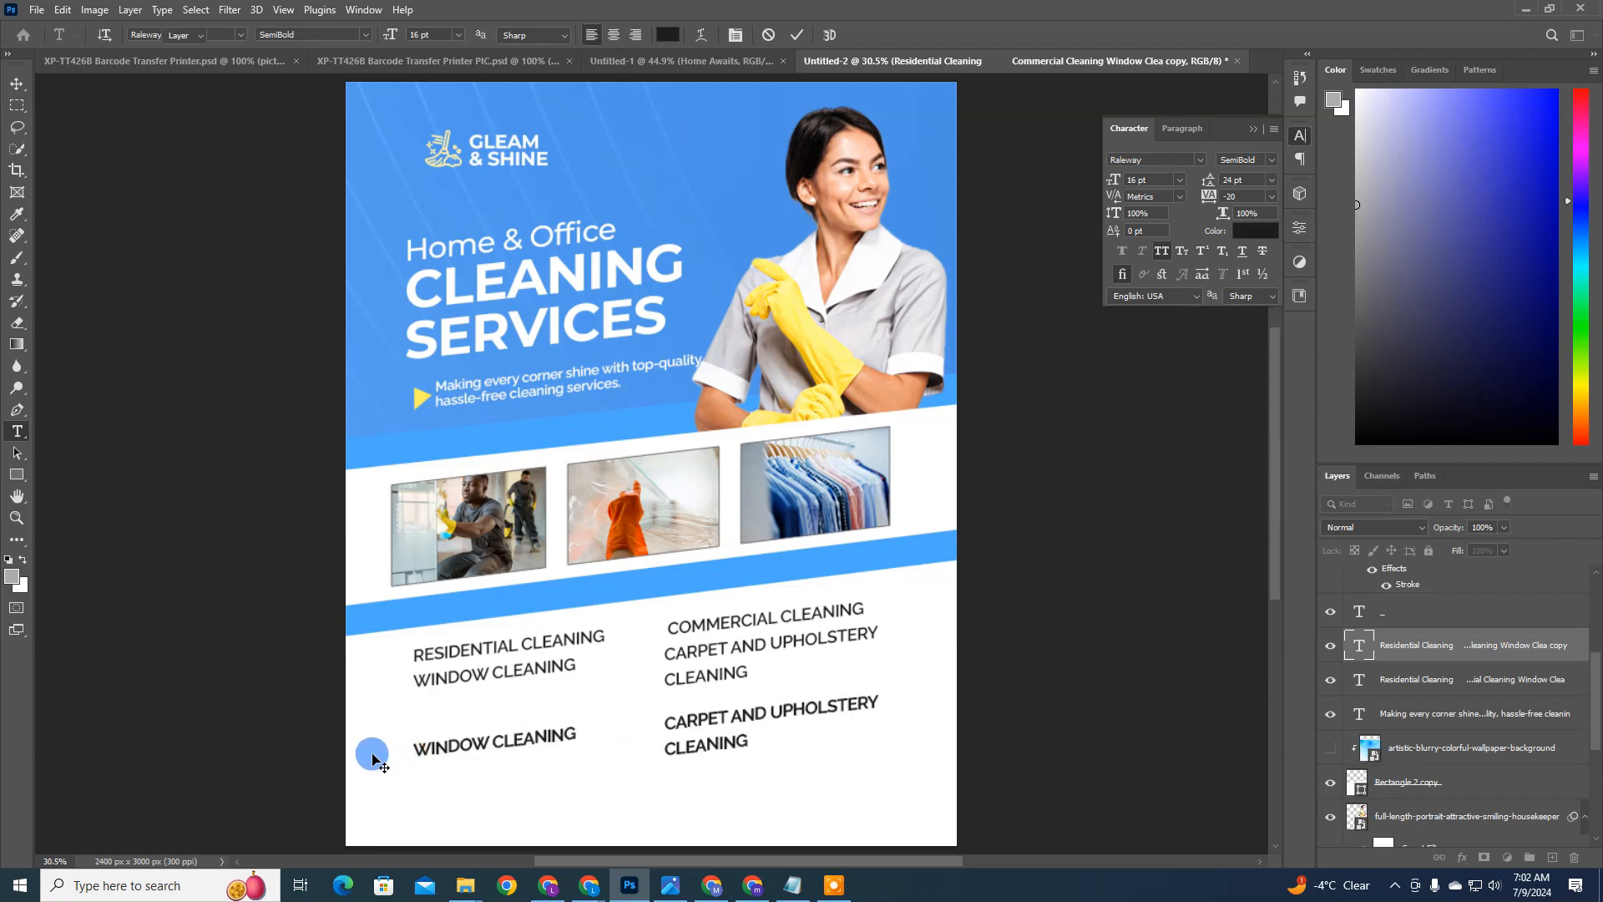
key("v")
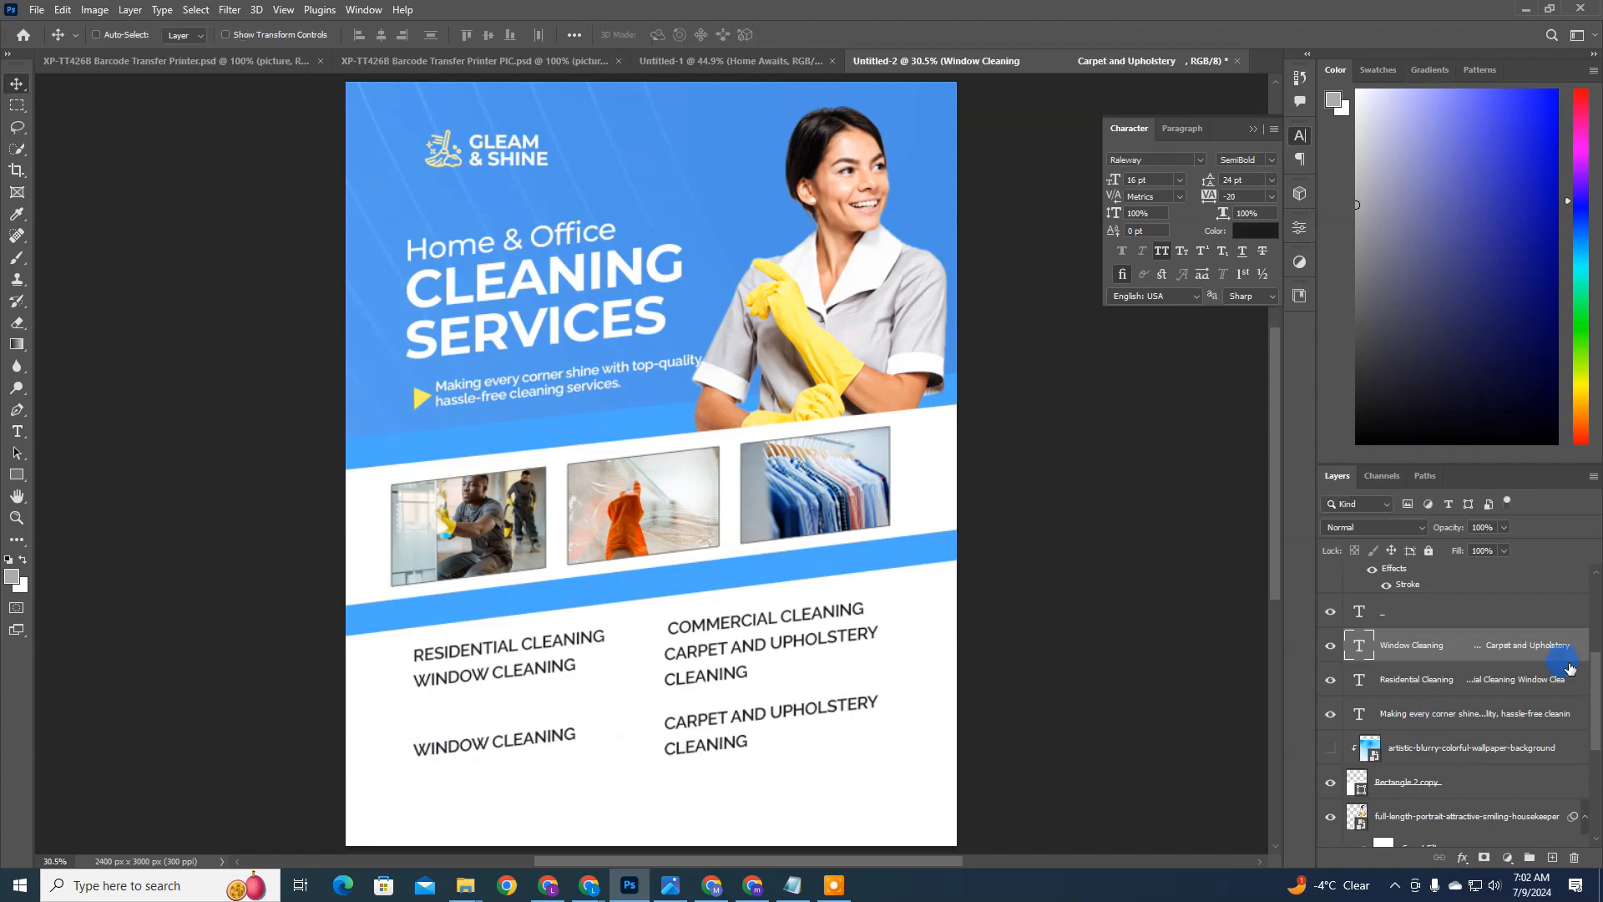
Step: With the copy temporarily hidden, delete everything below the Residential Cleaning and Commercial Cleaning line from the original list
left_click(1331, 645)
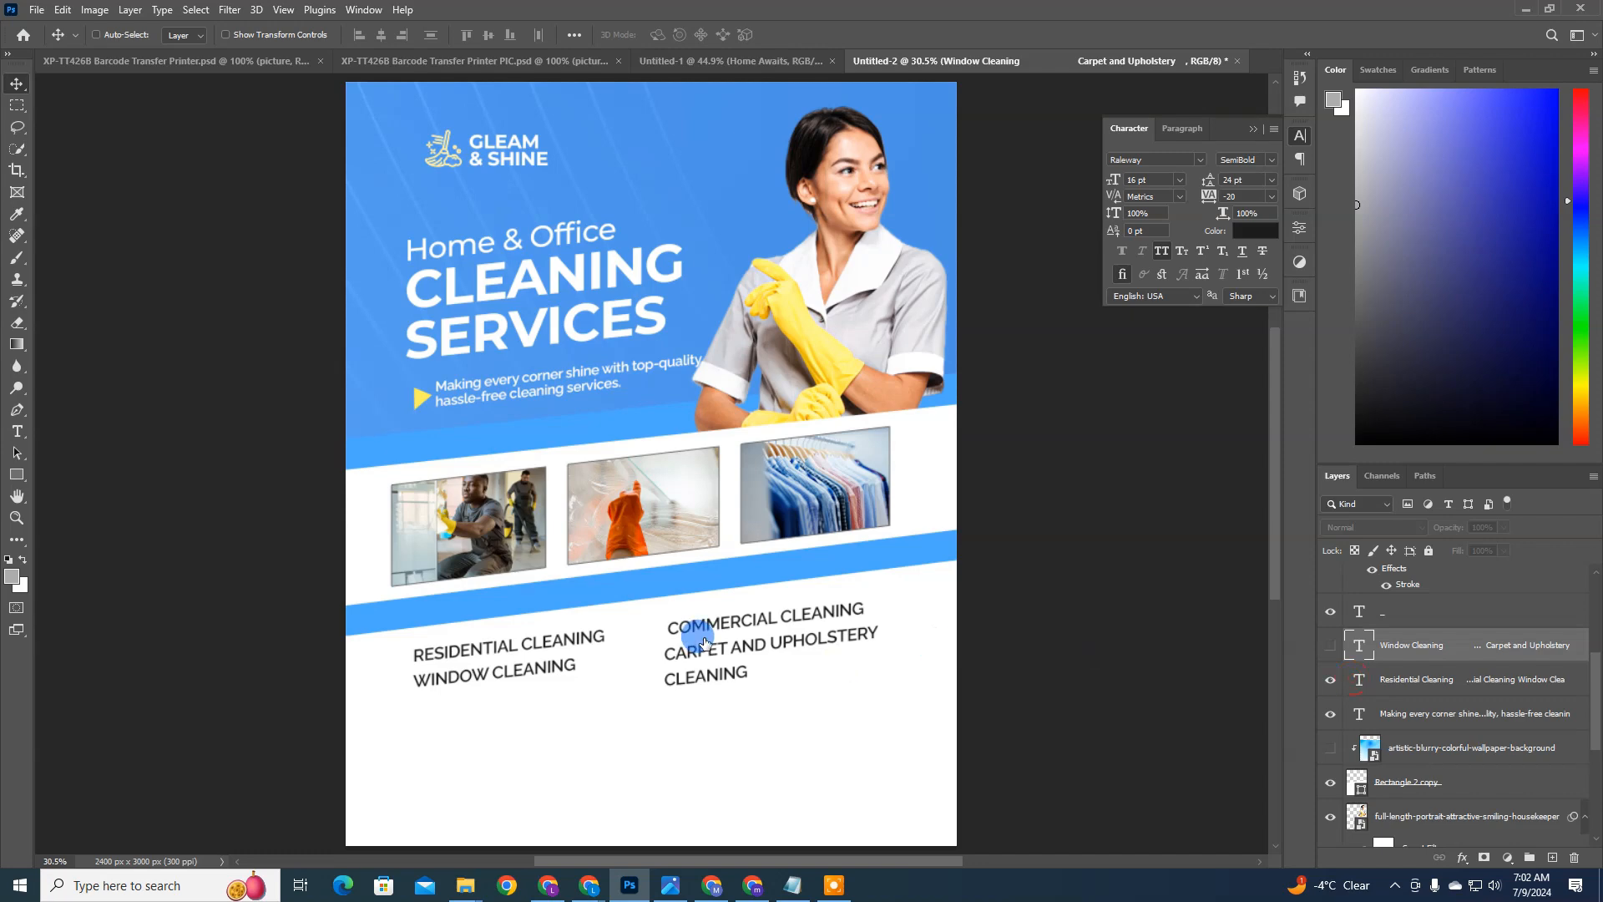
double_click(1356, 679)
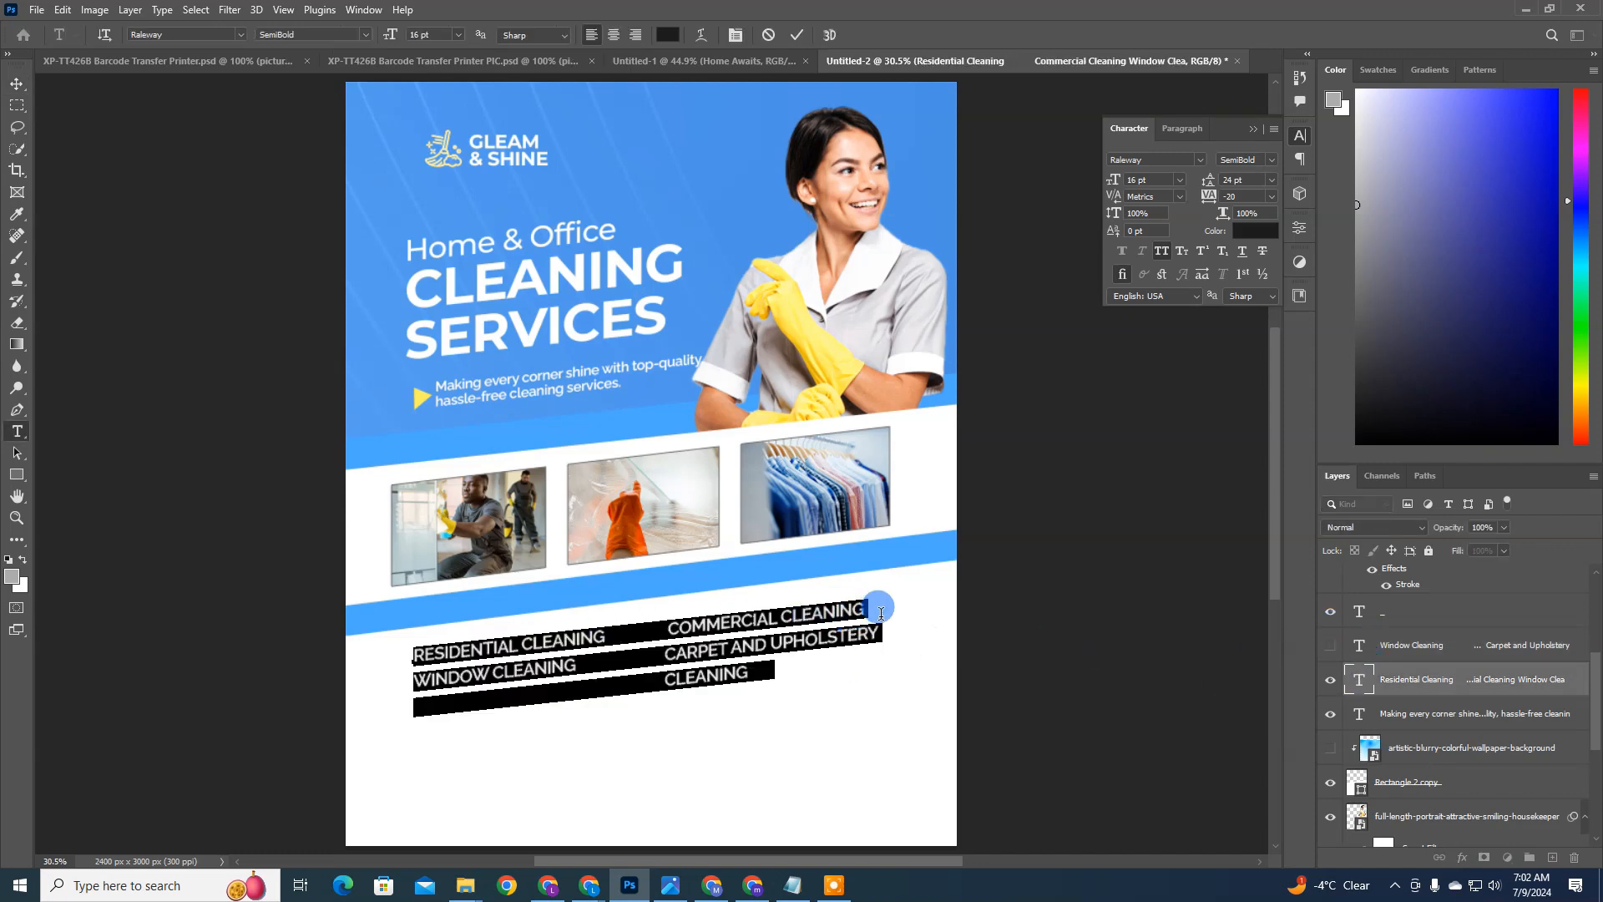
left_click_drag(868, 615, 534, 641)
left_click(654, 676)
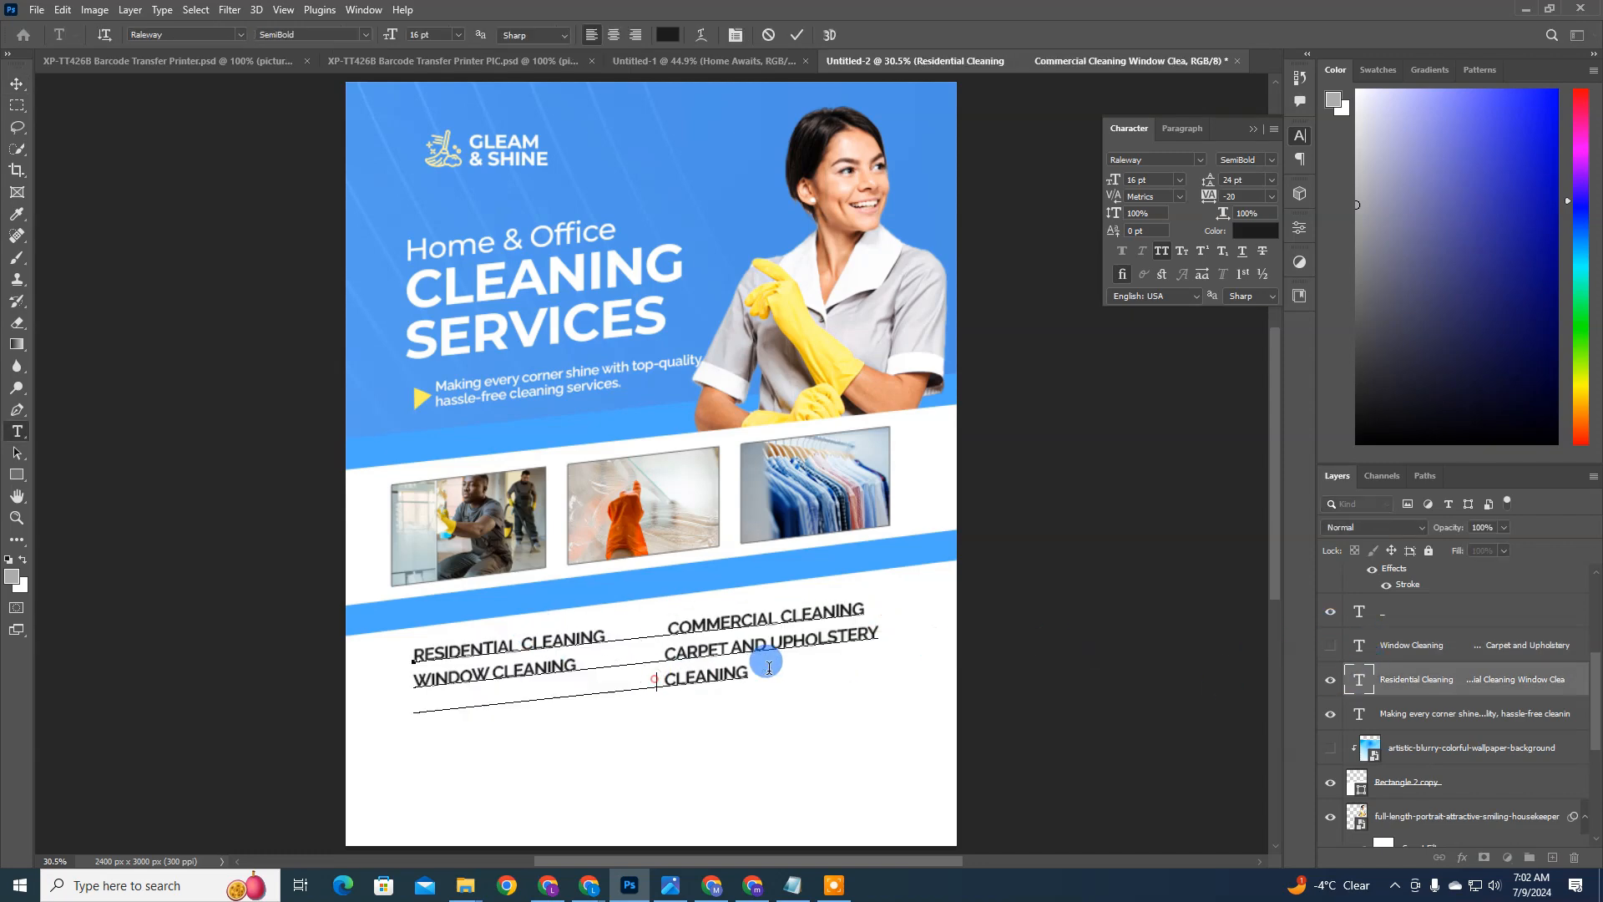
left_click_drag(768, 668, 280, 698)
key("BackSpace")
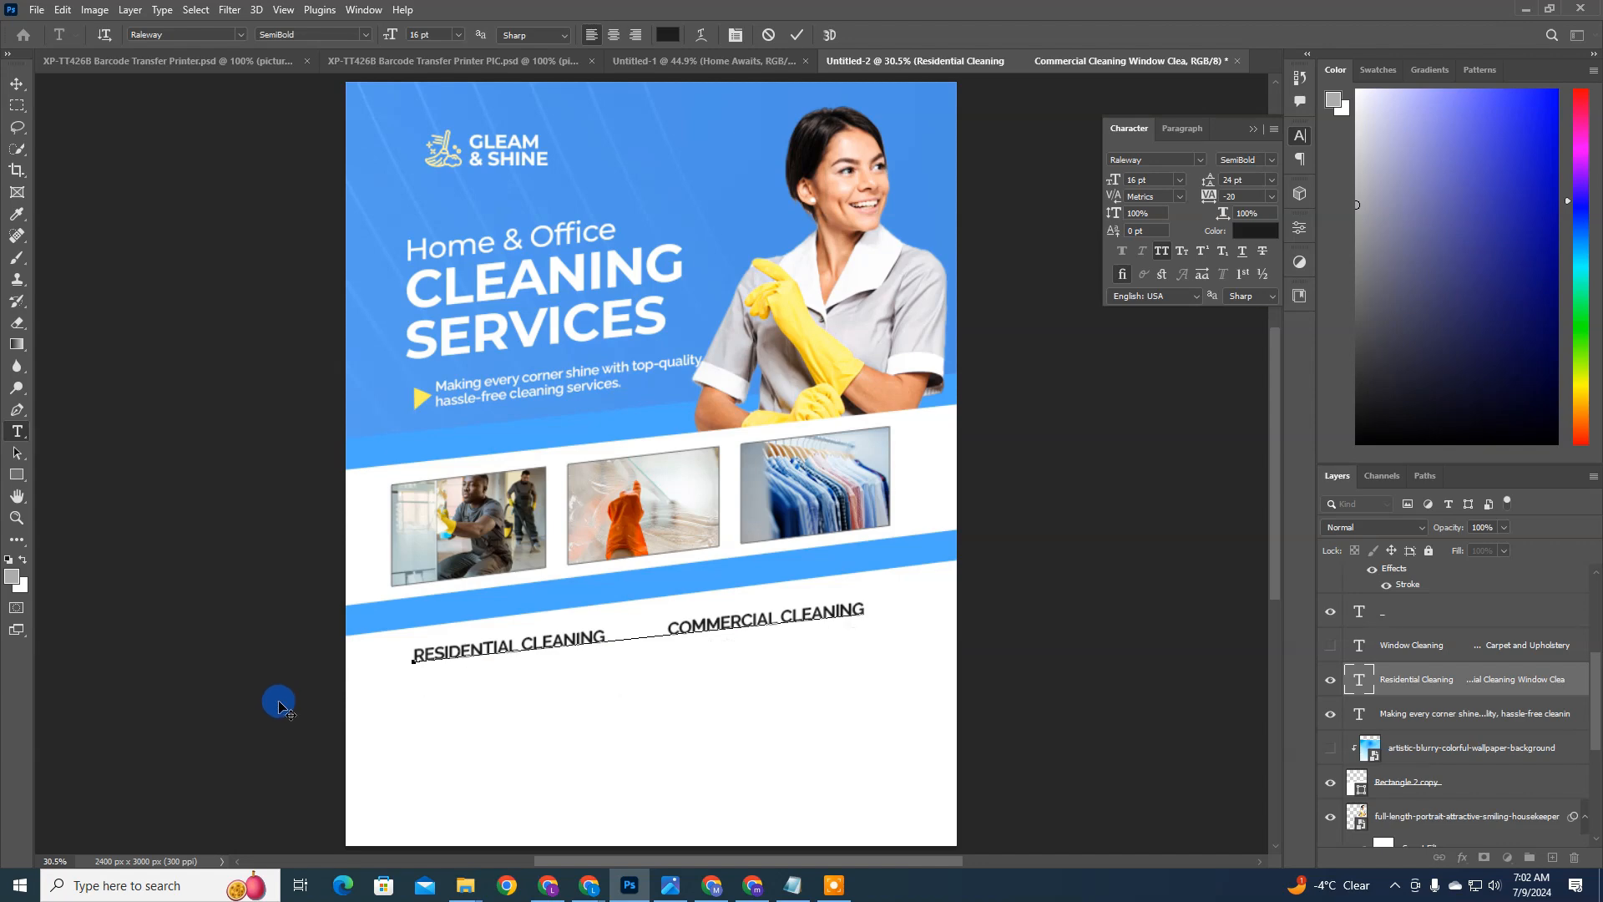
key("ctrl+Return")
key("v")
left_click(1330, 645)
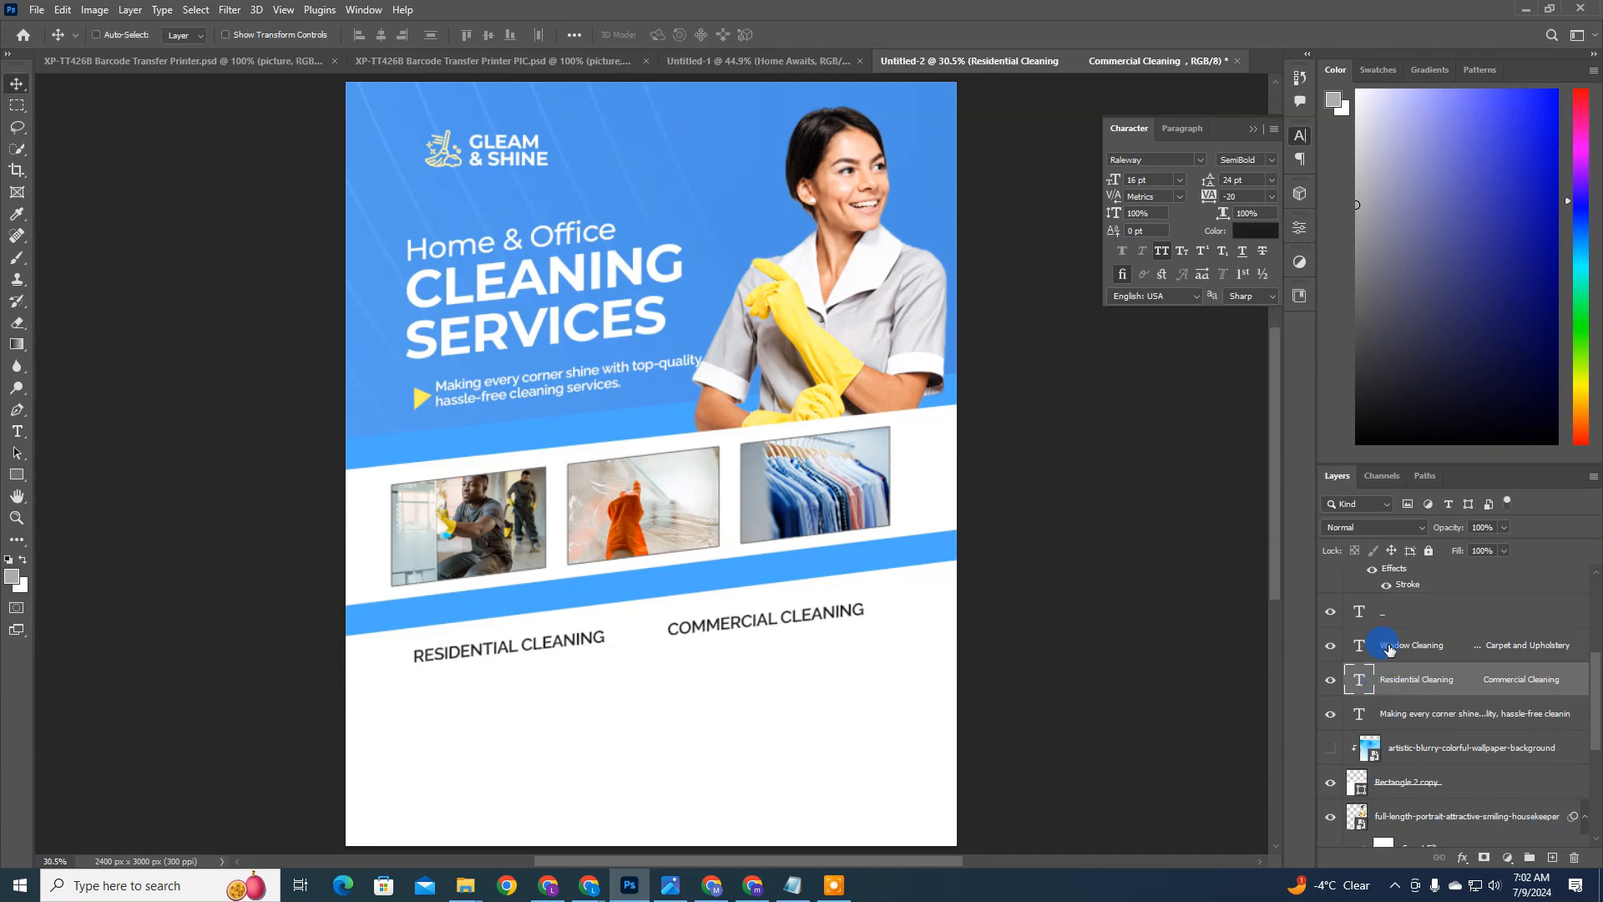
Step: Move the Window Cleaning and Carpet and Upholstery Cleaning row up under the first row and set its leading to 16 pt
left_click(1392, 650)
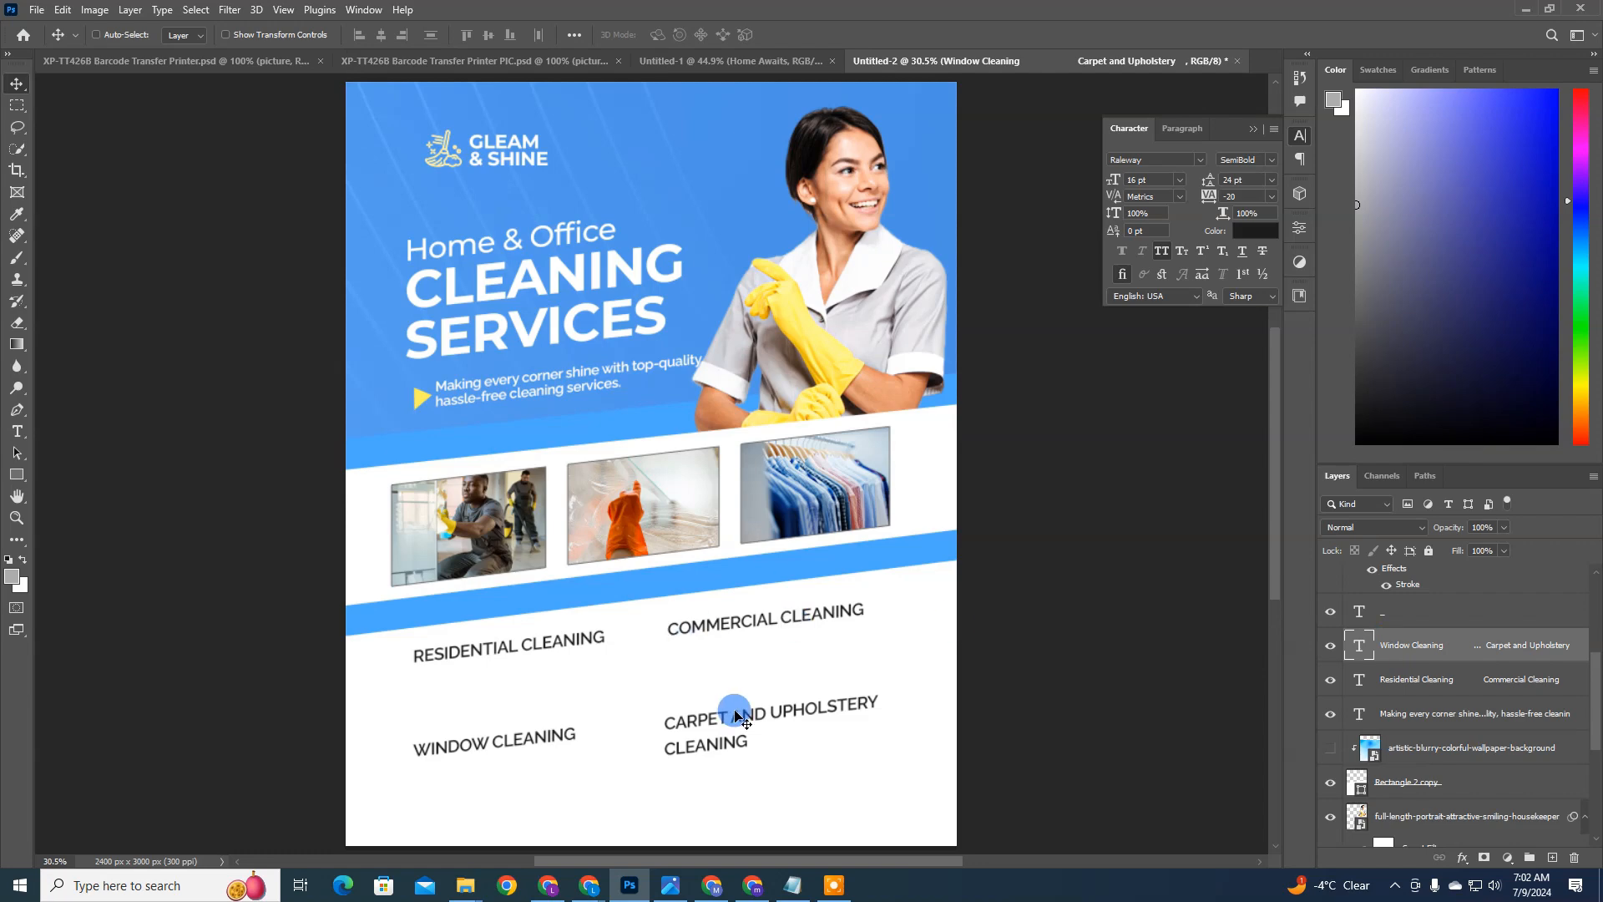
left_click_drag(734, 709, 737, 658)
left_click(1238, 196)
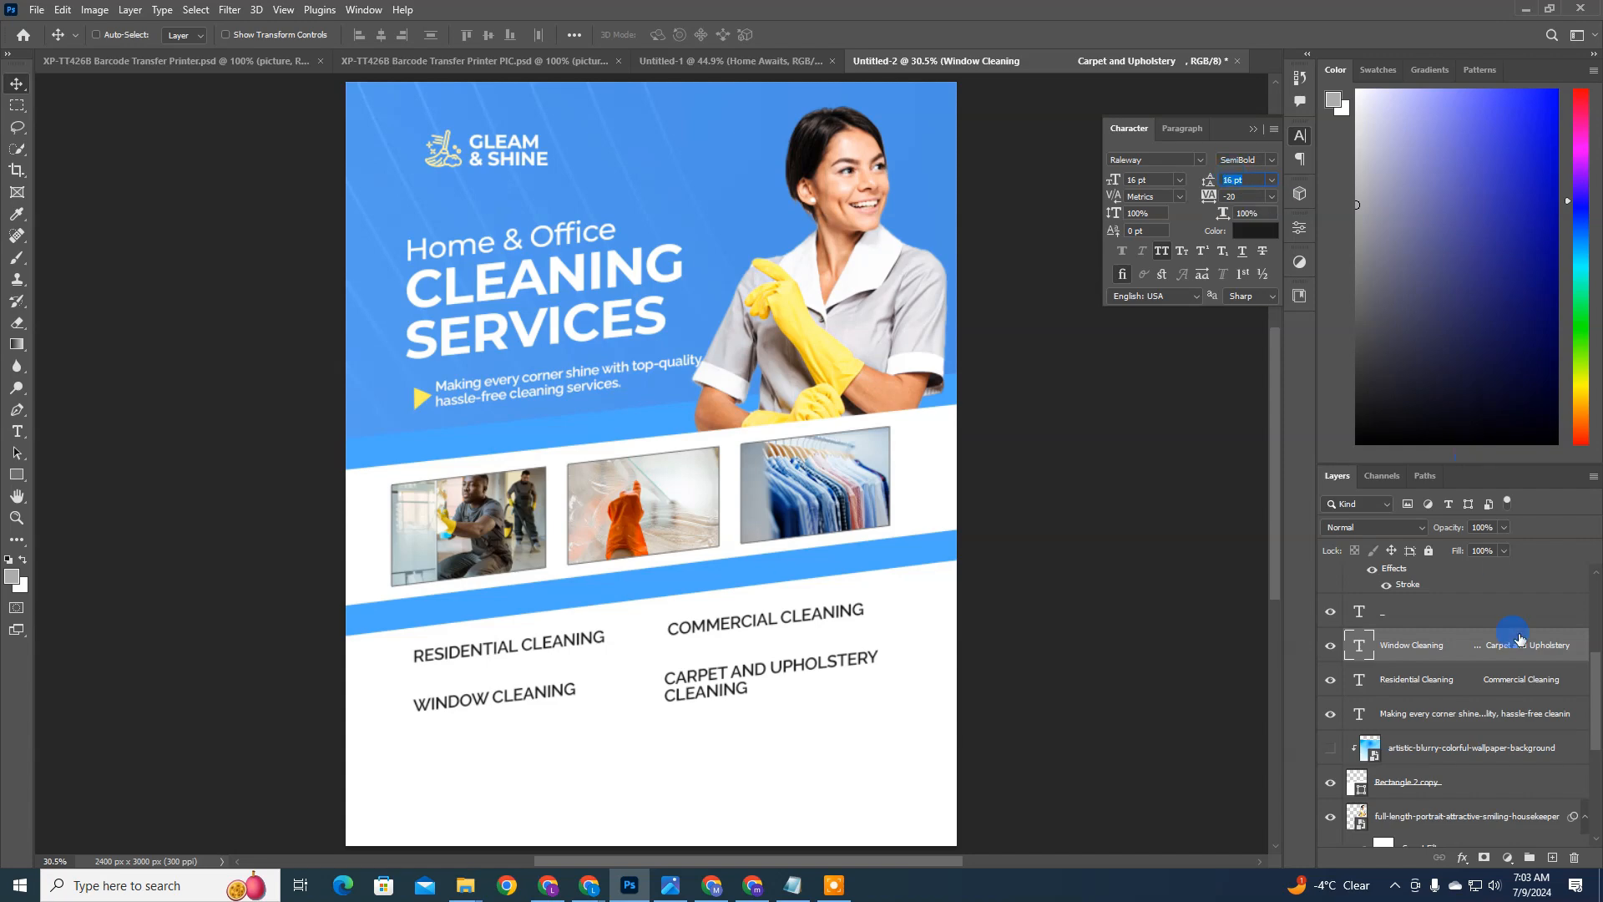
Step: Swap the second row's entries so Carpet and Upholstery Cleaning fills the first column and Window Cleaning the second
left_click(1363, 652)
double_click(1362, 651)
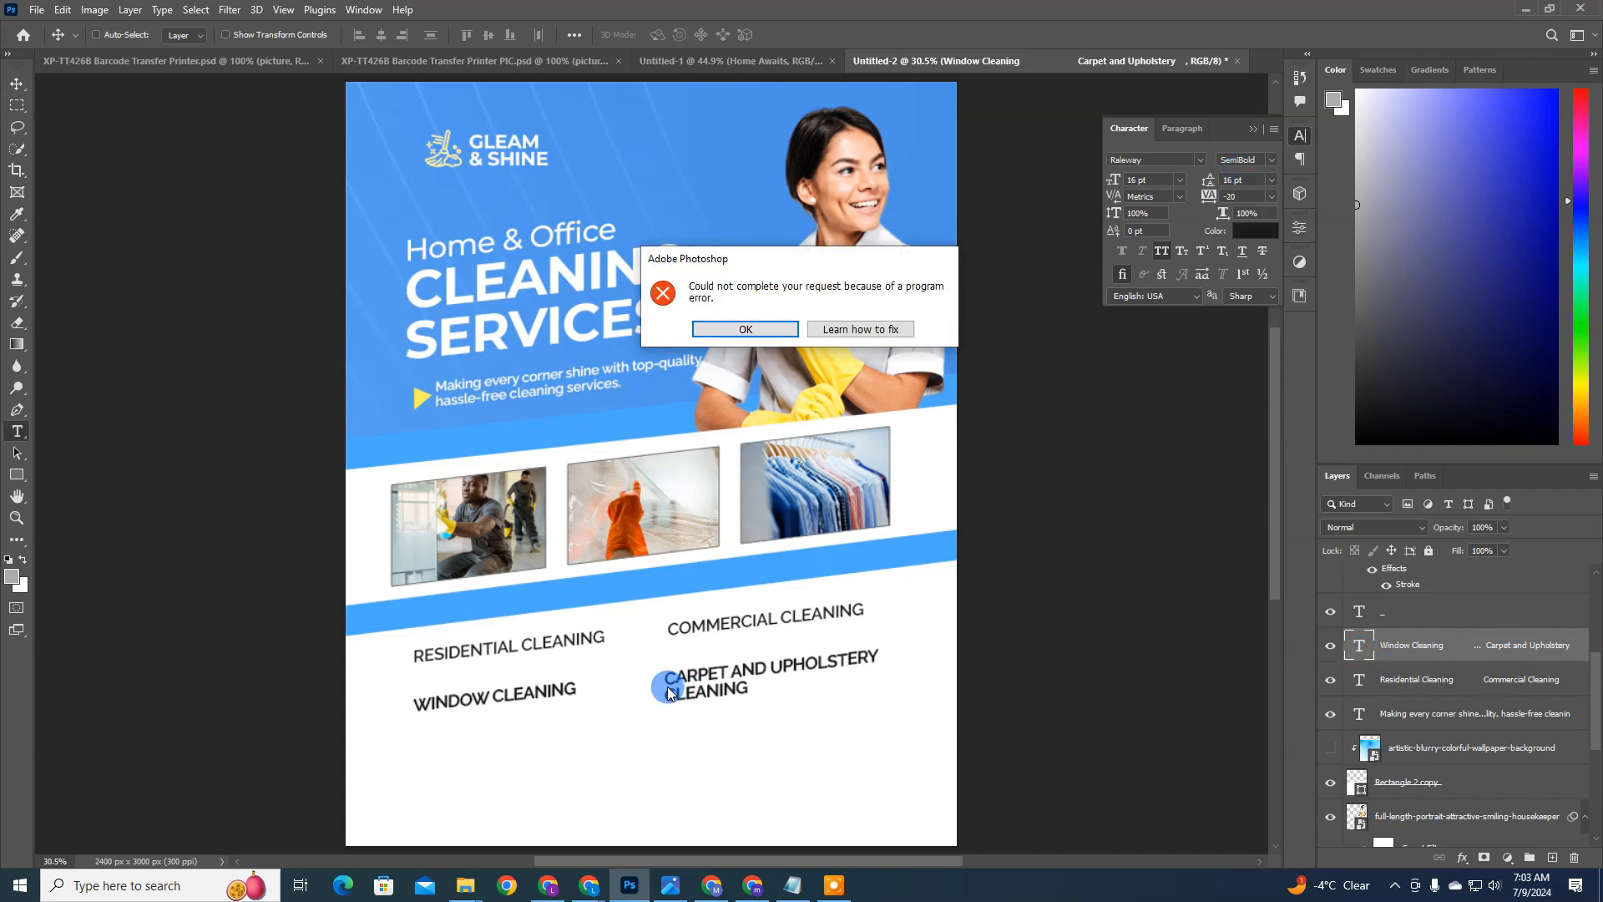
left_click(745, 329)
left_click_drag(651, 665, 304, 673)
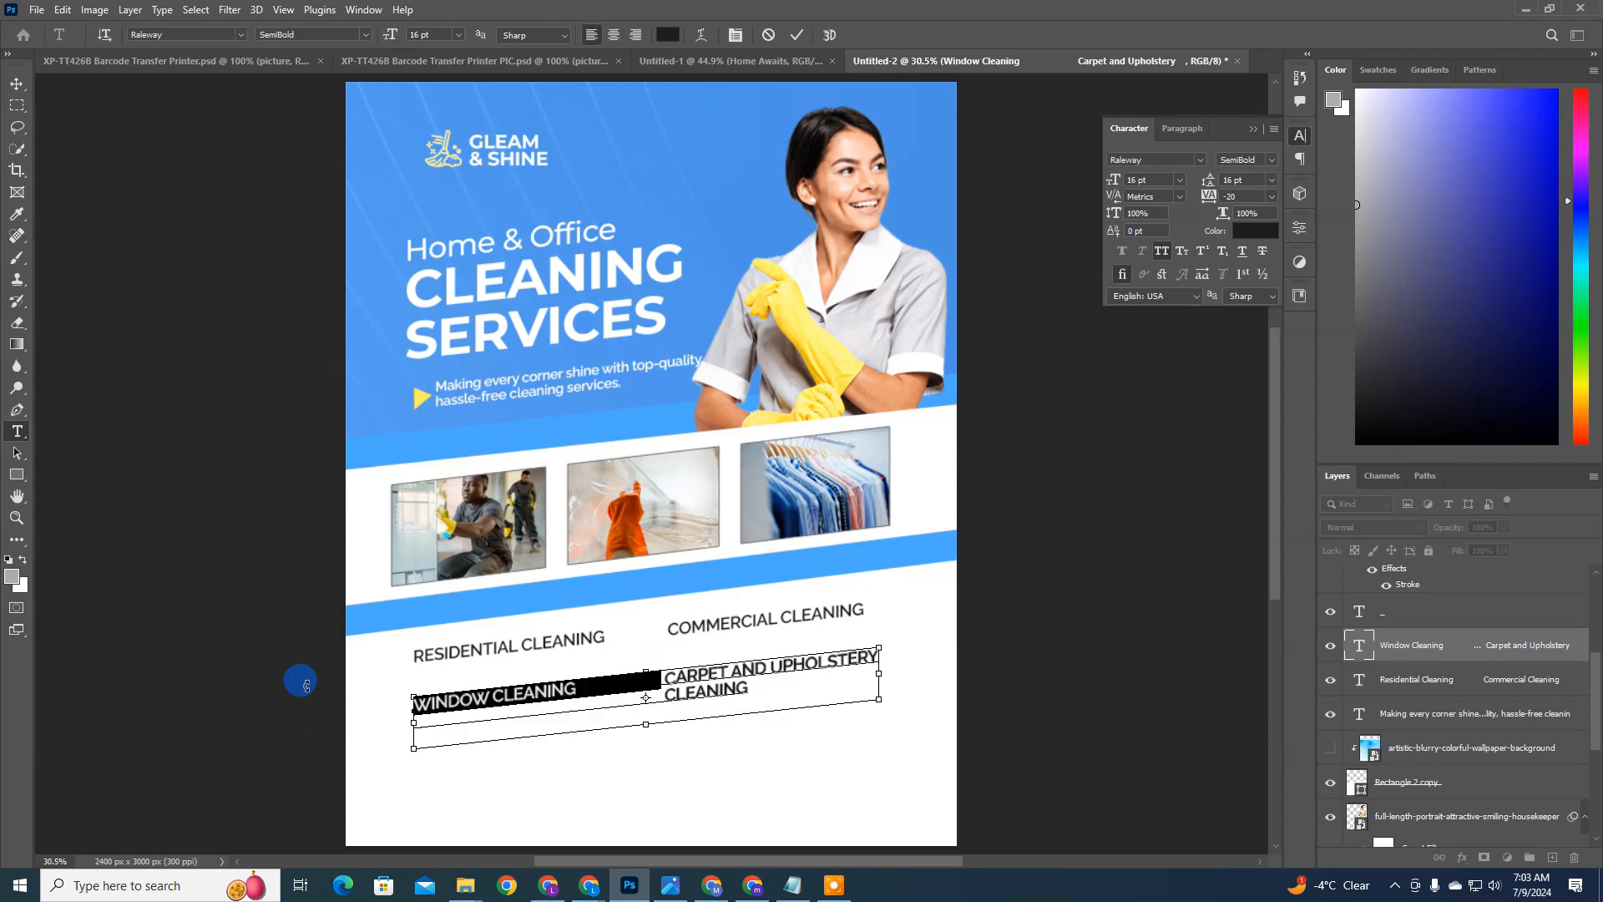
key("ctrl+x")
left_click_drag(668, 693, 368, 719)
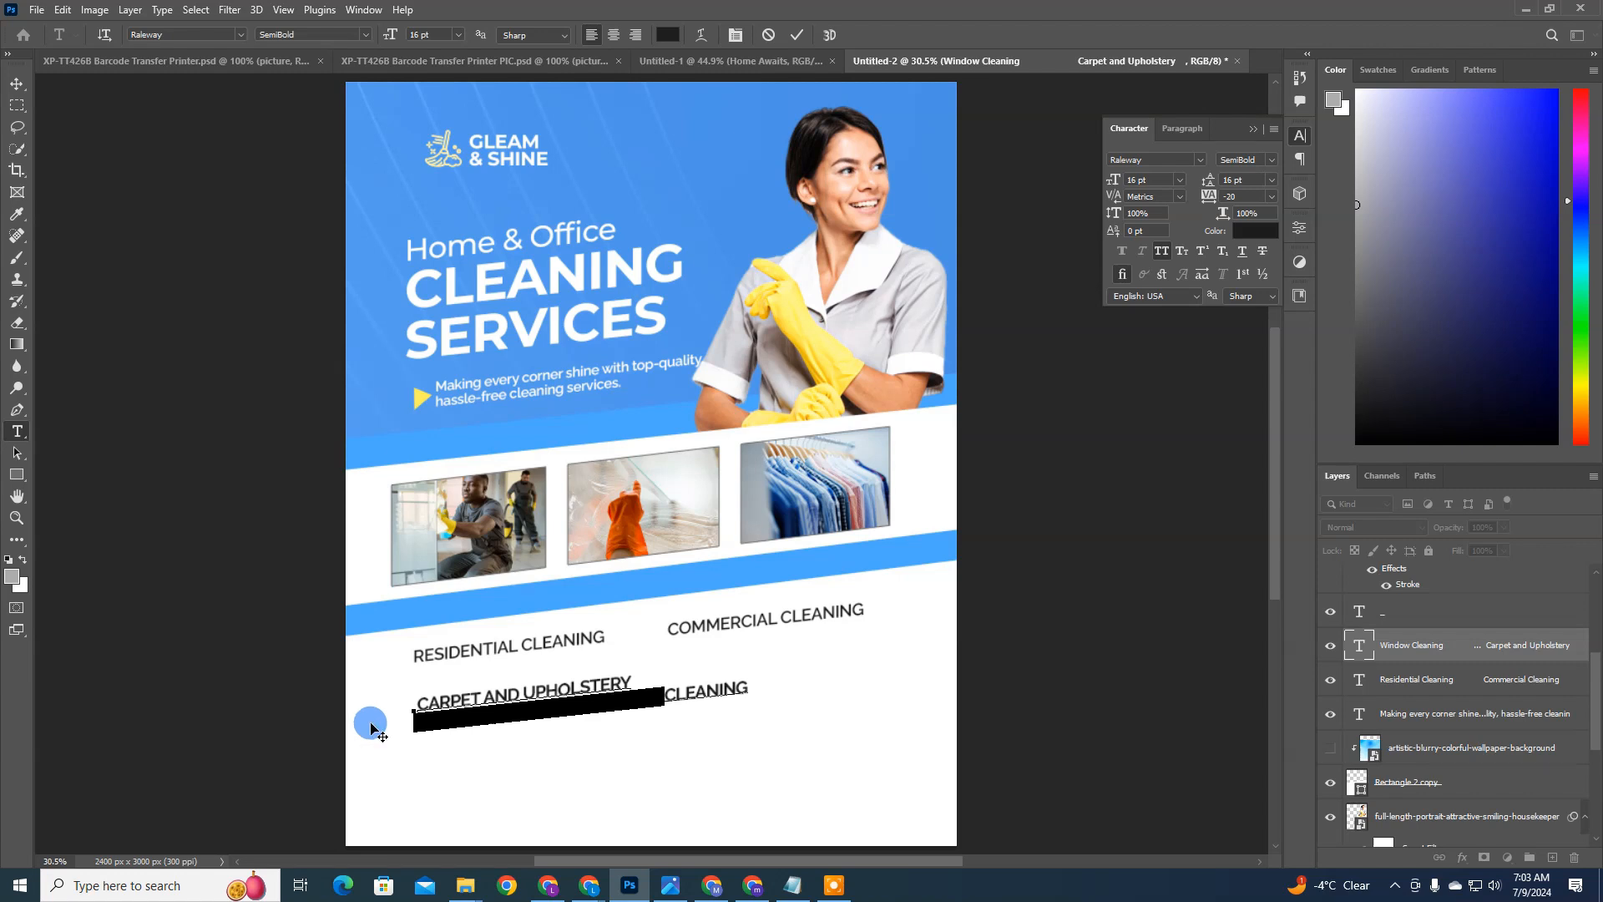
key("BackSpace")
left_click(639, 675)
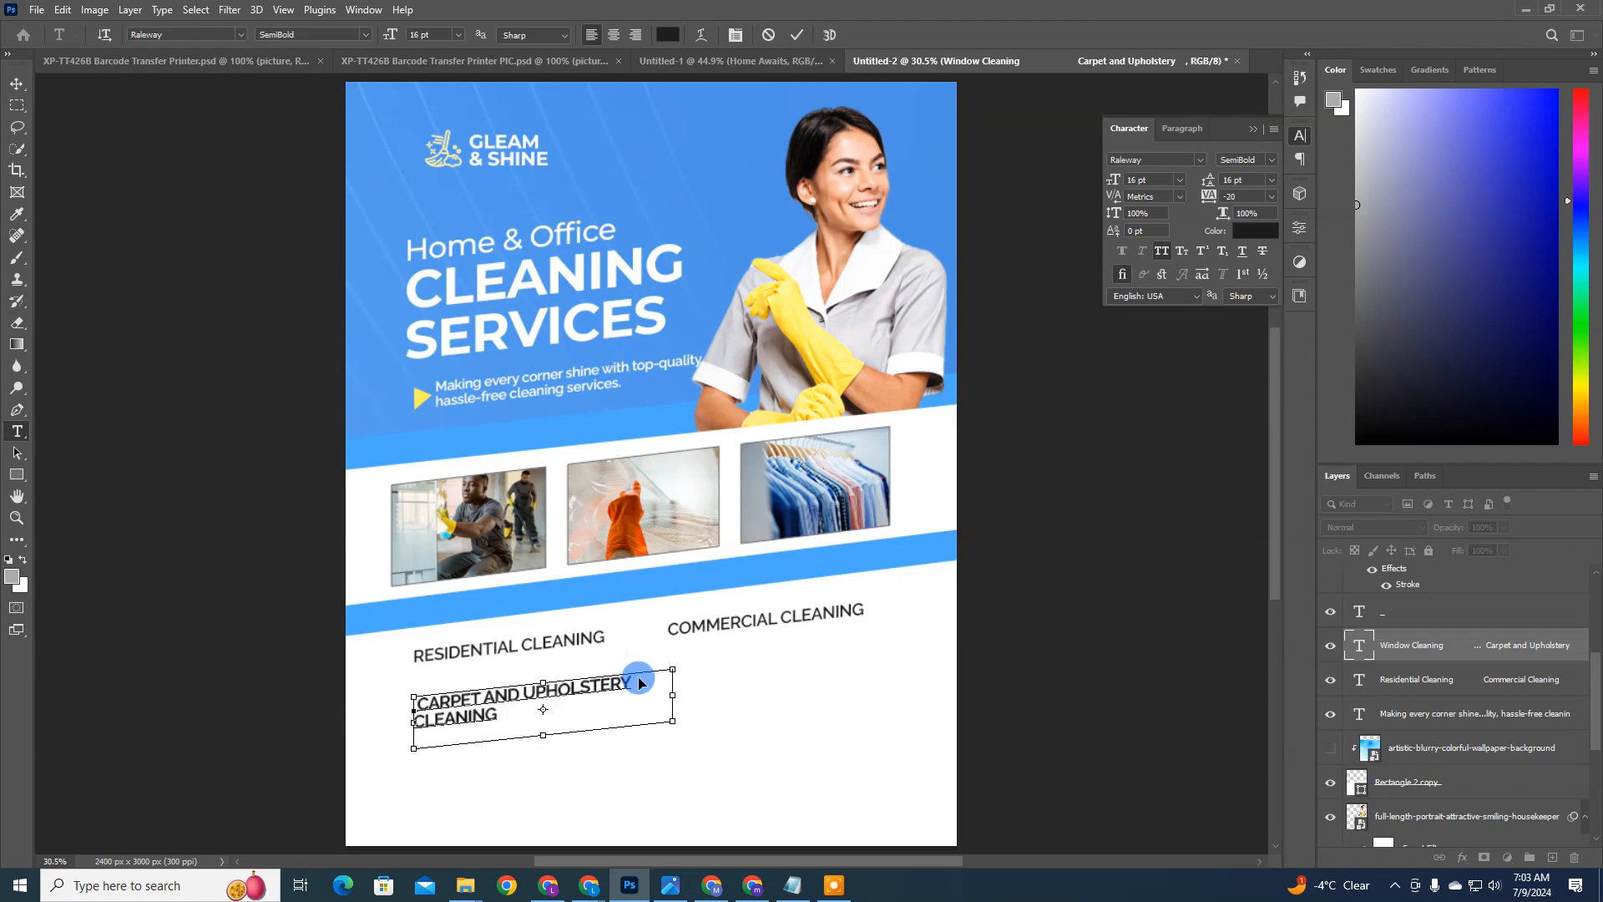
key("ctrl+v")
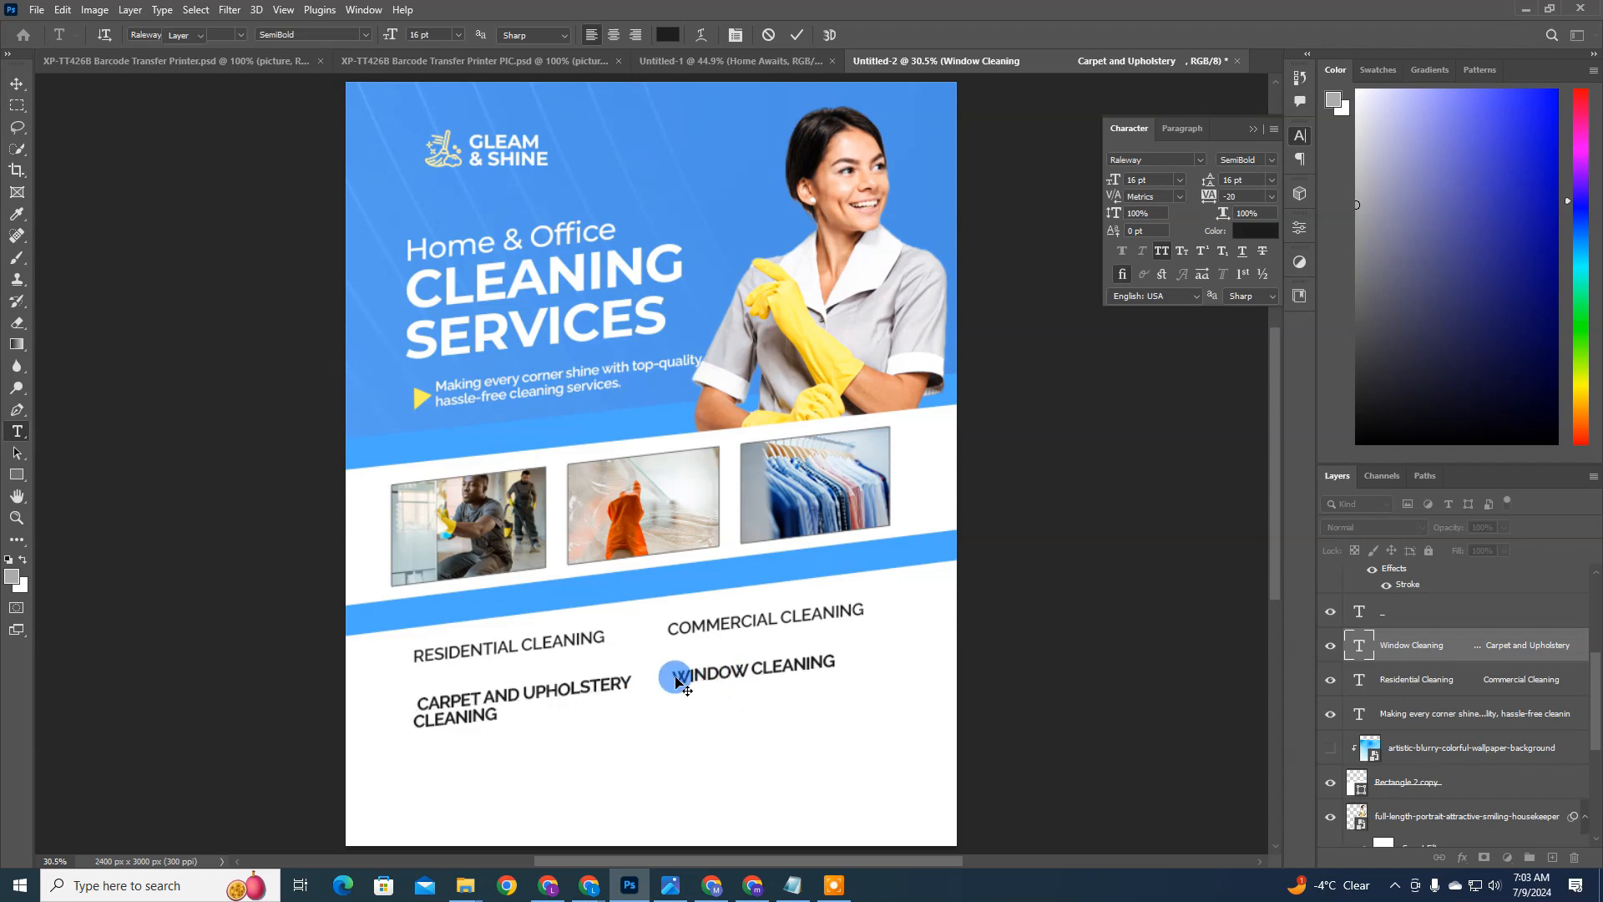
key("ctrl+Return")
key("v")
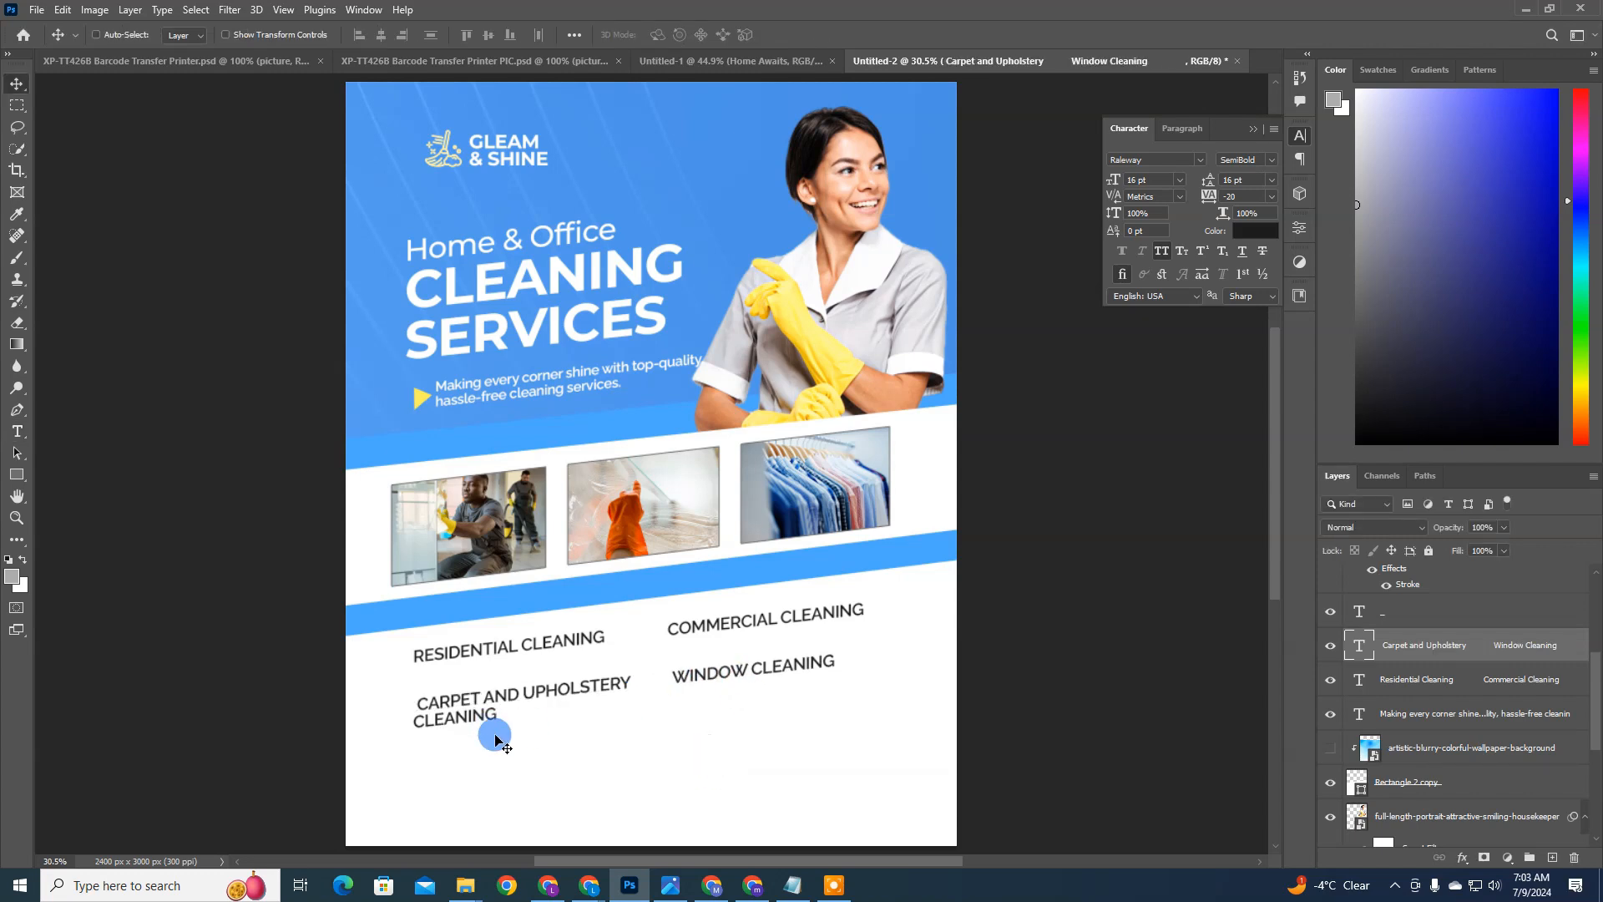
Step: Delete the space before Carpet and Upholstery Cleaning and nudge the second row slightly upward
double_click(424, 699)
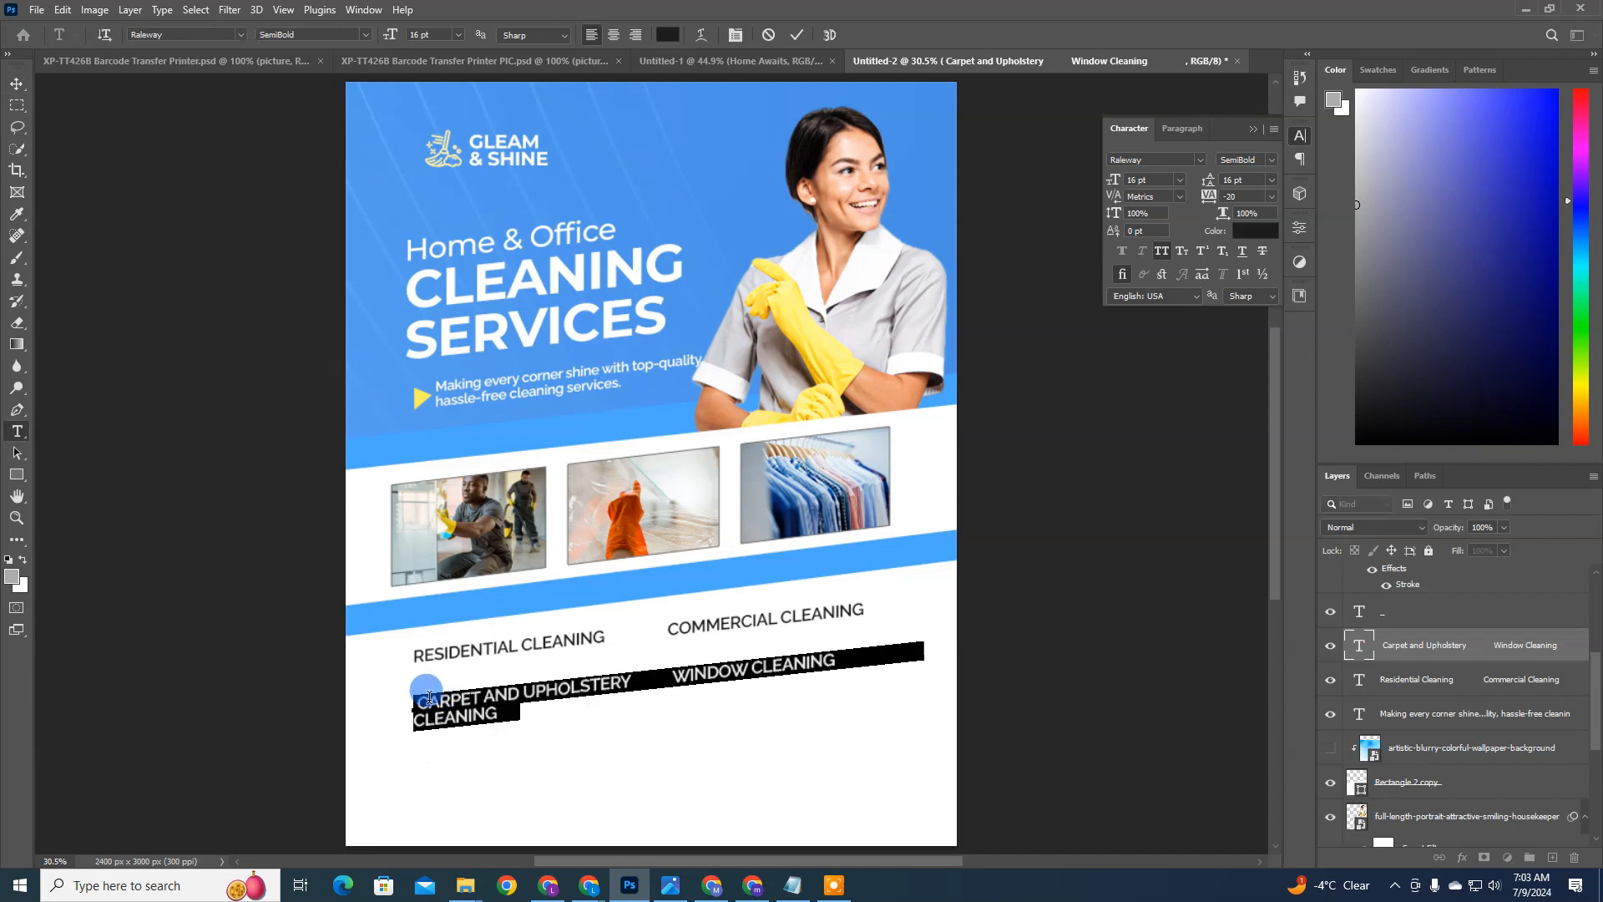
left_click(423, 700)
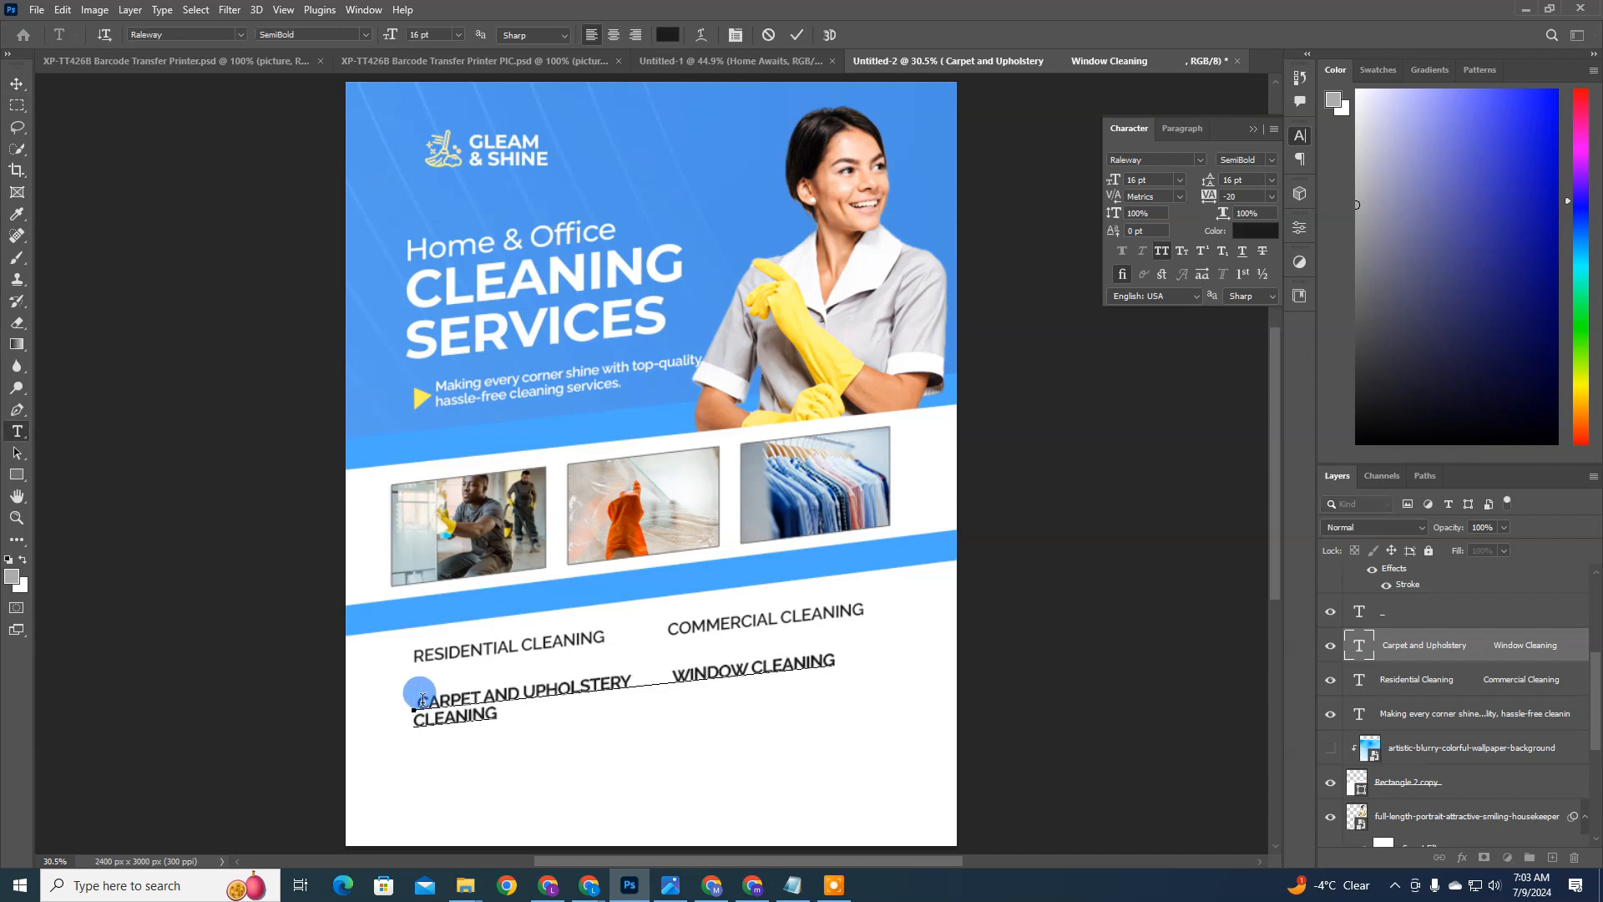
key("BackSpace")
key("ctrl+Return")
key("Up")
key("Up")
key("Up")
key("Up")
key("Up")
key("Up")
key("Up")
key("Up")
key("Up")
key("Up")
key("Up")
key("Up")
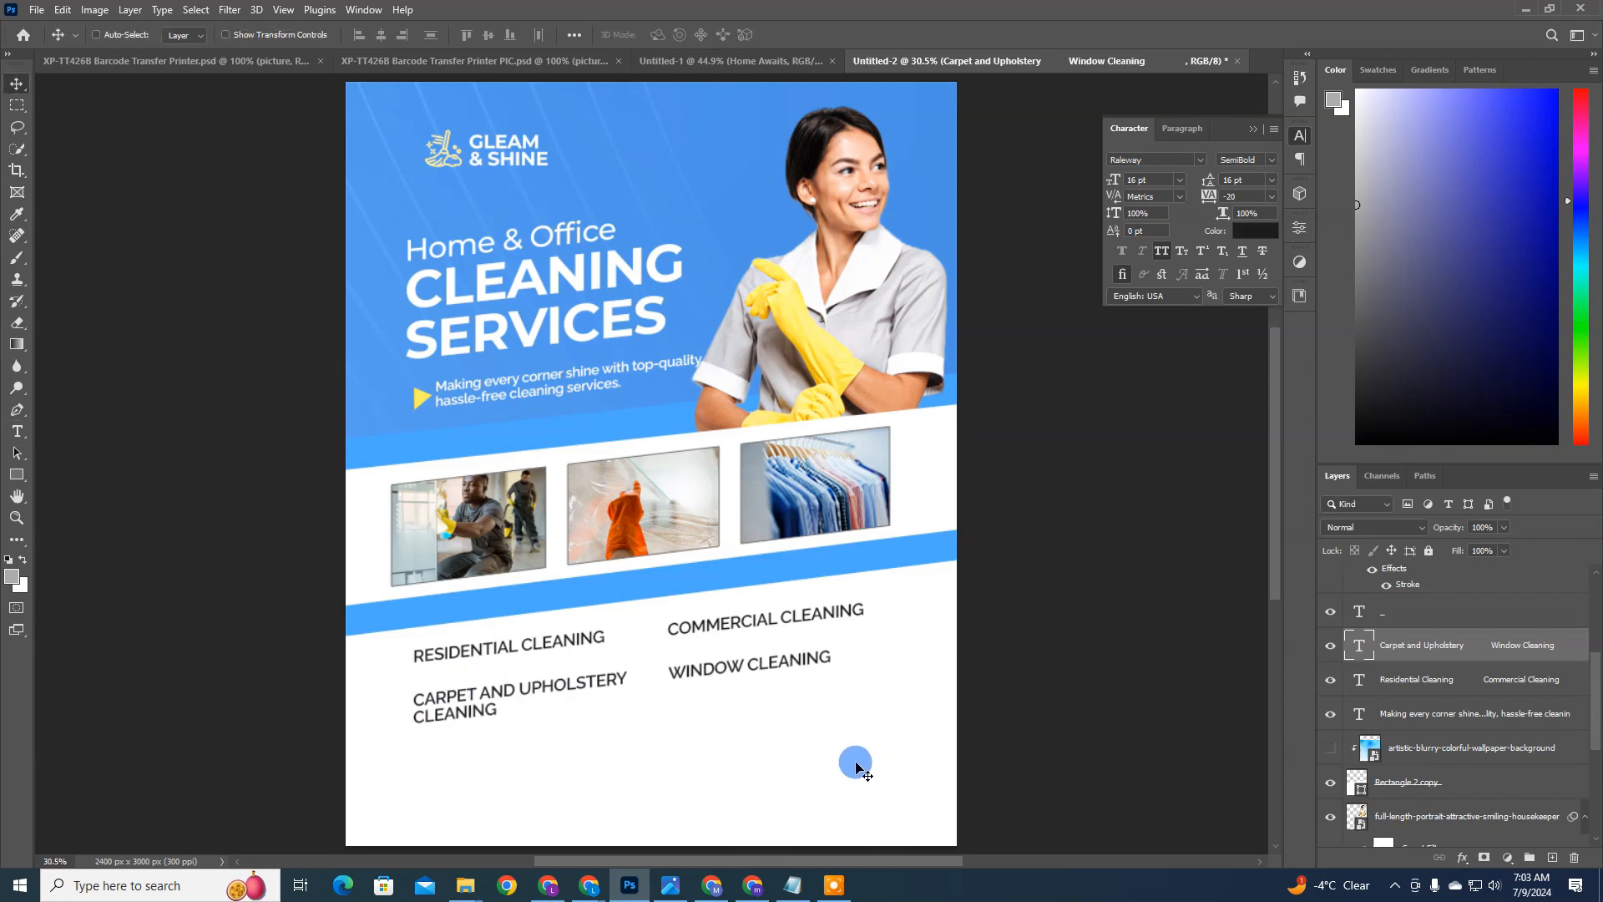
Step: Duplicate the Carpet and Upholstery Cleaning row below itself and replace the copy's text with Deep Cleaning and Sanitization
key("ctrl+j")
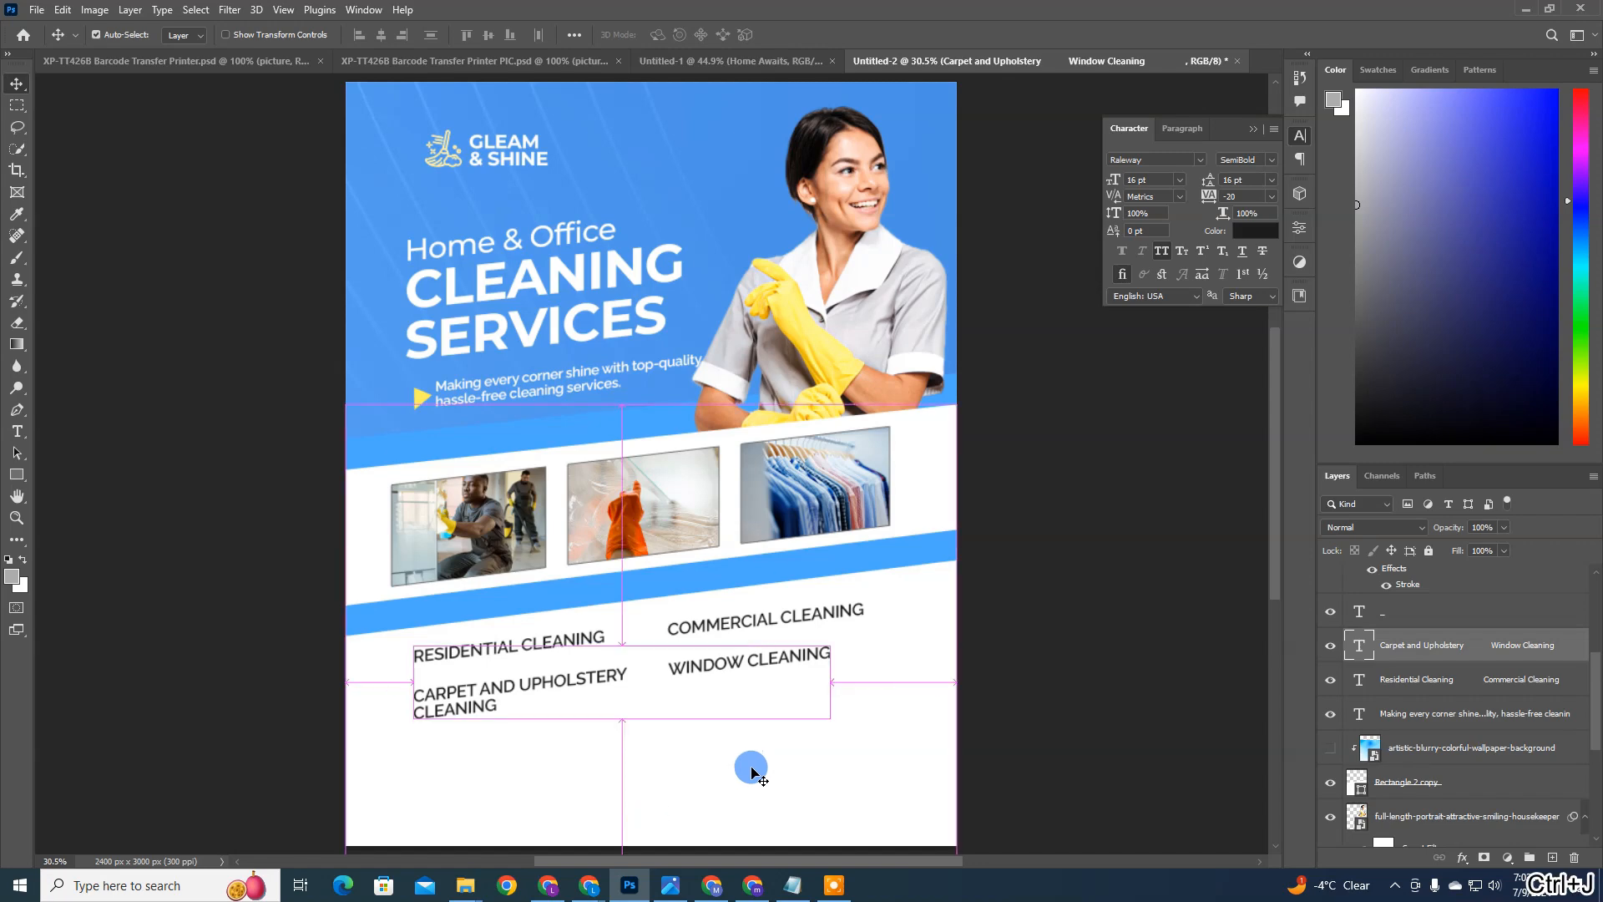
left_click_drag(727, 720, 721, 780)
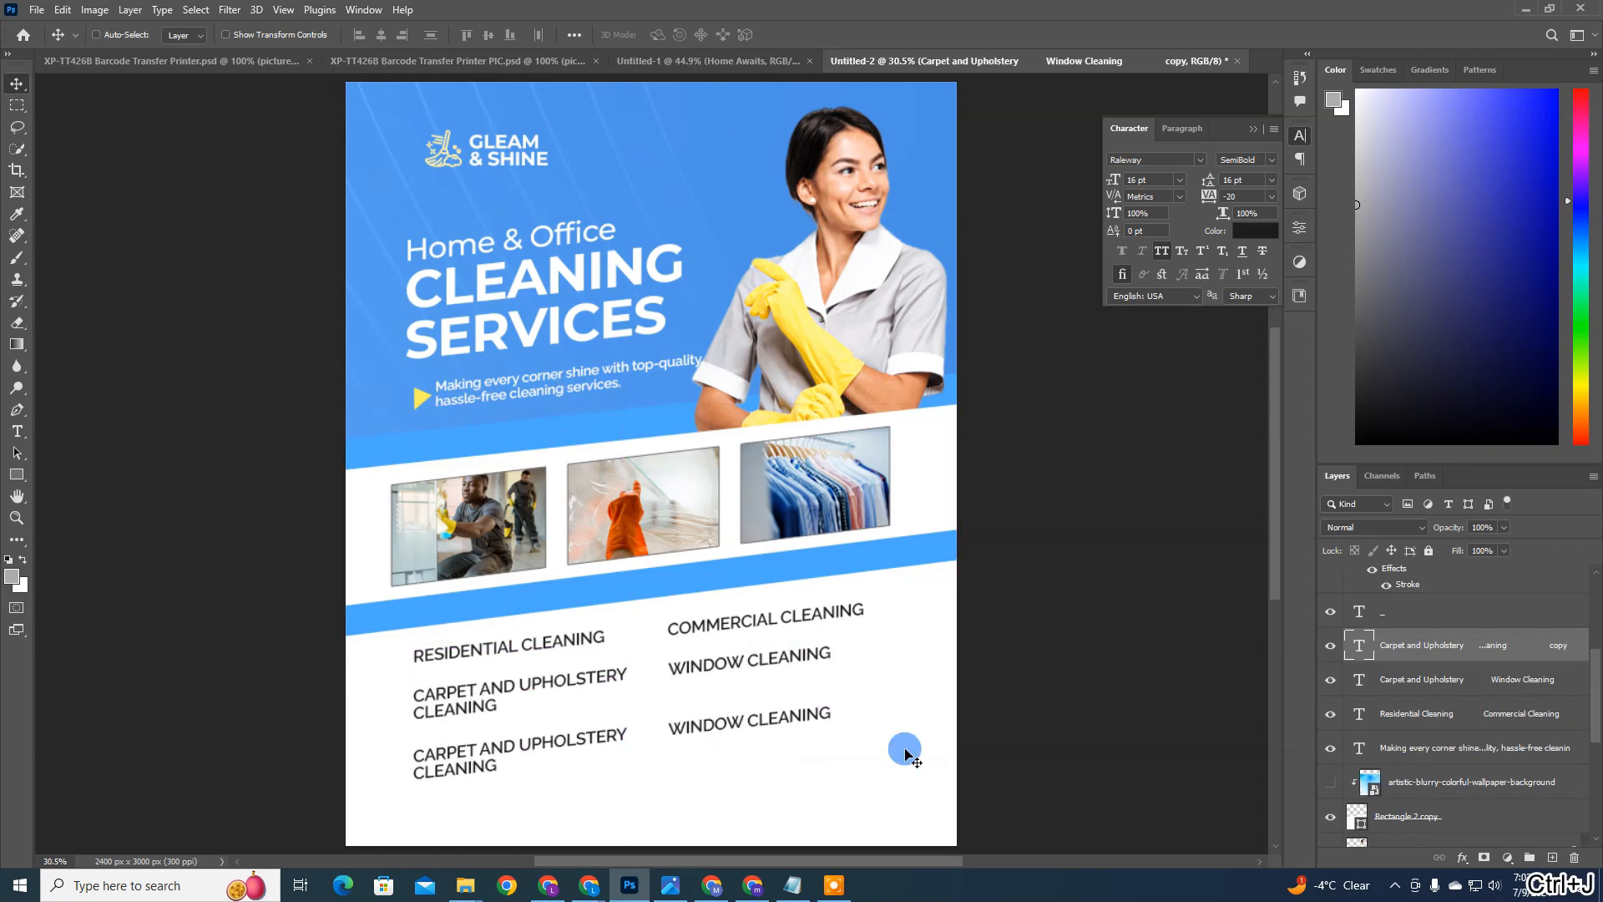
double_click(609, 737)
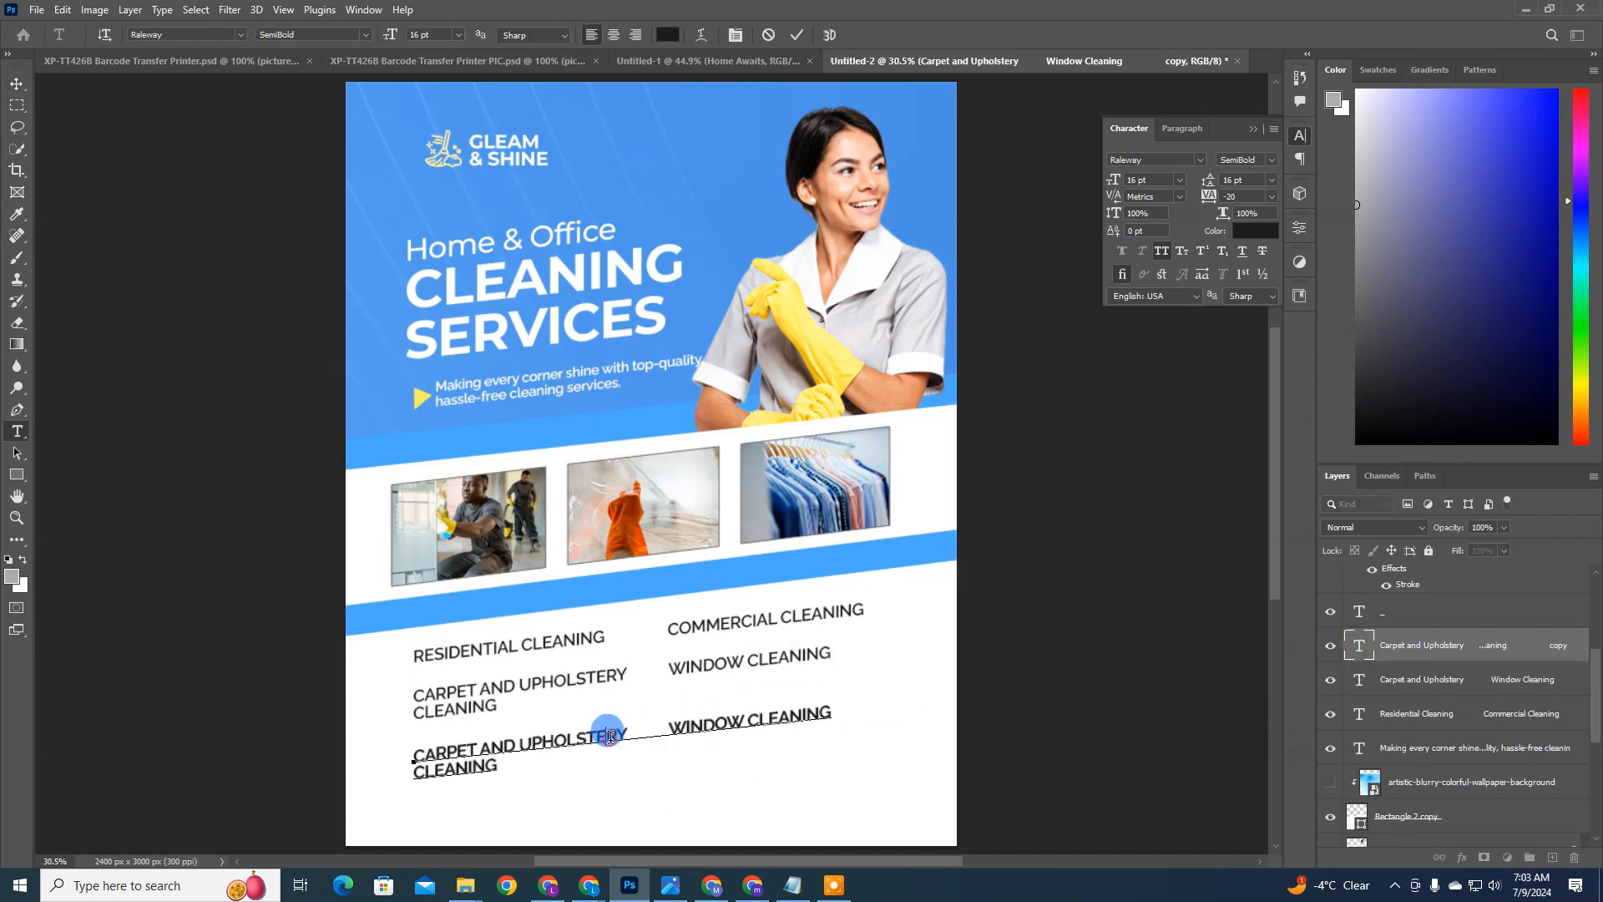
key("ctrl+a")
key("super")
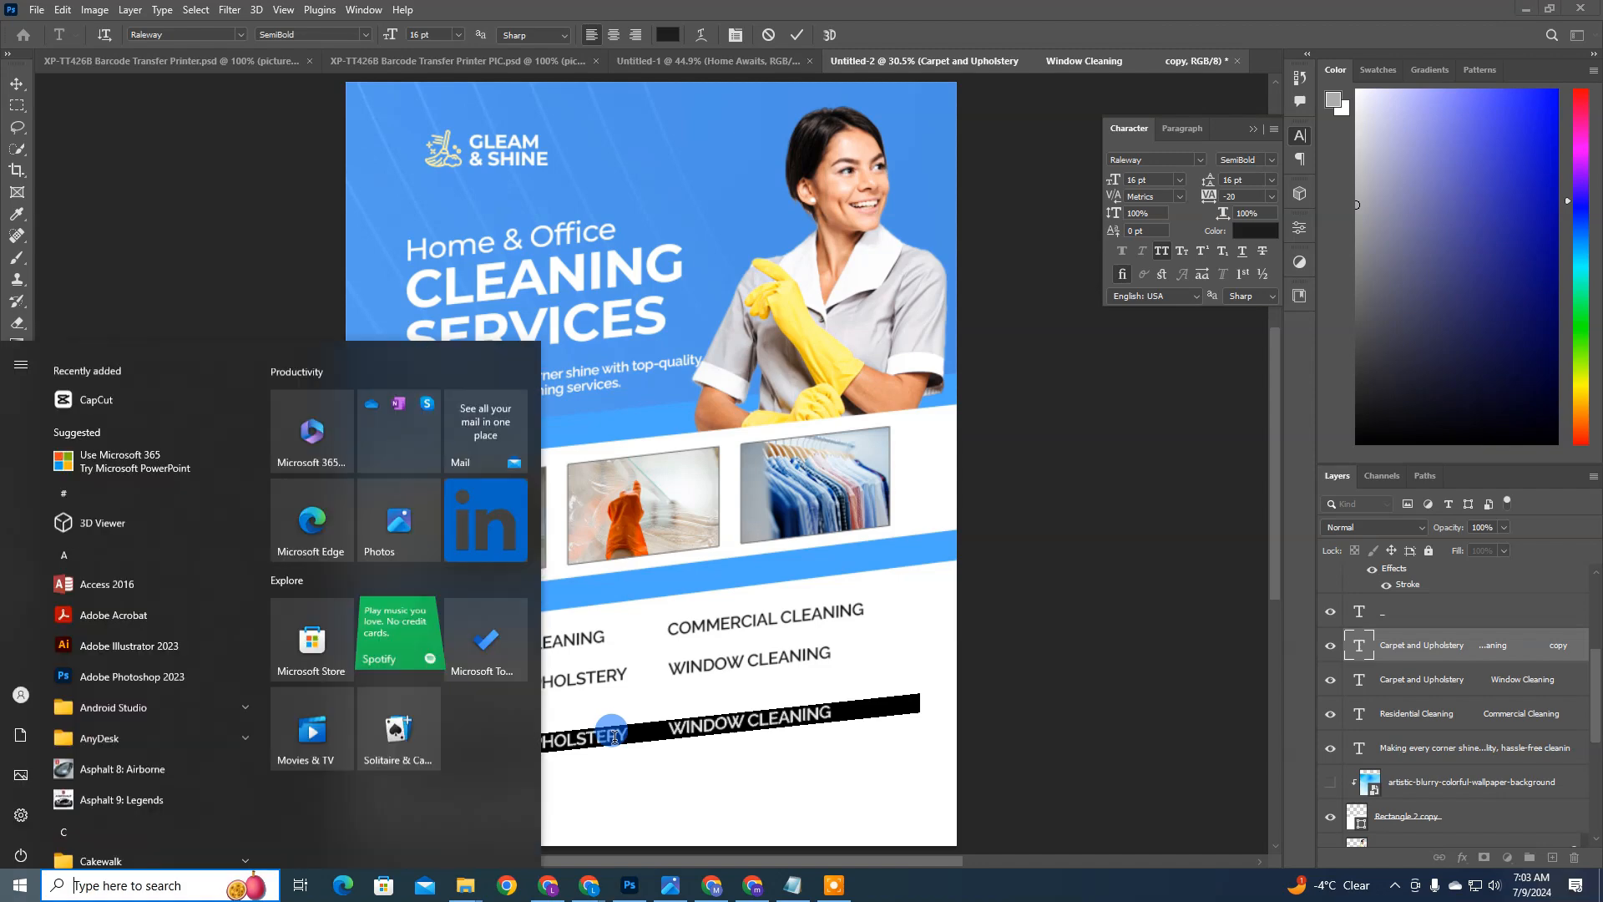
key("super")
key("super")
key("super")
key("super")
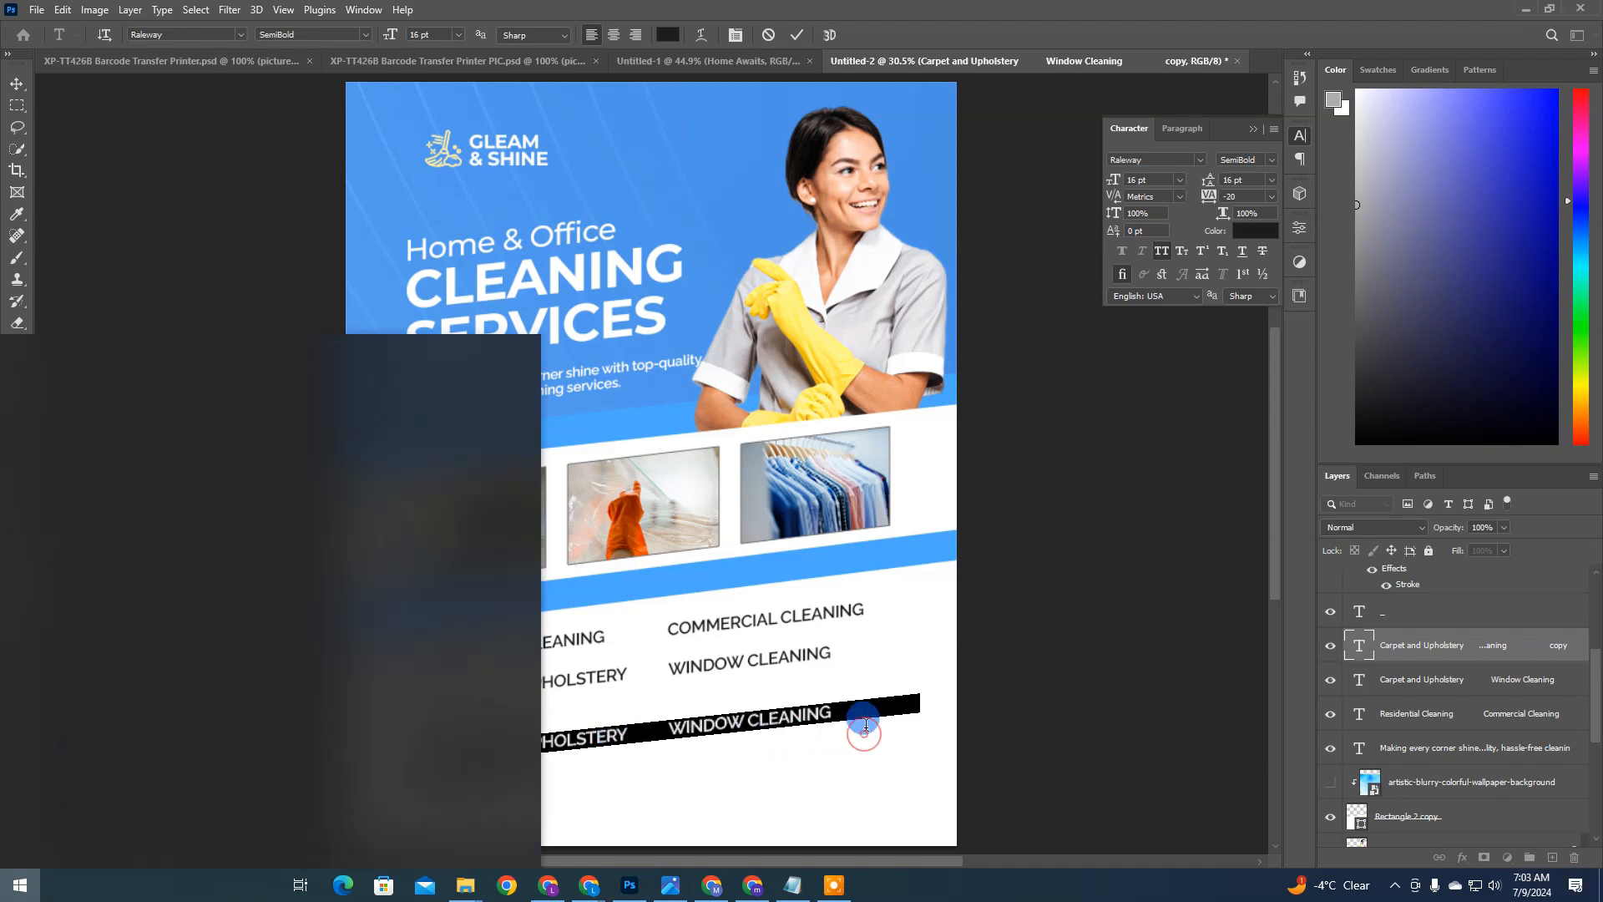
key("super")
key("super")
key("super")
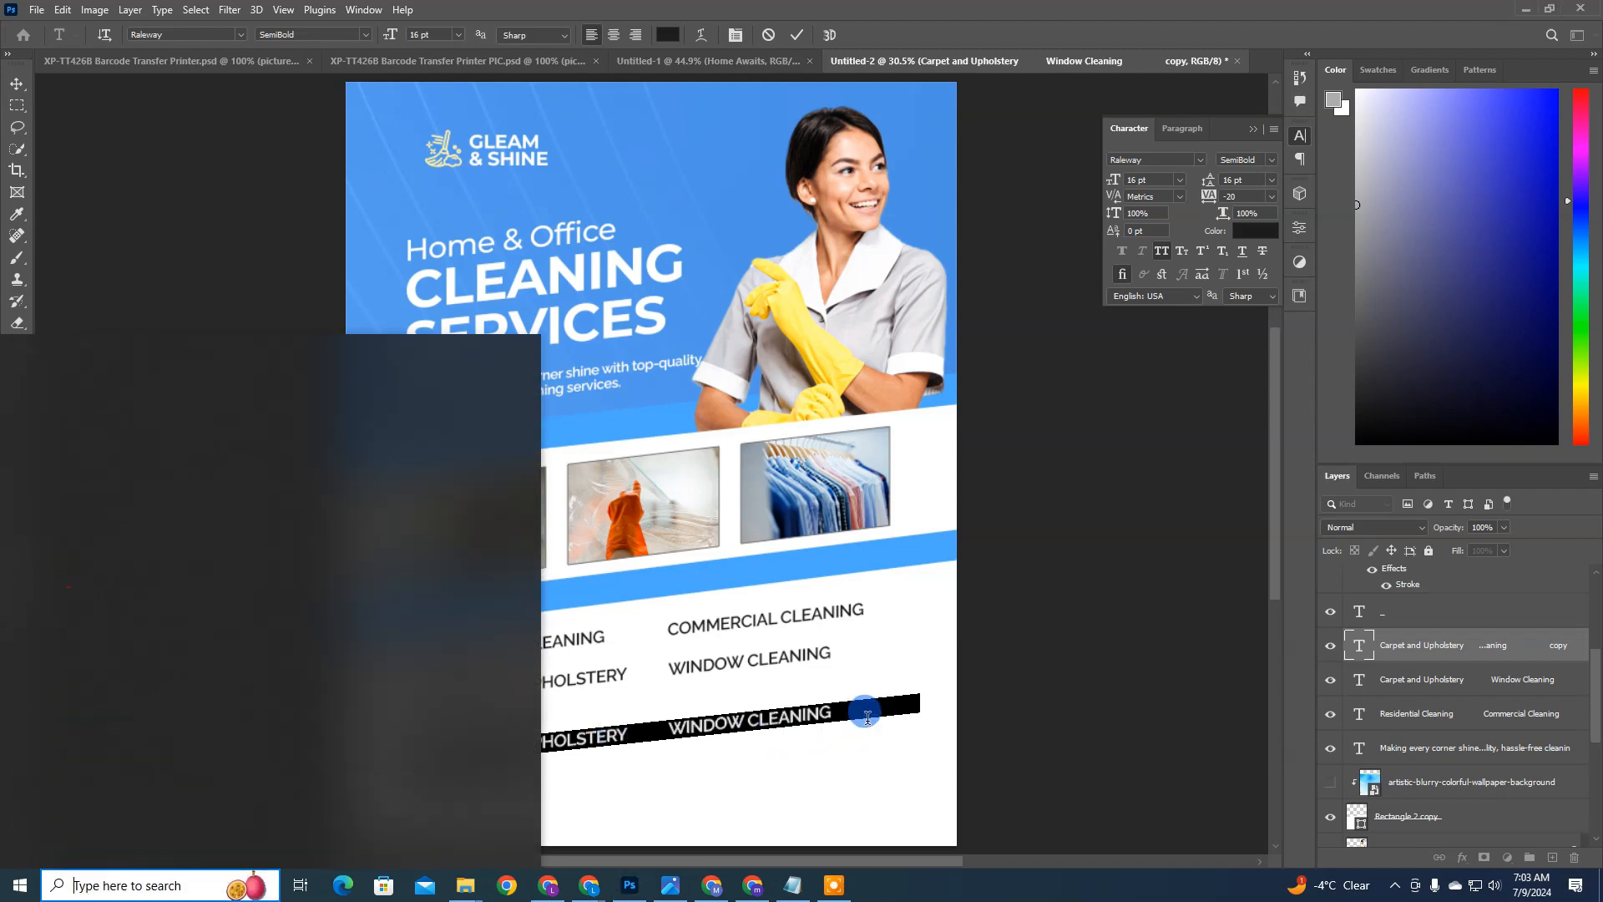
key("super+v")
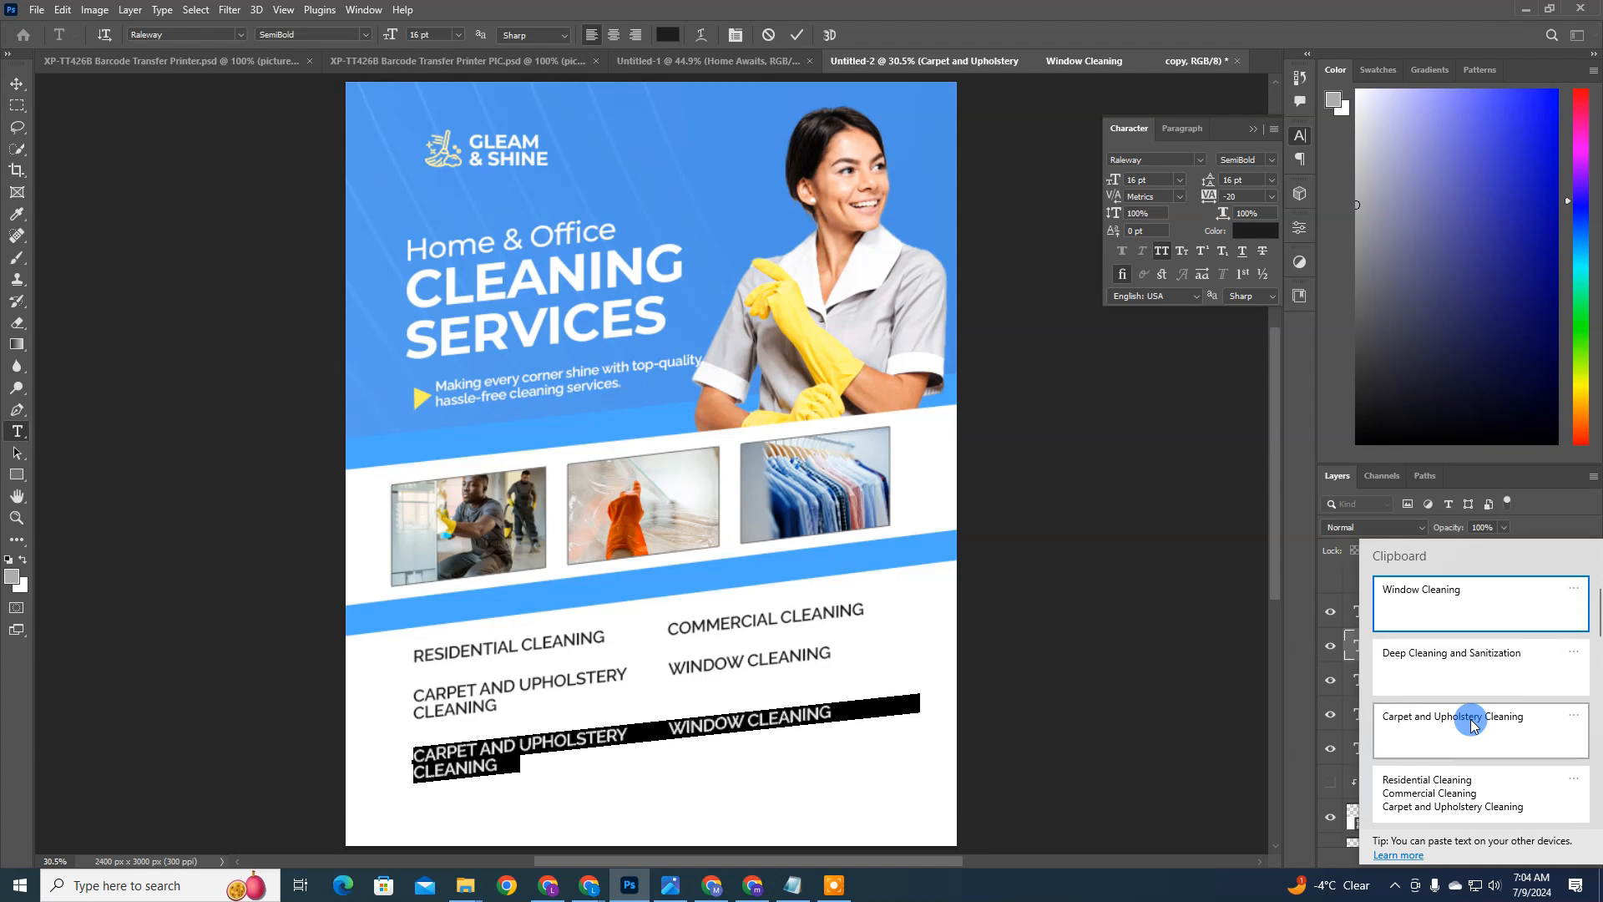
scroll(1472, 724, "down", 2)
scroll(1470, 713, "up", 2)
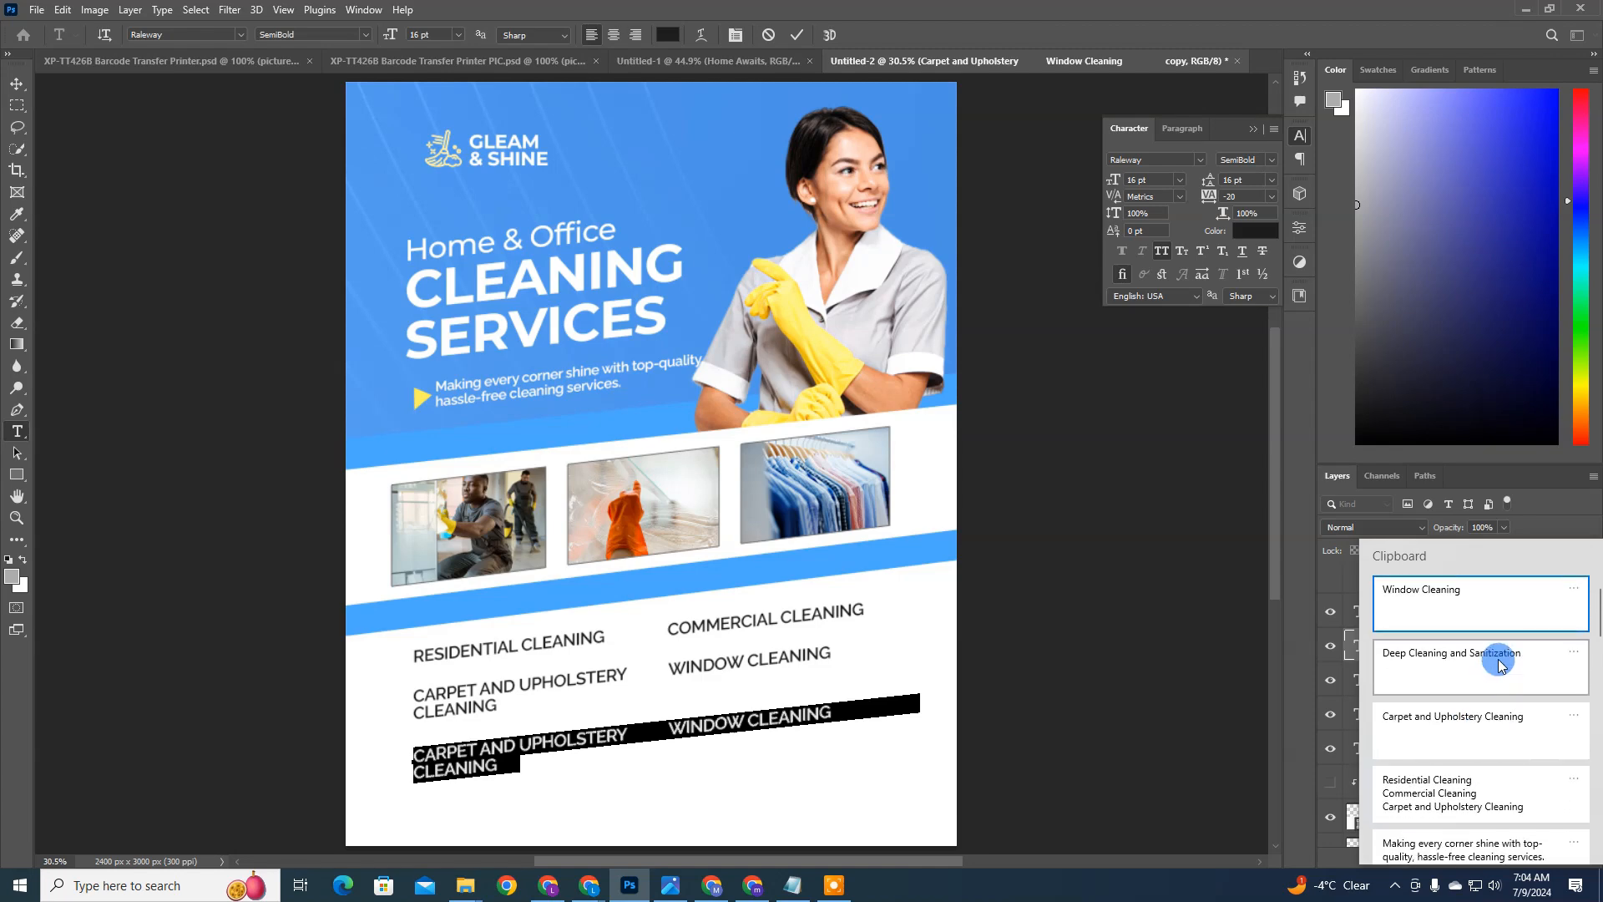
left_click(1498, 664)
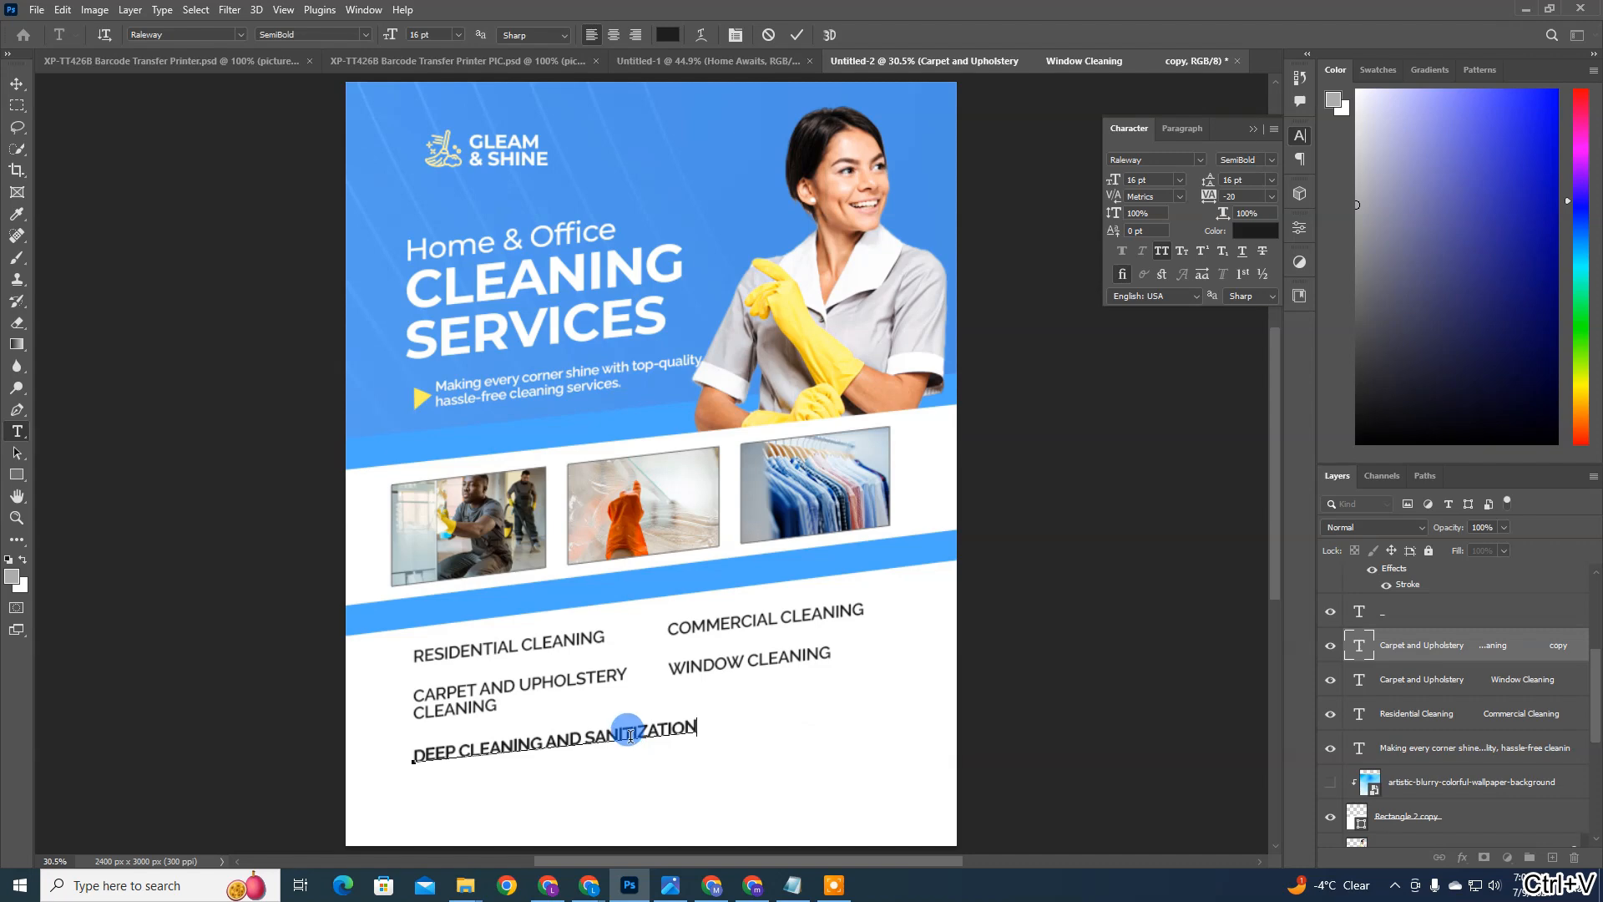
Step: Commit the new text and nudge the Deep Cleaning and Sanitization row upward, closer to the second row
key("ctrl+Return")
key("v")
key("Up")
key("Up")
key("Up")
key("Up")
key("Up")
key("Up")
key("Up")
key("Up")
key("Up")
key("Up")
key("Up")
key("Up")
key("Up")
key("Up")
key("Up")
key("Up")
key("Up")
key("Up")
key("Up")
key("Up")
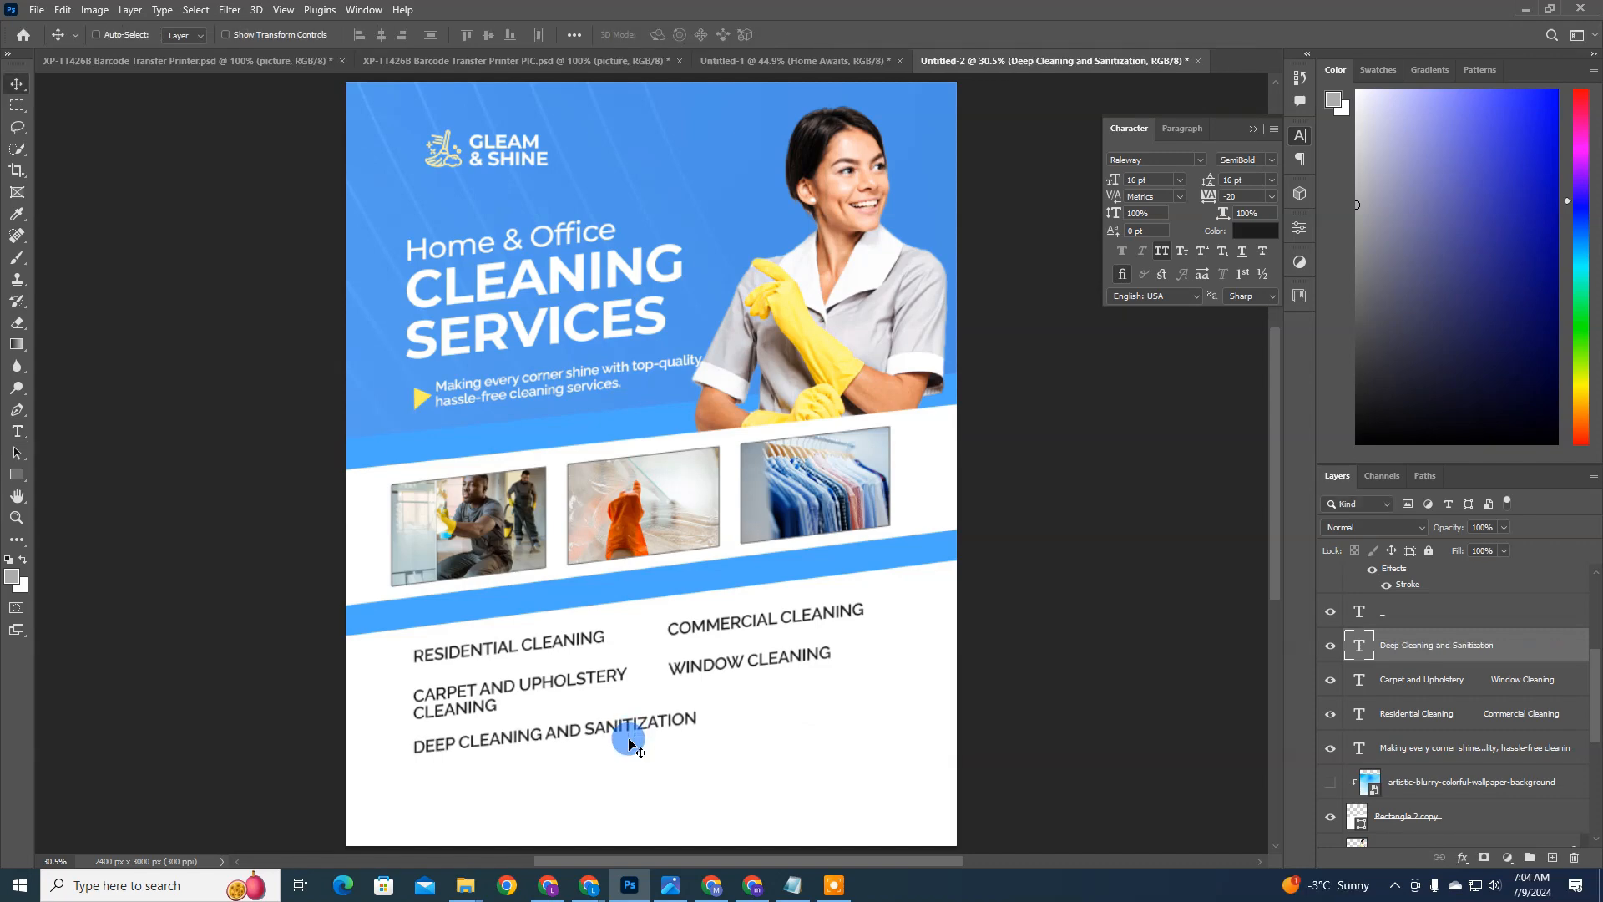
key("Up")
key("Up")
key("Up")
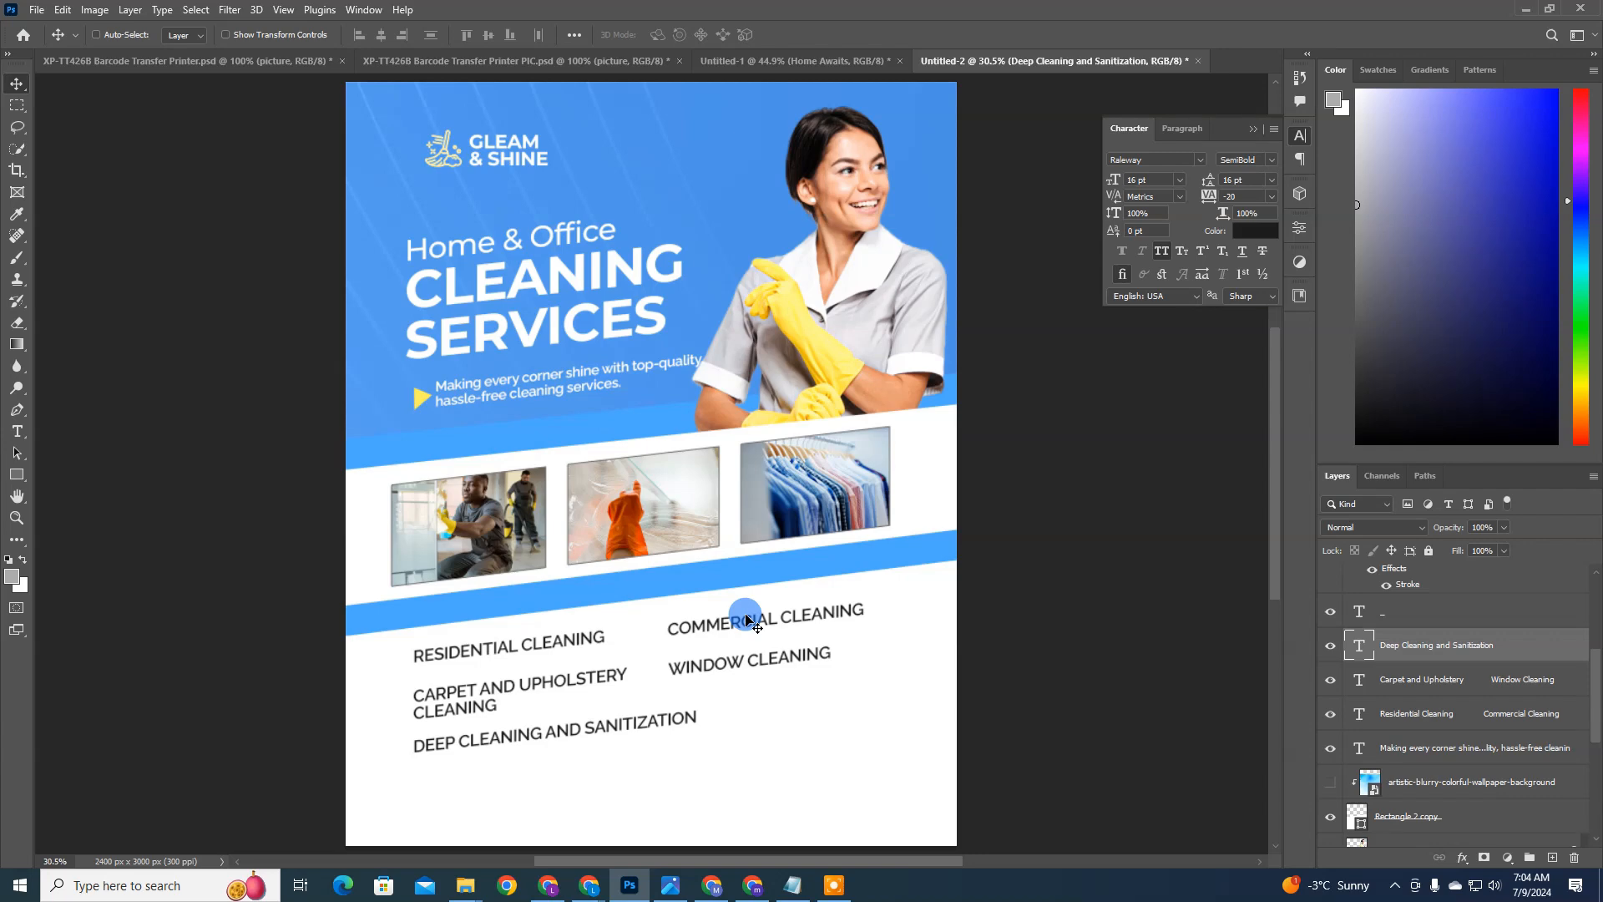
Step: Identify the layers of the services list by briefly hiding and showing the third and second rows
left_click(814, 616, "ctrl")
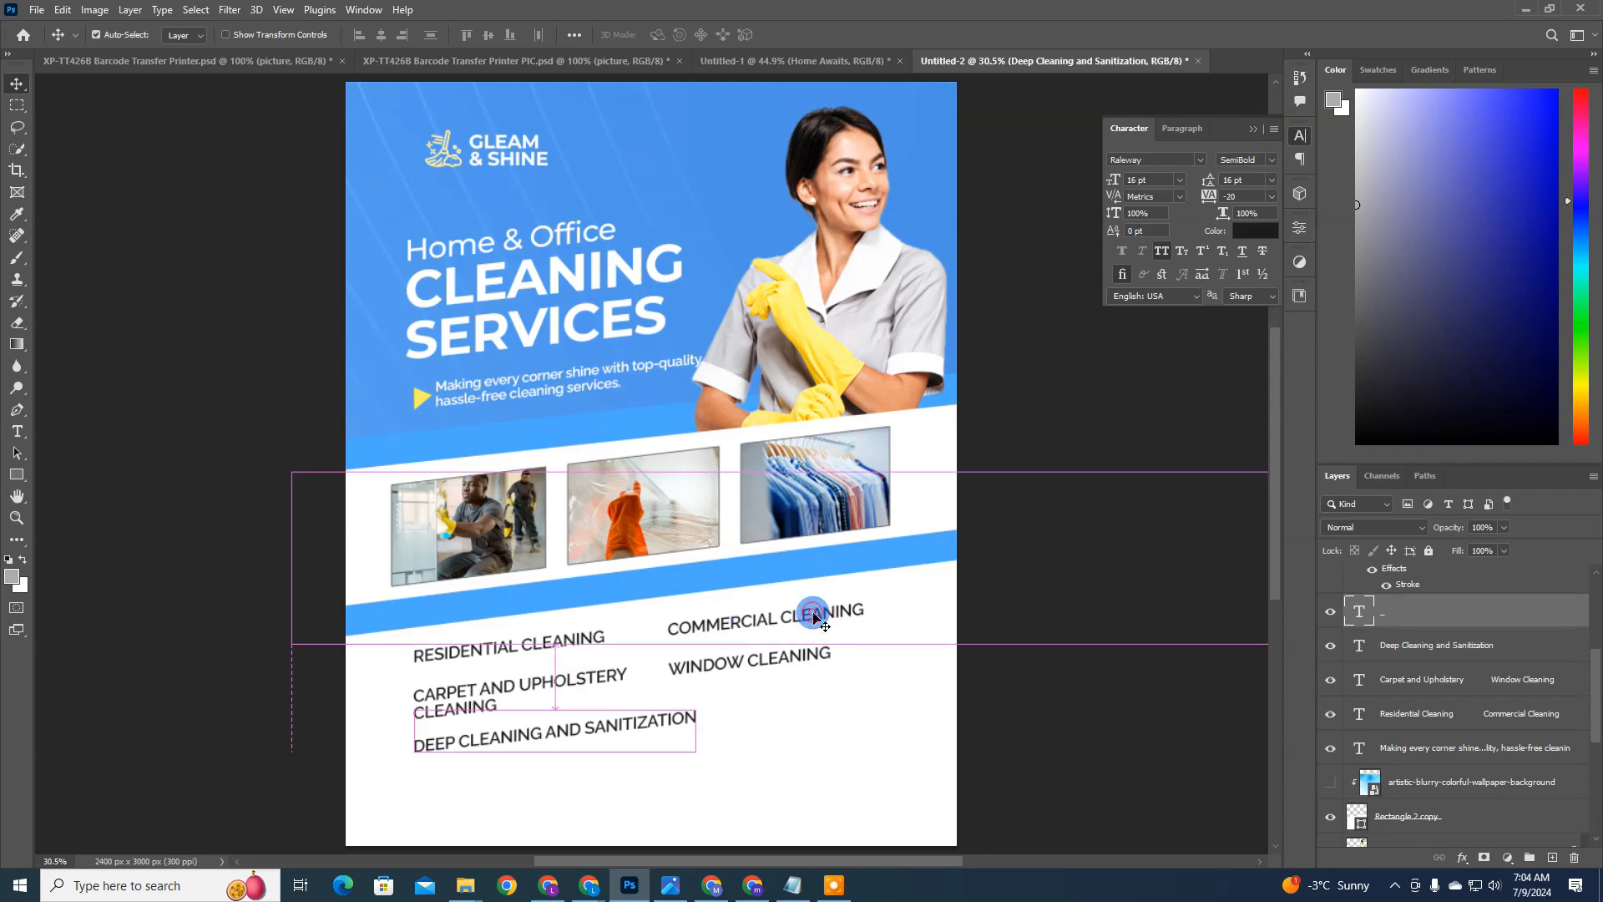
left_click(1403, 621)
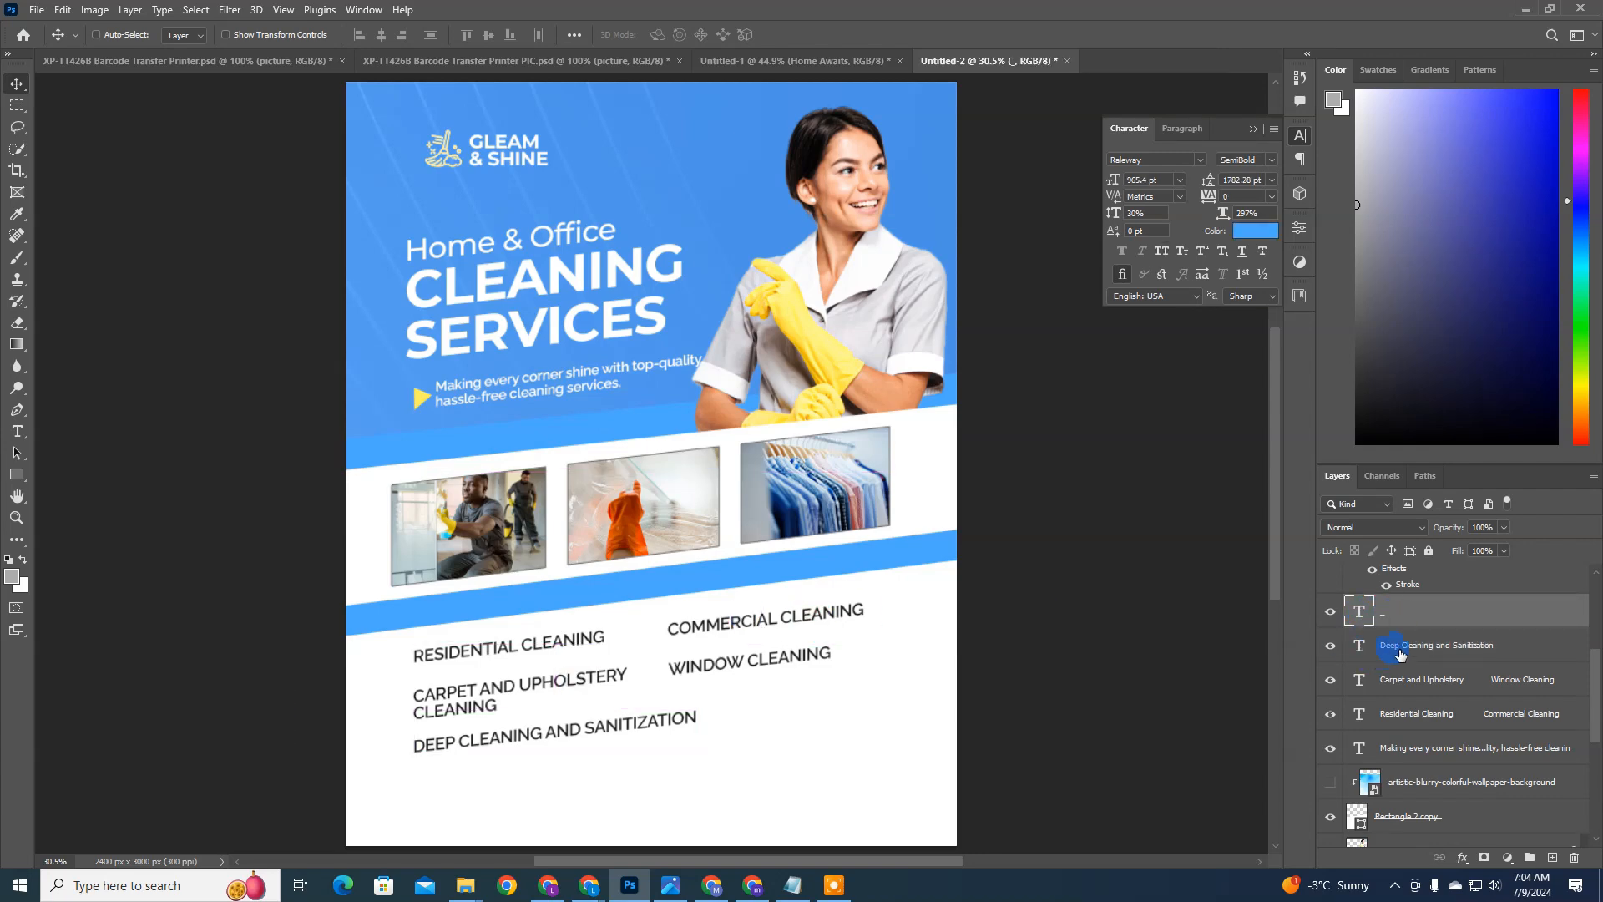
left_click(1338, 651)
left_click(1336, 648)
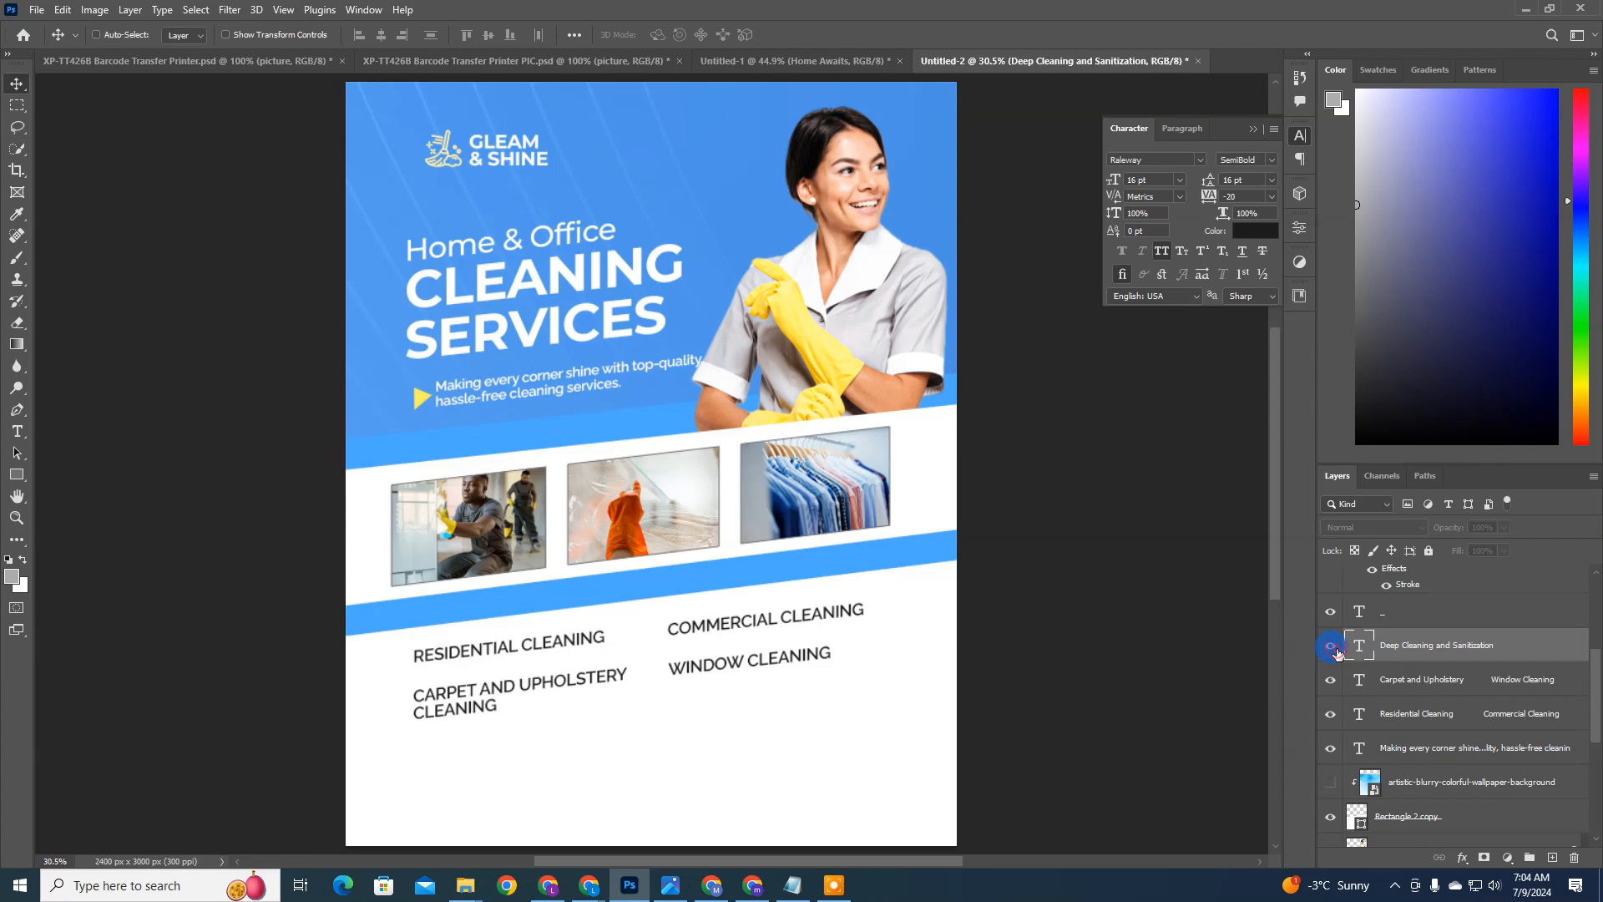
left_click(1335, 648)
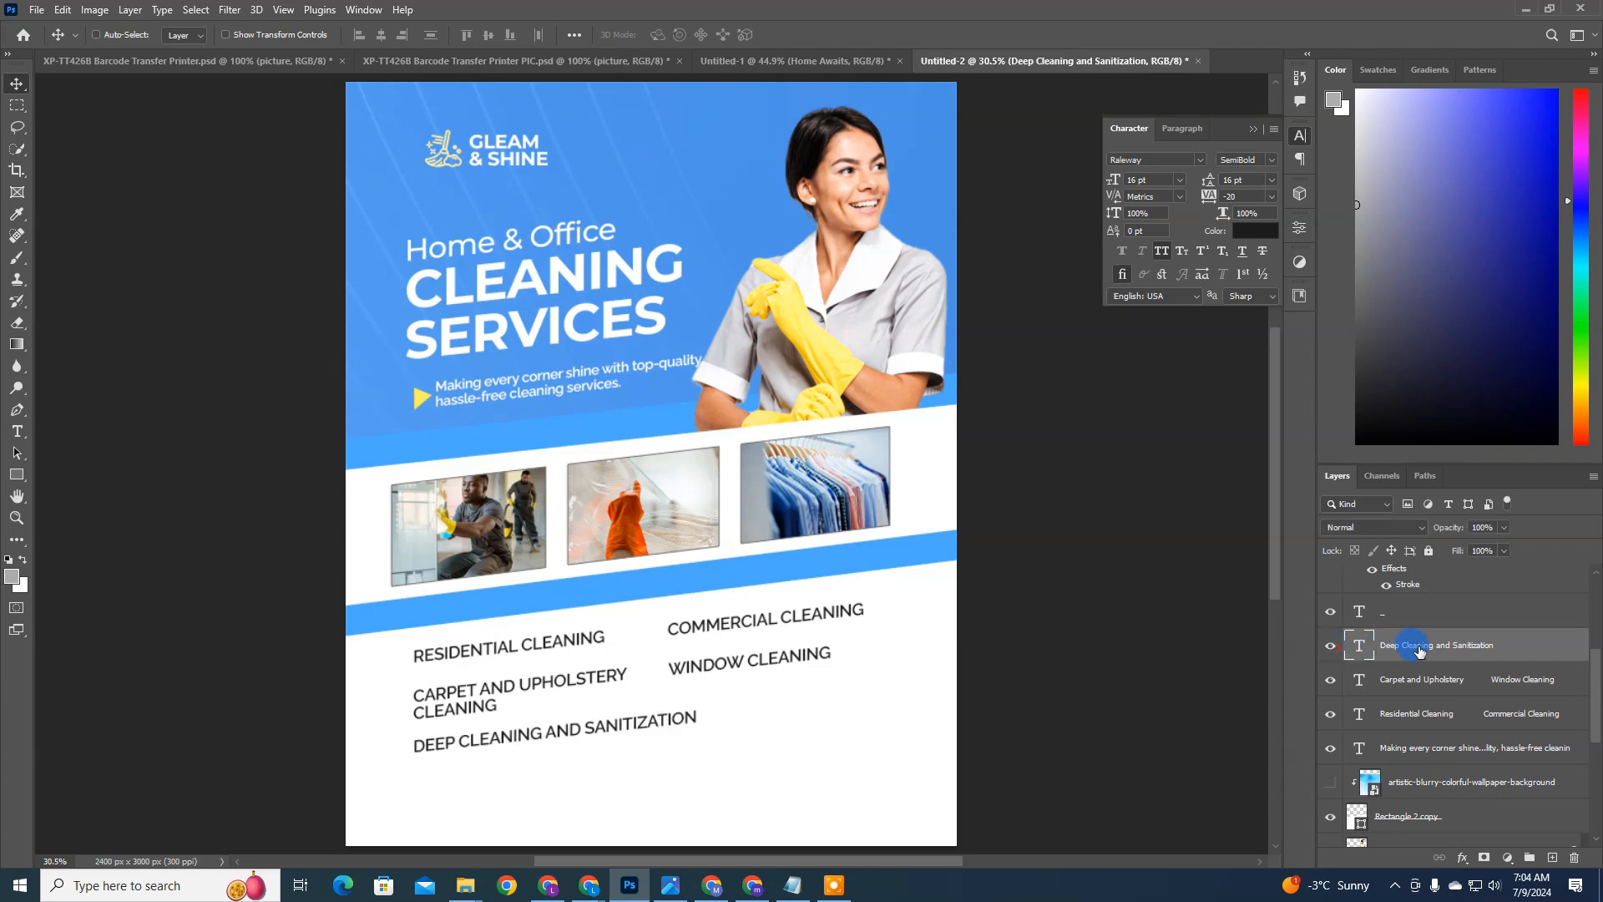
left_click(815, 573, "ctrl")
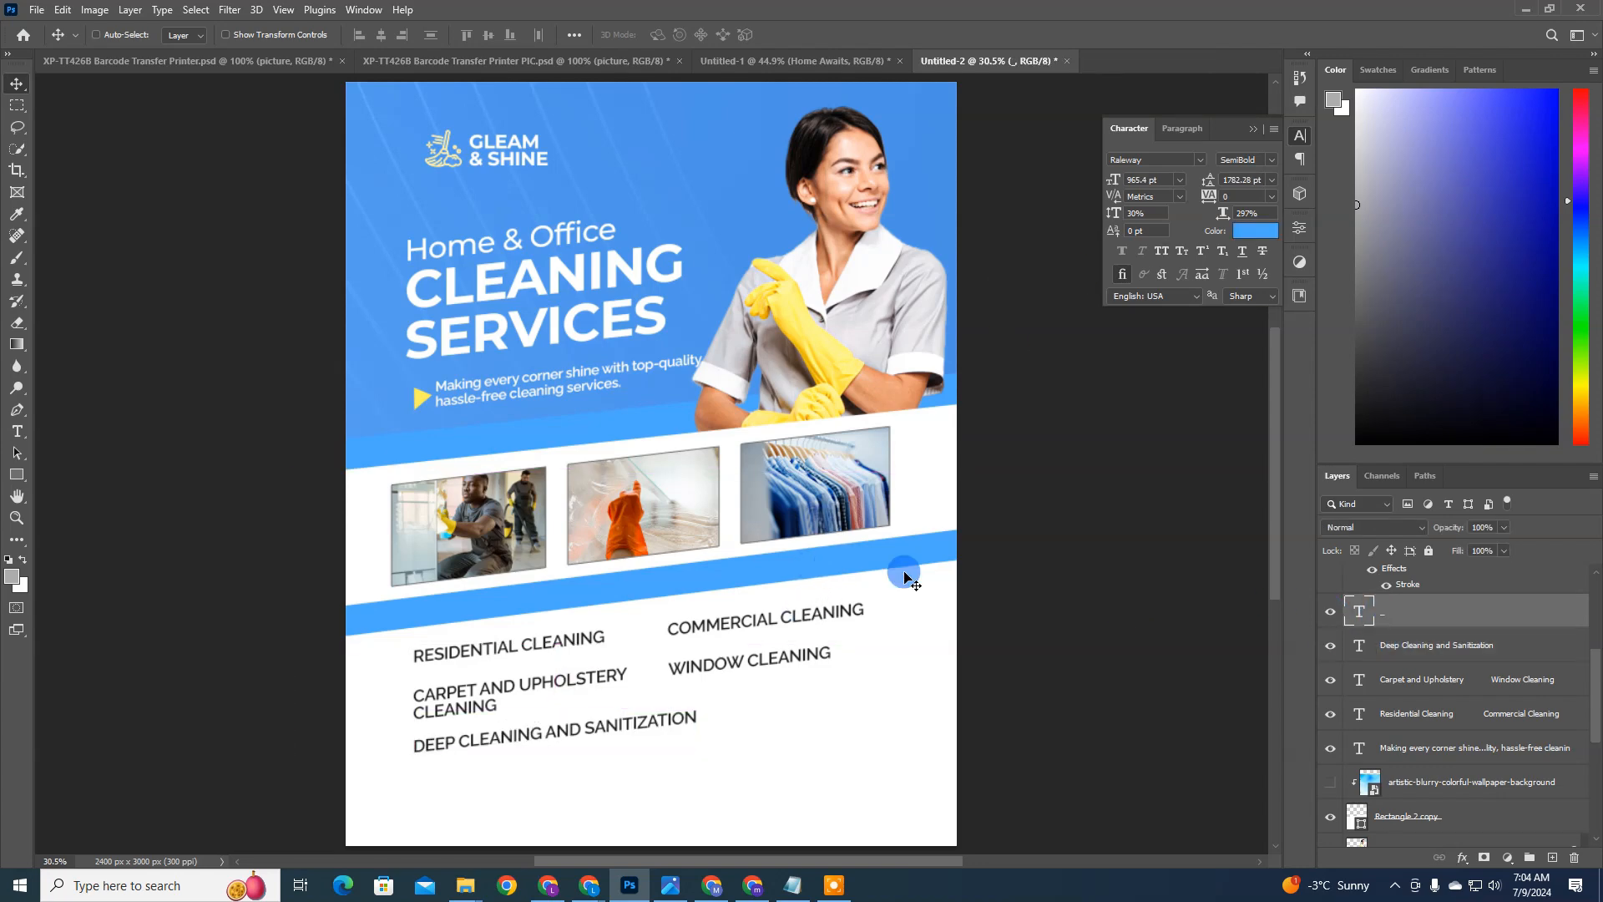
left_click(1433, 646)
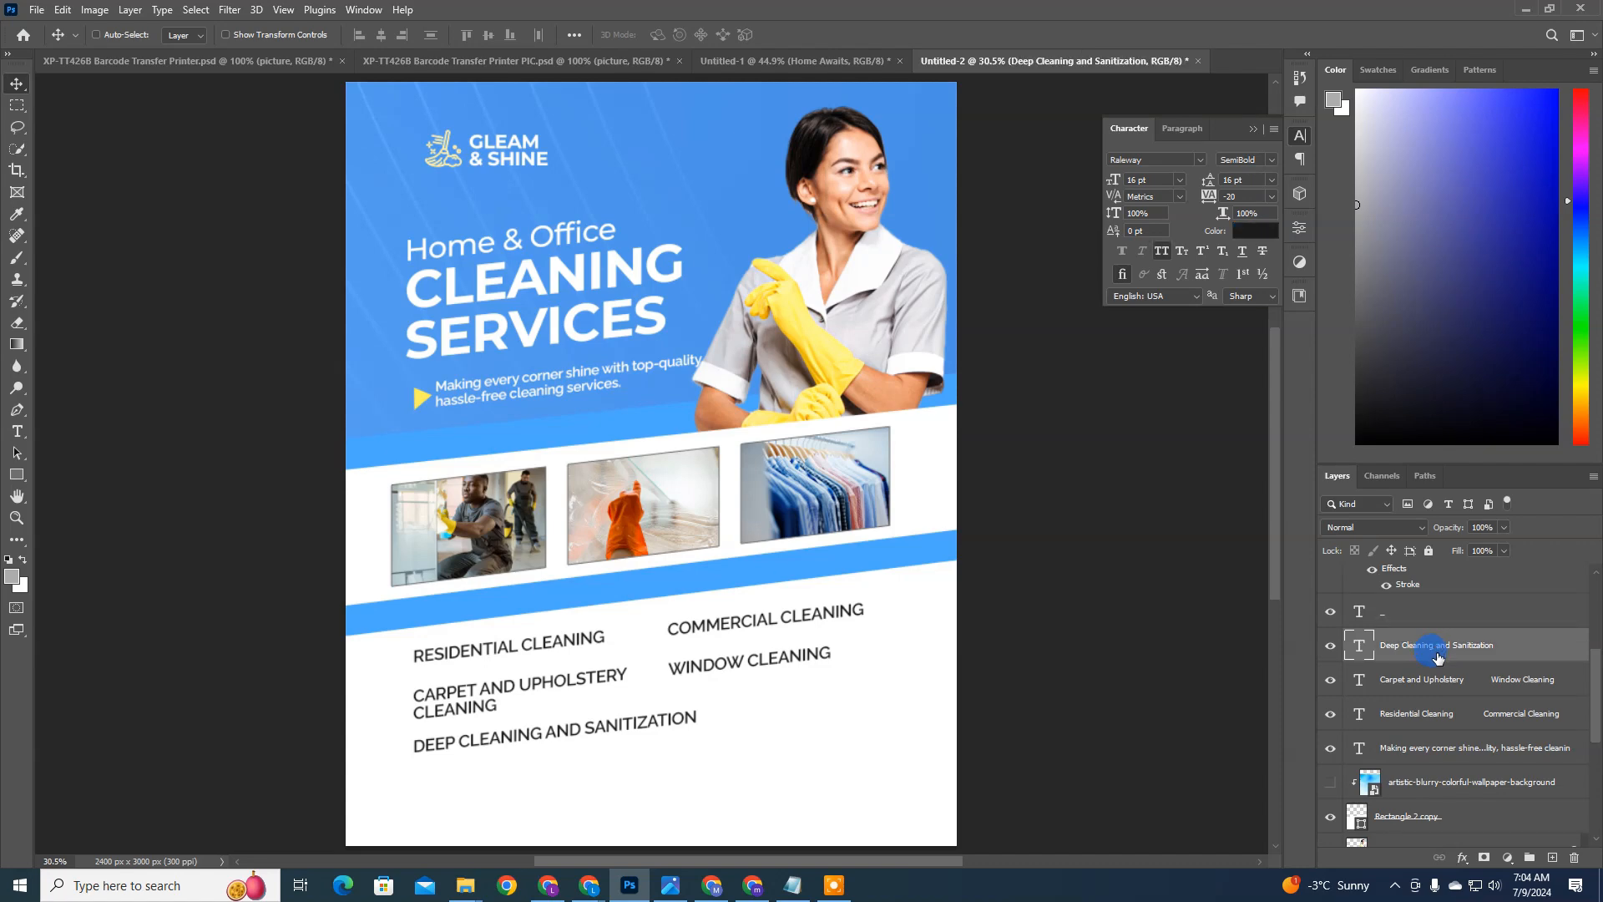
left_click(1326, 682)
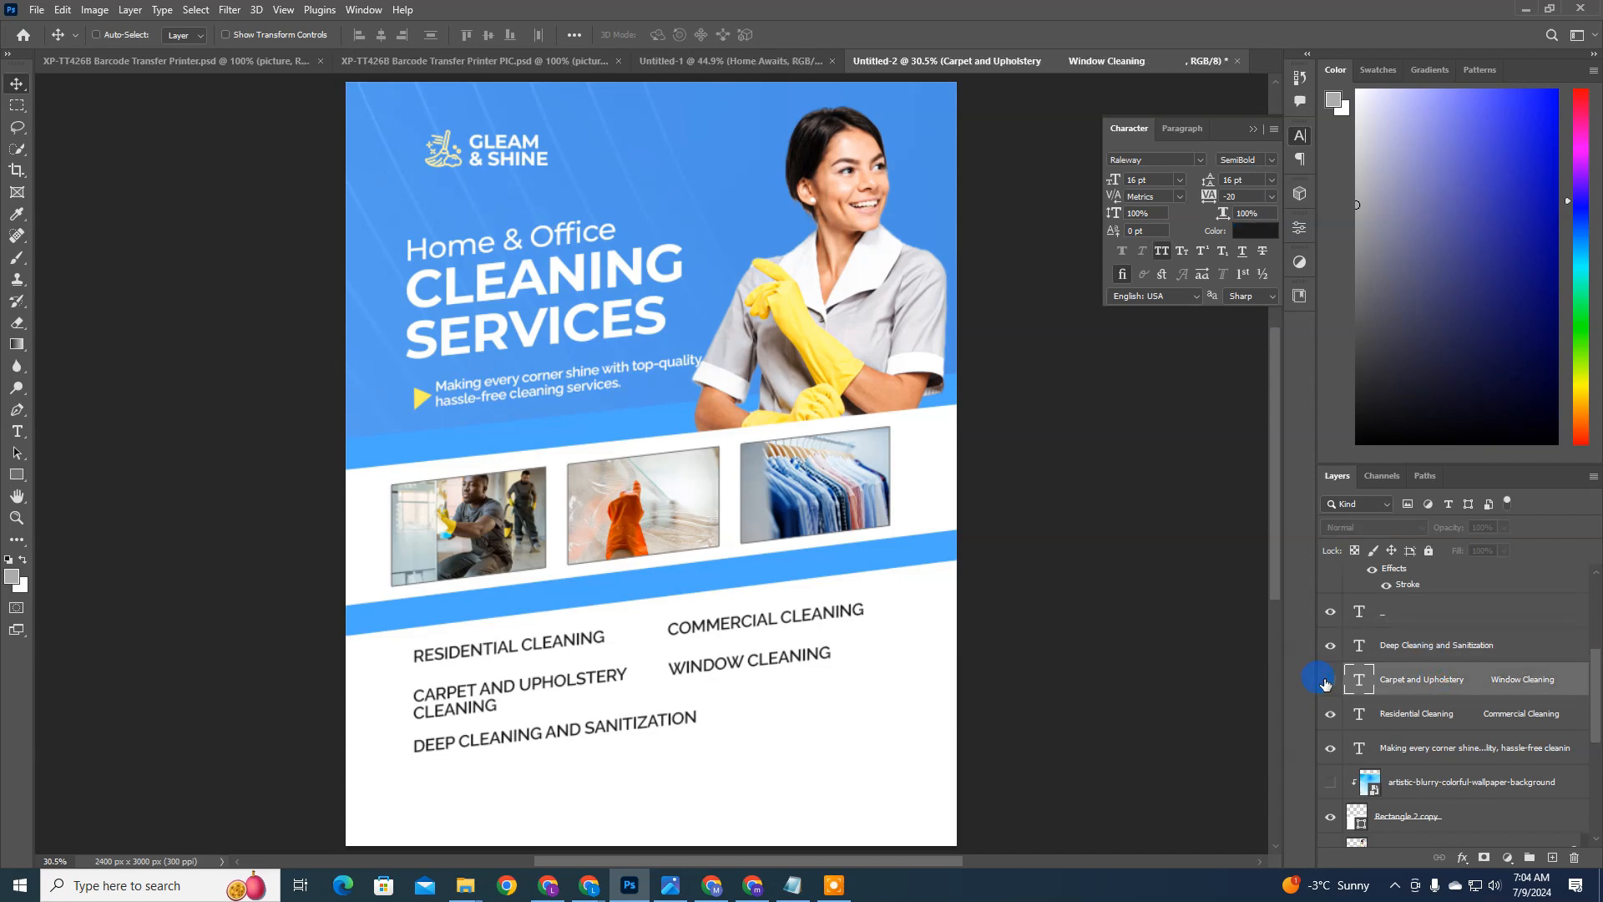
left_click(1330, 680)
left_click(1330, 679)
left_click(1424, 749)
Step: Duplicate the Residential Cleaning and Commercial Cleaning row and replace the copy's text with one hyphen for each column
left_click(1412, 717)
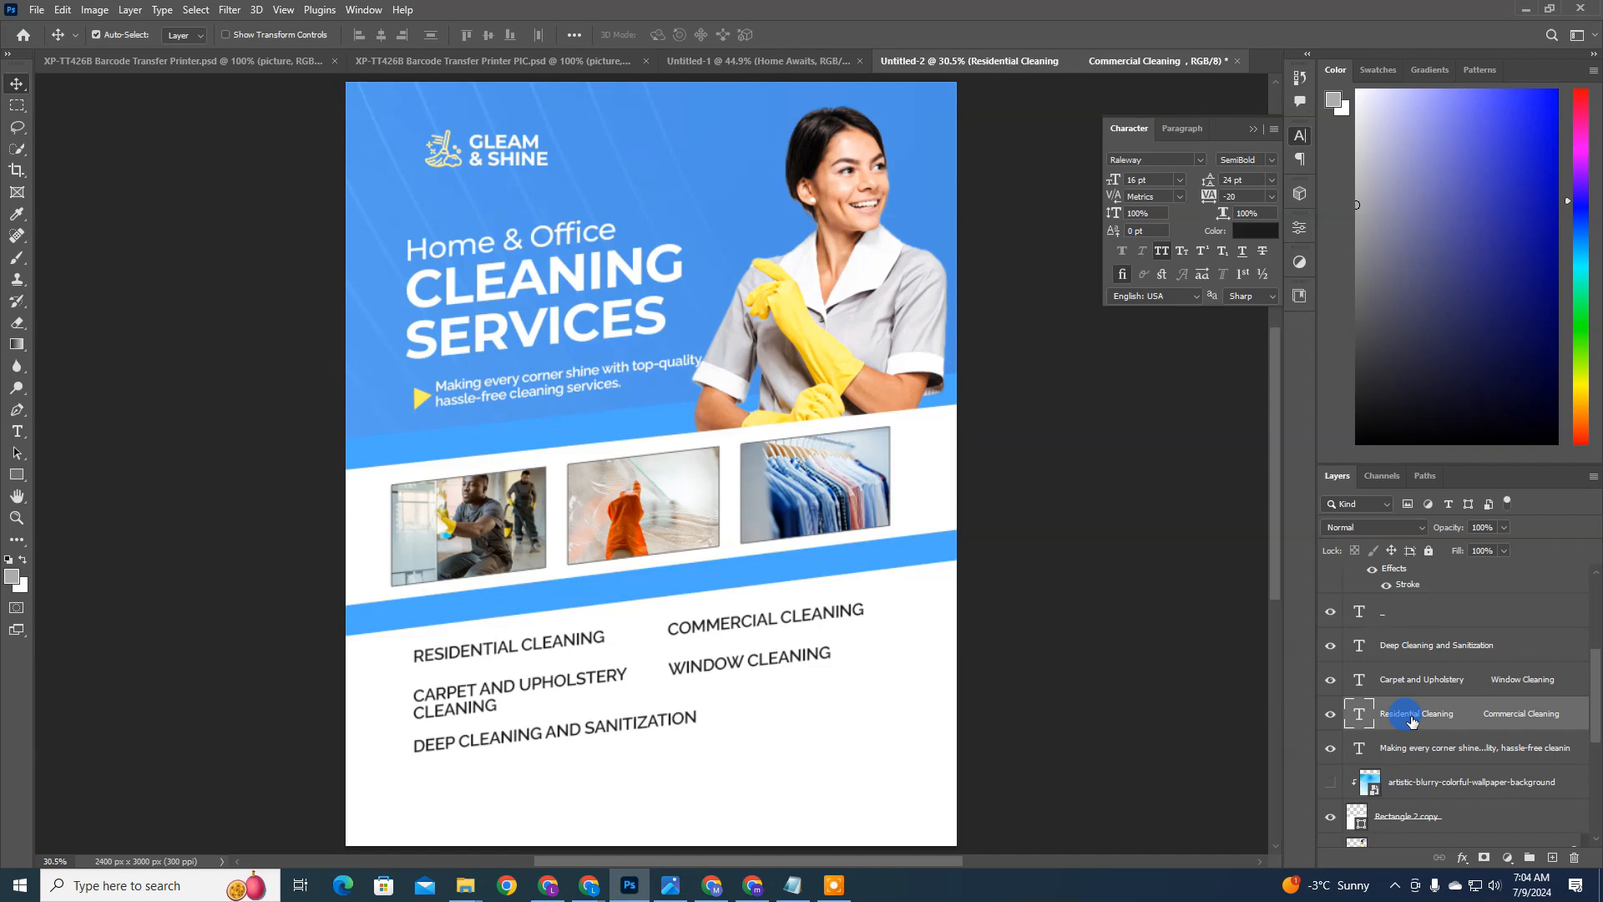
key("ctrl+j")
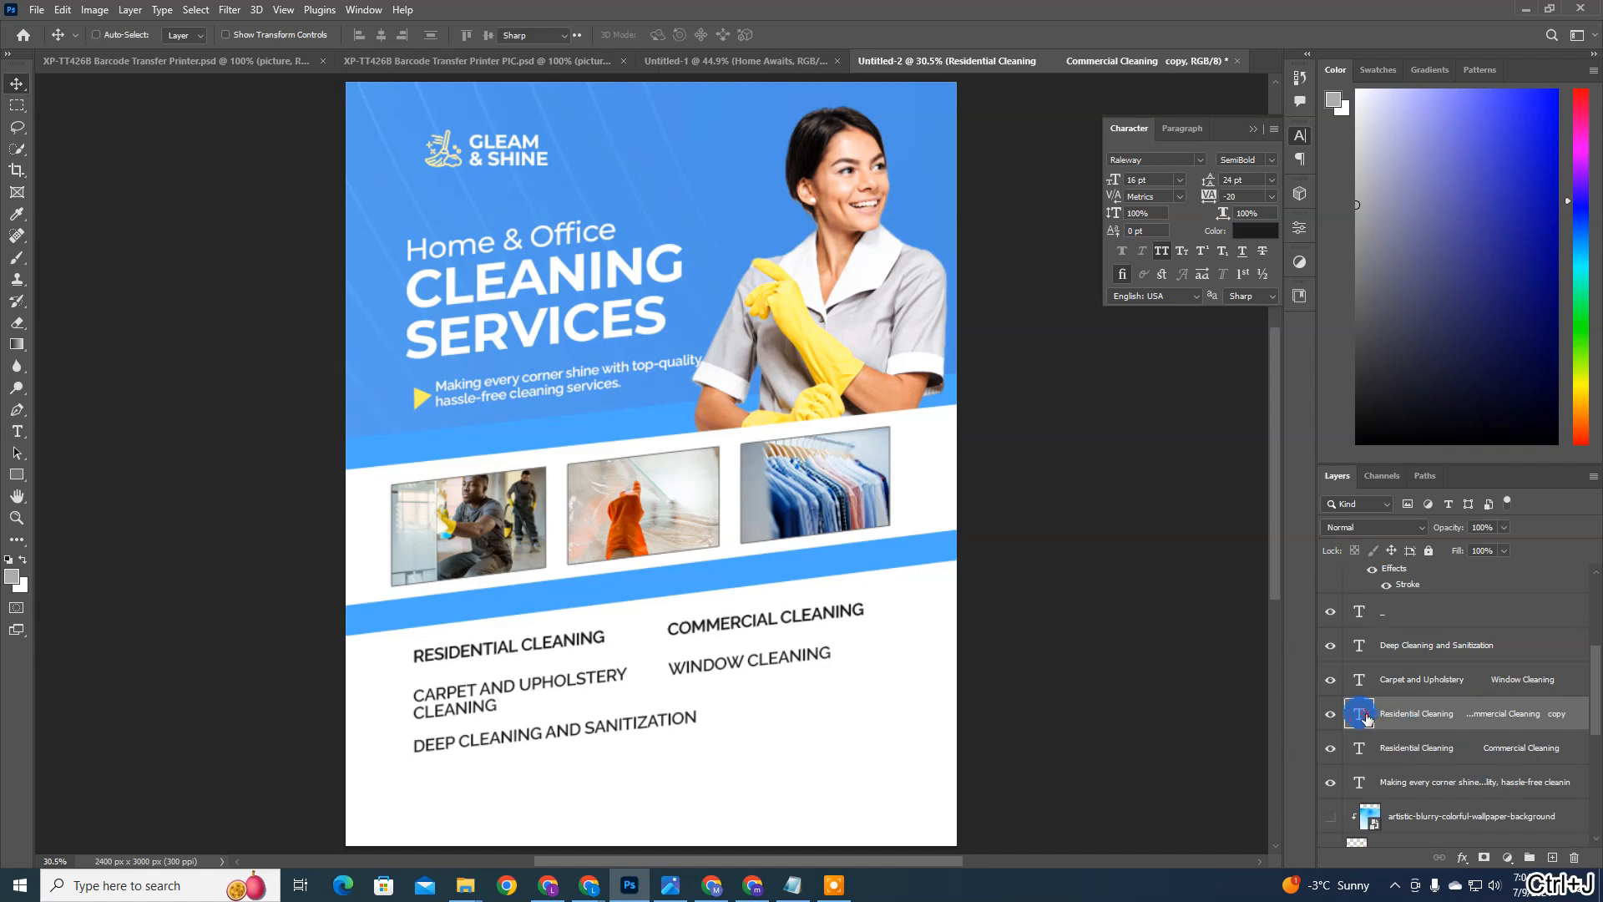
double_click(1365, 716)
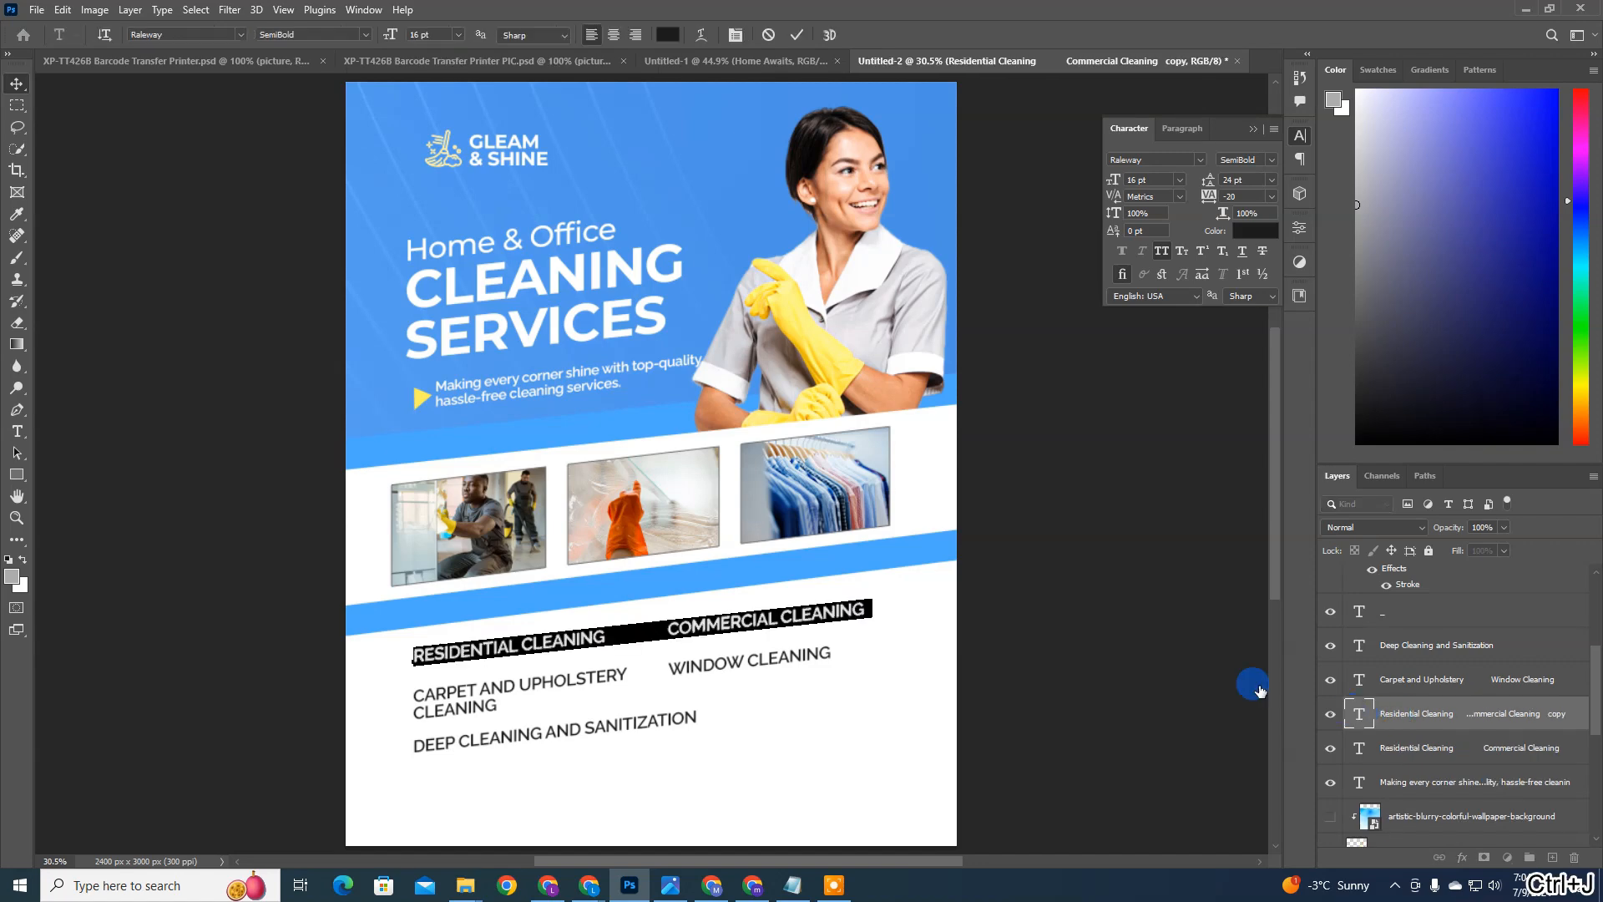
left_click(925, 608)
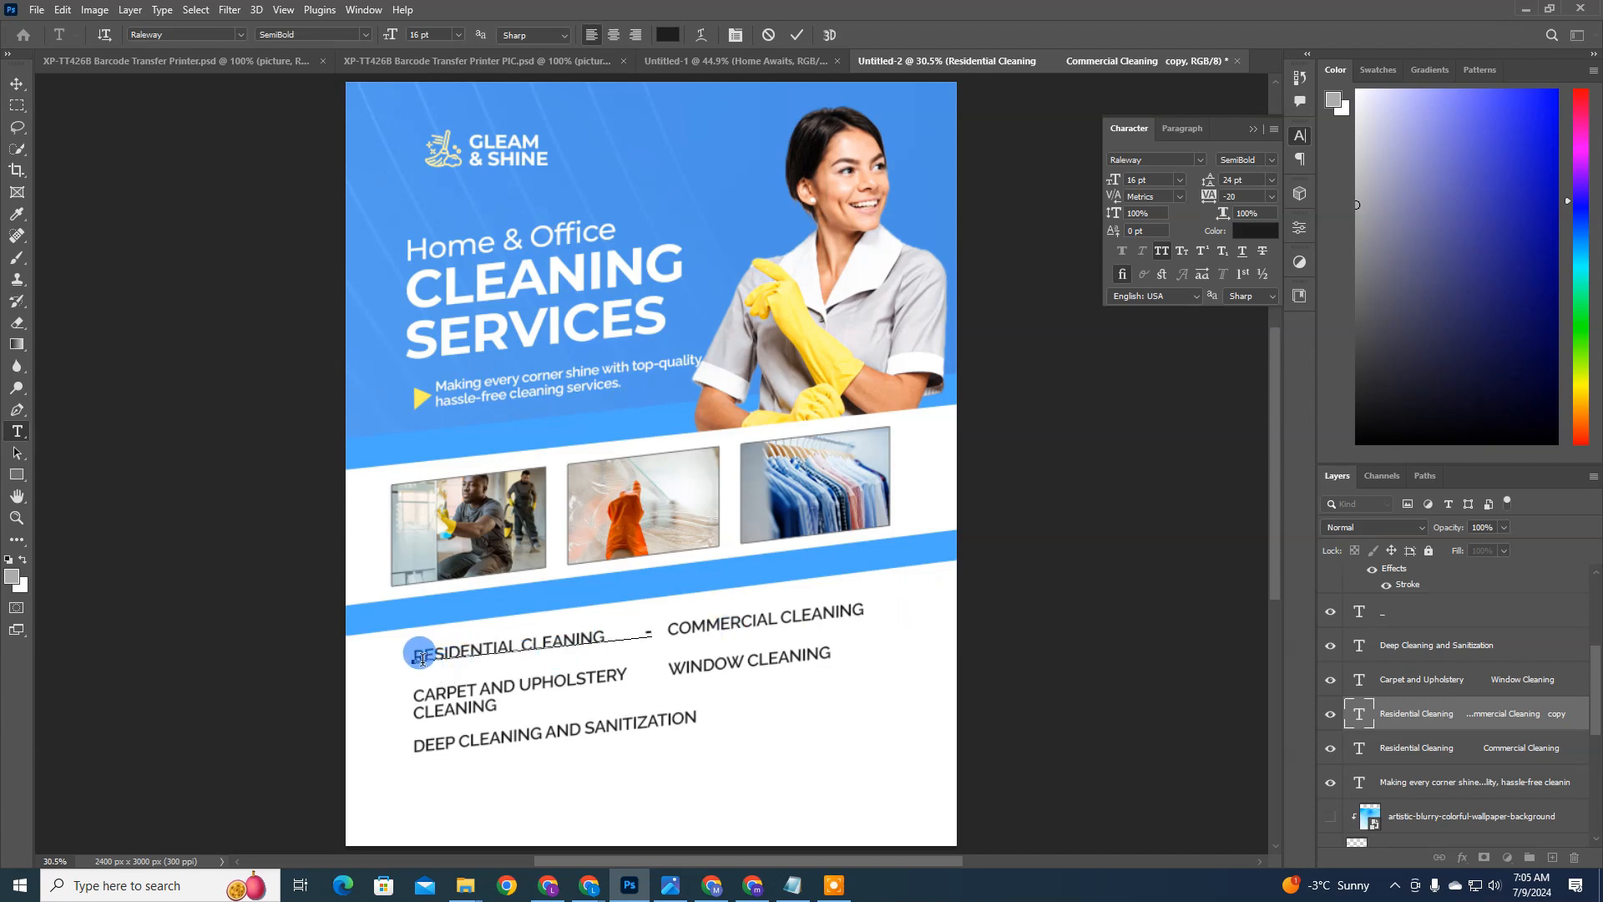
left_click_drag(422, 660, 394, 660)
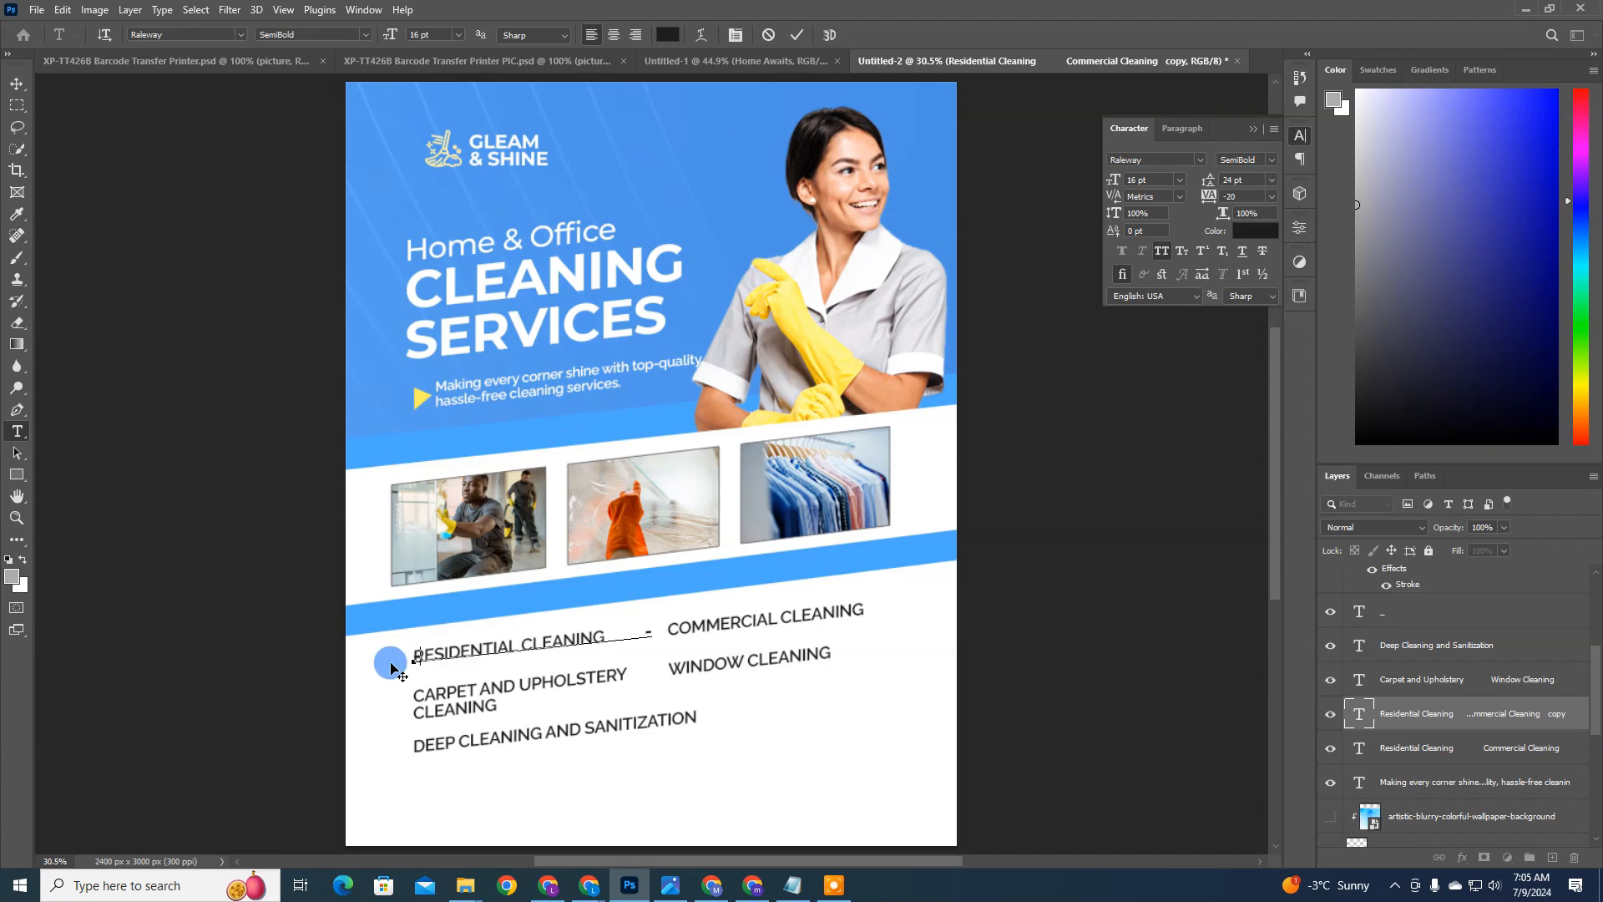
key("ctrl+Return")
key("v")
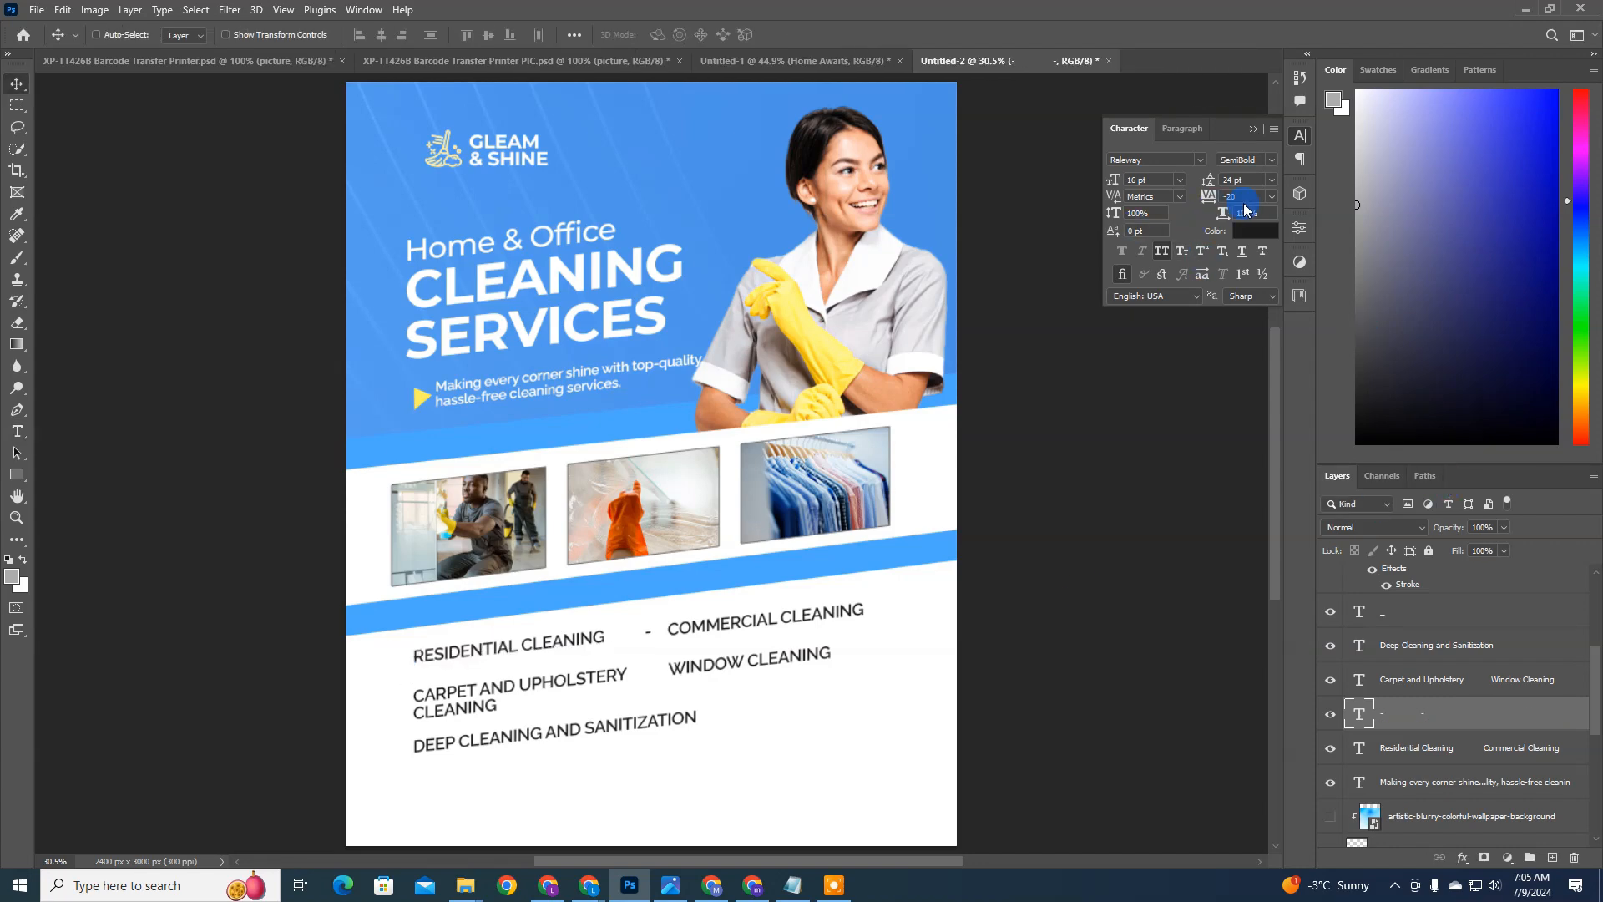
Step: Stretch the hyphen markers to 169% vertical scale and colour them 4ba8ff, sampled from the slanted blue bar
left_click_drag(1104, 209, 1172, 209)
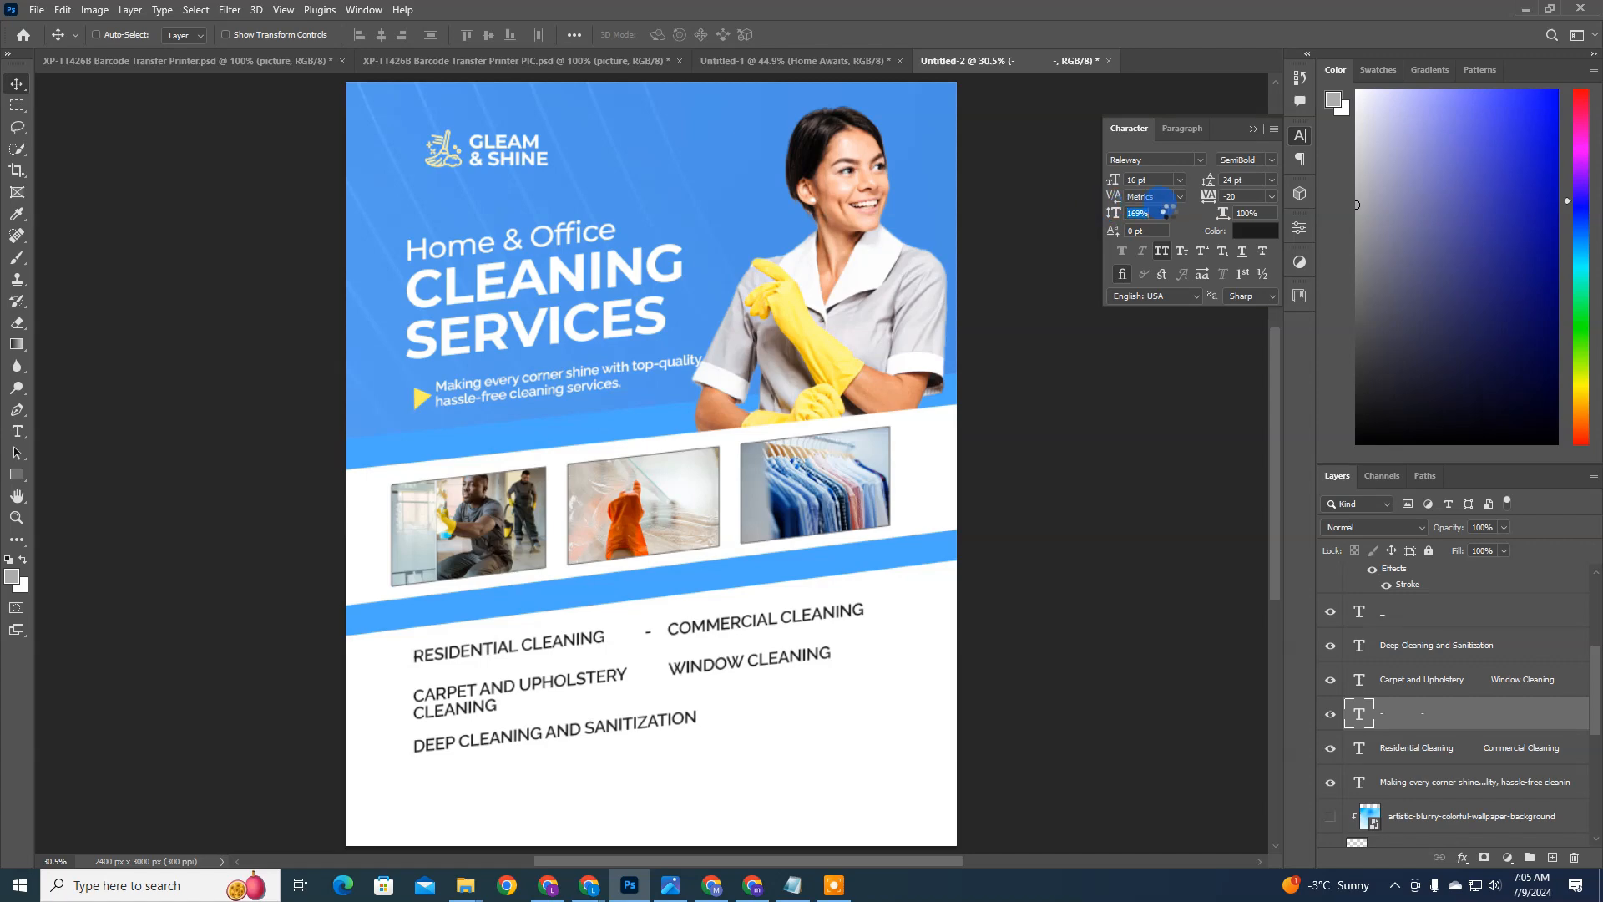
left_click(1201, 253)
left_click(1255, 231)
left_click(889, 559)
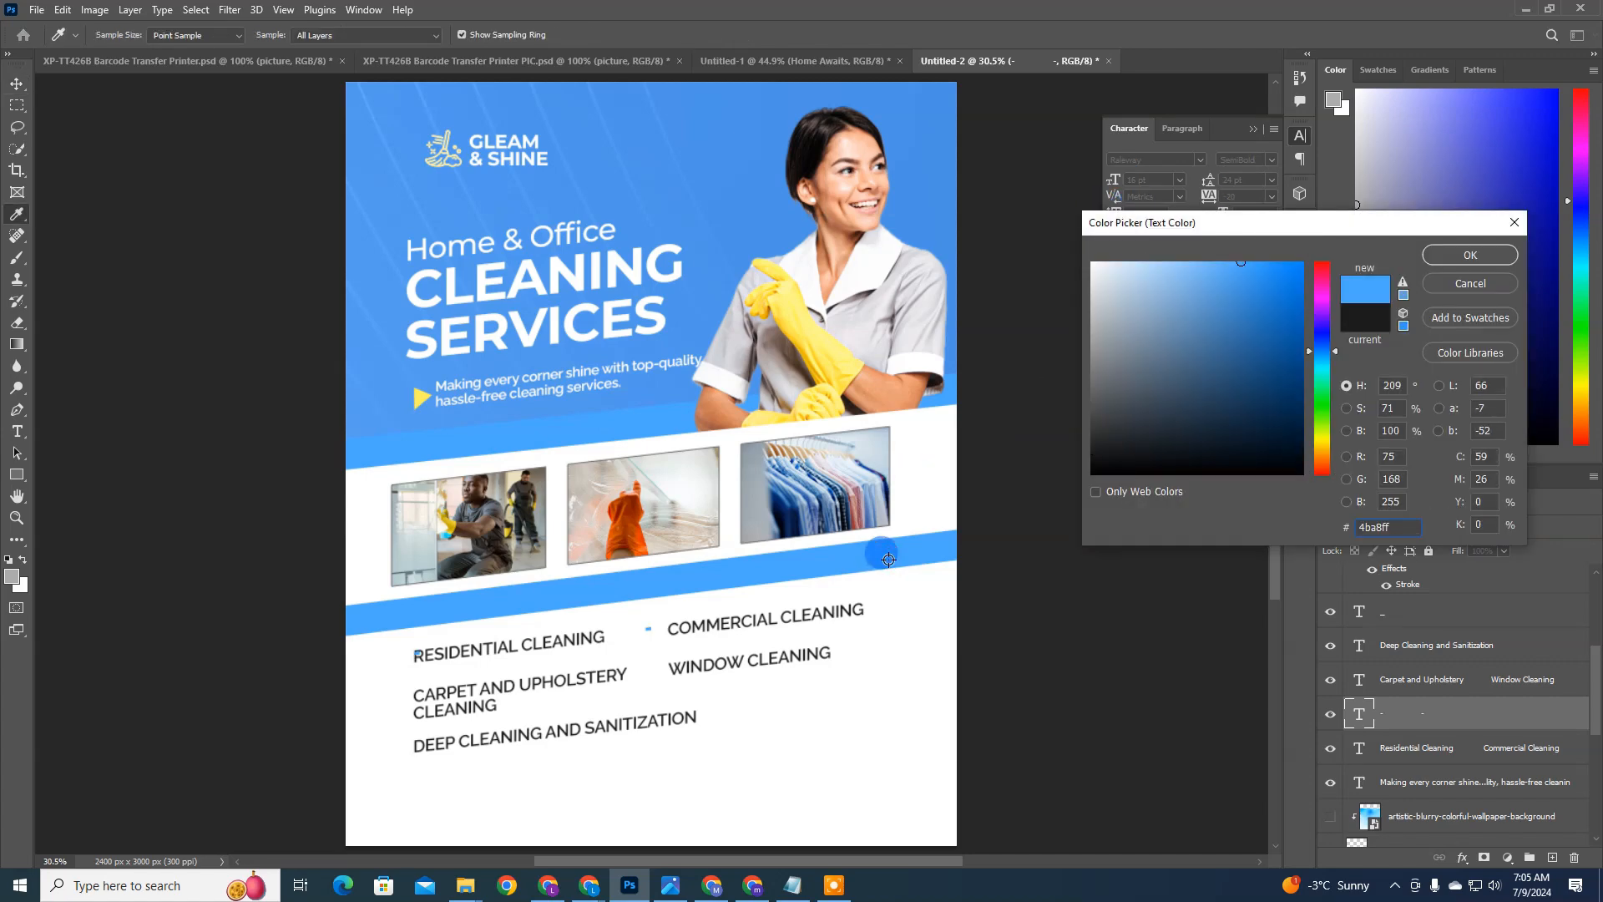
key("Return")
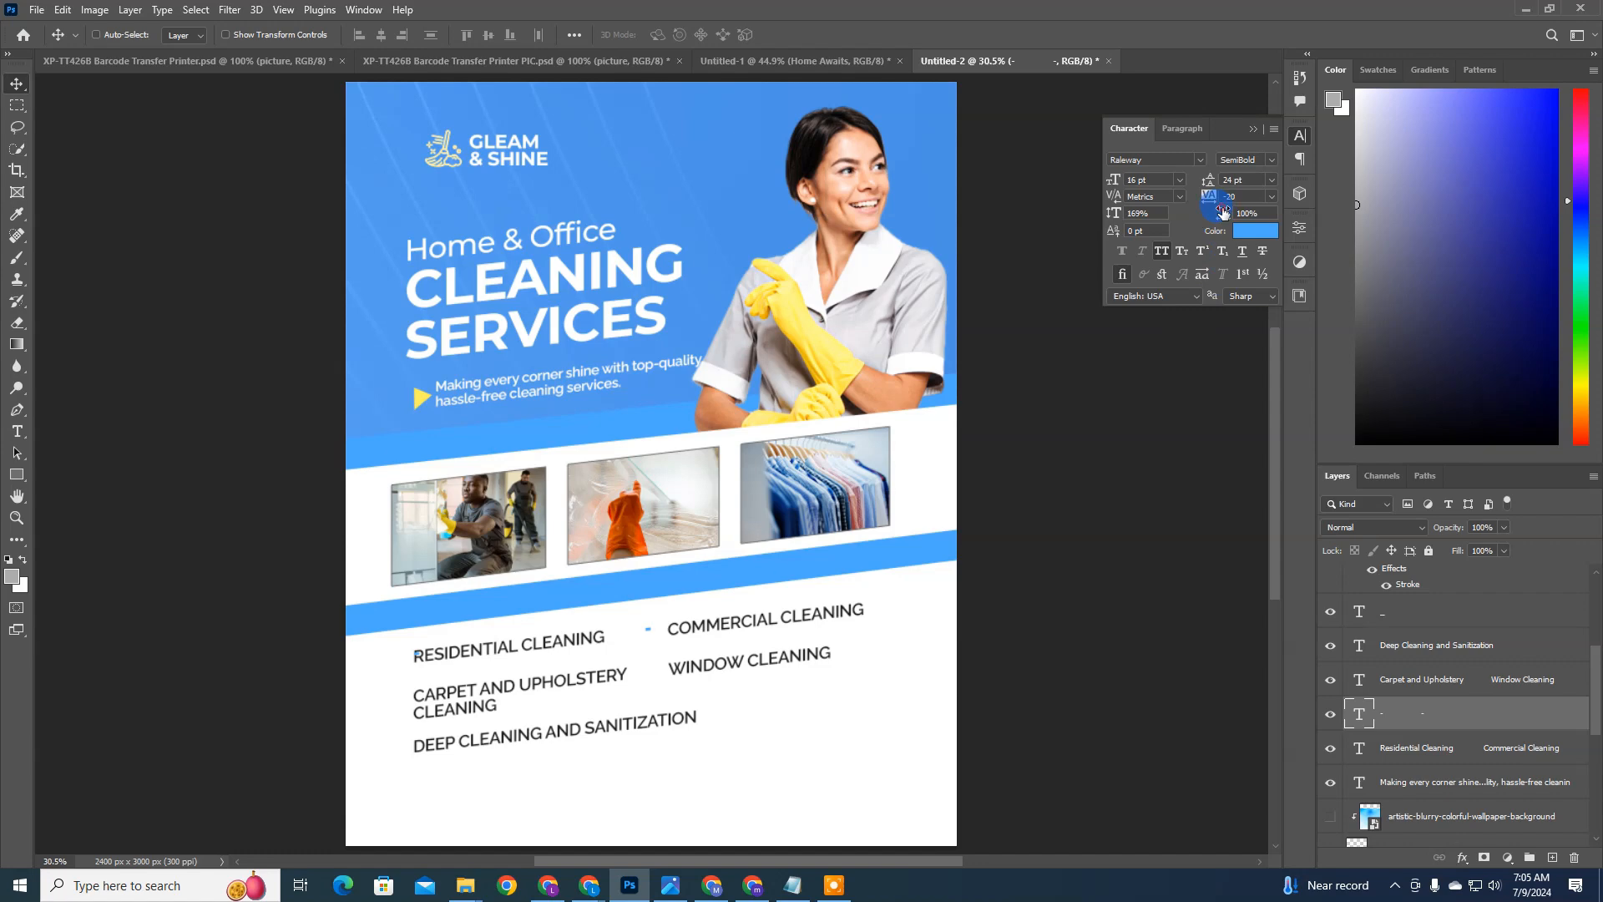
Step: Scale the hyphen markers into square bullets with 404% vertical and 157% horizontal scale
mouse_move(1223, 212)
left_mouse_down()
mouse_move(1255, 219)
mouse_move(1218, 215)
left_mouse_up()
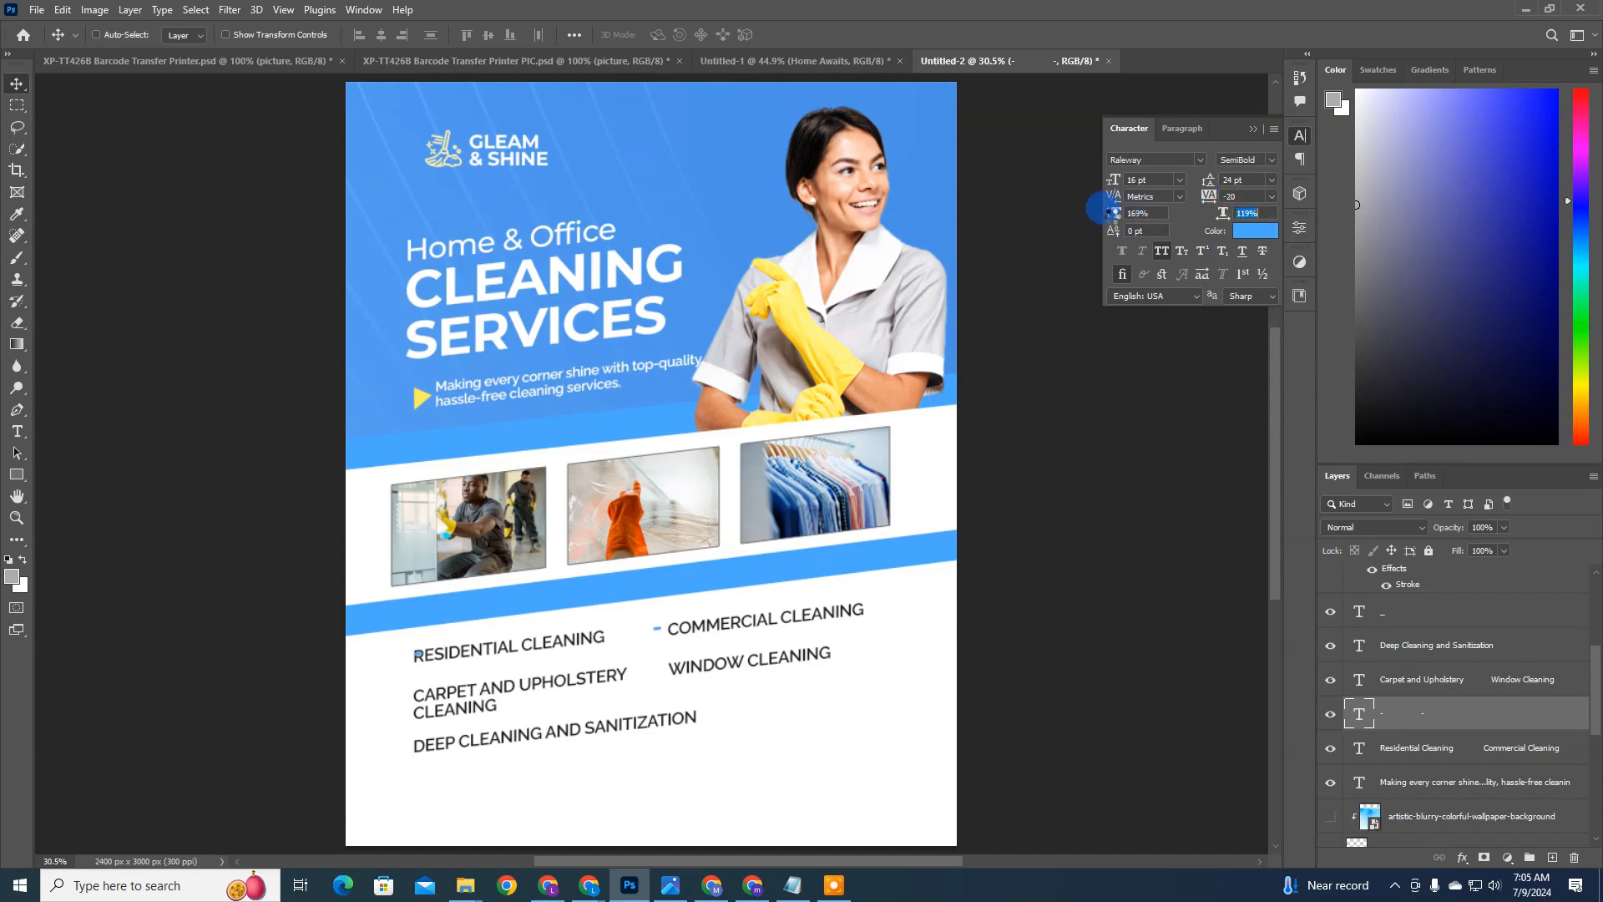
left_click_drag(1108, 216, 1252, 208)
left_click(1149, 215)
left_click(1214, 206)
left_click(1141, 223)
left_click_drag(1114, 214, 1127, 213)
left_click(1222, 215)
Step: Change the square bullets' text colour to the darker blue 1365b2
left_click(1255, 232)
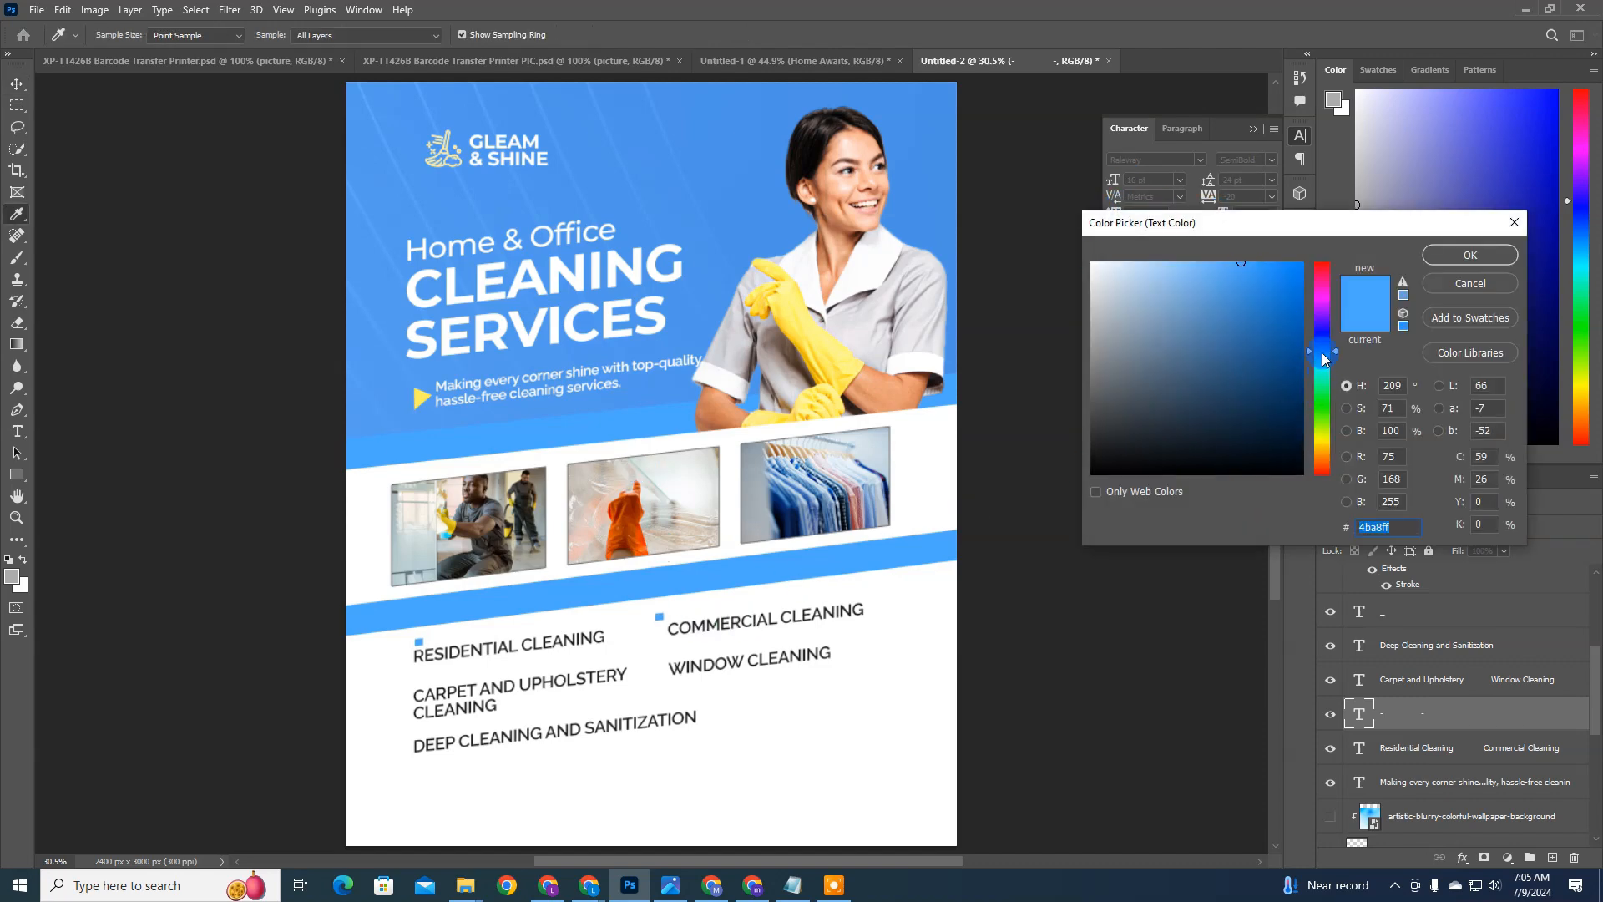
left_click(1291, 321)
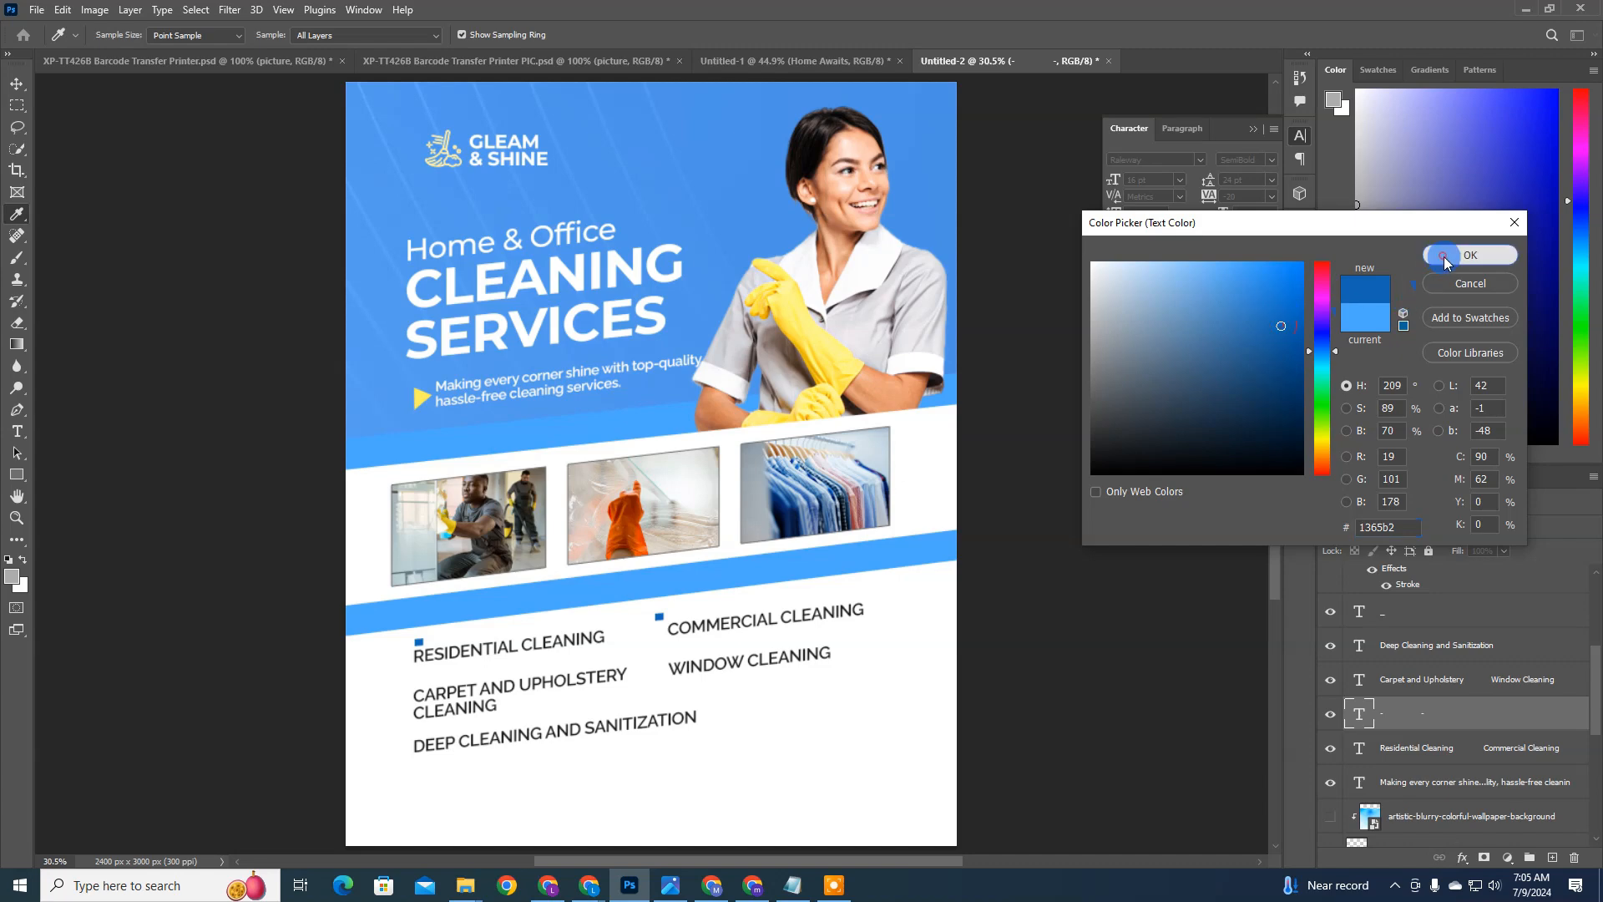
left_click(1470, 255)
Step: Show the colors group and recolour the square bullets with its blue swatch, 4a90e2
scroll(1400, 634, "up", 5)
left_click(1400, 635)
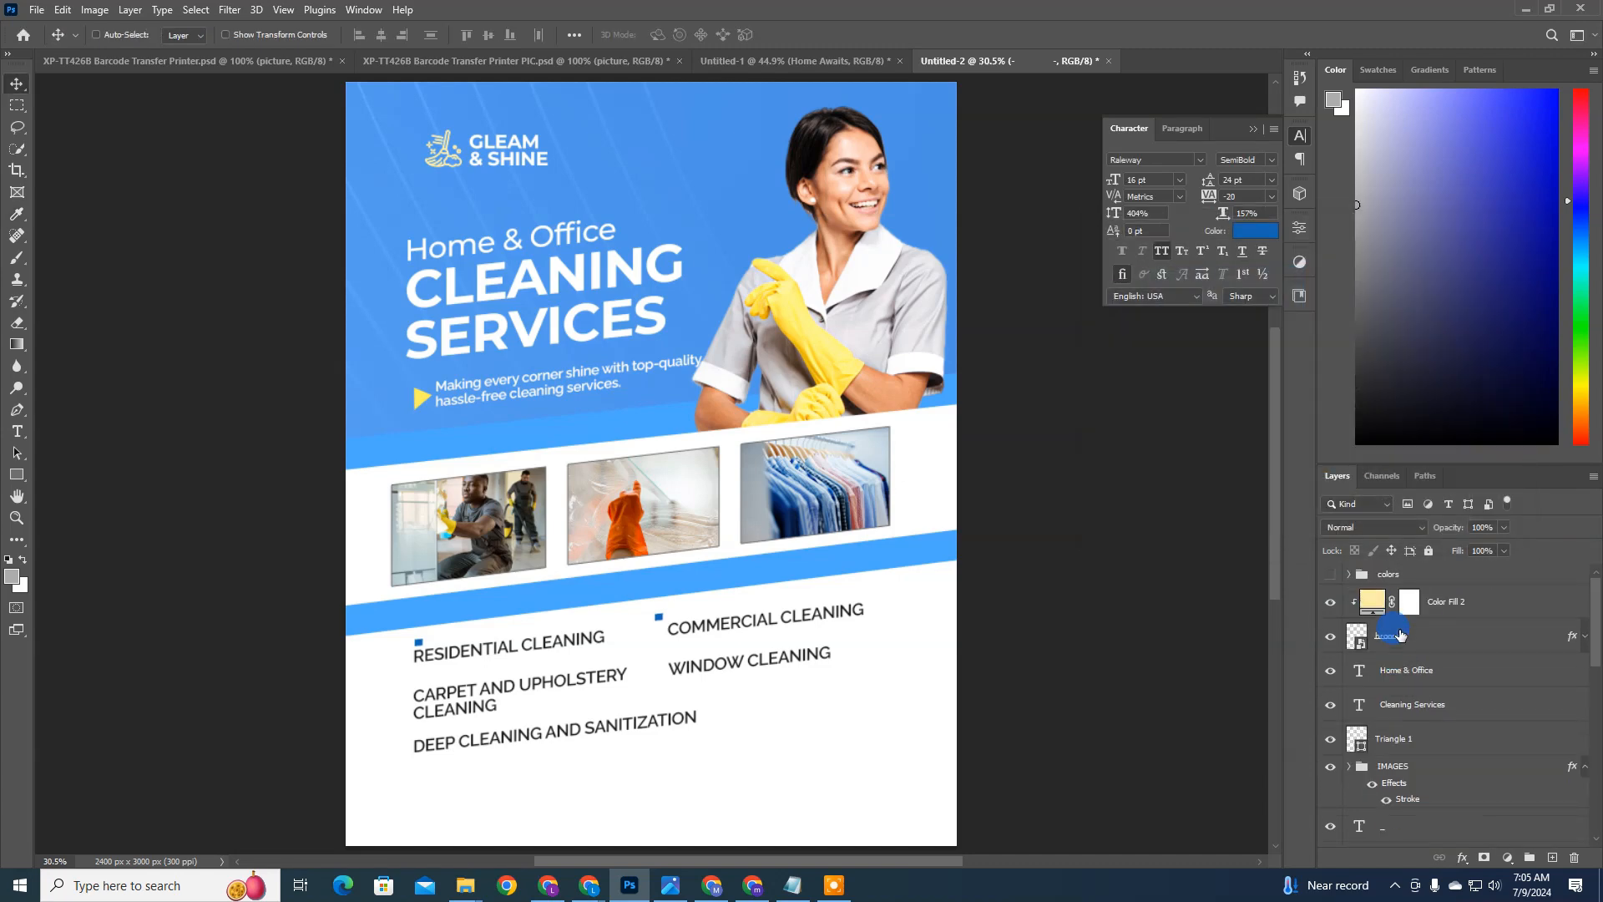
left_click(1332, 576)
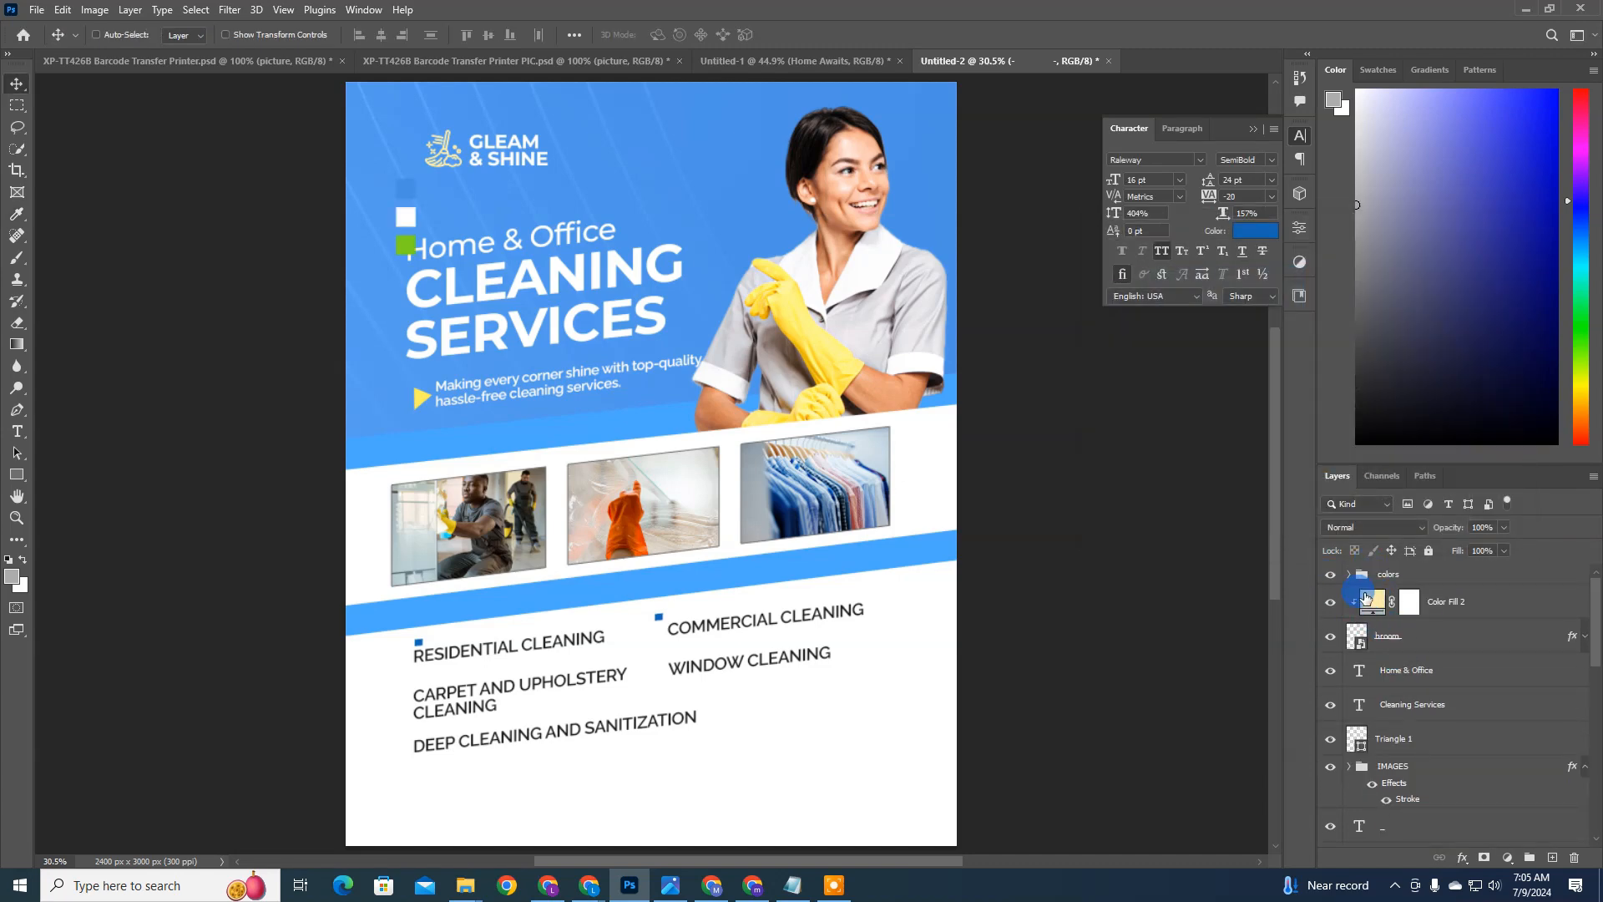
scroll(1253, 477, "down", 2)
scroll(1462, 710, "down", 5)
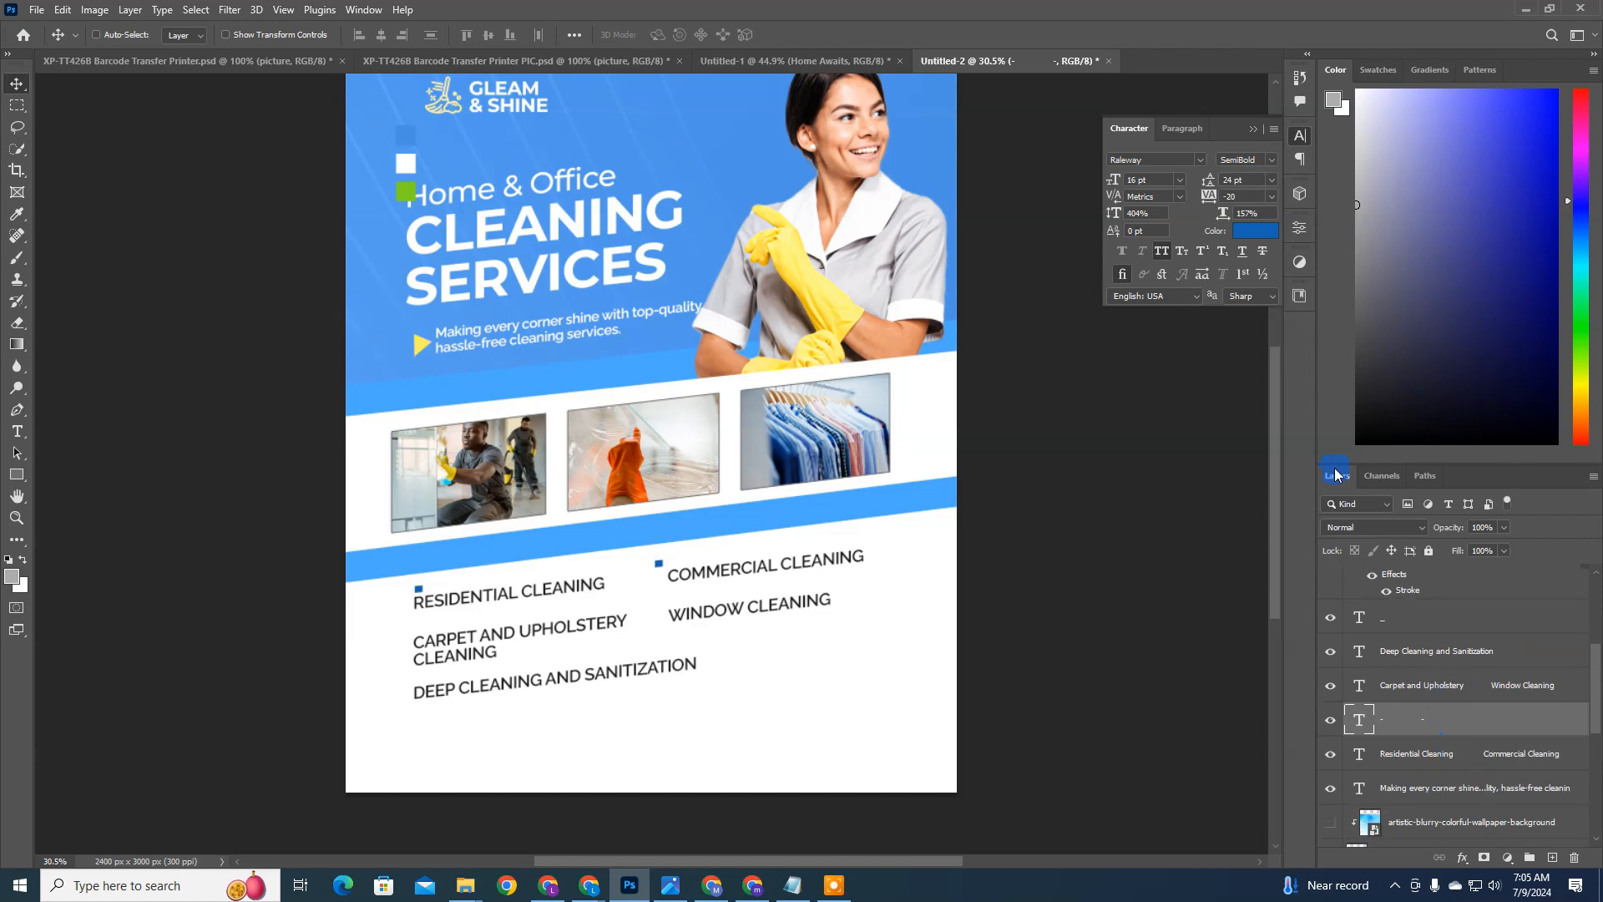
left_click(1249, 237)
left_click(405, 134)
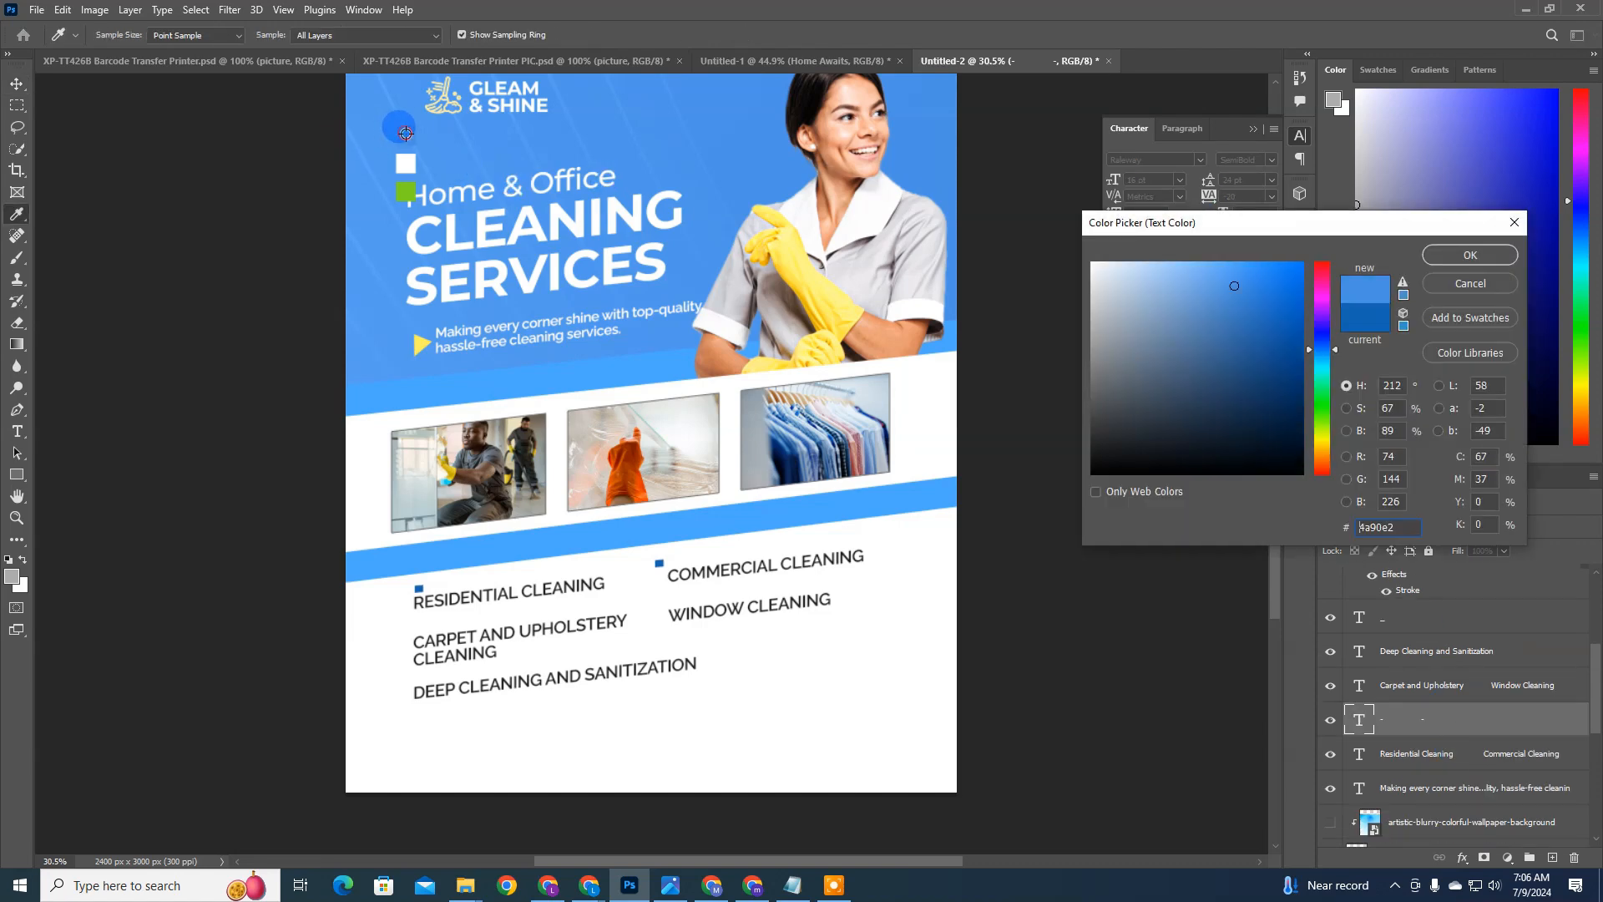
key("Return")
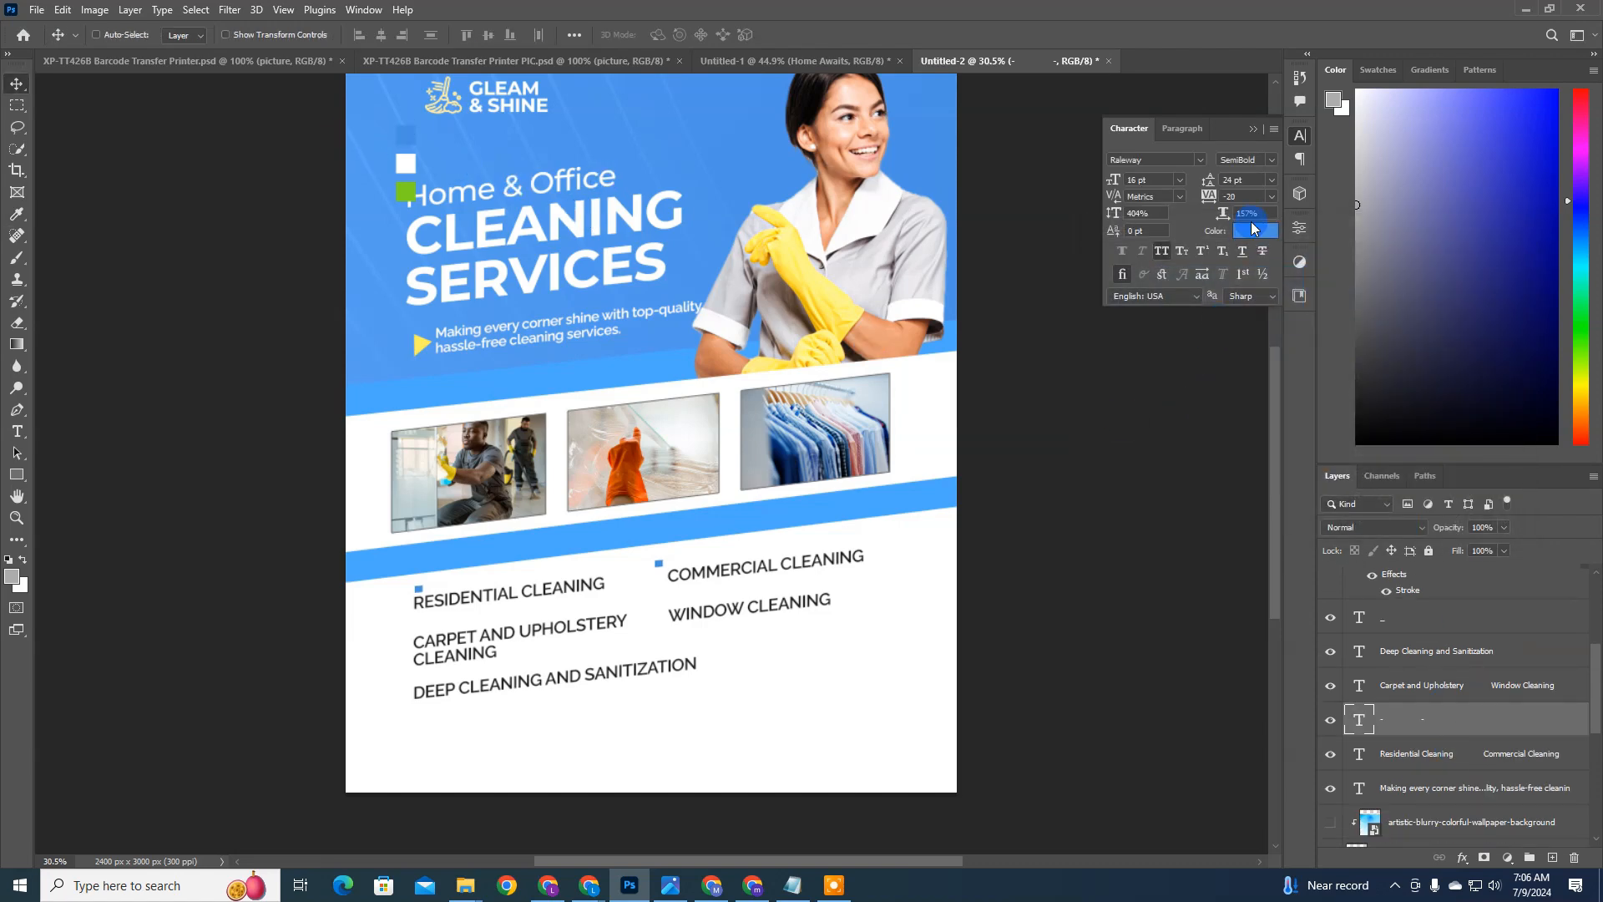
Step: Darken the square bullets' text colour to the deep blue 0f509c
left_click(1255, 231)
left_click(1264, 317)
mouse_move(1264, 318)
left_mouse_down()
mouse_move(1283, 359)
mouse_move(1281, 346)
left_mouse_up()
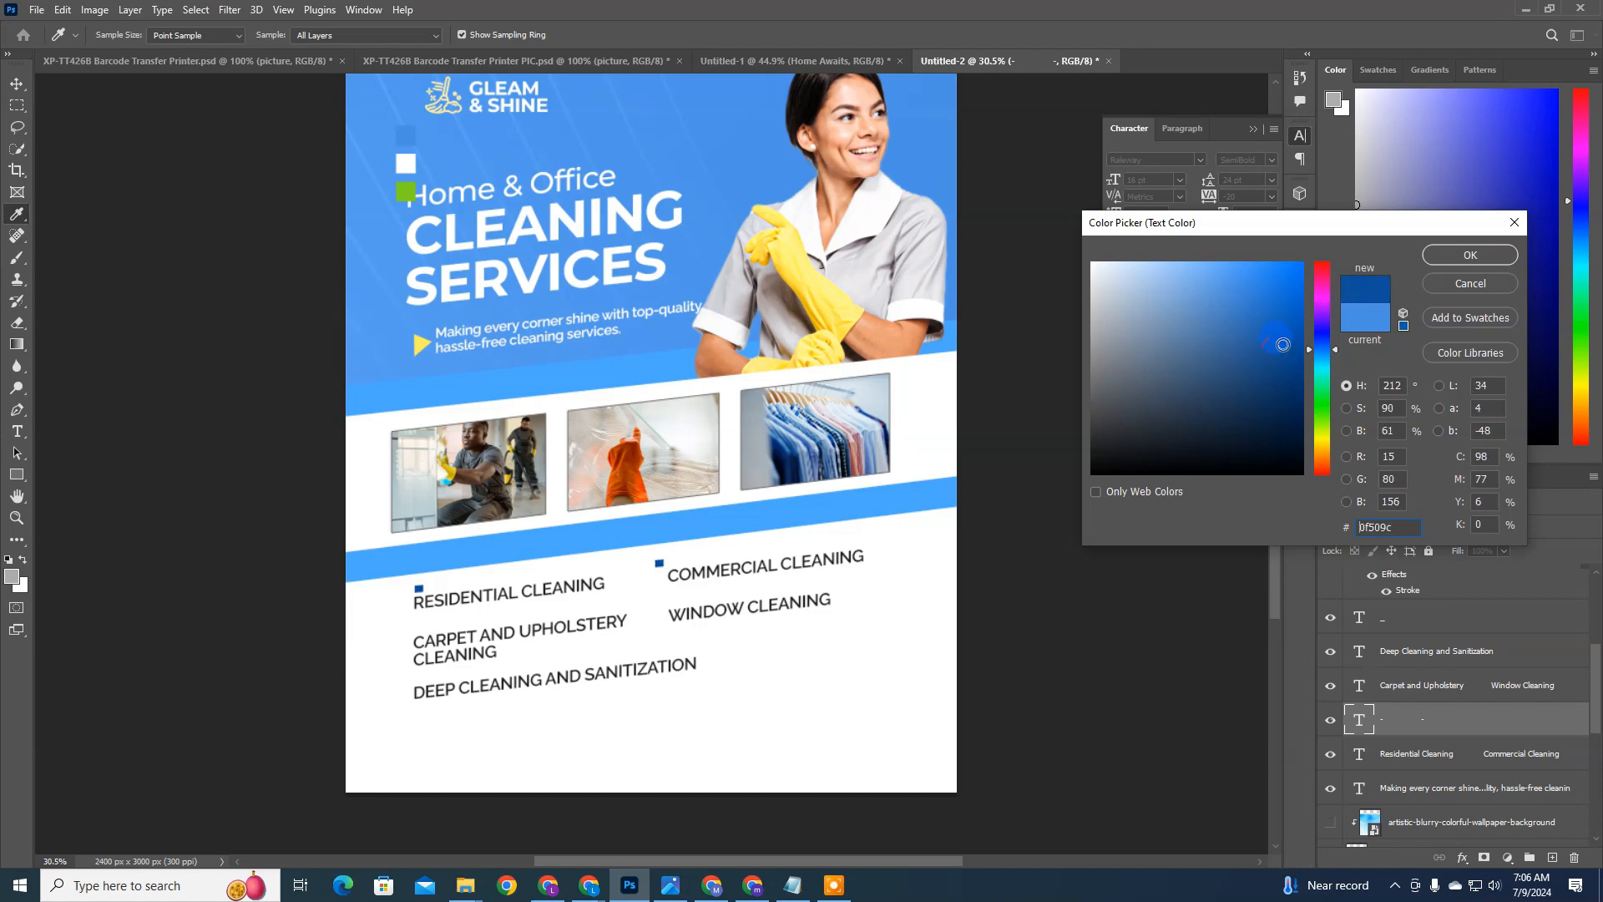
key("Return")
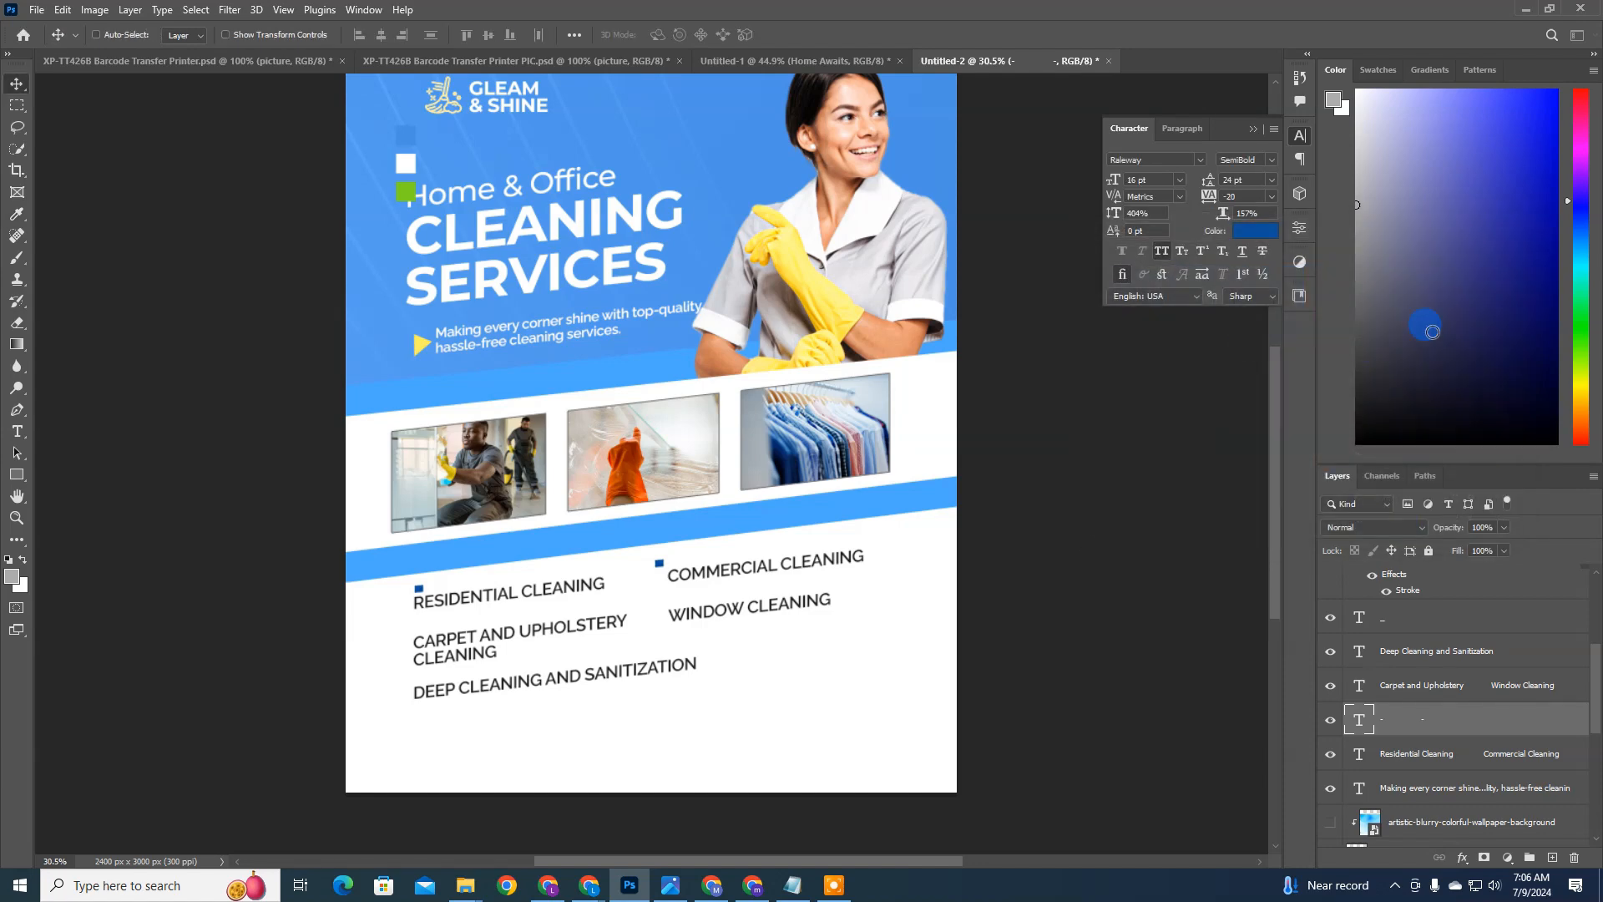
Step: Move the pair of square bullets so the first one sits directly before RESIDENTIAL CLEANING
left_click(1332, 728)
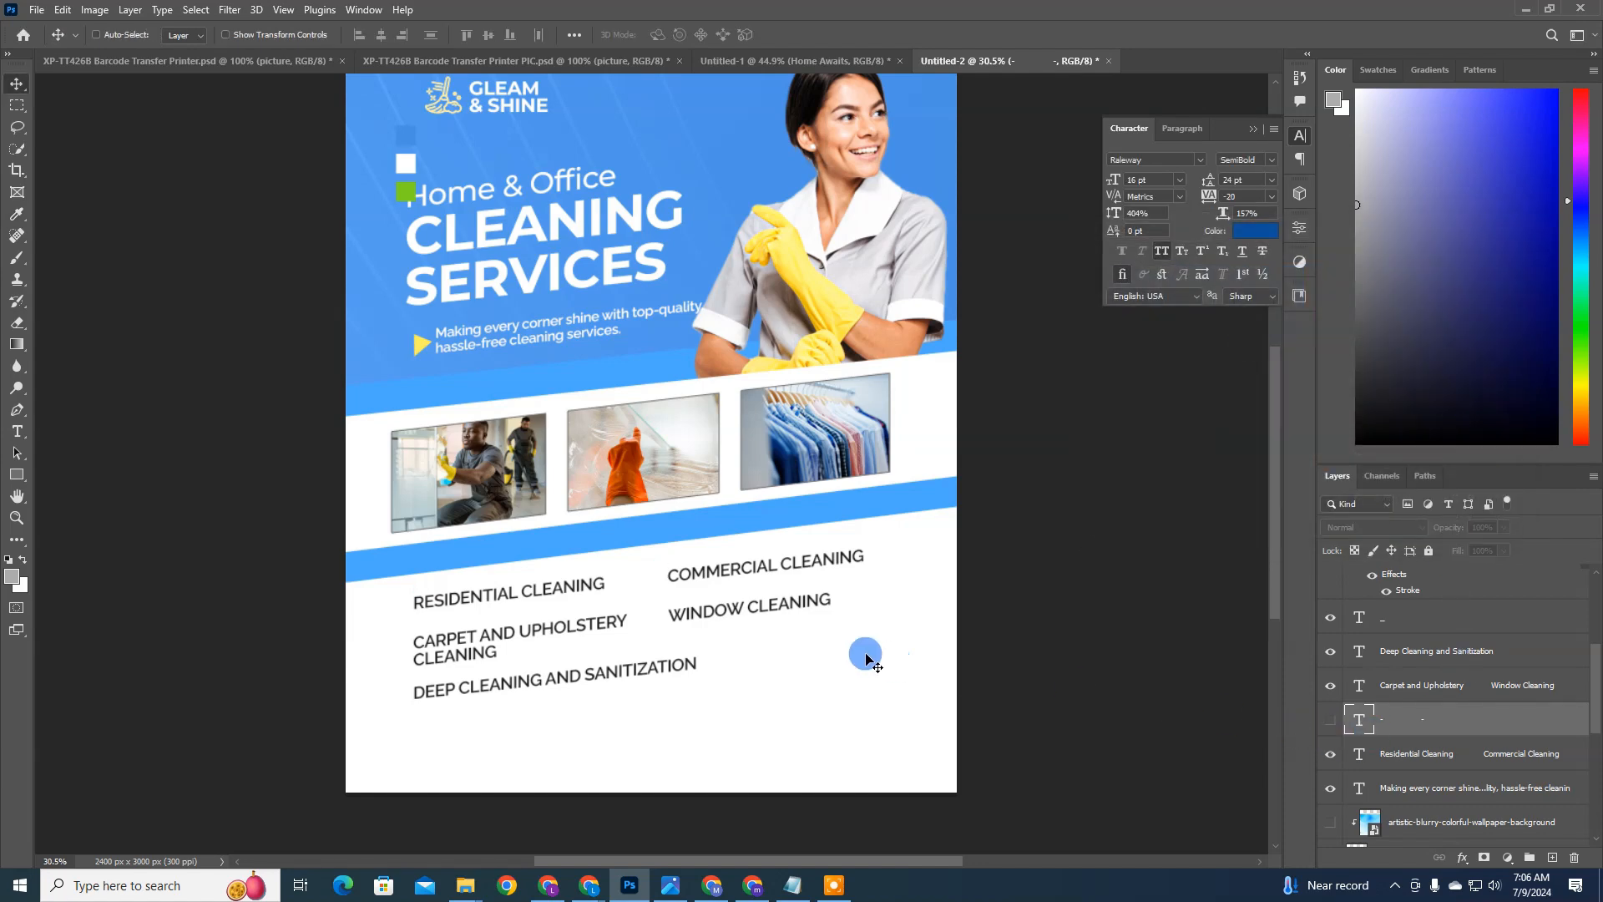
left_click(1333, 725)
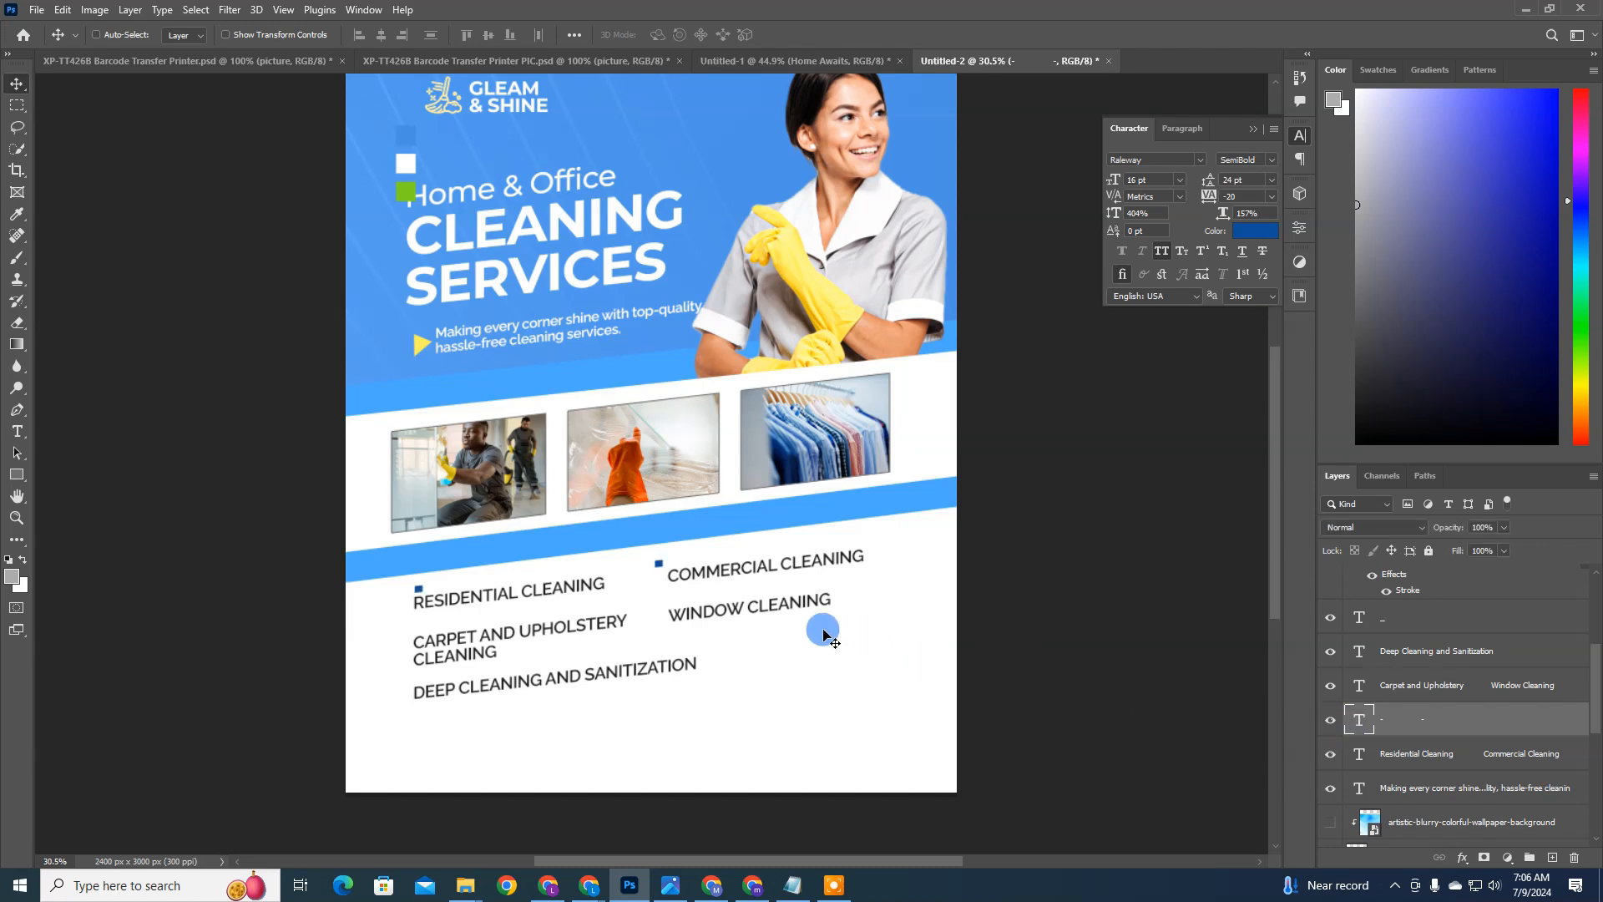
left_click_drag(729, 616, 718, 631)
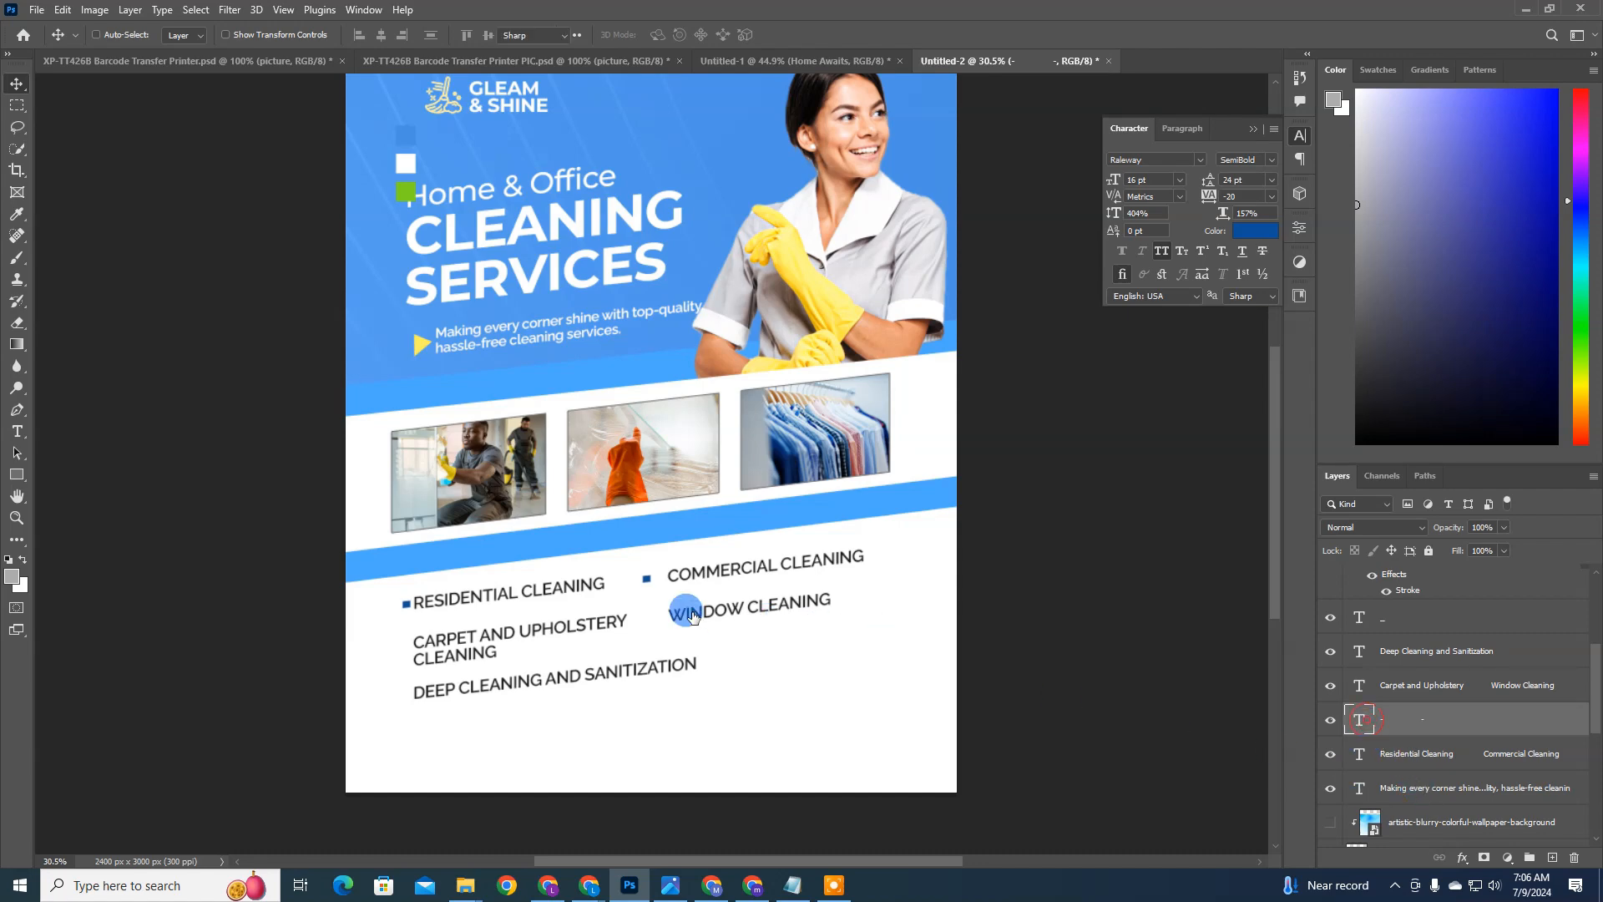
Step: Widen the spacing inside the bullet text so the second square sits just before COMMERCIAL CLEANING
key("t")
left_click(641, 578)
type("■")
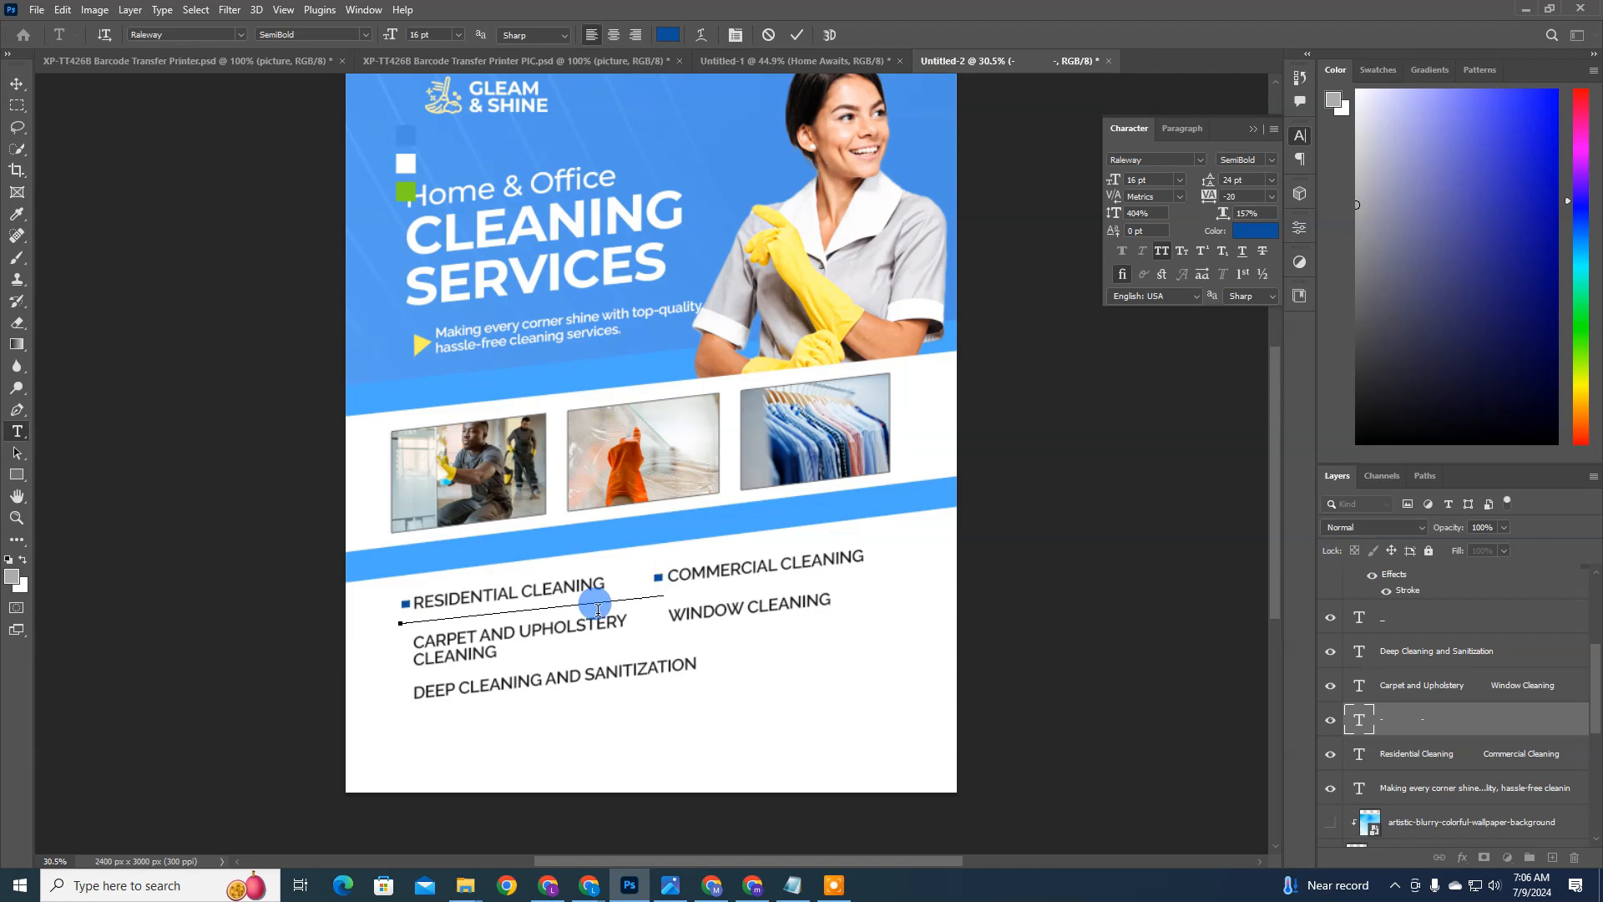
key("ctrl+Return")
key("v")
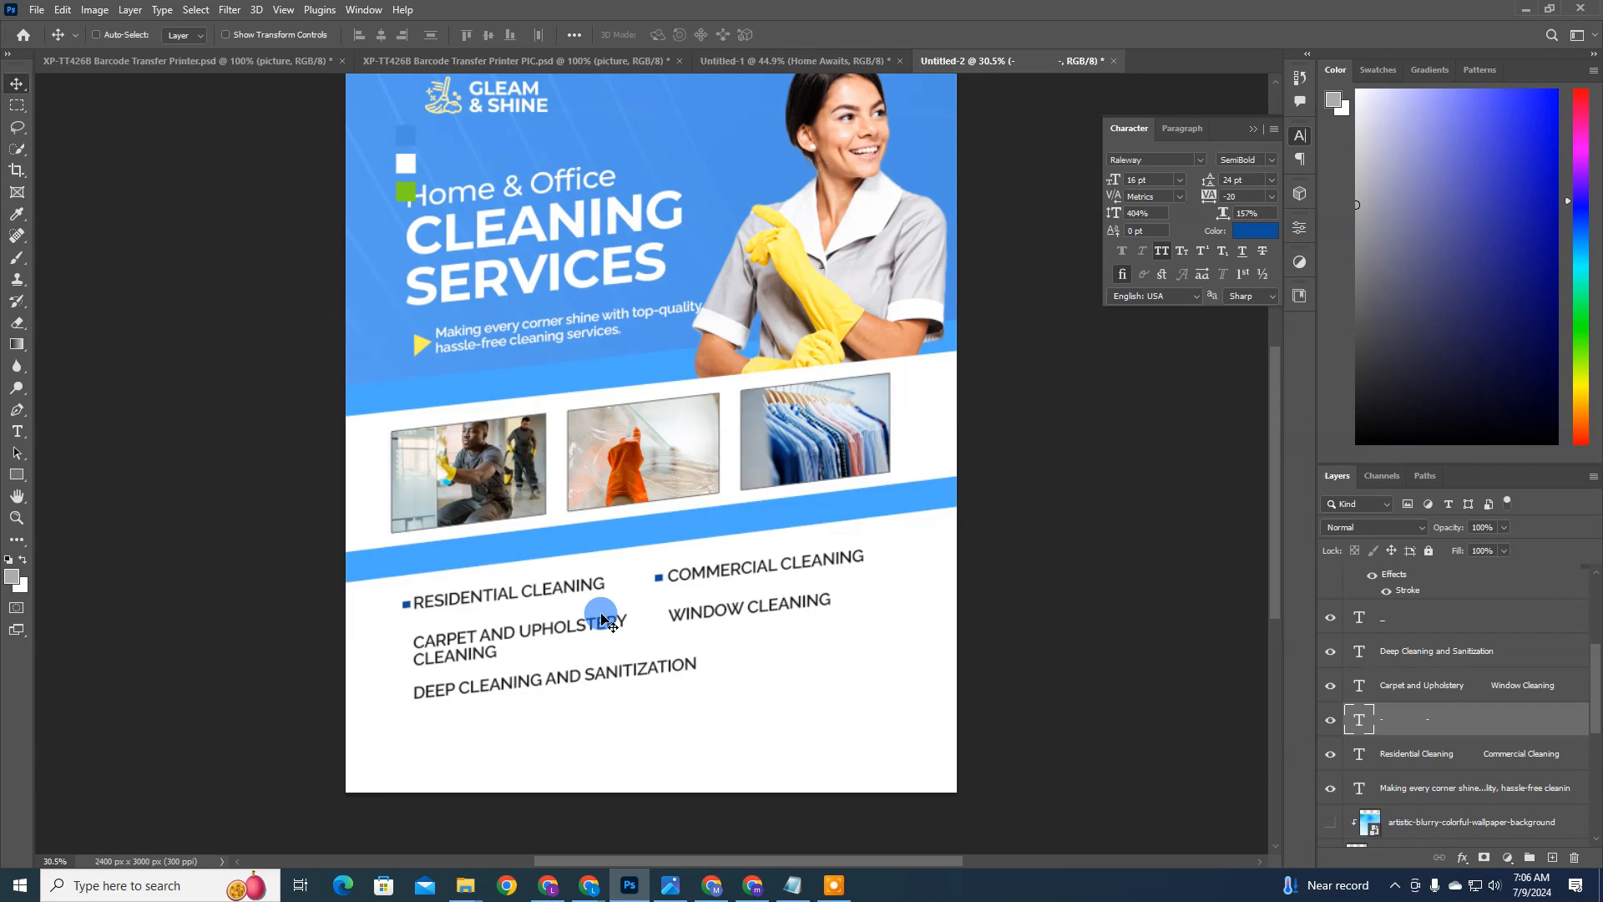
Step: Duplicate the bullet pair twice, placing one copy on the CARPET AND UPHOLSTERY row and one on the DEEP CLEANING AND SANITIZATION row
key("ctrl+j")
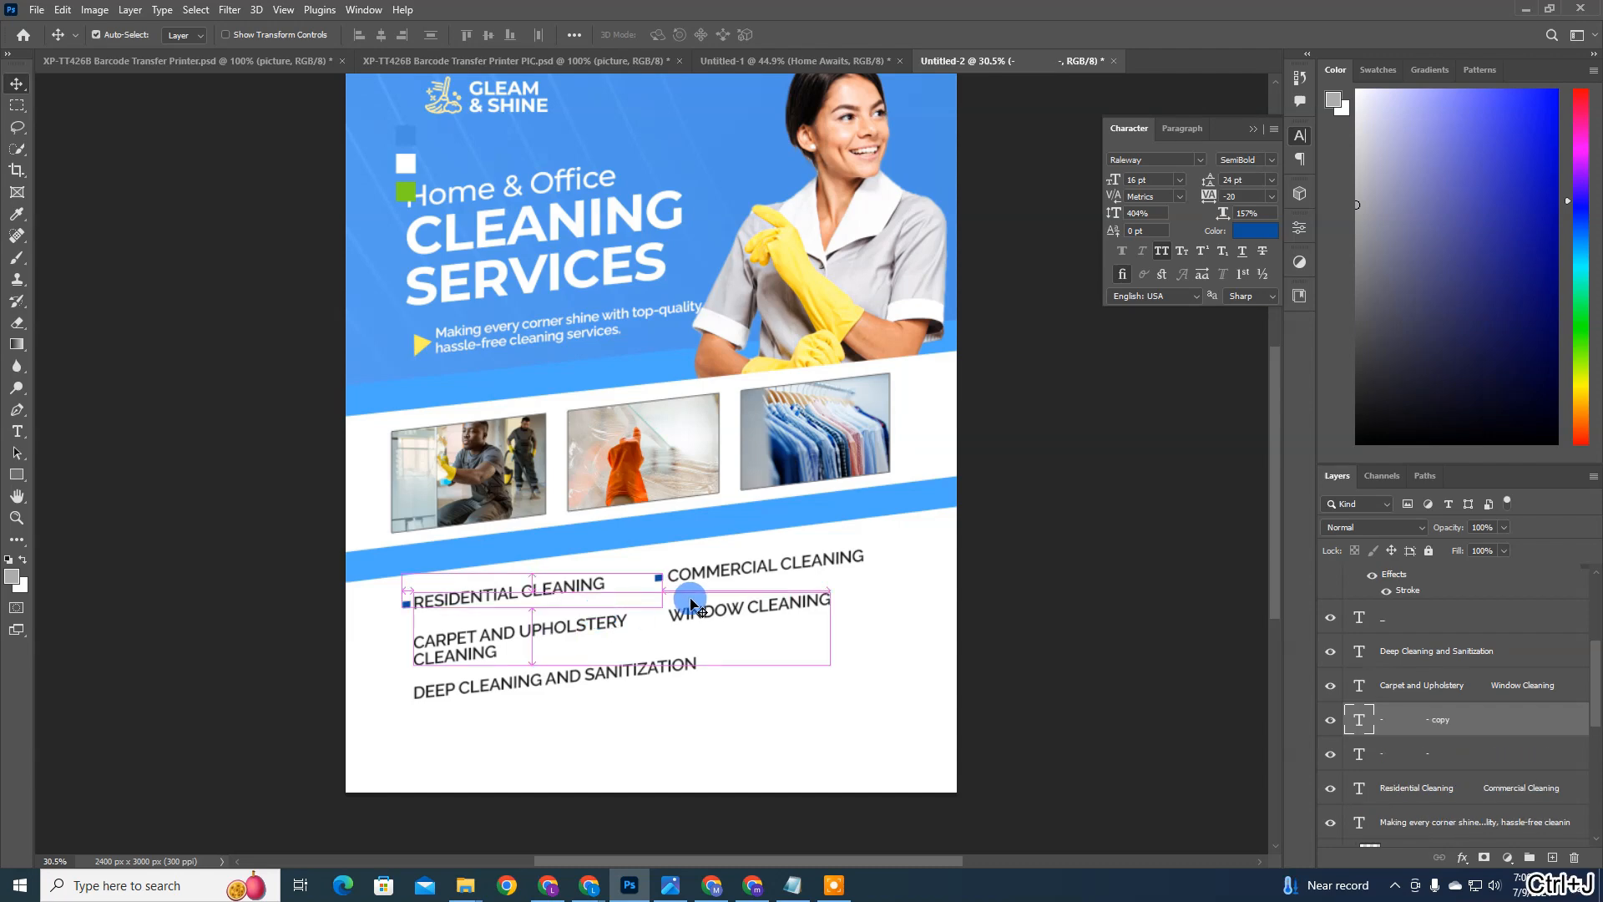
left_click_drag(693, 605, 693, 645)
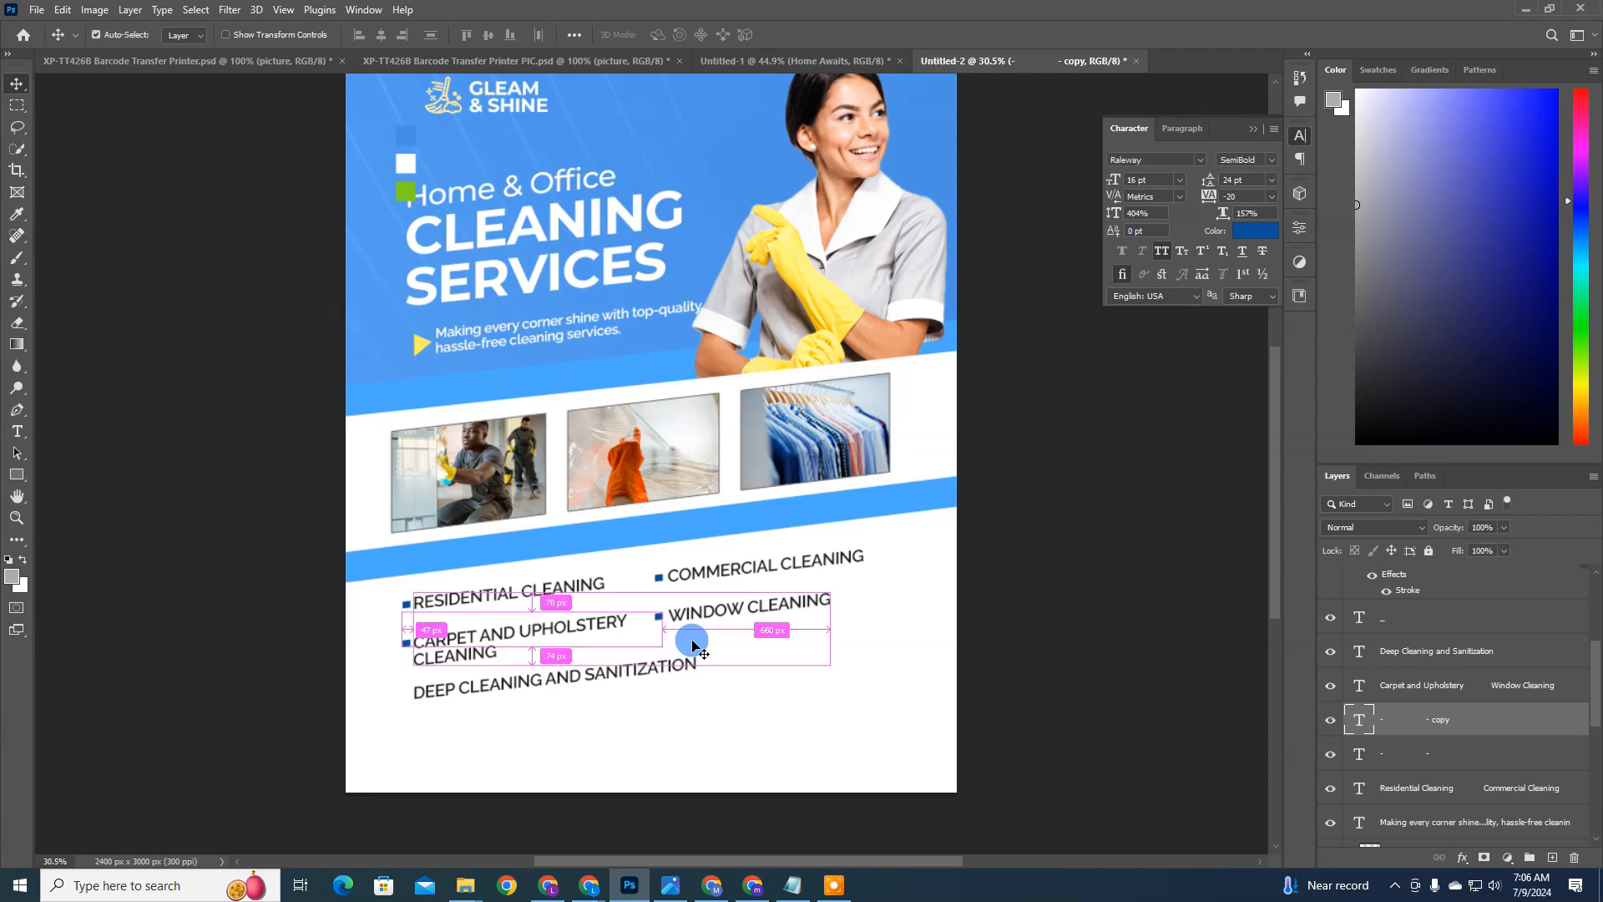
key("ctrl+j")
left_click_drag(654, 648, 653, 695)
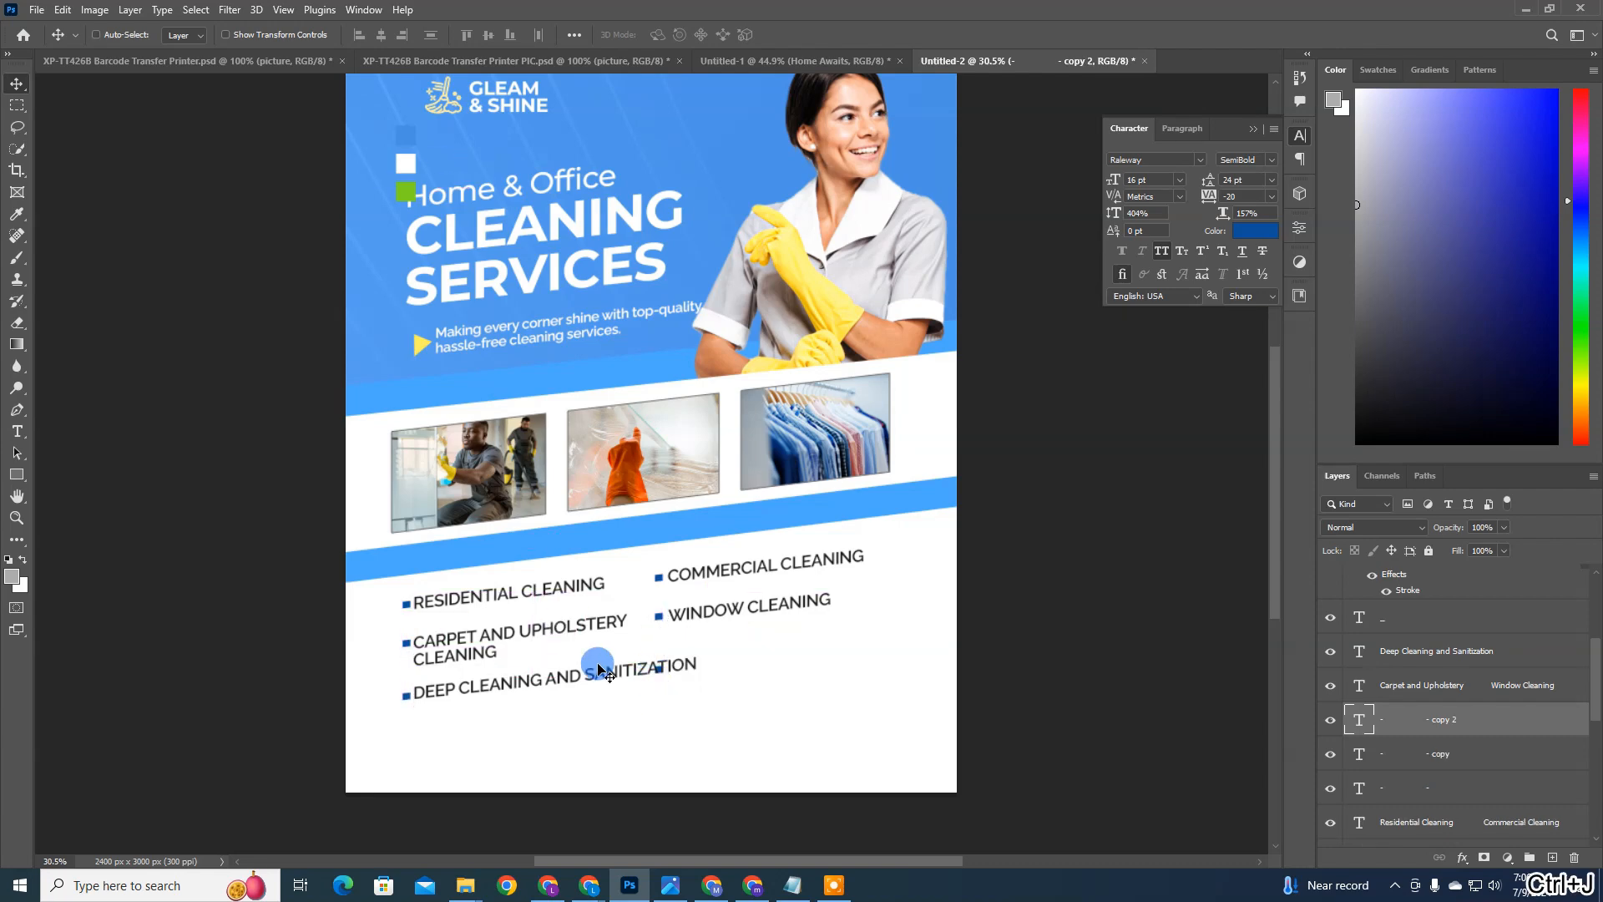
Step: Try to delete the surplus second bullet overlapping the words DEEP CLEANING AND SANITIZATION
double_click(1358, 719)
left_click(659, 669)
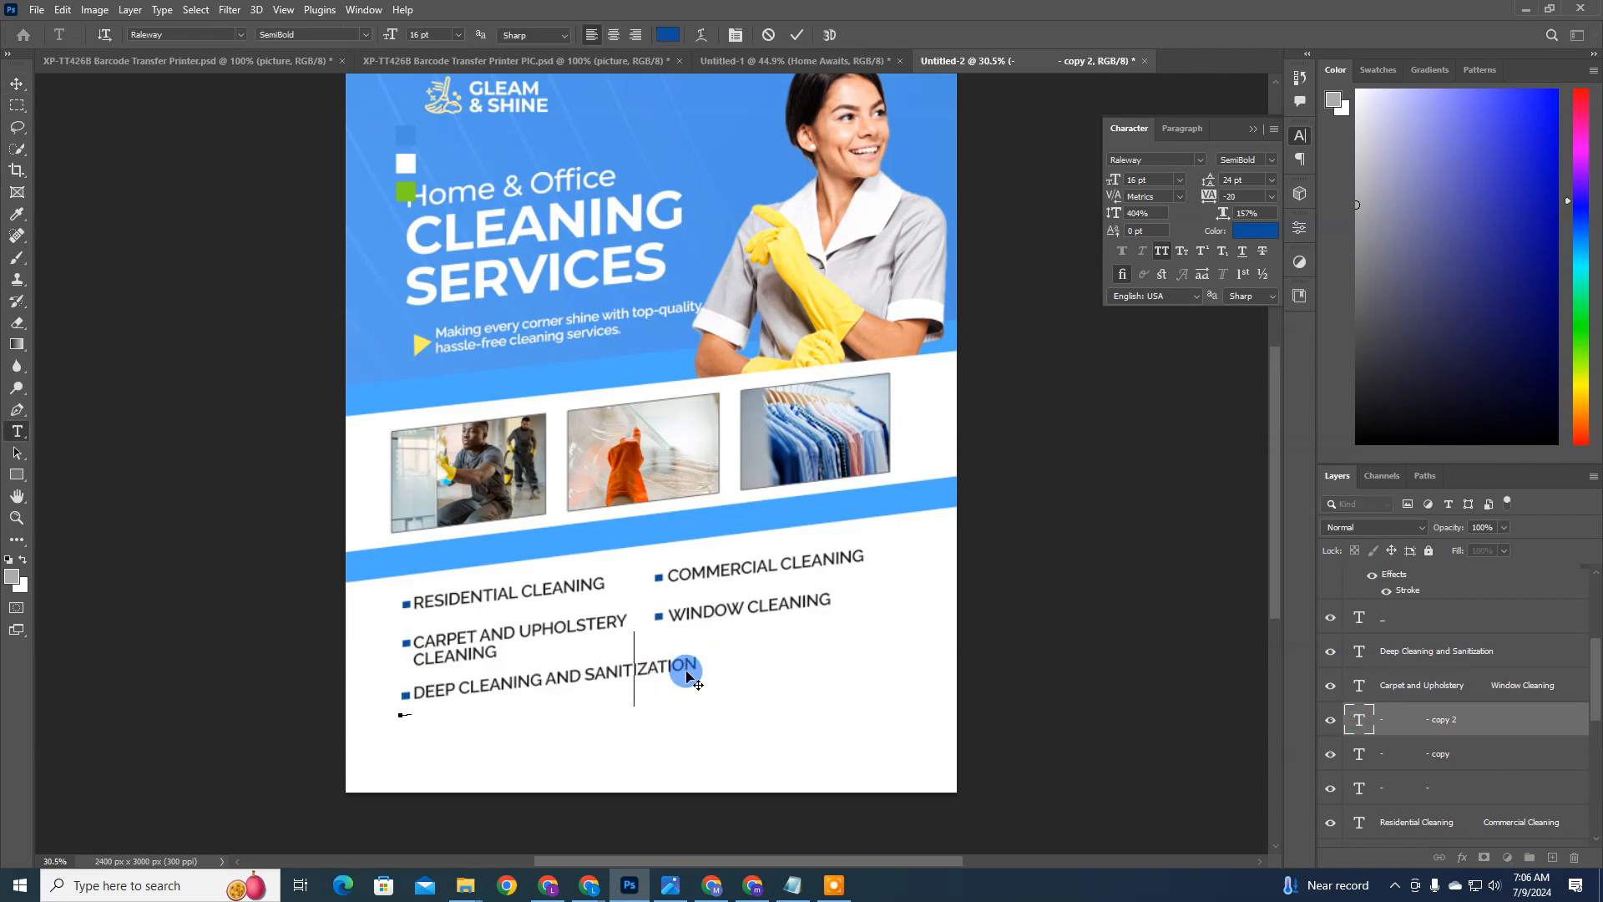
key("BackSpace")
key("BackSpace")
key("BackSpace")
key("BackSpace")
key("BackSpace")
key("BackSpace")
key("BackSpace")
key("BackSpace")
key("BackSpace")
key("BackSpace")
key("BackSpace")
key("BackSpace")
key("BackSpace")
key("BackSpace")
key("BackSpace")
key("BackSpace")
key("BackSpace")
key("BackSpace")
key("BackSpace")
key("BackSpace")
key("ctrl+z")
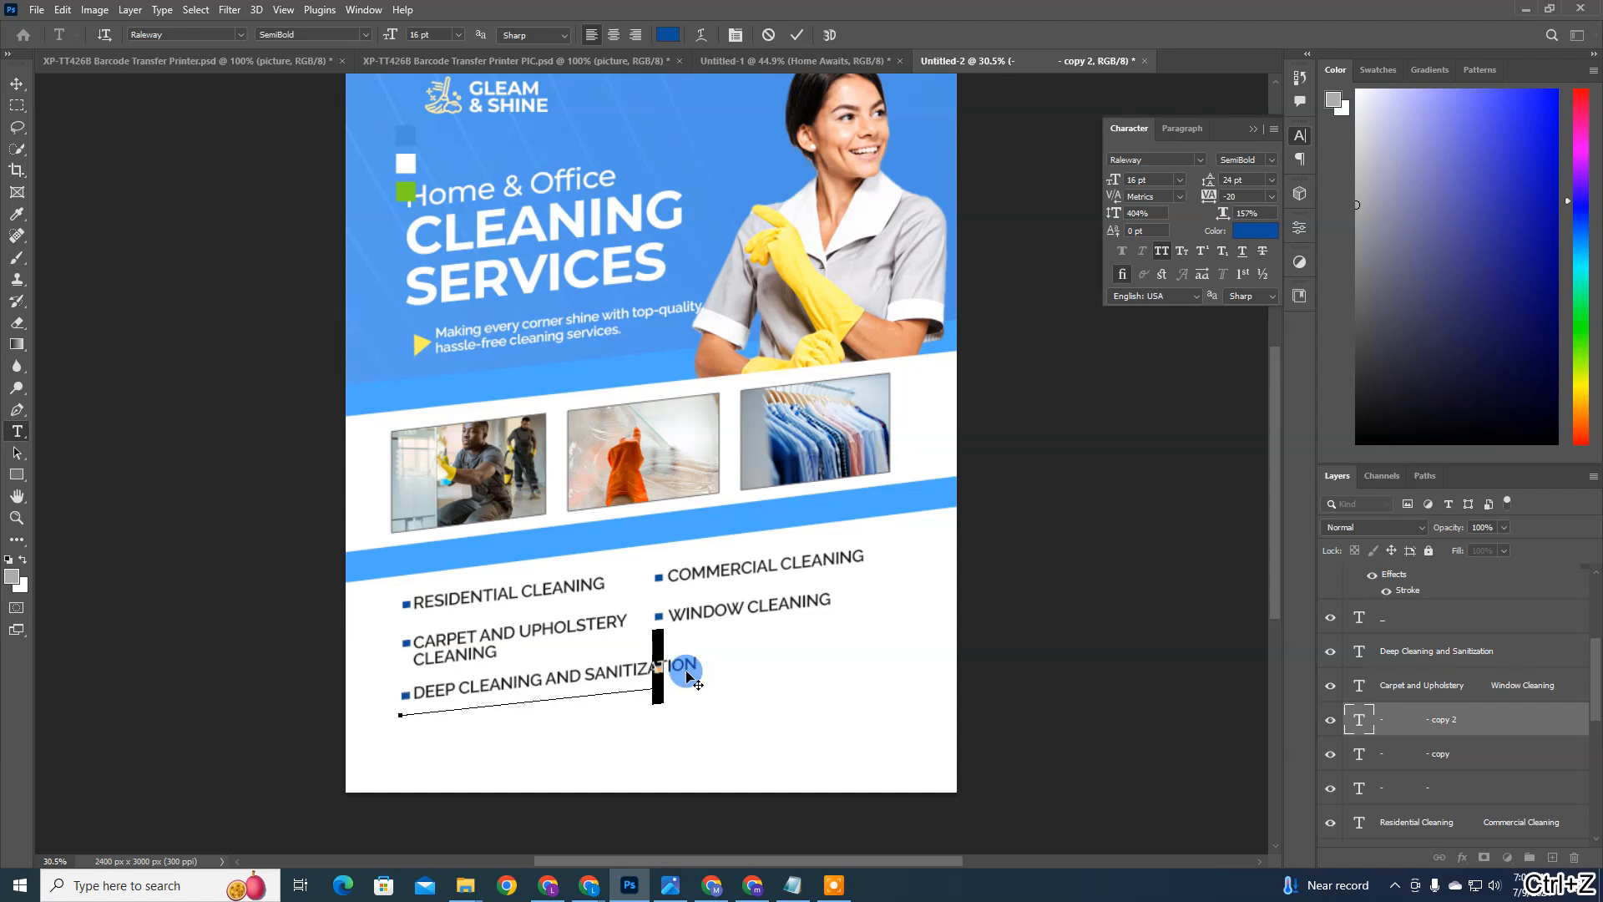
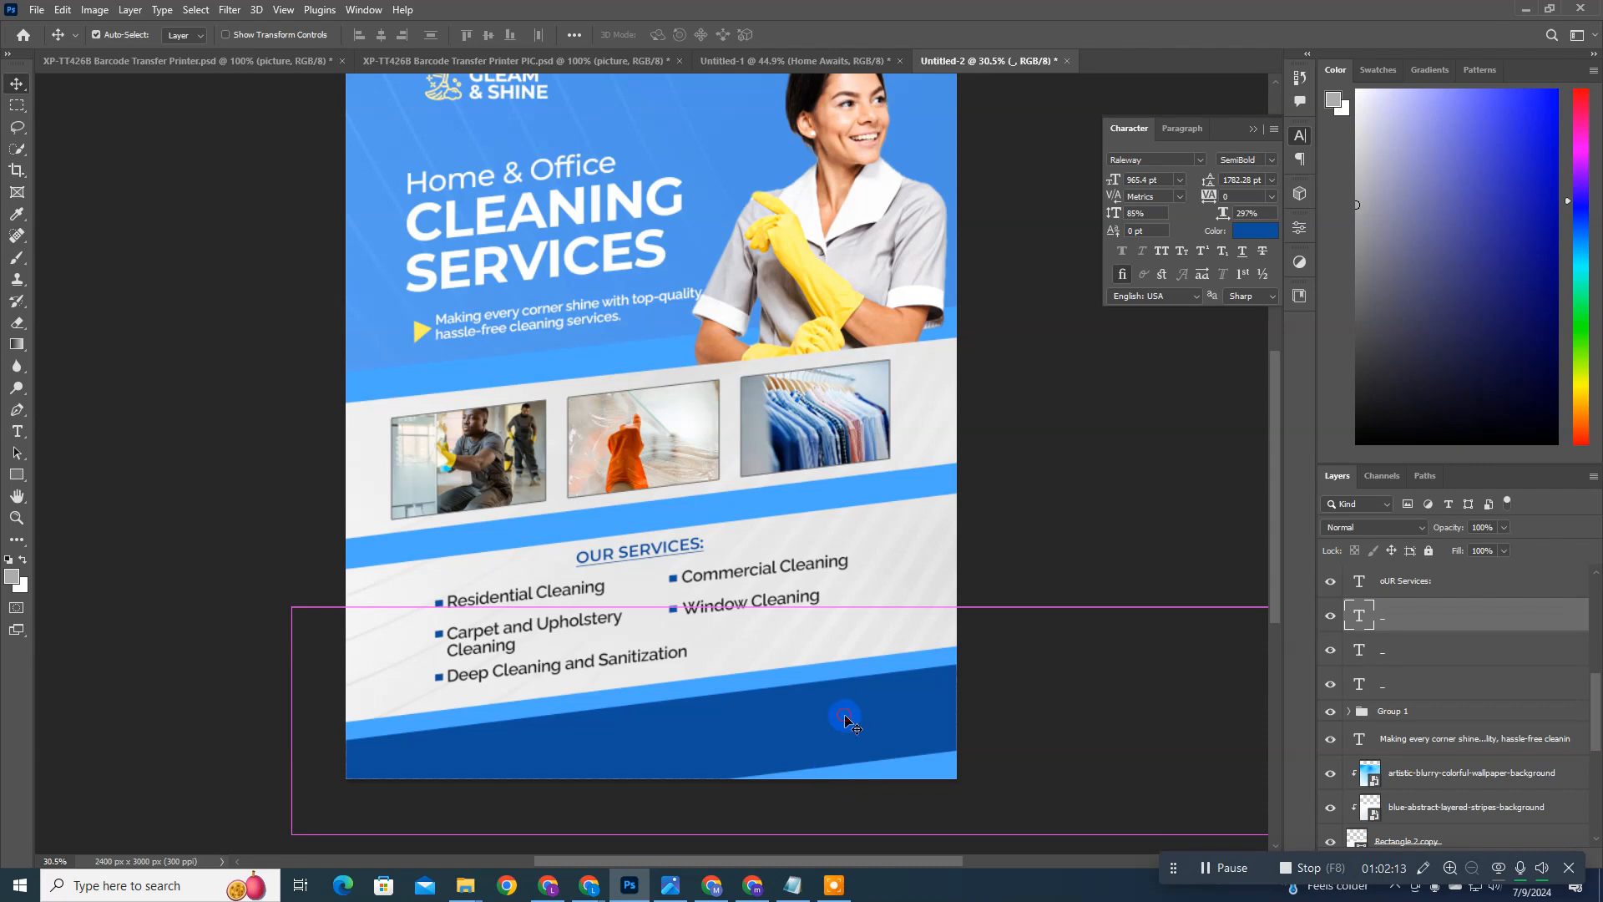
Step: Set the dark blue bottom bar layer's blend mode to Soft Light at 85% opacity
left_click(1425, 529)
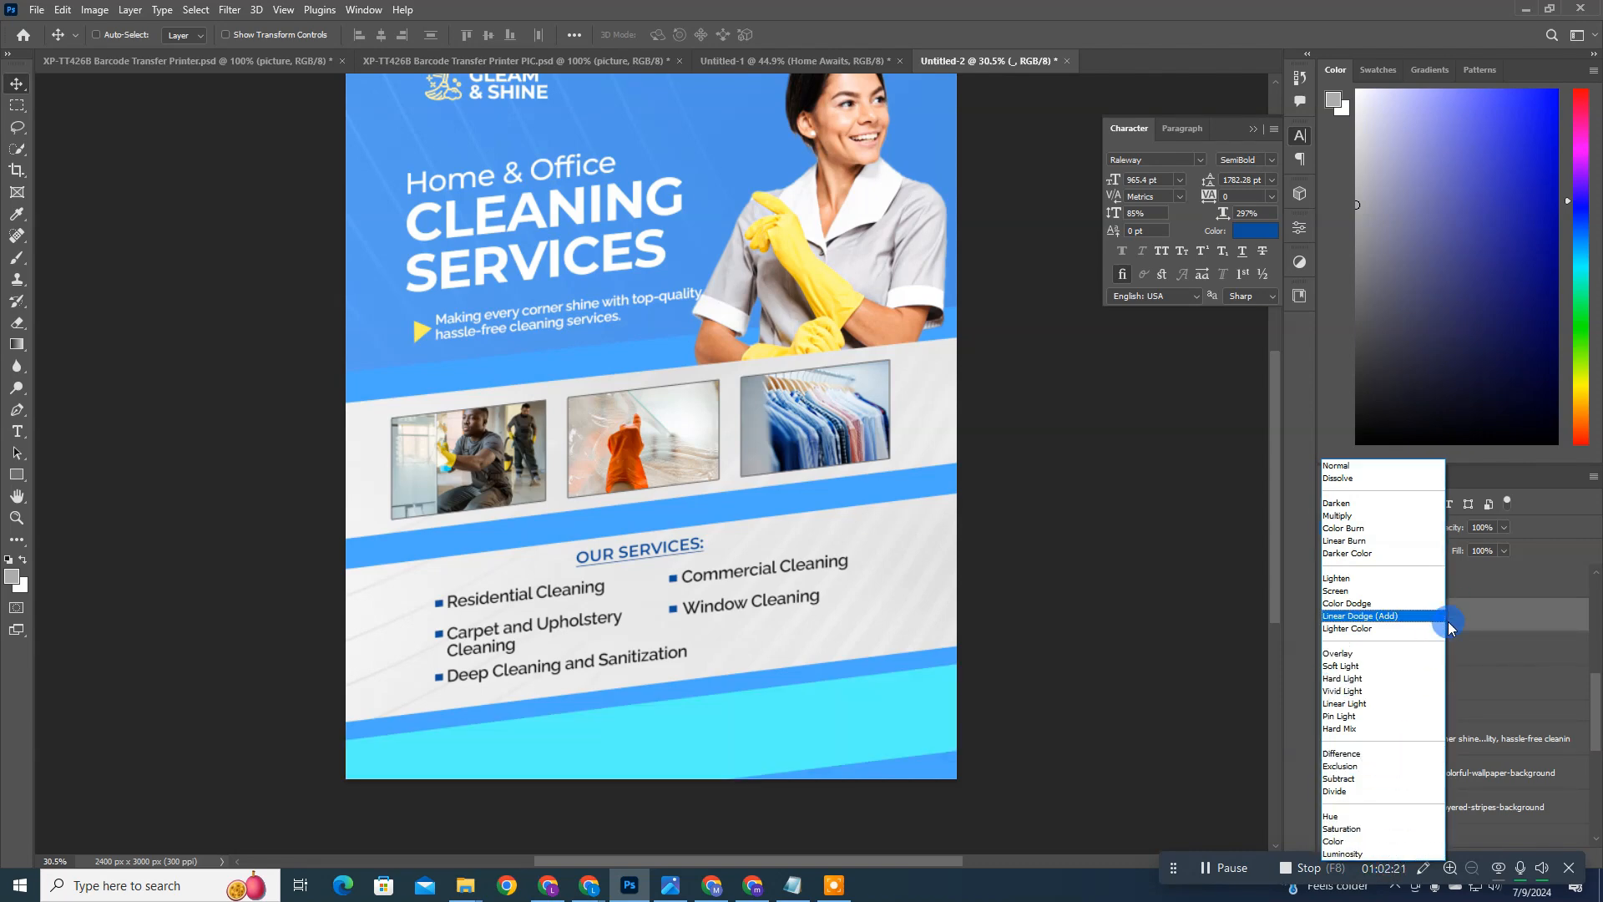
left_click(1437, 666)
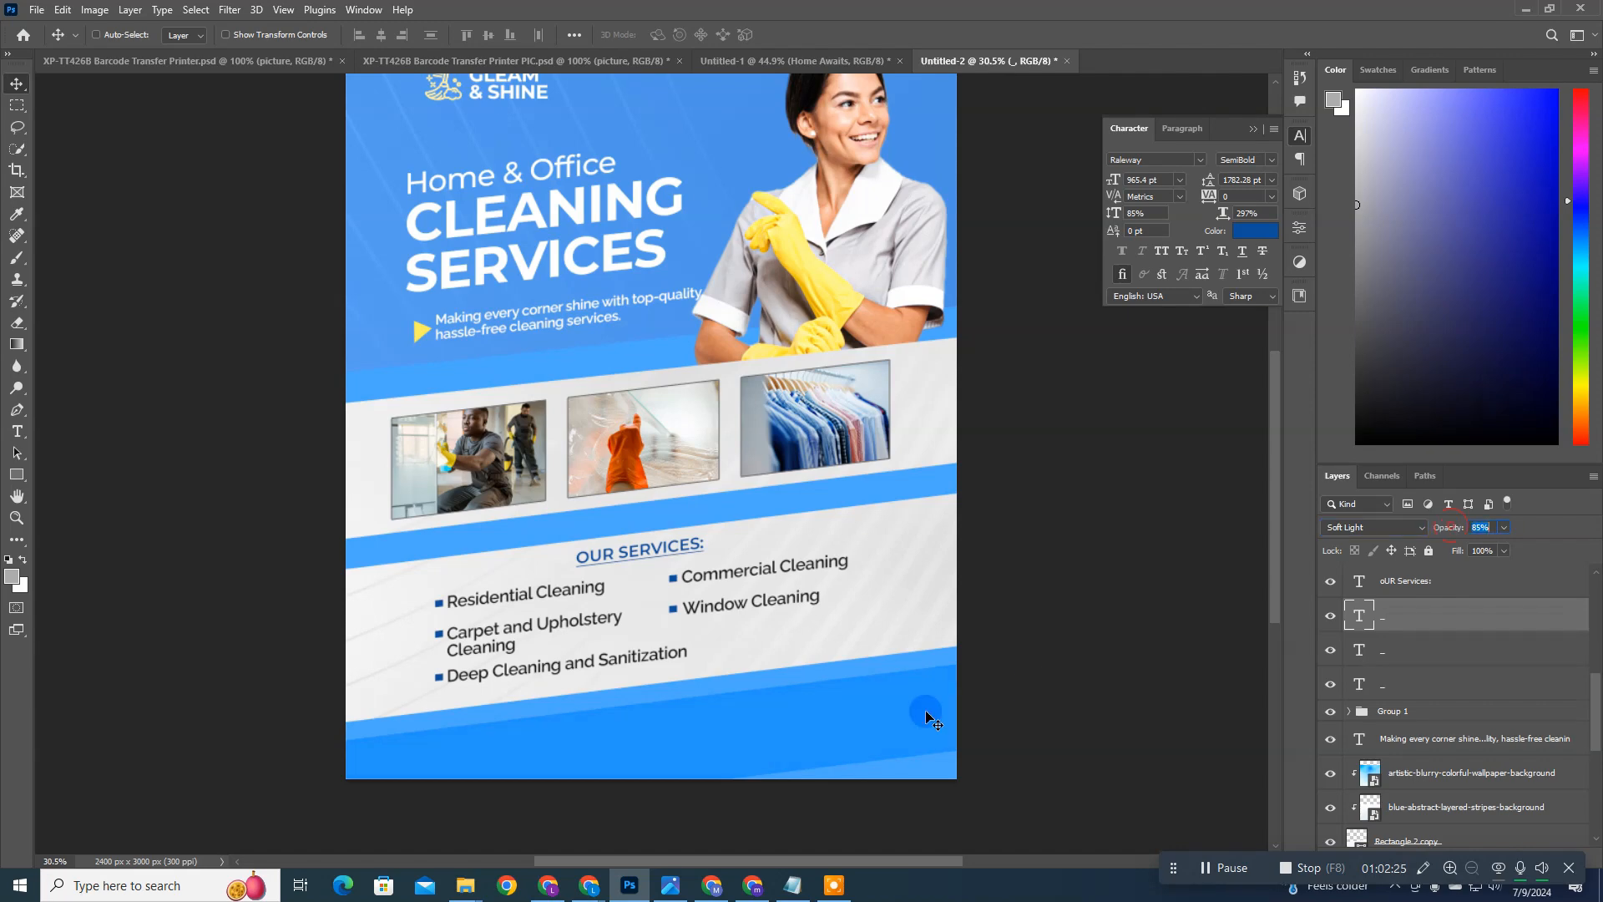
left_click(777, 673)
scroll(794, 680, "up", 2)
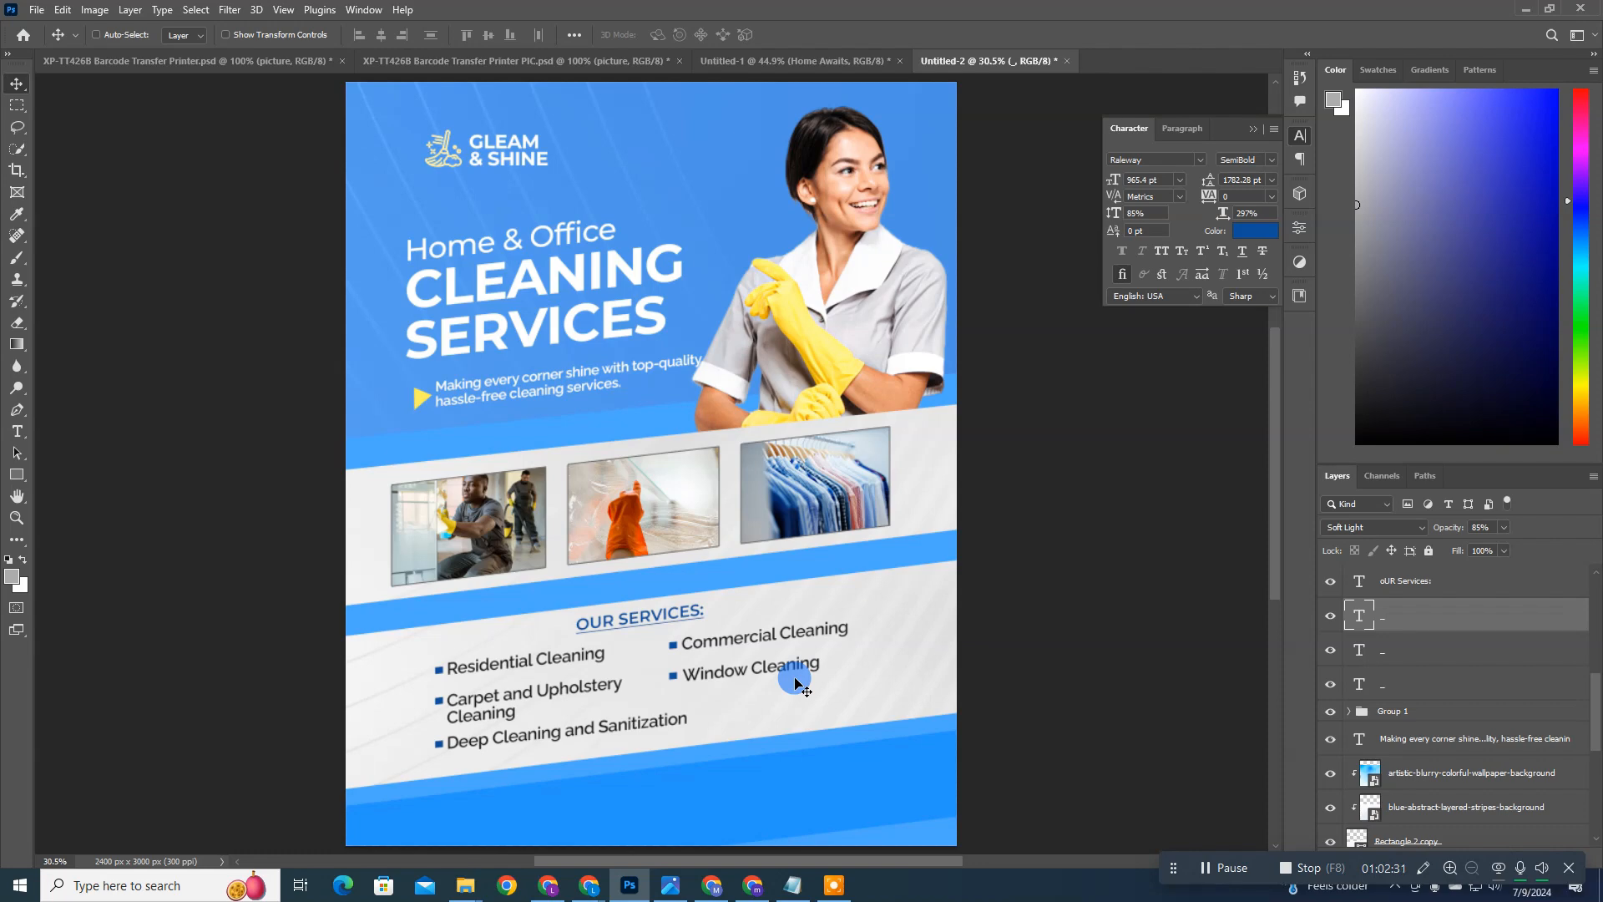
Step: Duplicate the OUR SERVICES heading into the lower-left part of the blue bar and recolor the copy near-white
left_click(692, 617, "ctrl")
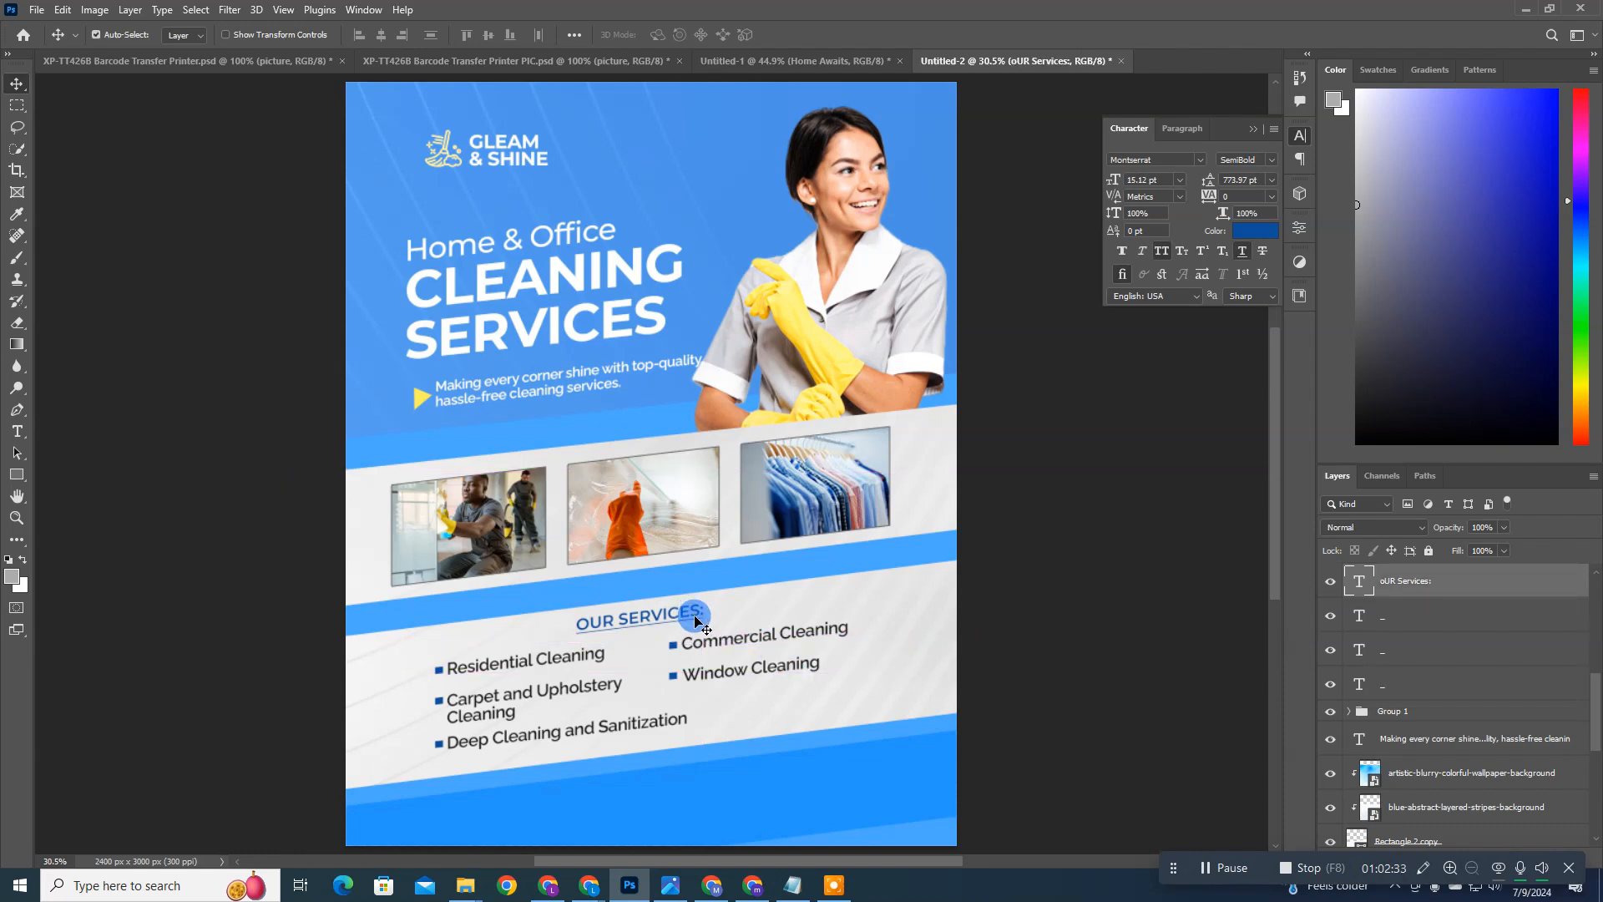
key("ctrl+j")
left_click_drag(692, 617, 566, 807)
left_click(1262, 233)
left_click(873, 580)
key("Return")
Step: Replace the duplicated heading's text with the company's phone number
double_click(1361, 576)
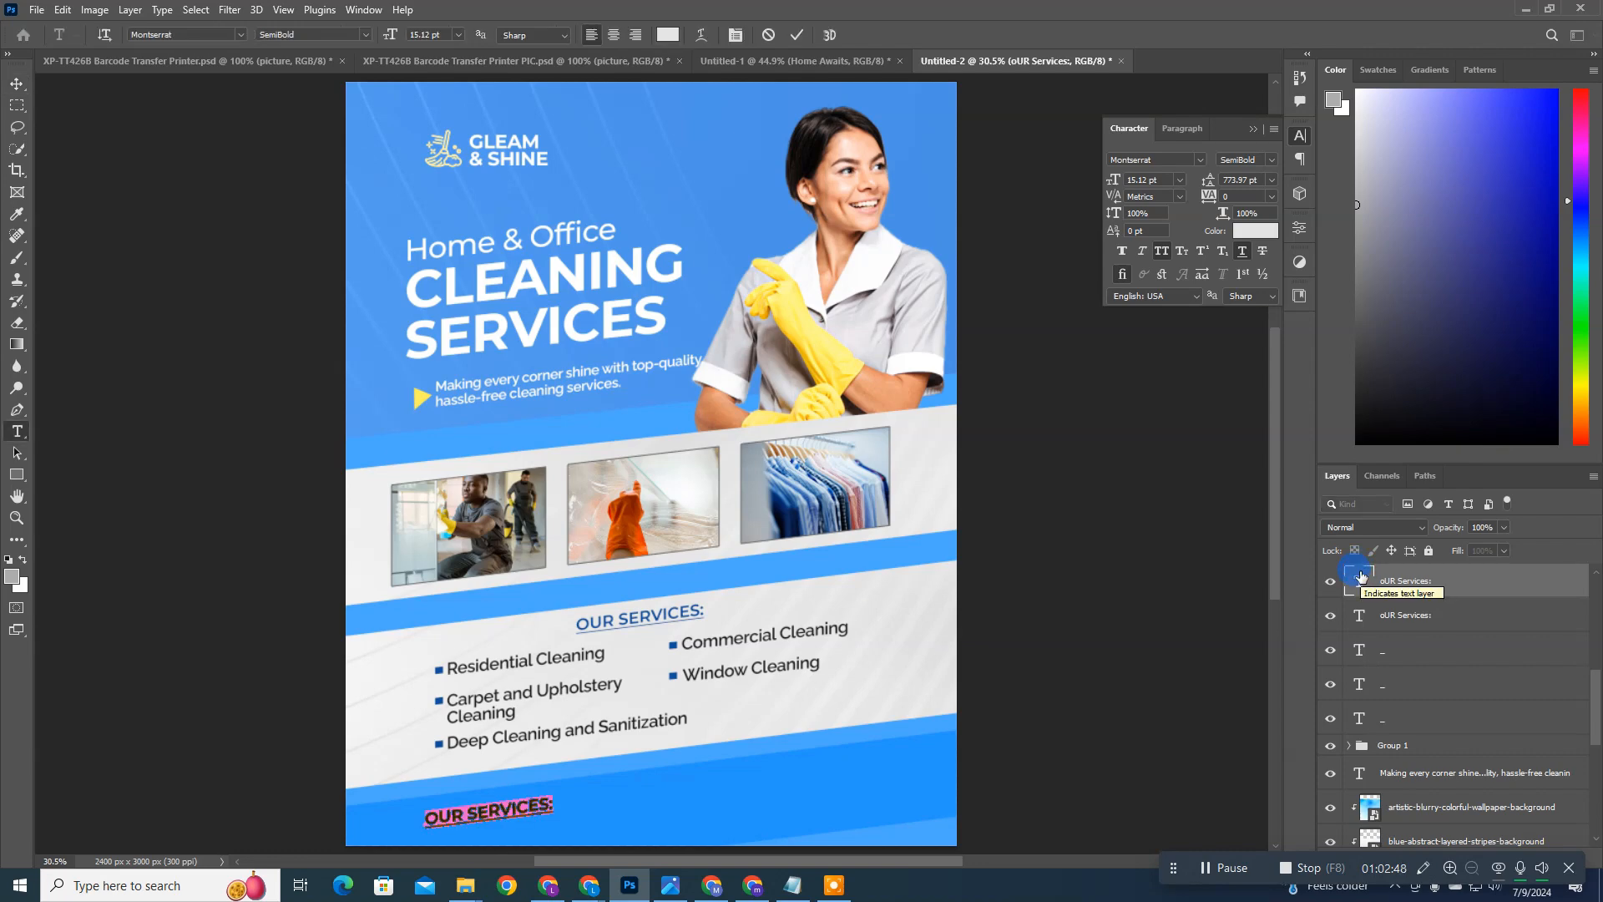
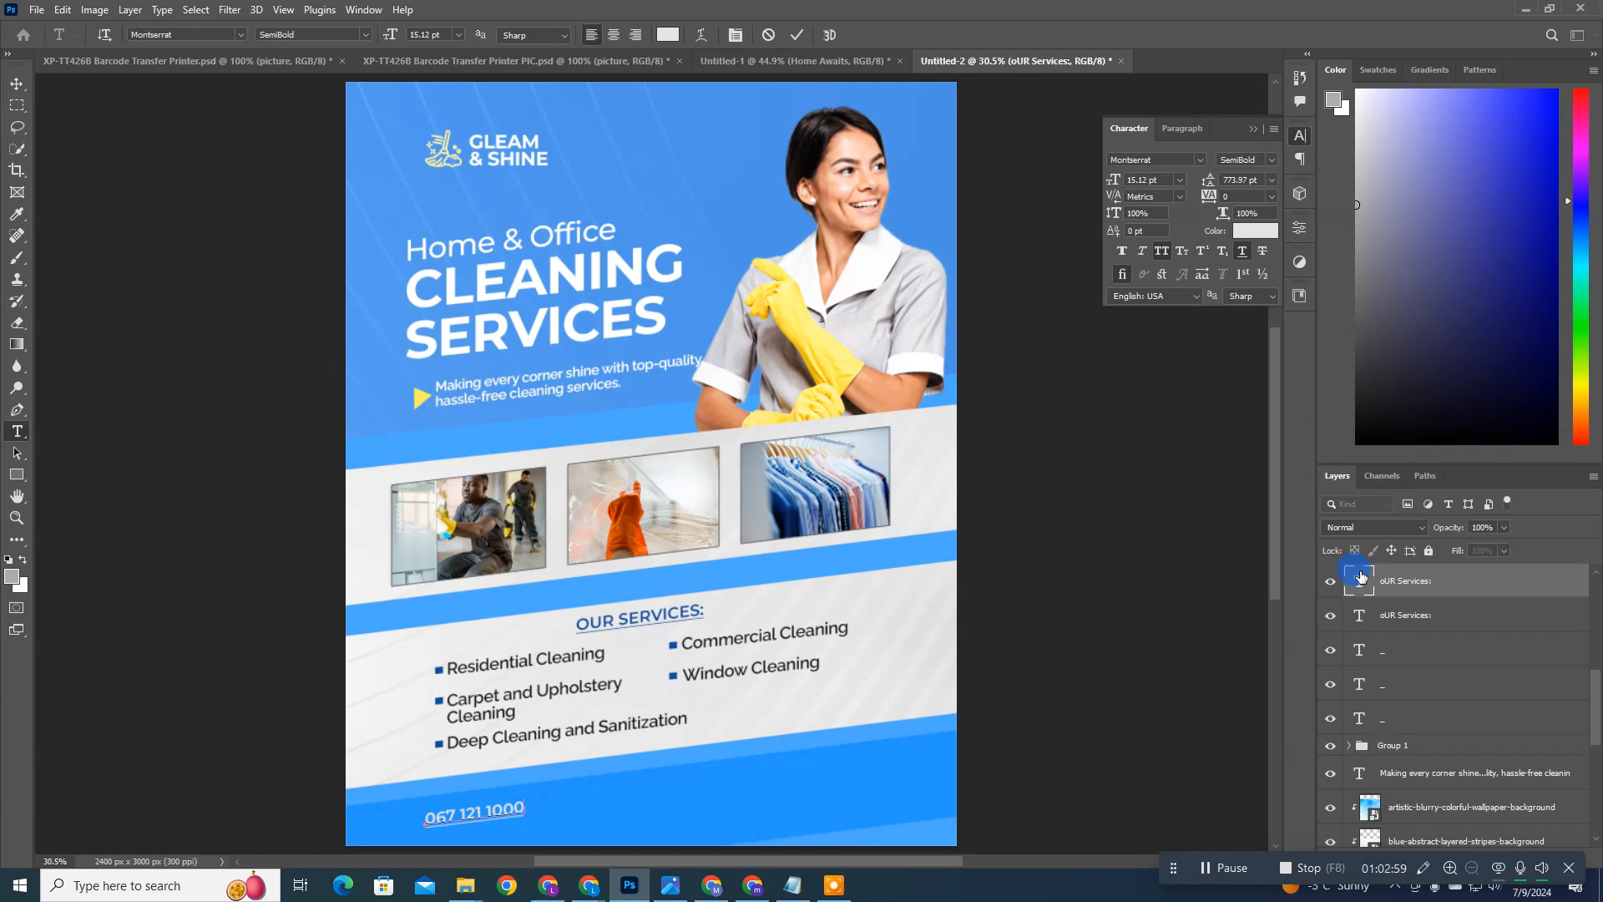
left_click(1355, 577)
key("v")
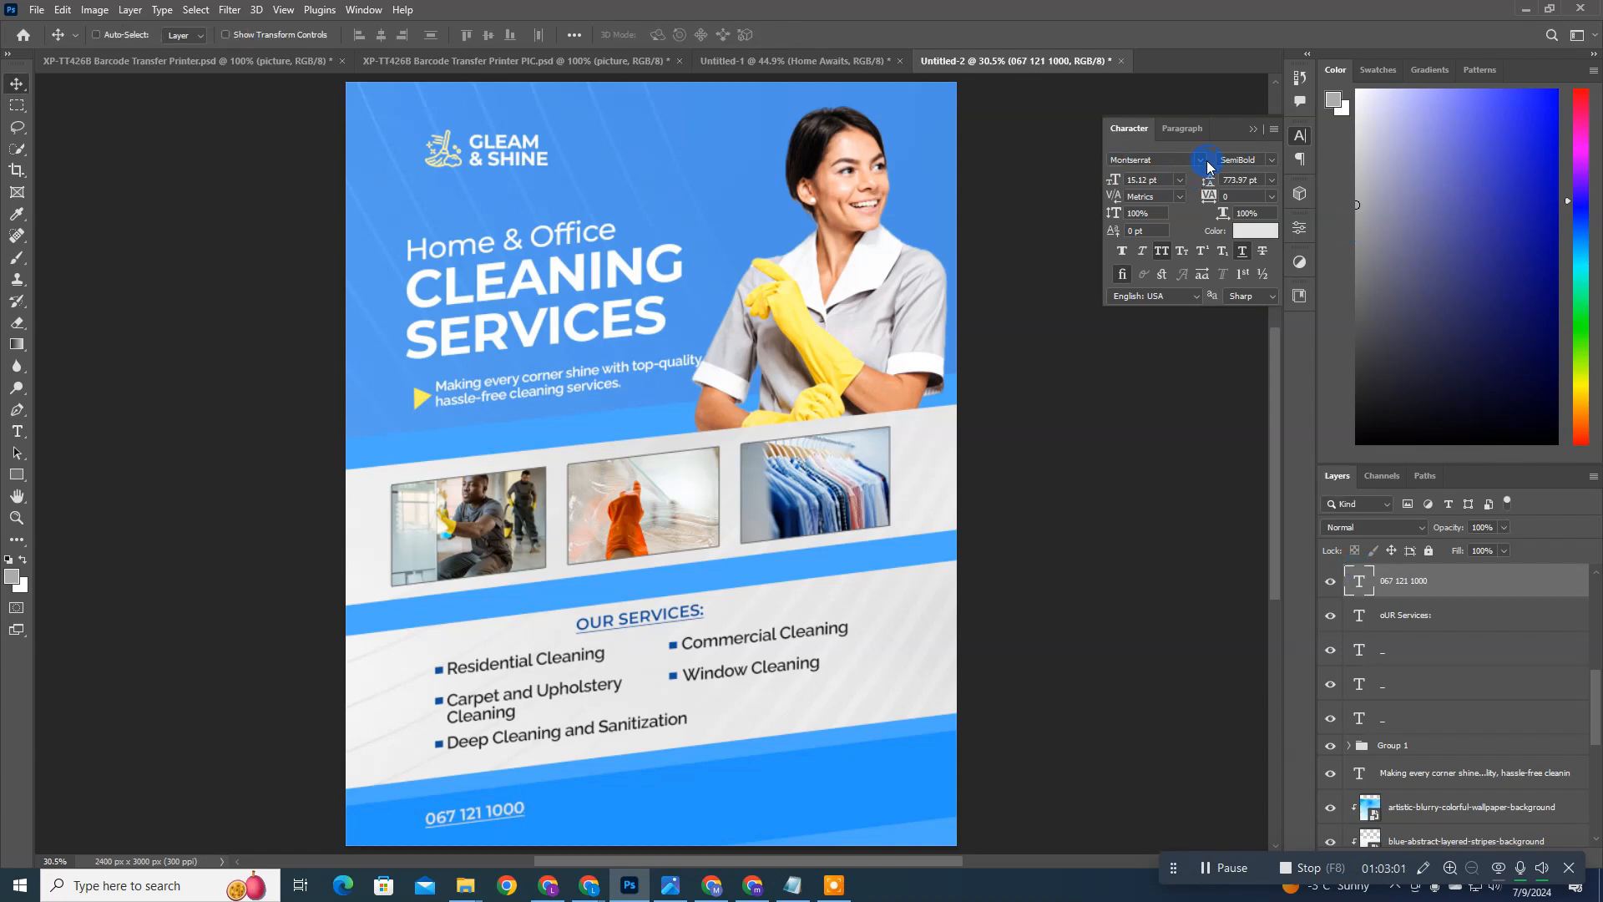
Step: Set the phone number's font style to Bold and remove its underline
left_click(1268, 162)
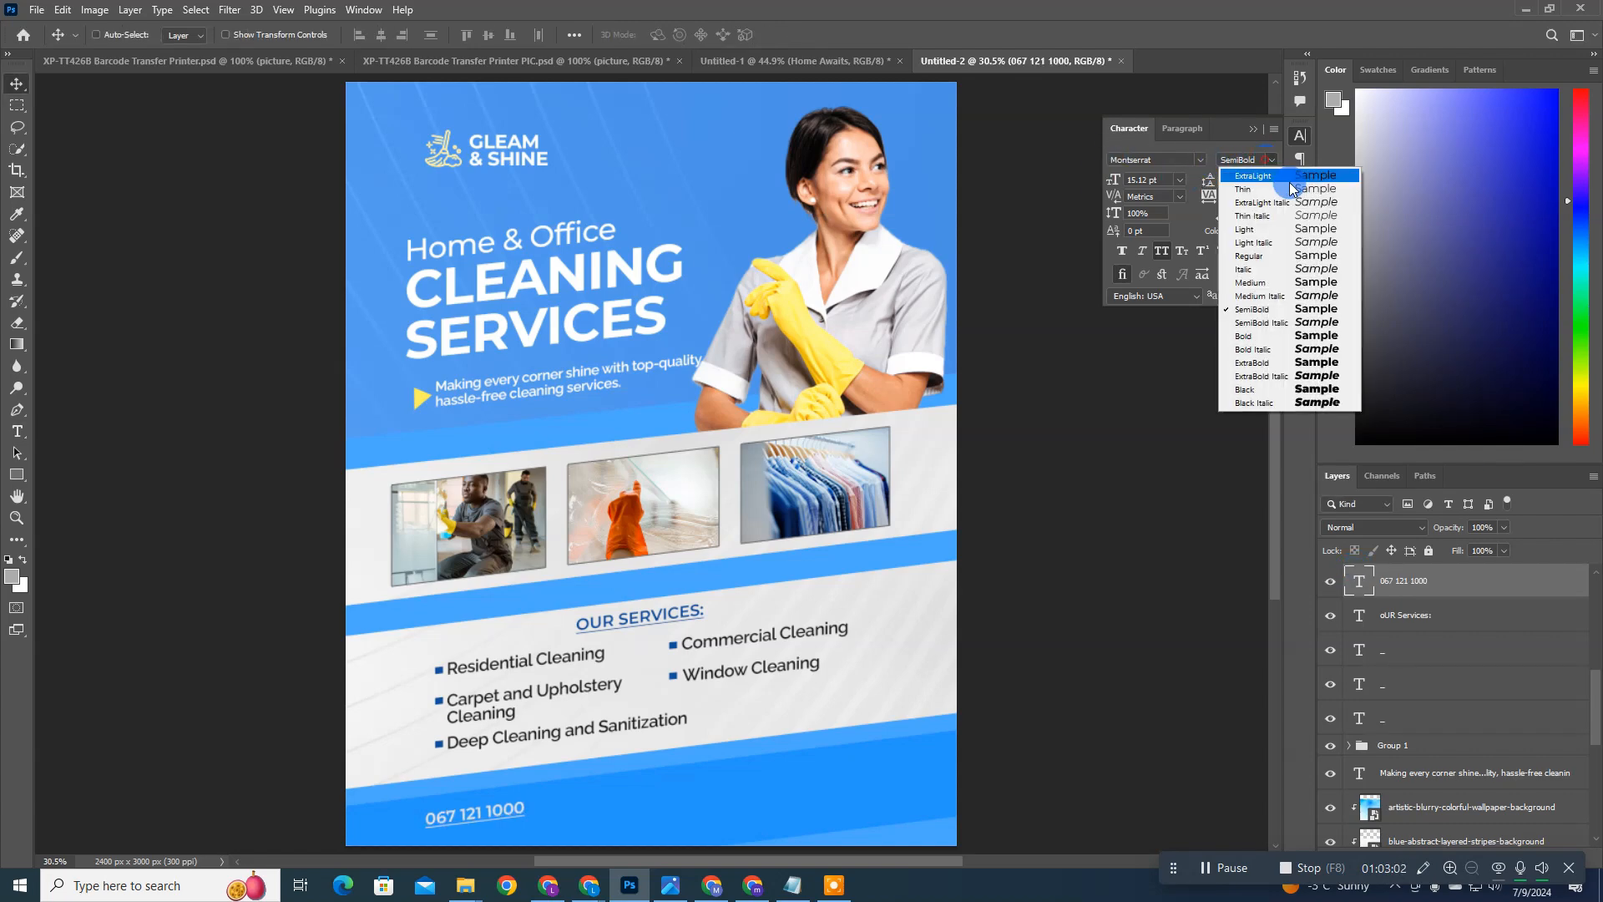
left_click(1259, 336)
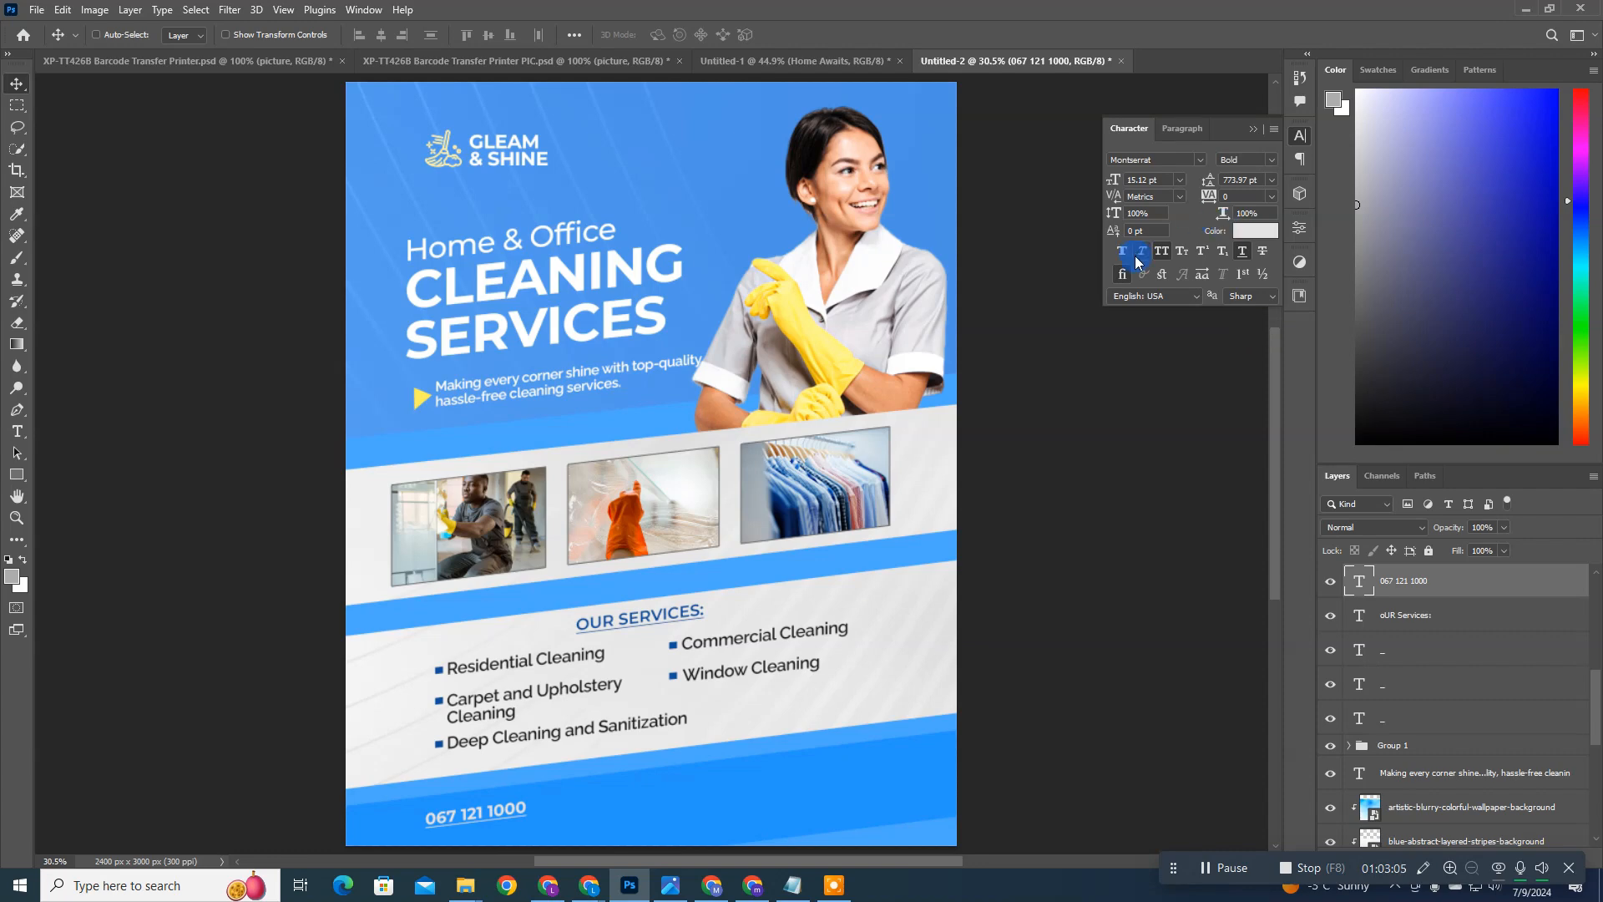
left_click(1235, 252)
left_click(1242, 253)
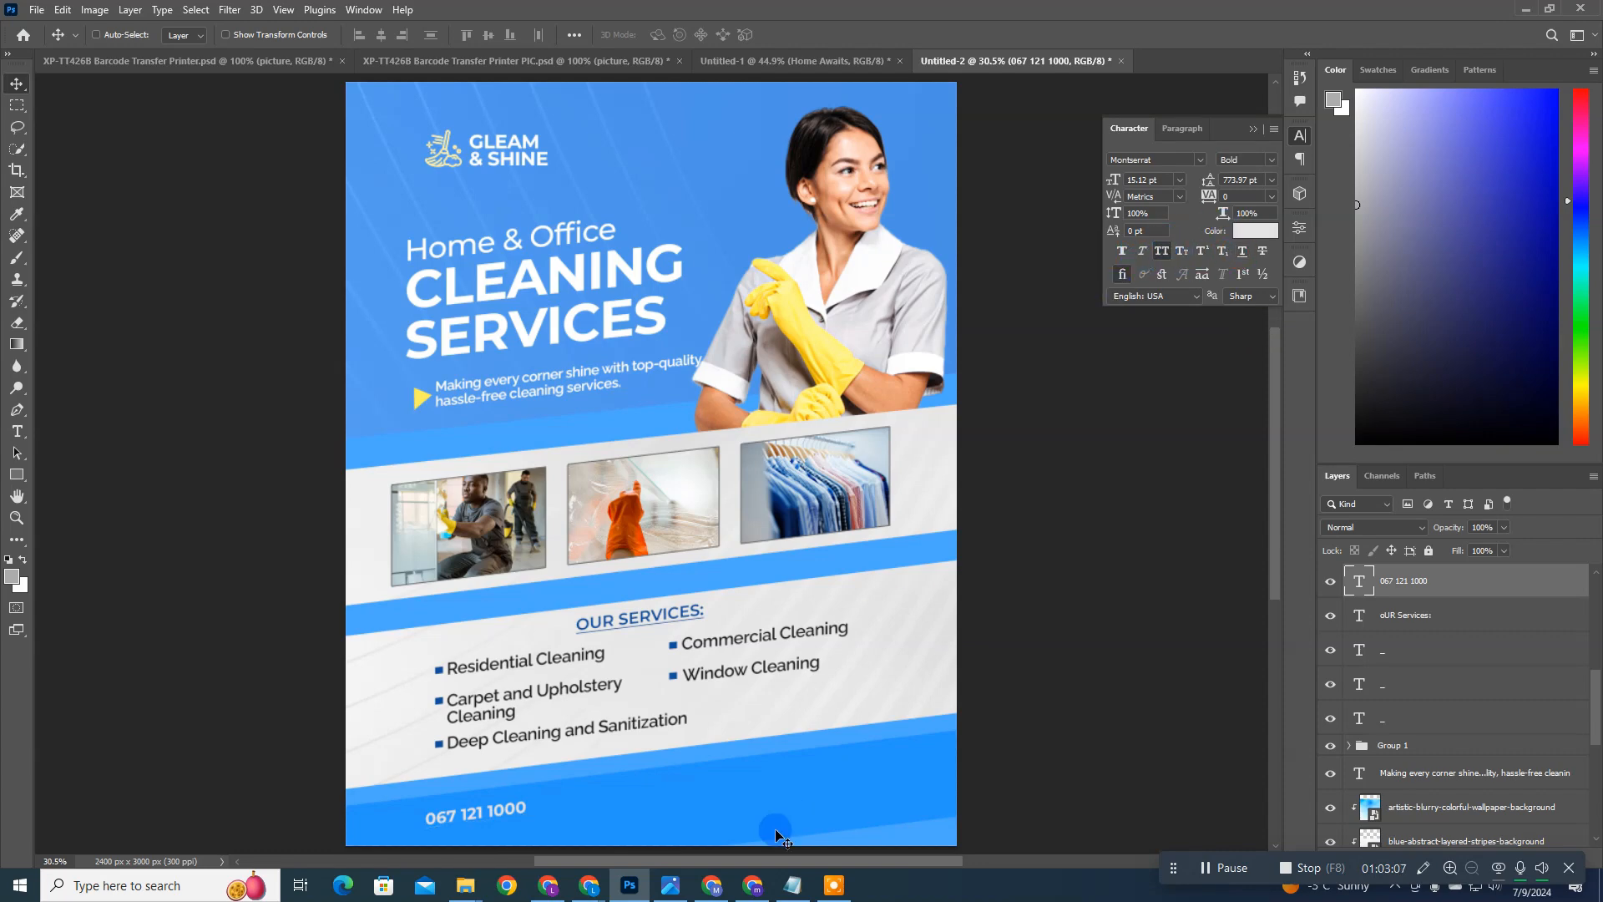
Step: Scale the phone number up proportionally to about 180%
key("ctrl+t")
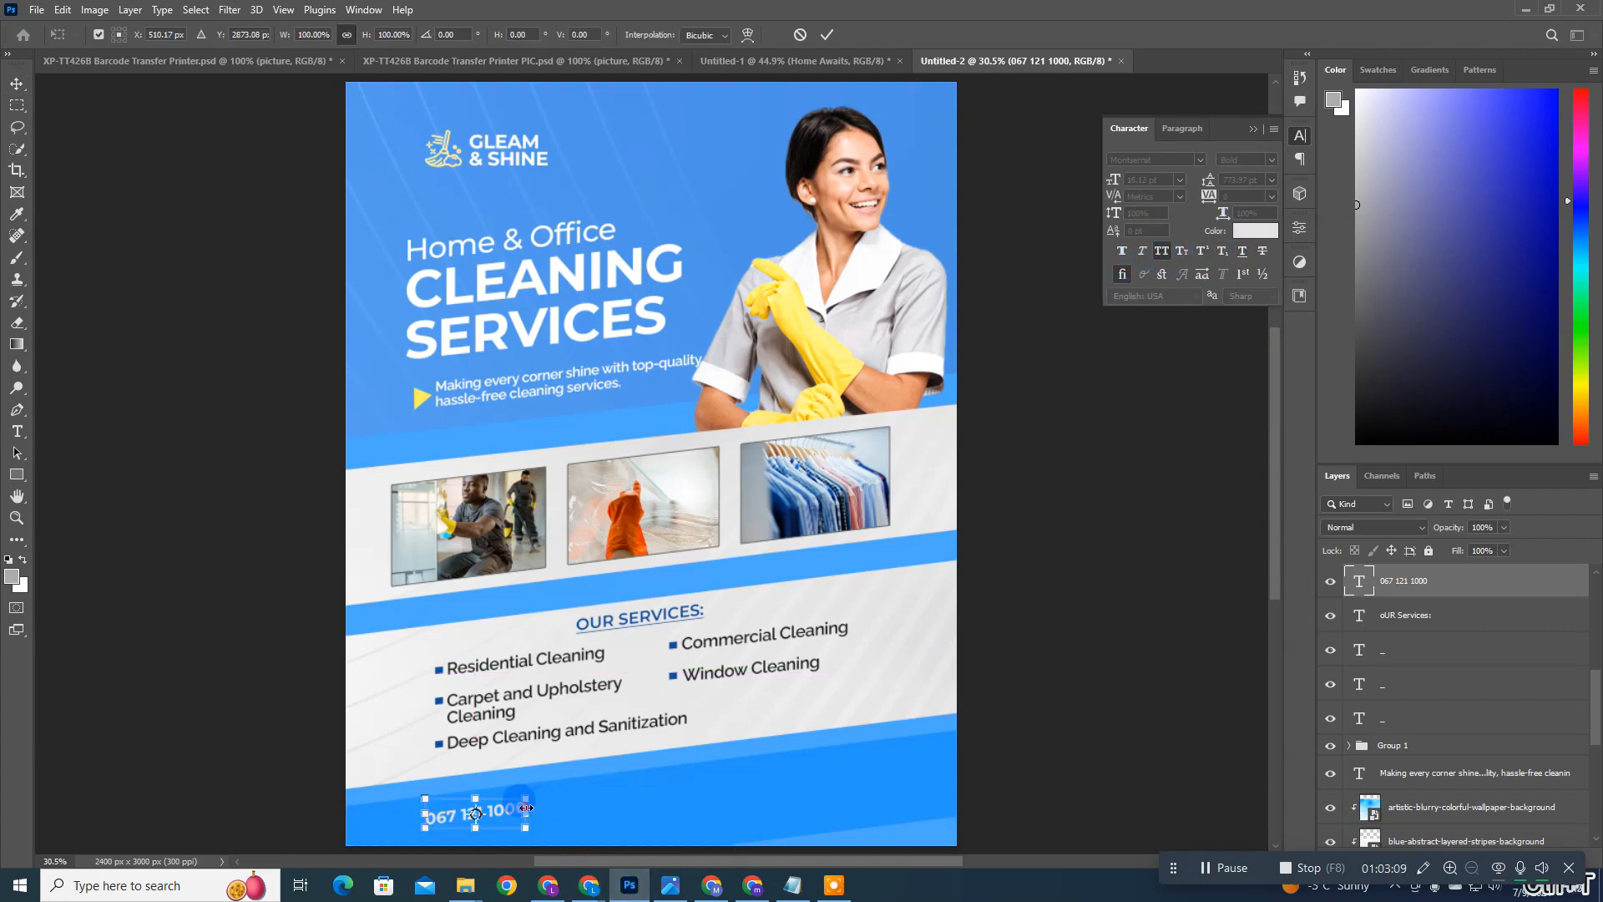
left_click_drag(526, 800, 606, 783)
key("Return")
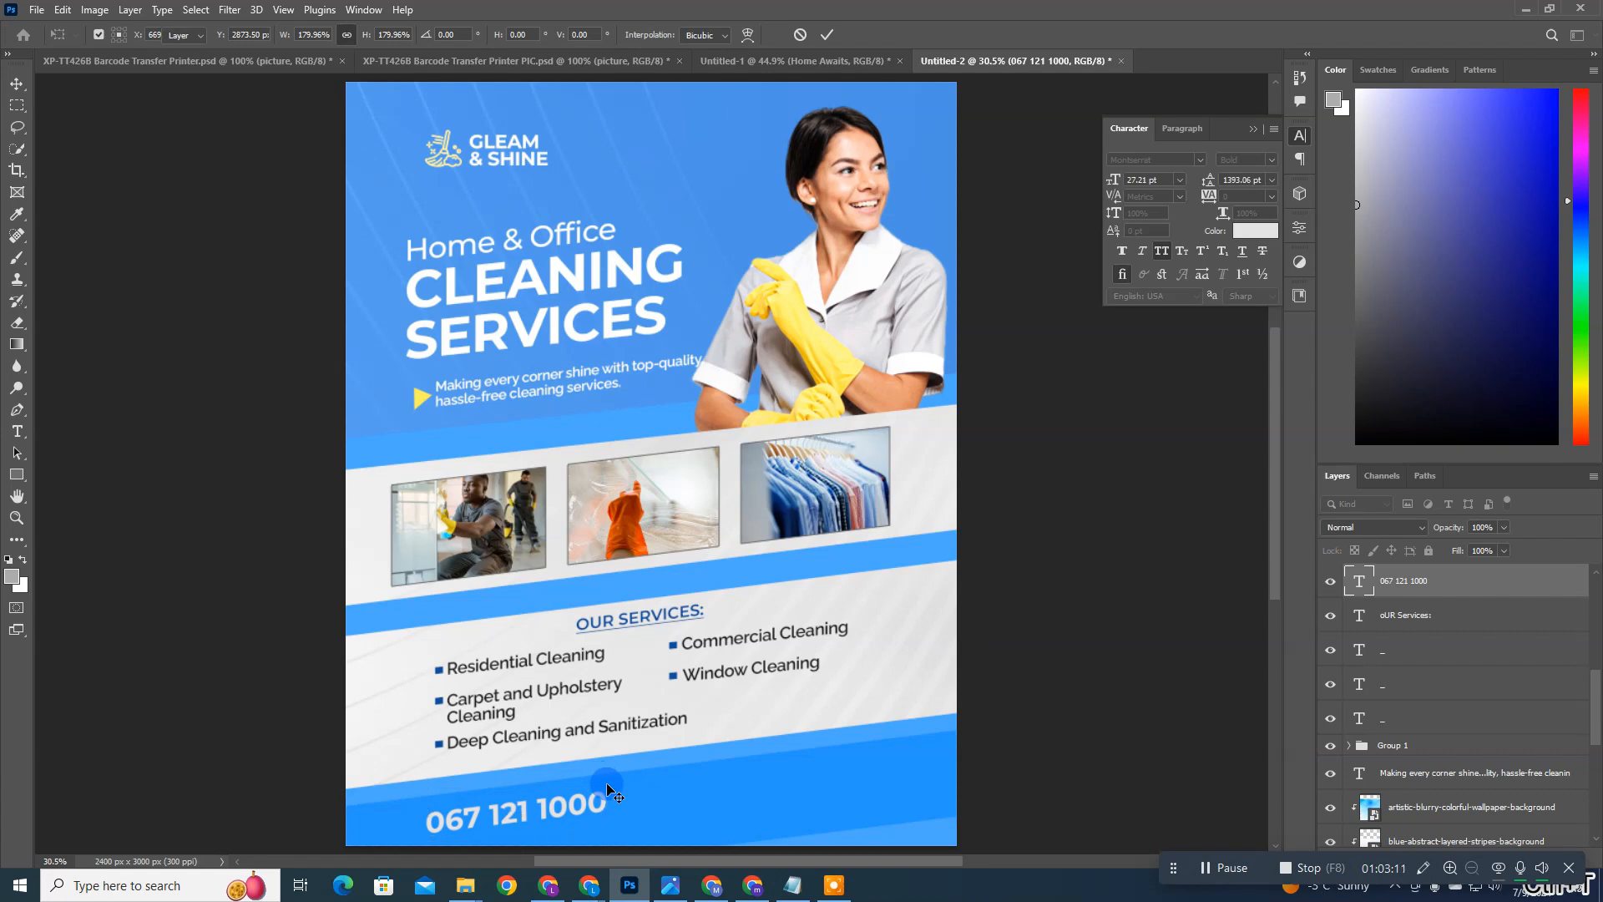
Step: Shift the phone number slightly up and to the left within the blue bar
scroll(865, 518, "down", 2)
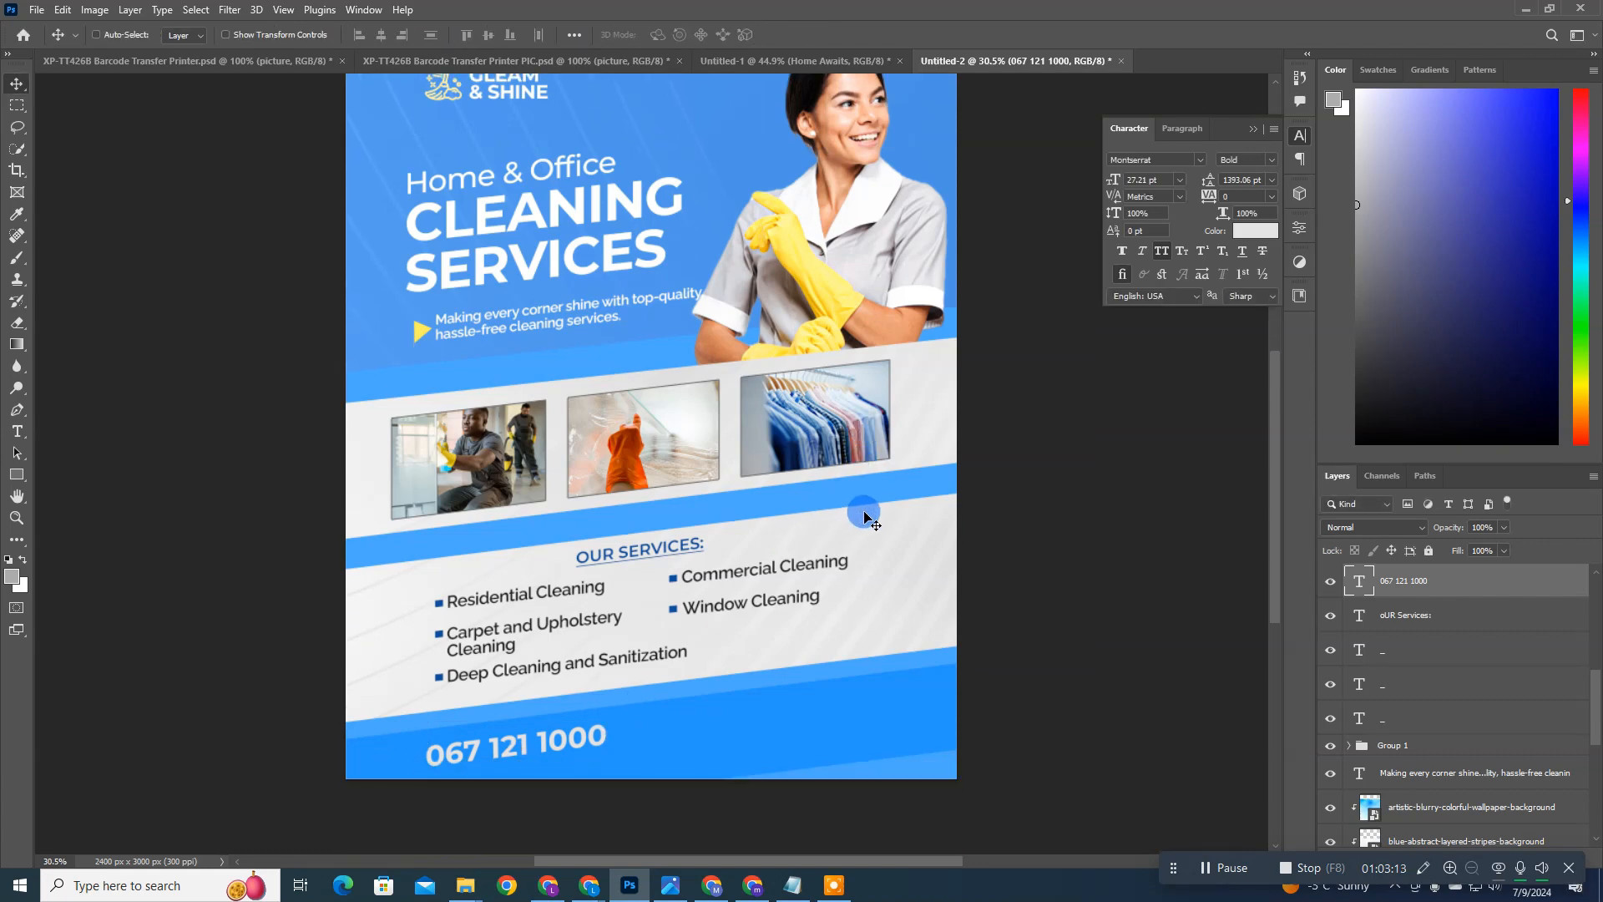
scroll(865, 518, "up", 2)
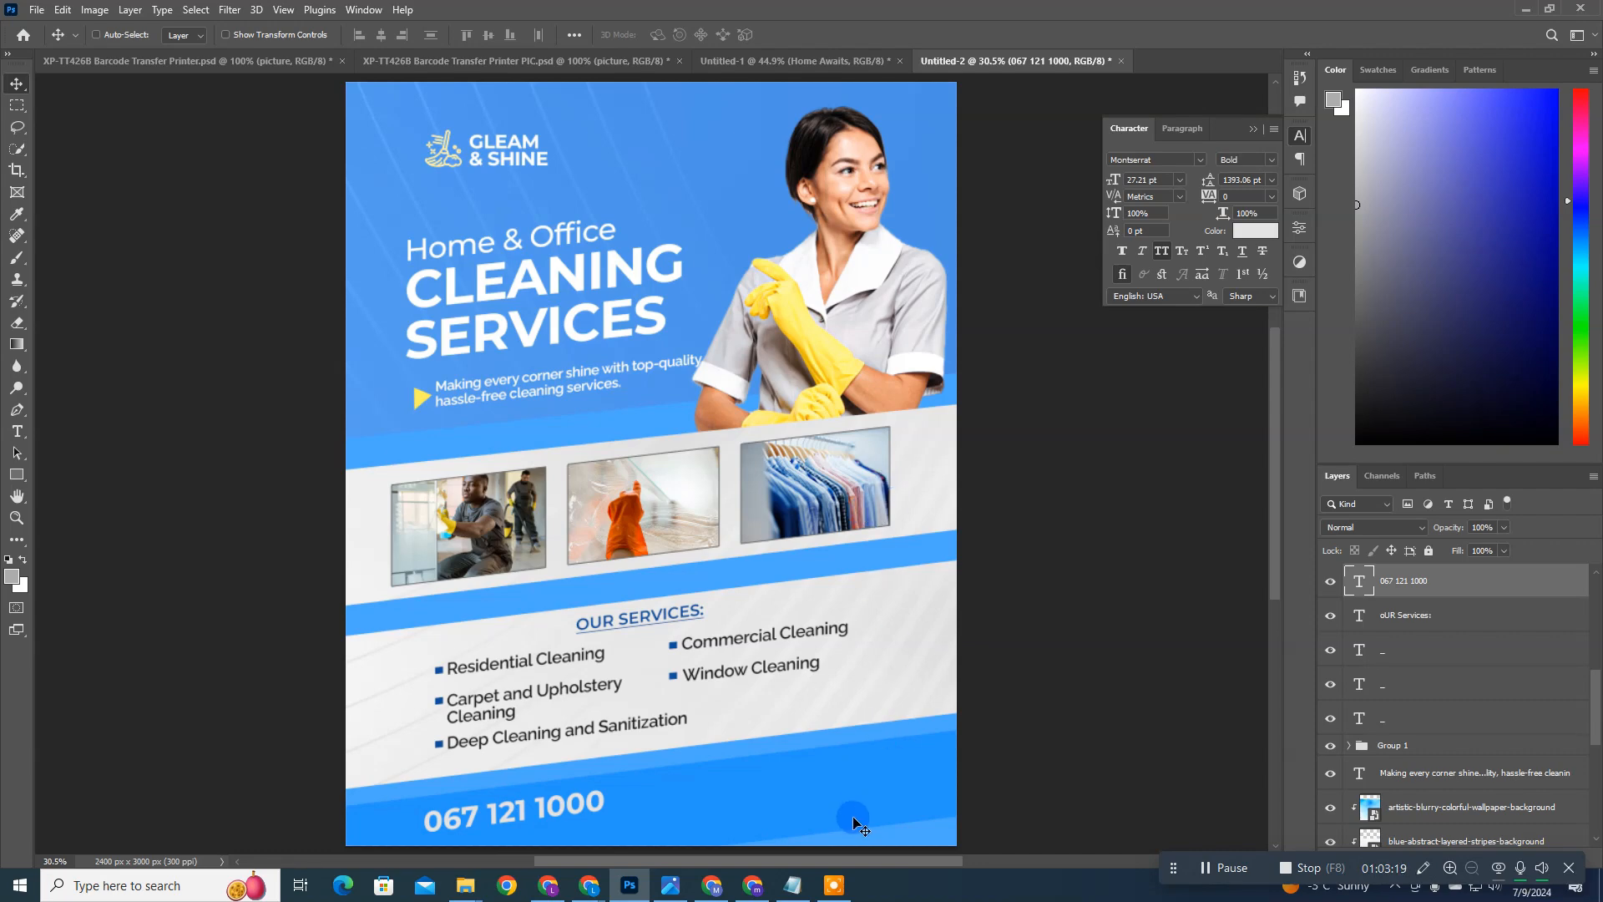
left_click(856, 773, "ctrl")
left_click(715, 204, "ctrl")
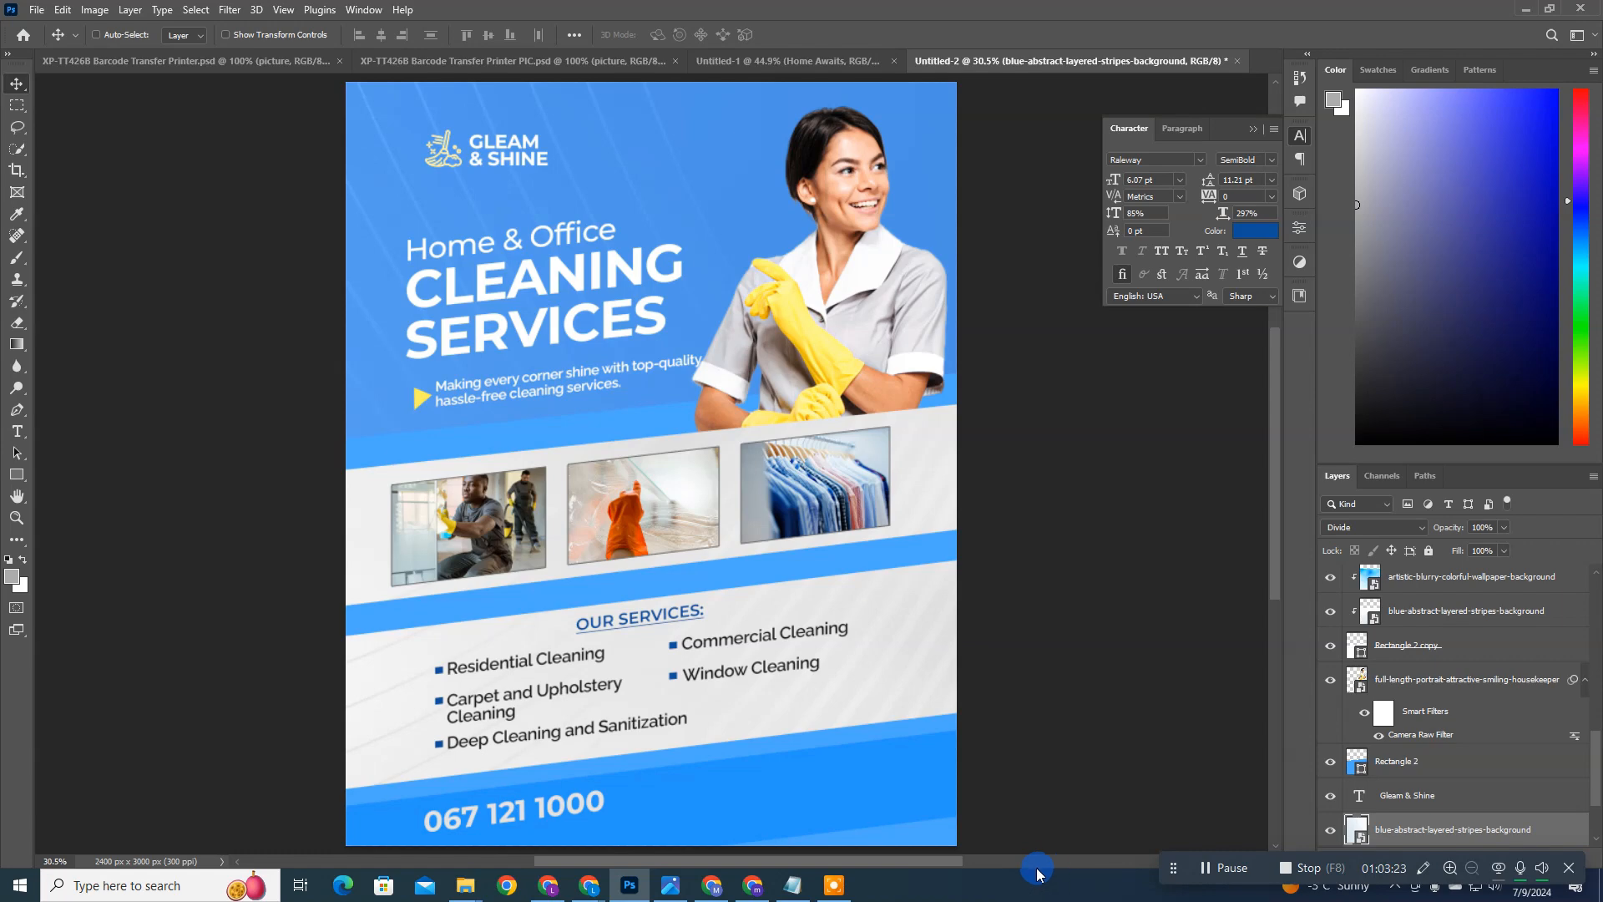
scroll(672, 776, "down", 2)
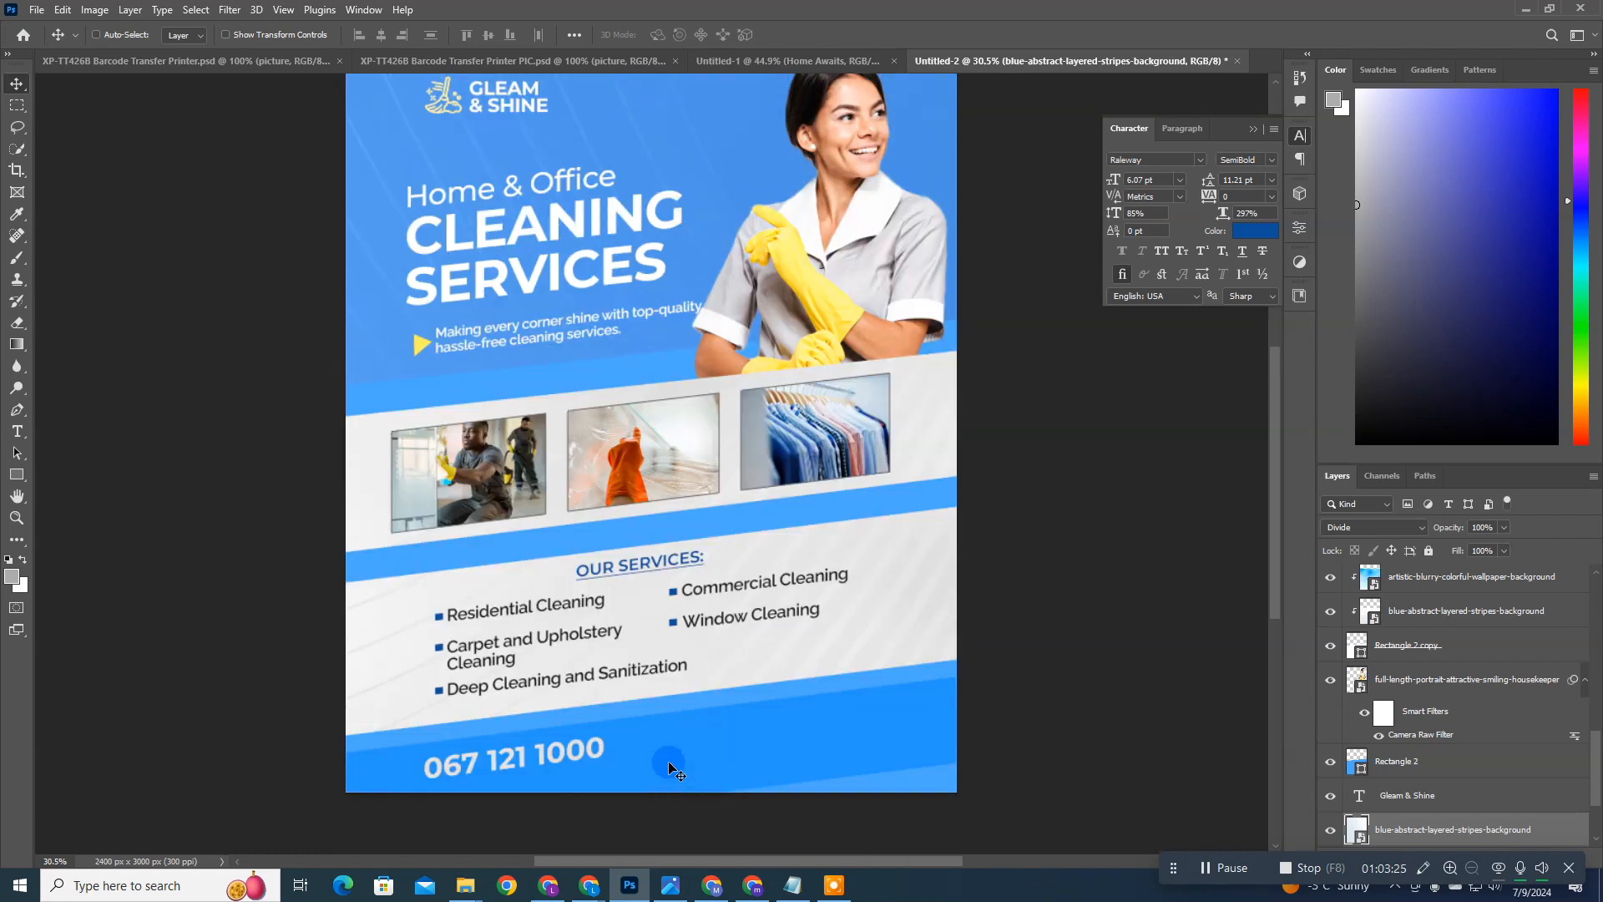
left_click(486, 774, "ctrl")
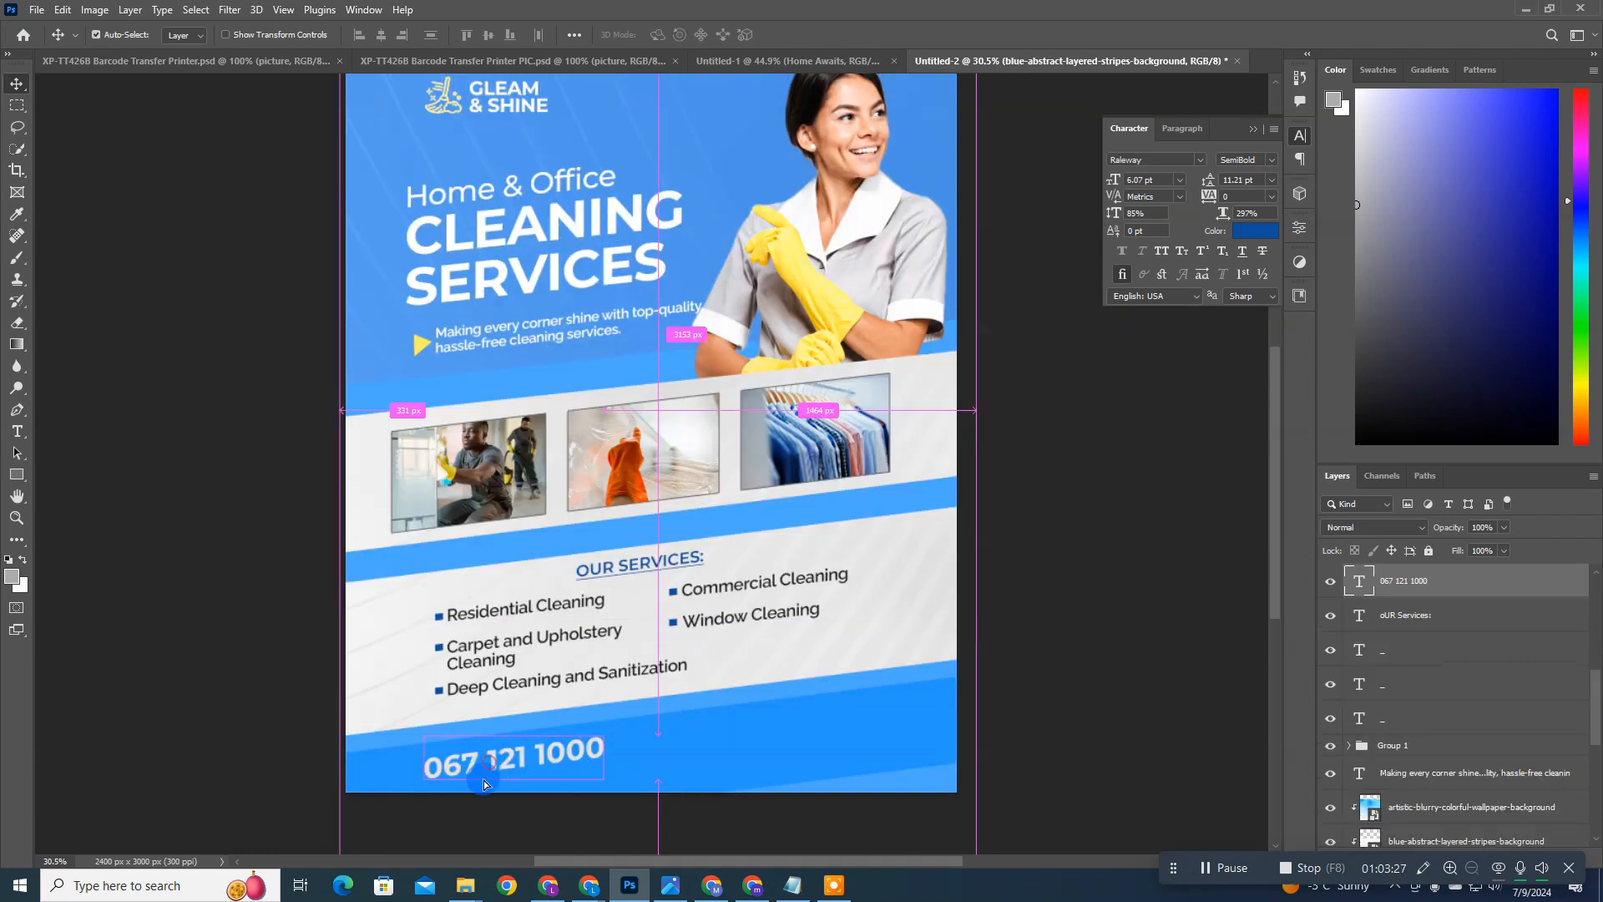
left_click_drag(483, 780, 486, 756)
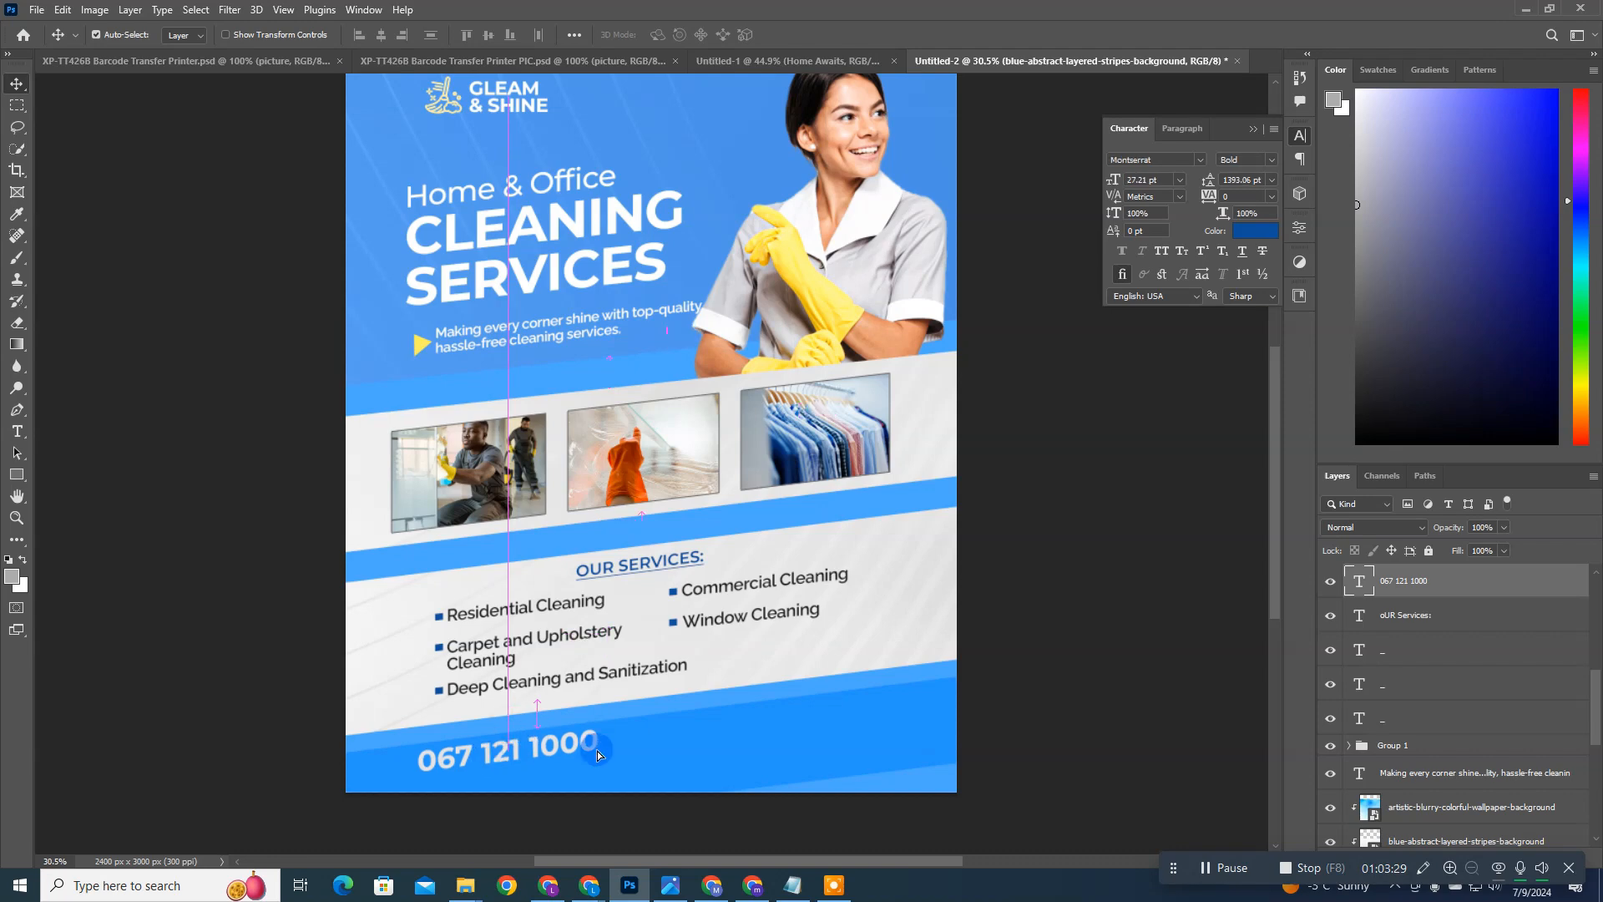
Step: Select the two blue bar layers together and nudge them slightly up behind the phone number
left_click(805, 769)
left_click(1419, 688)
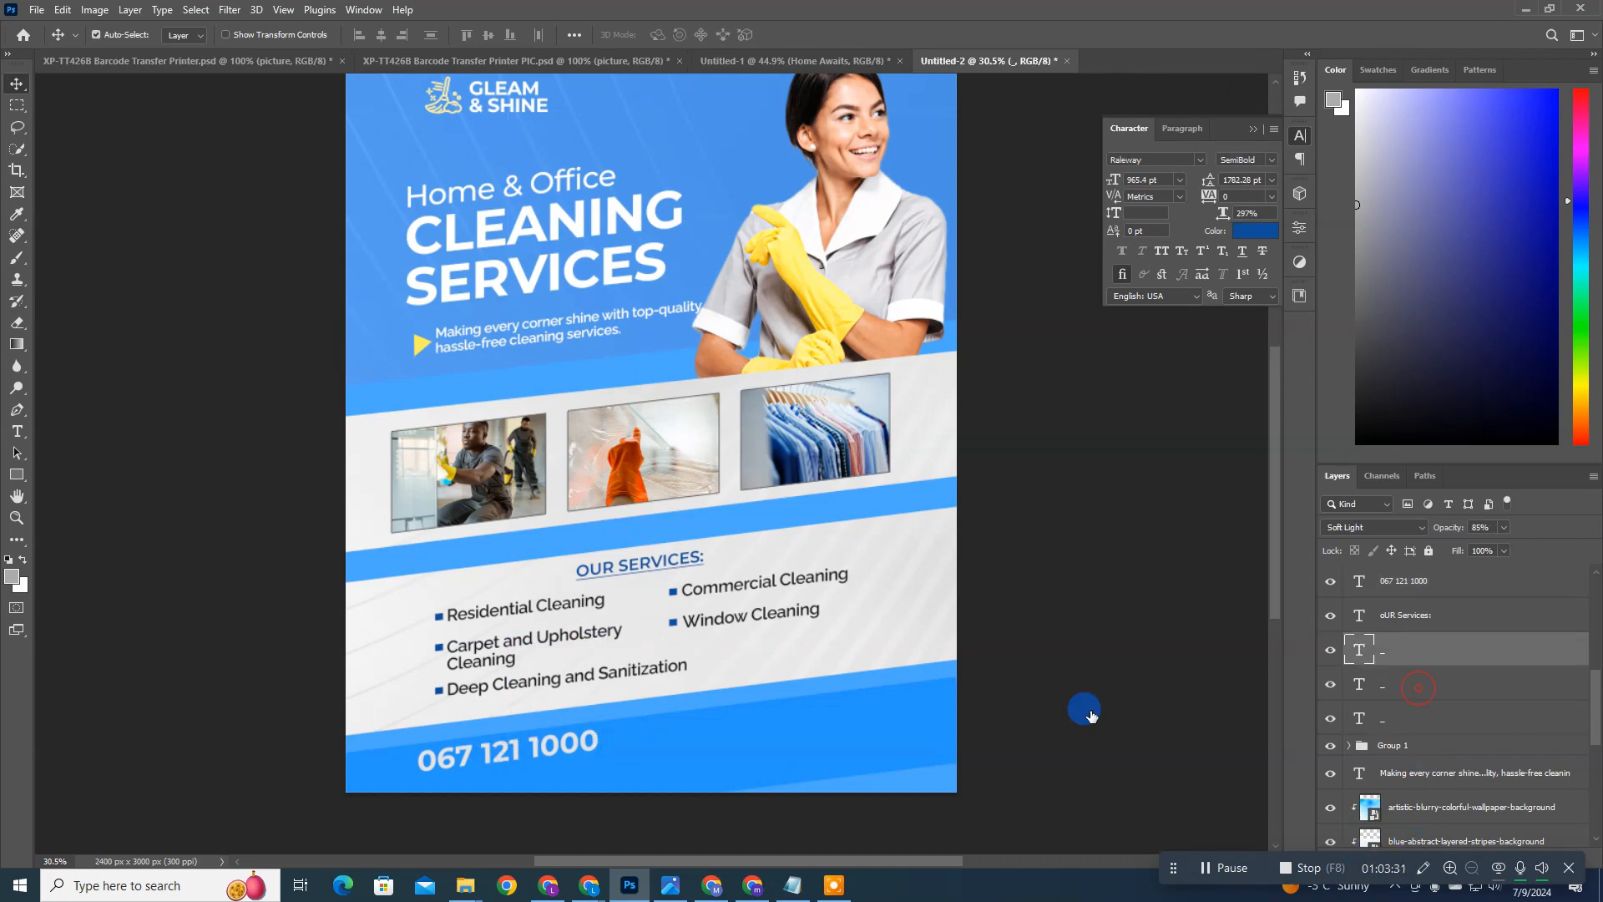
left_click(951, 726, "shift")
left_click_drag(953, 725, 804, 724)
key("ctrl+z")
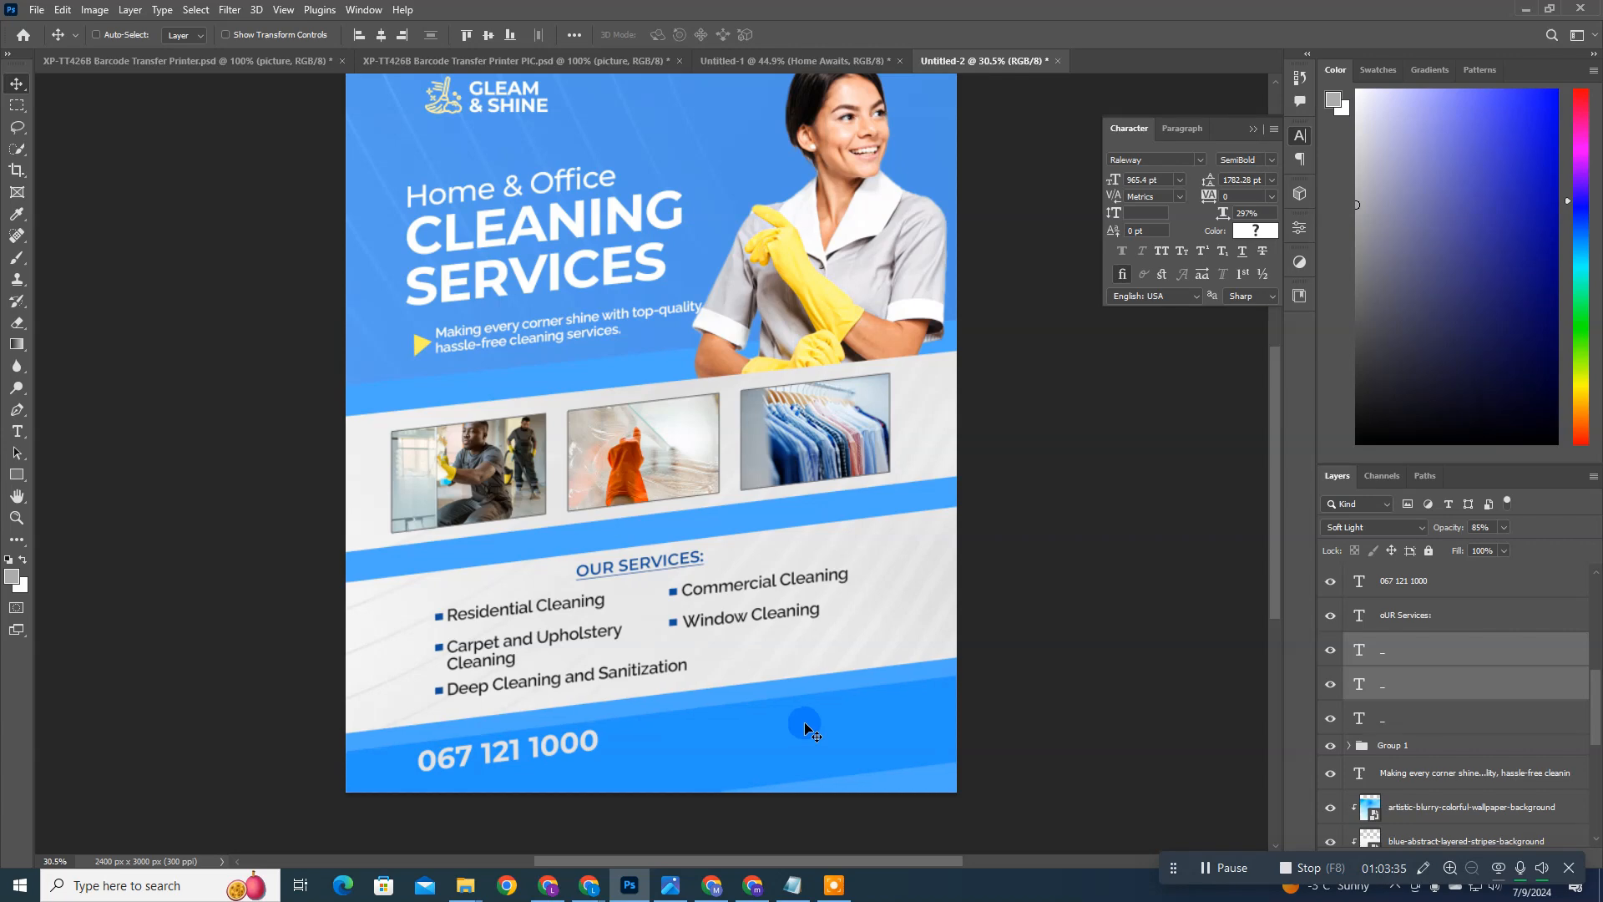
key("Up")
key("Up")
key("Up")
key("Up")
key("Up")
key("Up")
key("Up")
key("Up")
key("Up")
key("Up")
key("Up")
key("Up")
key("Up")
key("Up")
key("Up")
key("Up")
key("Up")
key("Up")
key("Up")
key("Up")
key("Down")
key("Down")
key("Down")
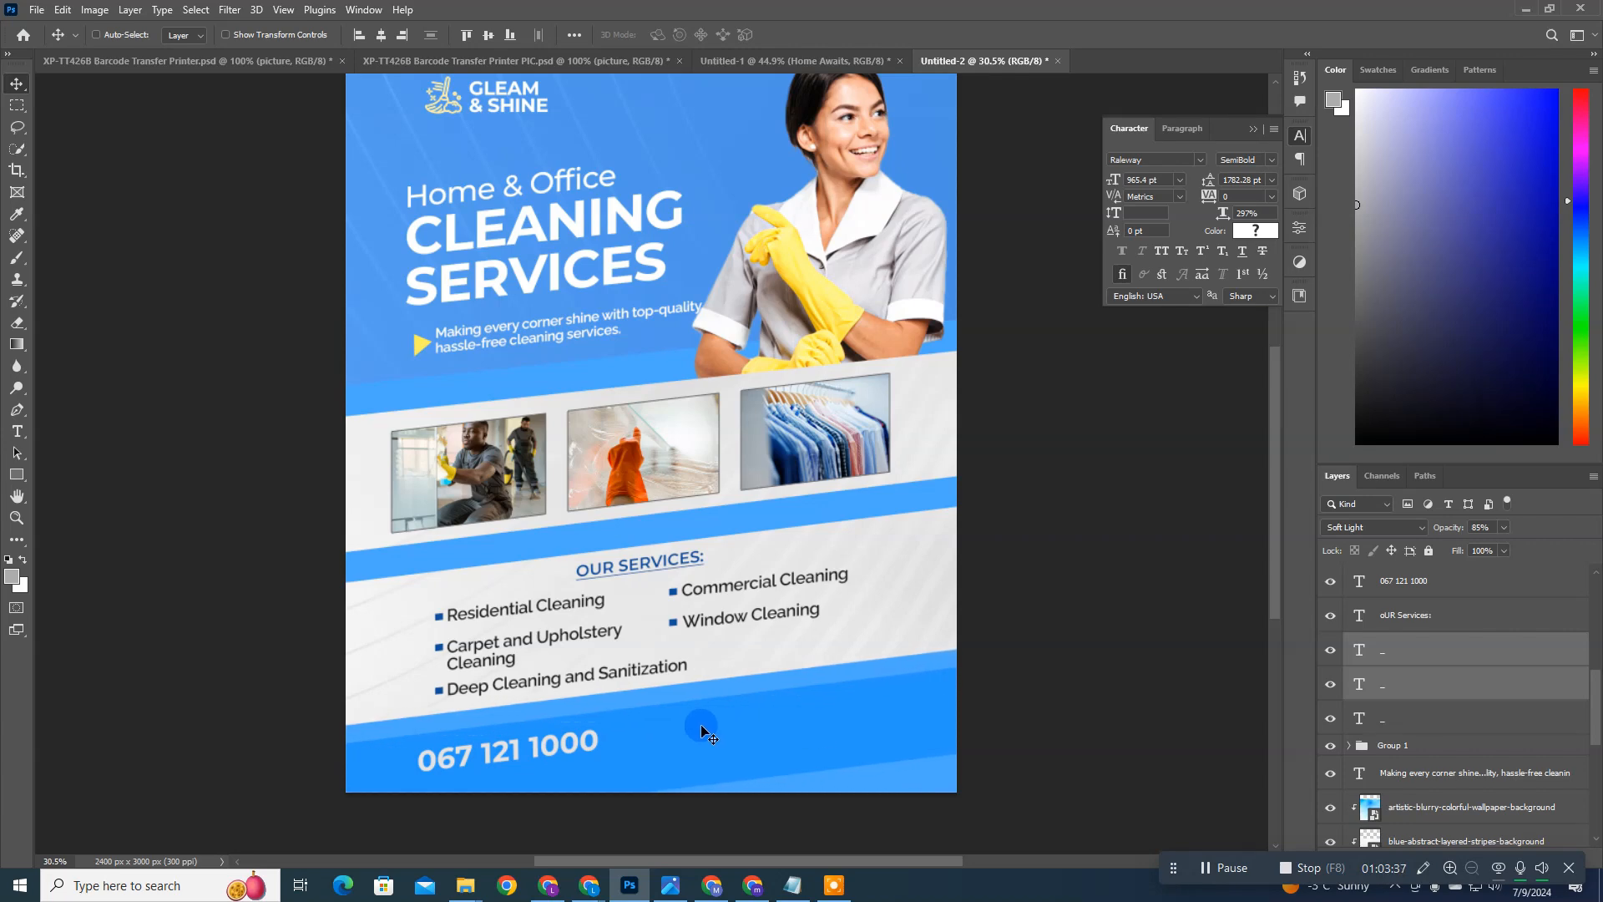
left_click(555, 739, "ctrl")
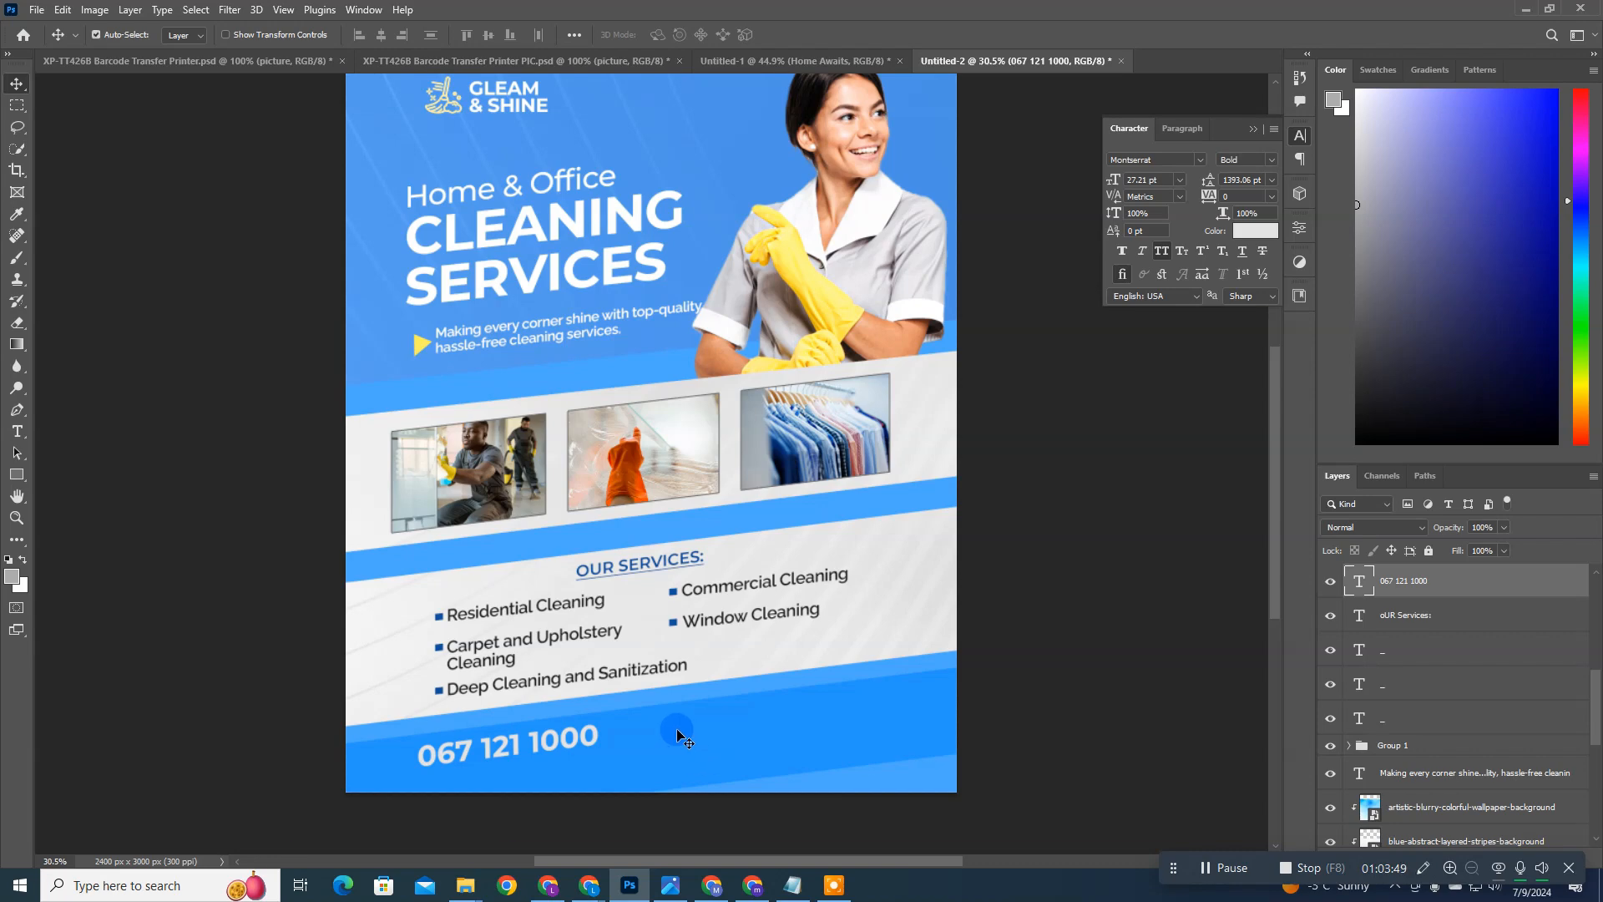
left_click_drag(676, 730, 834, 716)
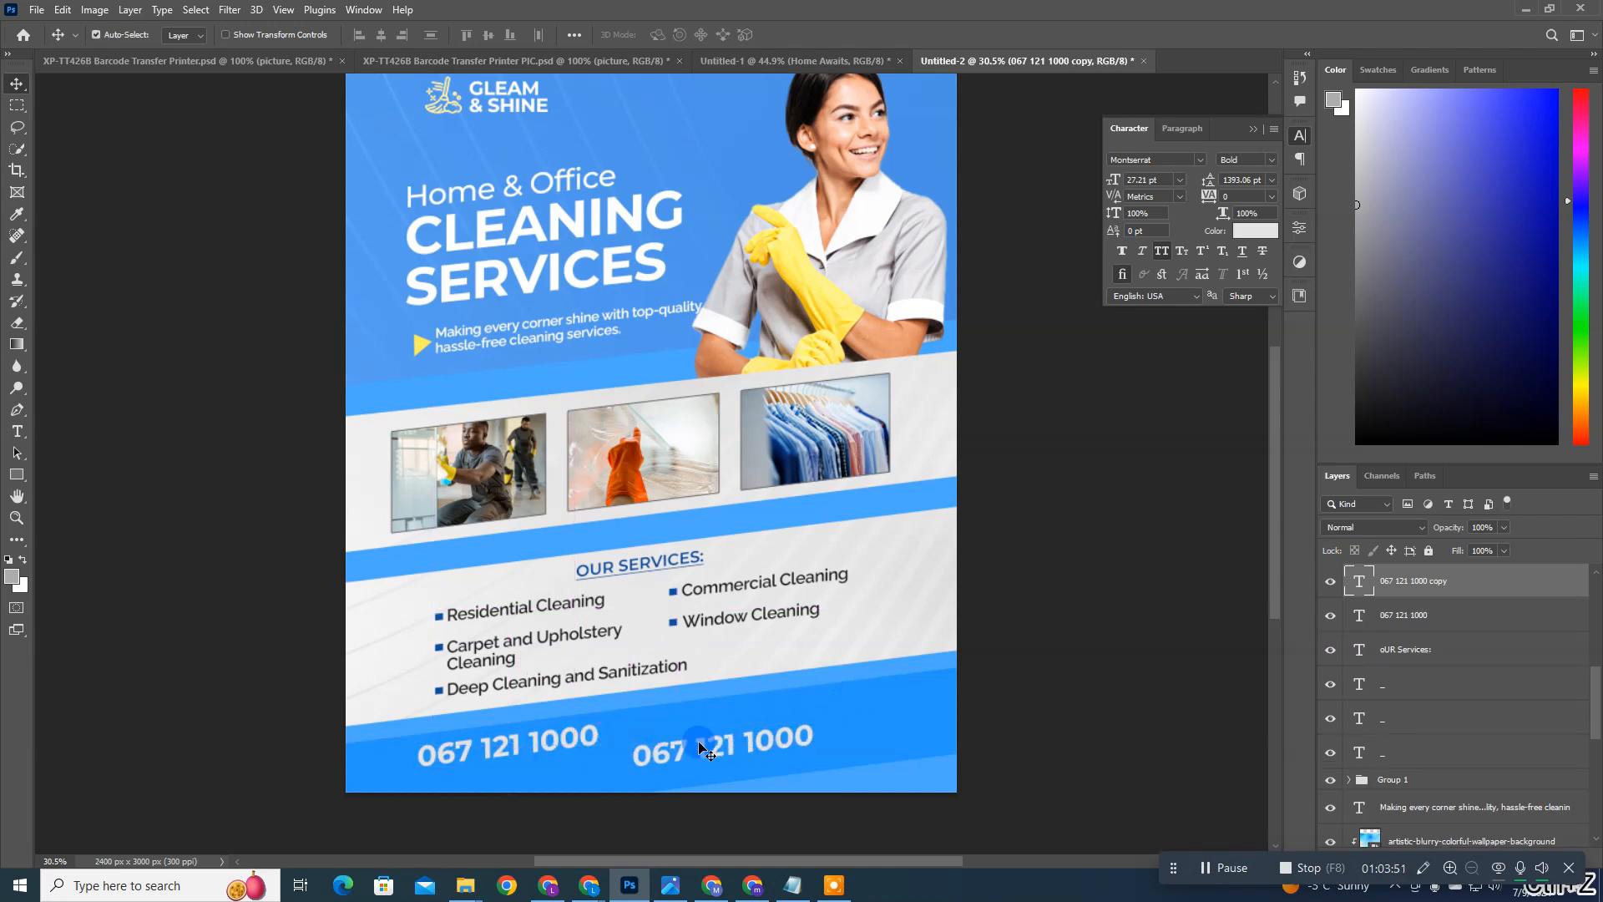
key("ctrl+z")
left_click_drag(616, 736, 776, 711)
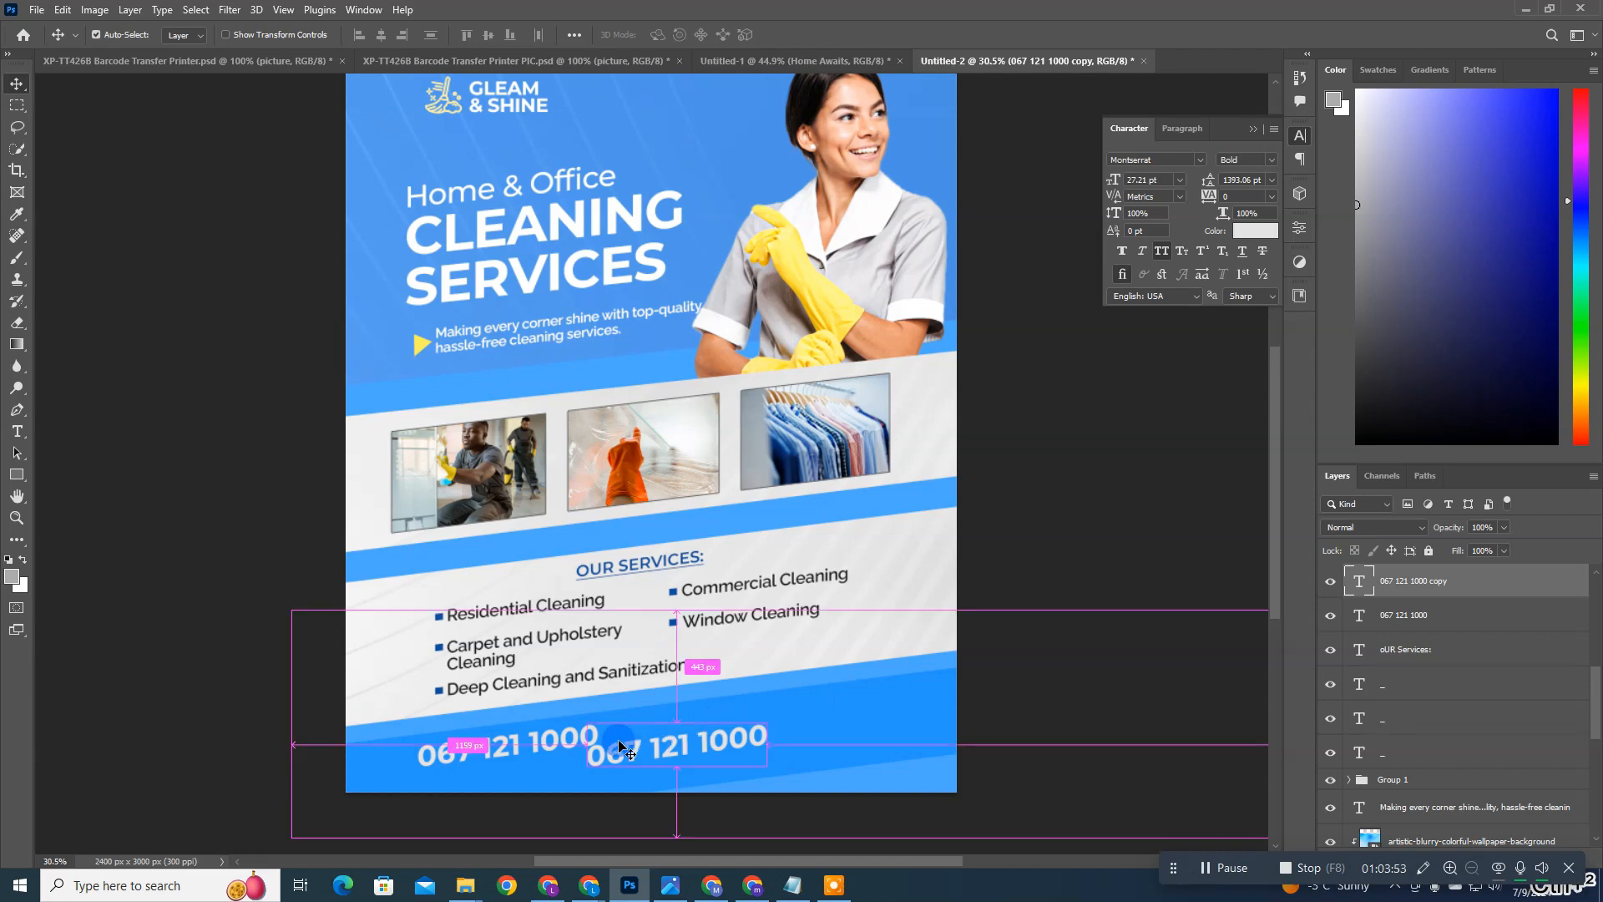
key("ctrl+z")
Step: Duplicate the phone number to the right end of the blue bar and replace the copy's text with the company's e-mail address
left_click_drag(564, 739, 815, 716)
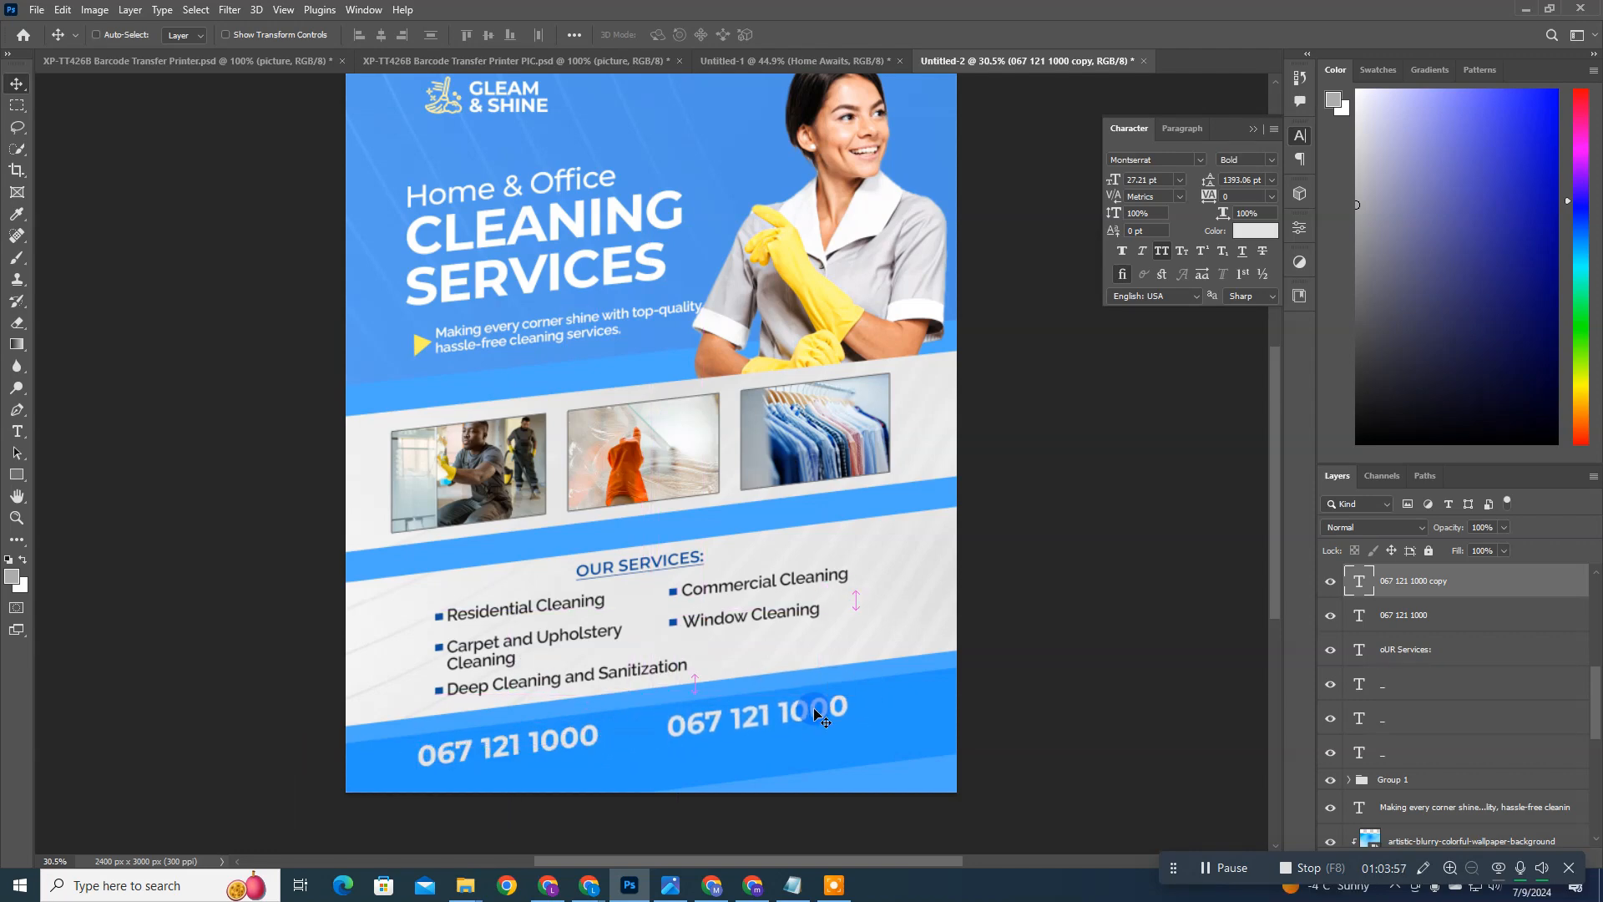
double_click(813, 693)
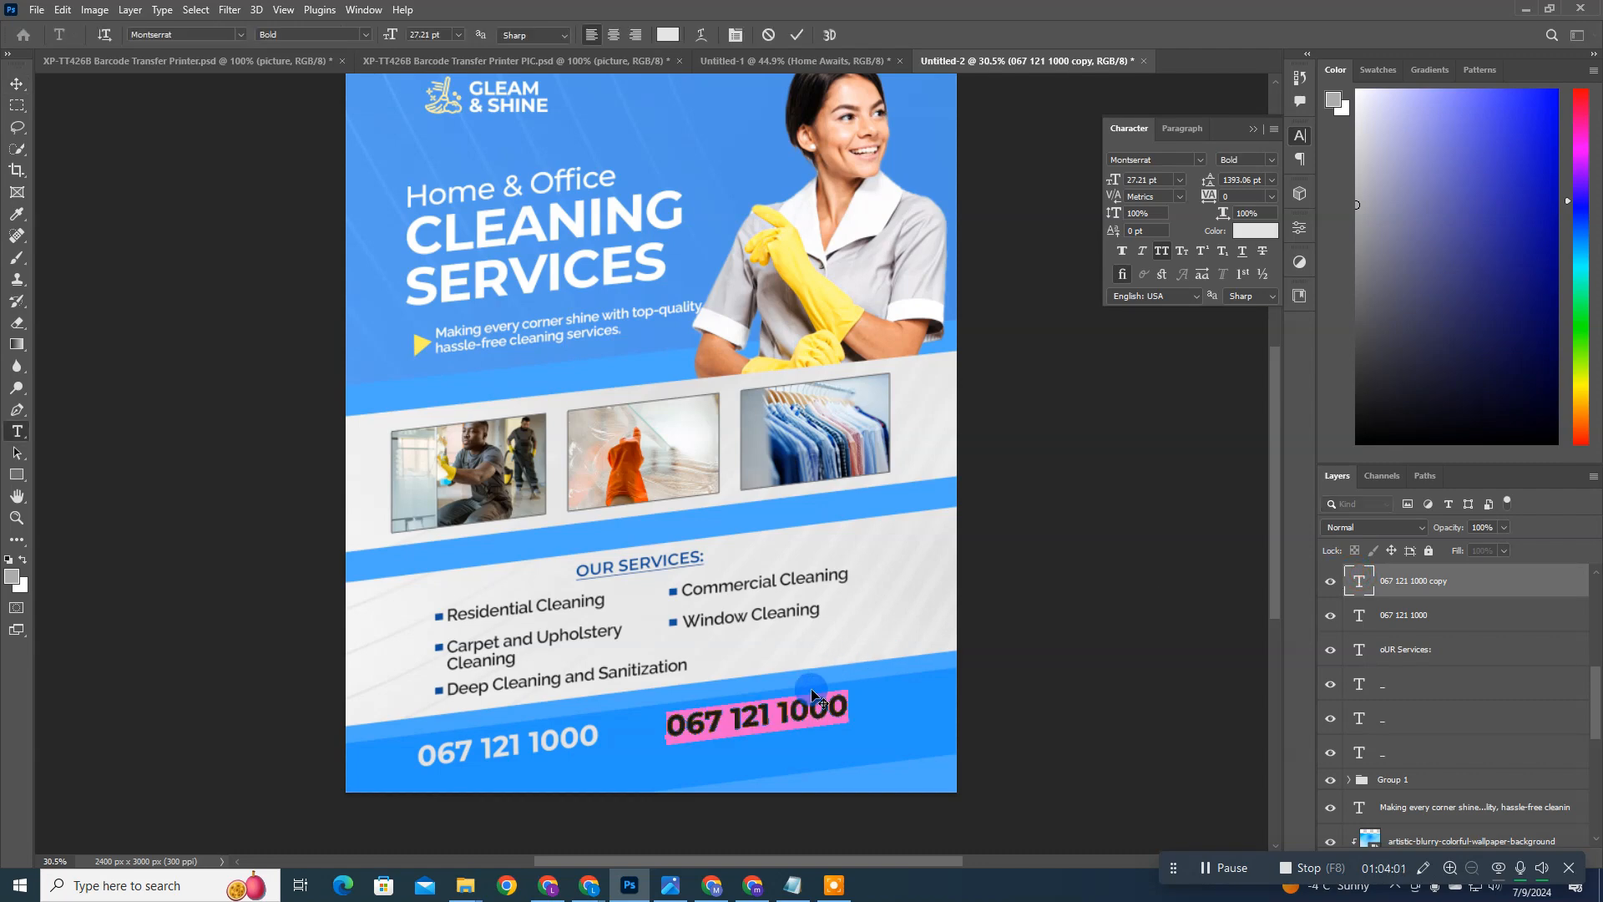
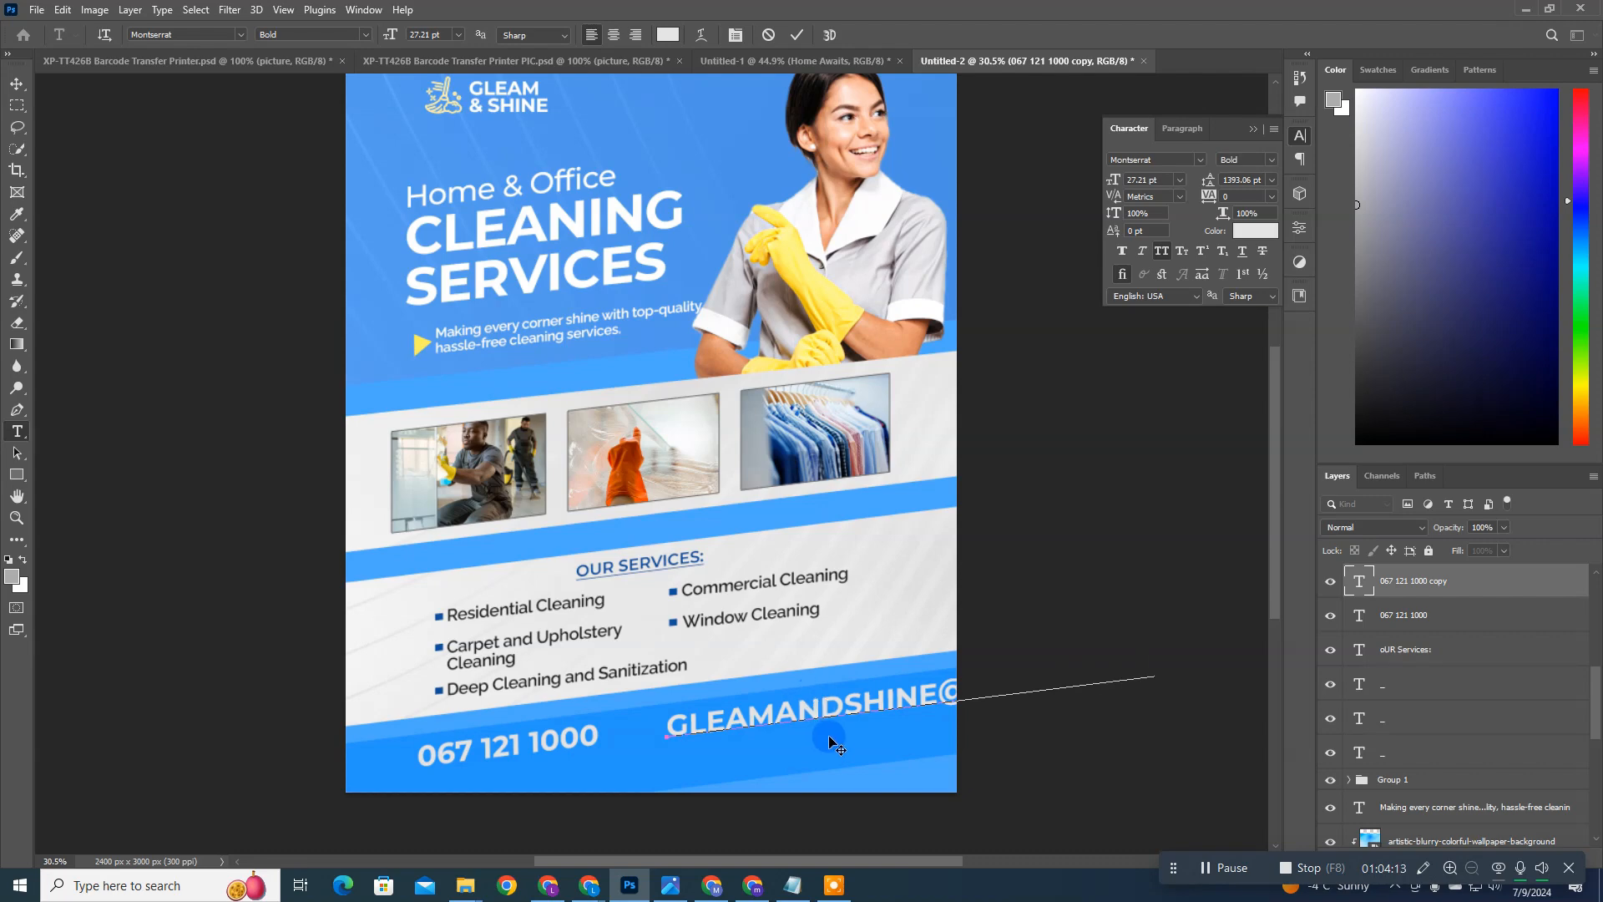
key("ctrl+Return")
key("v")
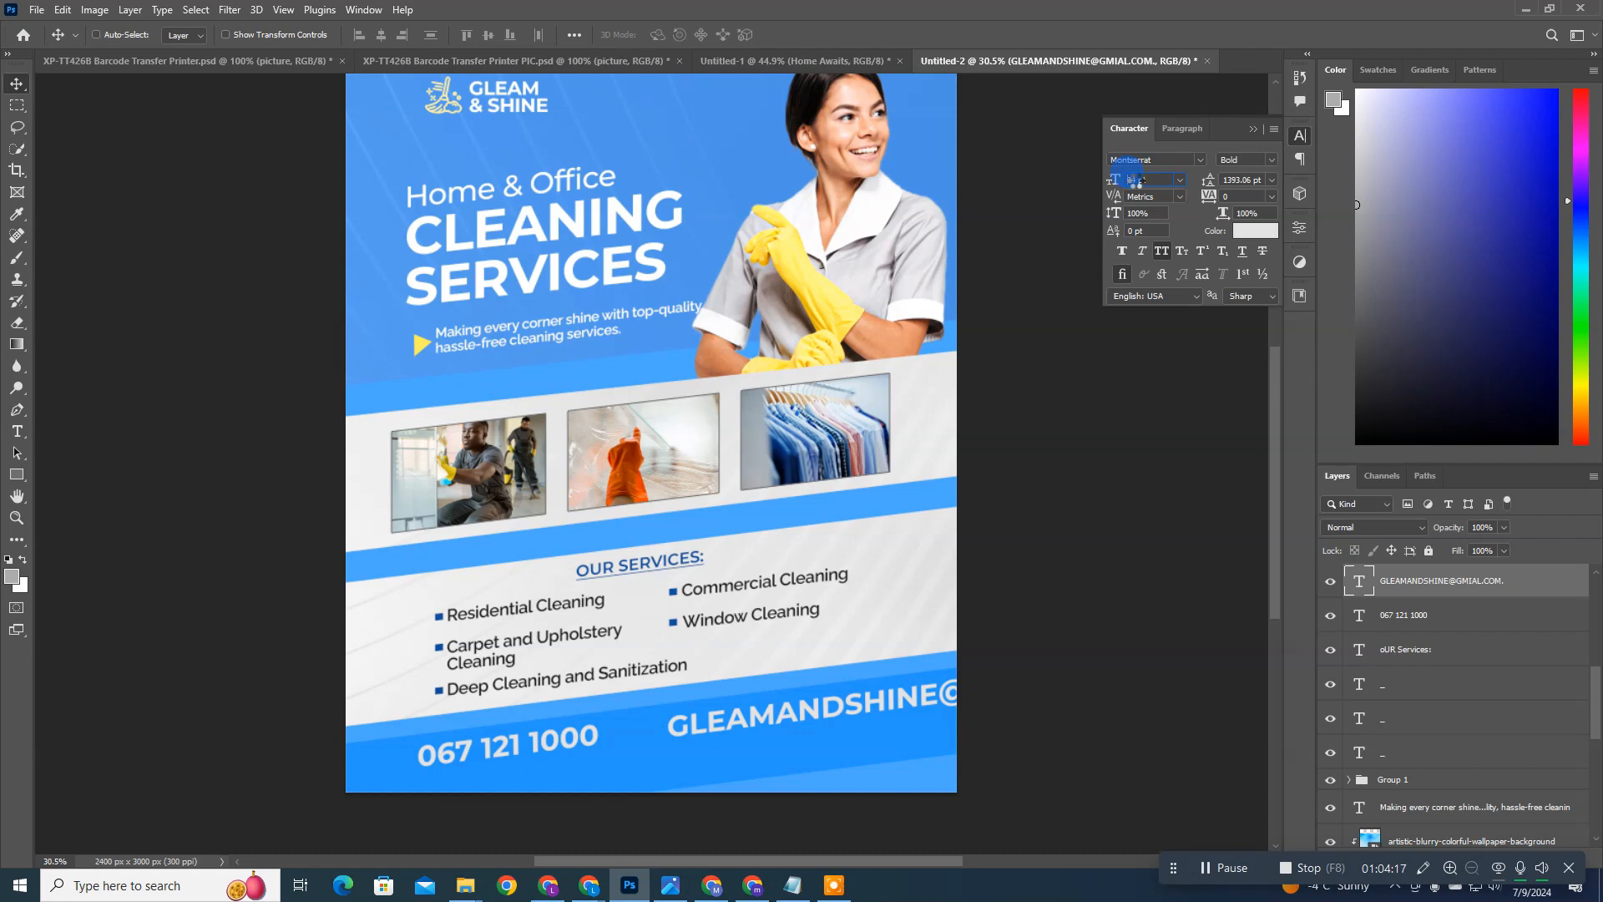
Step: Set the e-mail text's size to 14 pt and its font style to Regular
scroll(1135, 182, "down", 5)
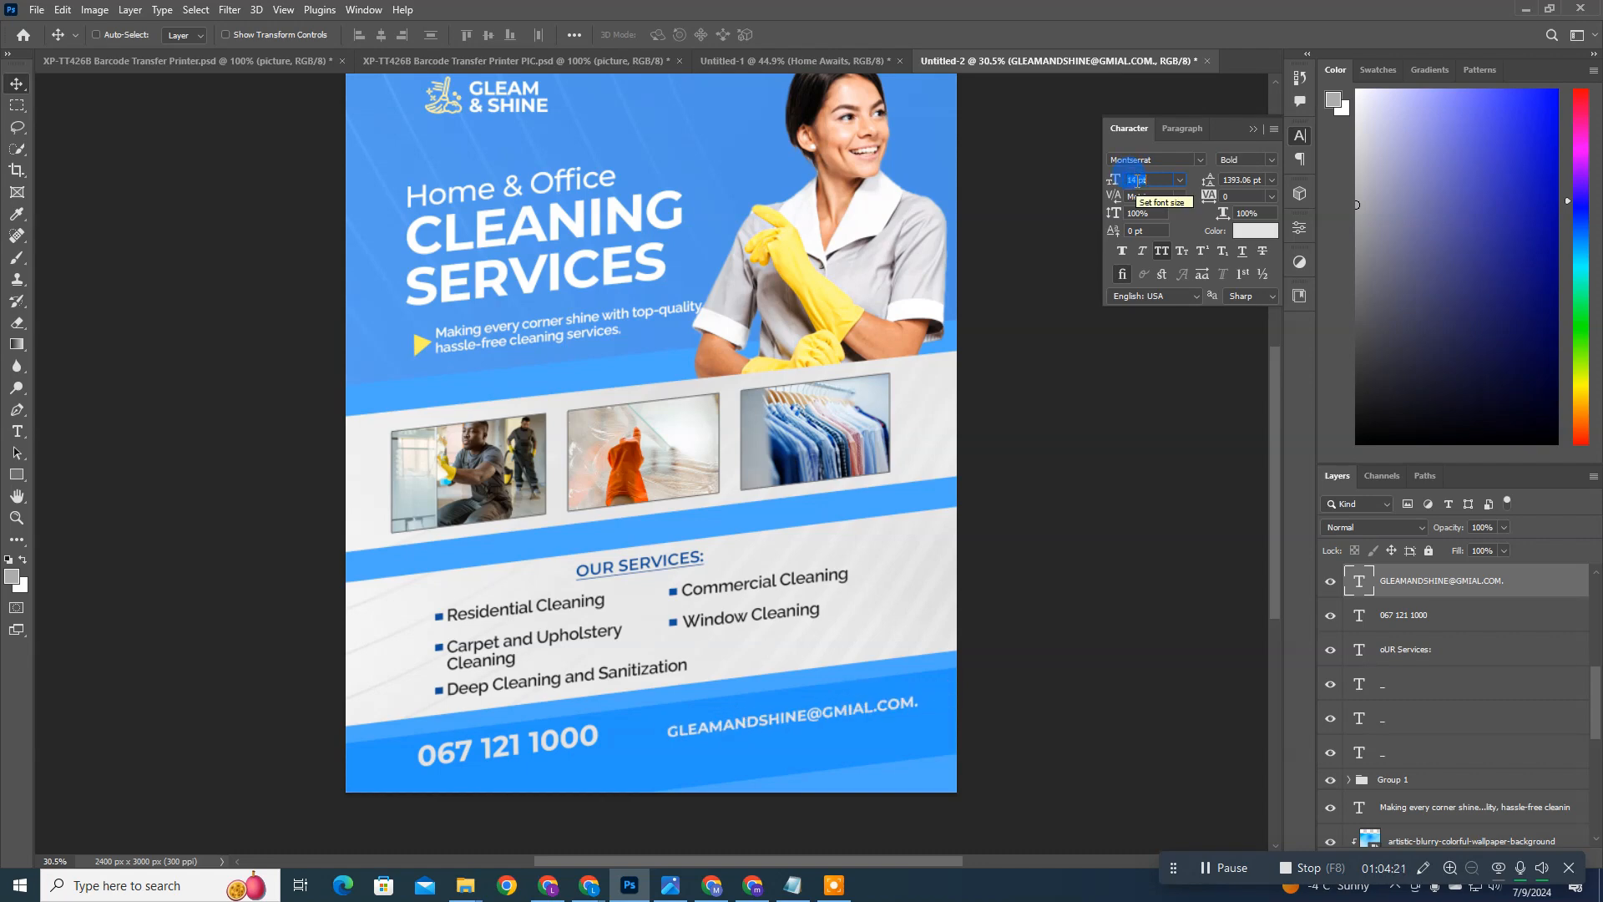
left_click(1273, 160)
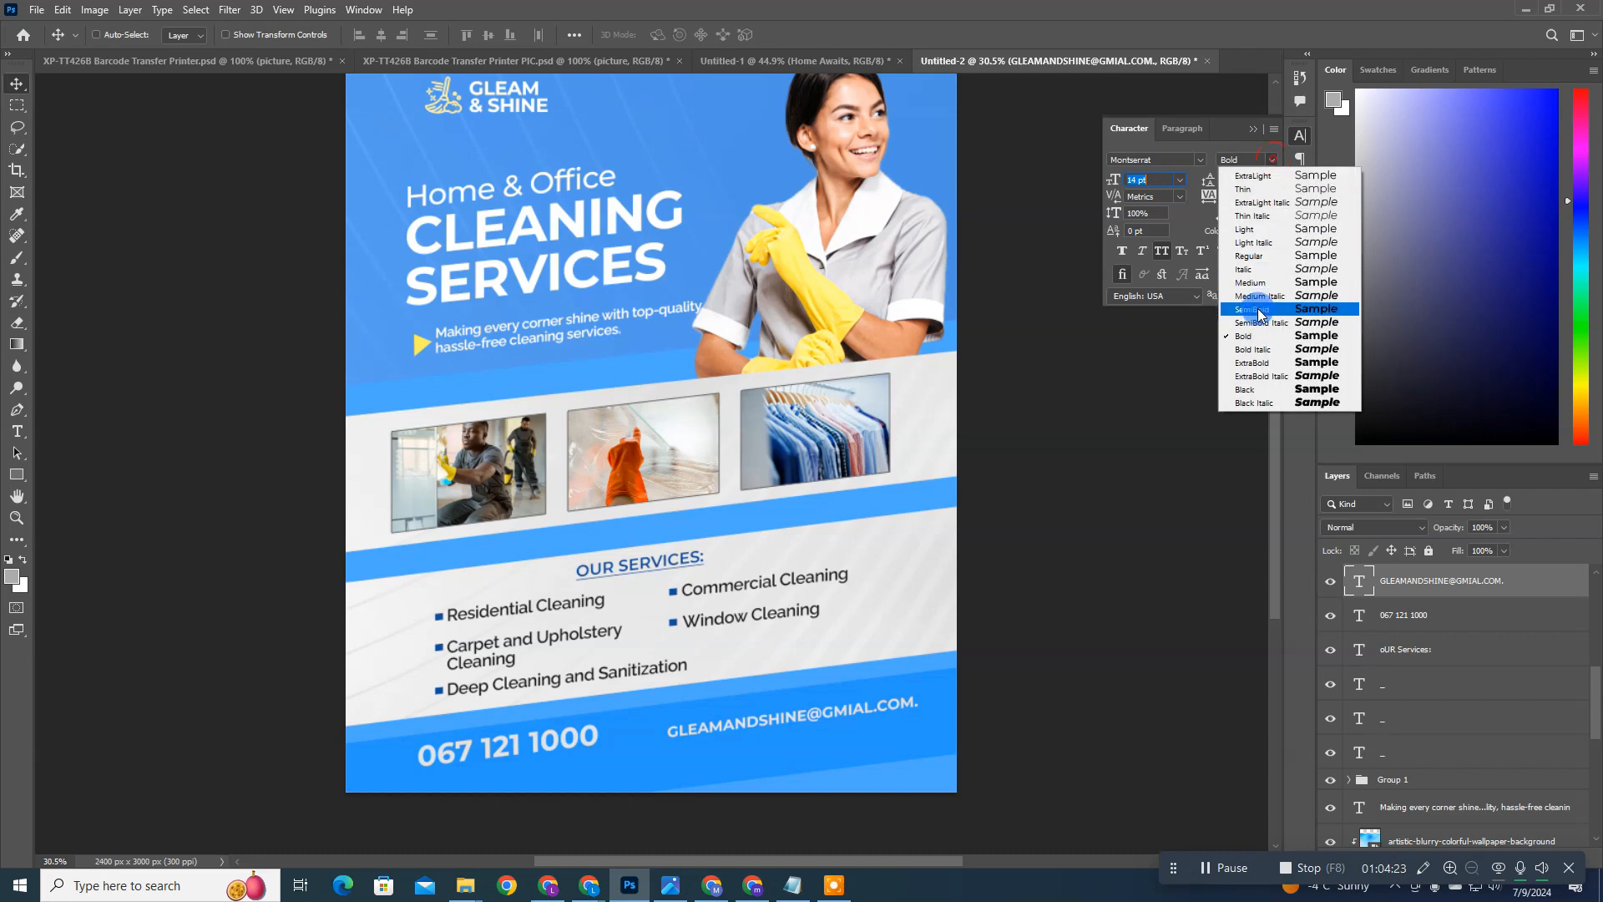
left_click(1253, 256)
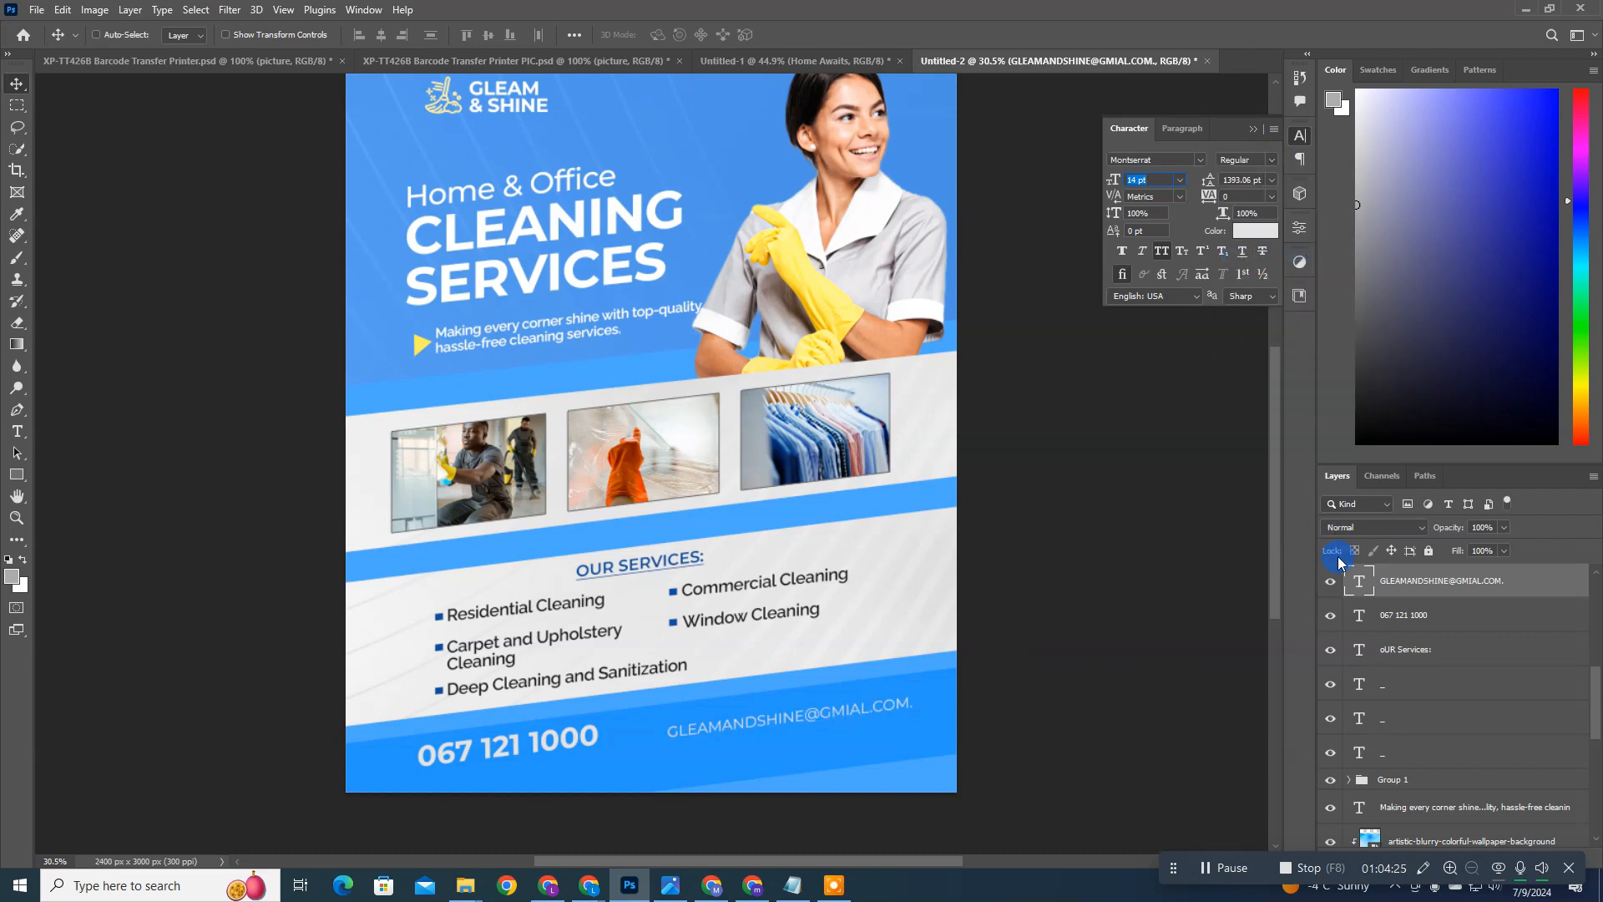
Step: Delete the trailing full stop from the e-mail address text
double_click(1374, 575)
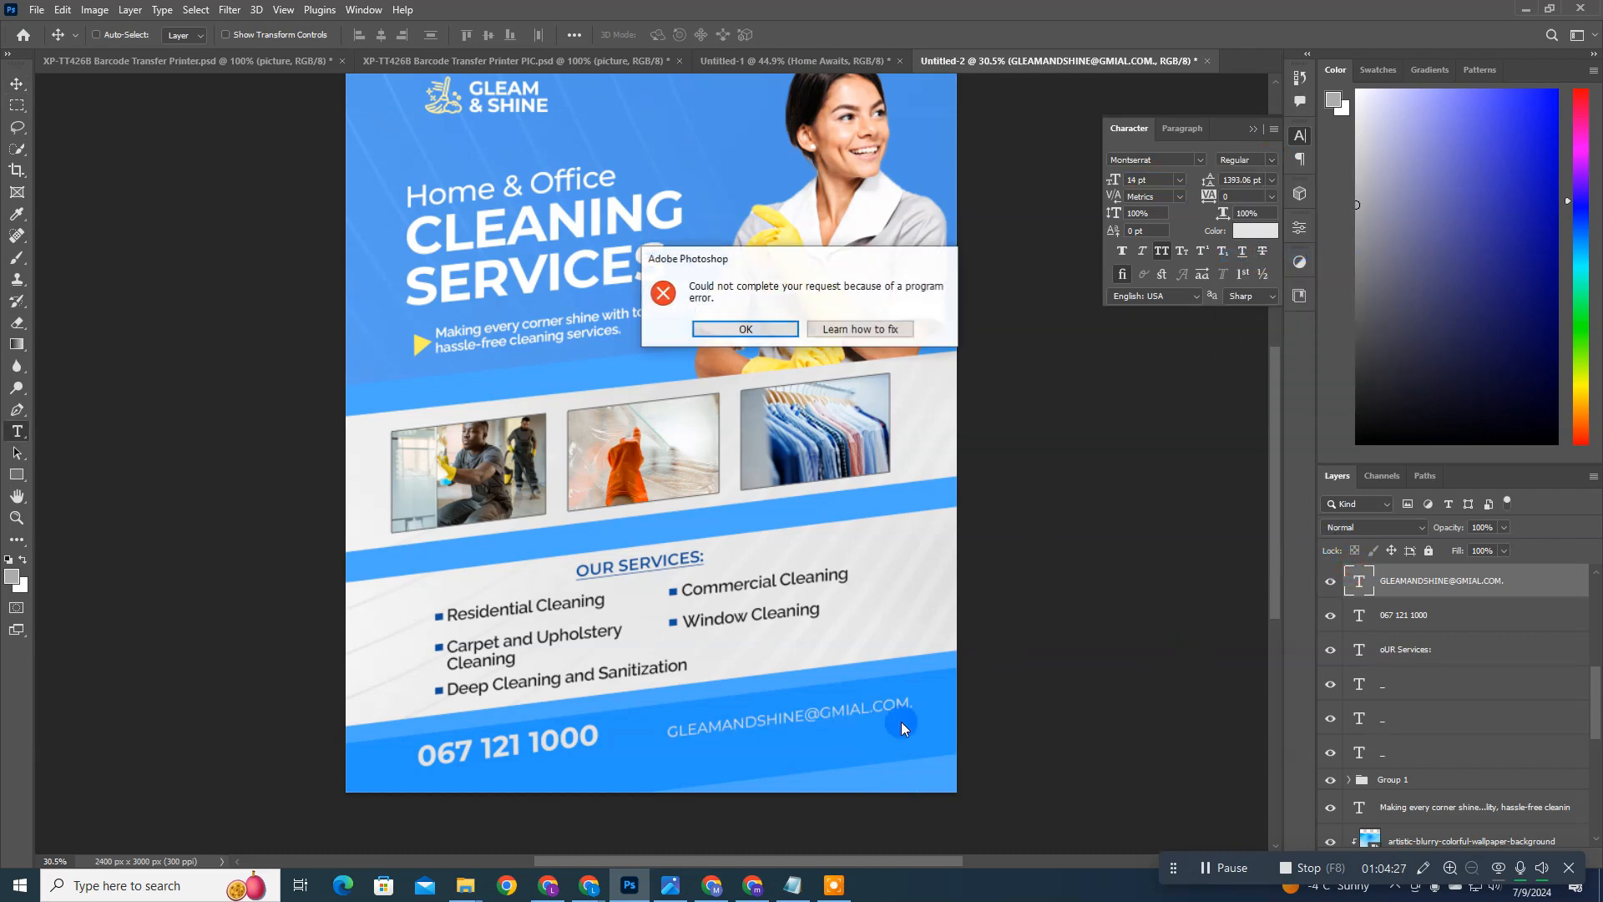
left_click(772, 332)
left_click(922, 700)
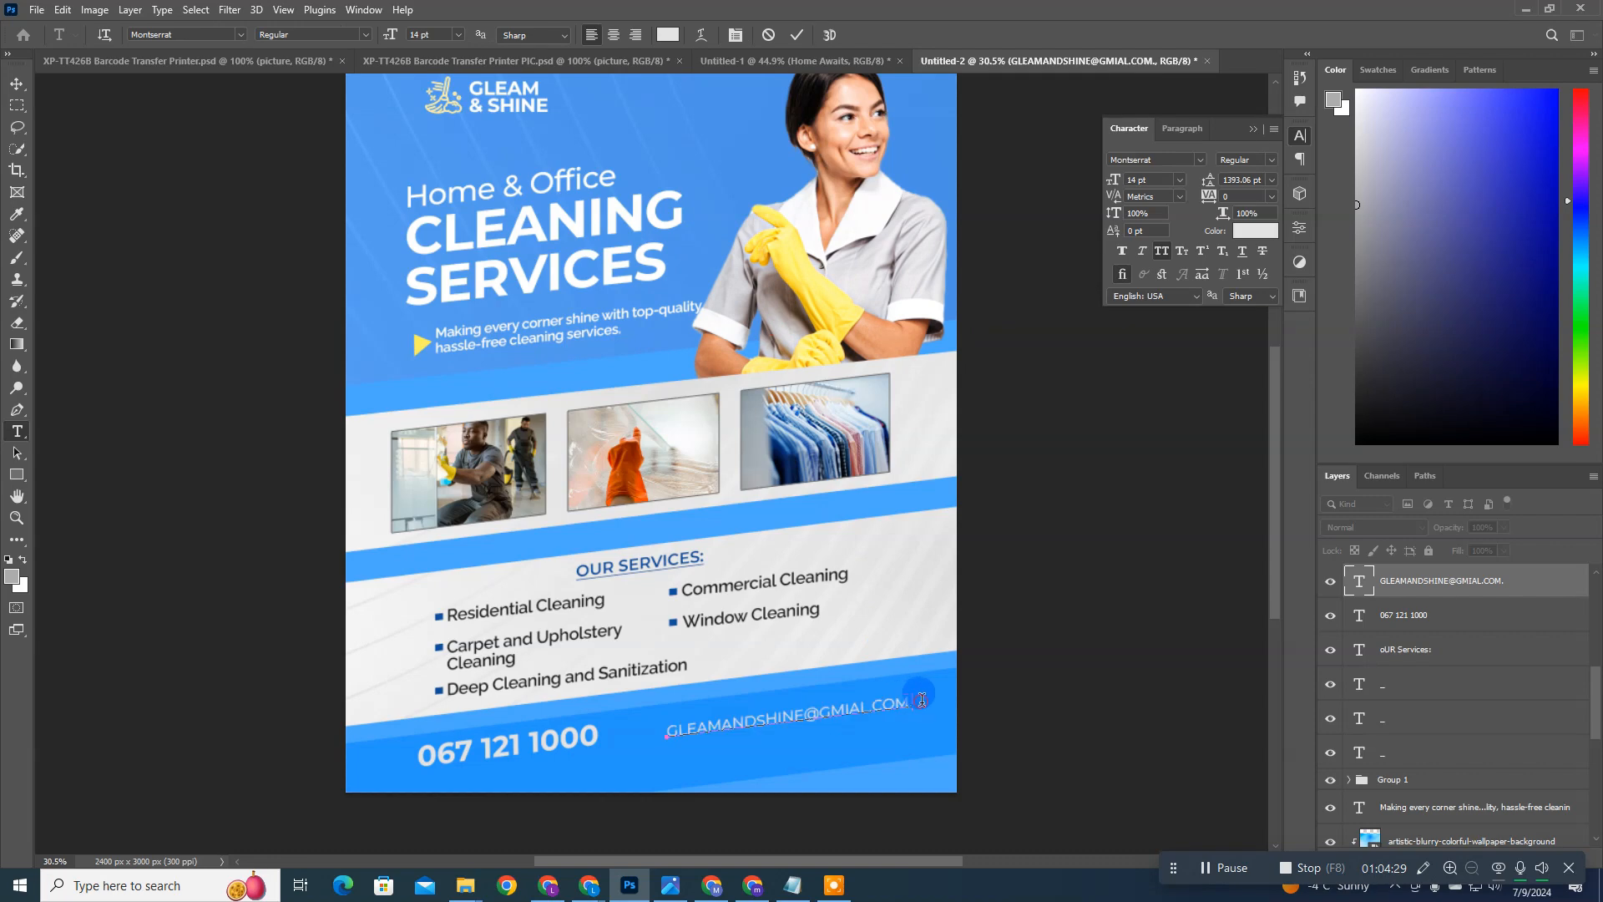
key("BackSpace")
key("ctrl+Return")
key("v")
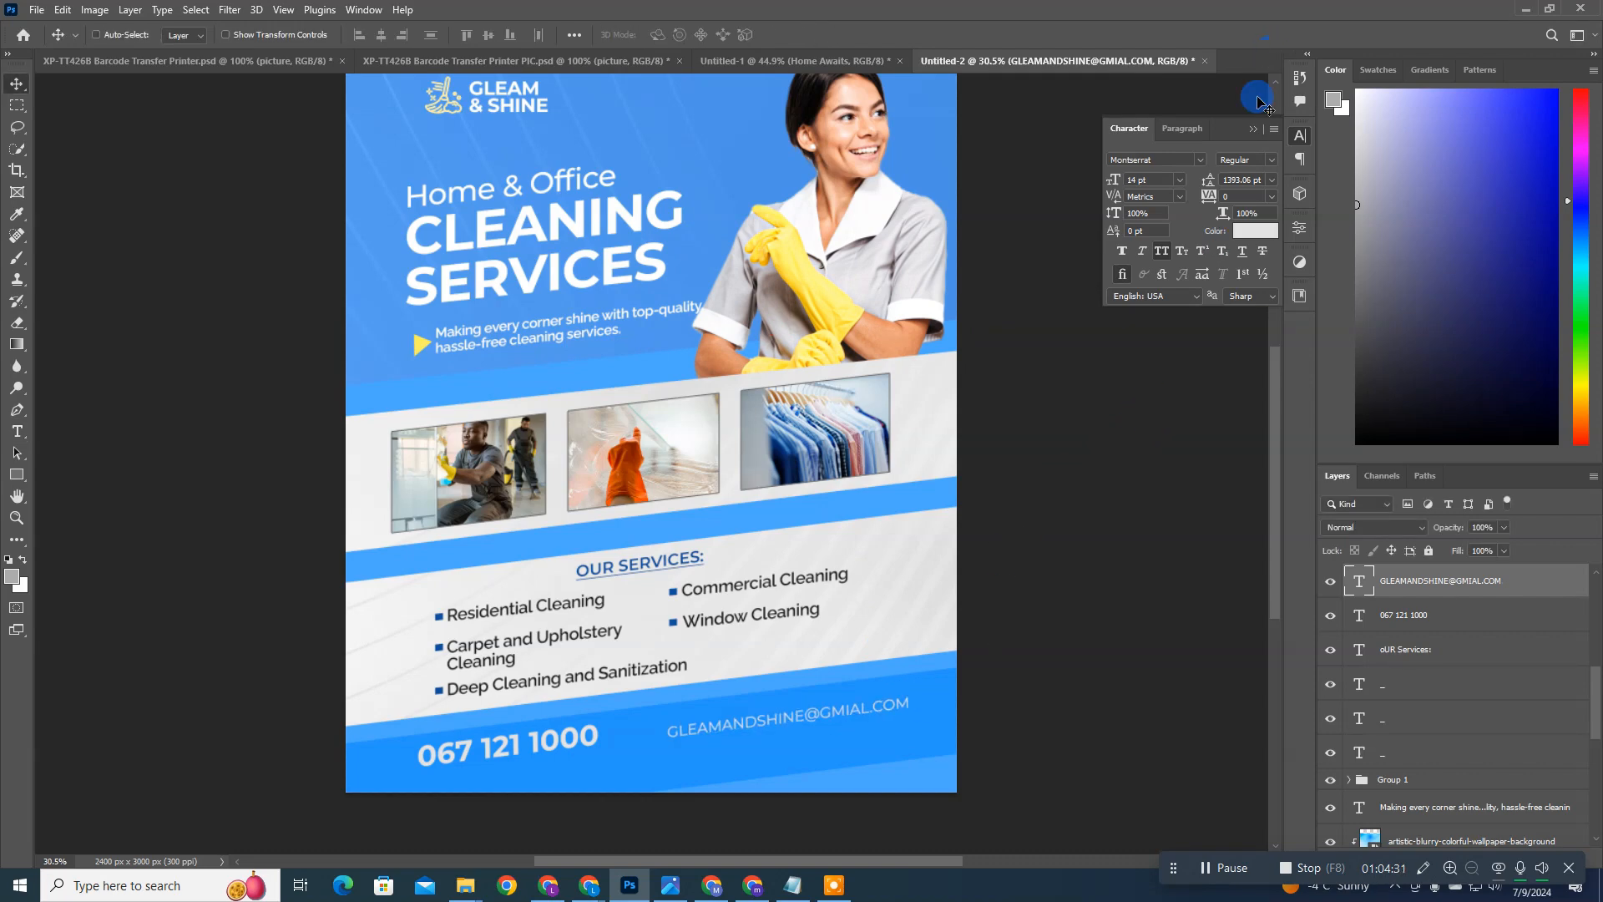
left_click(1161, 256)
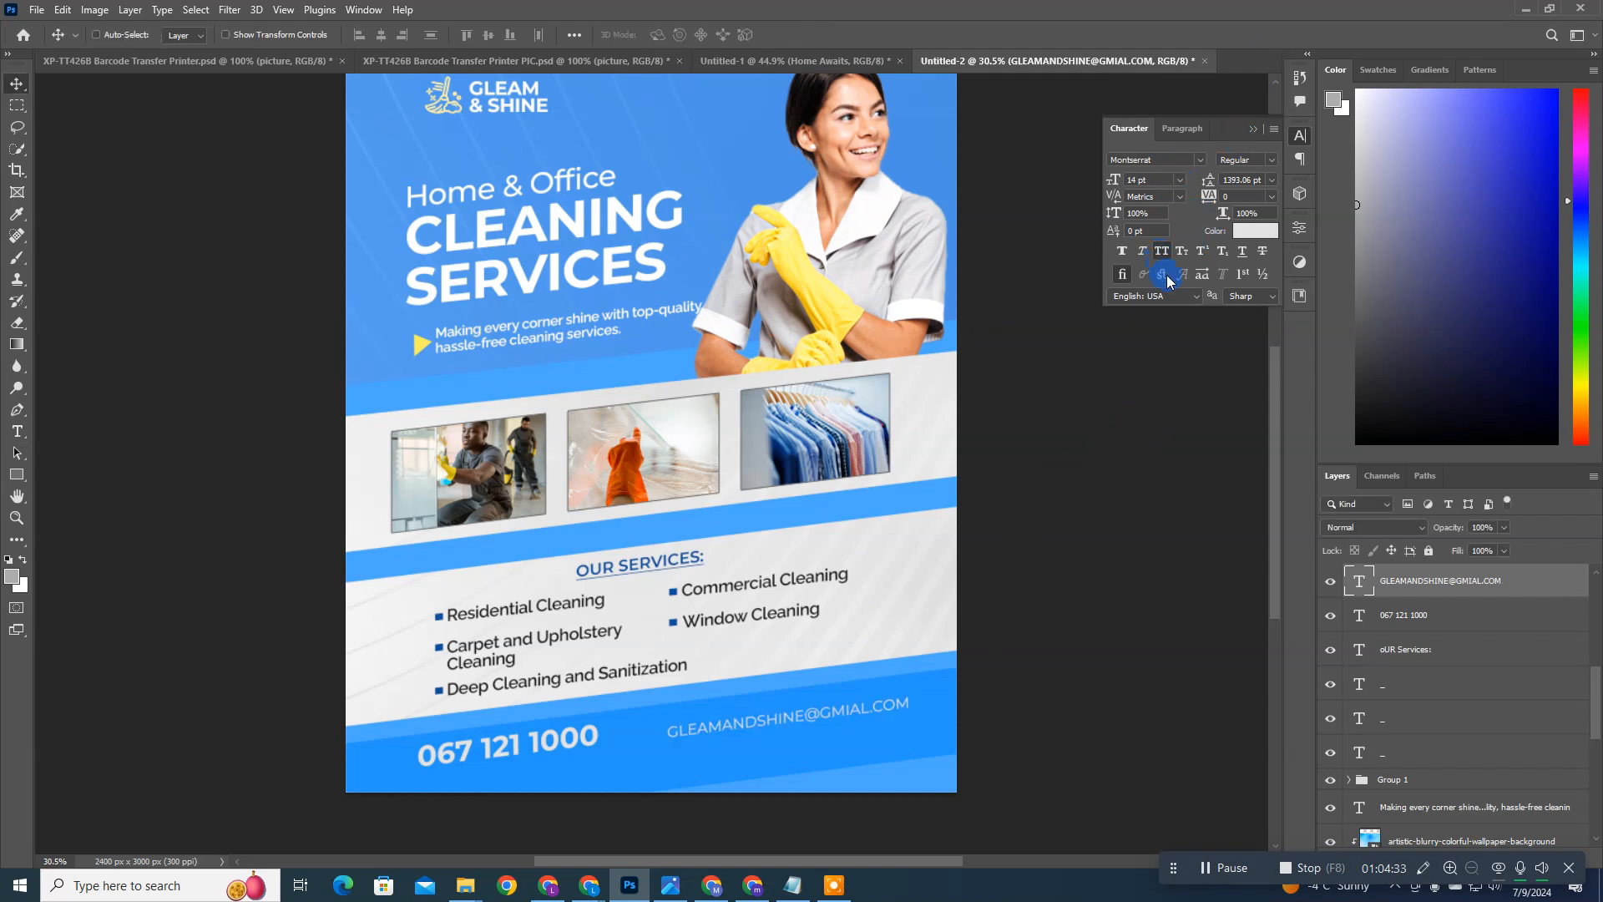
left_click(1361, 587)
double_click(1352, 587)
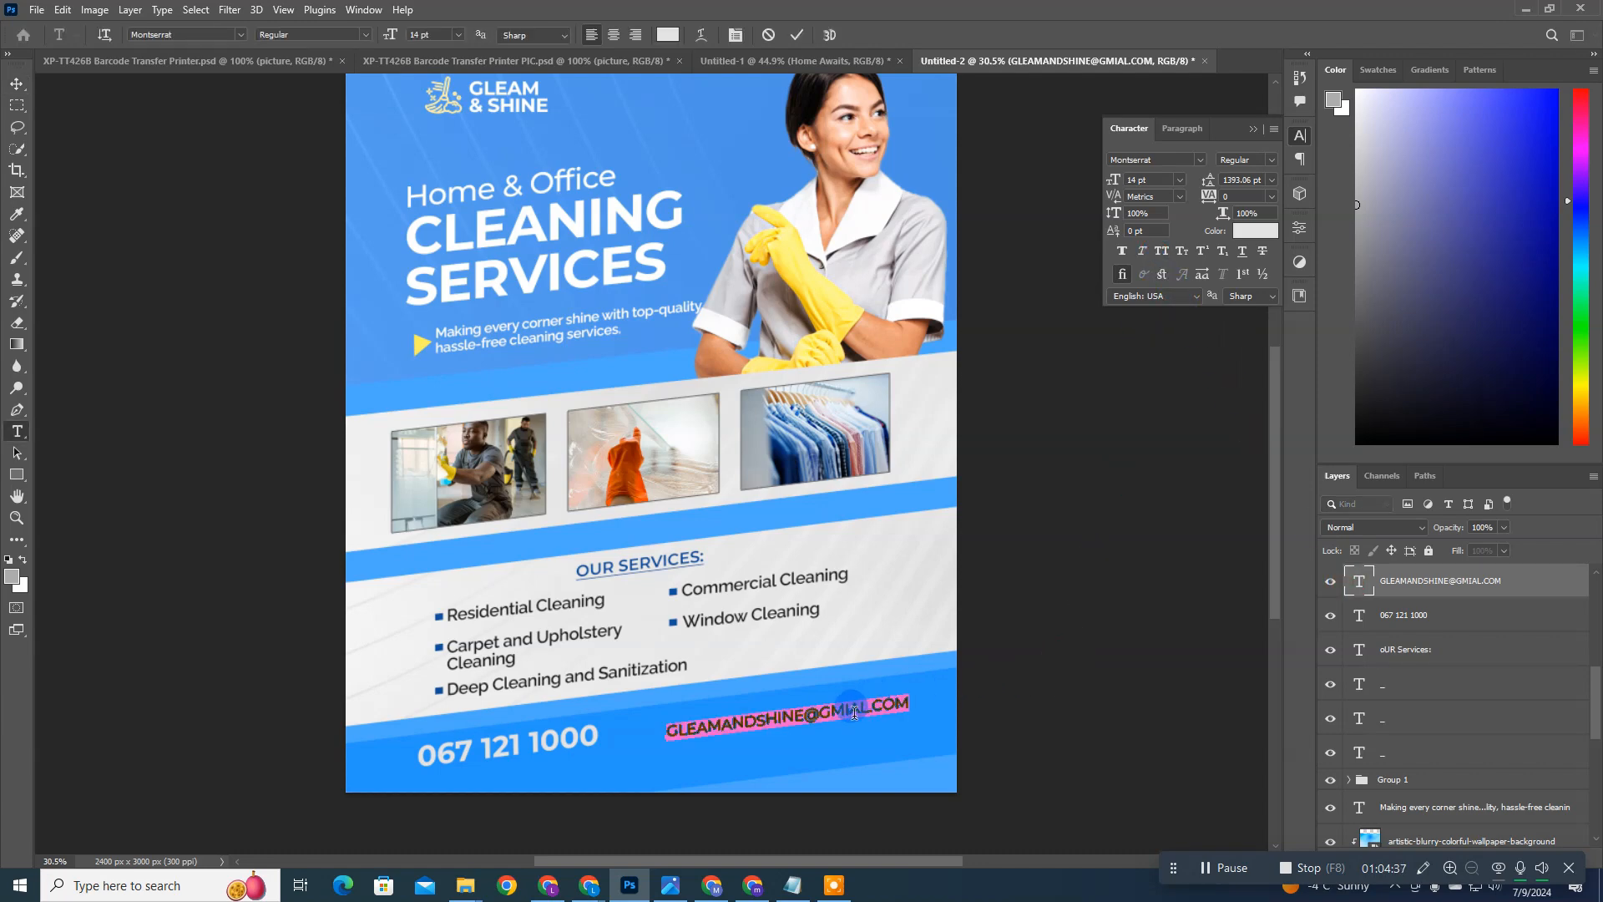
type("G")
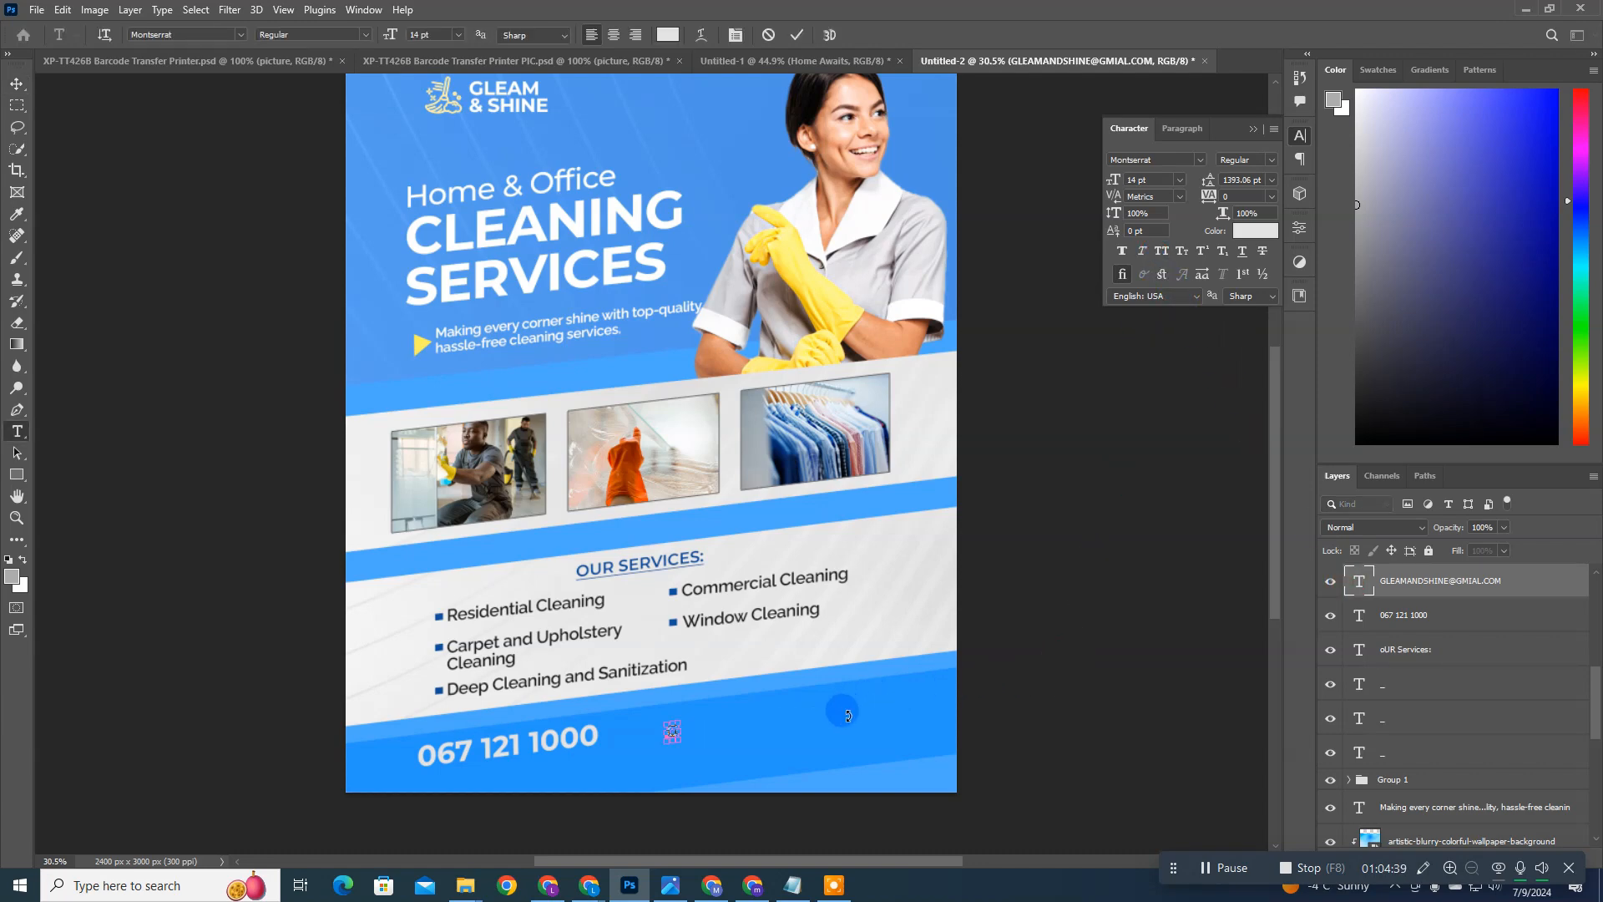
key("ctrl+z")
left_click(770, 35)
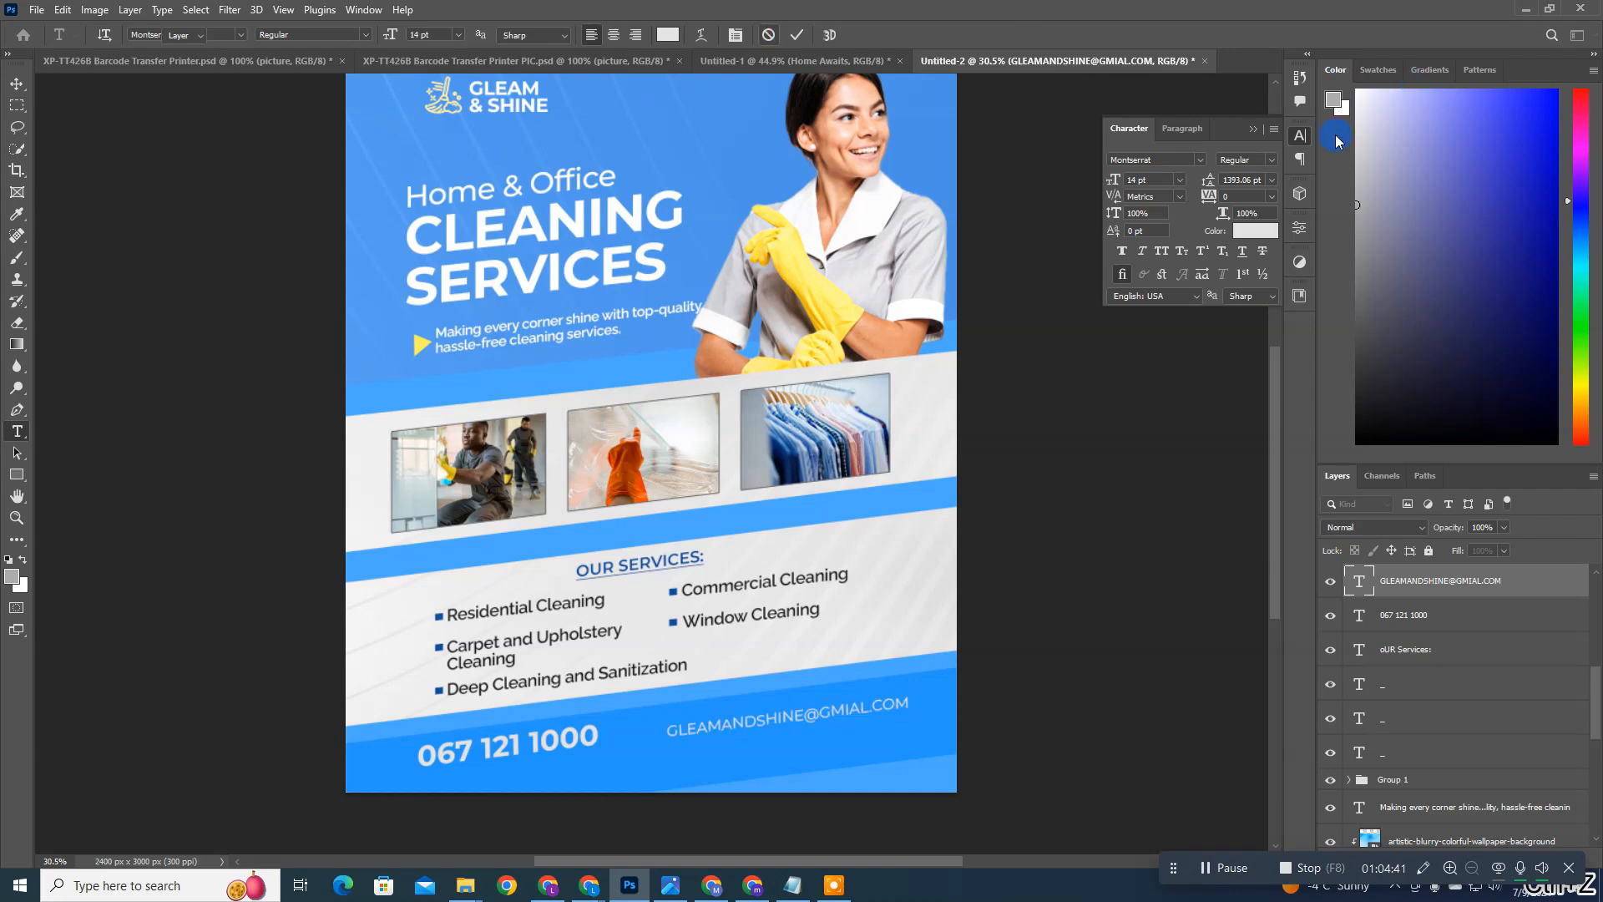
Step: Set the font style of the e-mail text in the blue bar to Medium
key("v")
left_click(1271, 160)
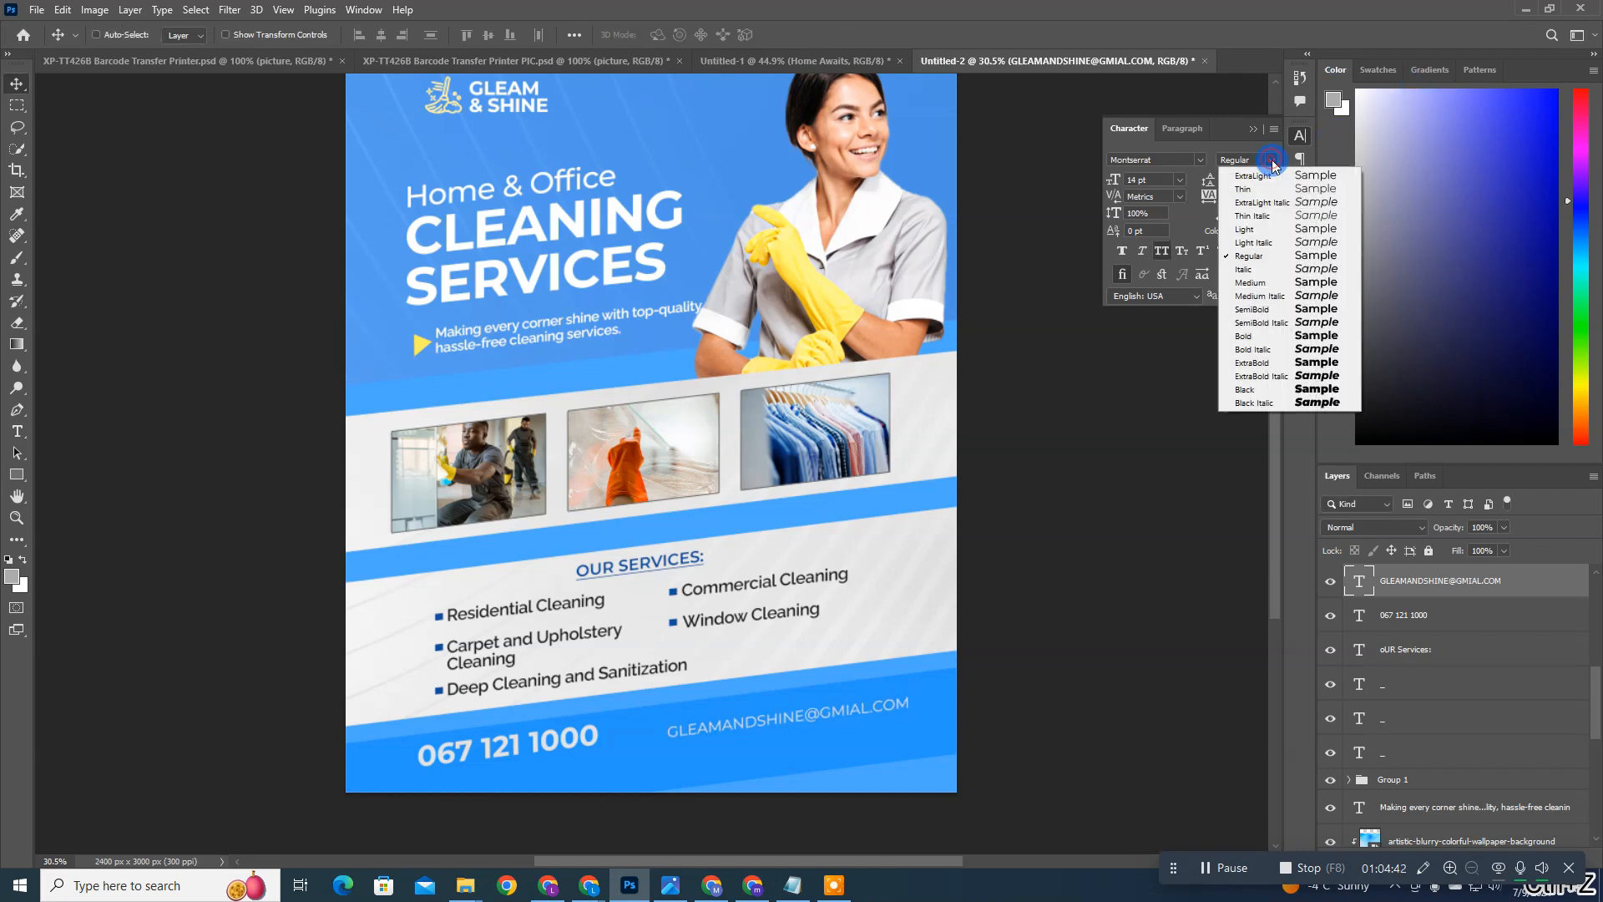
left_click(1252, 282)
Step: Correct the misspelled provider name in the footer's e-mail address to GMAIL
left_click(905, 711)
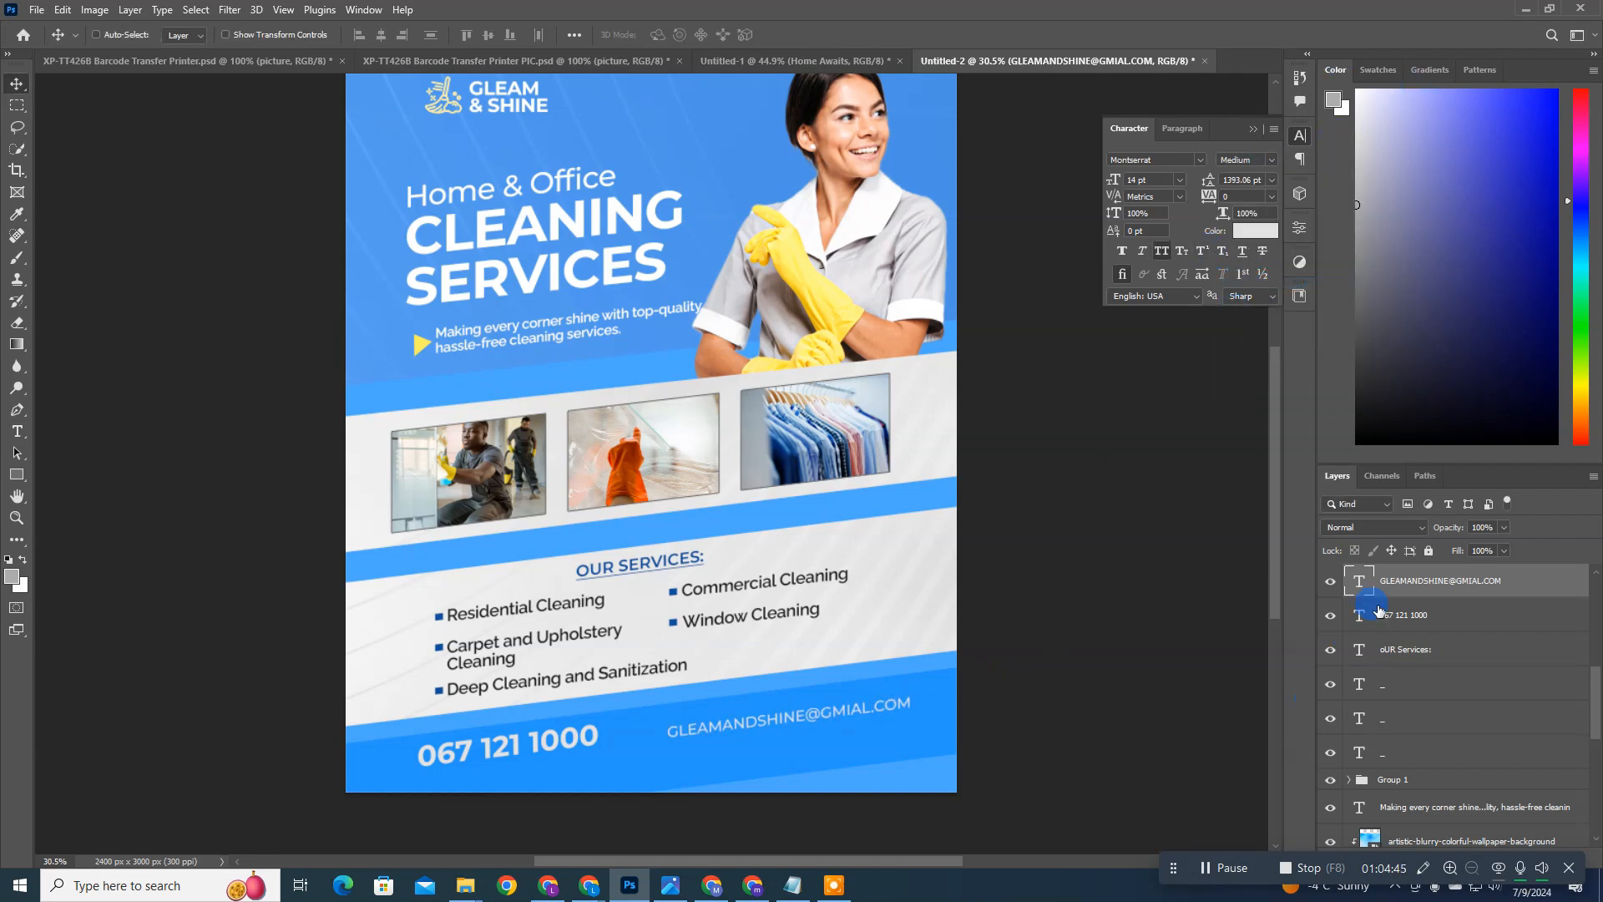
double_click(848, 704)
left_click(831, 703)
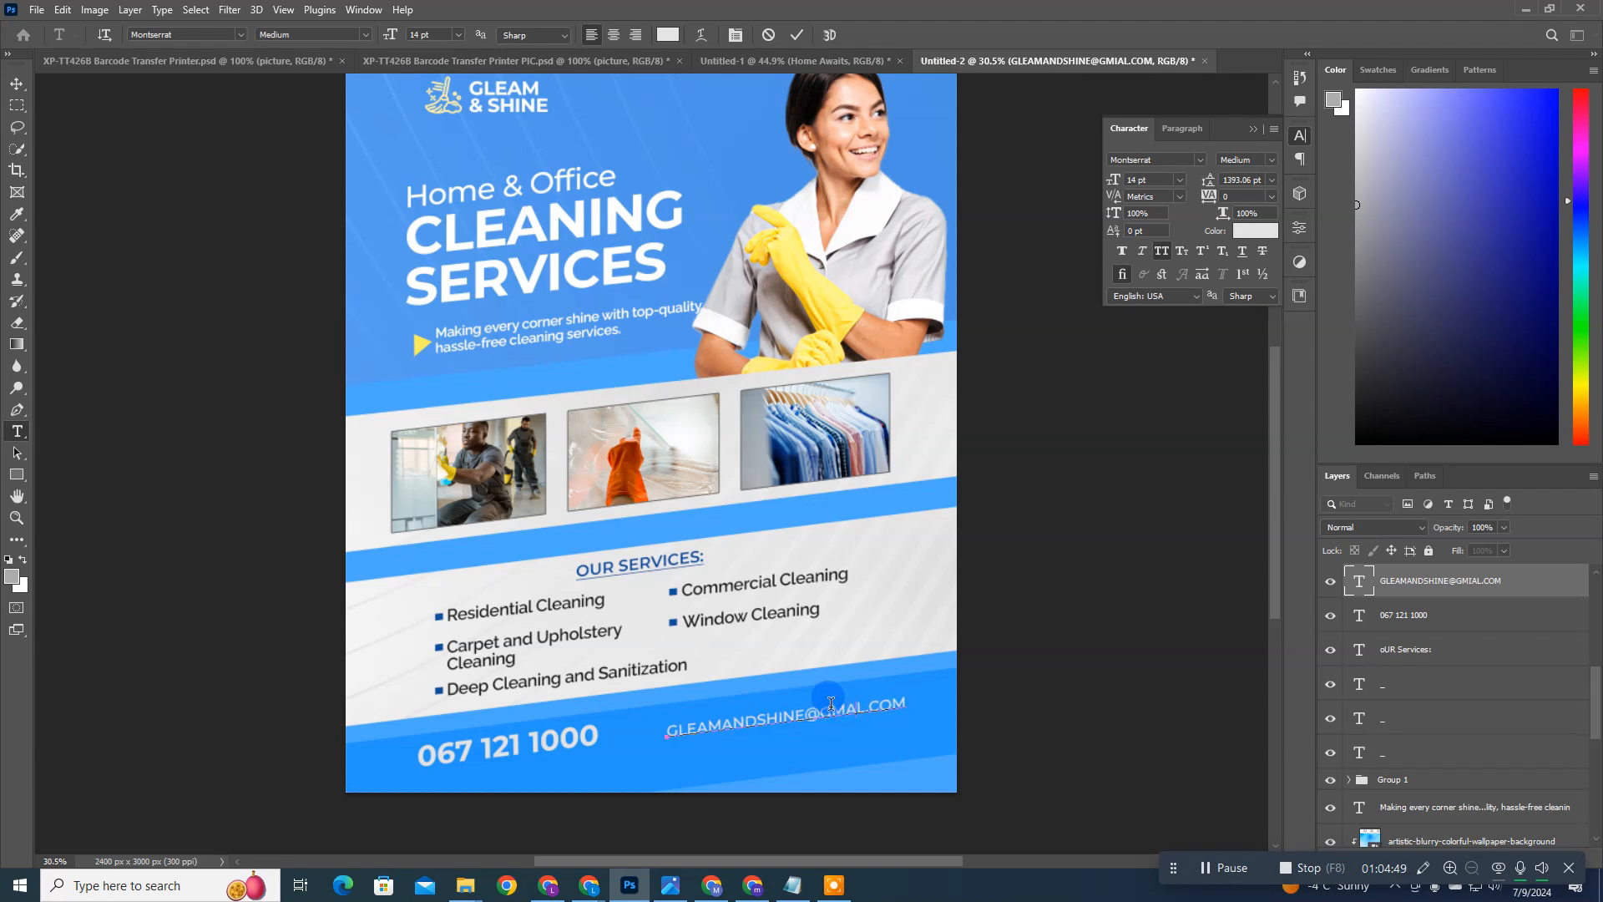
key("ctrl+Return")
key("v")
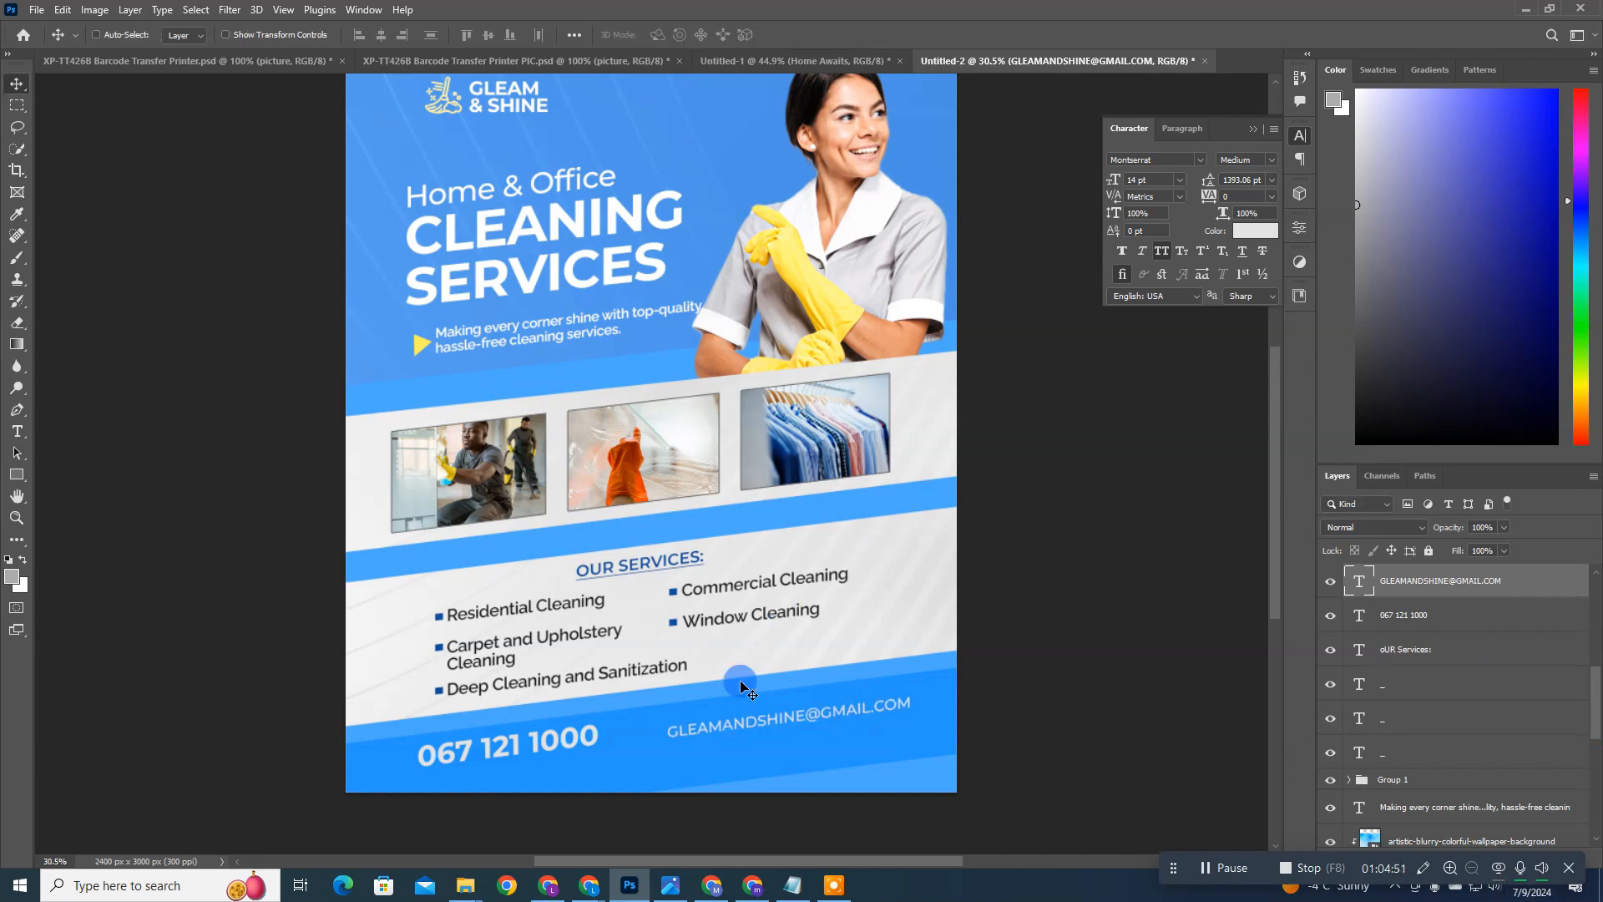
Step: Set the e-mail text's size to 17 pt and shift it left so it fits within the page
left_click(563, 737)
left_click(730, 725)
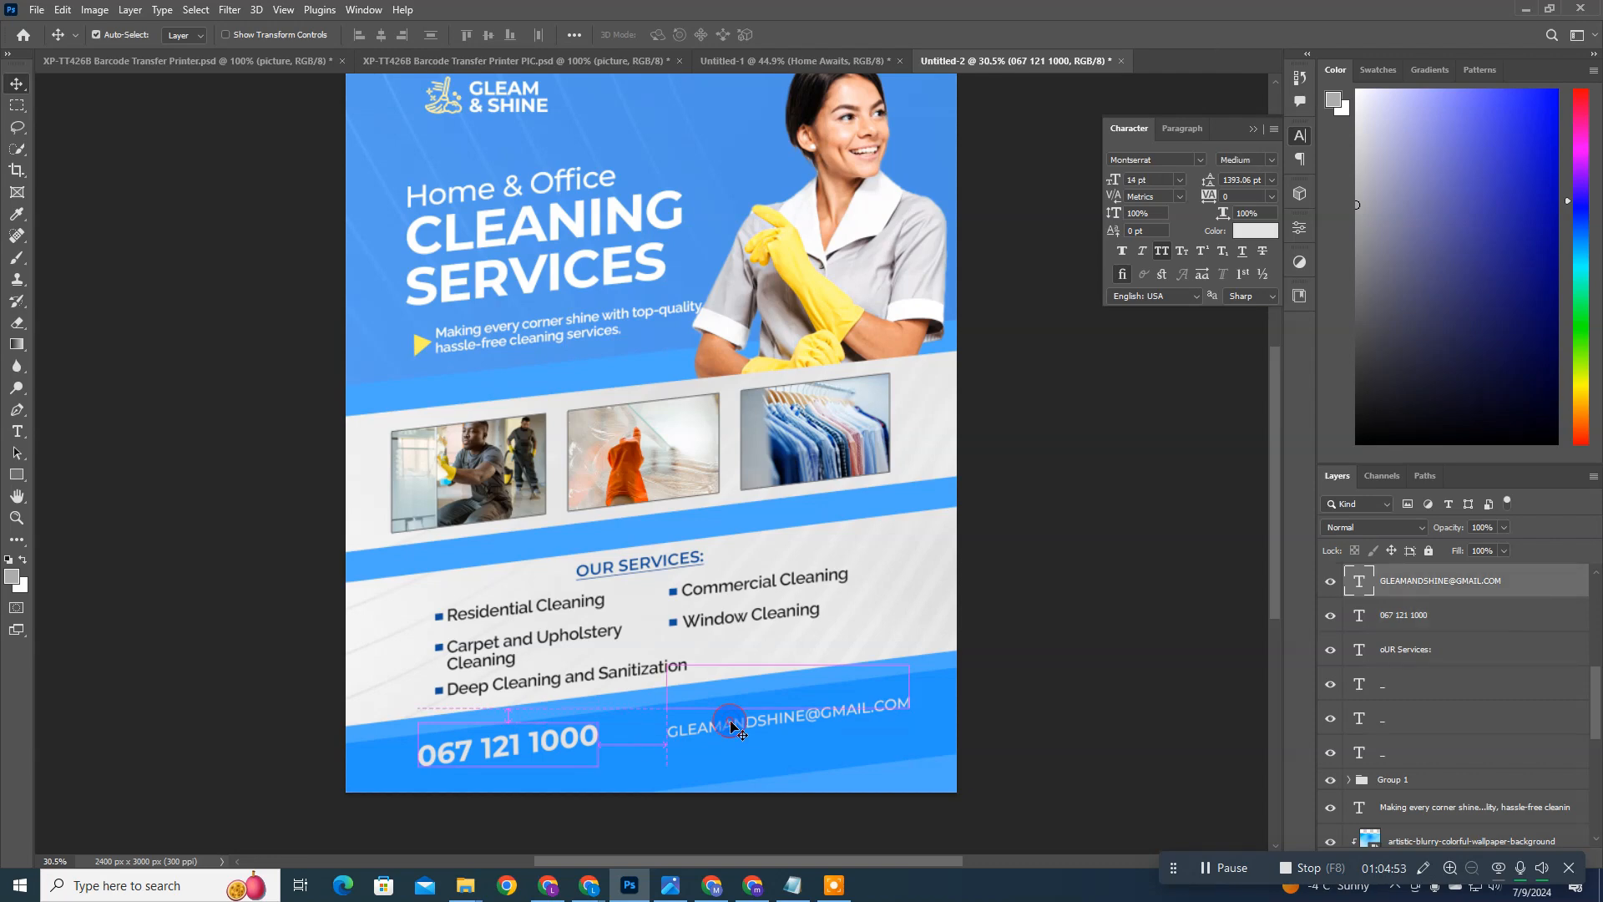
left_click(1137, 159)
left_click_drag(1129, 179, 1127, 174)
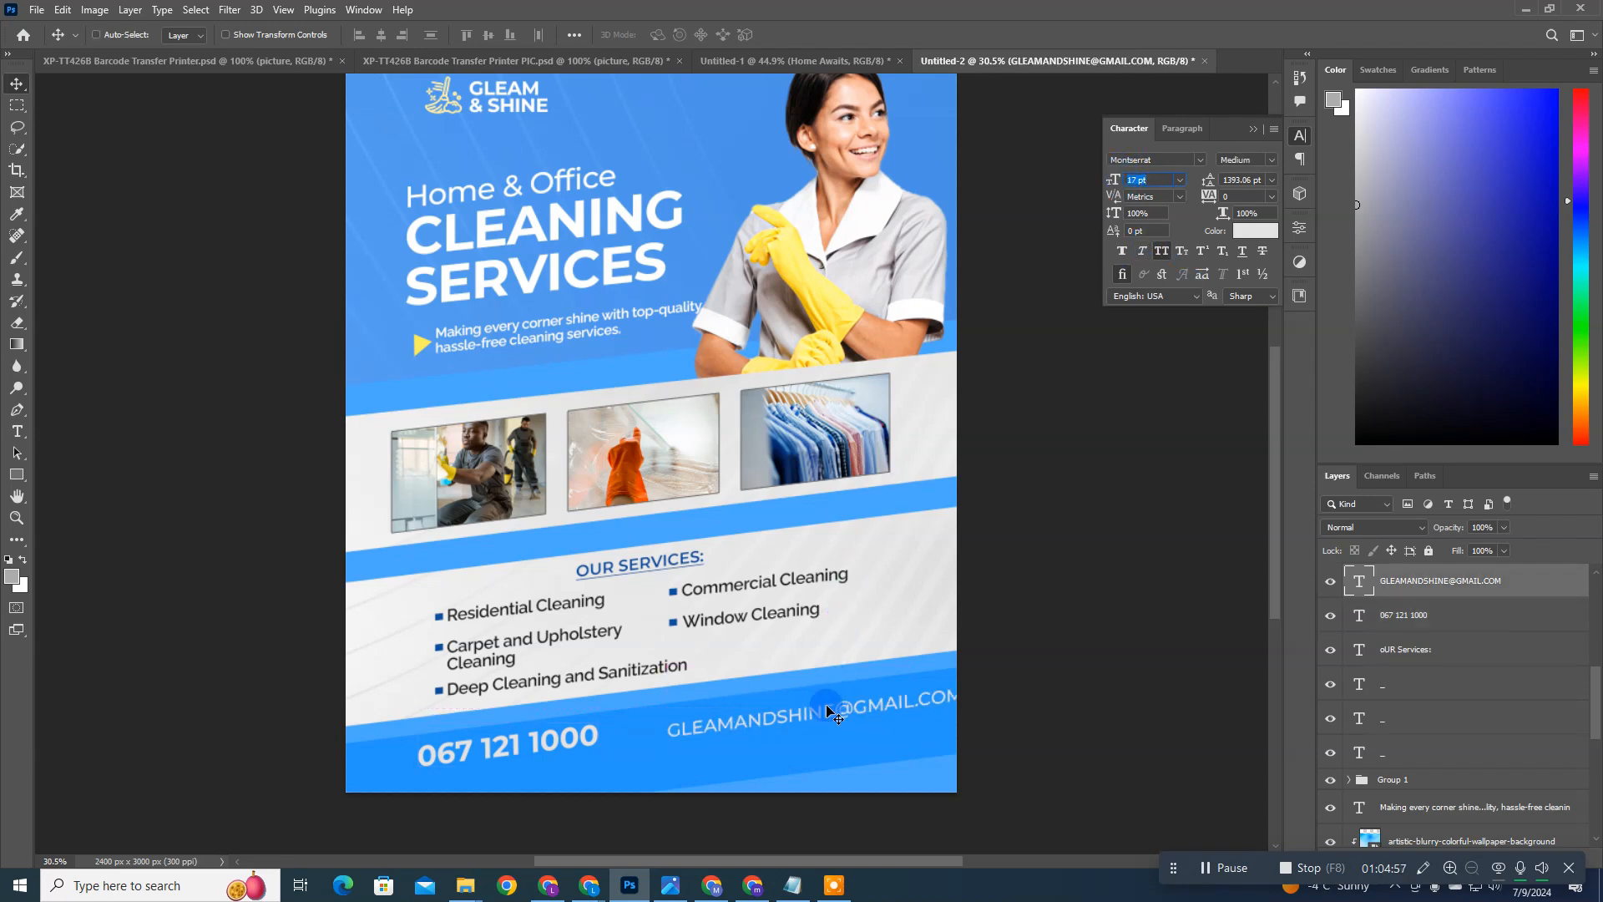
key("Return")
key("shift+Left")
key("shift+Left")
key("shift+Left")
key("shift+Left")
key("shift+Left")
key("shift+Left")
key("shift+Left")
key("shift+Left")
key("shift+Left")
key("shift+Left")
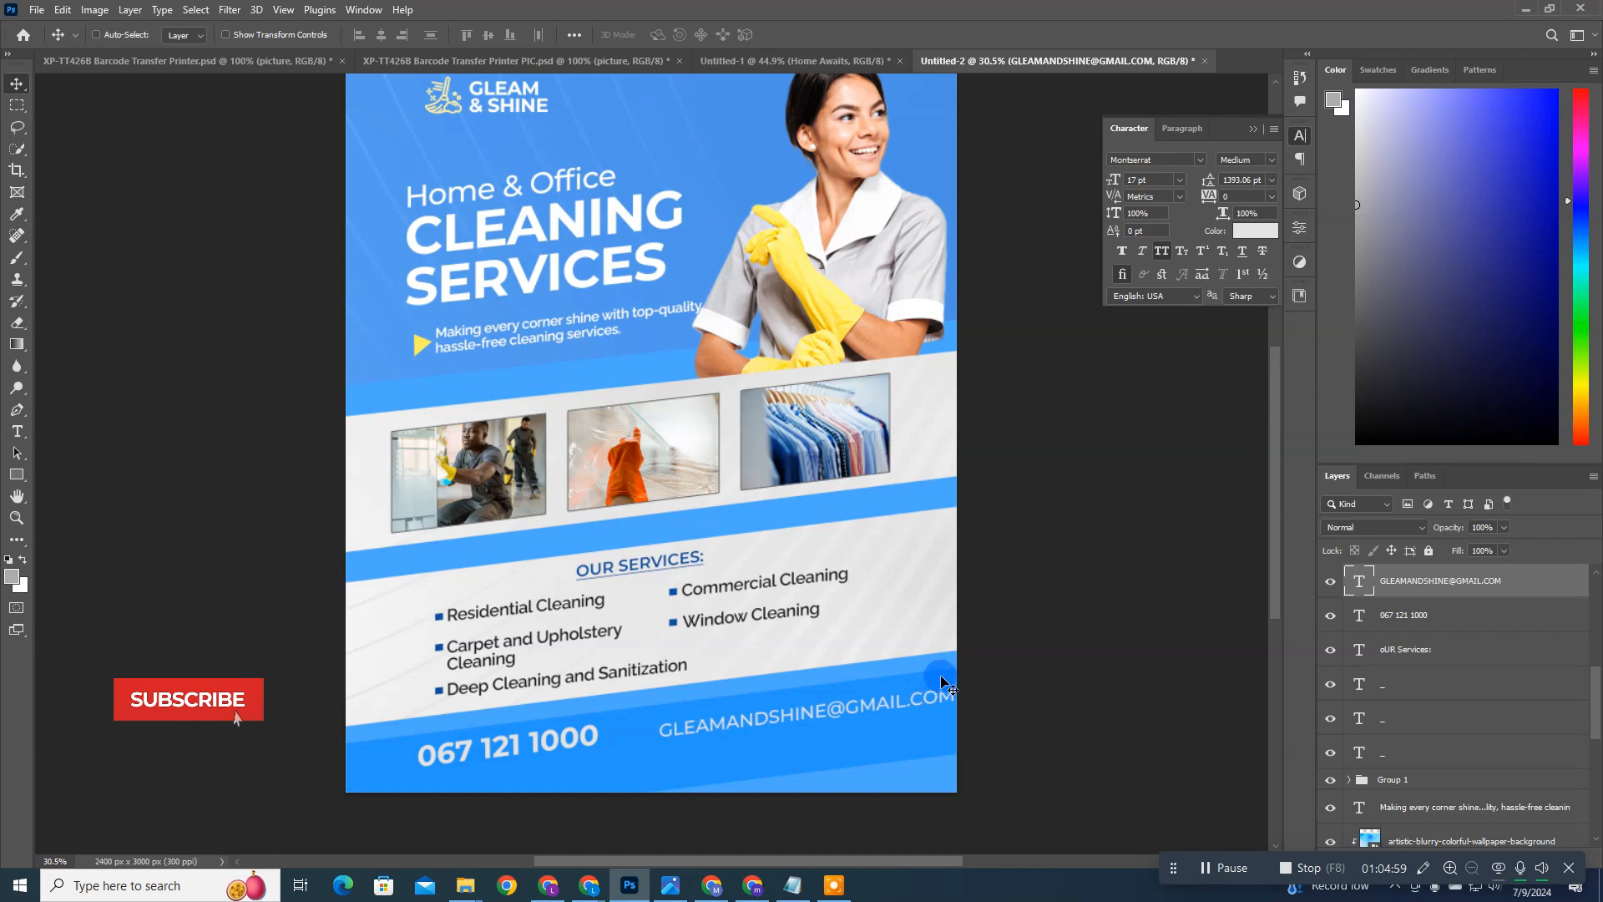
key("shift+Left")
key("shift+Left")
key("shift+Left")
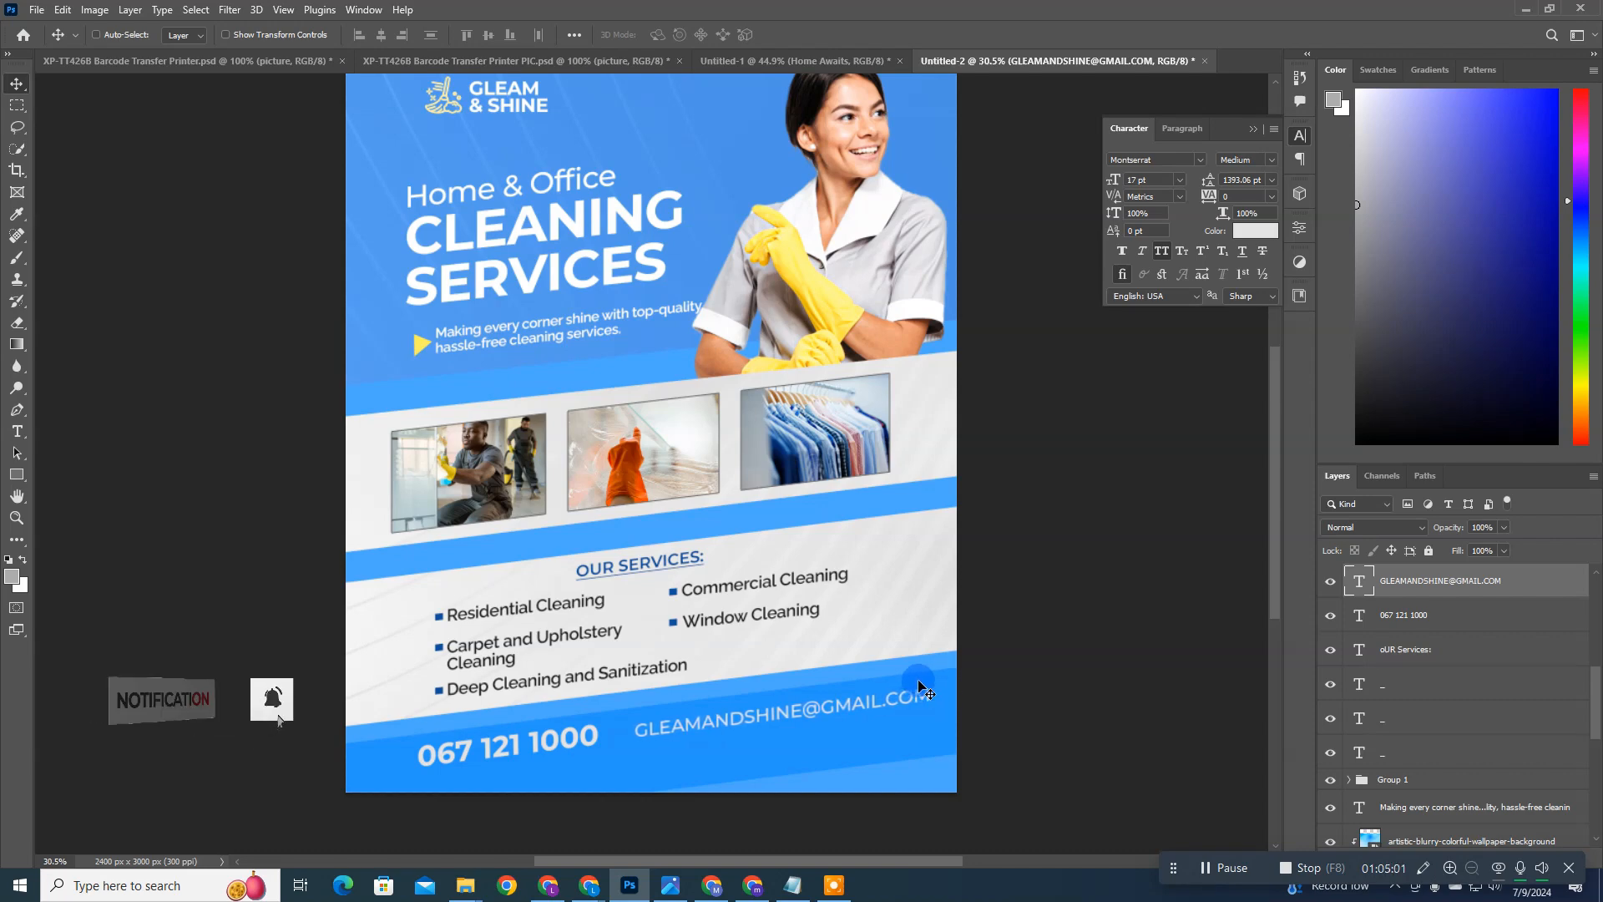
Step: Move the phone number to the middle of the blue bar and place the e-mail address directly beneath it
left_click(531, 747, "ctrl")
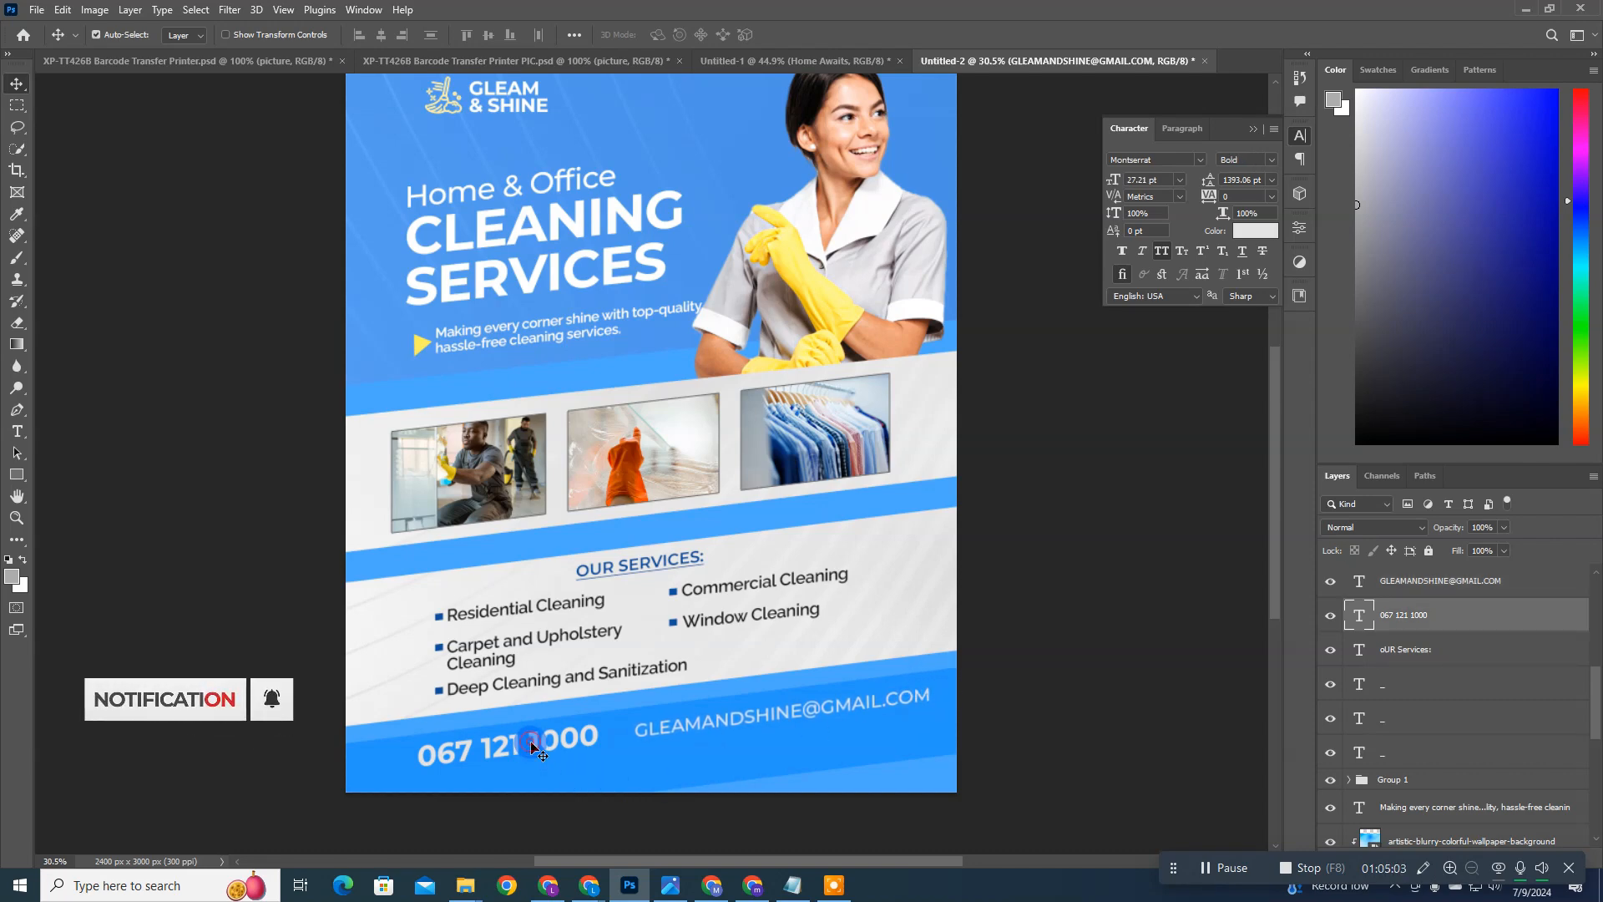
left_click_drag(531, 746, 535, 749)
mouse_move(739, 740)
left_mouse_down()
mouse_move(852, 714)
mouse_move(897, 722)
mouse_move(703, 762)
mouse_move(709, 744)
left_mouse_up()
left_click(1395, 585)
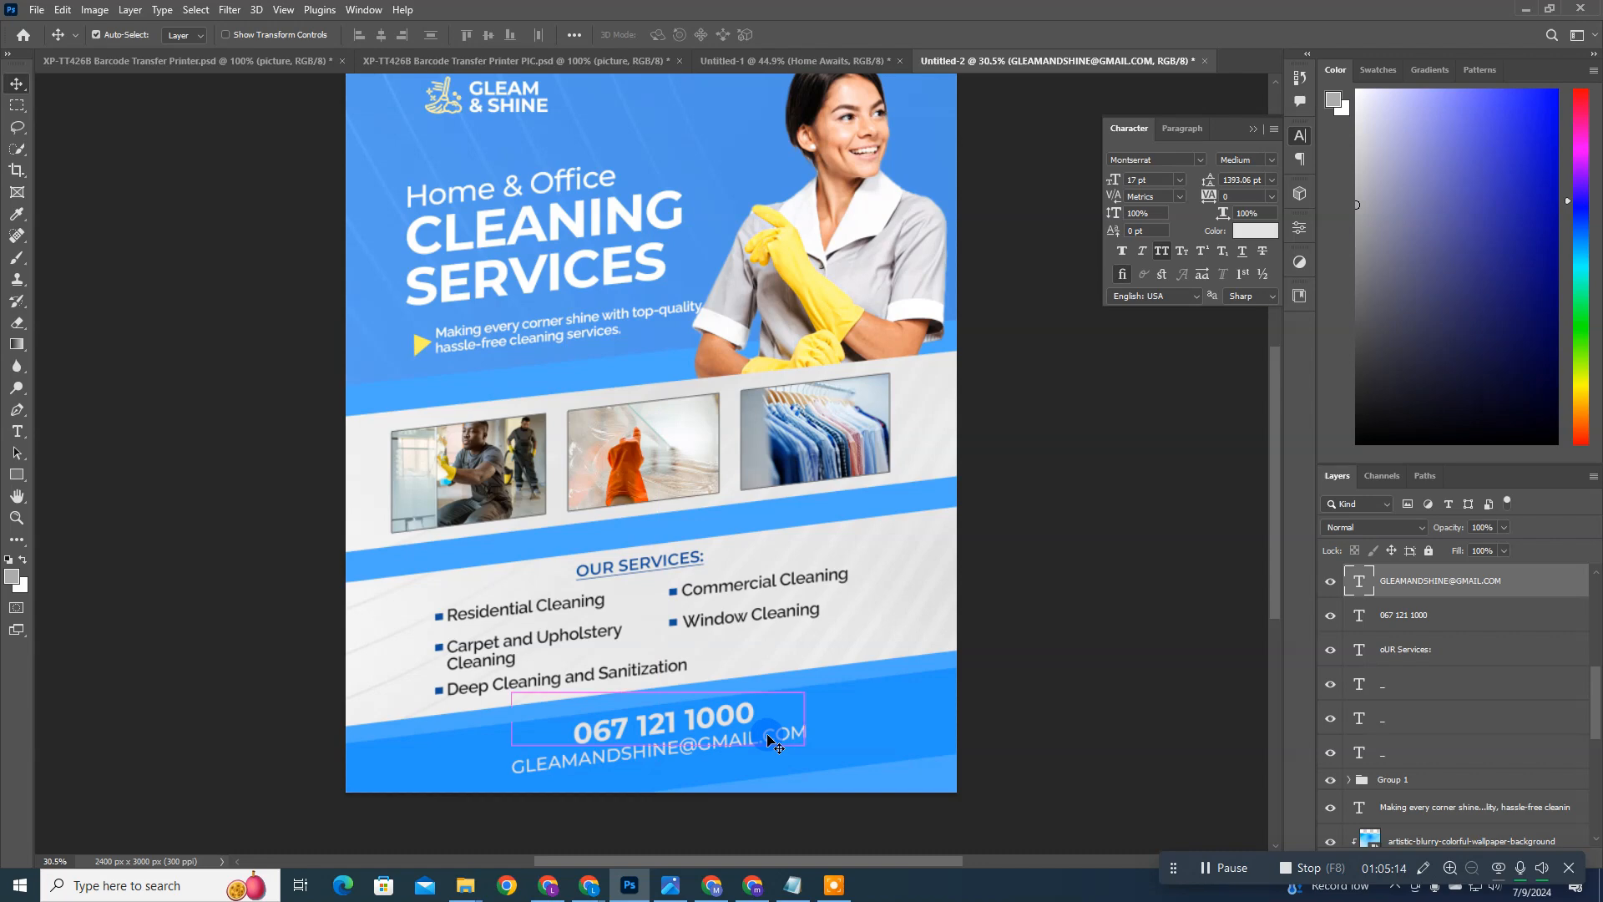
Step: Select the phone number and e-mail layers together and centre them horizontally on the whole canvas
scroll(768, 742, "up", 2)
left_click(1402, 643)
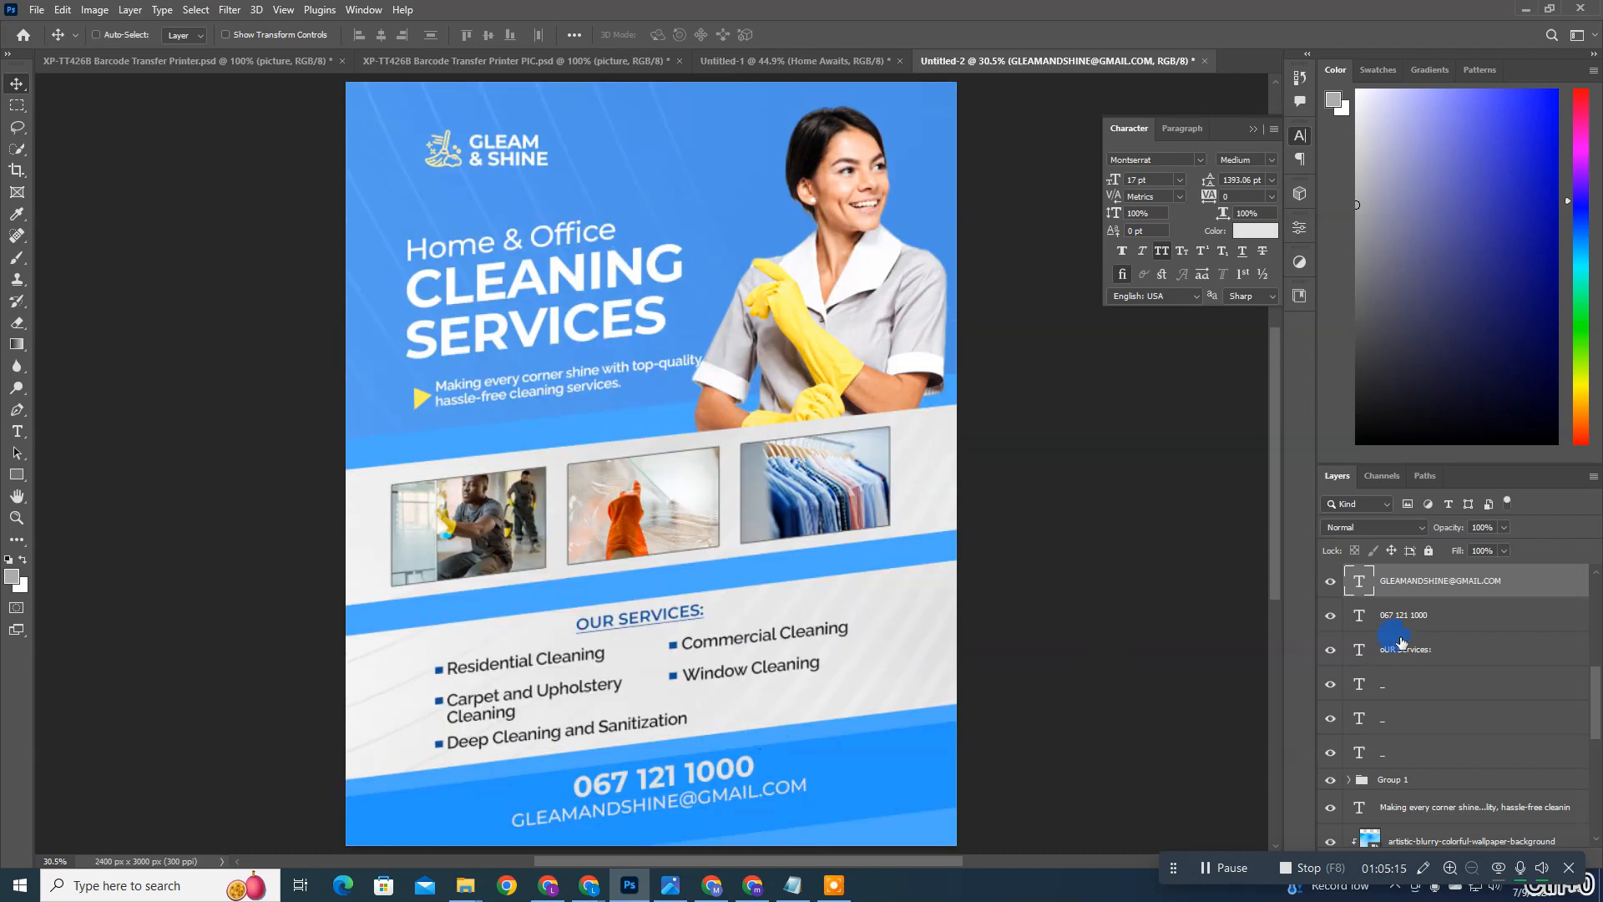
left_click(1494, 633)
left_click(1469, 587, "ctrl")
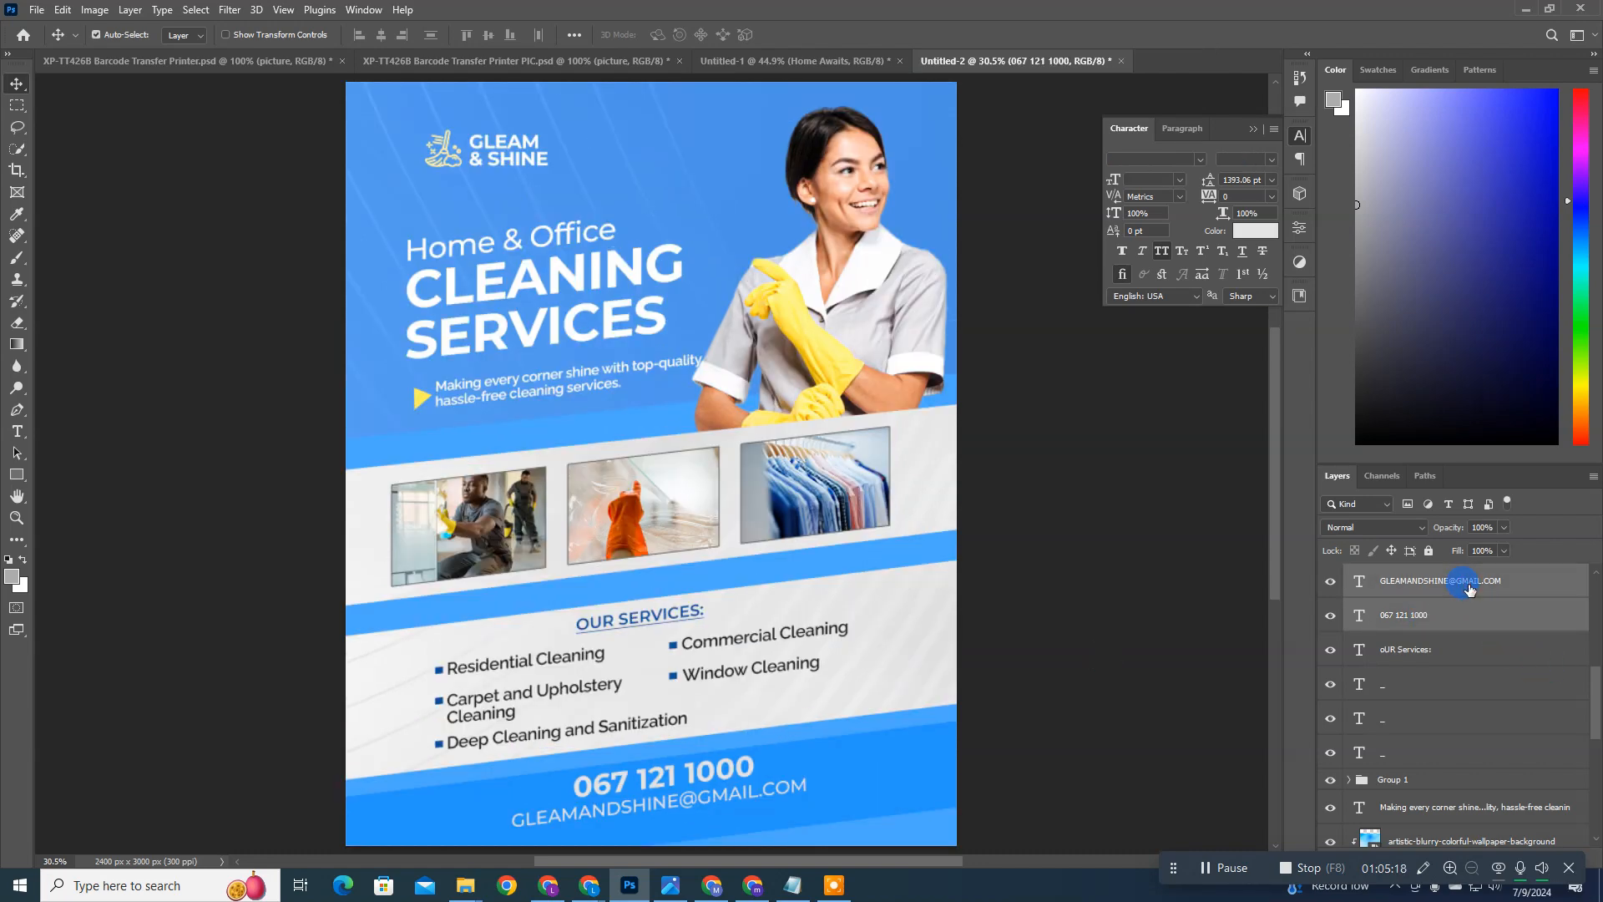
left_click(390, 37)
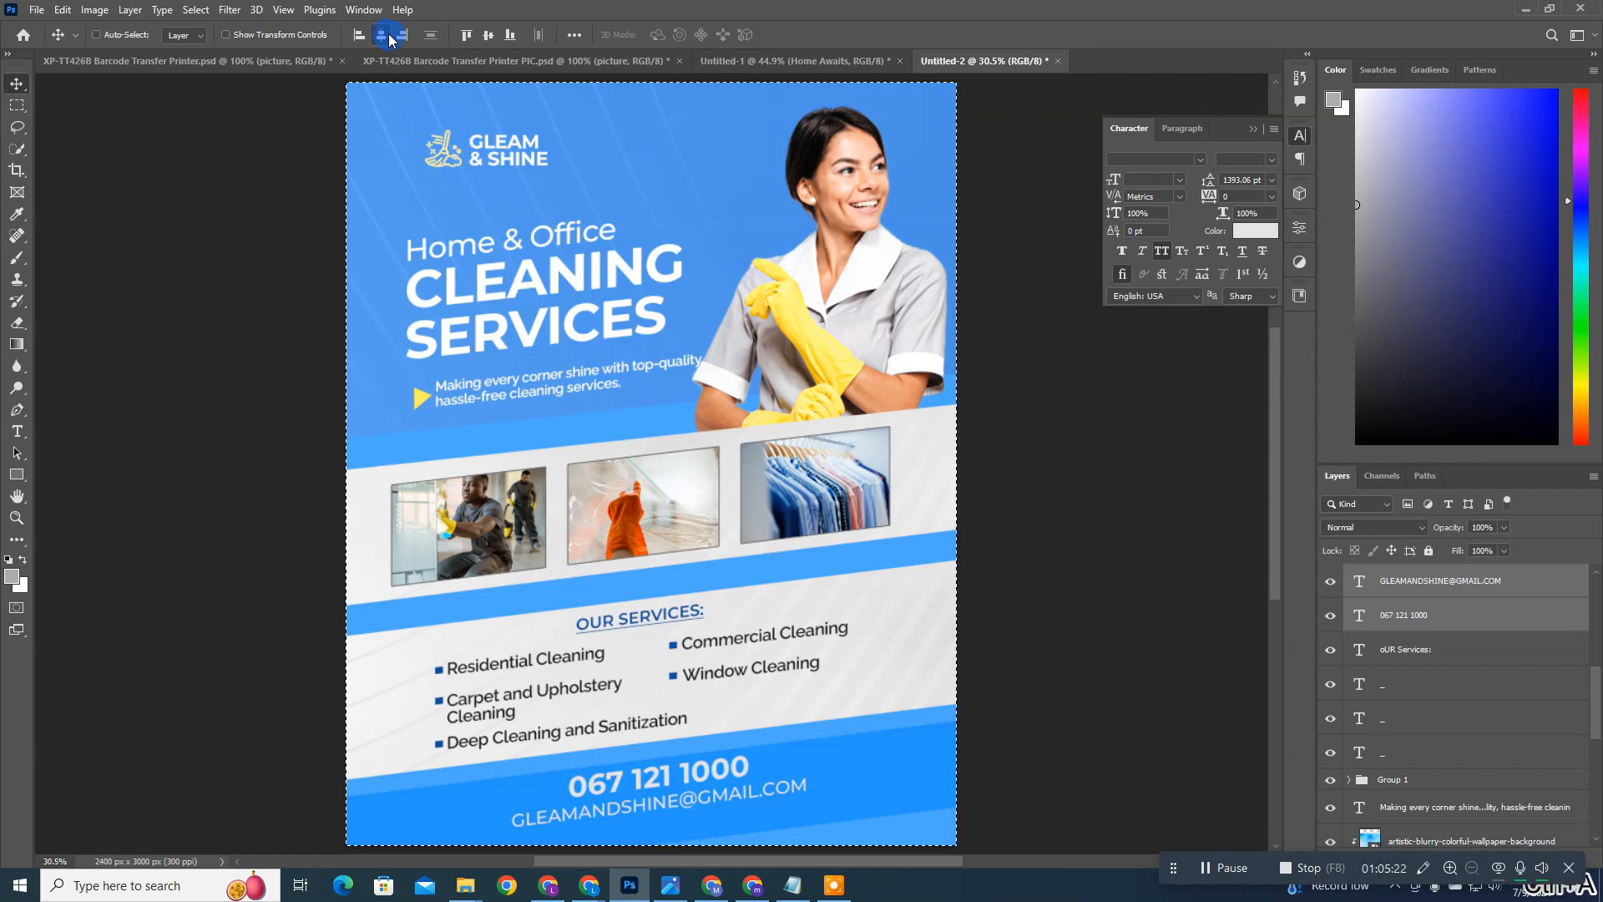
key("ctrl+a")
left_click(388, 36)
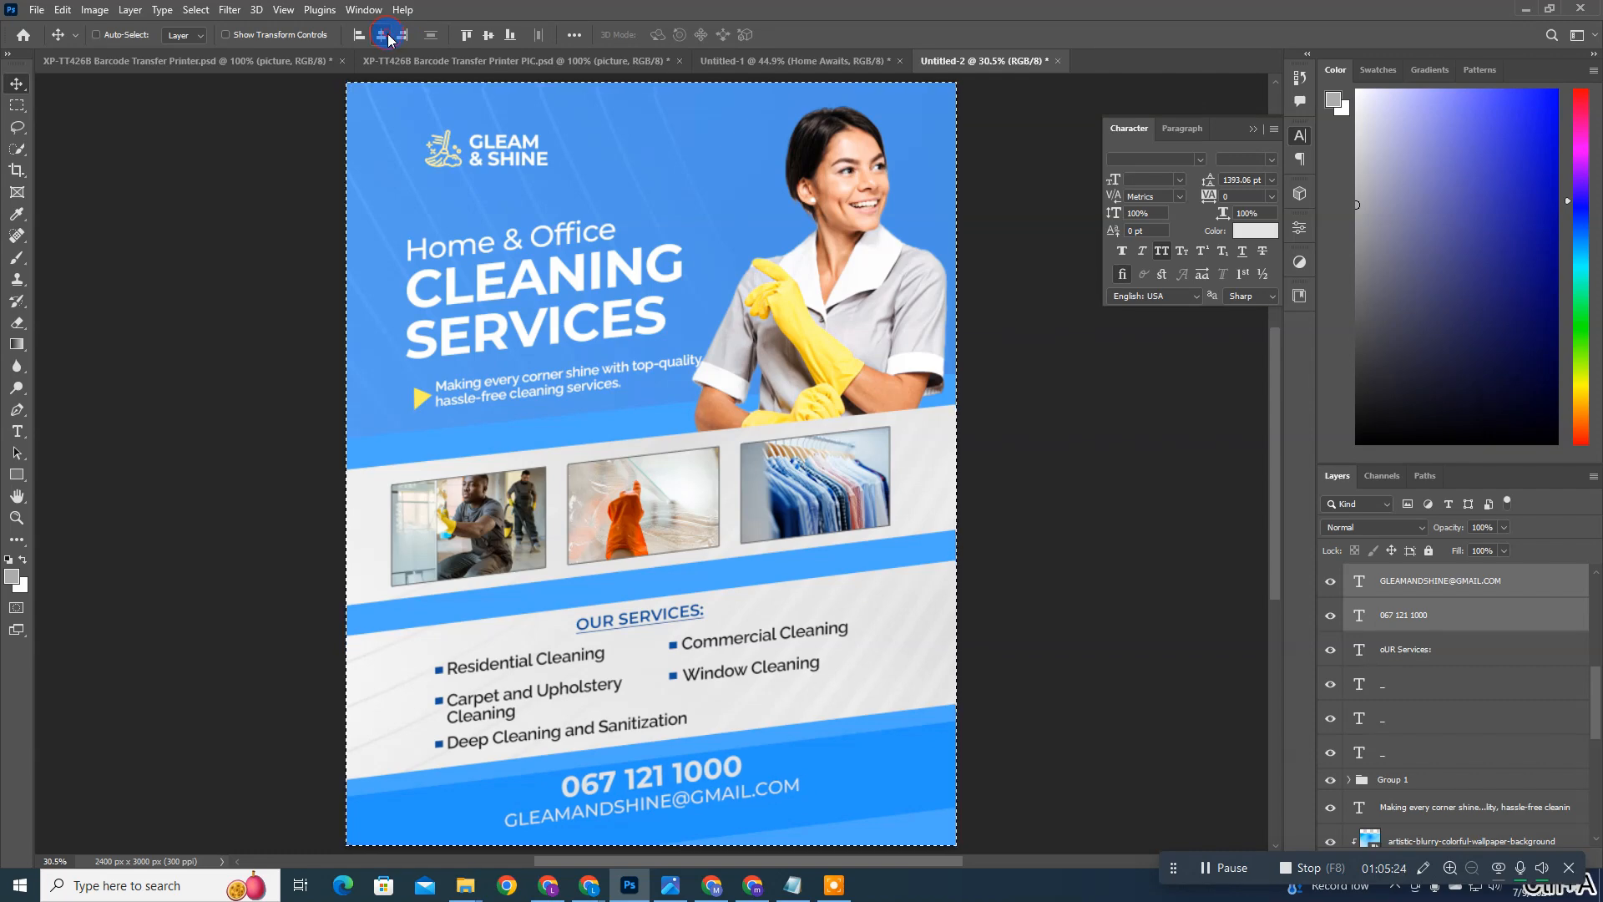
key("ctrl+d")
Step: Nudge the phone number and e-mail address together slightly left in the blue bar
scroll(720, 469, "down", 2)
key("Left")
key("Left")
key("Left")
key("Left")
key("Left")
key("Left")
key("Left")
key("Left")
key("Left")
key("Left")
key("Left")
key("Left")
key("Left")
key("Left")
key("Left")
key("Left")
key("Left")
key("Left")
key("Left")
key("Left")
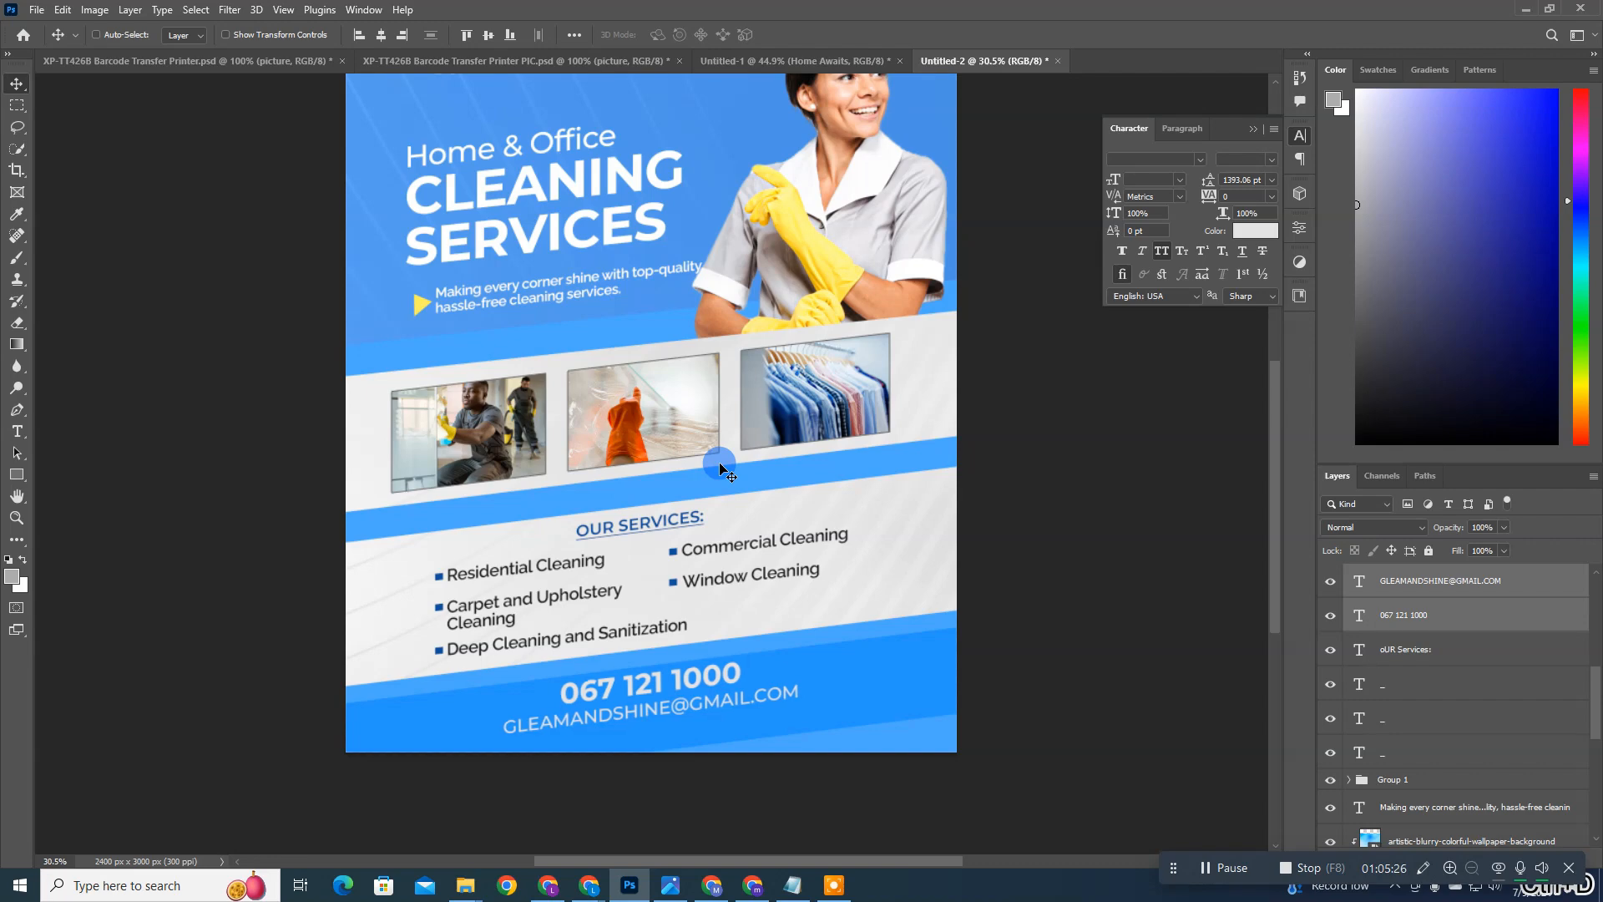
left_click(824, 673, "ctrl")
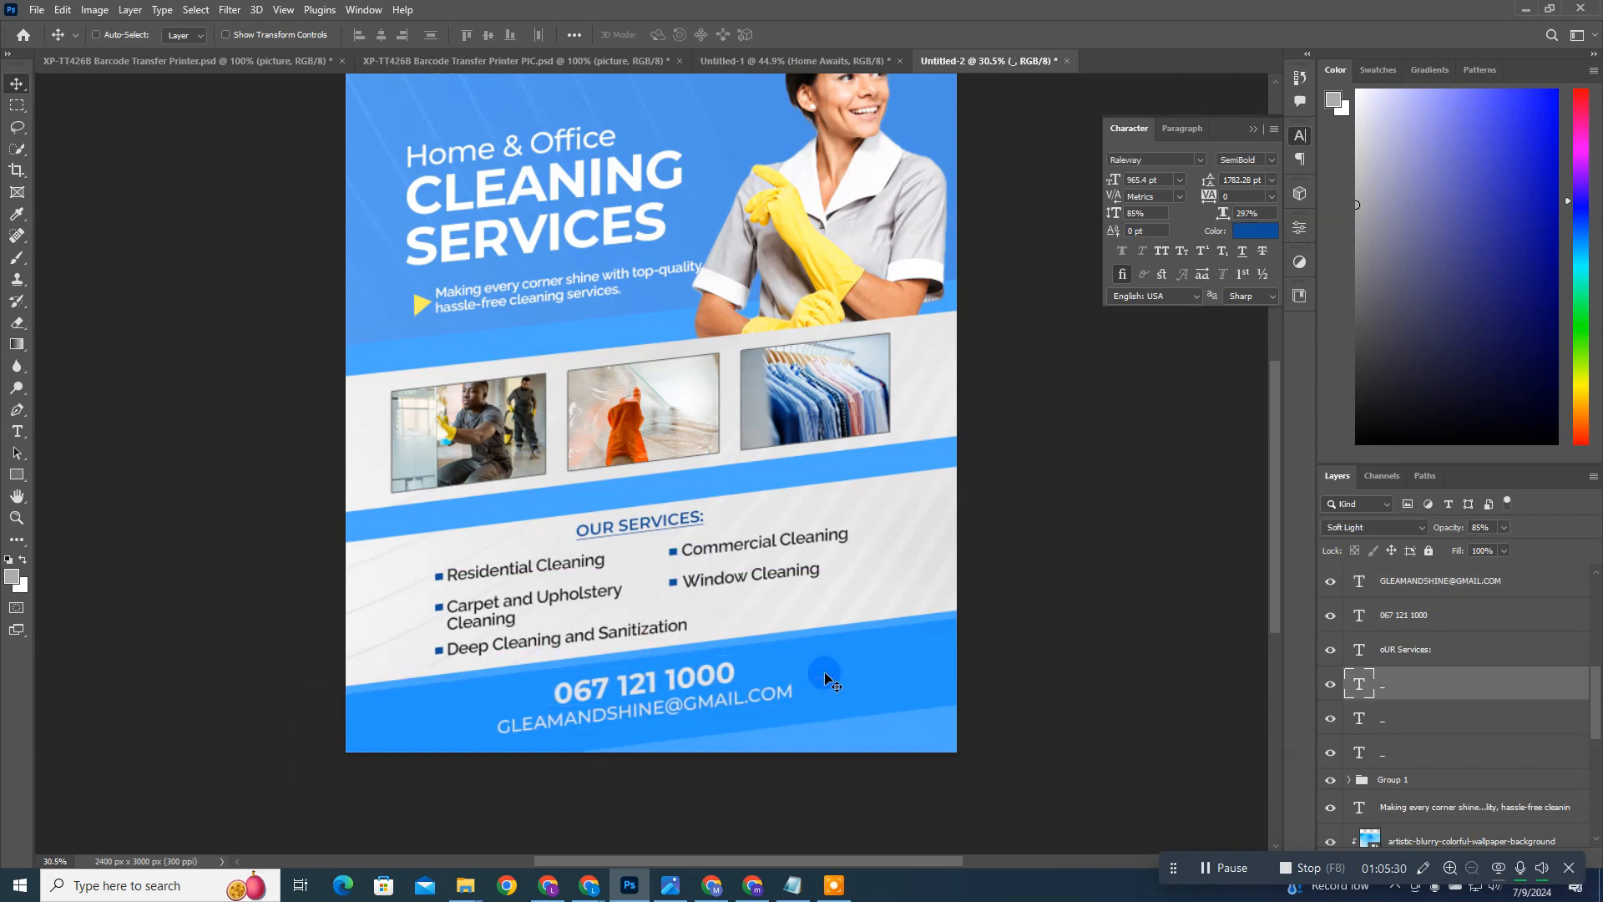
Step: Reselect both contact text layers and nudge them up and further left within the slanted blue bar
left_click(1434, 616)
left_click(1414, 583, "shift")
key("Up")
key("Up")
key("Up")
key("Up")
key("Up")
key("Up")
key("Up")
key("Up")
key("Up")
key("Up")
key("Left")
key("Left")
key("Left")
key("Left")
key("Left")
key("Left")
key("Left")
key("Left")
key("Left")
key("Left")
key("Left")
key("Left")
key("Left")
key("Left")
key("Left")
key("Left")
key("Left")
key("Left")
key("Left")
key("Left")
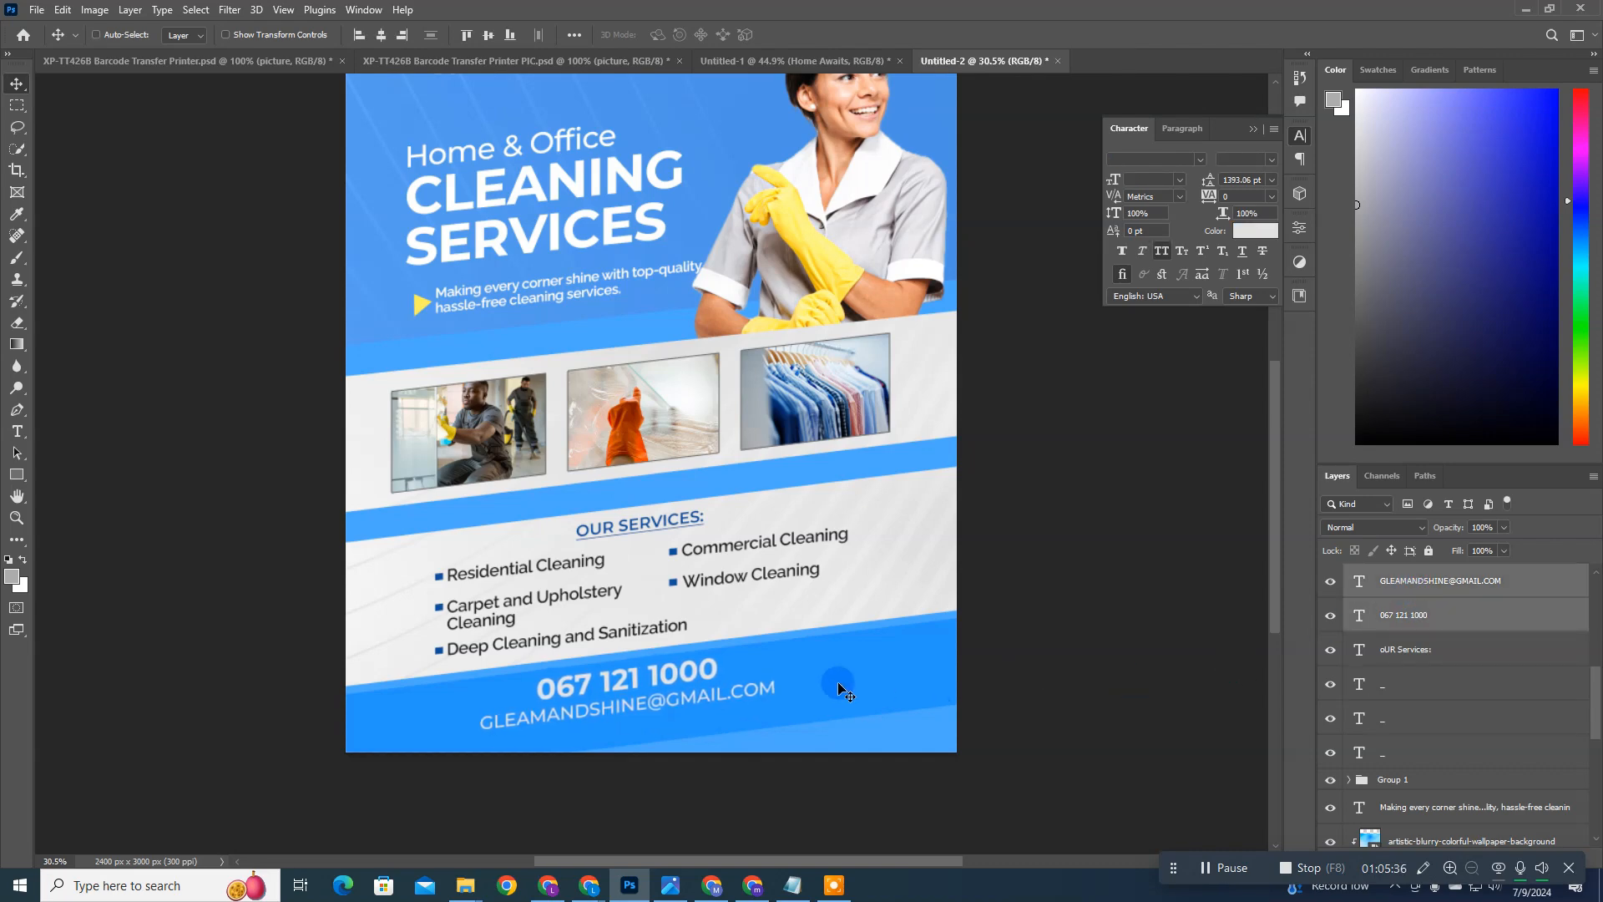
key("Up")
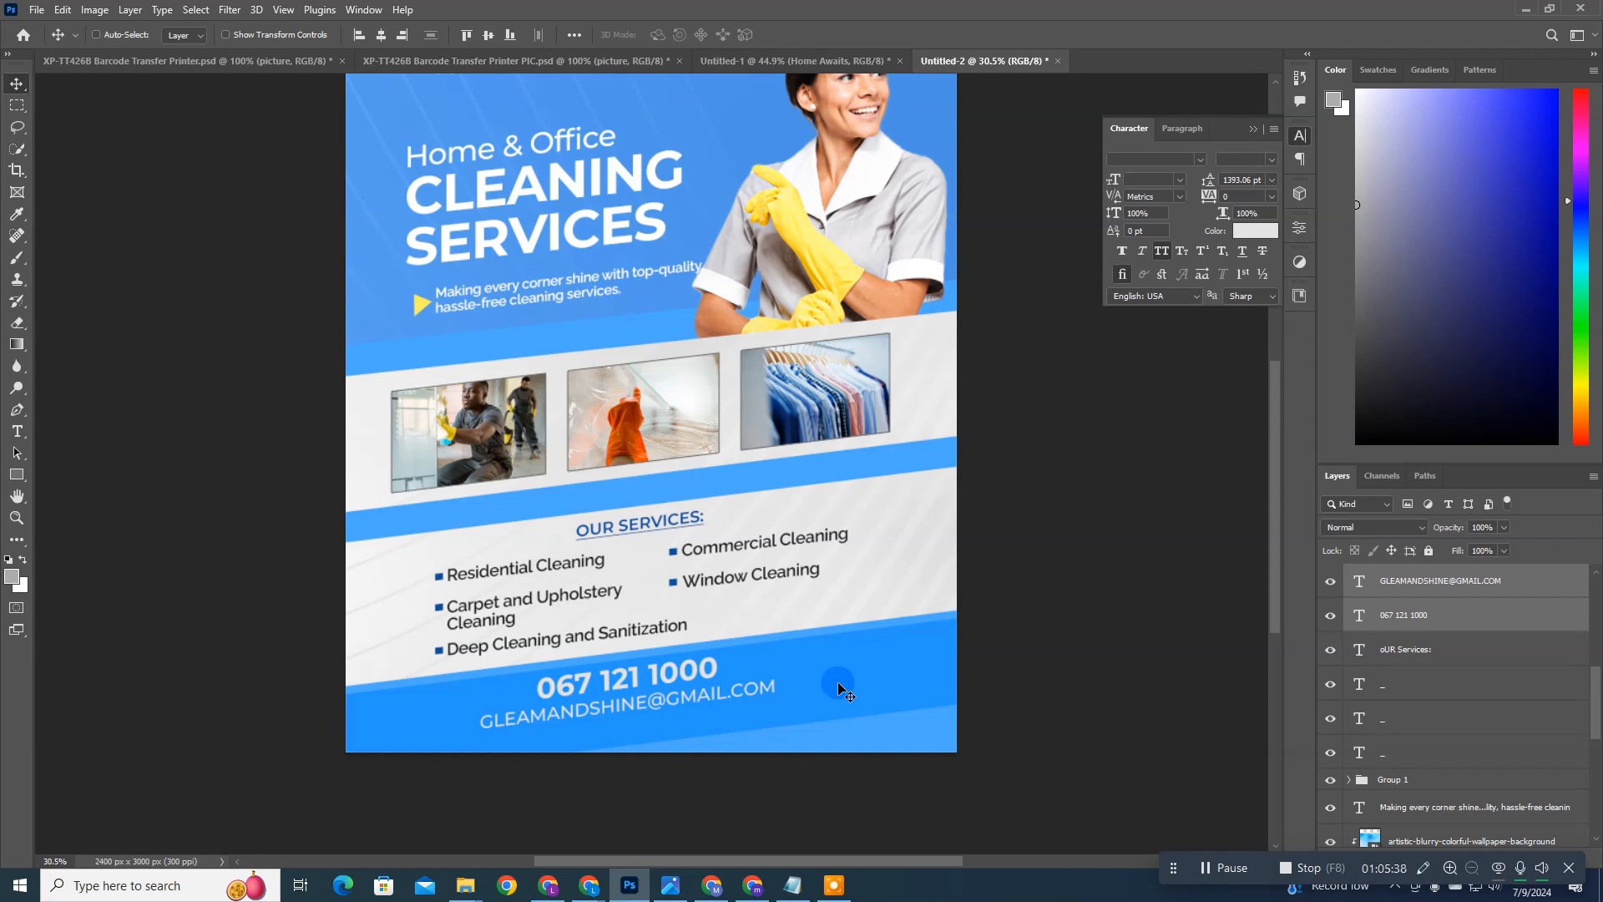
key("Up")
key("Up")
key("Up")
key("Up")
key("Up")
key("Up")
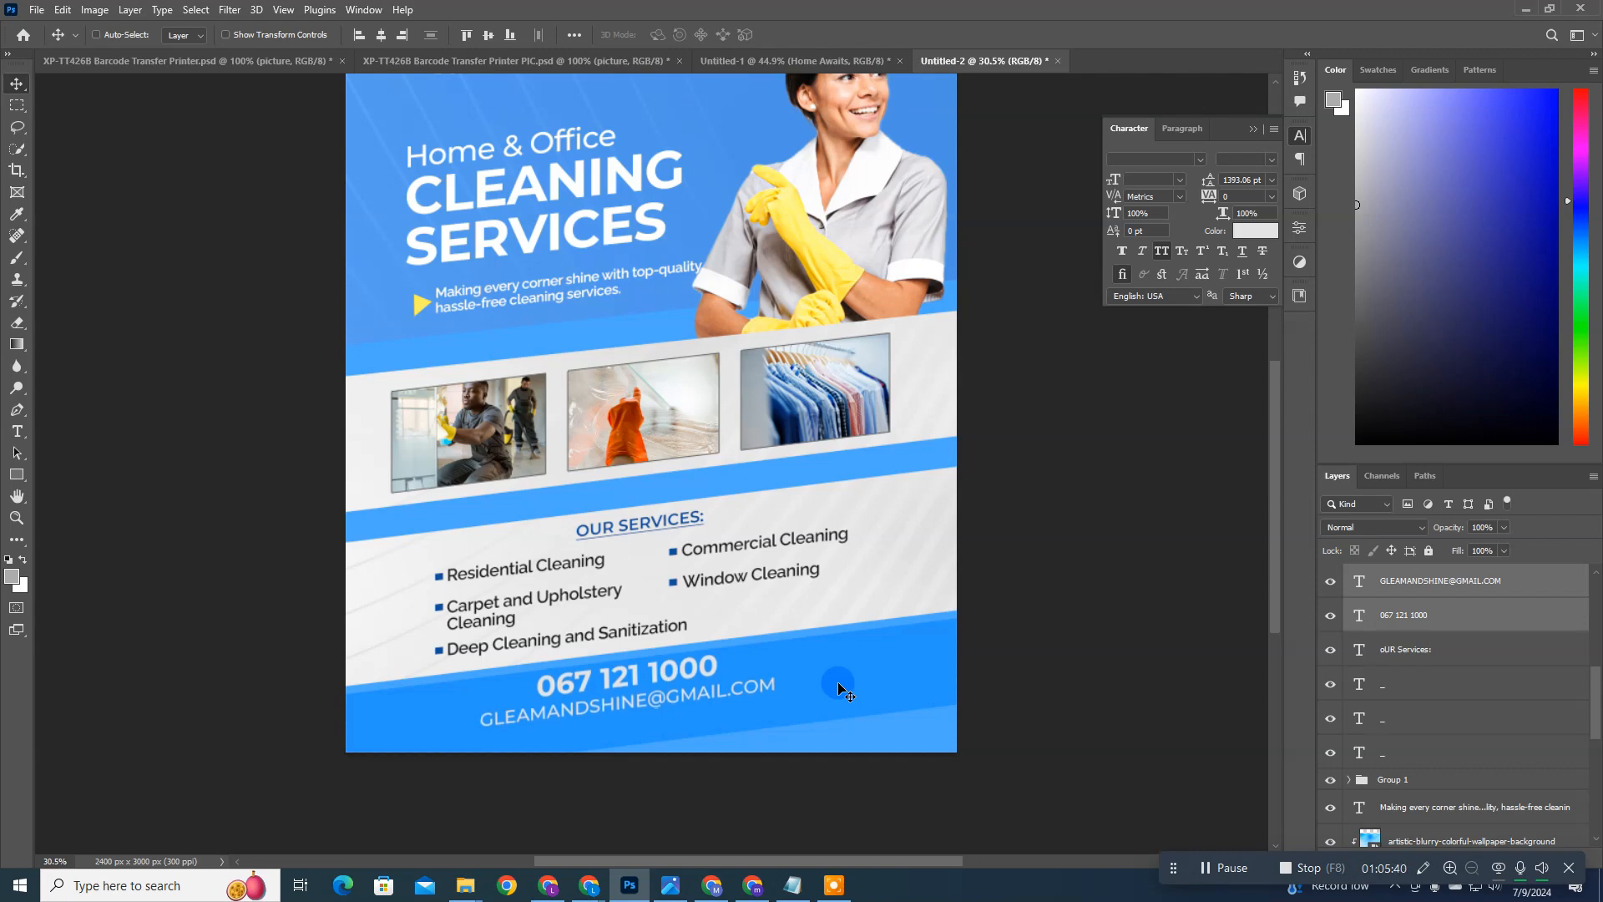
key("Left")
key("Left")
key("Left")
key("Left")
key("Left")
key("Left")
key("Left")
key("Left")
key("Left")
key("Left")
key("Left")
key("Left")
key("Left")
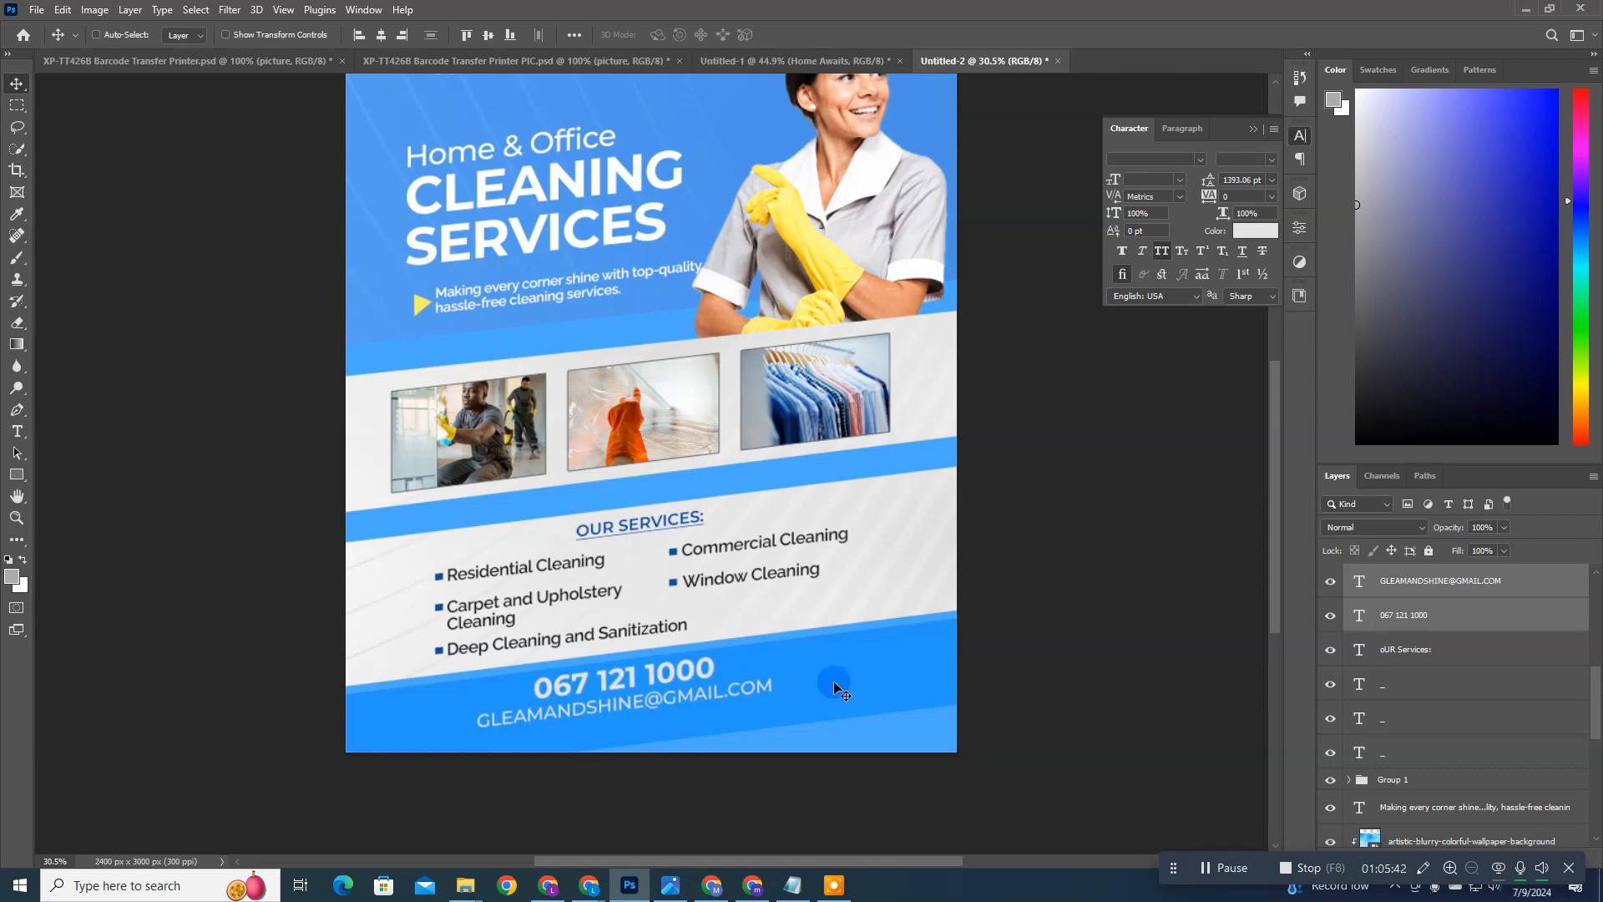
scroll(804, 680, "down", 2)
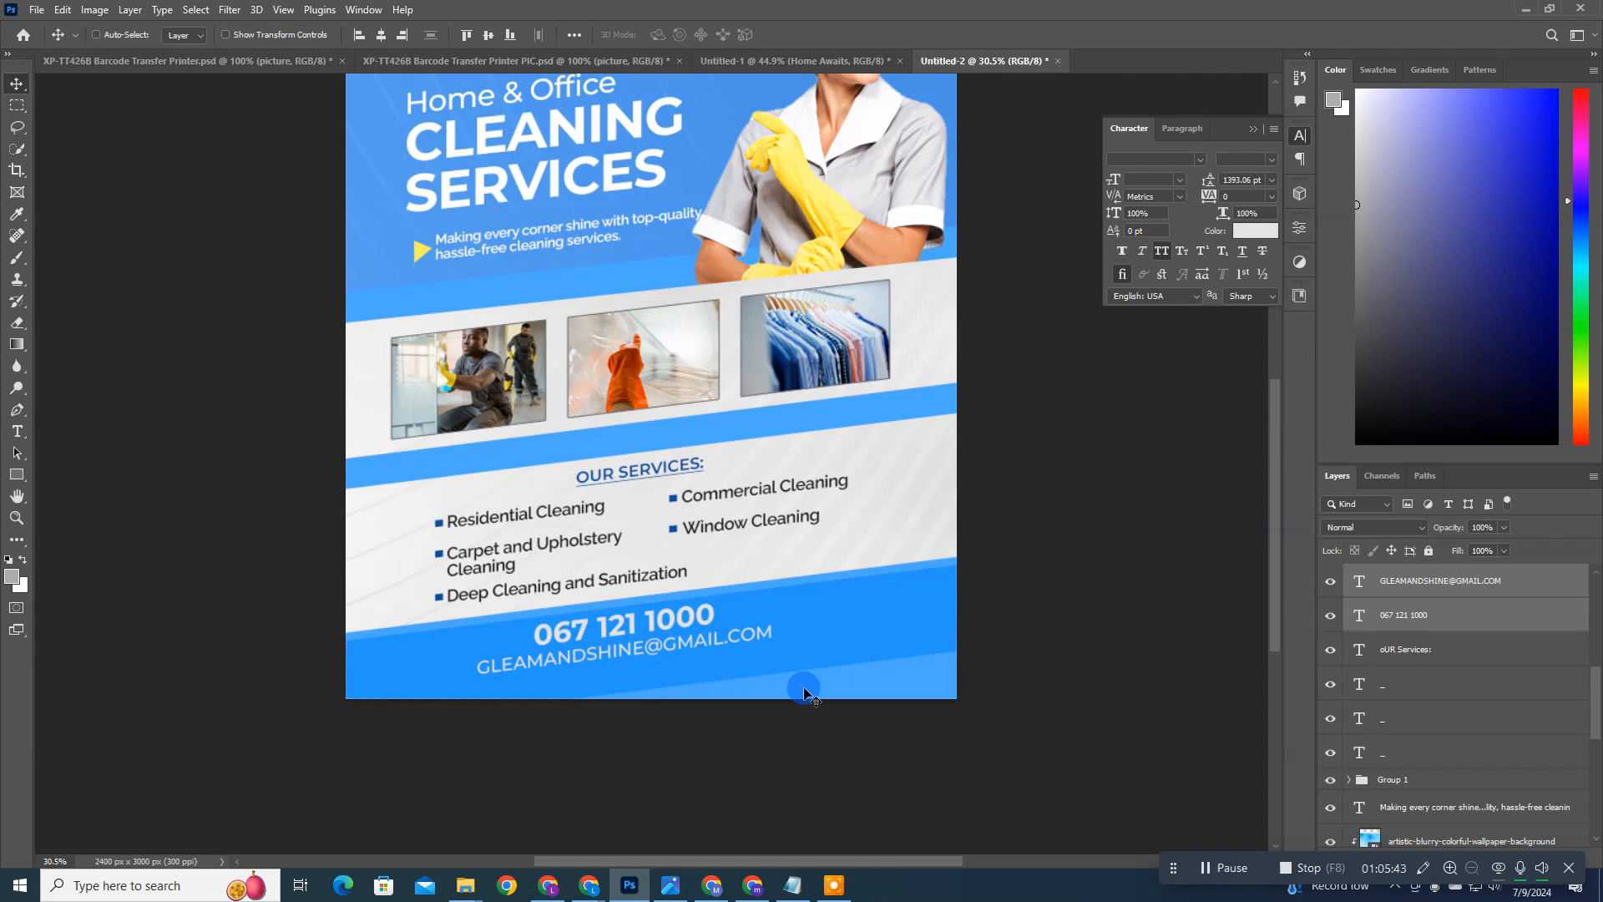
left_click(860, 645, "ctrl")
key("ctrl+t")
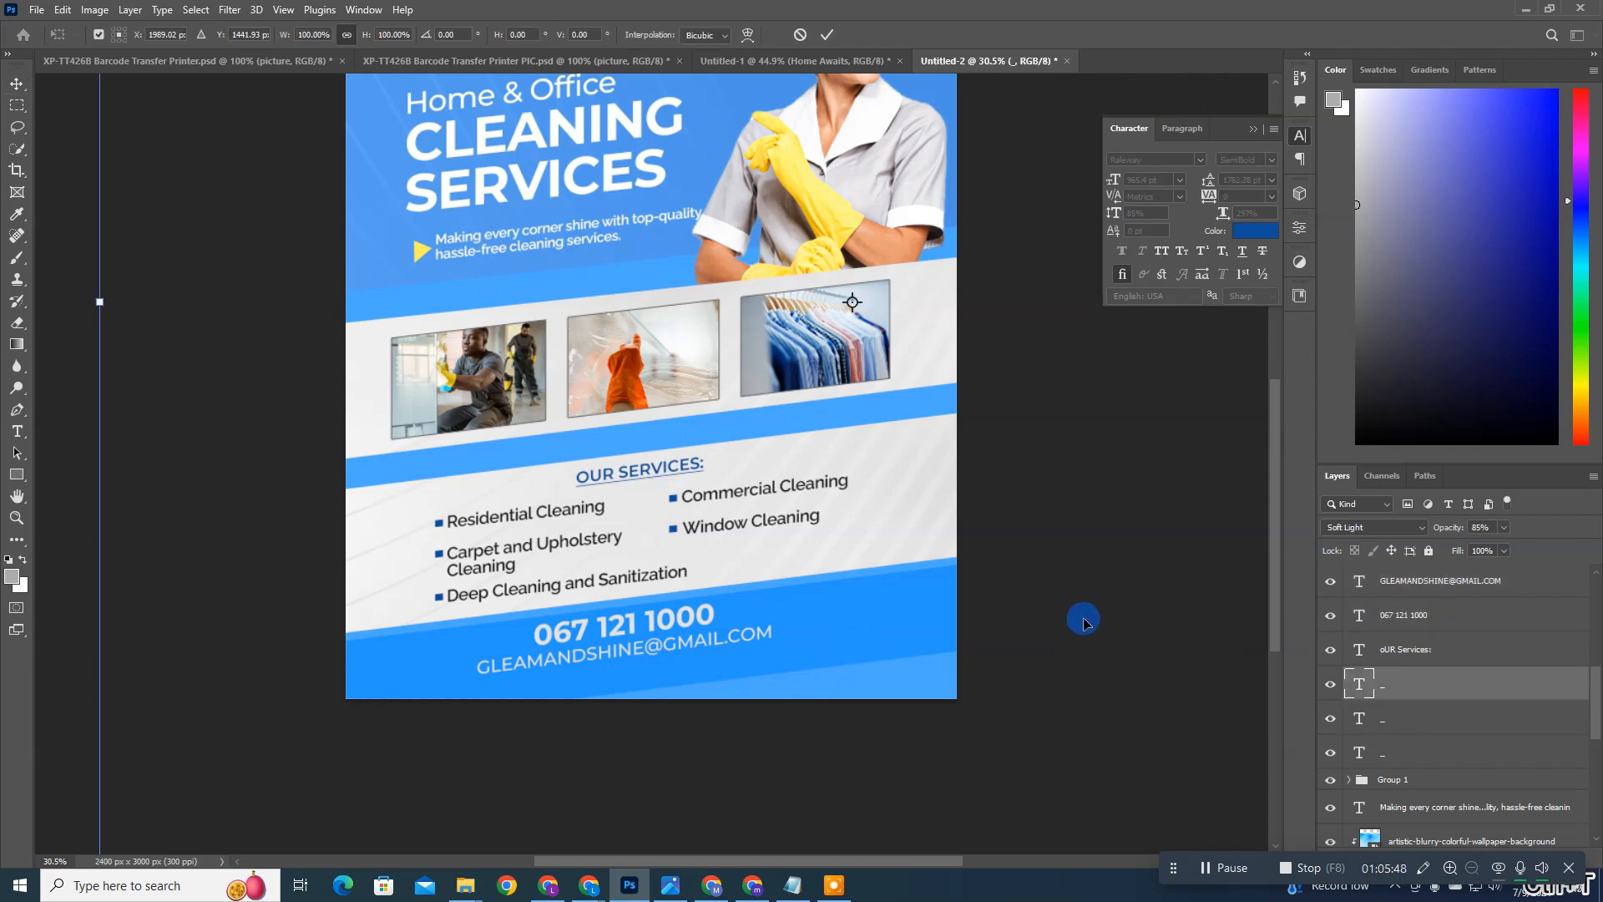
key("ctrl+minus")
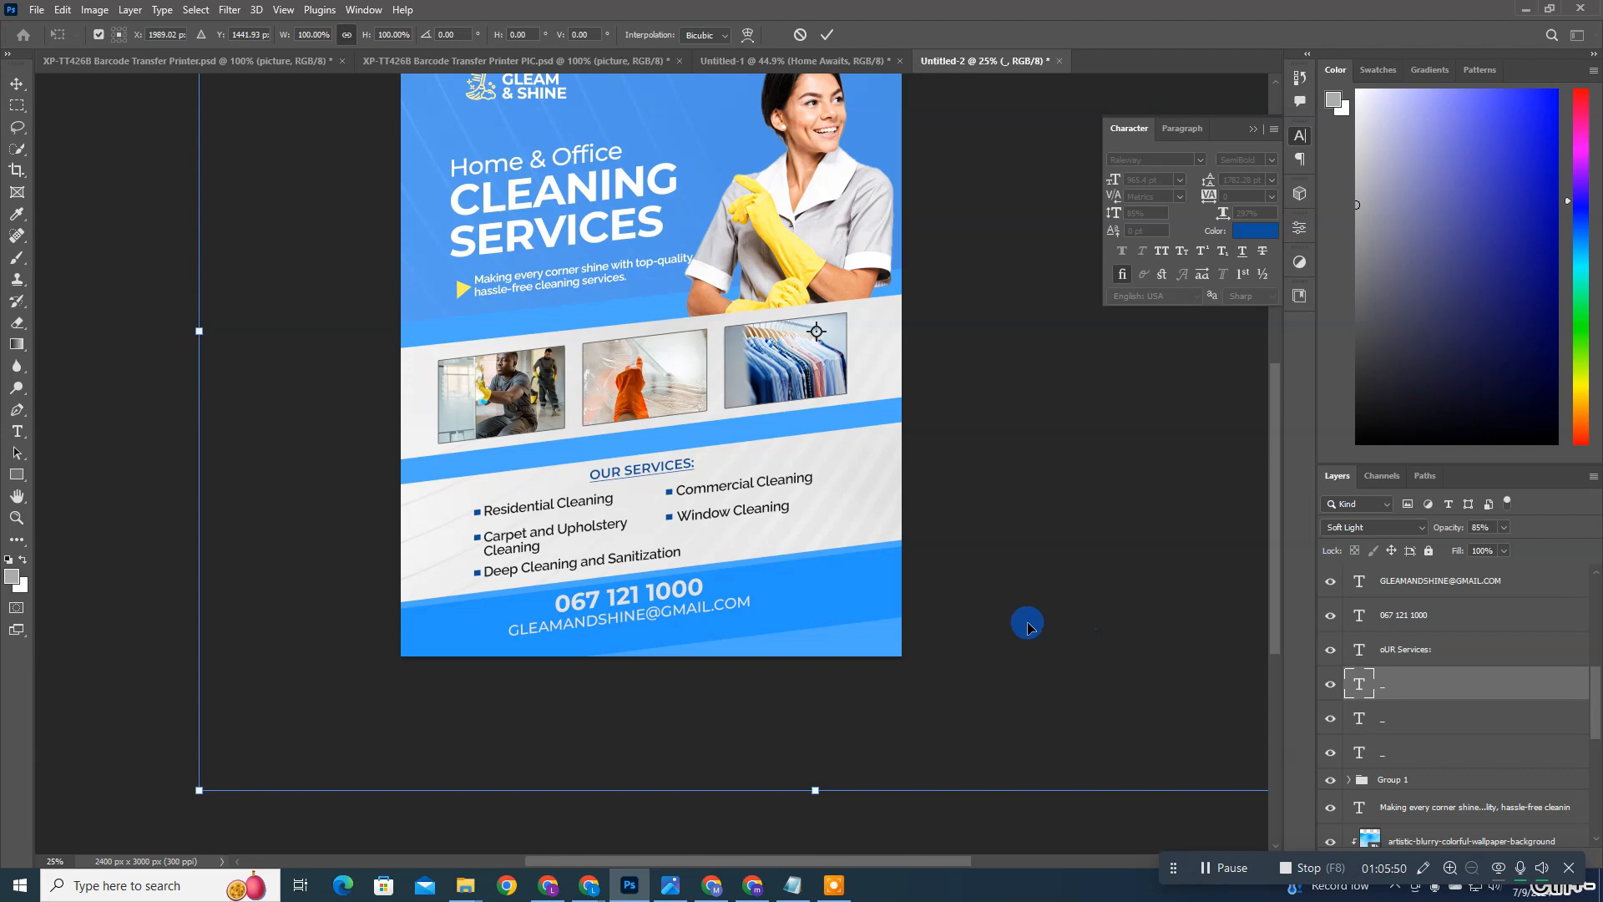
left_click(801, 35)
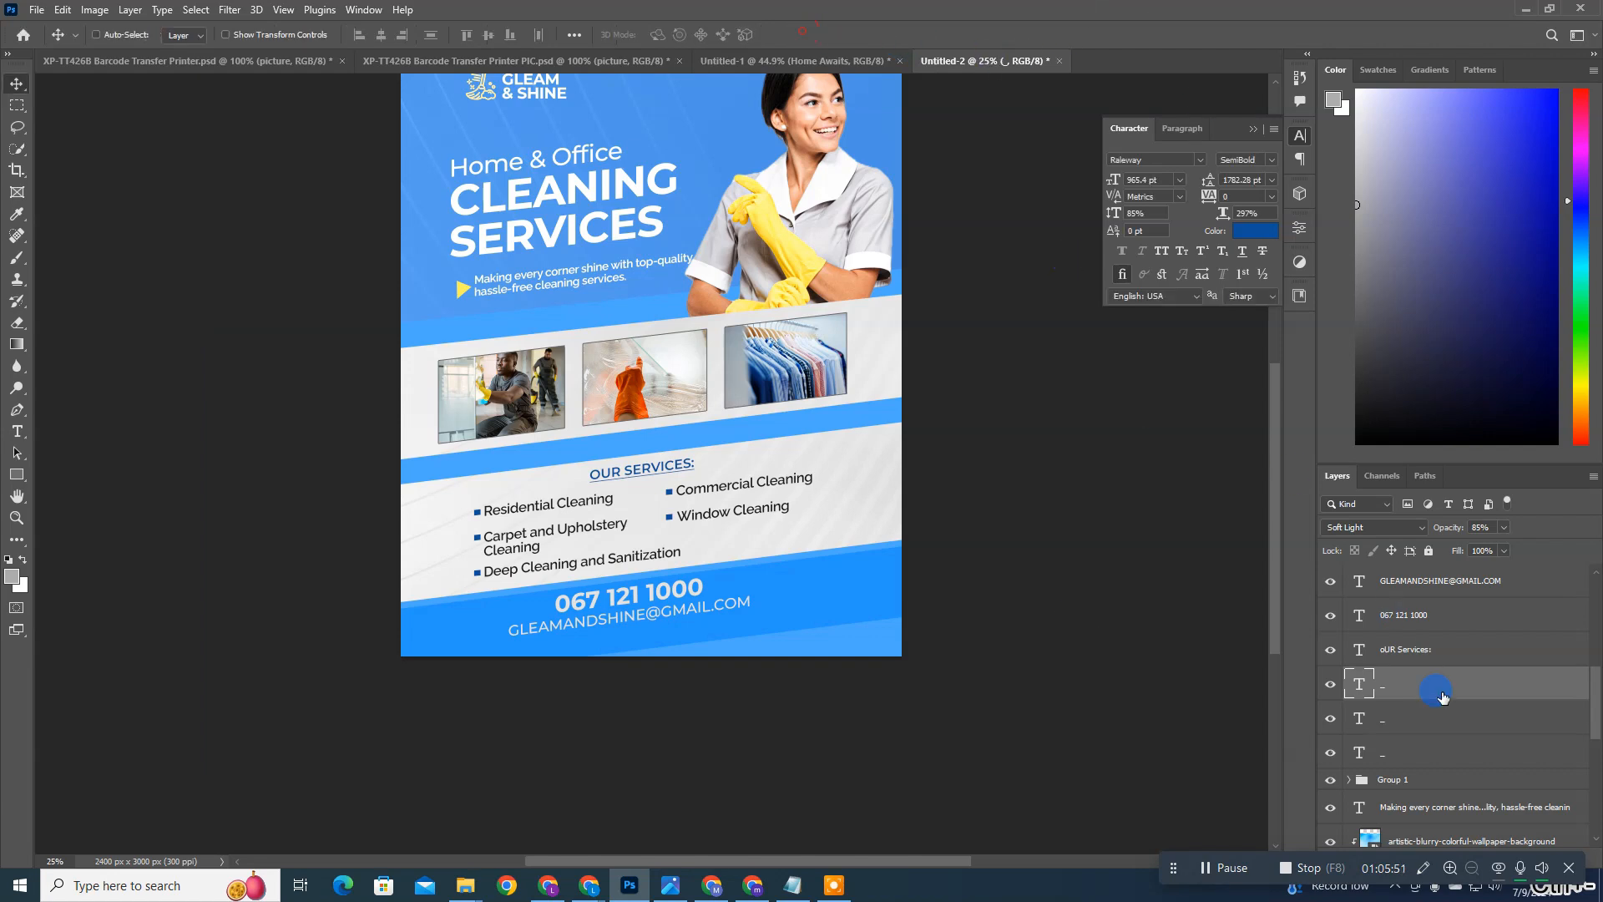
left_click(1330, 692)
left_click(1329, 693)
key("ctrl+0")
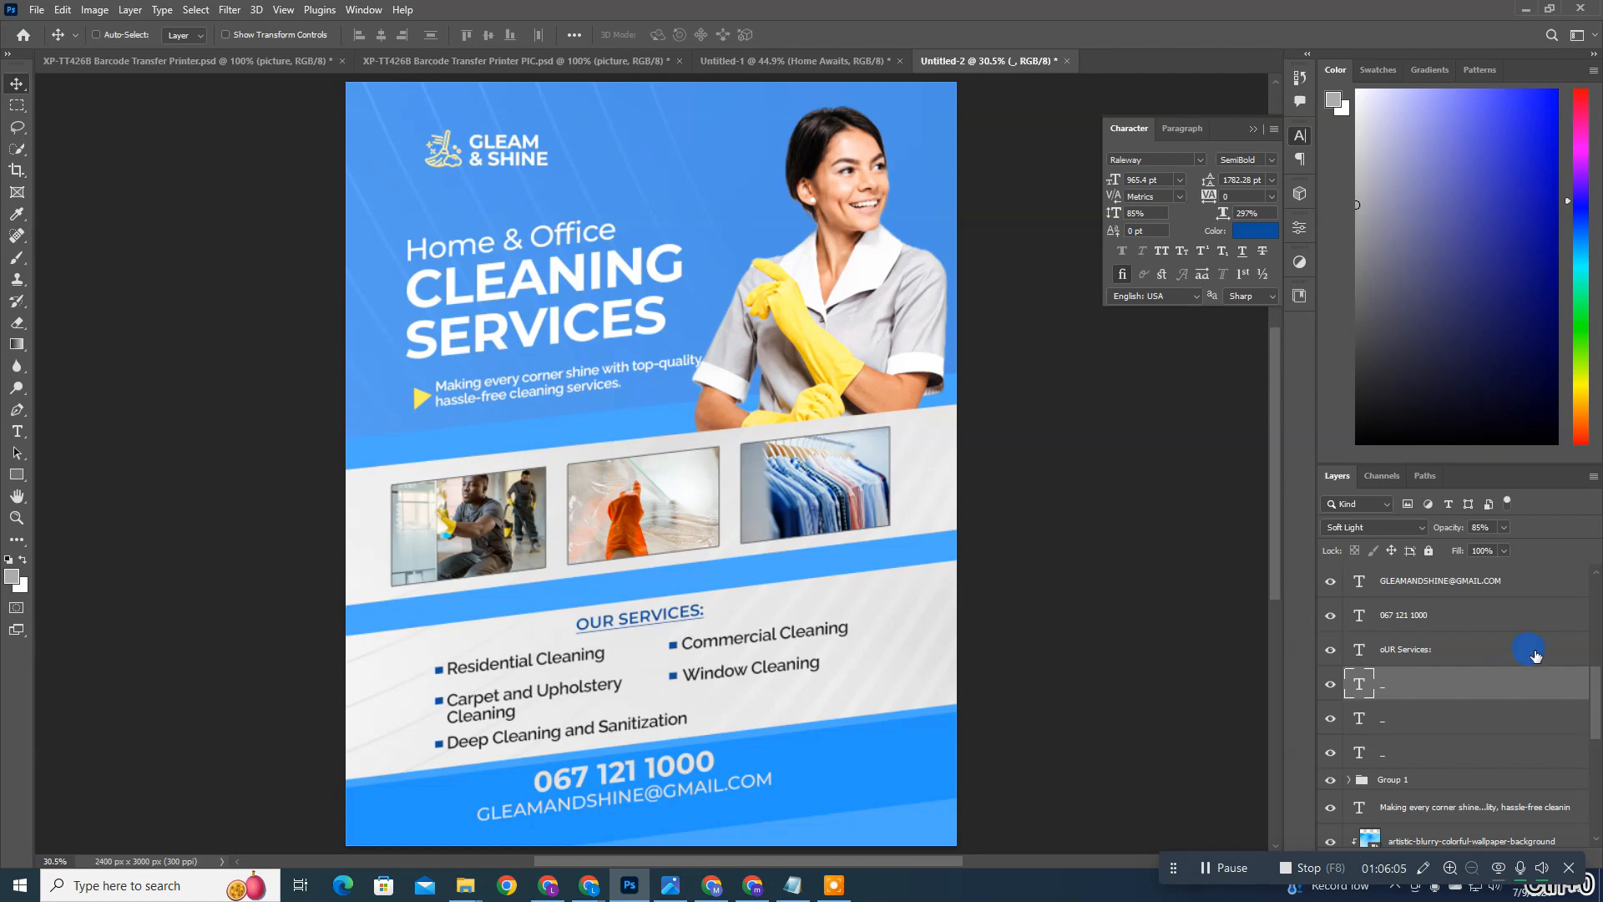
Step: Select the phone number and e-mail layers again and nudge them slightly right, fine-tuning their height in the blue bar
left_click(1424, 626)
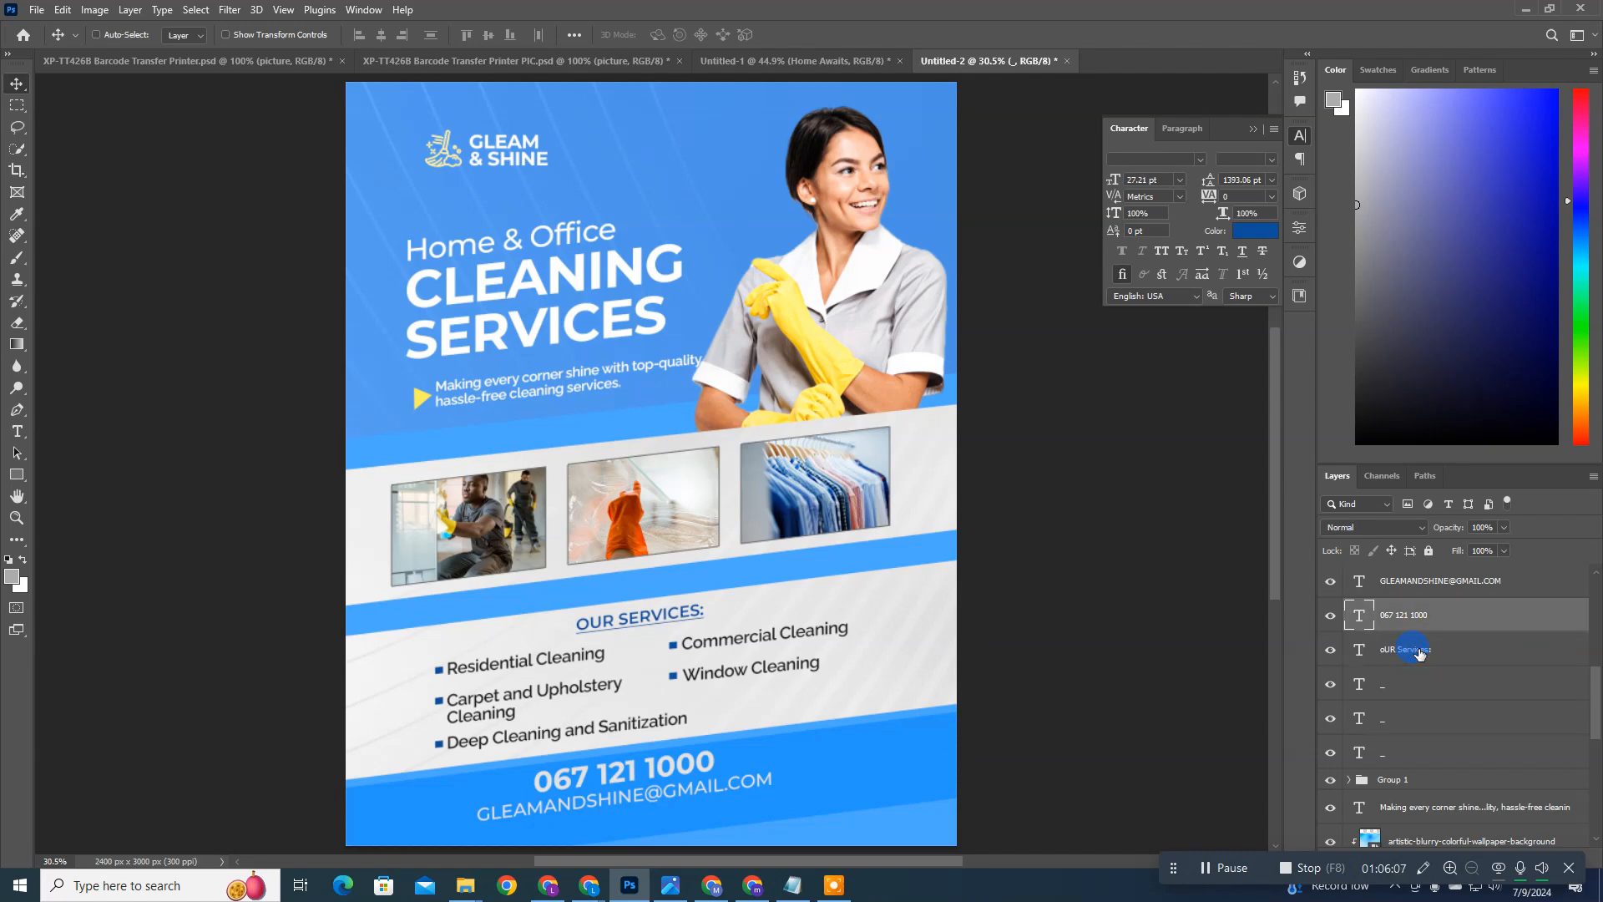
left_click(1416, 653, "shift")
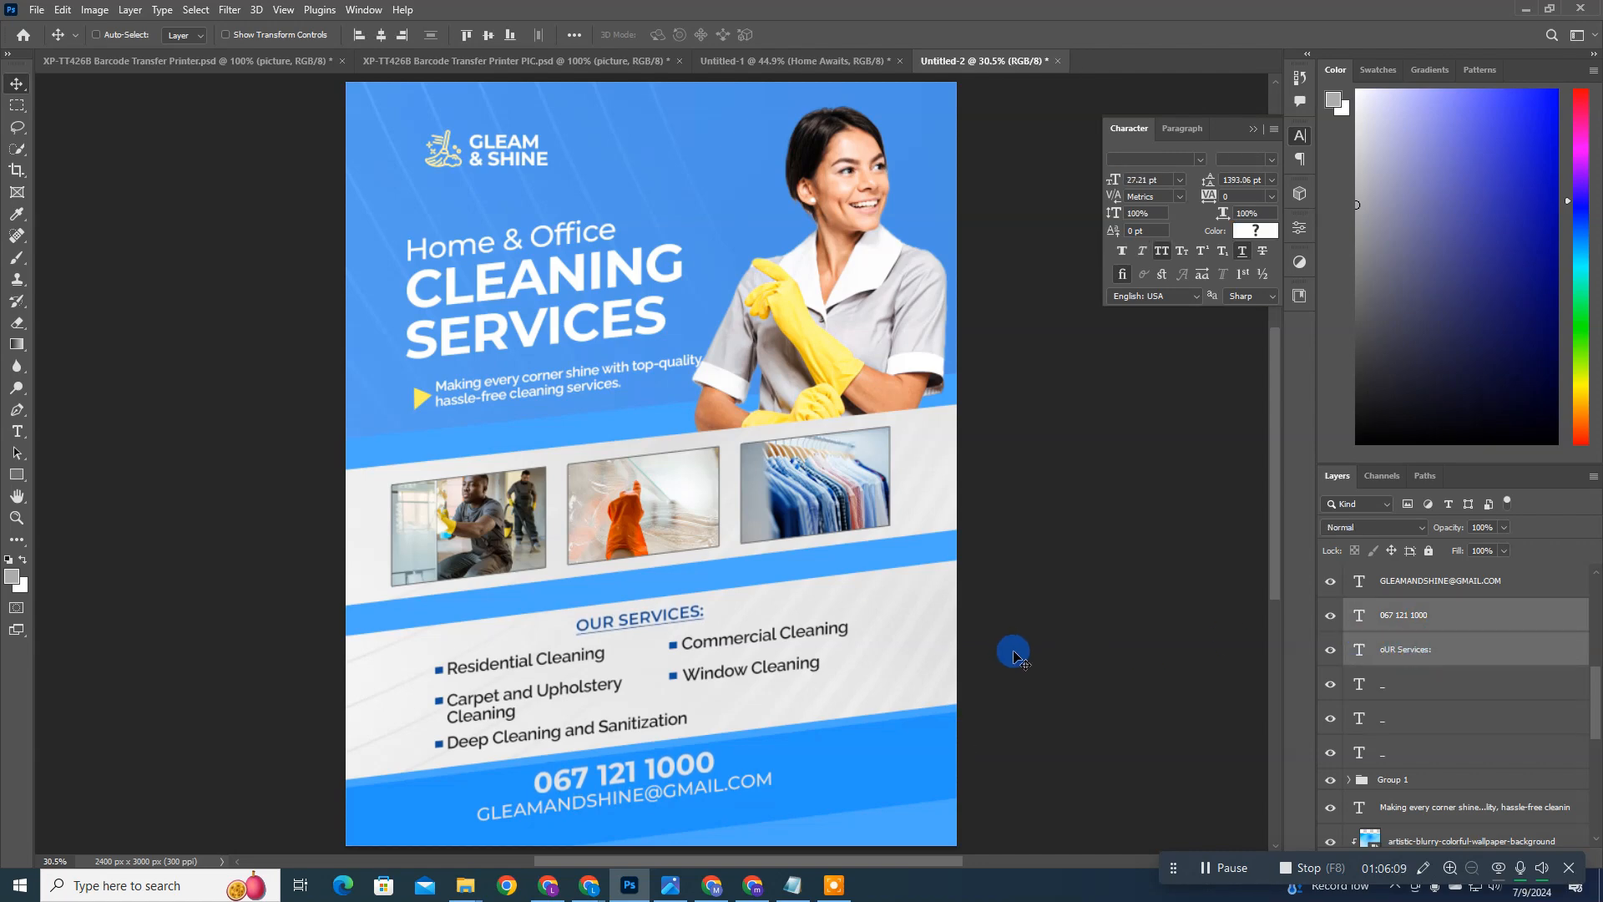
left_click(1417, 608)
left_click(1418, 586, "shift")
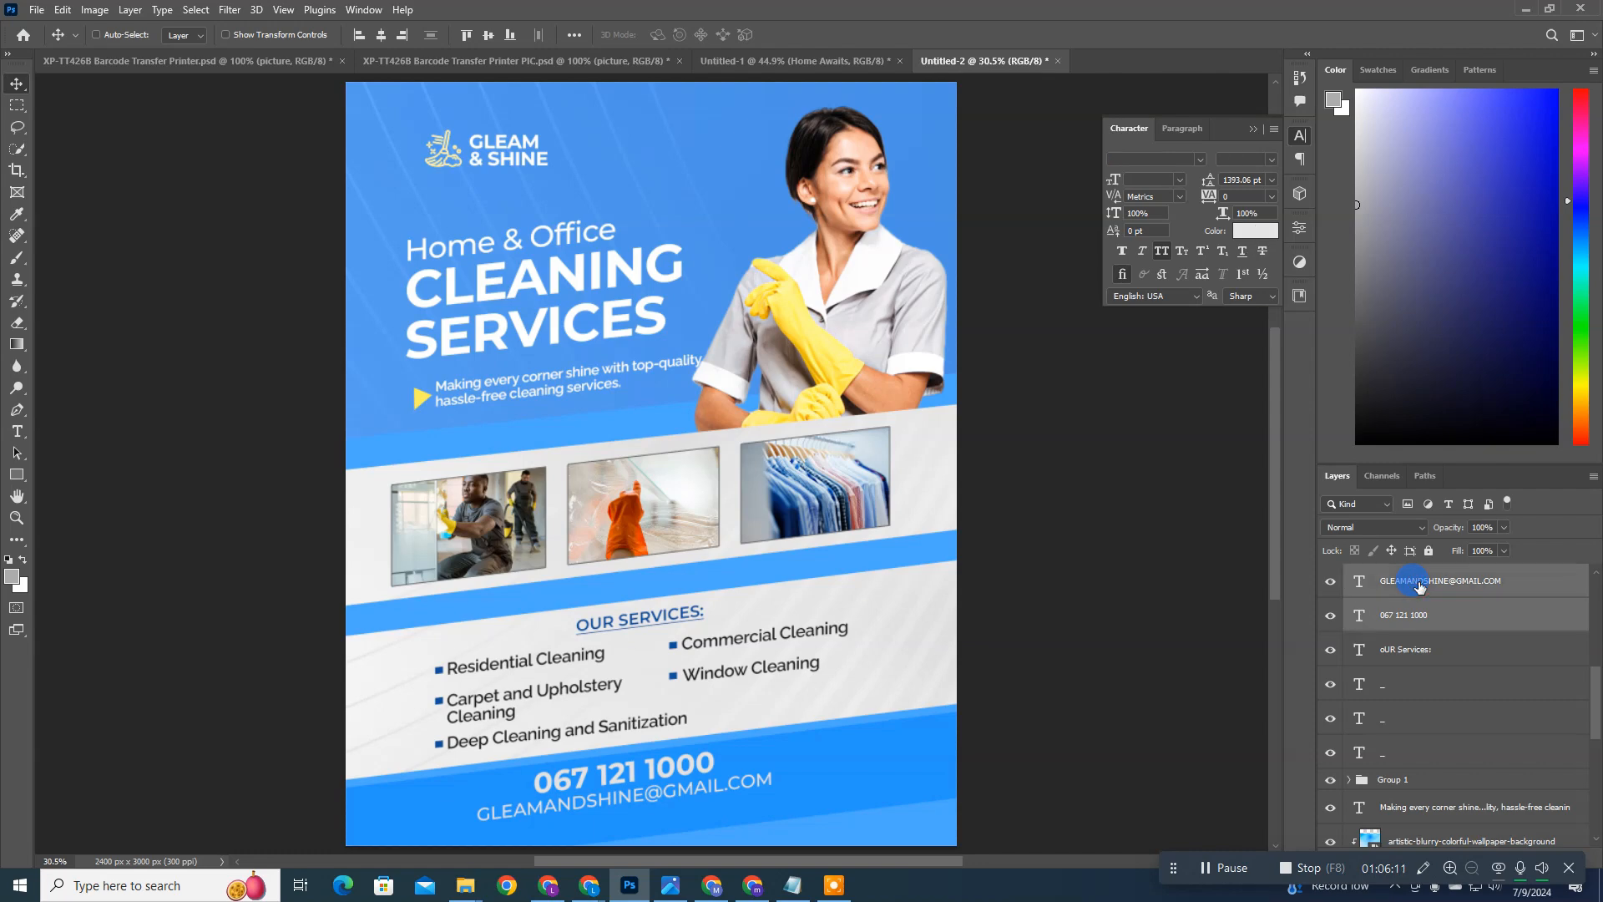
key("Right")
key("Right")
key("Right")
key("Right")
key("Right")
key("Right")
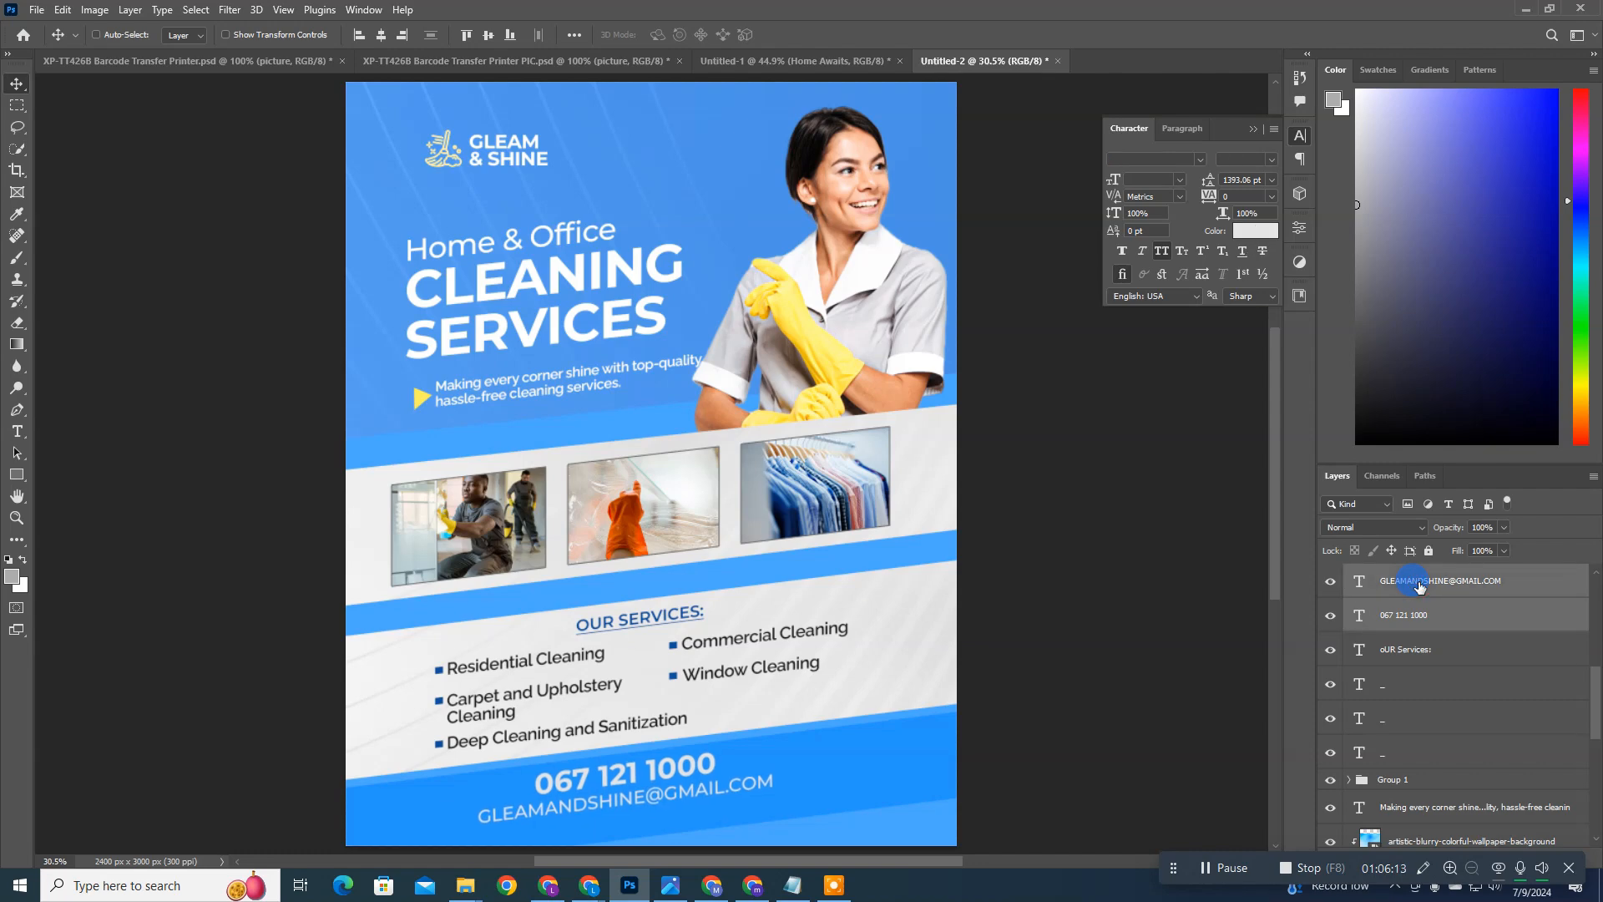
key("Down")
key("Down")
key("shift+Right")
key("shift+Right")
key("shift+Up")
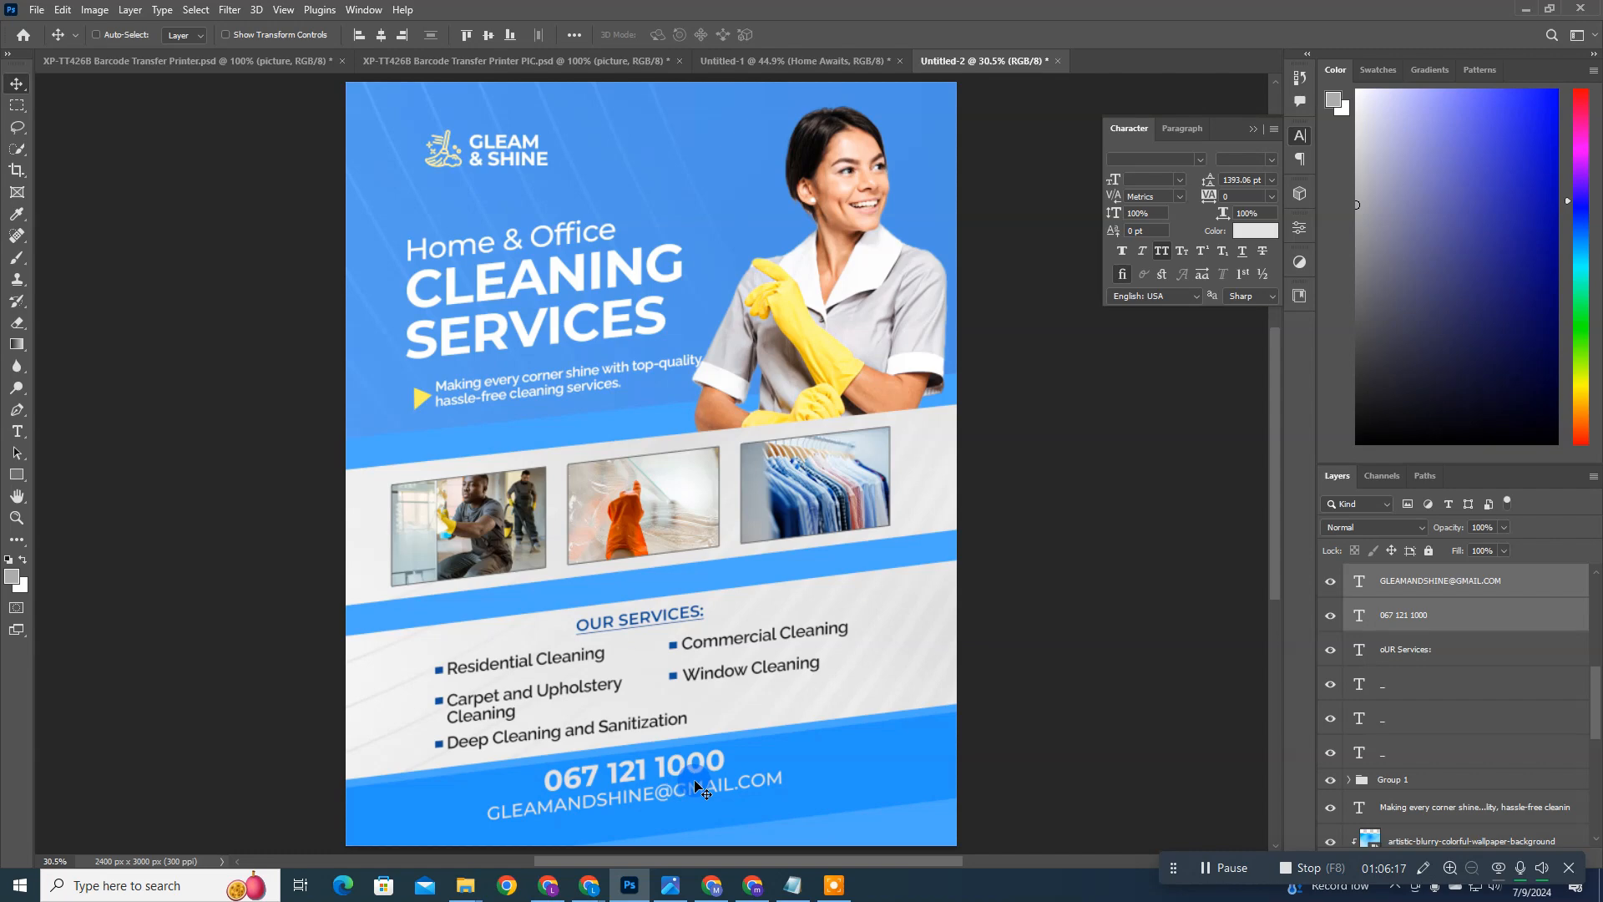
key("shift+Down")
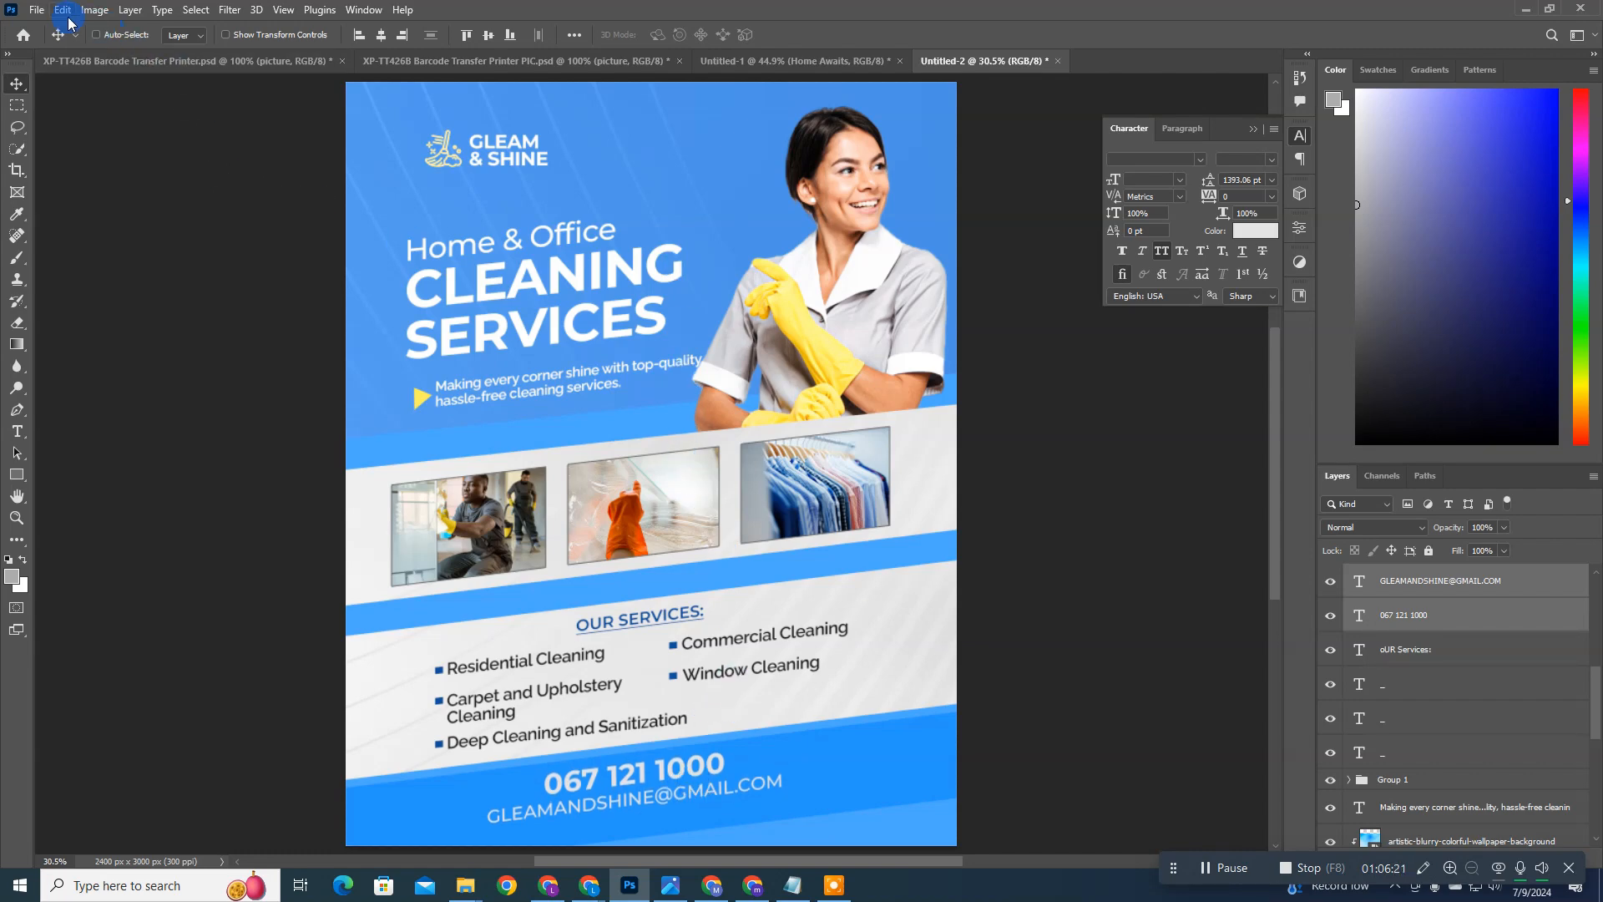
Step: Place the call icon file from the Cleaning Flyer folder as an embedded object and shrink it to about 6%
left_click(37, 10)
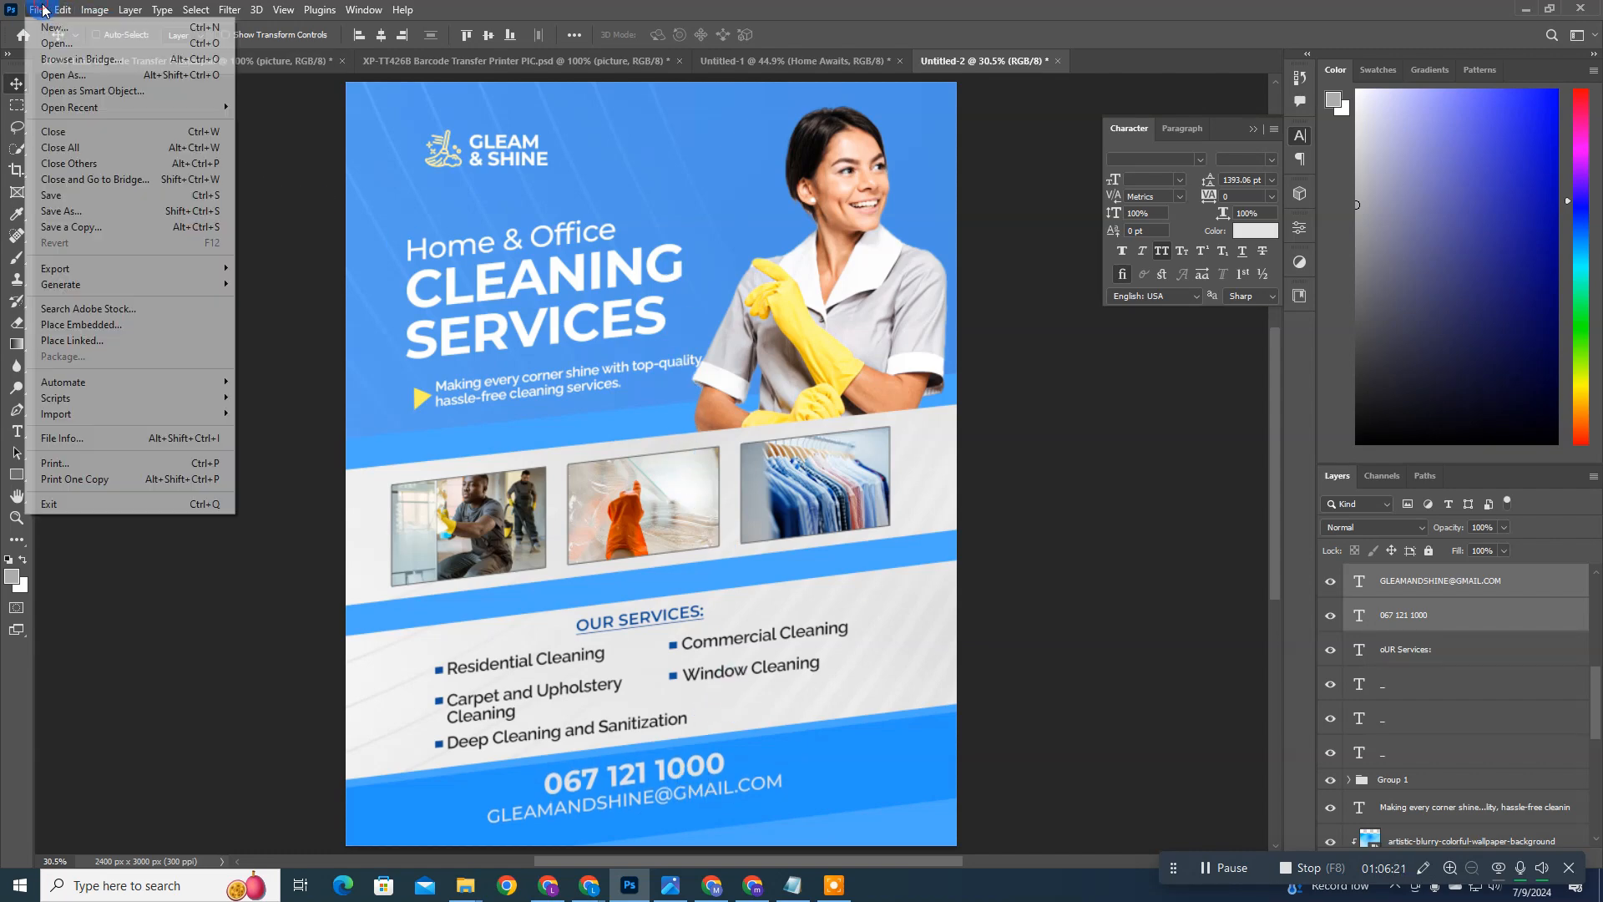
left_click(112, 324)
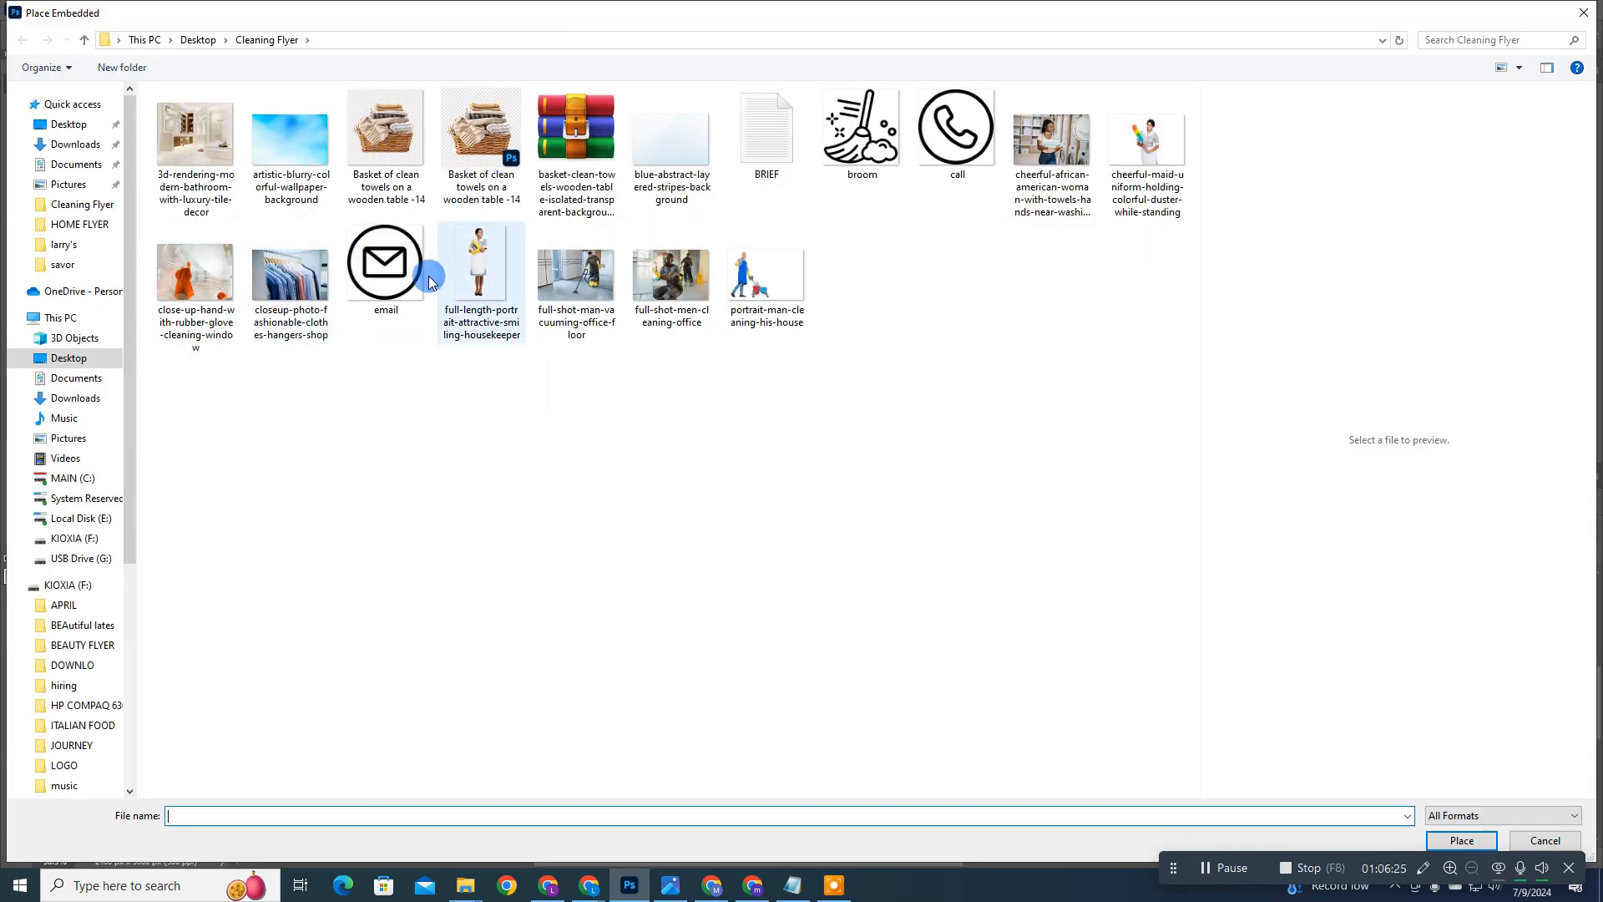
left_click(415, 272)
double_click(940, 165)
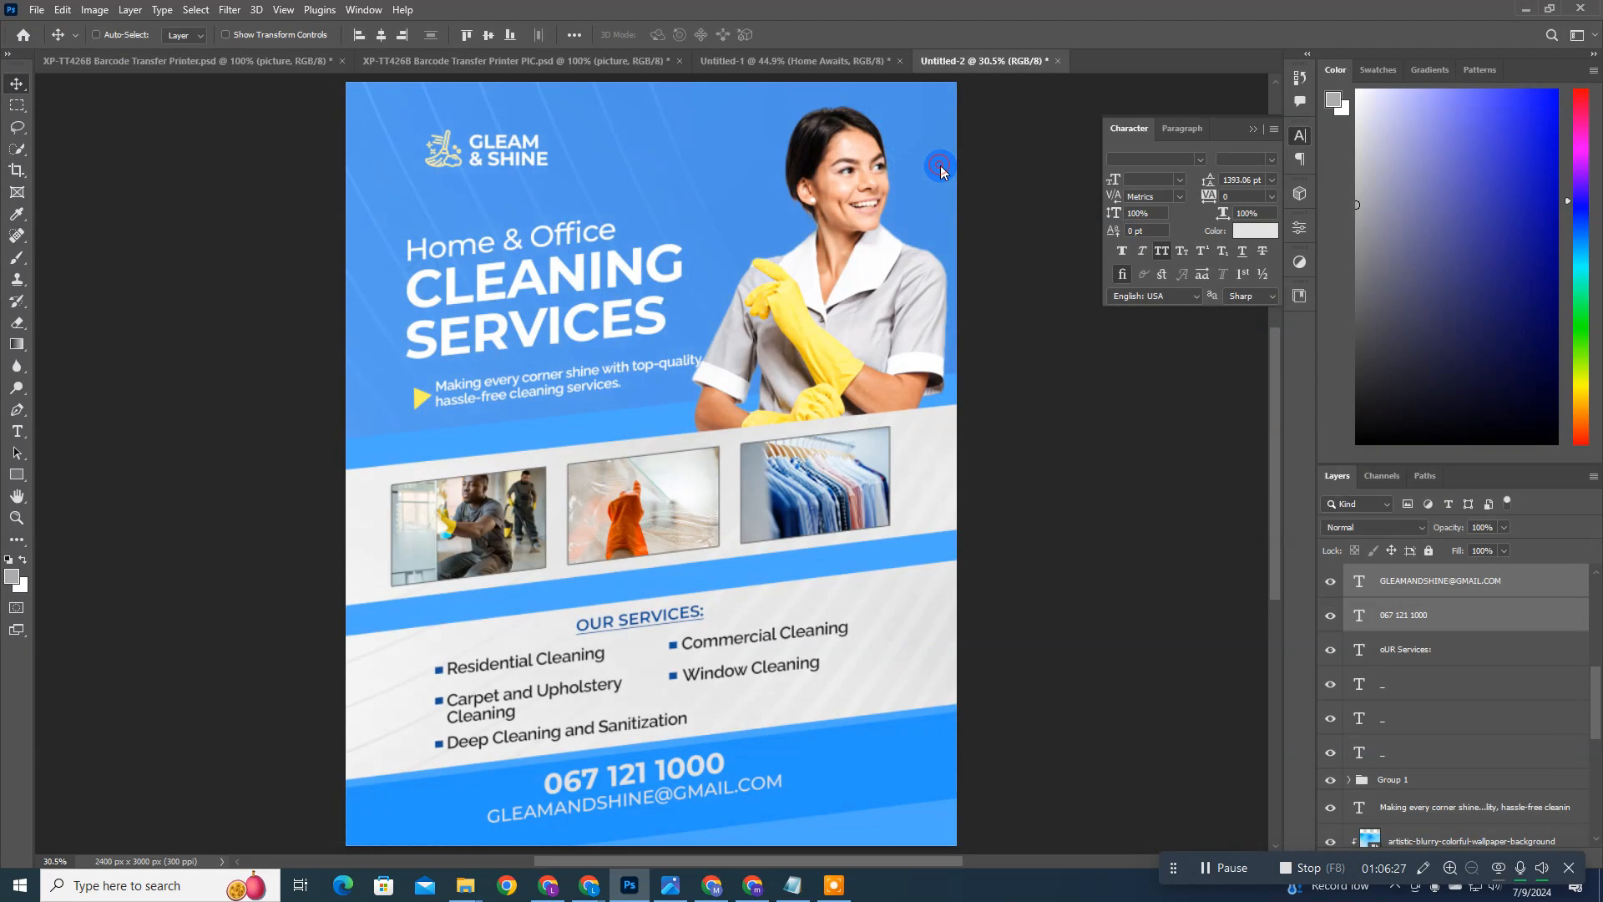
left_click_drag(850, 256, 491, 664)
key("Return")
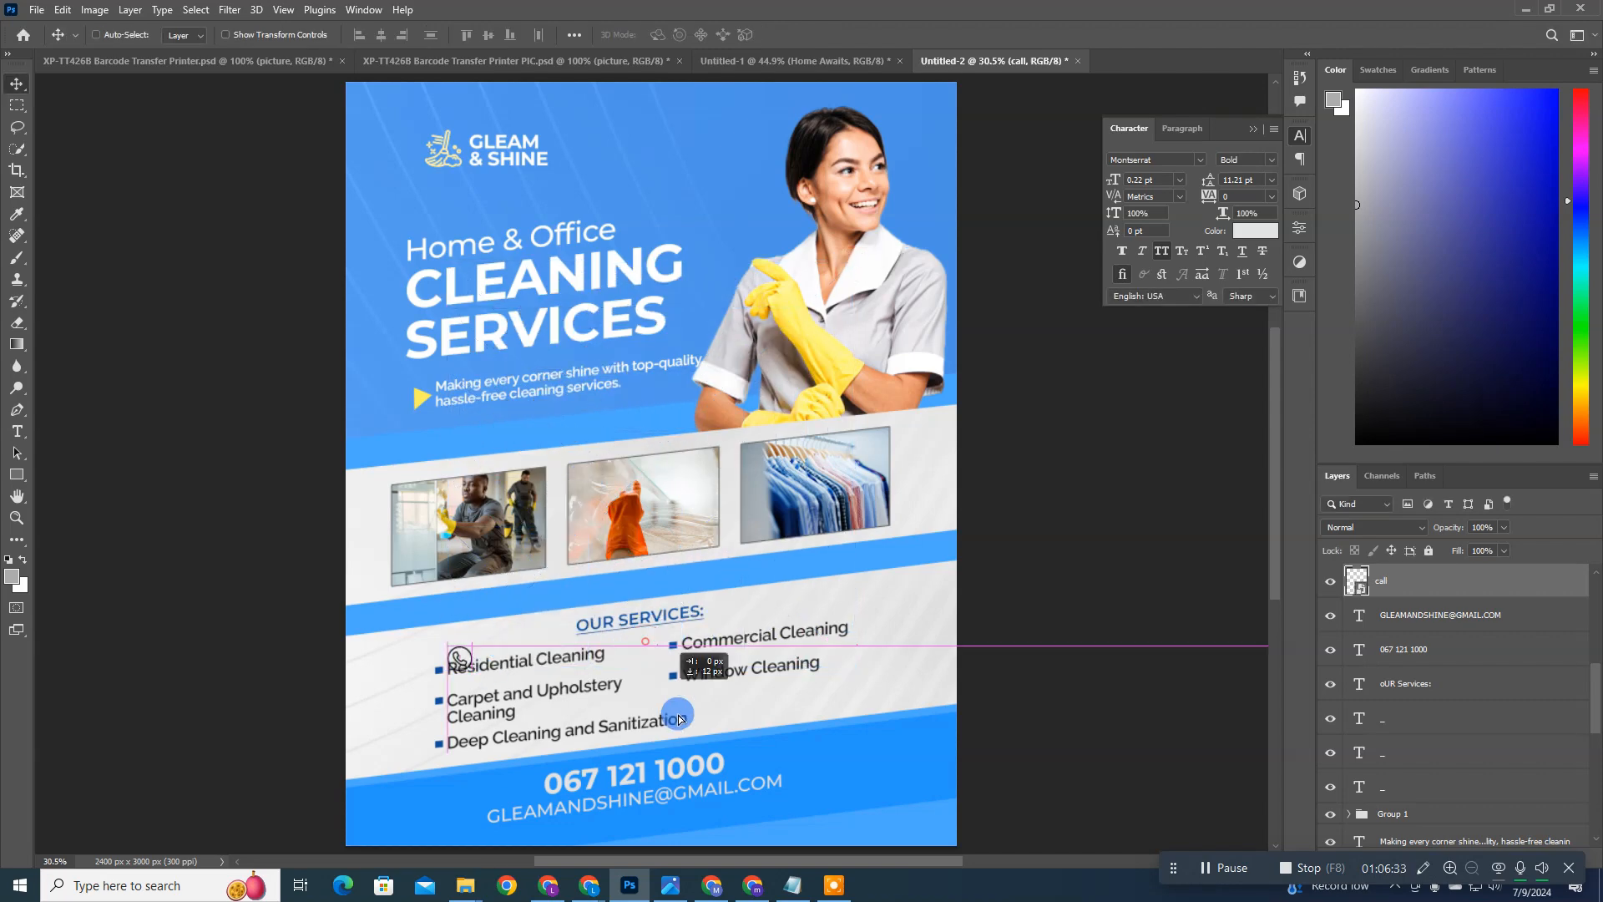
Step: Move the call icon into the blue footer bar and nudge it into place directly before the phone number
left_click_drag(668, 655, 715, 774)
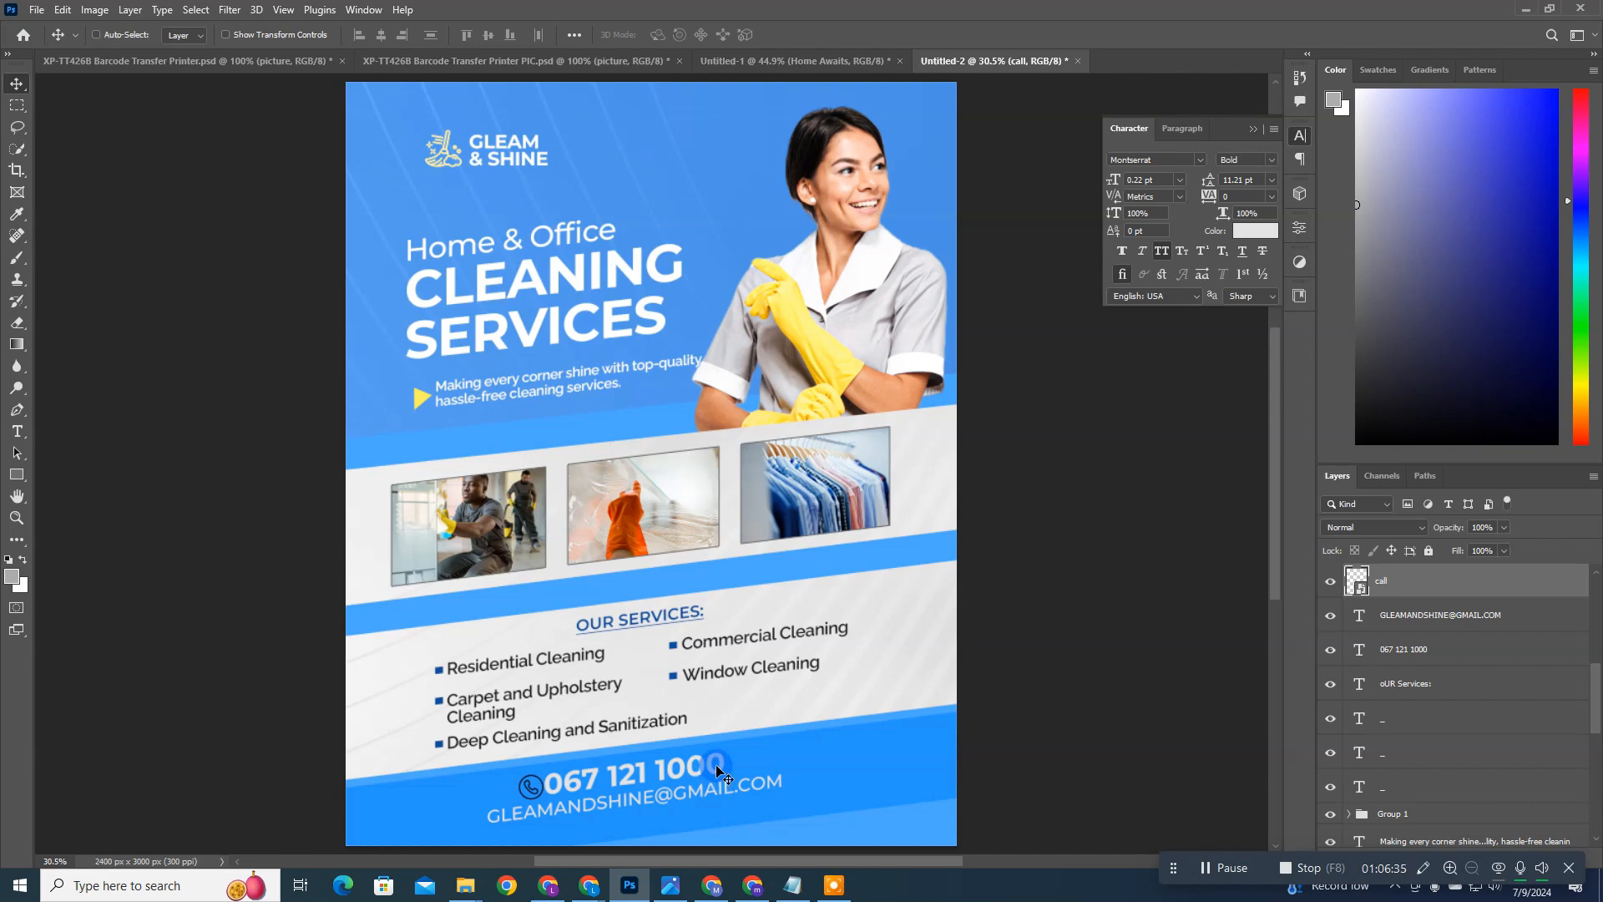
key("Right")
key("Right")
key("Right")
Step: Scale the call icon beside the phone number to 5.05% in width and height
key("ctrl+t")
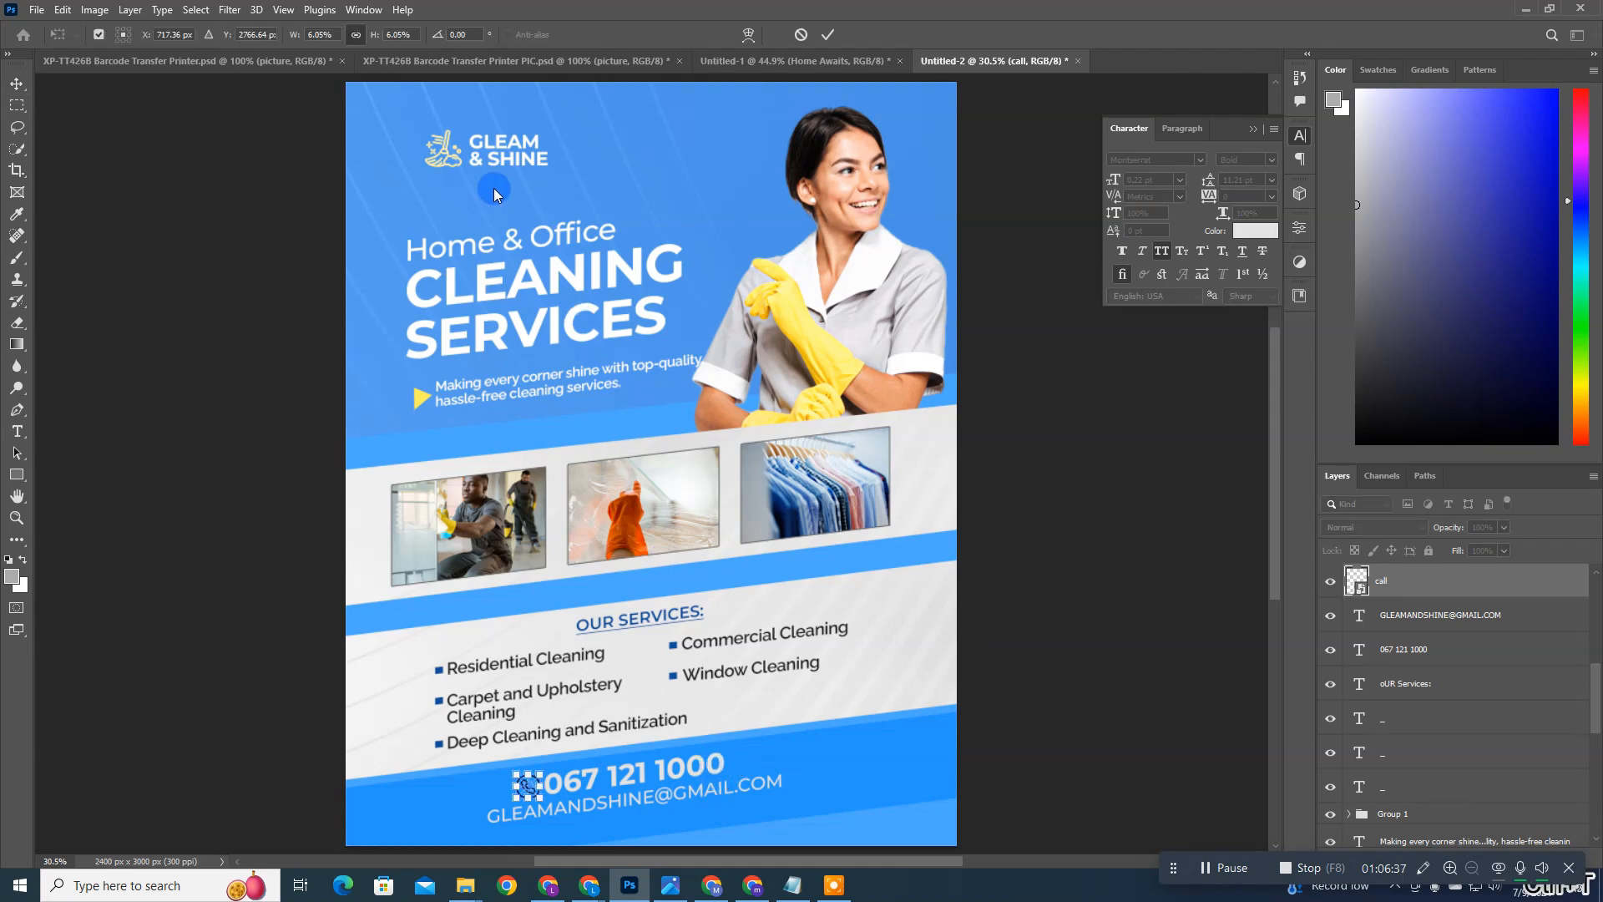
left_click(398, 34)
key("Down")
key("Down")
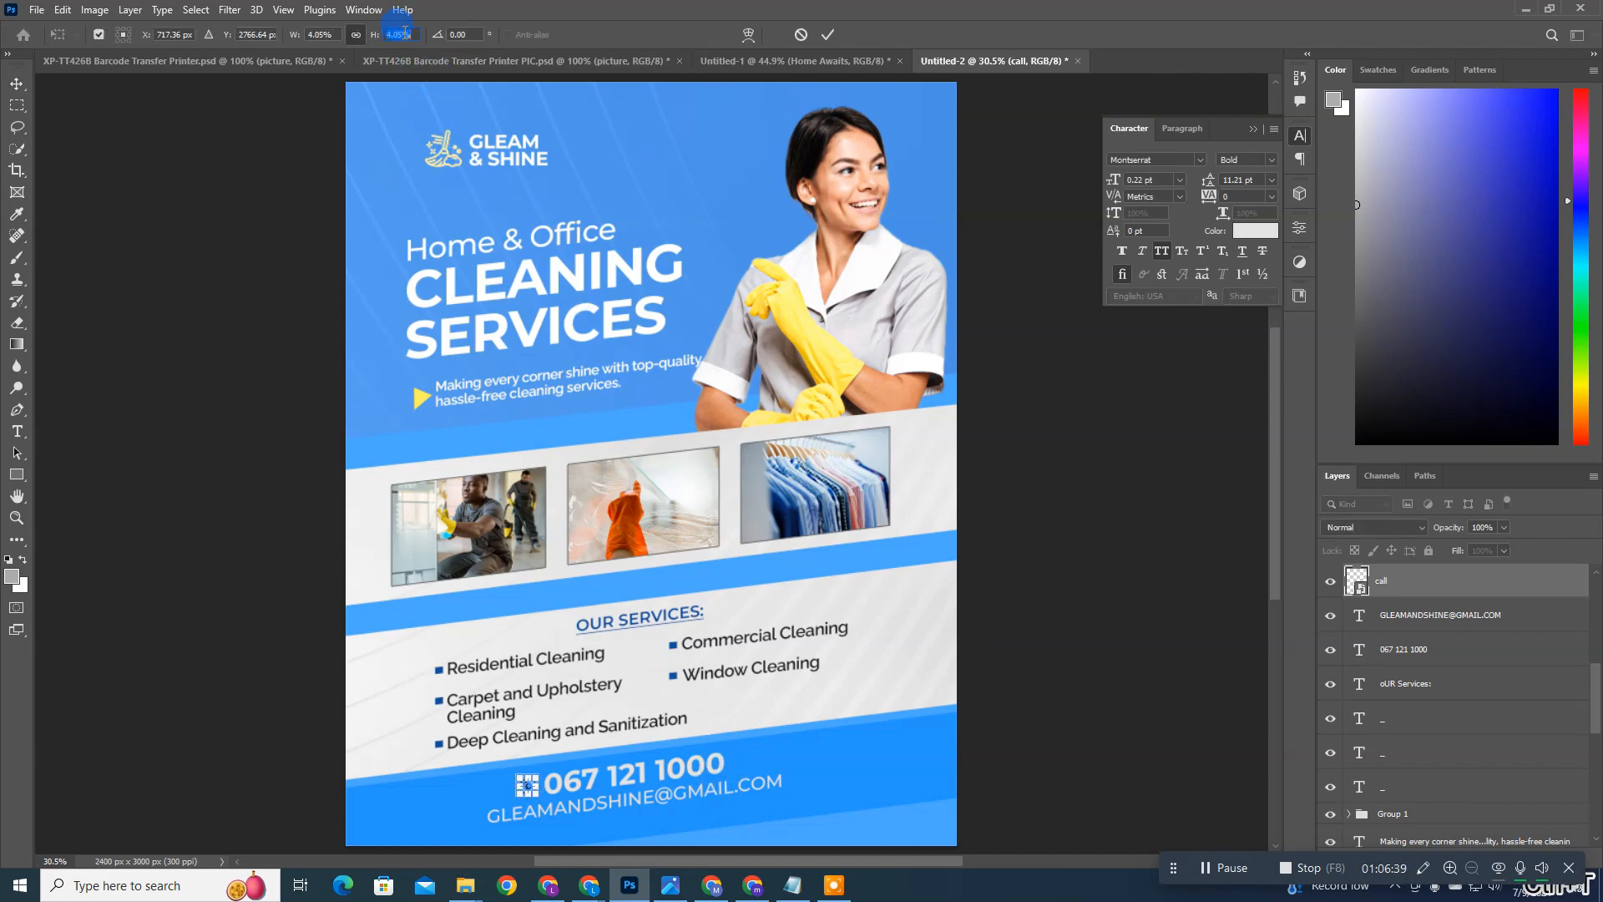
key("Up")
key("Return")
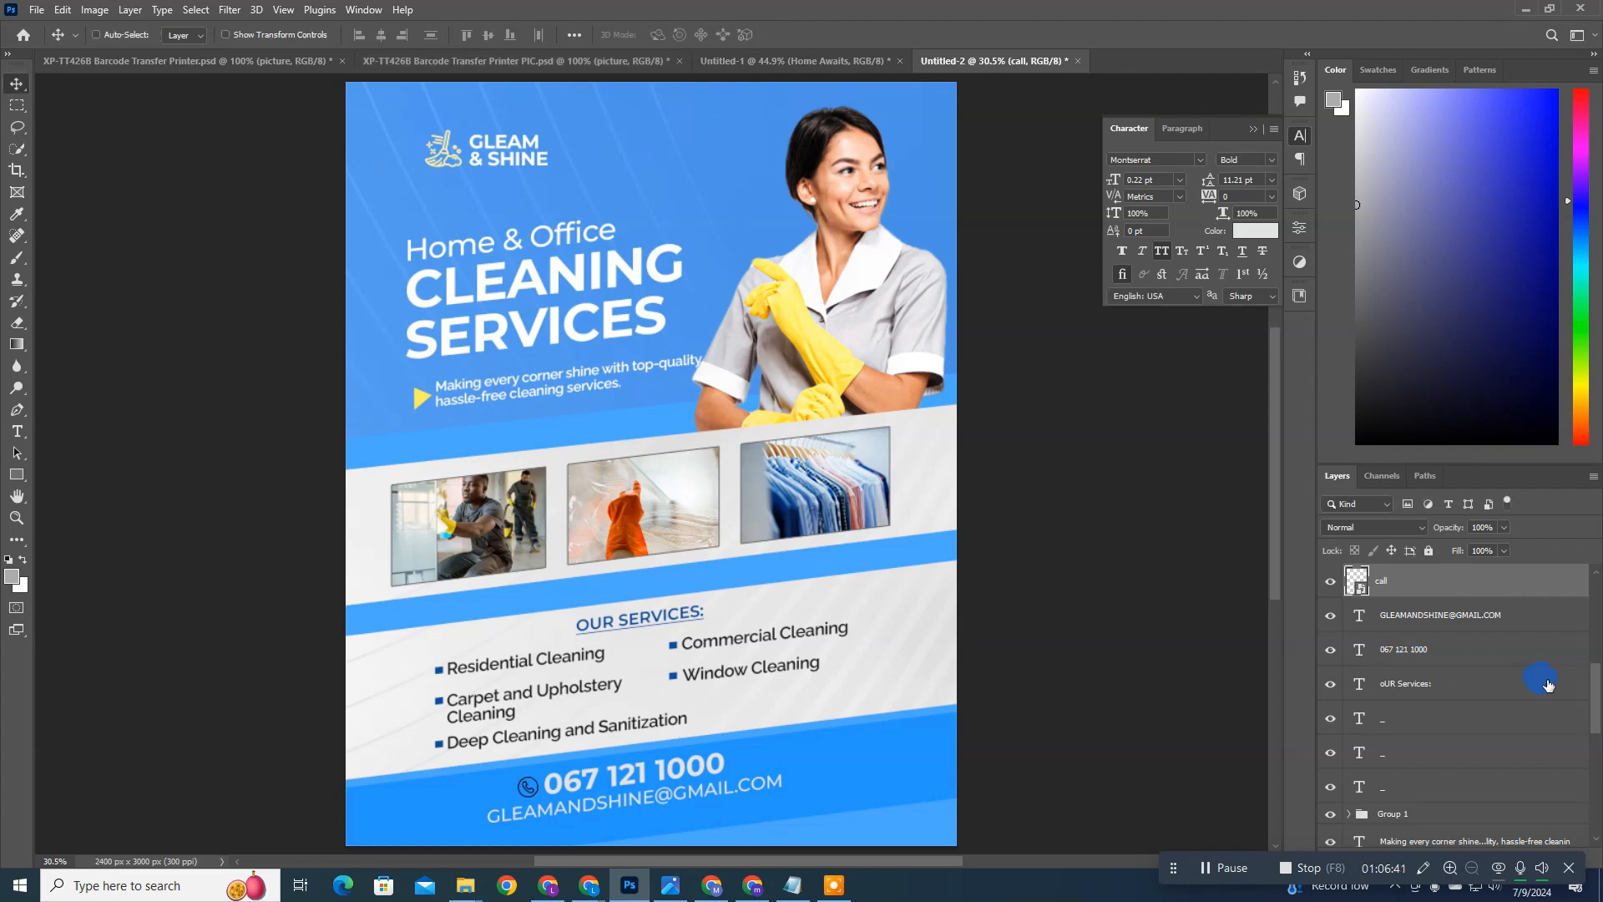
Step: Add a Color Overlay to the call icon layer, using yellow sampled from the arrow beside the tagline
double_click(1484, 584)
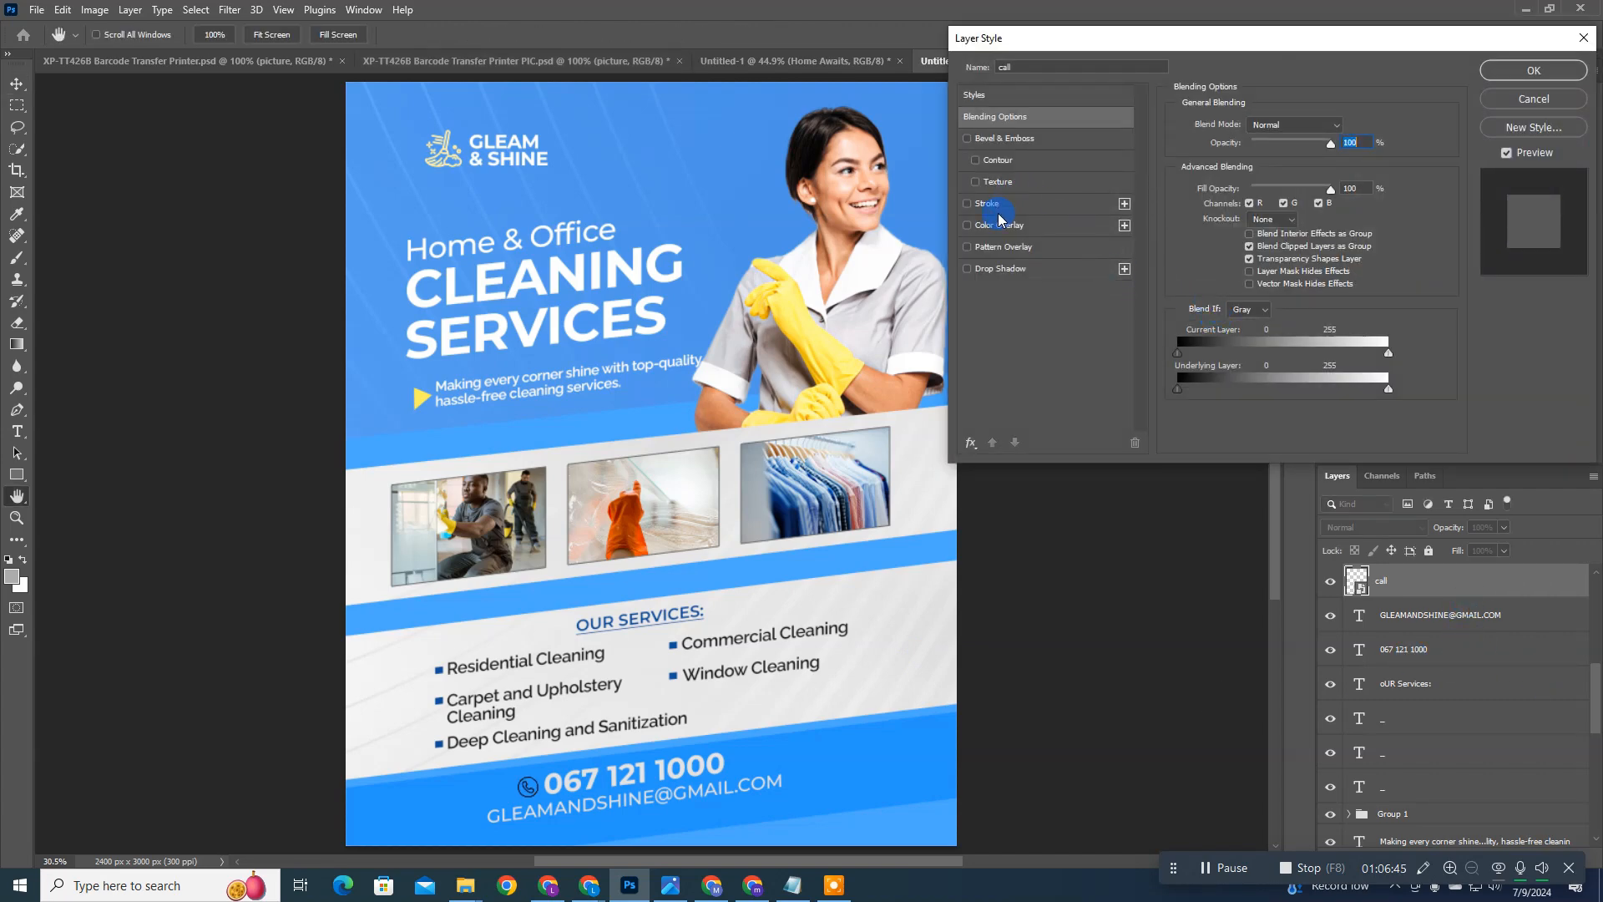
left_click(998, 223)
left_click(1346, 126)
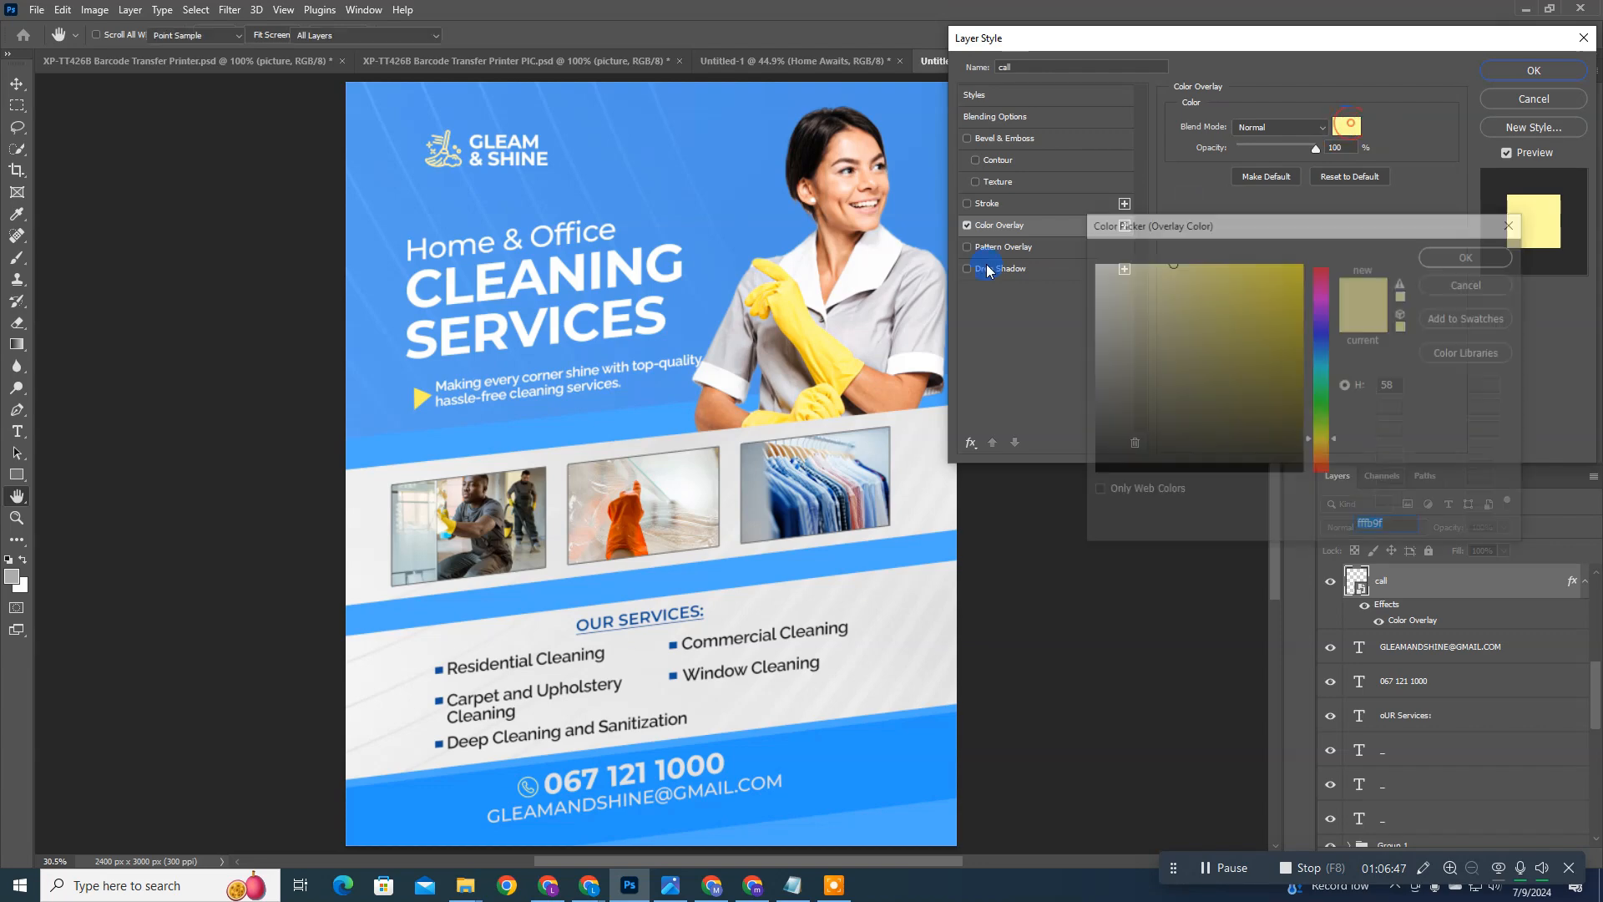
left_click(424, 396)
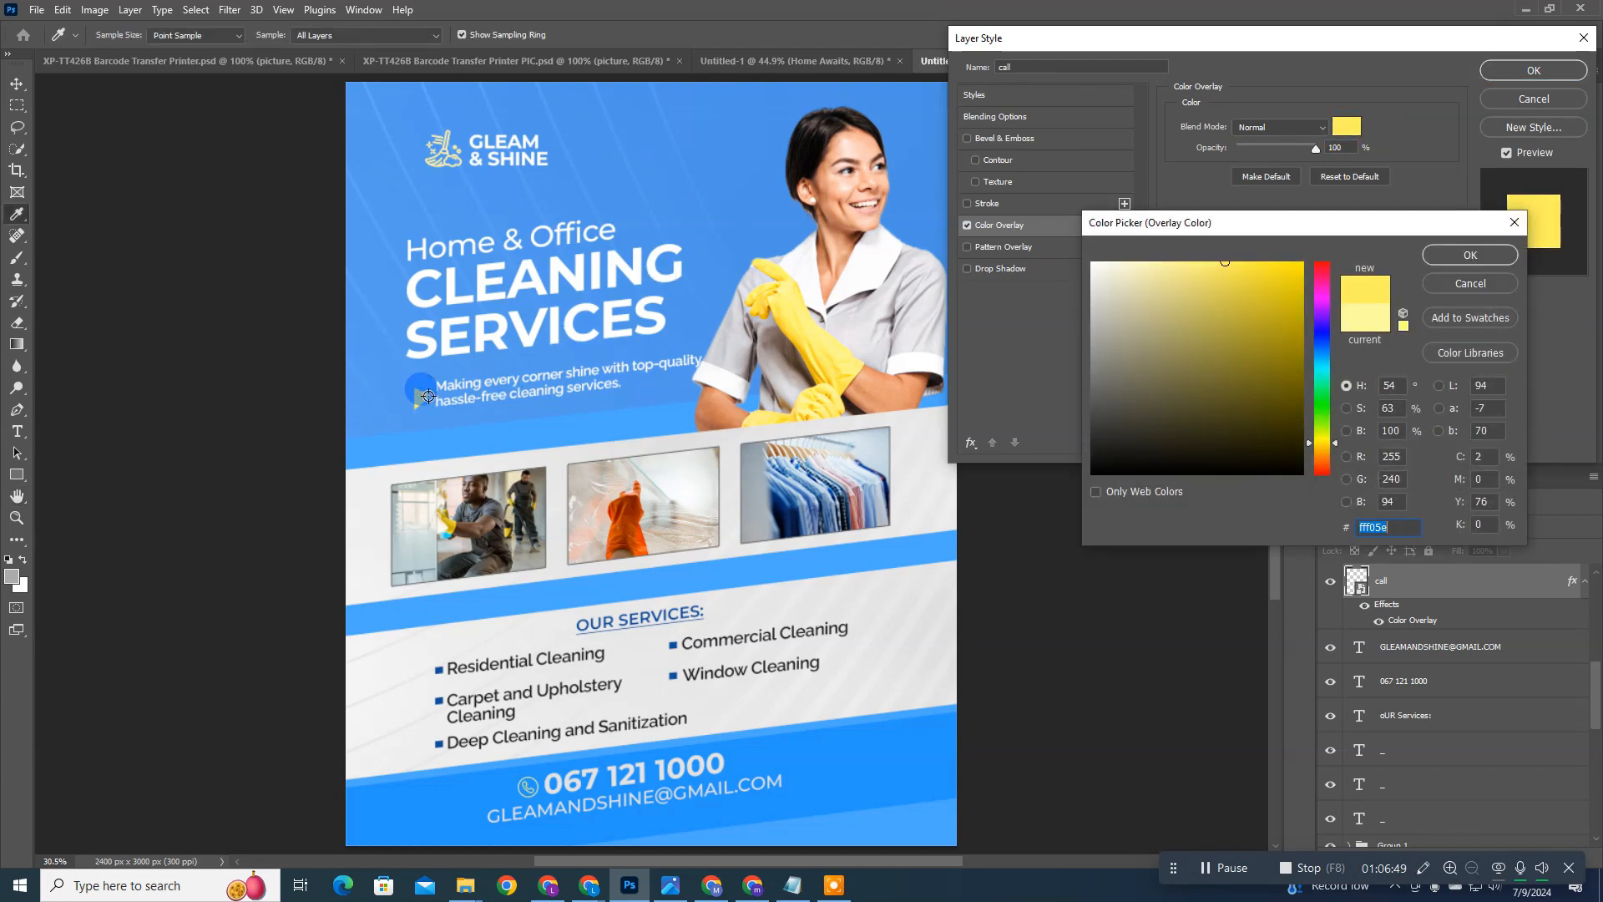
key("Return")
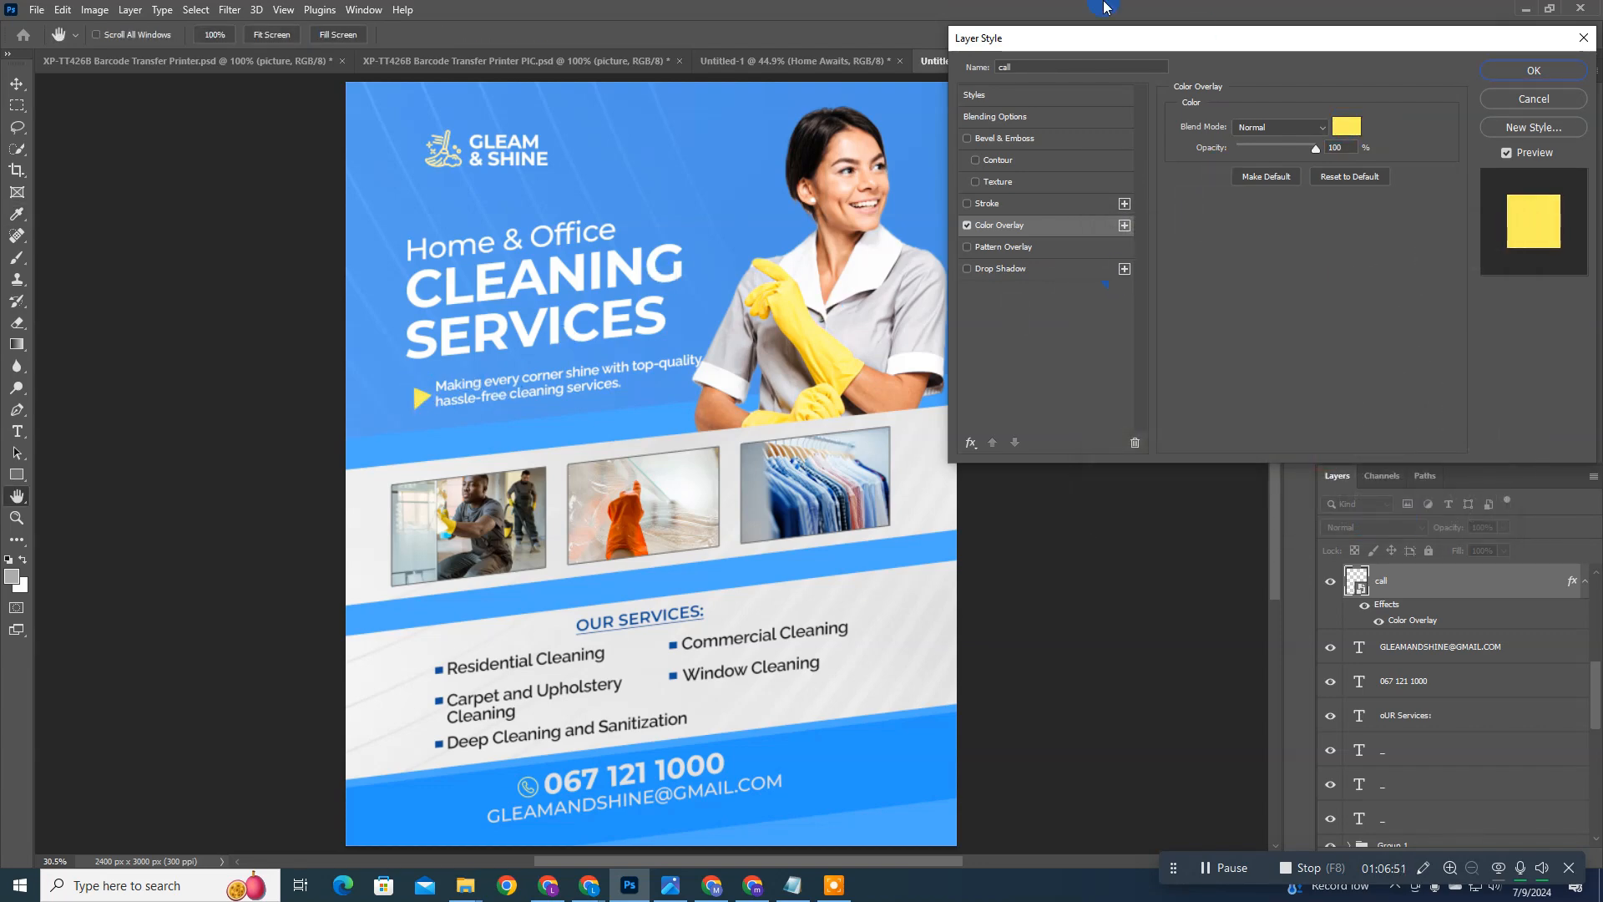
Step: Enable Bevel & Emboss without texture on the call icon and add a Stroke positioned Outside at 71% opacity
left_click(975, 181)
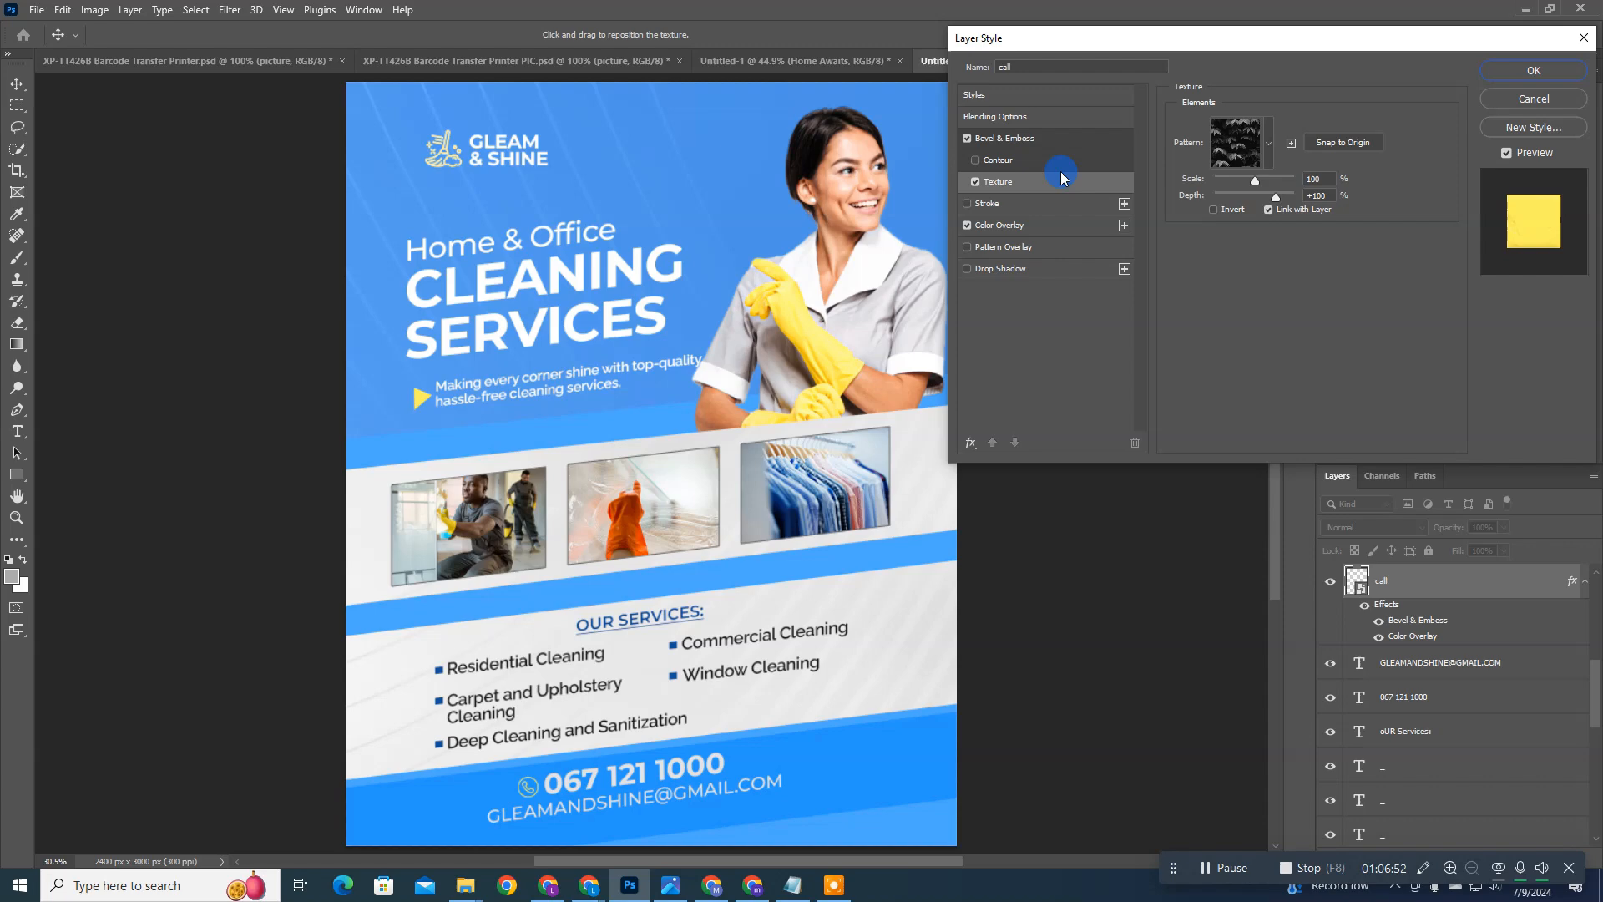
left_click(974, 182)
left_click(974, 208)
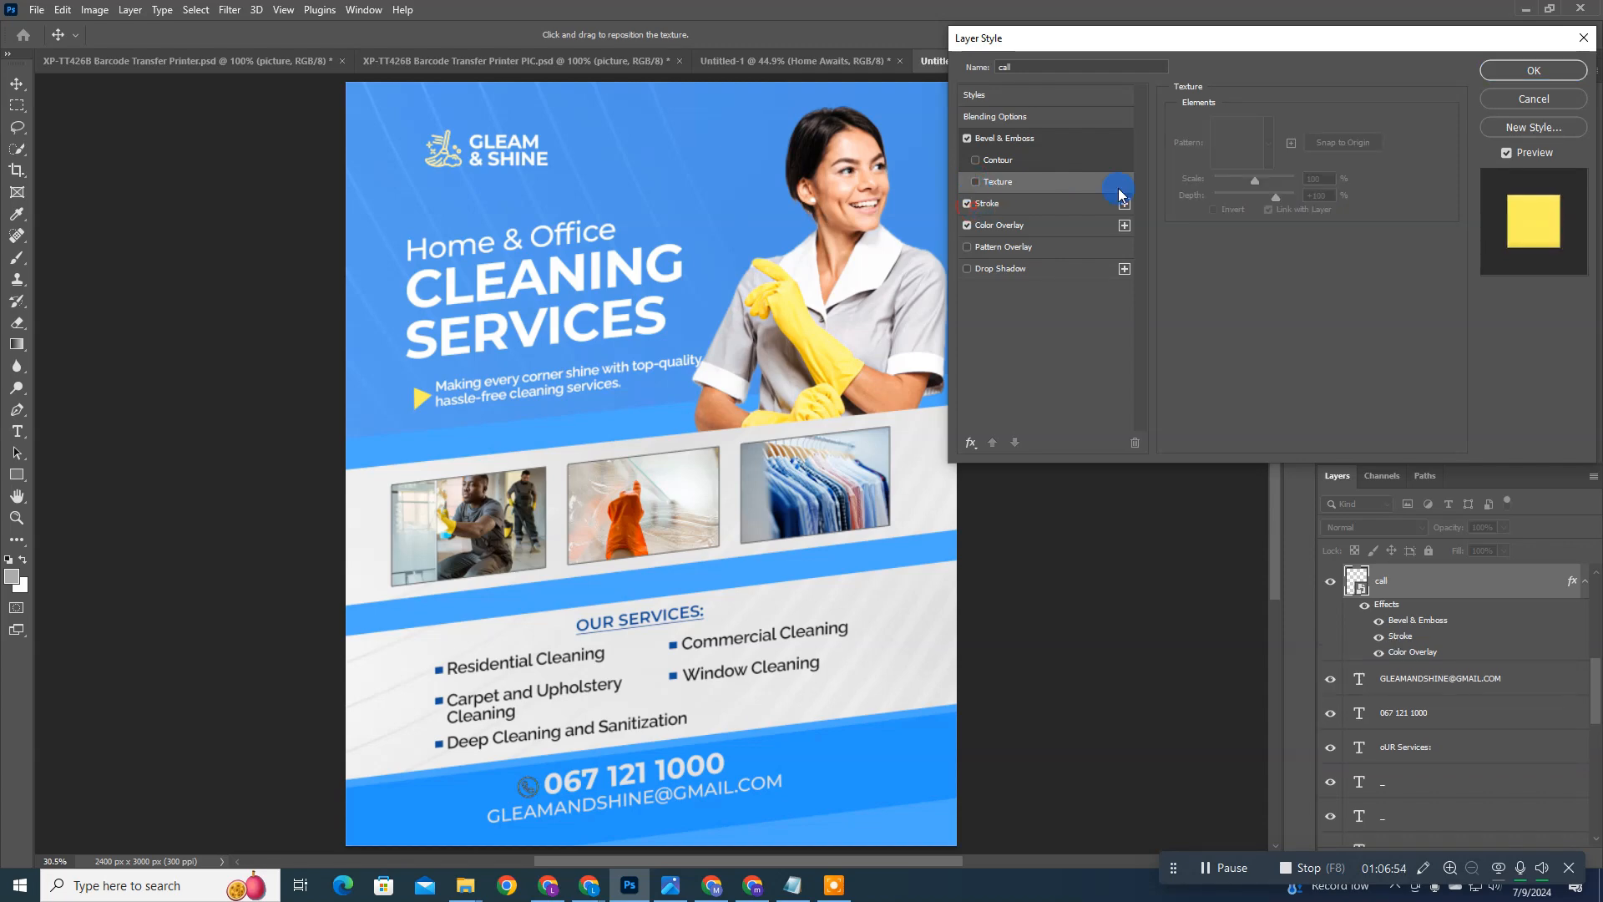
left_click(1040, 209)
left_click(1273, 151)
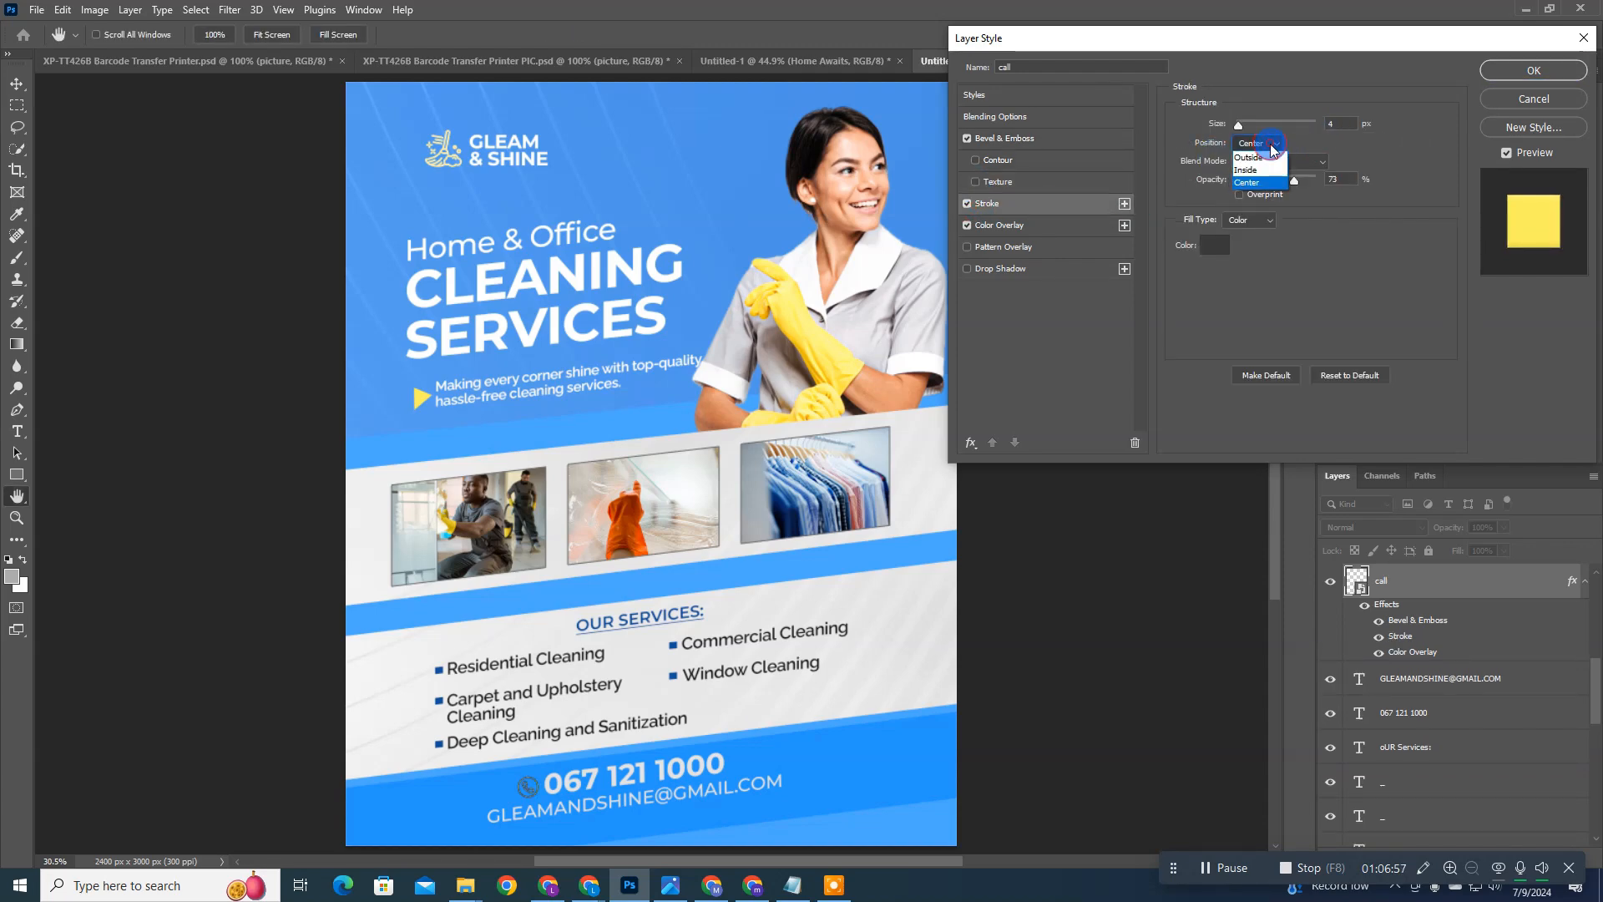
left_click(1252, 156)
left_click(1336, 126)
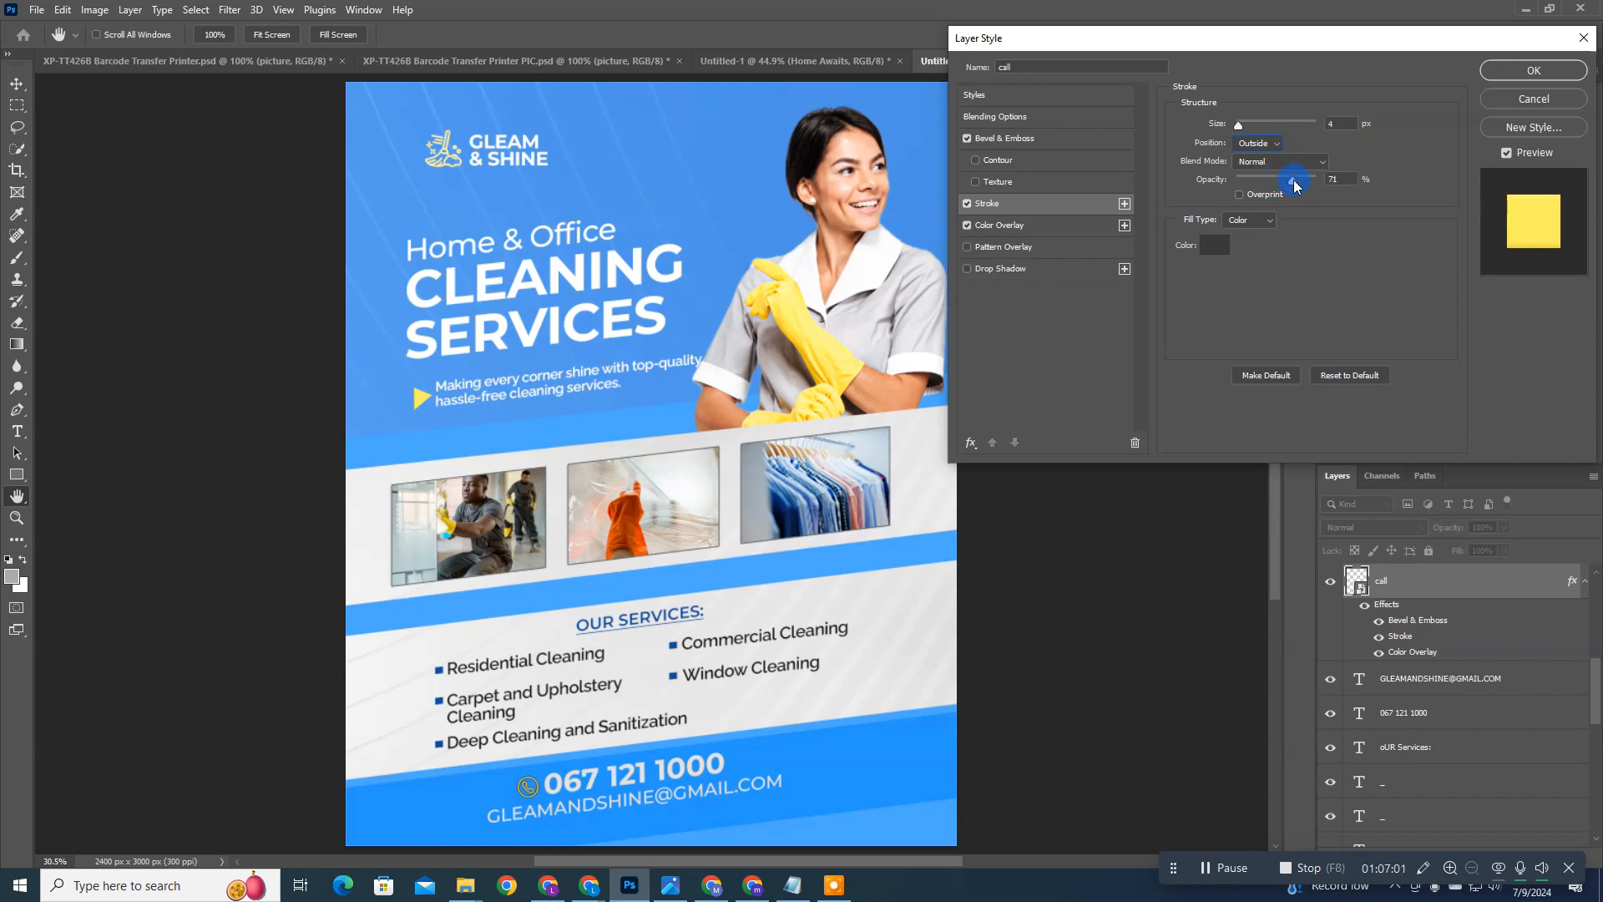
Step: Set the call icon's stroke to the yellow sampled from the tagline arrow, 1 px in size, and apply the layer style
left_click(1036, 227)
left_click(1039, 205)
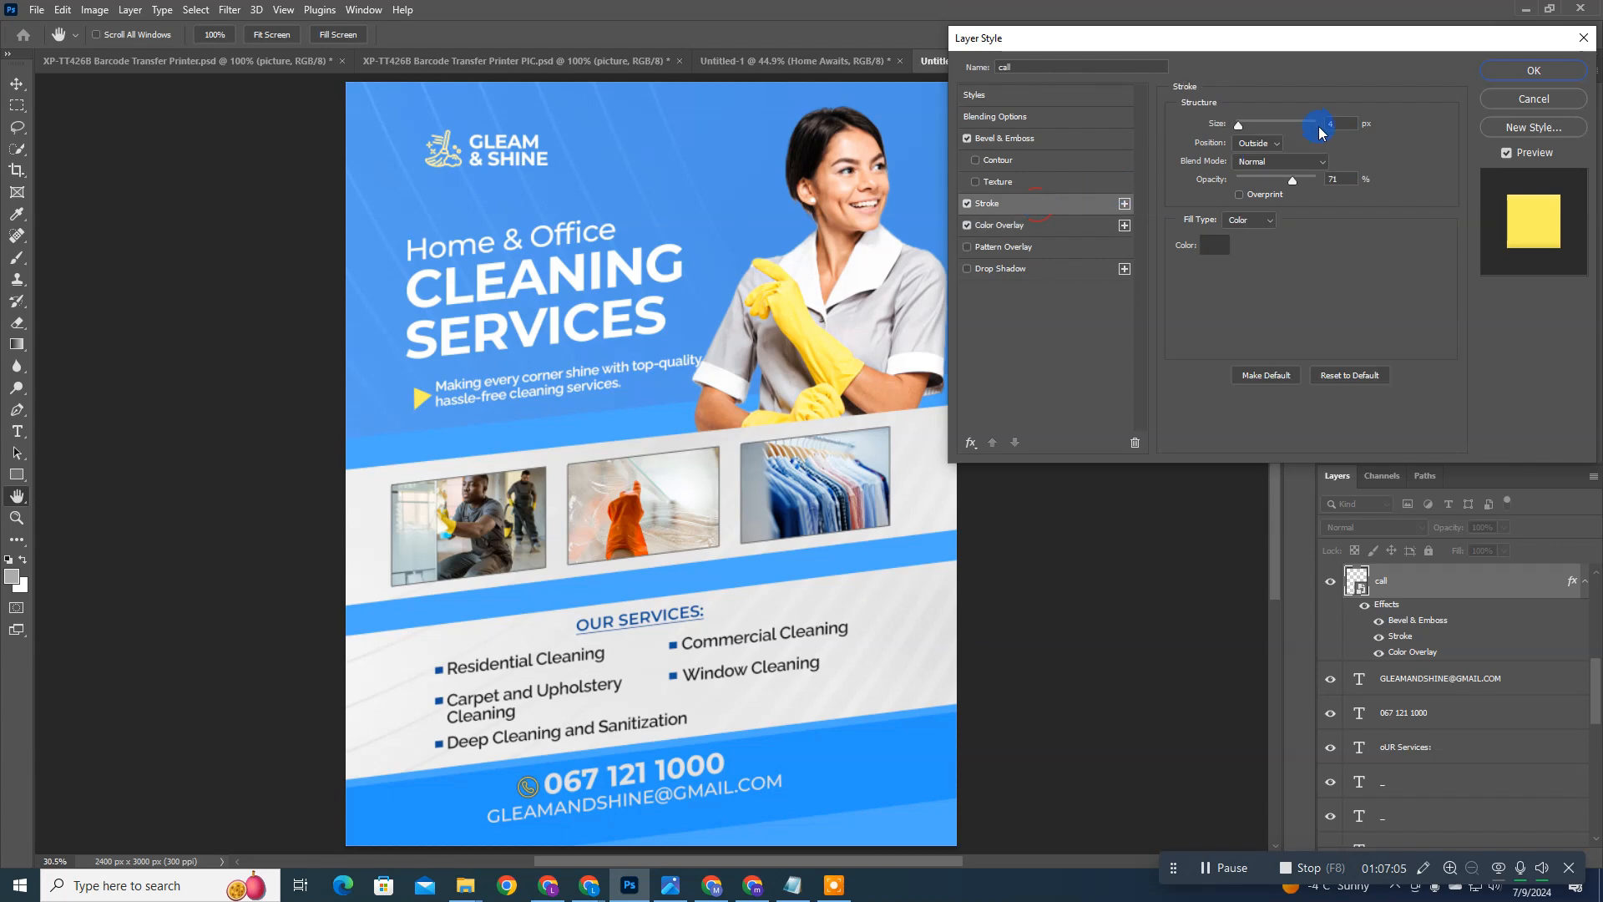
left_click(1208, 245)
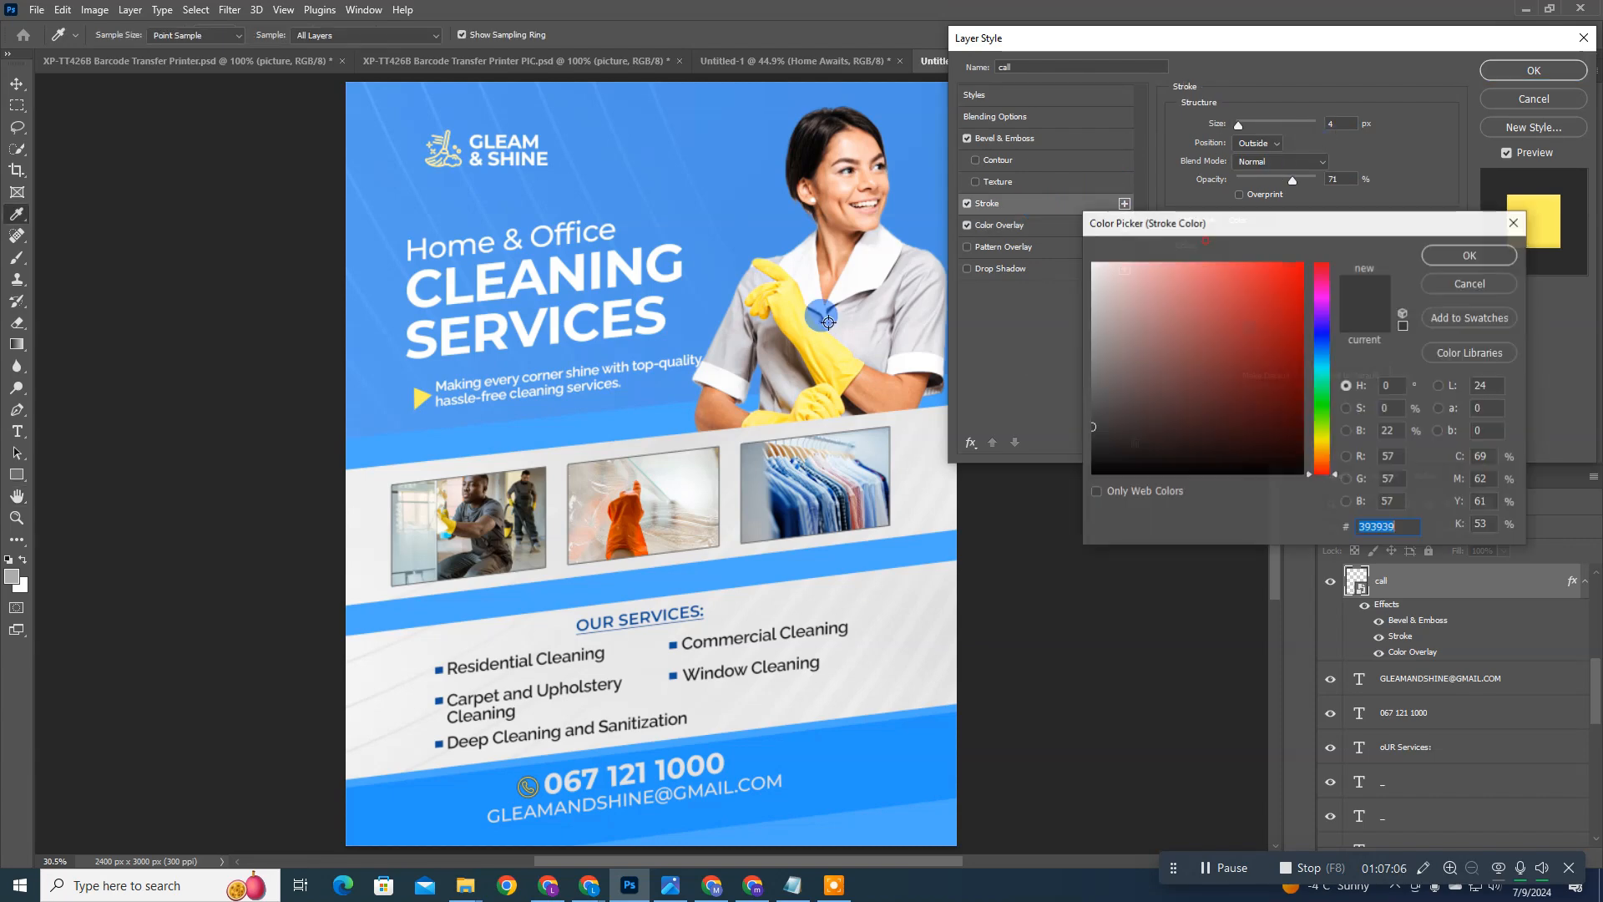
left_click(417, 397)
left_click(1470, 255)
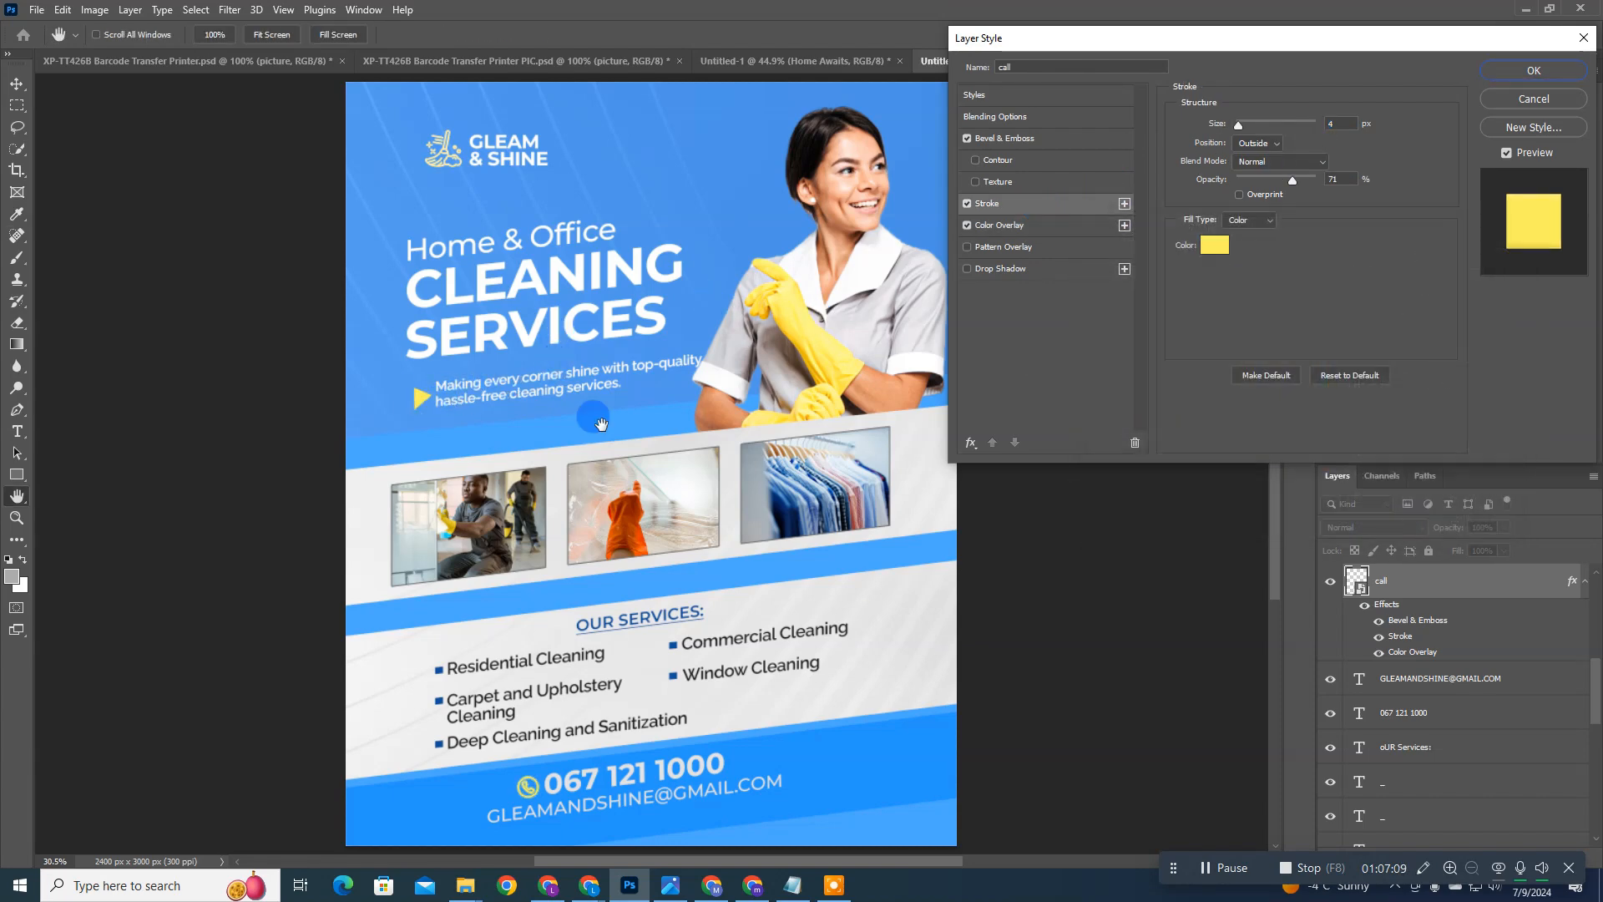
scroll(1341, 130, "down", 1)
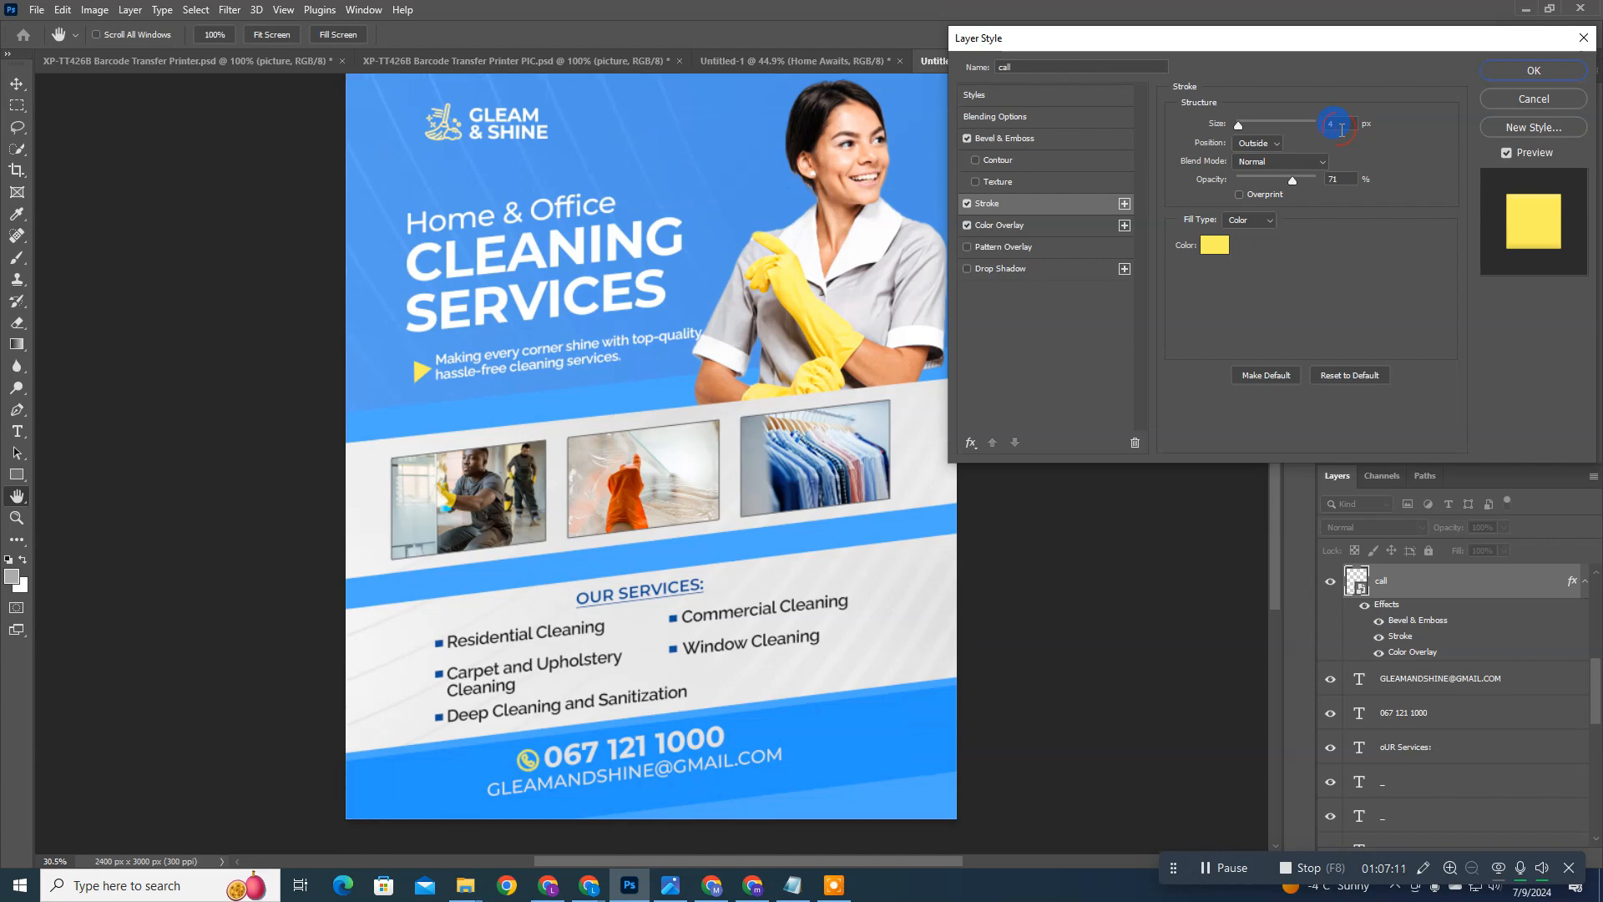
left_click(1342, 123)
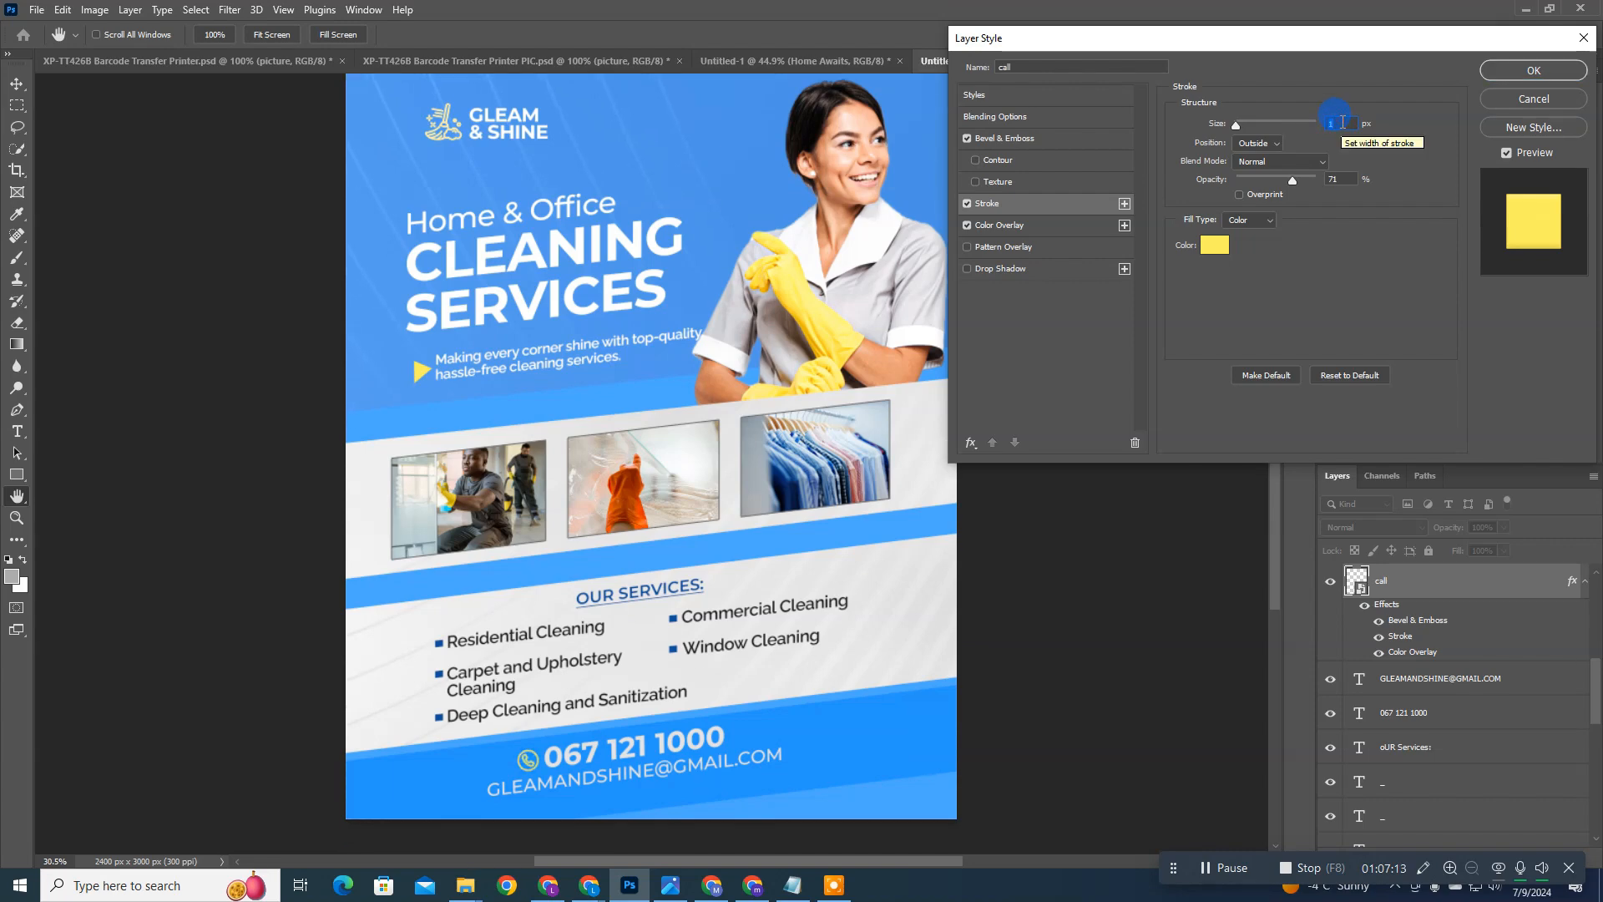
left_click(1503, 73)
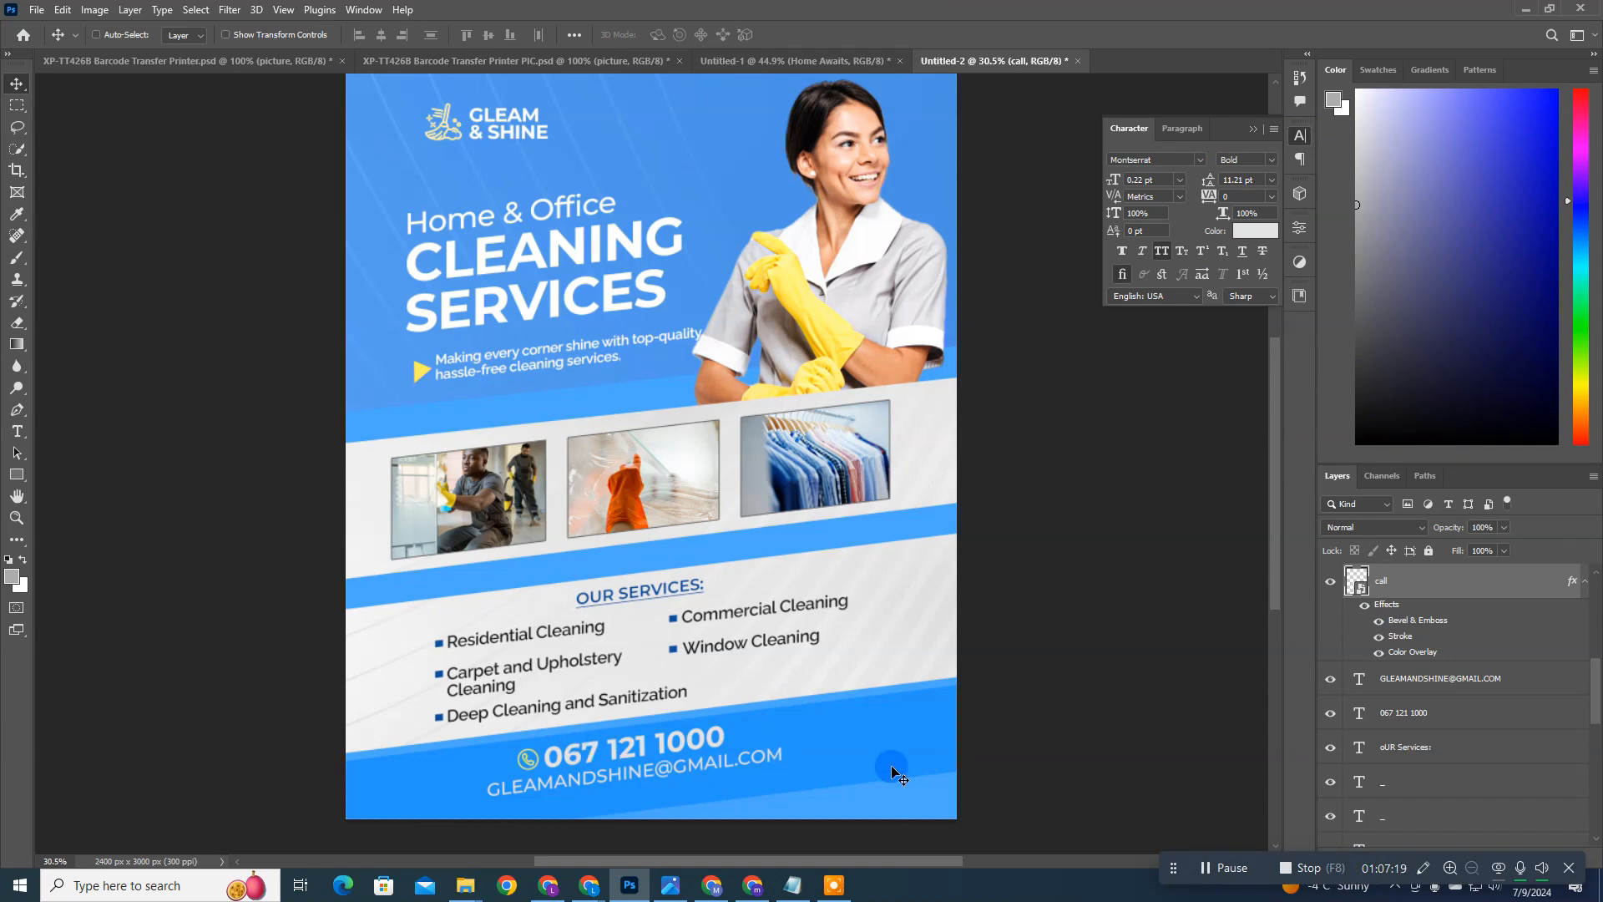
Step: Scale the call icon beside the phone number to 4.40% in width and height
key("ctrl+t")
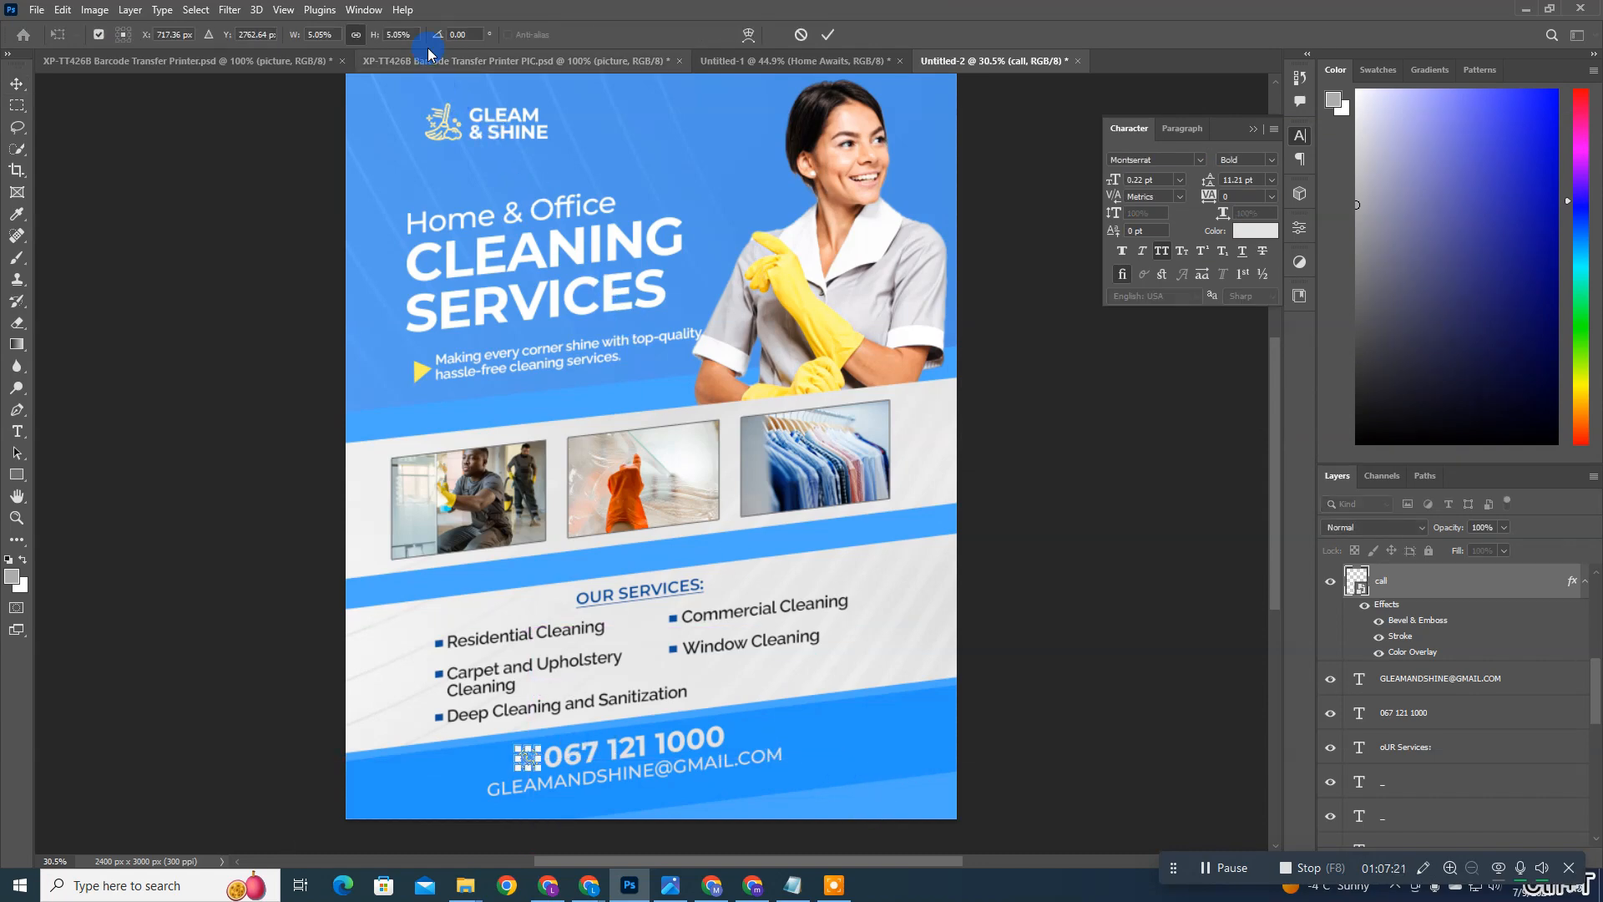
left_click(404, 37)
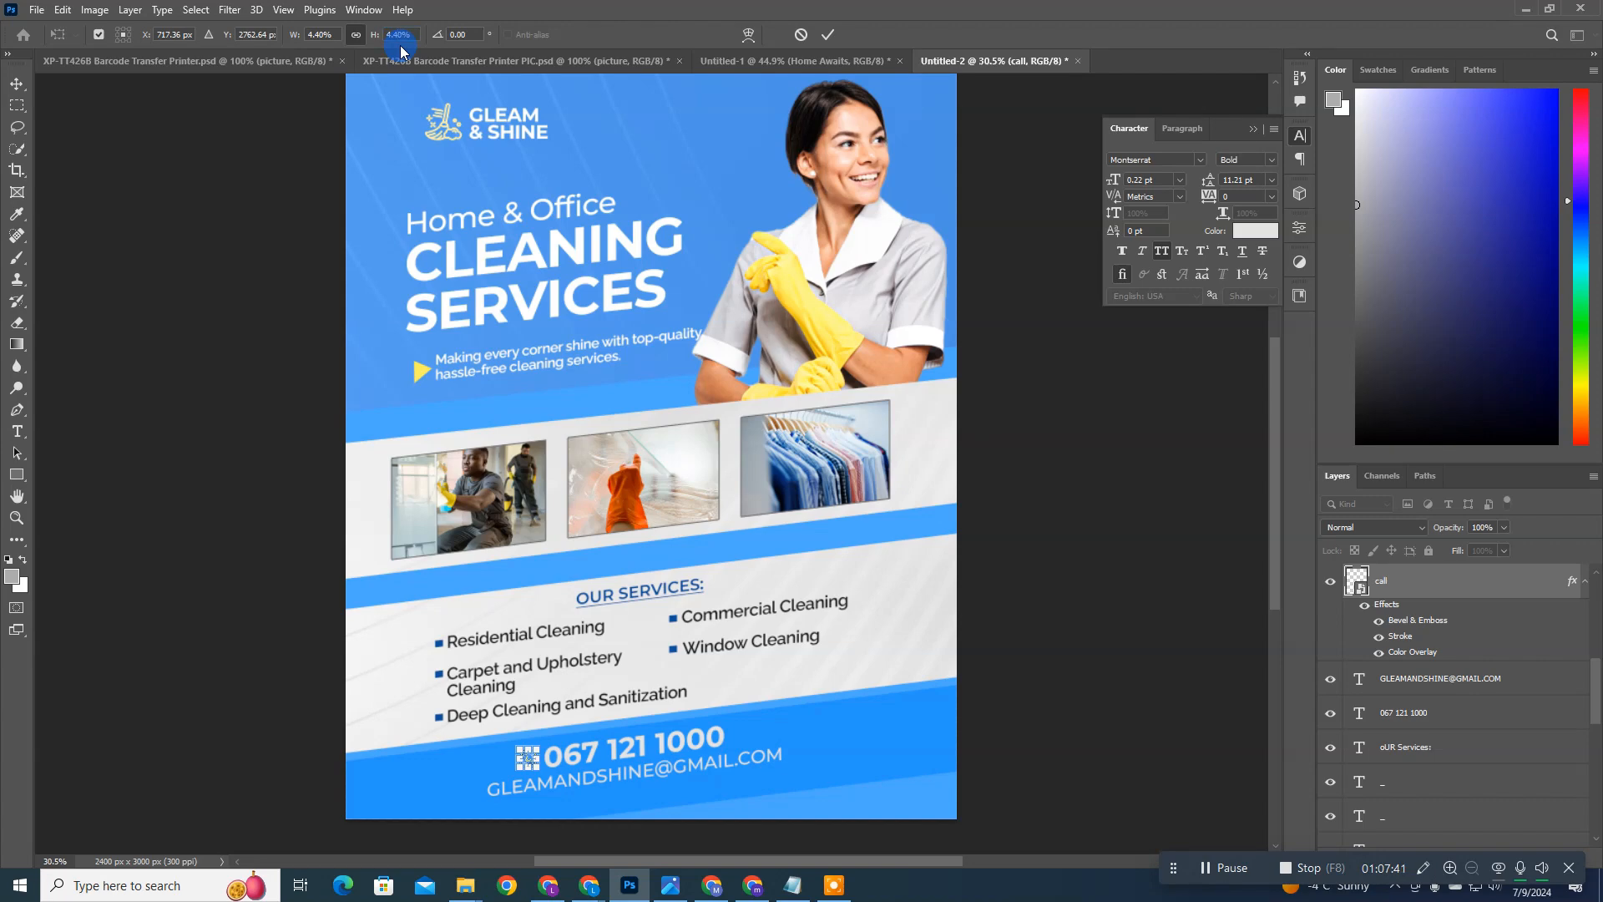
left_click(832, 37)
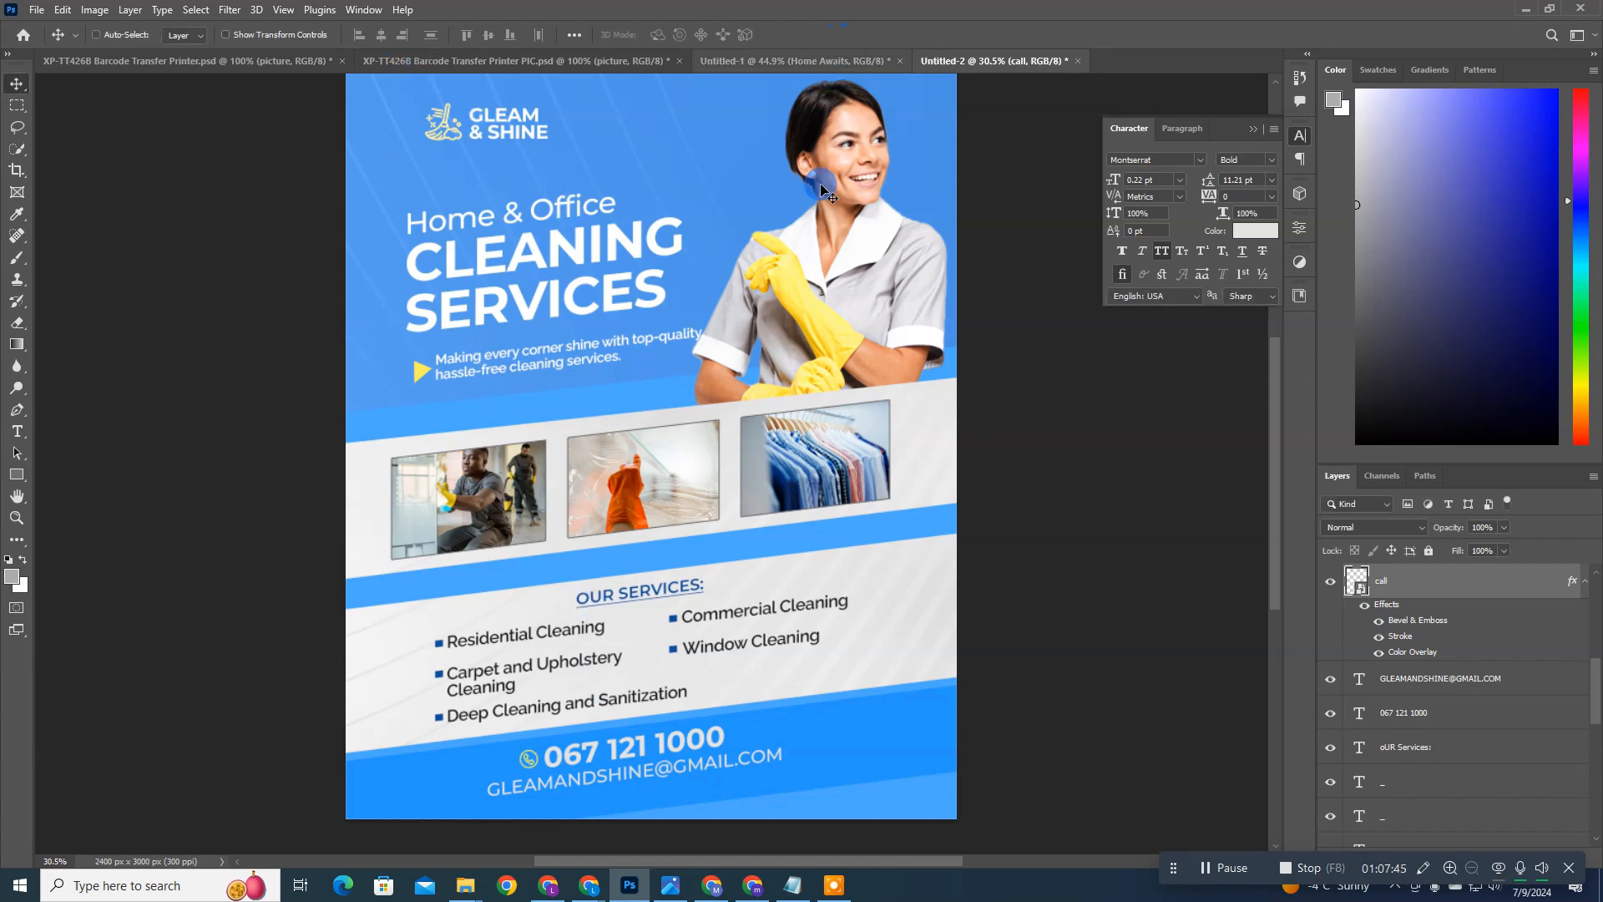
key("ctrl")
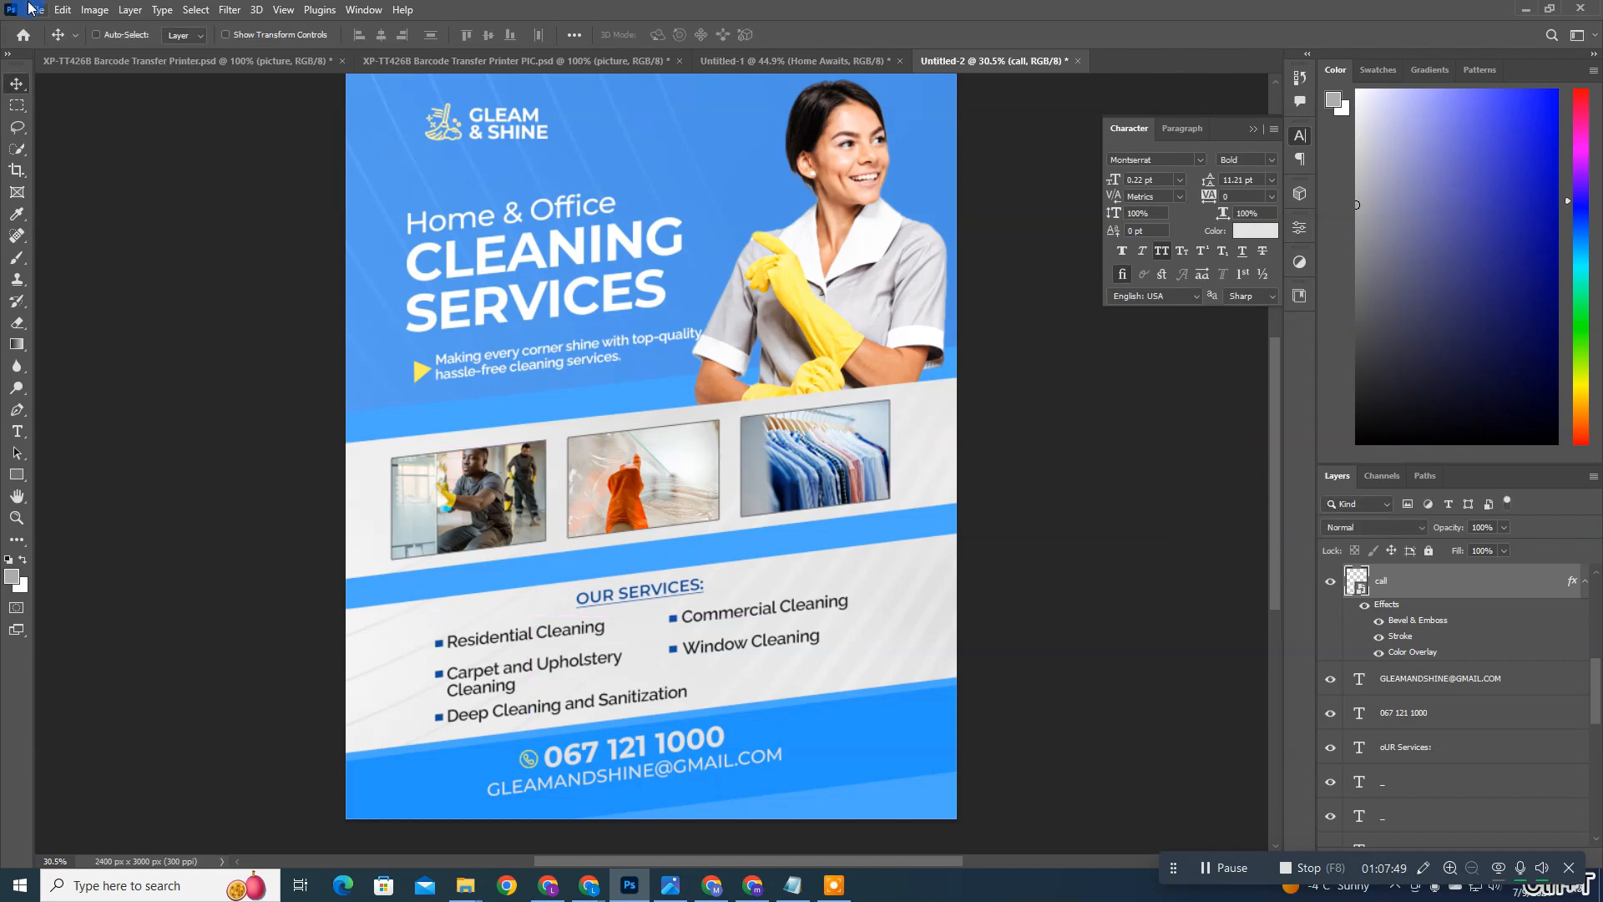
Step: Place the email icon file from the Cleaning Flyer folder as an embedded object
left_click(34, 10)
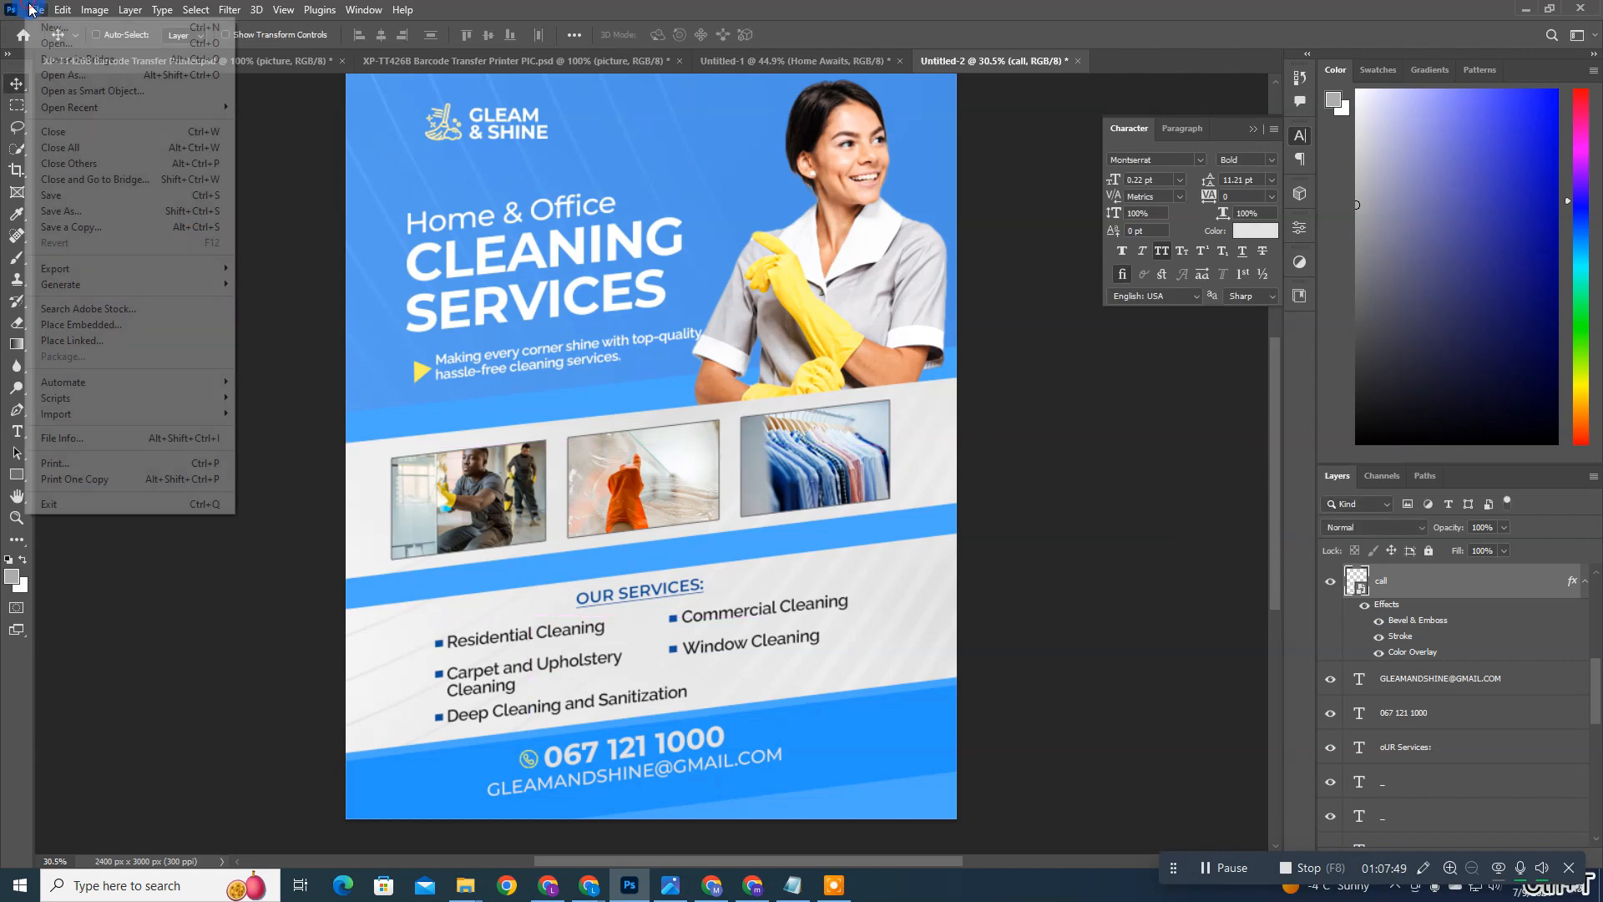
left_click(119, 325)
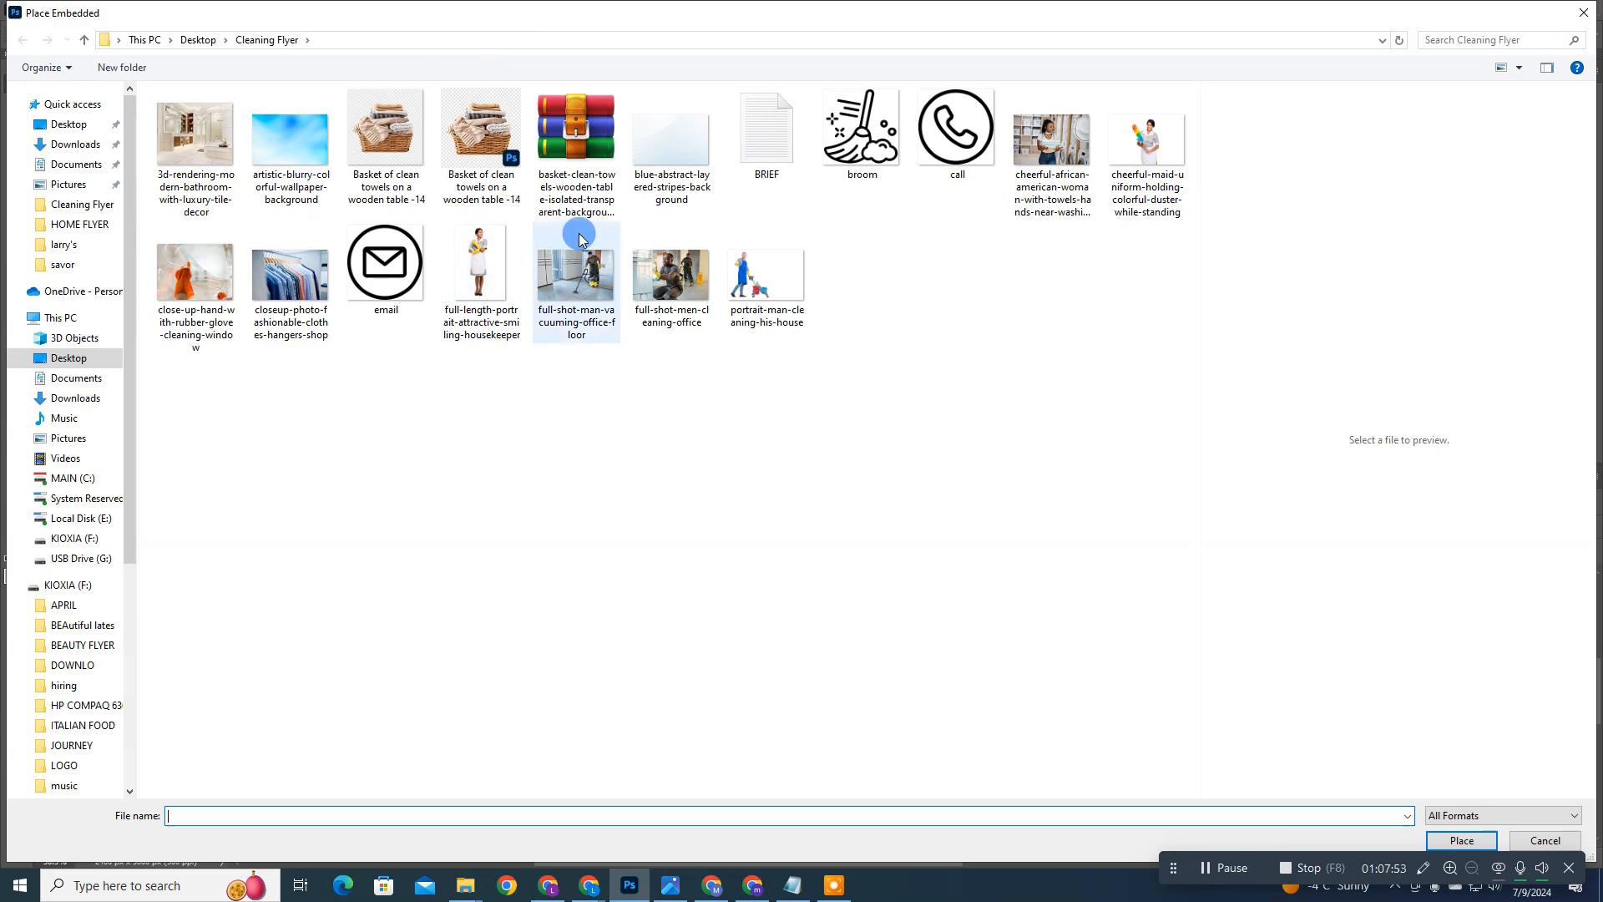
left_click(959, 167)
double_click(358, 284)
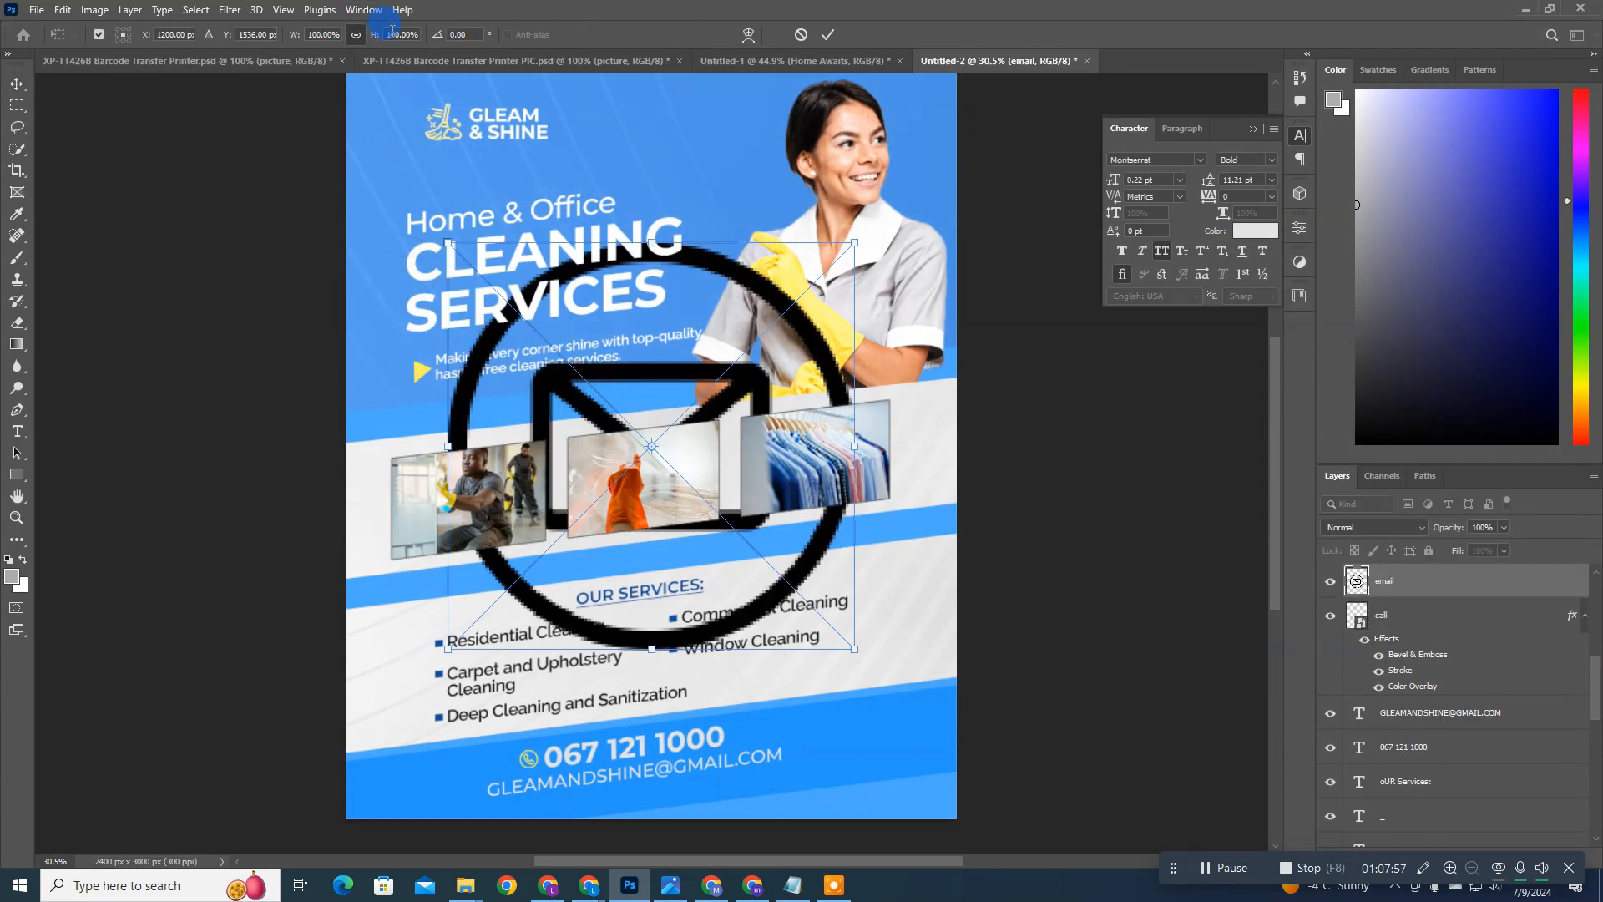
Step: Scale the email icon to about 4% and move it into the blue footer bar, in front of the e-mail address
type("4.4")
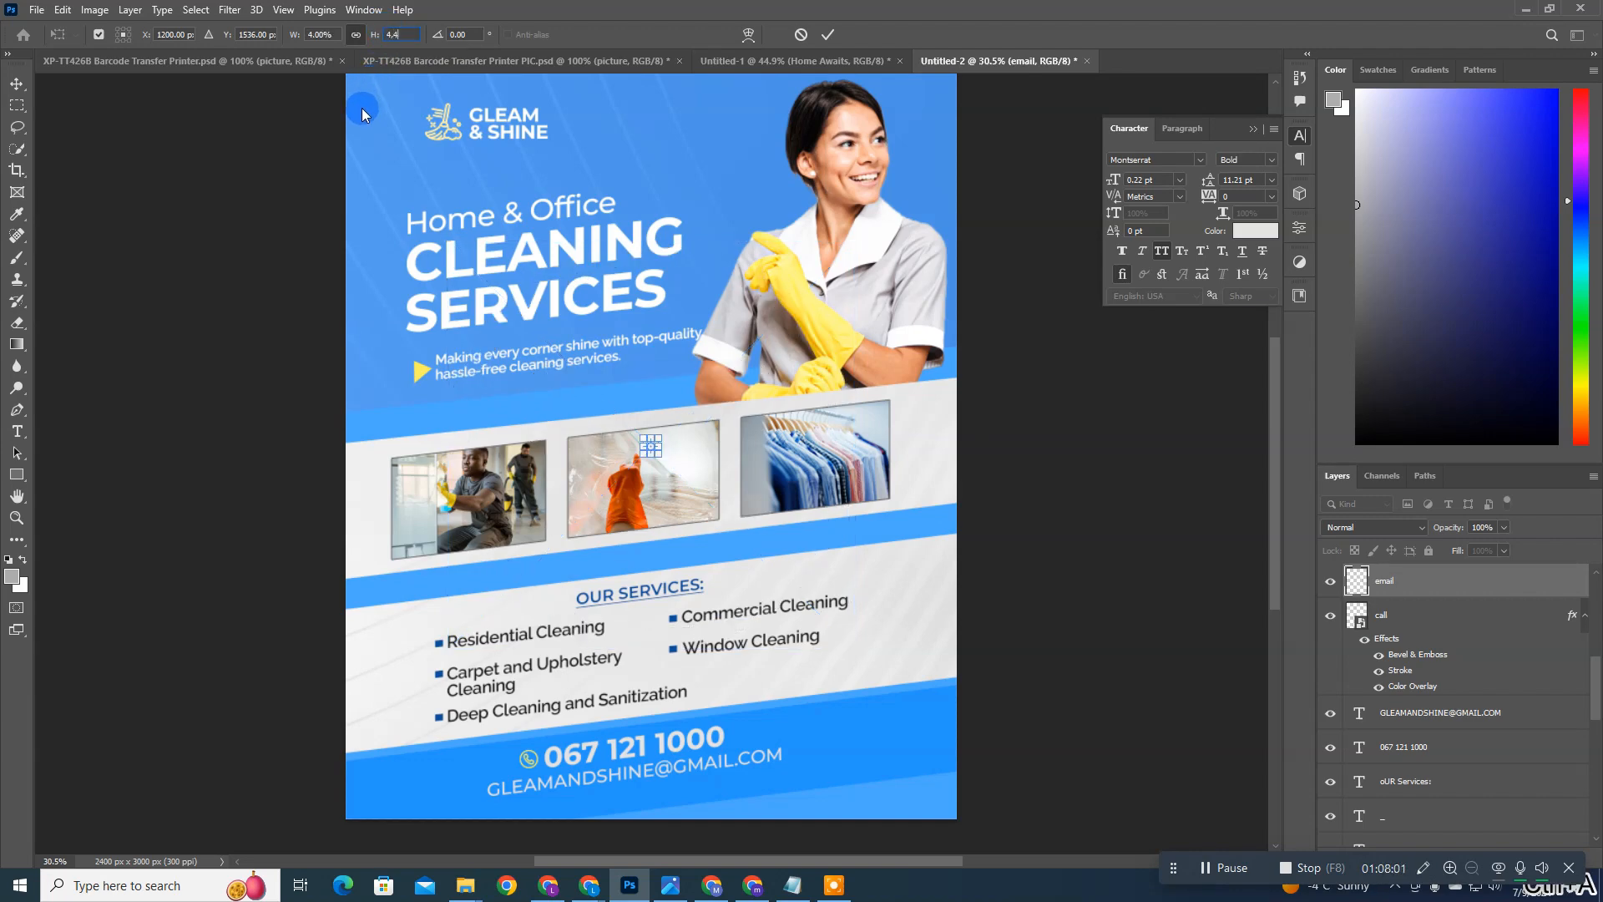
key("Return")
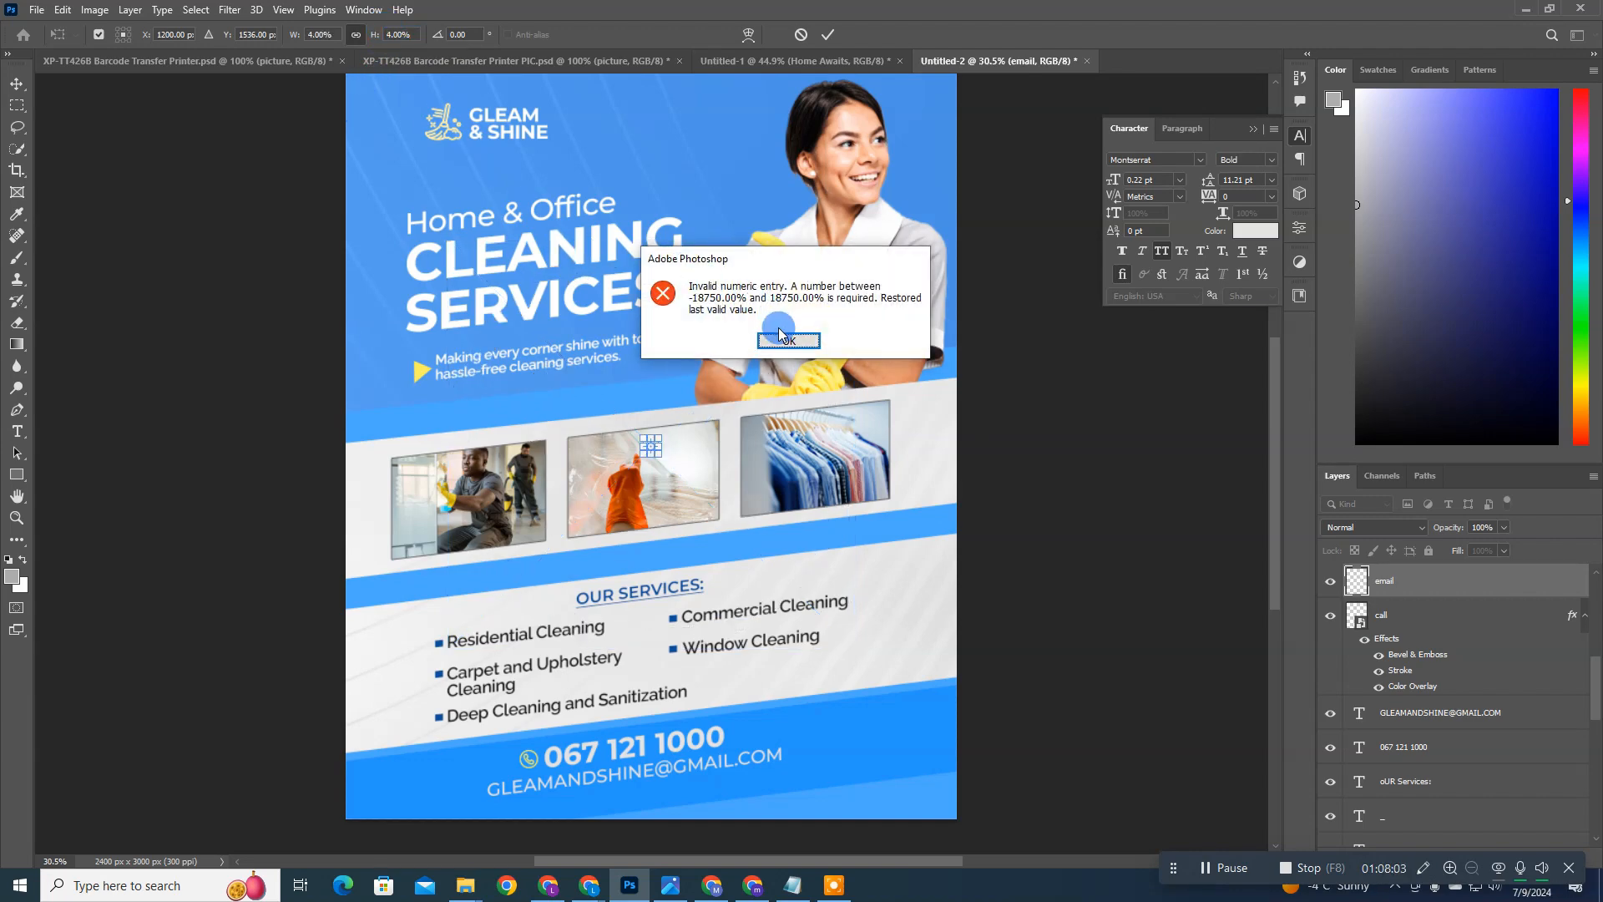
left_click(788, 340)
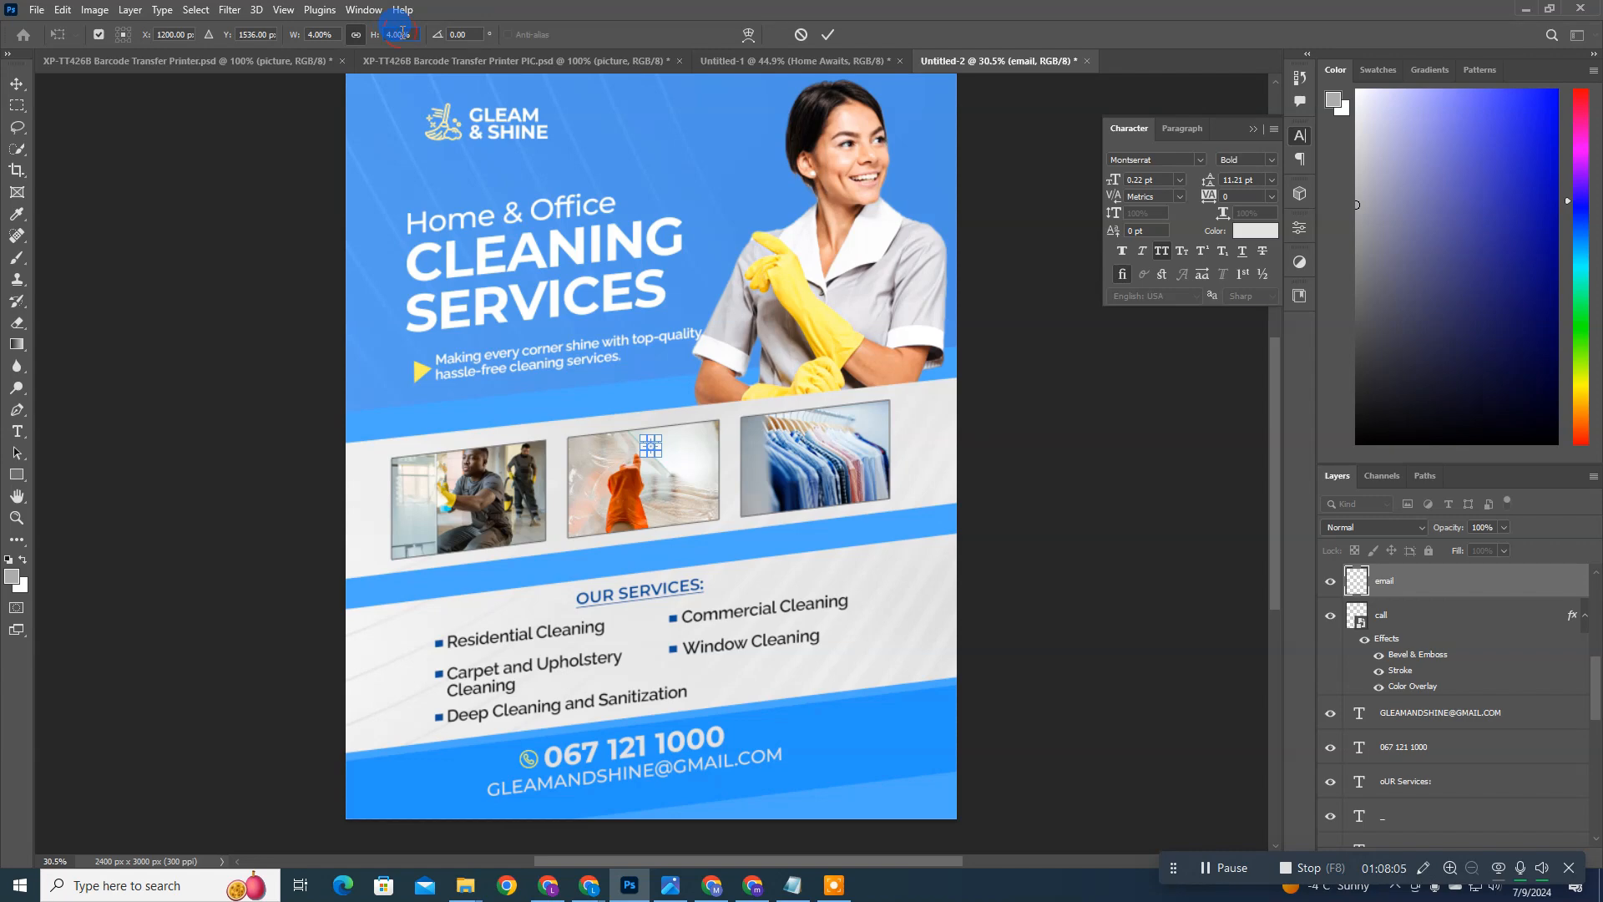
key("Return")
left_click_drag(598, 329, 405, 674)
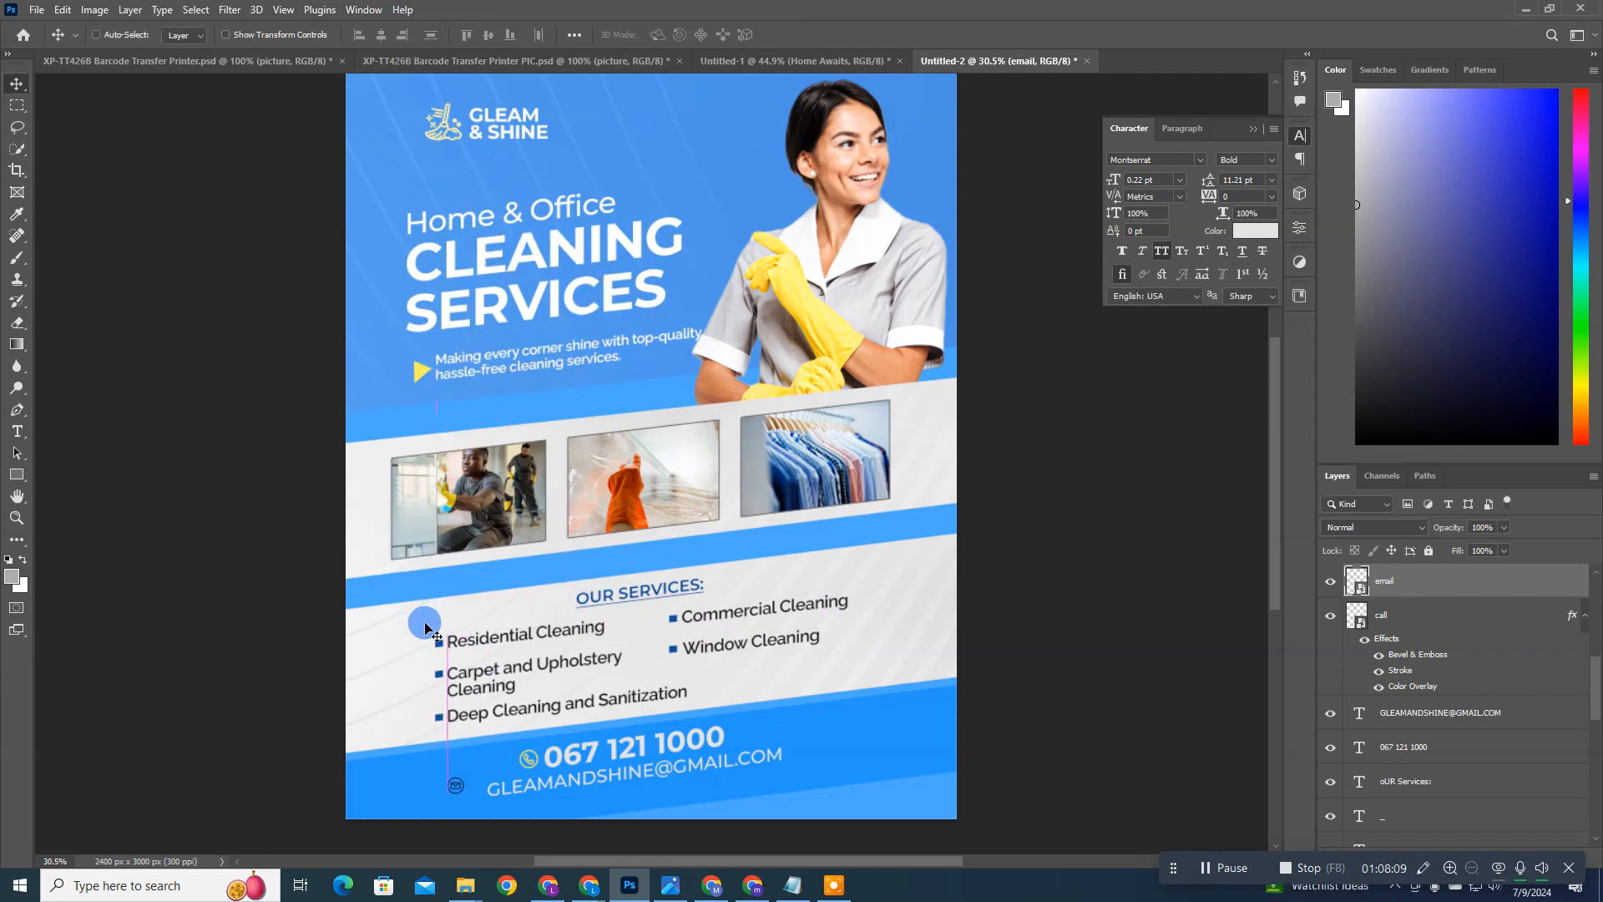
left_click_drag(504, 643, 648, 654)
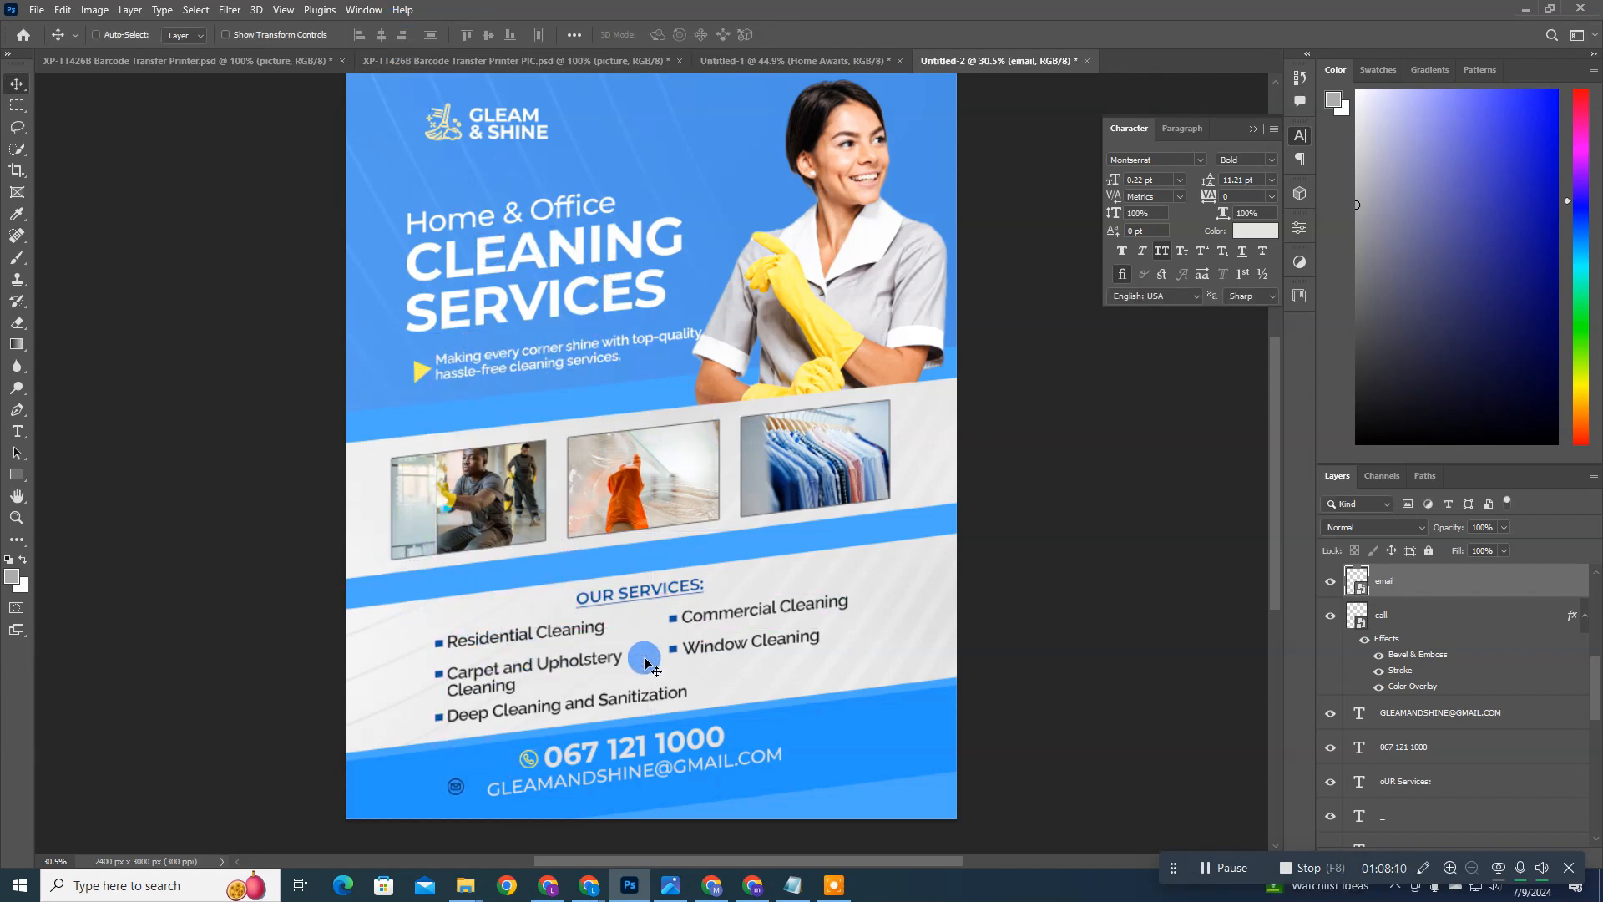
Step: Copy the call icon's layer style and paste it onto the email icon
right_click(1426, 626)
left_click(1441, 614)
right_click(1448, 614)
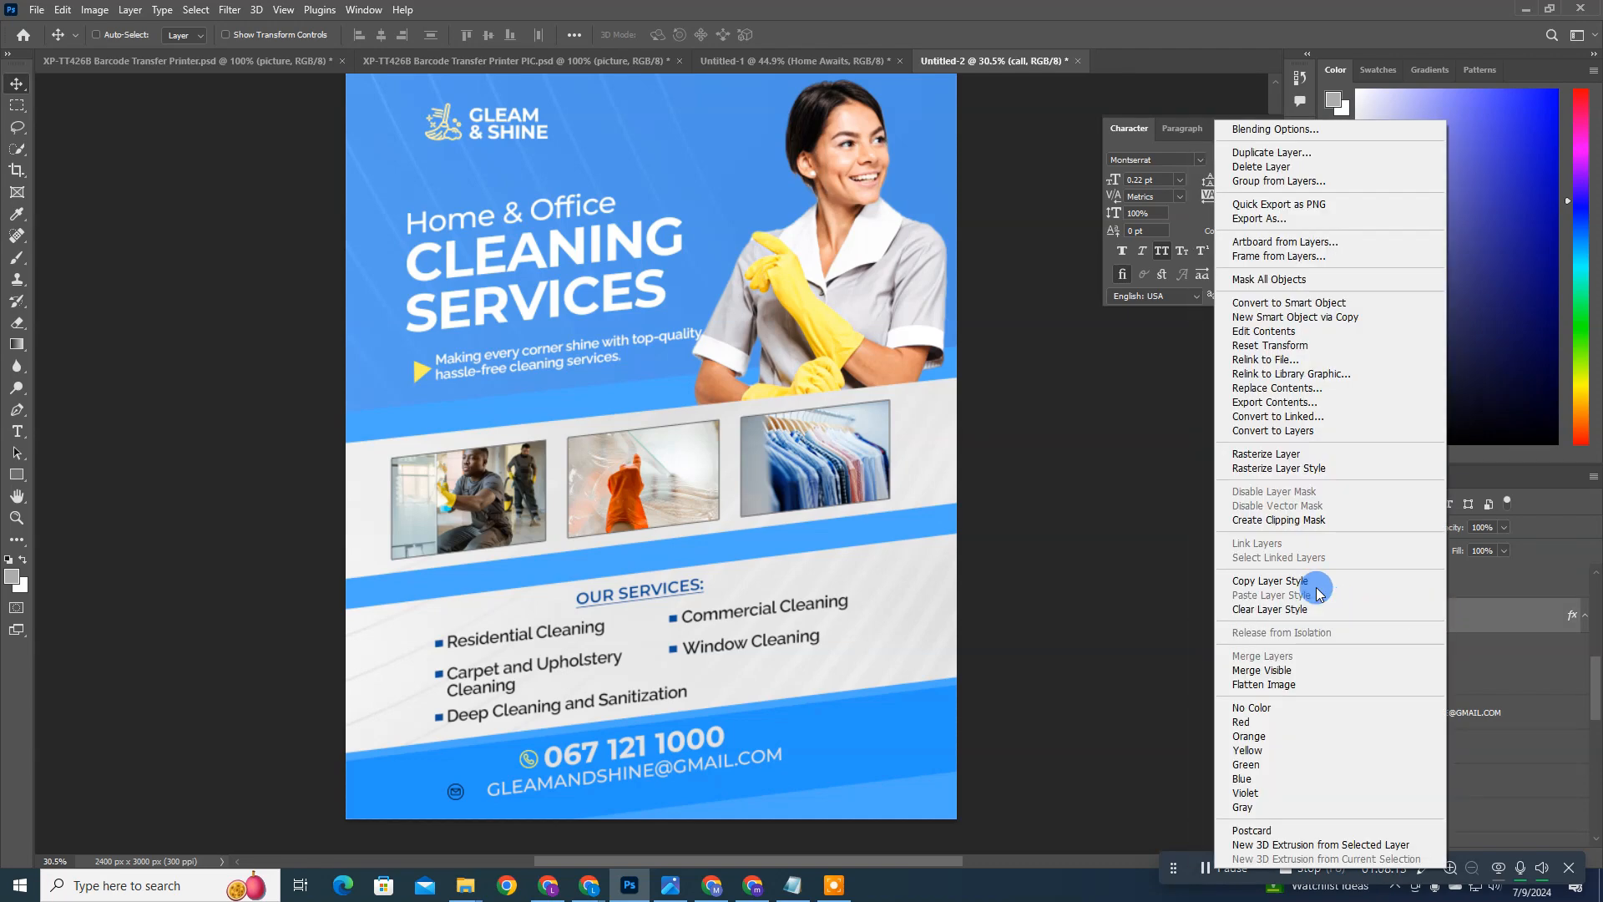
left_click(1323, 581)
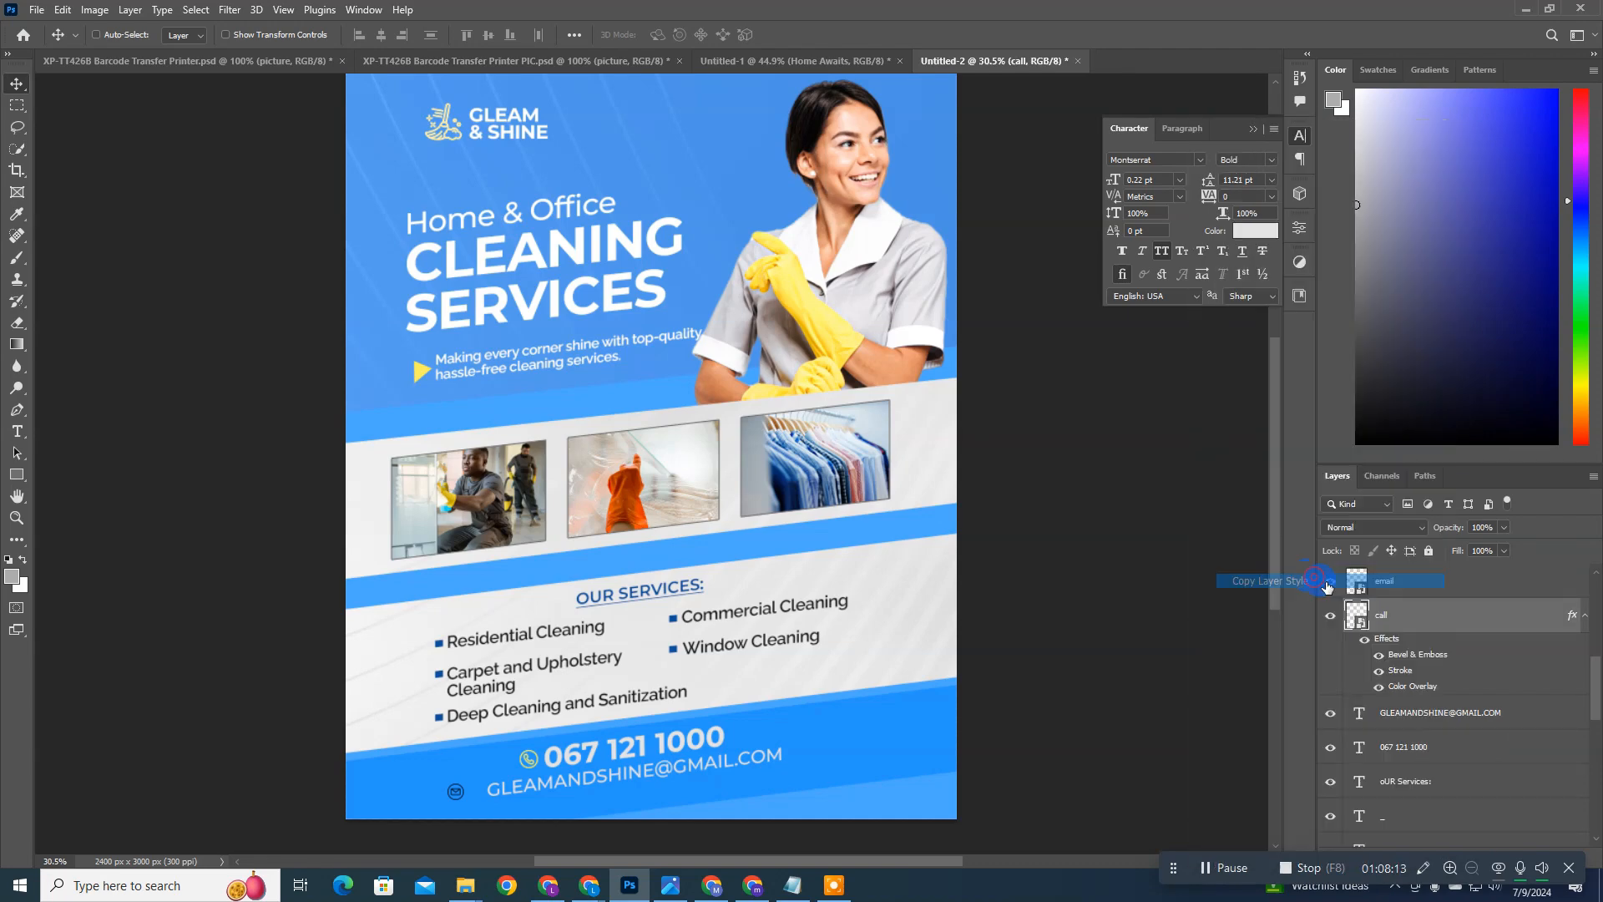
right_click(1386, 582)
left_click(1265, 598)
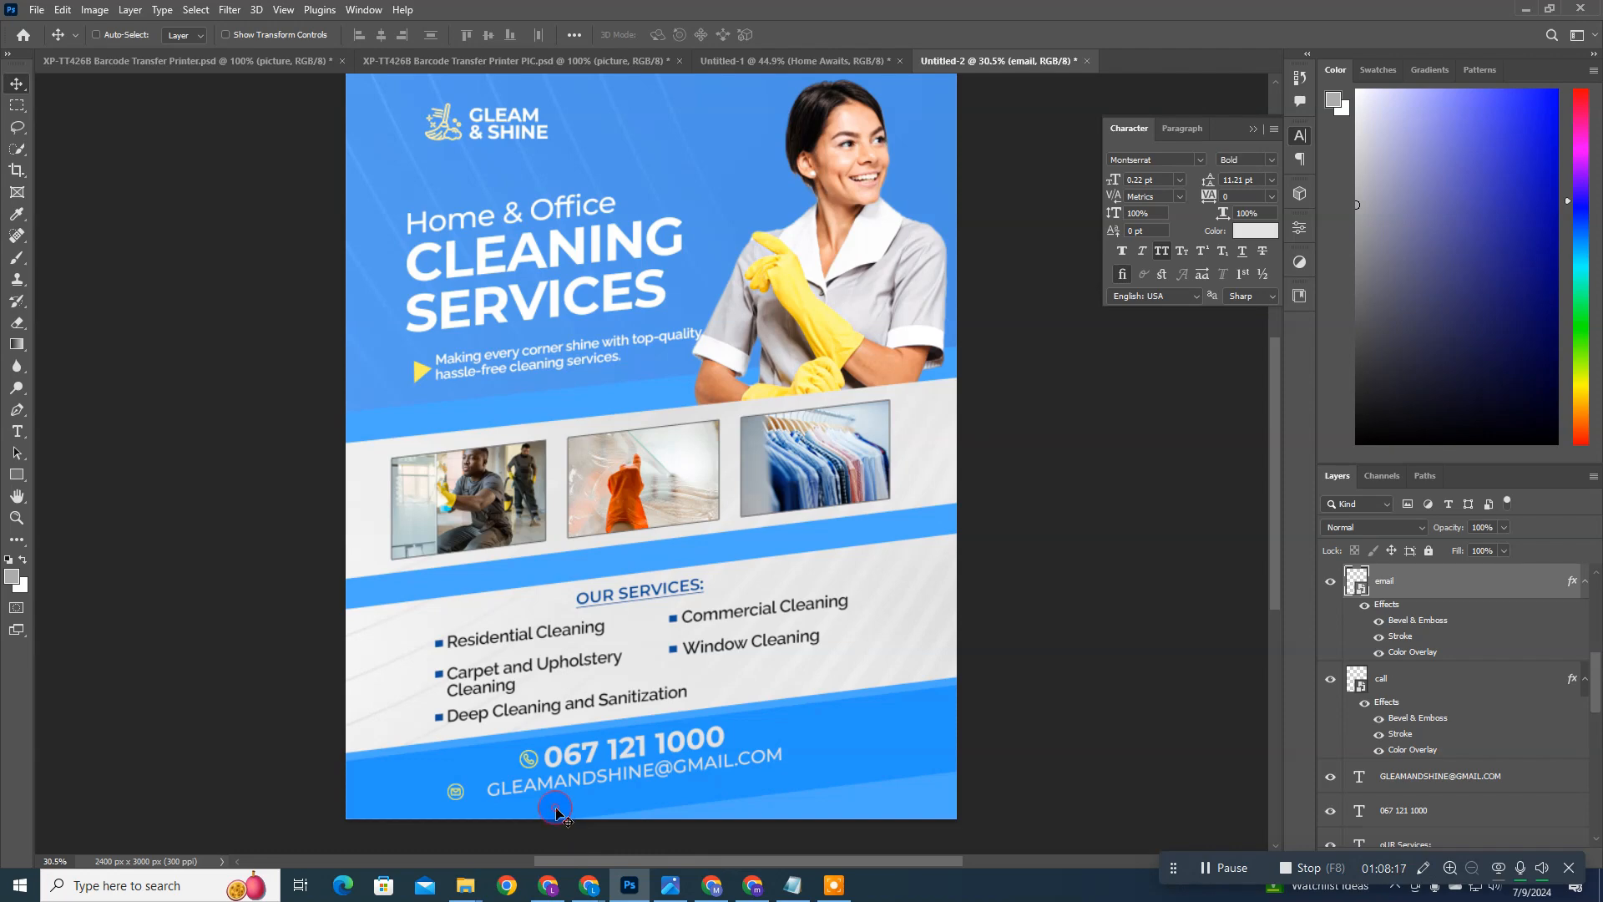
Step: Move the email icon right in front of the e-mail address and rotate it to about -4.42° to match the text's slant
left_click_drag(596, 788, 603, 785)
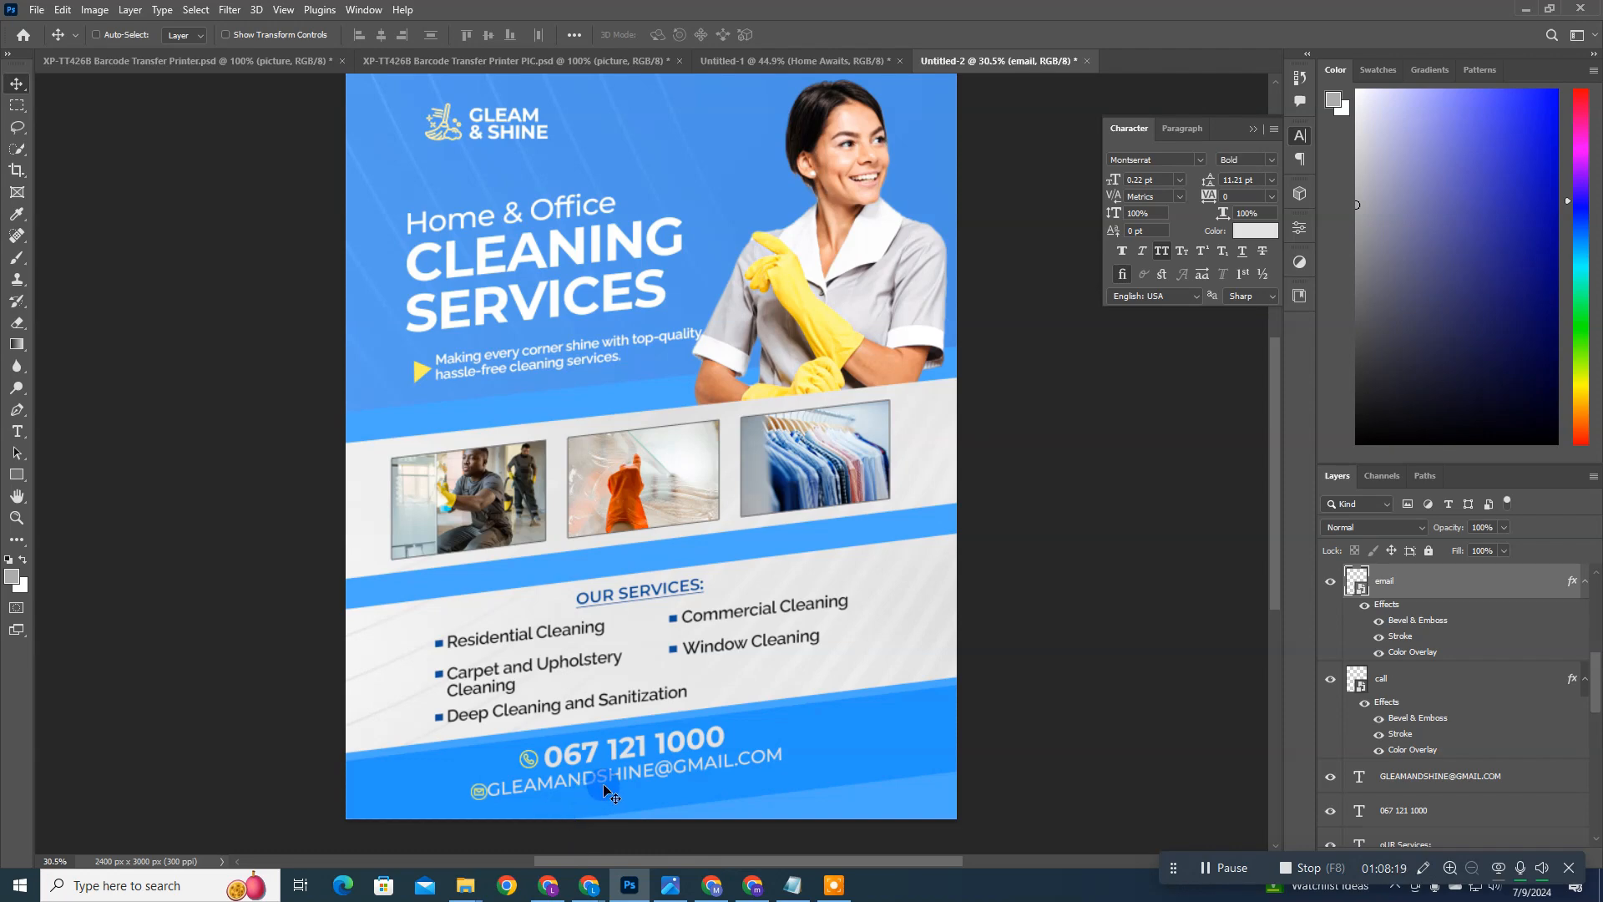
key("Left")
key("Left")
key("Left")
key("Left")
key("ctrl+t")
left_click_drag(511, 761, 514, 760)
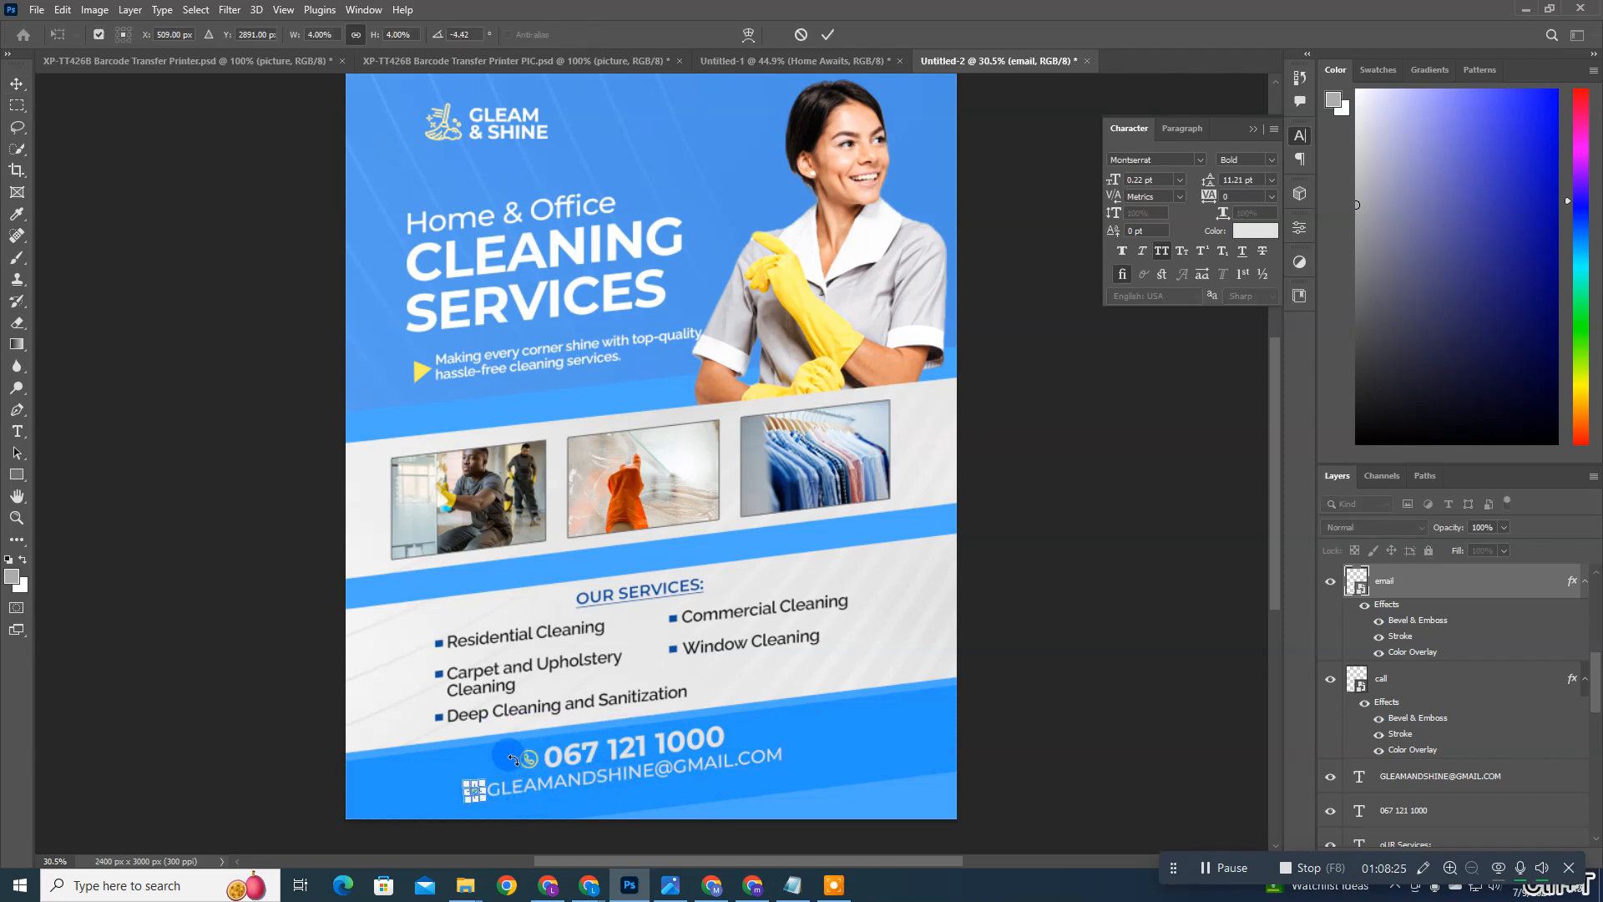
key("Return")
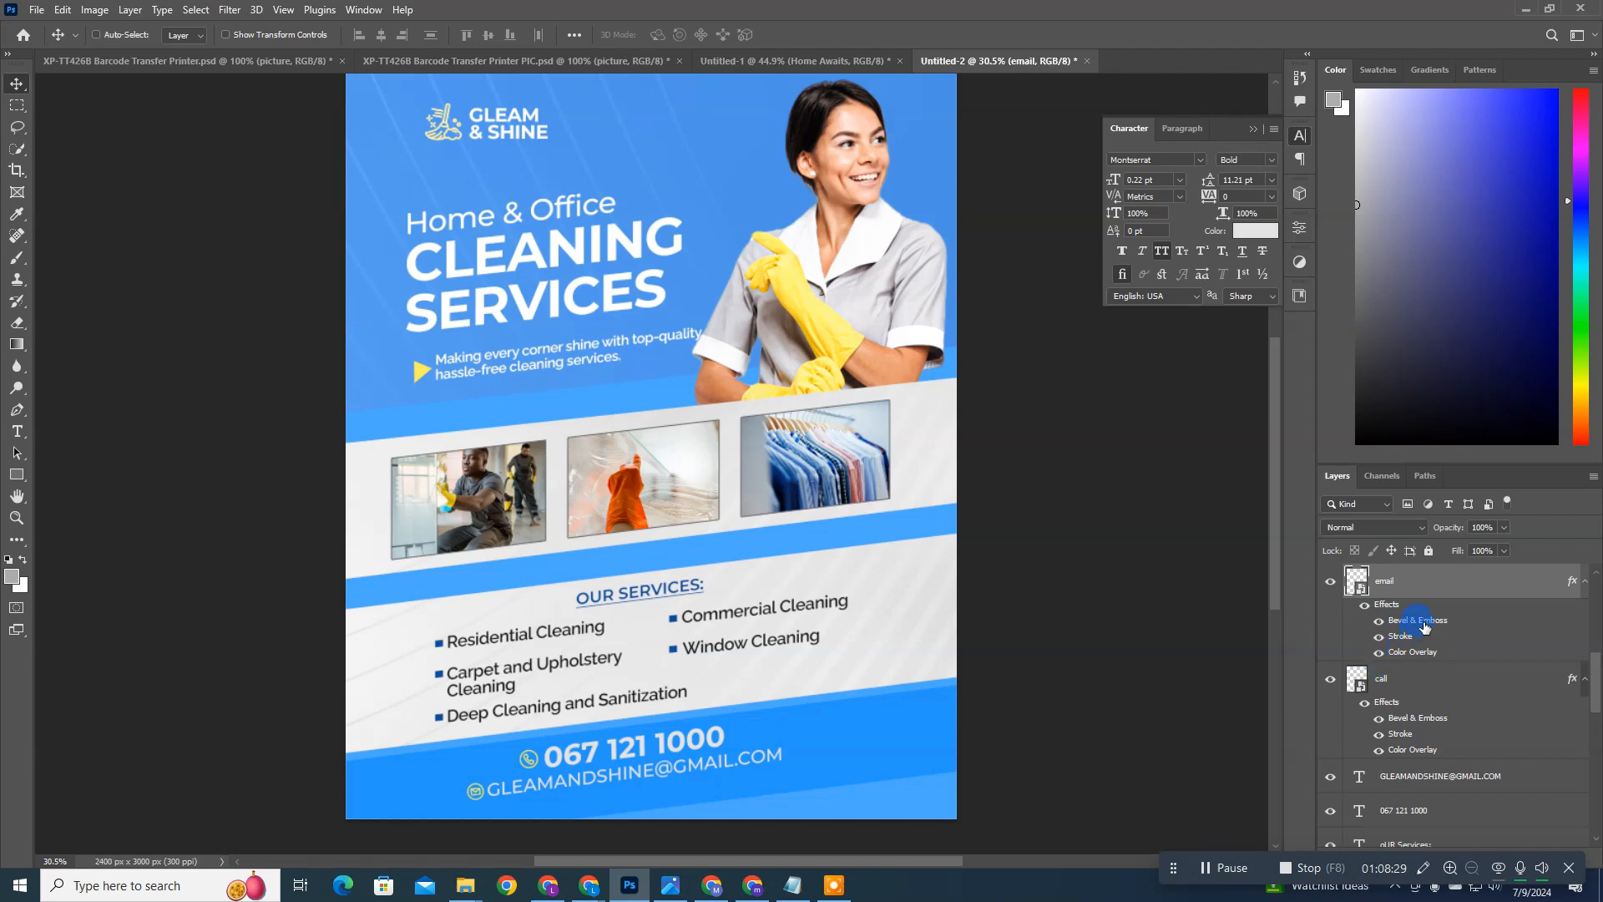
Step: Set the footer contact bar's blend mode to Normal and change its color to a medium blue of about #1660b7
key("ctrl")
key("ctrl+0")
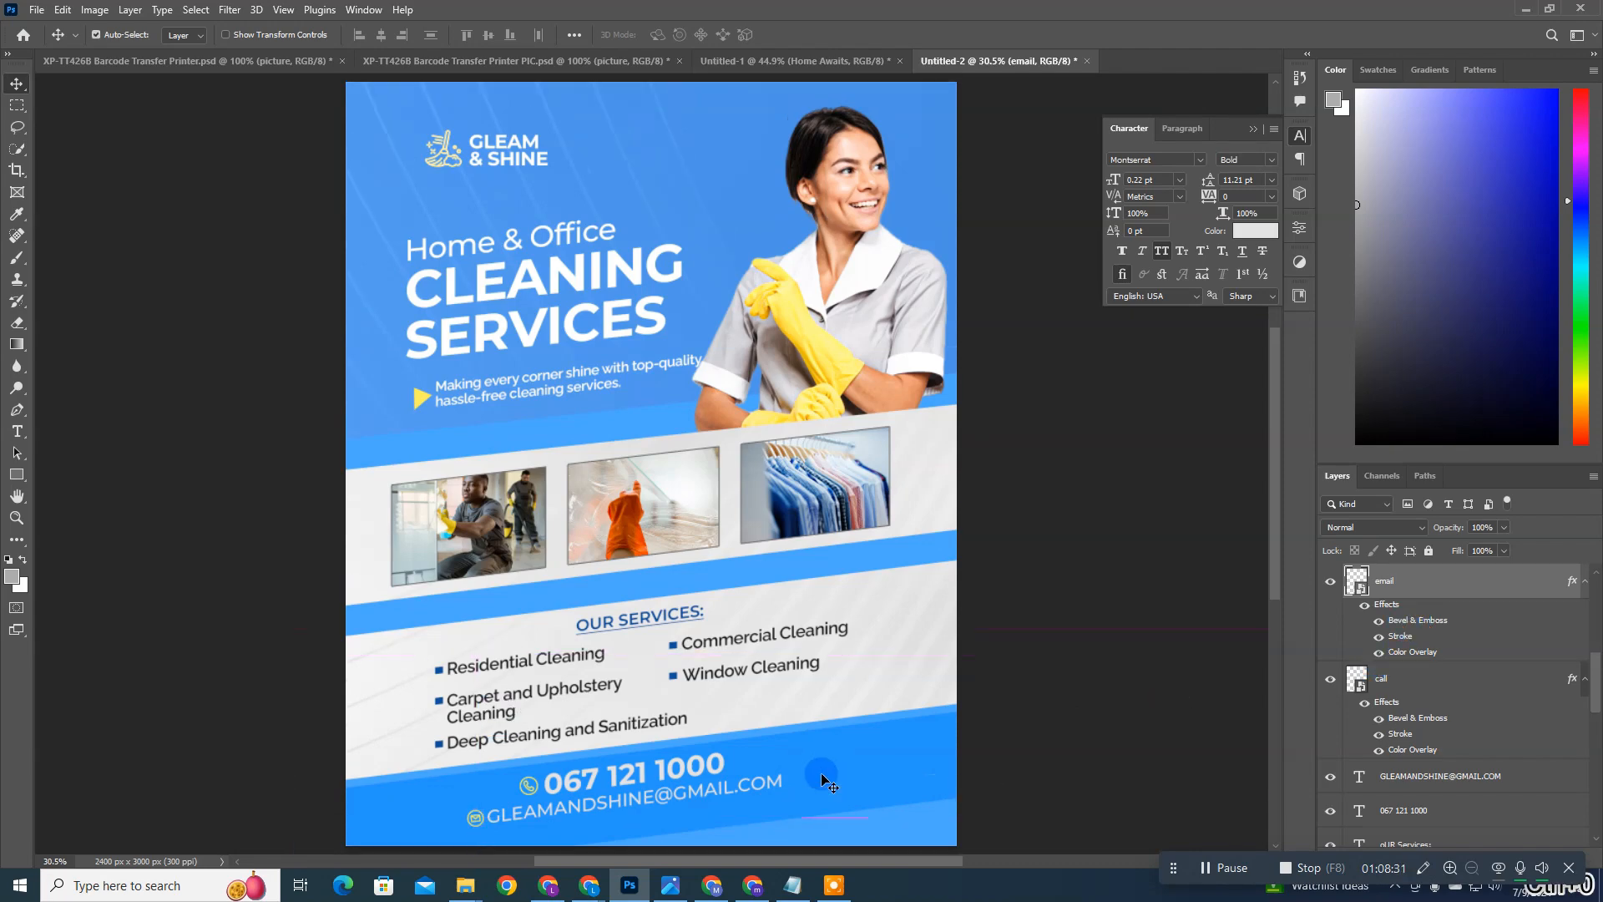
left_click(822, 774, "ctrl")
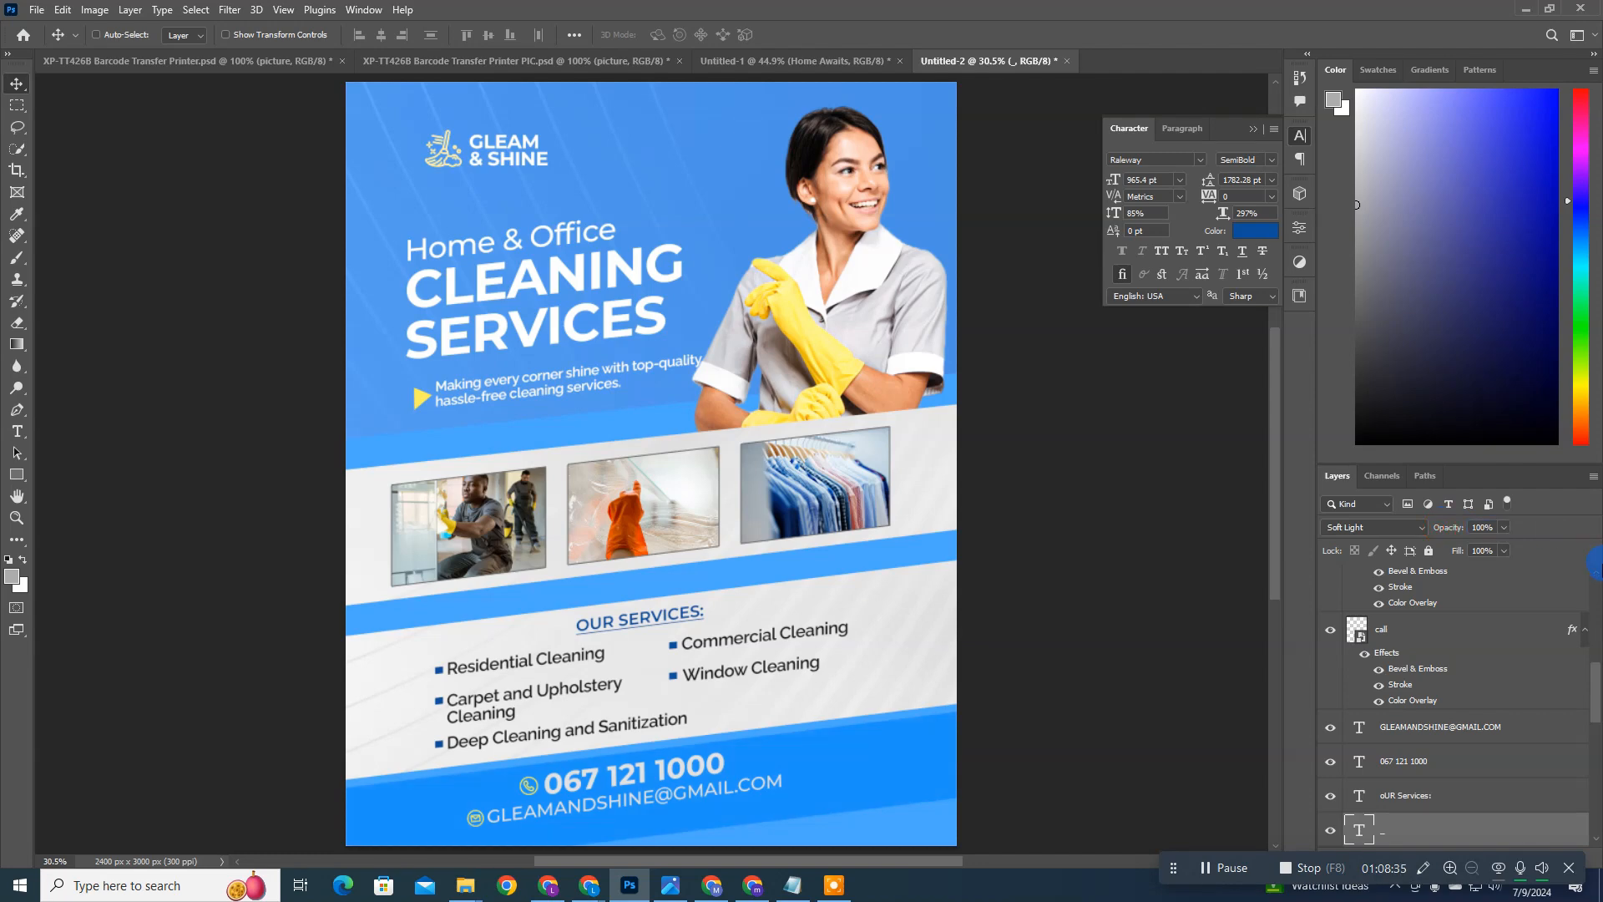
left_click(1379, 525)
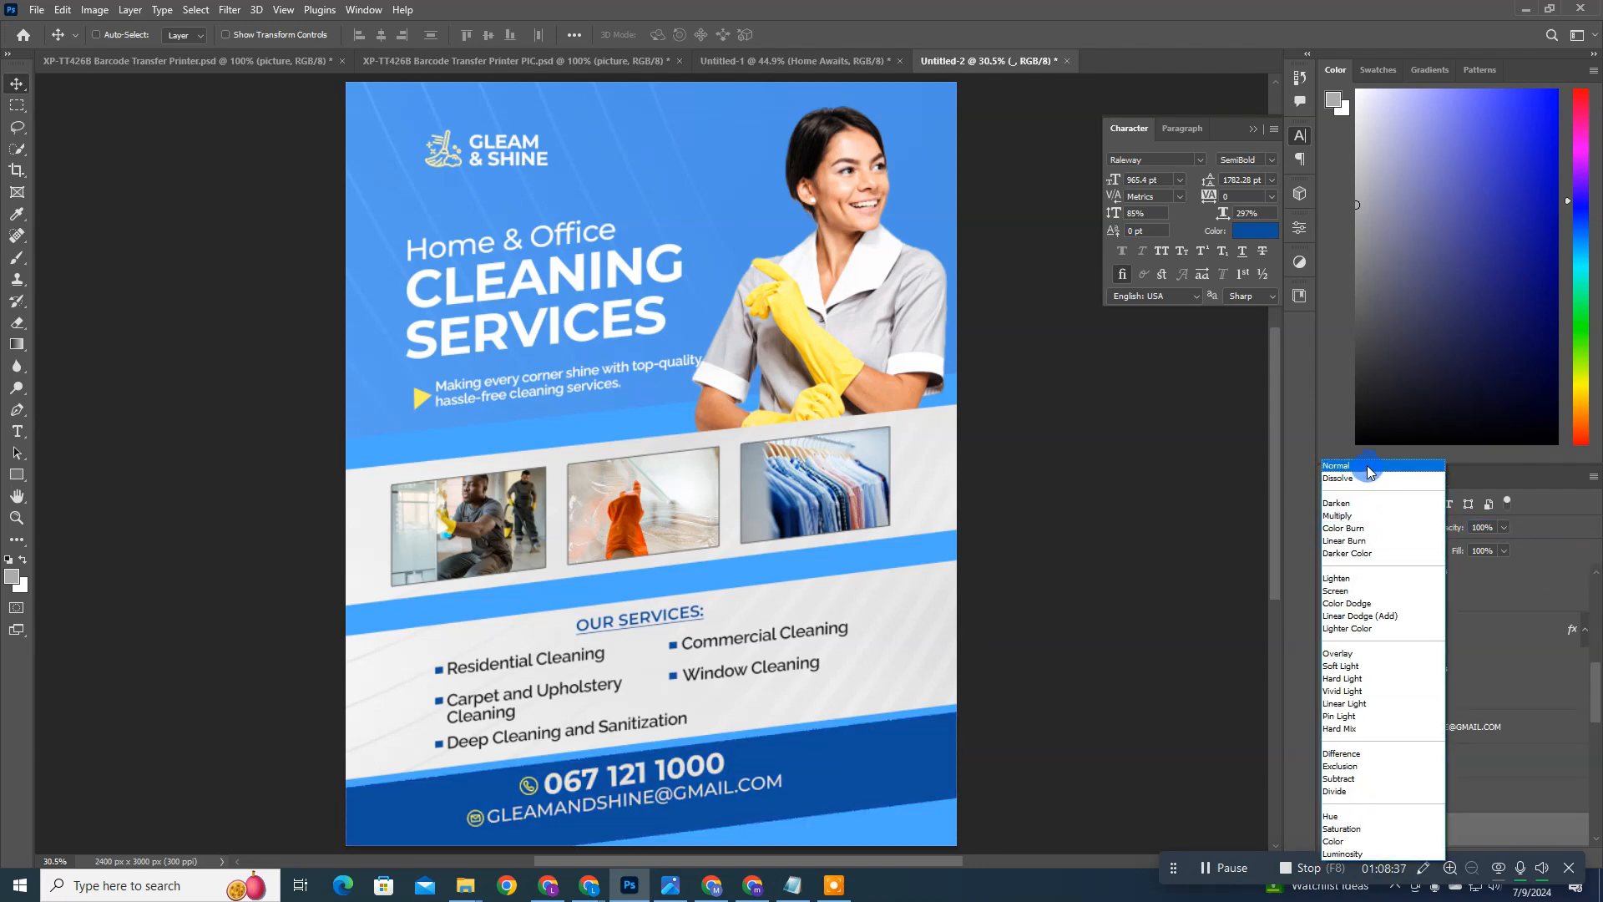
left_click(1369, 462)
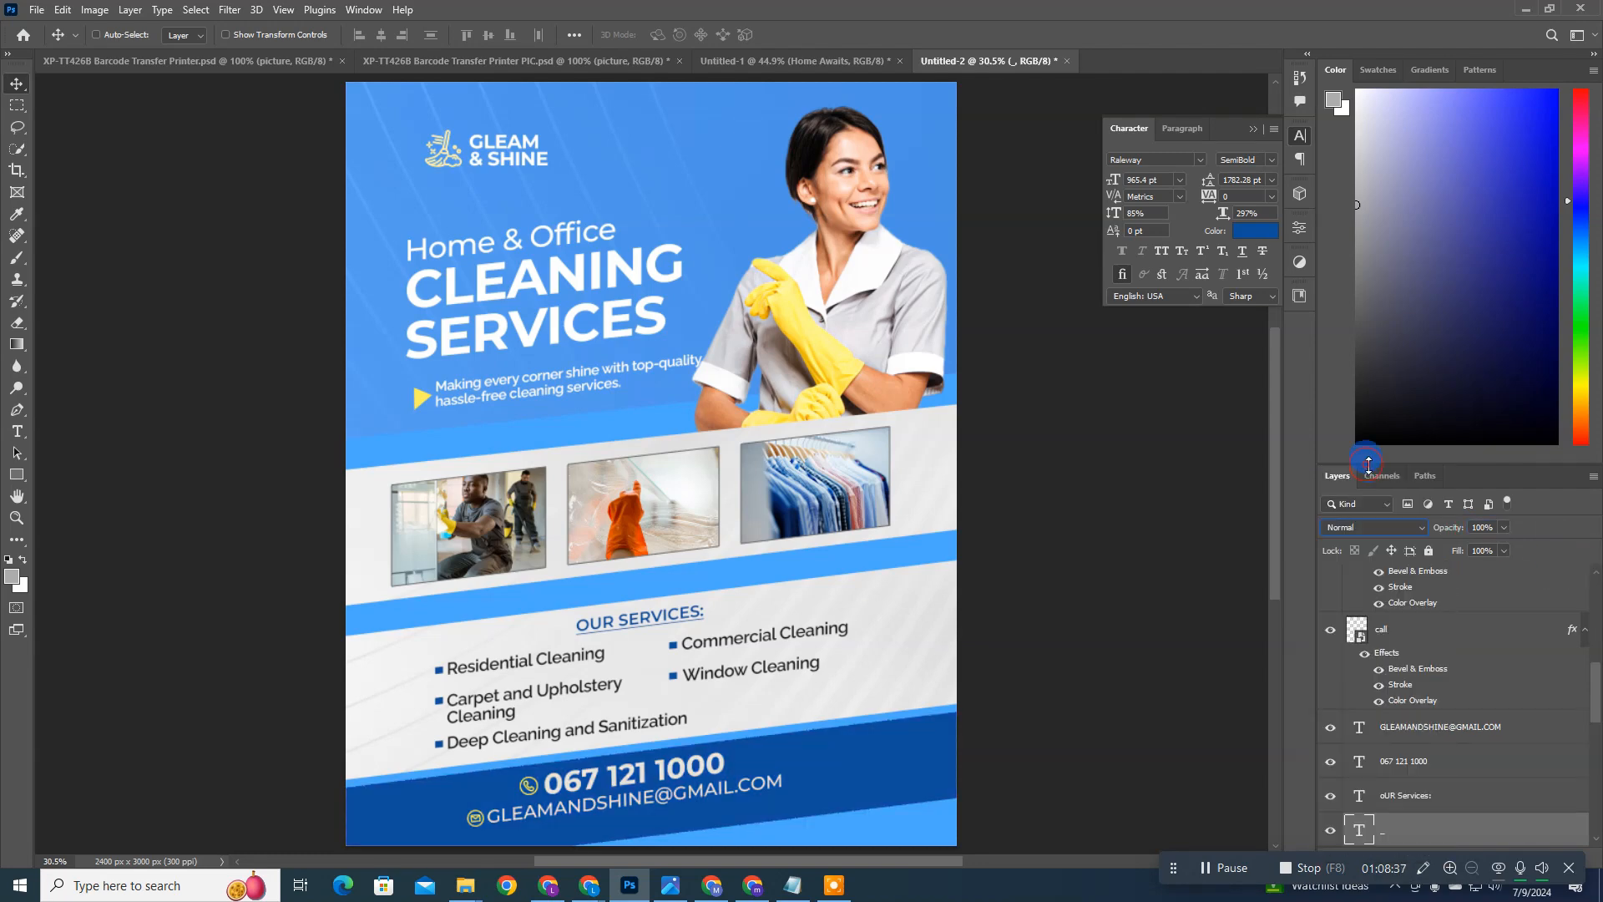
left_click(1255, 230)
left_click_drag(1283, 340, 1281, 323)
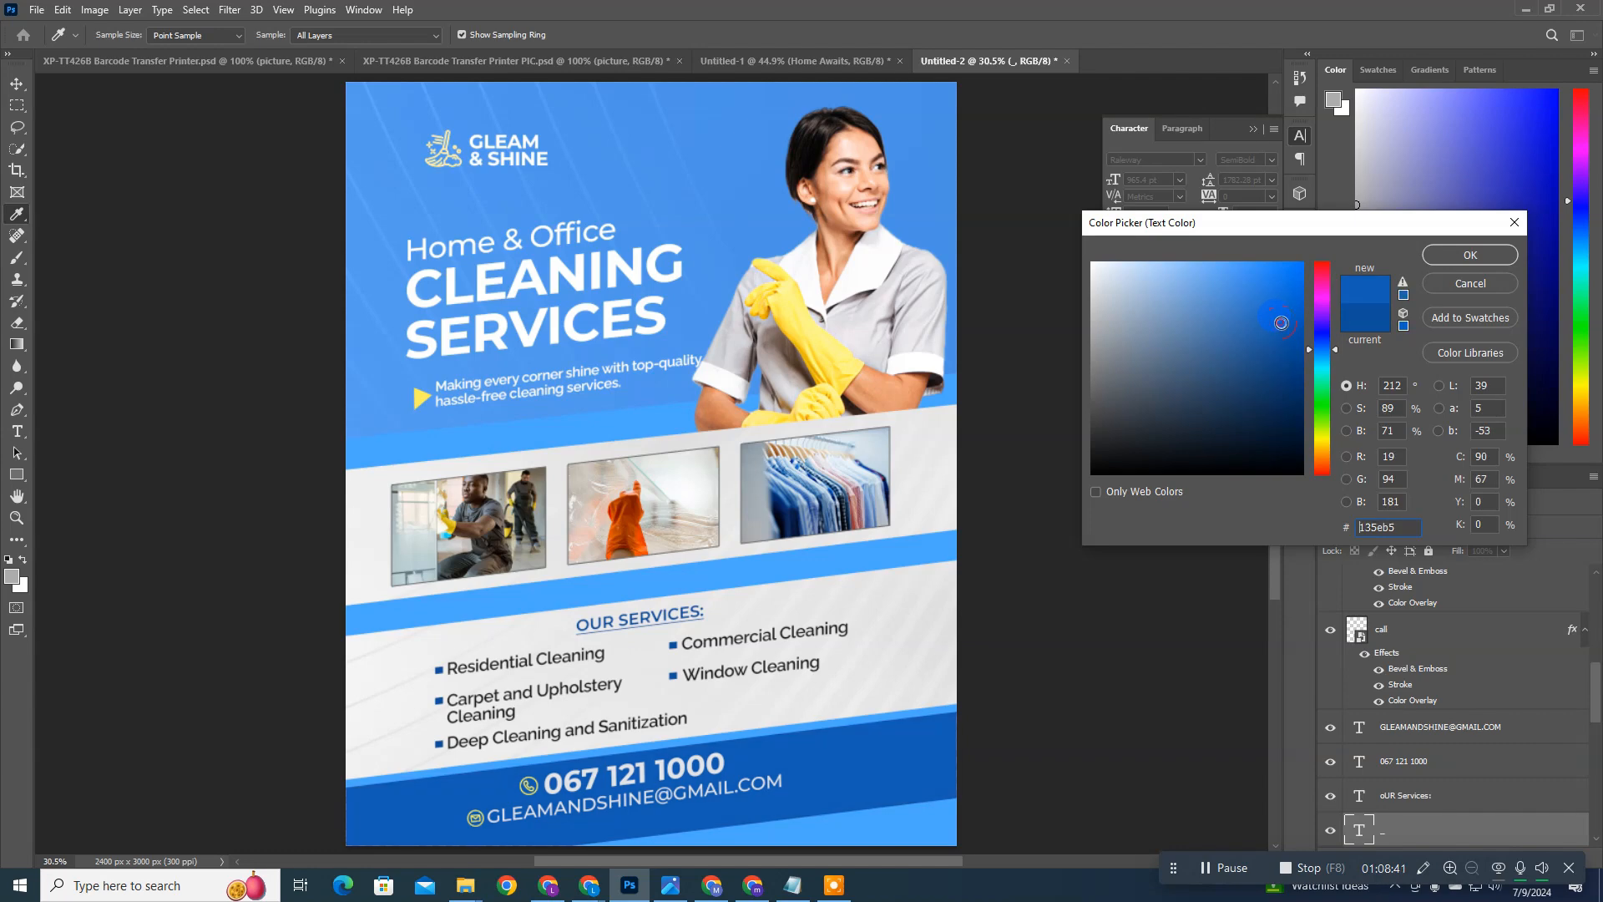
key("Return")
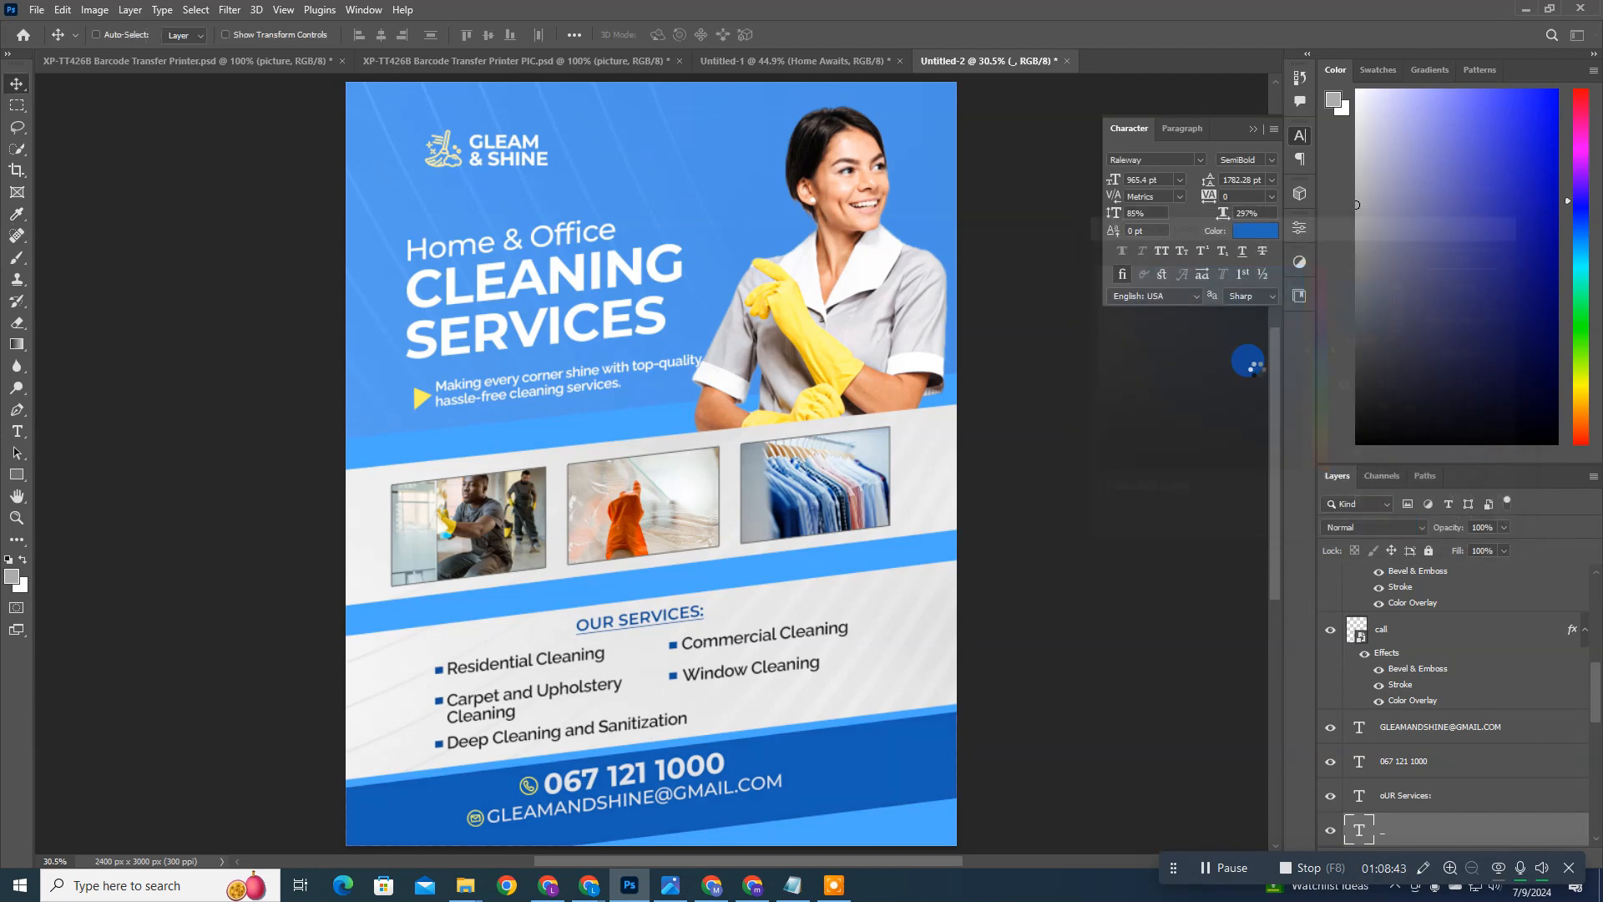
Step: Recolor the square bullets of the services list with the footer bar's blue, #1660b7
scroll(1431, 766, "up", 3)
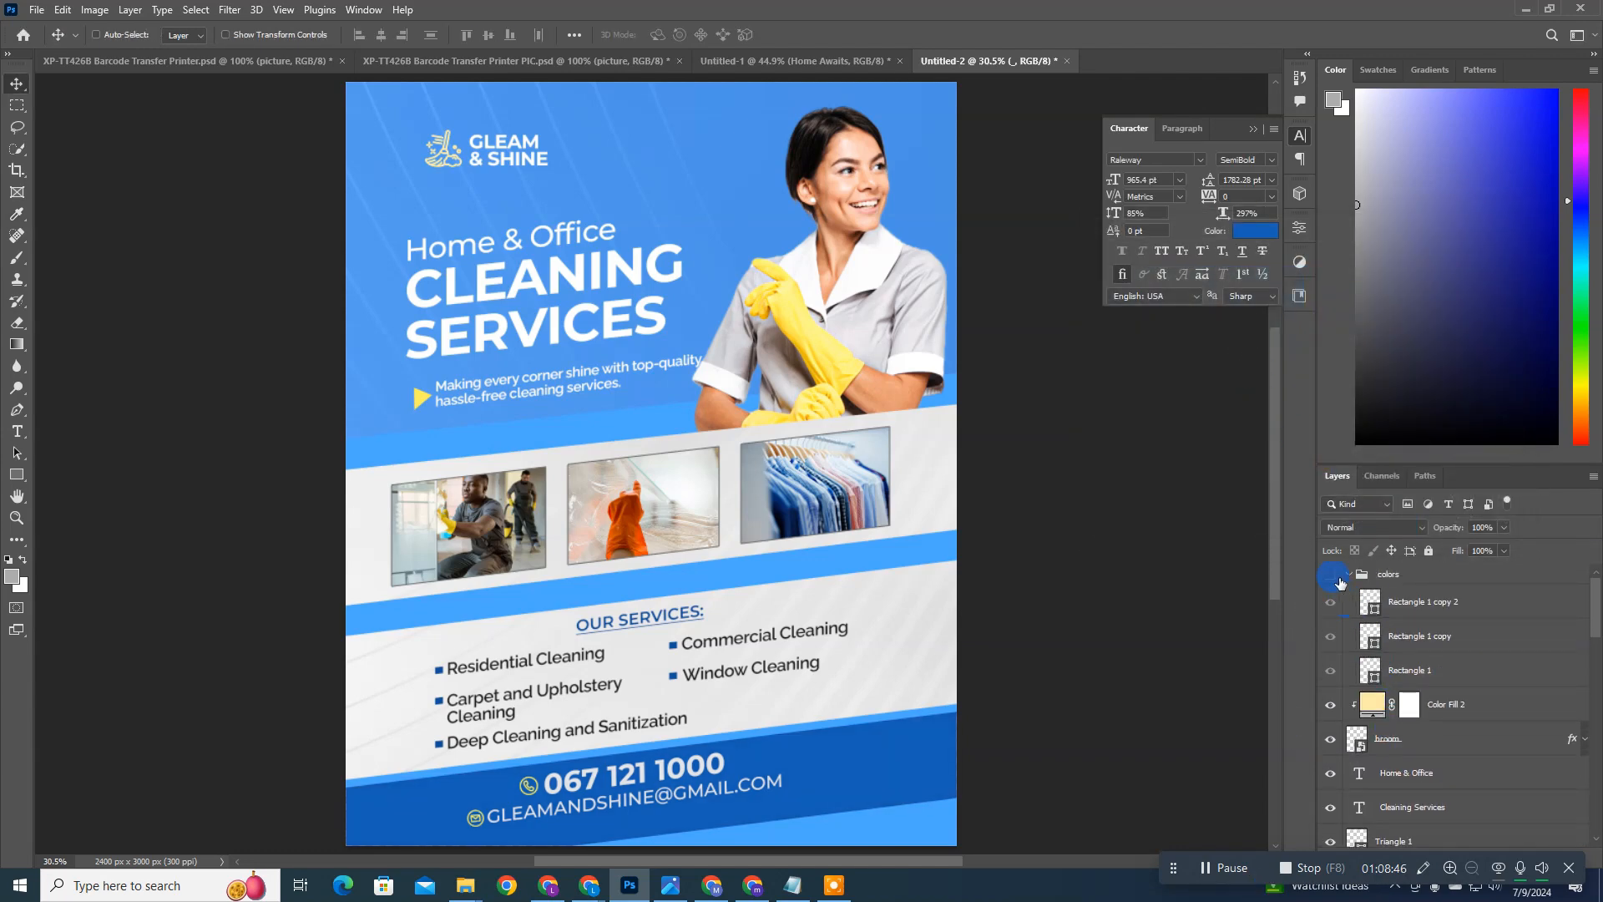
left_click(1255, 230)
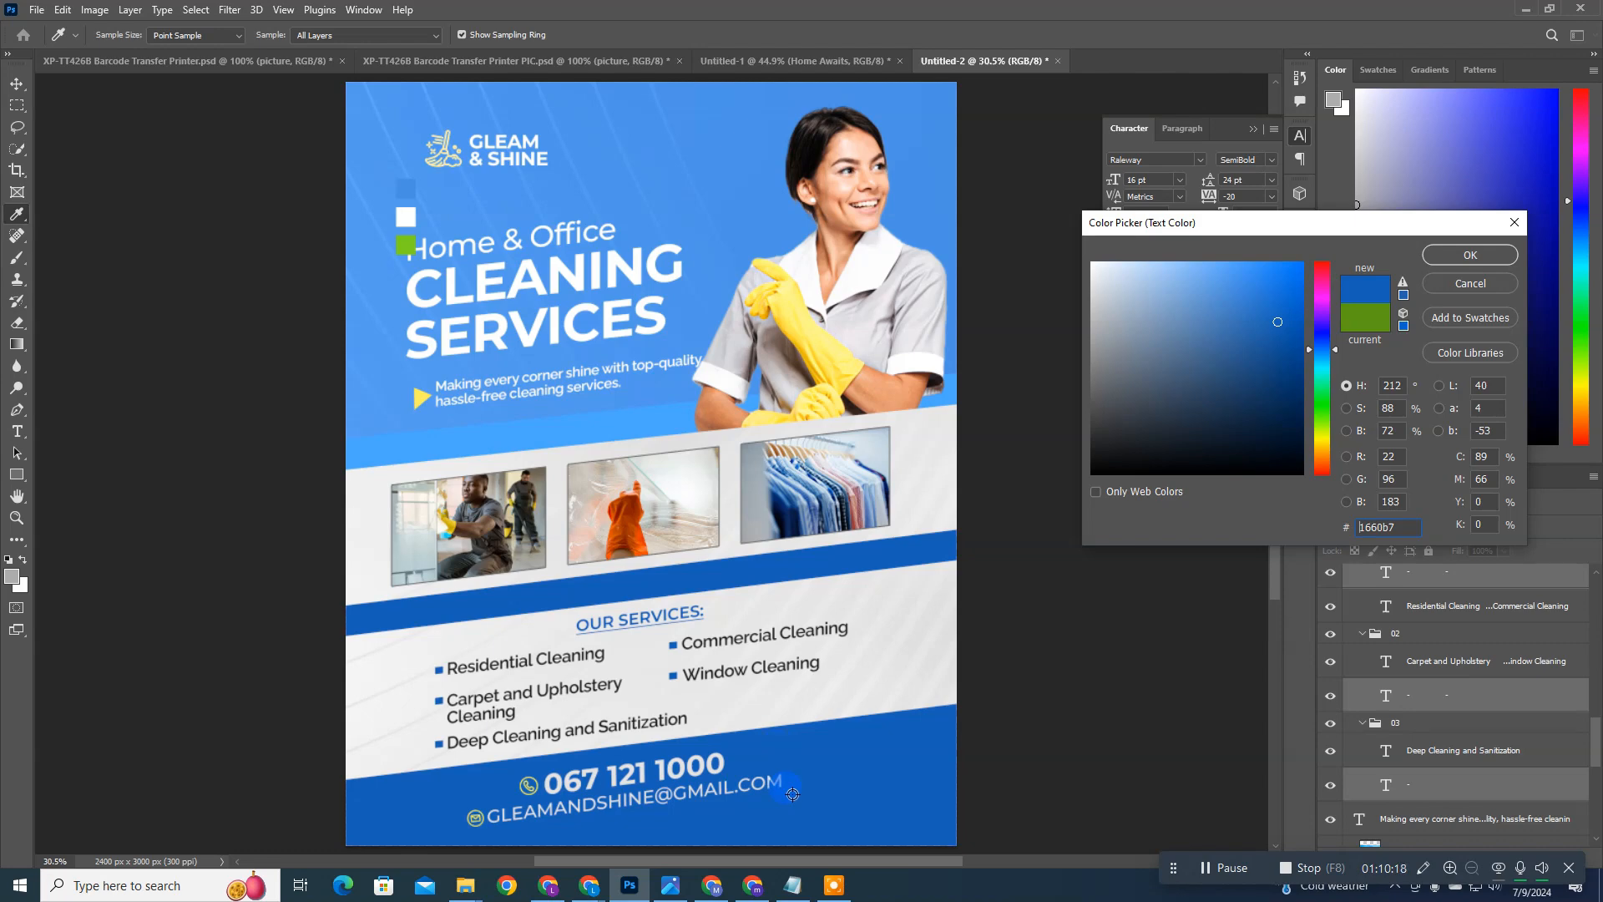
key("Return")
Step: Try recoloring the footer contact bar with the light blue #4ba8ff sampled from the band above the photos, and undo it
scroll(784, 789, "down", 2)
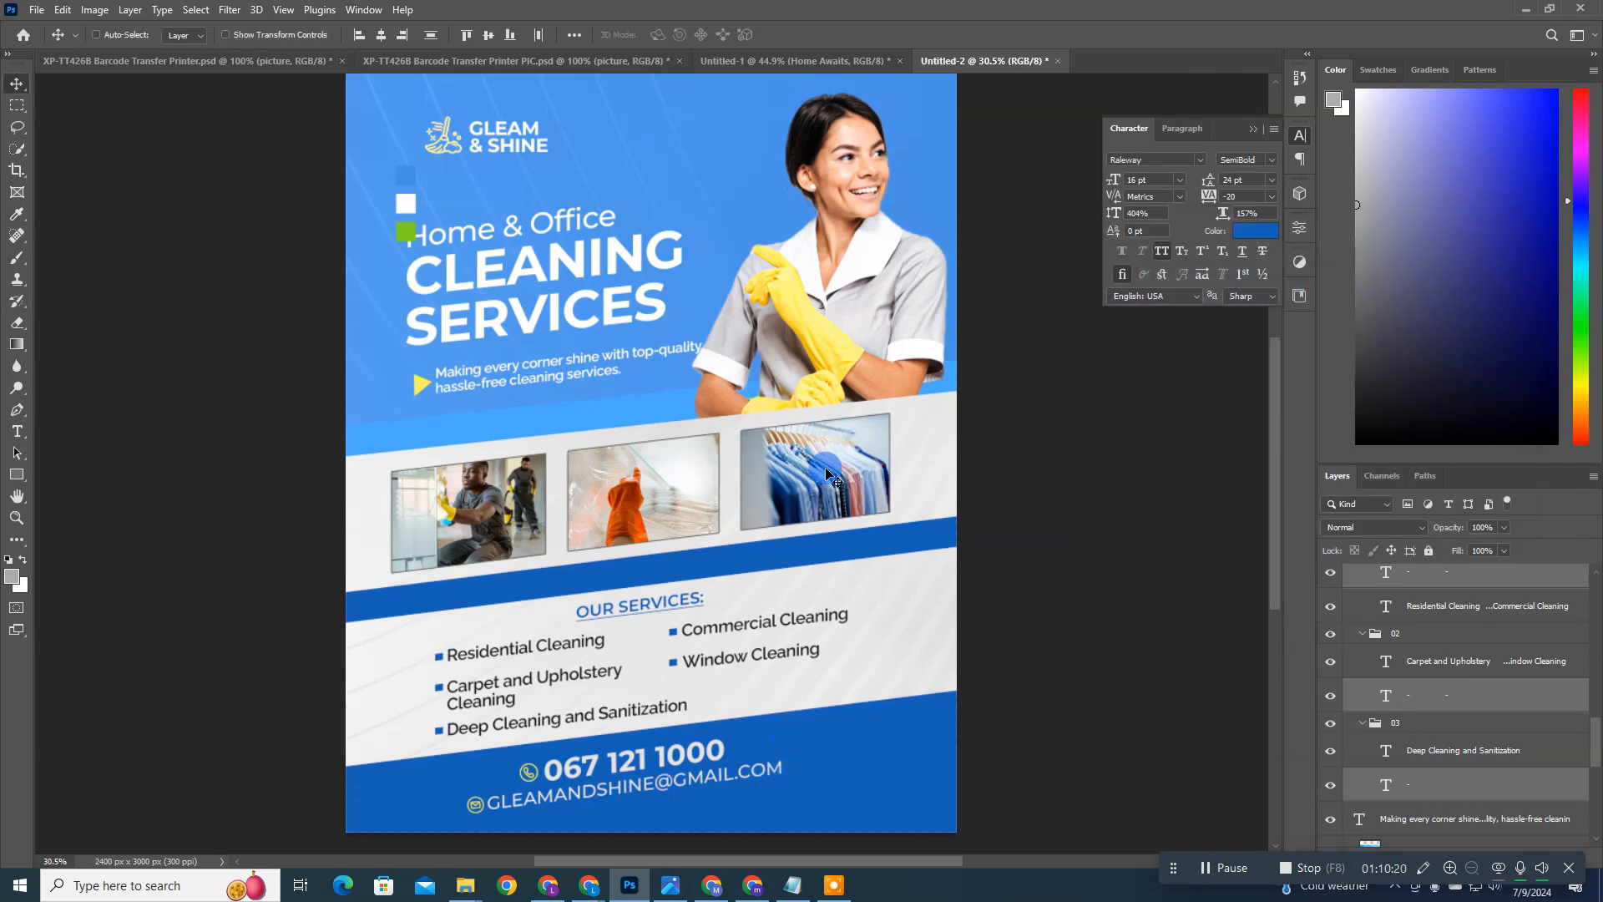
left_click(854, 772, "ctrl")
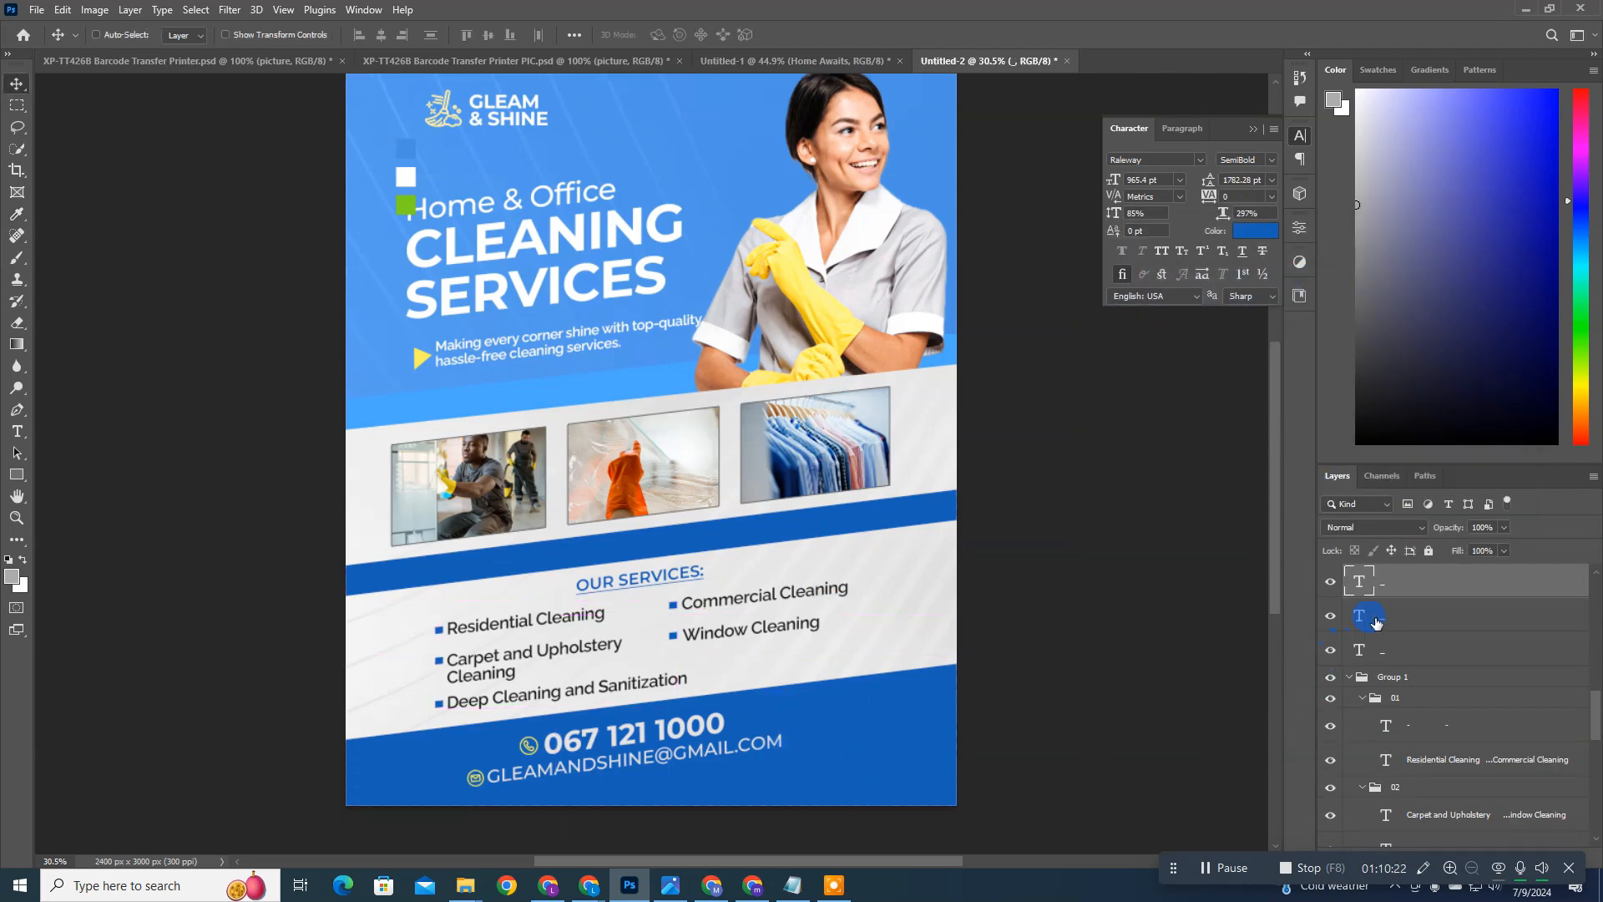
left_click(1243, 255)
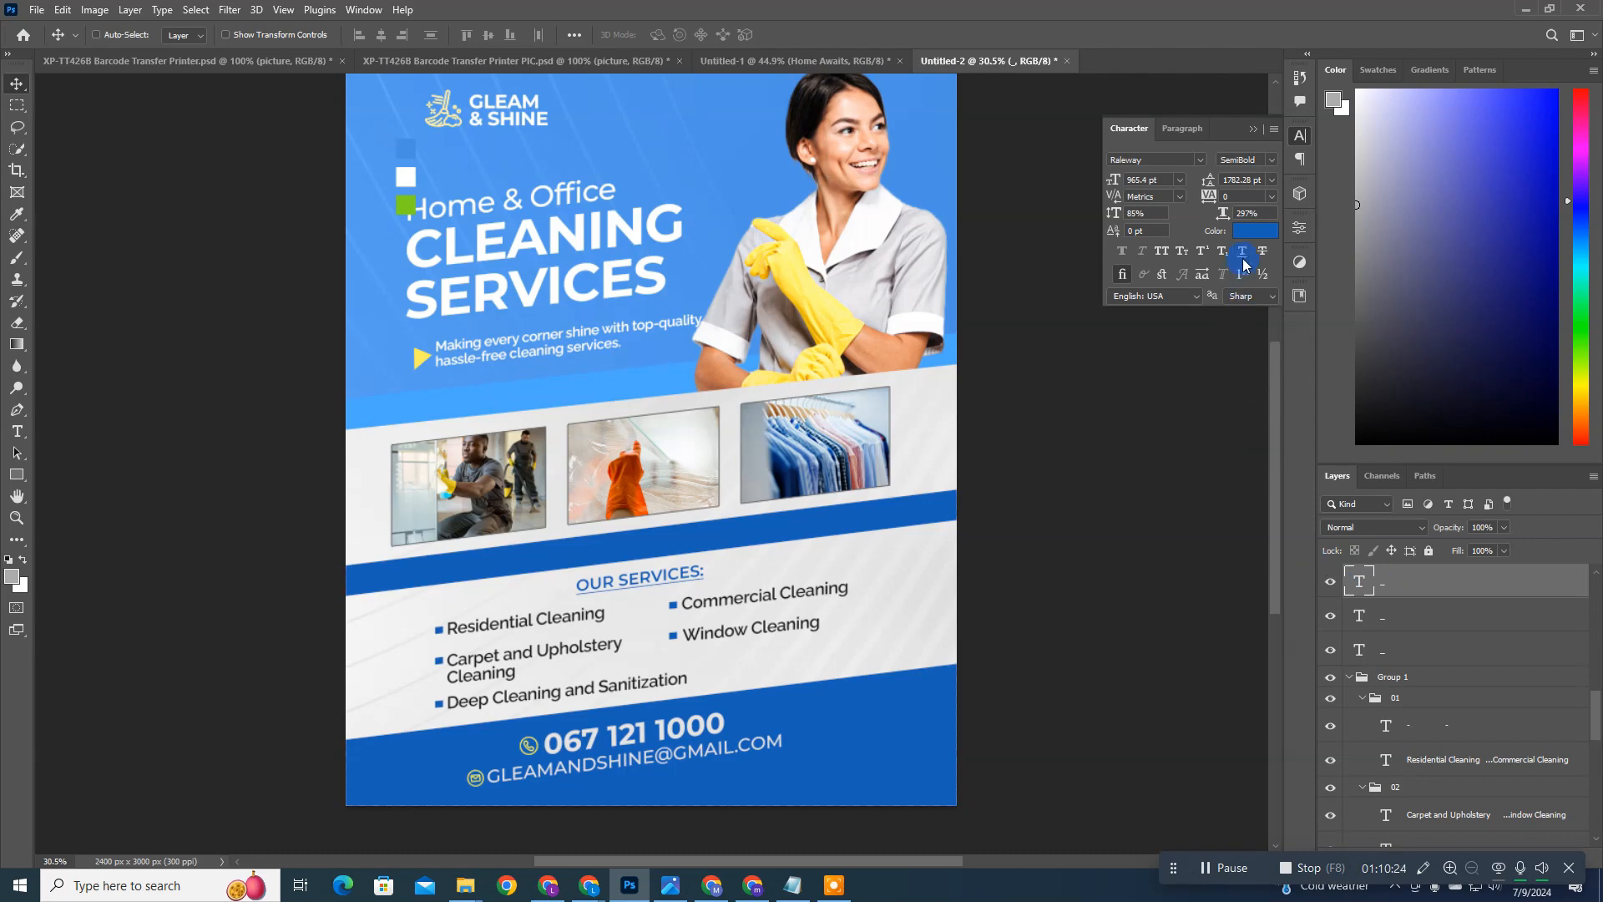
left_click(1246, 232)
left_click(653, 381)
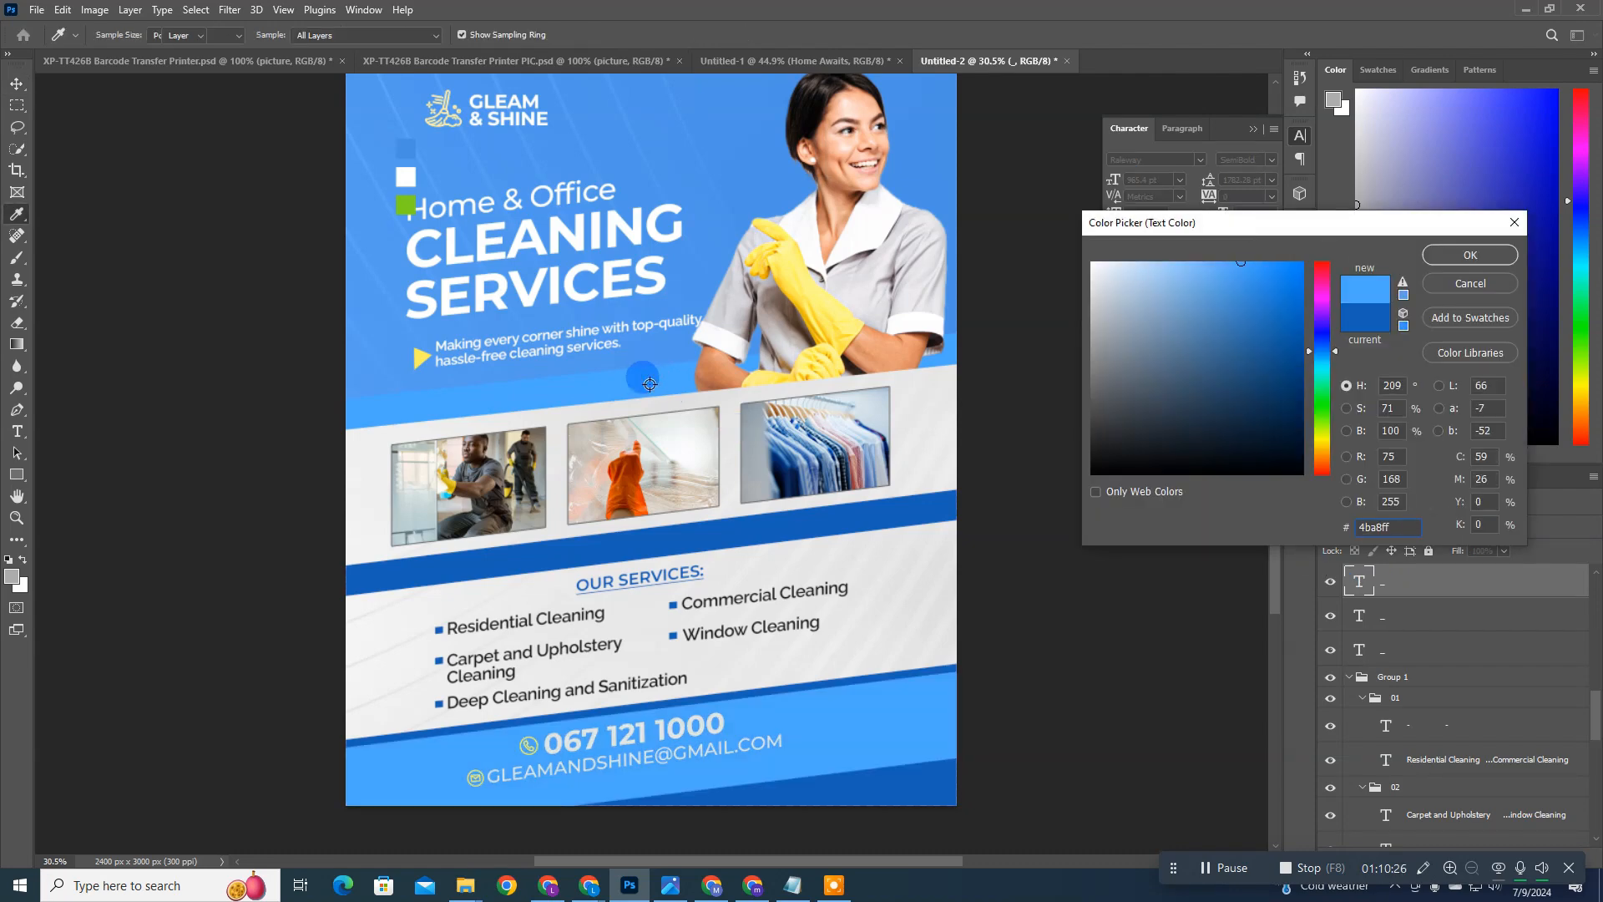
key("Return")
key("ctrl+z")
Step: Recolor the slanted shape behind the footer contact bar with the light blue #4ba8ff sampled from the band above the photos
left_click(1423, 614)
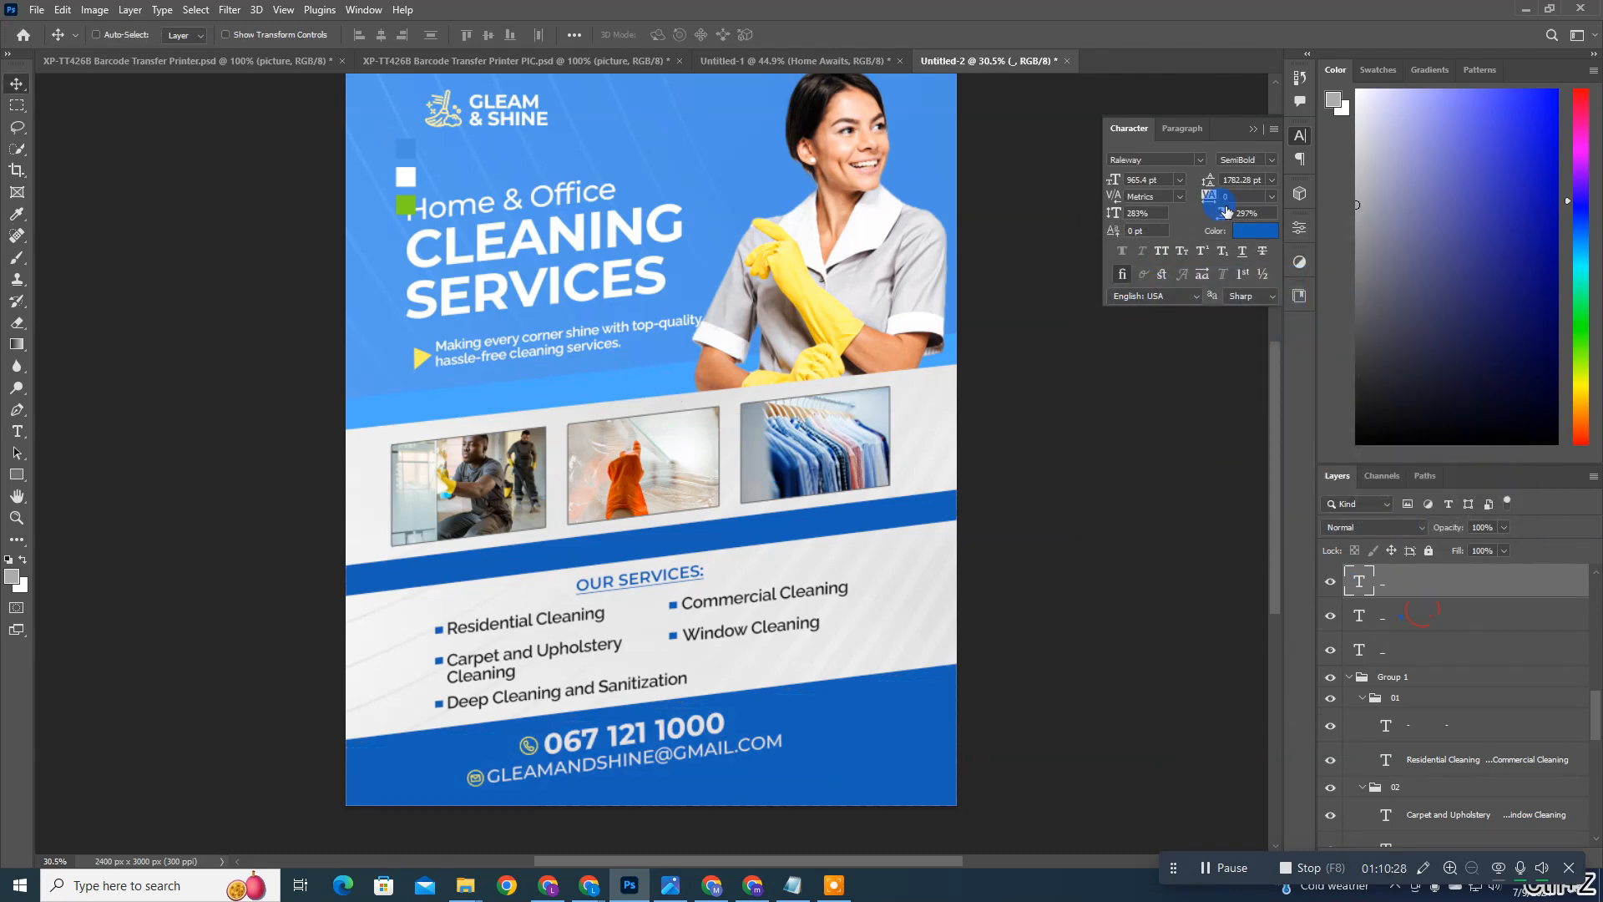
left_click(1252, 230)
left_click(653, 383)
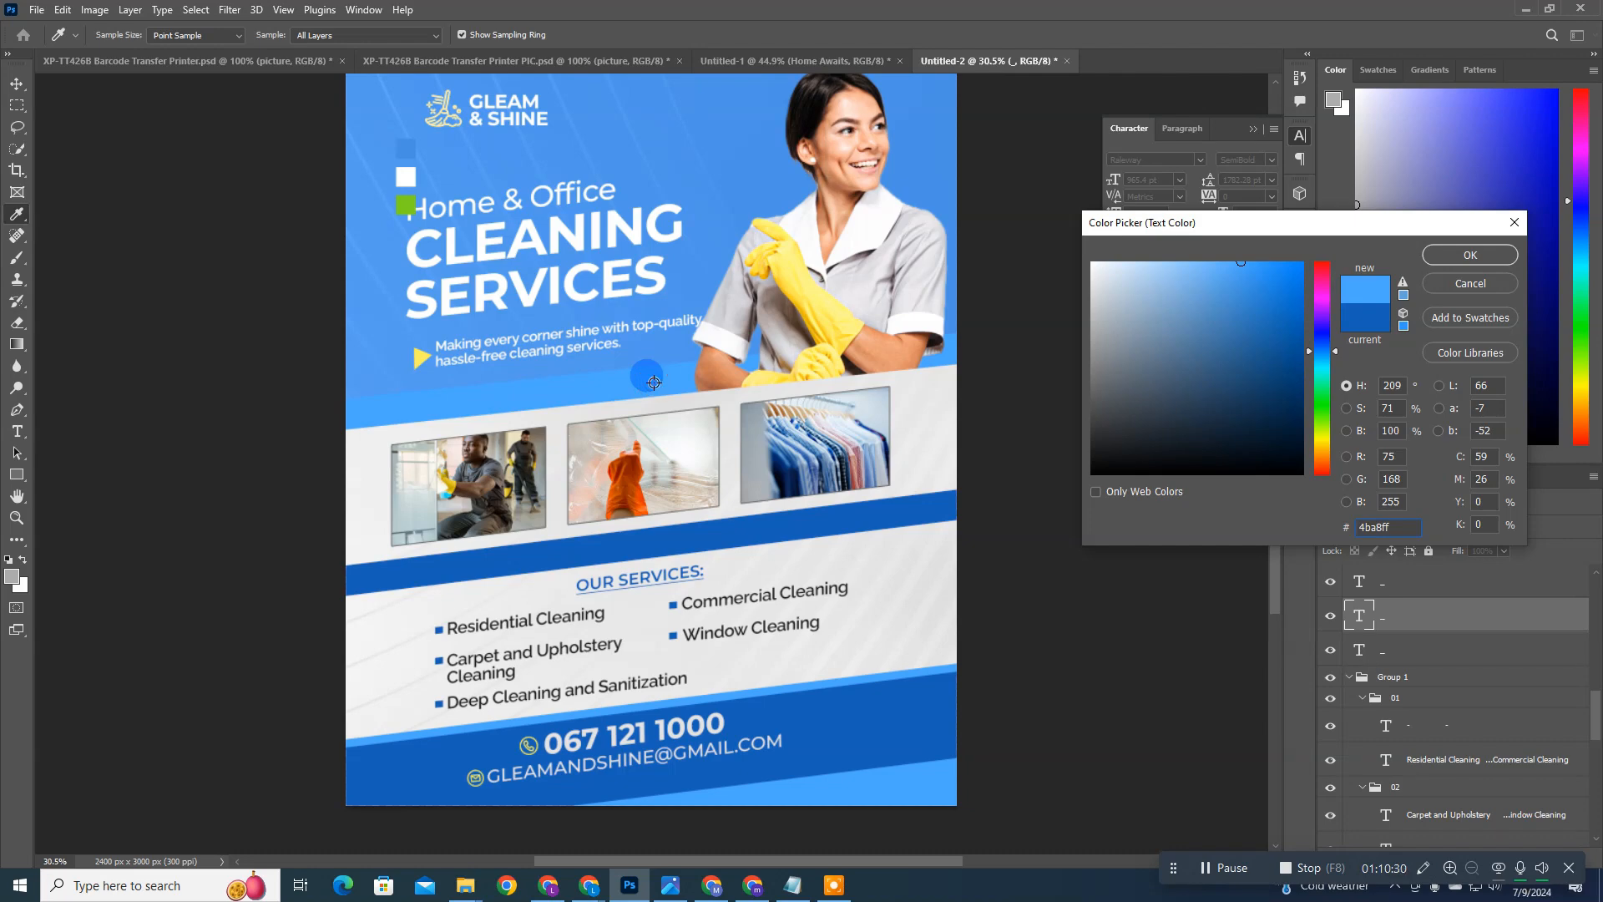
key("Return")
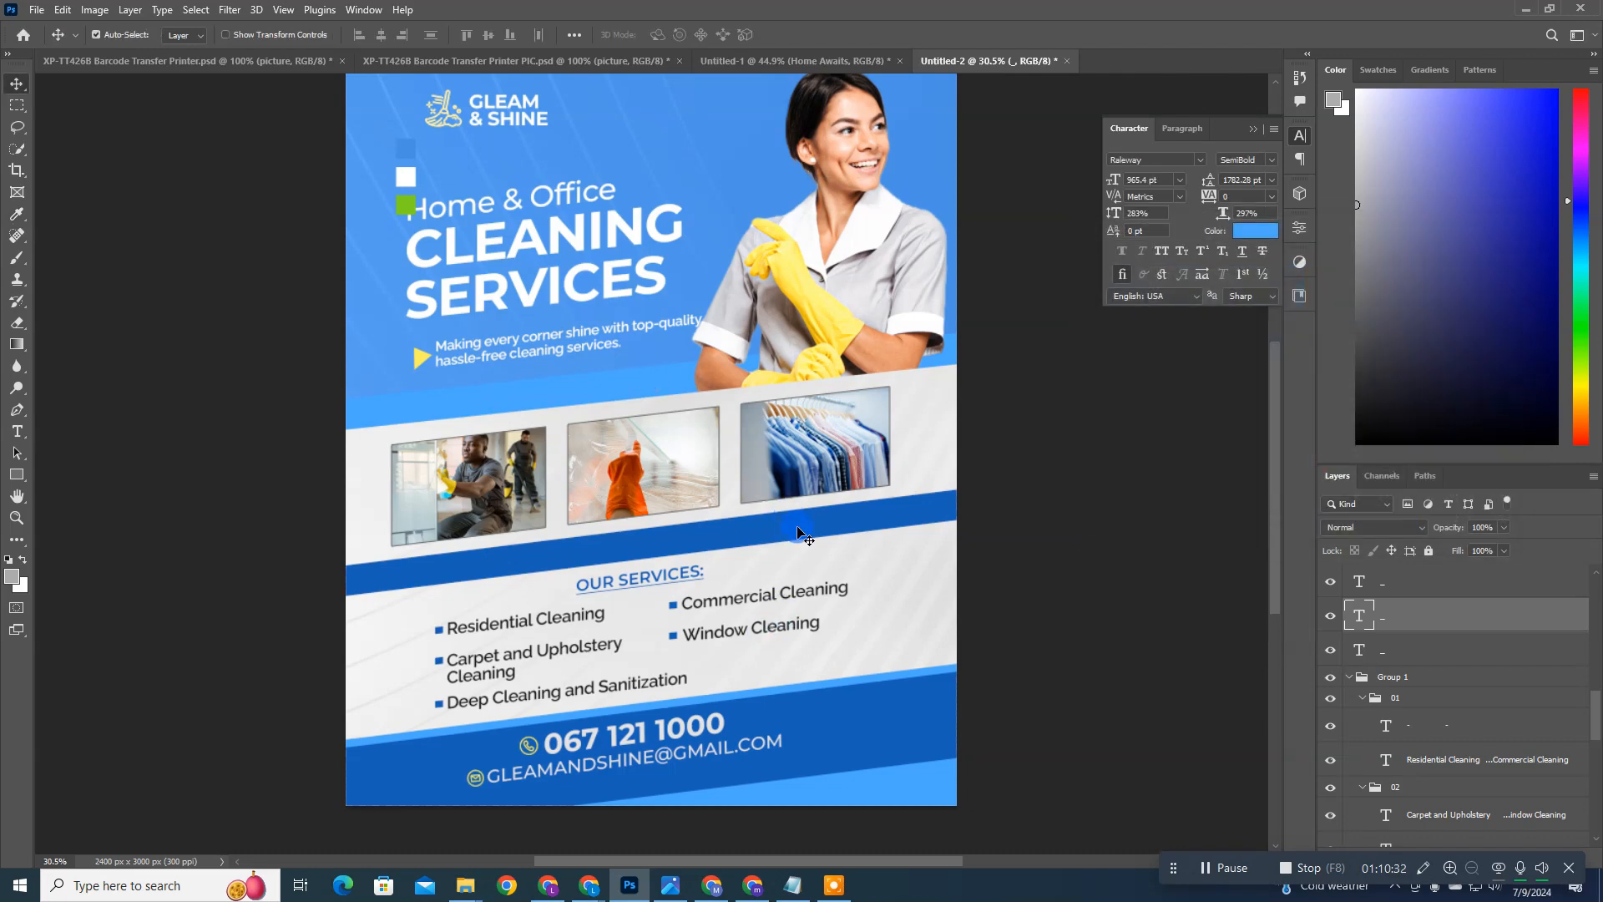
Step: Recolor the slanted band below the photos with the light blue #4ba8ff sampled from the band above them
left_click(797, 532, "ctrl")
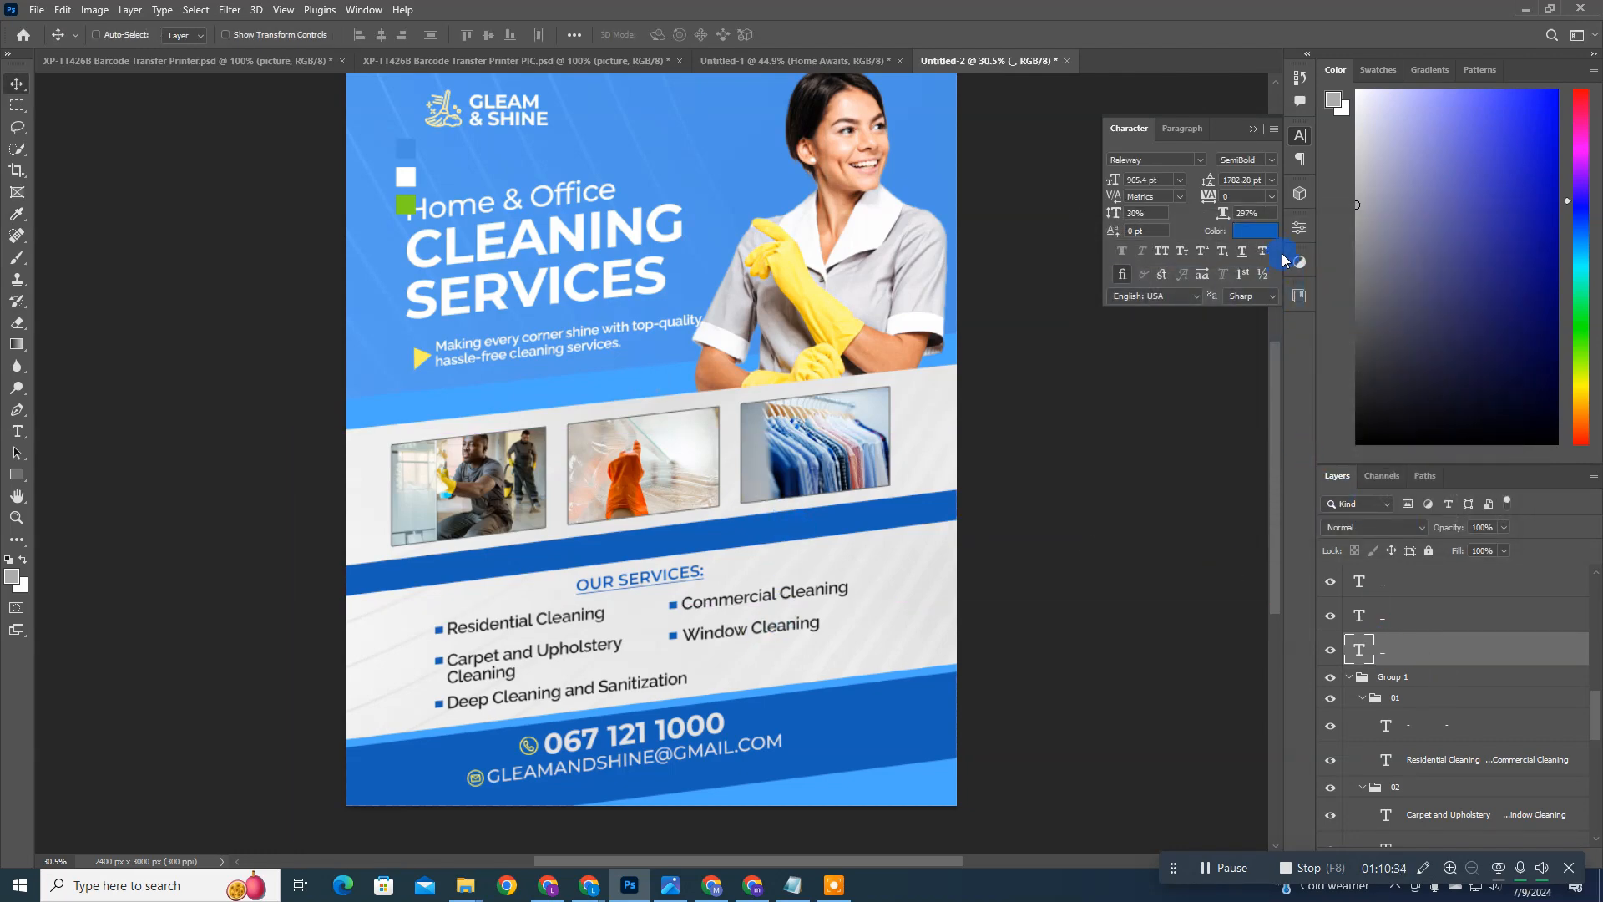
left_click(1229, 238)
left_click(648, 389)
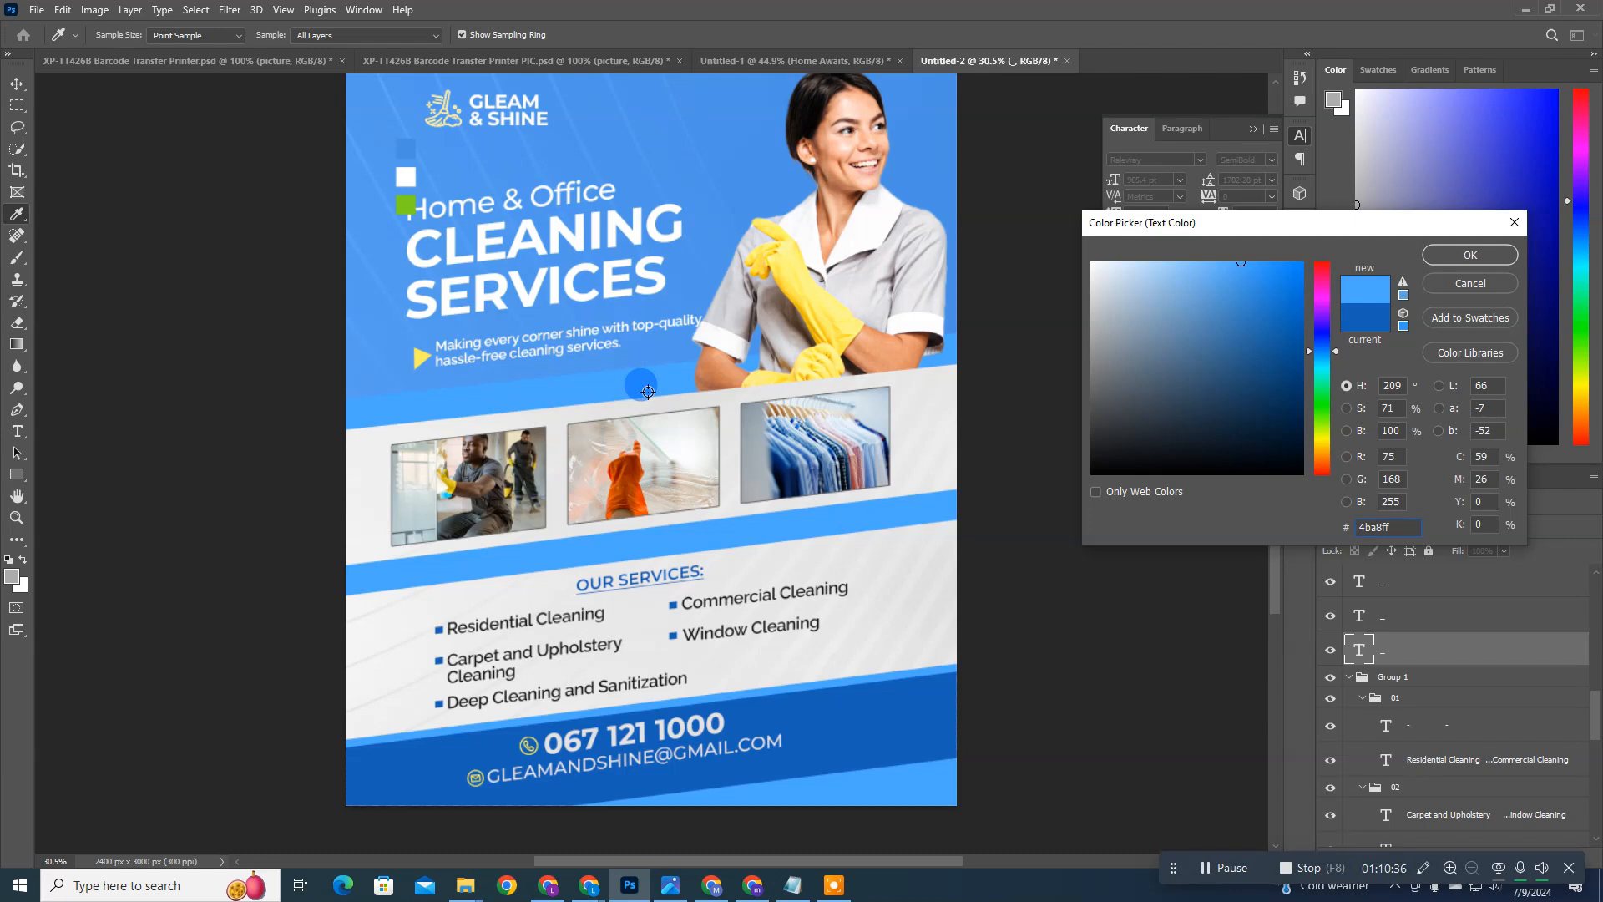
key("Return")
Step: Hide the colors group that holds the reference swatches beside the headline
scroll(648, 392, "up", 1)
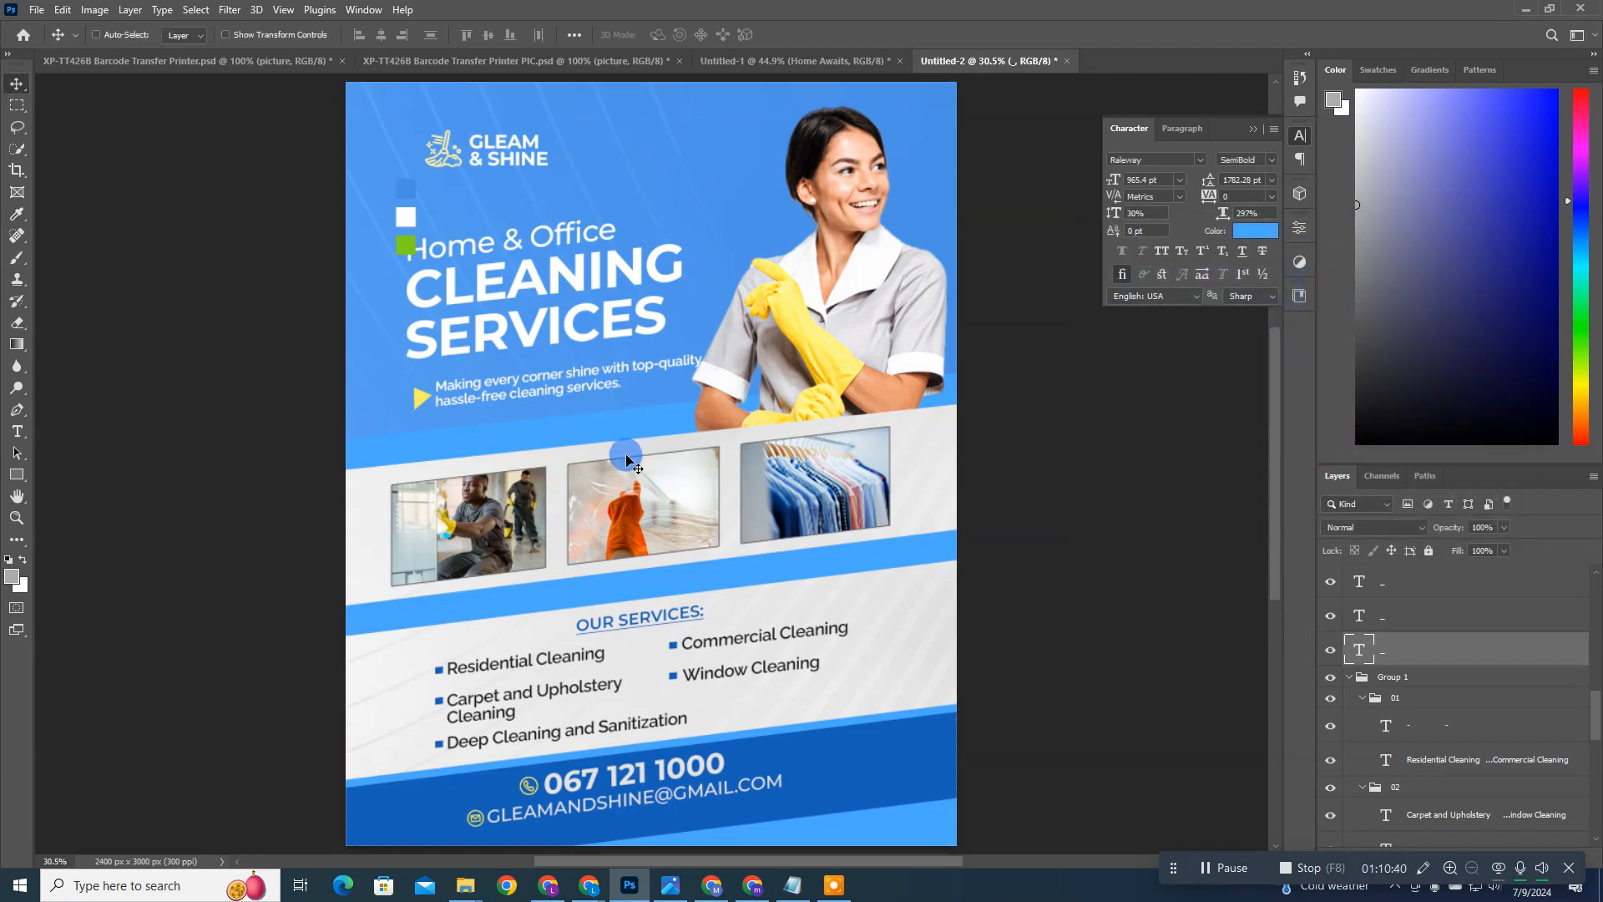
scroll(1507, 710, "down", 5)
scroll(1495, 691, "up", 3)
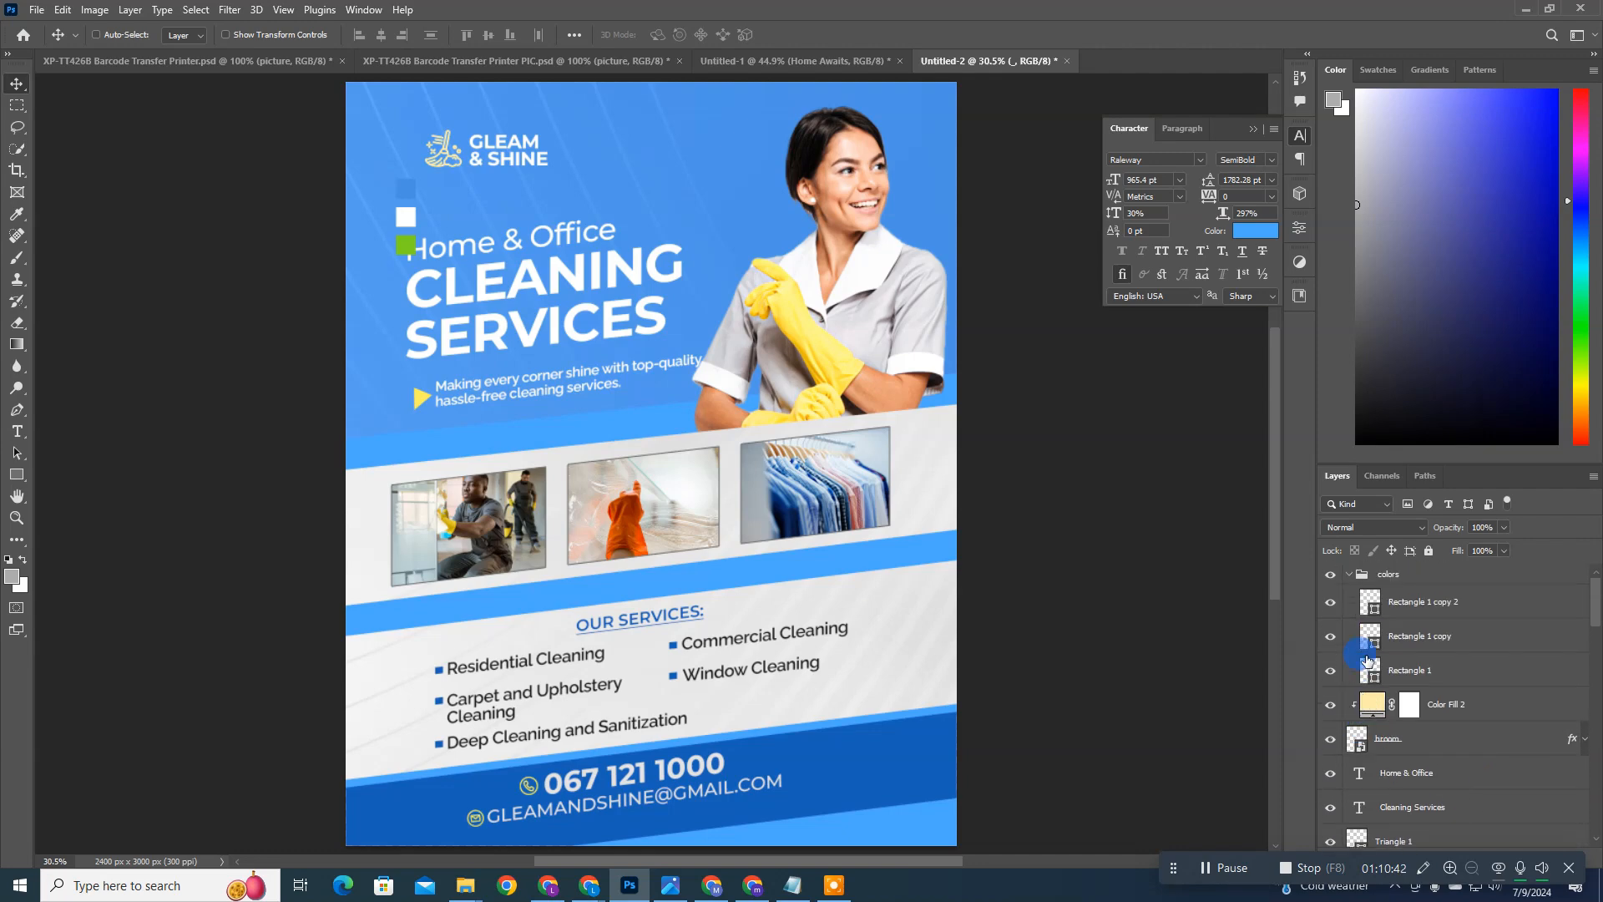
left_click(1330, 574)
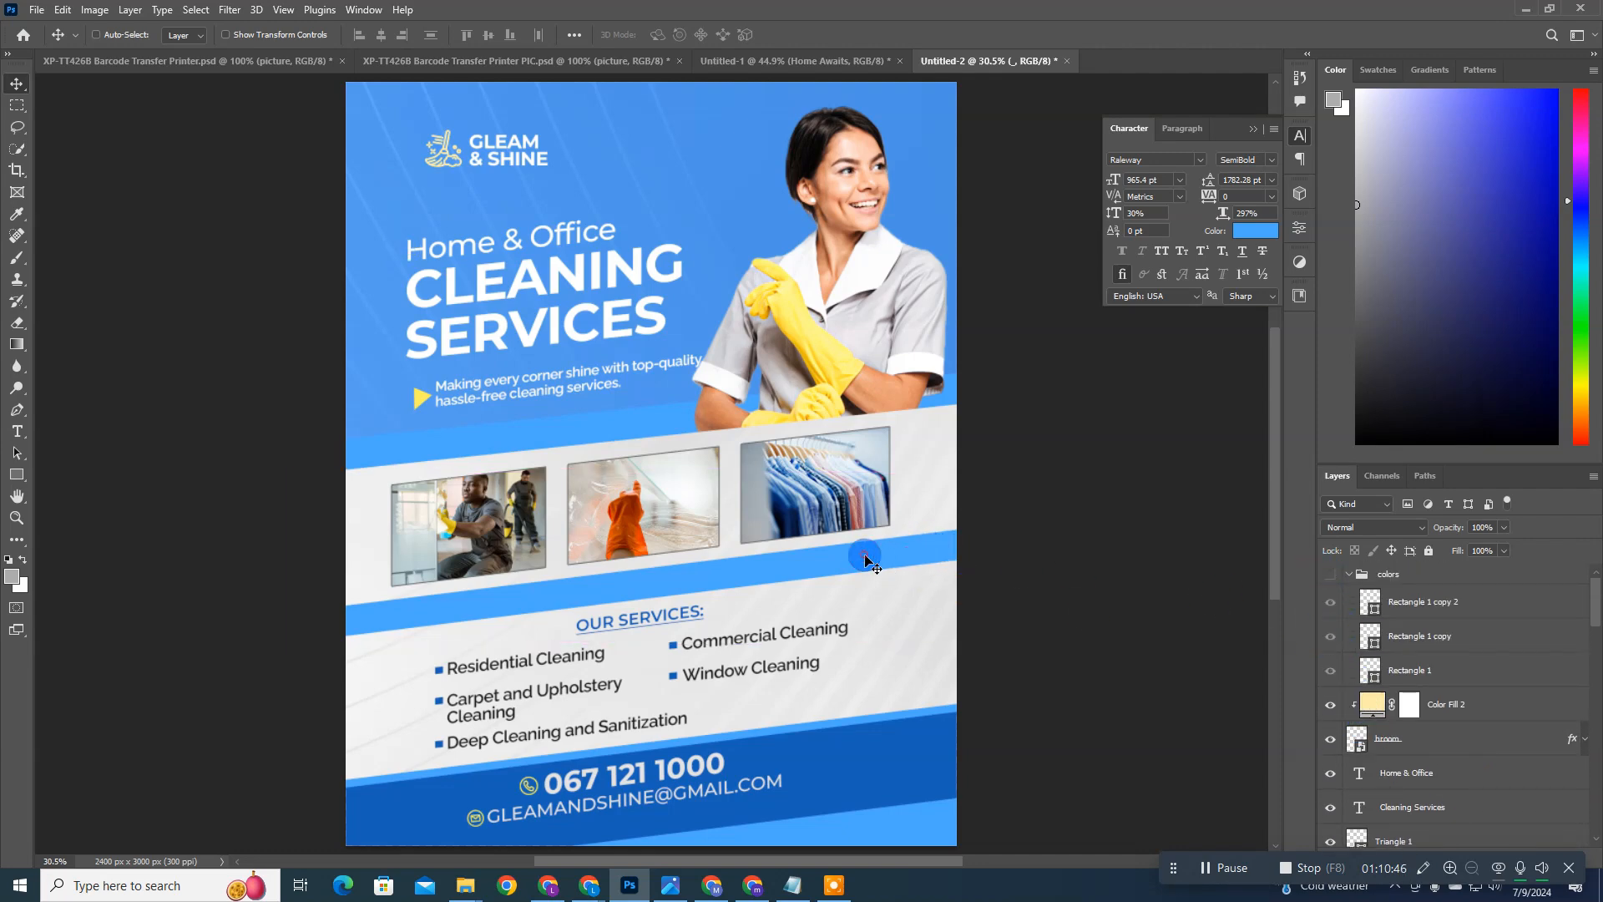
Step: Recolor the slanted band below the photos with the darker blue sampled from the footer contact bar
scroll(1465, 686, "down", 3)
scroll(1464, 685, "down", 5)
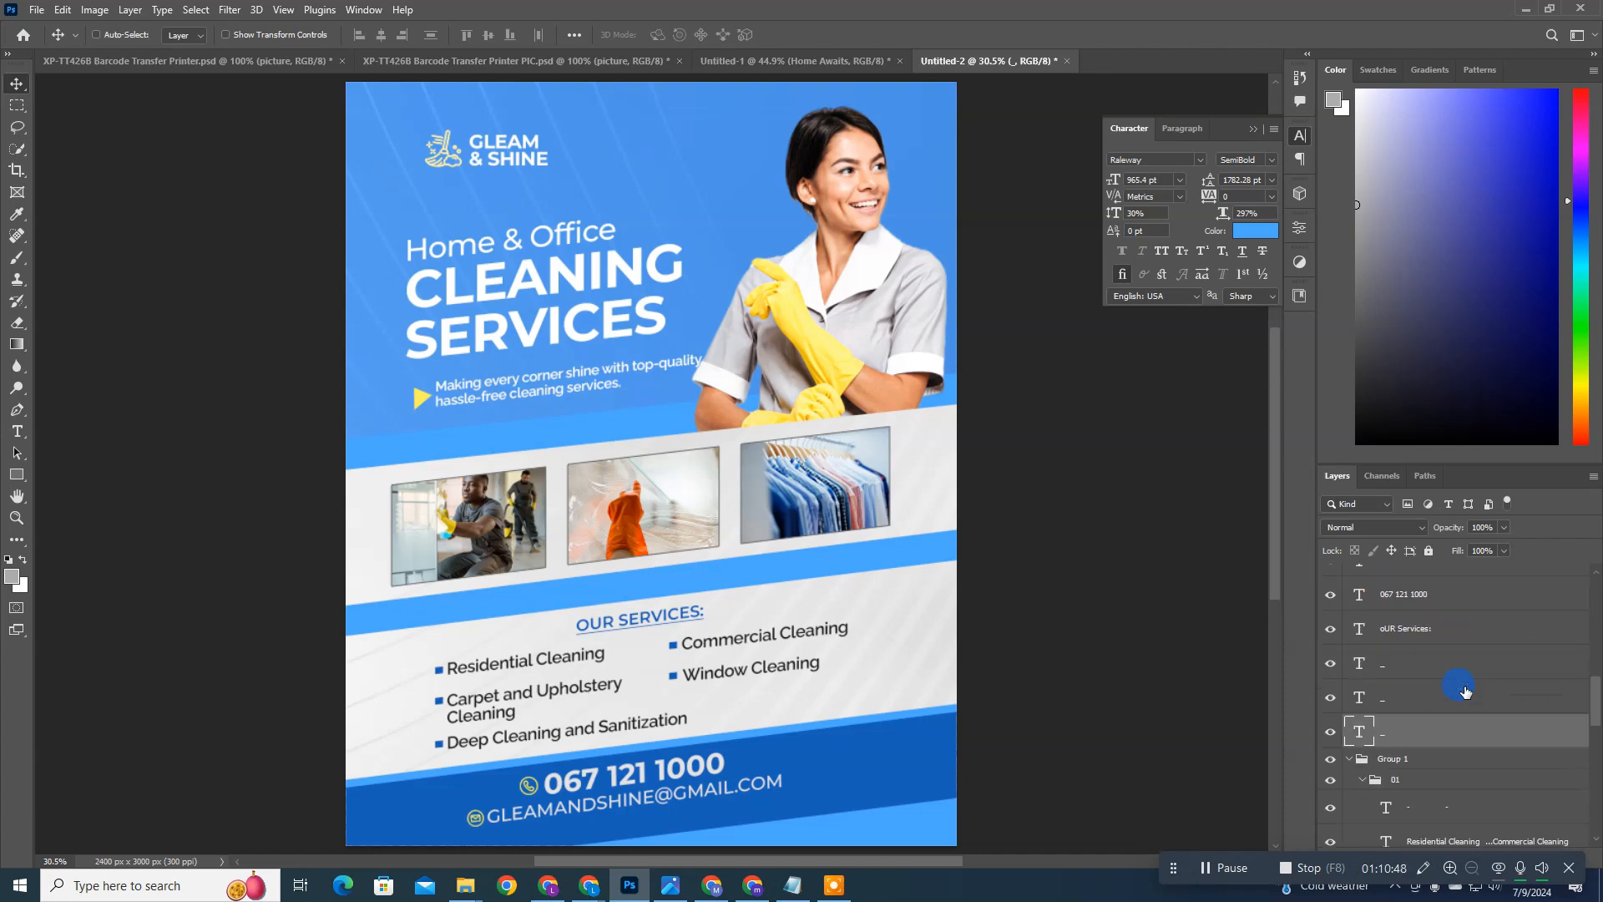
left_click(1261, 239)
left_click(877, 740)
key("Return")
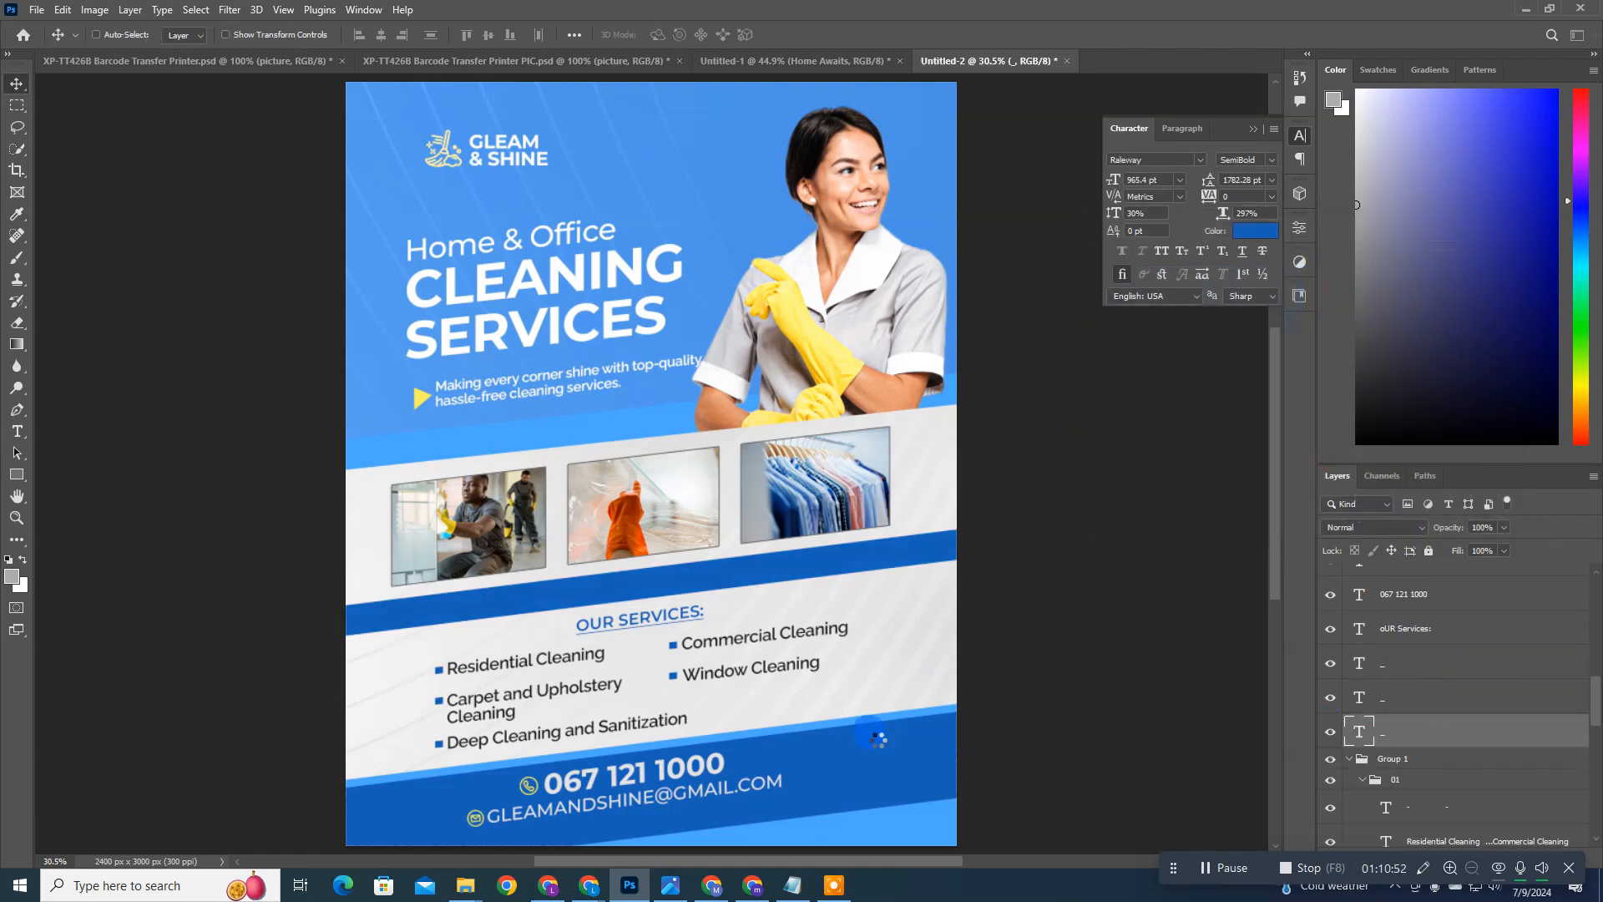
Step: Fill Rectangle 2, the slanted band above the photos, with a medium blue slightly lighter than the footer contact bar
left_click(658, 420)
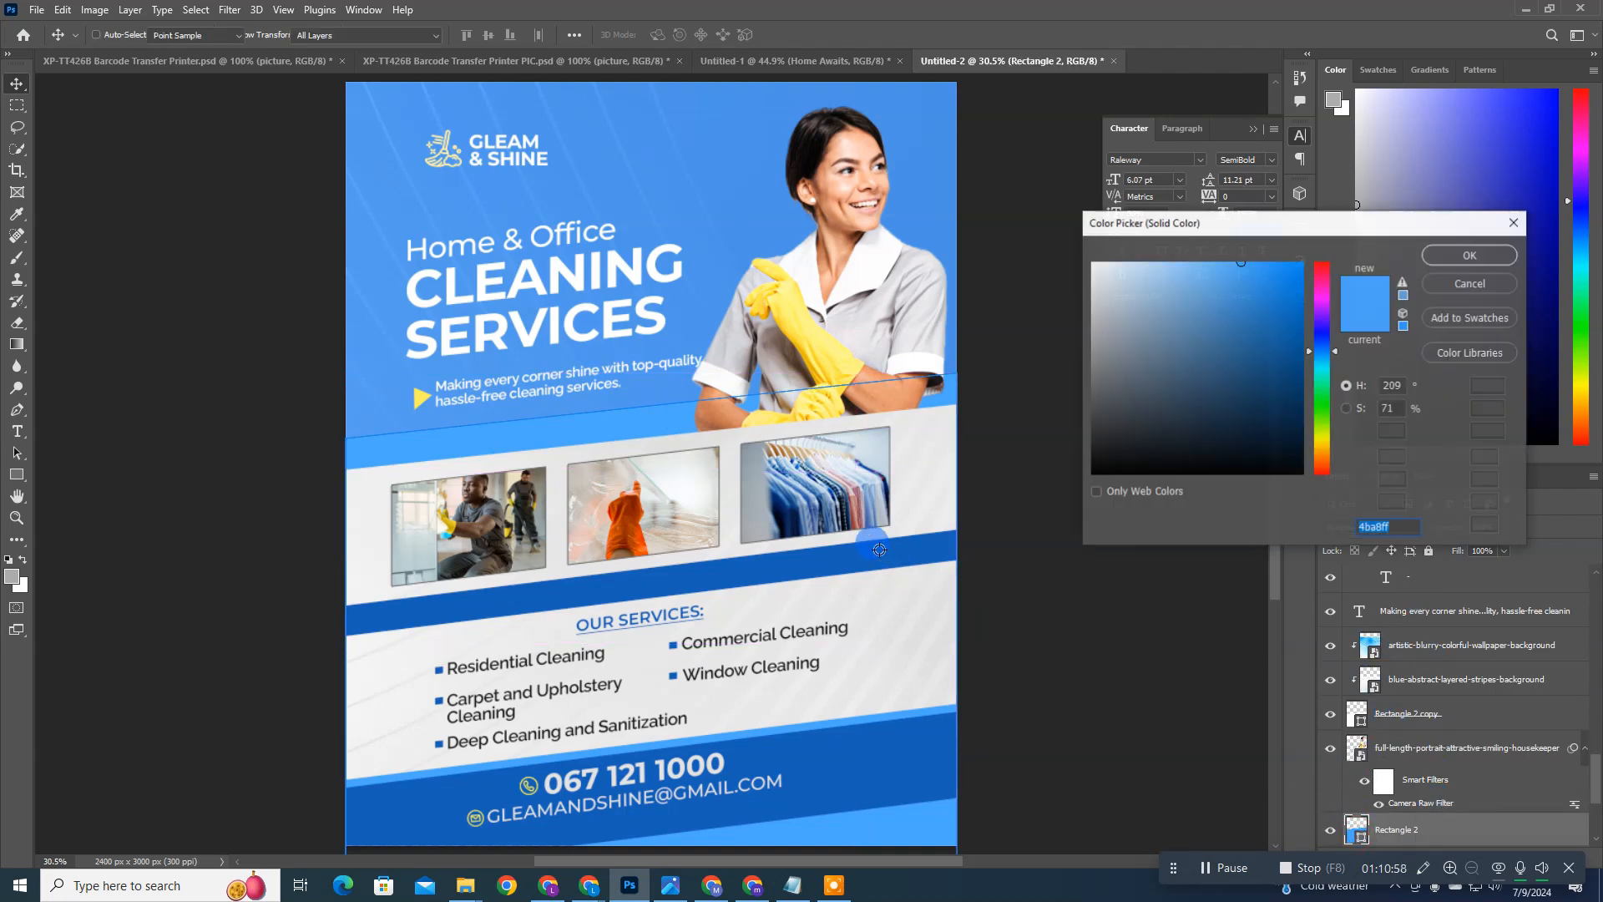
double_click(1356, 830)
left_click(880, 550)
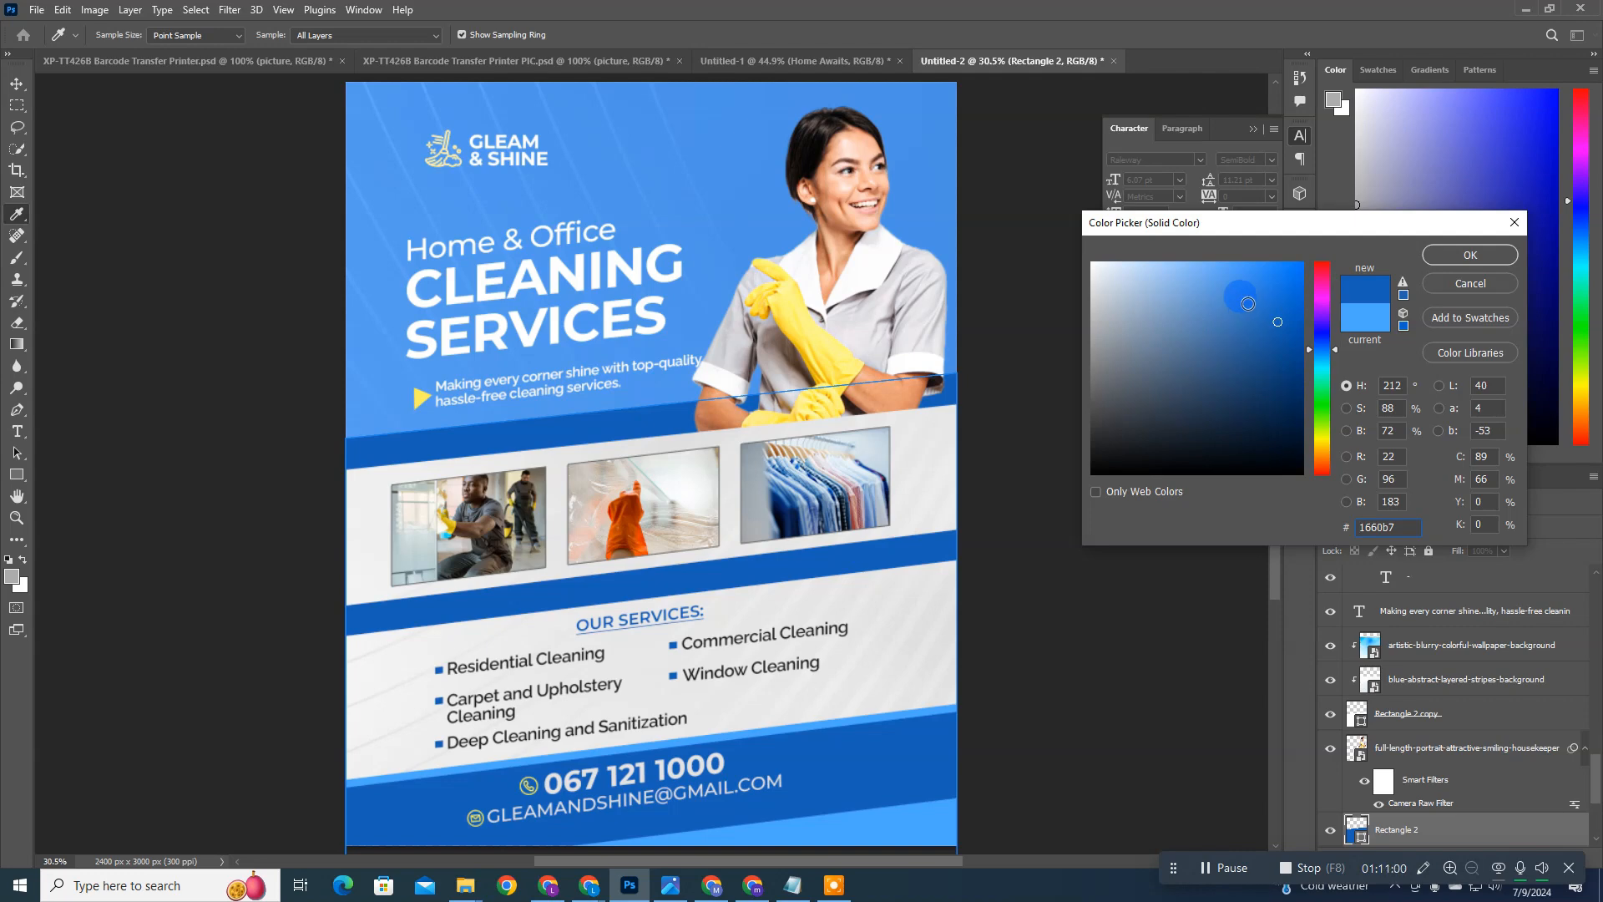
left_click(1245, 298)
key("Return")
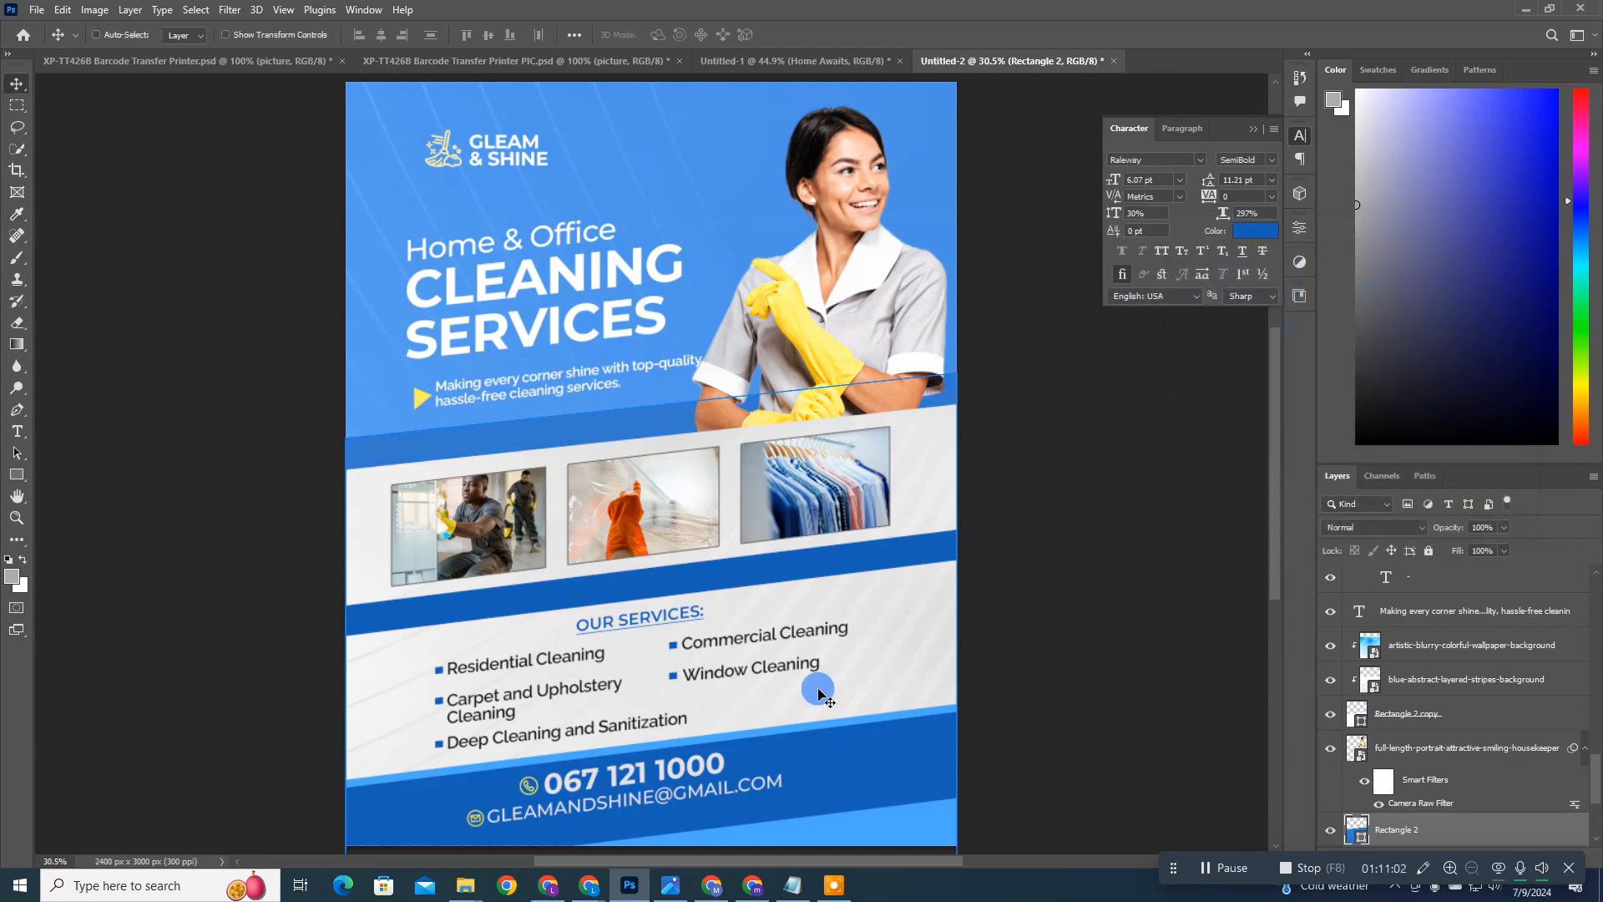
Step: Recolor the slanted band below the photos with the medium blue sampled from the band above the photos
left_click(792, 573)
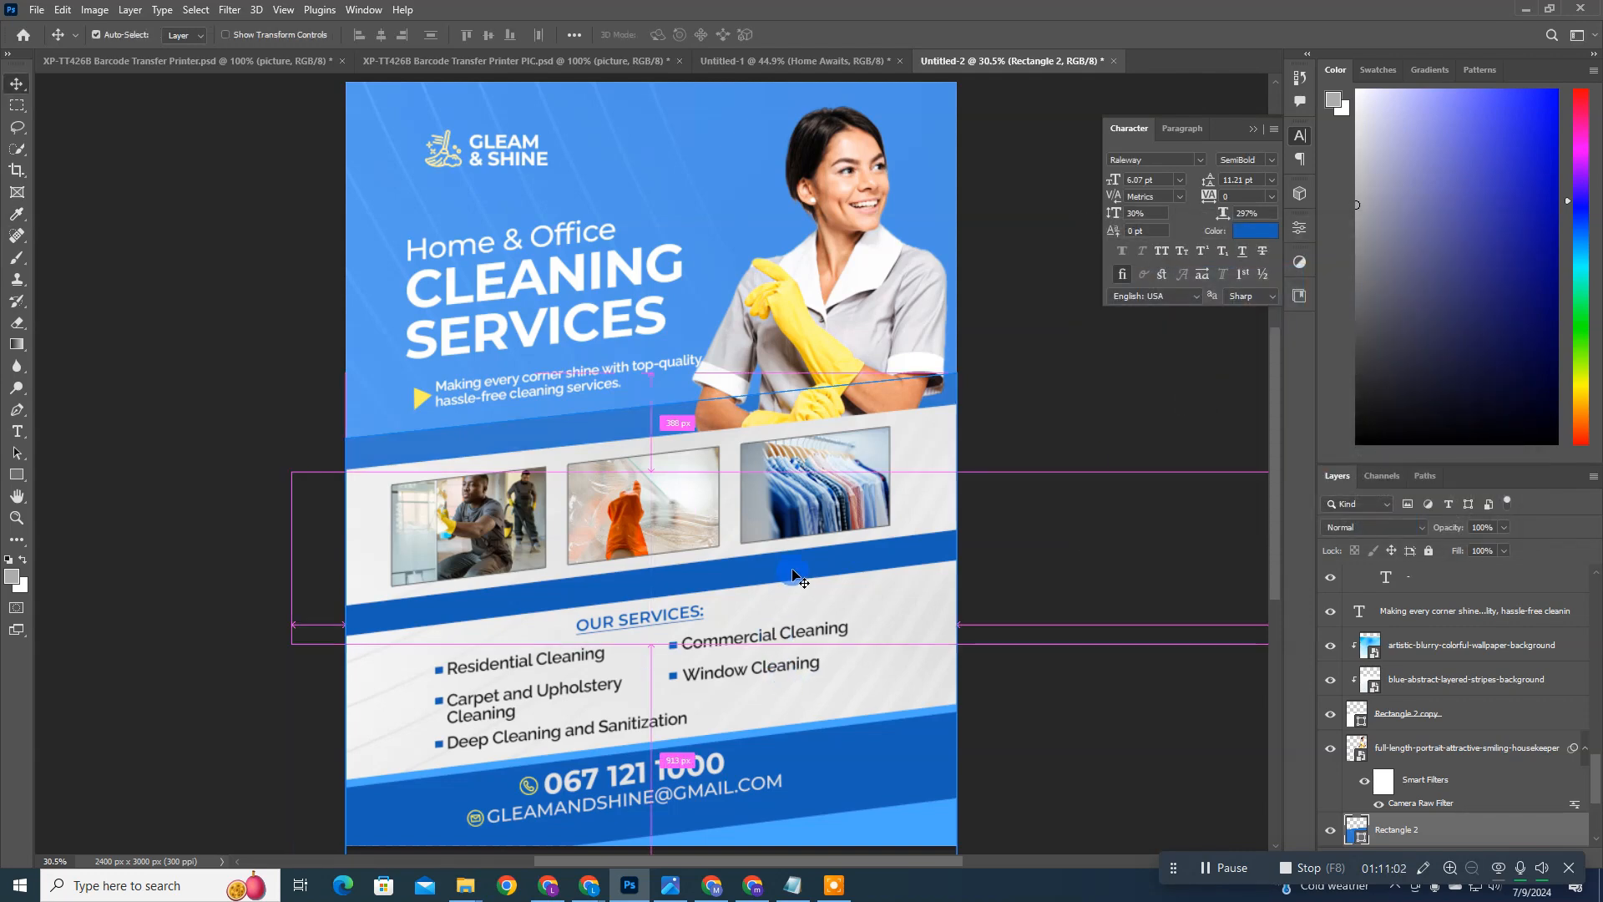
left_click(1255, 231)
left_click(662, 422)
key("Return")
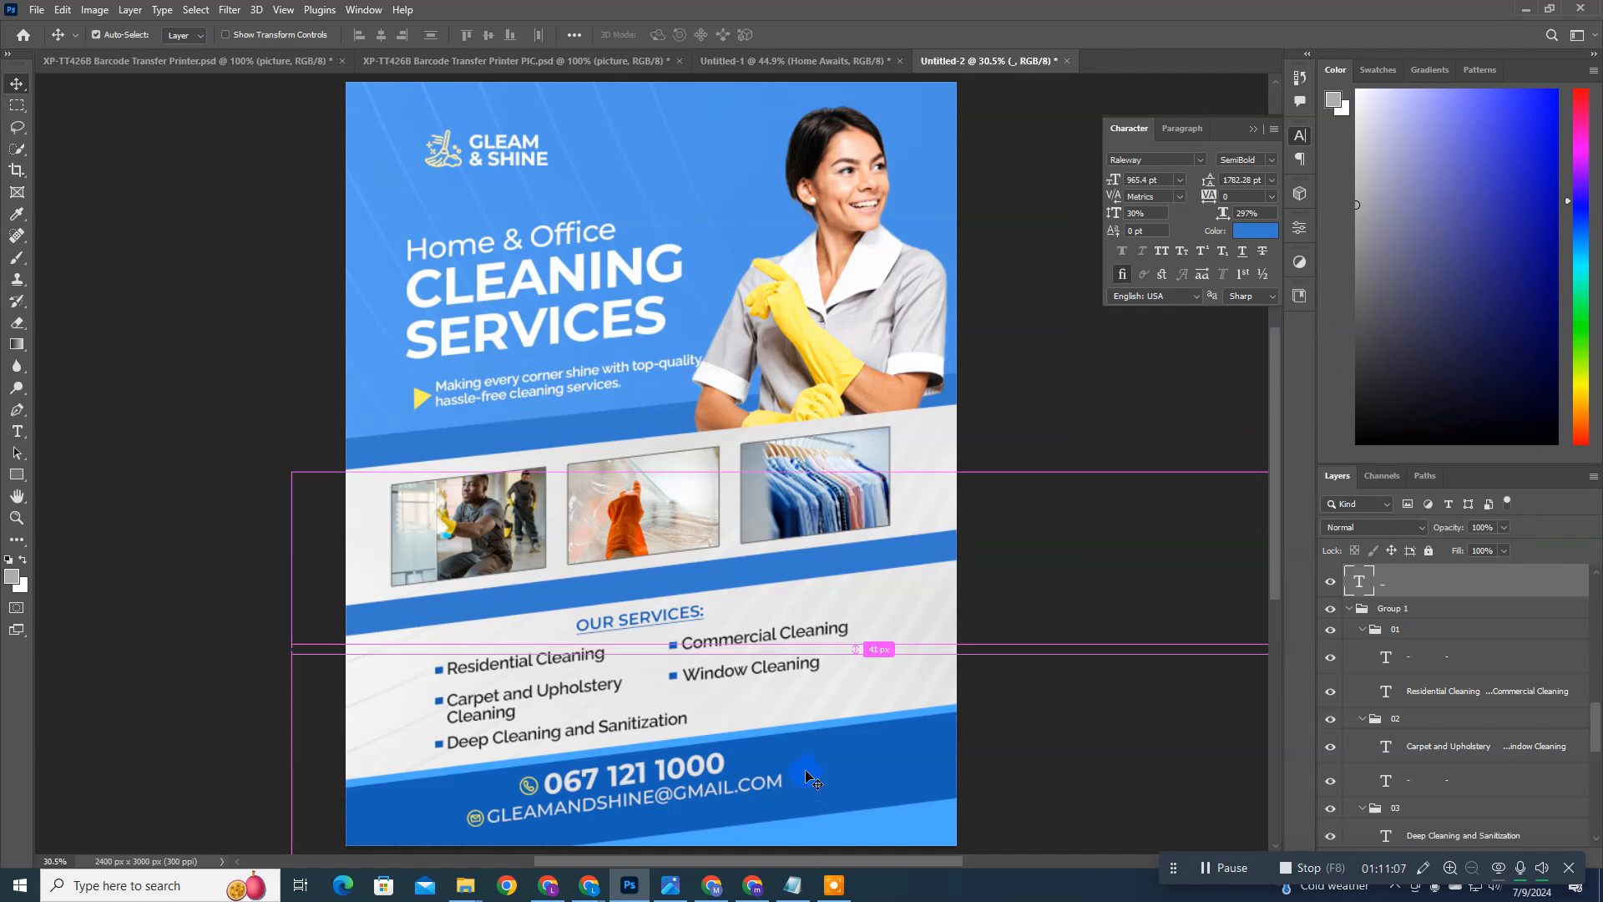
Step: Change the footer contact bar's color to the muted dark blue #225ea5
left_click(808, 776, "ctrl")
left_click(1248, 231)
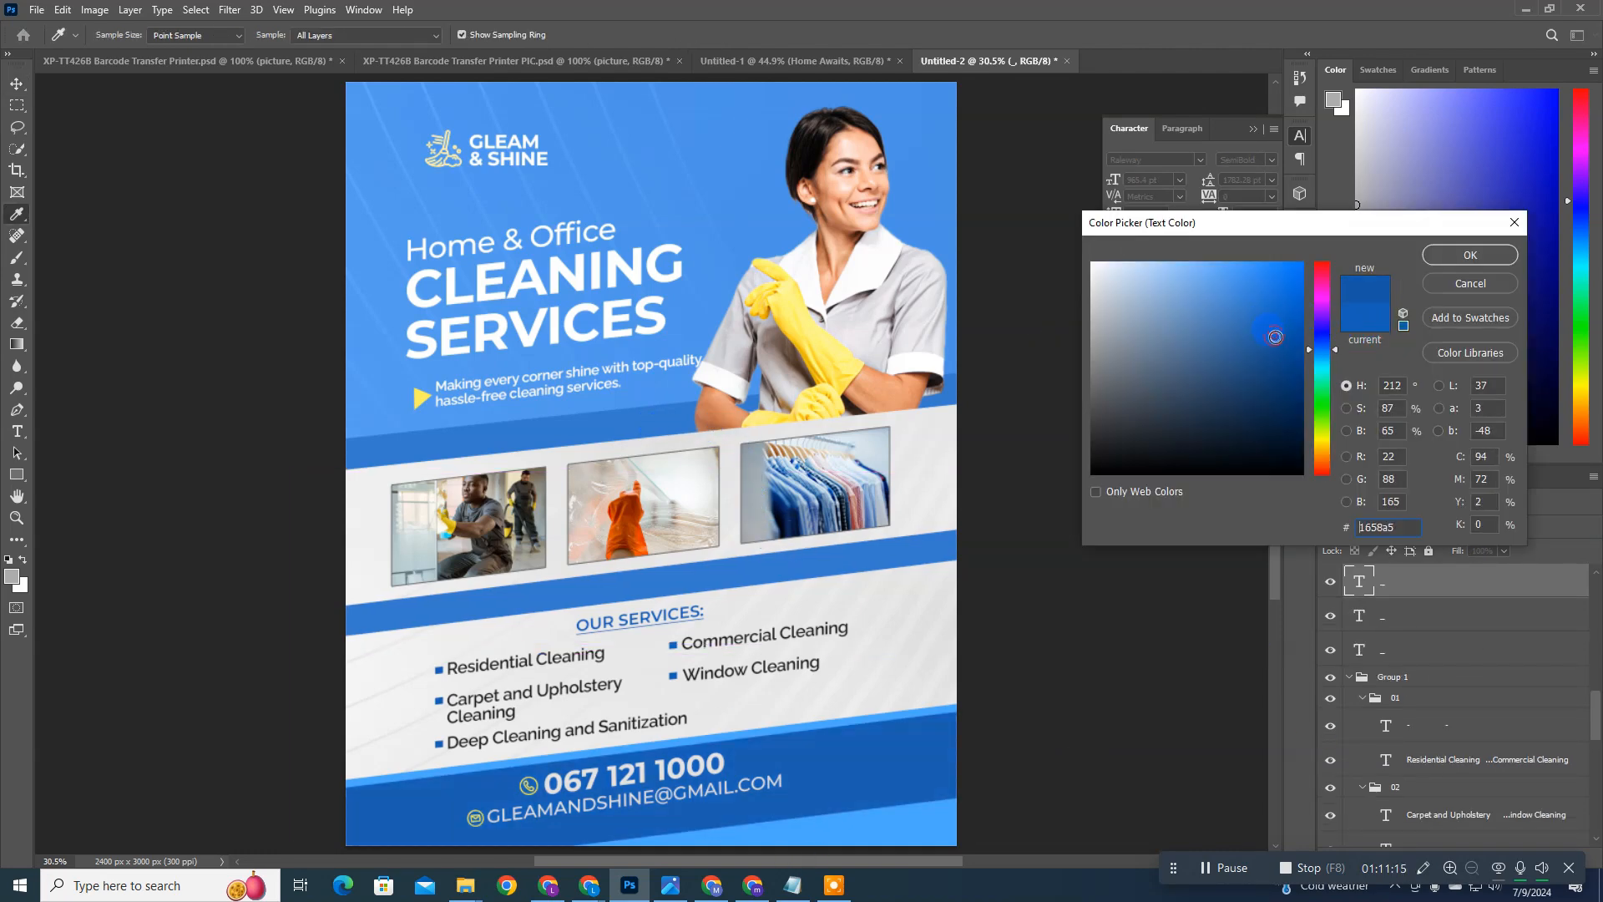
left_click_drag(1275, 337, 1264, 337)
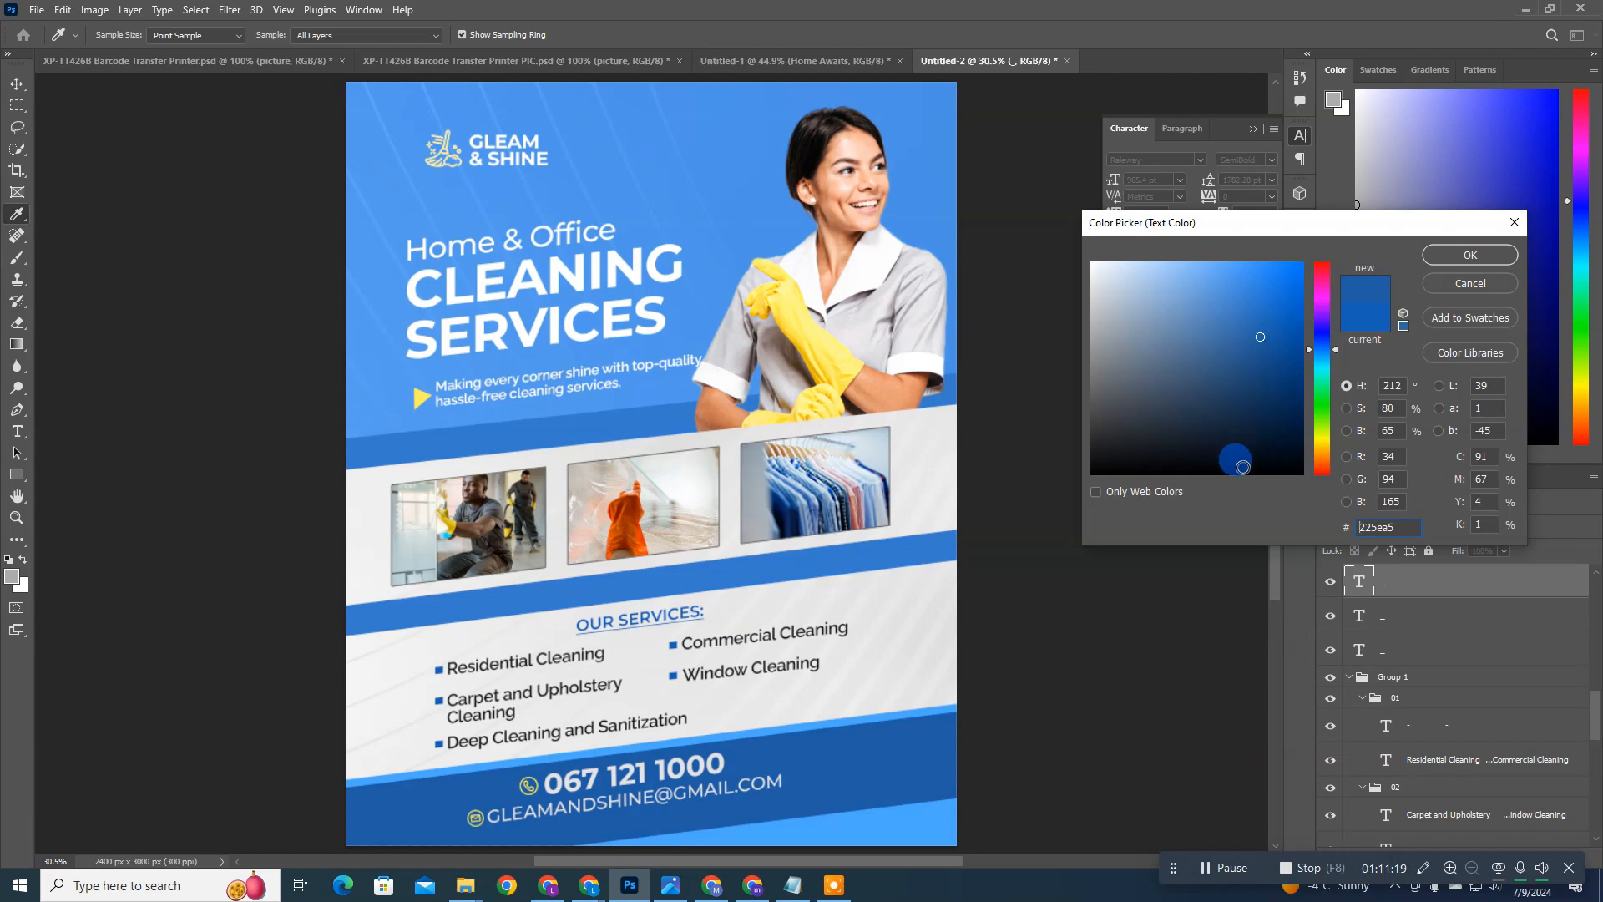
key("Return")
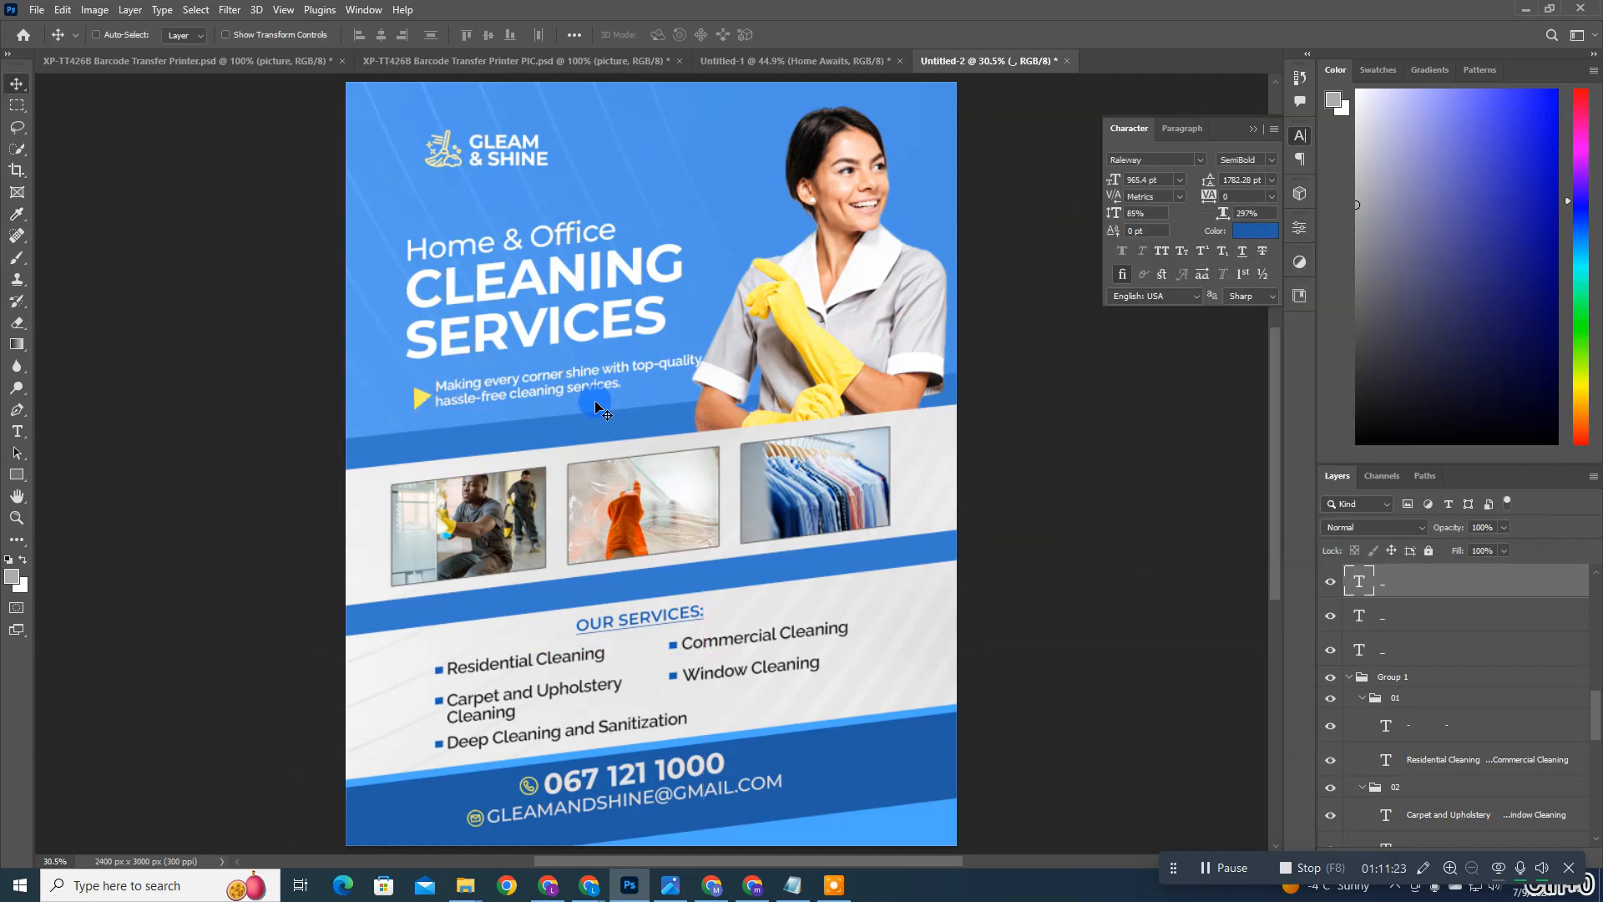
Step: Show the rulers and place a vertical guide along the left edge of the CLEANING SERVICES headline
key("ctrl+r")
left_click_drag(44, 378, 415, 289)
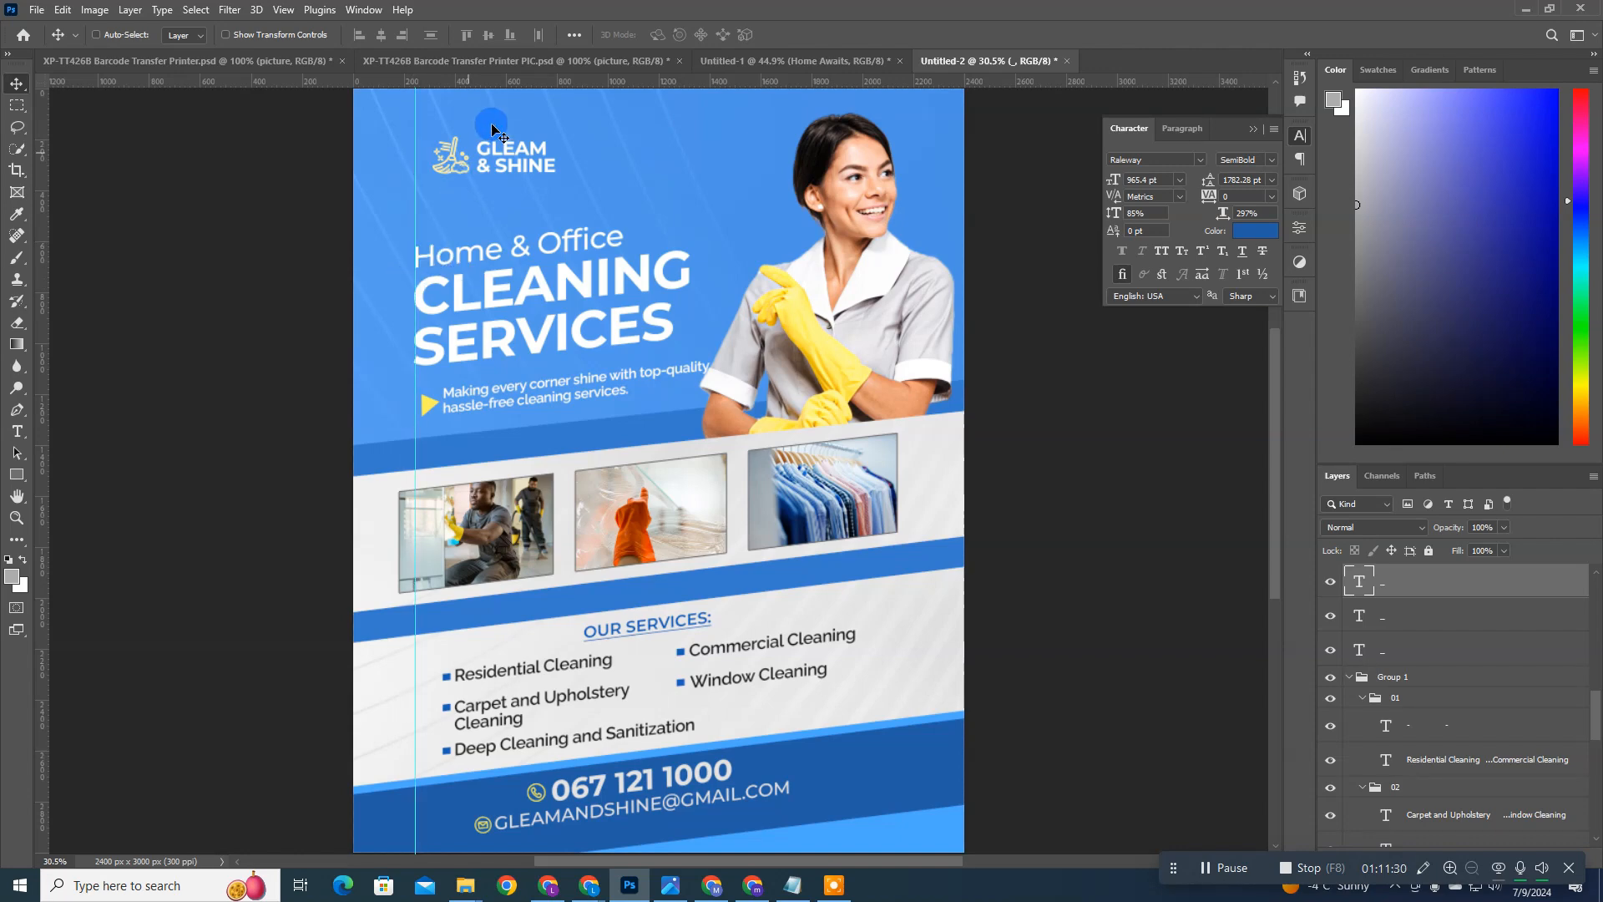
Step: Group the Gleam & Shine name with the logo icon and its color fill, and nudge the group left to the vertical guide
left_click(530, 167, "ctrl")
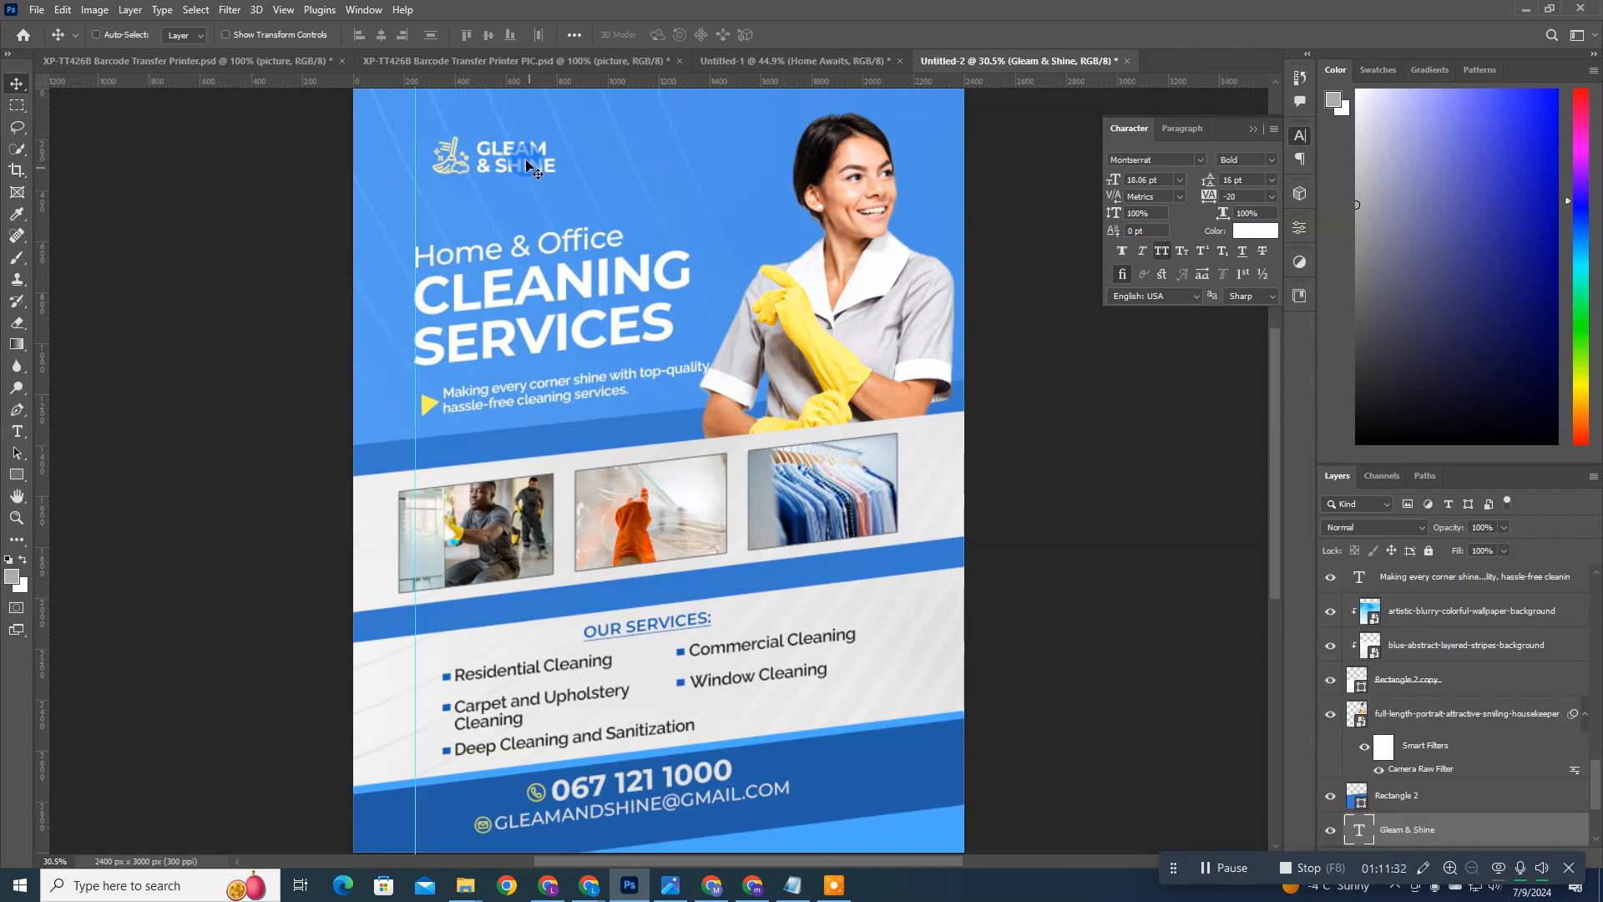
scroll(1432, 690, "down", 10)
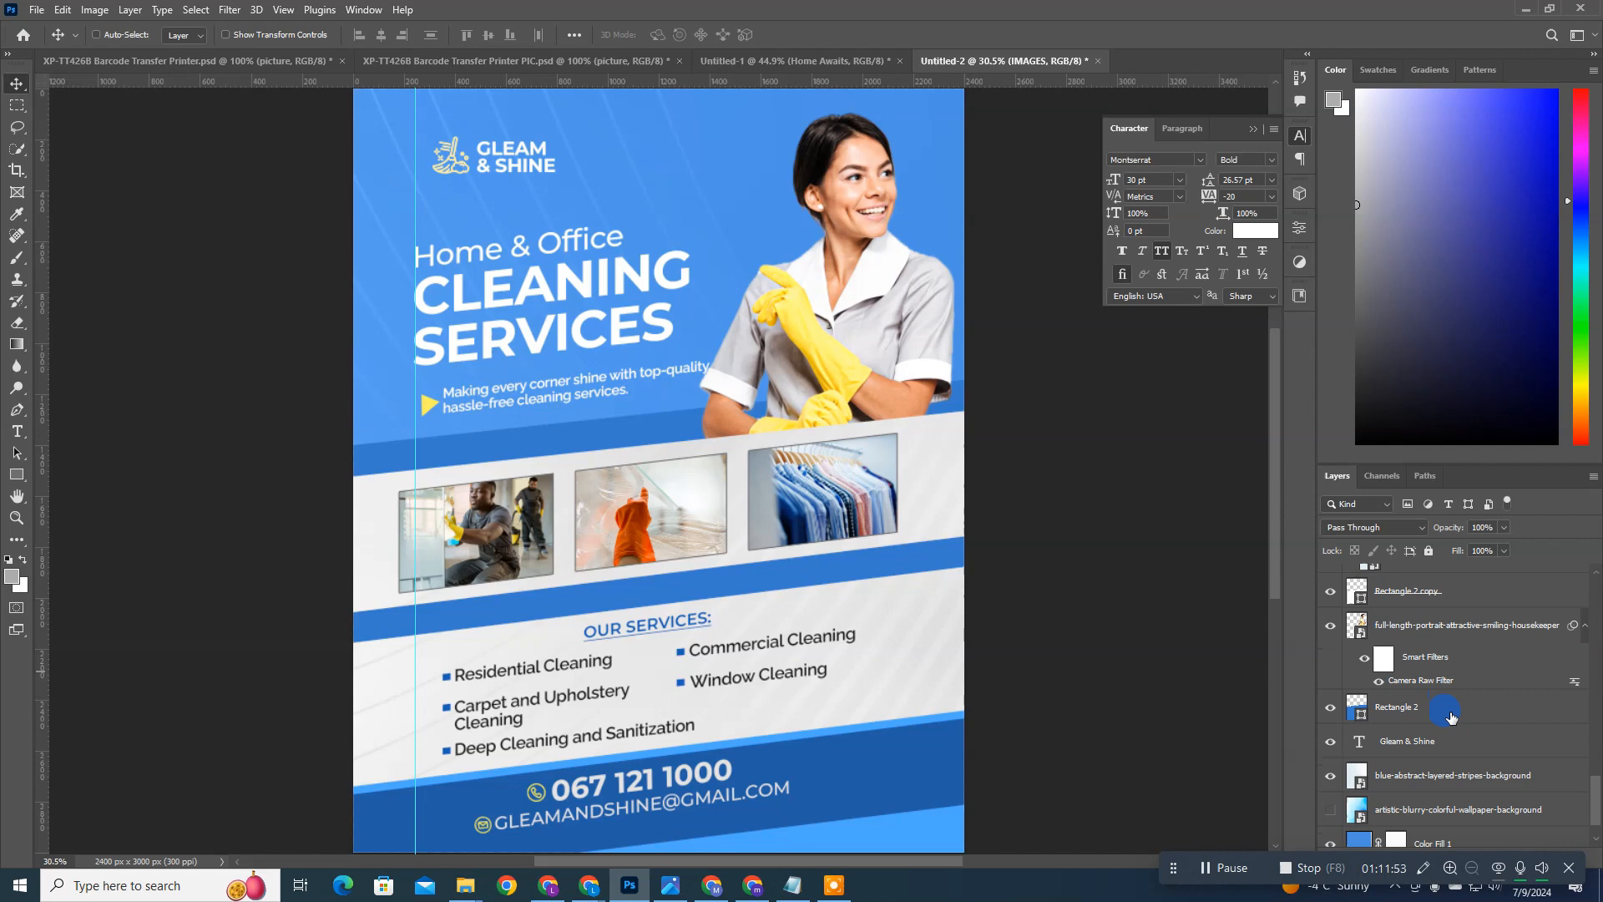
left_click_drag(1451, 716, 1392, 732)
left_click(1467, 693, "shift")
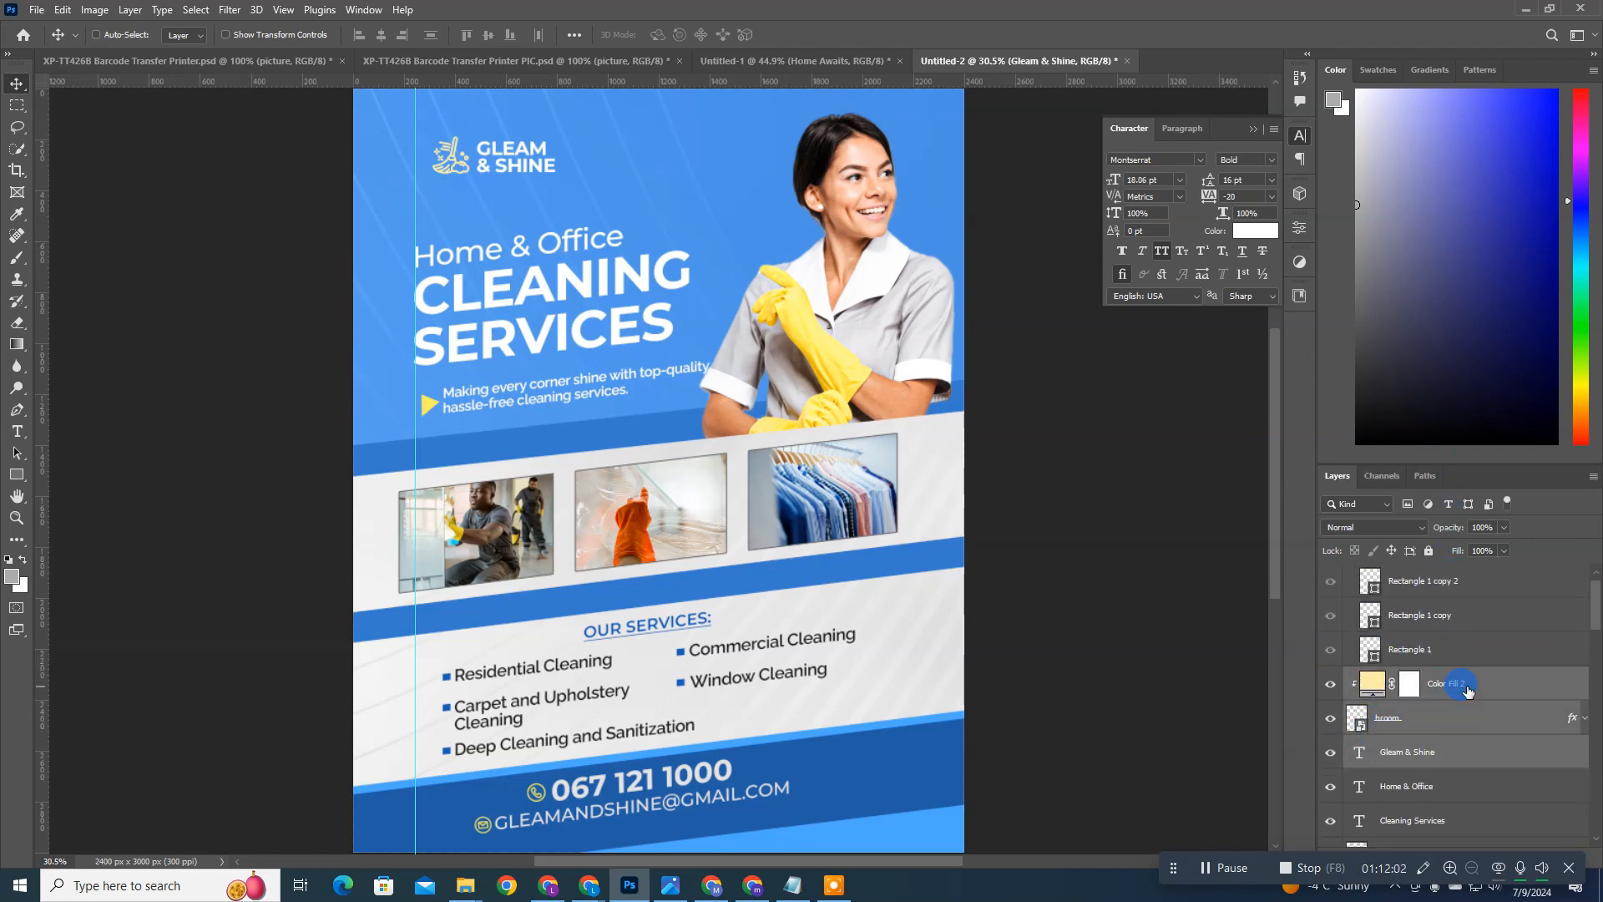
key("ctrl+g")
key("Left")
key("Left")
key("Left")
key("Left")
key("Left")
key("Left")
key("Left")
key("Left")
key("Left")
key("Left")
key("Left")
key("Left")
key("Left")
key("Left")
key("Left")
key("Left")
key("Left")
key("Left")
key("Left")
key("Left")
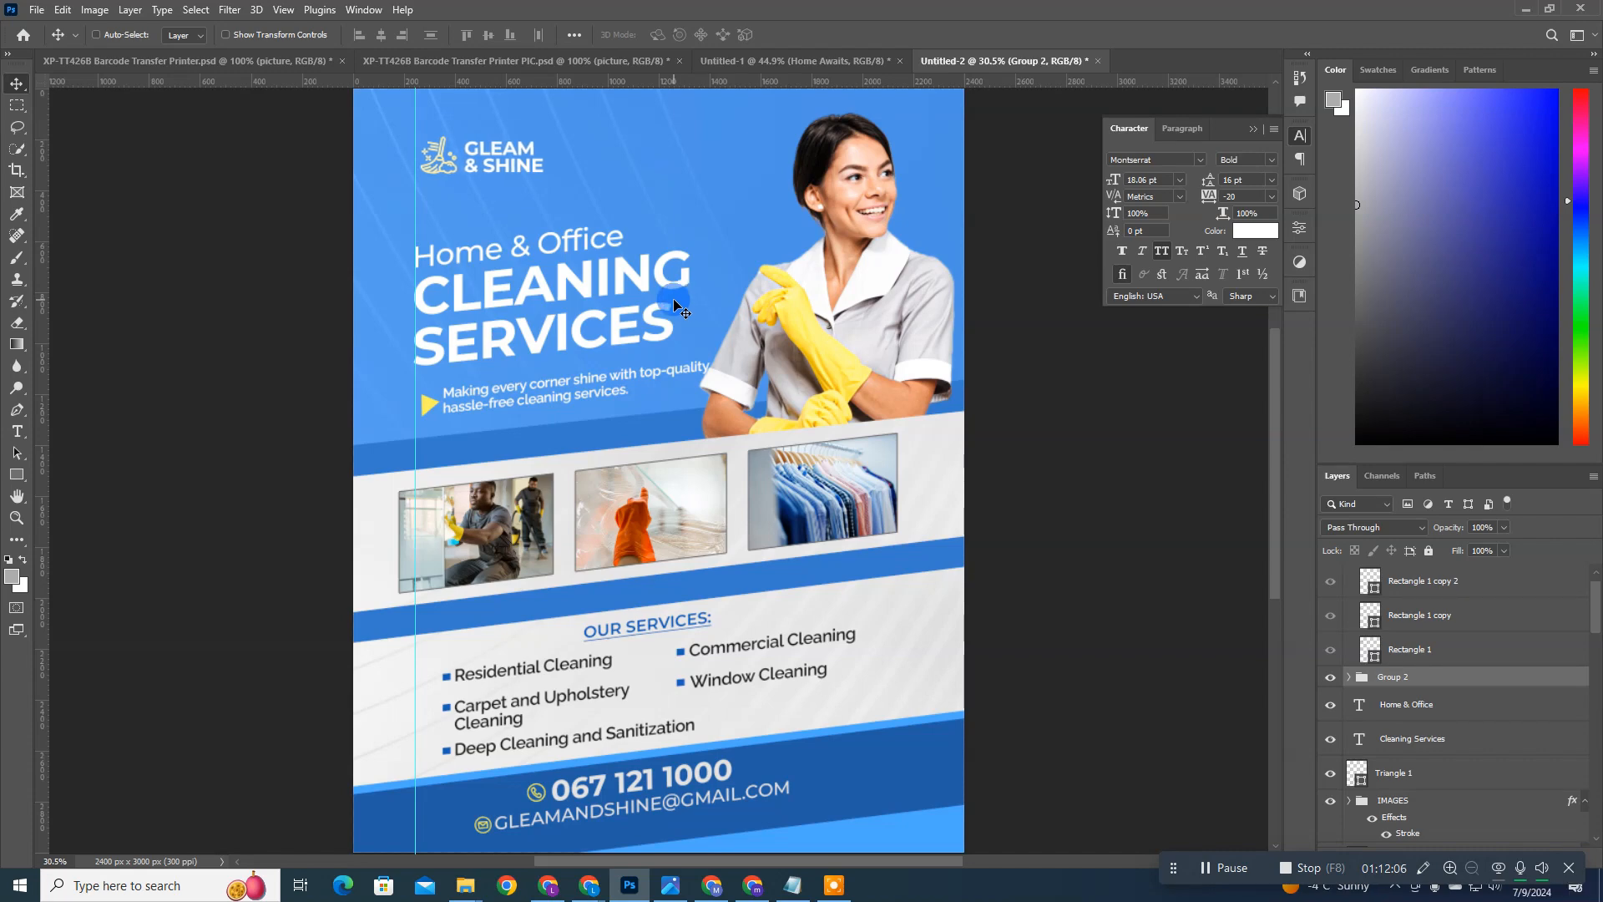
key("ctrl+0")
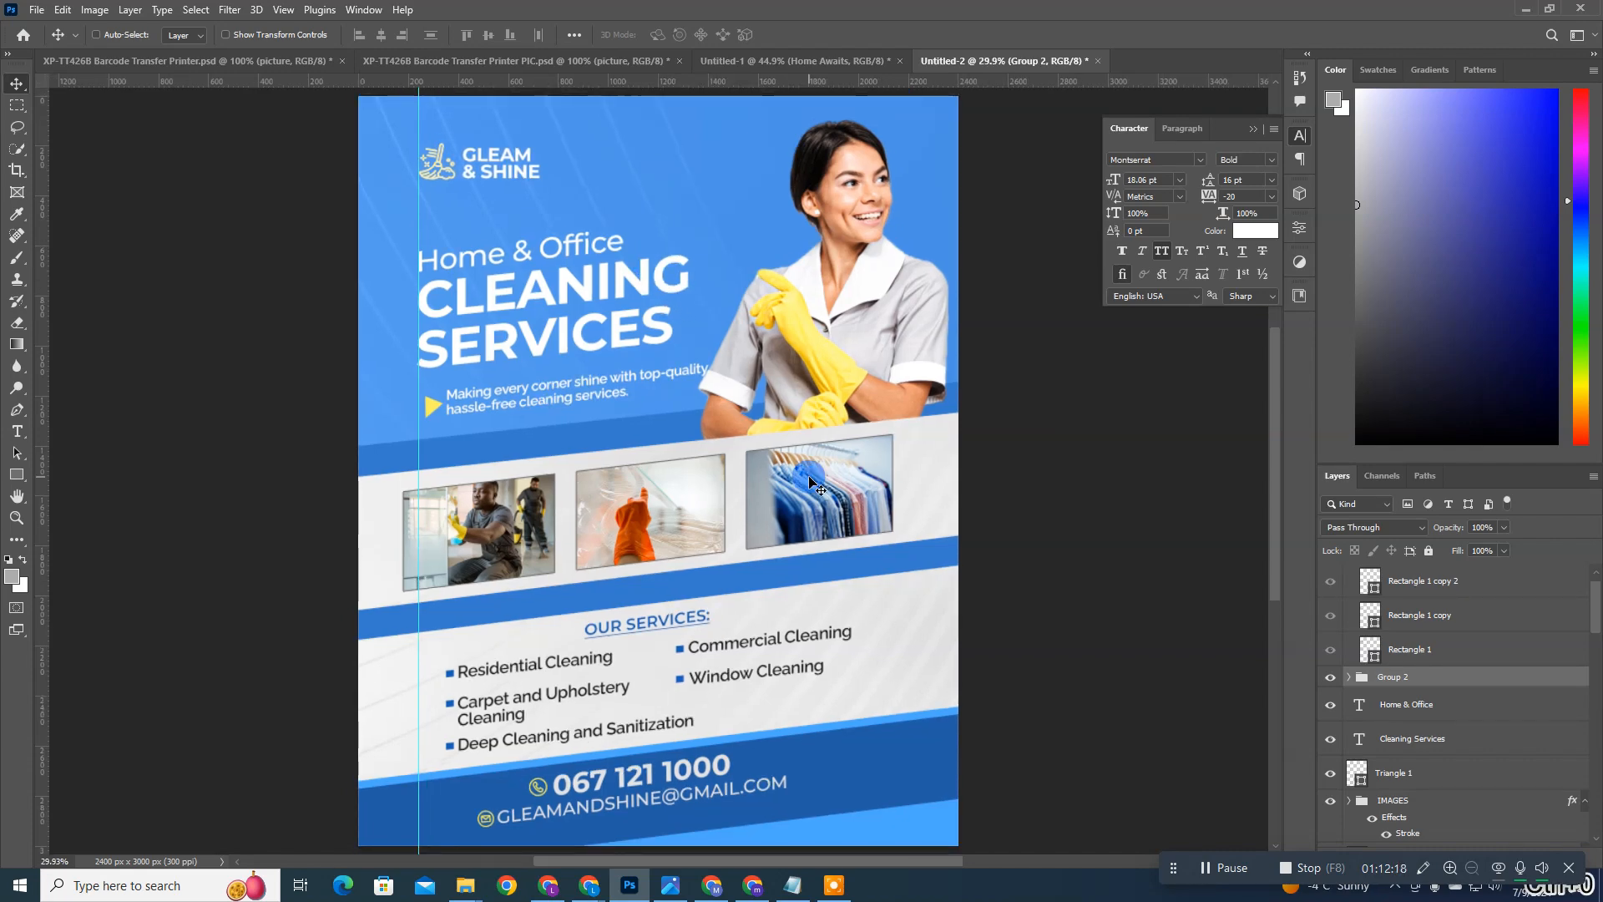
Step: Group the yellow triangle with the "Making every corner shine" tagline and name the group description
left_click(597, 382, "ctrl")
scroll(1467, 625, "down", 2)
scroll(1411, 701, "up", 3)
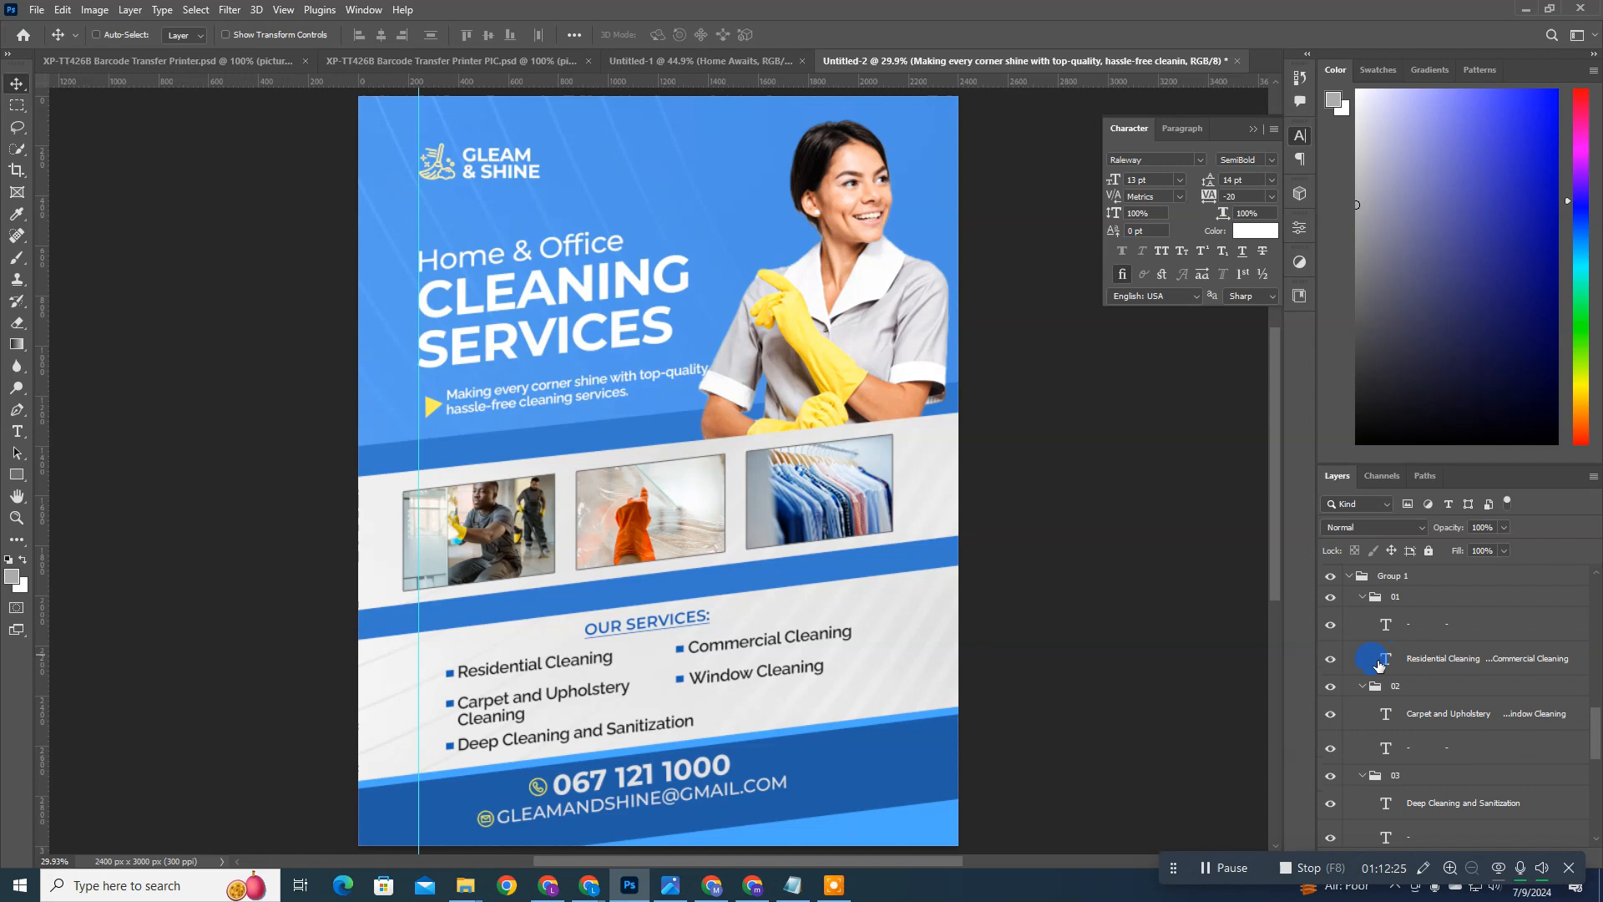
left_click(1349, 576)
scroll(1425, 675, "up", 5)
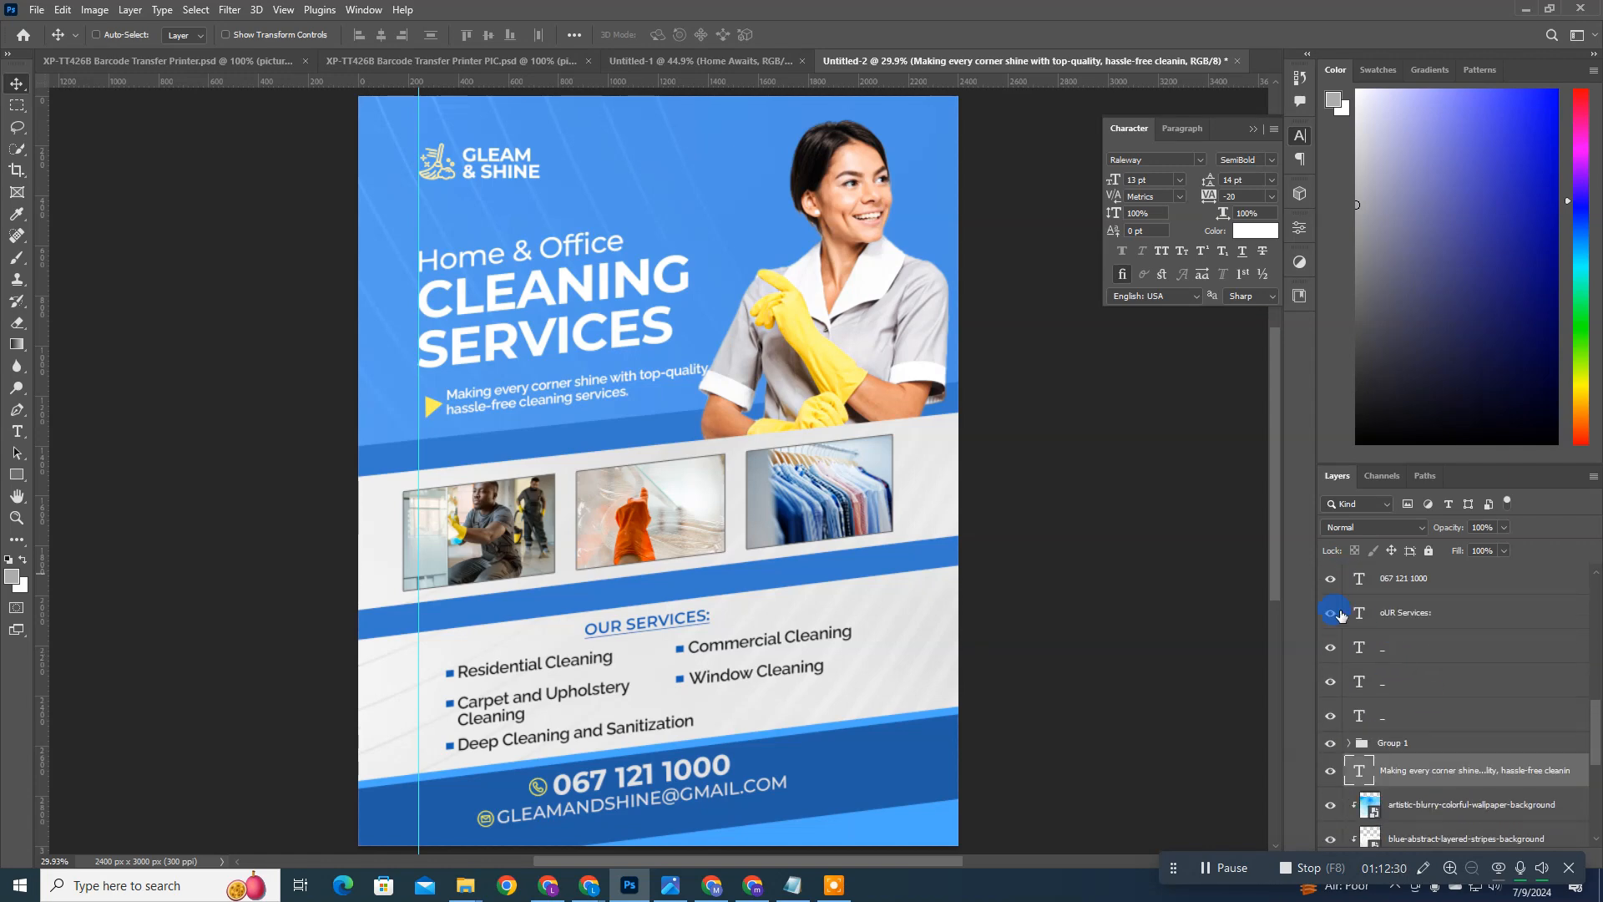
scroll(1406, 642, "up", 2)
left_click(1384, 640)
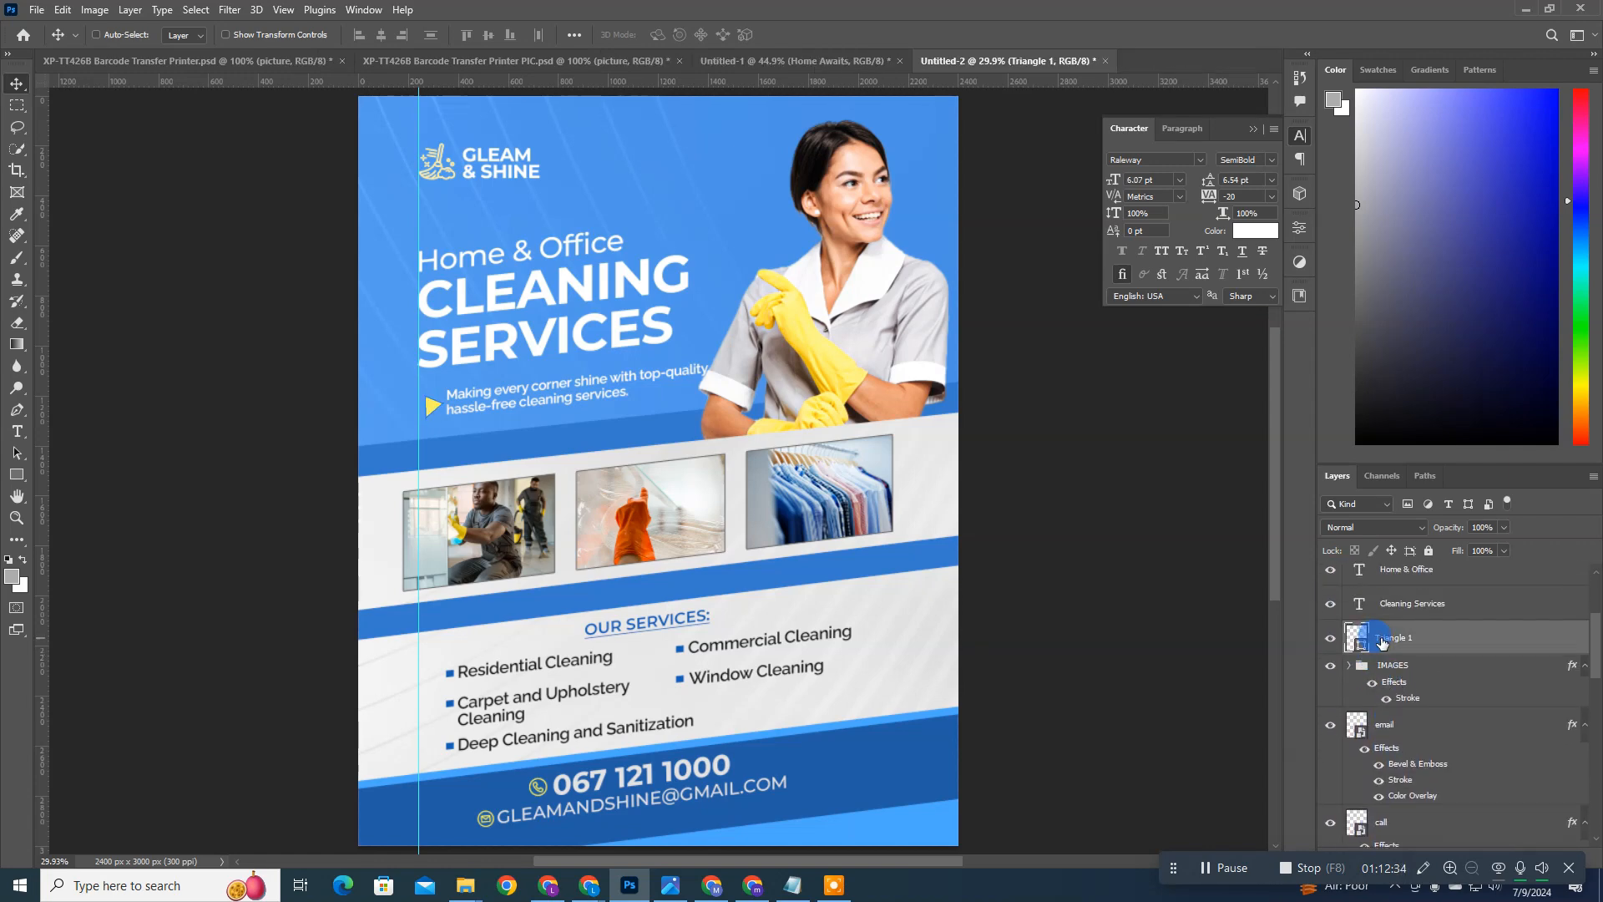
scroll(1386, 651, "down", 8)
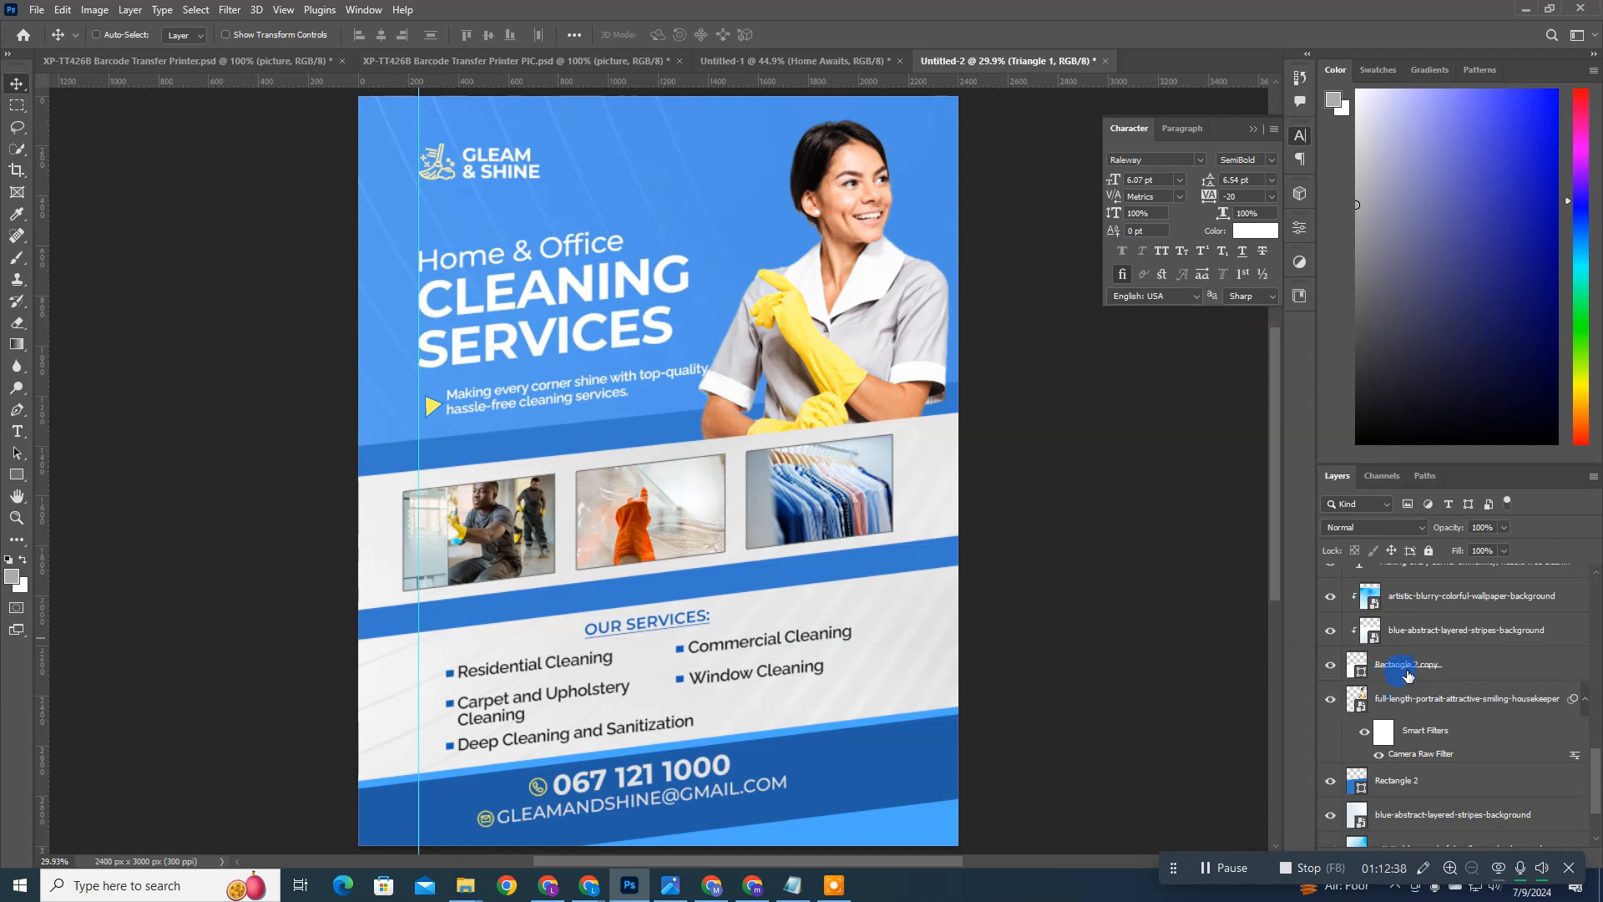
scroll(1408, 676, "up", 2)
left_click(1410, 671)
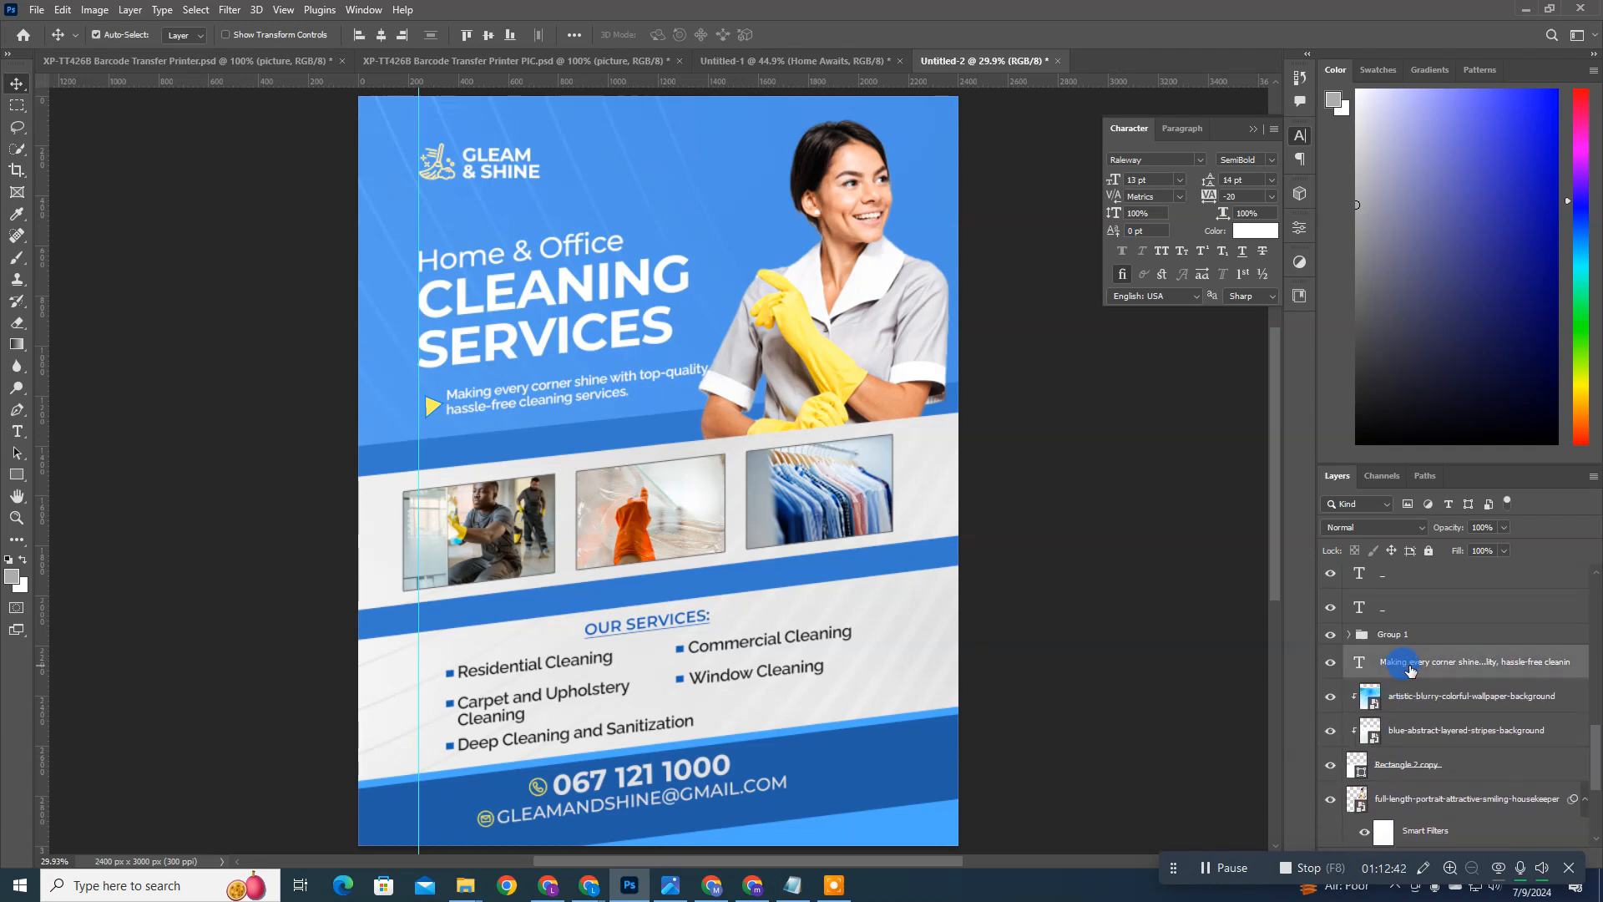
scroll(1410, 659, "up", 3)
left_click(1409, 577)
type("desc")
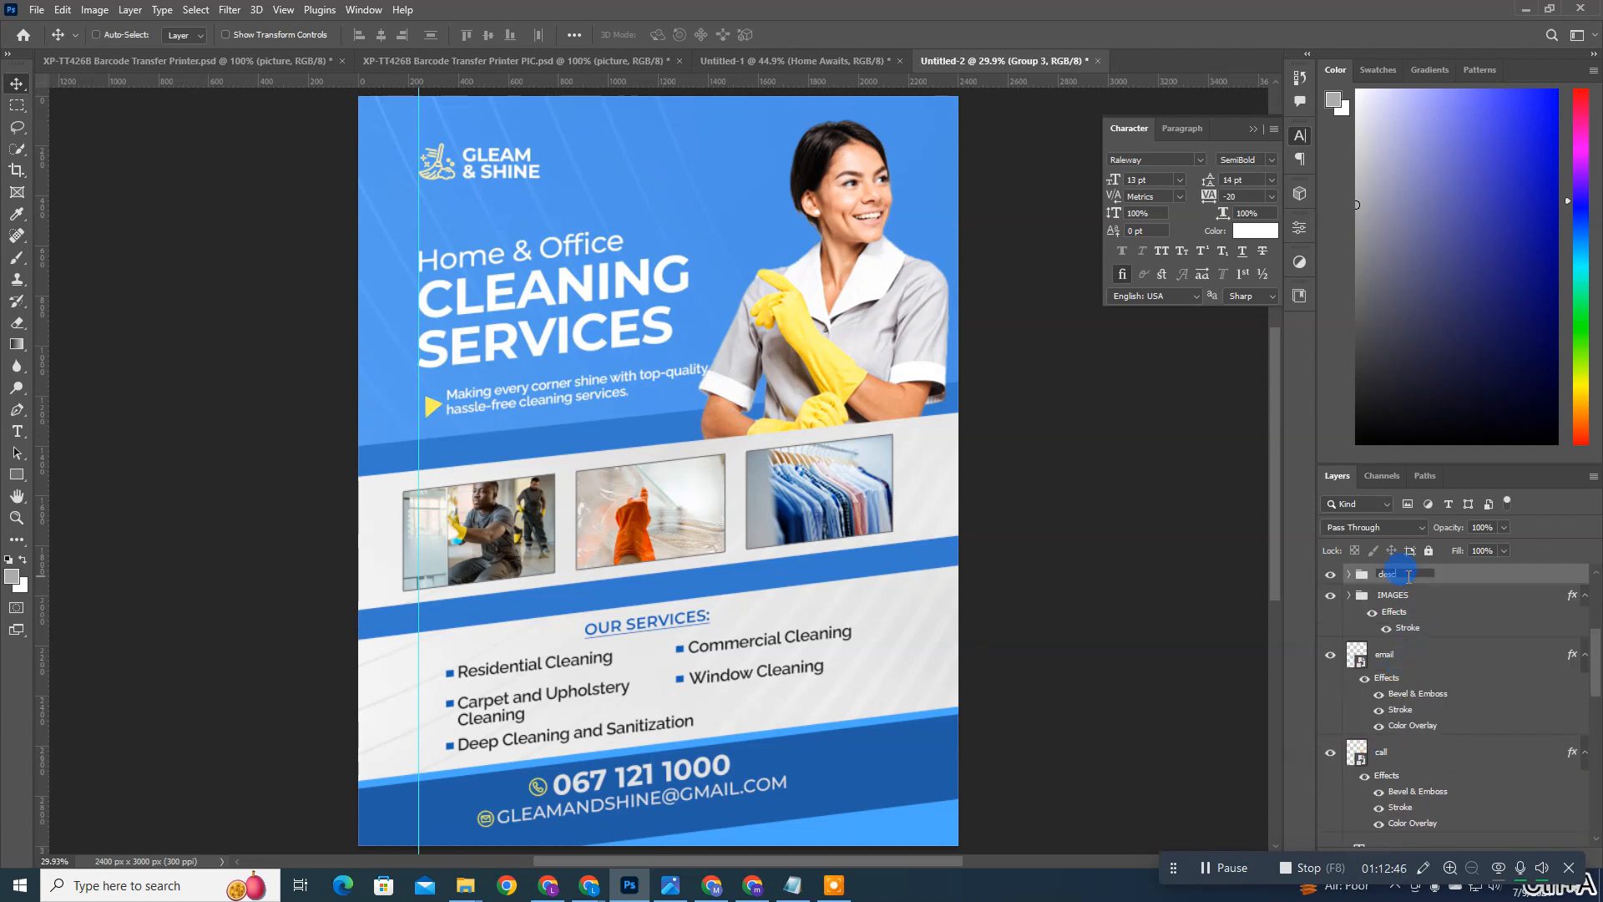
type("ription")
Step: Nudge the description group left until its triangle lines up with the vertical guide
left_click(1408, 578)
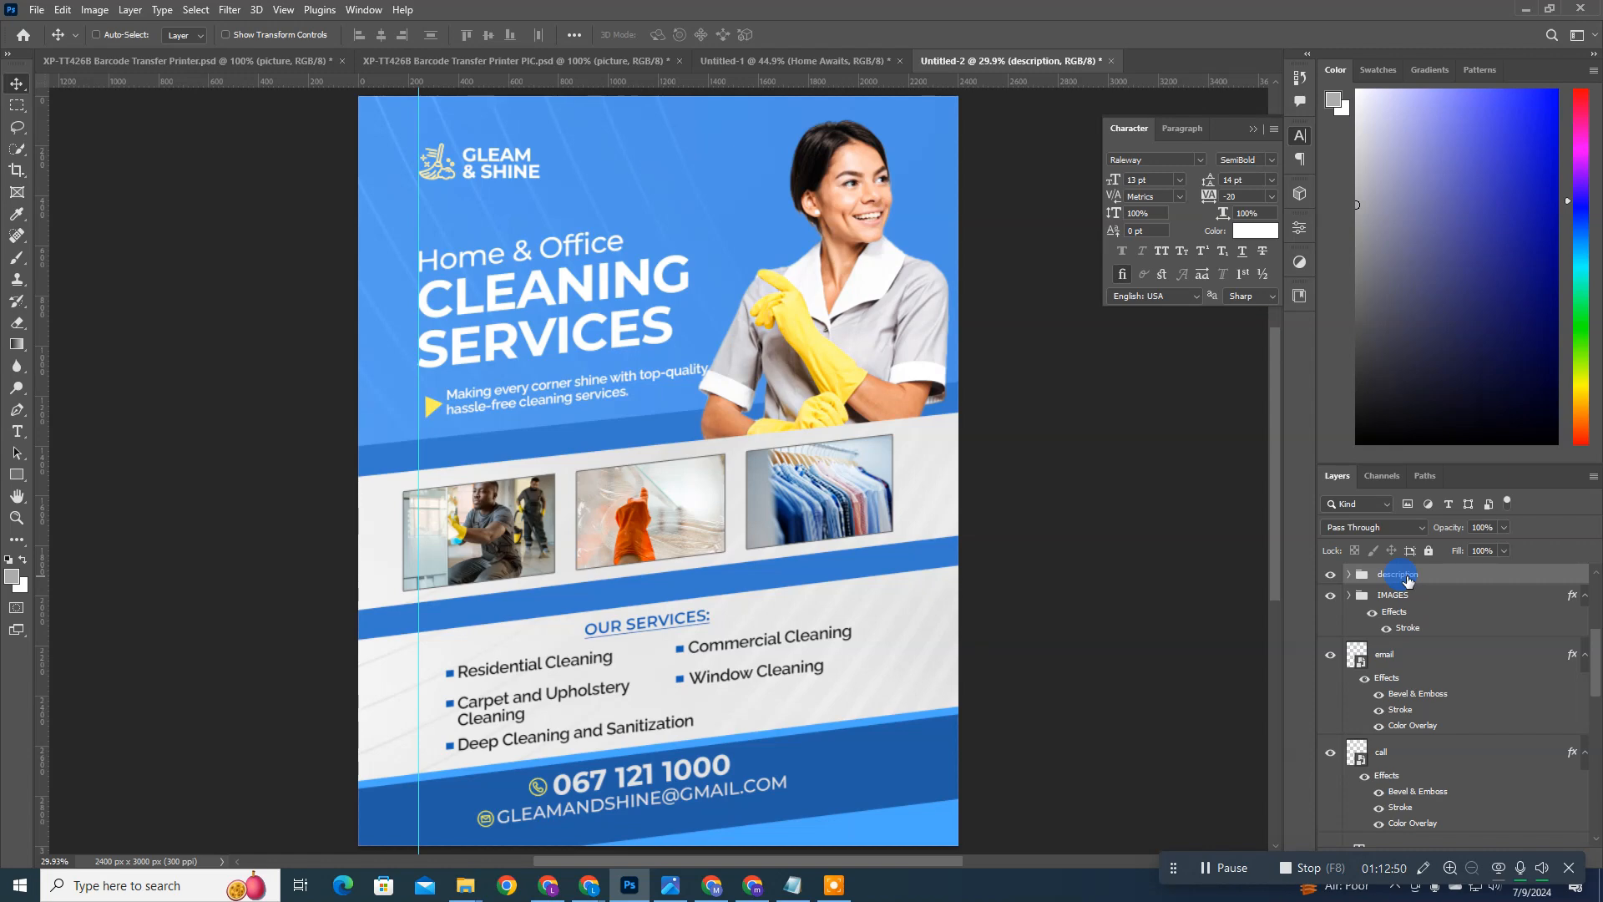
key("Left")
key("Left")
key("Left")
key("Left")
key("Left")
key("Left")
key("Left")
key("Left")
key("Left")
key("Left")
key("Left")
key("Left")
key("Left")
key("Left")
key("Left")
key("Left")
key("Left")
key("Left")
key("Left")
key("Left")
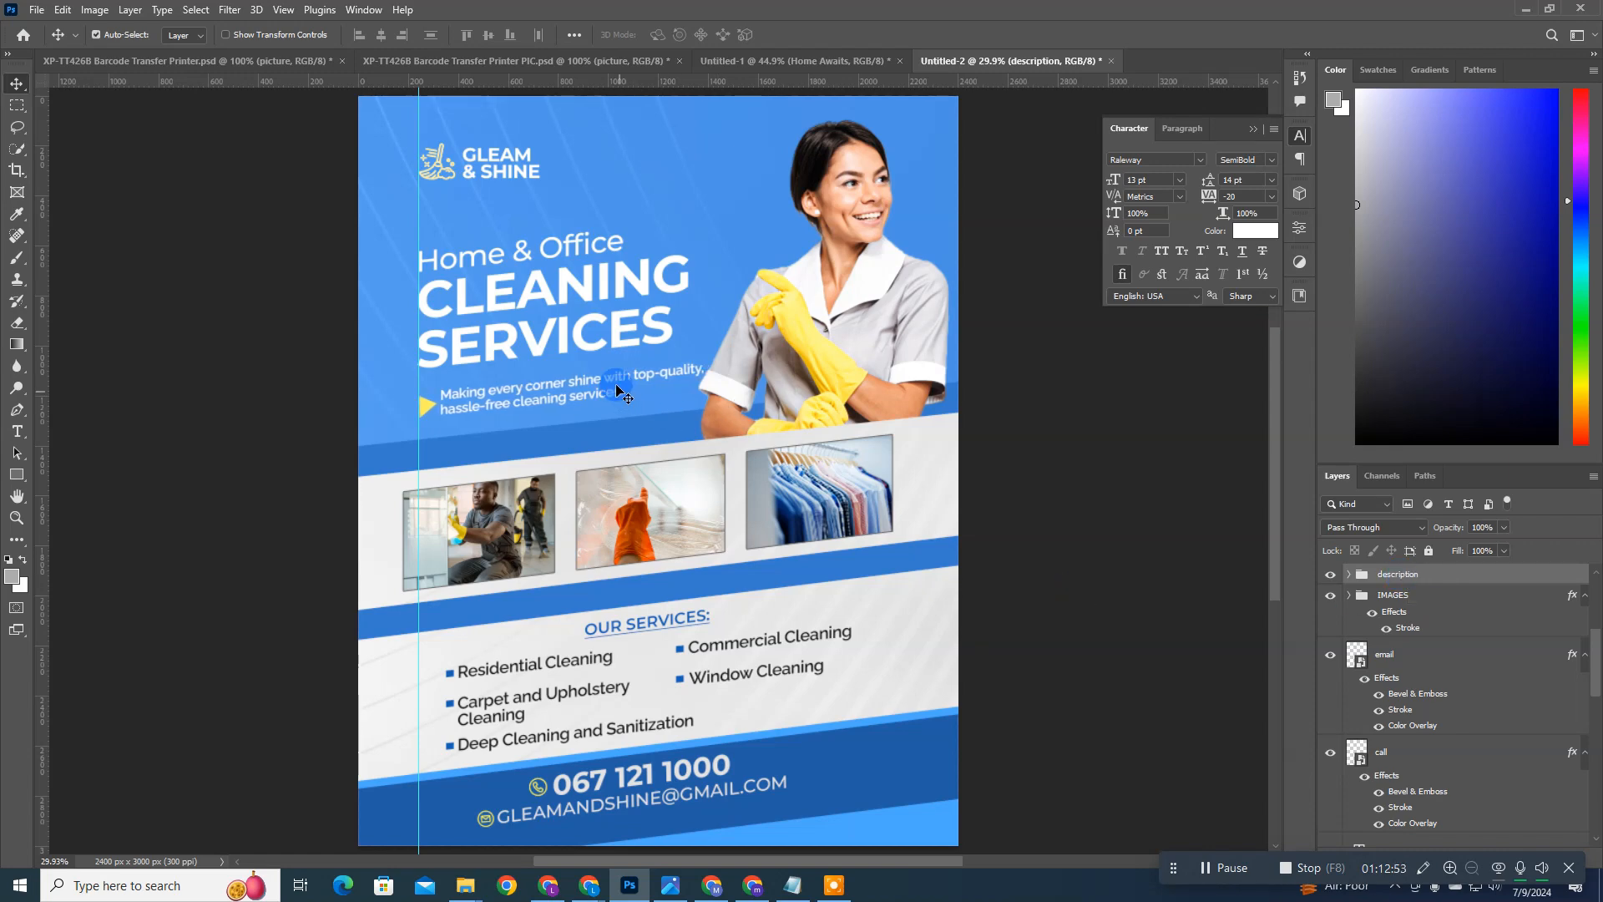
left_click(614, 384, "ctrl")
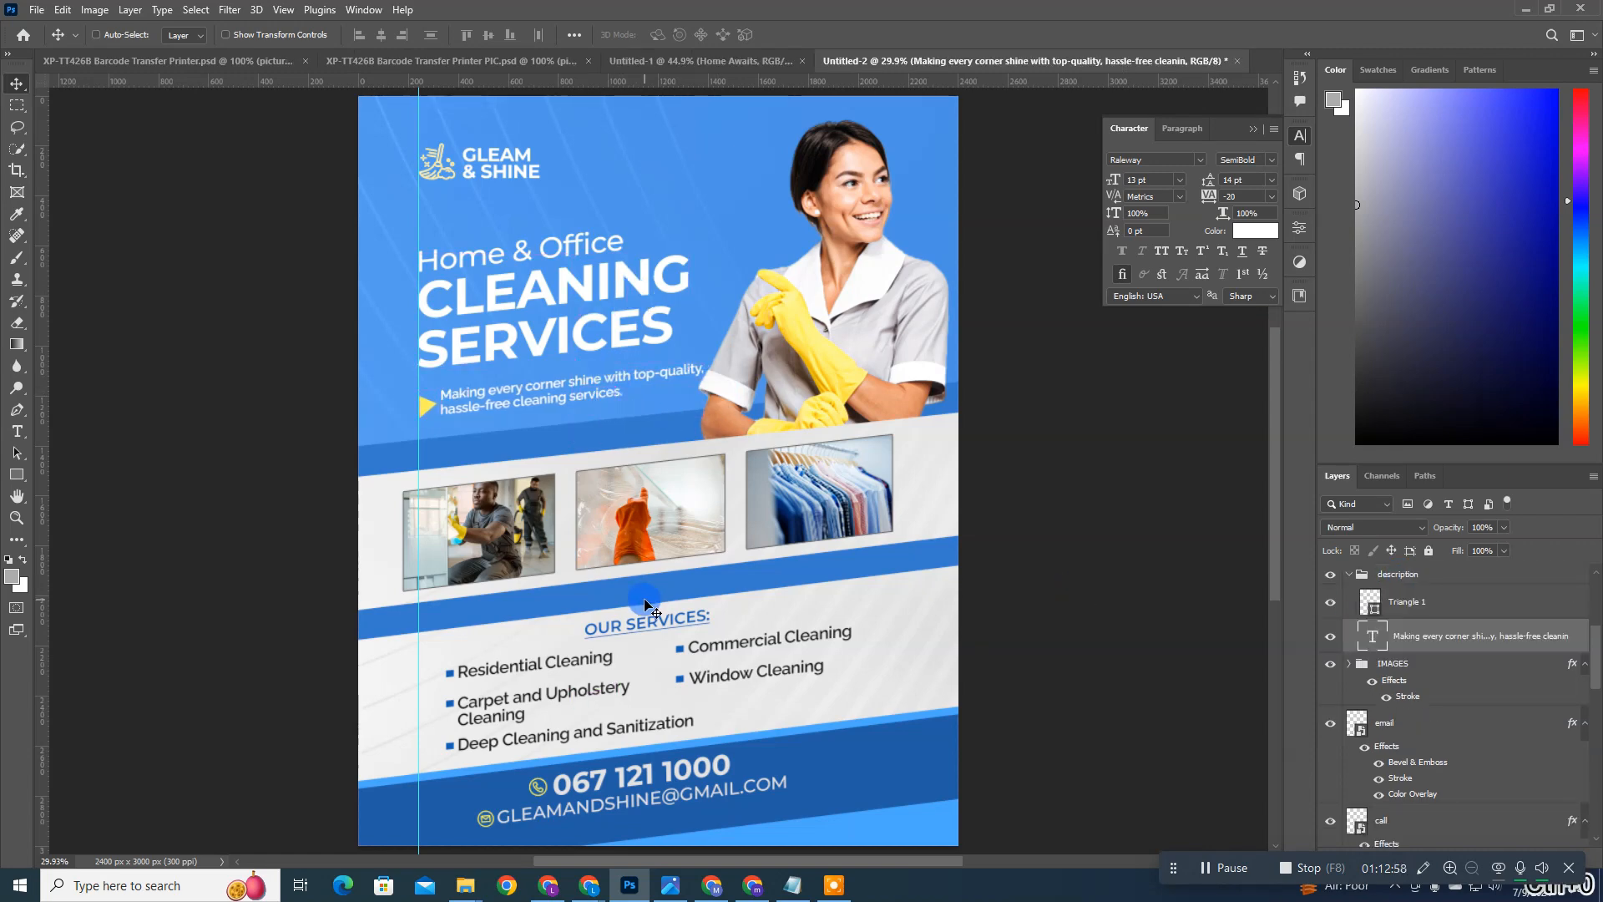
Step: Group the OUR SERVICES heading with the services list, name the group SERVICES, and check its contents by toggling visibility
left_click(690, 497, "ctrl")
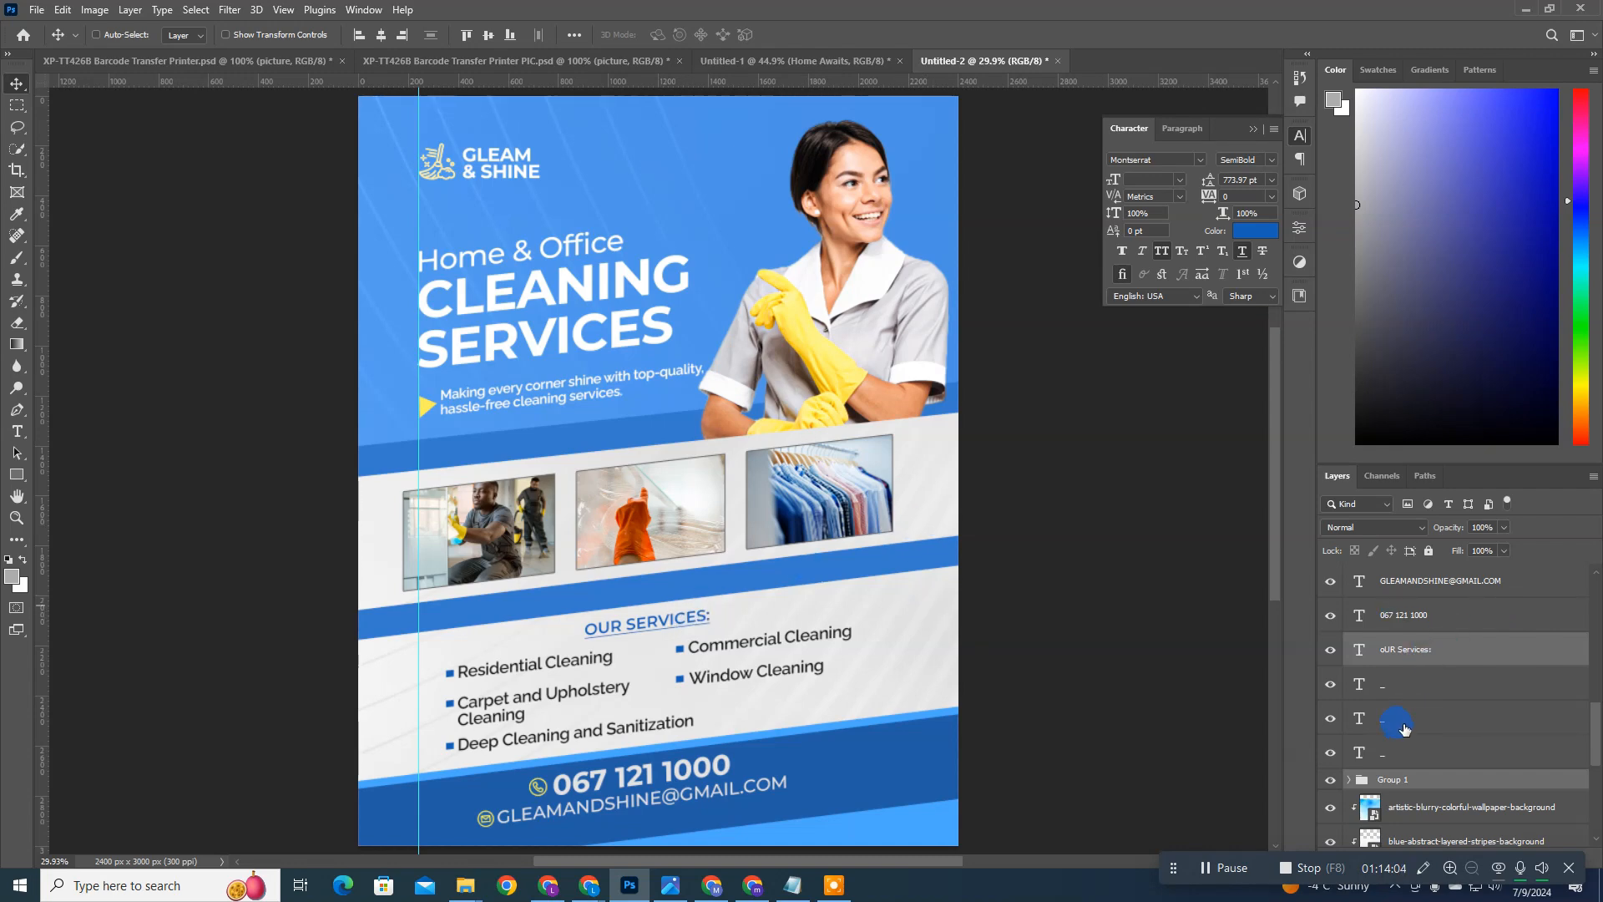
key("ctrl+g")
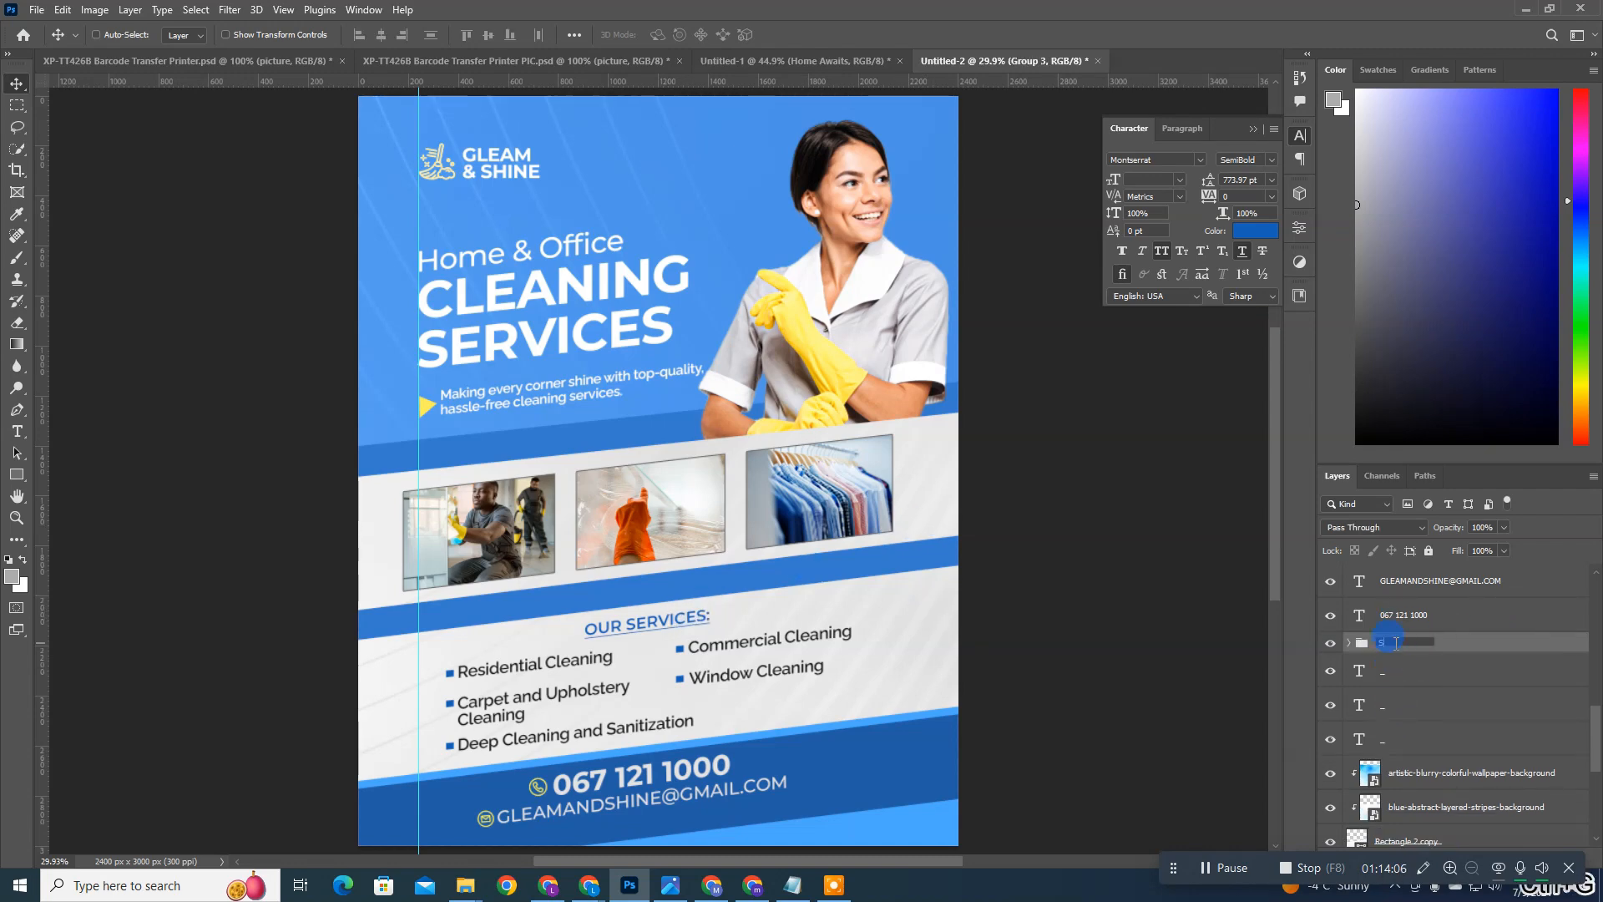
type("SERVIX")
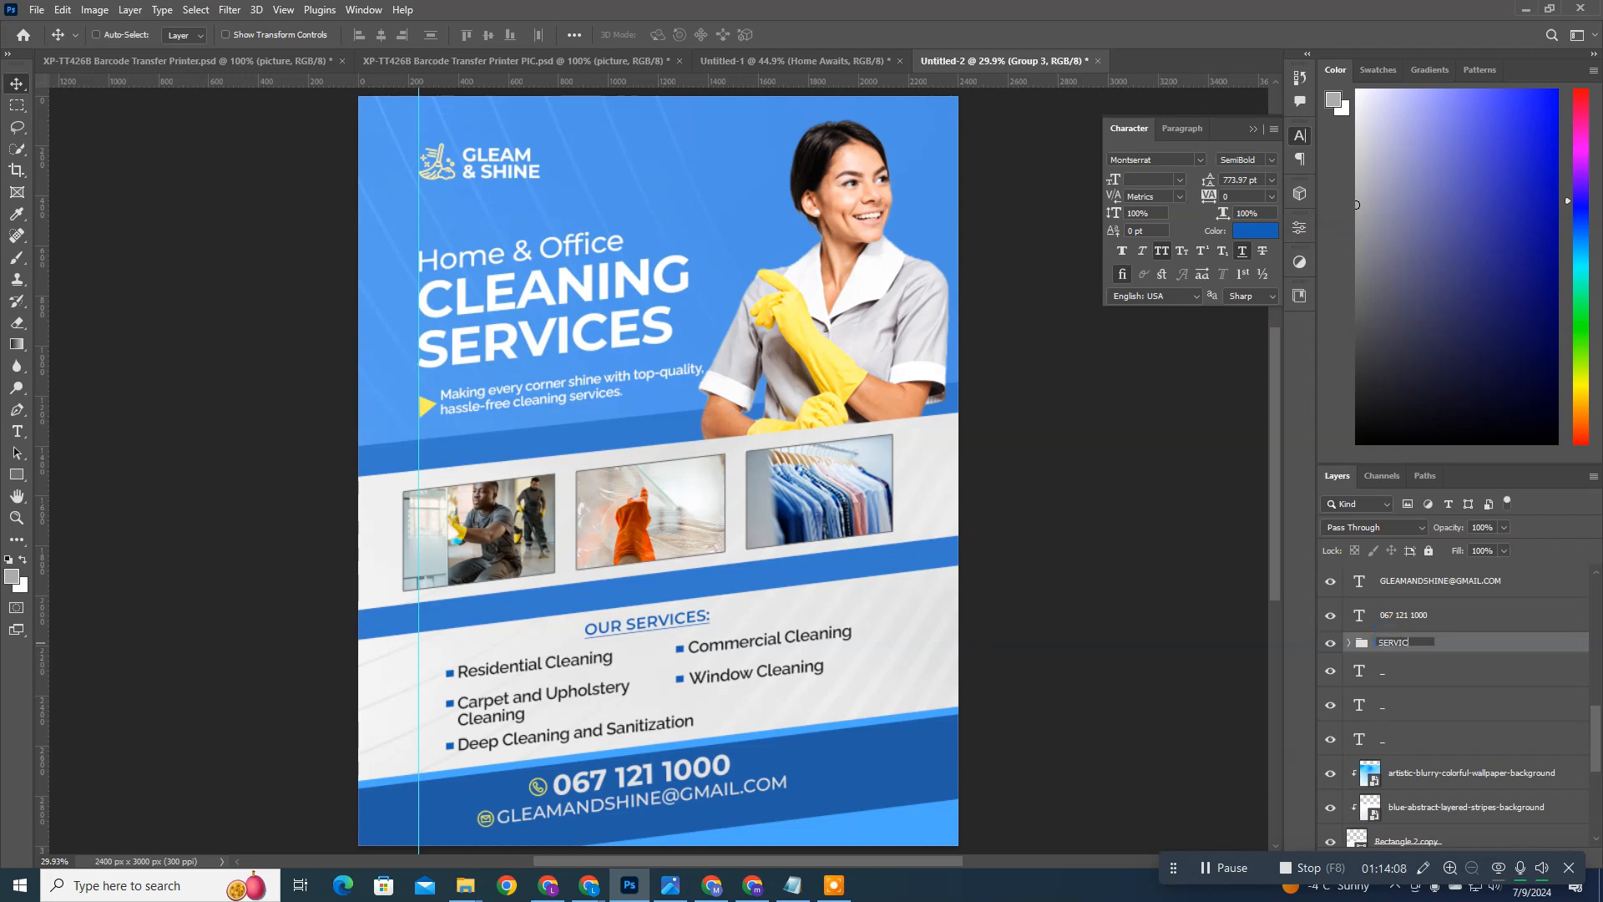
type("ES")
key("Return")
left_click(1331, 643)
left_click(1331, 644)
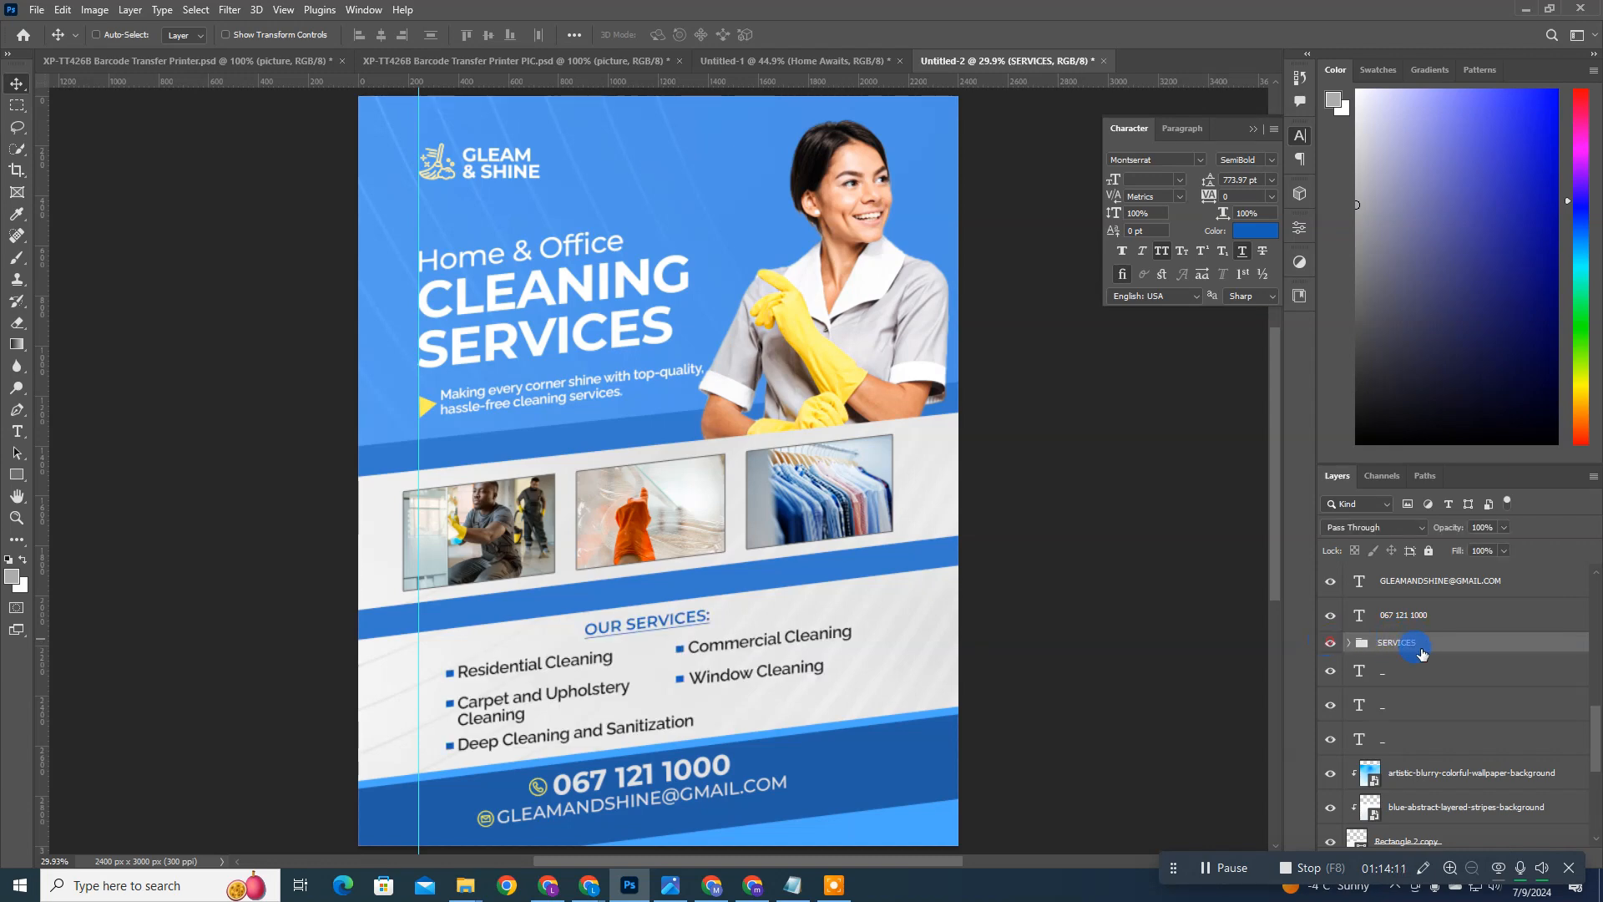
Step: Group the email and call icons with the email and phone text lines, and name the group CONTACTS
left_click(1411, 741, "shift")
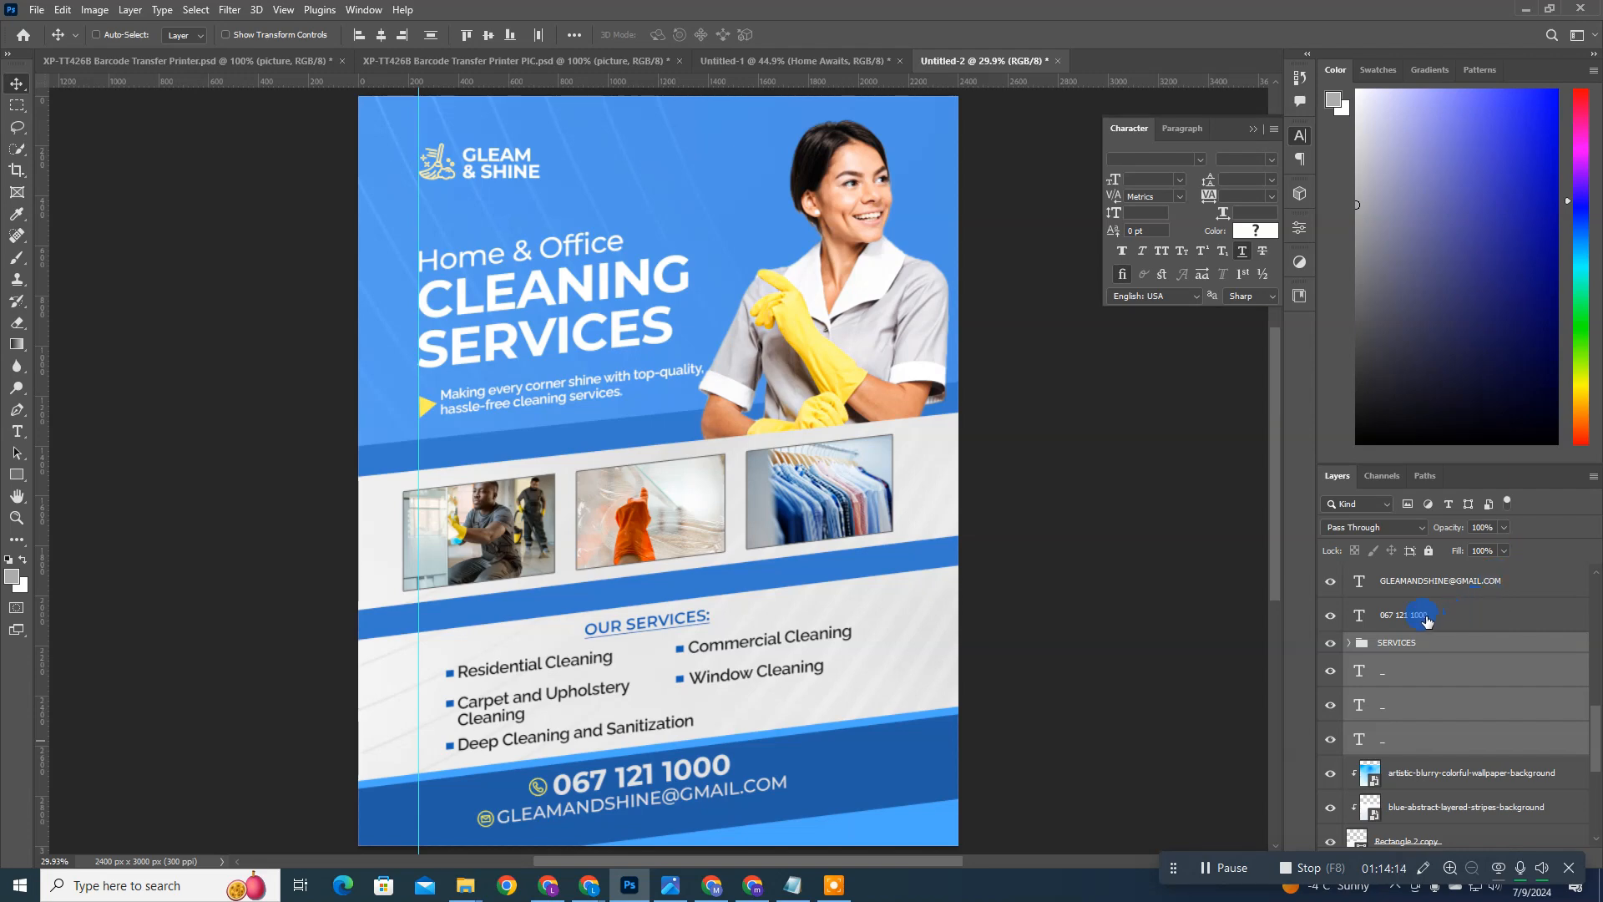
scroll(1427, 619, "up", 5)
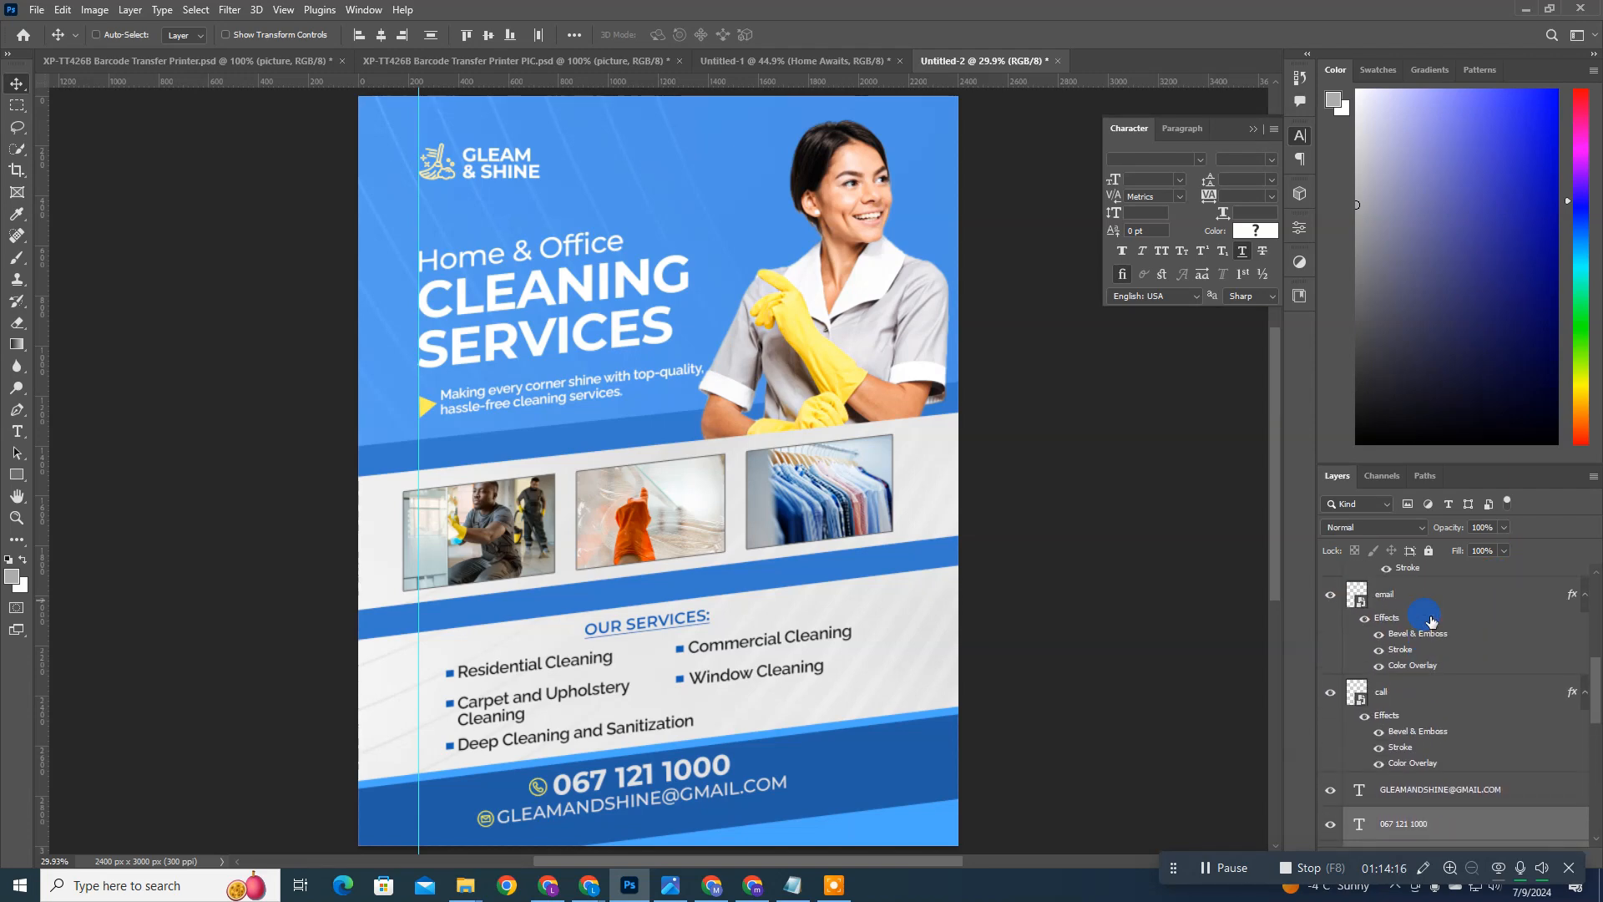
scroll(1427, 636, "up", 1)
left_click(1411, 657)
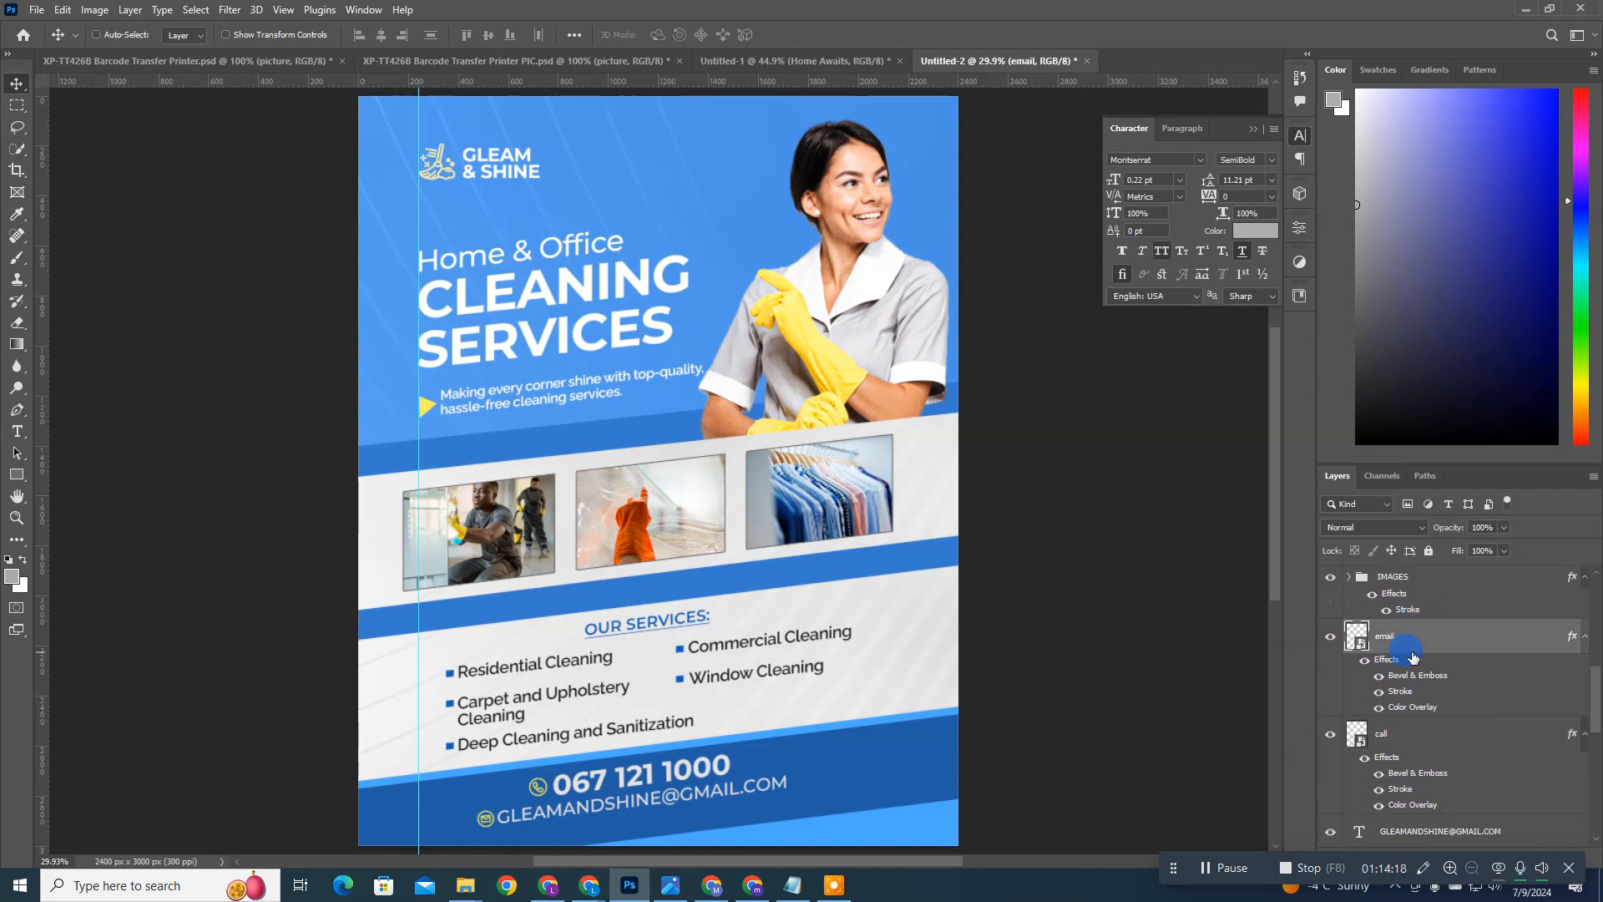
scroll(1409, 705, "down", 2)
left_click(1404, 784, "shift")
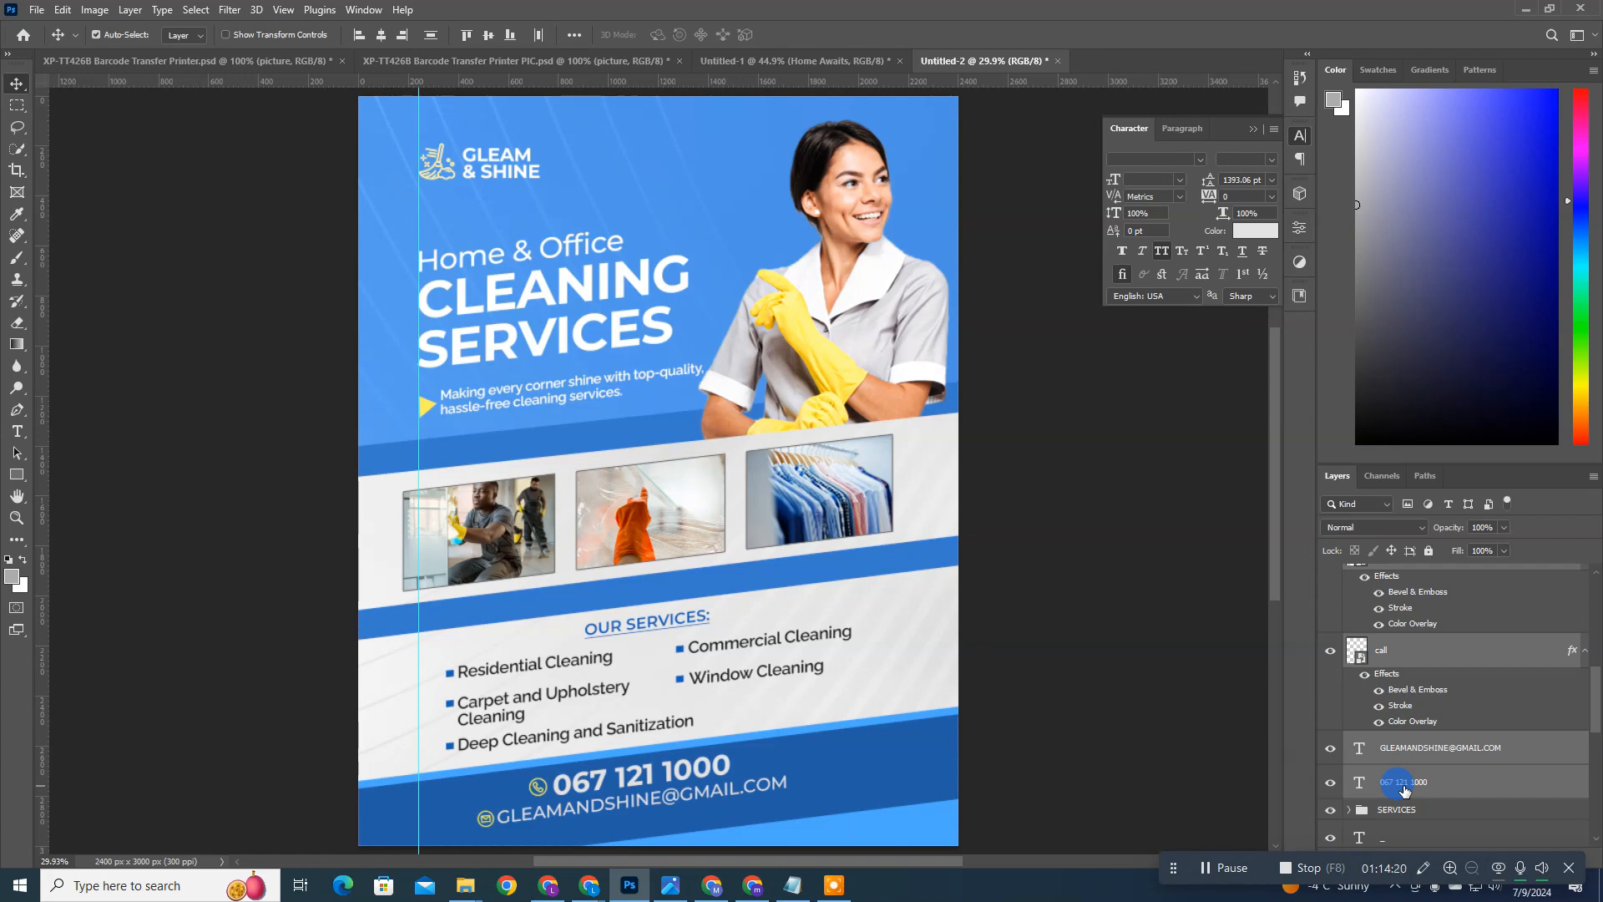
key("ctrl+g")
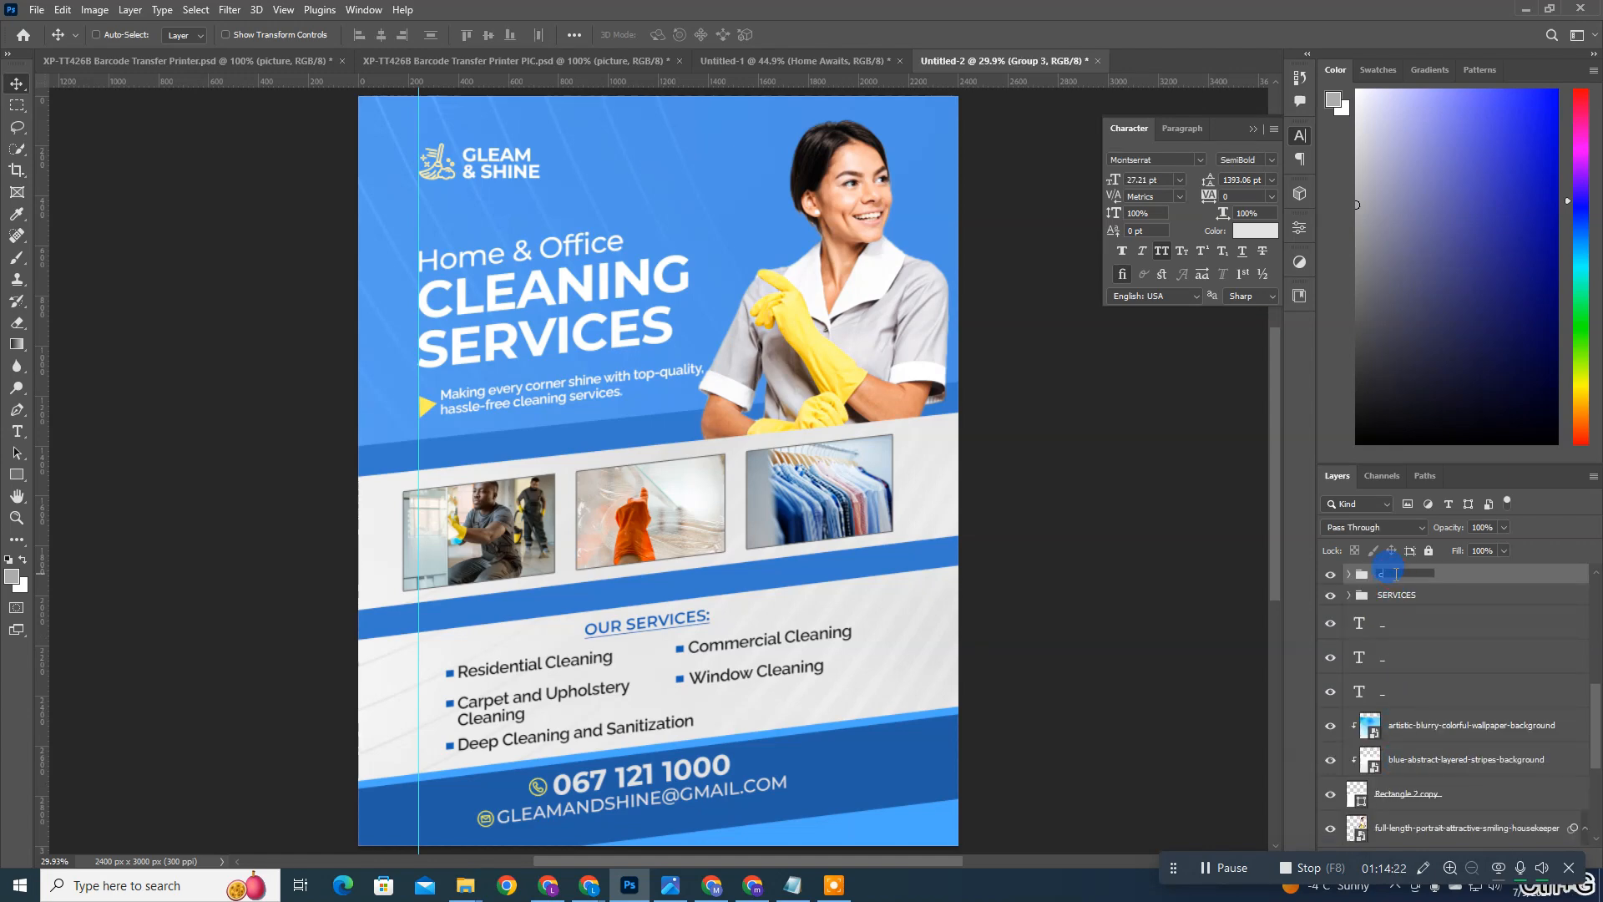
key("BackSpace")
key("Return")
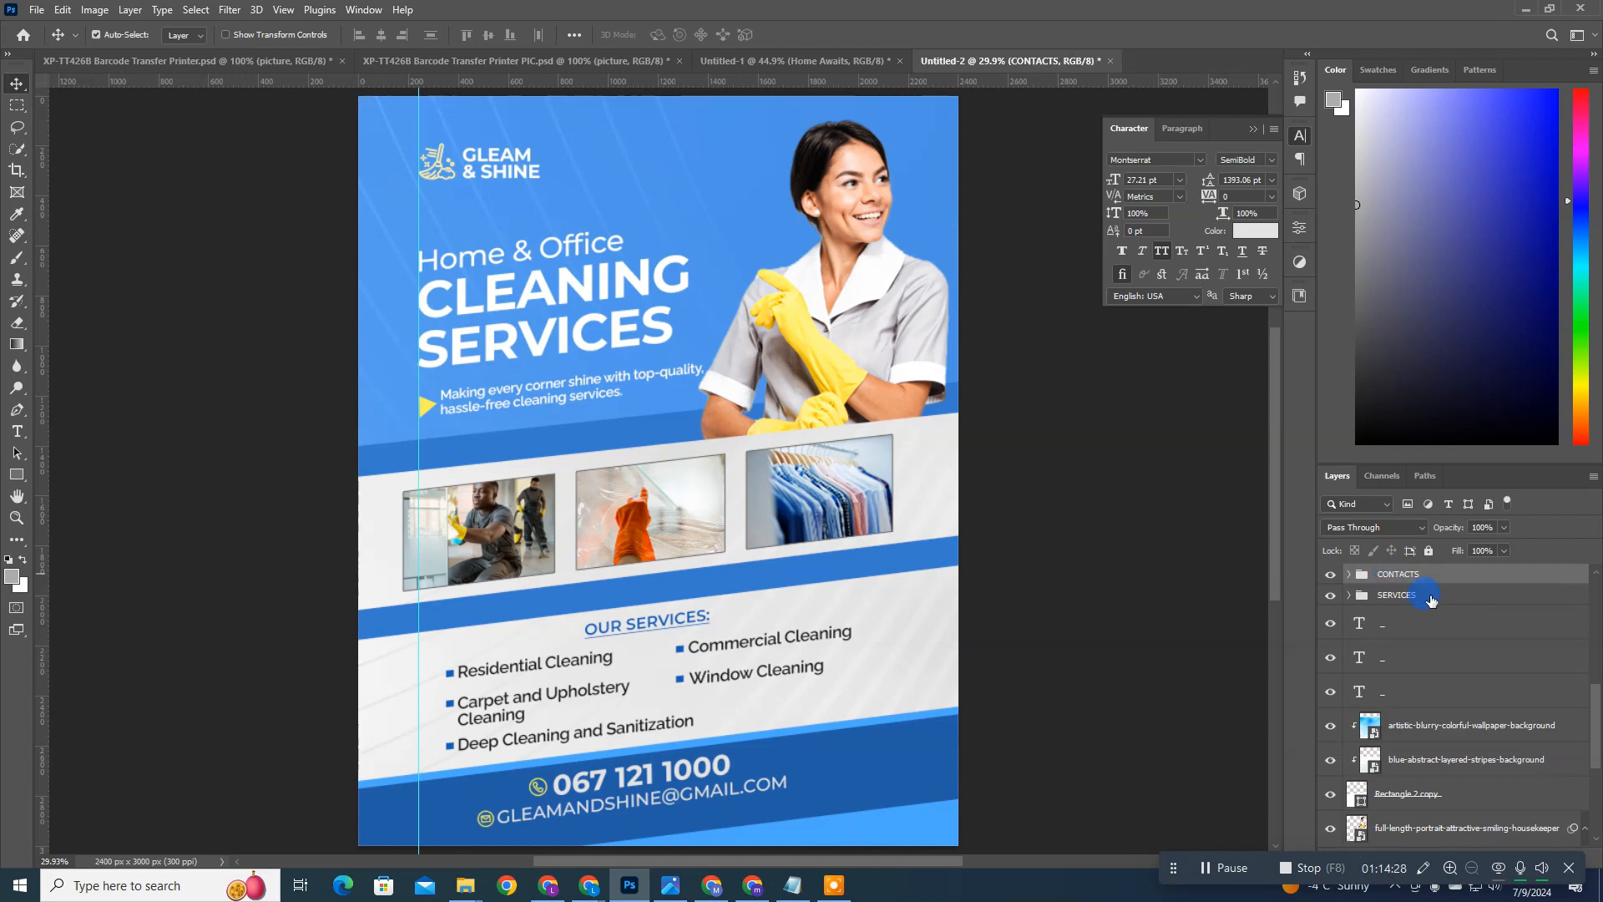
Step: Skew the headline lines, description, services, contacts and underscore bands together vertically by about 1.33° to make their slant gentler
left_click(1431, 599, "shift")
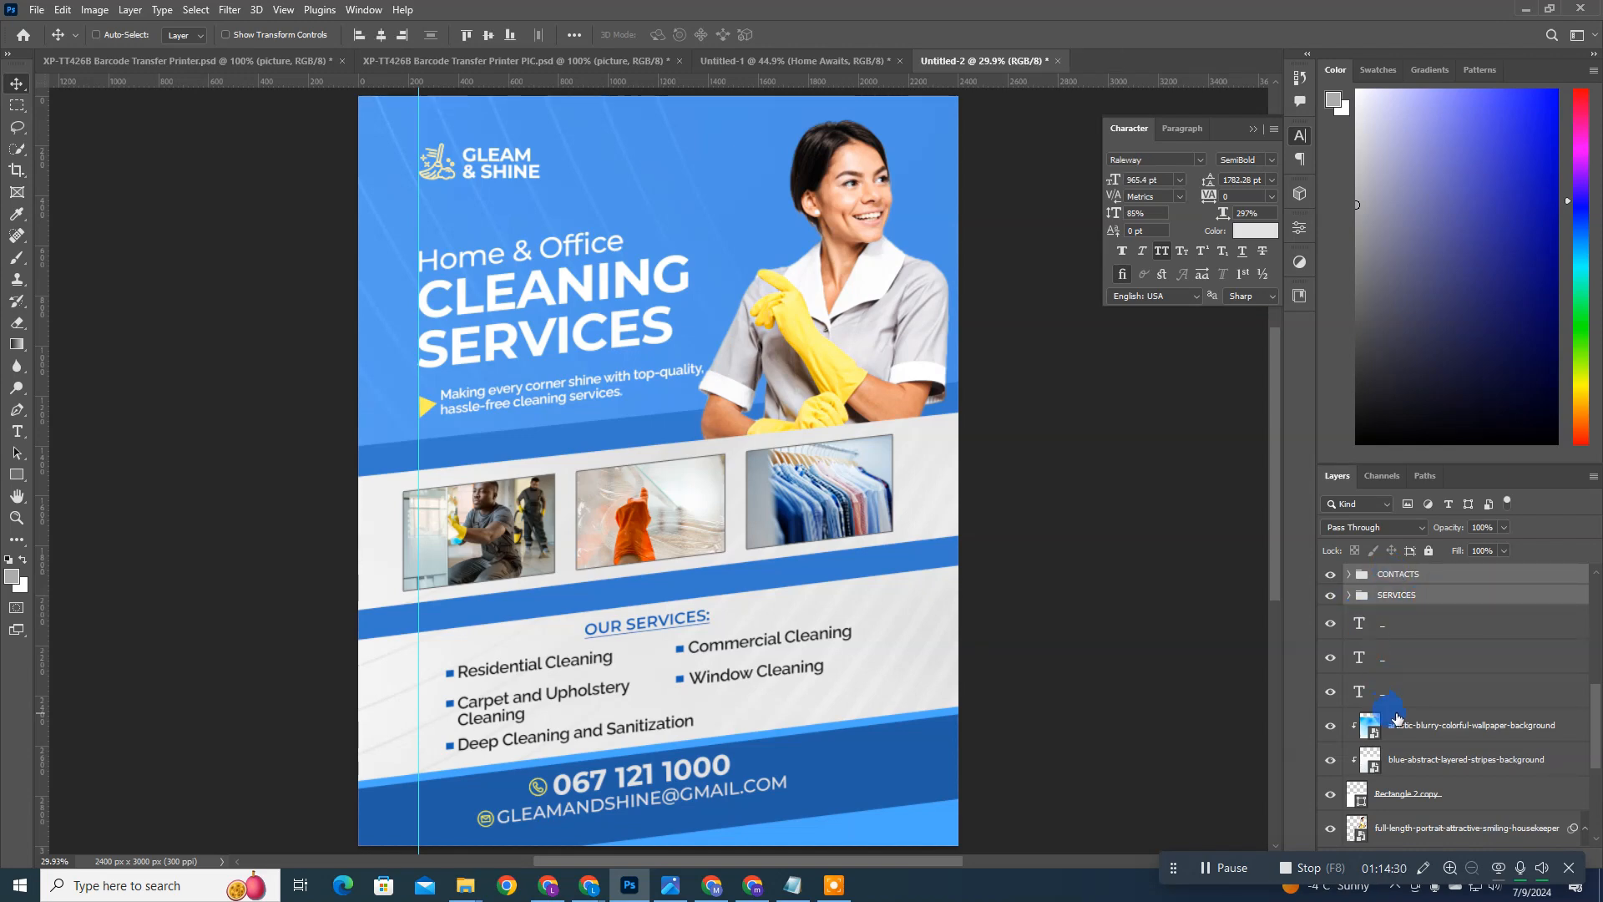
key("alt+[")
left_click(1408, 576)
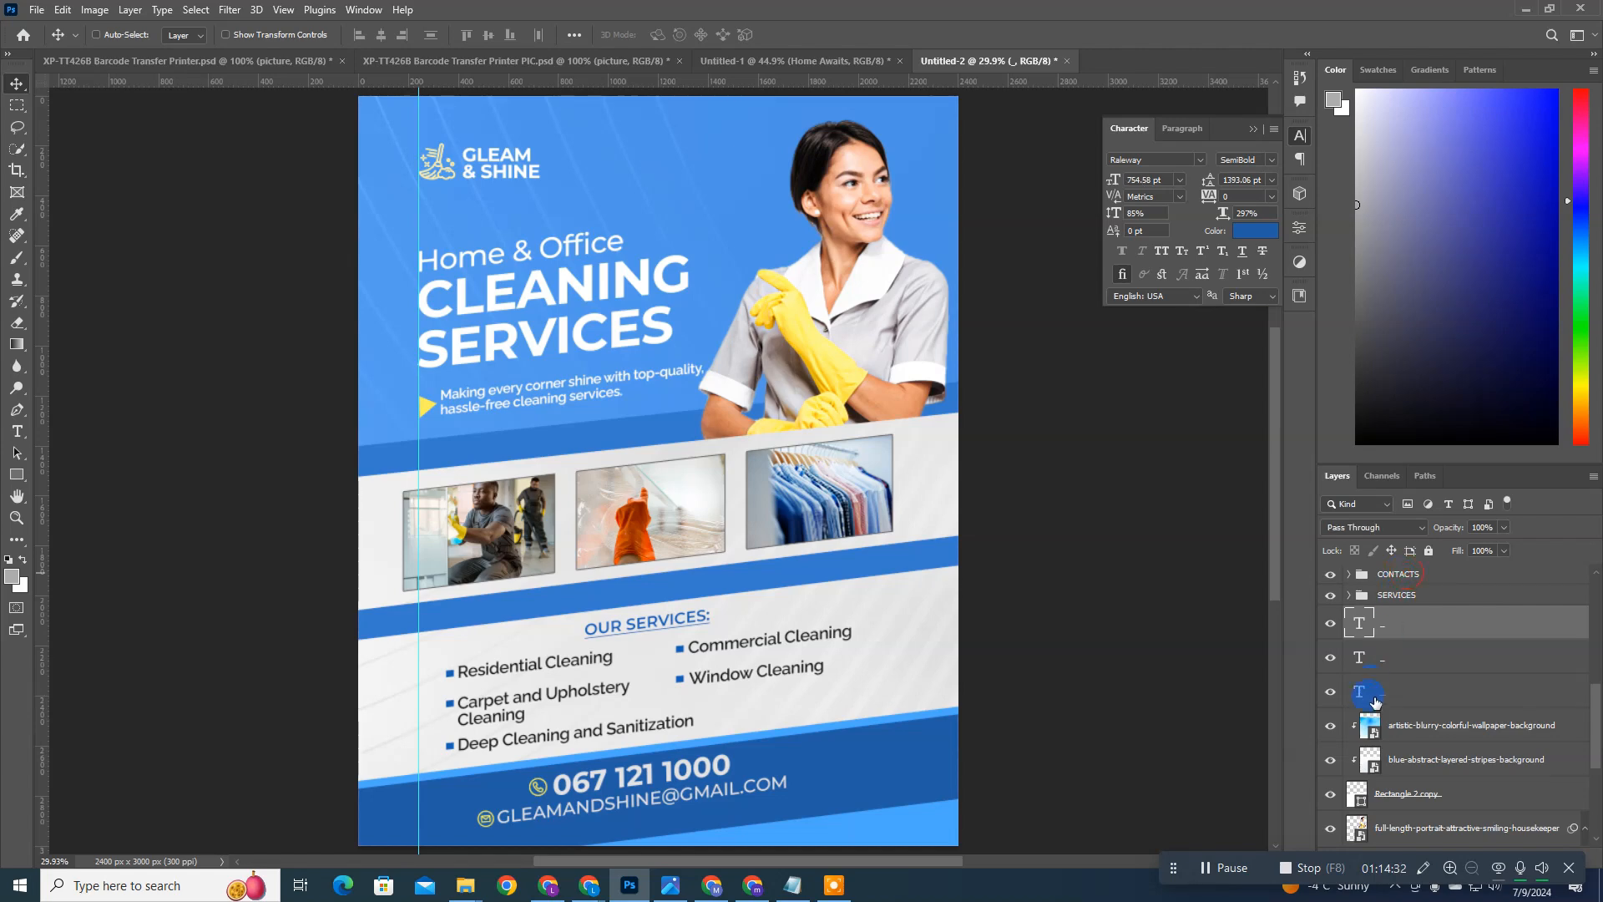
left_click(1375, 700, "shift")
scroll(1427, 685, "up", 5)
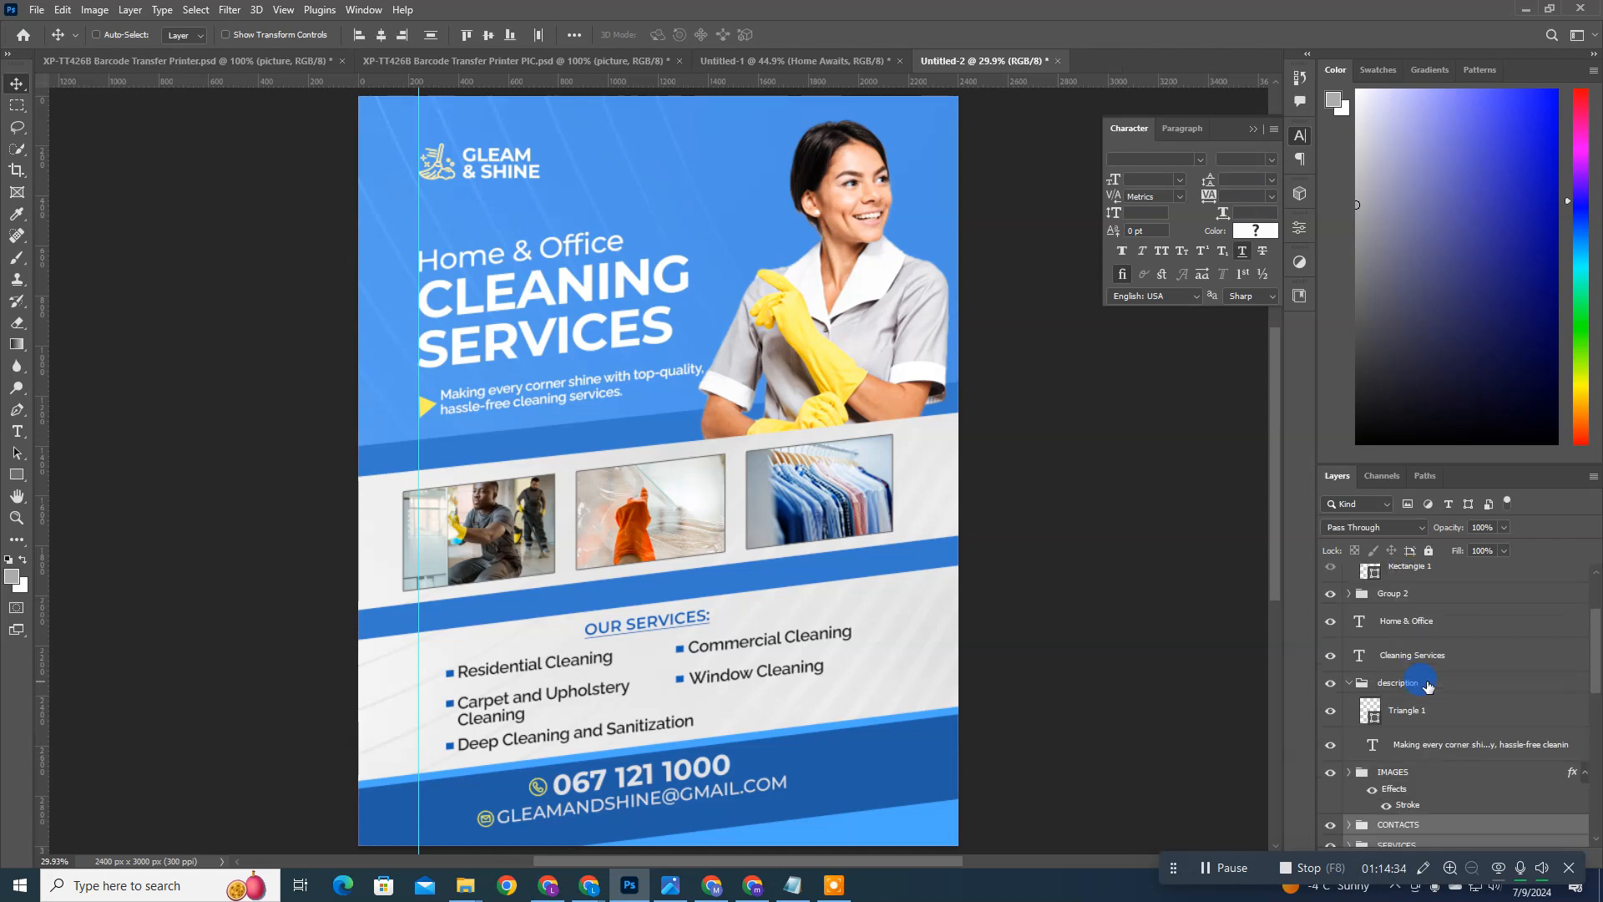
left_click(1426, 656, "ctrl")
left_click(1427, 626, "ctrl")
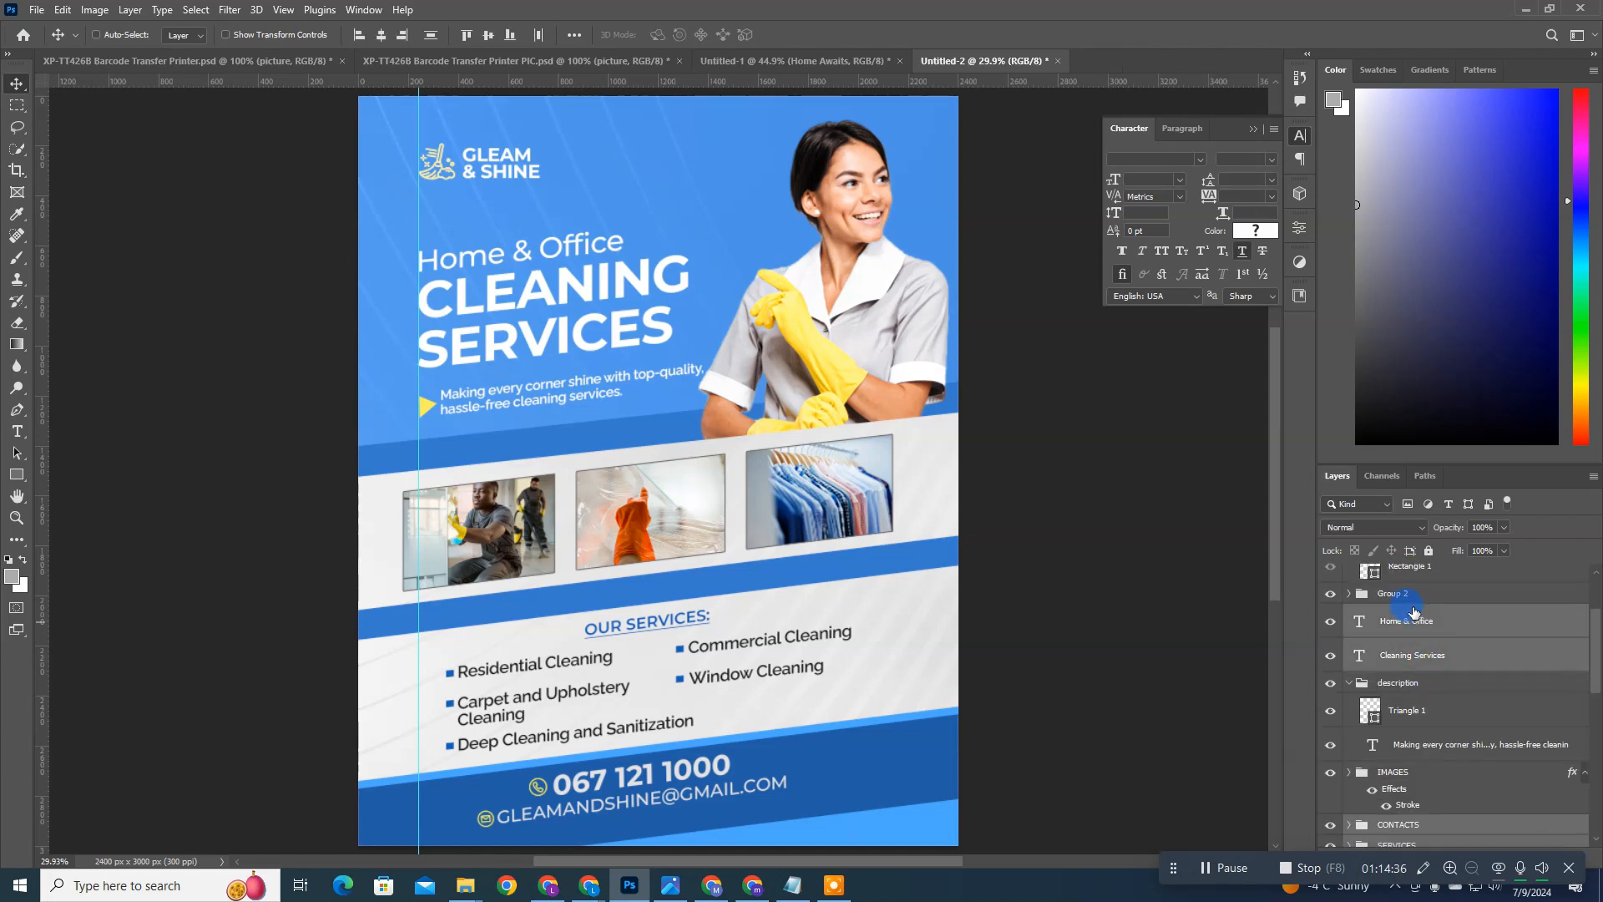
left_click(1323, 594)
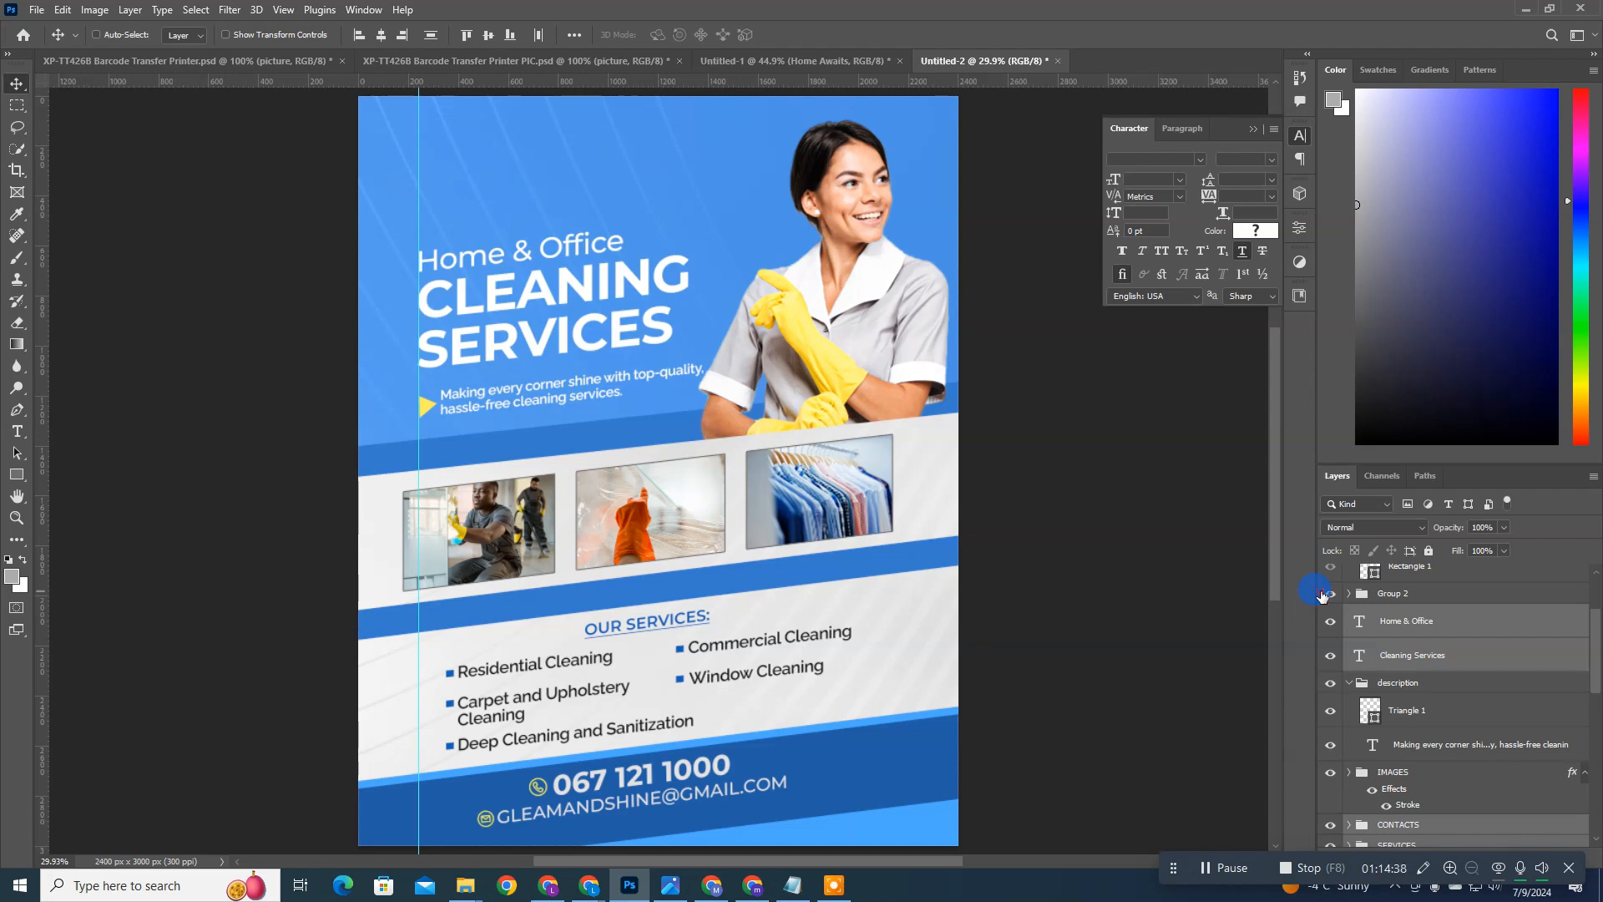
left_click(1324, 594)
left_click(1403, 691, "ctrl")
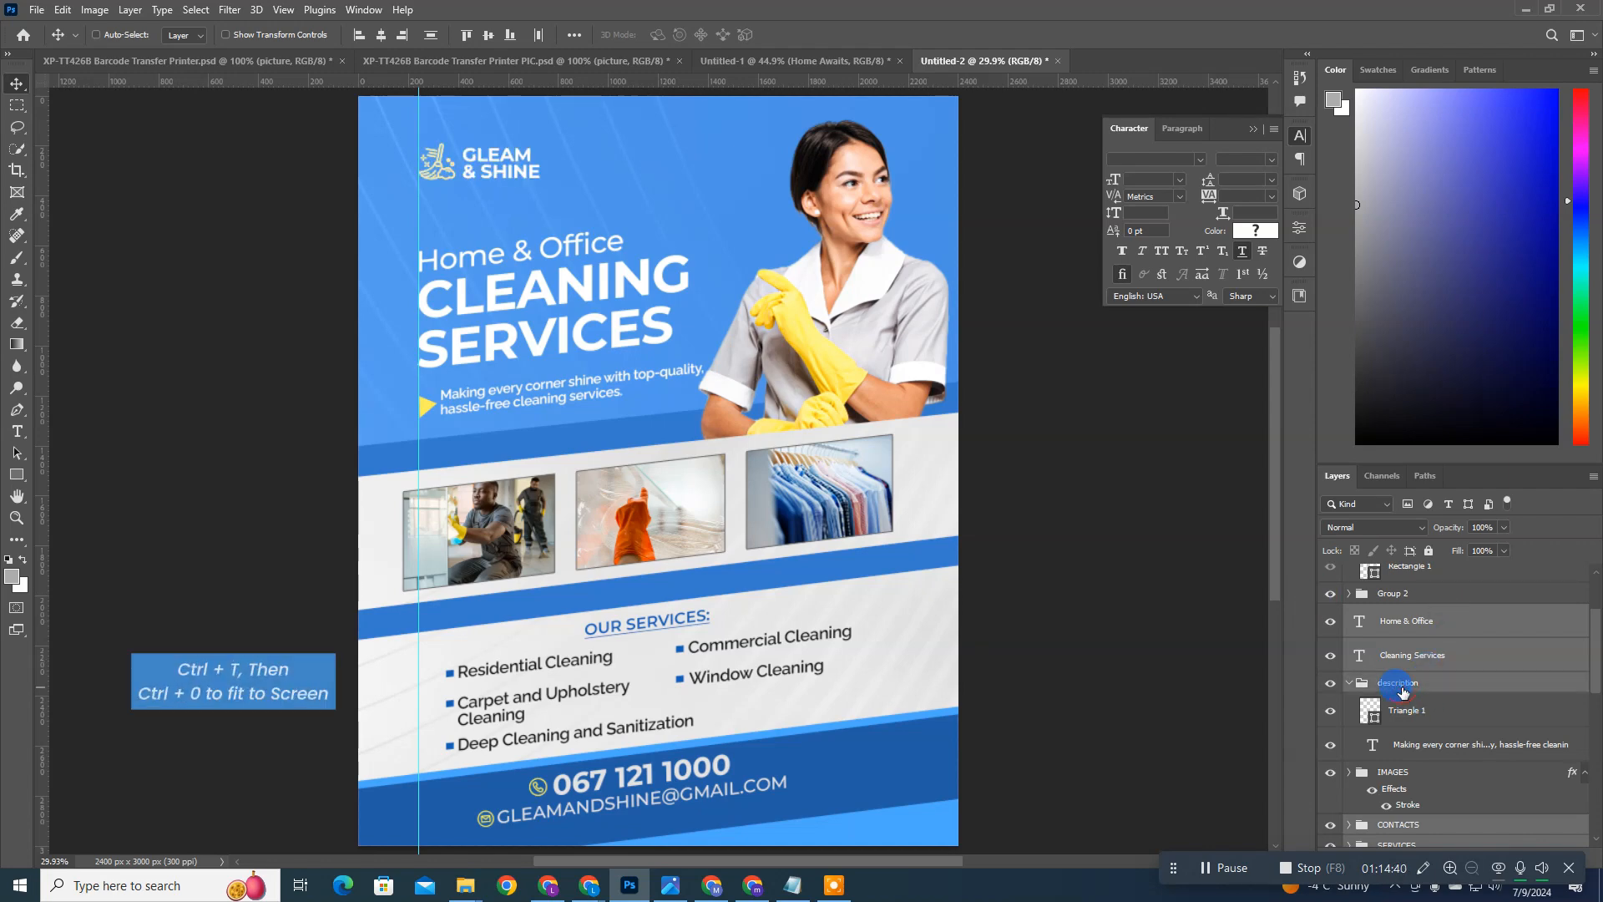
key("ctrl+t")
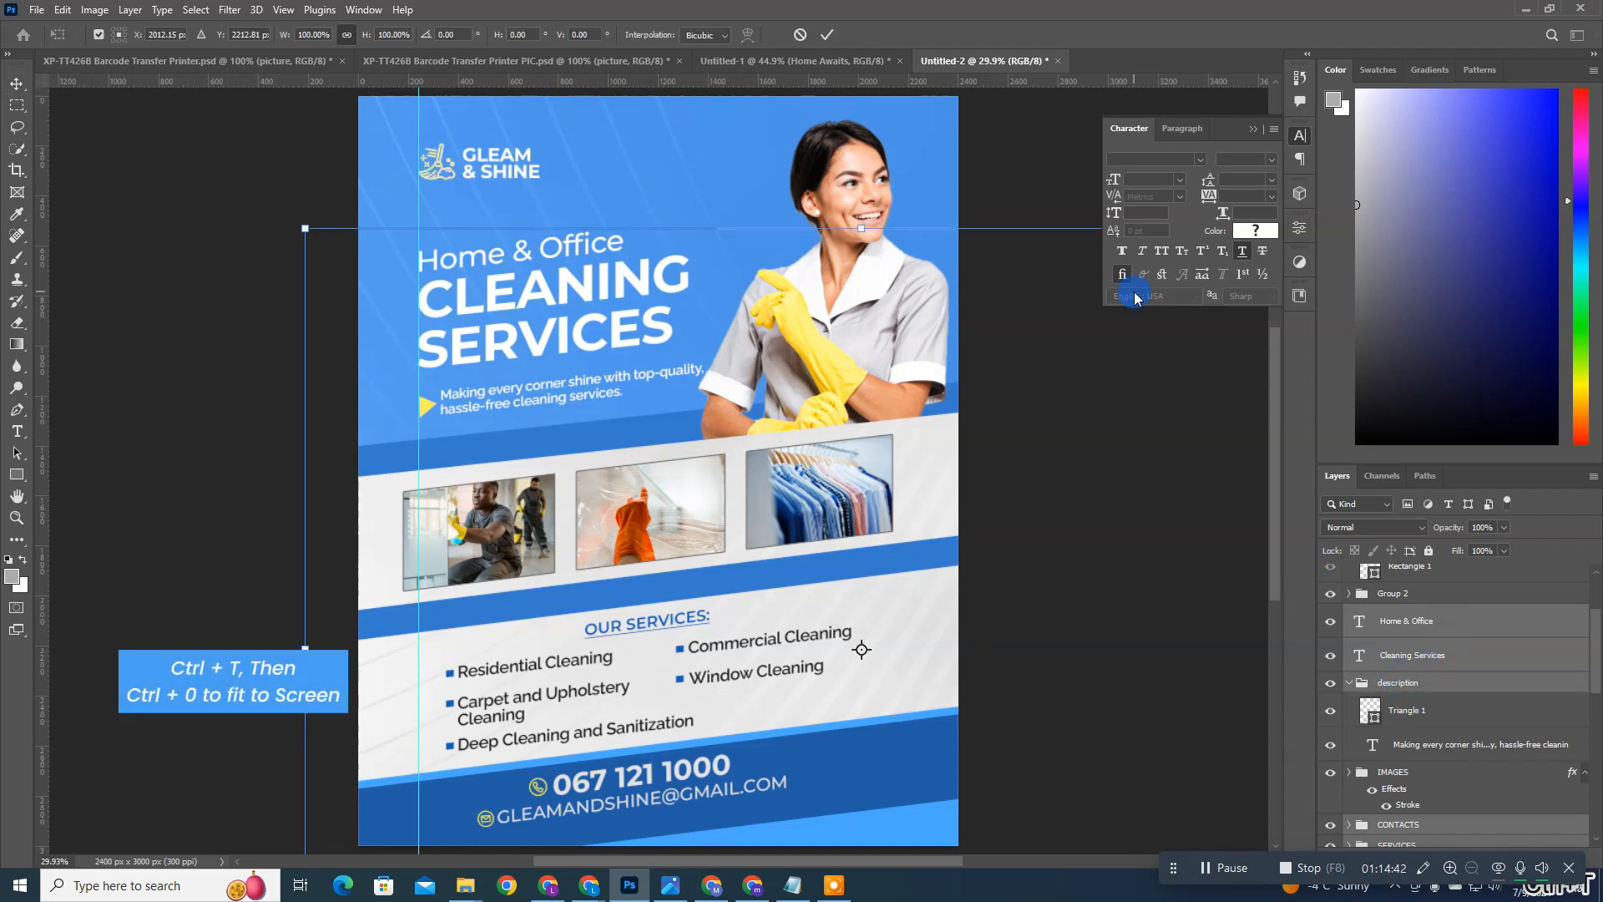
key("ctrl+0")
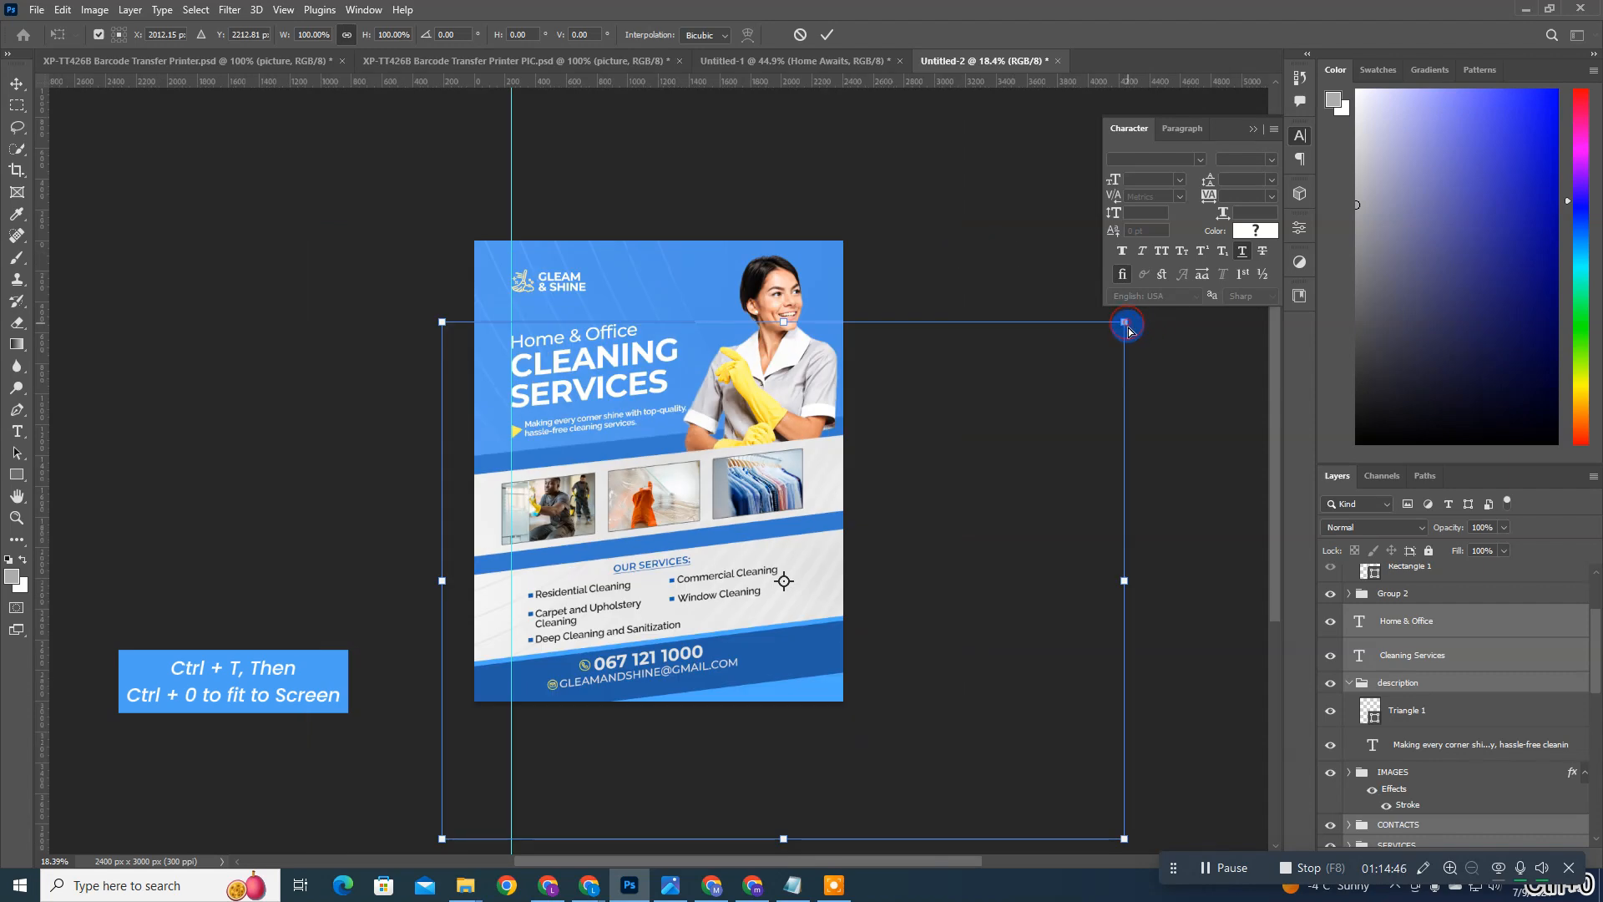
left_click_drag(1128, 332, 1132, 338)
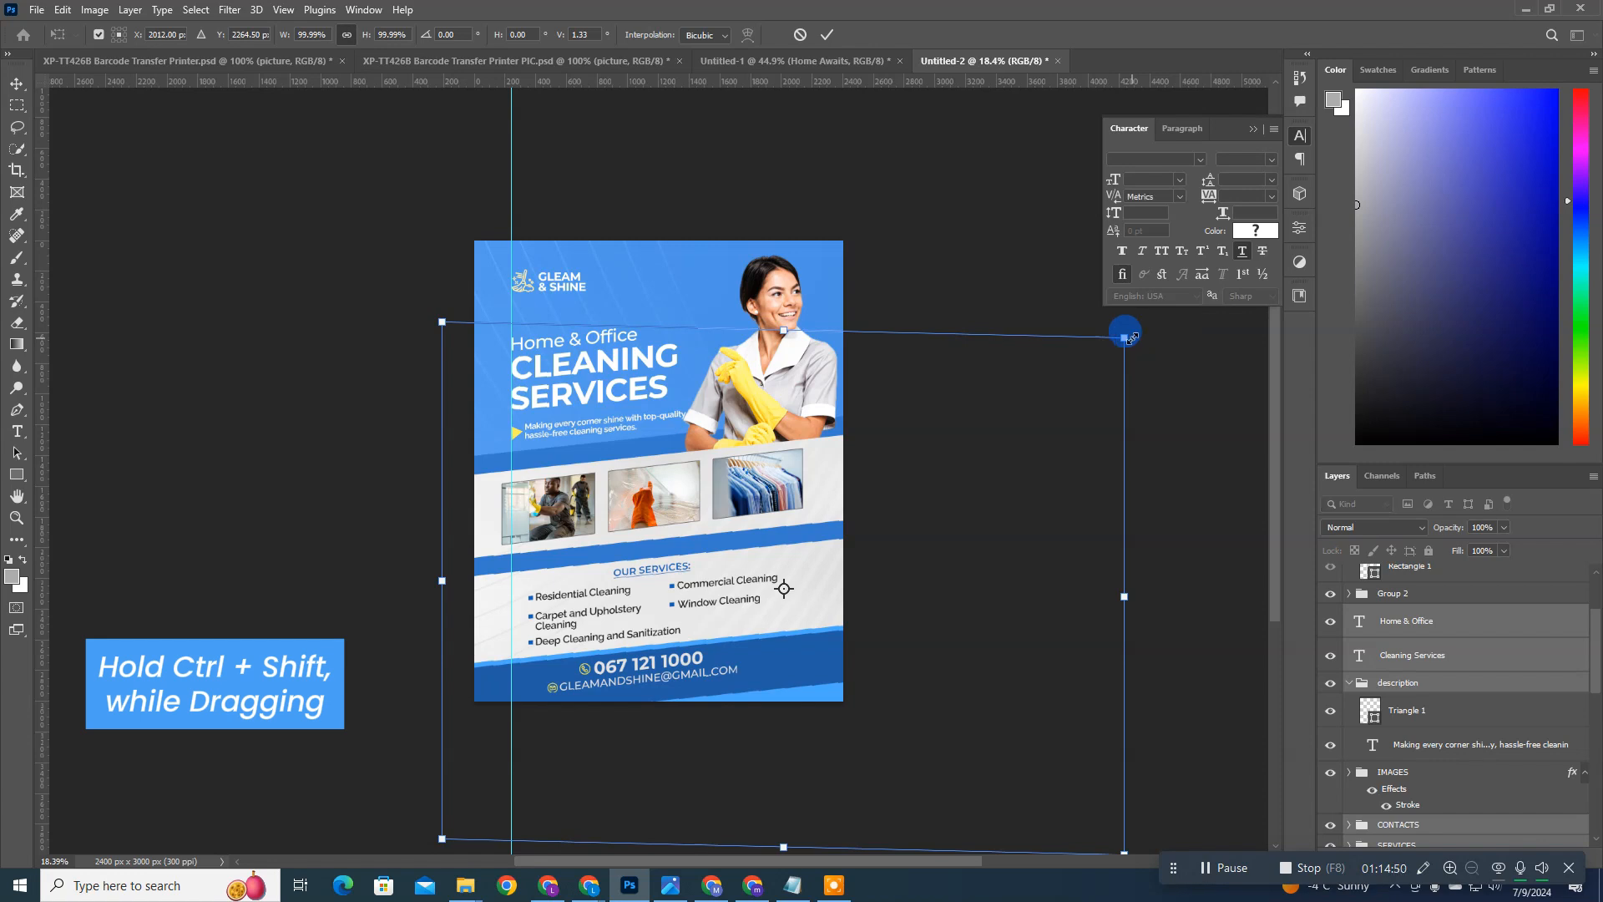
key("Return")
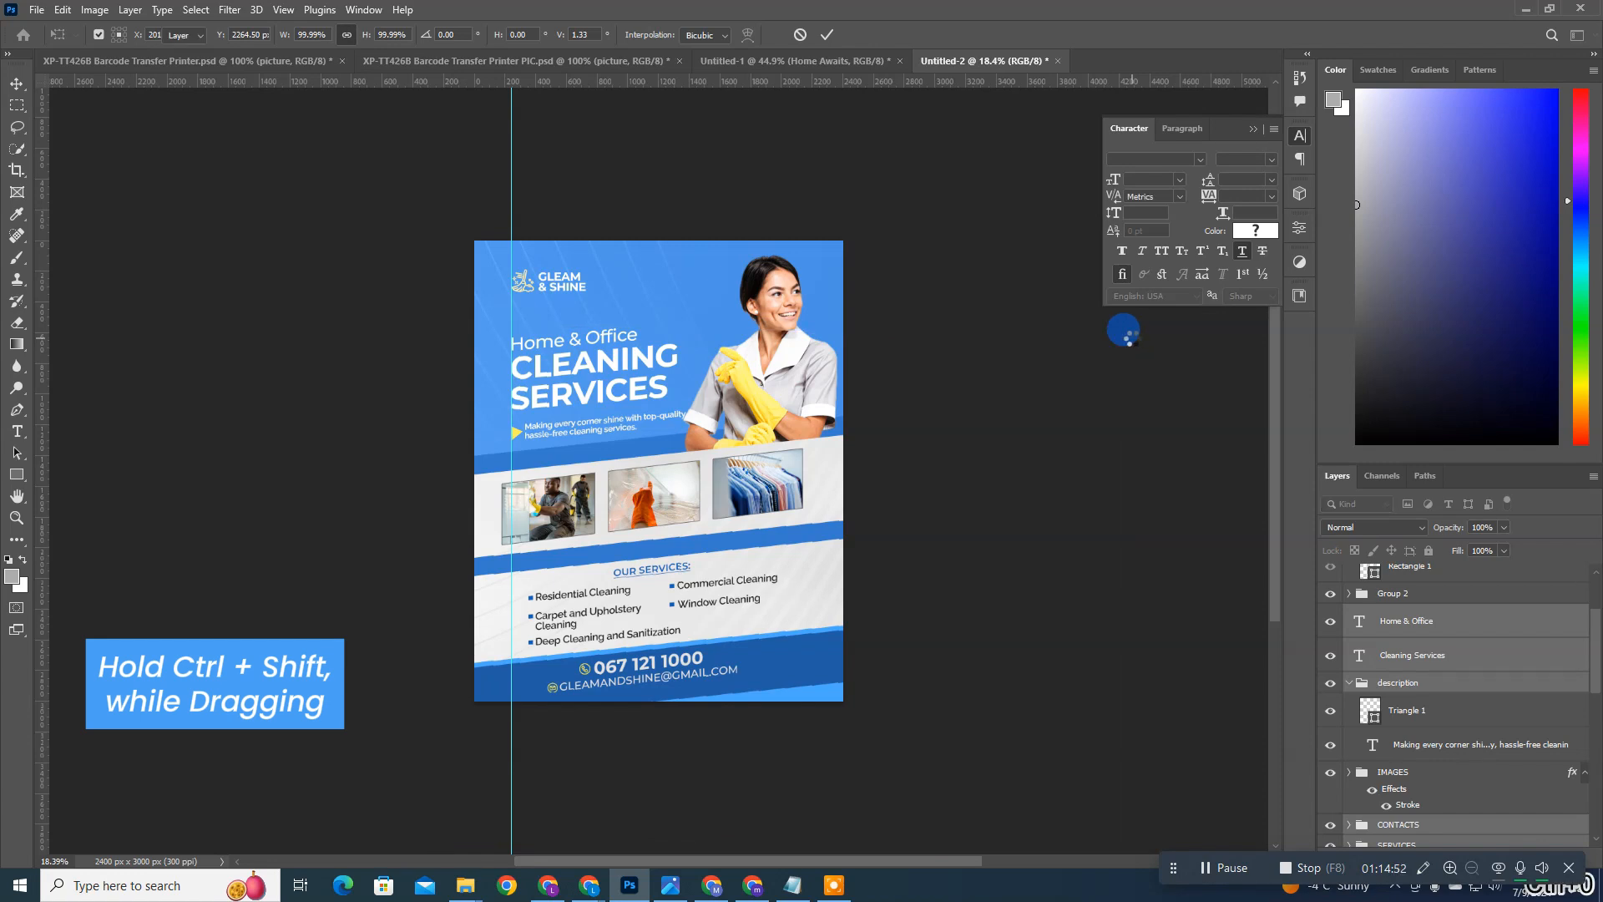
key("ctrl+0")
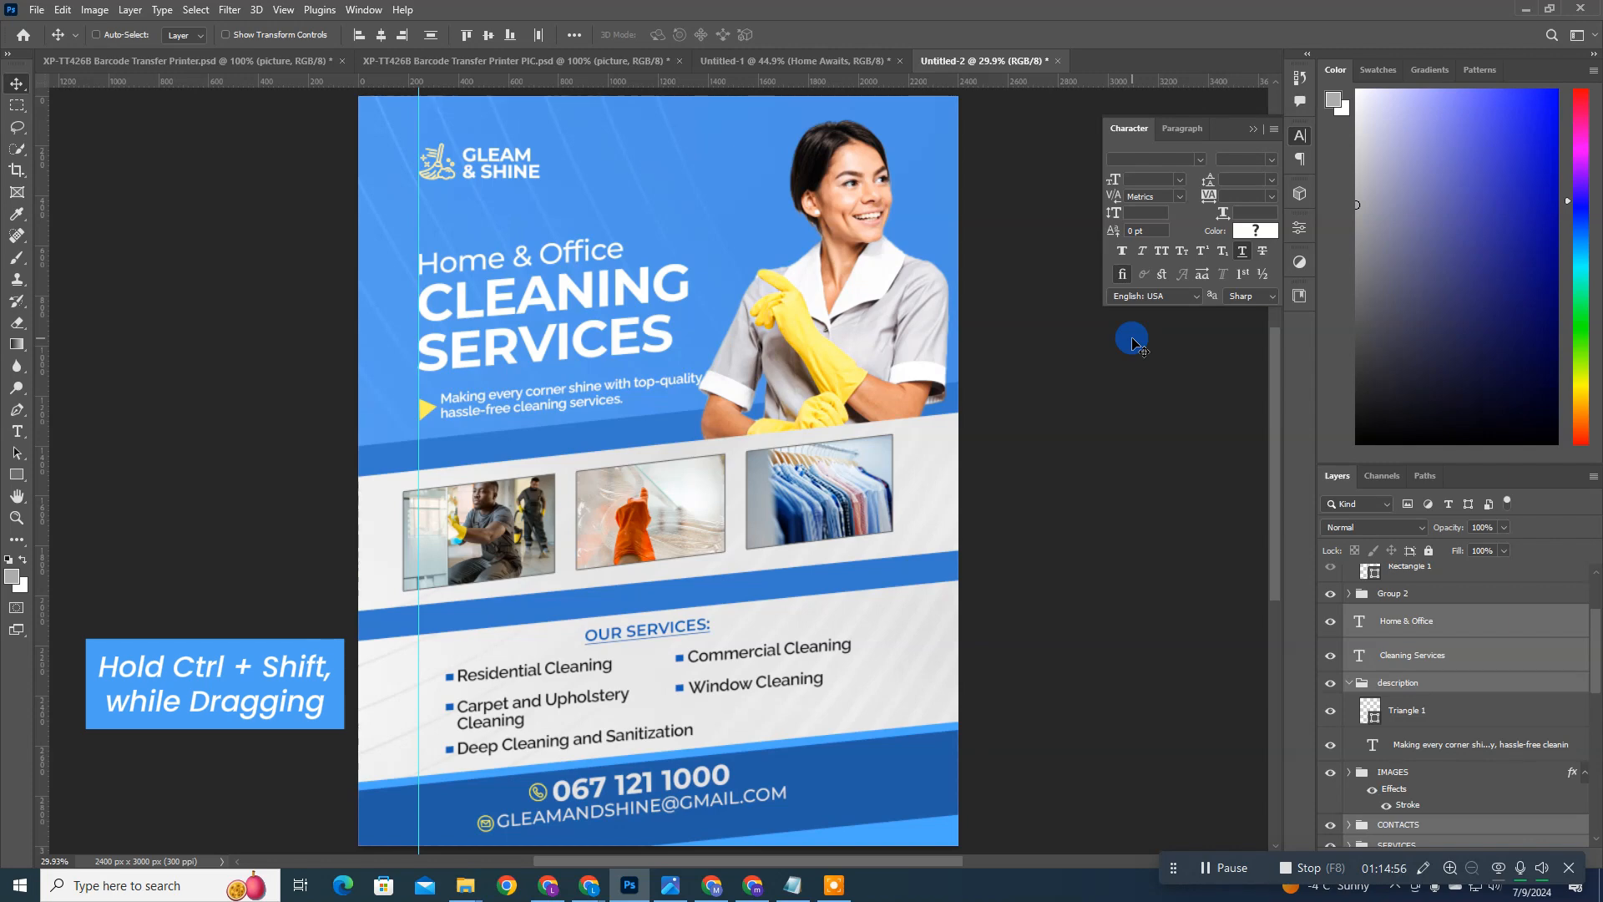
Step: Select the IMAGES group and repeat the last skew transformation on it to match the gentler slant
scroll(877, 484, "up", 1)
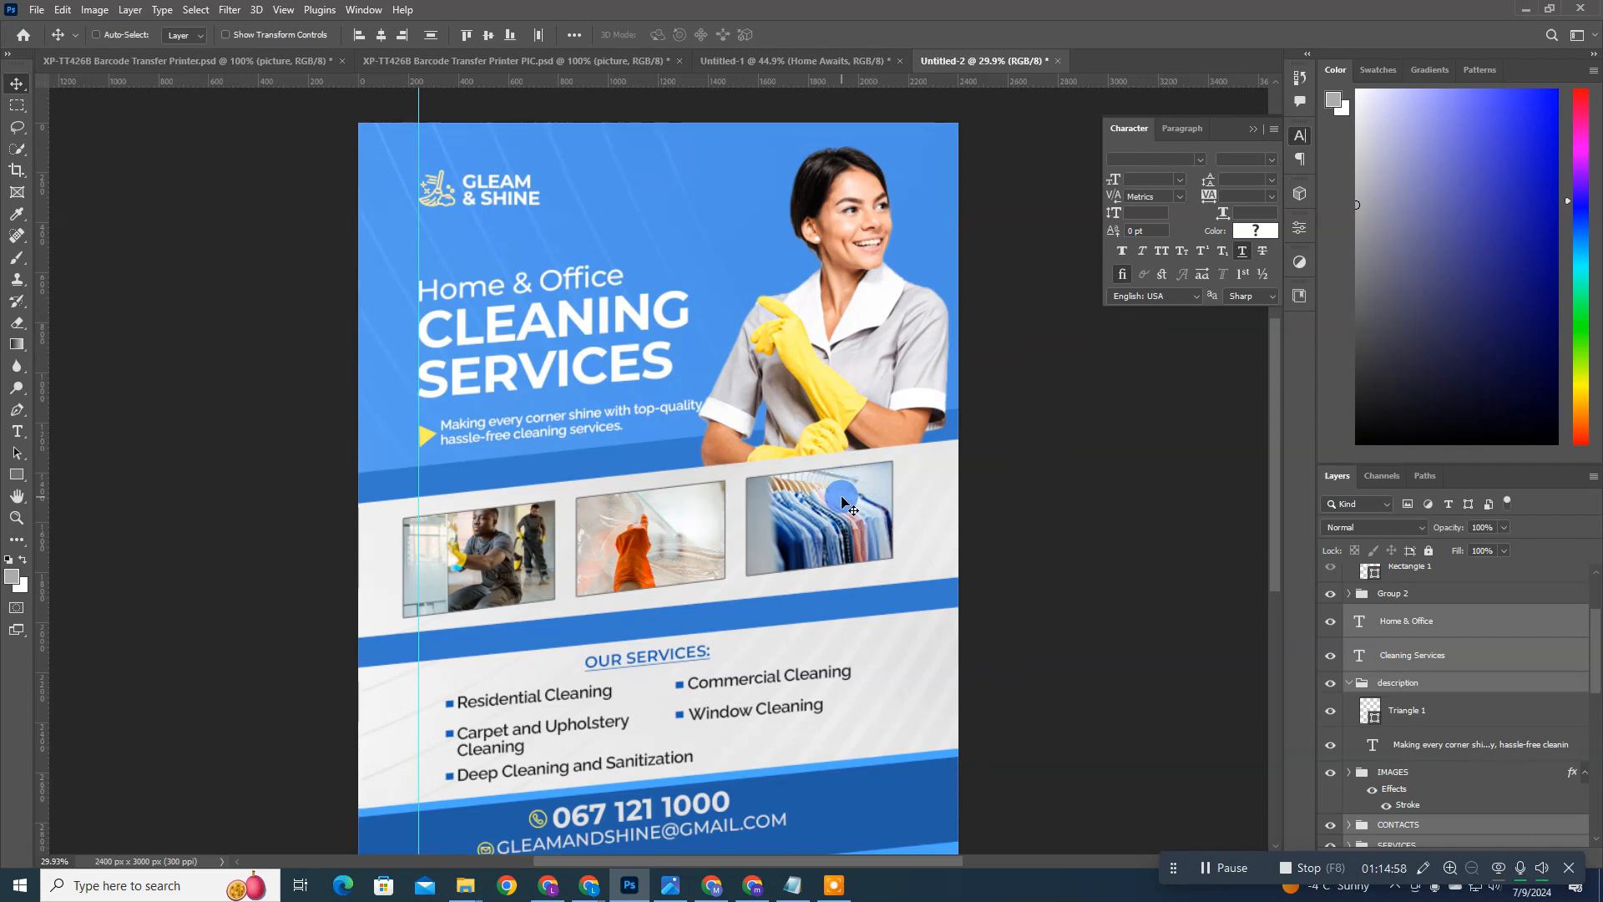
left_click(1413, 771)
key("ctrl+shift+t")
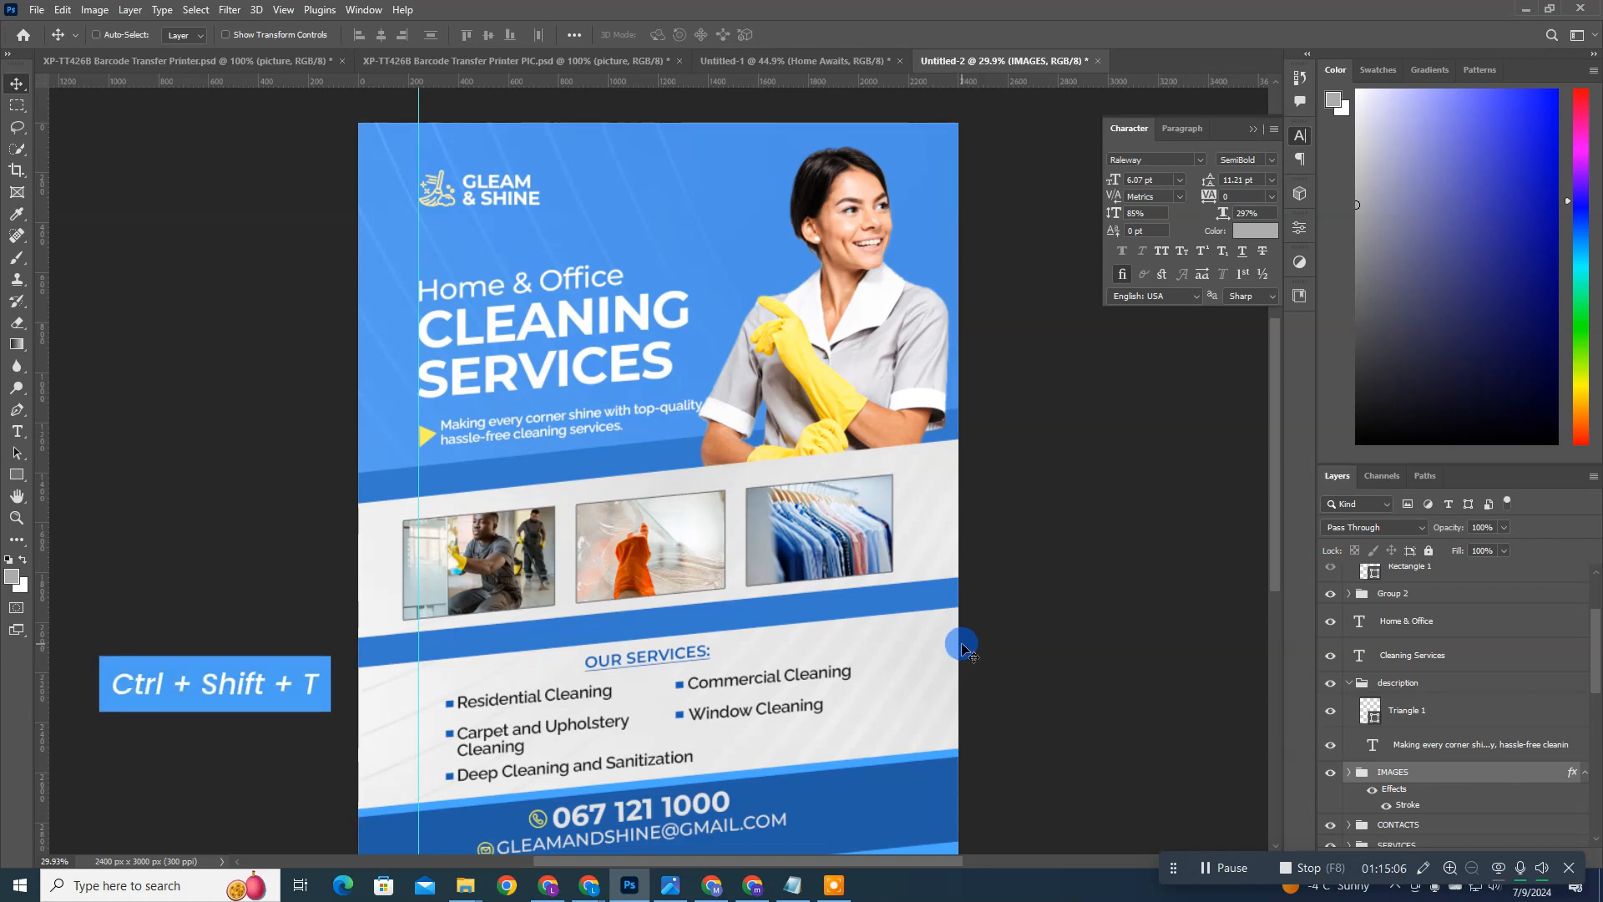
key("ctrl+shift+t")
key("ctrl+shift+t")
key("ctrl+shift+t")
key("ctrl+shift+t")
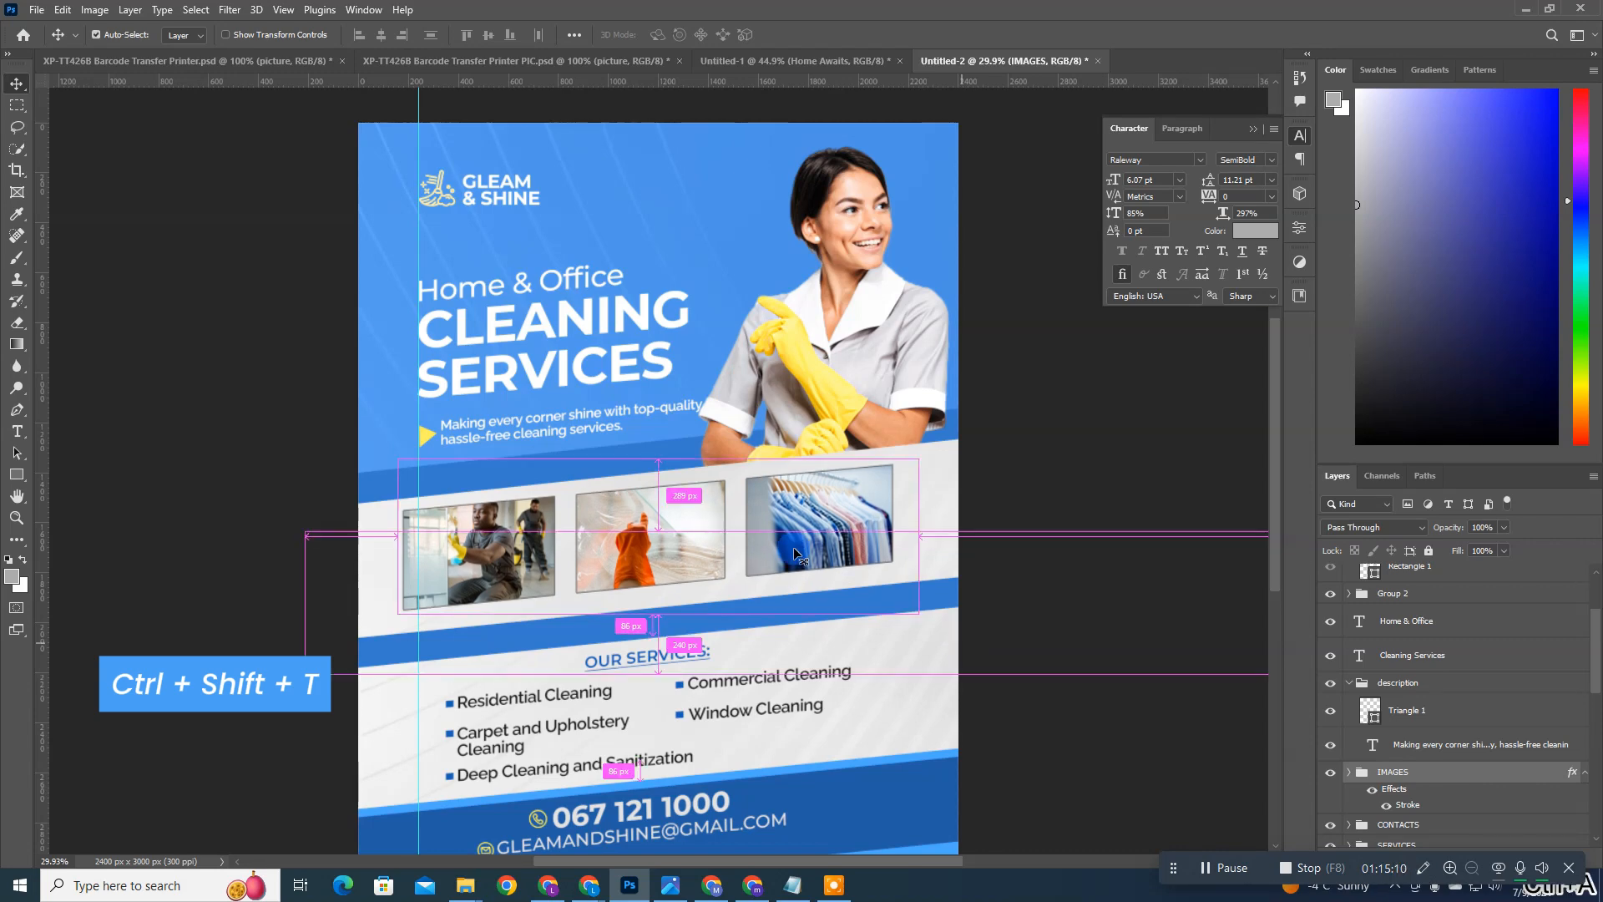
Step: Center the IMAGES group horizontally on the canvas using a full-canvas selection, and clear the selection
key("ctrl+a")
left_click(381, 36)
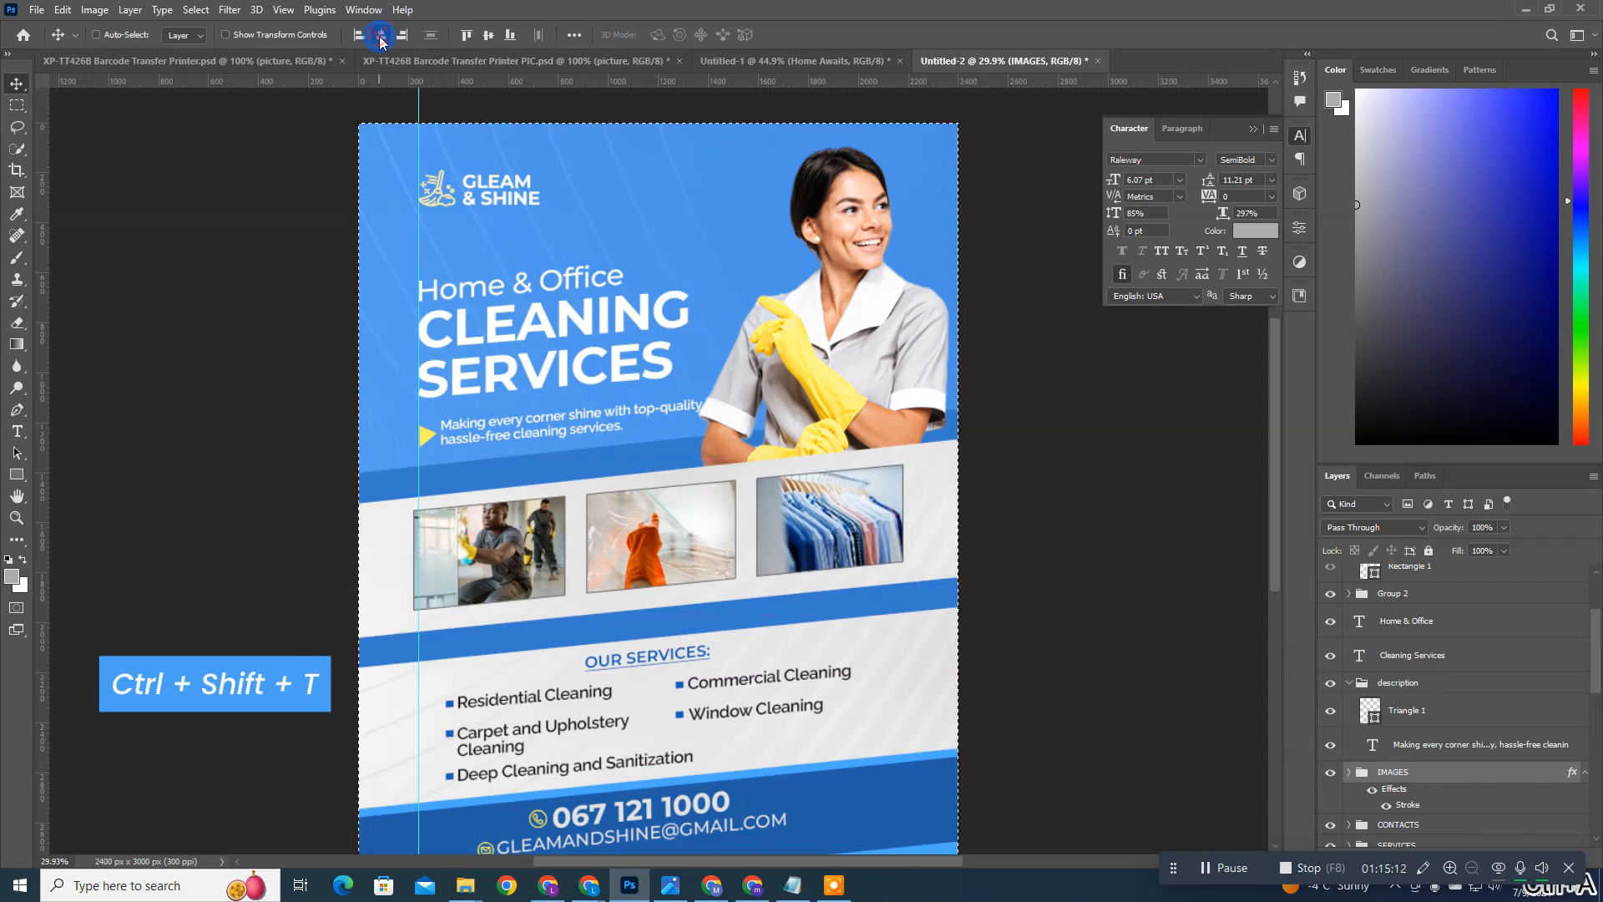
key("ctrl+d")
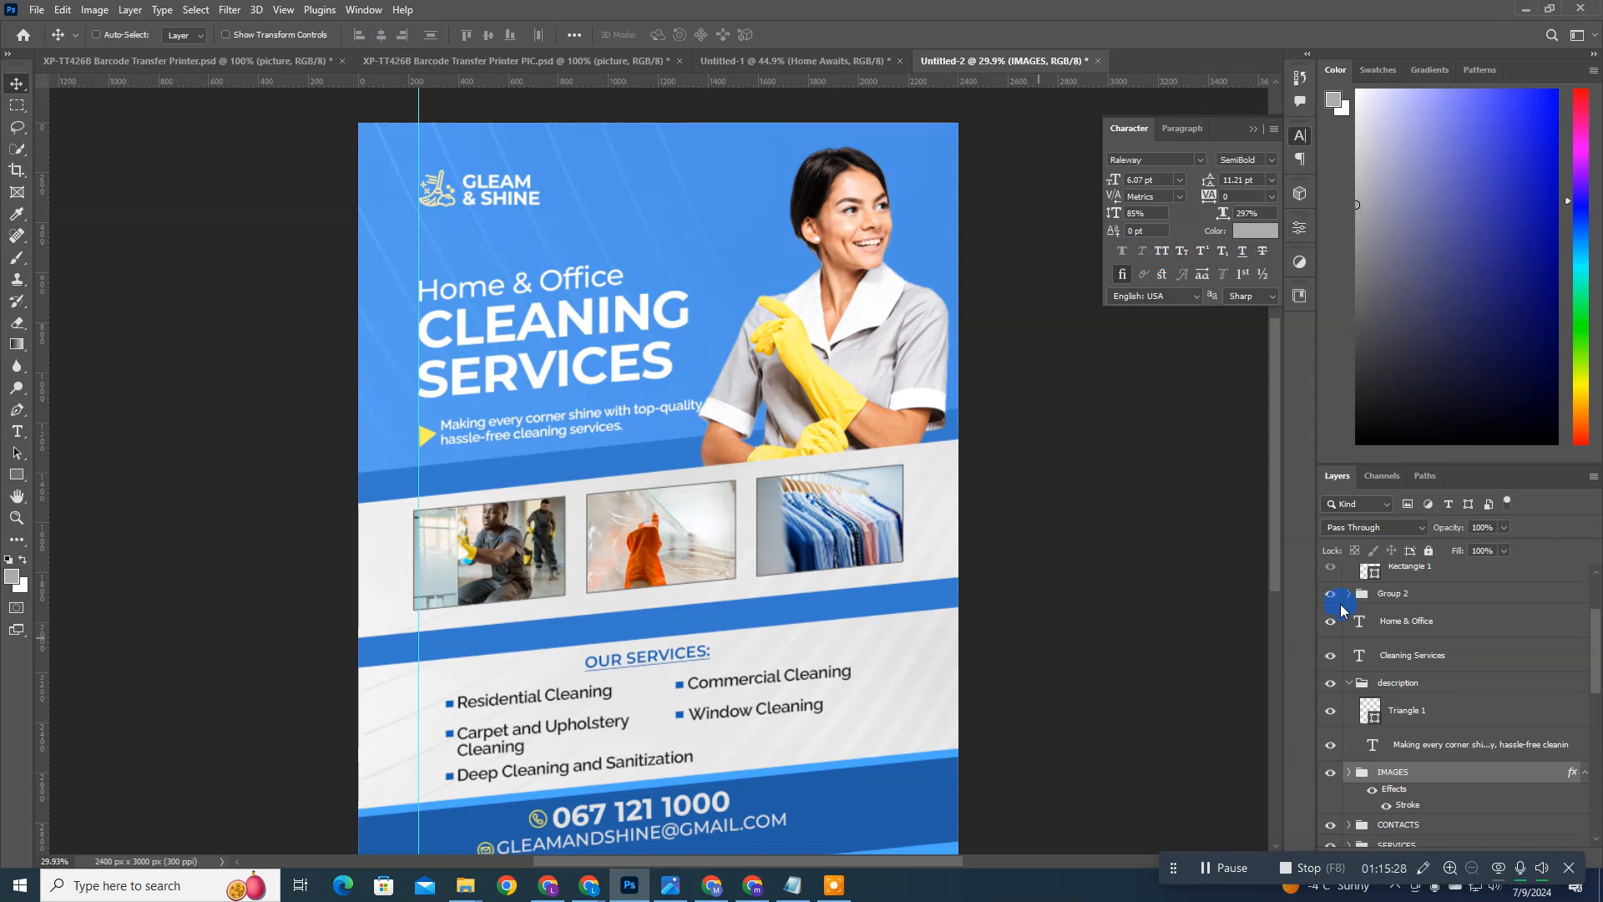
Step: Nudge the OUR SERVICES heading down slightly, closer to the services list
left_click(637, 658, "ctrl")
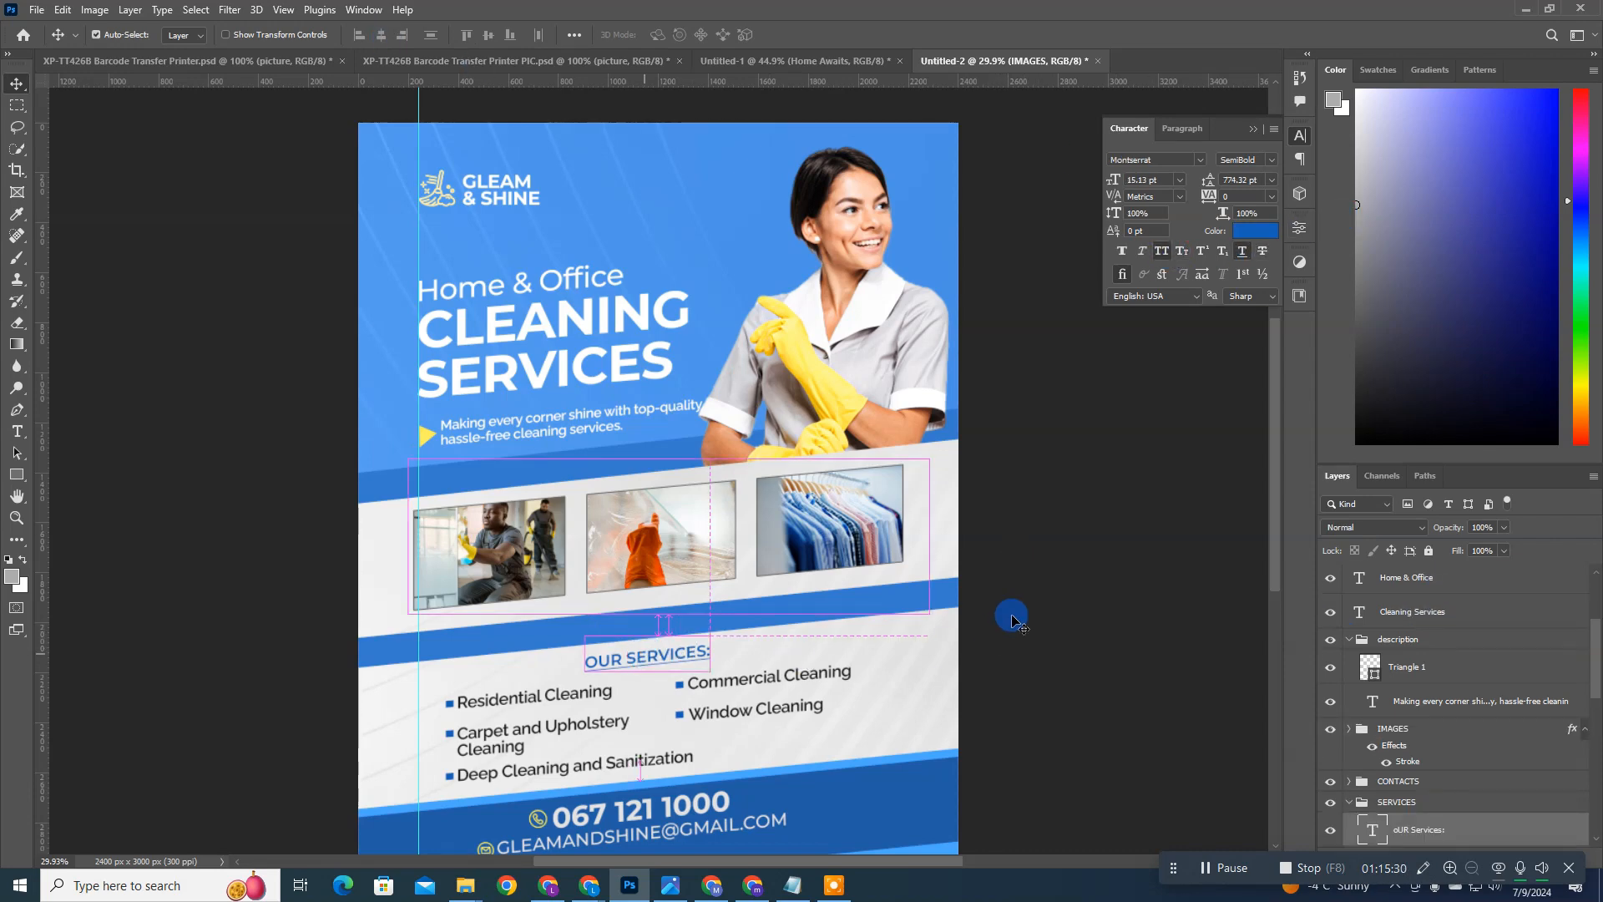
key("Down")
key("Down")
key("Down")
key("Down")
key("Down")
key("Down")
key("Down")
key("Down")
key("Down")
key("Down")
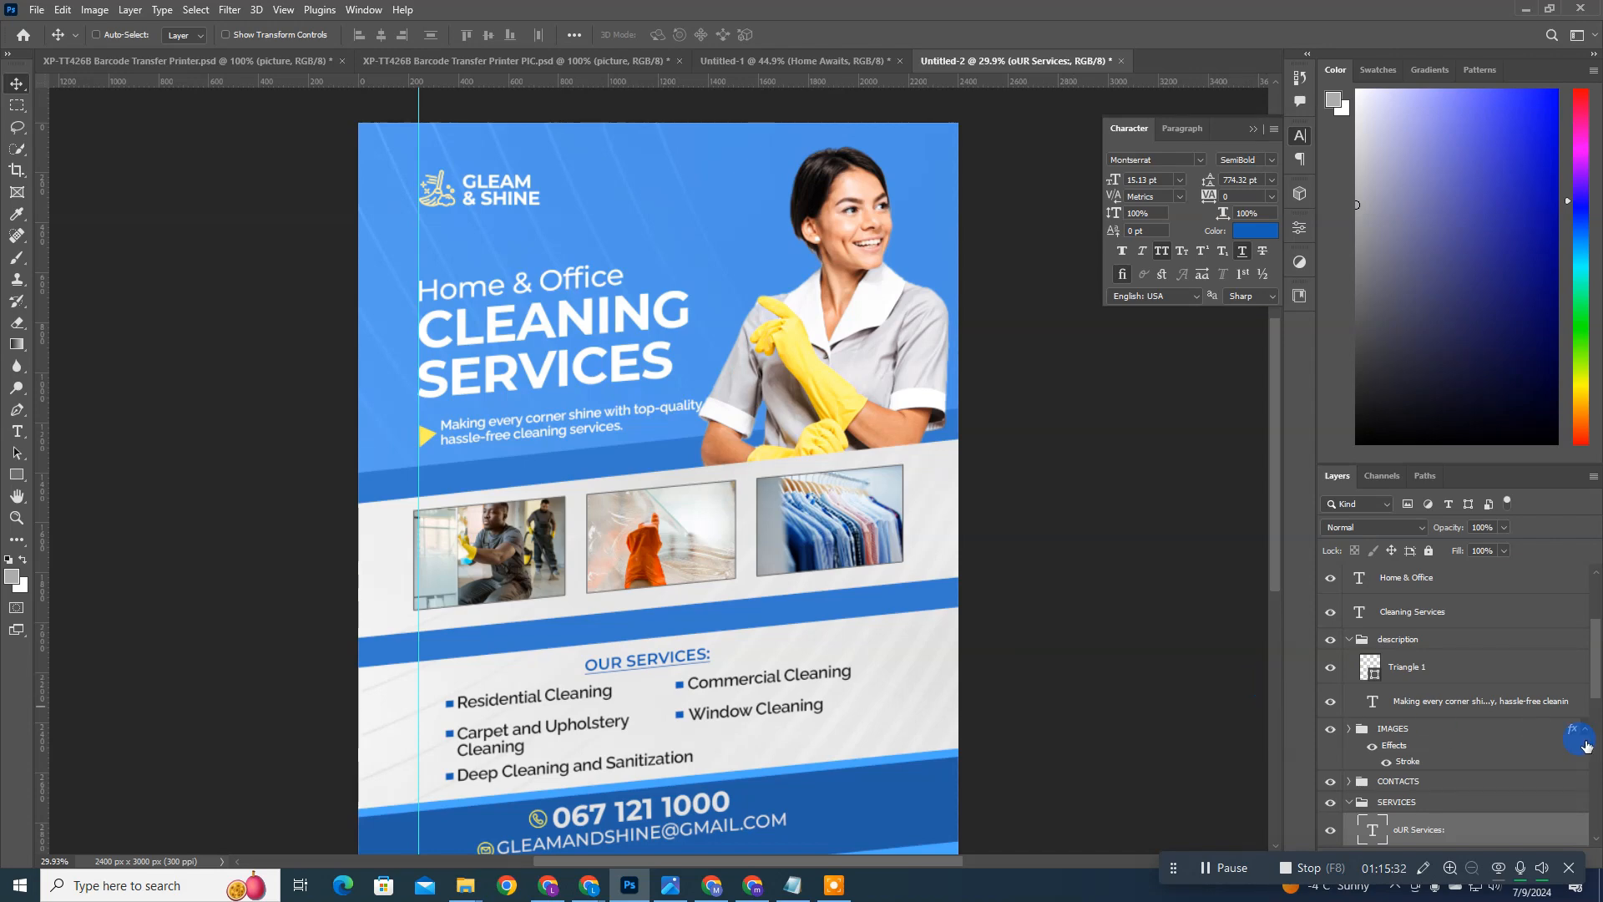
Step: Nudge the whole SERVICES group up slightly within its light panel
left_click(1430, 808)
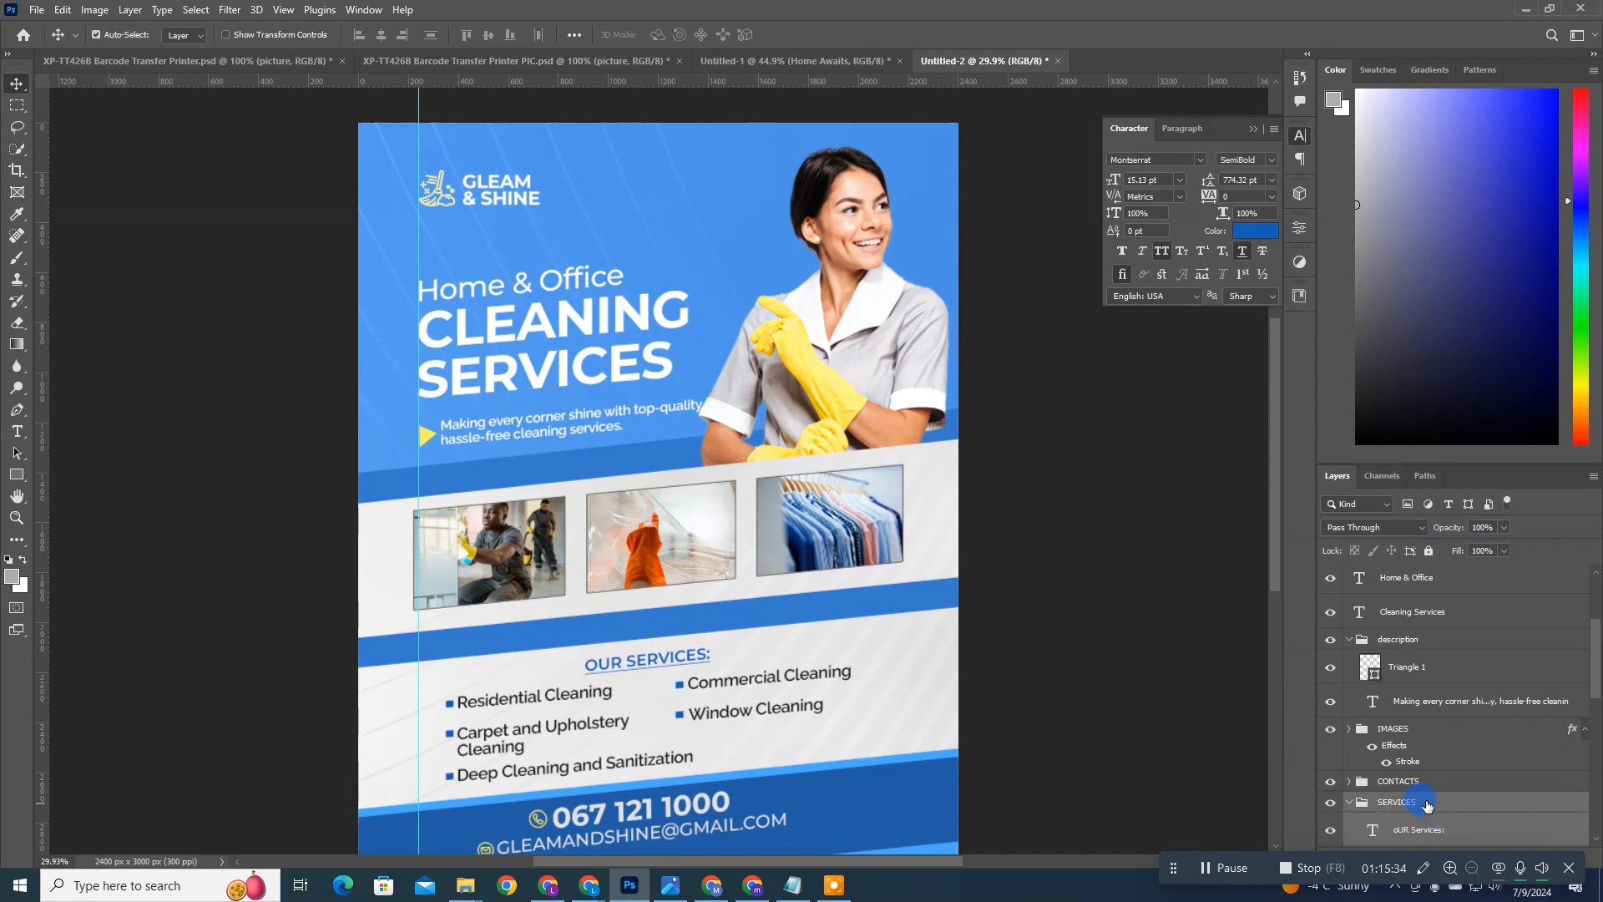
key("ctrl+Up")
key("ctrl+Up")
key("ctrl+Up")
key("ctrl+Up")
key("ctrl+Up")
key("ctrl+Up")
key("ctrl+Up")
key("ctrl+Up")
key("ctrl+Up")
key("ctrl+Up")
key("ctrl+Up")
key("ctrl+Up")
key("ctrl+Up")
key("ctrl+Up")
key("ctrl+Up")
left_click_drag(762, 710, 763, 708)
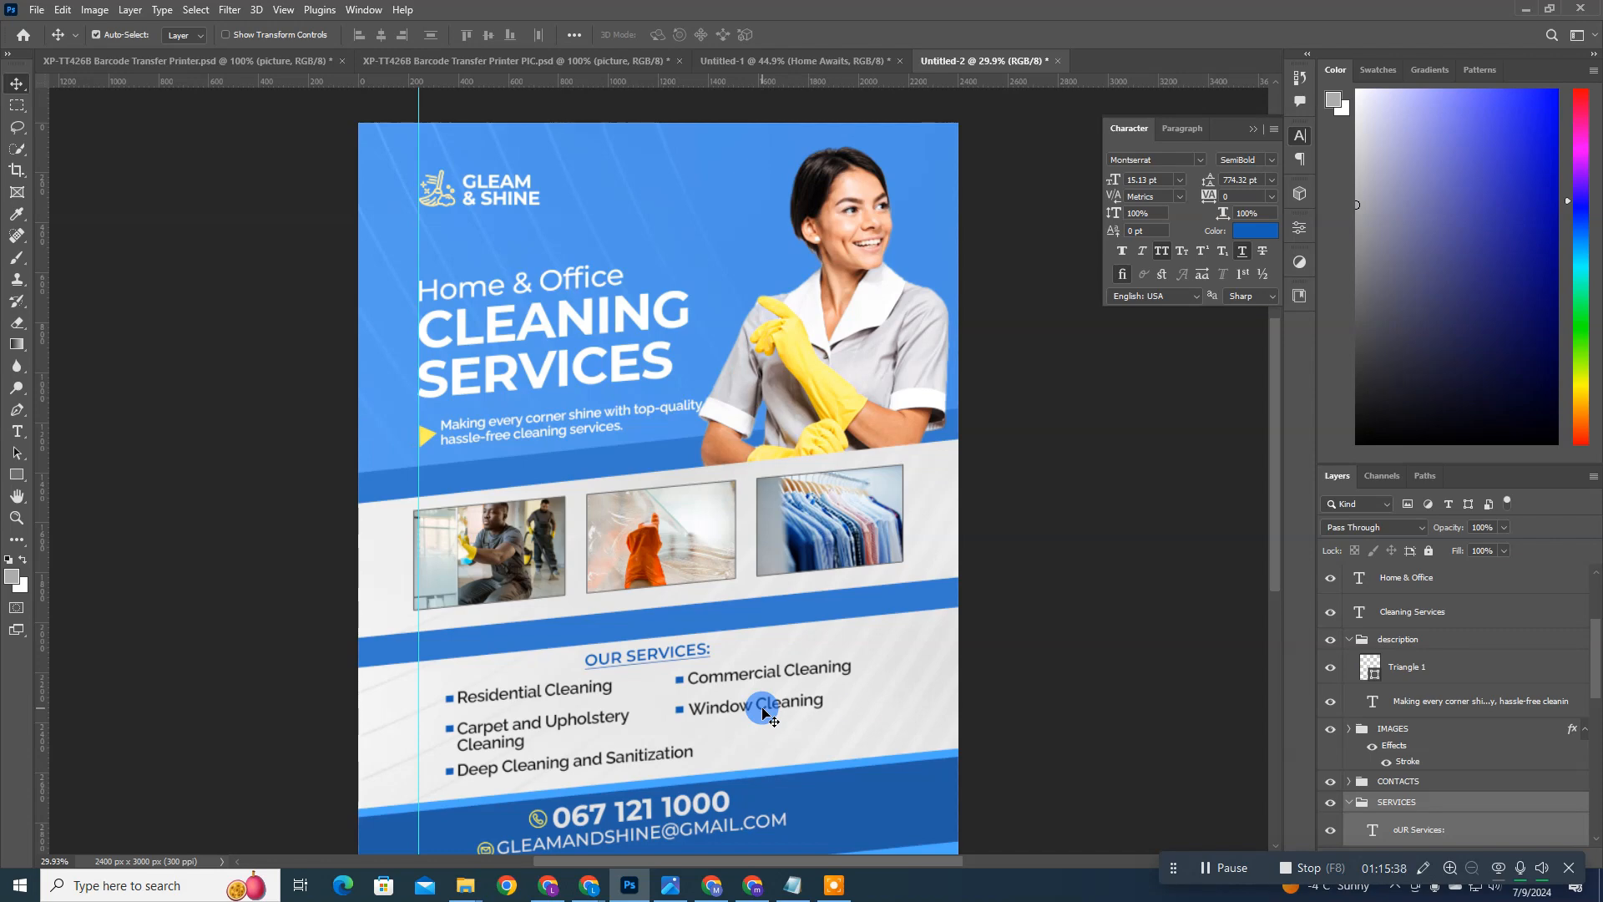
Step: Recolor the Color Fill 1 background to #367bcd by sampling the darker blue band above the photos
key("ctrl+0")
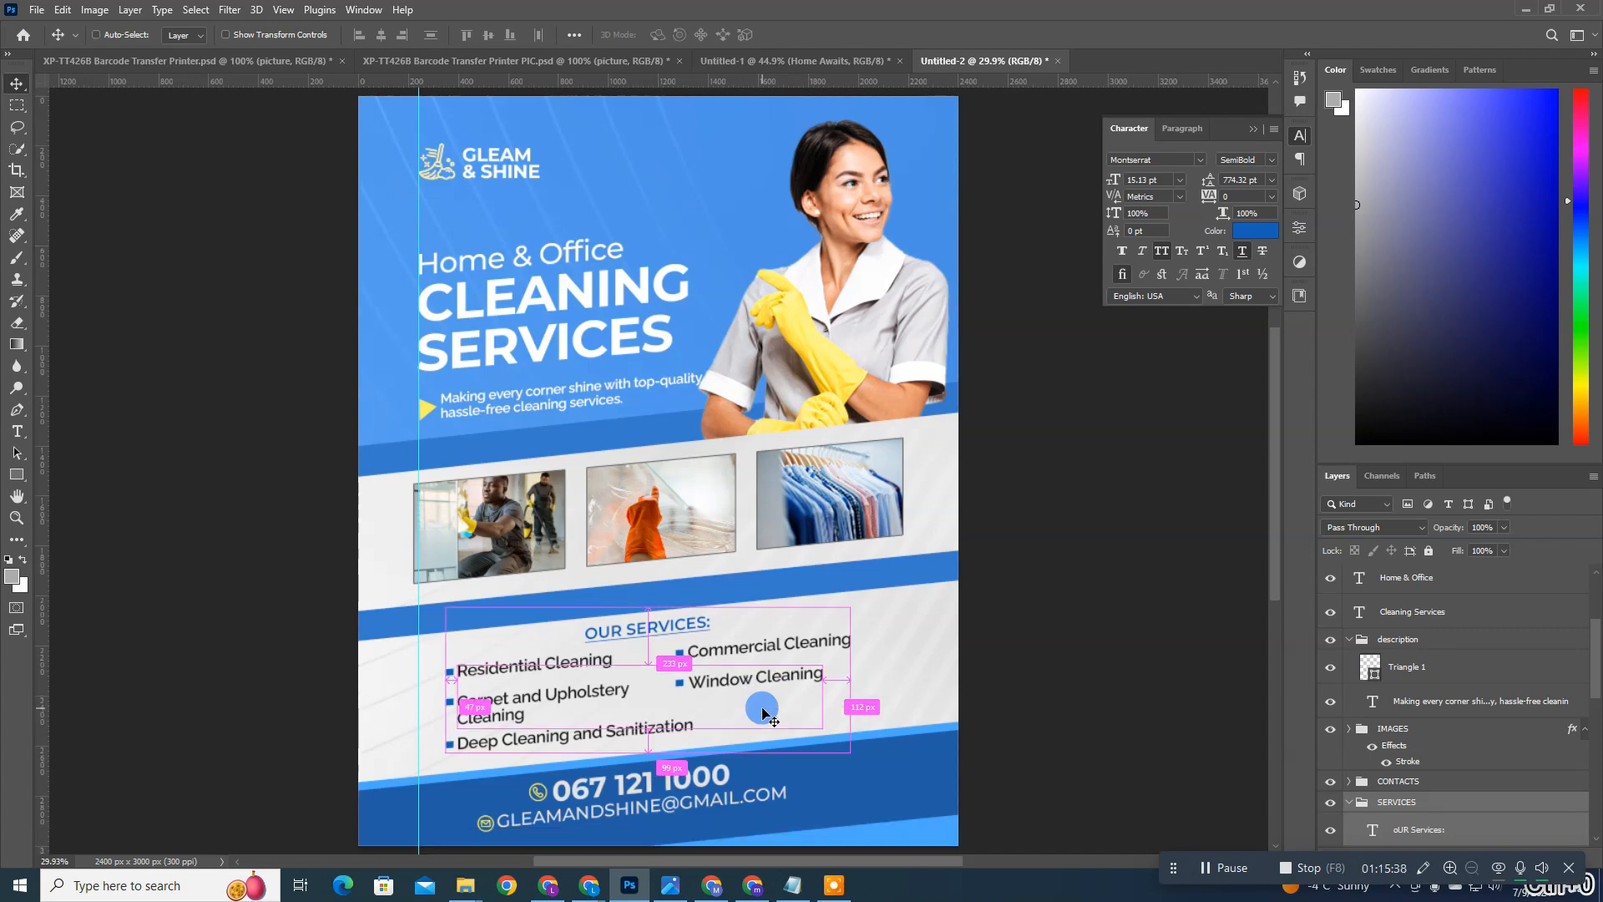
left_click(735, 195, "ctrl")
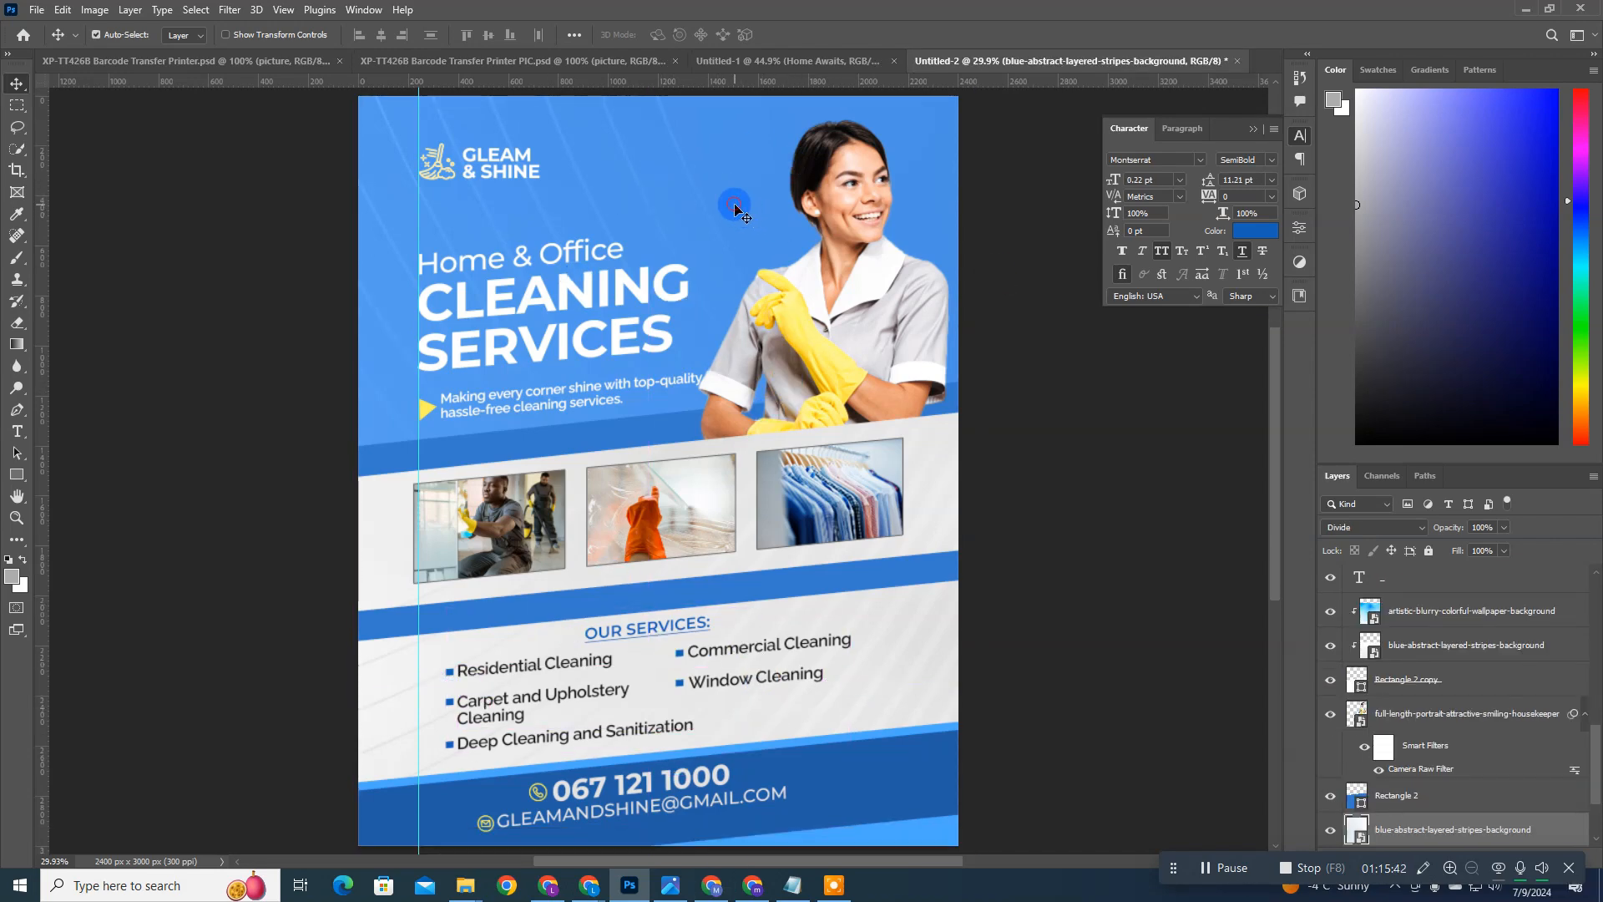
left_click(1425, 828)
scroll(1425, 828, "down", 2)
left_click(1358, 829)
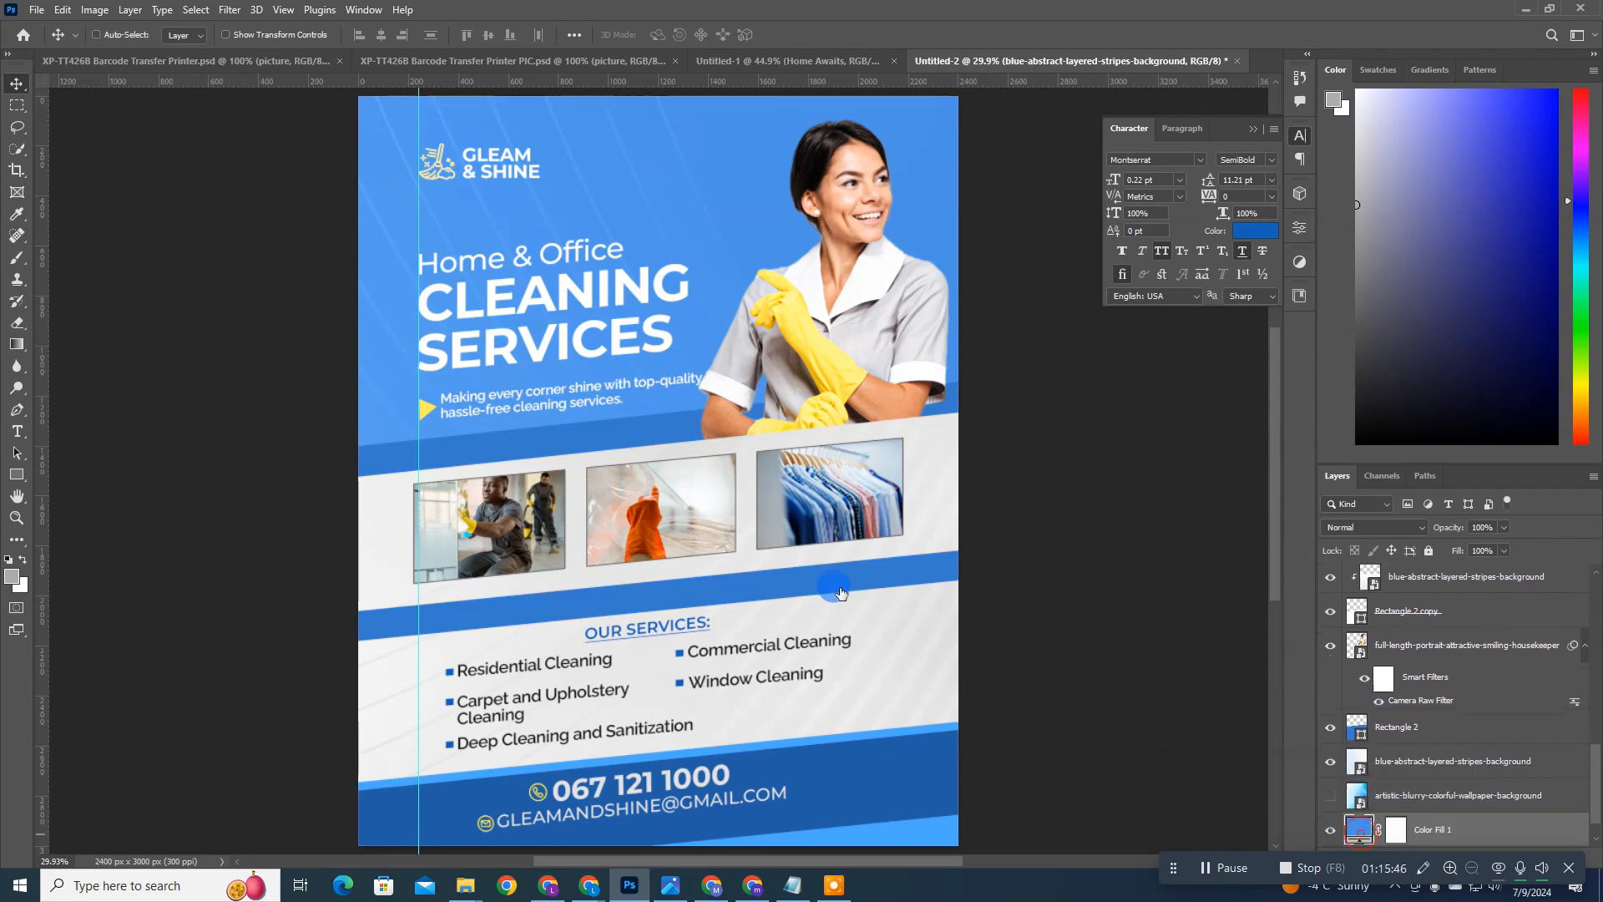
left_click(646, 438)
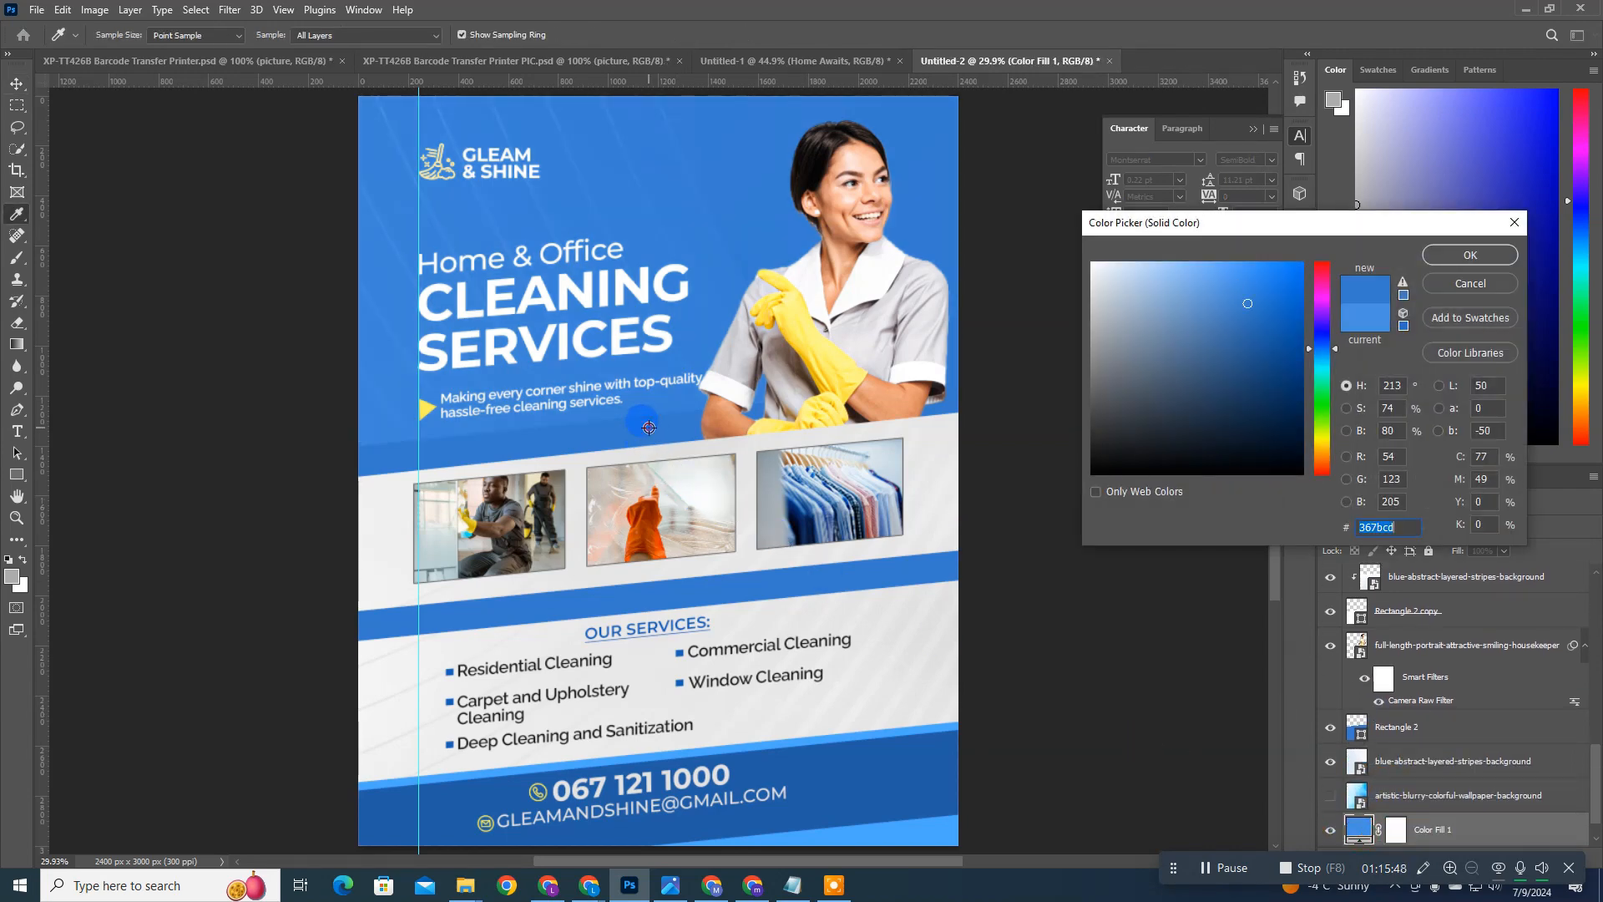
key("Return")
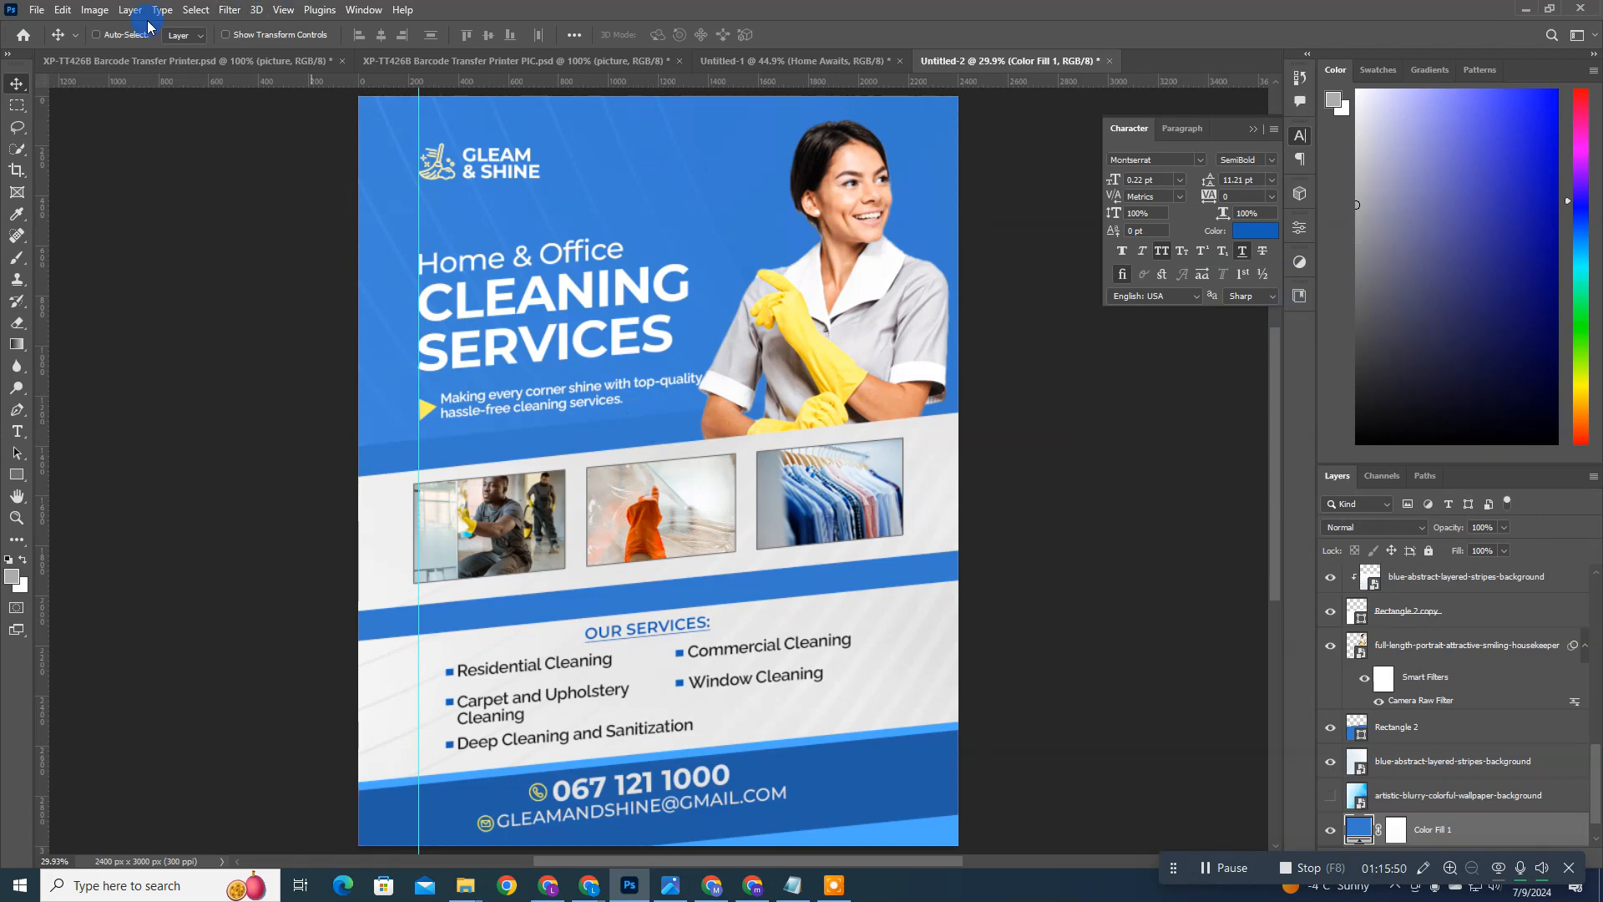
Step: Place the full-shot-man-vacuuming-office-floor image as an embedded layer and position it behind the headline and housekeeper
left_click(42, 9)
left_click(67, 313)
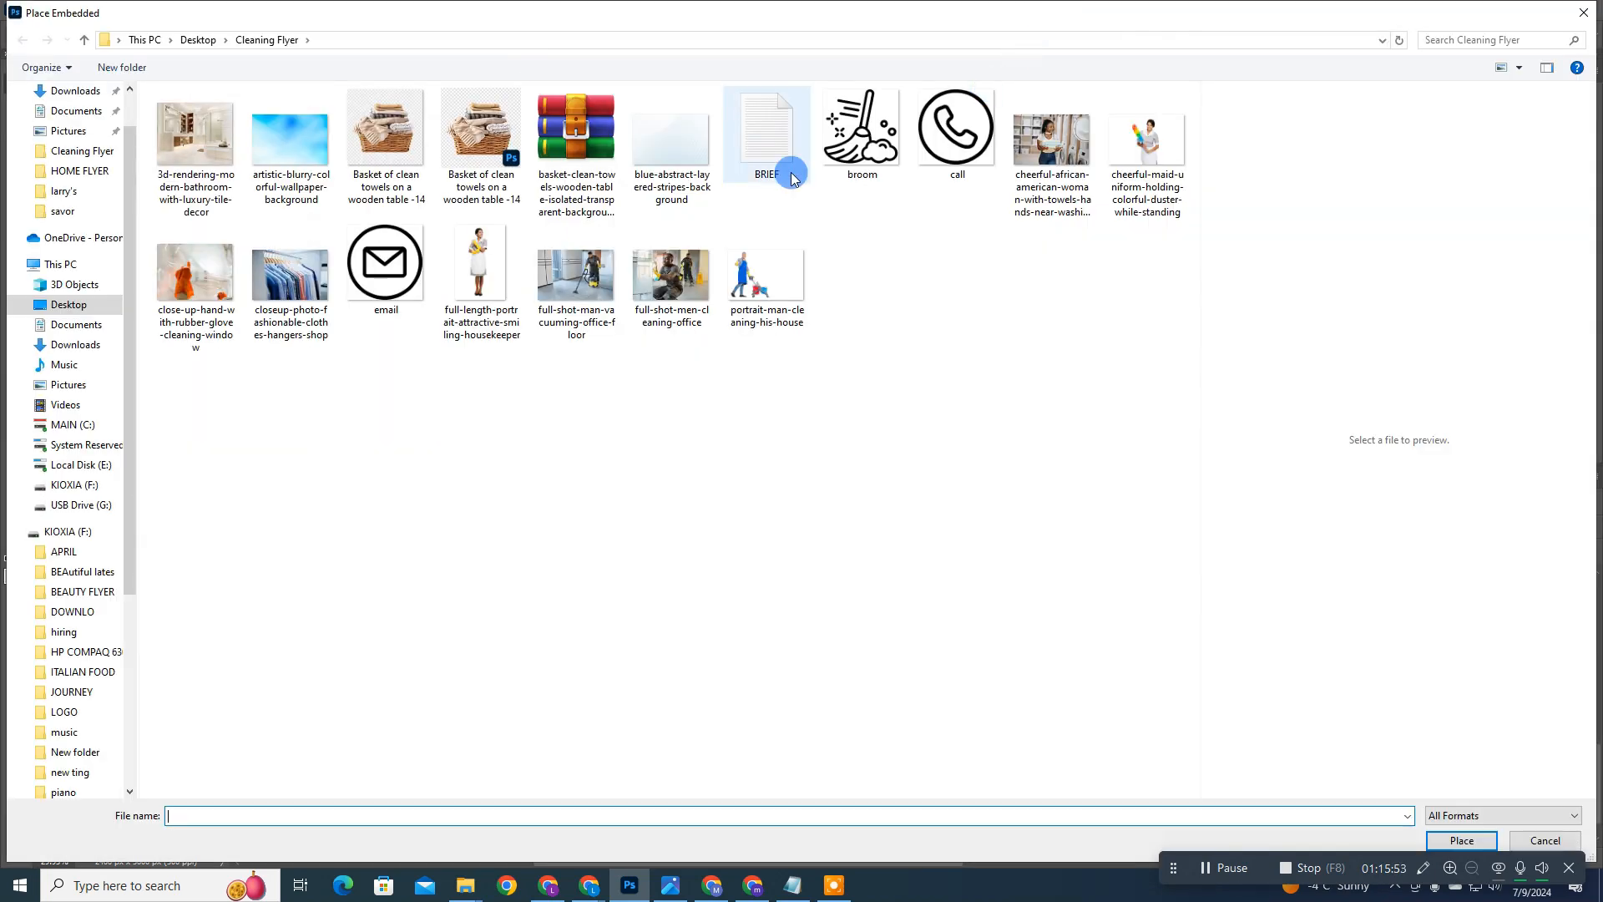
left_click(577, 276)
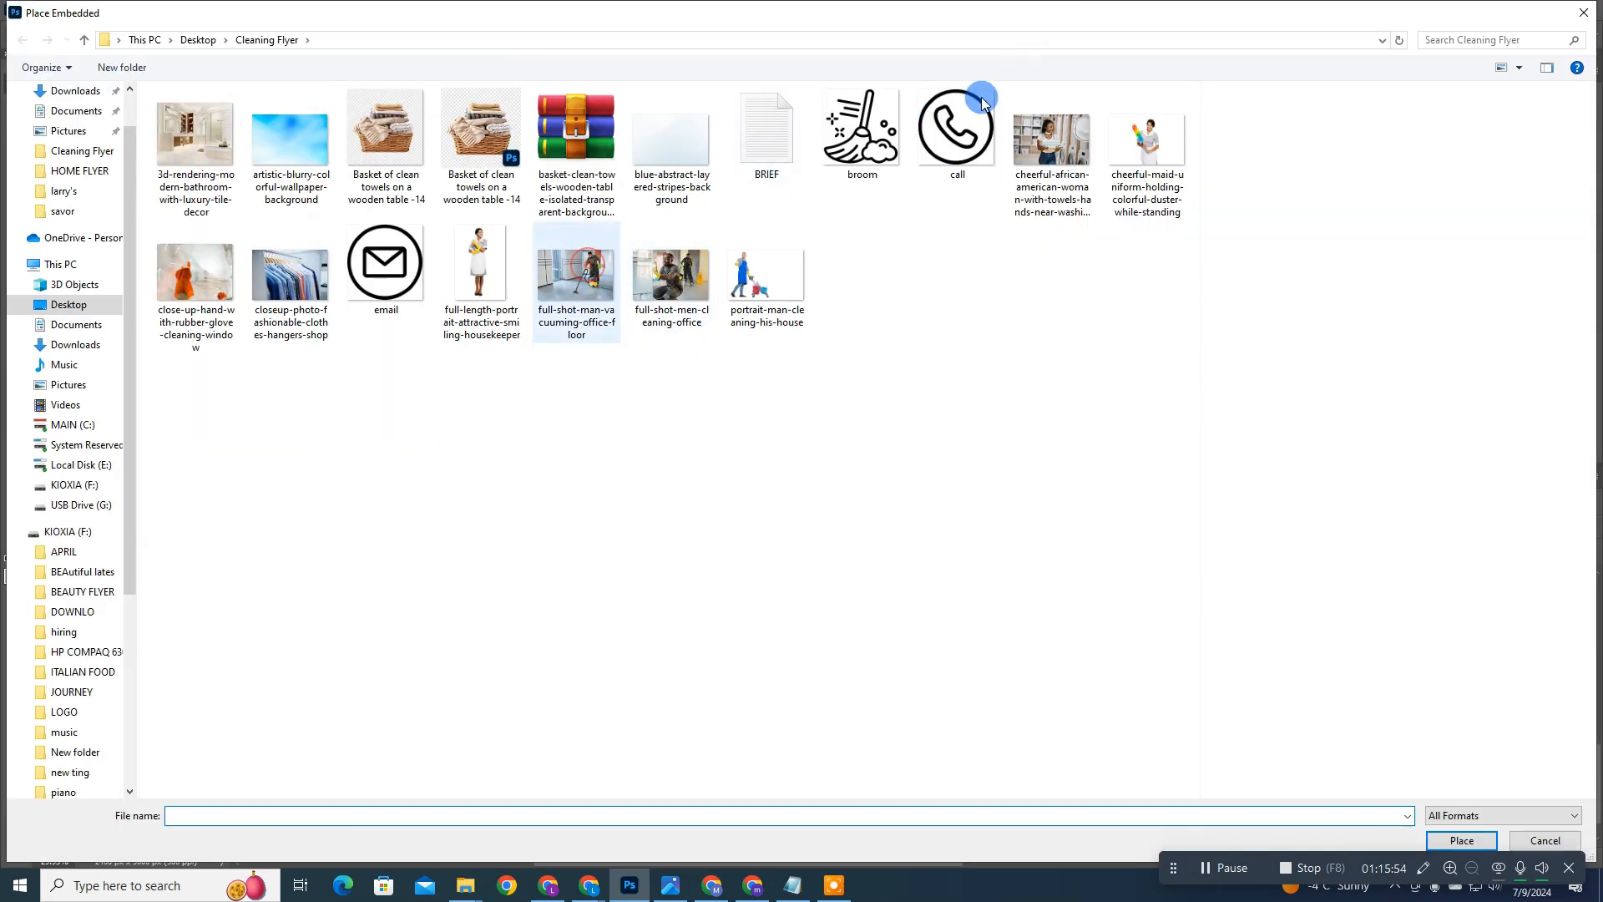
left_click(219, 152)
left_click(216, 276)
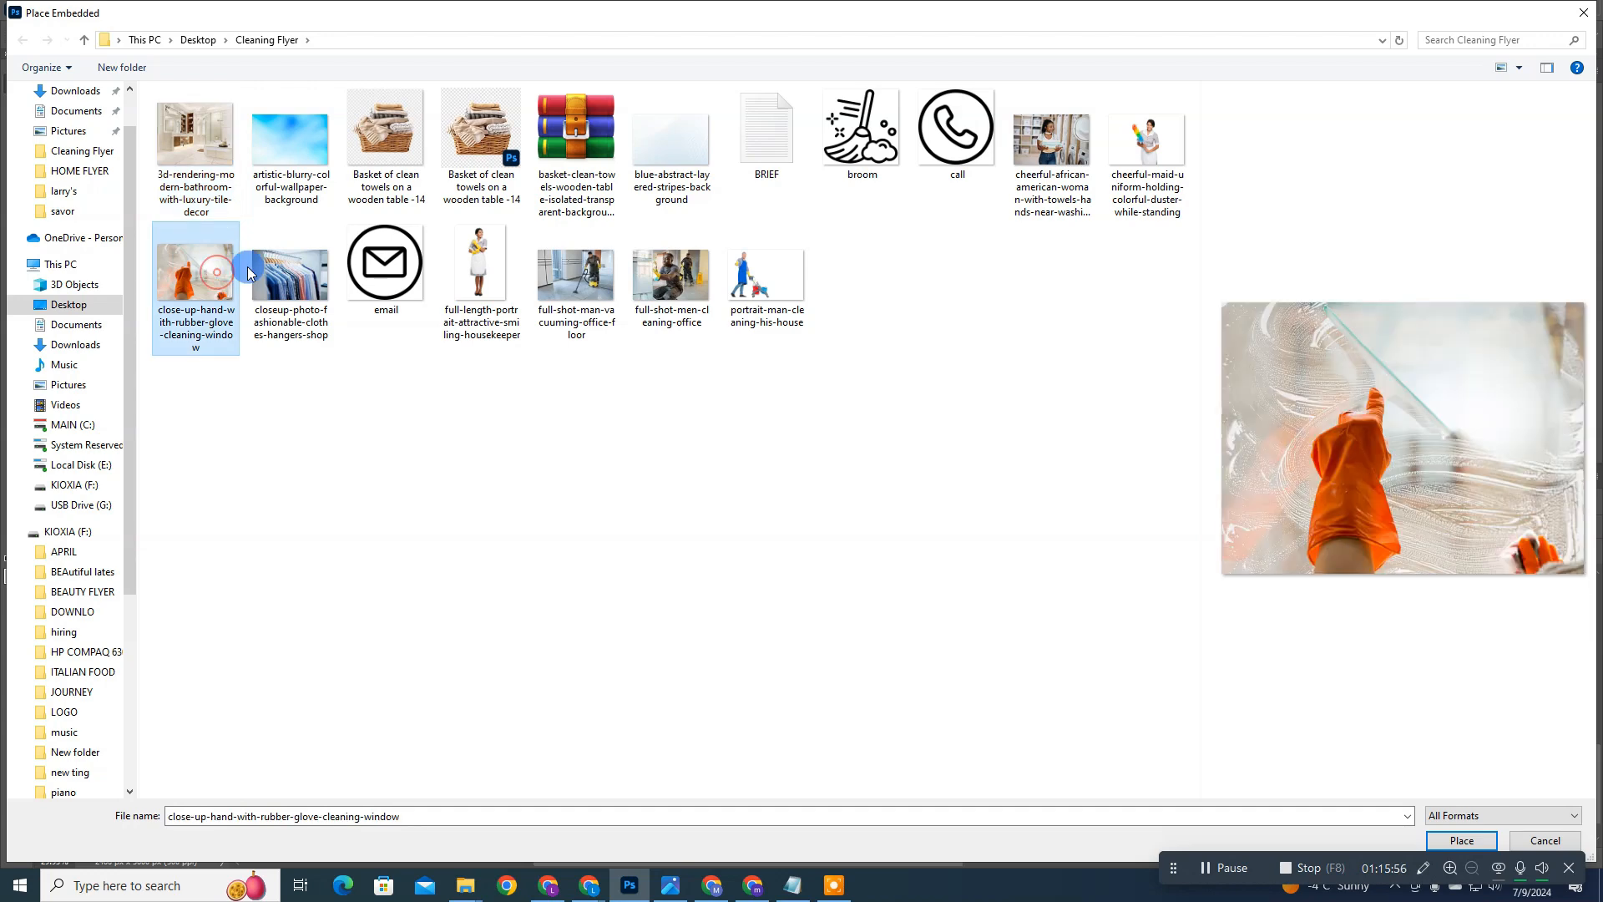
left_click(310, 259)
left_click(600, 245)
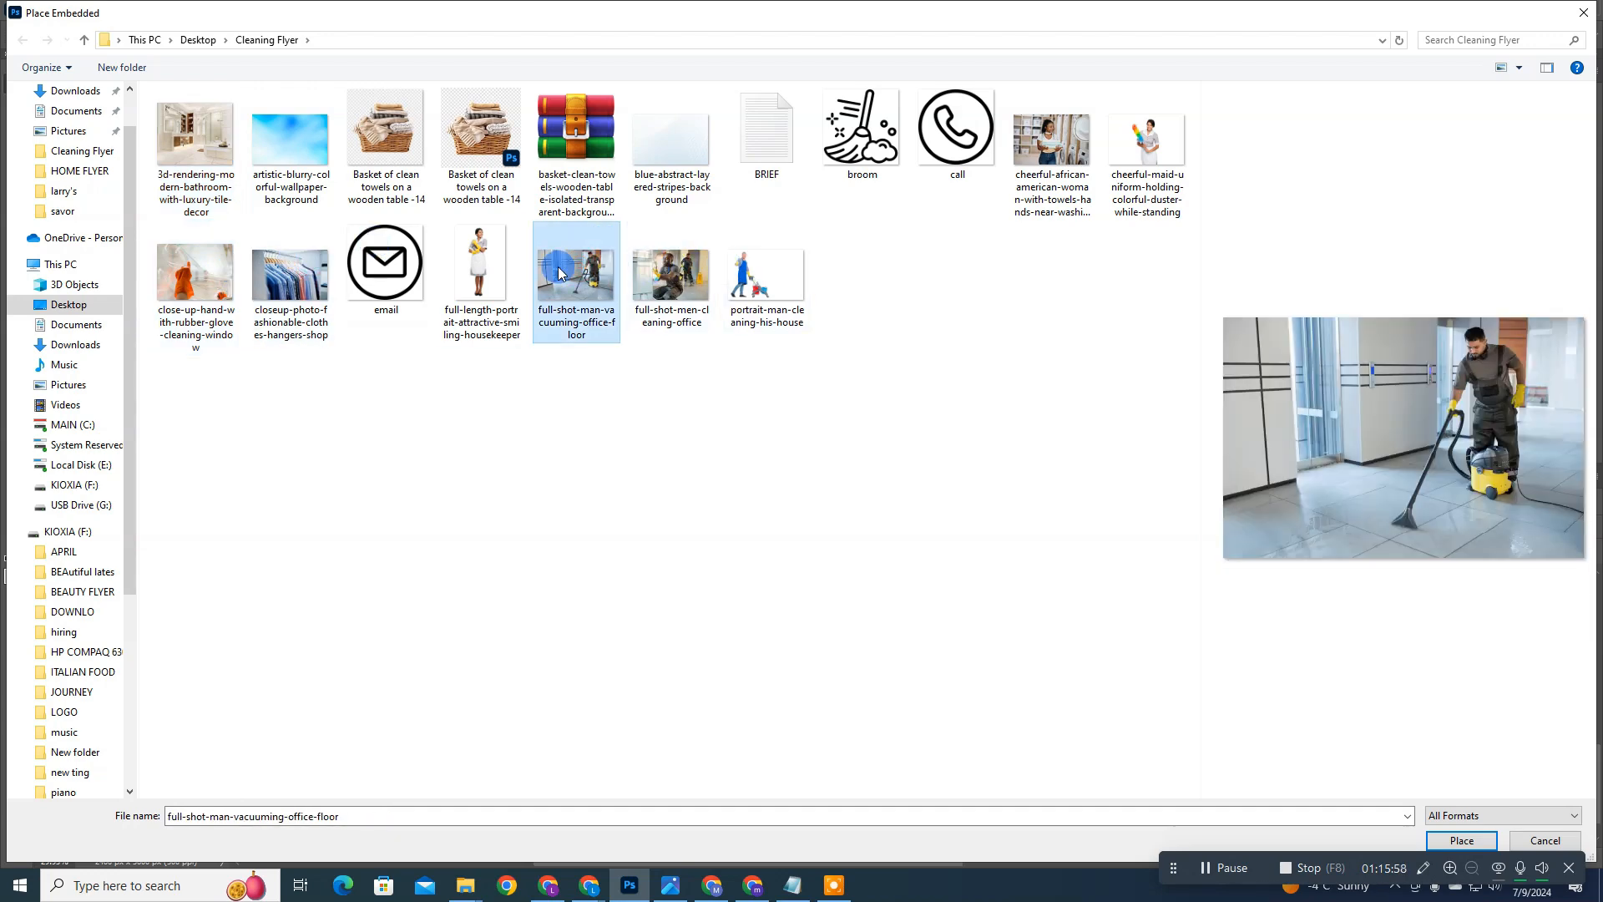
double_click(558, 272)
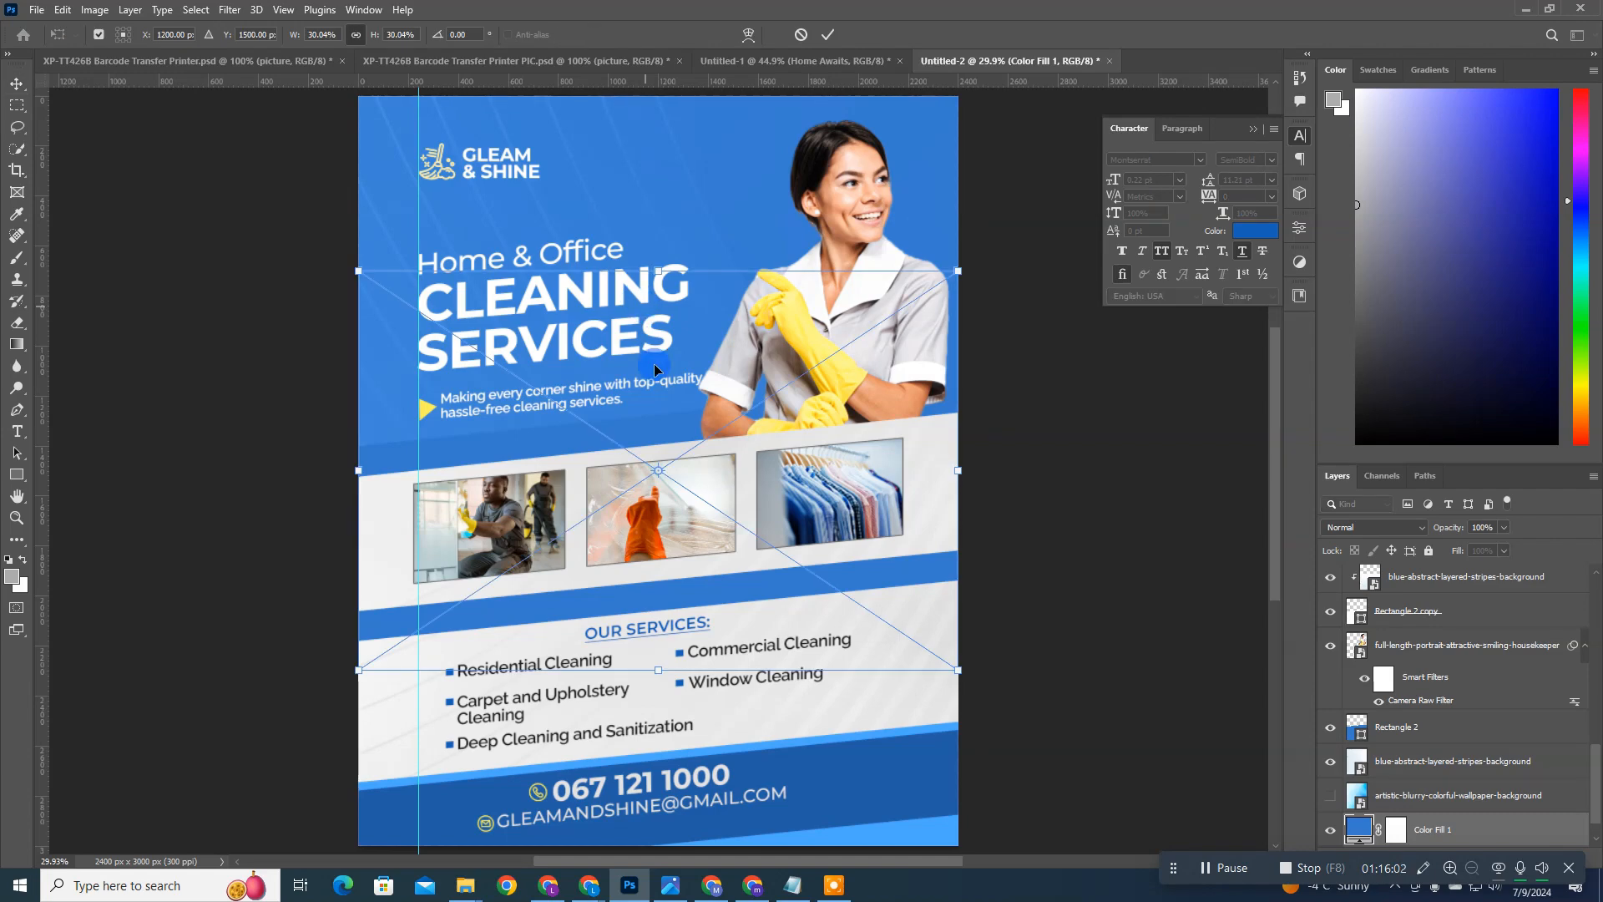
double_click(659, 193)
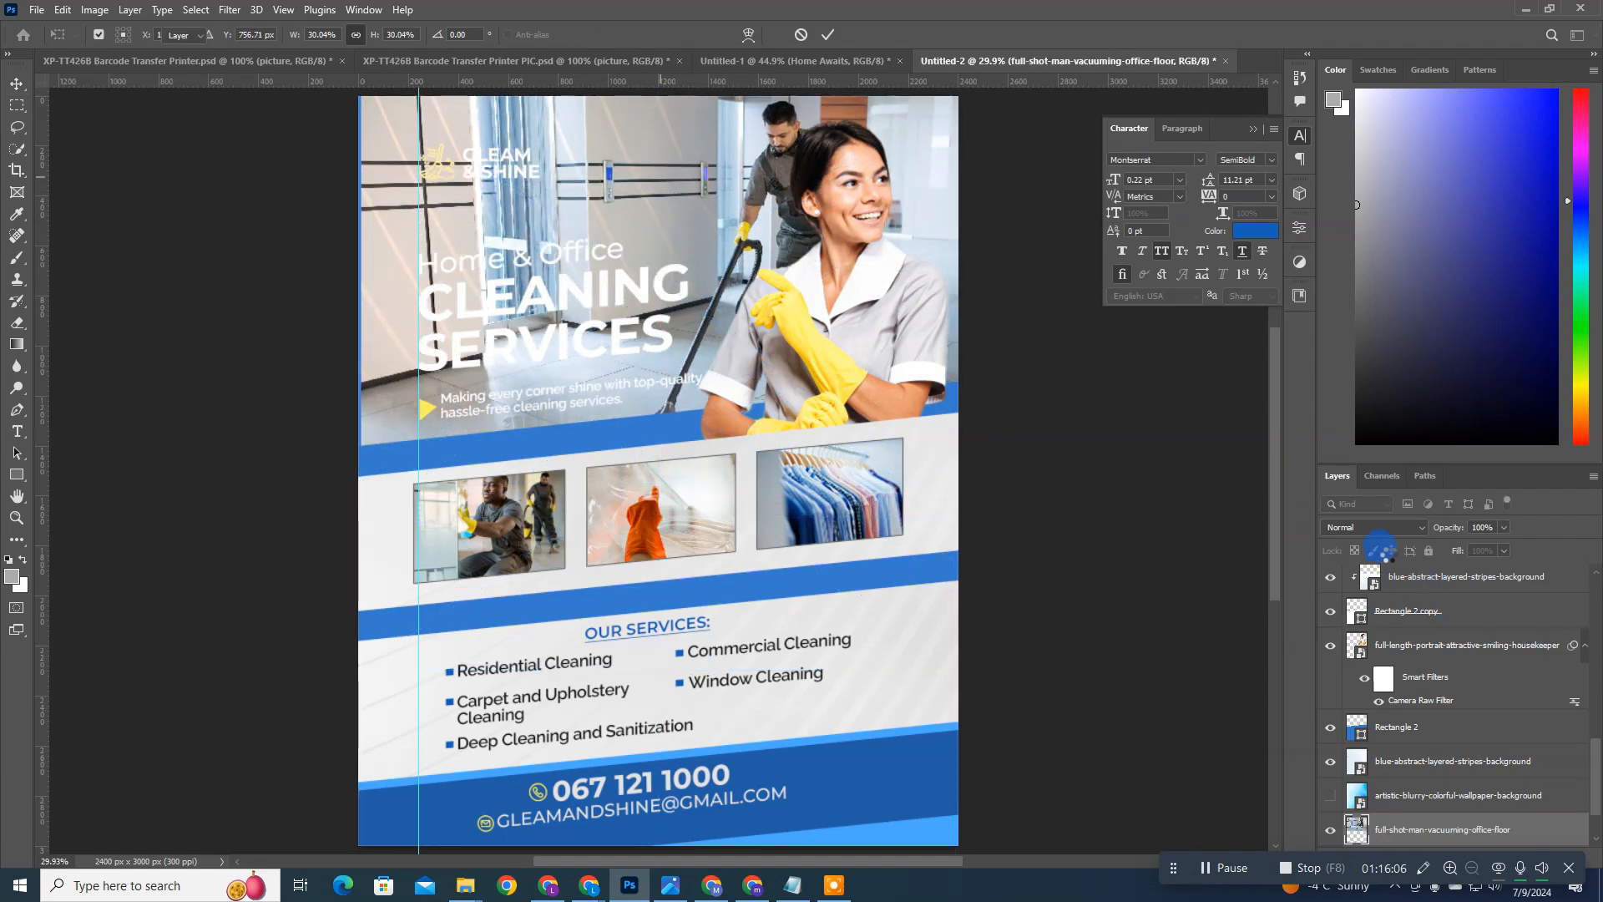
Step: Blend the vacuuming photo into the blue background with Soft Light mode at 53% opacity
left_click(1385, 528)
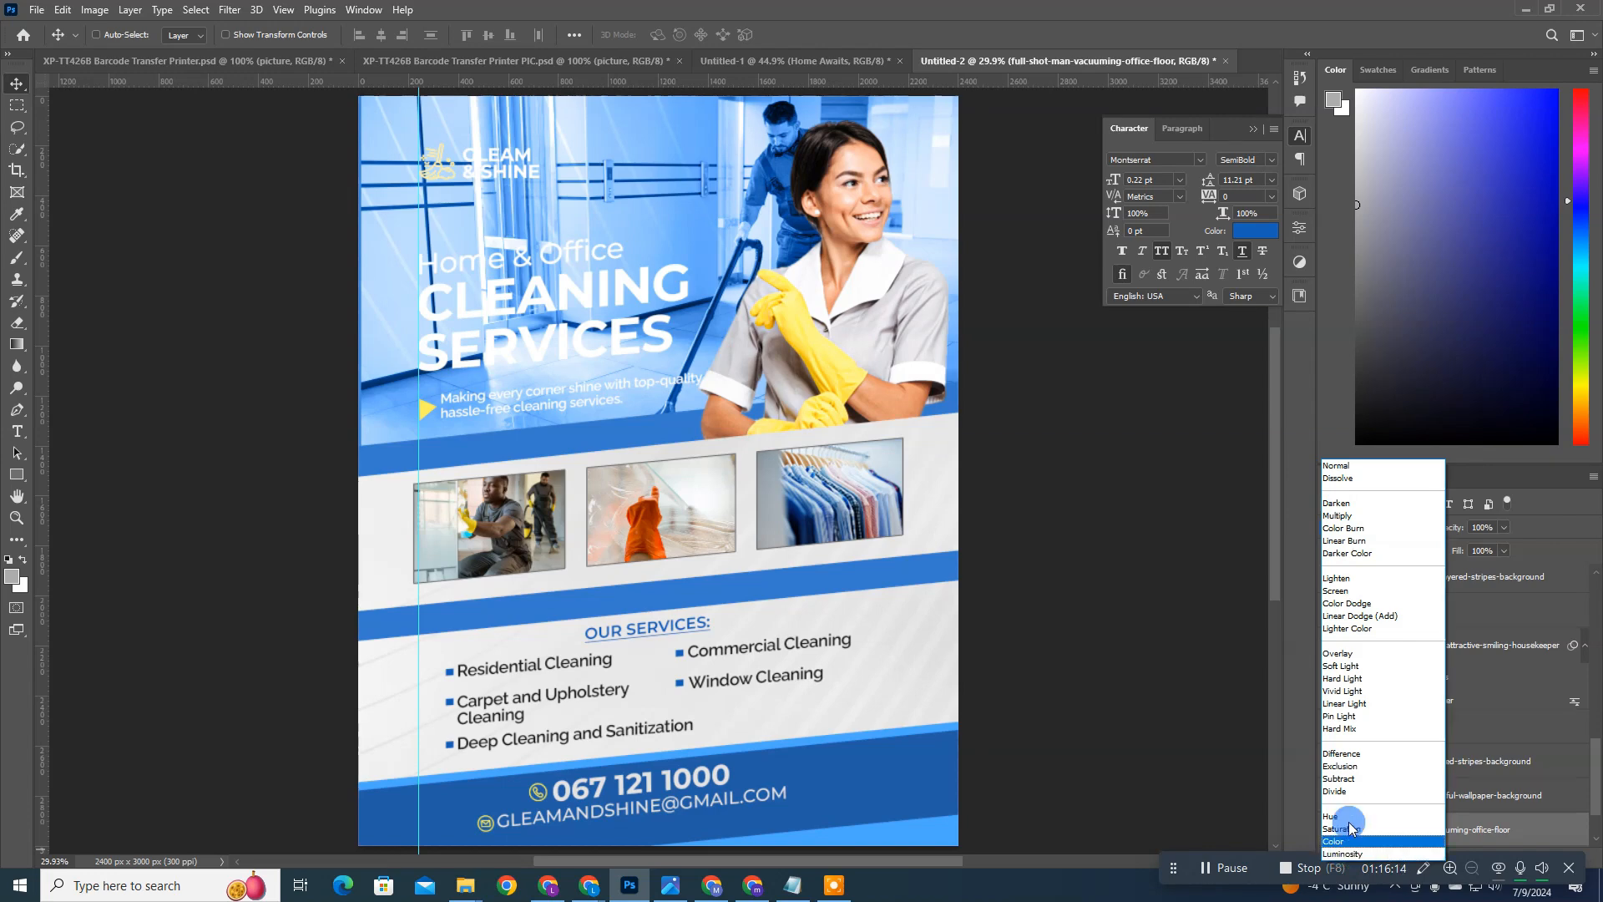
left_click(1361, 671)
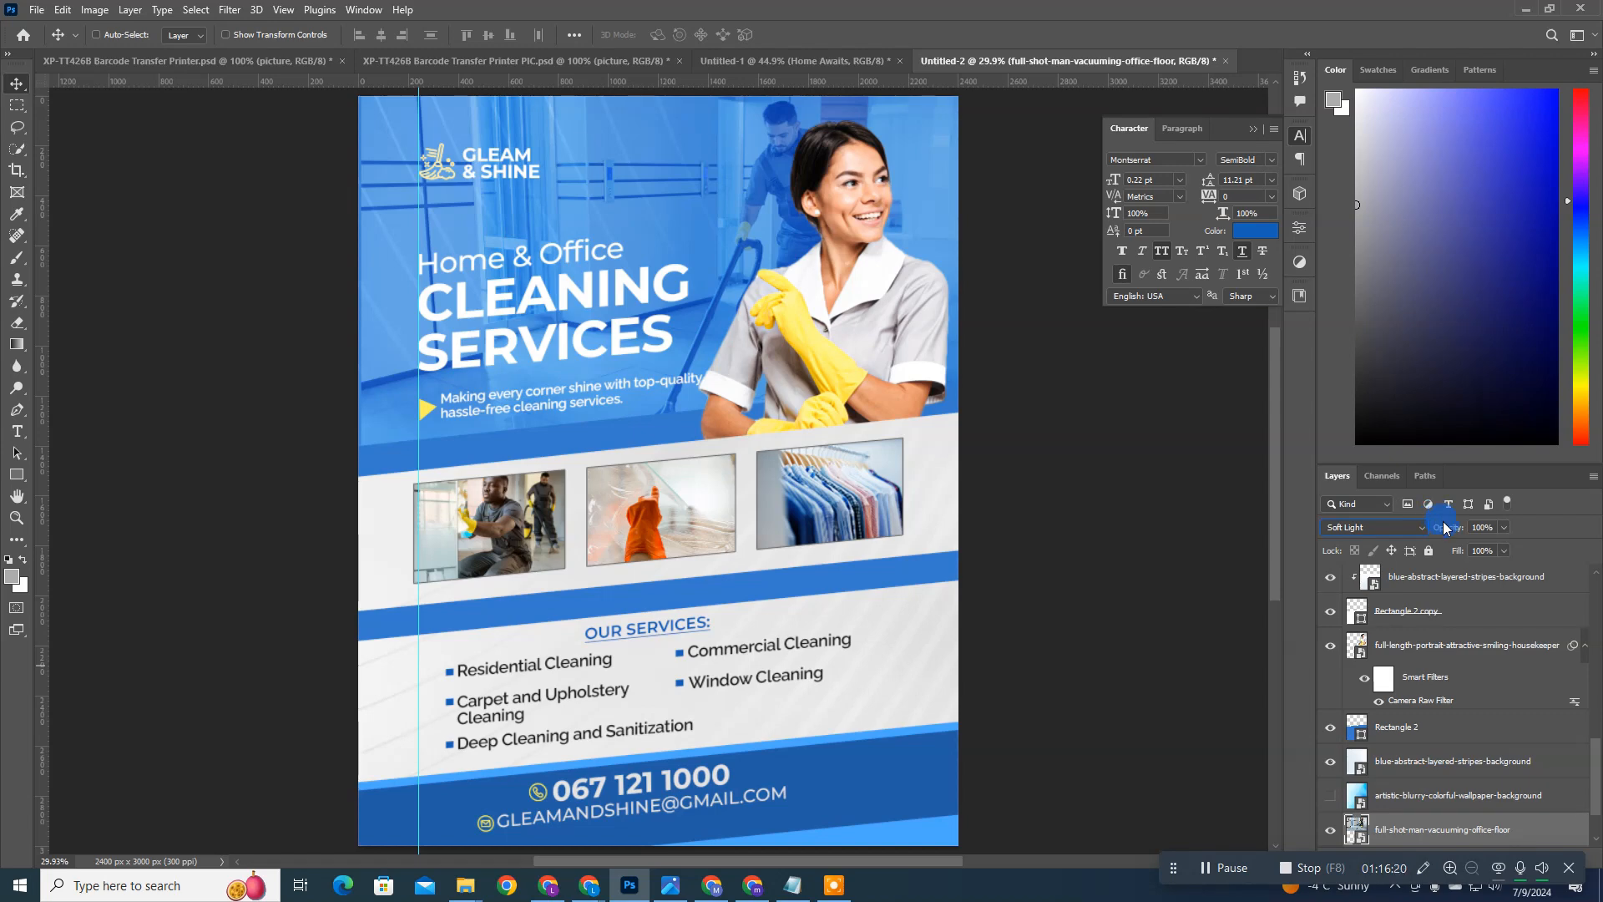
left_click_drag(1445, 524, 1406, 514)
left_click_drag(823, 306, 763, 244)
scroll(1412, 743, "down", 2)
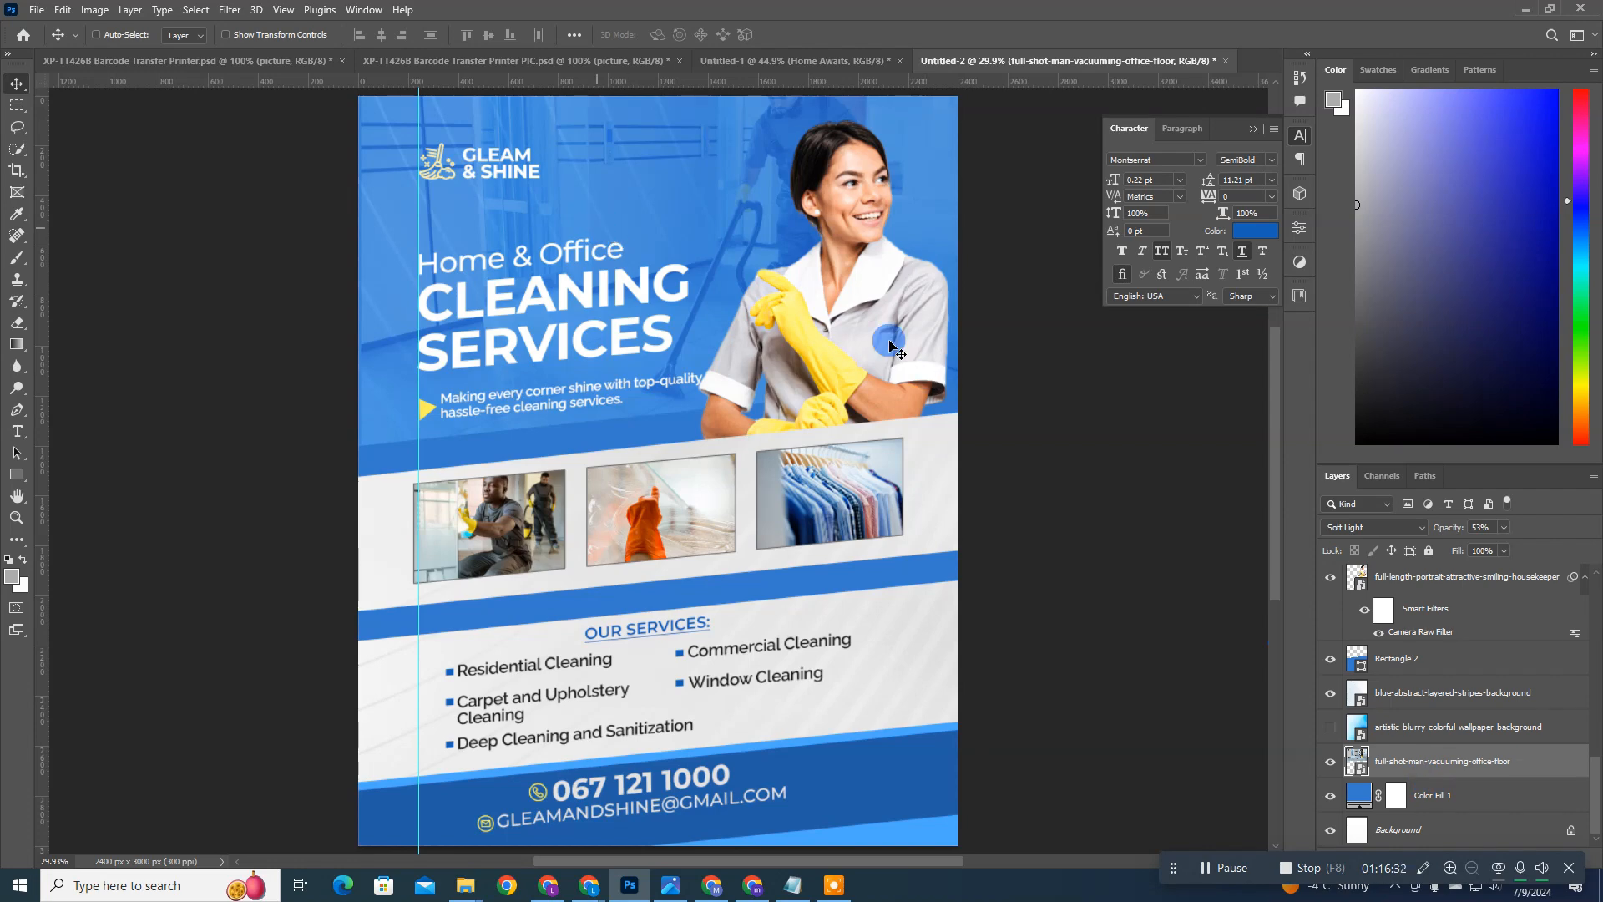
Step: Compare the background with and without the blue-abstract-layered-stripes-background layer by toggling its visibility repeatedly
left_click(1331, 699)
left_click(1331, 700)
left_click(1331, 700)
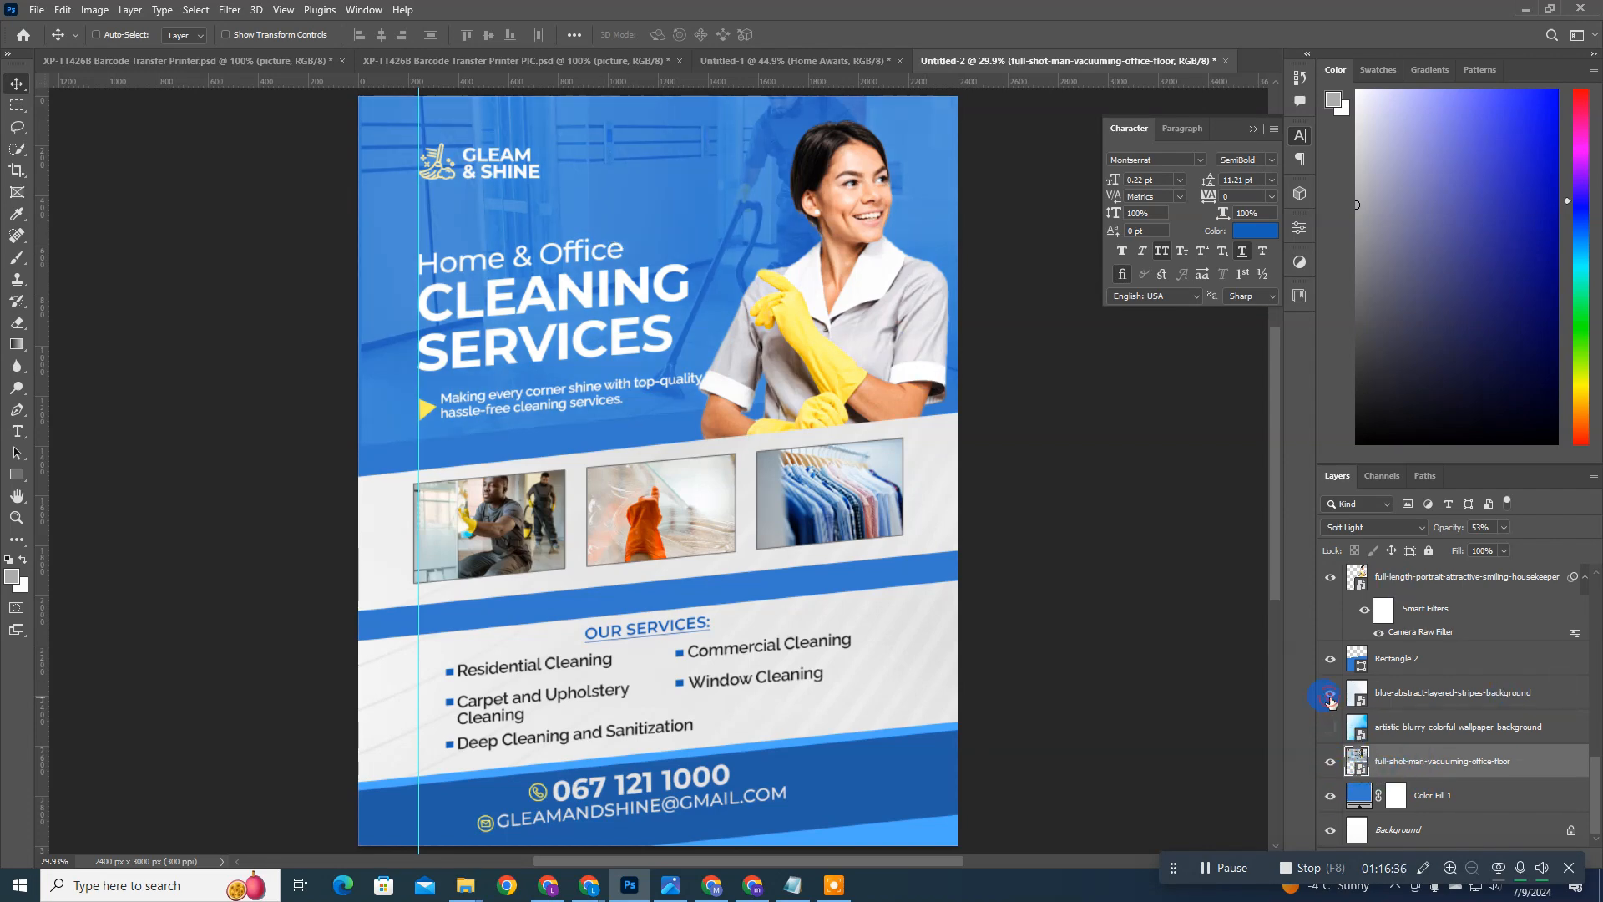
left_click(1331, 700)
left_click(1331, 700)
left_click(1331, 700)
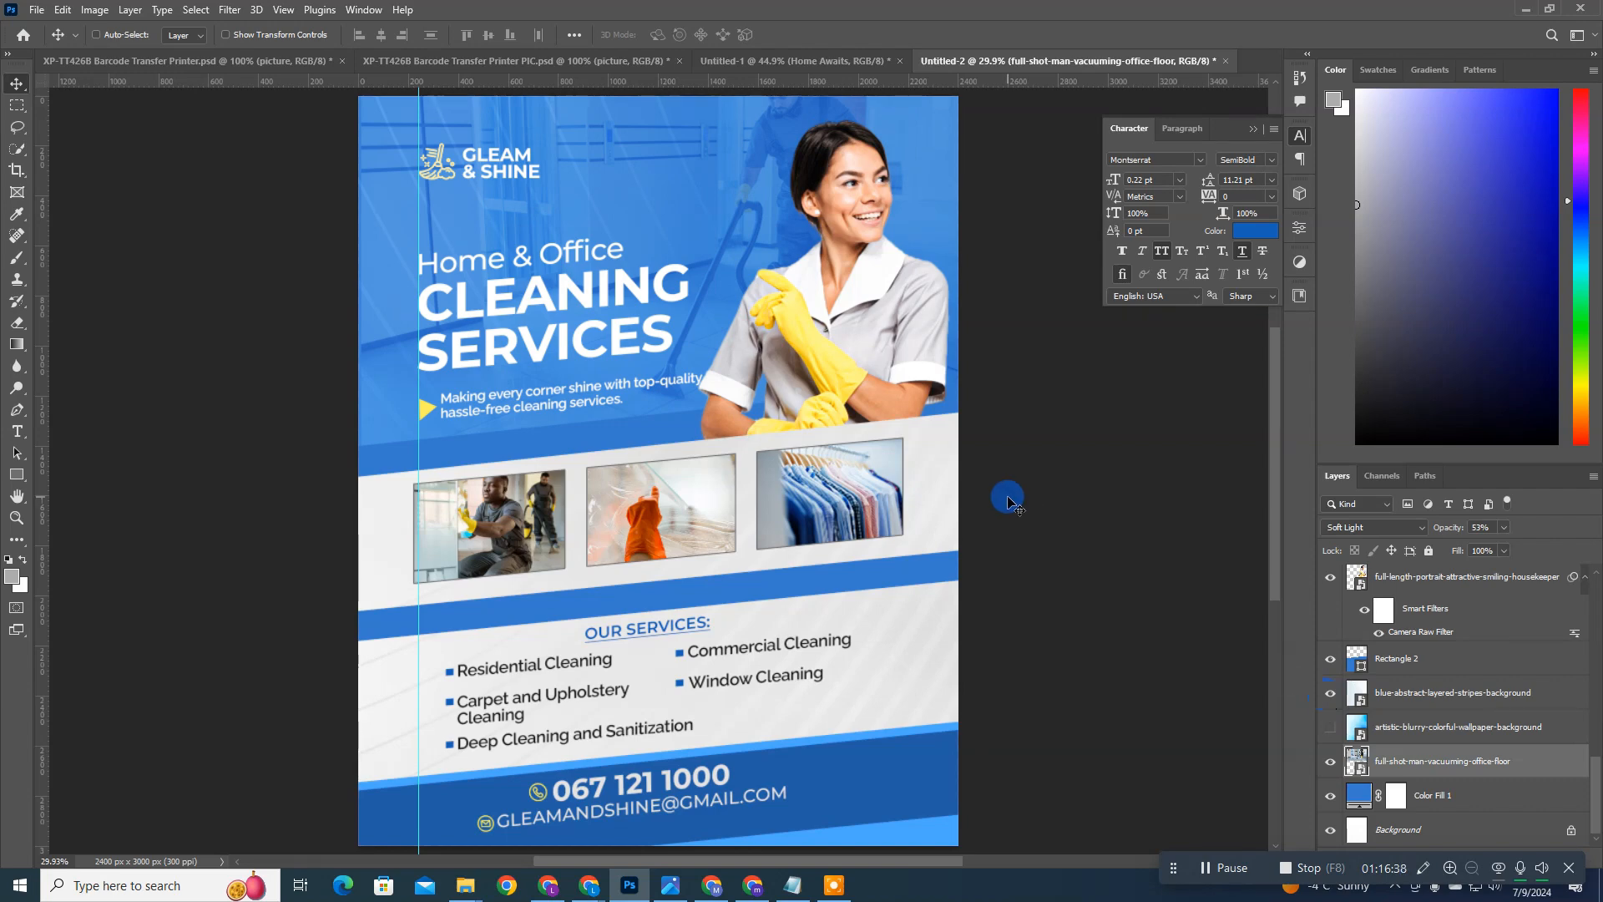
scroll(1009, 501, "up", 1)
mouse_move(962, 571)
left_mouse_down()
mouse_move(969, 591)
mouse_move(973, 562)
mouse_move(966, 577)
left_mouse_up()
scroll(971, 571, "down", 2)
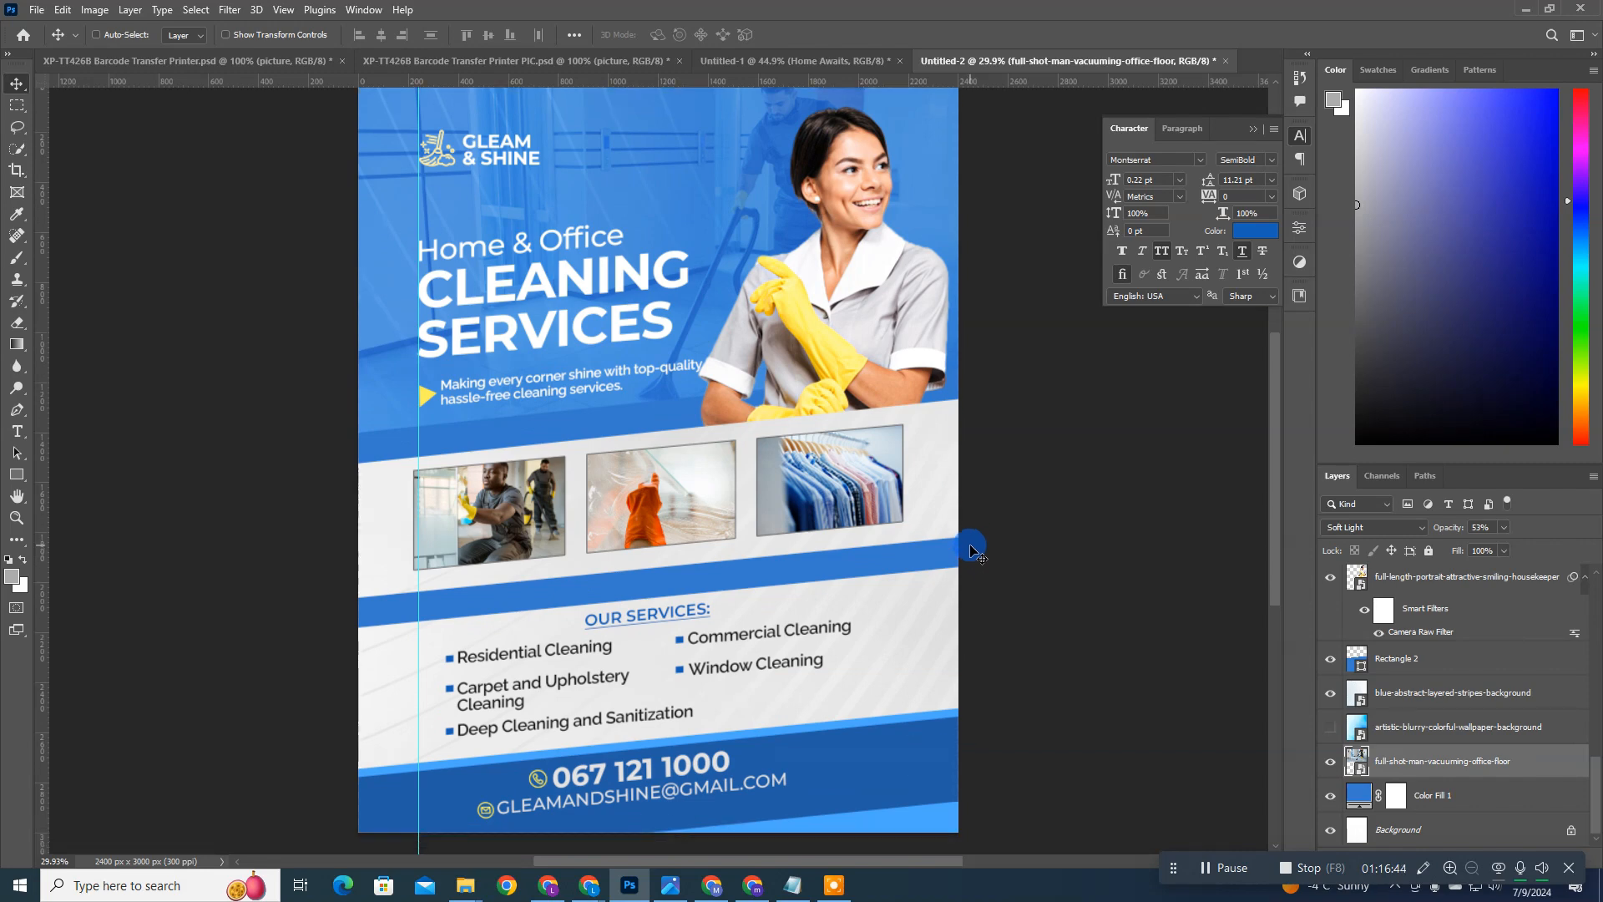
left_click(1329, 707)
left_click(1329, 707)
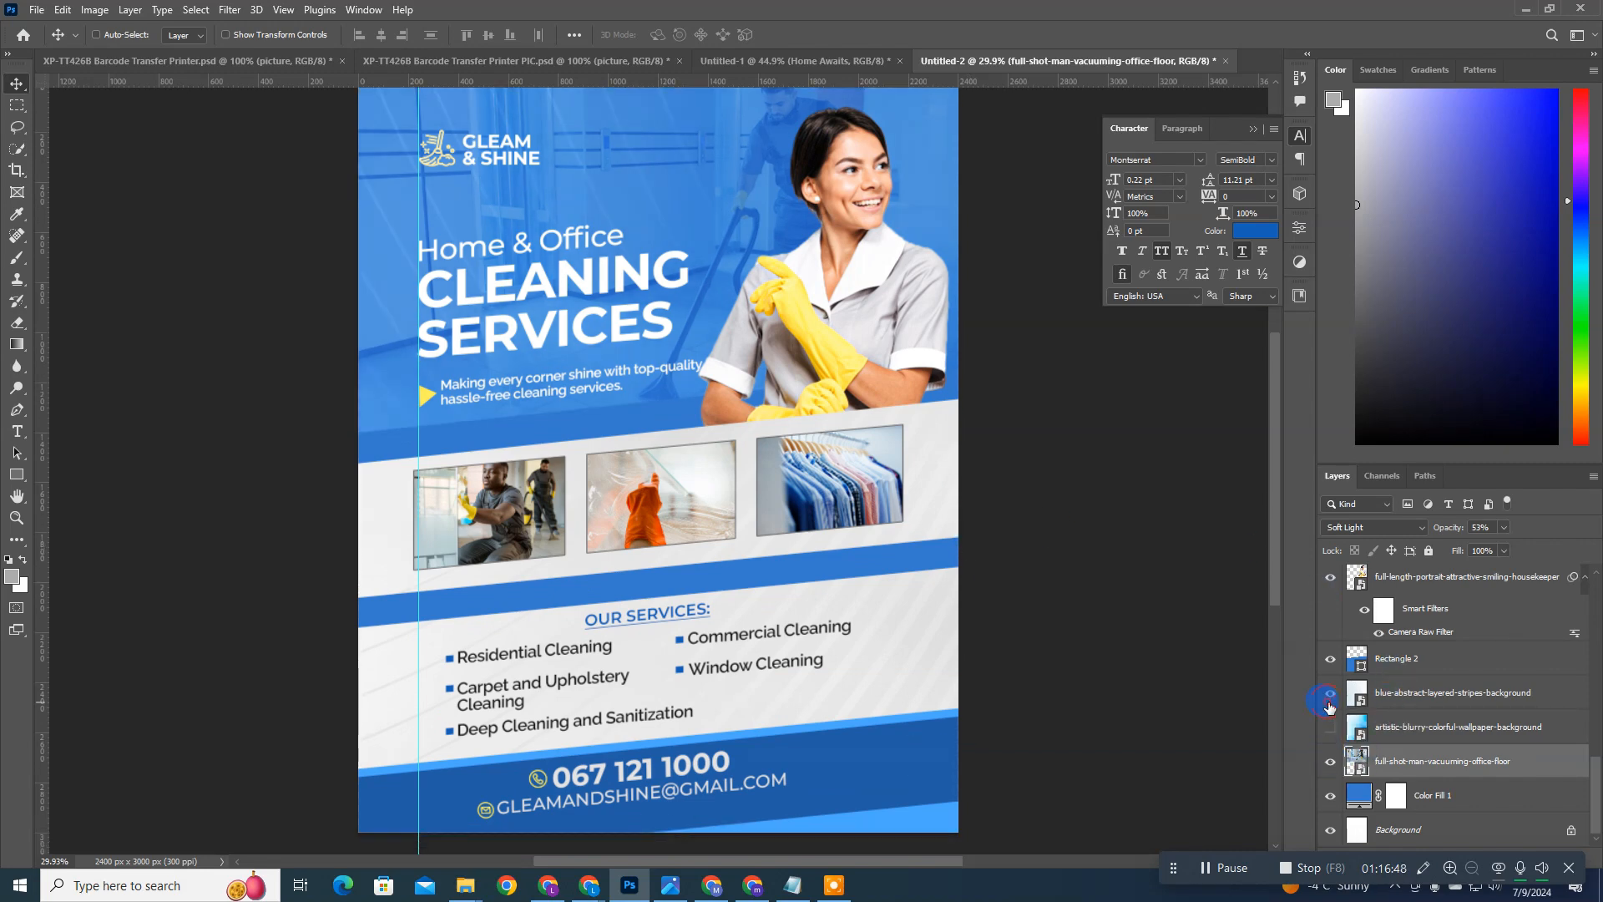
Step: Change the blend mode of the blue-abstract-layered-stripes-background layer to Linear Burn
left_click(1411, 692)
left_click(1369, 527)
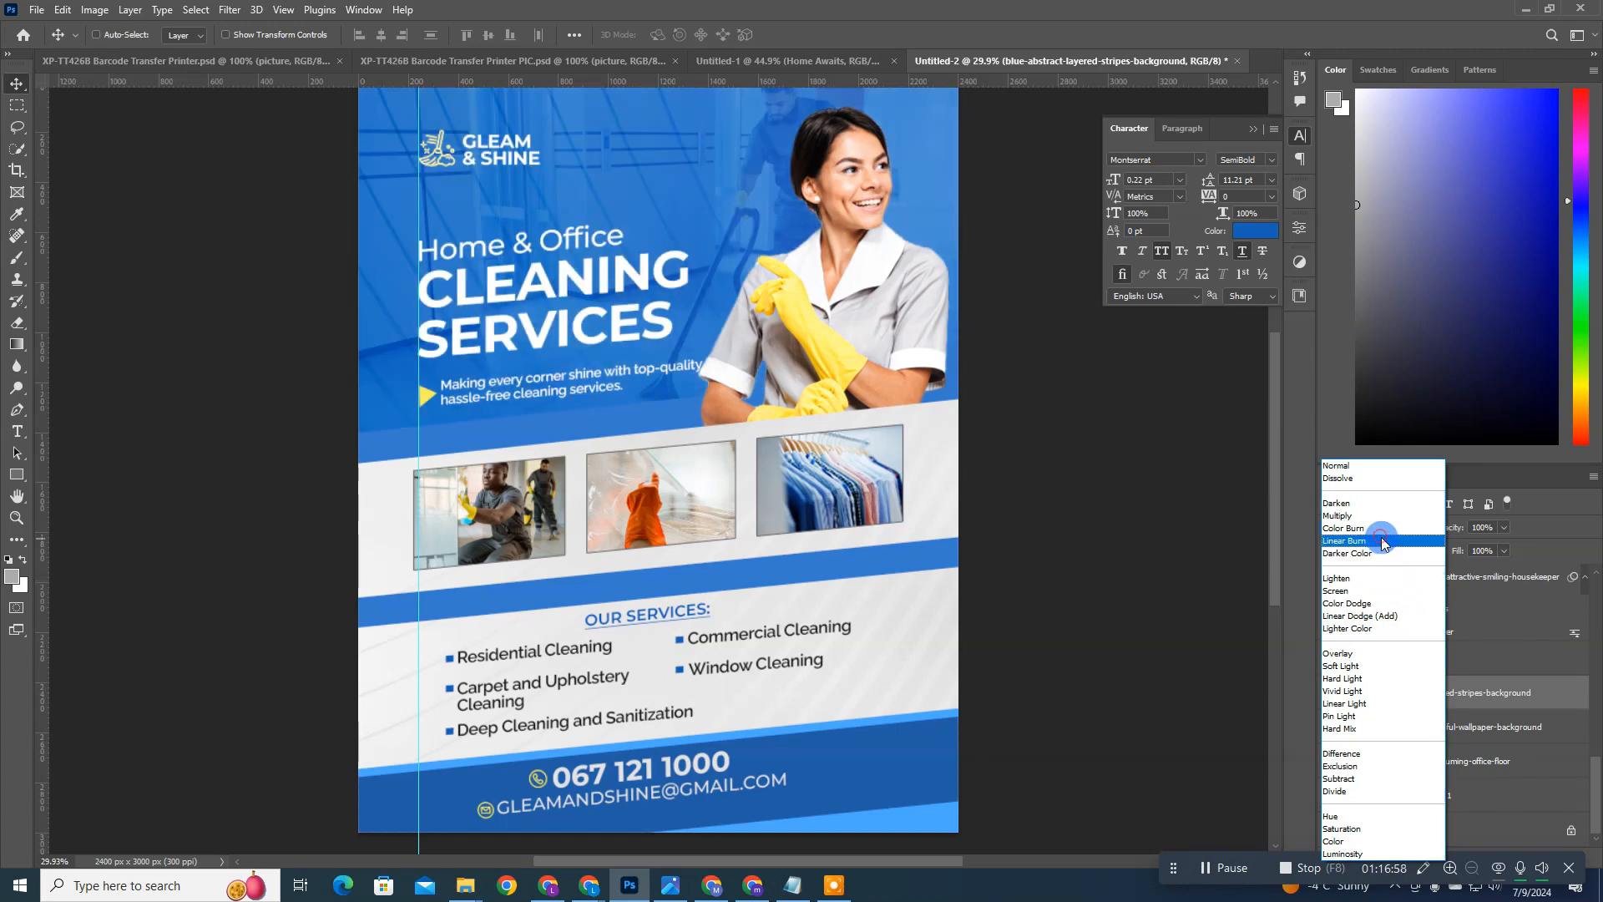
left_click(1381, 541)
key("ctrl+0")
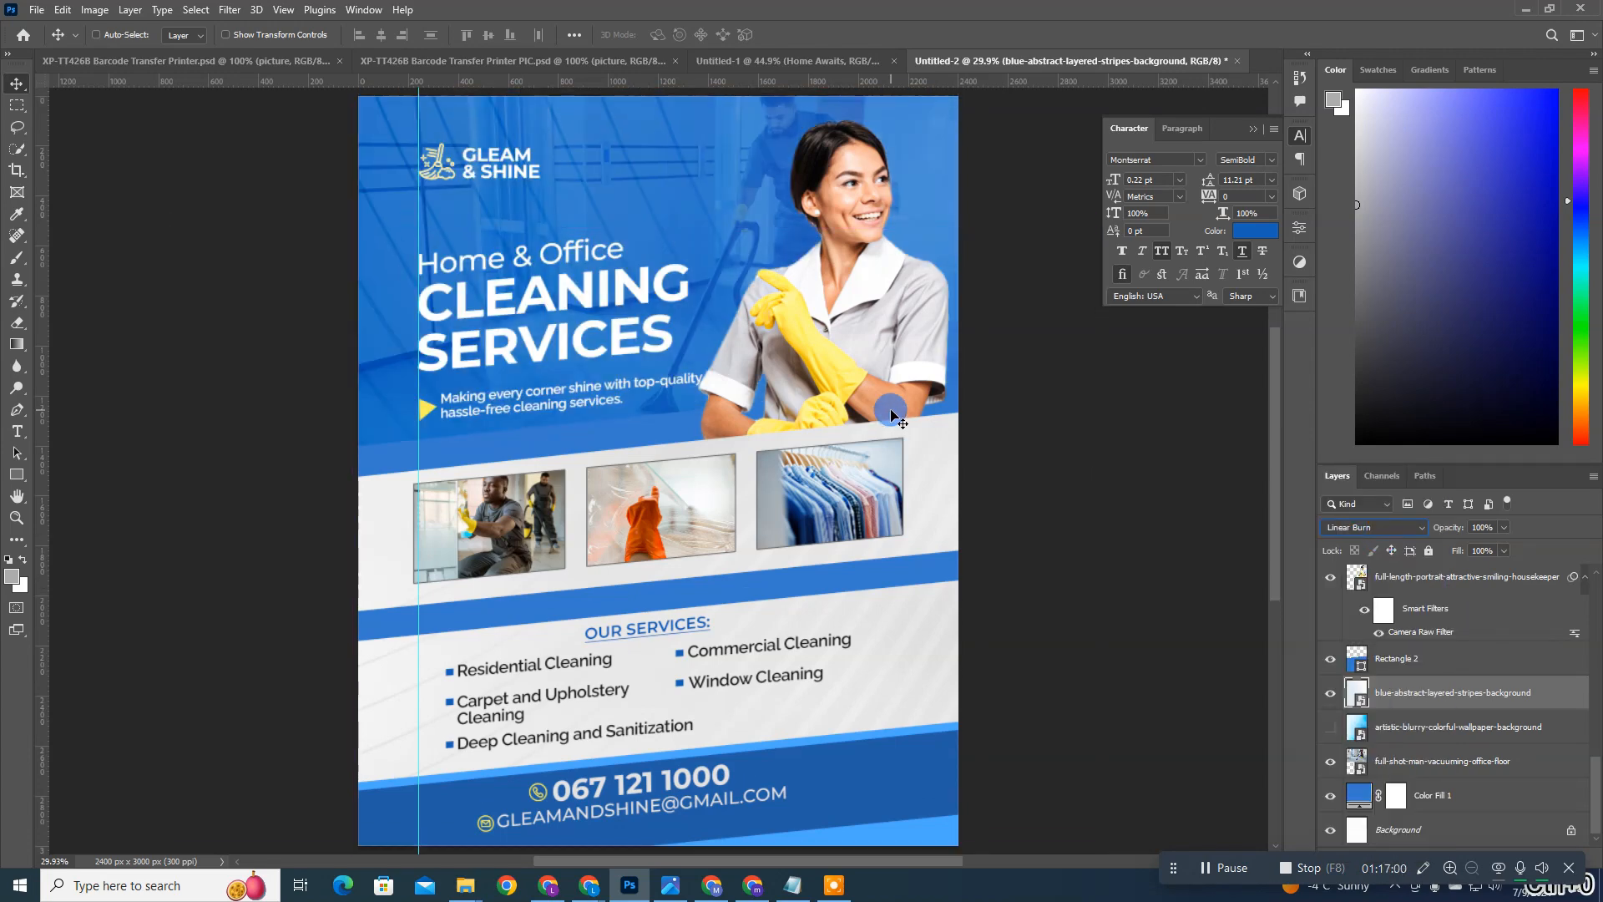
Step: Add a mask to the blue-abstract-layered-stripes-background layer and try erasing stripes behind the headline with a 1500 px Soft Round eraser
left_click(1565, 870)
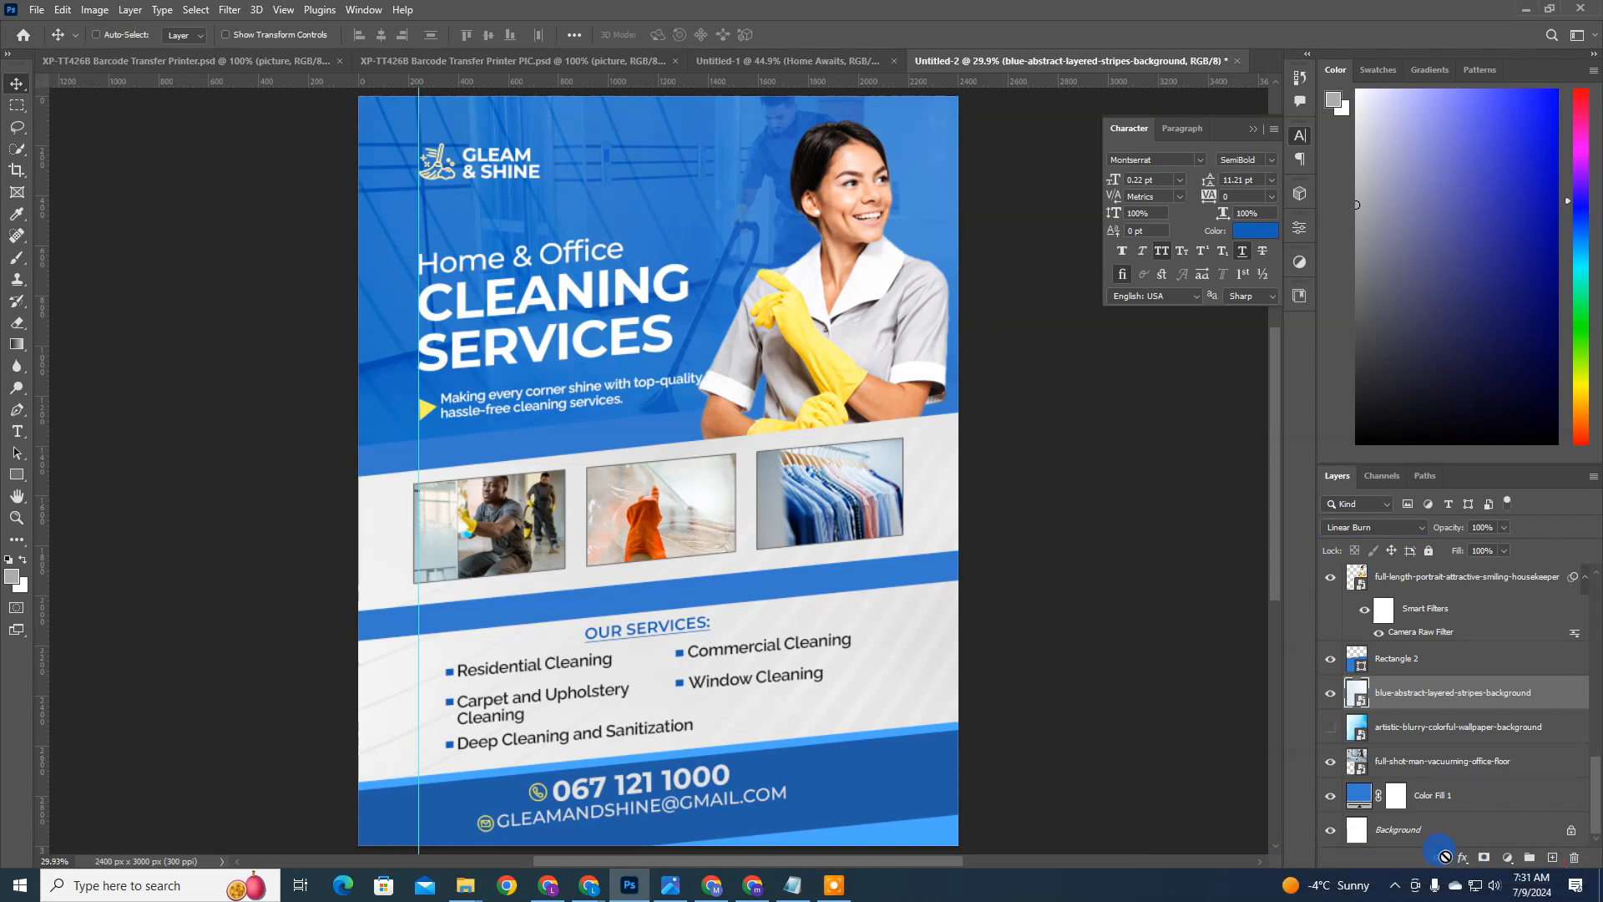
left_click(1485, 860)
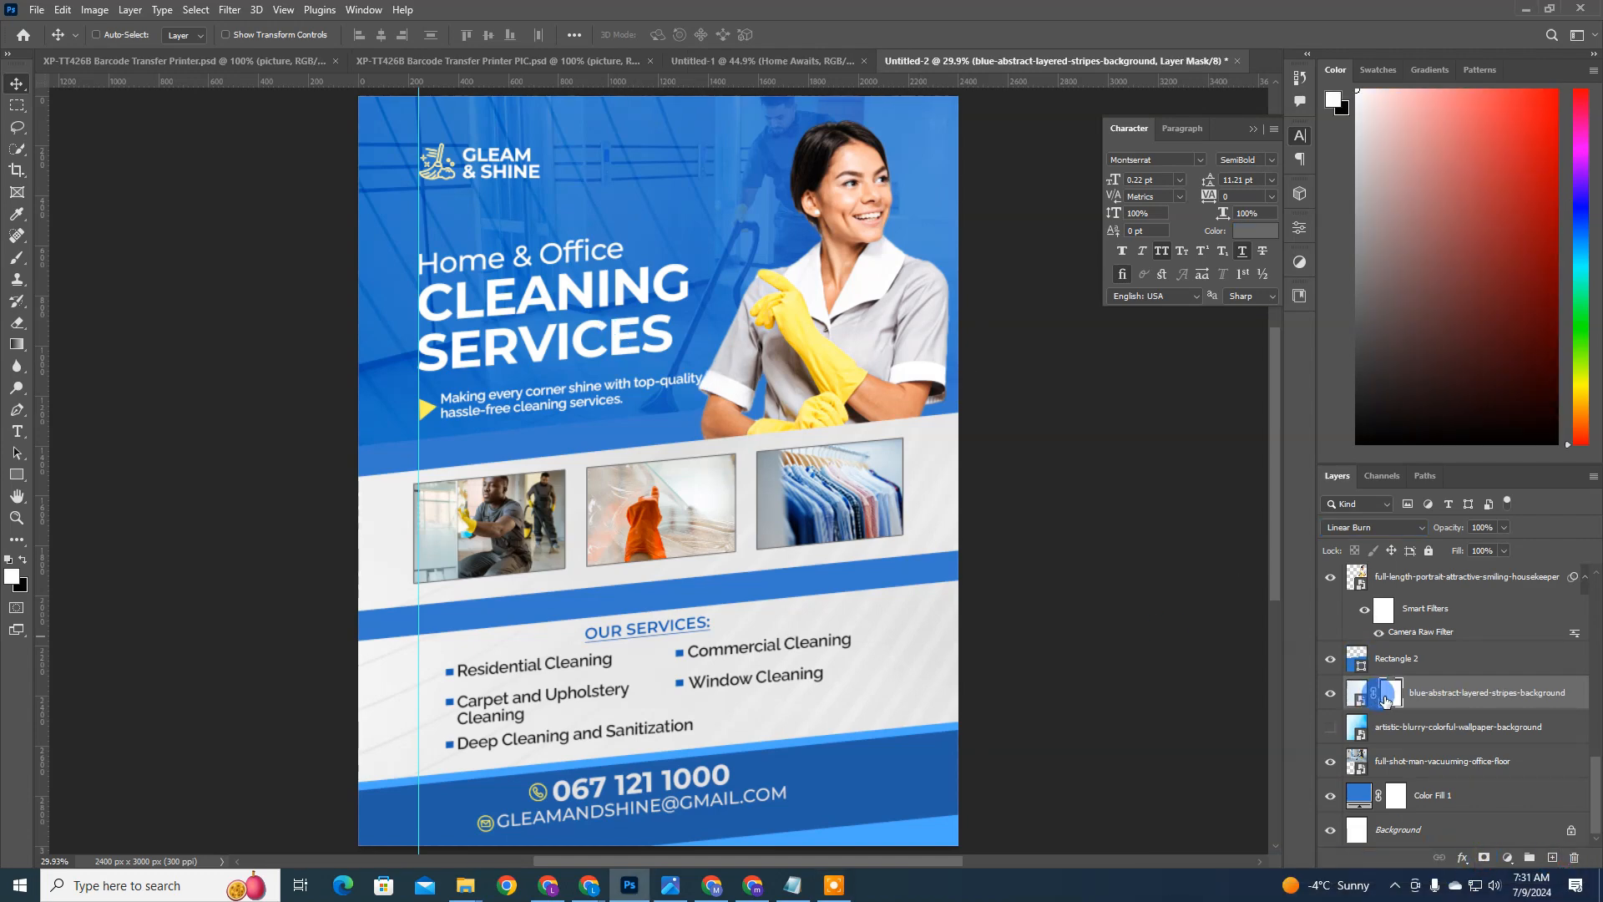
key("e")
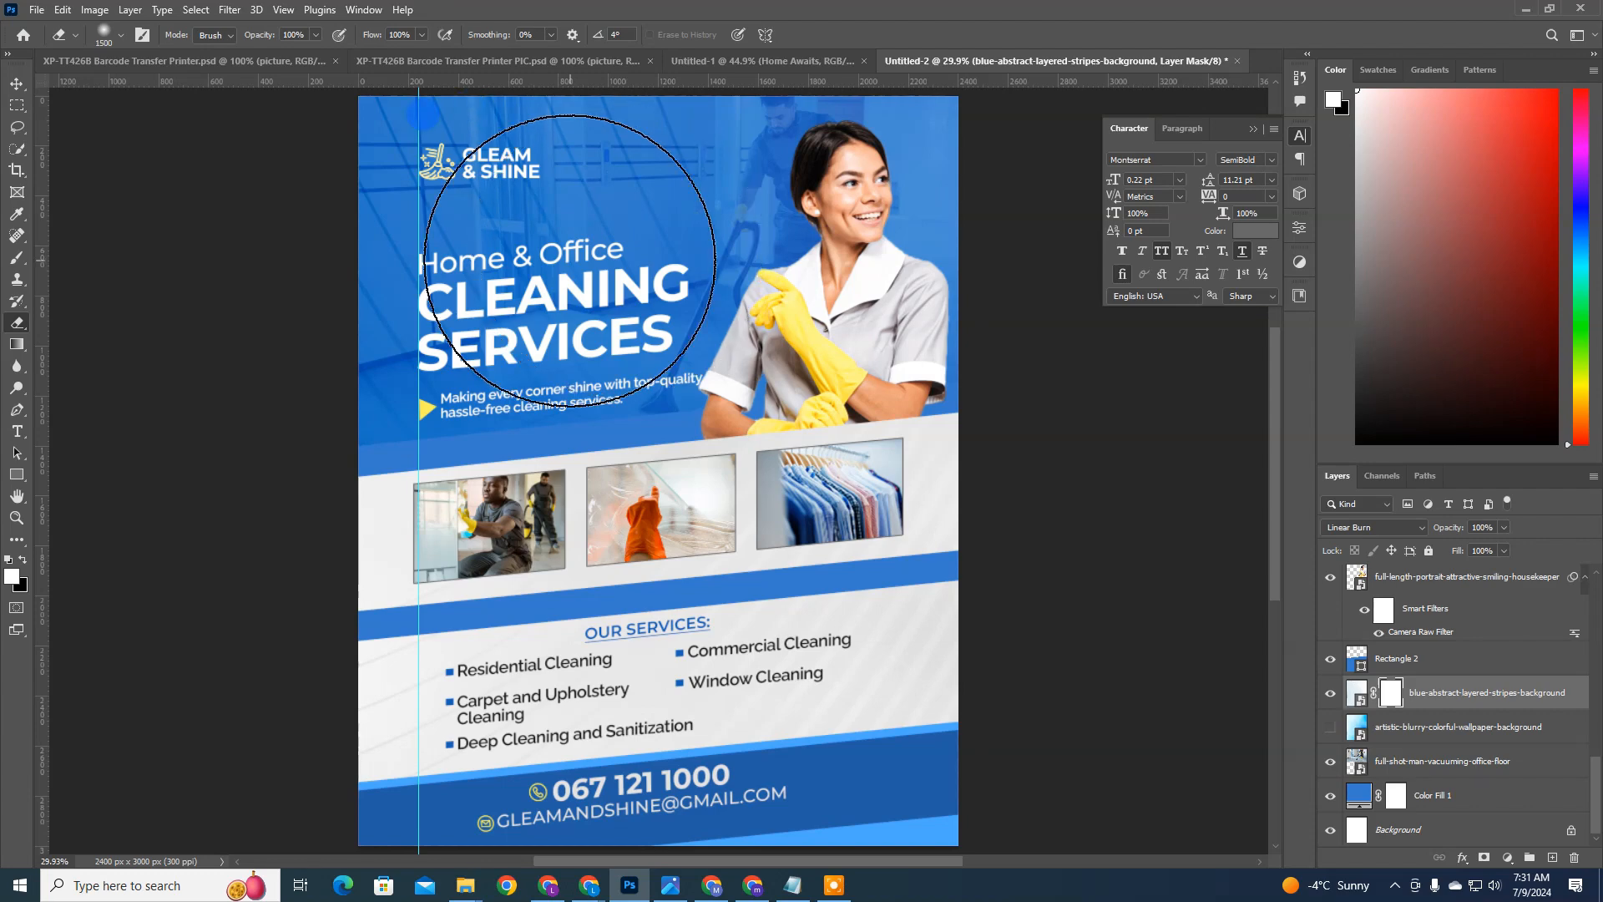
right_click(576, 242)
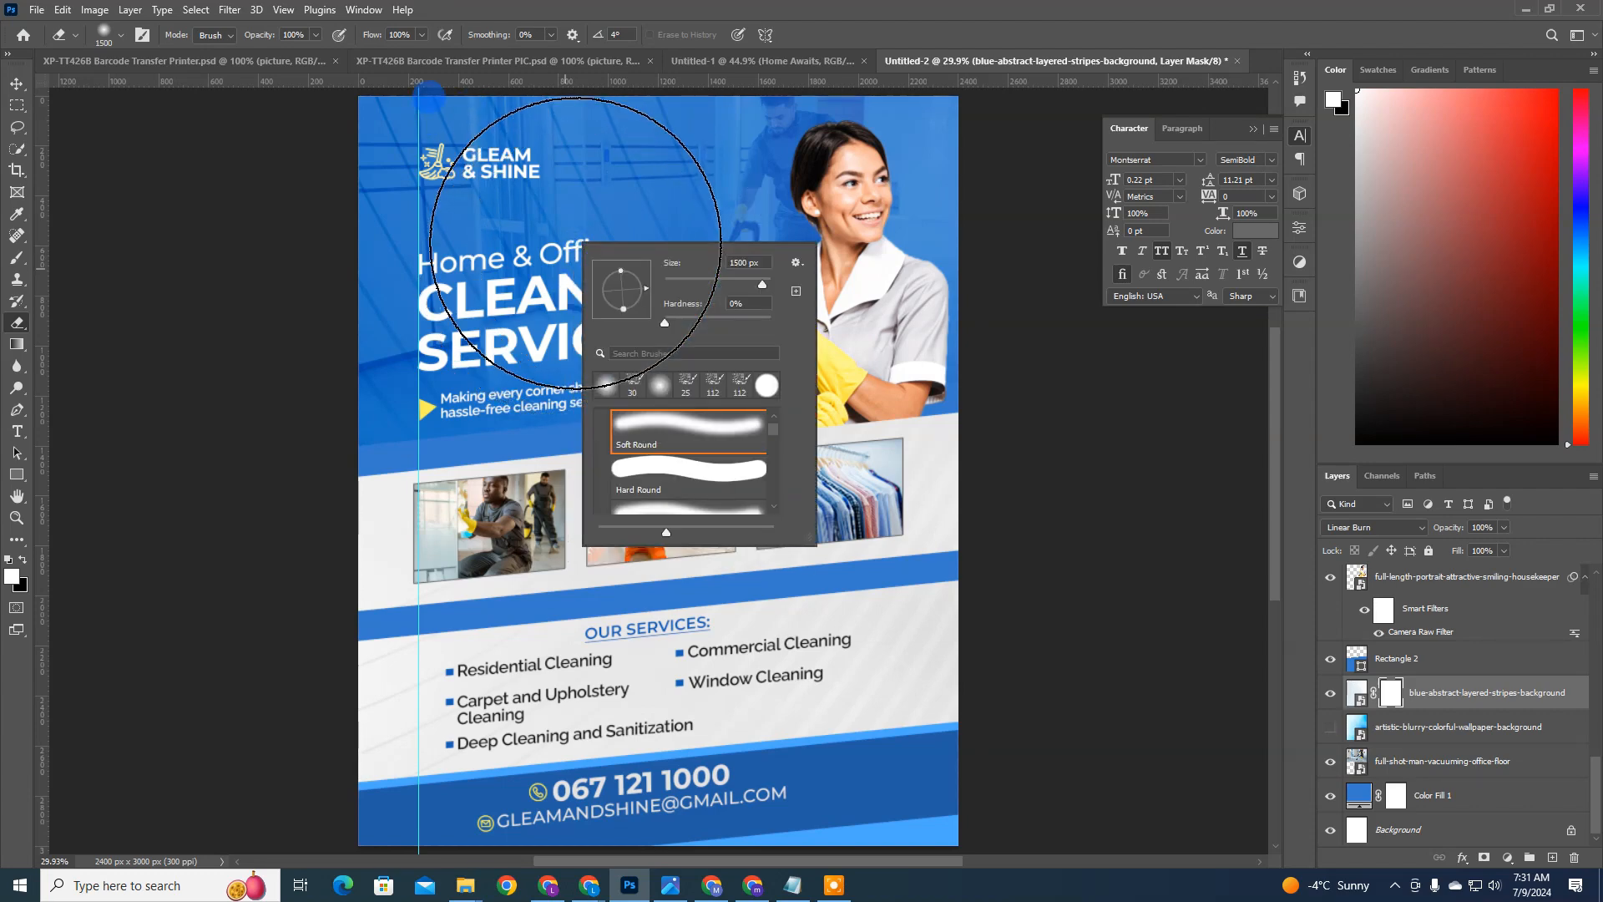
left_click(691, 415)
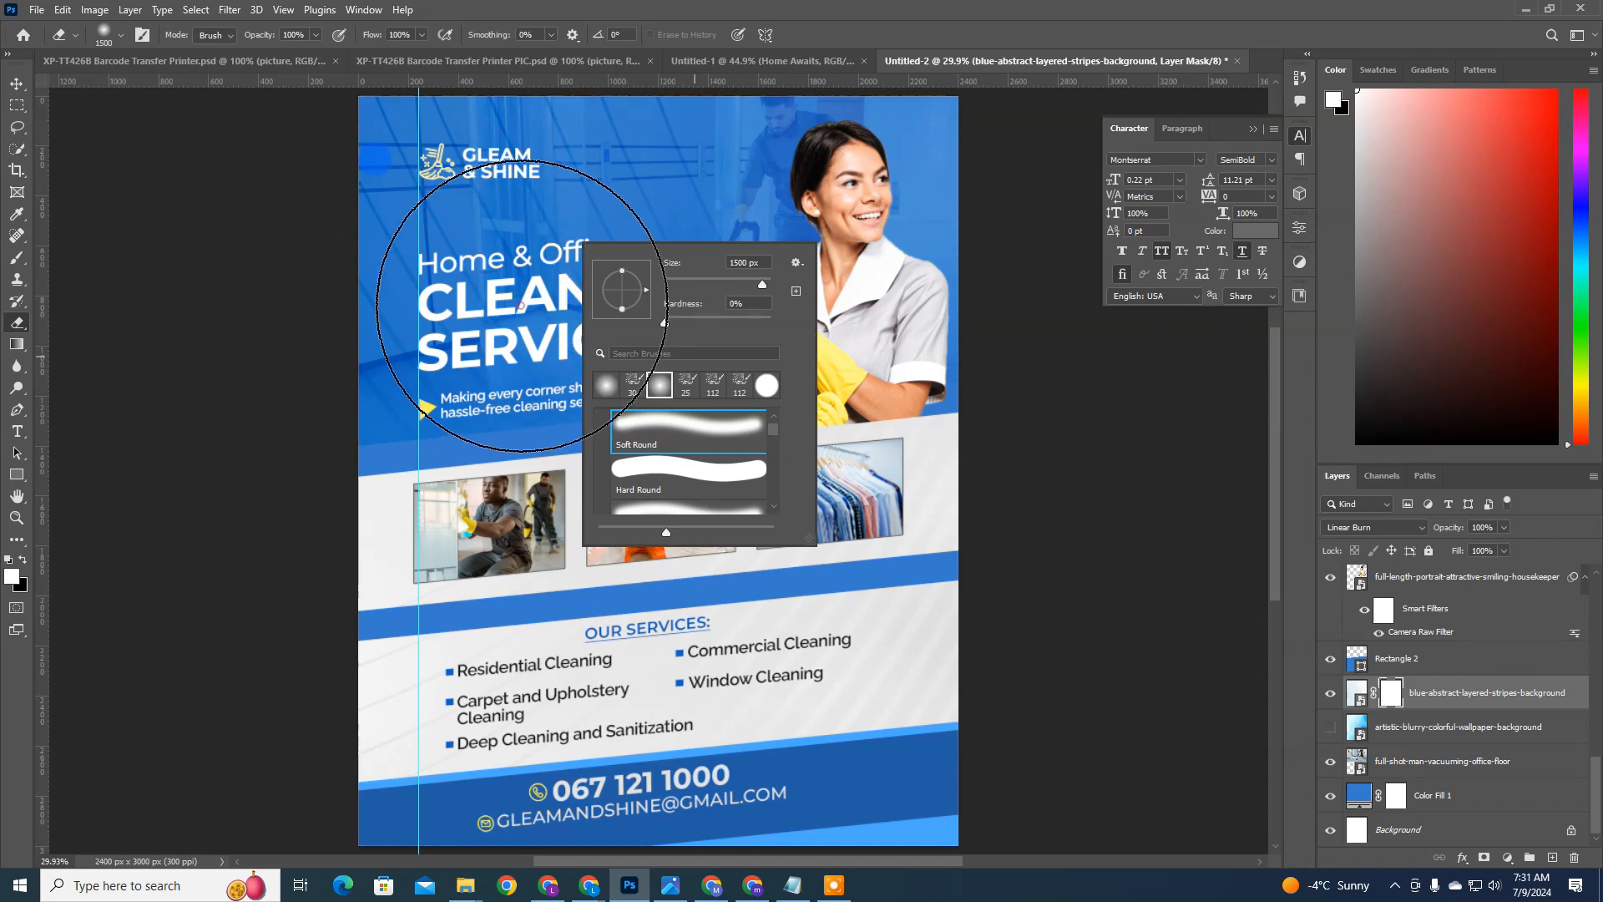
left_click(595, 294)
mouse_move(595, 294)
left_mouse_down()
mouse_move(638, 296)
mouse_move(483, 346)
mouse_move(706, 291)
mouse_move(704, 342)
mouse_move(486, 540)
mouse_move(699, 310)
mouse_move(735, 234)
left_mouse_up()
Step: Undo the erasing and the layer mask on the stripes layer, keeping its Linear Burn blend mode
key("ctrl+z")
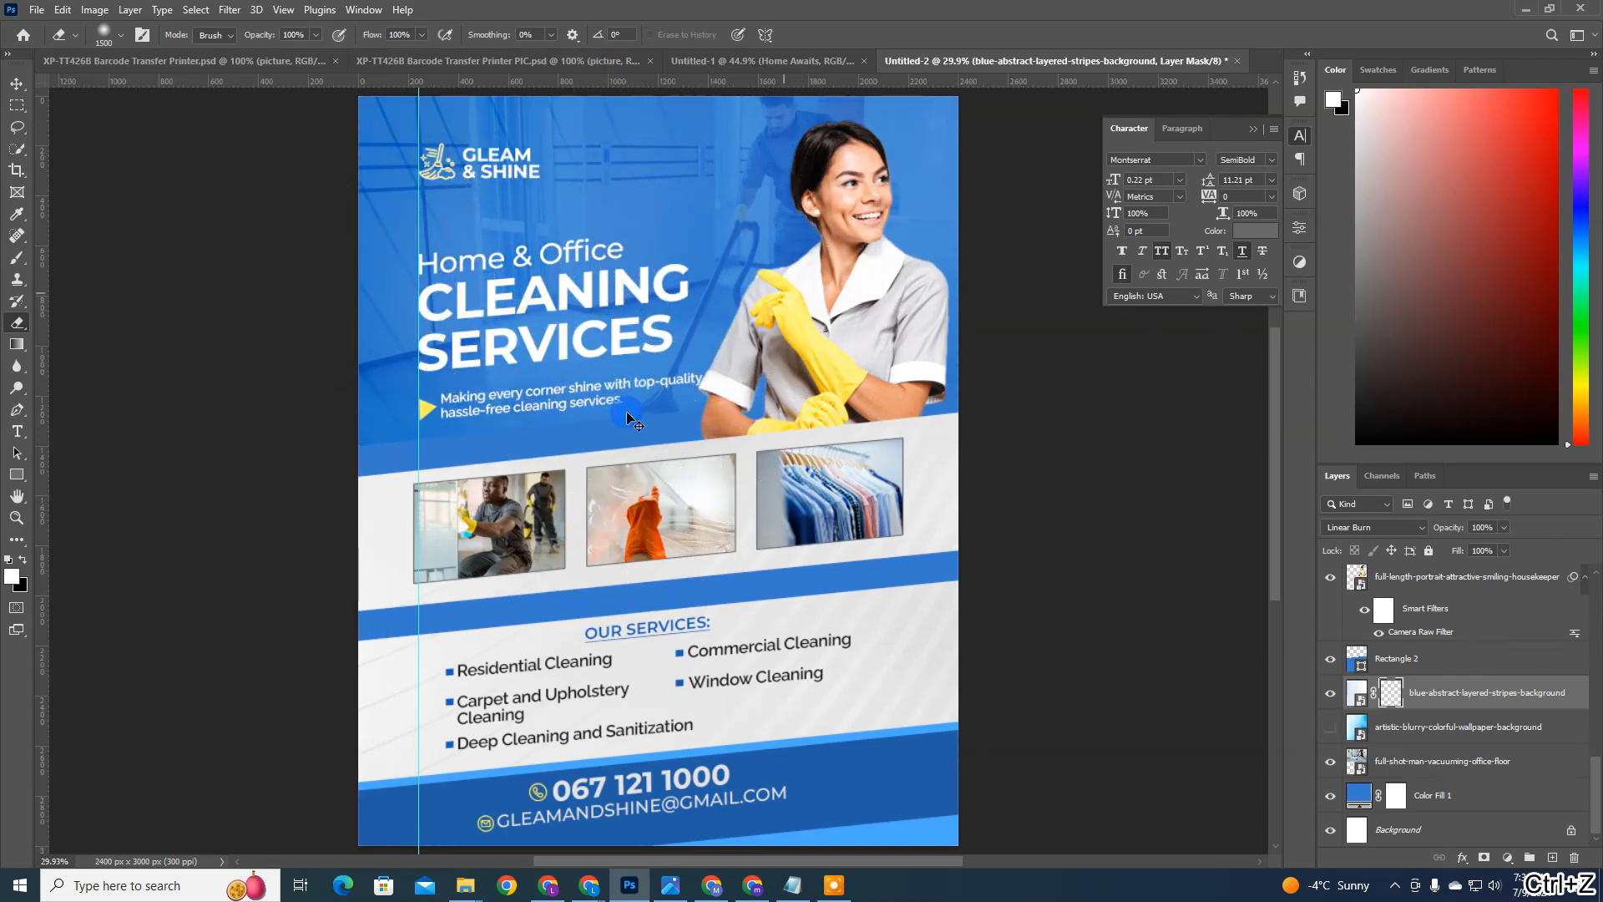
key("ctrl+z")
key("ctrl+z")
key("ctrl+z")
key("ctrl+z")
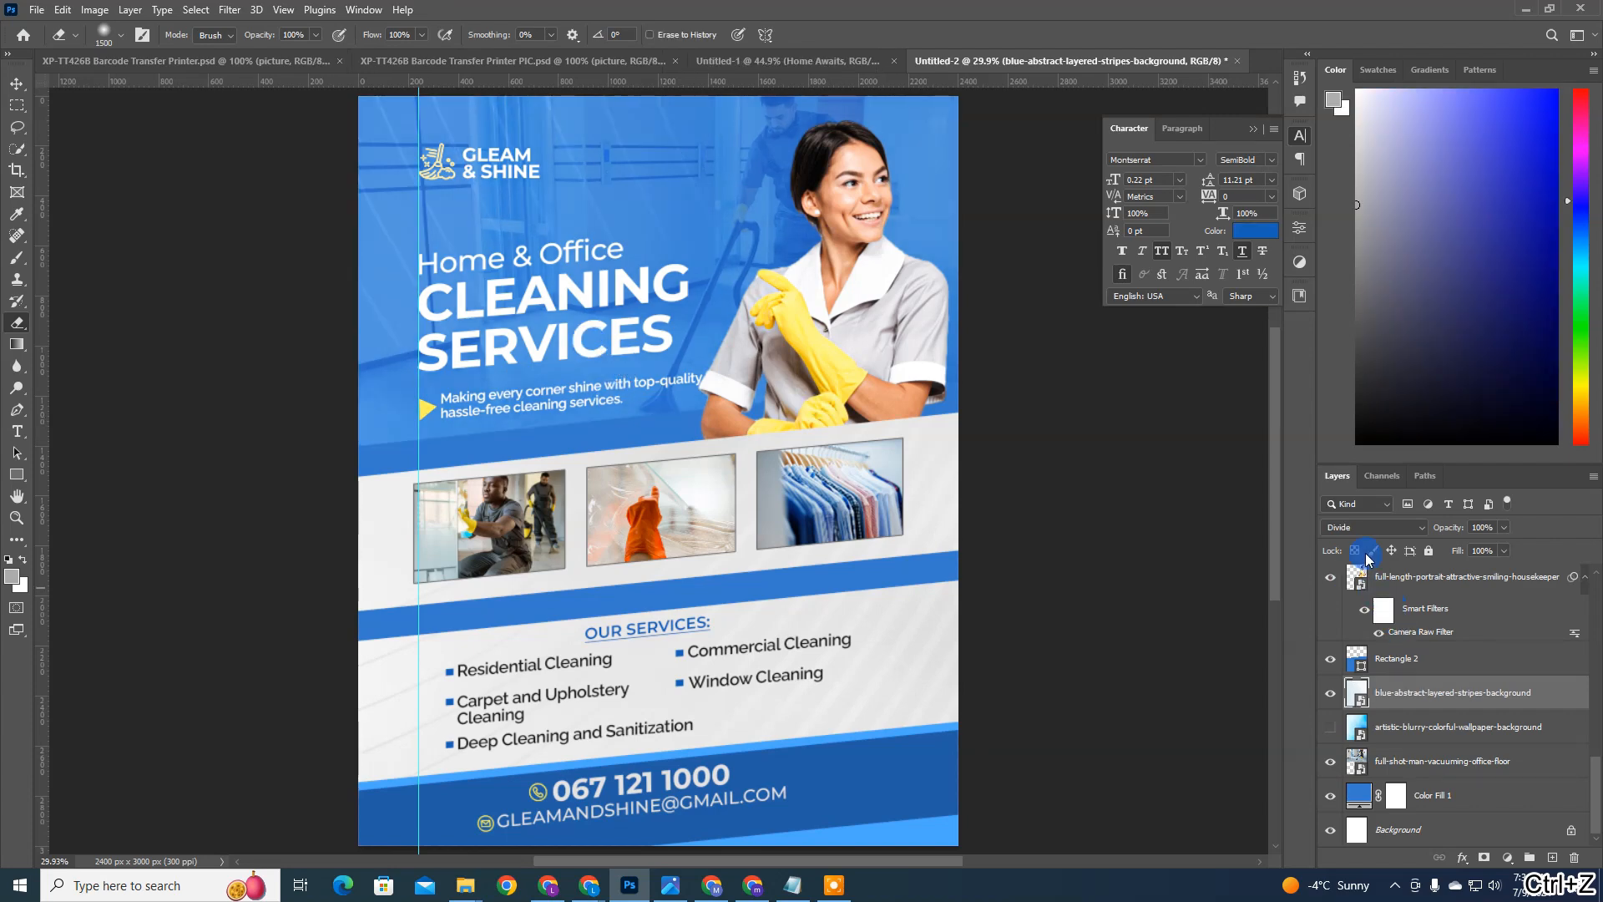
key("ctrl+shift+z")
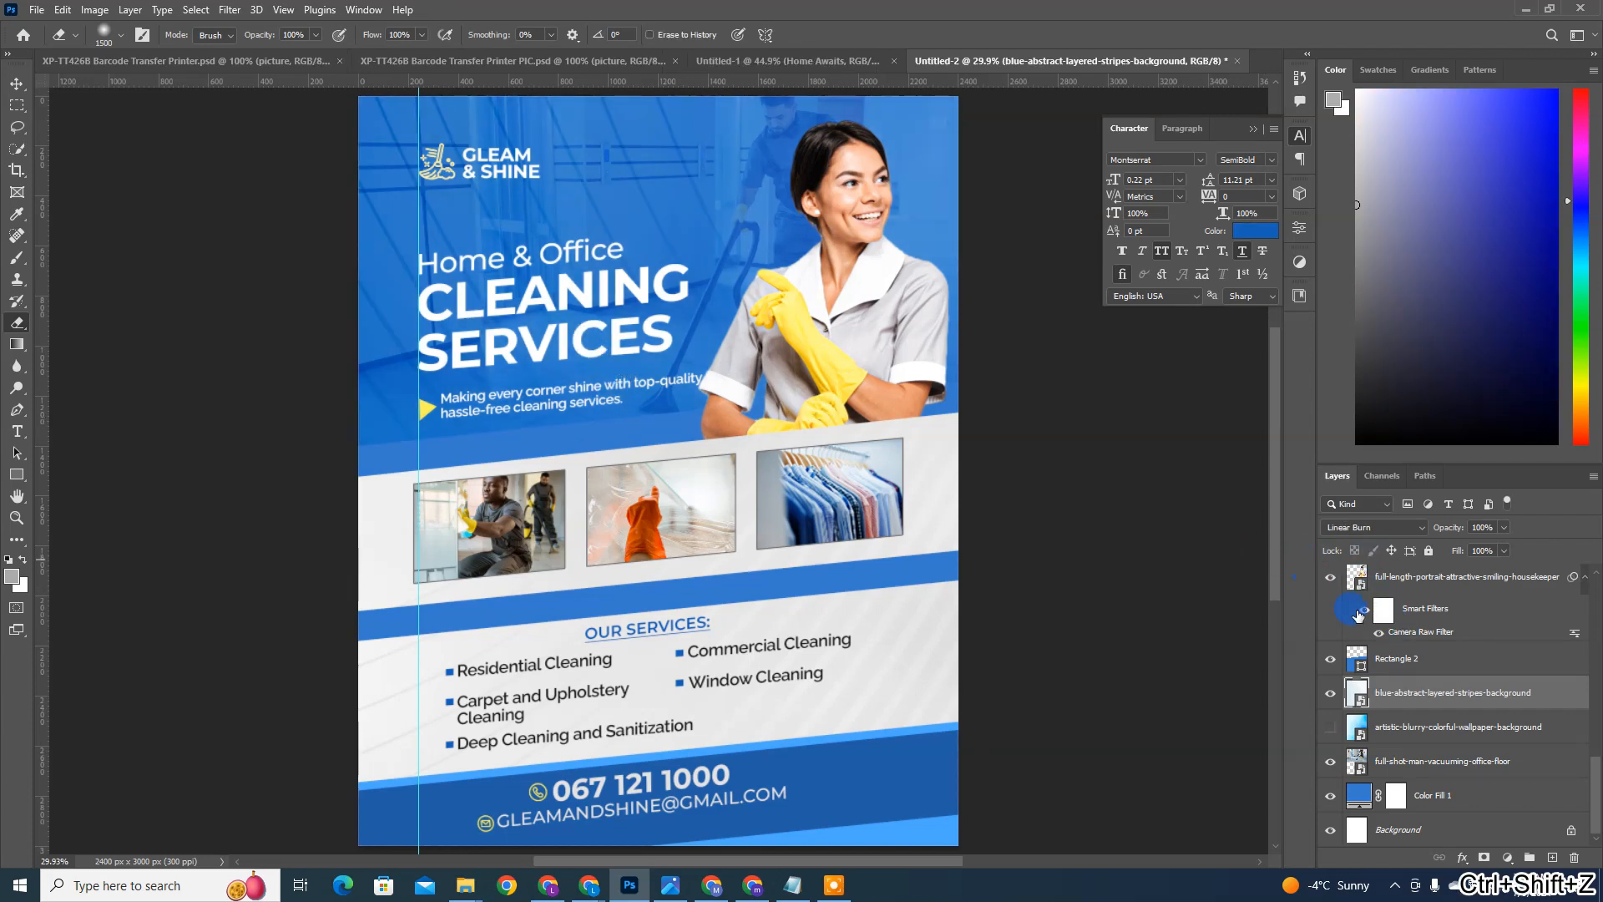
Step: Add a mask to the blue-abstract-layered-stripes-background layer and erase the stripes behind the headline with the 1500 px soft eraser
left_click(1484, 858)
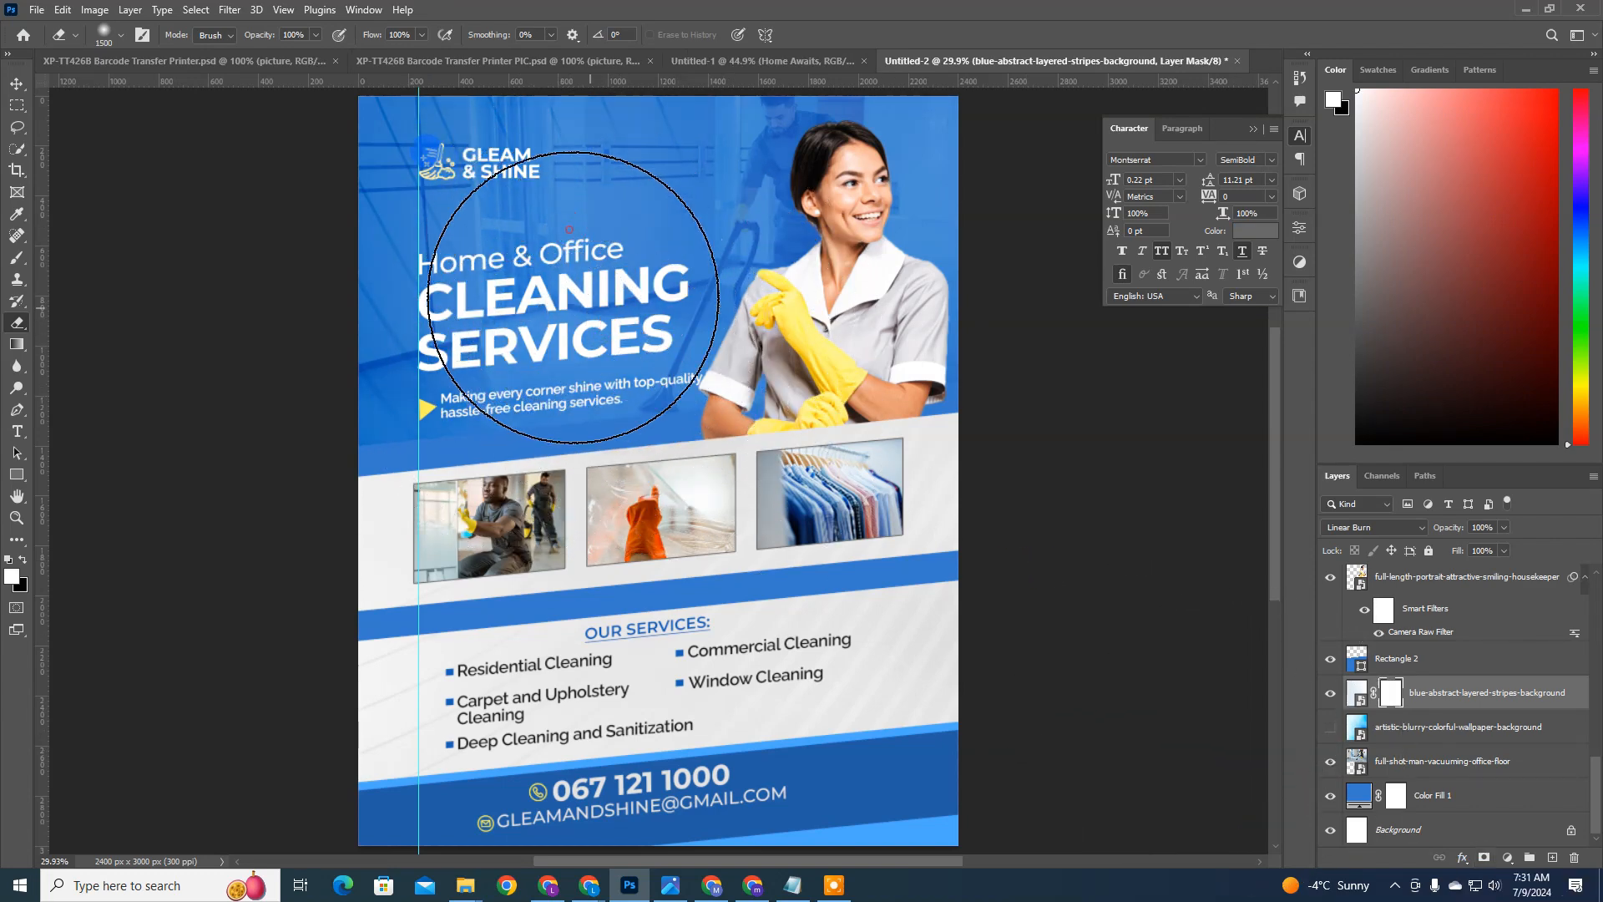
mouse_move(573, 297)
left_mouse_down()
mouse_move(660, 223)
mouse_move(557, 395)
mouse_move(543, 392)
mouse_move(563, 335)
mouse_move(619, 332)
left_mouse_up()
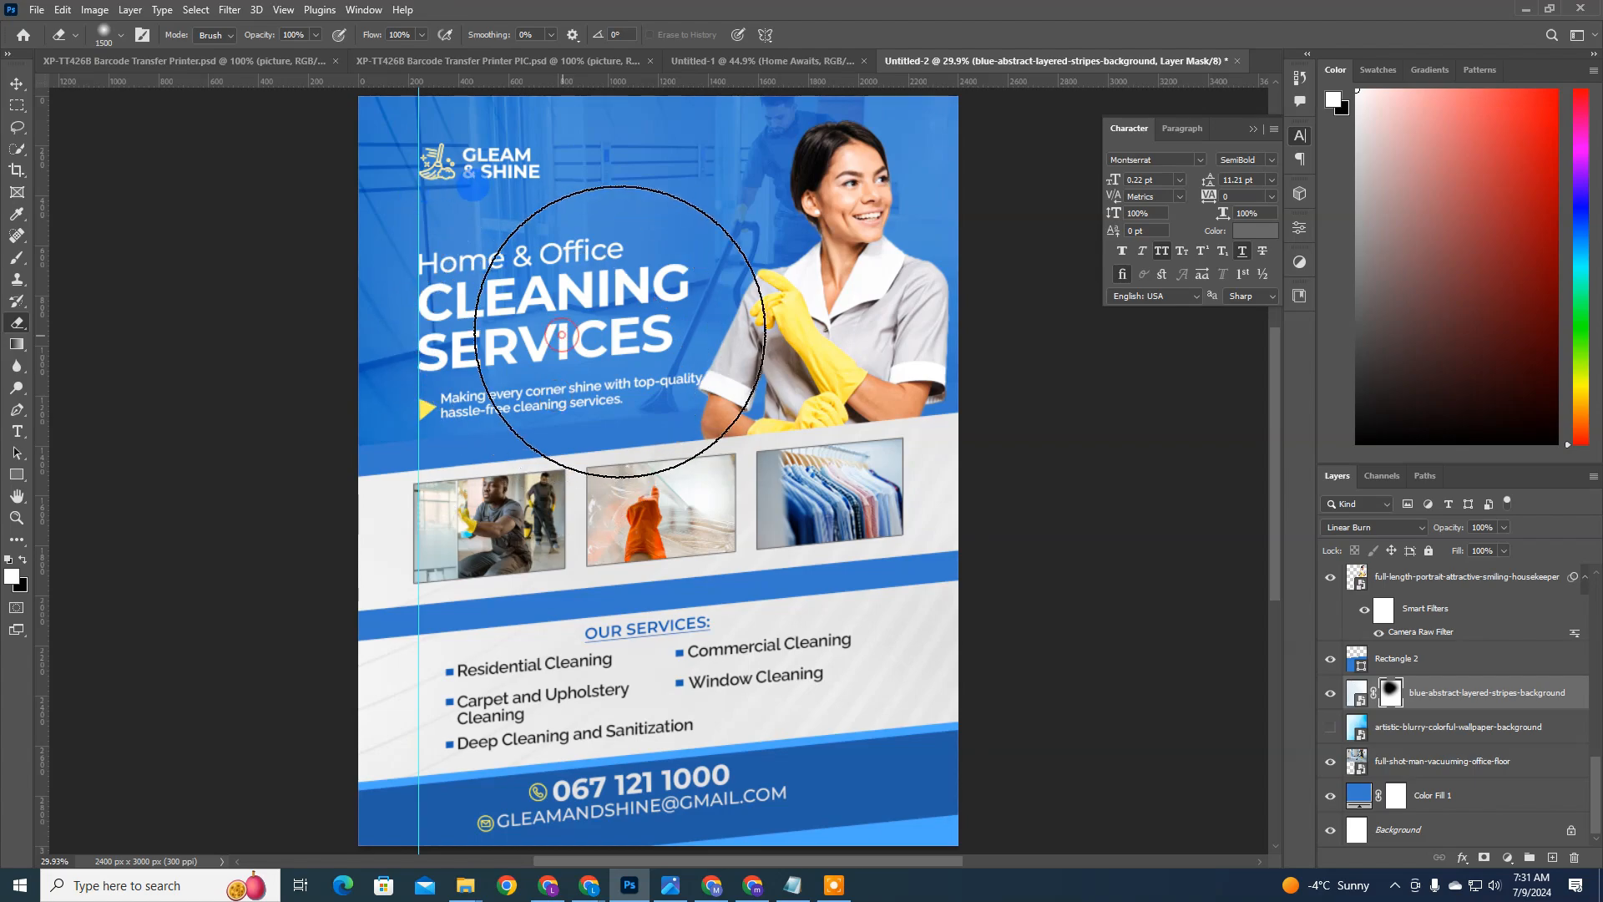
key("ctrl+0")
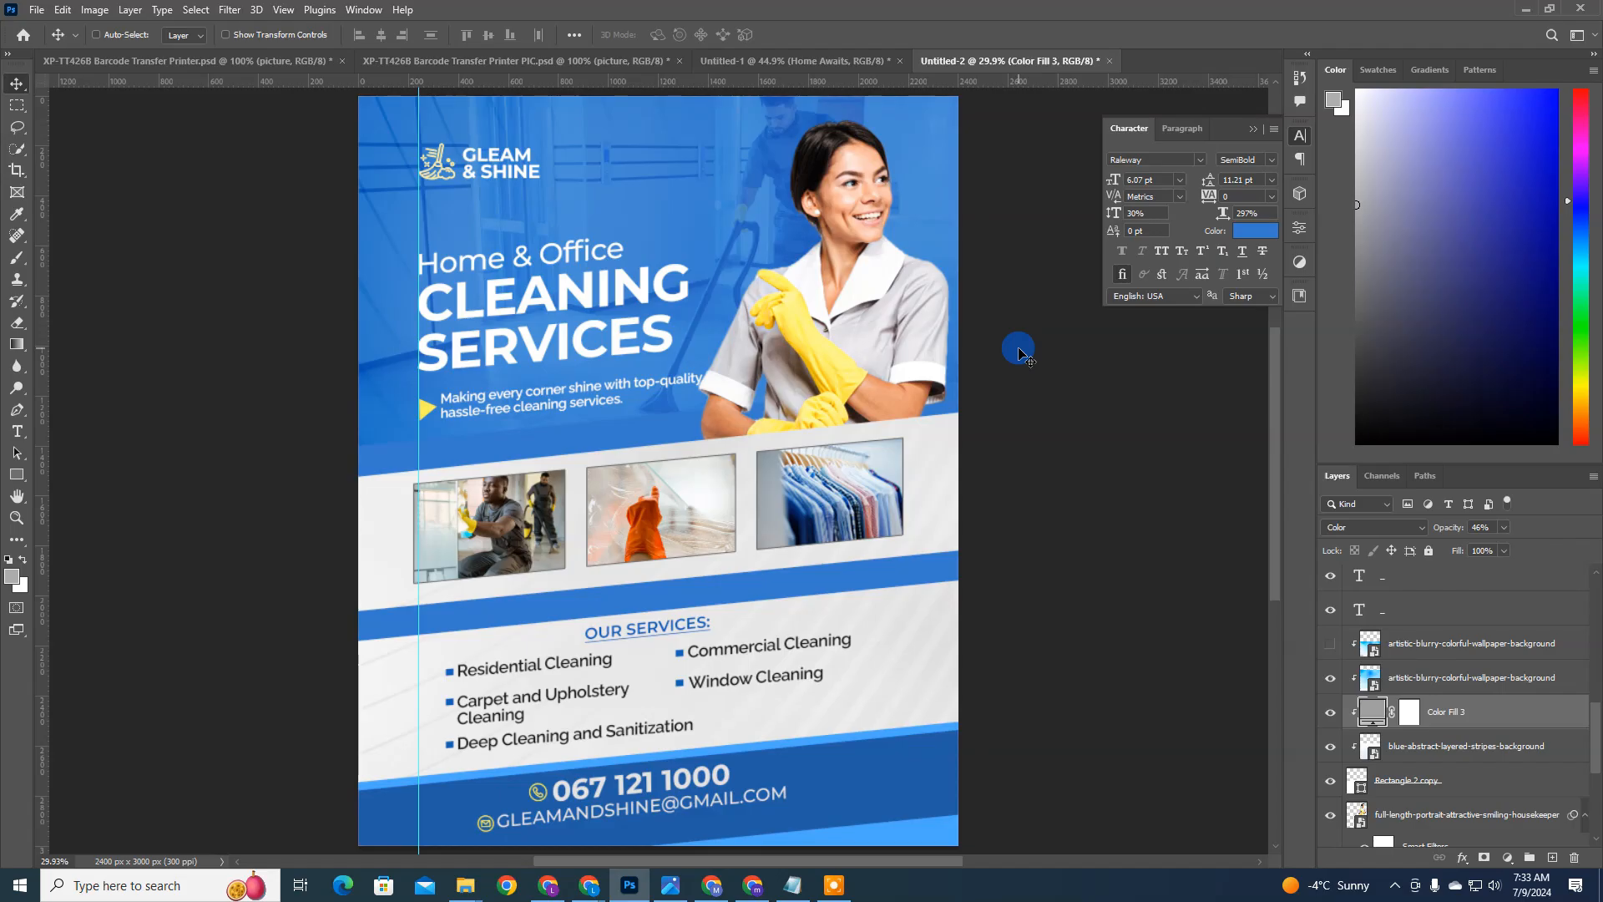
key("ctrl+0")
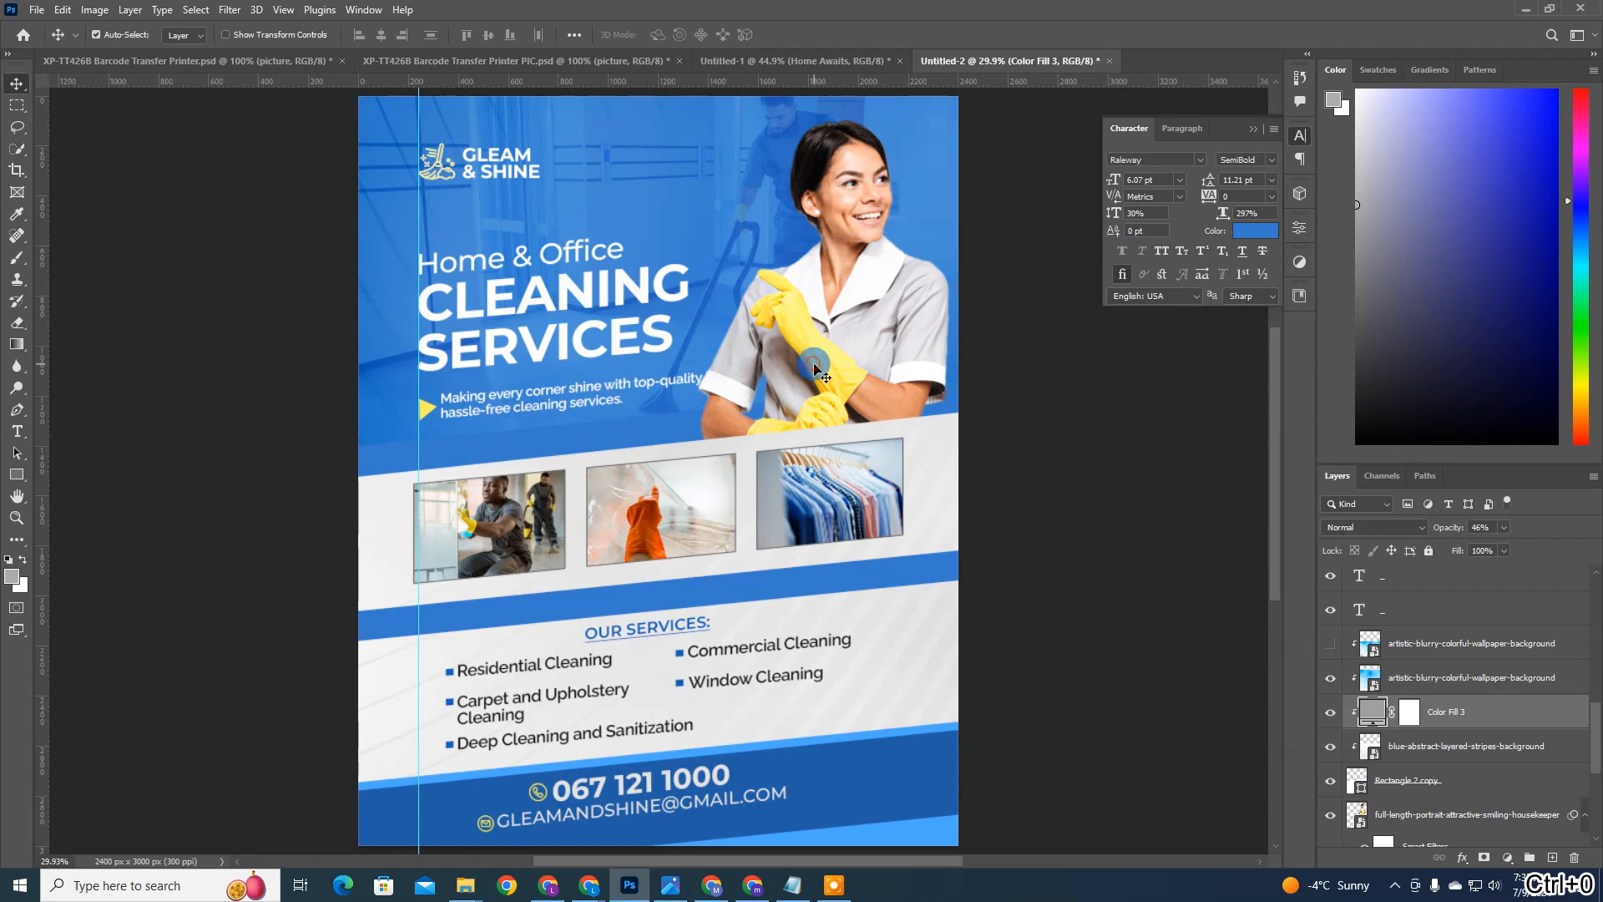
left_click(814, 368, "ctrl")
left_click(486, 393, "ctrl")
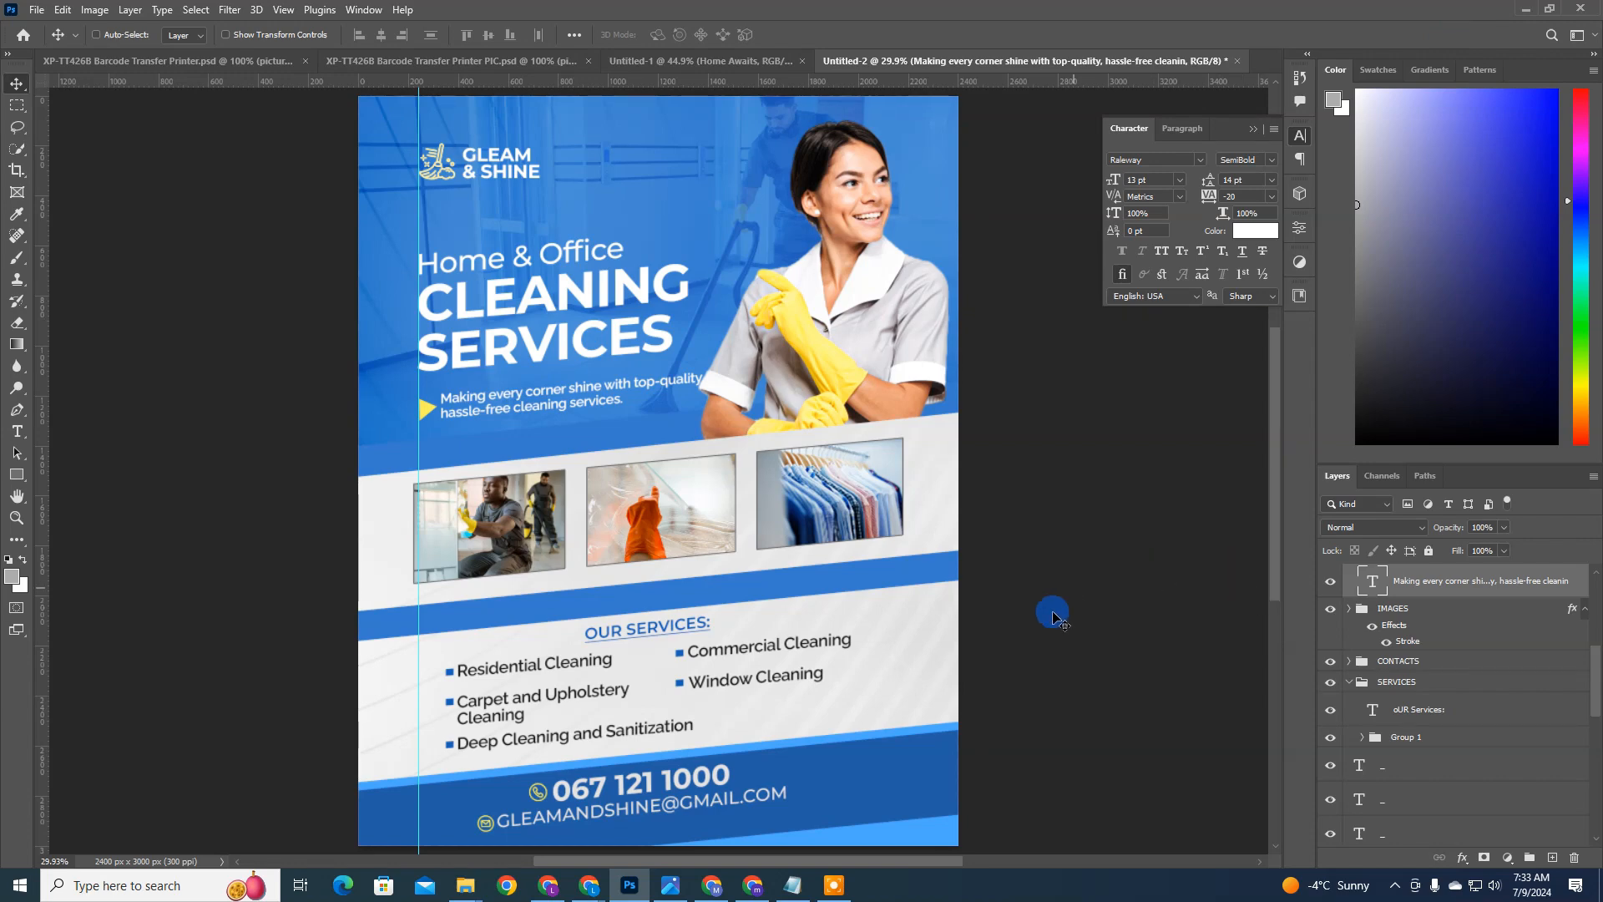
scroll(1054, 617, "down", 2)
key("ctrl+0")
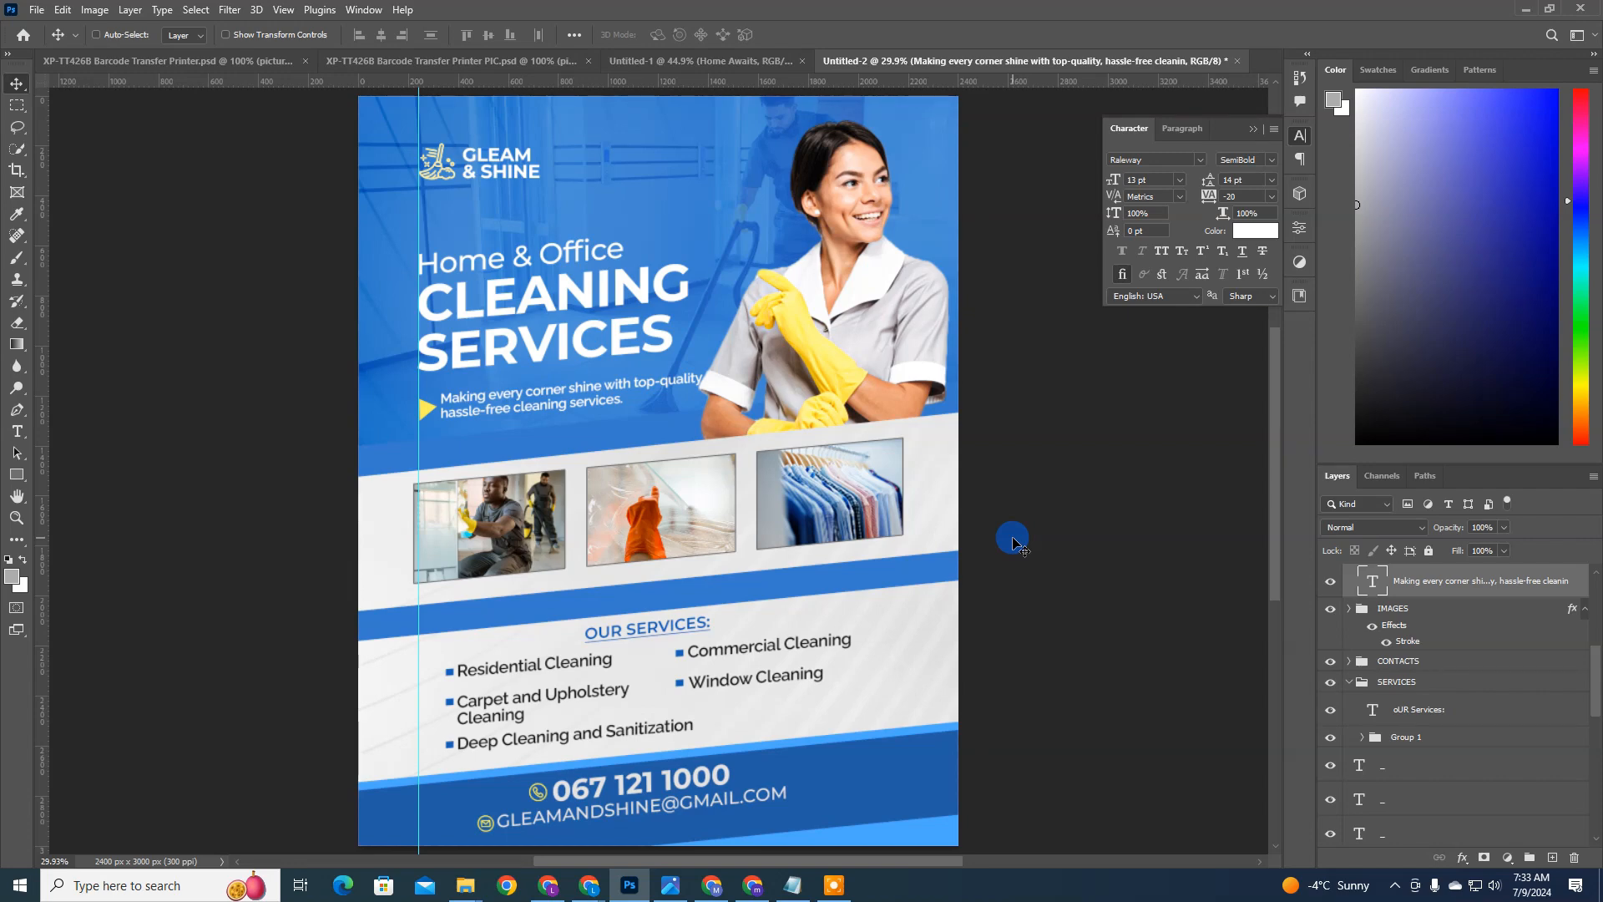
Step: Nudge the smiling housekeeper photo slightly up and to the right, fine-tuning its vertical position in the blue header
left_click(900, 389, "ctrl")
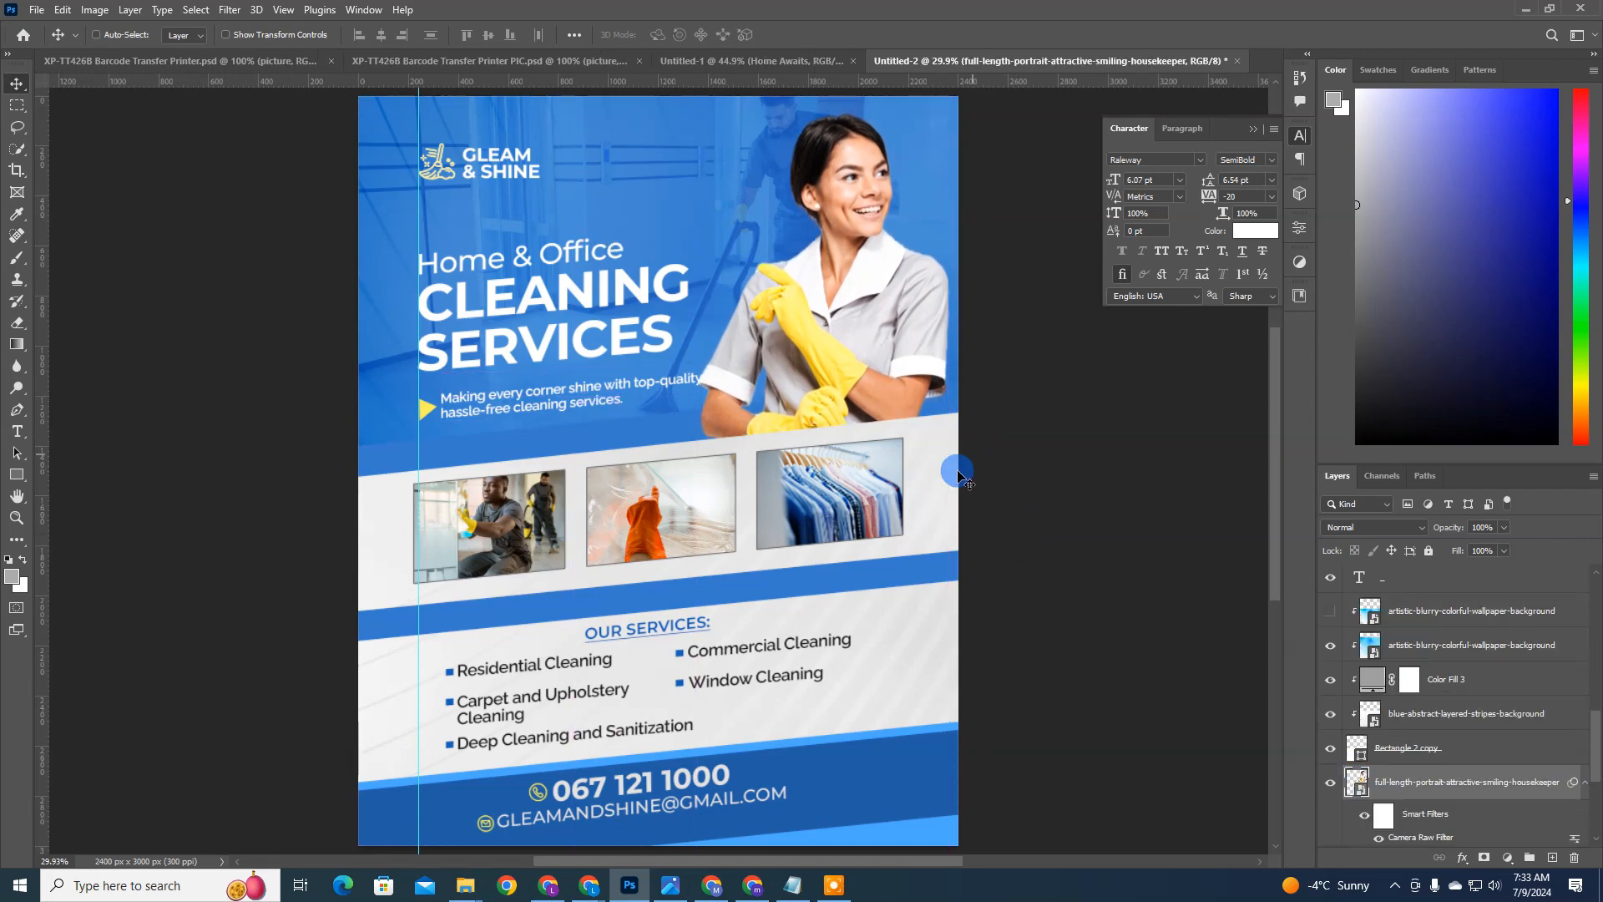
key("Right")
key("Right")
key("Right")
key("Right")
key("Right")
key("Right")
key("Right")
key("Right")
key("Right")
key("Right")
key("Right")
key("Right")
key("Right")
key("Right")
key("Right")
key("Right")
key("Right")
key("Right")
key("Right")
key("Right")
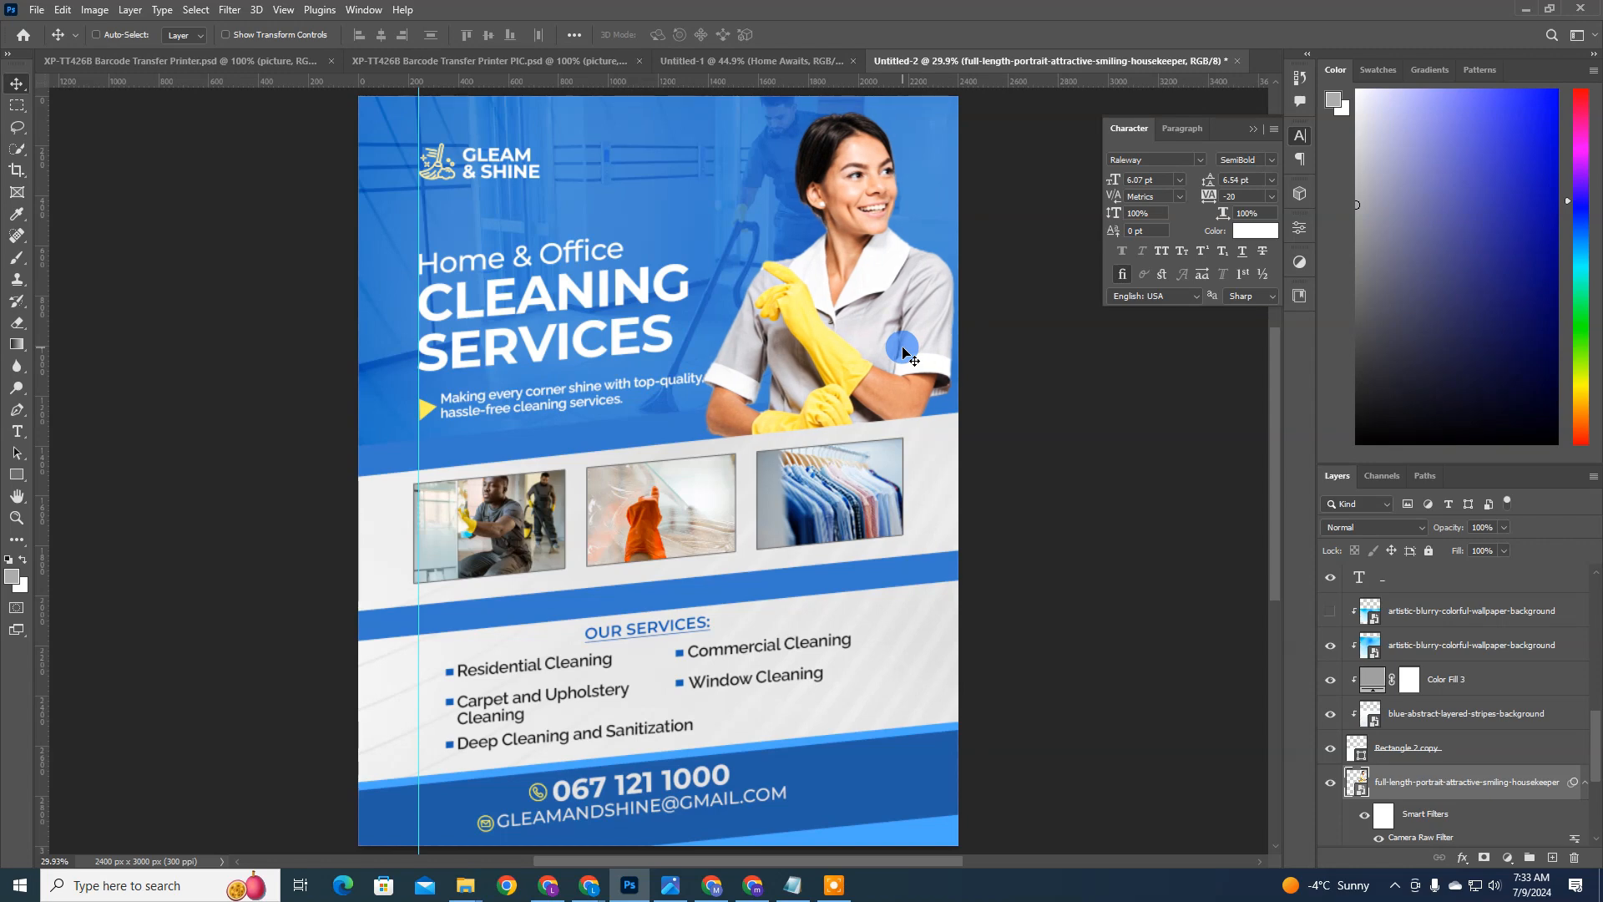
key("Down")
key("Down")
key("Down")
key("Down")
key("Down")
left_click(668, 521, "ctrl")
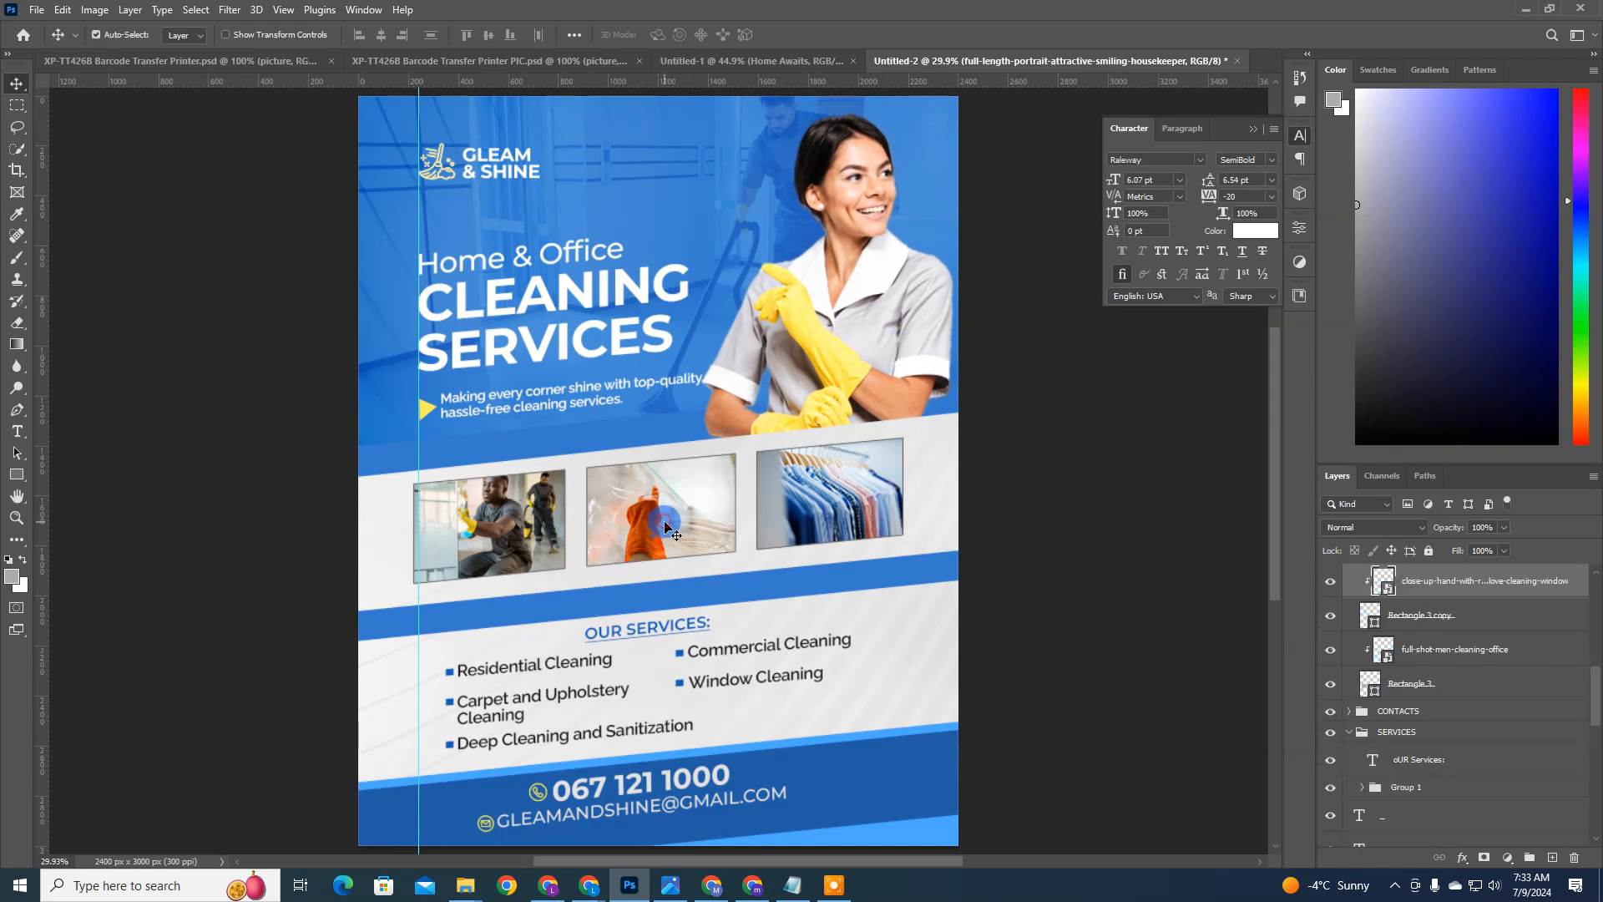
Step: Reopen the housekeeper layer's Camera Raw Filter and set Texture to +100
left_click(887, 274, "ctrl")
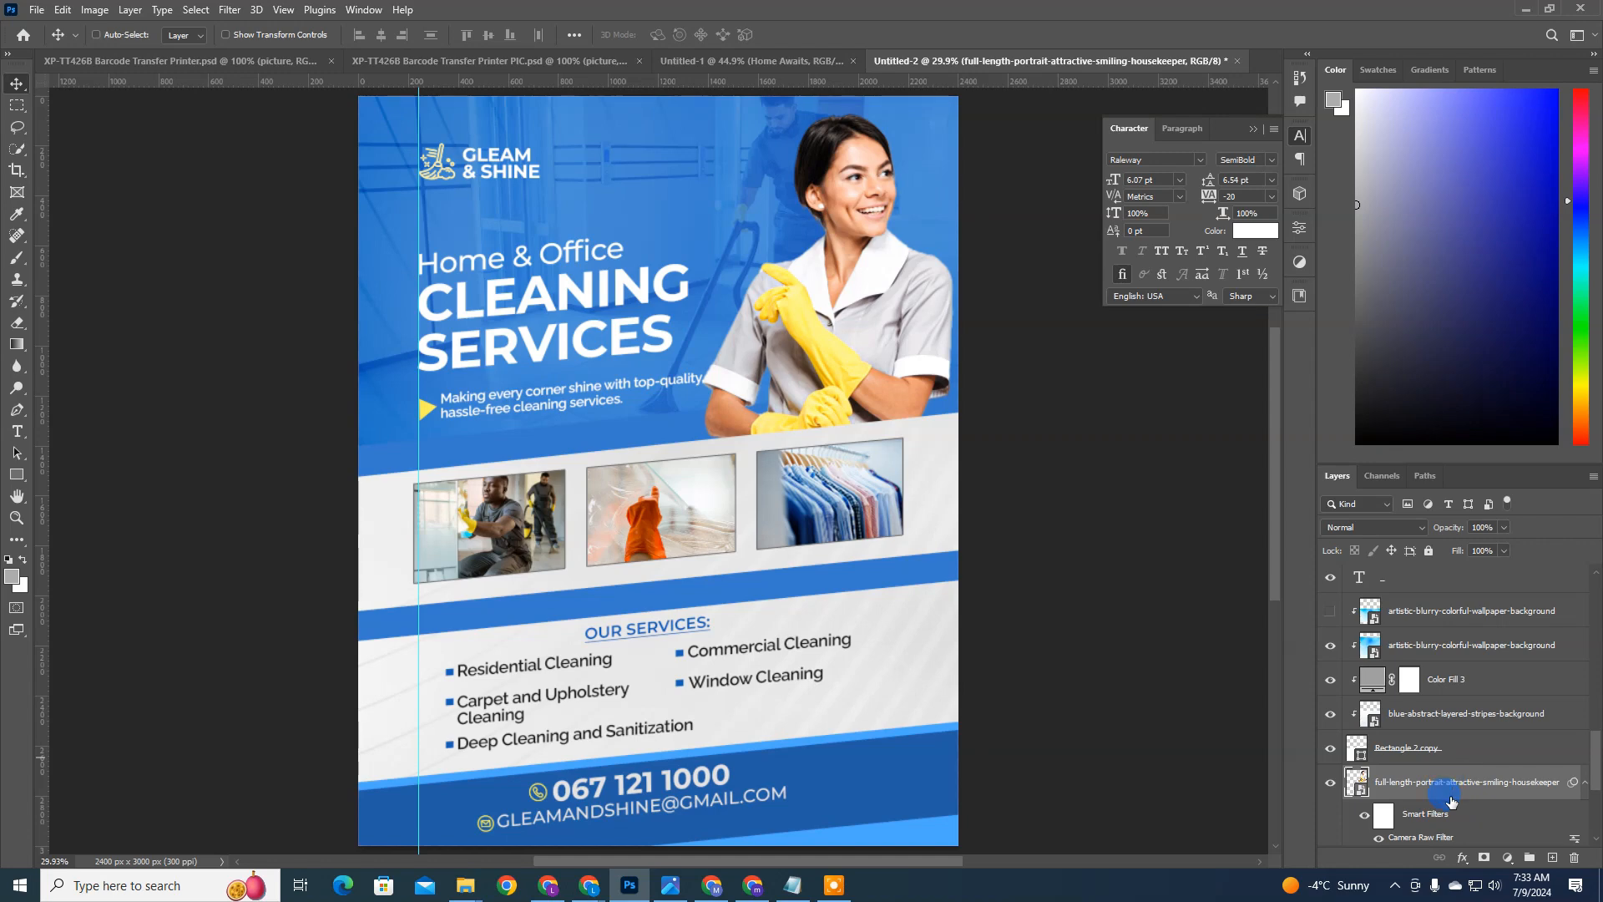
scroll(1432, 789, "down", 2)
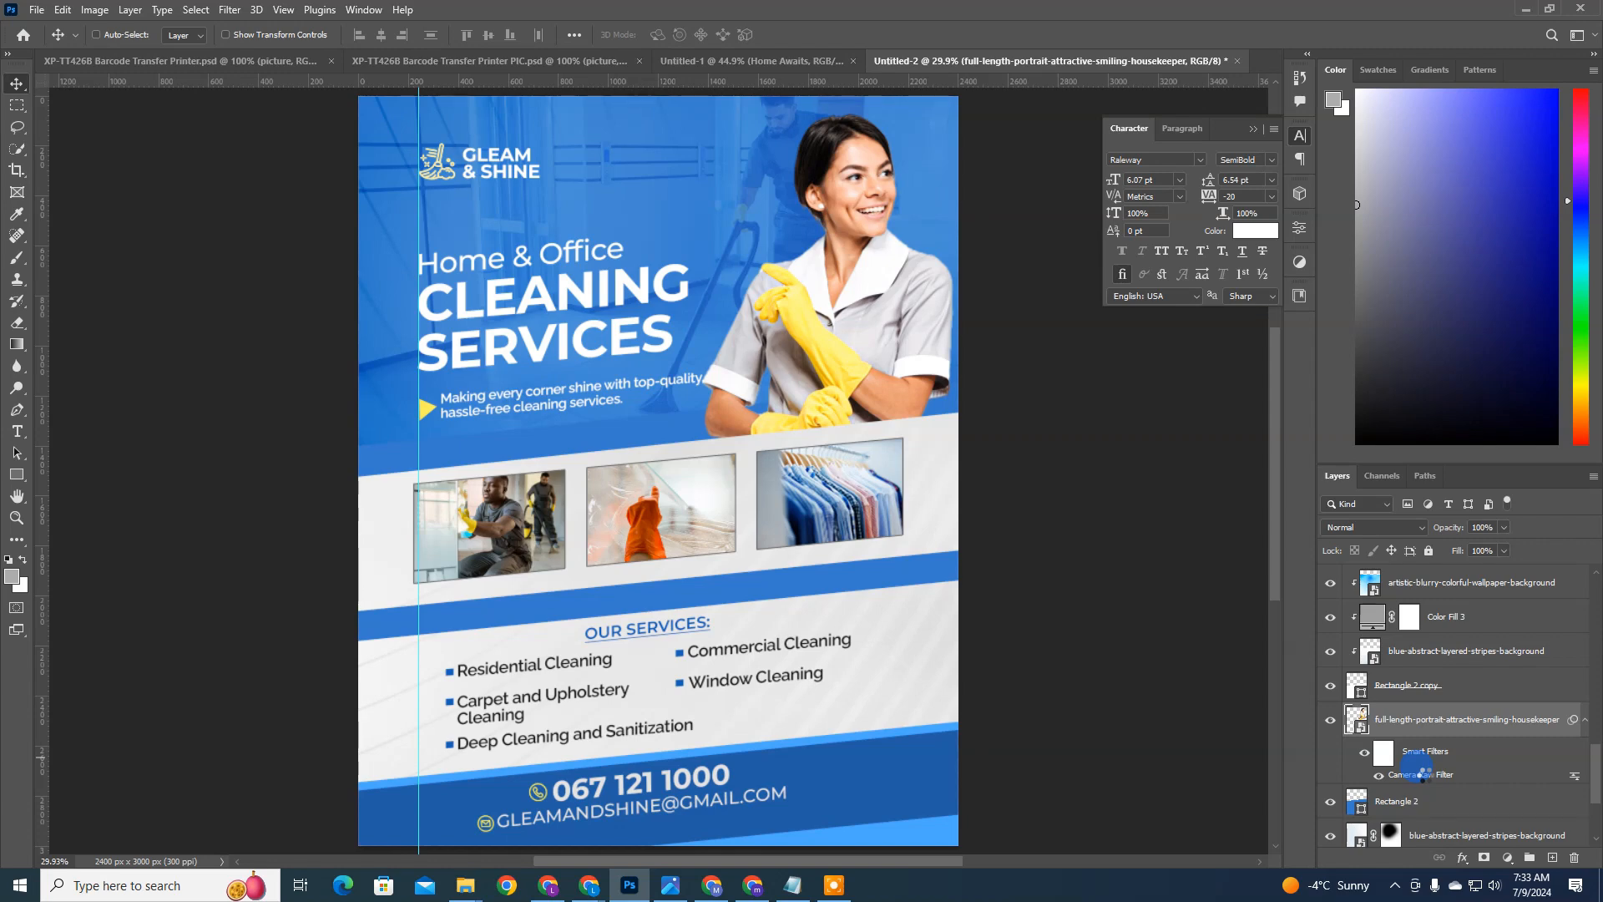
double_click(1420, 774)
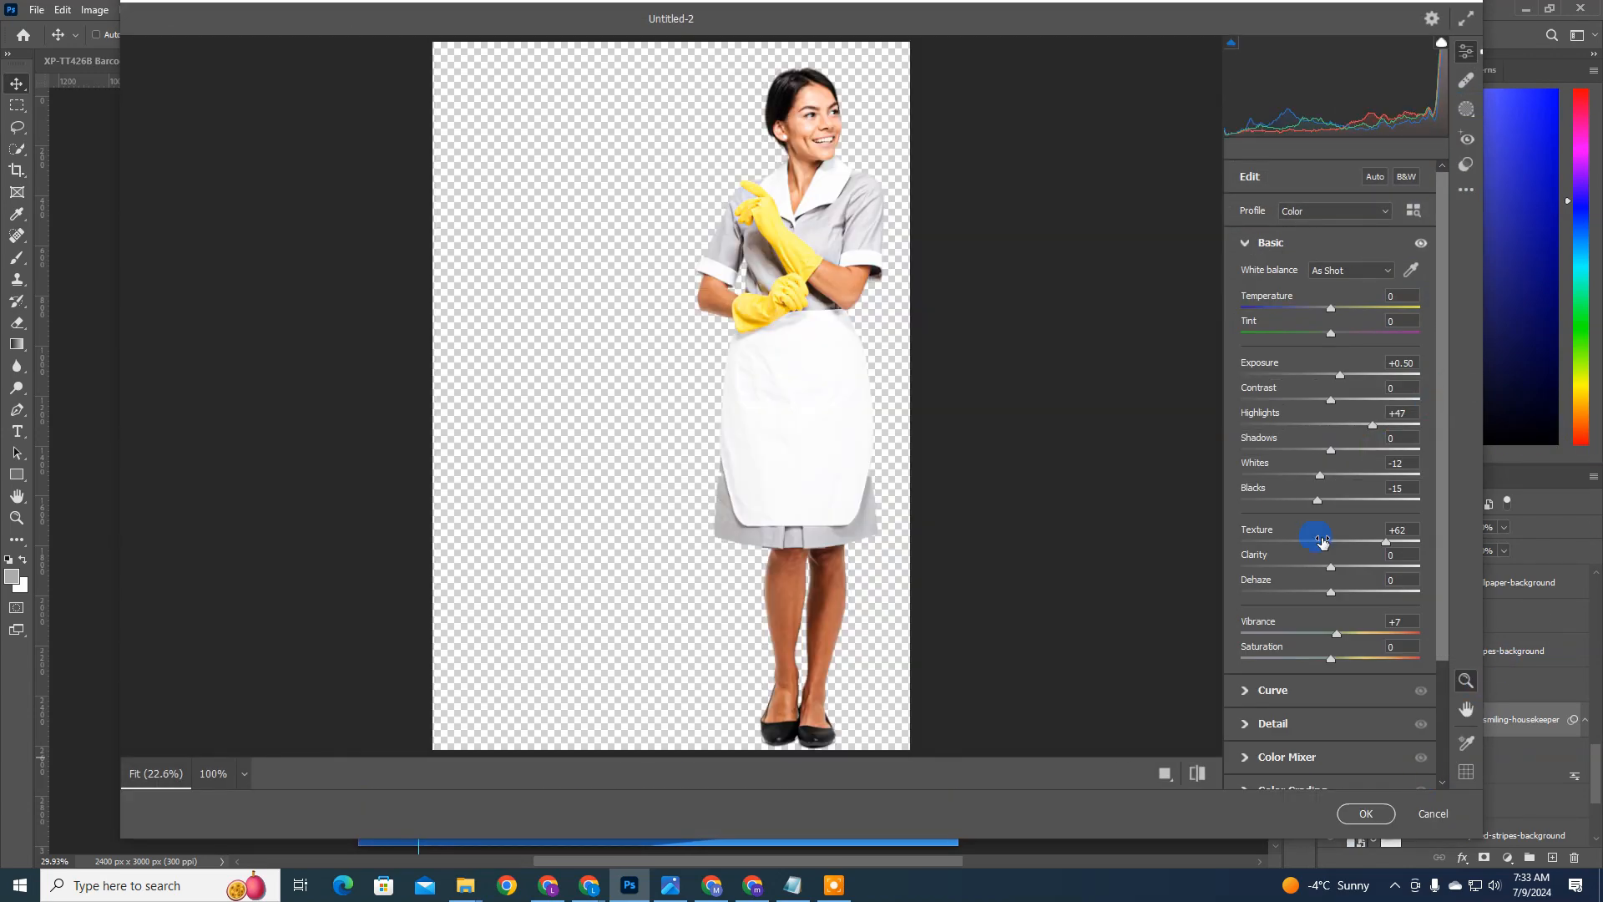
left_click_drag(1377, 544, 1421, 541)
scroll(1286, 689, "down", 3)
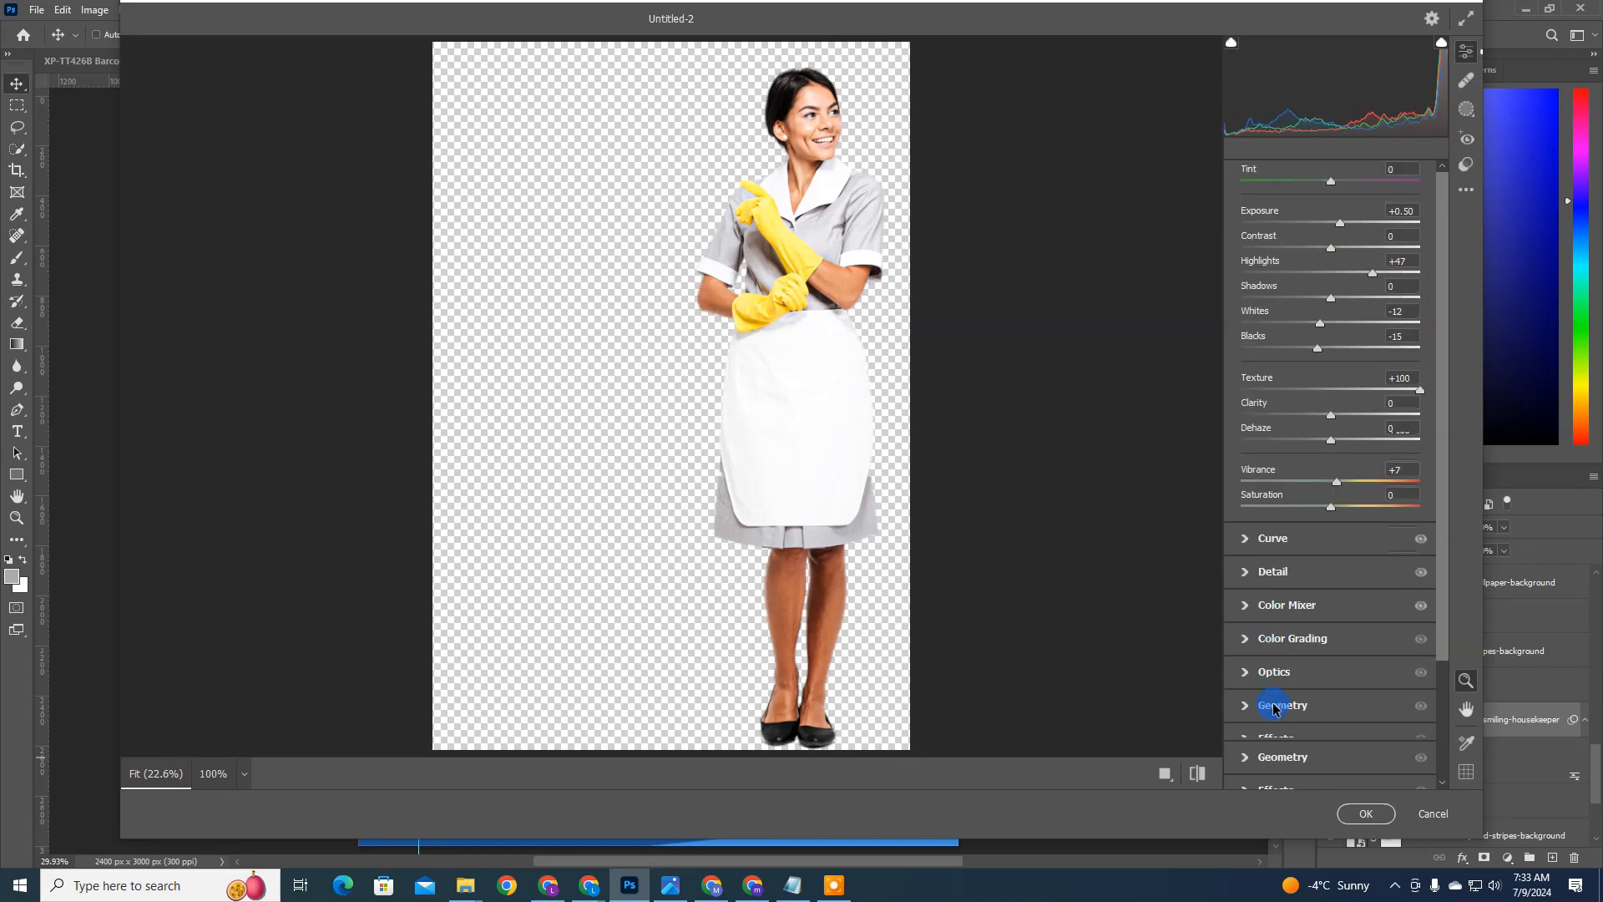
Step: Sharpen the housekeeper in the Camera Raw Detail settings to about 73 with light noise and color noise reduction, and apply the filter
left_click(1253, 583)
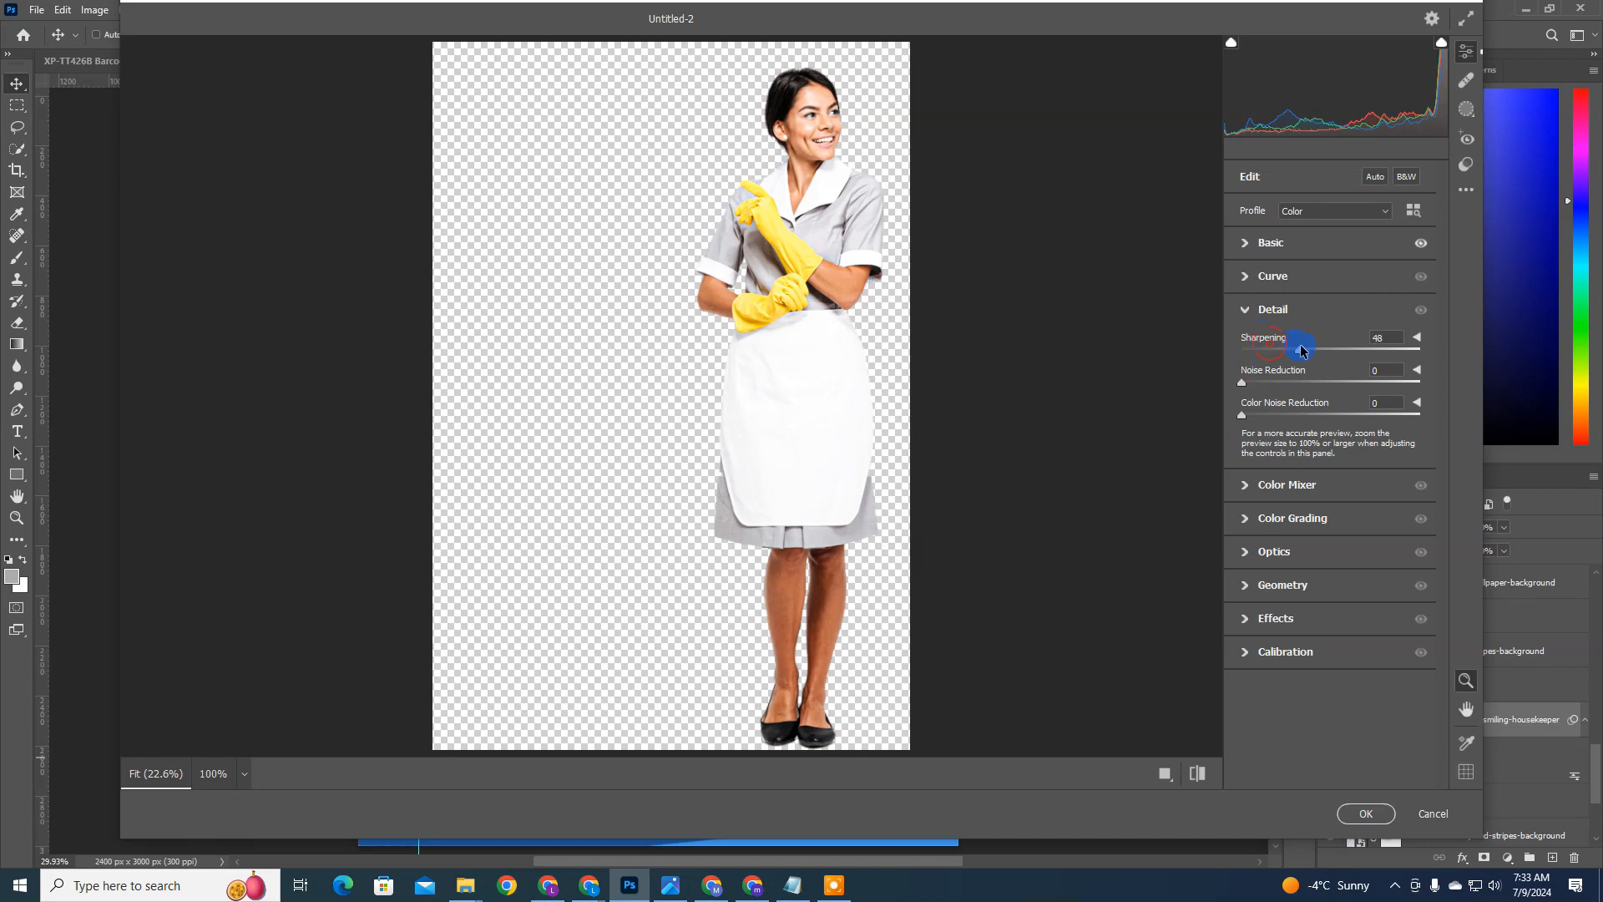
left_click_drag(1301, 347, 1243, 330)
left_click(793, 99)
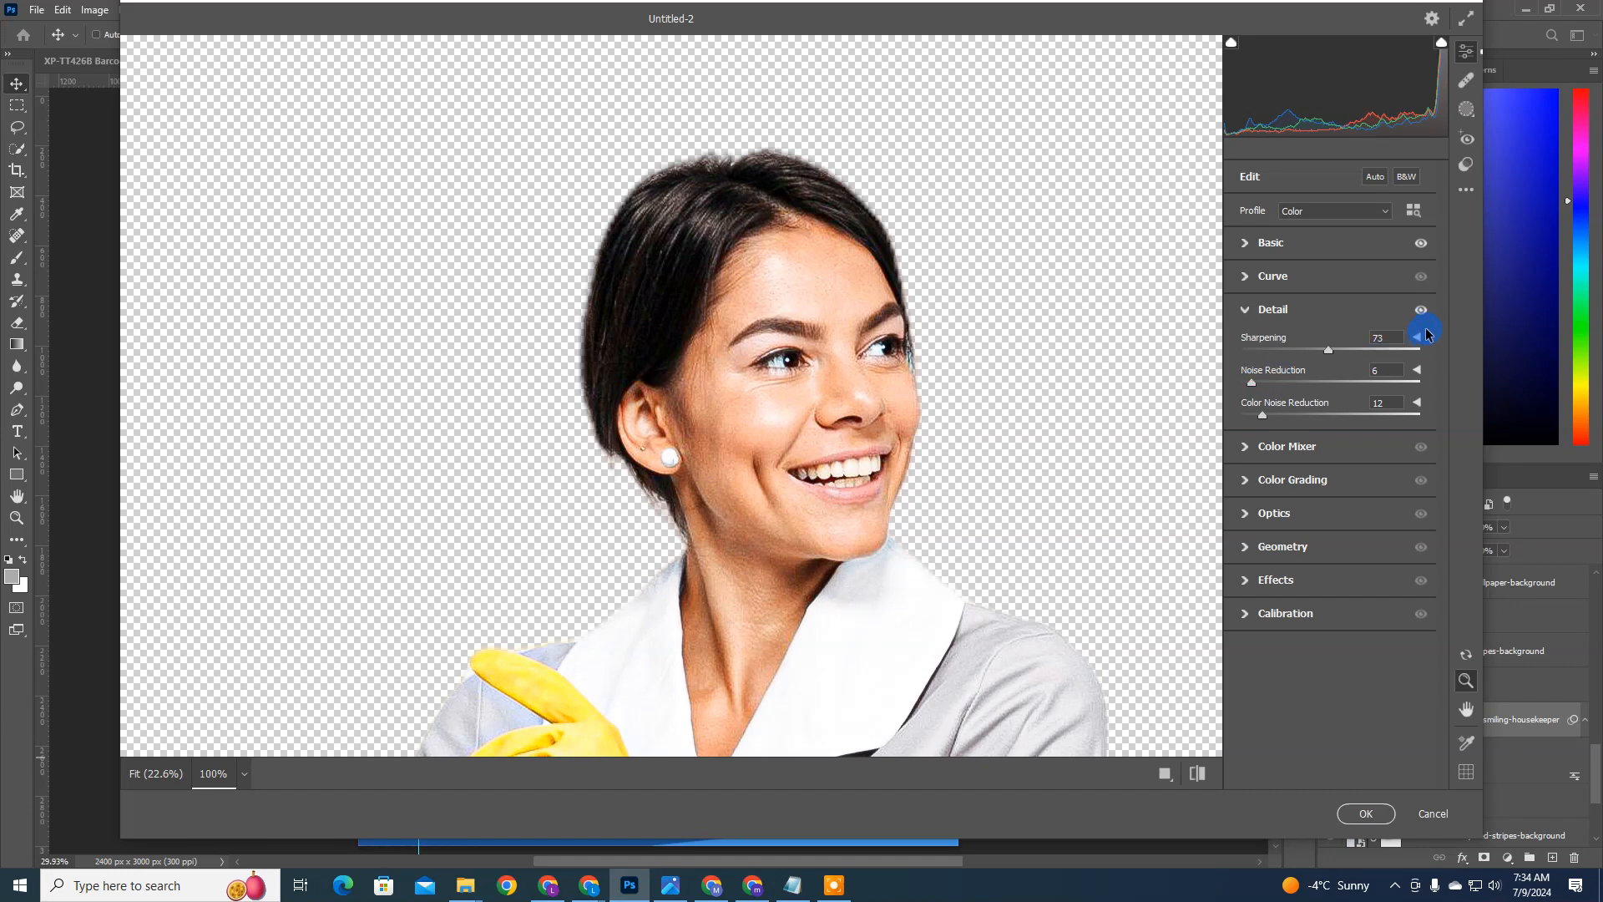
left_click_drag(1328, 334, 1345, 334)
left_click(1249, 243)
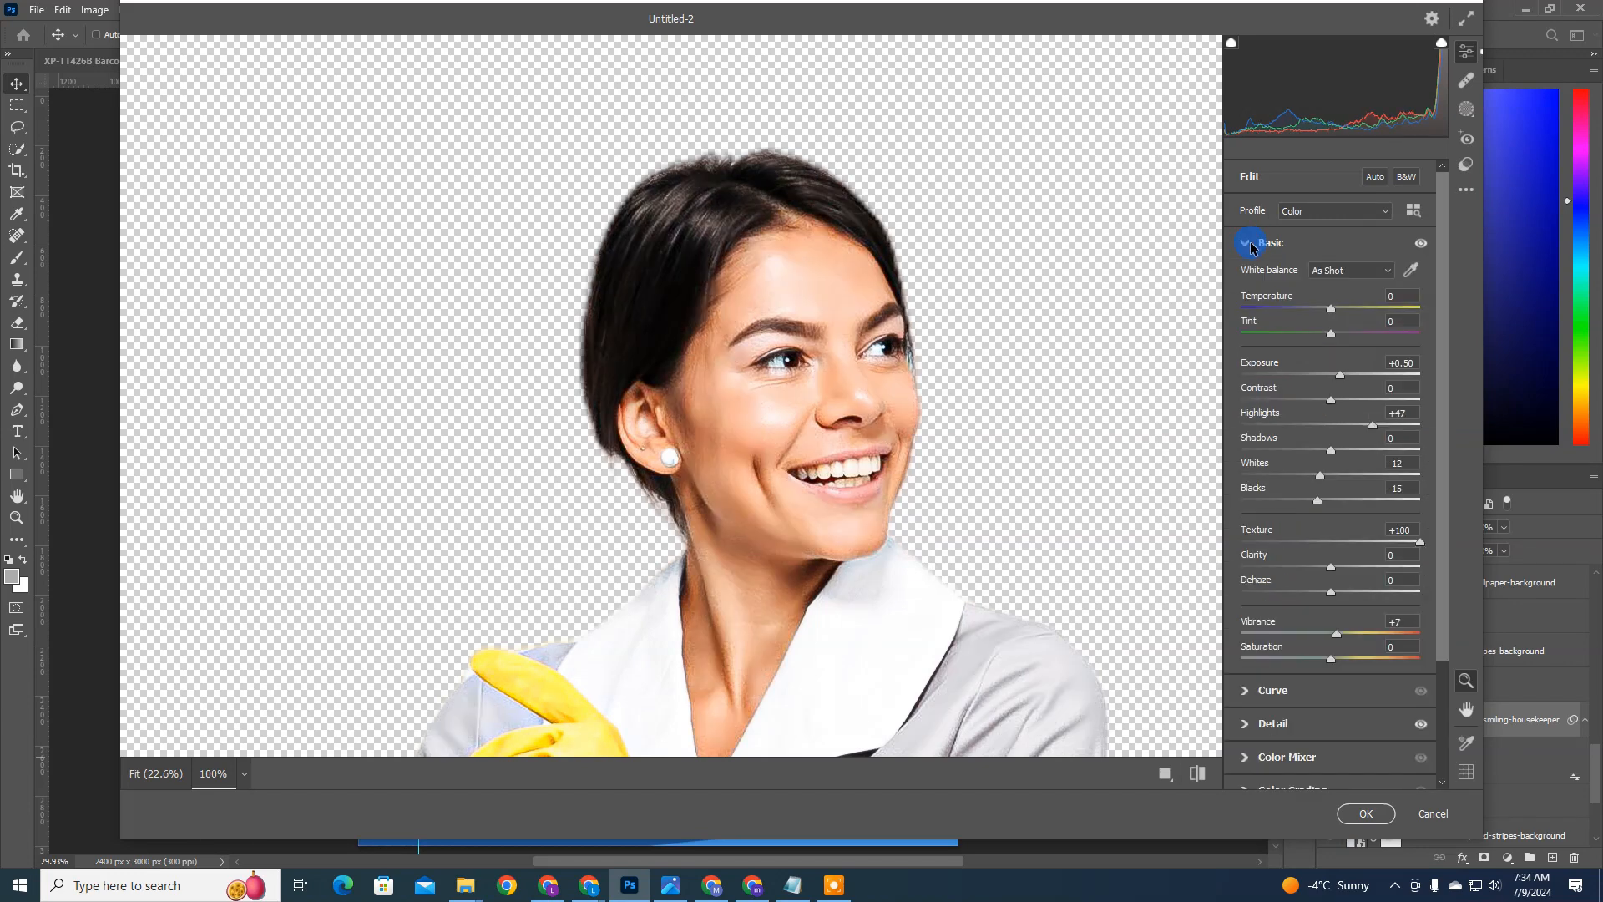
left_click(830, 443)
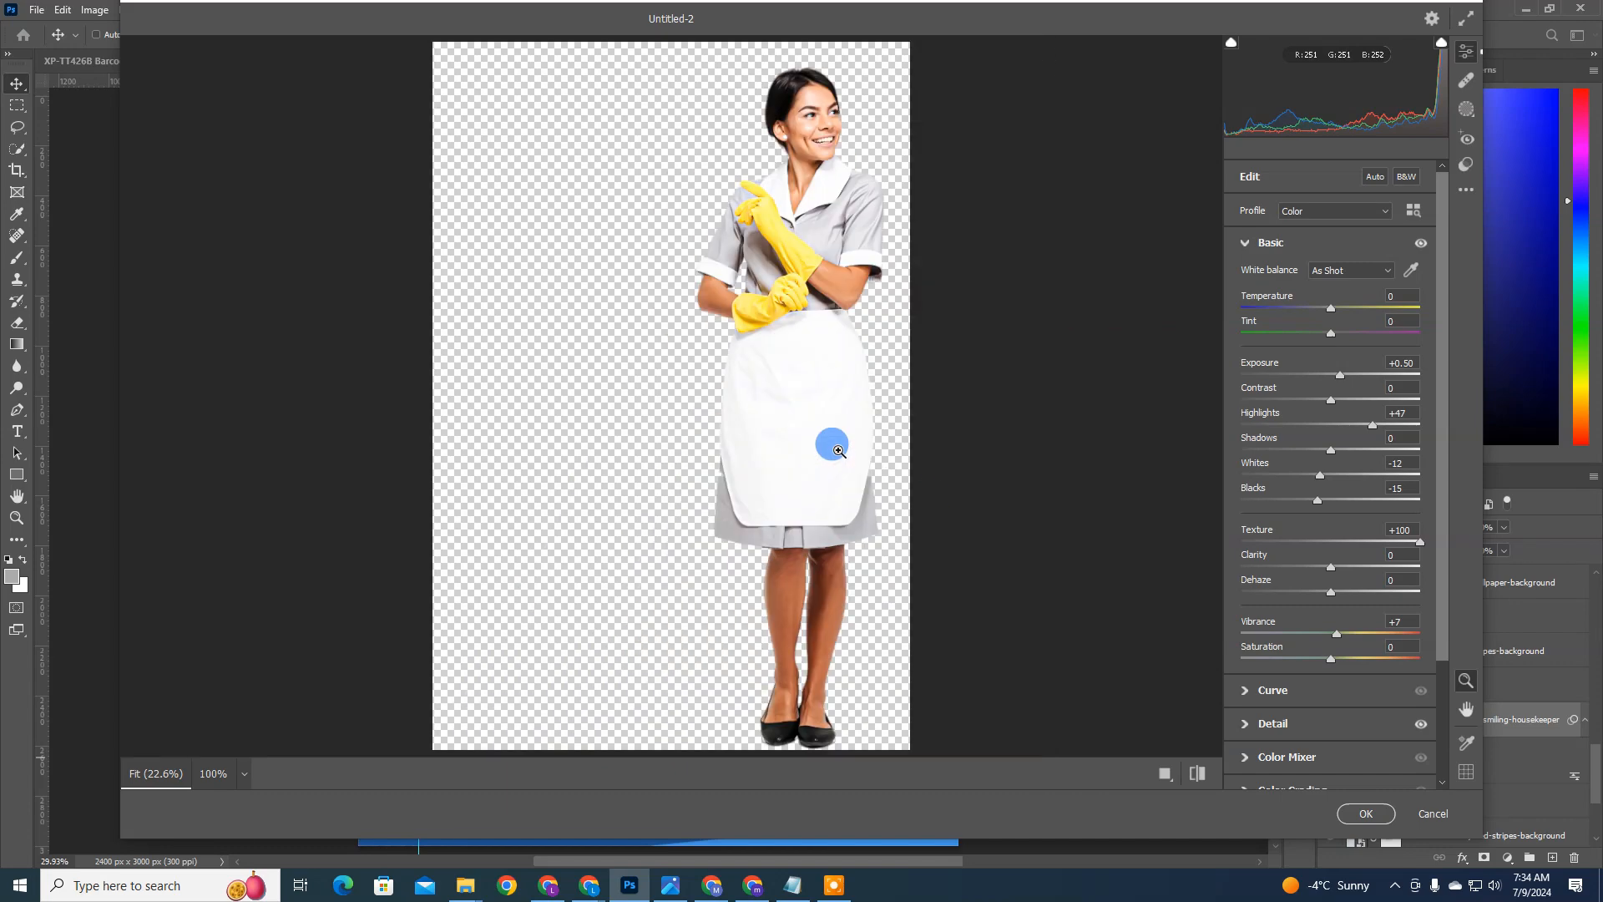
left_click(1366, 813)
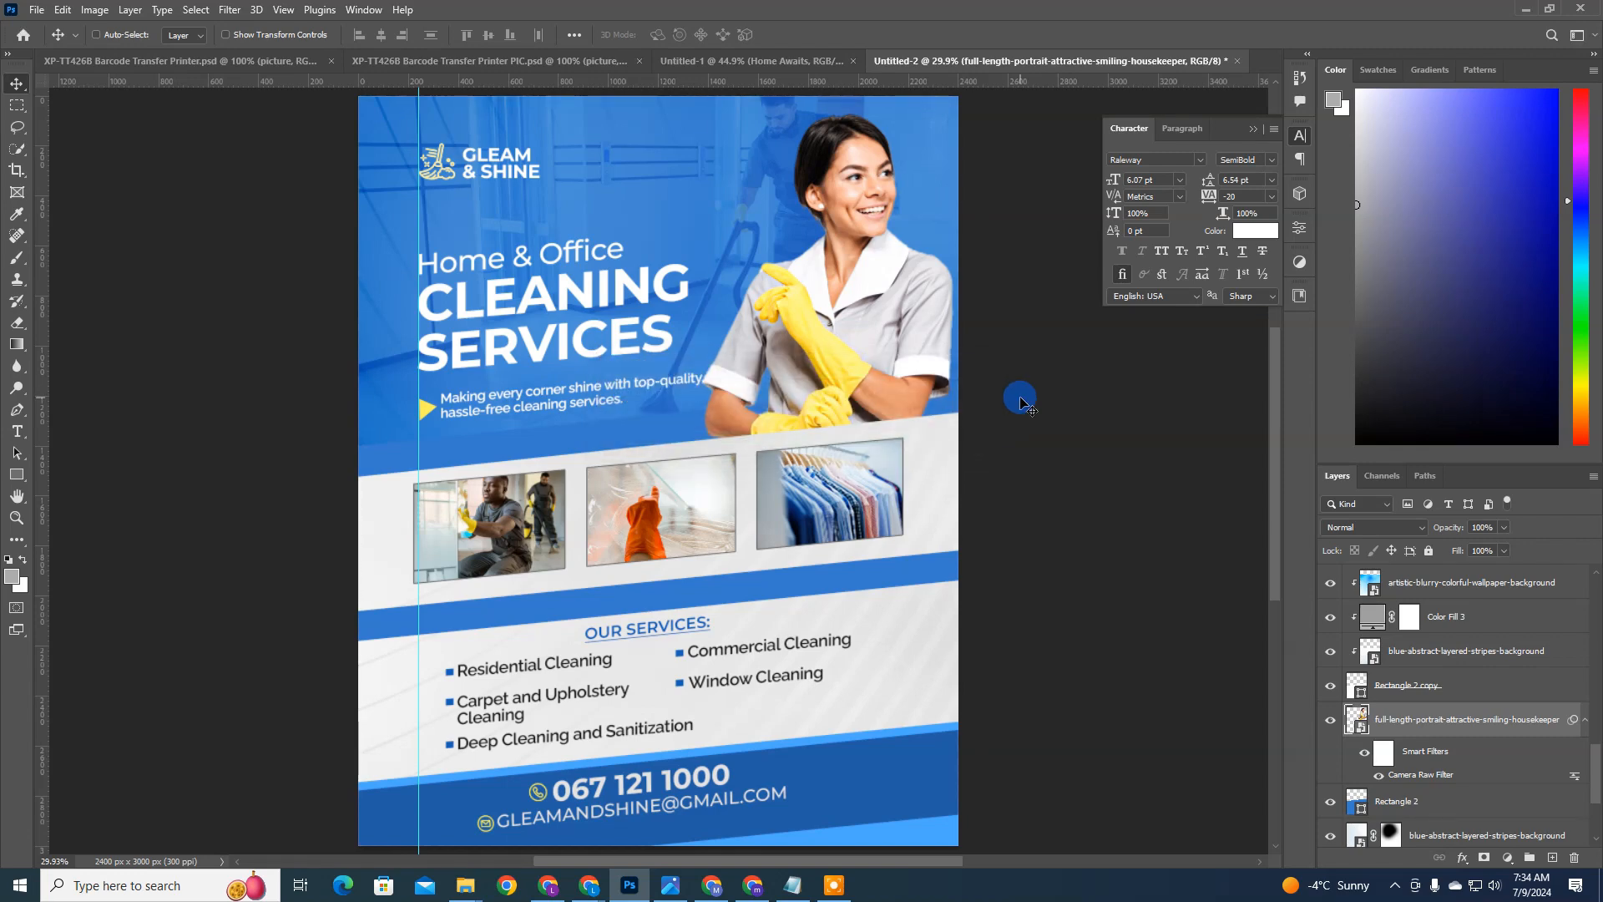
Step: Rename the group containing the broom icon and the Gleam & Shine text as LOGO
scroll(885, 594, "down", 2)
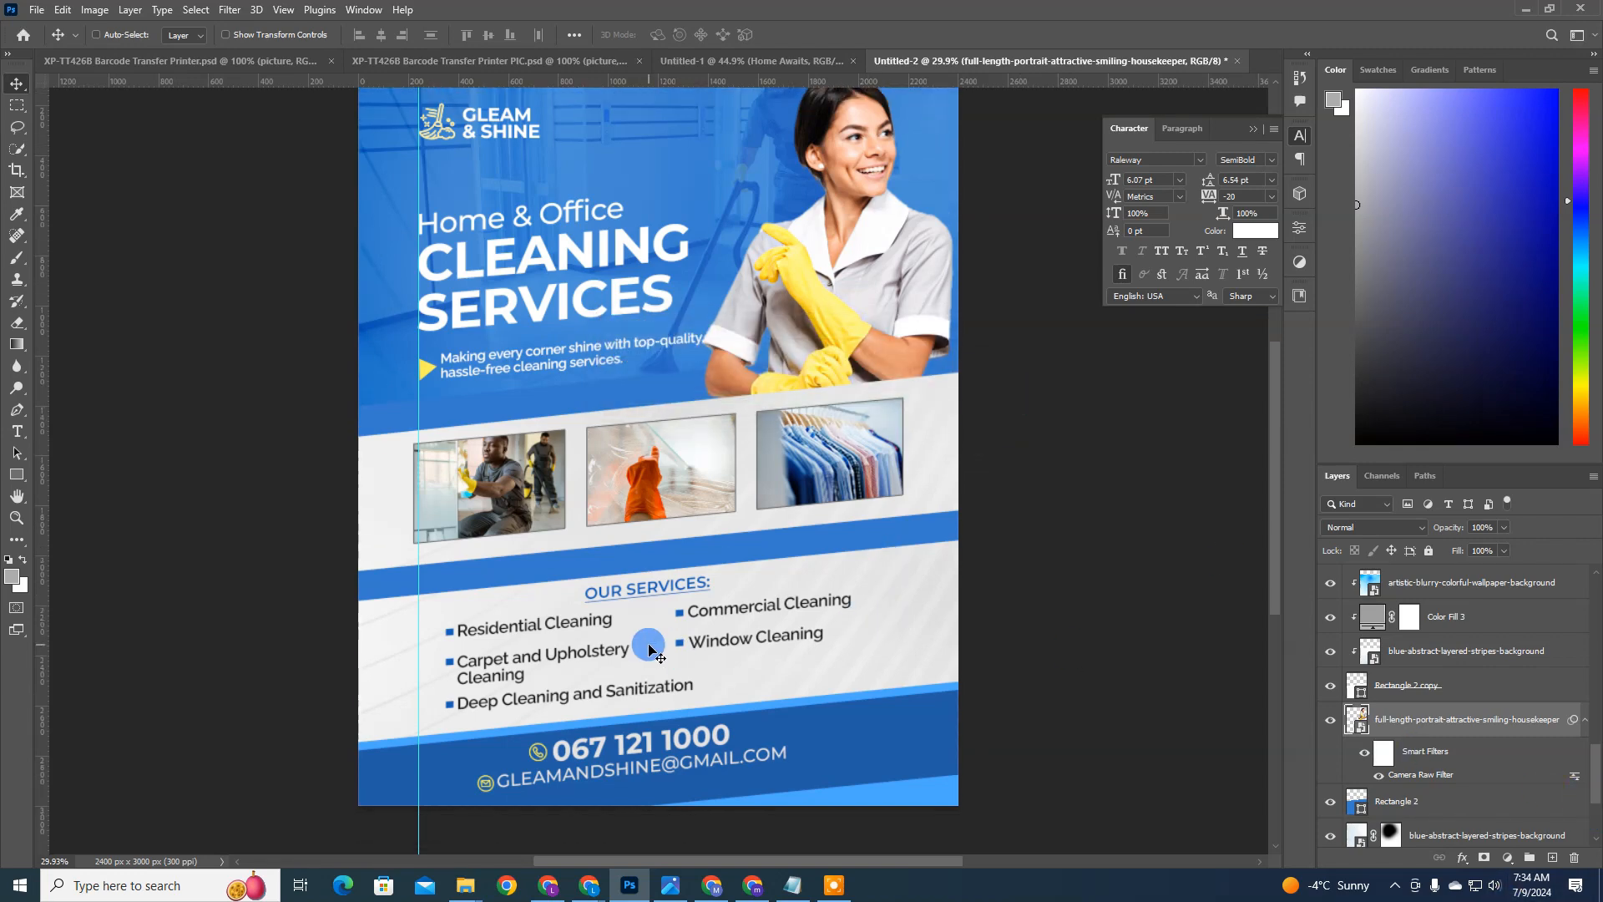
scroll(361, 159, "up", 2)
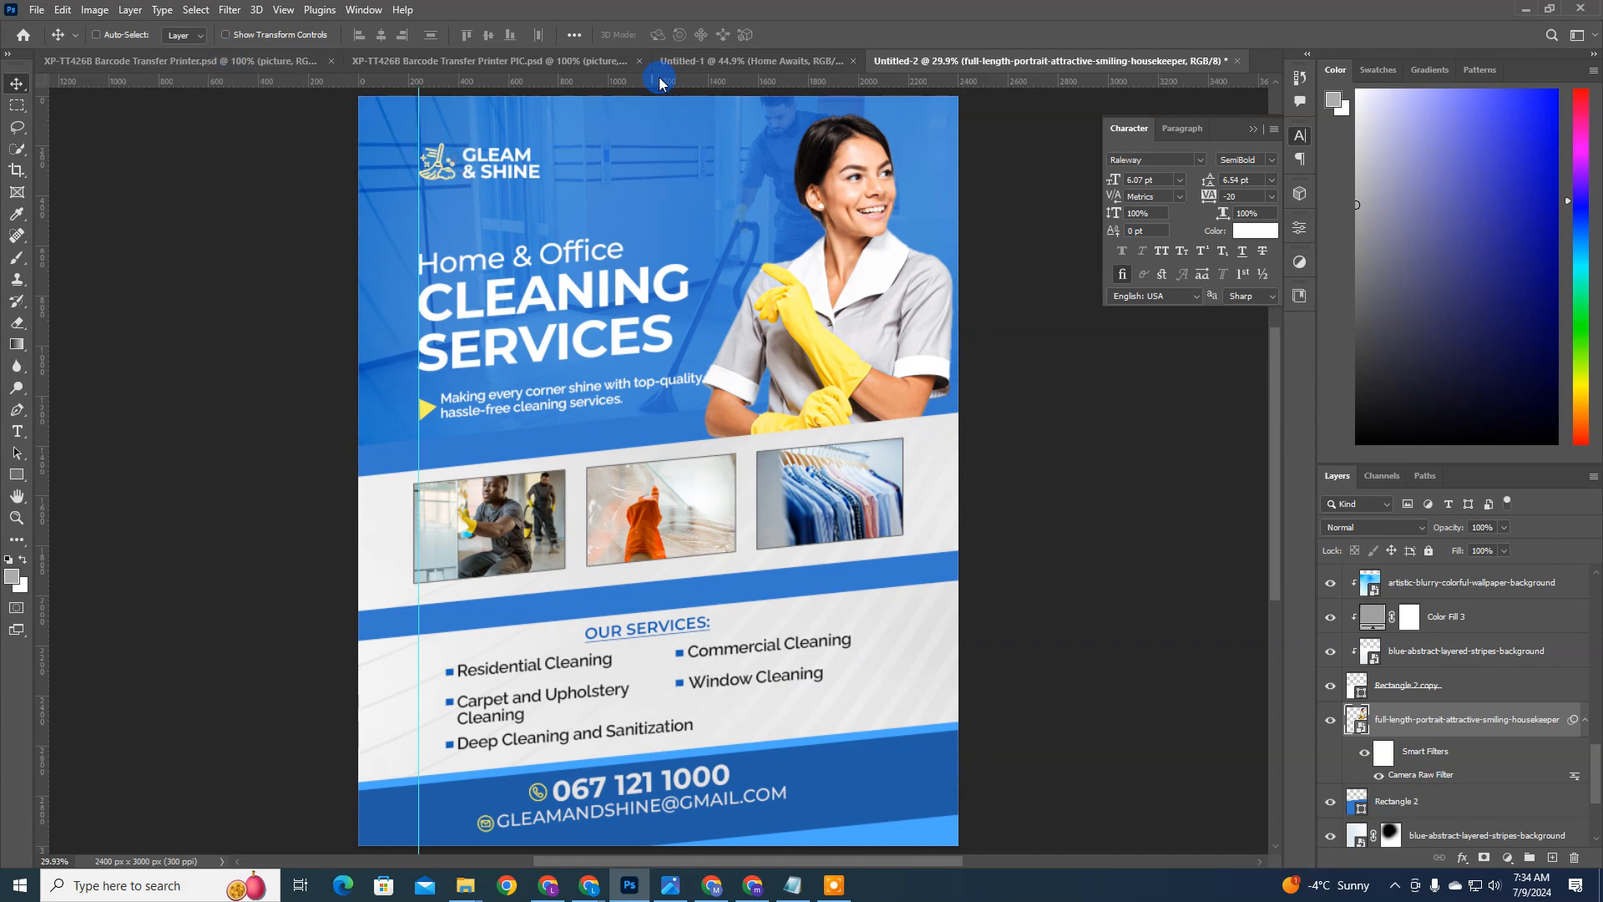
scroll(1419, 668, "up", 5)
left_click(1386, 612)
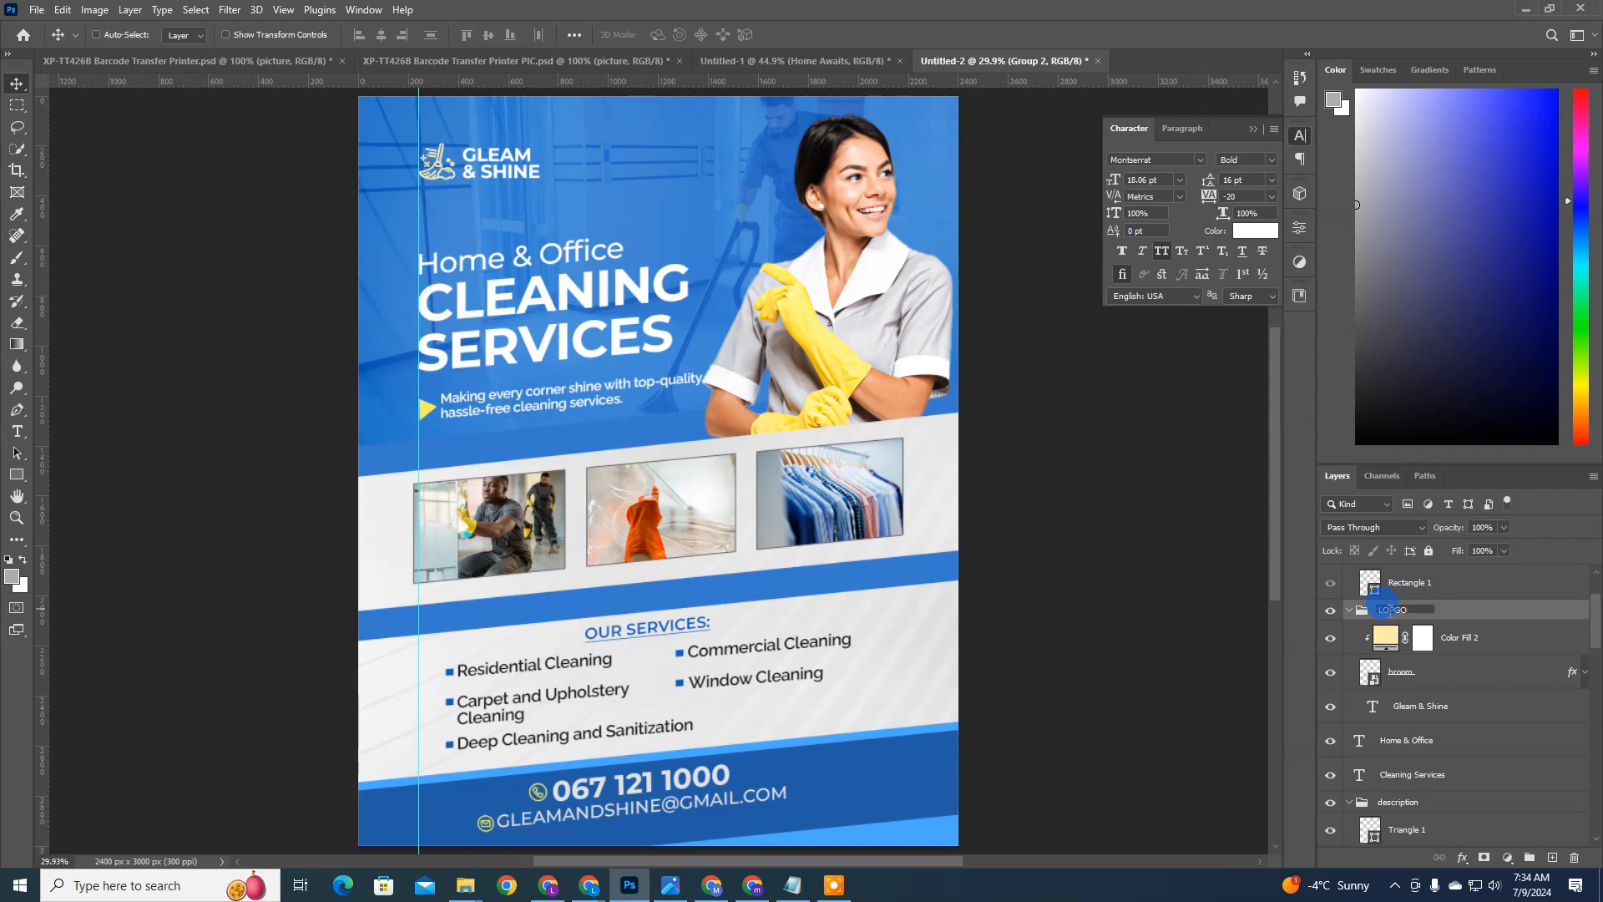
left_click(1333, 540)
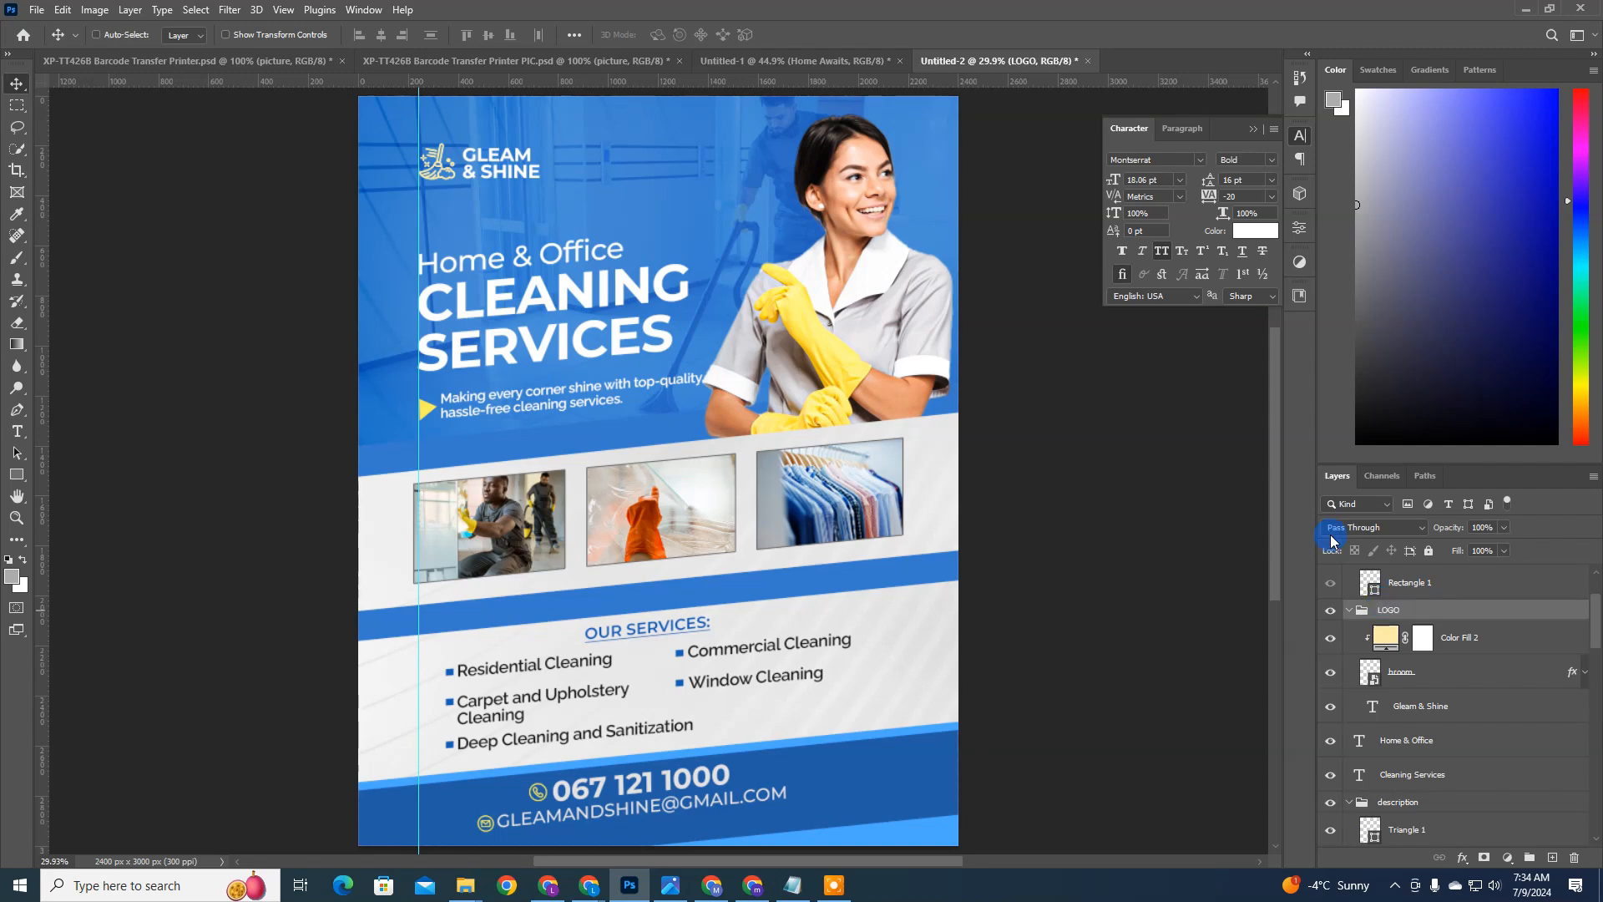
Step: Shift the LOGO group slightly down toward the headline and collapse the group
key("shift+Down")
key("shift+Down")
key("shift+Down")
key("shift+Down")
key("shift+Down")
key("shift+Down")
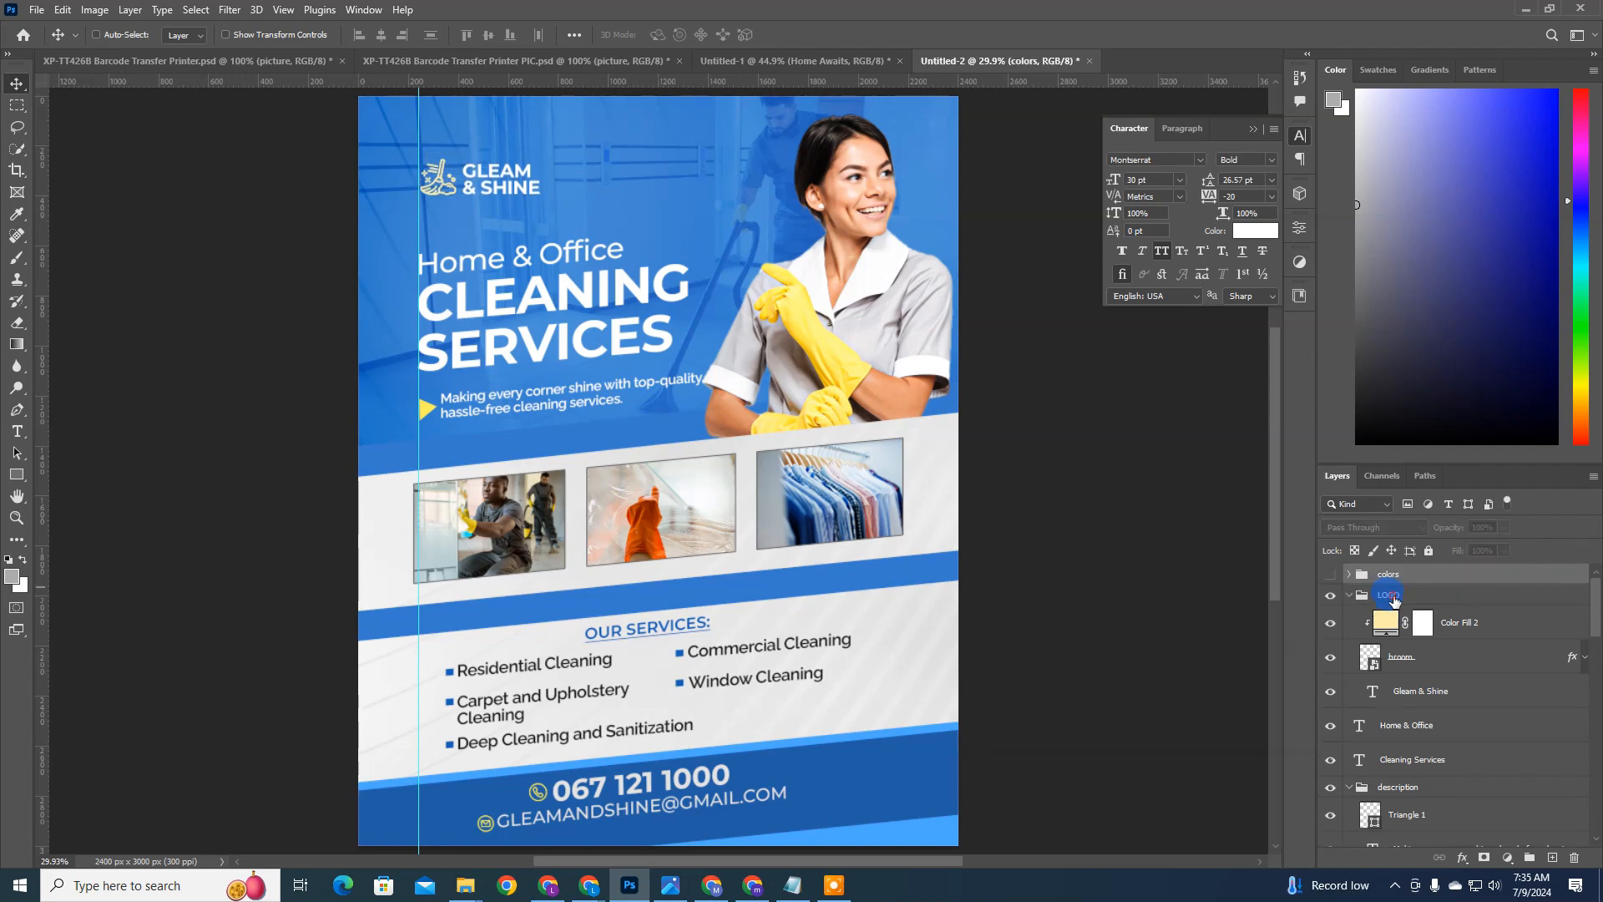
left_click(1389, 600)
left_click(1350, 595)
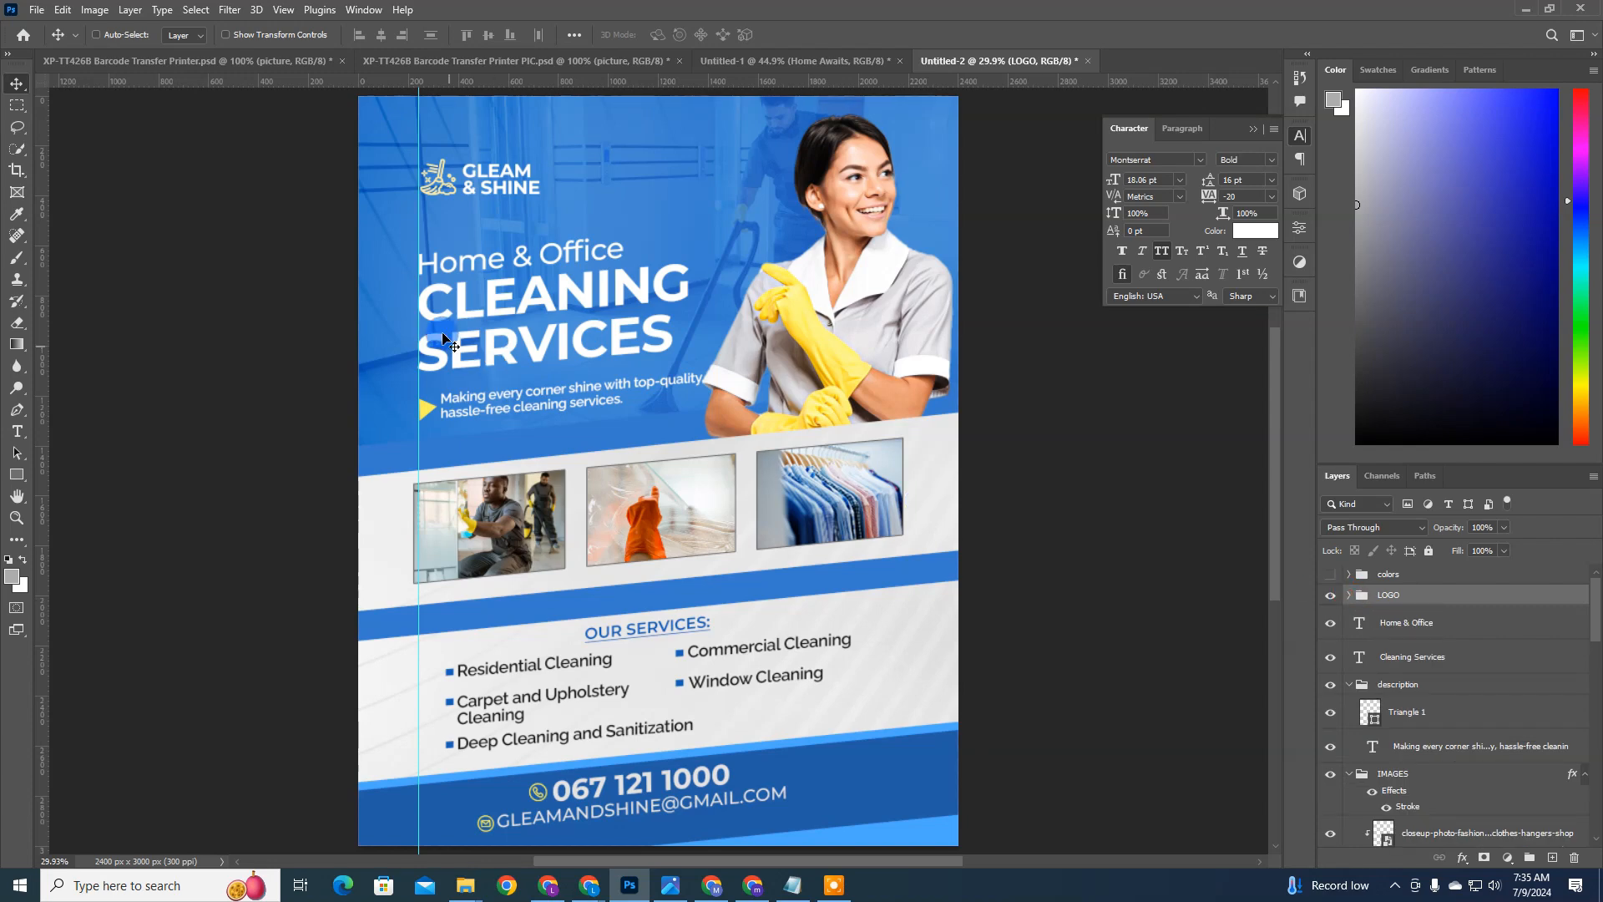
Step: Move the vertical guide closer to the flyer's left edge and shift the logo, both headline texts and the description group left to it
left_click_drag(415, 223, 399, 226)
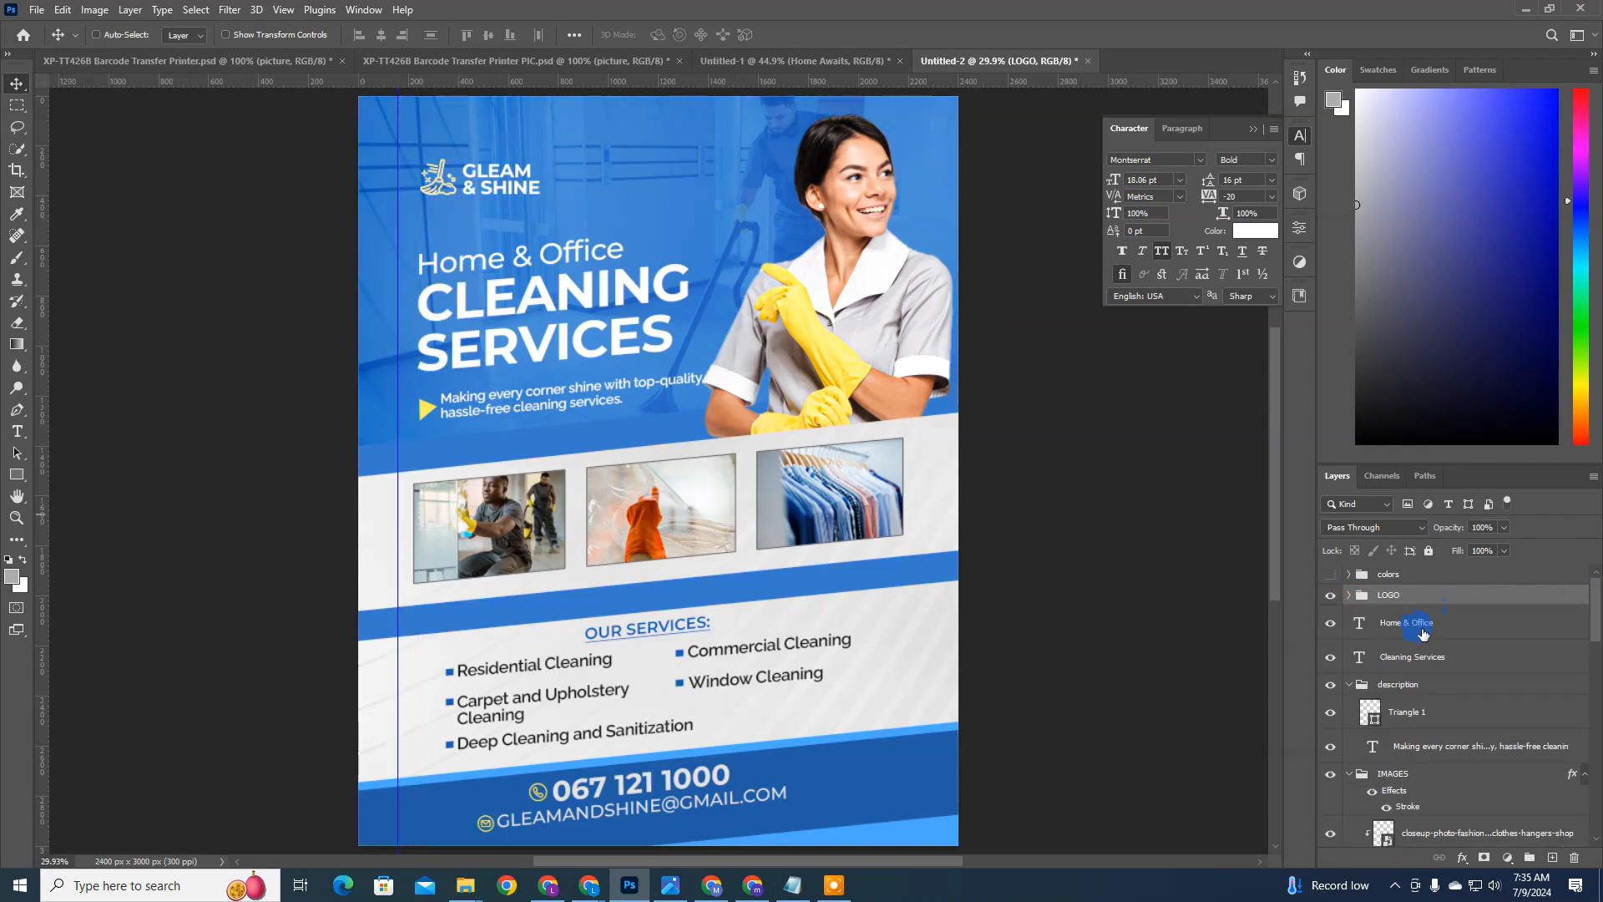
left_click(1411, 658, "shift")
left_click(1408, 686, "shift")
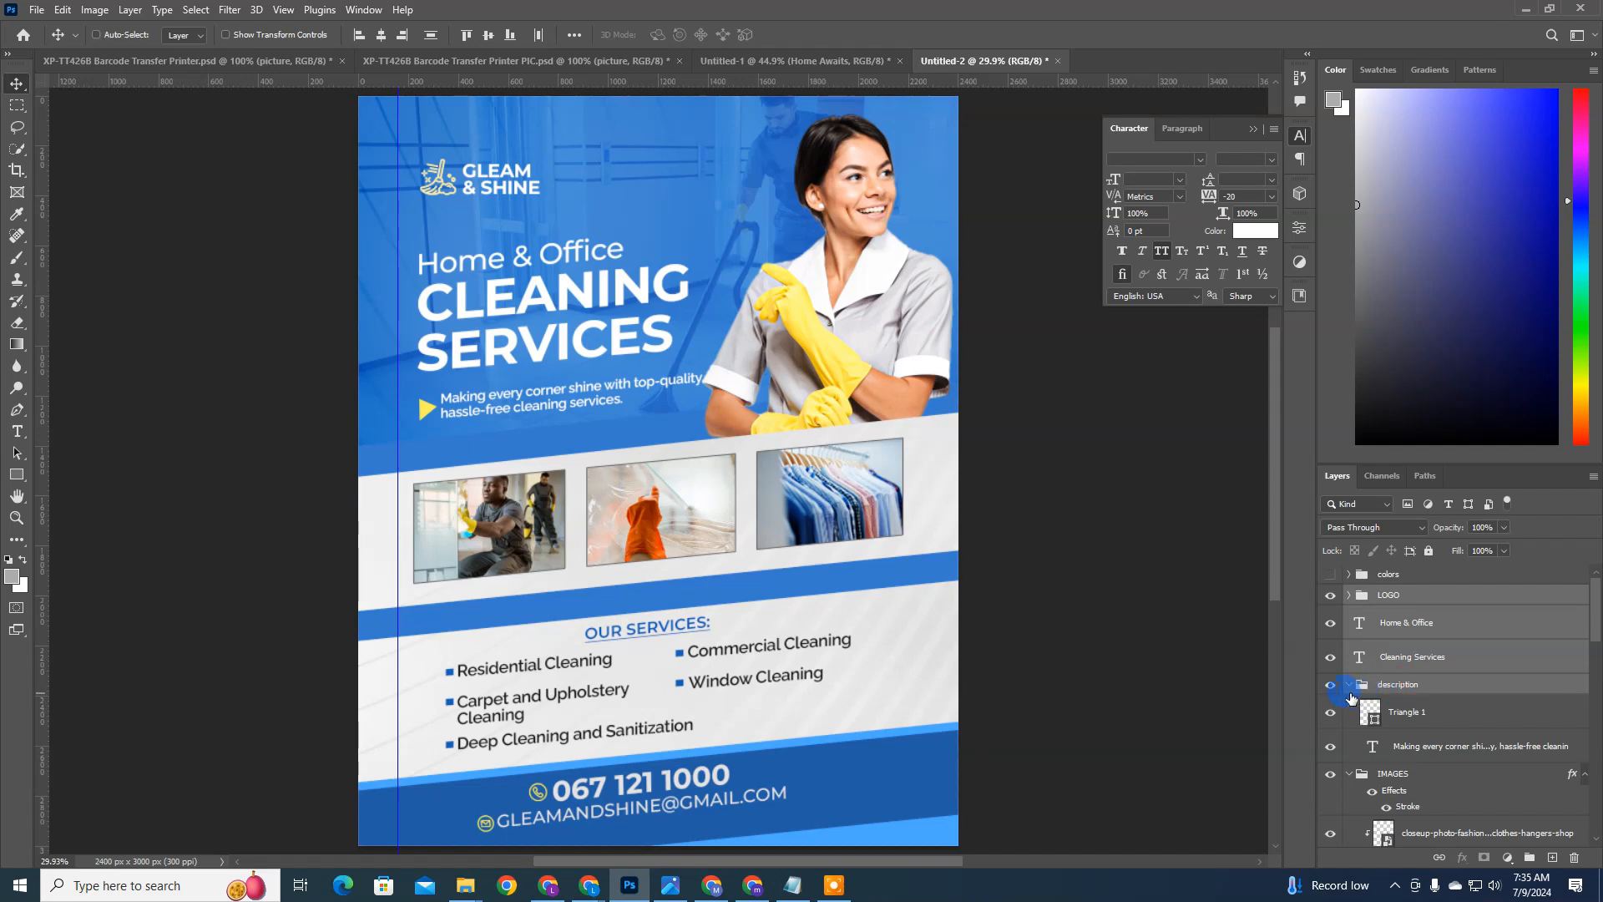
left_click(1347, 685)
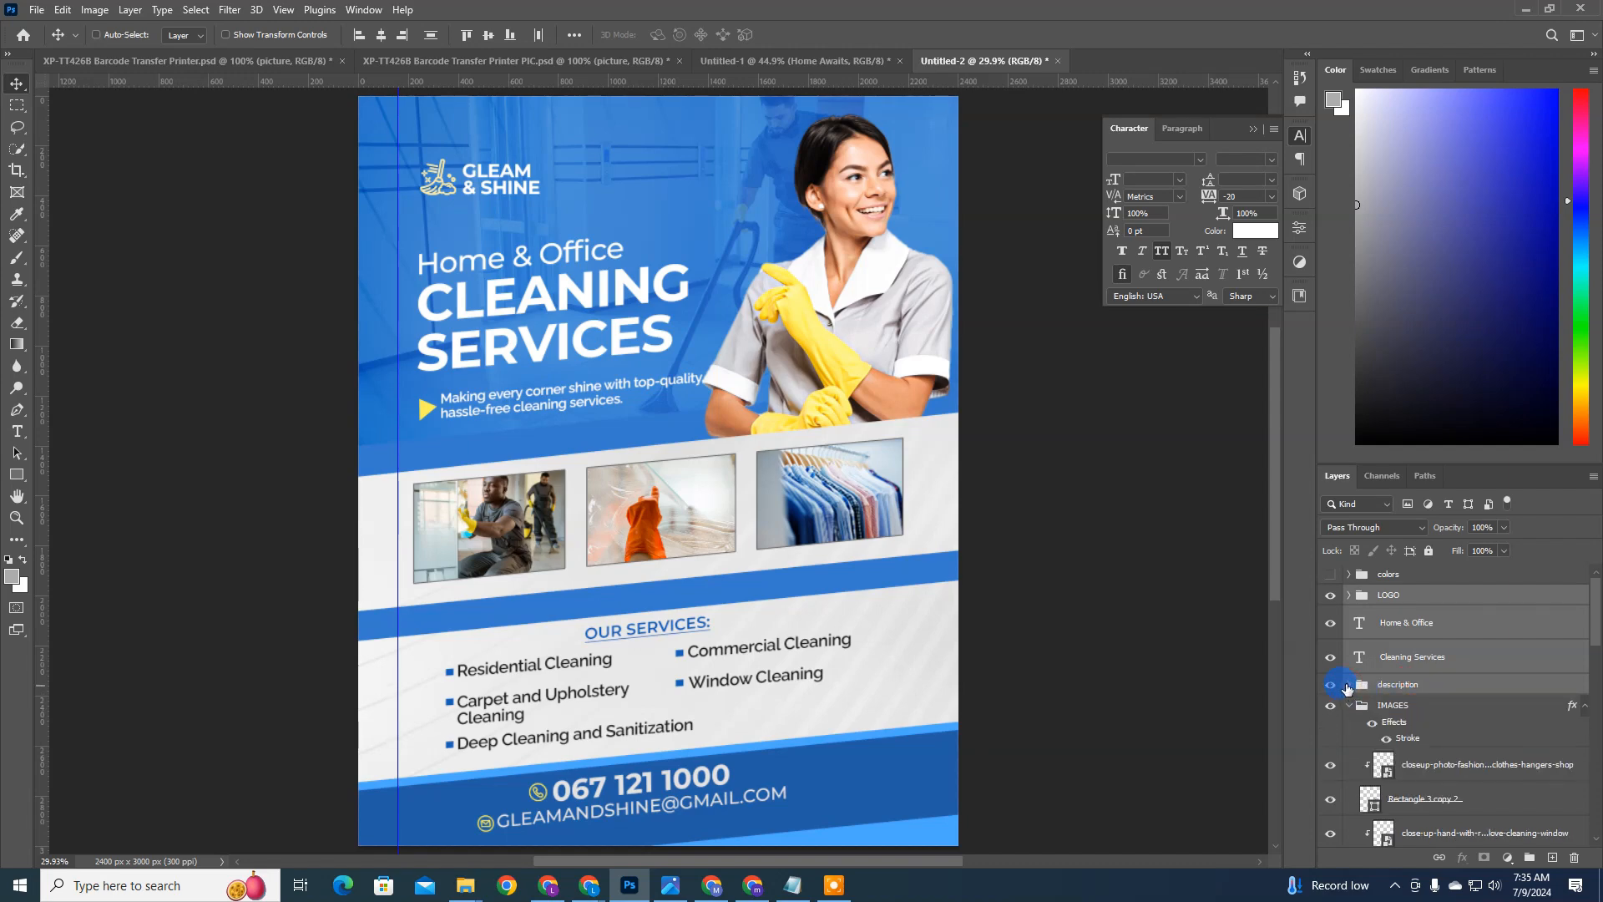
key("Left")
key("Left")
key("Left")
key("Left")
key("Left")
key("Left")
key("Left")
key("Left")
key("Left")
key("Left")
key("Left")
key("Left")
key("Left")
key("Left")
key("Left")
key("Left")
key("Left")
key("Left")
key("Left")
key("Left")
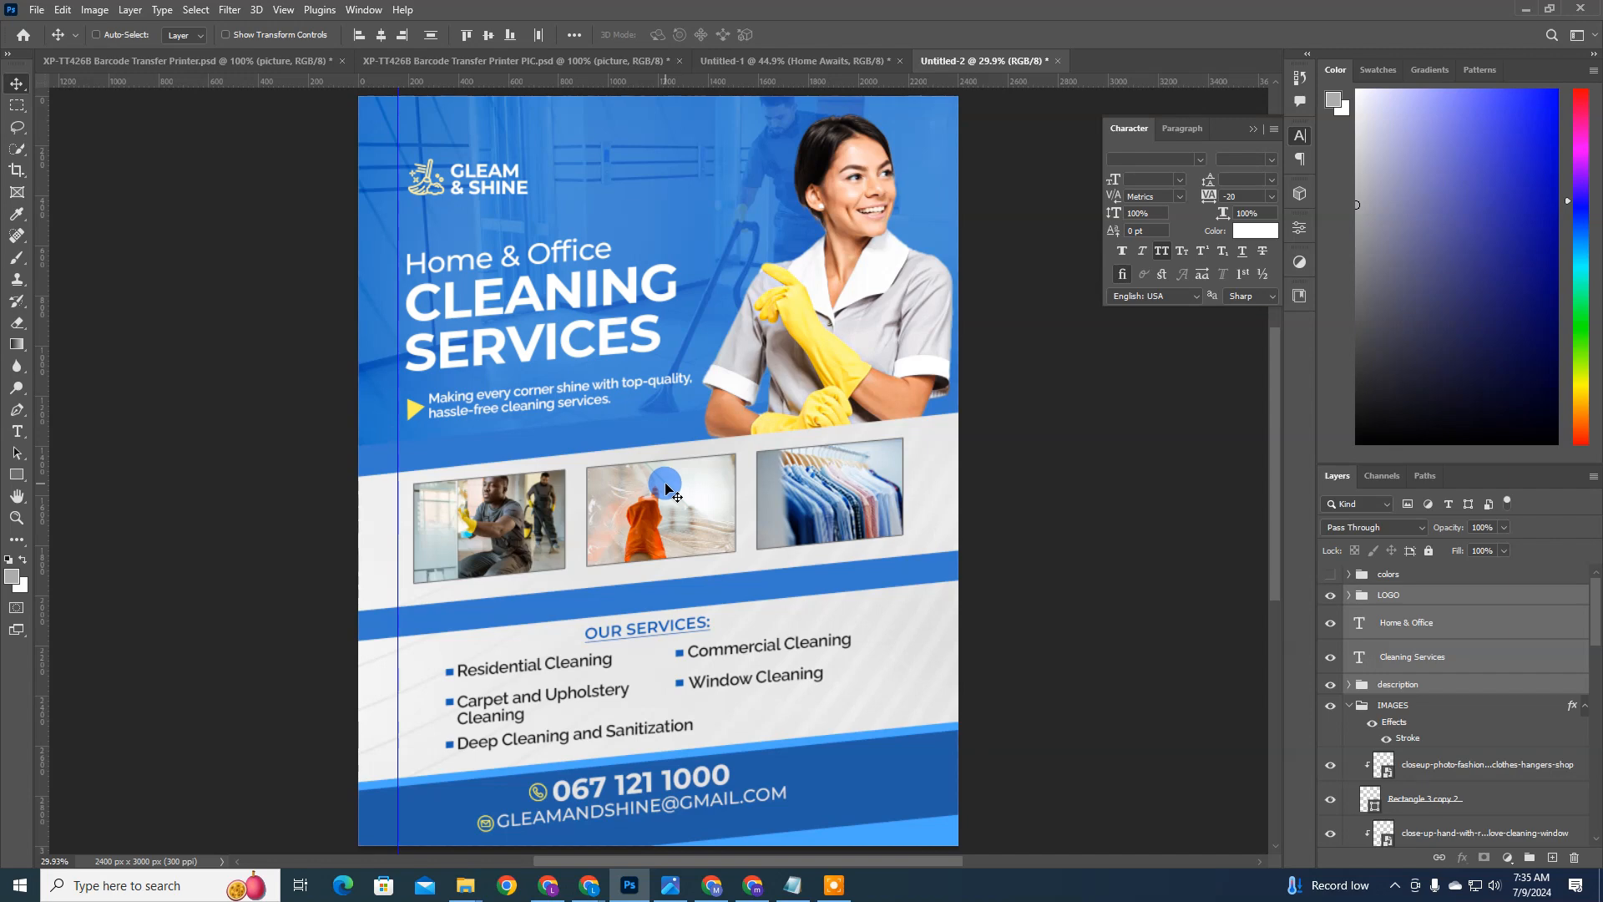
key("Left")
key("Left")
key("Left")
key("Left")
key("Left")
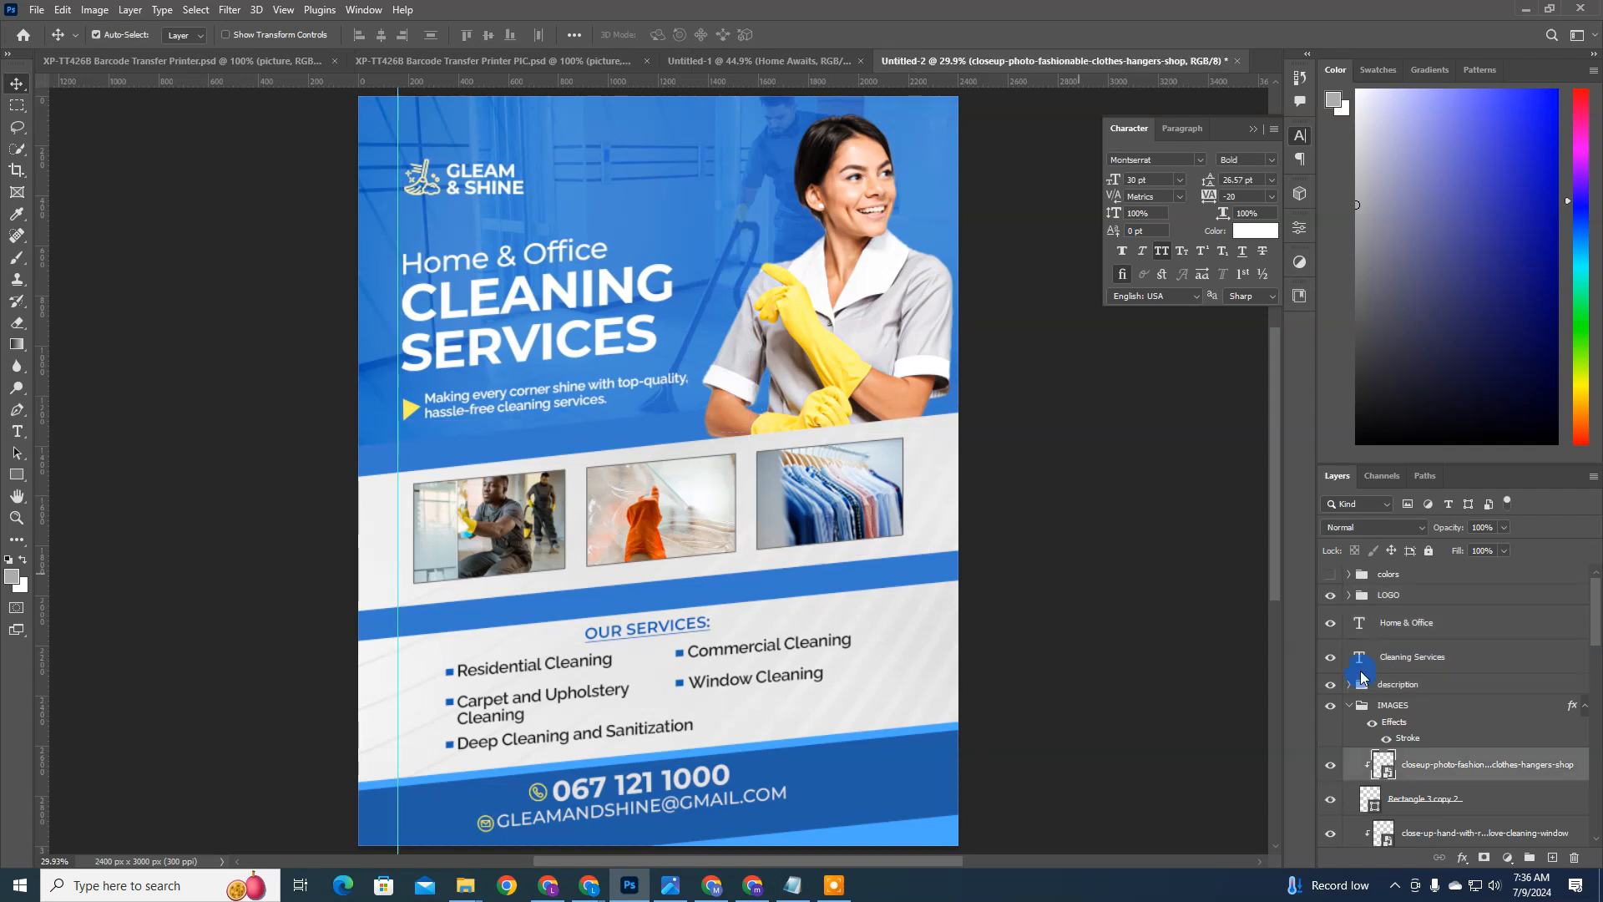
Step: Scale the IMAGES group proportionally to 105%
left_click(1394, 707)
key("ctrl+t")
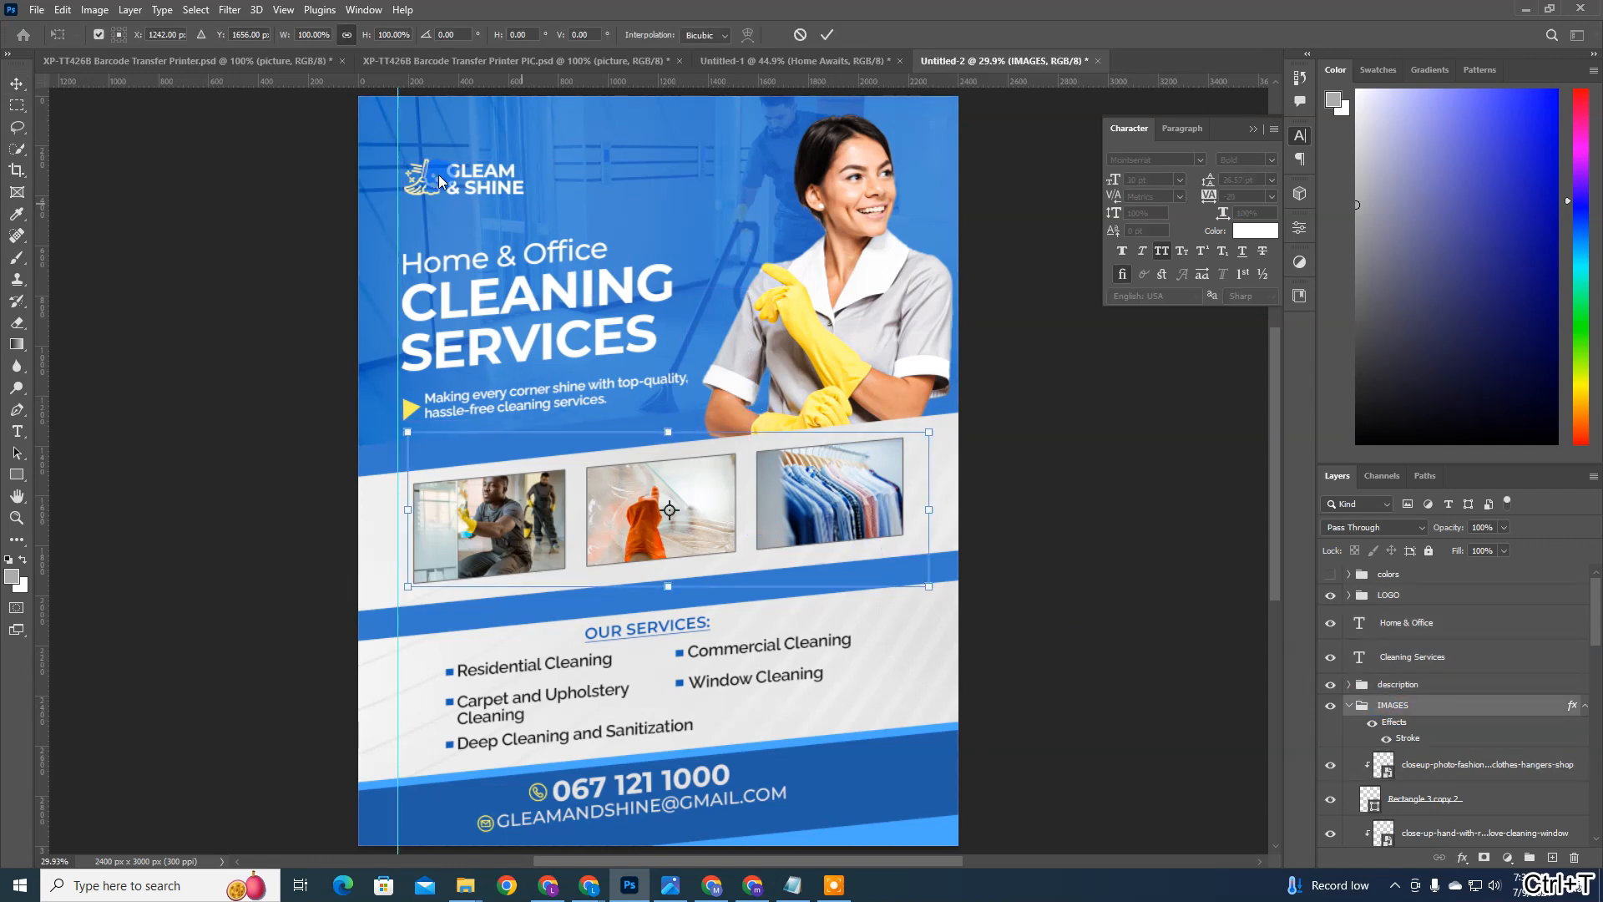
scroll(382, 34, "up", 6)
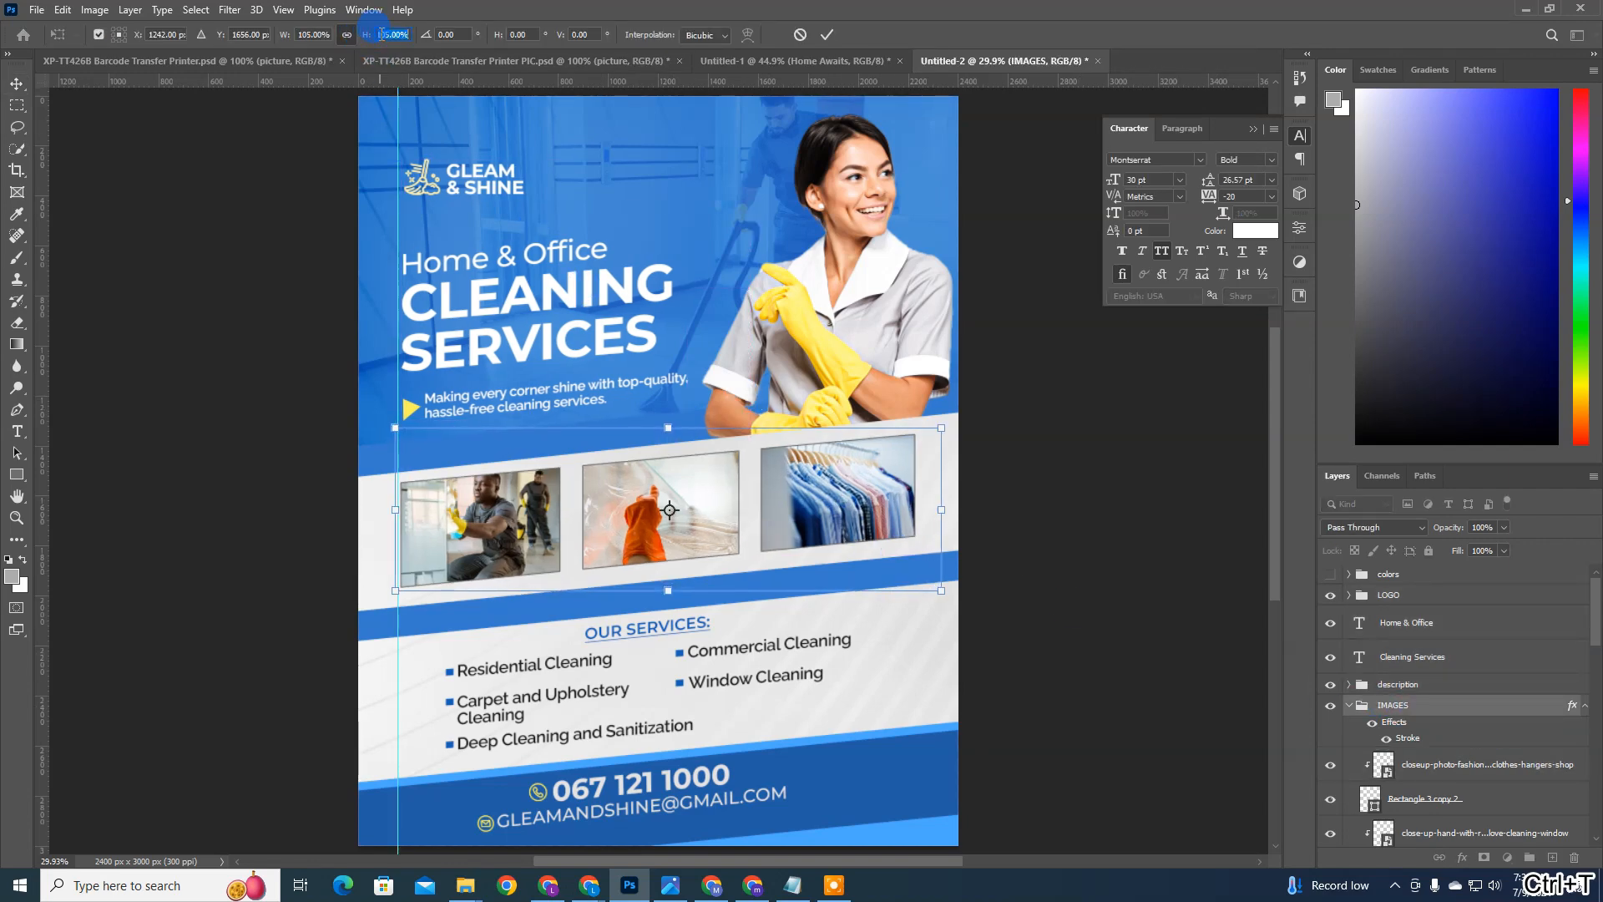
scroll(382, 34, "up", 1)
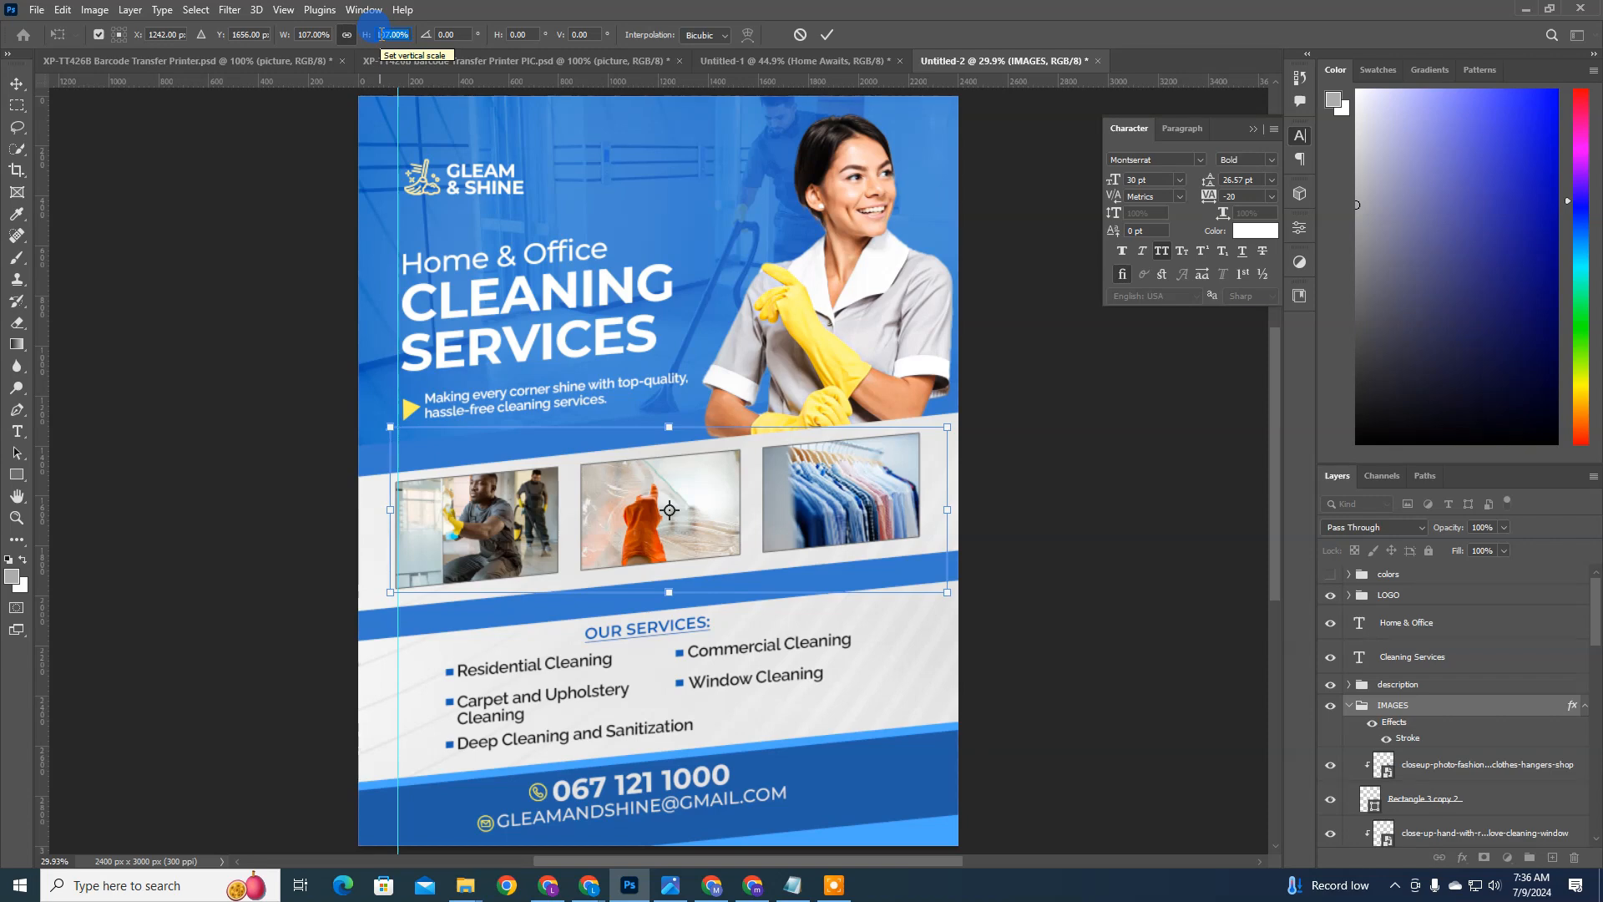
scroll(381, 34, "down", 2)
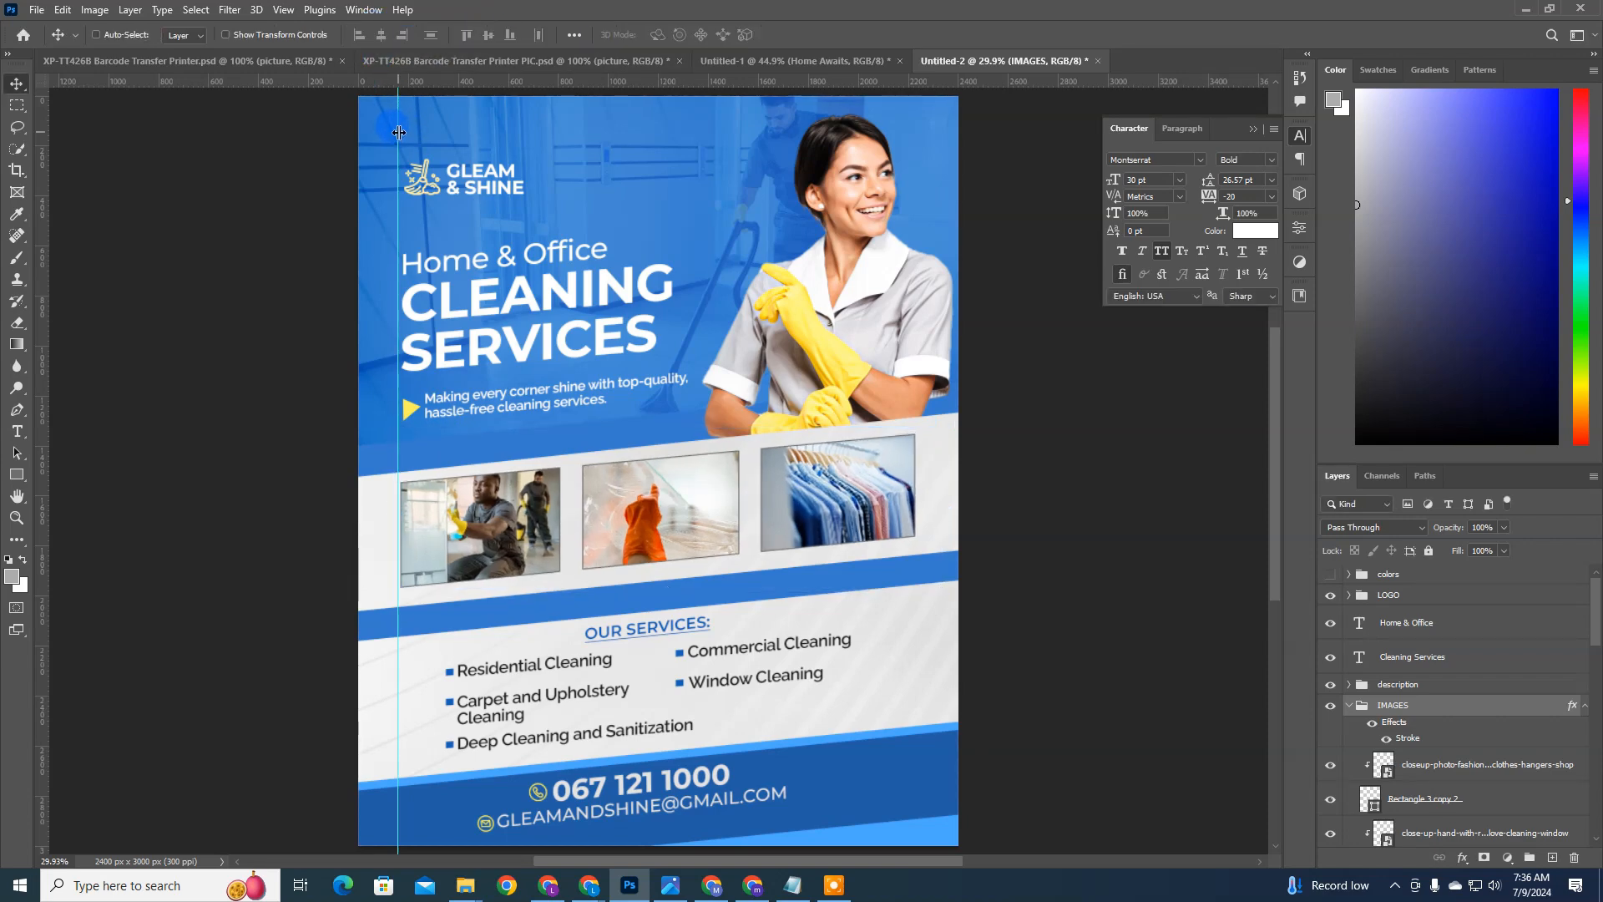
Step: Move the vertical guide slightly right to the first photo's edge and nudge the description group left to align with it
left_click_drag(401, 132, 404, 135)
left_click(410, 410, "ctrl")
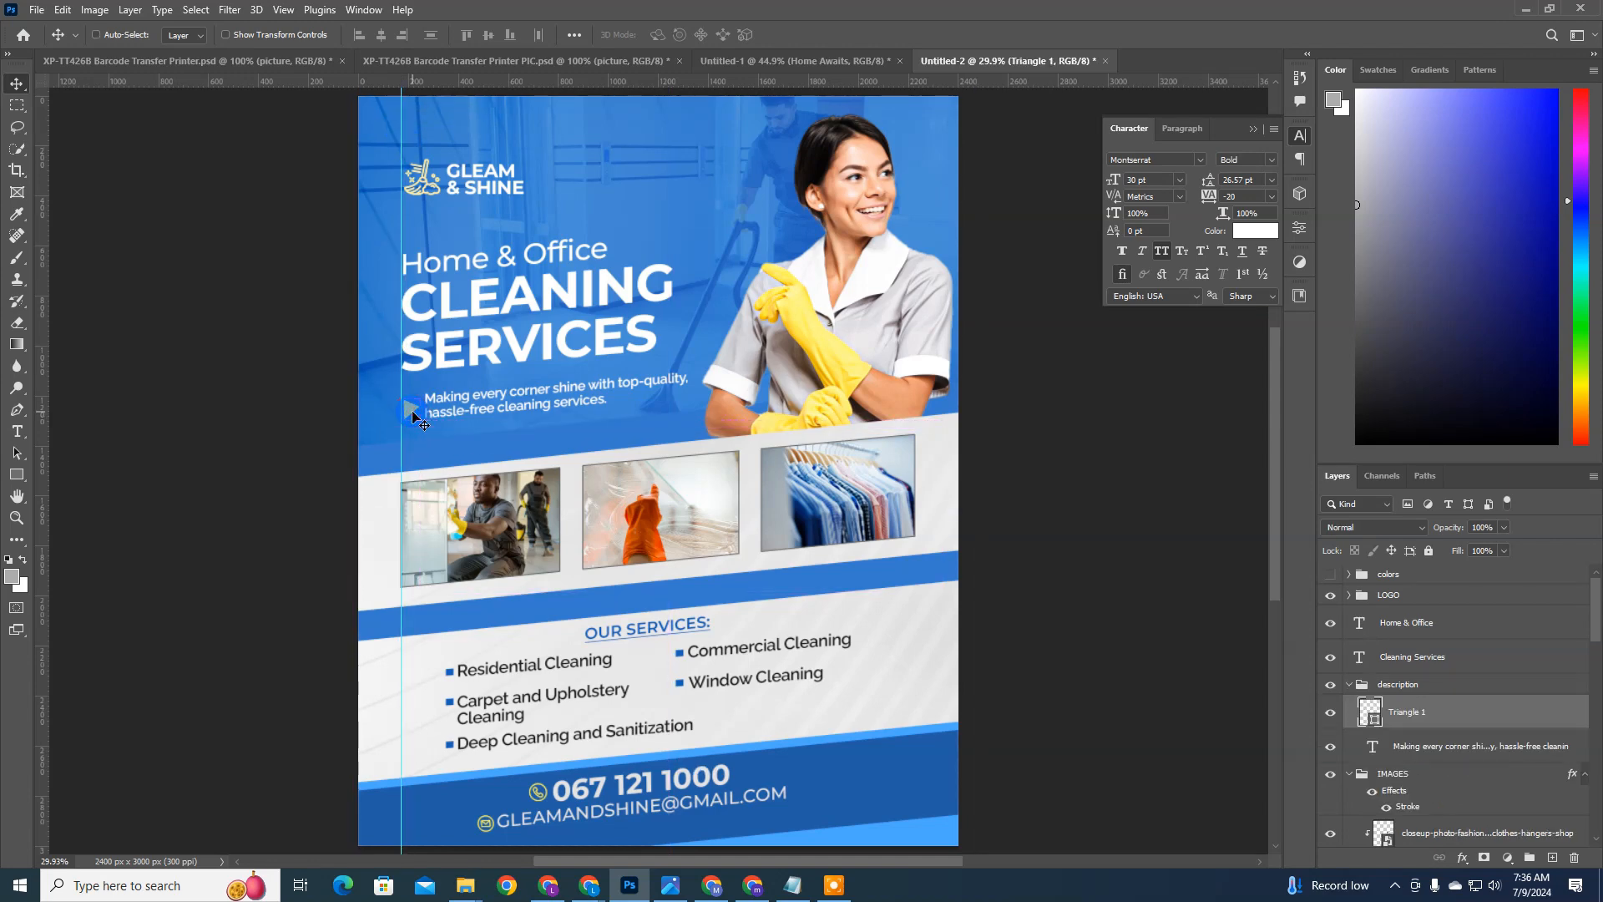
left_click(1444, 686)
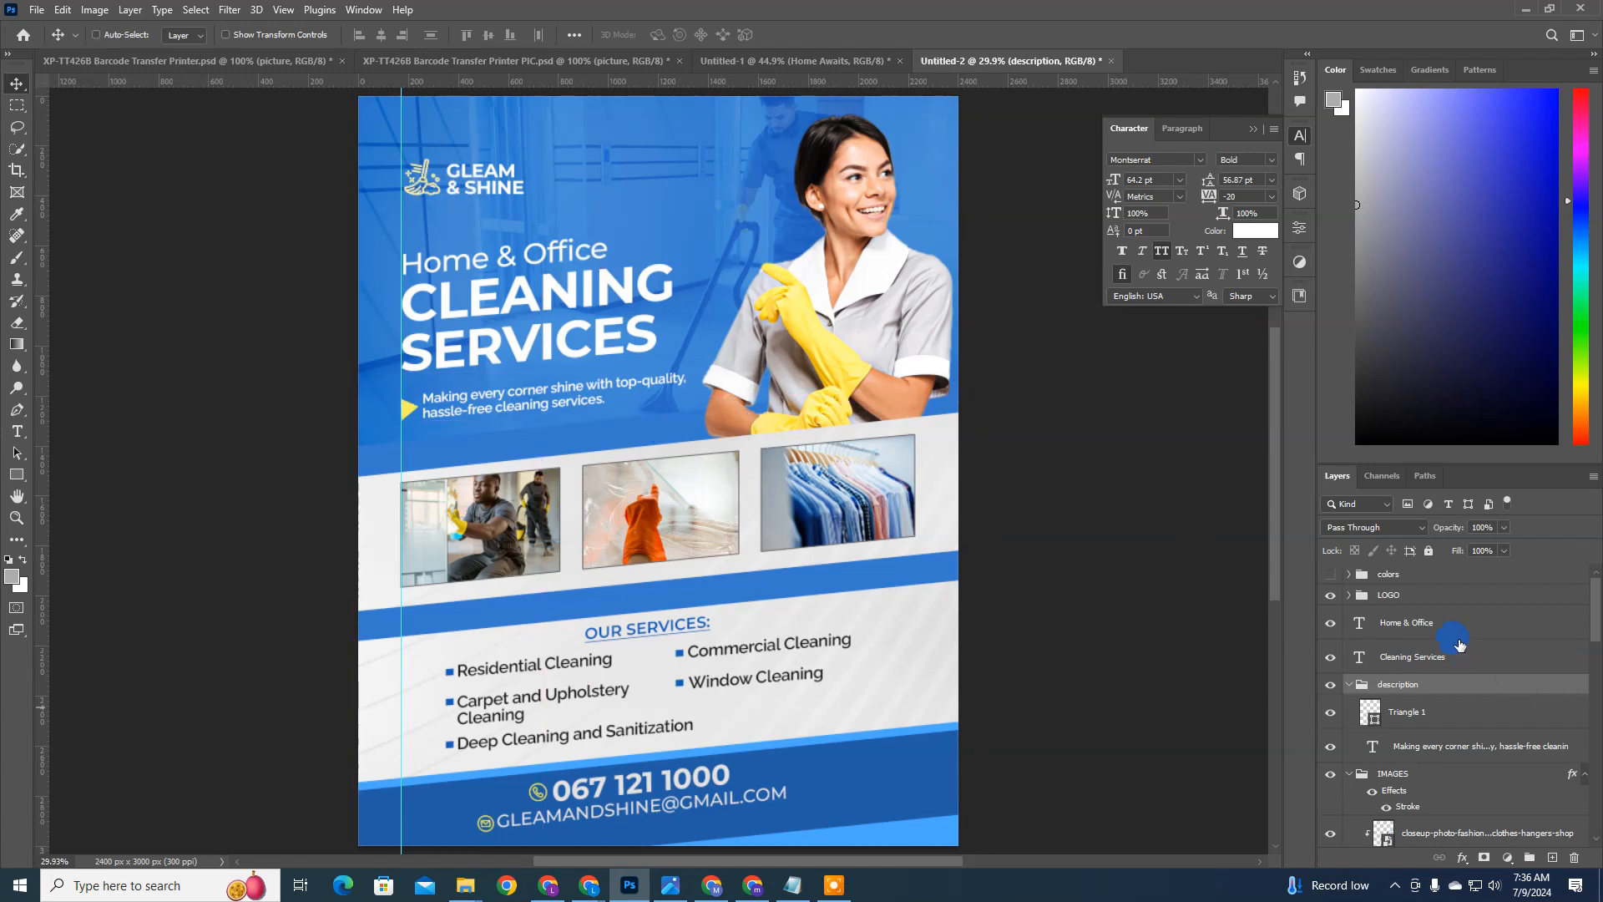
Step: Nudge the LOGO group slightly left to align with the vertical guide and hide the guides
left_click(1420, 606)
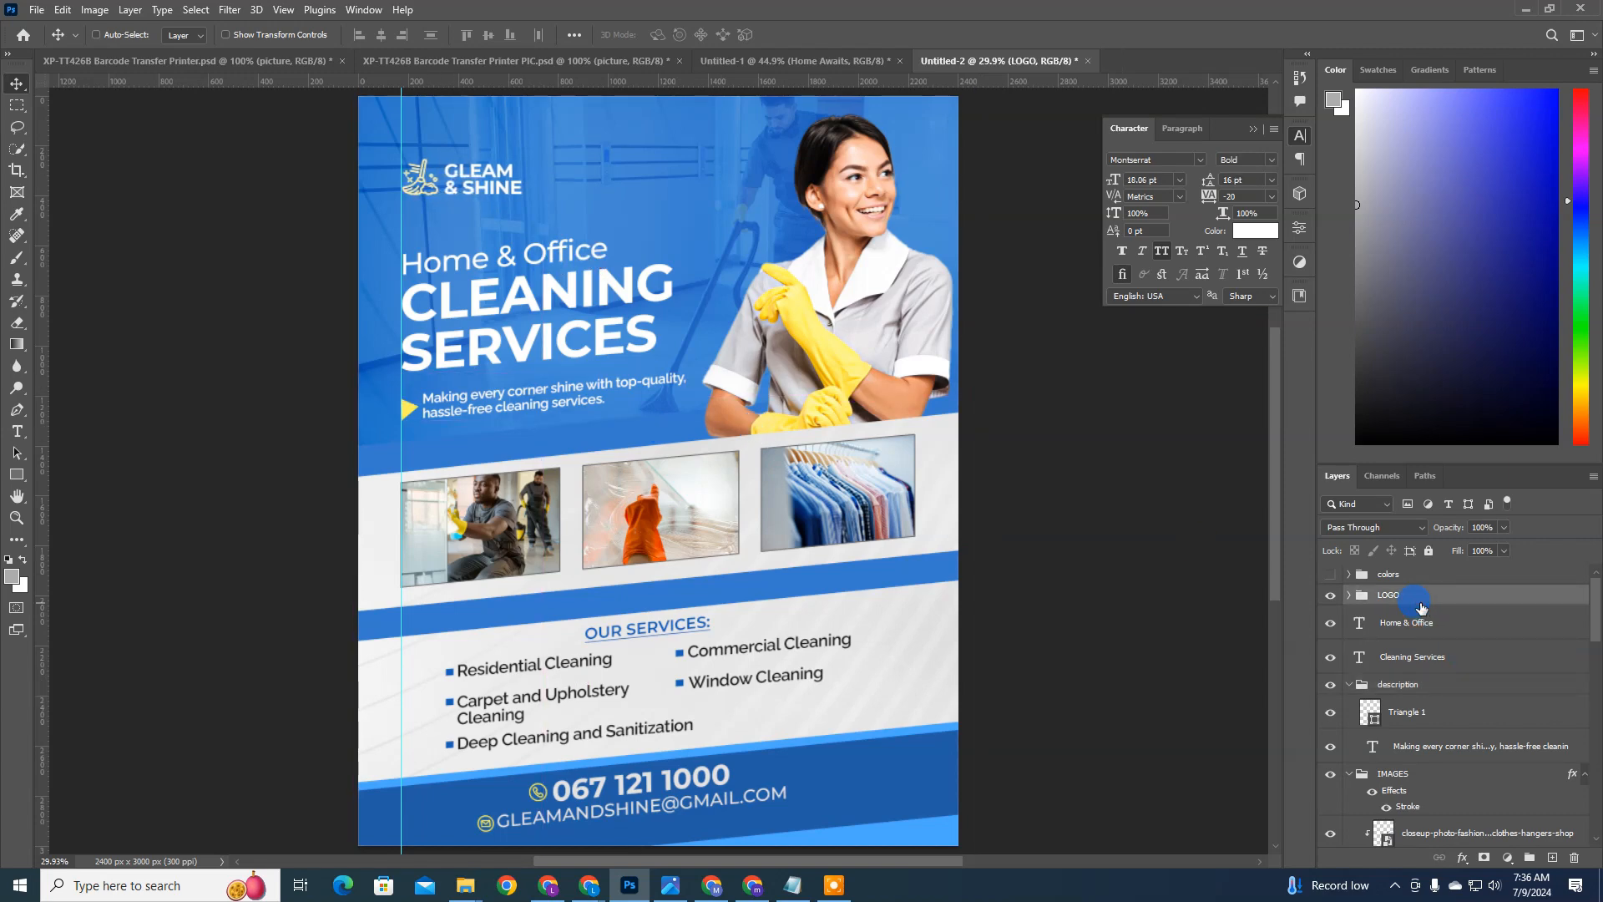
key("ctrl")
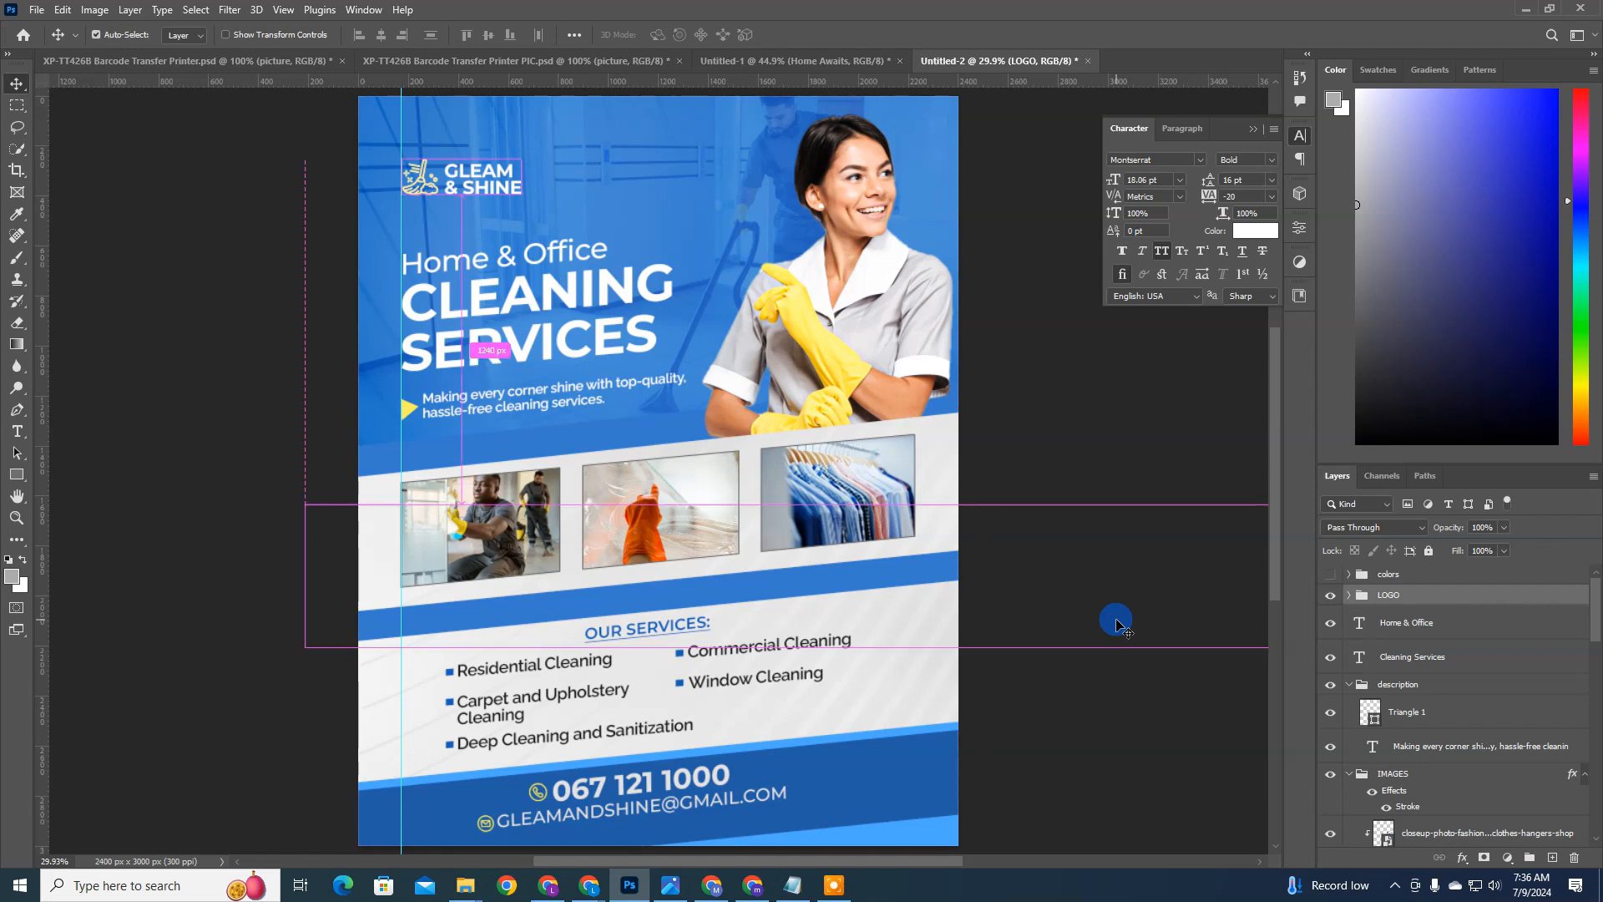
key("ctrl+h")
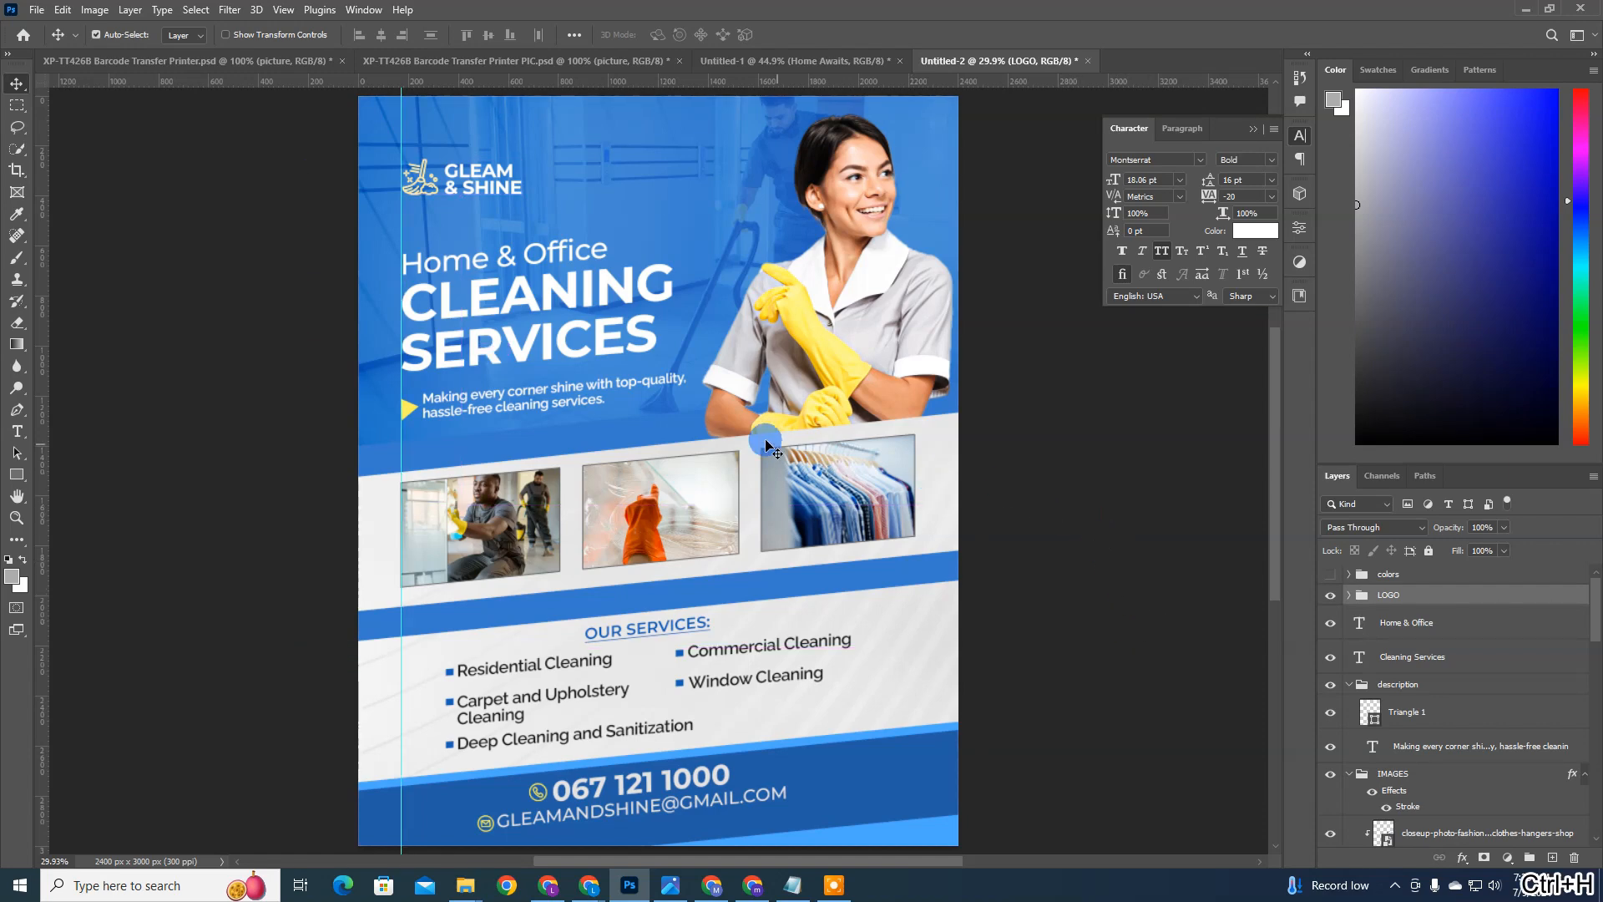
Step: Try a different font weight on the Home & Office headline text, and undo the change
left_click(522, 313, "ctrl")
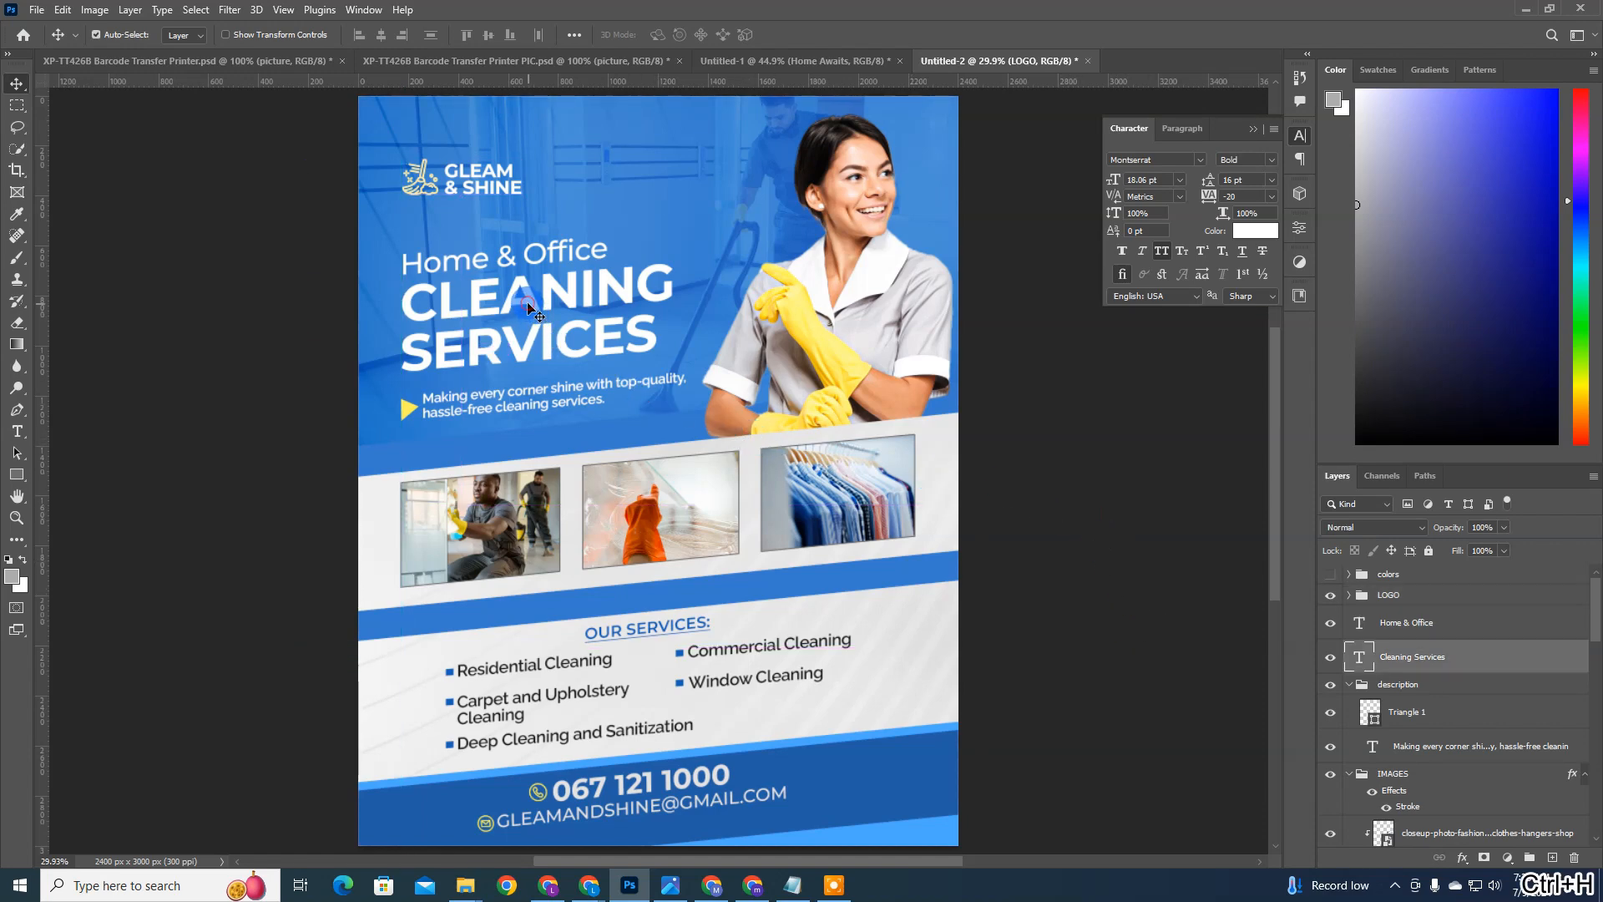
left_click(535, 255, "ctrl")
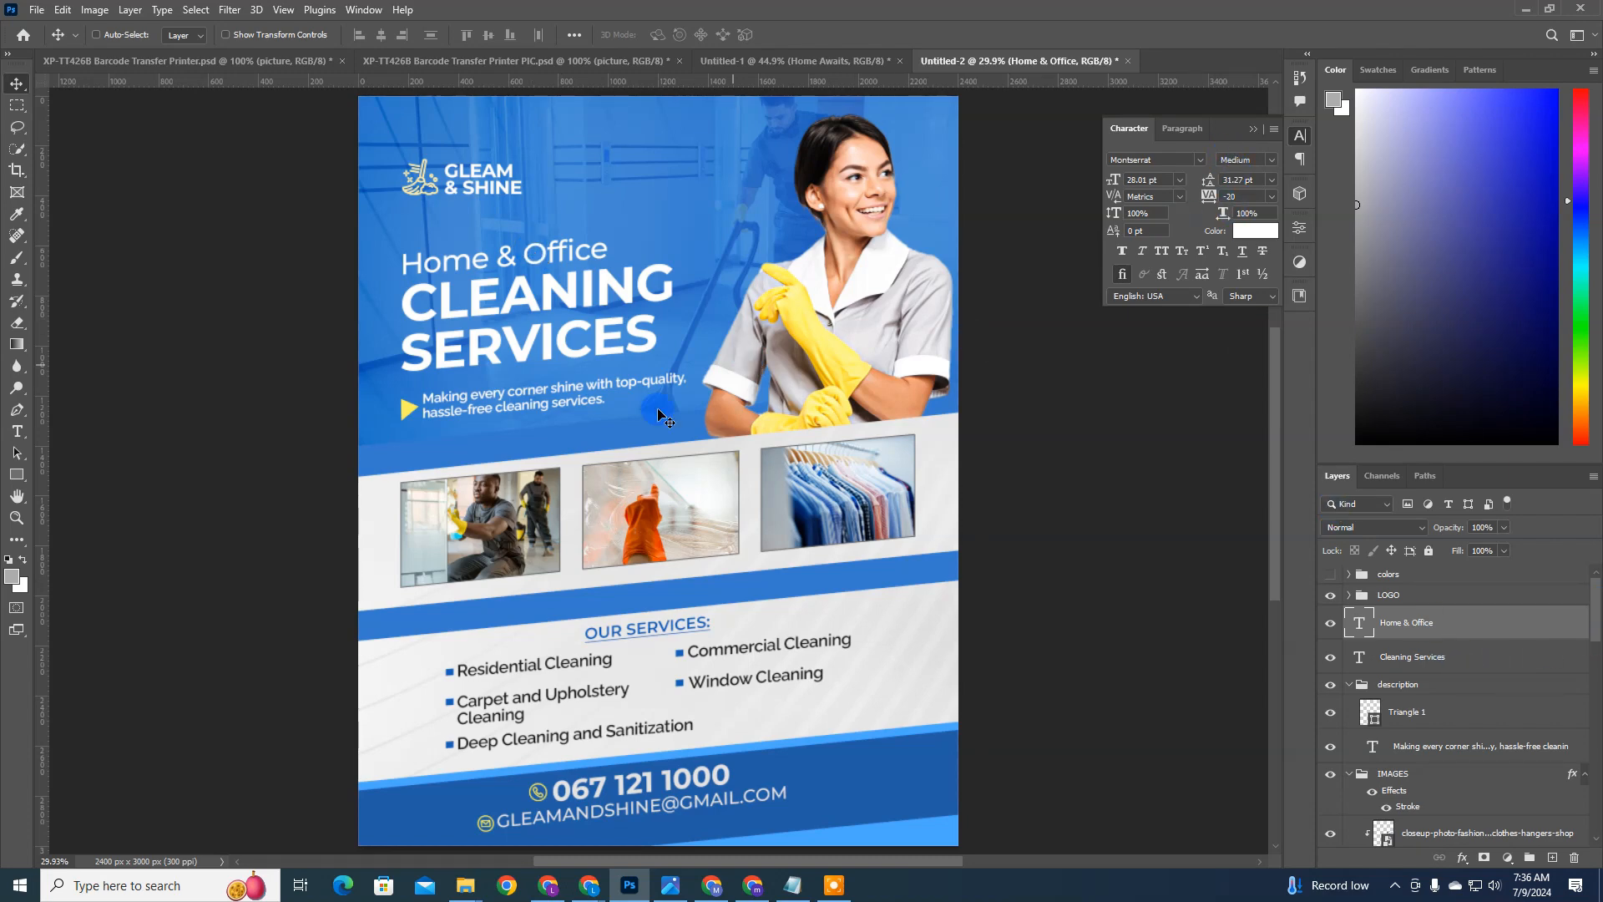
left_click(1260, 161)
left_click(1280, 255)
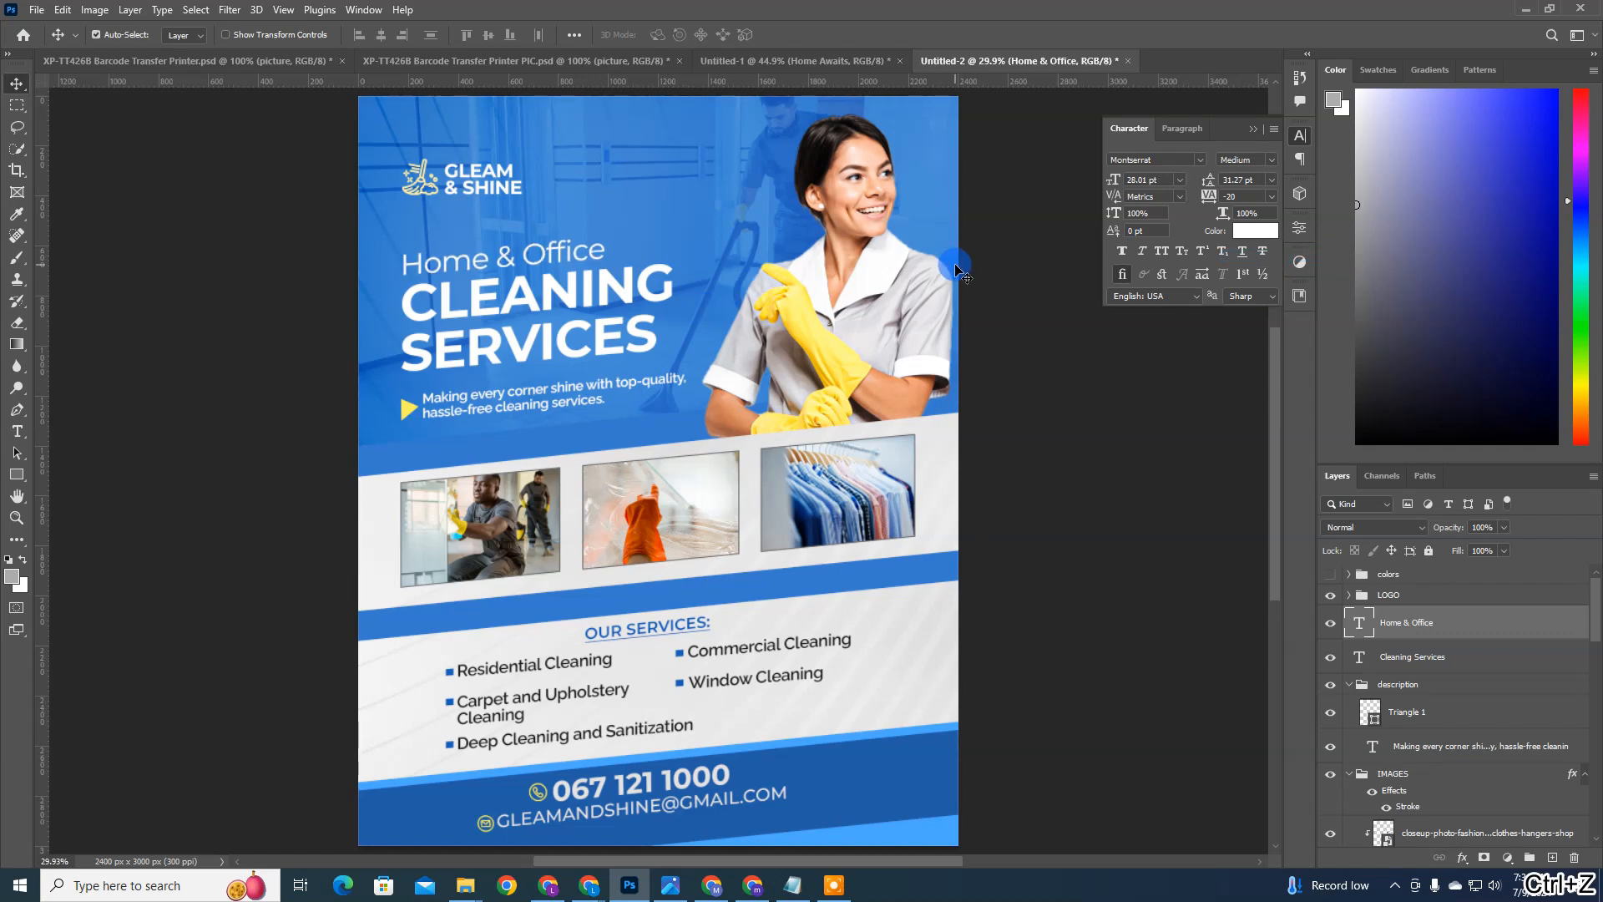
key("ctrl+z")
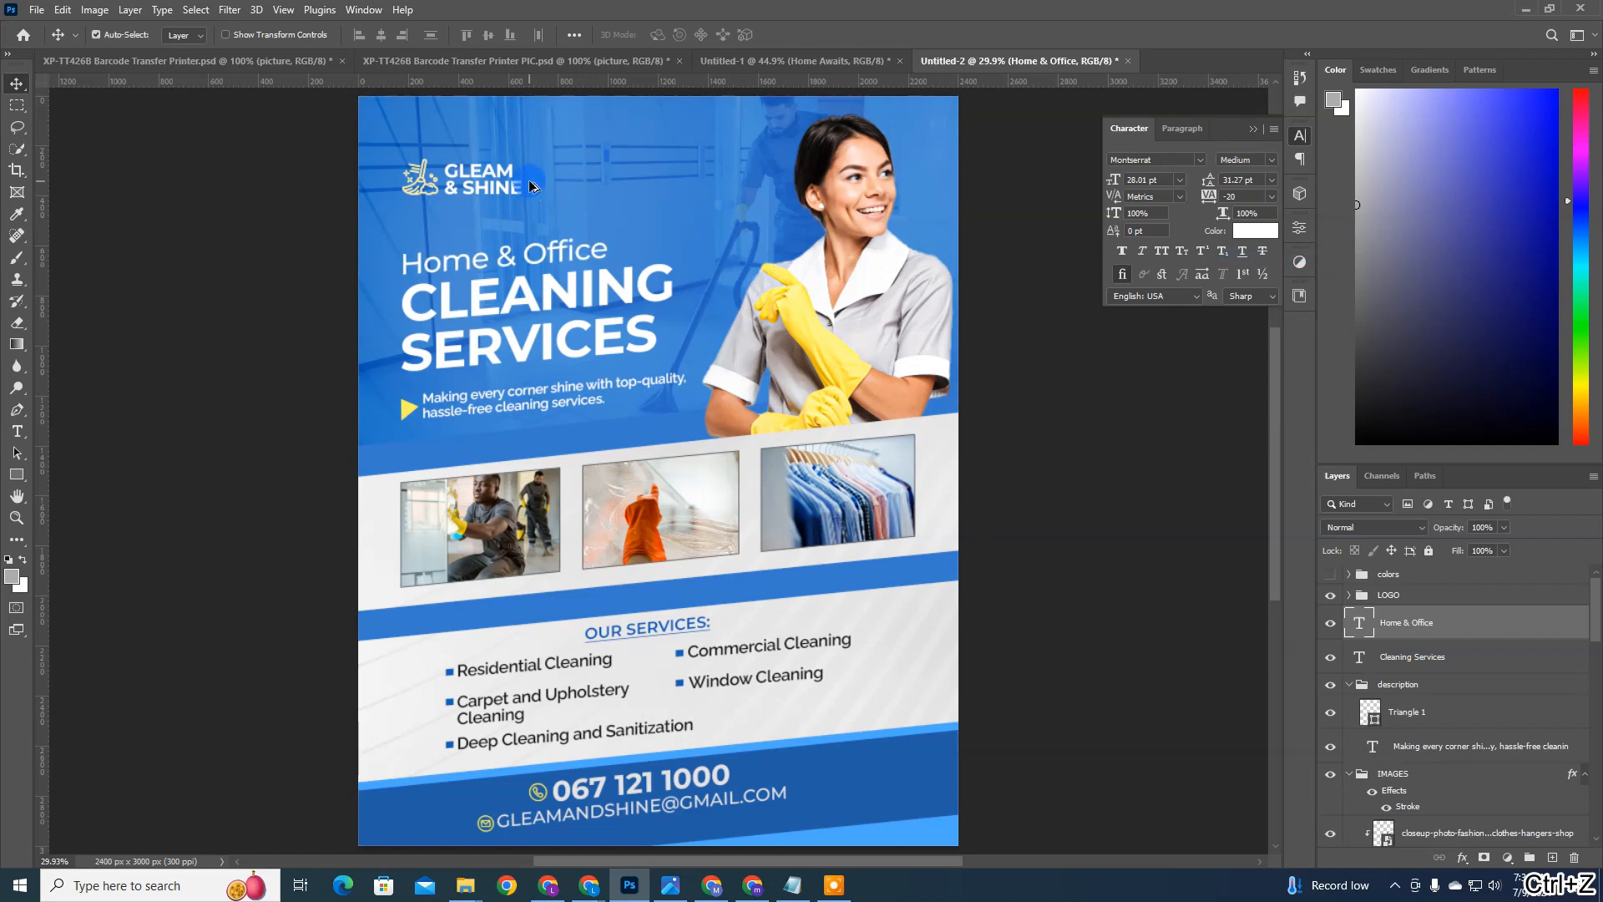
Step: Save the flyer as a Photoshop document named Gleam & Shine in the Cleaning Flyer folder on the Desktop
key("ctrl+shift+s")
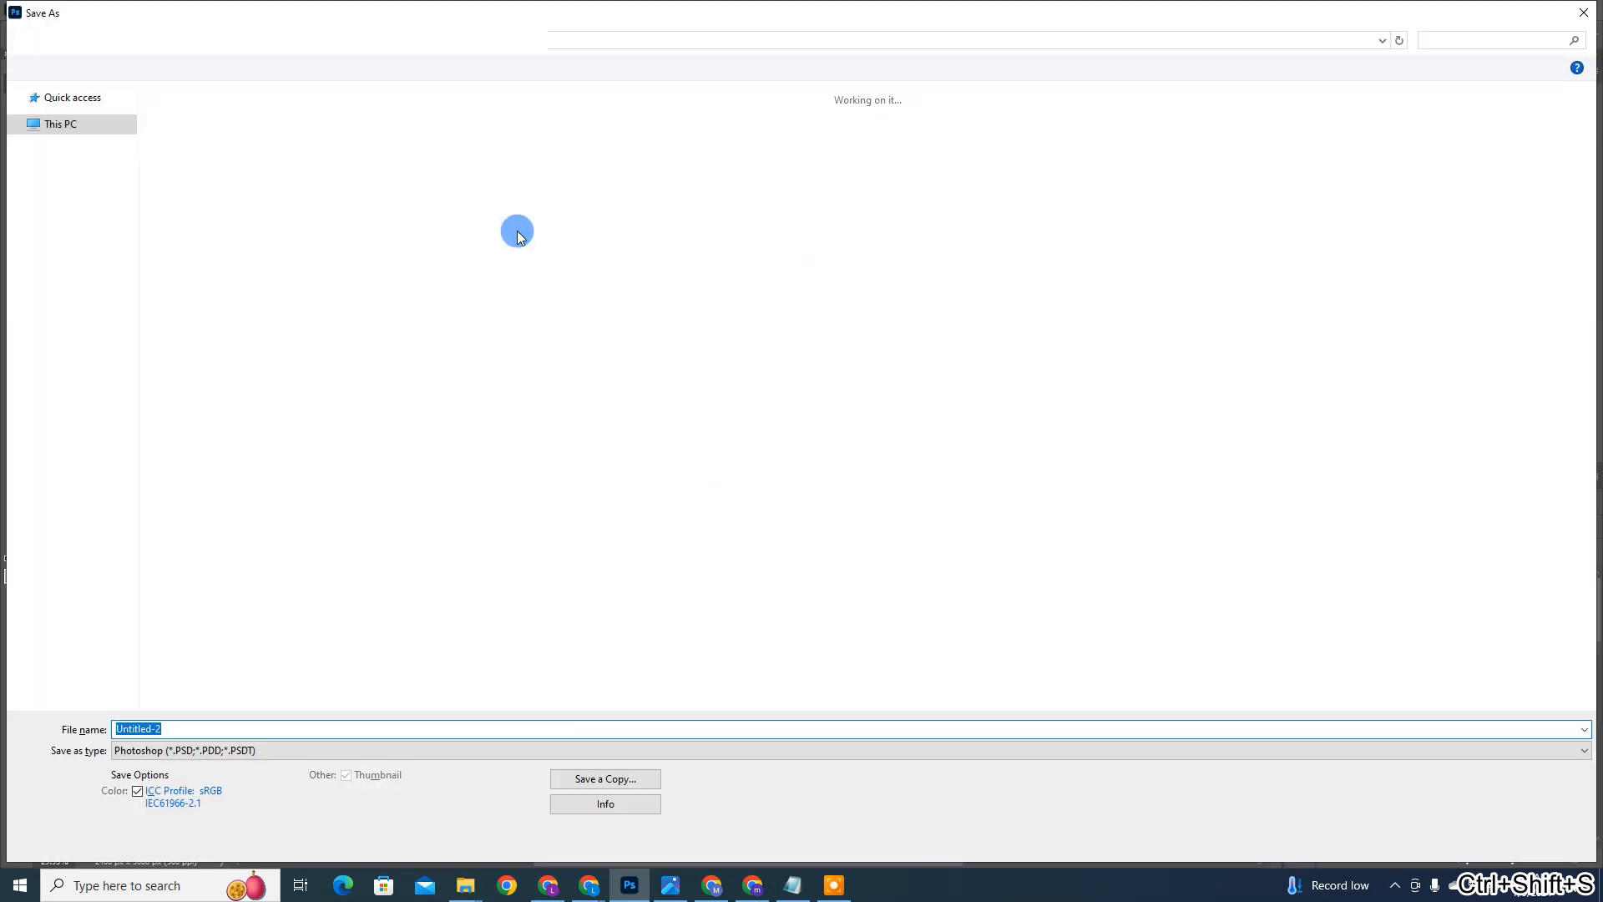
key("super+v")
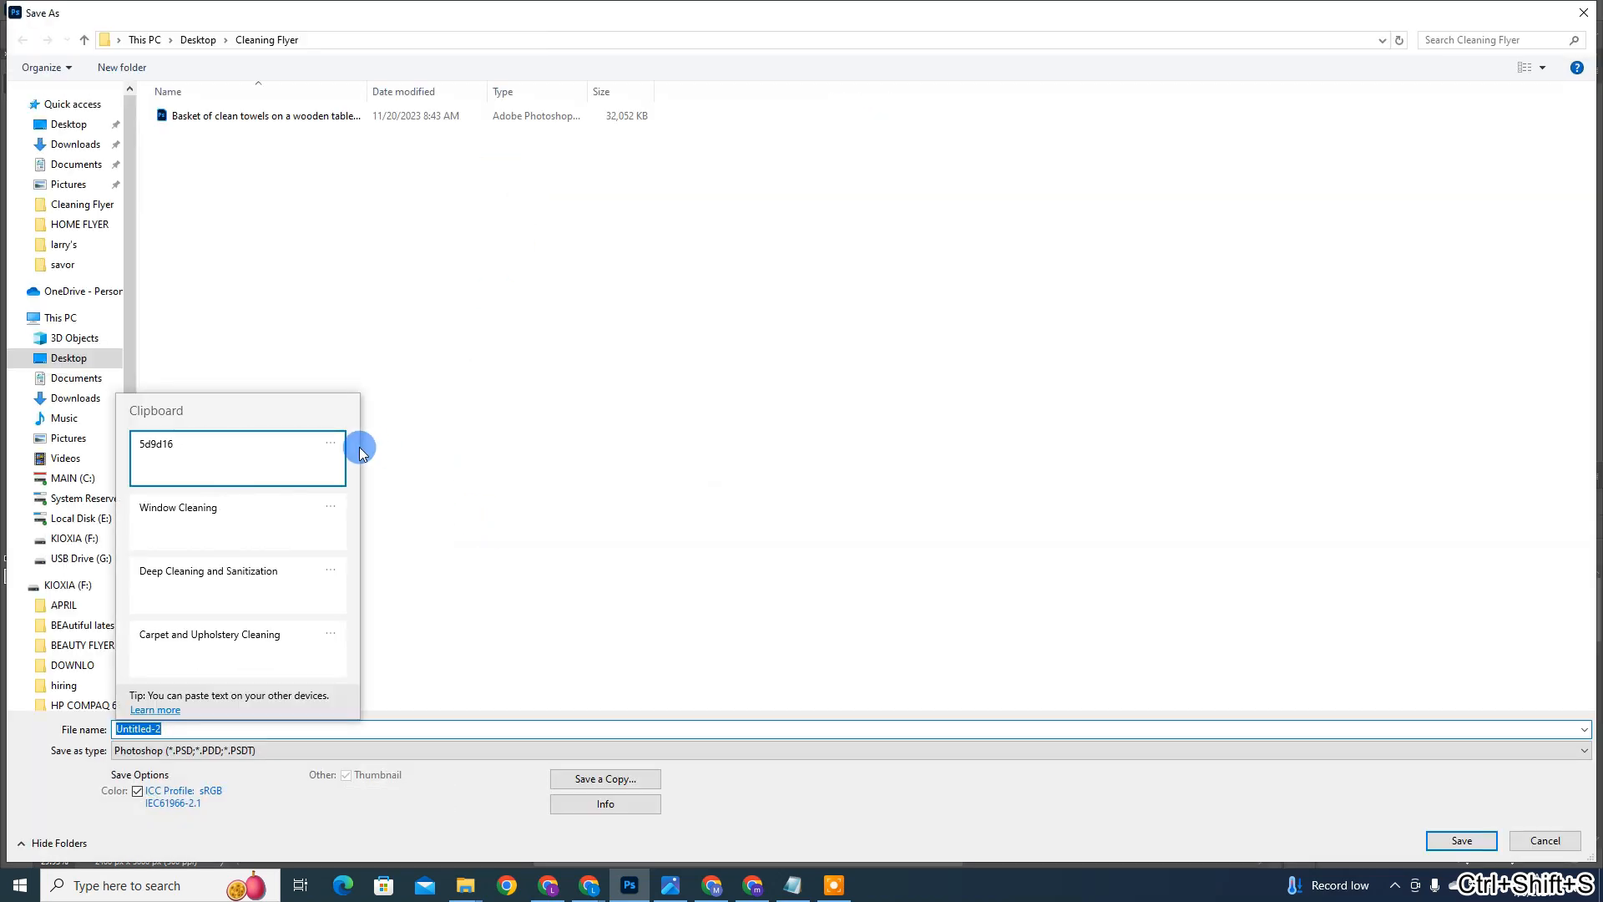
scroll(314, 565, "down", 5)
left_click(262, 501)
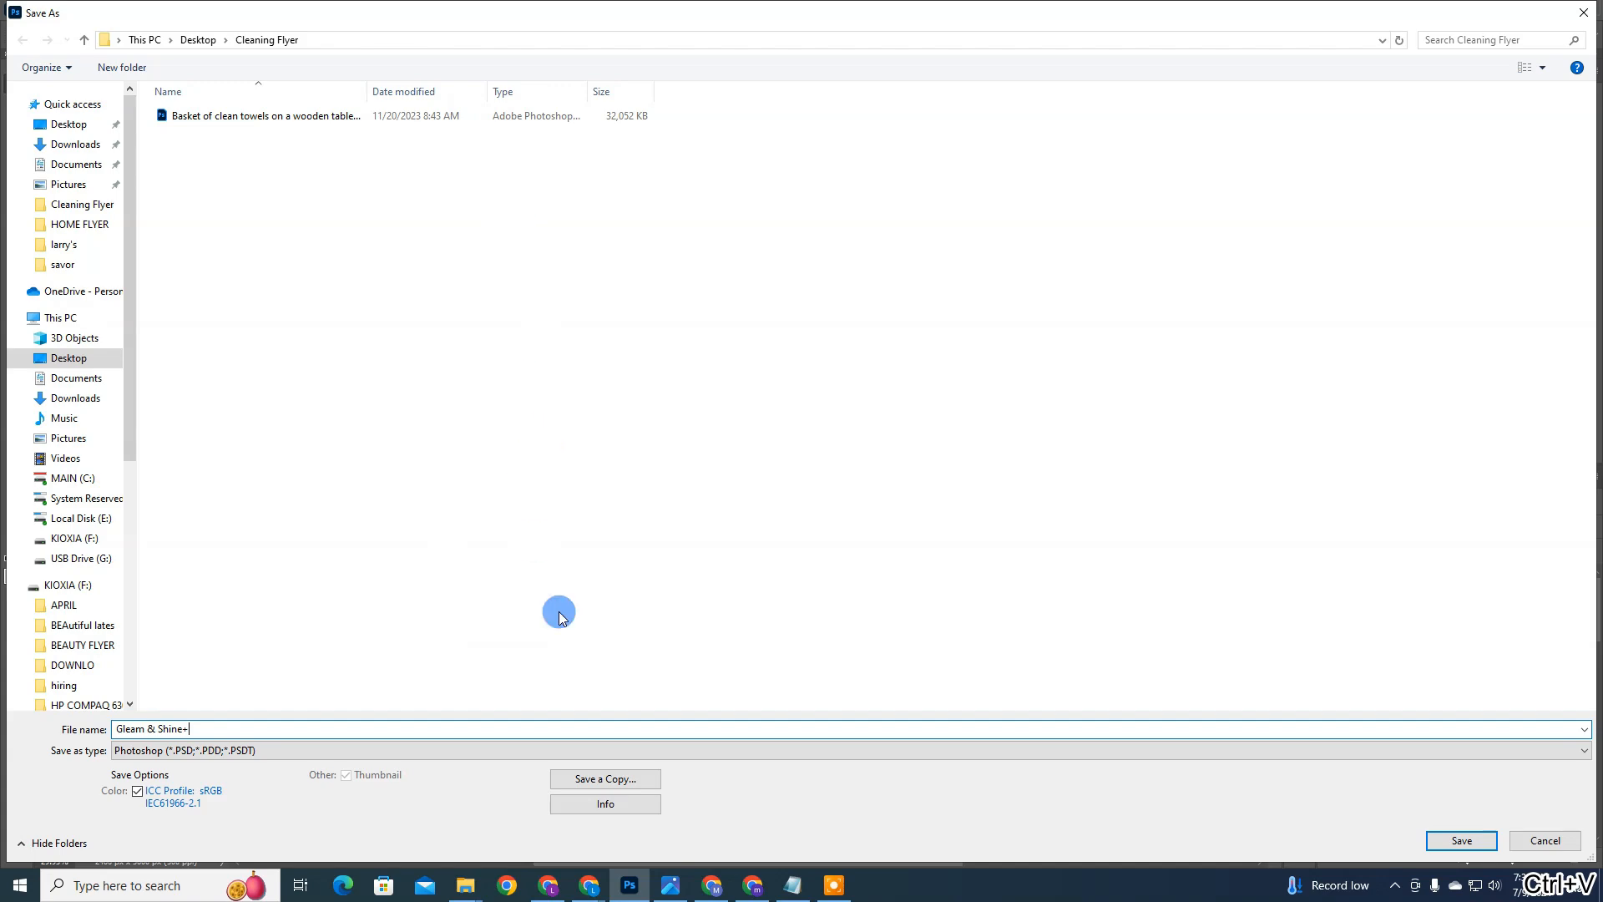
key("BackSpace")
key("Return")
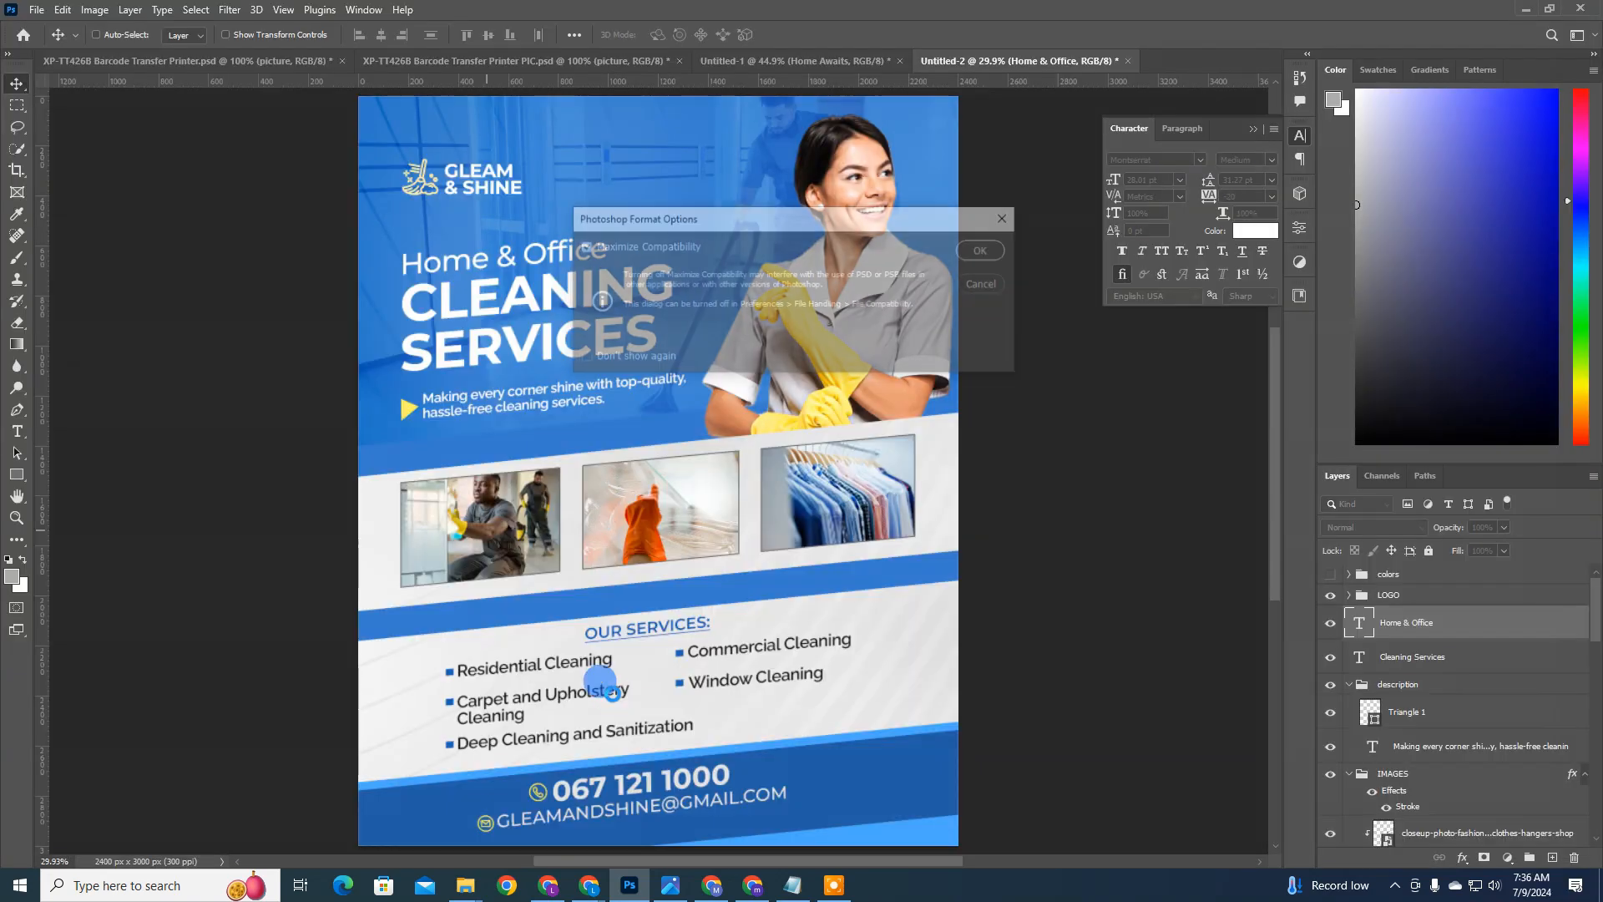
key("Return")
Step: Export the flyer as a 2400 x 3000 px JPG at quality 7, named Gleam & Shine, in the Cleaning Flyer folder
key("ctrl+alt+shift+w")
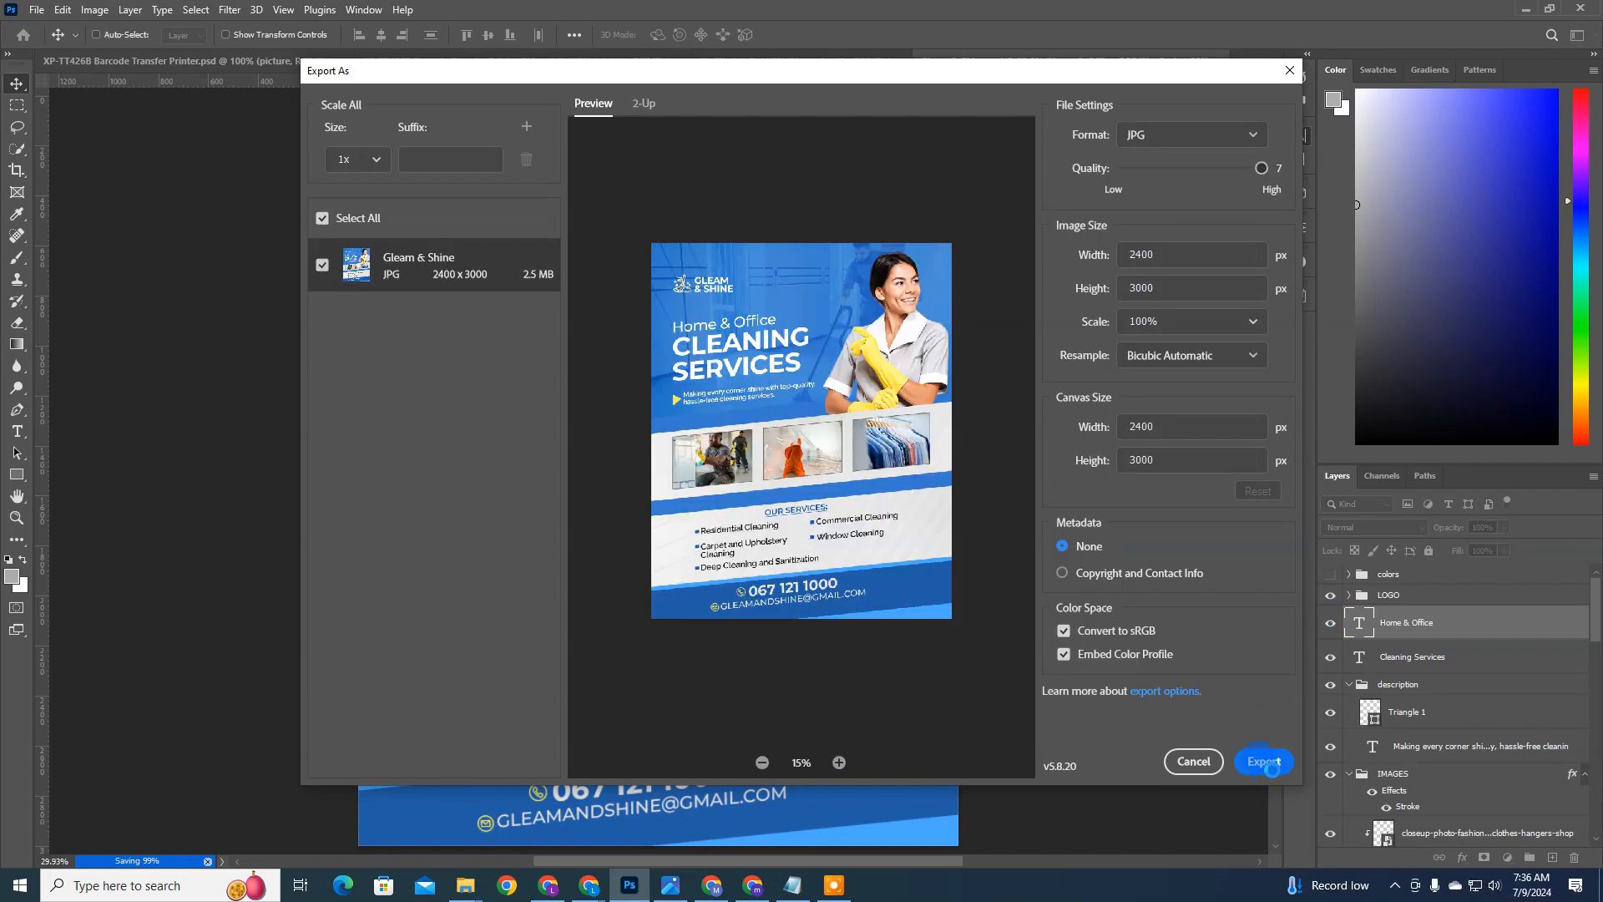
left_click(1273, 768)
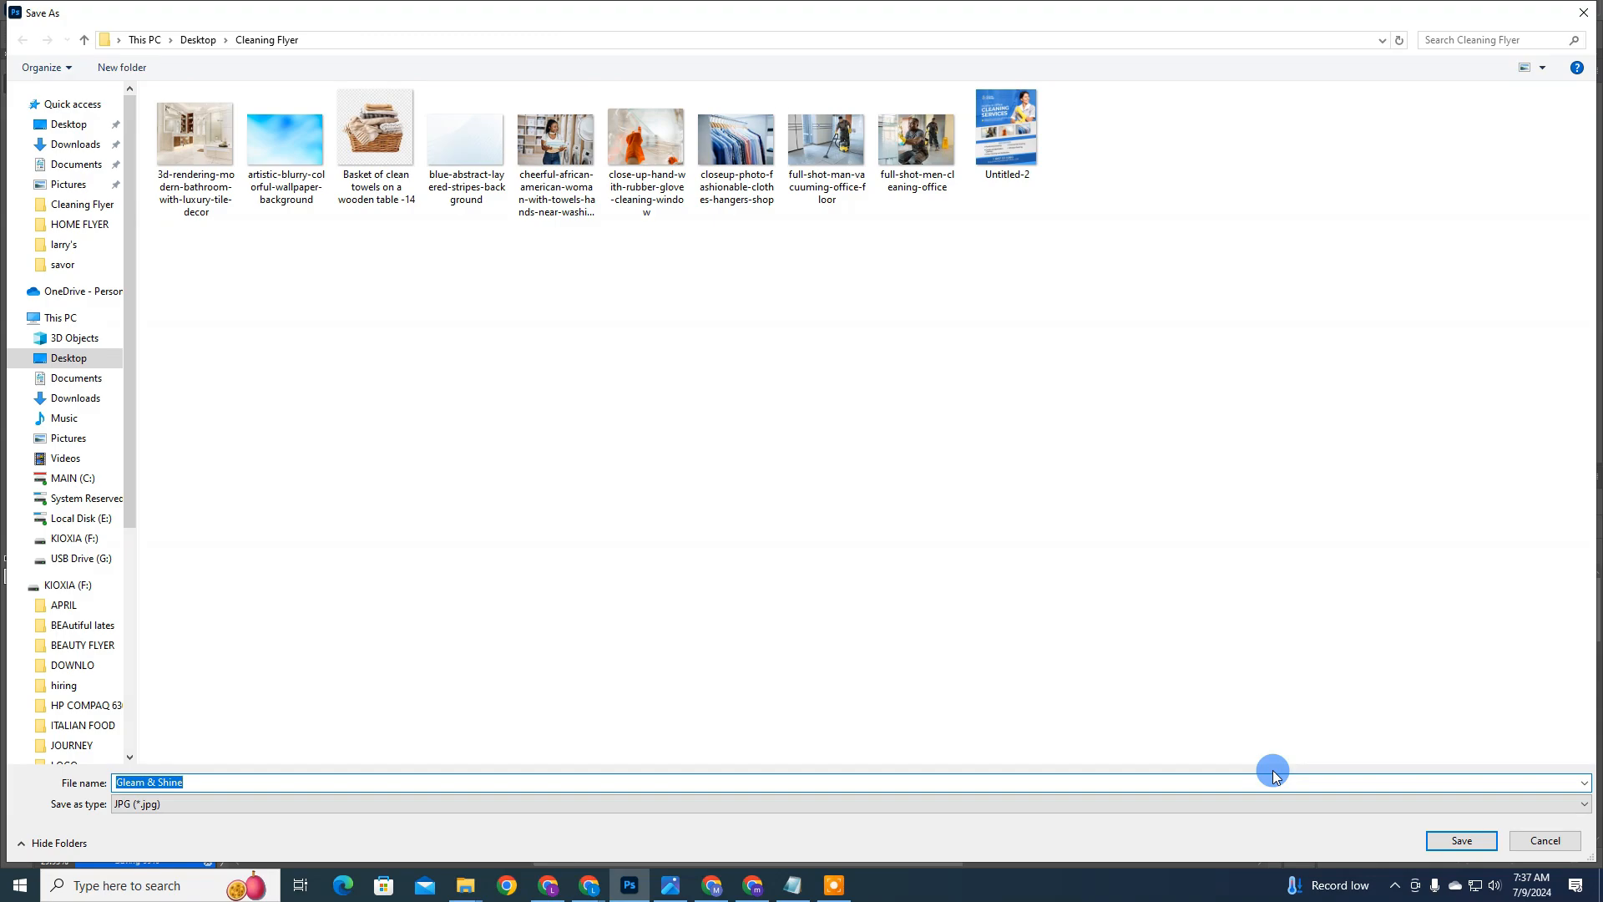
key("Return")
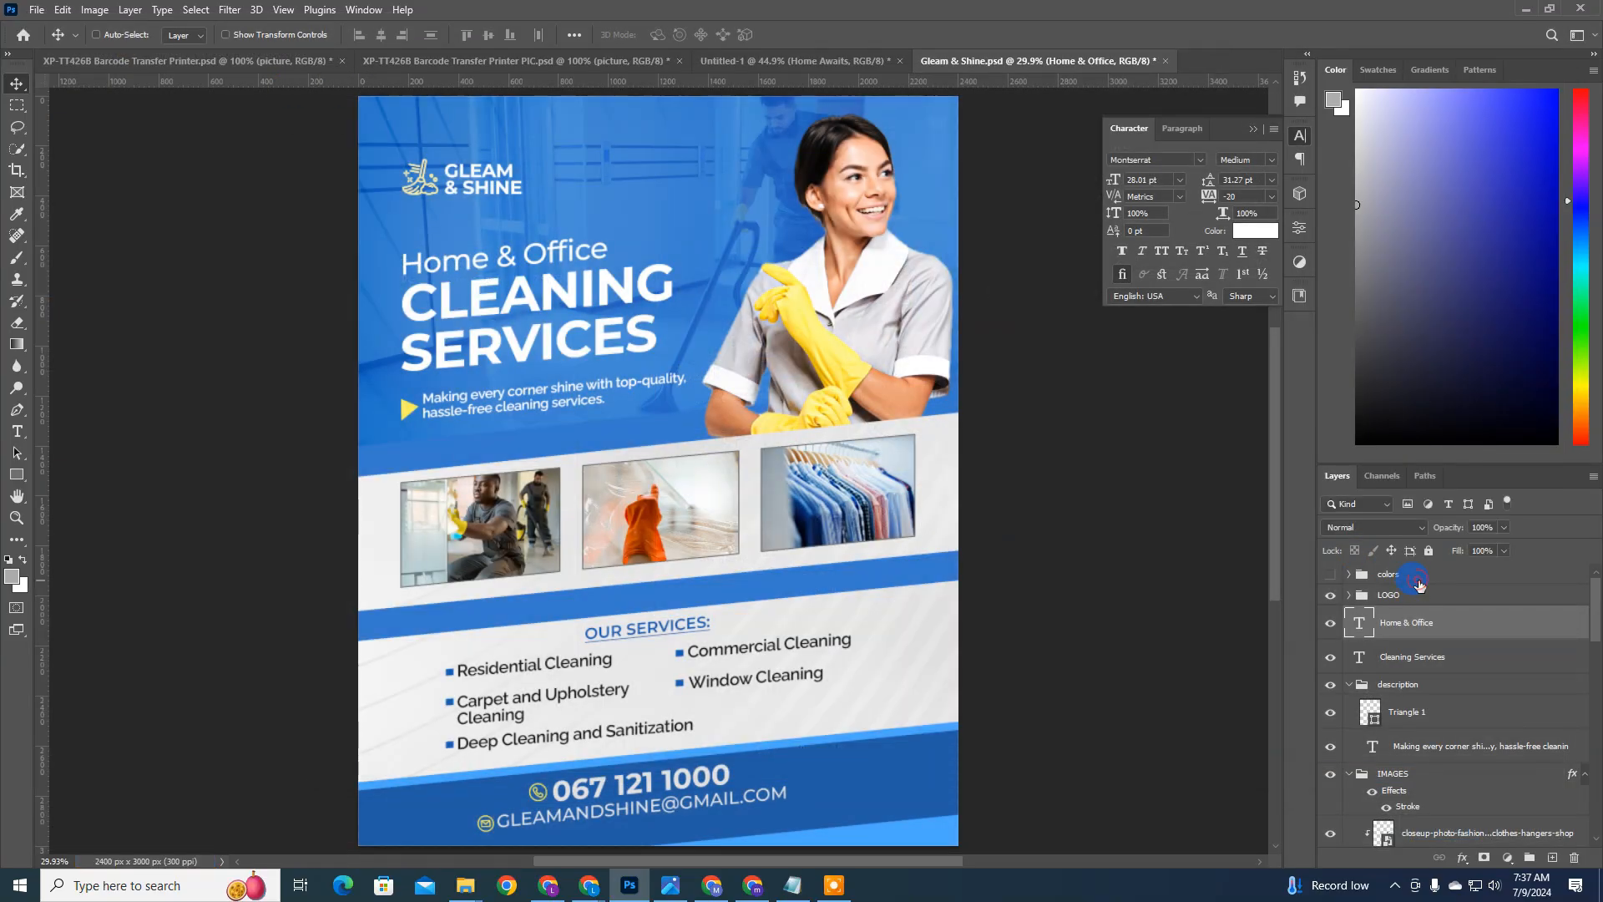
Step: Place the exported Gleam & Shine image as an embedded layer above the colors group and align it to the canvas
left_click(1407, 575)
left_click(44, 12)
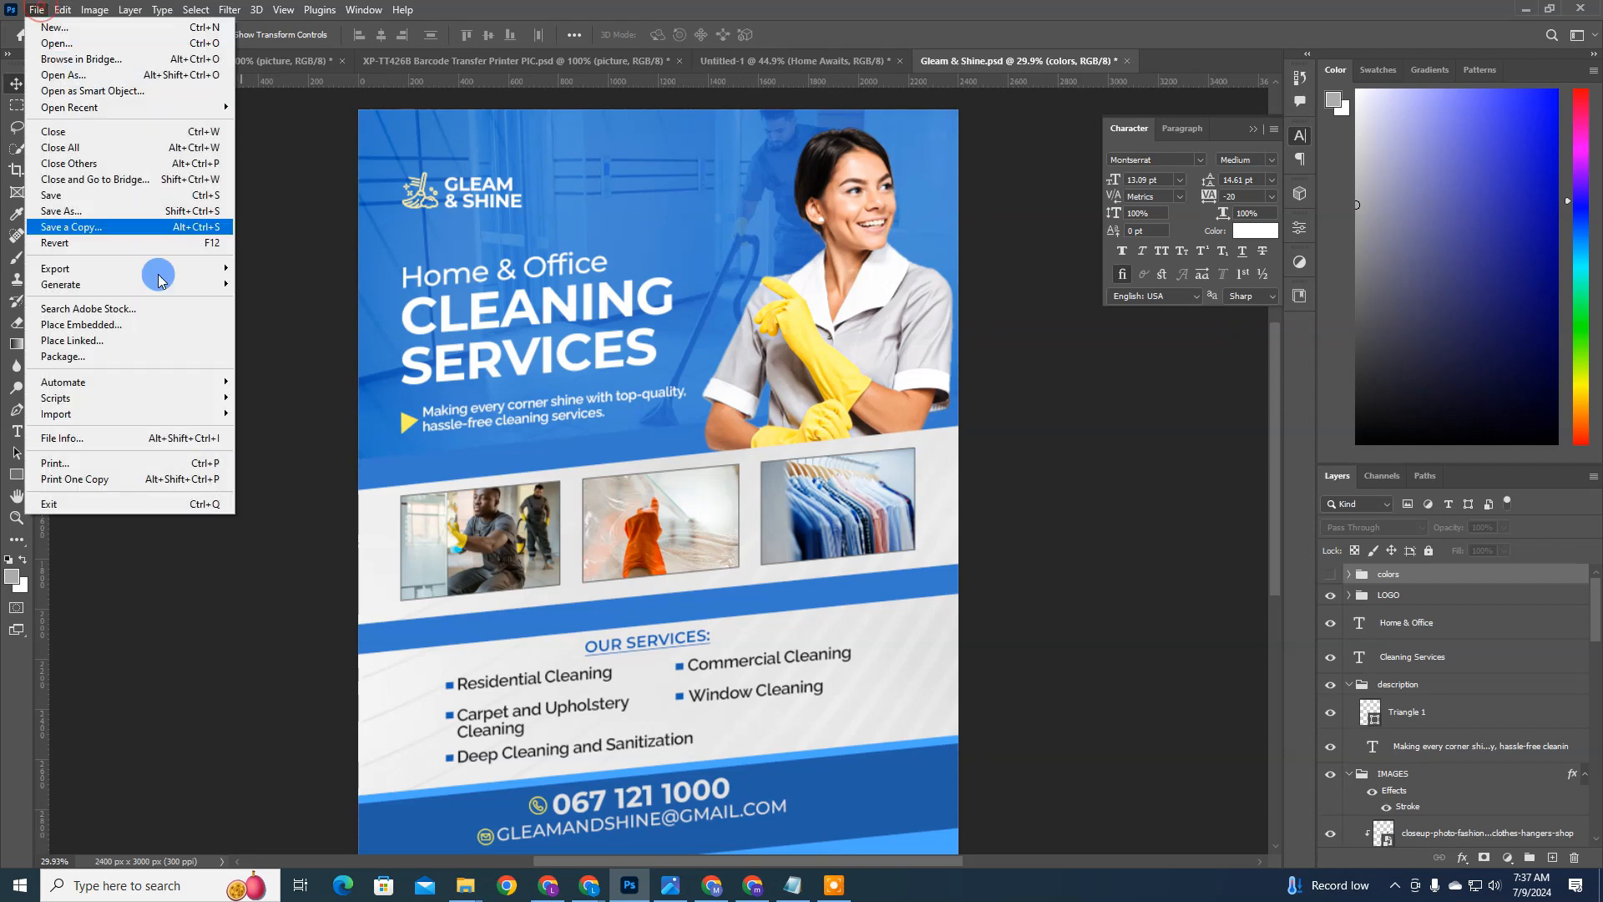
left_click(234, 332)
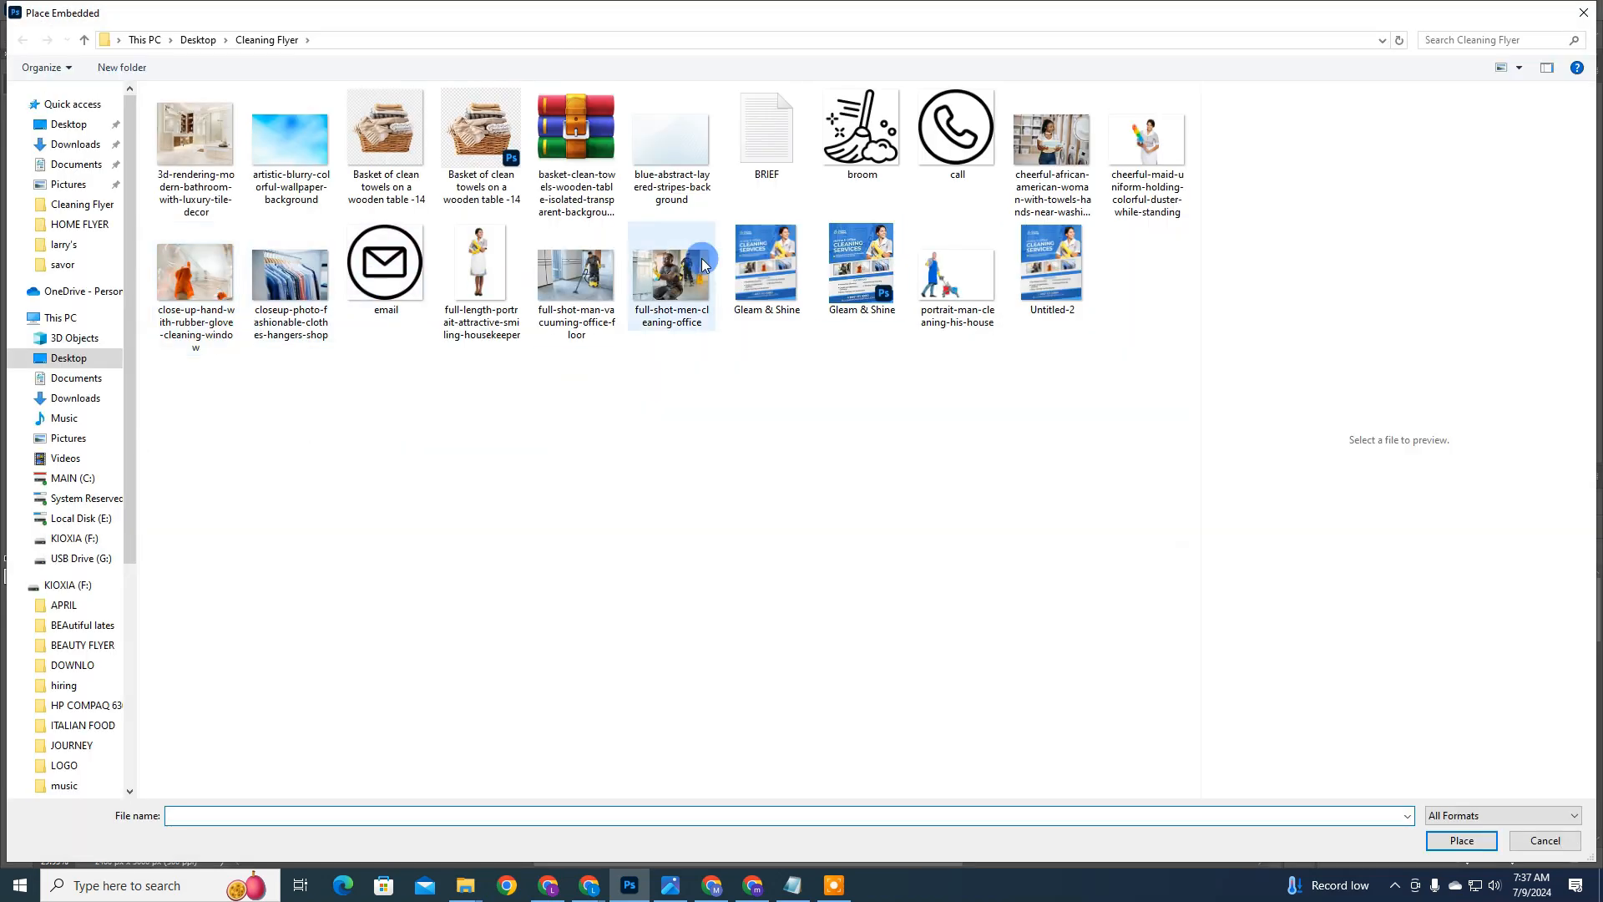
left_click(749, 255)
double_click(750, 256)
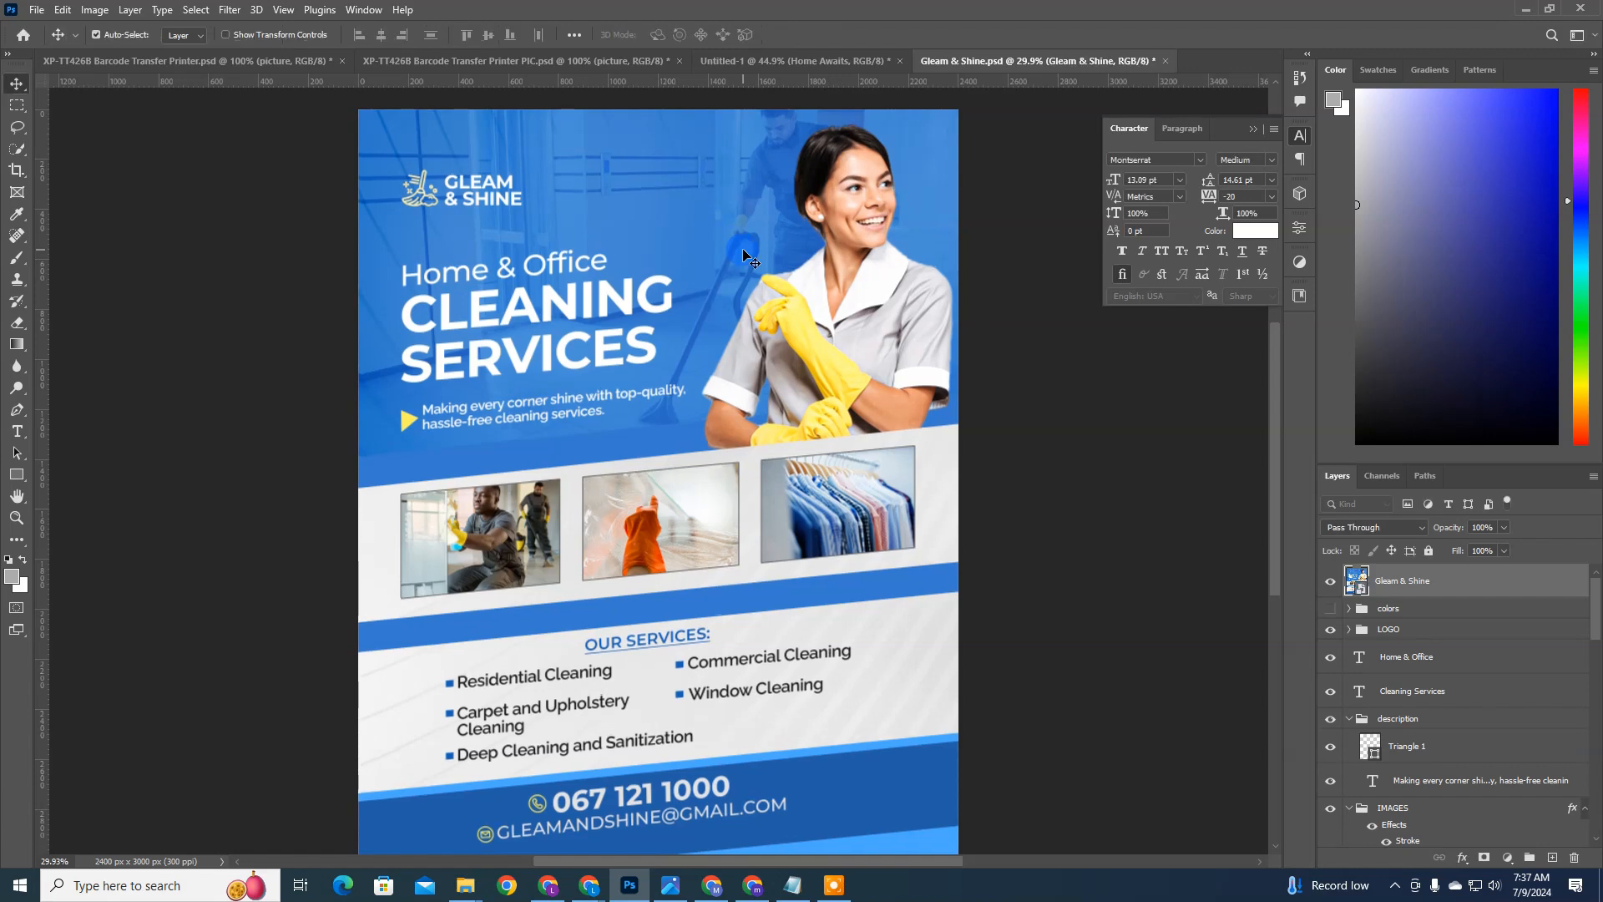
key("ctrl+a")
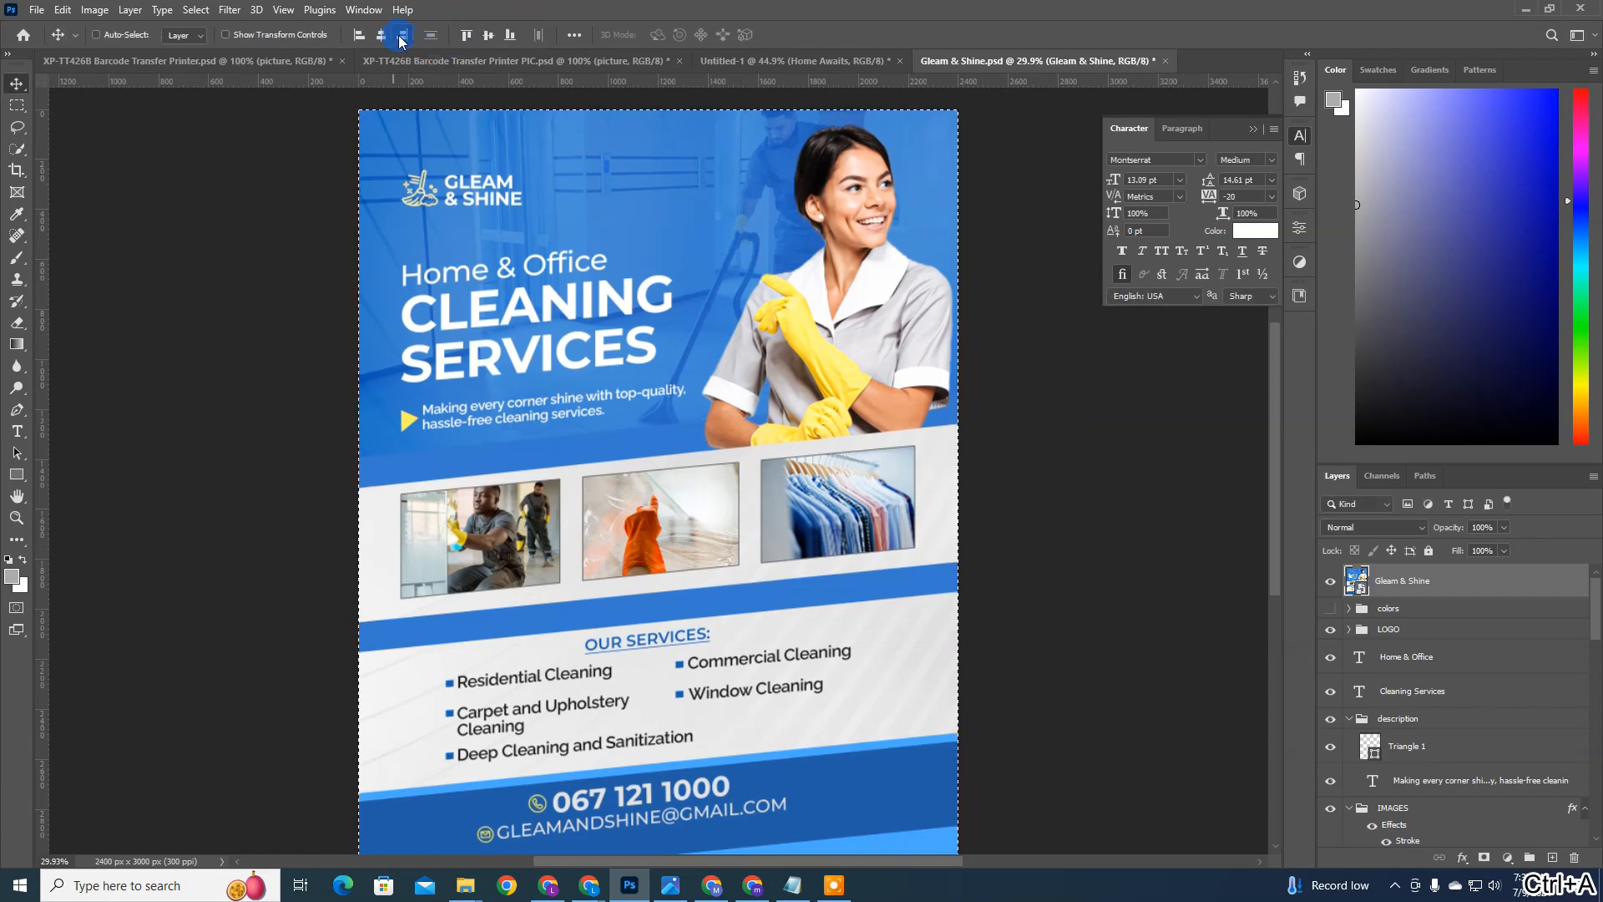
left_click(475, 35)
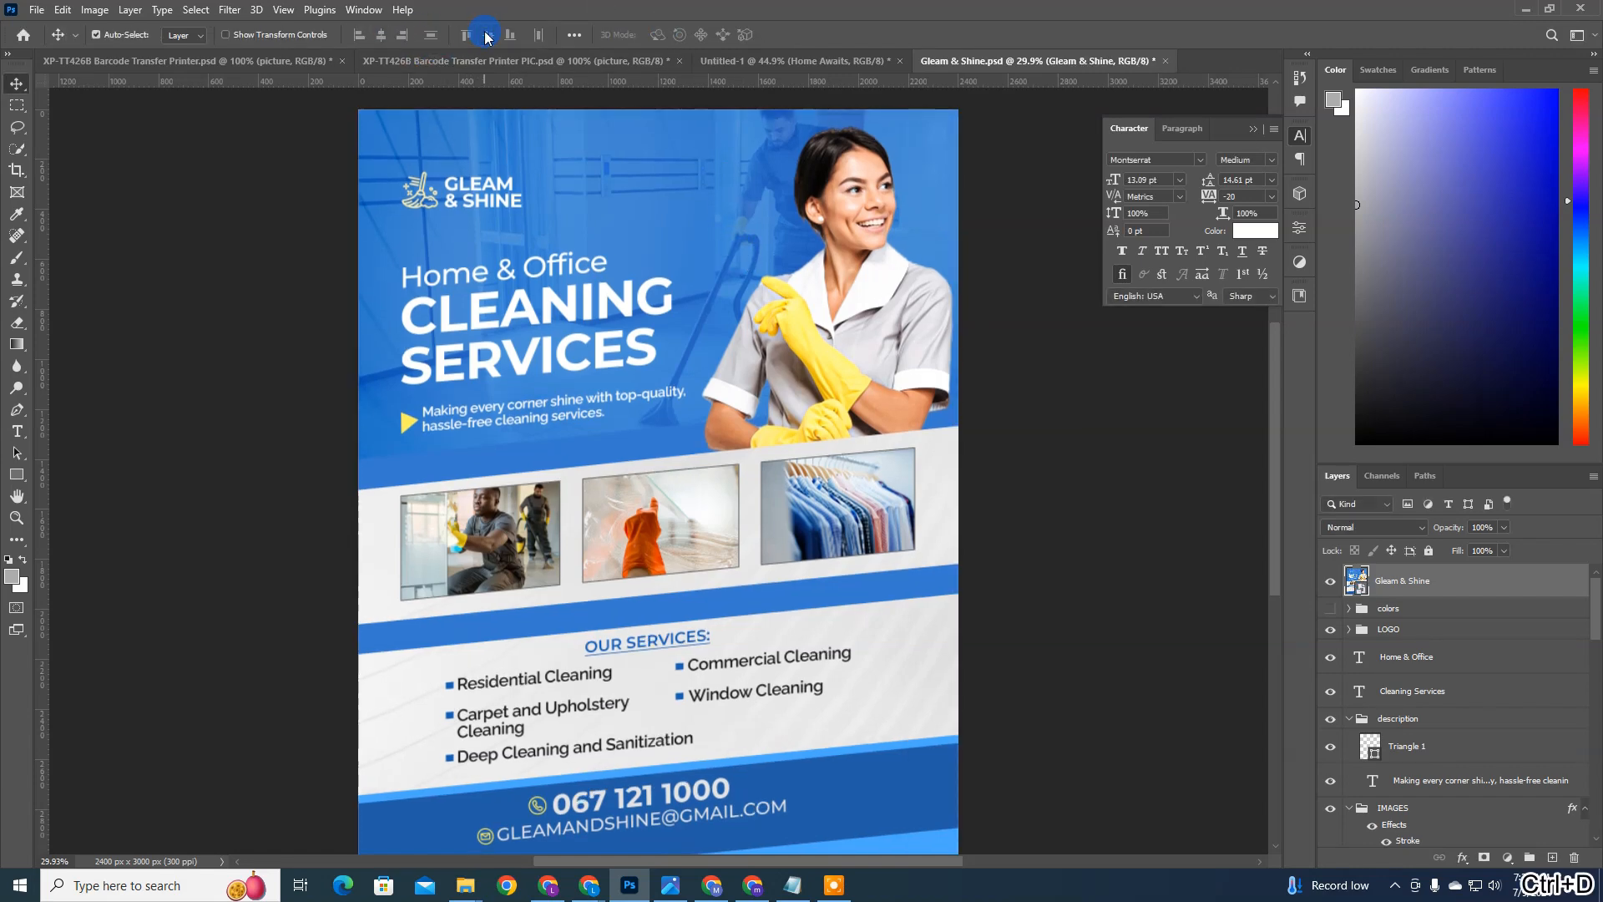
Step: Open the Camera Raw filter on the placed flyer image and set Shadows, Whites and Blacks to +7, Texture to +25 and Vibrance to +9
key("ctrl+shift+a")
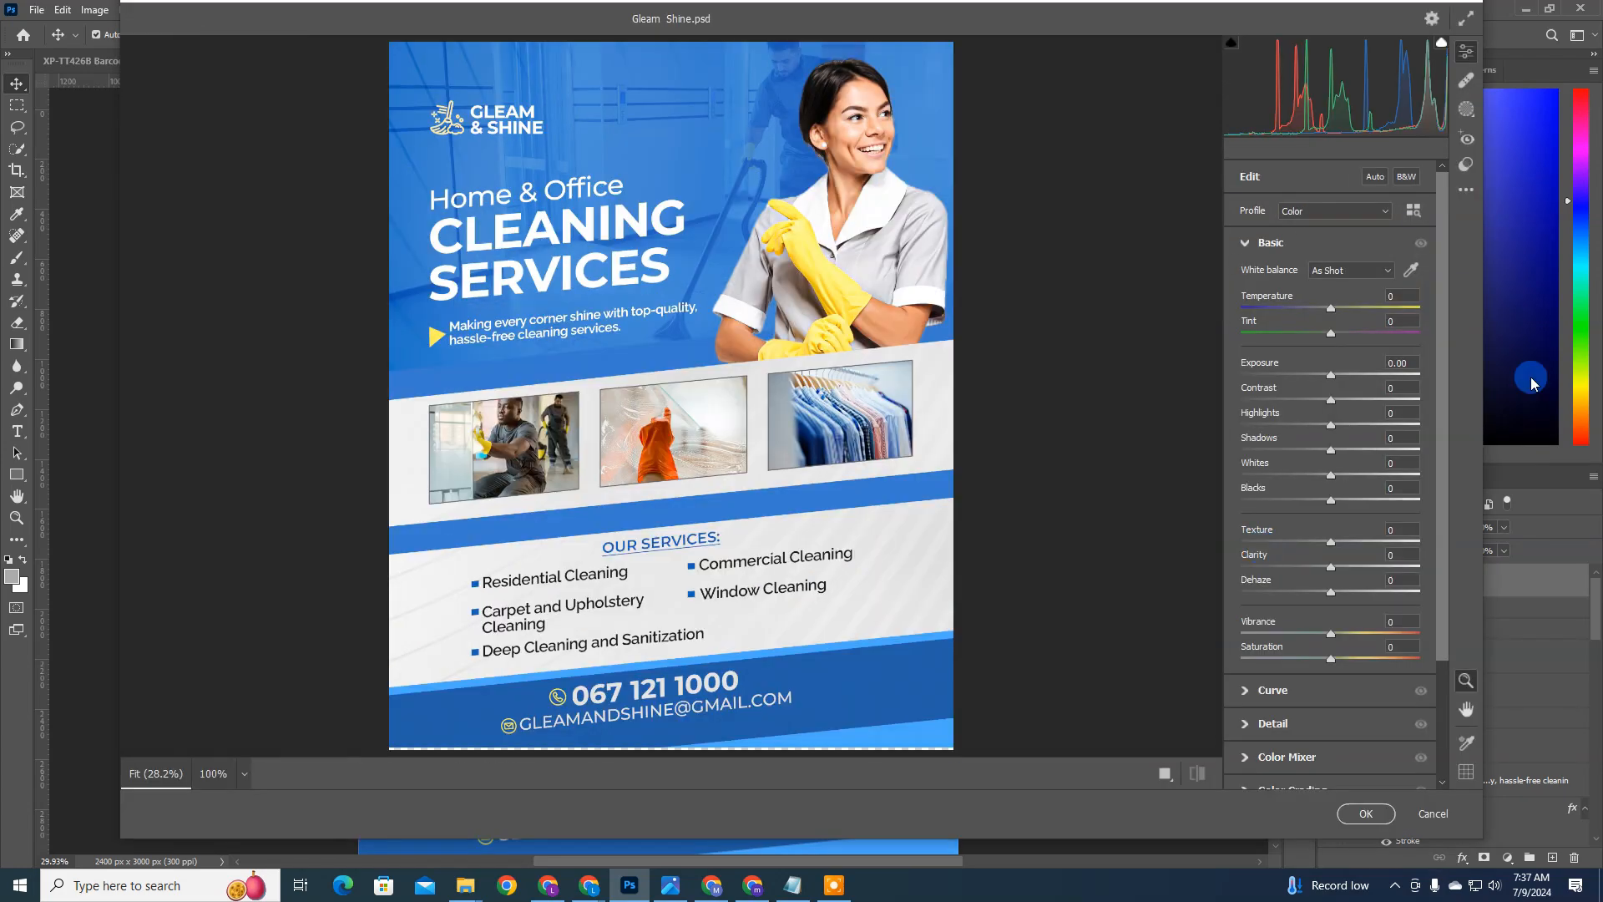
left_click_drag(1331, 375, 1334, 375)
scroll(1100, 560, "down", 2)
scroll(1086, 501, "up", 3)
left_click_drag(1331, 541, 1338, 451)
scroll(863, 367, "down", 3)
scroll(1042, 343, "up", 2)
scroll(1041, 343, "down", 1)
left_click_drag(1331, 634, 1340, 633)
scroll(835, 421, "up", 2)
scroll(835, 424, "down", 3)
scroll(835, 424, "up", 3)
left_click_drag(1334, 375, 1331, 375)
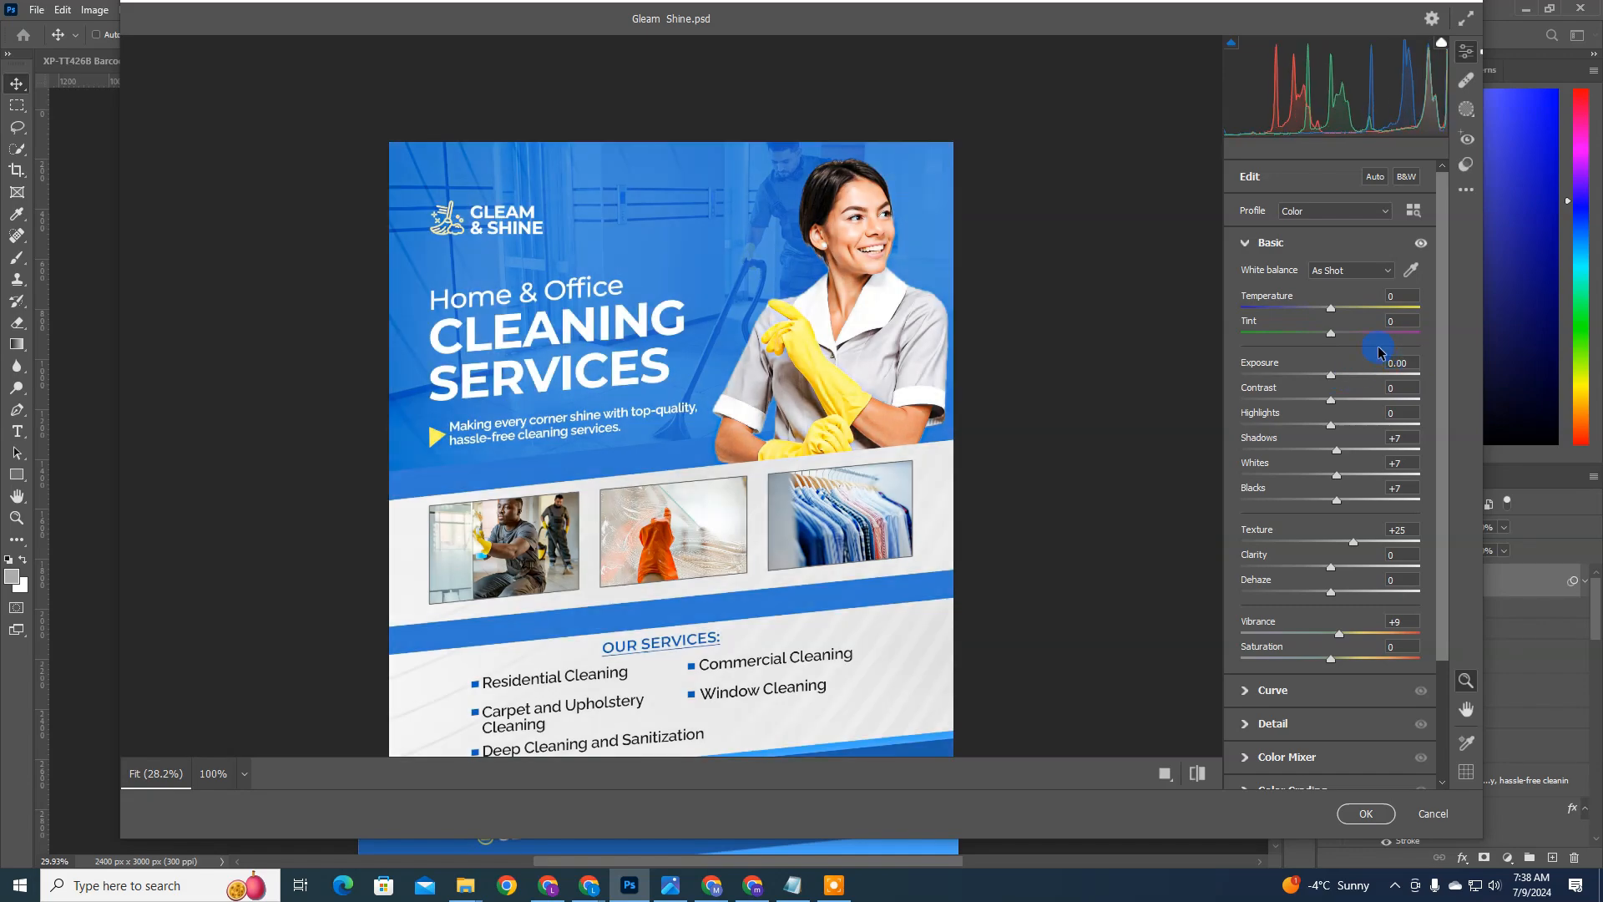
Step: Expand the Detail settings in the Camera Raw filter and apply the filter to the flyer image
scroll(835, 424, "down", 2)
scroll(1331, 562, "down", 3)
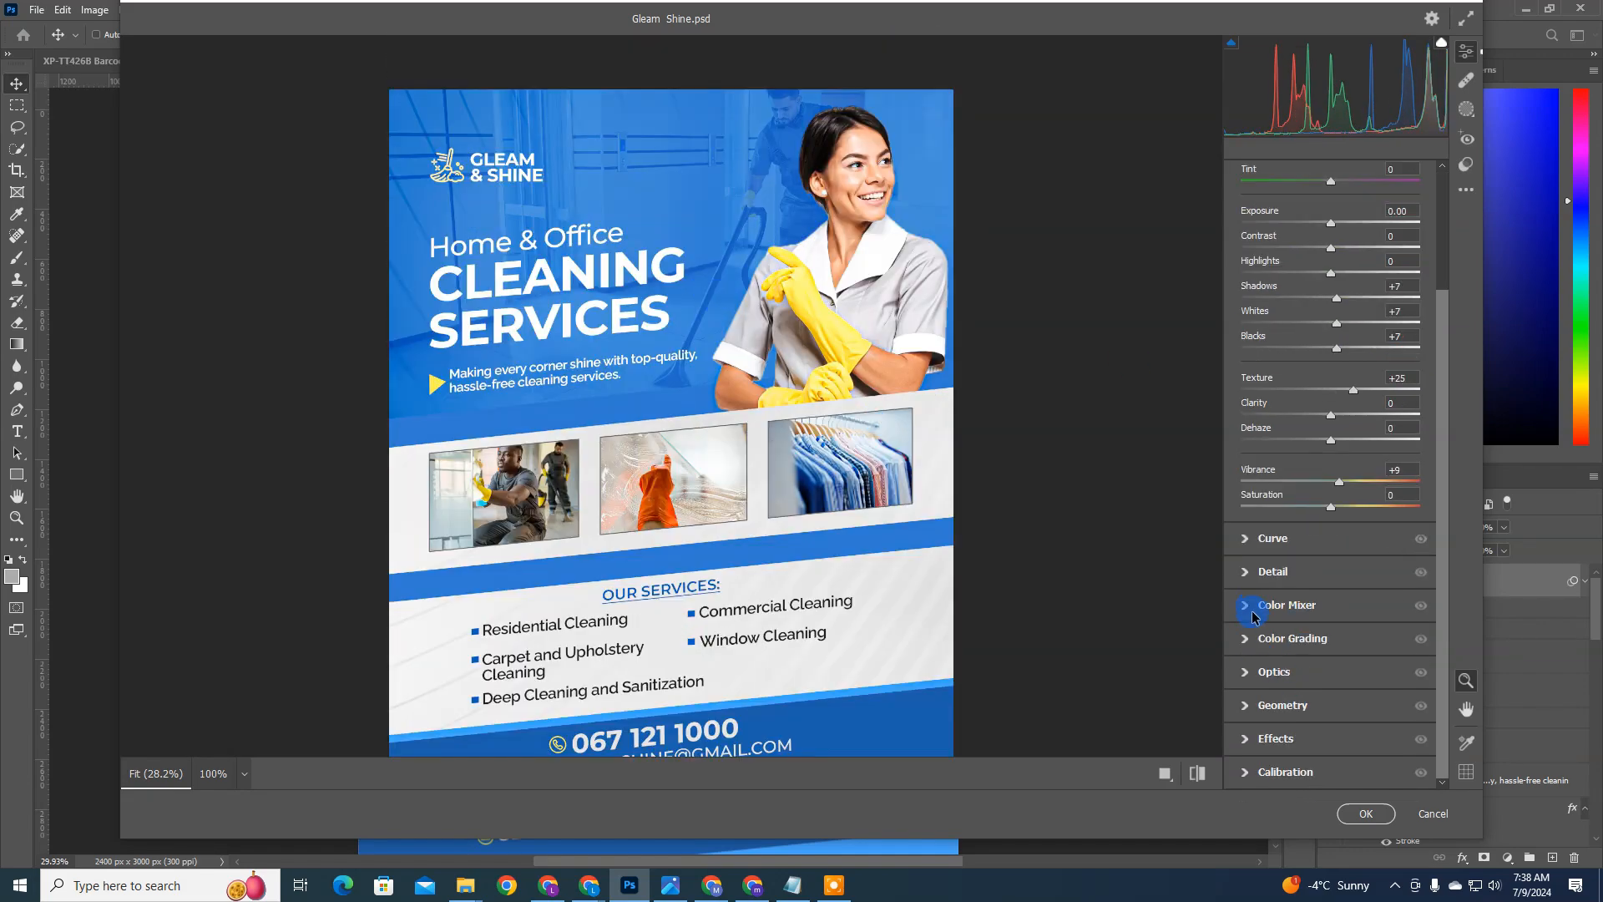
left_click(1250, 574)
key("Return")
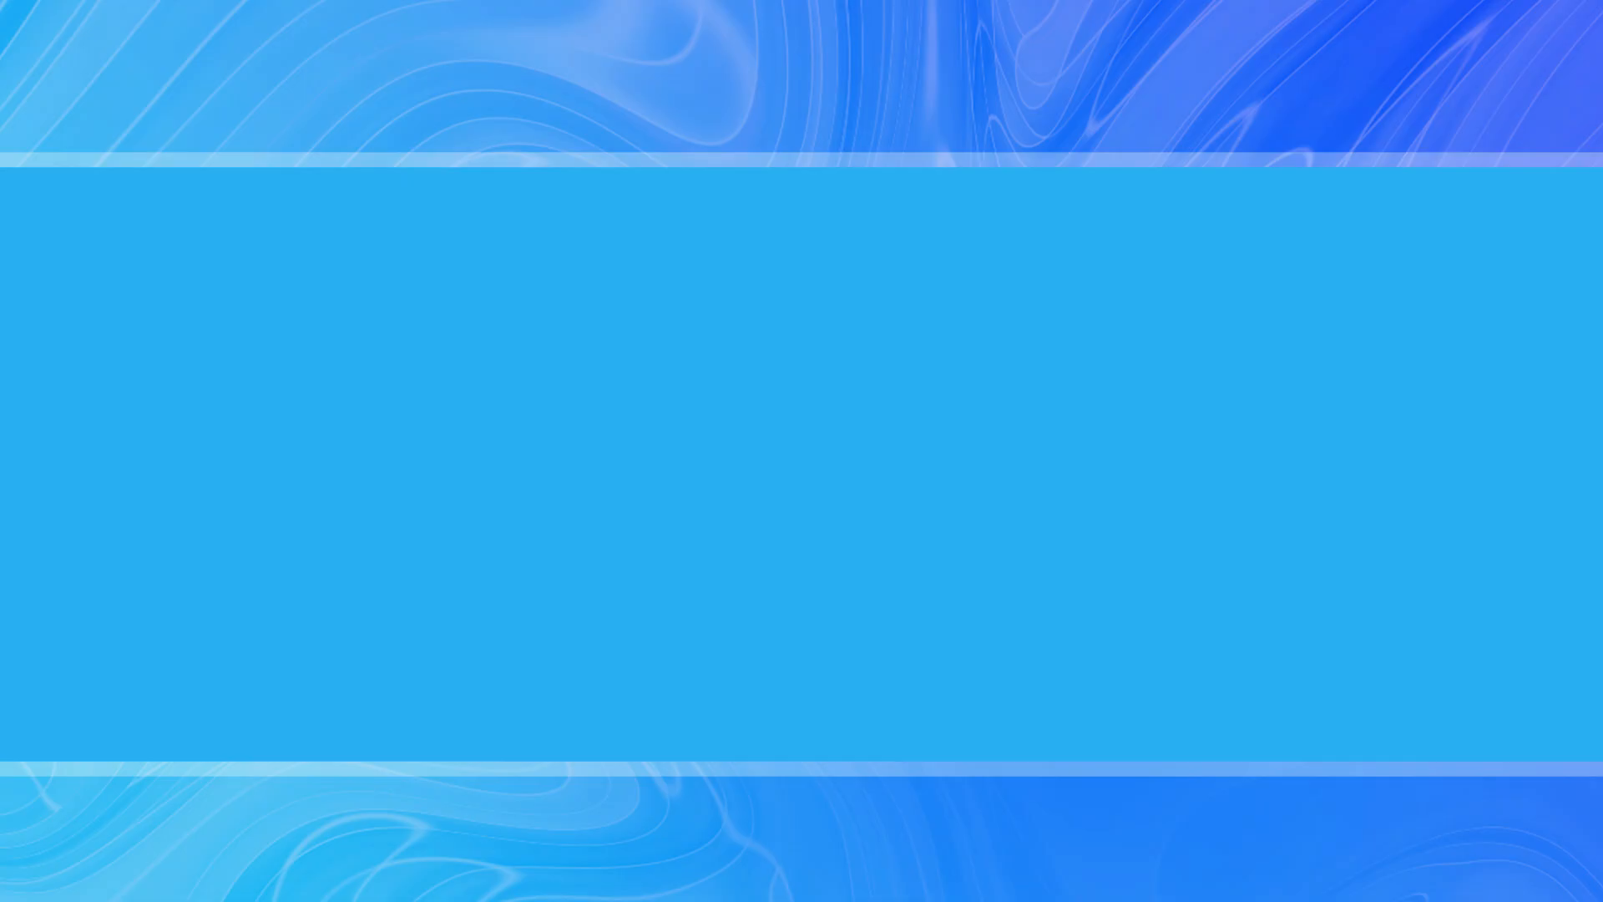